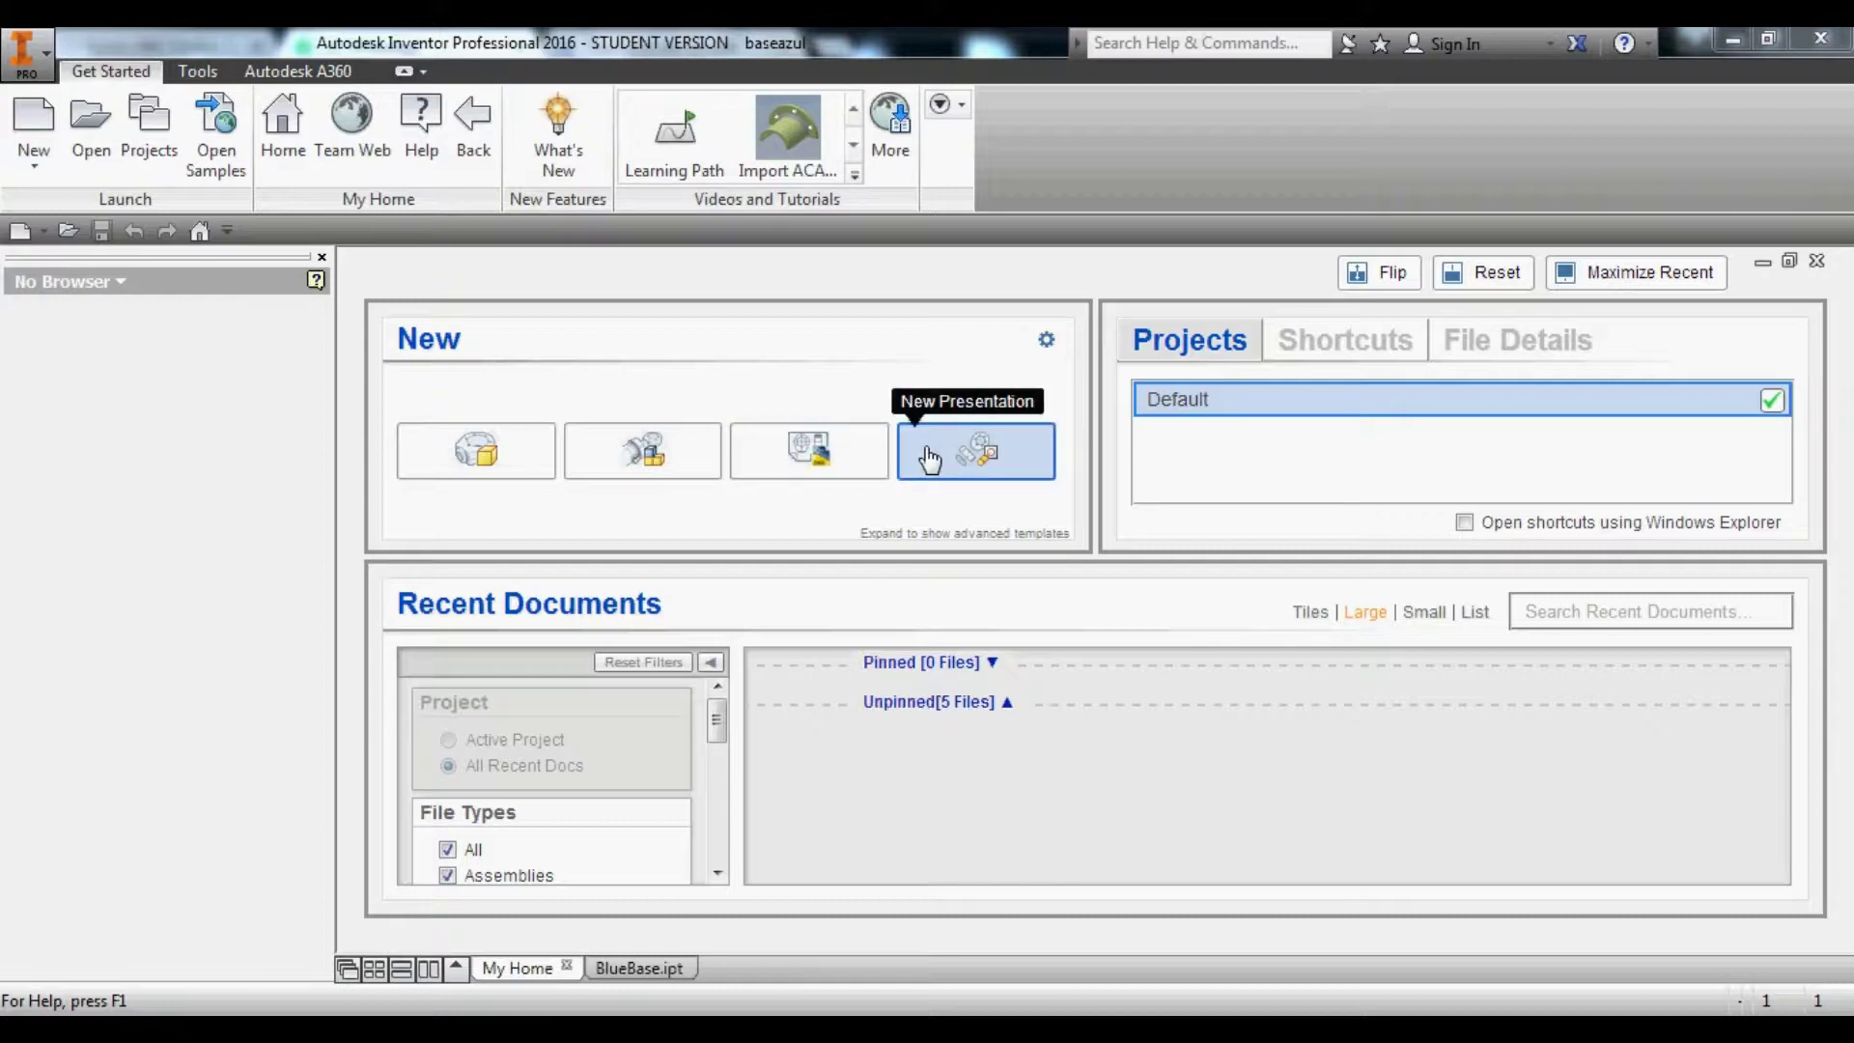
Create a new part and save it as BlueBase1 in the Prototype folder.
left_click(477, 450)
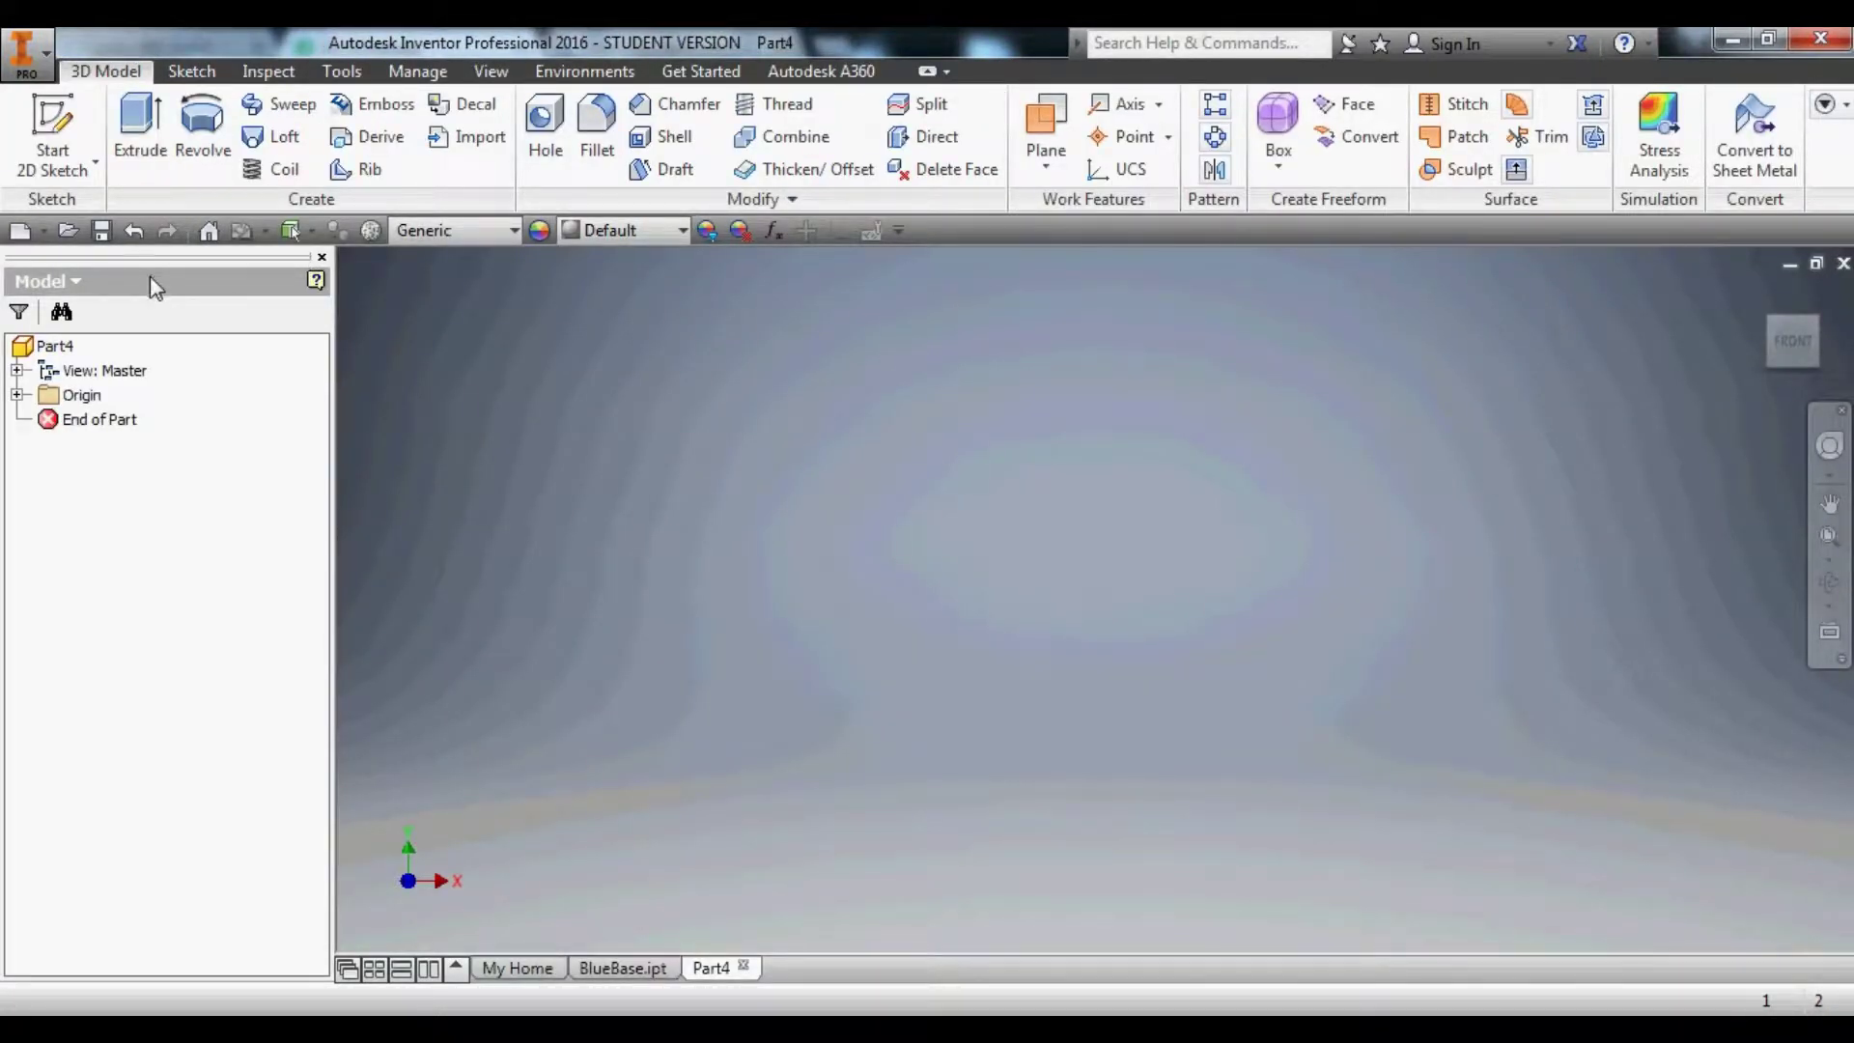
left_click(100, 234)
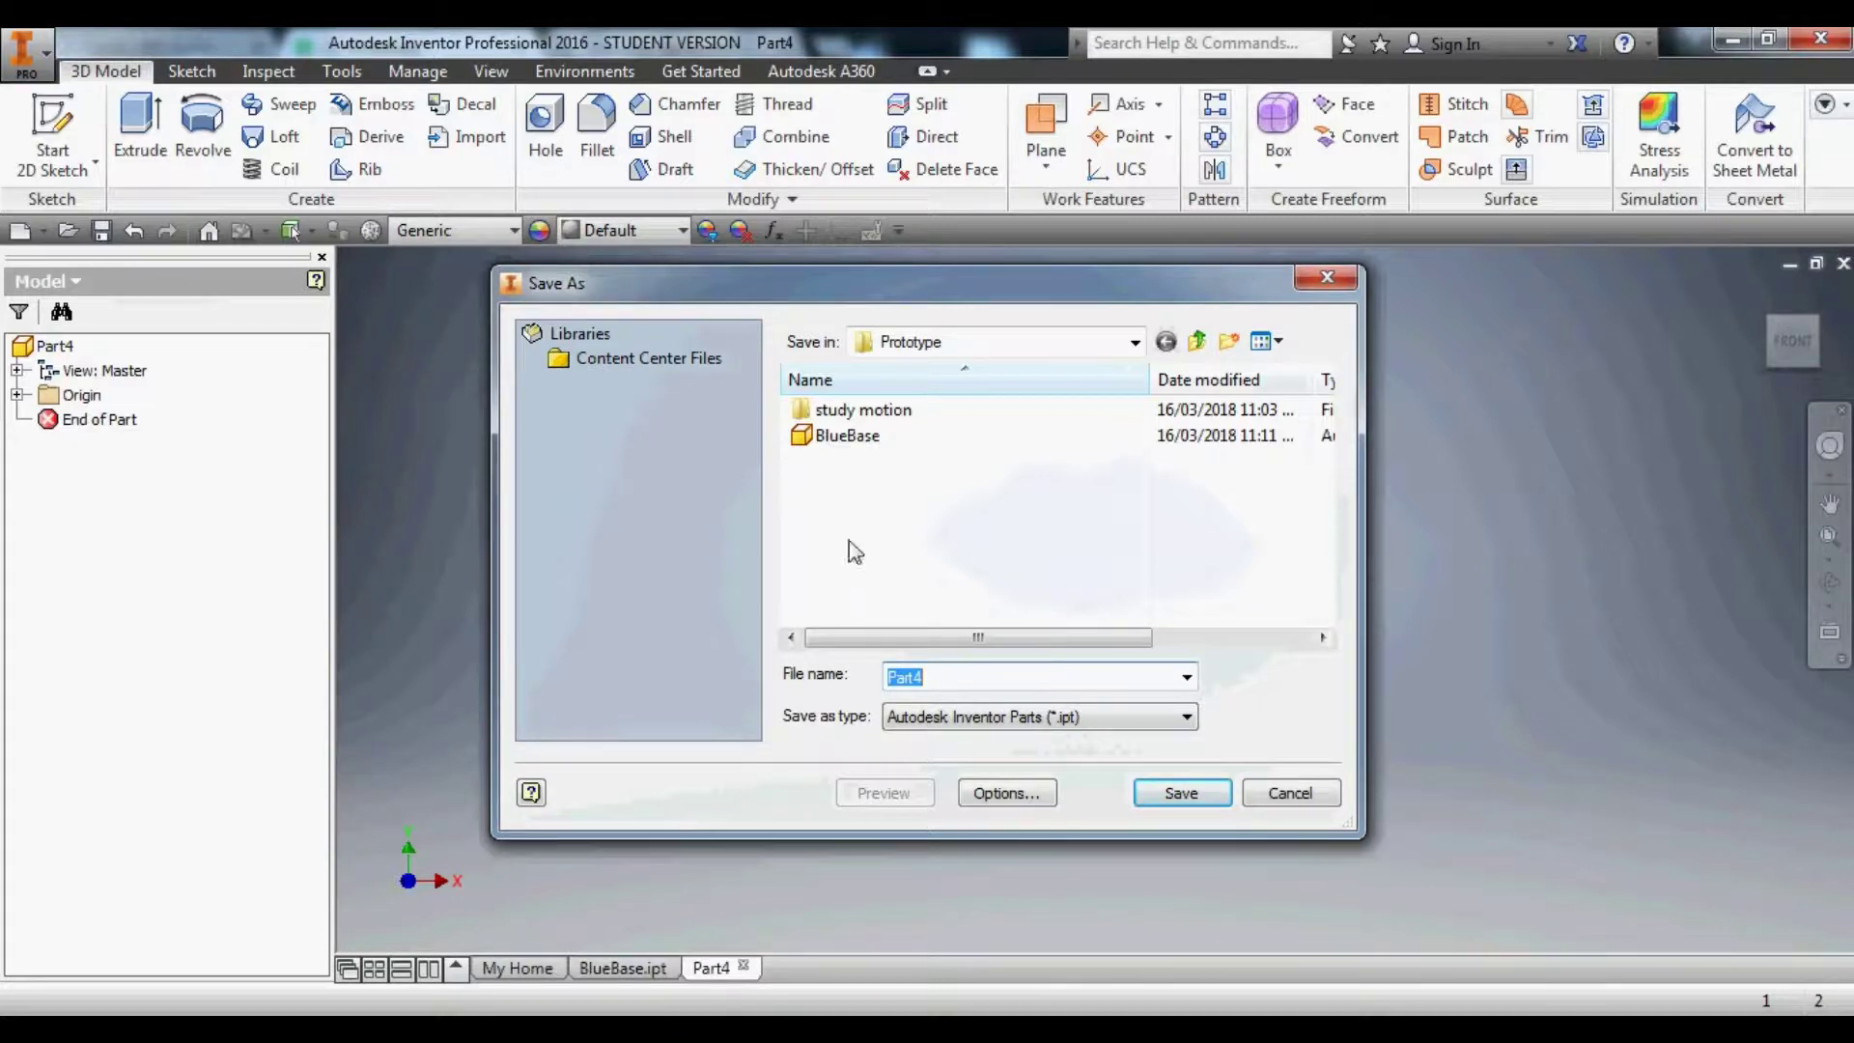
type("BlueBase1")
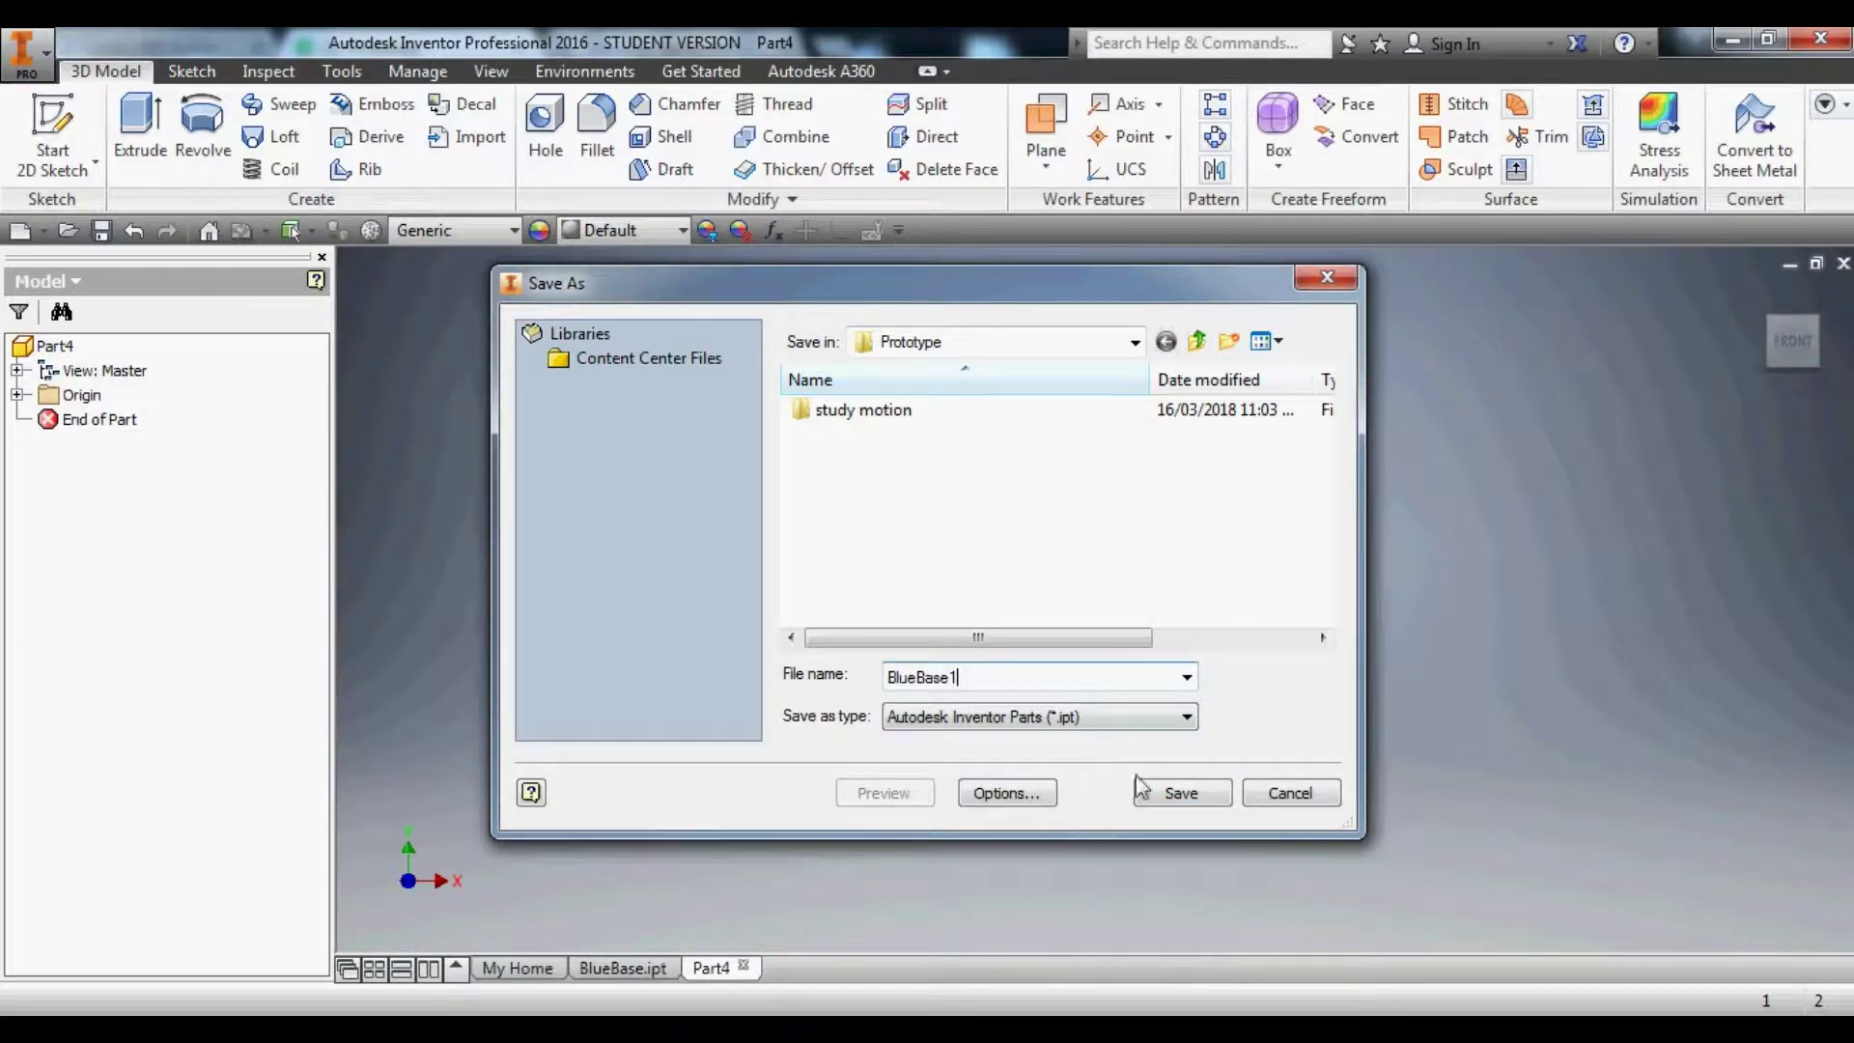
left_click(1141, 790)
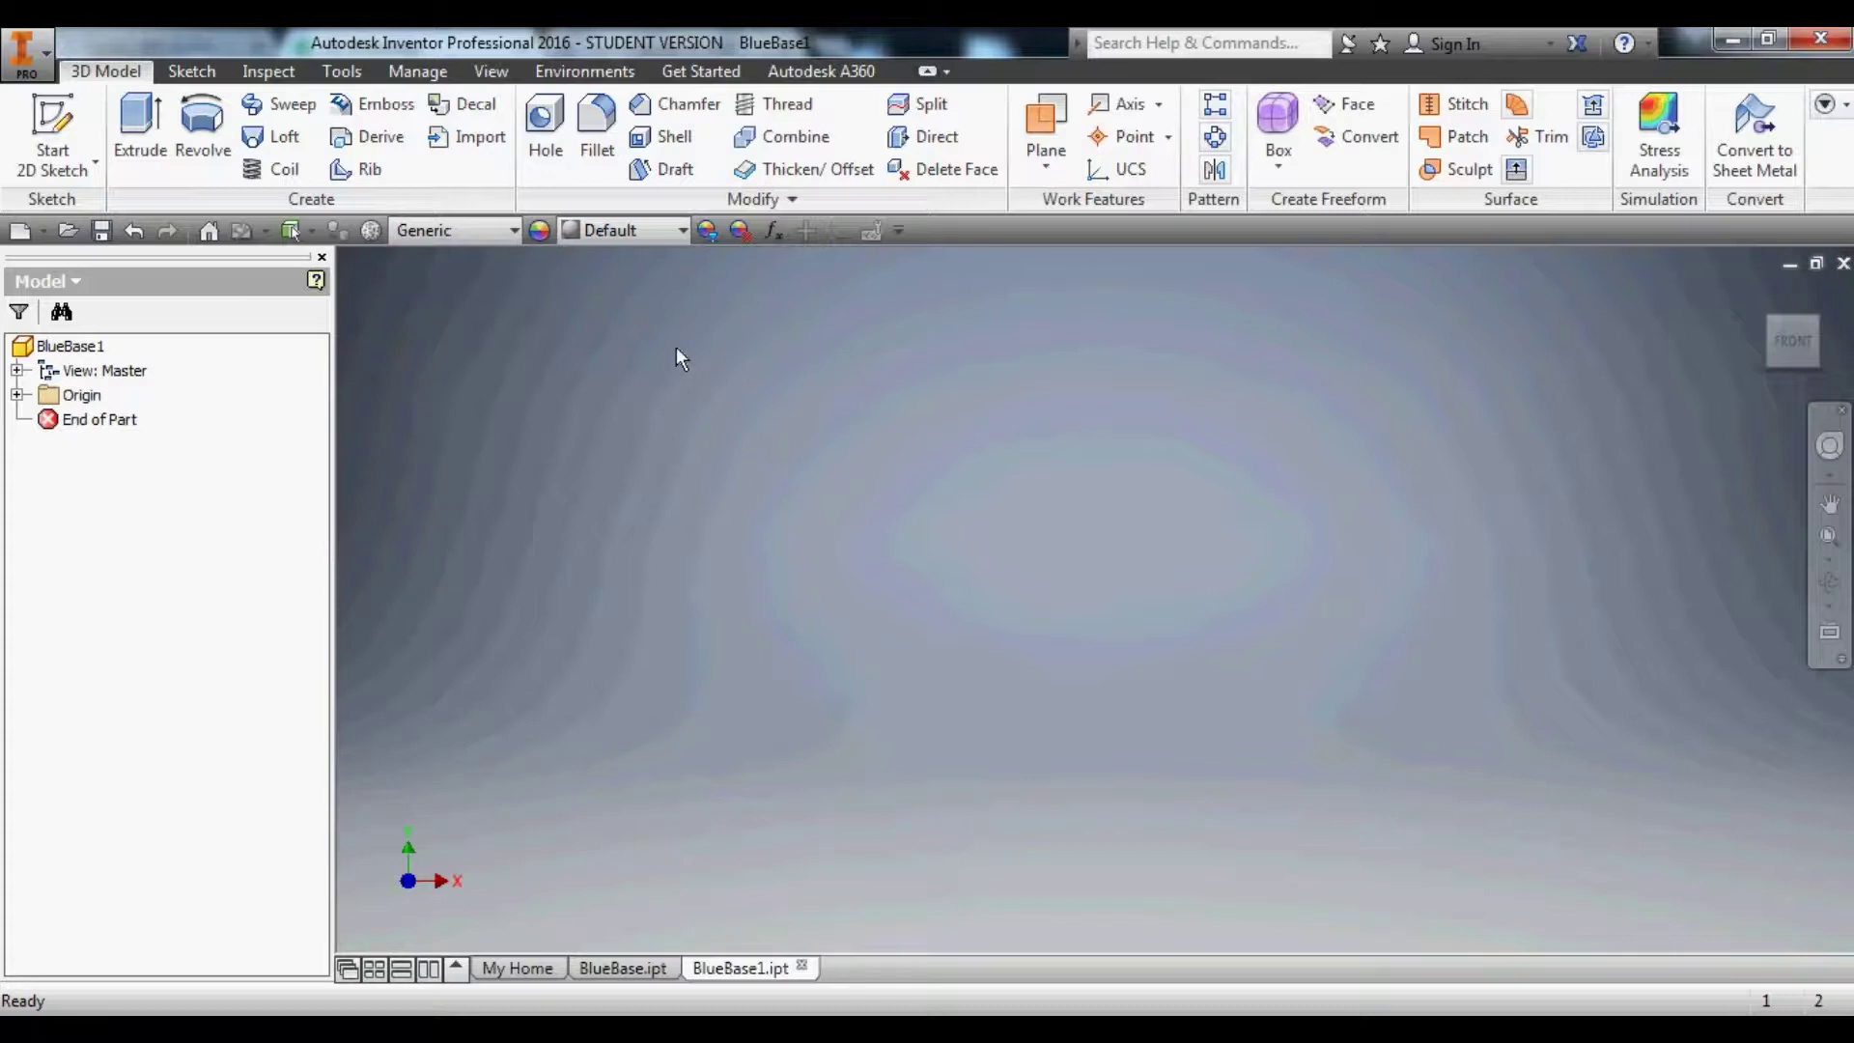
Start a 2D sketch on the XY plane and set the document's length unit to millimeter.
left_click(52, 131)
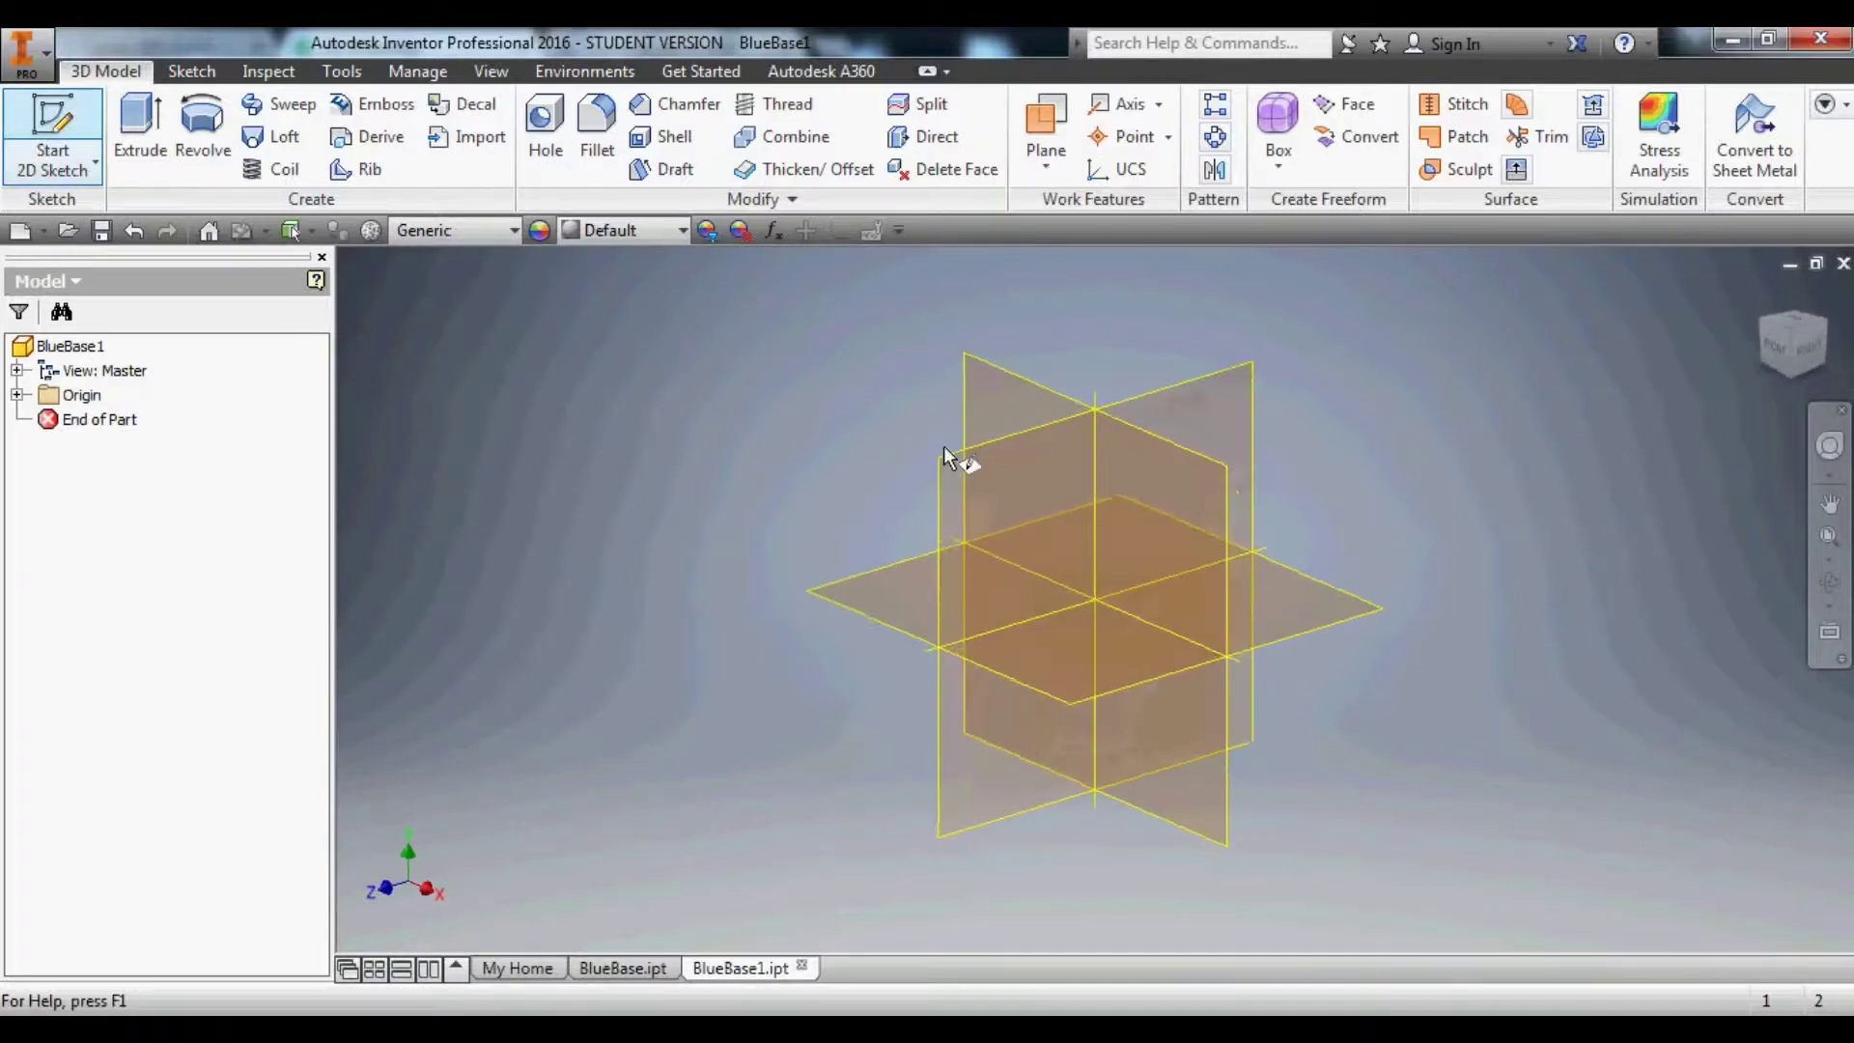
left_click(993, 400)
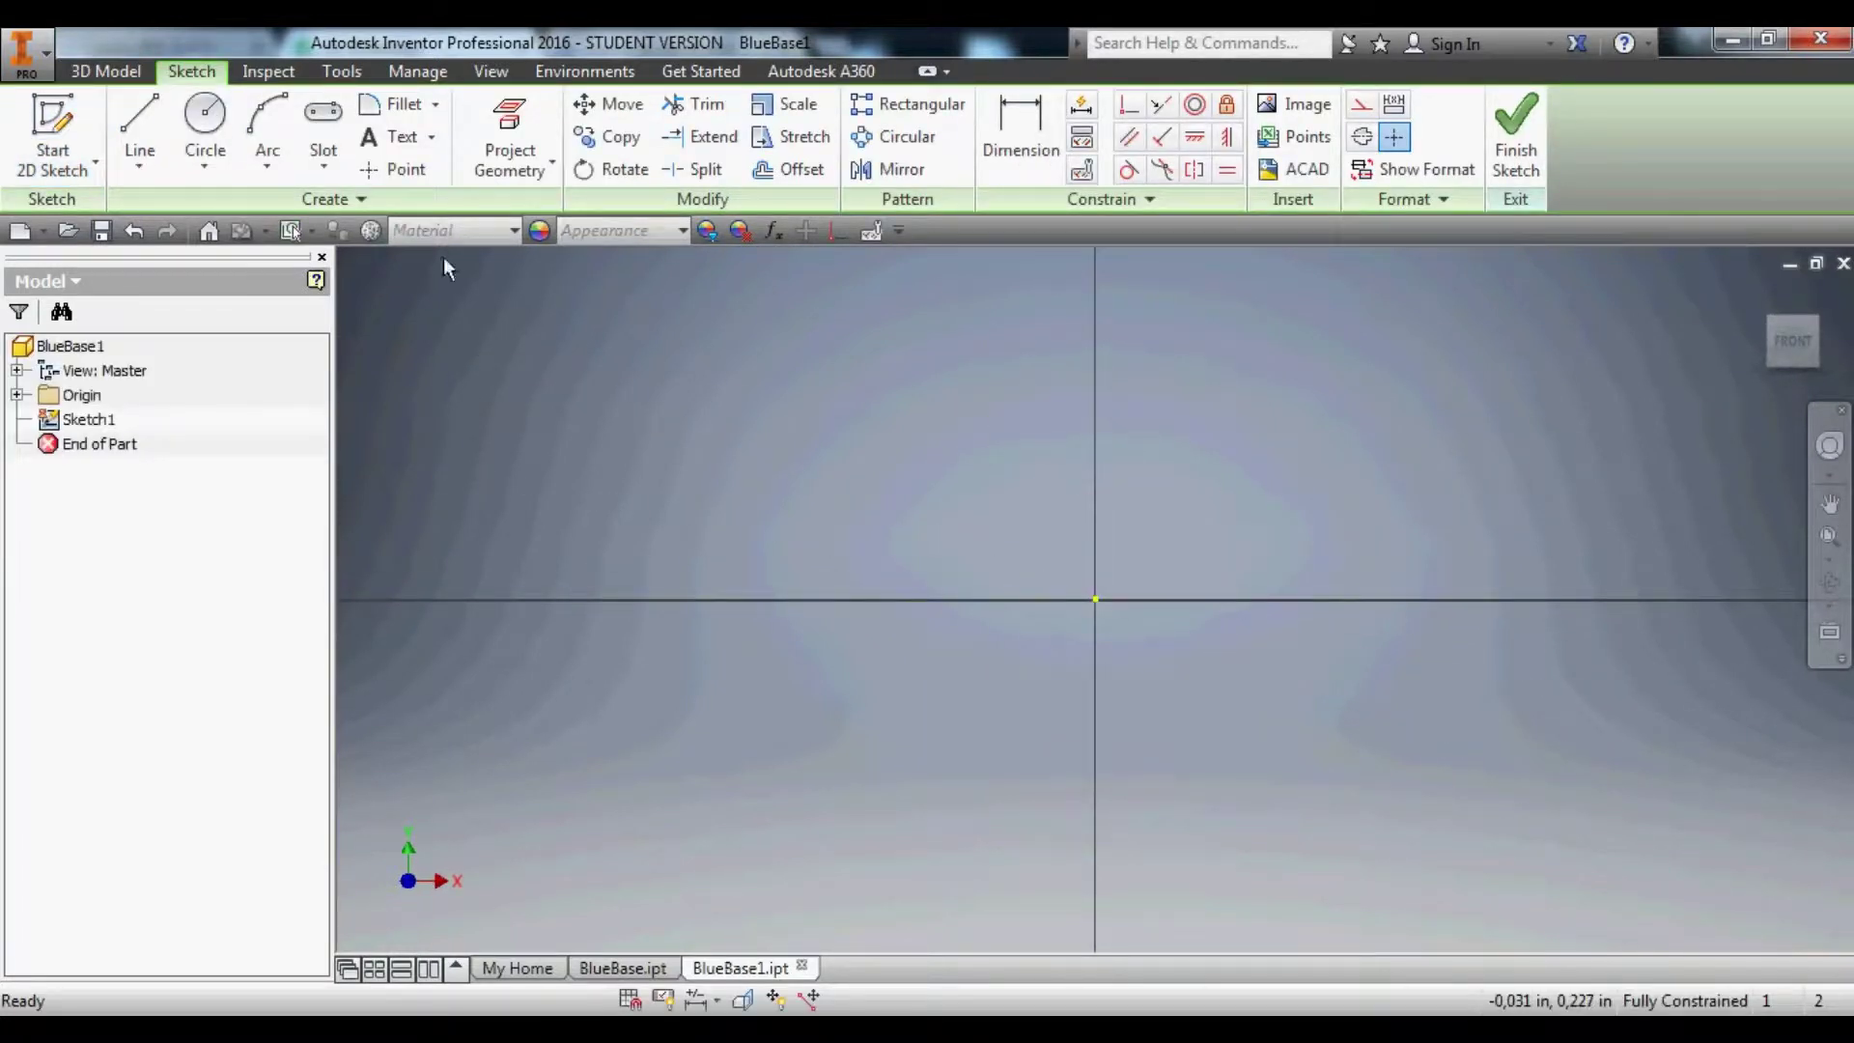
left_click(342, 71)
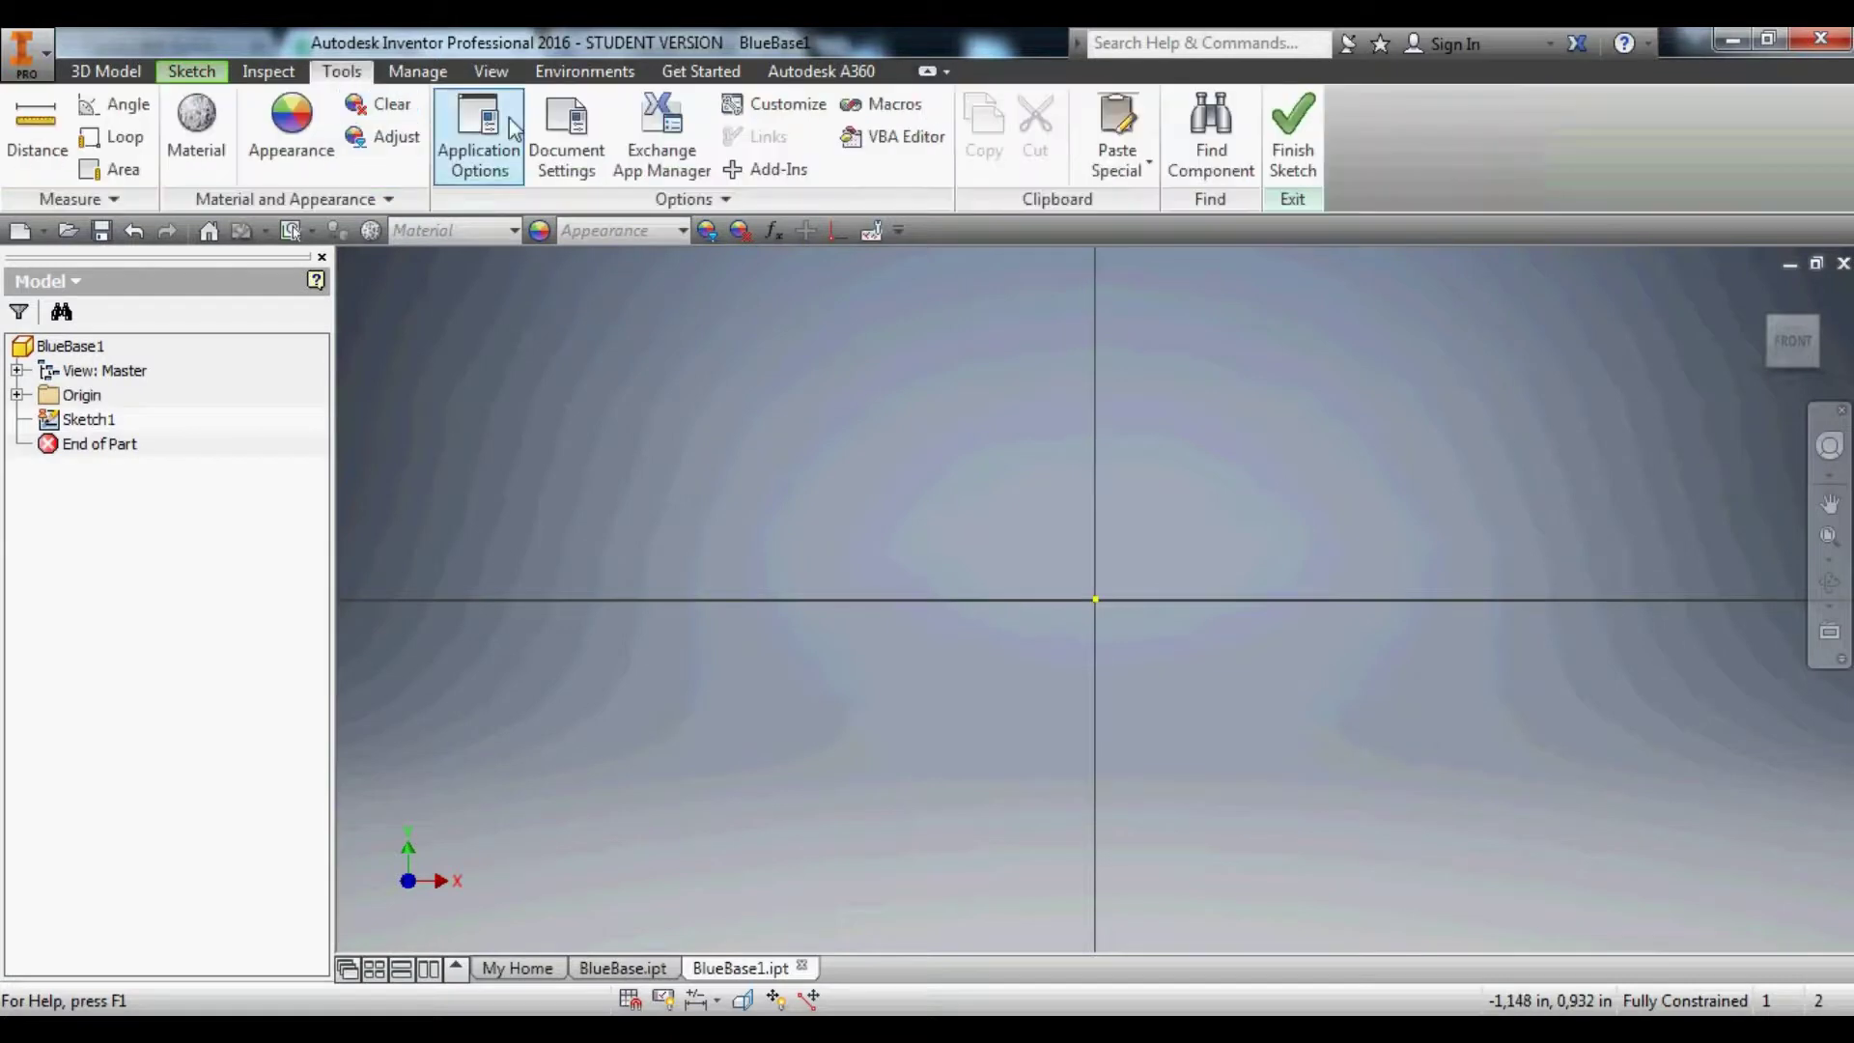
left_click(574, 152)
left_click_drag(673, 140, 736, 186)
left_click(768, 218)
left_click(720, 315)
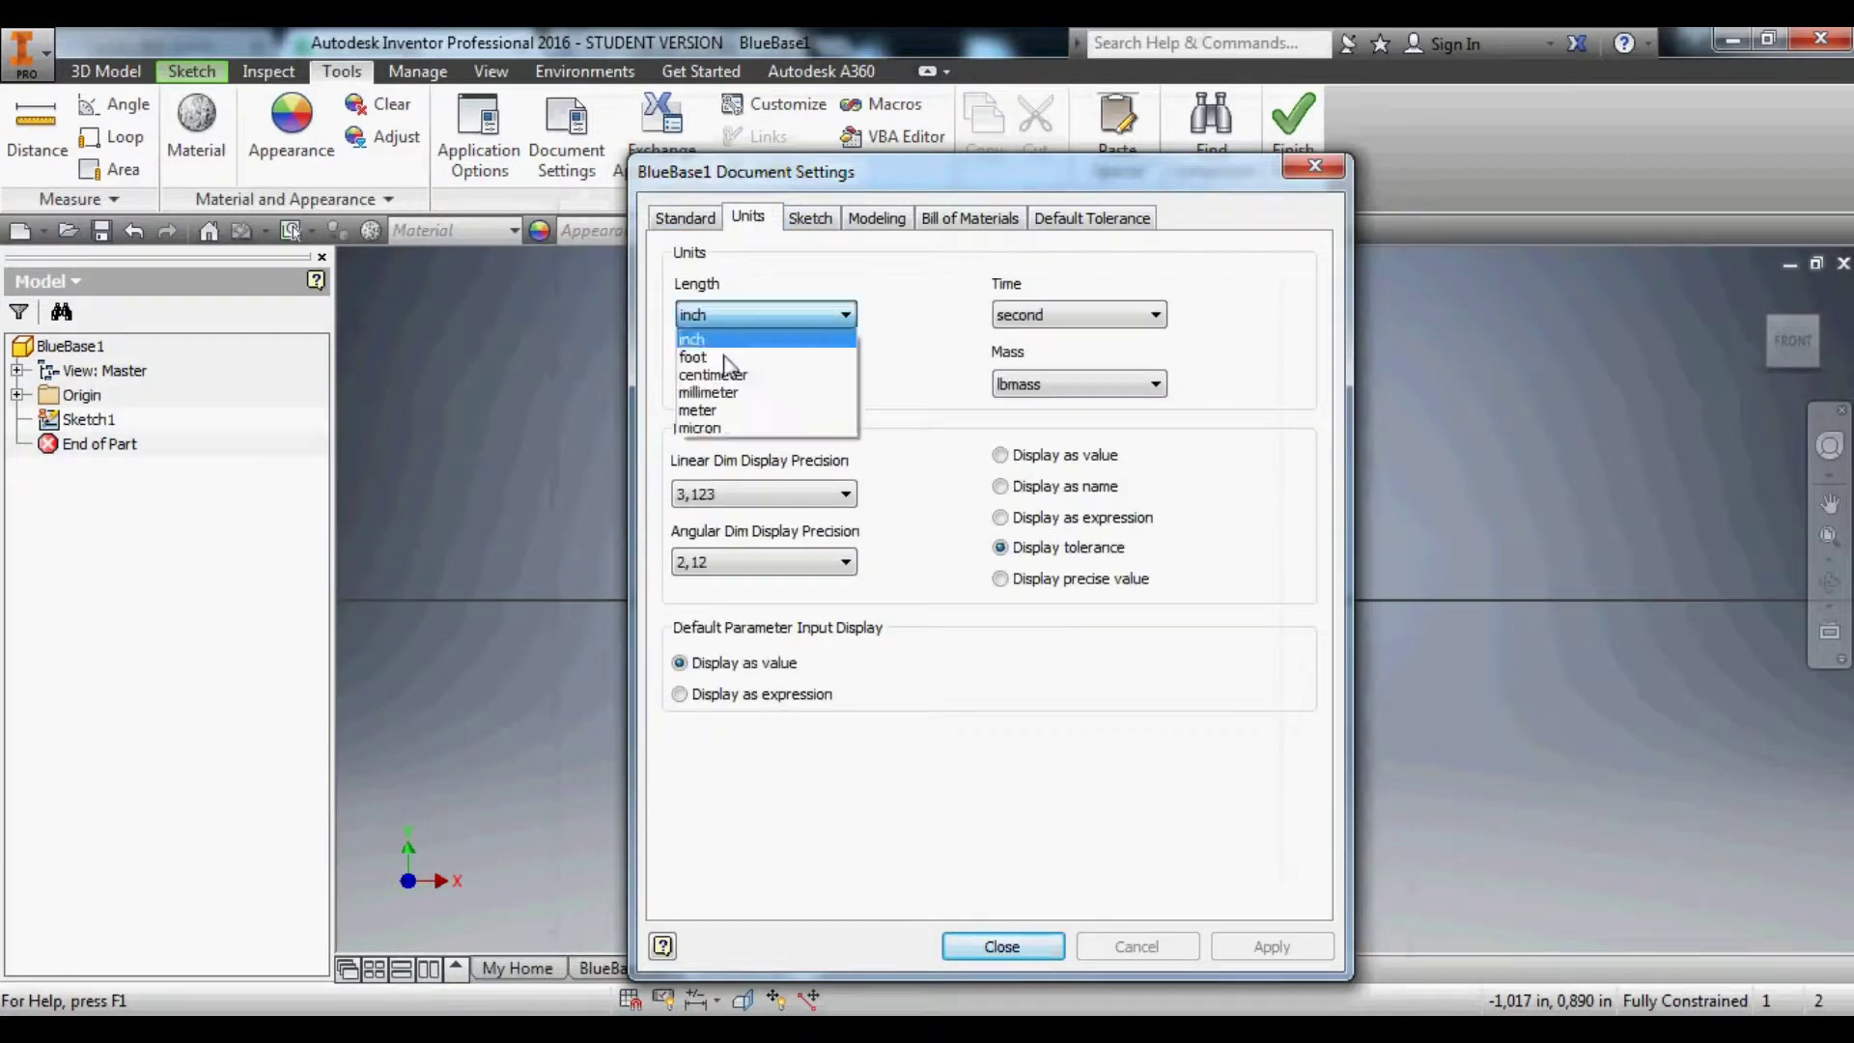
left_click(713, 410)
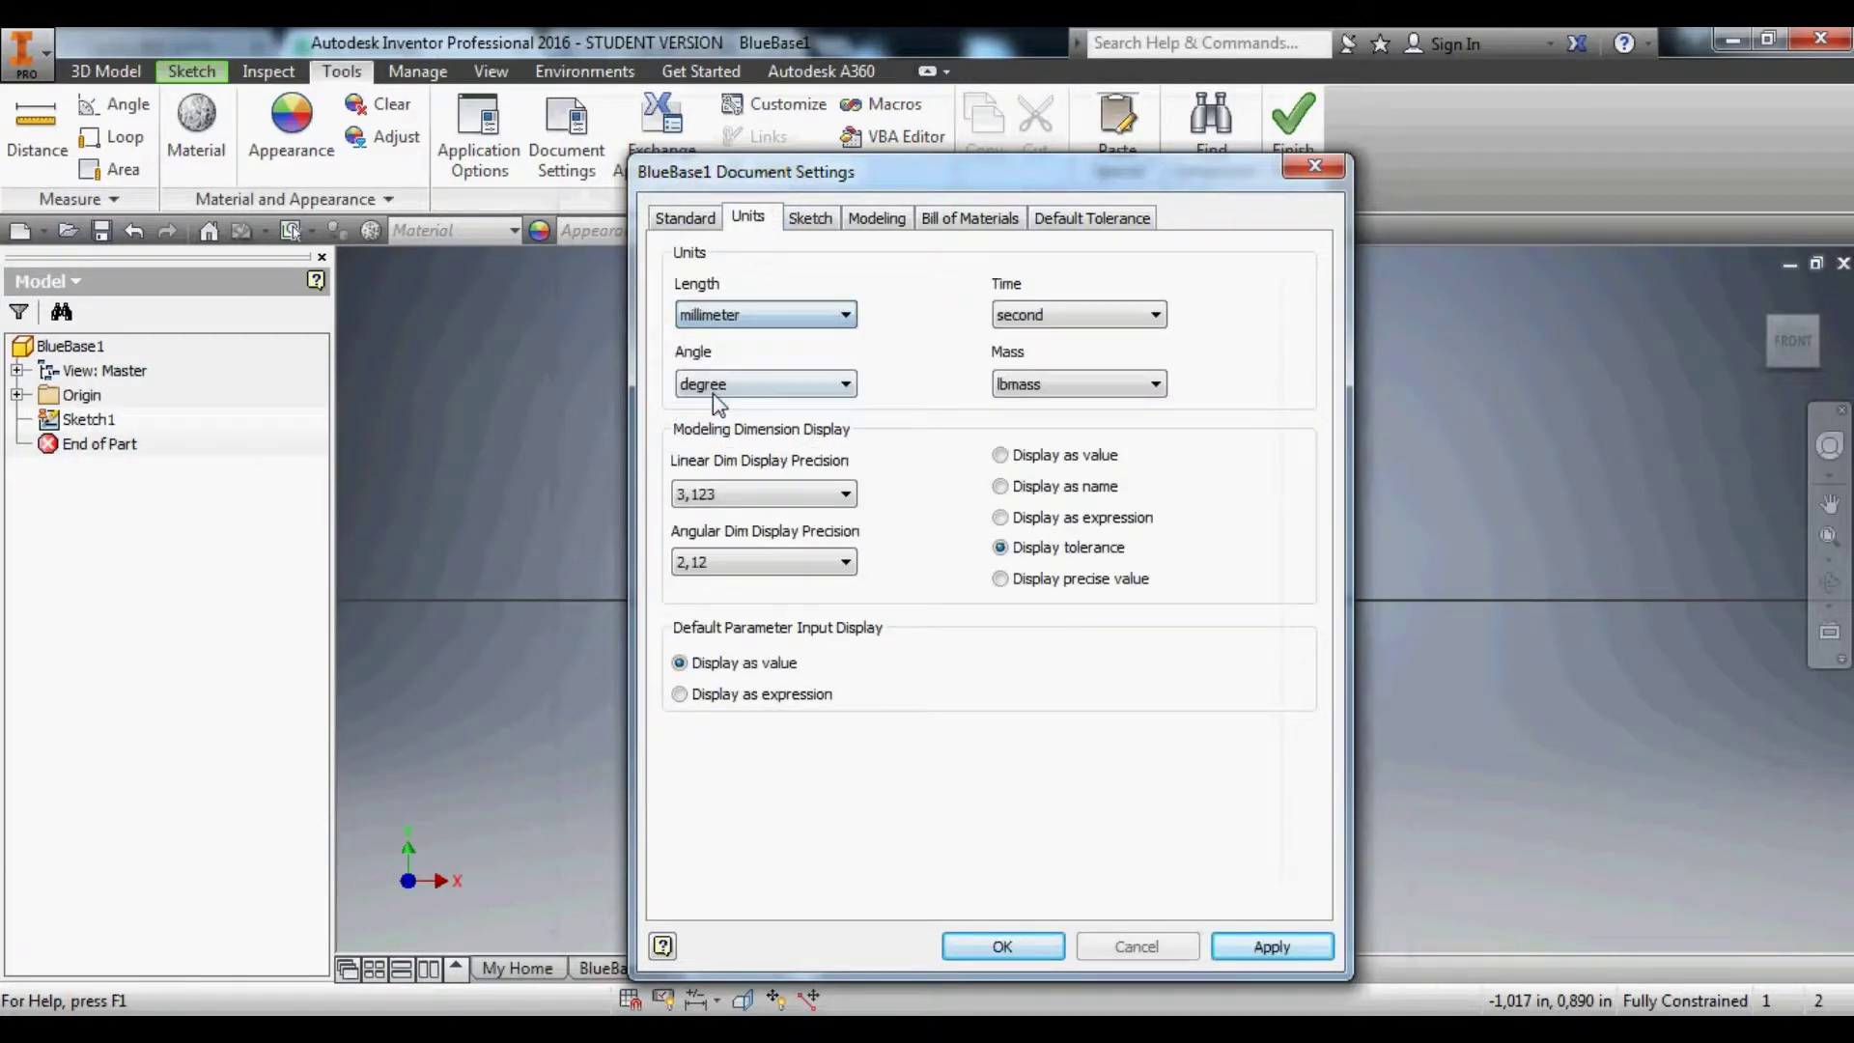
left_click(1003, 946)
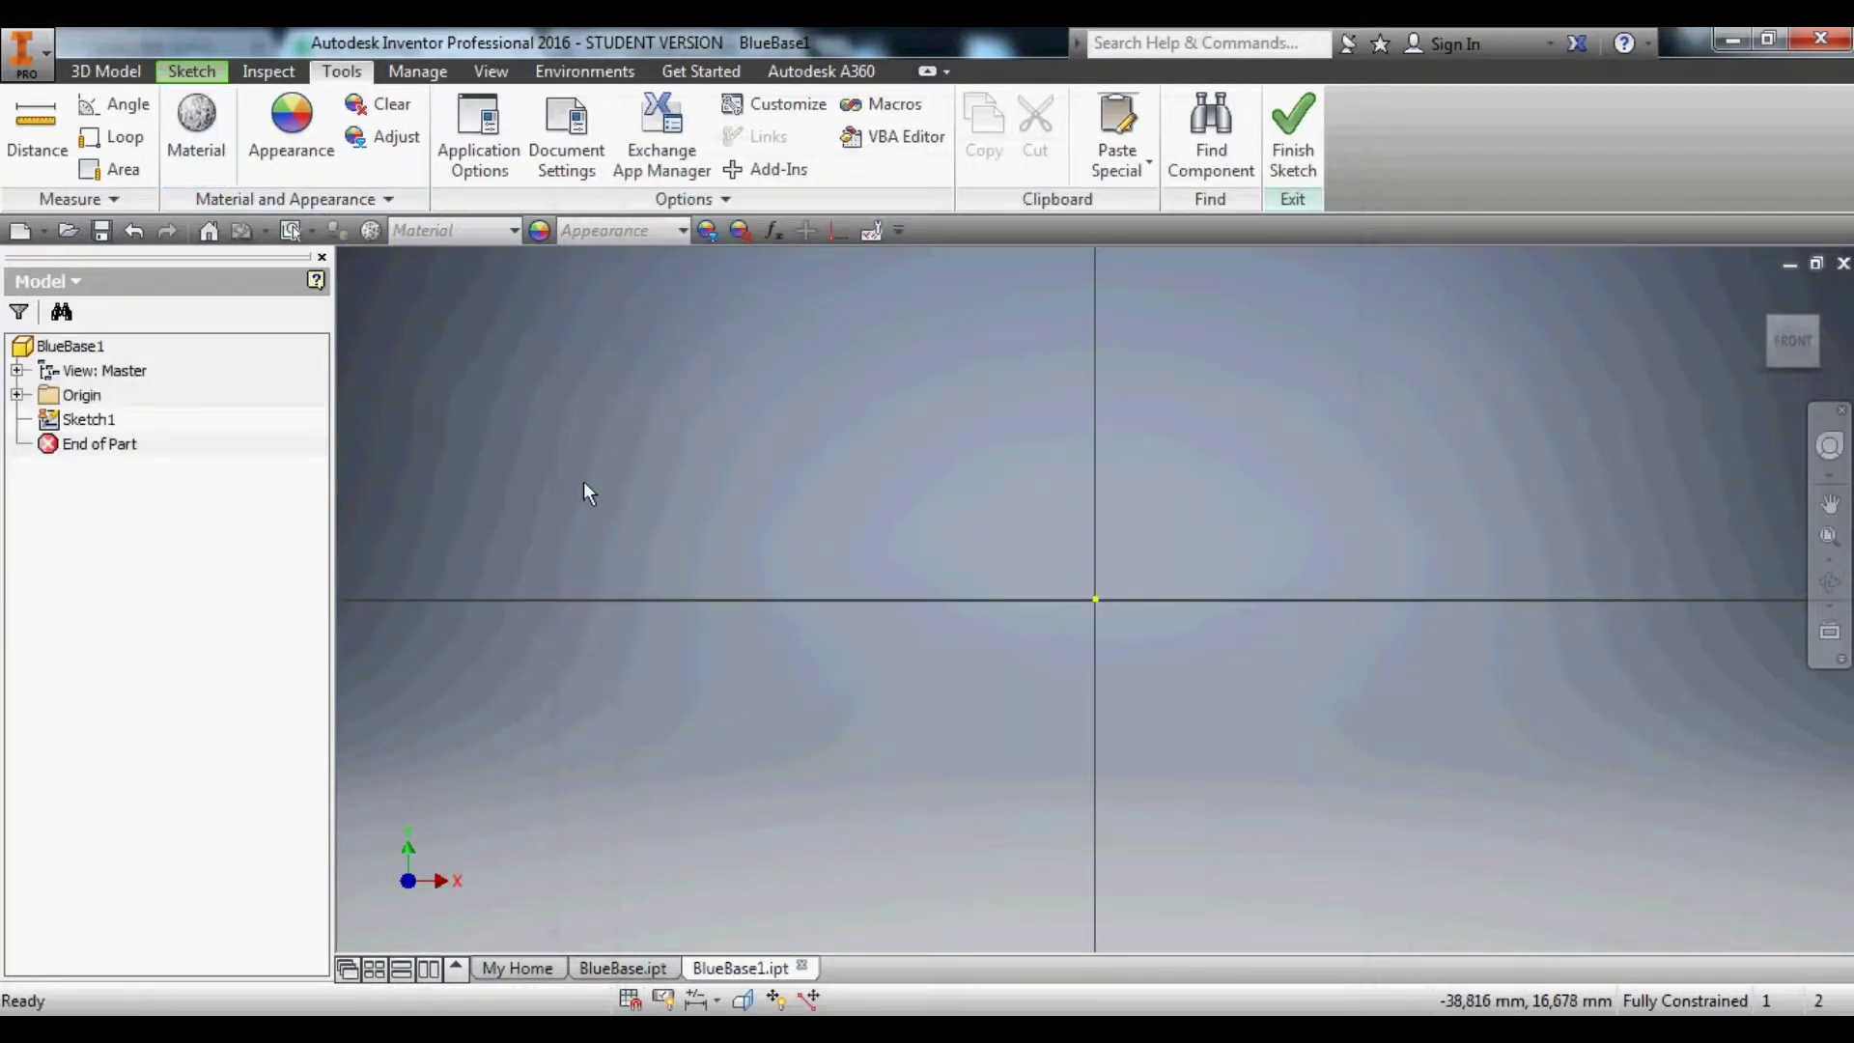
Draw a horizontal line 100 mm long just above the sketch origin, extending to both sides of the vertical axis.
right_click(649, 454)
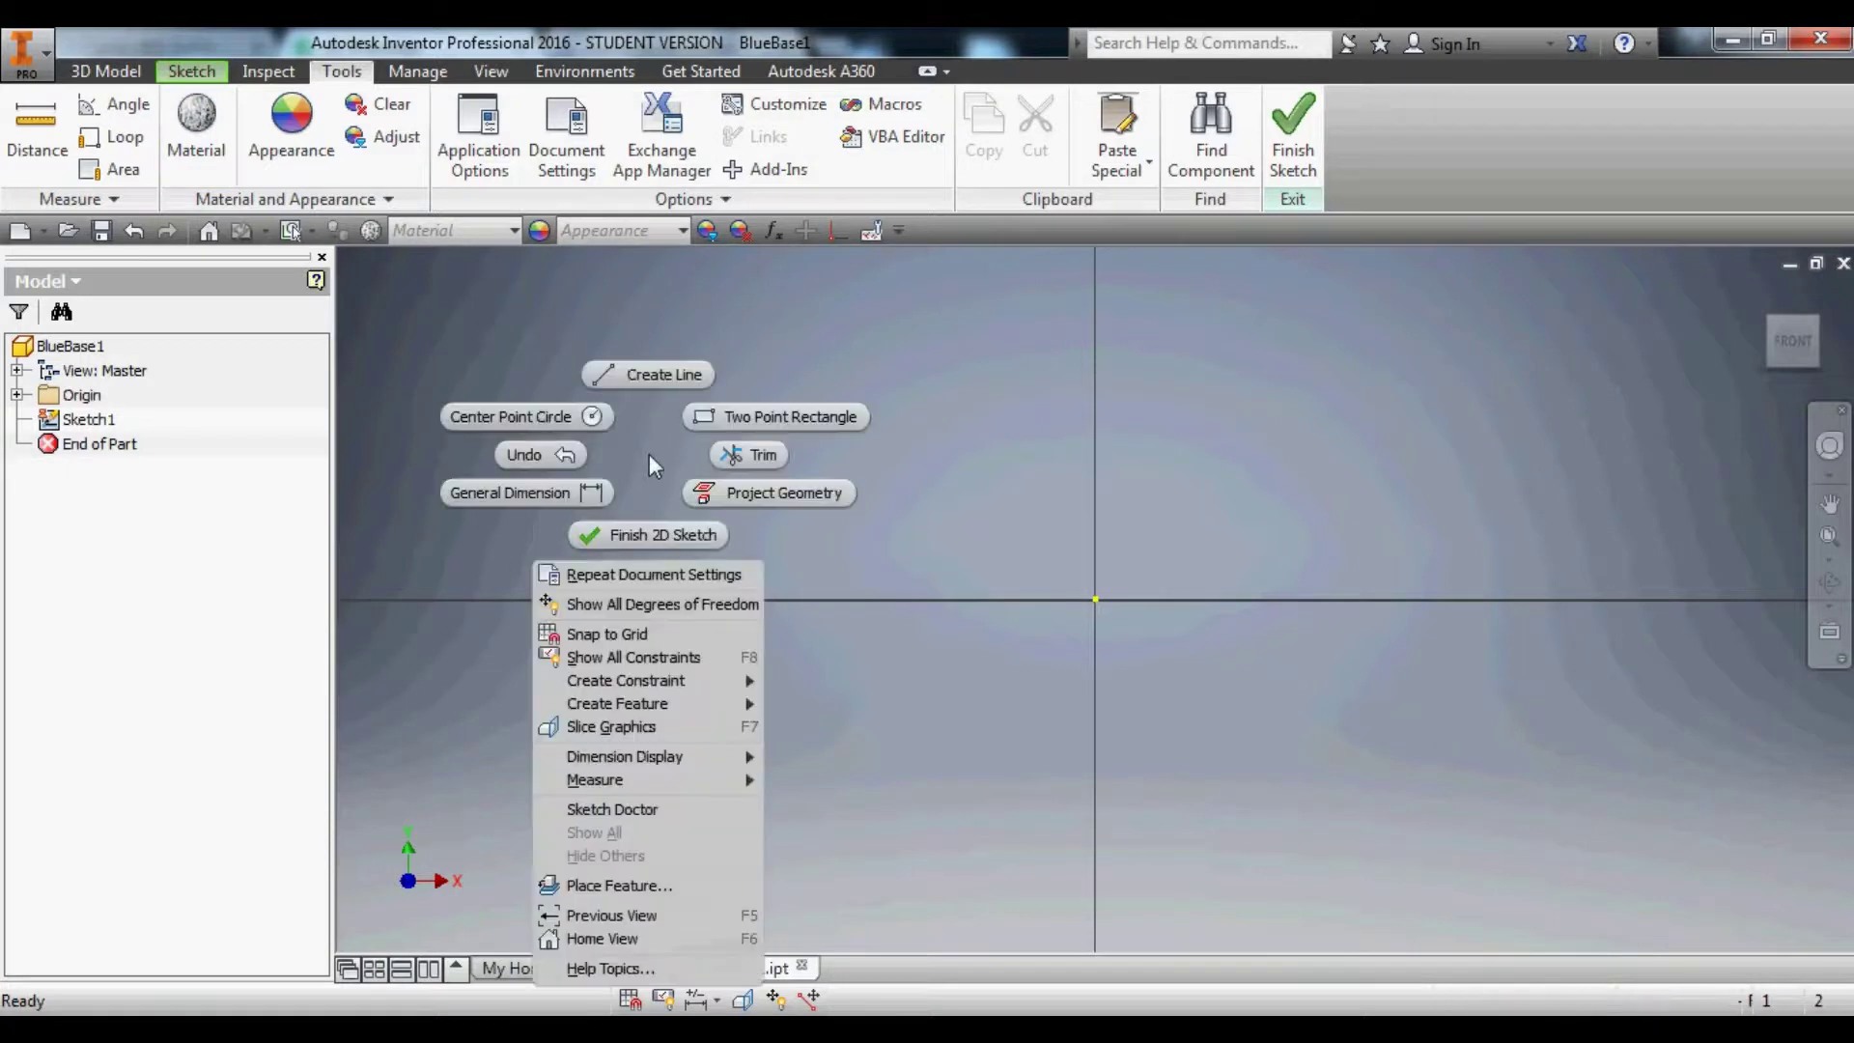
left_click(663, 367)
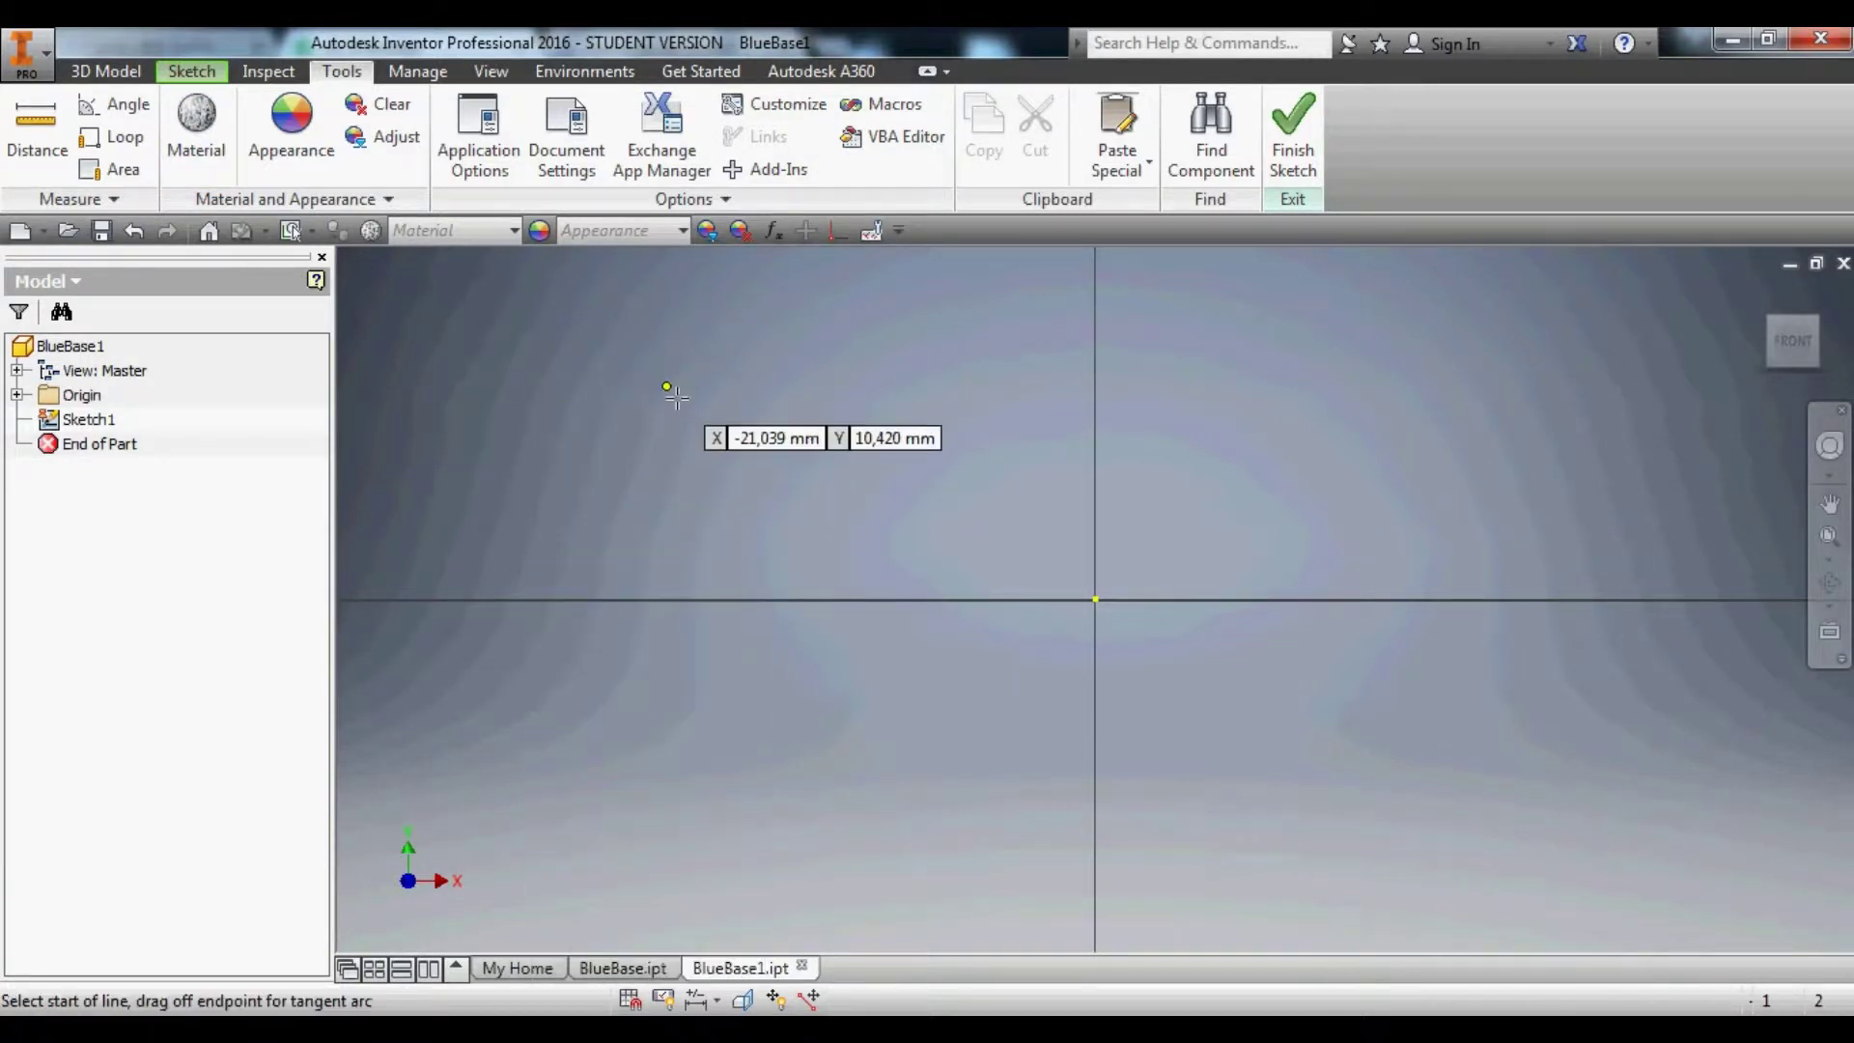
left_click(881, 598)
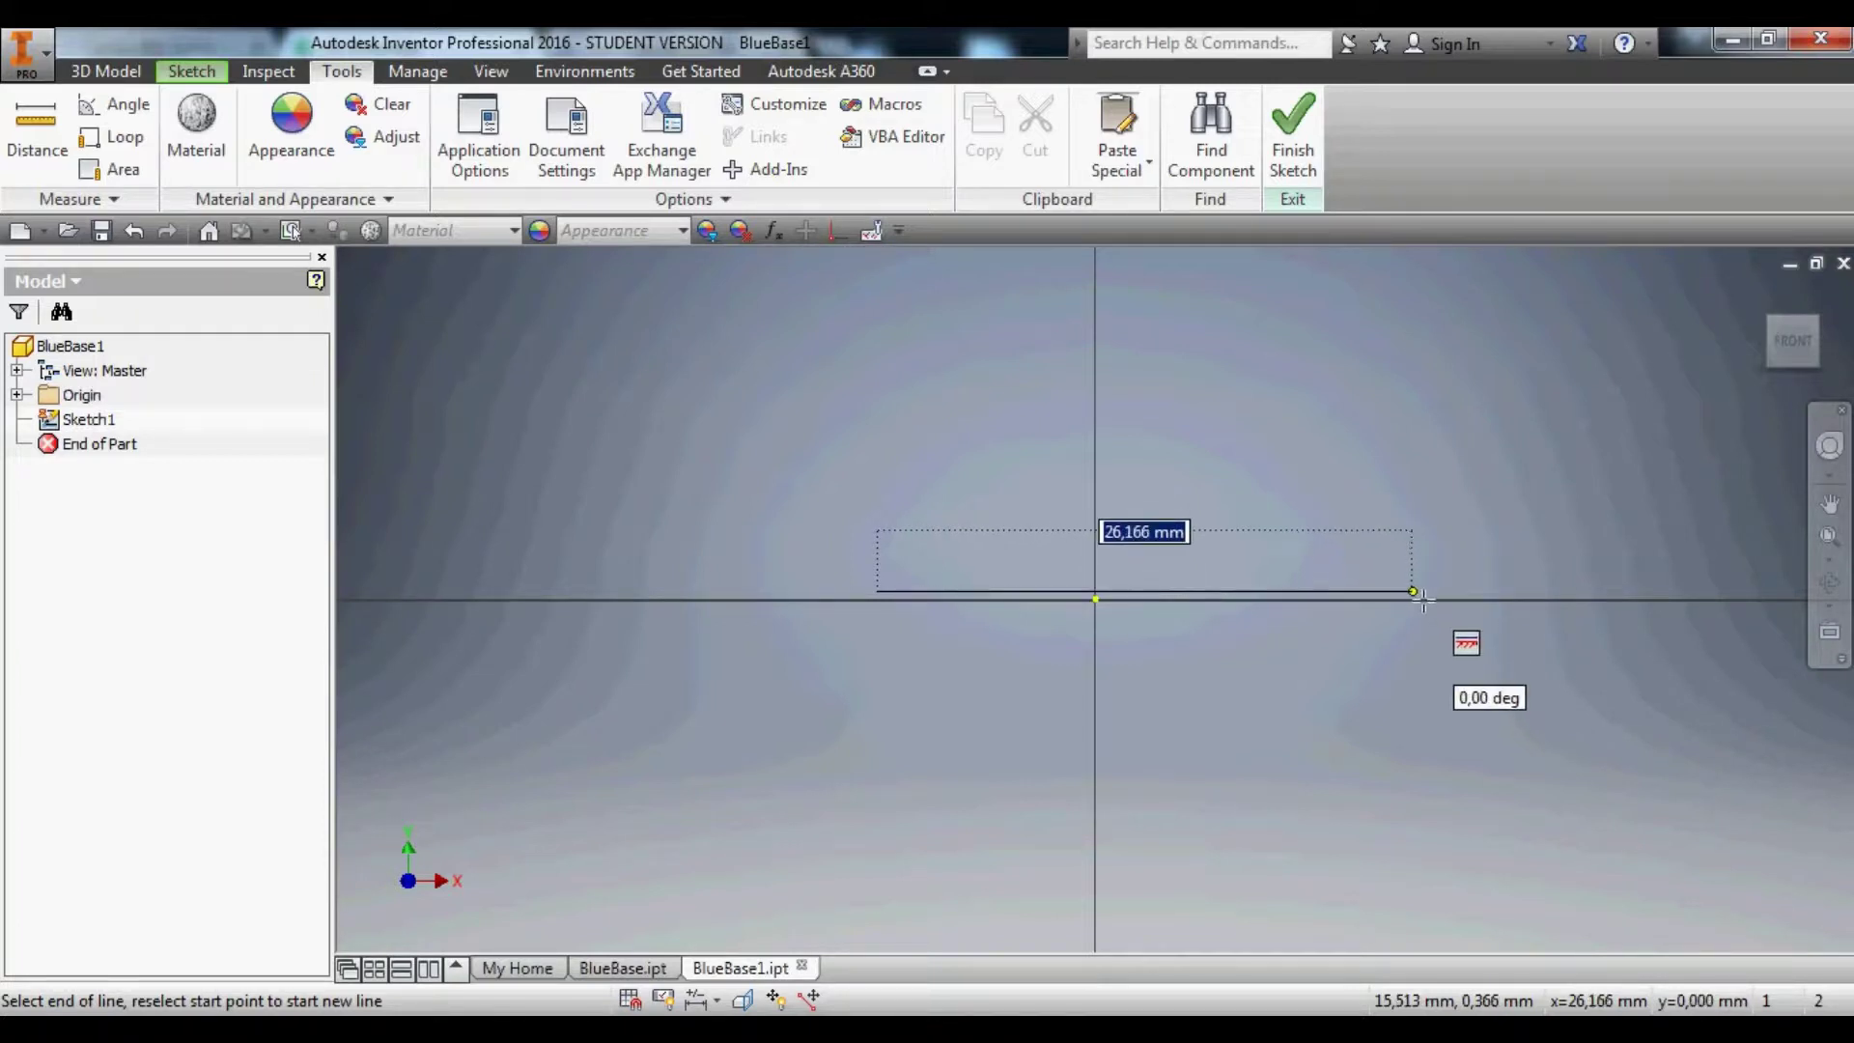
type("100")
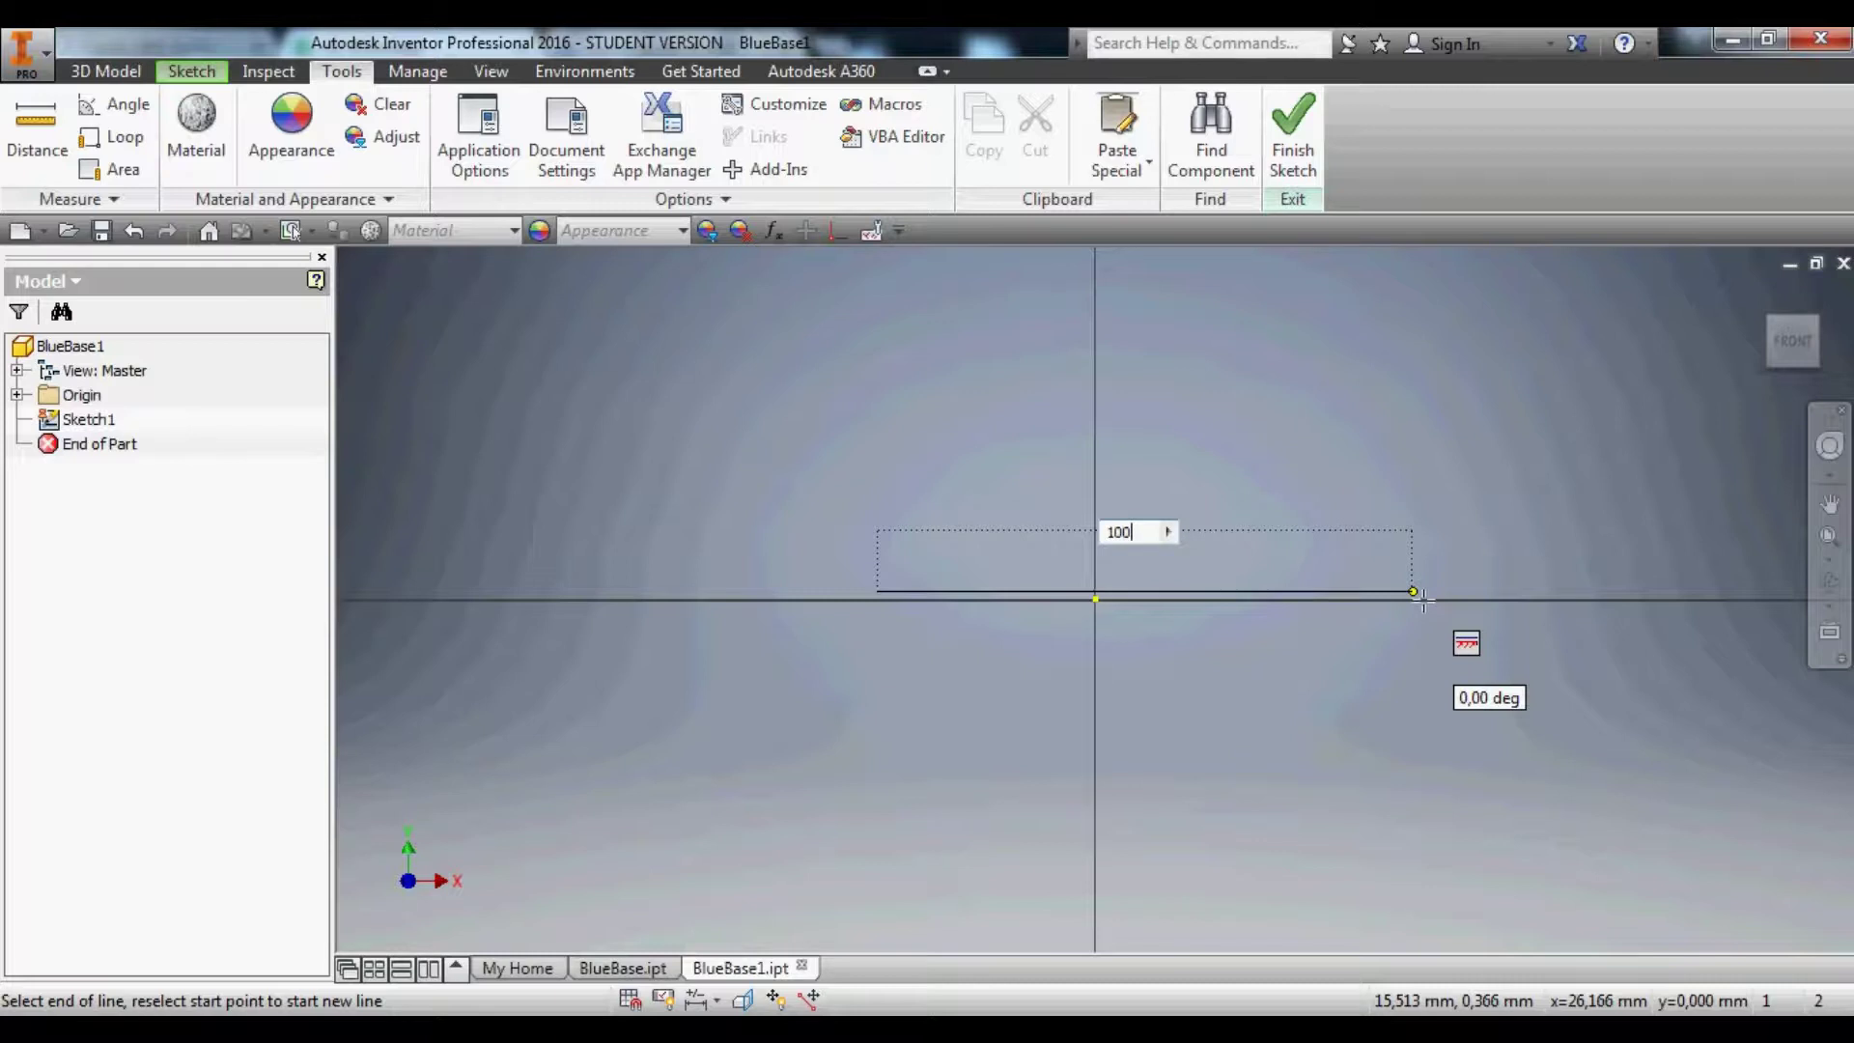
key("Return")
scroll(1343, 598, "down", 8)
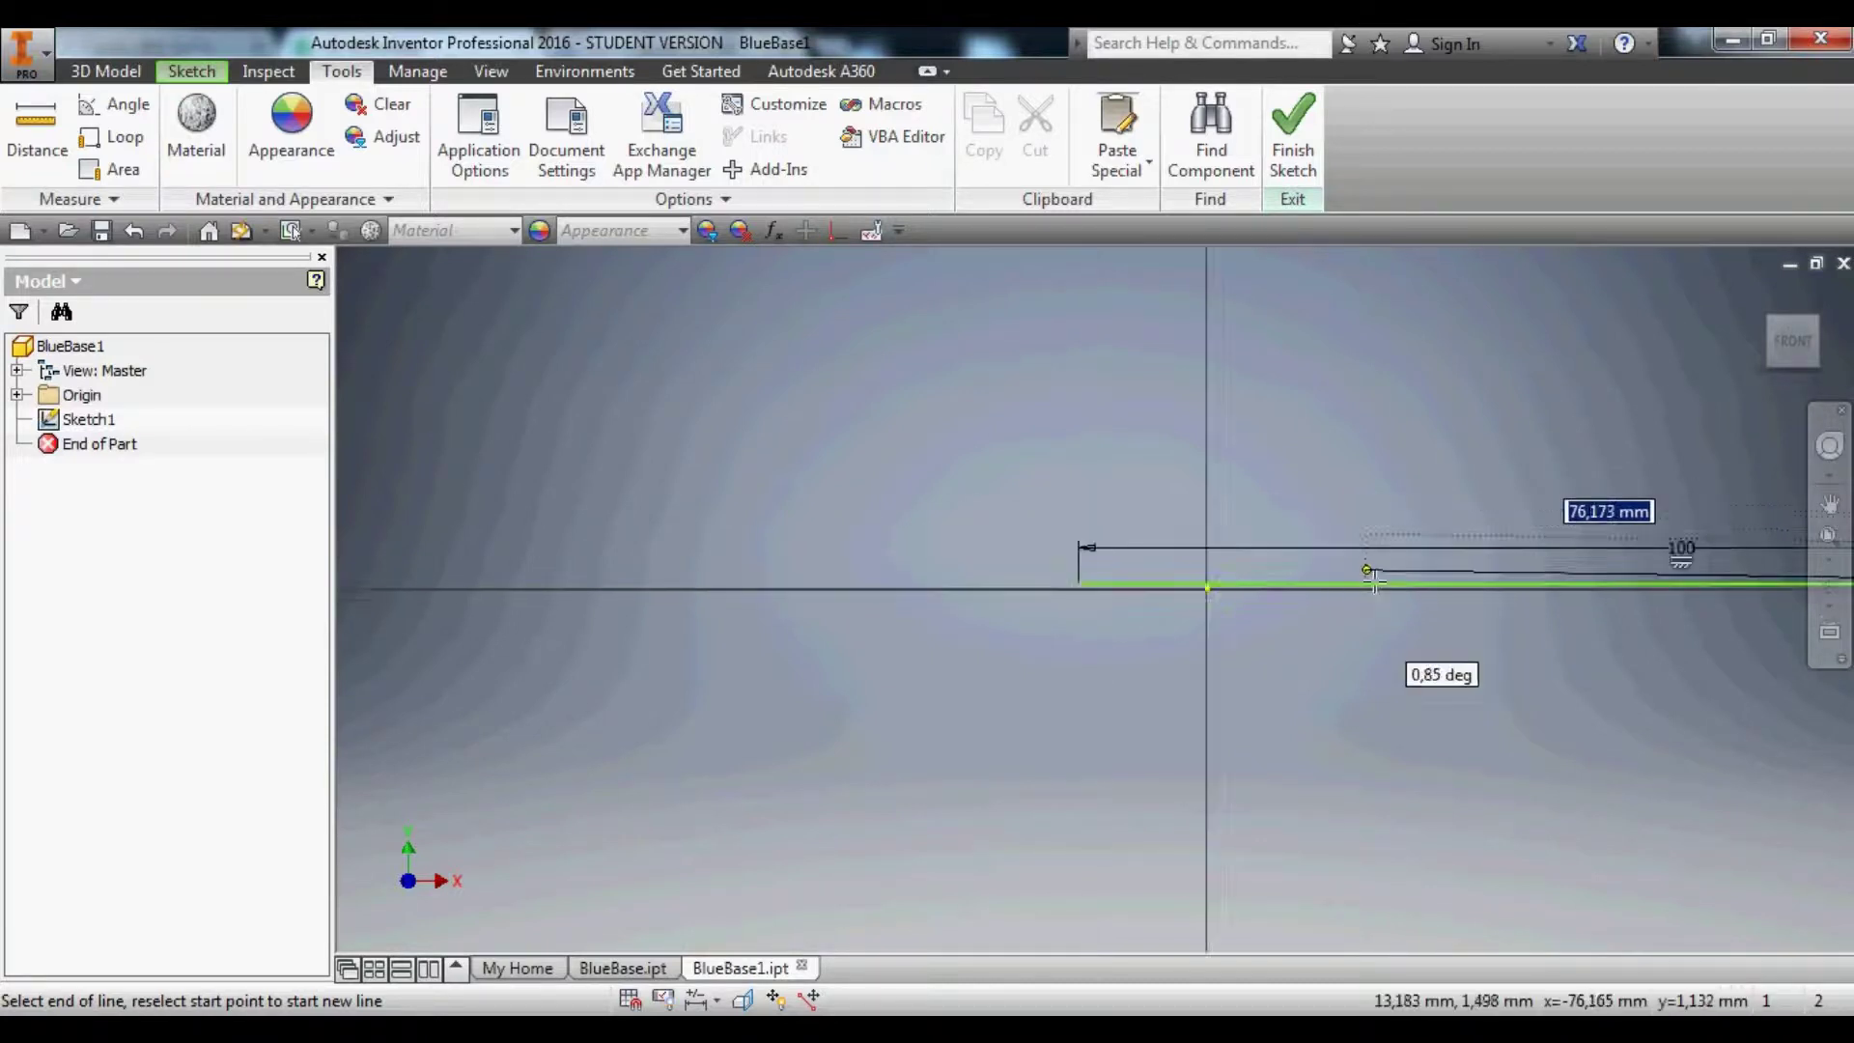
scroll(1609, 589, "up", 8)
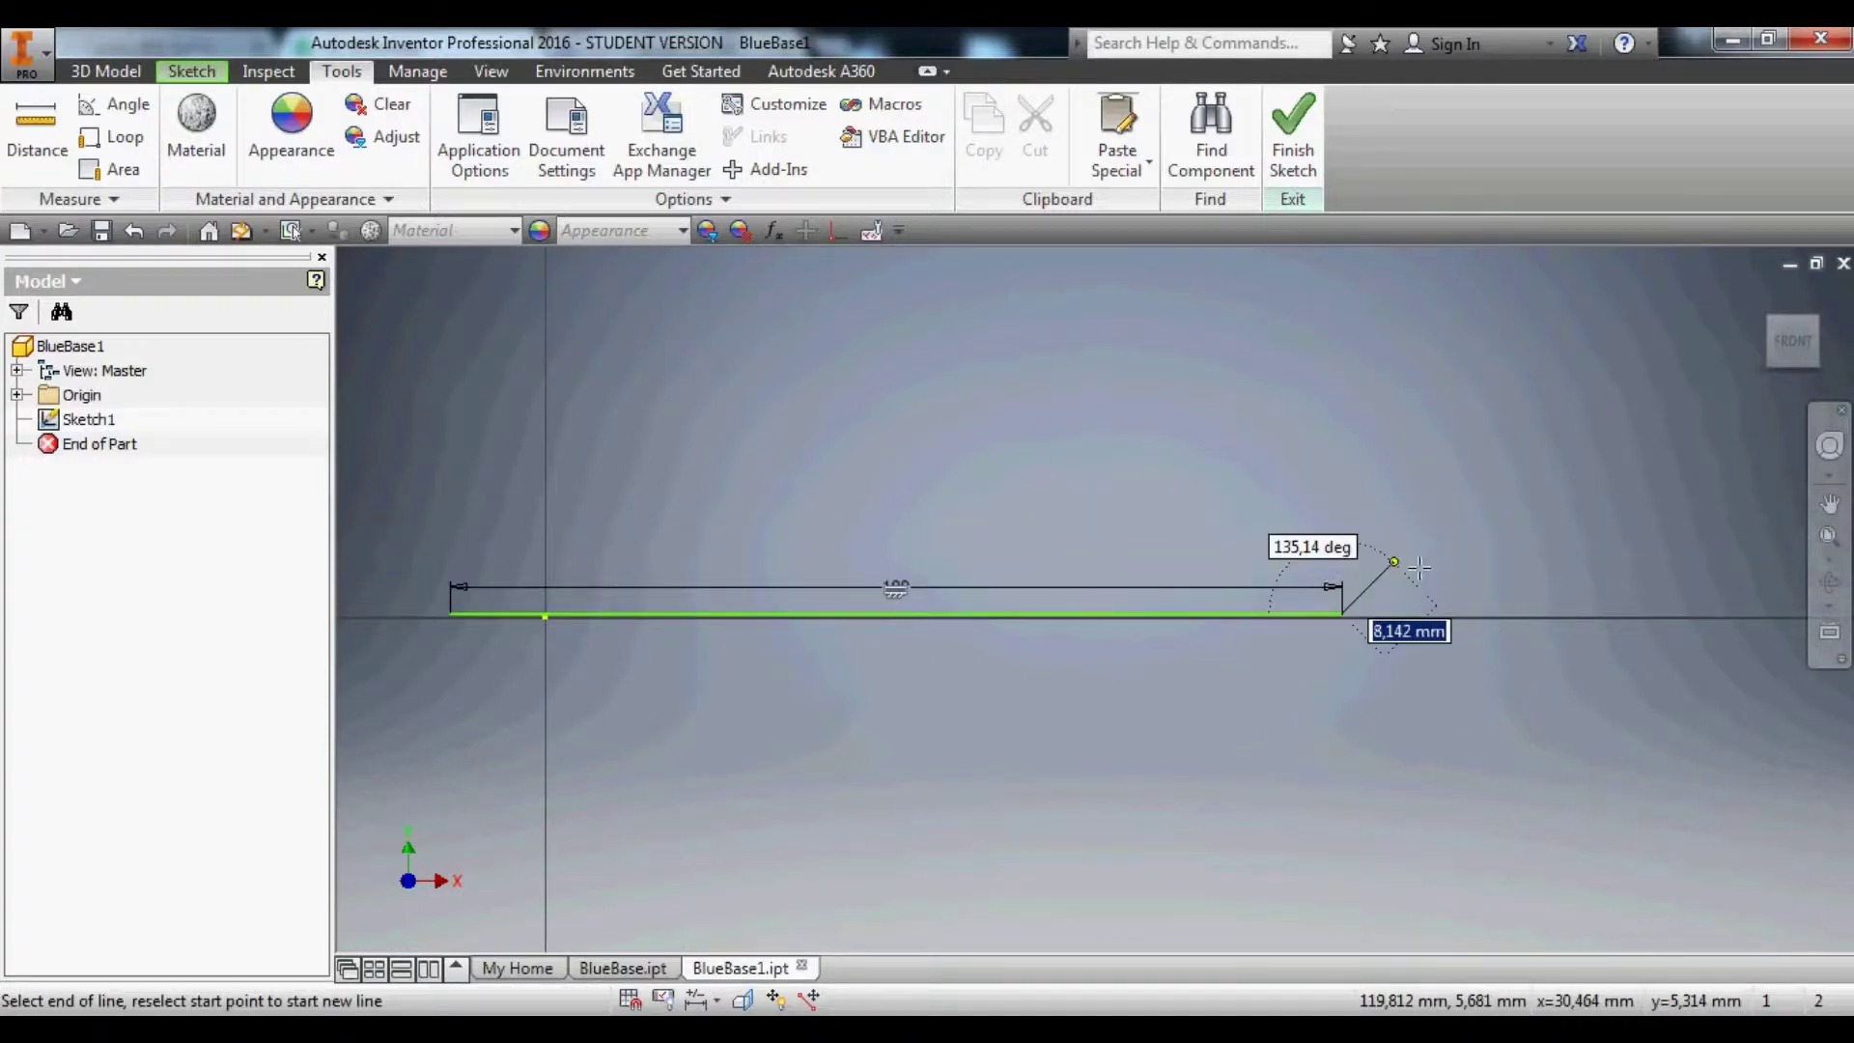
key("Escape")
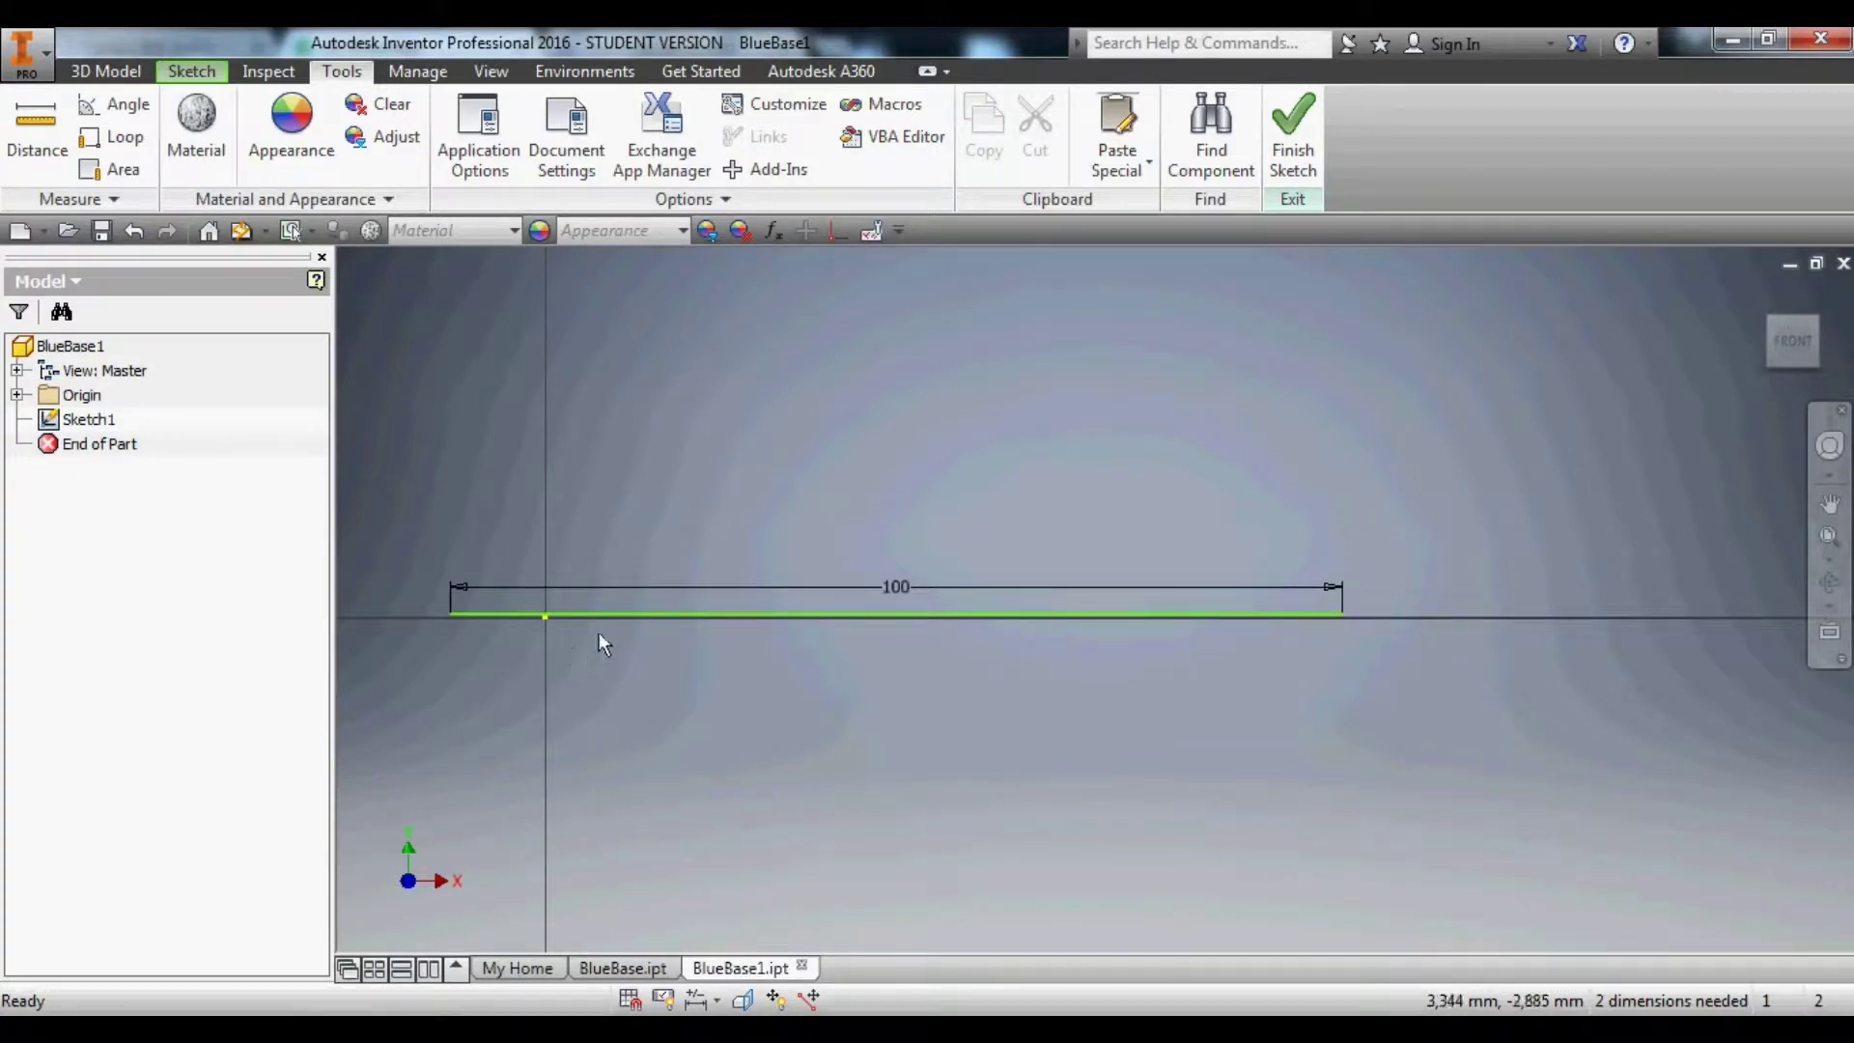
Apply a coincident constraint between the 100 mm line and the sketch origin.
scroll(554, 622, "up", 5)
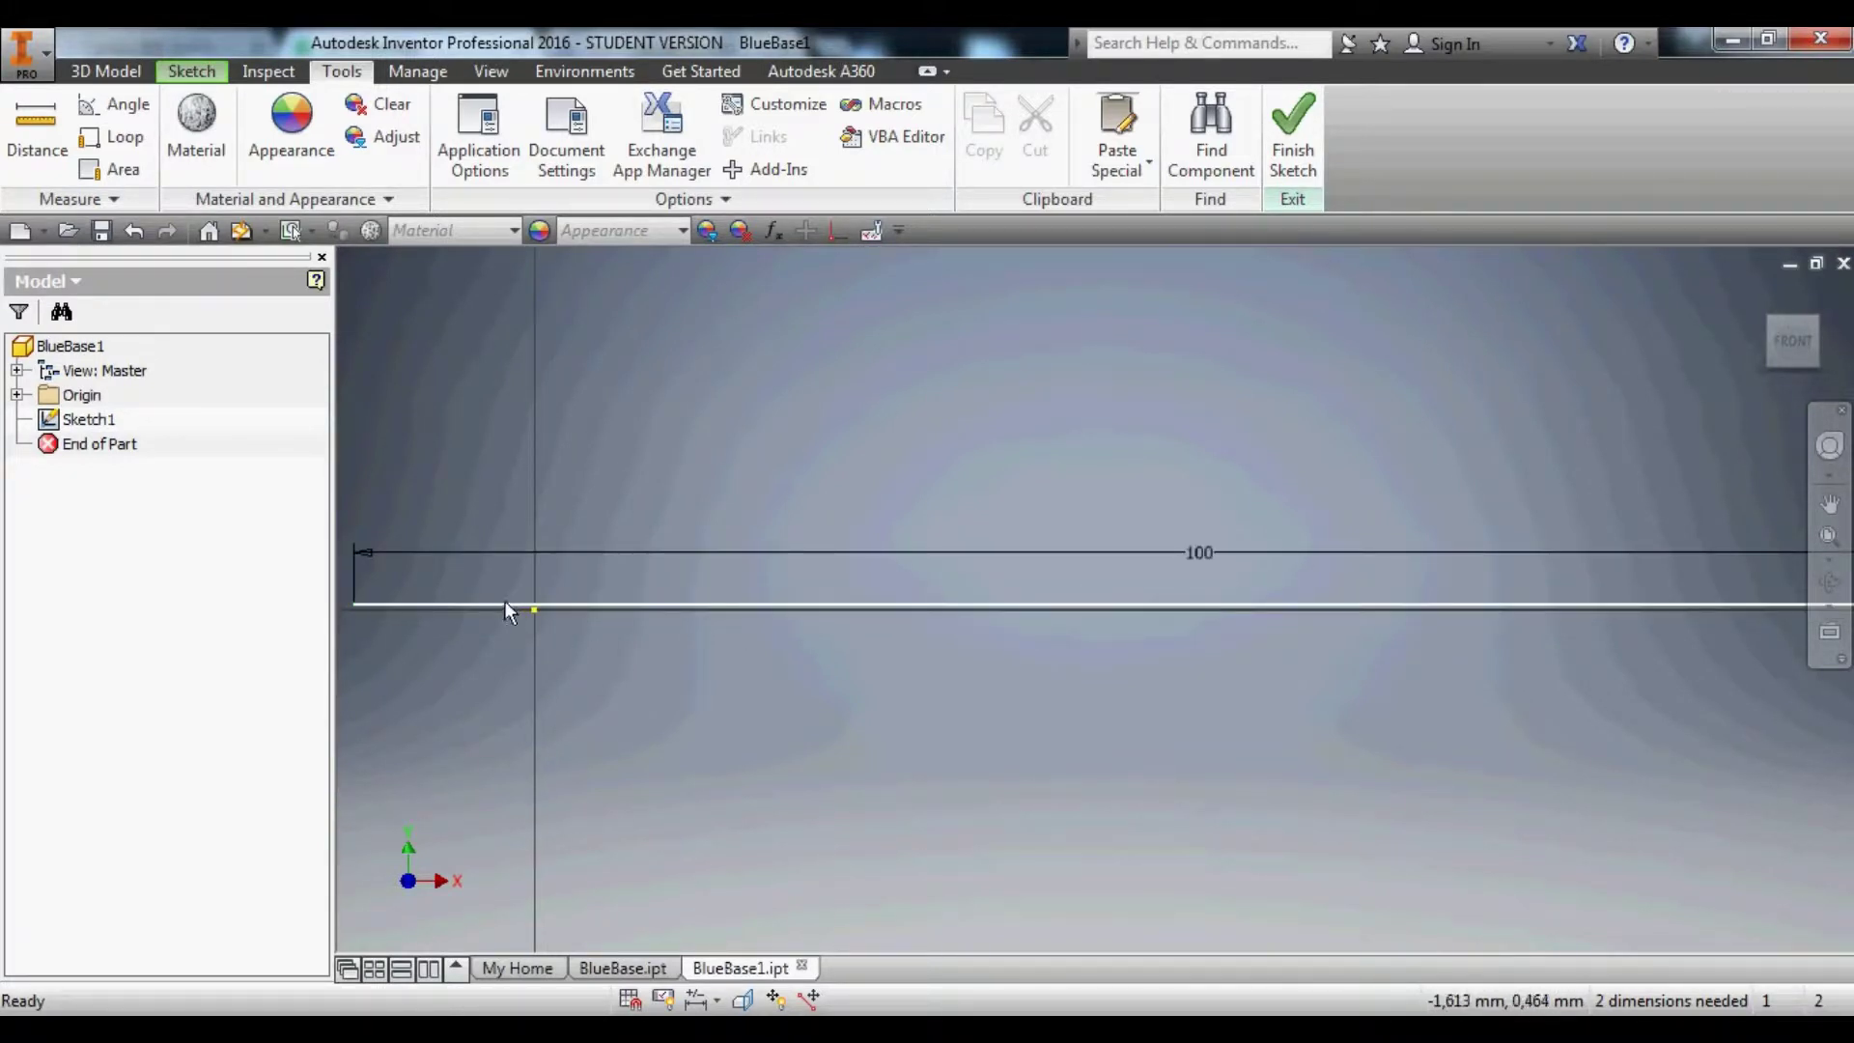
left_click(561, 612)
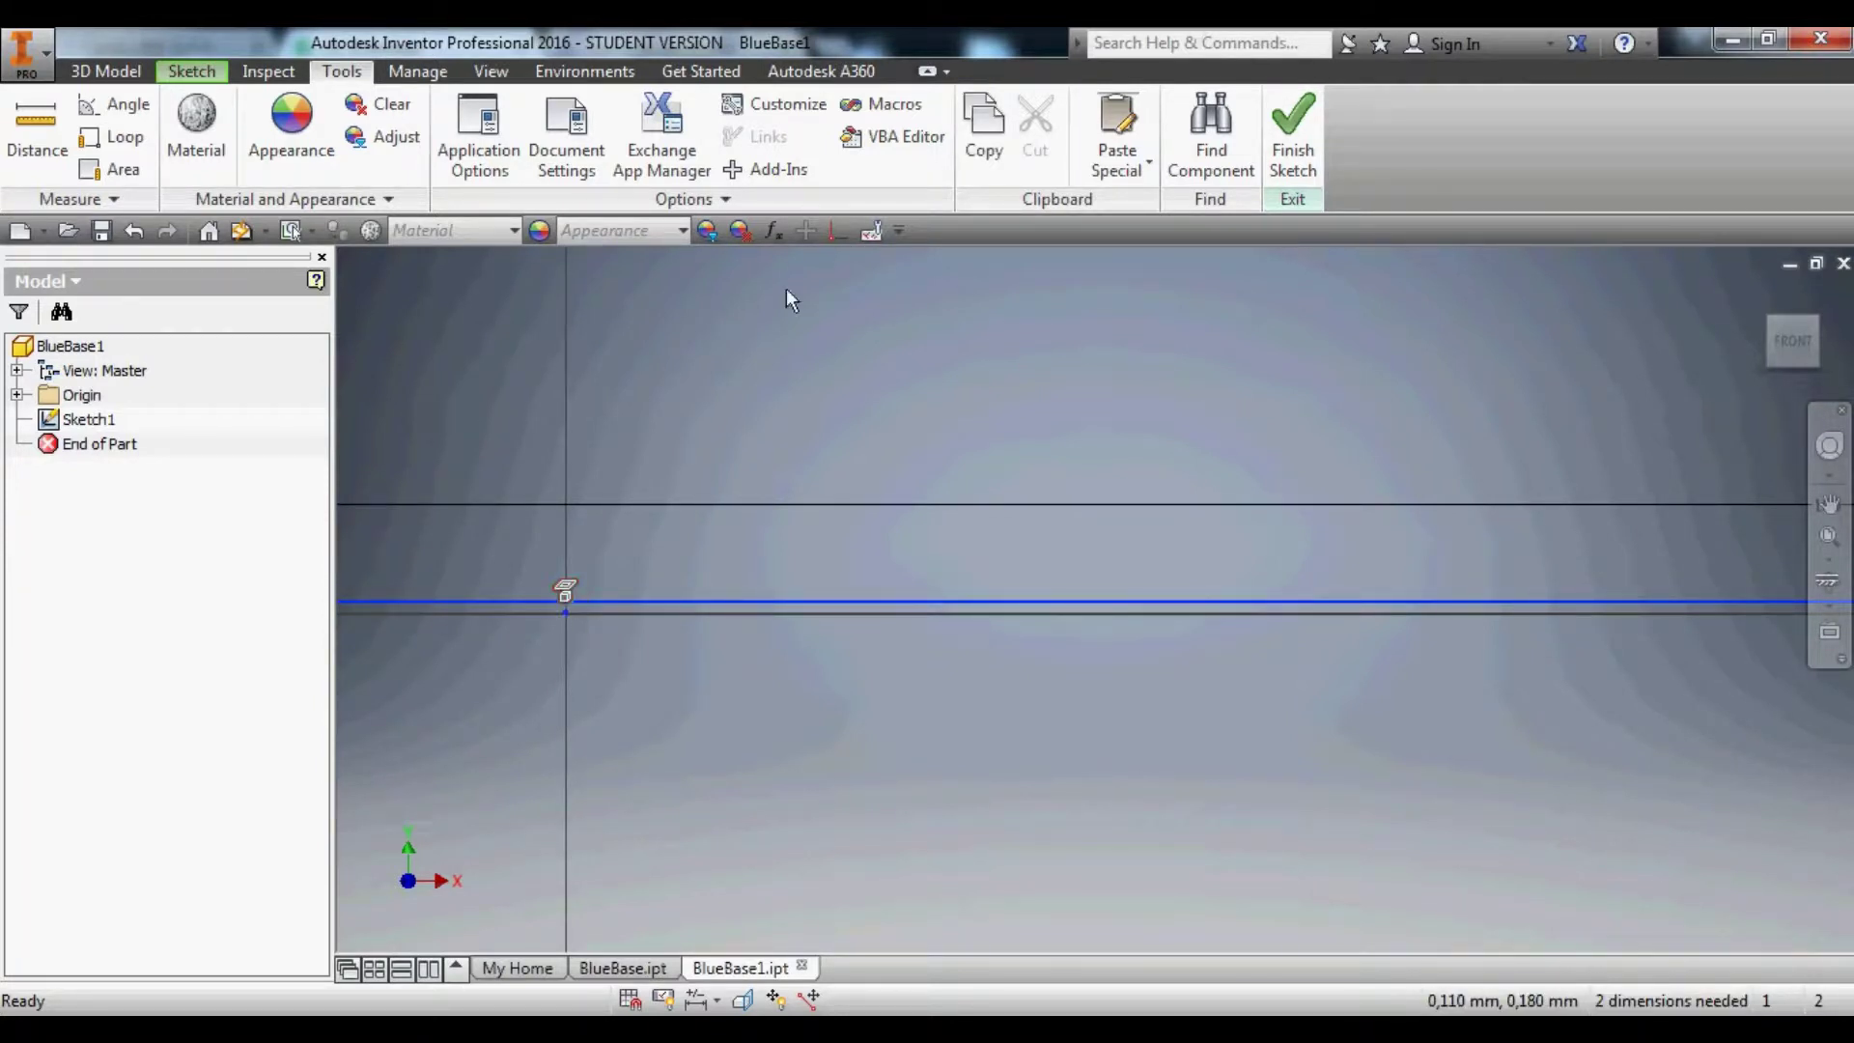
left_click(191, 71)
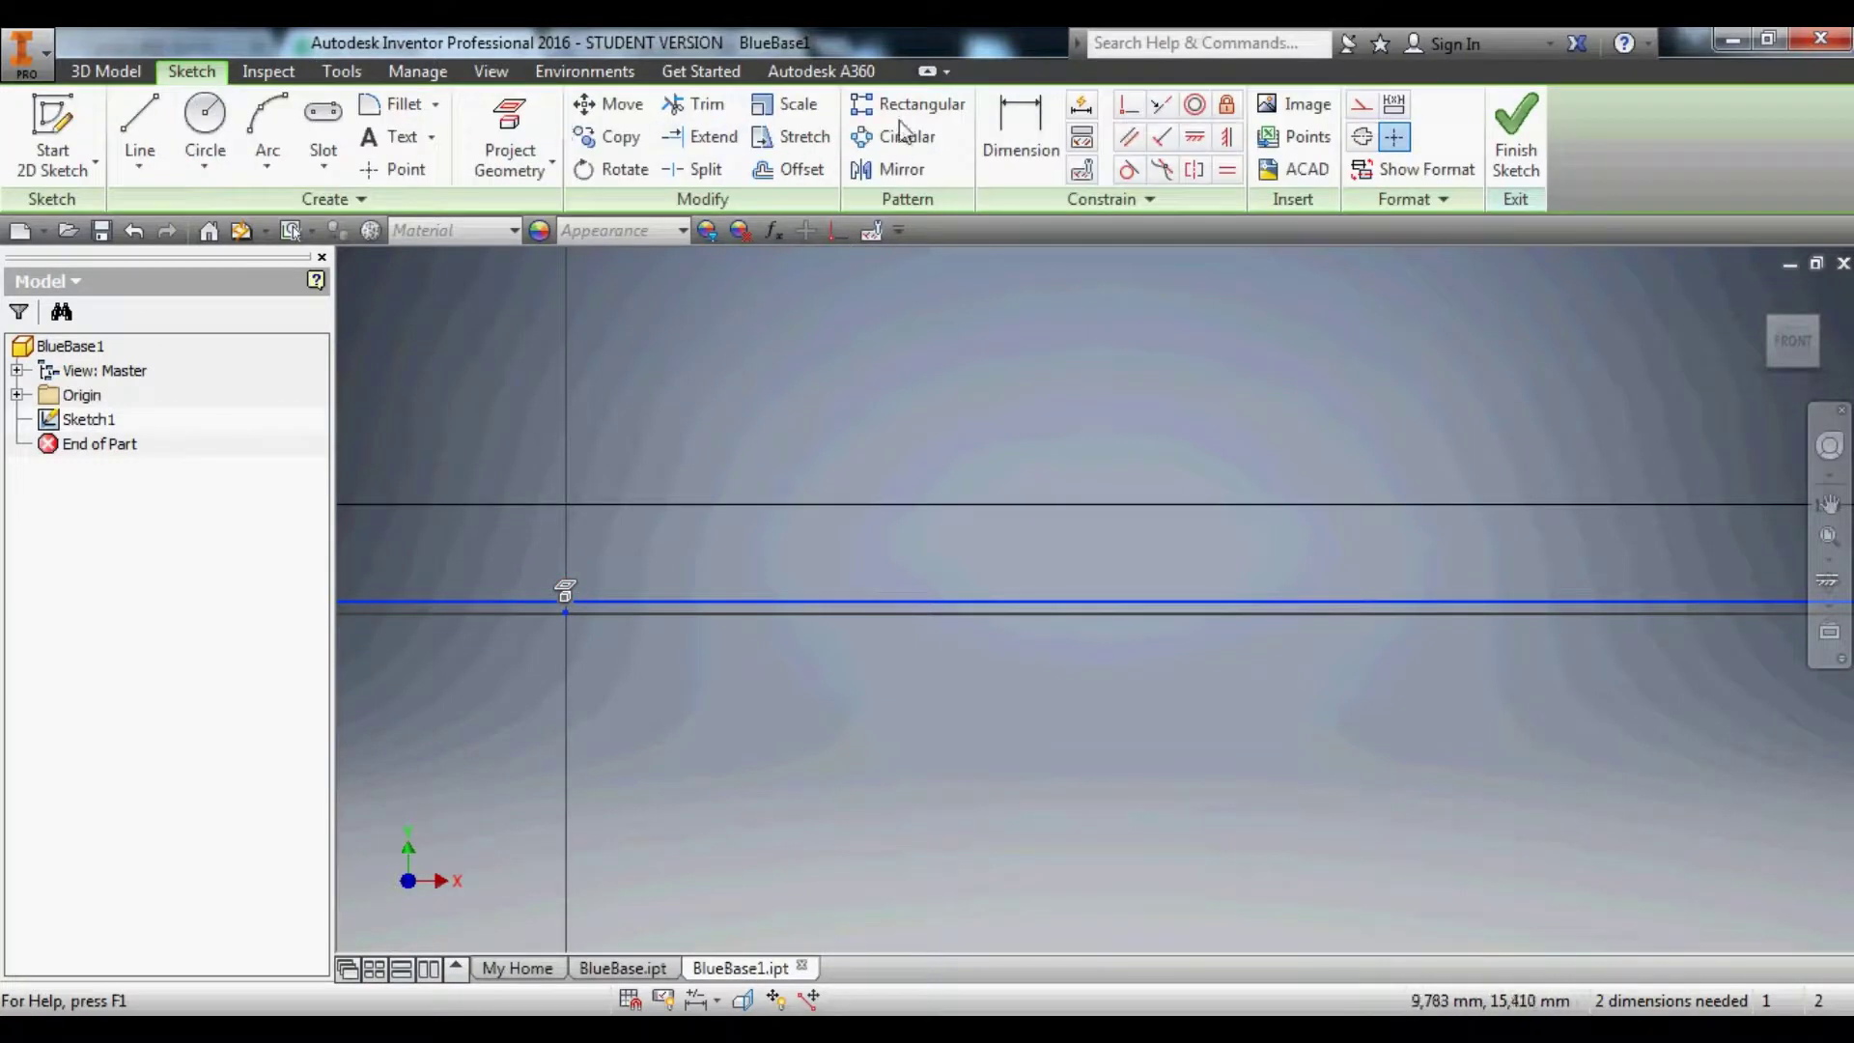
left_click(1127, 109)
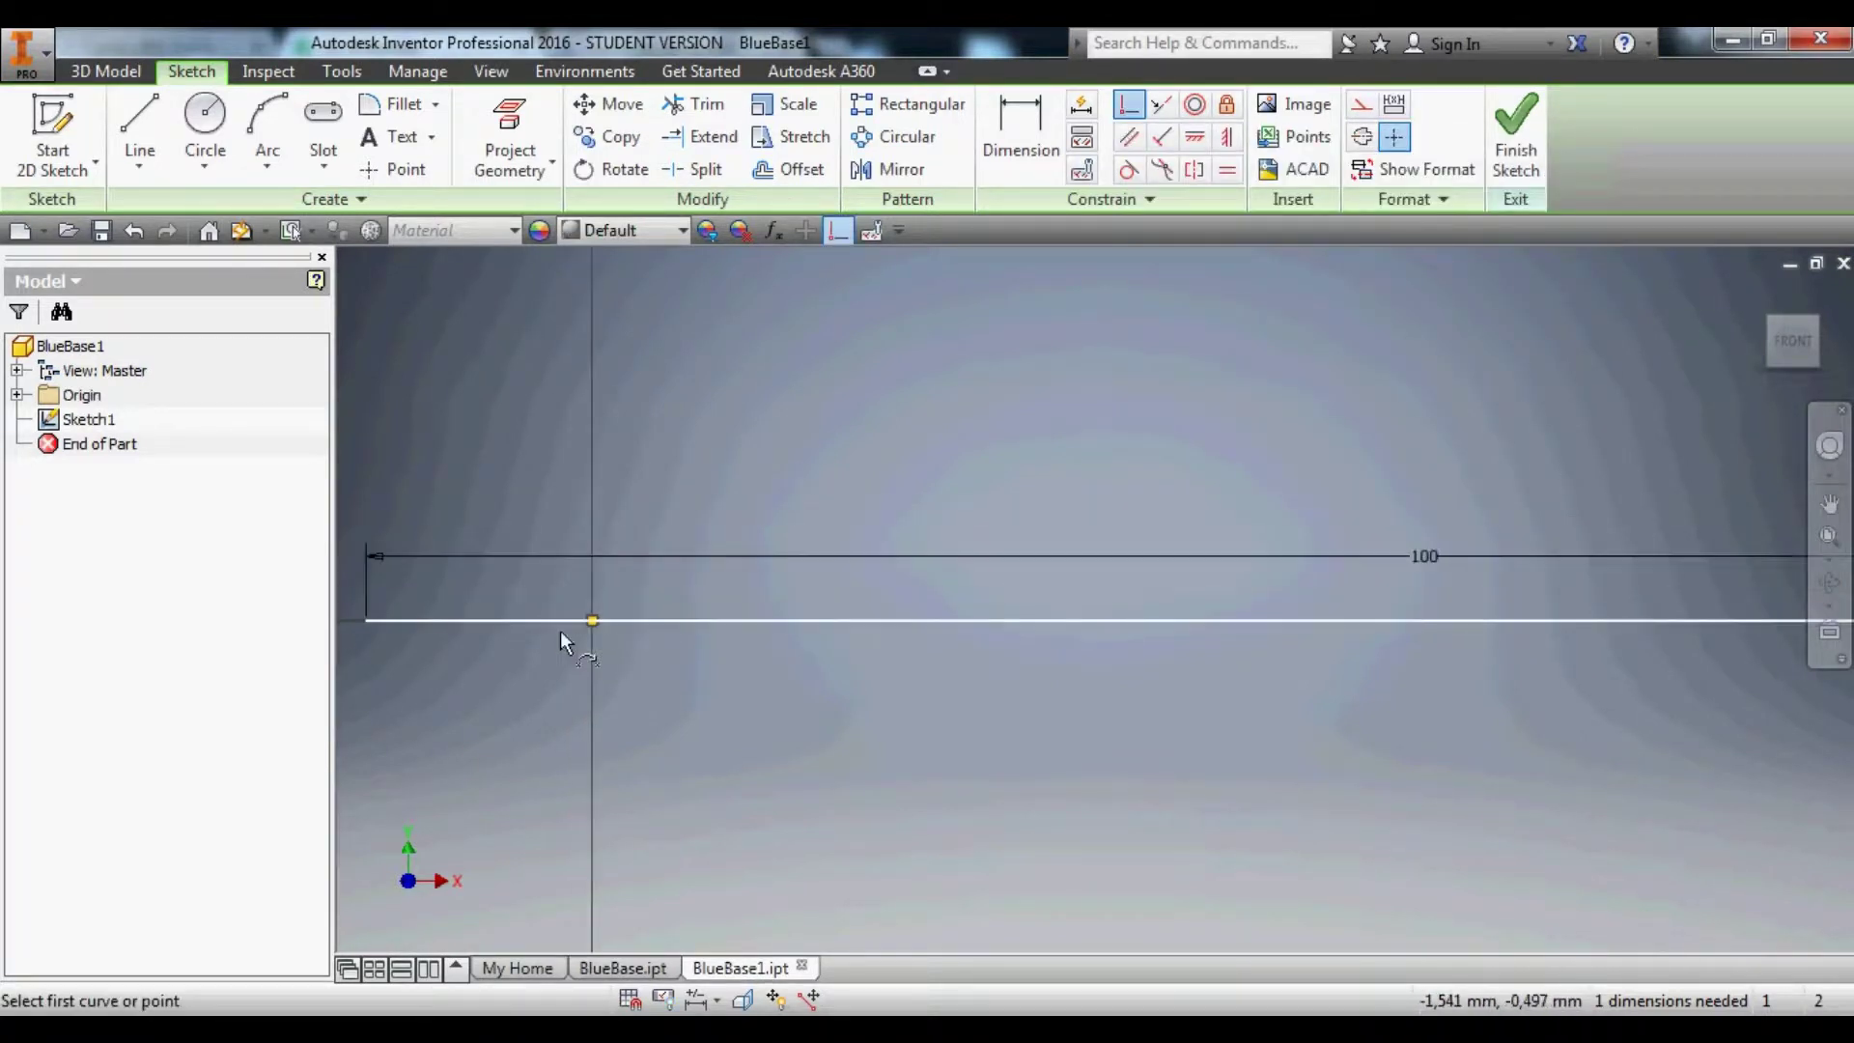
Dimension the distance from the line's left endpoint to the sketch origin as 50 mm.
scroll(597, 622, "down", 3)
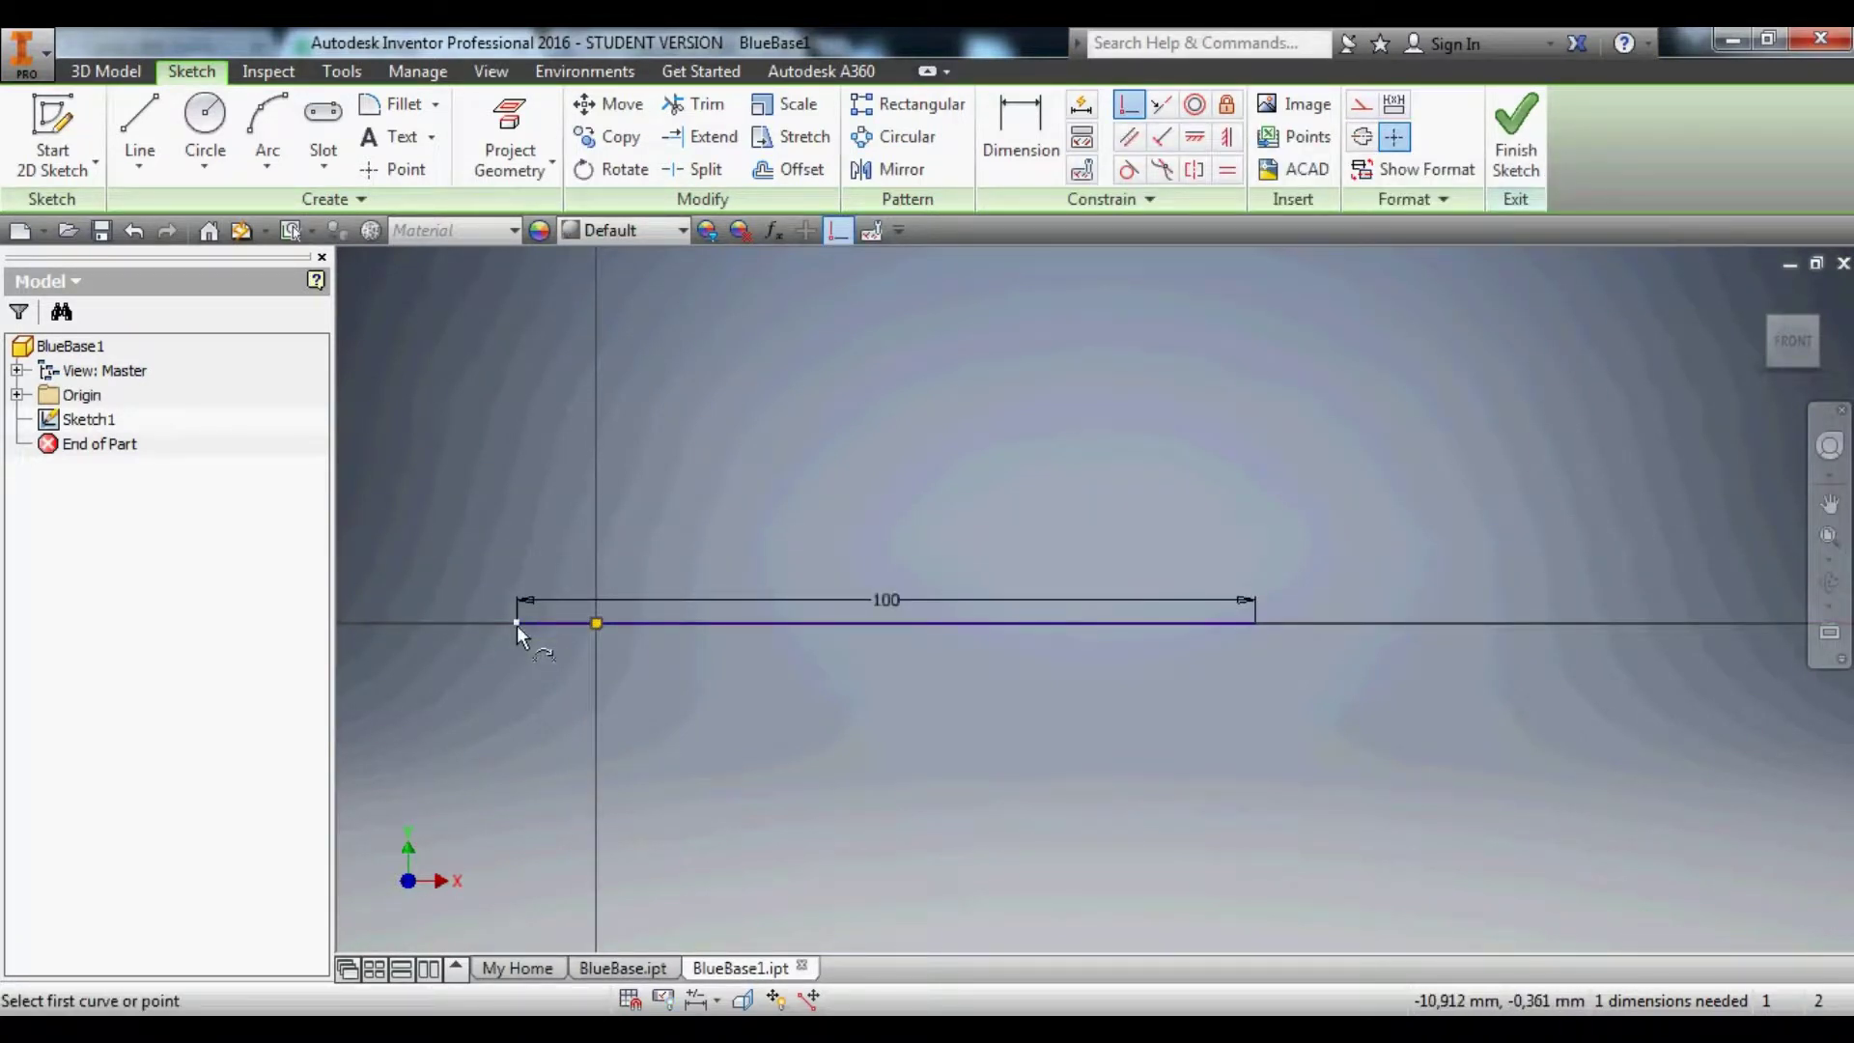
right_click(510, 674)
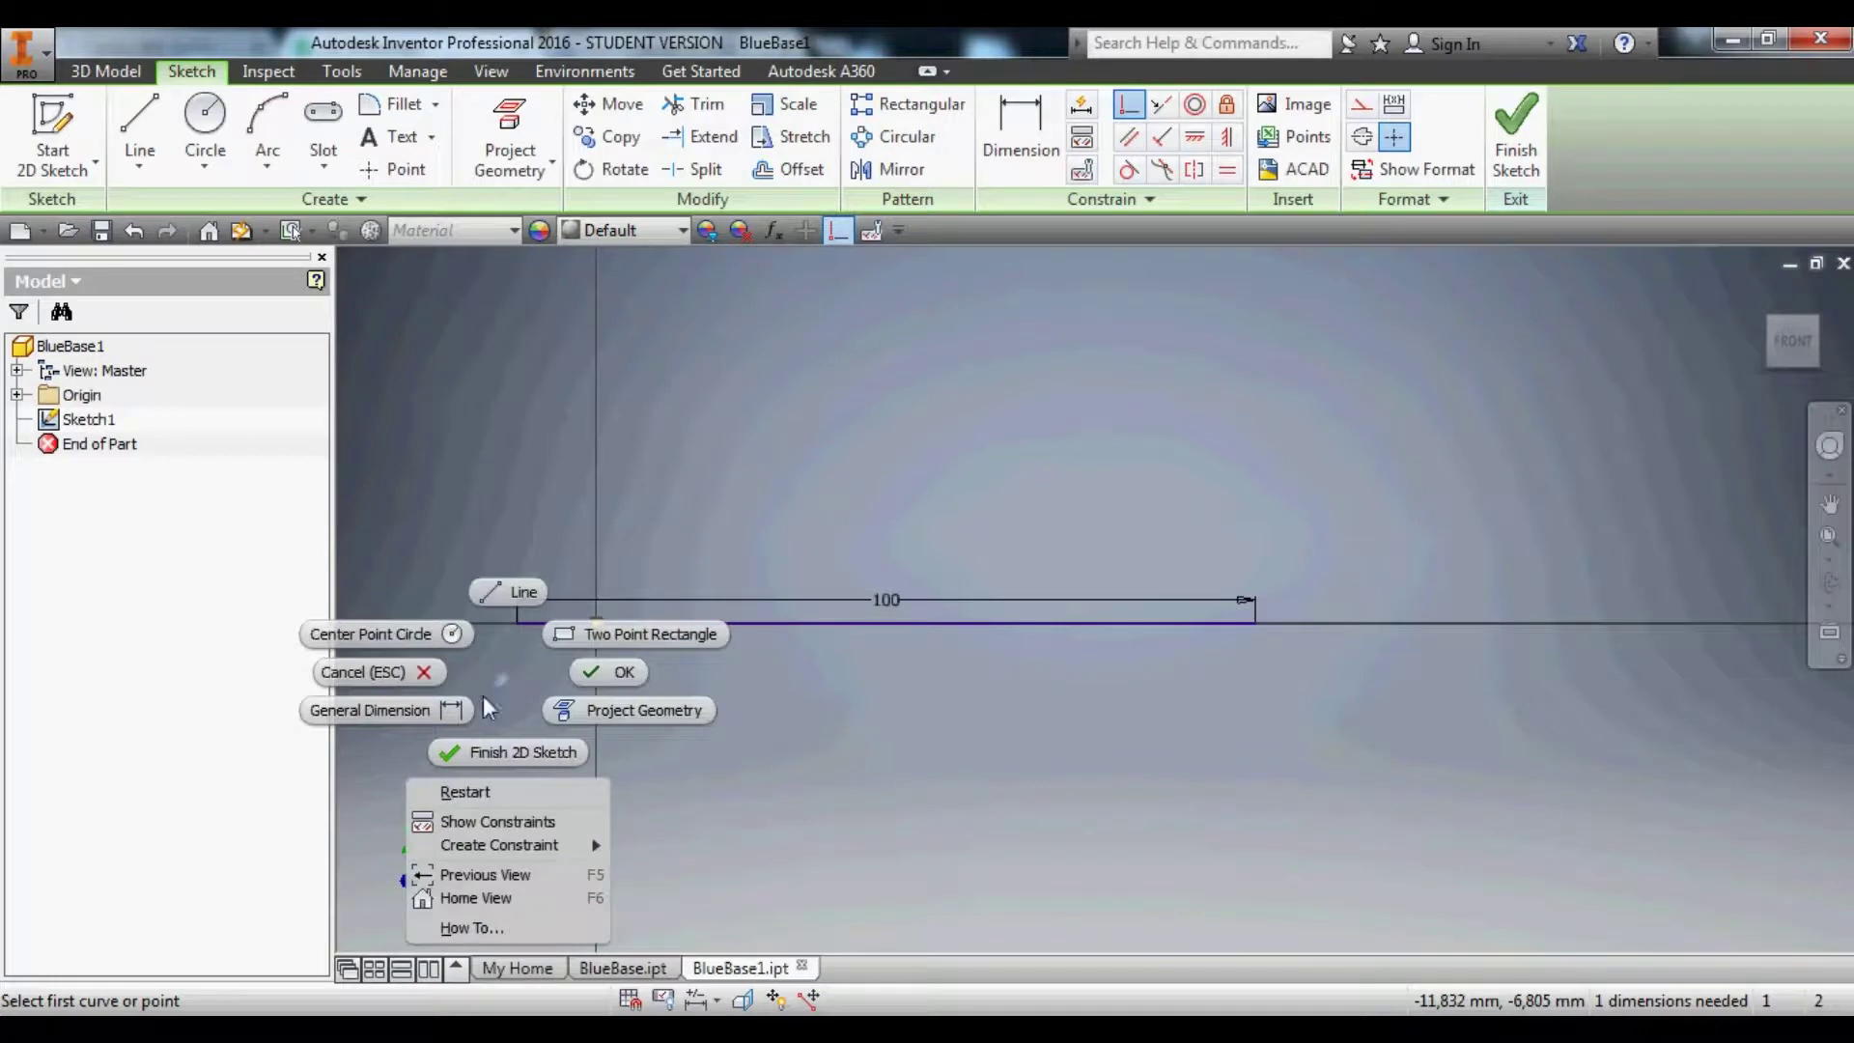
left_click(403, 711)
scroll(559, 650, "up", 3)
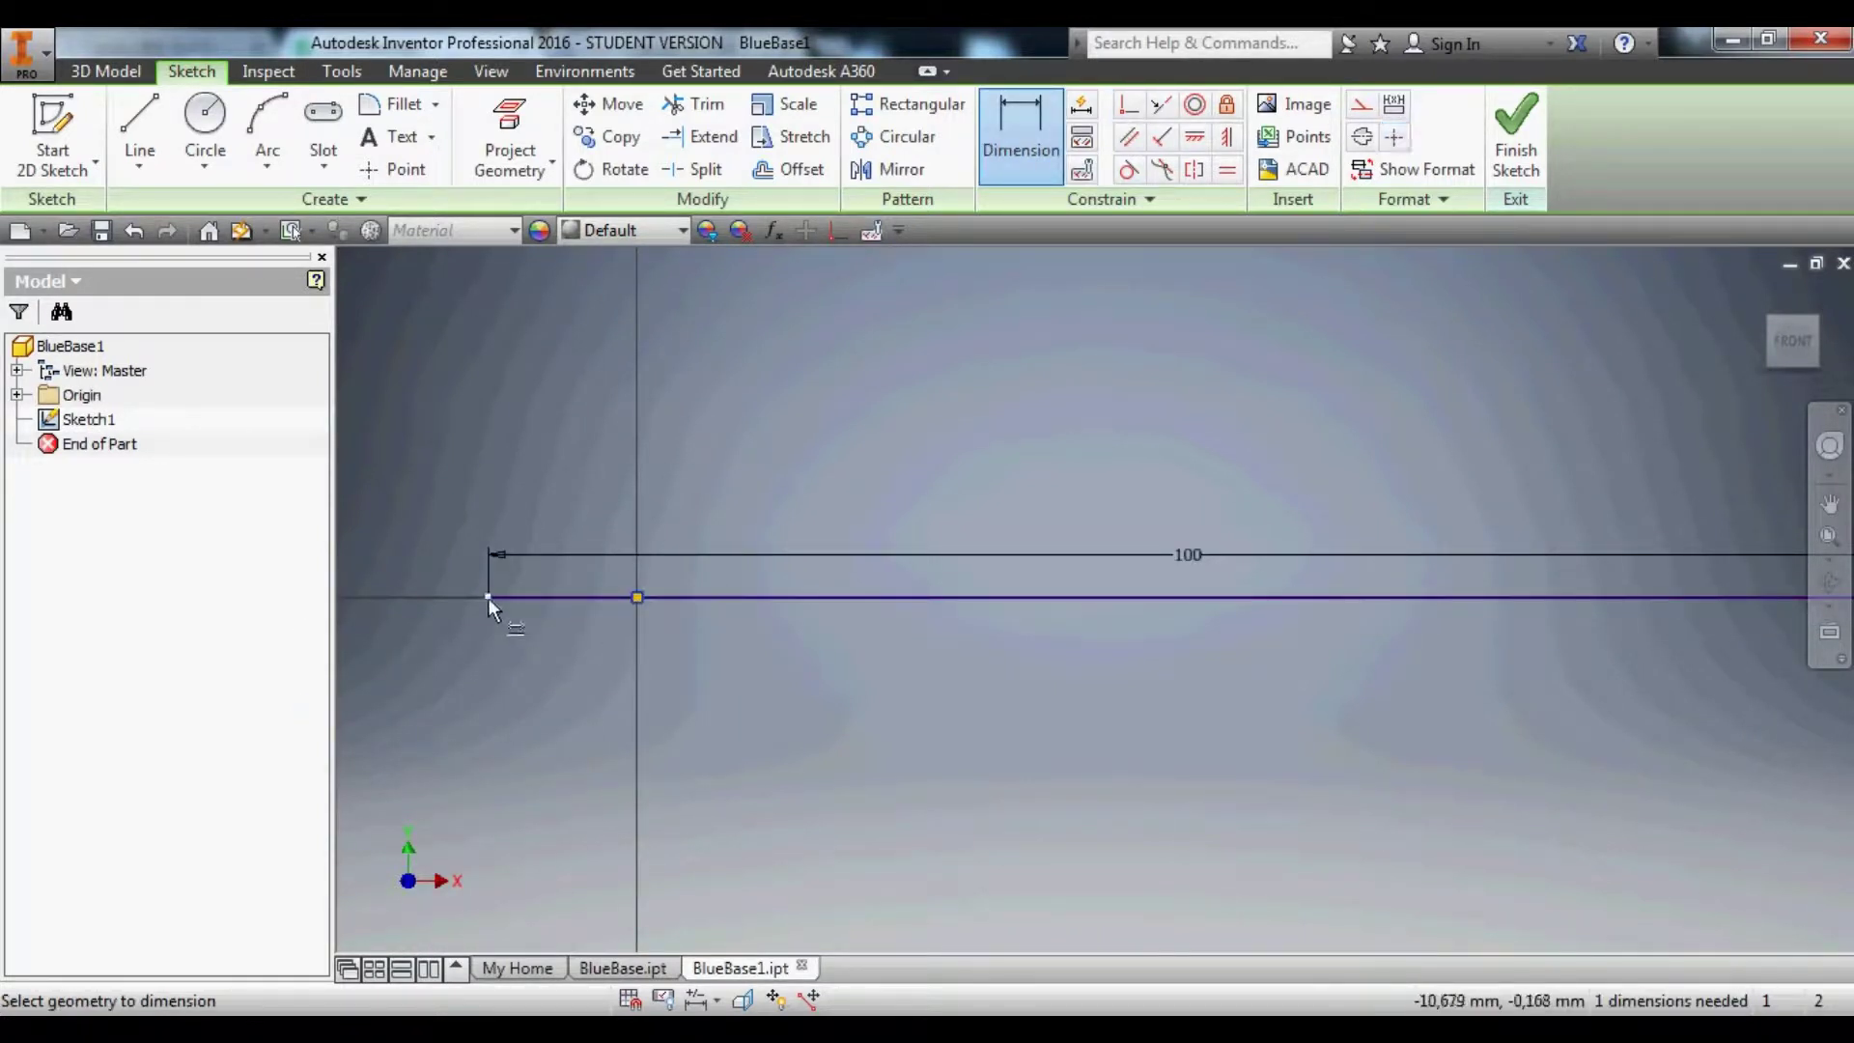
left_click(489, 599)
left_click(636, 633)
left_click(536, 686)
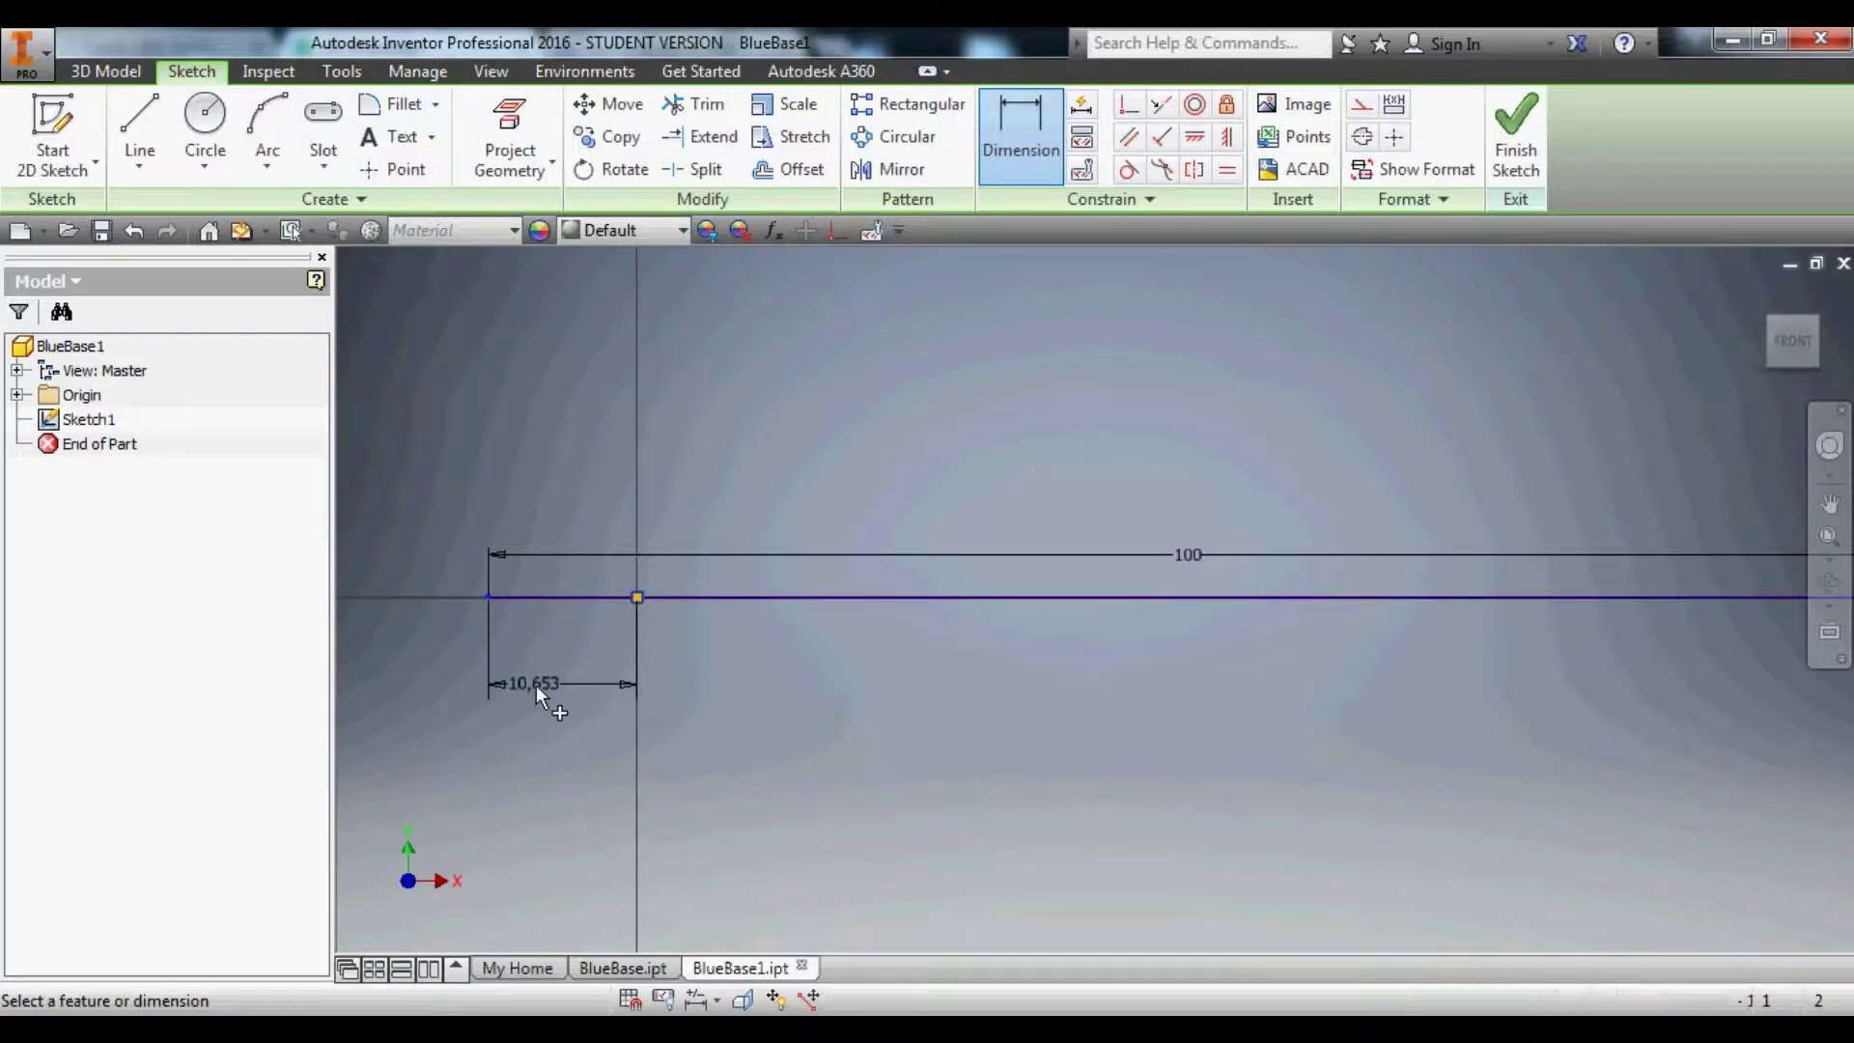
type("50")
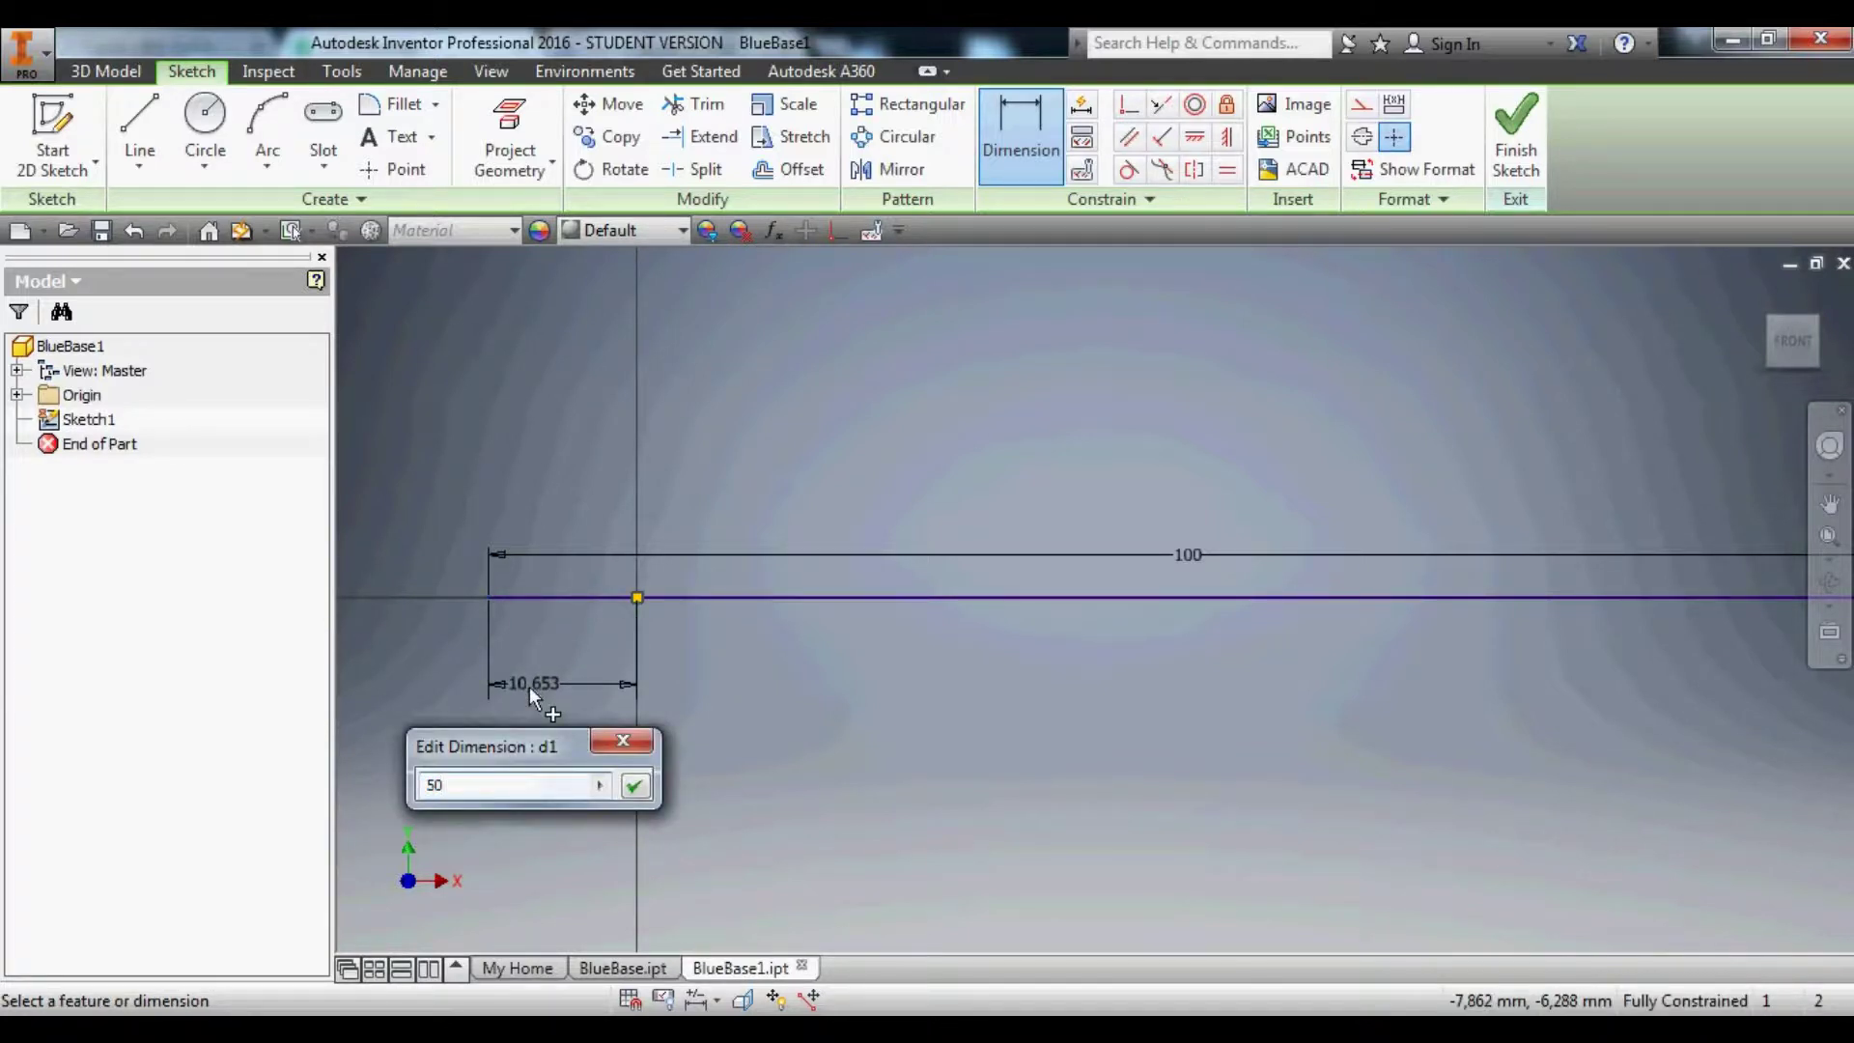
key("Return")
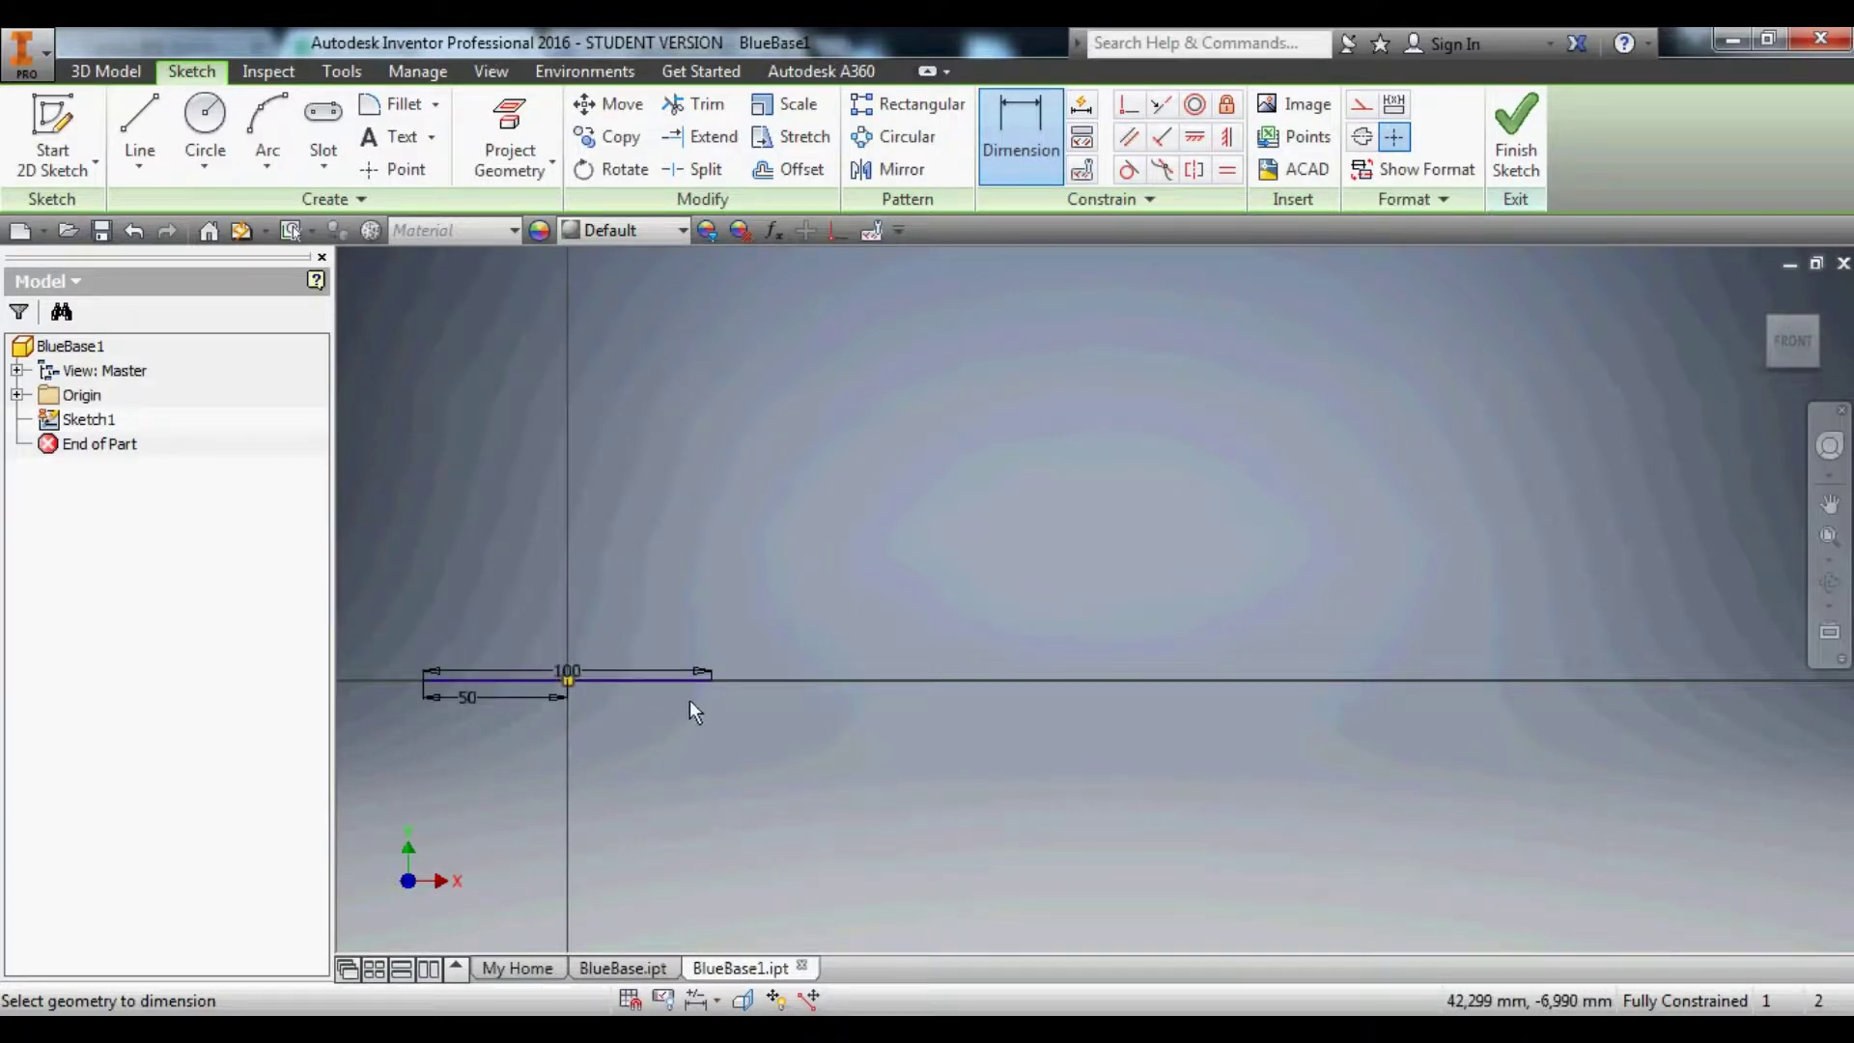
Add a 15 mm arc at the 100 mm line's right end and continue the profile with 70, 12.425, 56.777 and 145.053 mm lines.
scroll(692, 701, "down", 3)
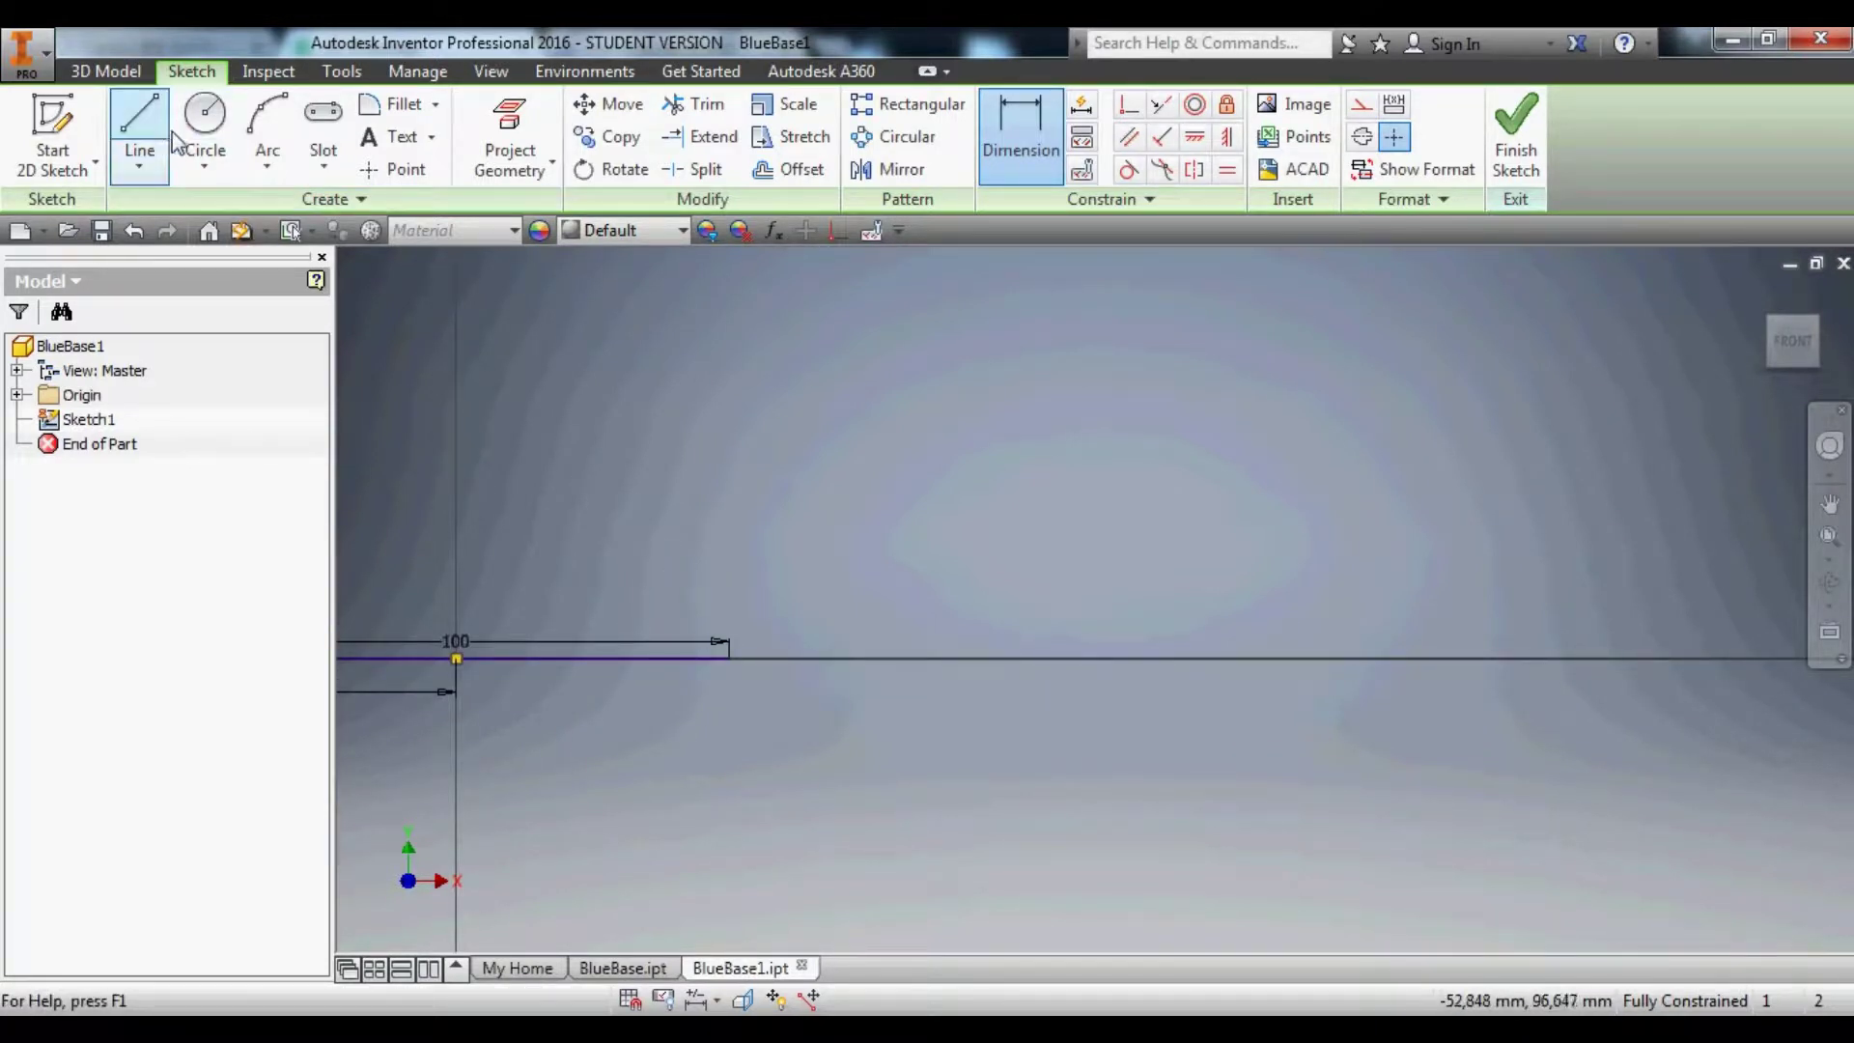
left_click(267, 131)
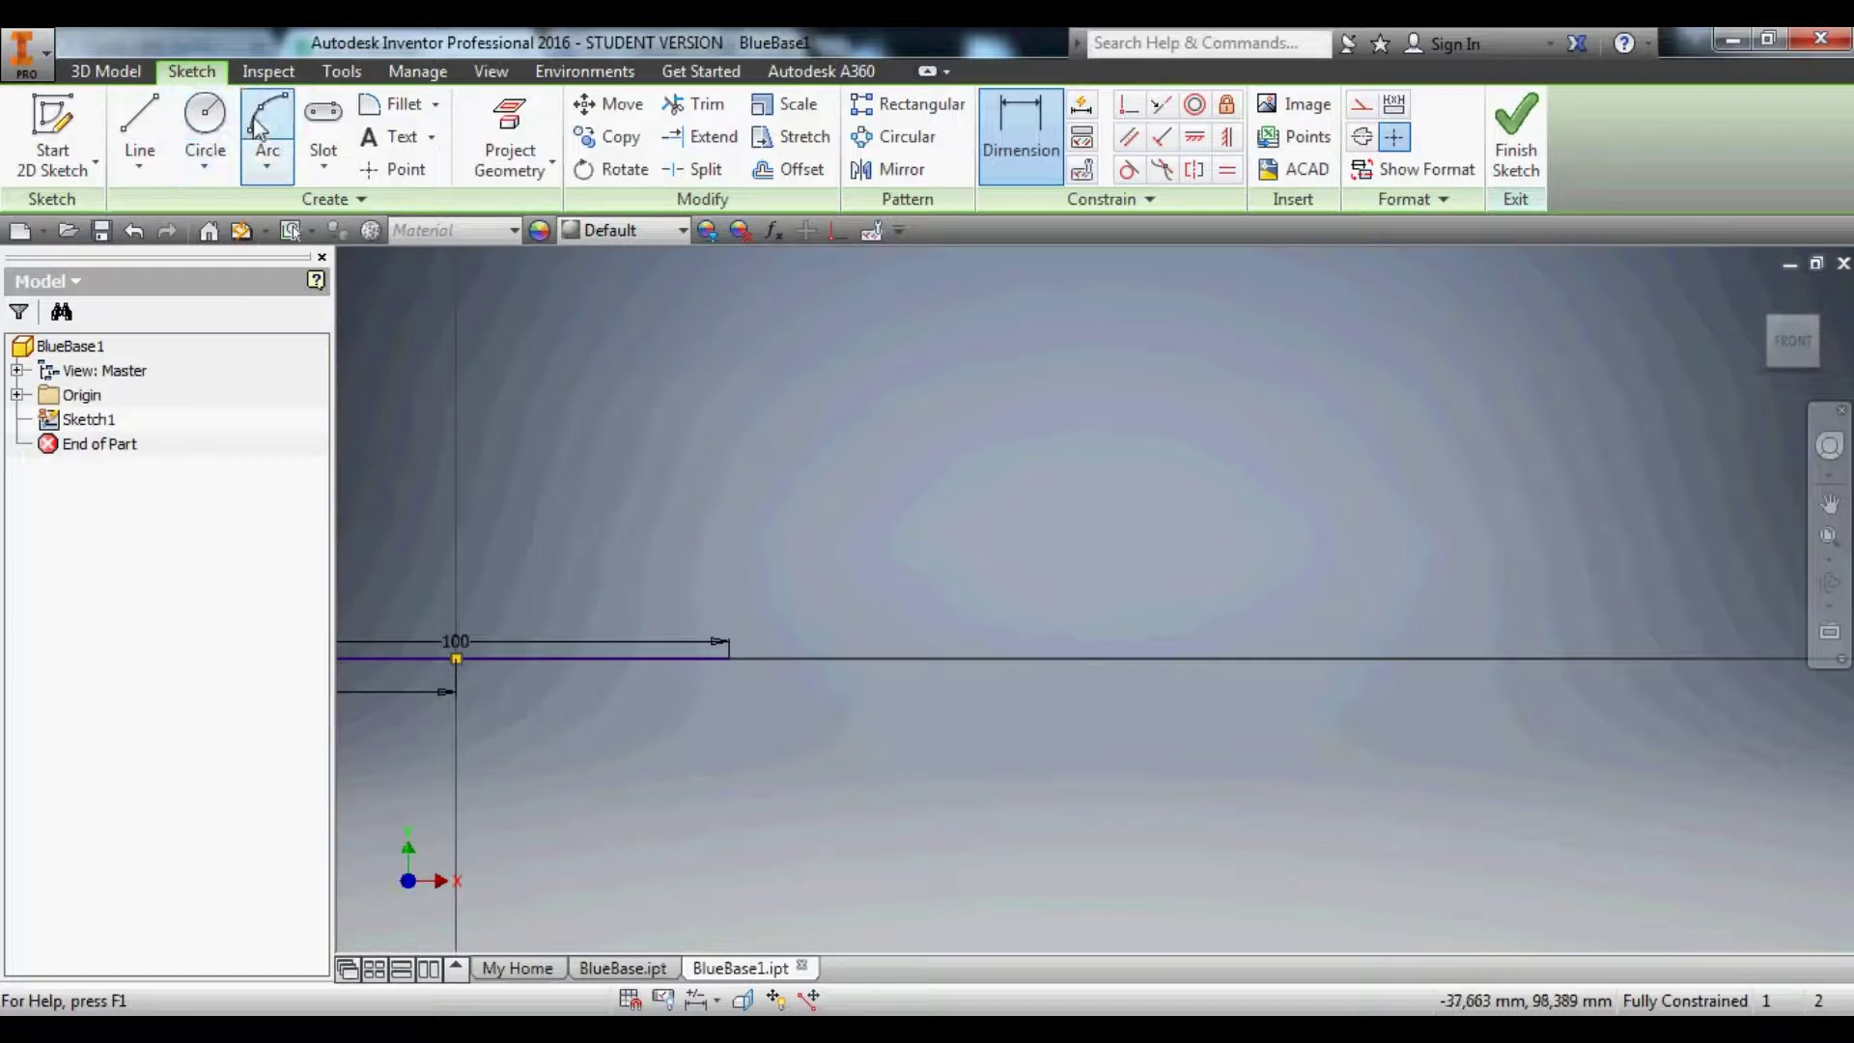
left_click(730, 658)
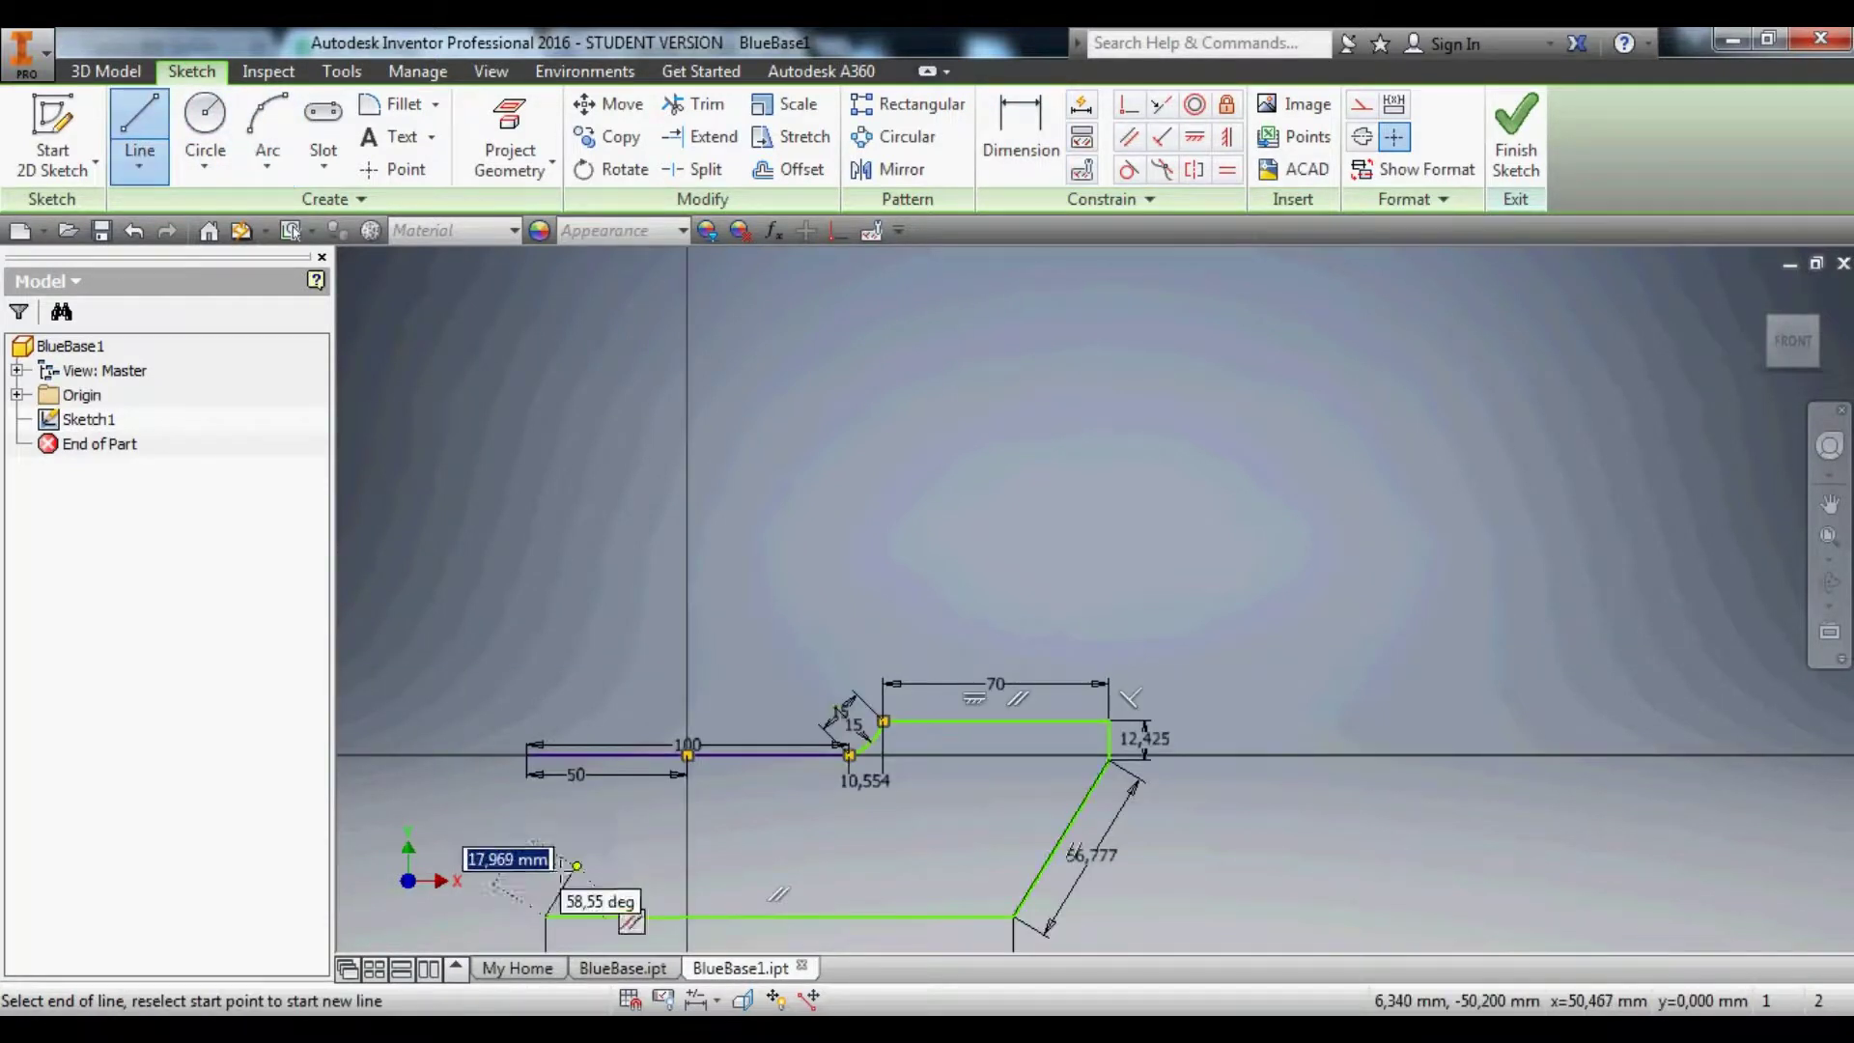
Draw the profile's slanted left side 82.288 mm long, running up and outward from the bottom line's left end.
scroll(480, 807, "down", 2)
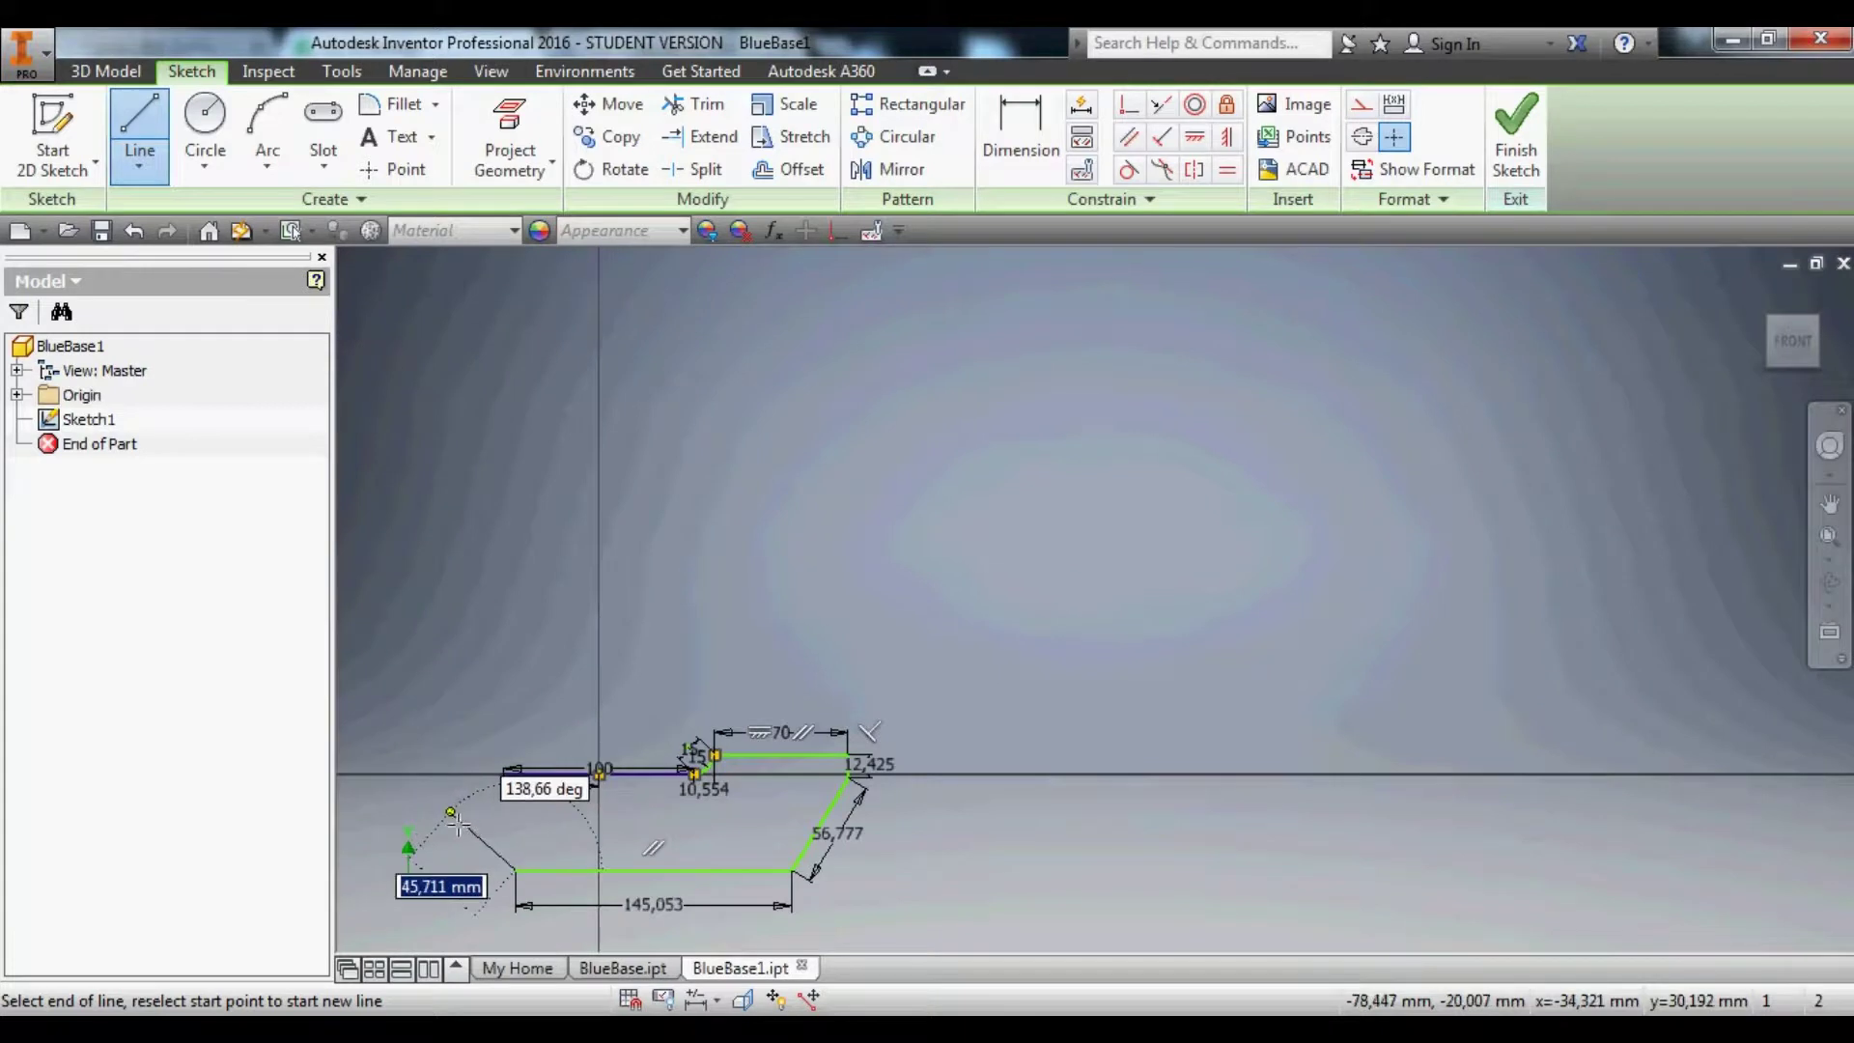
scroll(458, 826, "down", 2)
scroll(473, 821, "up", 3)
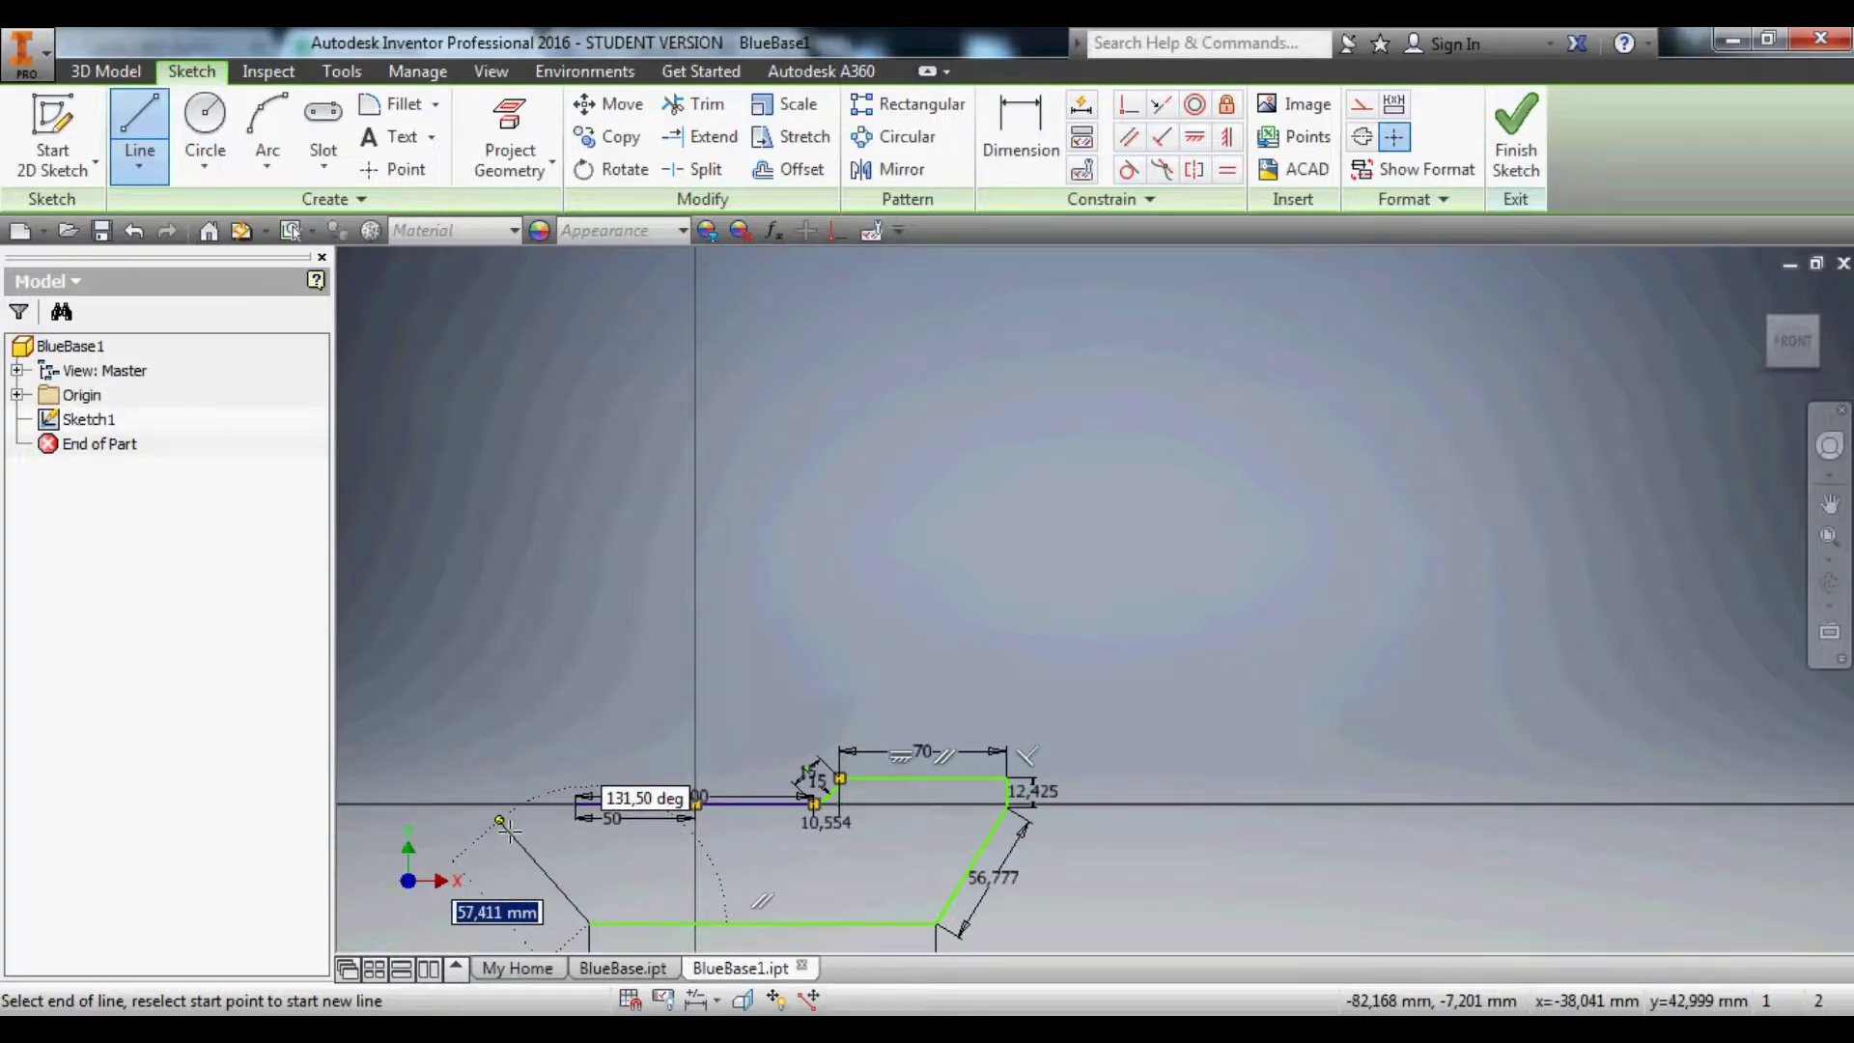
type("82.")
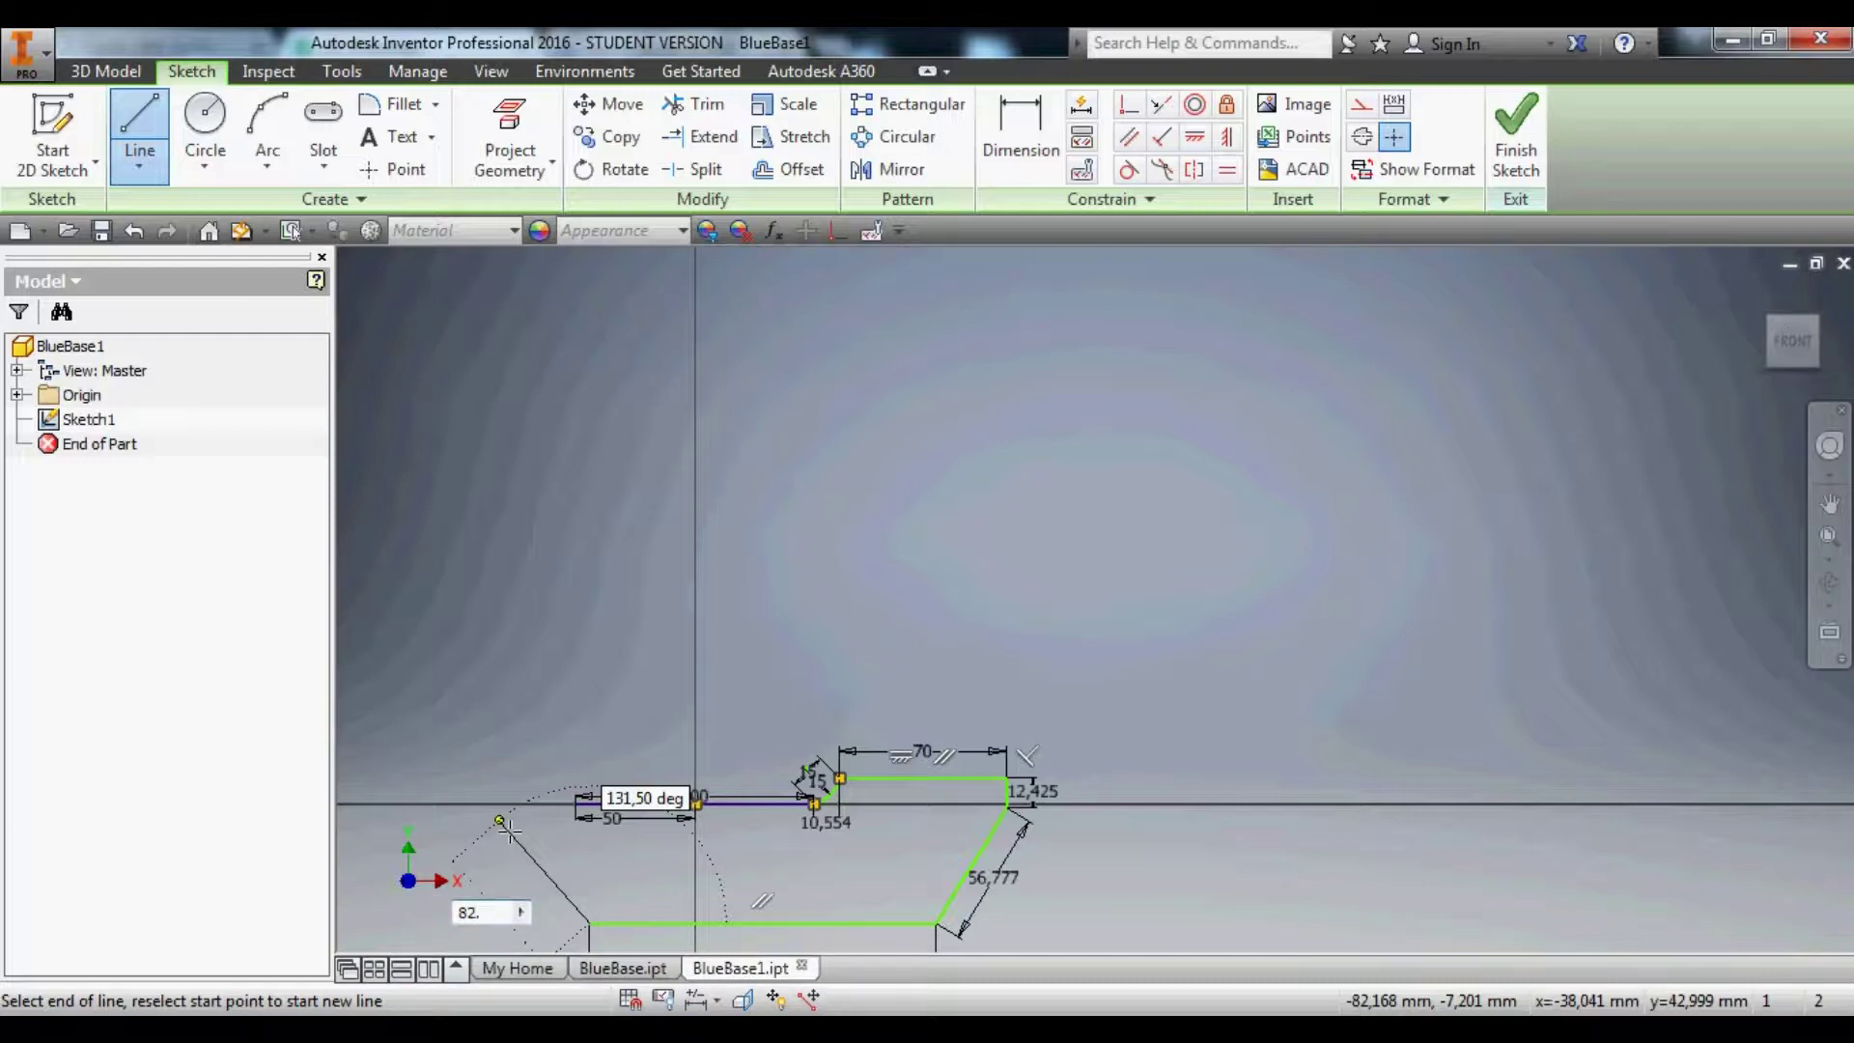
type("288")
key("Return")
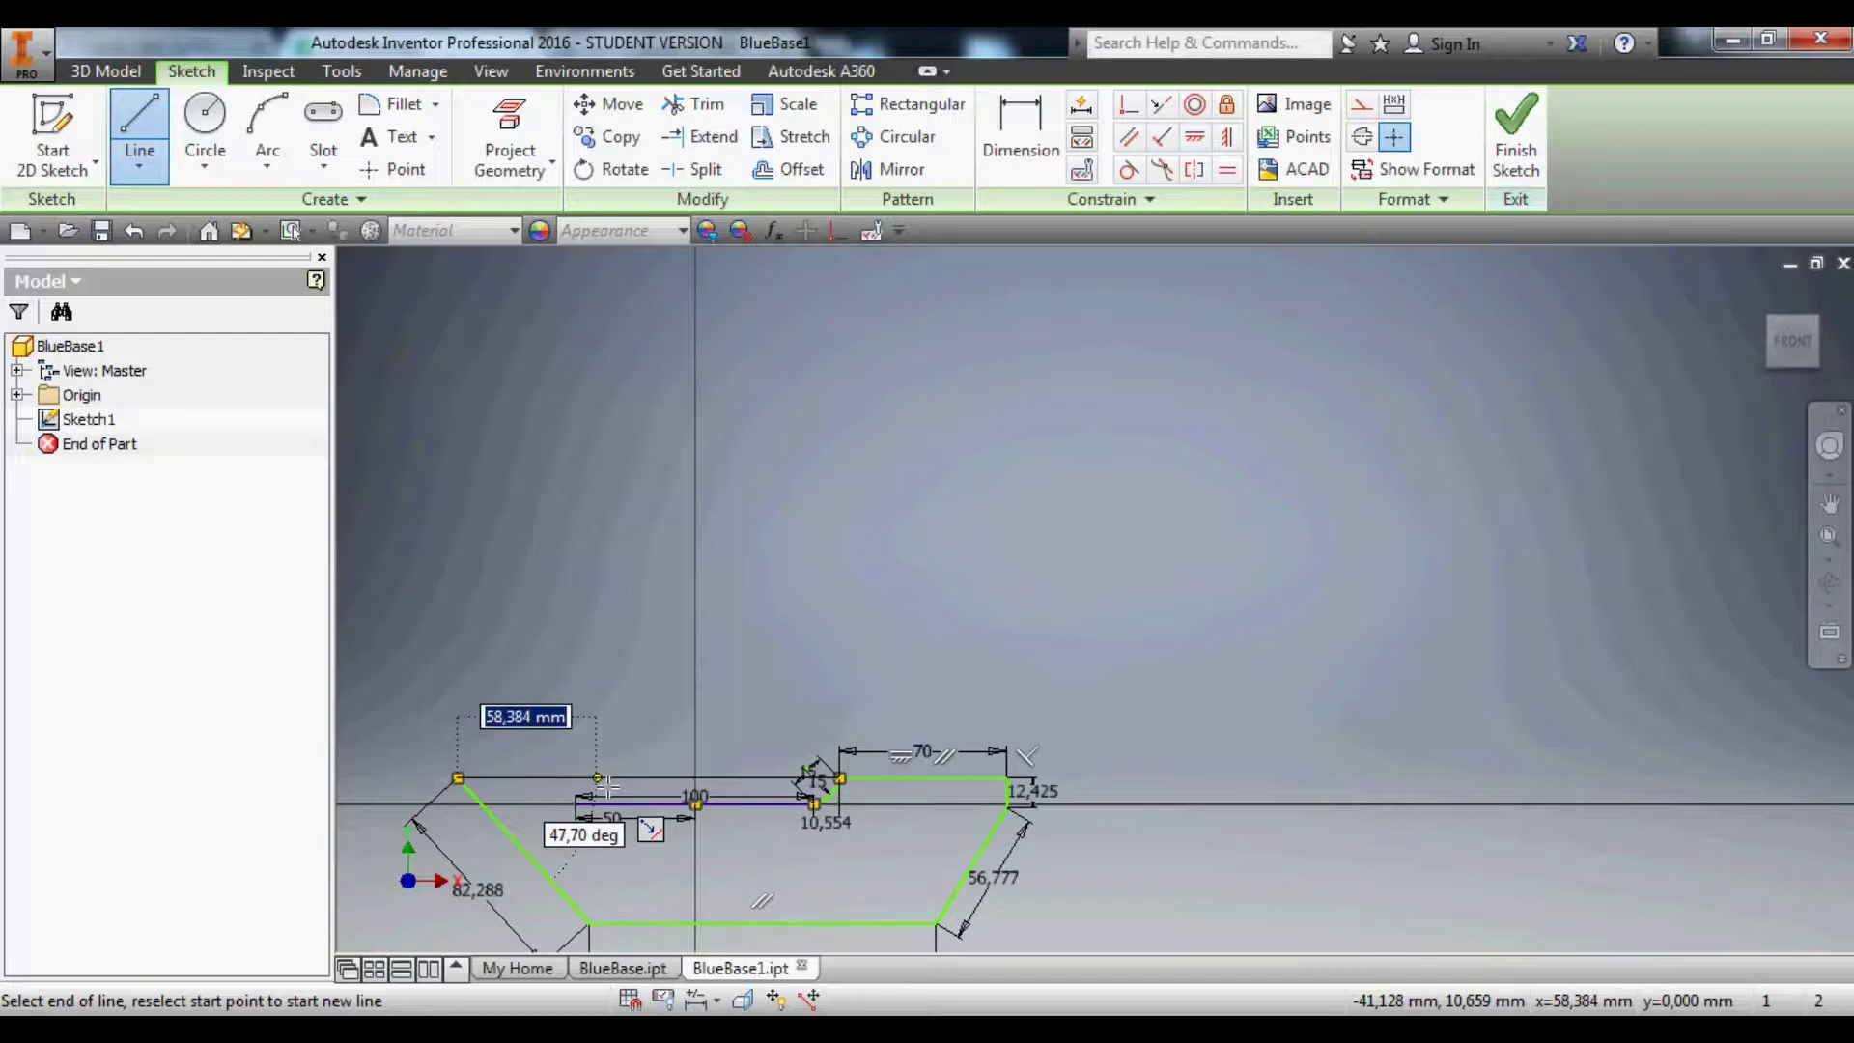
Draw a 63.212 mm horizontal line inward from the upper end of the slanted left side.
type("63")
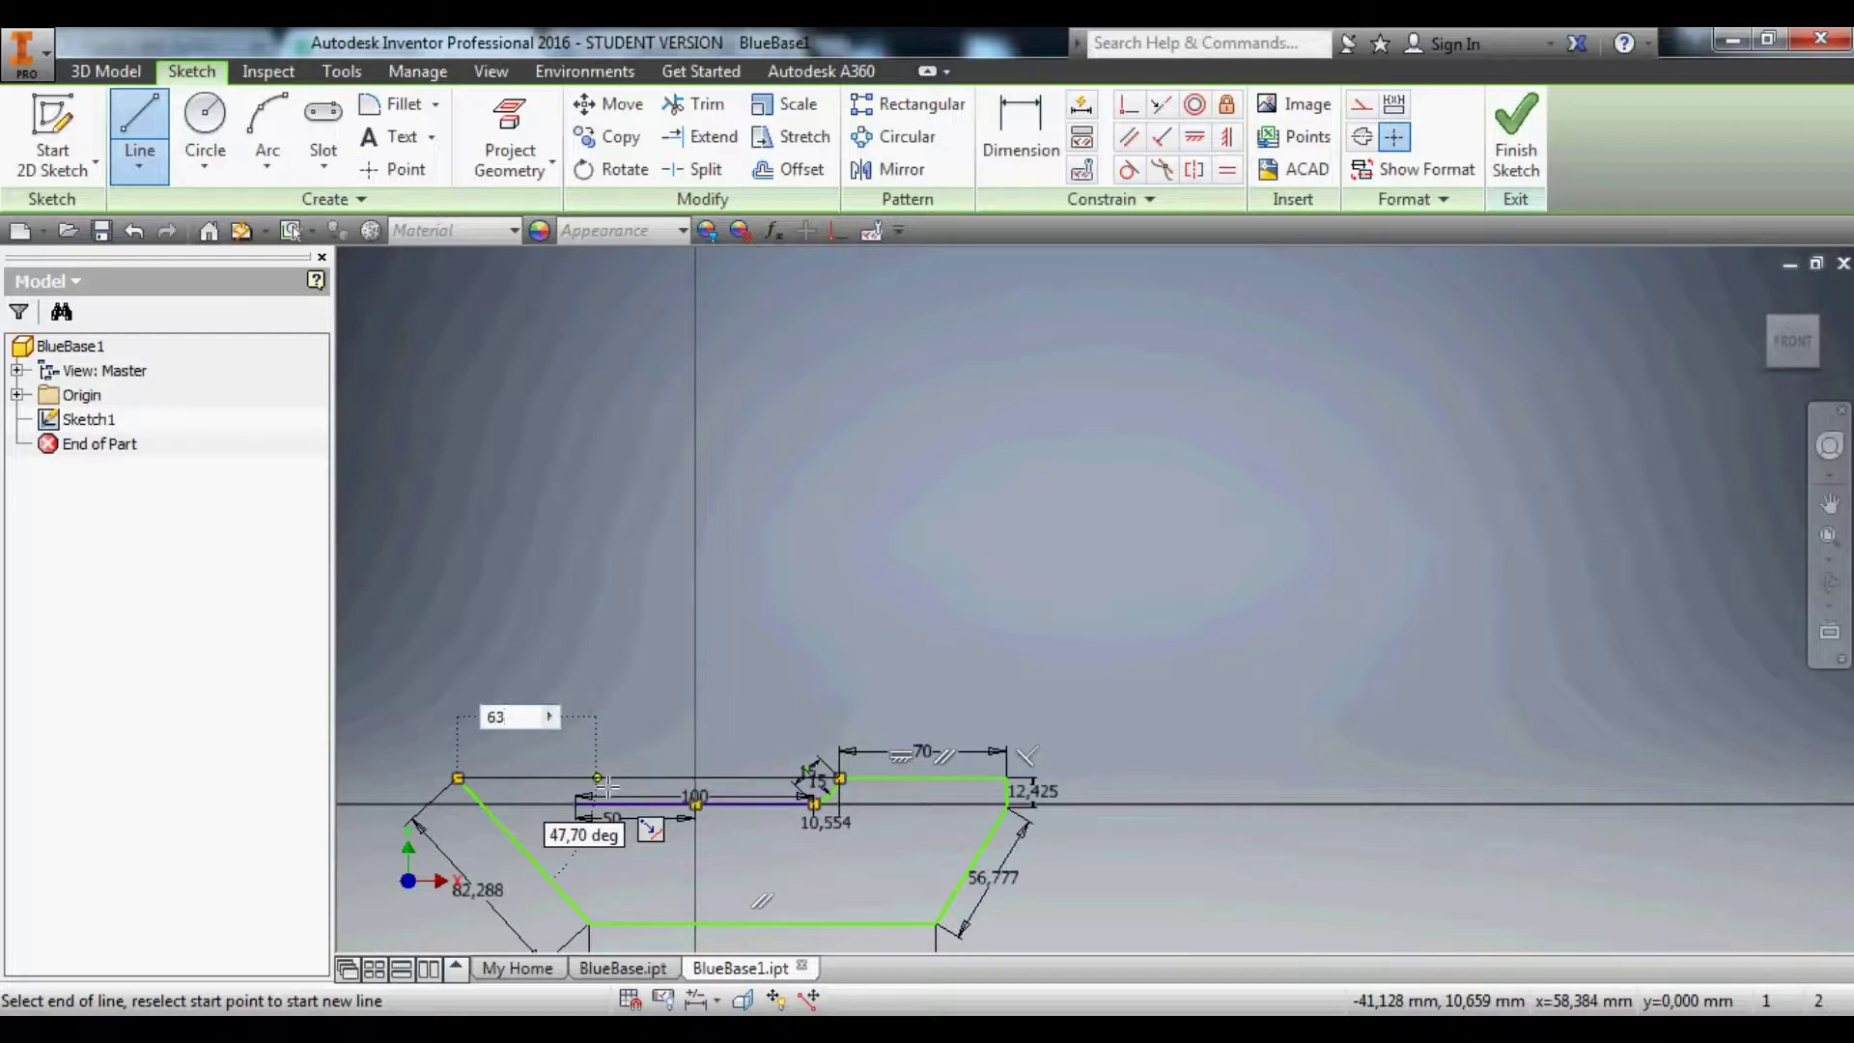
type(".21")
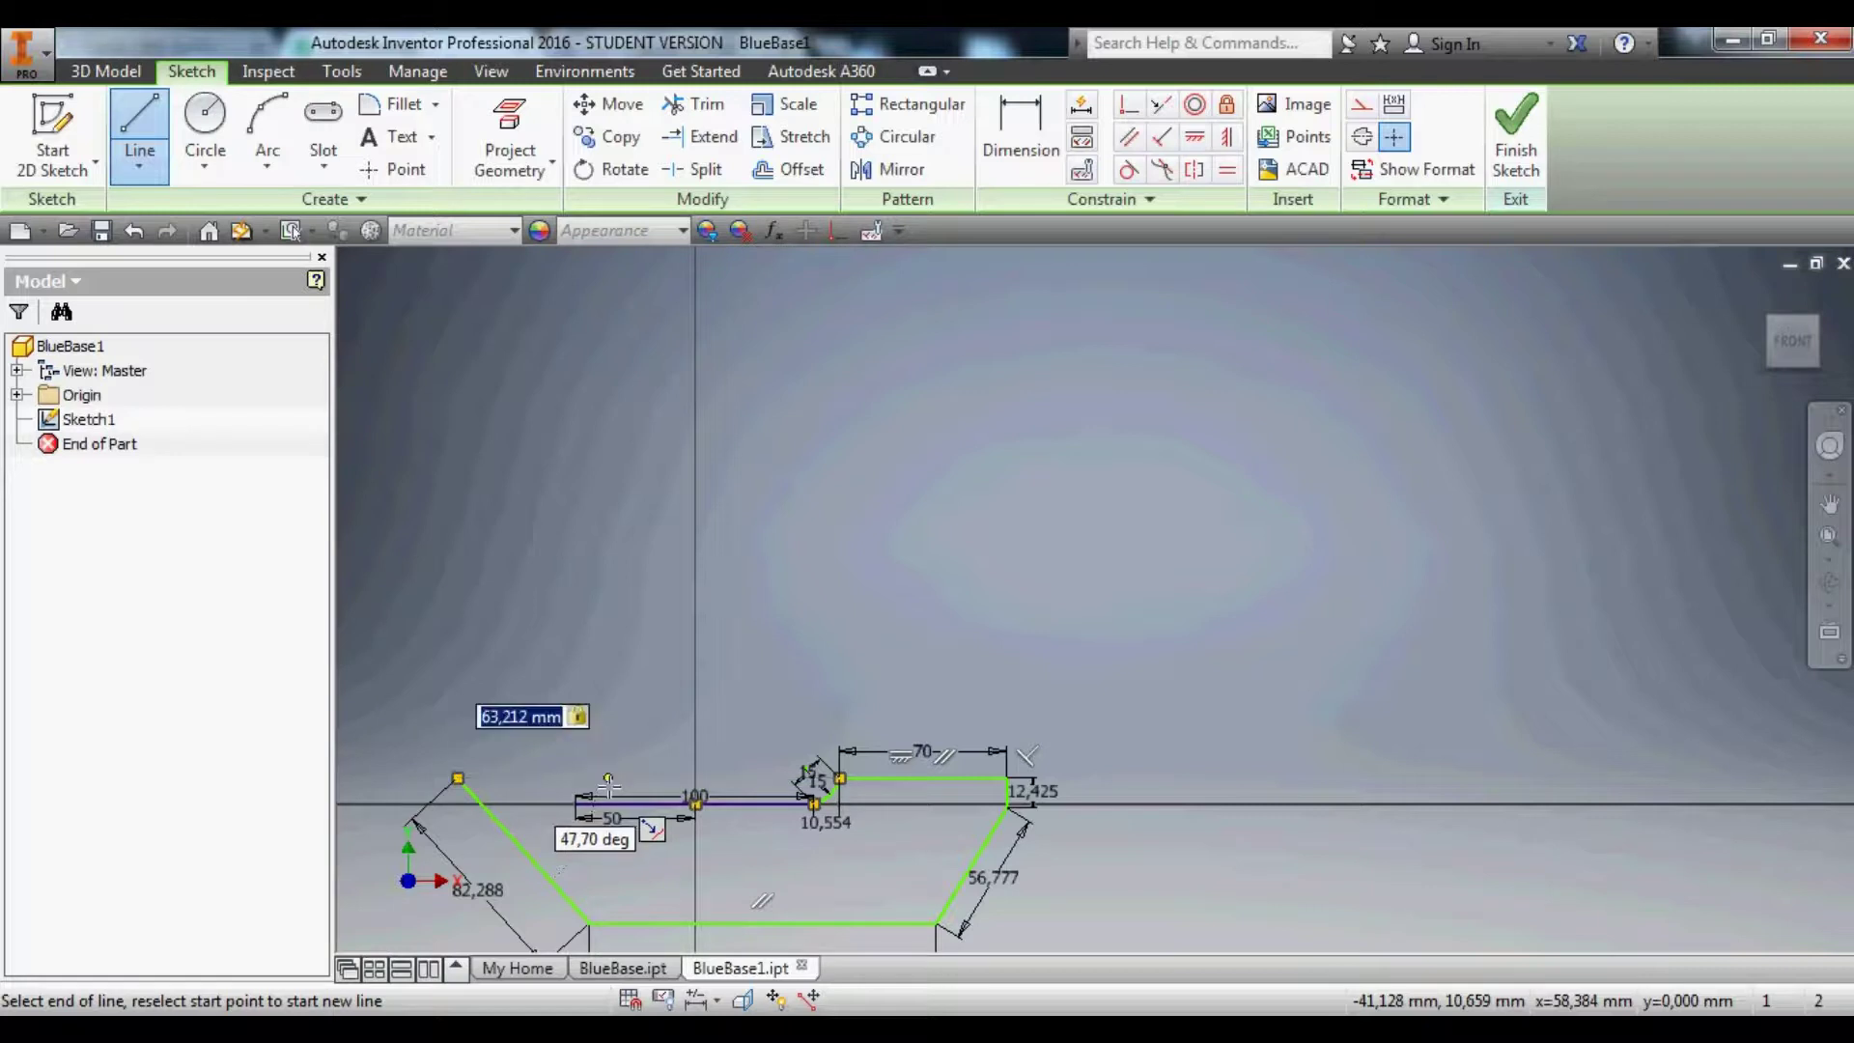
key("Return")
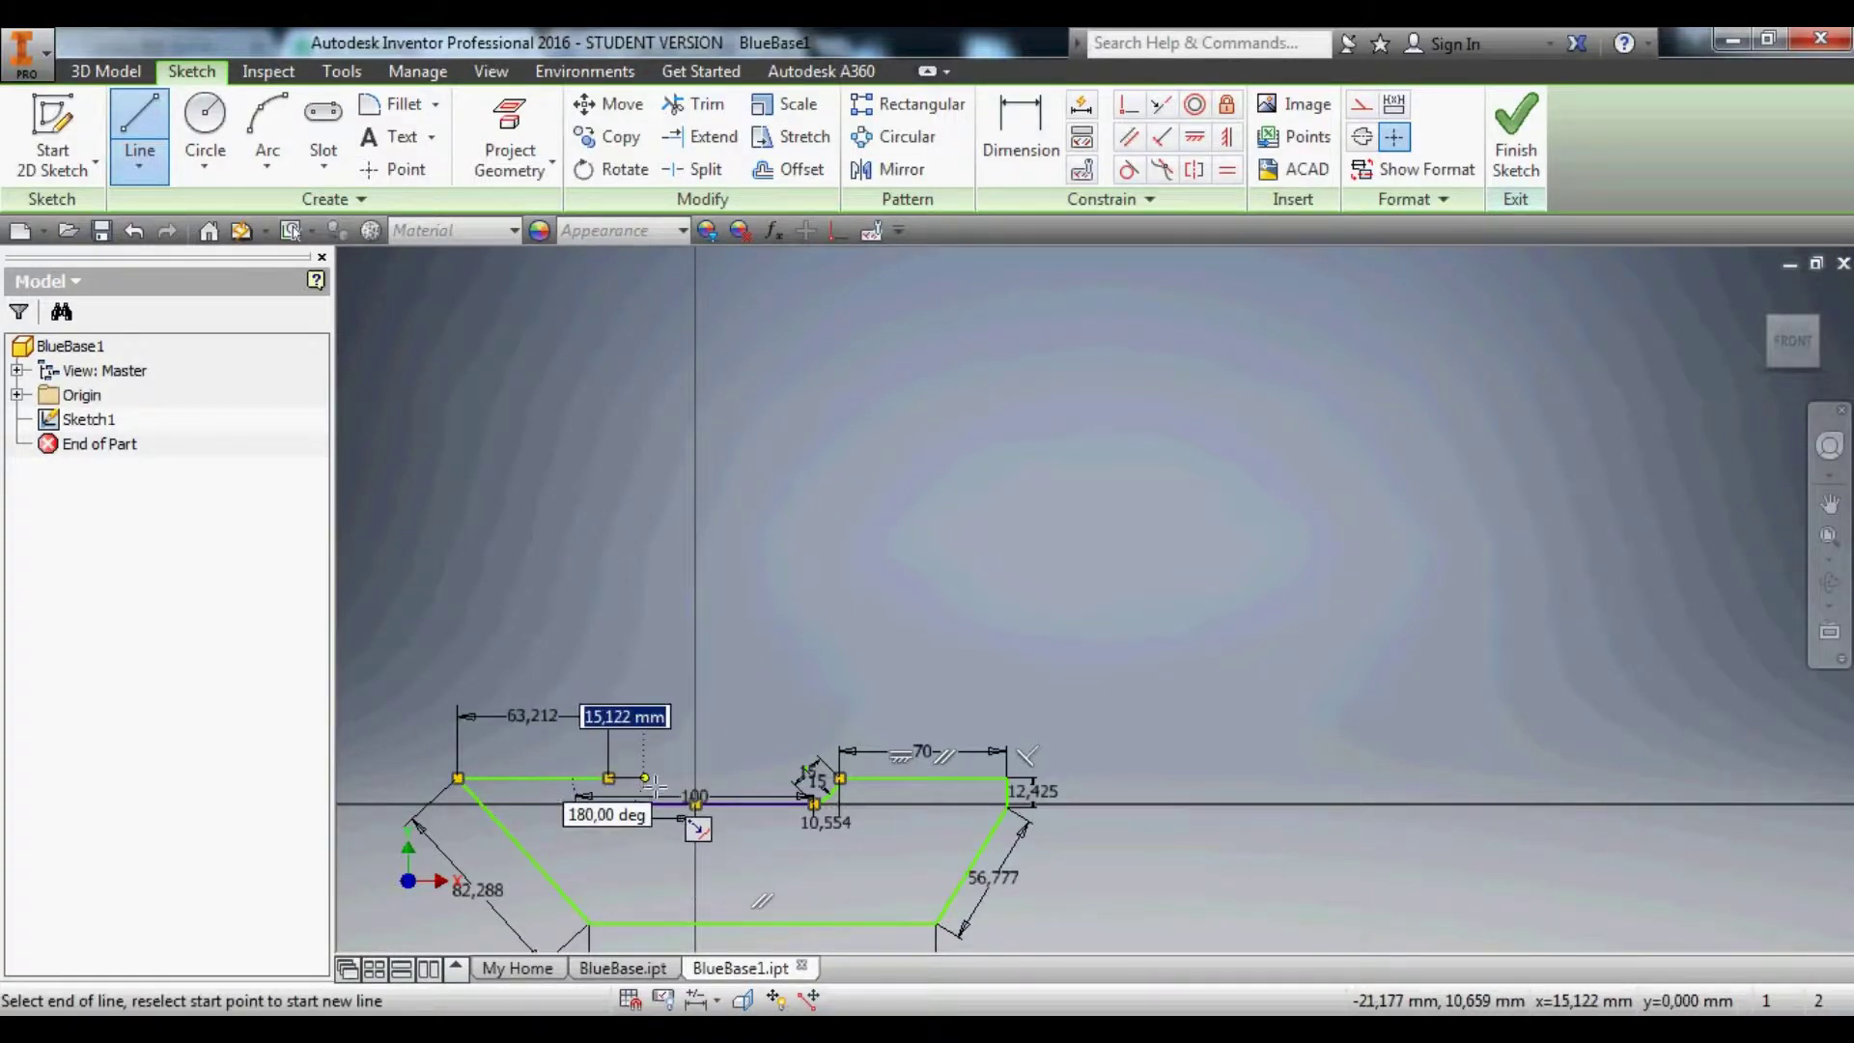
key("Escape")
key("Escape")
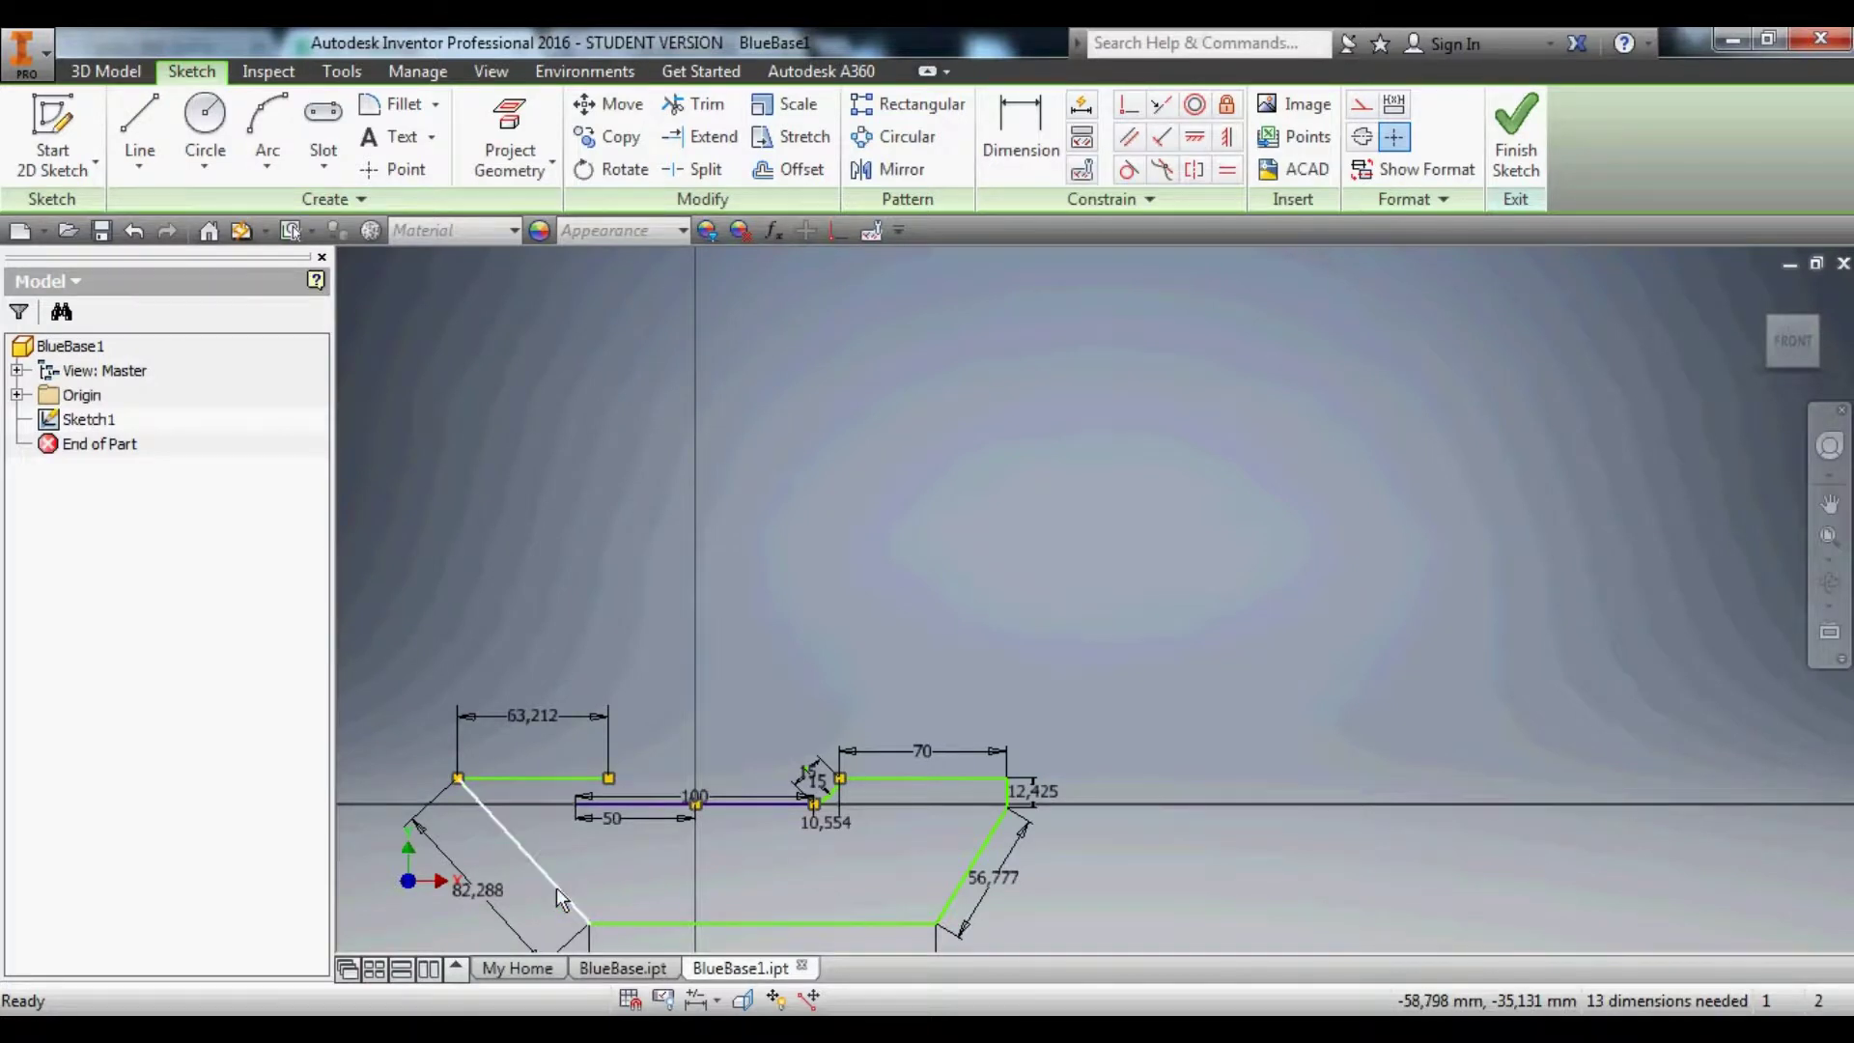
Dimension the angle between the bottom line and the slanted left side as 140.19 degrees.
left_click(1021, 126)
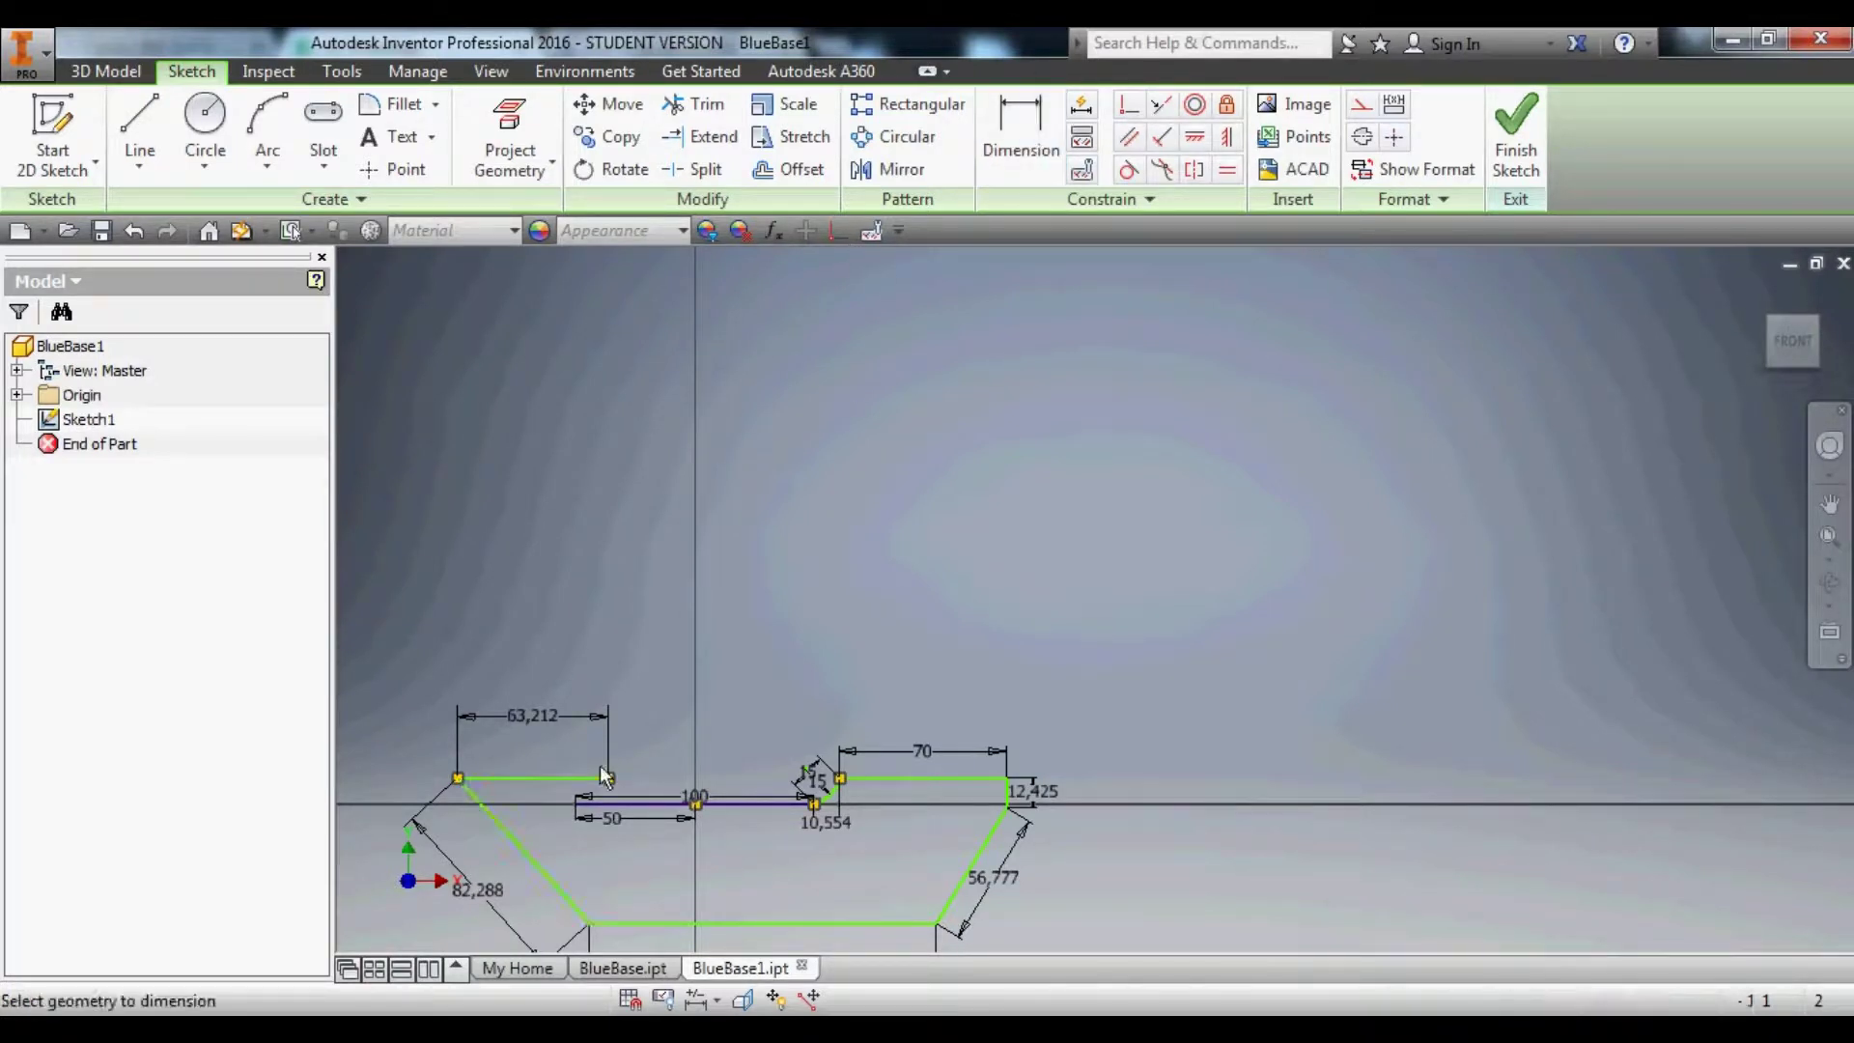
key("d")
left_click(624, 921)
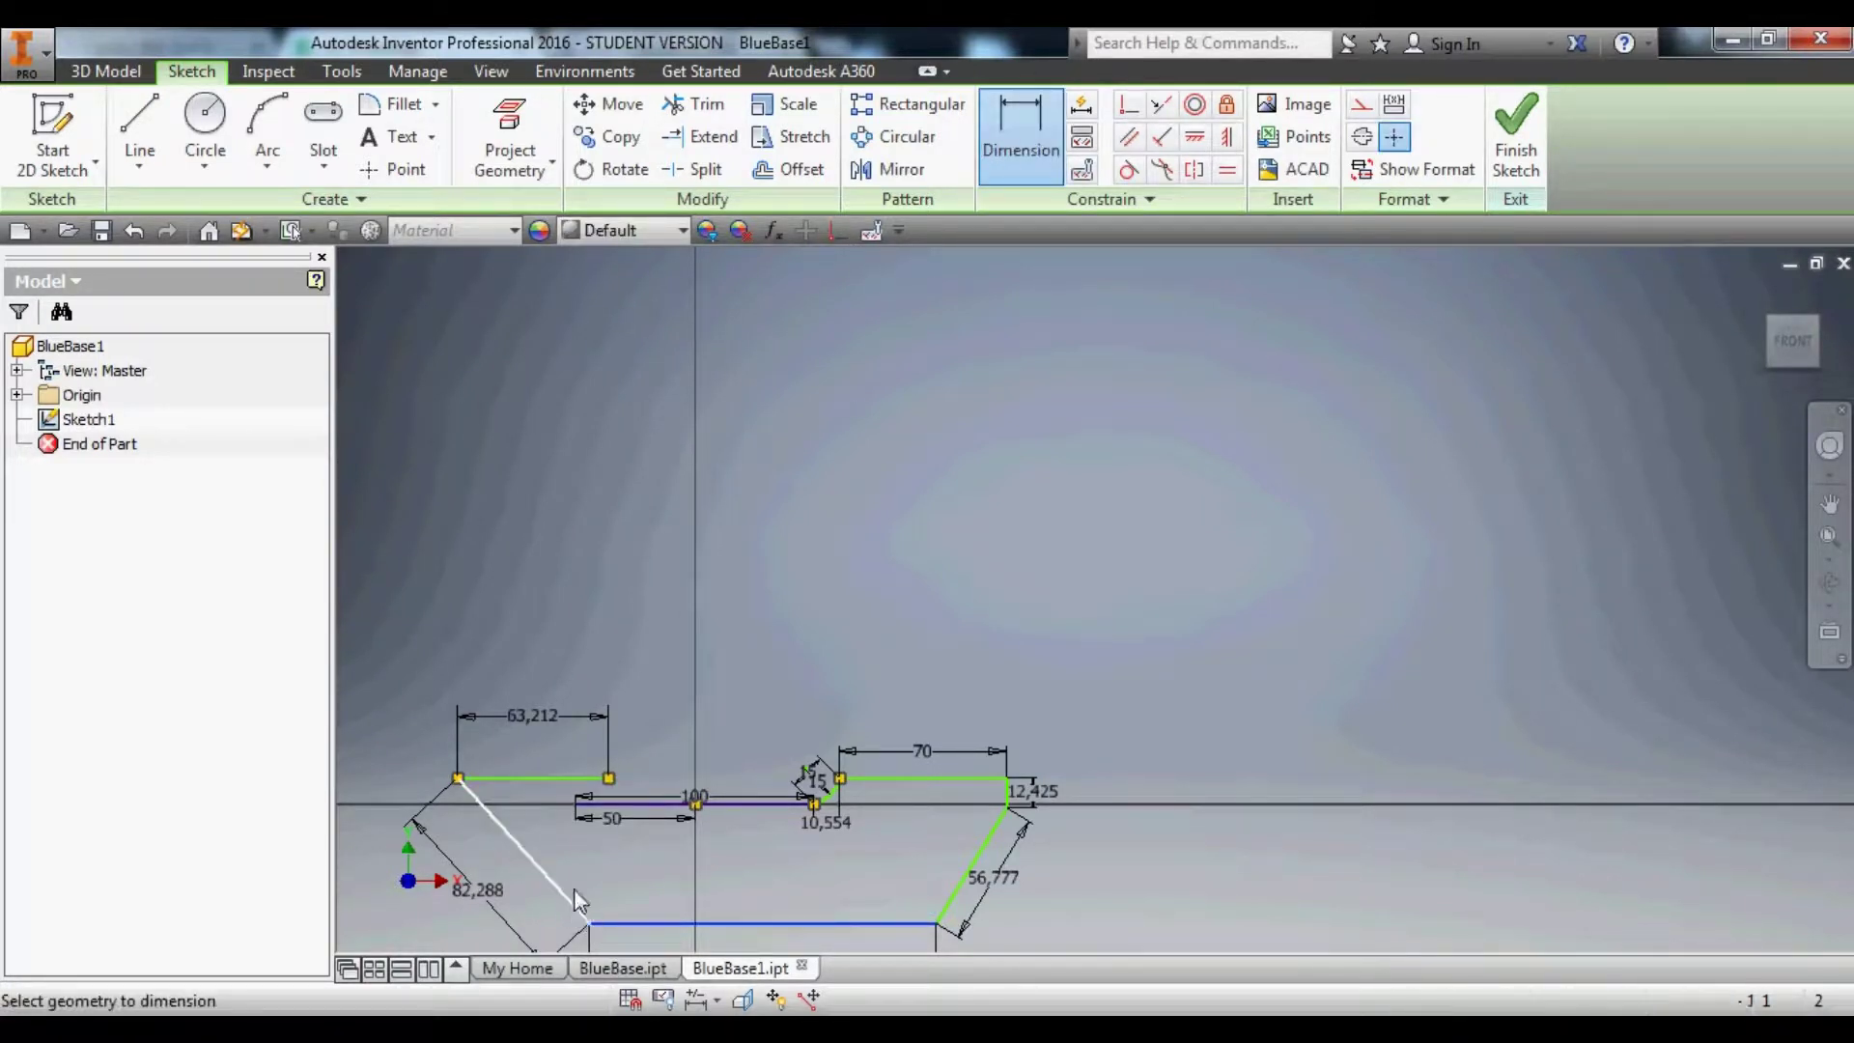
left_click(541, 869)
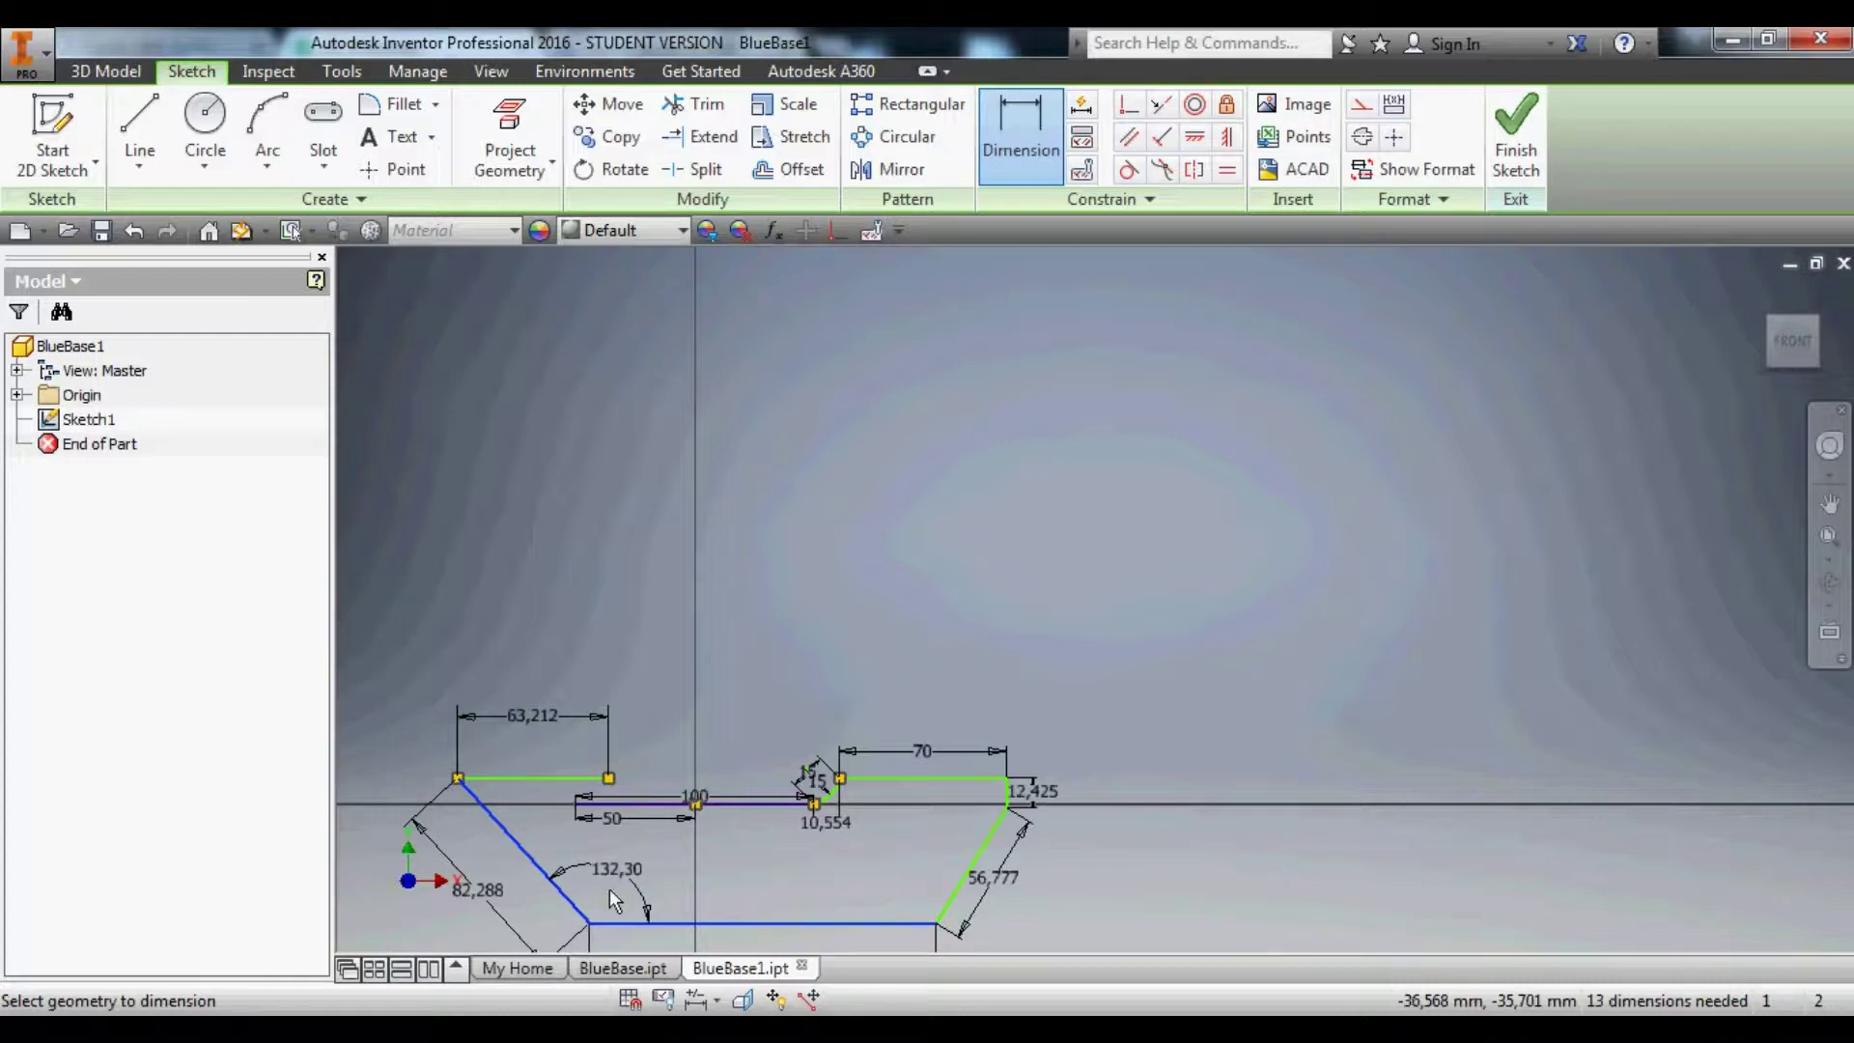
type("1")
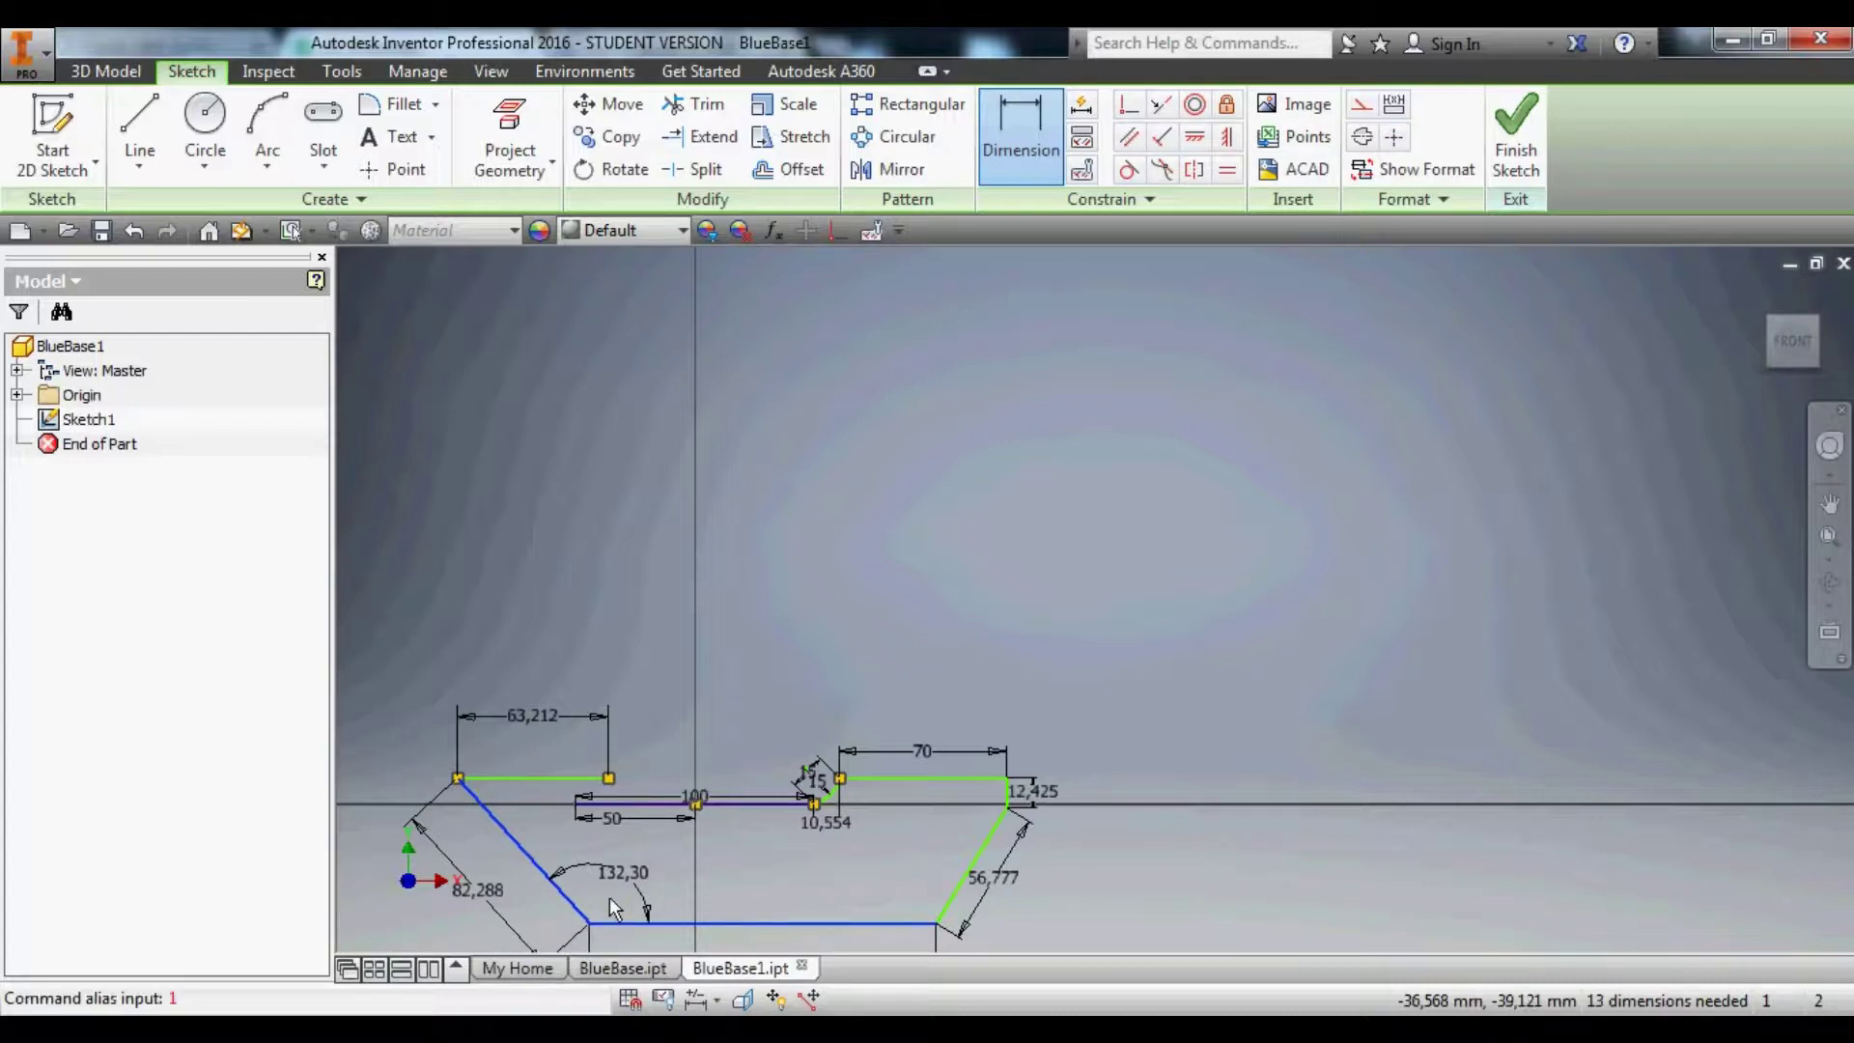
type("40")
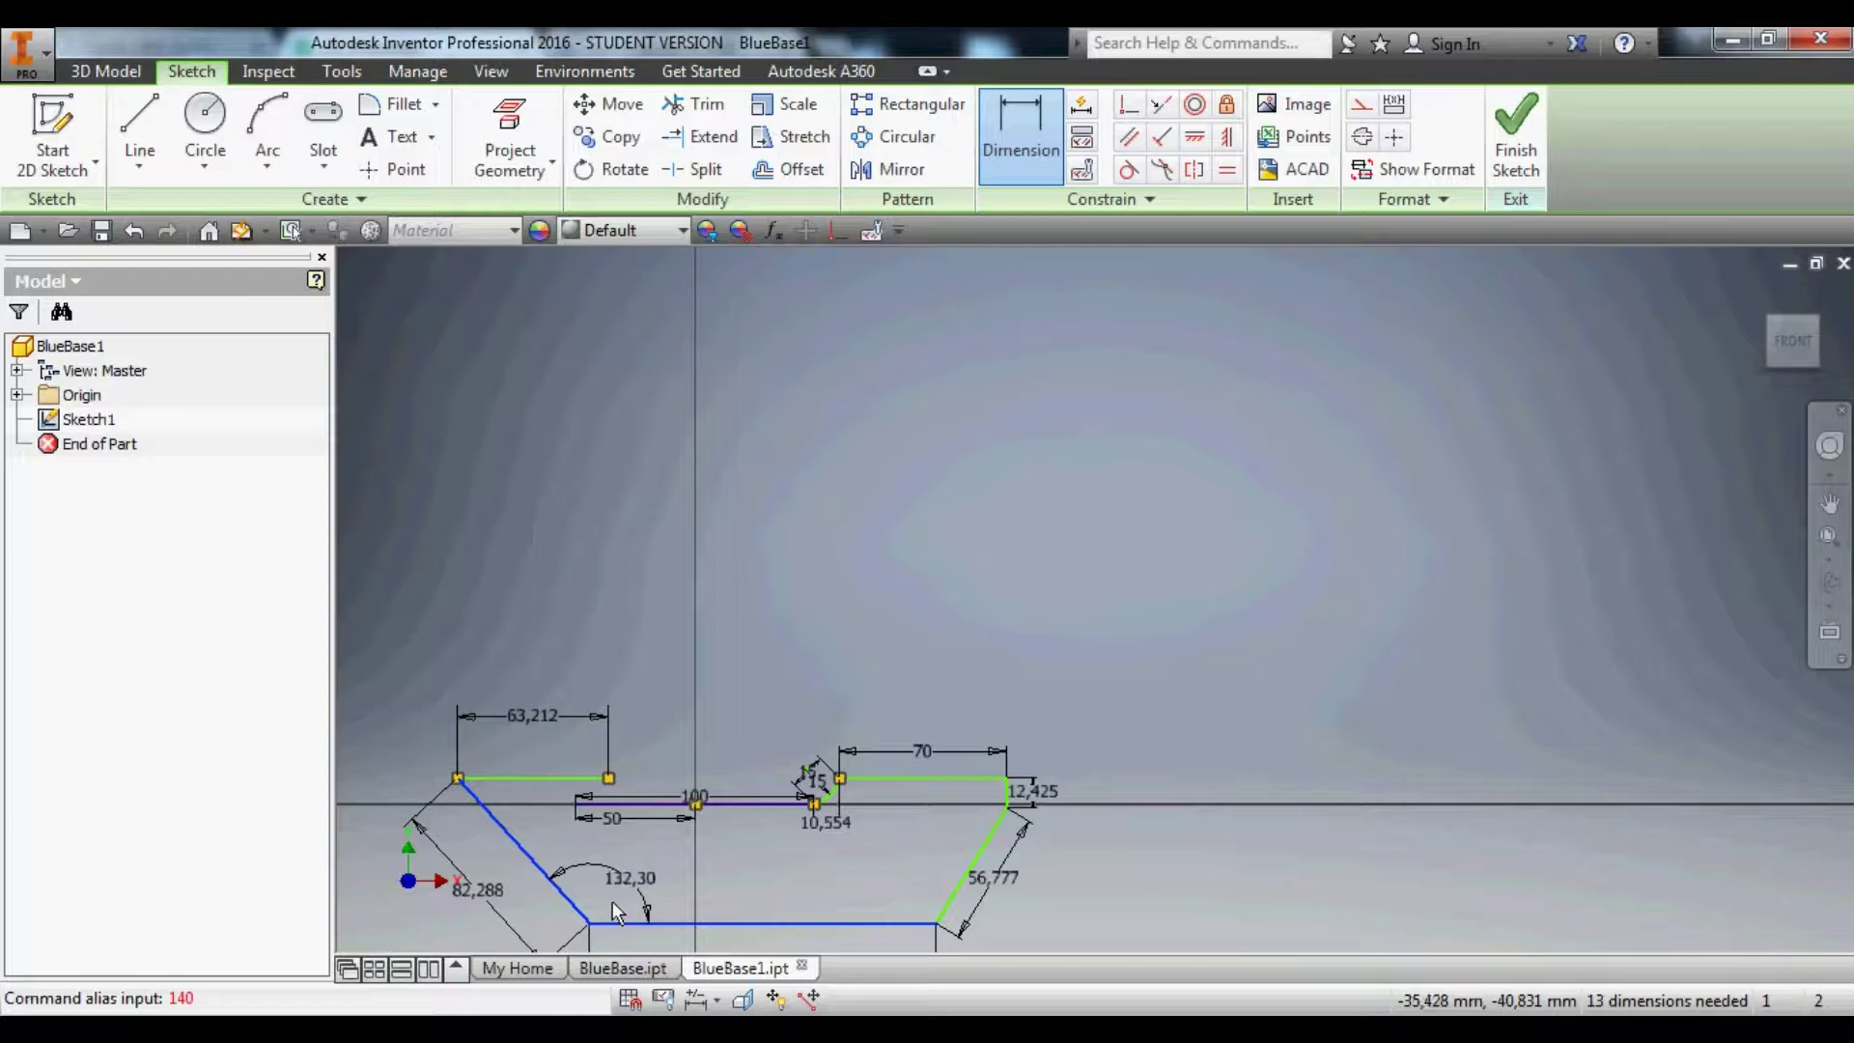
left_click(614, 895)
type("1")
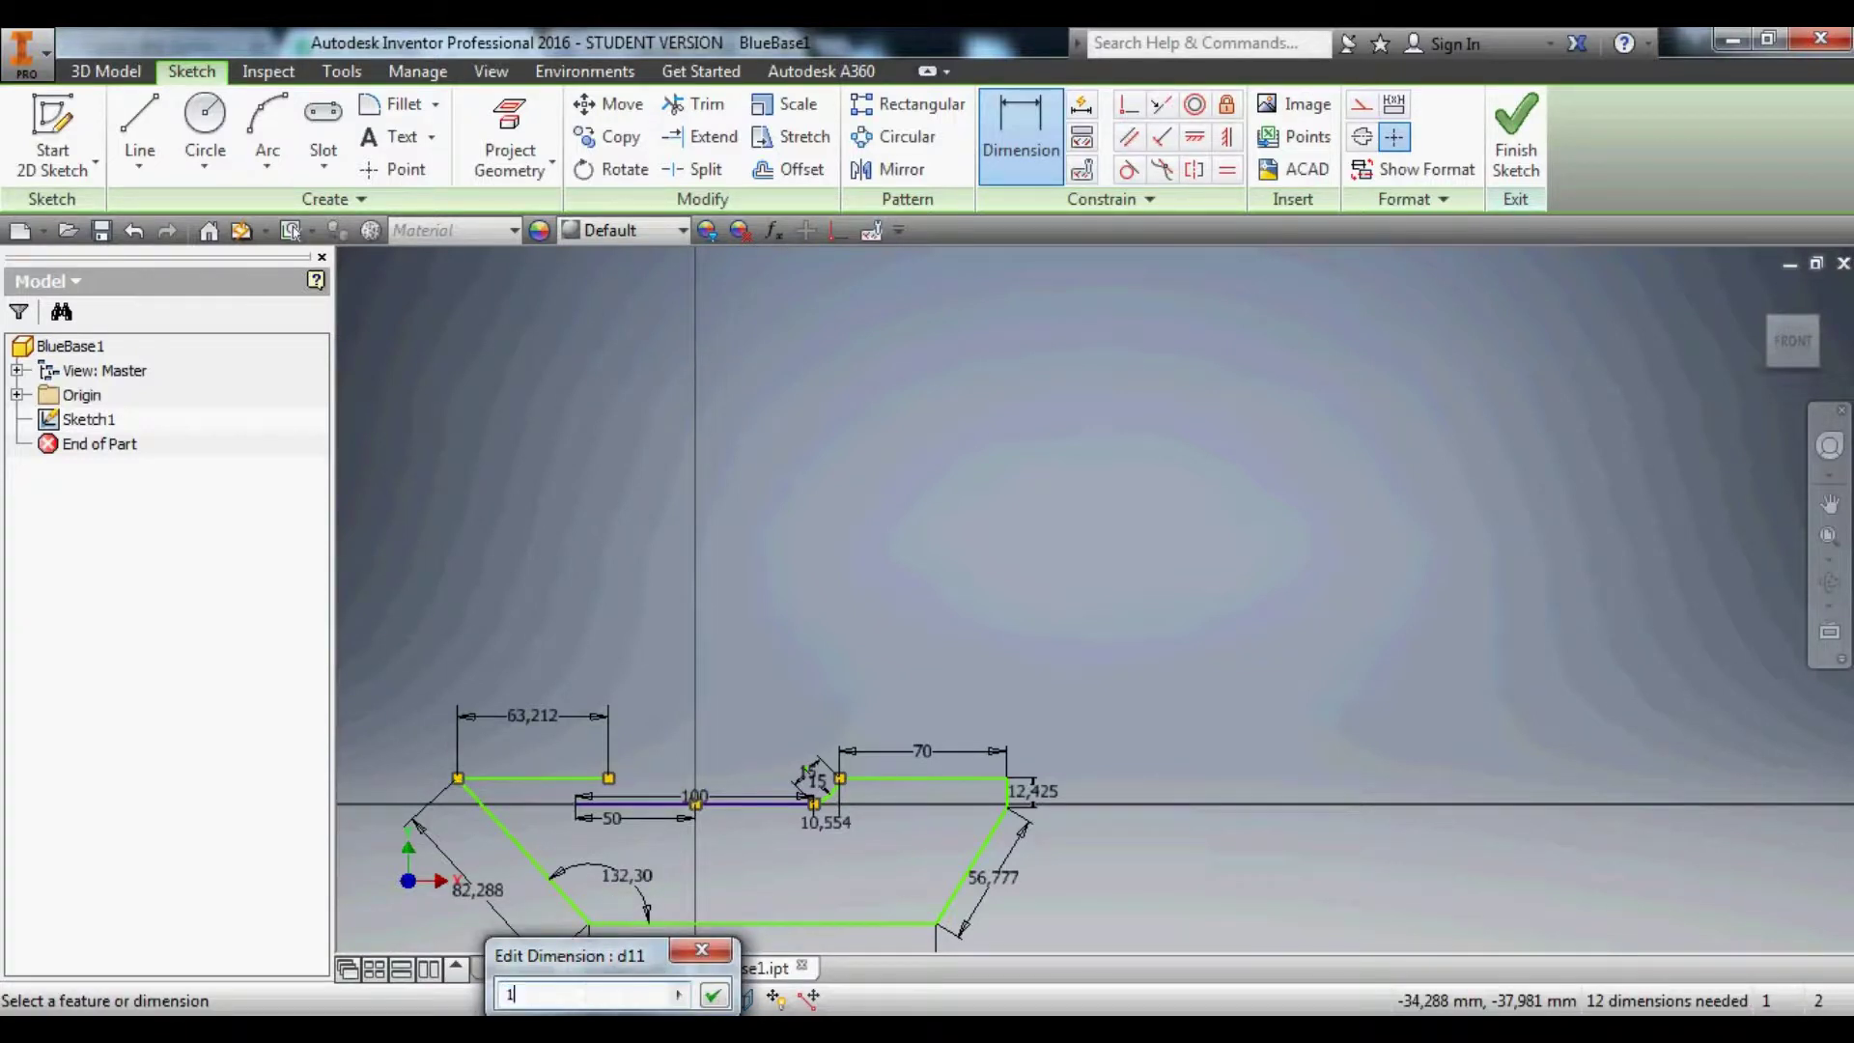
type("40.19")
key("Return")
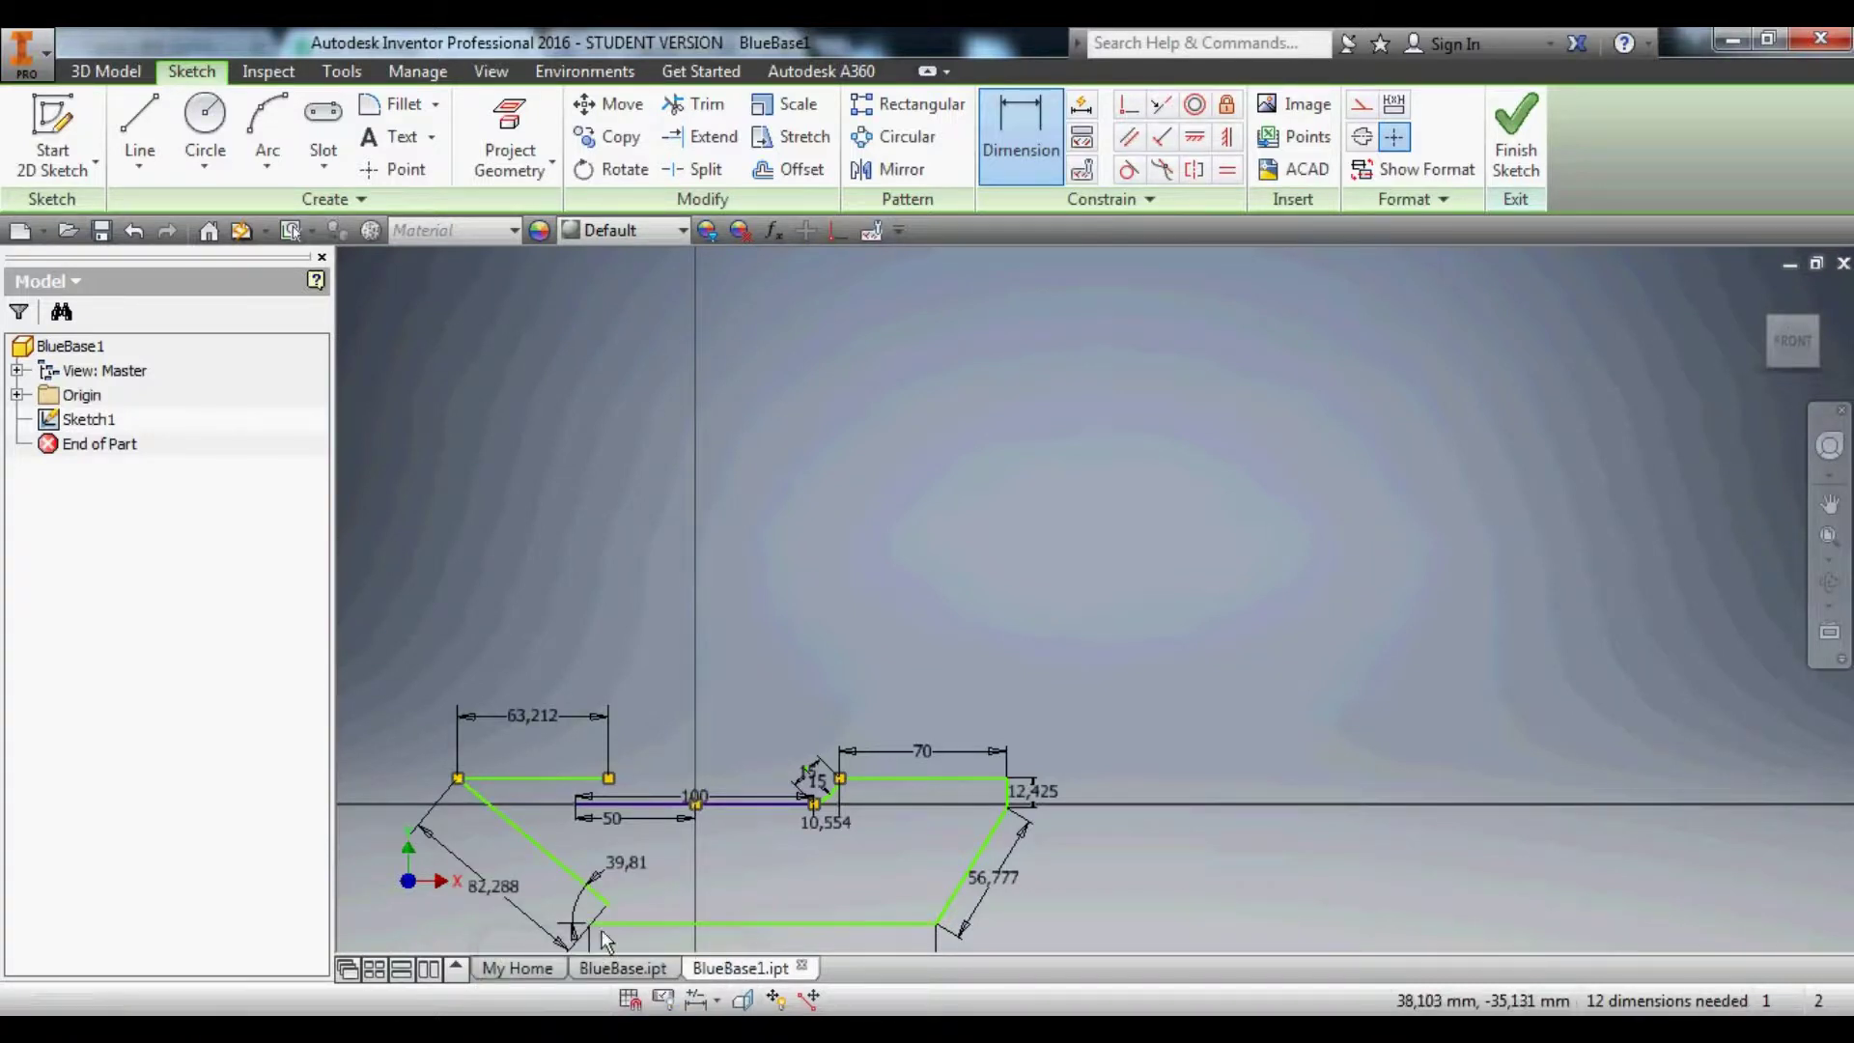
Dimension the angle between the bottom line and the slanted right side as 134.84 degrees.
left_click(636, 923)
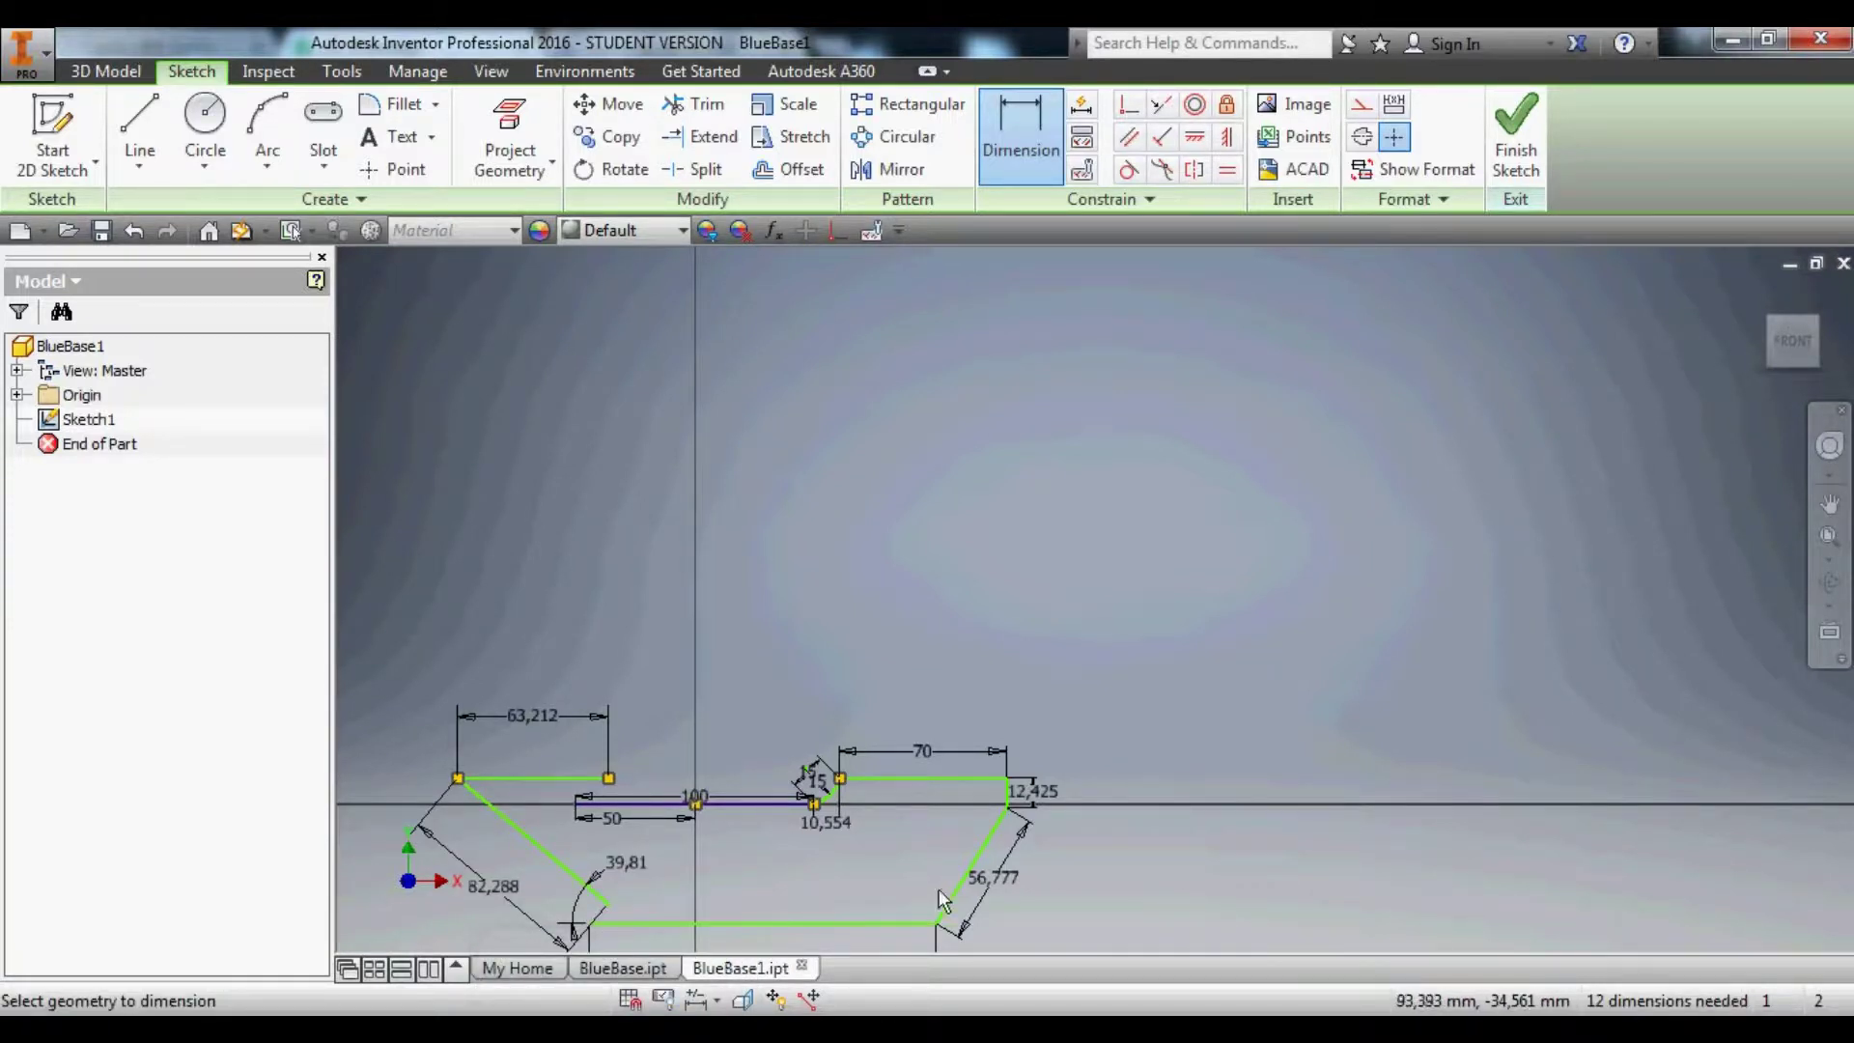
left_click(958, 889)
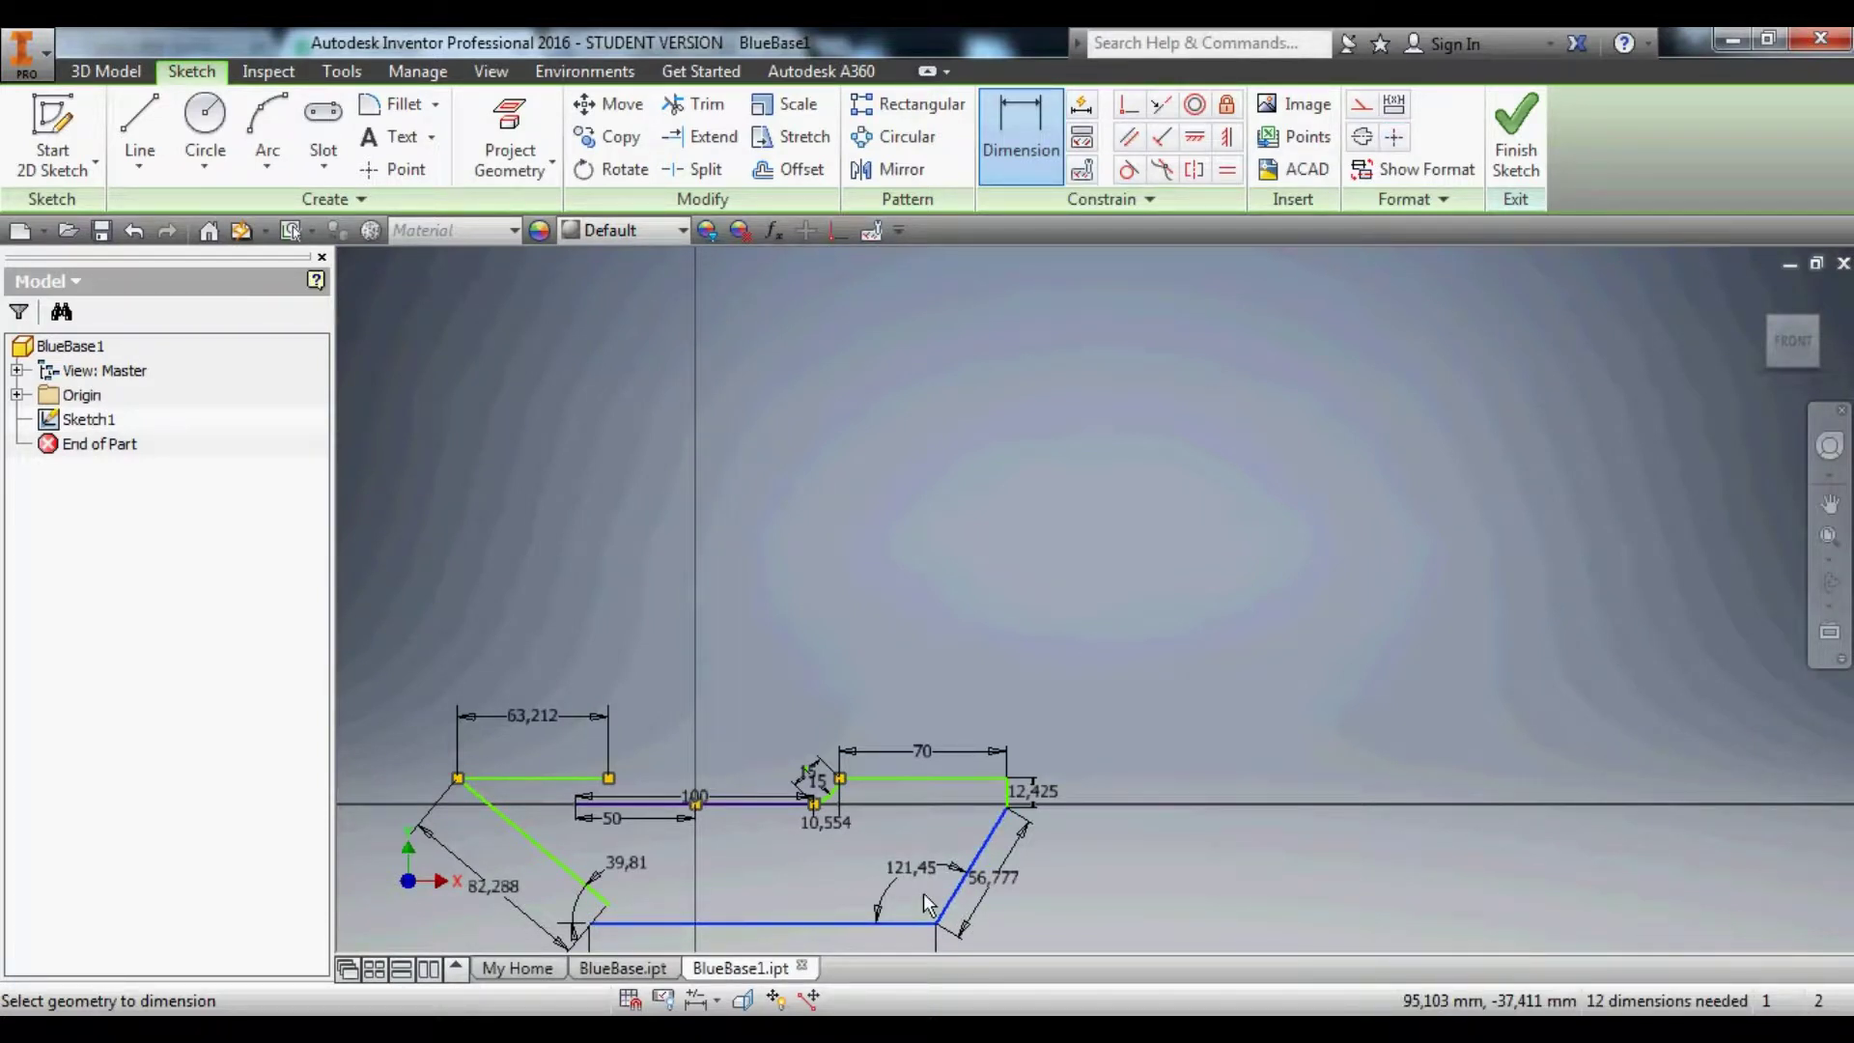
key("1")
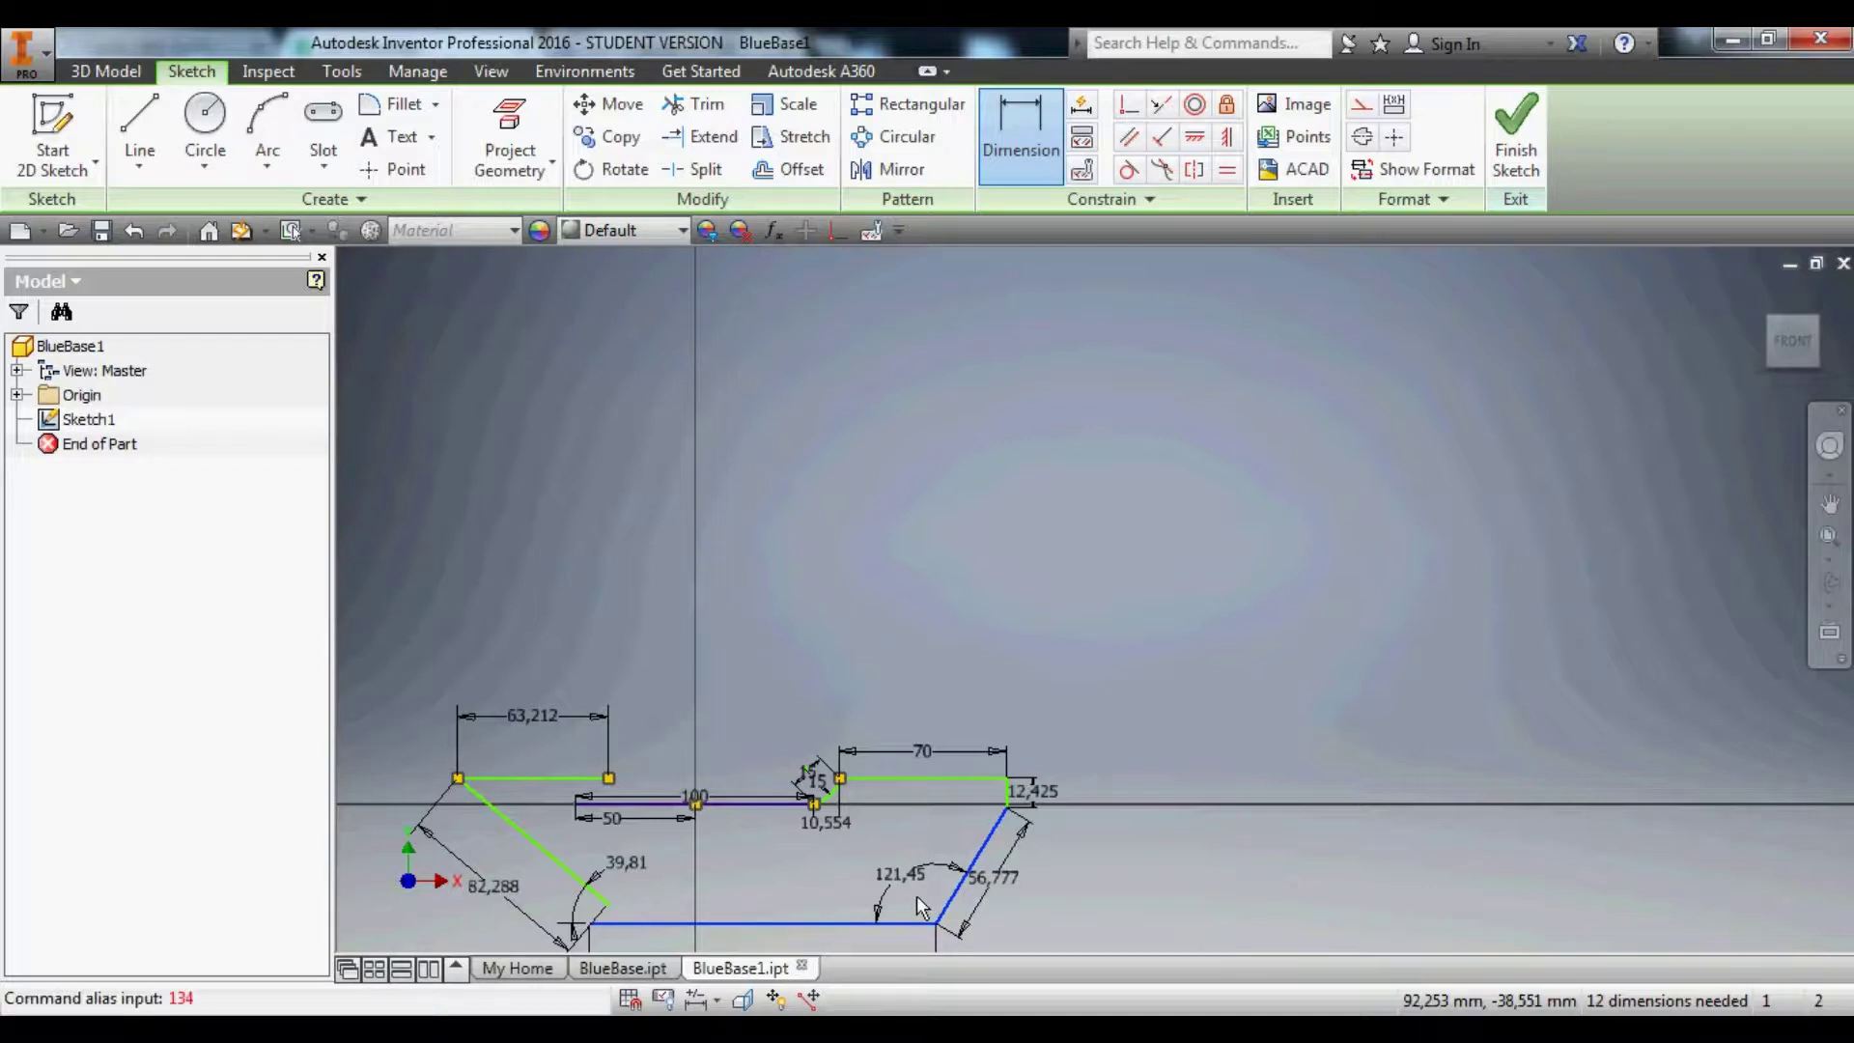
left_click(918, 900)
type("13")
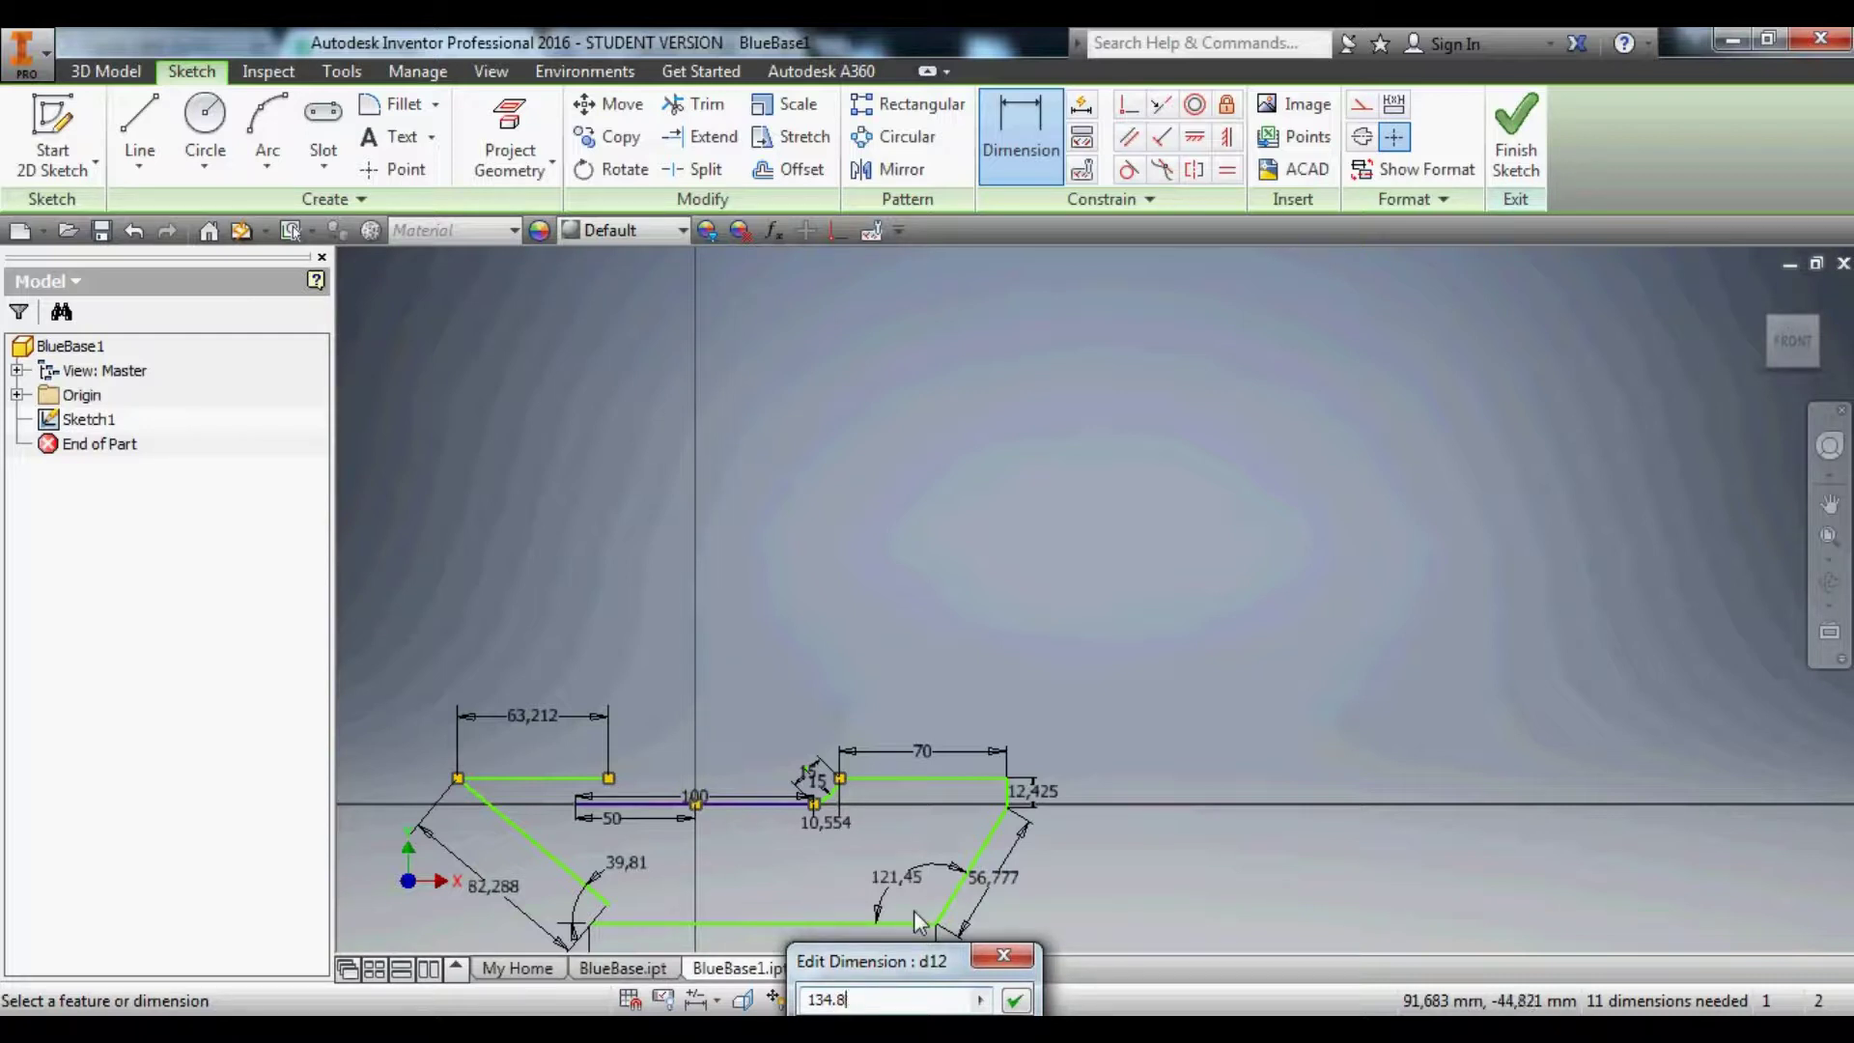
type("4.84")
key("Return")
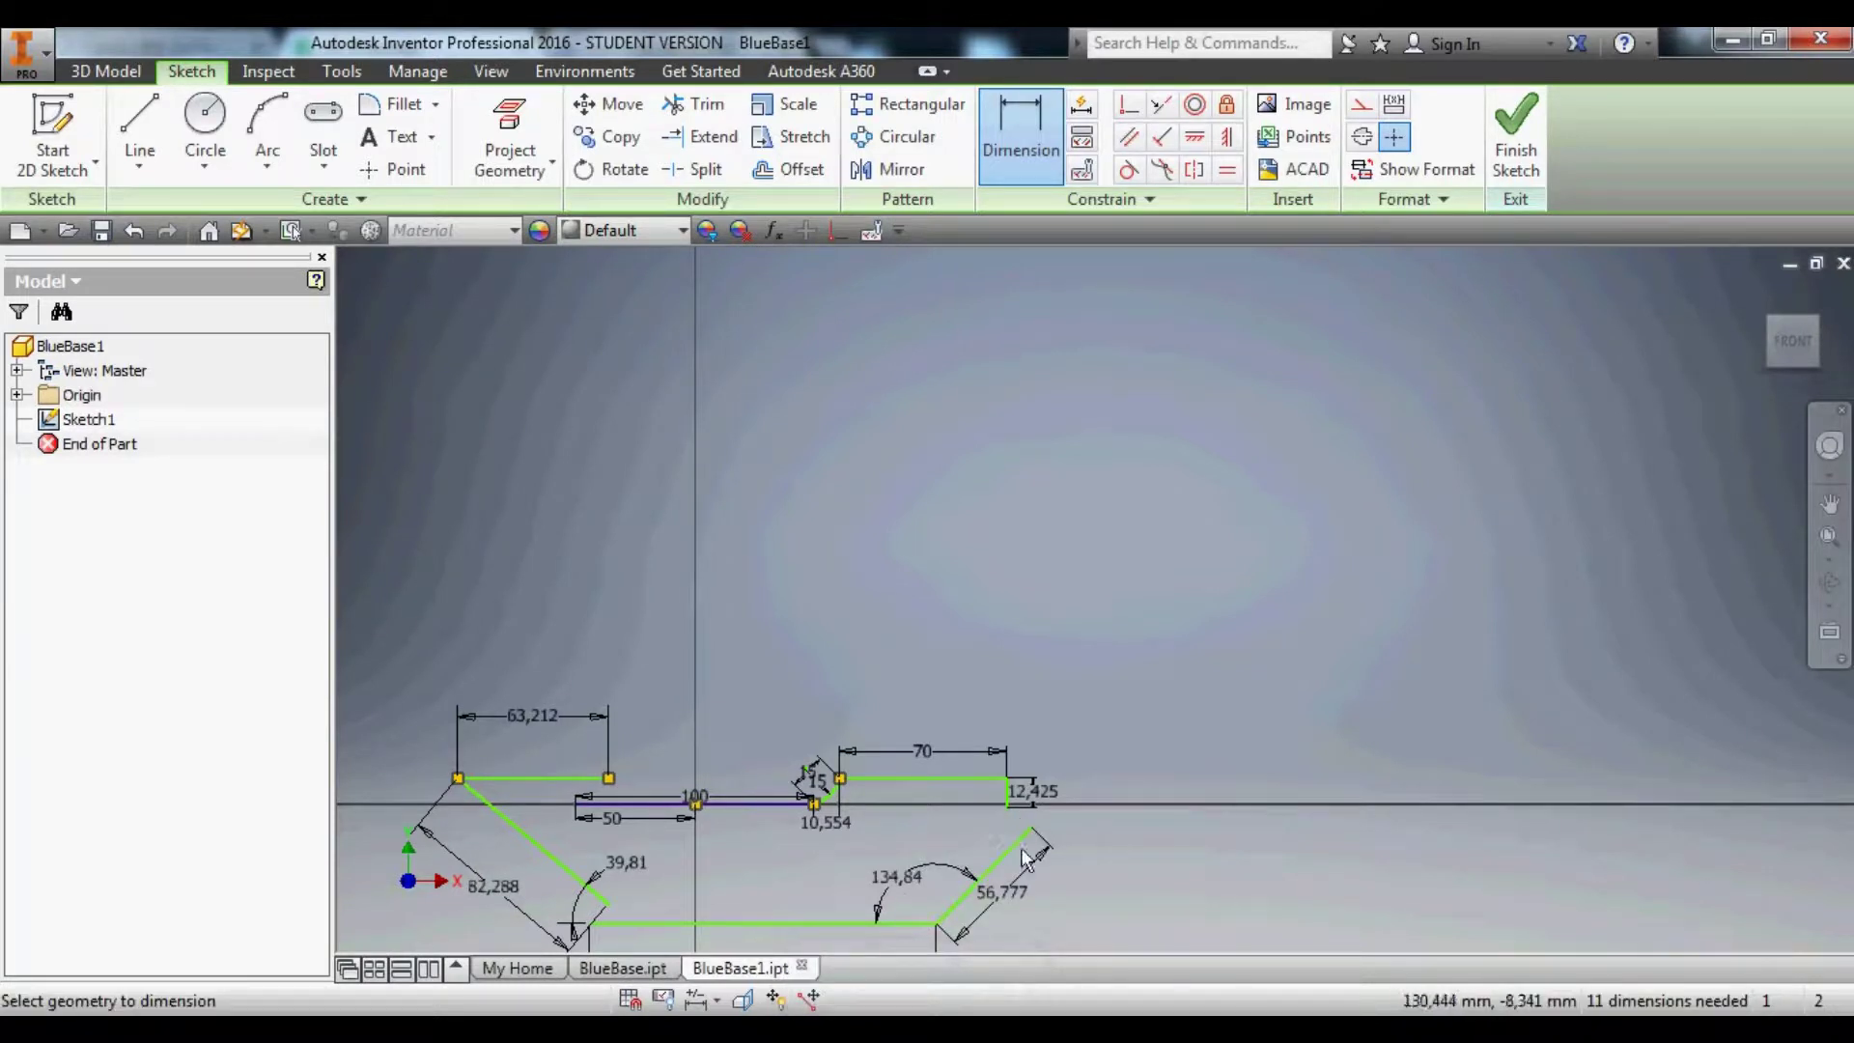
scroll(654, 885, "down", 2)
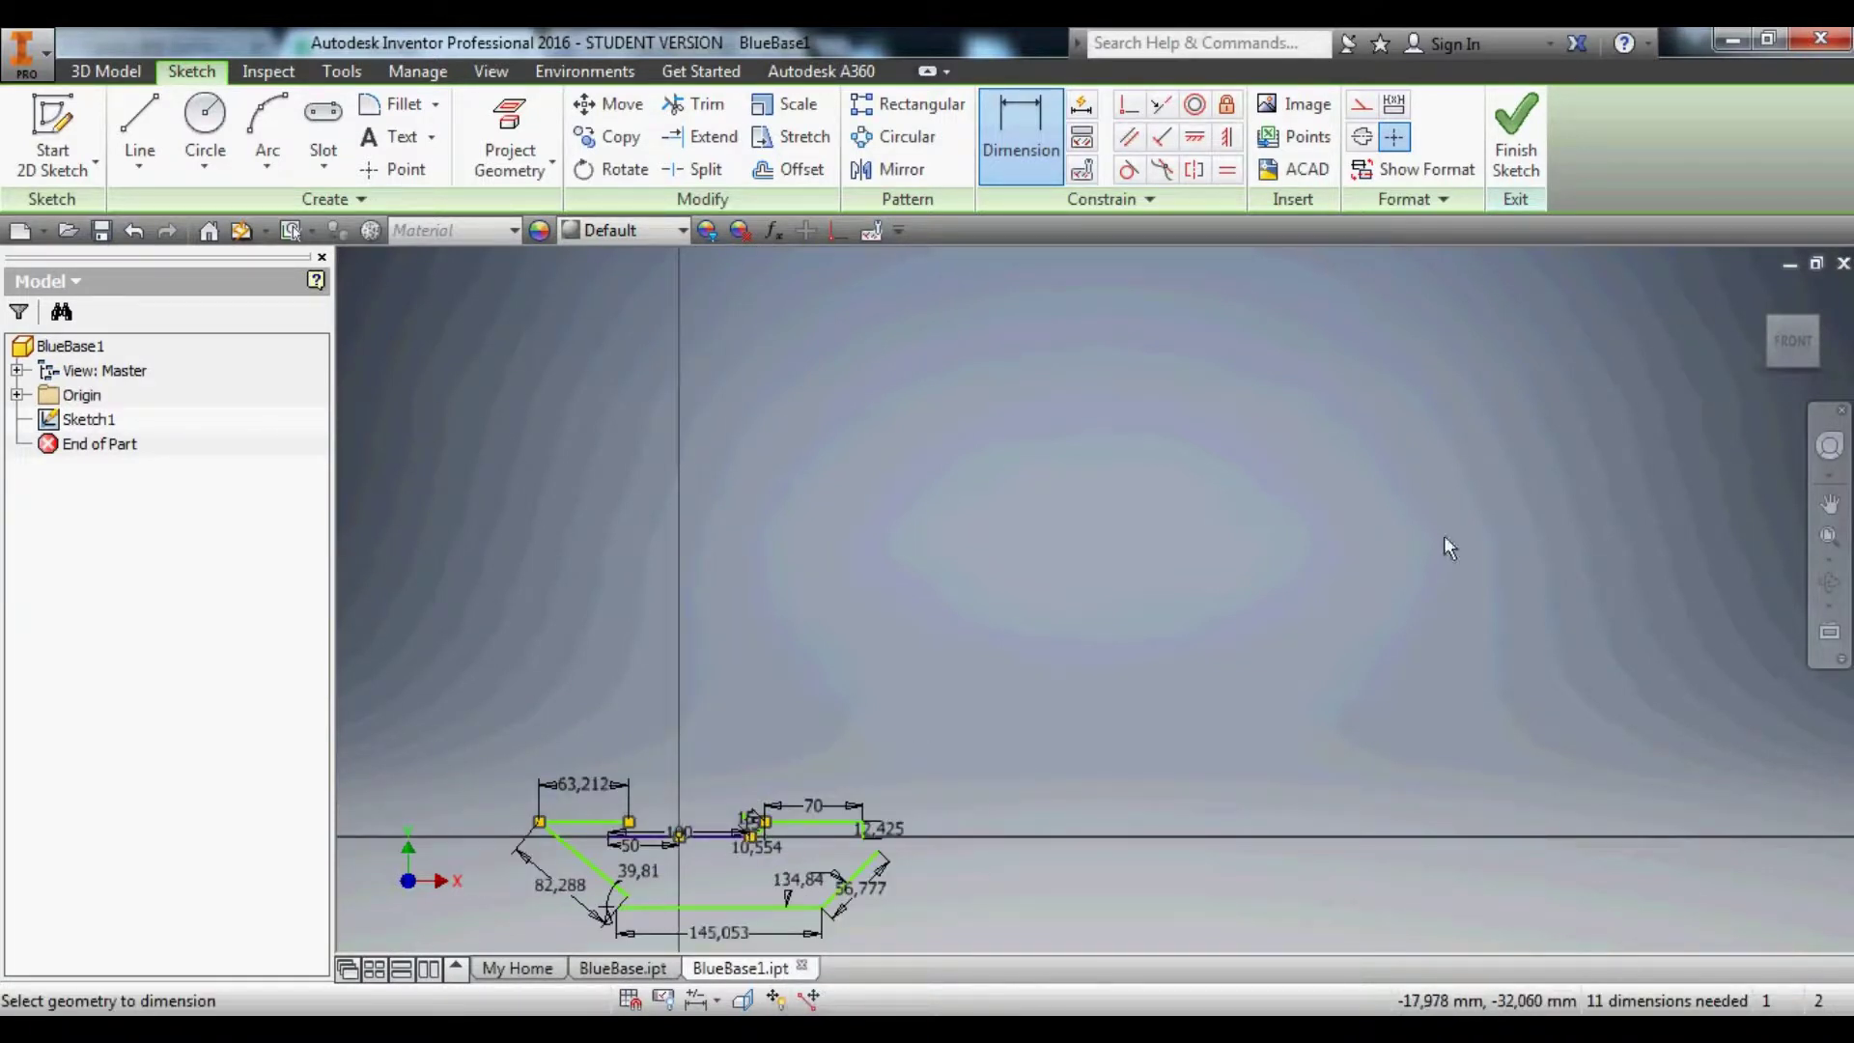
scroll(1097, 762, "up", 5)
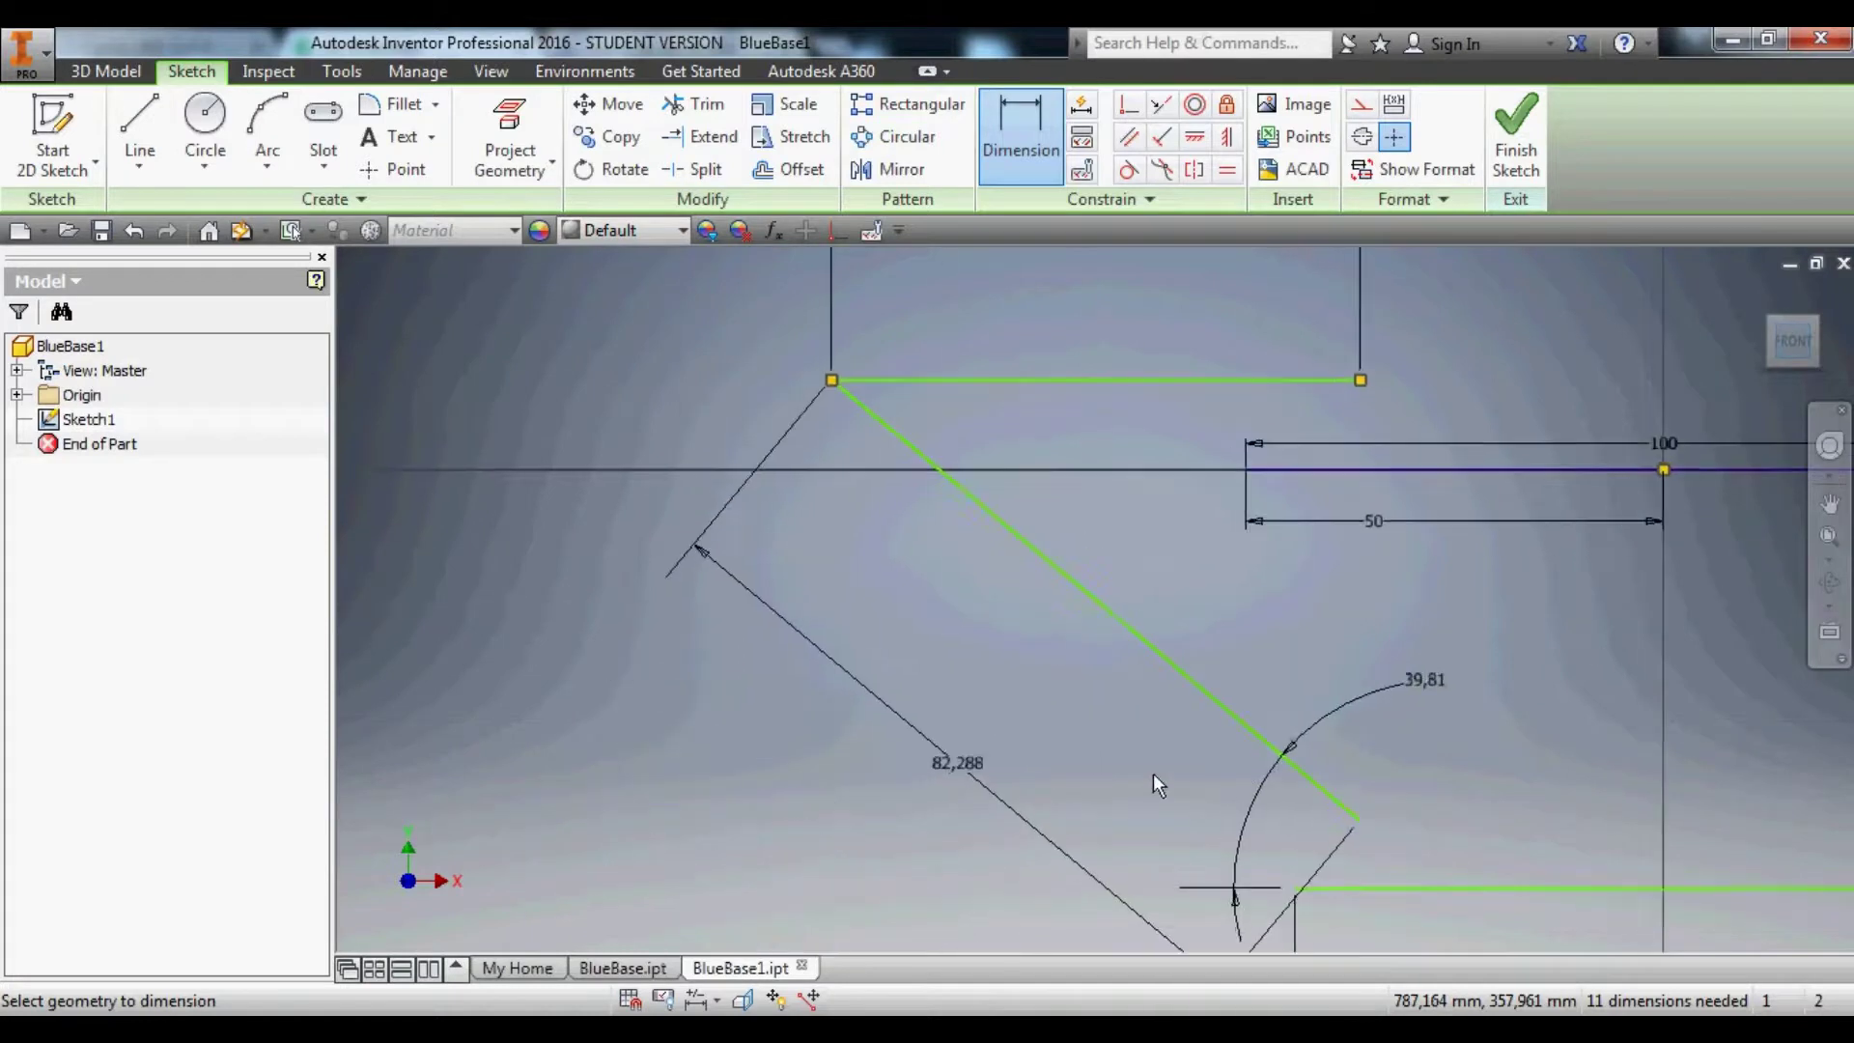
scroll(1232, 762, "down", 4)
scroll(1521, 728, "down", 3)
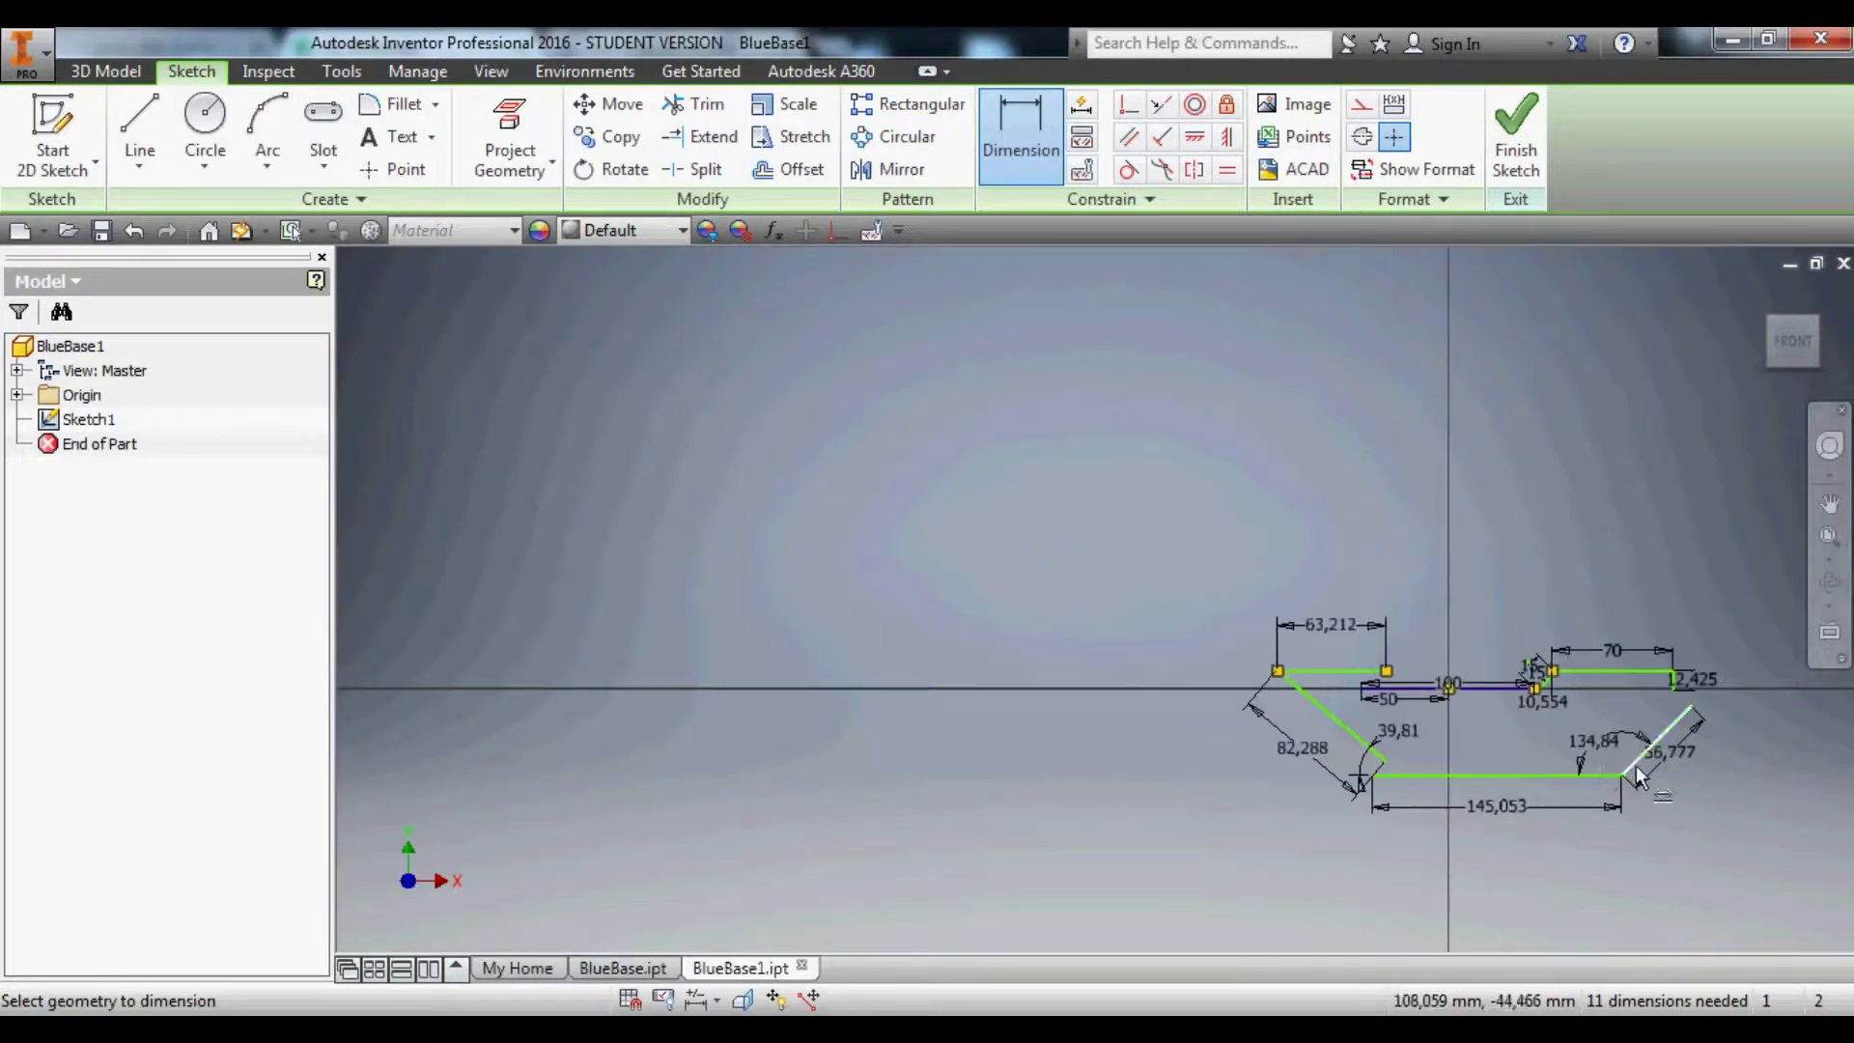
scroll(1714, 725, "up", 1)
scroll(1705, 717, "up", 5)
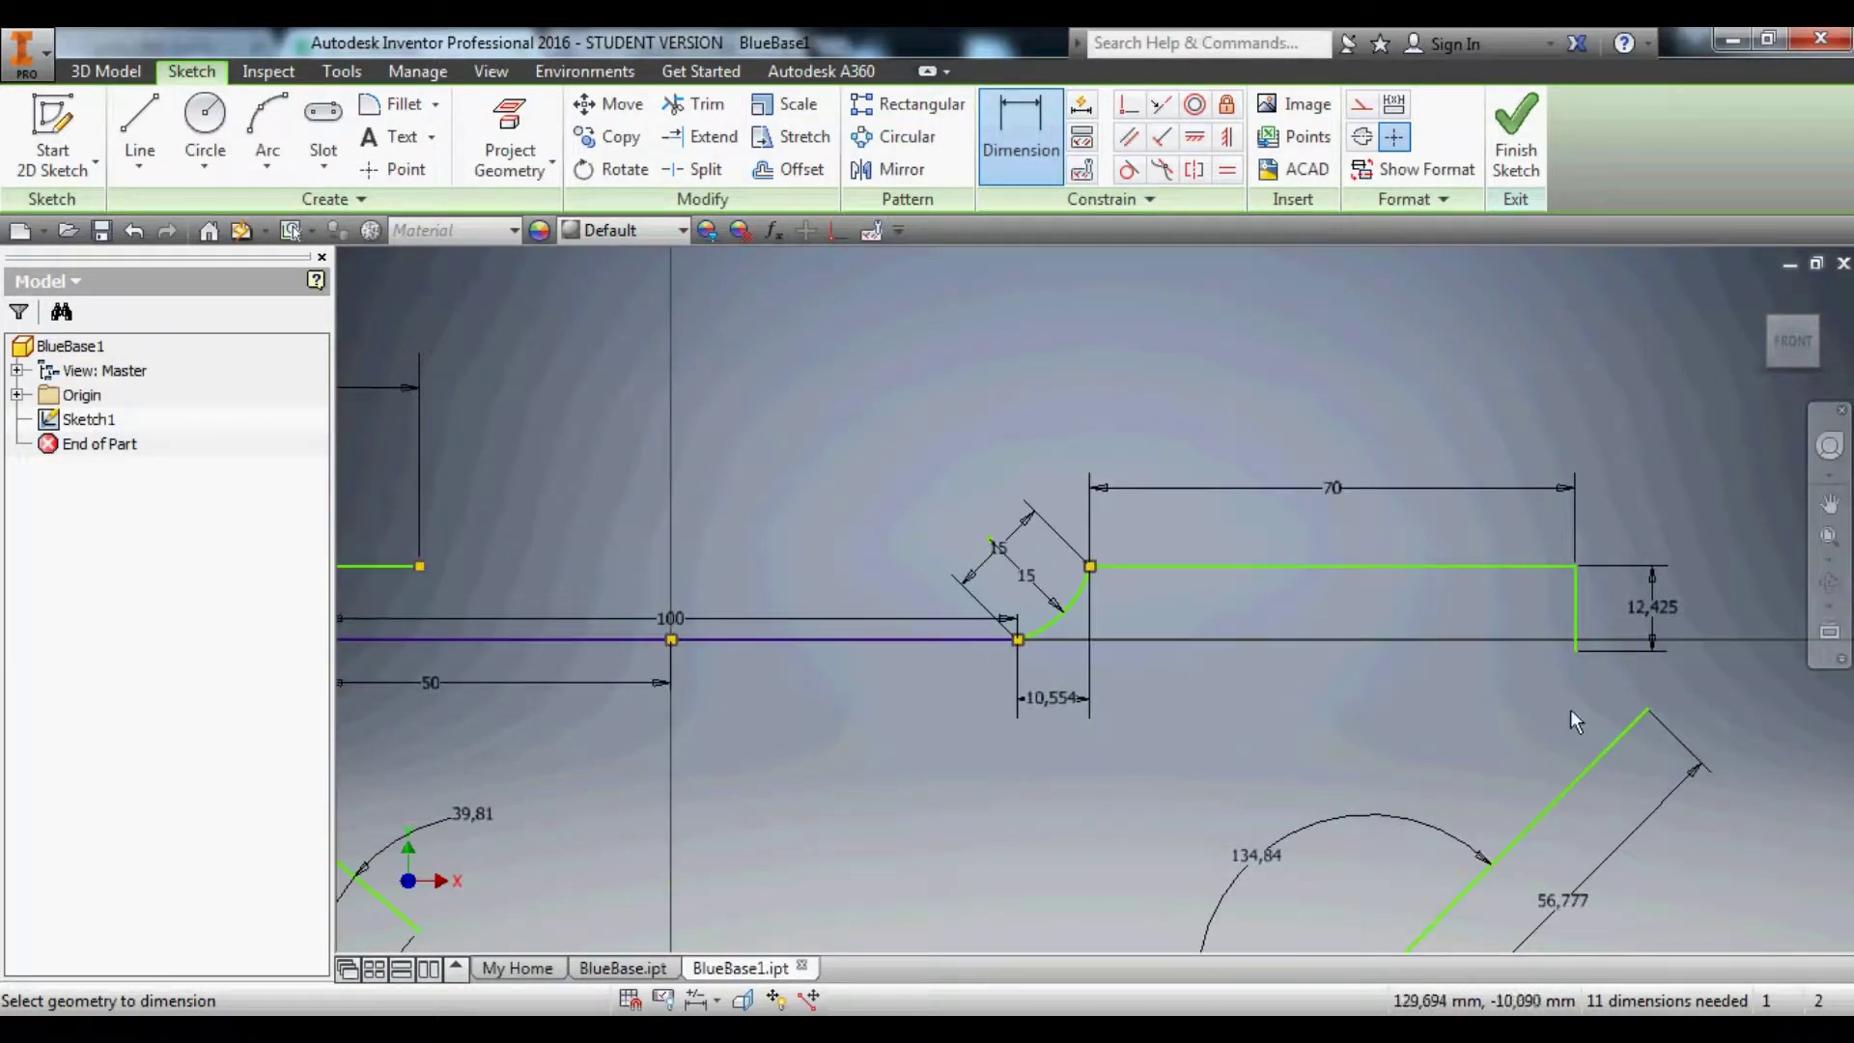
left_click(1648, 709)
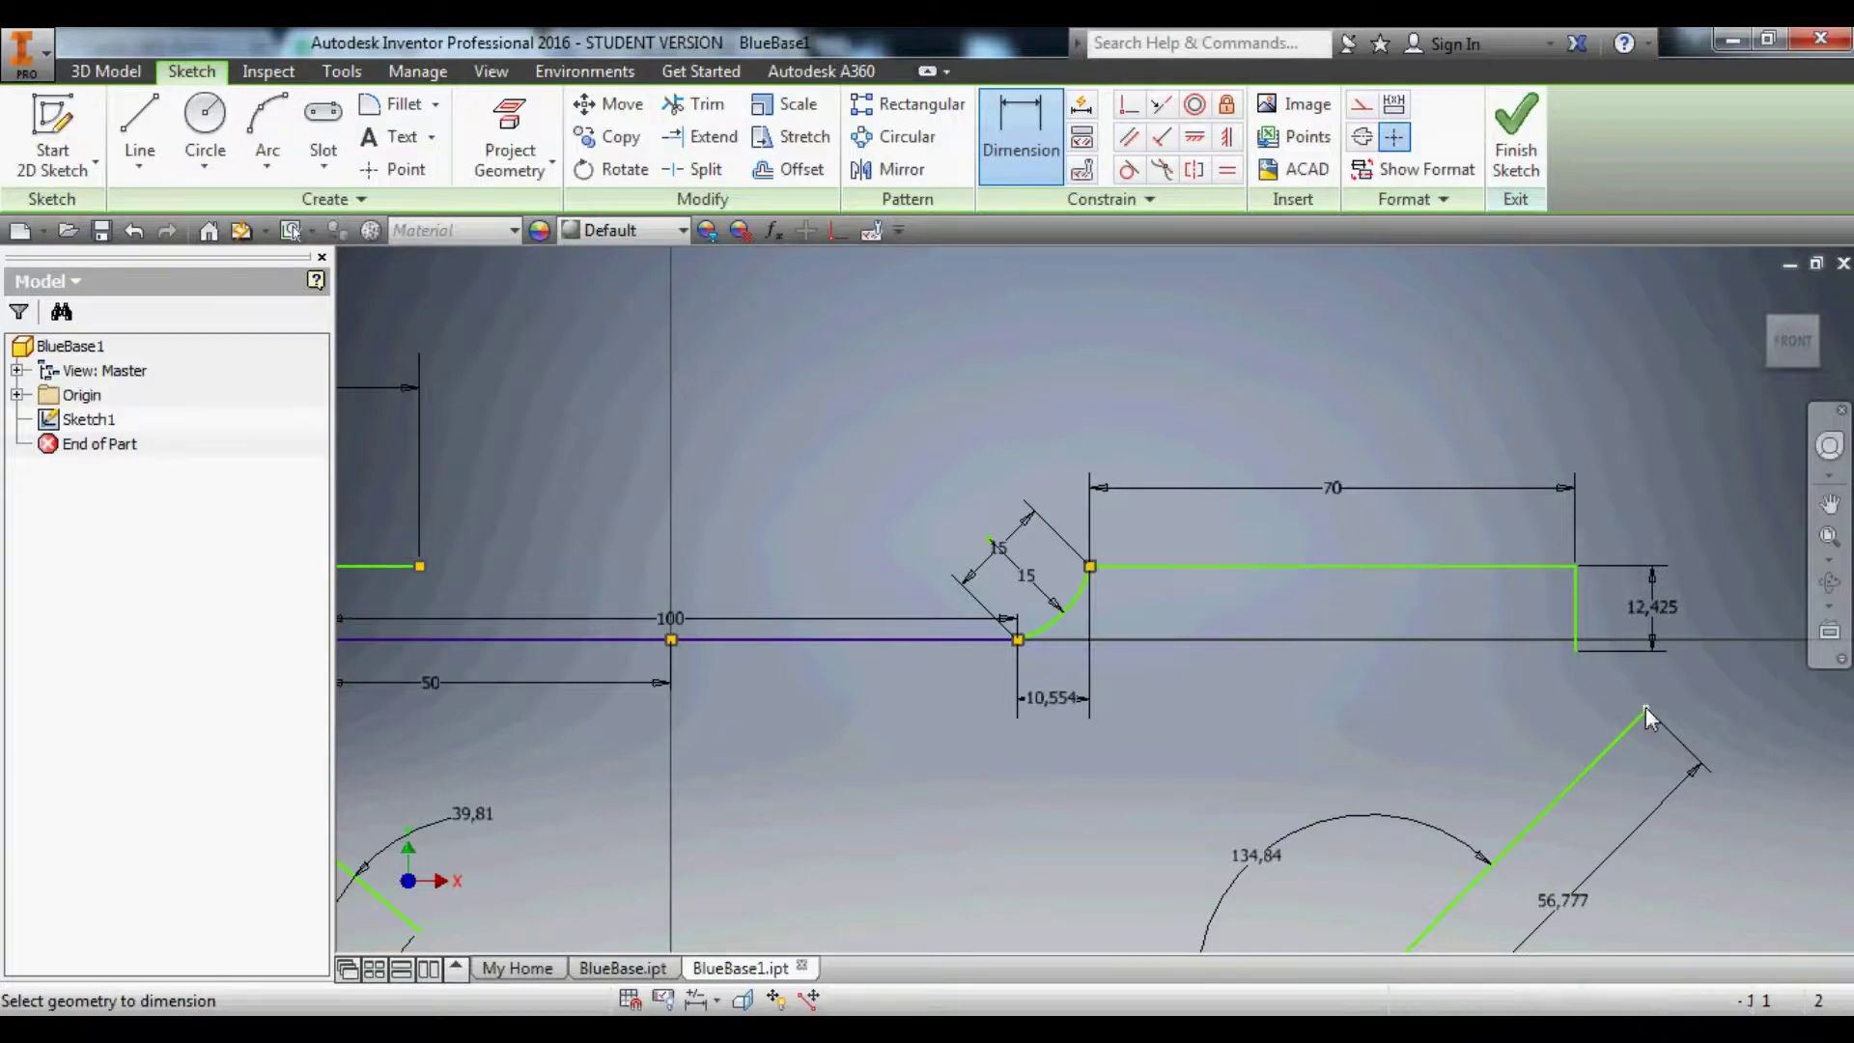
left_click(1577, 650)
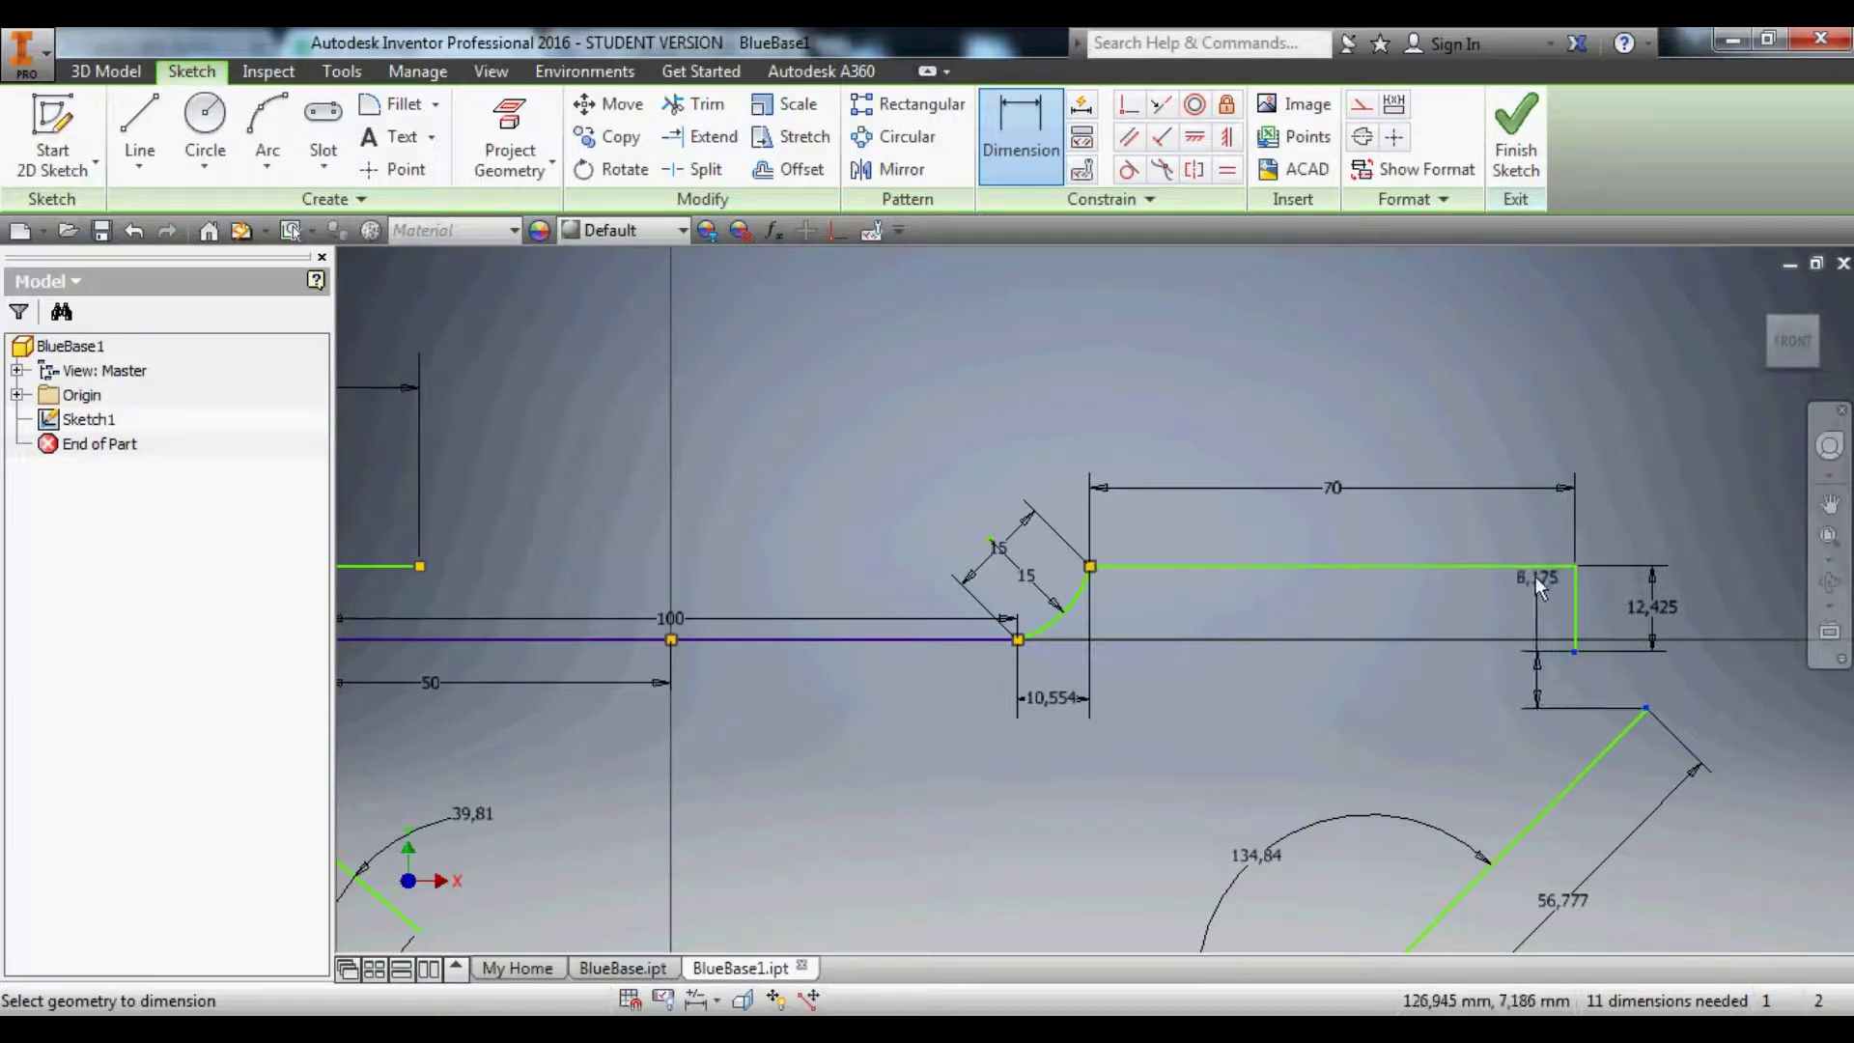
key("Escape")
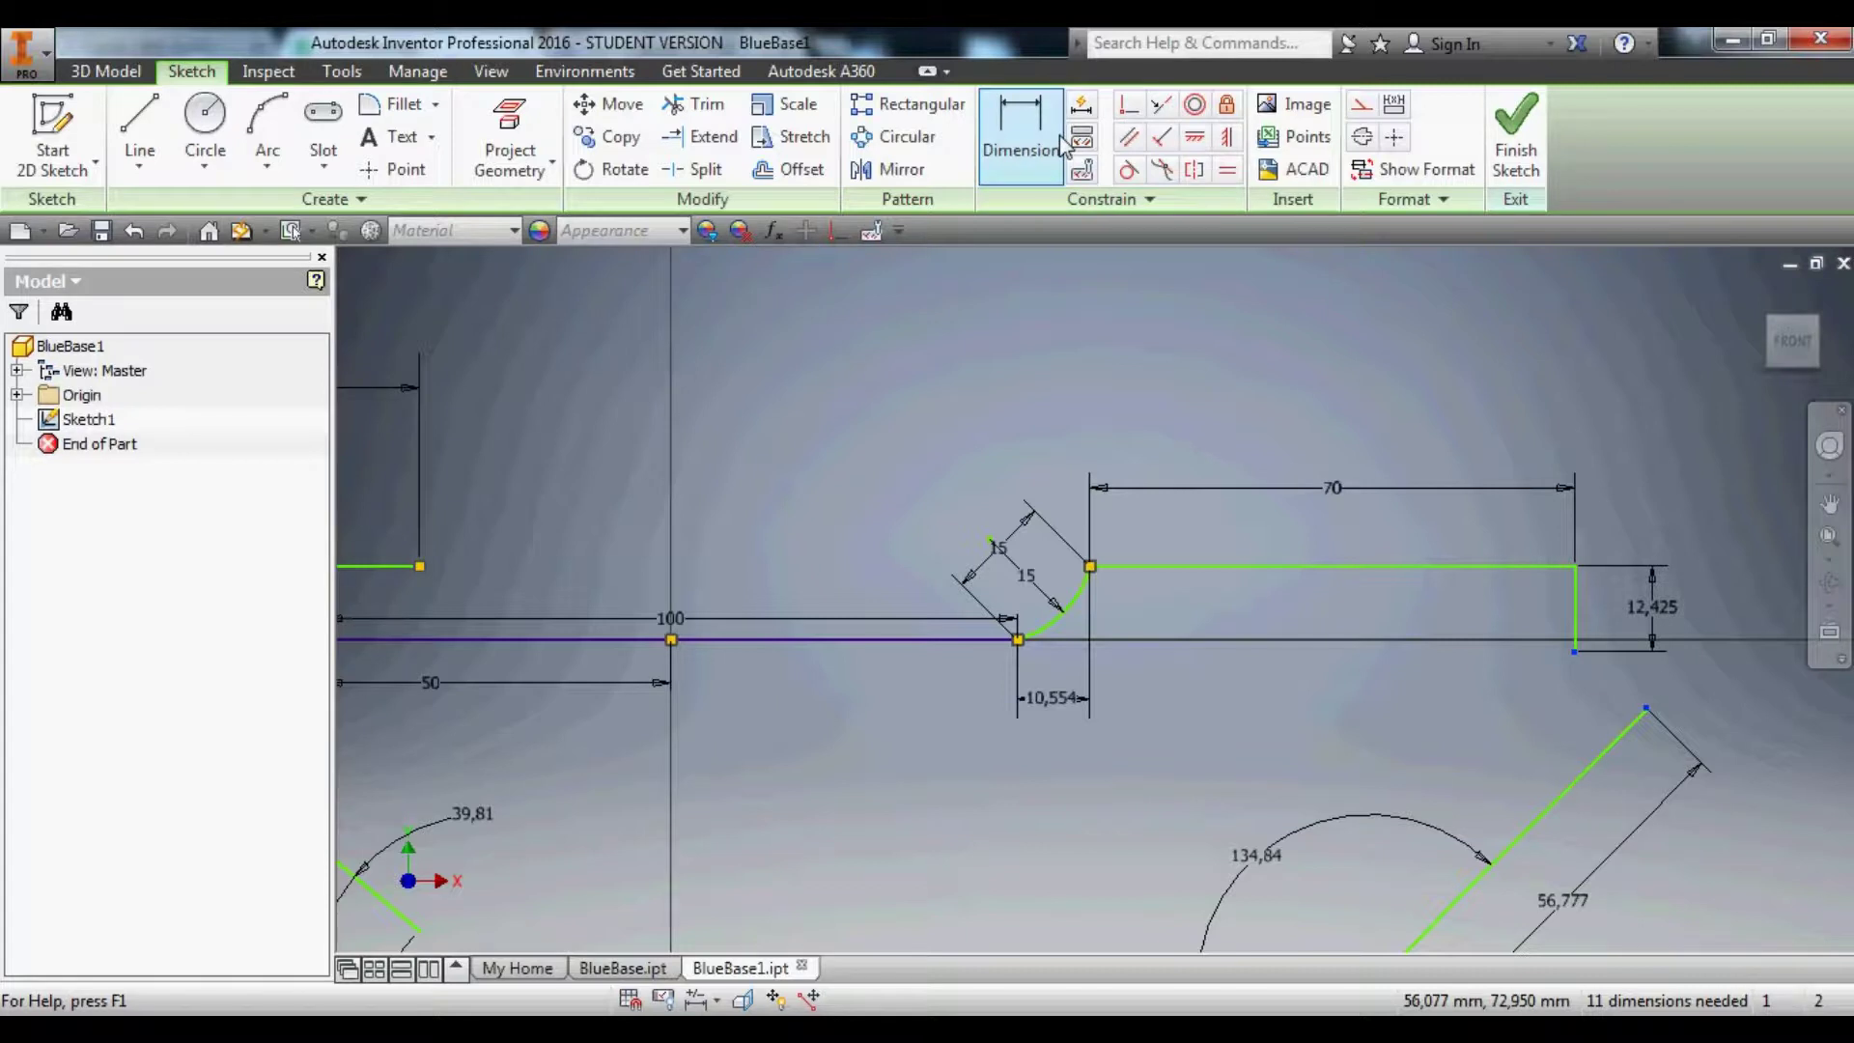
Apply coincident constraints joining the 12.425 mm line to the slanted right side and to the 70 mm line's right end.
left_click(1128, 105)
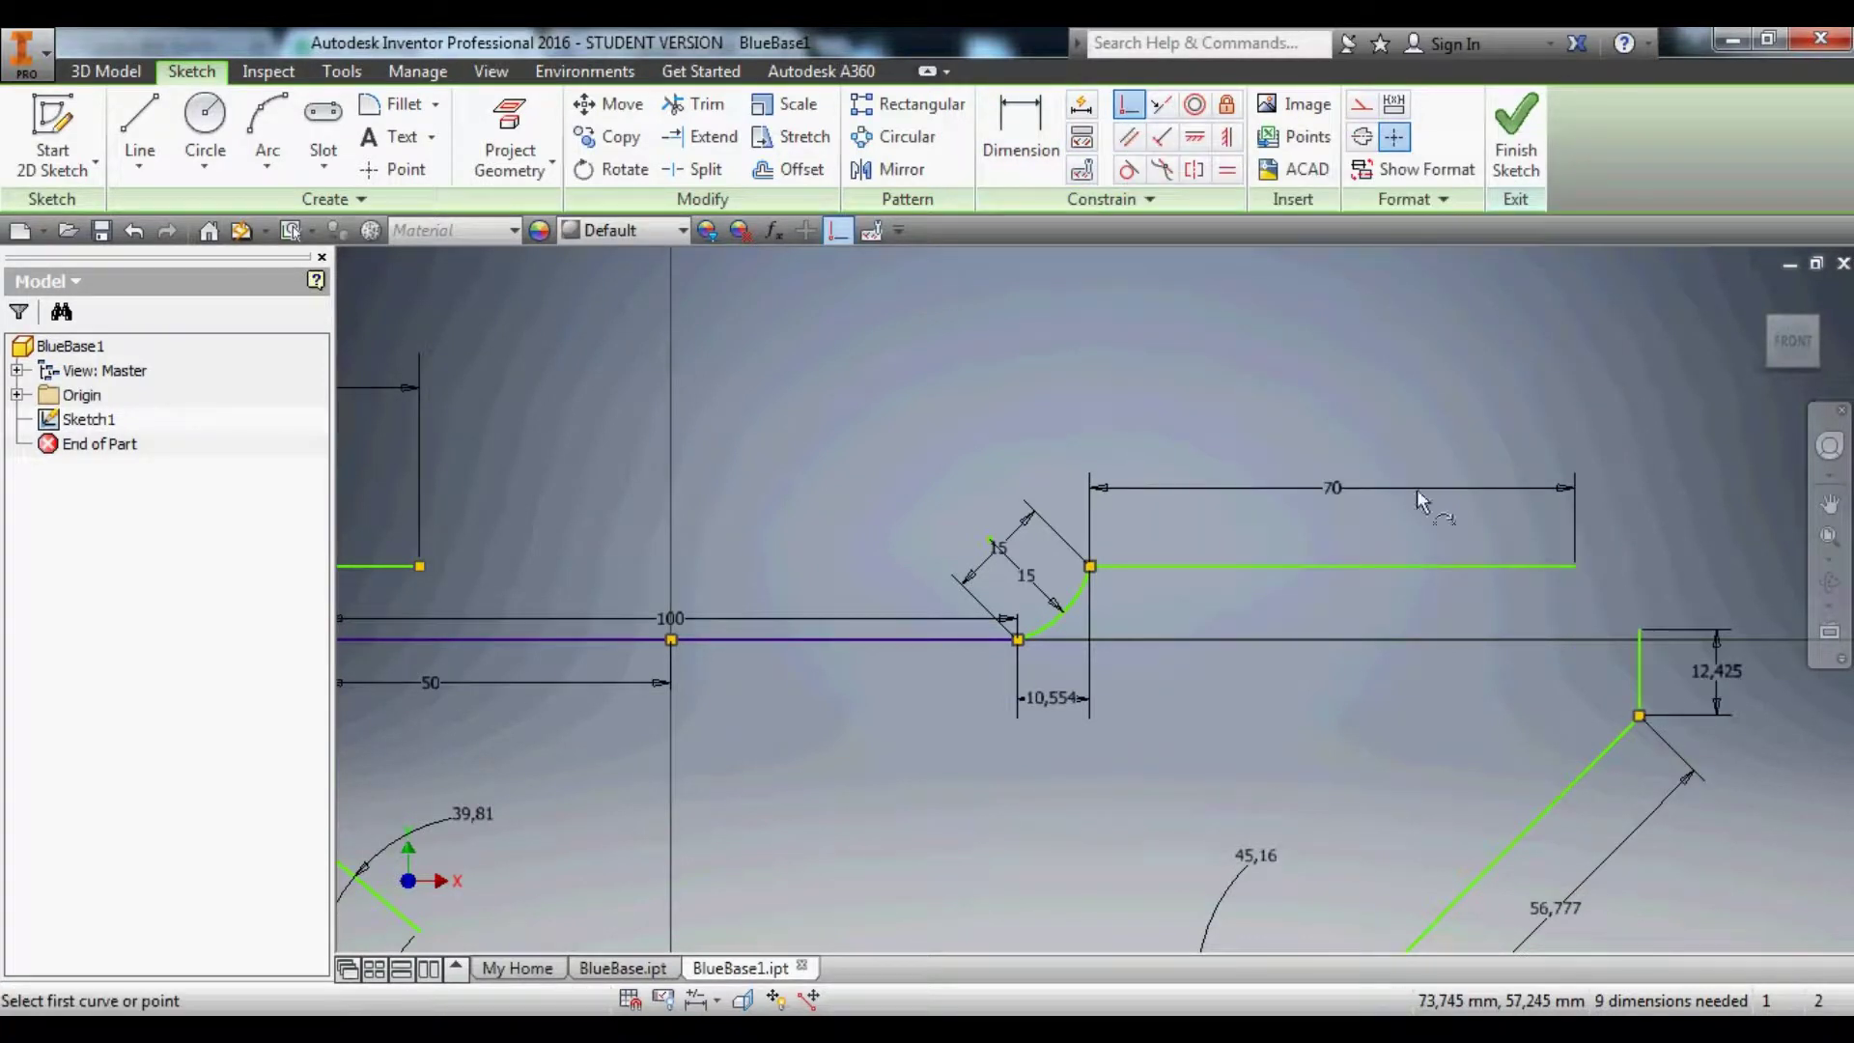
left_click(1574, 566)
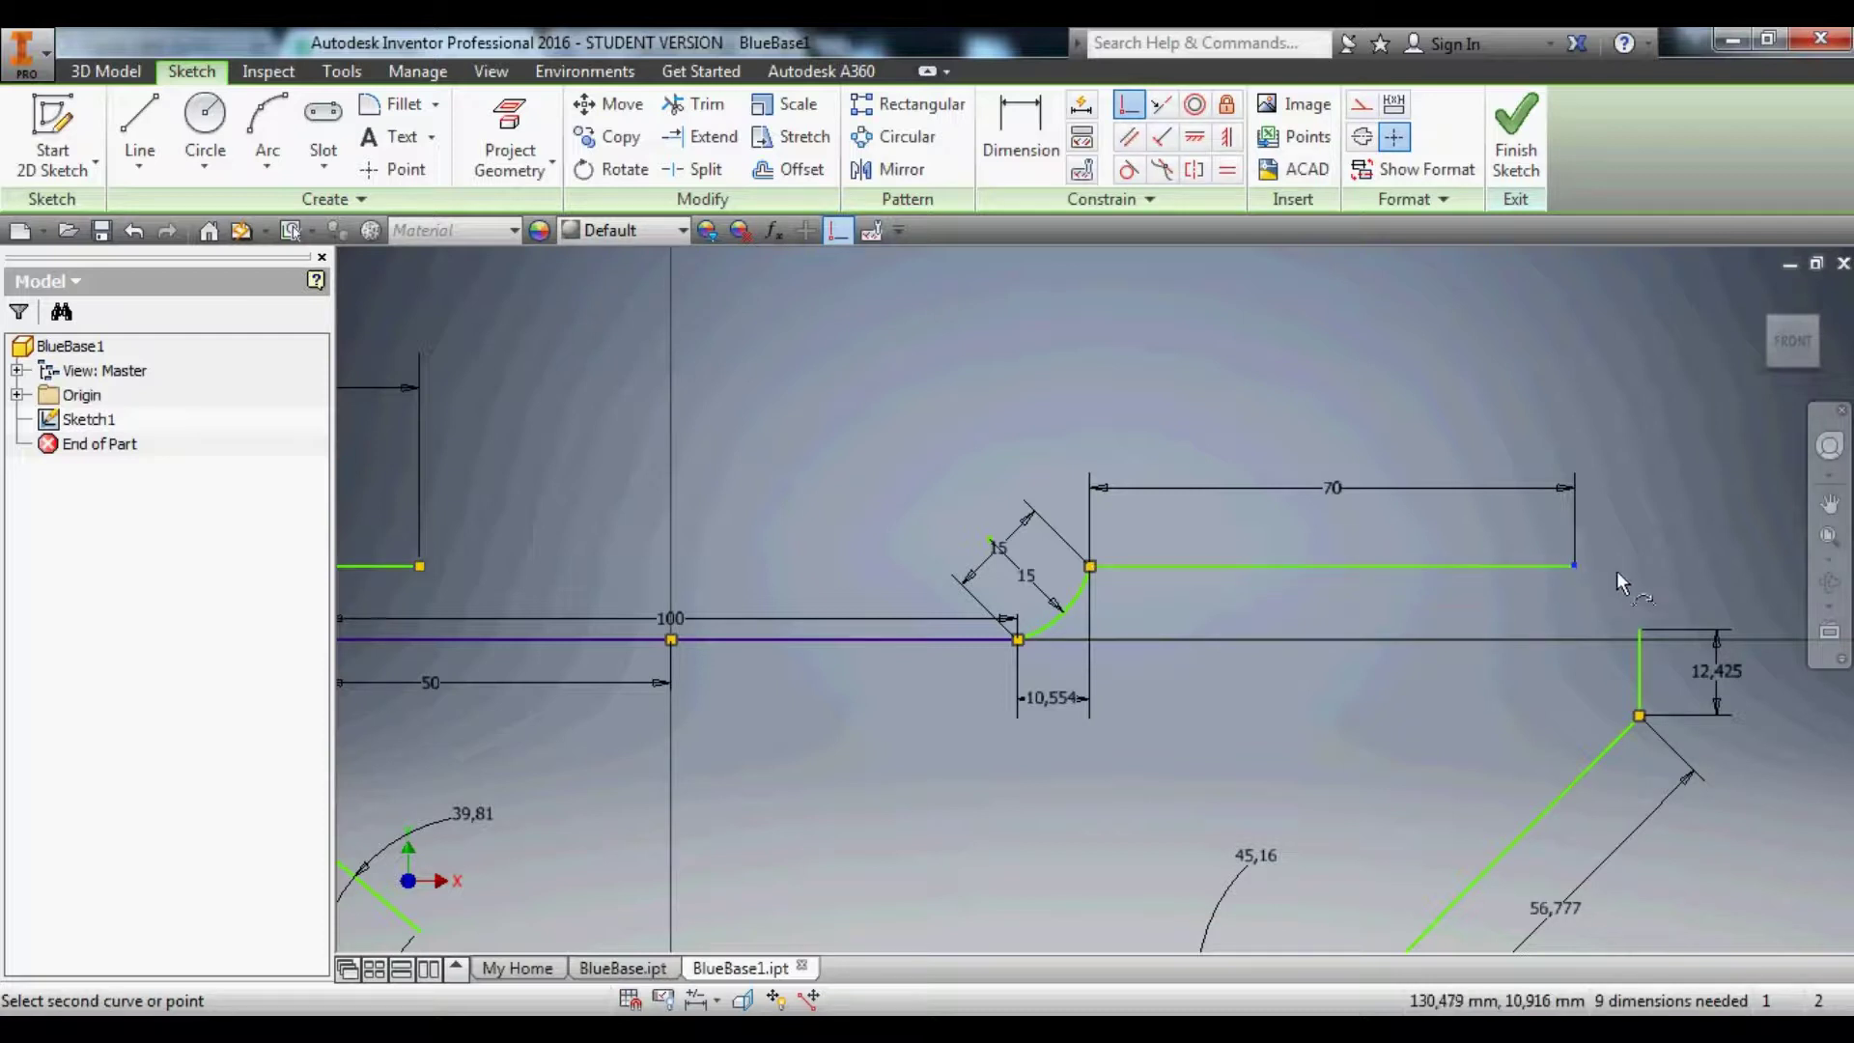
left_click(1640, 627)
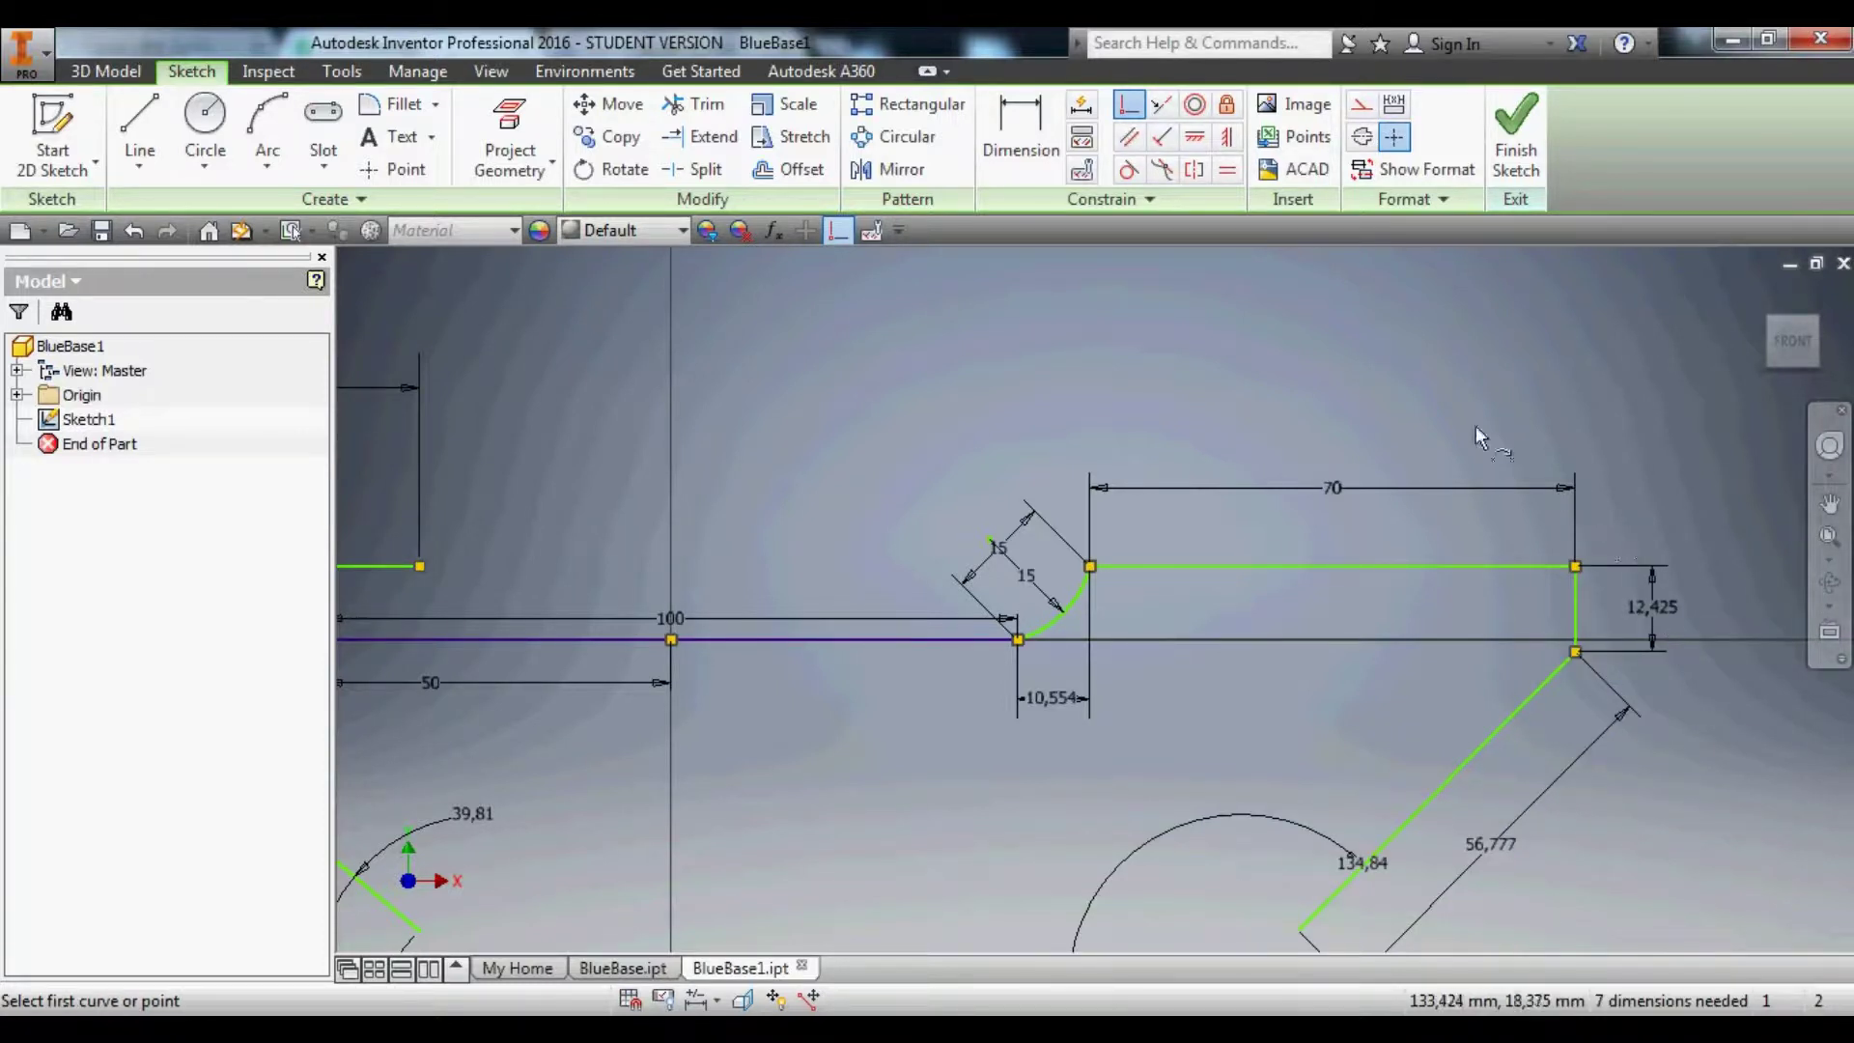
Join the bottom line's ends to both slanted sides and close the upper-left gap with a 15 mm arc.
scroll(1372, 687, "down", 3)
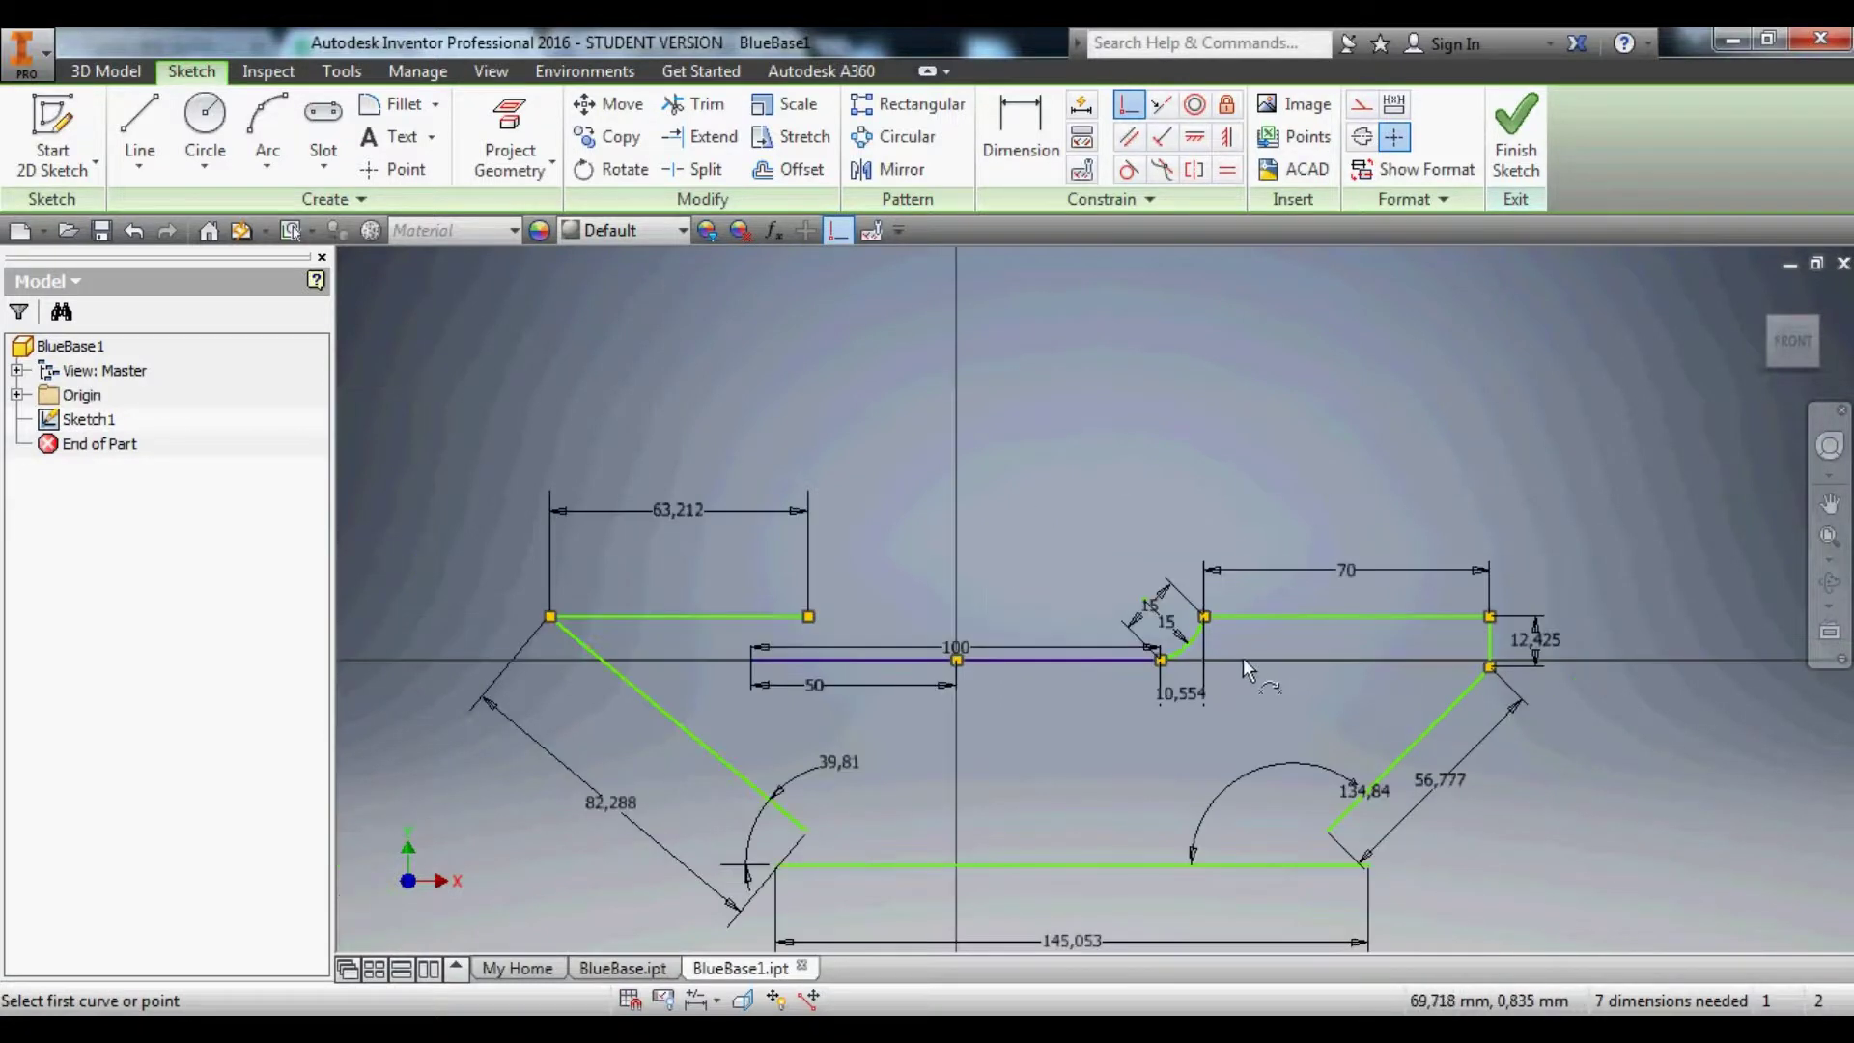
left_click(1375, 861)
left_click(138, 145)
Extrude the closed base profile 20 mm symmetrically about the sketch plane as a new solid.
left_click(105, 71)
left_click(140, 125)
scroll(647, 558, "up", 8)
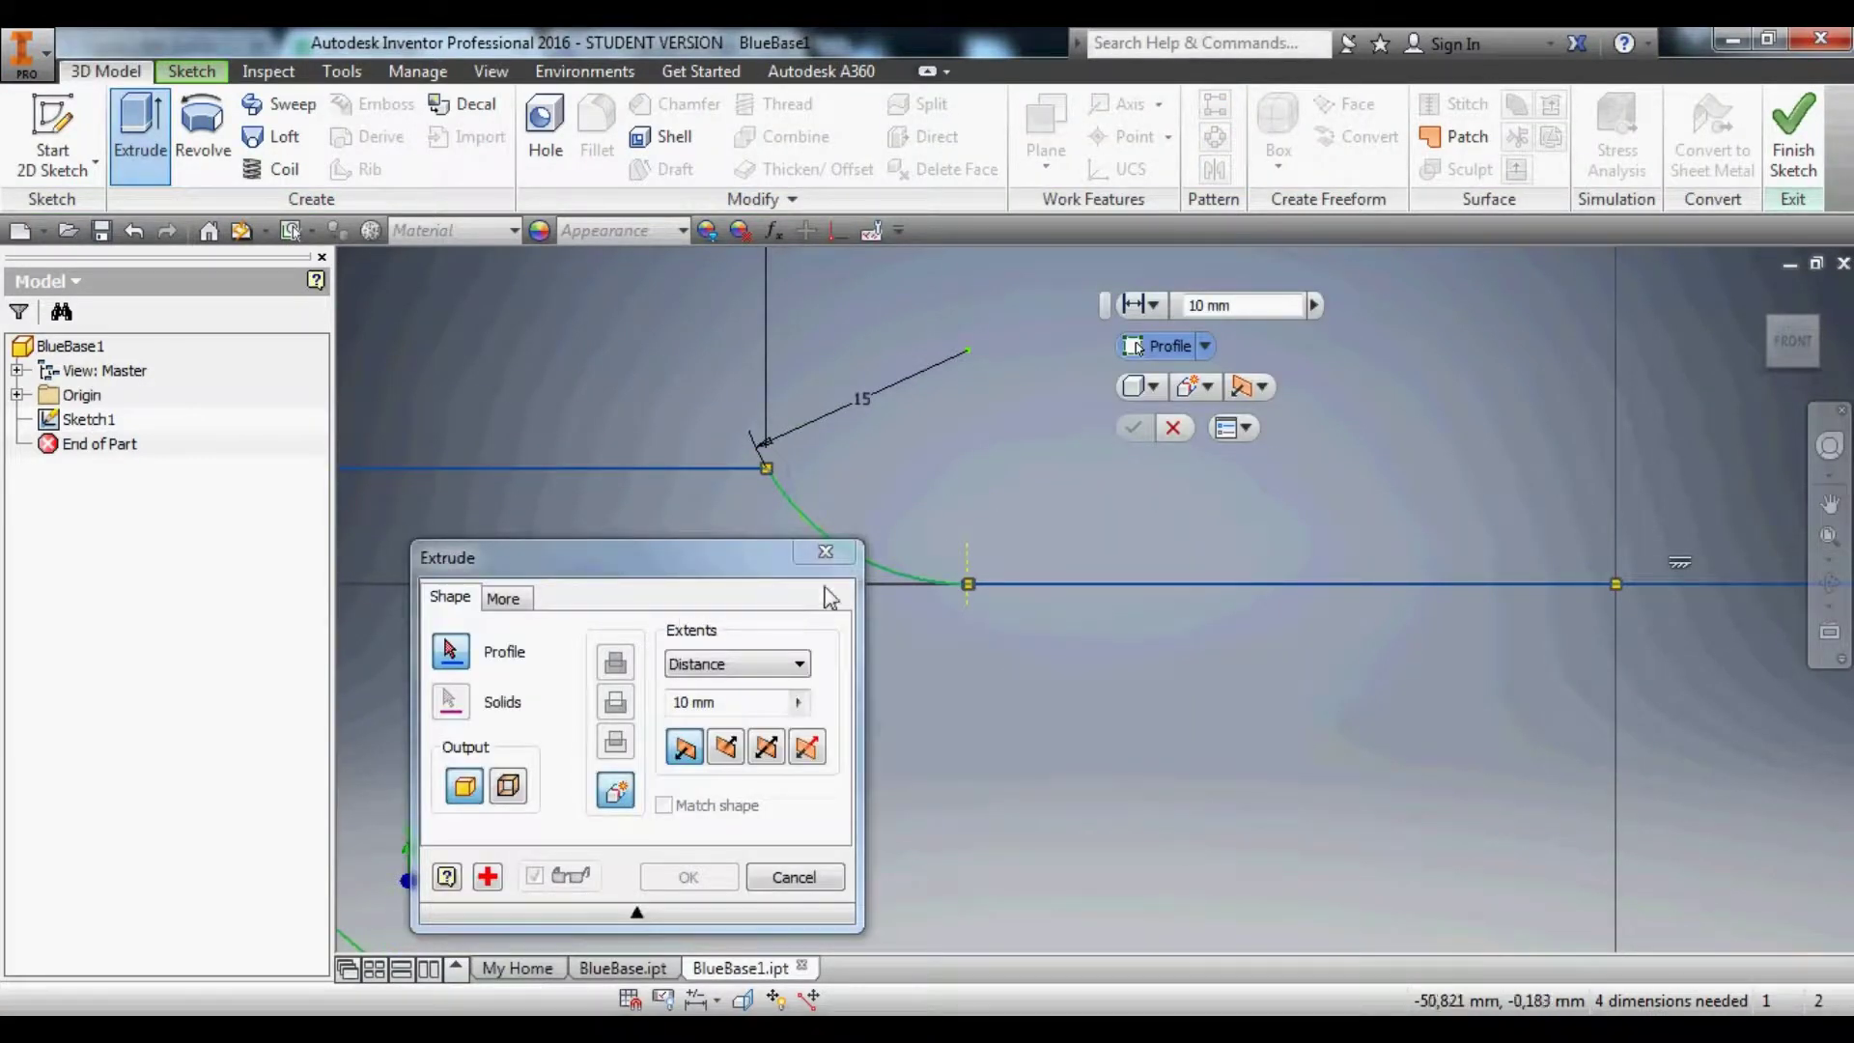
left_click(935, 649)
scroll(974, 709, "down", 4)
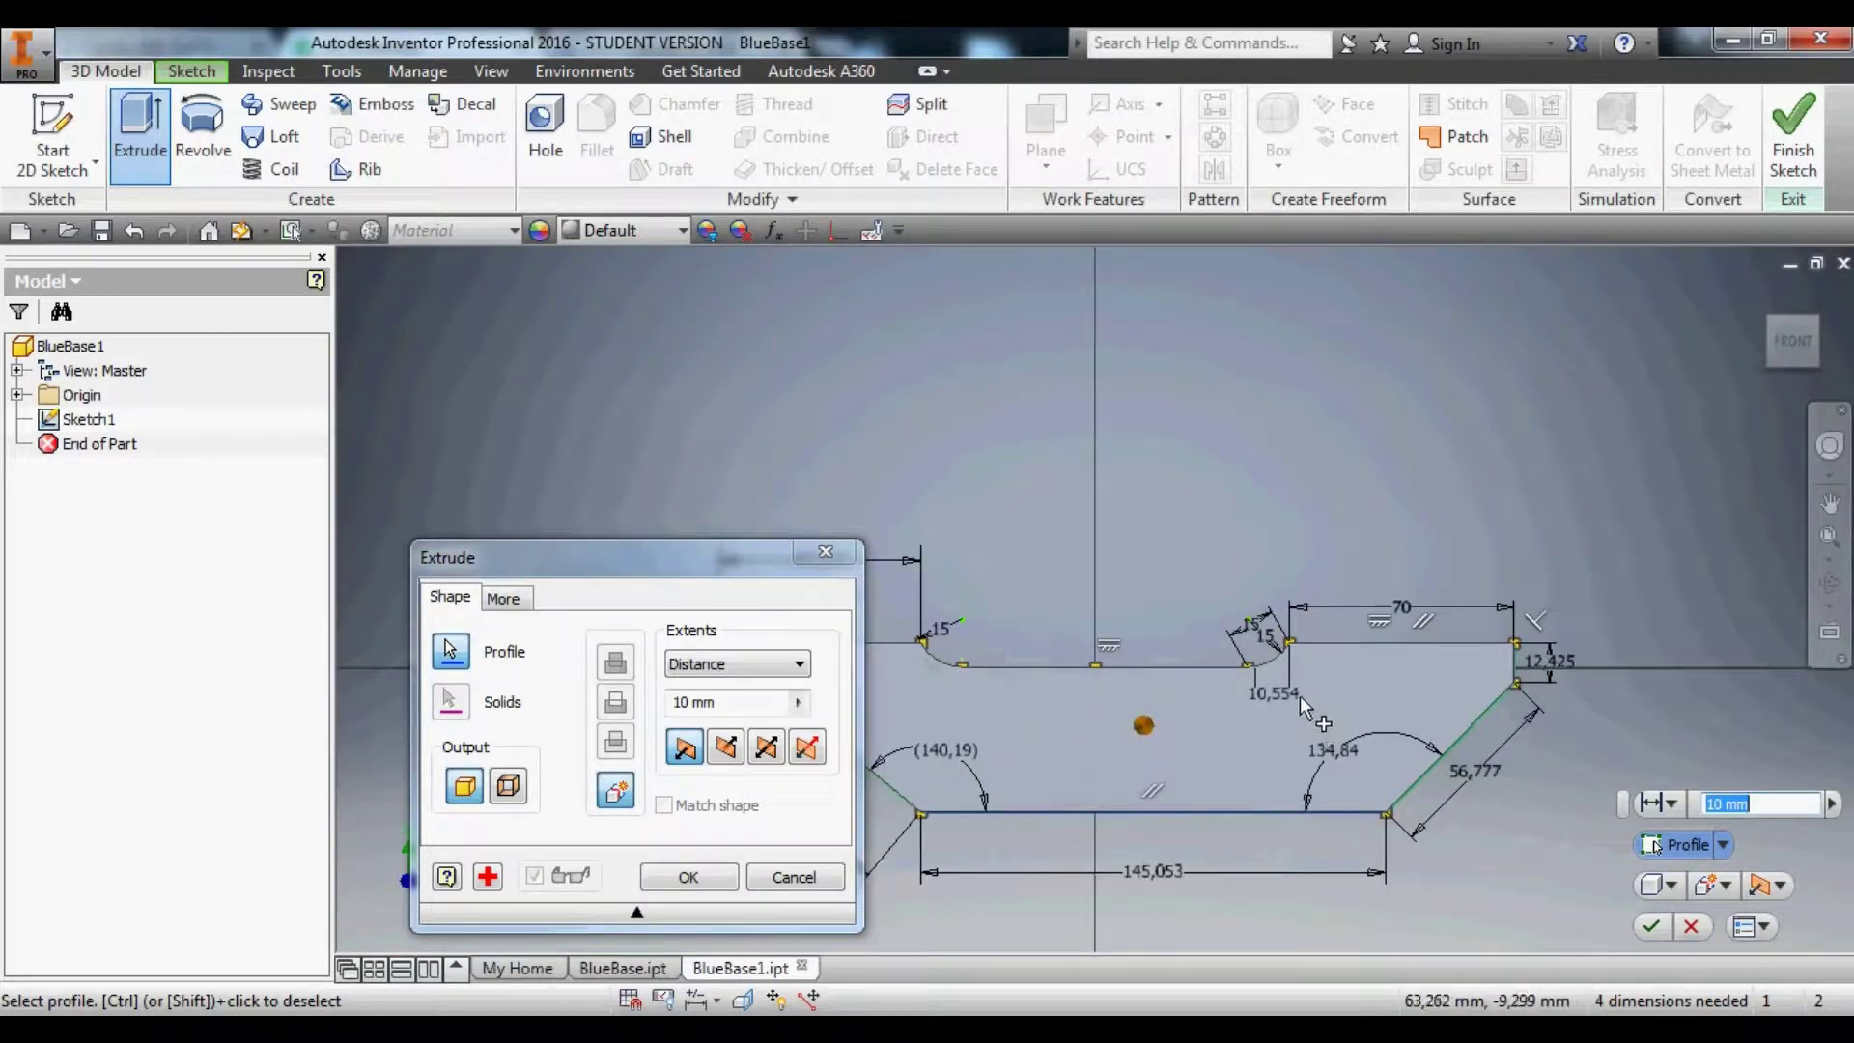
mouse_move(1294, 687)
middle_mouse_down()
mouse_move(1275, 710)
mouse_move(1240, 700)
middle_mouse_up()
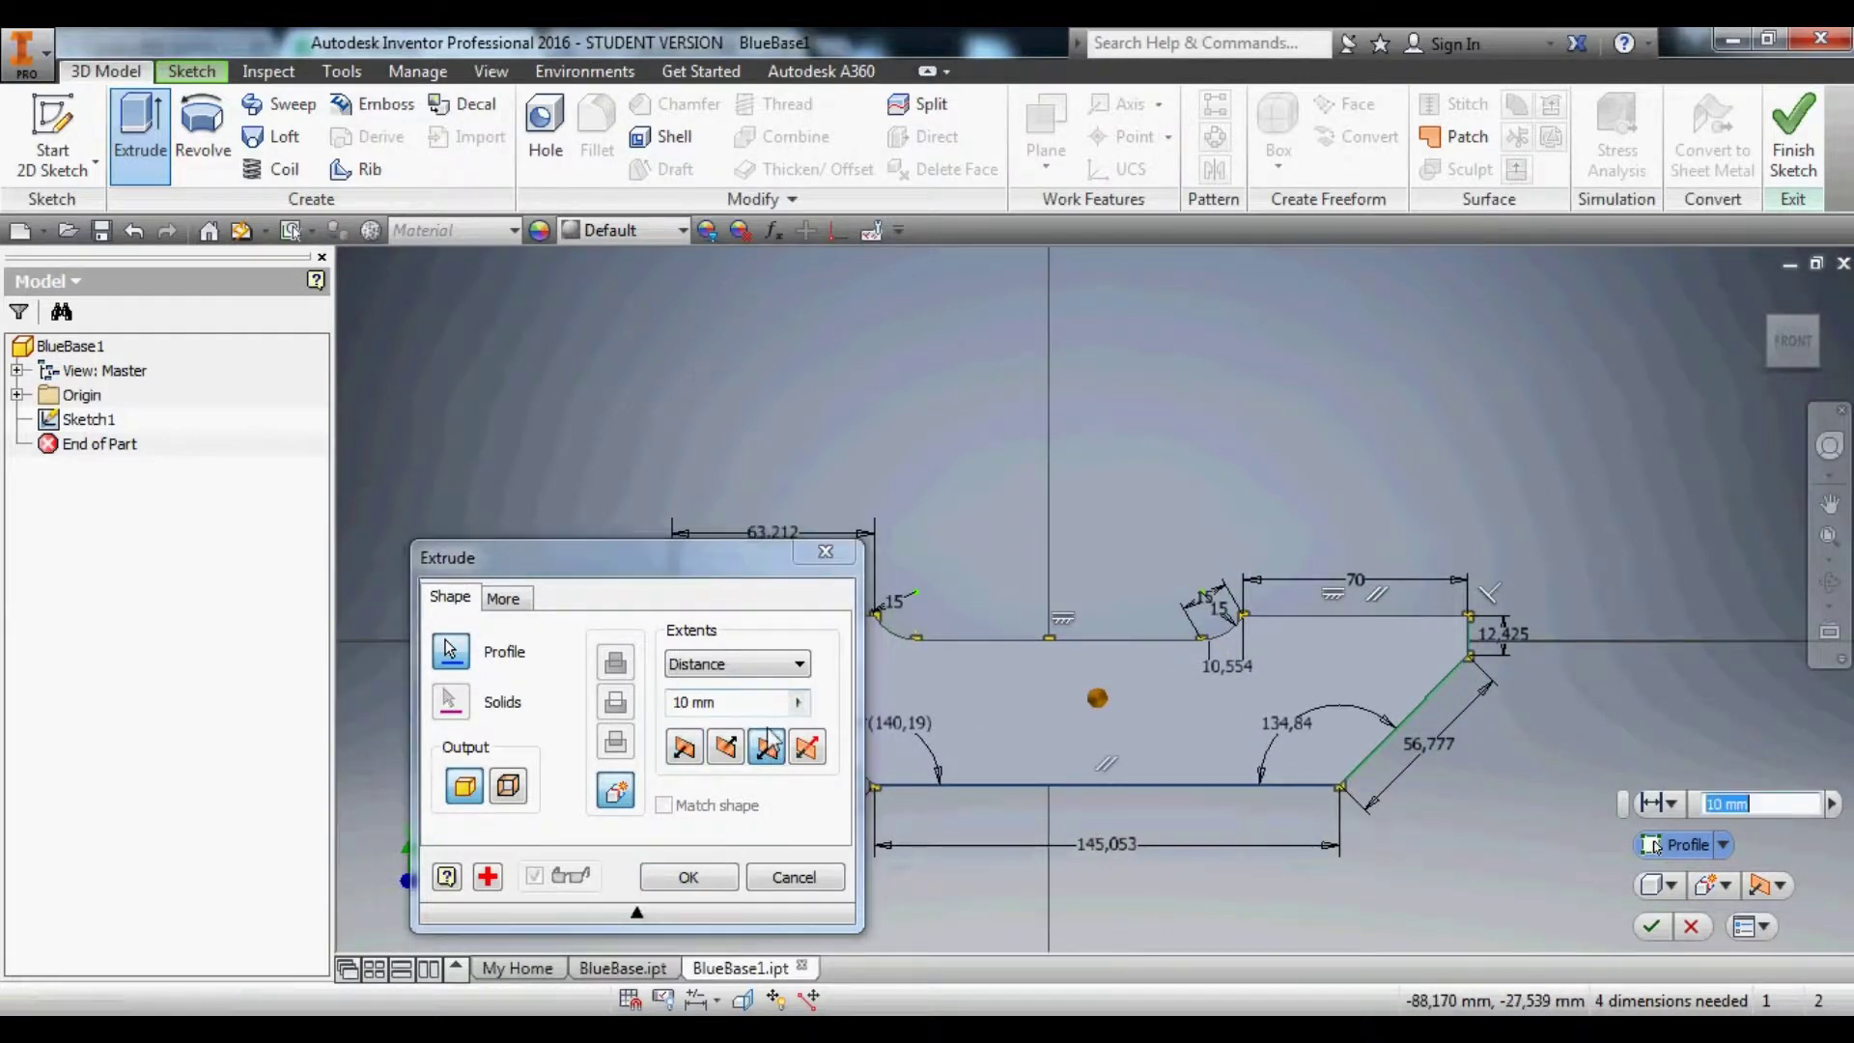
double_click(775, 714)
left_click_drag(776, 715, 676, 715)
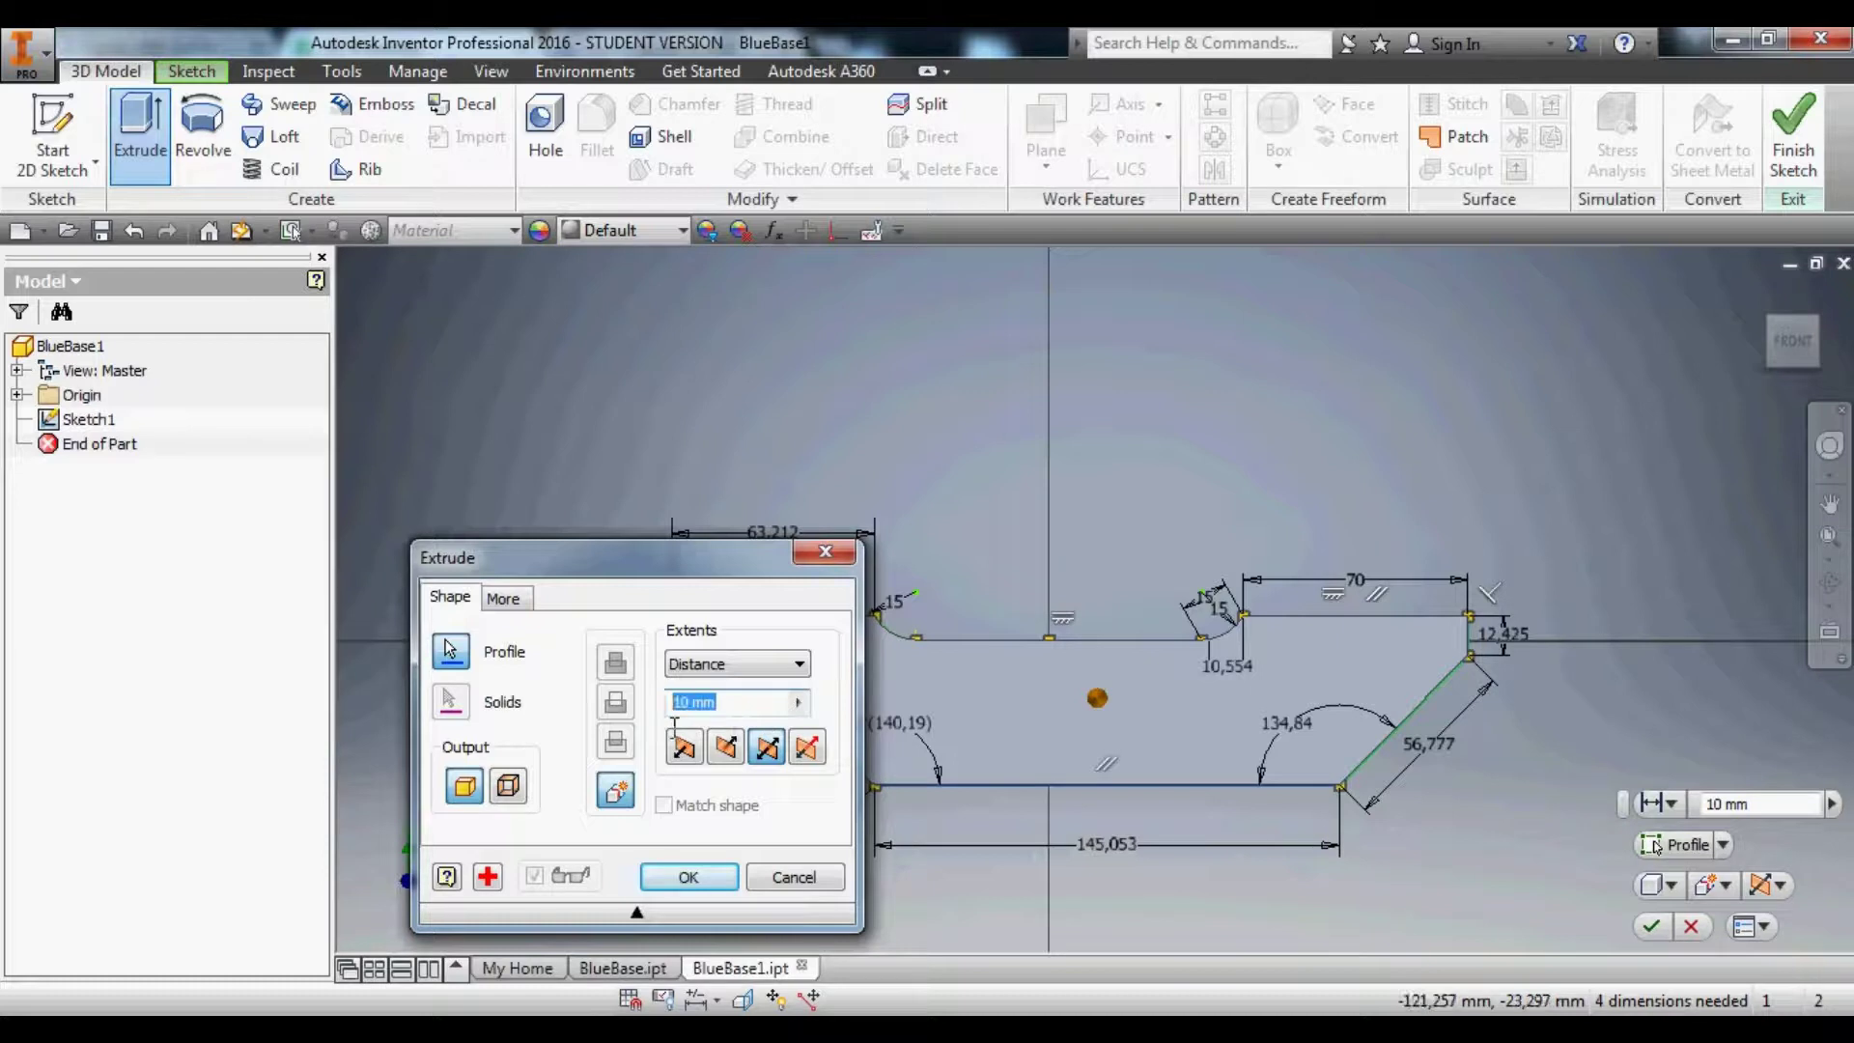
left_click(766, 749)
type("20")
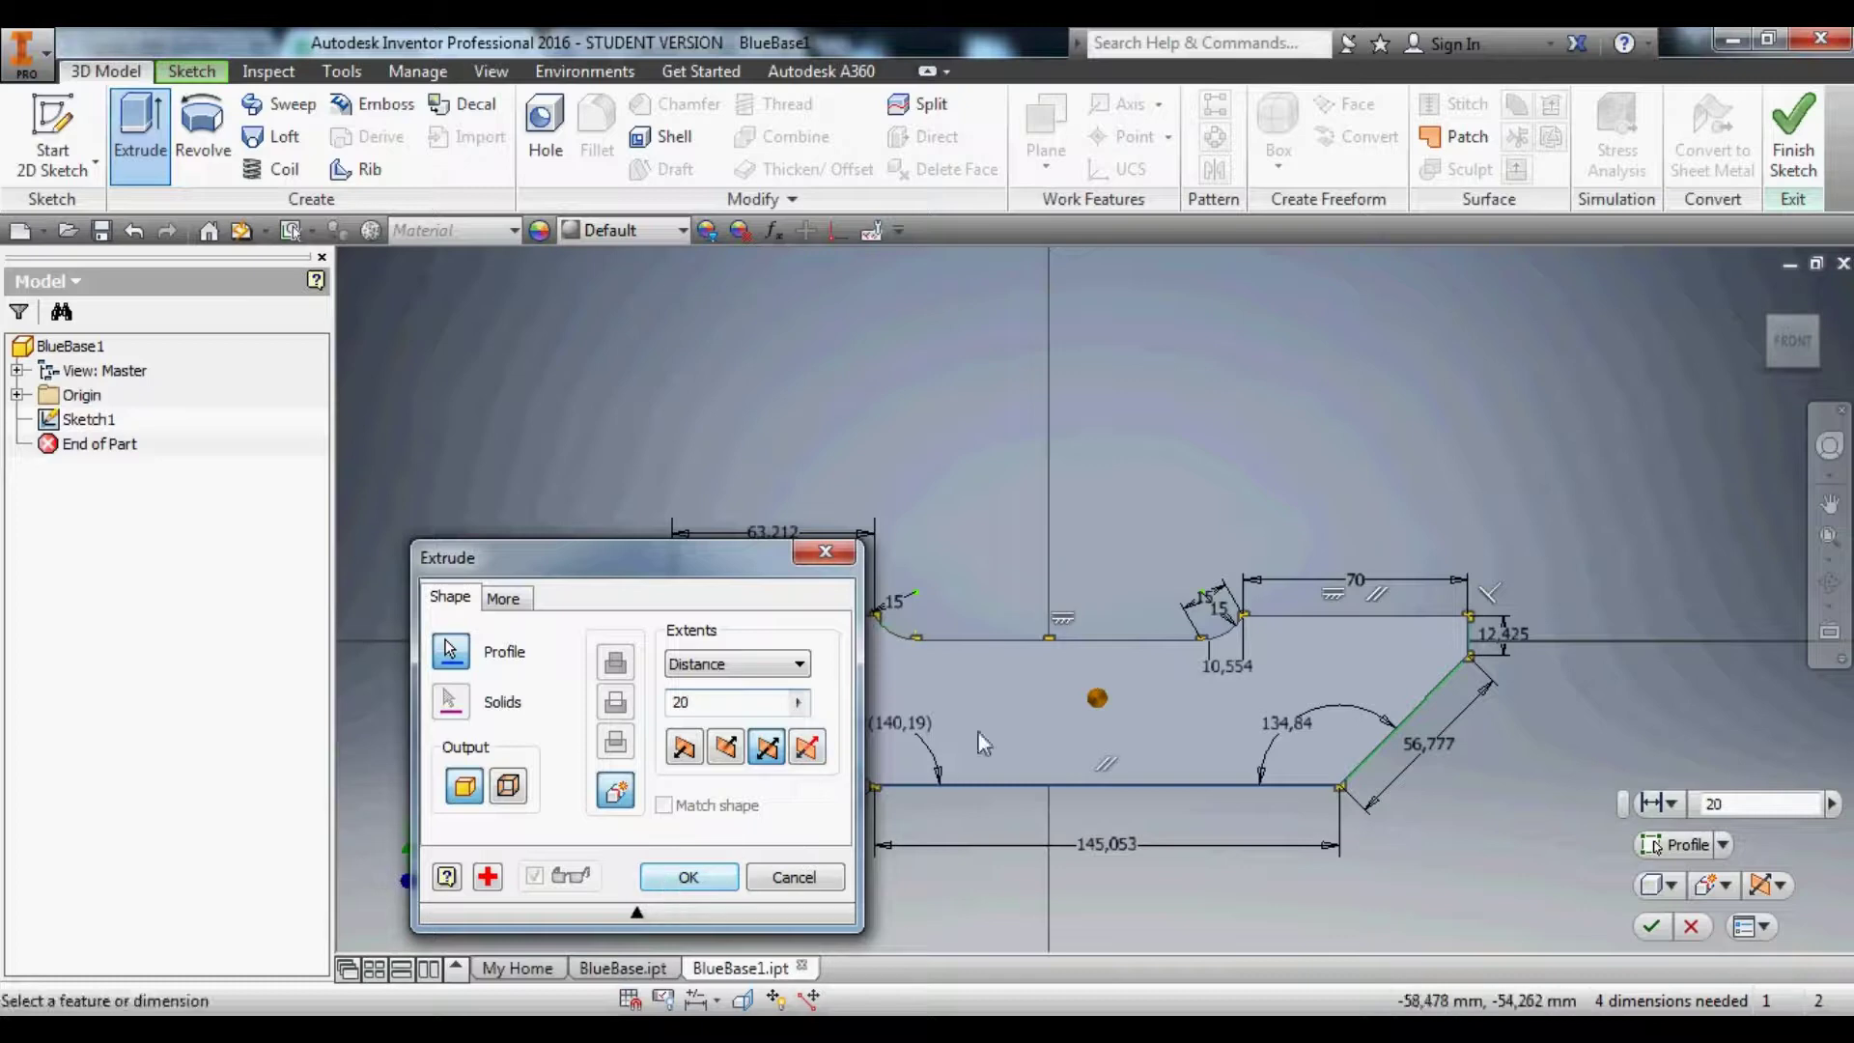
mouse_move(1062, 705)
middle_mouse_down("shift")
mouse_move(1067, 811)
mouse_move(1057, 773)
middle_mouse_up("shift")
left_click(726, 877)
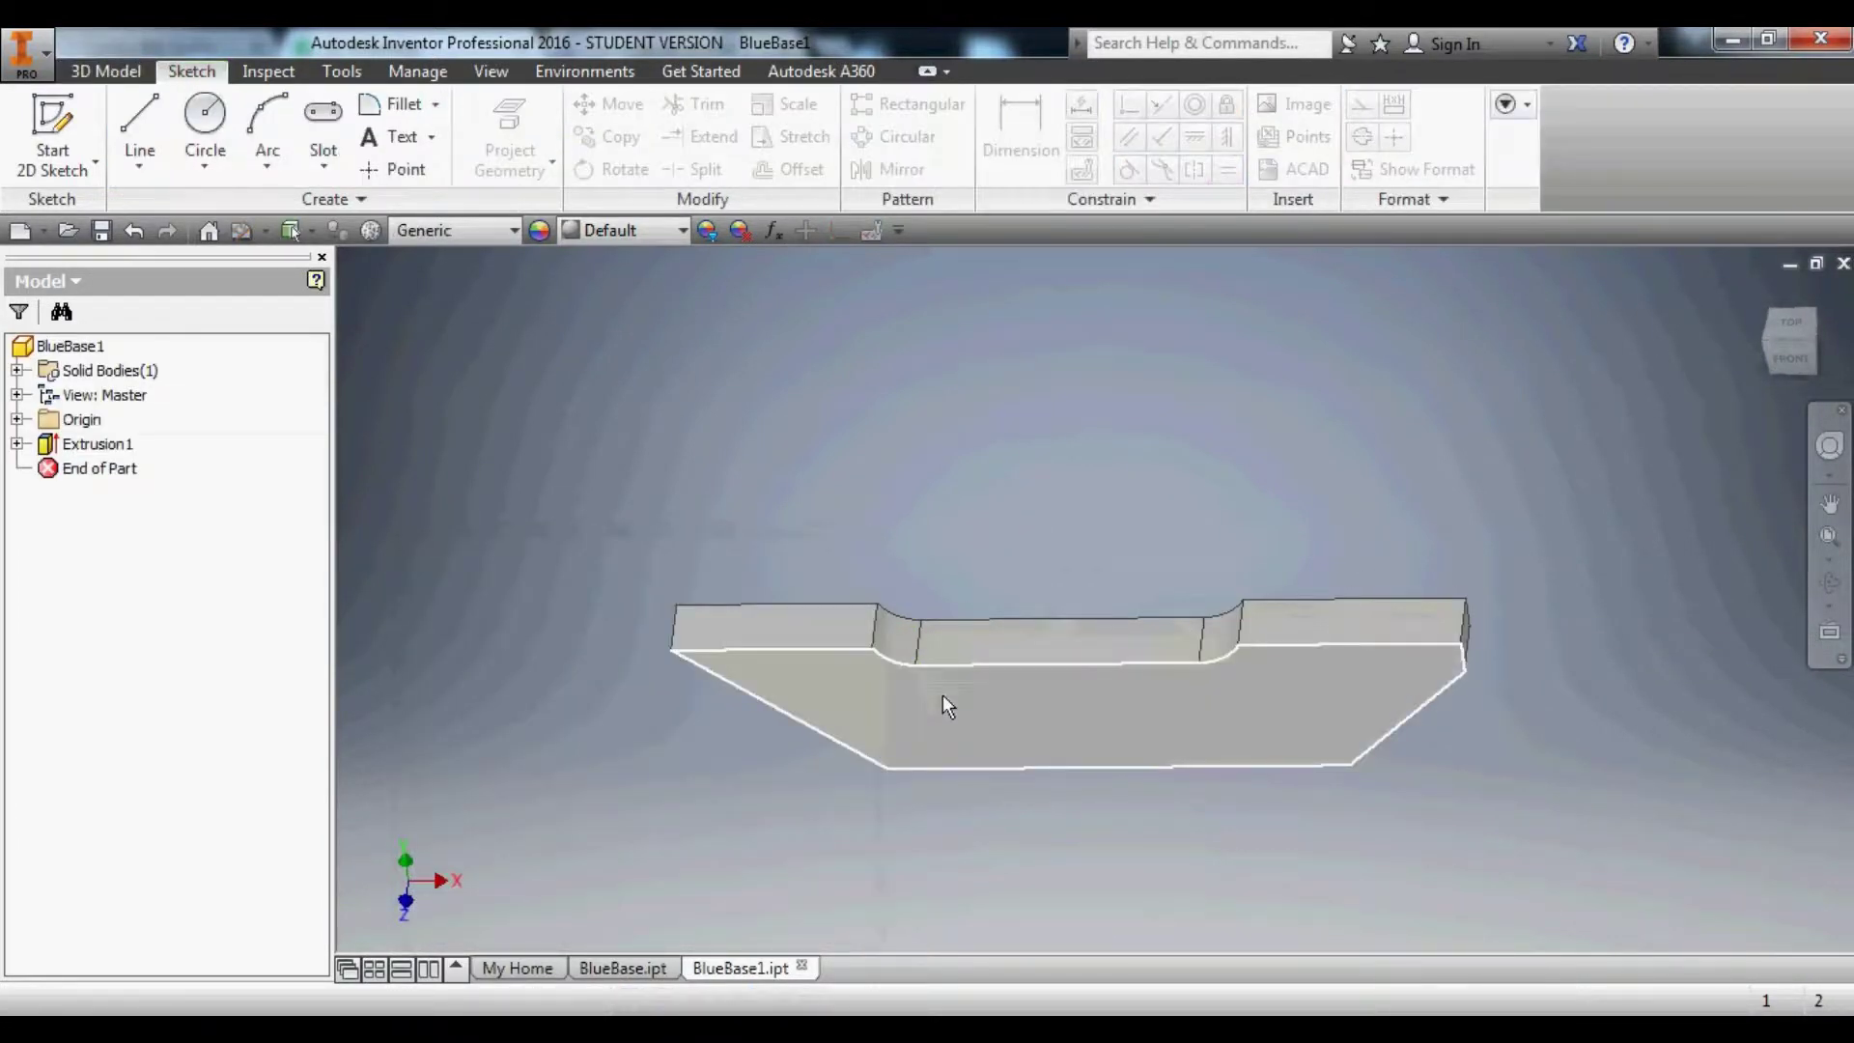
middle_click_drag(1035, 738, 1080, 698, "shift")
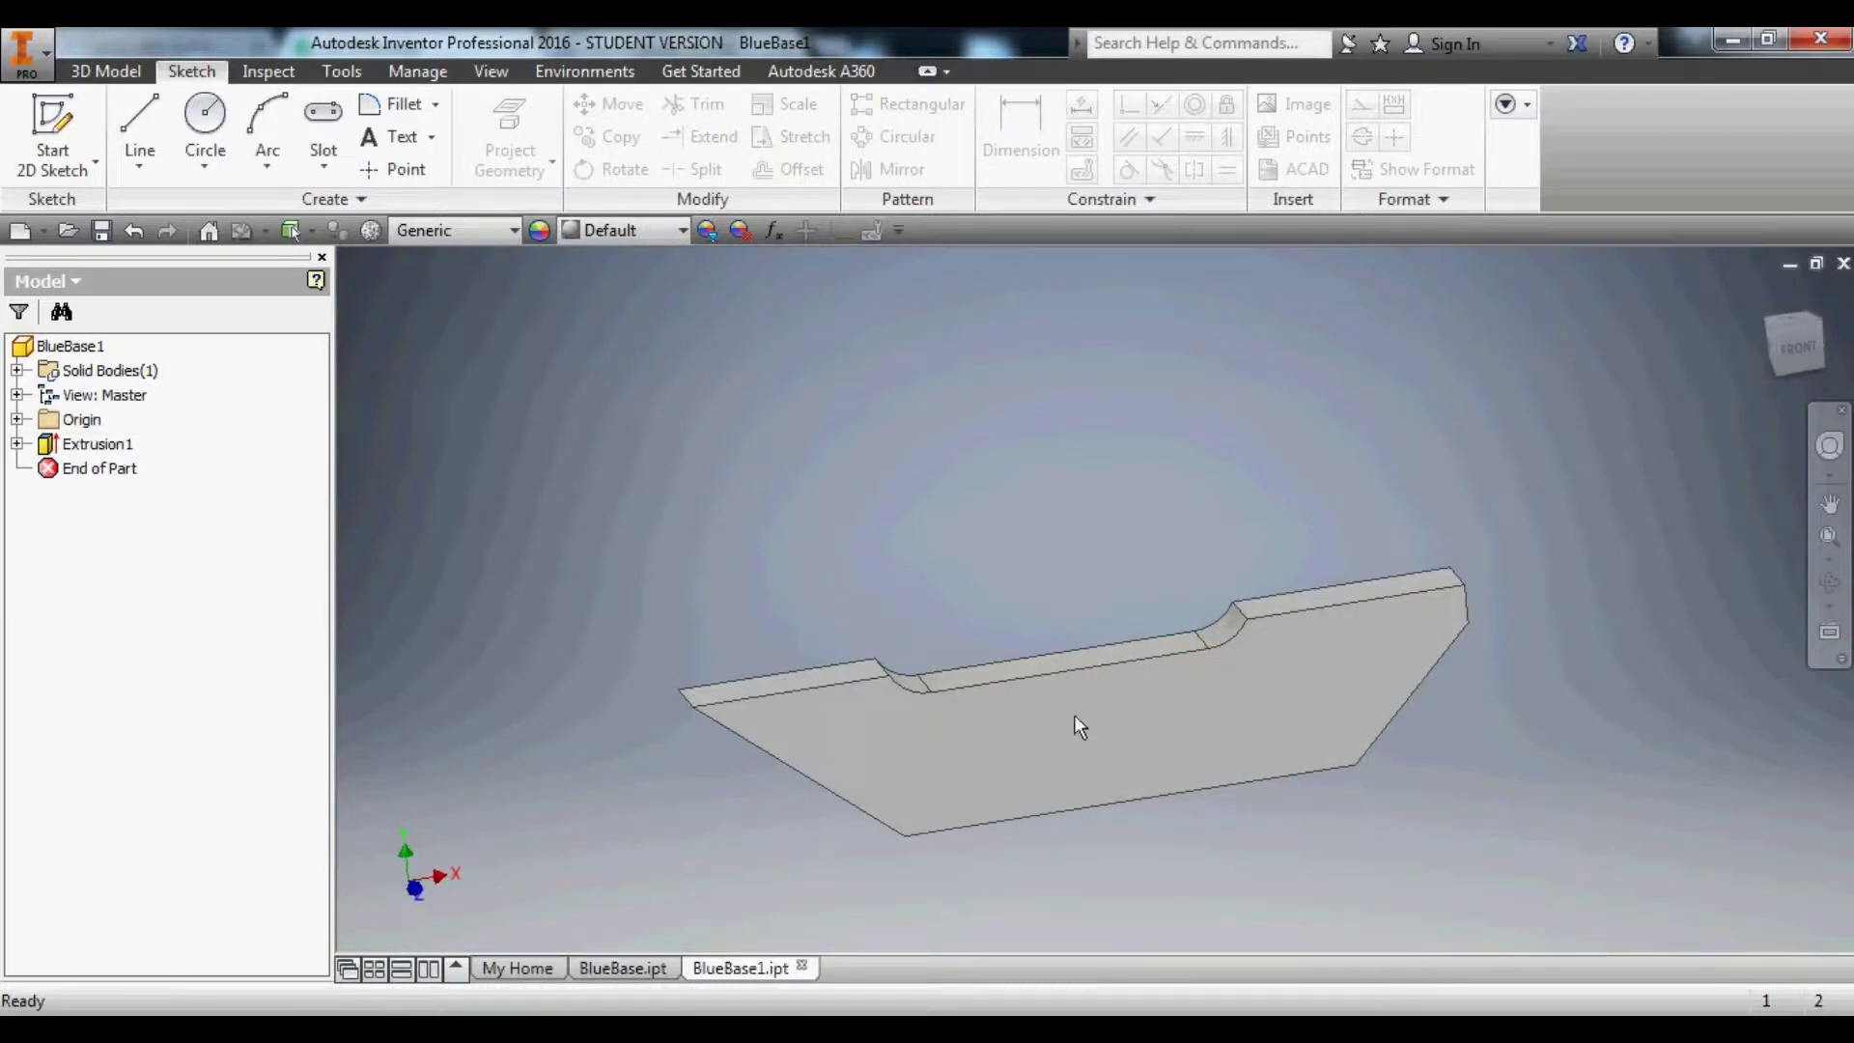
right_click(1072, 713)
left_click(1315, 634)
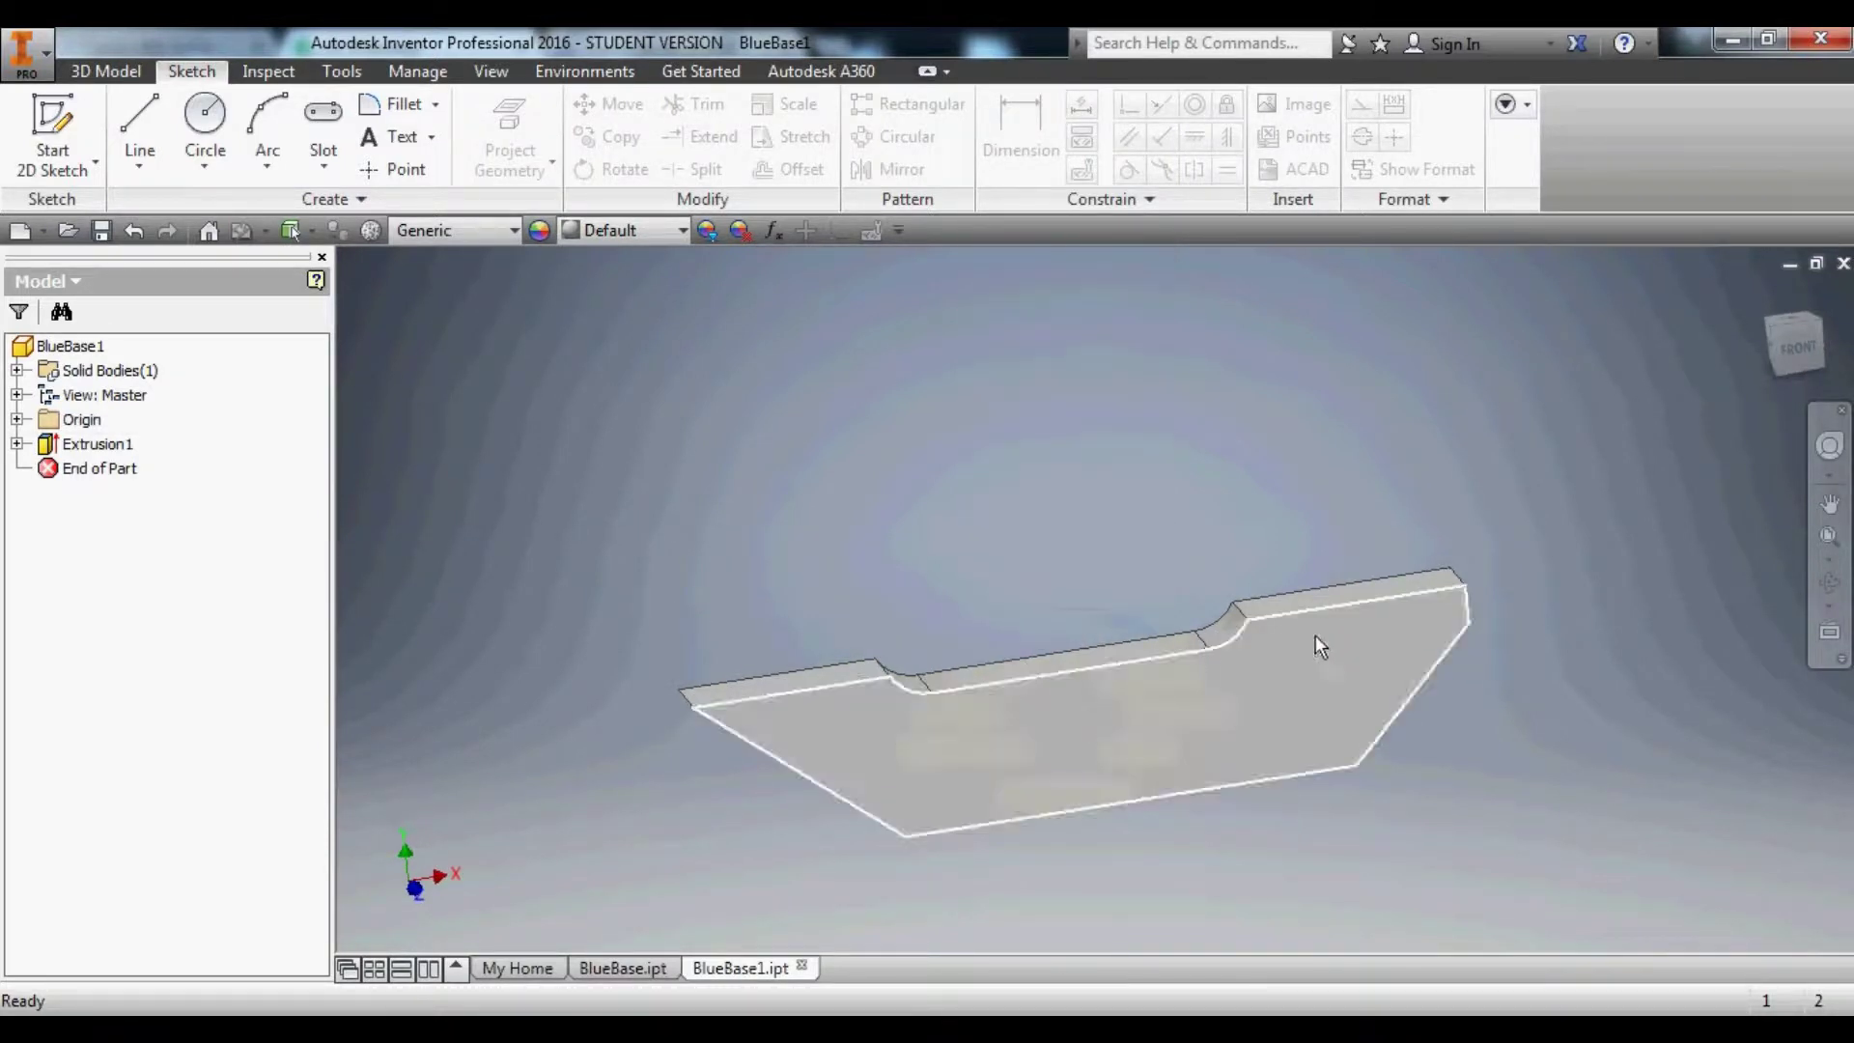
left_click(1283, 674)
left_click(1328, 649)
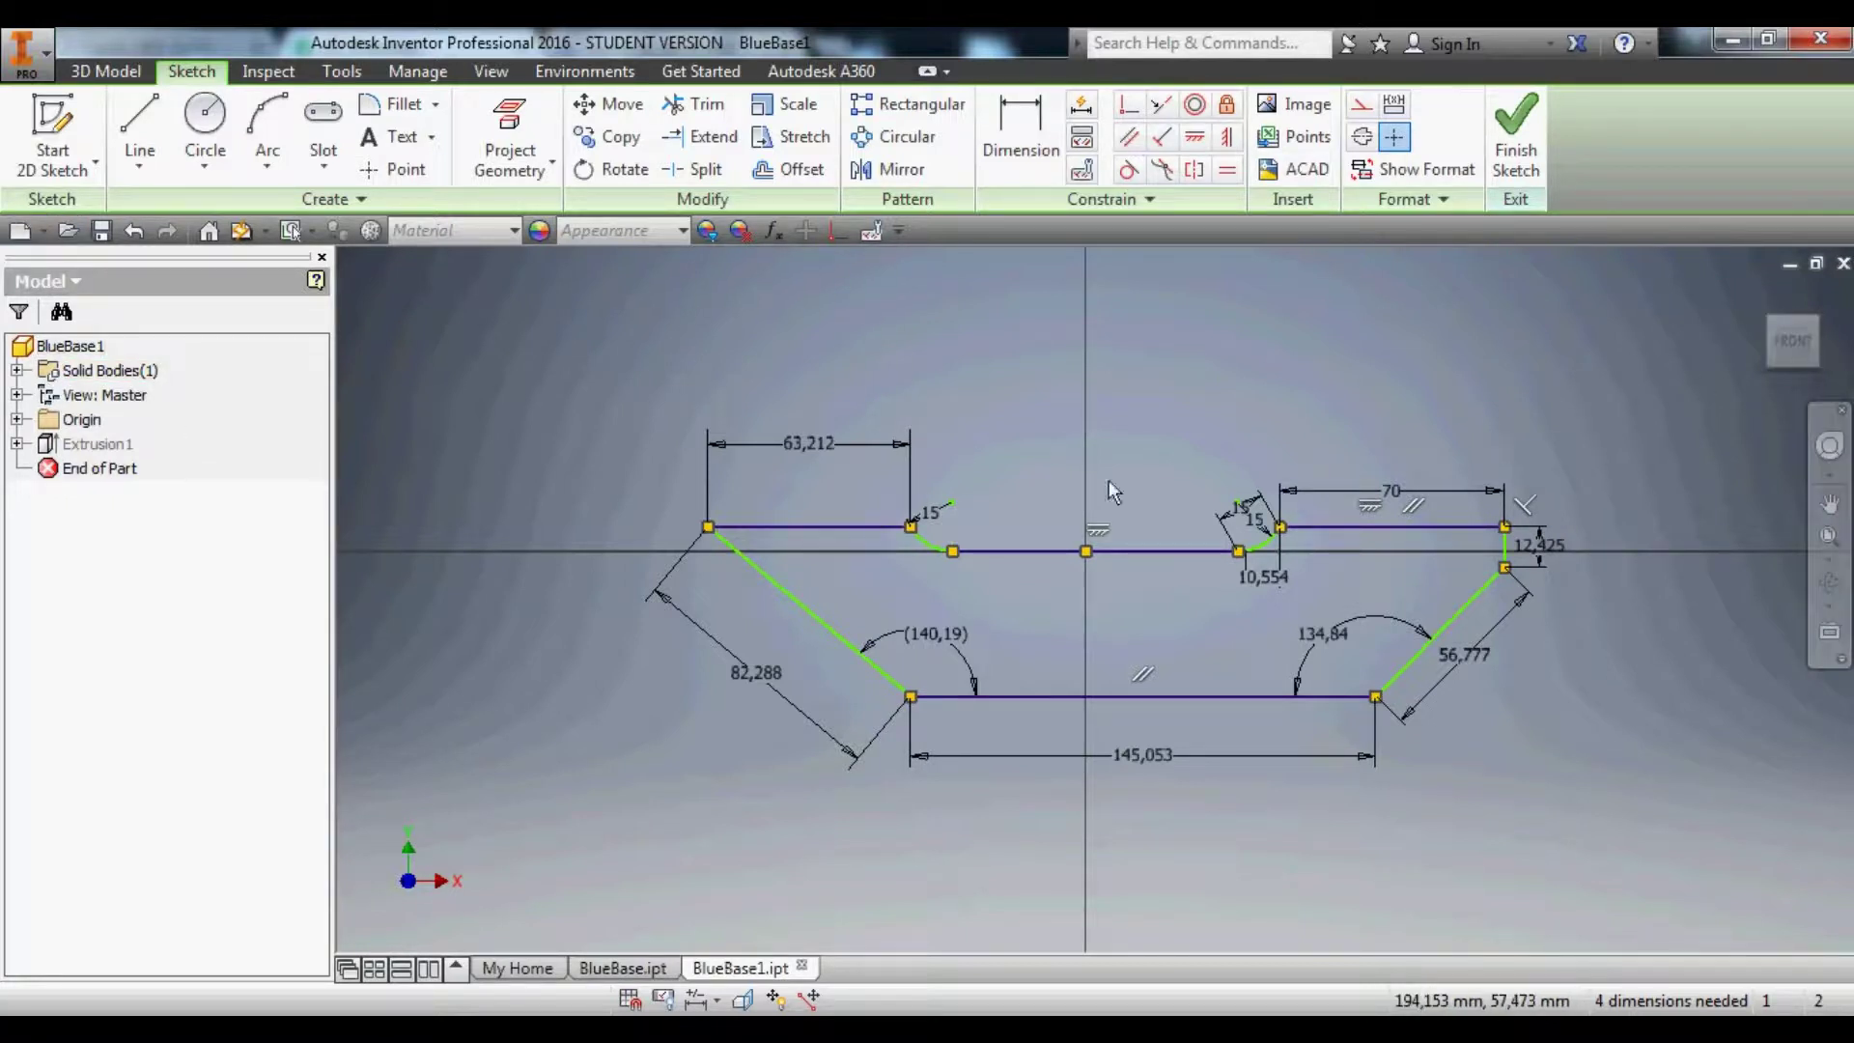
left_click(1516, 135)
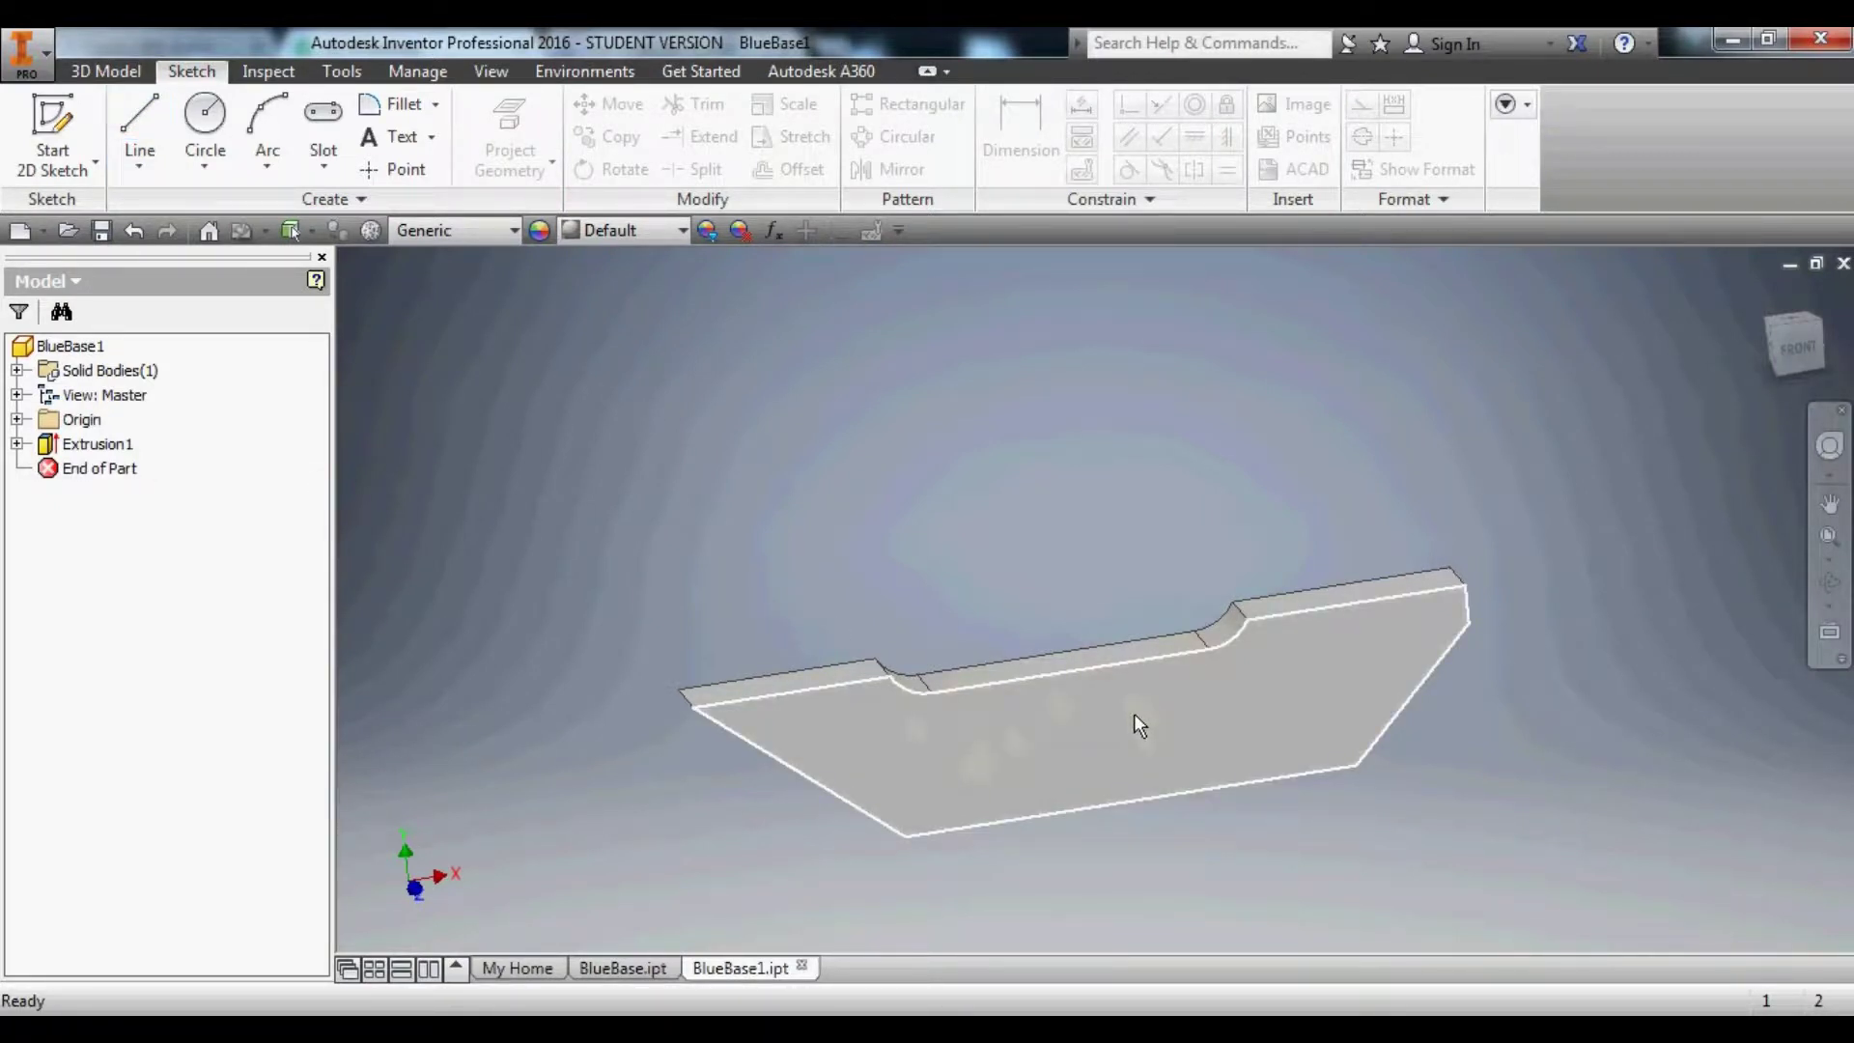
Create a work plane normal to the solid's upper-left front edge, through the edge's endpoint at the arc notch.
mouse_move(1135, 718)
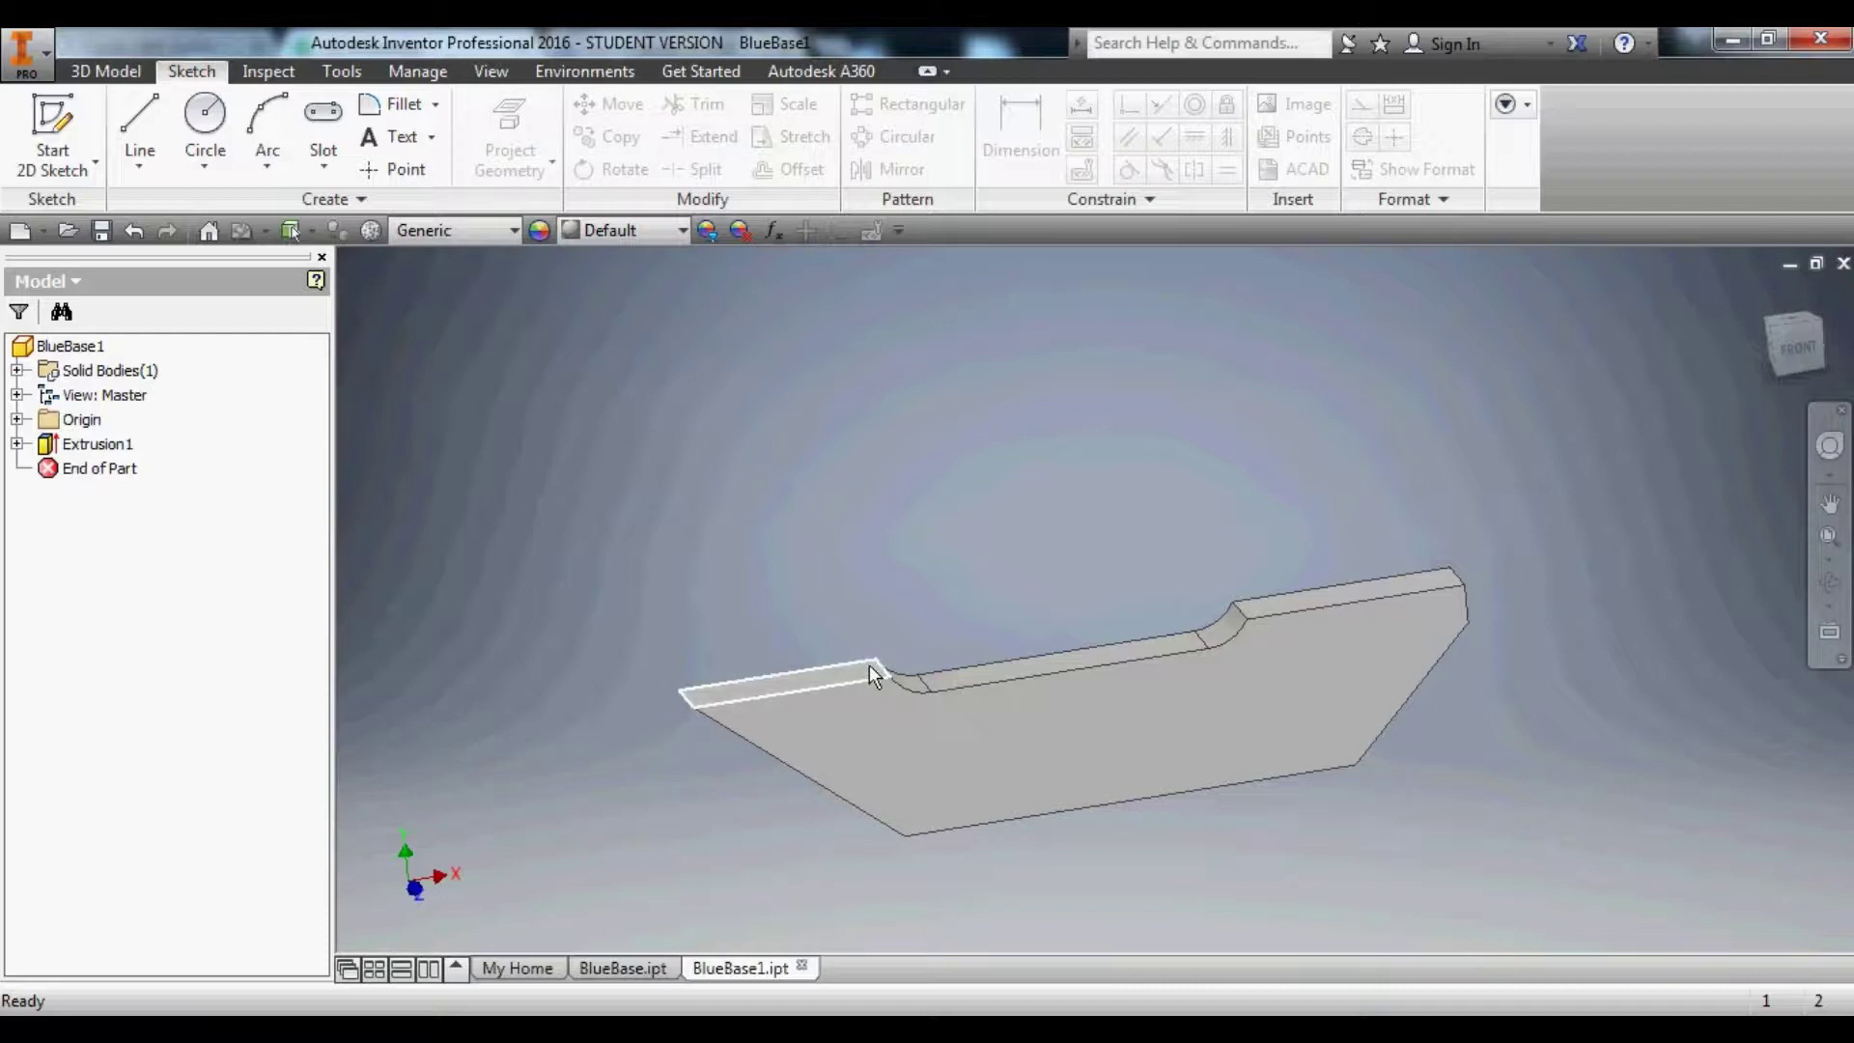
left_click(100, 73)
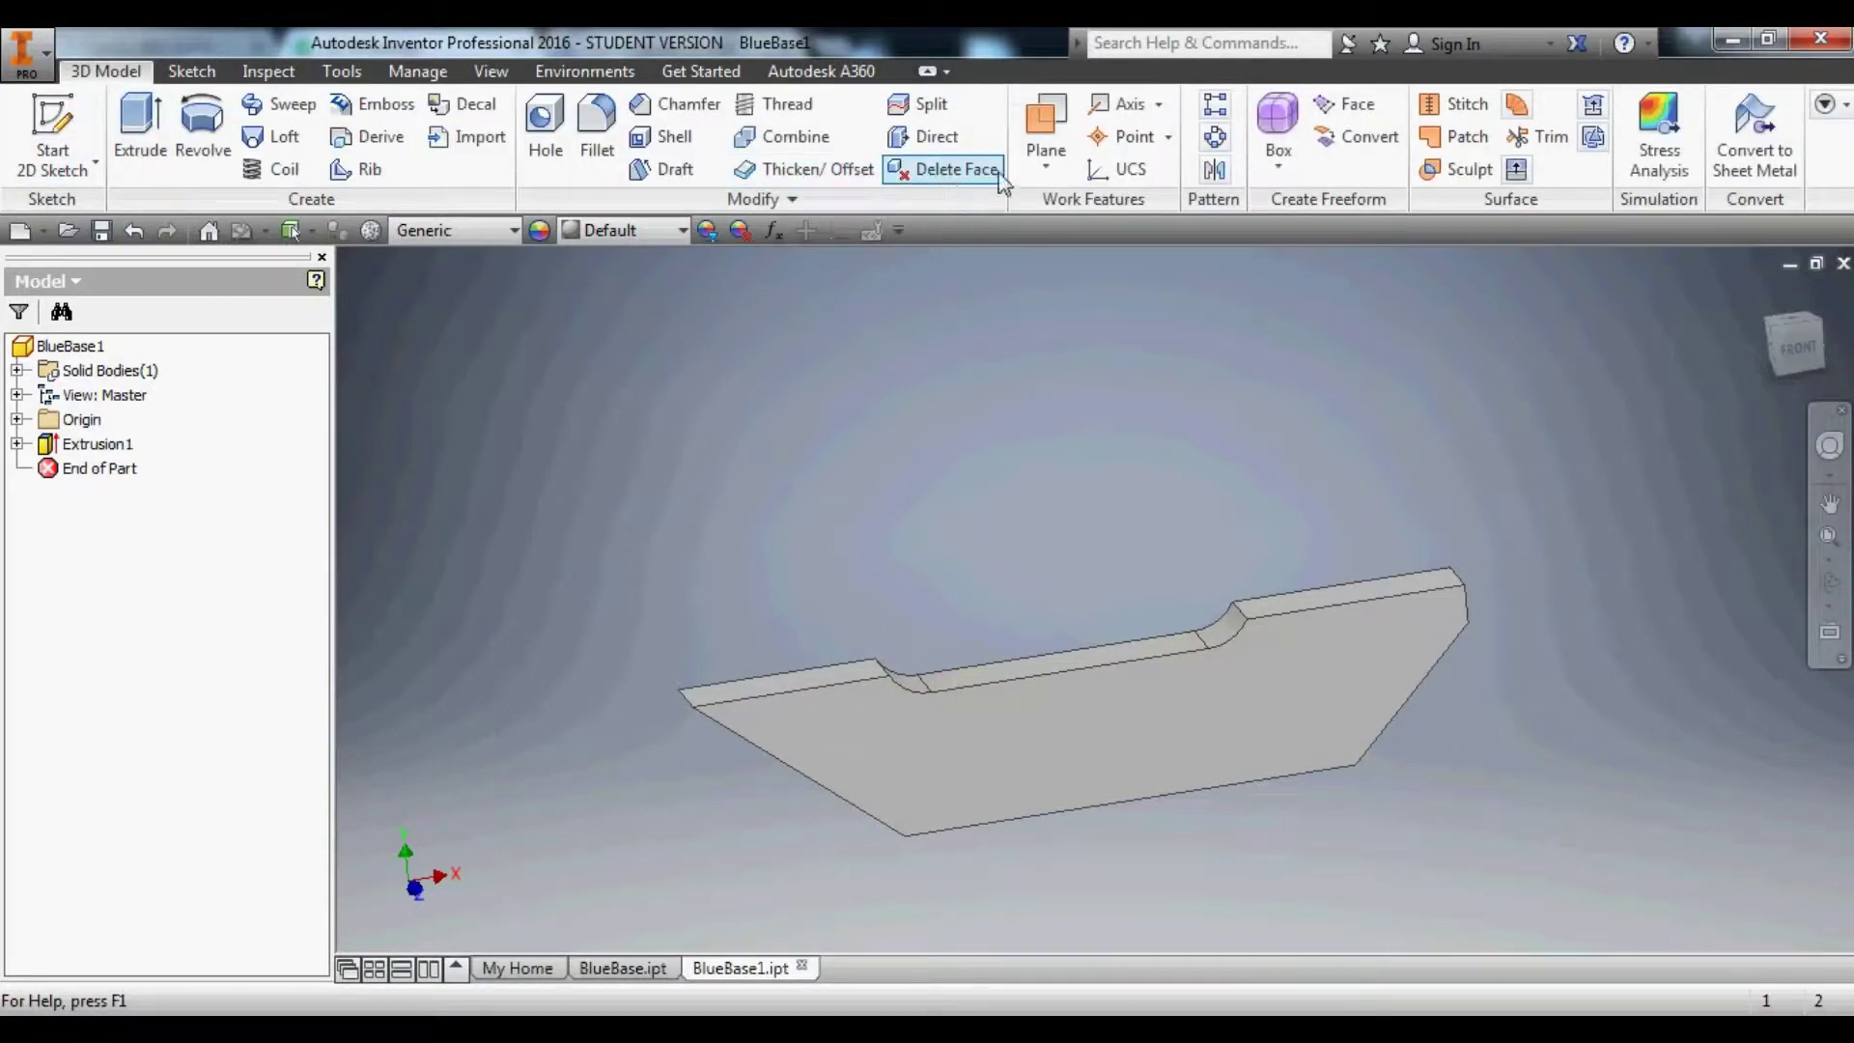
left_click(1044, 171)
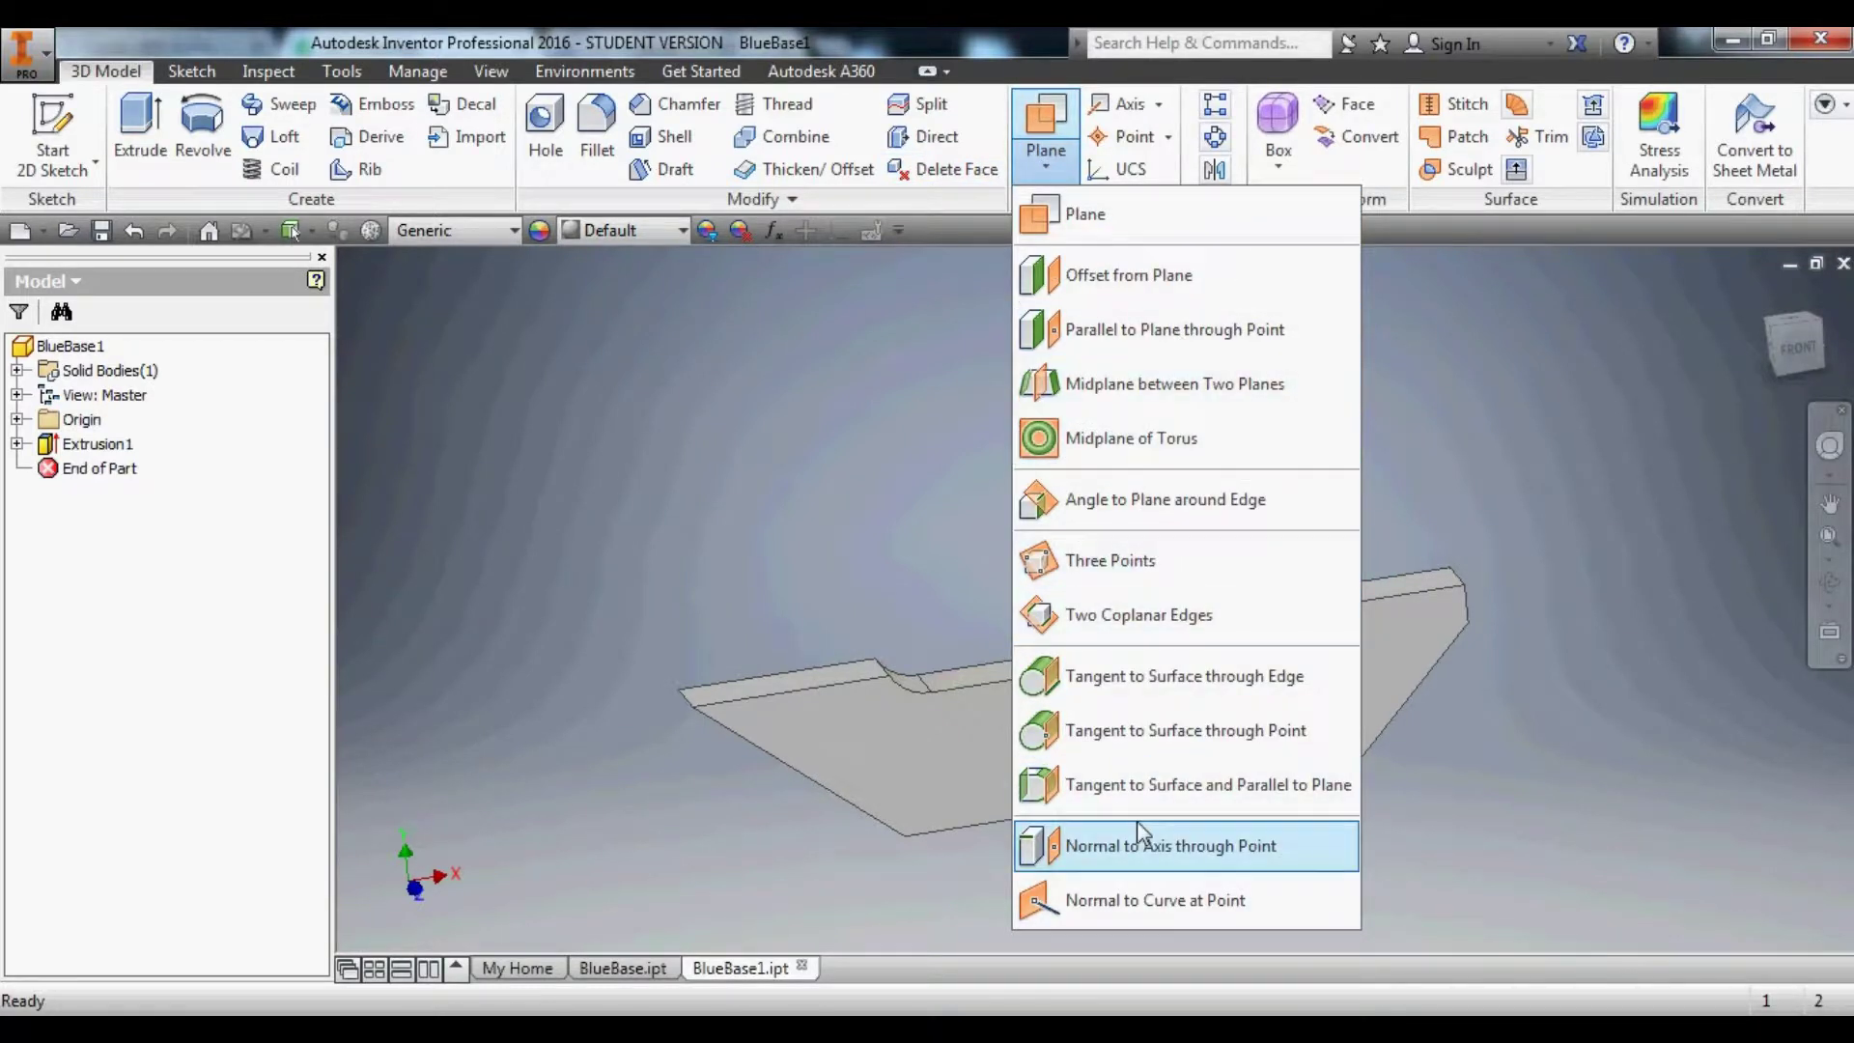
left_click(1089, 853)
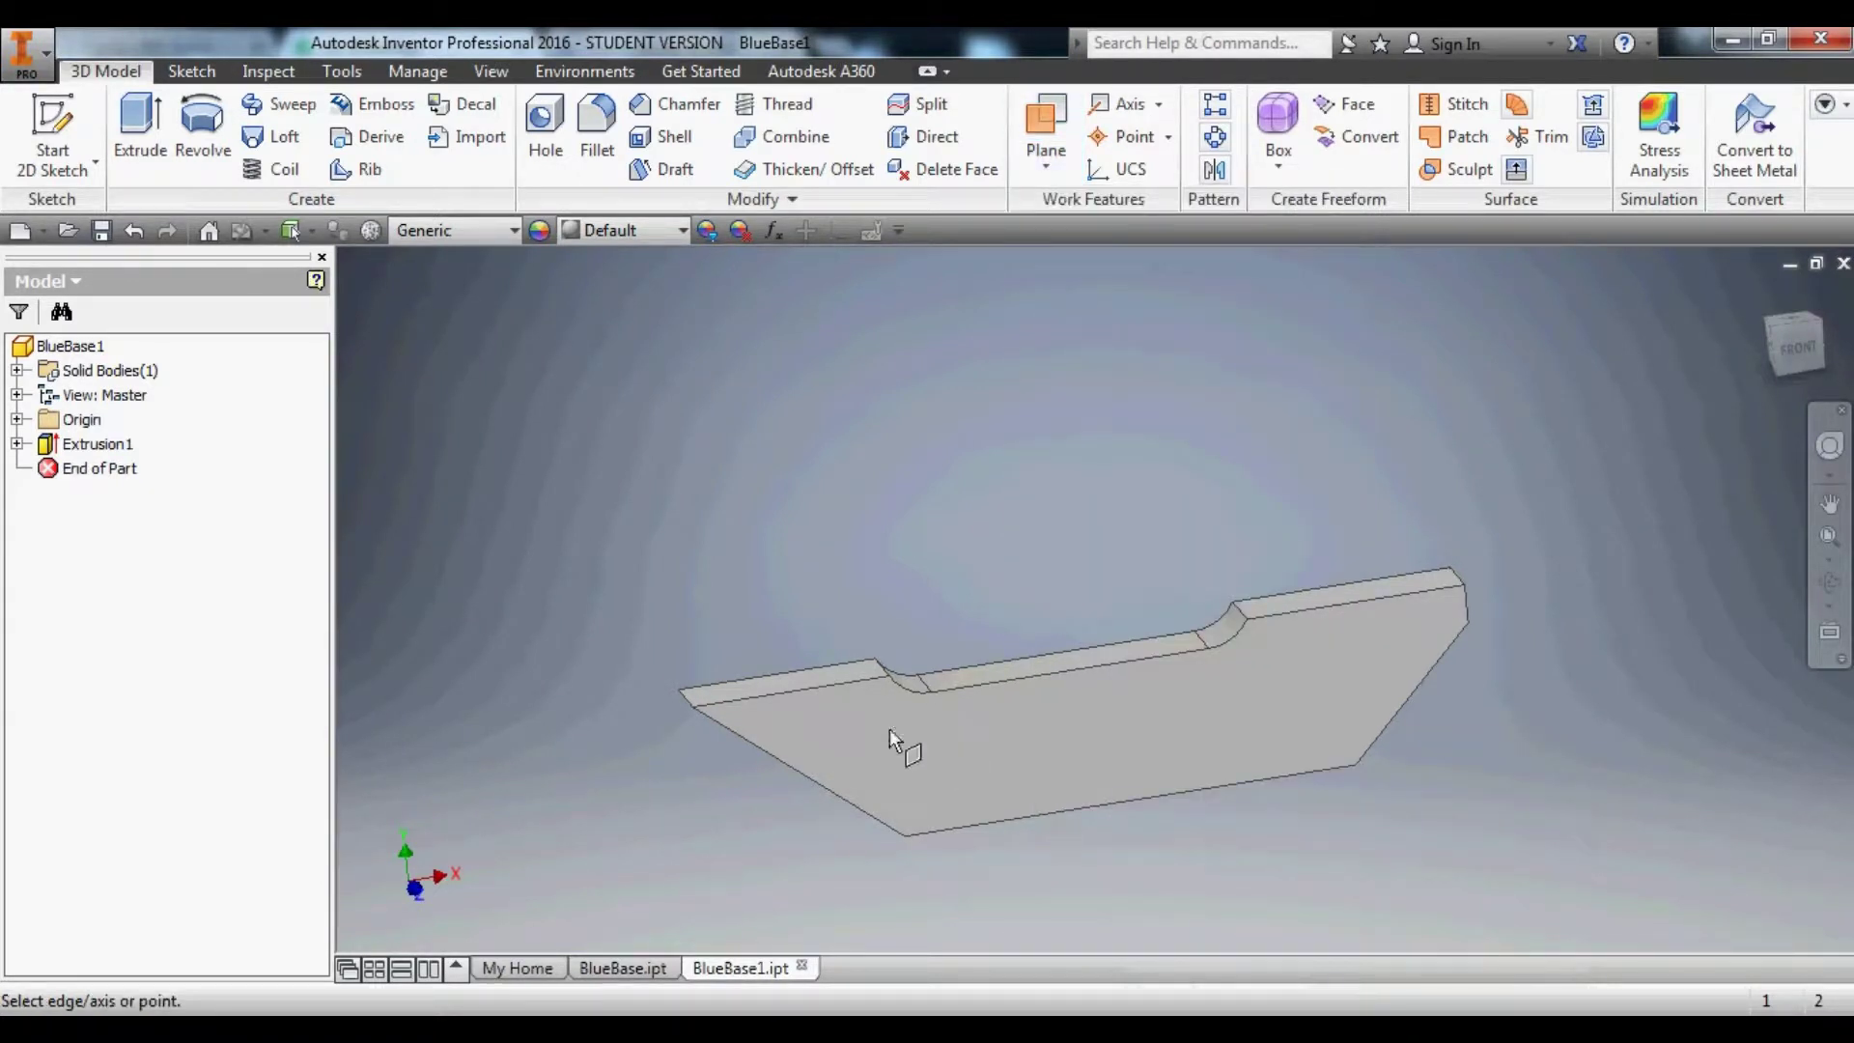
left_click(871, 681)
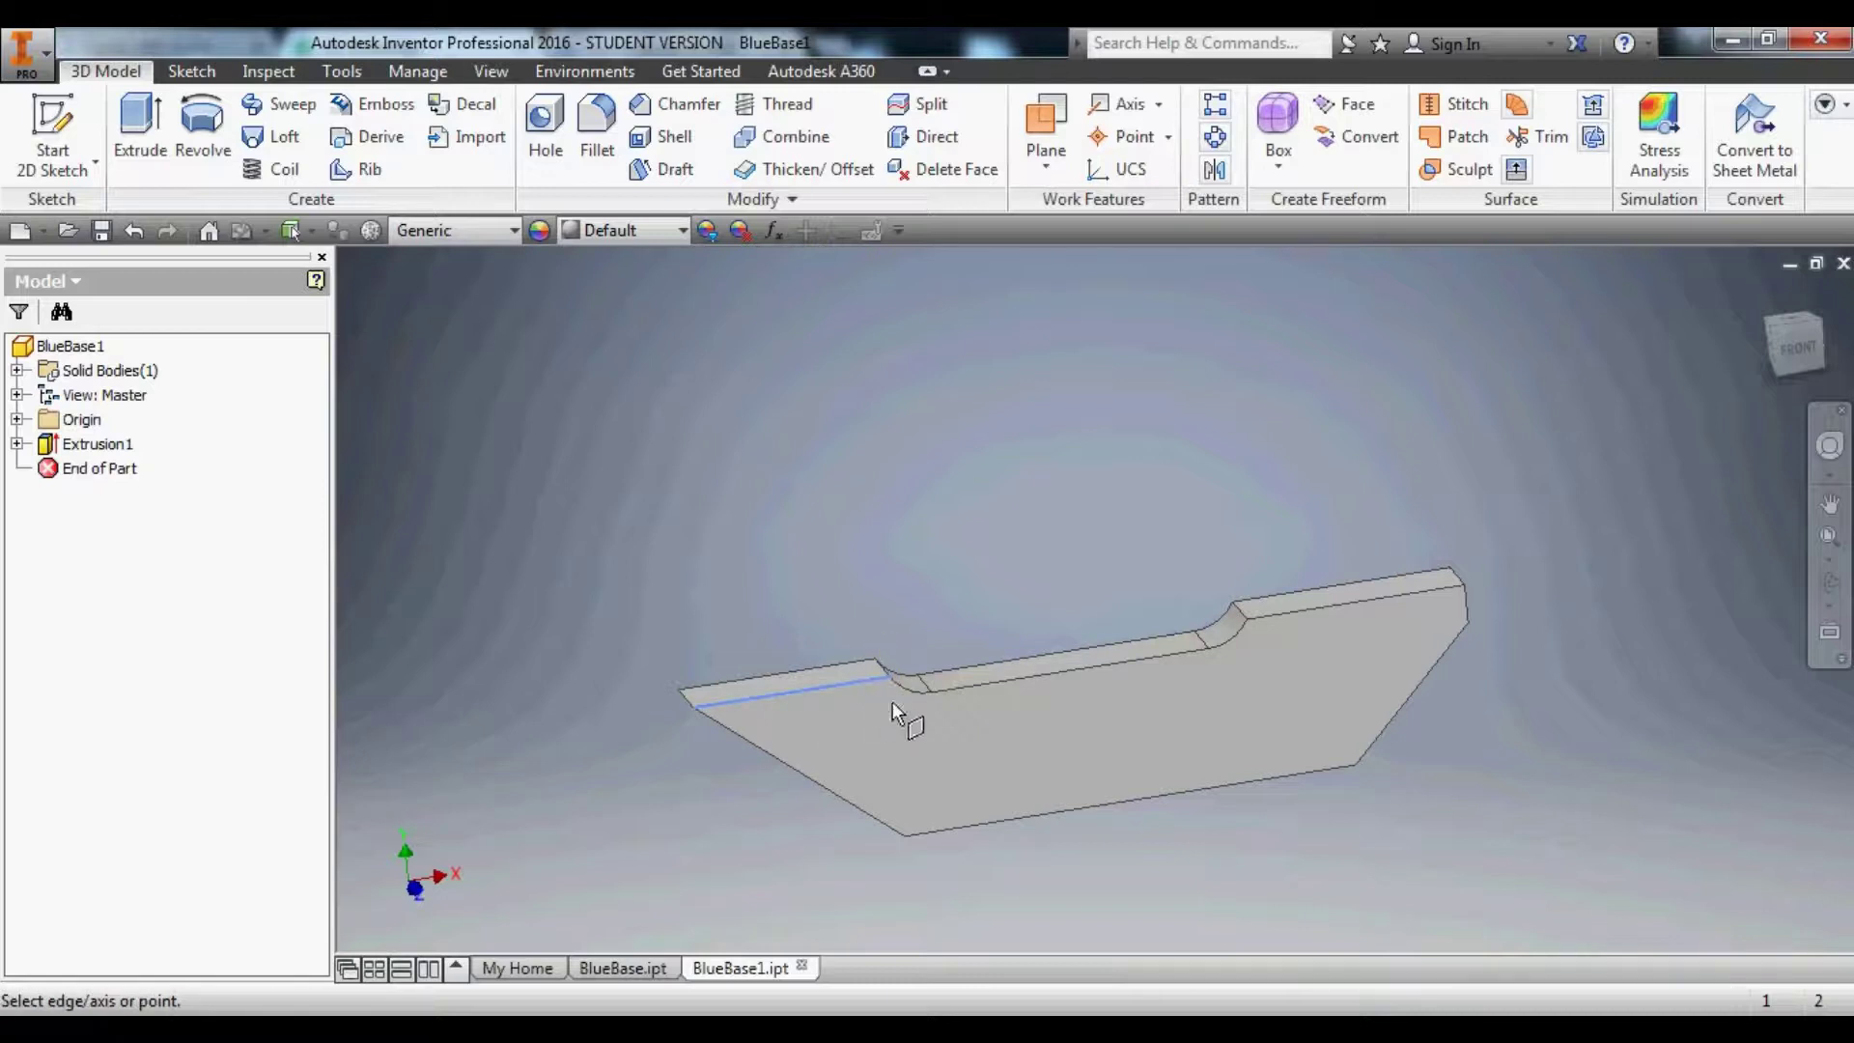
middle_click_drag(914, 693, 873, 734, "shift")
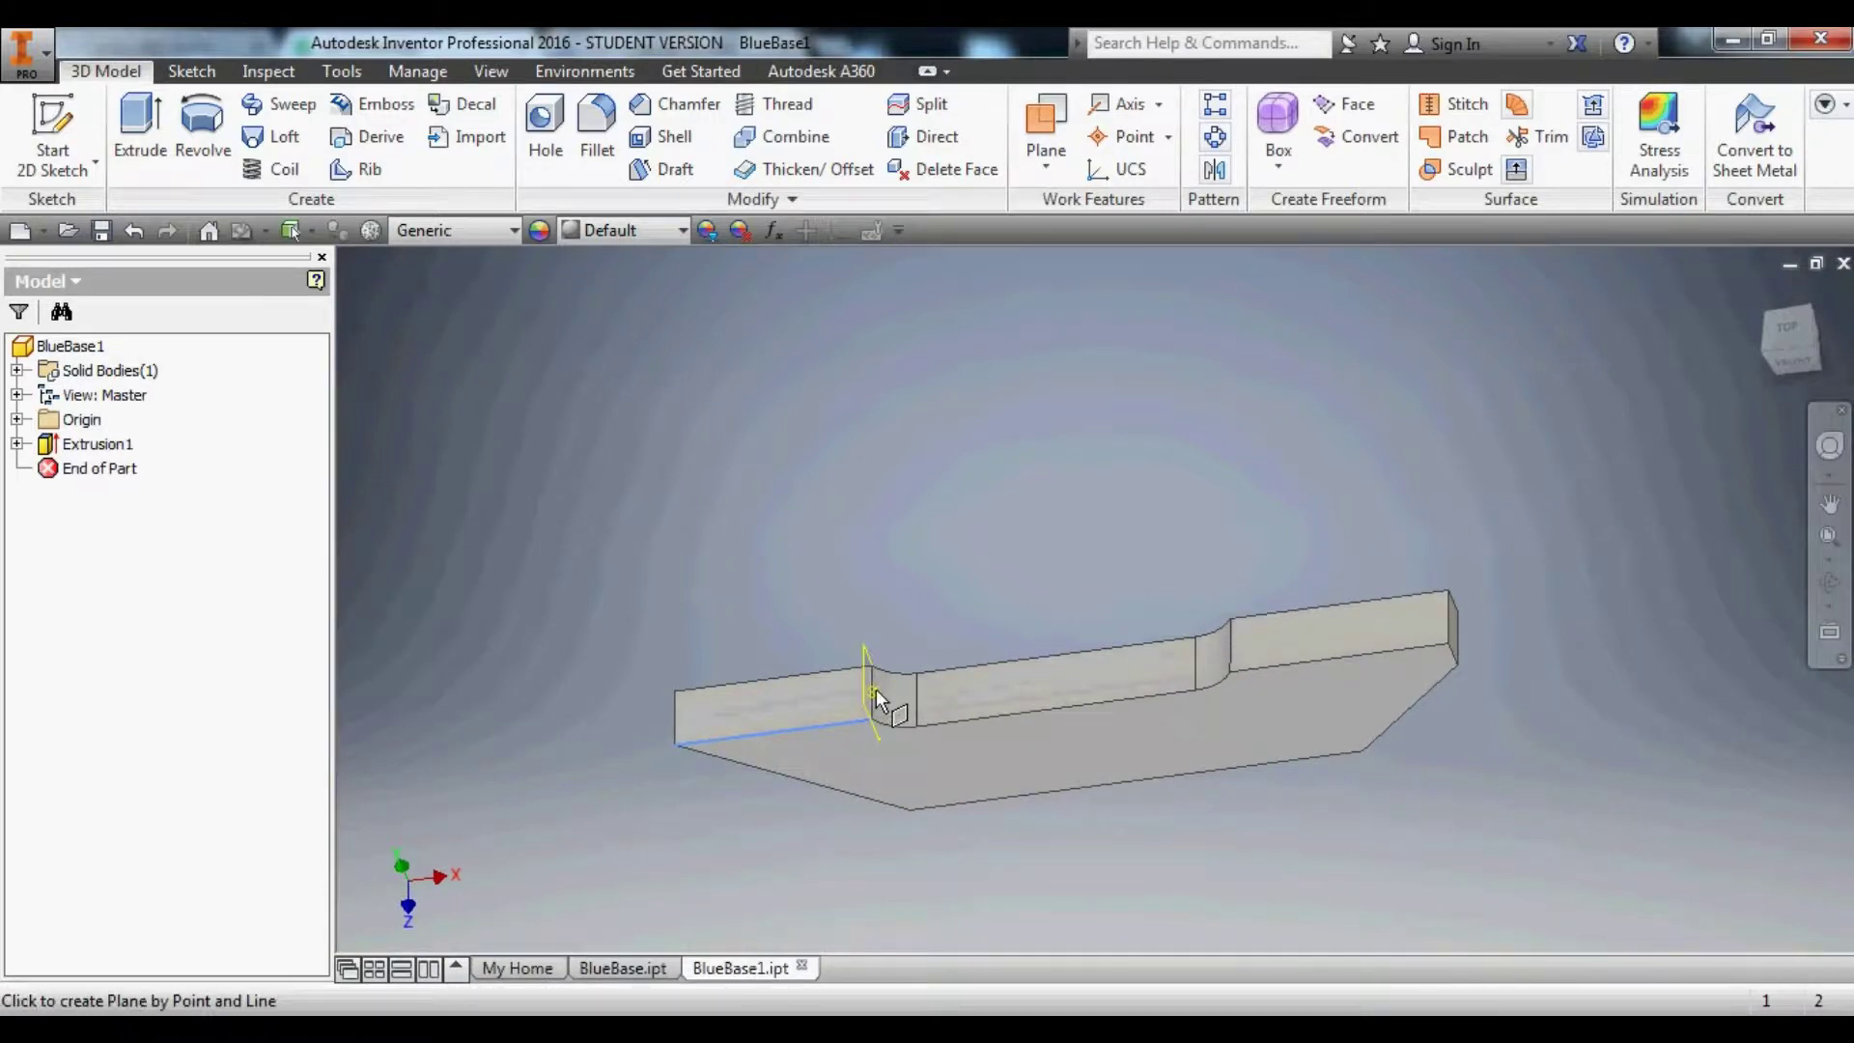
left_click(877, 687)
Reposition the work plane's outline around the arc notch and start a new 2D sketch on that plane.
scroll(877, 688, "up", 5)
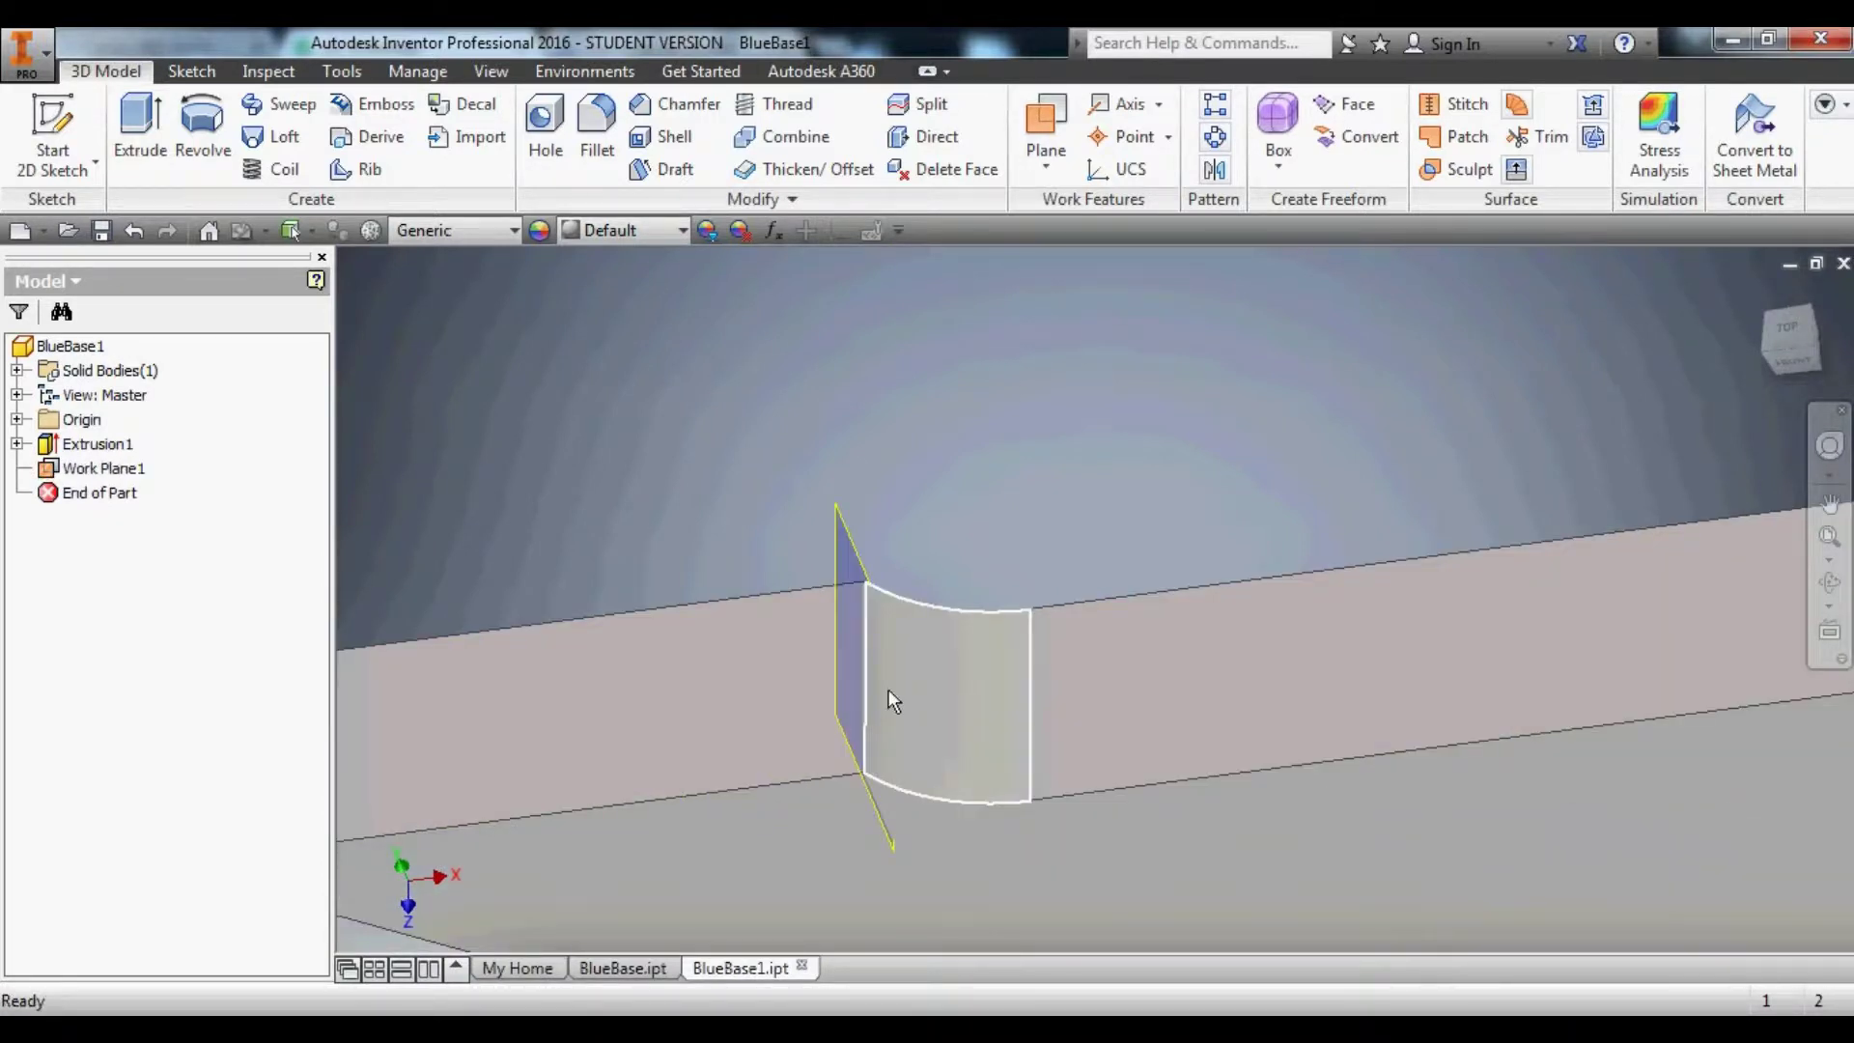
middle_click_drag(941, 714, 990, 666, "shift")
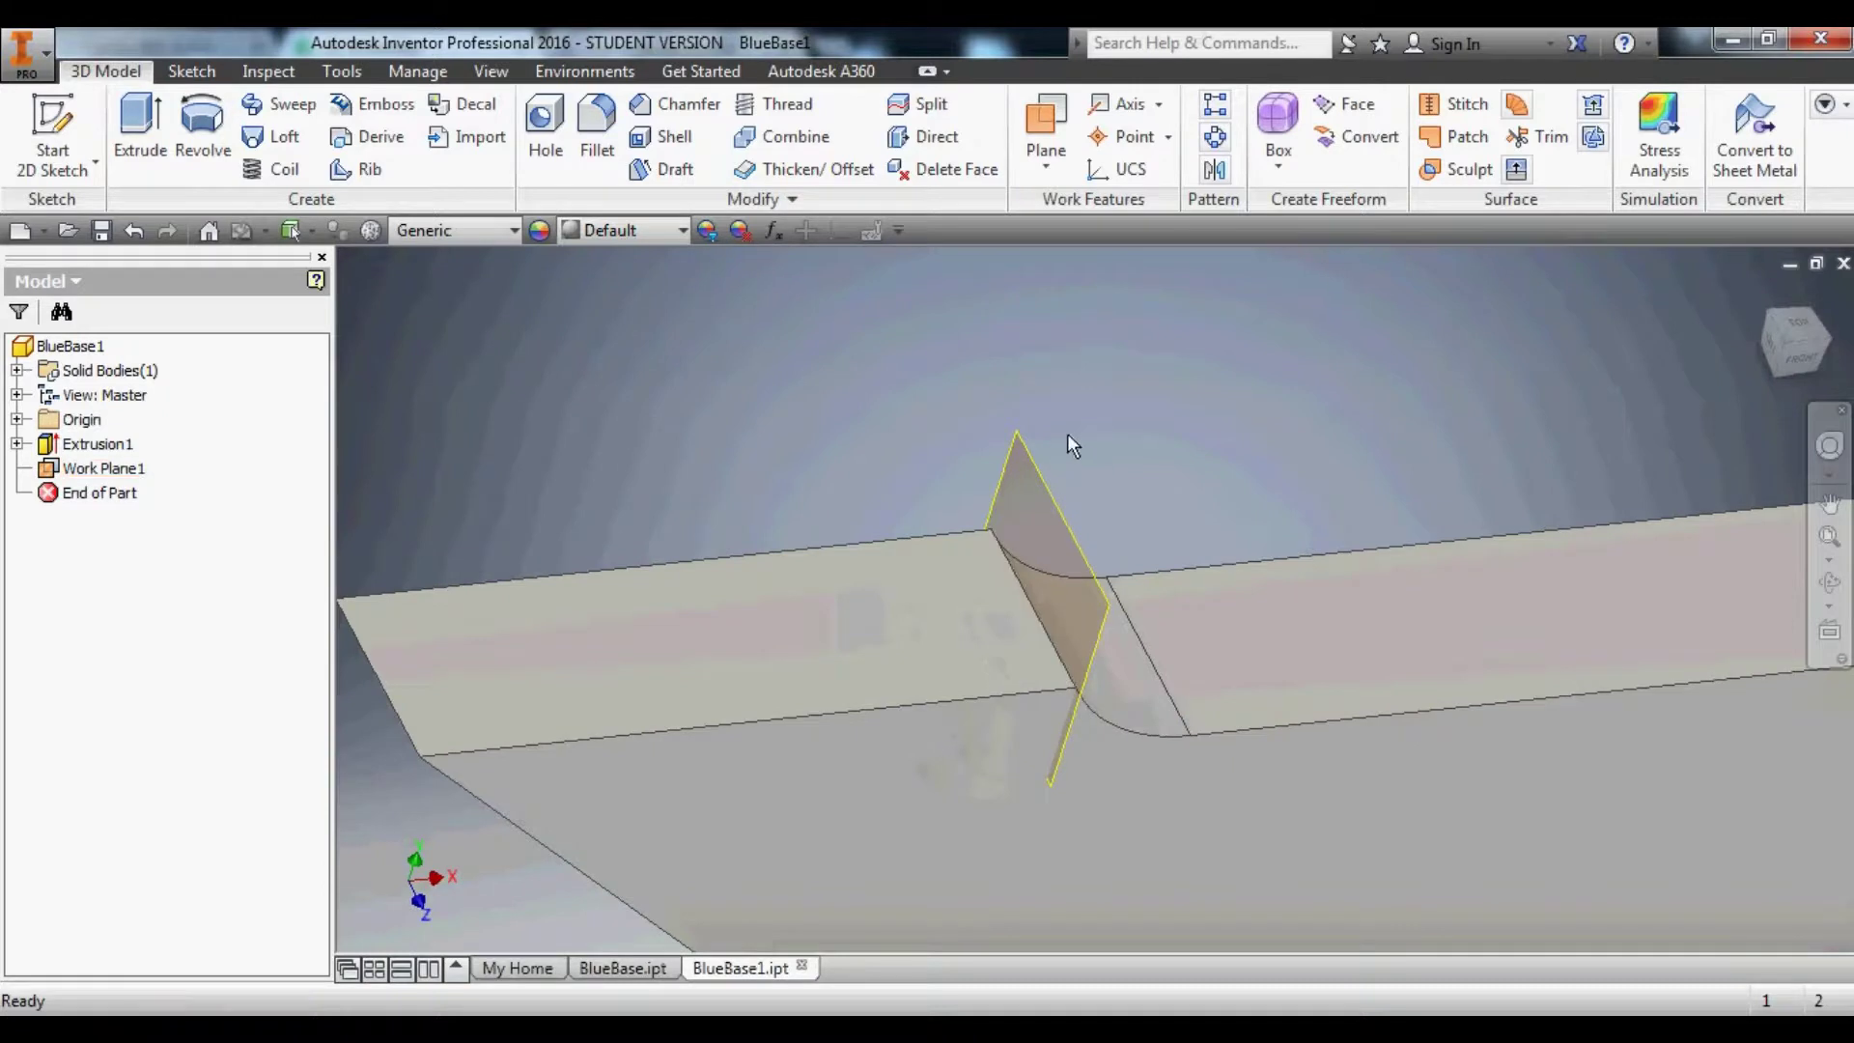
left_click_drag(1016, 431, 1020, 363)
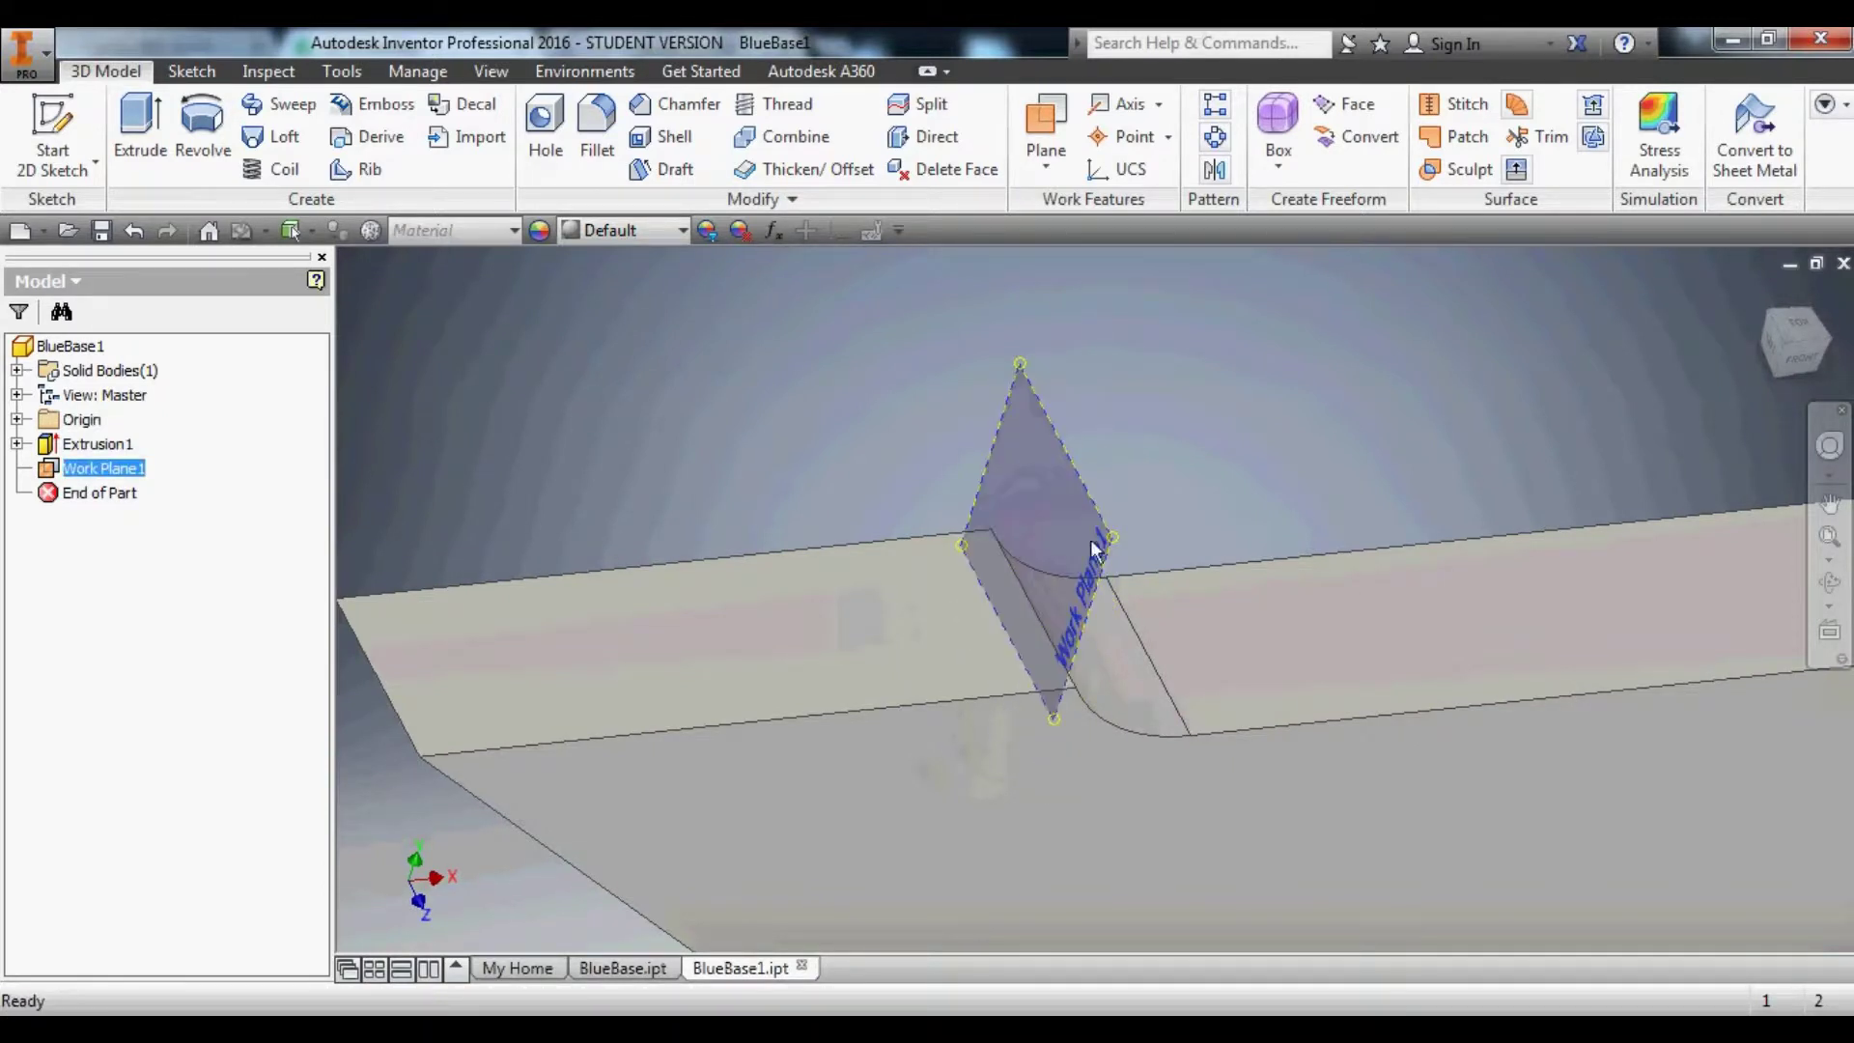
left_click_drag(1113, 537, 1081, 610)
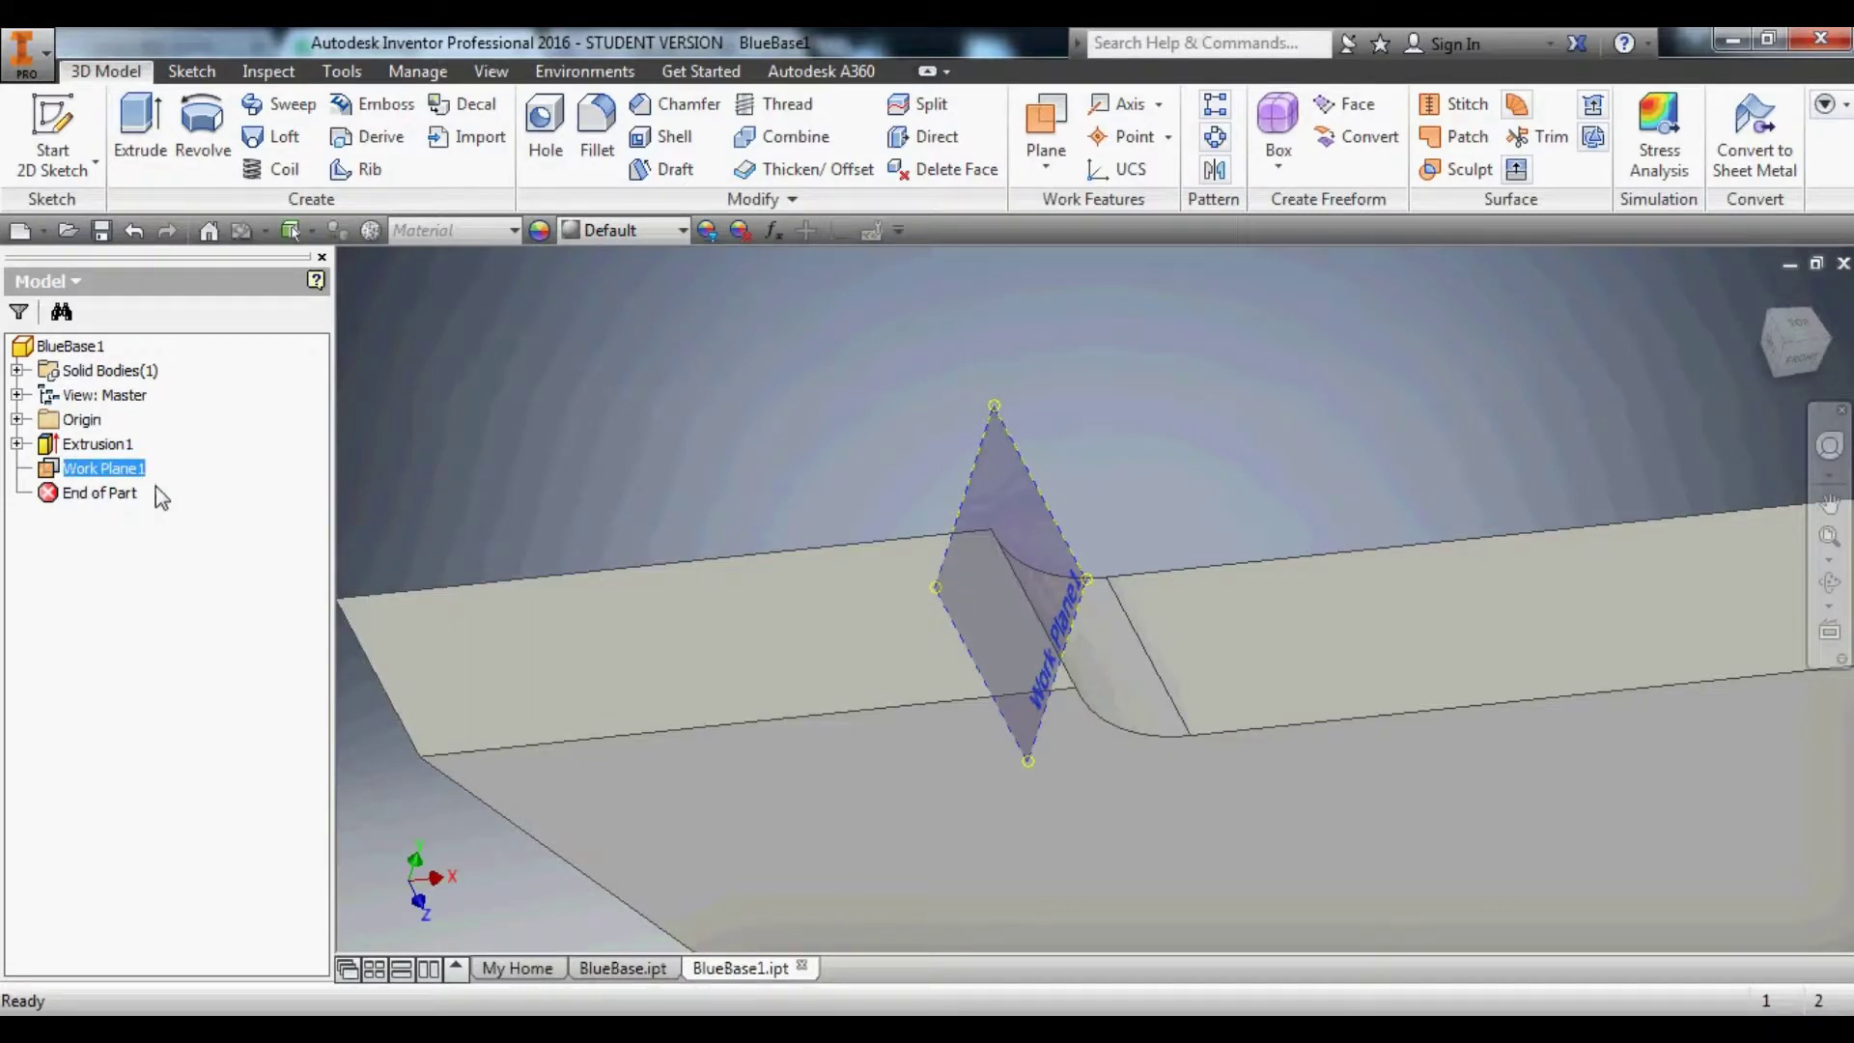
right_click(125, 469)
left_click(188, 580)
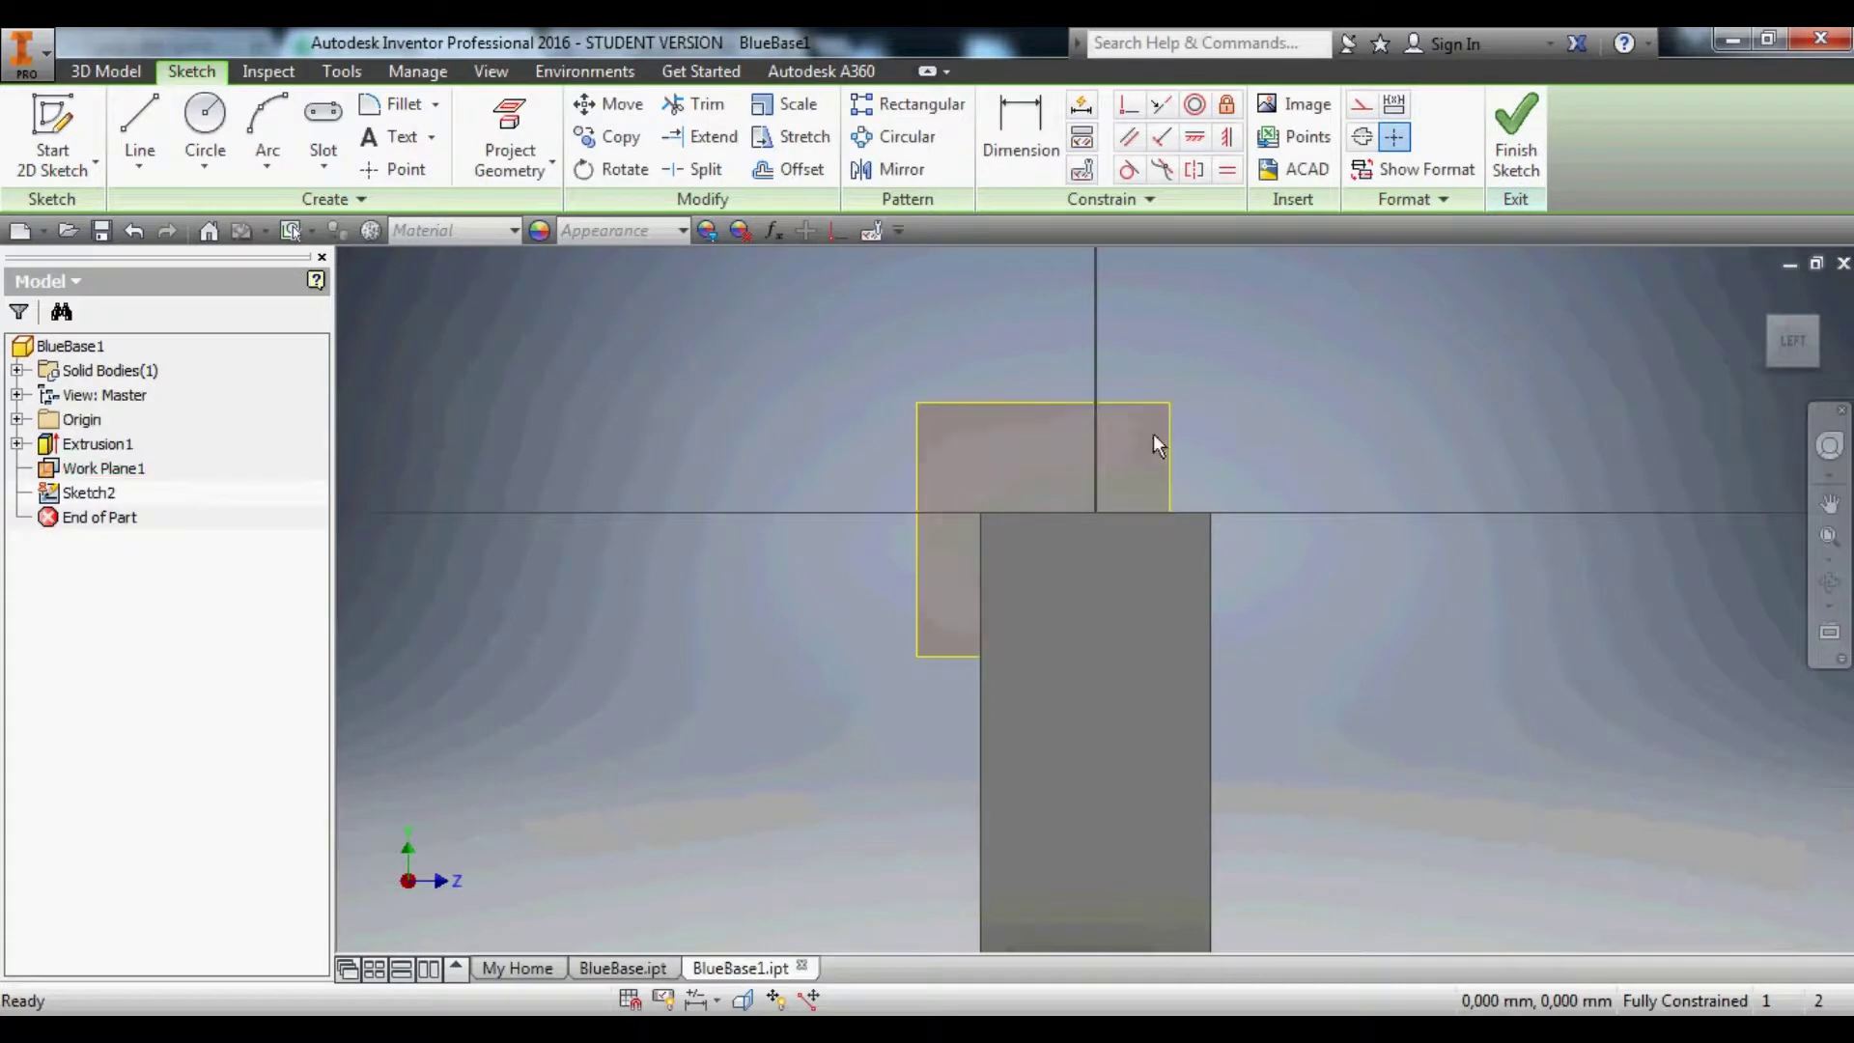
Enlarge and move the work plane's outline so it extends past both sides of the solid's upper end.
left_click_drag(1170, 402, 1213, 387)
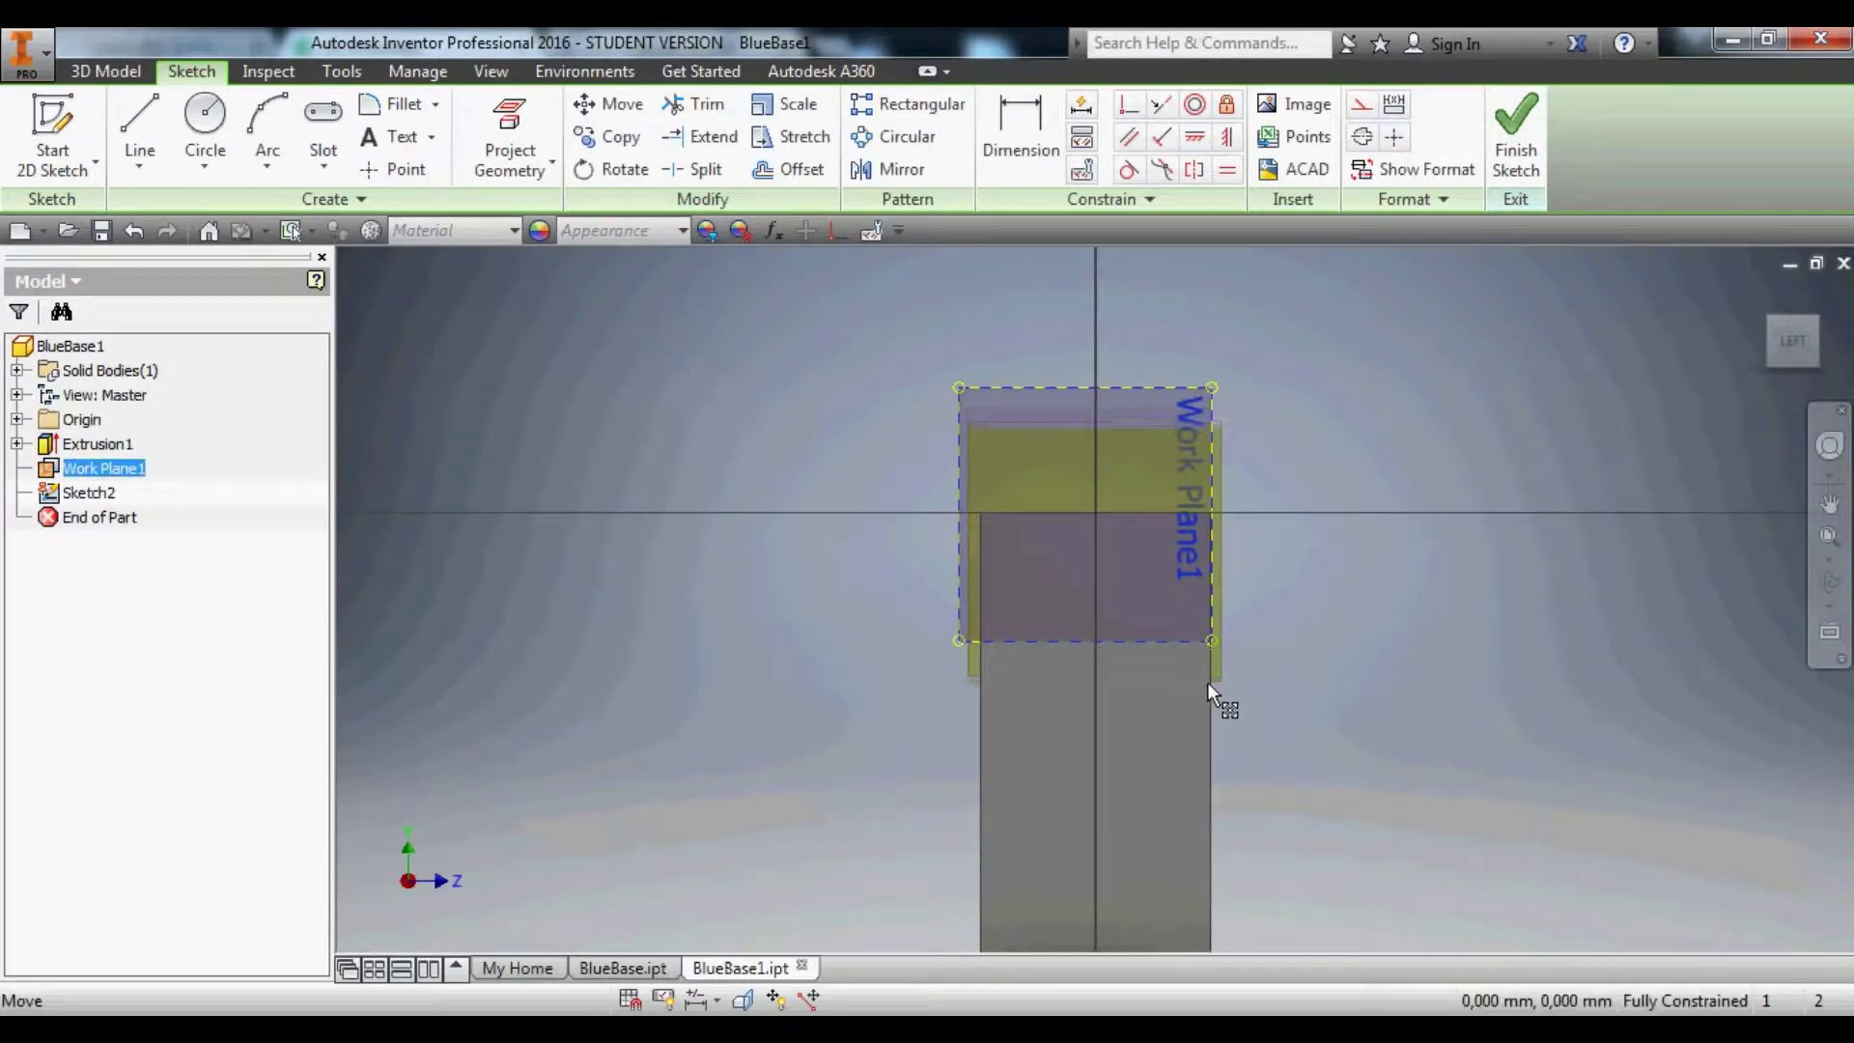
left_click_drag(1203, 658, 1208, 678)
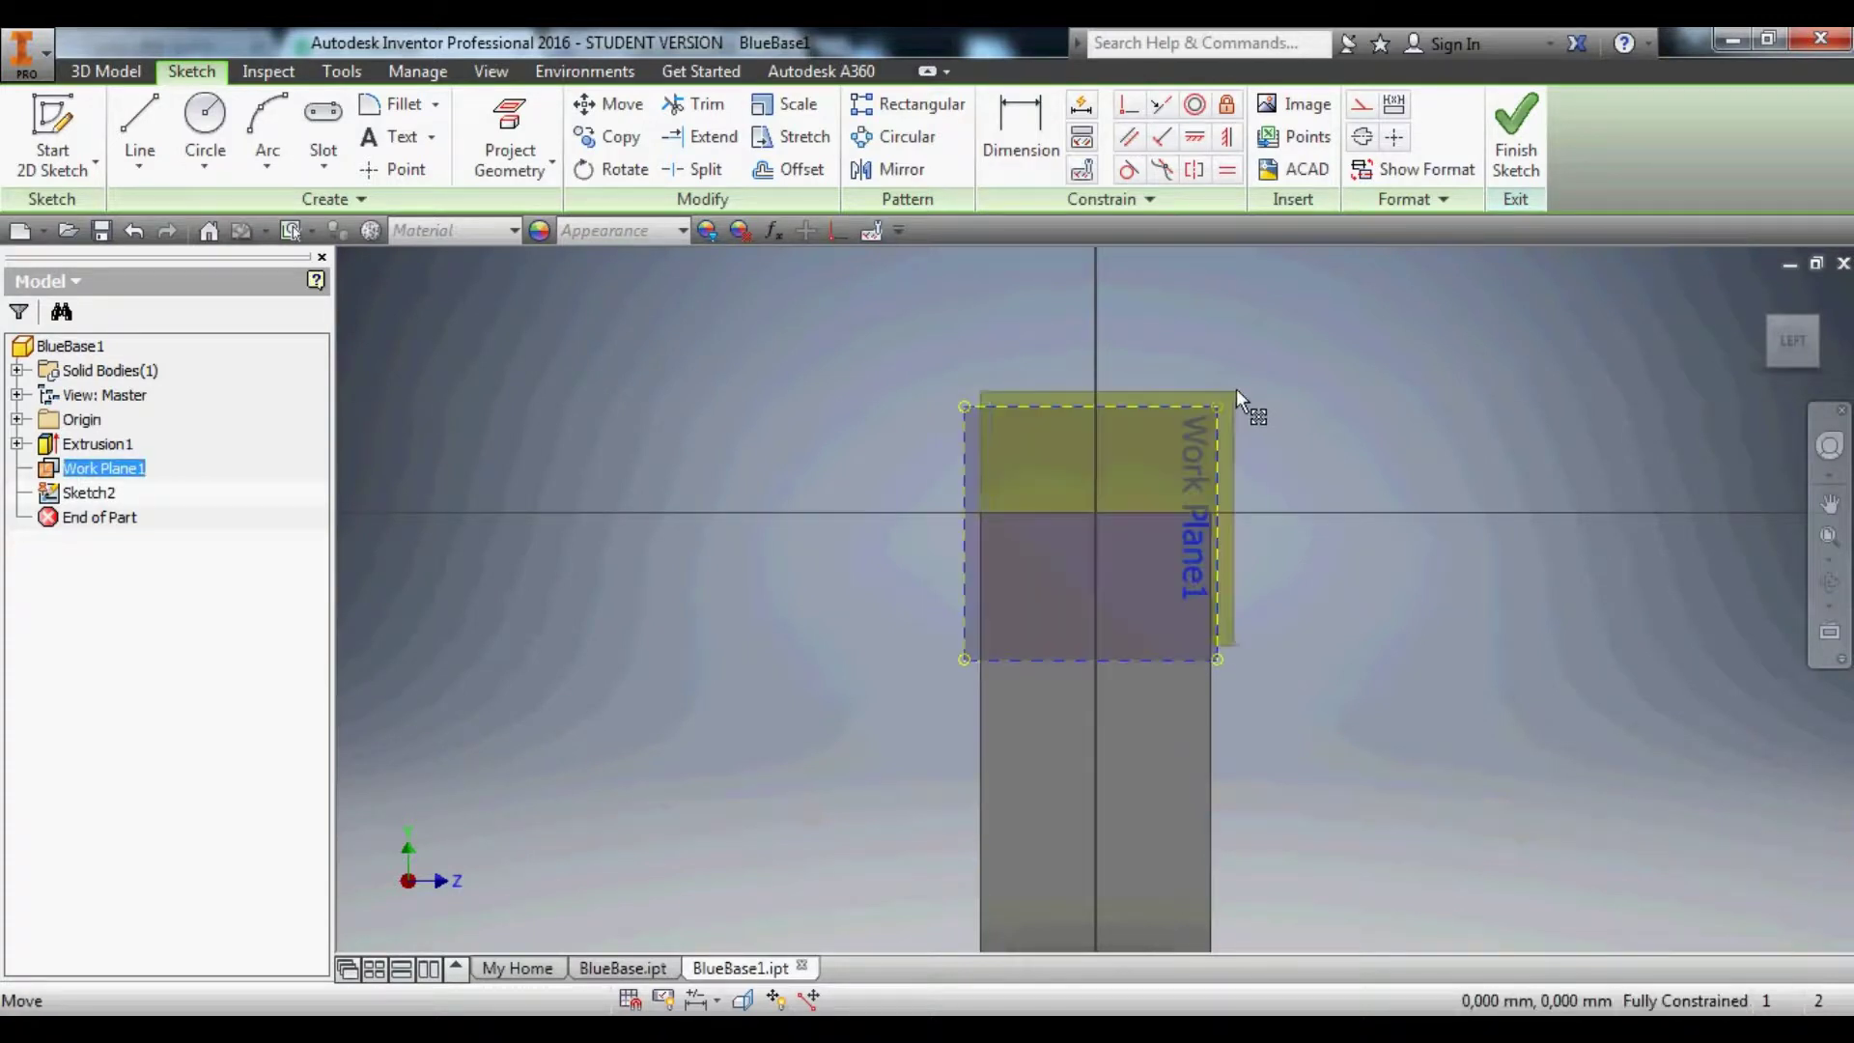
left_click_drag(1217, 433, 1411, 282)
scroll(1275, 415, "up", 5)
key("Escape")
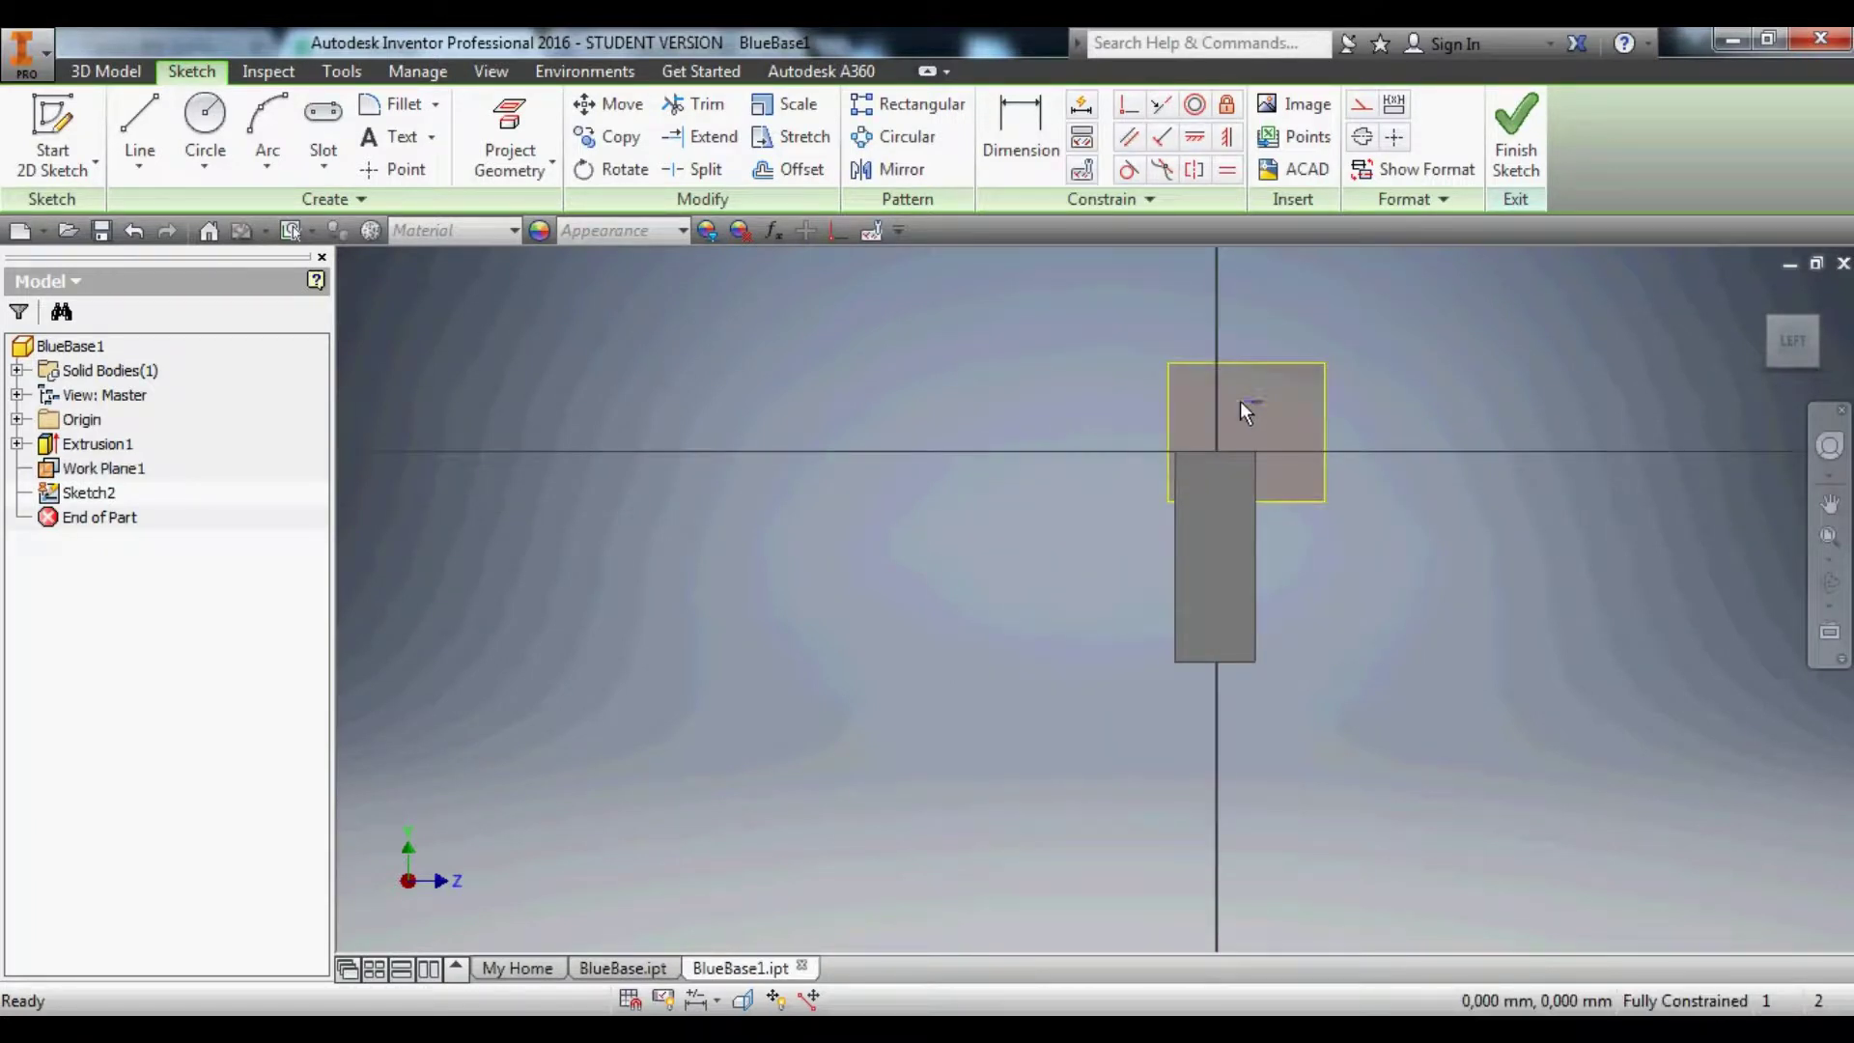
left_click_drag(1201, 359, 1169, 366)
left_click(1331, 367)
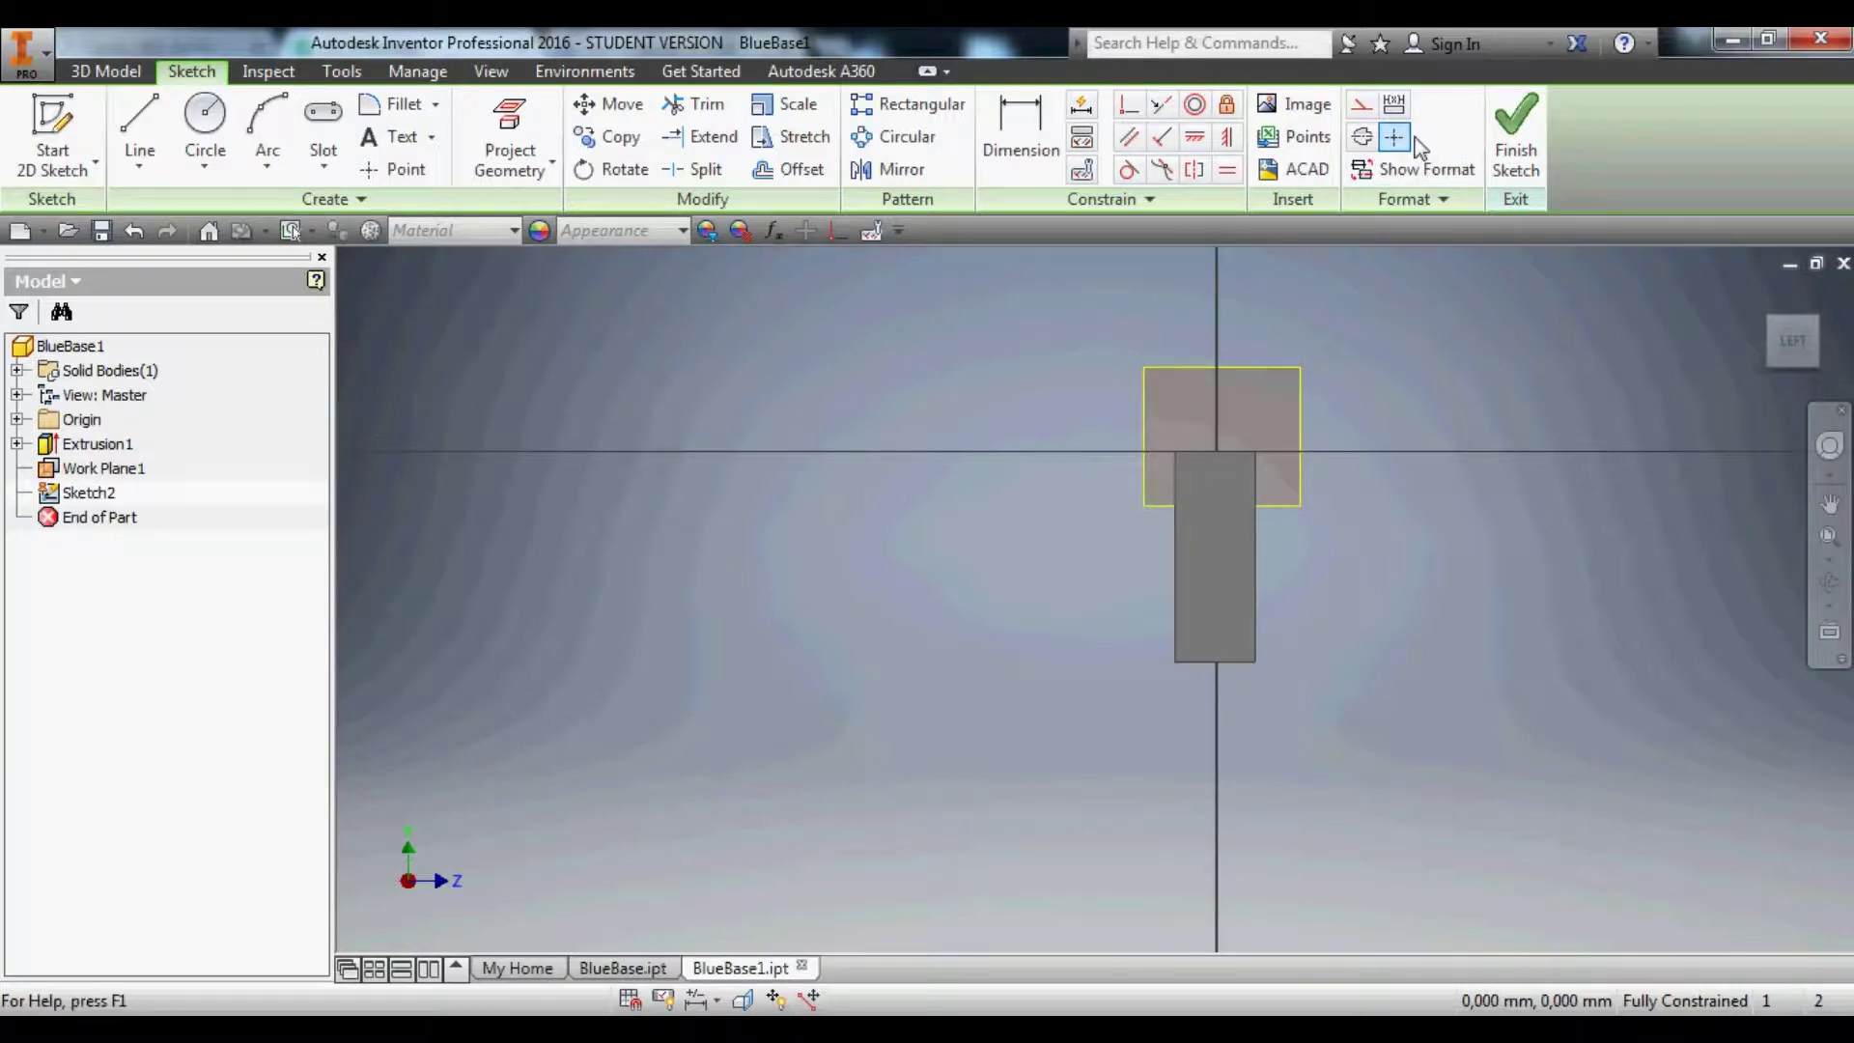
Draw a vertical construction line about 23.7 mm long upward from the origin at the solid's top edge.
left_click(1365, 106)
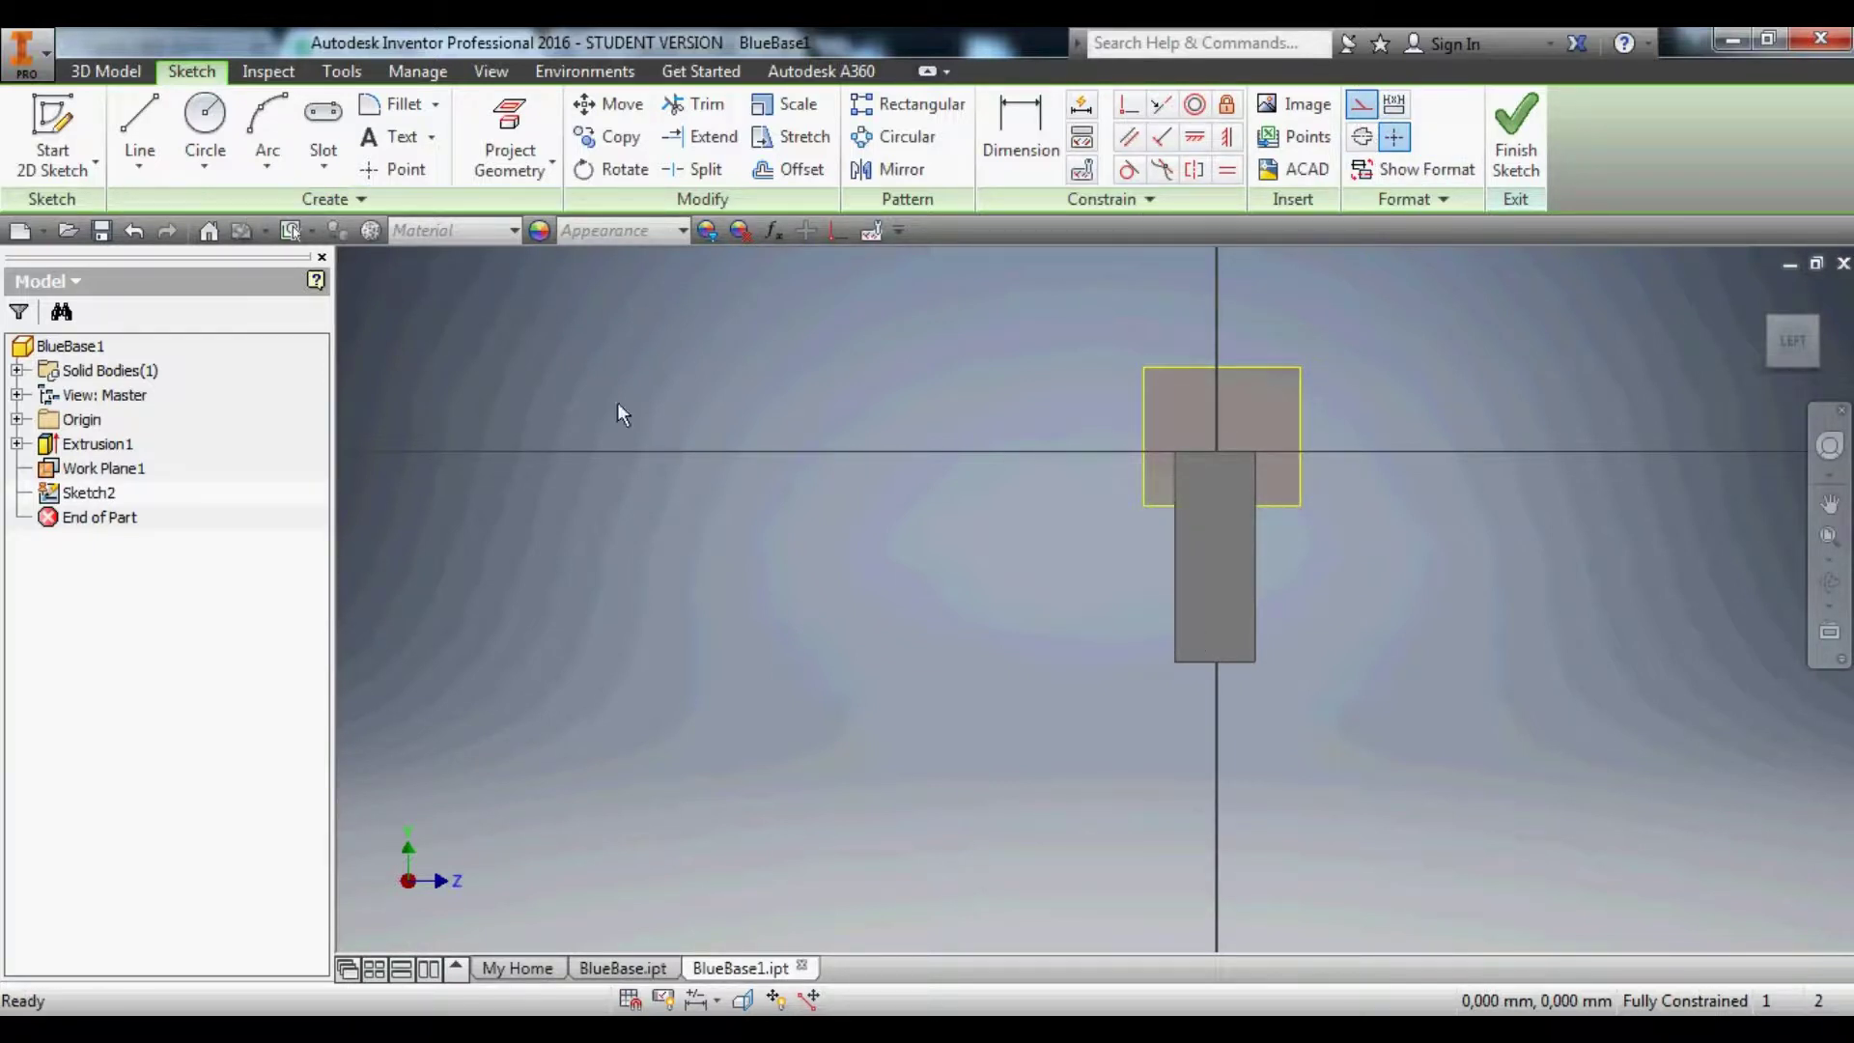
right_click(646, 398)
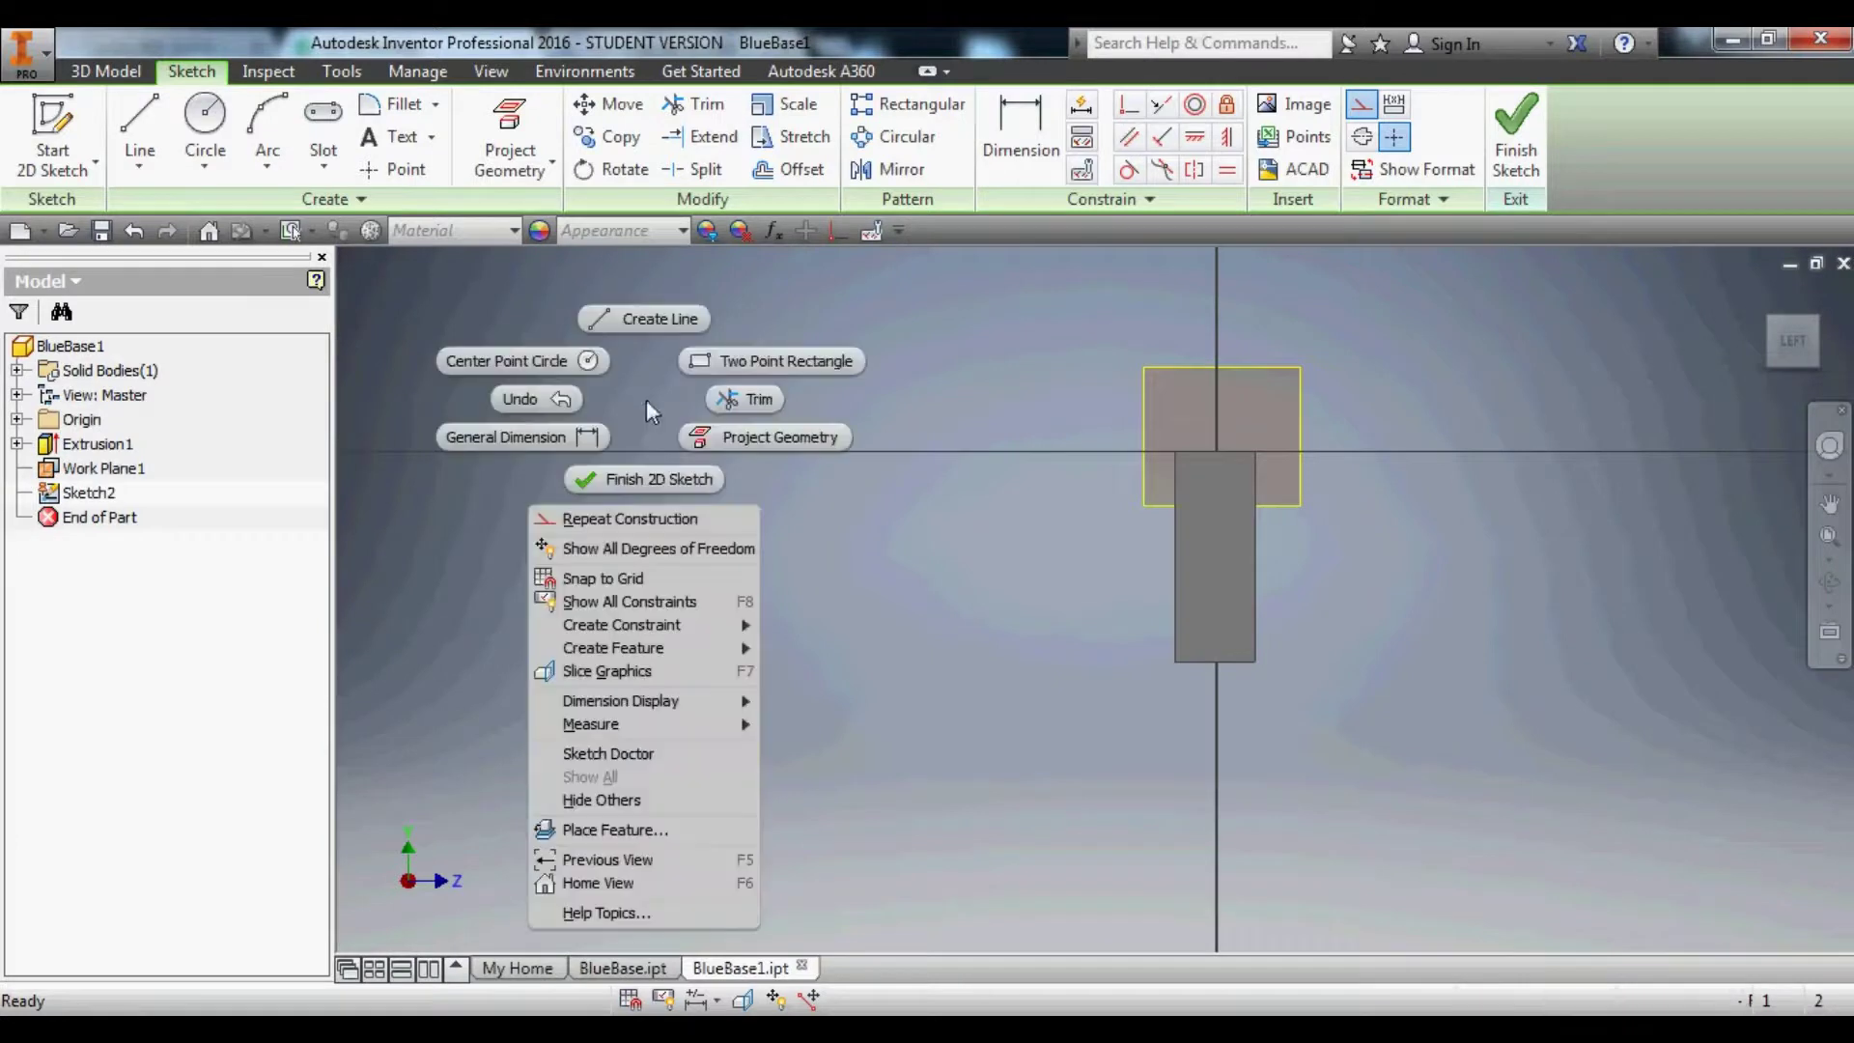
left_click(640, 320)
scroll(1197, 450, "down", 5)
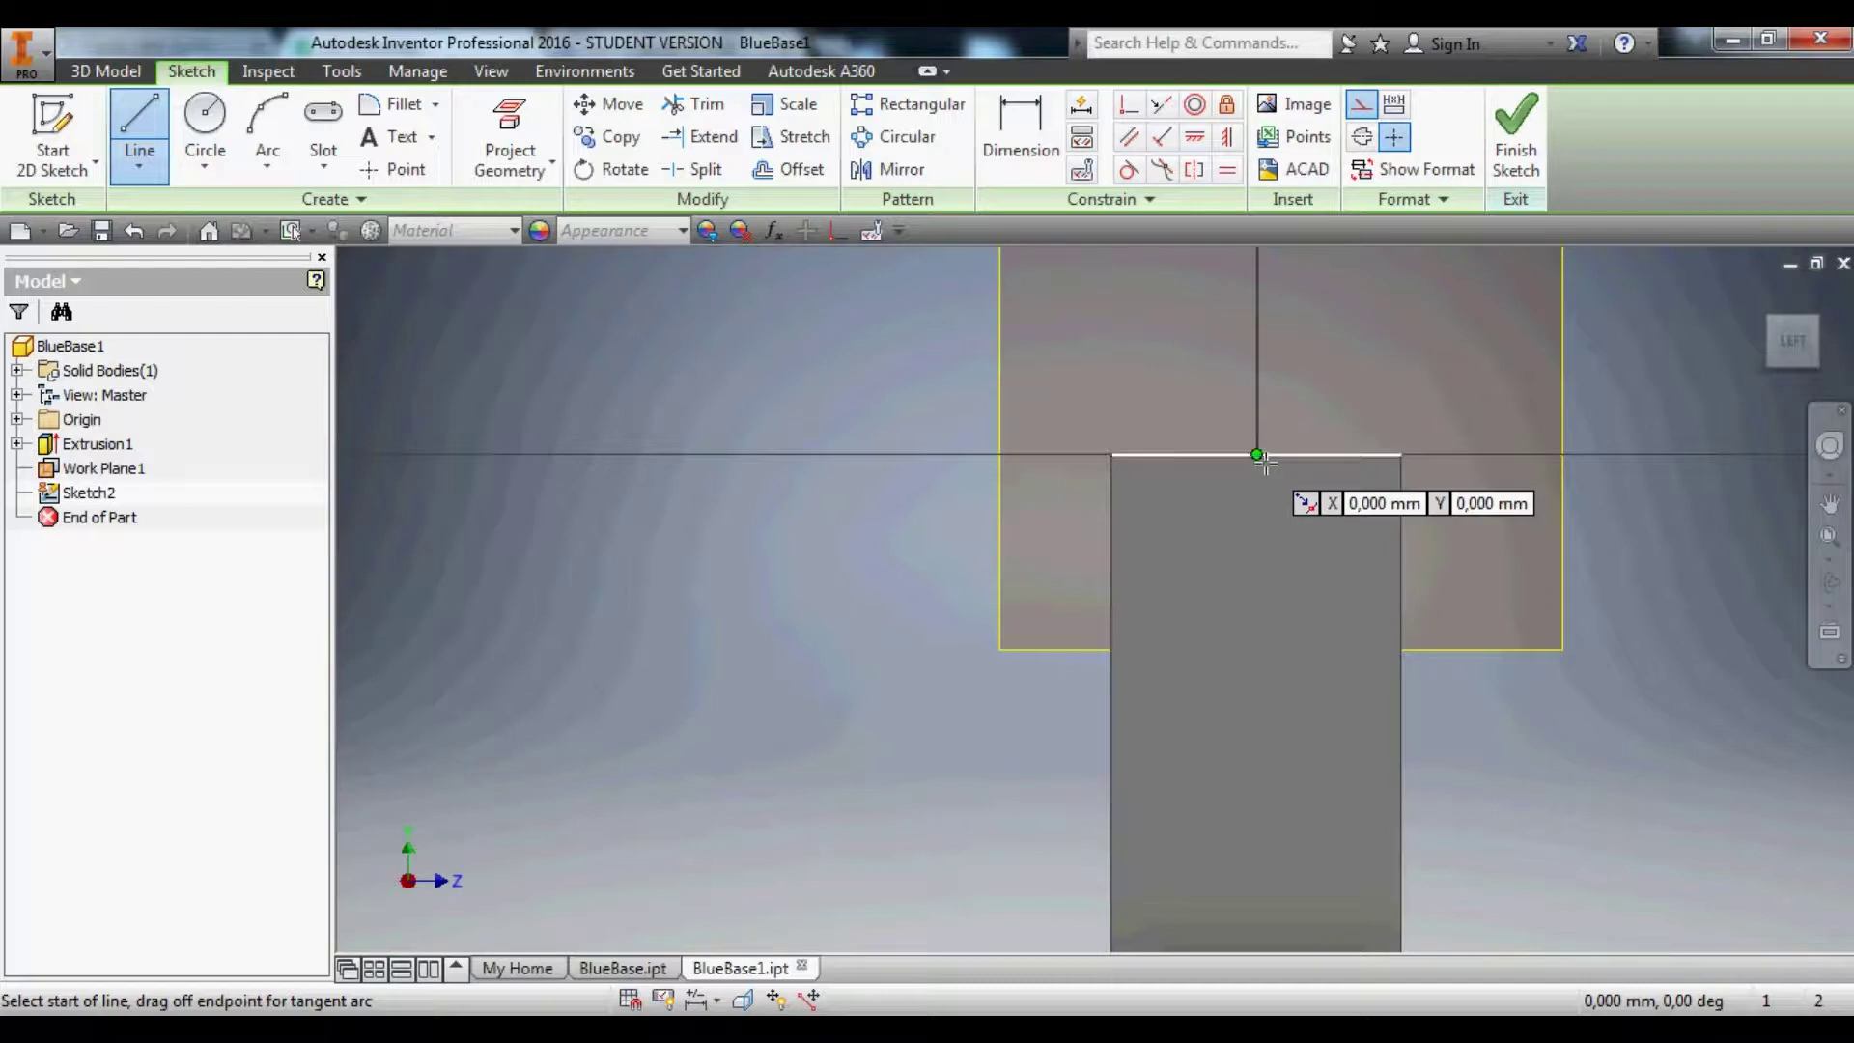
left_click(1256, 455)
scroll(1261, 449, "up", 5)
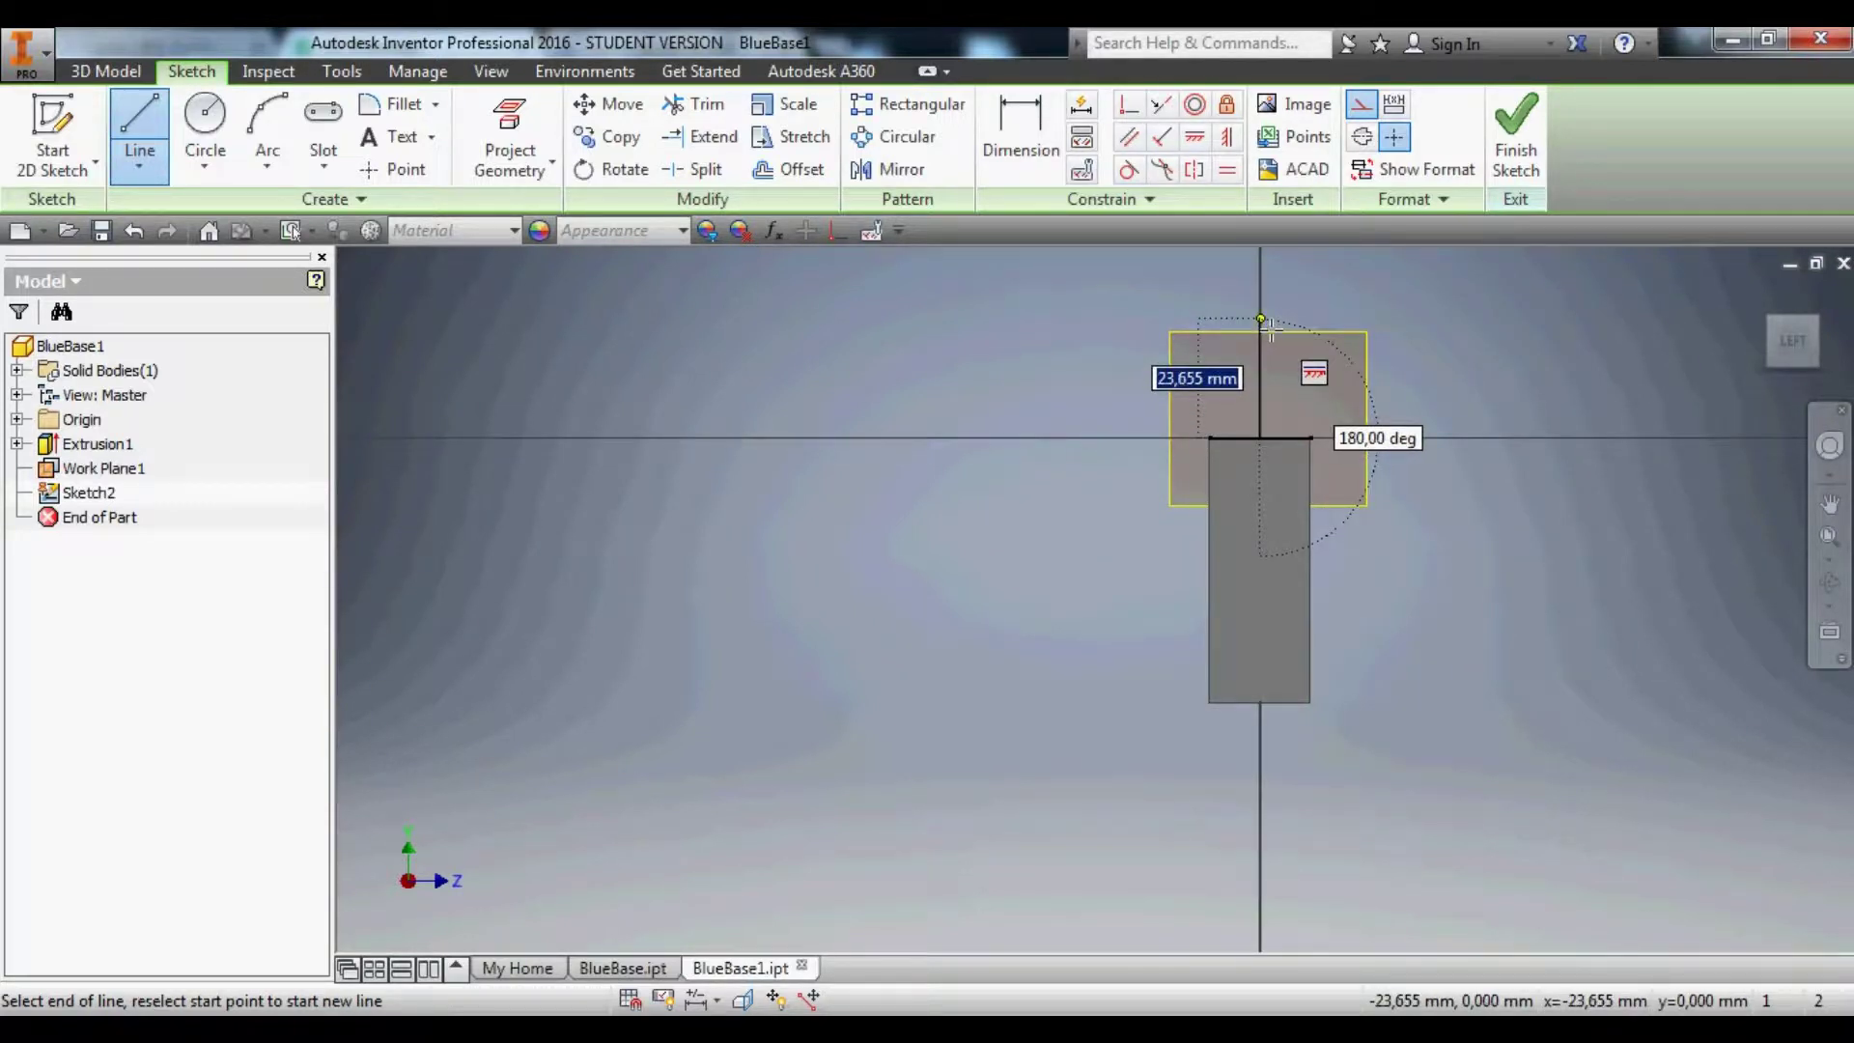
scroll(1268, 349, "down", 5)
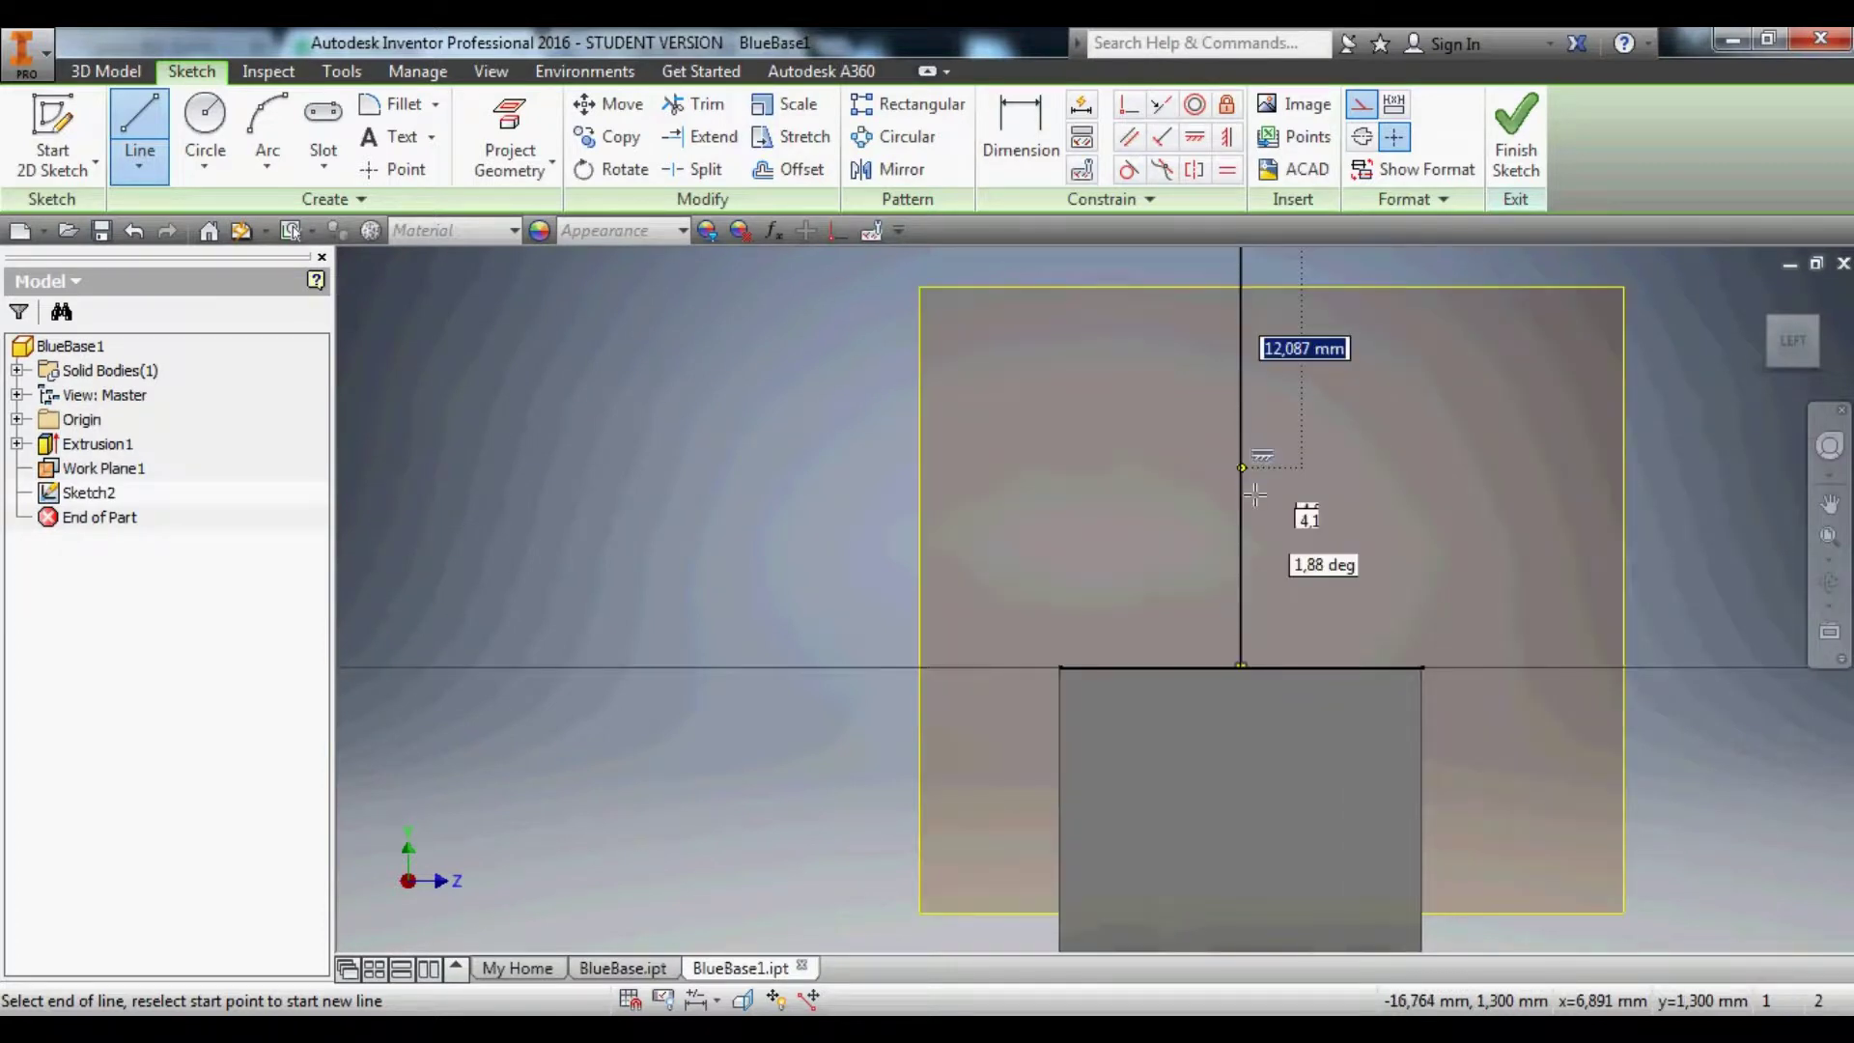
key("Escape")
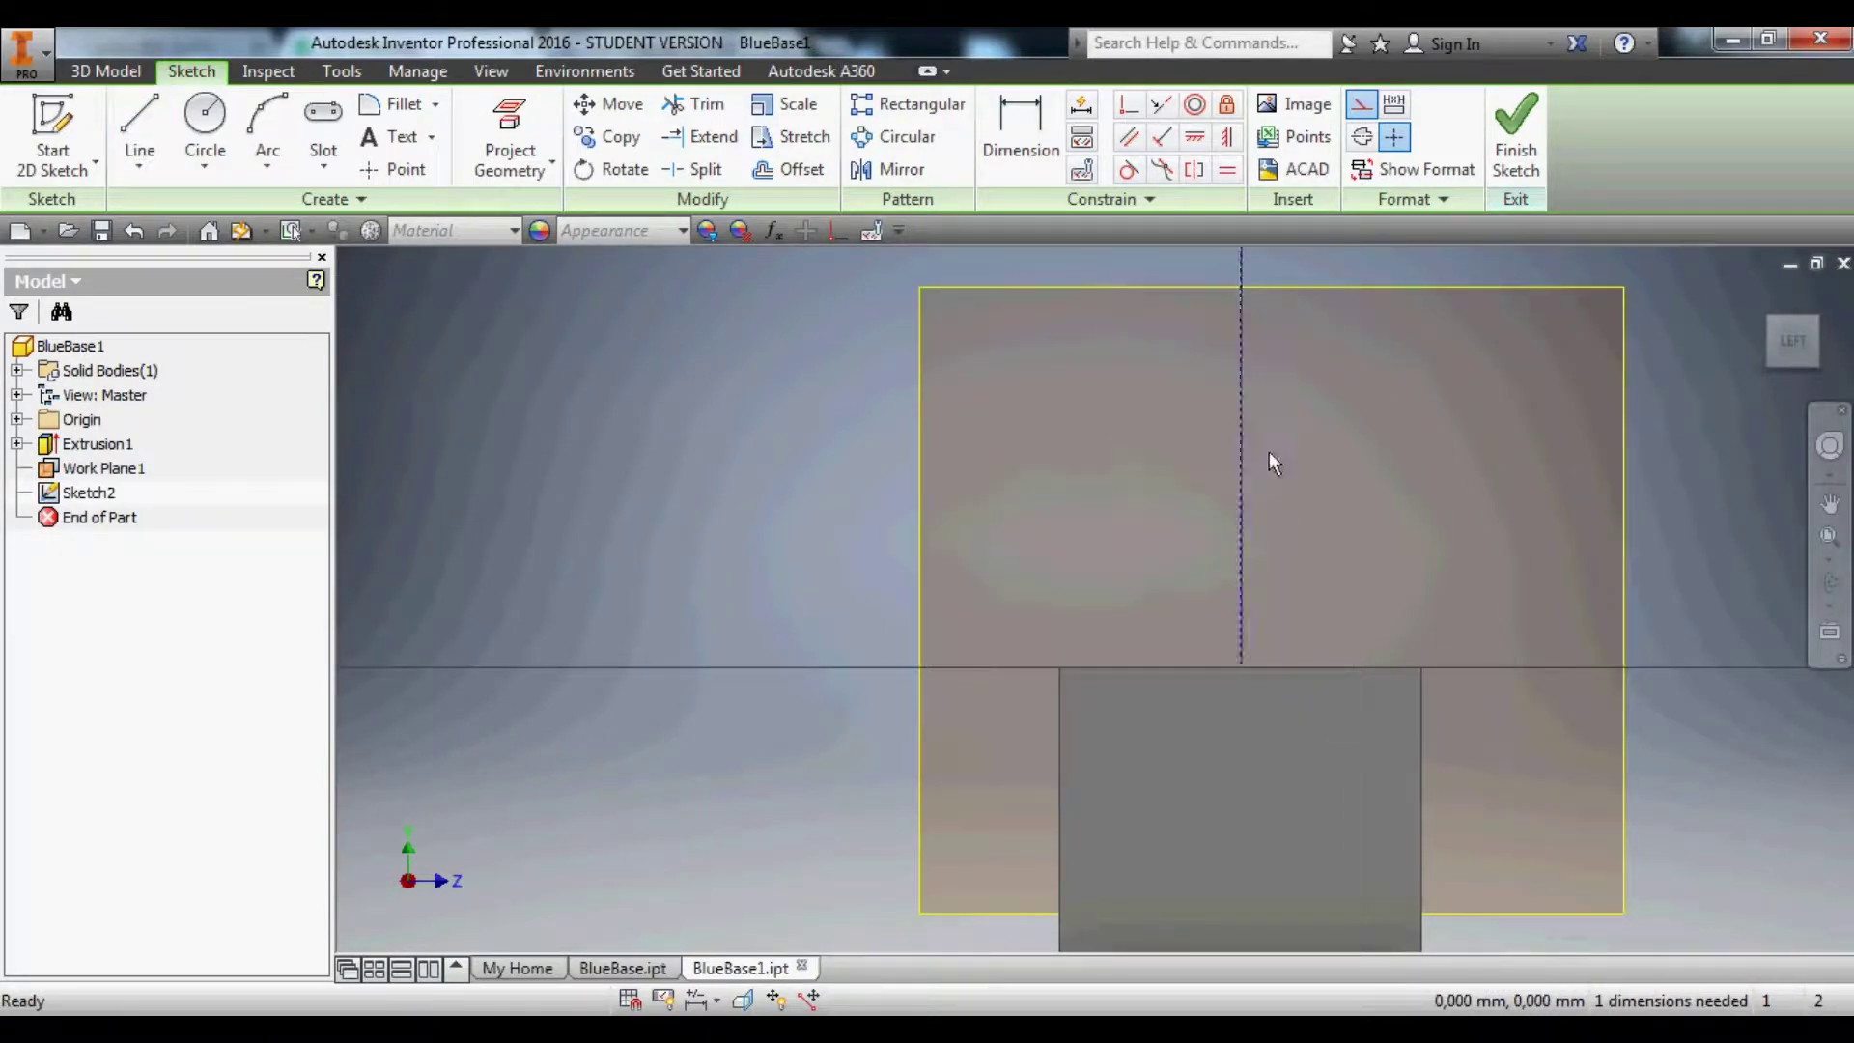
Draw a 40 mm diameter construction circle centred on the vertical construction line above the solid.
right_click(1271, 450)
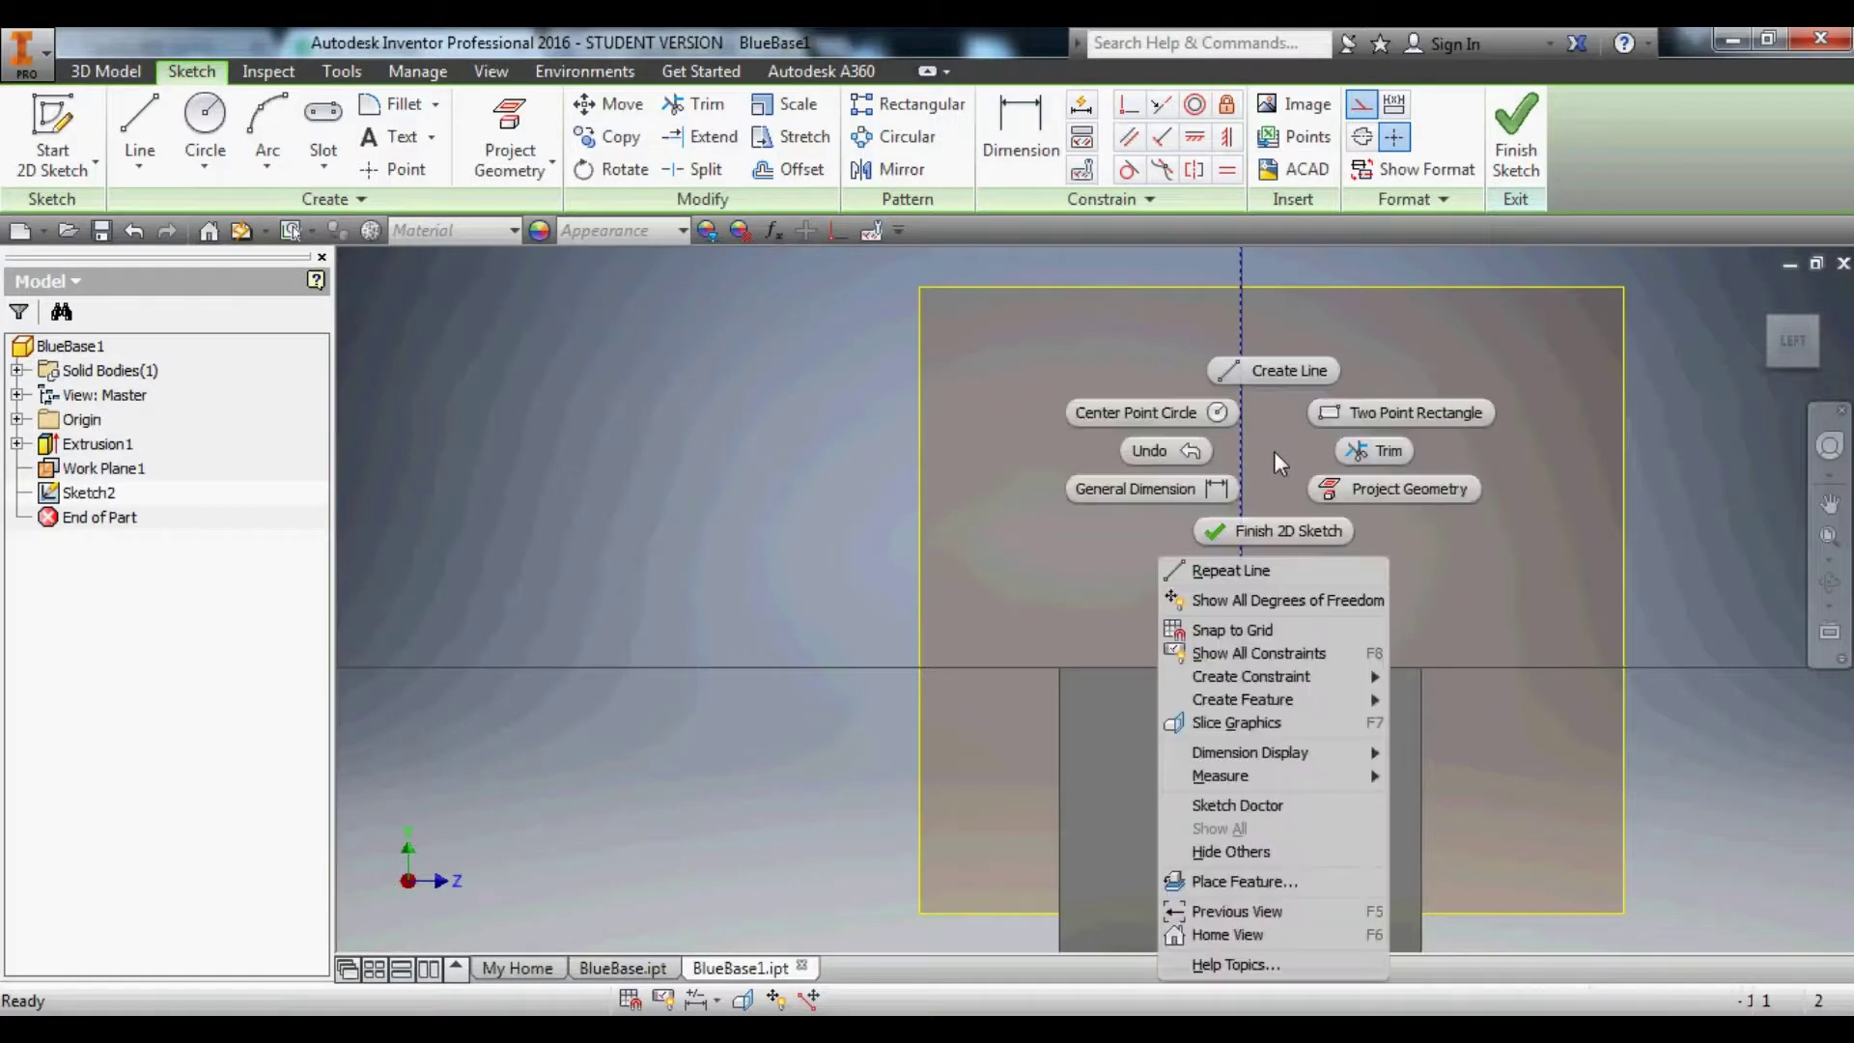
left_click(1186, 425)
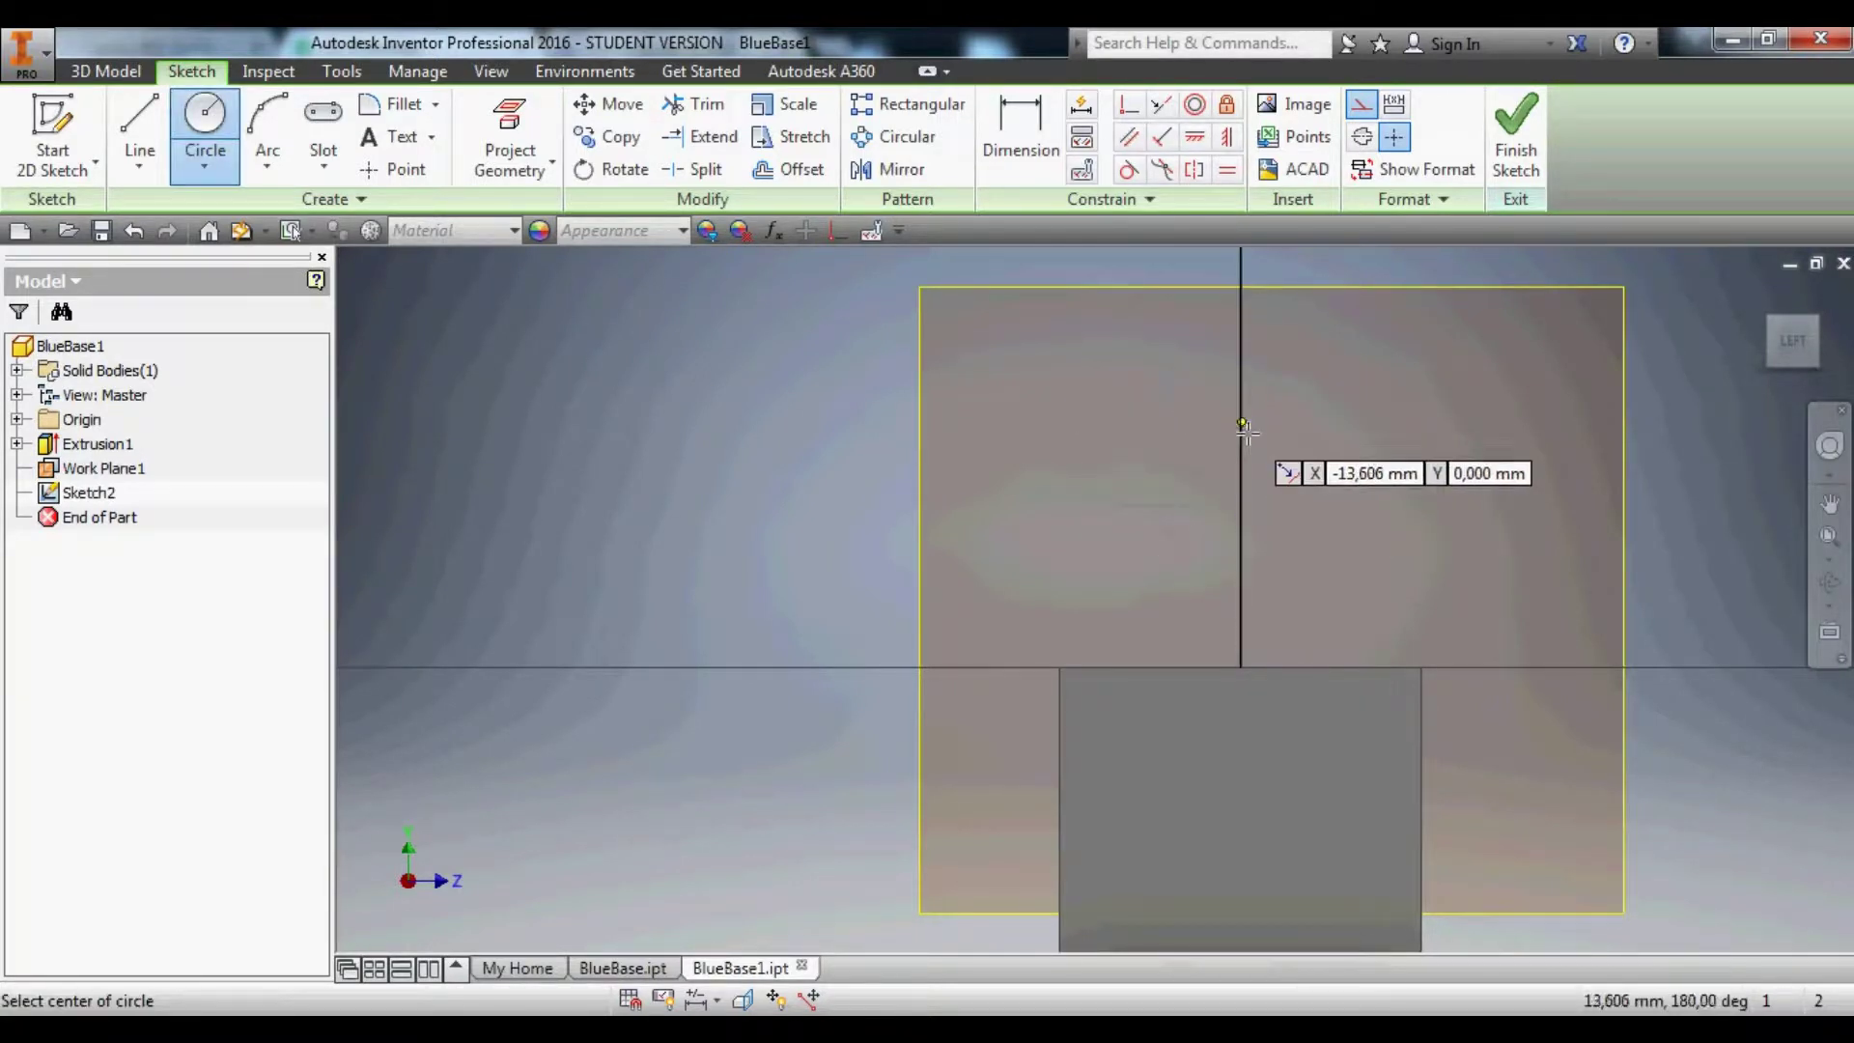
left_click(1241, 420)
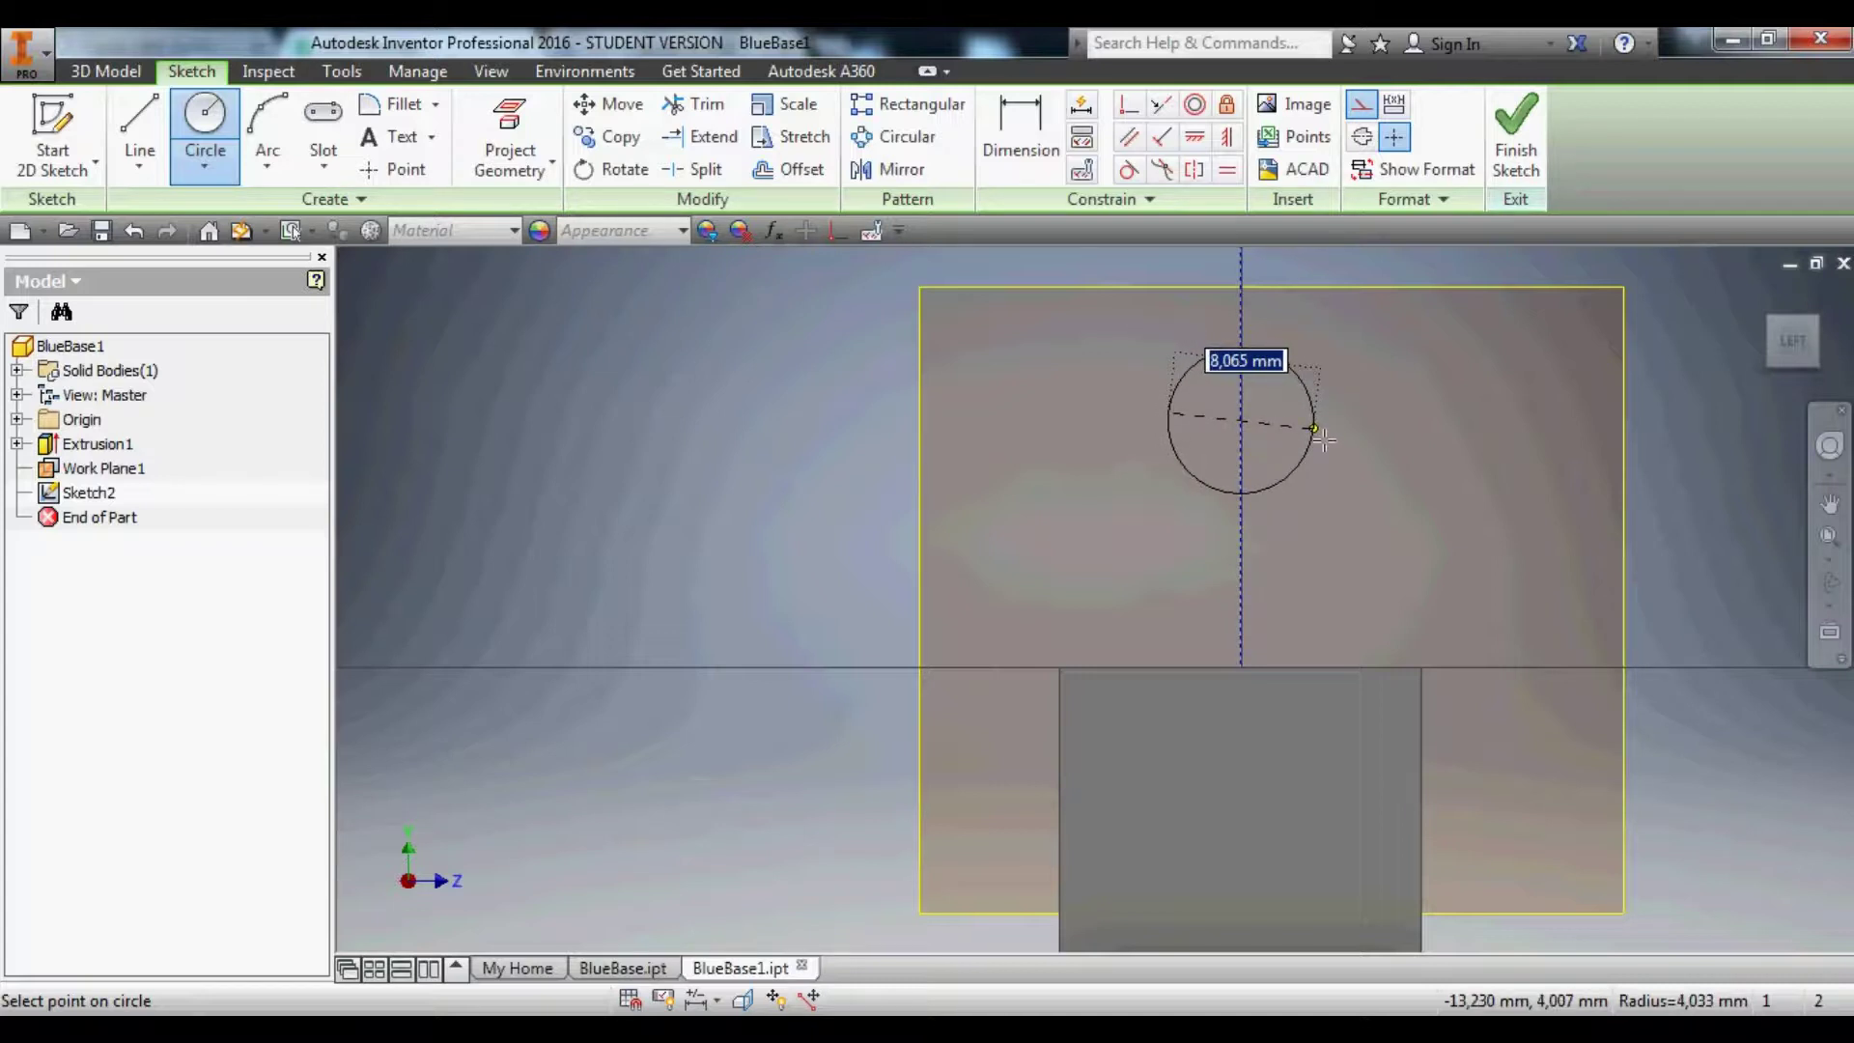
type("40")
key("Return")
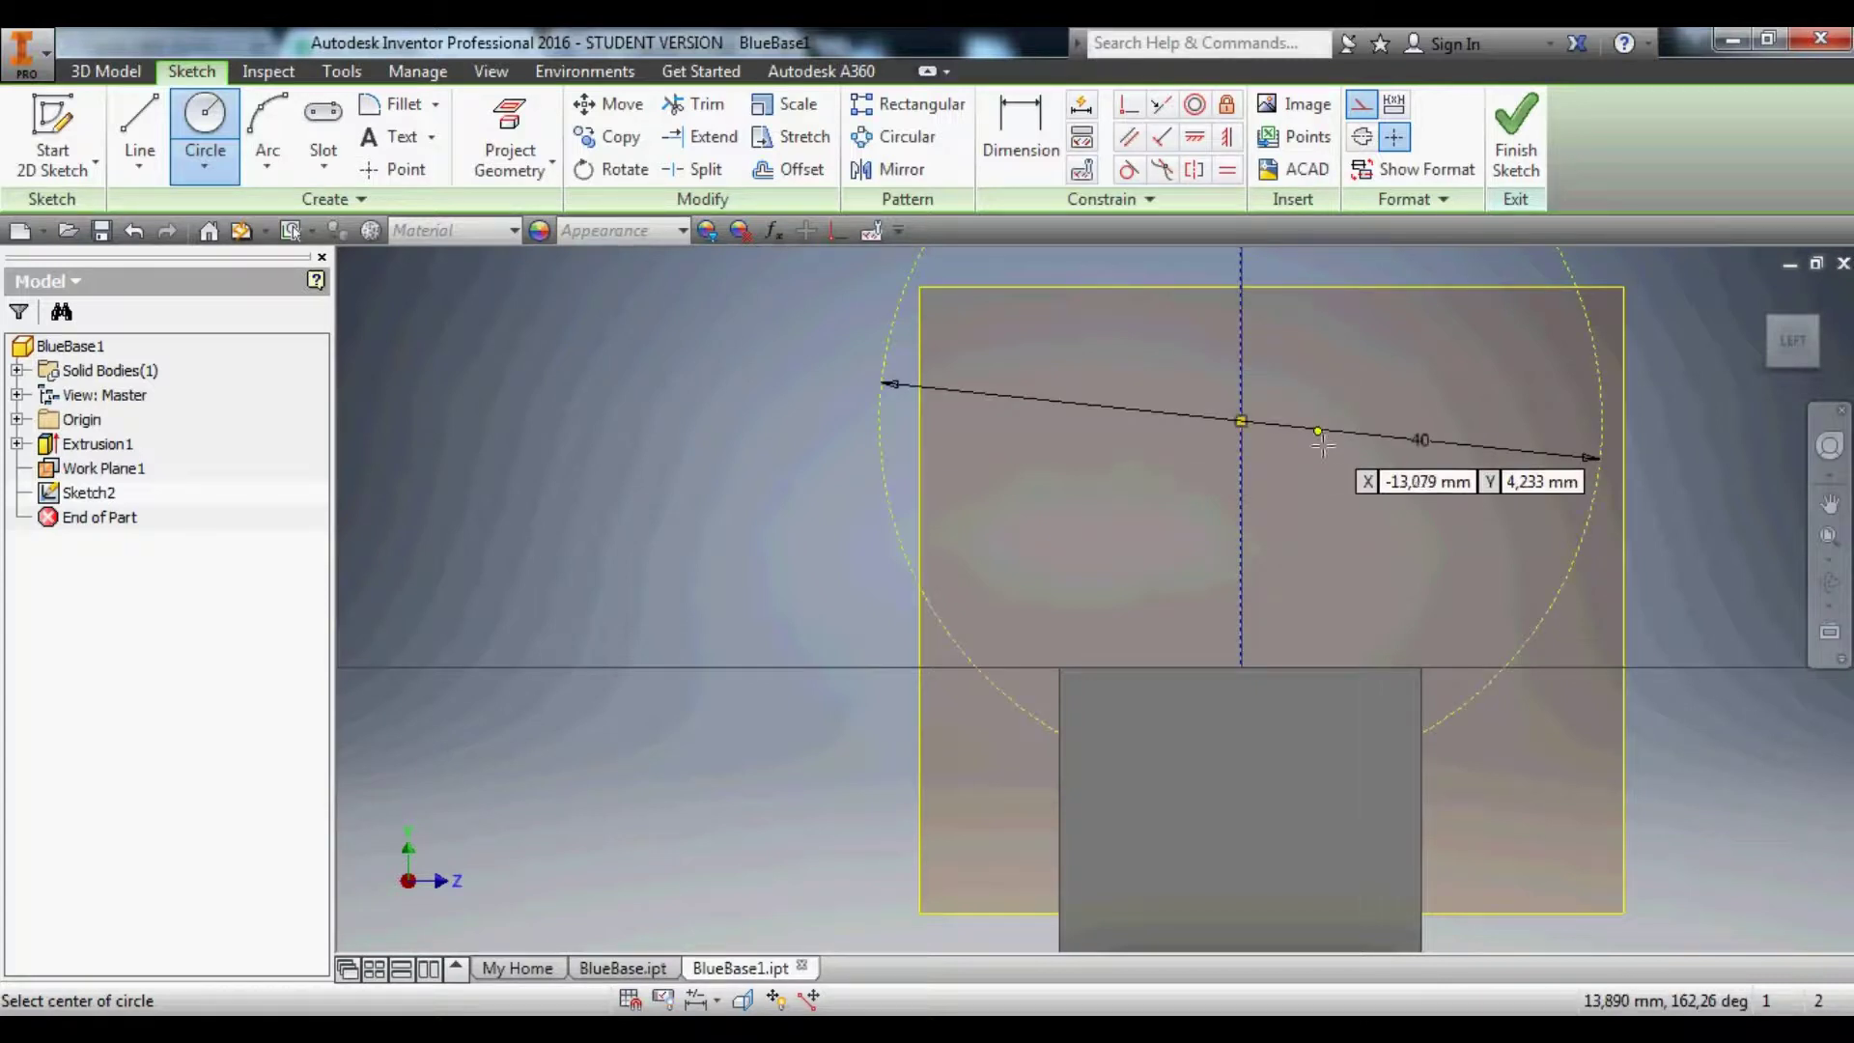
key("Escape")
Dimension the distance from the solid's top edge to the construction circle's centre as 17.7 mm.
right_click(1290, 455)
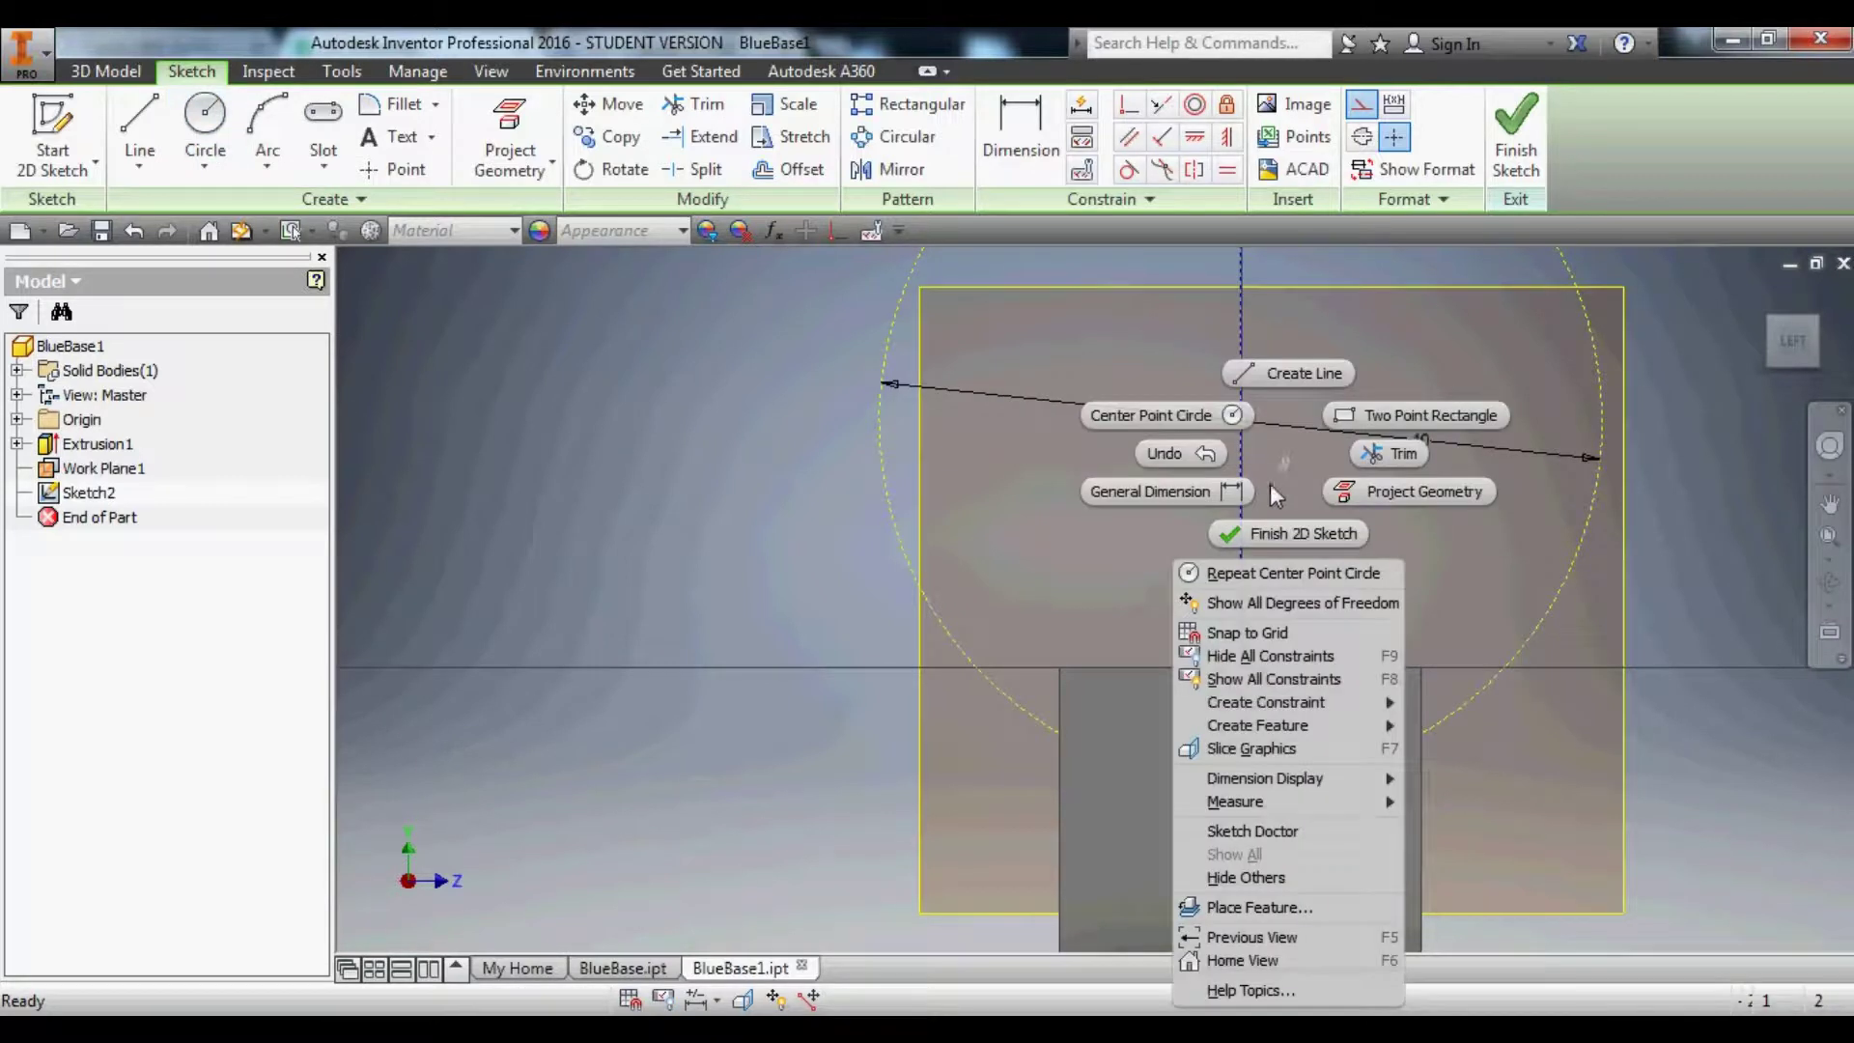
left_click(1222, 494)
left_click(1241, 422)
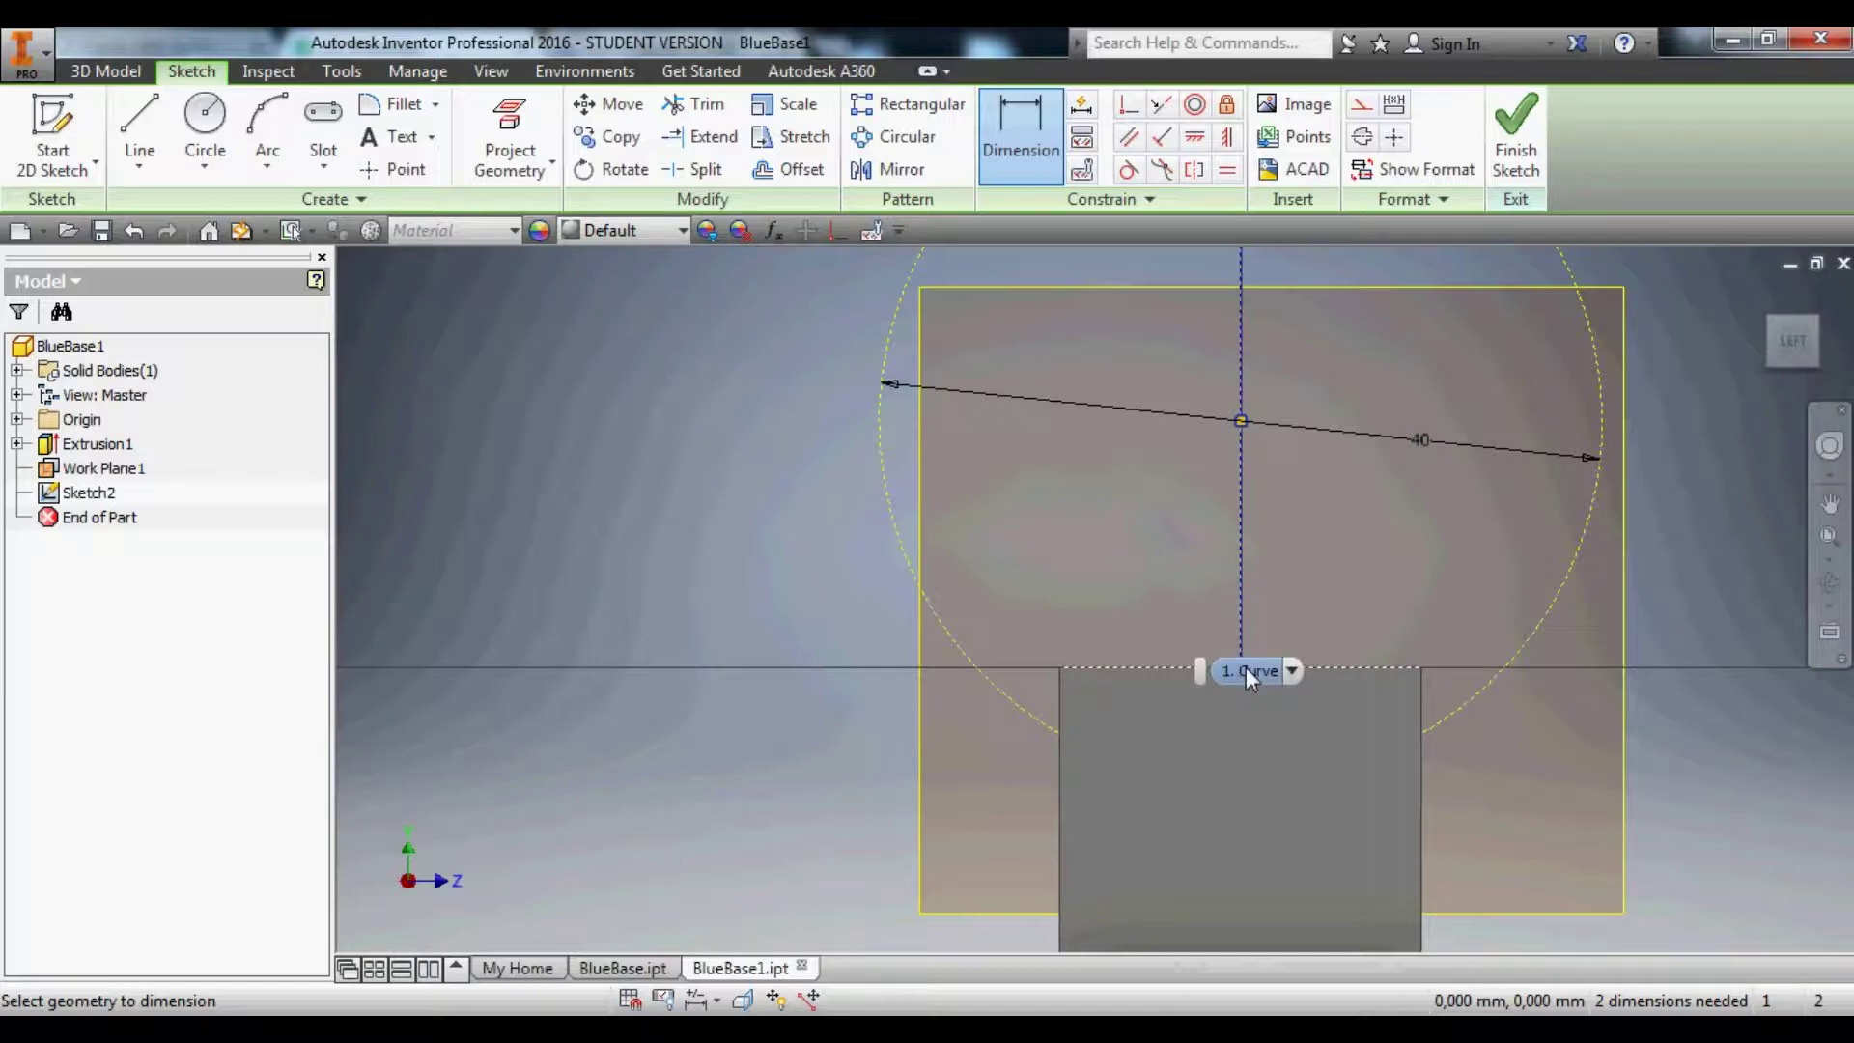
left_click(1250, 664)
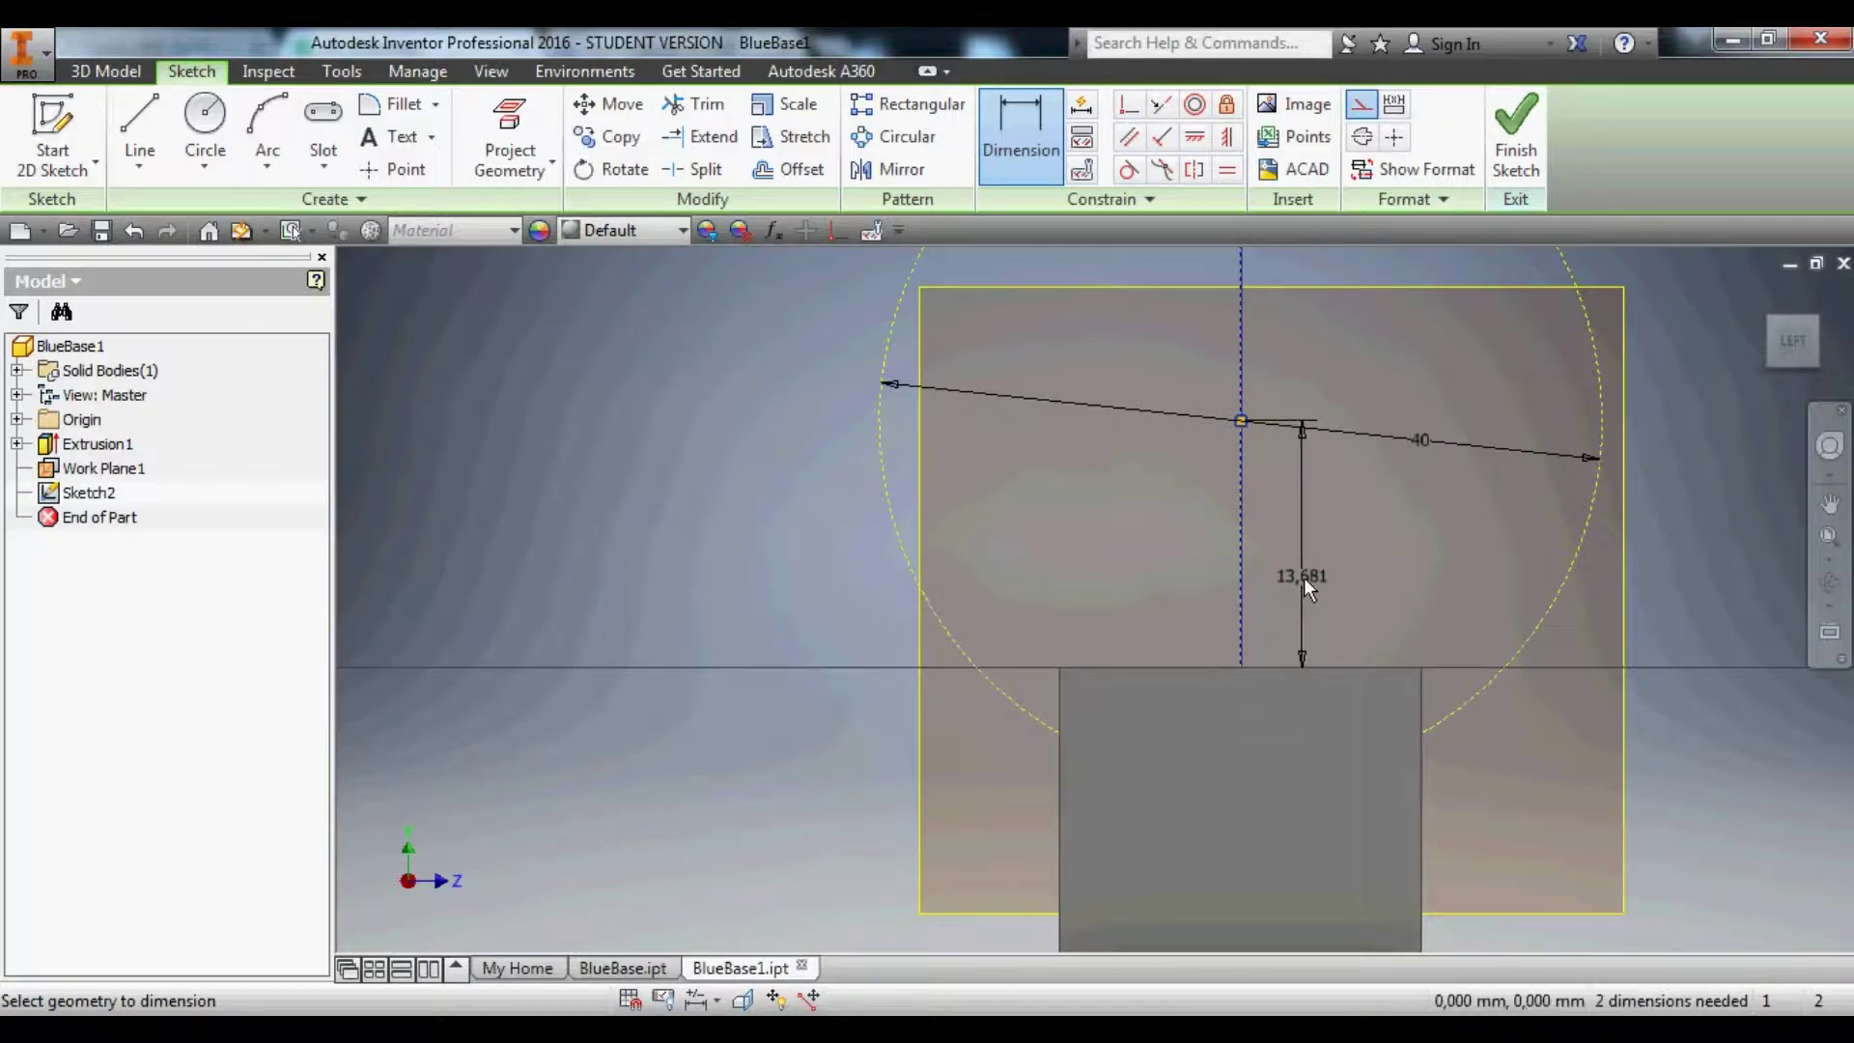
left_click(1304, 577)
type("17,")
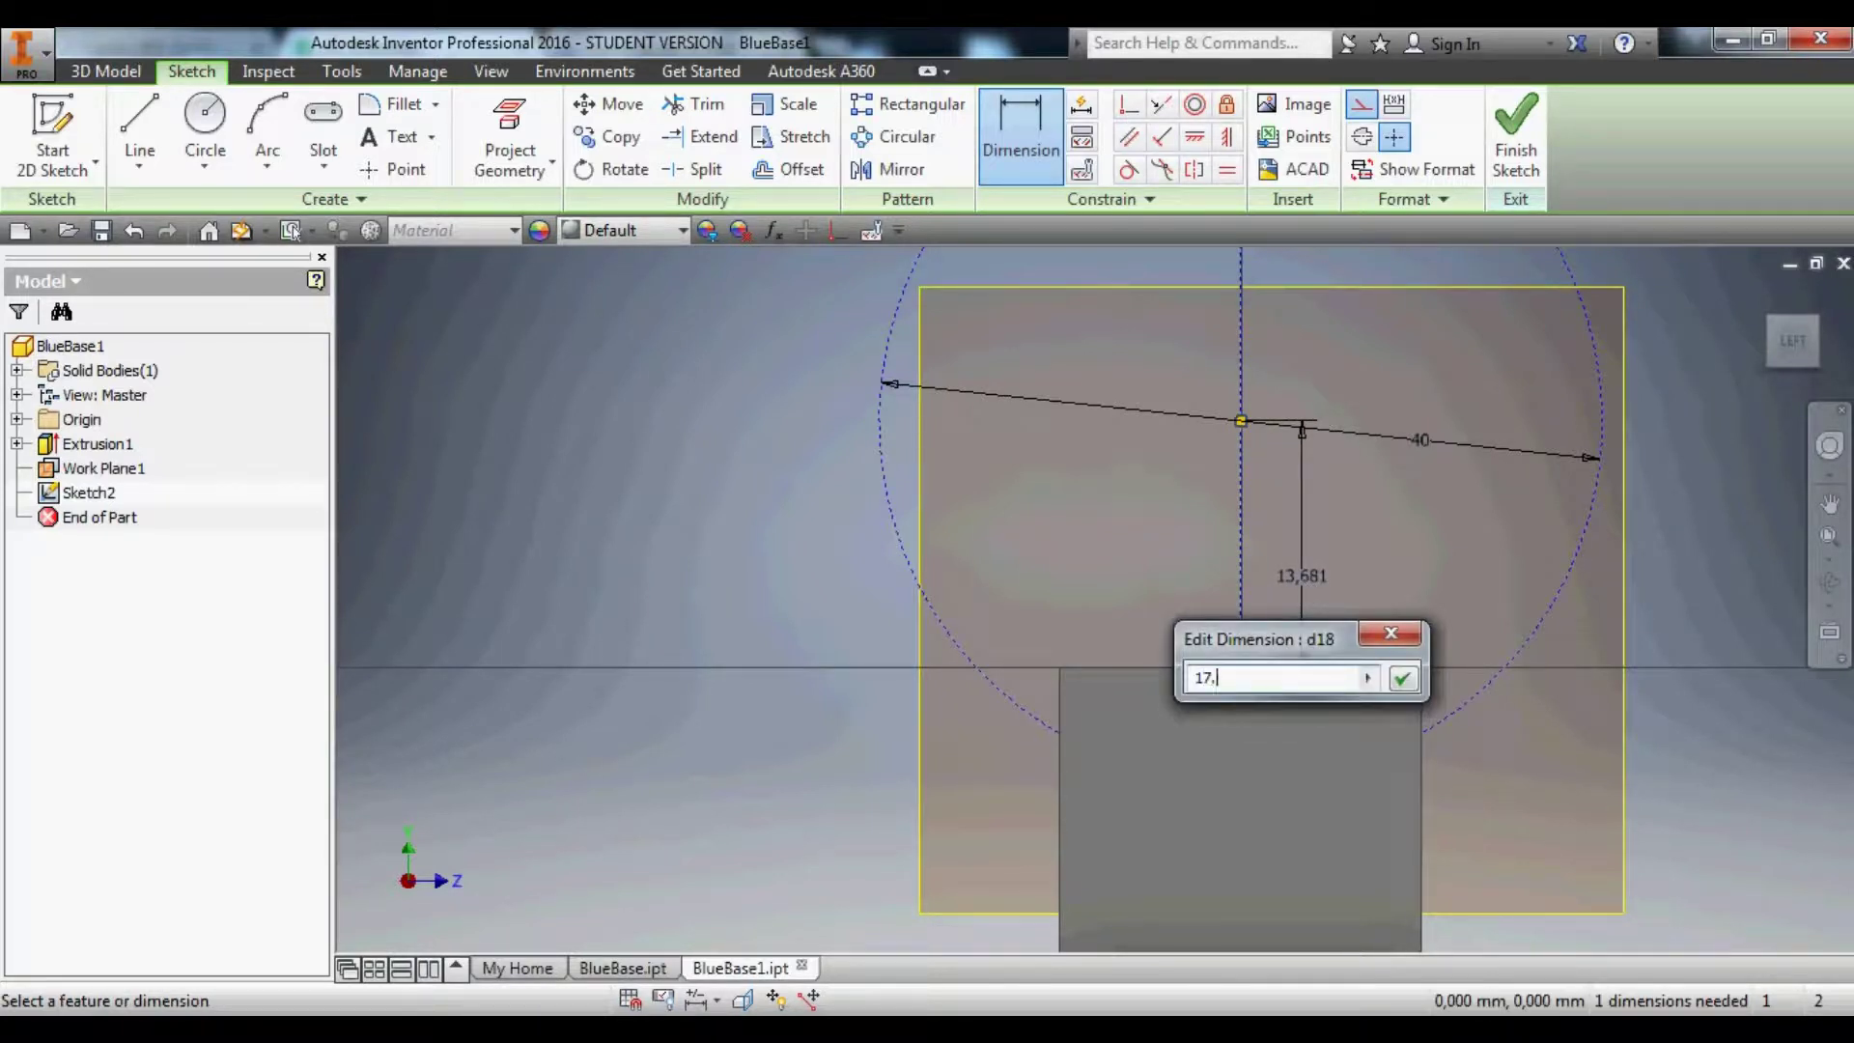
type("5")
key("Return")
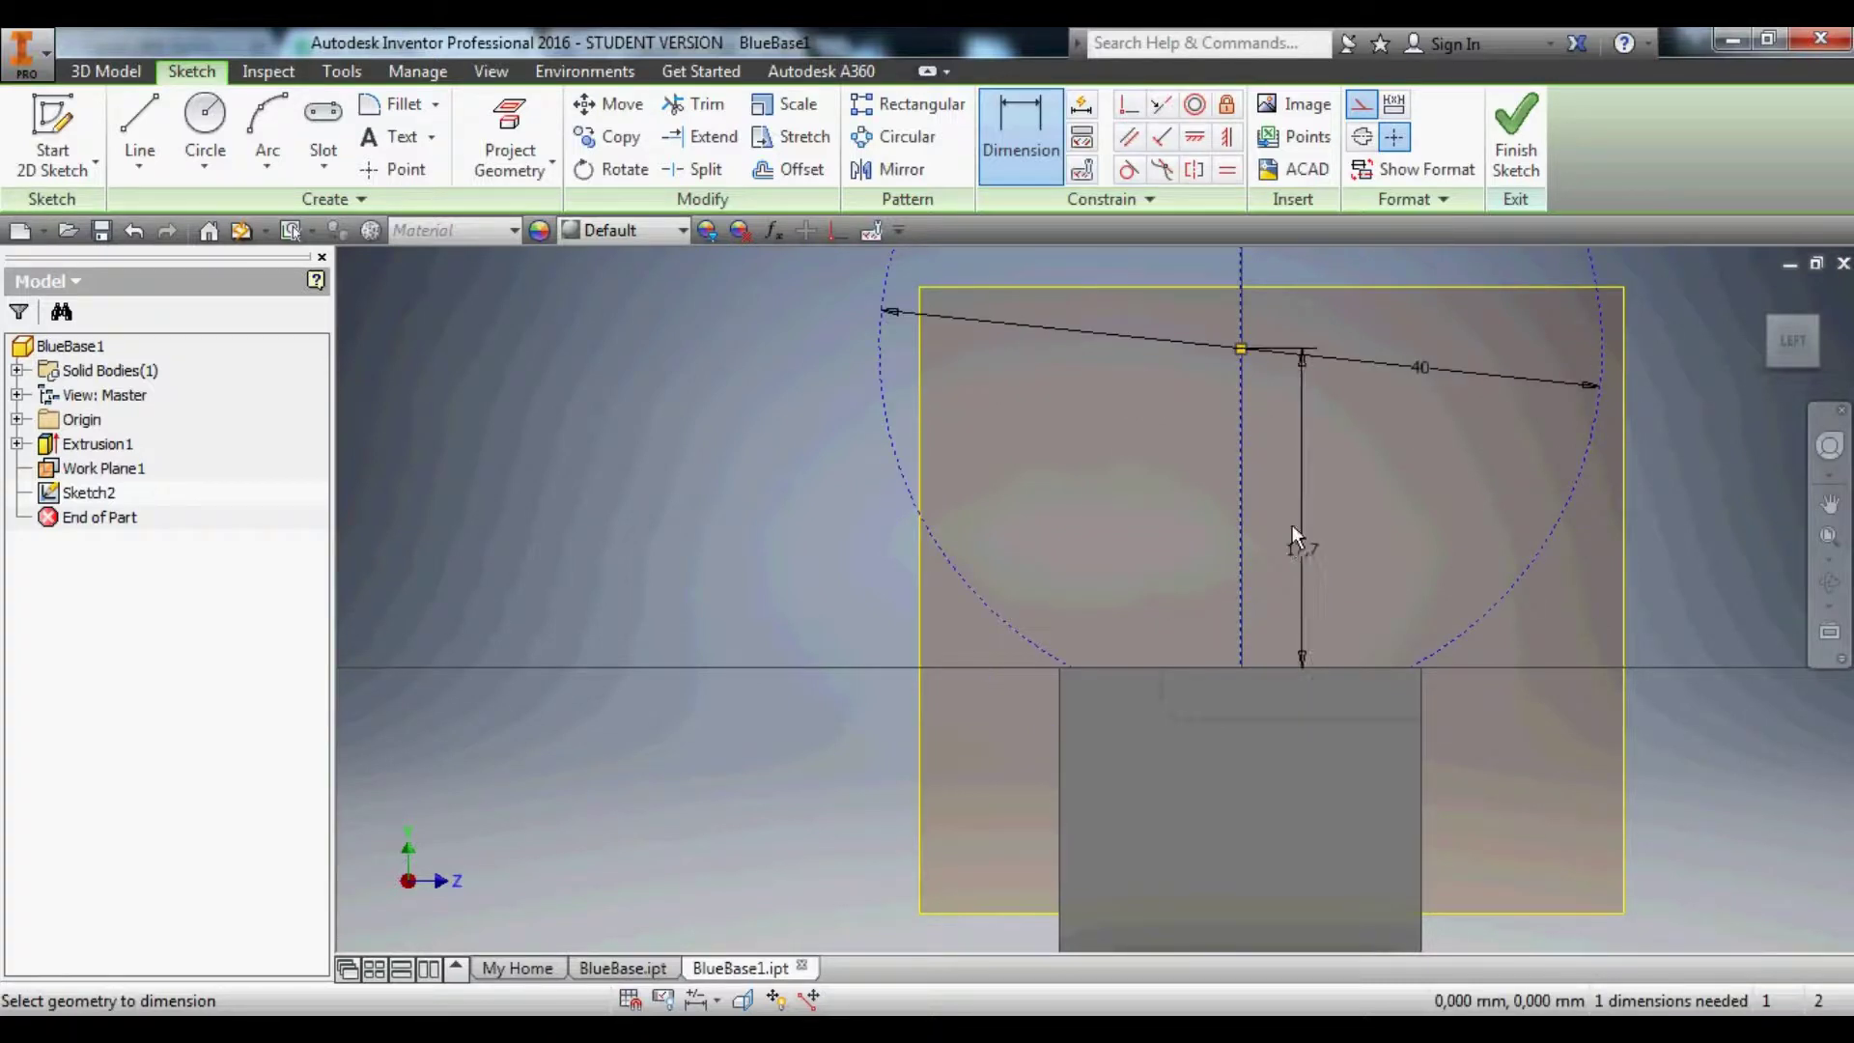
scroll(1293, 524, "up", 5)
scroll(1290, 510, "down", 3)
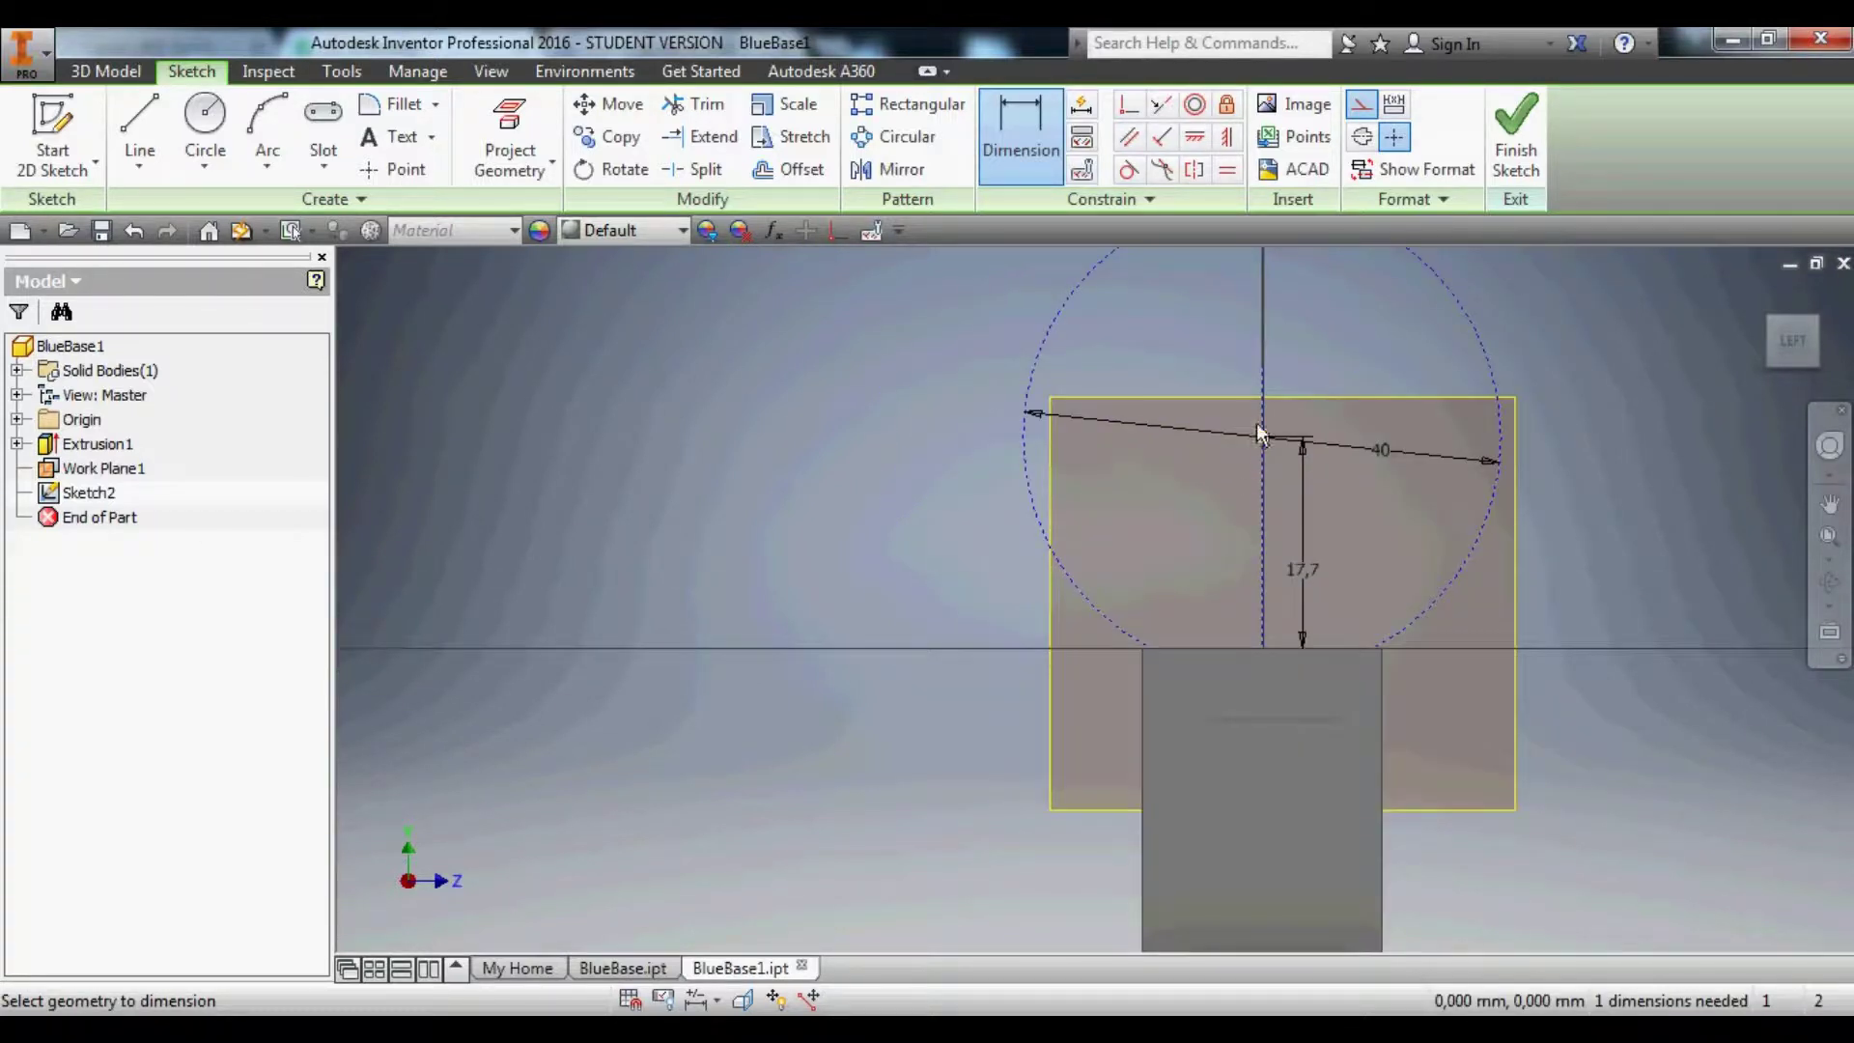
right_click(1116, 547)
left_click(1116, 552)
key("Escape")
Draw a construction circle about 14.5 mm in diameter concentric with the 40 mm construction circle.
right_click(1168, 485)
left_click(1104, 428)
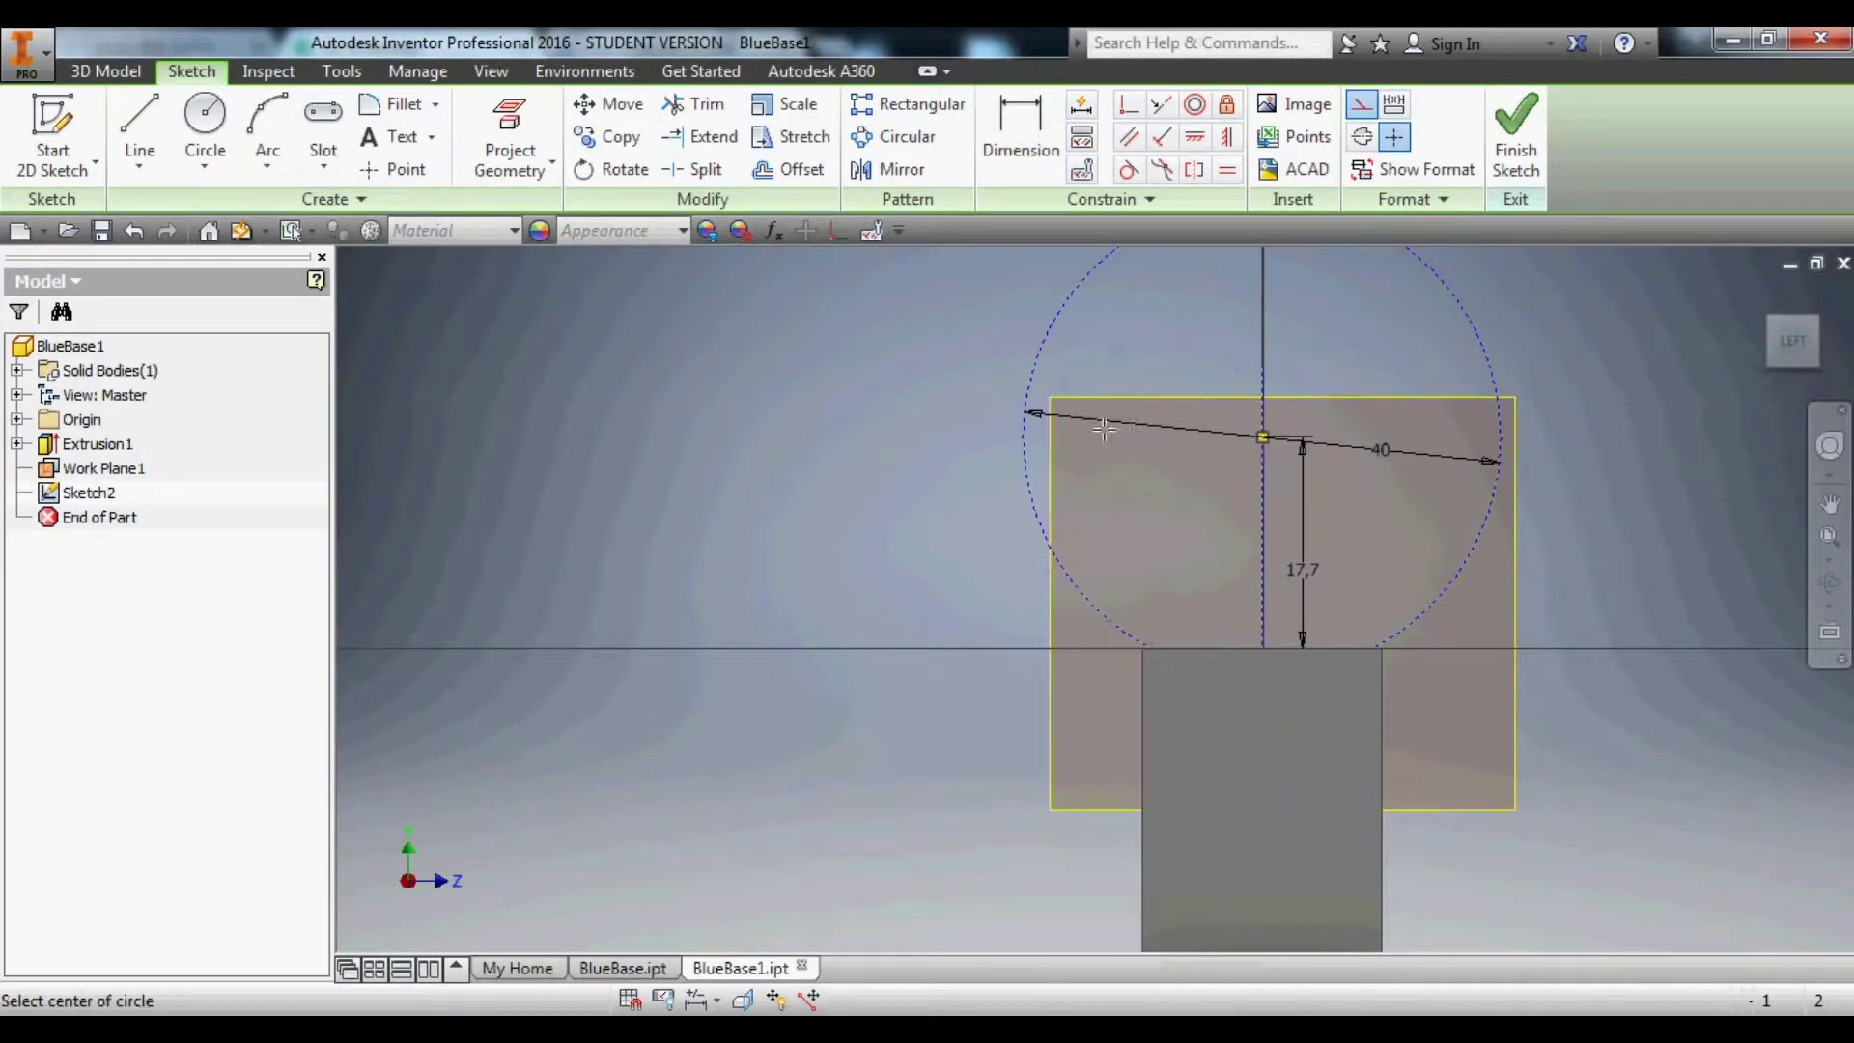
right_click(1182, 472)
left_click(1186, 476)
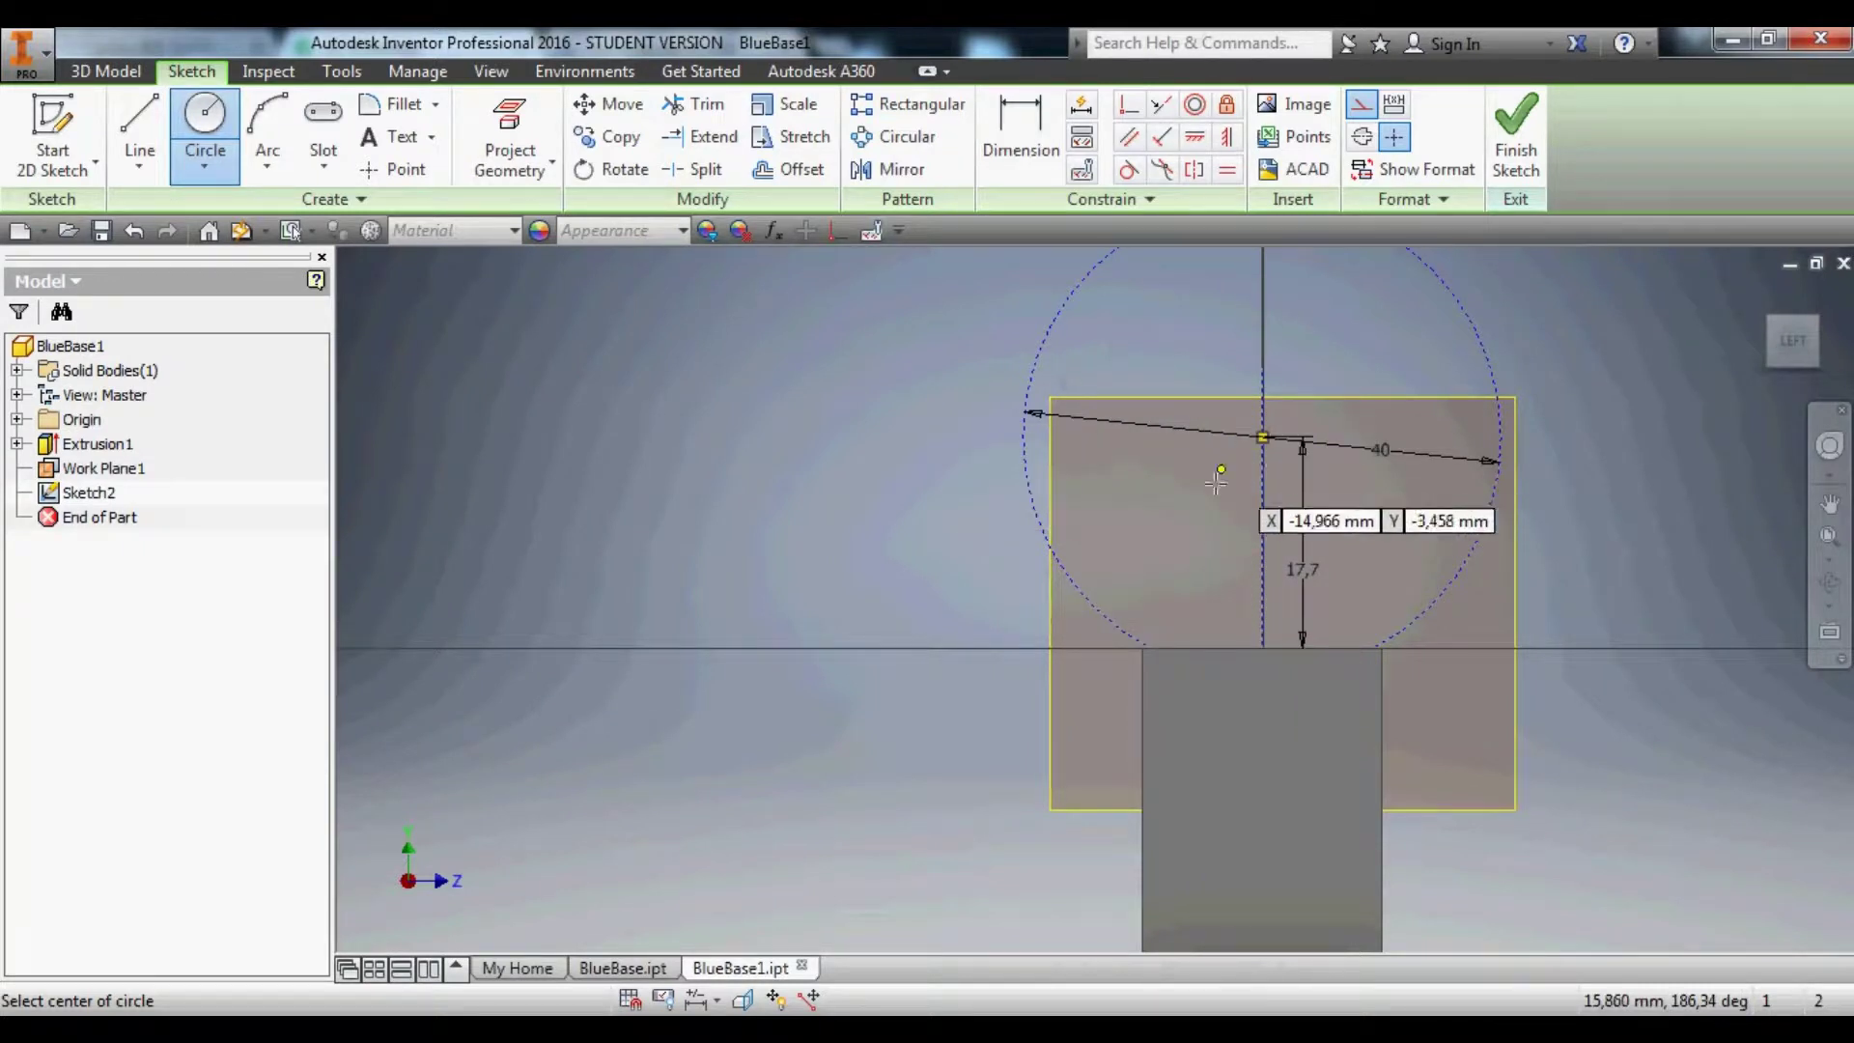
left_click(1263, 437)
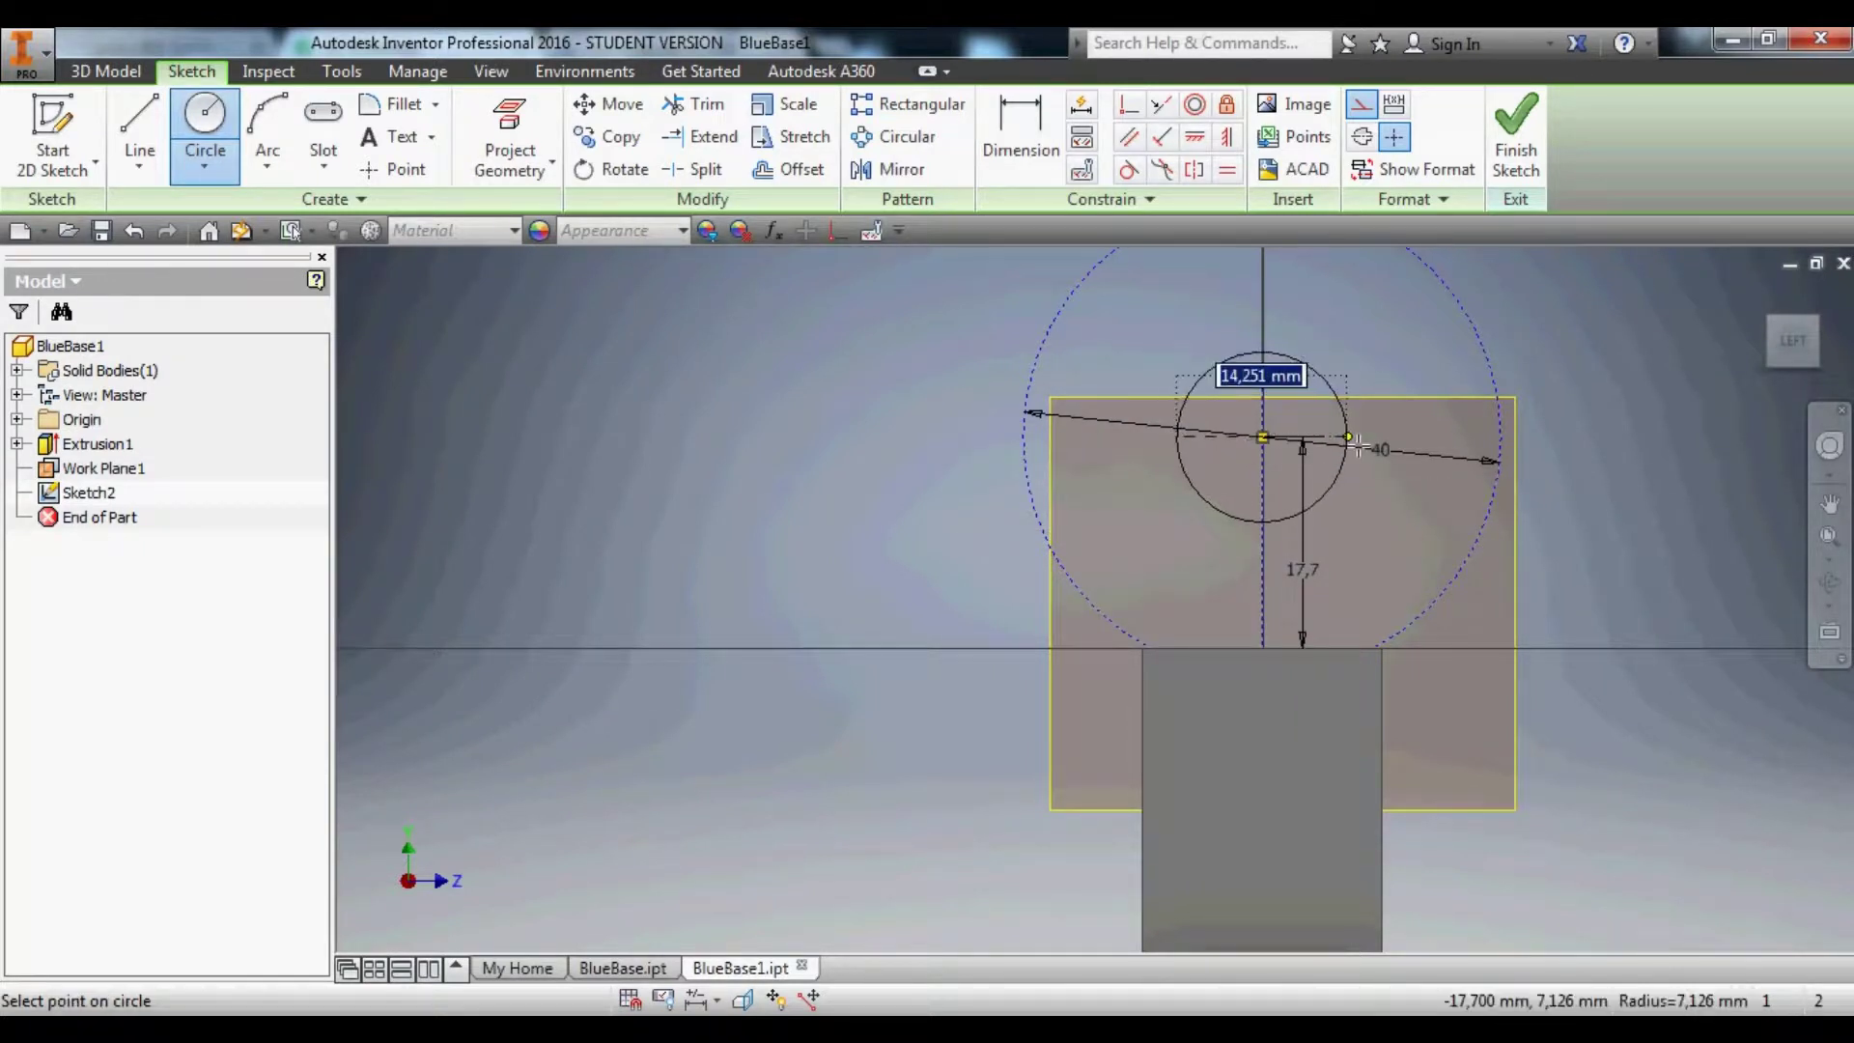
left_click(1357, 443)
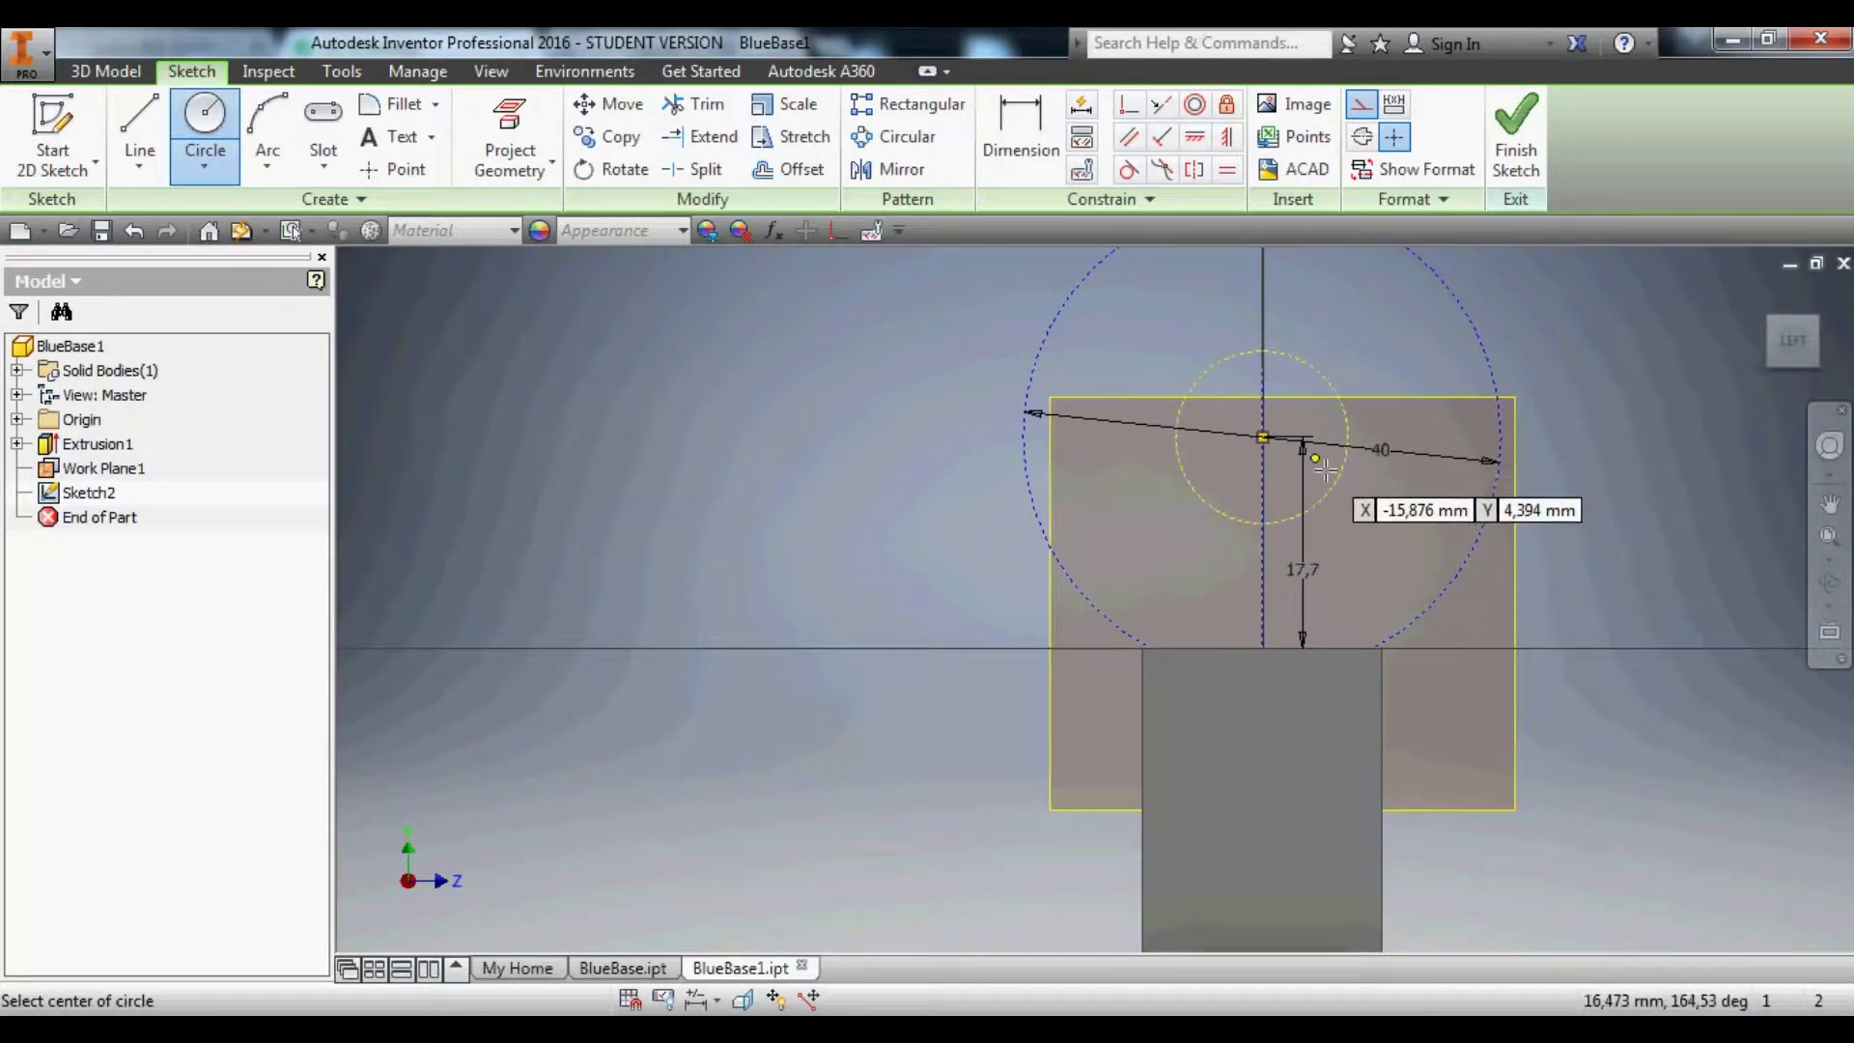
key("3")
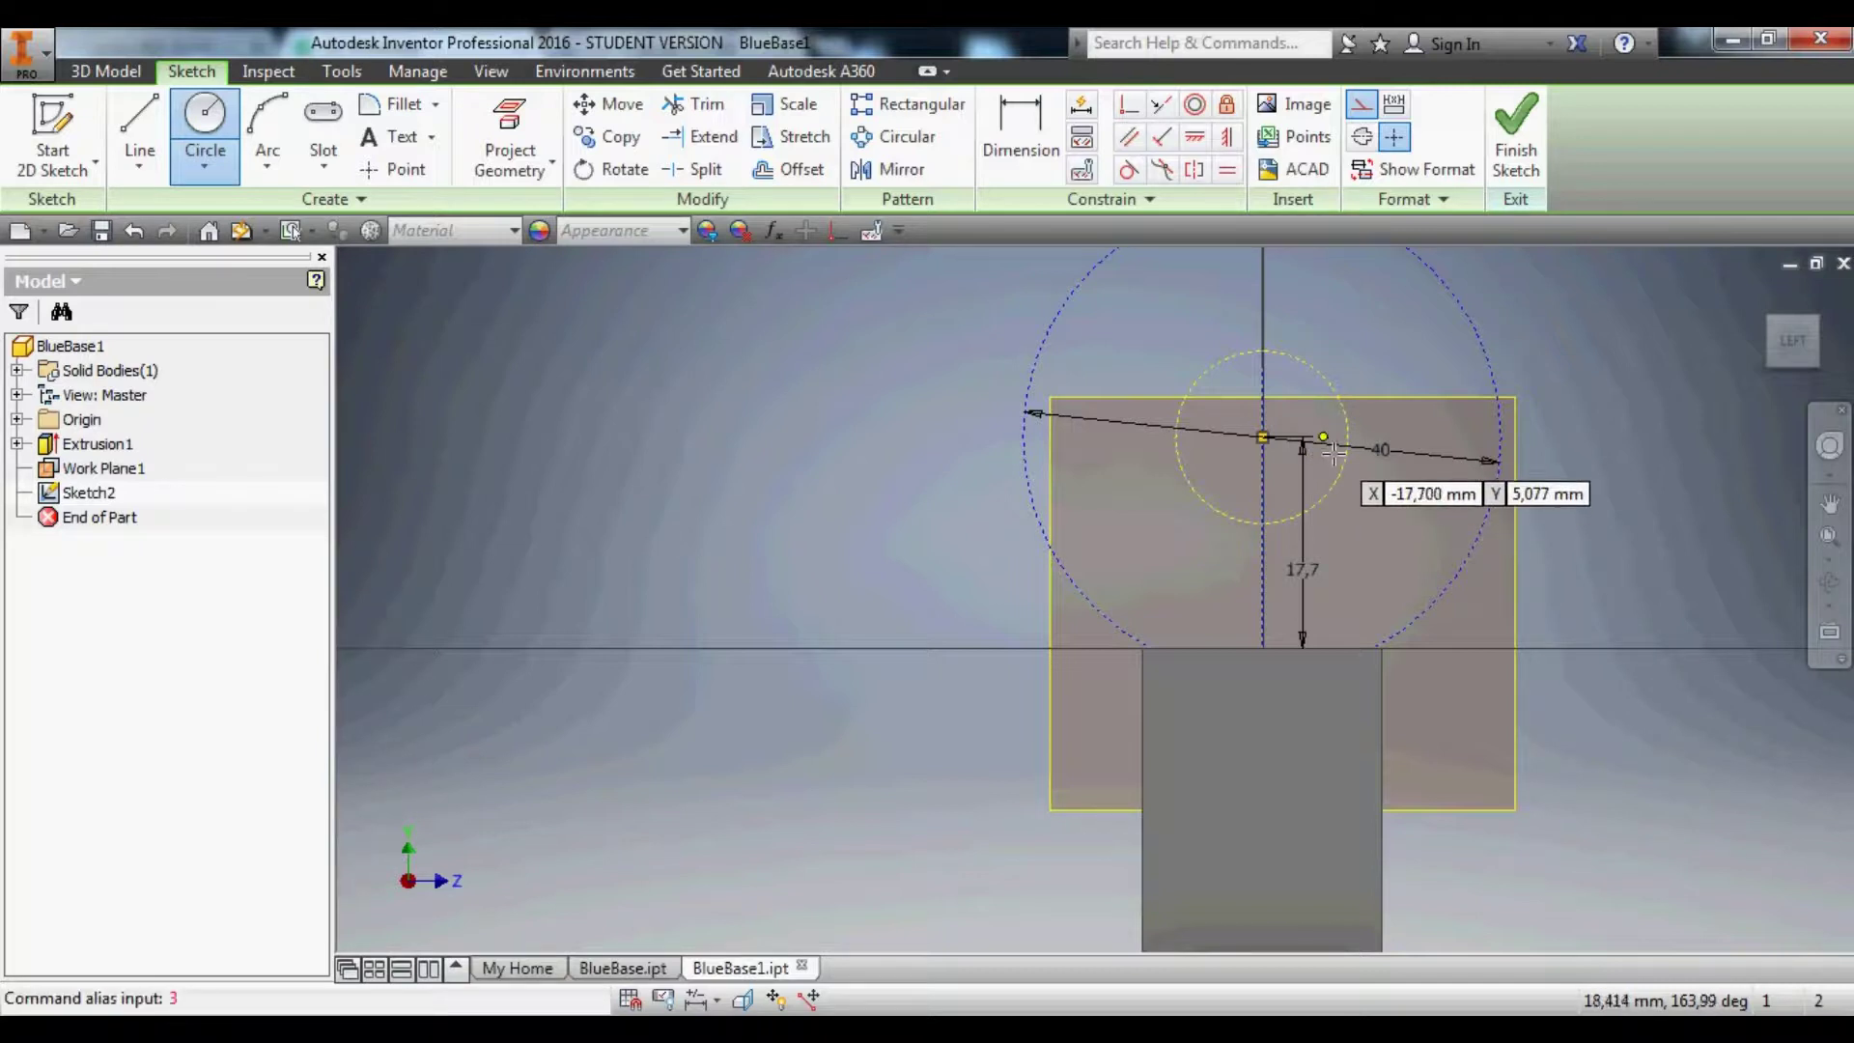
left_click(1331, 452)
key("Escape")
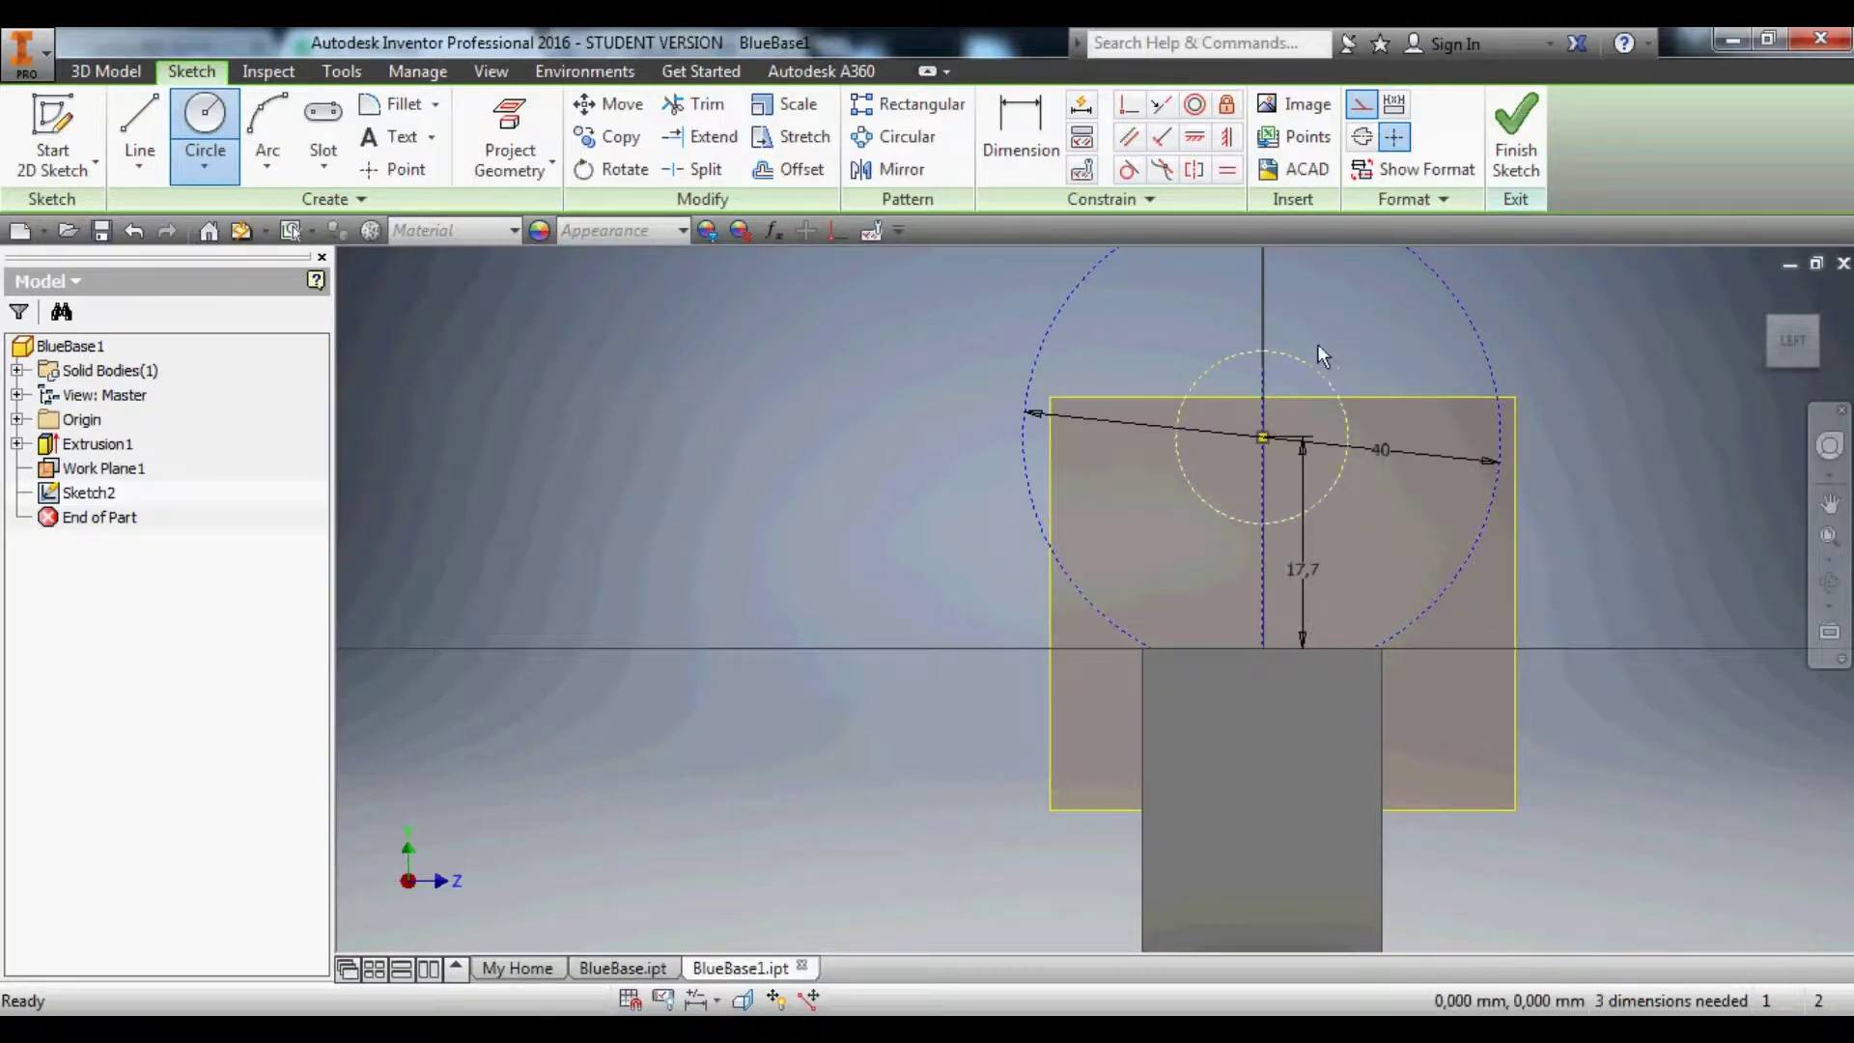
key("Escape")
Dimension the inner construction circle's diameter as 30 mm.
left_click(1009, 124)
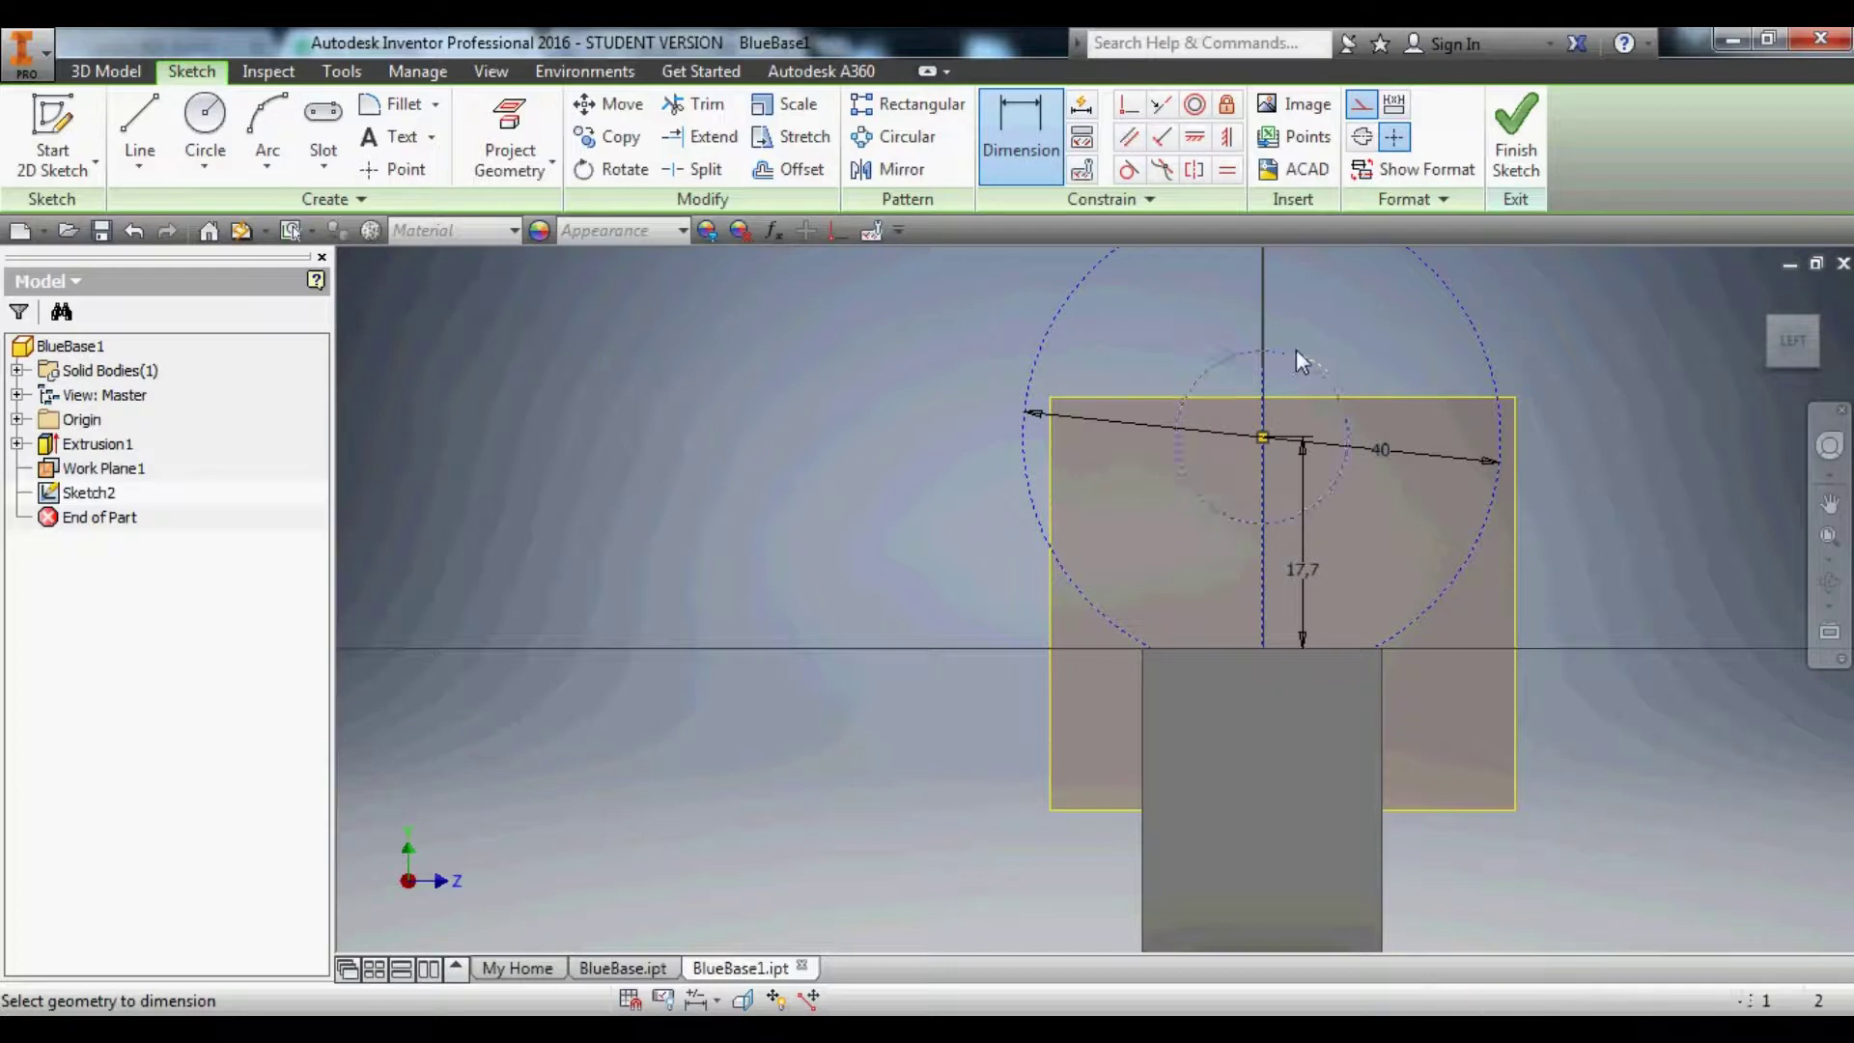
left_click(1296, 349)
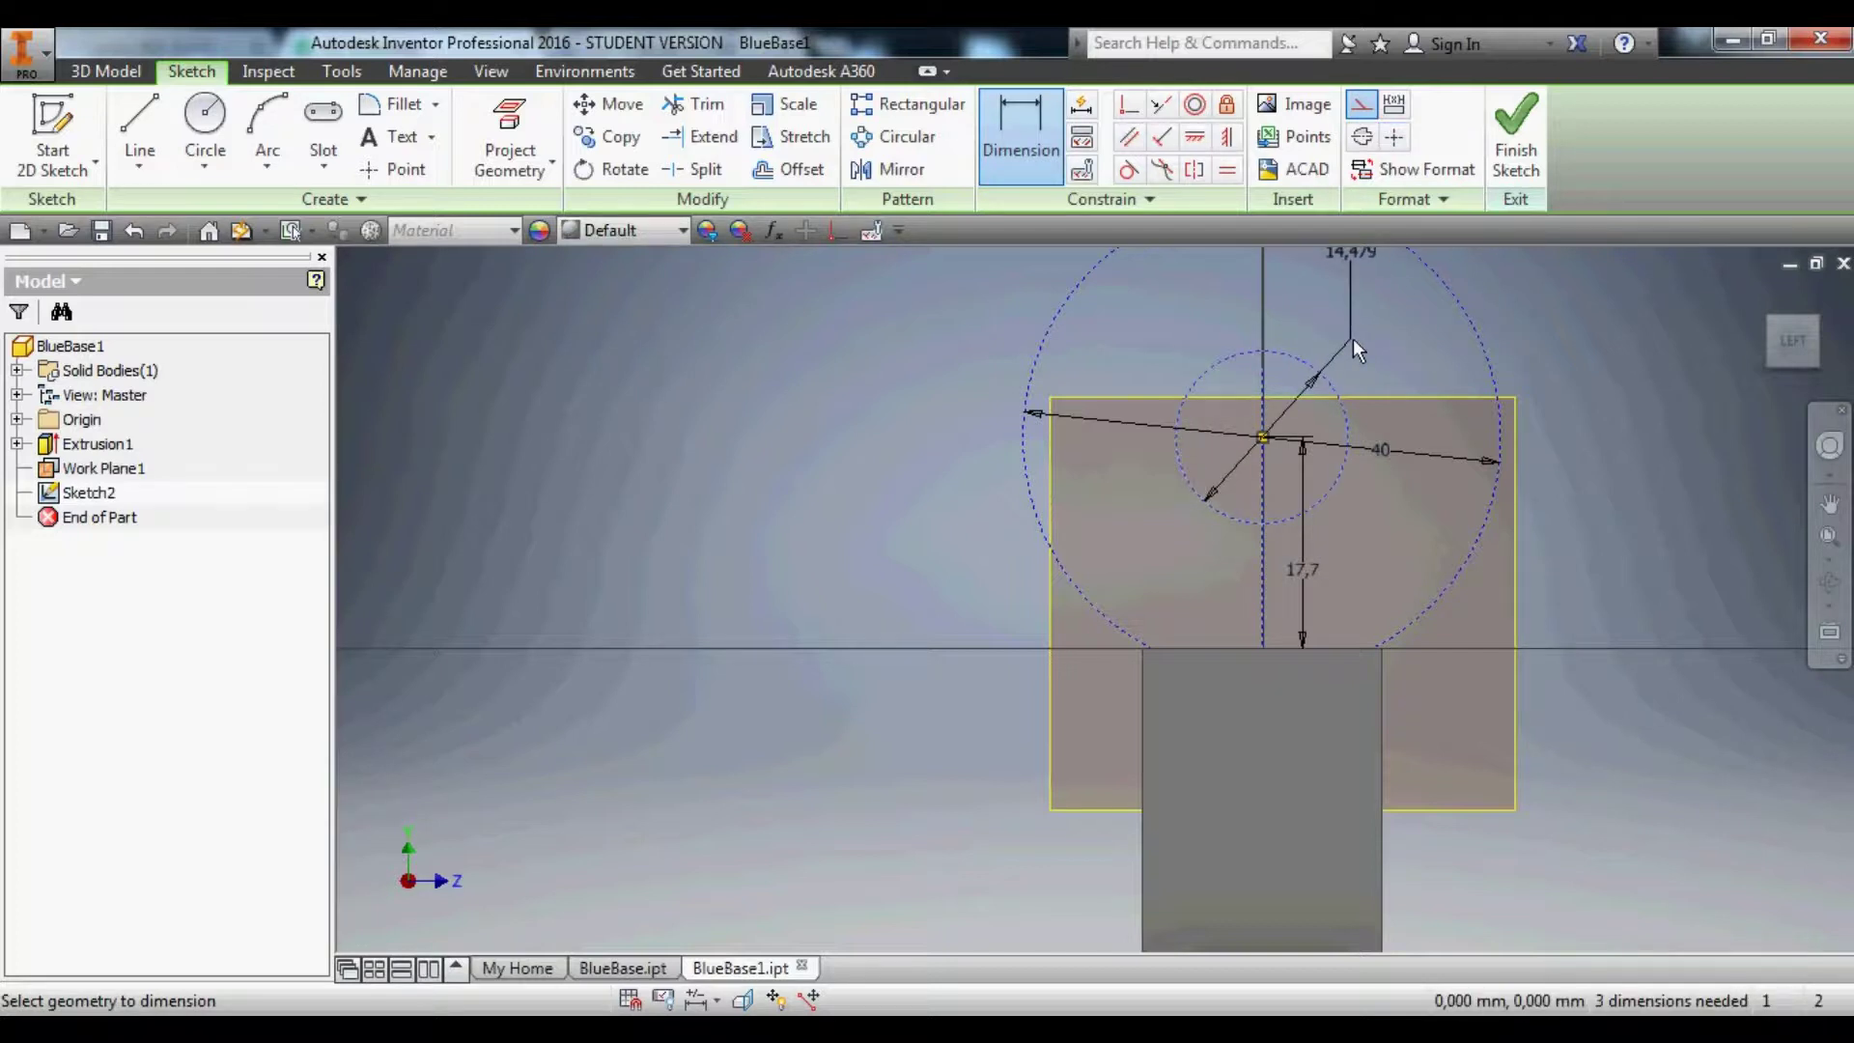
left_click(1353, 338)
type("30")
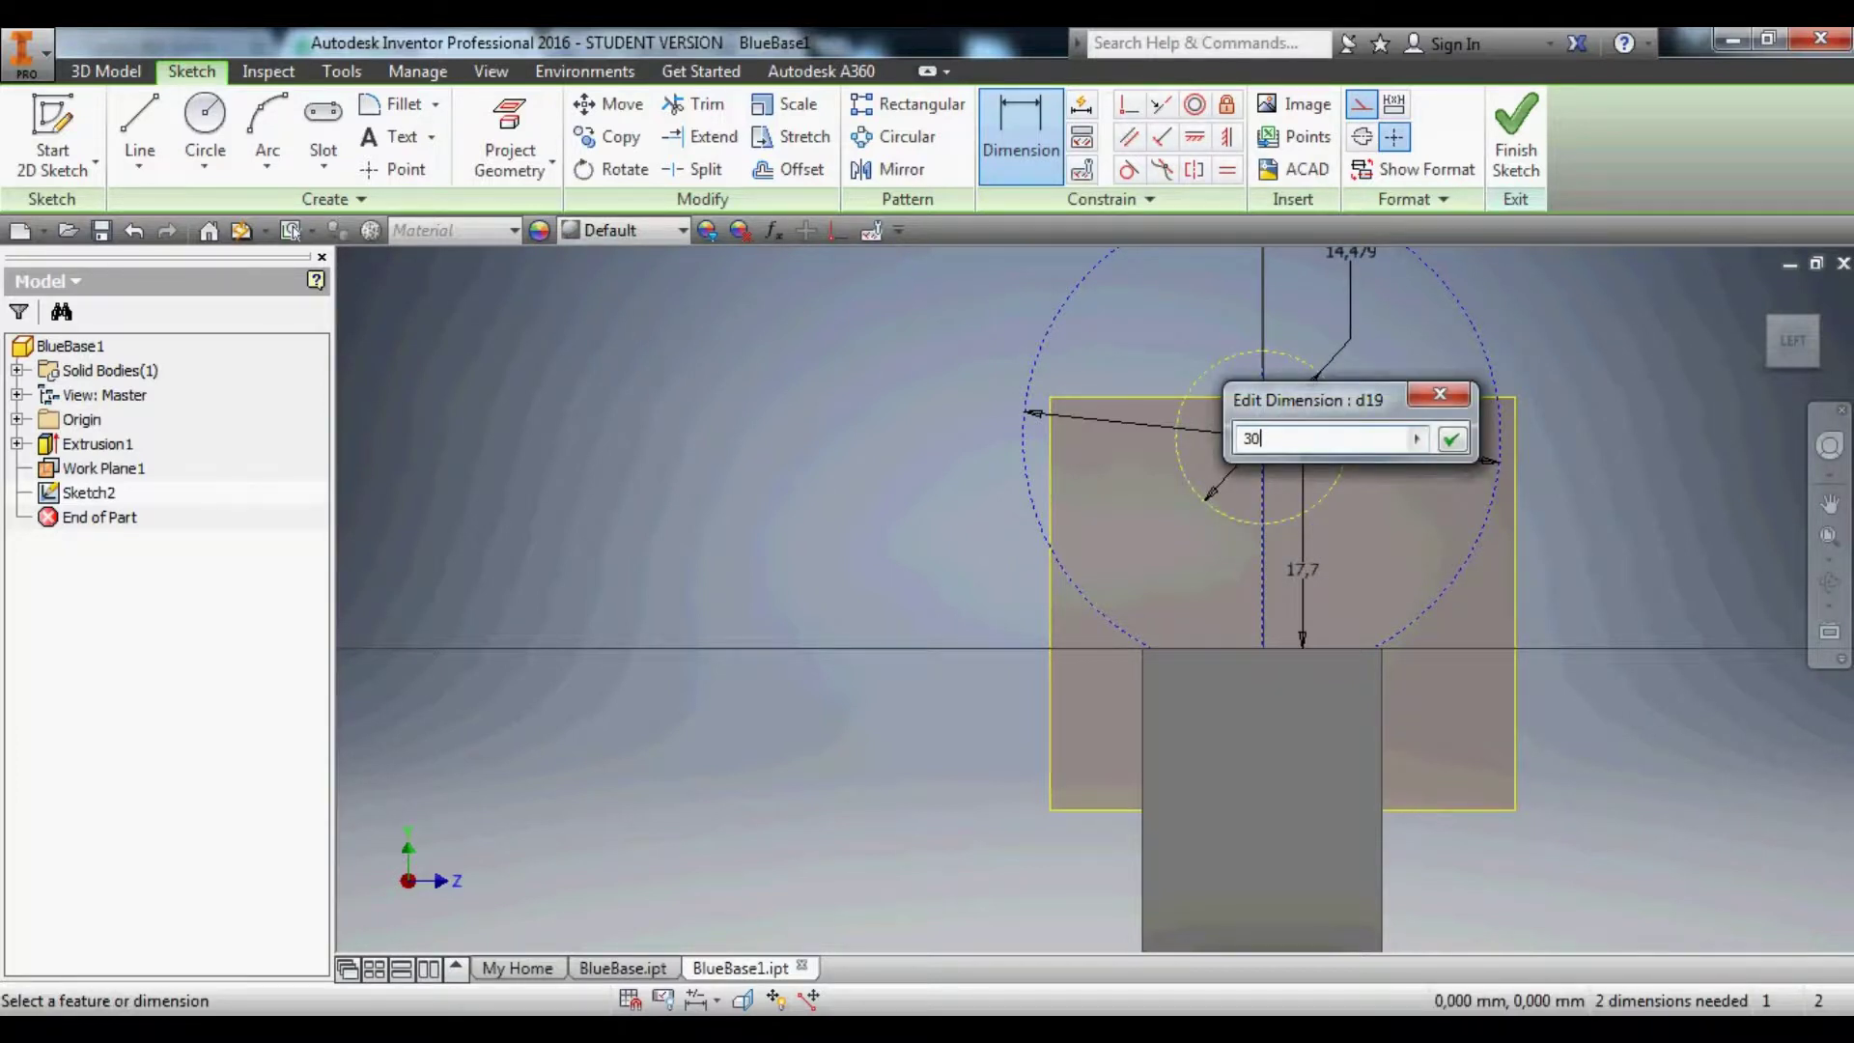
key("Return")
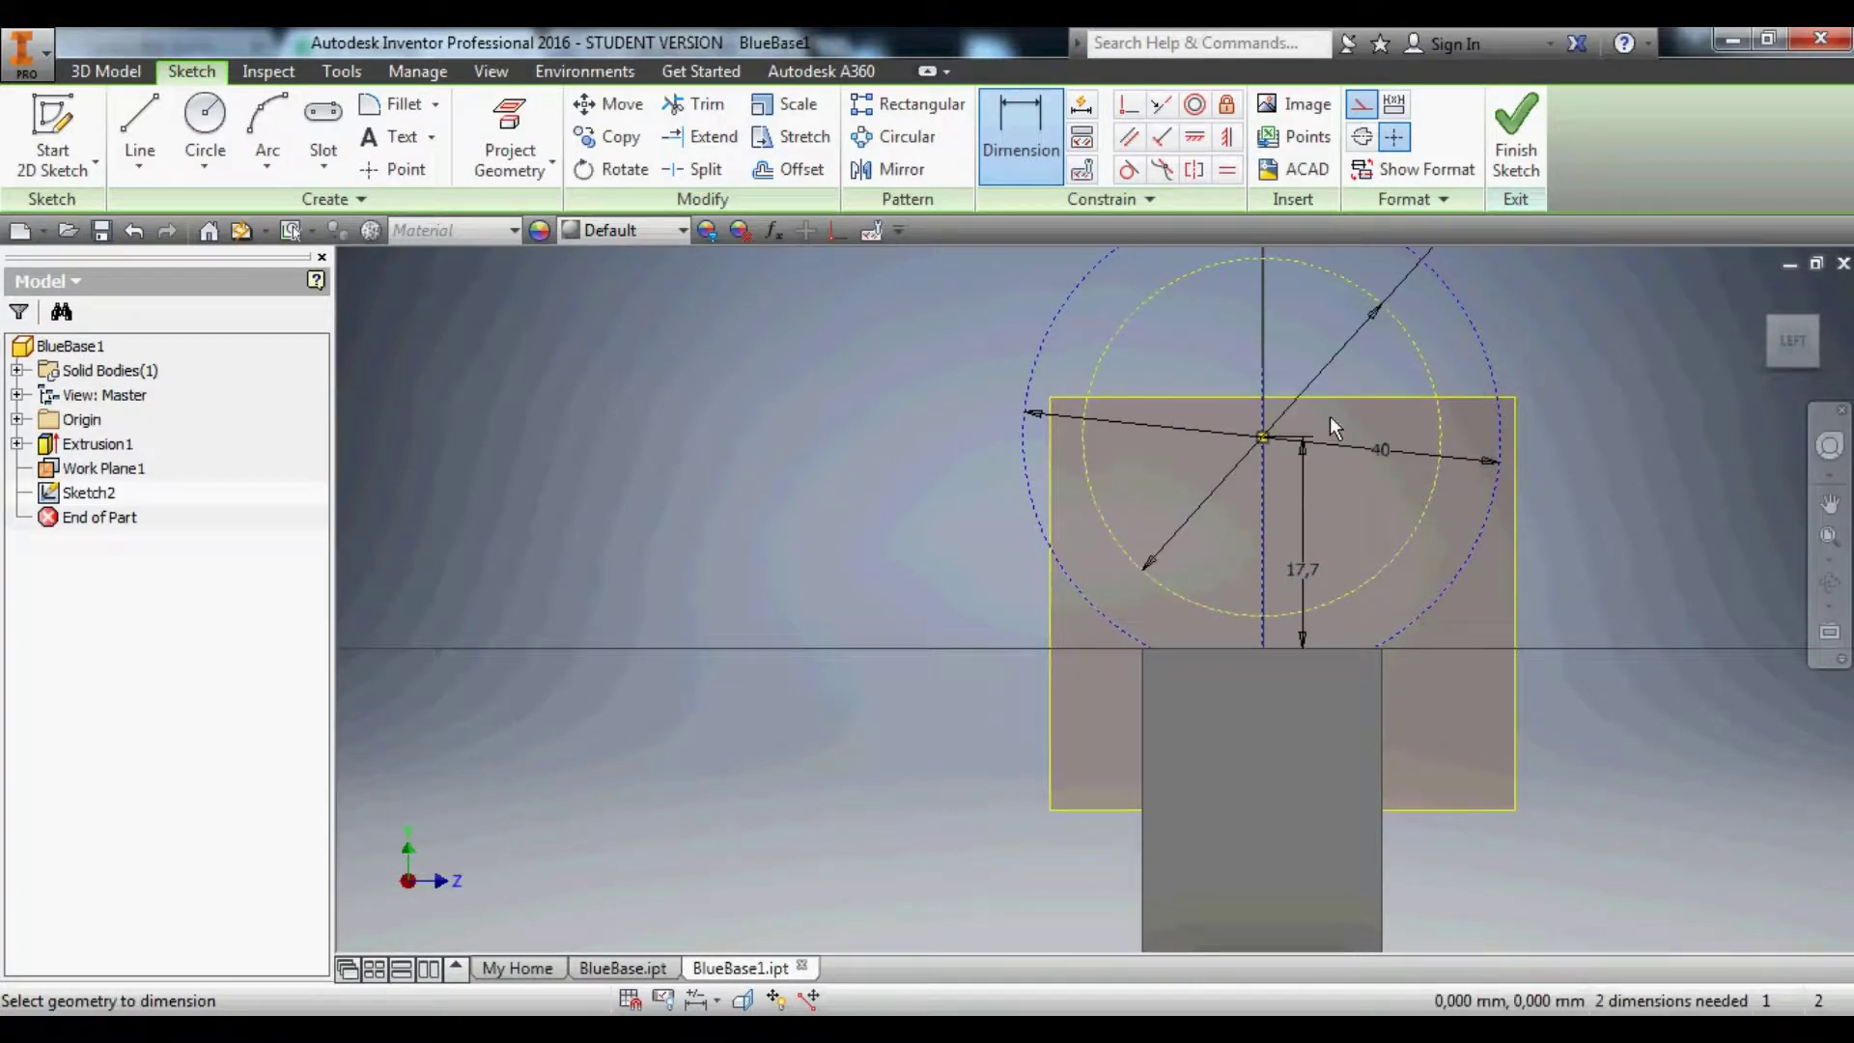
scroll(1330, 415, "down", 3)
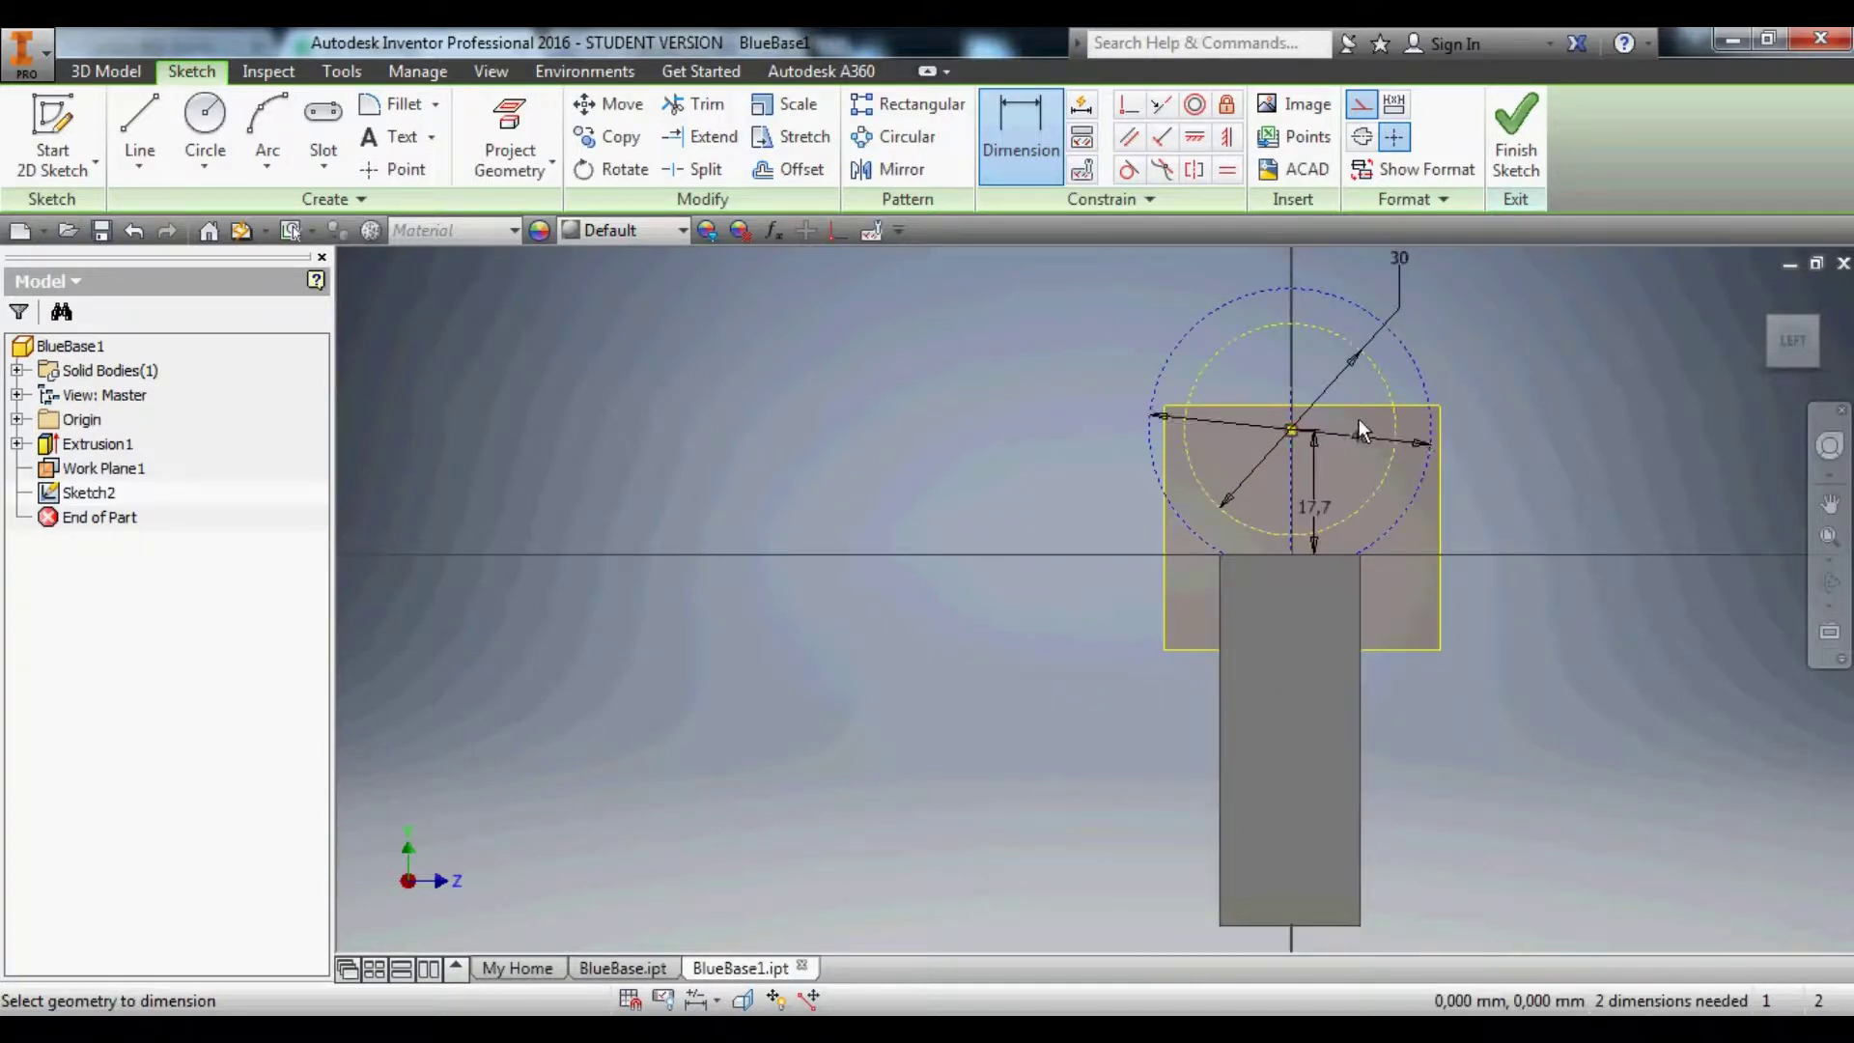
scroll(1359, 419, "down", 1)
scroll(1410, 323, "up", 3)
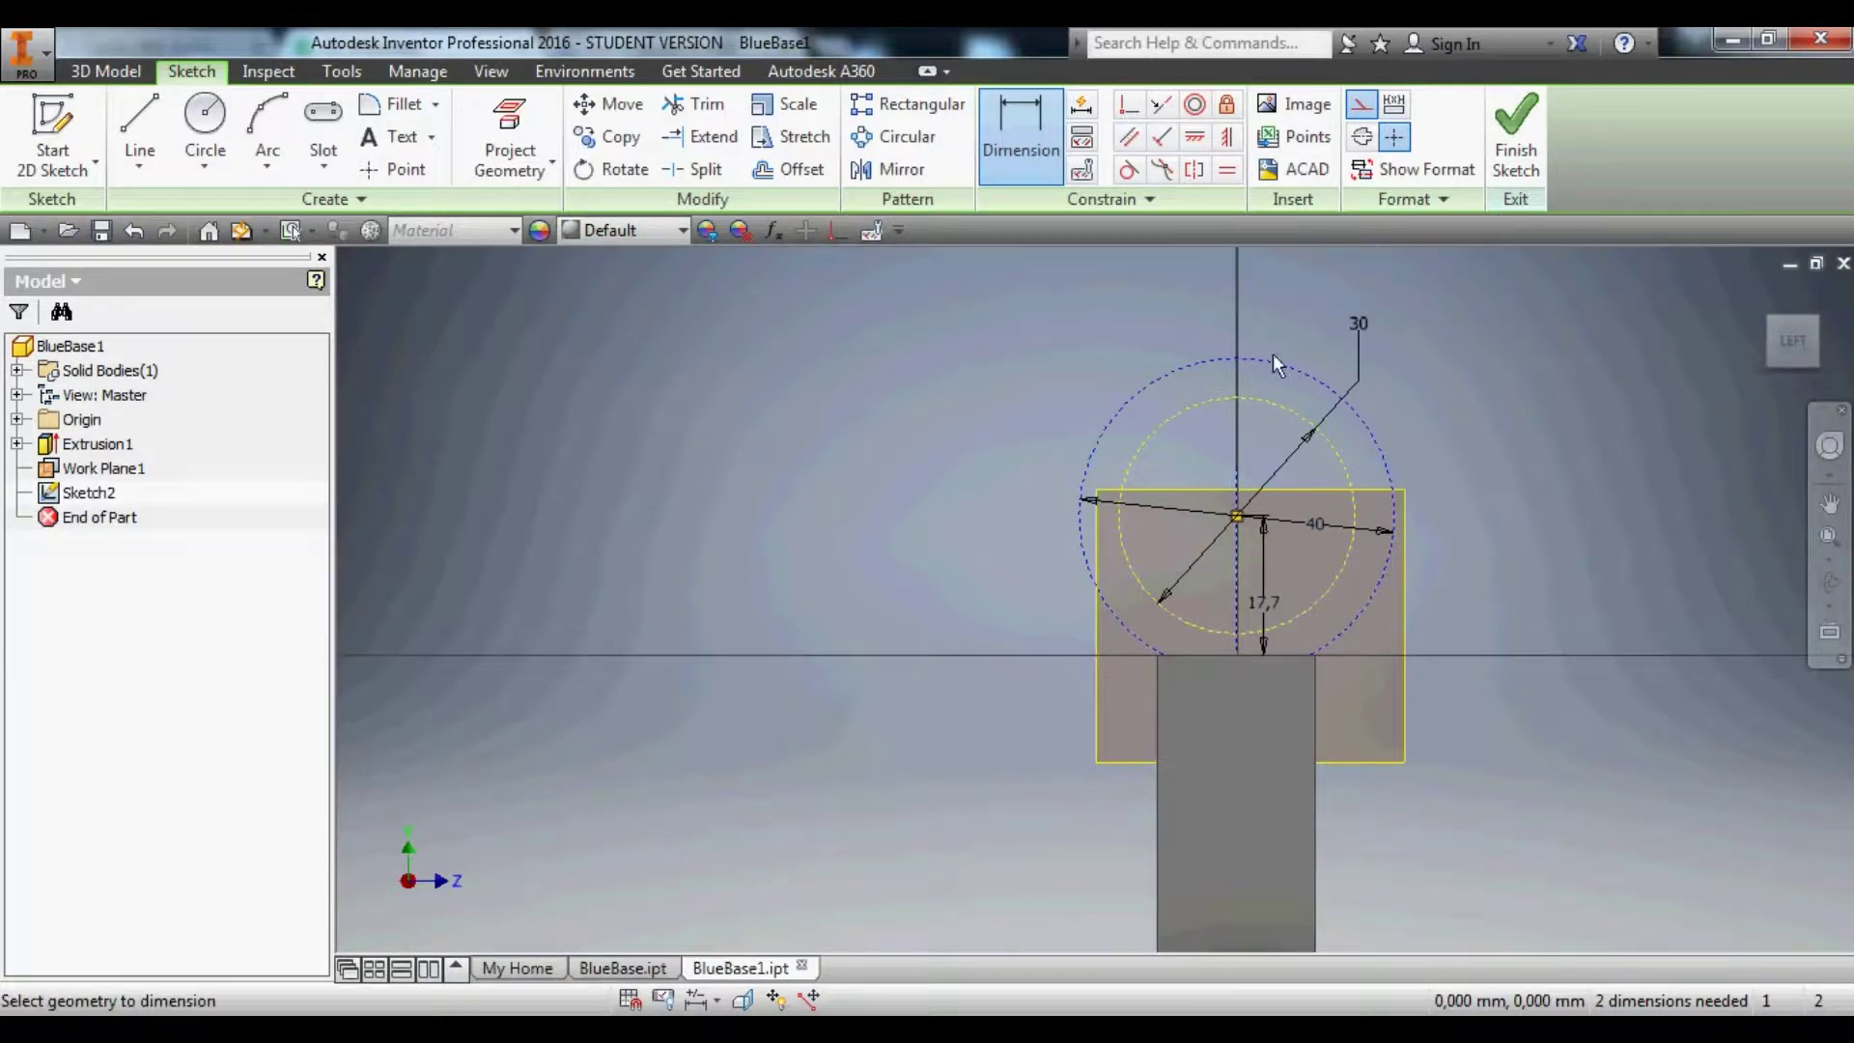
key("Escape")
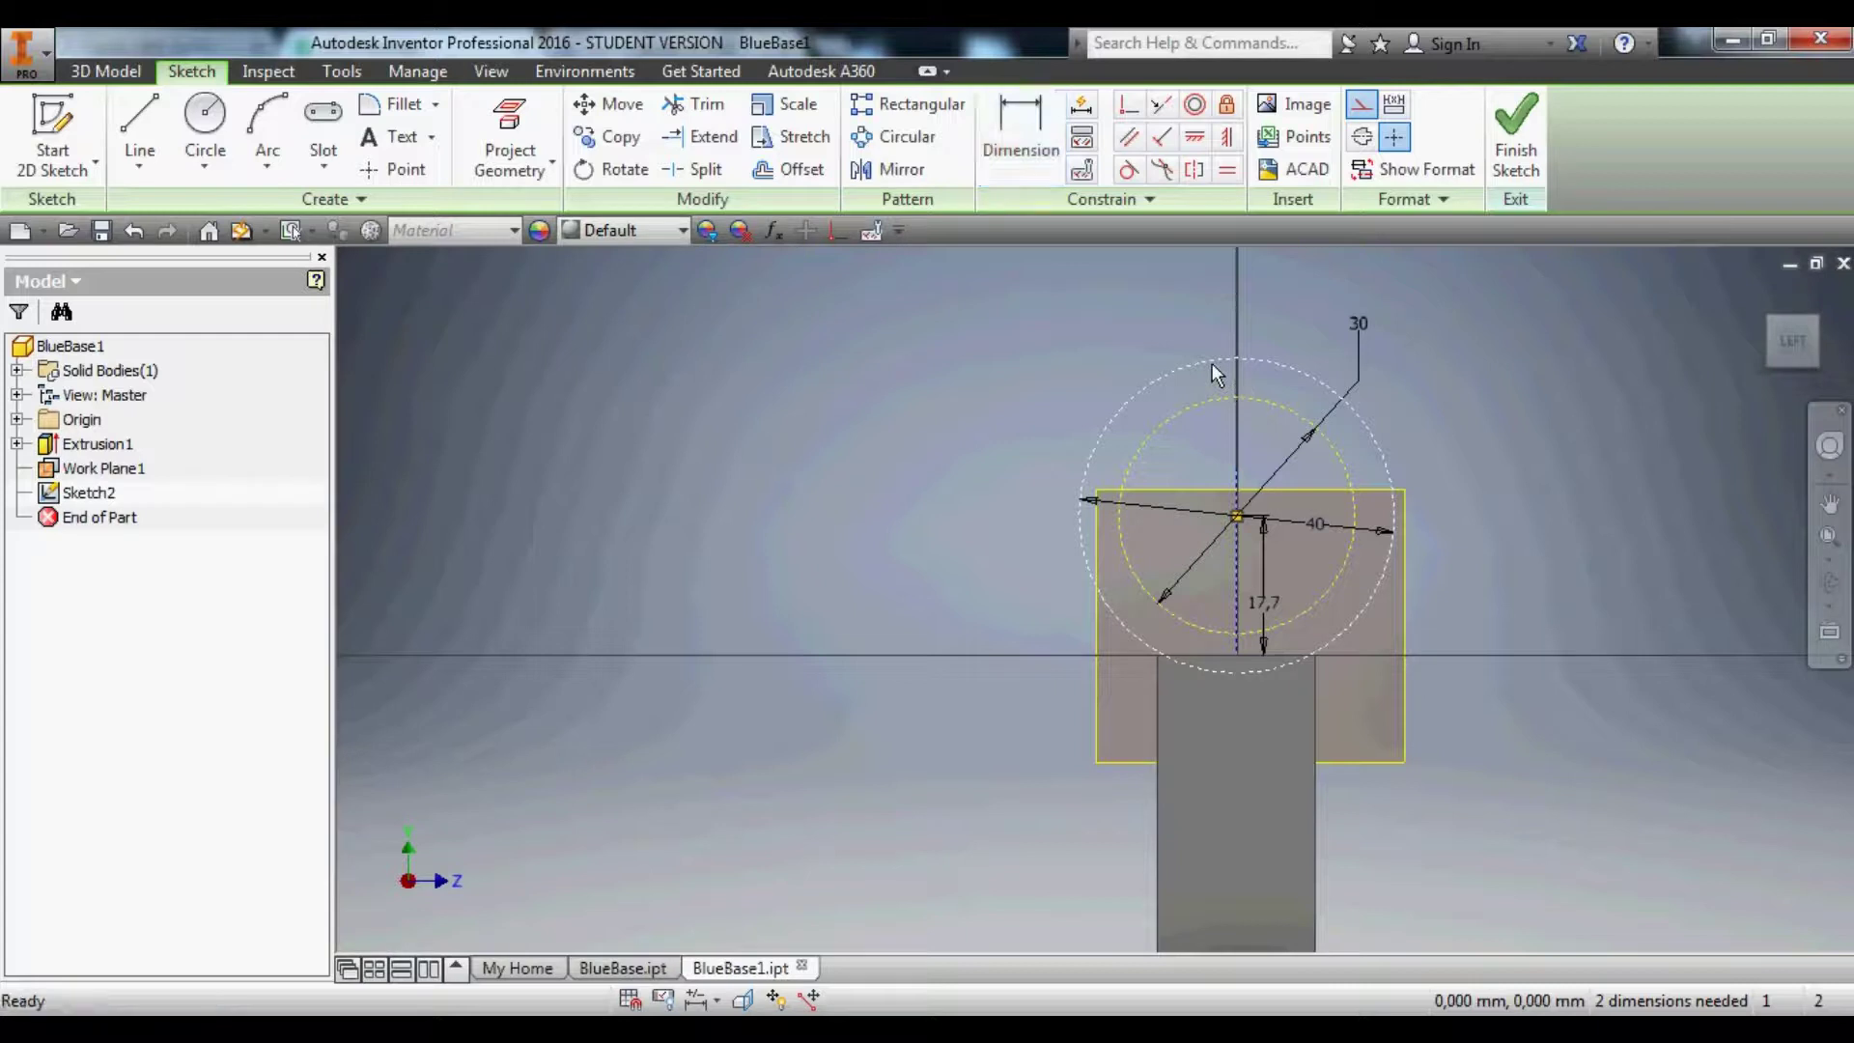
Convert the 40 mm and 30 mm construction circles to regular geometry and finish the sketch.
right_click(1213, 360)
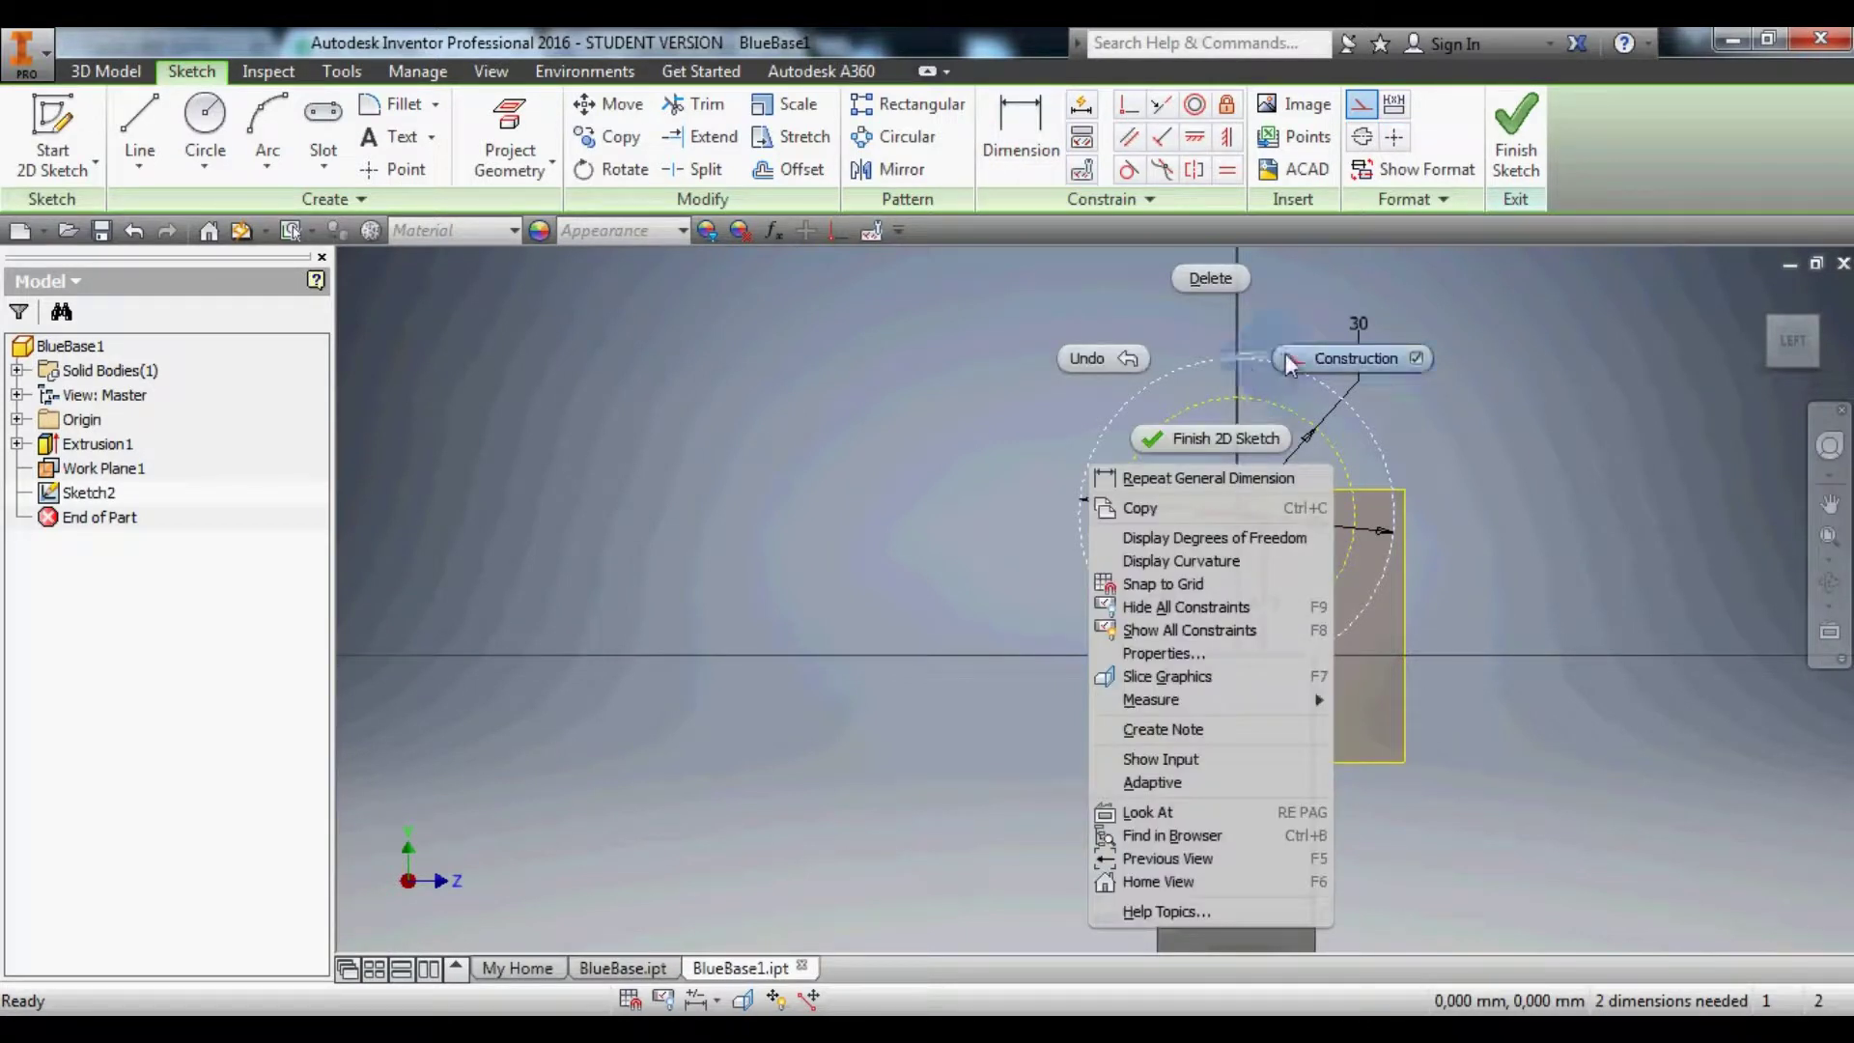
left_click(1285, 356)
right_click(1199, 402)
left_click(1276, 400)
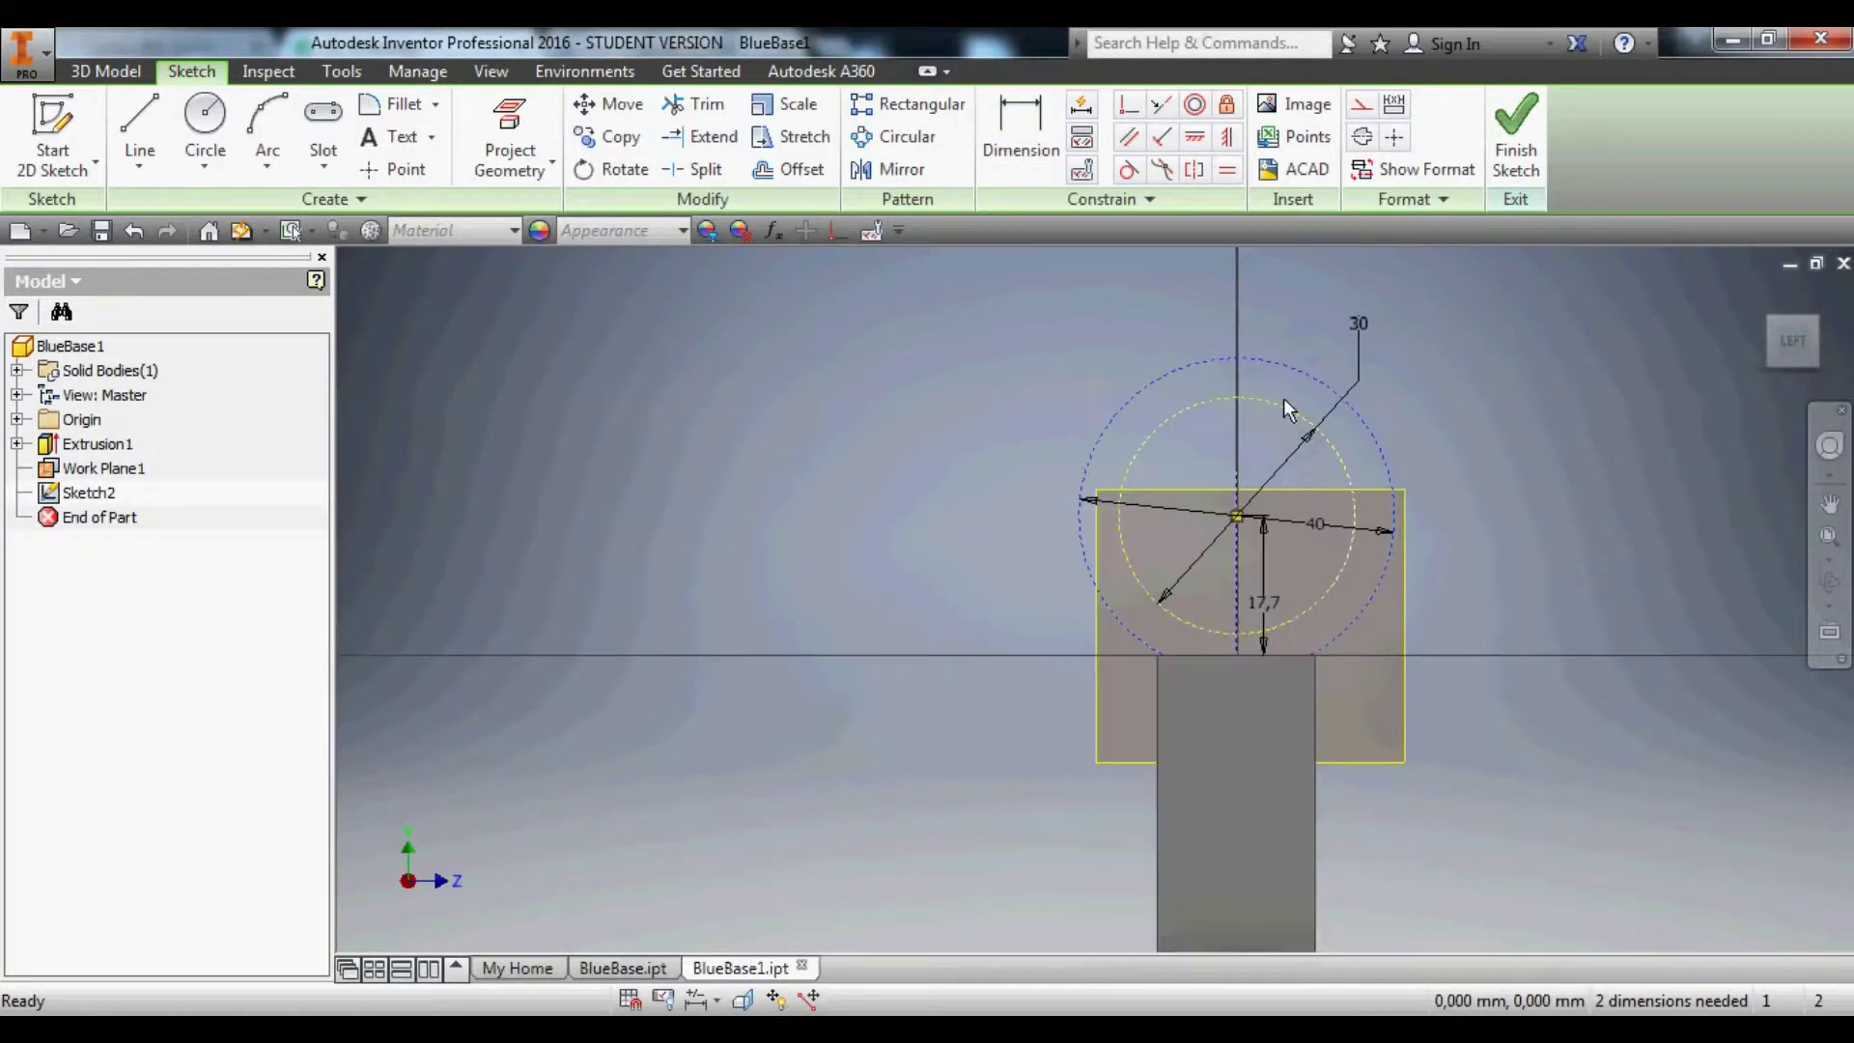
right_click(1183, 375)
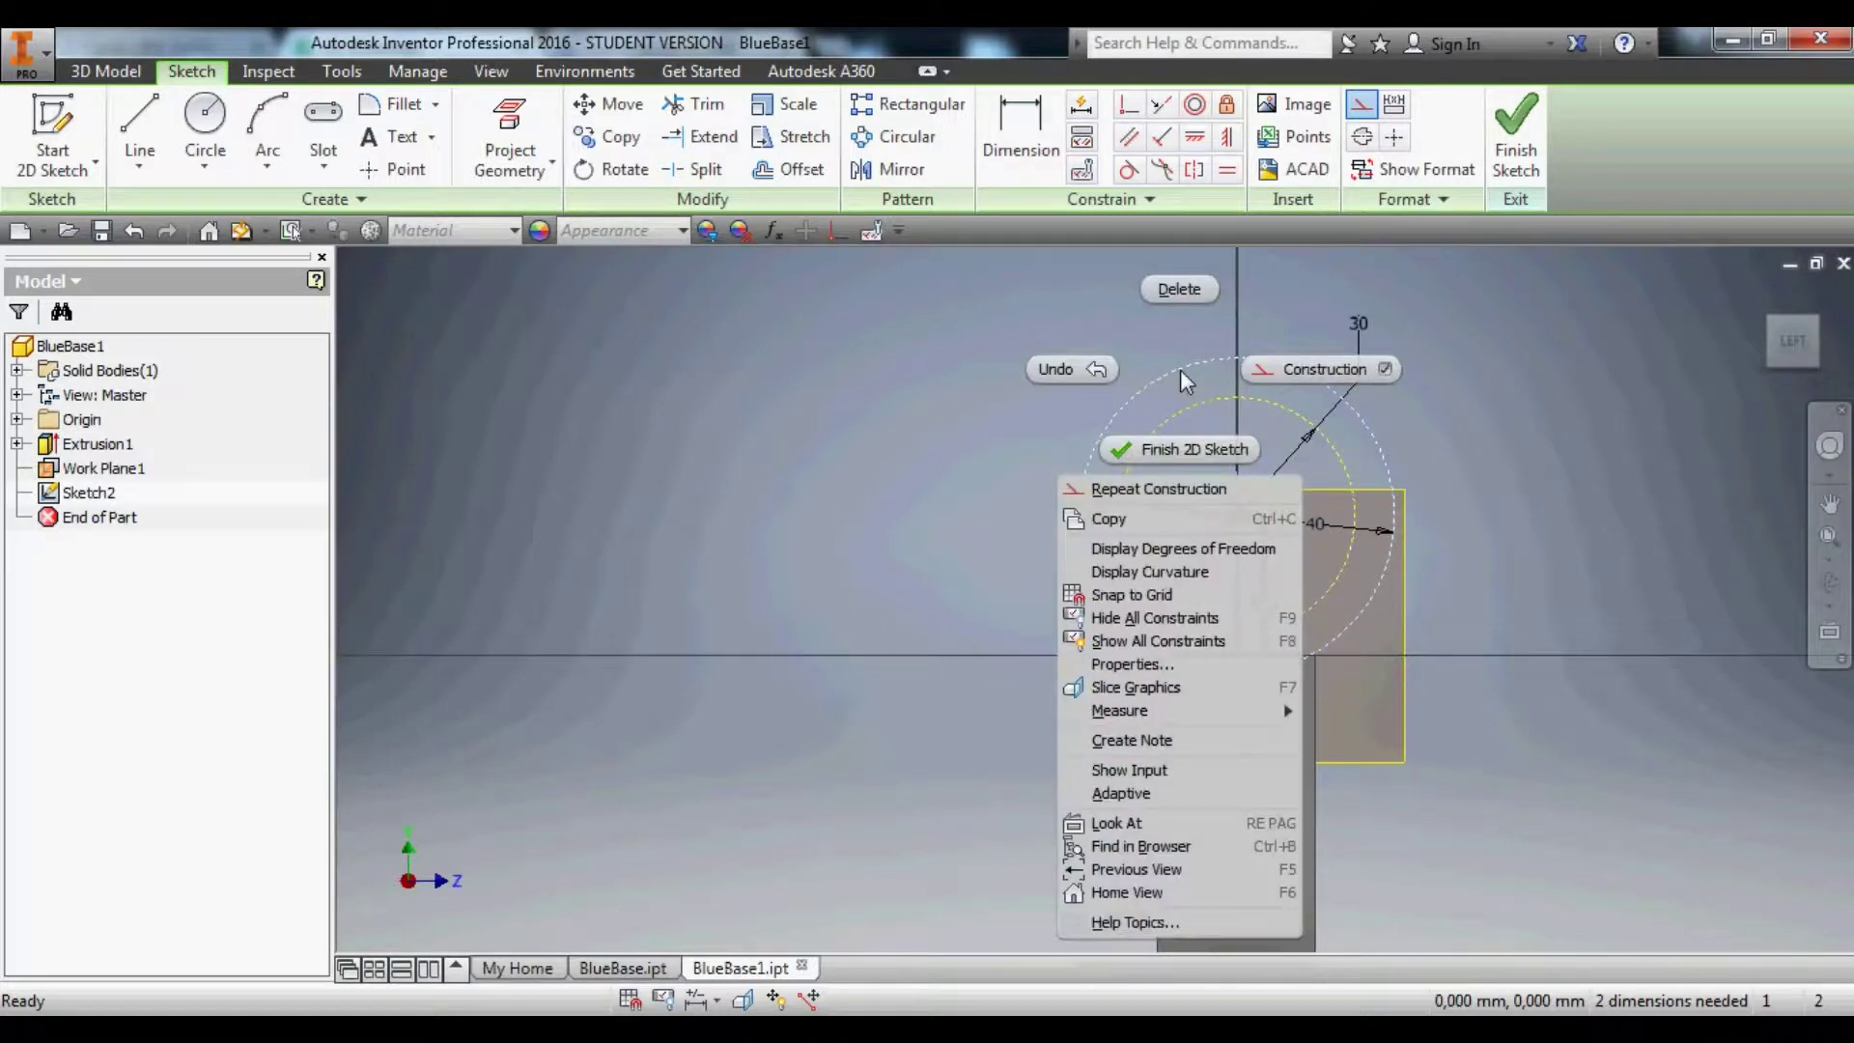
left_click(1265, 368)
right_click(1194, 404)
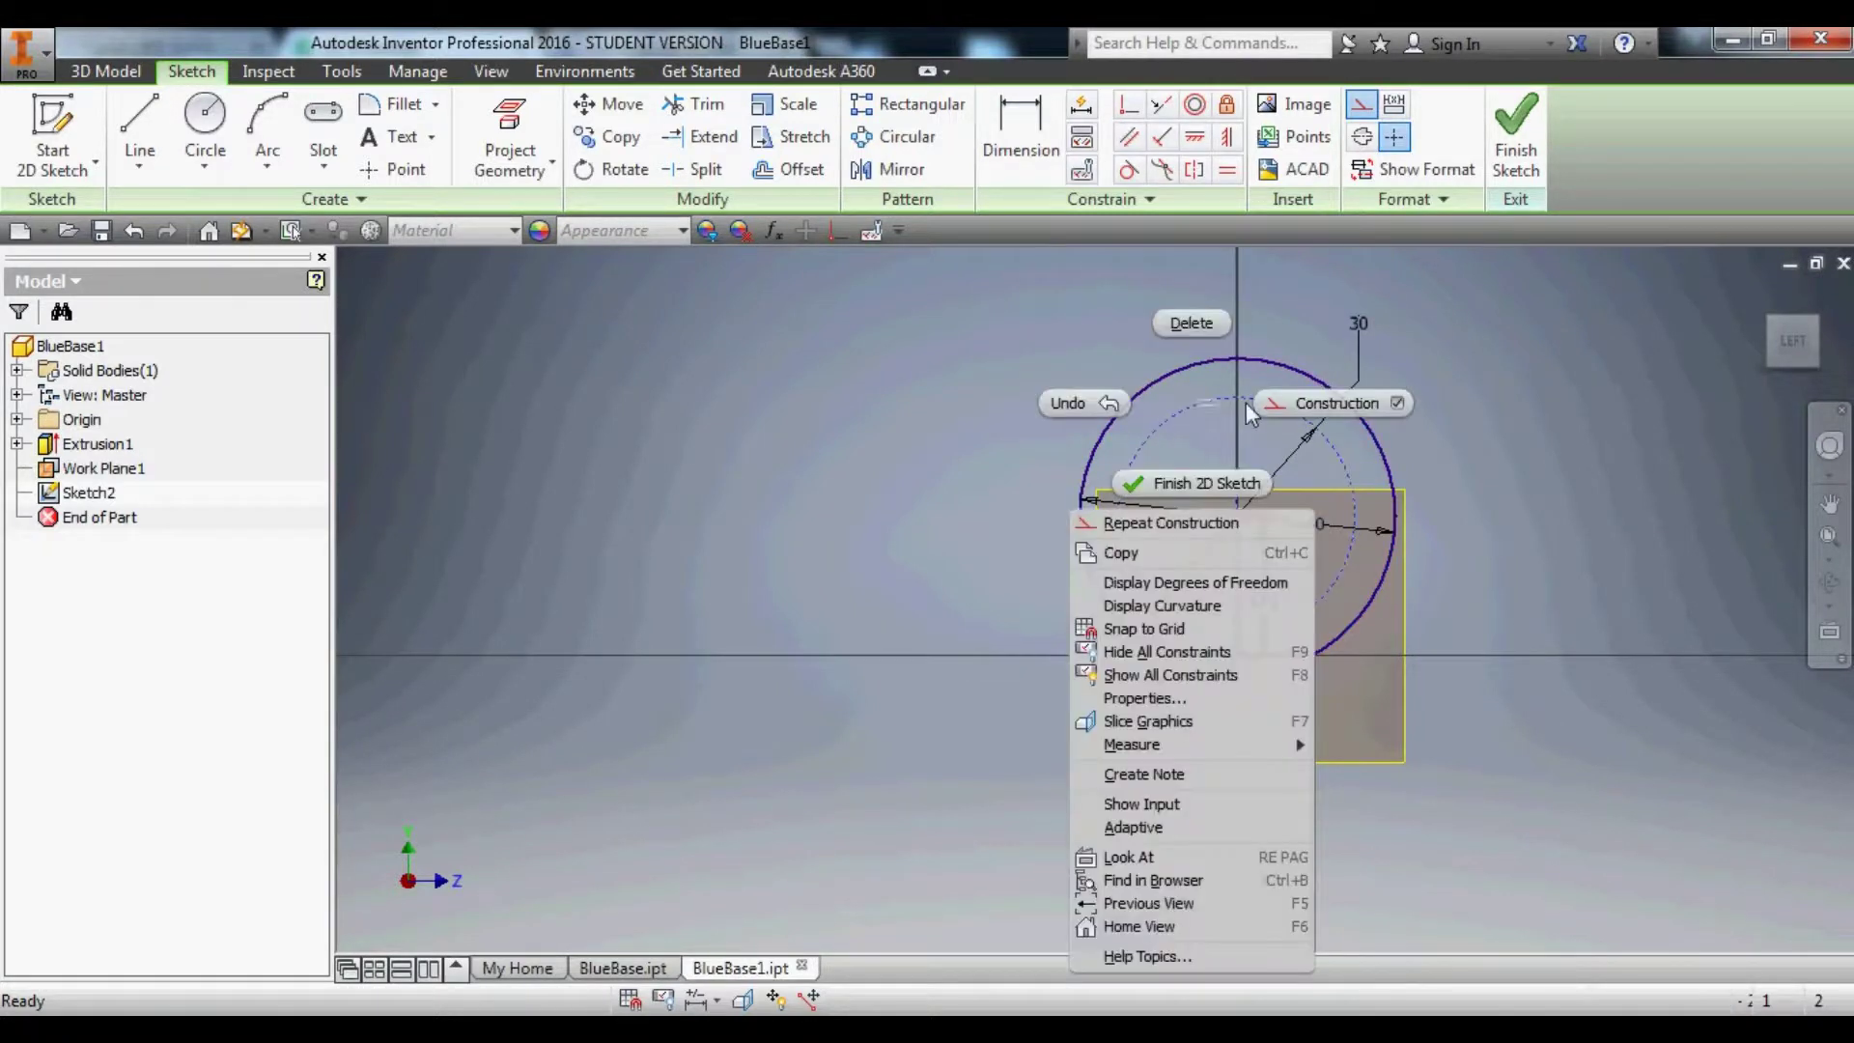
left_click(1271, 402)
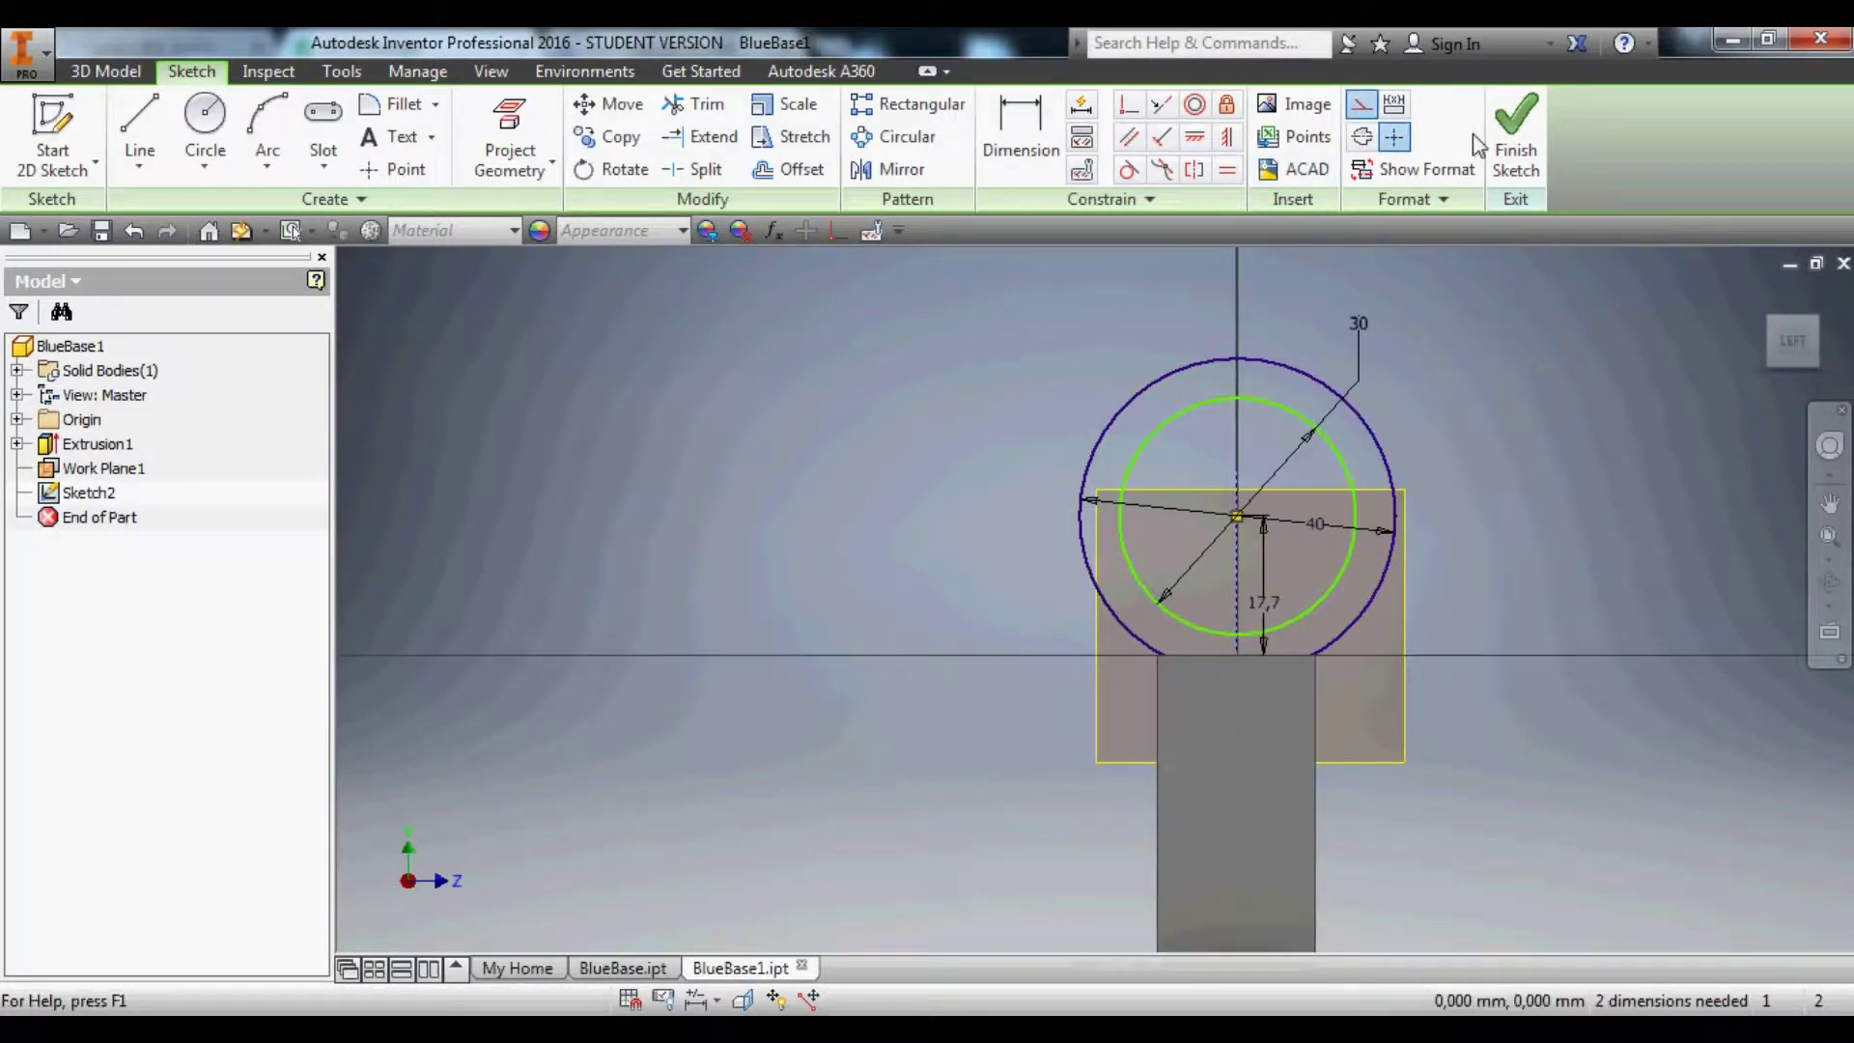
left_click(1514, 136)
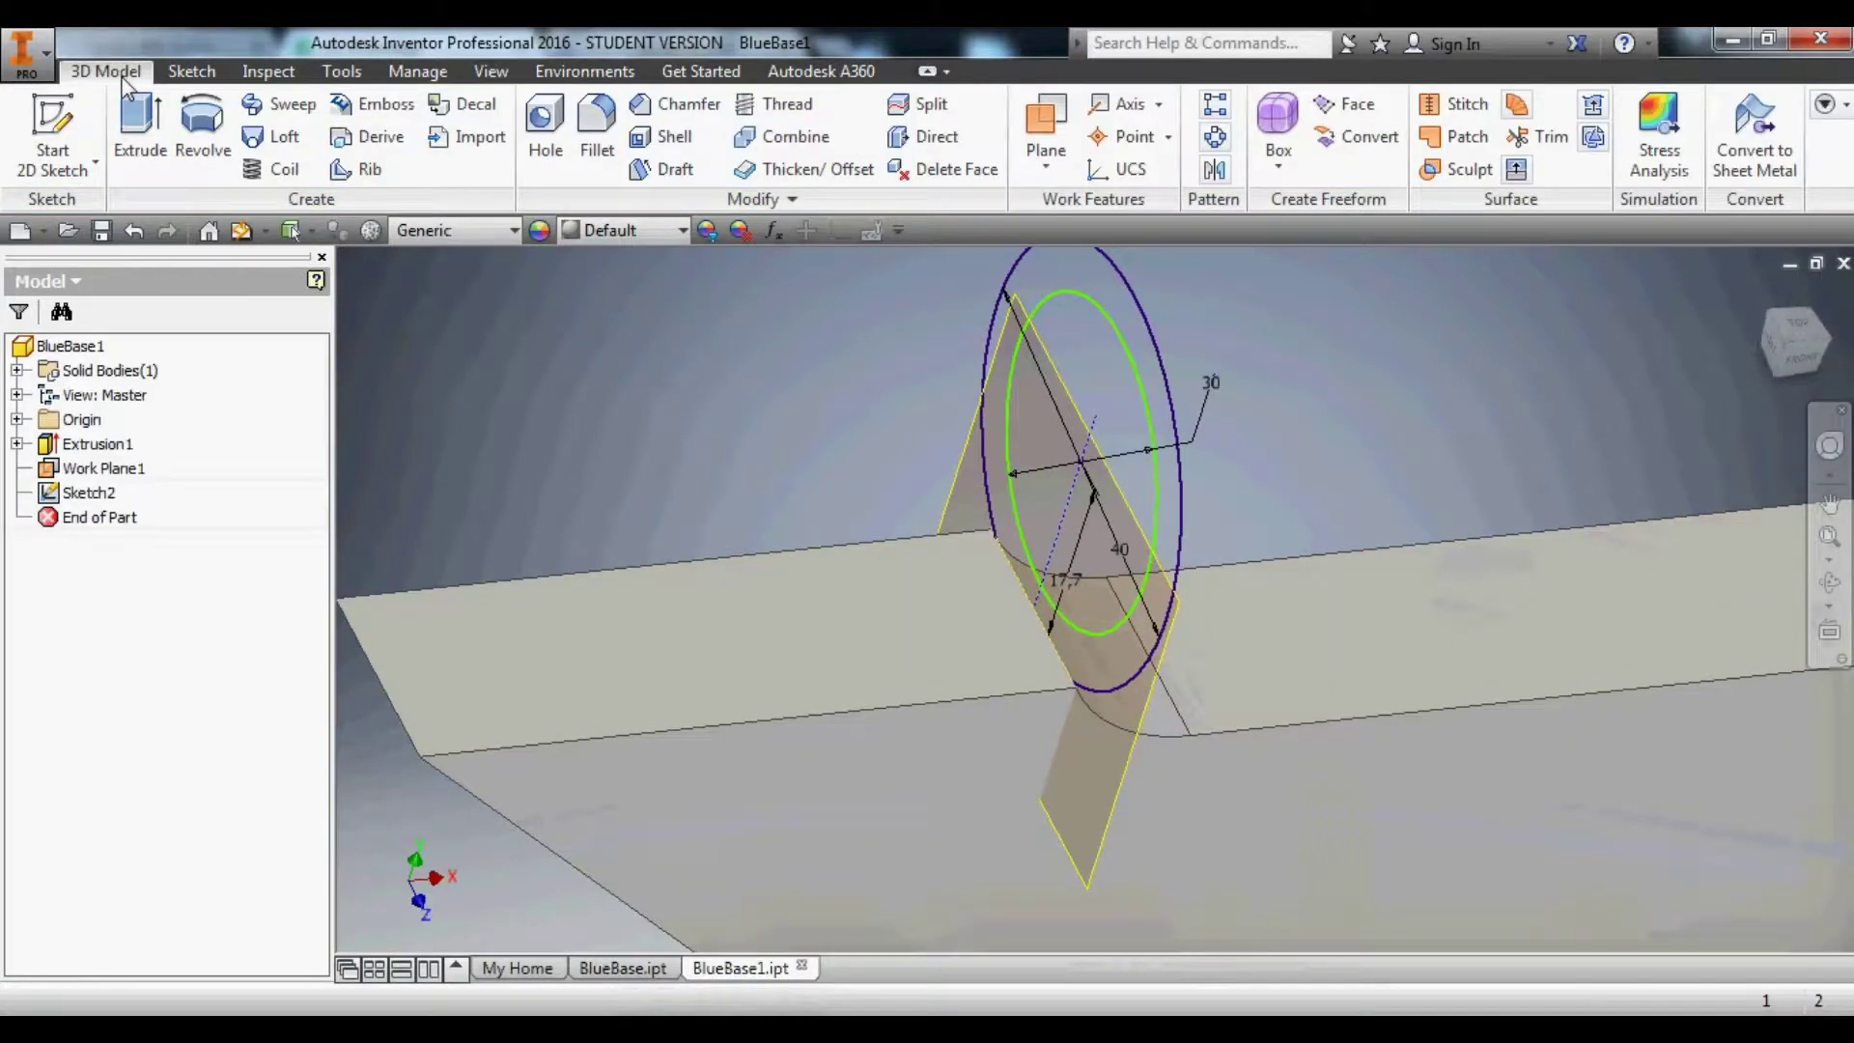
Extrude the ring between the two circles 80 mm along the solid's upper edge as a joined tube.
left_click(140, 121)
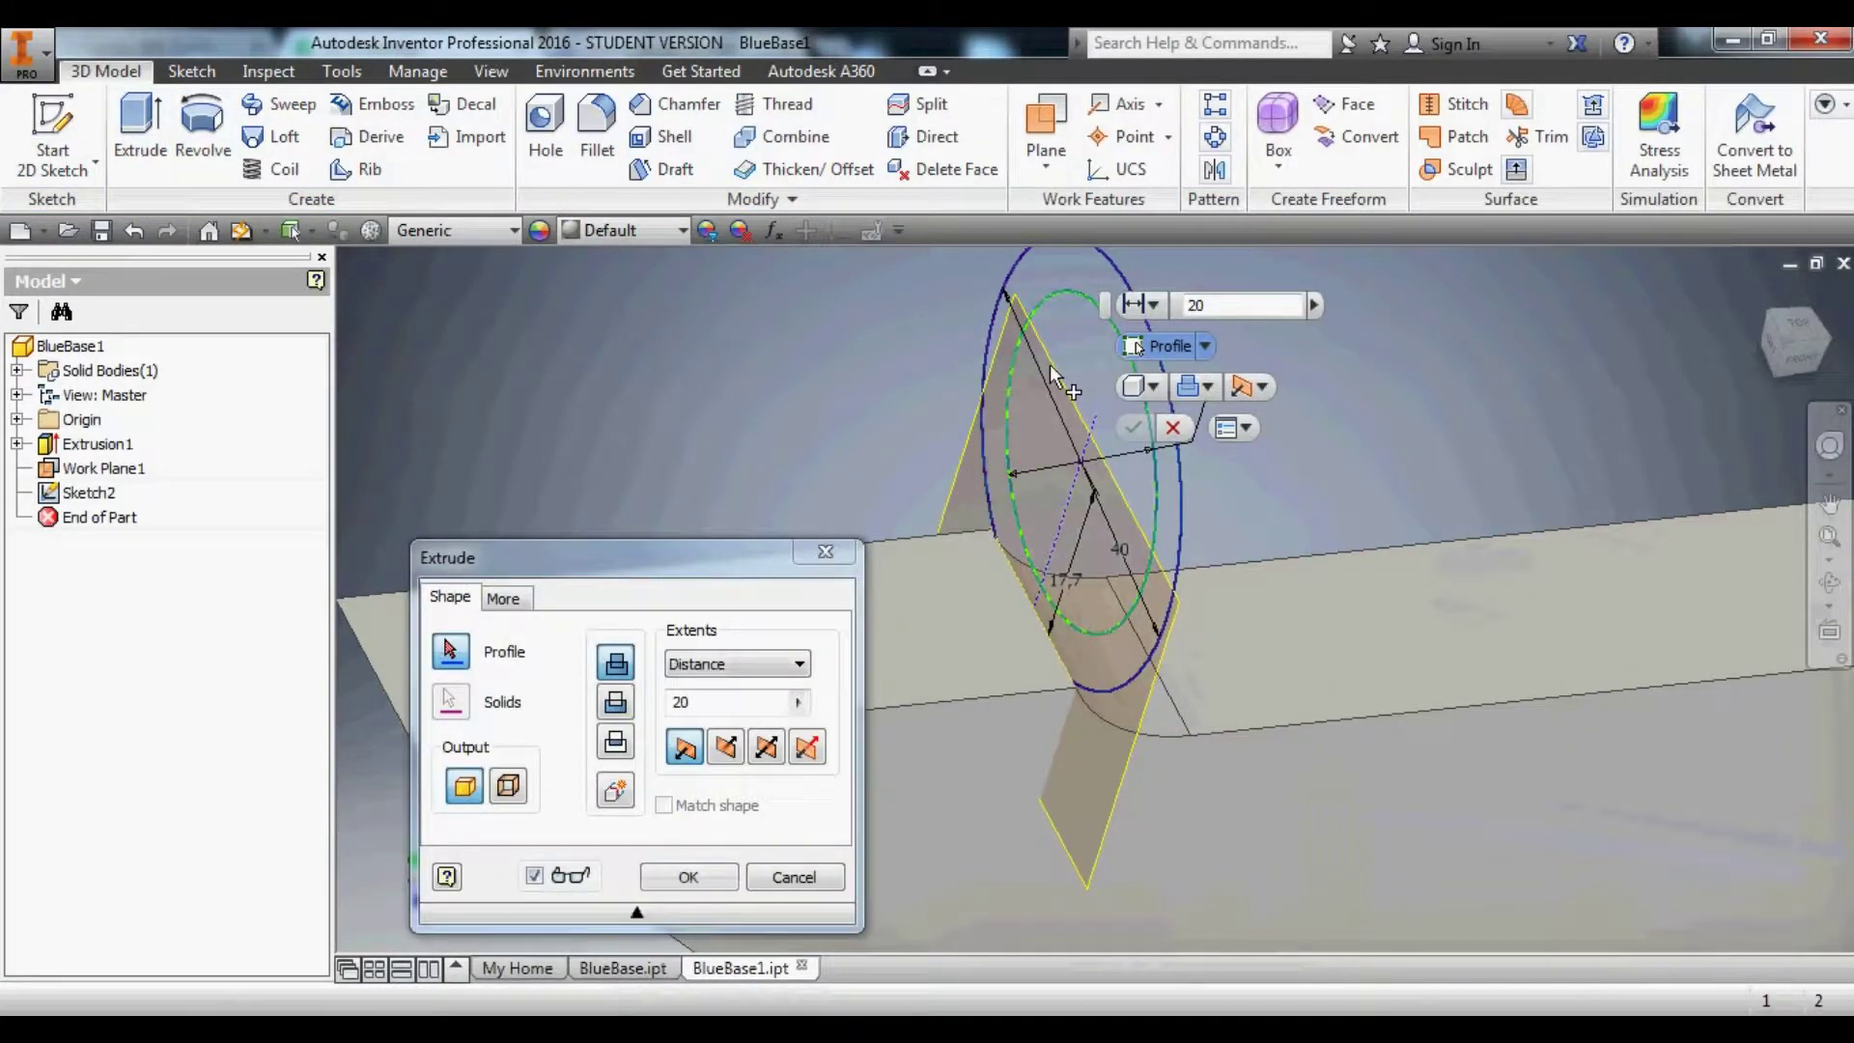
left_click(1010, 346)
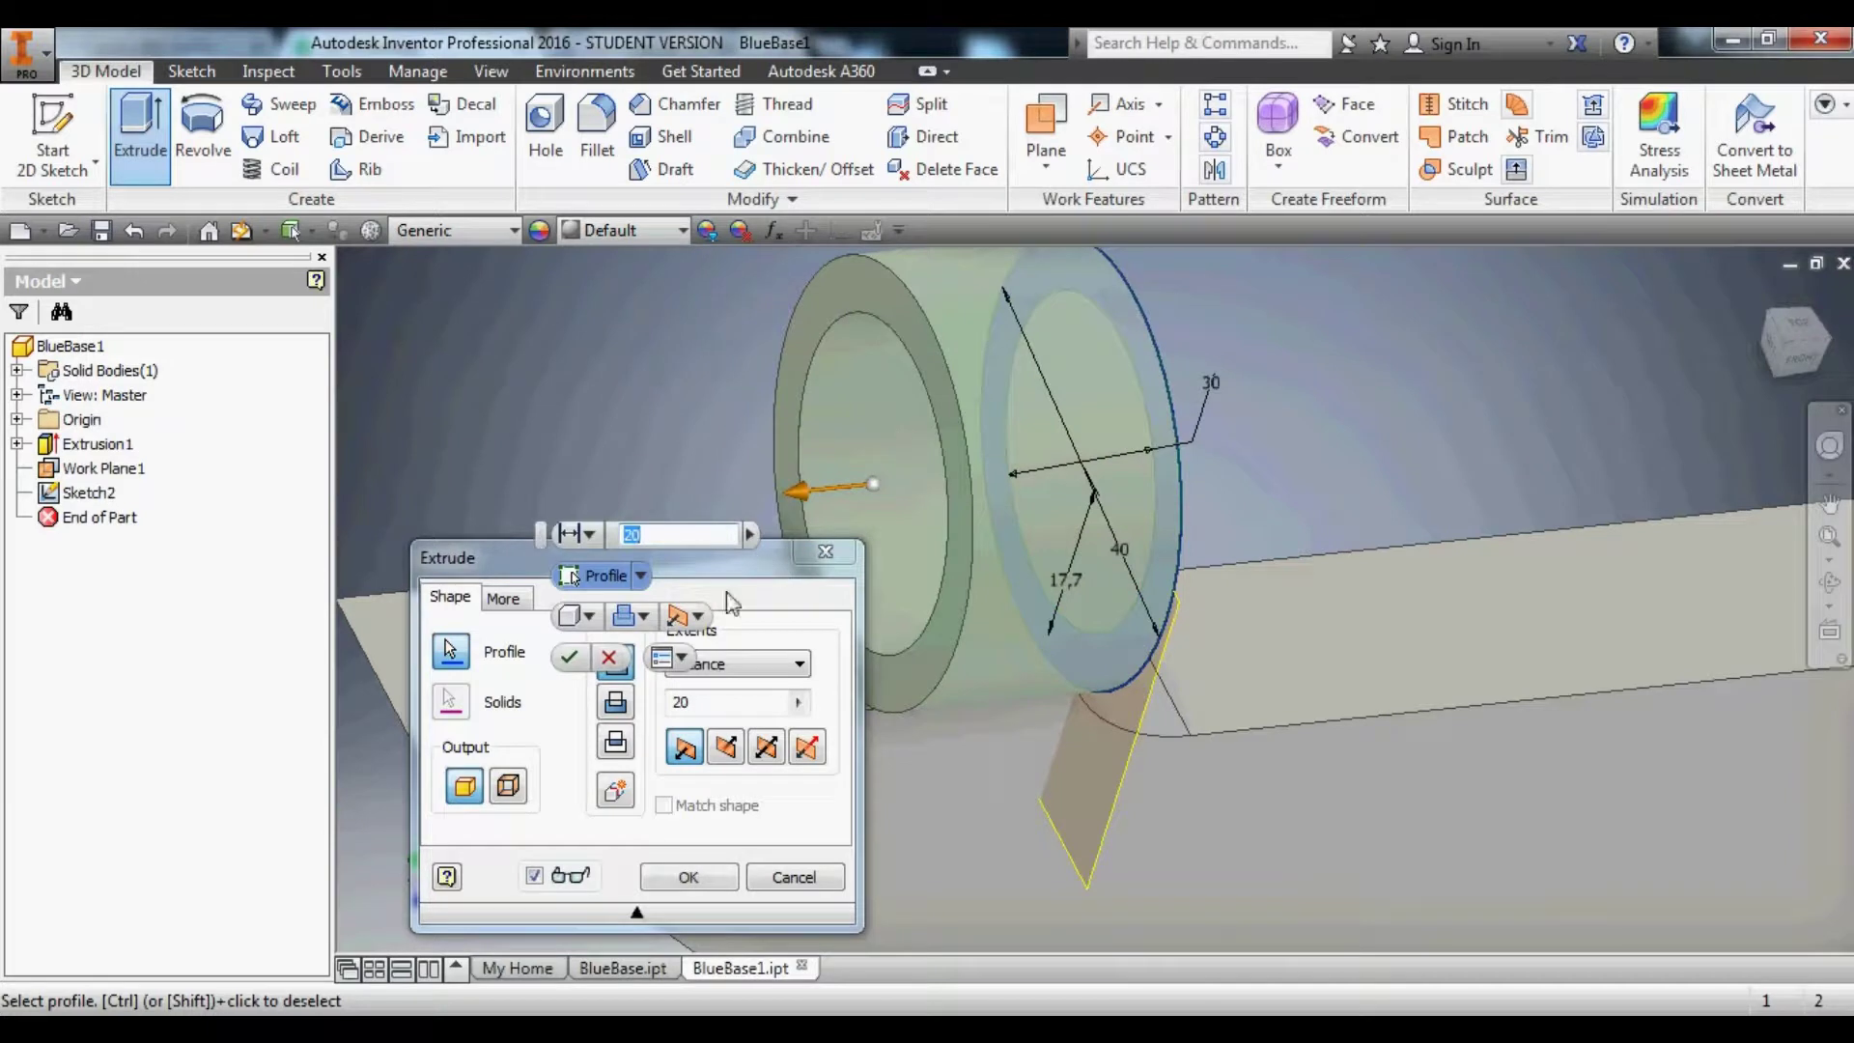
left_click(736, 719)
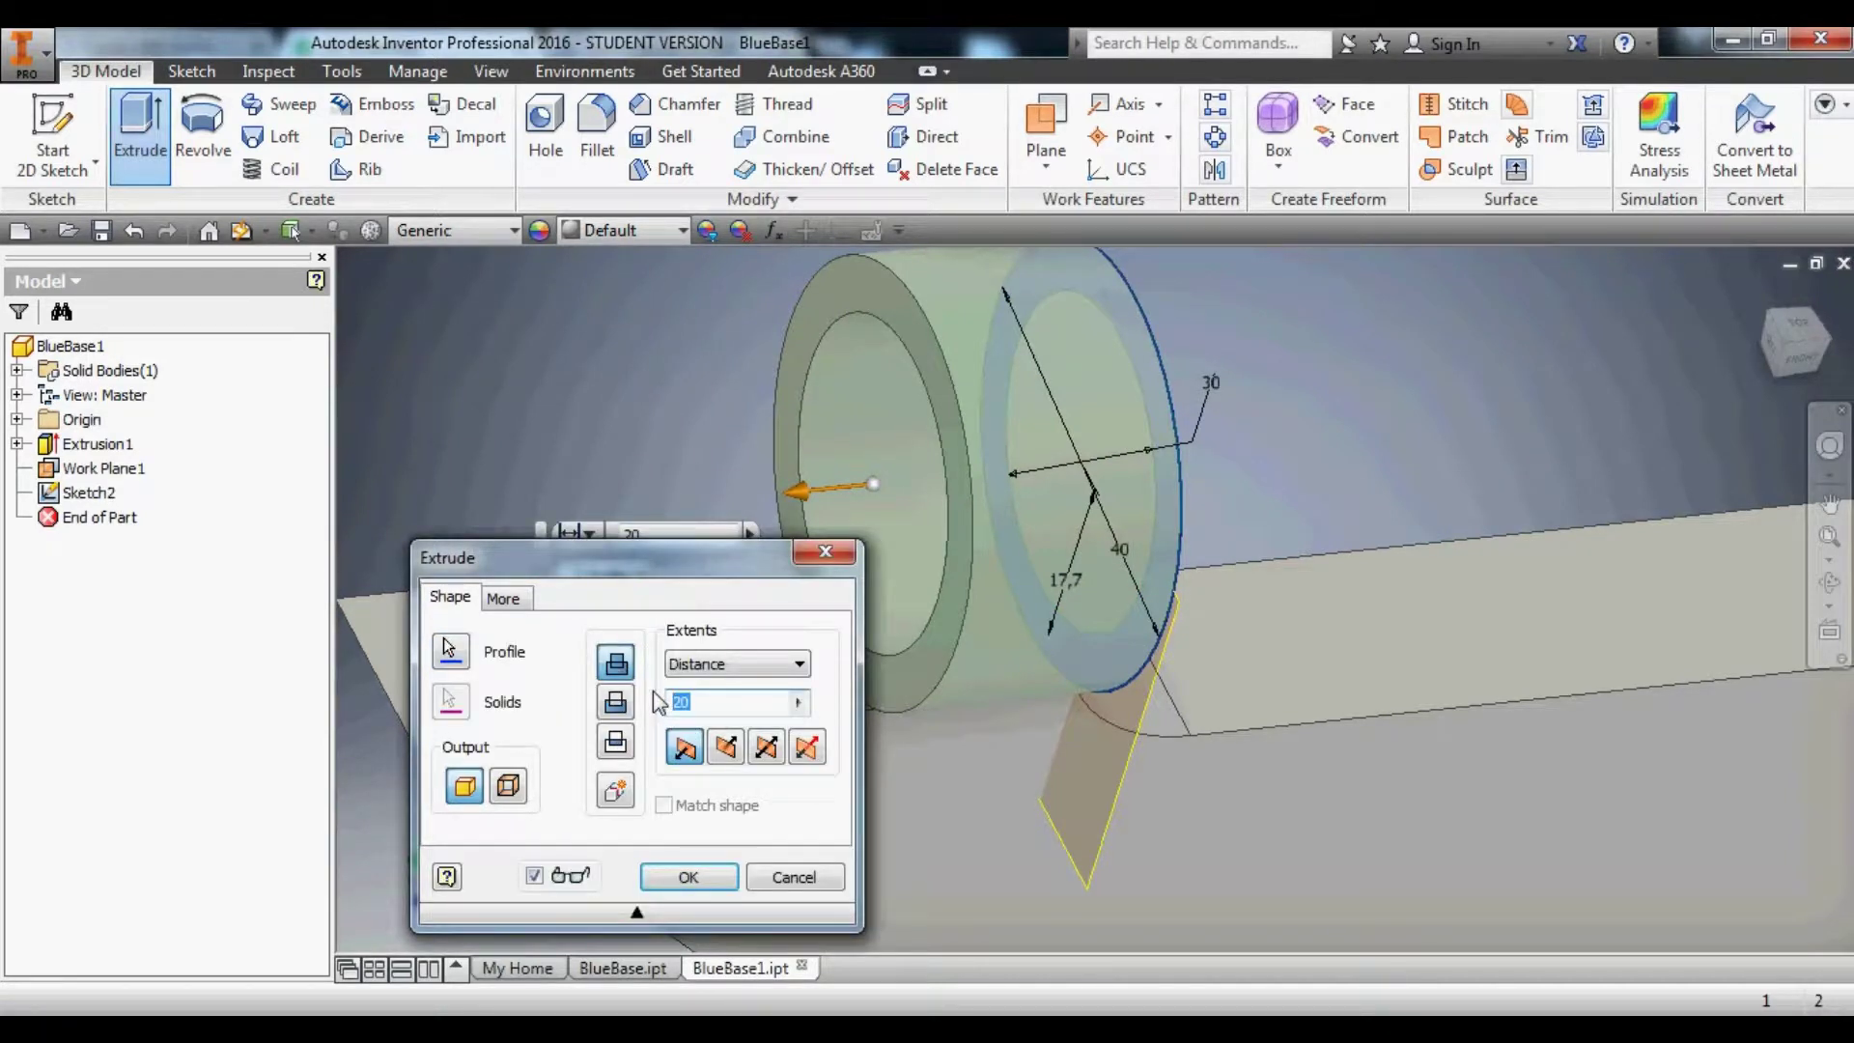
type("80")
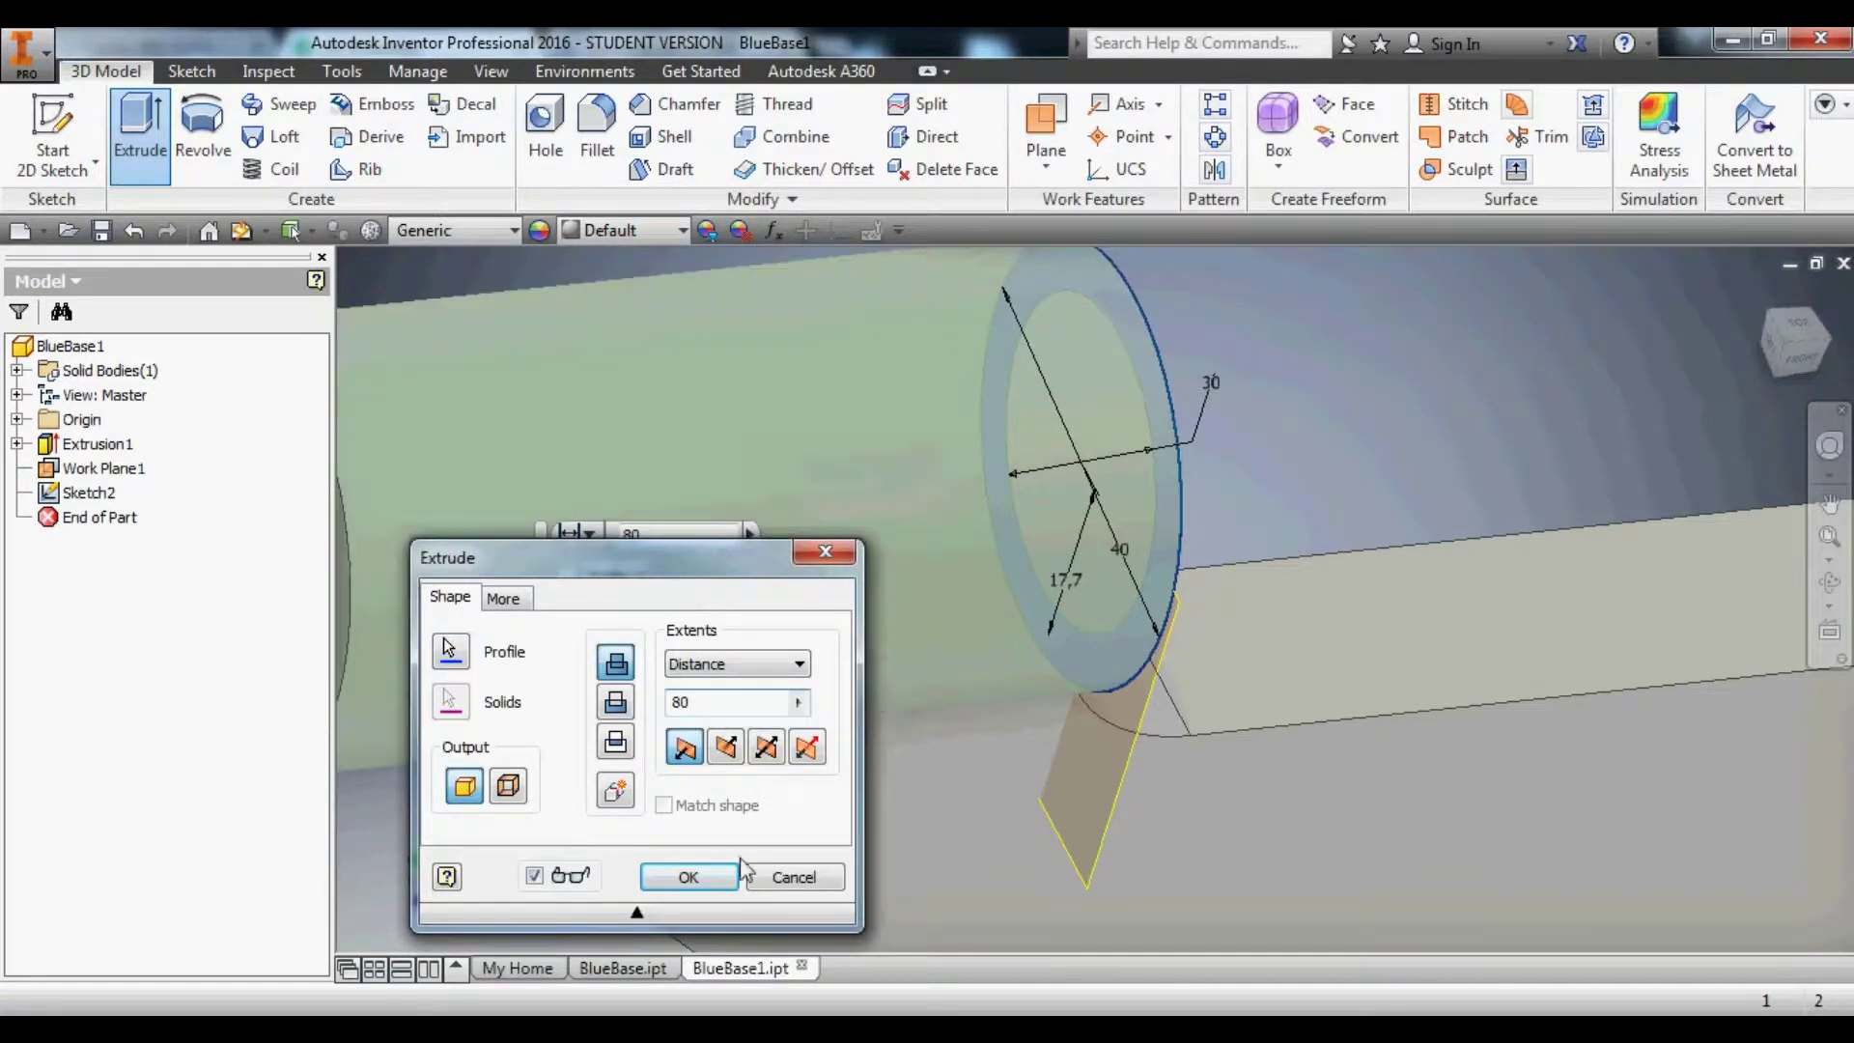
left_click(687, 877)
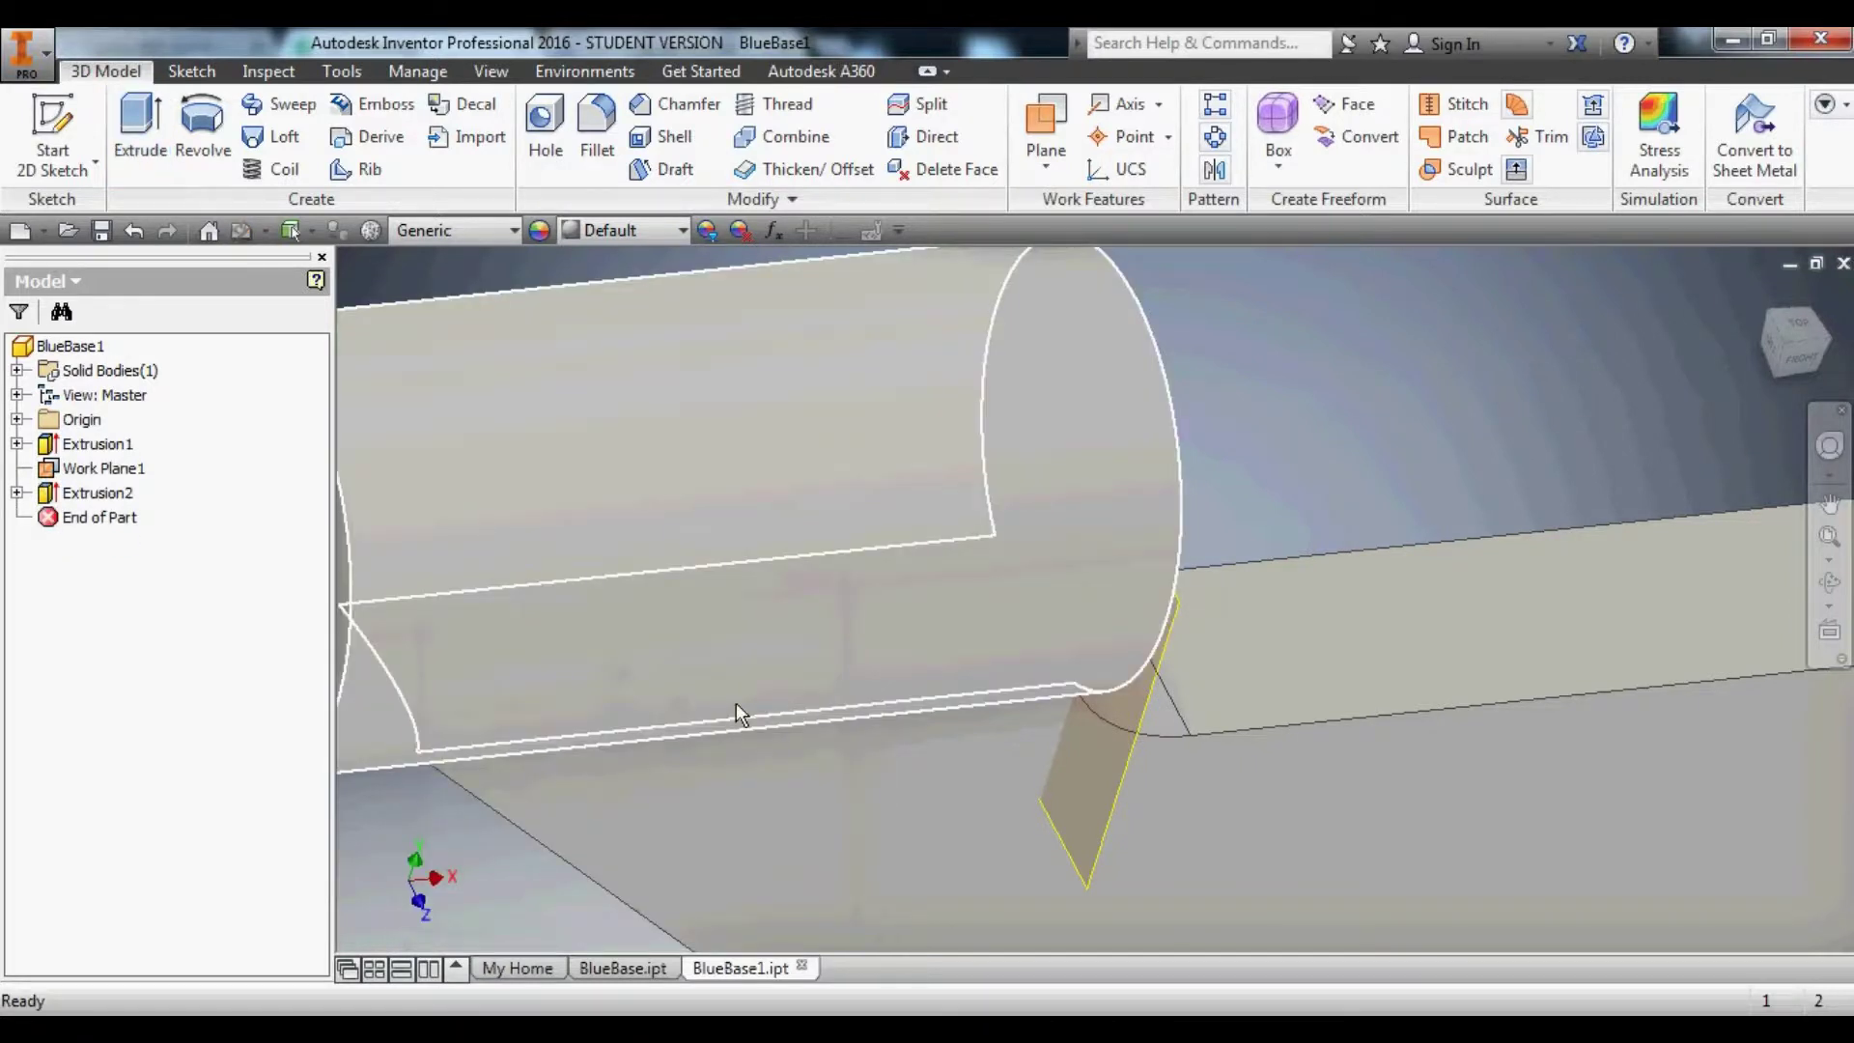
Hide the work plane at the tube's inner end.
scroll(736, 703, "down", 5)
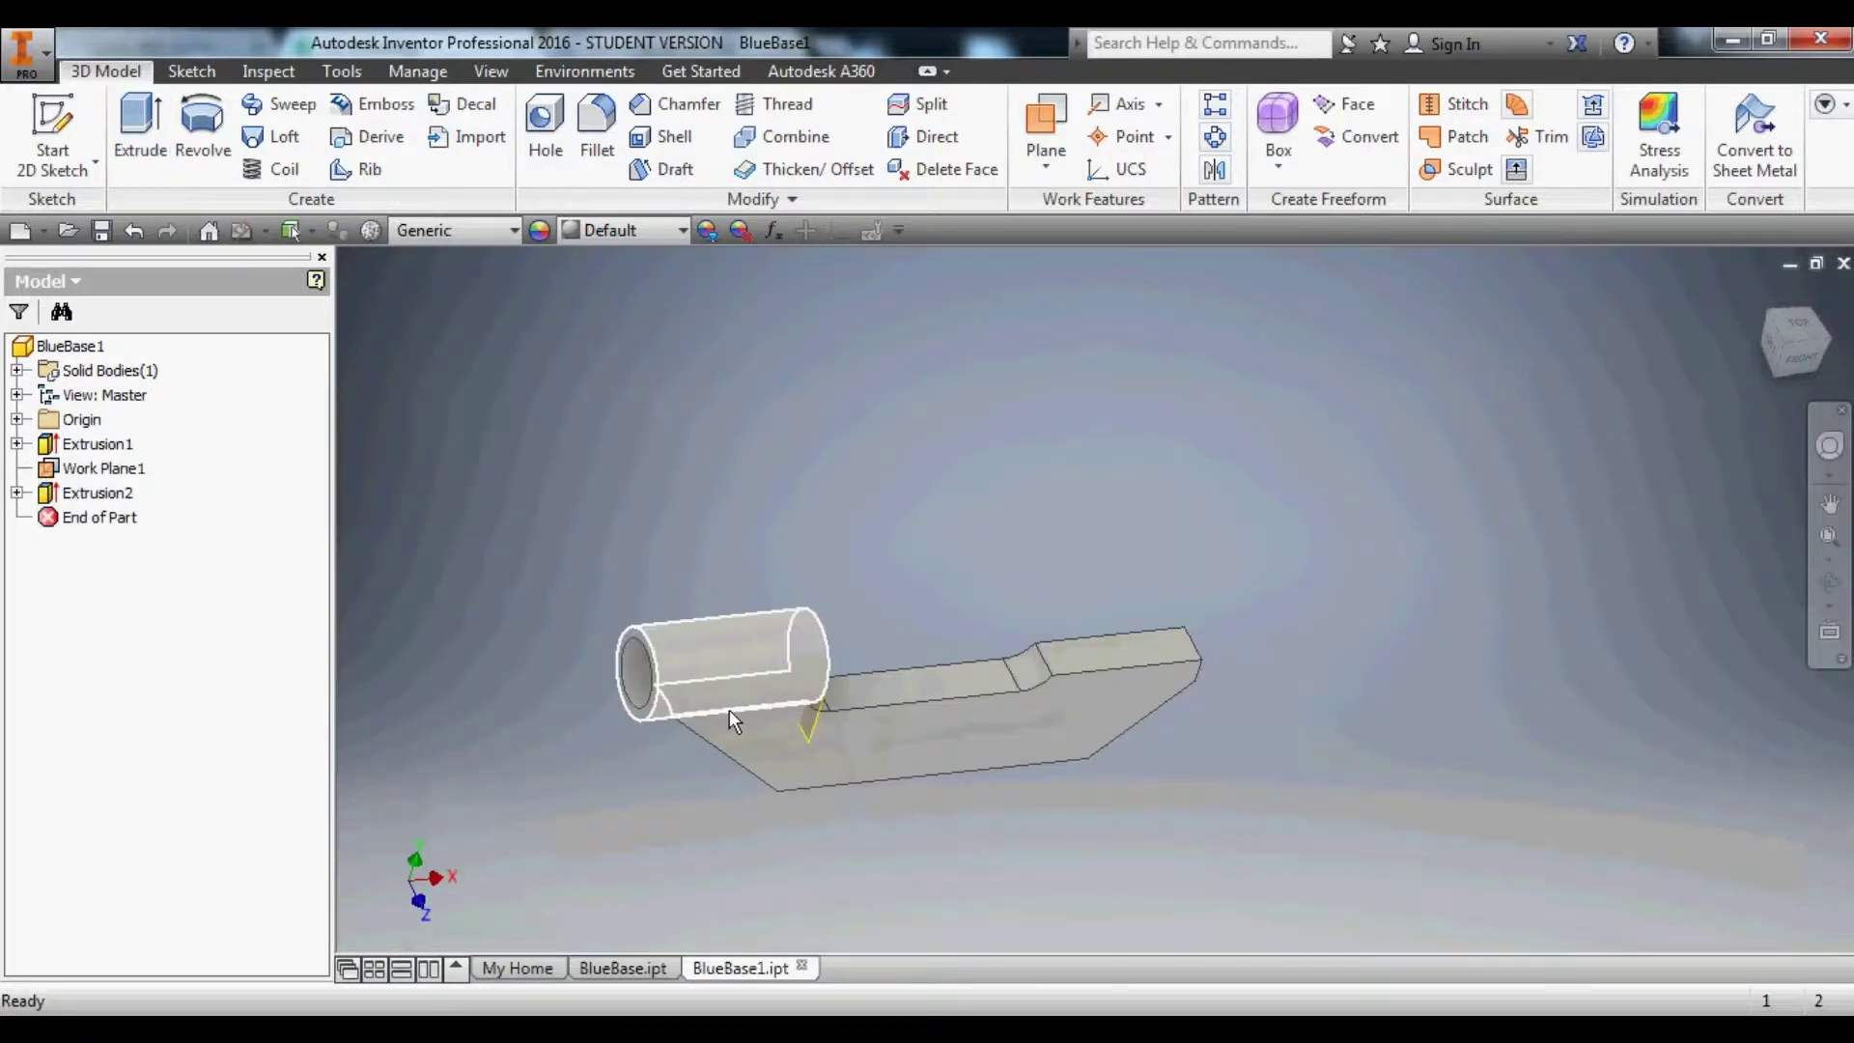
left_click(813, 730)
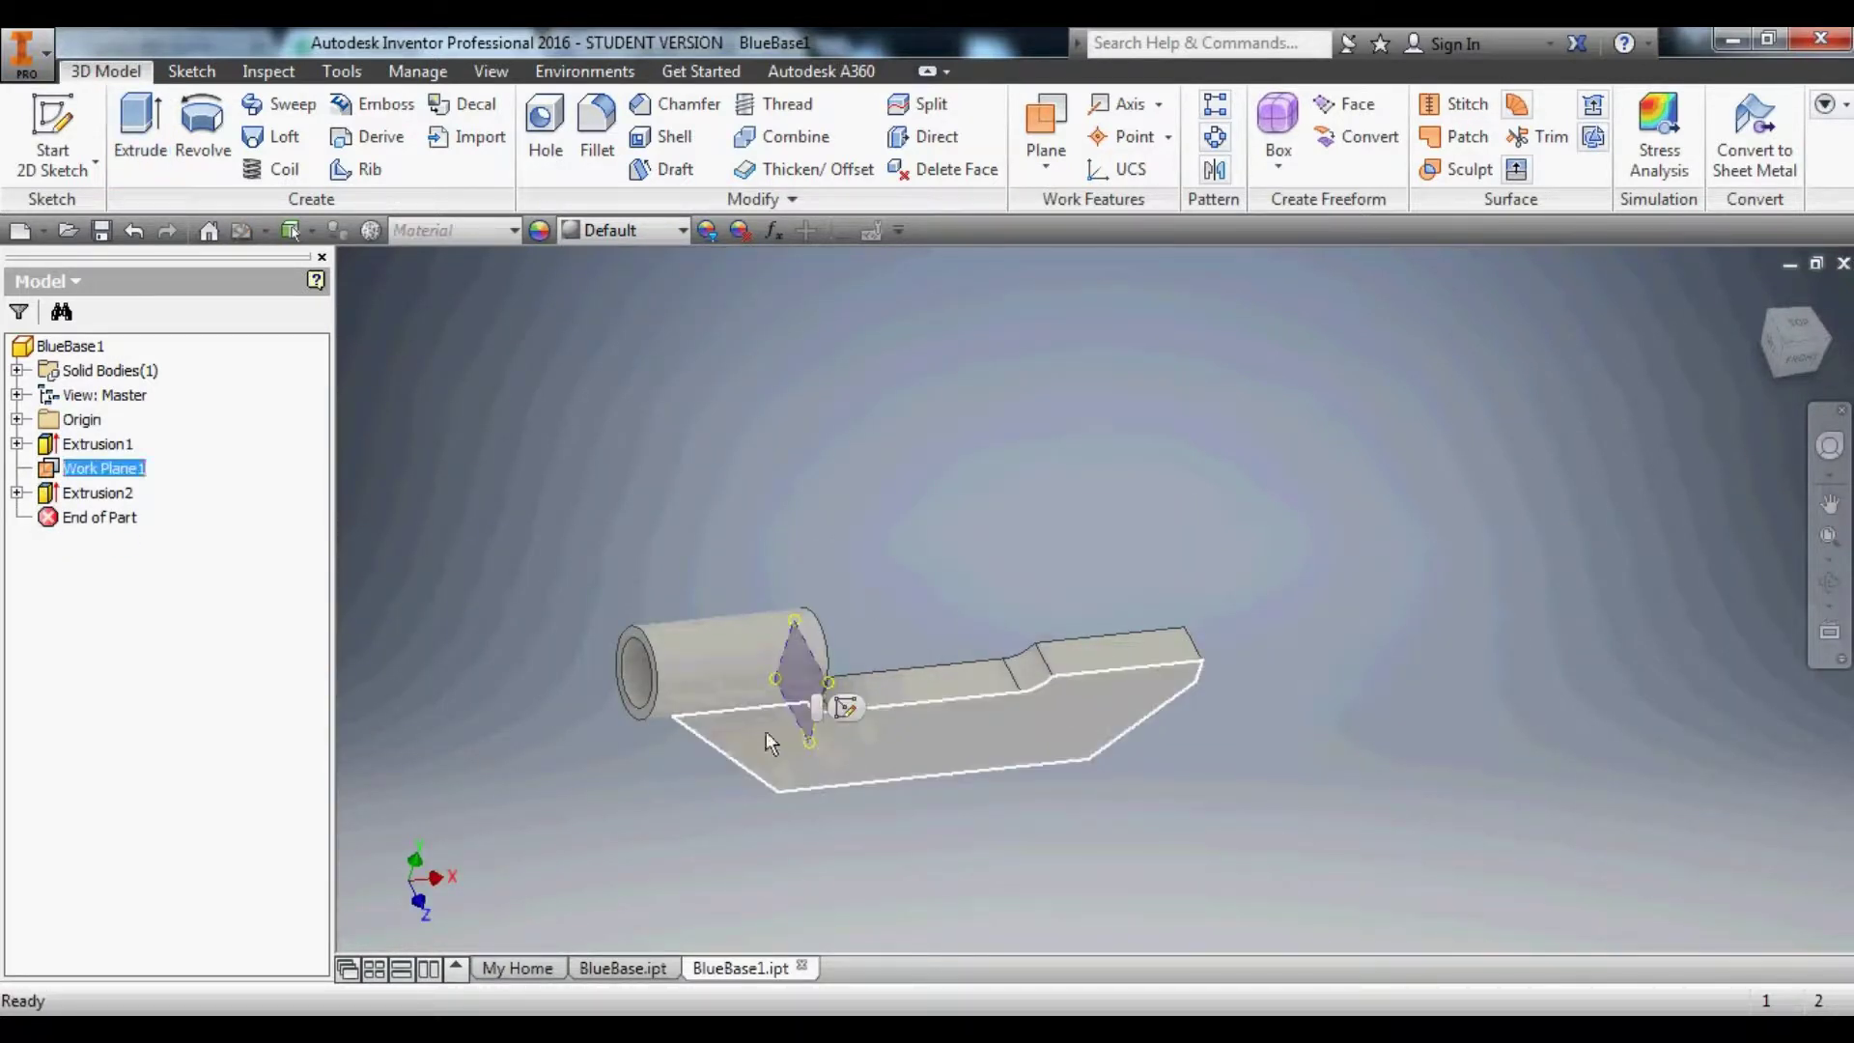
right_click(118, 469)
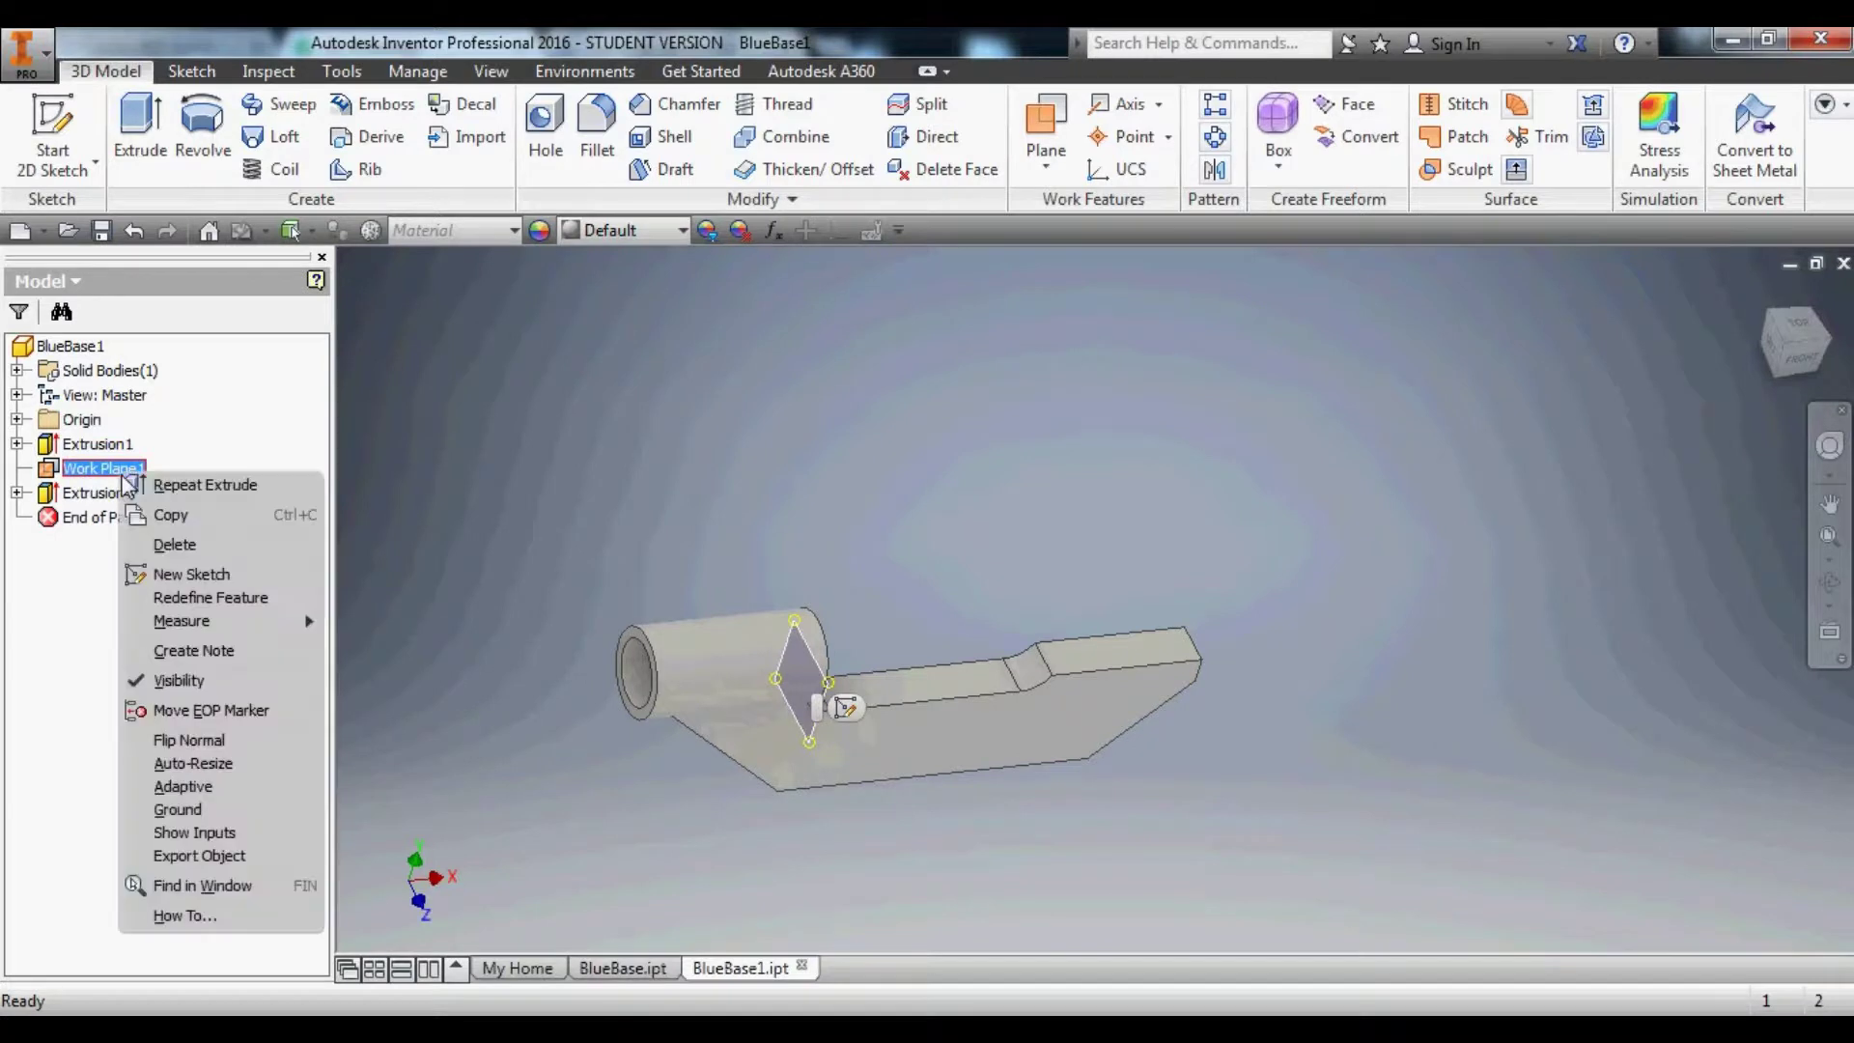
left_click(176, 678)
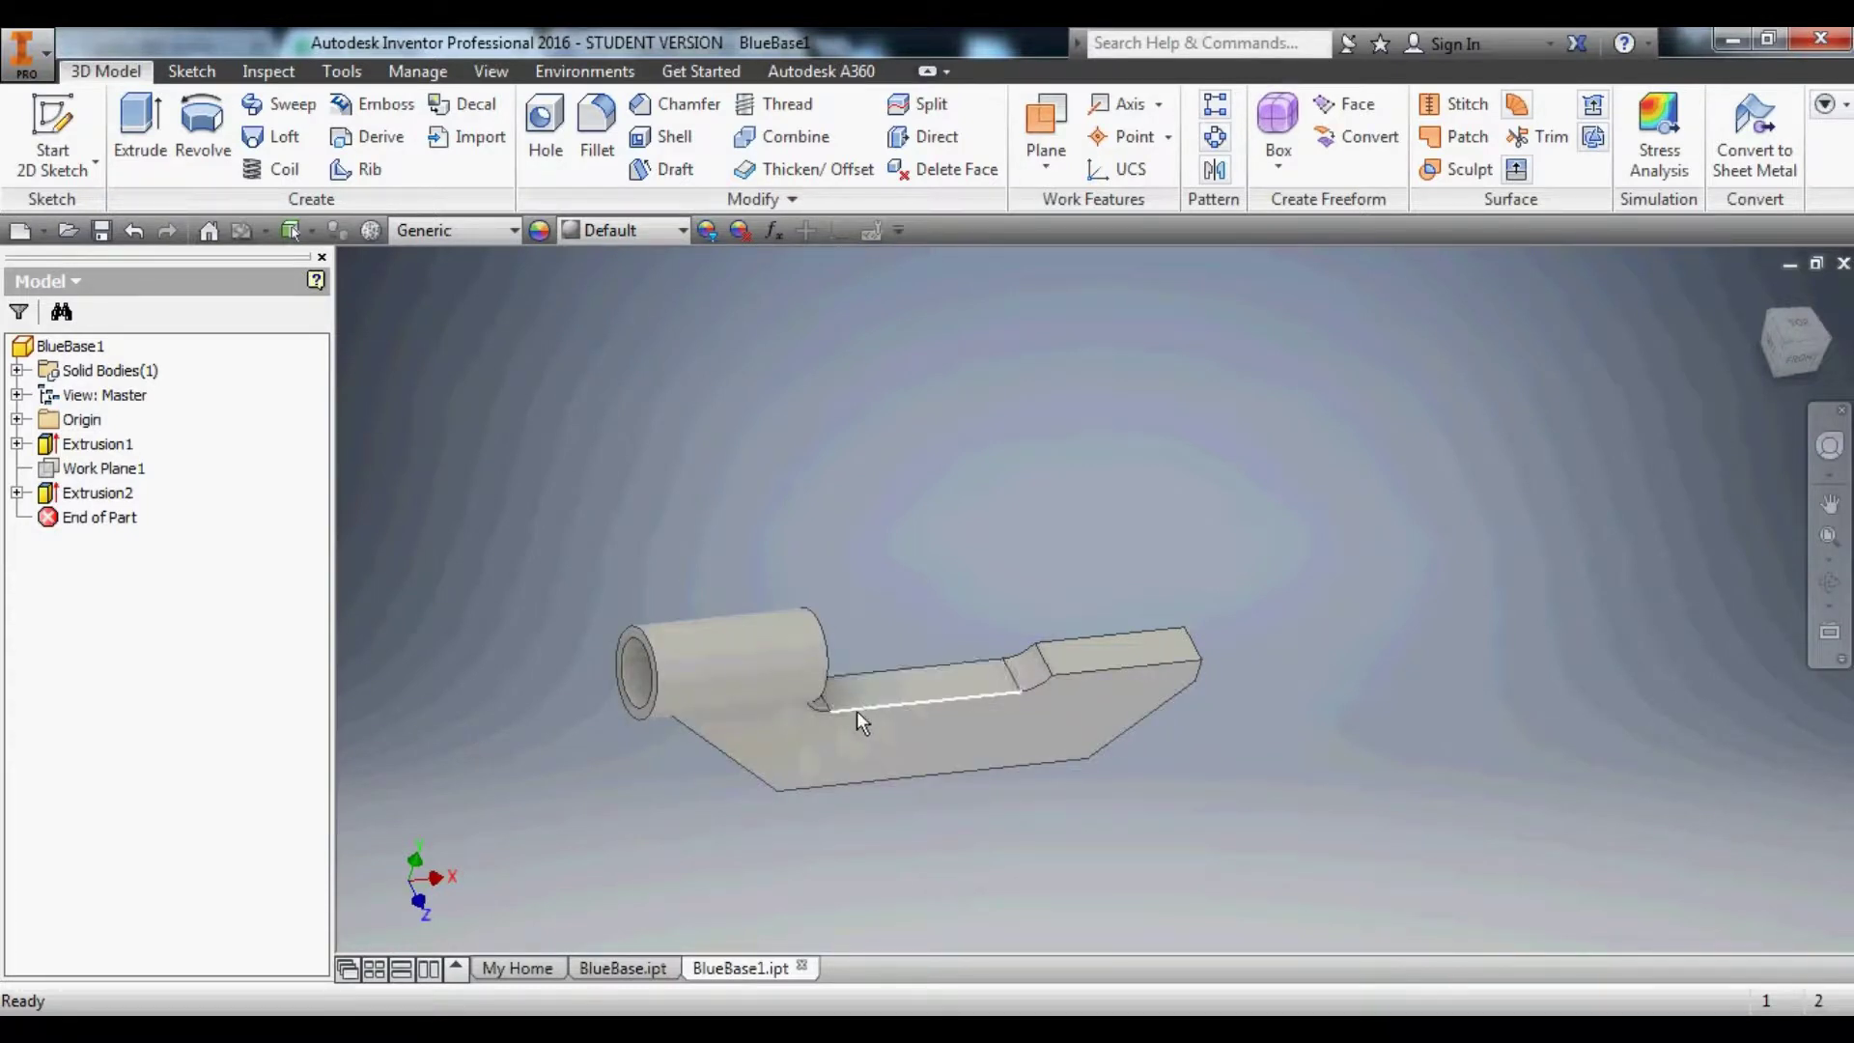
Create a Normal to Axis through Point work plane on the short thickness edge at the solid's far end, through its front corner.
middle_click_drag(853, 741, 1025, 796, "shift")
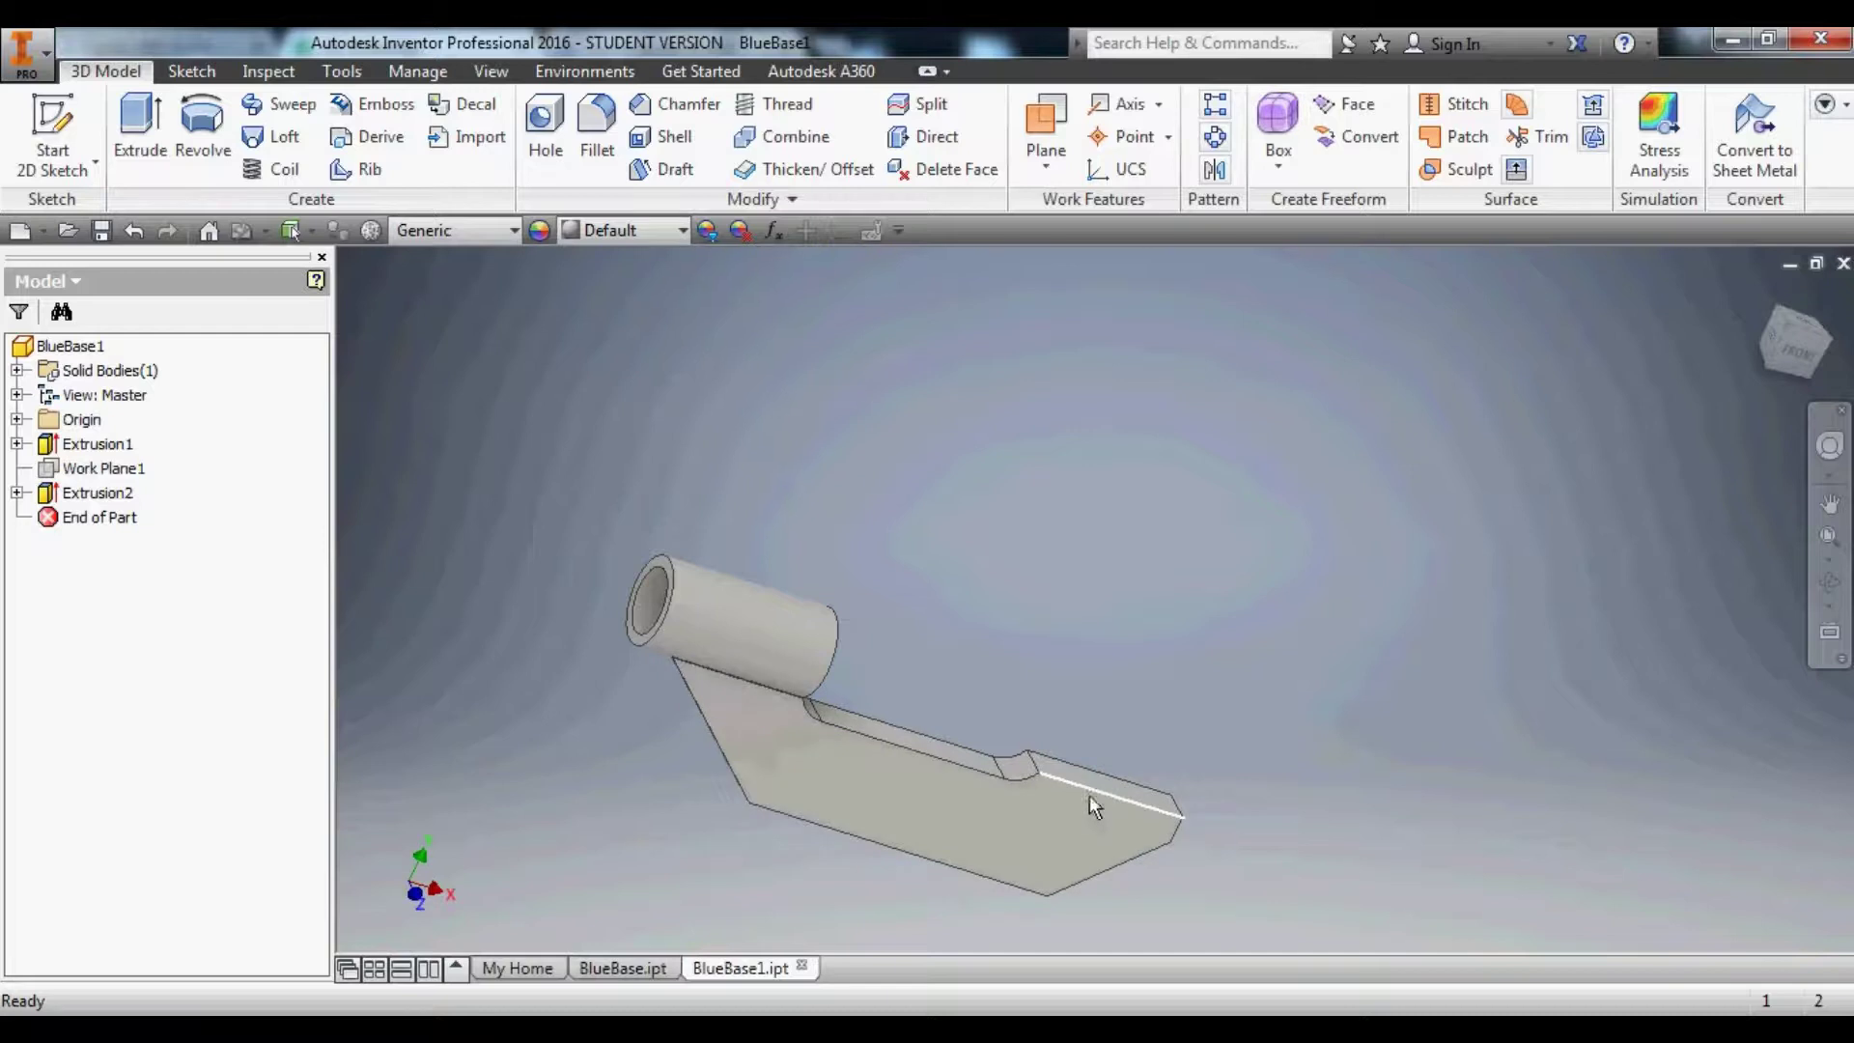
mouse_move(1117, 795)
middle_mouse_down("shift")
mouse_move(1072, 770)
mouse_move(1091, 786)
middle_mouse_up("shift")
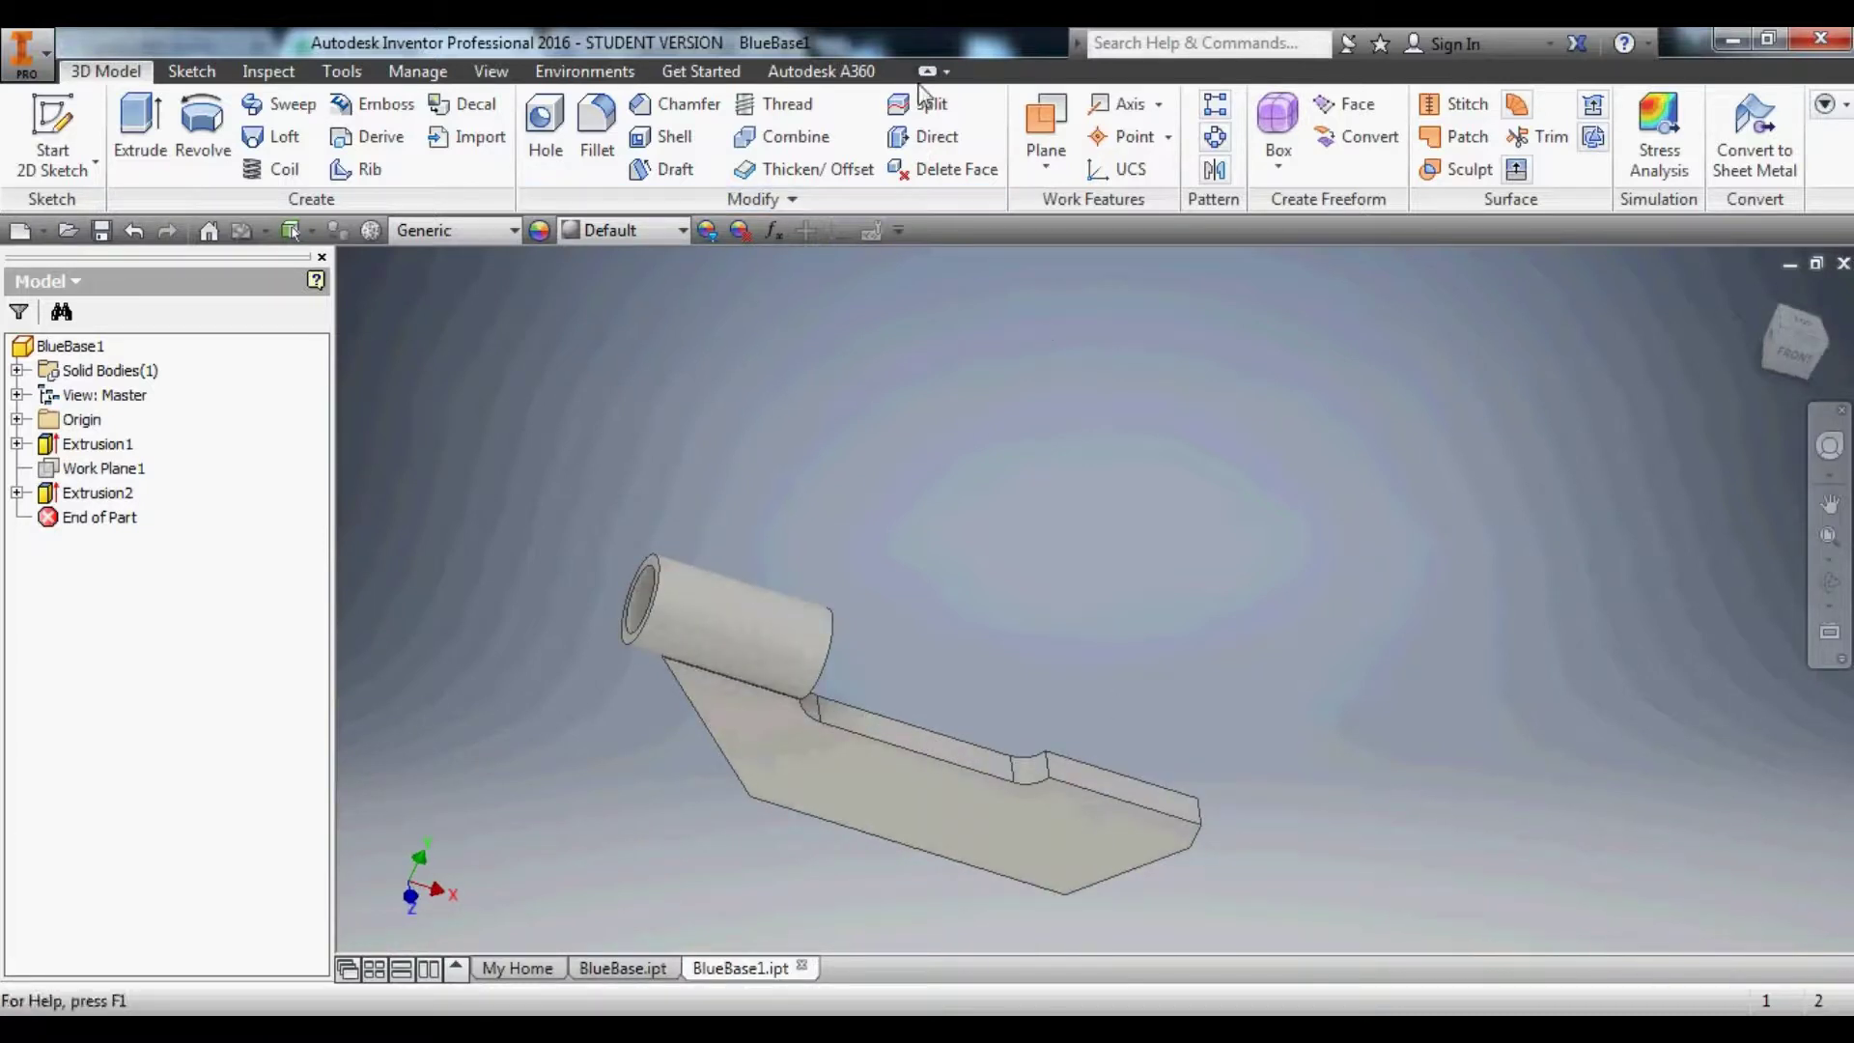
left_click(1051, 168)
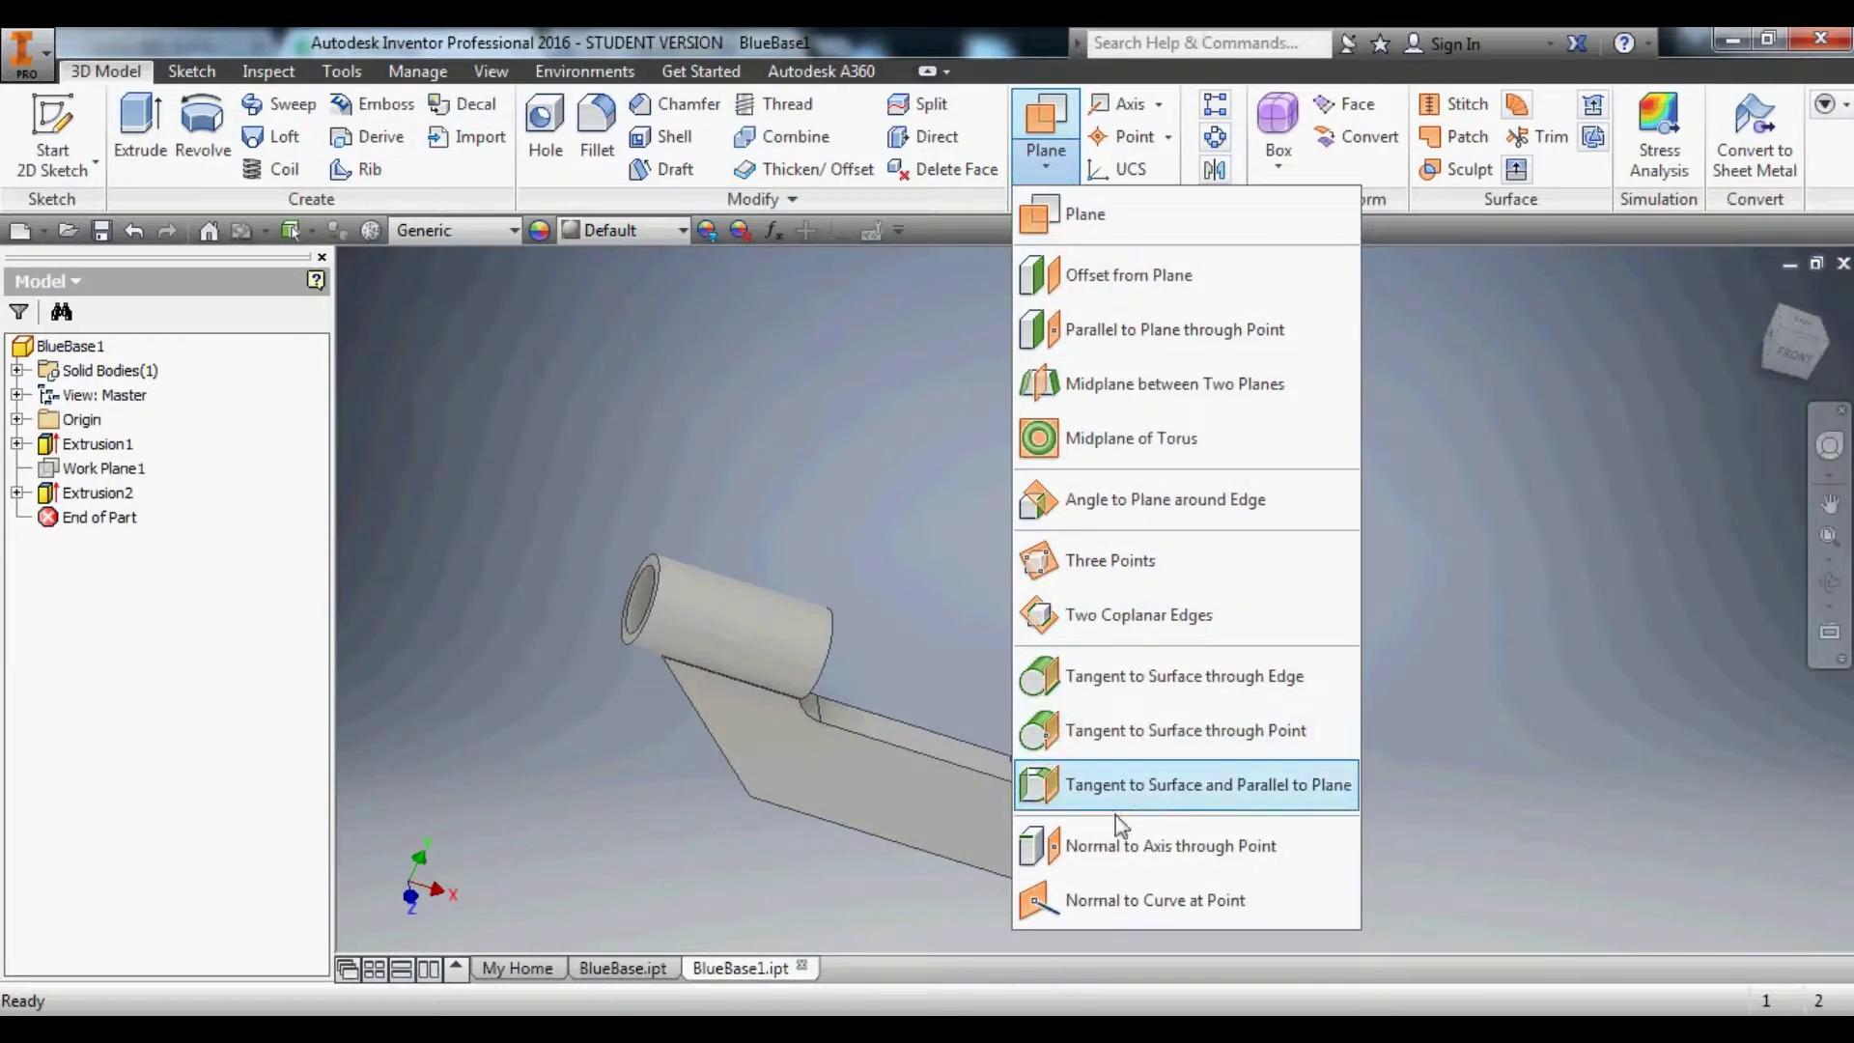
left_click(1123, 846)
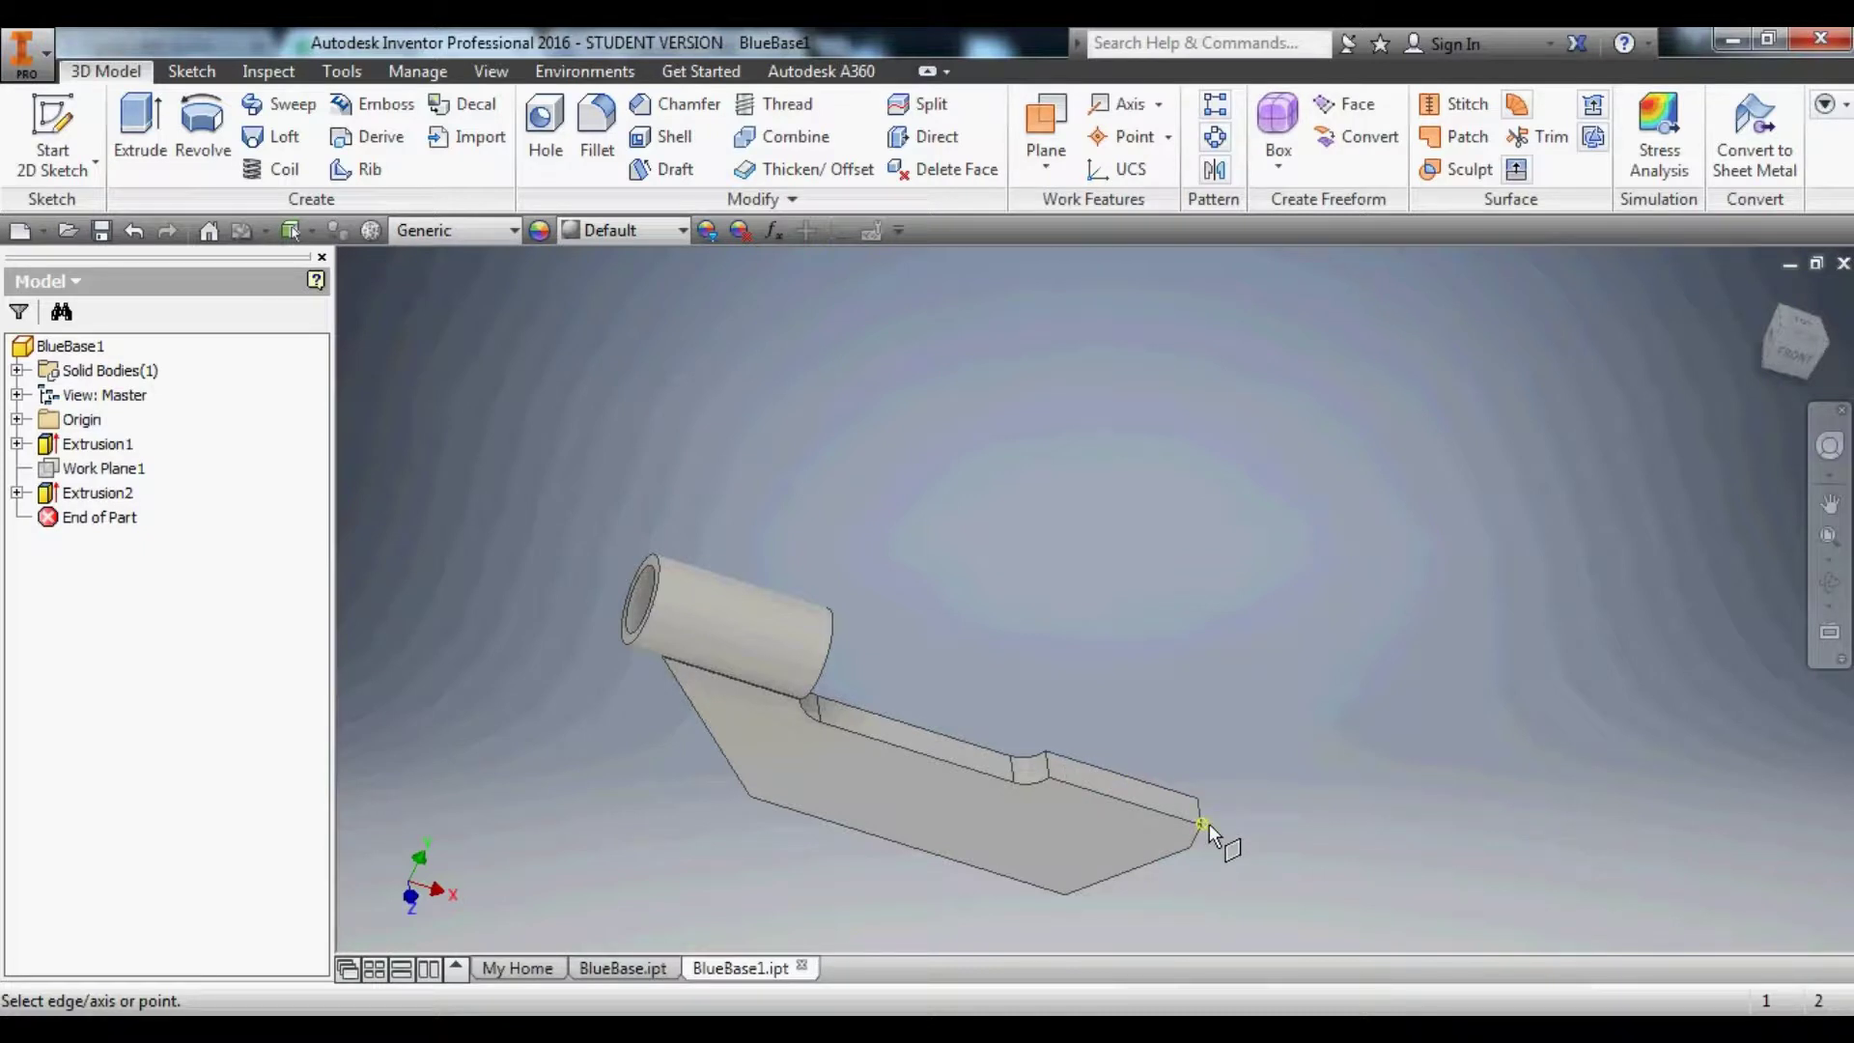
middle_click_drag(1251, 824, 1100, 817, "shift")
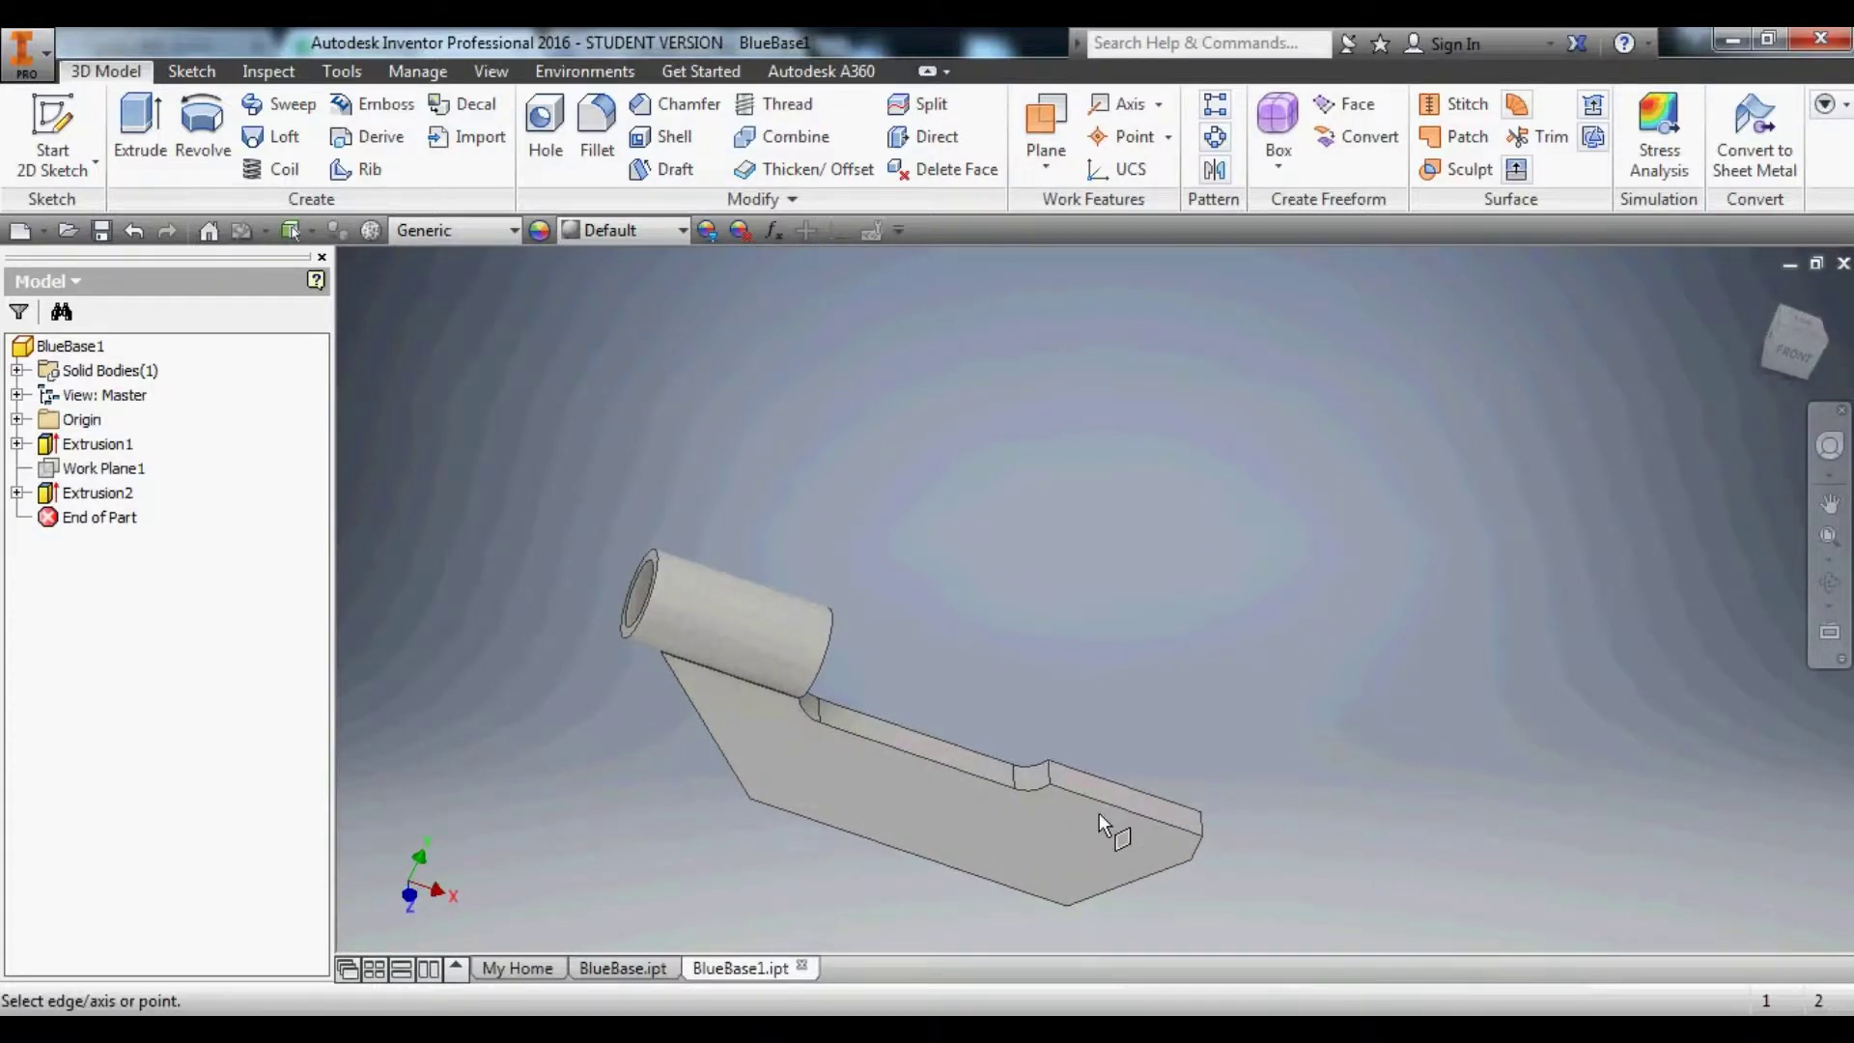
scroll(1099, 814, "up", 3)
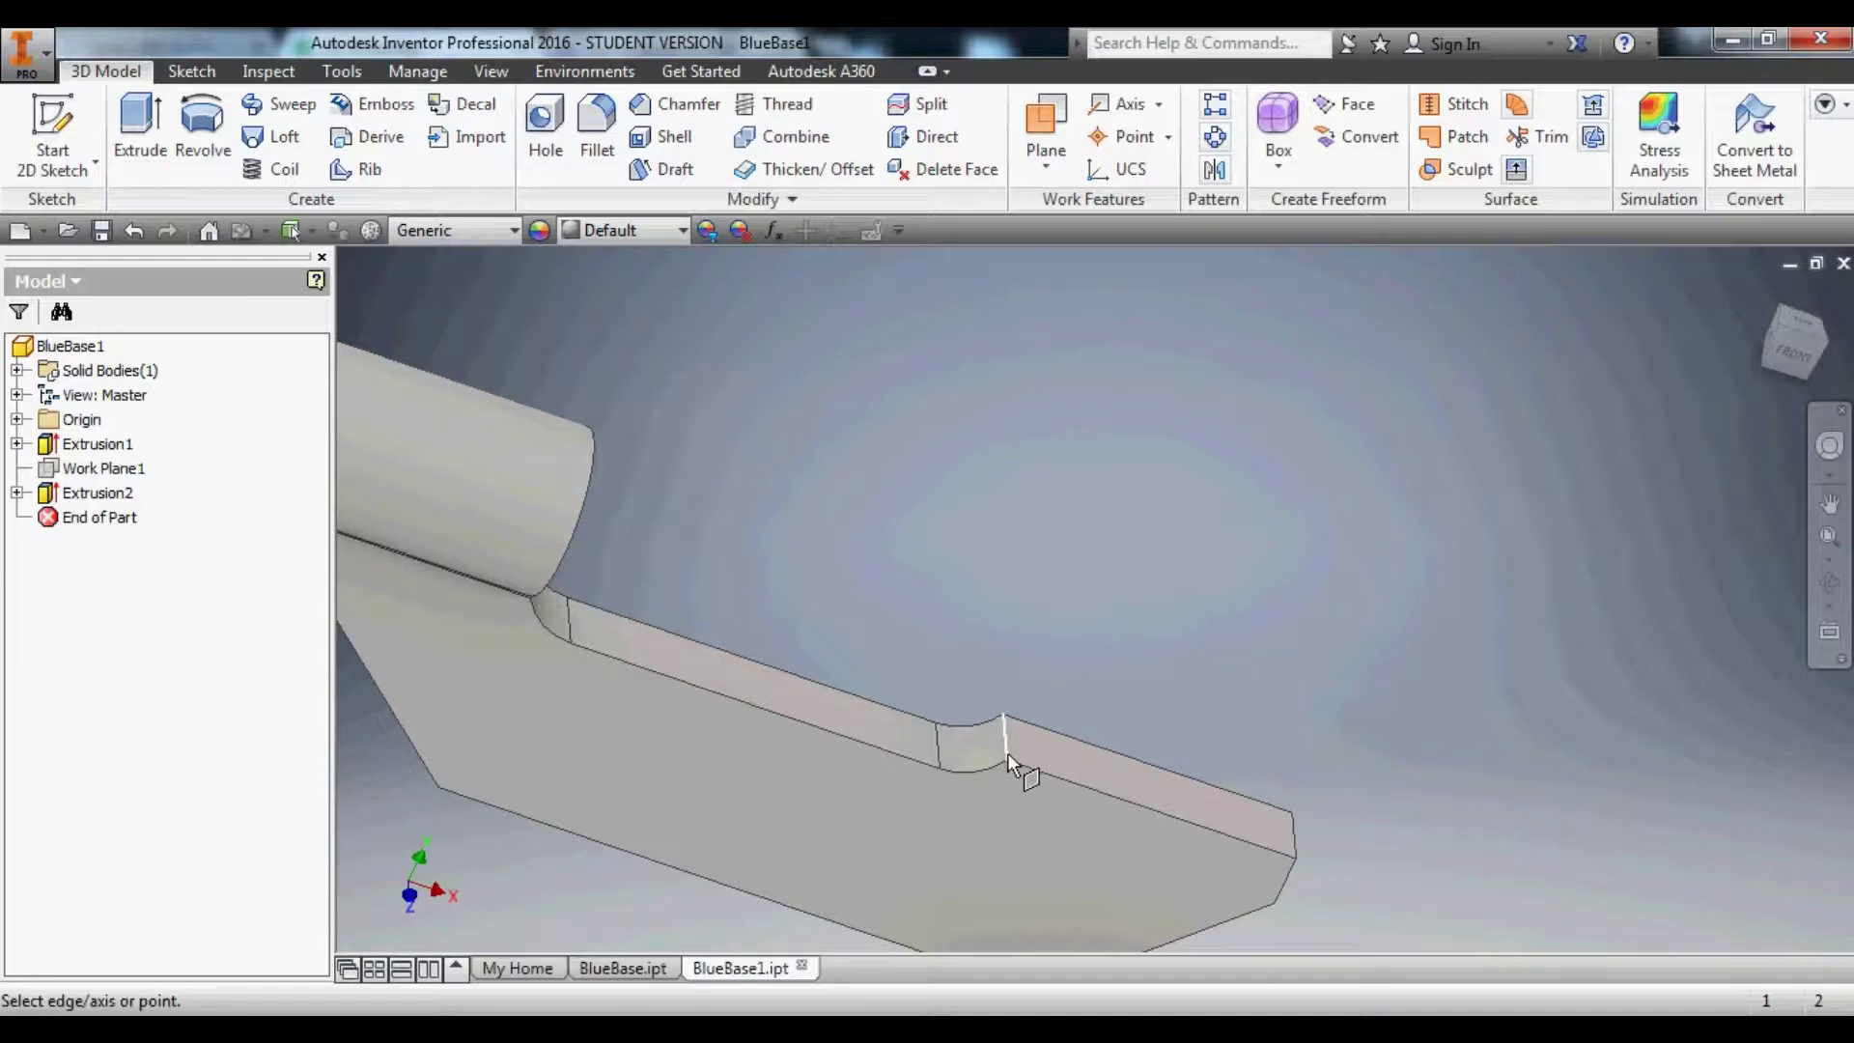
left_click(1294, 838)
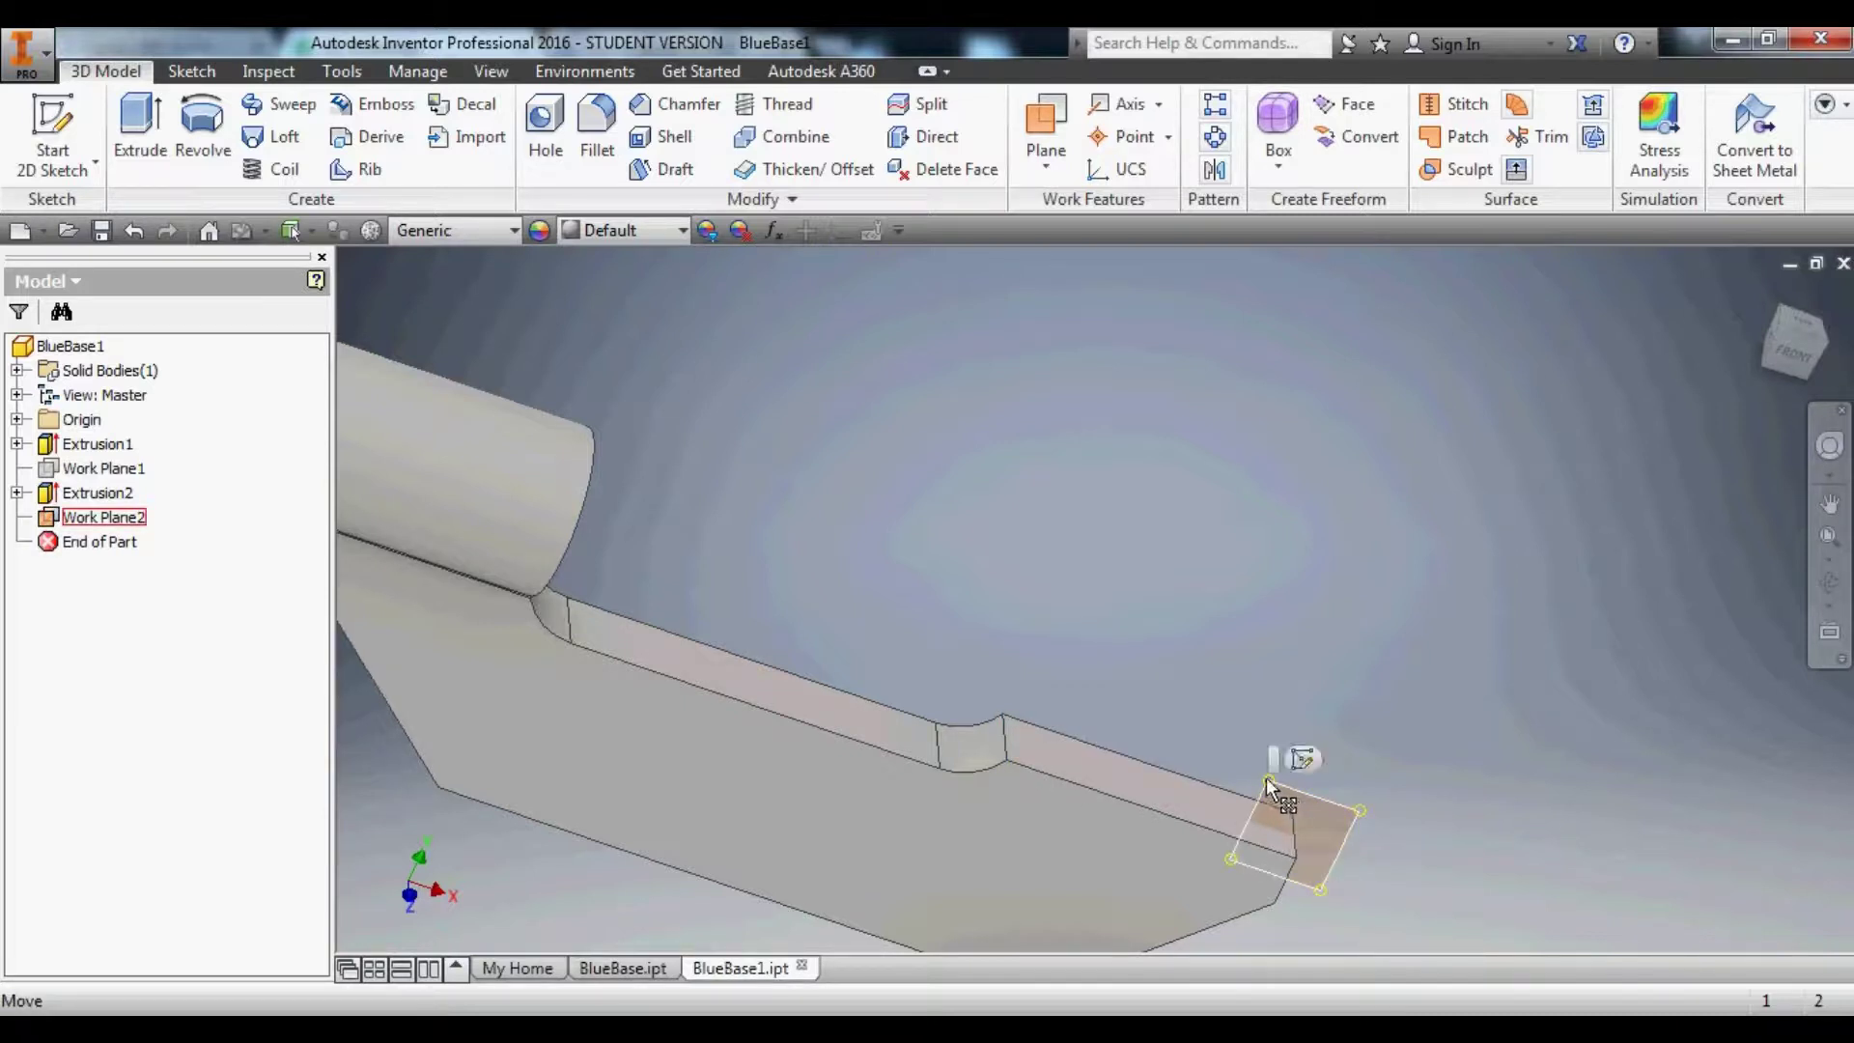
Enlarge the new work plane at the solid's far end and shift it slightly to overlap the end corner.
left_click_drag(1266, 779, 975, 433)
left_click(1309, 766)
left_click(1283, 806)
key("Escape")
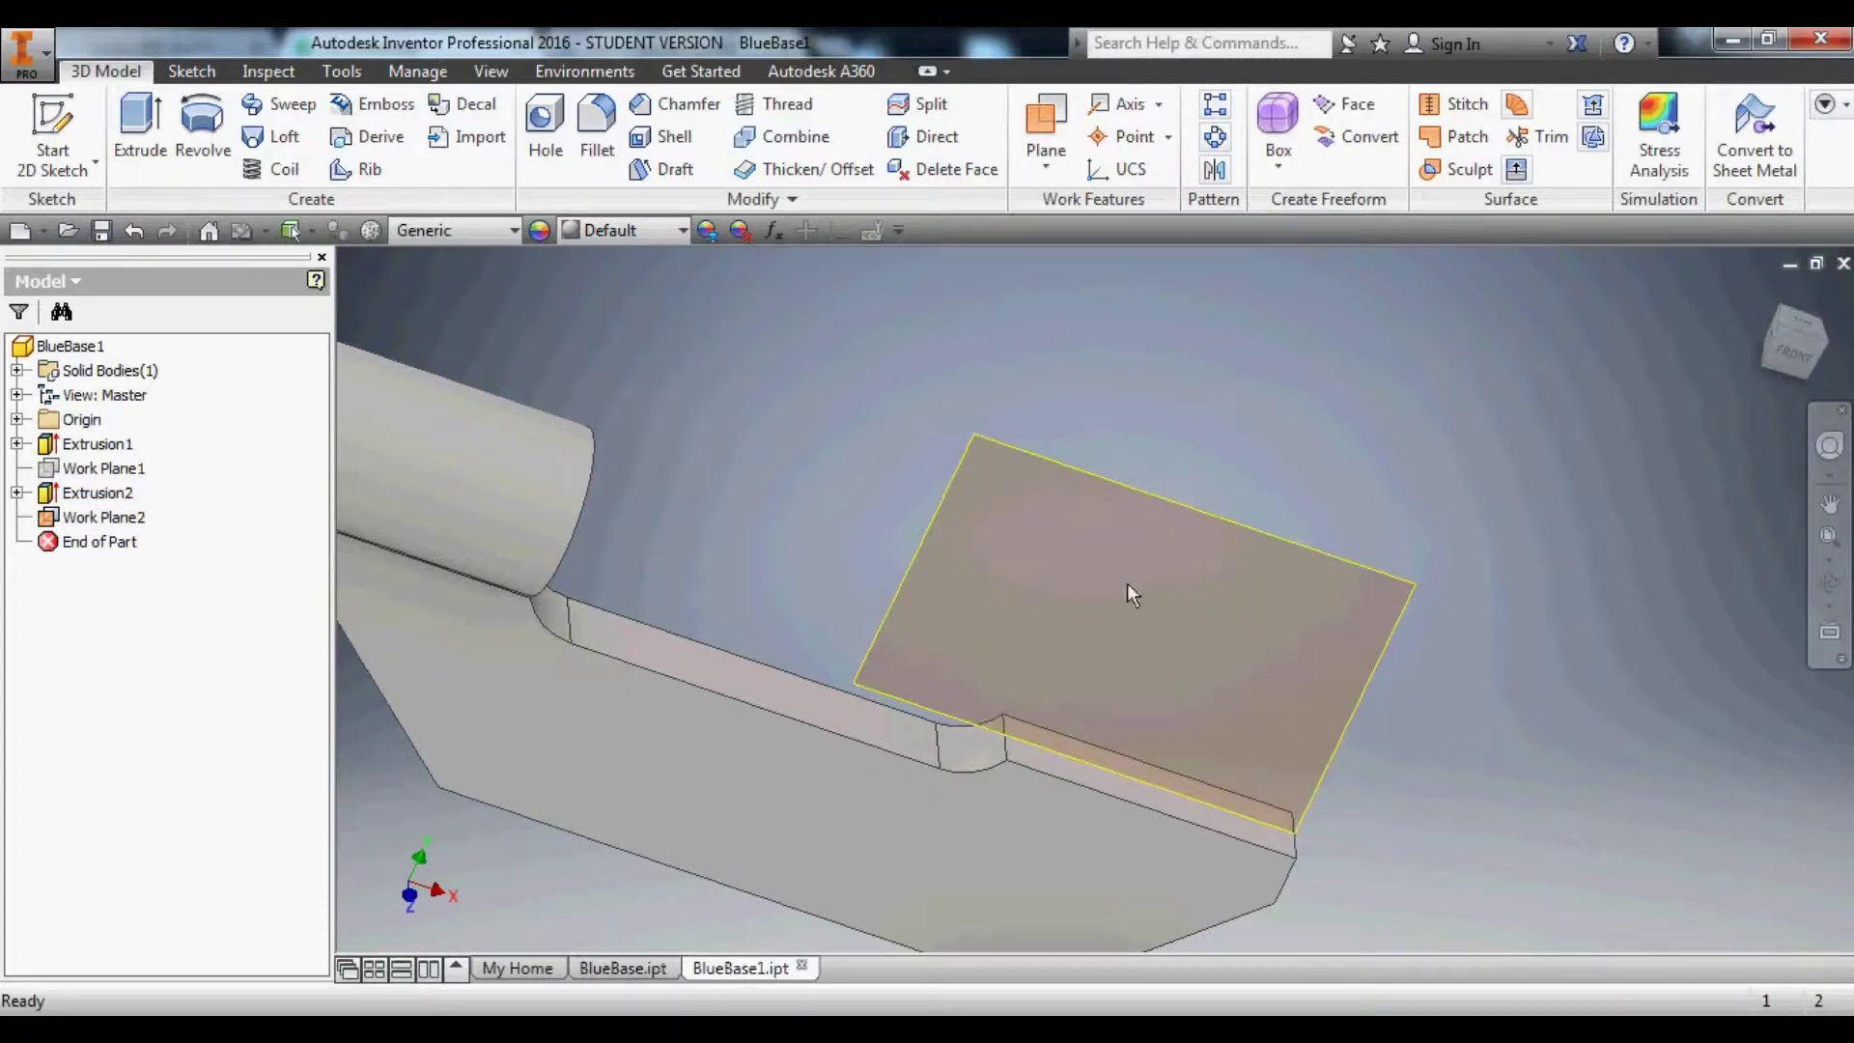
left_click(1122, 481)
left_click_drag(1123, 481, 1150, 514)
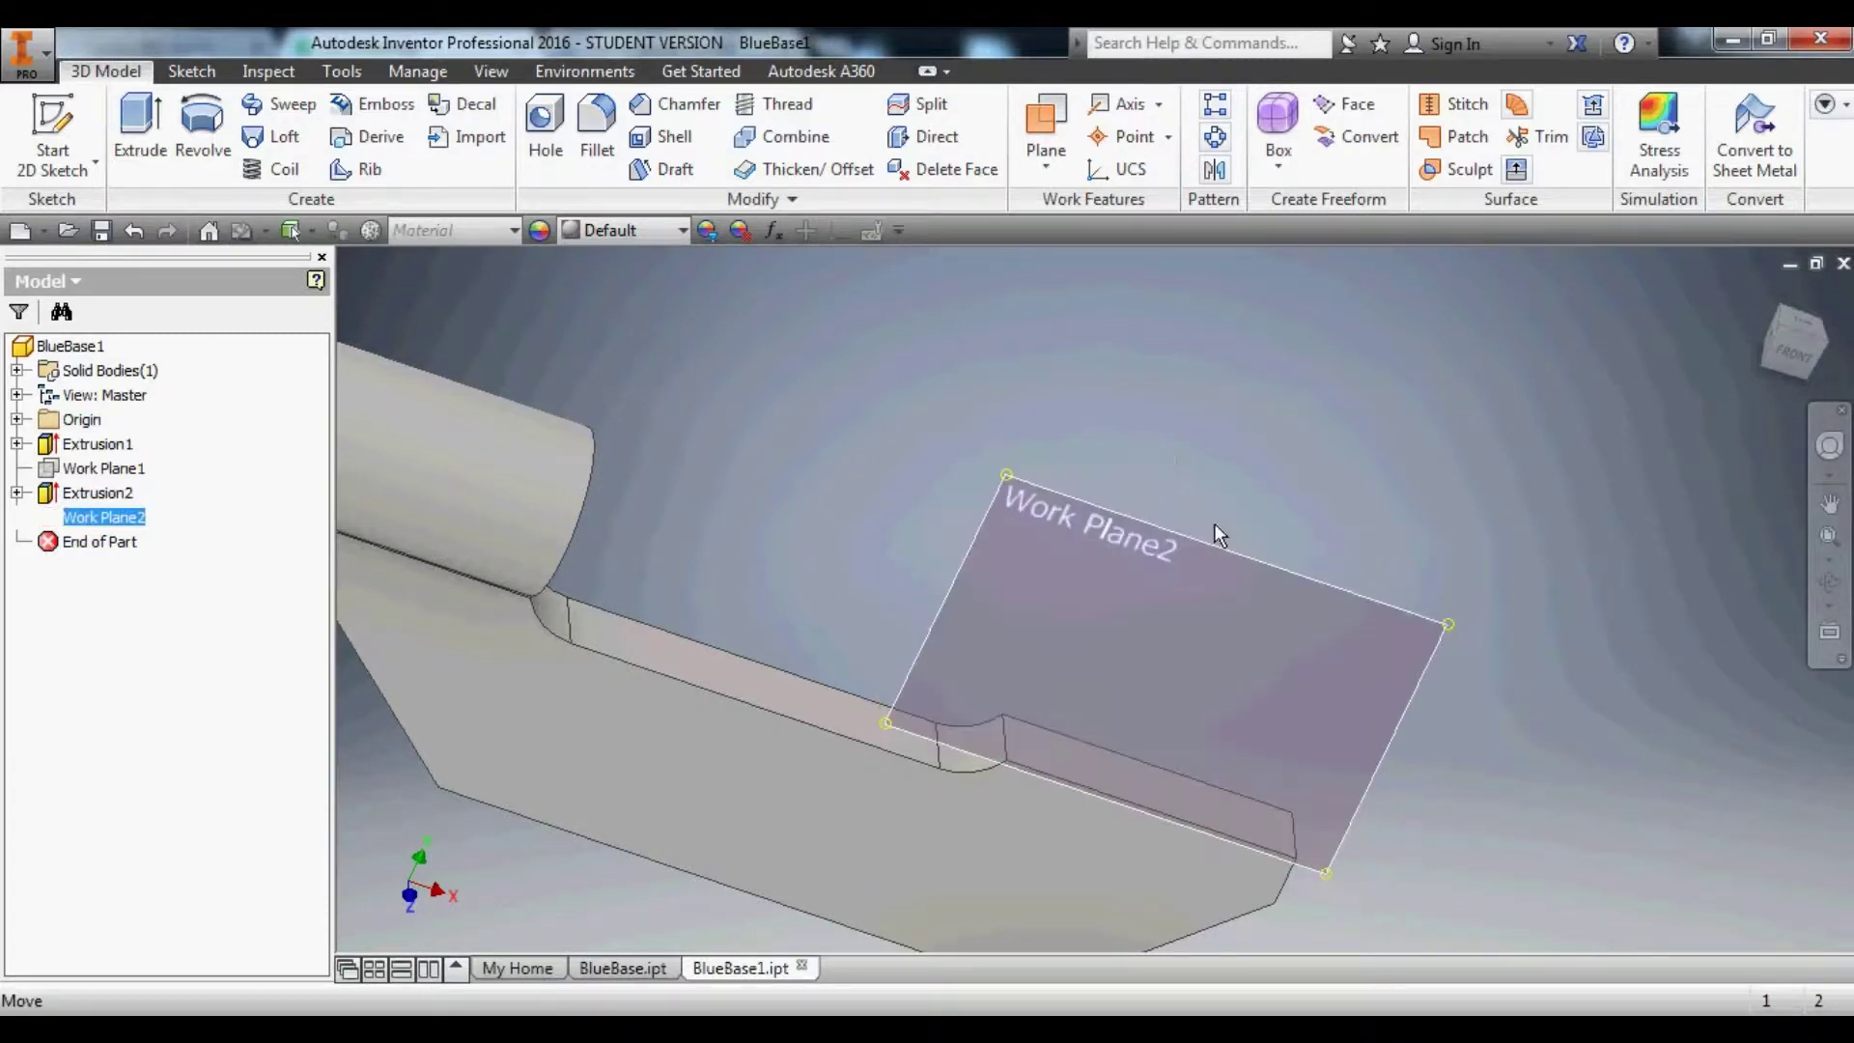
Start a sketch on the new work plane and draw a 60 mm line from the solid's end corner along its upper edge.
right_click(125, 518)
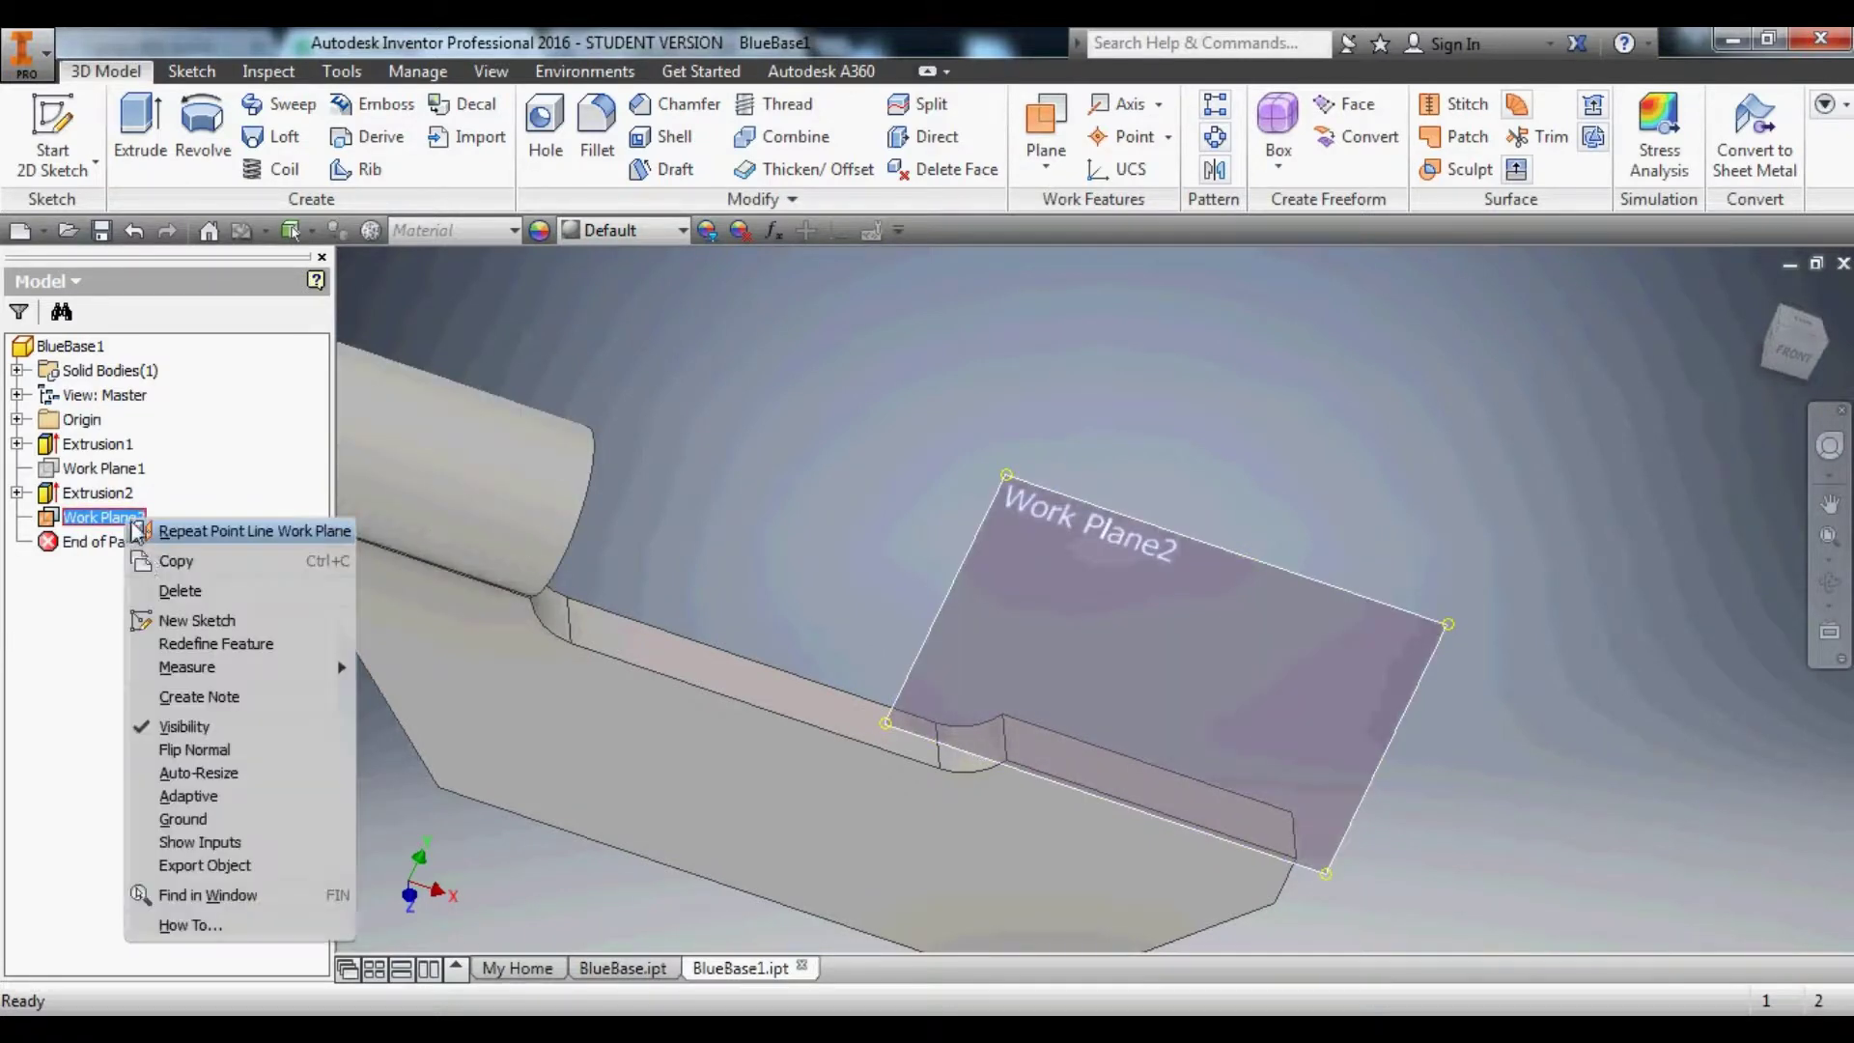
left_click(160, 624)
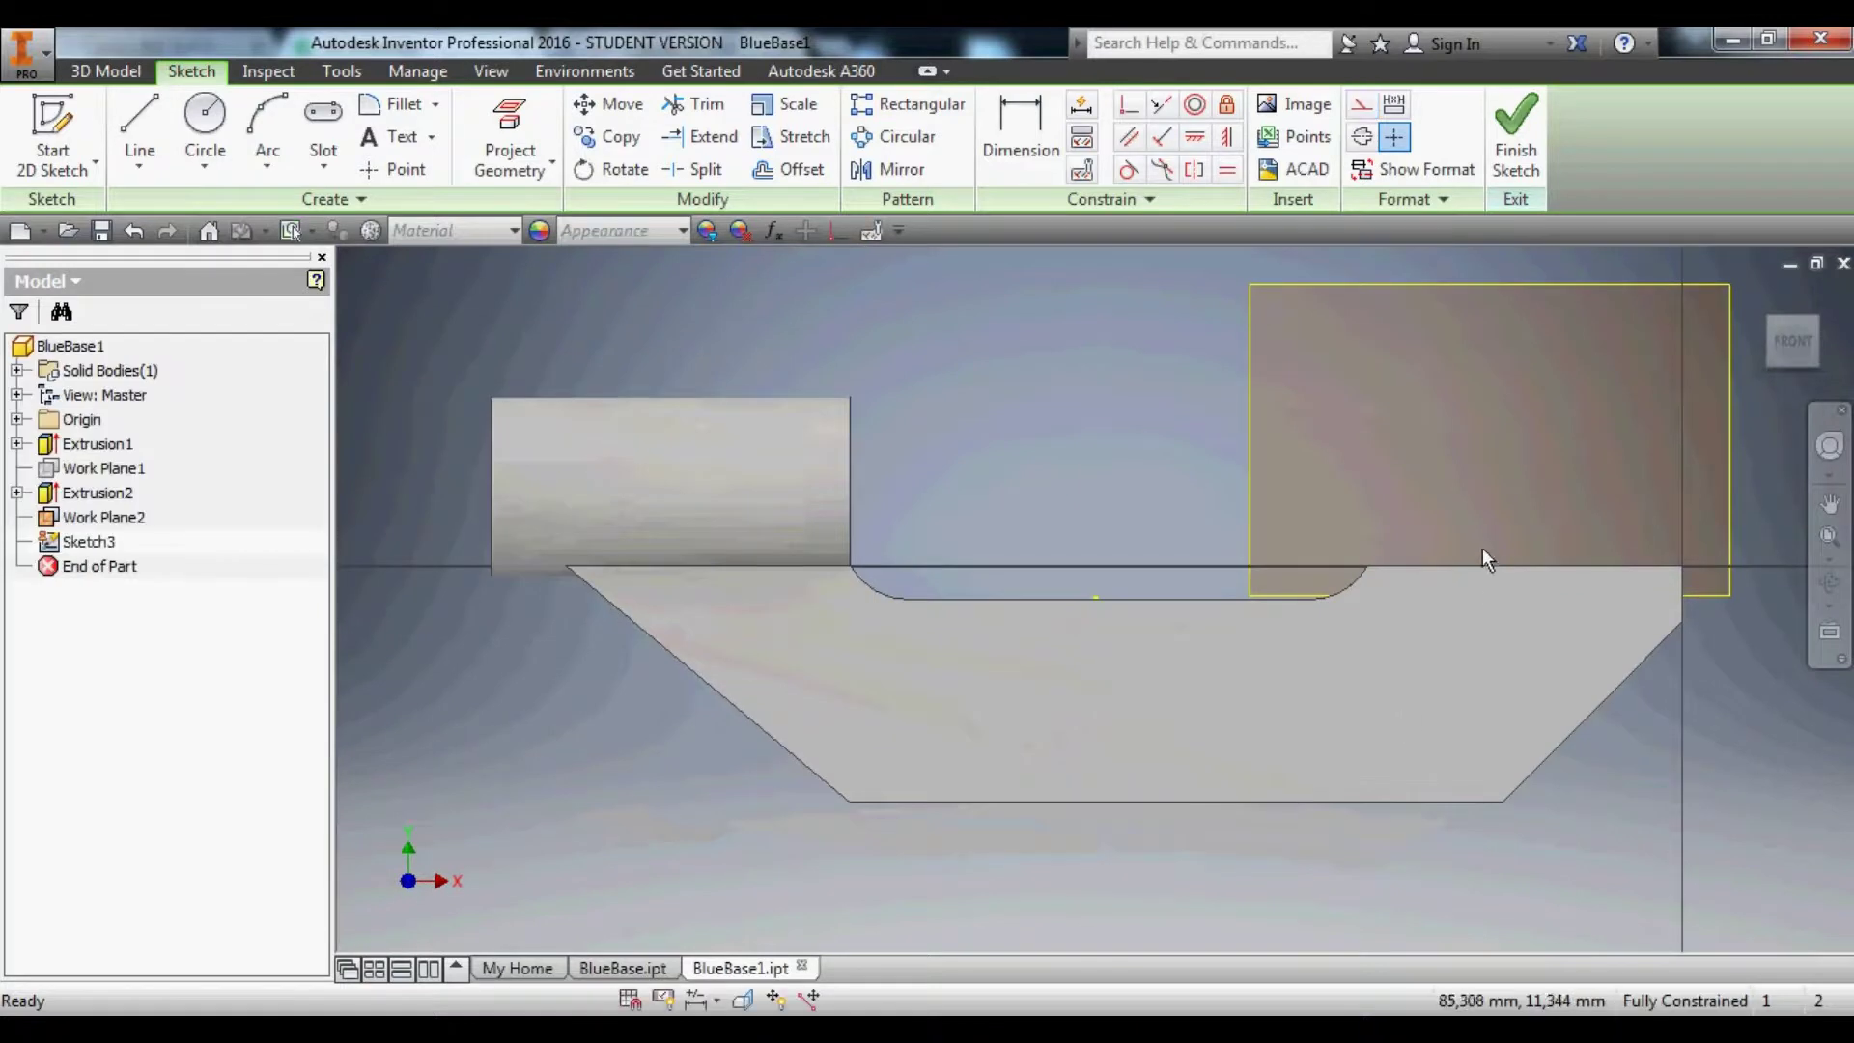
scroll(1596, 601, "down", 5)
scroll(1732, 604, "up", 6)
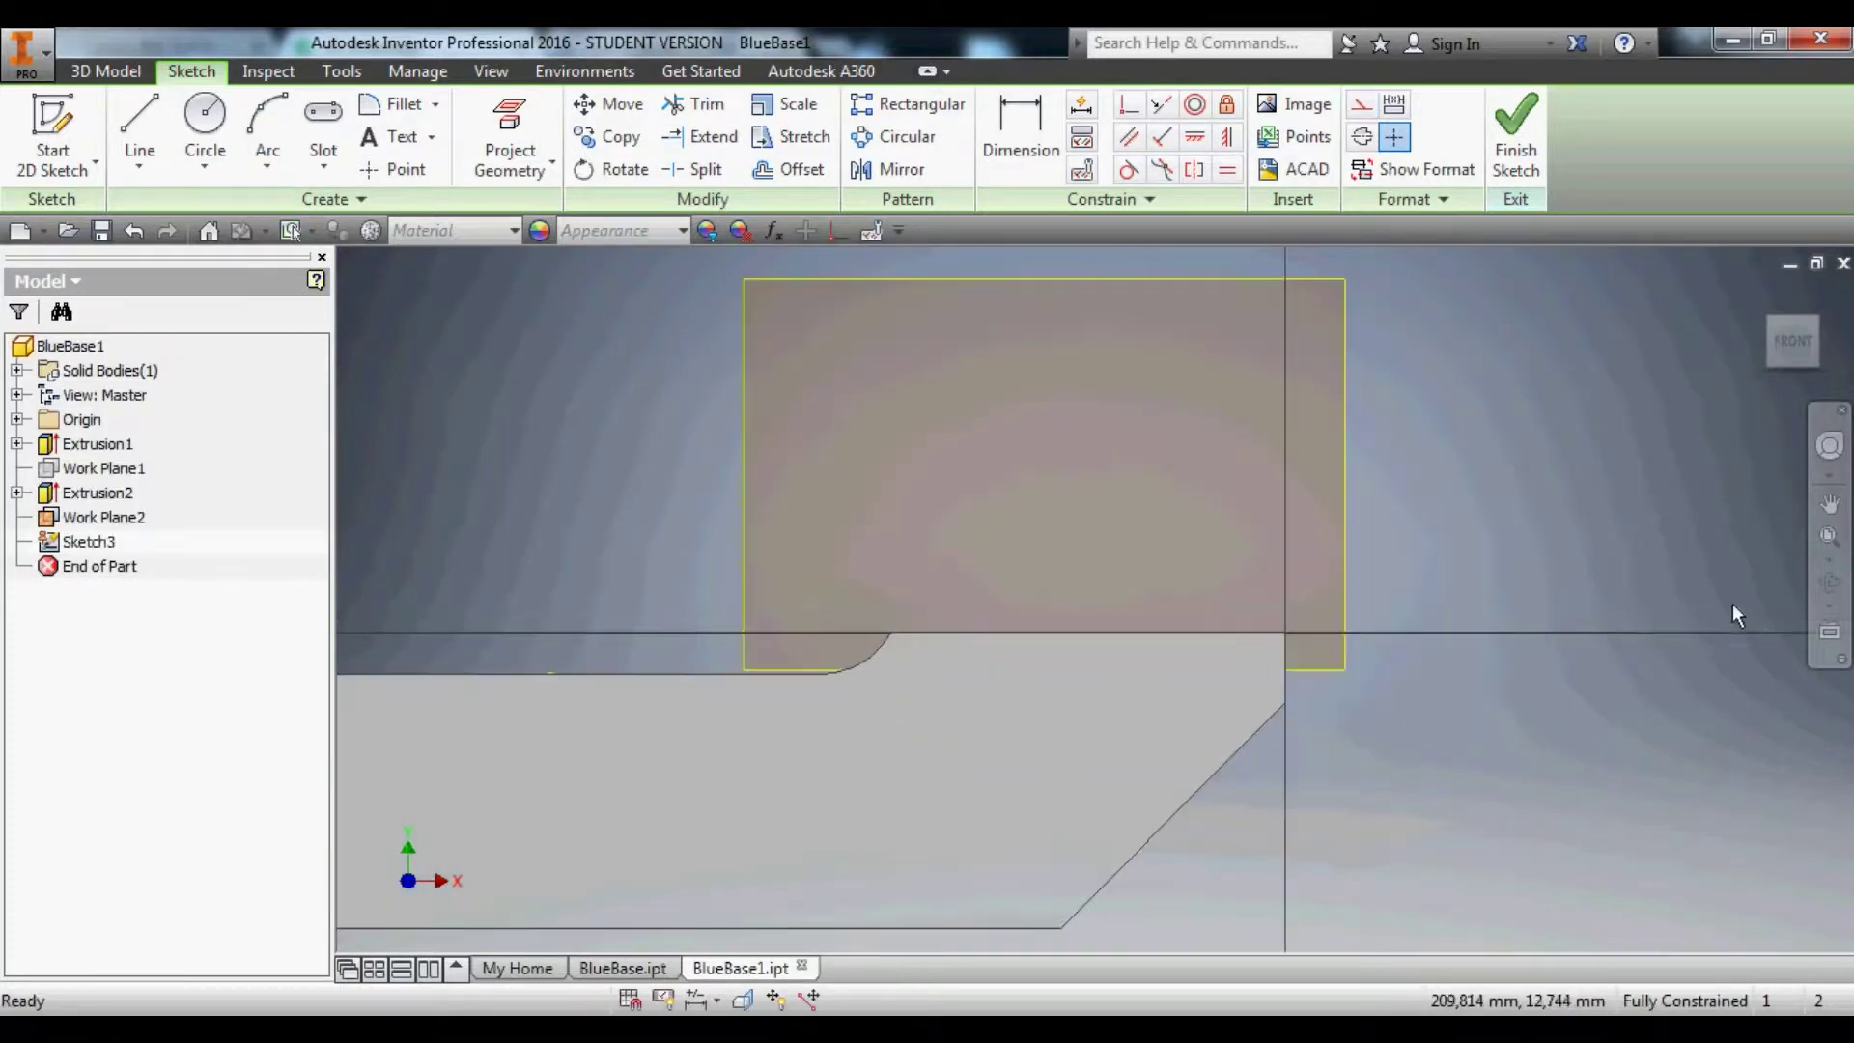
left_click(140, 135)
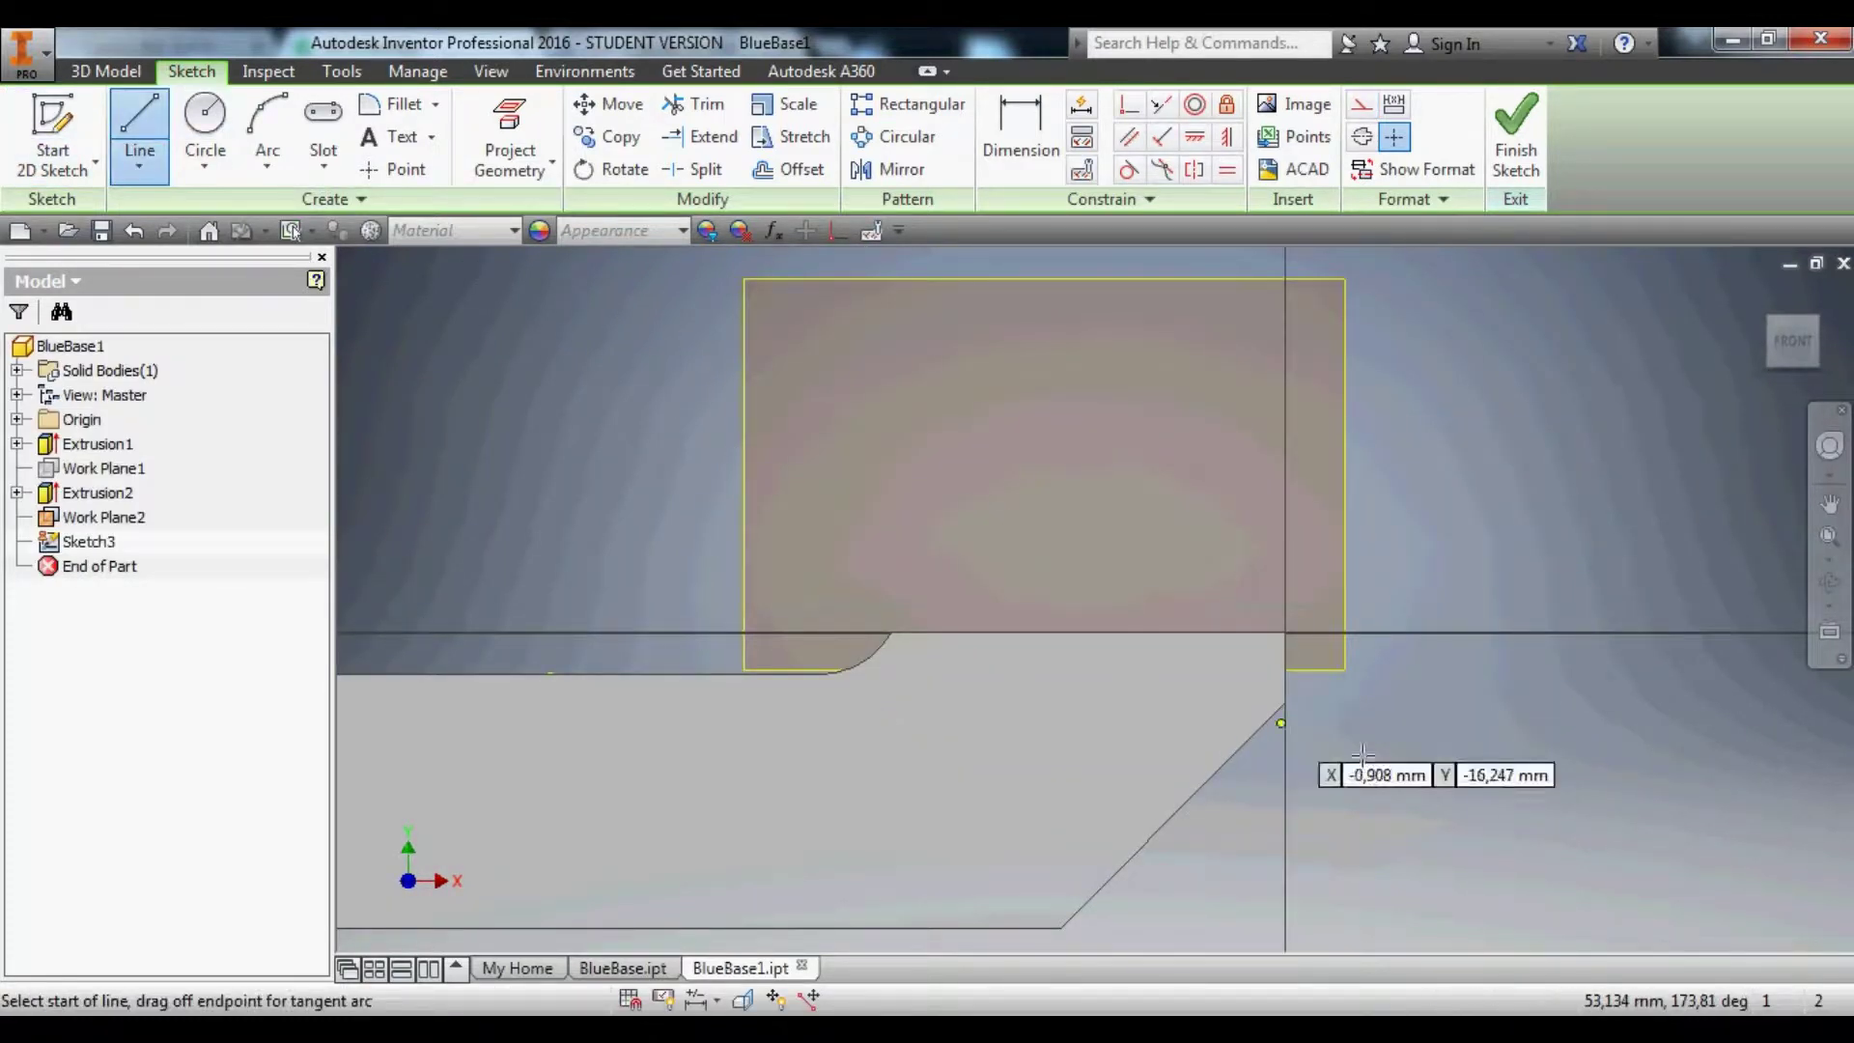
left_click(1290, 638)
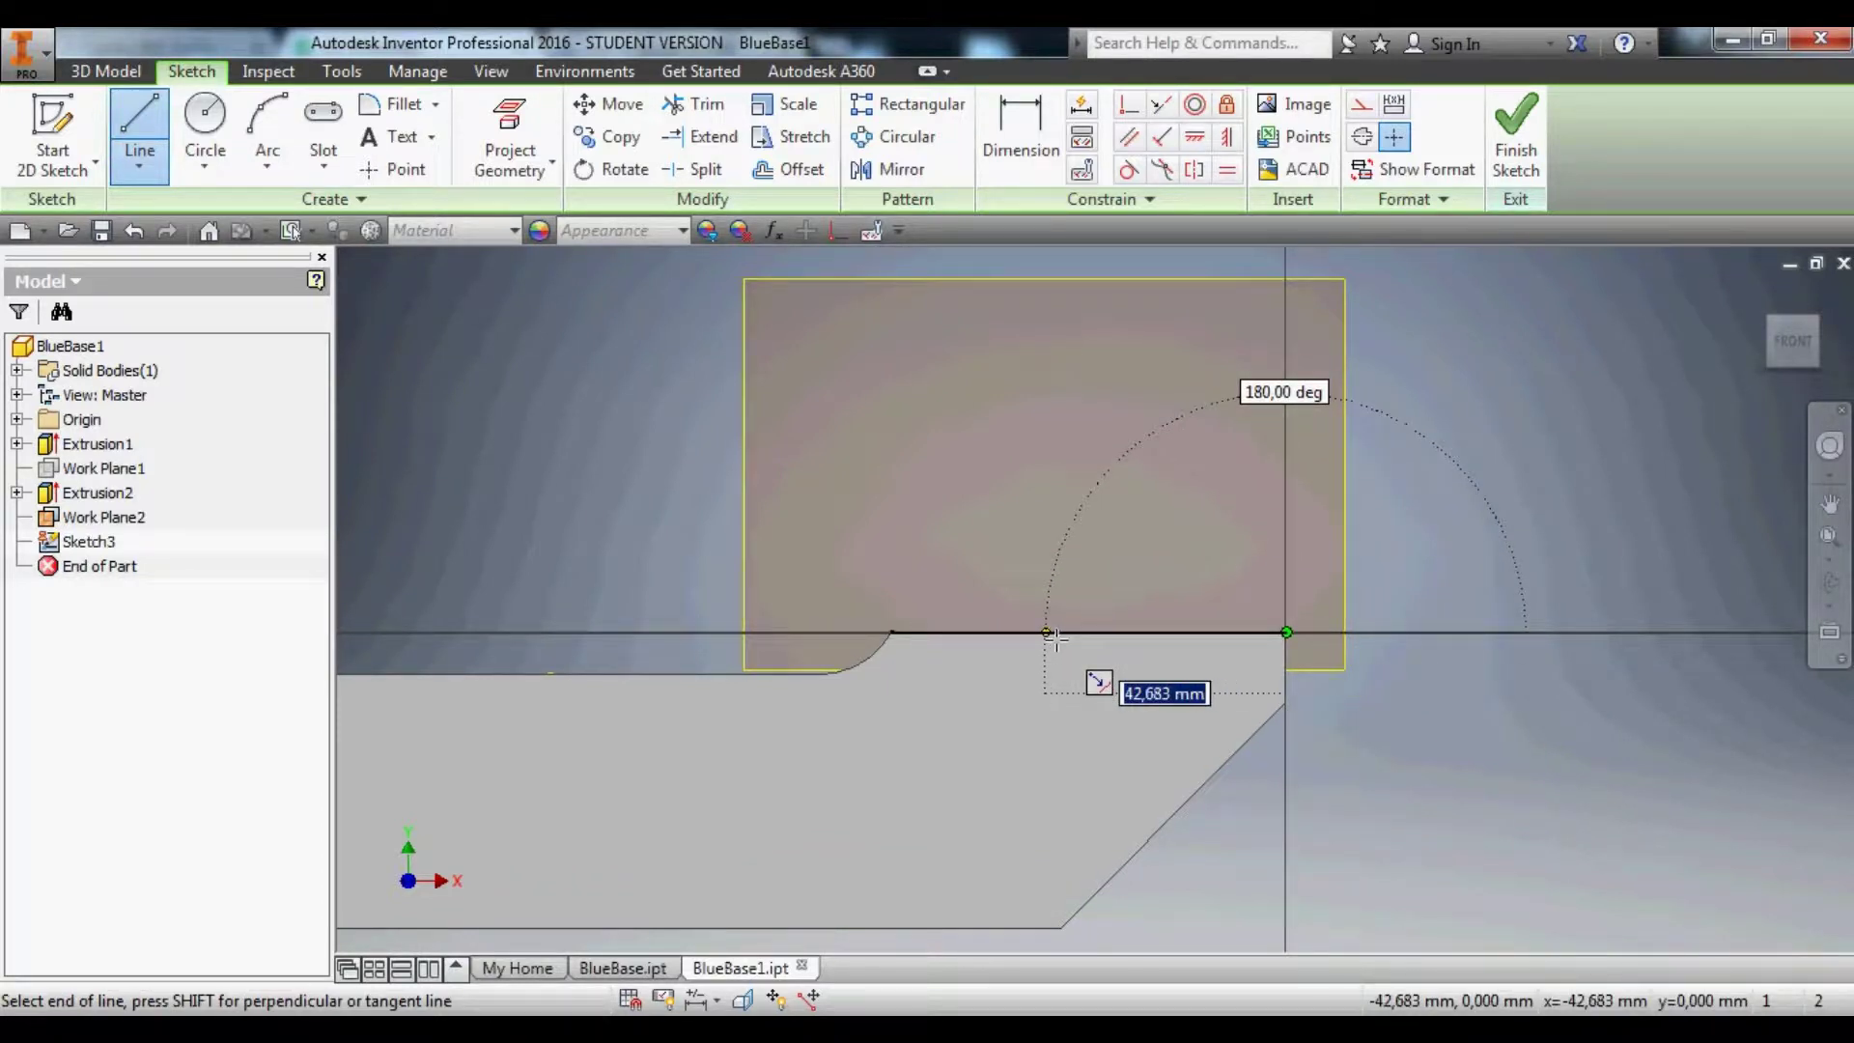
type("60")
key("Return")
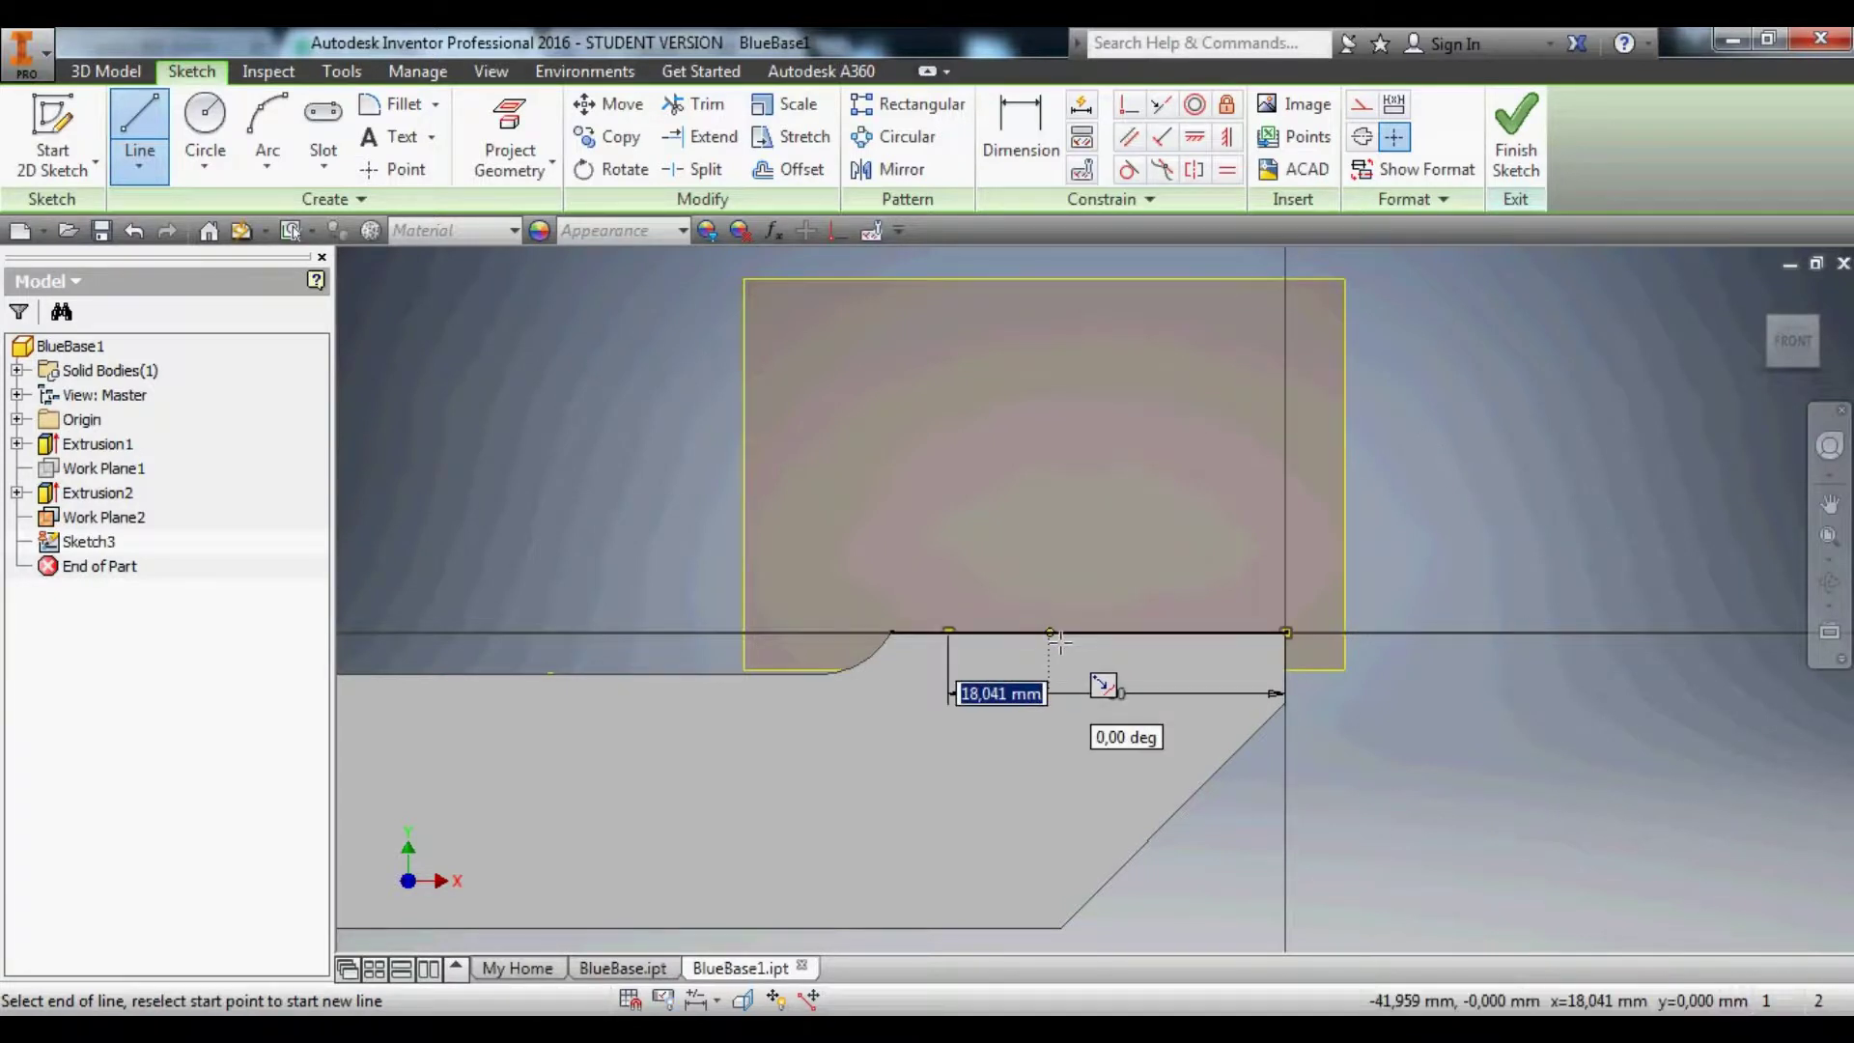
Join the slanted 30 mm line and the 7.5 mm top line with a three-point arc of 7.8 mm radius.
scroll(976, 623, "up", 5)
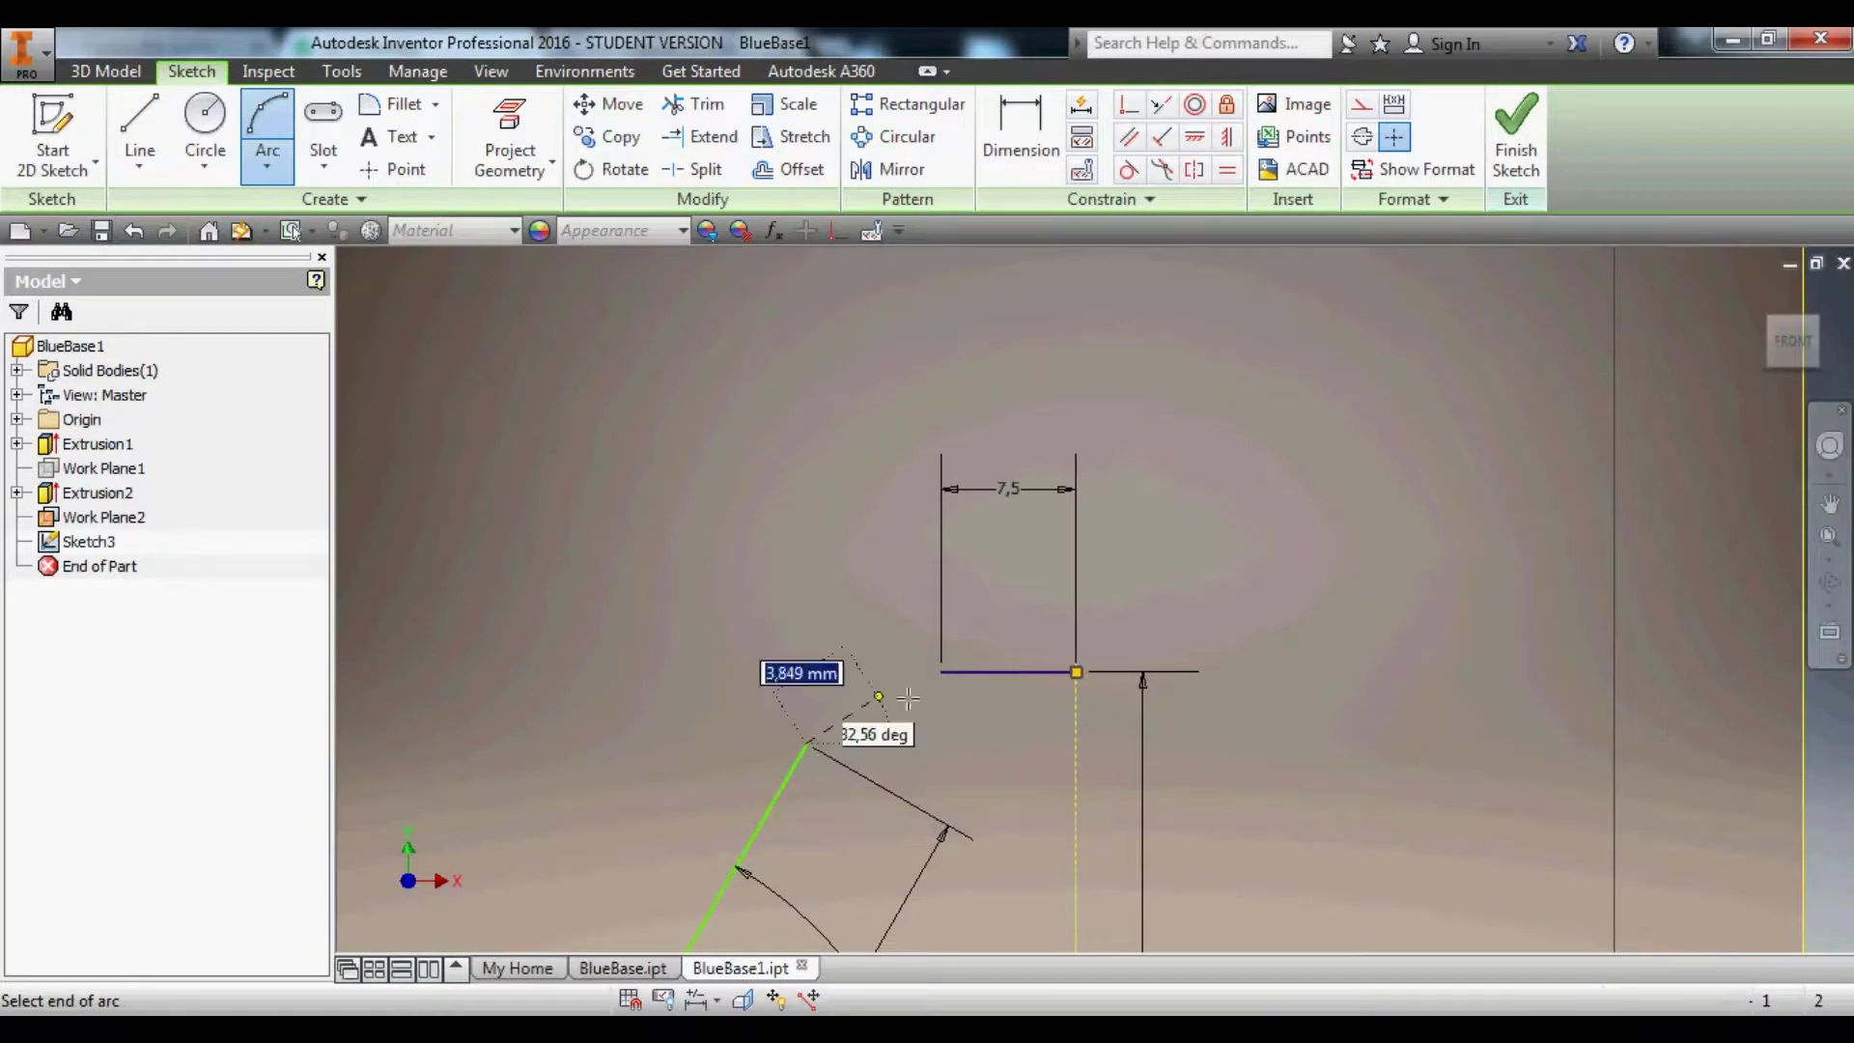
left_click(254, 130)
left_click(254, 130)
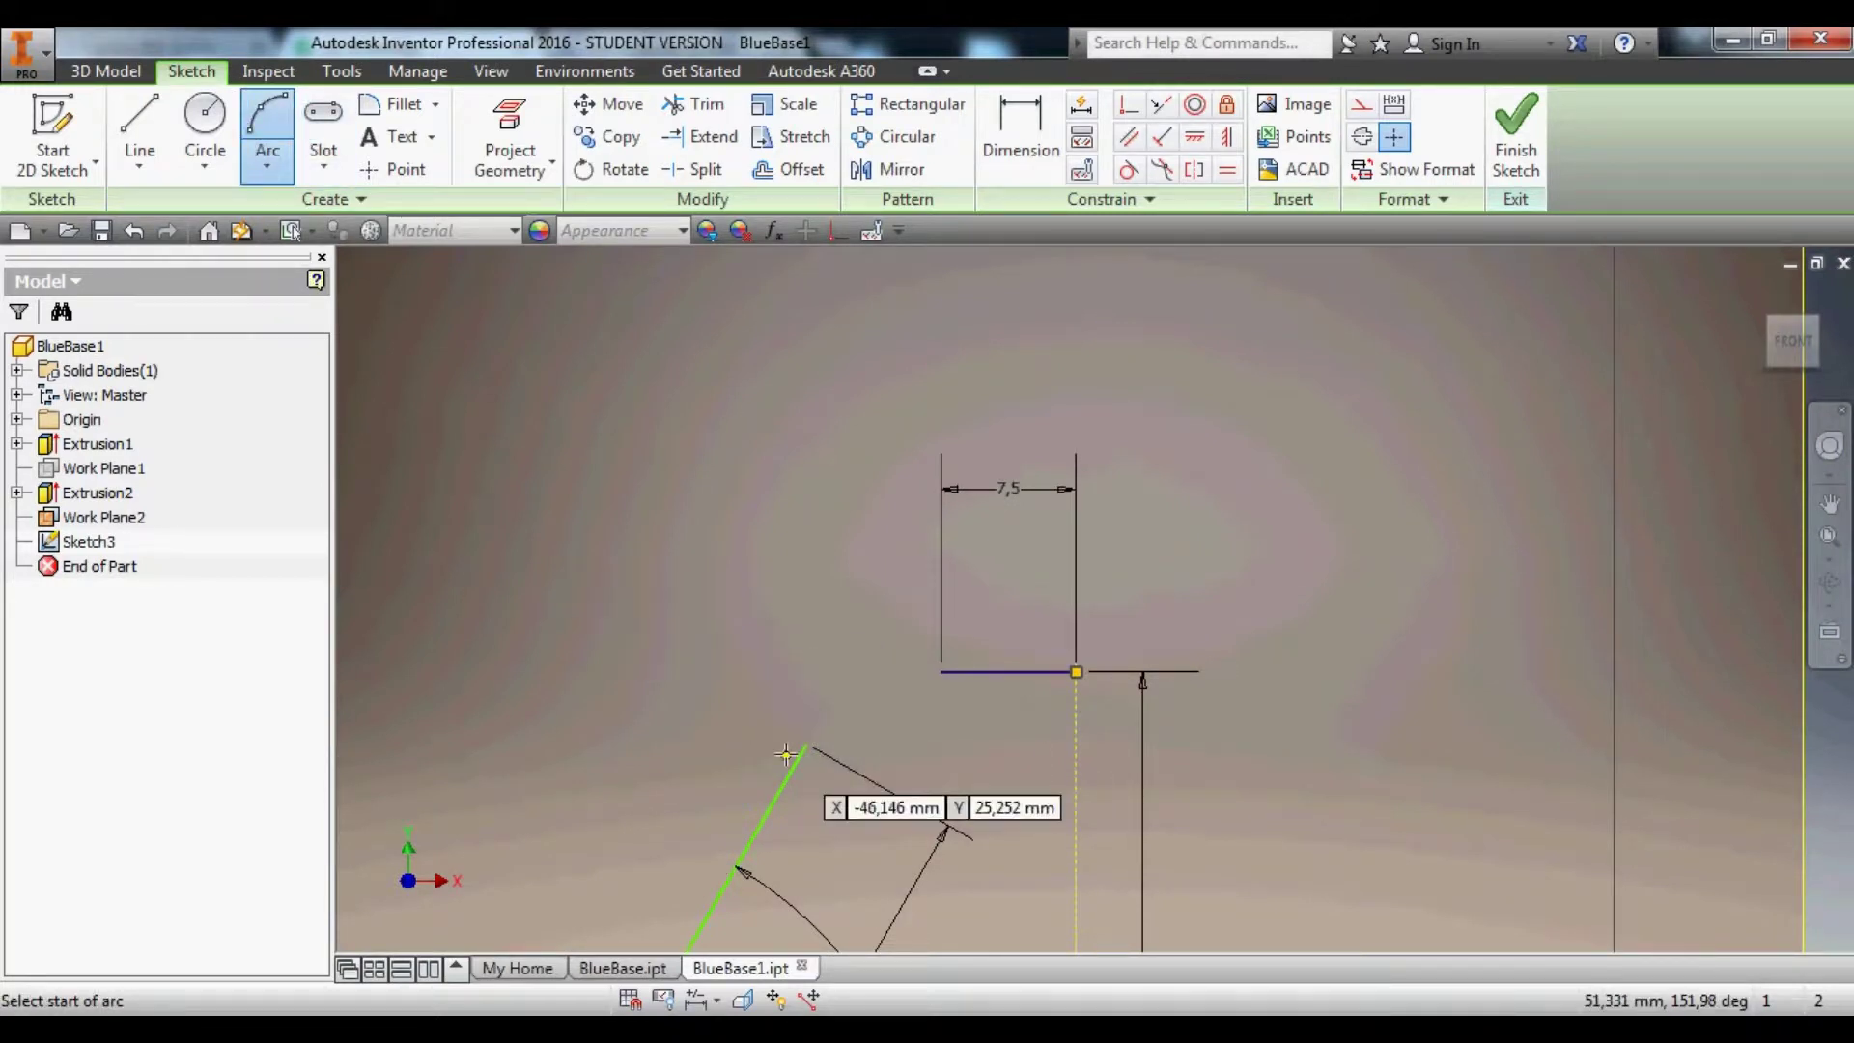
left_click(812, 728)
left_click(942, 671)
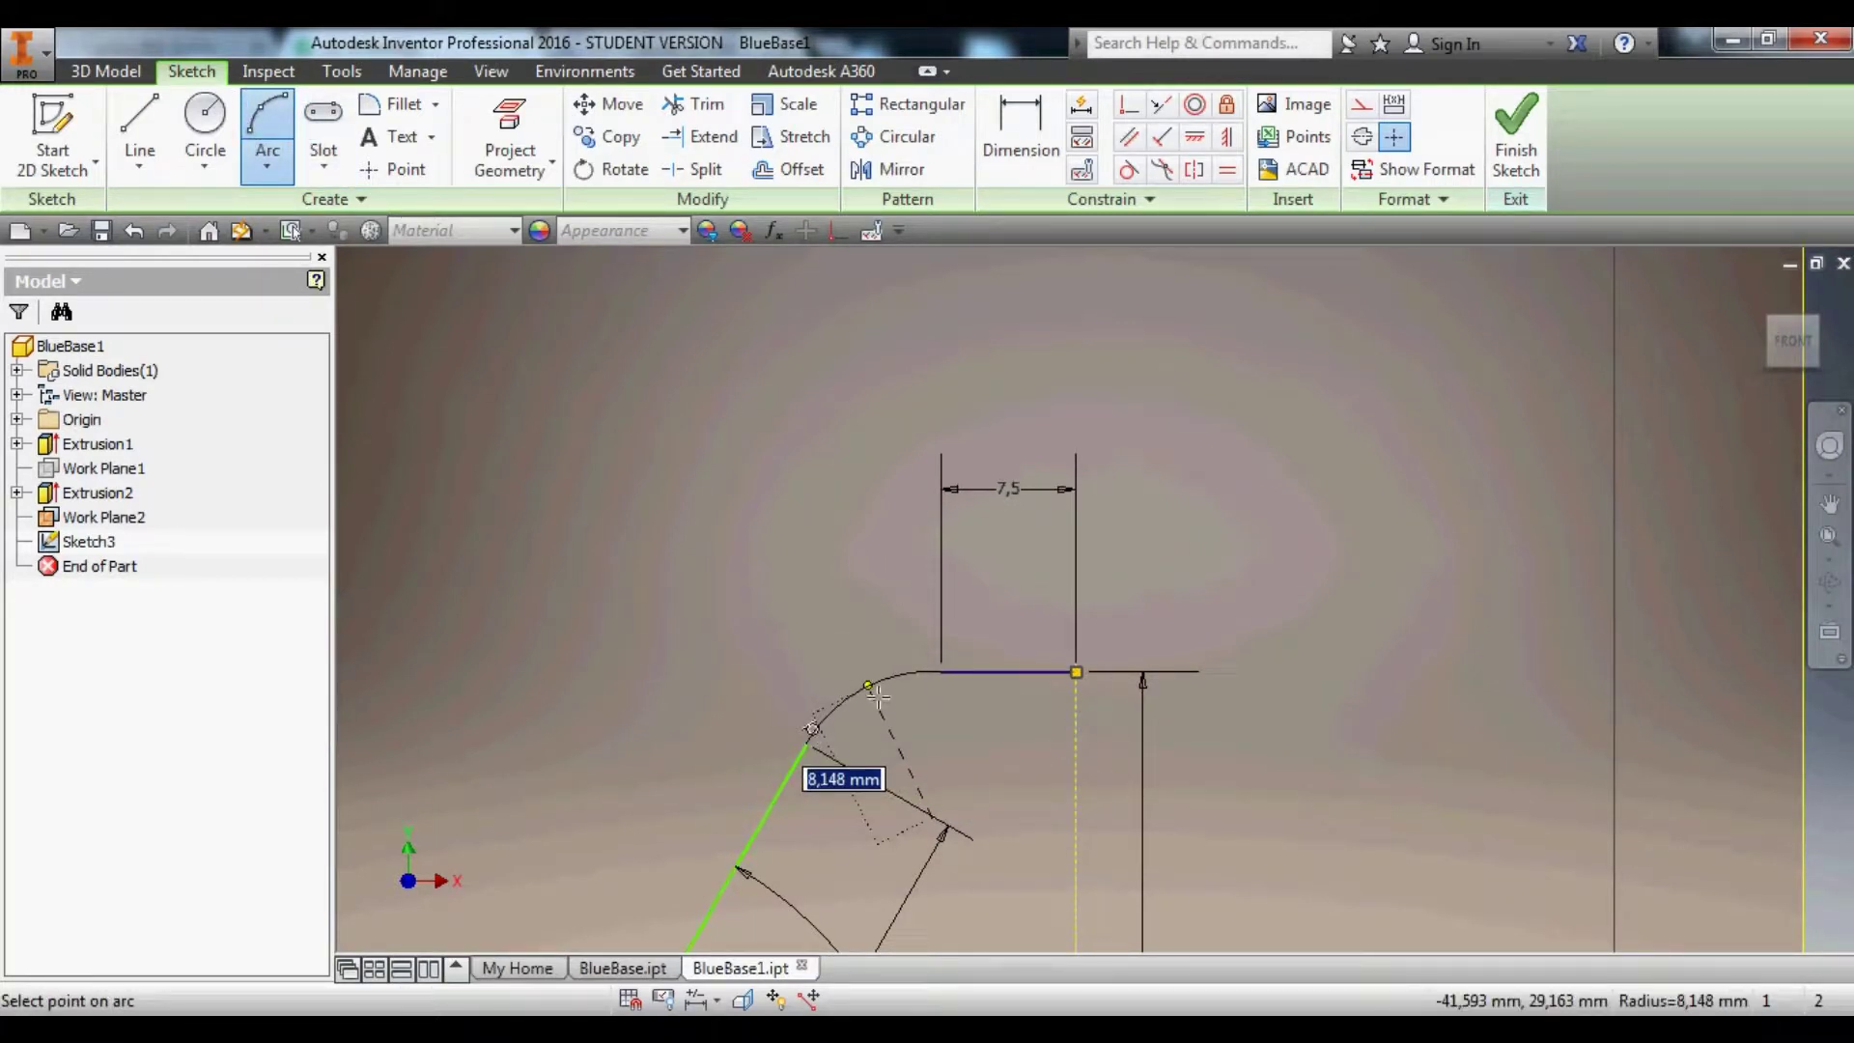
type("7.8")
key("Return")
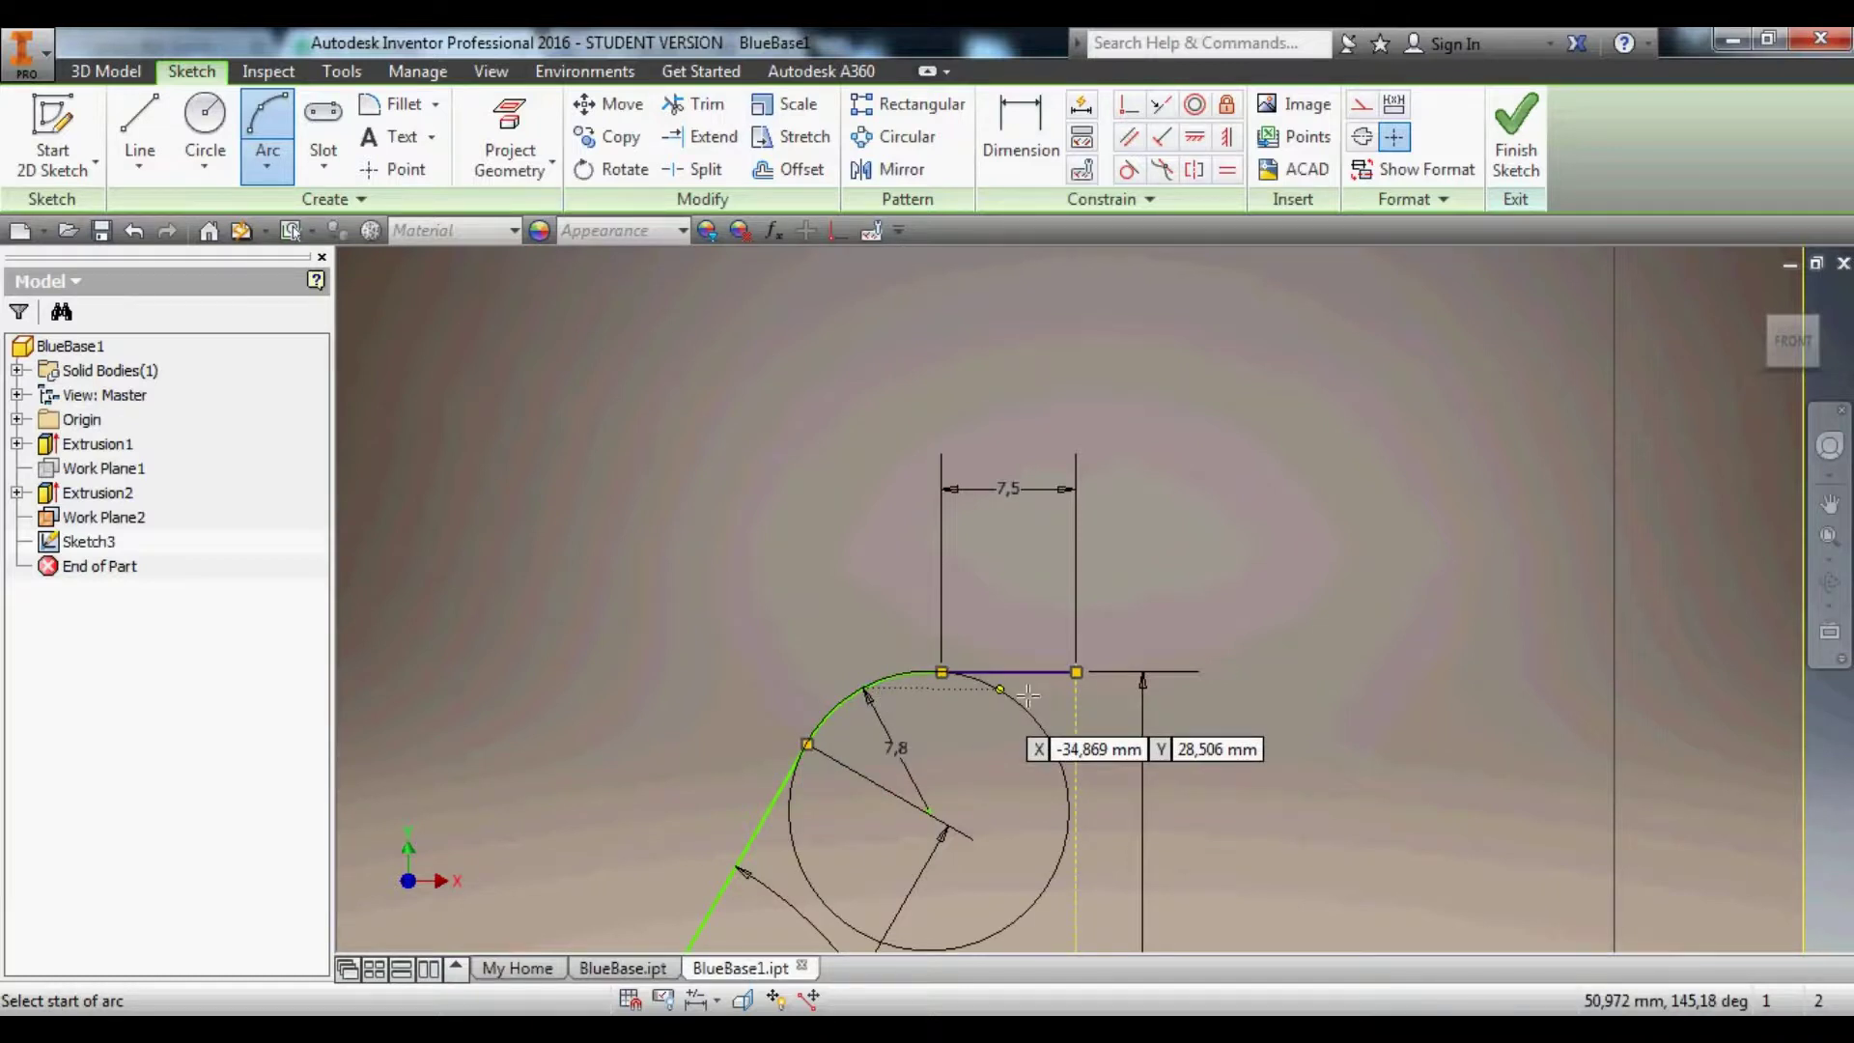
key("Escape")
scroll(1173, 720, "up", 3)
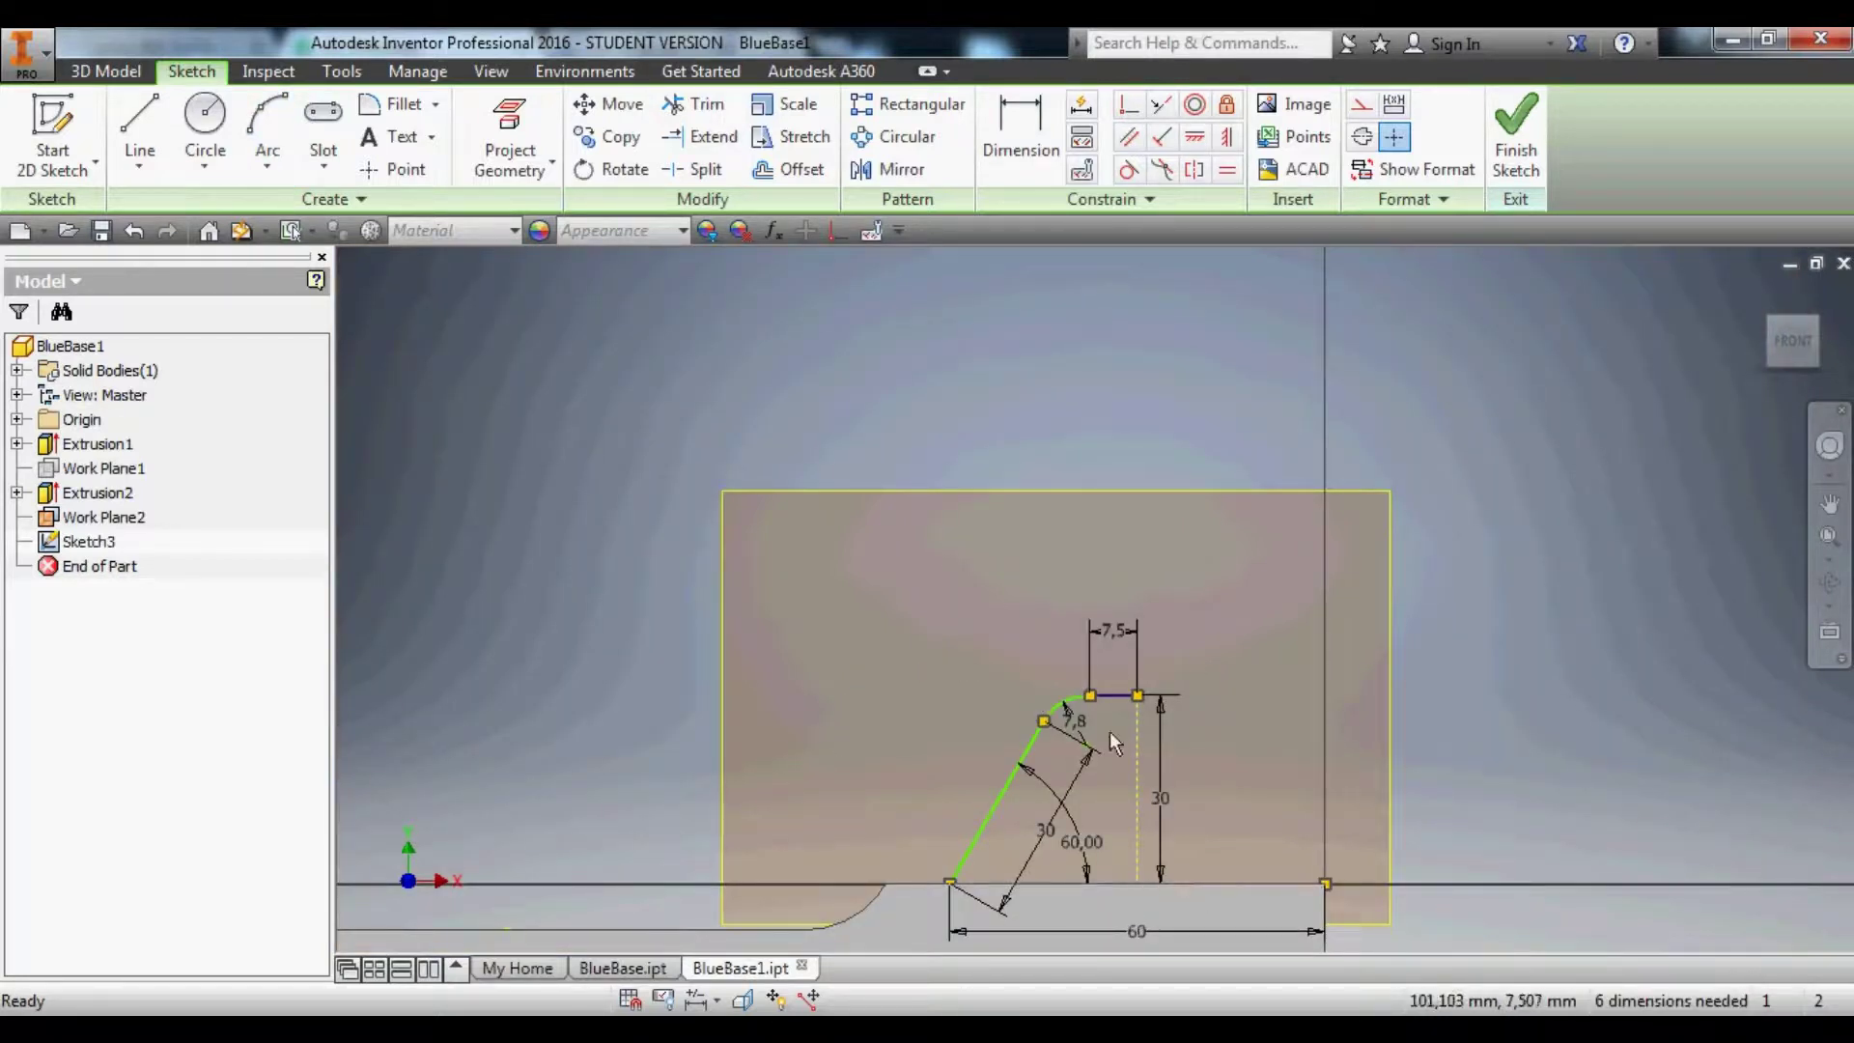
Mirror the slanted line, arc and top line about the vertical construction centreline to complete the lug outline.
left_click(888, 169)
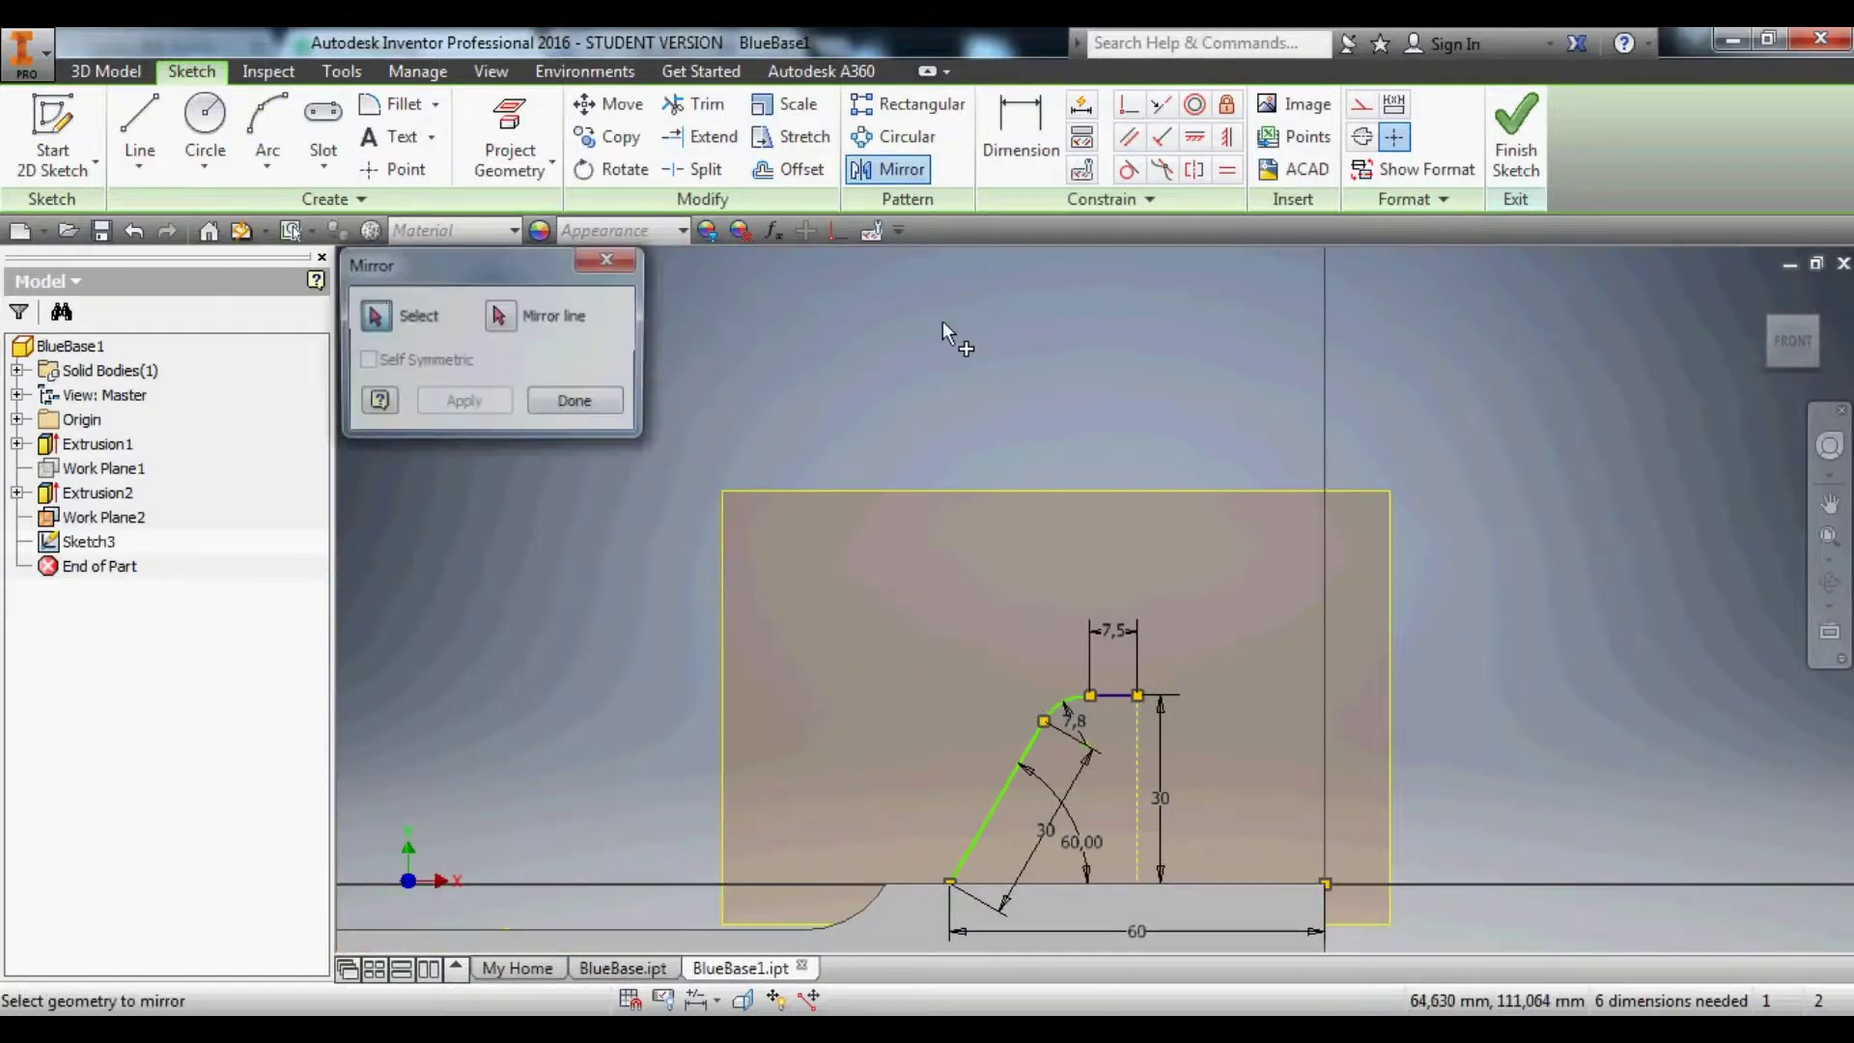
left_click(995, 802)
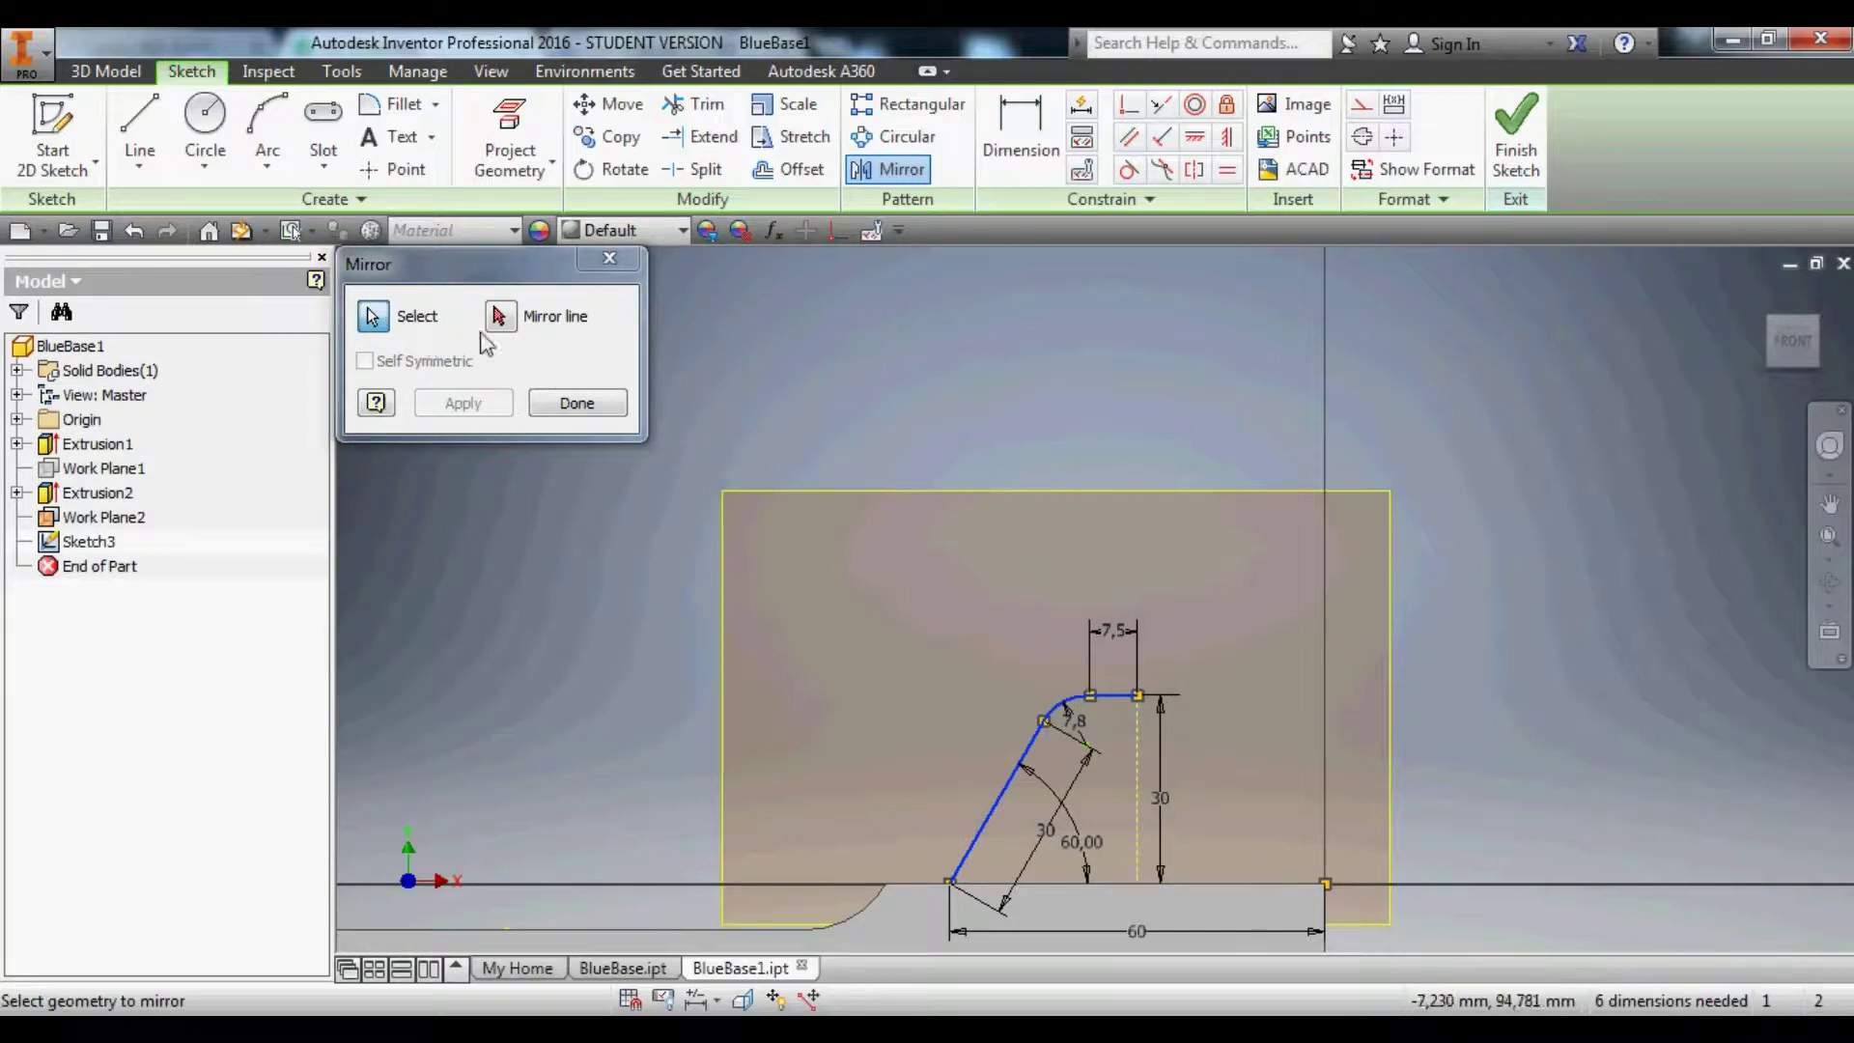
left_click(1139, 733)
left_click(502, 403)
left_click(569, 406)
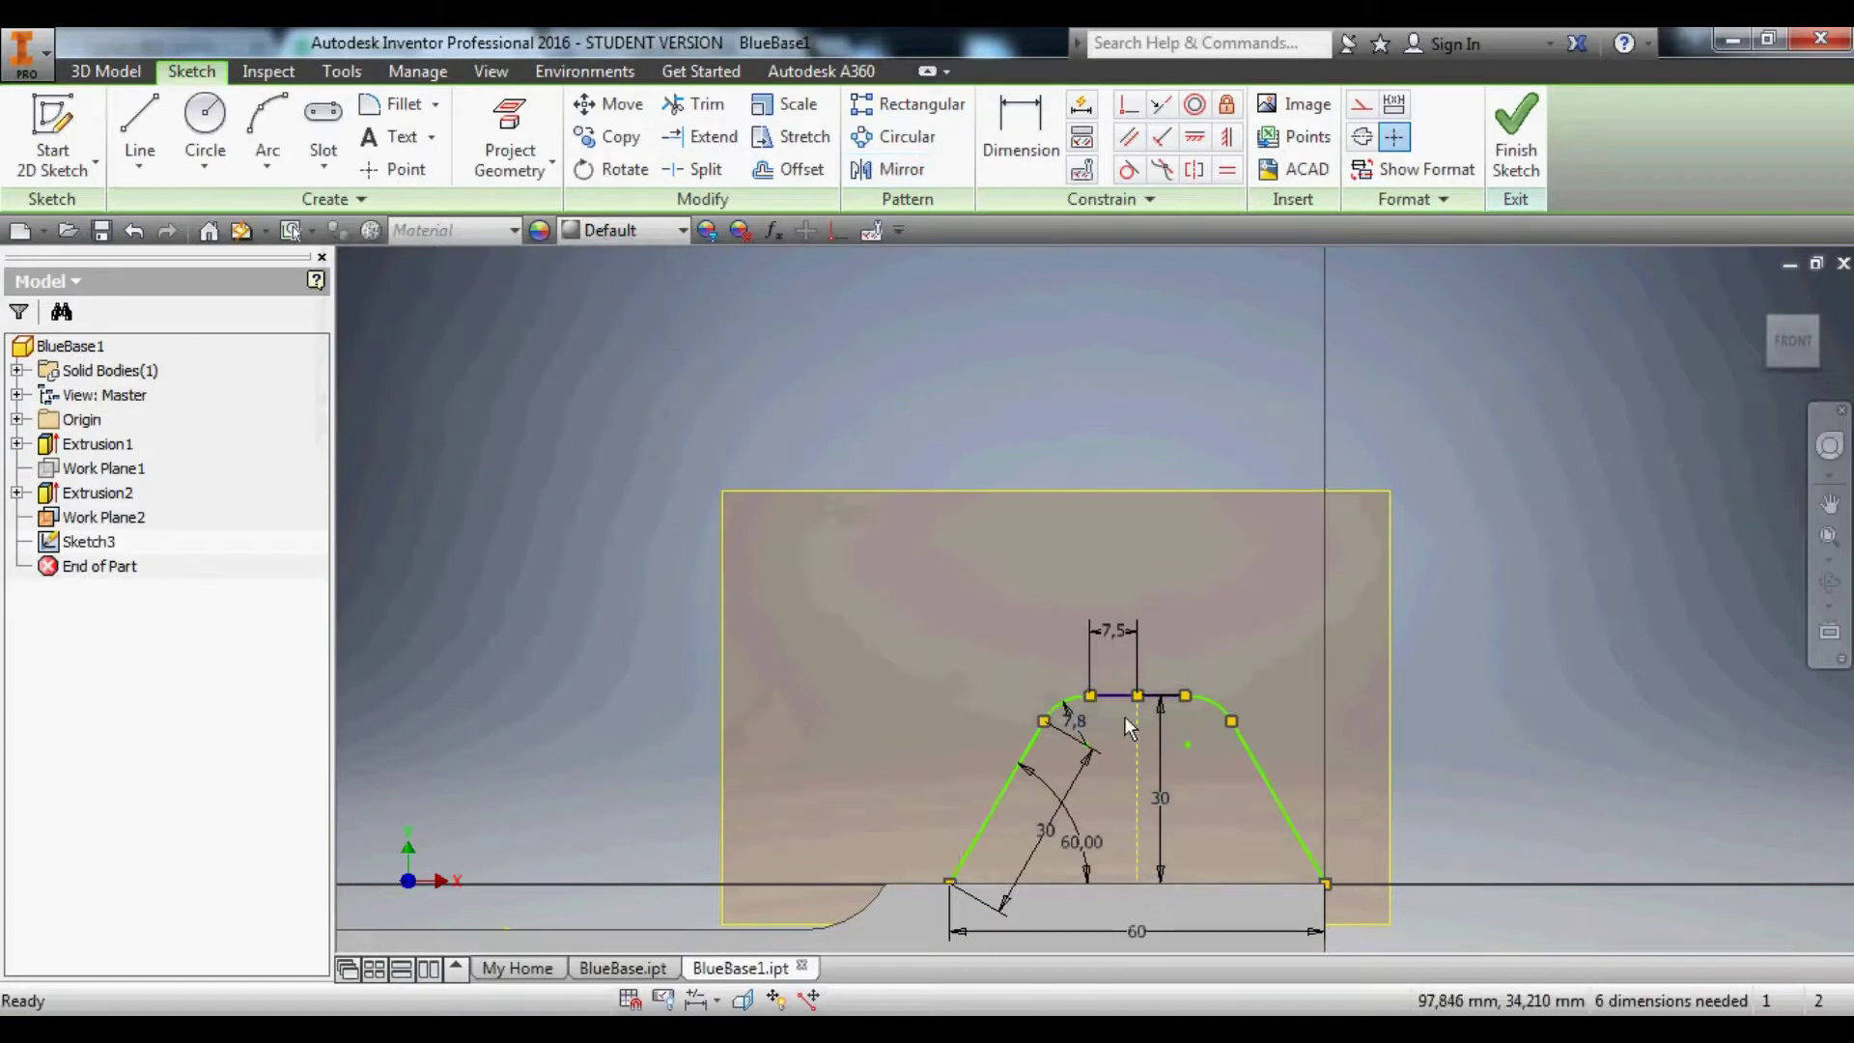
Draw a 10 mm diameter circle centred on the lug's vertical centreline, below the top line.
scroll(1124, 716, "up", 5)
scroll(1133, 726, "down", 4)
left_click(205, 121)
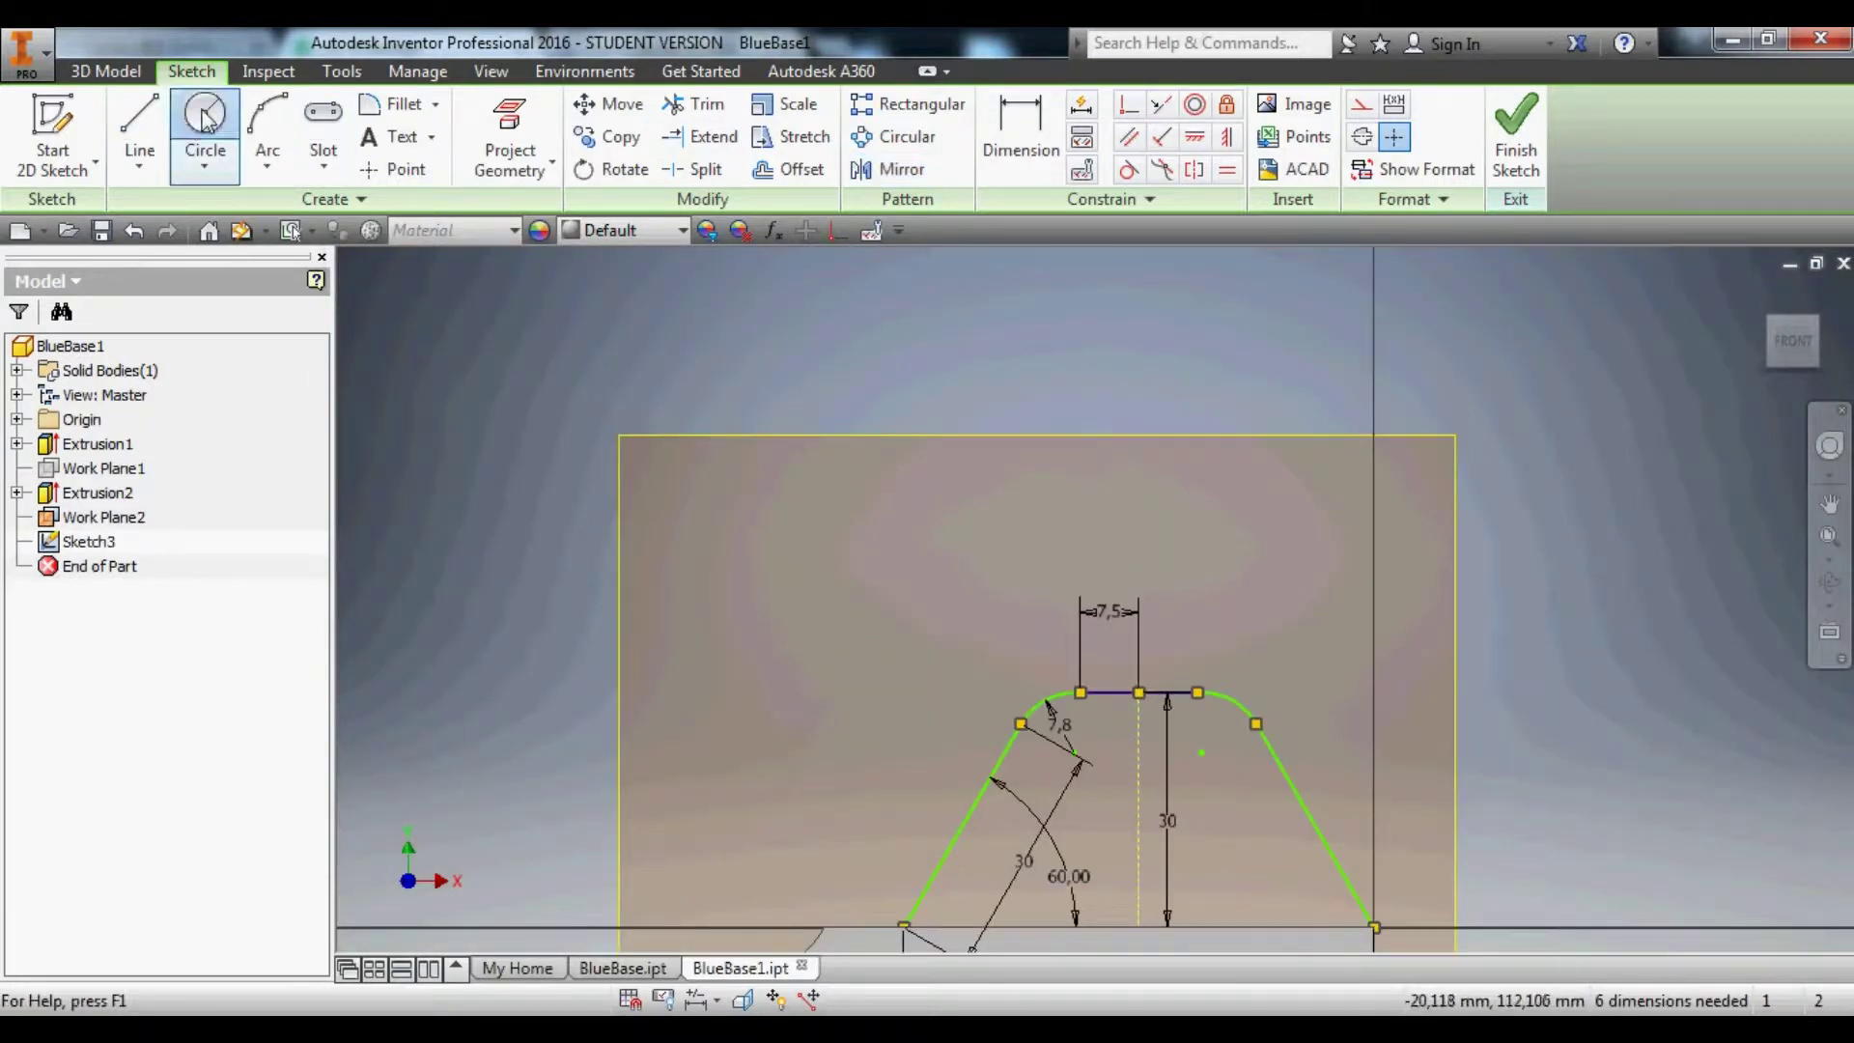
left_click(1139, 779)
type("10")
key("Return")
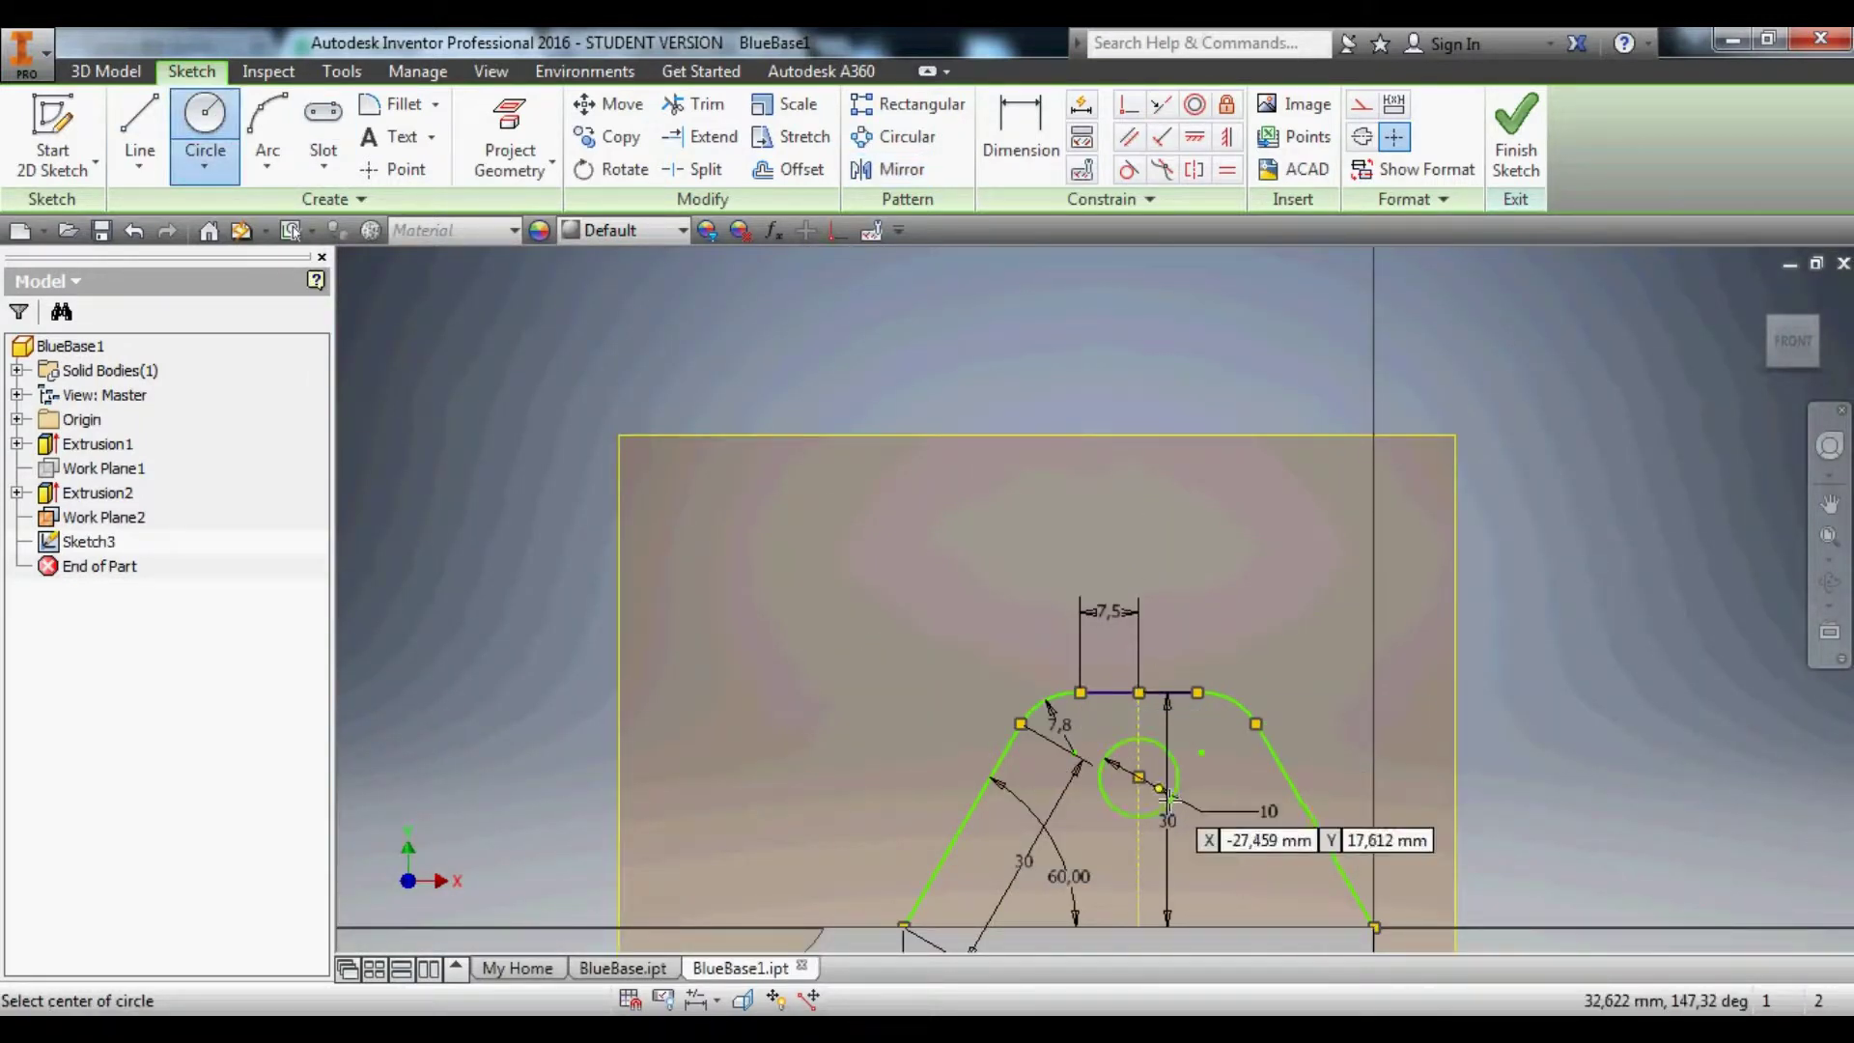
key("Escape")
Dimension the circle's centre 10 mm below the lug's top line.
key("d")
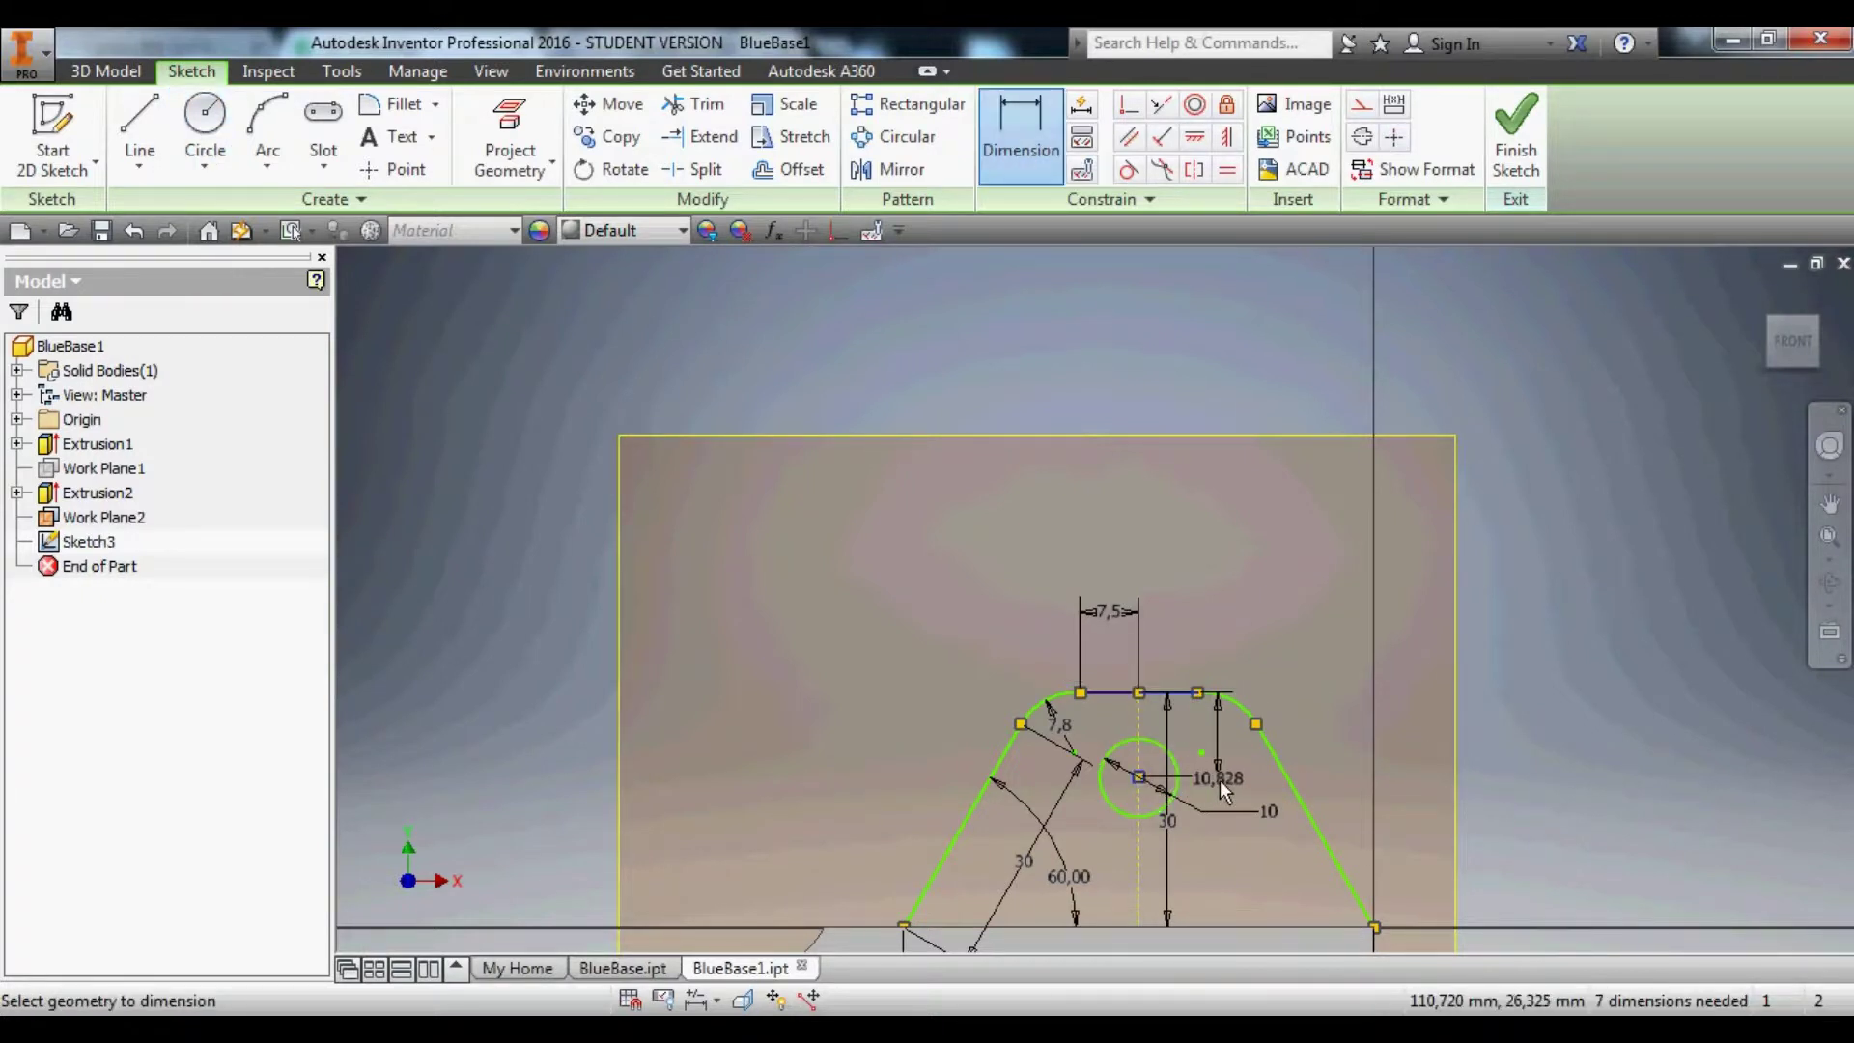
left_click(1220, 780)
type("10")
key("Return")
scroll(1236, 787, "up", 3)
scroll(1230, 775, "down", 4)
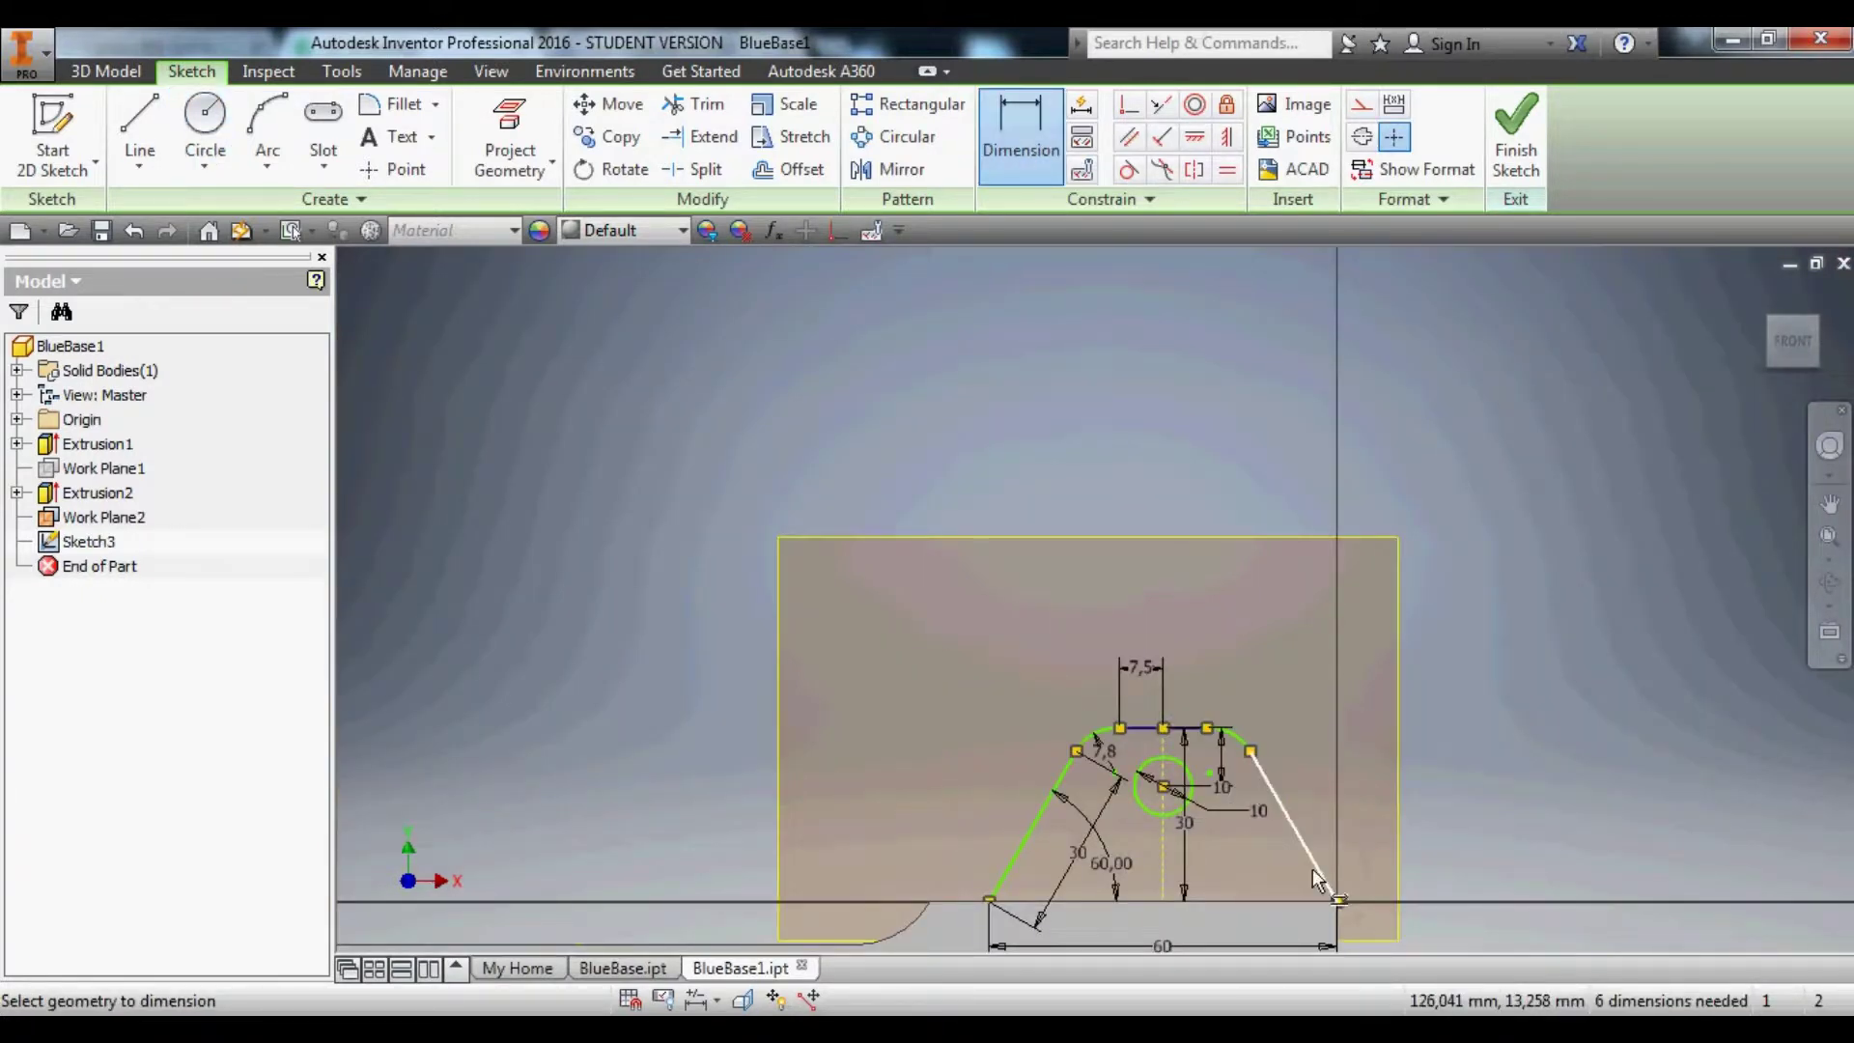
scroll(1062, 406, "down", 5)
key("Escape")
Extrude the lug profile with its hole 10 mm symmetrically as a join, and hide its work plane.
left_click(106, 71)
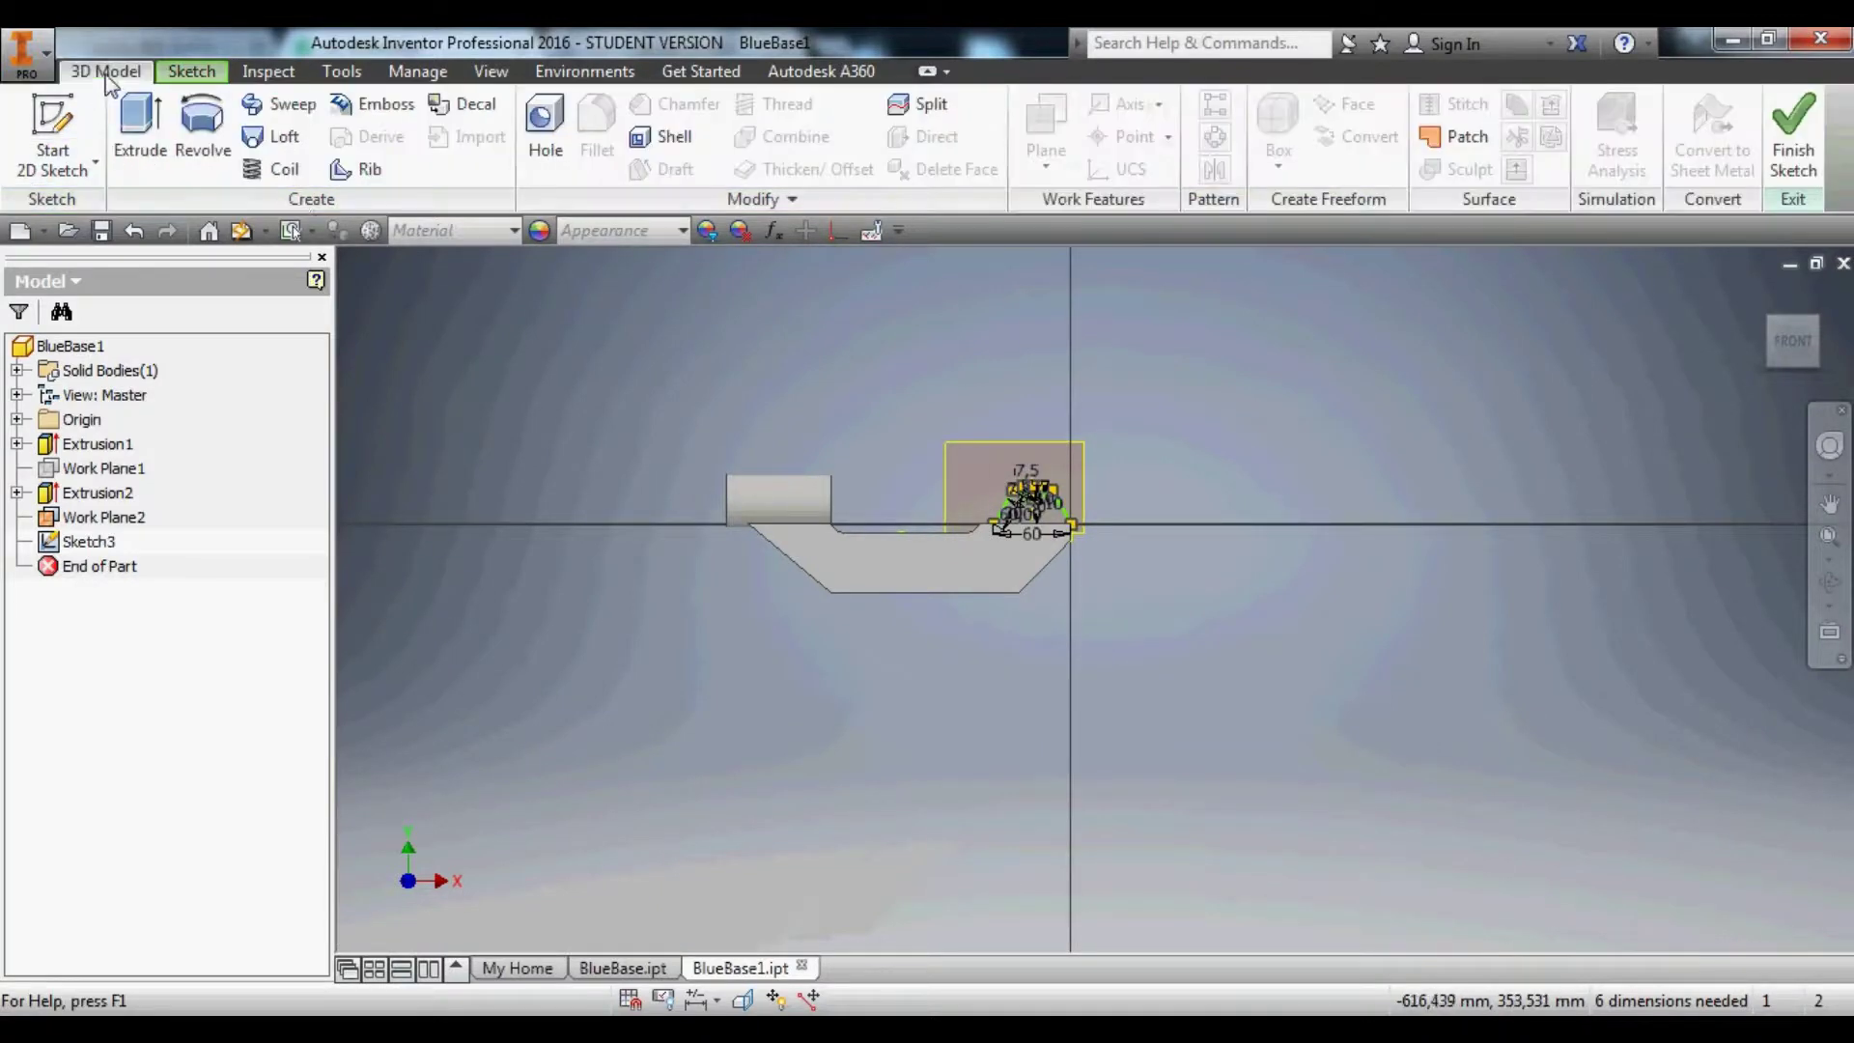
left_click(140, 124)
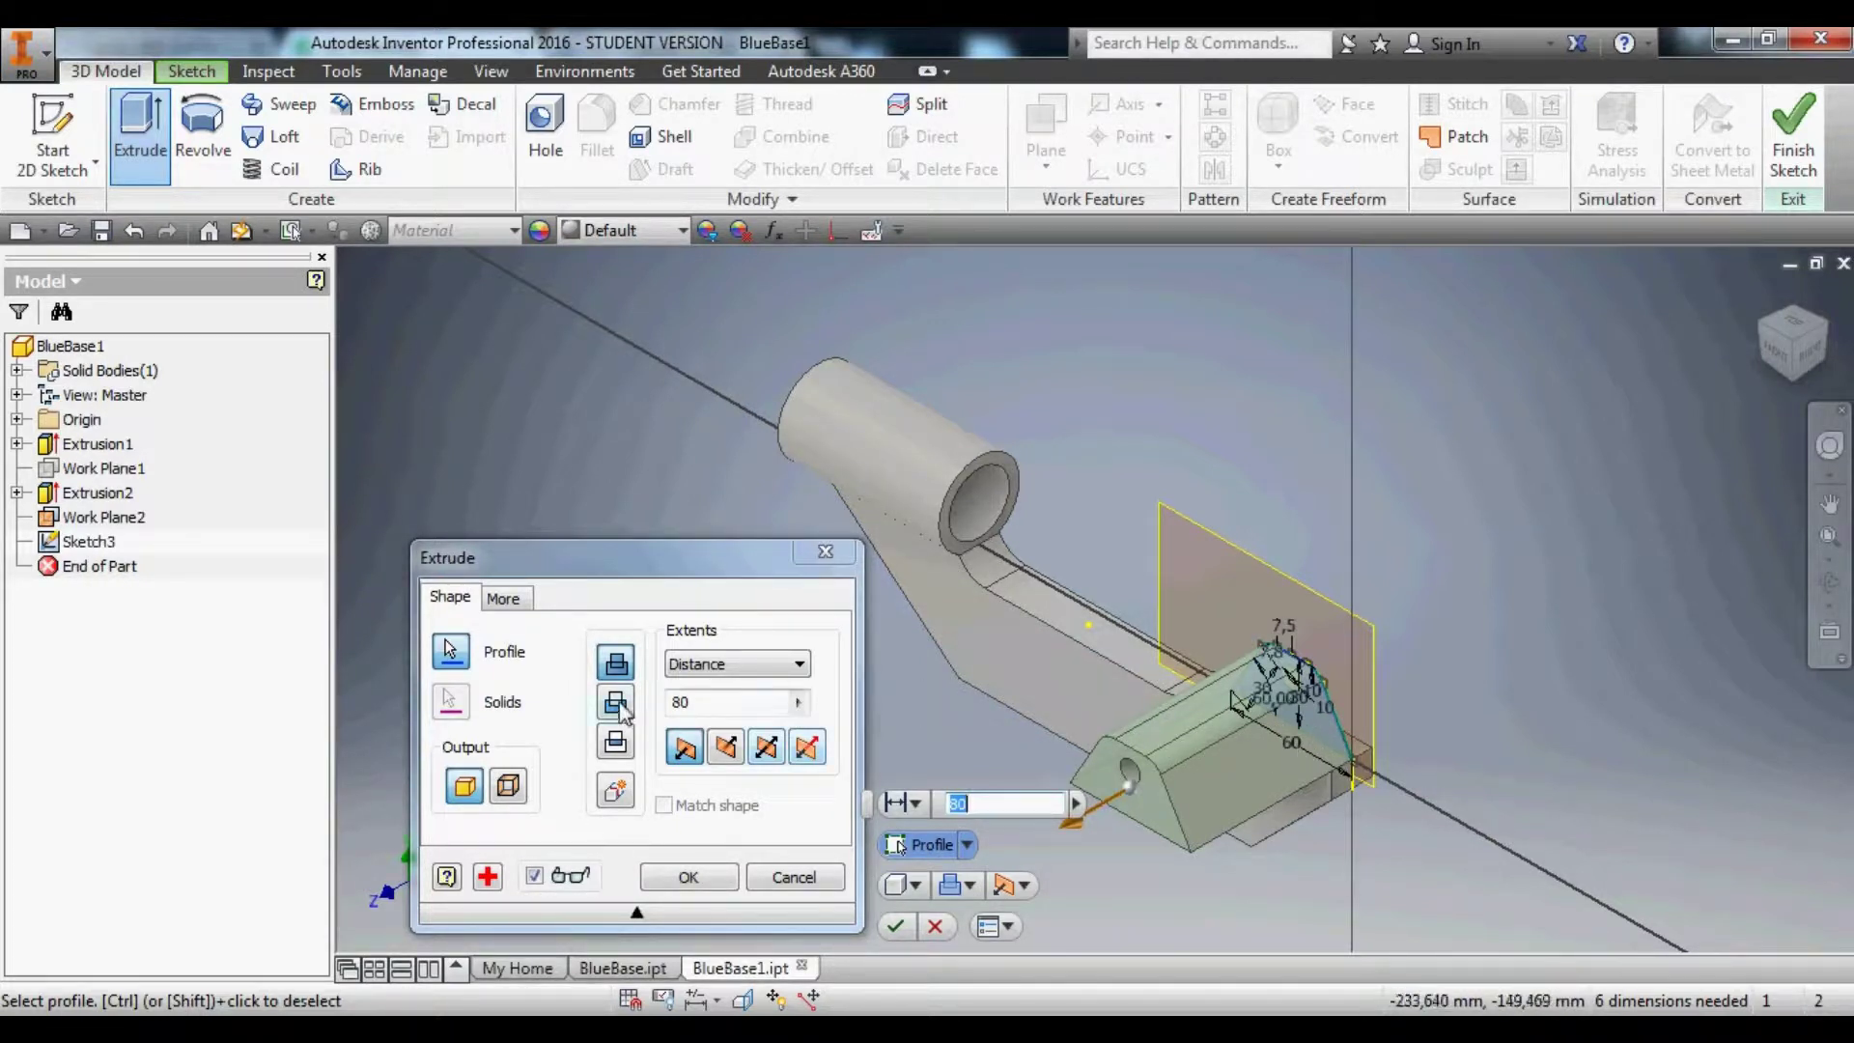
left_click(765, 751)
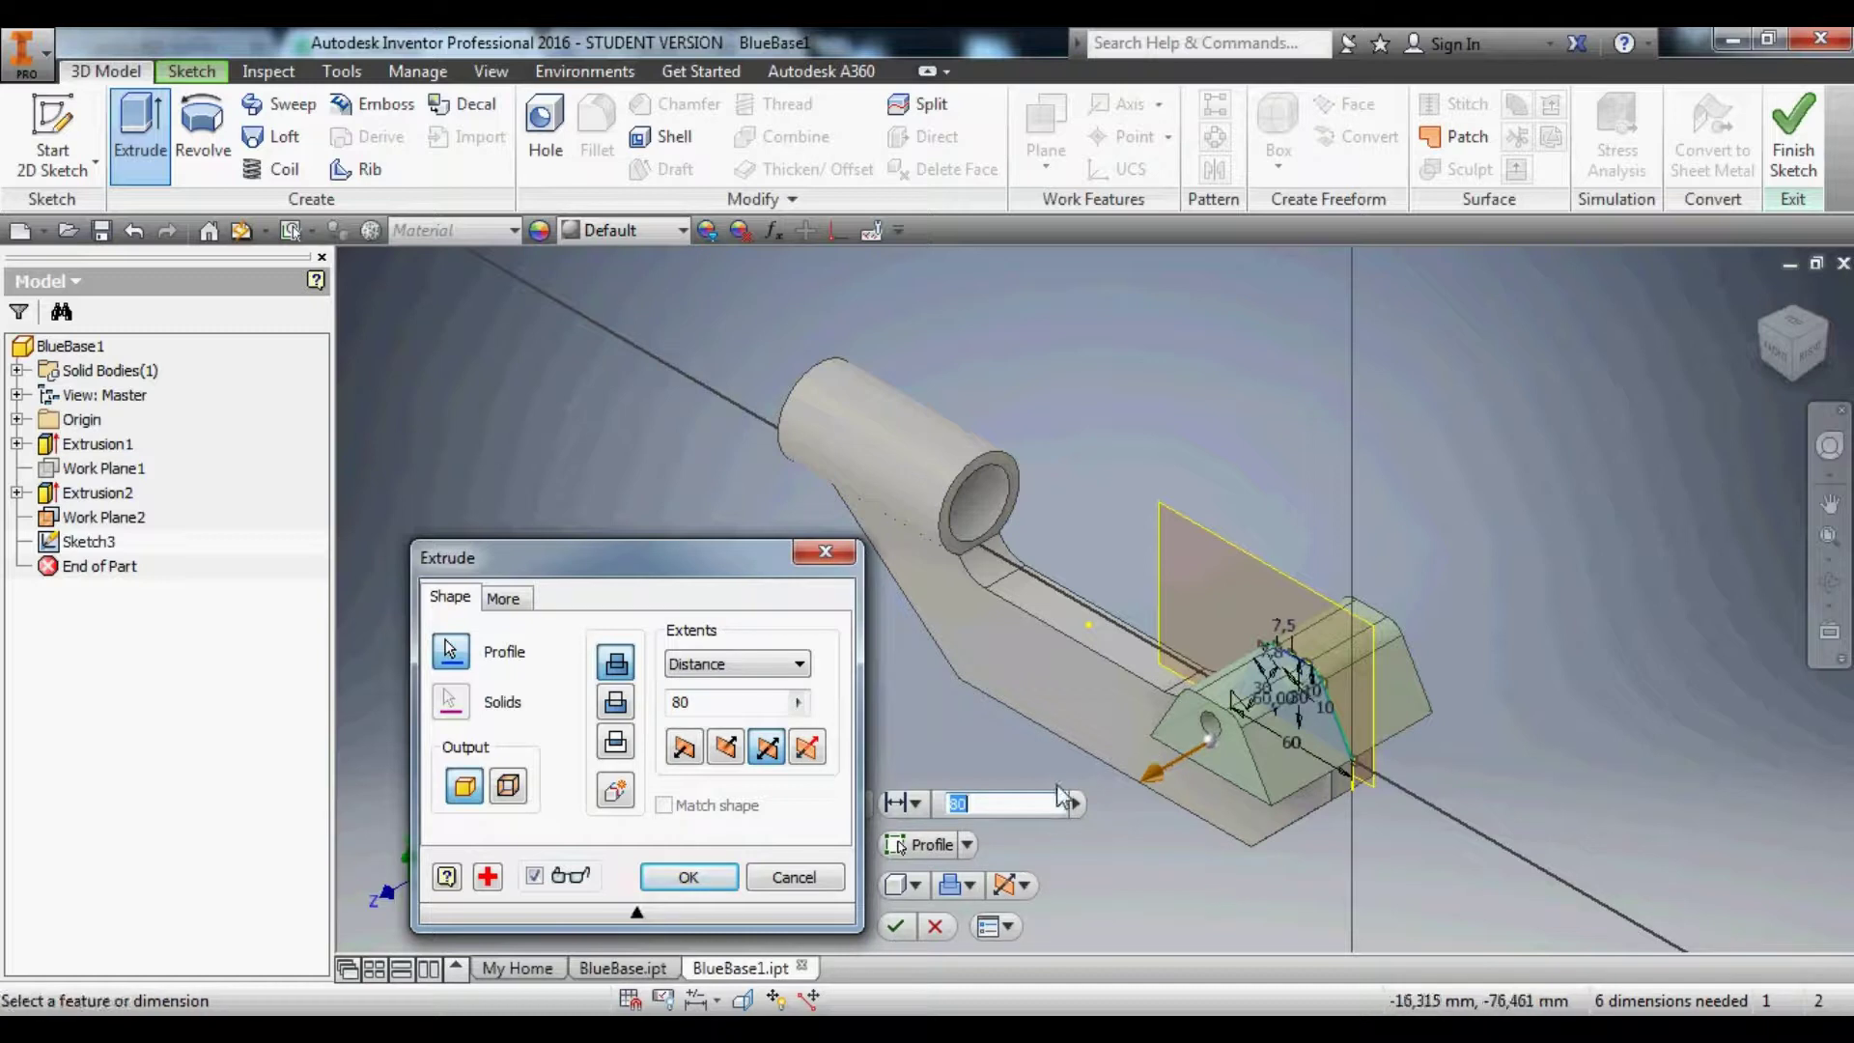
left_click(776, 712)
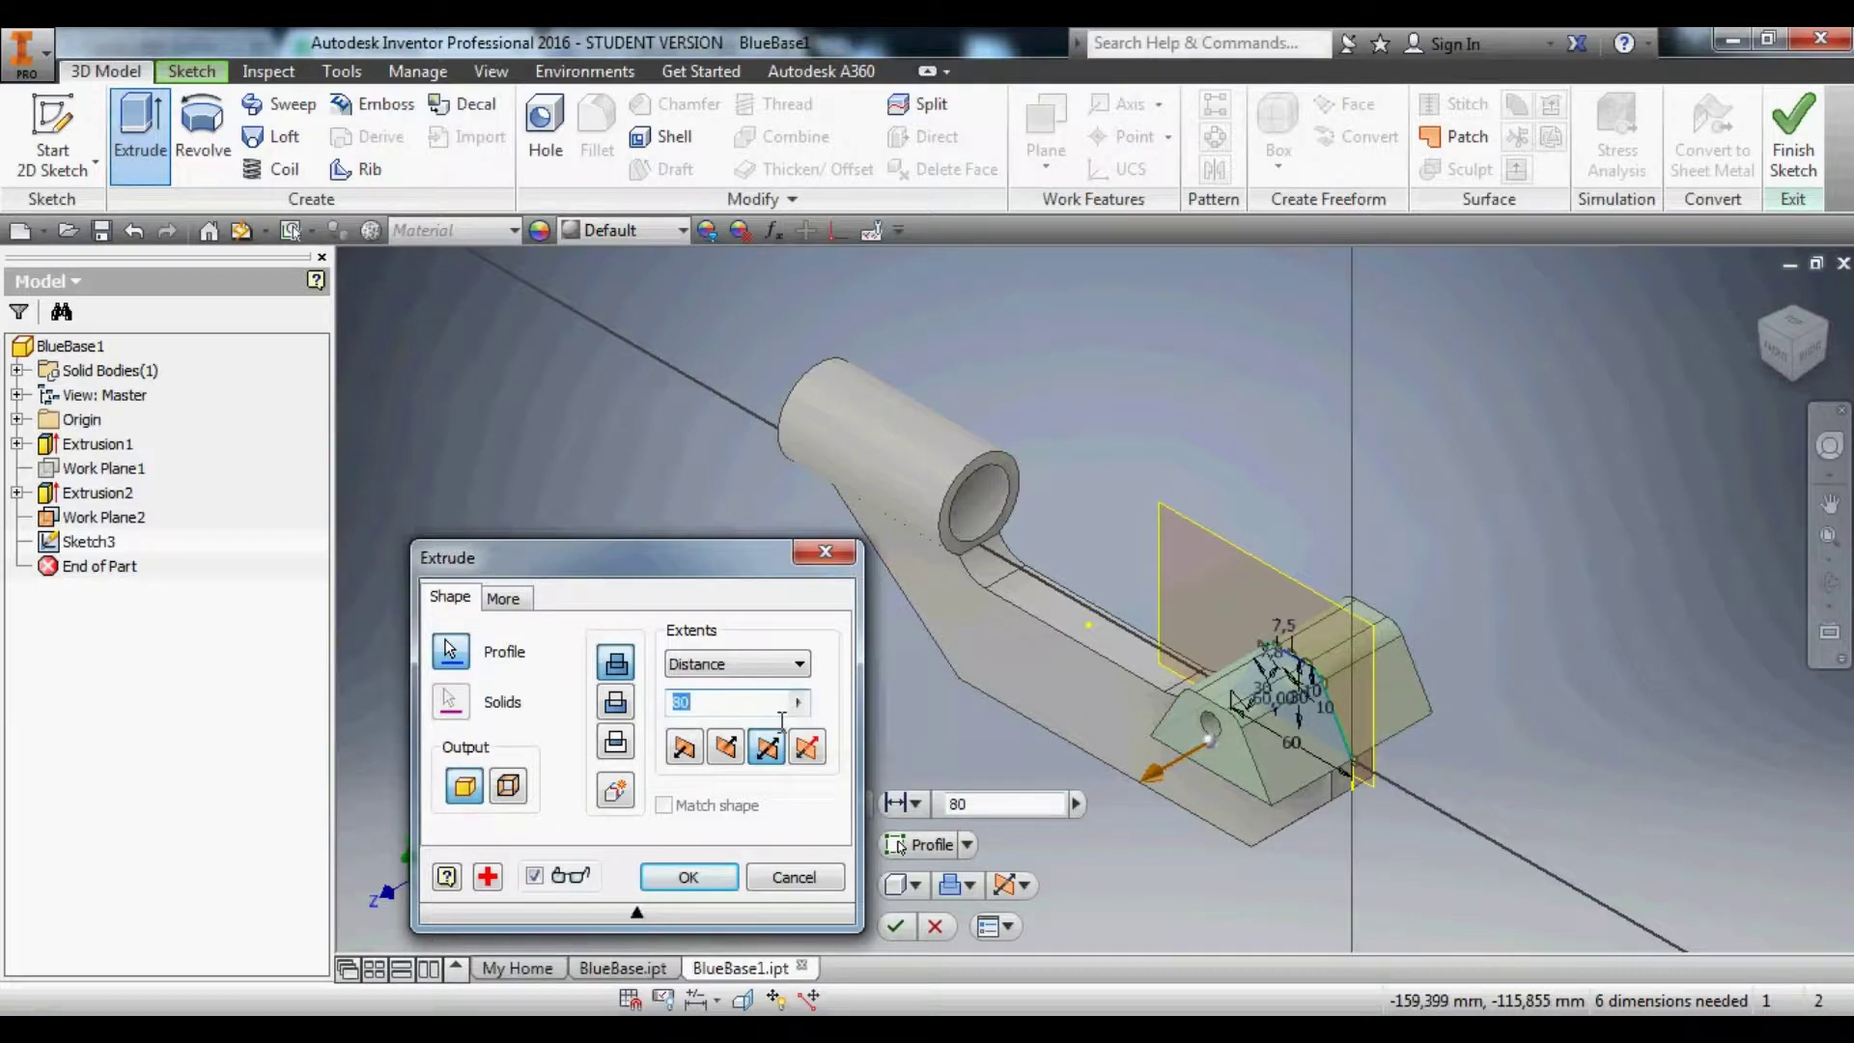
type("10")
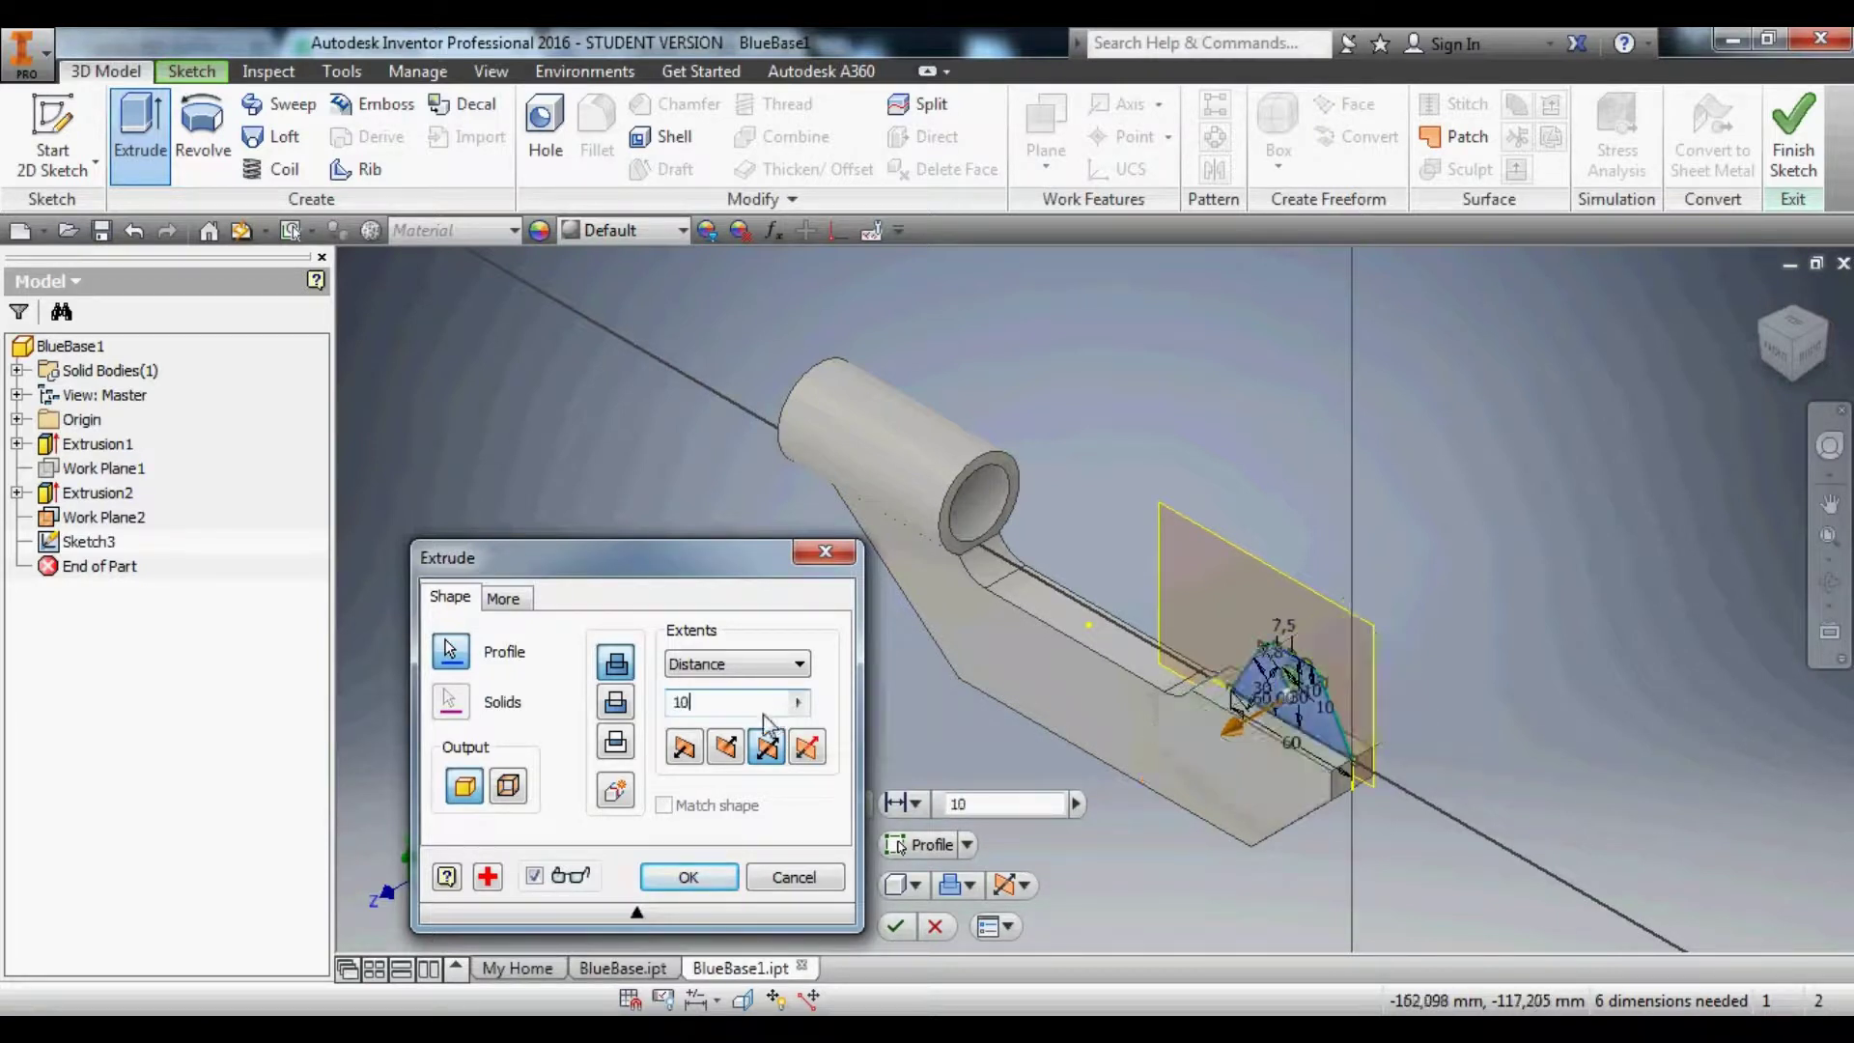
key("Return")
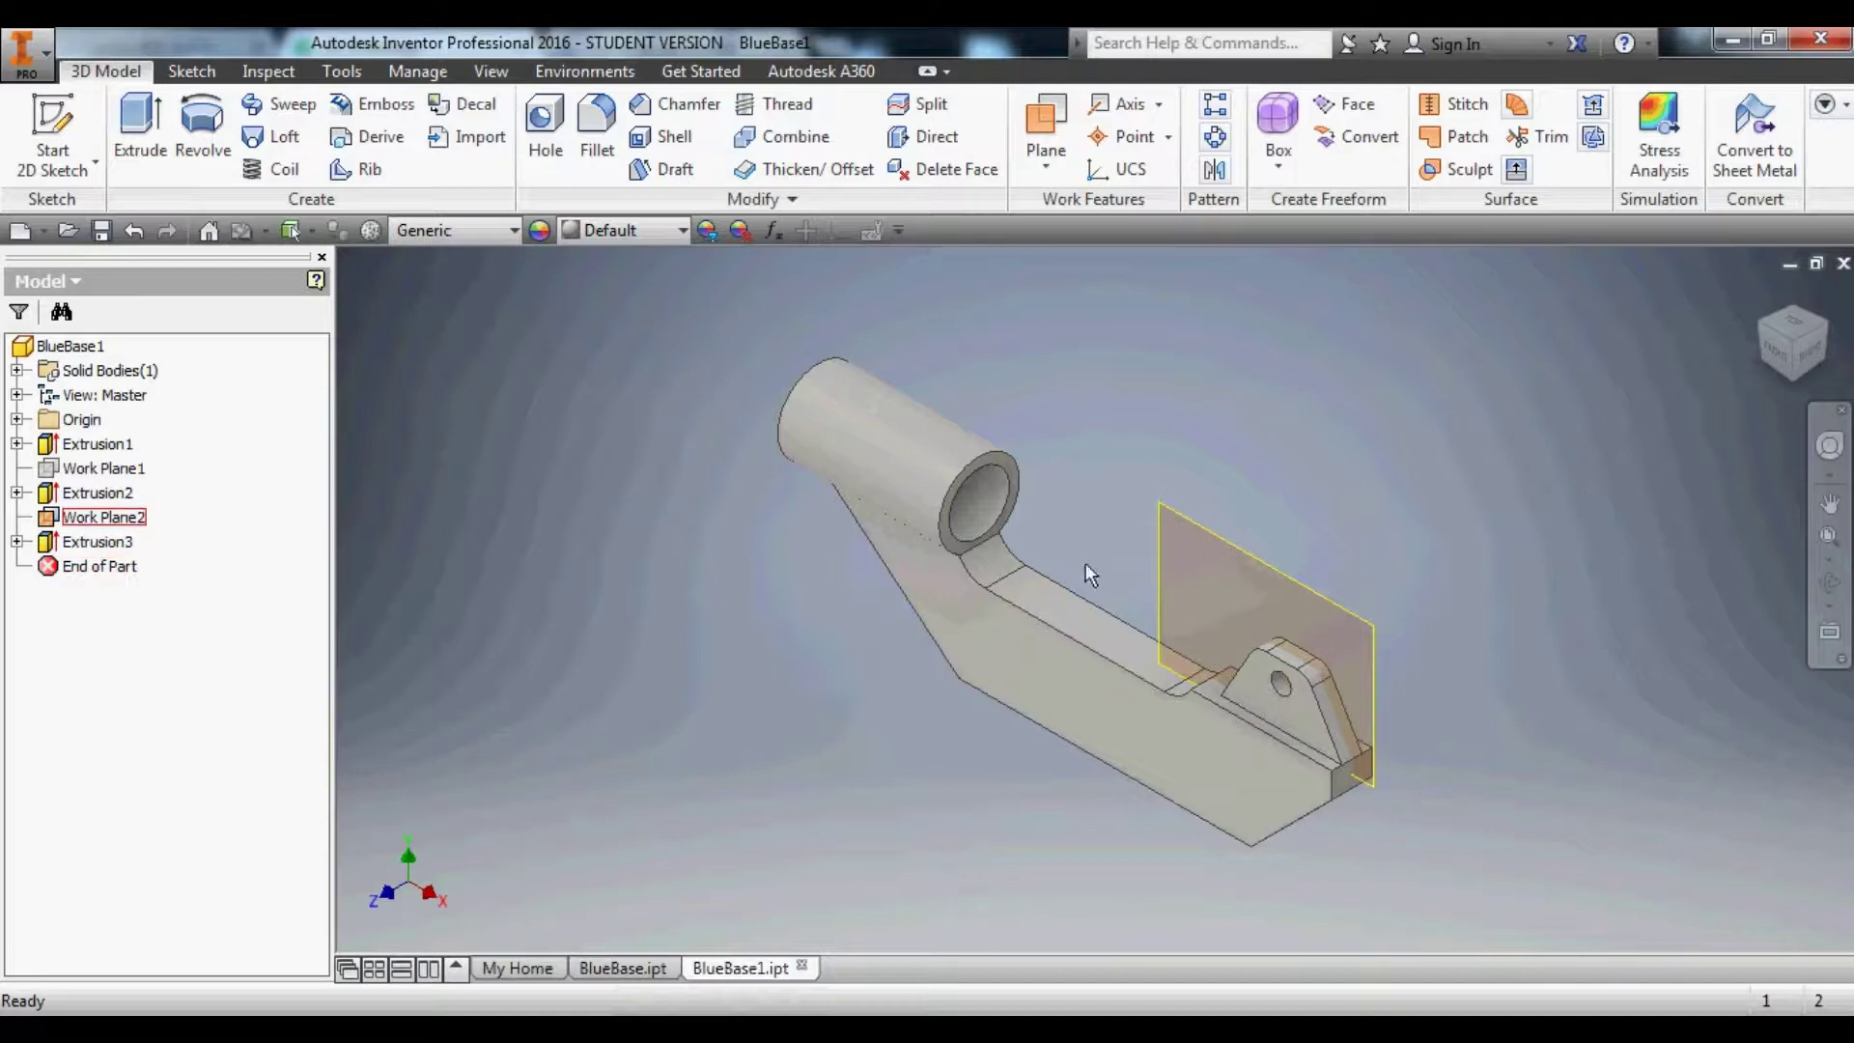
right_click(102, 527)
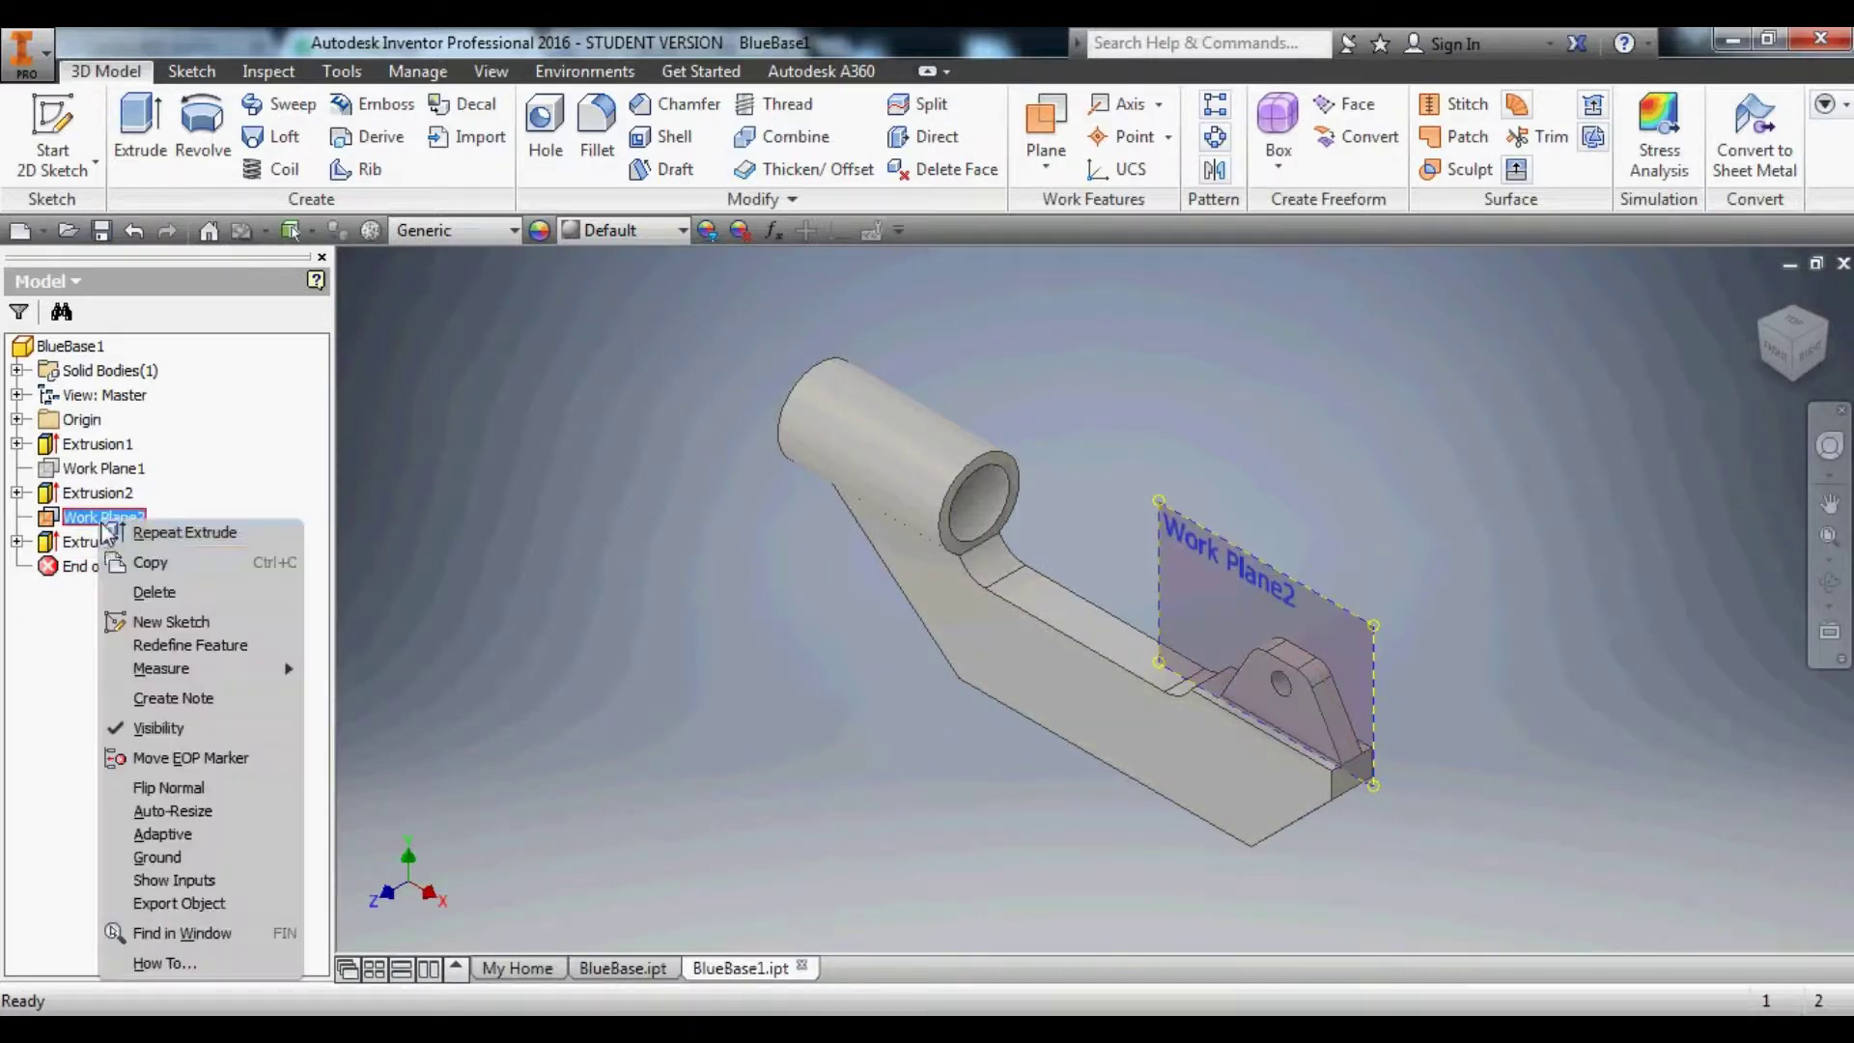
left_click(158, 729)
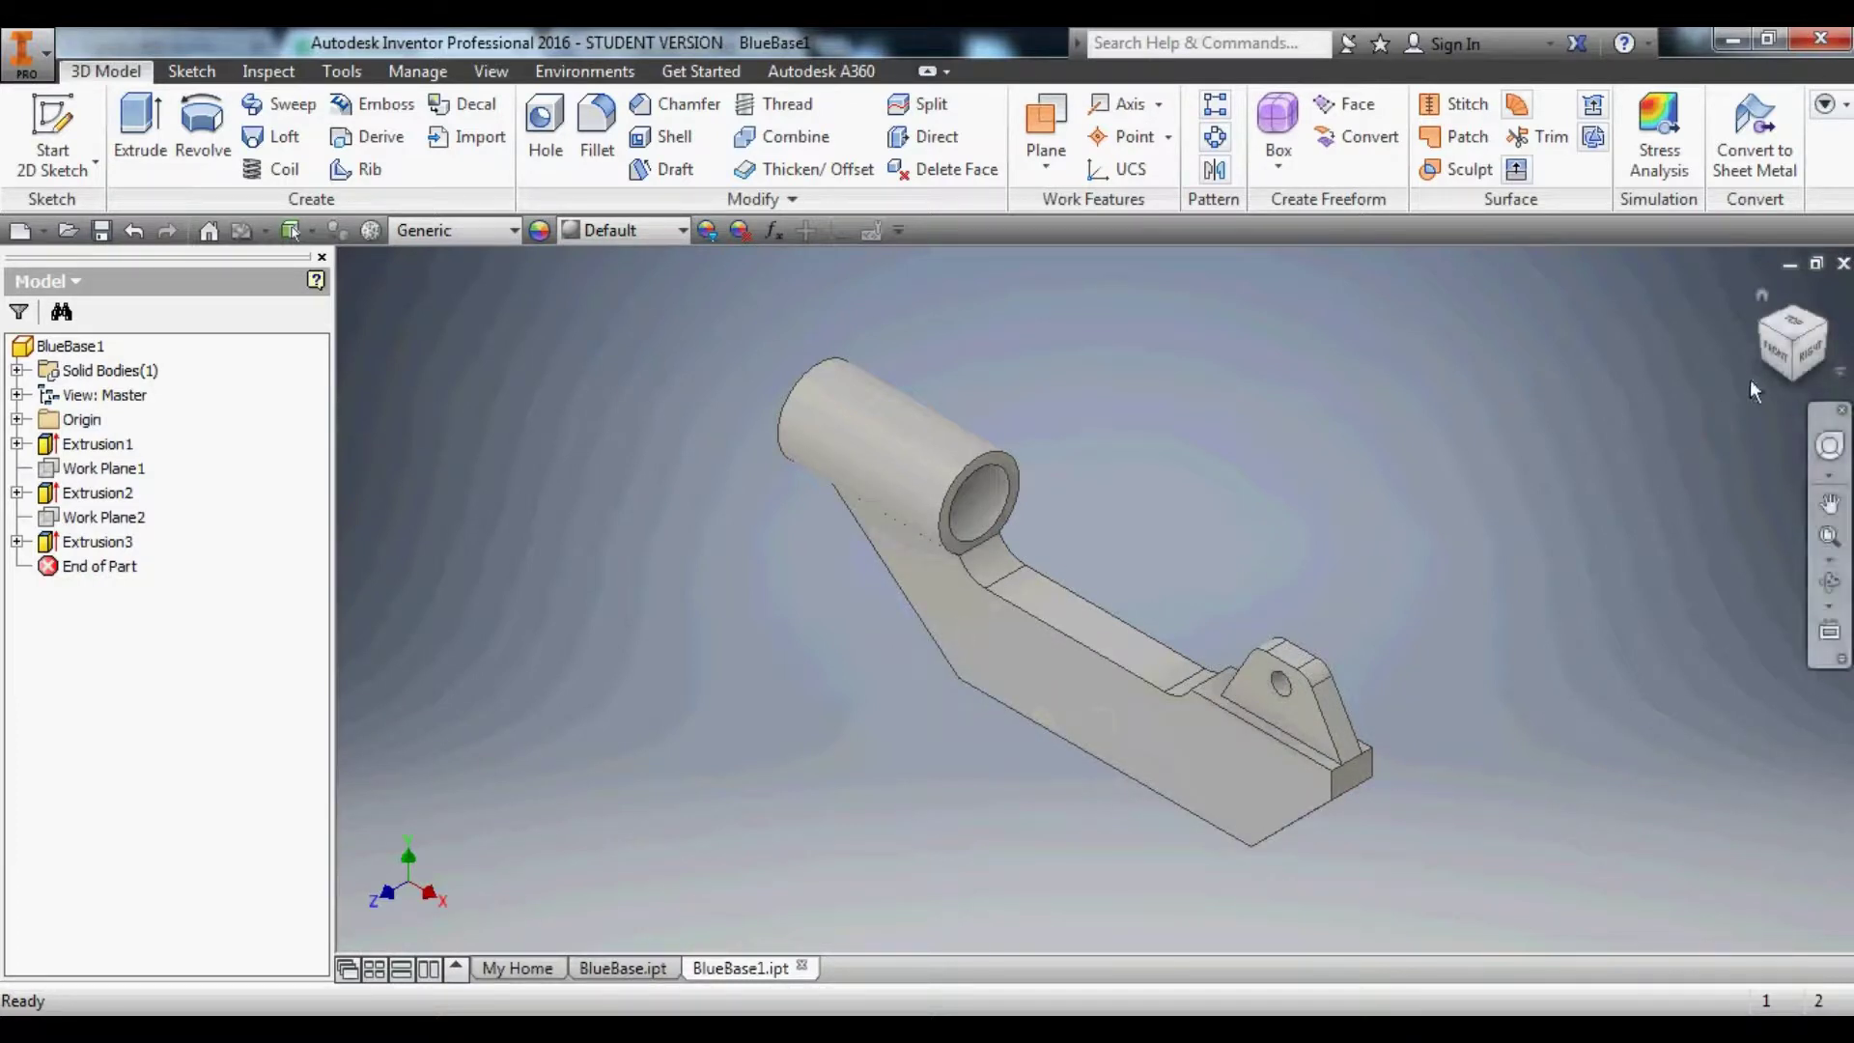
Start a sketch on the base's long bottom face and draw a 10 mm construction line from its tube-side corner along the long edge.
left_click(1777, 352)
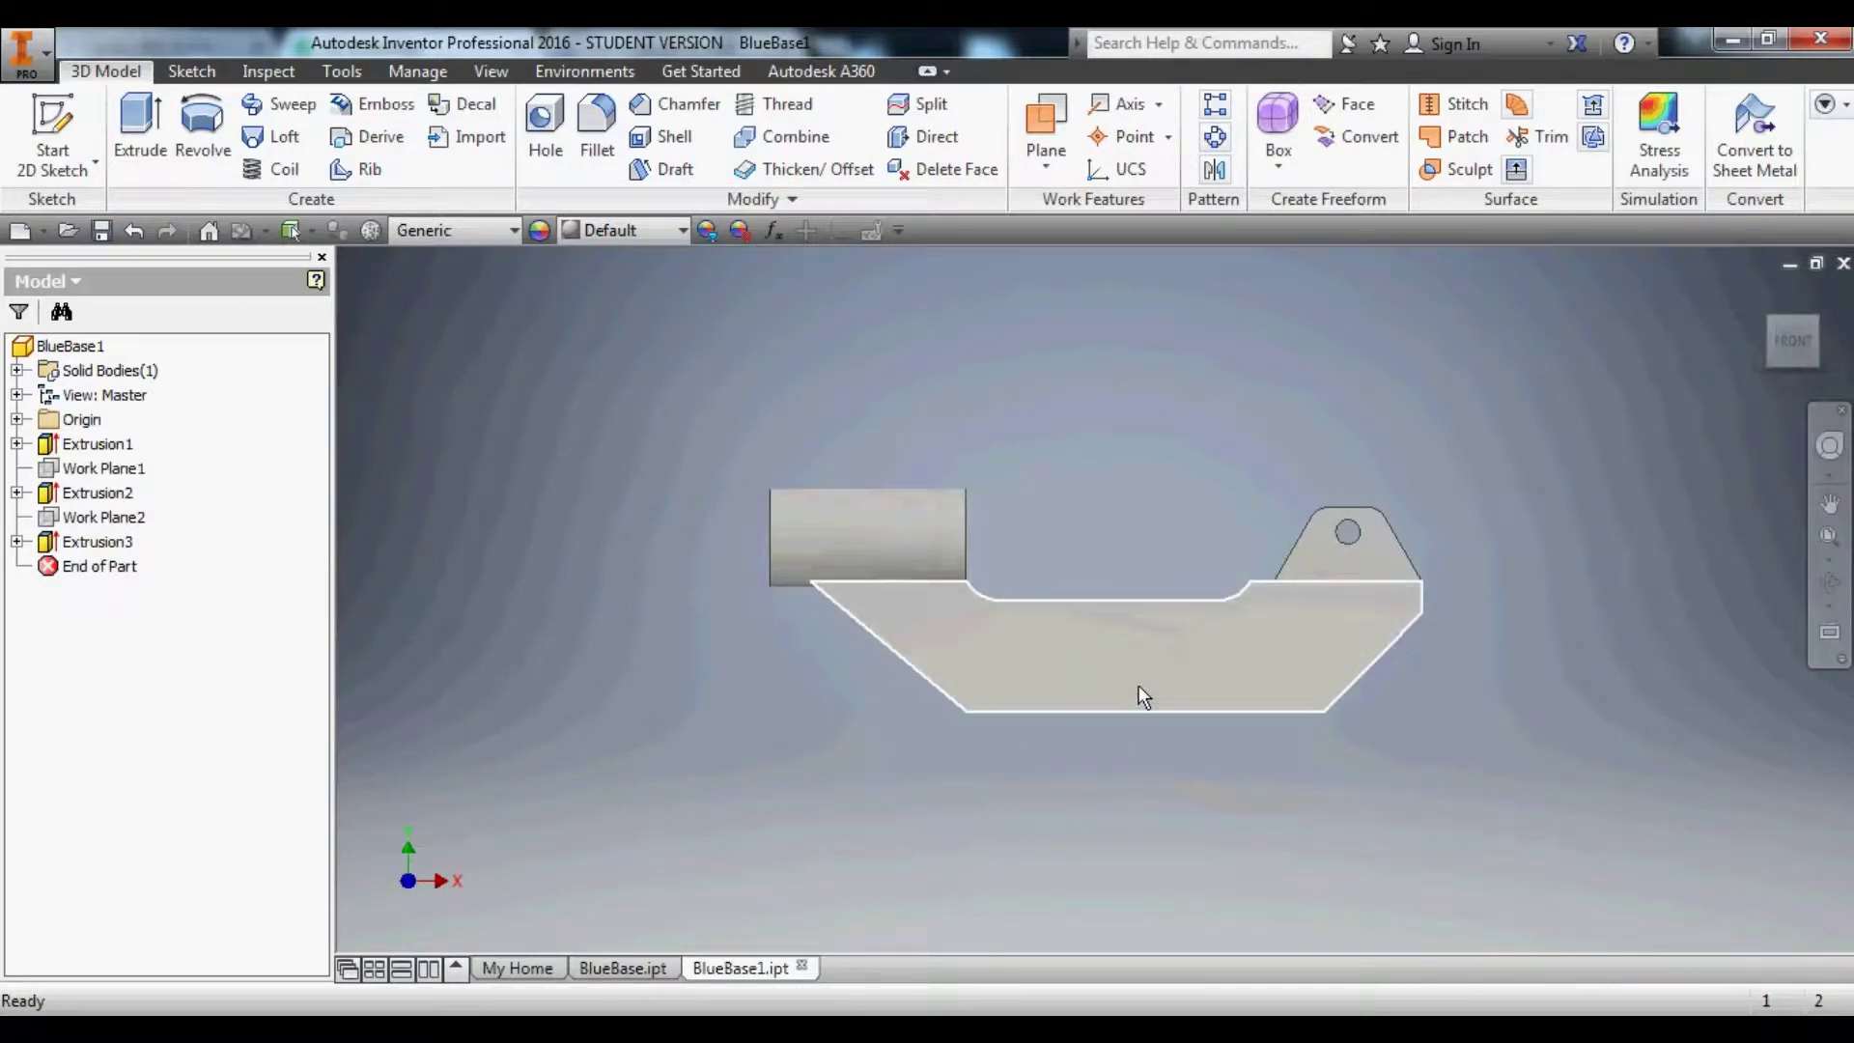
middle_click_drag(1137, 686, 1158, 621, "shift")
left_click(1153, 611)
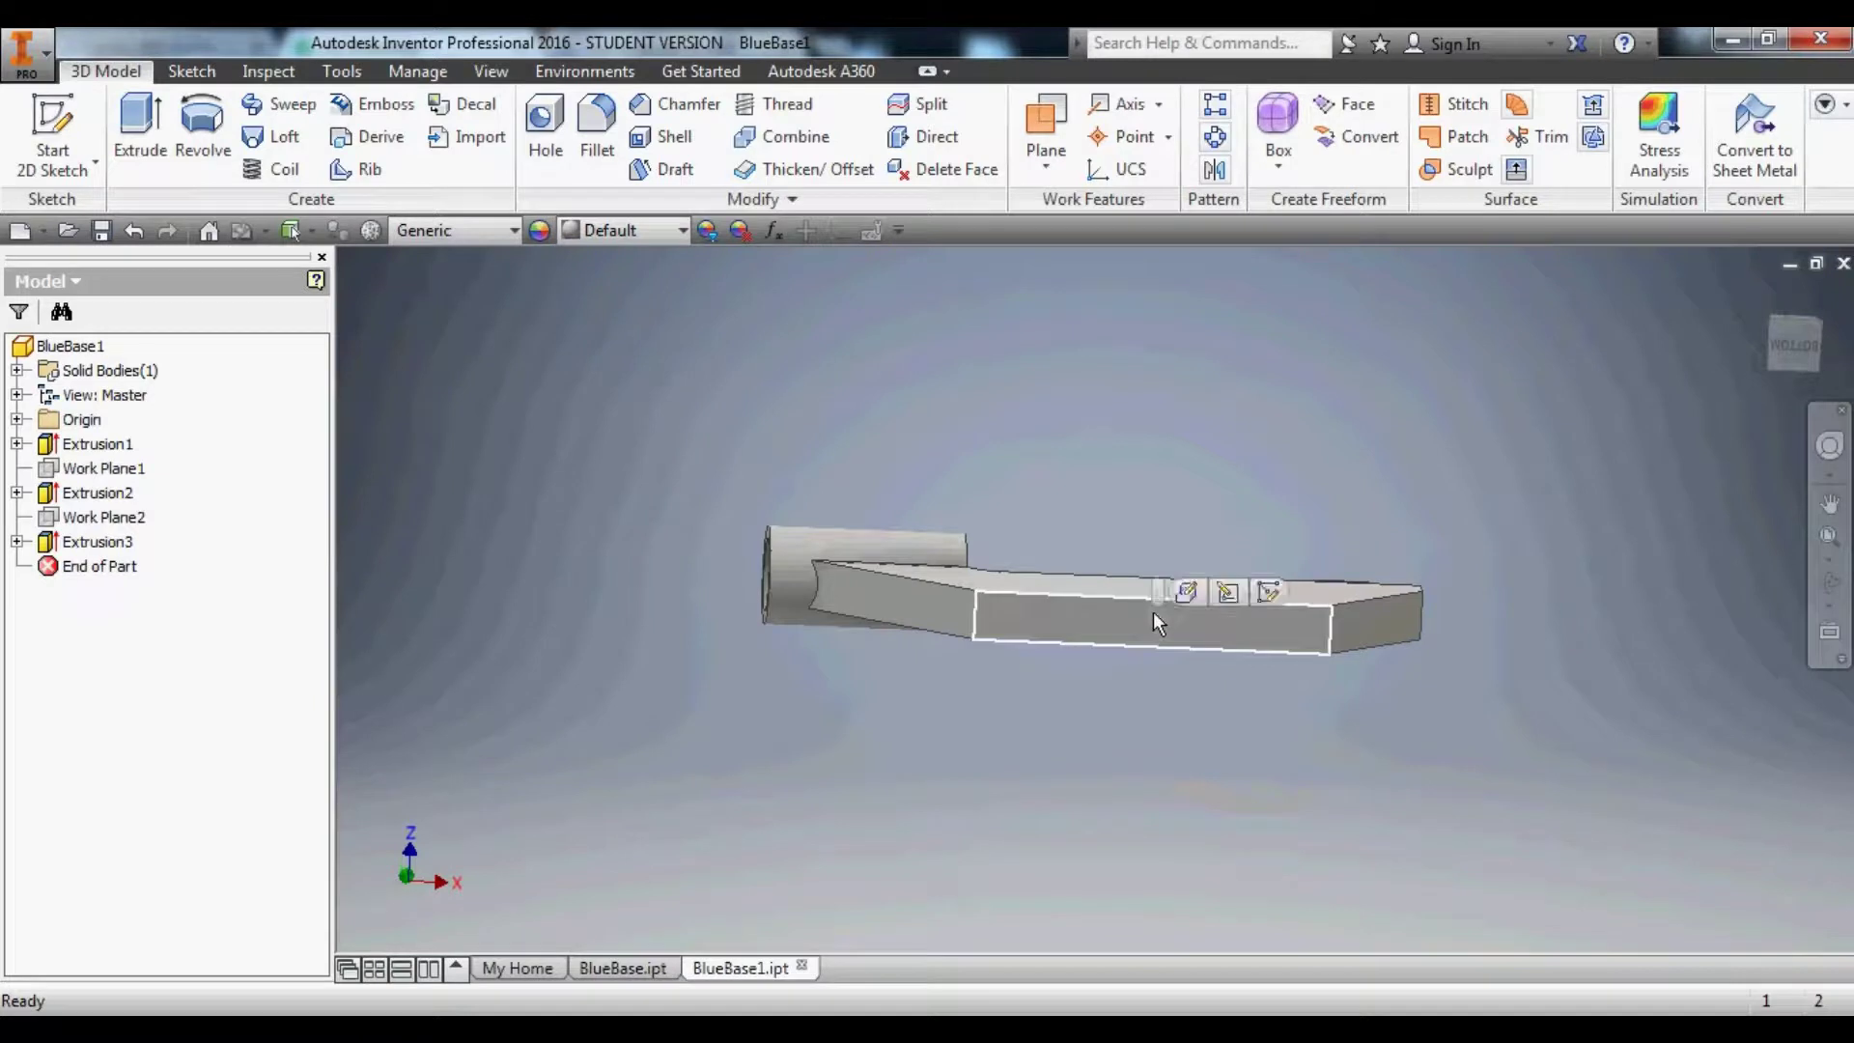
left_click(1269, 592)
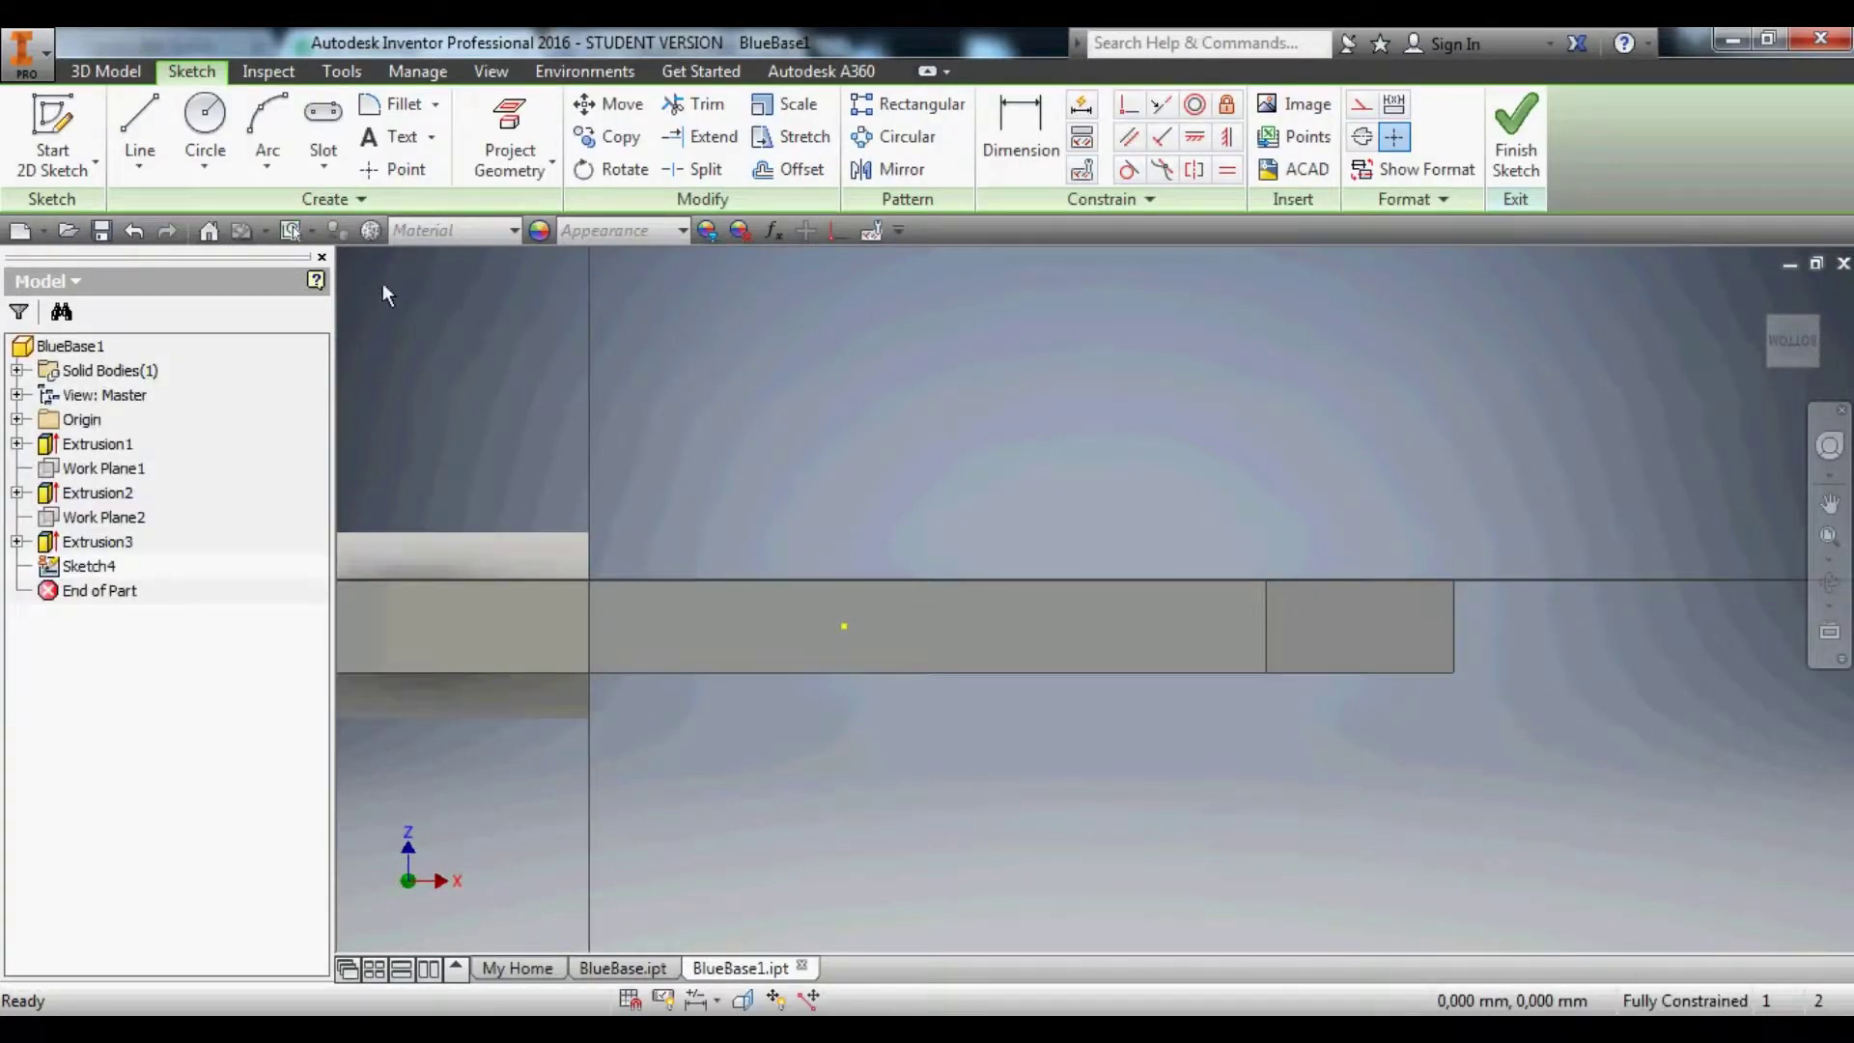
left_click(143, 135)
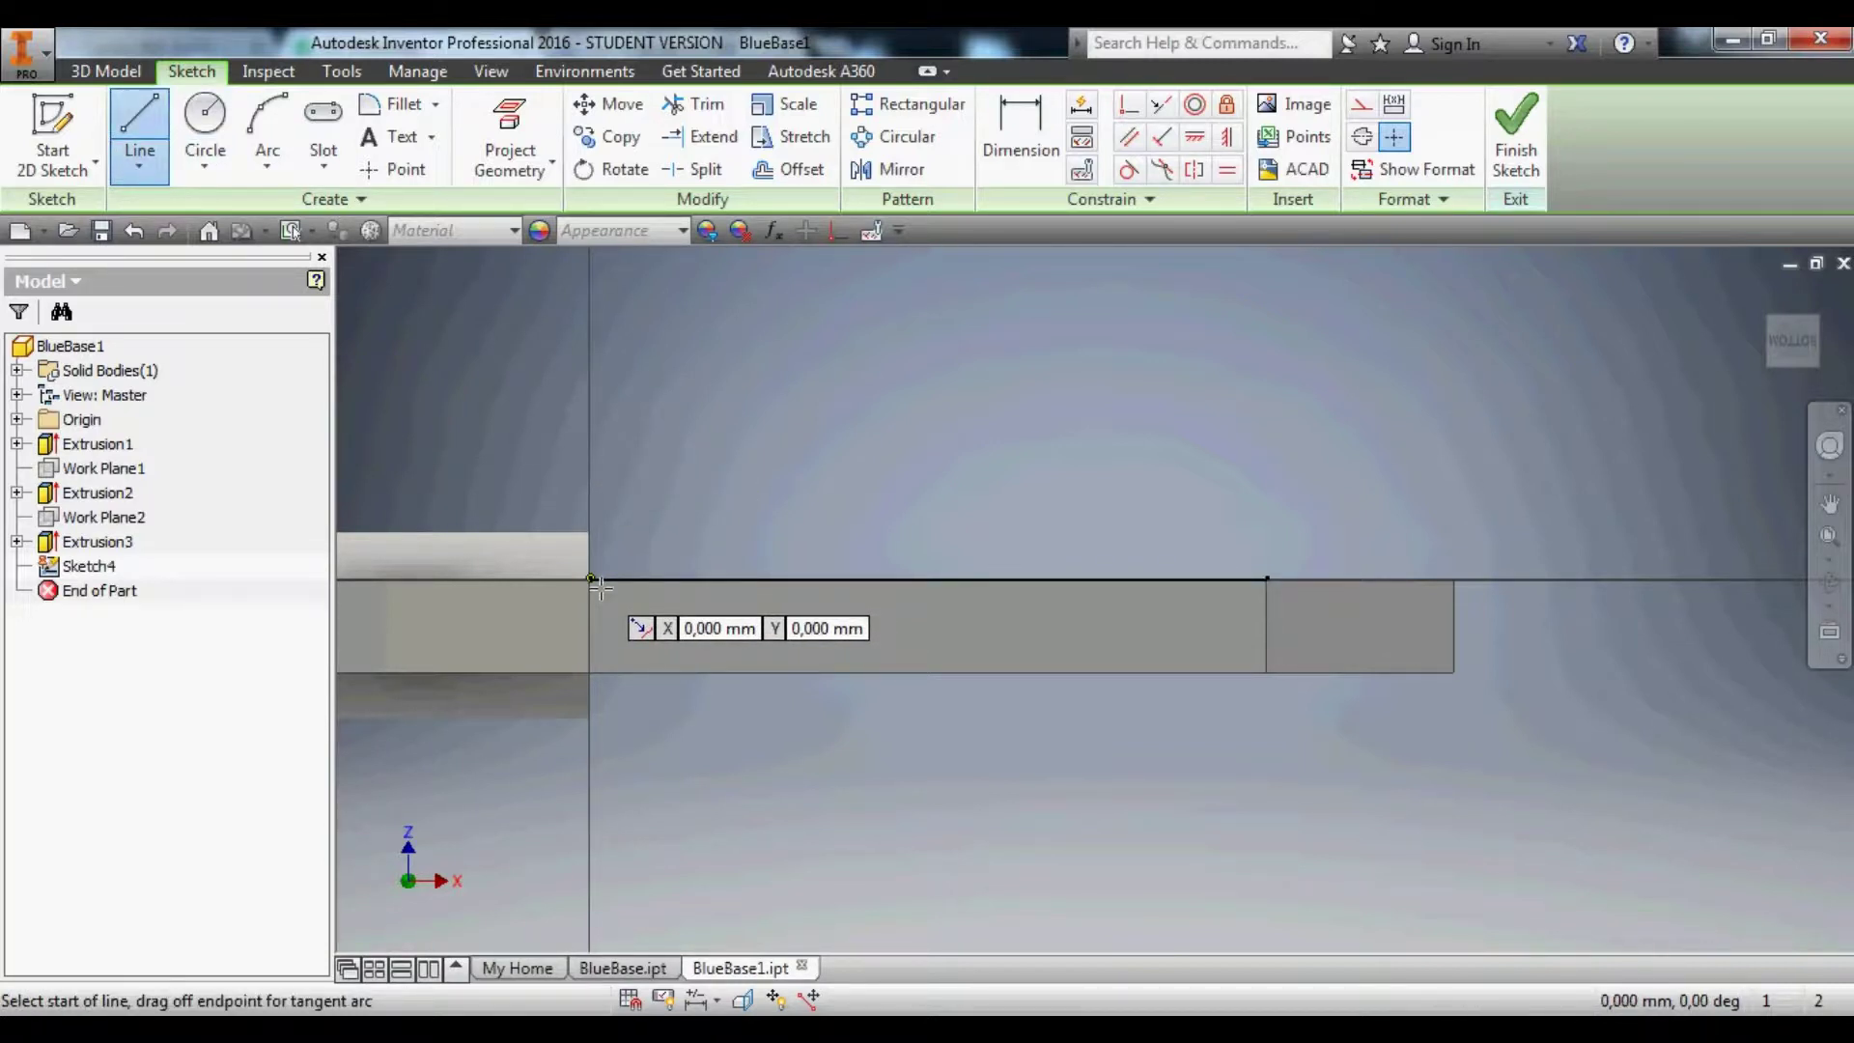
left_click(1362, 103)
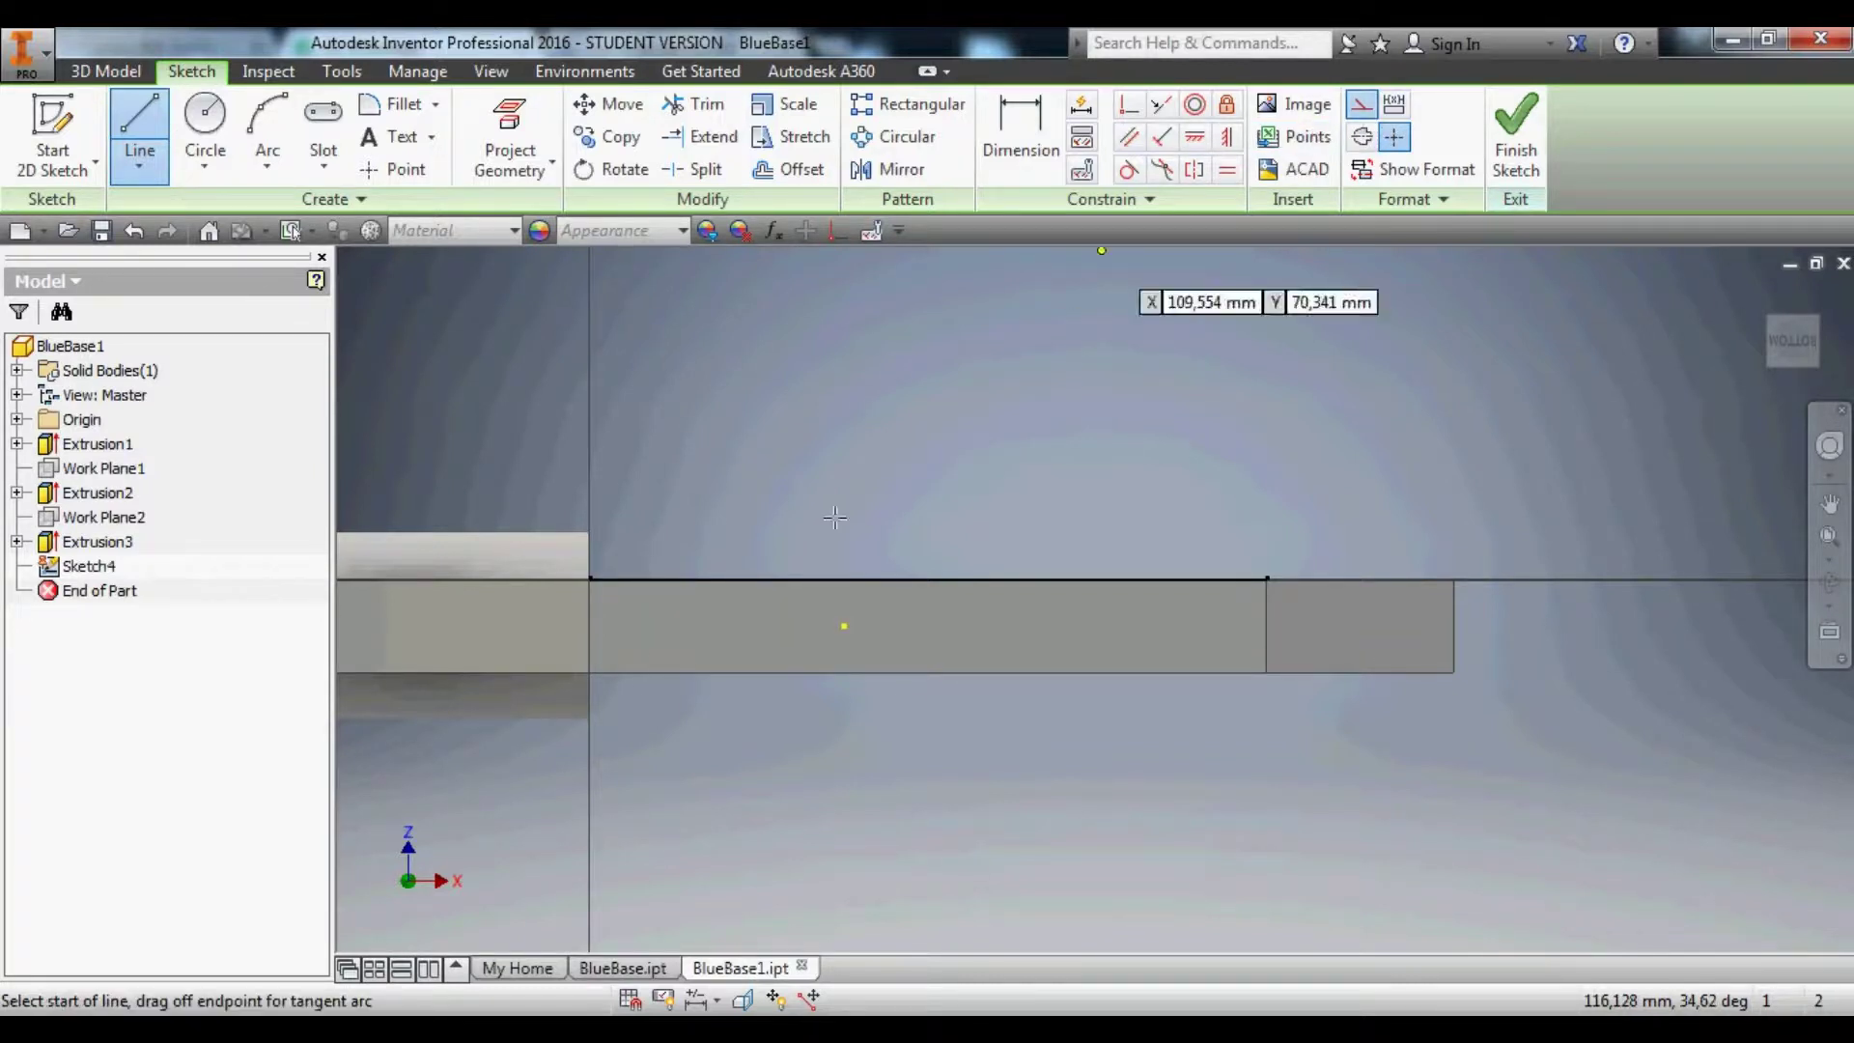
left_click(590, 579)
type("1")
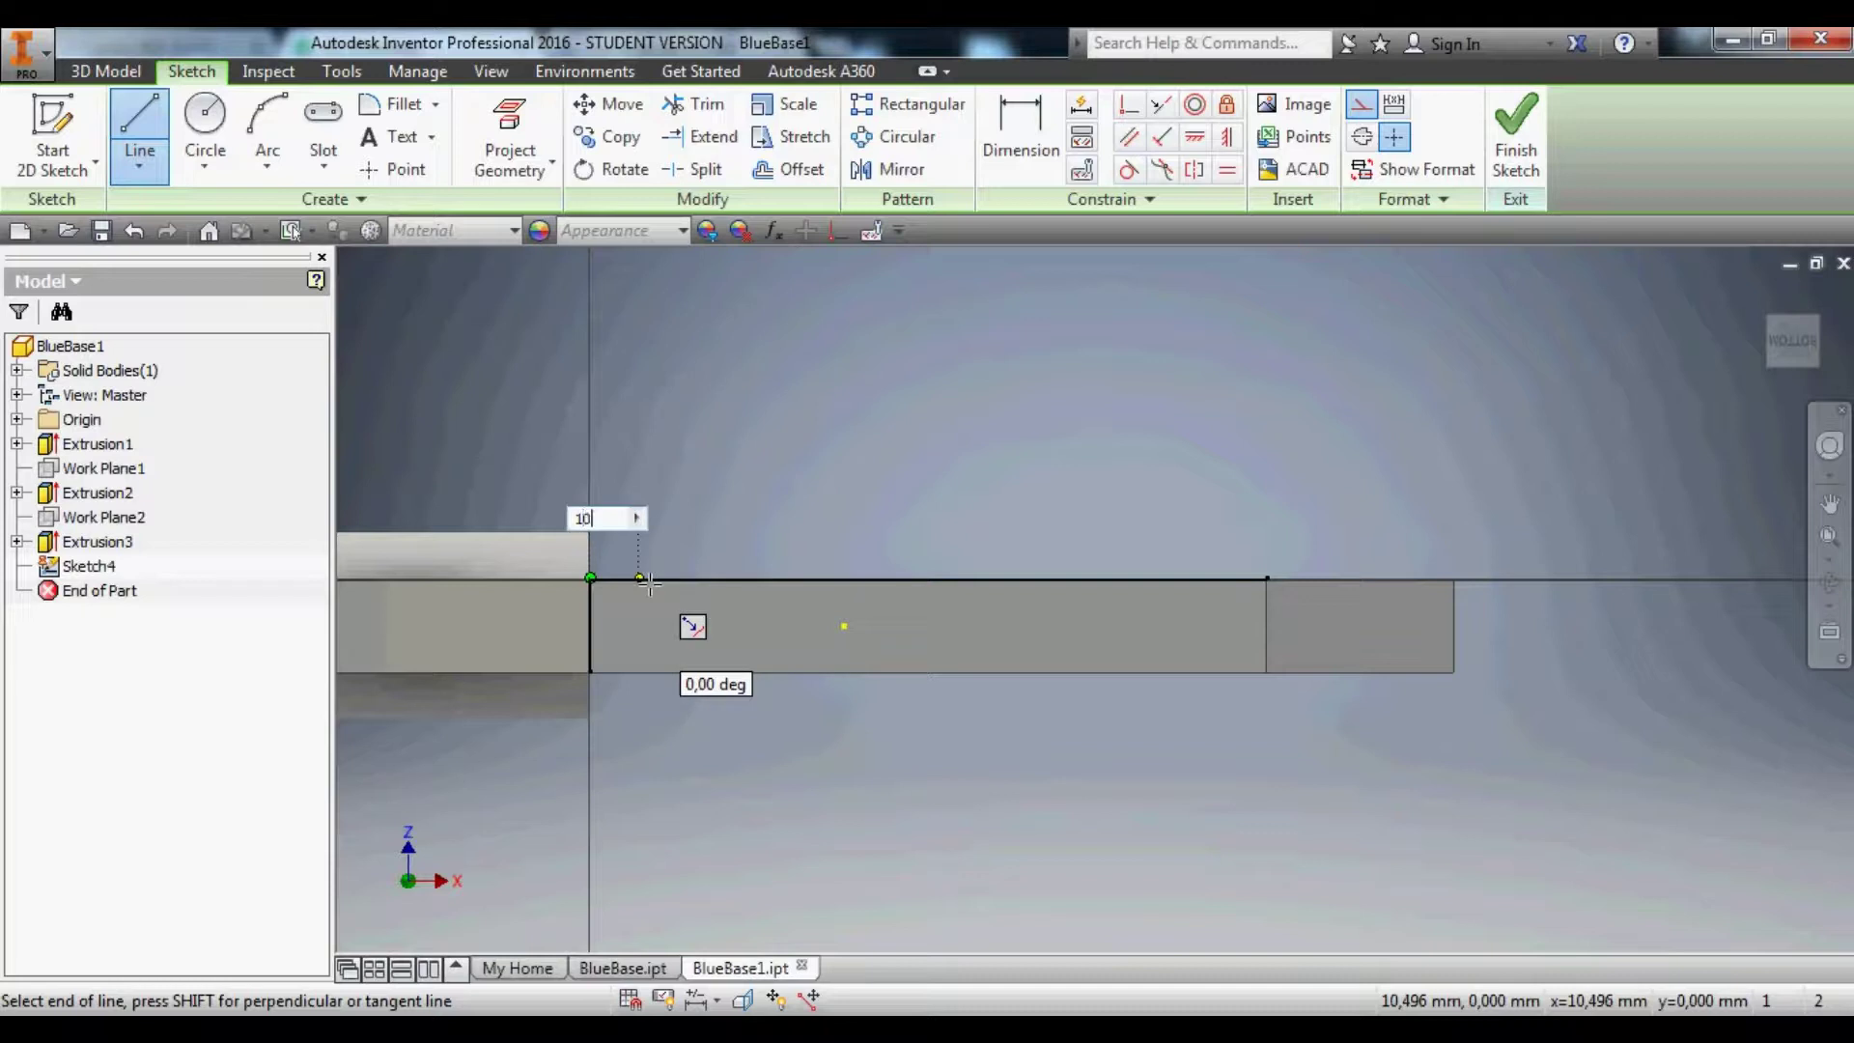
type("0")
key("Tab")
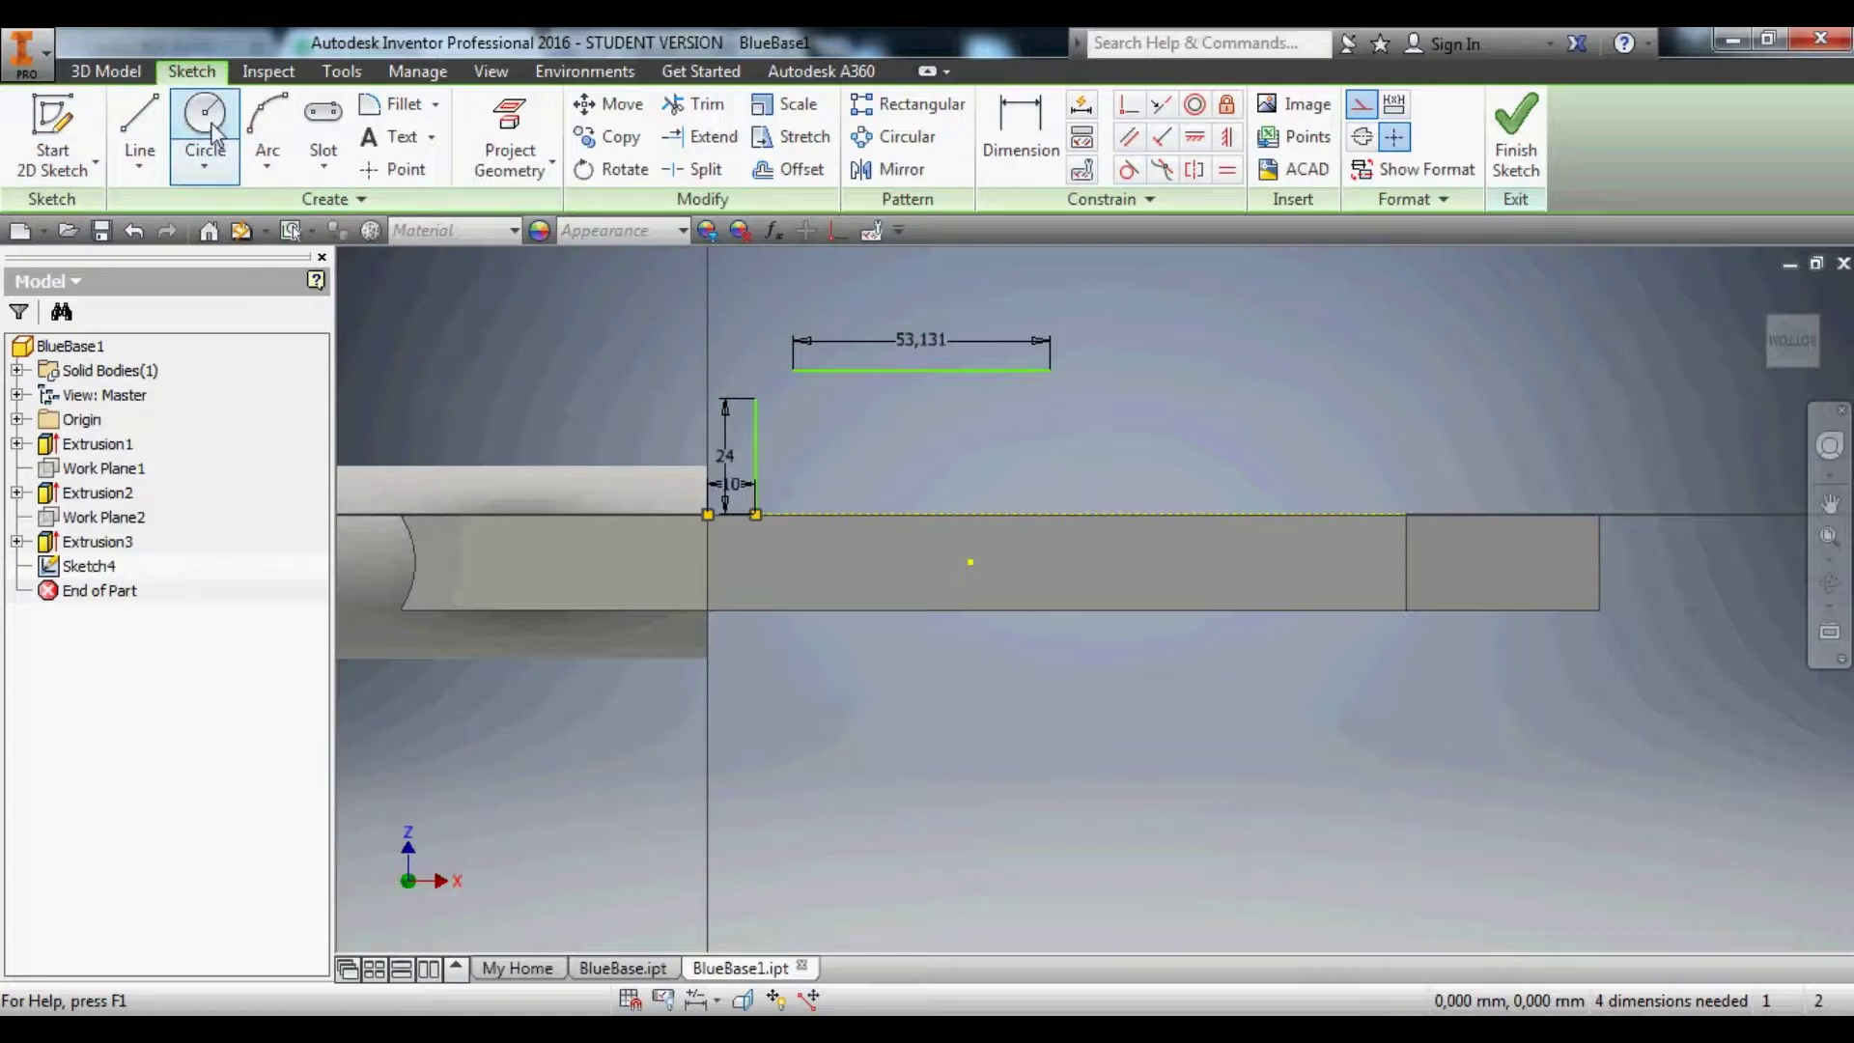
Draw a 10 mm radius arc joining the upper end of the 24 mm vertical line to the near end of the horizontal line.
left_click(268, 125)
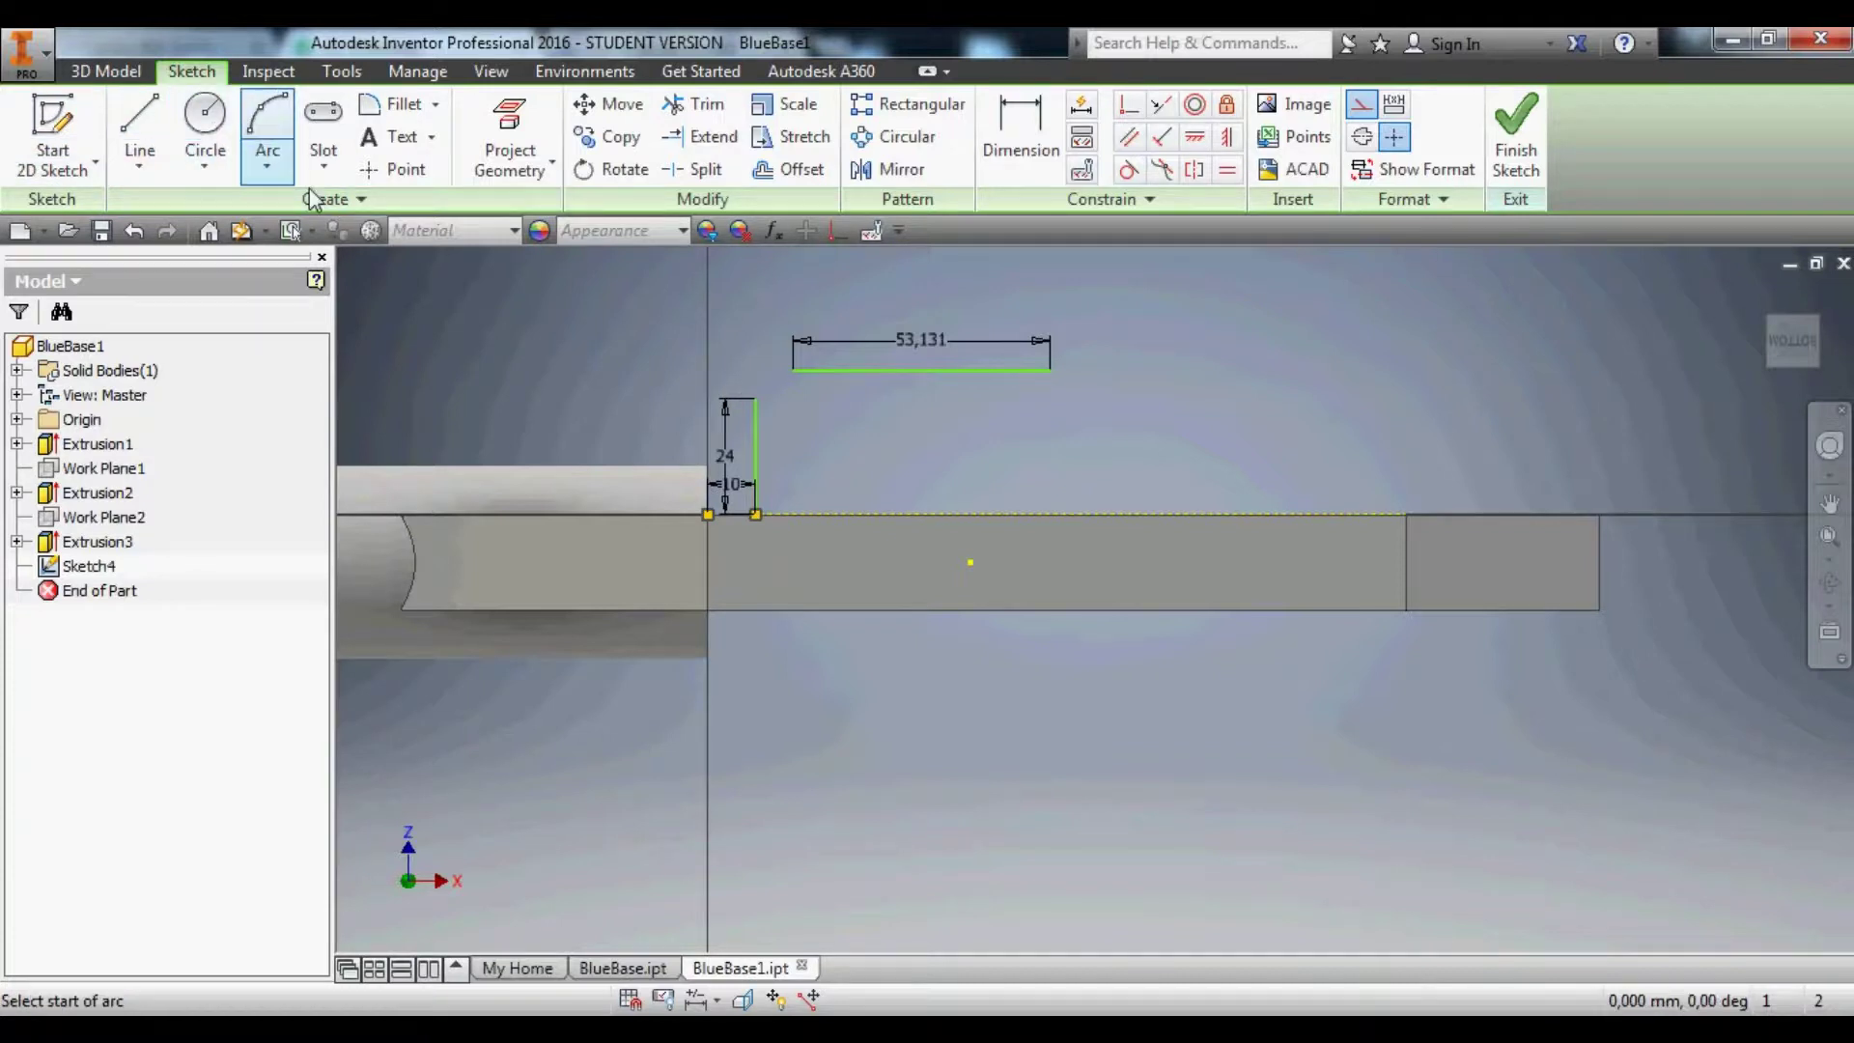
left_click(756, 398)
left_click(792, 369)
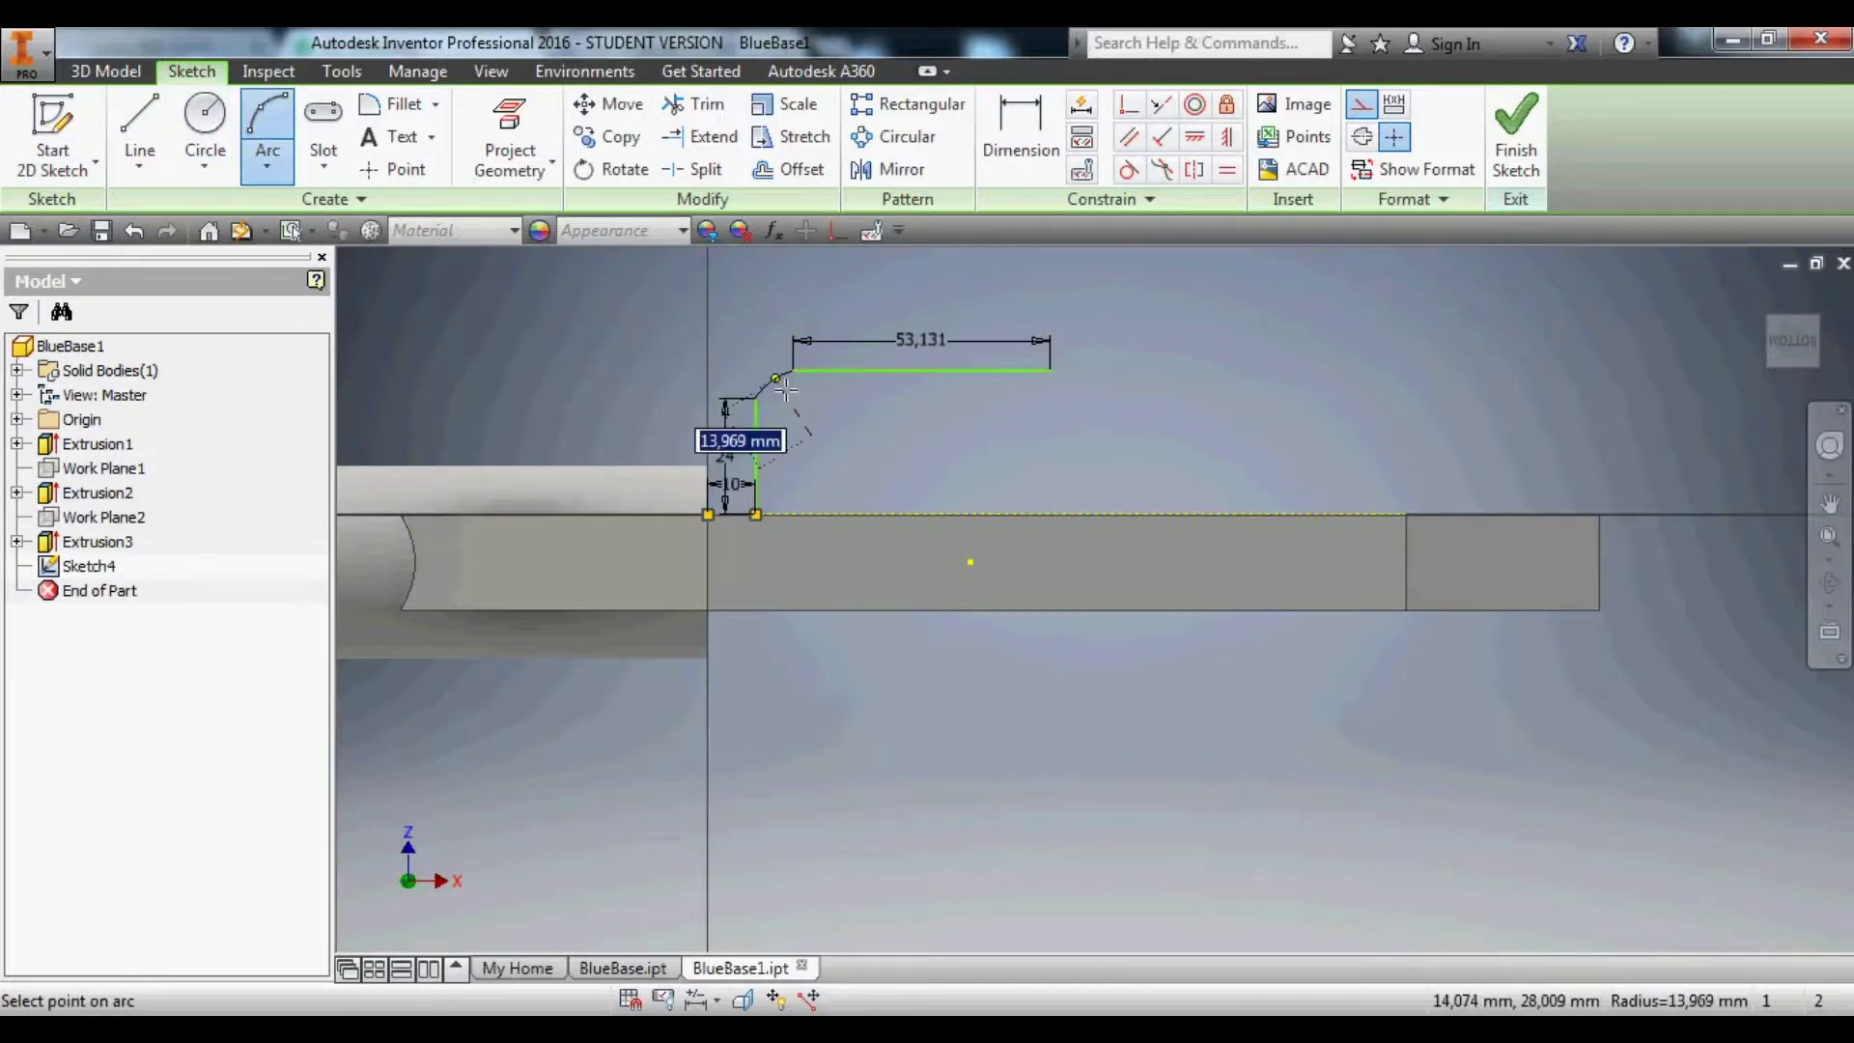
type("10")
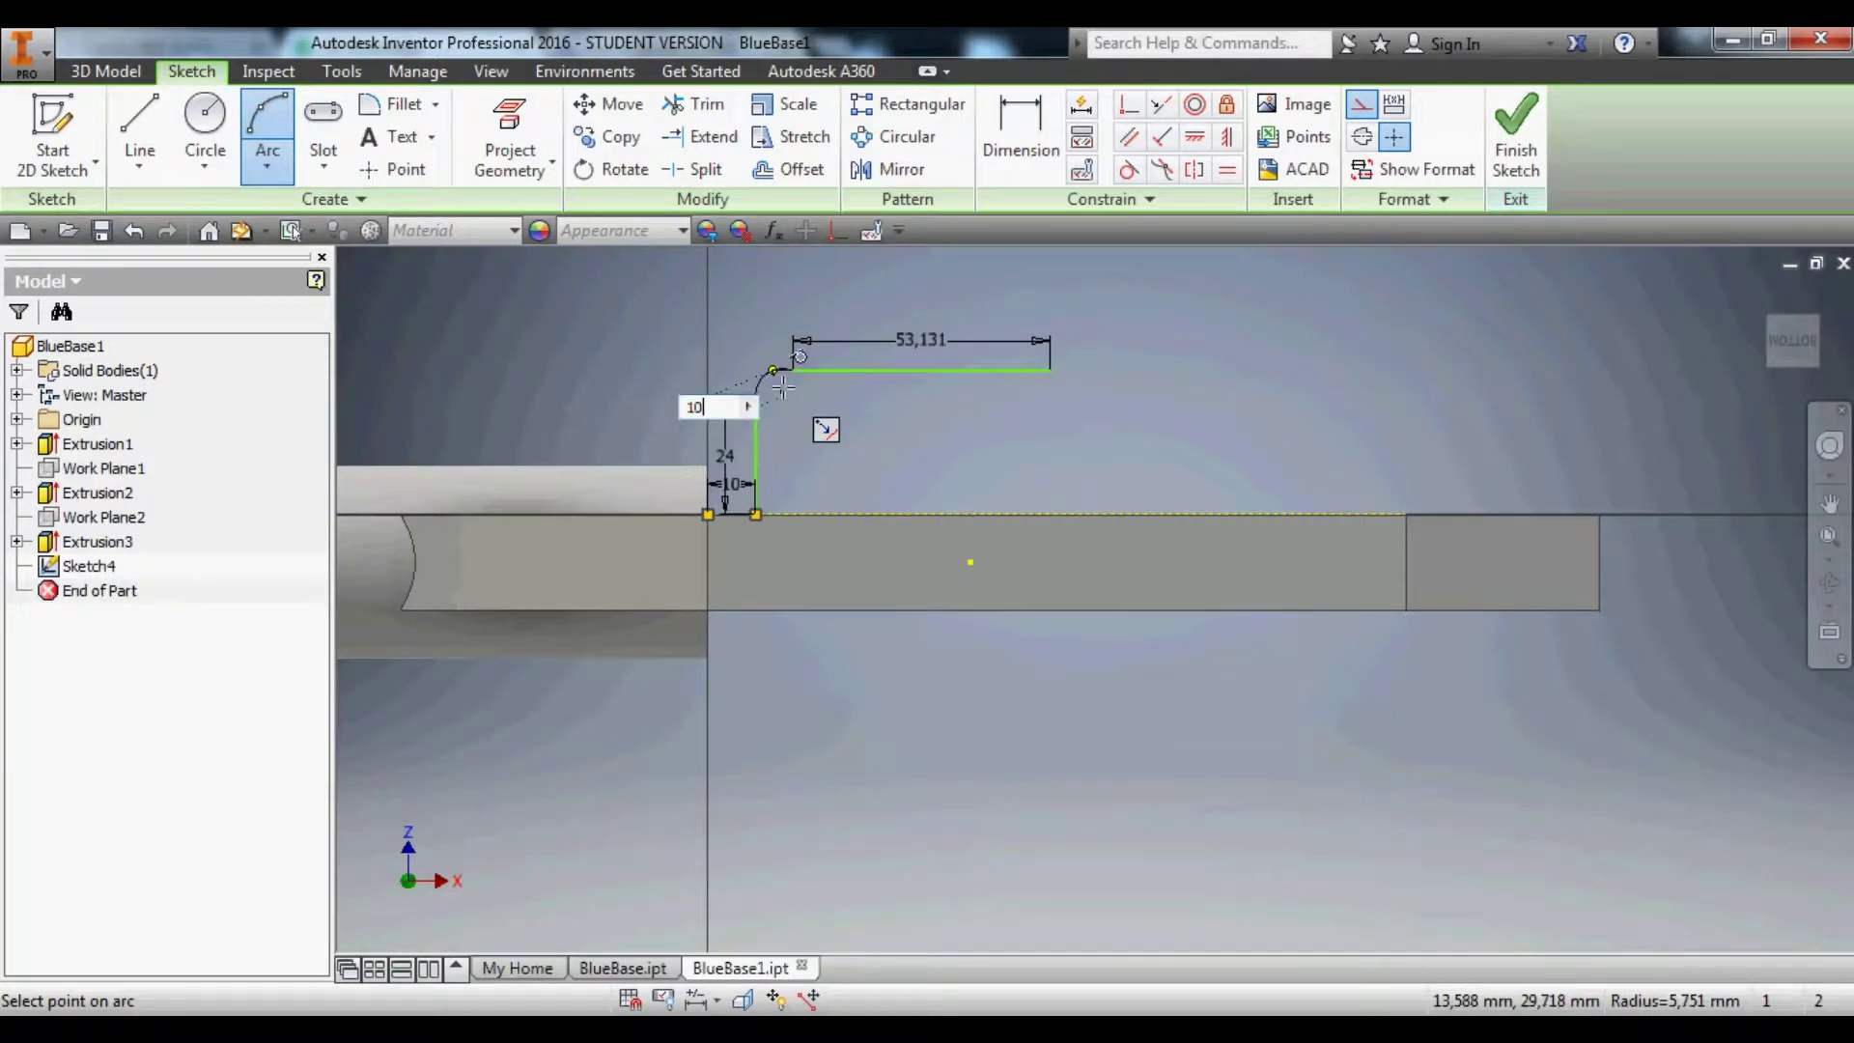
key("Return")
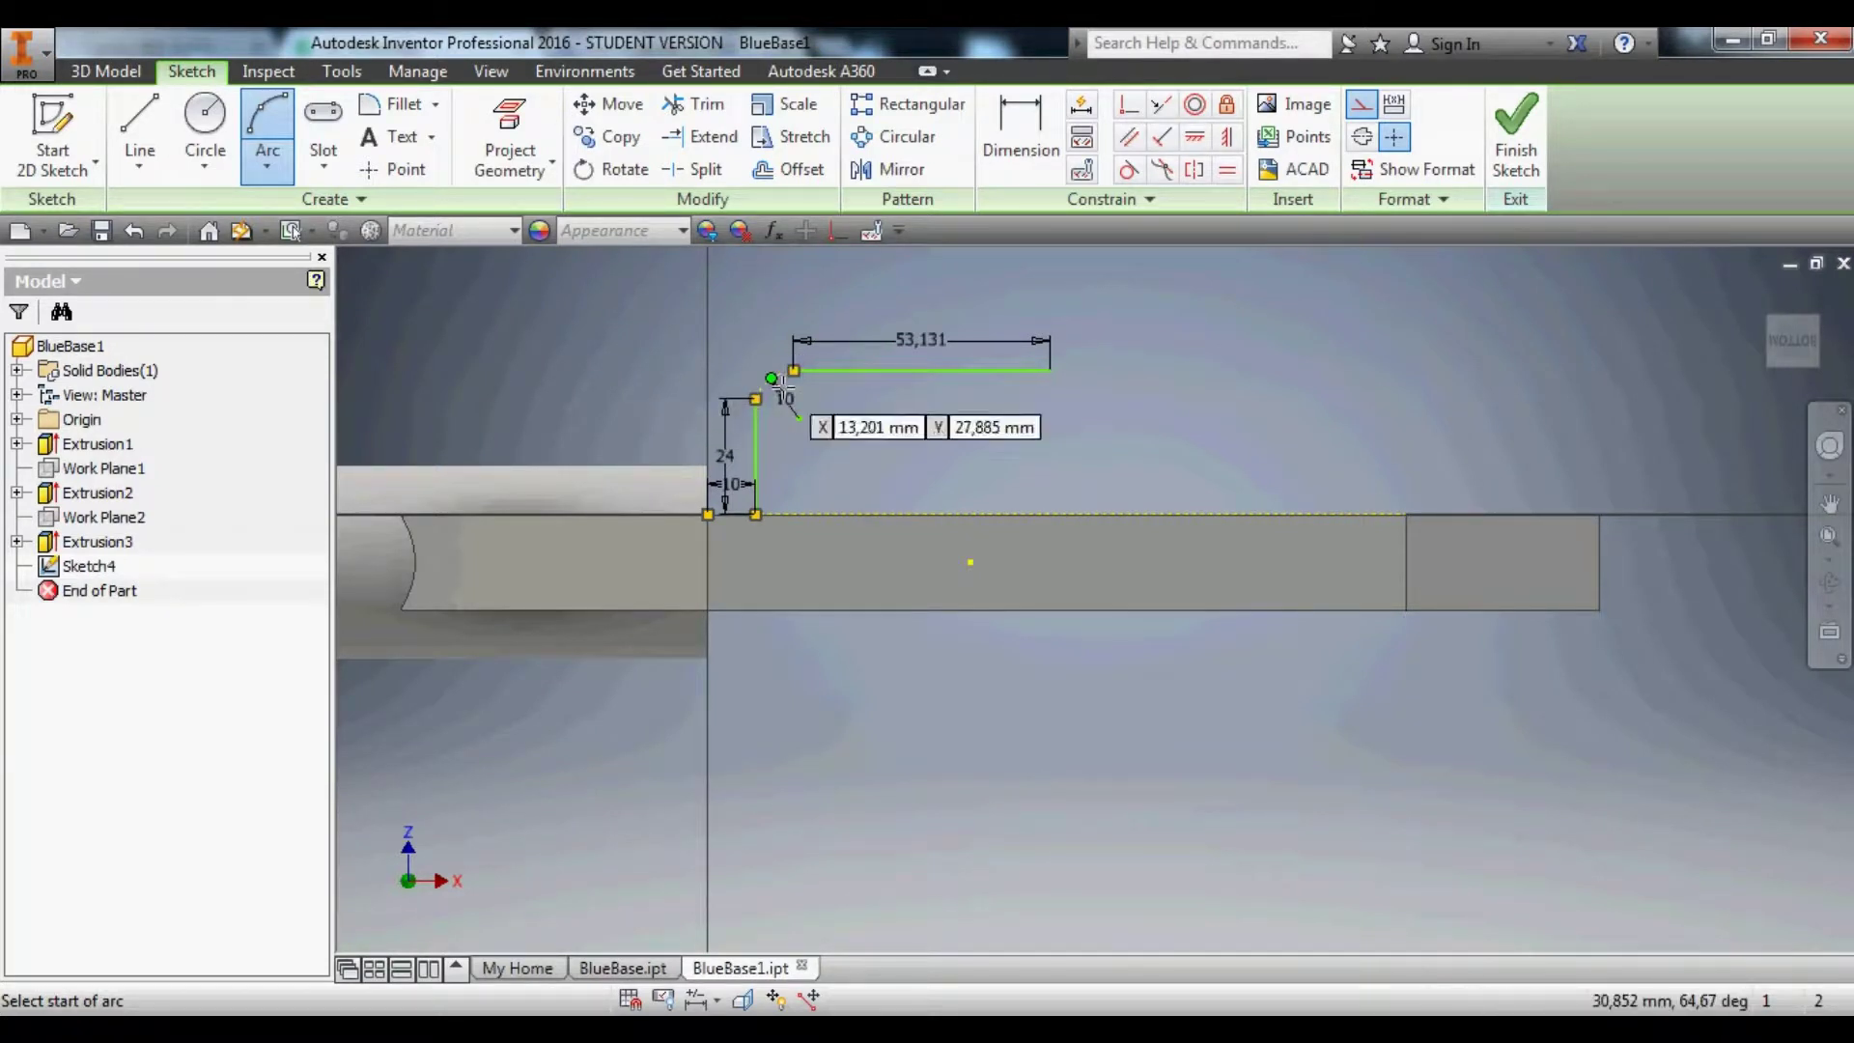
key("Escape")
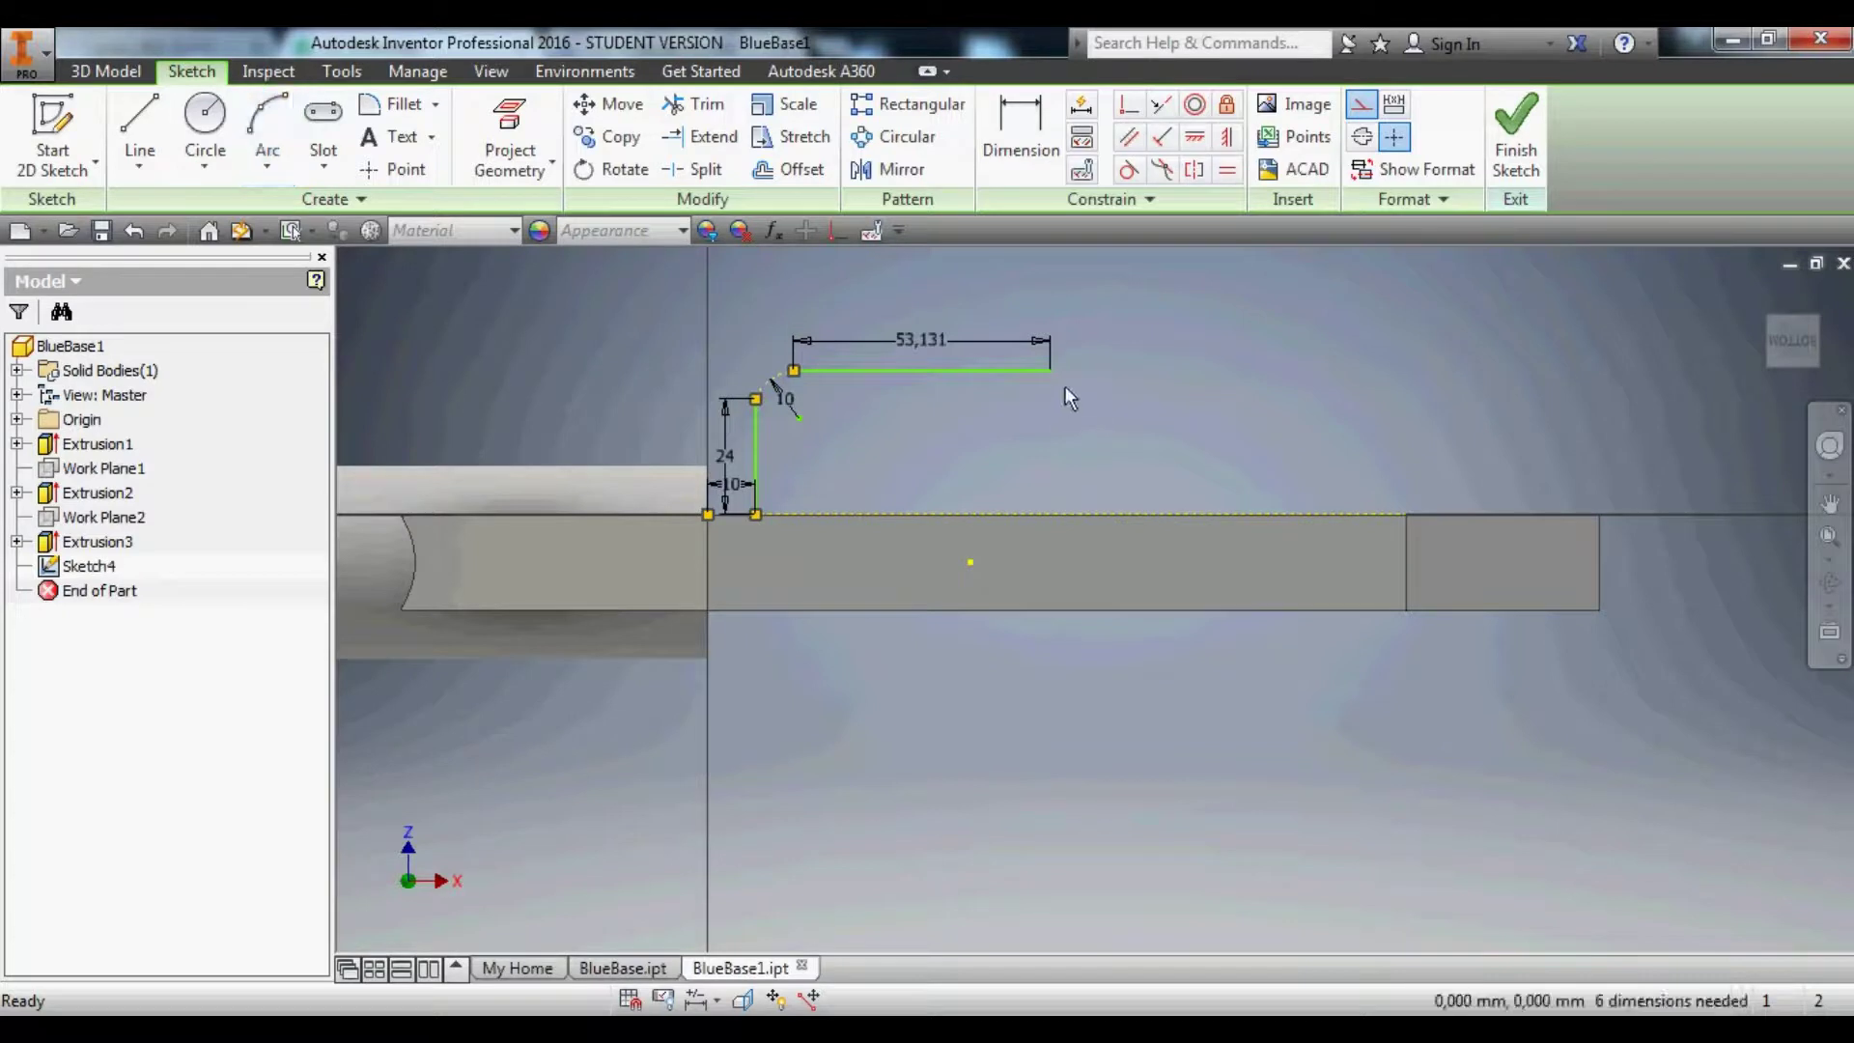
Draw a line along the base edge from the vertical line's foot to directly below the horizontal line's far end.
left_click(159, 124)
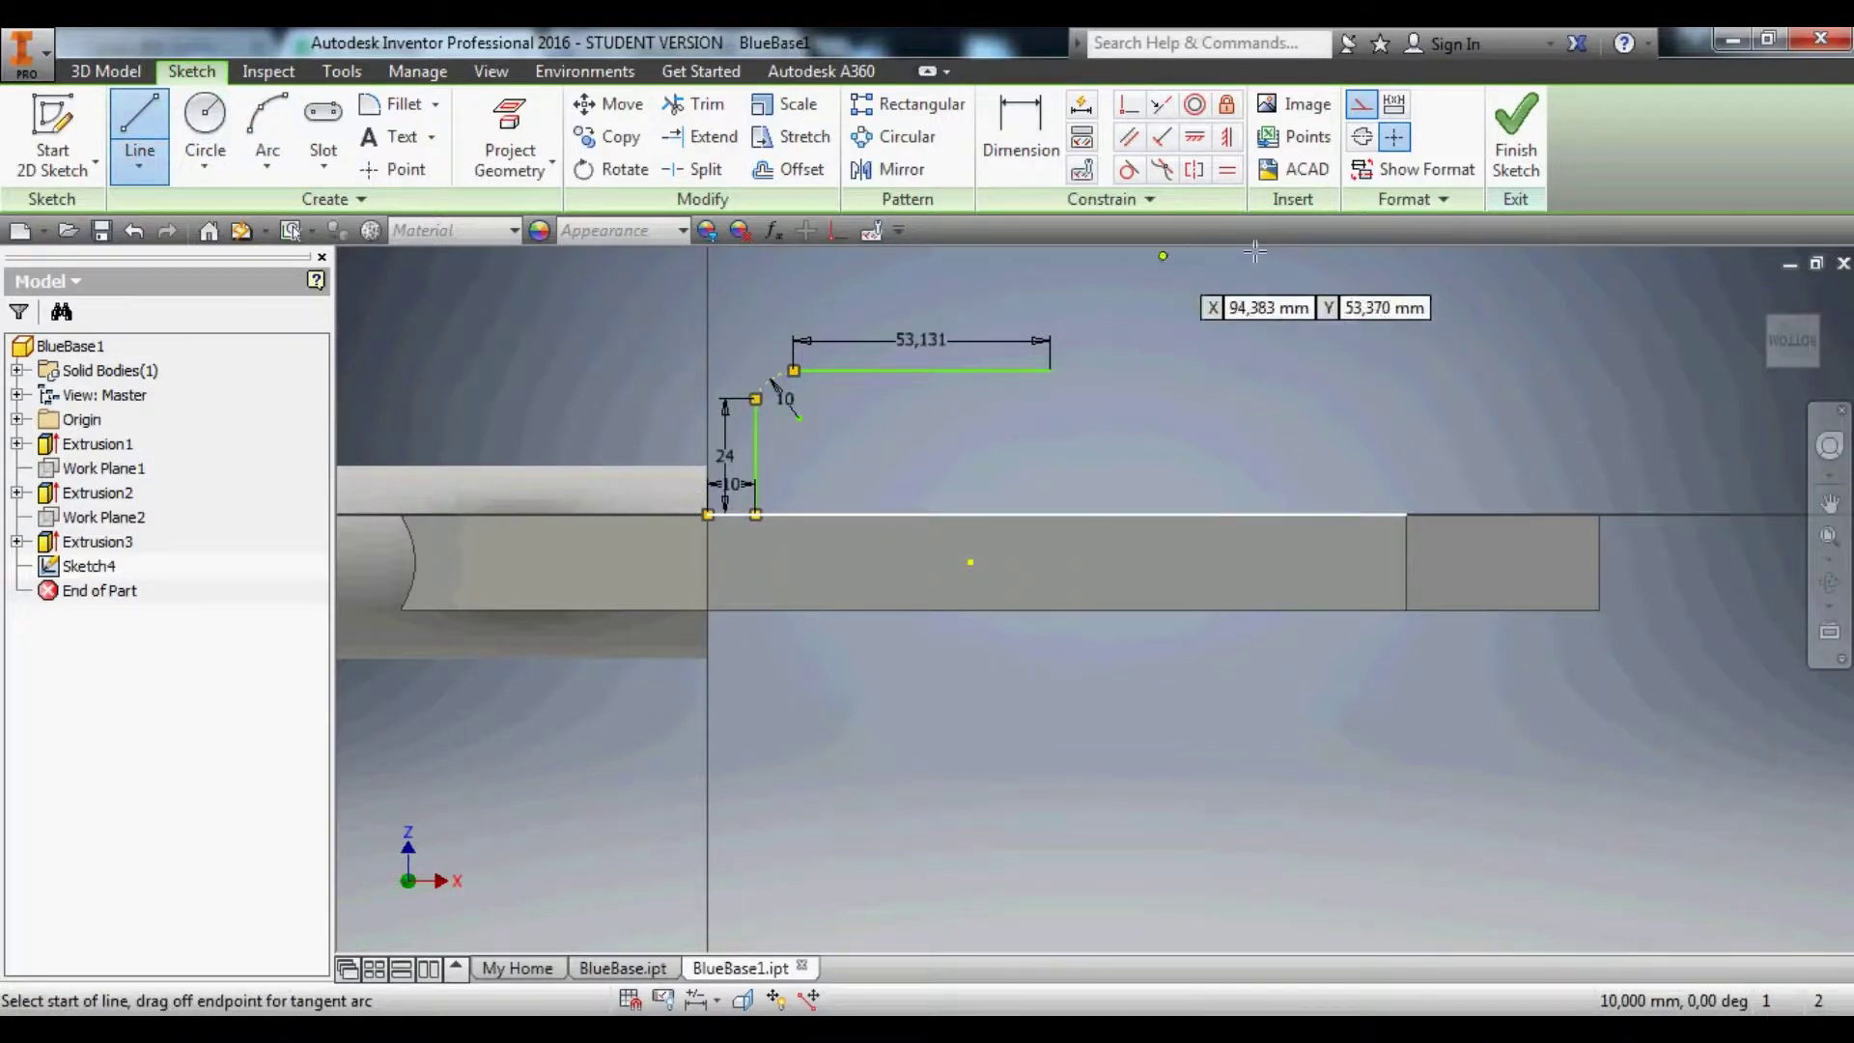
left_click(759, 516)
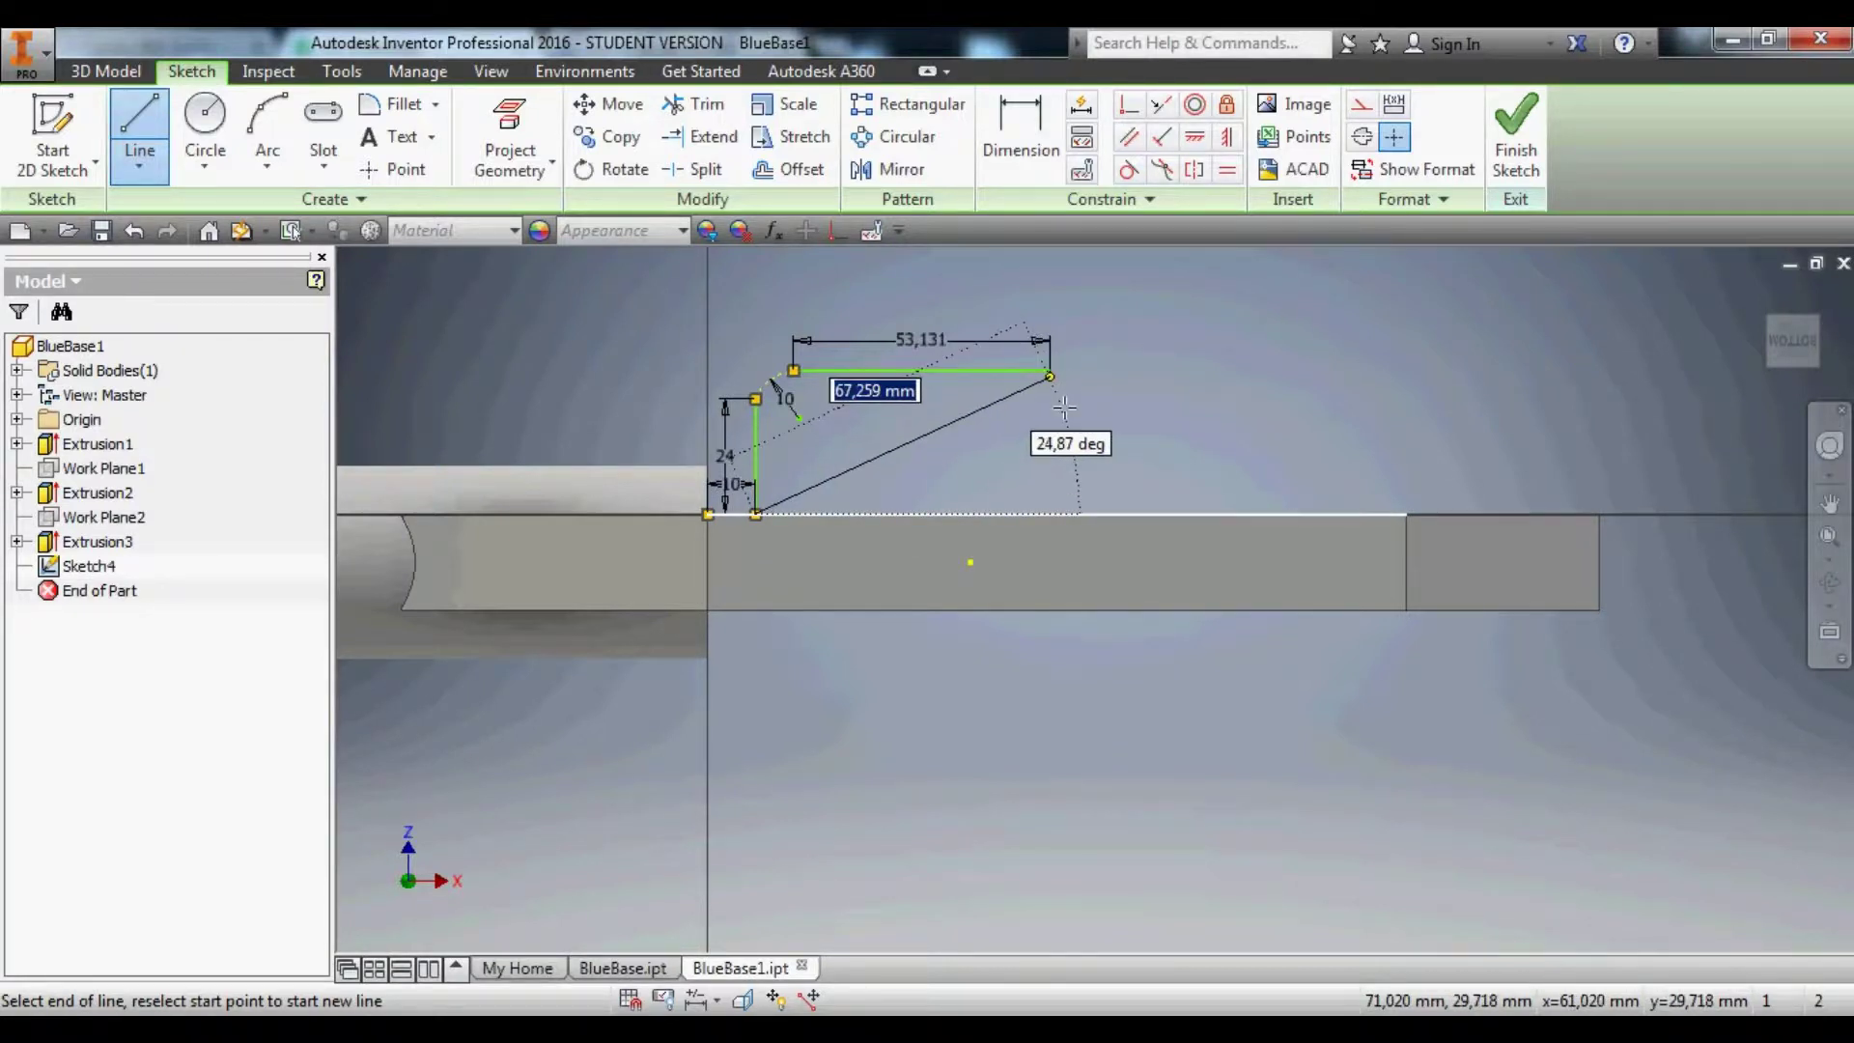
left_click(1051, 513)
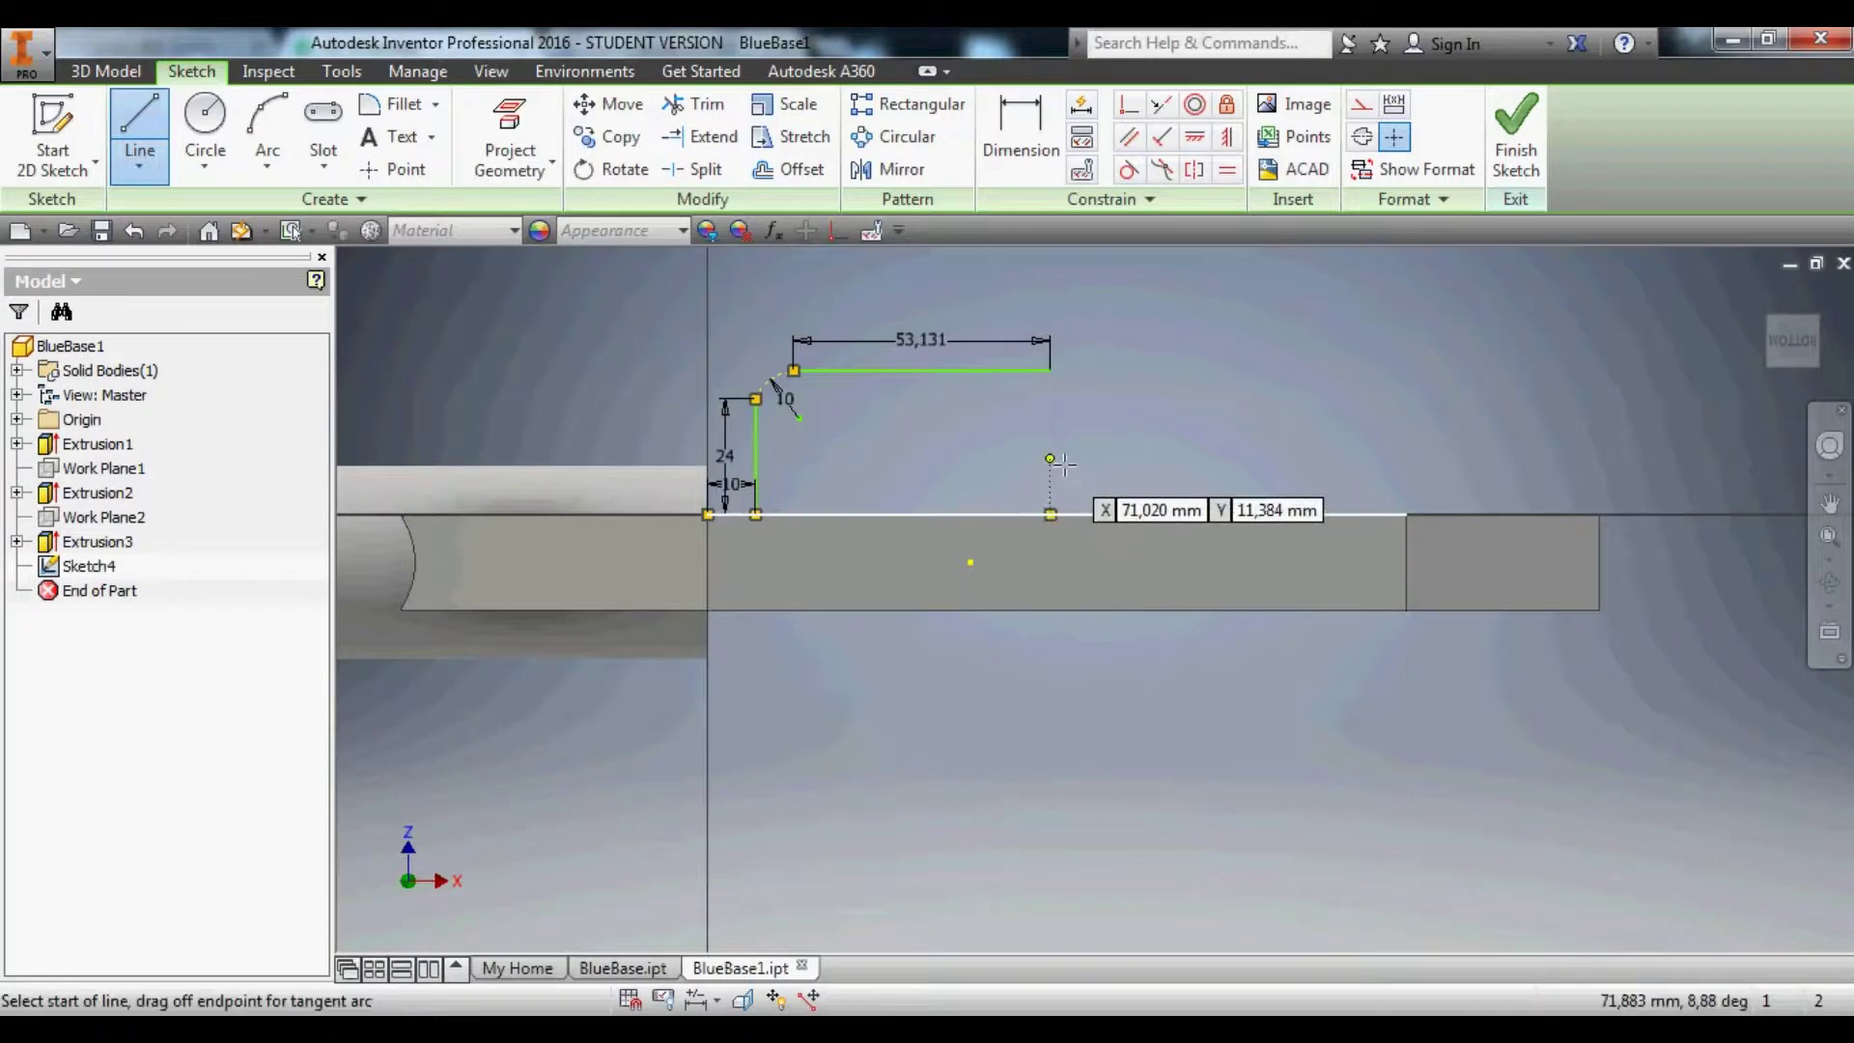
key("Escape")
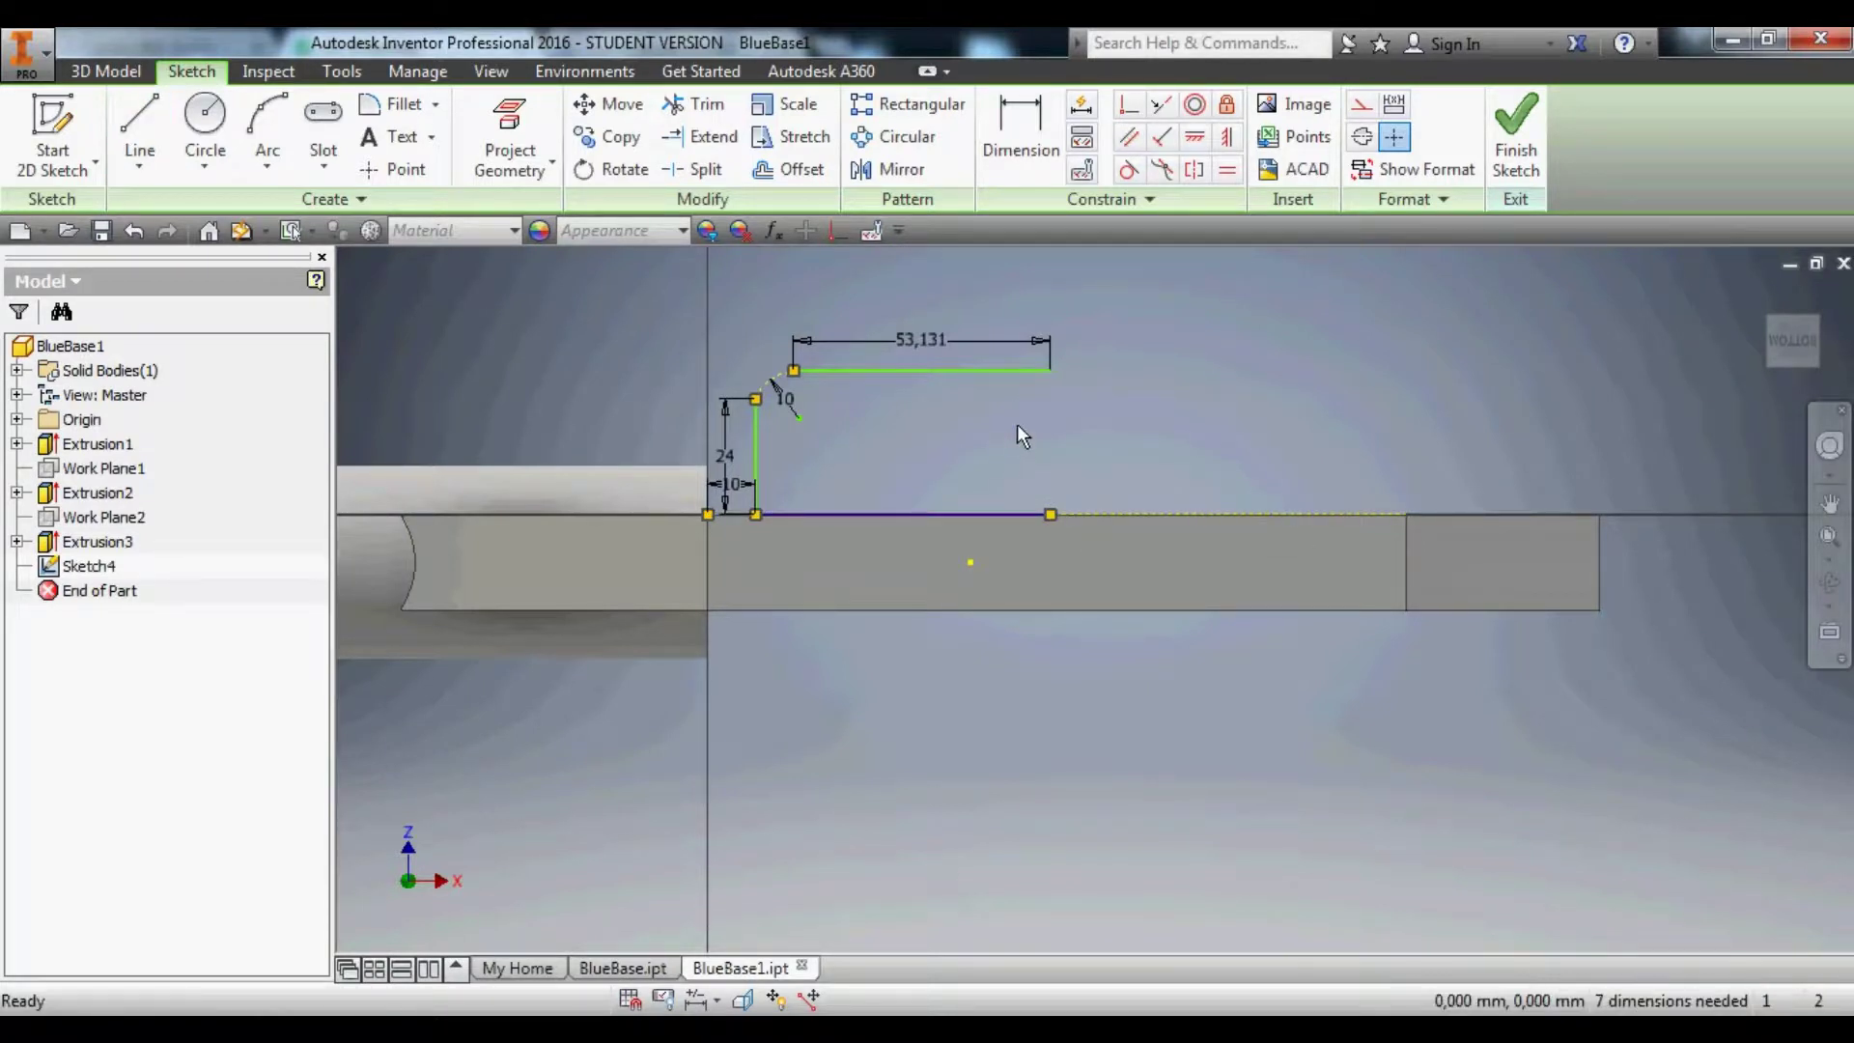
Draw a vertical construction line from the horizontal line's far end down to the end of the base-edge line.
right_click(1256, 399)
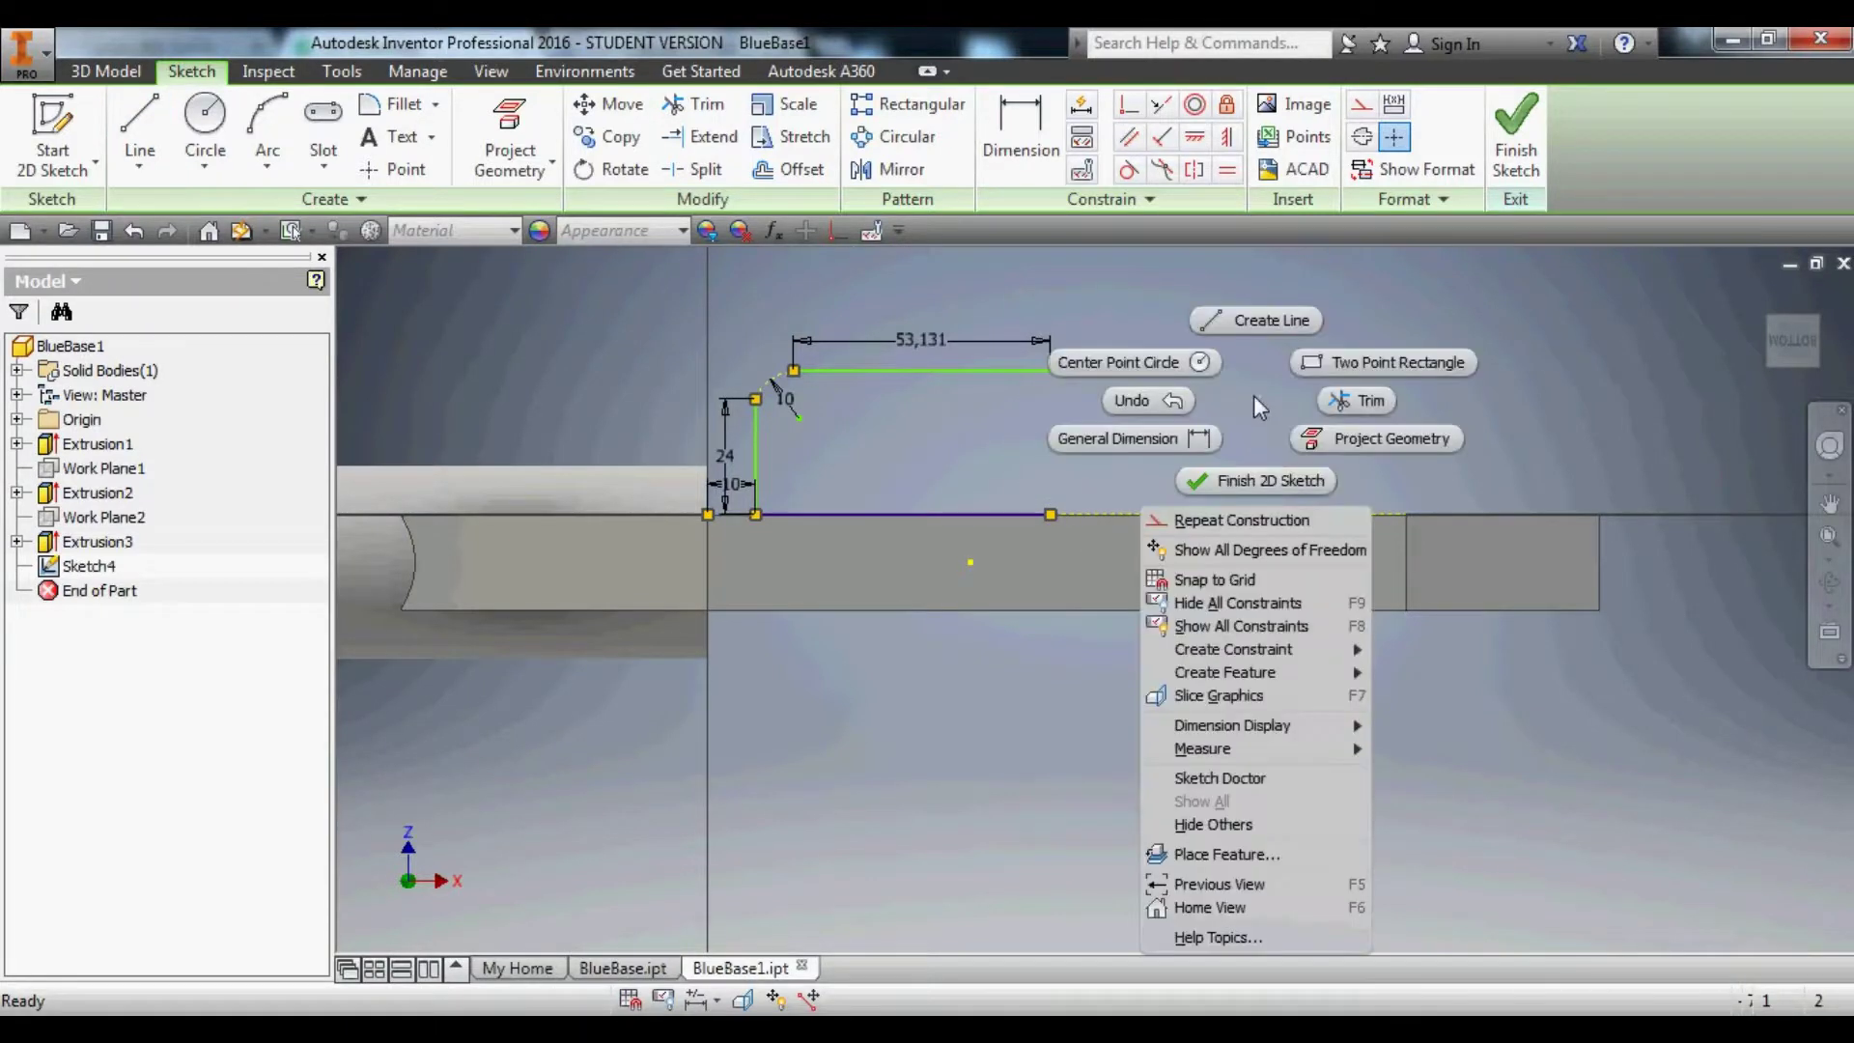
left_click(1240, 320)
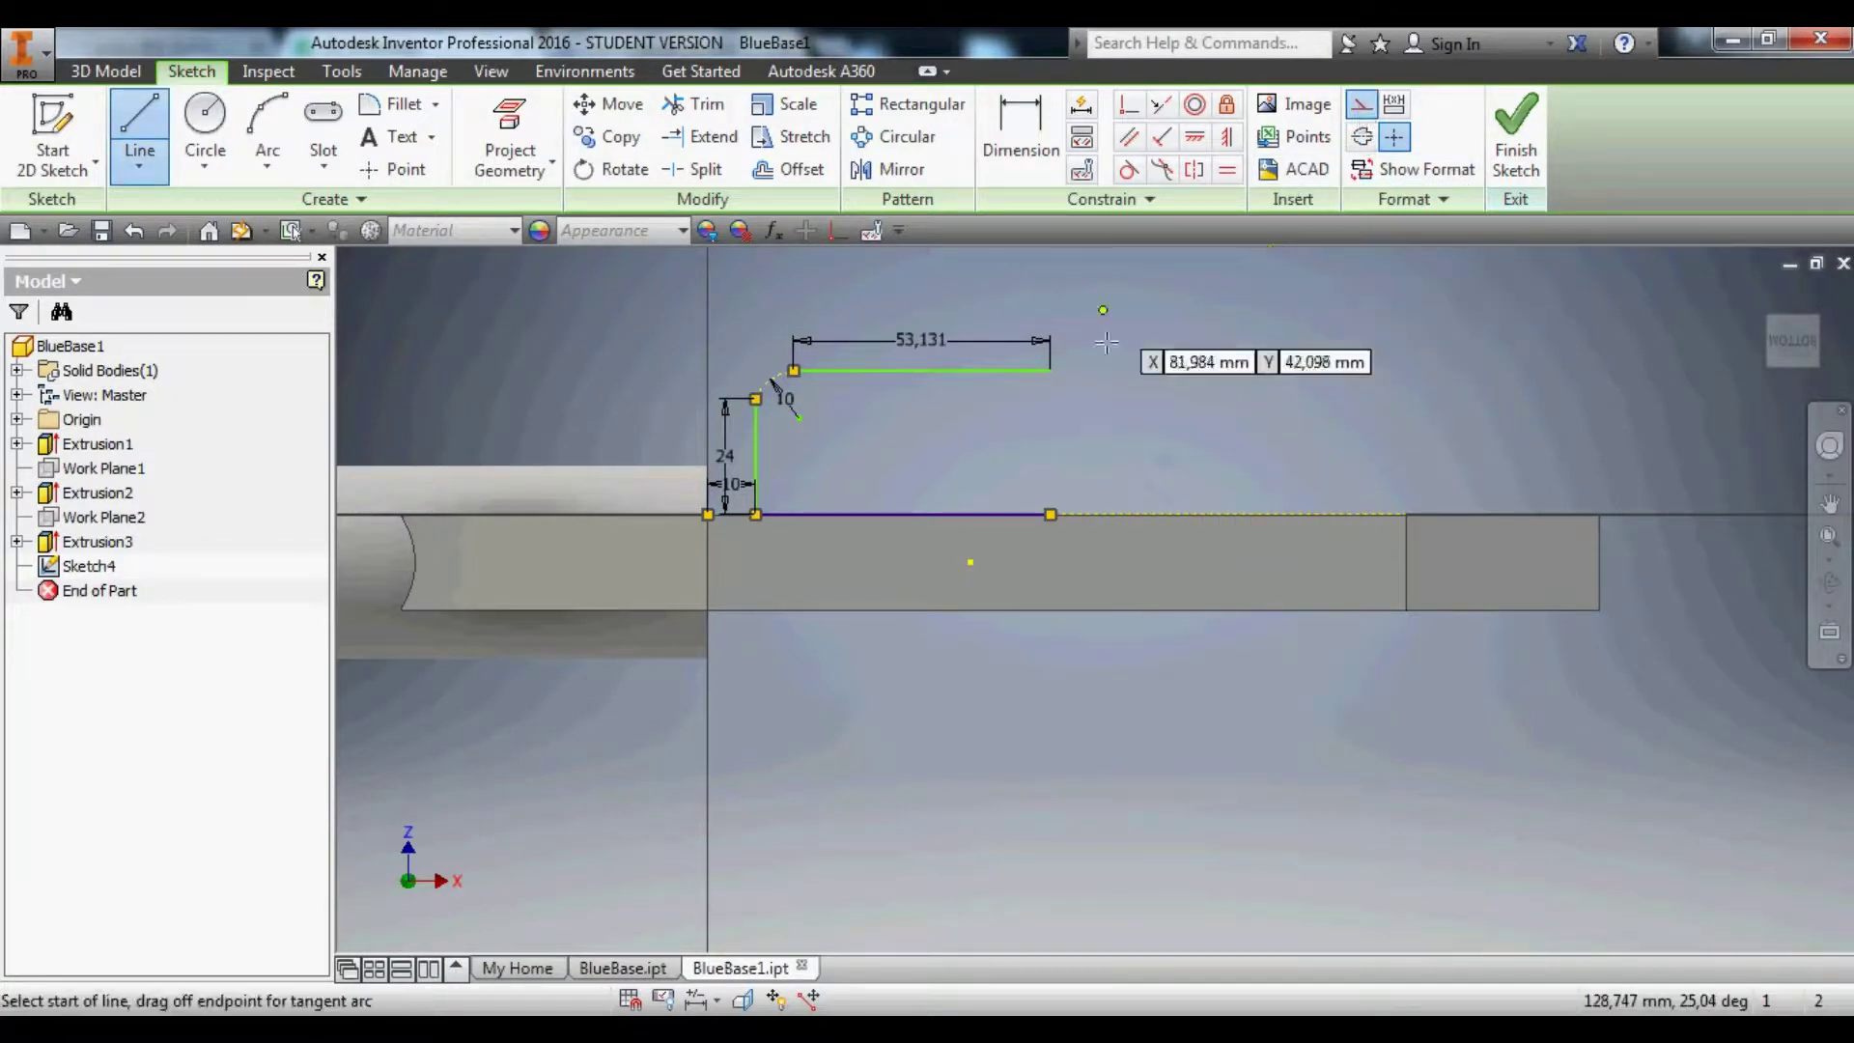
left_click(1050, 370)
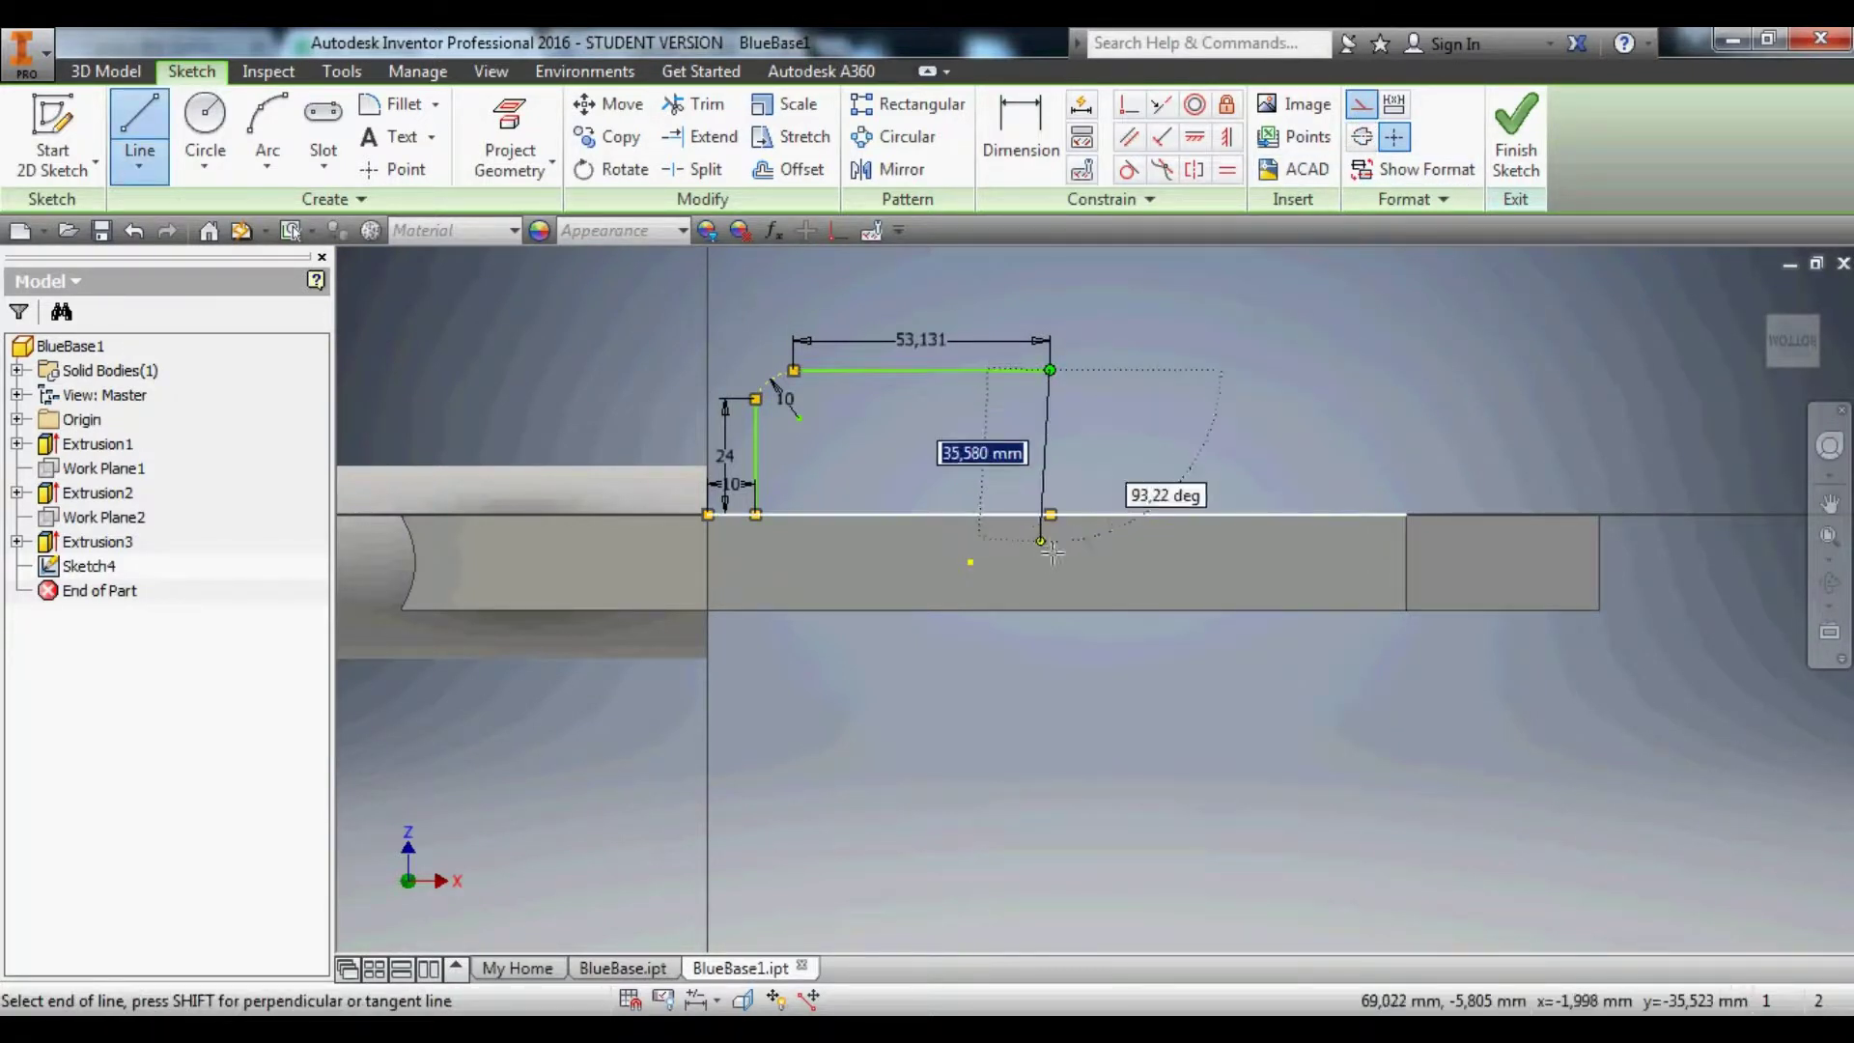
left_click(1053, 518)
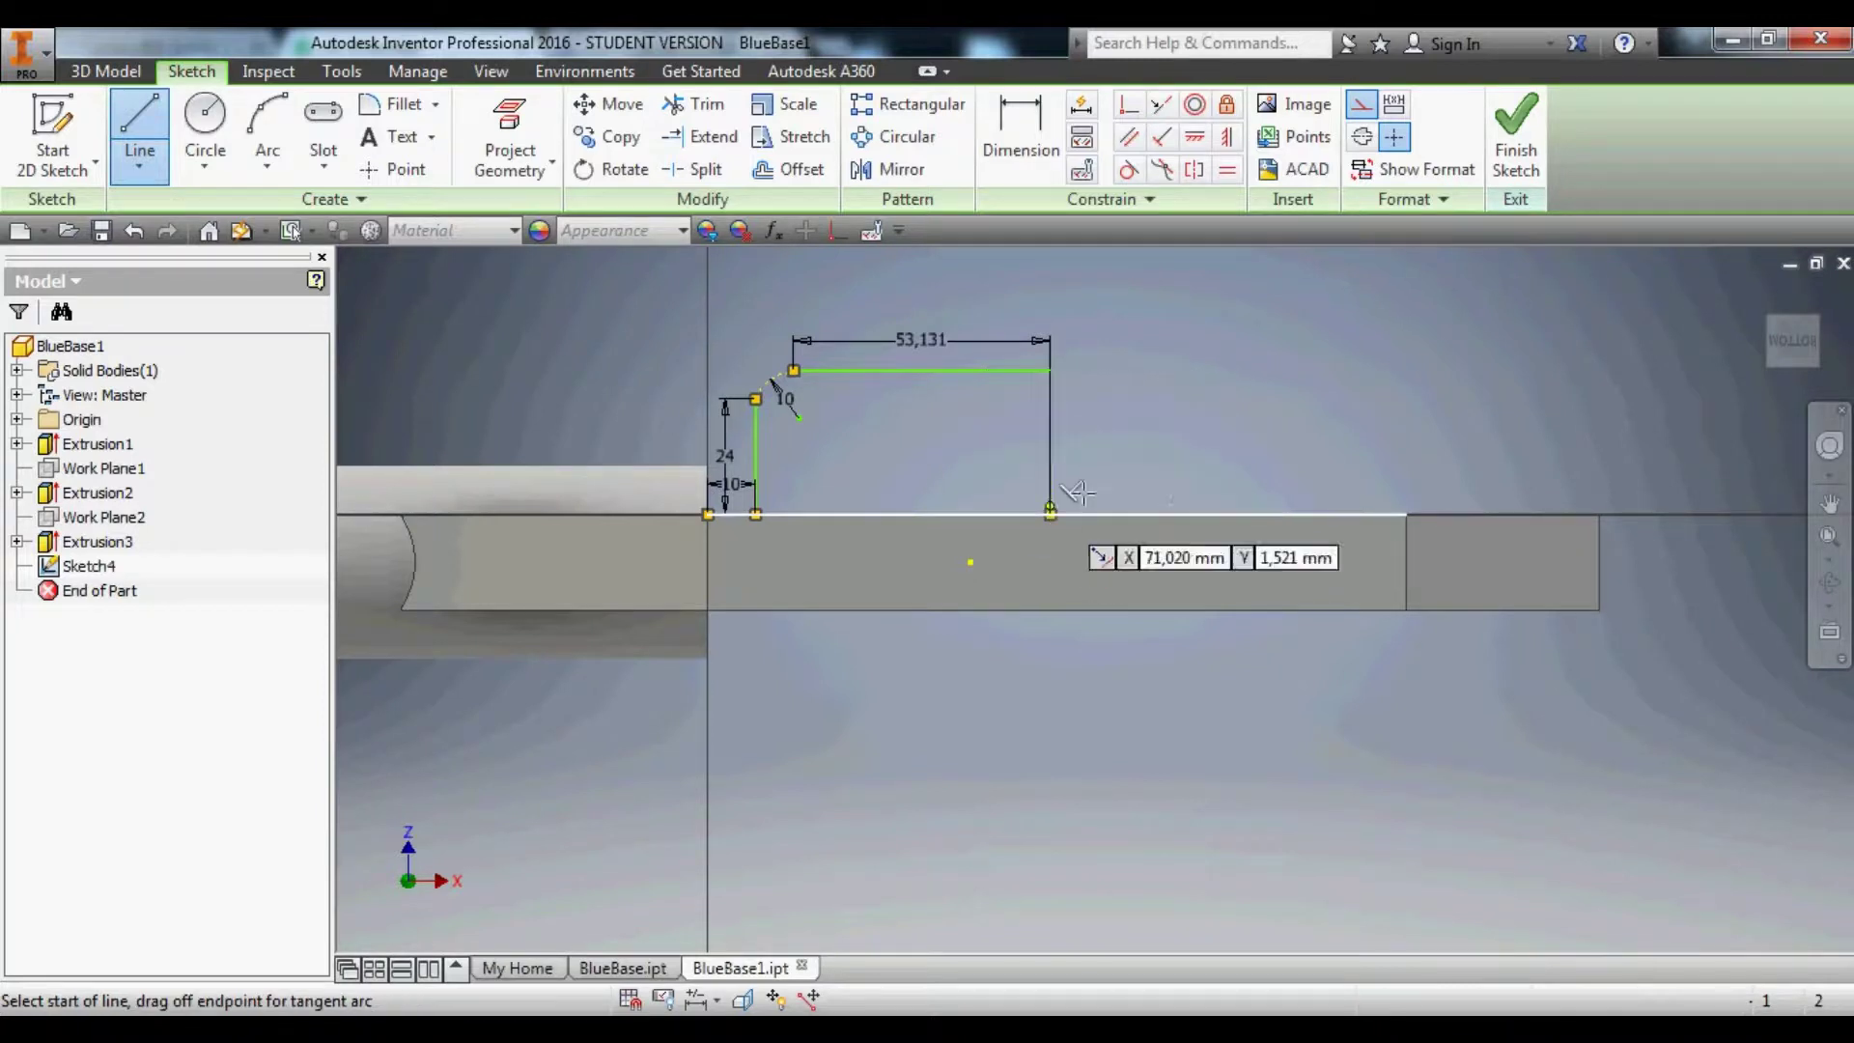
left_click(1146, 386)
key("Escape")
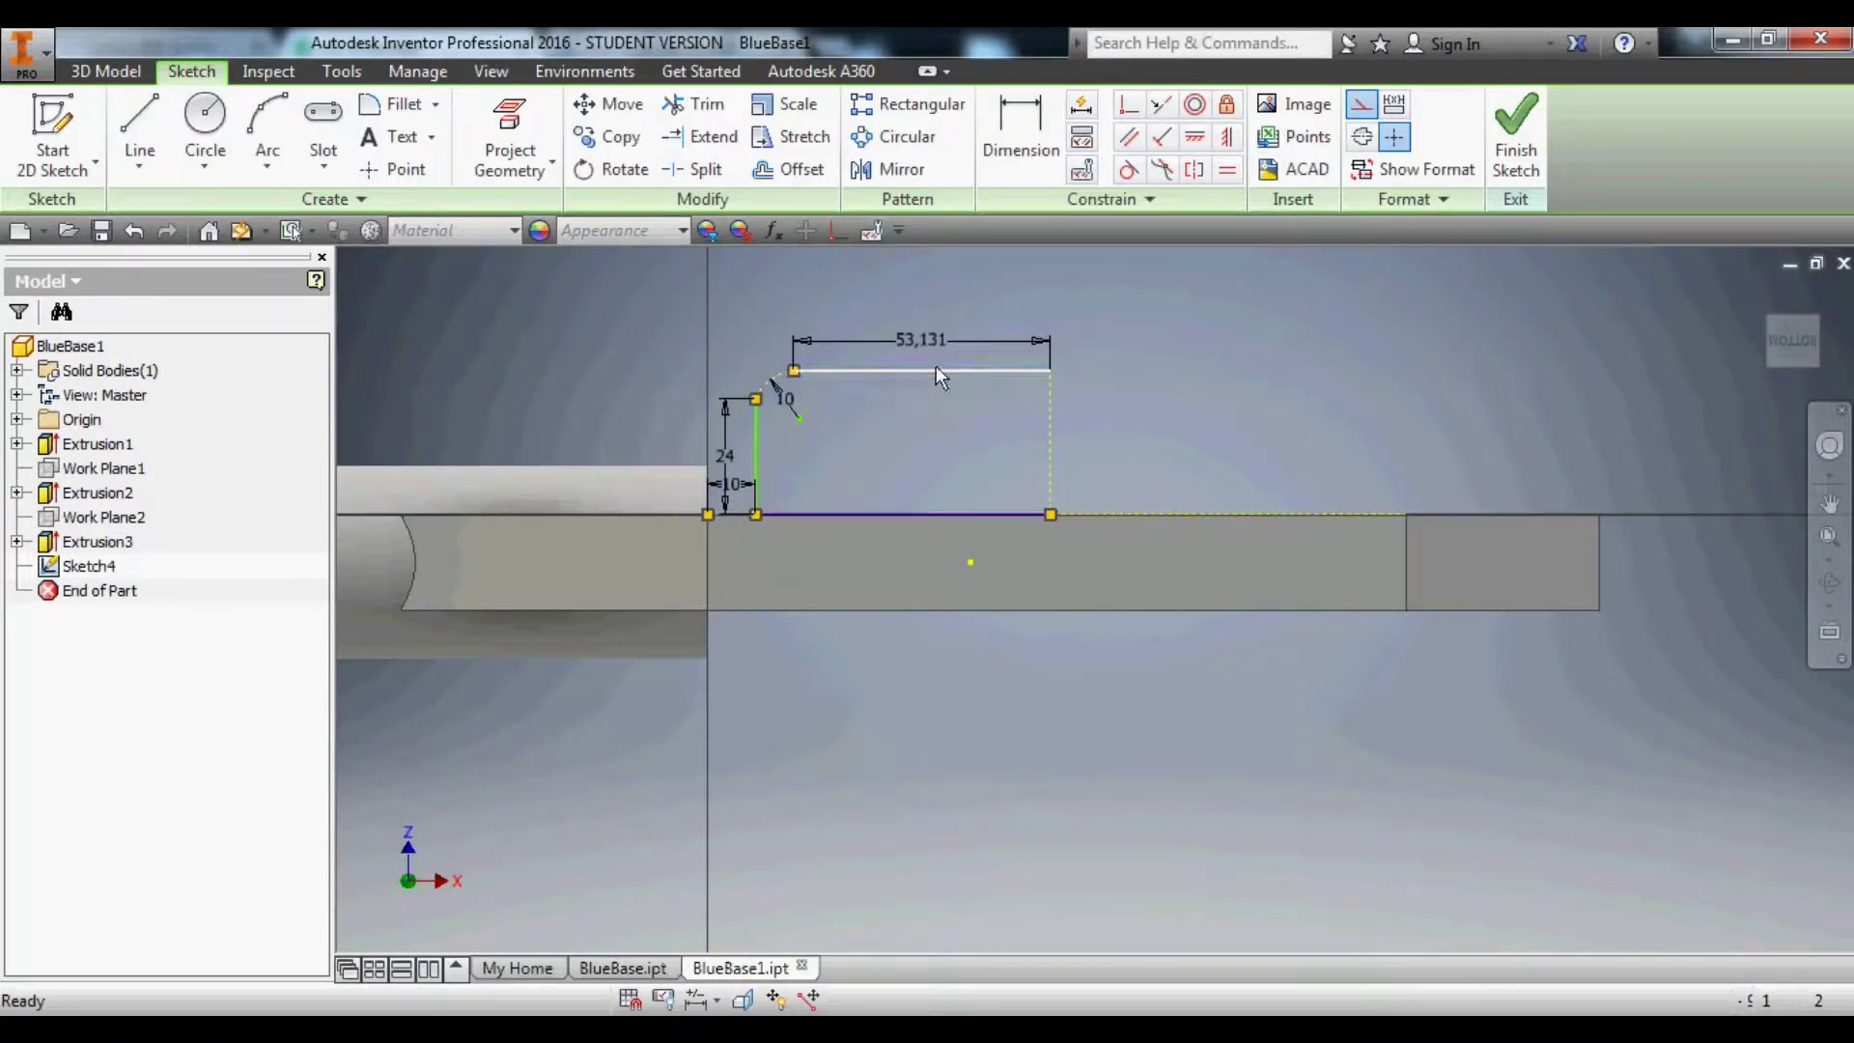
Convert the 10 mm corner arc from construction to normal geometry.
scroll(763, 396, "down", 5)
left_click(767, 407)
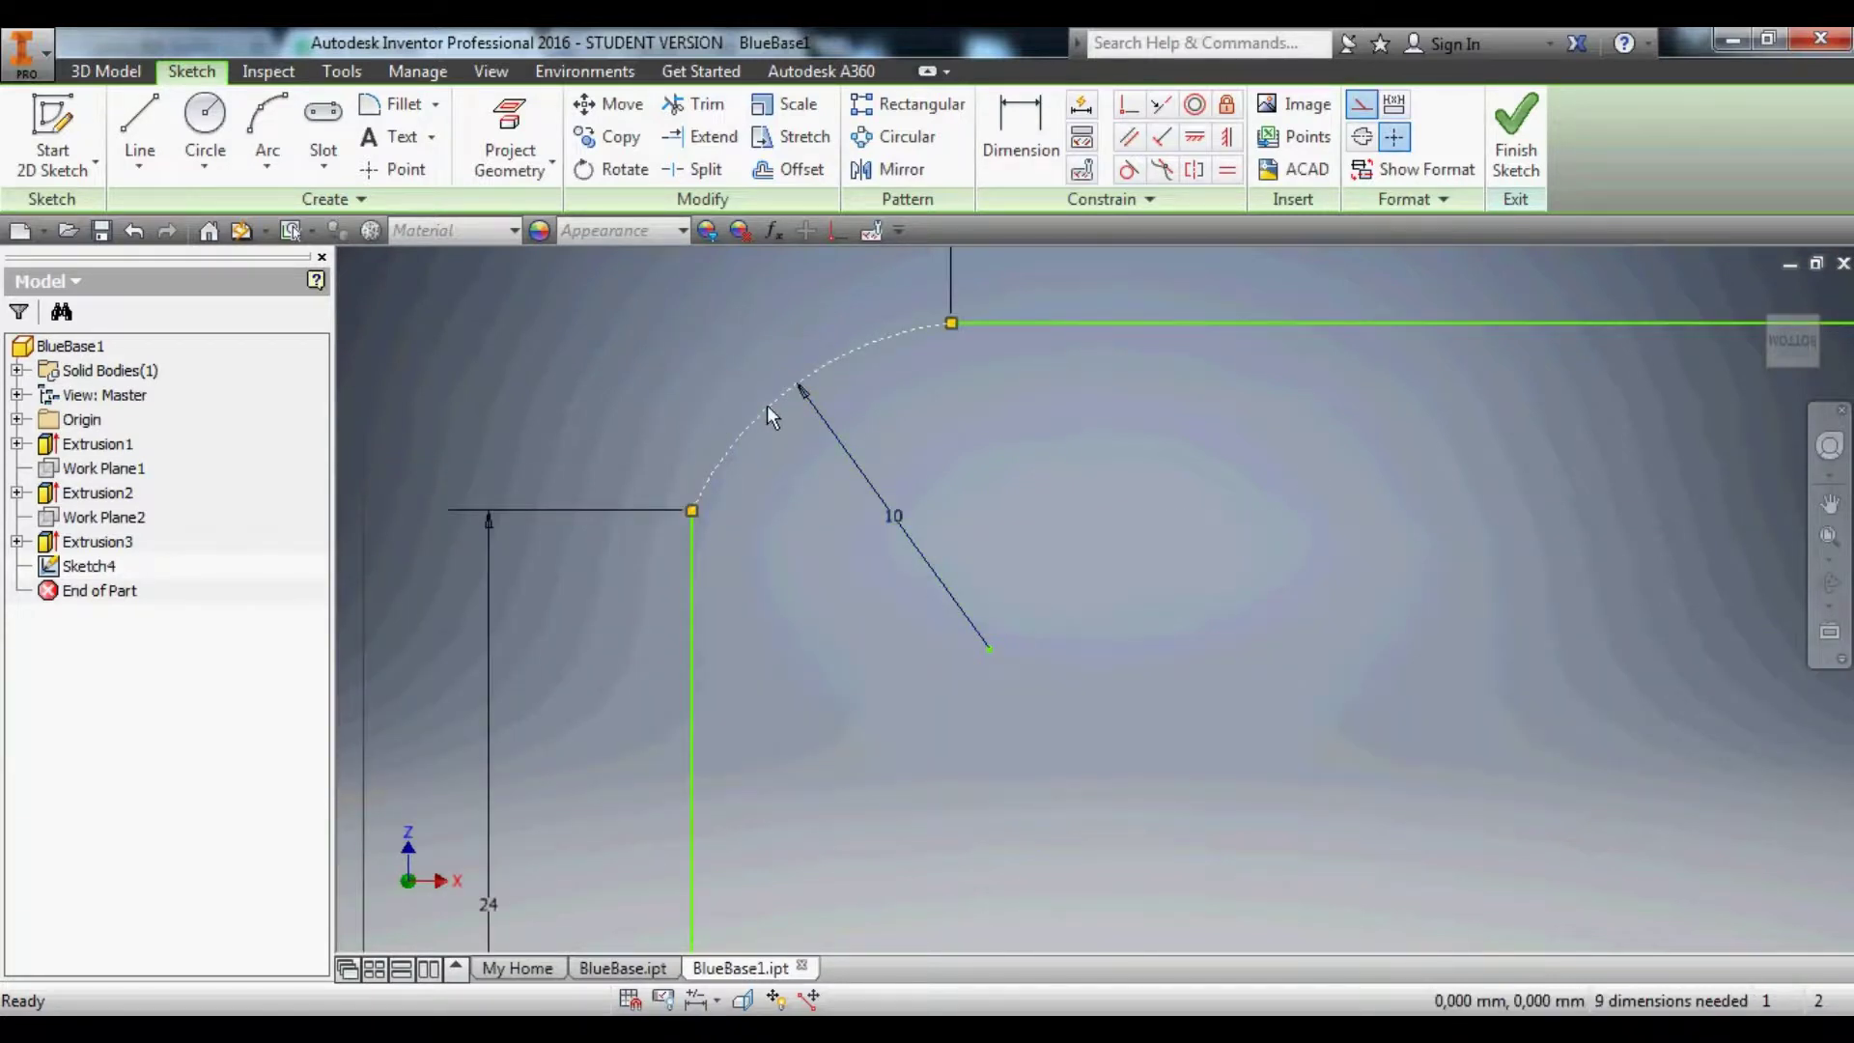
left_click(1362, 116)
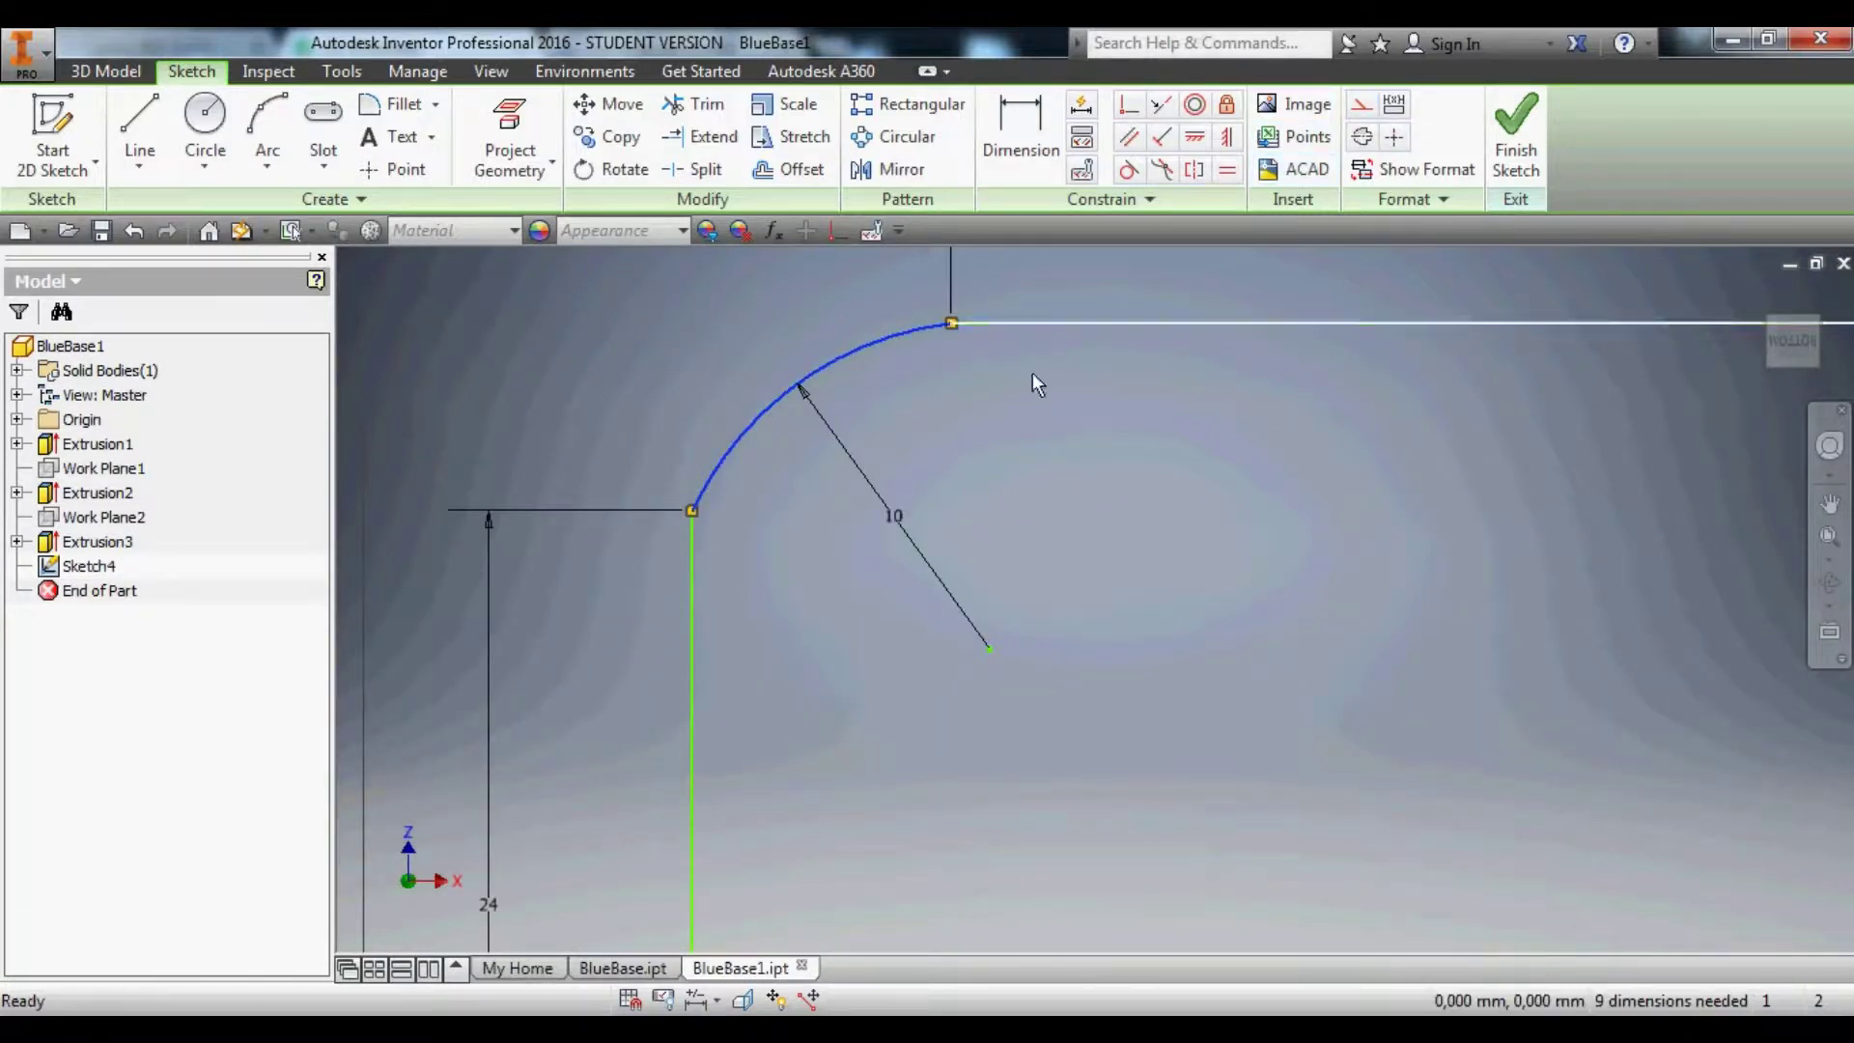
left_click(676, 291)
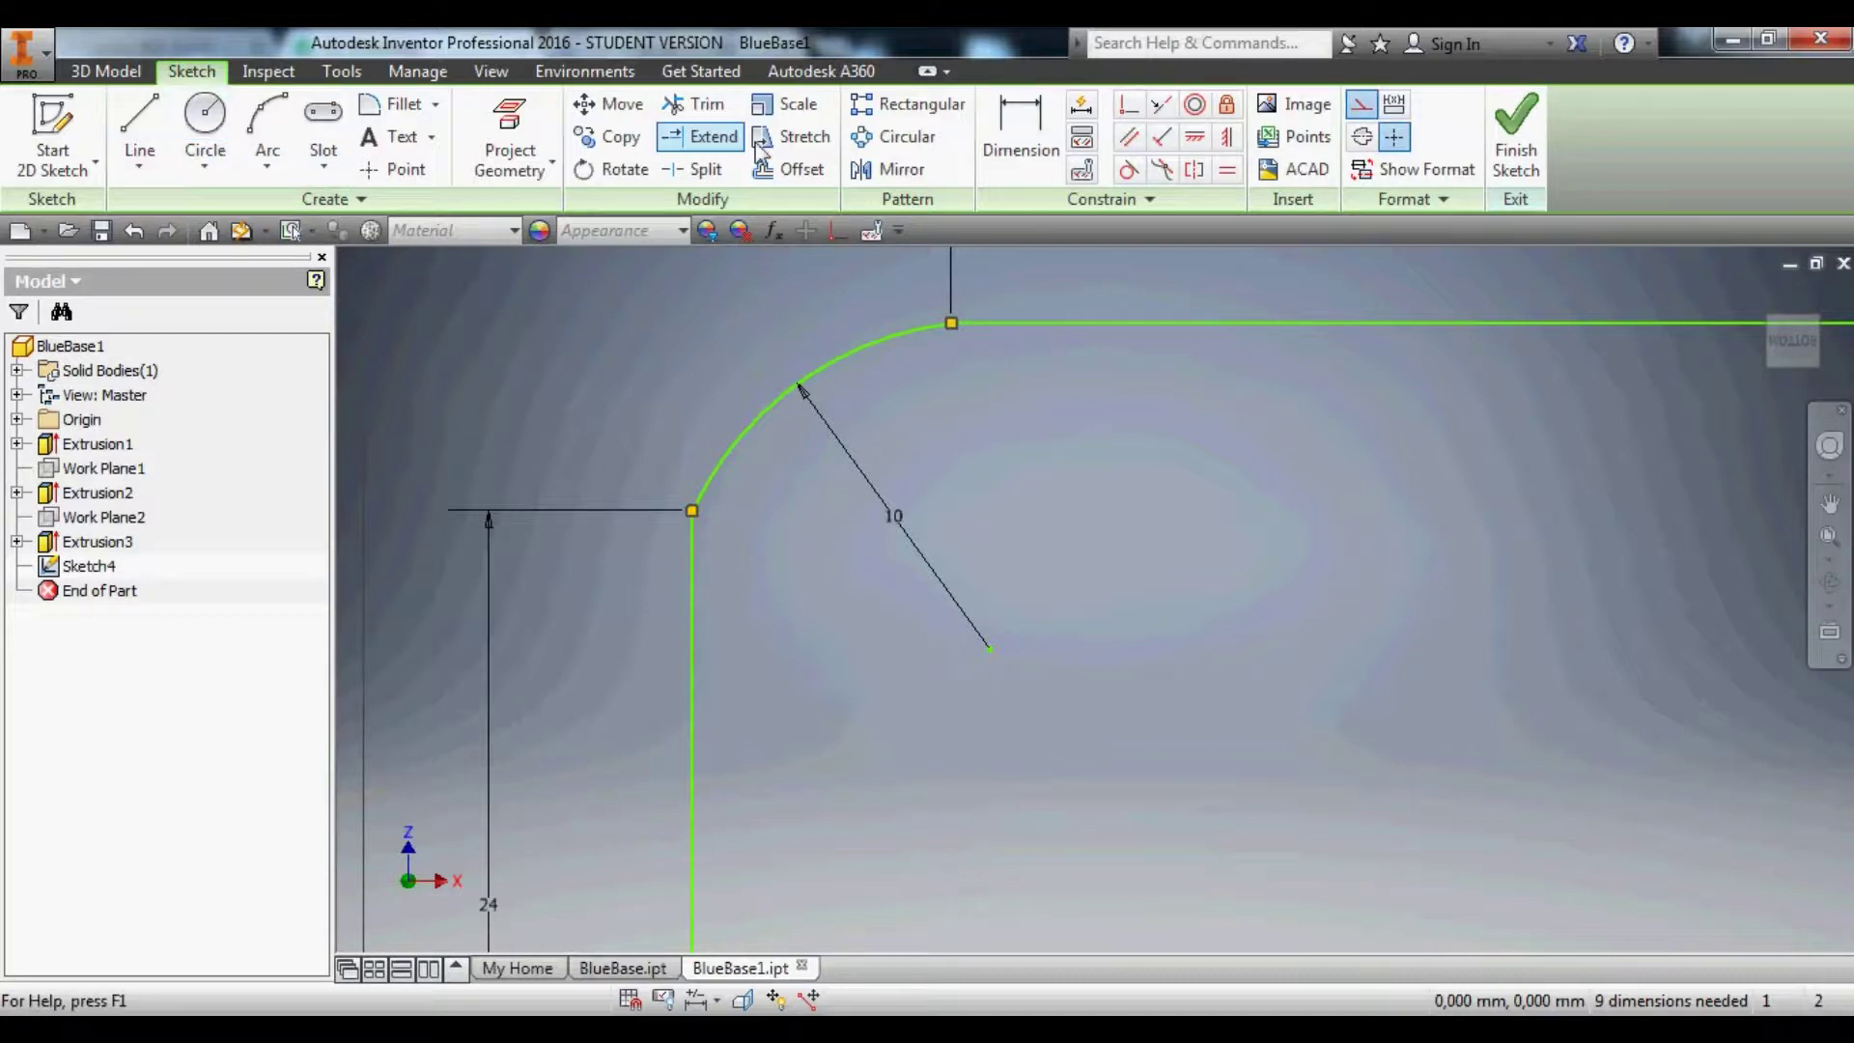
Mirror the corner arc, the 24 mm vertical line and the horizontal line about the vertical construction line.
left_click(889, 169)
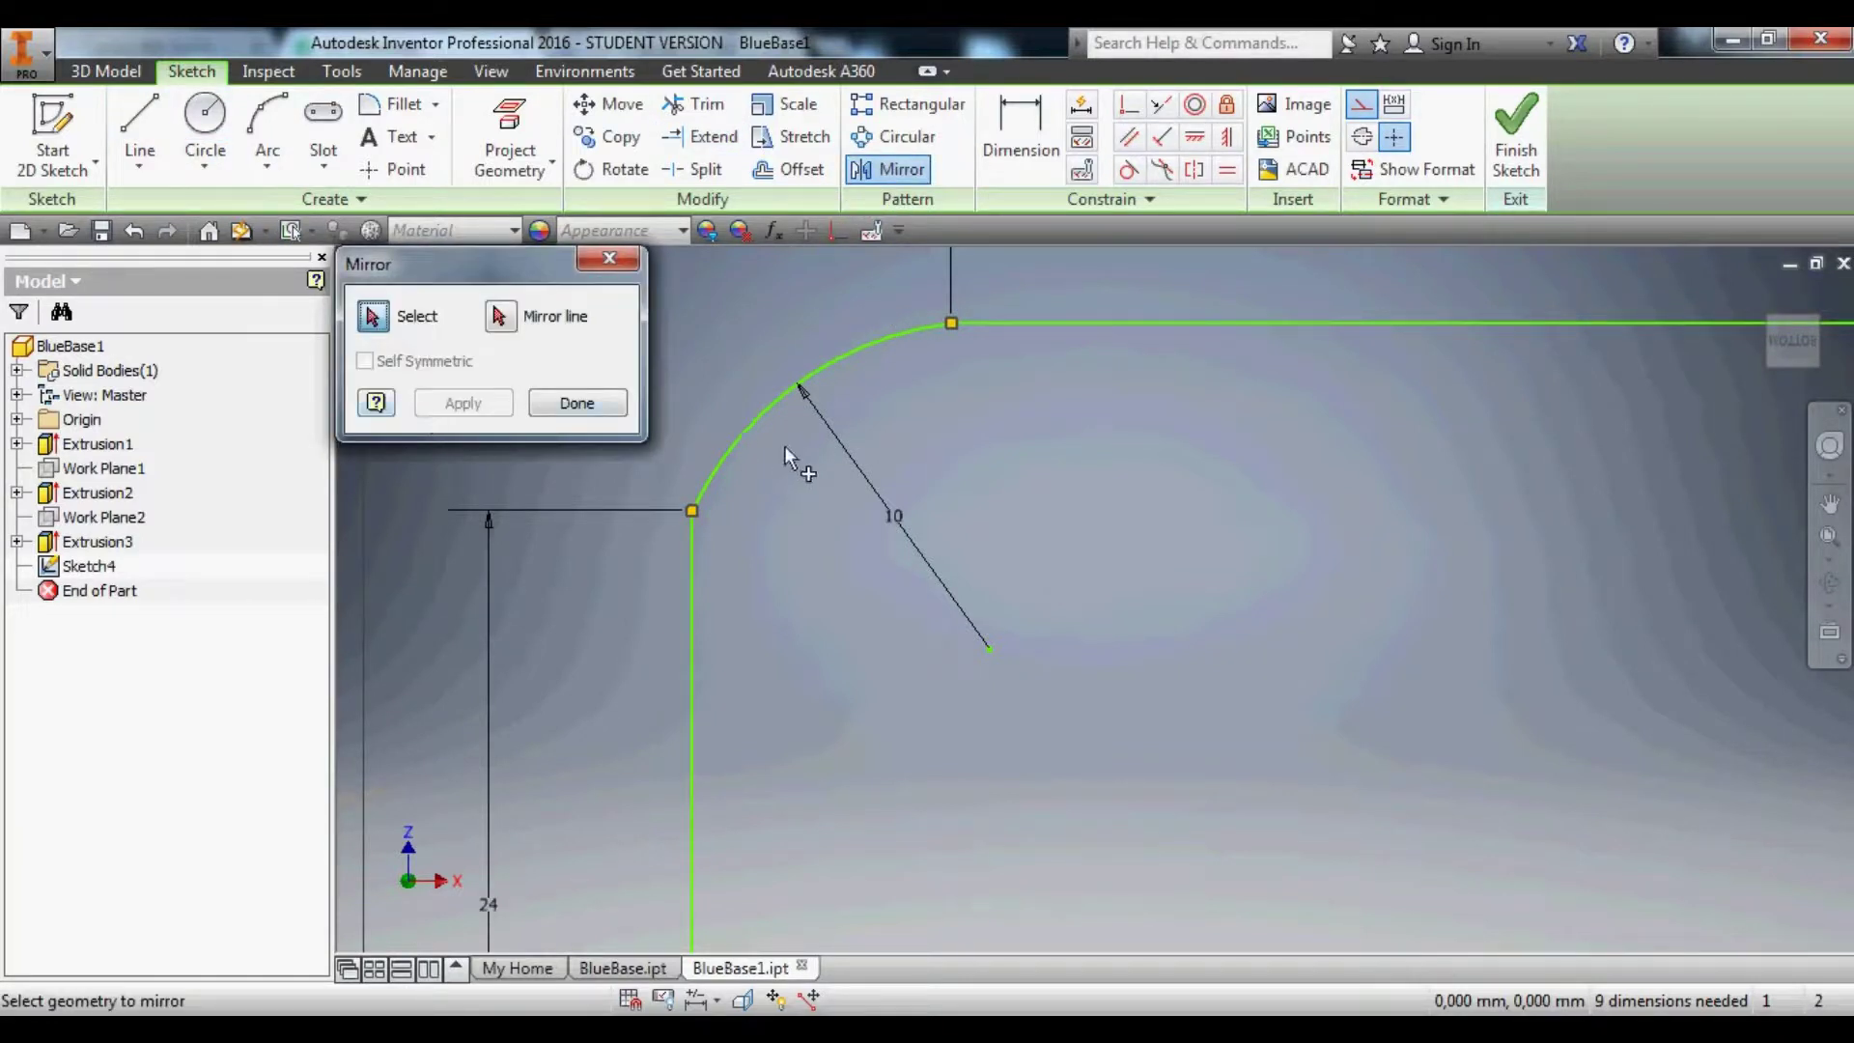
left_click(698, 488)
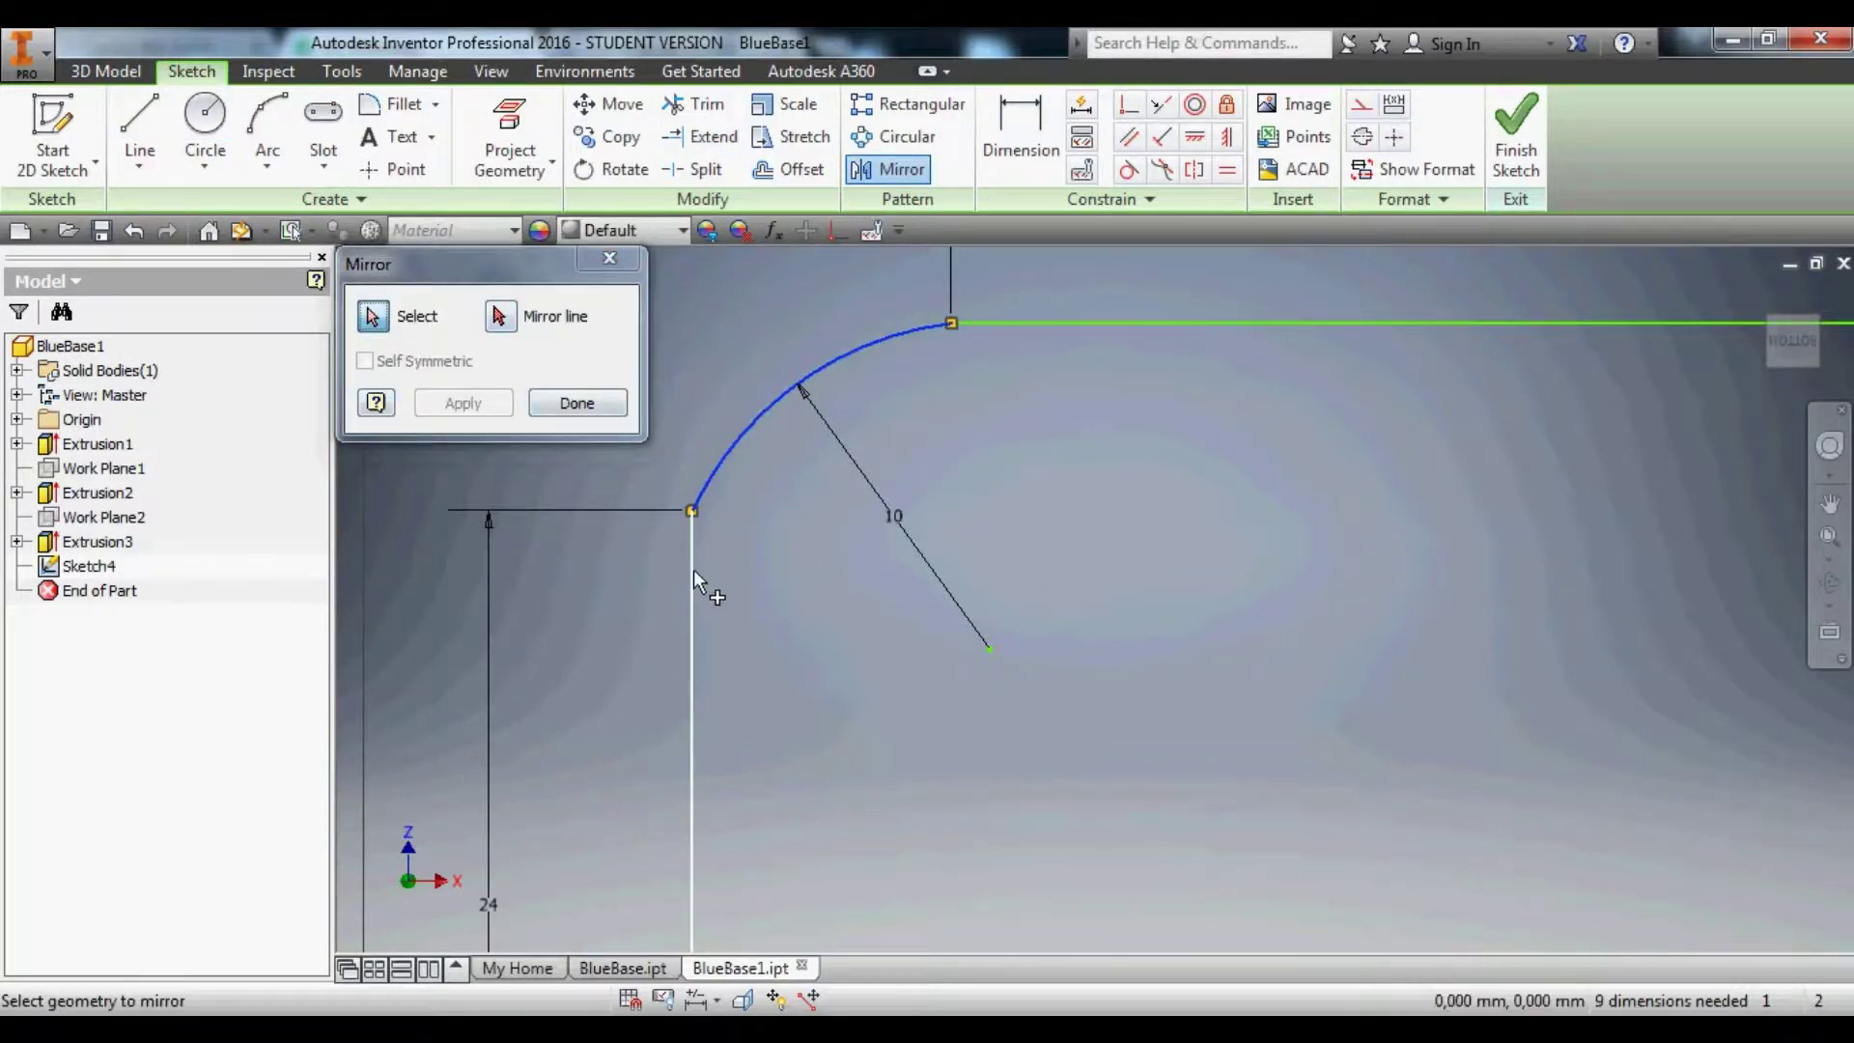
left_click(693, 570)
left_click(1038, 326)
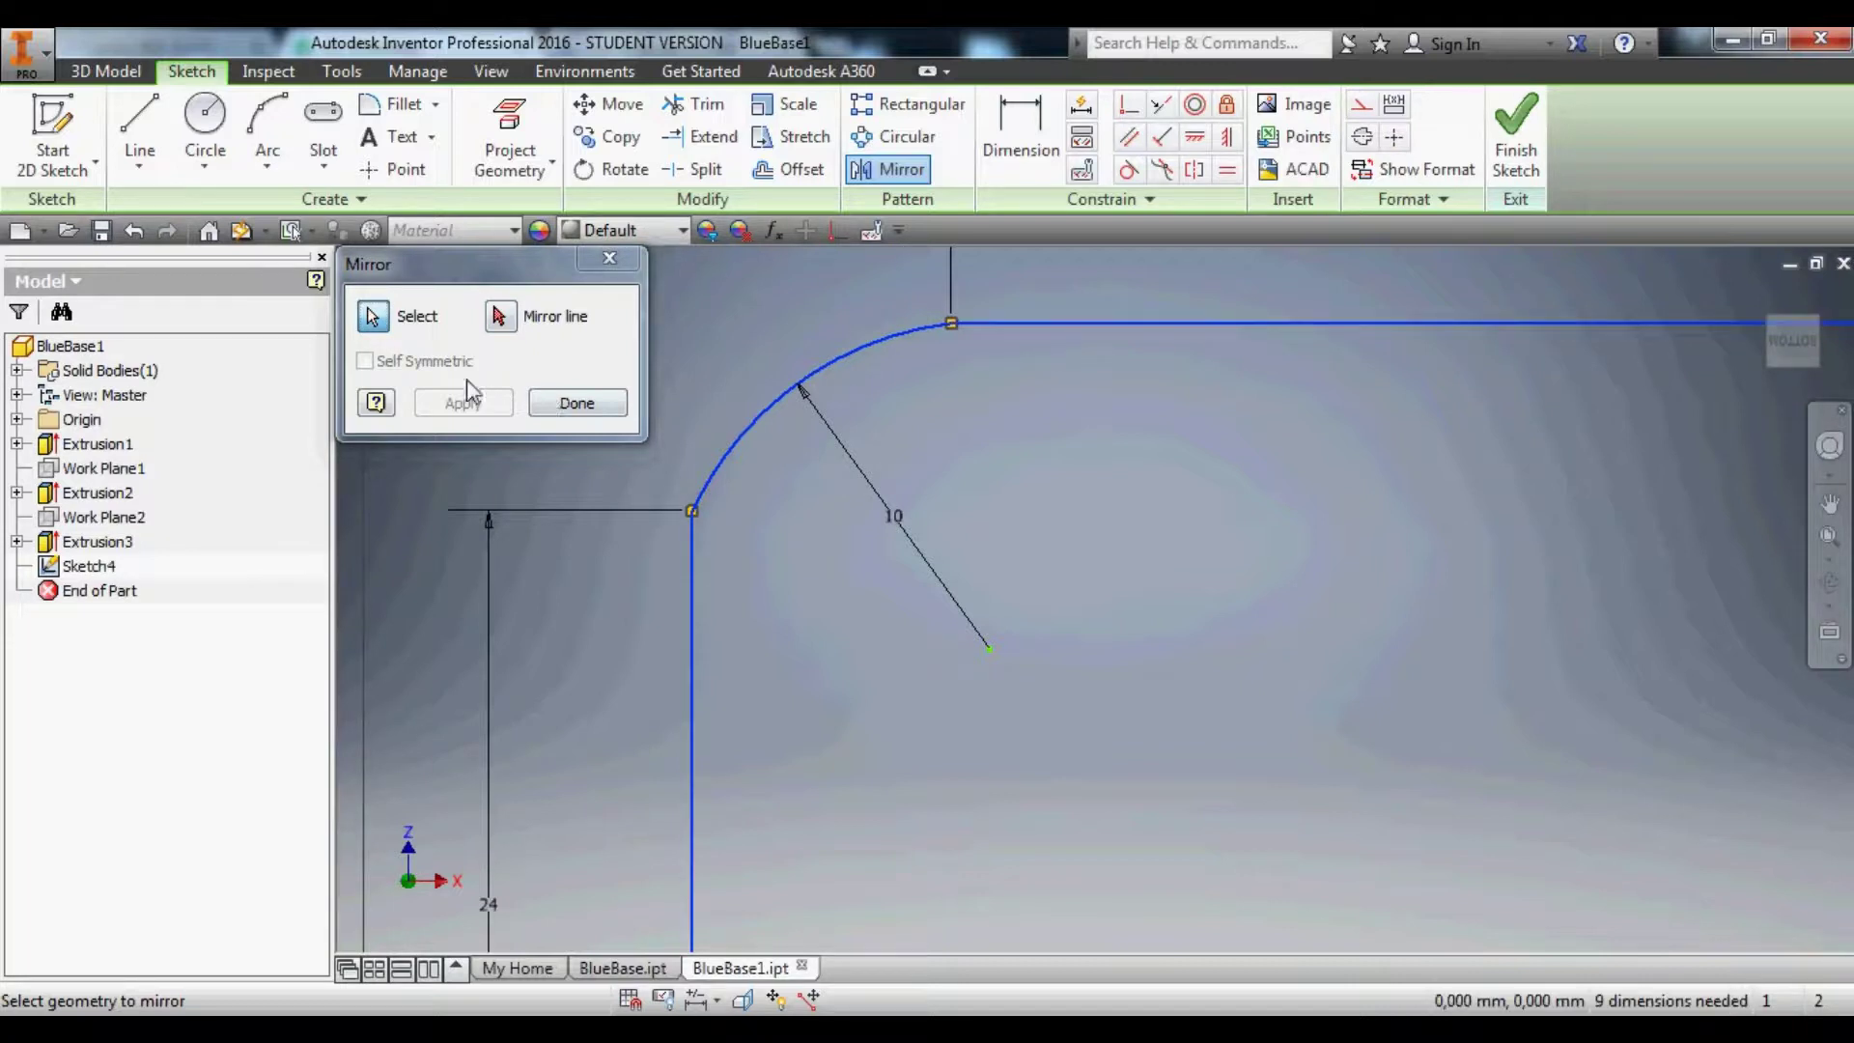
left_click(502, 316)
scroll(697, 460, "down", 5)
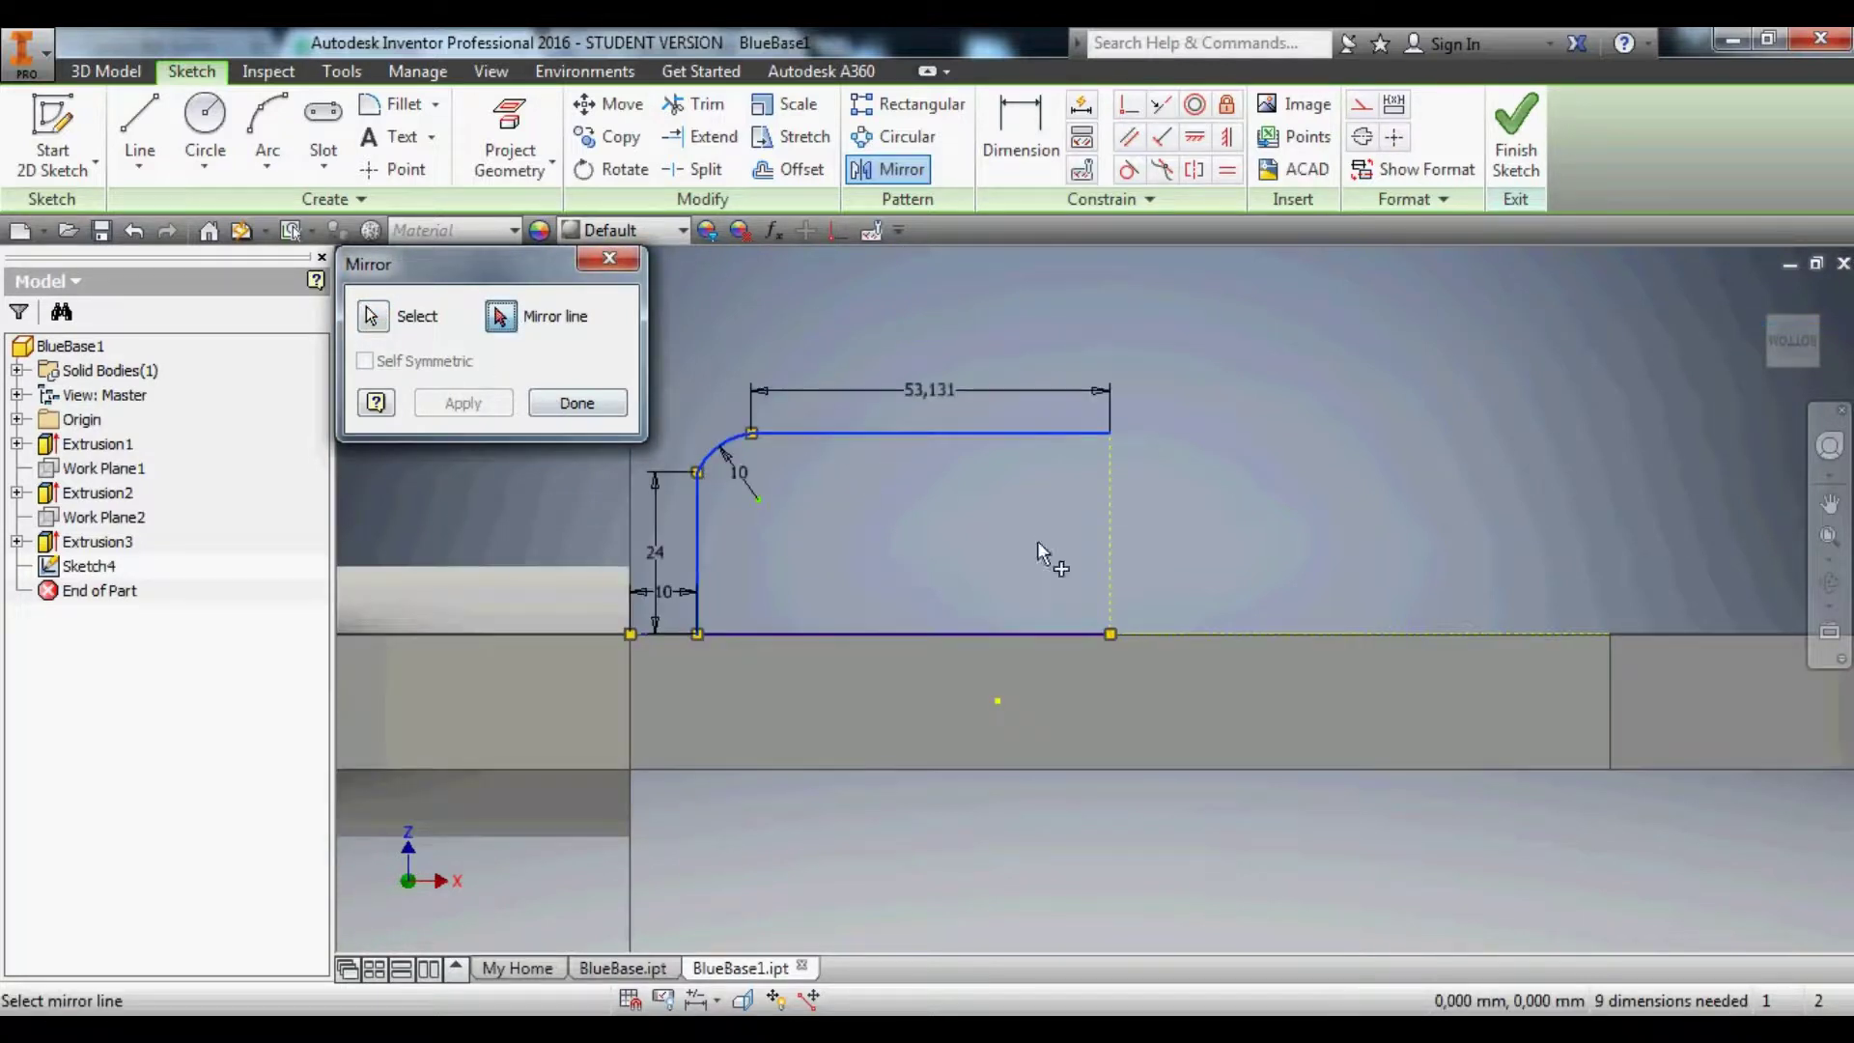
left_click(1111, 512)
left_click(452, 405)
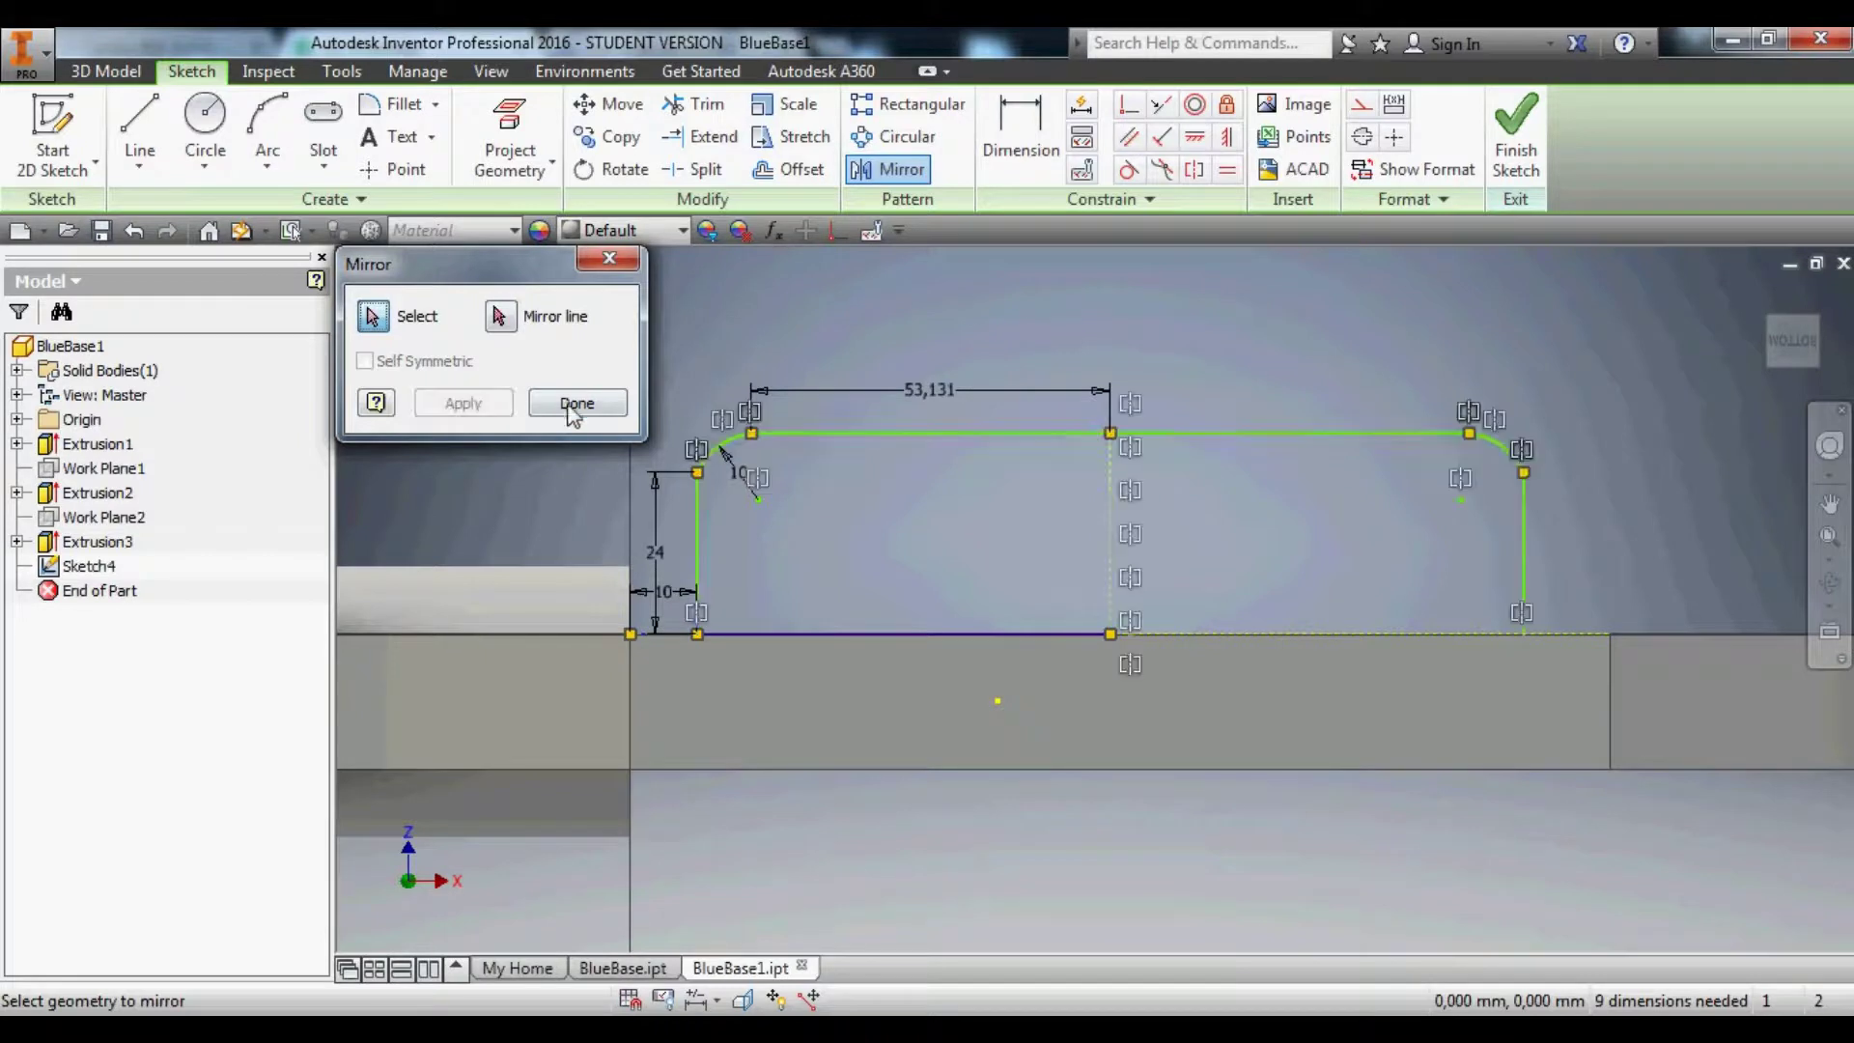
left_click(575, 403)
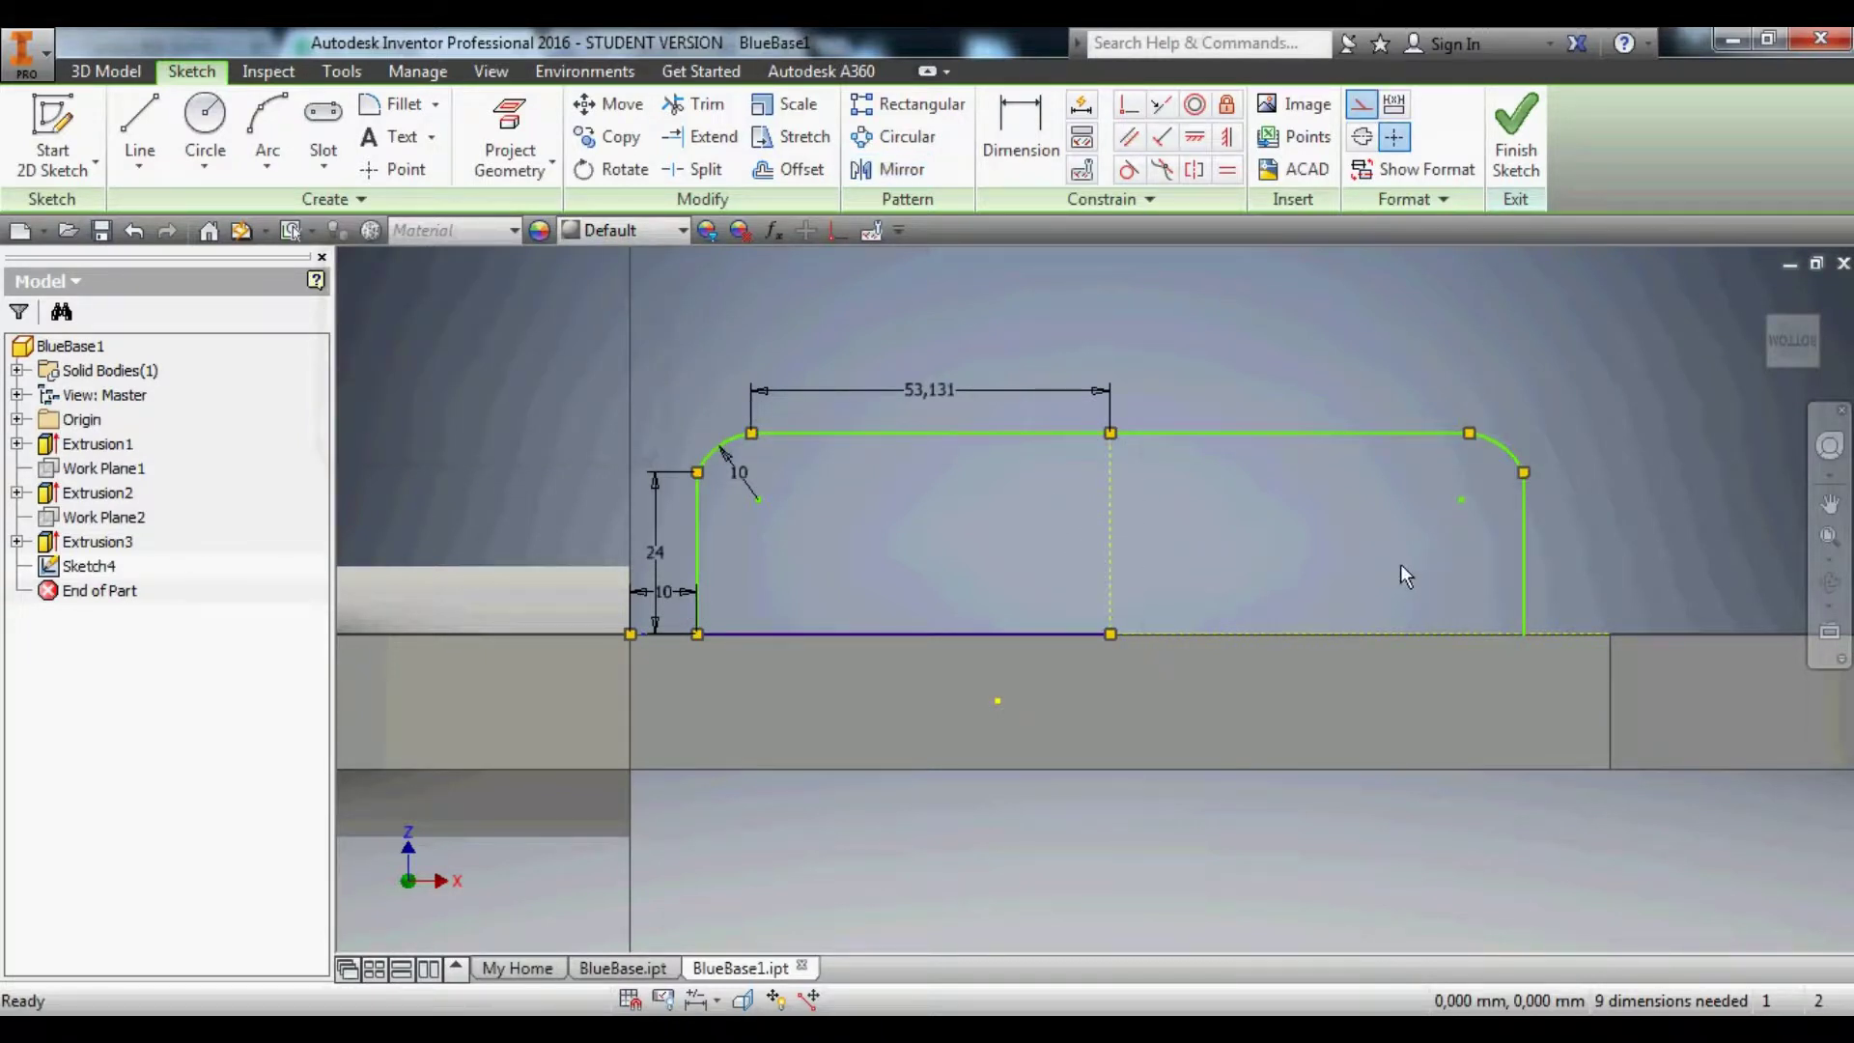
Try a 10 mm wide construction slot between the centres of the two corner arcs, and undo it.
left_click(323, 125)
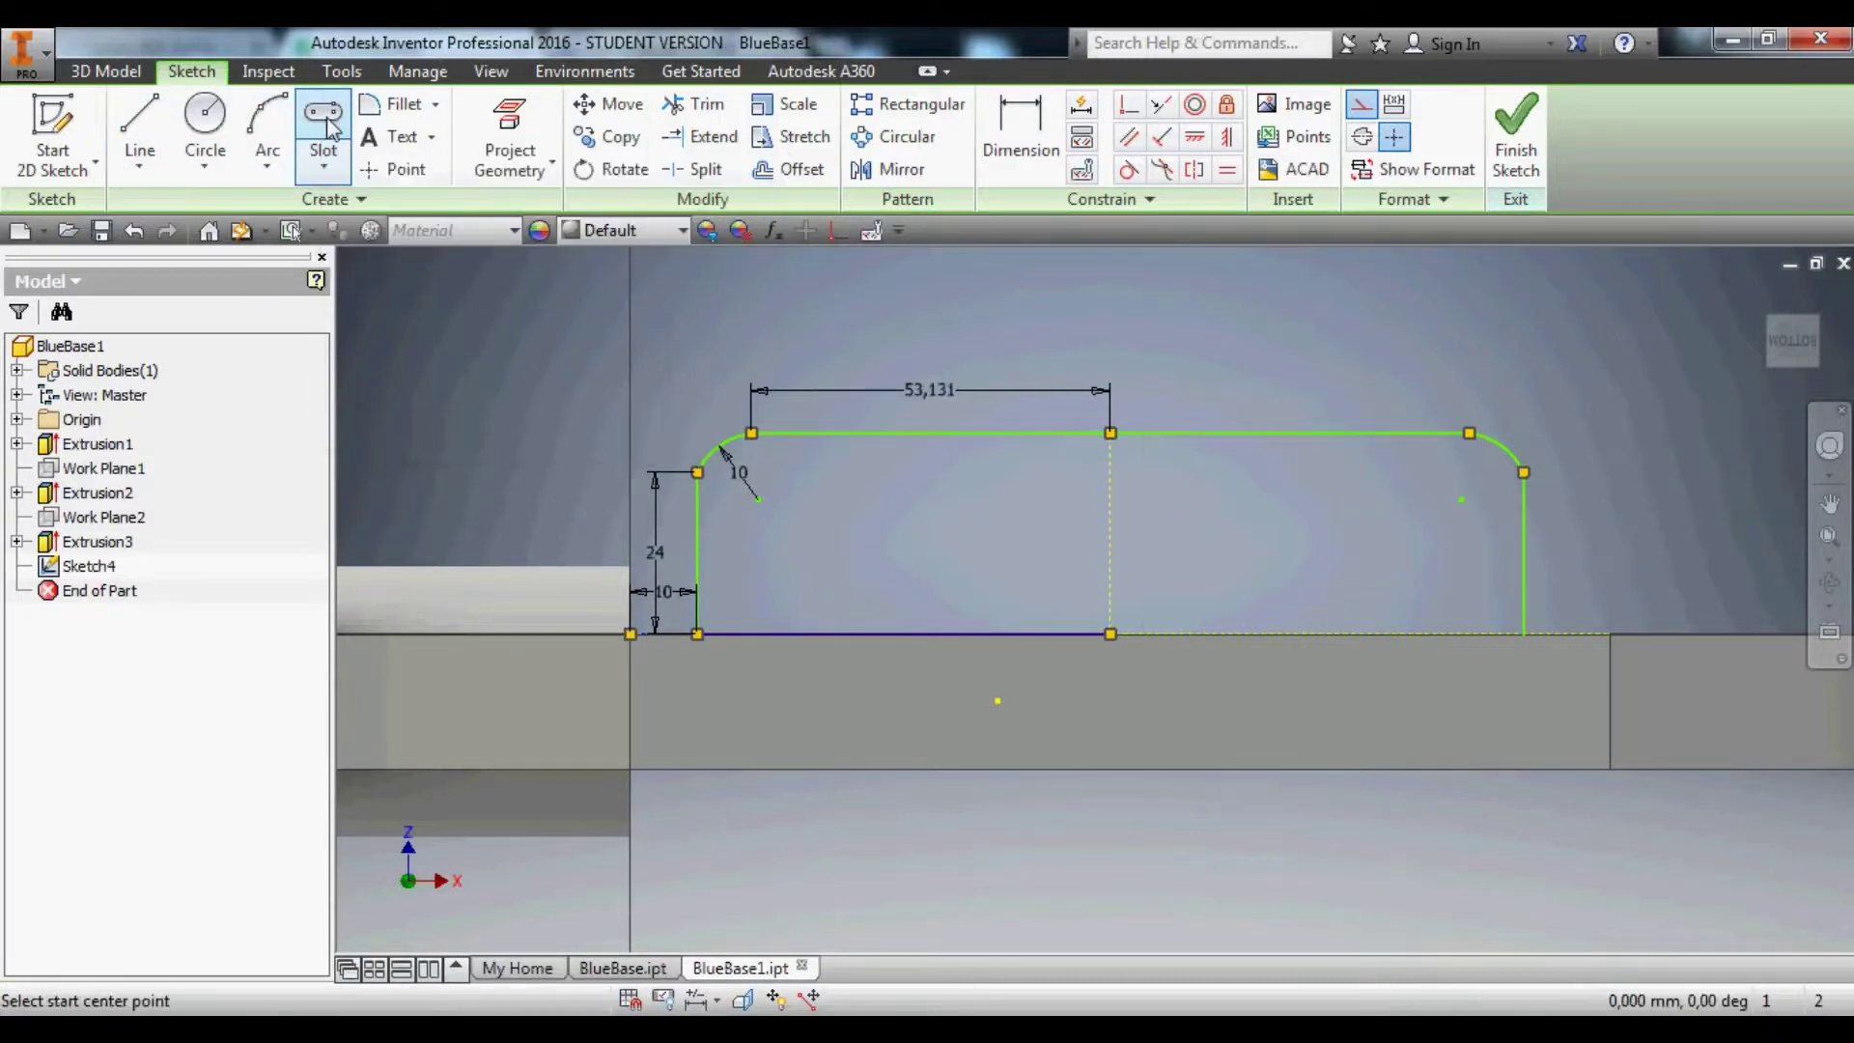
left_click(760, 502)
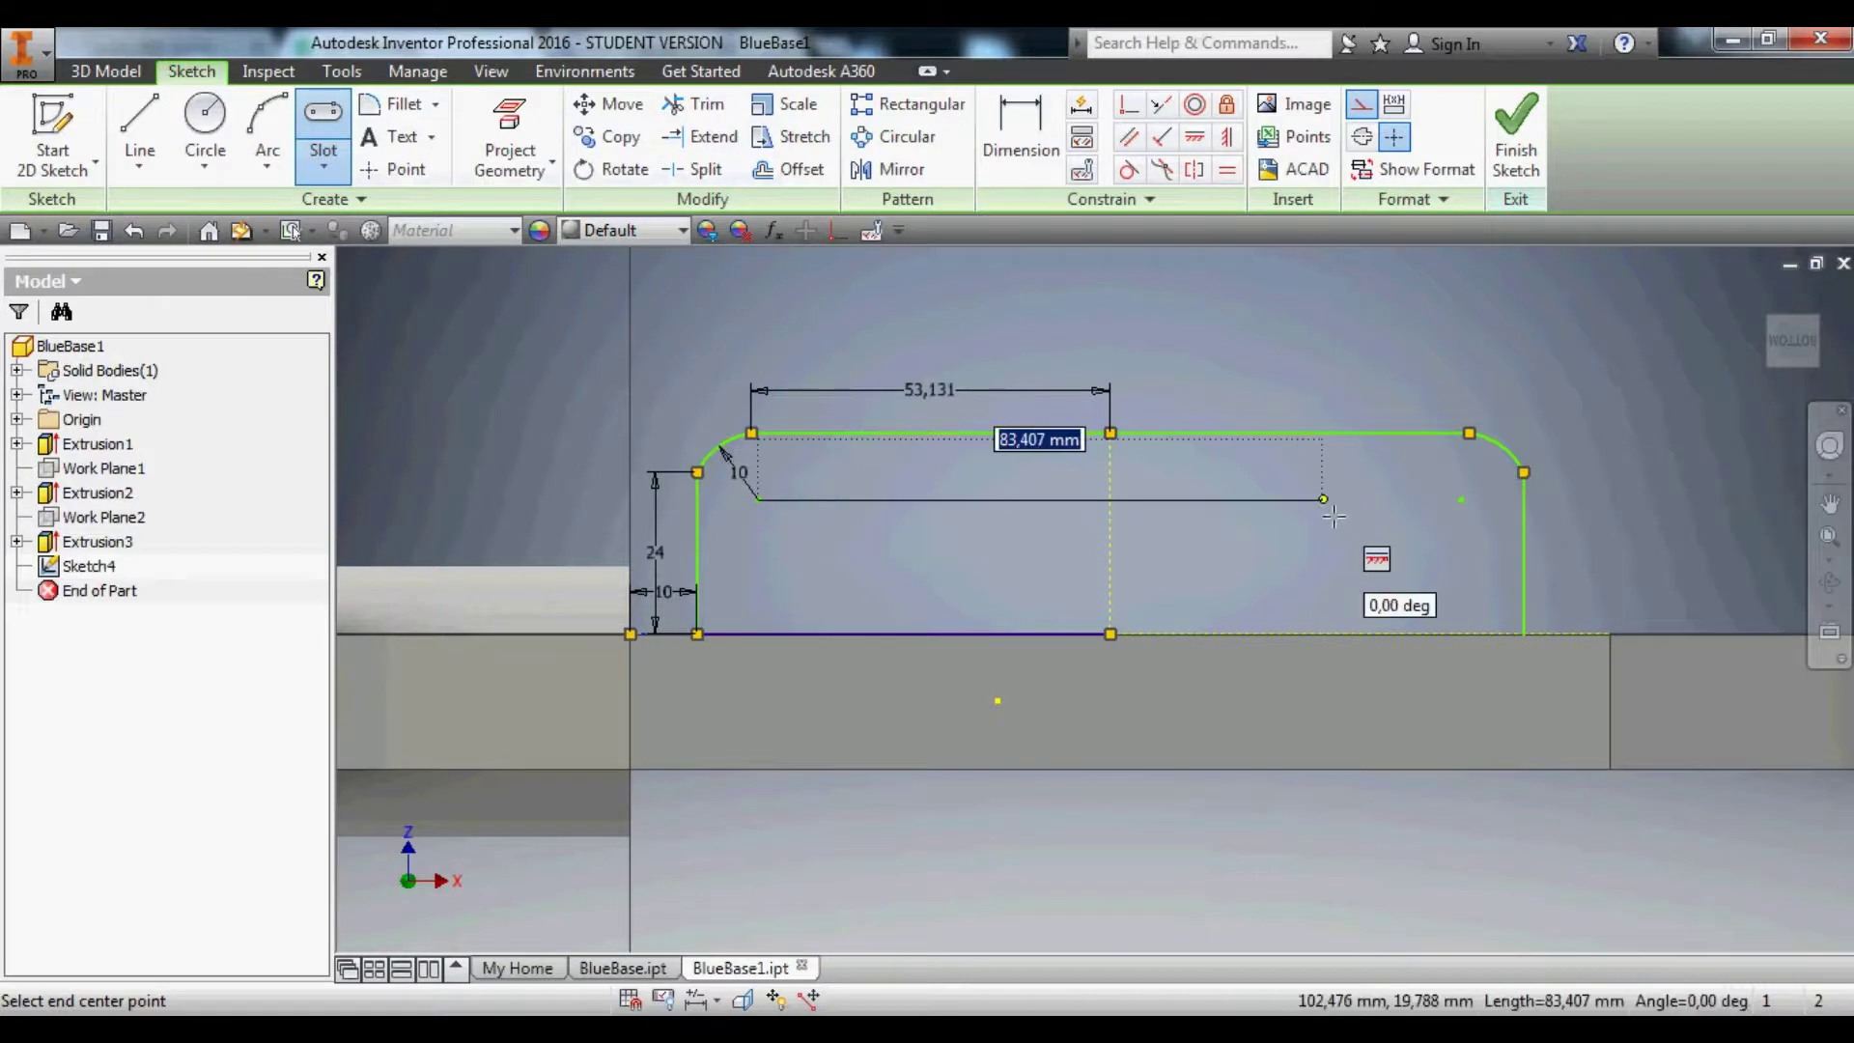
left_click(1464, 501)
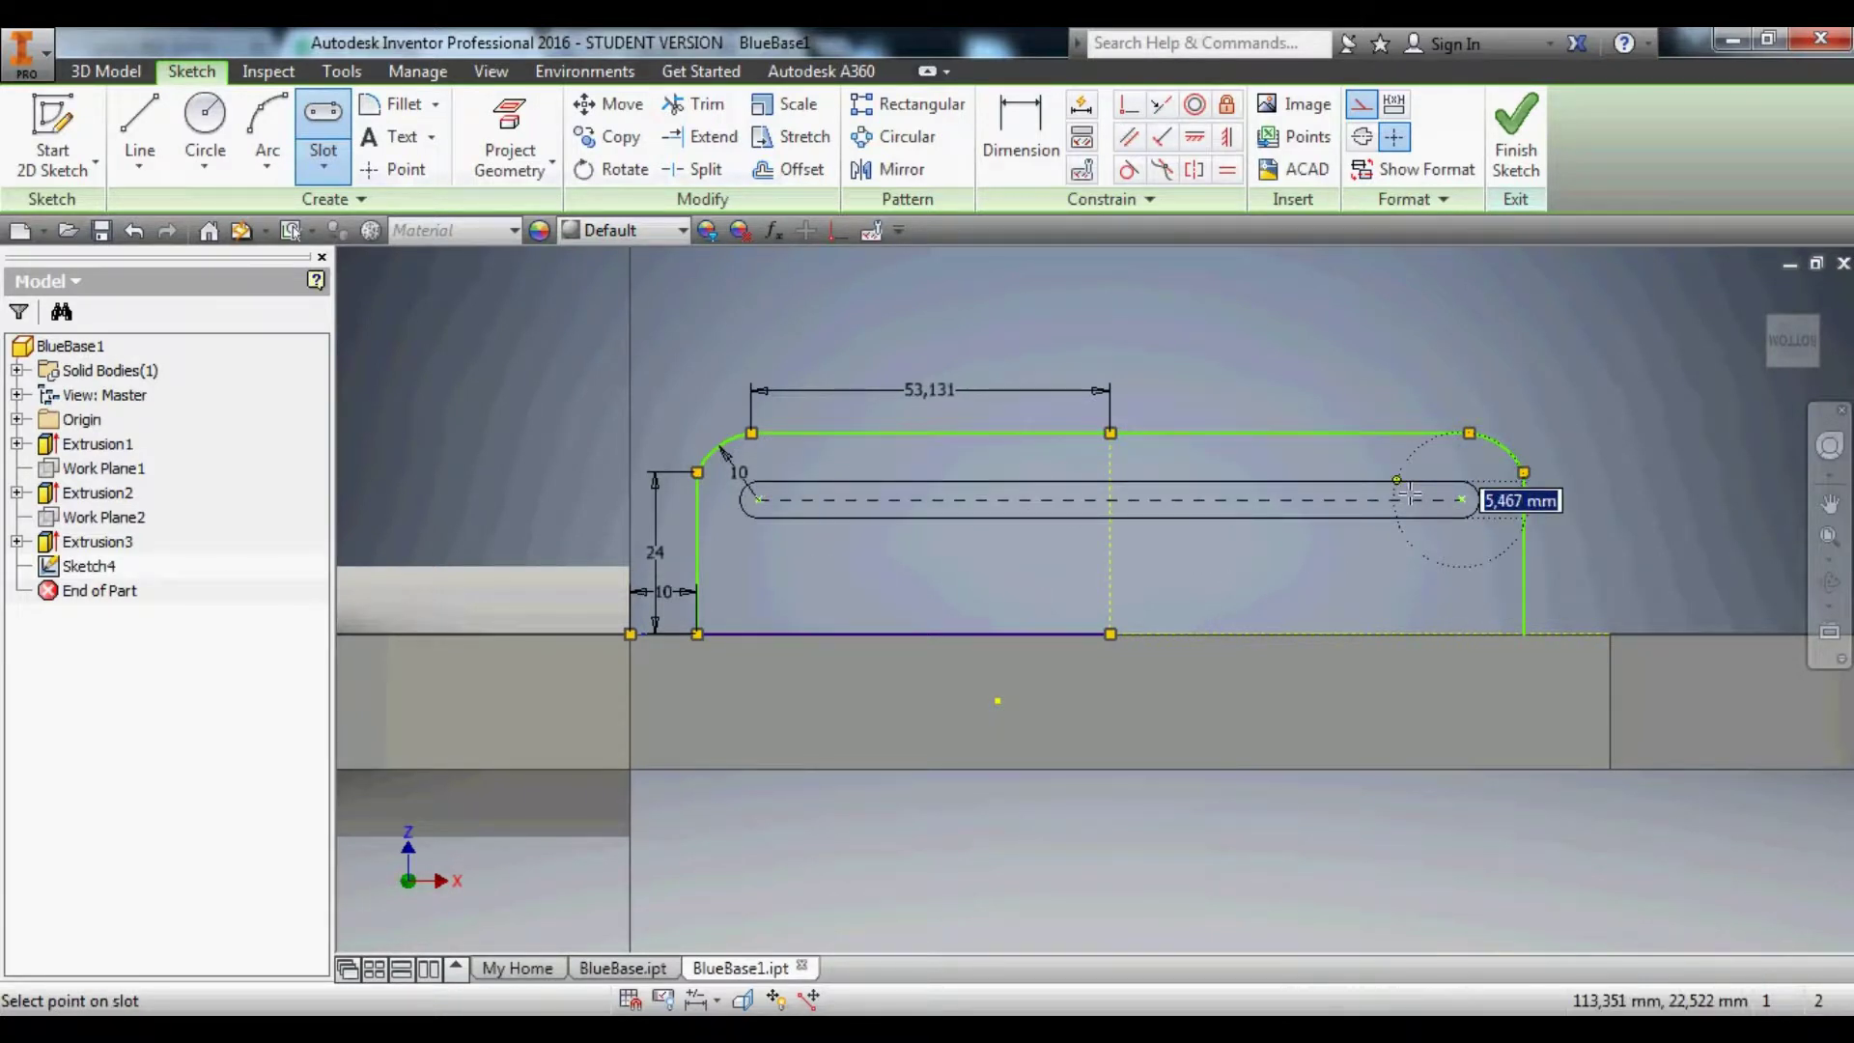
type("10")
key("Return")
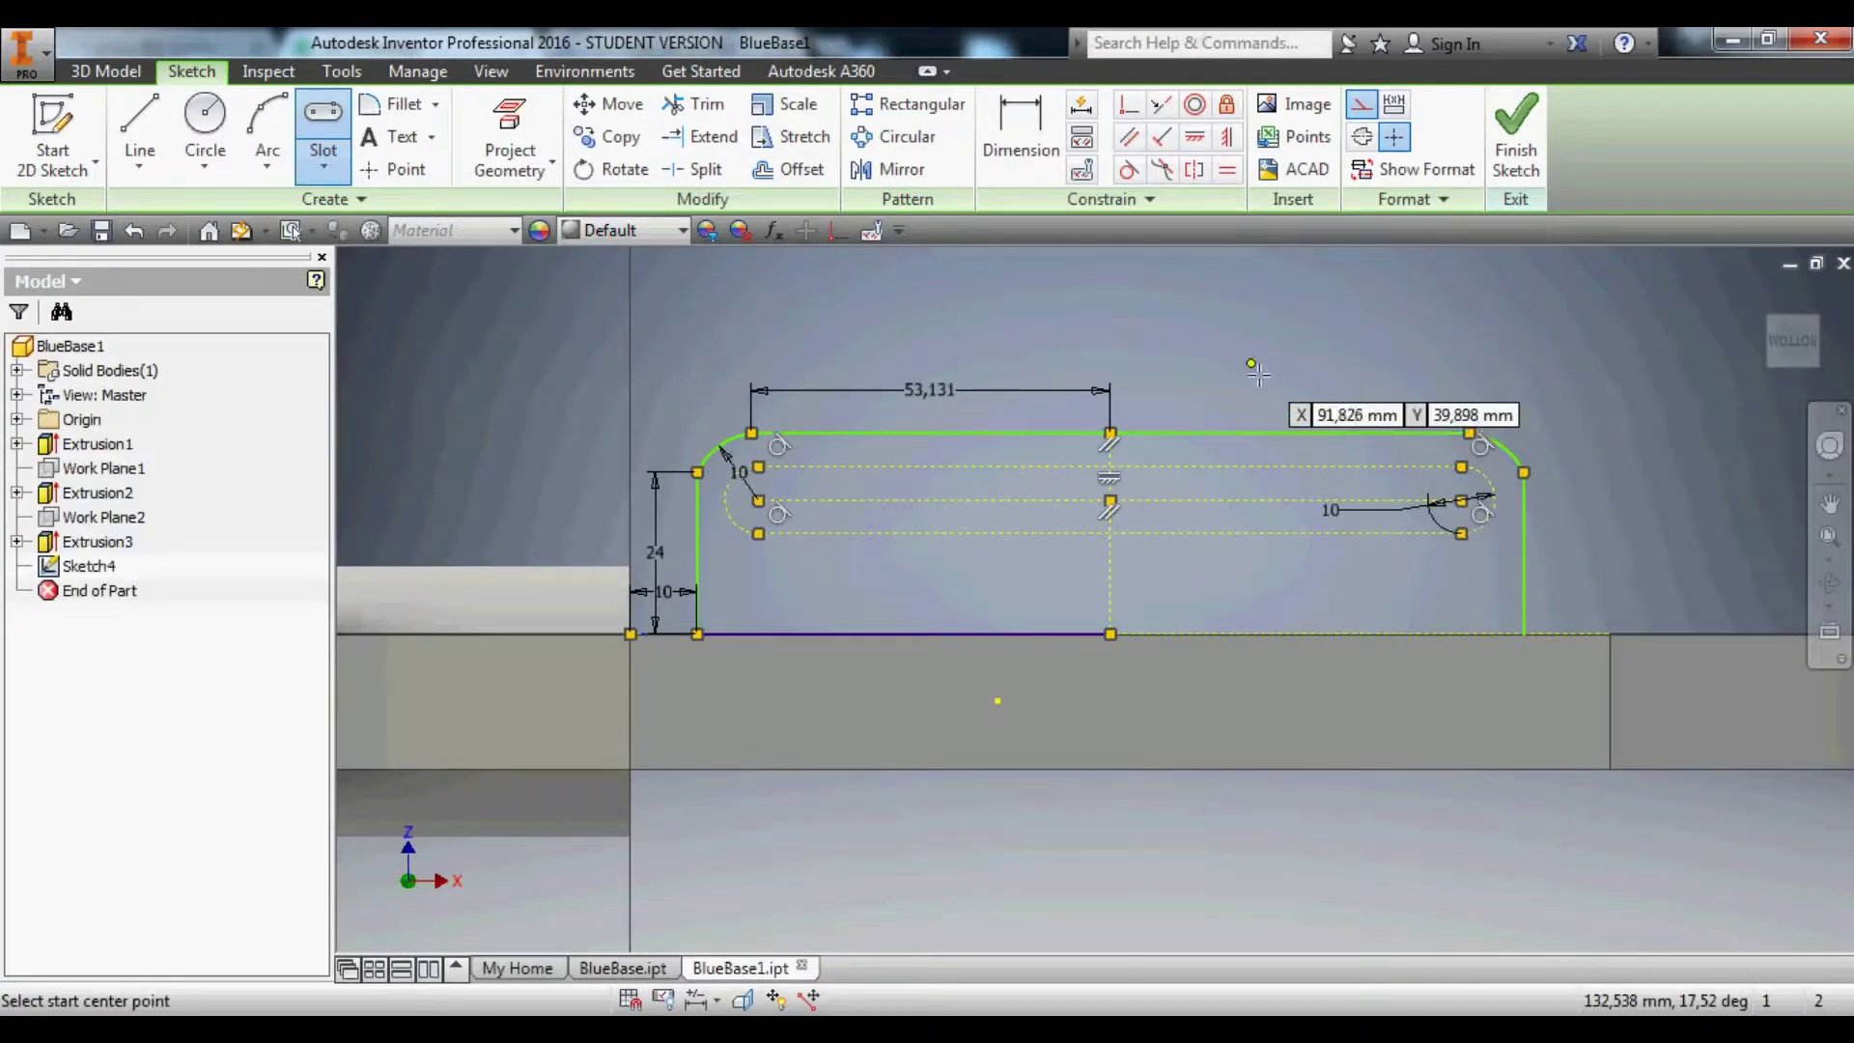
key("ctrl+z")
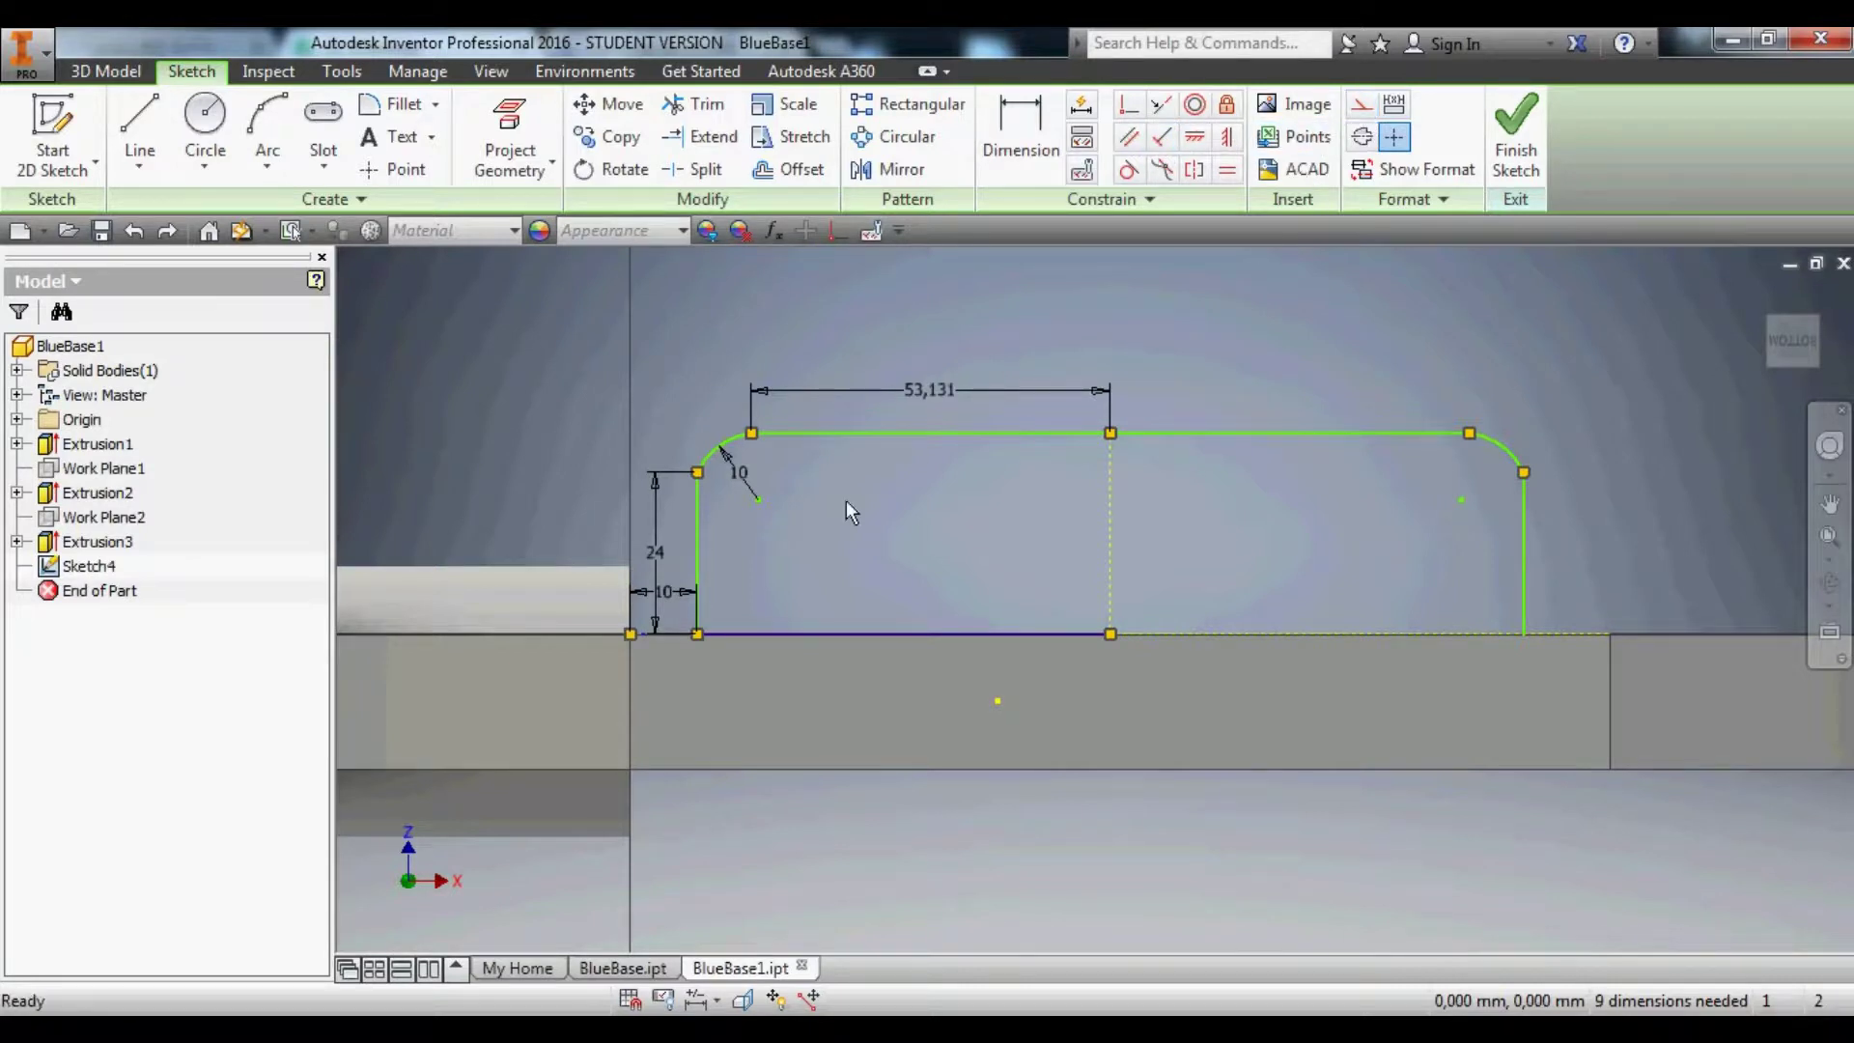
Draw a 10 mm wide slot in normal geometry between the centres of the two corner arcs.
left_click(323, 123)
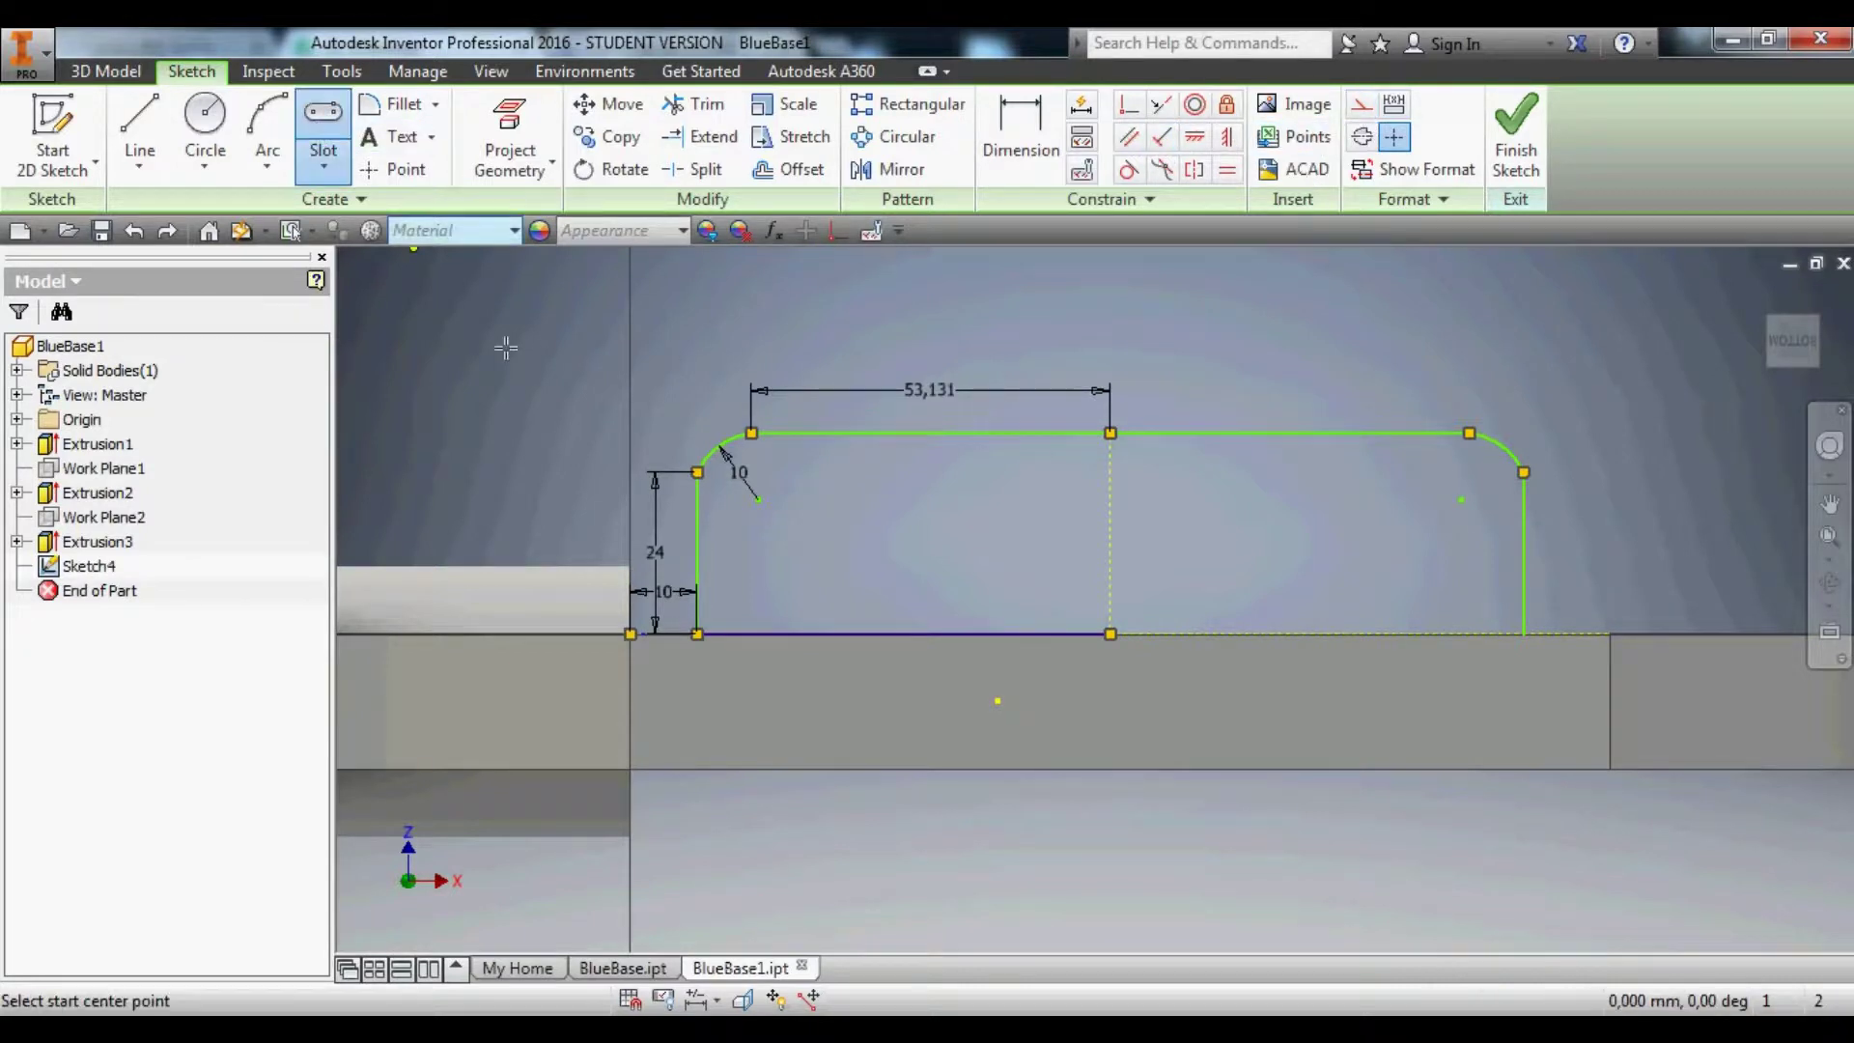
left_click(759, 499)
left_click(1463, 499)
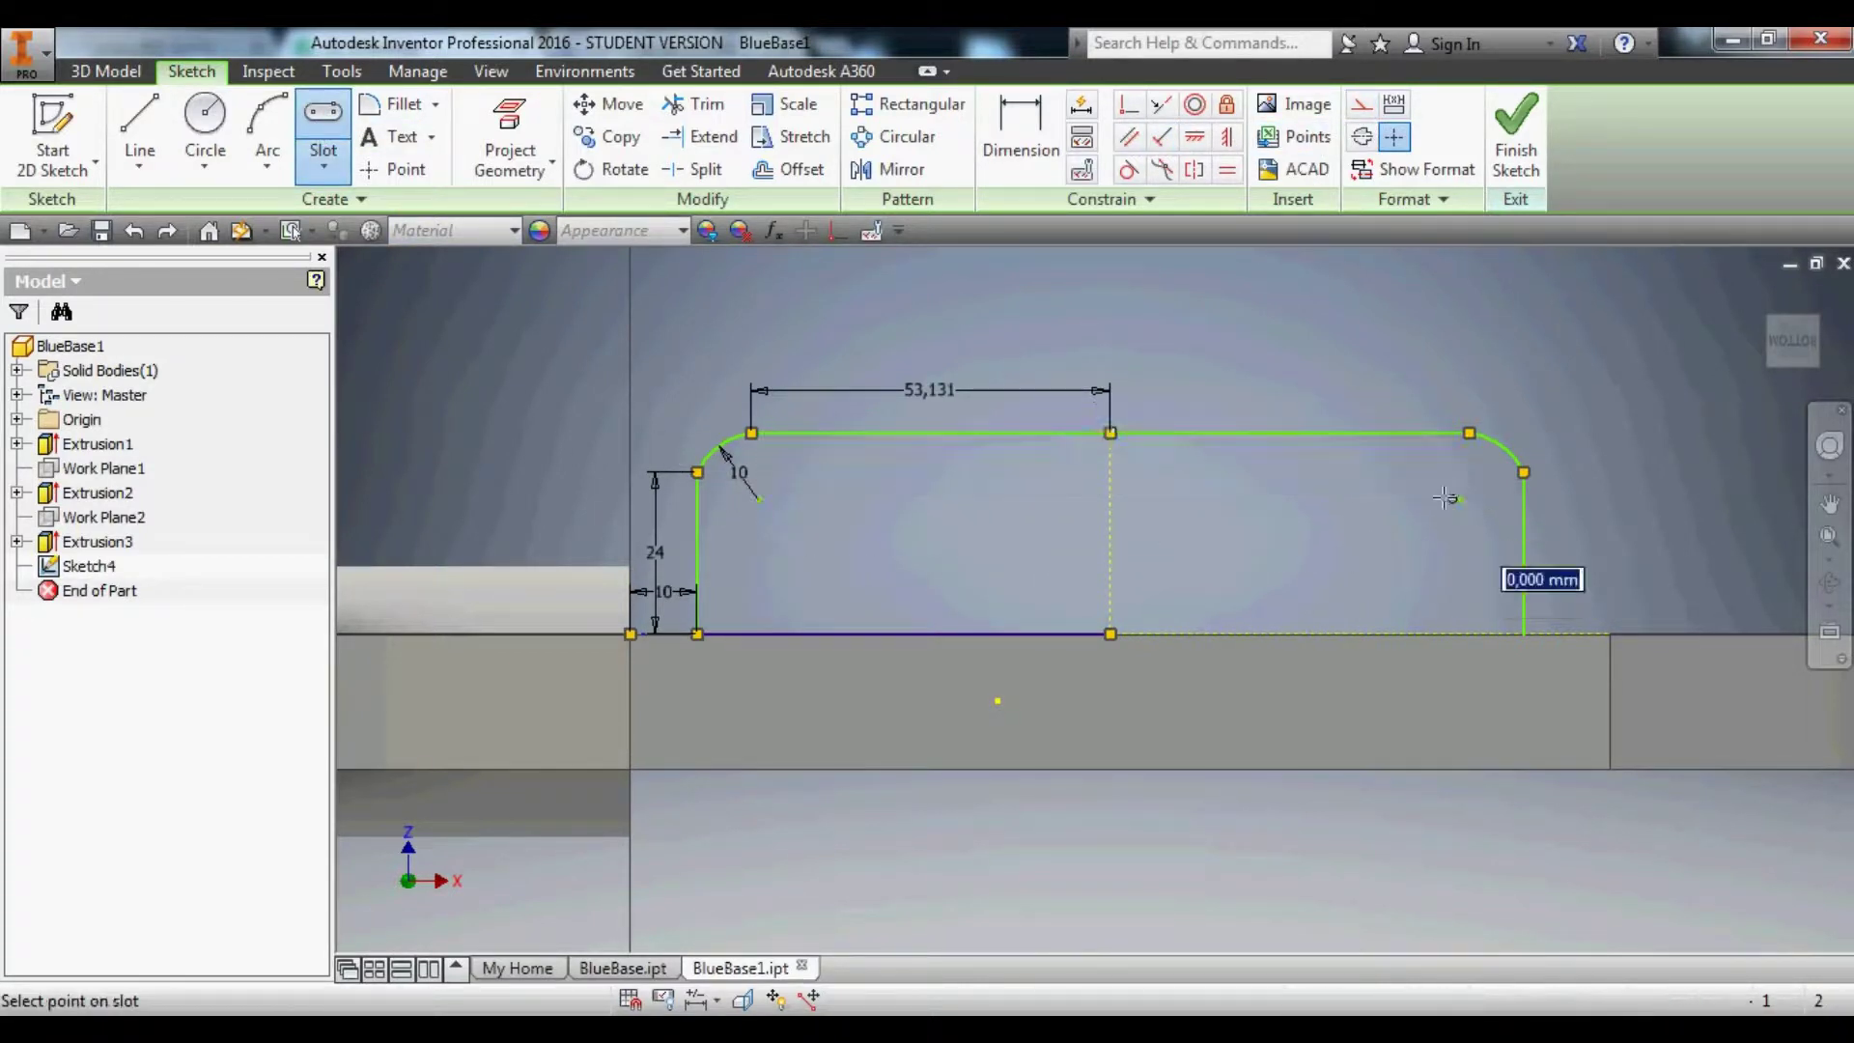
type("10")
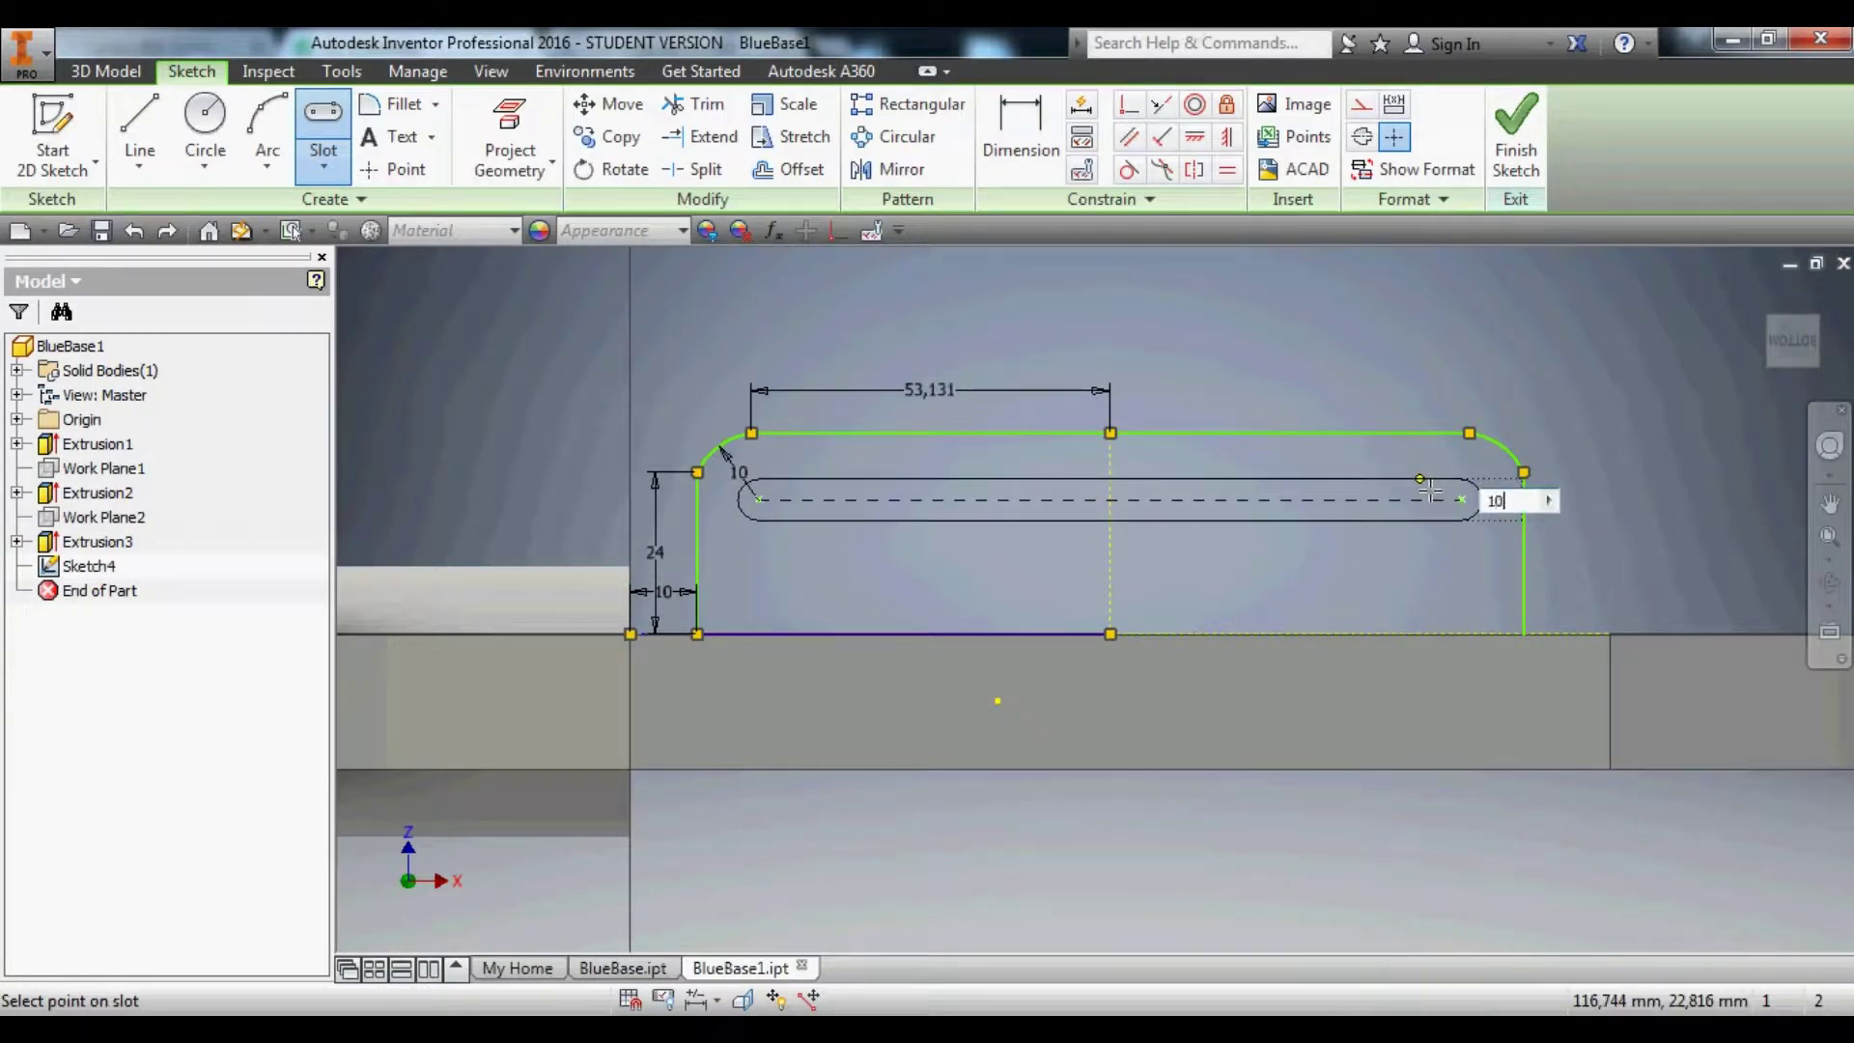
key("Return")
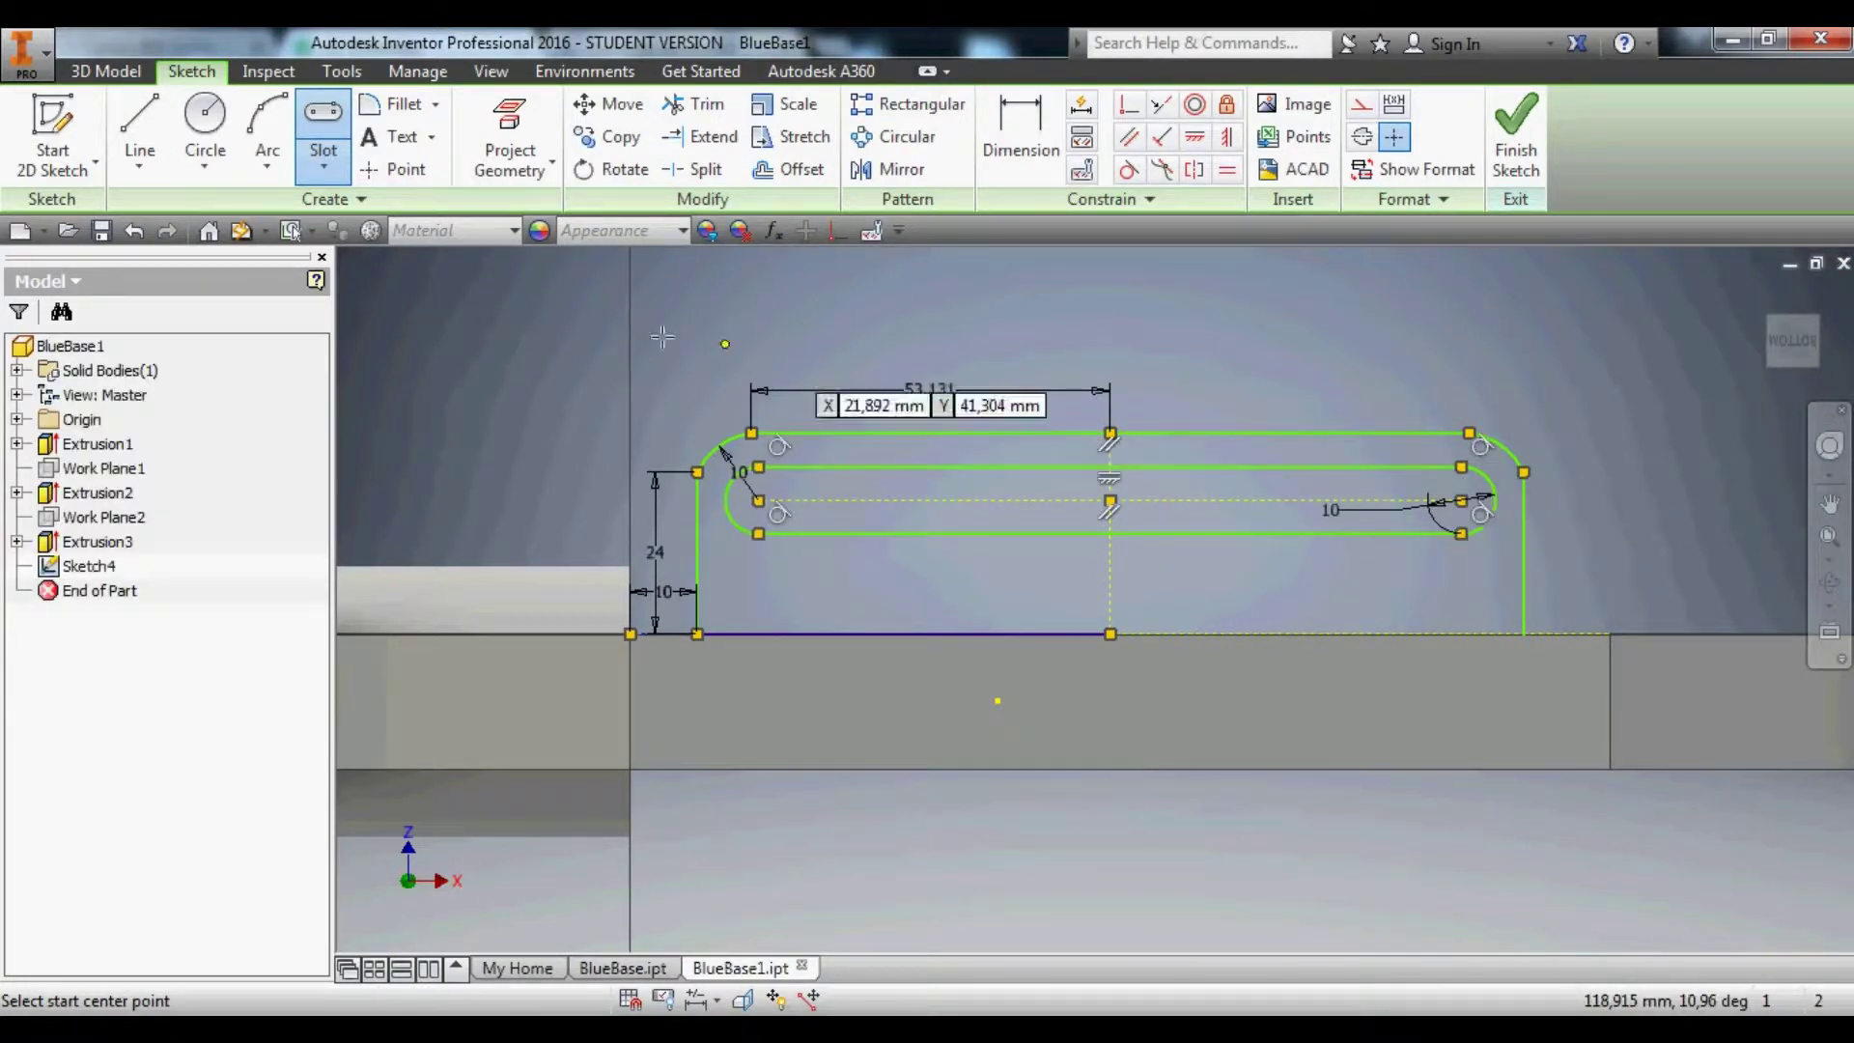
Finish the flange sketch and extrude the slotted flange profile 10 mm in the flipped direction, joined to the base.
left_click(1518, 140)
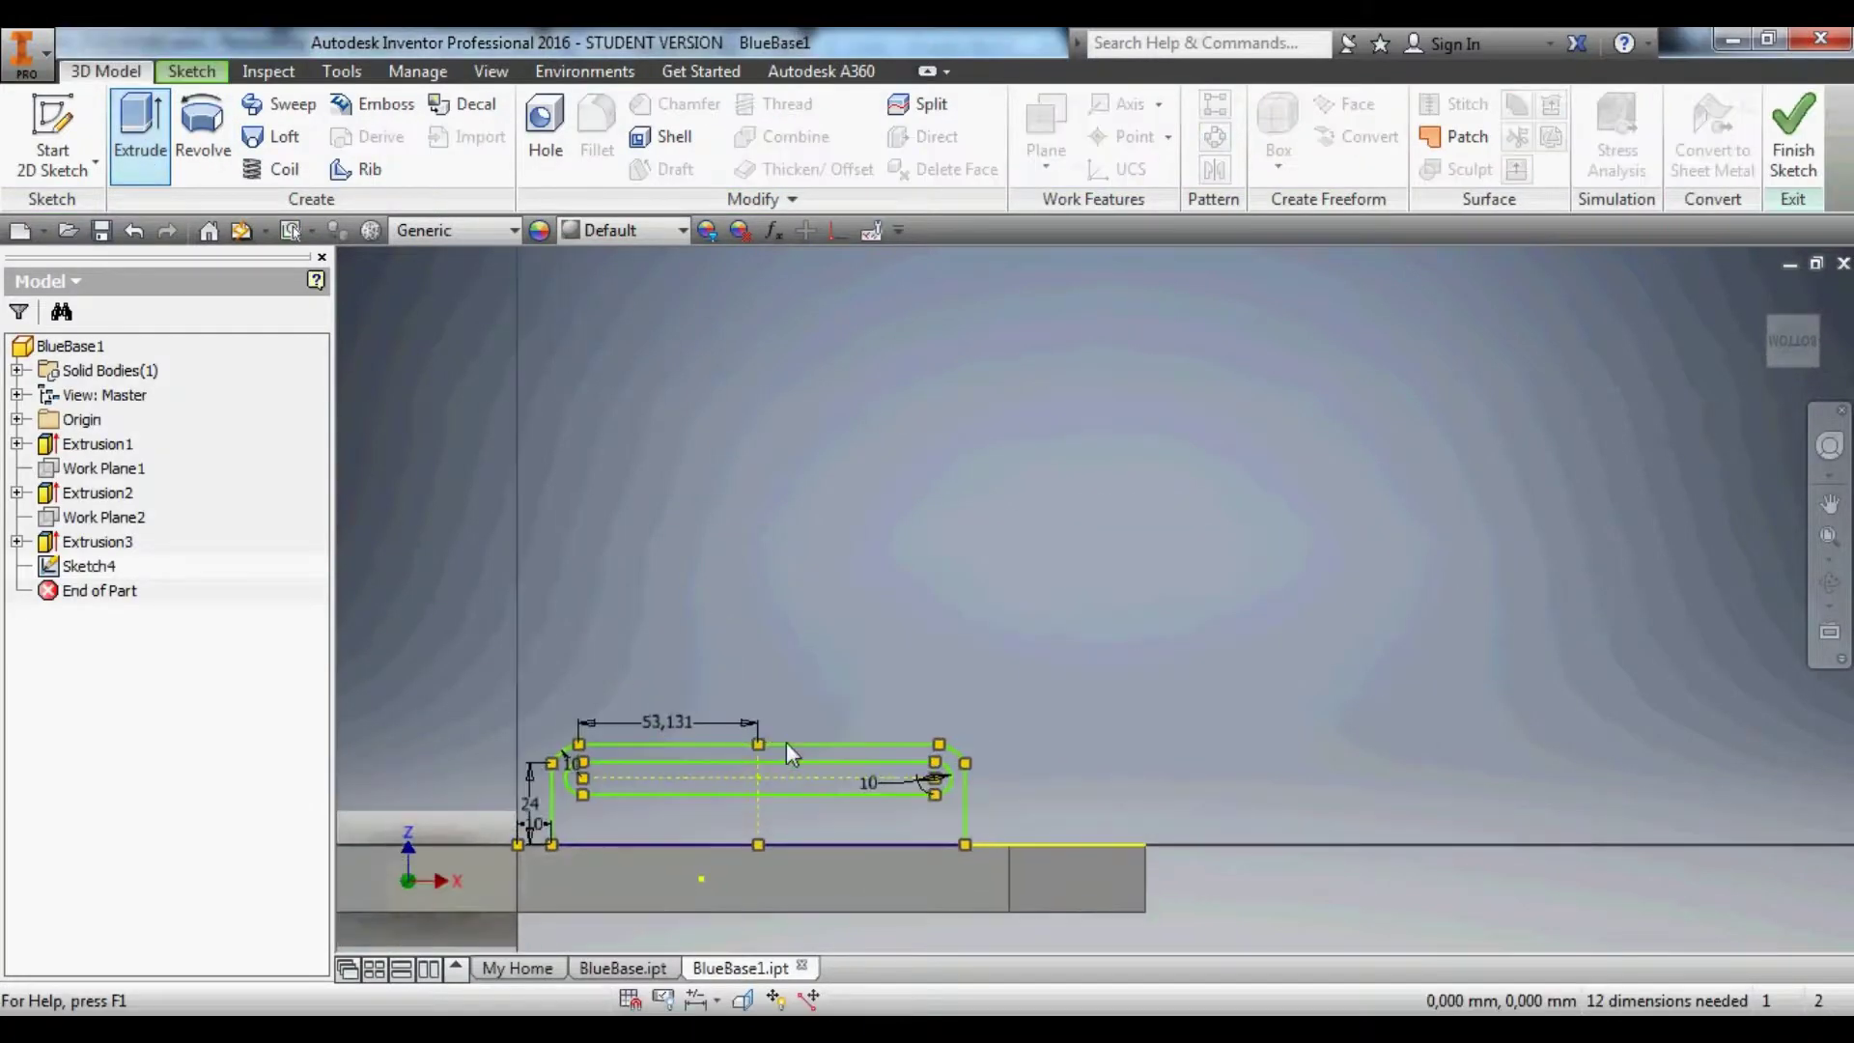
left_click(140, 135)
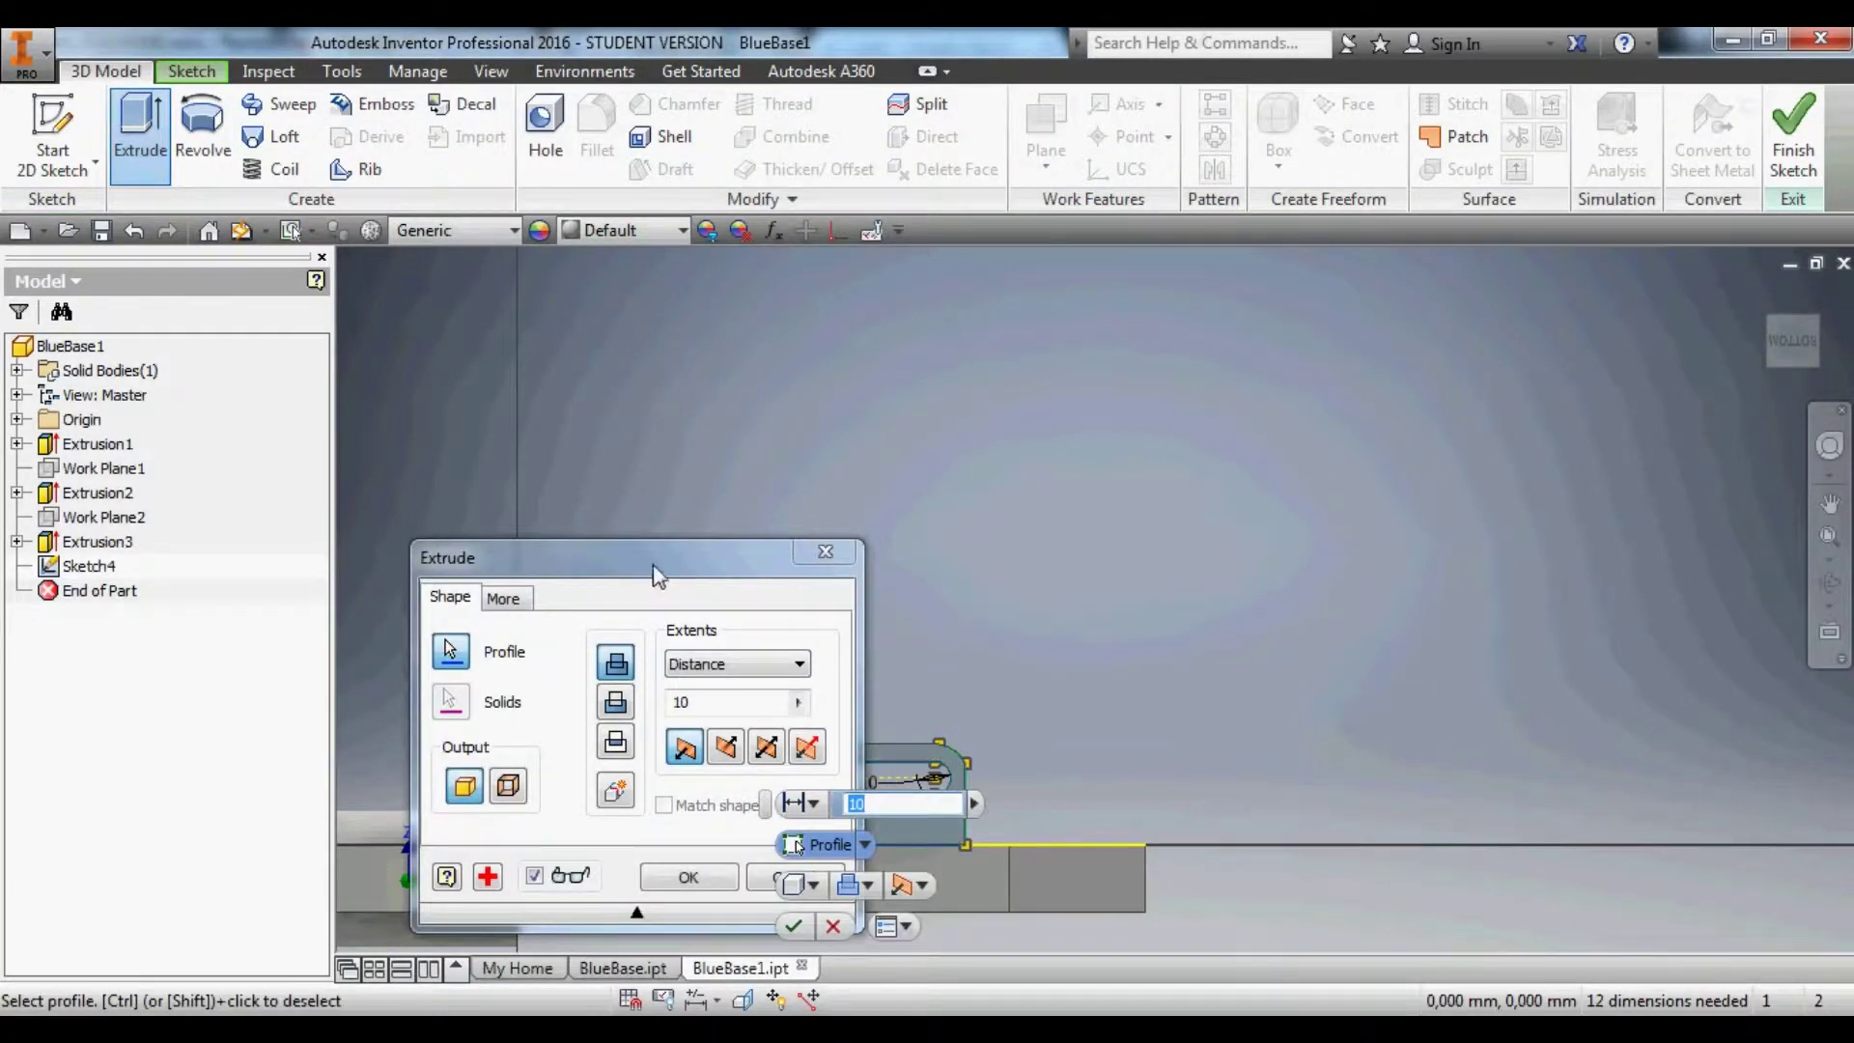
mouse_move(656, 575)
left_mouse_down()
mouse_move(1283, 551)
mouse_move(1305, 519)
left_mouse_up()
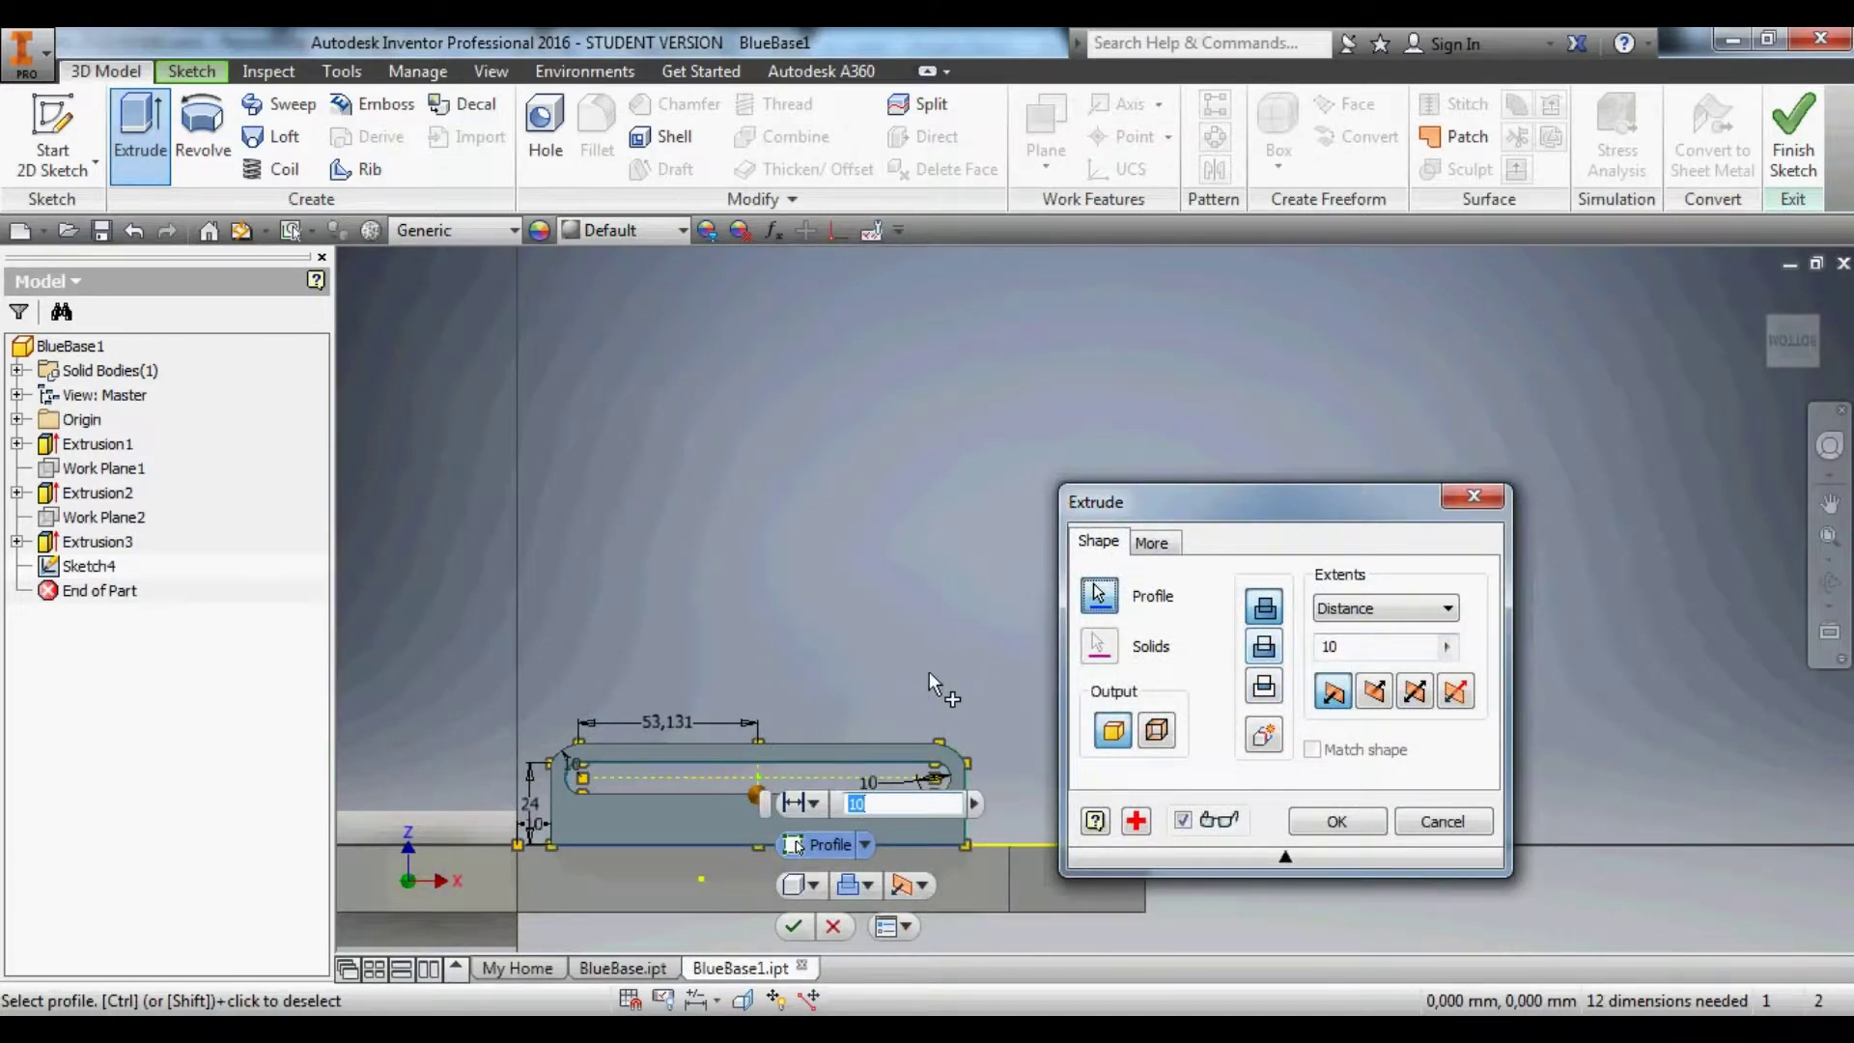
middle_click_drag(913, 661, 933, 808, "shift")
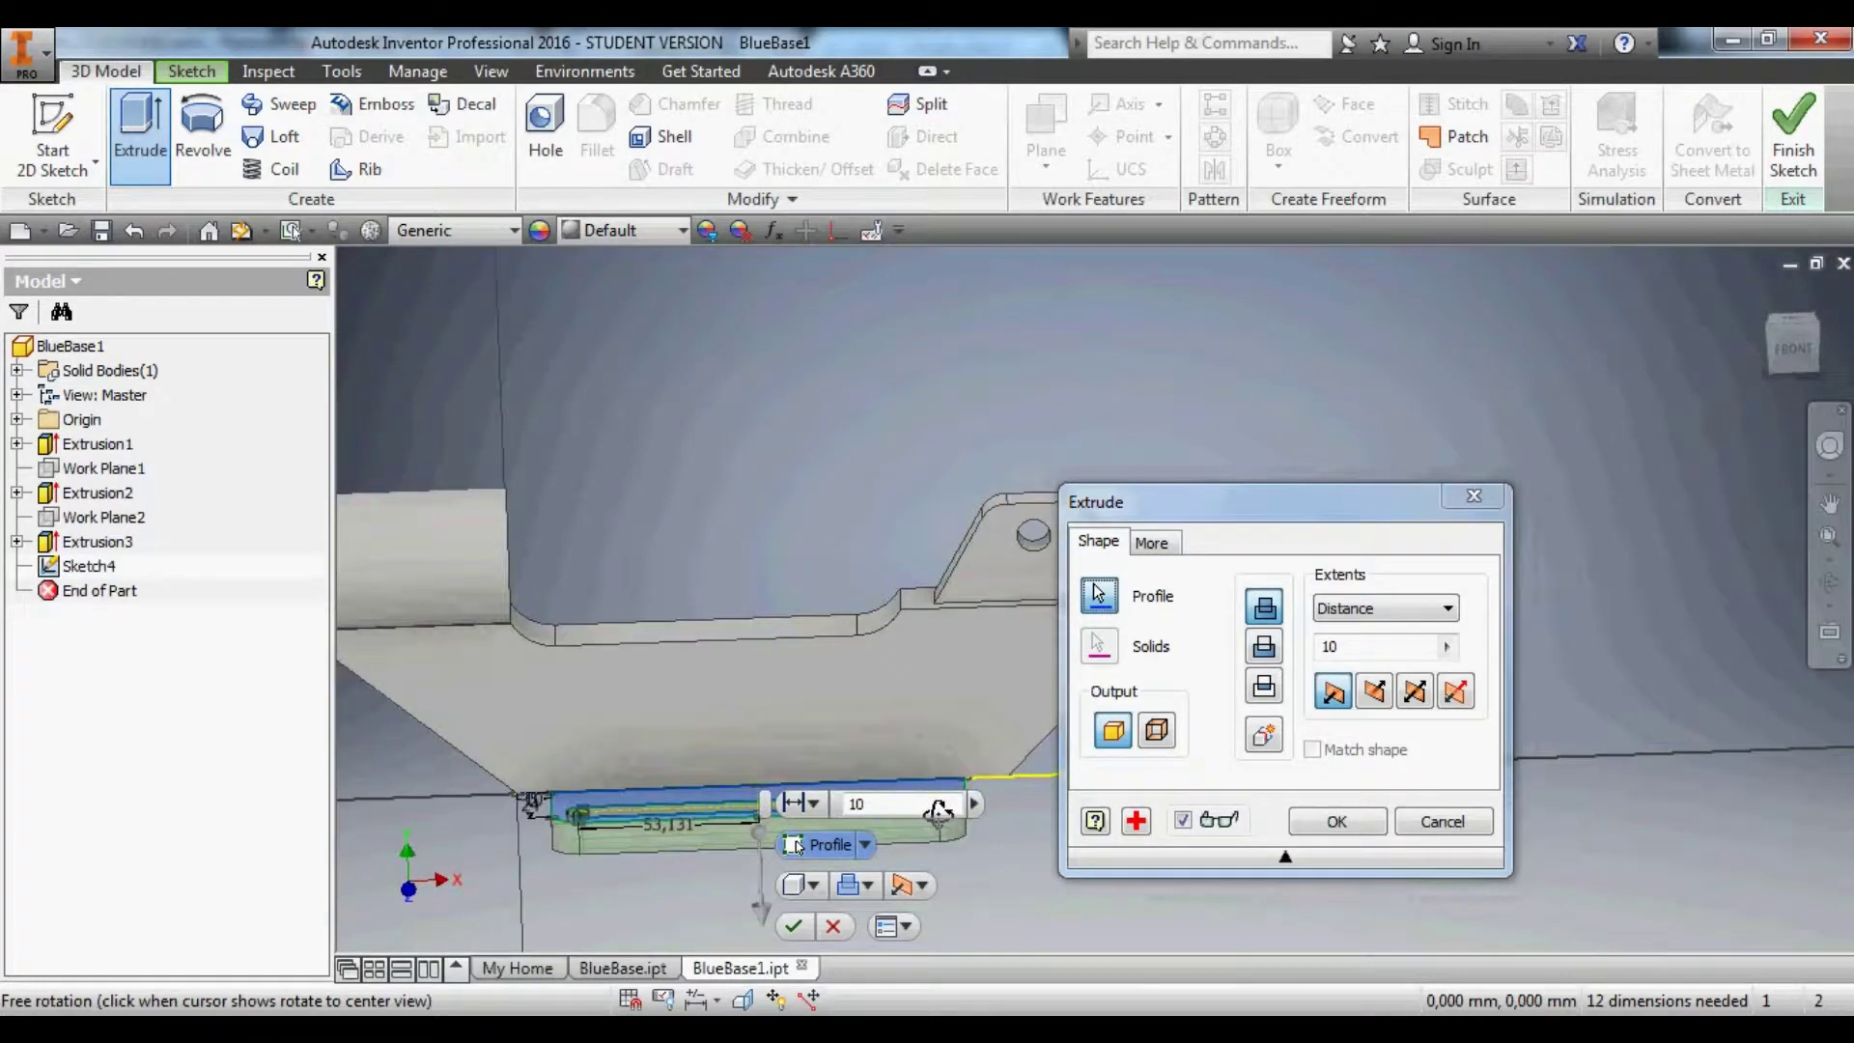
left_click(1372, 692)
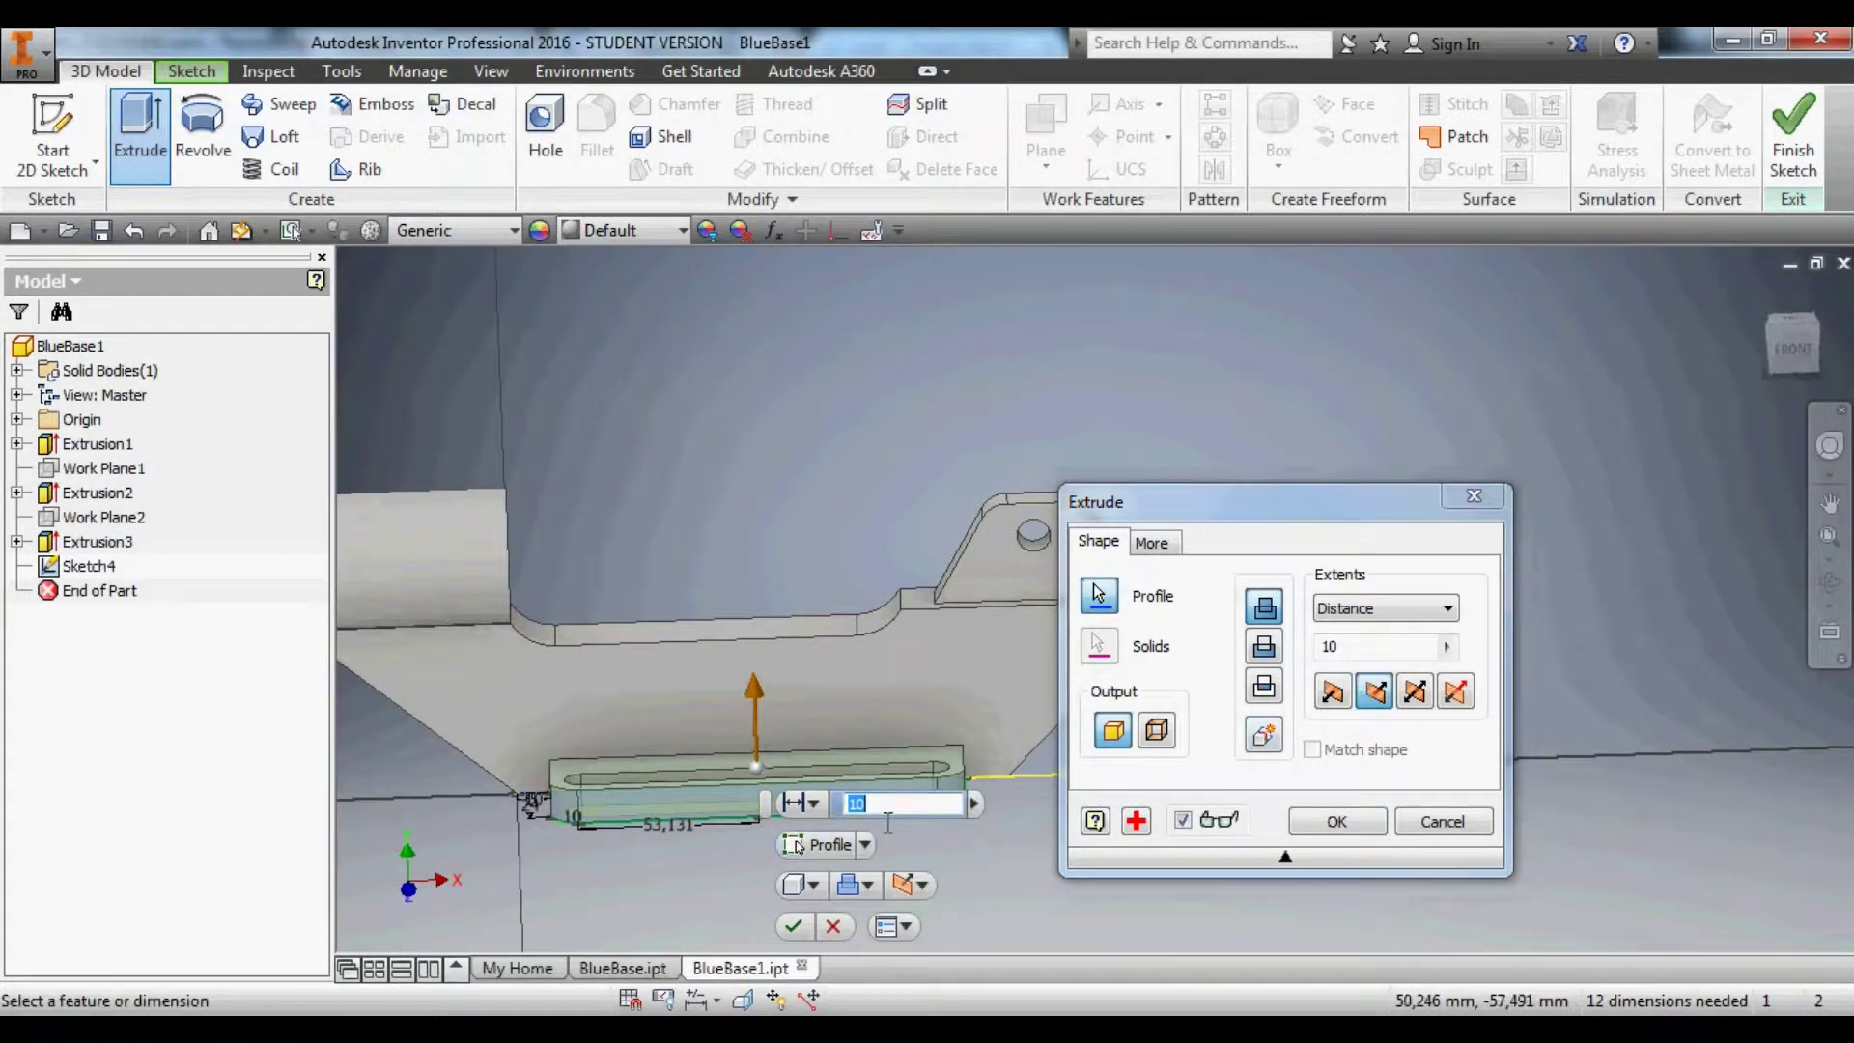
left_click(1348, 824)
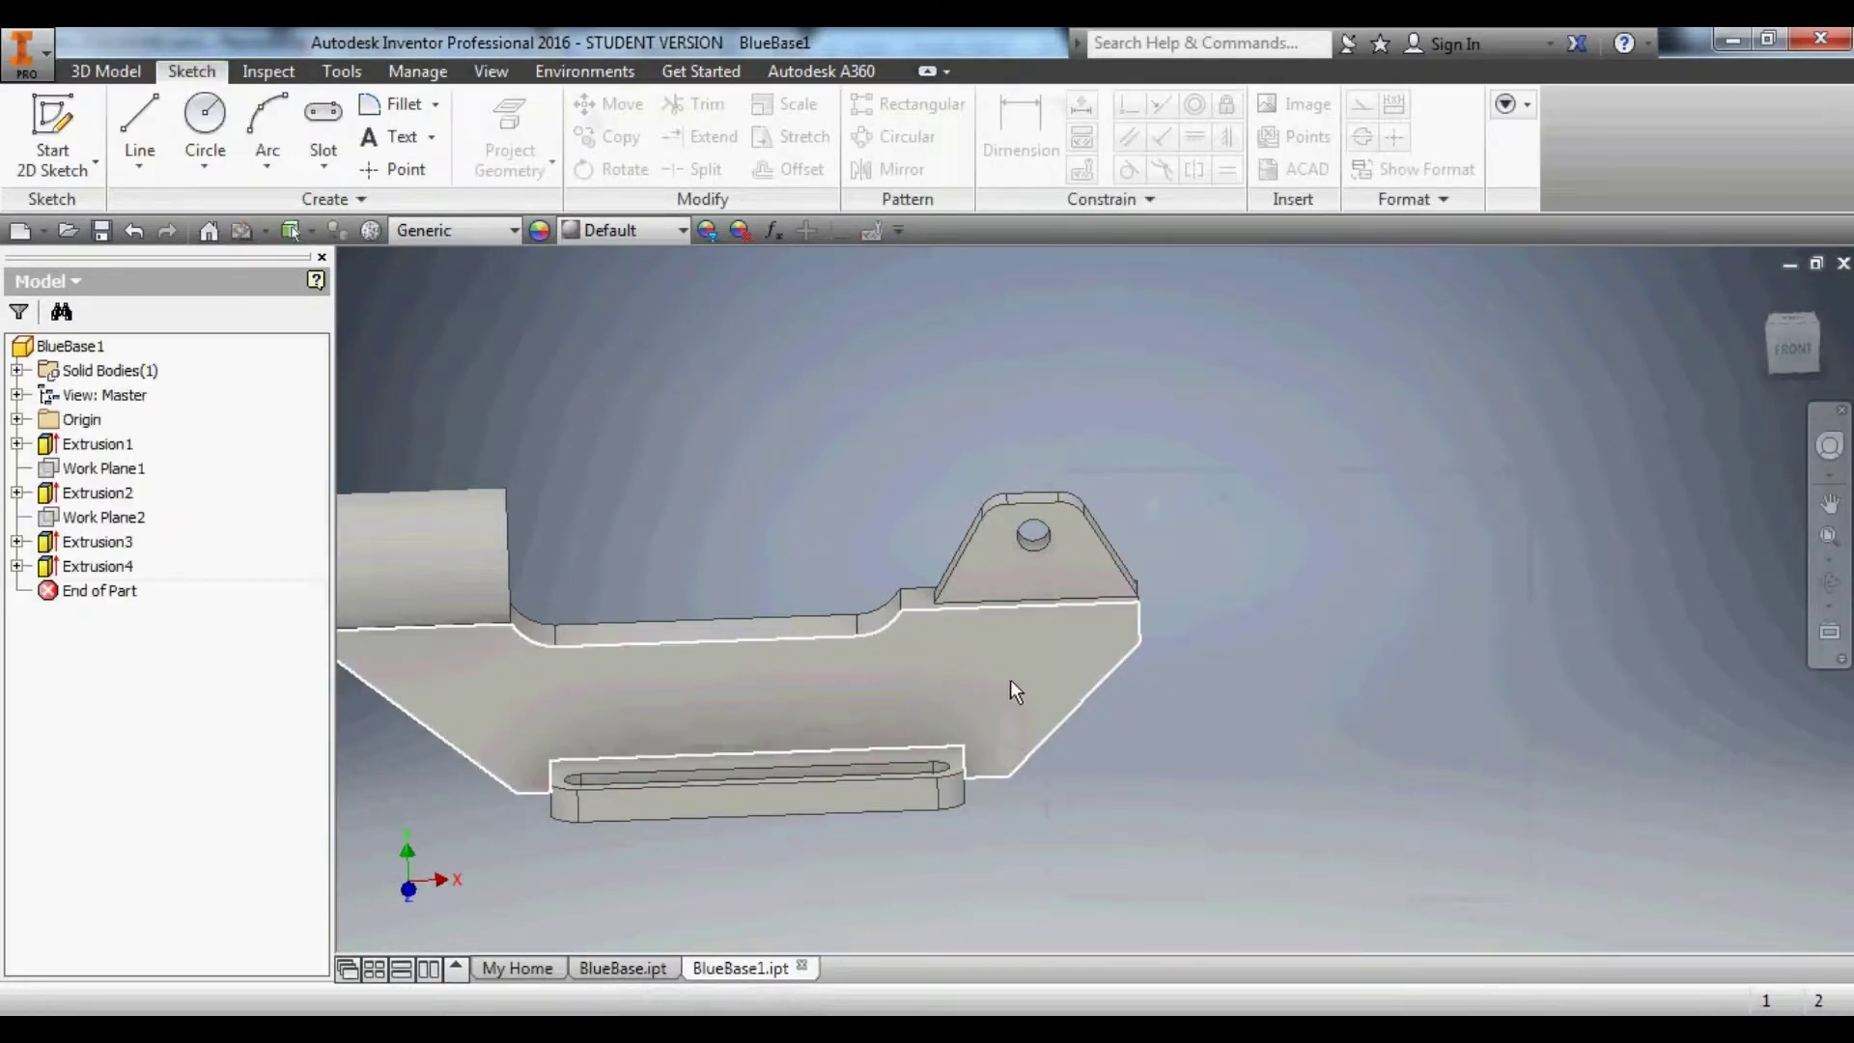
Turn on the visibility of Work Plane2, the mid-plane of the base.
middle_click_drag(1227, 589, 1220, 653, "shift")
middle_click_drag(807, 725, 870, 649, "shift")
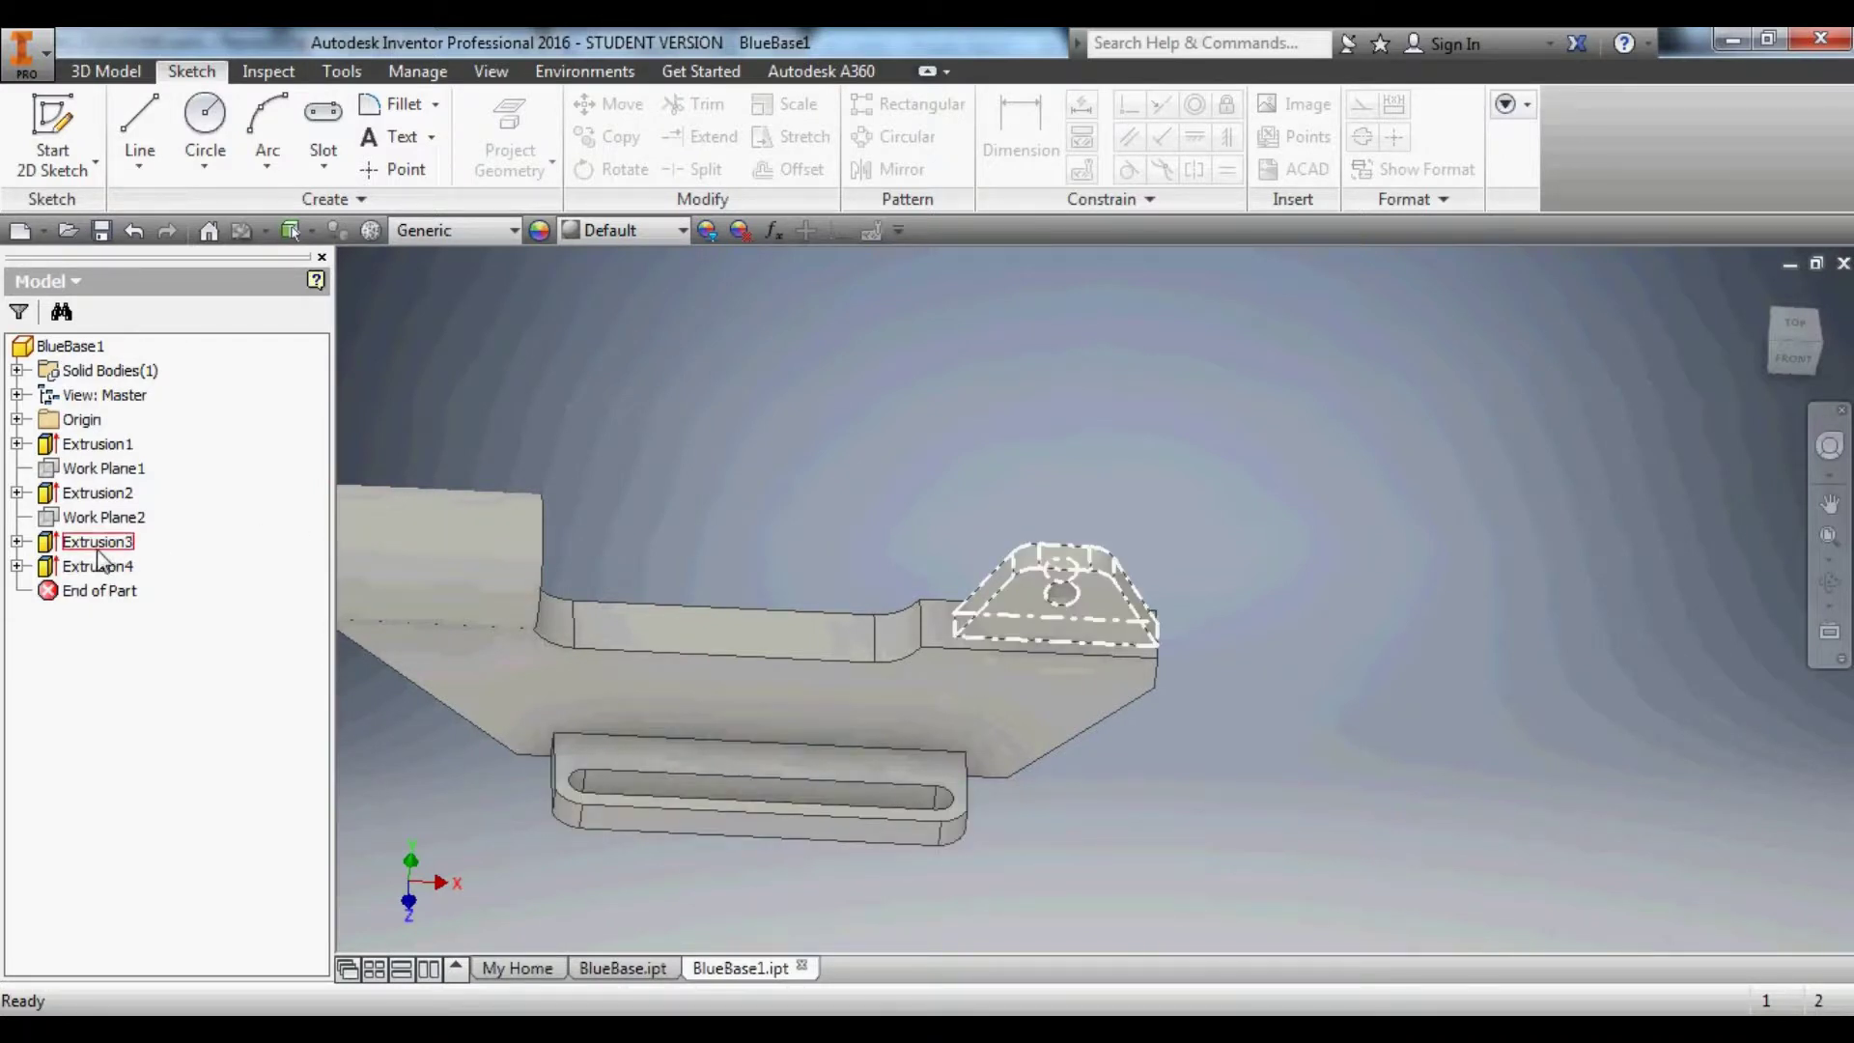
left_click(17, 542)
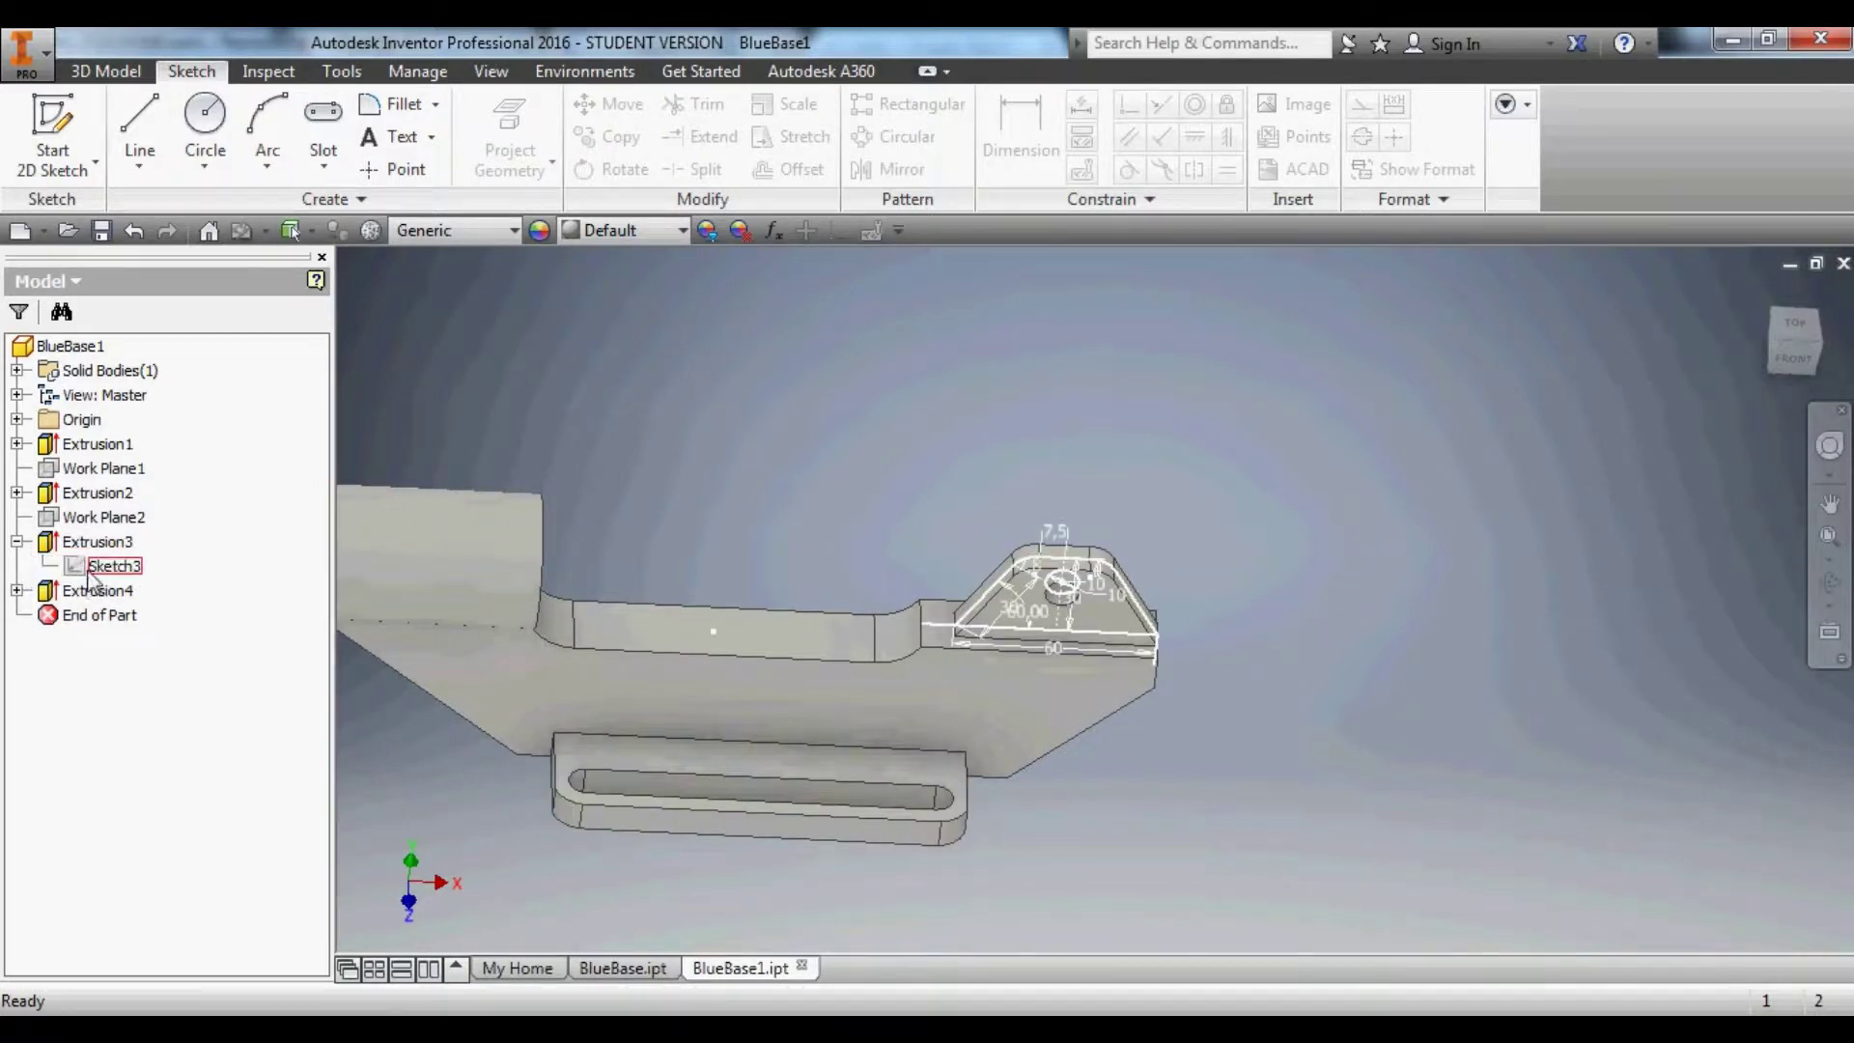
left_click(87, 517)
middle_click_drag(1082, 579, 1092, 726, "shift")
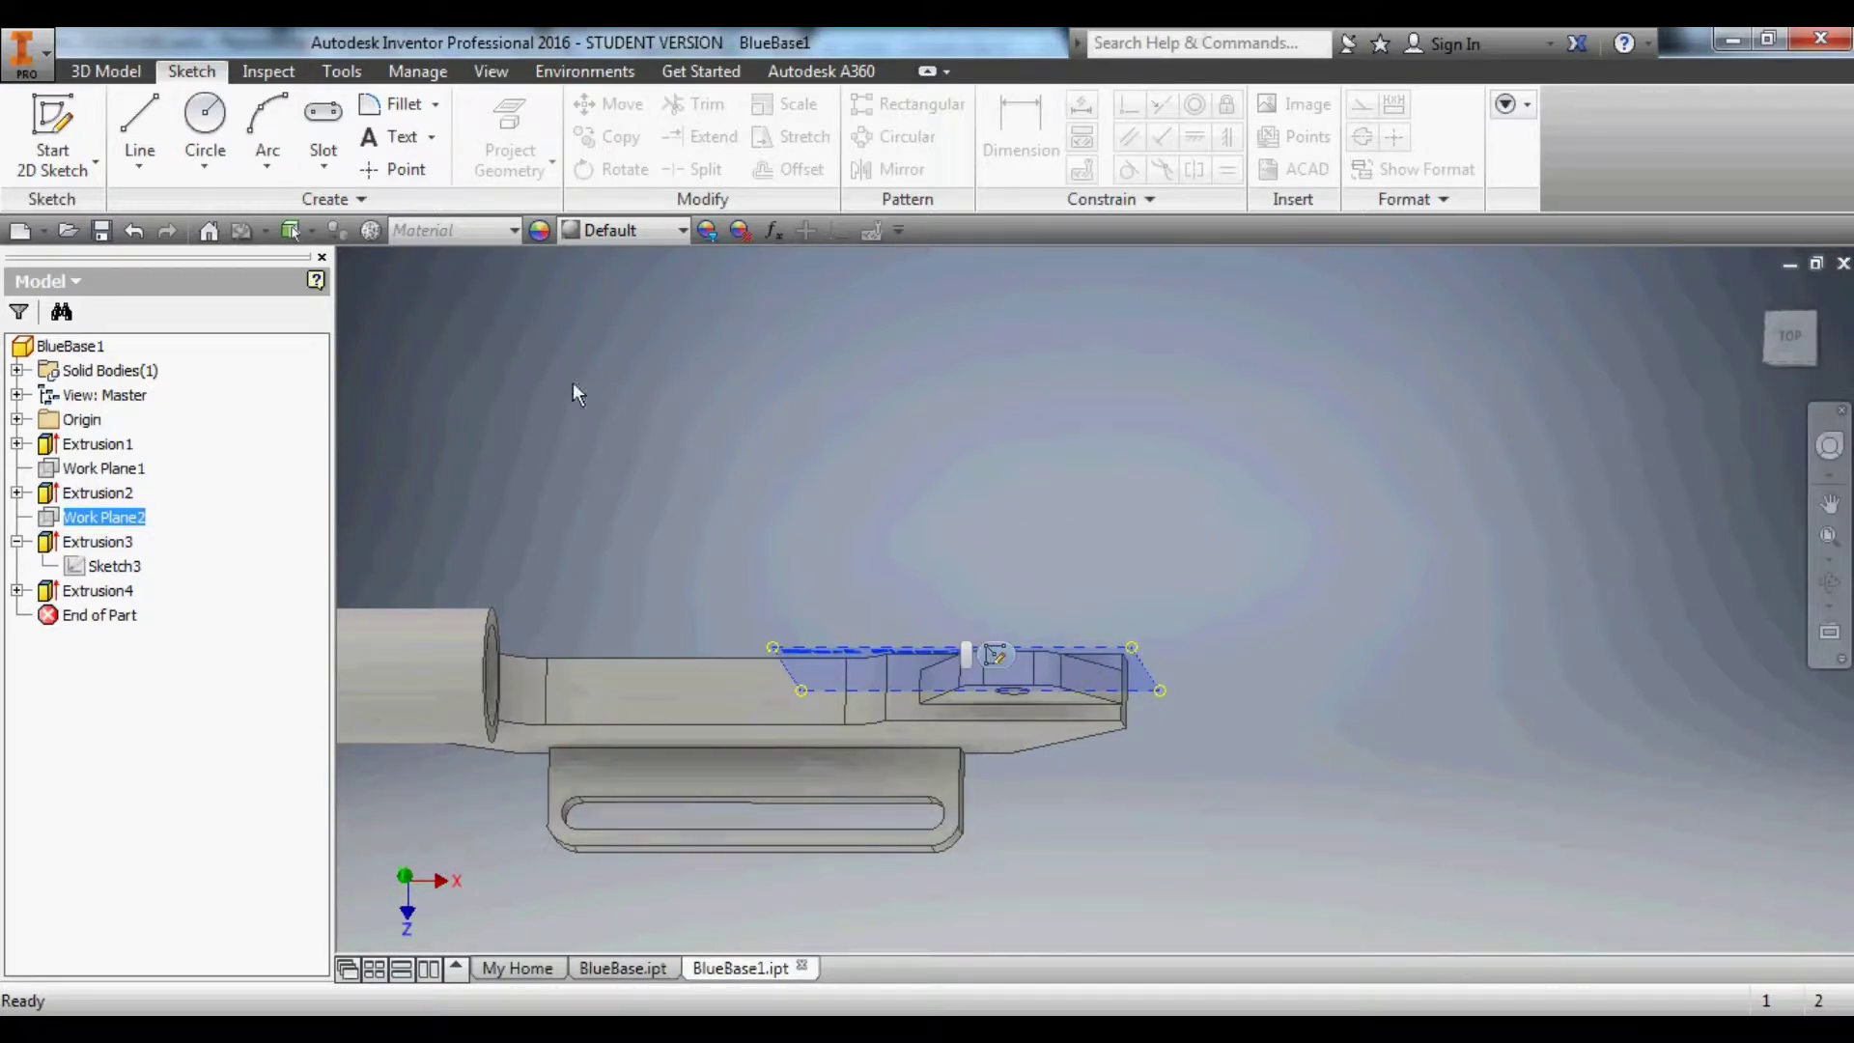
right_click(77, 518)
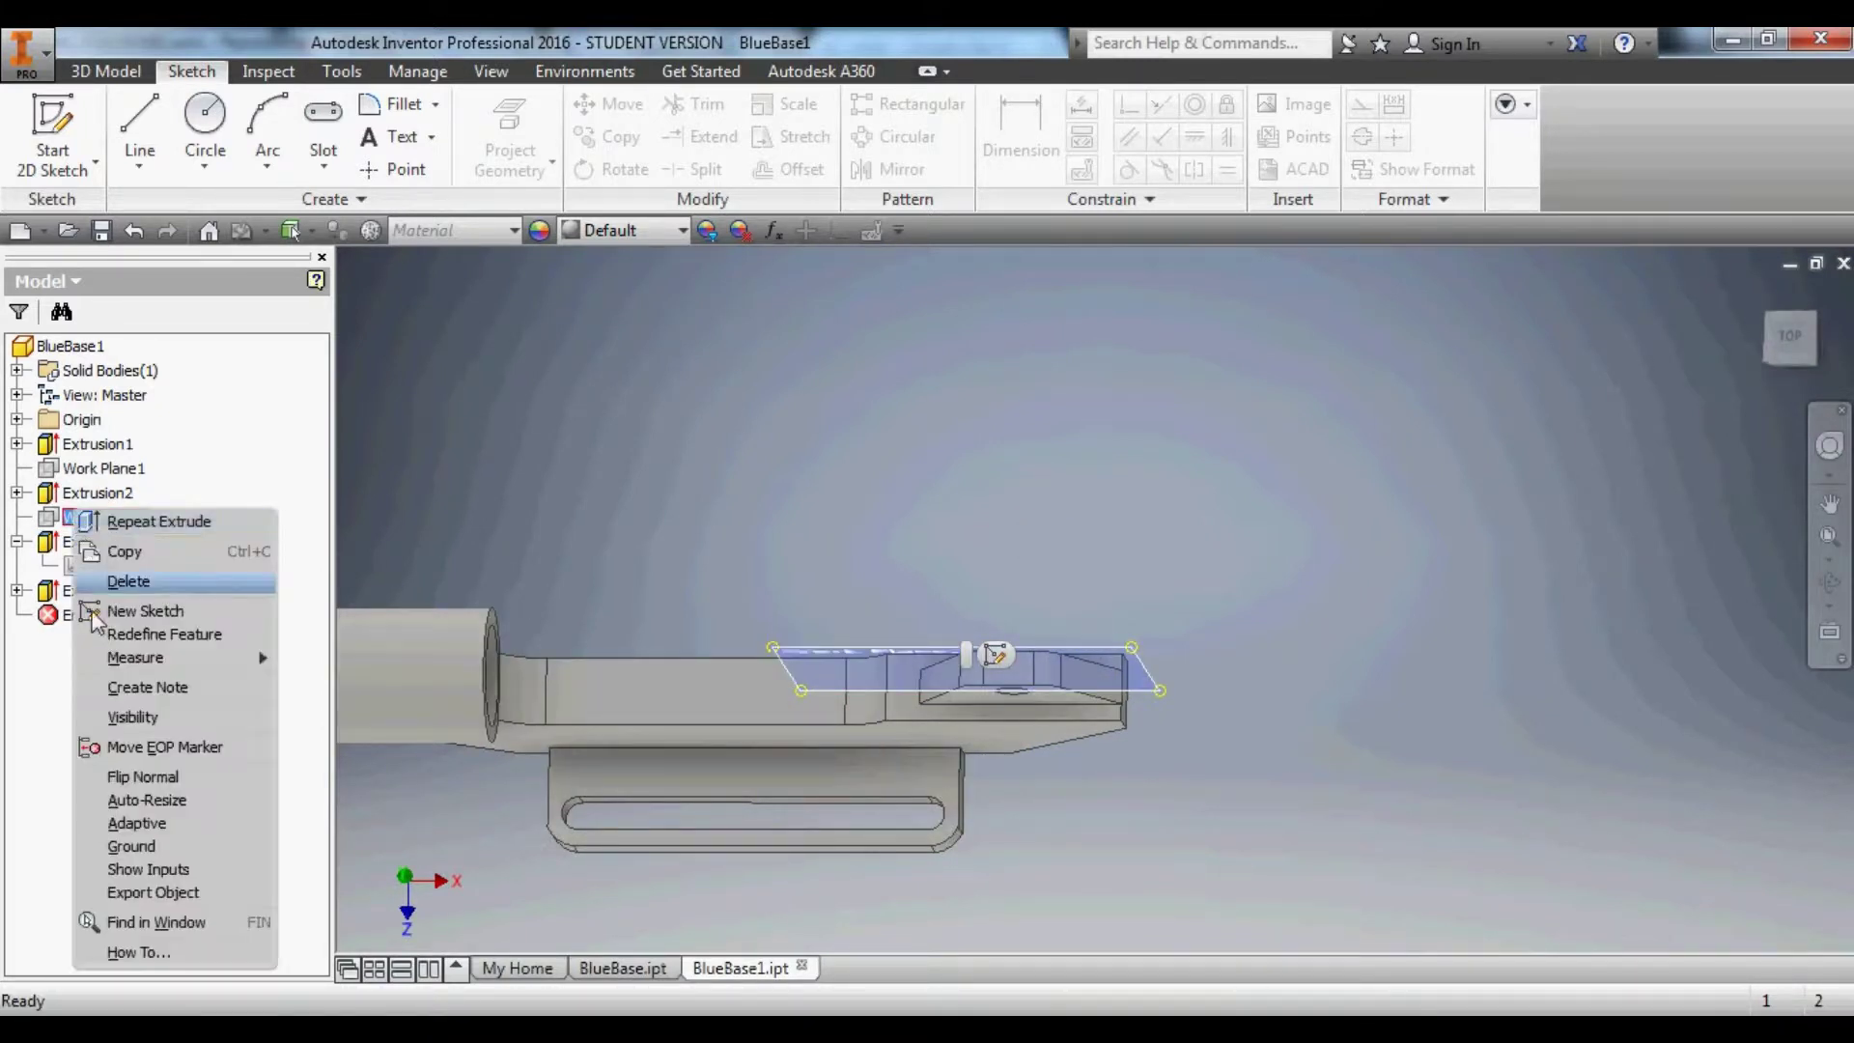
left_click(126, 713)
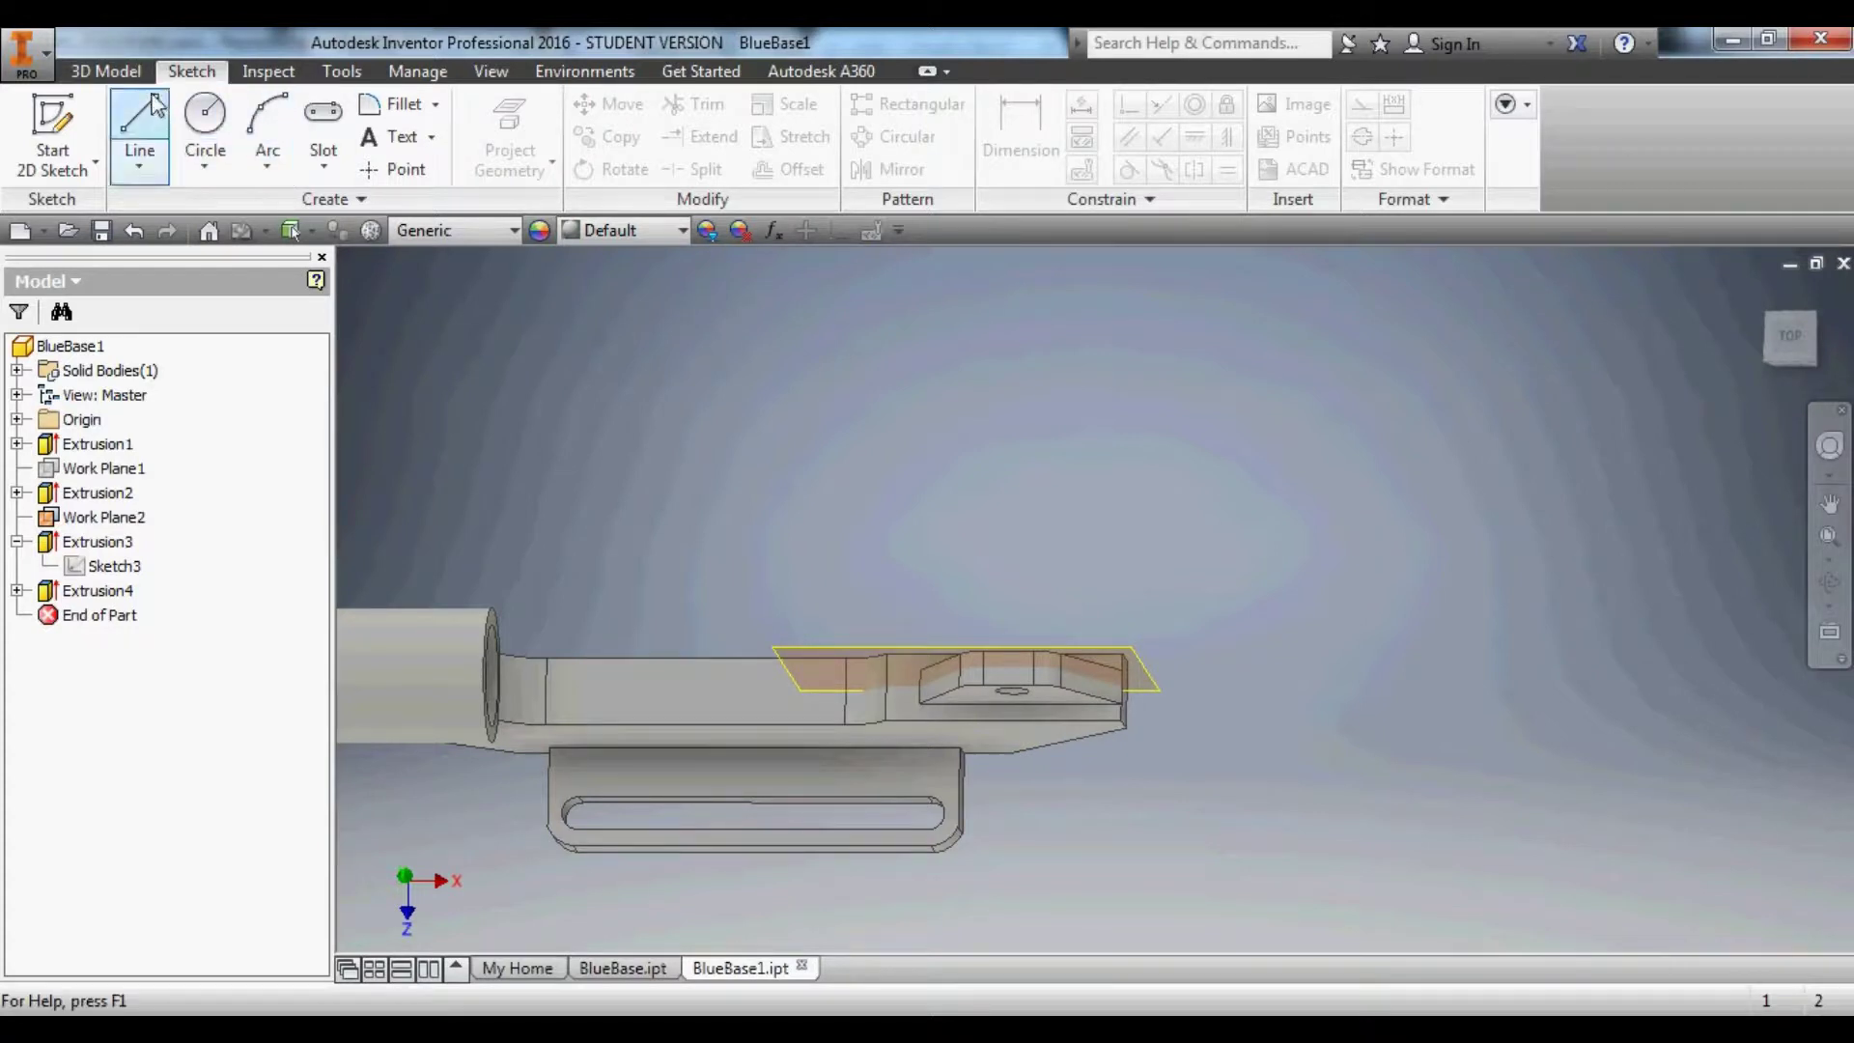
Mirror the slotted flange extrusion about Work Plane2 to the opposite side of the base.
left_click(124, 76)
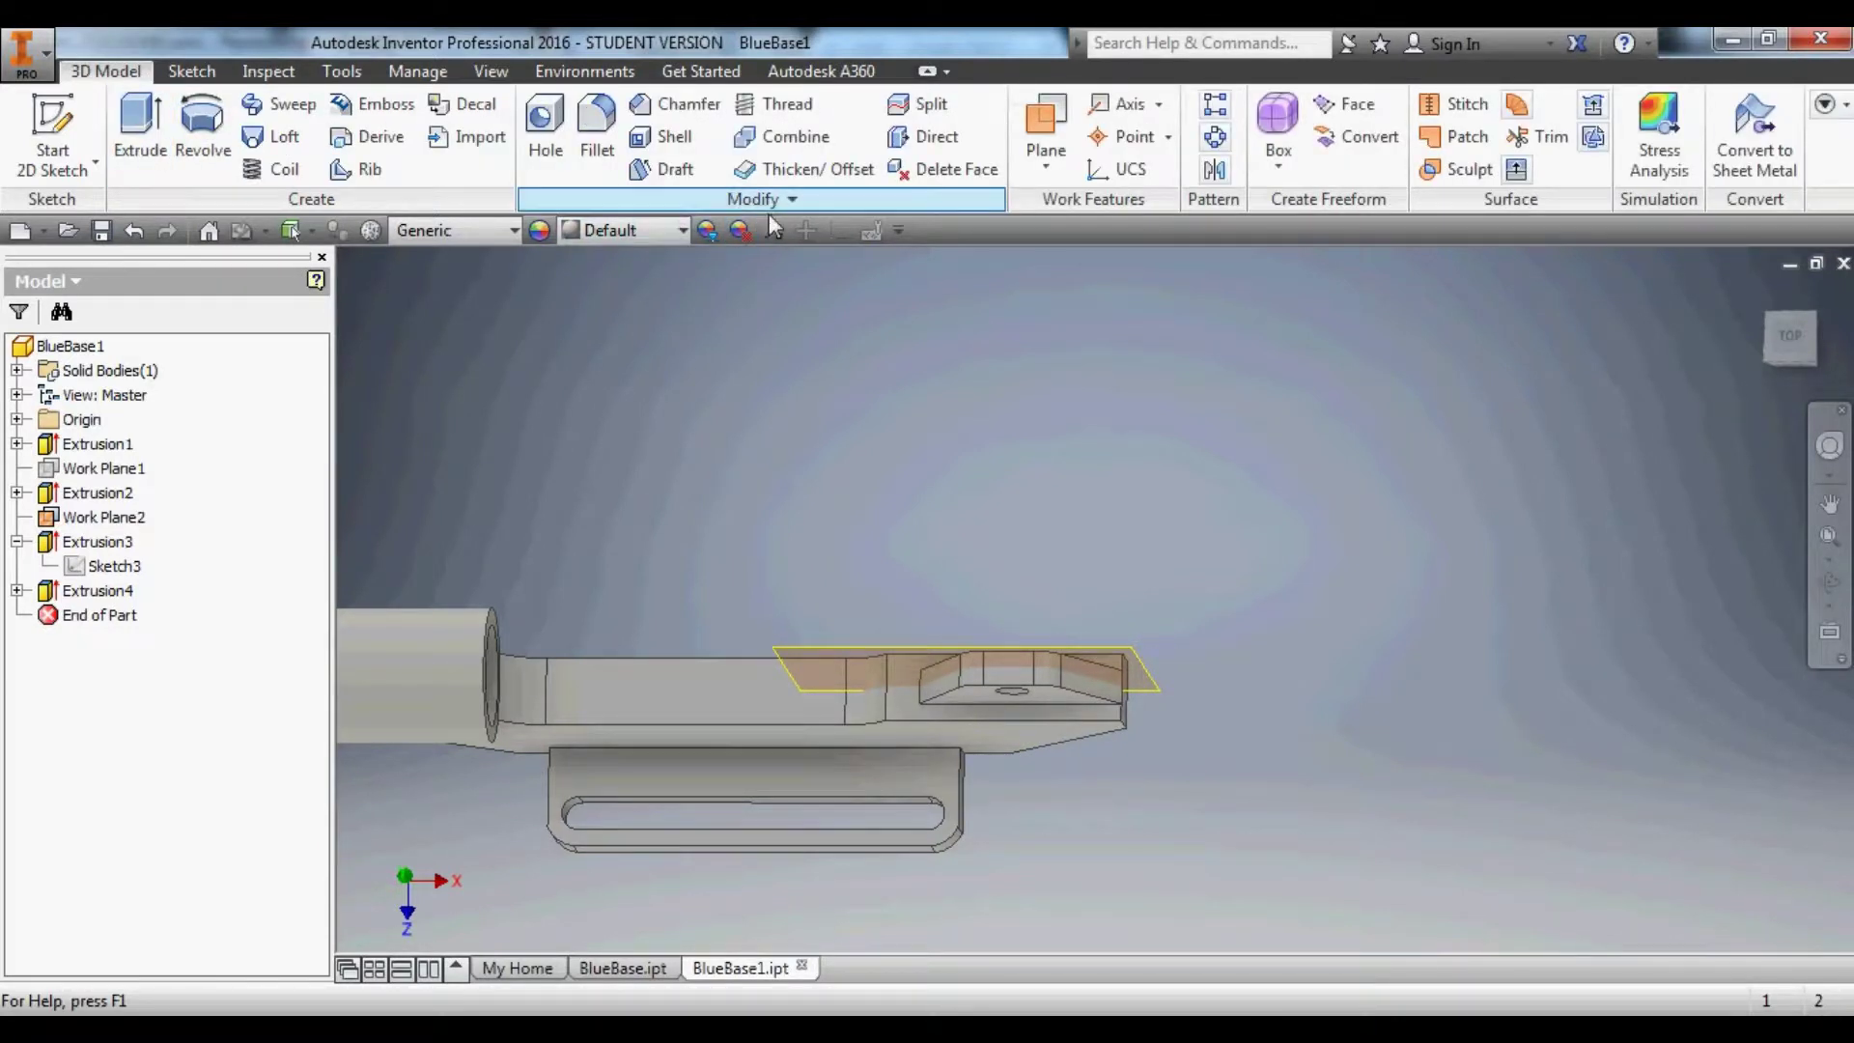
left_click(1215, 171)
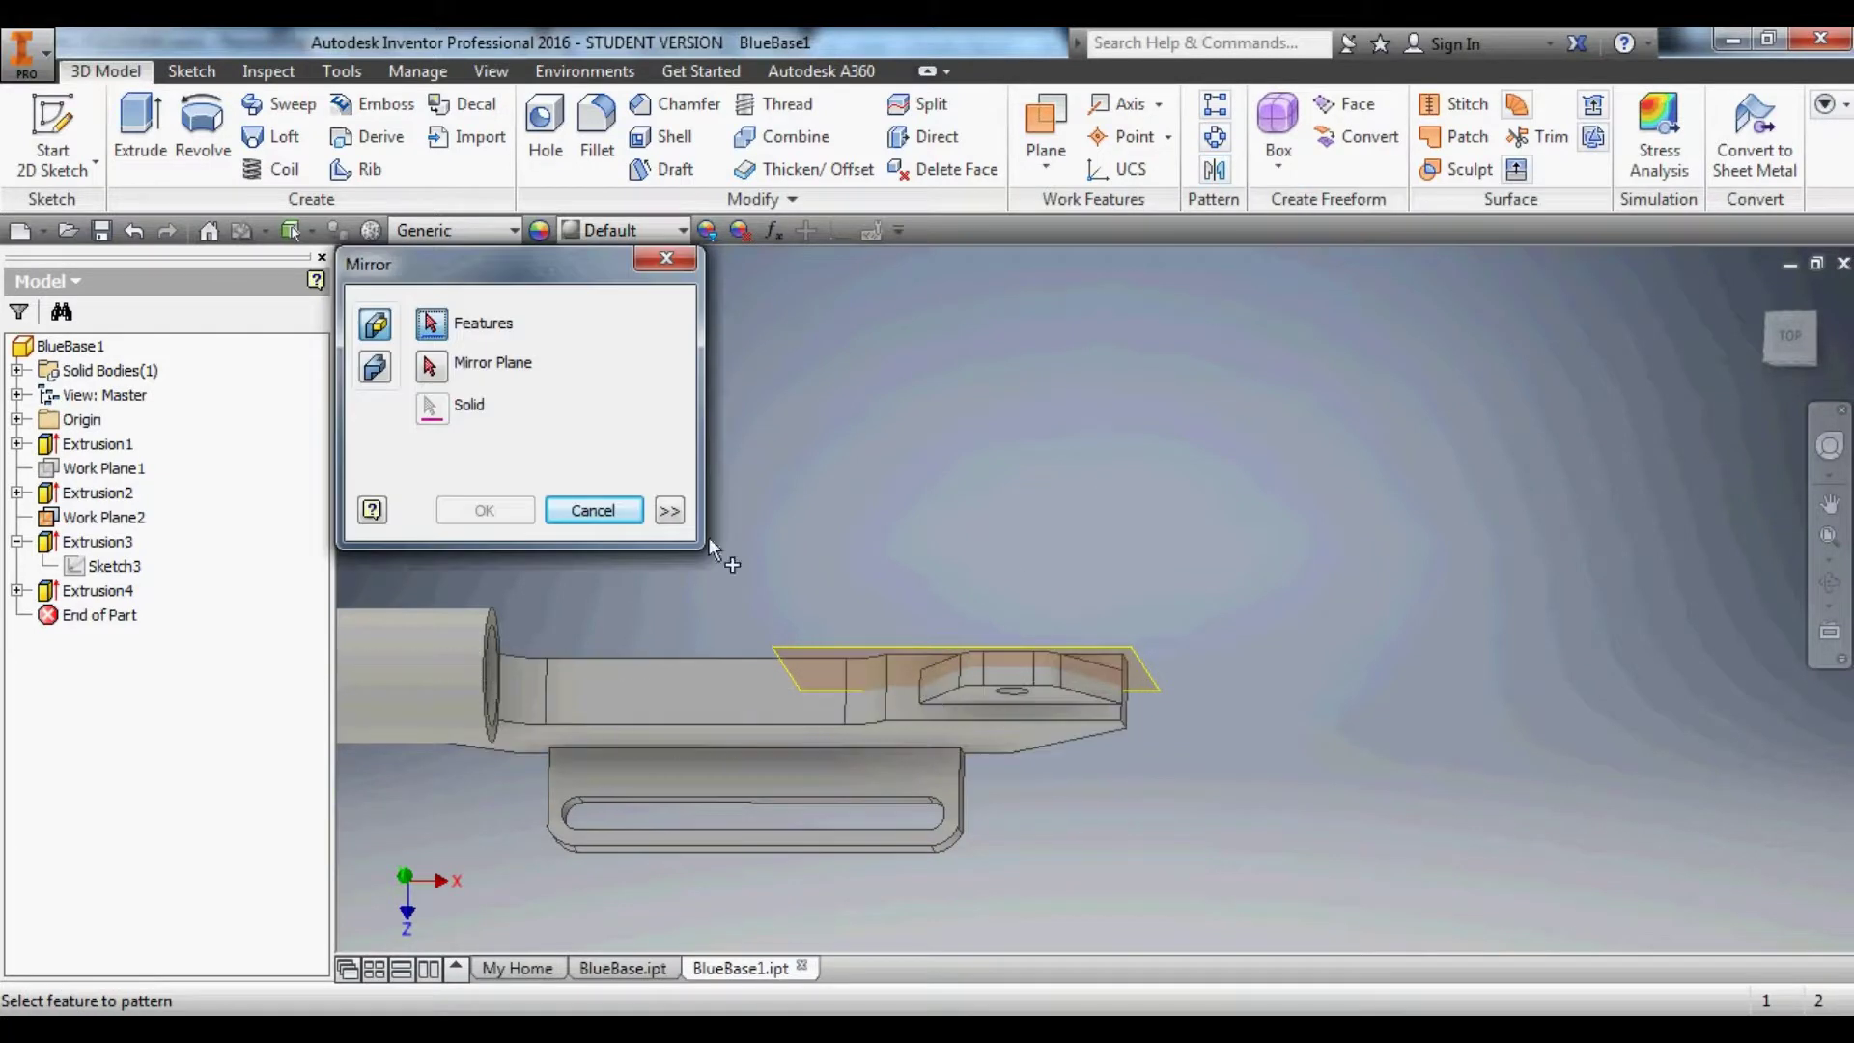
left_click(674, 770)
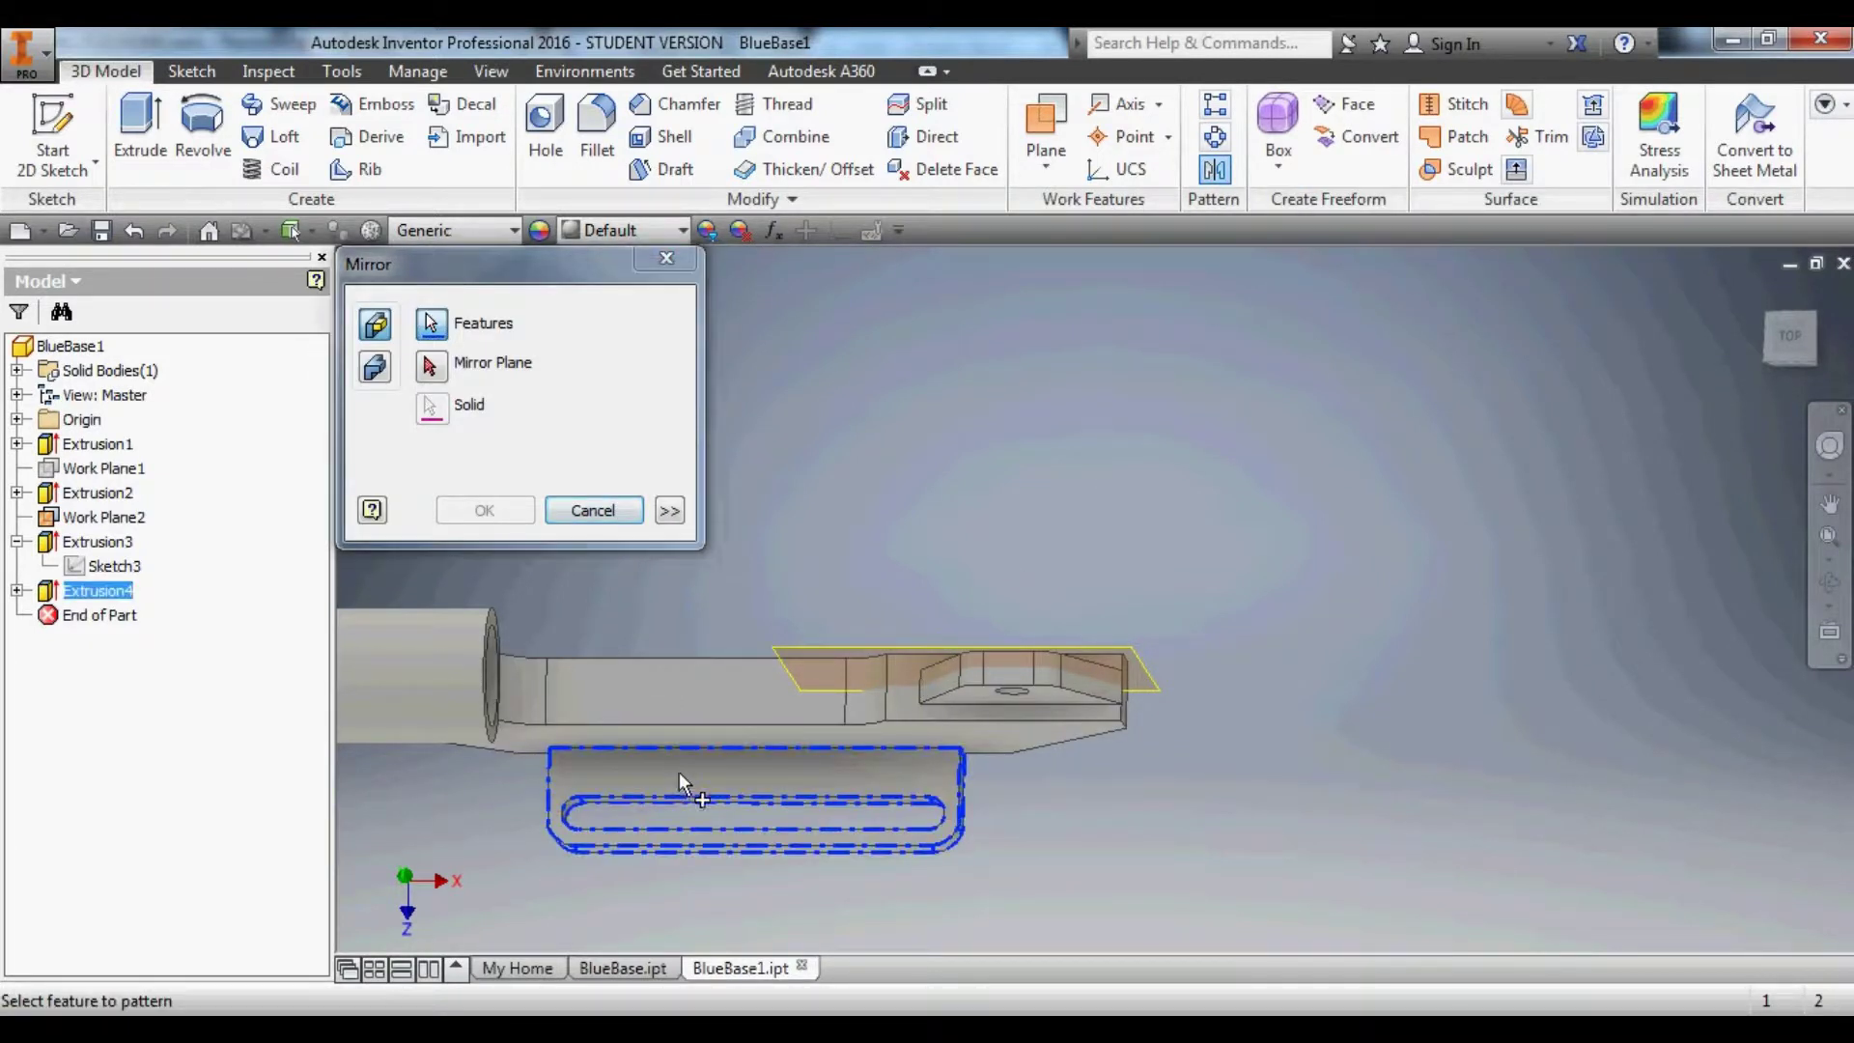
left_click(431, 367)
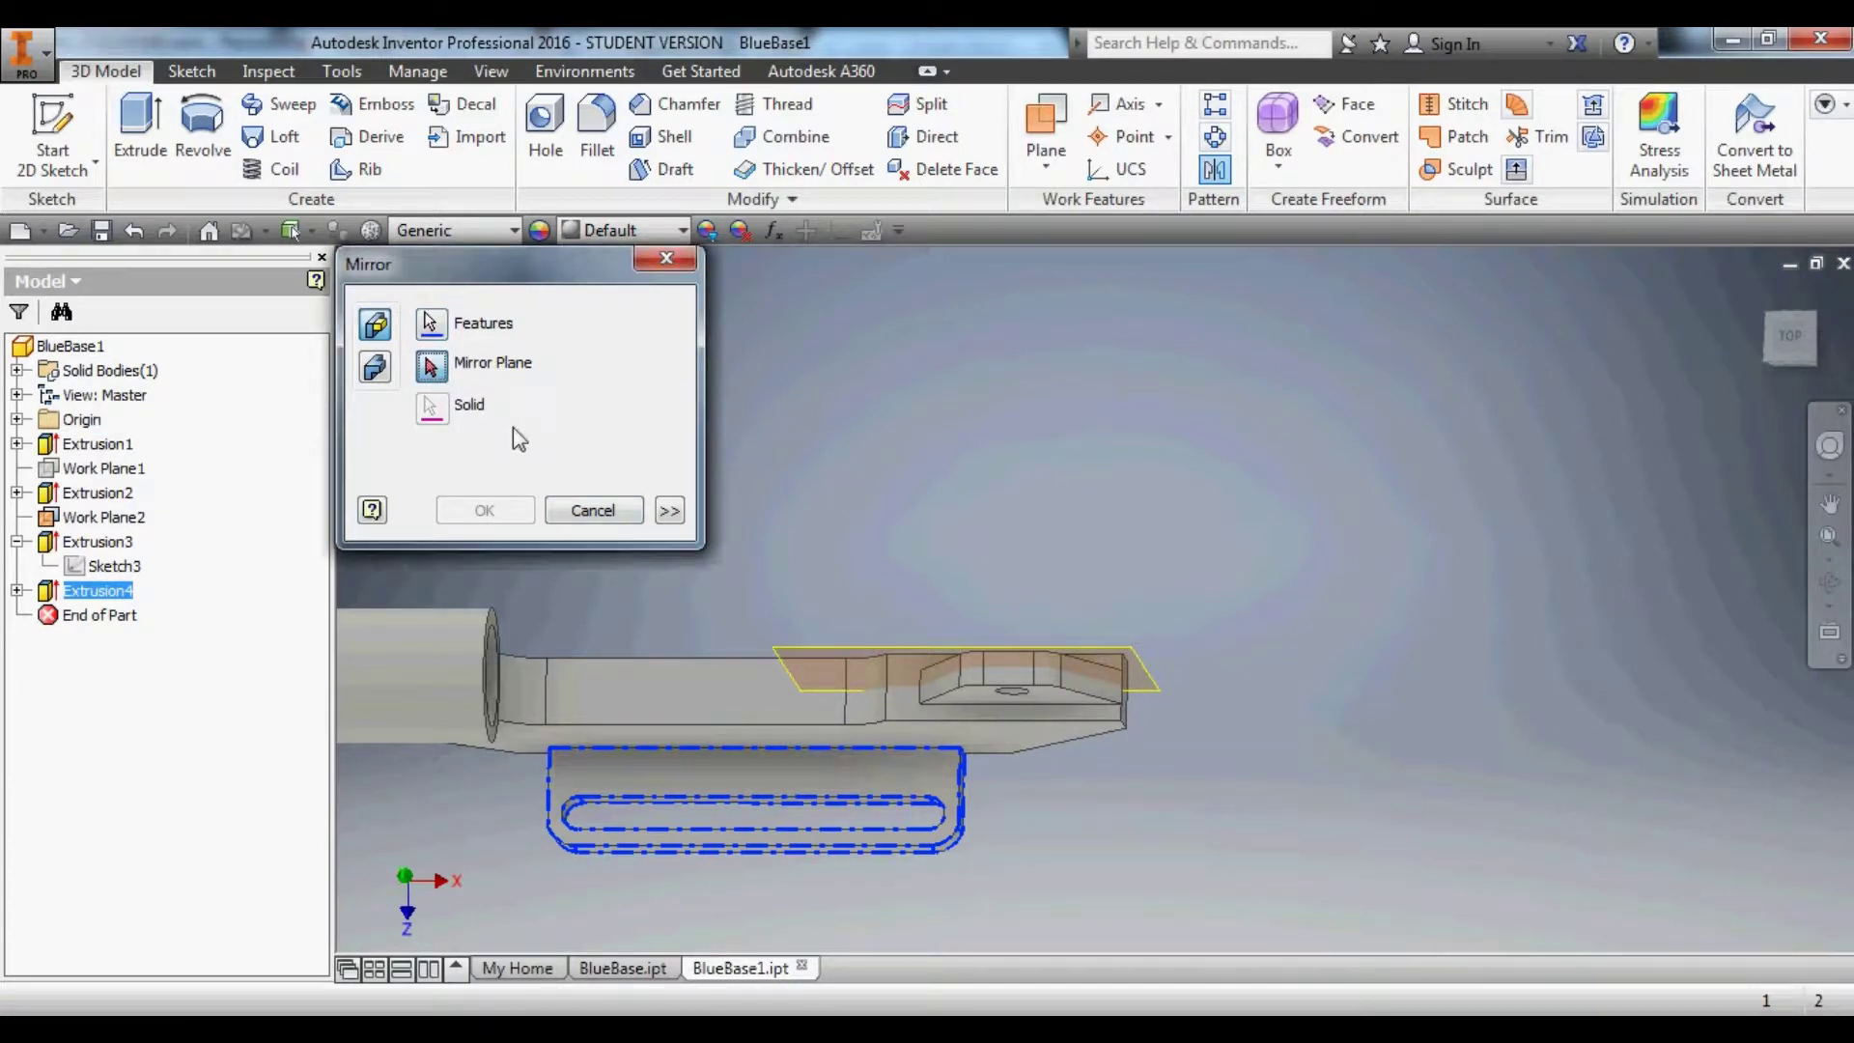
left_click(856, 649)
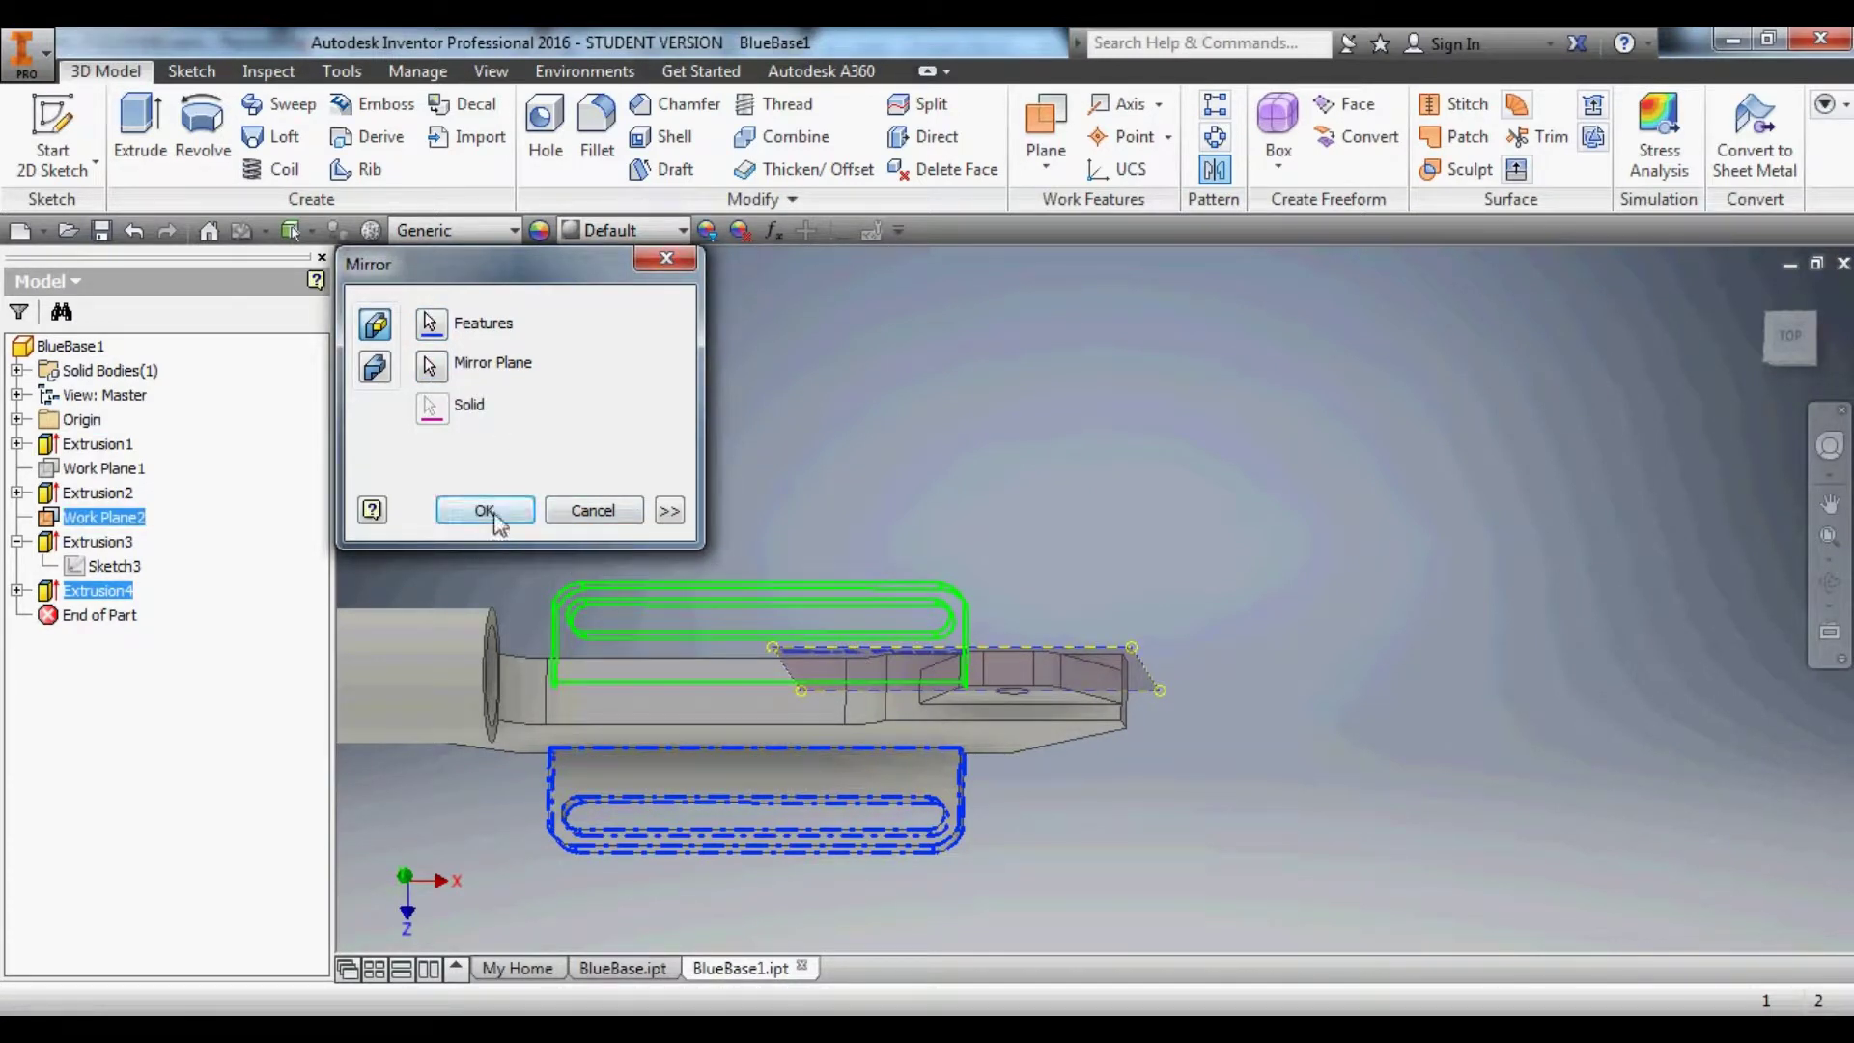
left_click(485, 511)
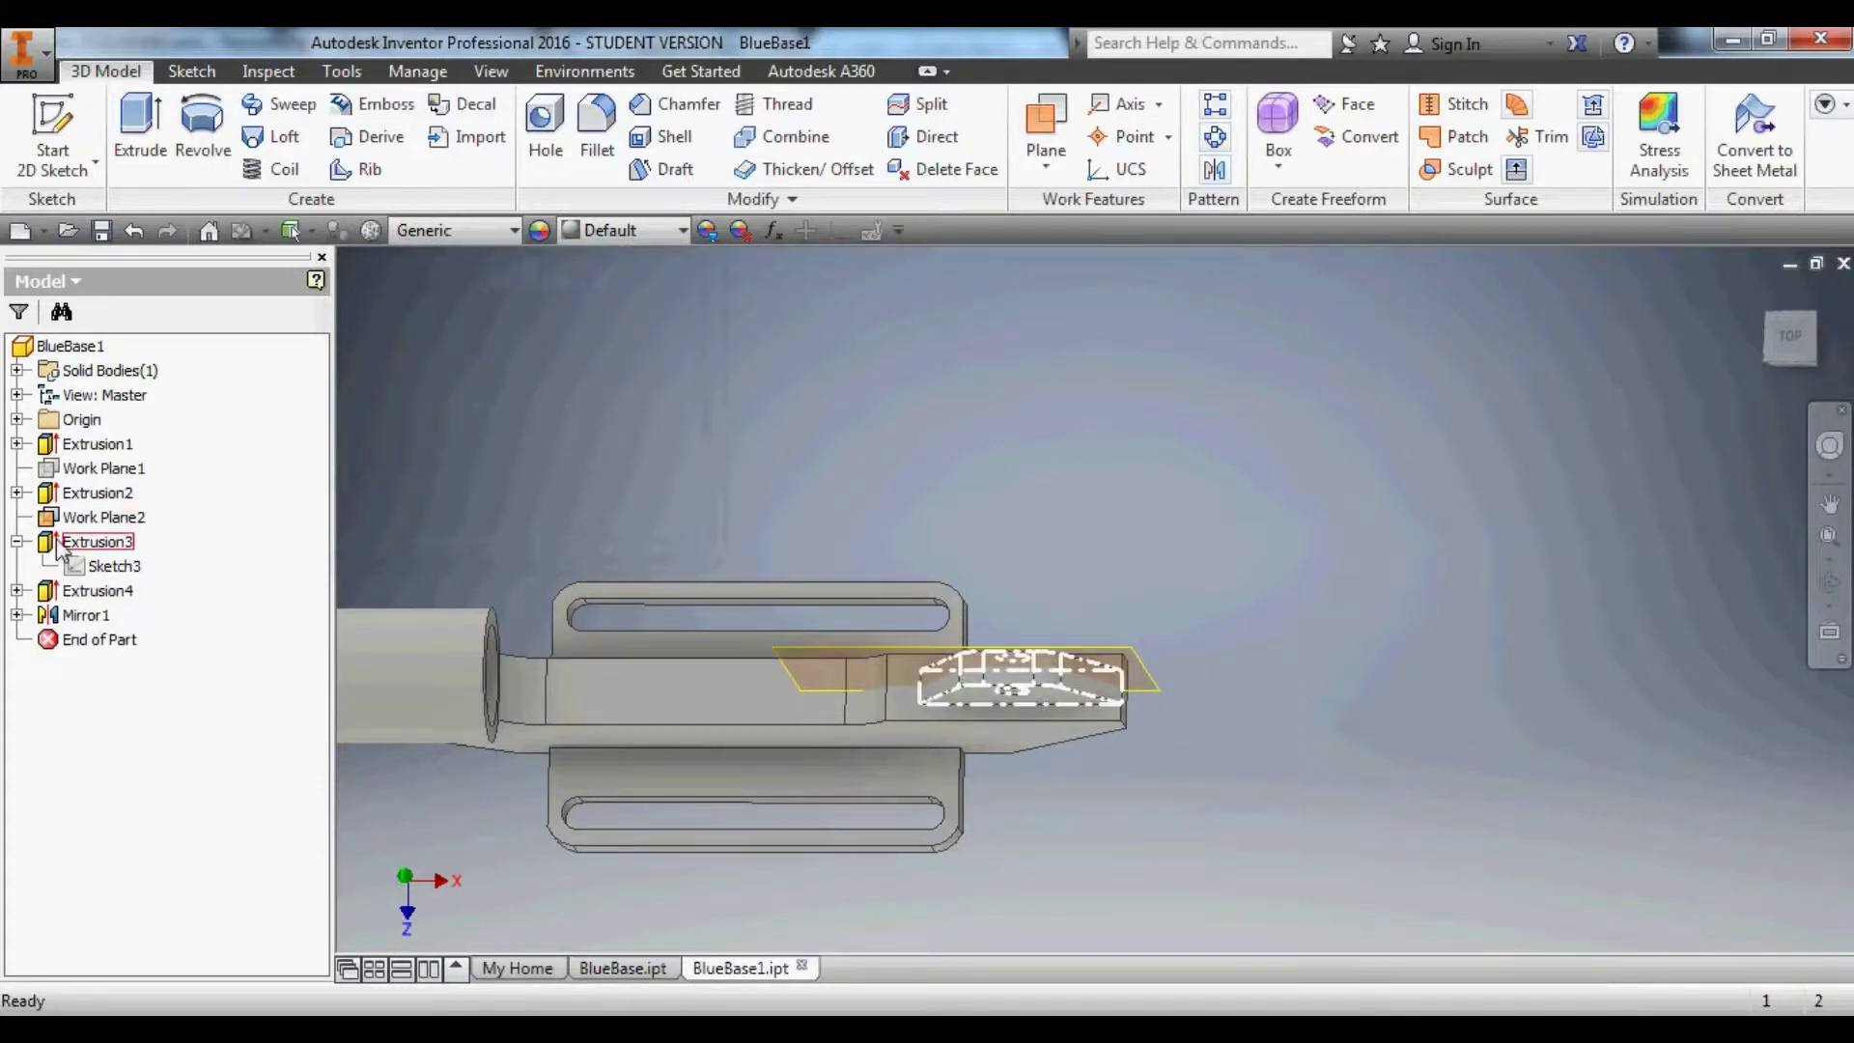
Turn off the visibility of Work Plane2 and bring the whole part into view.
right_click(97, 527)
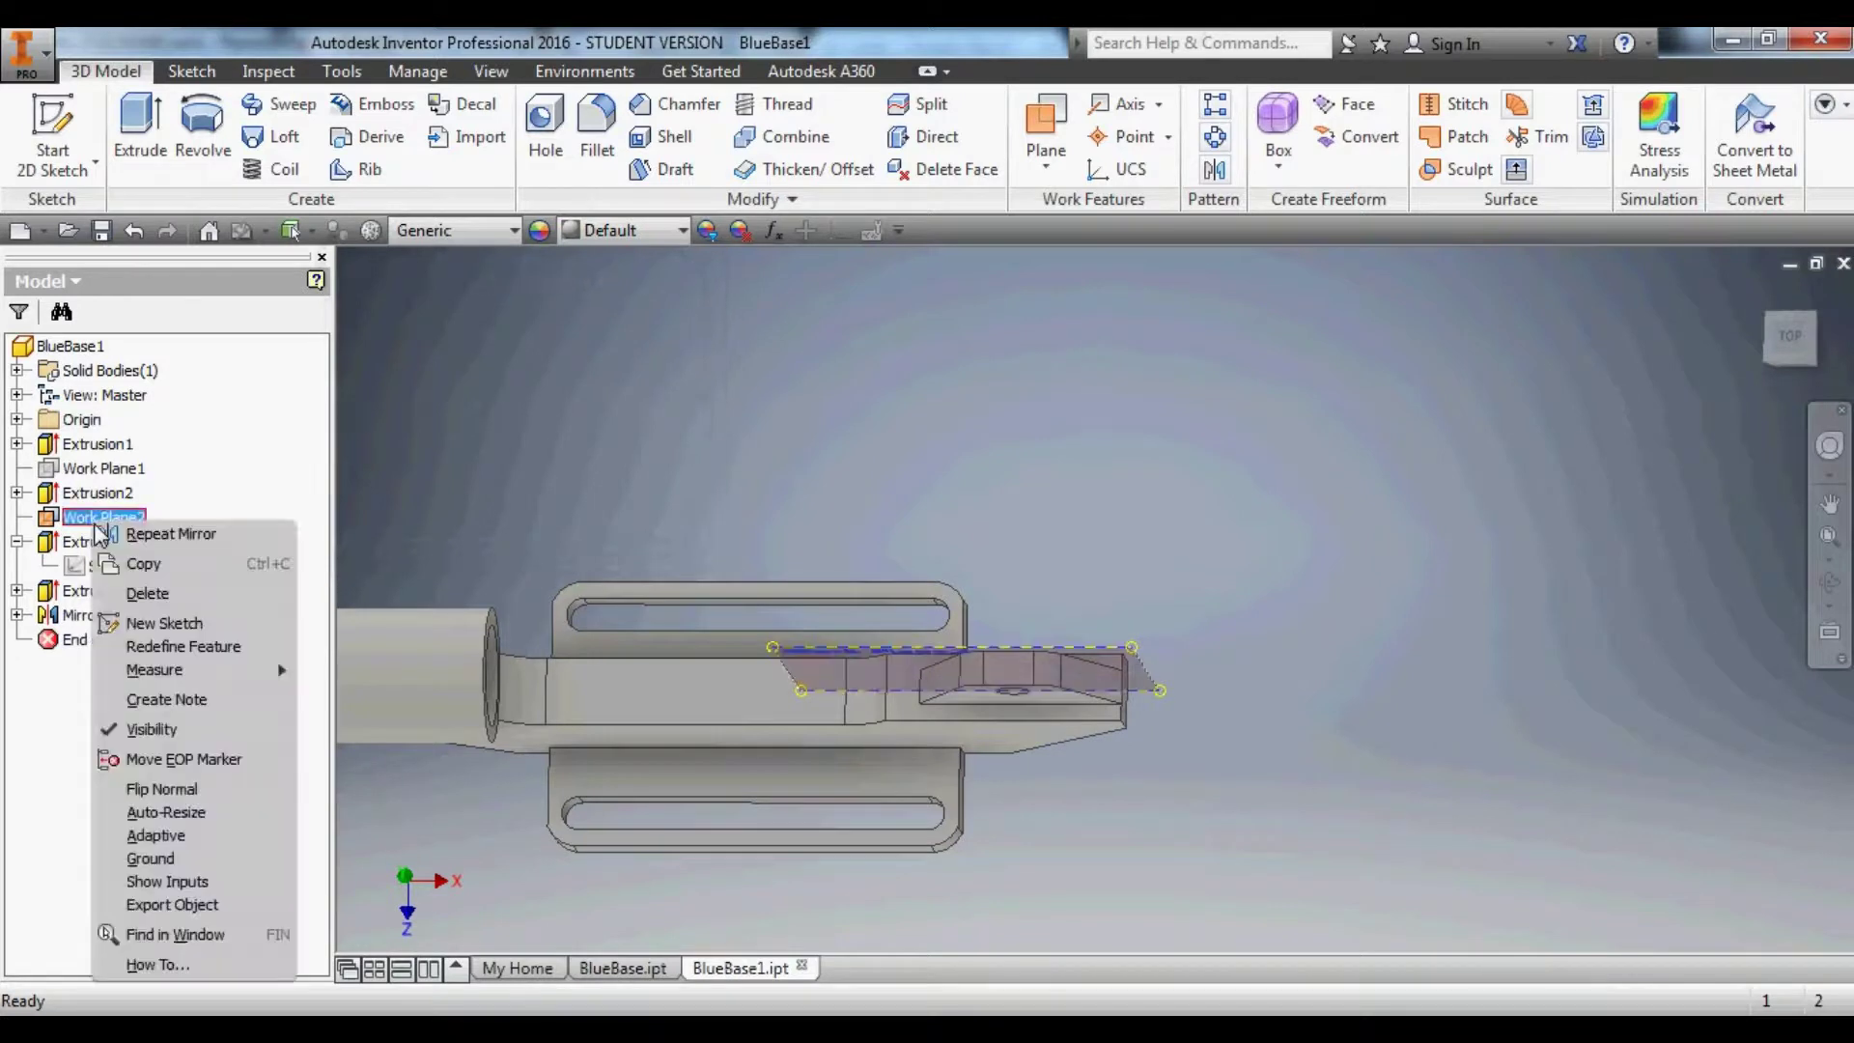
left_click(143, 723)
key("Escape")
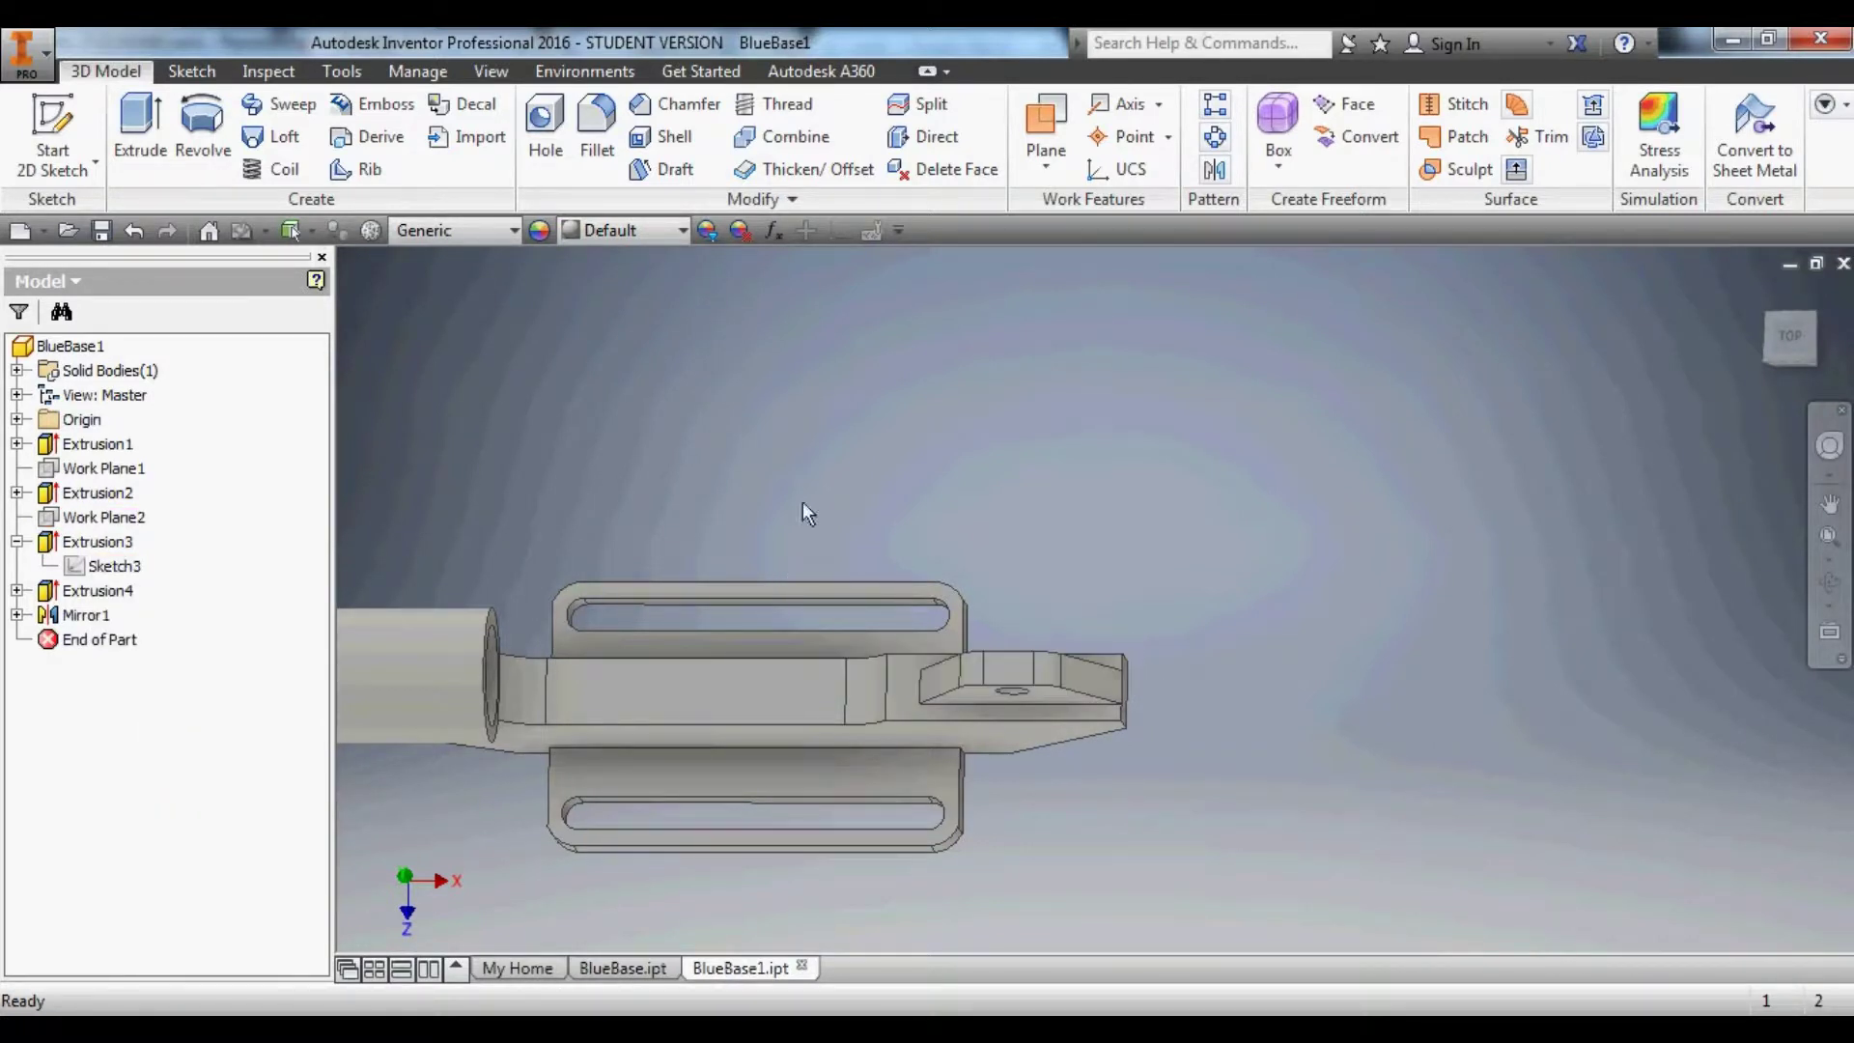
key("F2")
left_click_drag(952, 674, 1069, 558)
key("F4")
key("Escape")
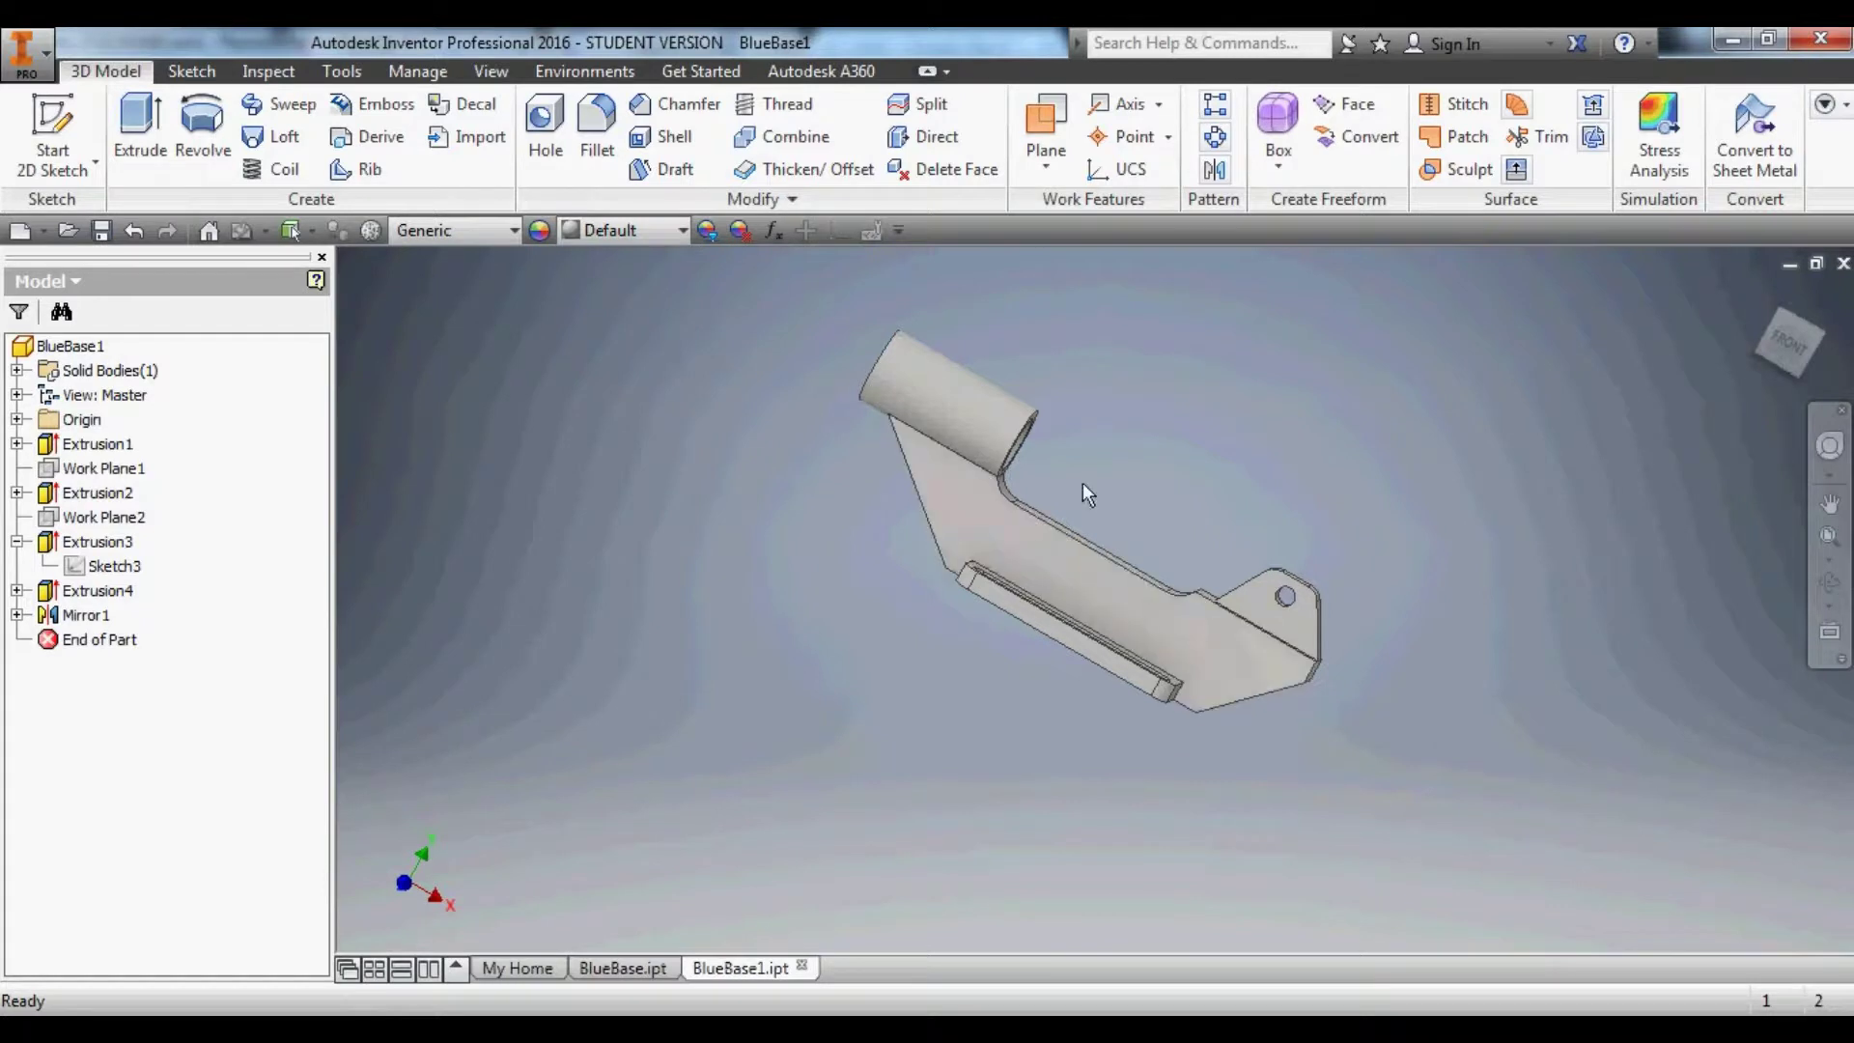
Open the base plate's profile sketch to review its dimensions, and close it without changes.
left_click(1046, 558)
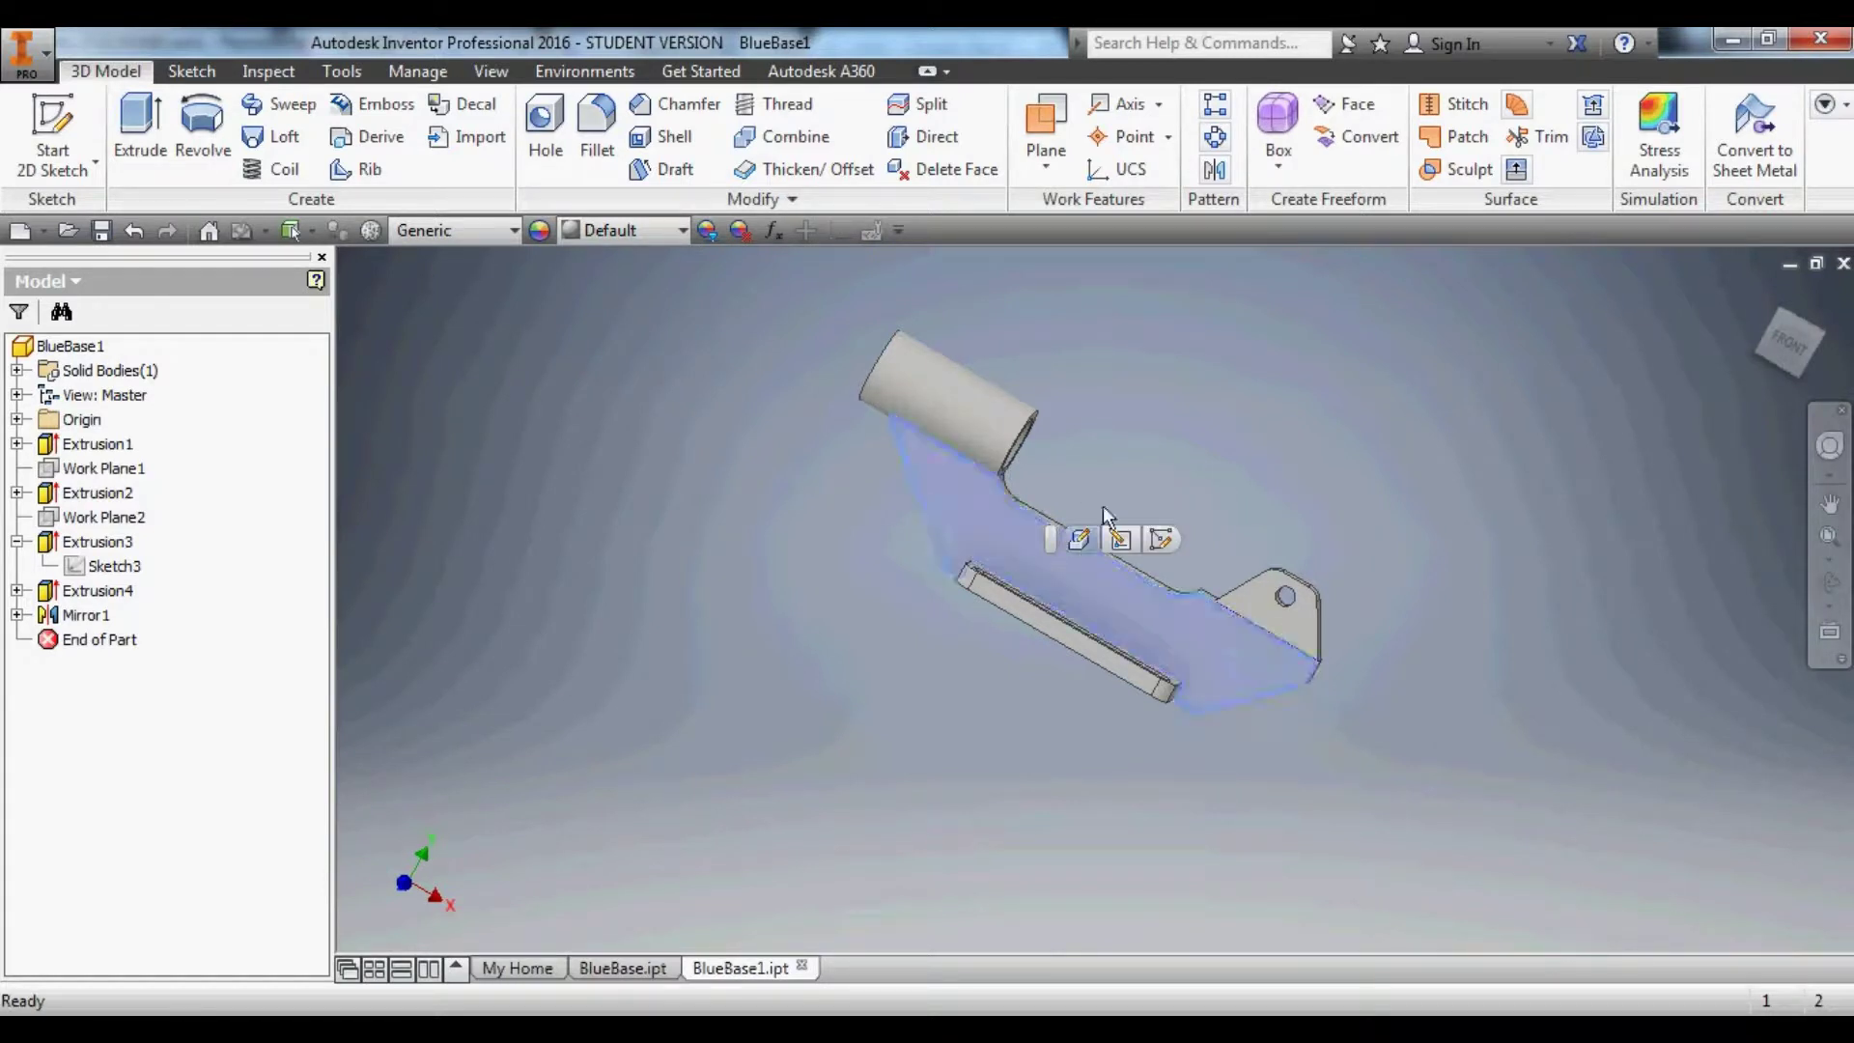
left_click(1163, 540)
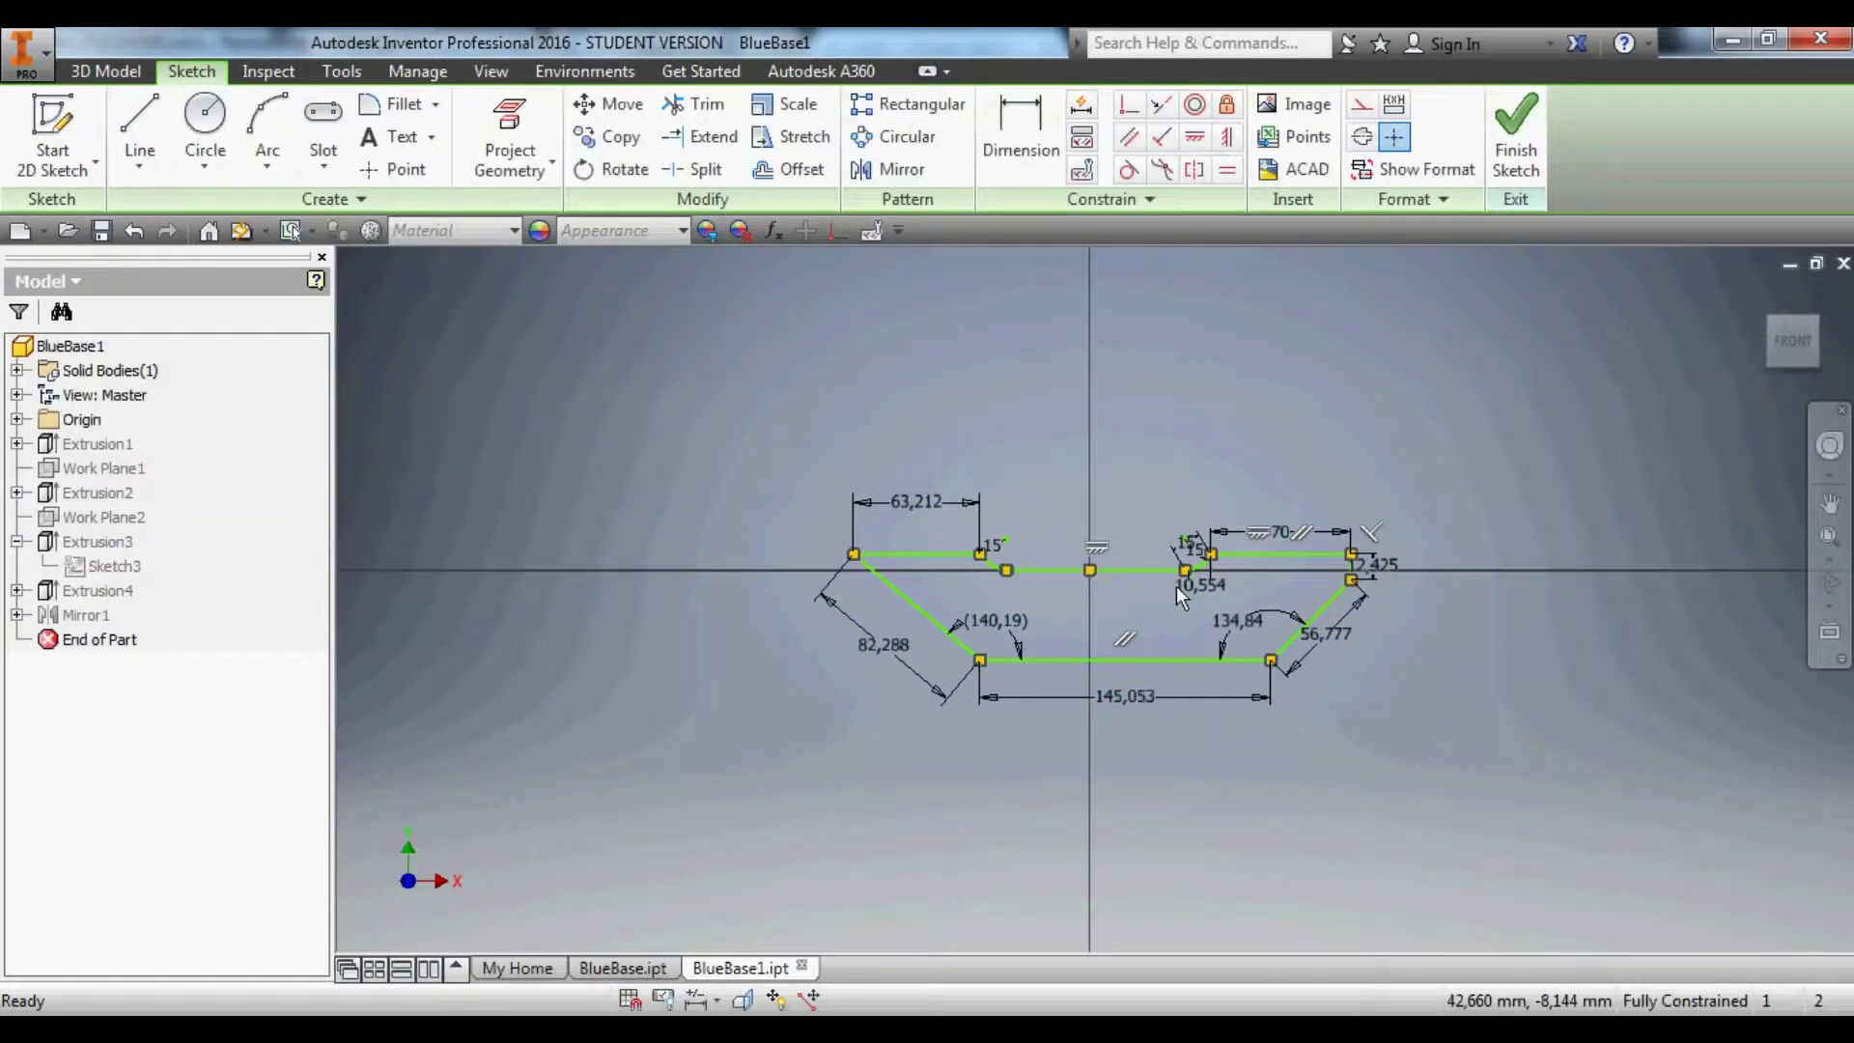
scroll(1177, 586, "up", 3)
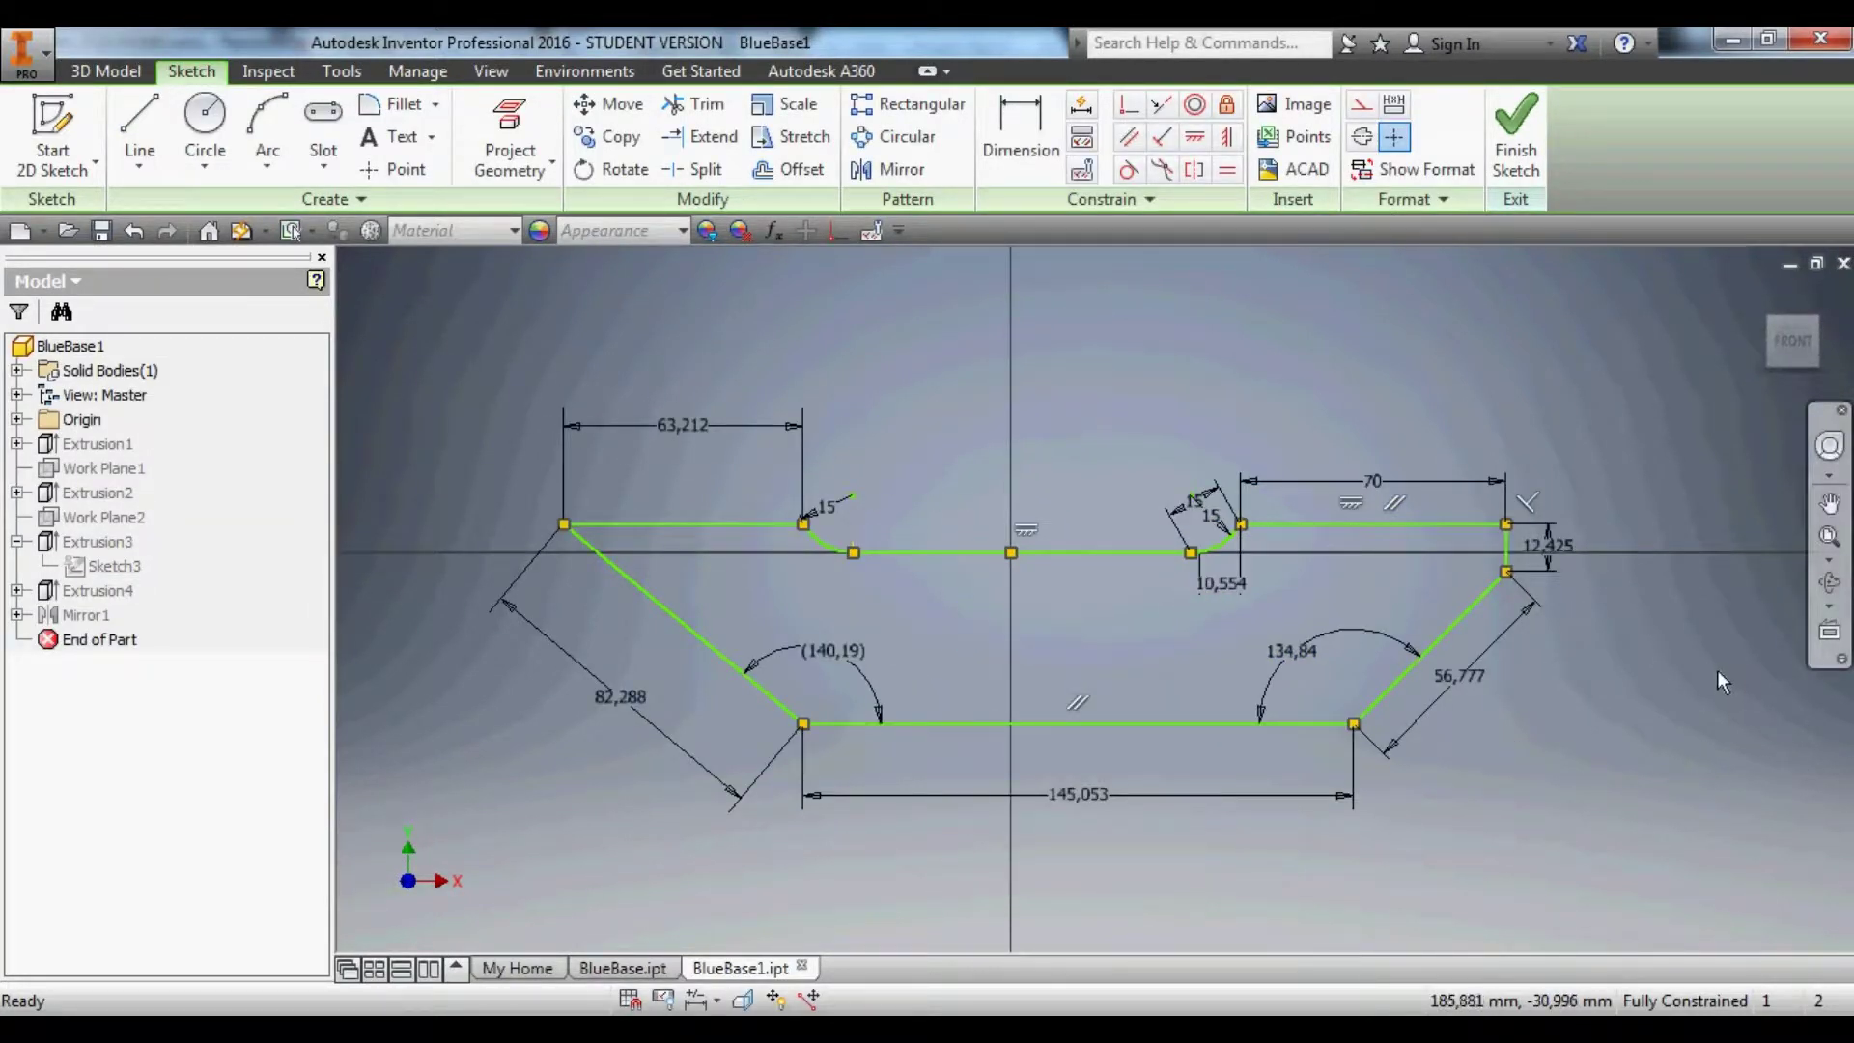
scroll(1227, 651, "down", 3)
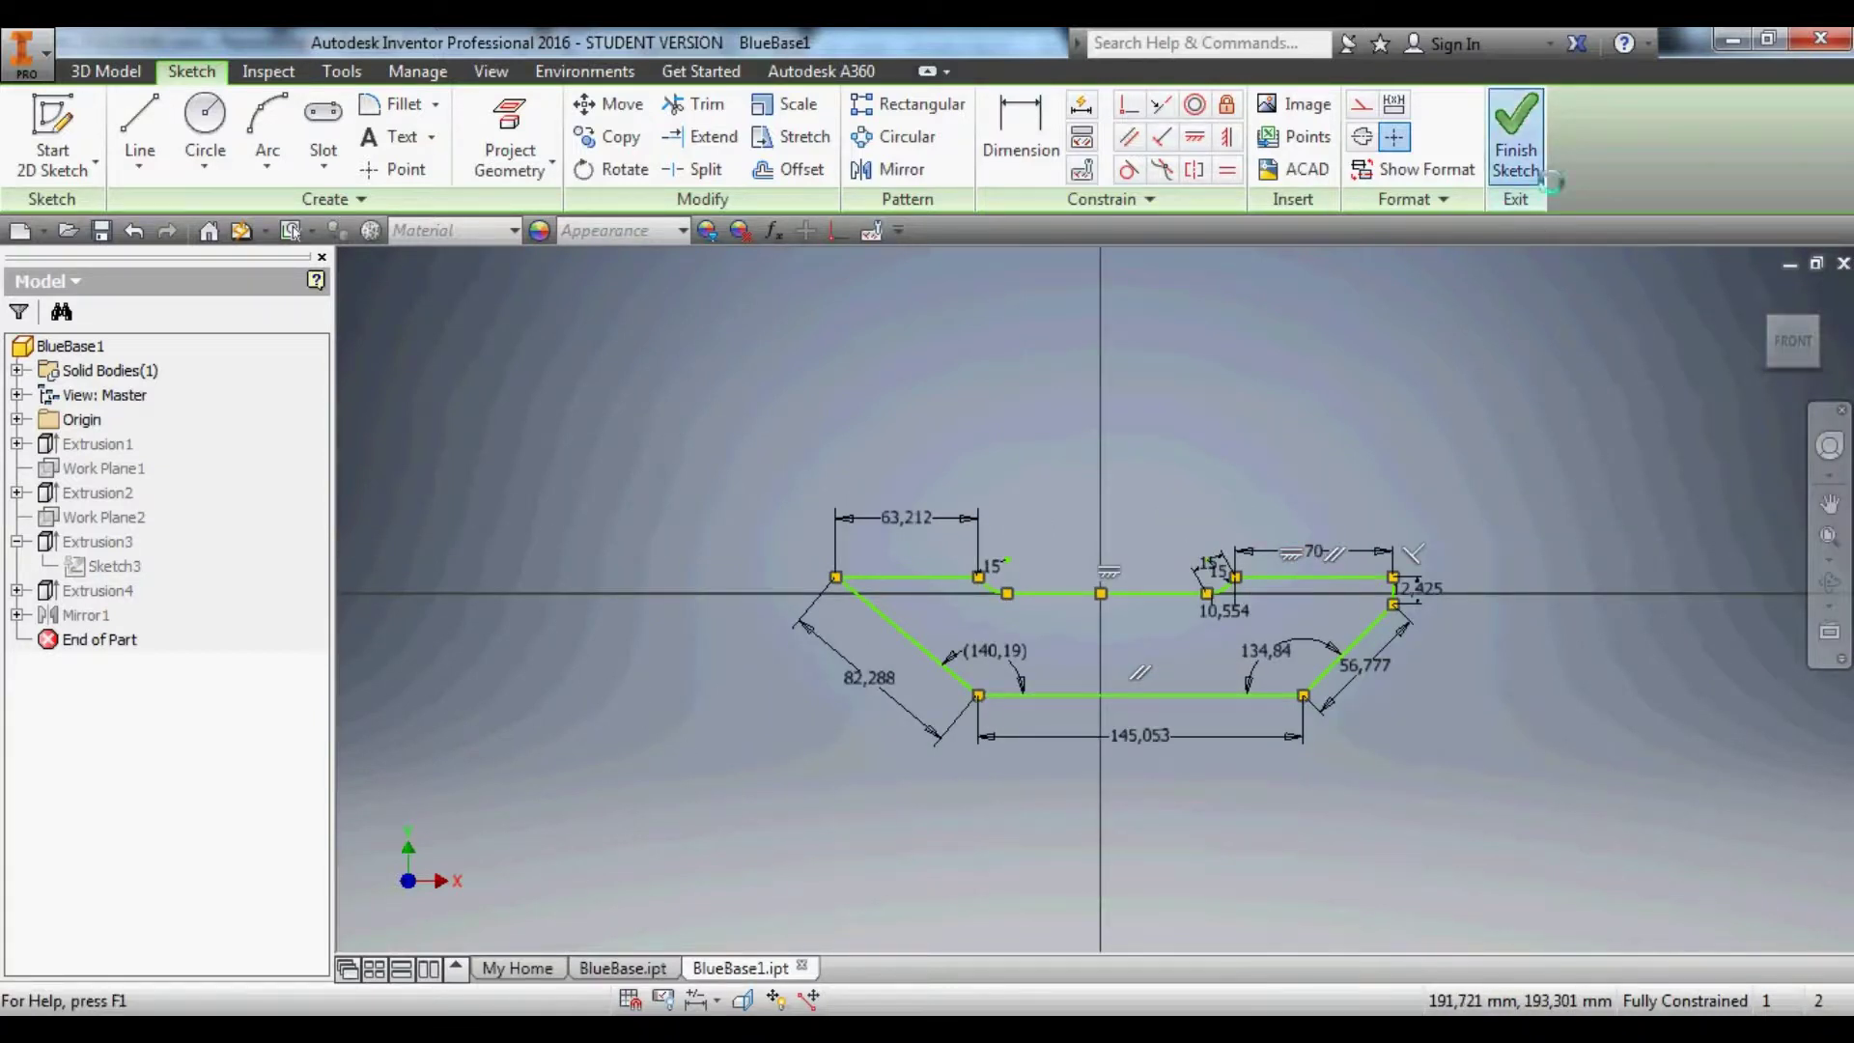
left_click(1545, 174)
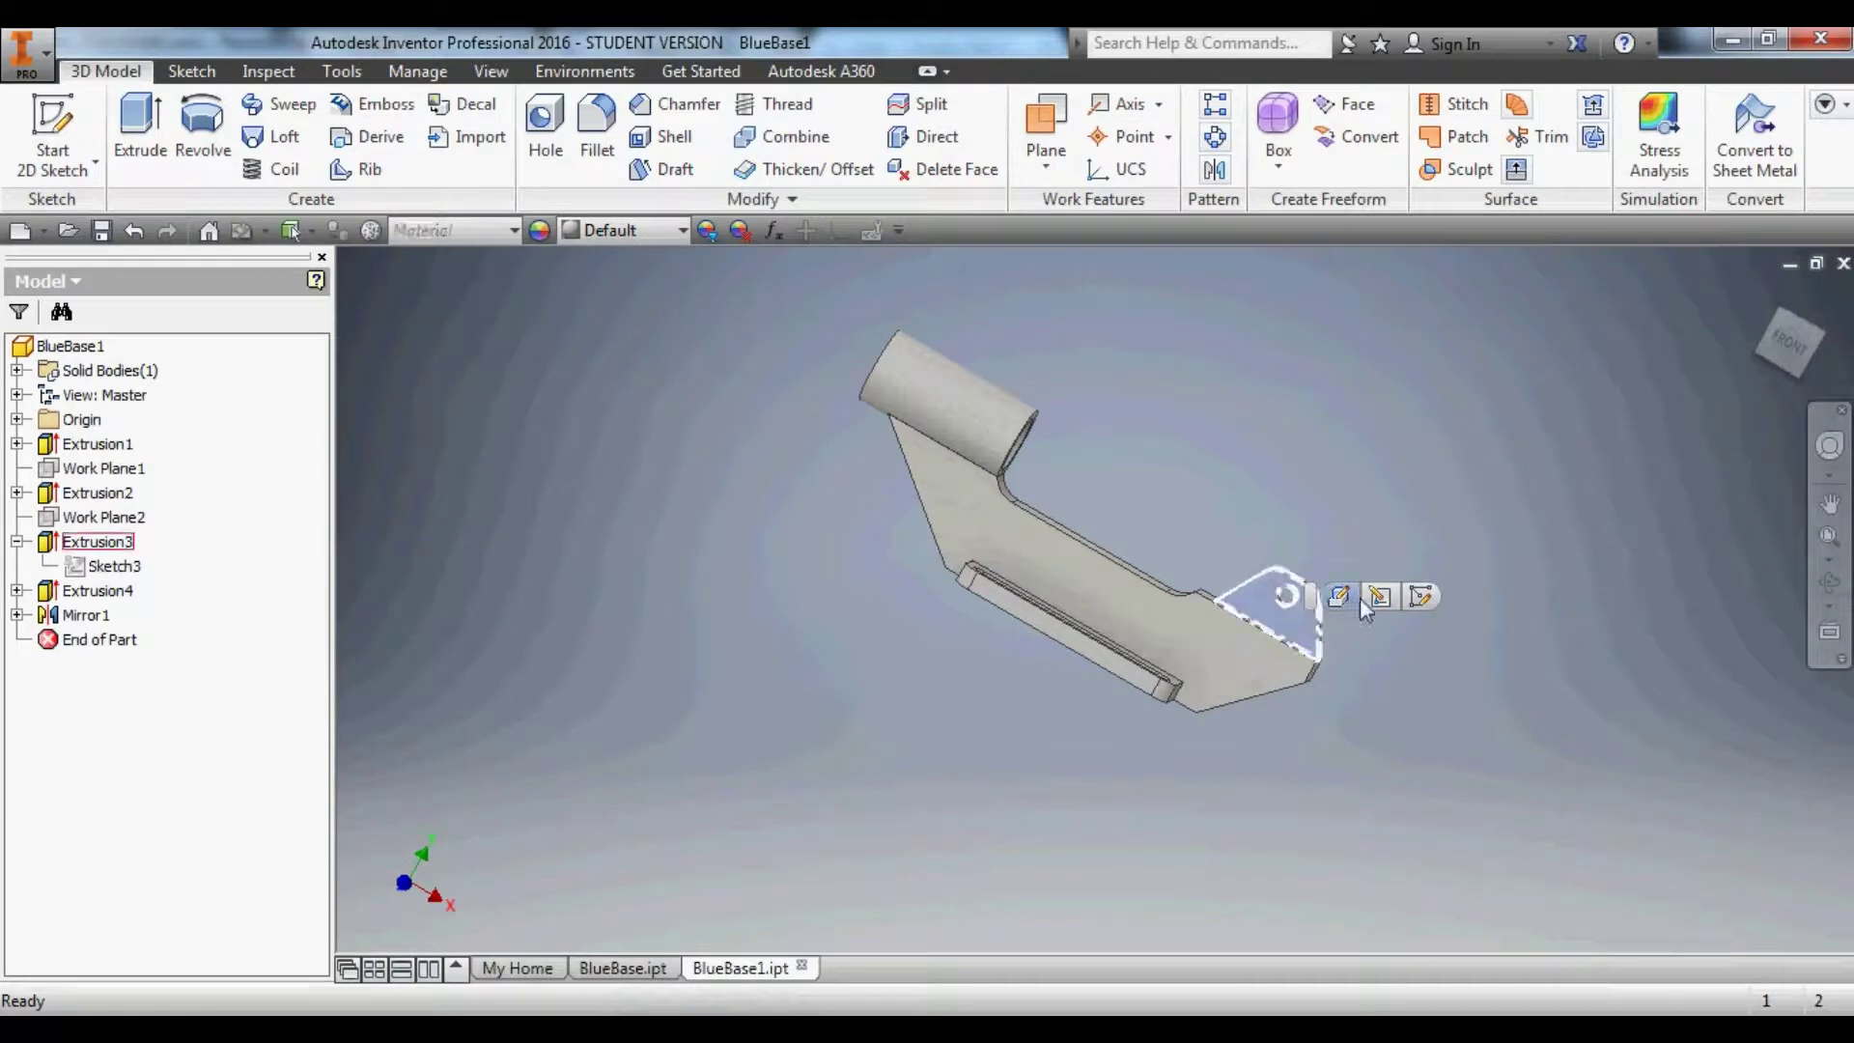
Open the holed lug's sketch to review its dimensions, and close it without changes.
left_click(1376, 597)
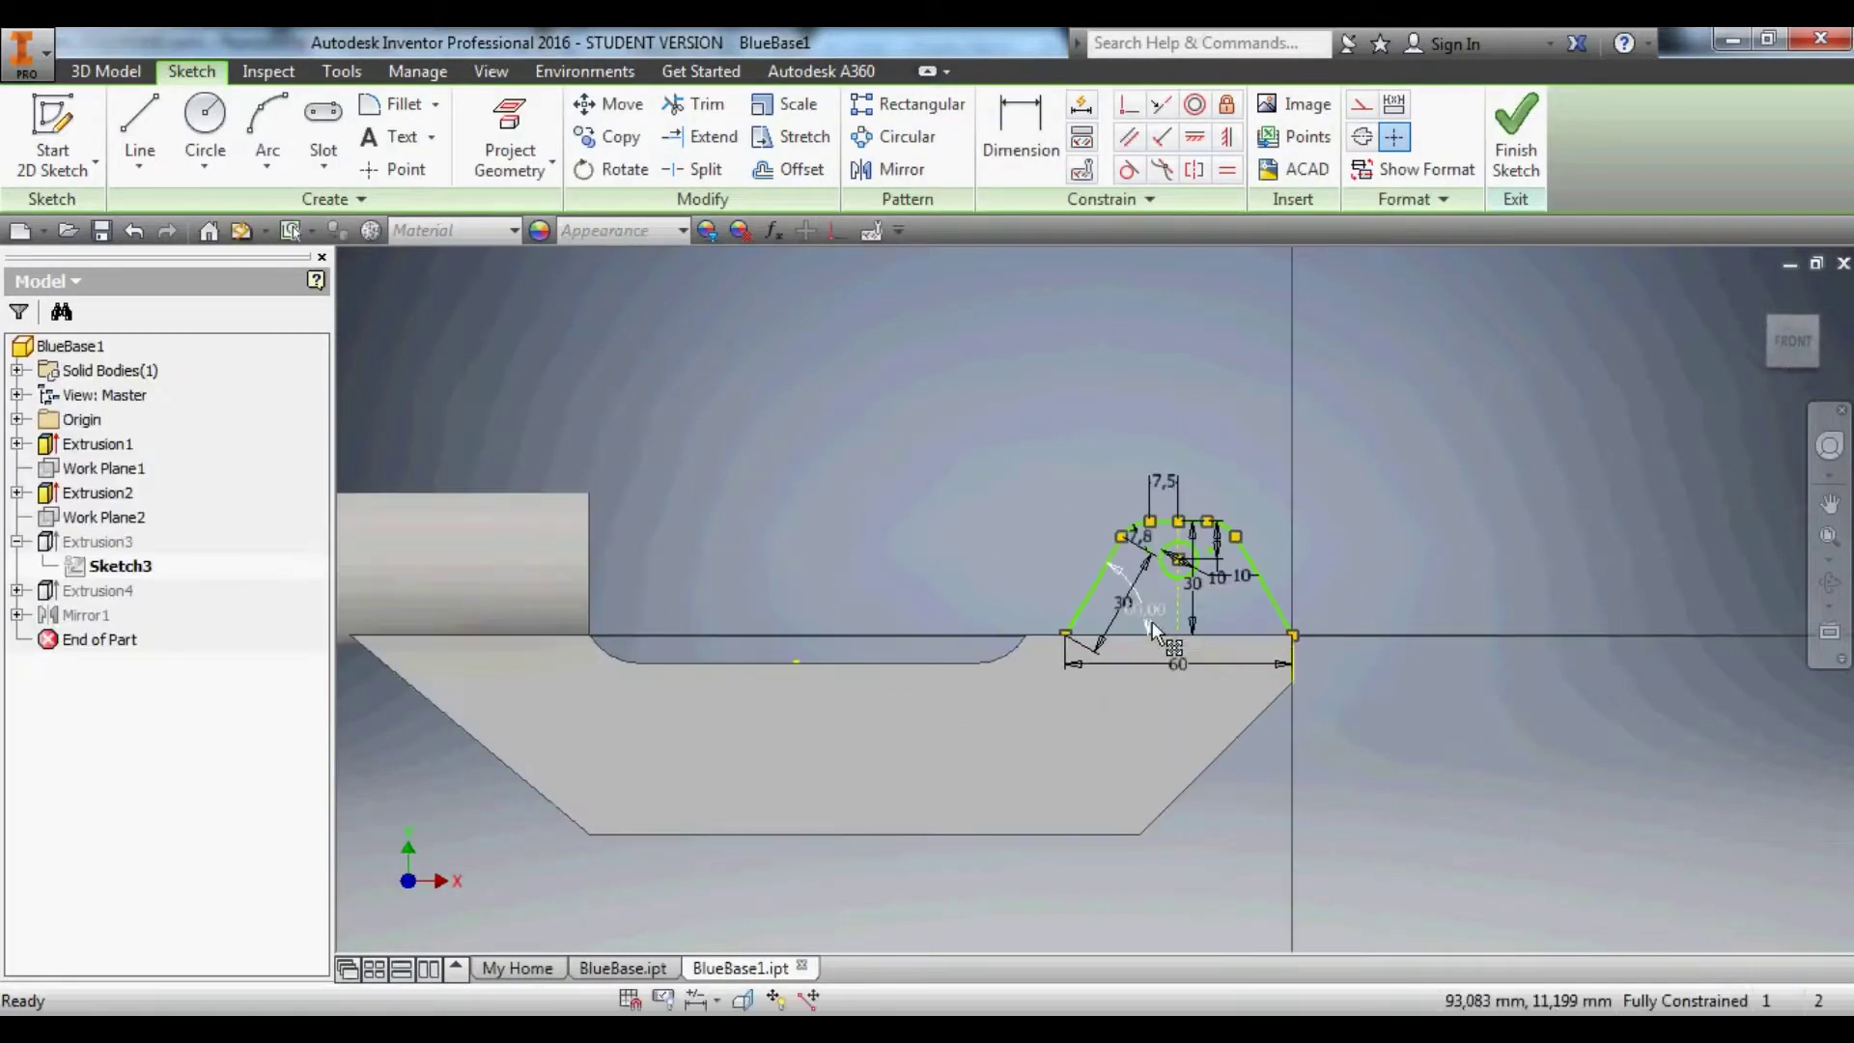
scroll(1168, 604, "up", 3)
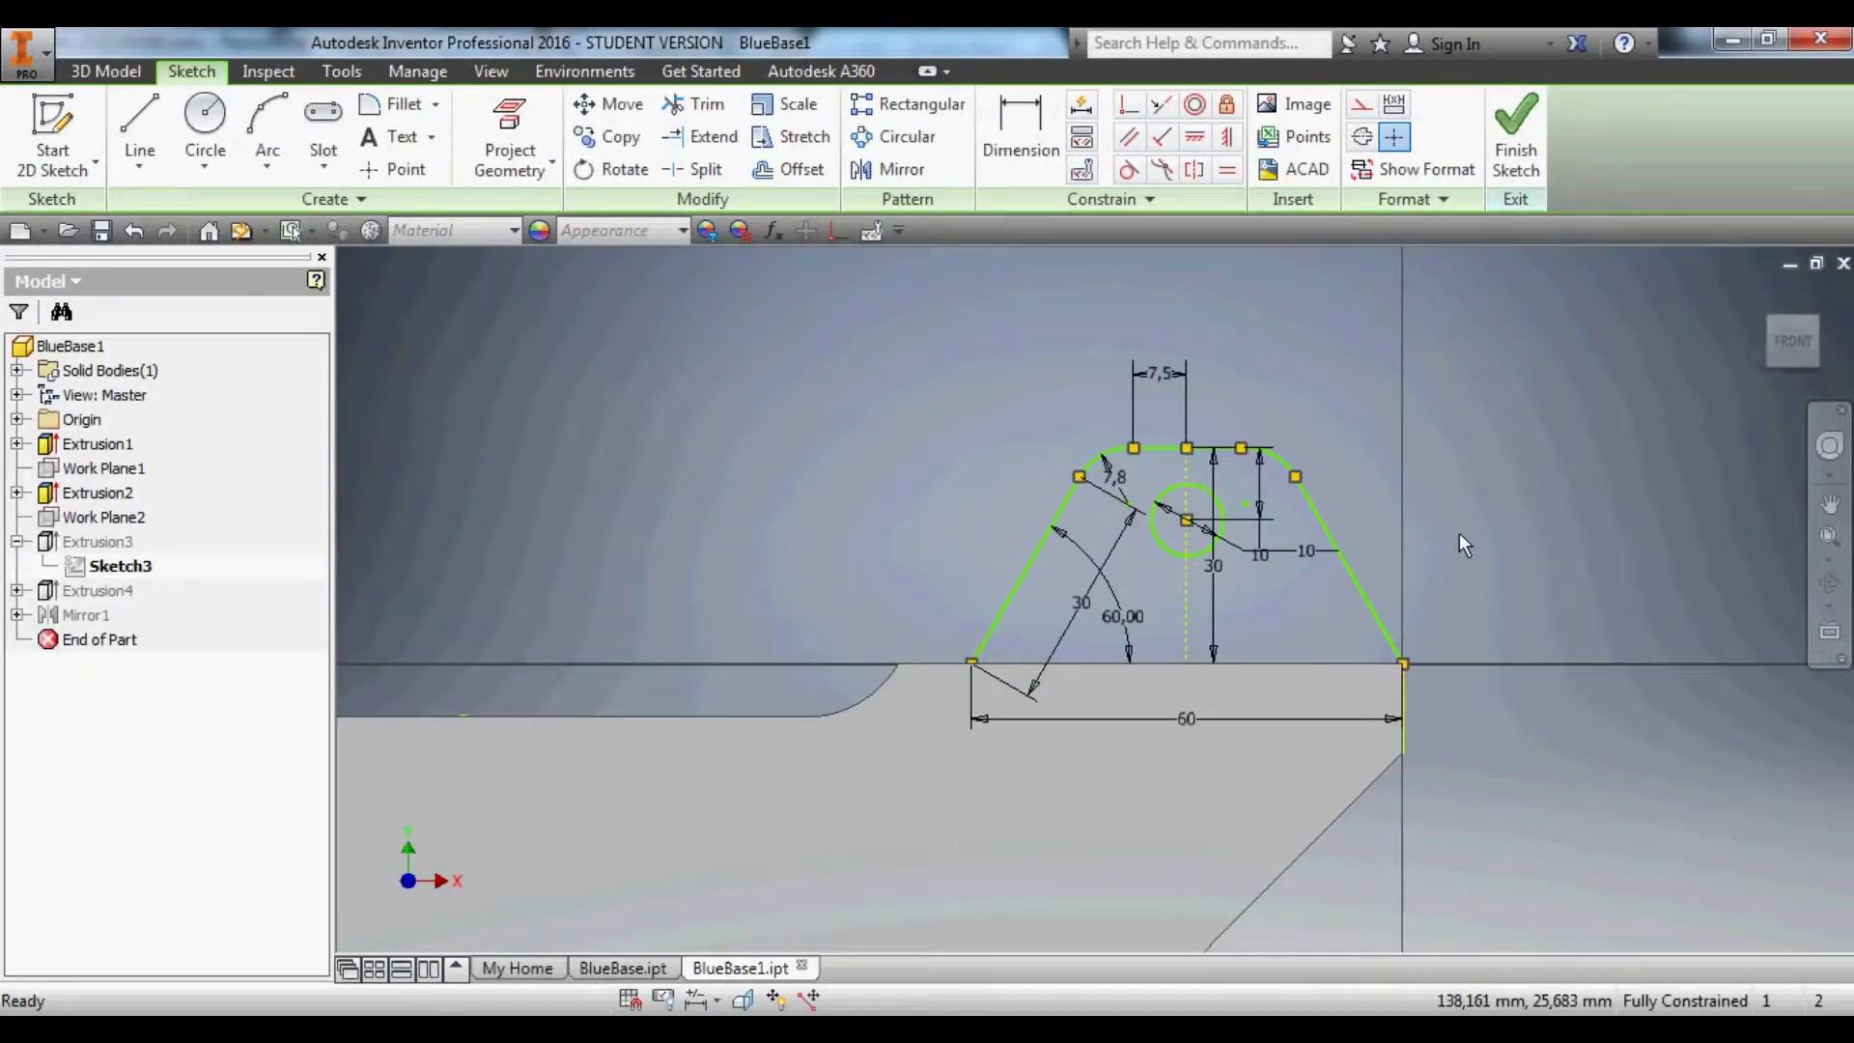
scroll(1458, 533, "up", 3)
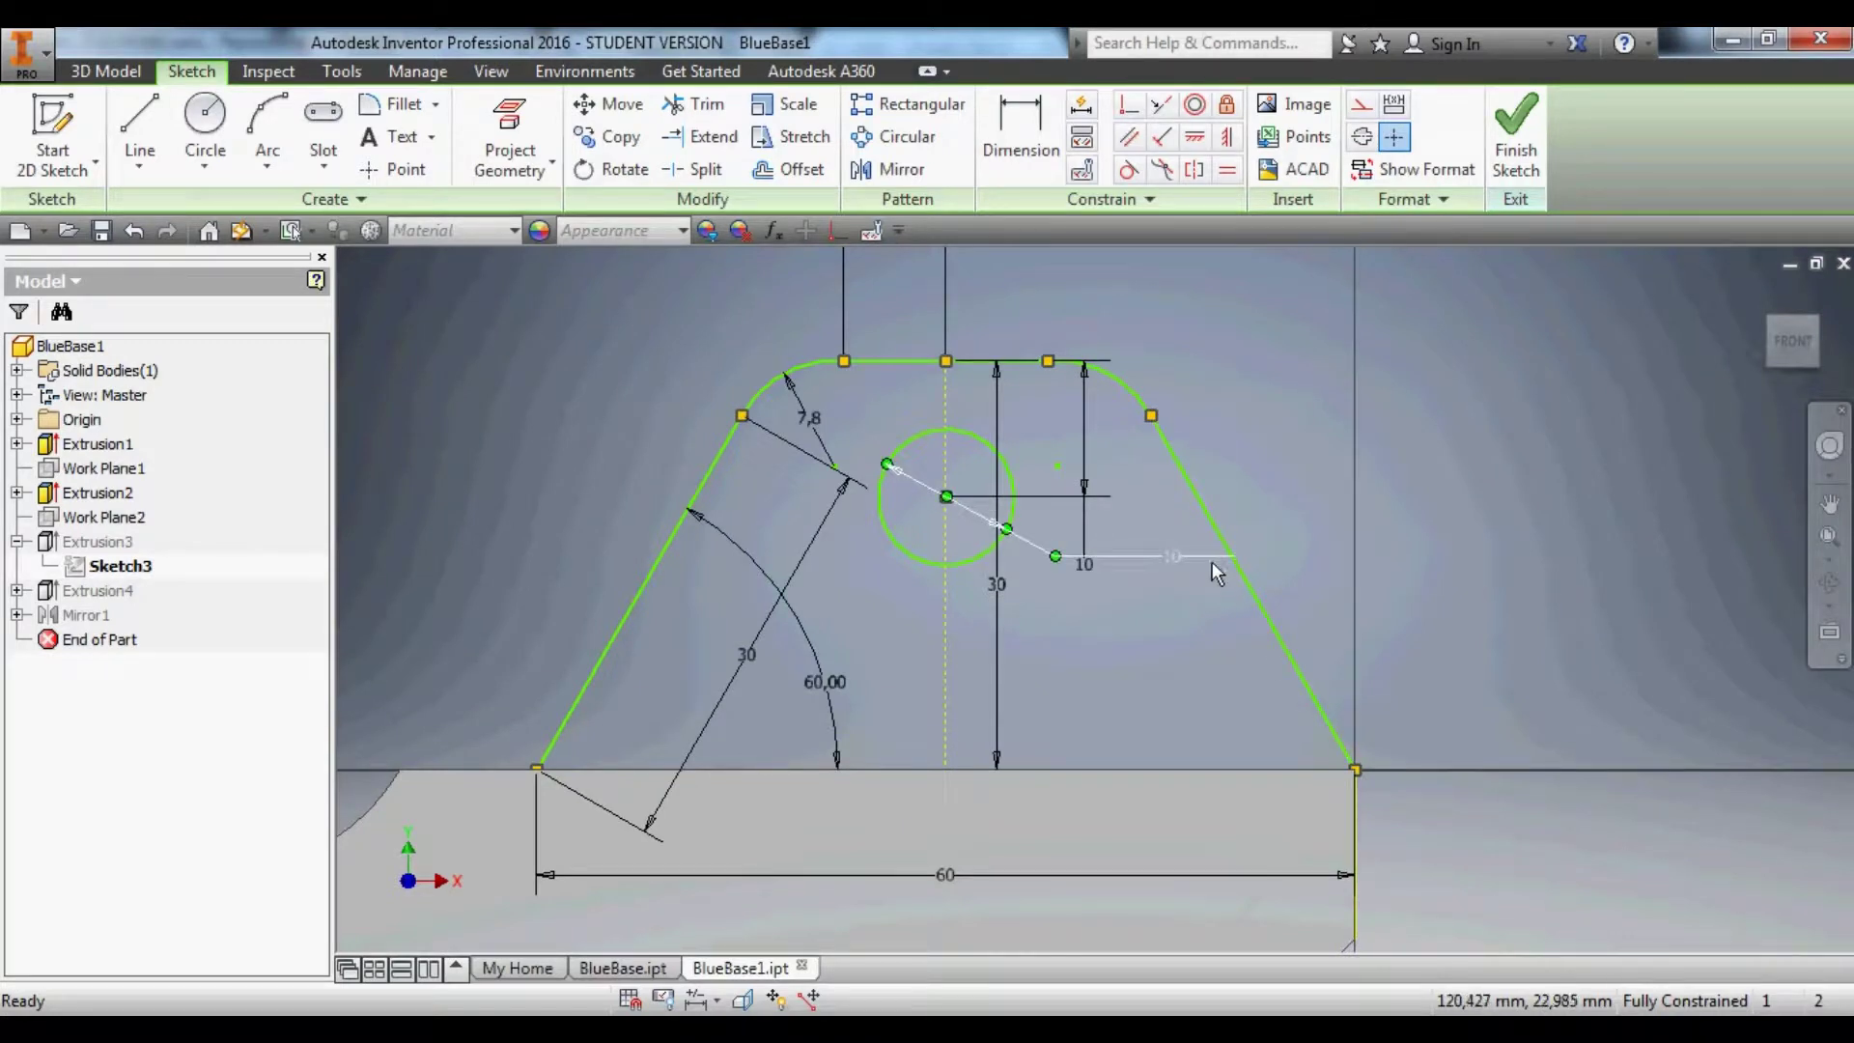
left_click(1163, 558)
key("Escape")
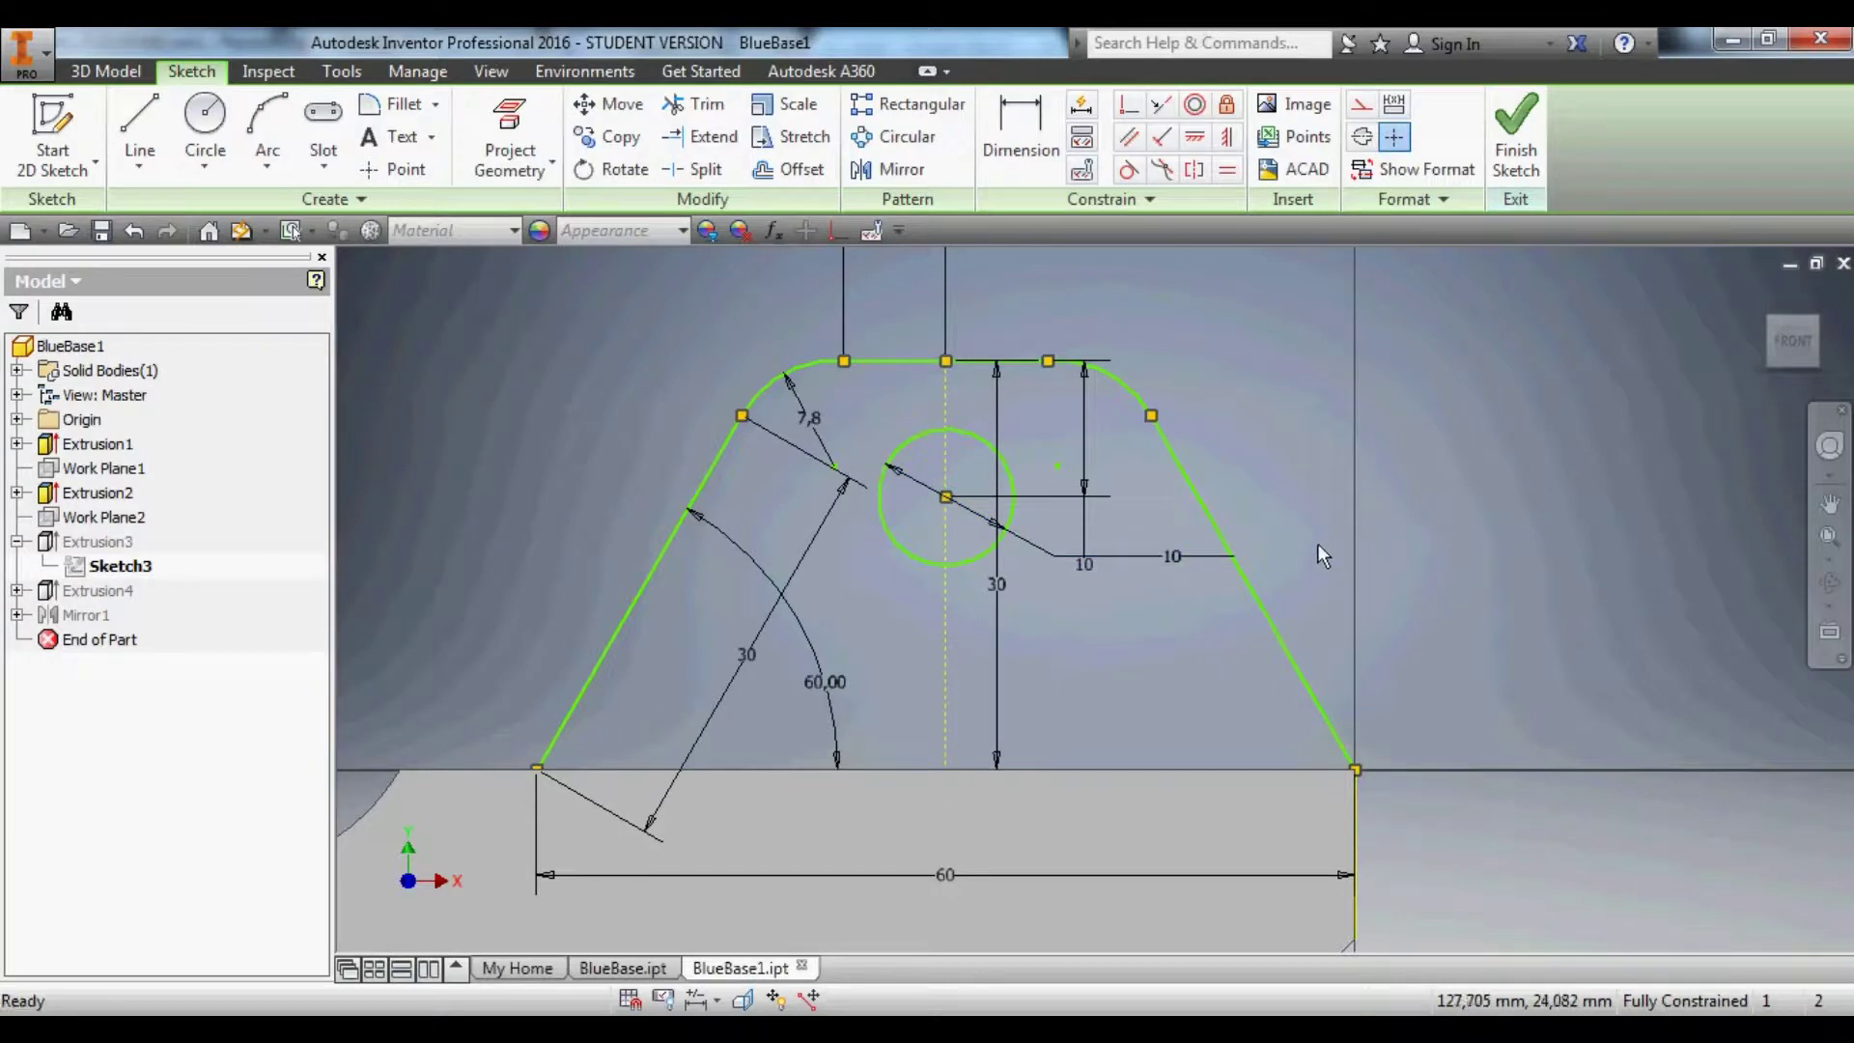
left_click(1518, 150)
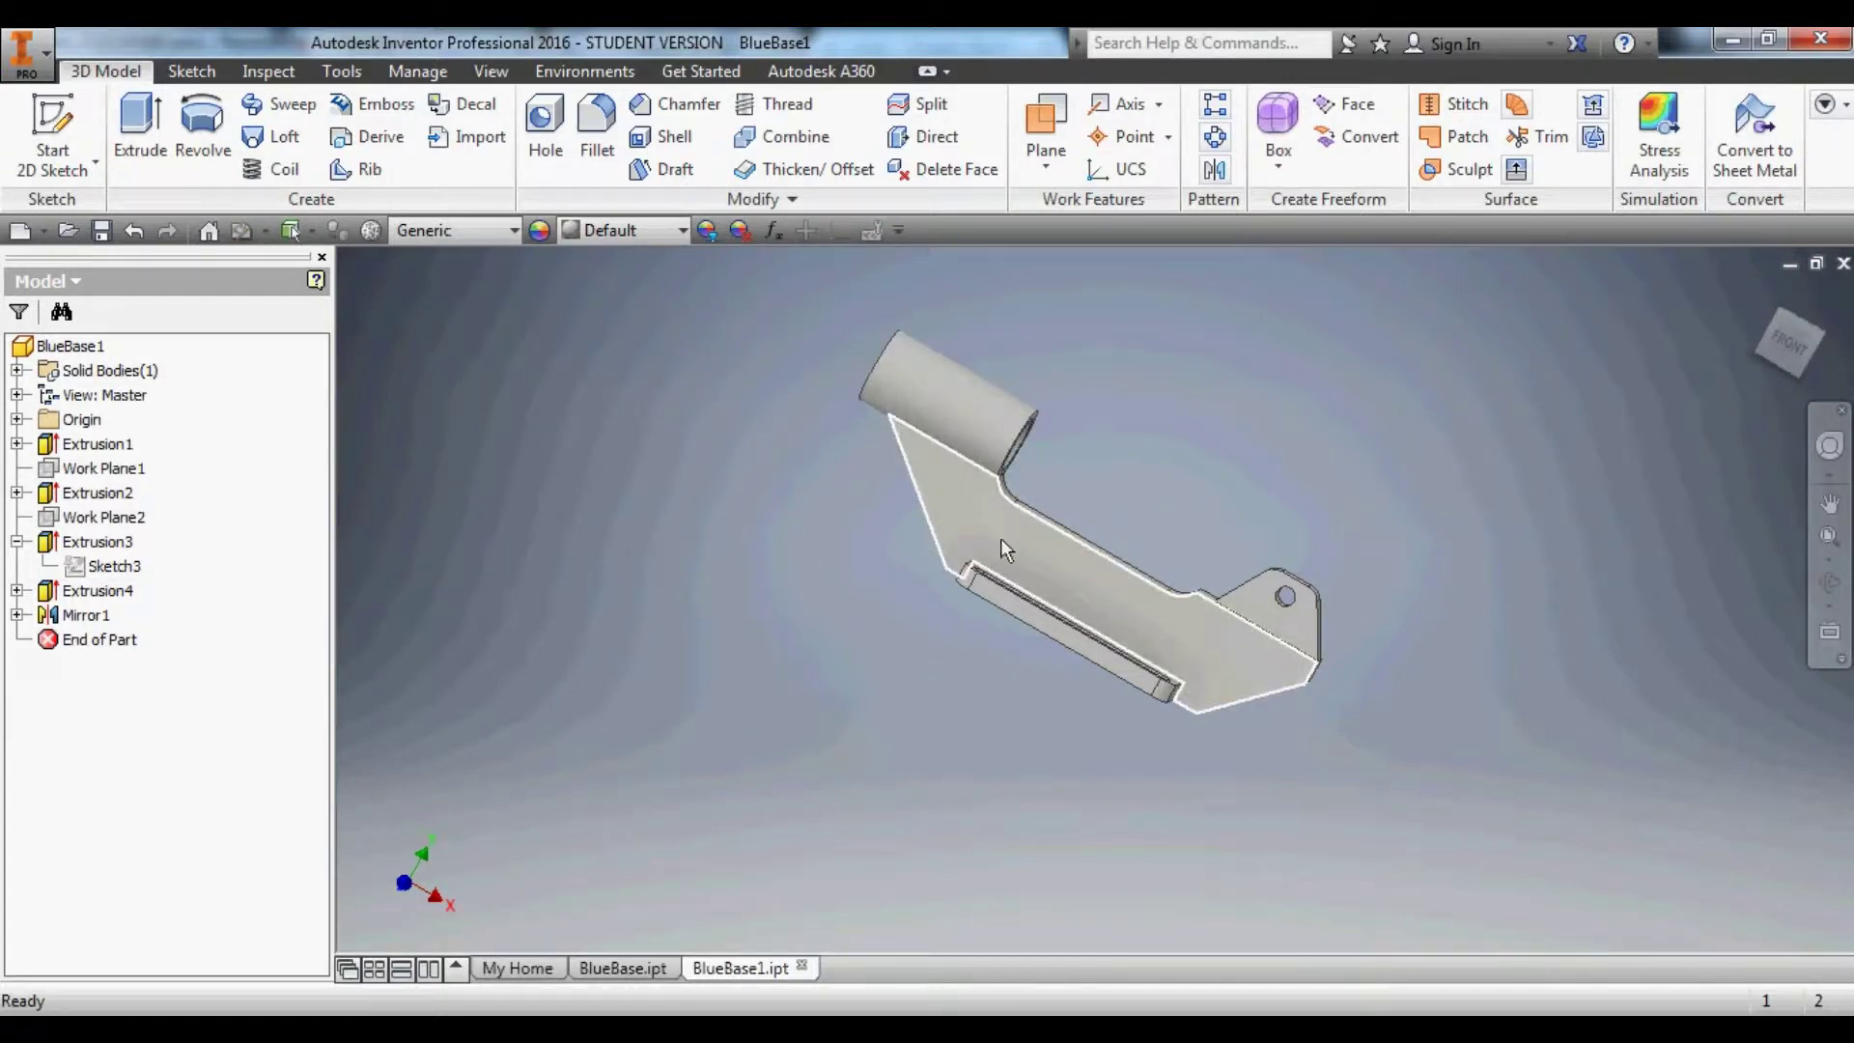
Open the slotted flange's sketch to review its dimensions from the underside, and close it without changes.
left_click(1041, 619)
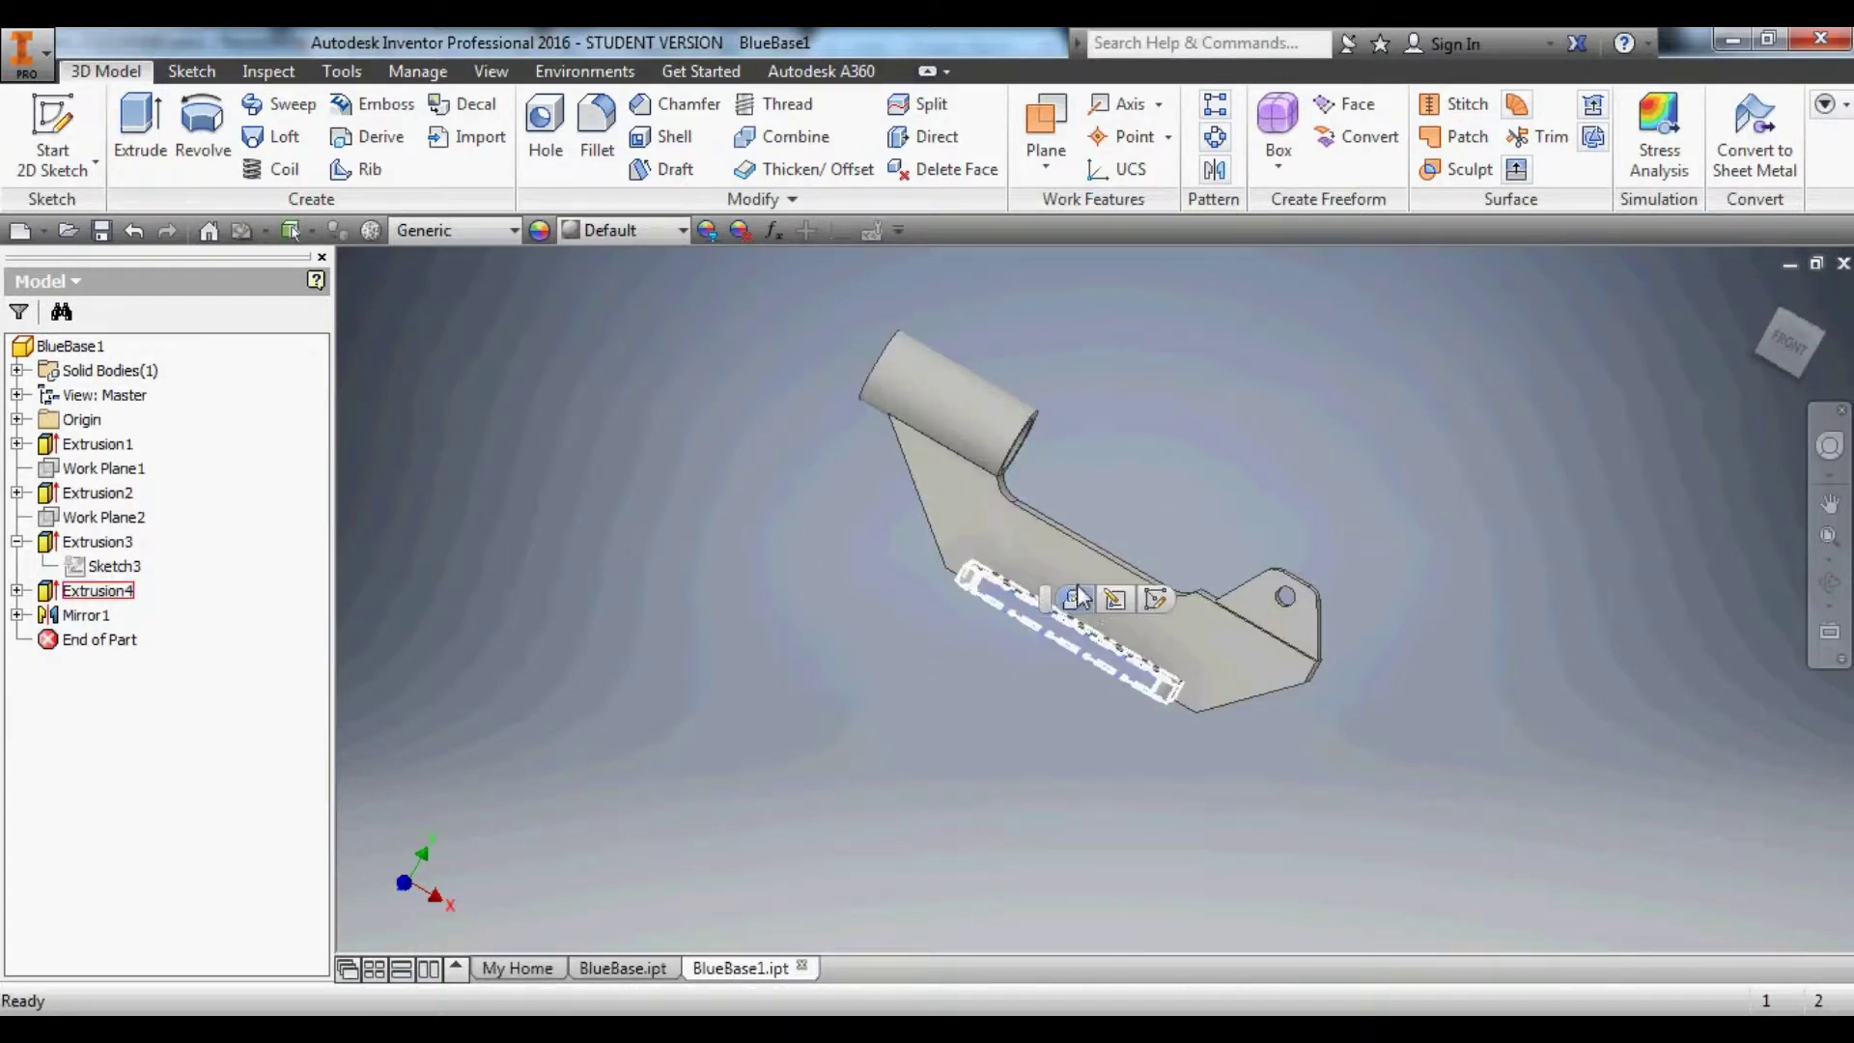
left_click(1111, 601)
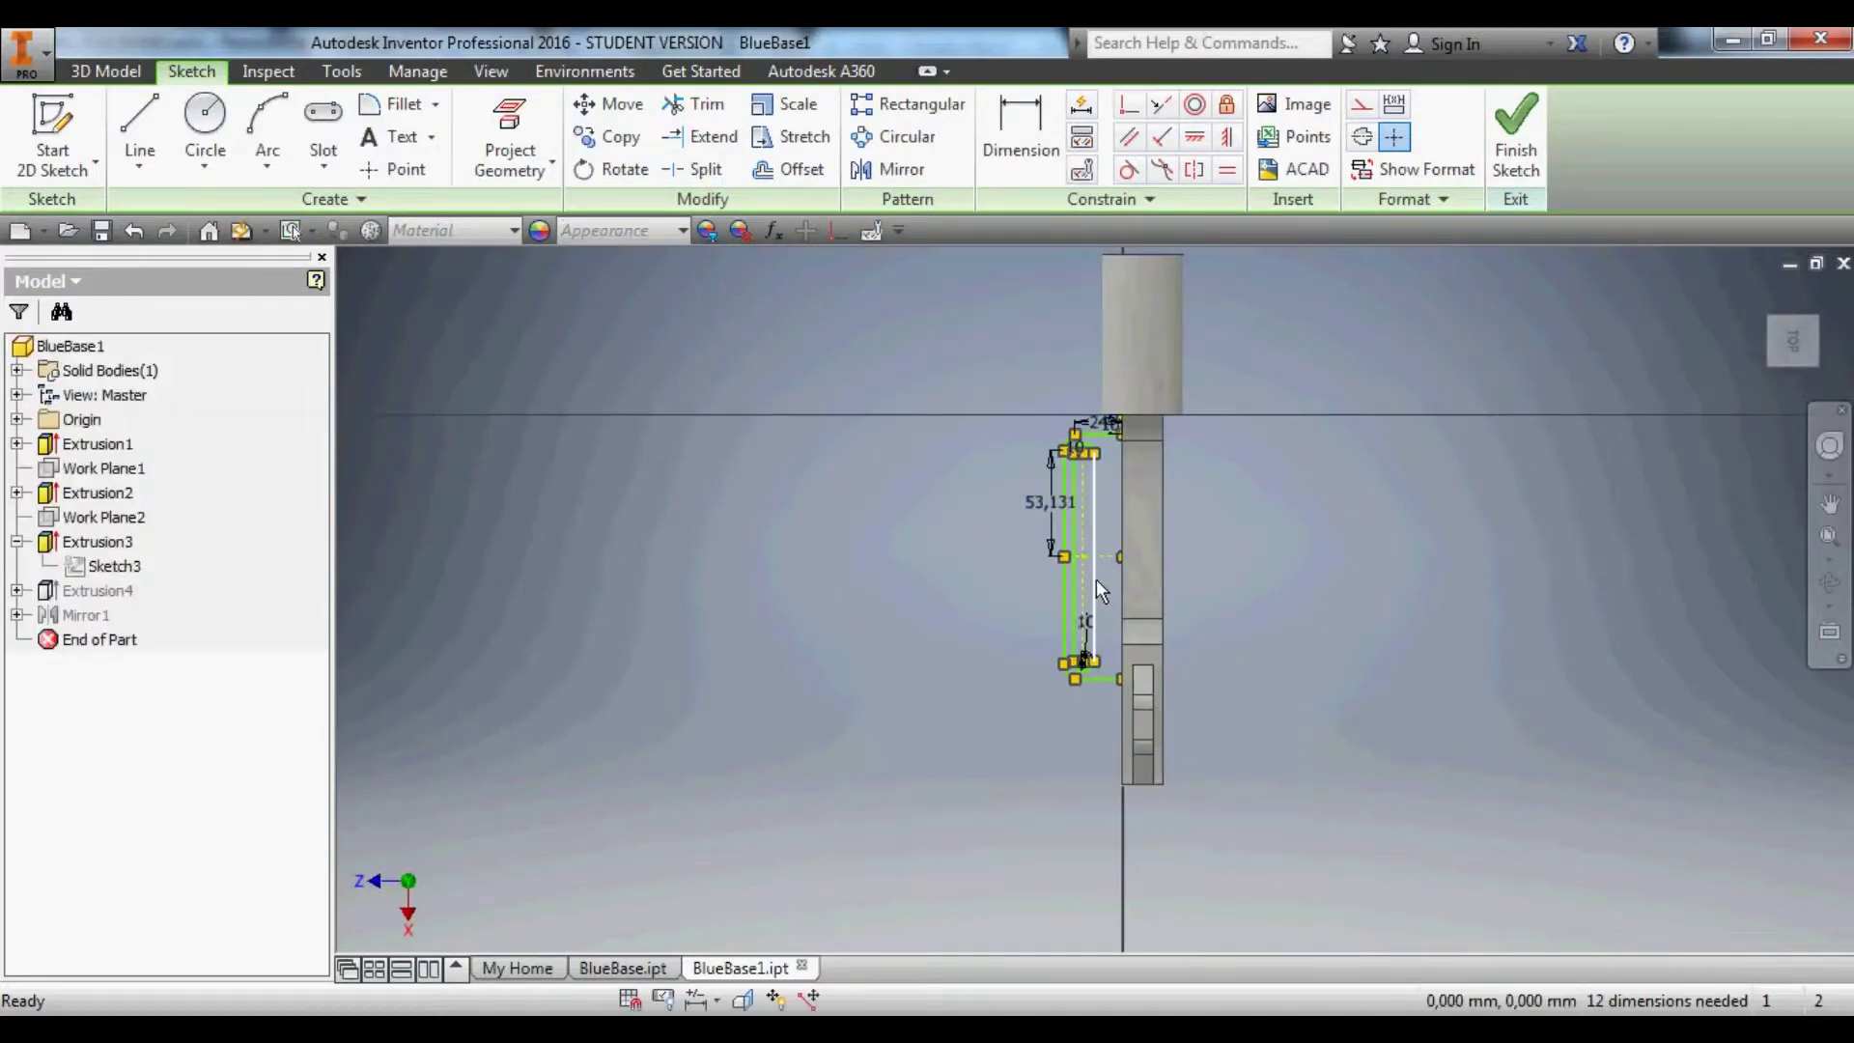
scroll(1098, 579, "down", 3)
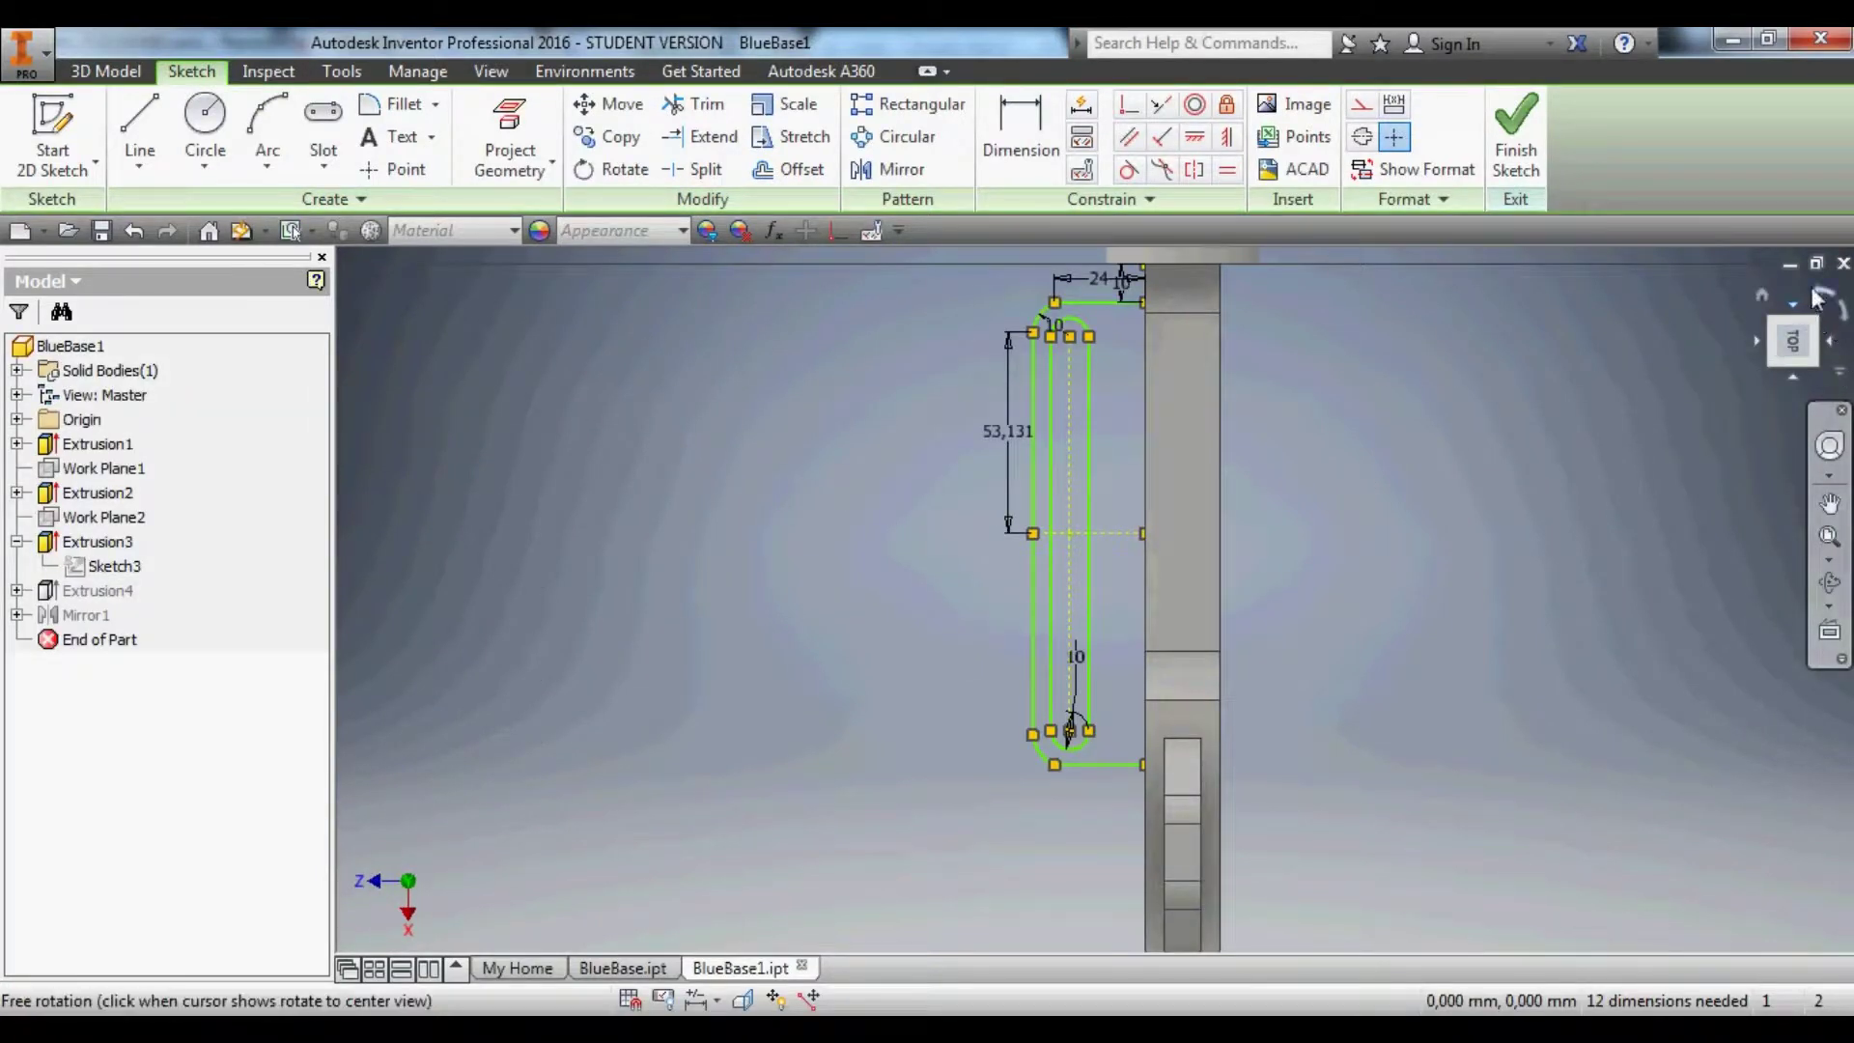
left_click(1818, 295)
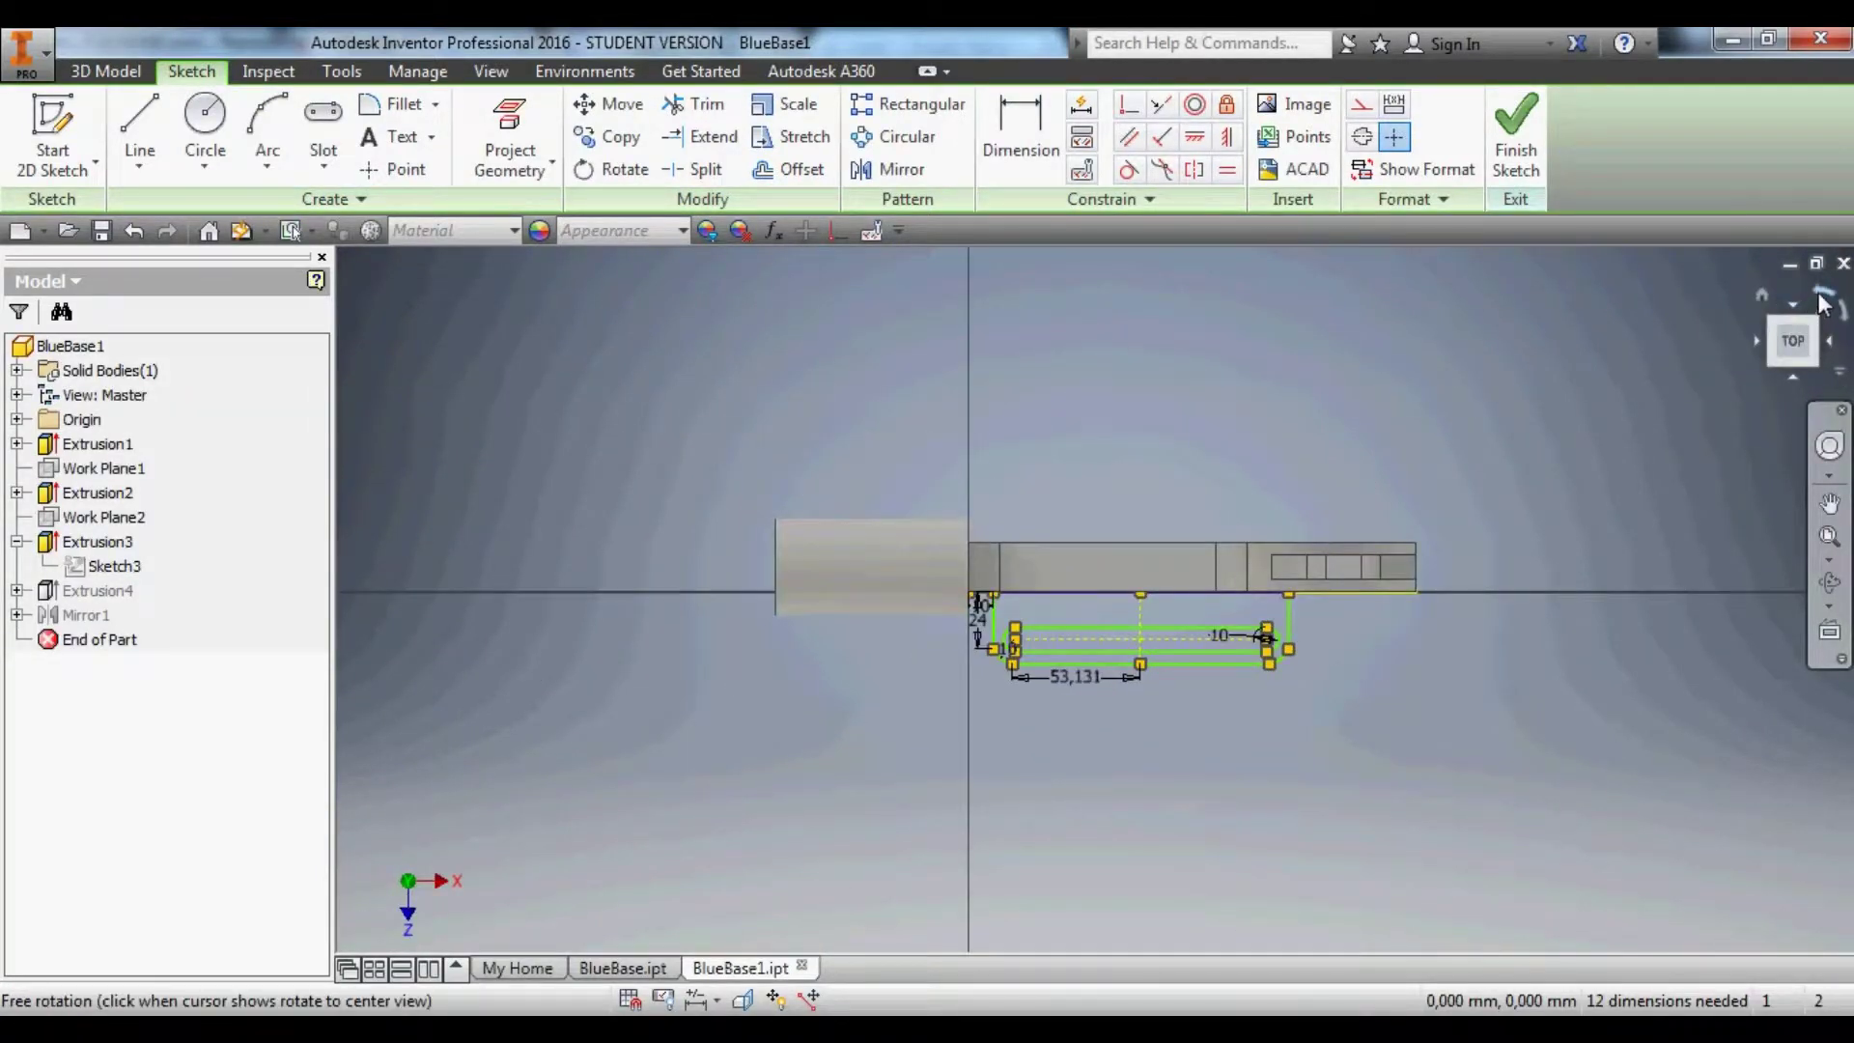
left_click(1802, 303)
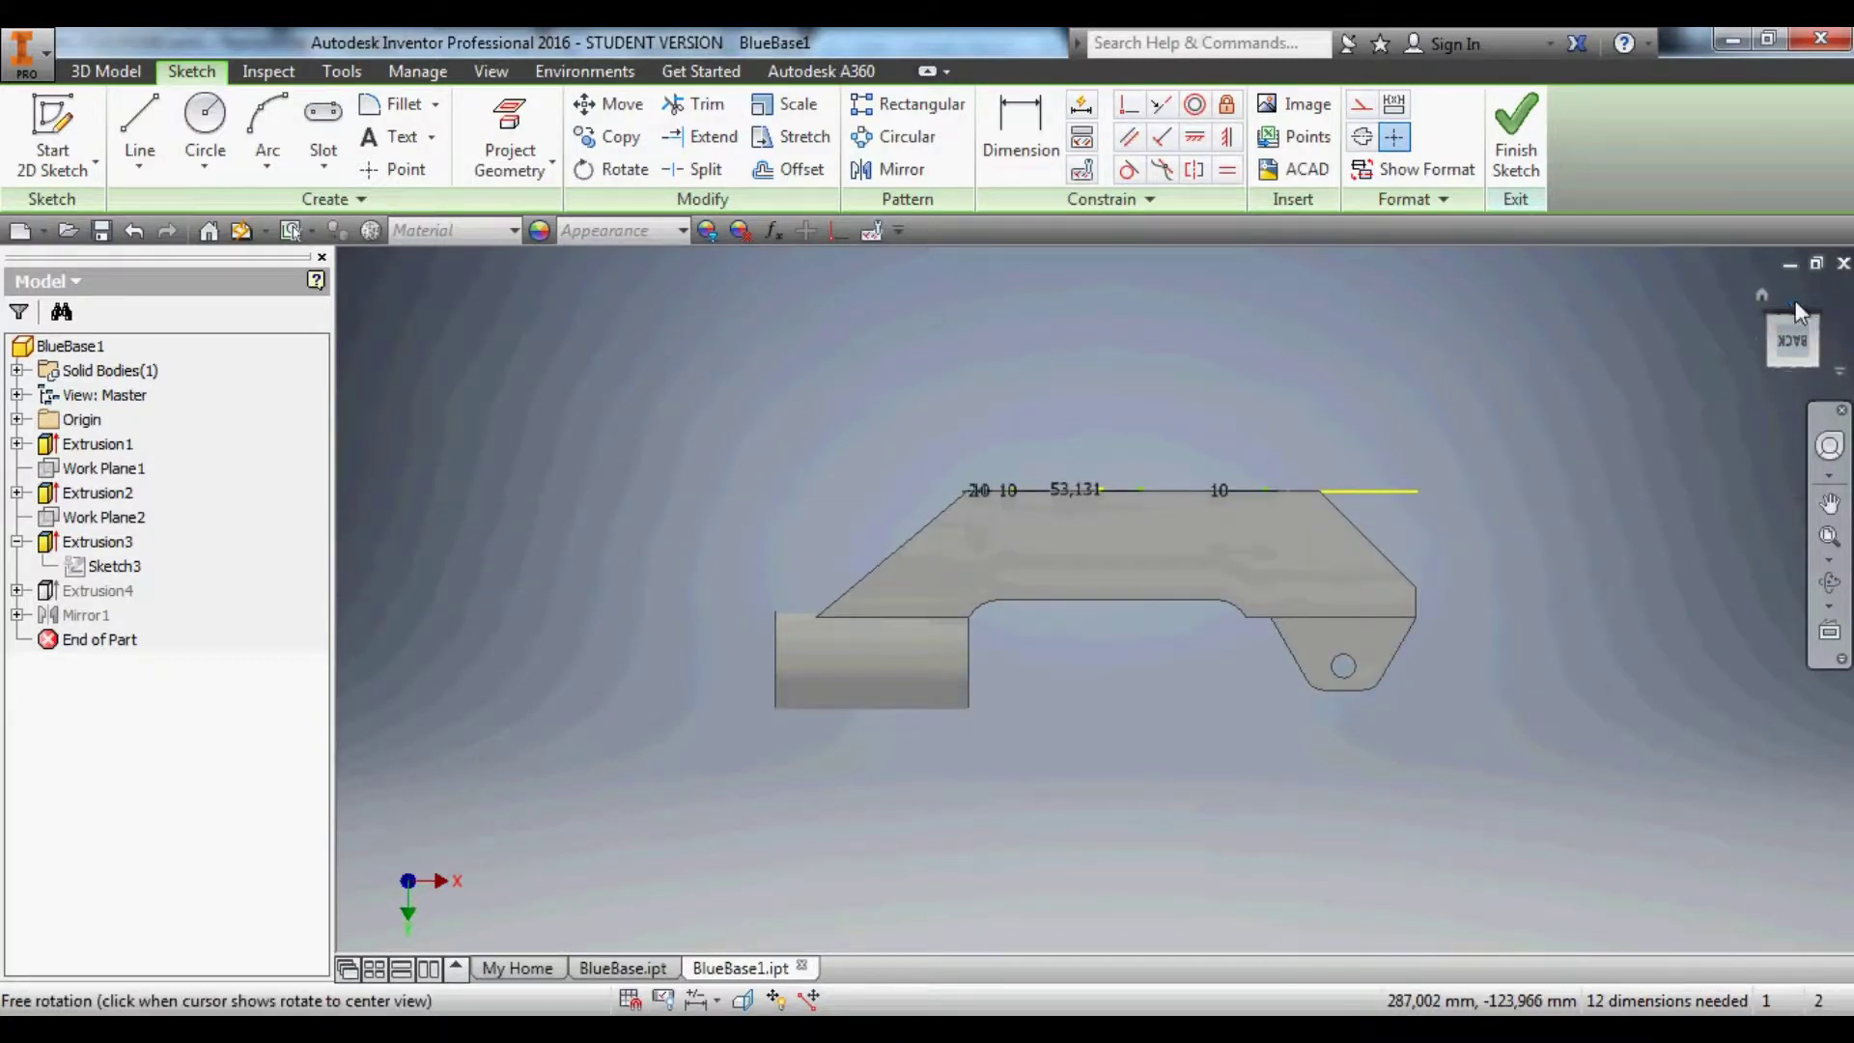
left_click(1795, 299)
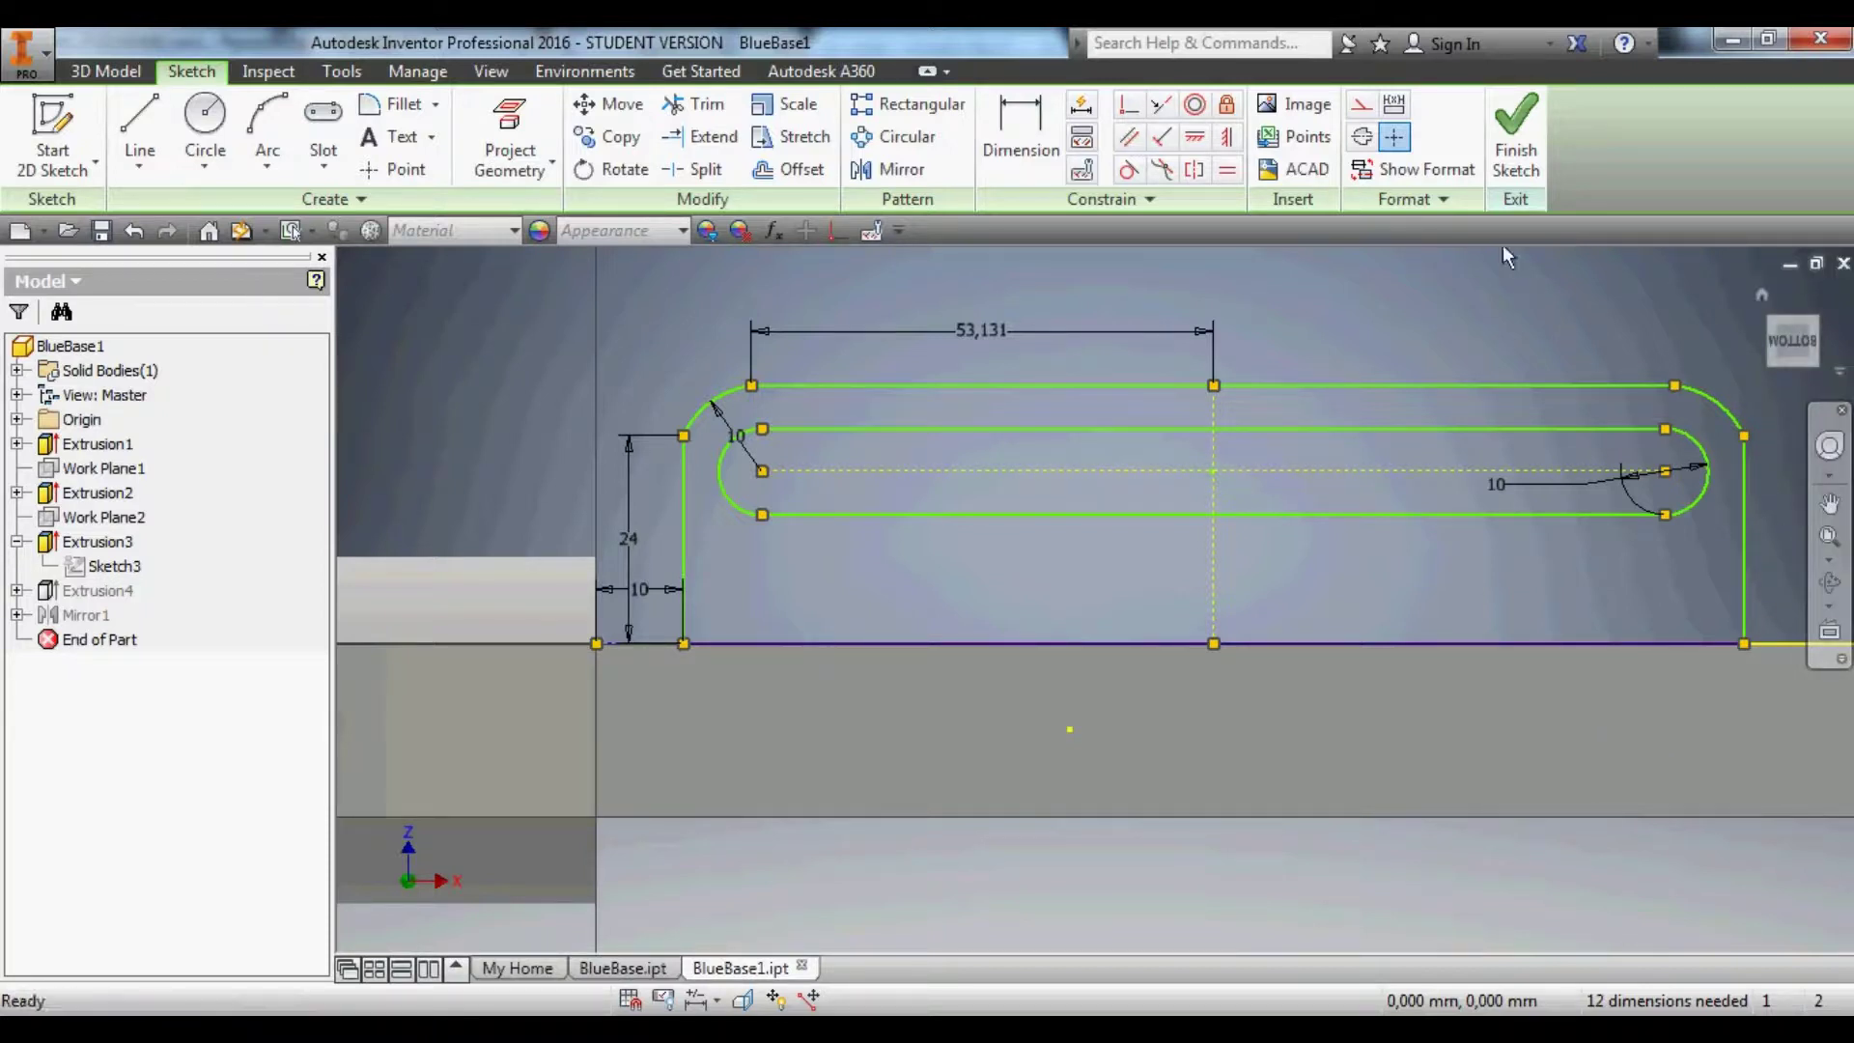
left_click(1516, 130)
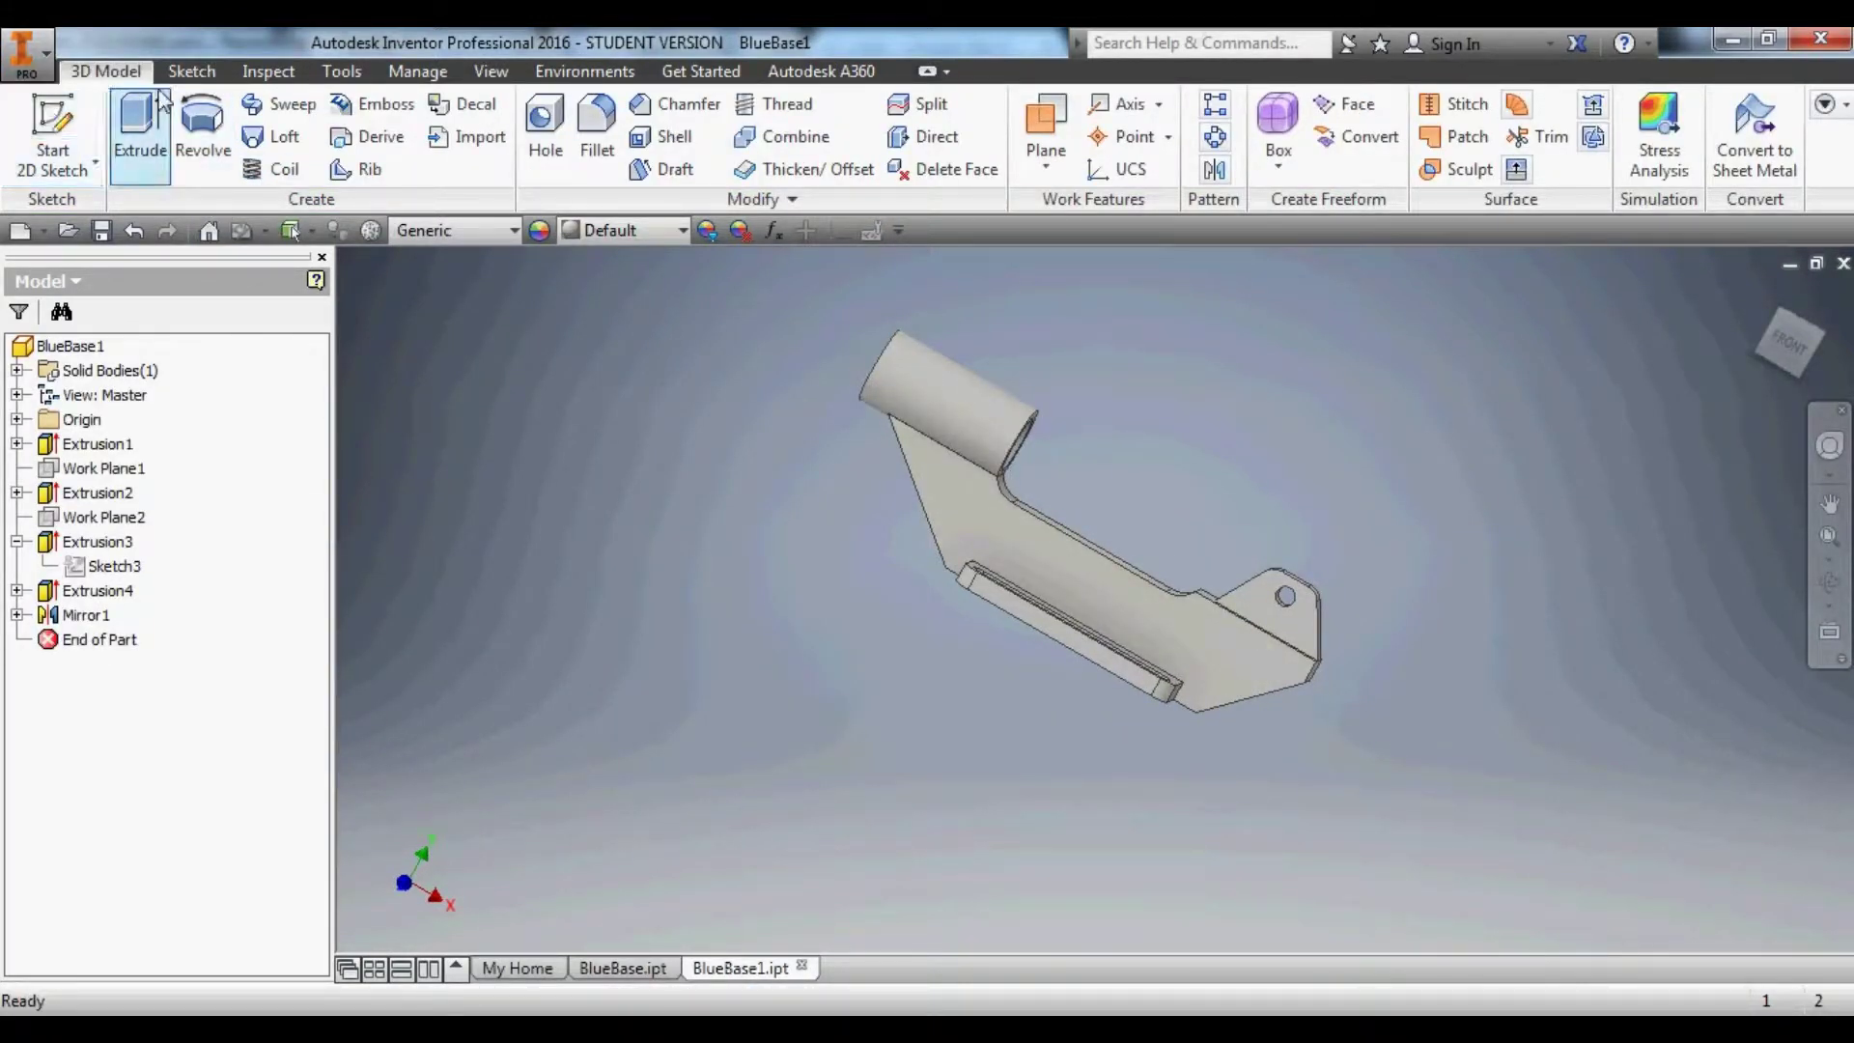
Save the BlueBase1 part and create a new part document.
left_click(100, 232)
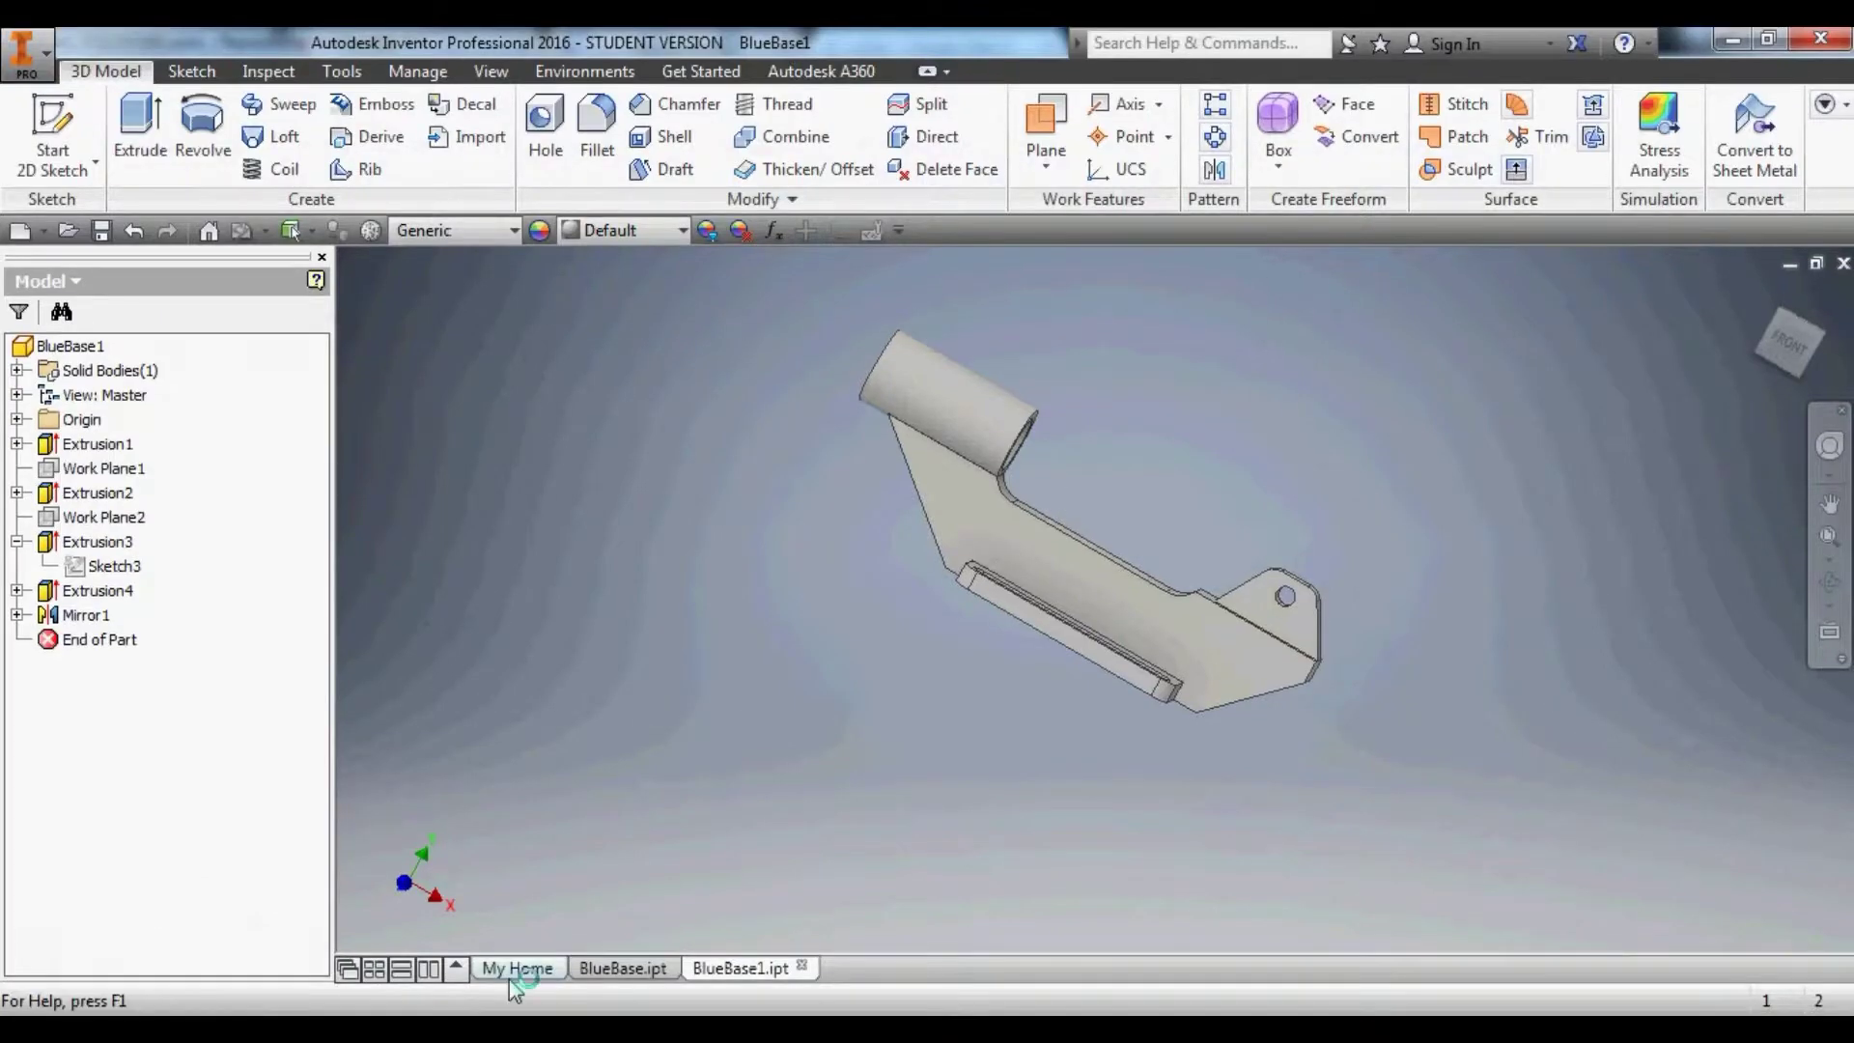
left_click(508, 975)
left_click(430, 444)
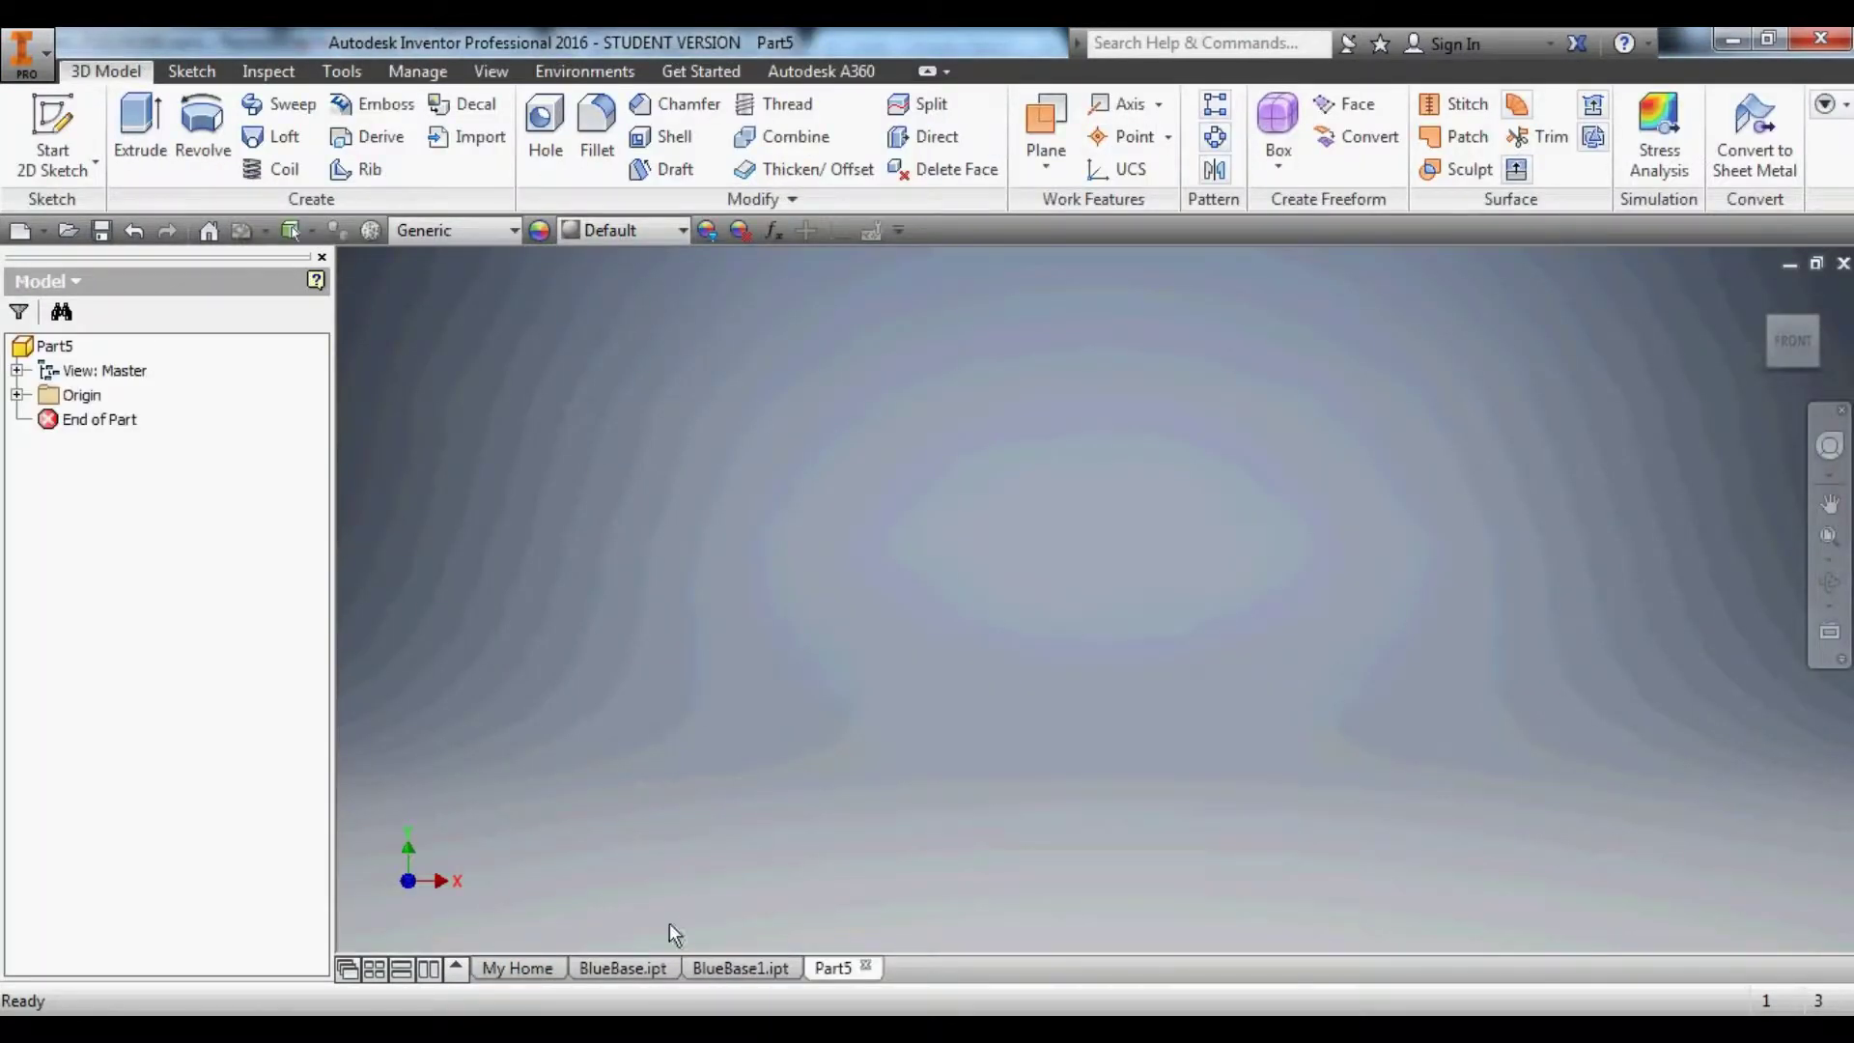
Exit sketch mode in the BlueBase.ipt document and close that file.
right_click(639, 970)
left_click(606, 961)
left_click(618, 967)
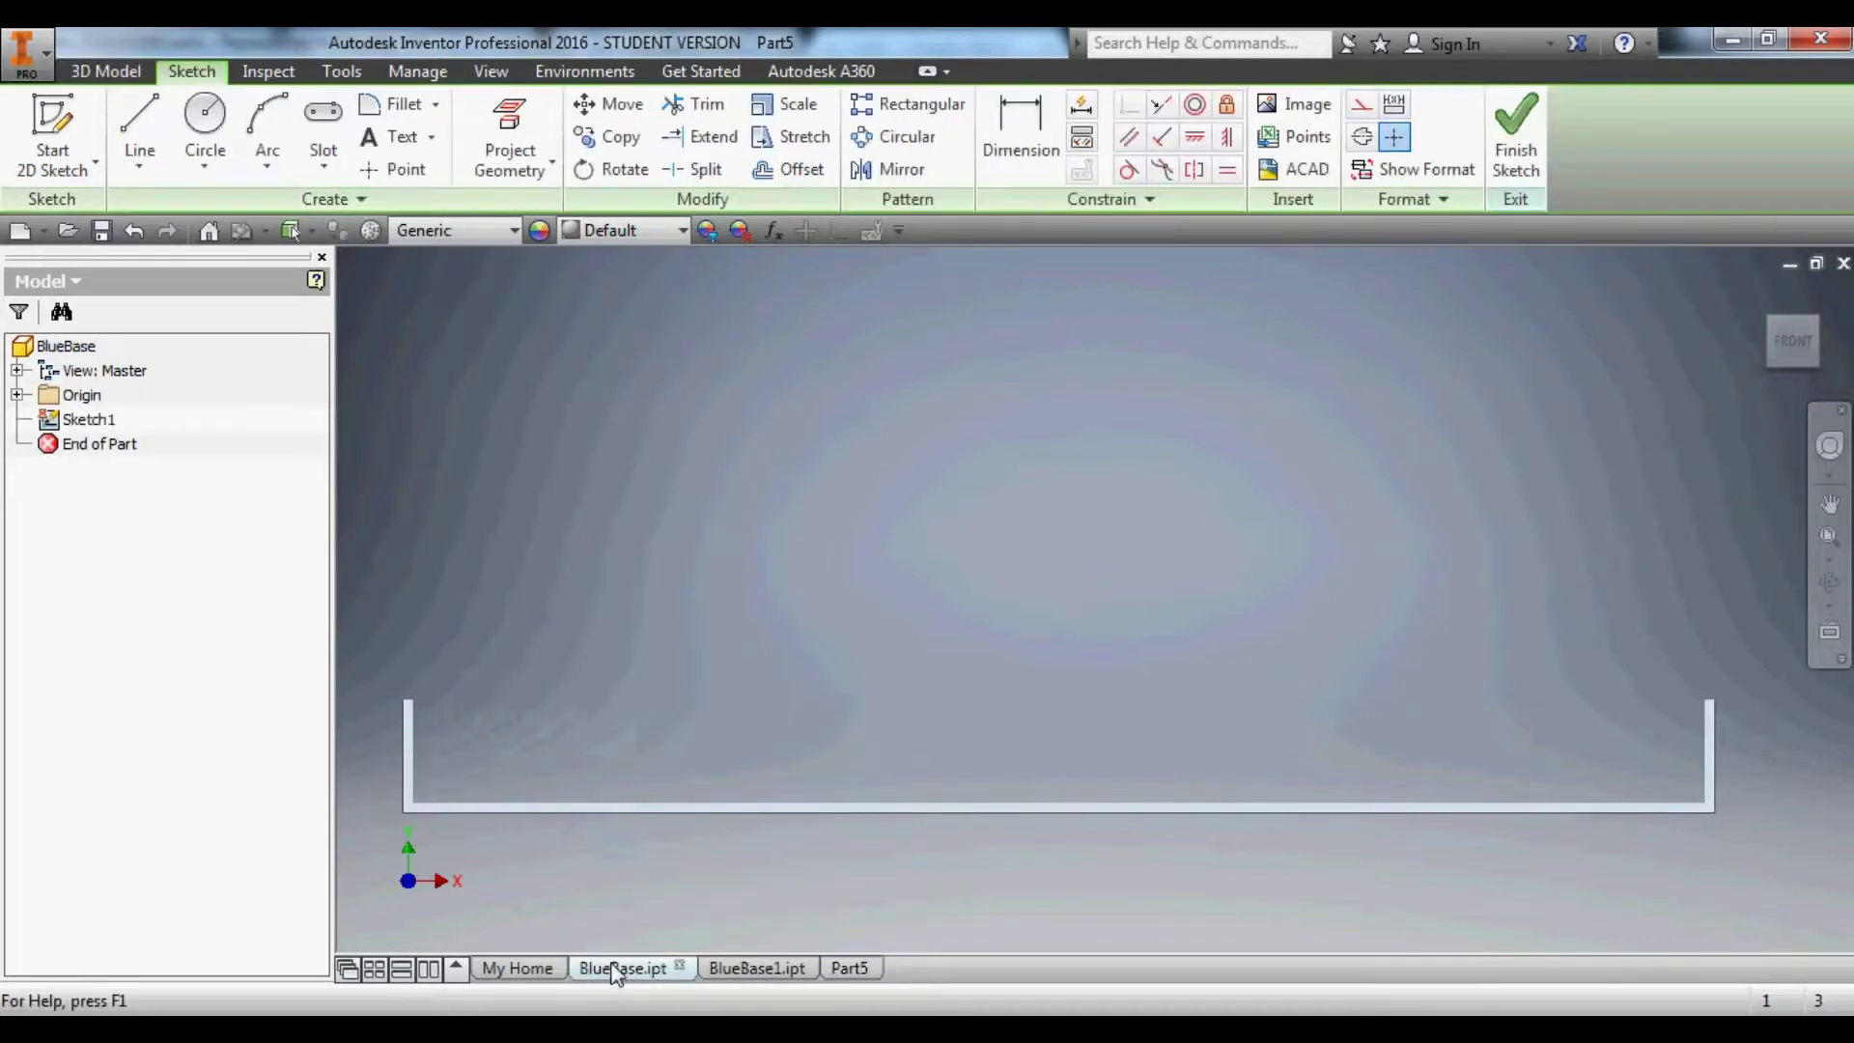
left_click(1843, 263)
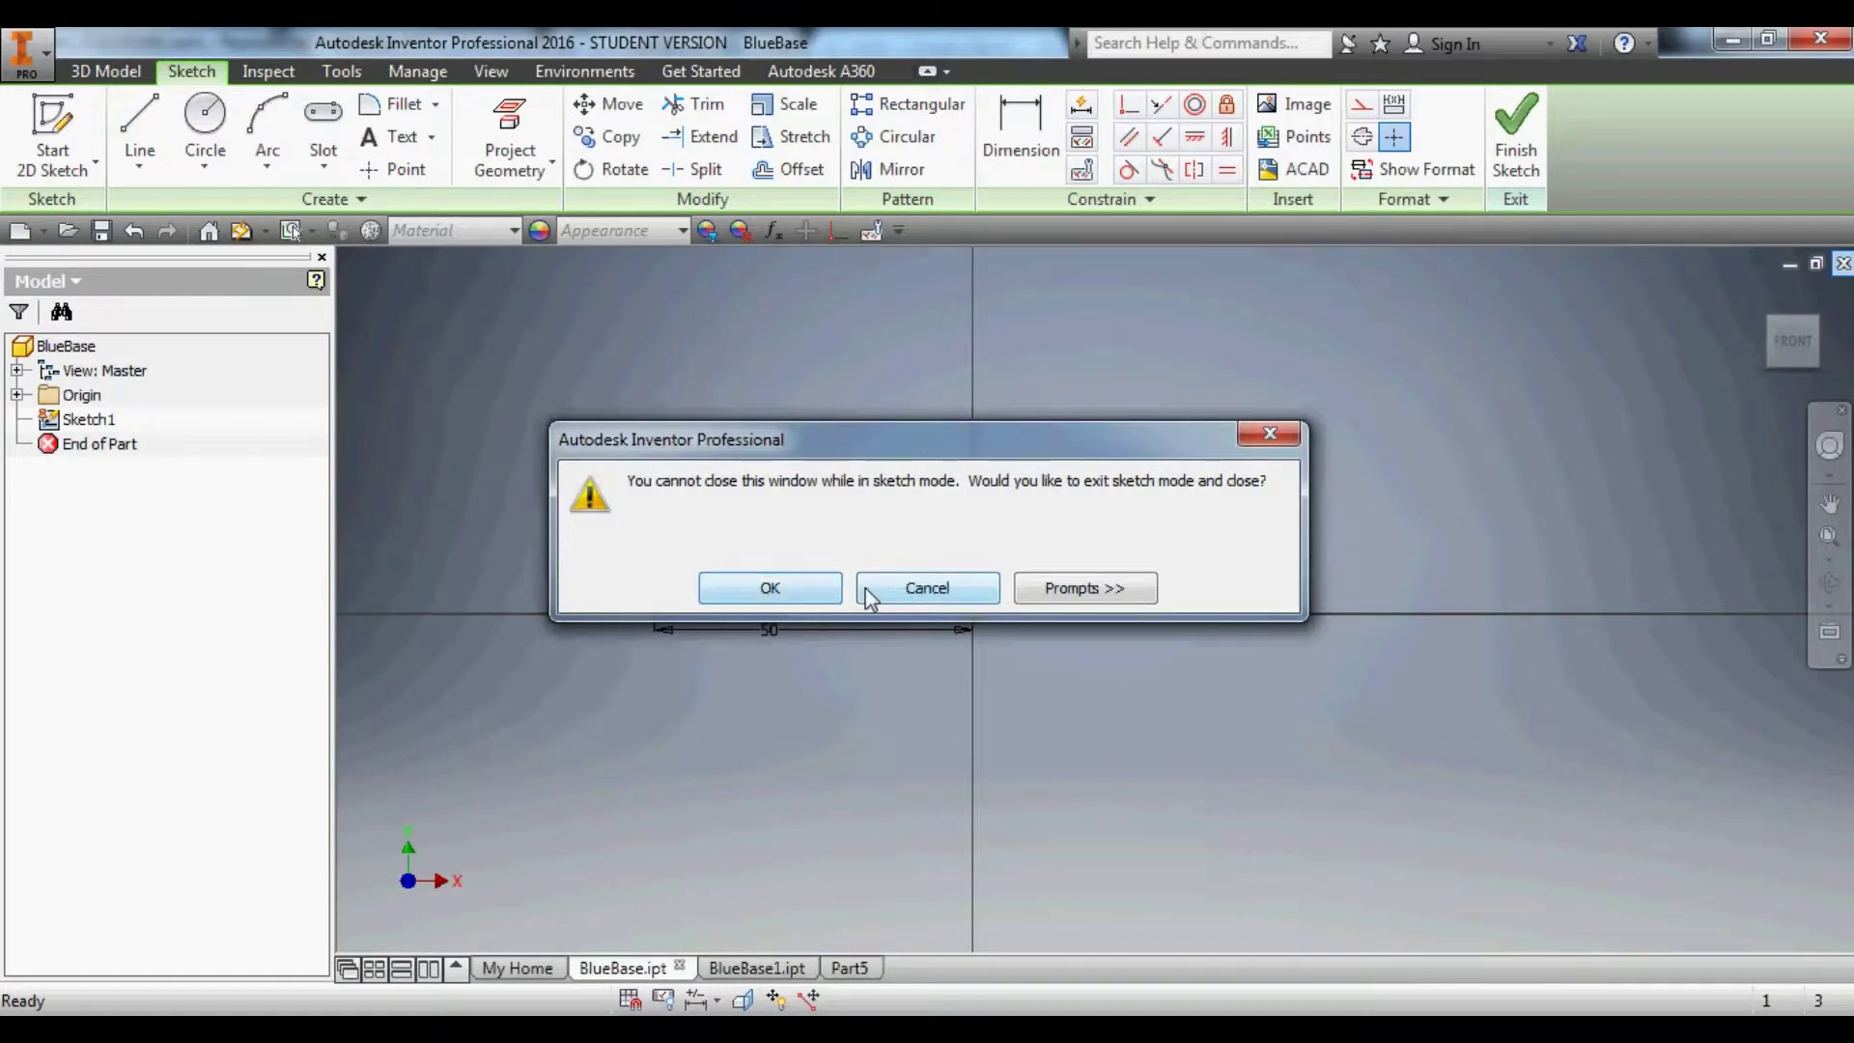
left_click(769, 589)
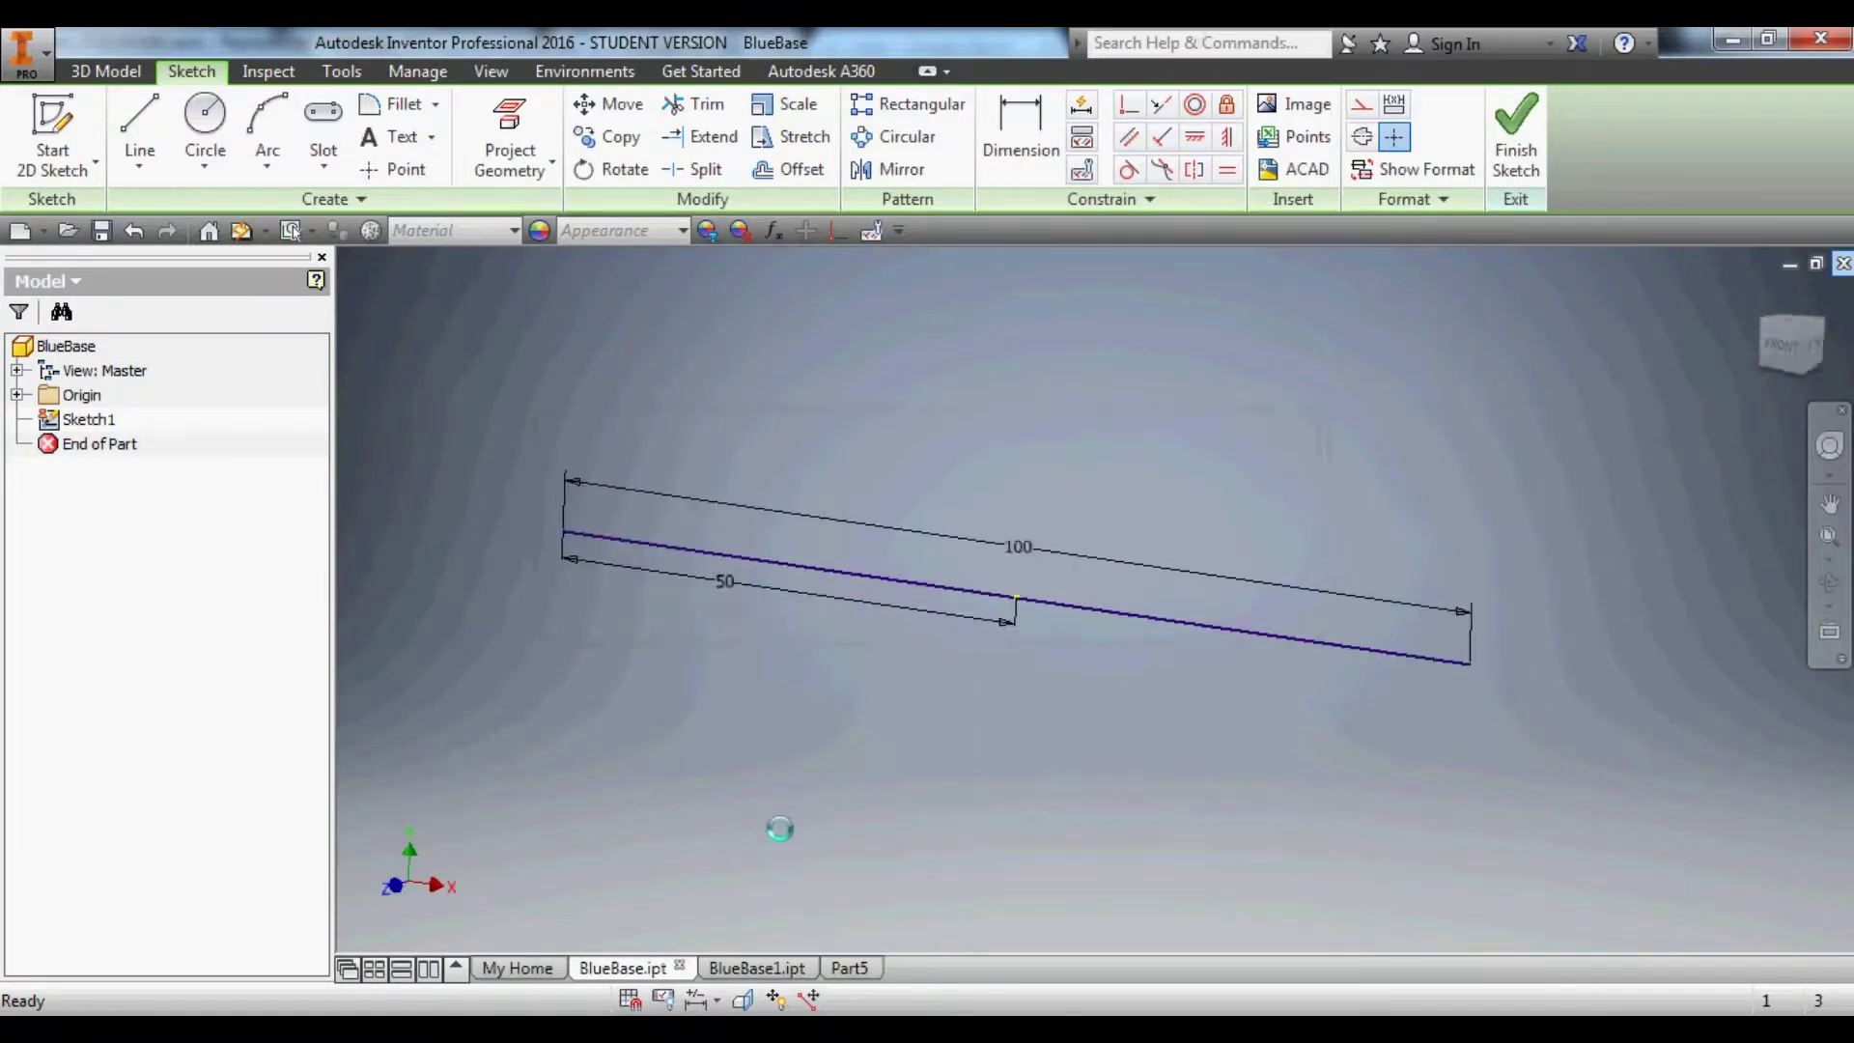
left_click(885, 593)
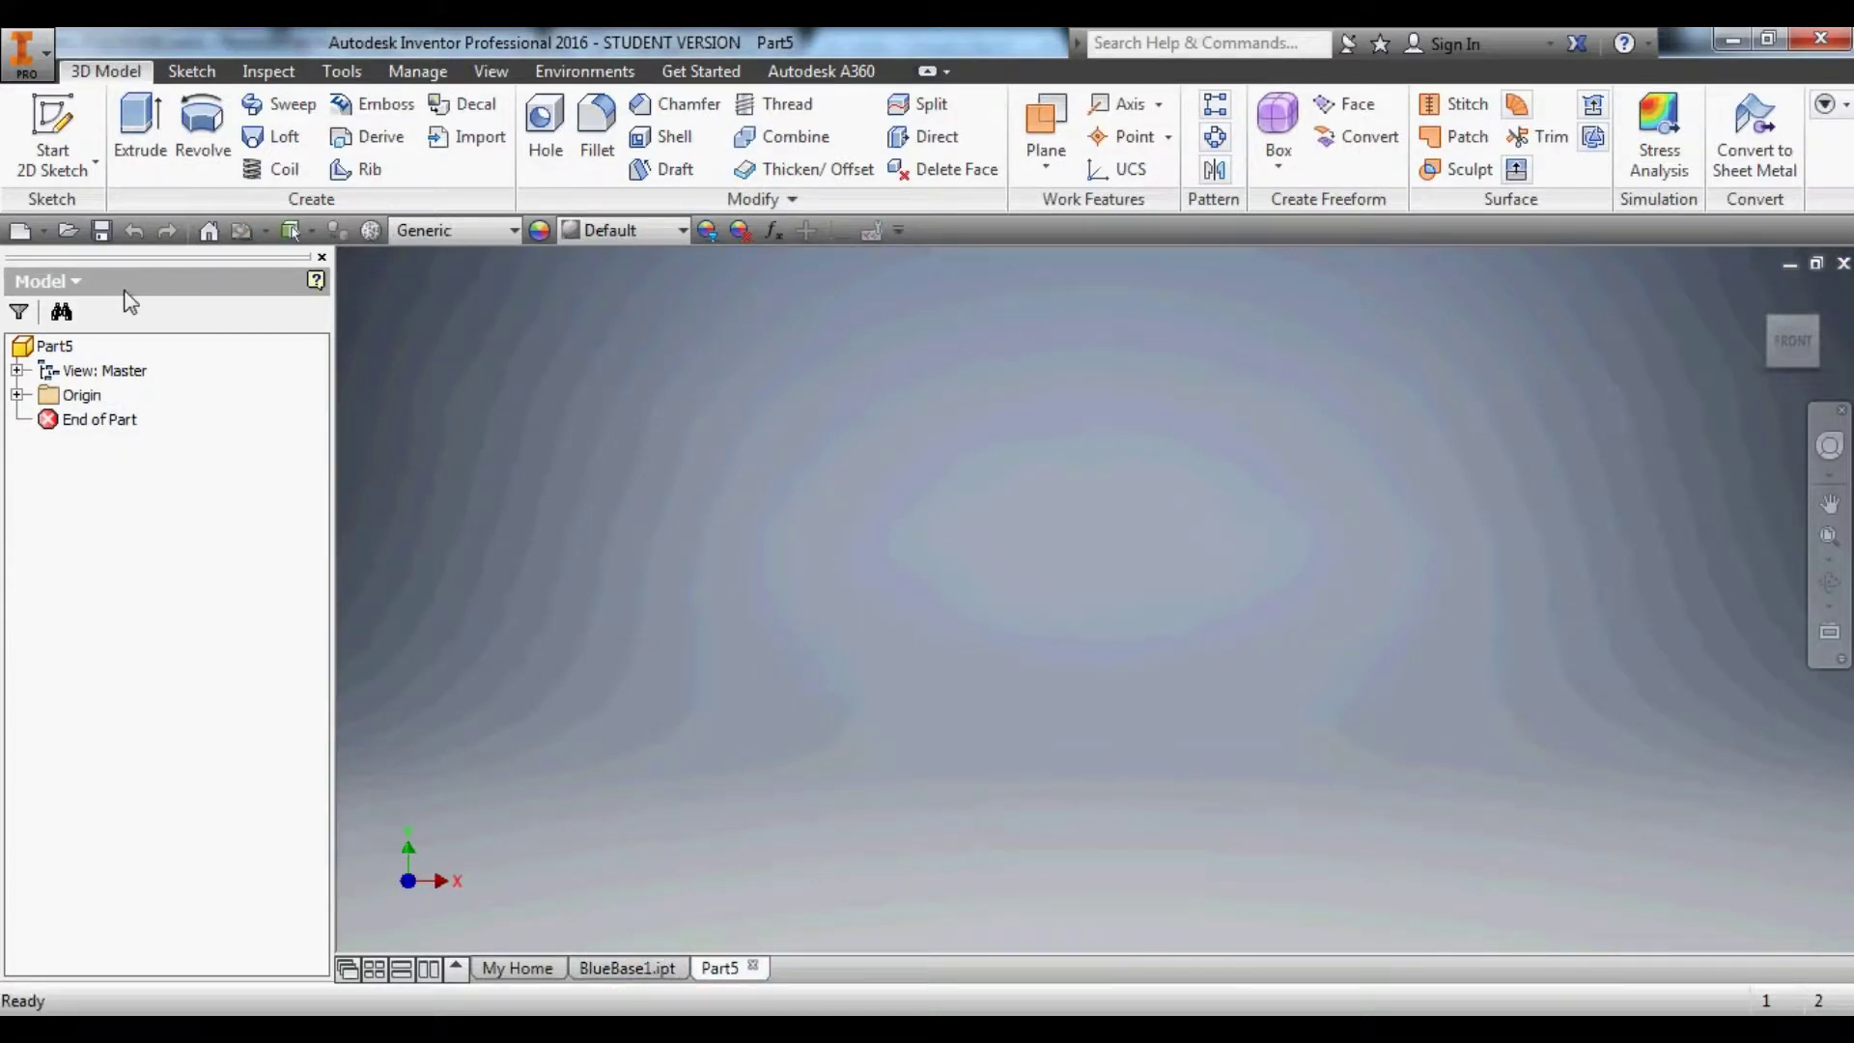
Start a sketch on the front (XY) plane and draw a horizontal construction line about 50 mm long across the origin.
left_click(53, 140)
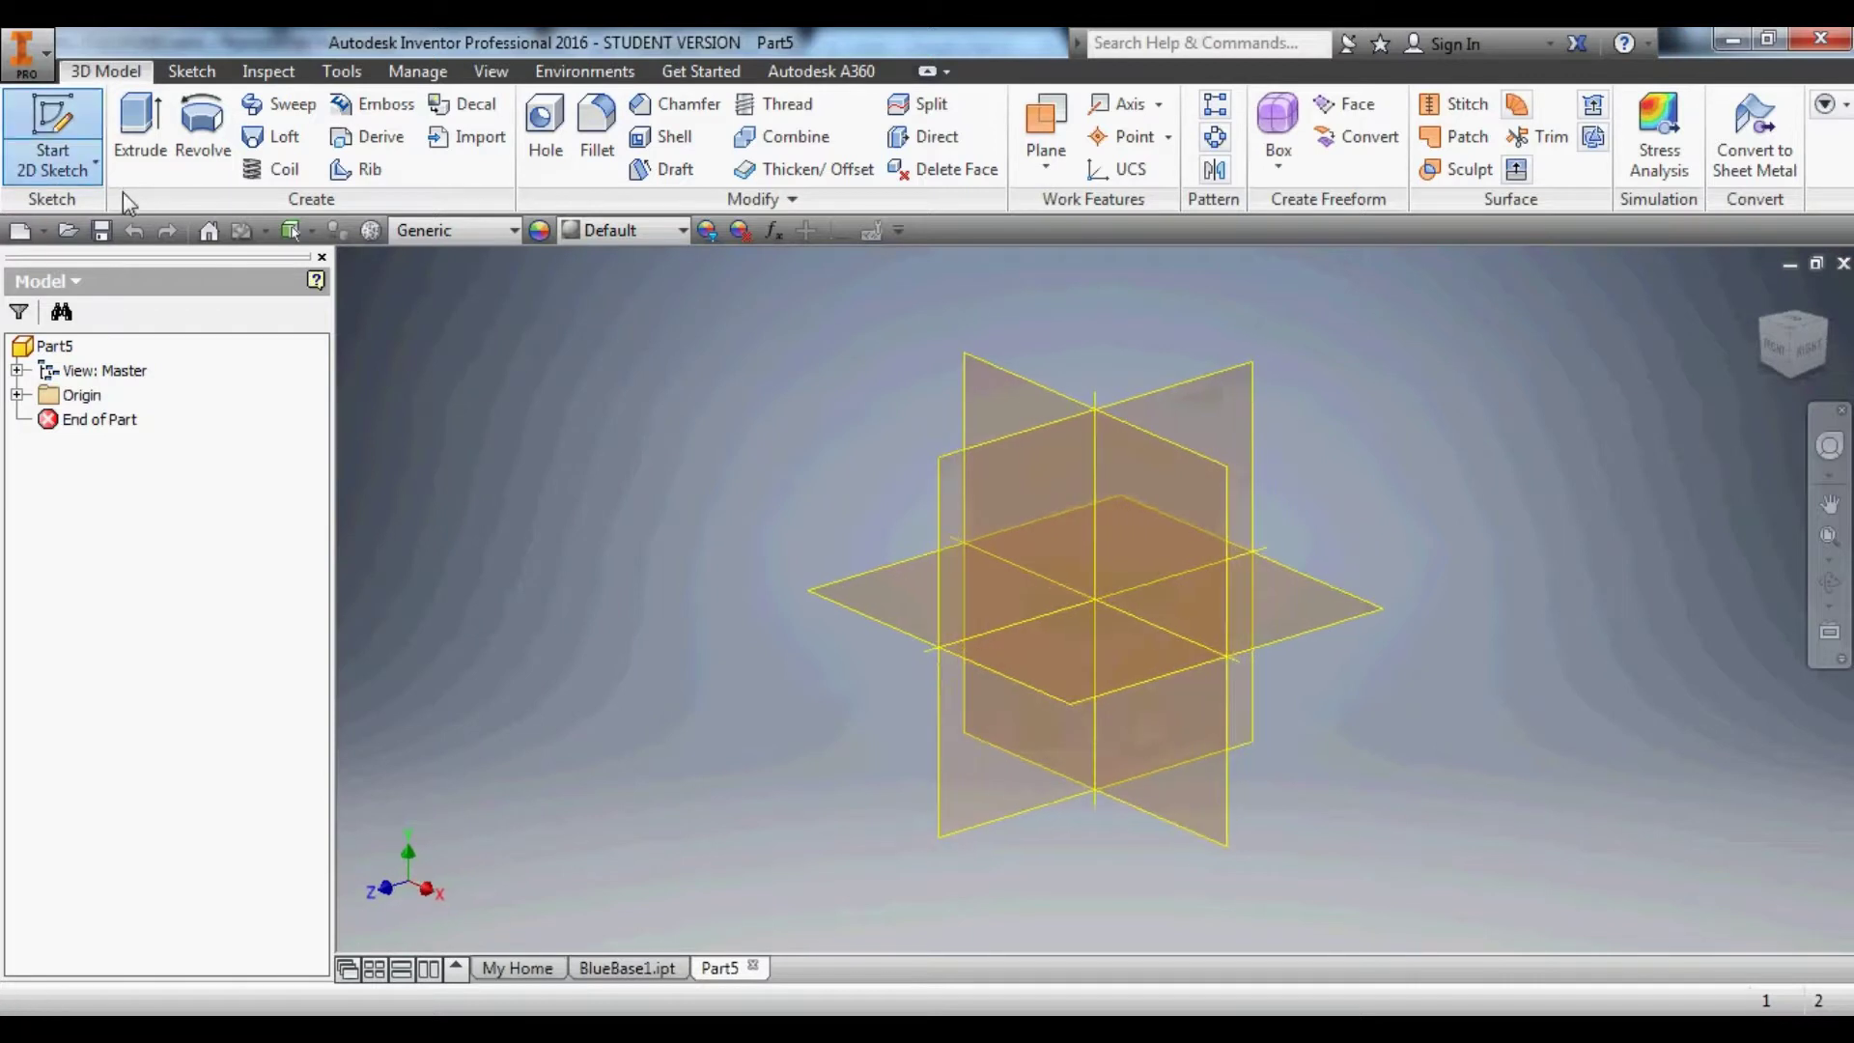
left_click(985, 416)
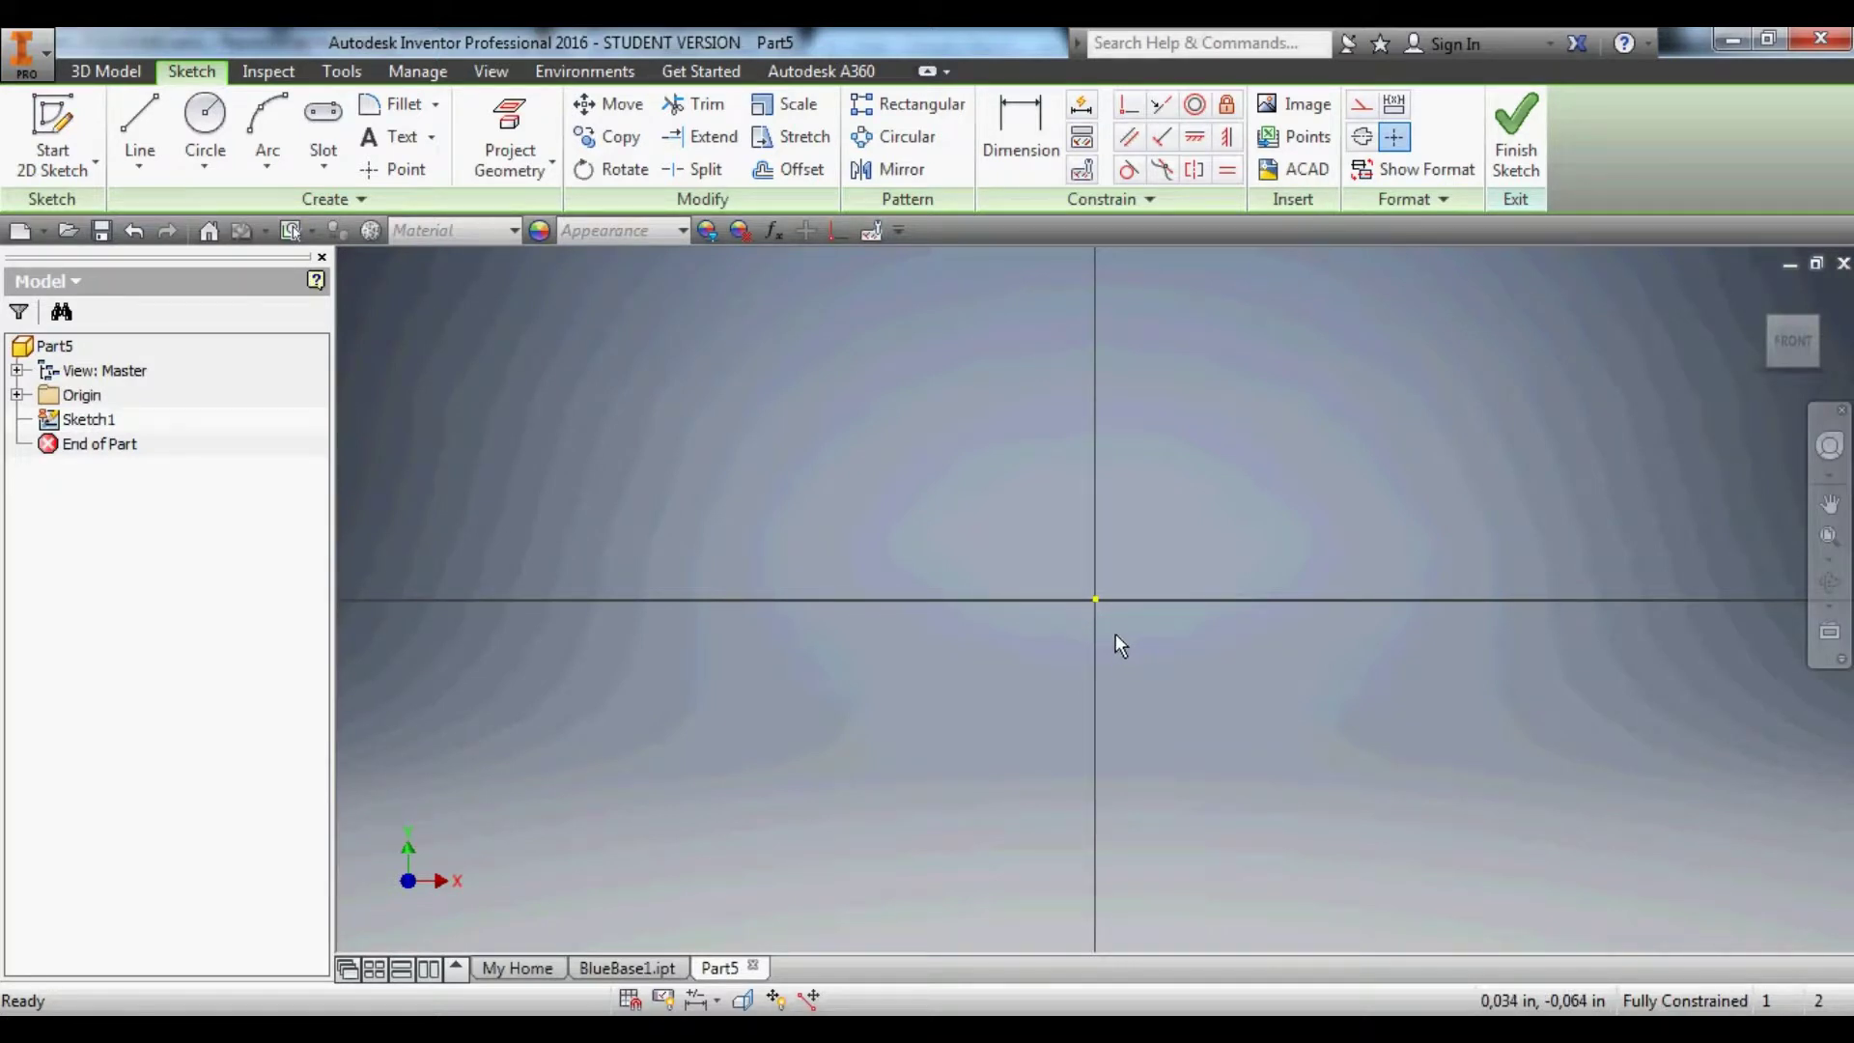
key("l")
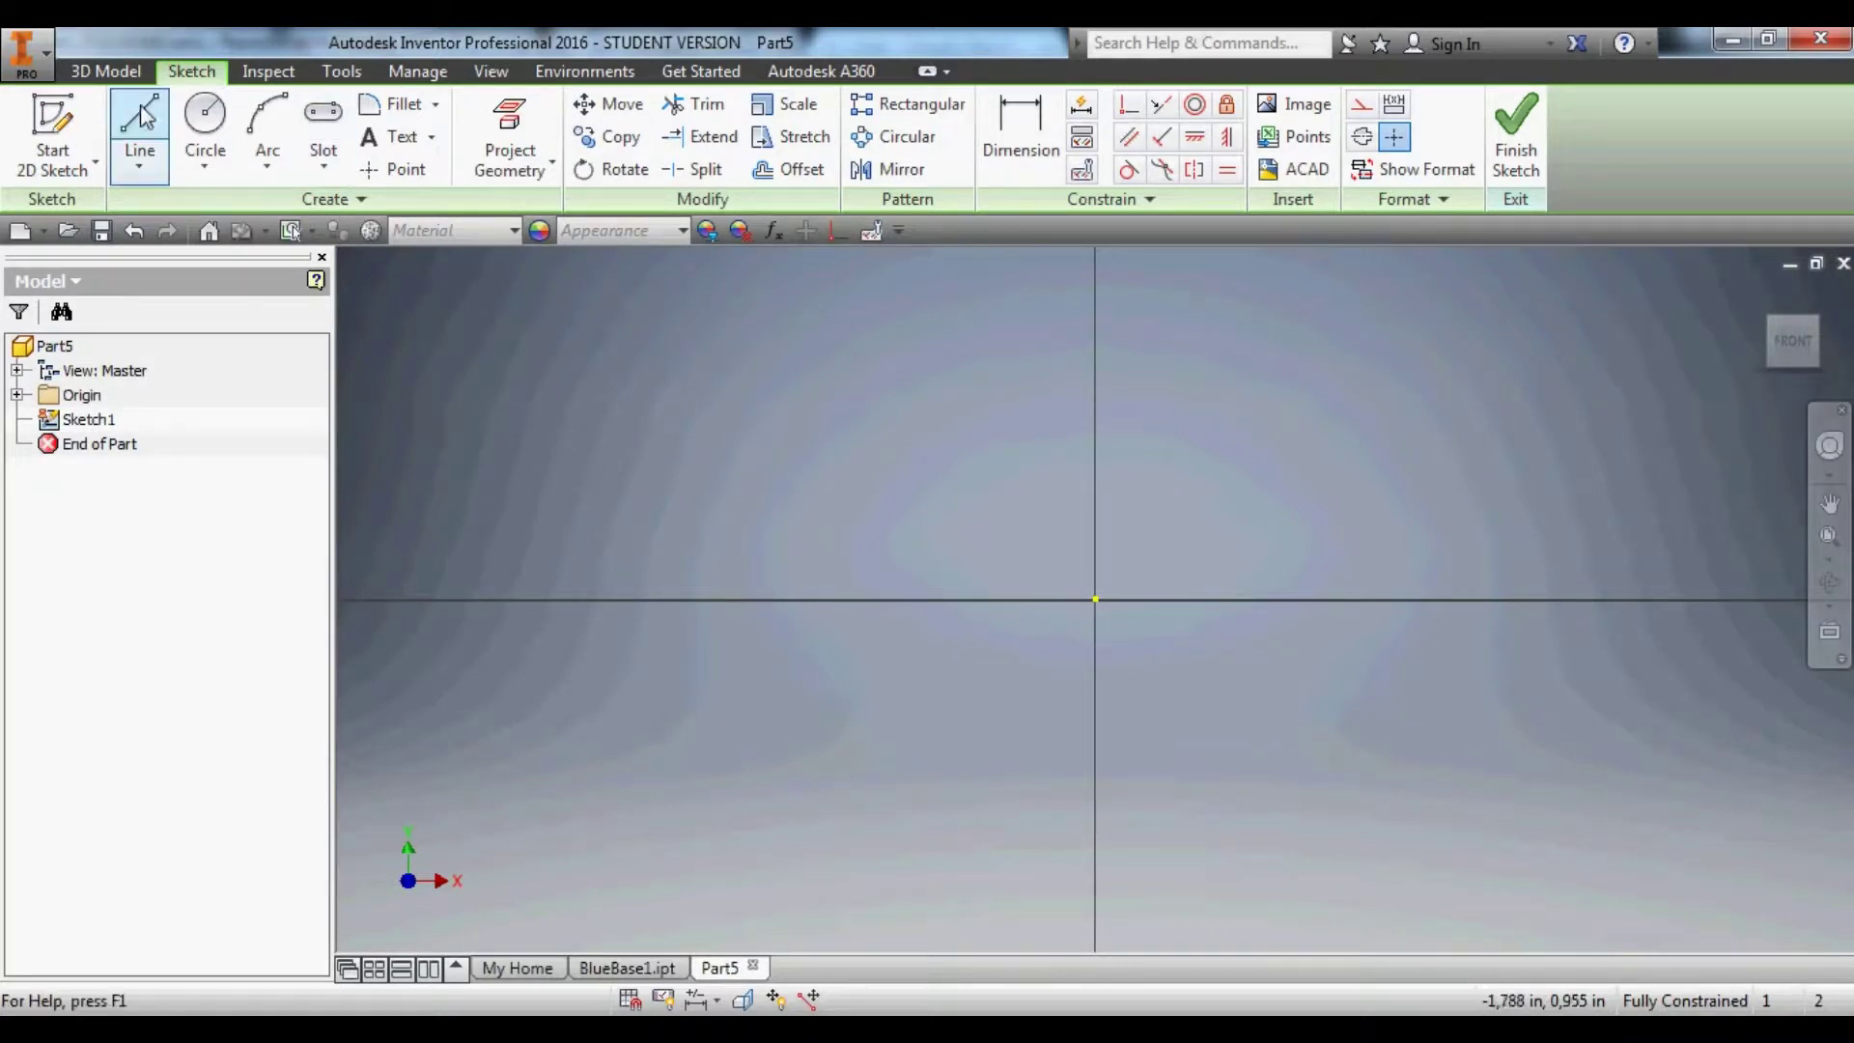
left_click(1362, 106)
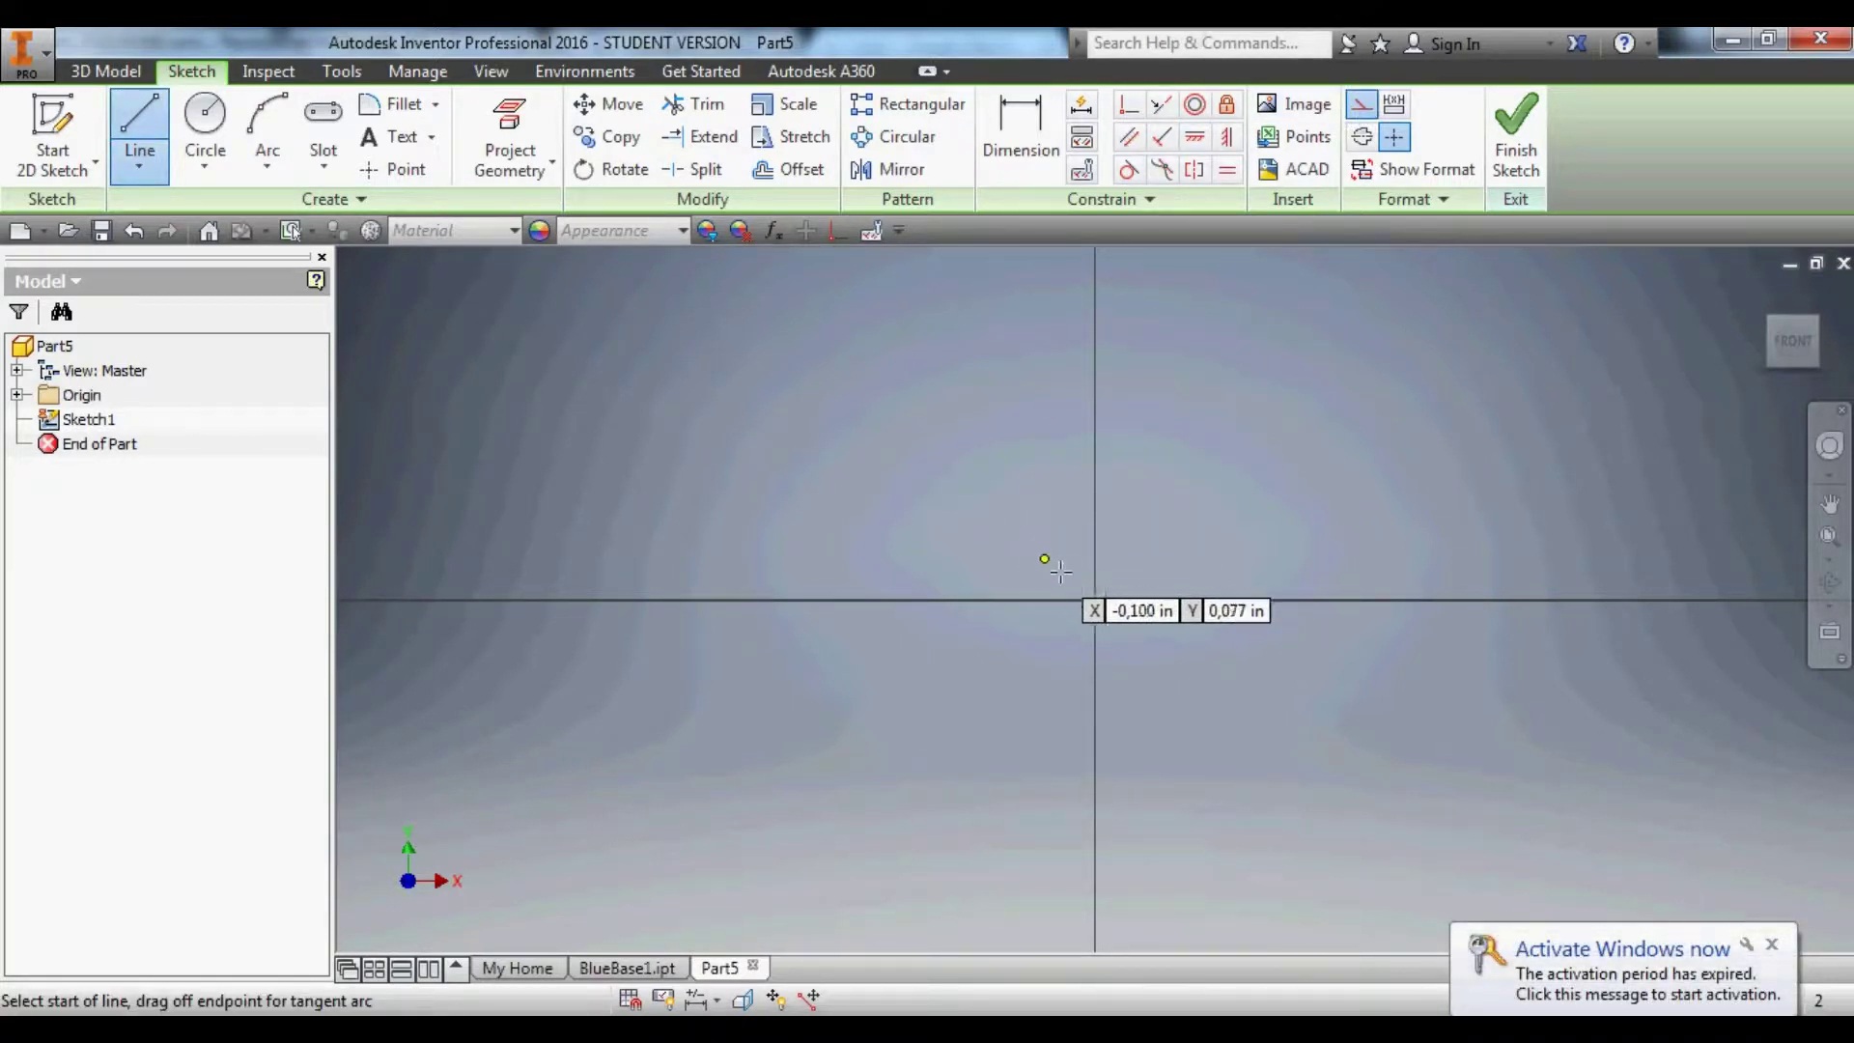
mouse_move(1117, 579)
left_mouse_down()
mouse_move(1244, 467)
mouse_move(1290, 576)
mouse_move(1284, 553)
left_mouse_up()
middle_click_drag(1284, 553, 1103, 606)
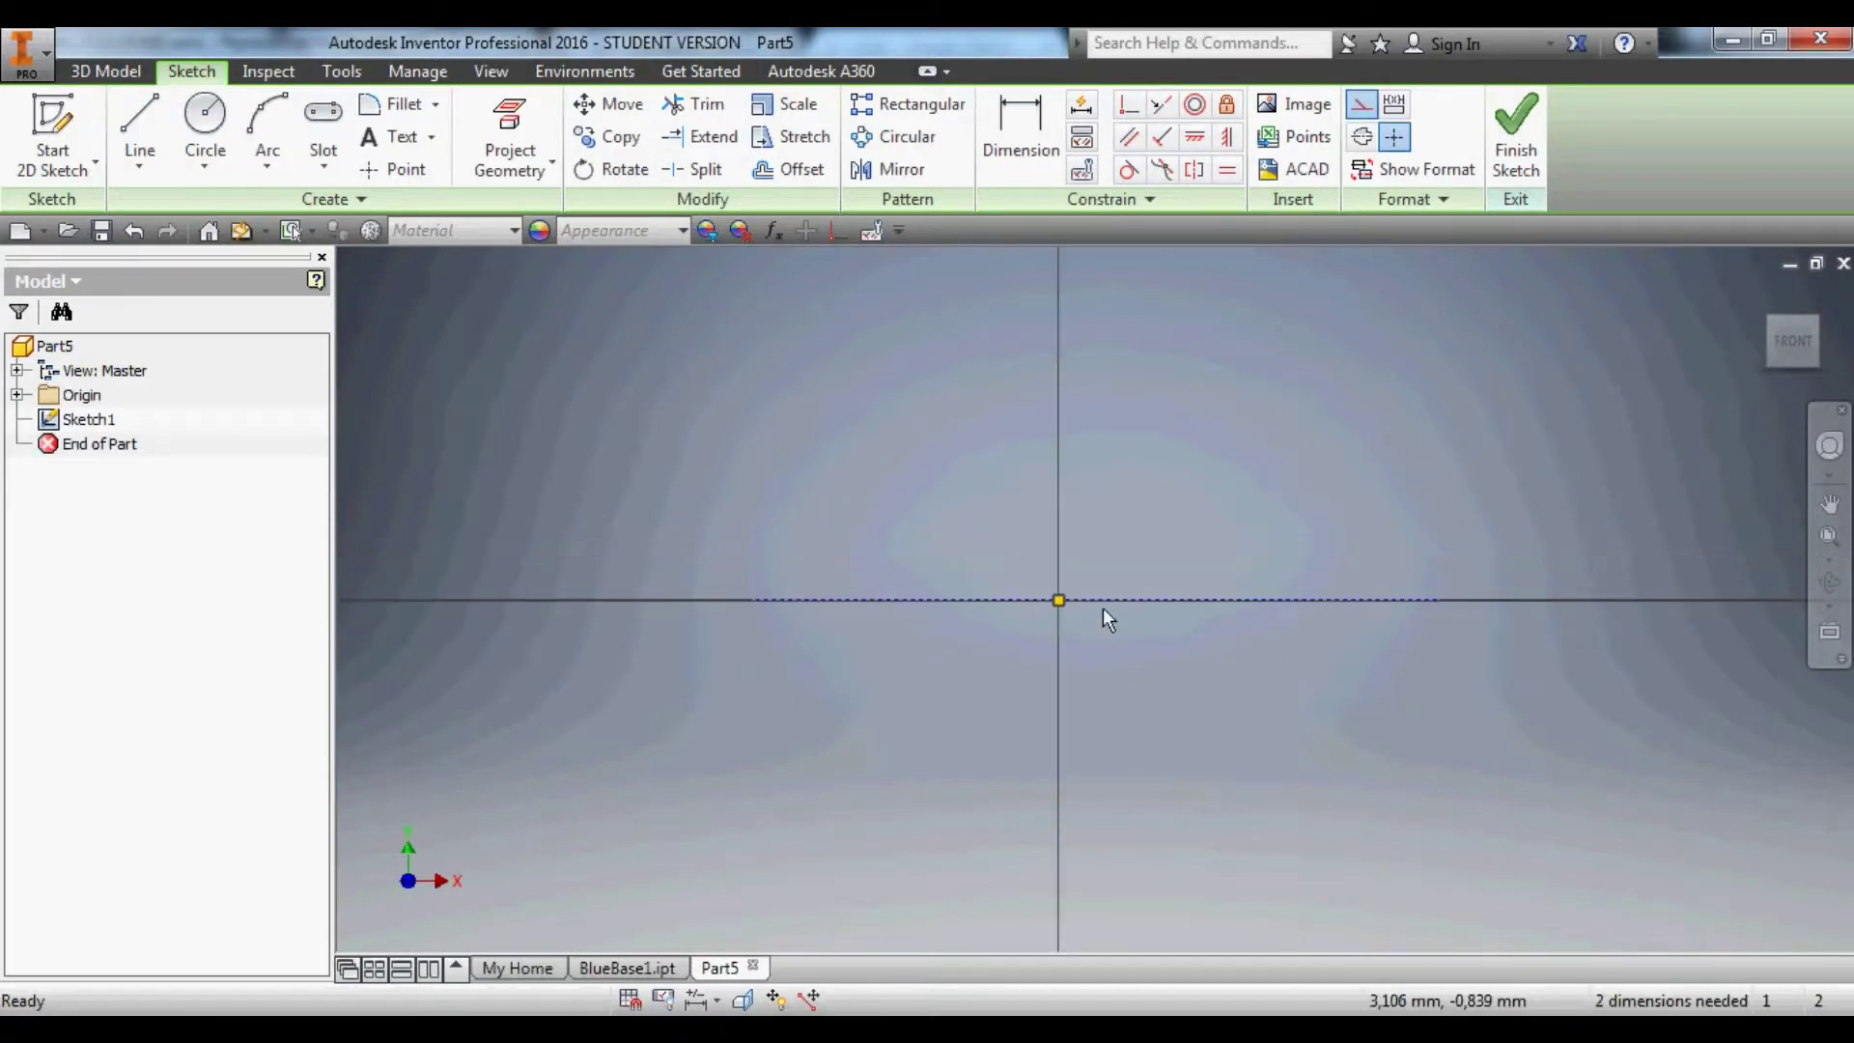
Dimension the construction line to 50 mm and set the distance from its left end to the origin to 25 mm.
left_click(1021, 136)
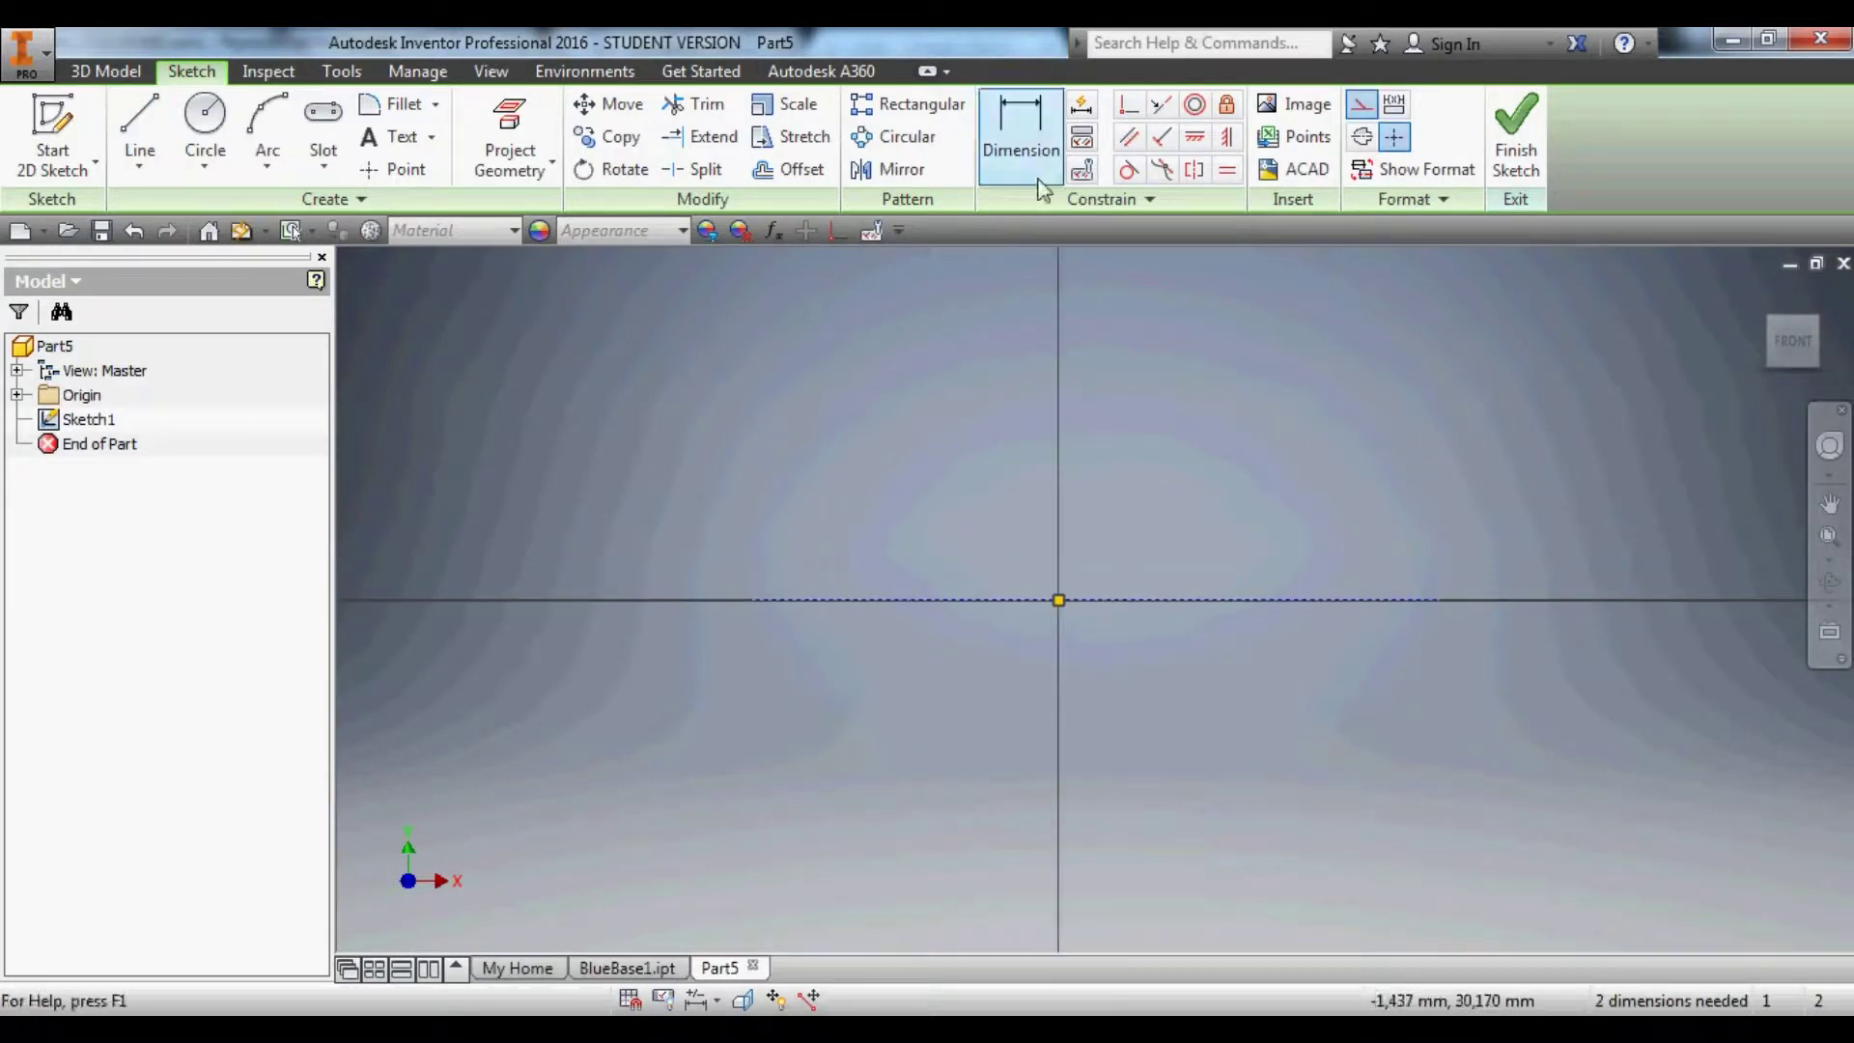
left_click(1144, 600)
left_click(1137, 661)
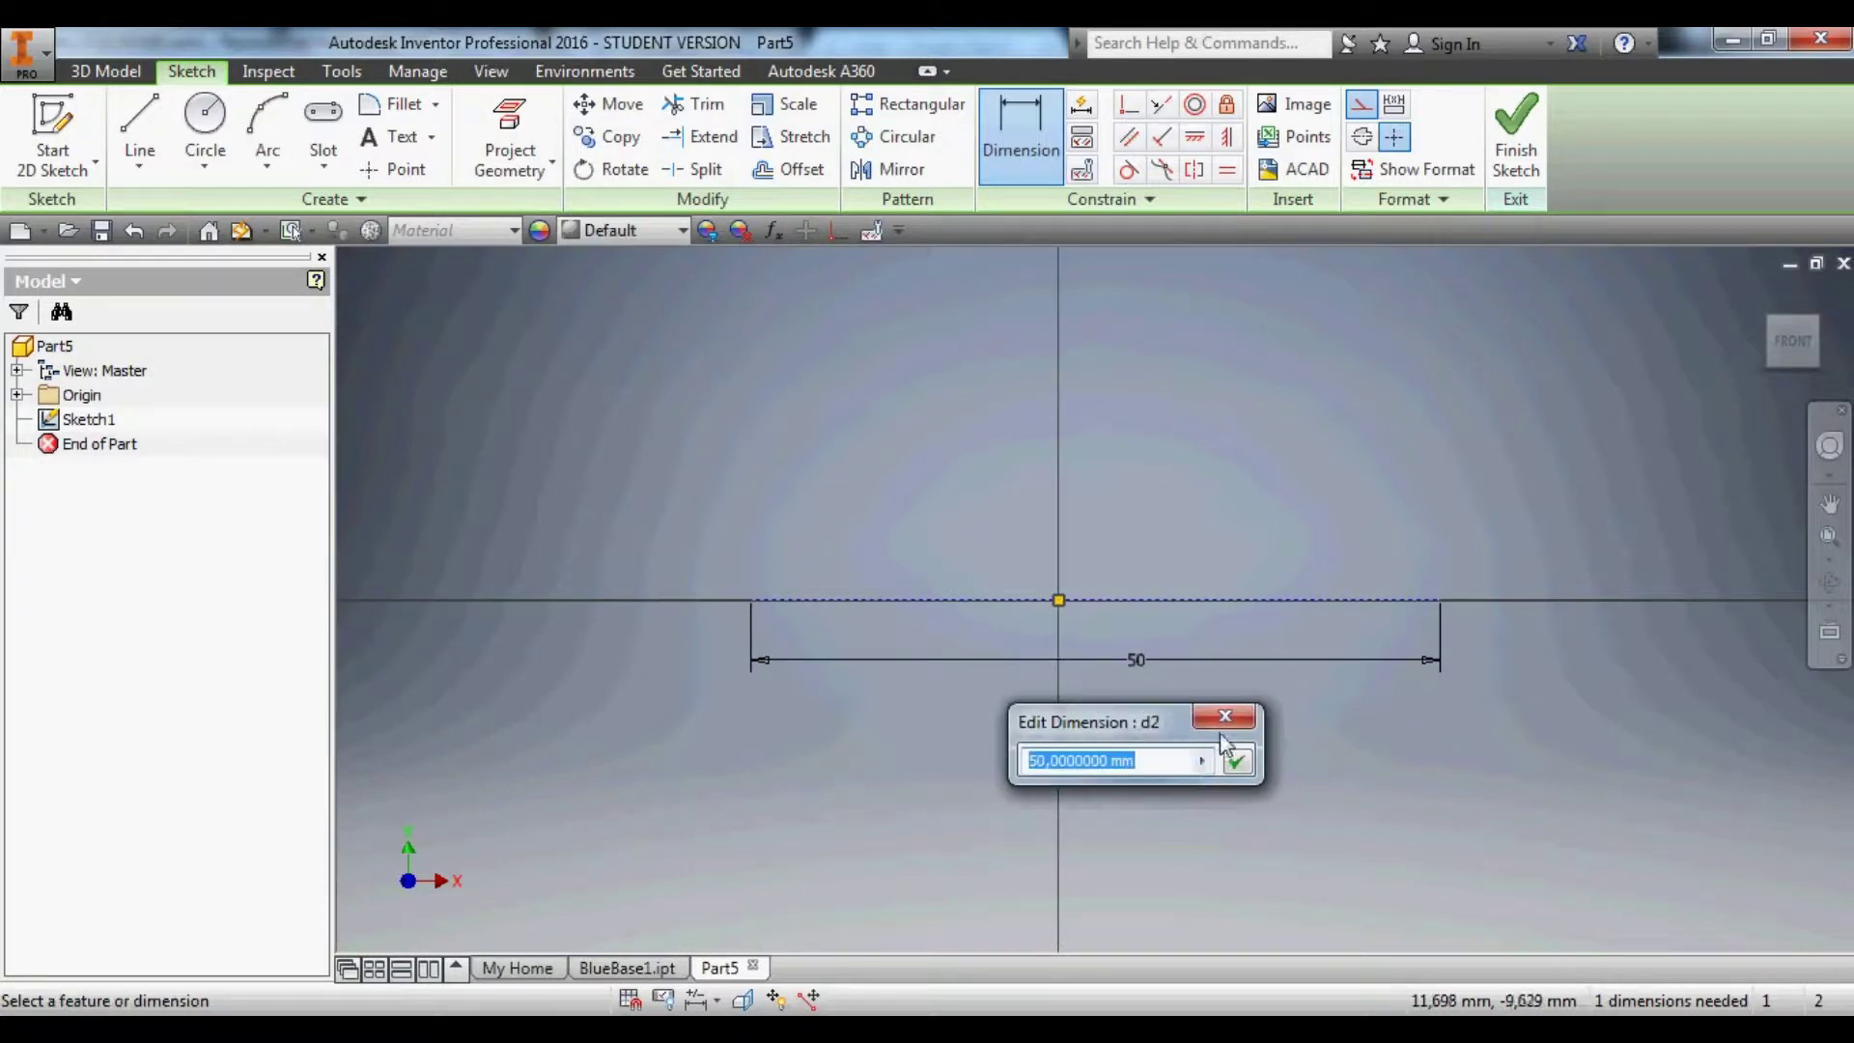
left_click(1235, 762)
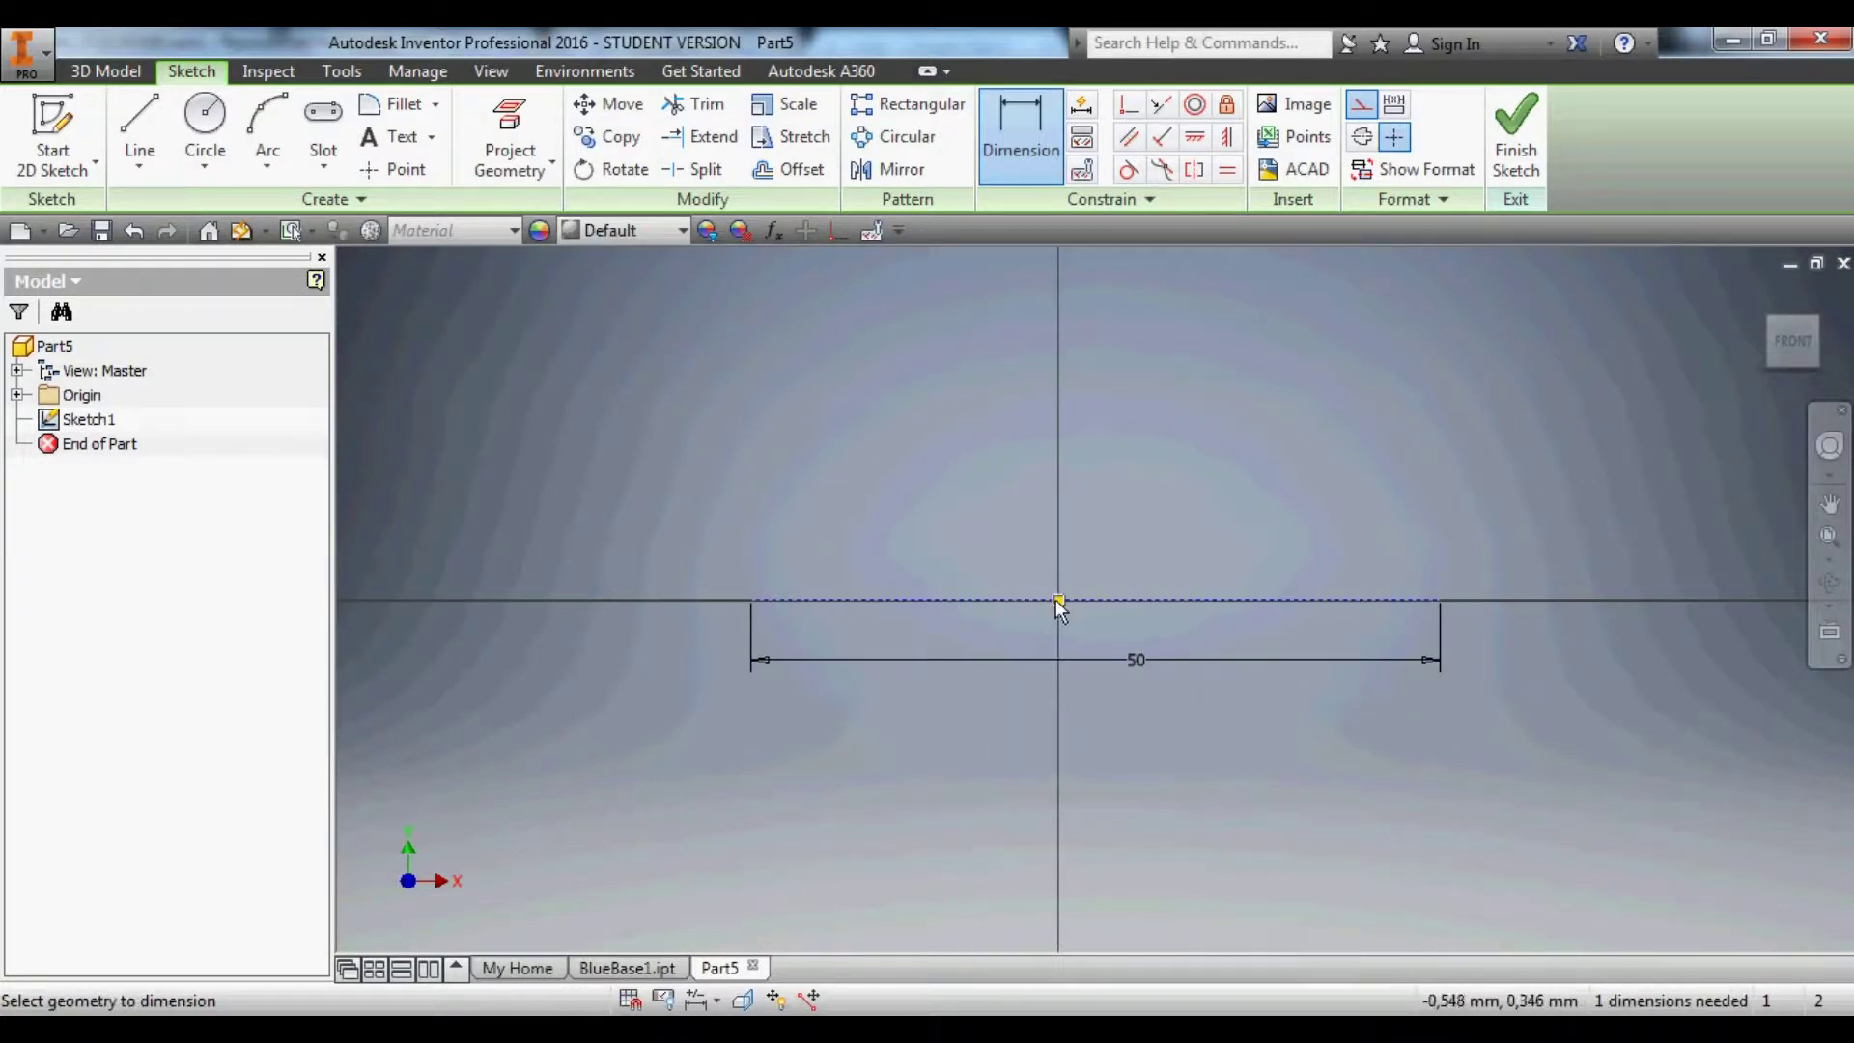
left_click(1058, 599)
left_click(751, 599)
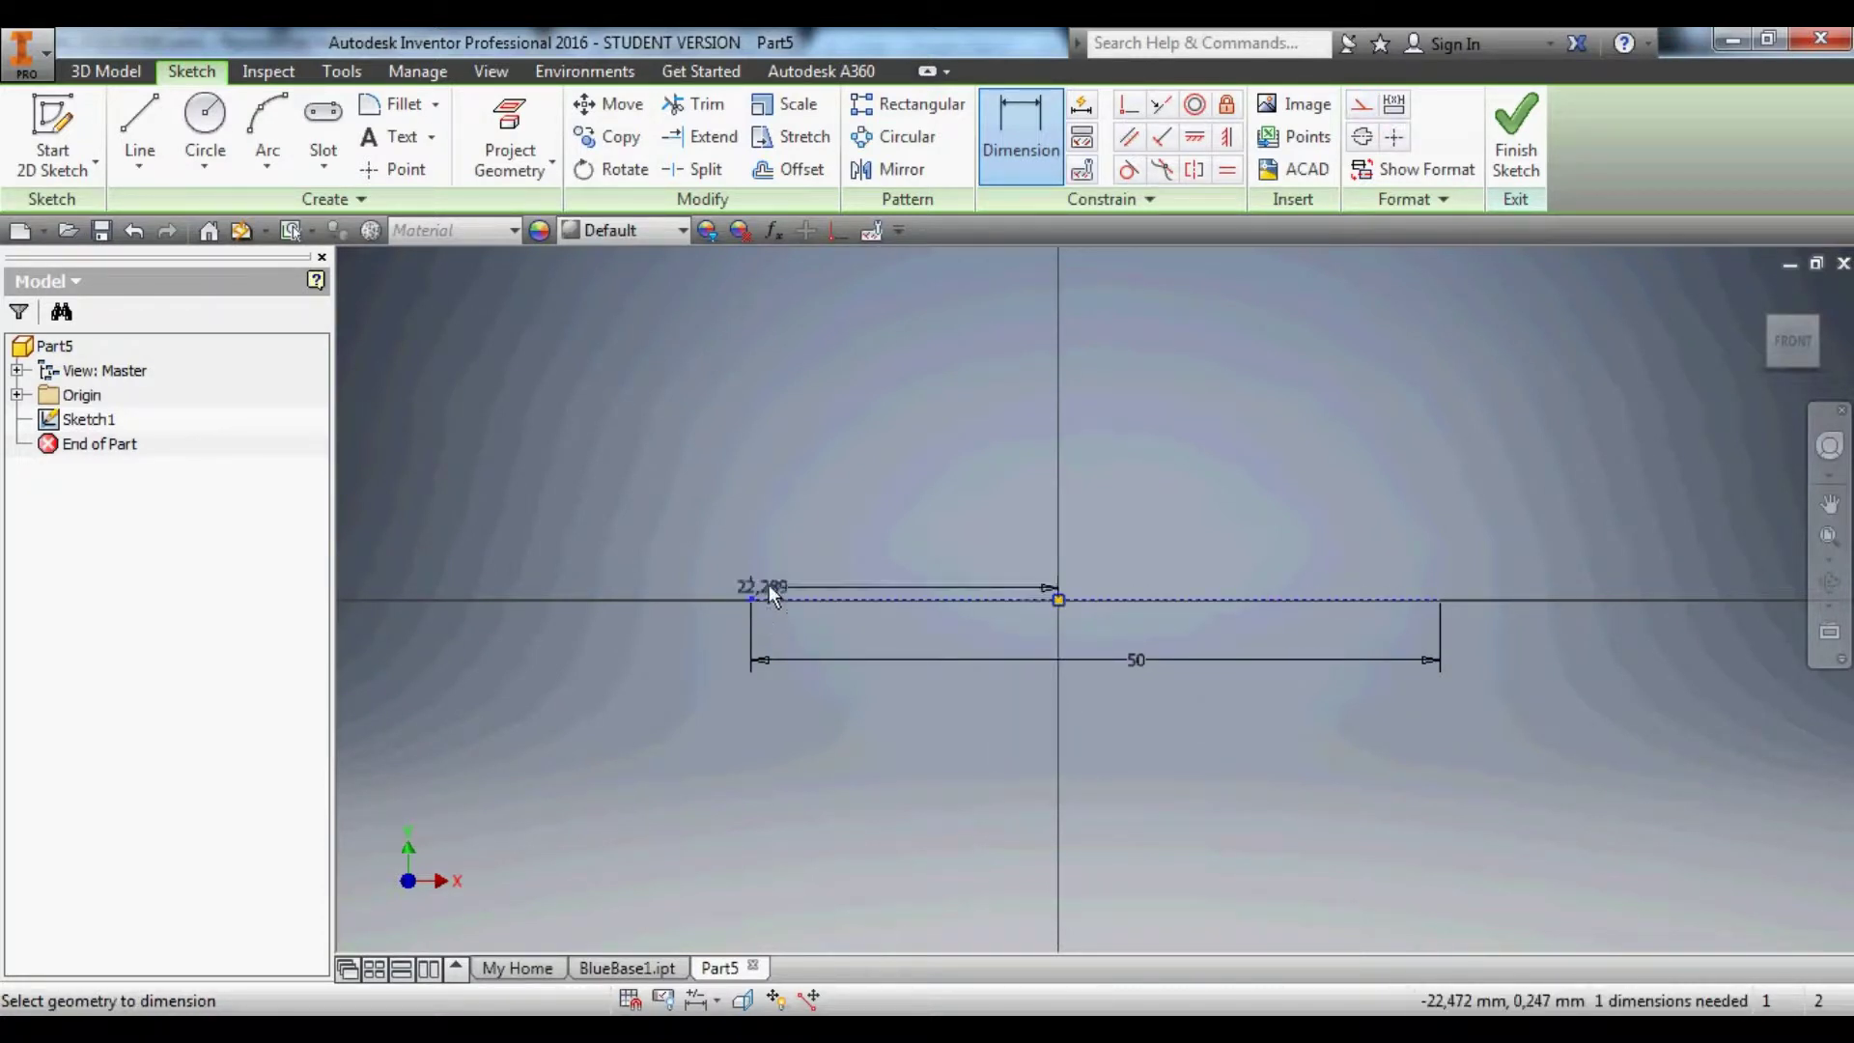
left_click(840, 566)
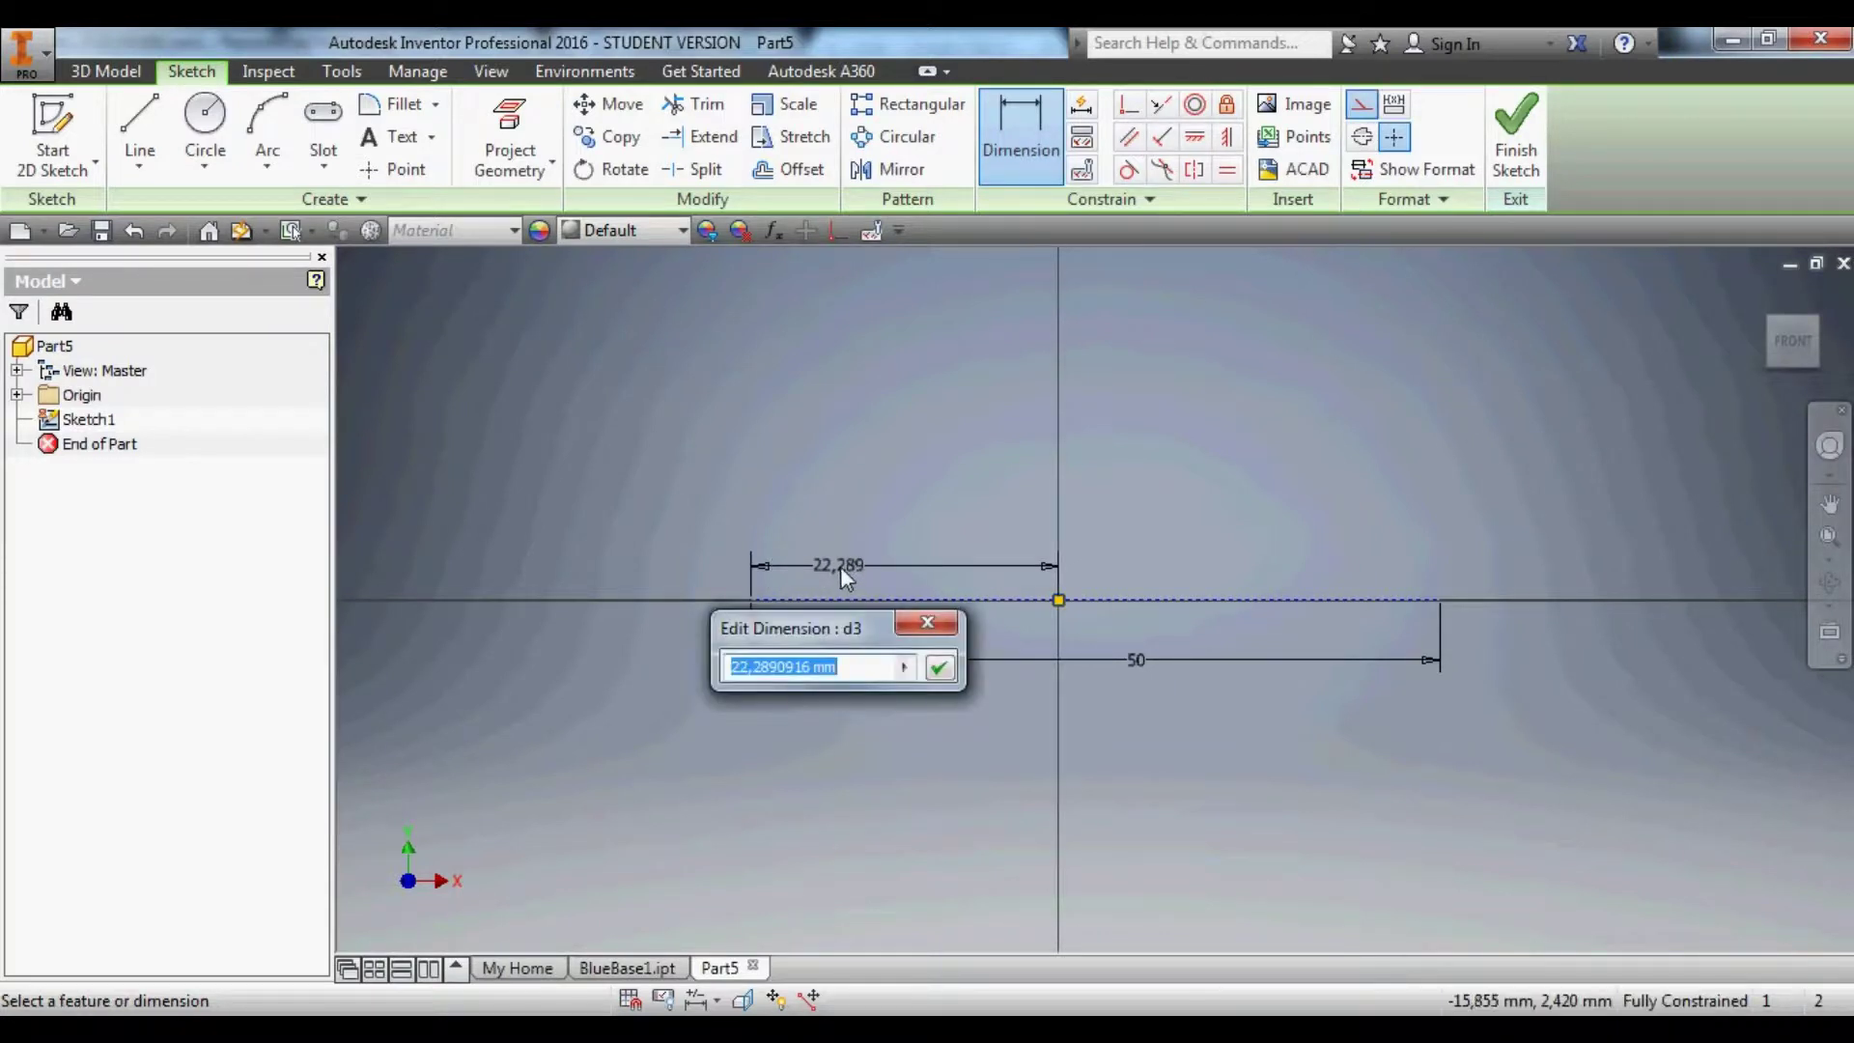
type("25")
key("Return")
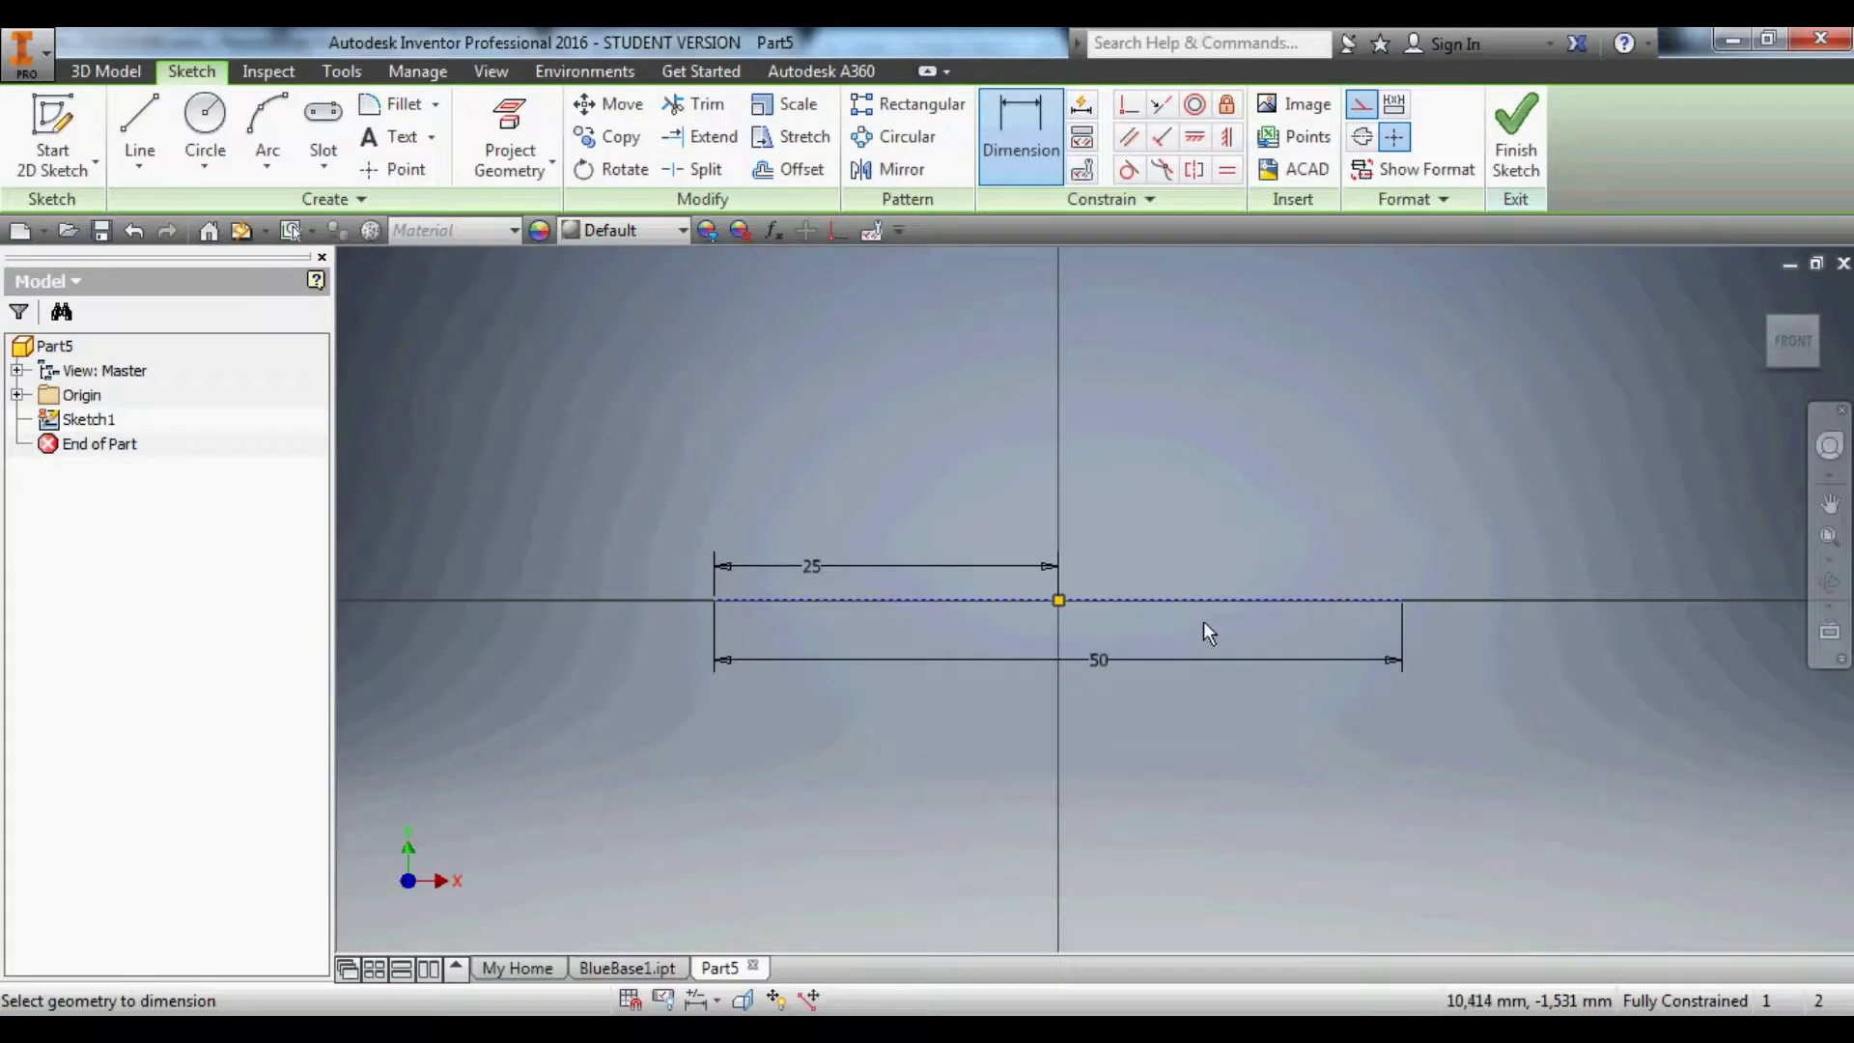
Draw a 10 mm diameter circle on each end of the construction line and convert the circles to regular geometry.
left_click(191, 114)
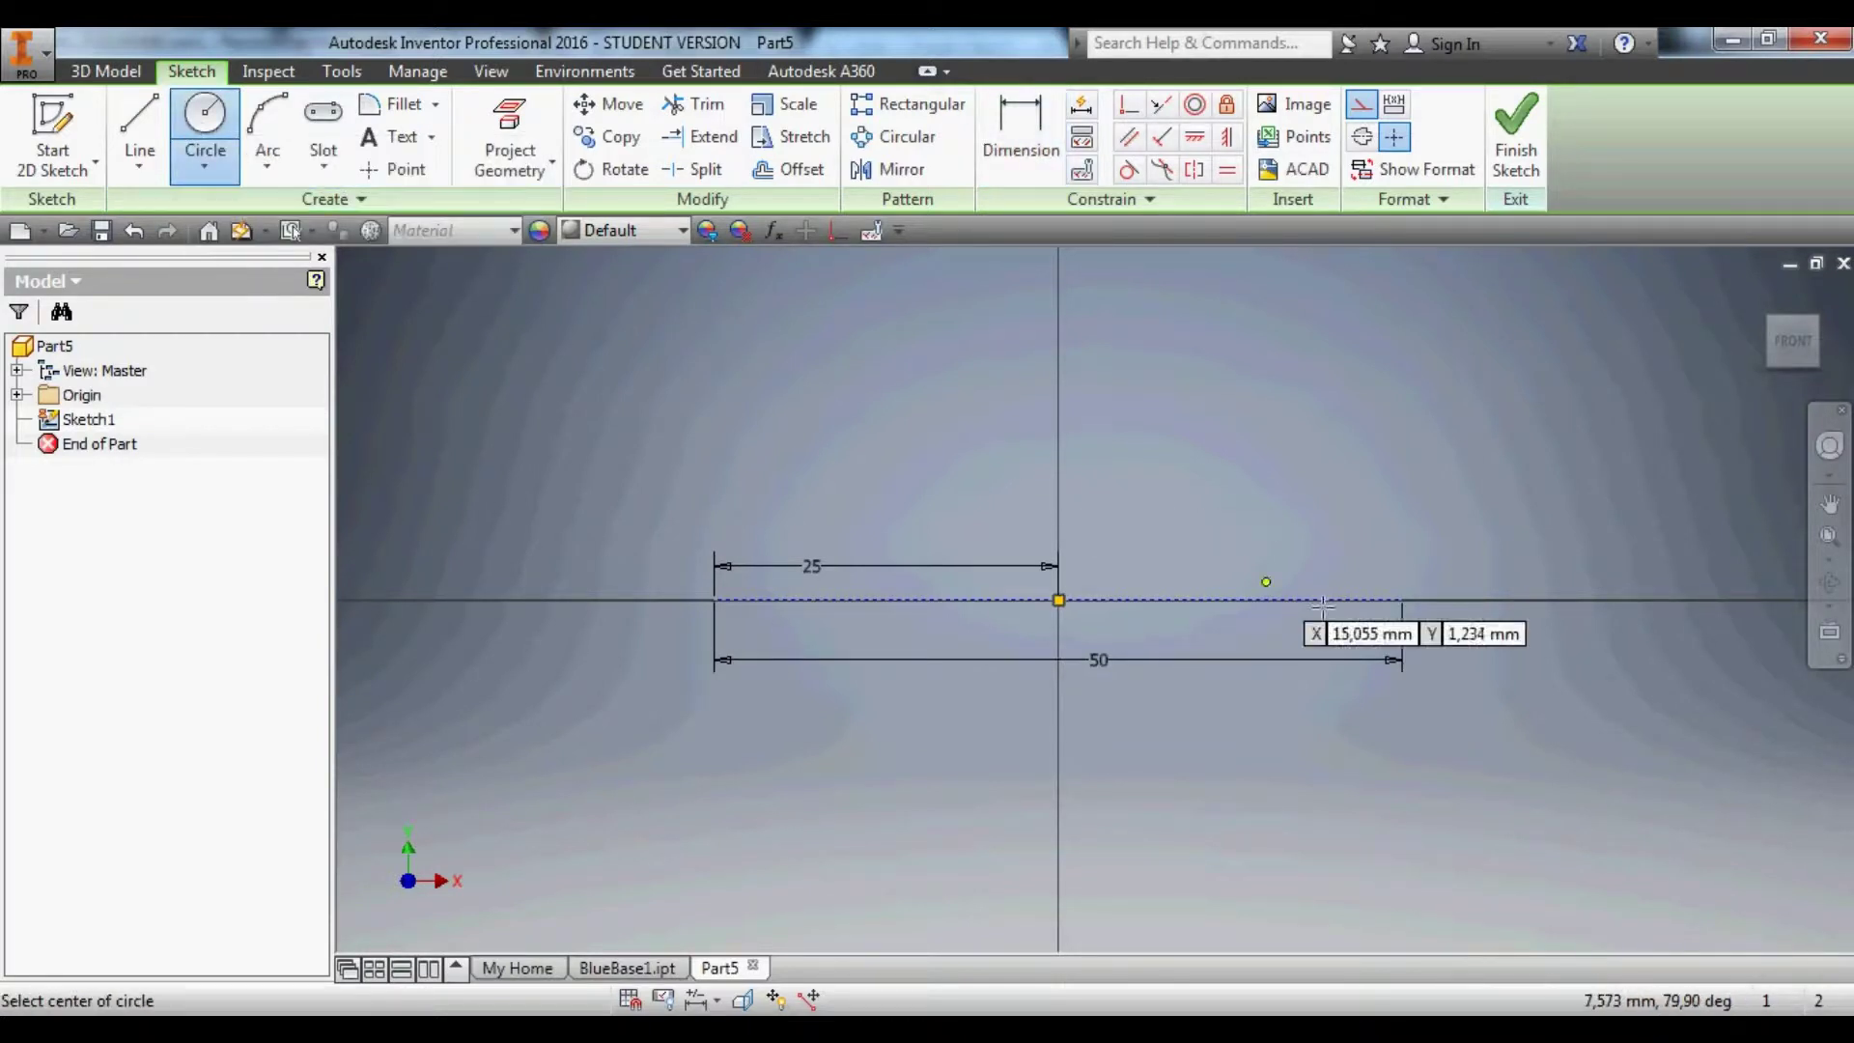
left_click(1404, 601)
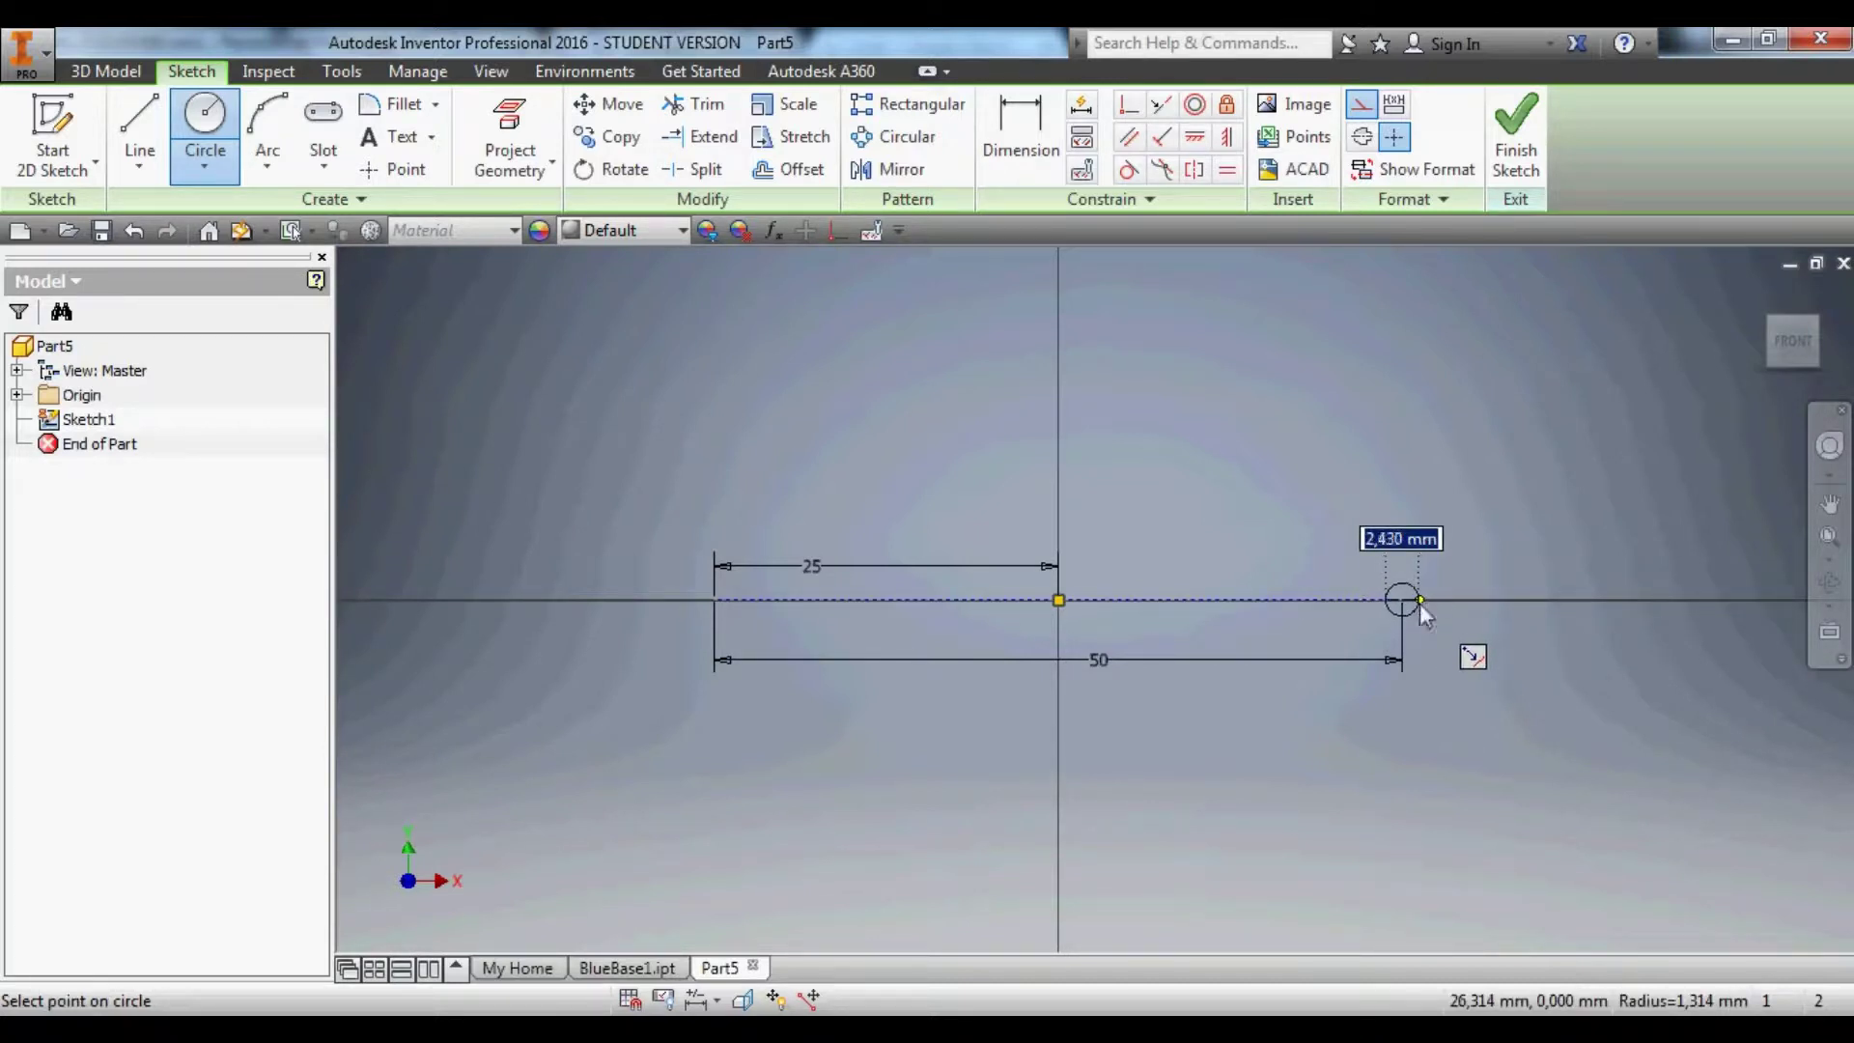
type("10")
key("Return")
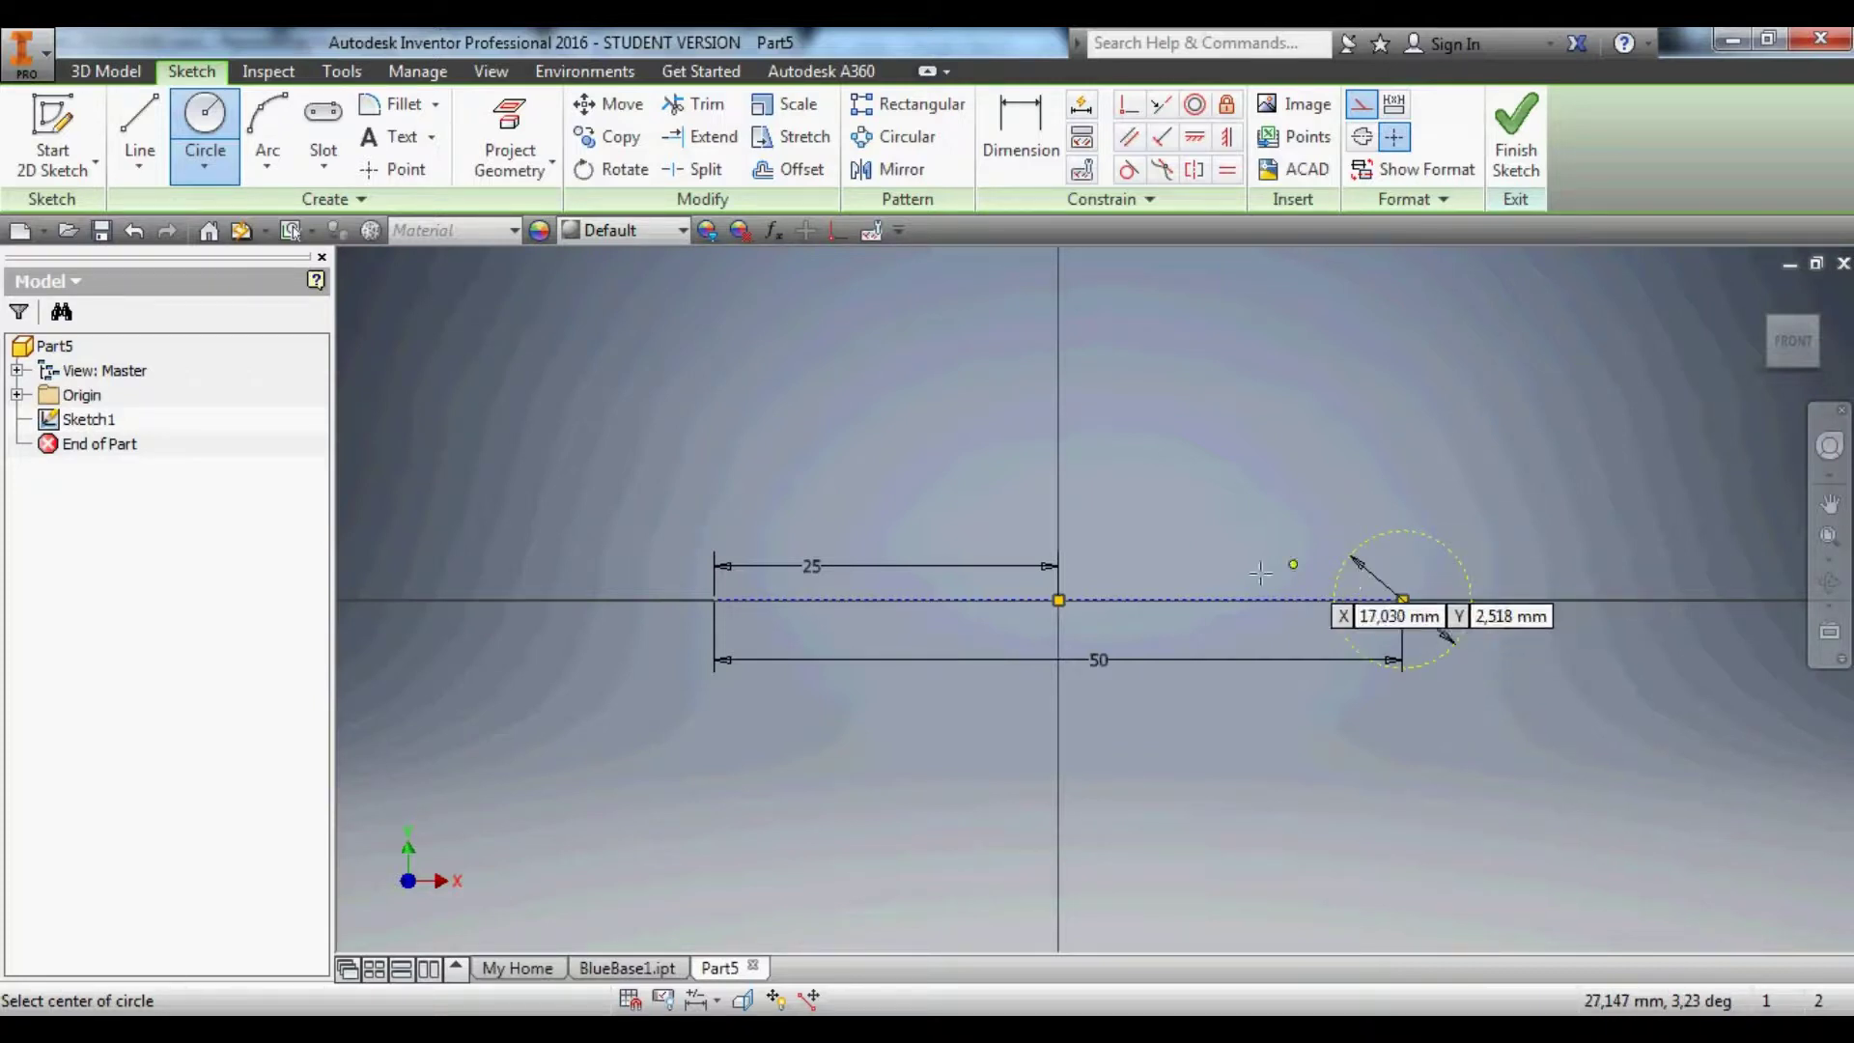
left_click(723, 608)
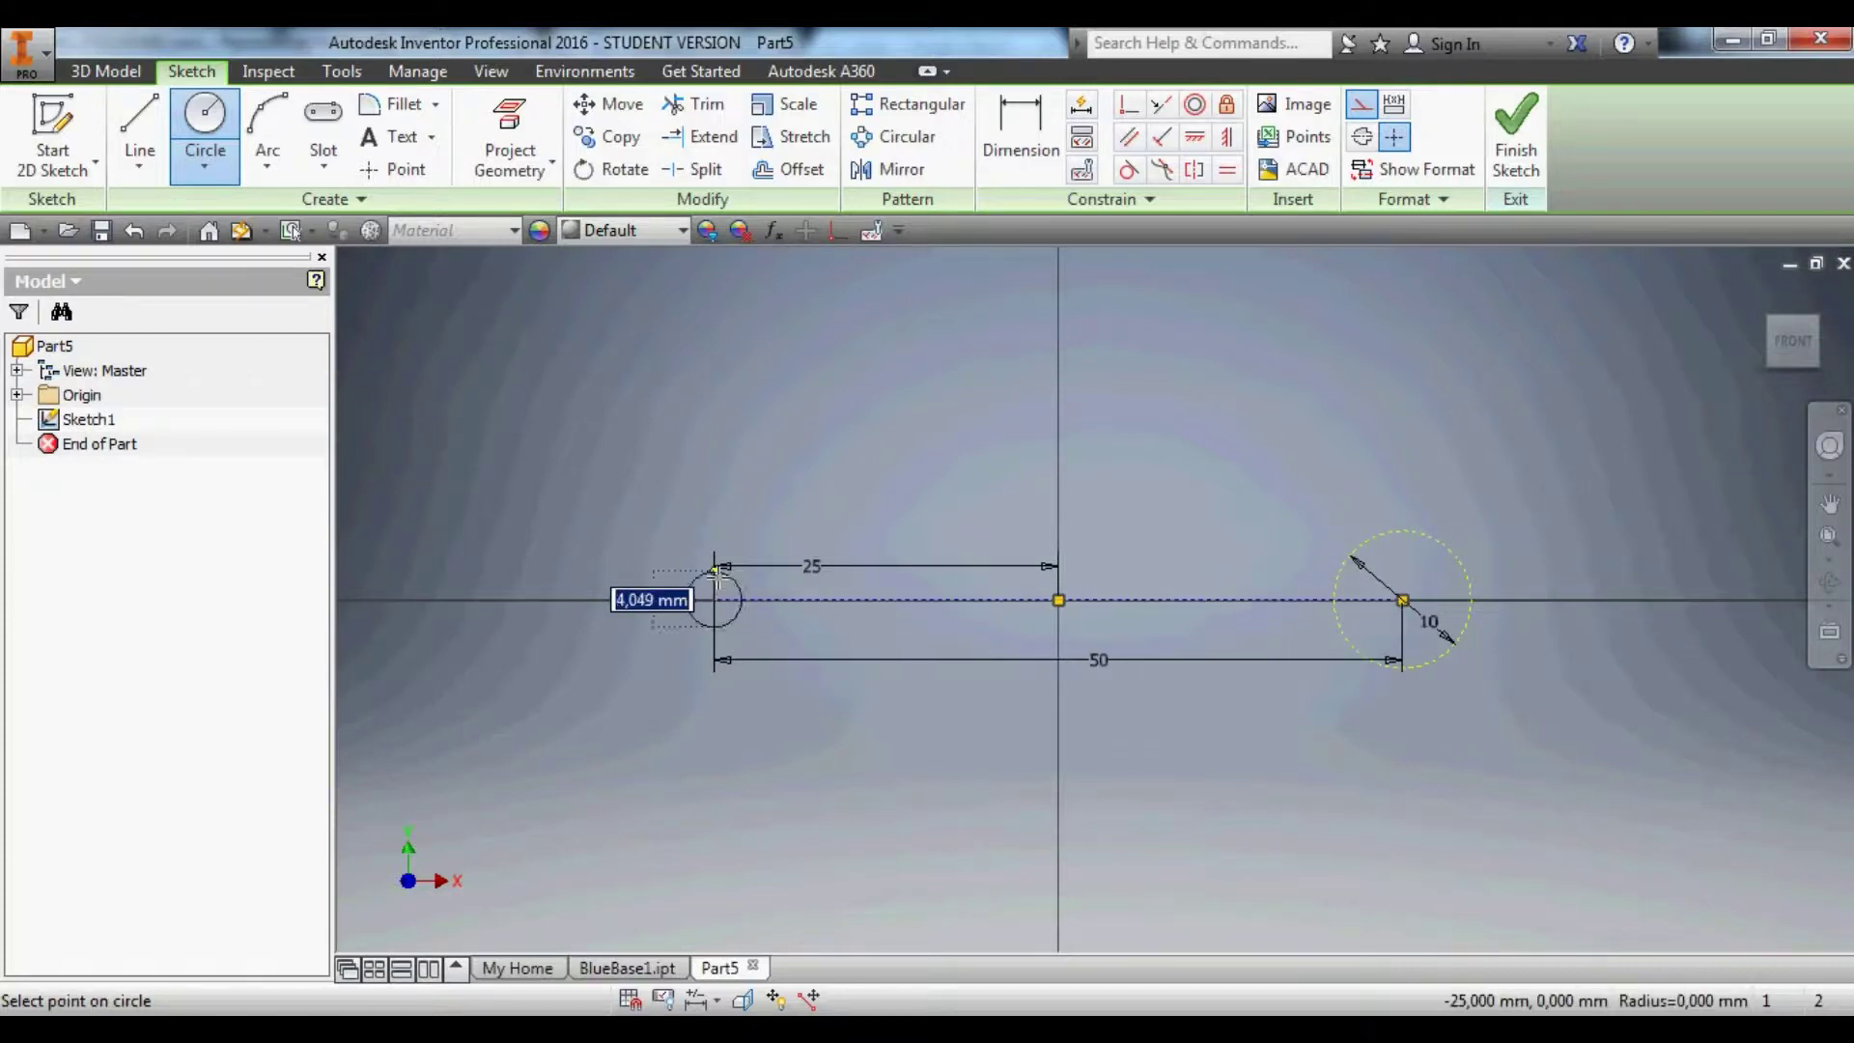
type("1")
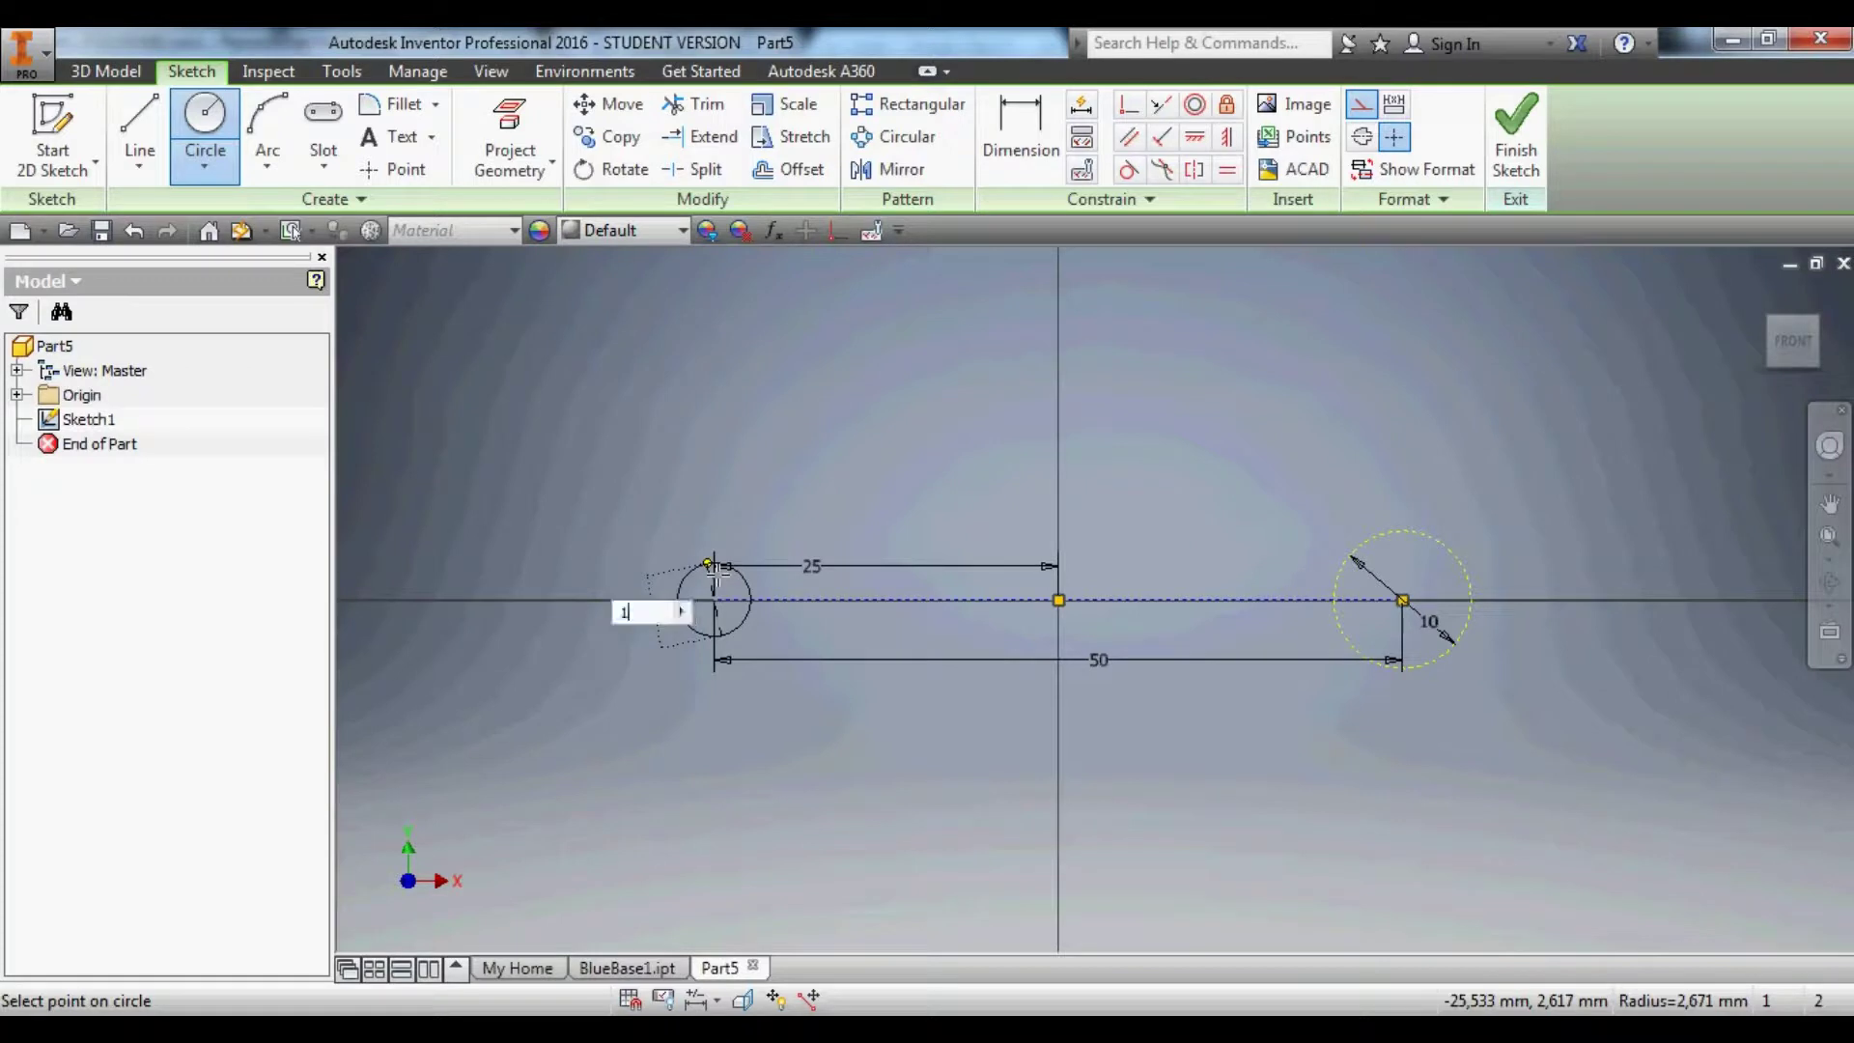
type("0")
key("Return")
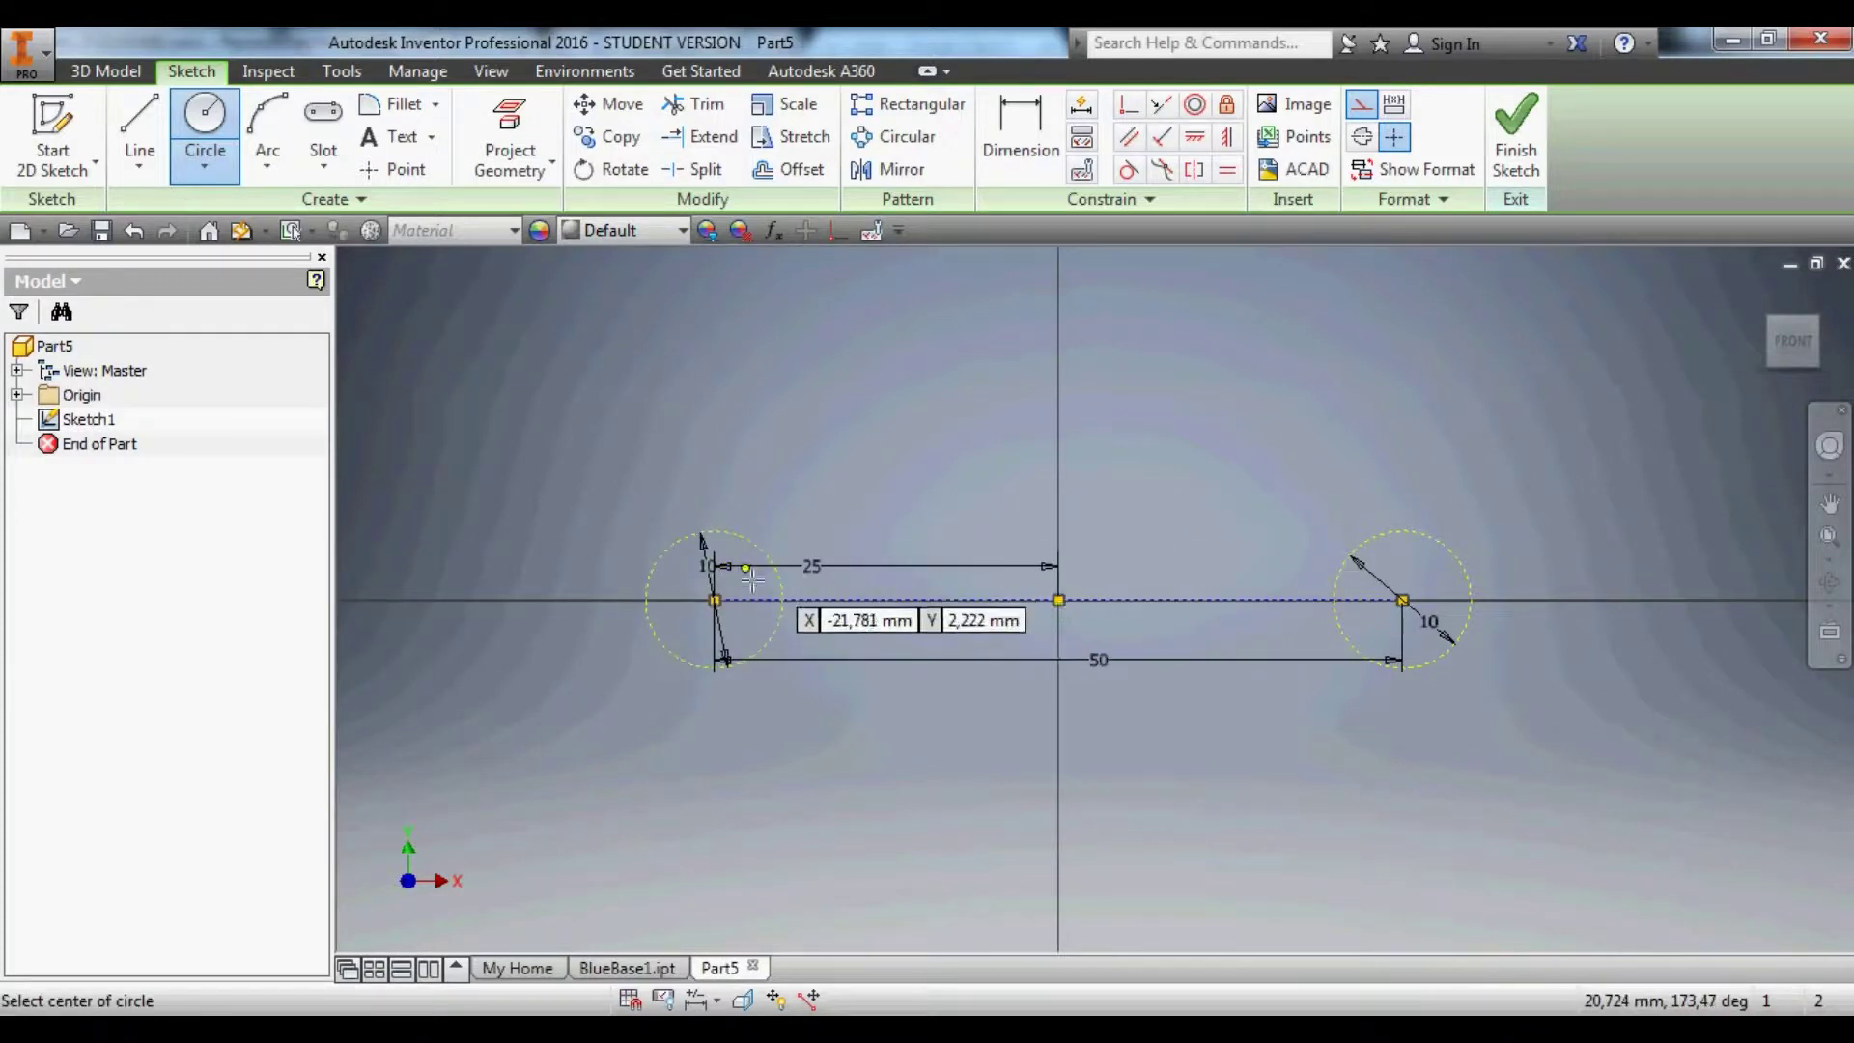
left_click(152, 130)
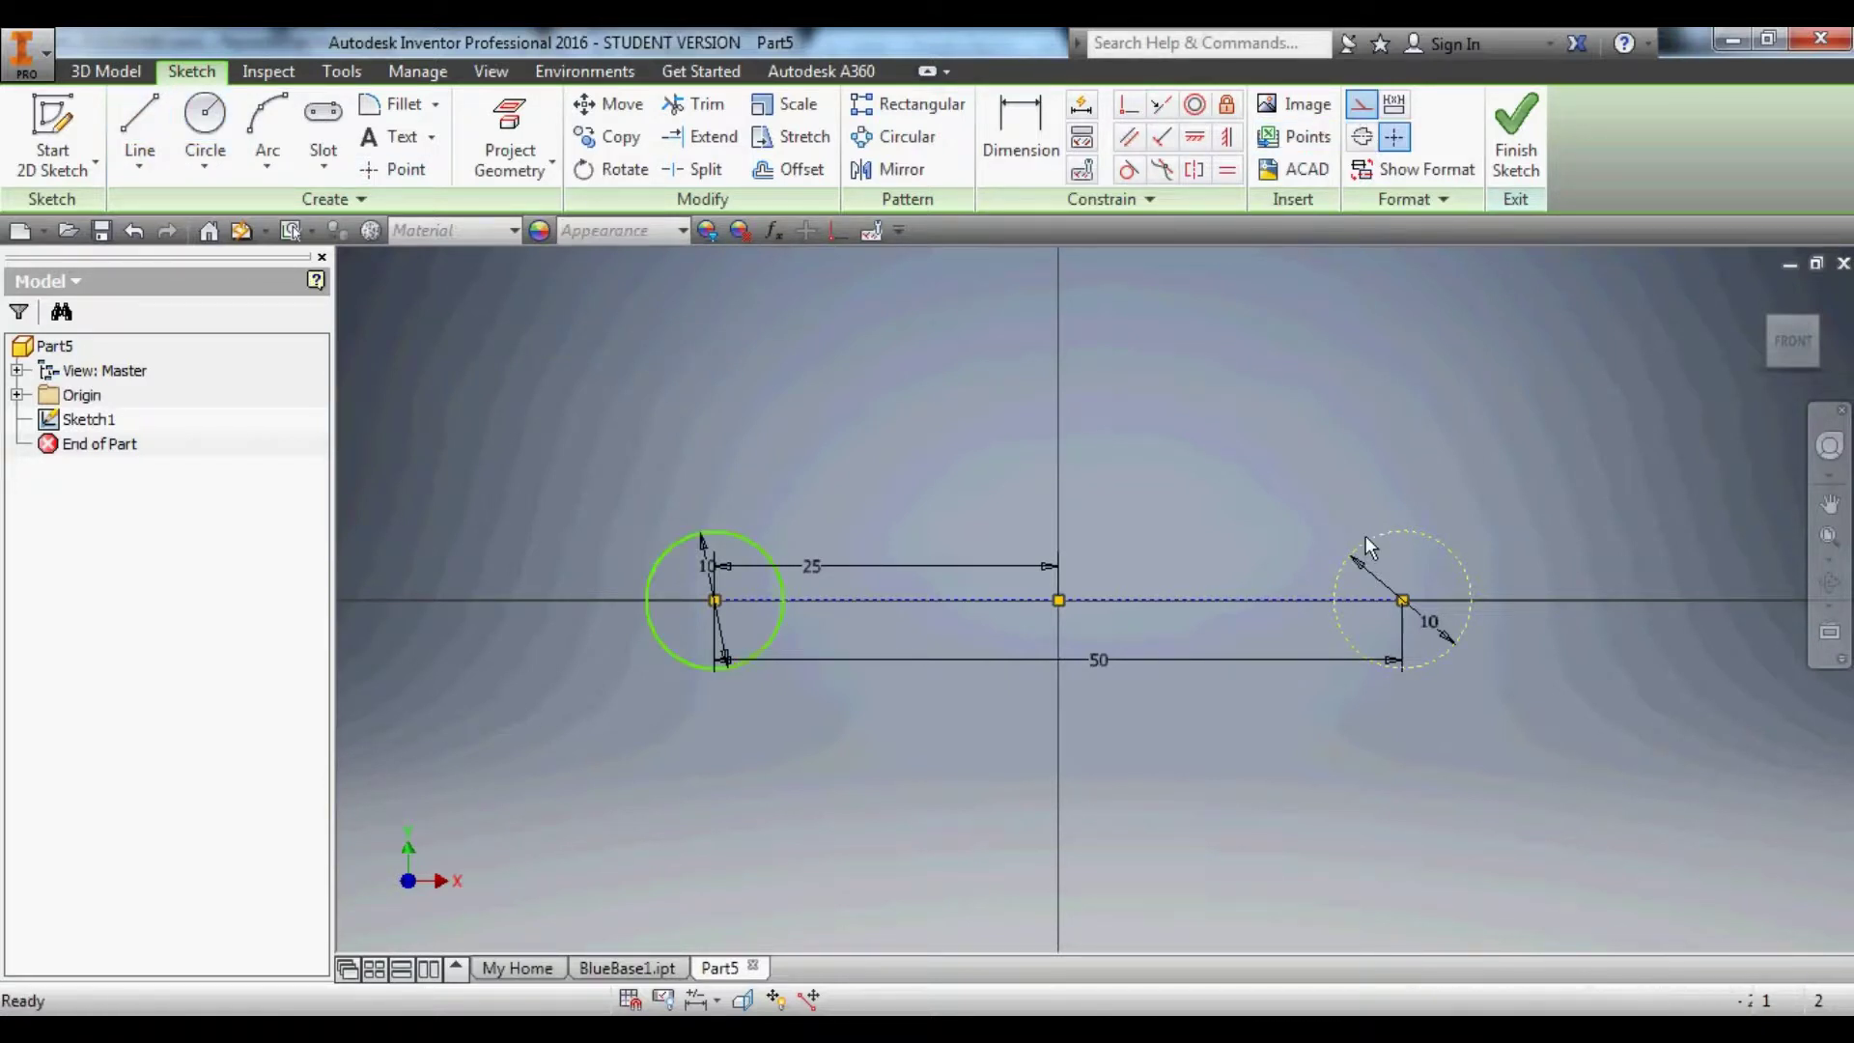
Draw an 80 mm construction line from the left circle's centre at 120 degrees to the horizontal construction line.
key("l")
scroll(586, 454, "up", 5)
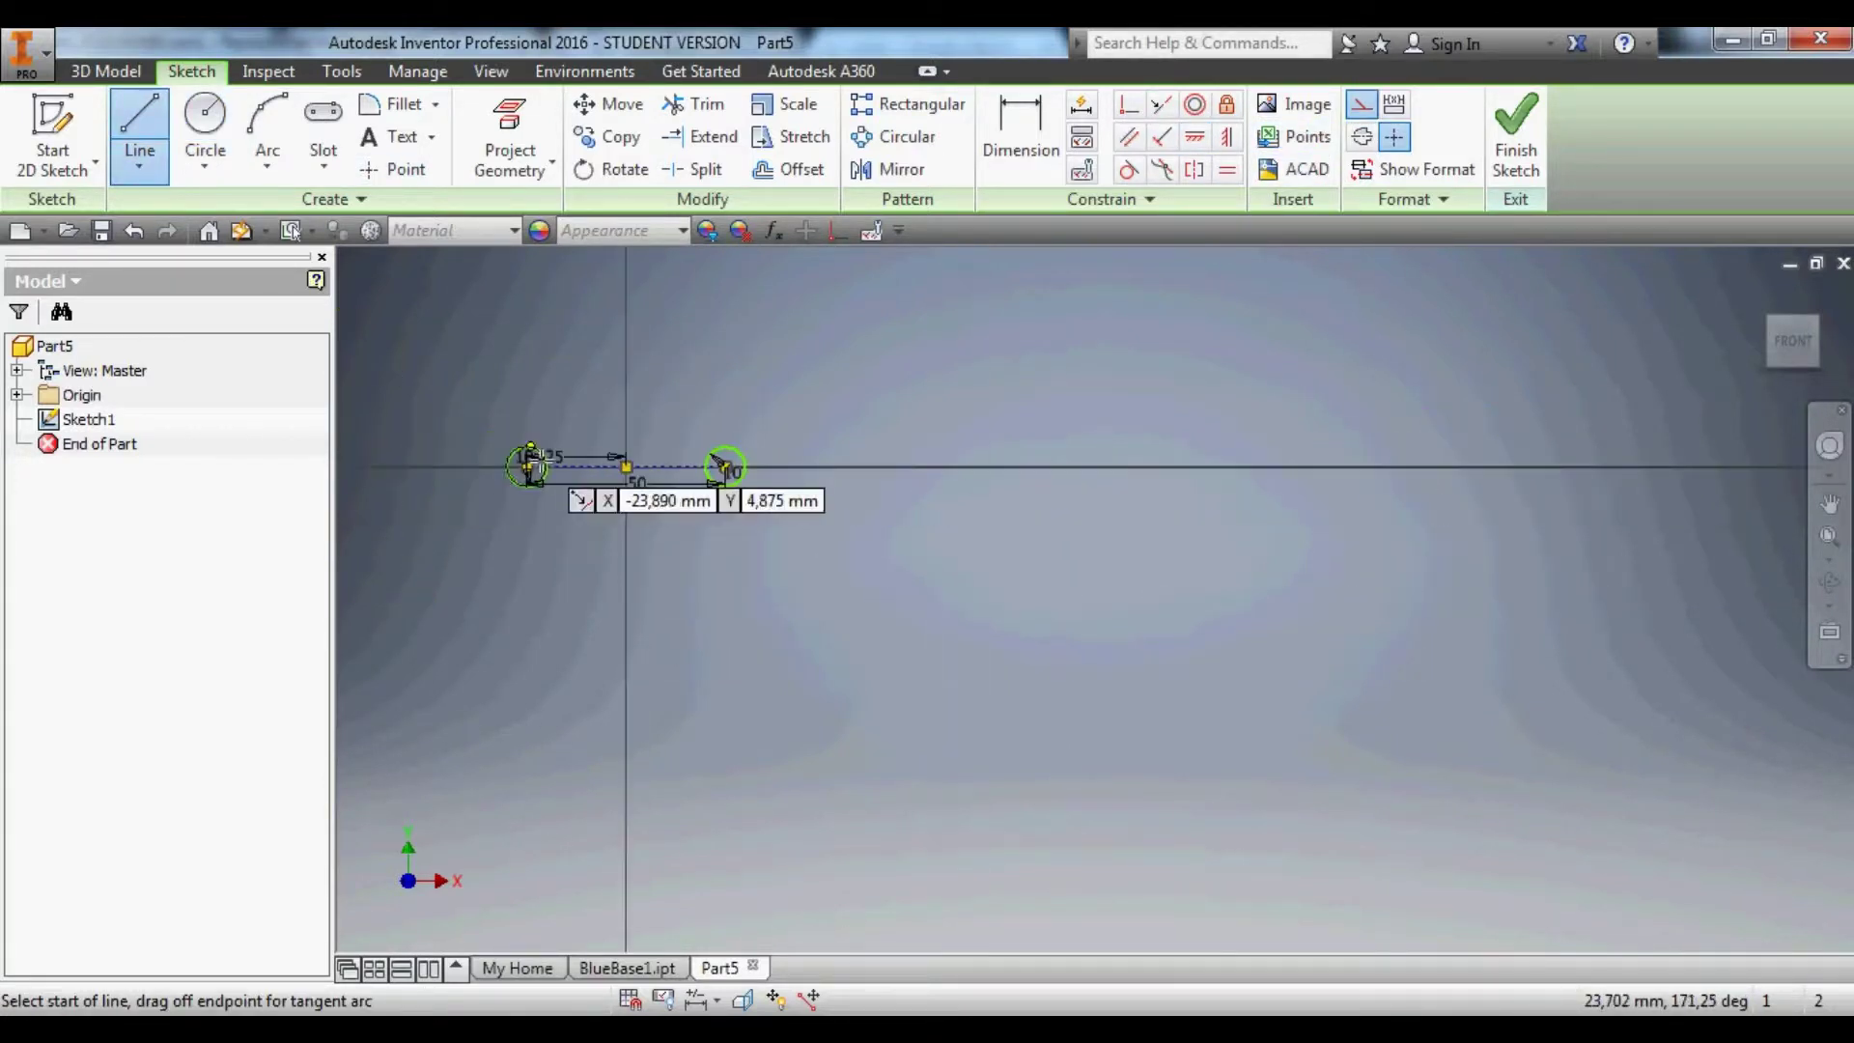
scroll(628, 464, "up", 2)
left_click(839, 585)
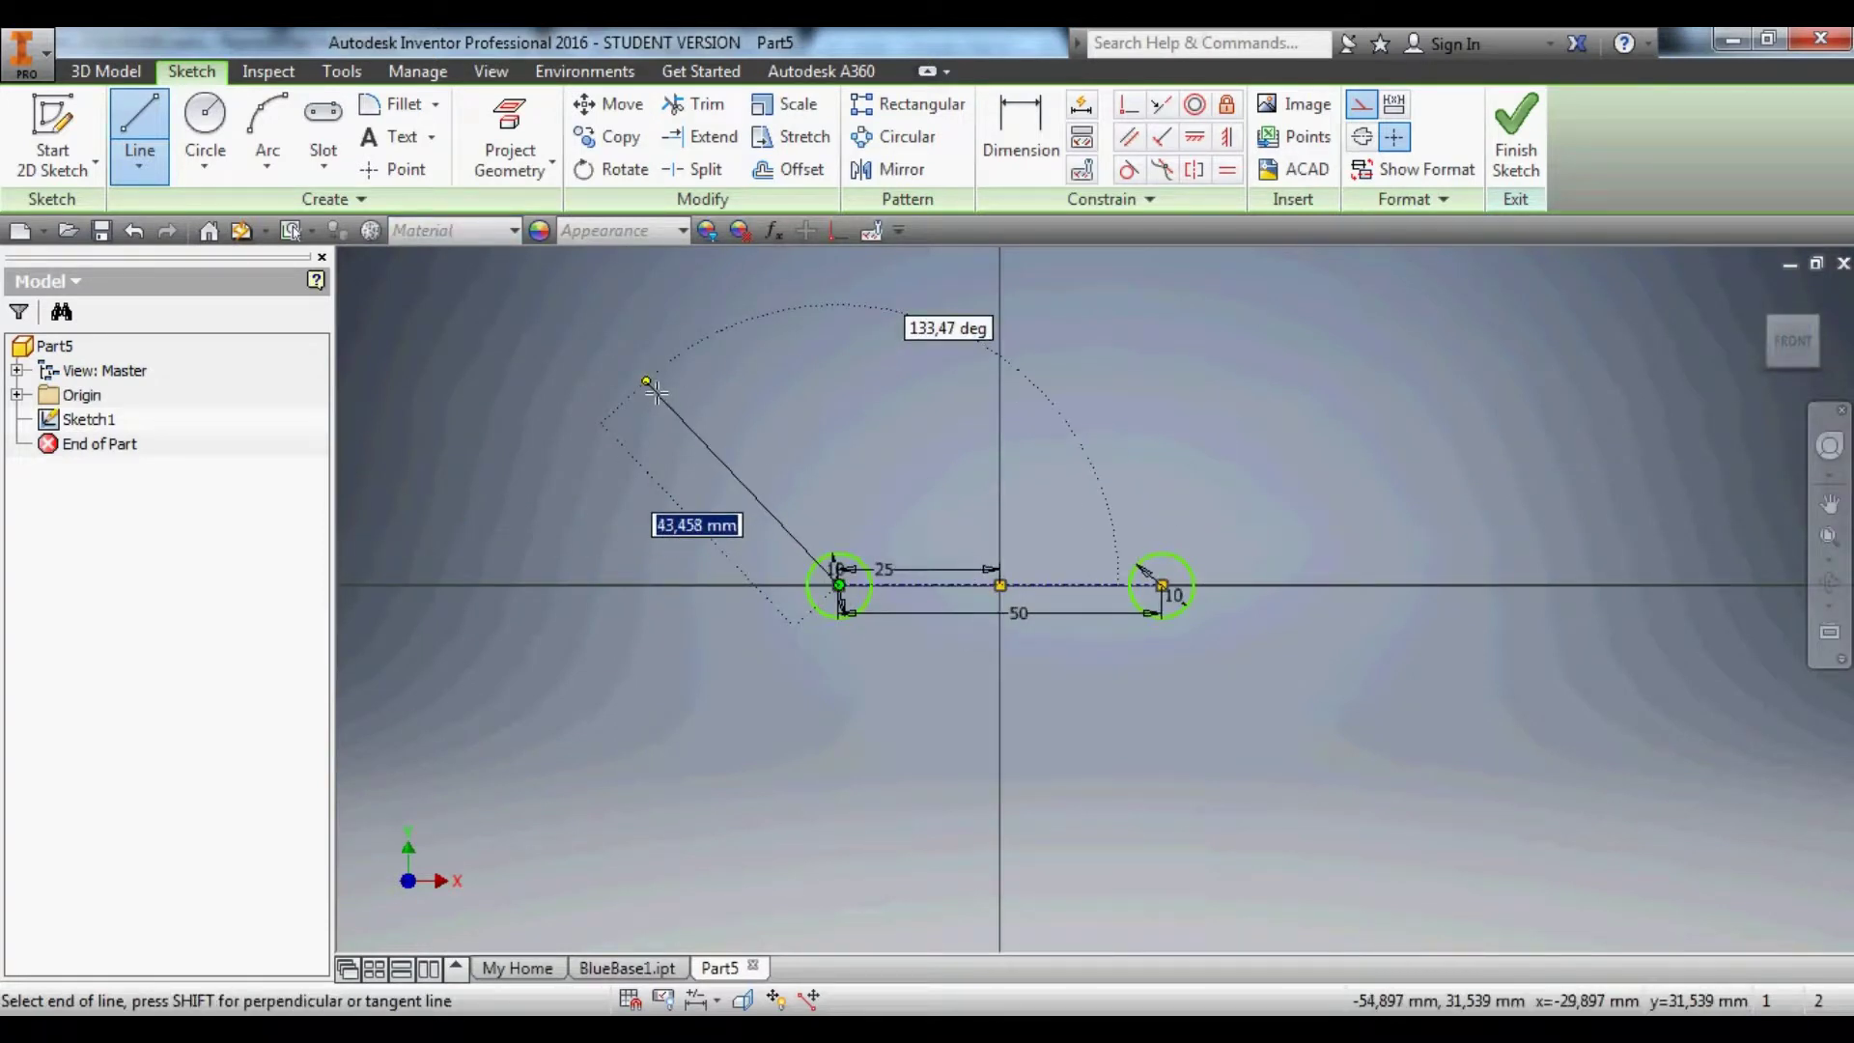
type("80")
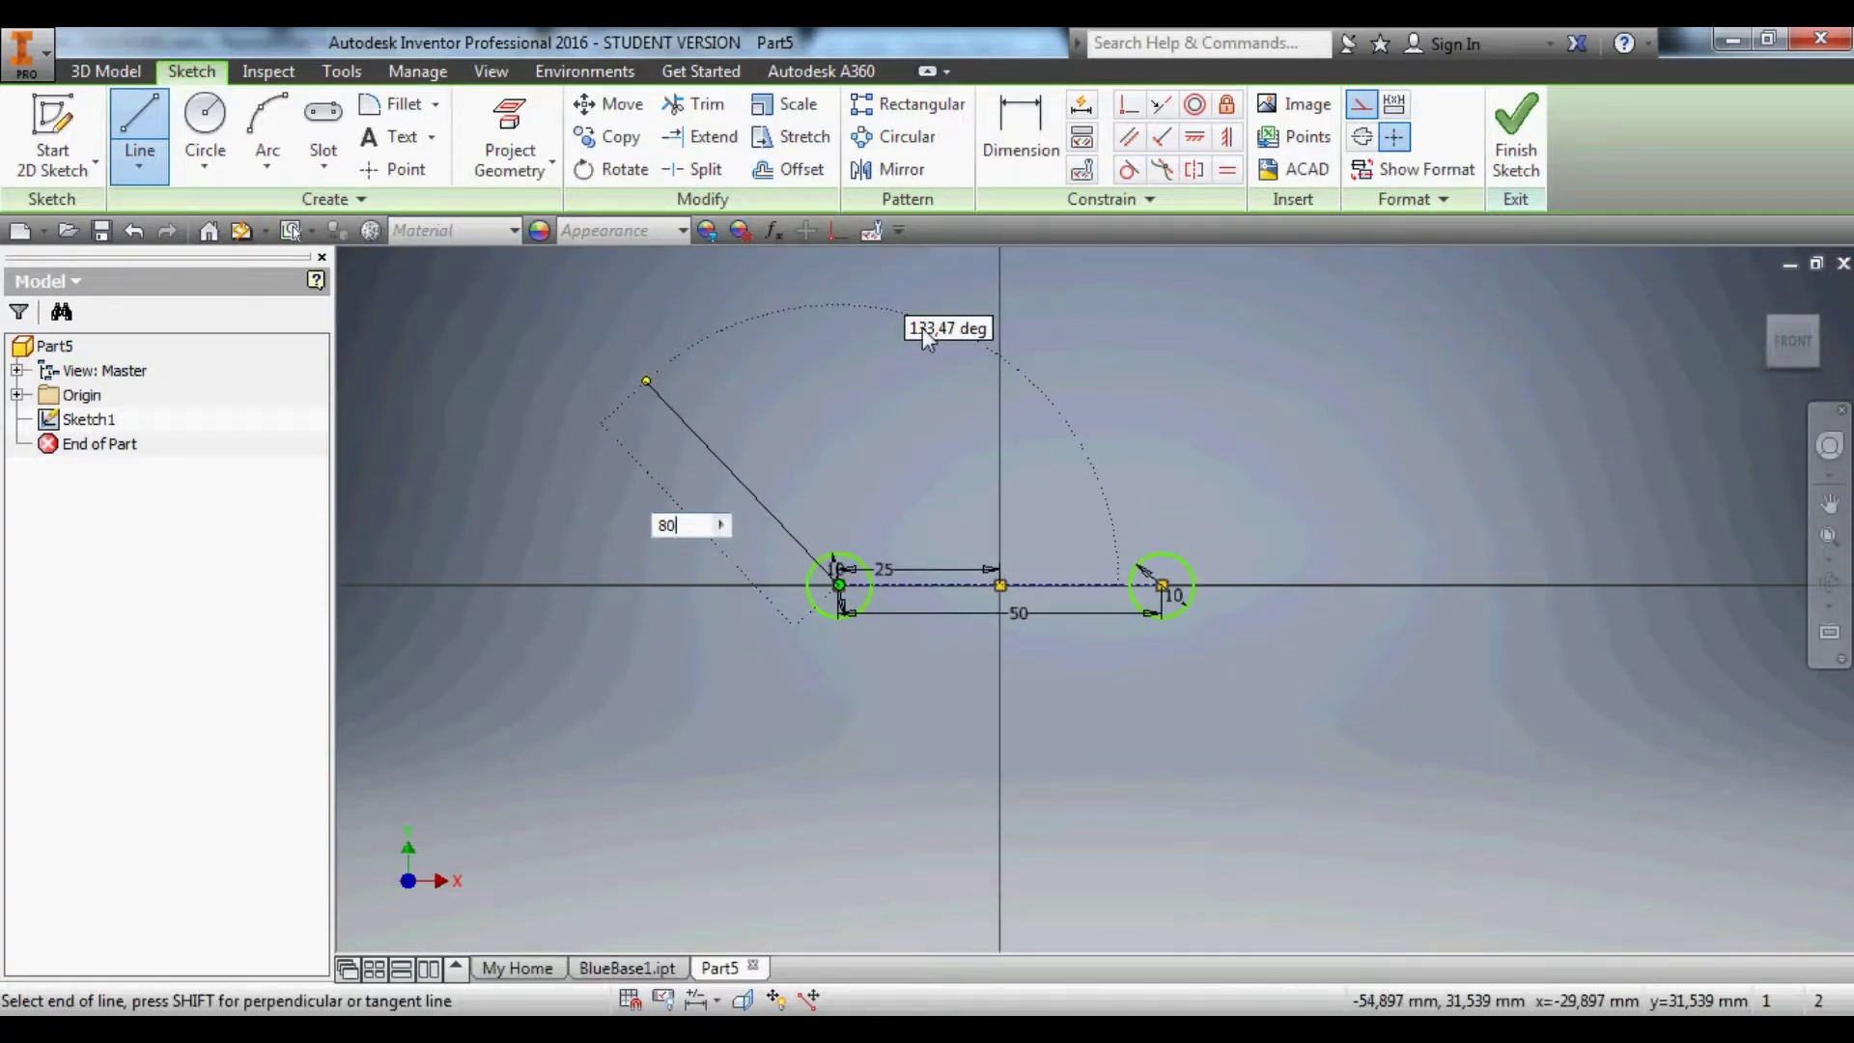
key("Tab")
type("120")
key("Return")
scroll(676, 358, "down", 4)
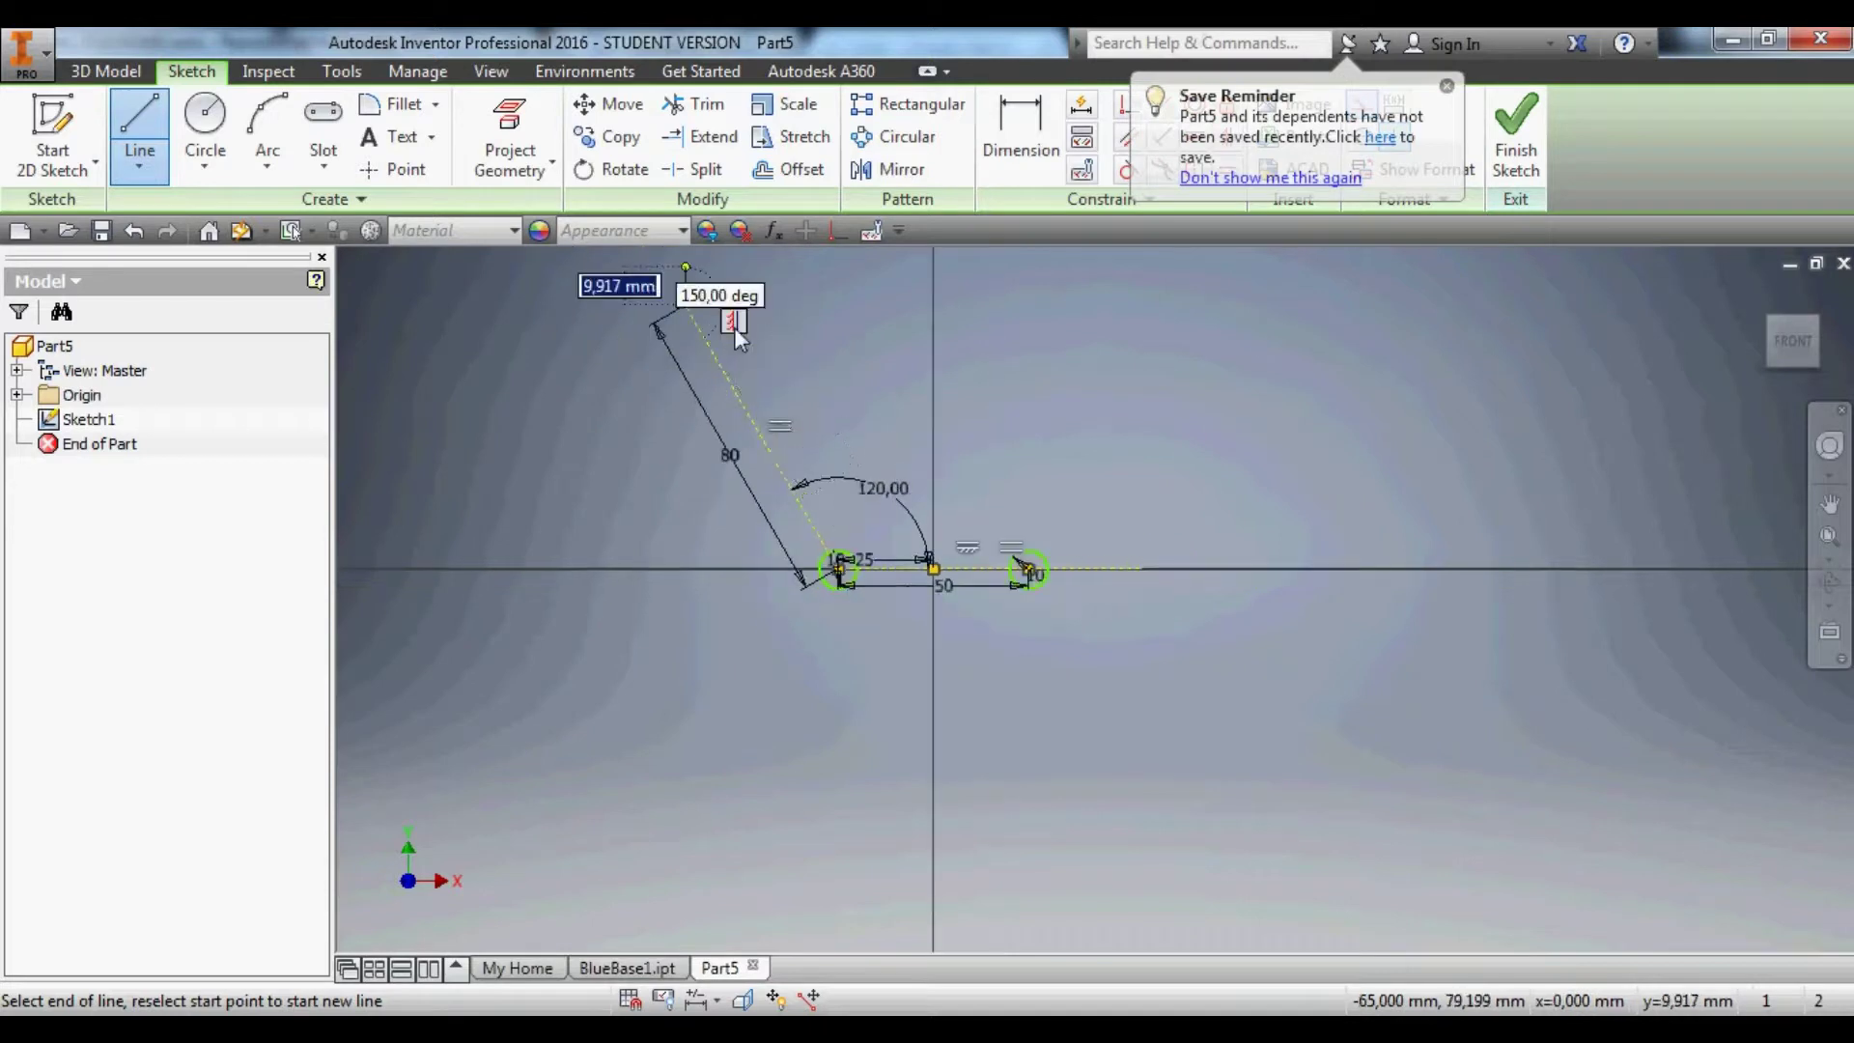
Draw a 120 mm construction line from the upper end of the 80 mm line and set the angle between their directions to 30 degrees.
scroll(640, 346, "up", 3)
type("120")
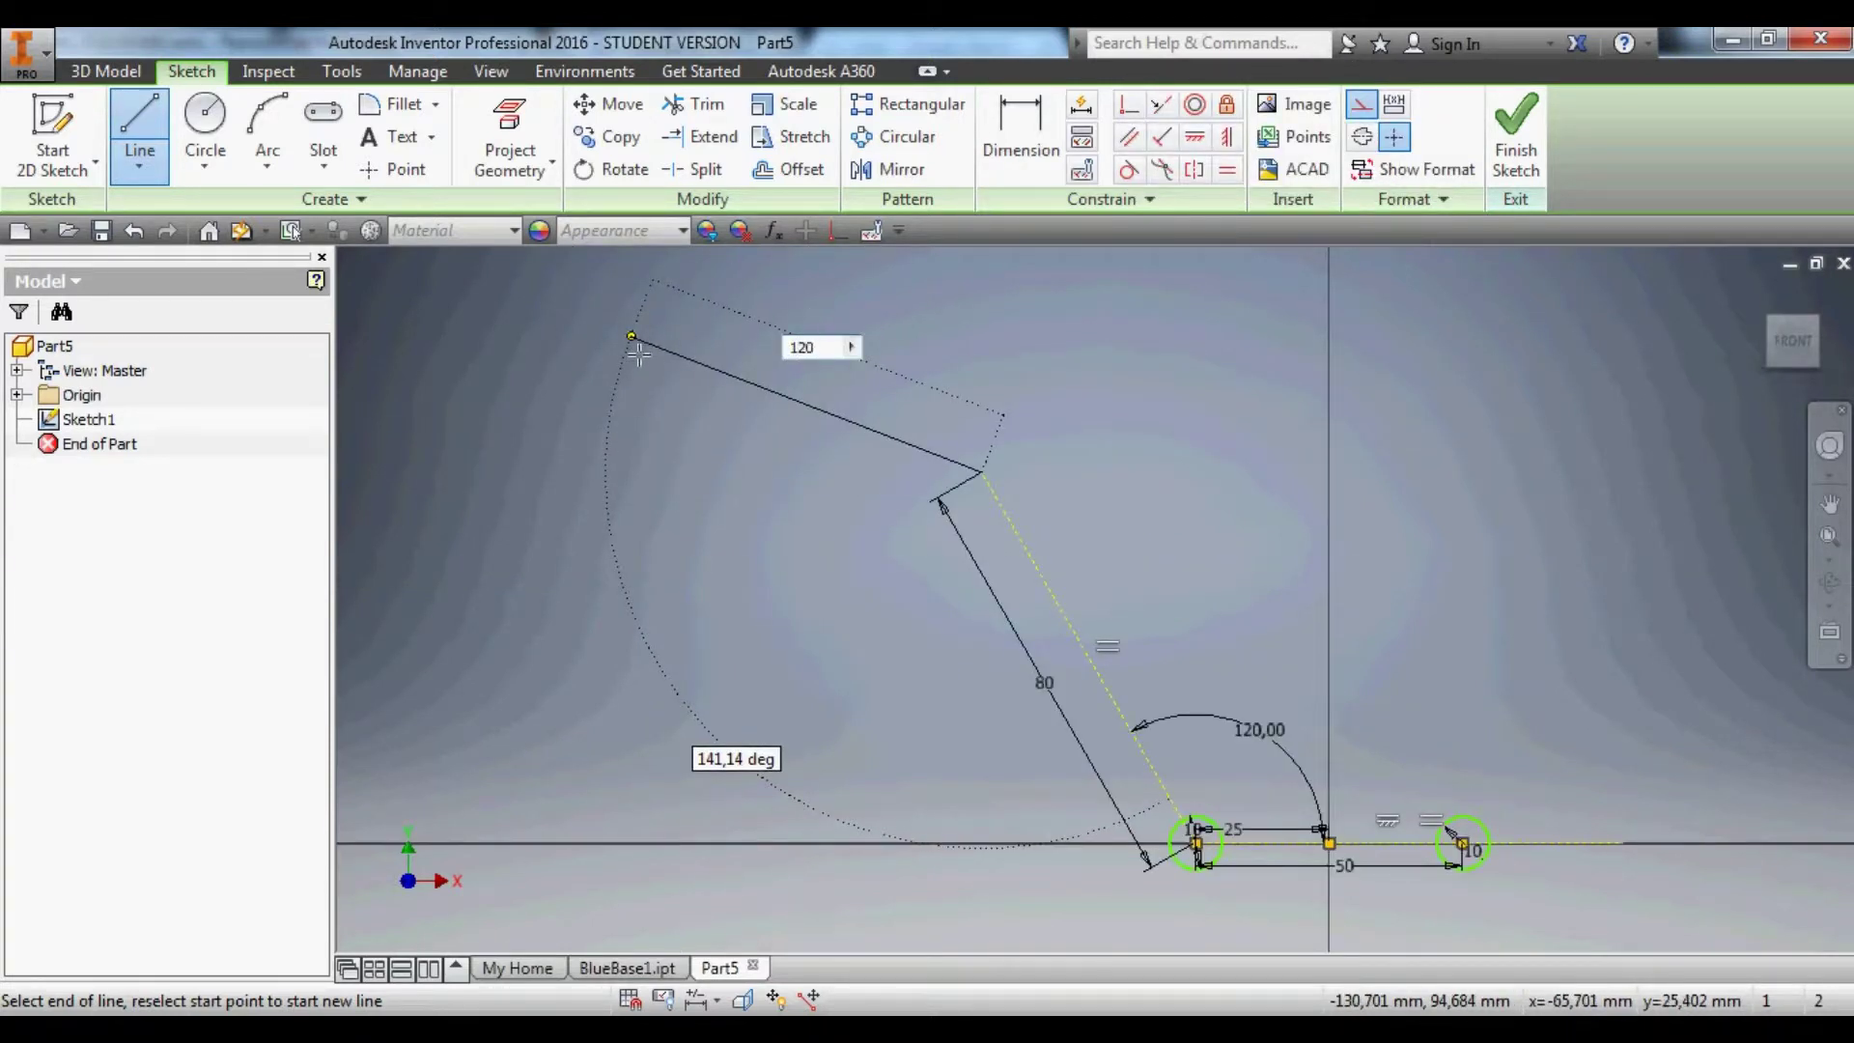
key("Return")
key("d")
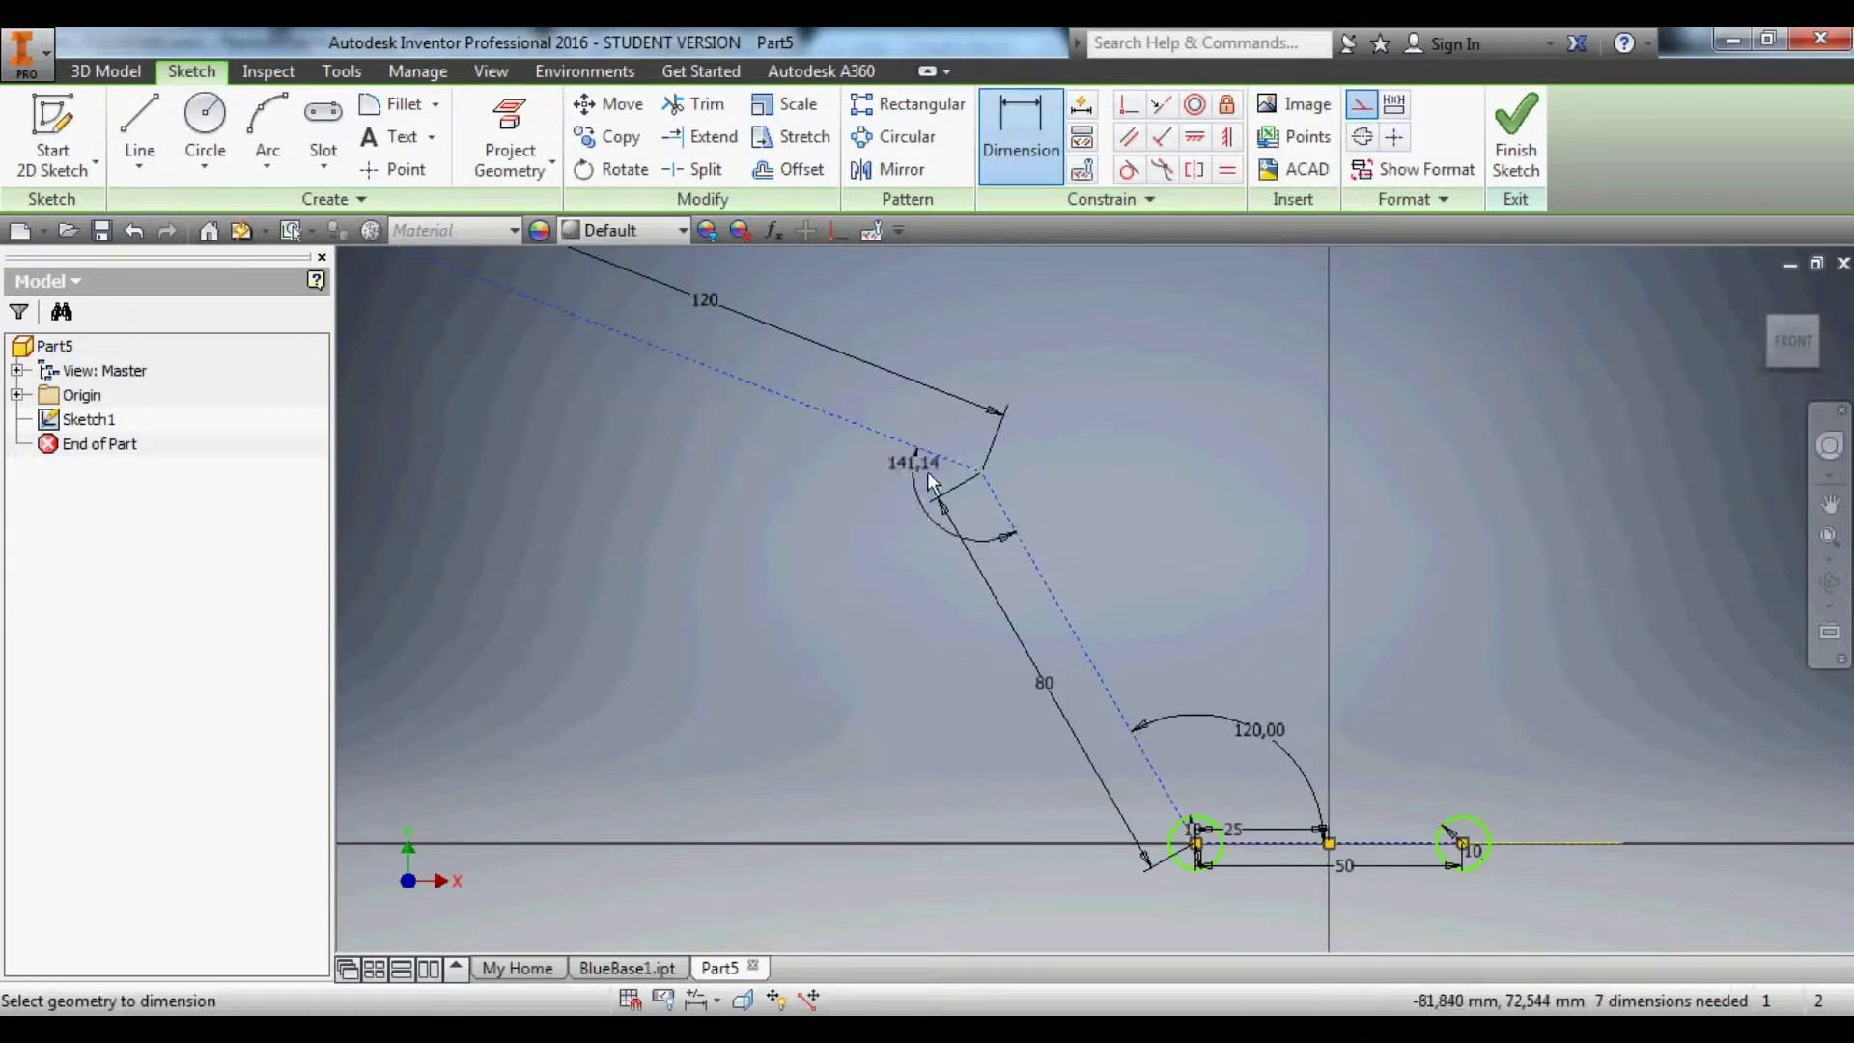
left_click(917, 398)
type("60")
key("Return")
Join the detached end of the 120 mm construction line to the upper end of the 80 mm line with a coincident constraint.
scroll(999, 520, "up", 3)
key("Escape")
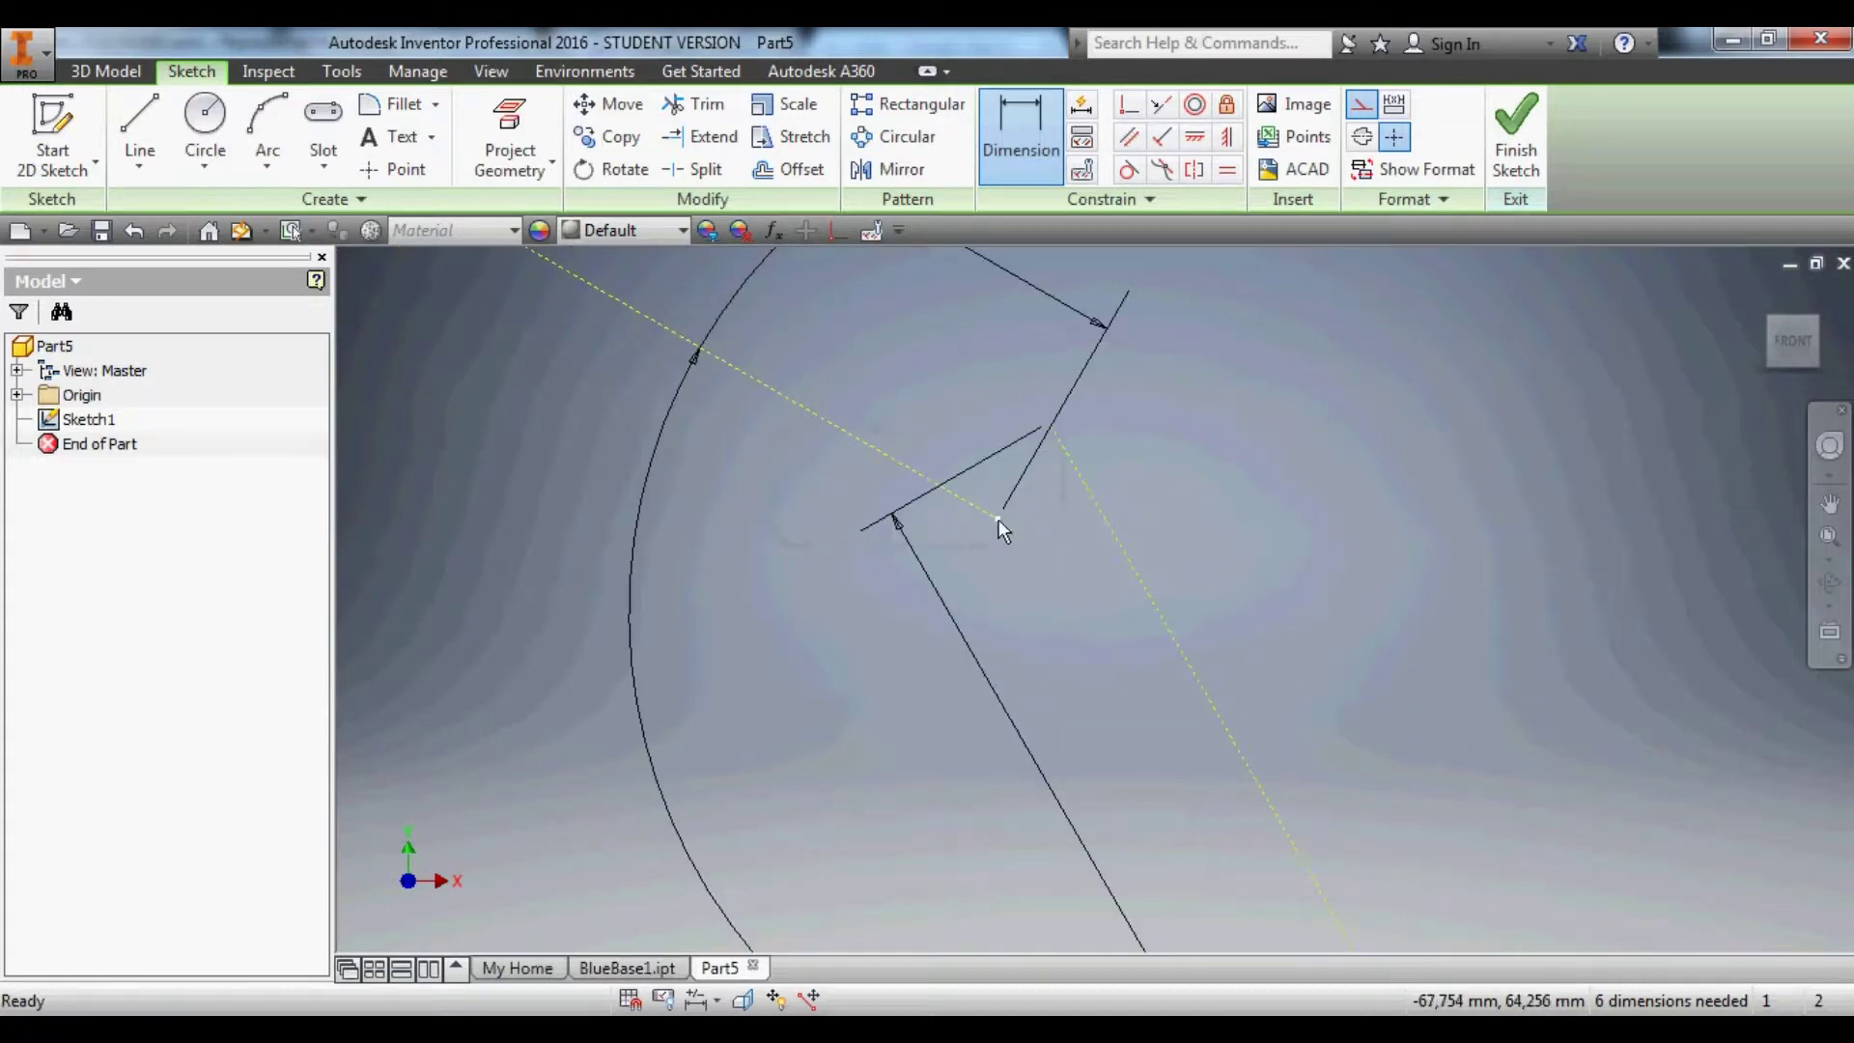
scroll(1051, 425, "down", 3)
scroll(1342, 773, "up", 4)
scroll(1226, 570, "down", 4)
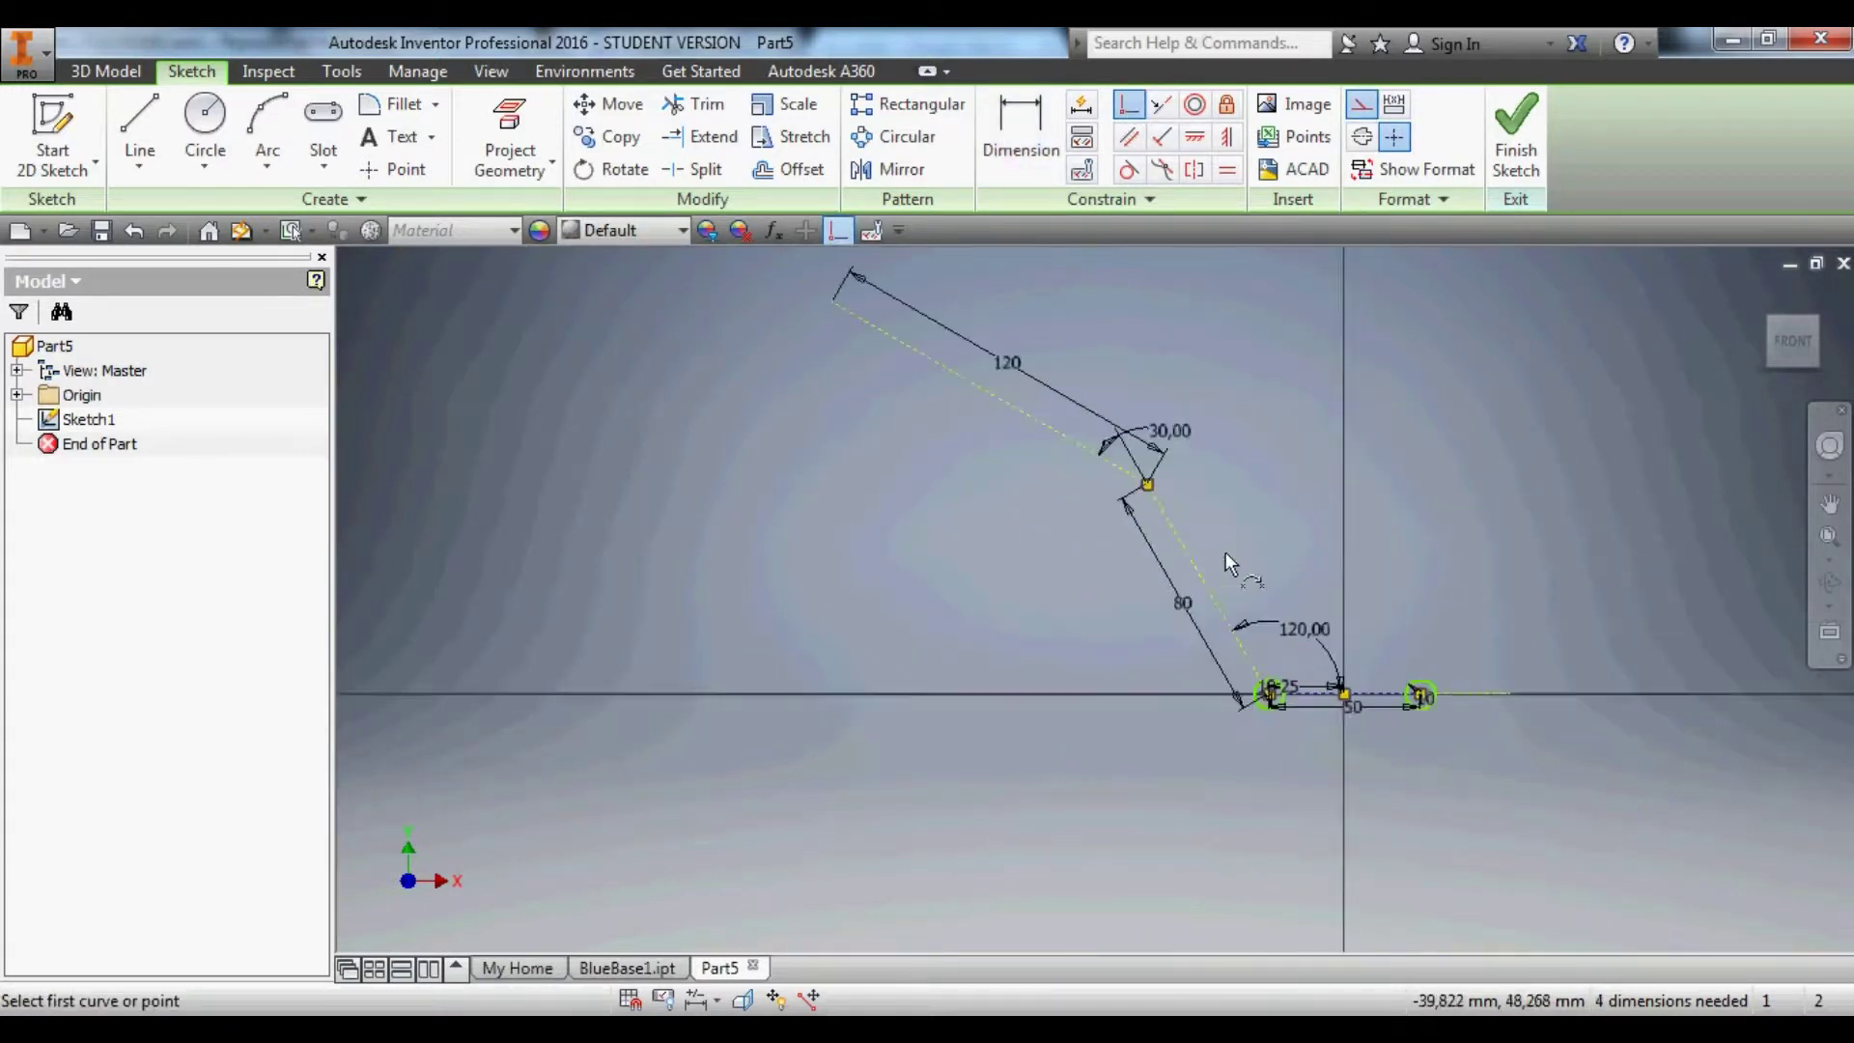
Offset the chain of three construction lines 15 mm to both sides as solid outline lines.
left_click(789, 169)
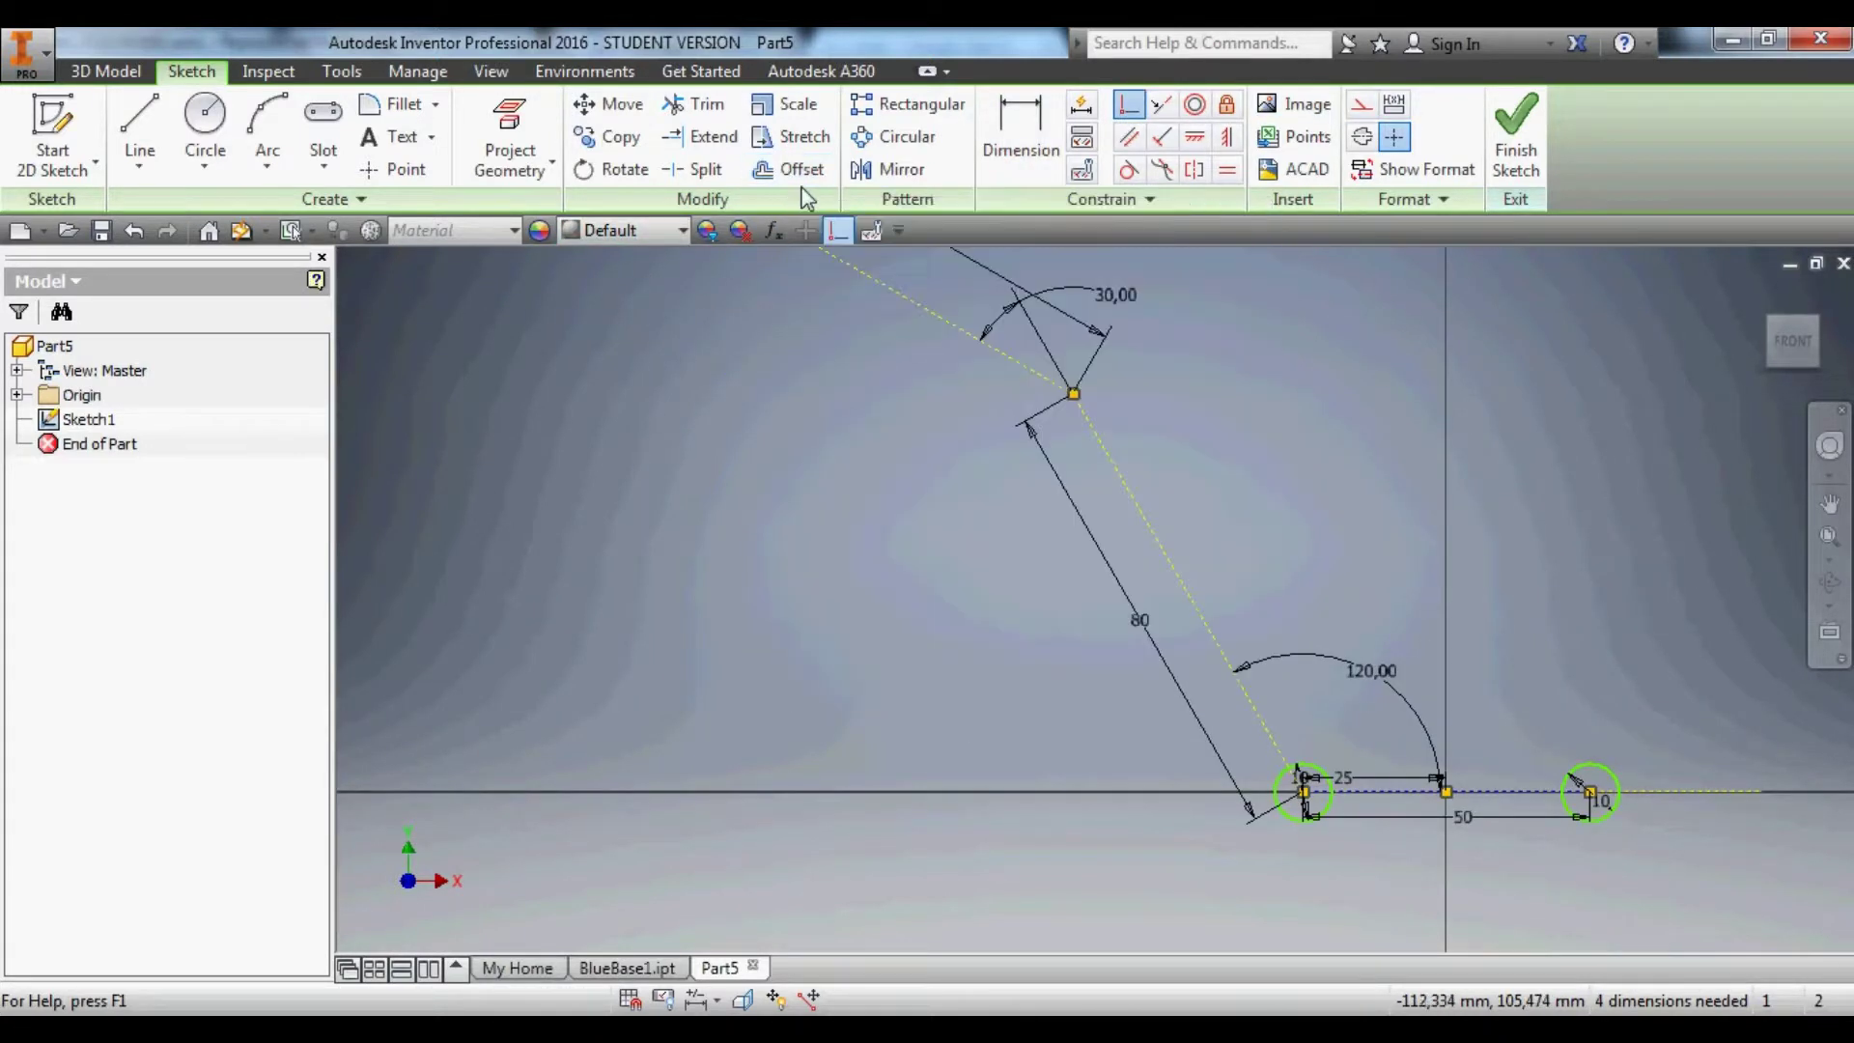
left_click(968, 333)
scroll(968, 333, "down", 2)
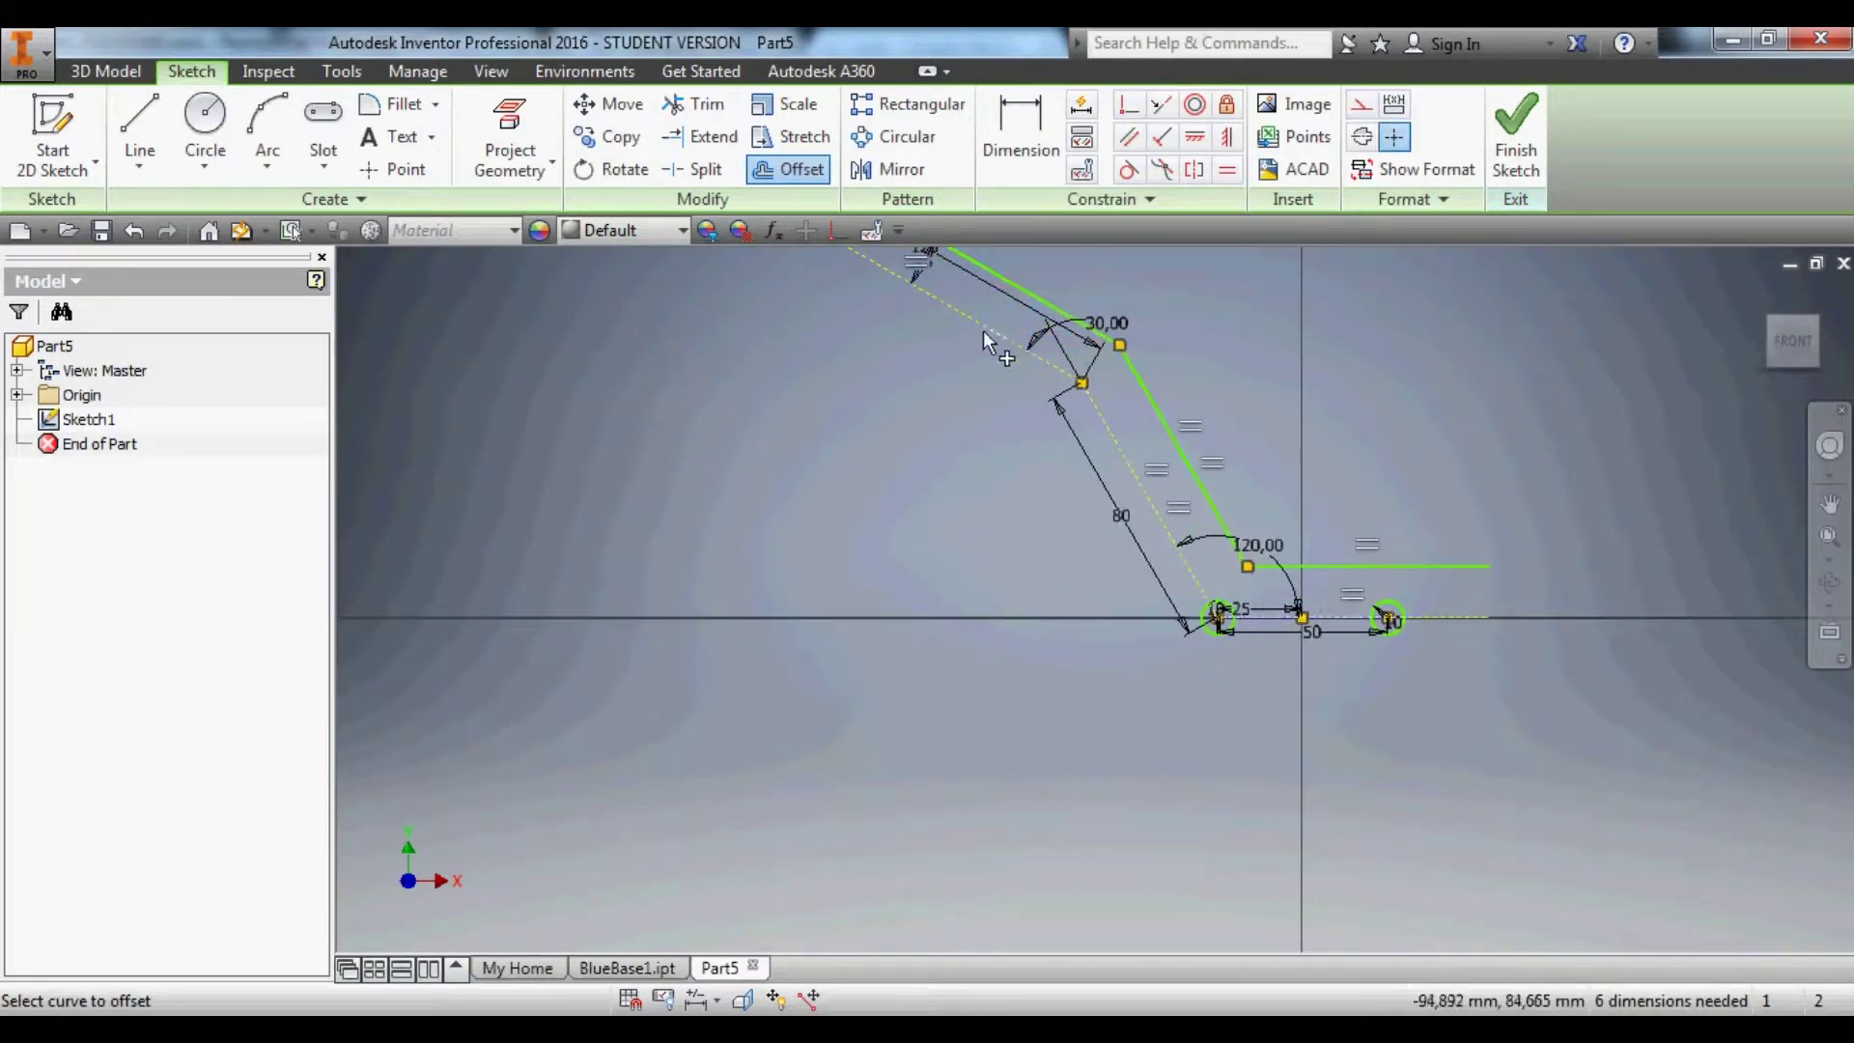
key("Return")
scroll(959, 386, "down", 2)
Close both open ends of the offset outline with outward three-point arcs, with a 15 mm radius at the end of the long arm.
left_click(268, 125)
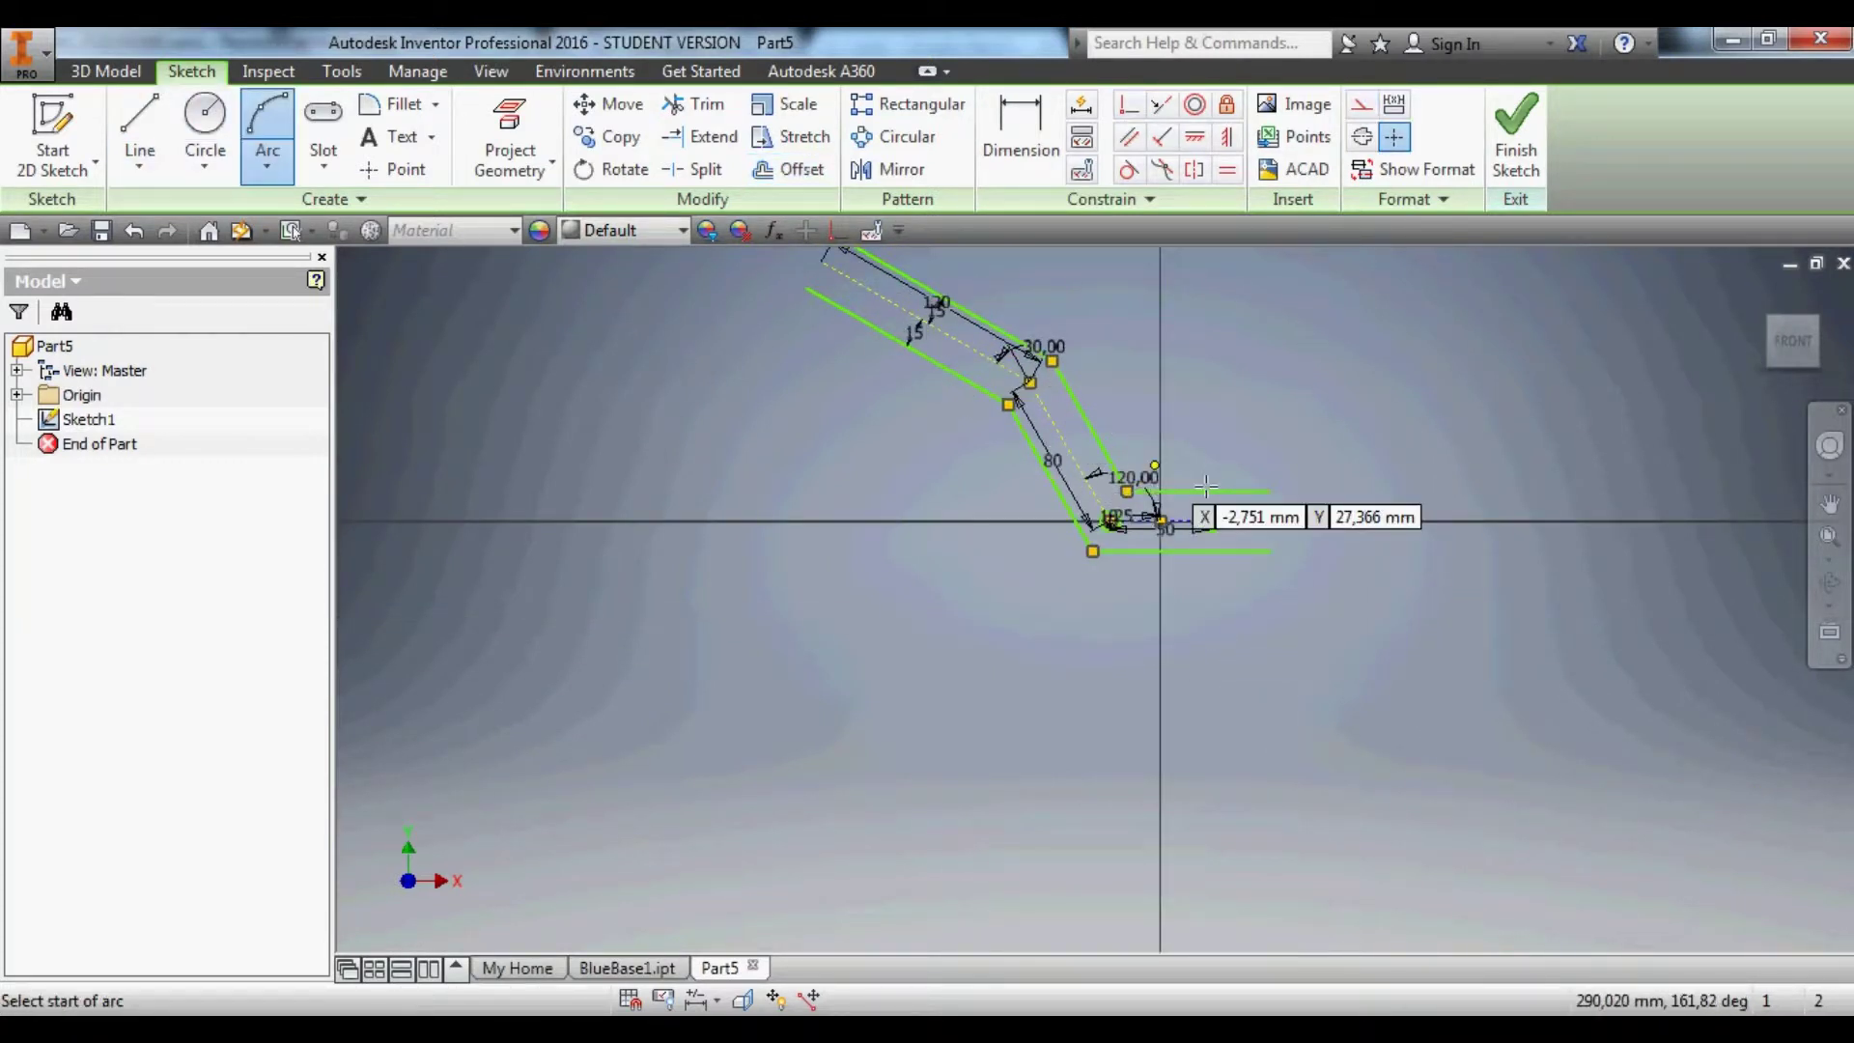
left_click(1270, 552)
left_click(1270, 491)
left_click(1301, 534)
scroll(1005, 333, "up", 3)
left_click(968, 415)
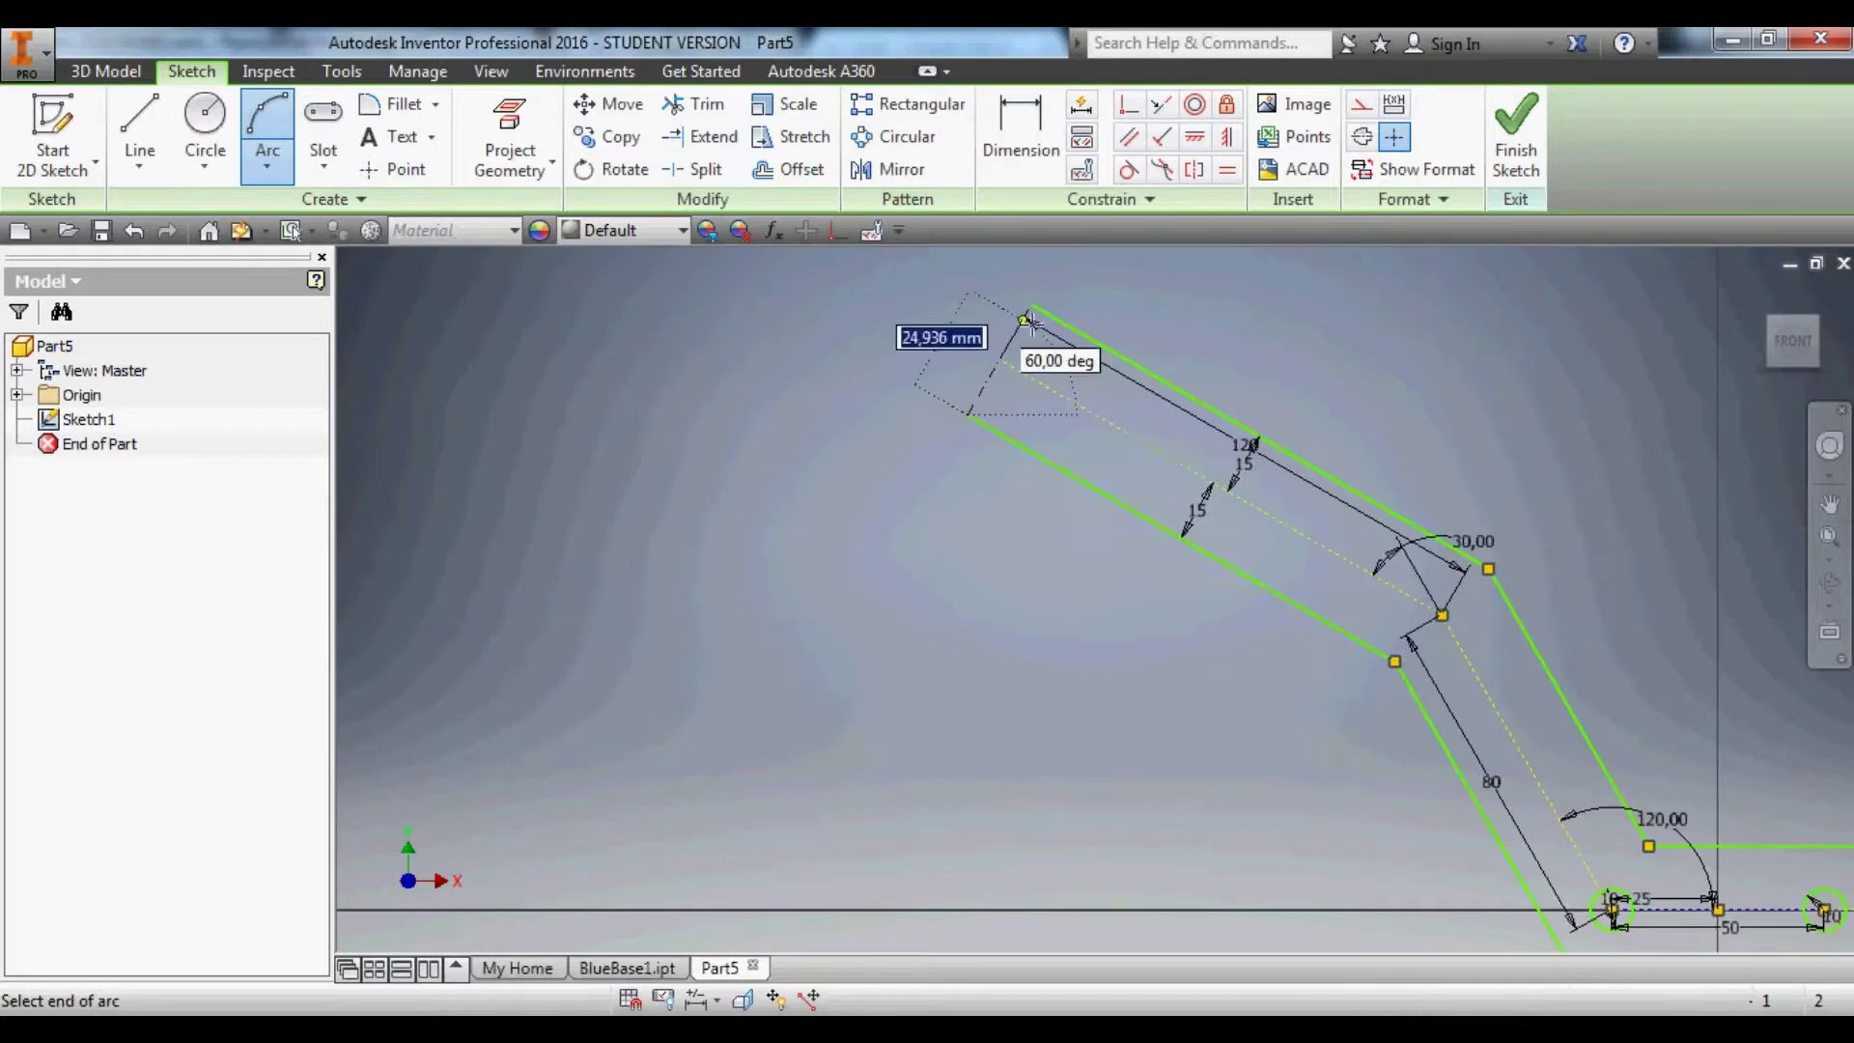
left_click(1031, 307)
left_click(985, 328)
scroll(986, 329, "down", 2)
key("Escape")
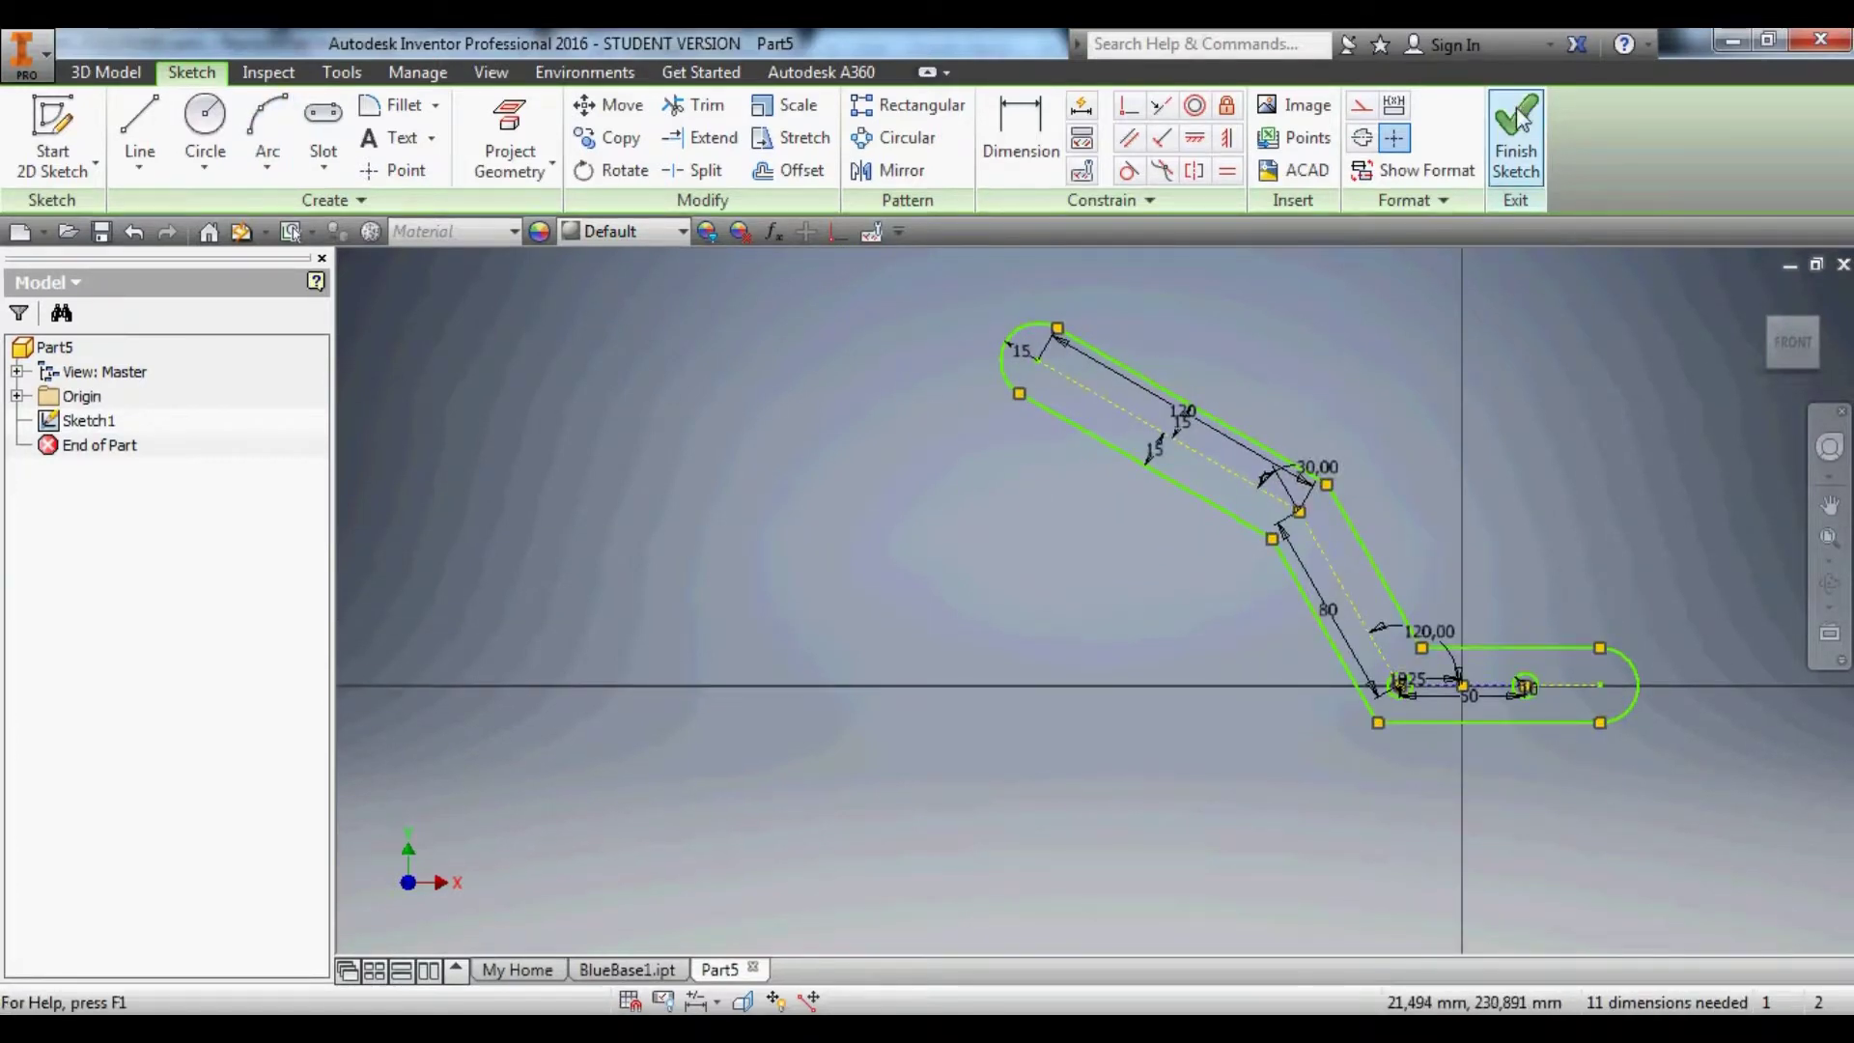
Finish the sketch and extrude the bent outline 20 mm, leaving the two 10 mm circles as holes.
middle_click_drag(1091, 599, 1159, 540, "shift")
scroll(1091, 599, "up", 3)
key("e")
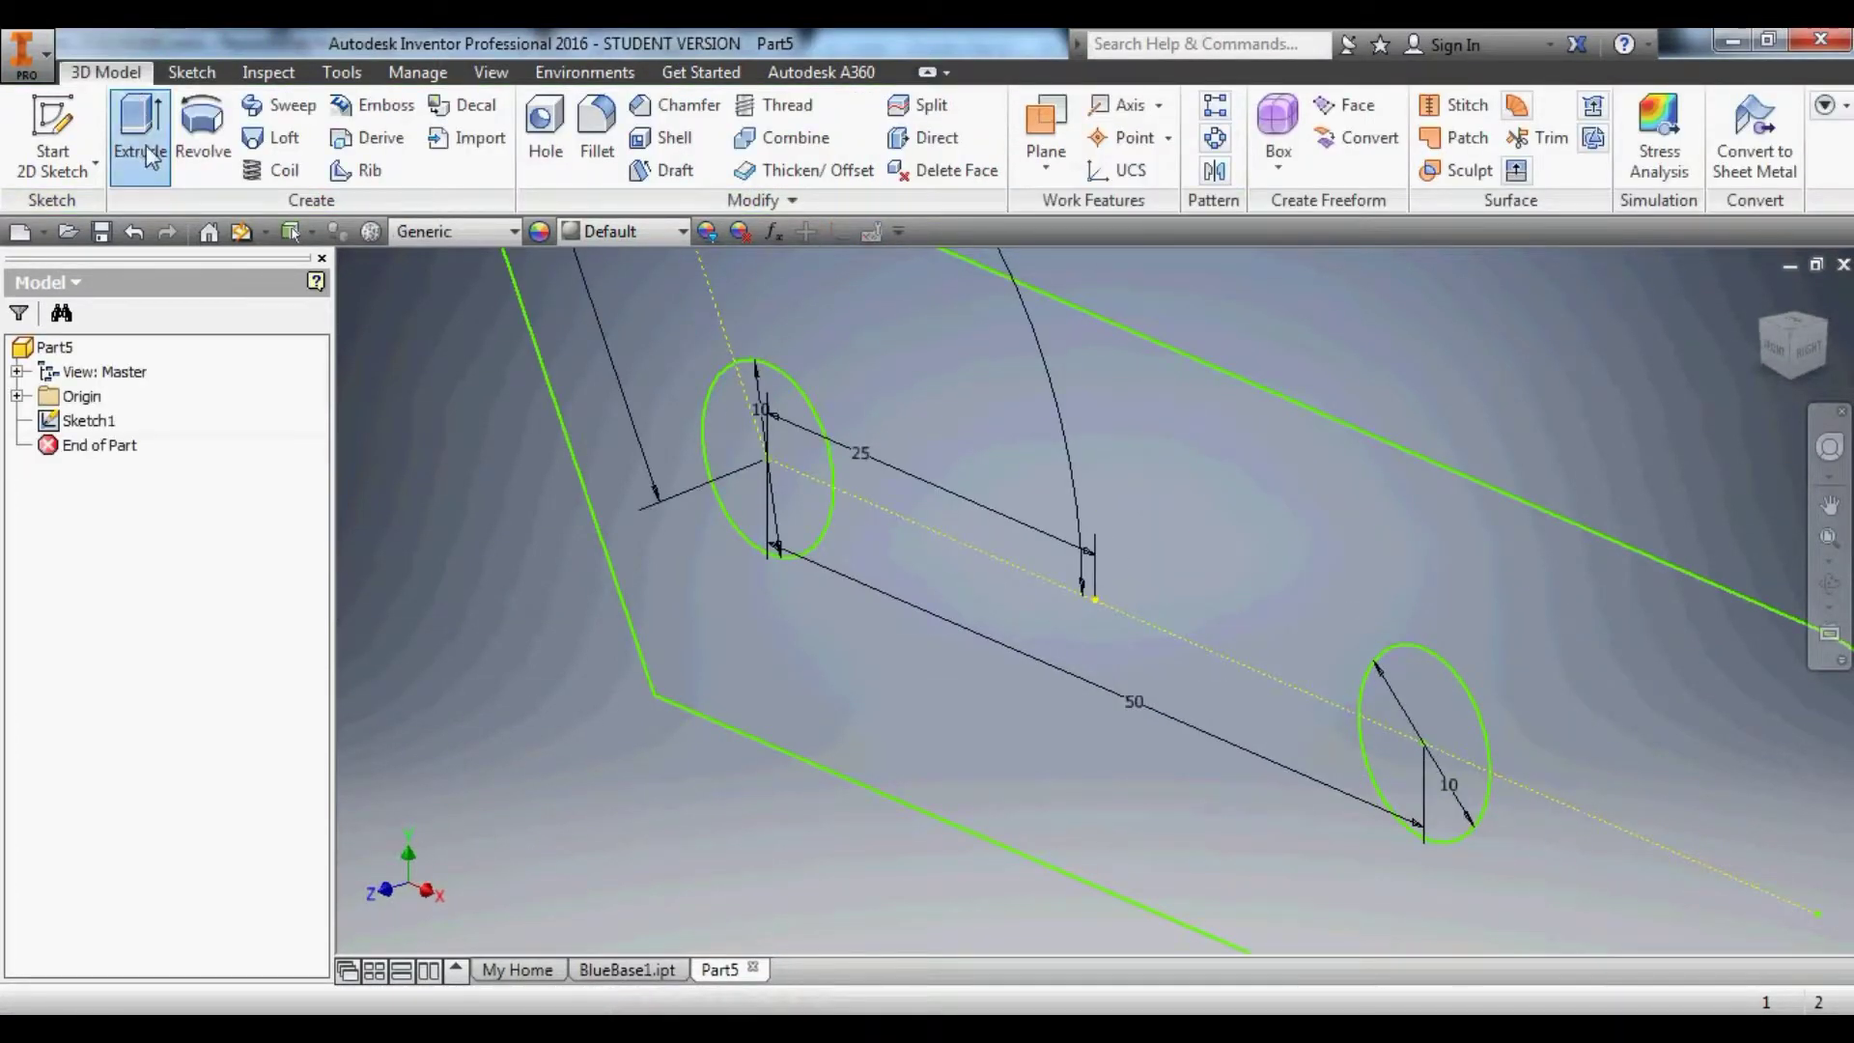
left_click(957, 464)
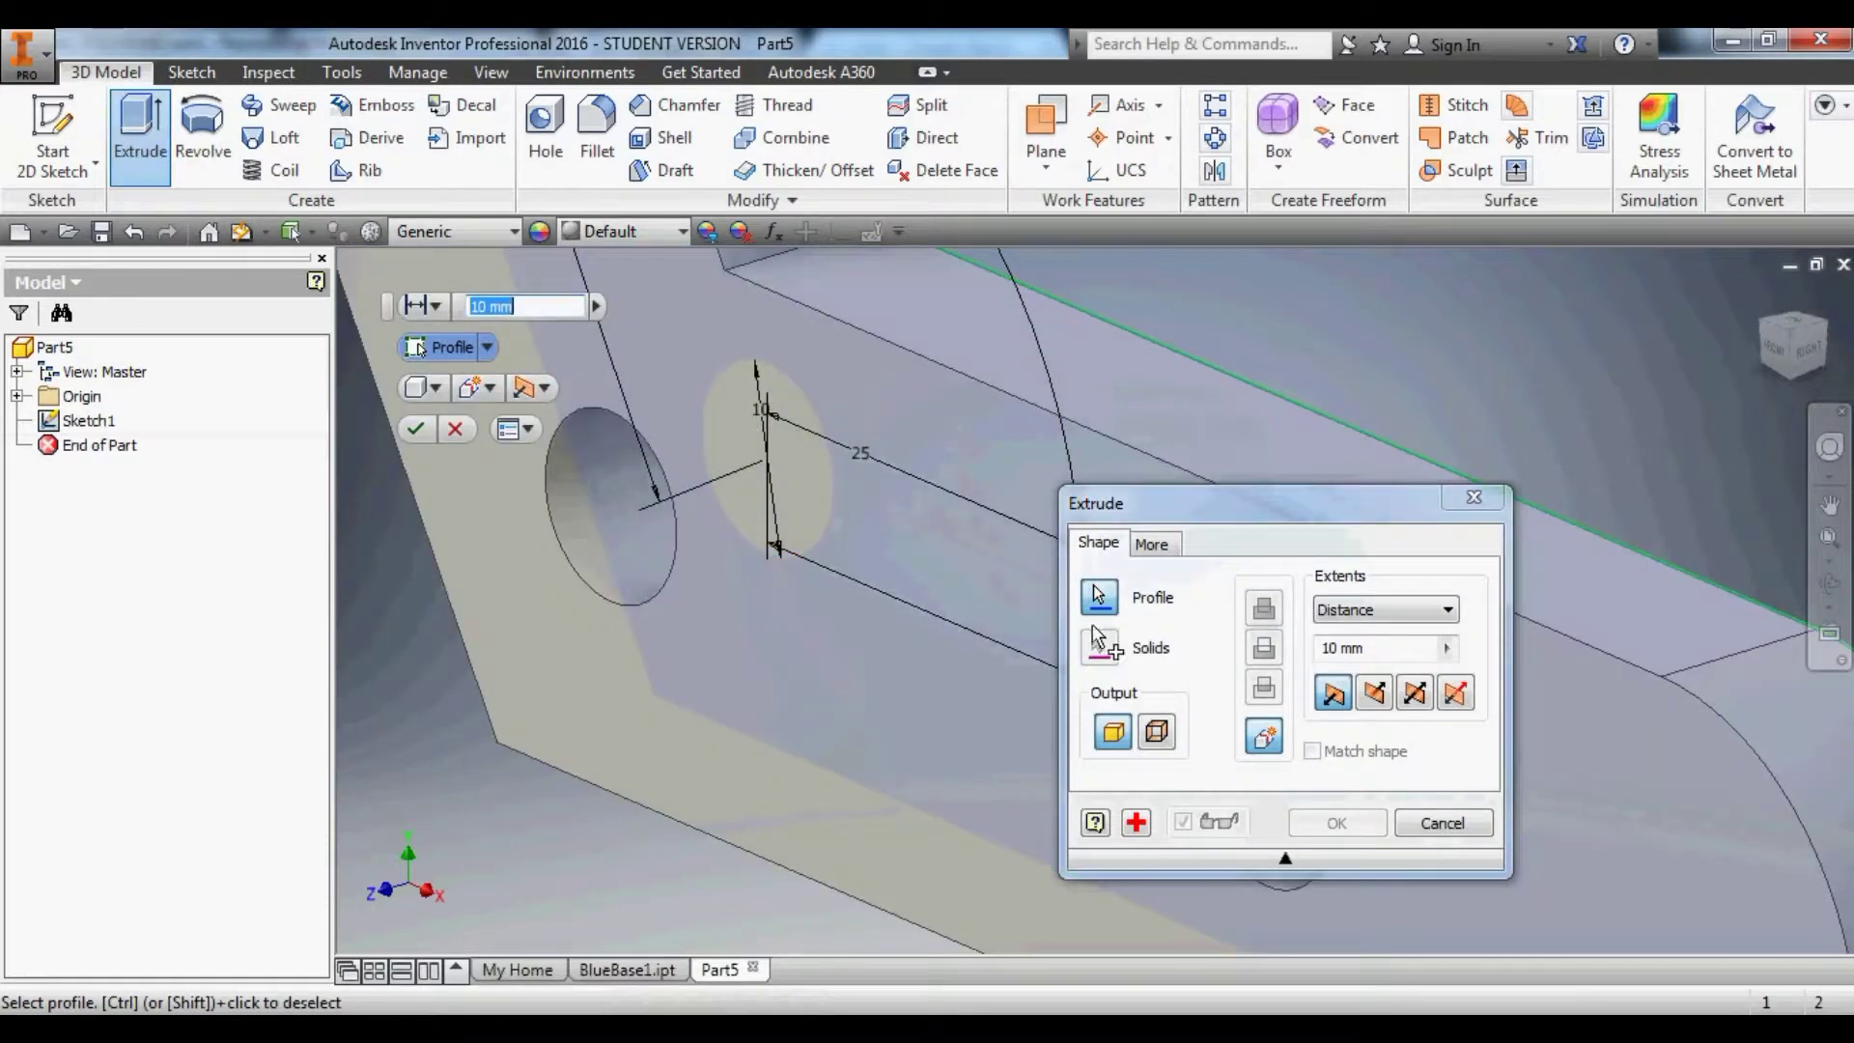
left_click(1299, 653)
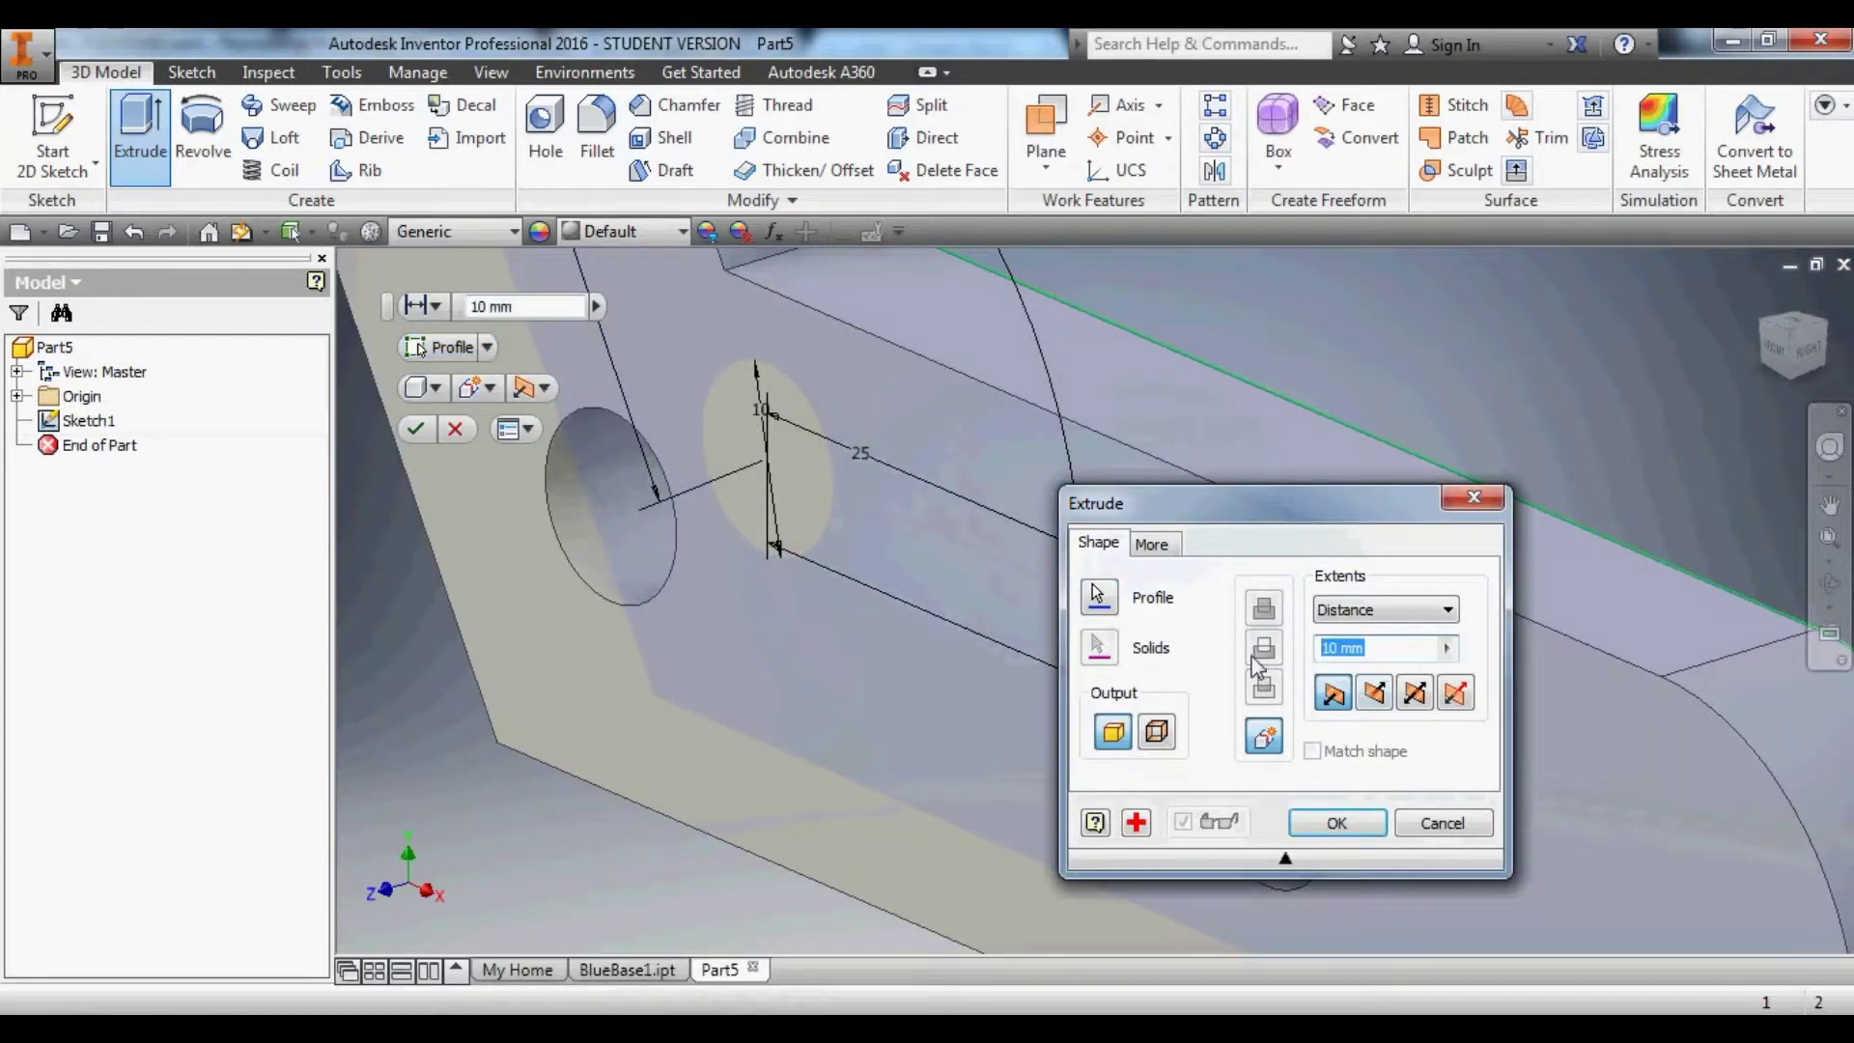
type("20")
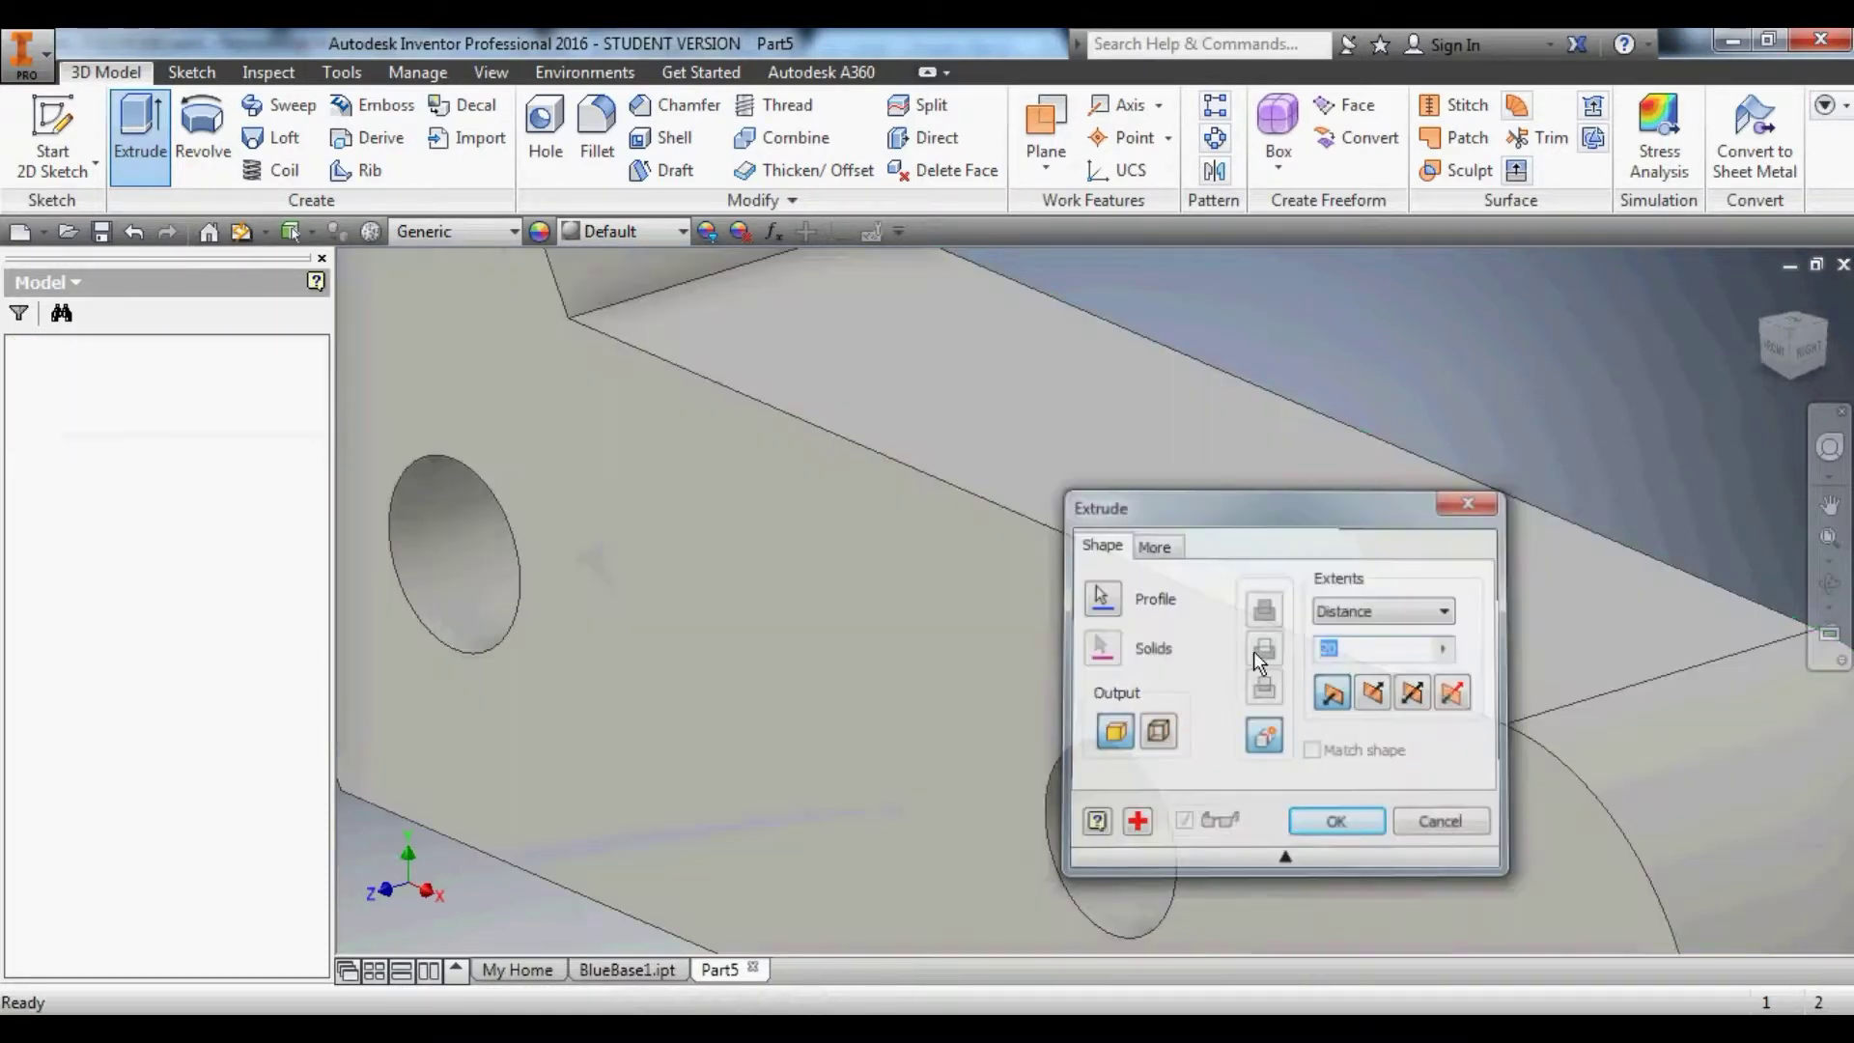
key("Return")
Add a new sketch on the long arm's side face and save the part as piece2 in the Prototype folder.
left_click(1198, 663)
left_click(1111, 644)
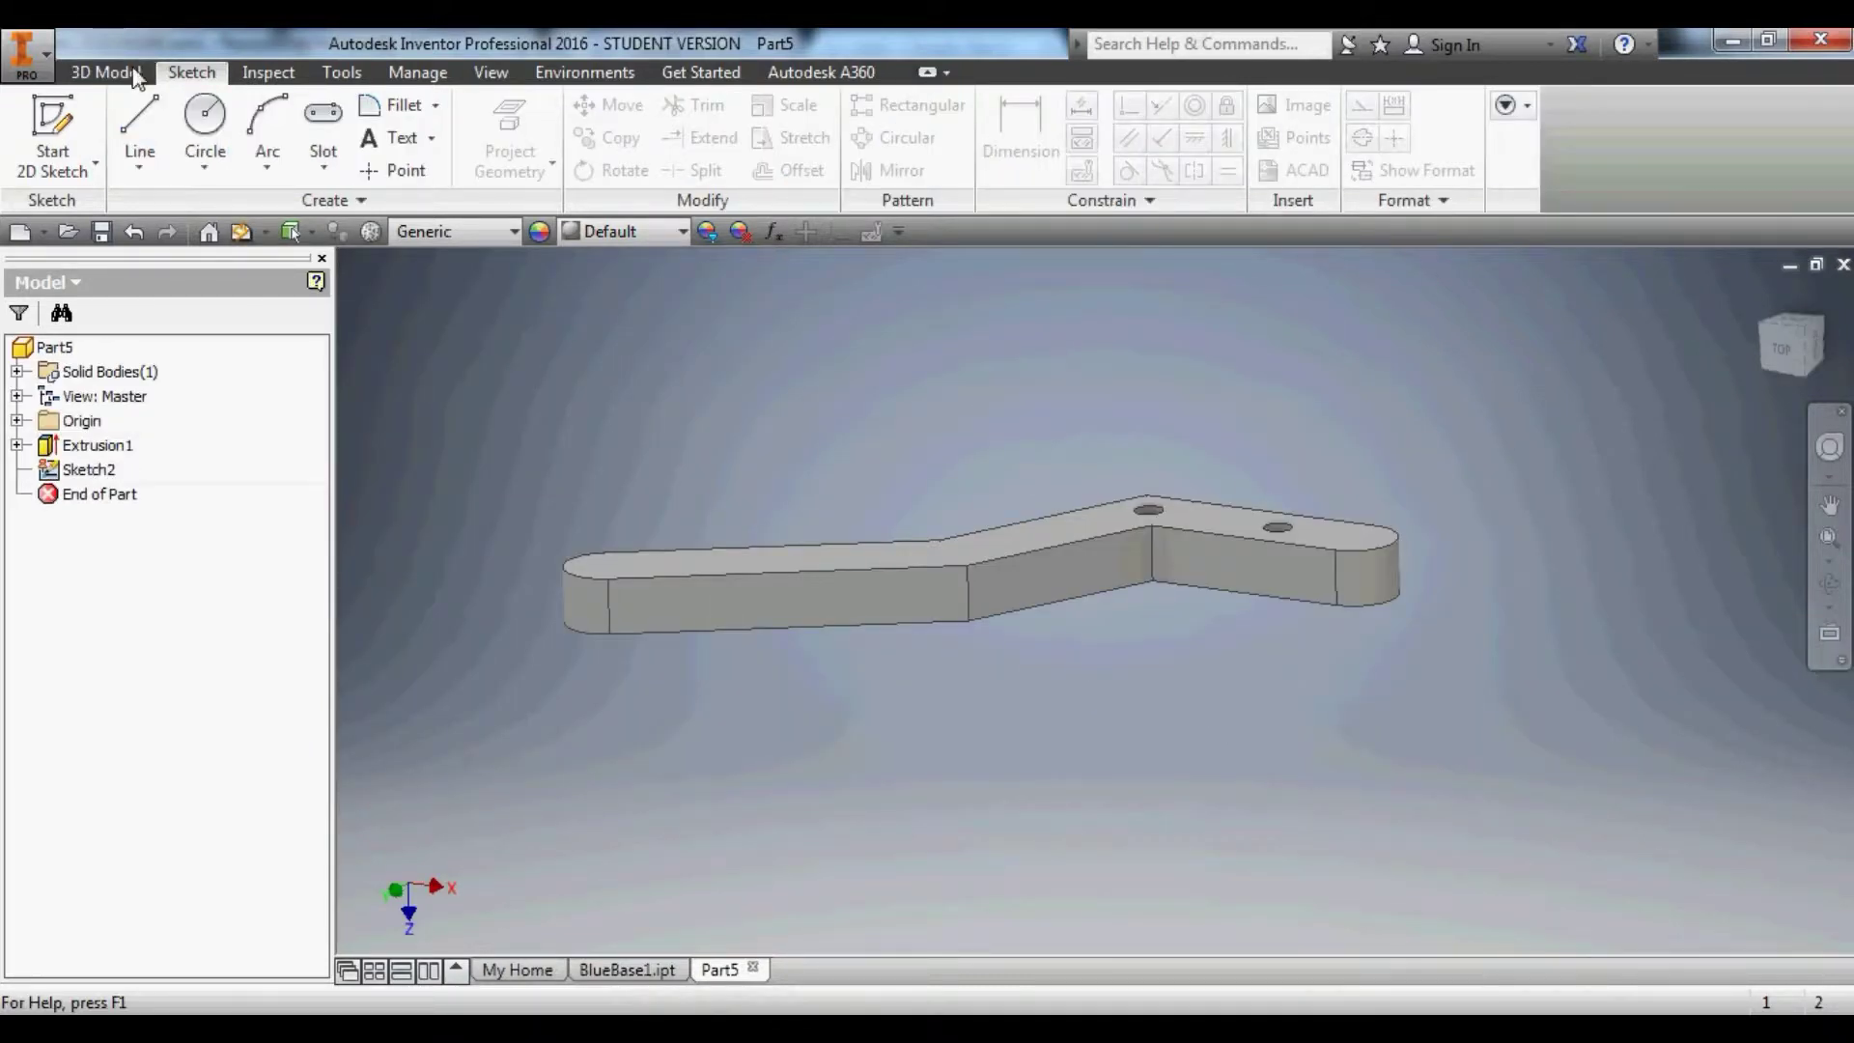
left_click(100, 231)
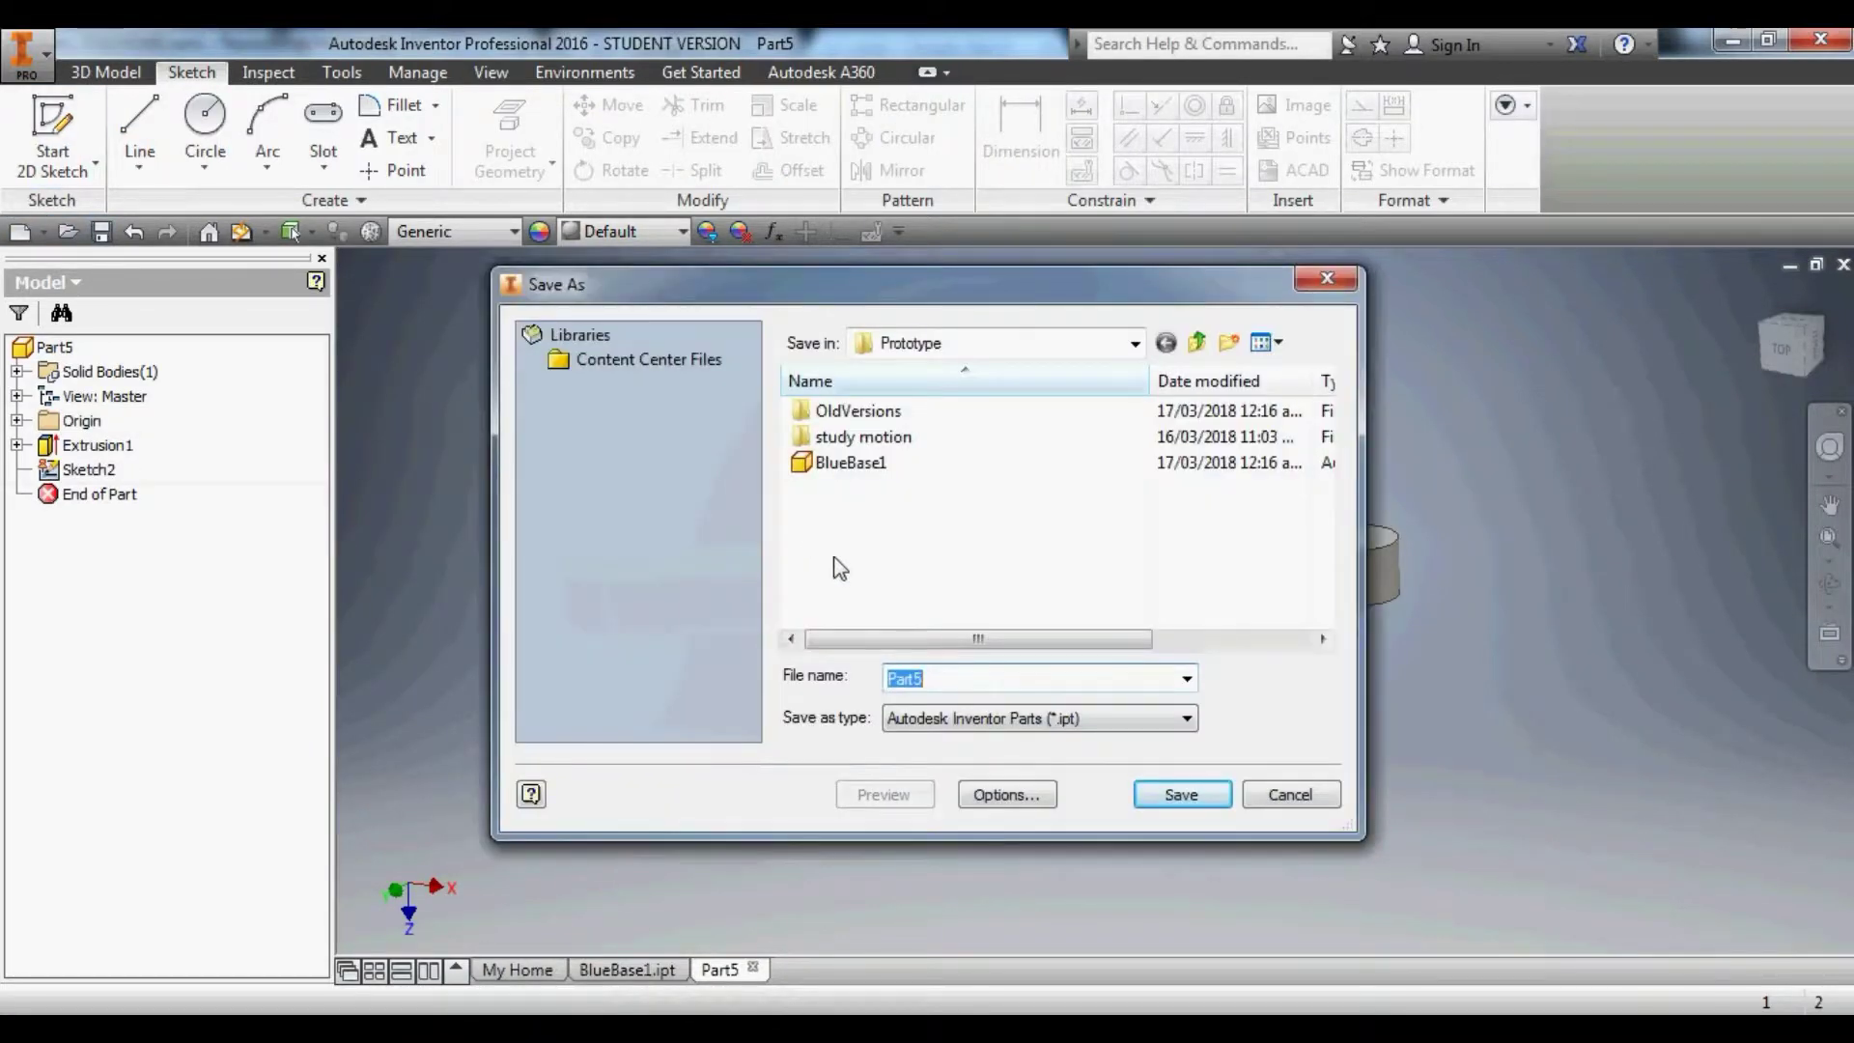
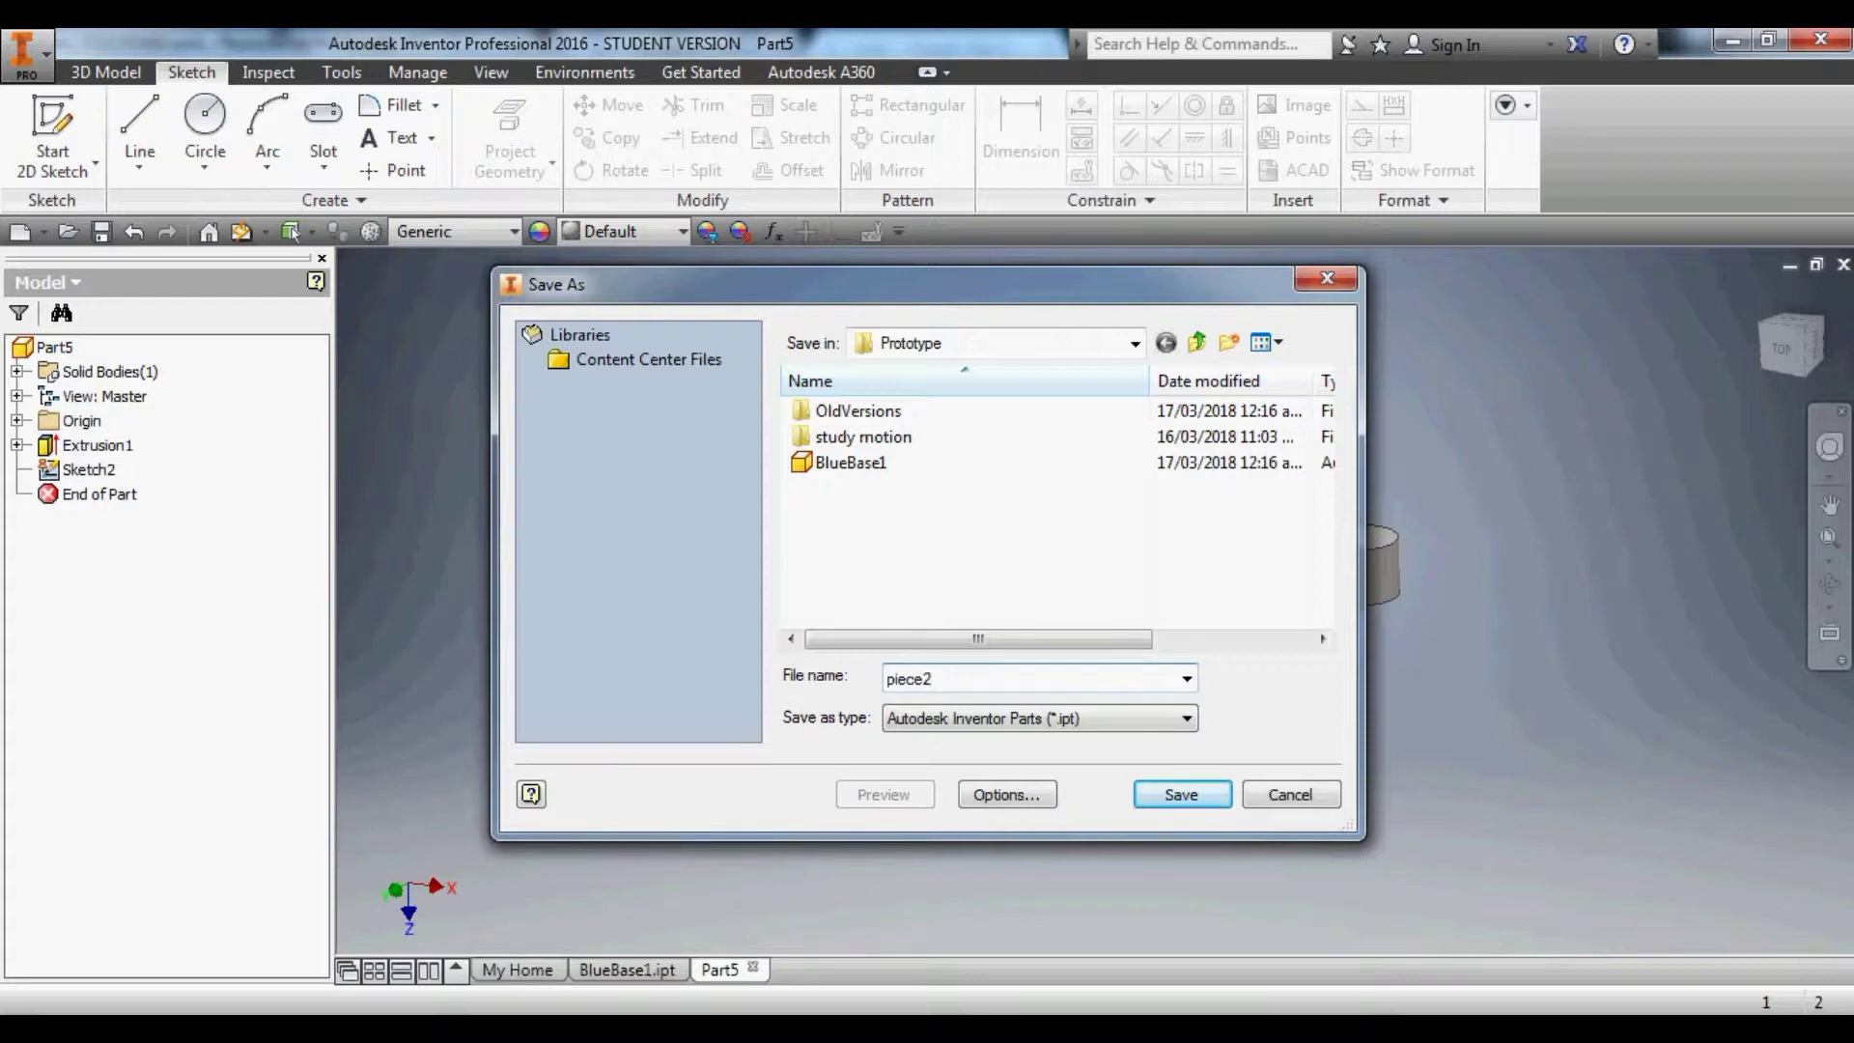
left_click(1181, 794)
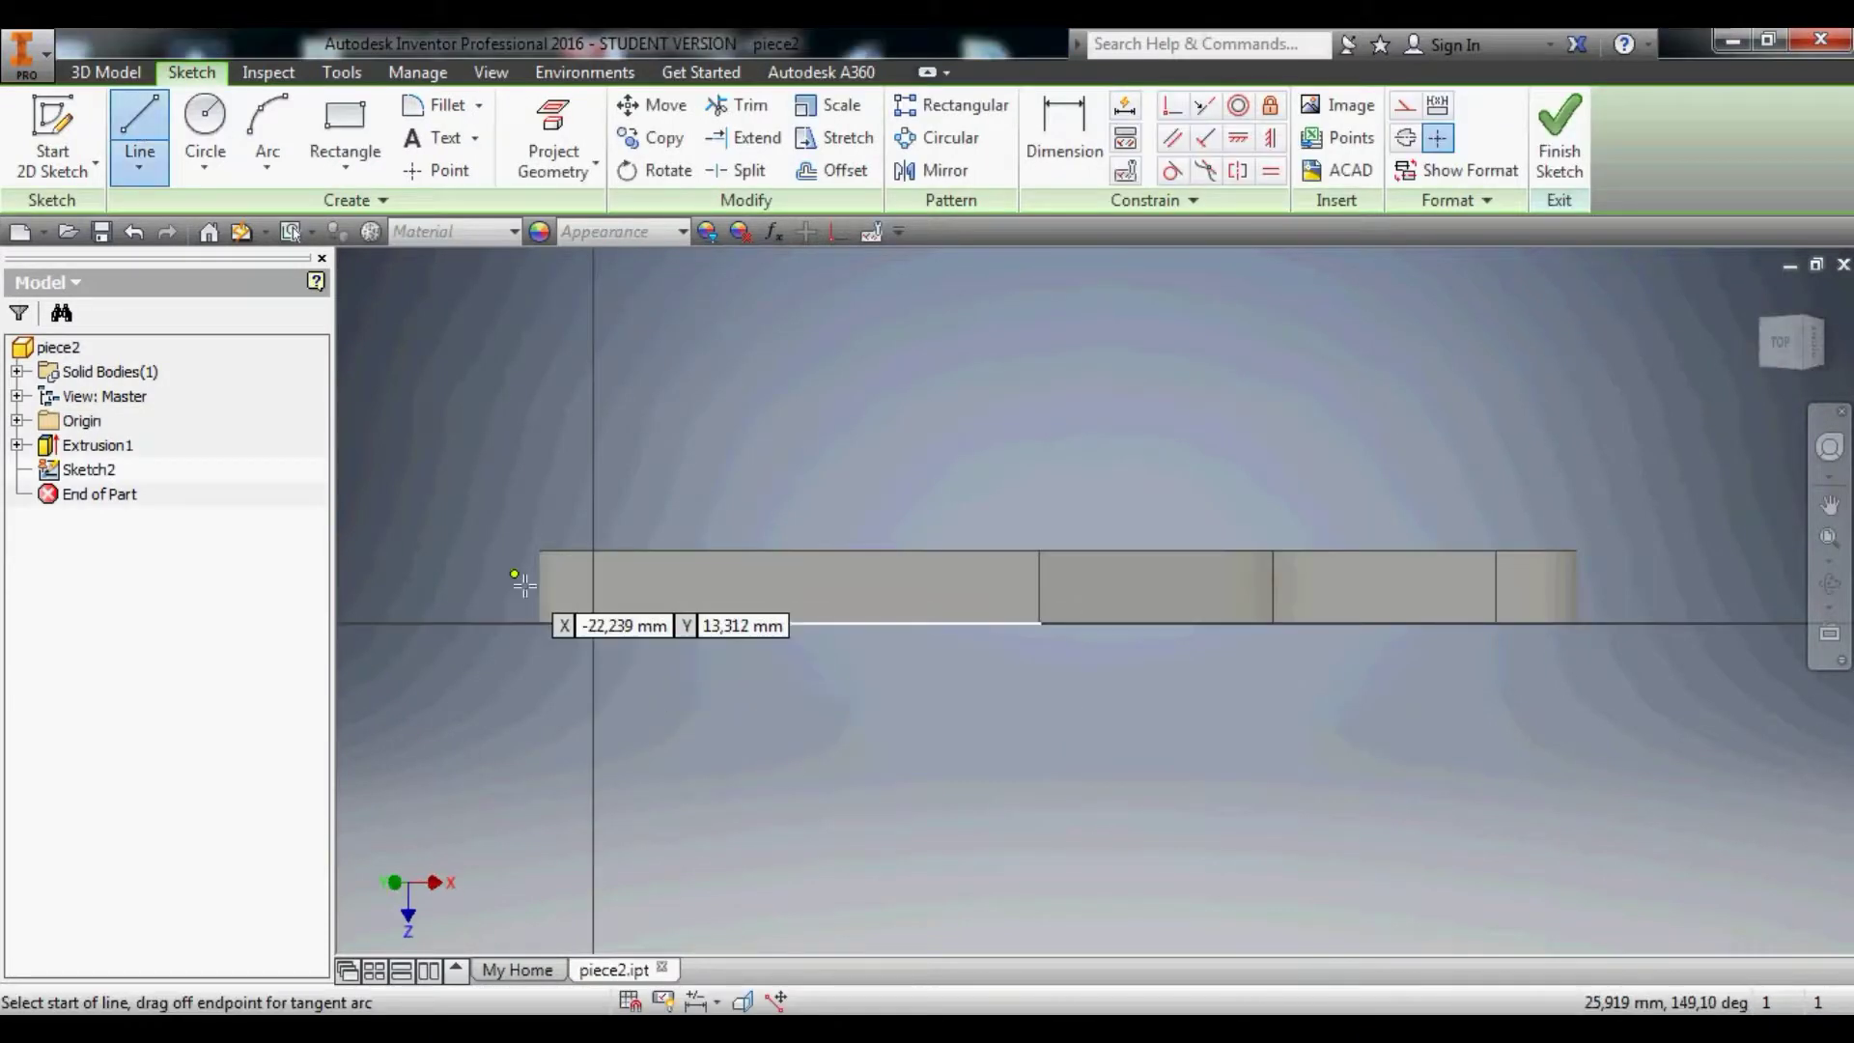
Draw a horizontal line along the long arm's side face continuing into an upward-sloping line past the bend, angled at 20 degrees.
left_click(539, 572)
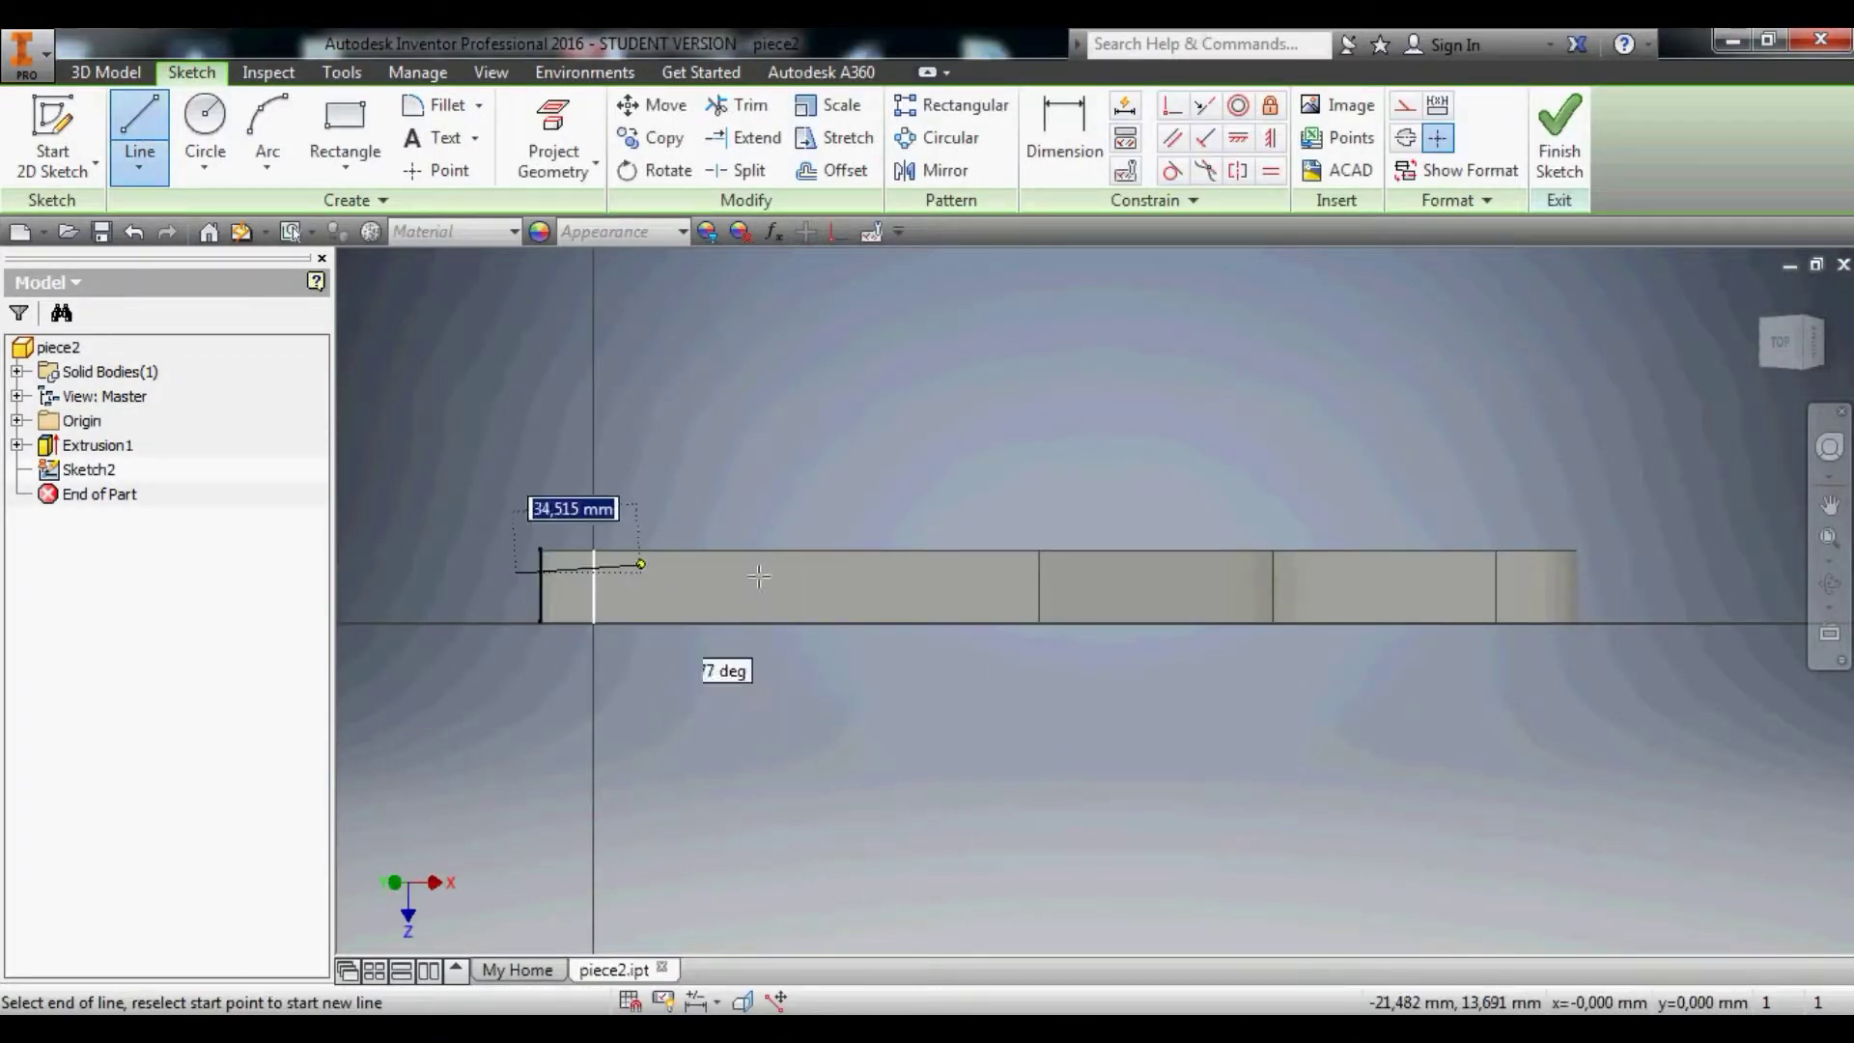
left_click(1039, 571)
left_click(1159, 530)
key("d")
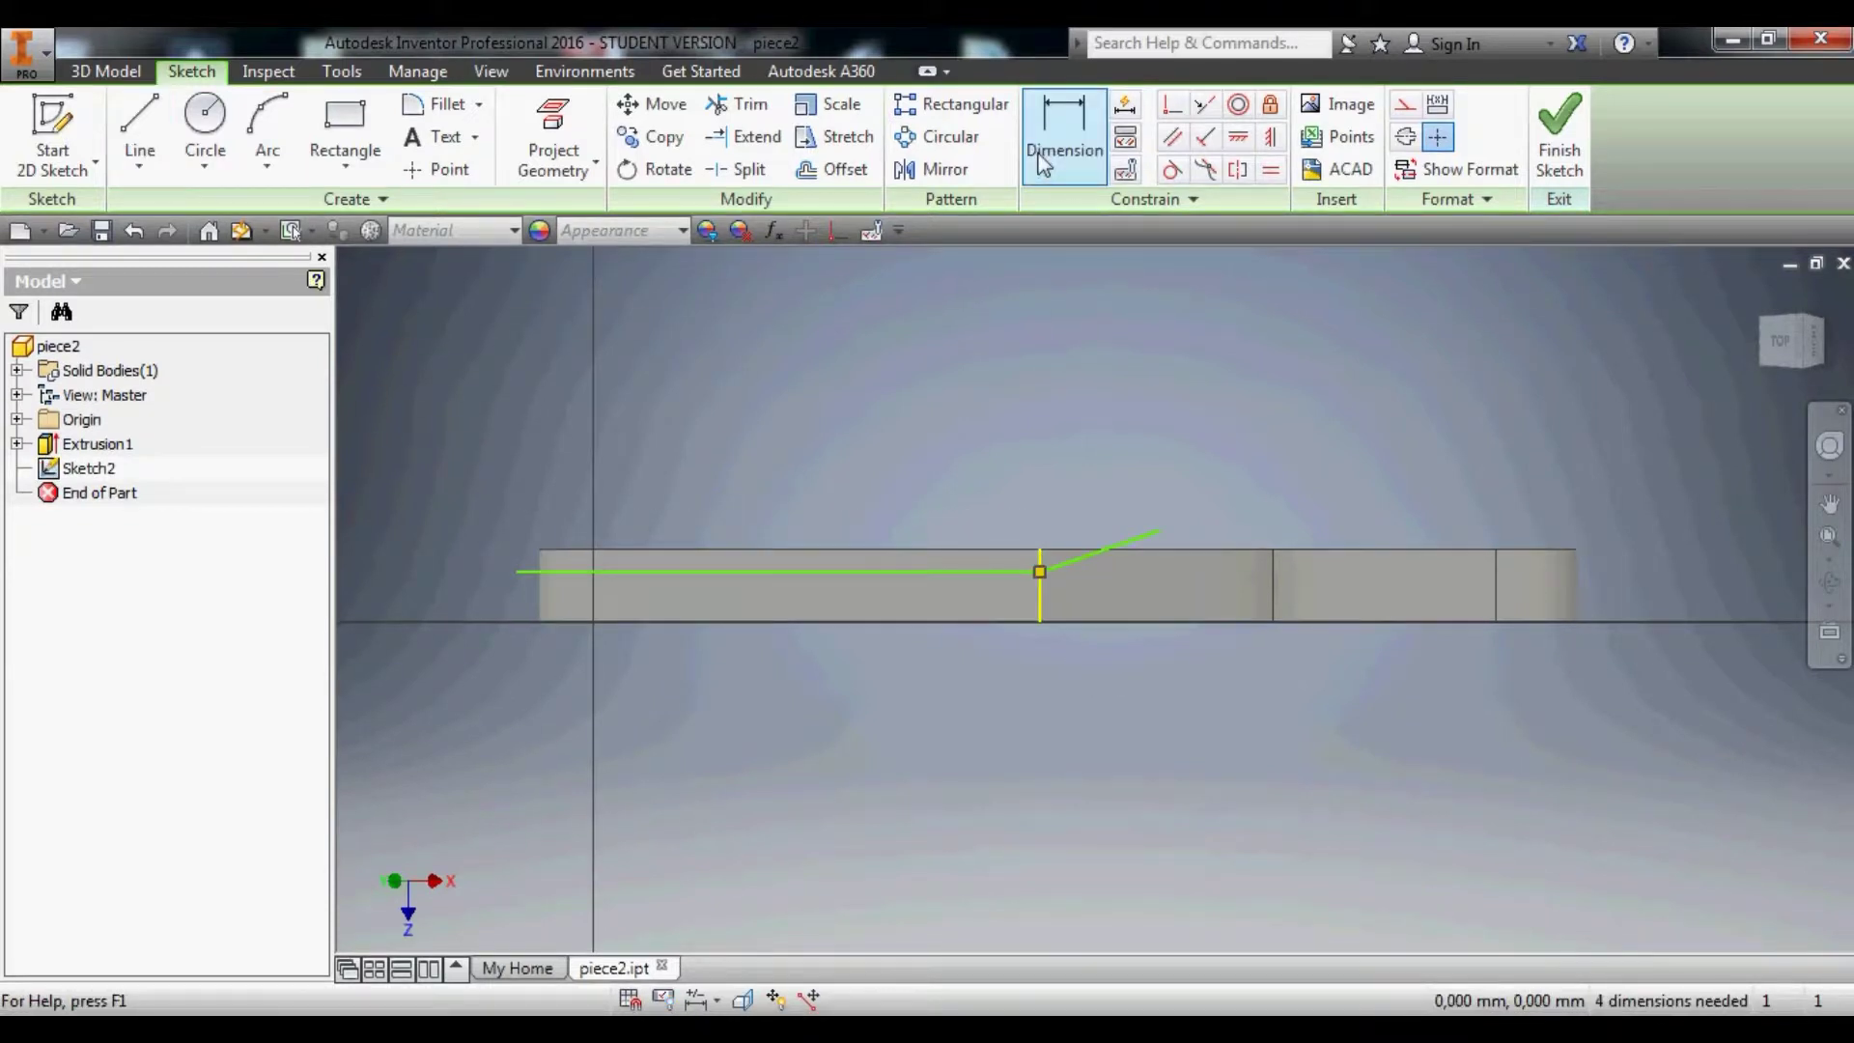
left_click(1063, 567)
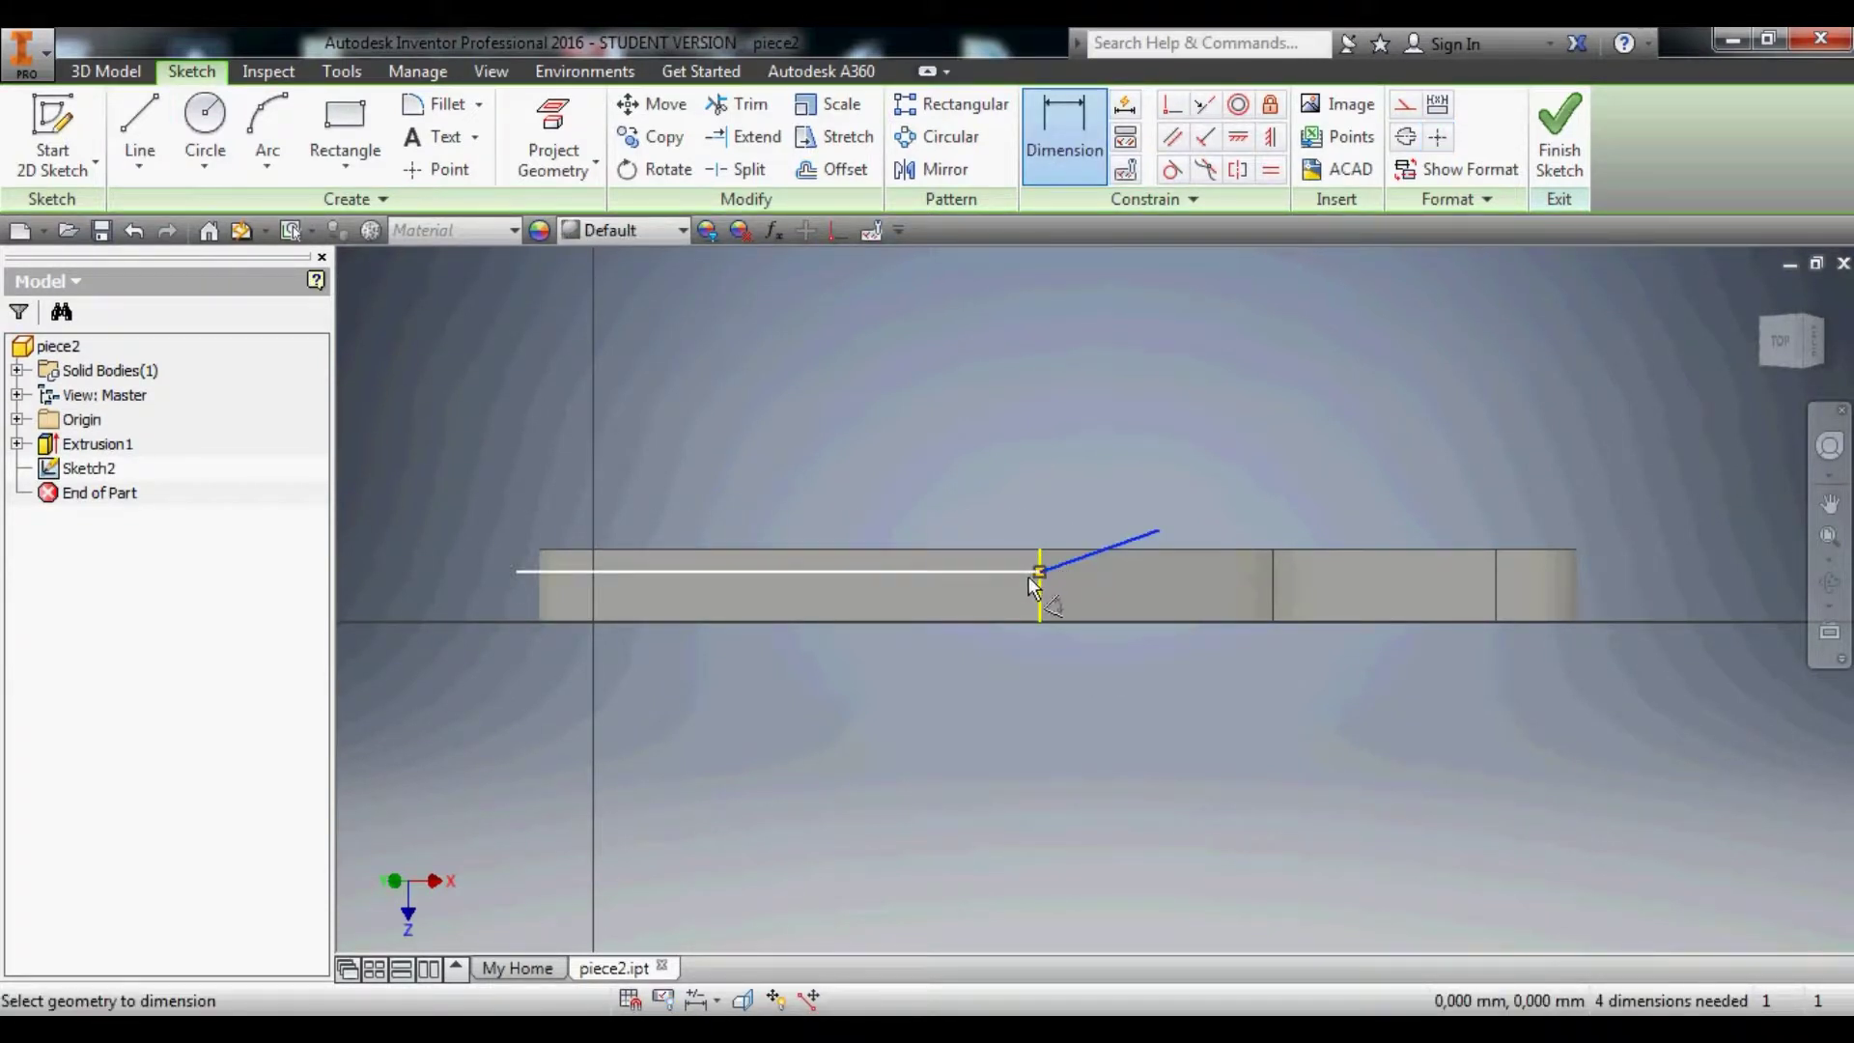
left_click(1027, 576)
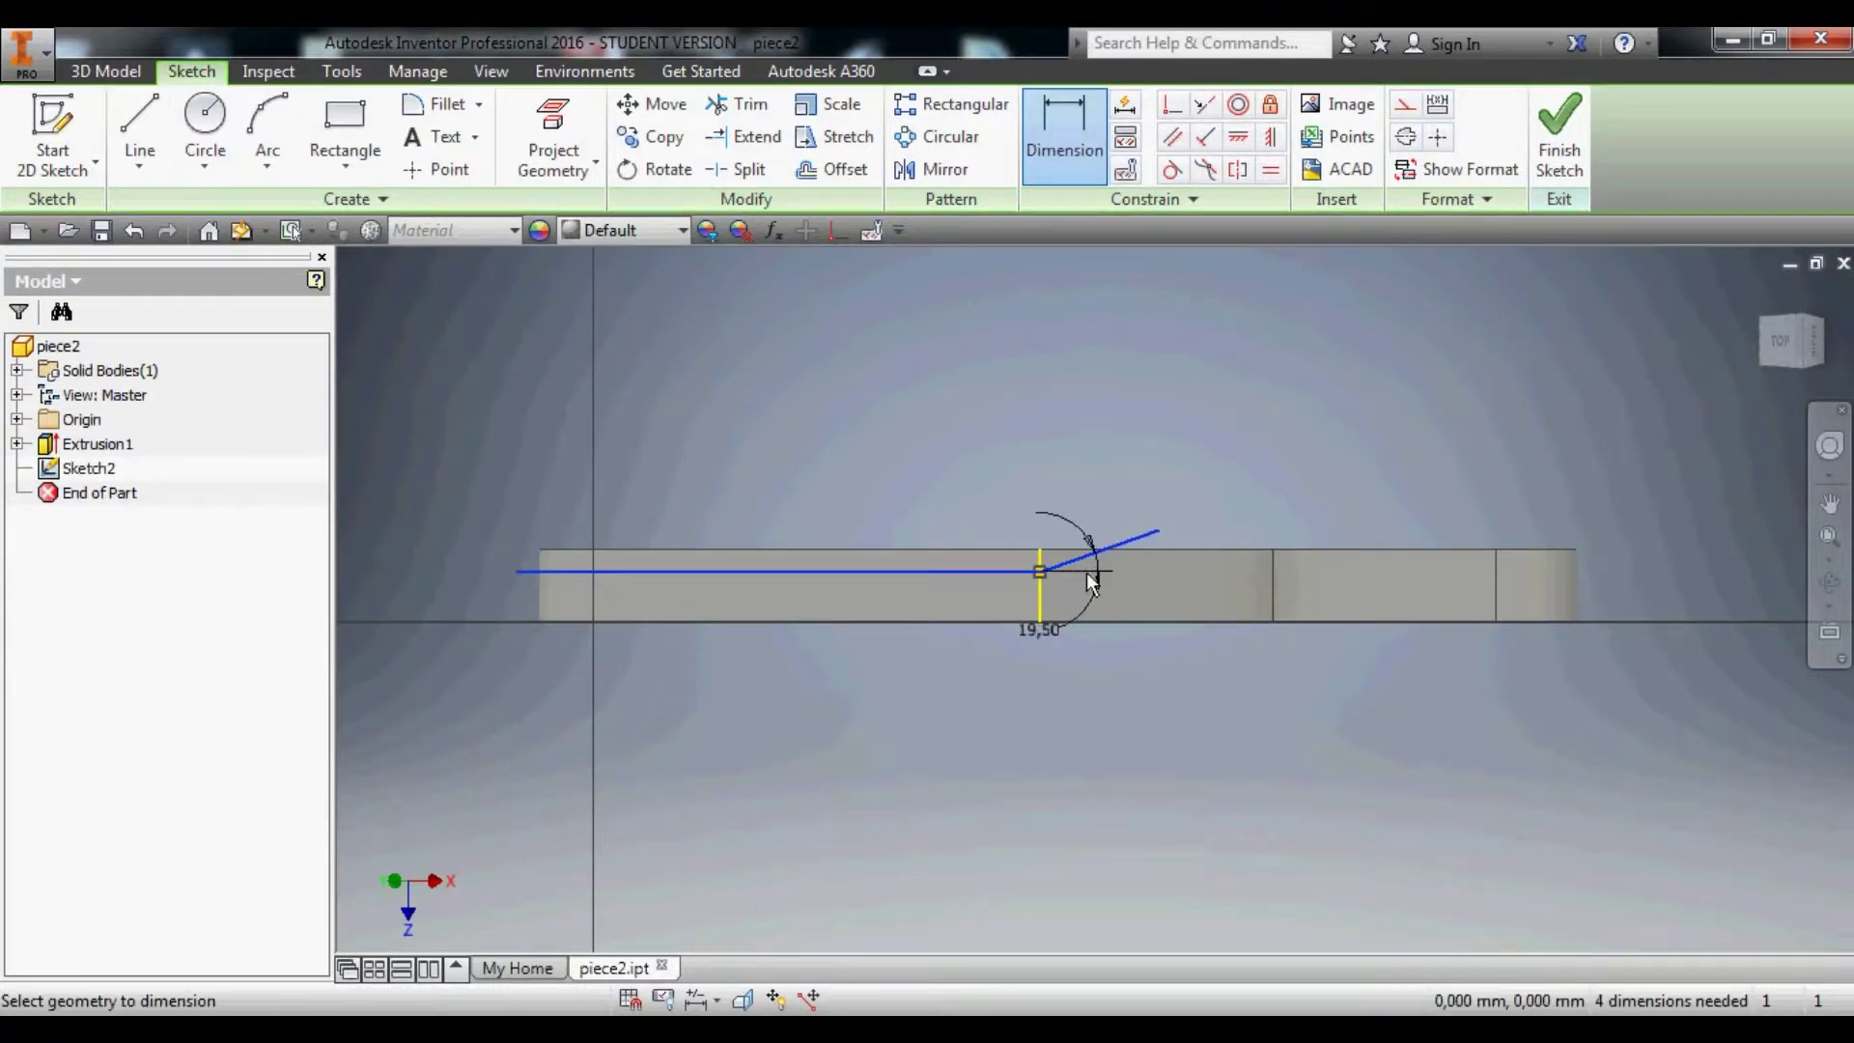
left_click(1122, 564)
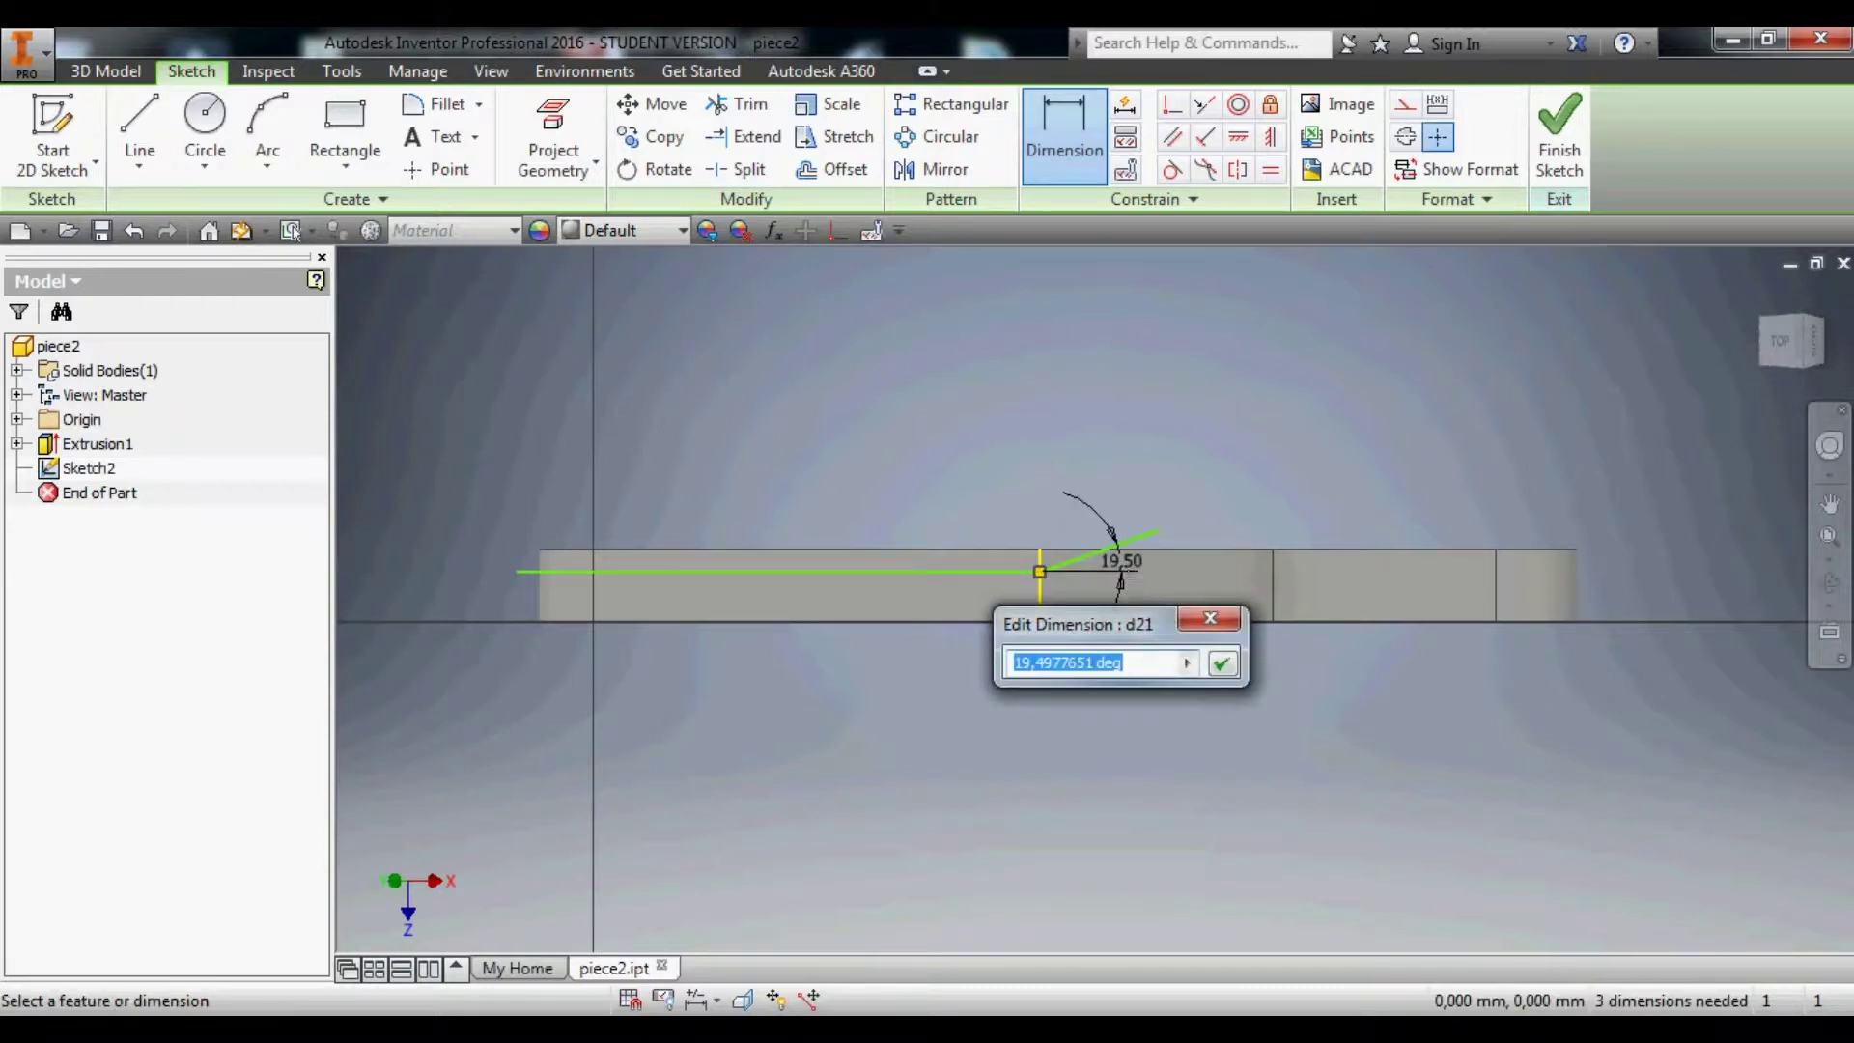
type("20")
key("Return")
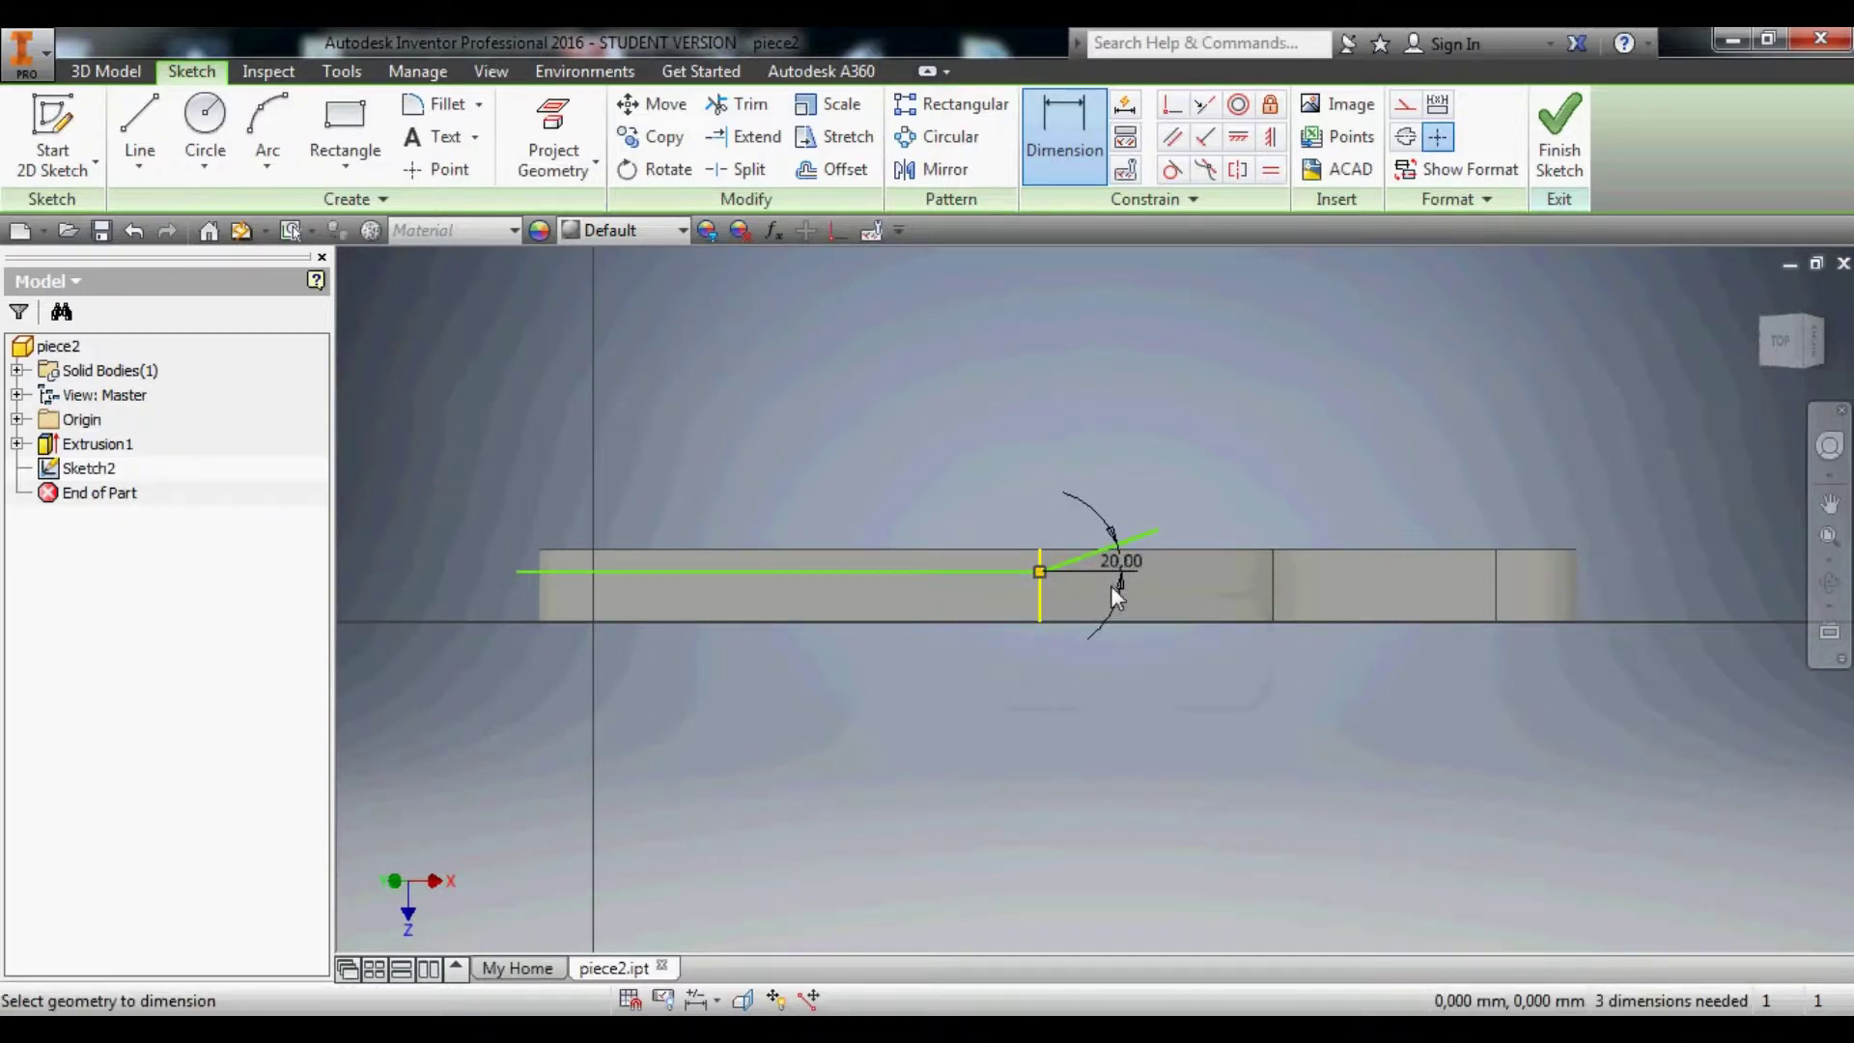
Set the distance between the horizontal line and the upper edge of the side face to 5 mm.
left_click(693, 570)
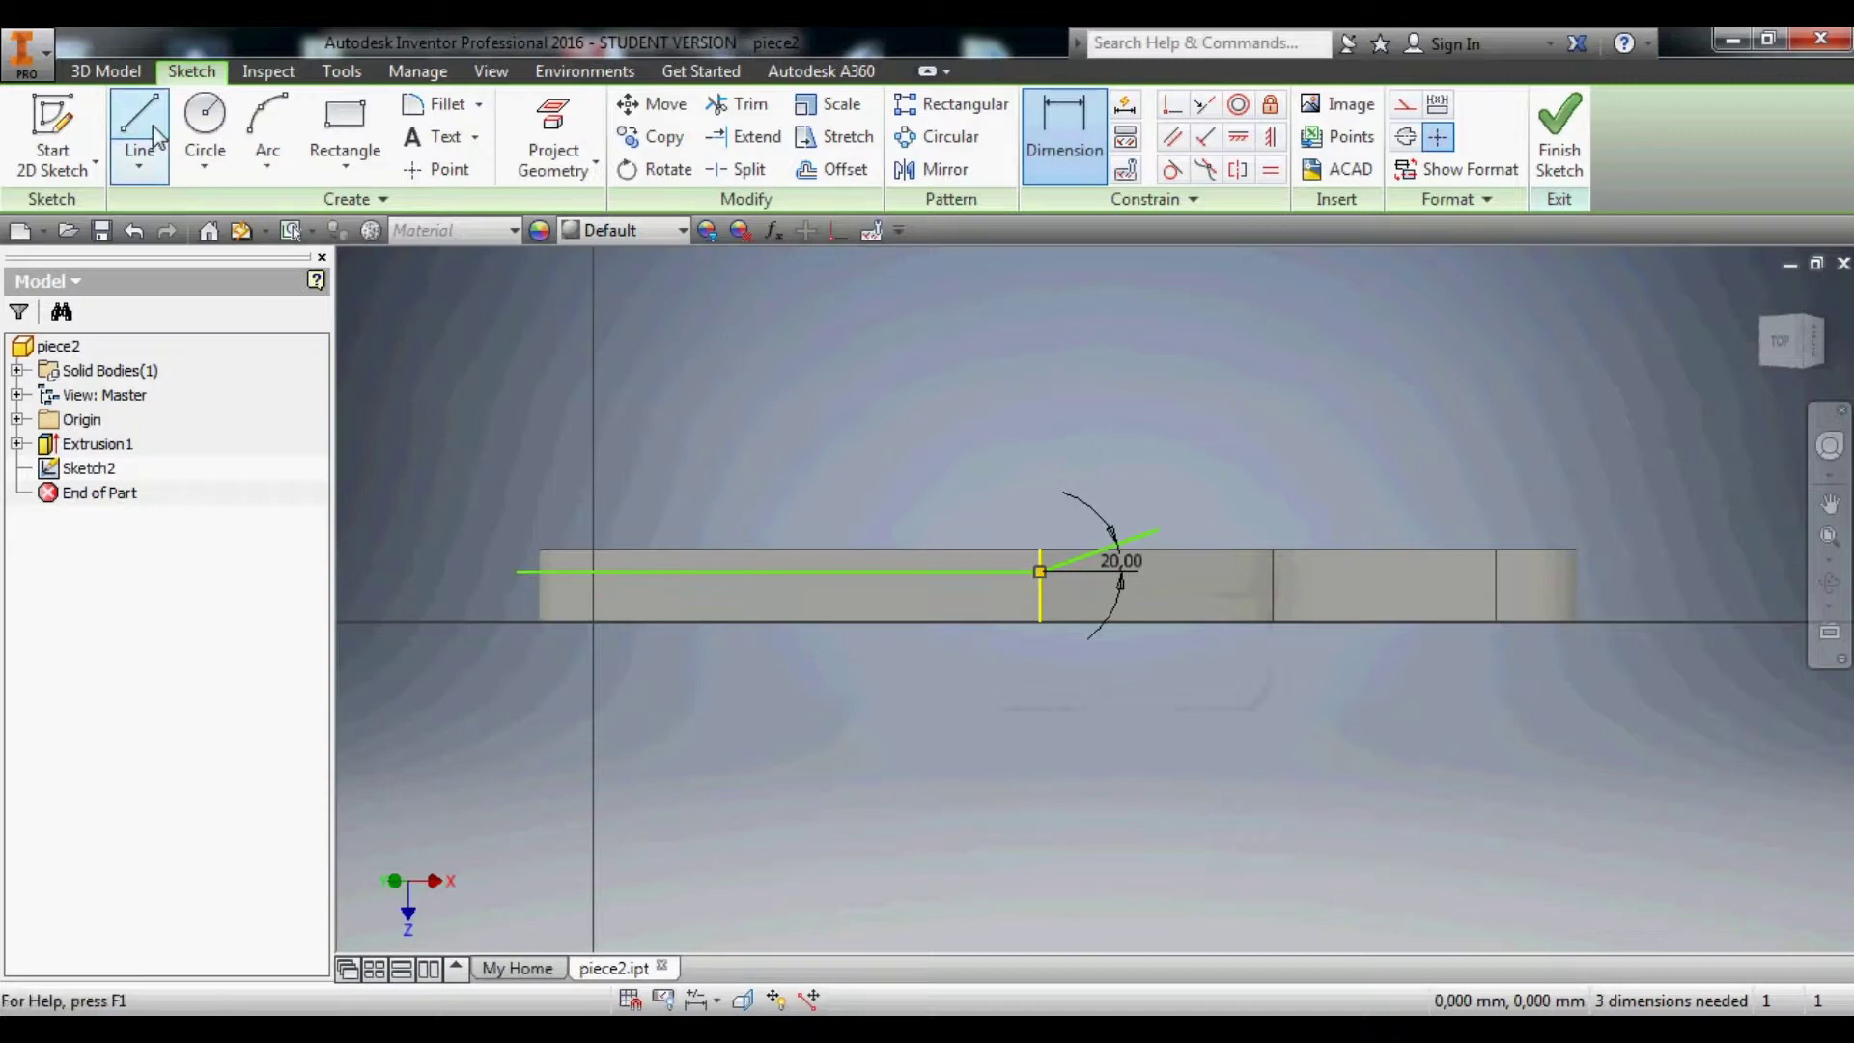
left_click(782, 552)
left_click(460, 560)
type("5")
key("Return")
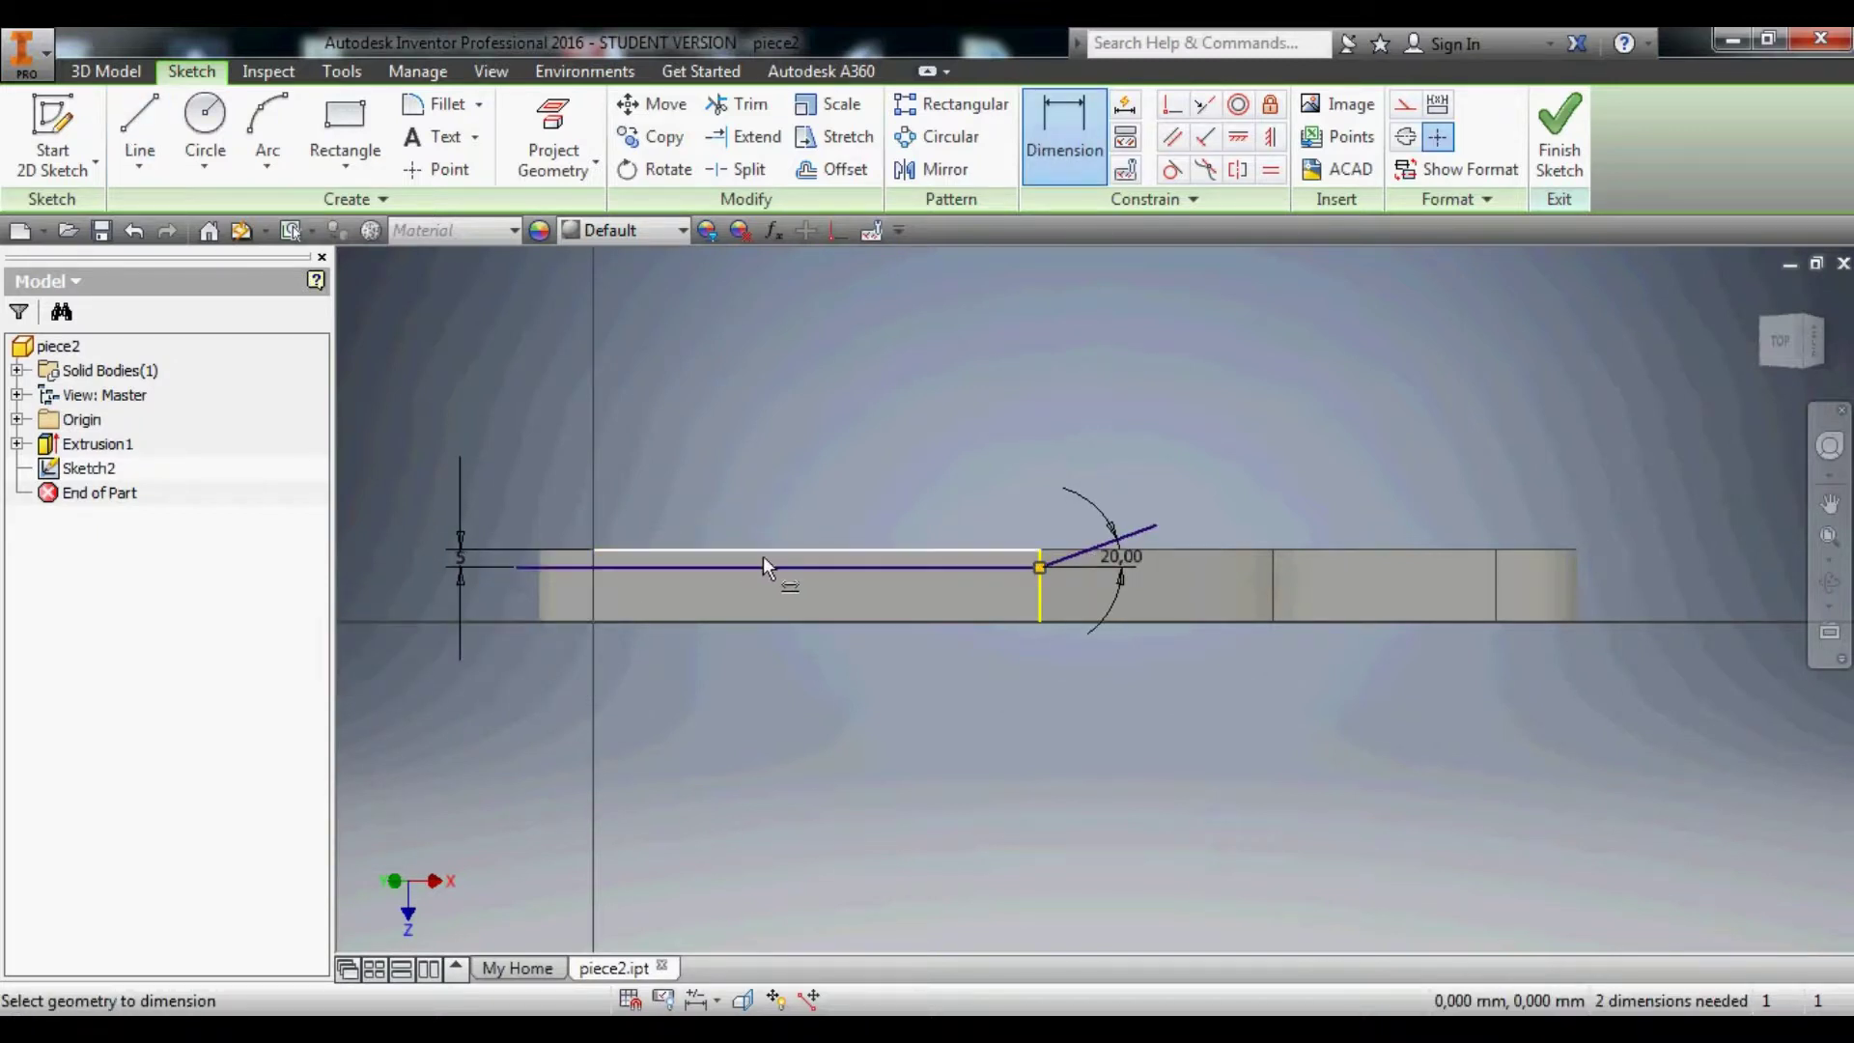
Draw a second horizontal line below the first, continuing into a downward-sloping line past the bend, and set its slope angle to 20 degrees.
left_click(140, 135)
left_click(516, 599)
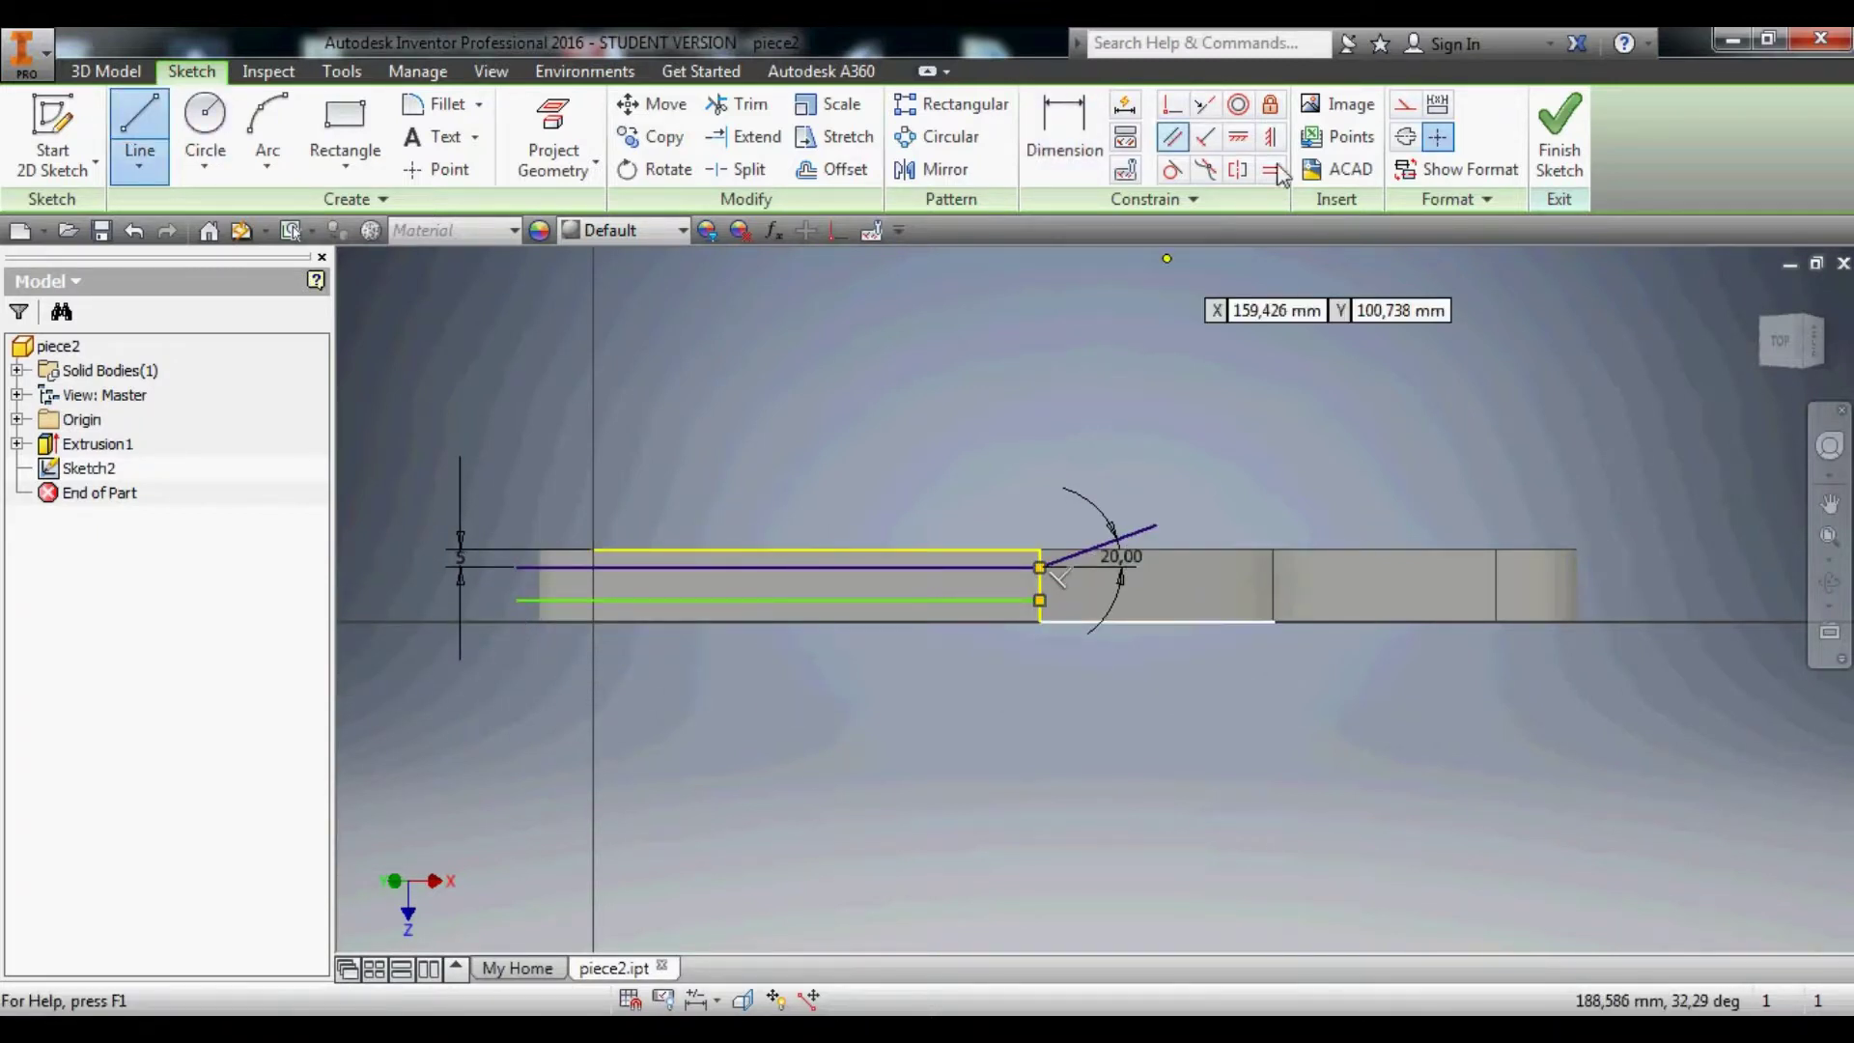
left_click(1040, 600)
key("d")
left_click(1002, 601)
left_click(1139, 608)
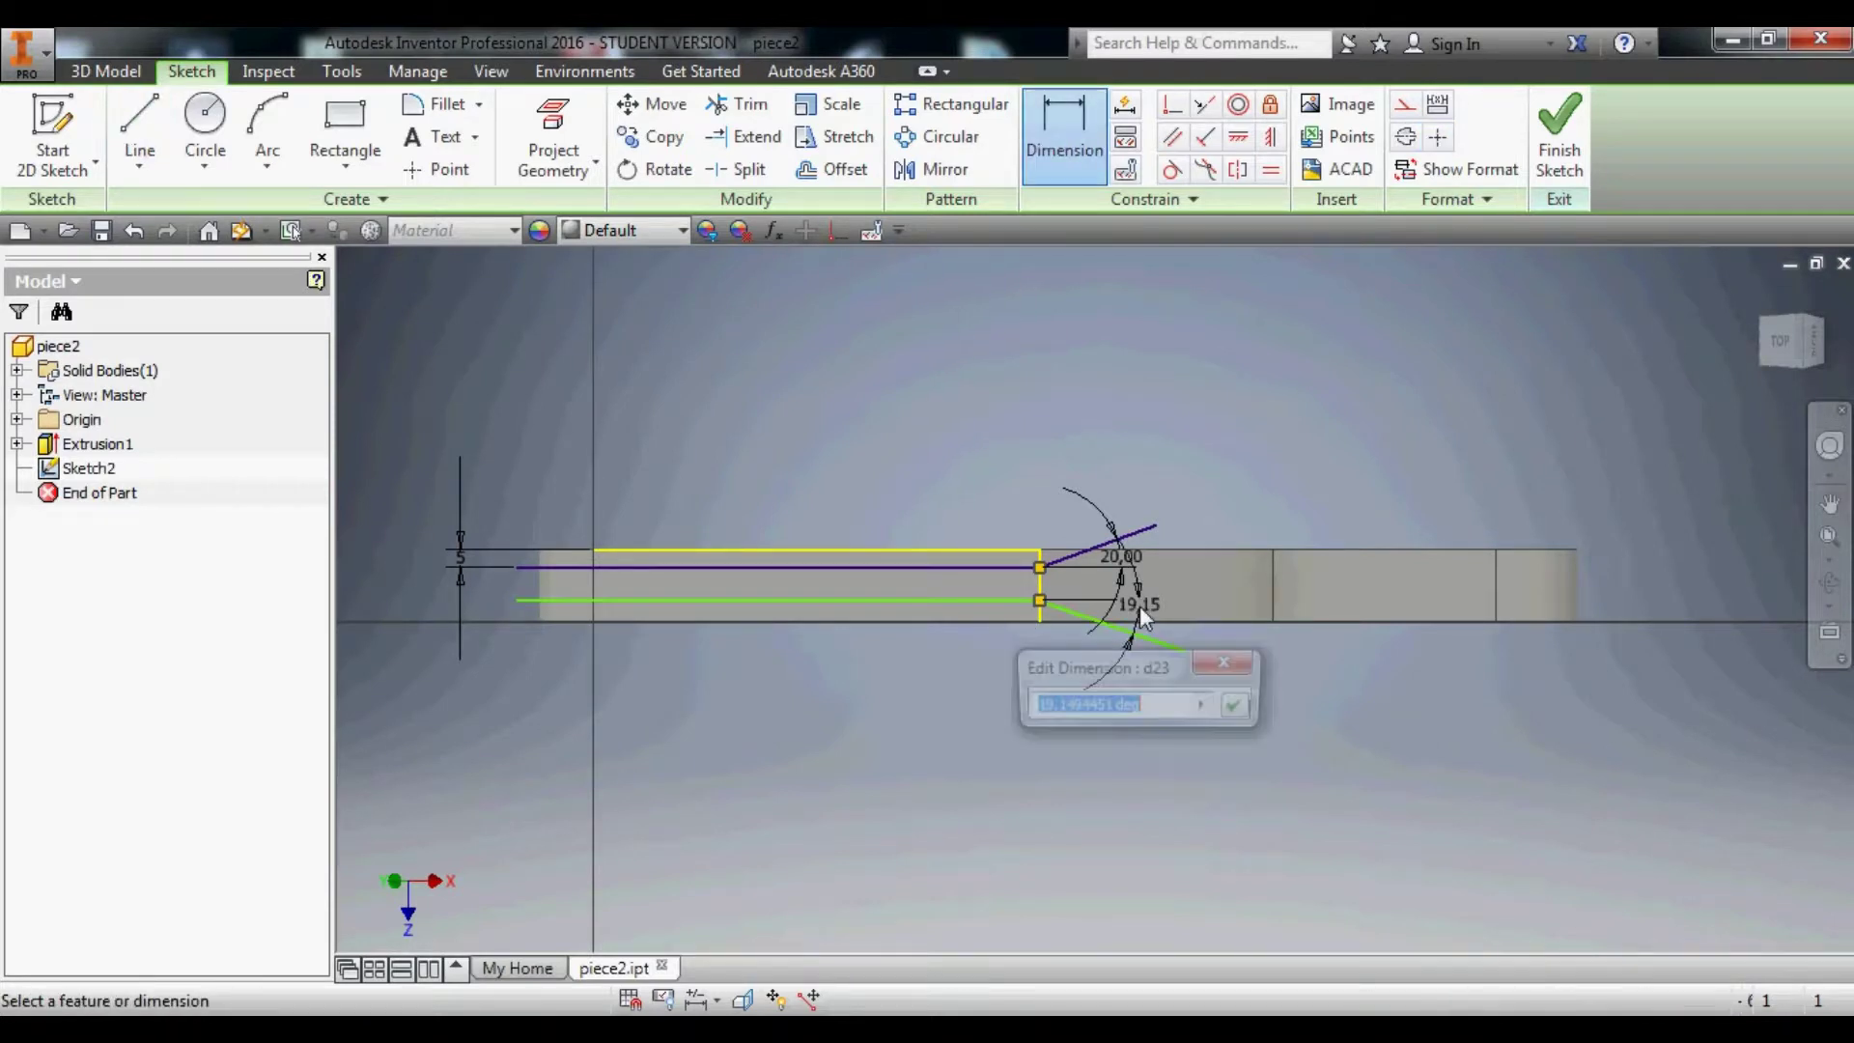
key("Return")
Set the distance between the lower horizontal line and the bottom edge of the side face to 5 mm.
left_click(676, 600)
left_click(513, 622)
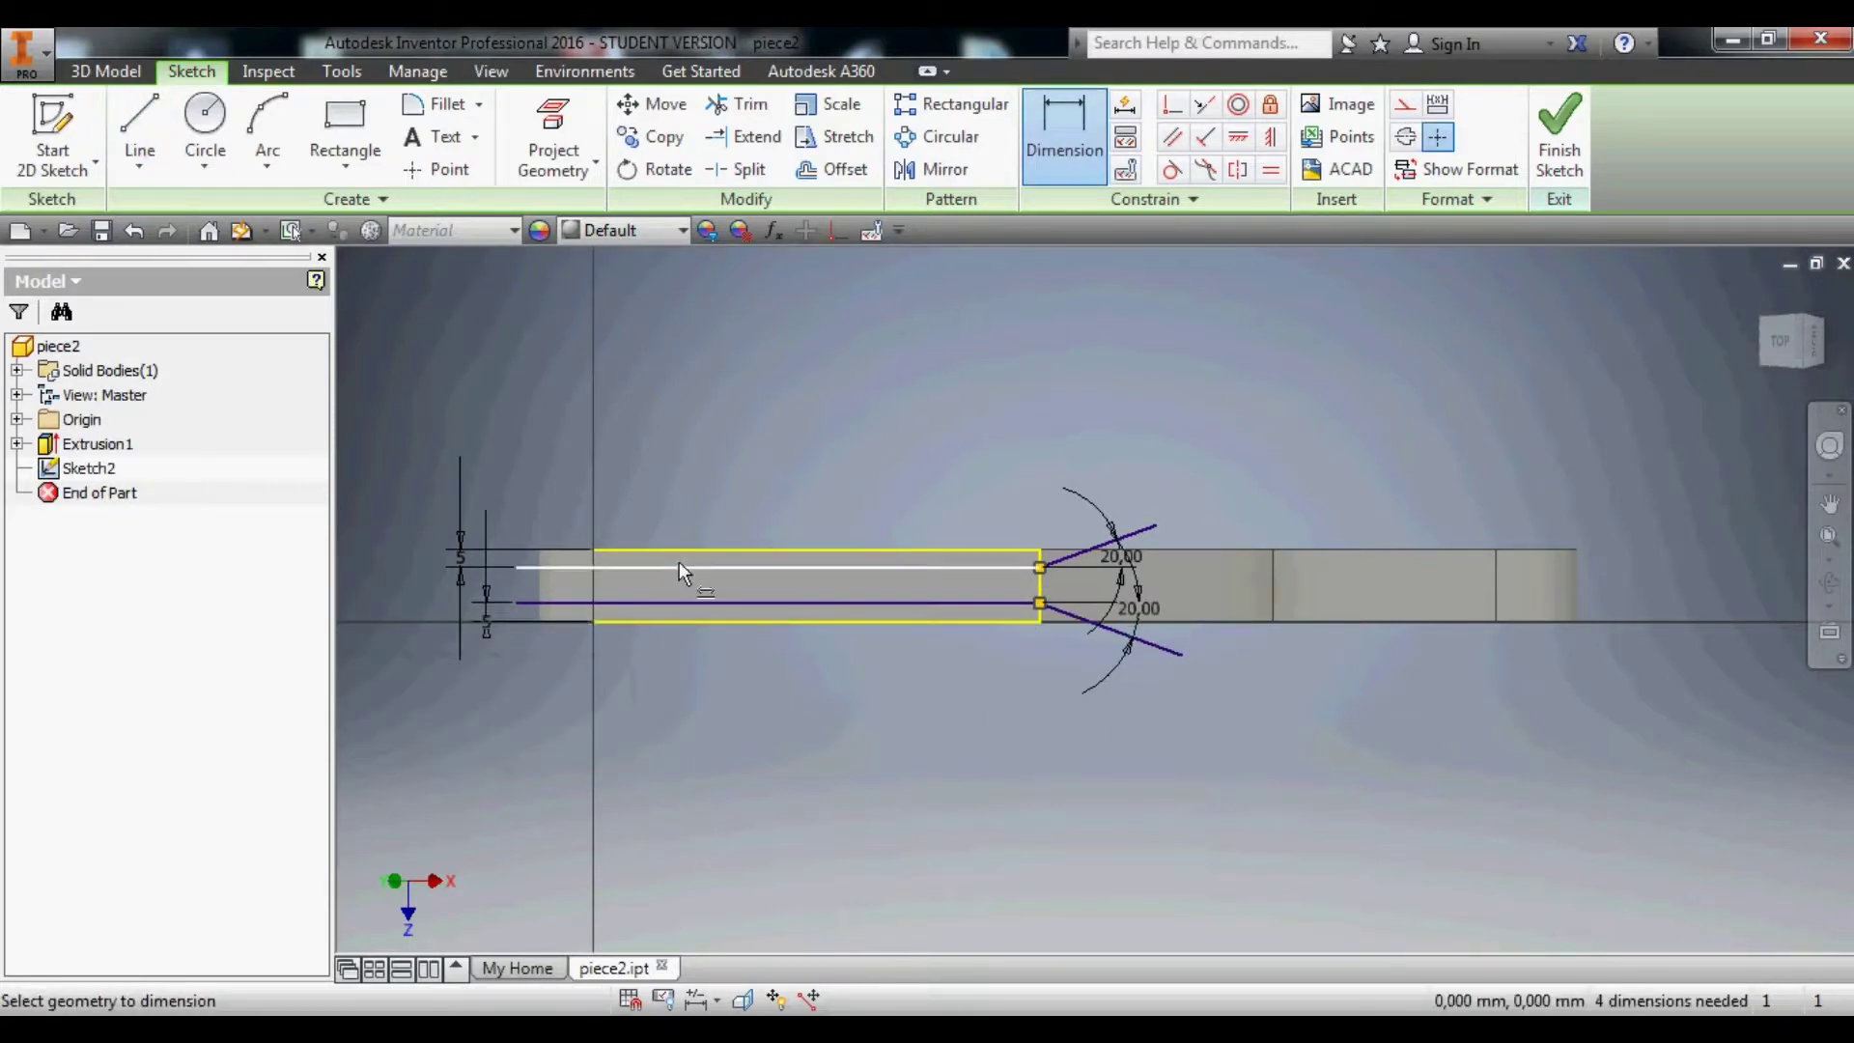
key("Escape")
Draw three lines above the arm that connect both ends of the upper line pair into a closed outline.
scroll(1081, 578, "up", 3)
key("l")
left_click(754, 530)
left_click(889, 389)
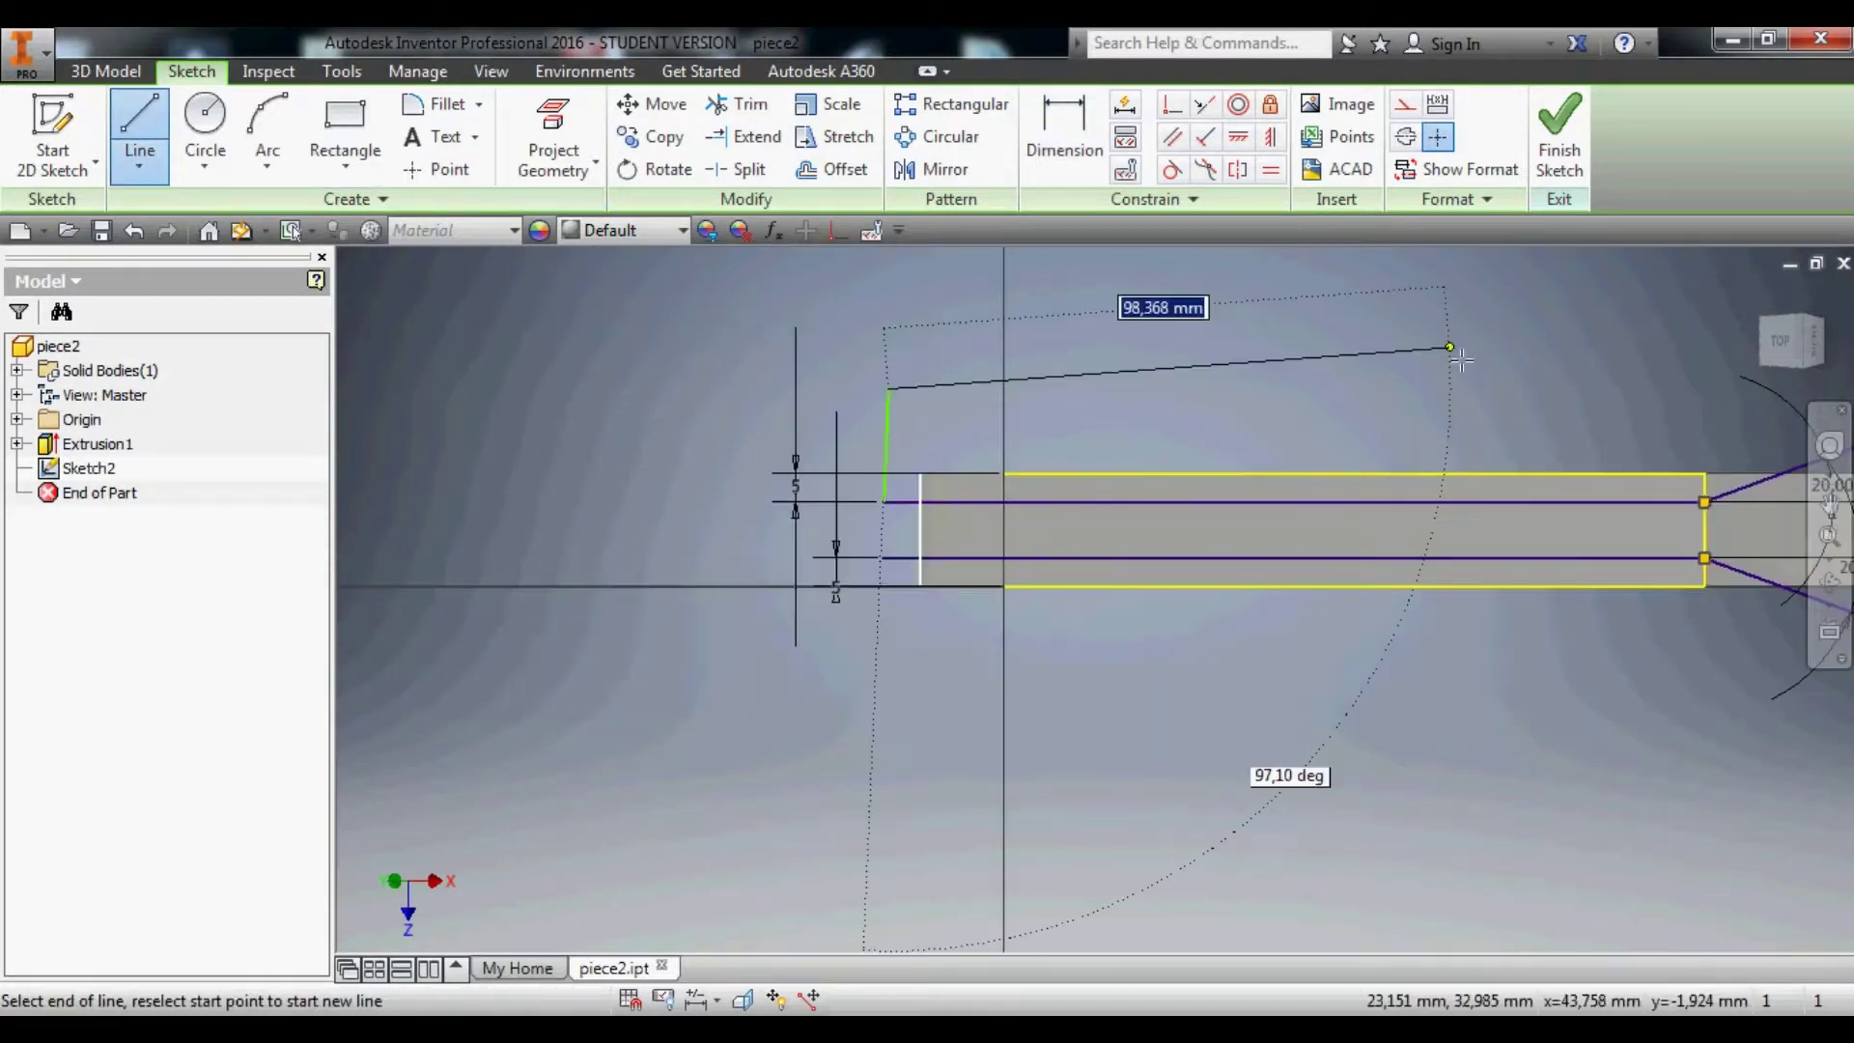
scroll(1461, 360, "down", 3)
left_click(1551, 374)
double_click(1551, 404)
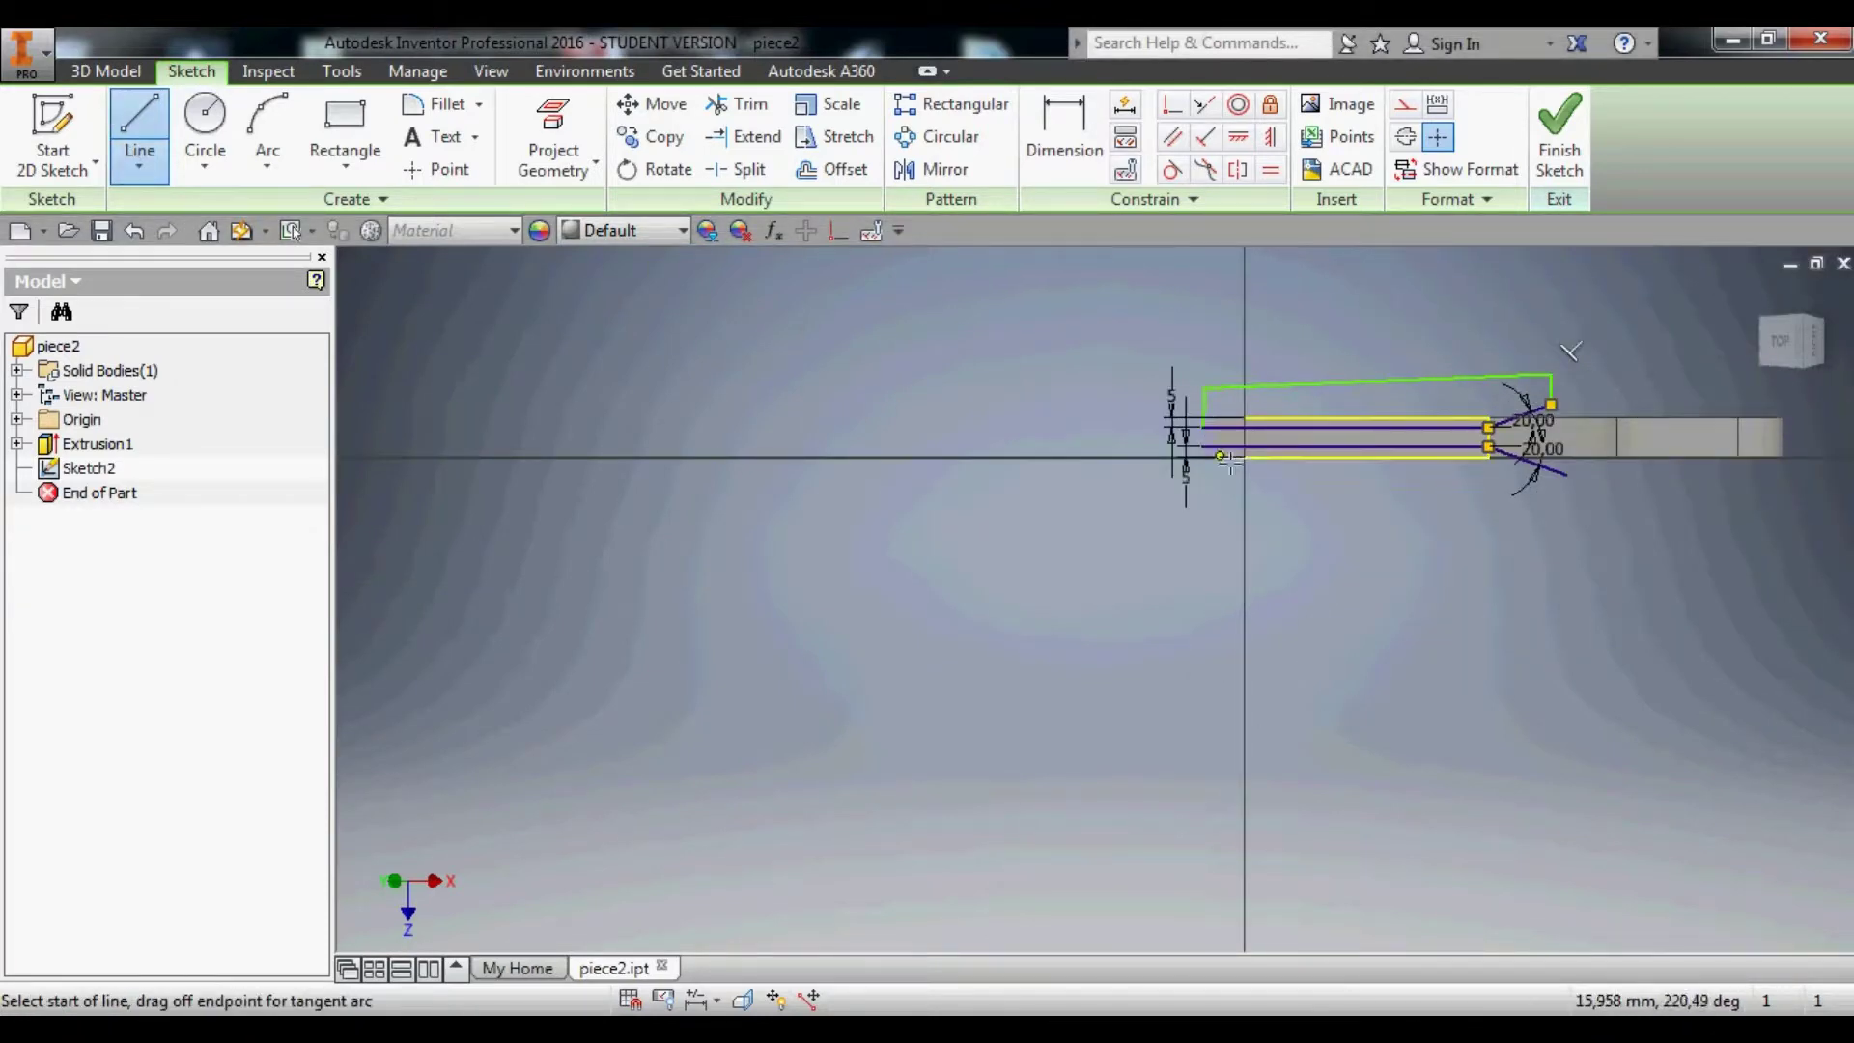
Draw three lines below the arm that connect both ends of the lower line pair into a closed outline.
scroll(1253, 492, "up", 3)
right_click(1180, 449)
left_click(1163, 374)
left_click(1169, 451)
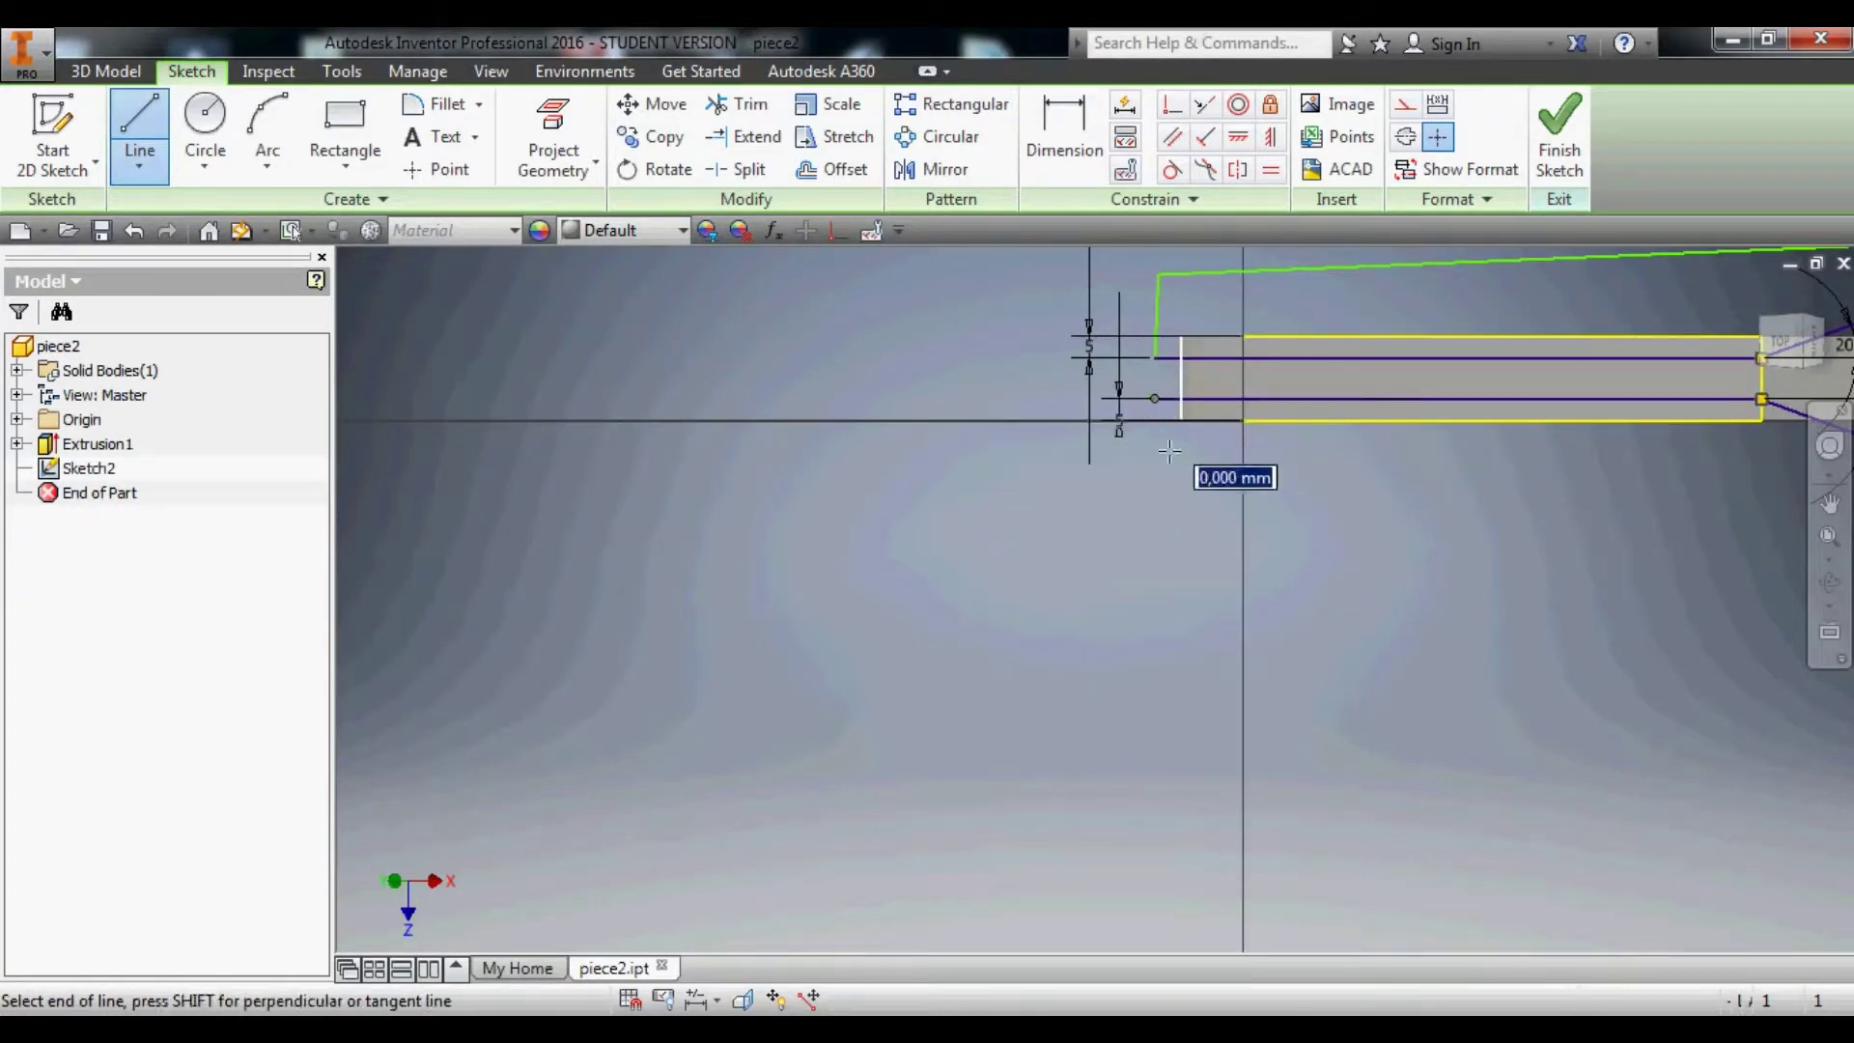
left_click(1155, 545)
middle_click_drag(1636, 571, 978, 527)
scroll(1477, 489, "up", 1)
left_click(1488, 516)
left_click(1476, 436)
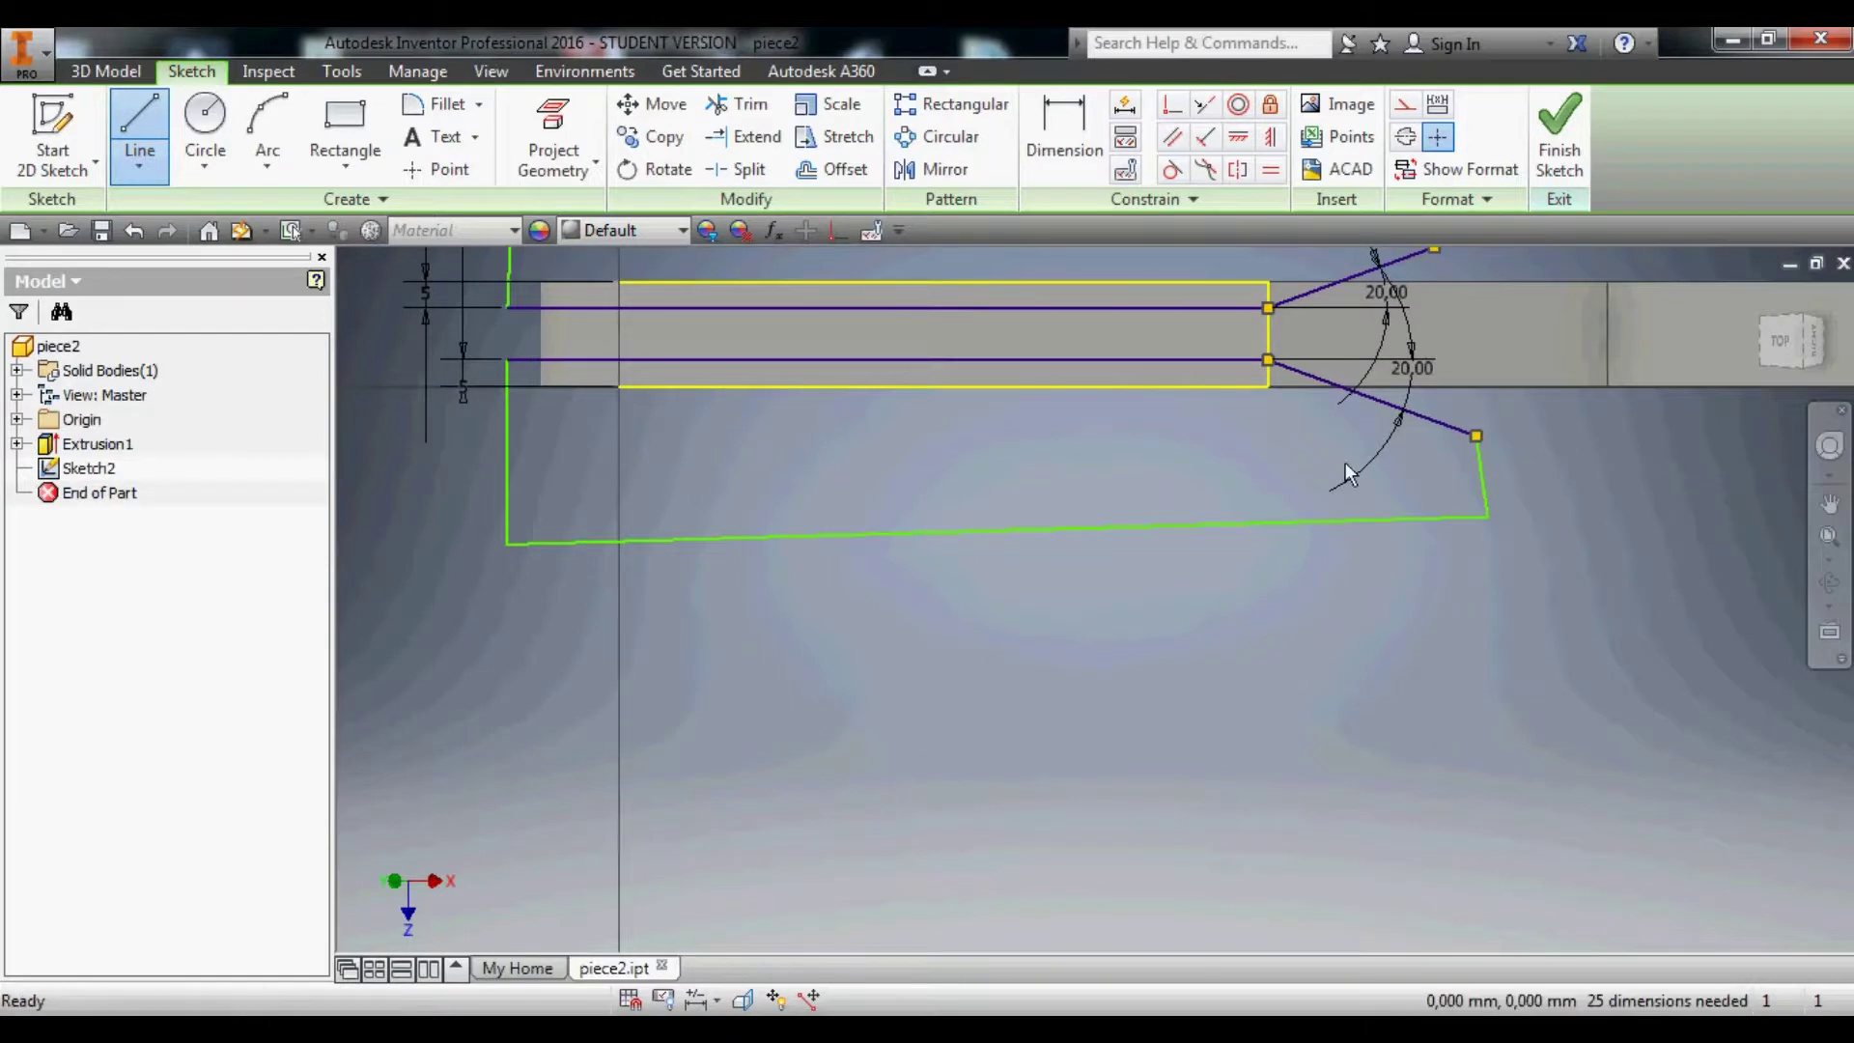
key("Escape")
scroll(945, 546, "down", 2)
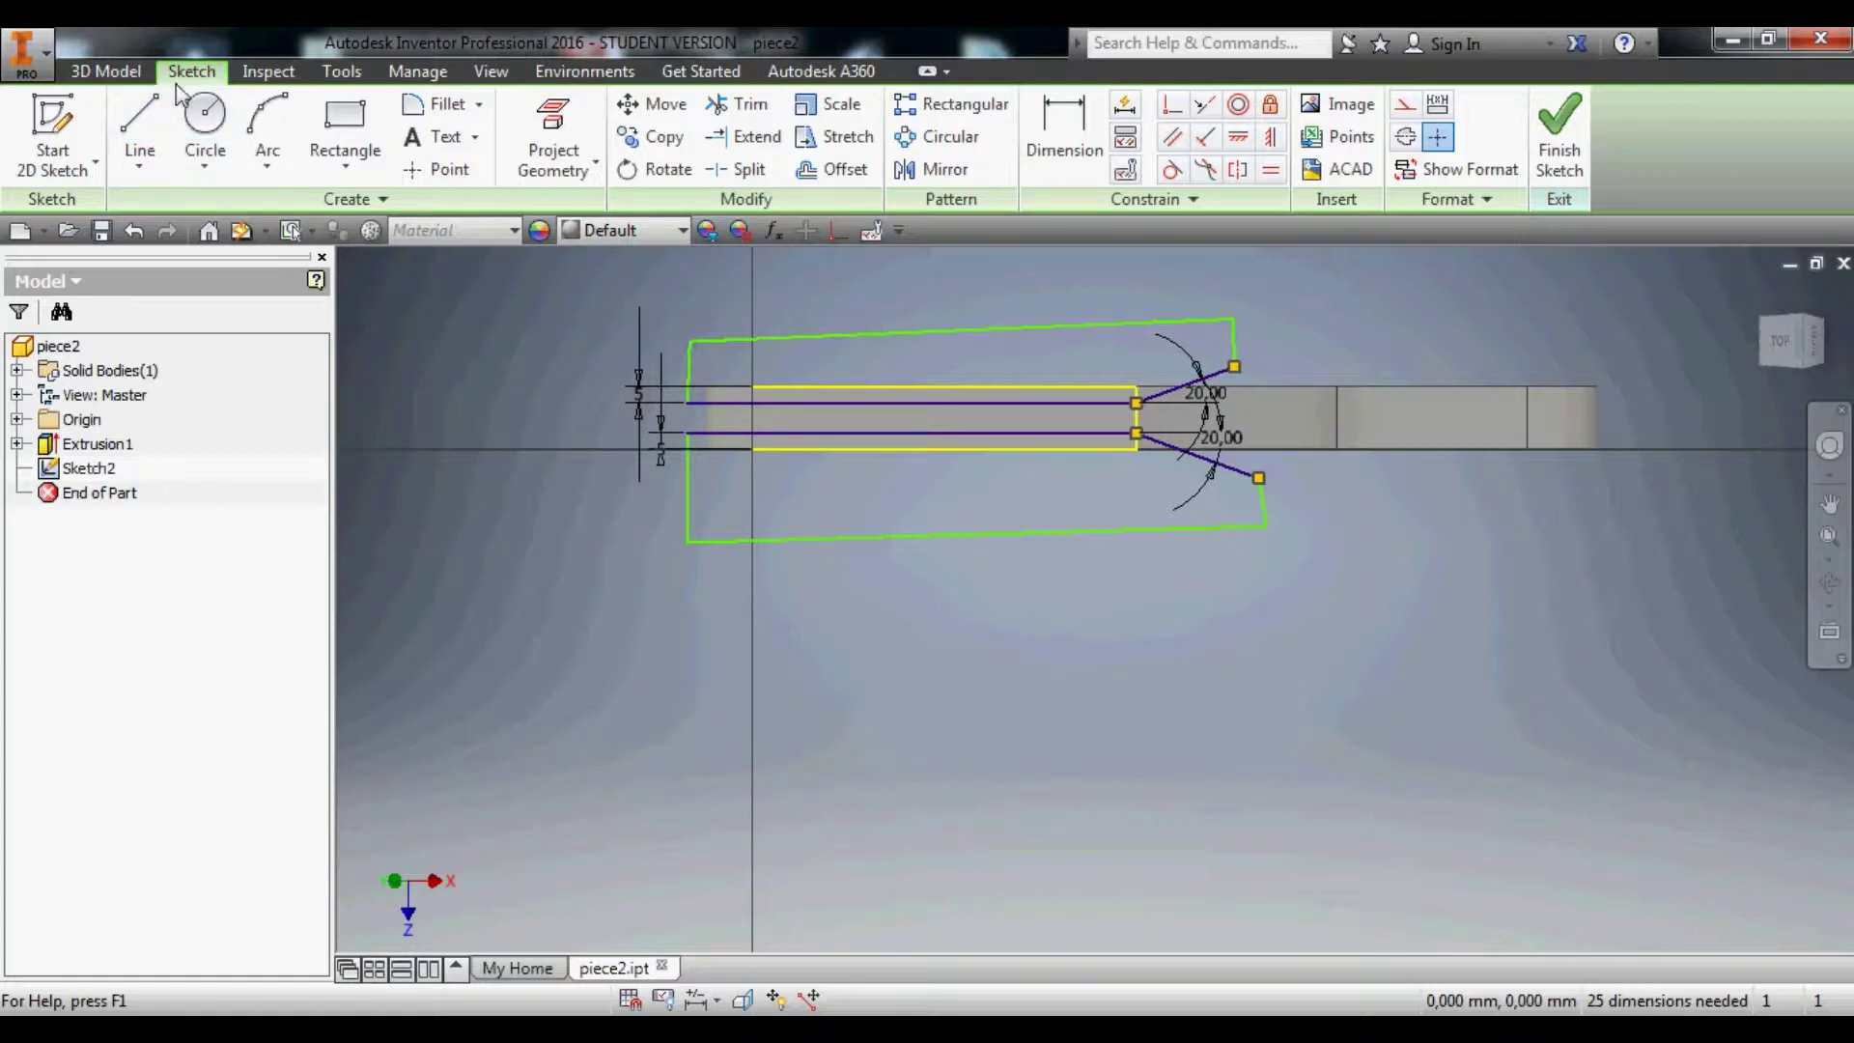
left_click(104, 71)
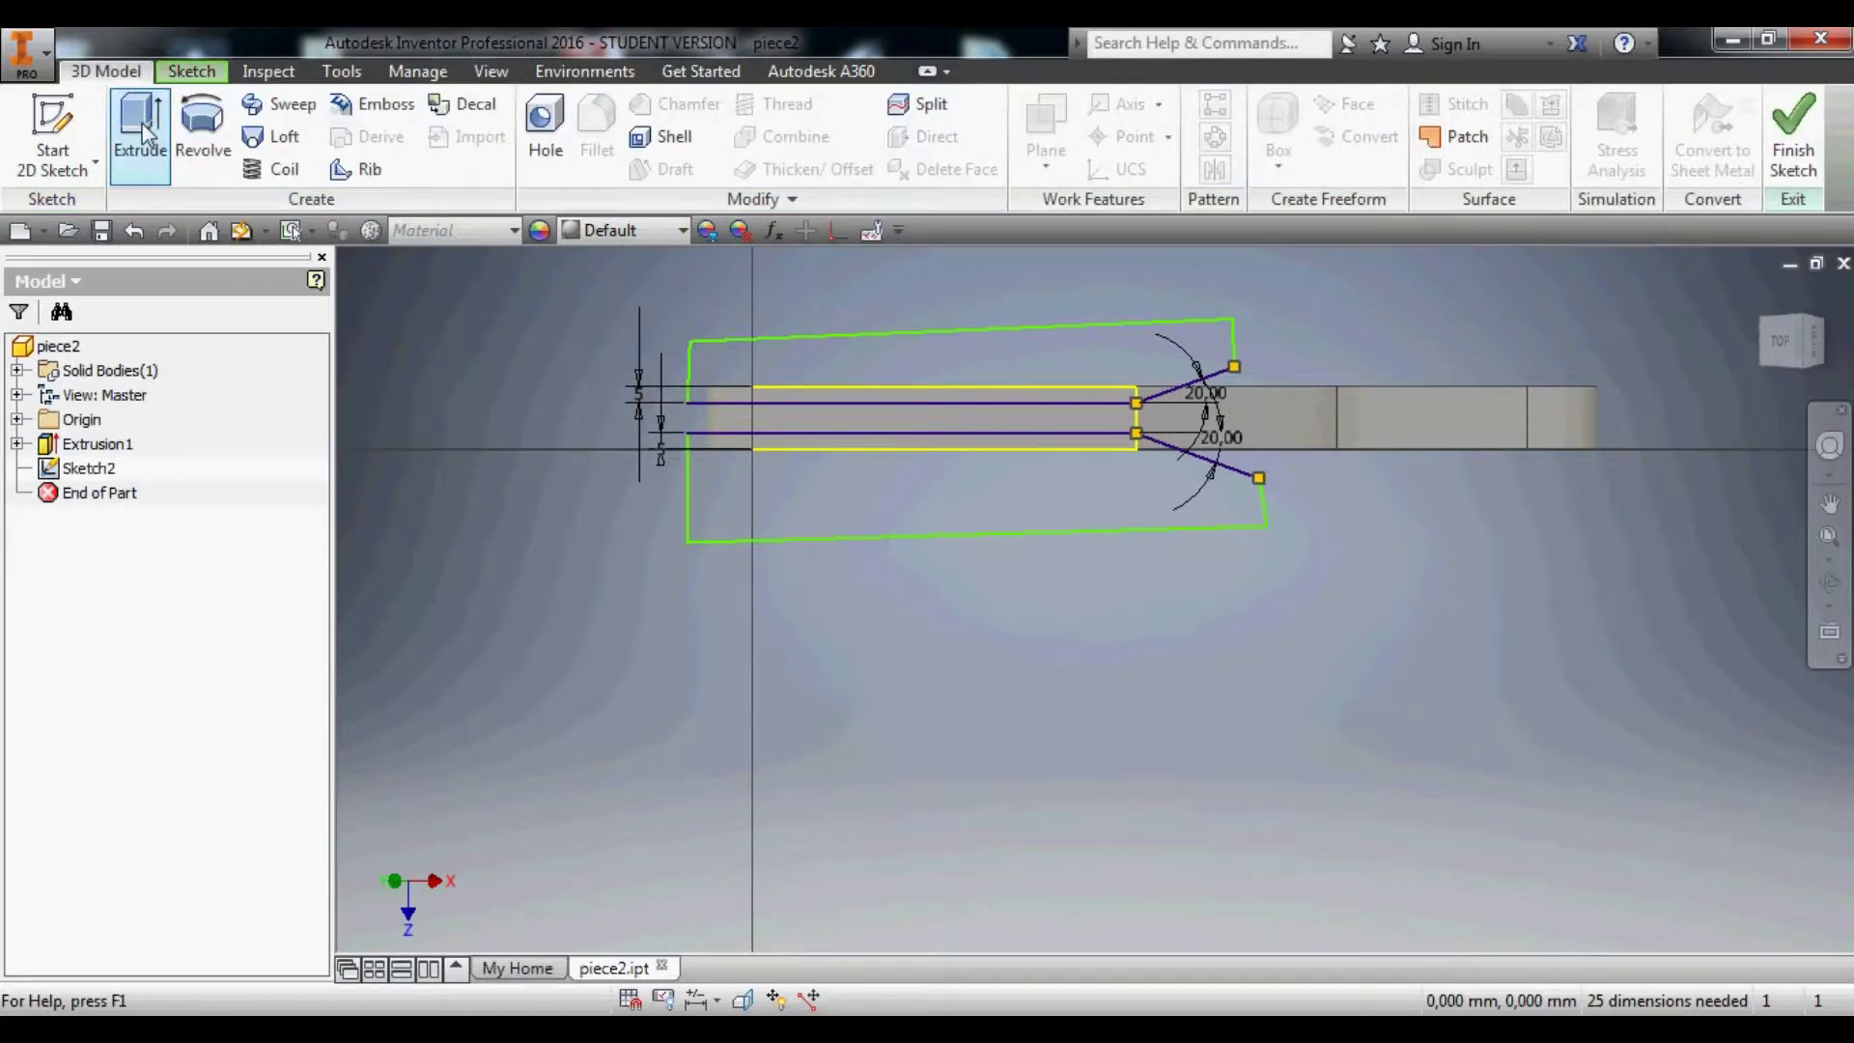
left_click(142, 133)
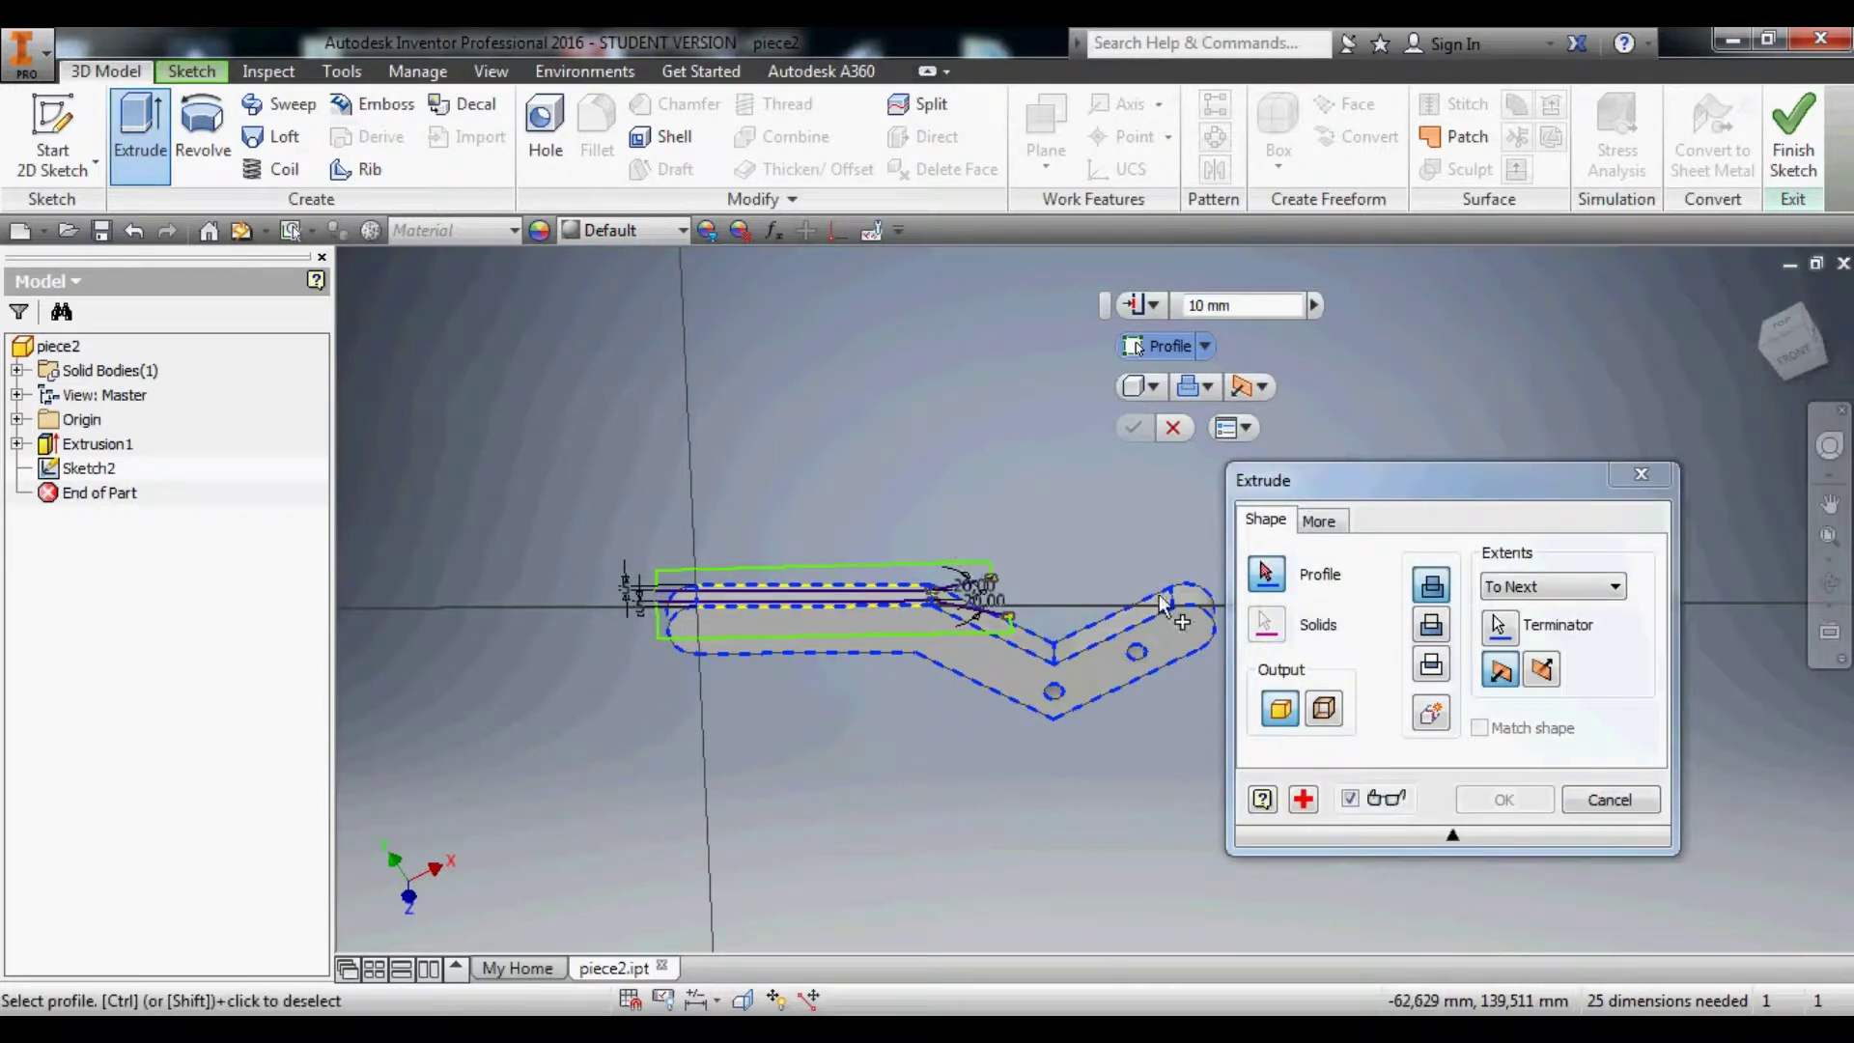
left_click(836, 570)
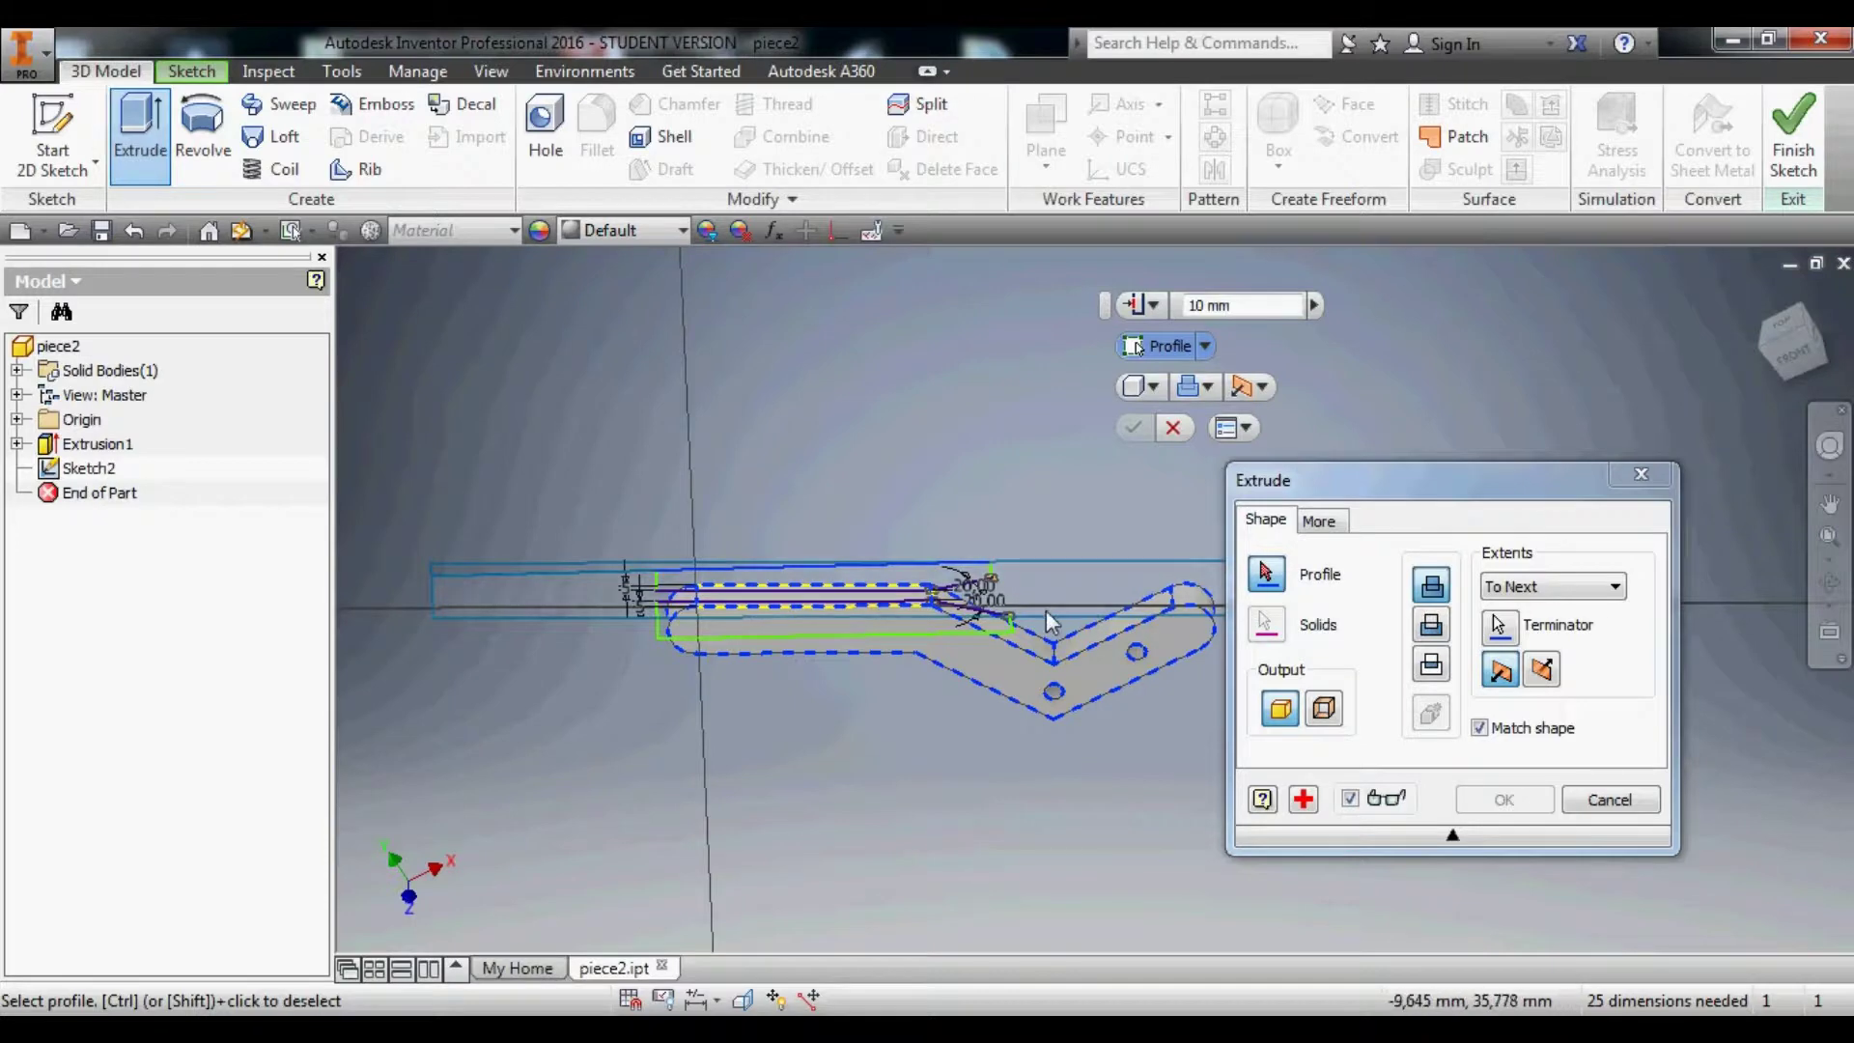
middle_click_drag(1004, 621, 995, 645, "shift")
left_click(1641, 474)
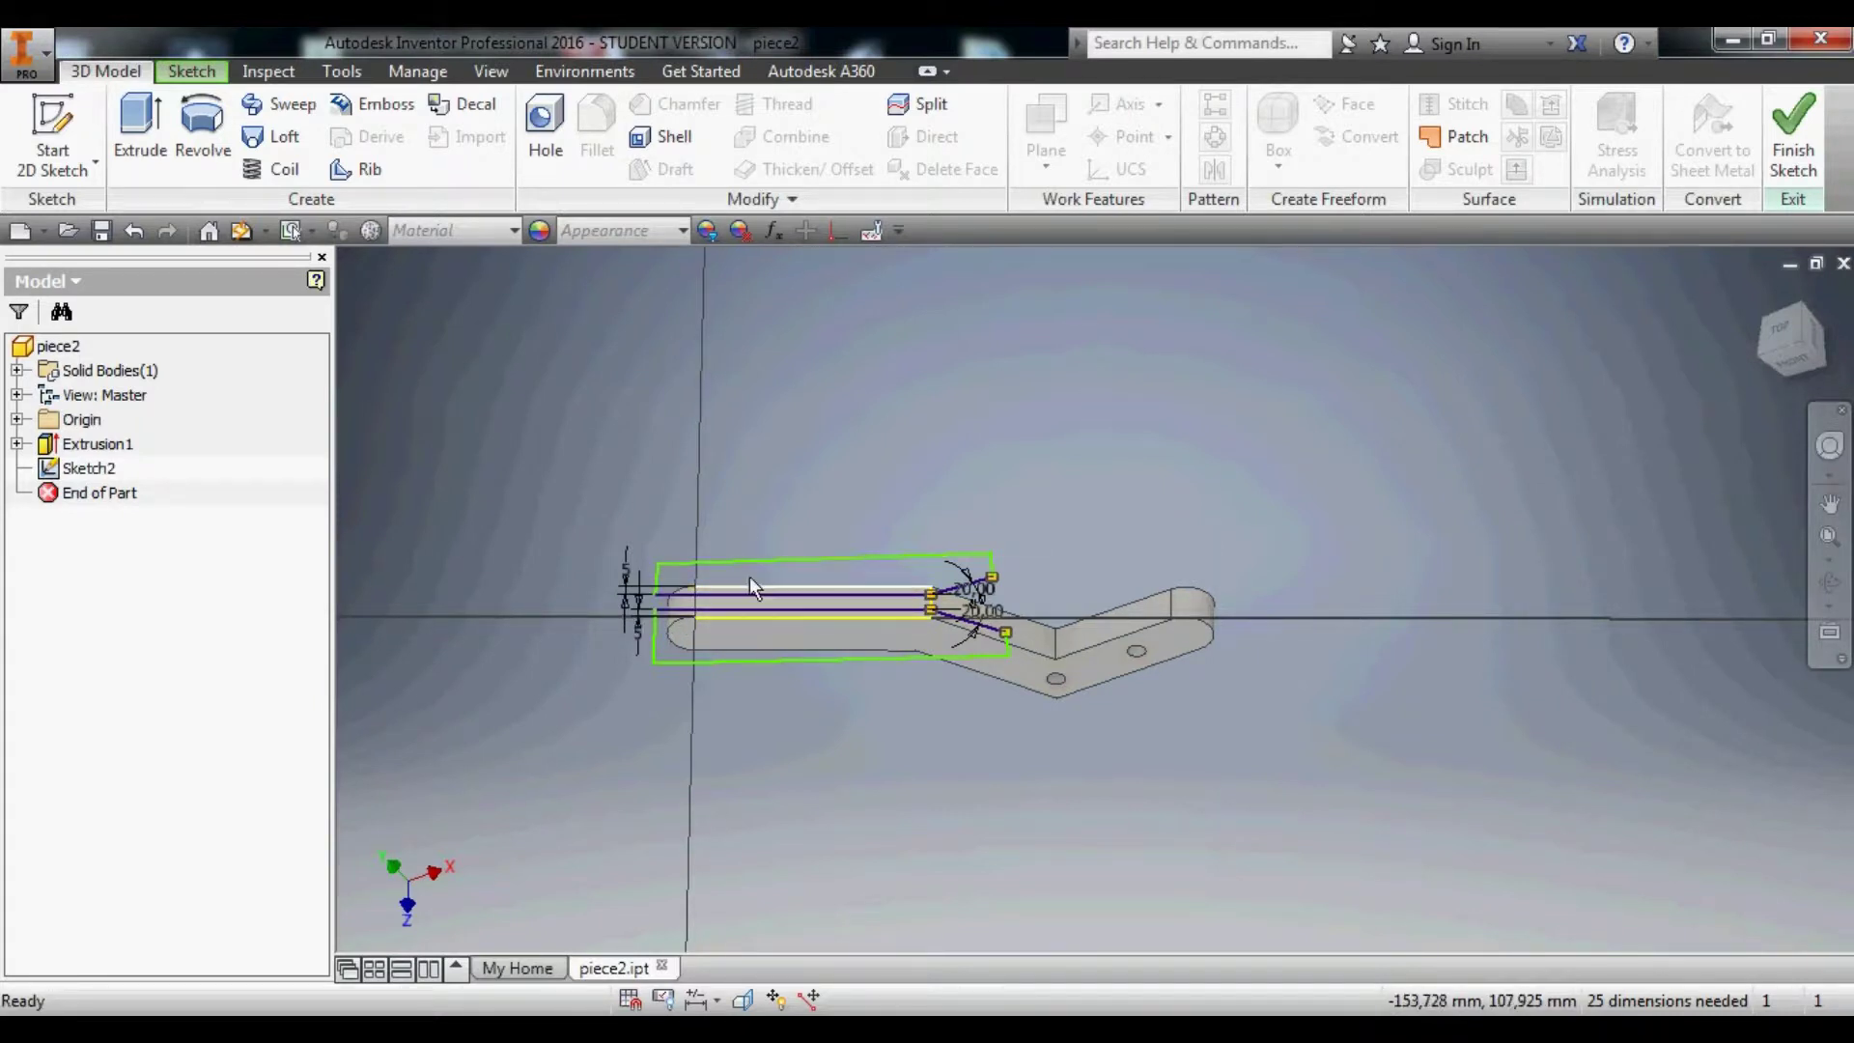
Exit the sketch and reopen Sketch2 for editing.
left_click(1782, 328)
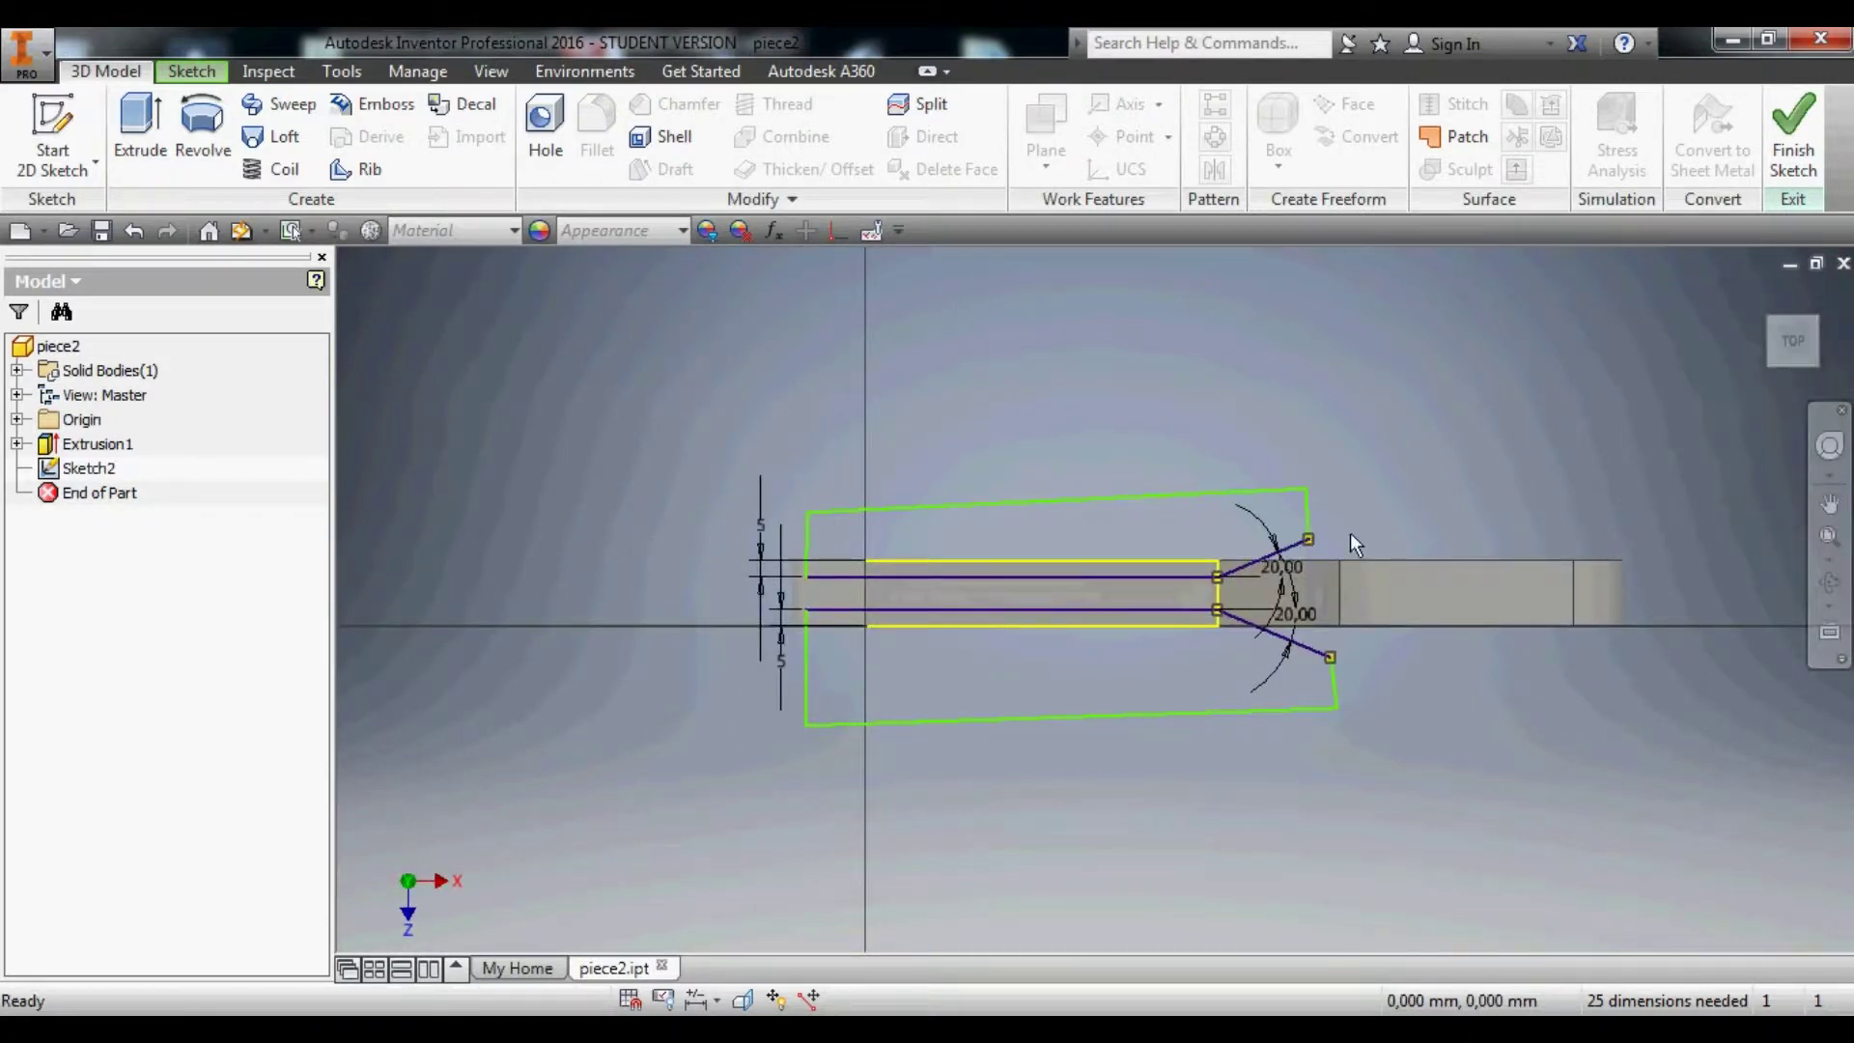
middle_click_drag(1213, 569, 1155, 554, "shift")
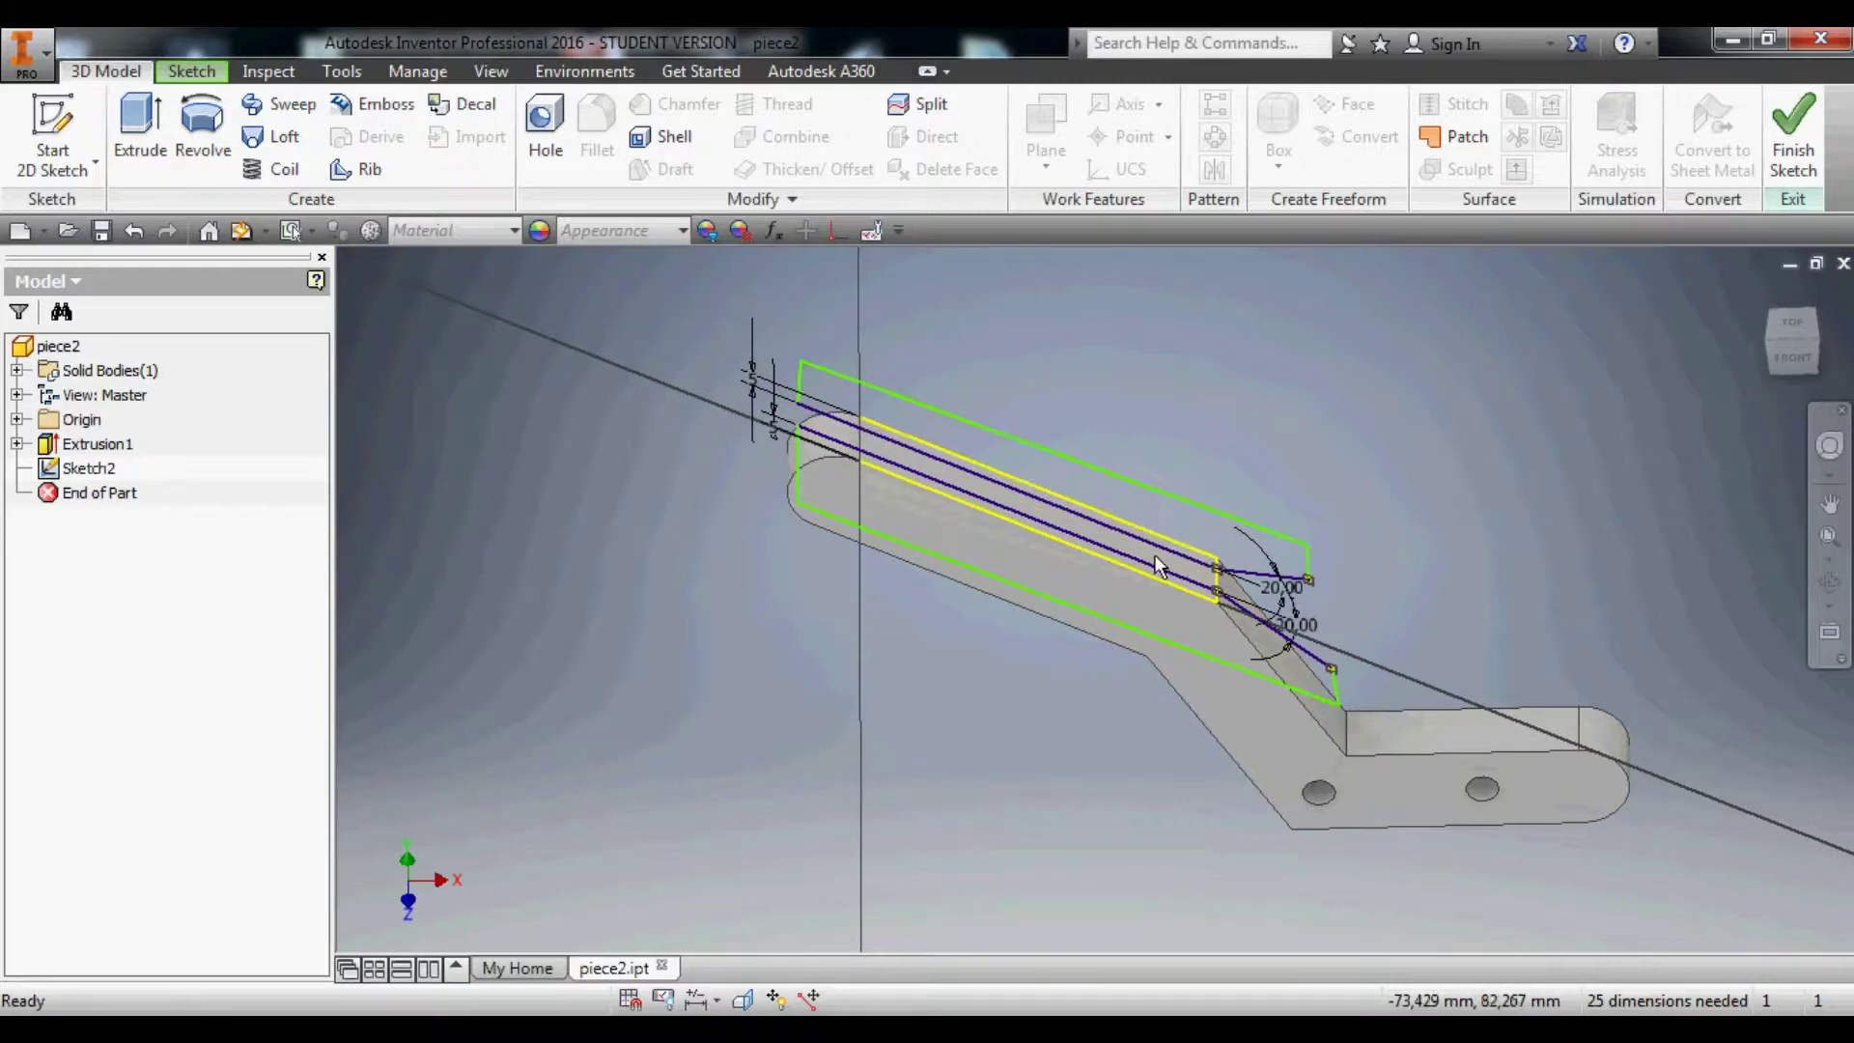
left_click(1788, 164)
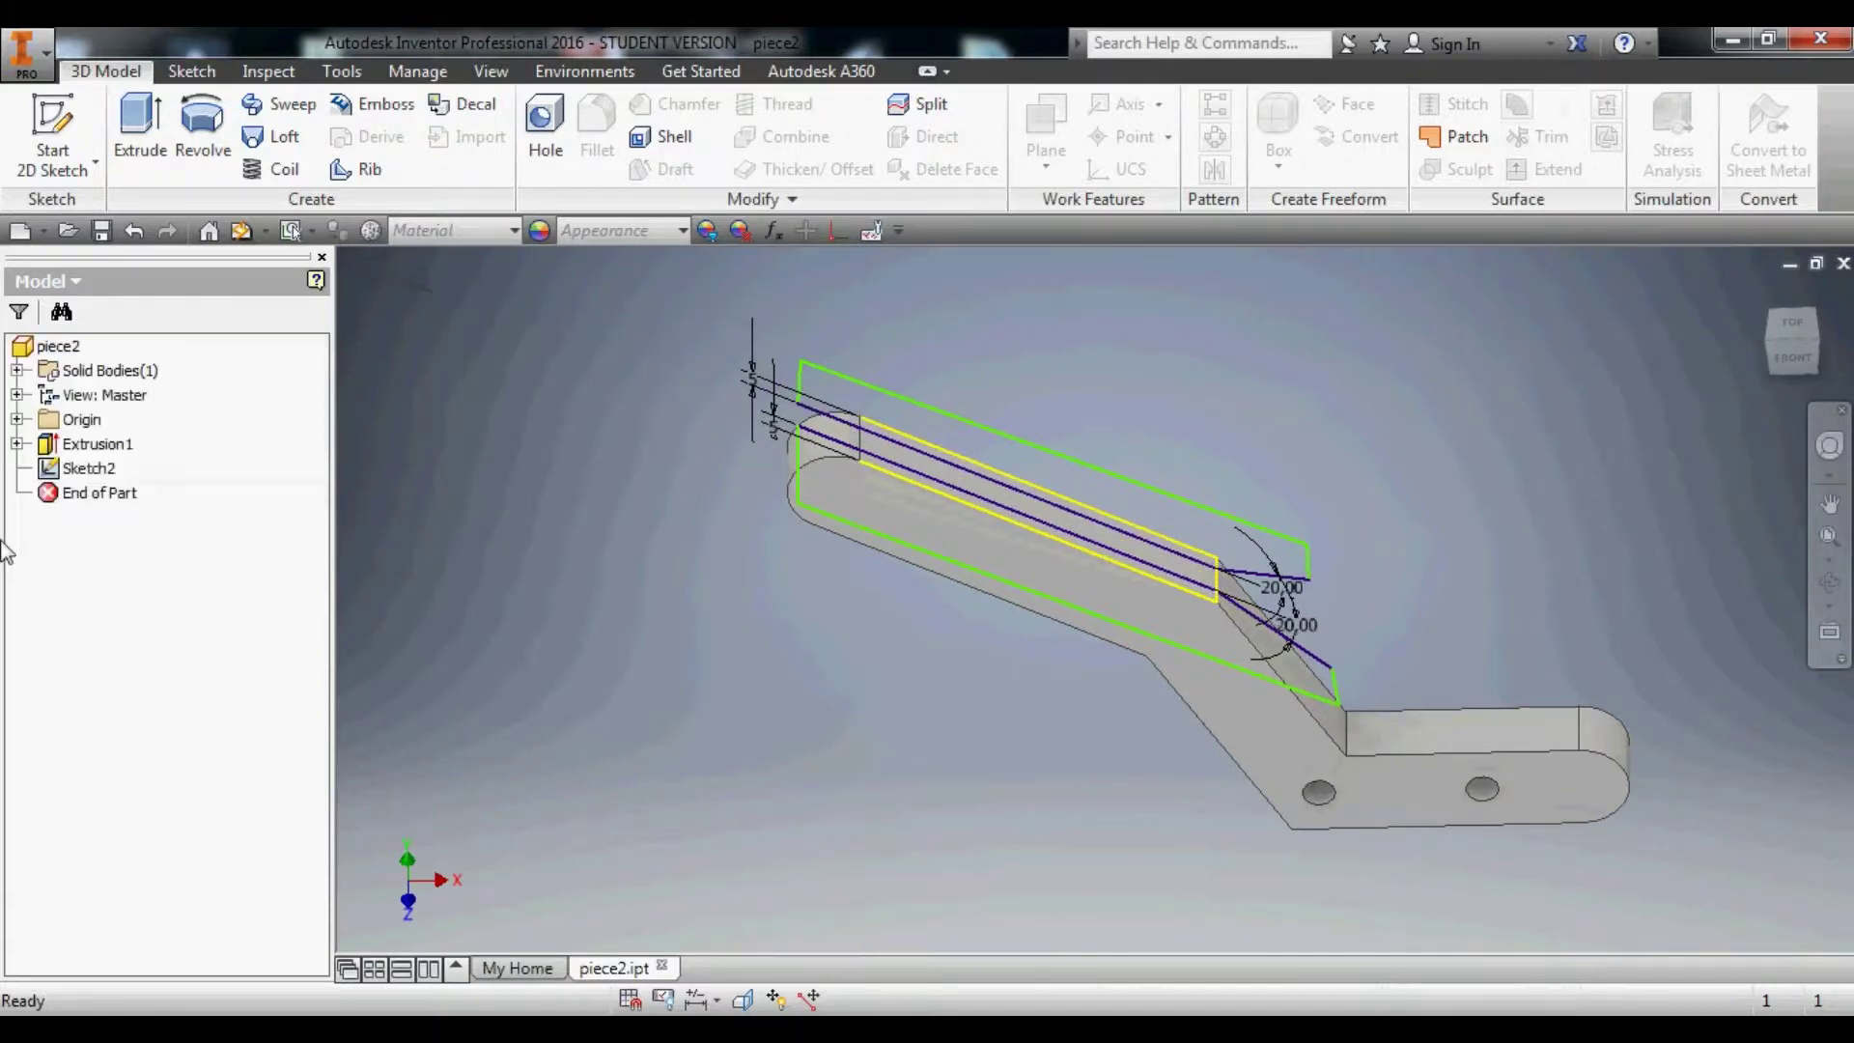
double_click(123, 469)
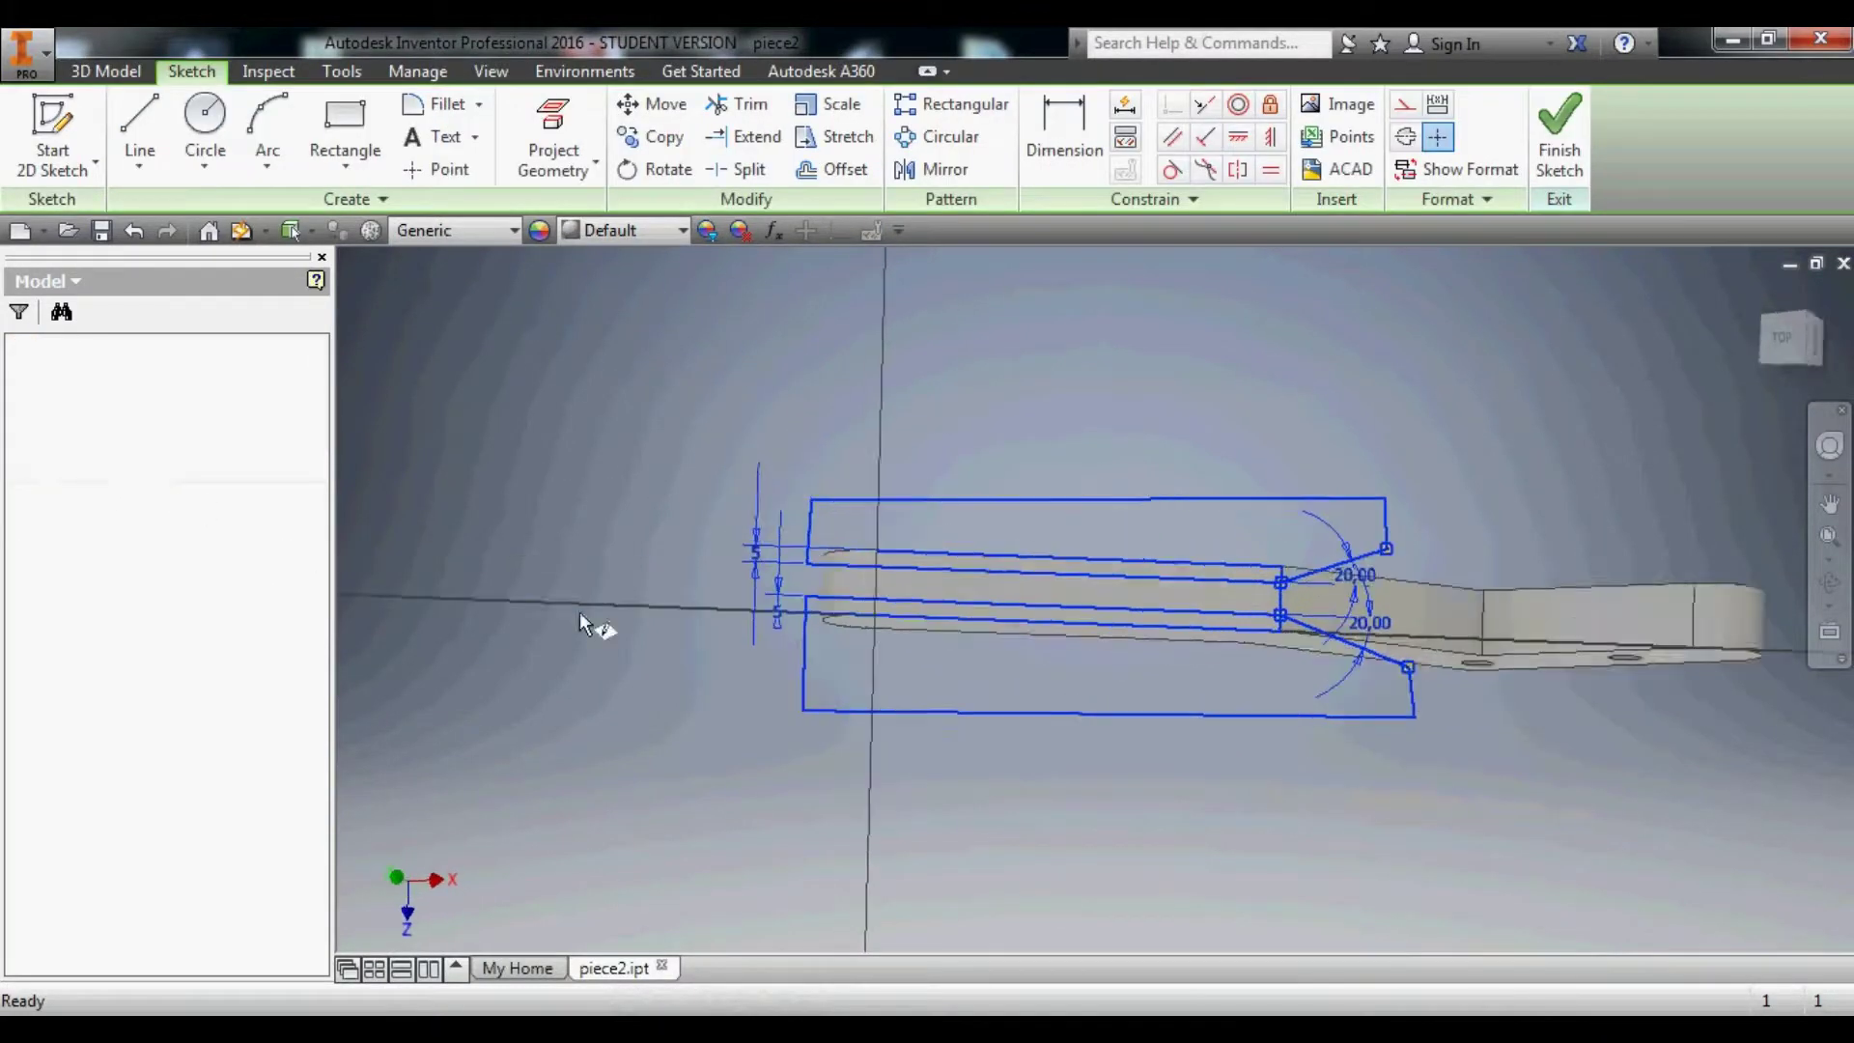
Move the left closing lines of the upper and lower outlines slightly outward, away from the ends of their adjoining lines.
scroll(1040, 595, "up", 3)
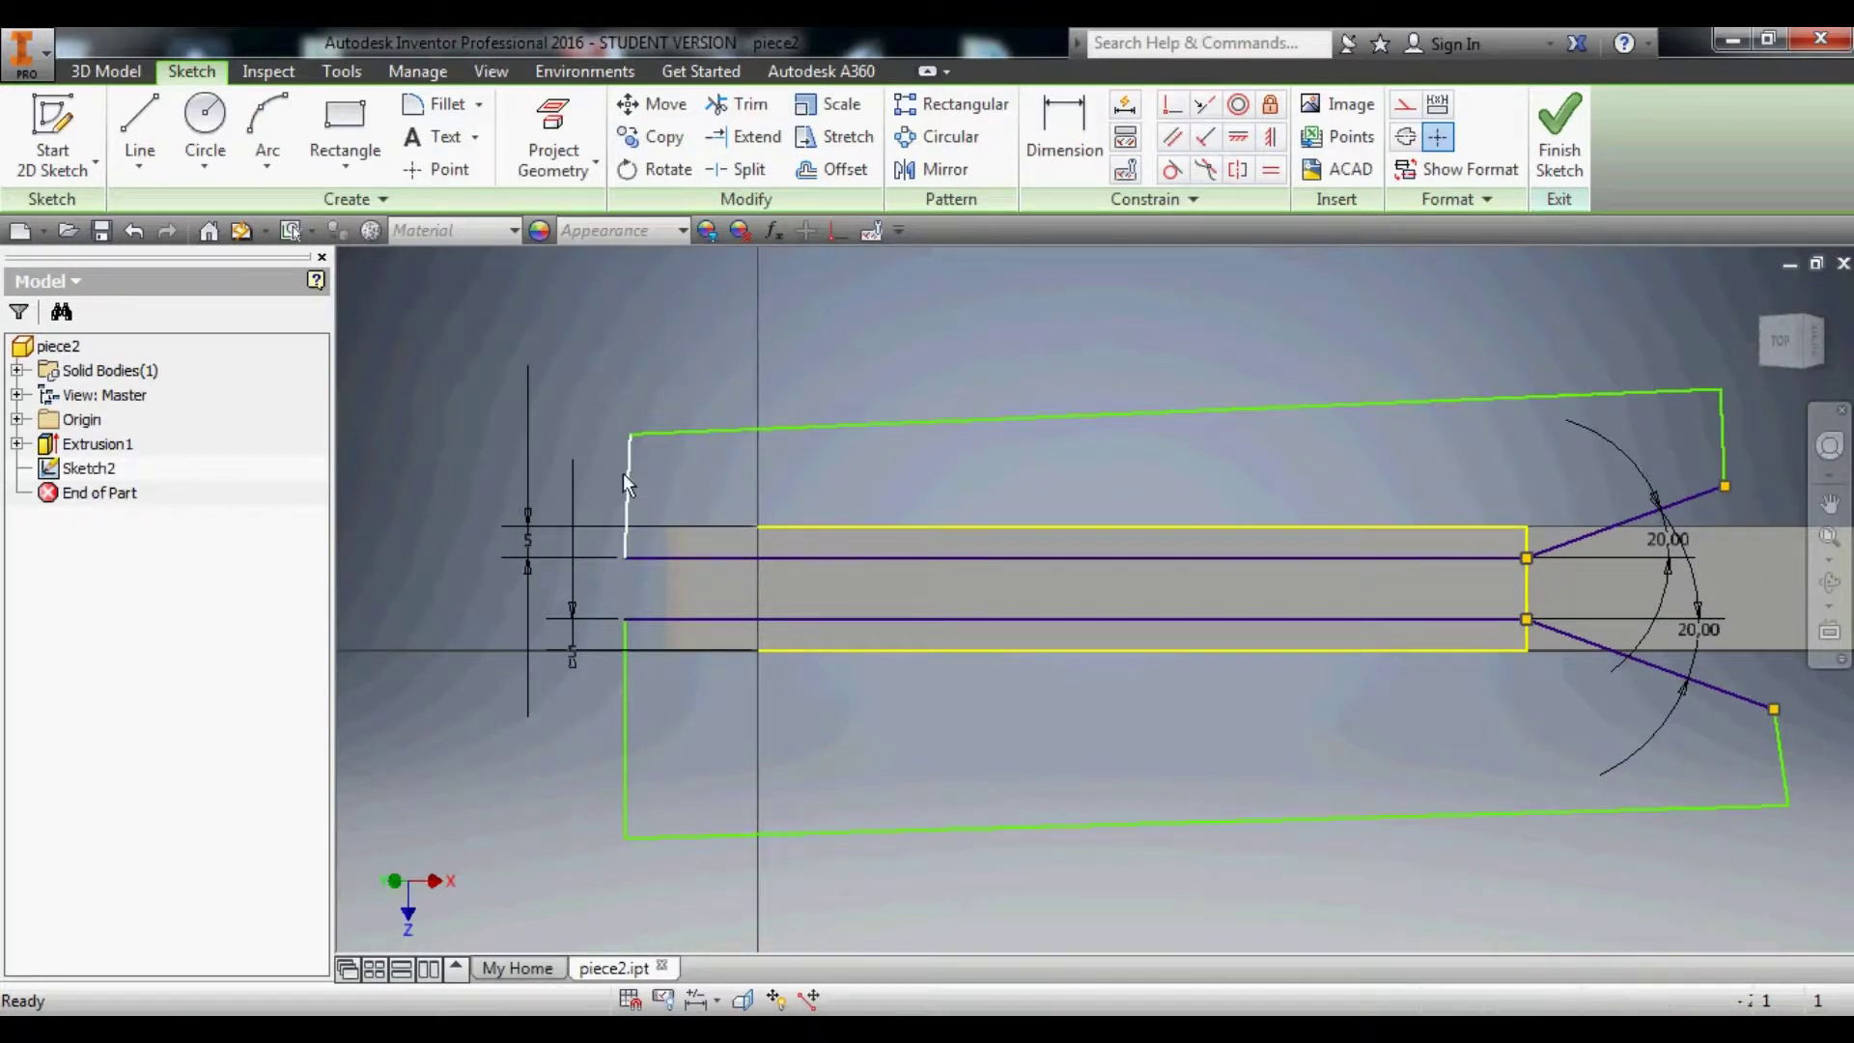
left_click_drag(623, 473, 606, 473)
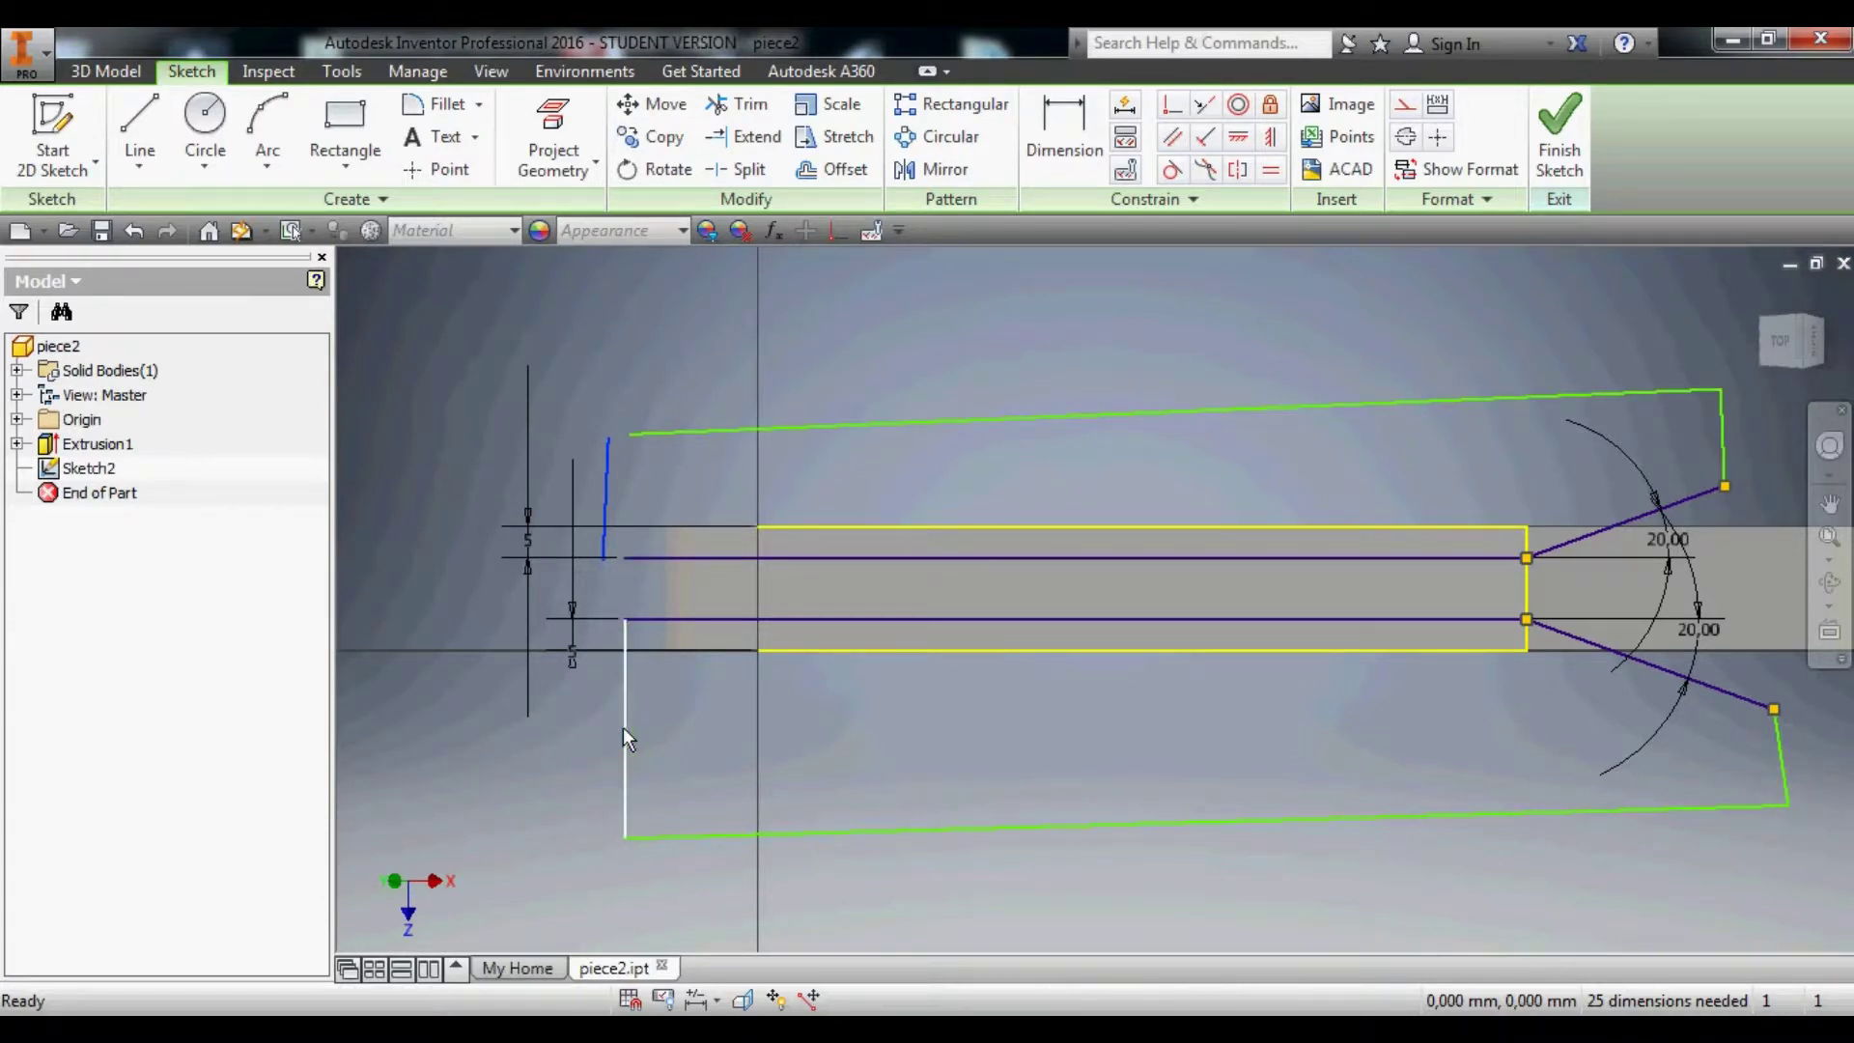
left_click_drag(623, 727, 611, 721)
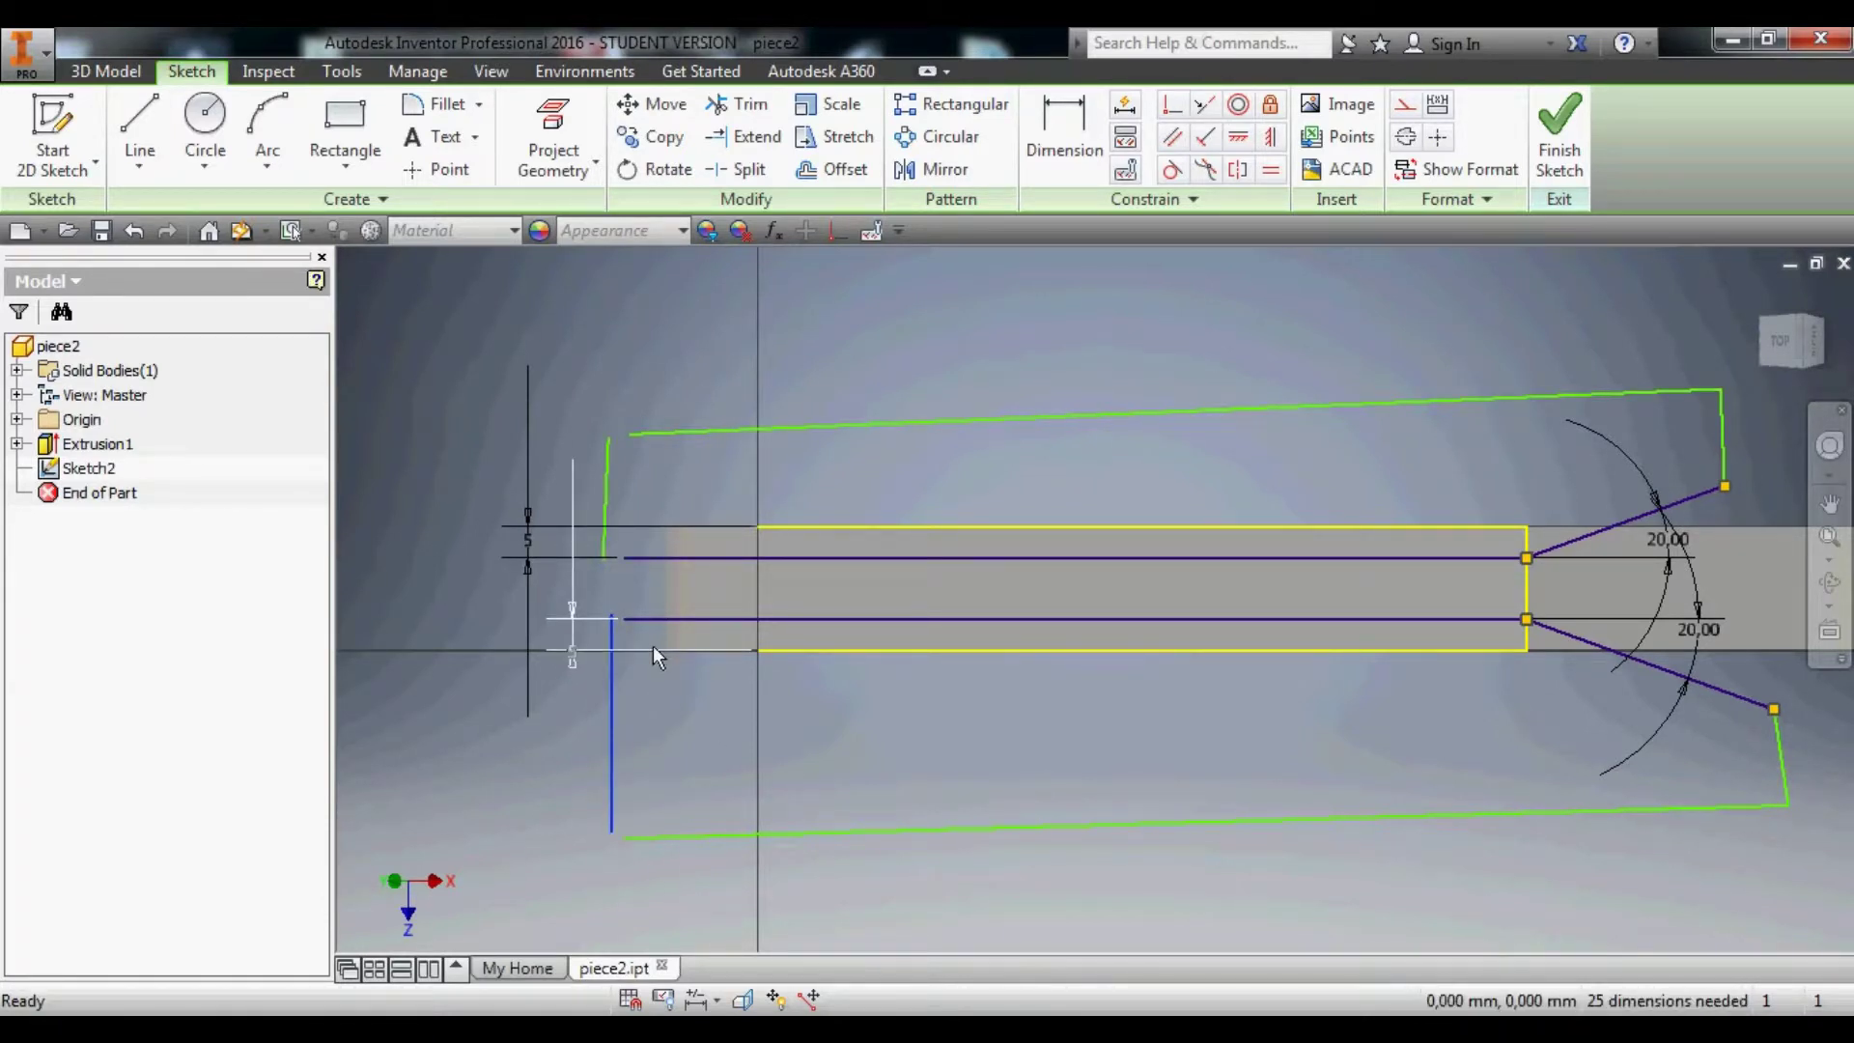
Join the upper outline's left closing line to the top line and the upper horizontal line's left end with coincident constraints.
left_click(630, 432)
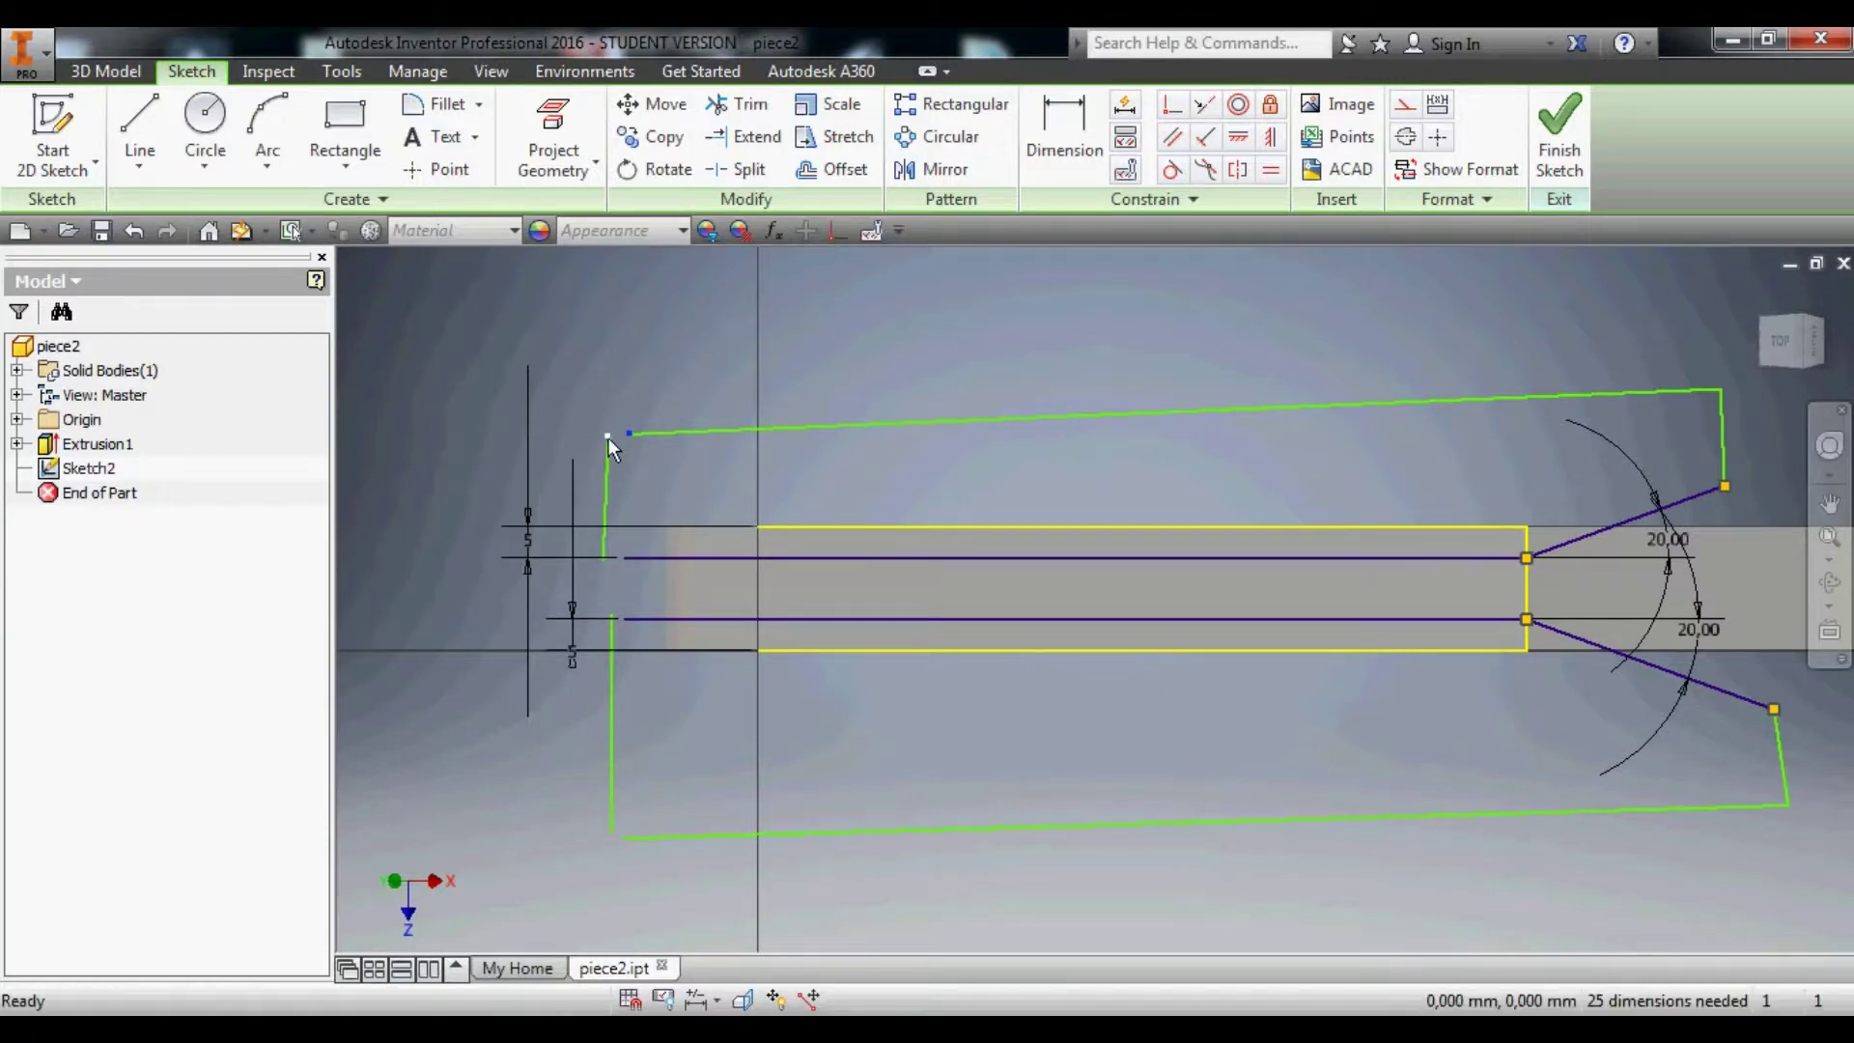
left_click(1172, 104)
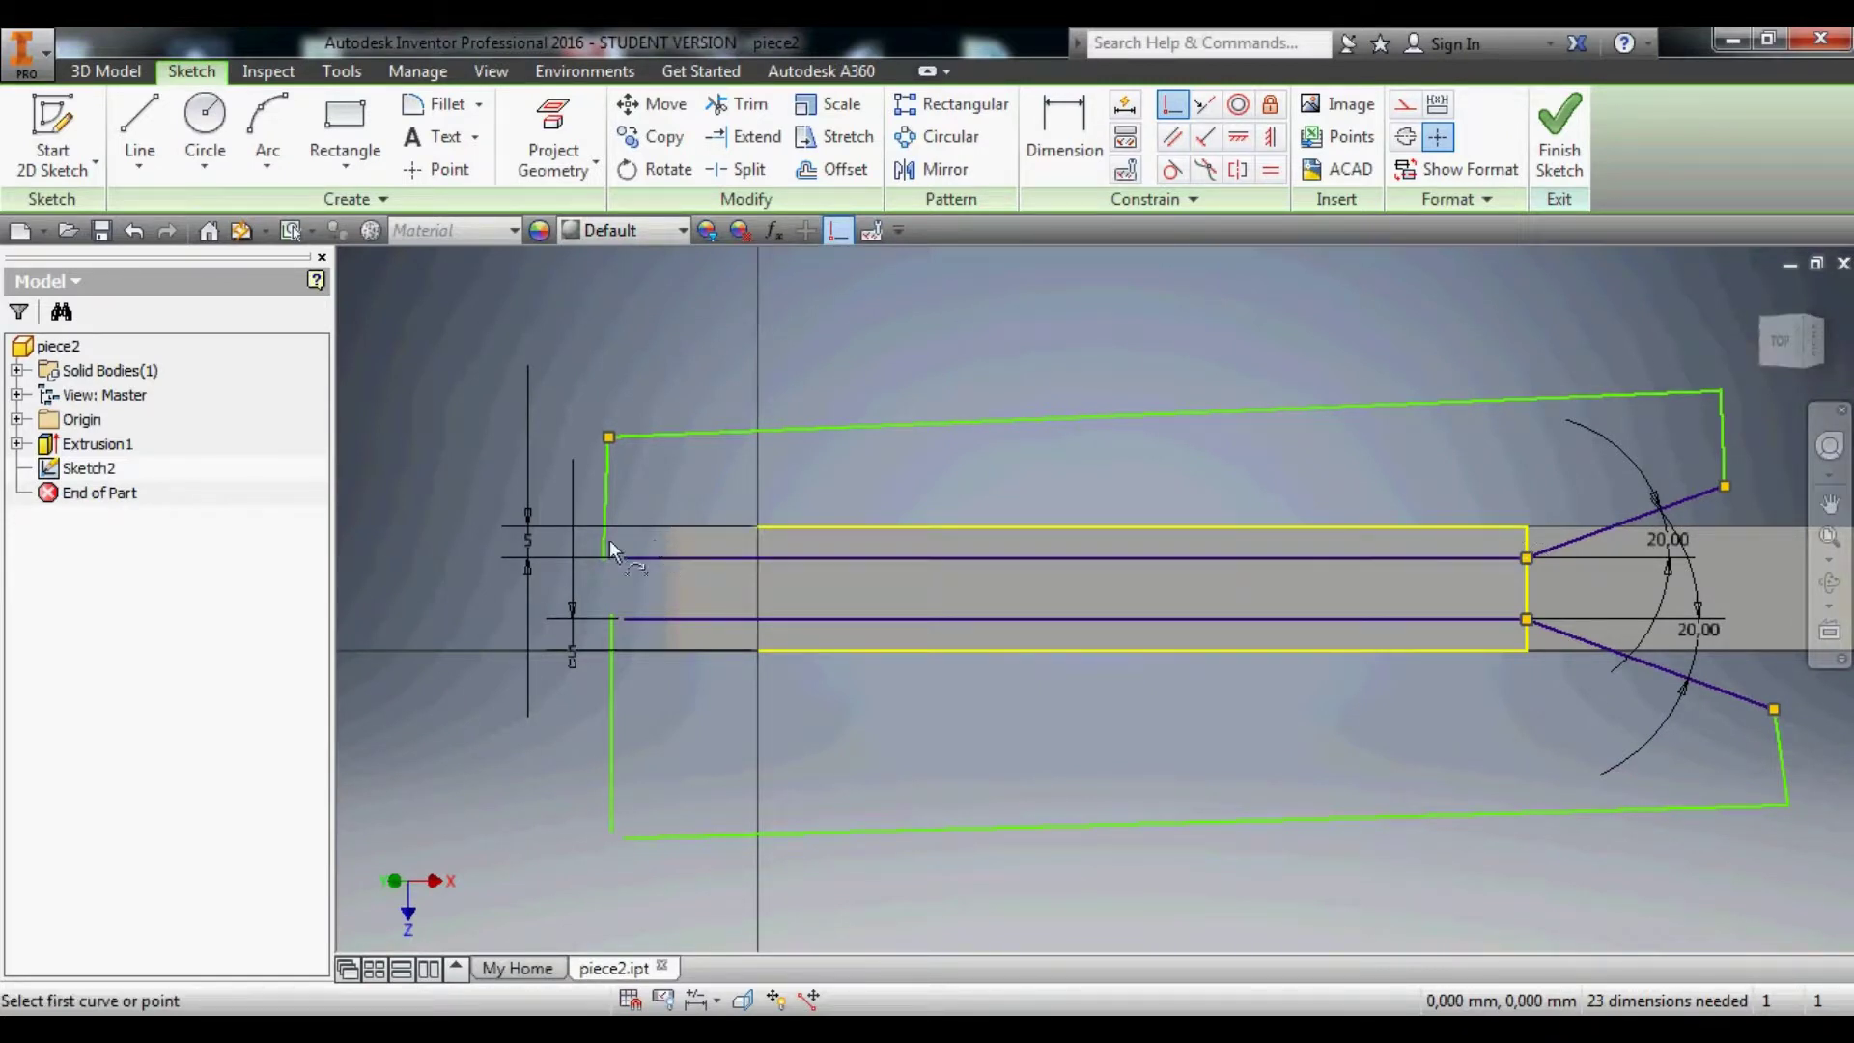
scroll(628, 555, "up", 5)
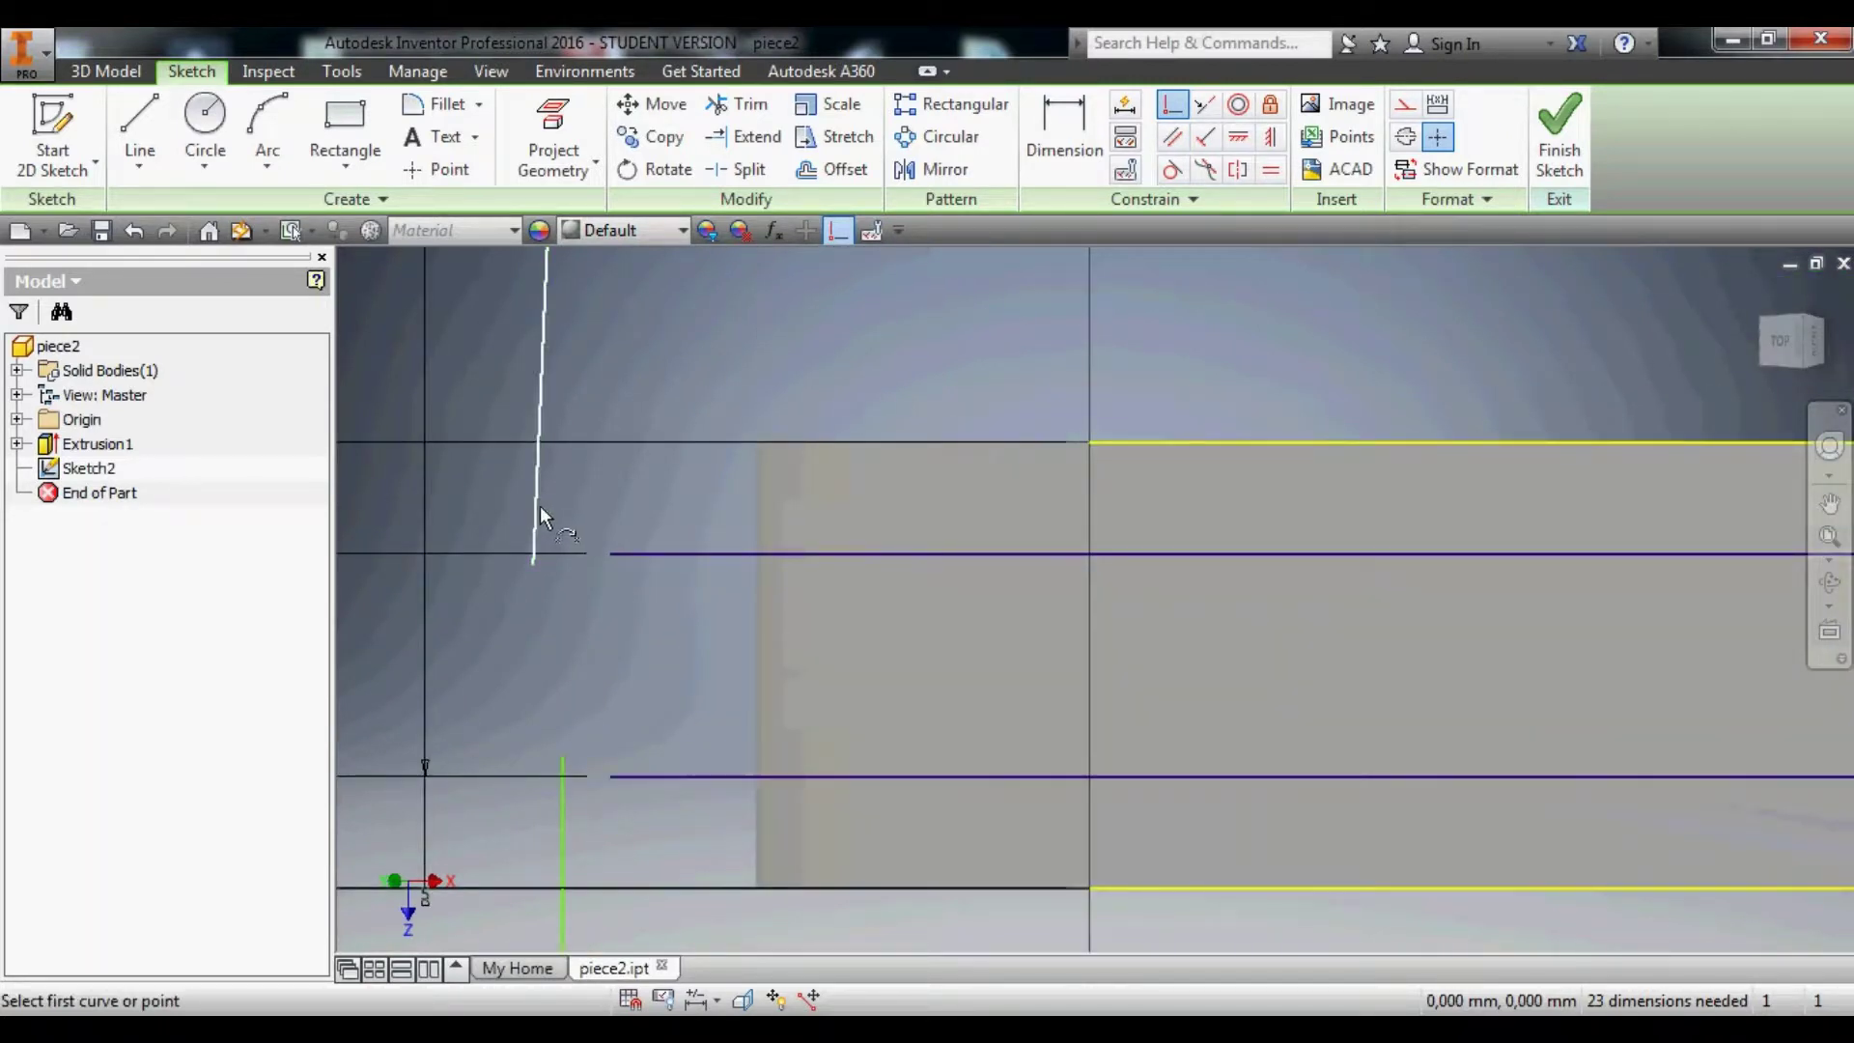
left_click(539, 506)
left_click(611, 554)
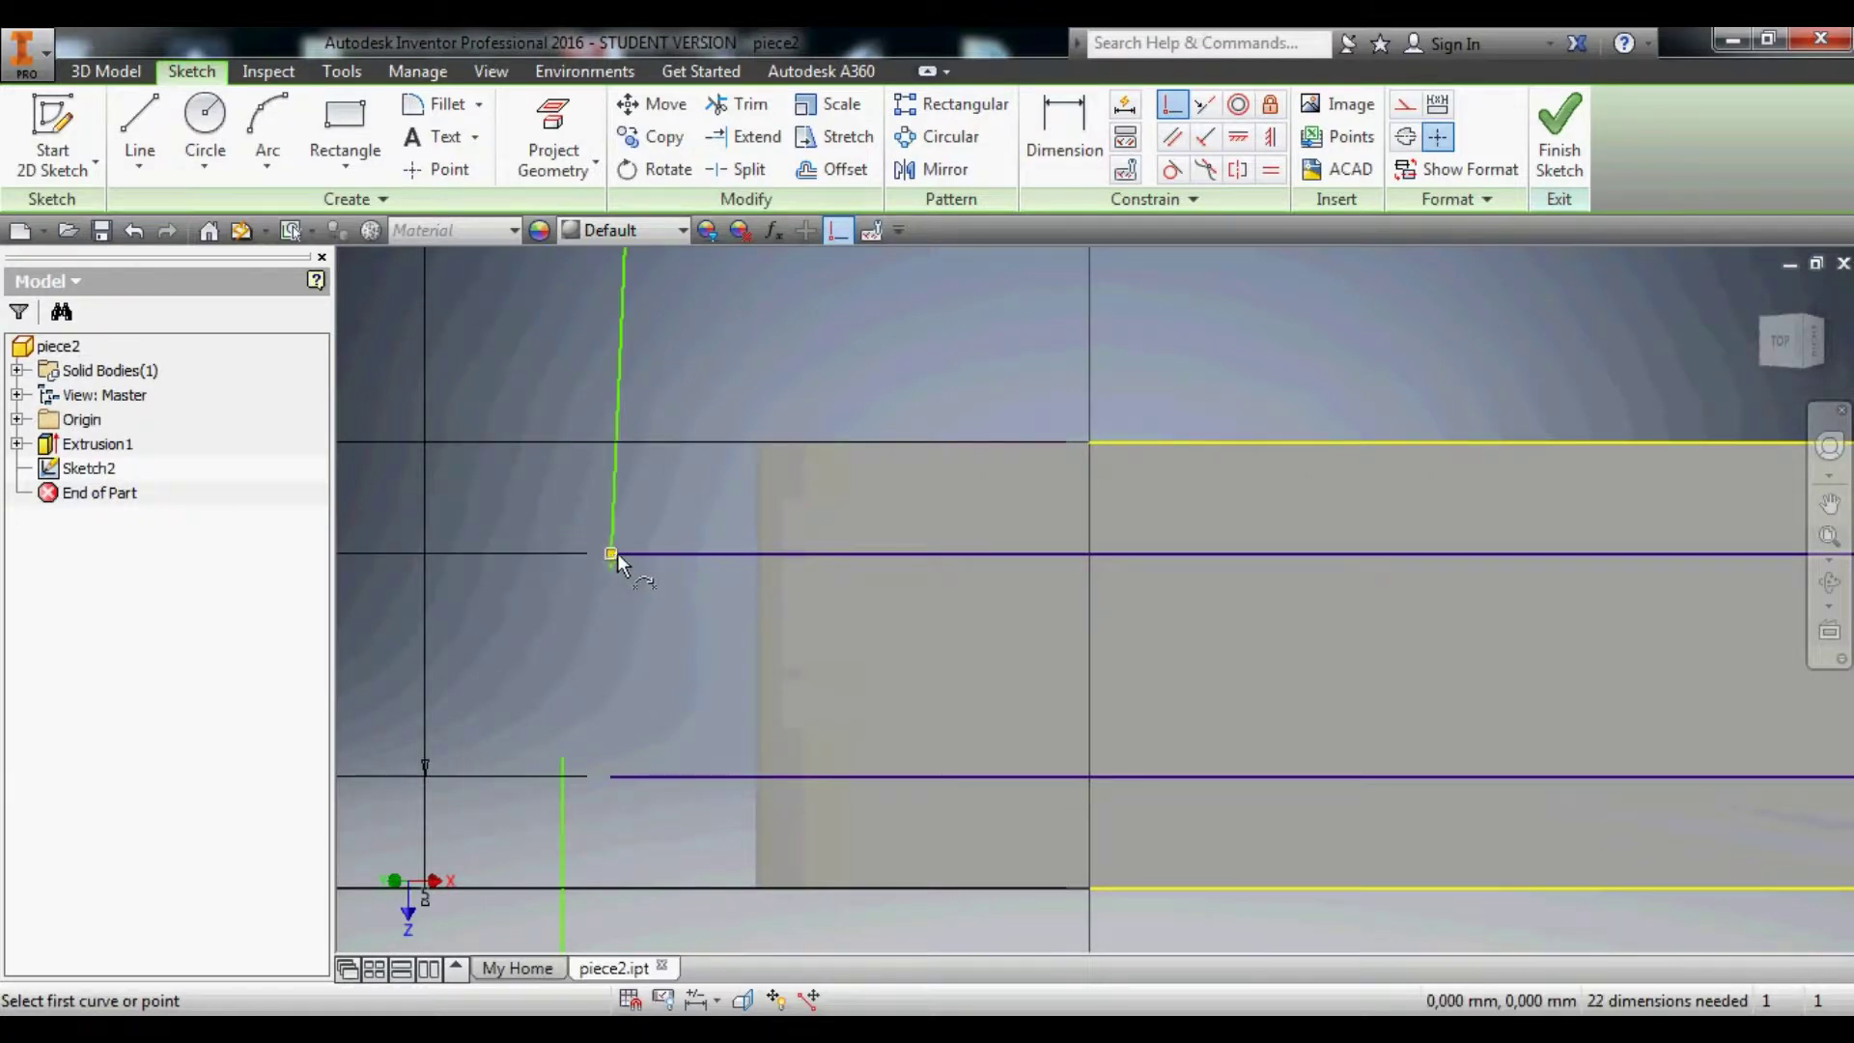
Trim the short overshoot of the left closing line below the upper horizontal line.
scroll(613, 574, "up", 3)
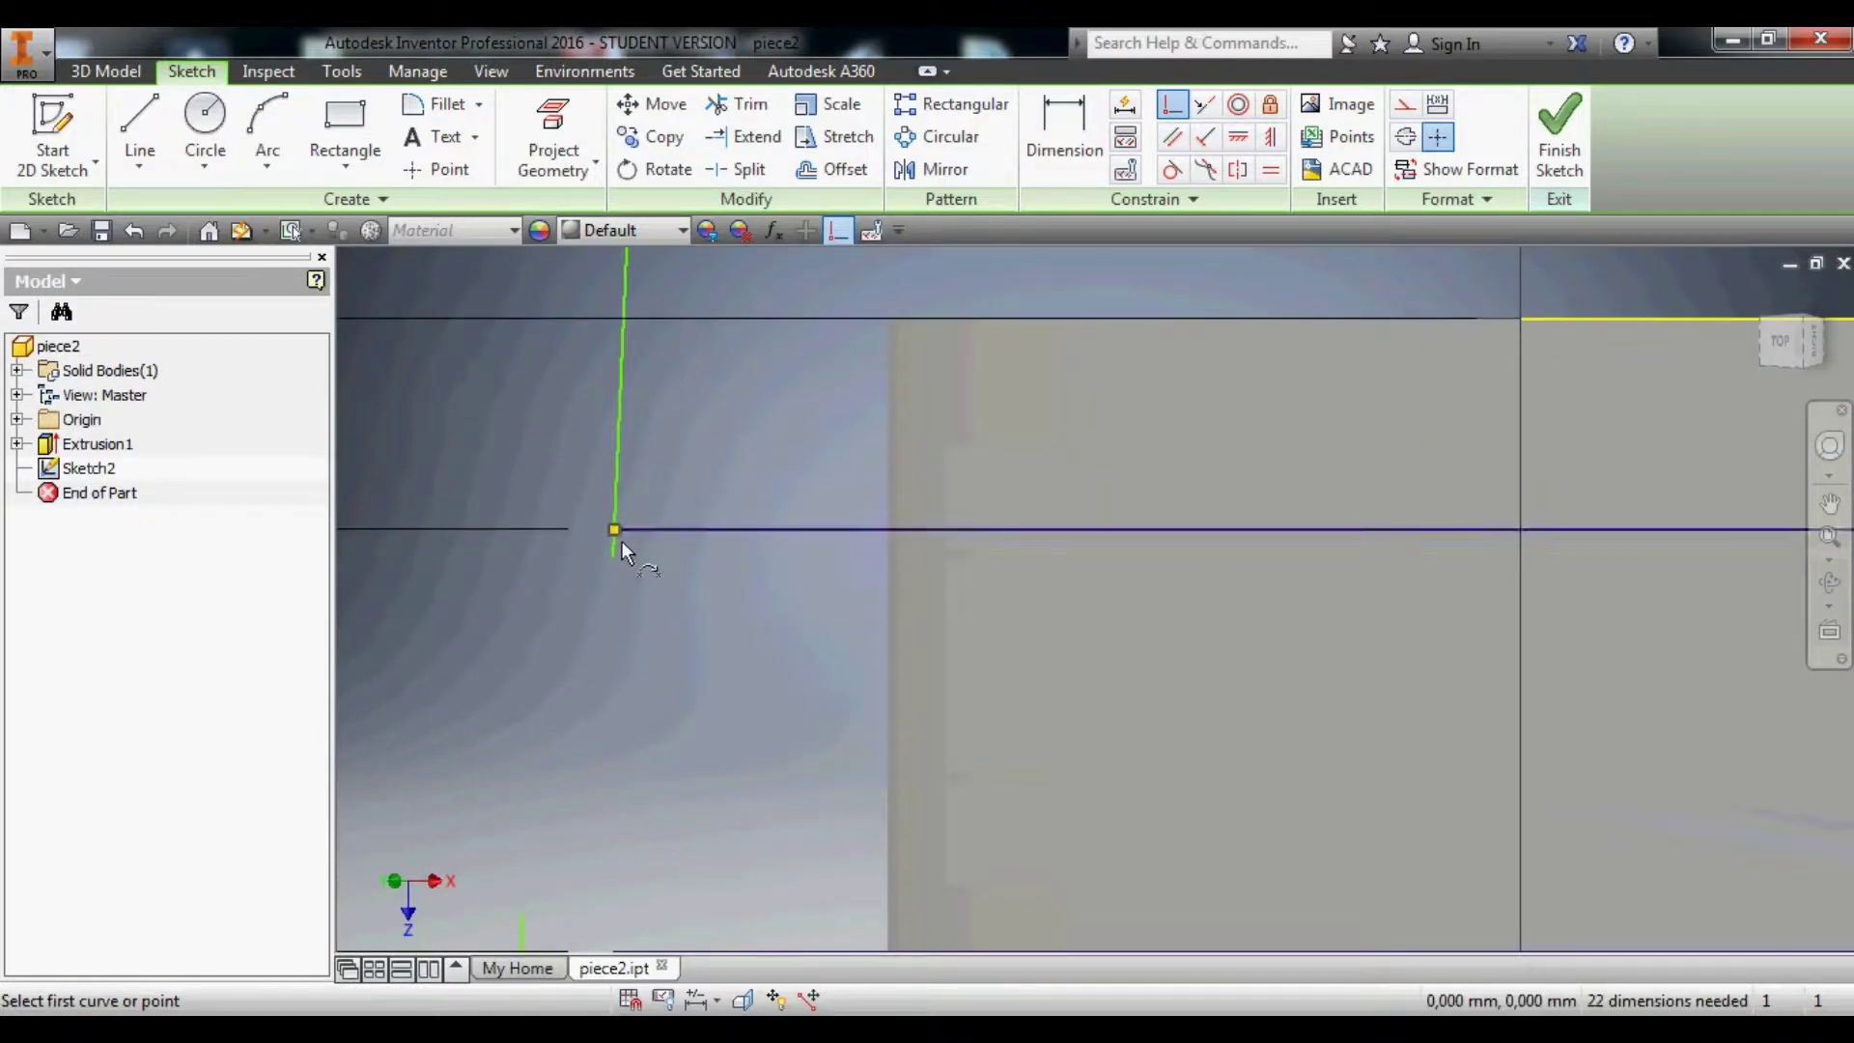
scroll(610, 517, "down", 5)
scroll(610, 520, "up", 5)
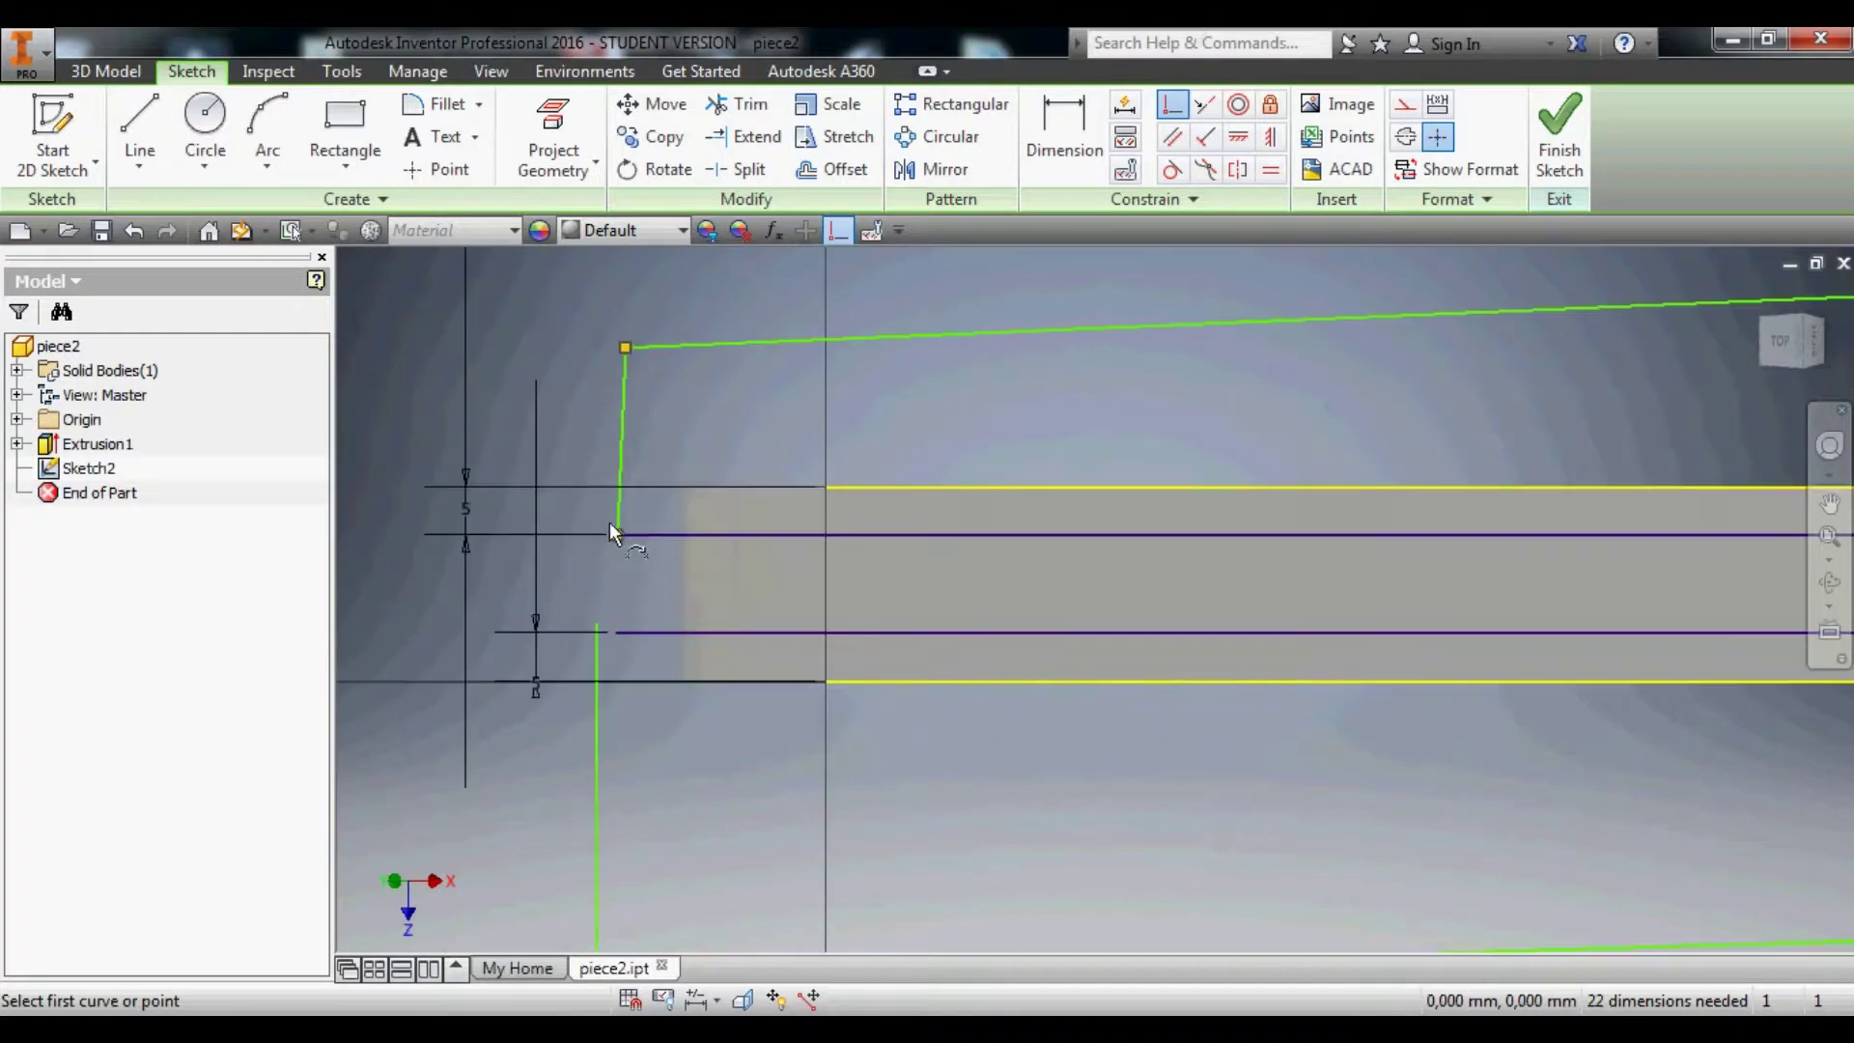
scroll(619, 541, "up", 6)
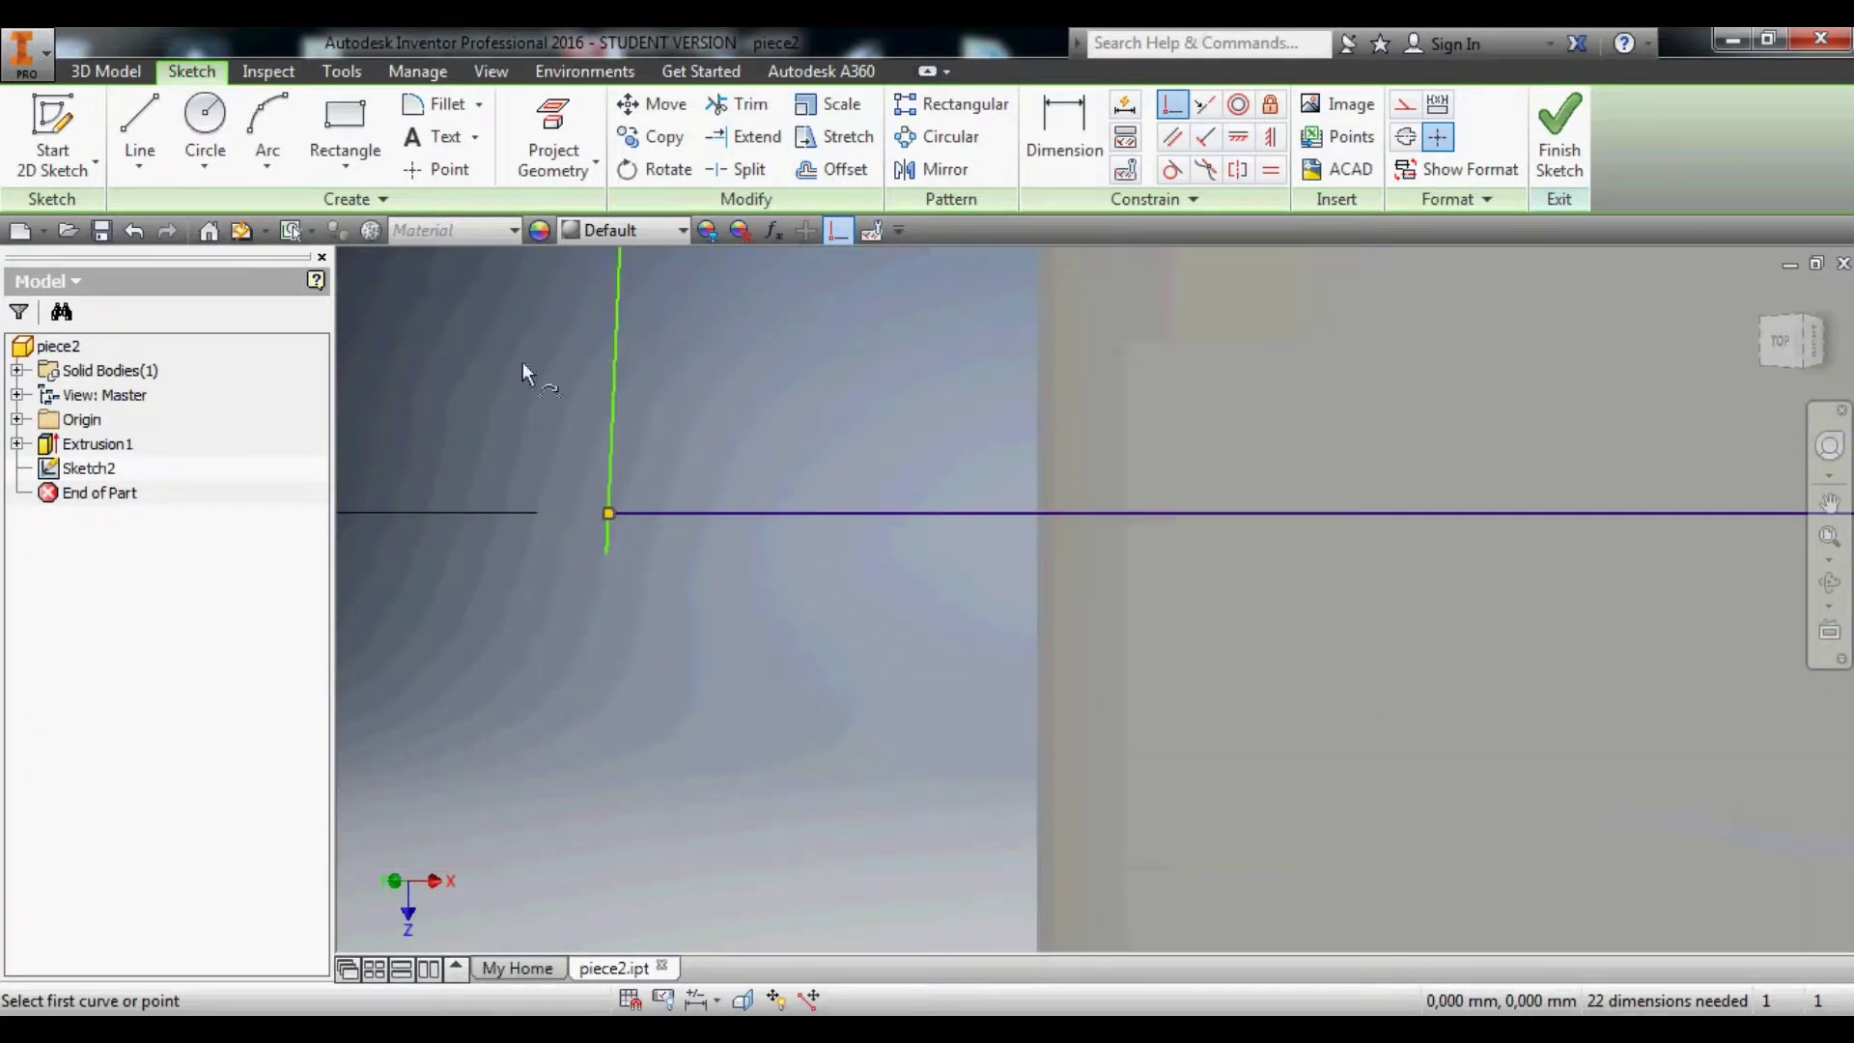
left_click(737, 104)
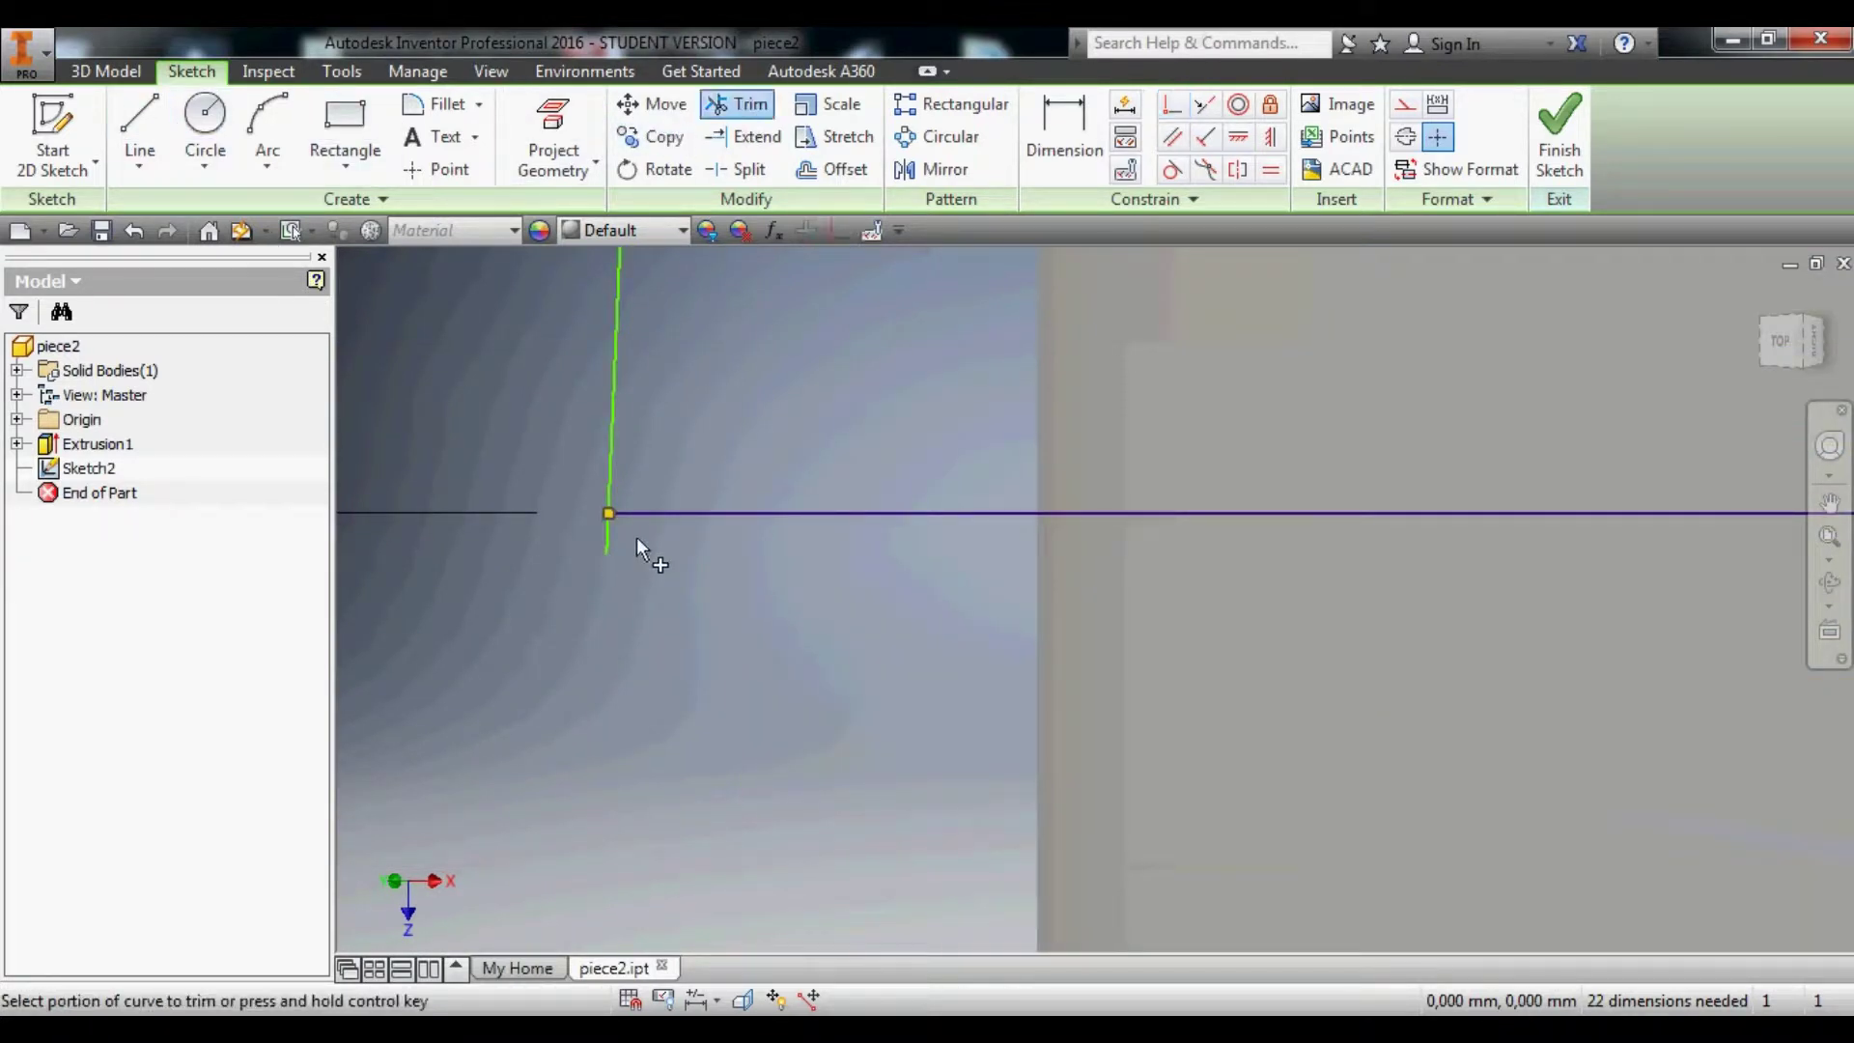
scroll(658, 537, "down", 4)
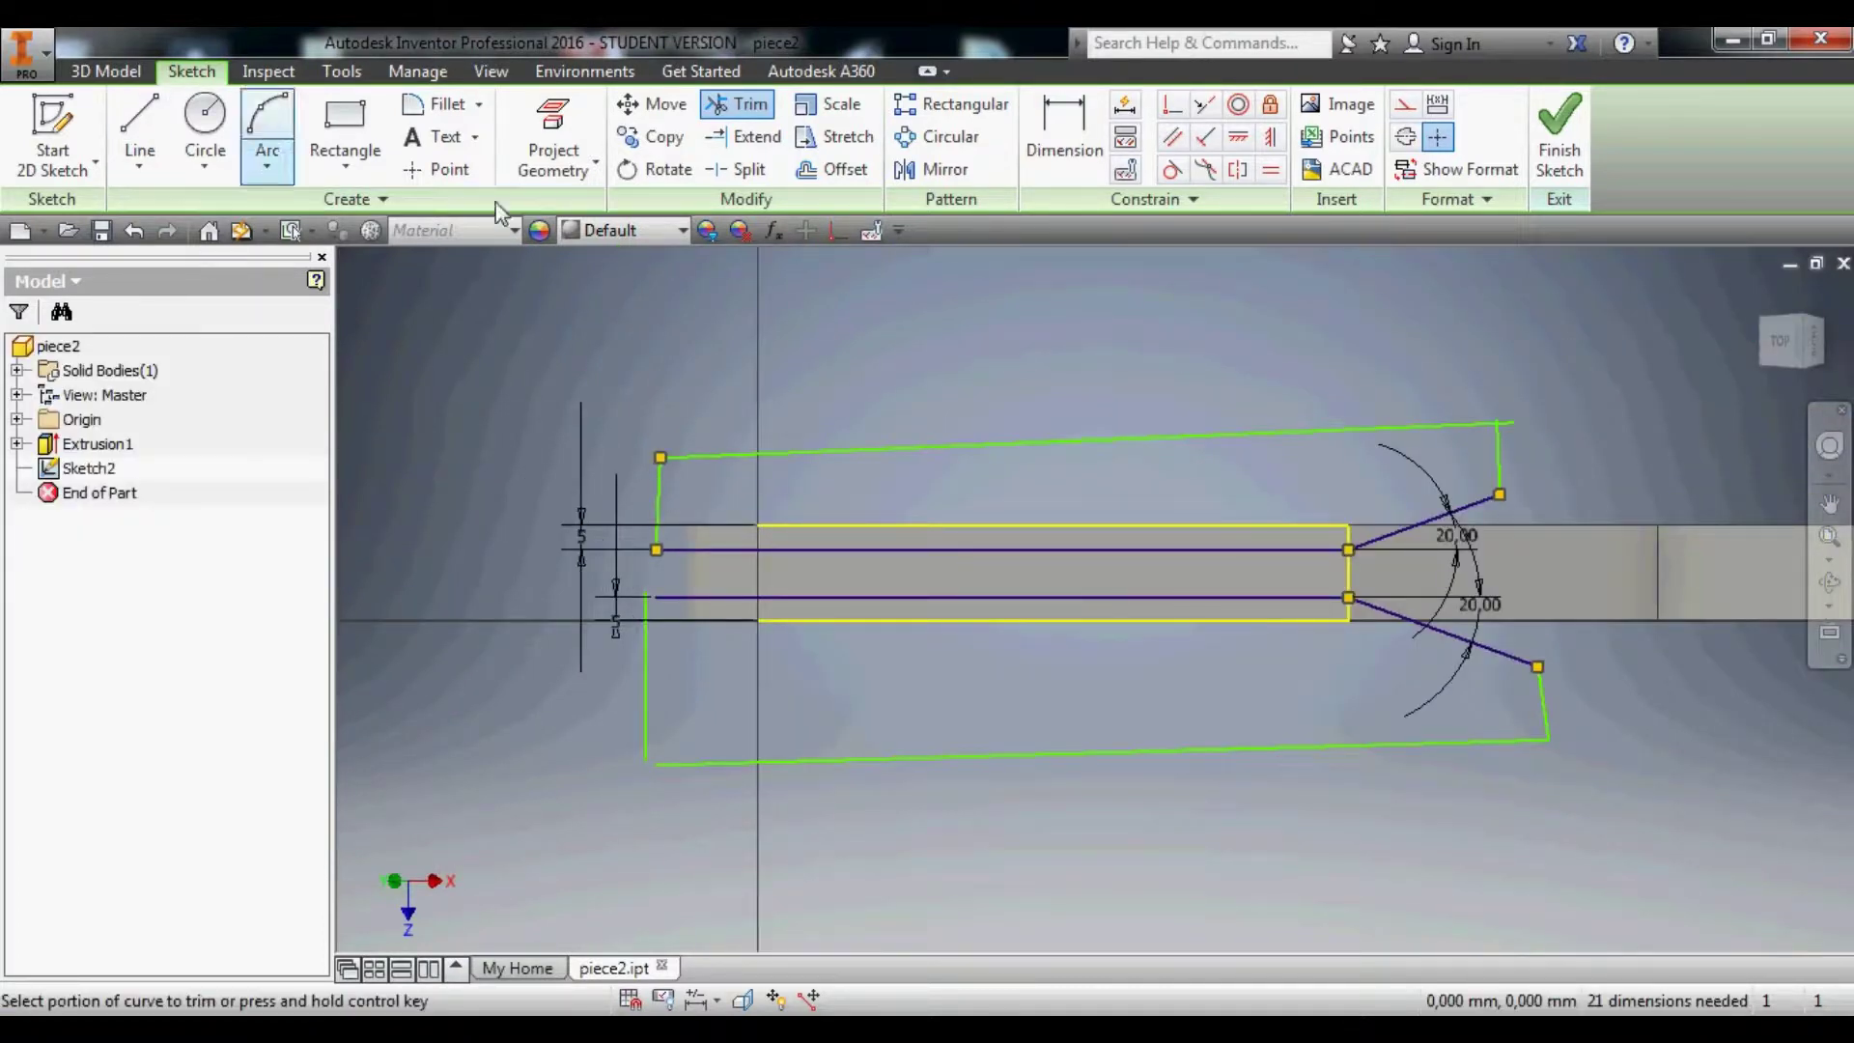
Make the upper end of the lower outline's left closing line coincident with the left end of the lower horizontal line.
scroll(657, 618, "up", 5)
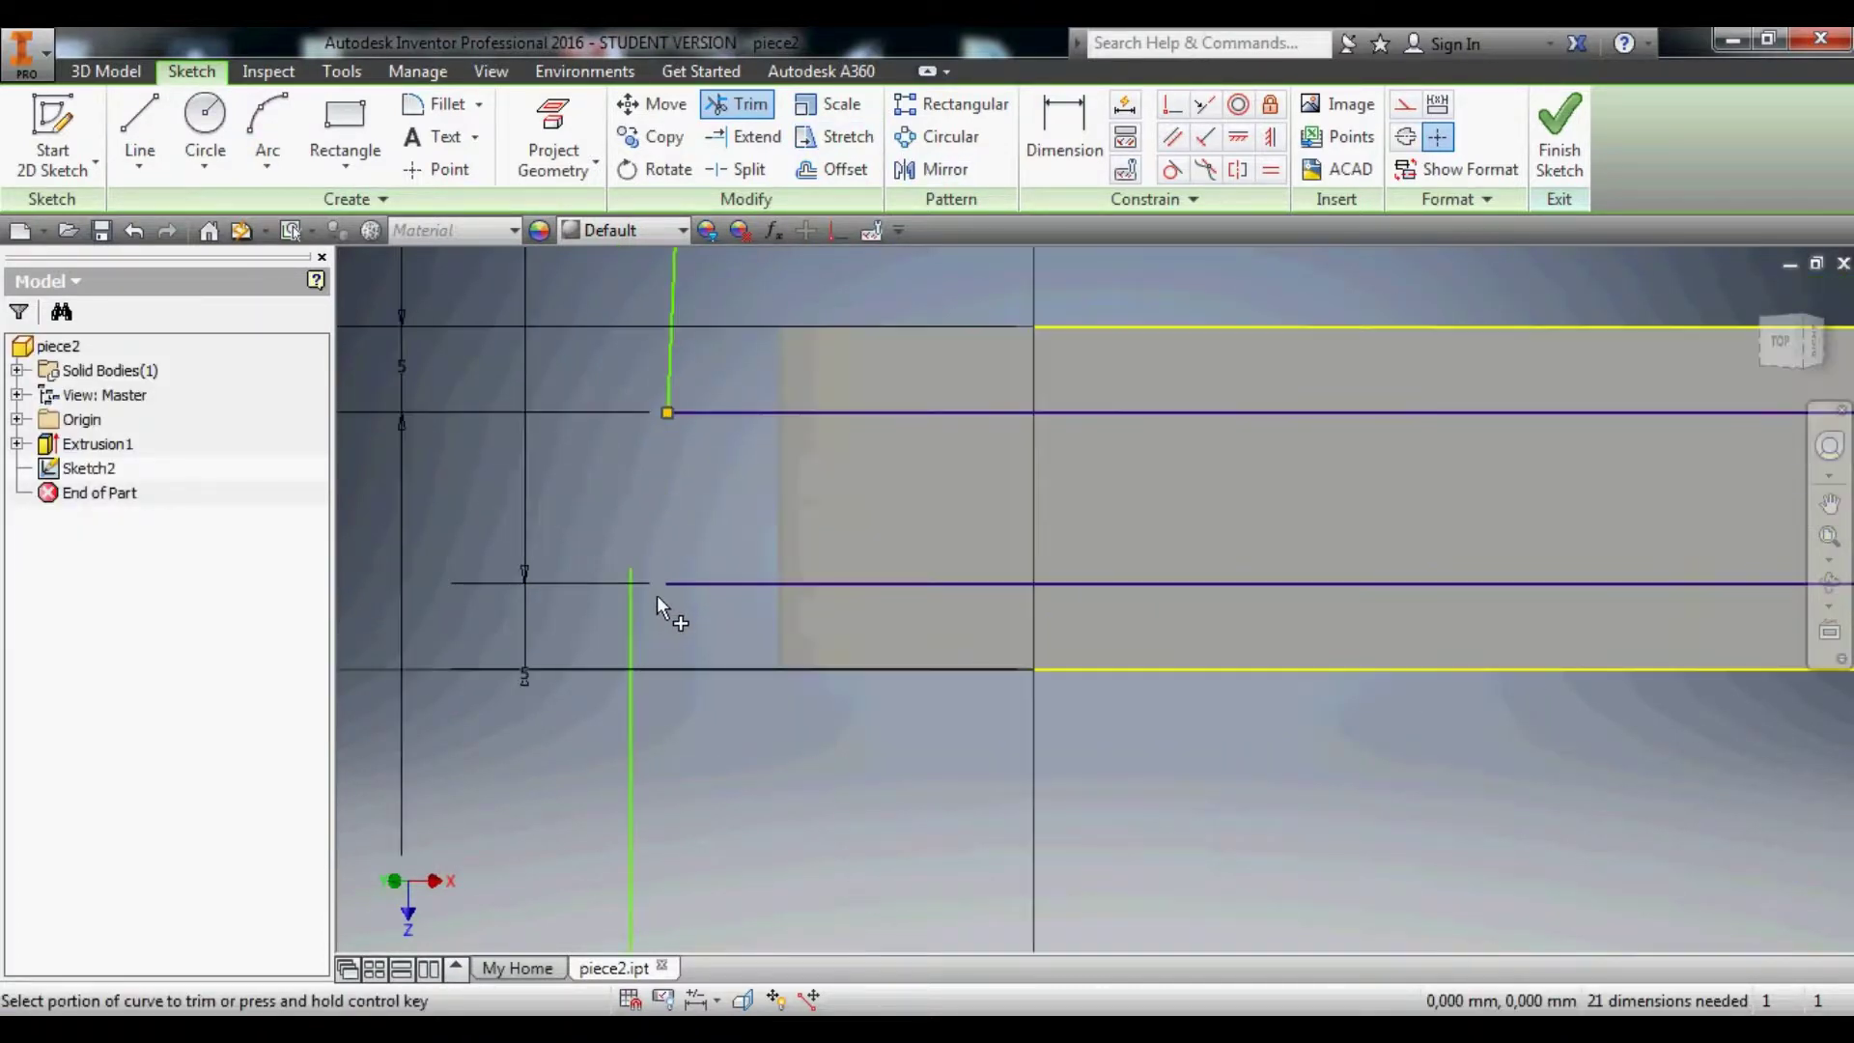
left_click(668, 586)
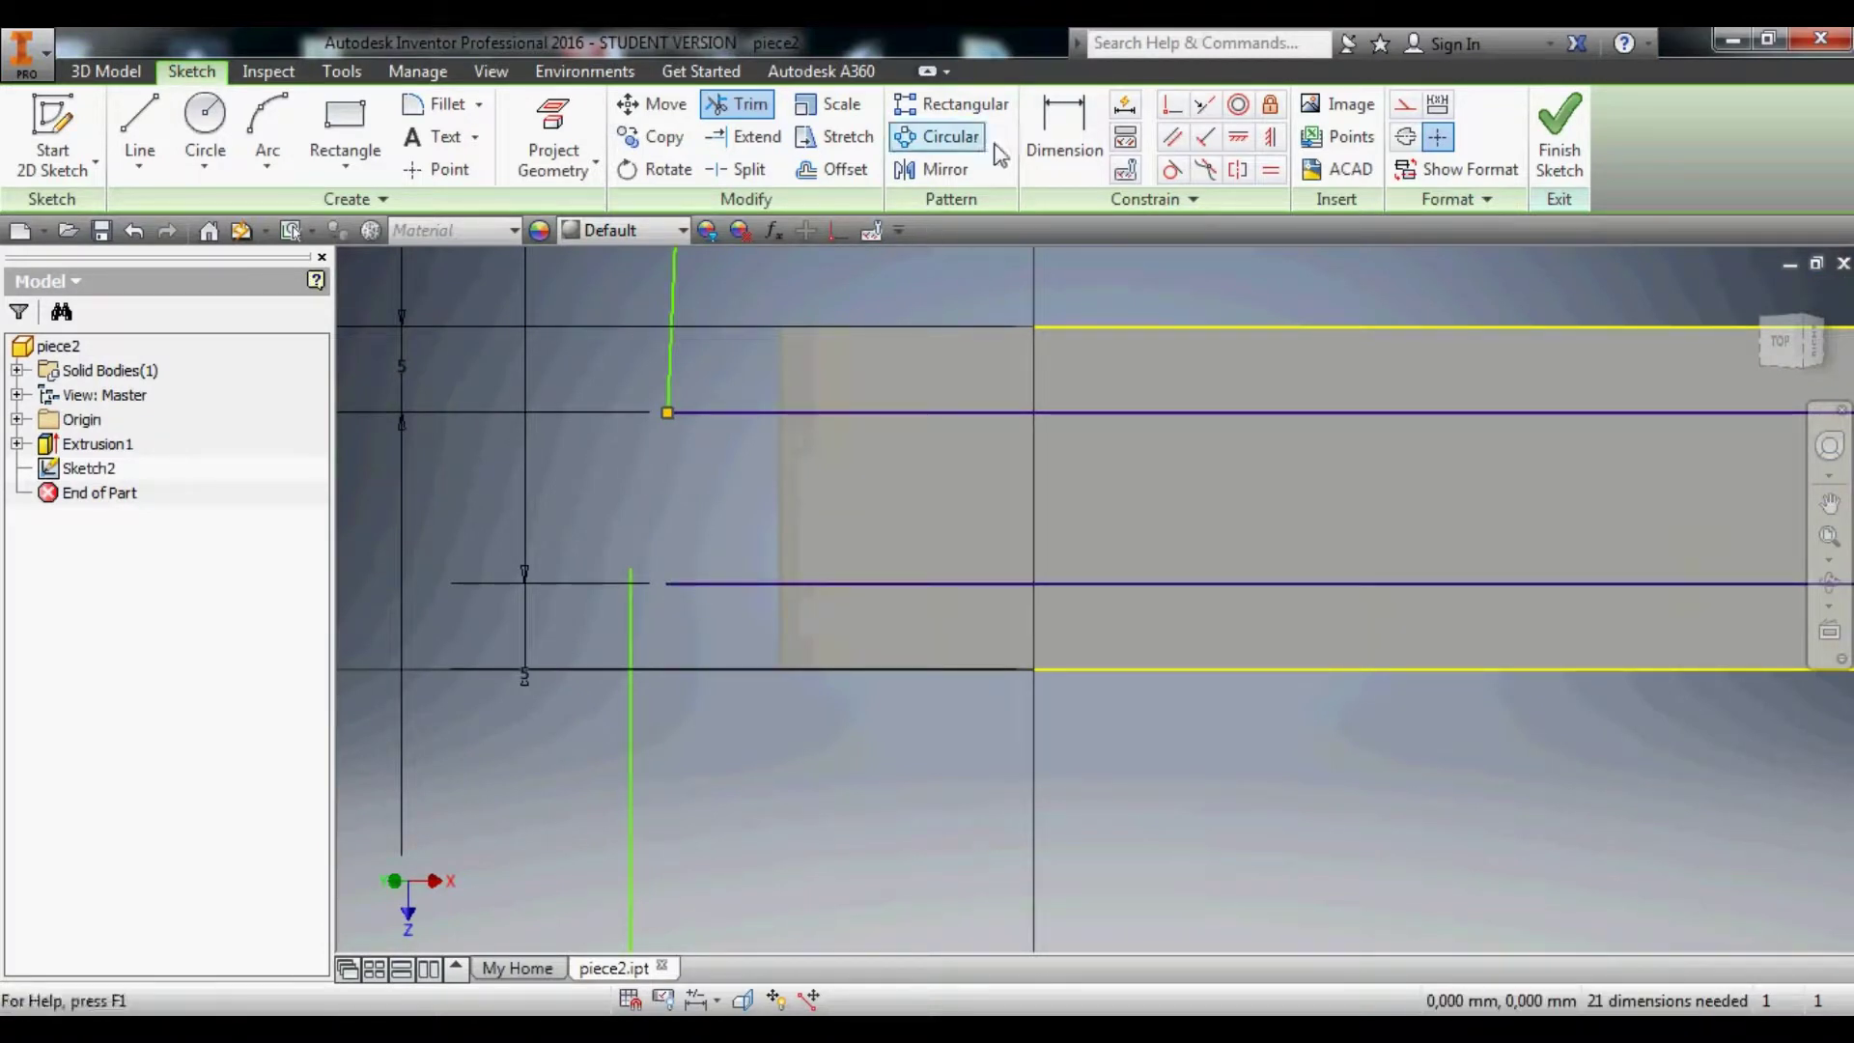
left_click(1072, 166)
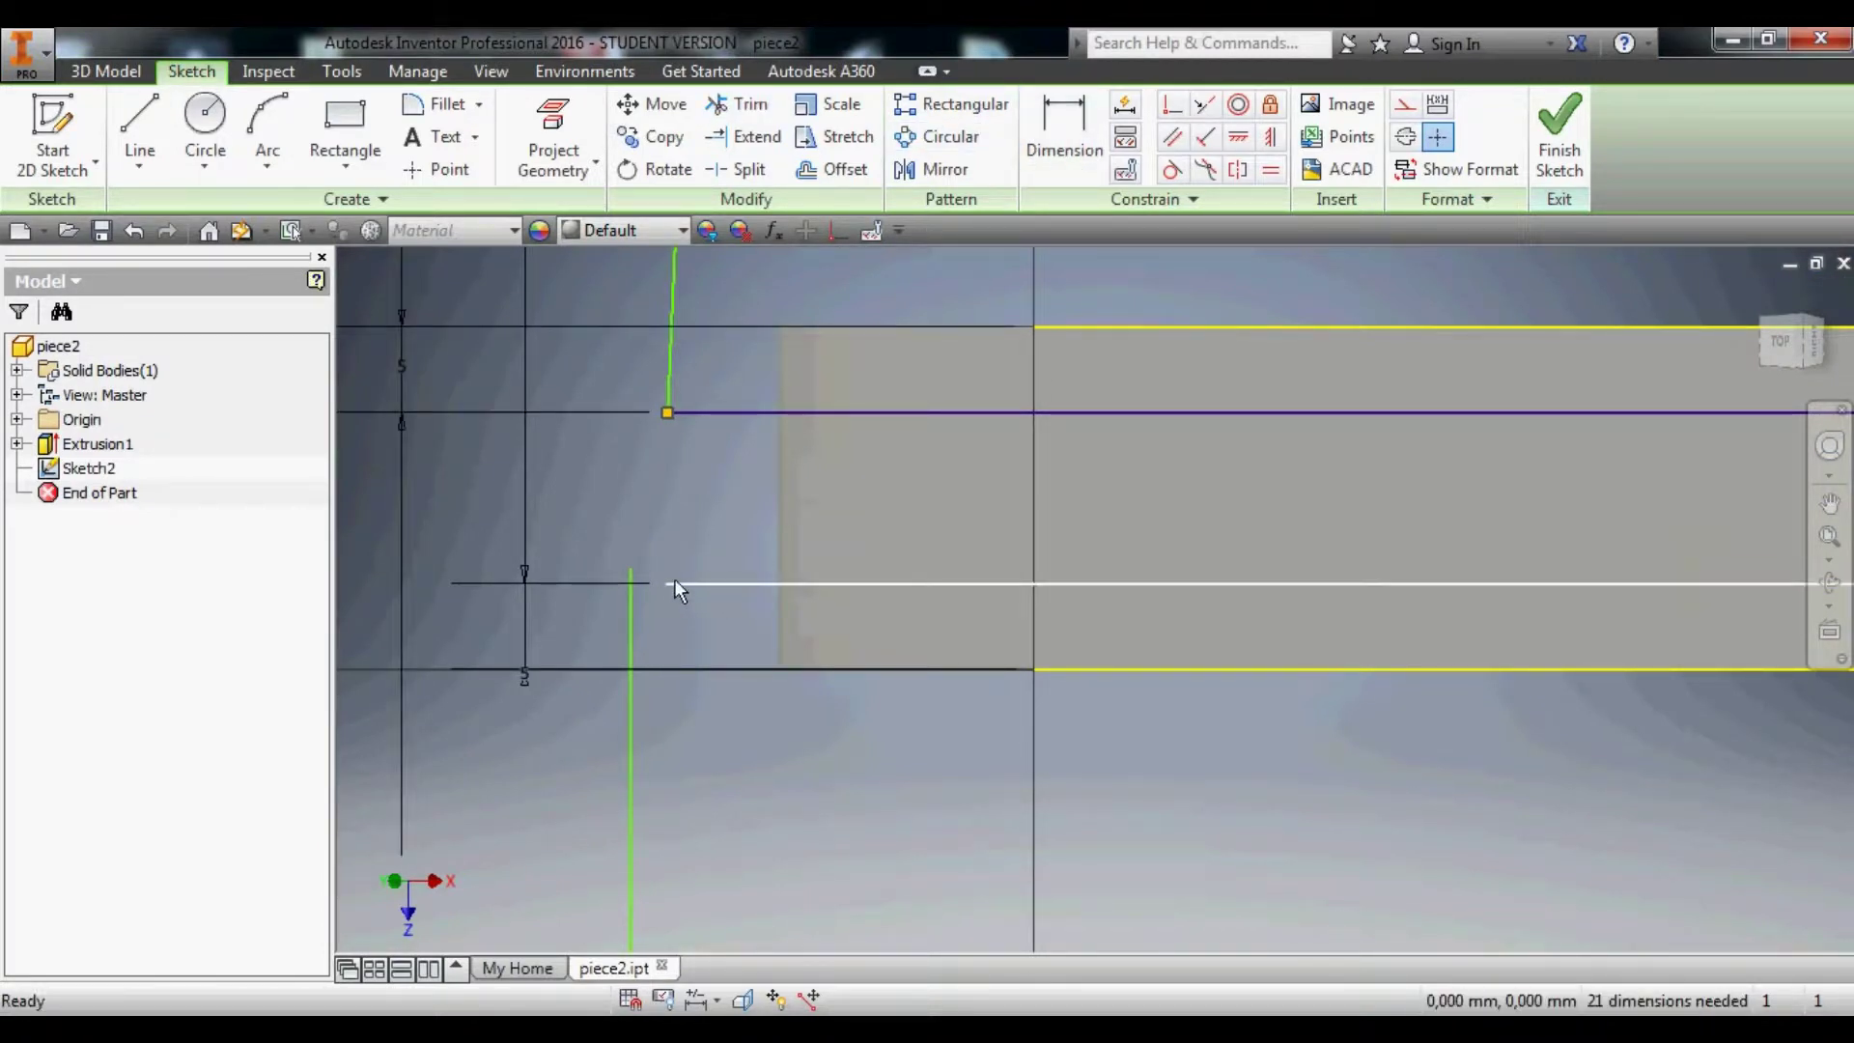
key("Escape")
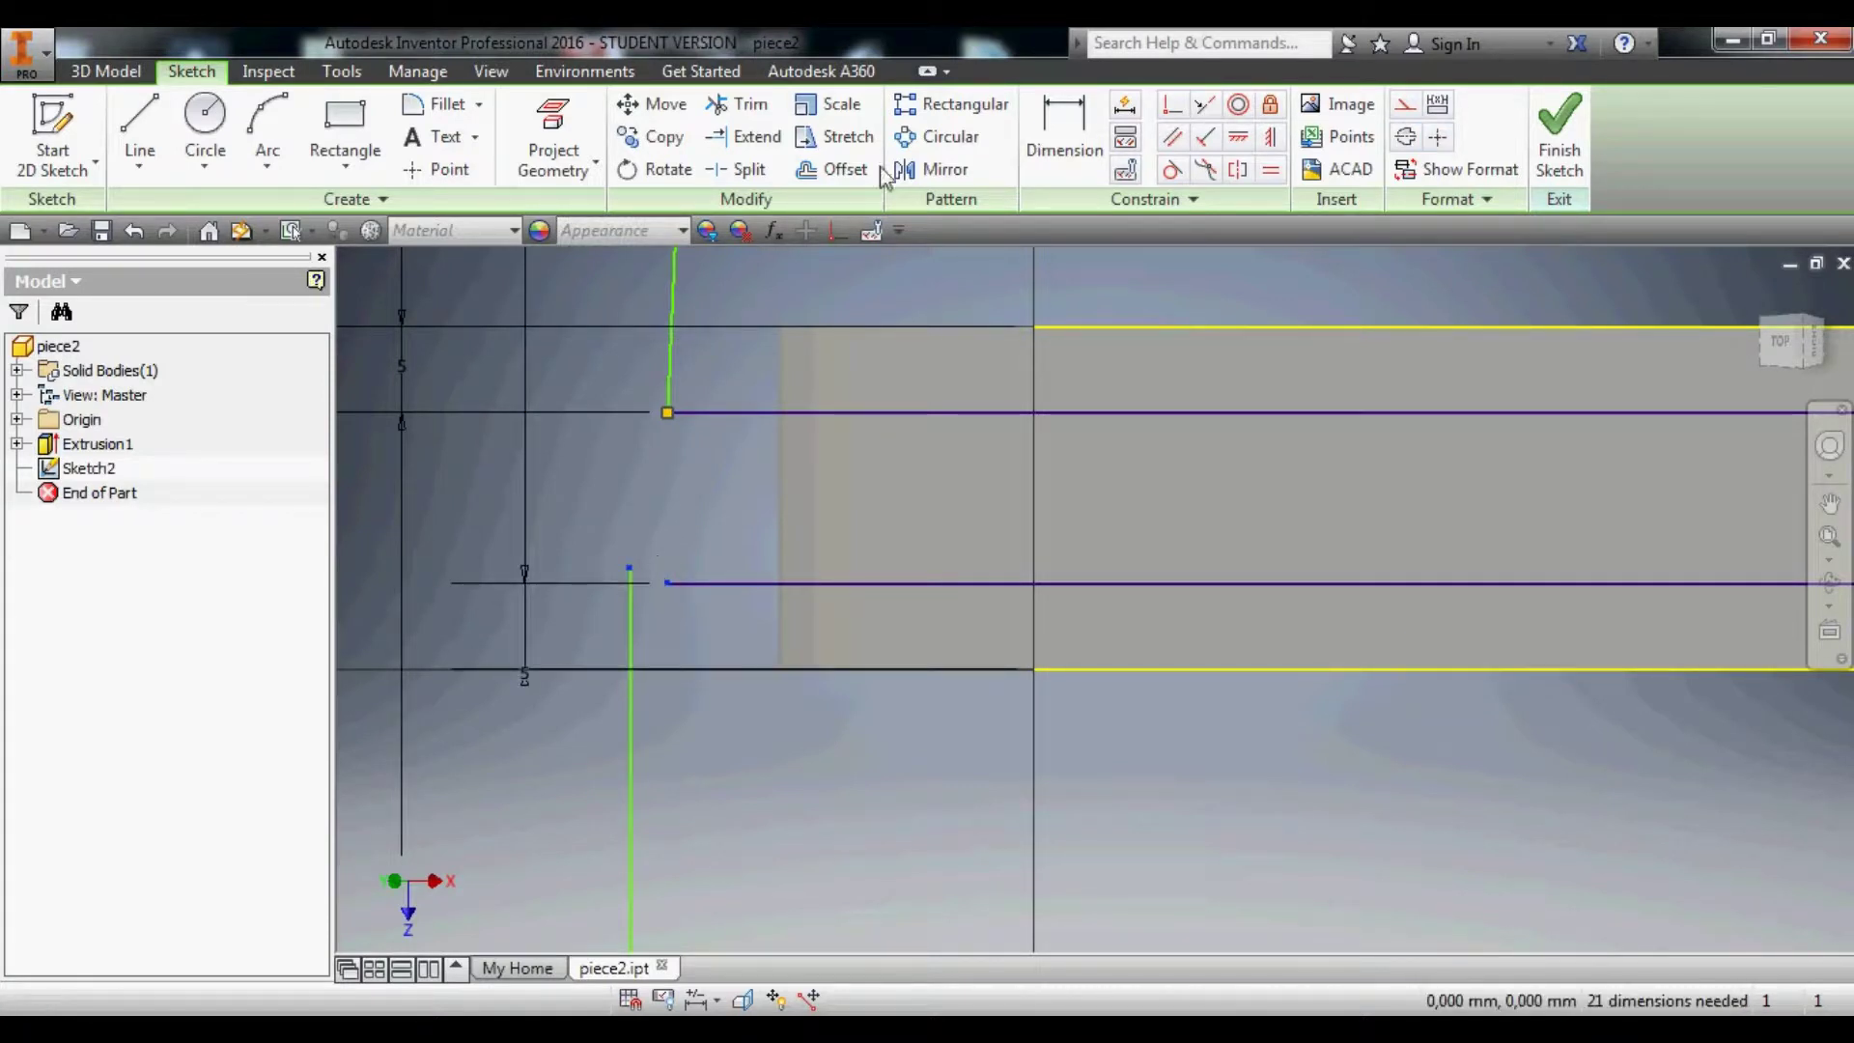
left_click(1173, 107)
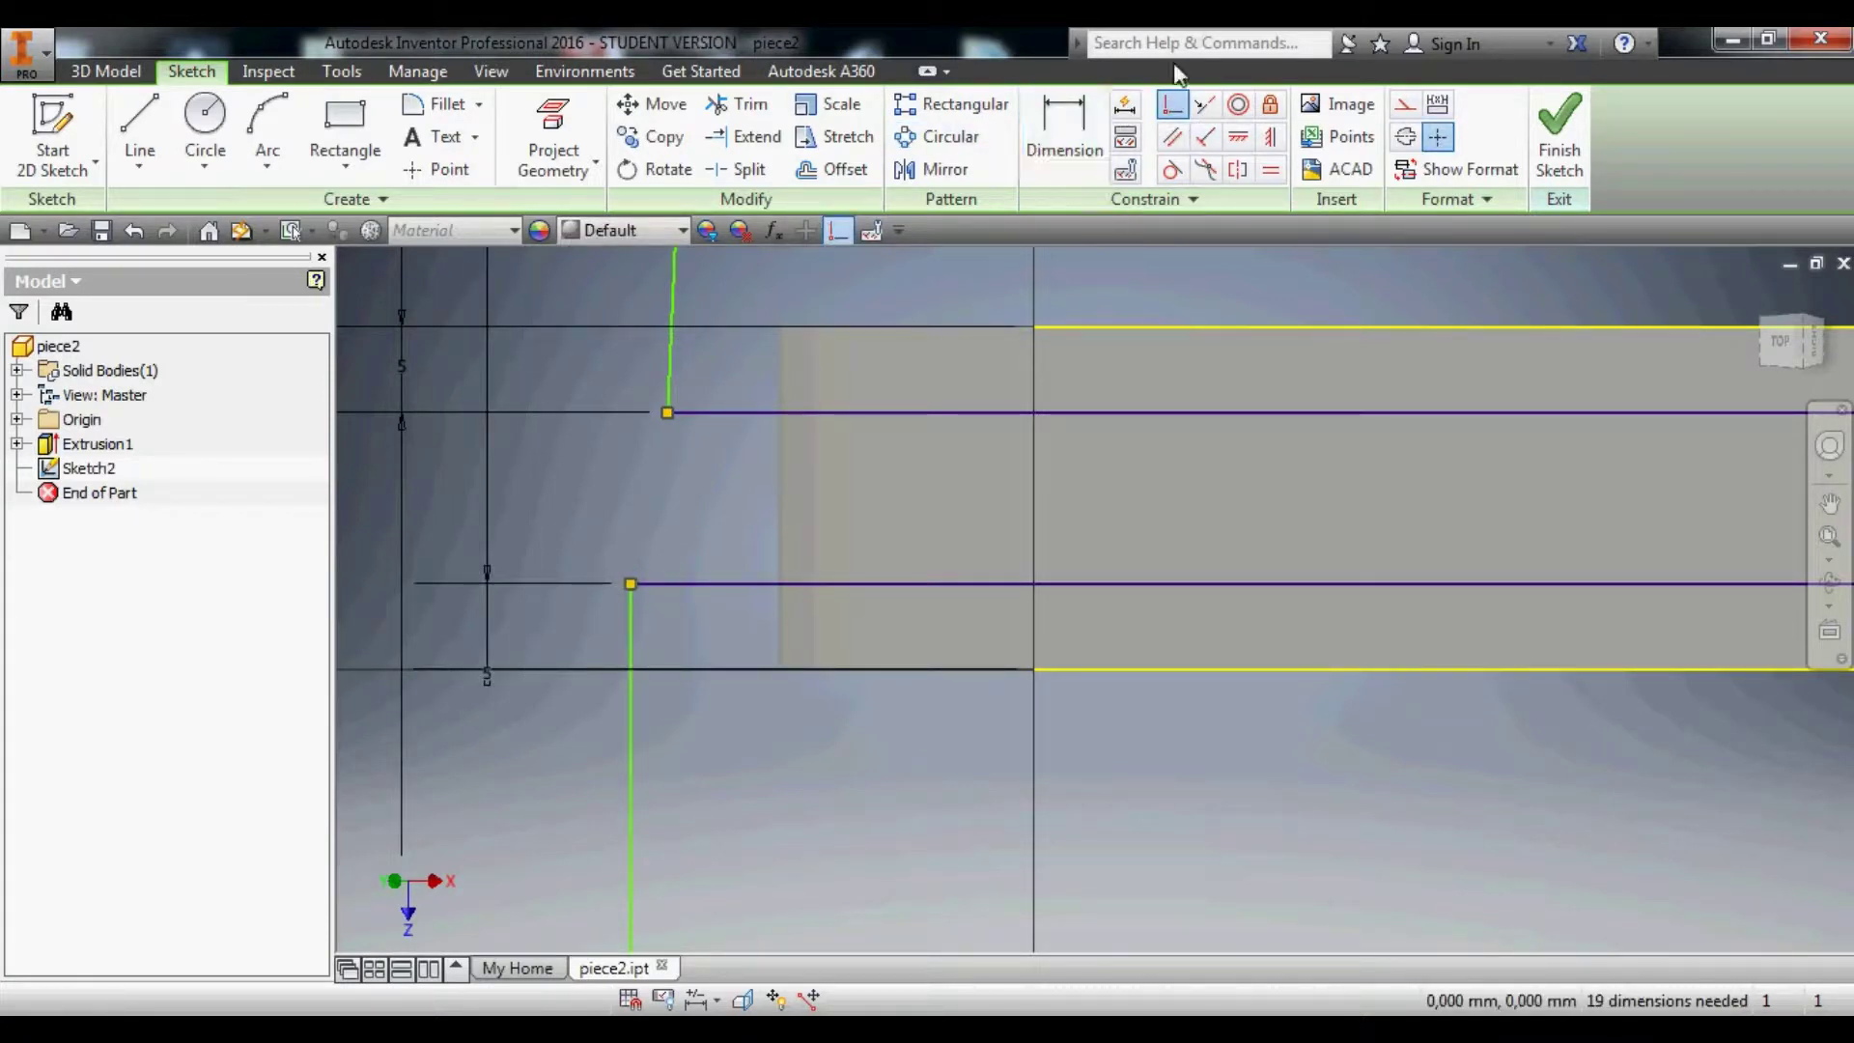
Make the left end of the lower outline's bottom line coincident with the lower end of its left closing line.
scroll(790, 783, "down", 5)
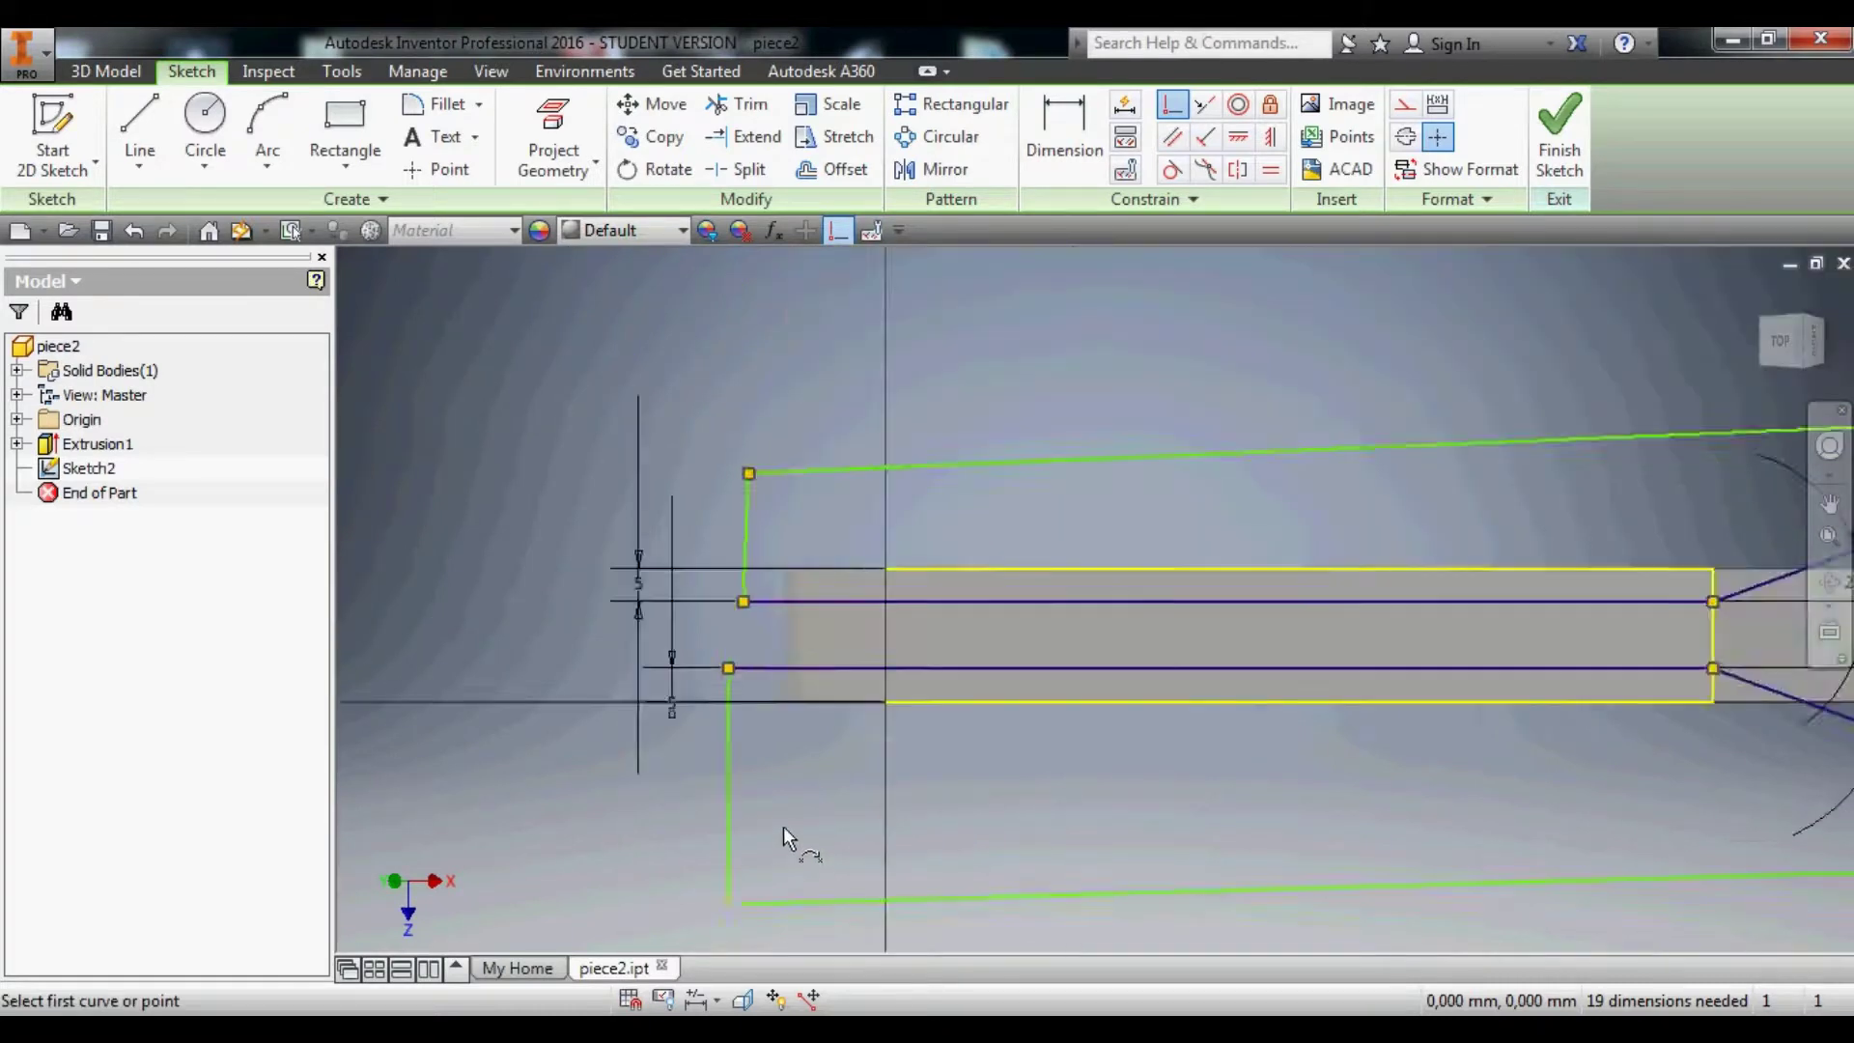
scroll(771, 879, "up", 6)
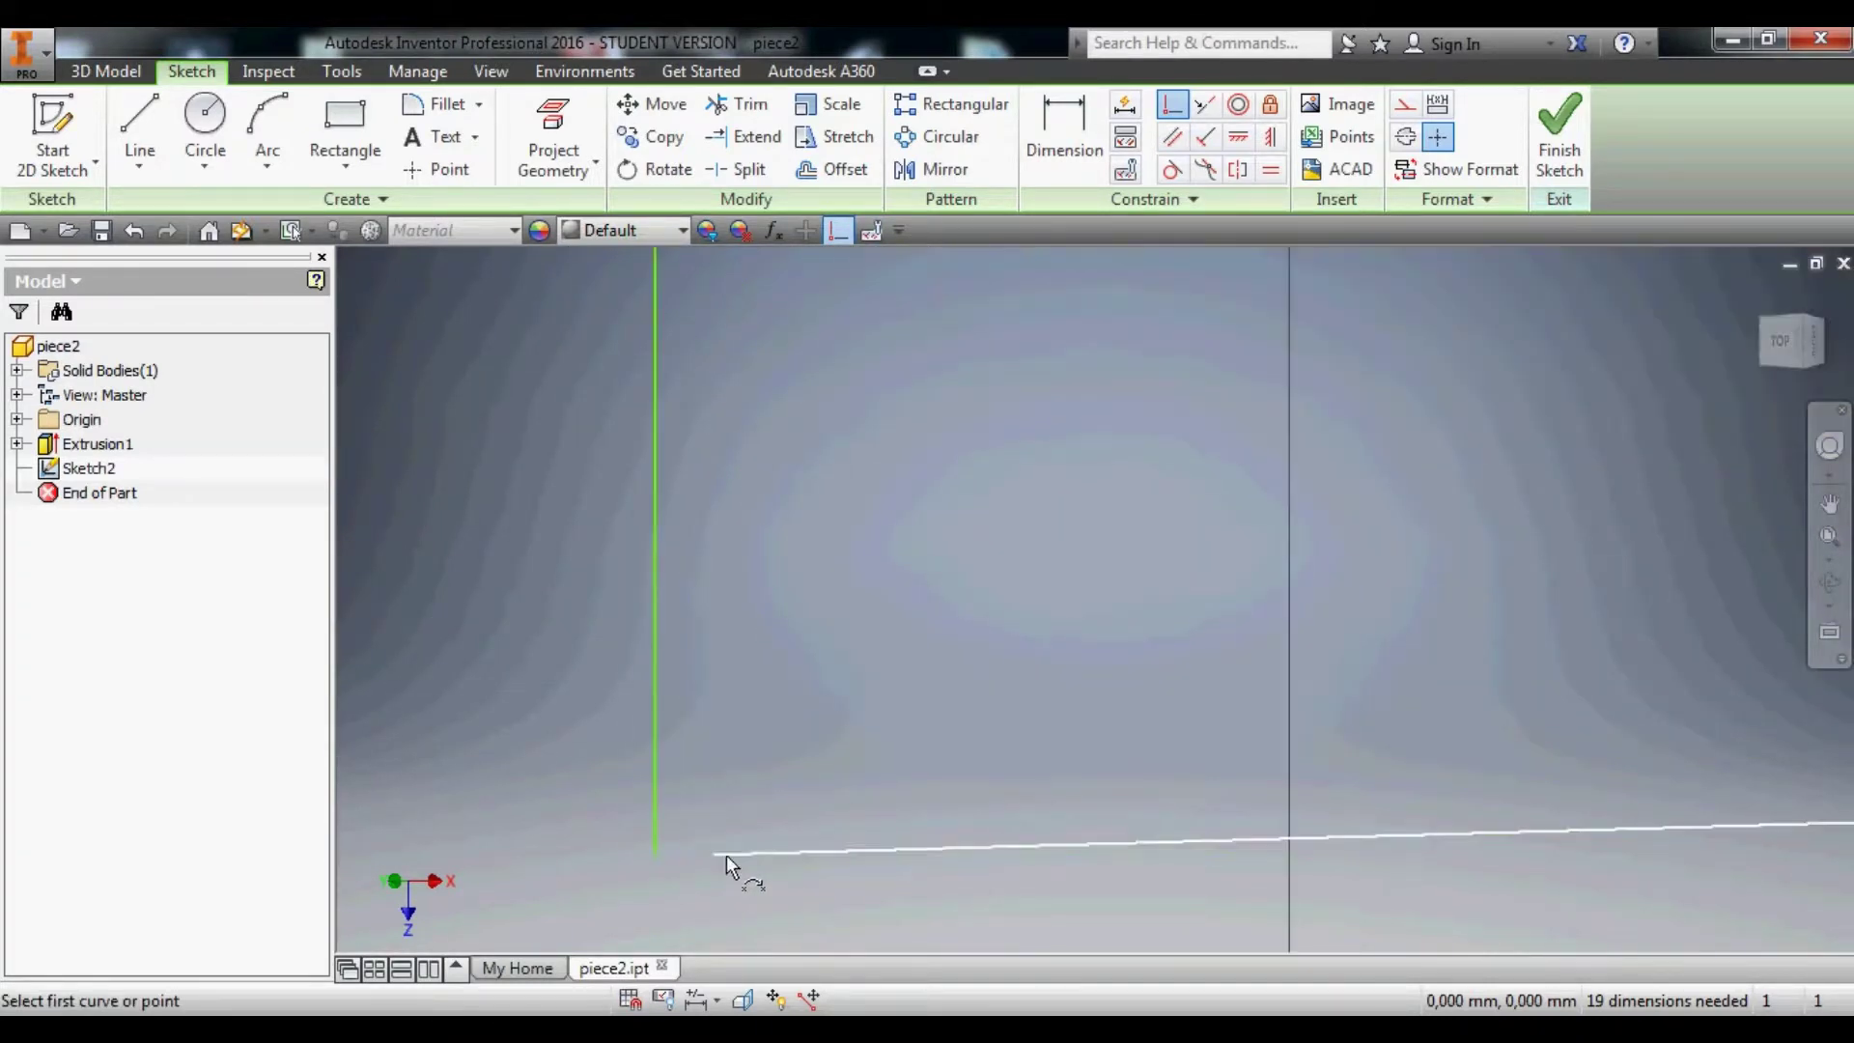
left_click_drag(715, 854, 657, 854)
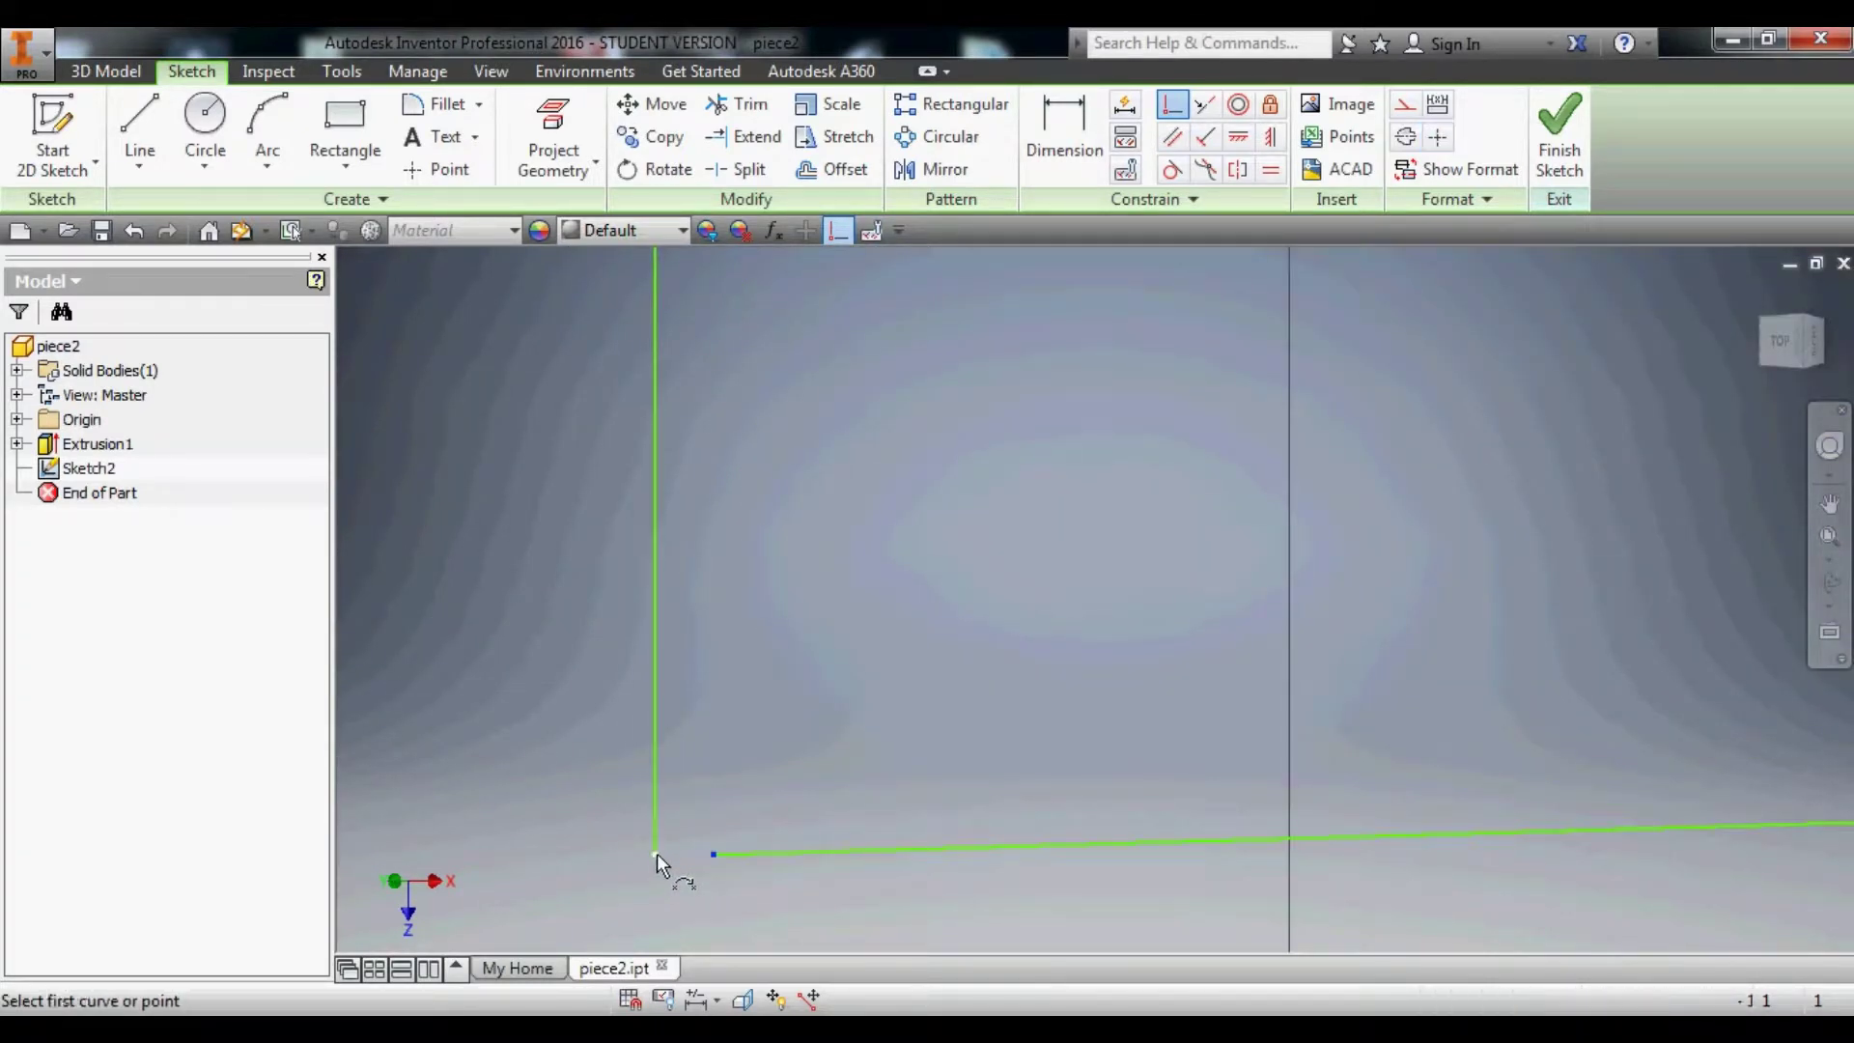
Pull the lower outline's right closing line outward and make its upper end coincident with the end of the lower sloping line.
scroll(1025, 483, "down", 5)
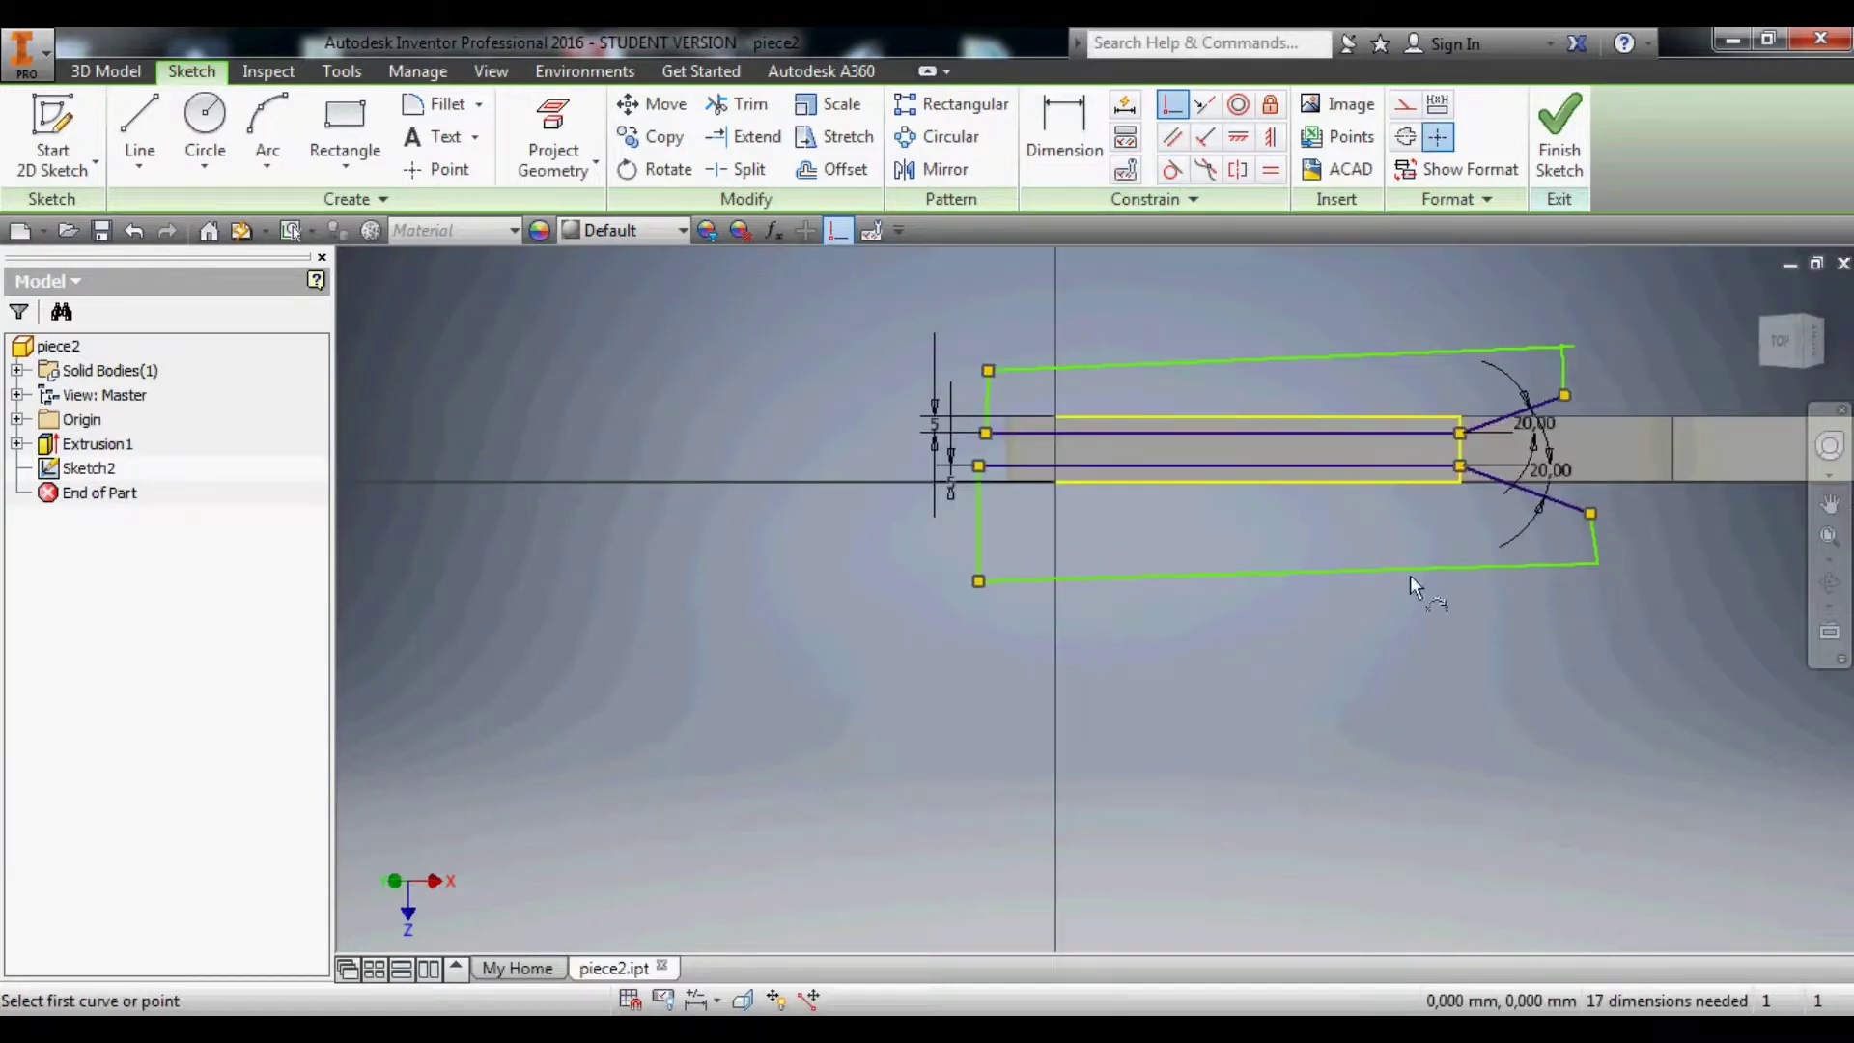
scroll(1604, 549, "up", 4)
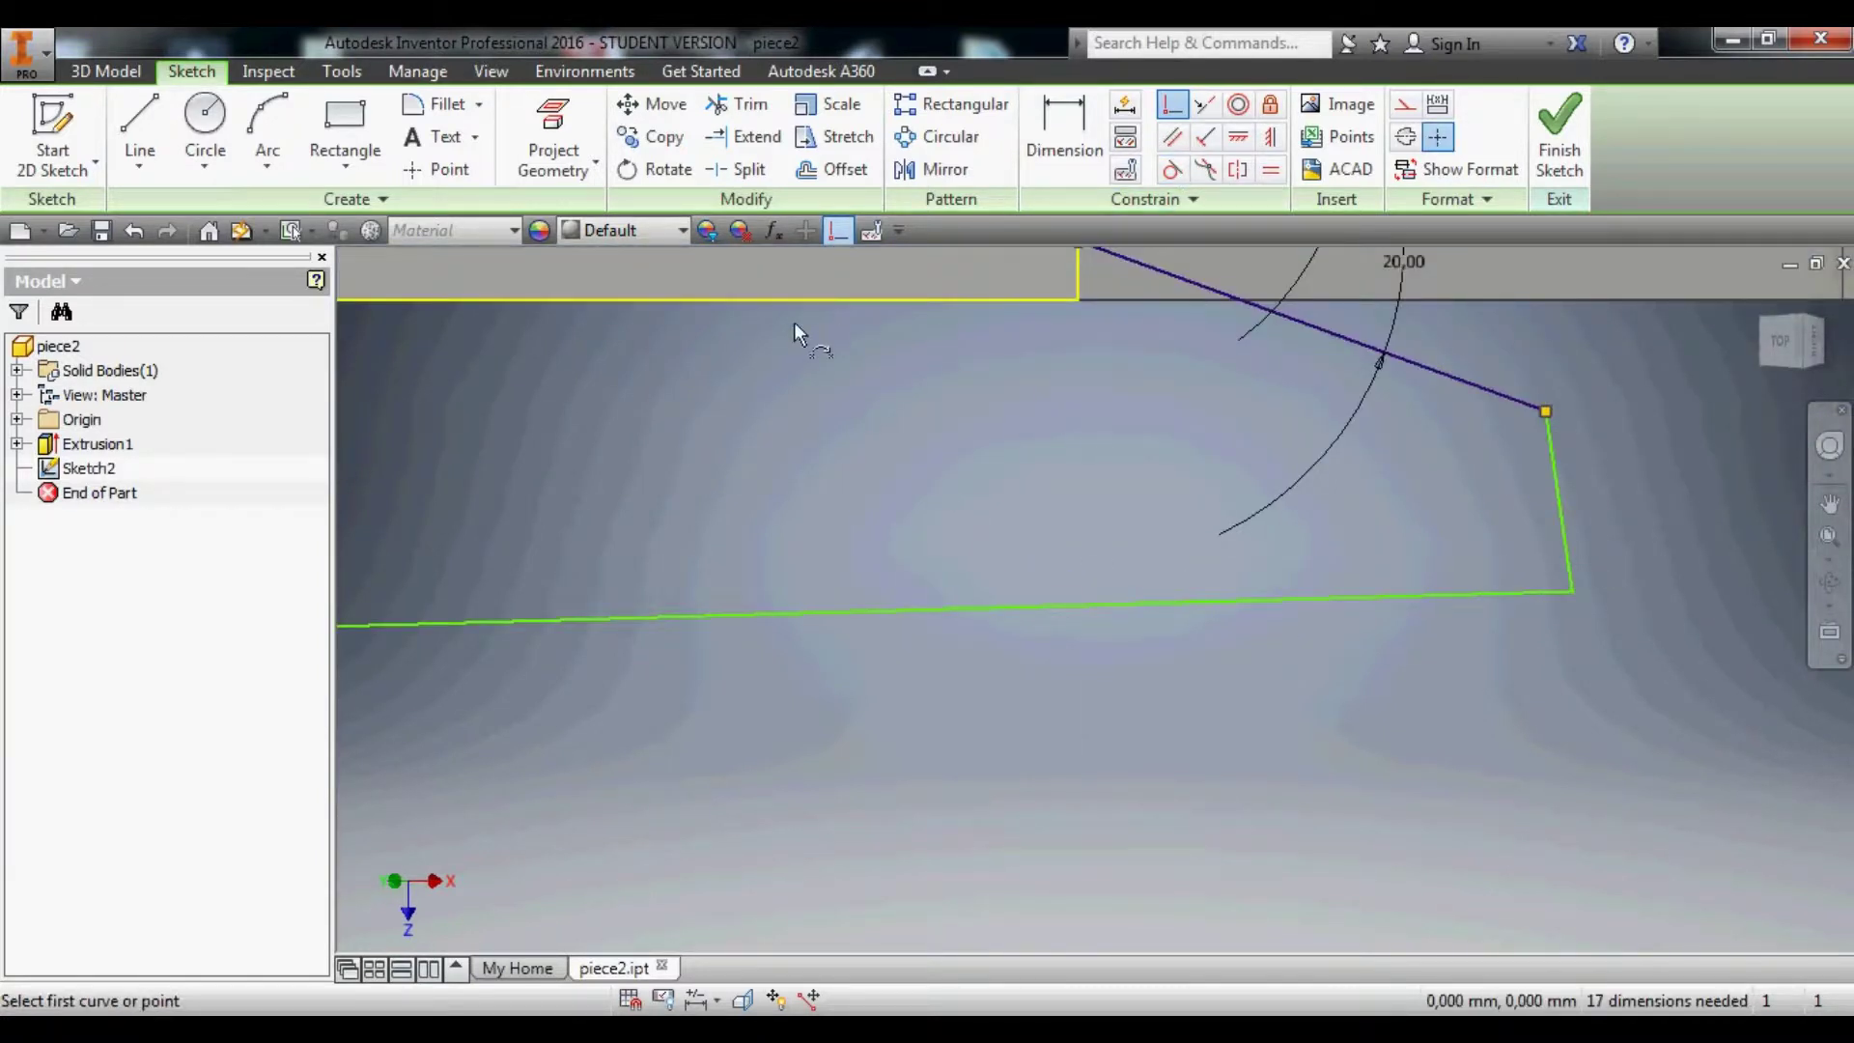
key("Escape")
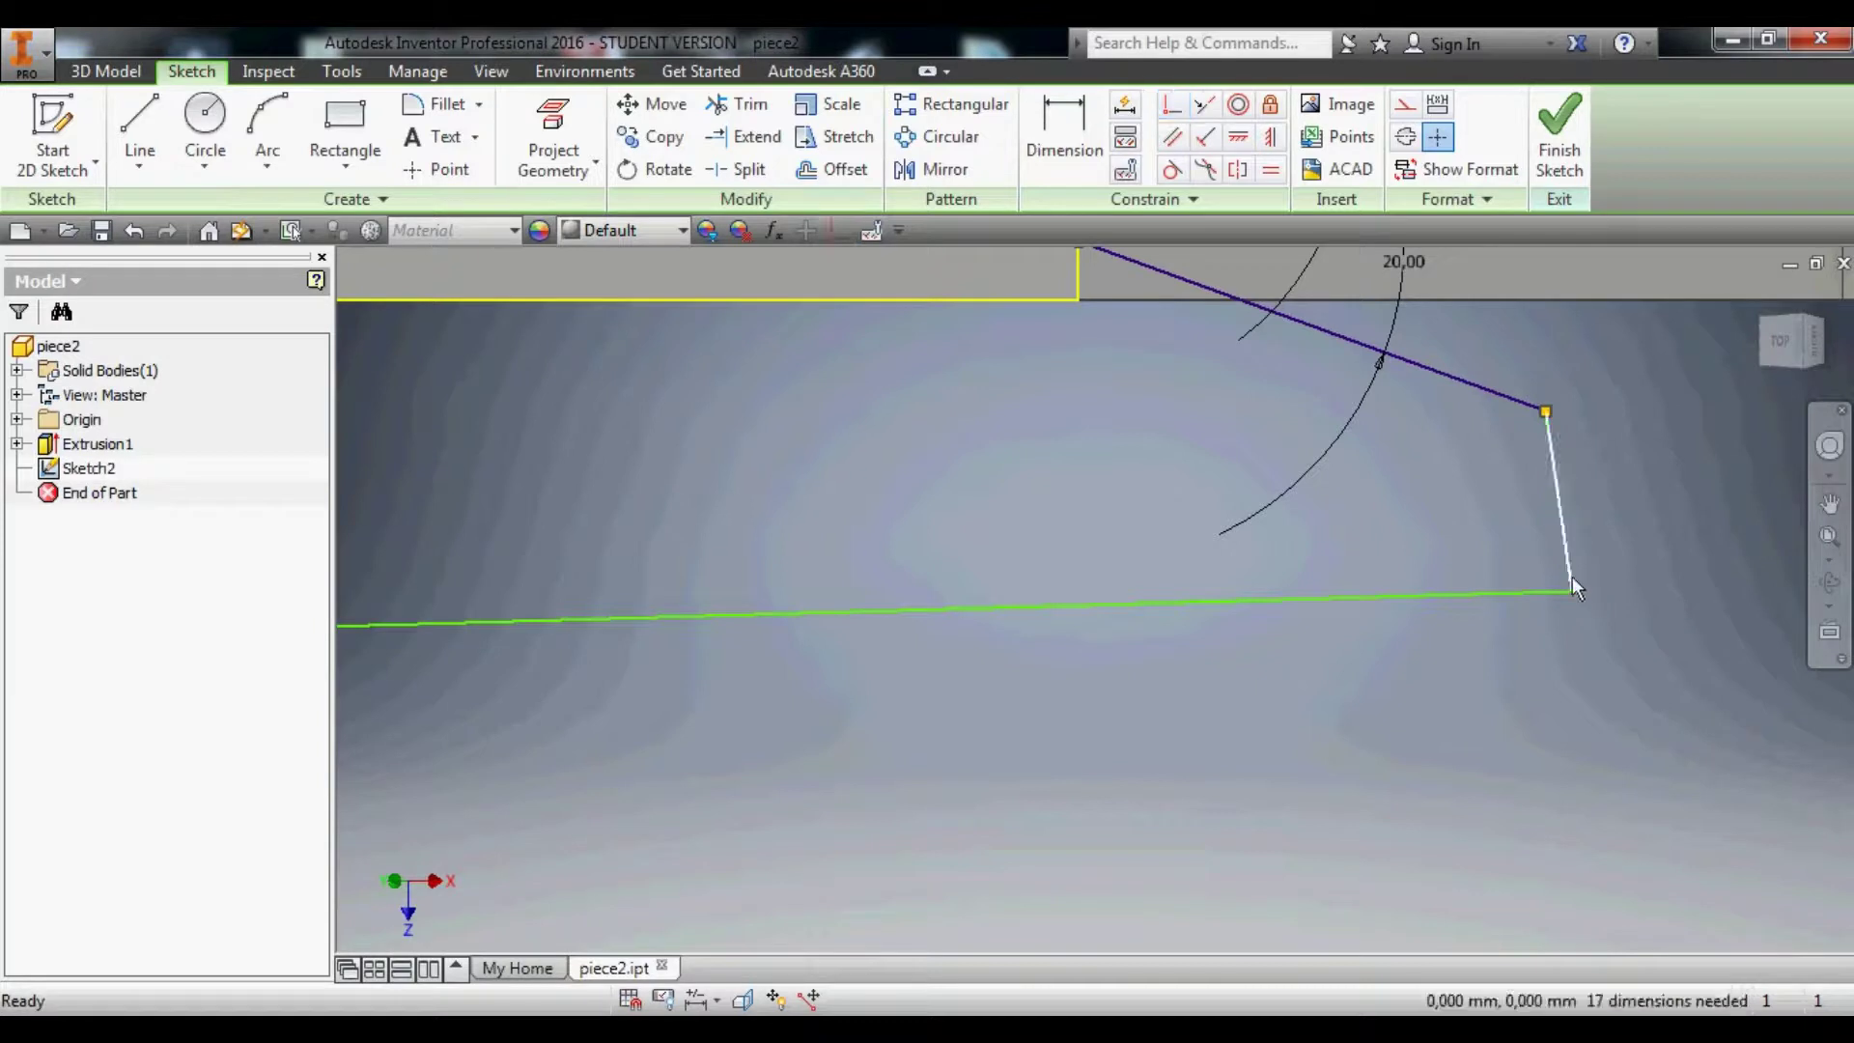
left_click_drag(1573, 579, 1597, 575)
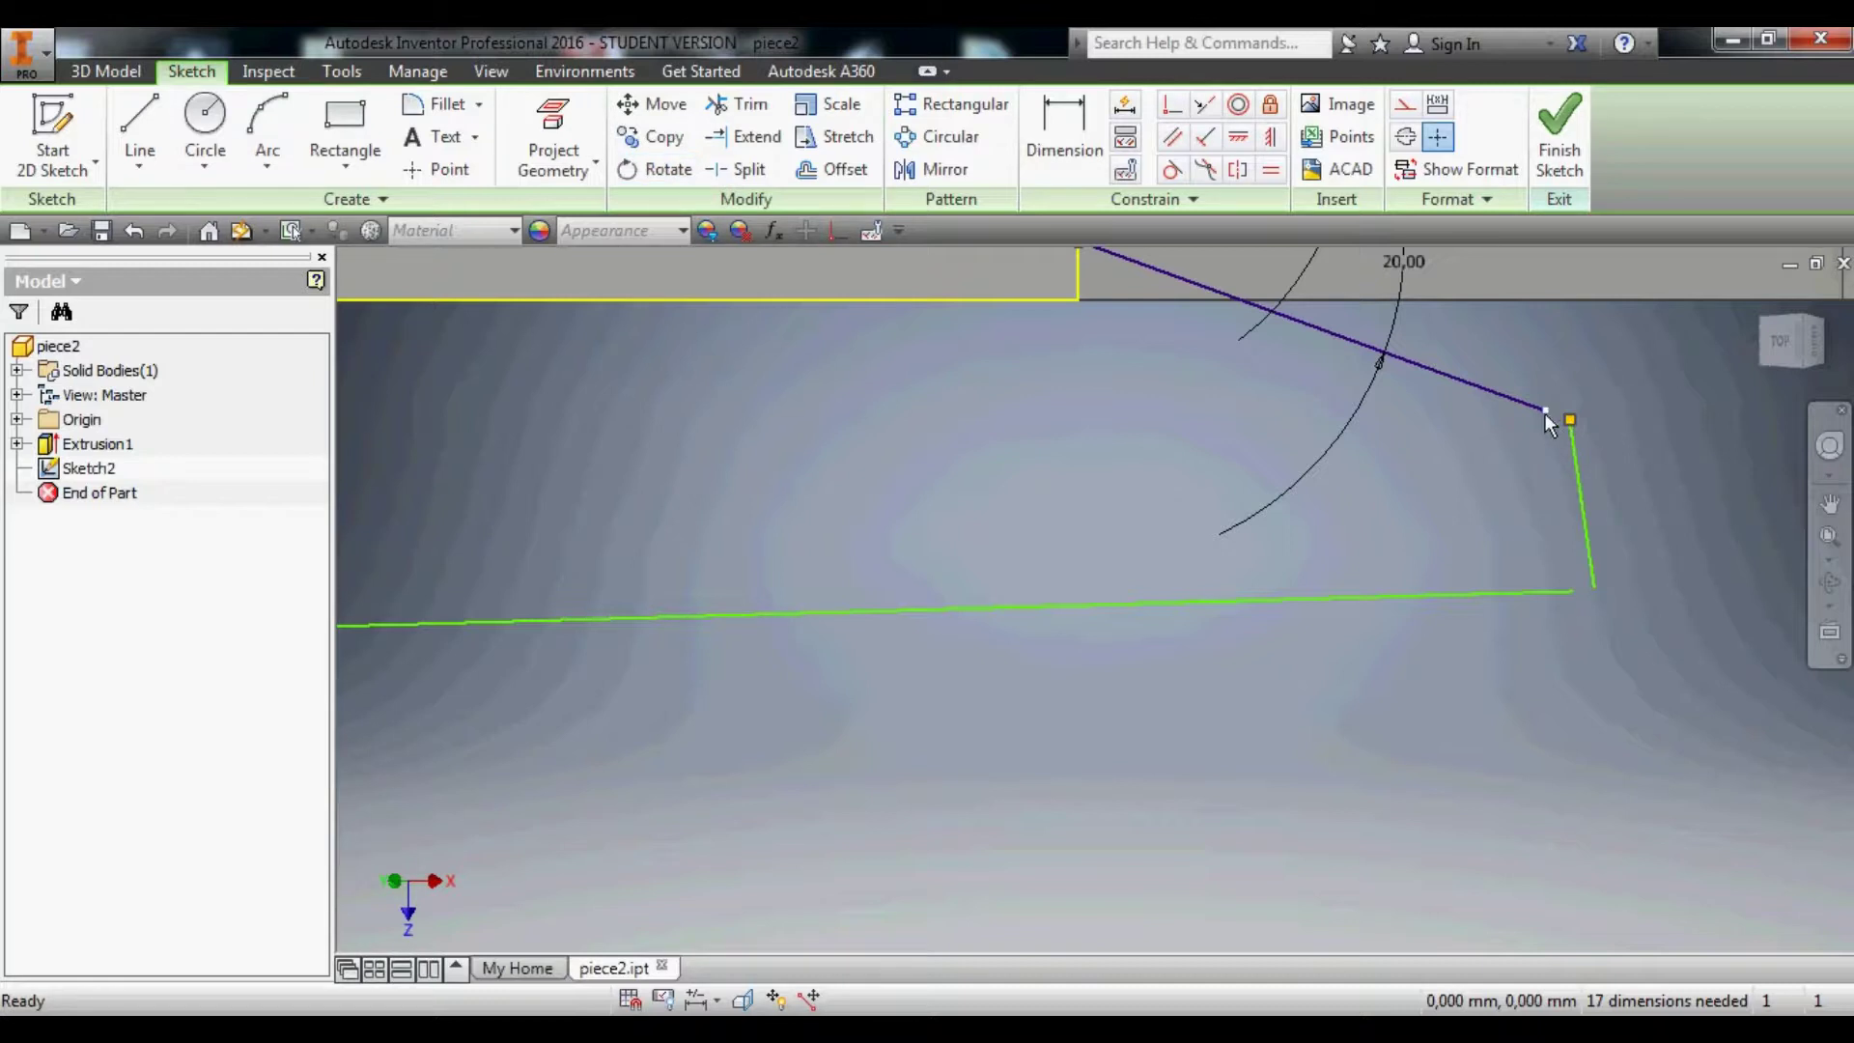
left_click(1573, 448)
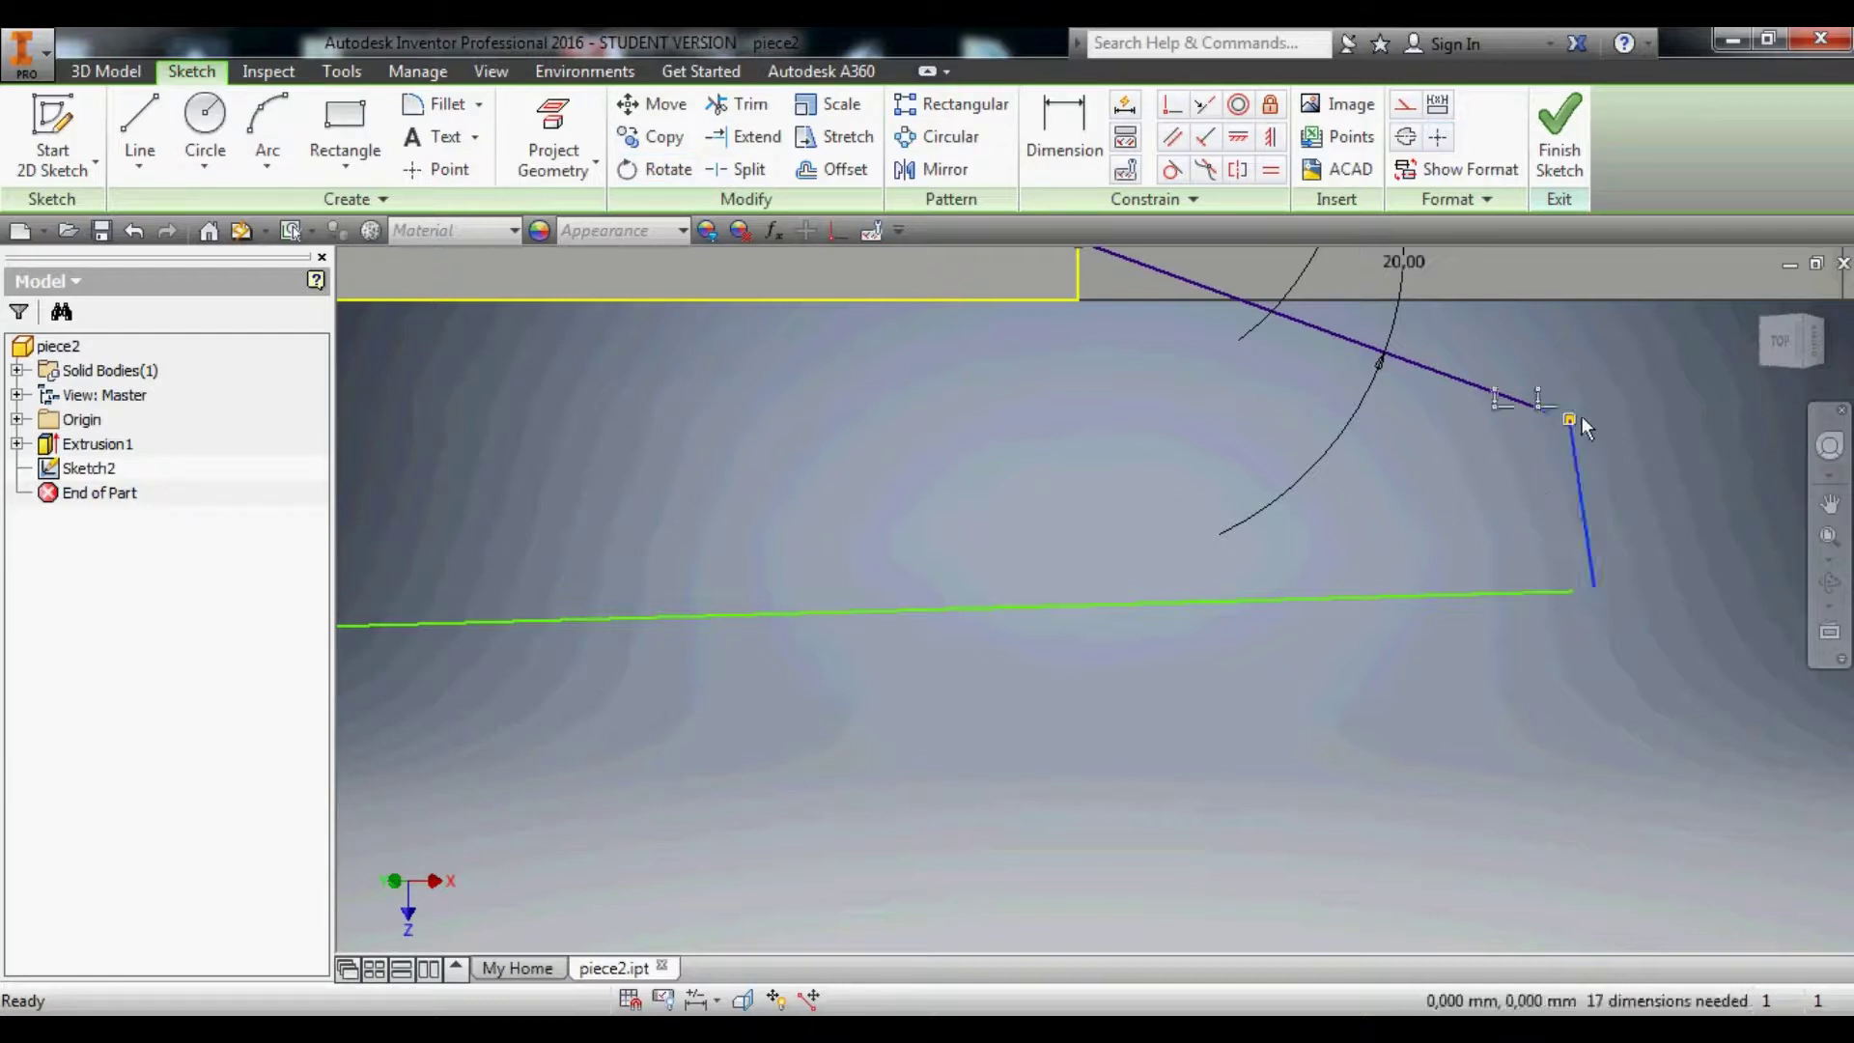
left_click(1172, 106)
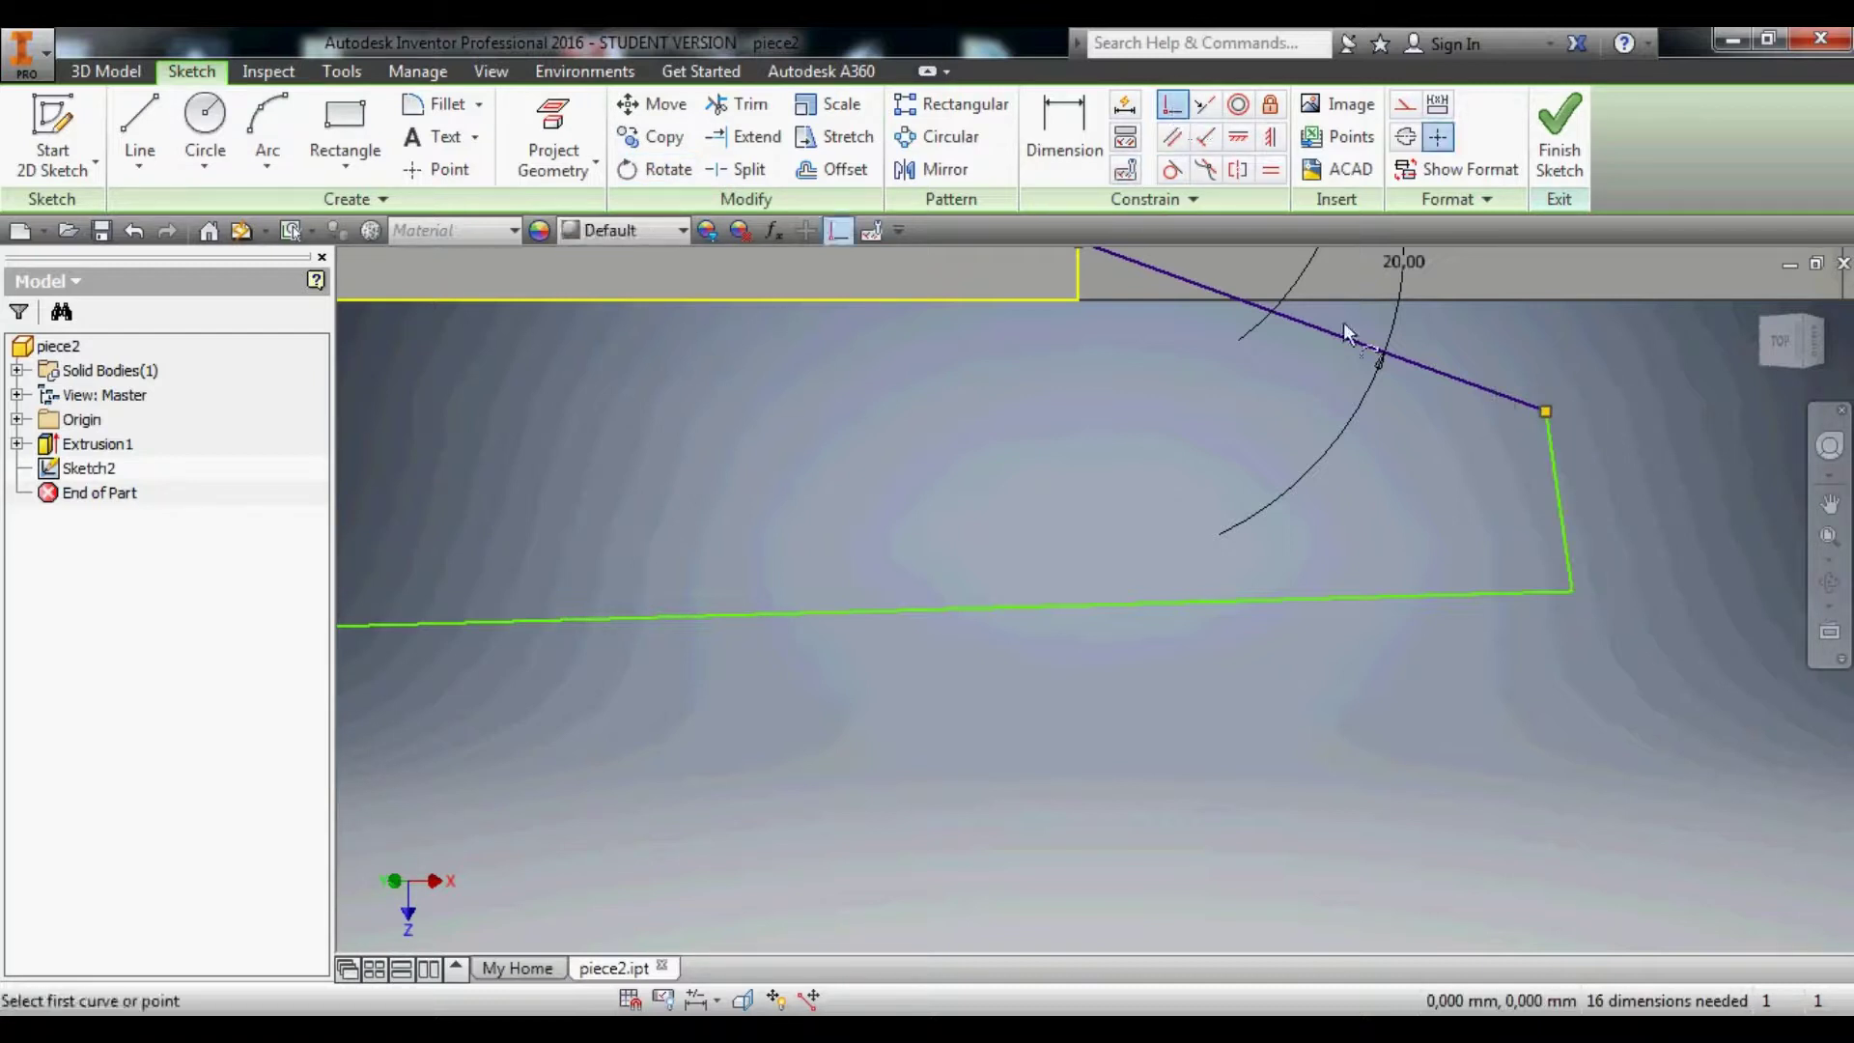
Make the lower end of the lower outline's right closing line coincident with the right end of its bottom line.
scroll(1513, 535, "up", 5)
scroll(1561, 630, "down", 3)
scroll(1572, 694, "up", 6)
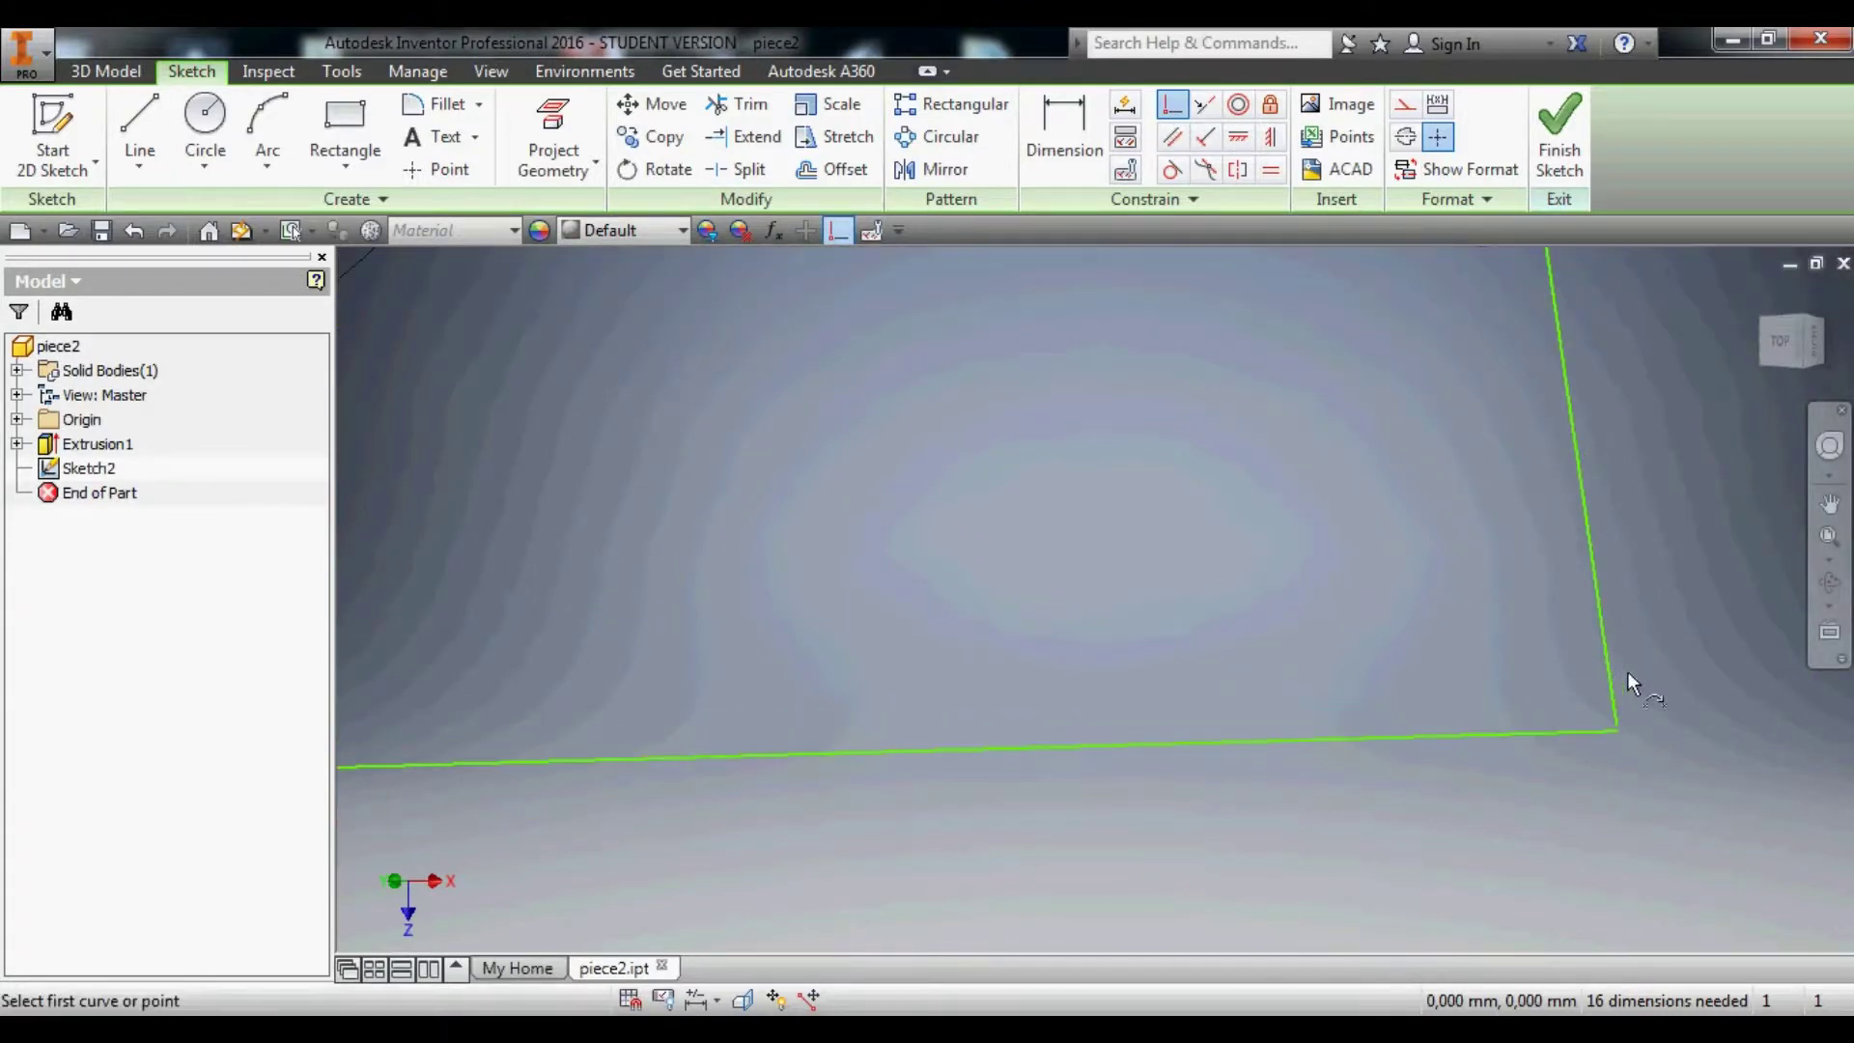
left_click(1624, 721)
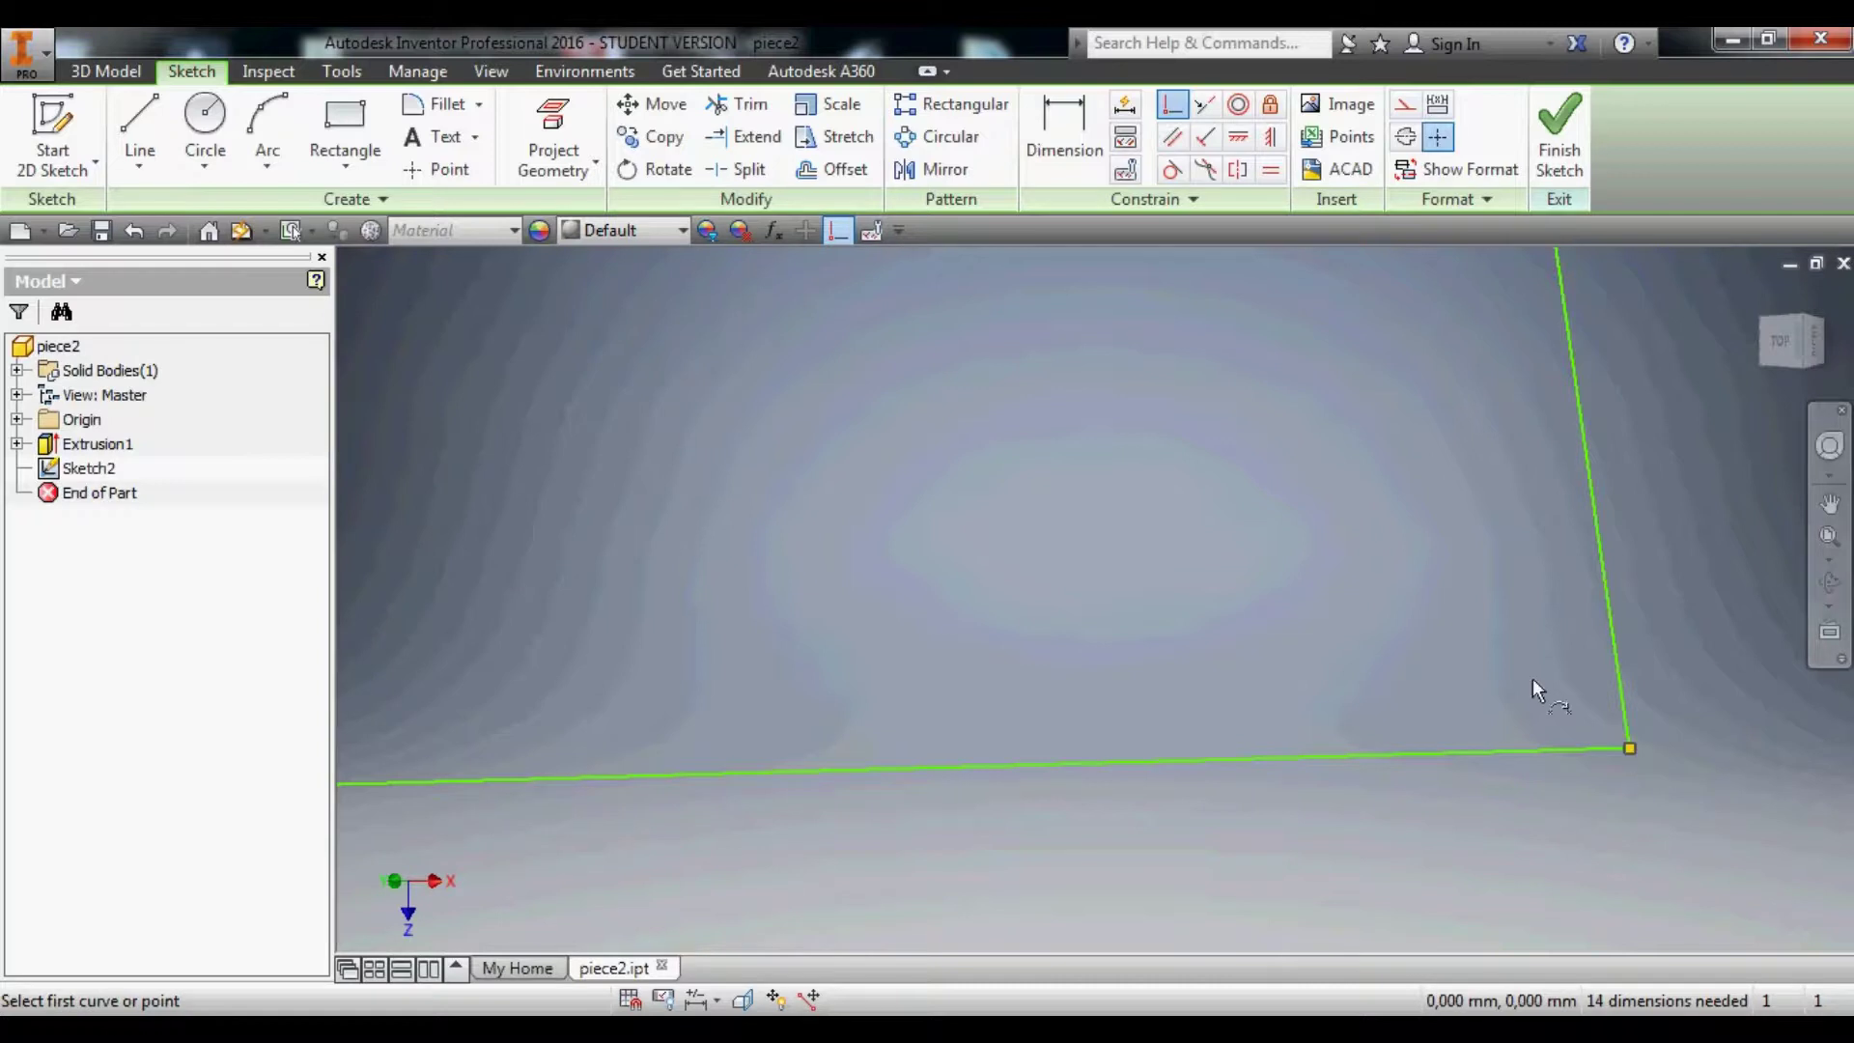
Make the right end of the upper outline's top line coincident with the upper end of its right closing line.
scroll(1180, 587, "down", 5)
scroll(1030, 581, "down", 4)
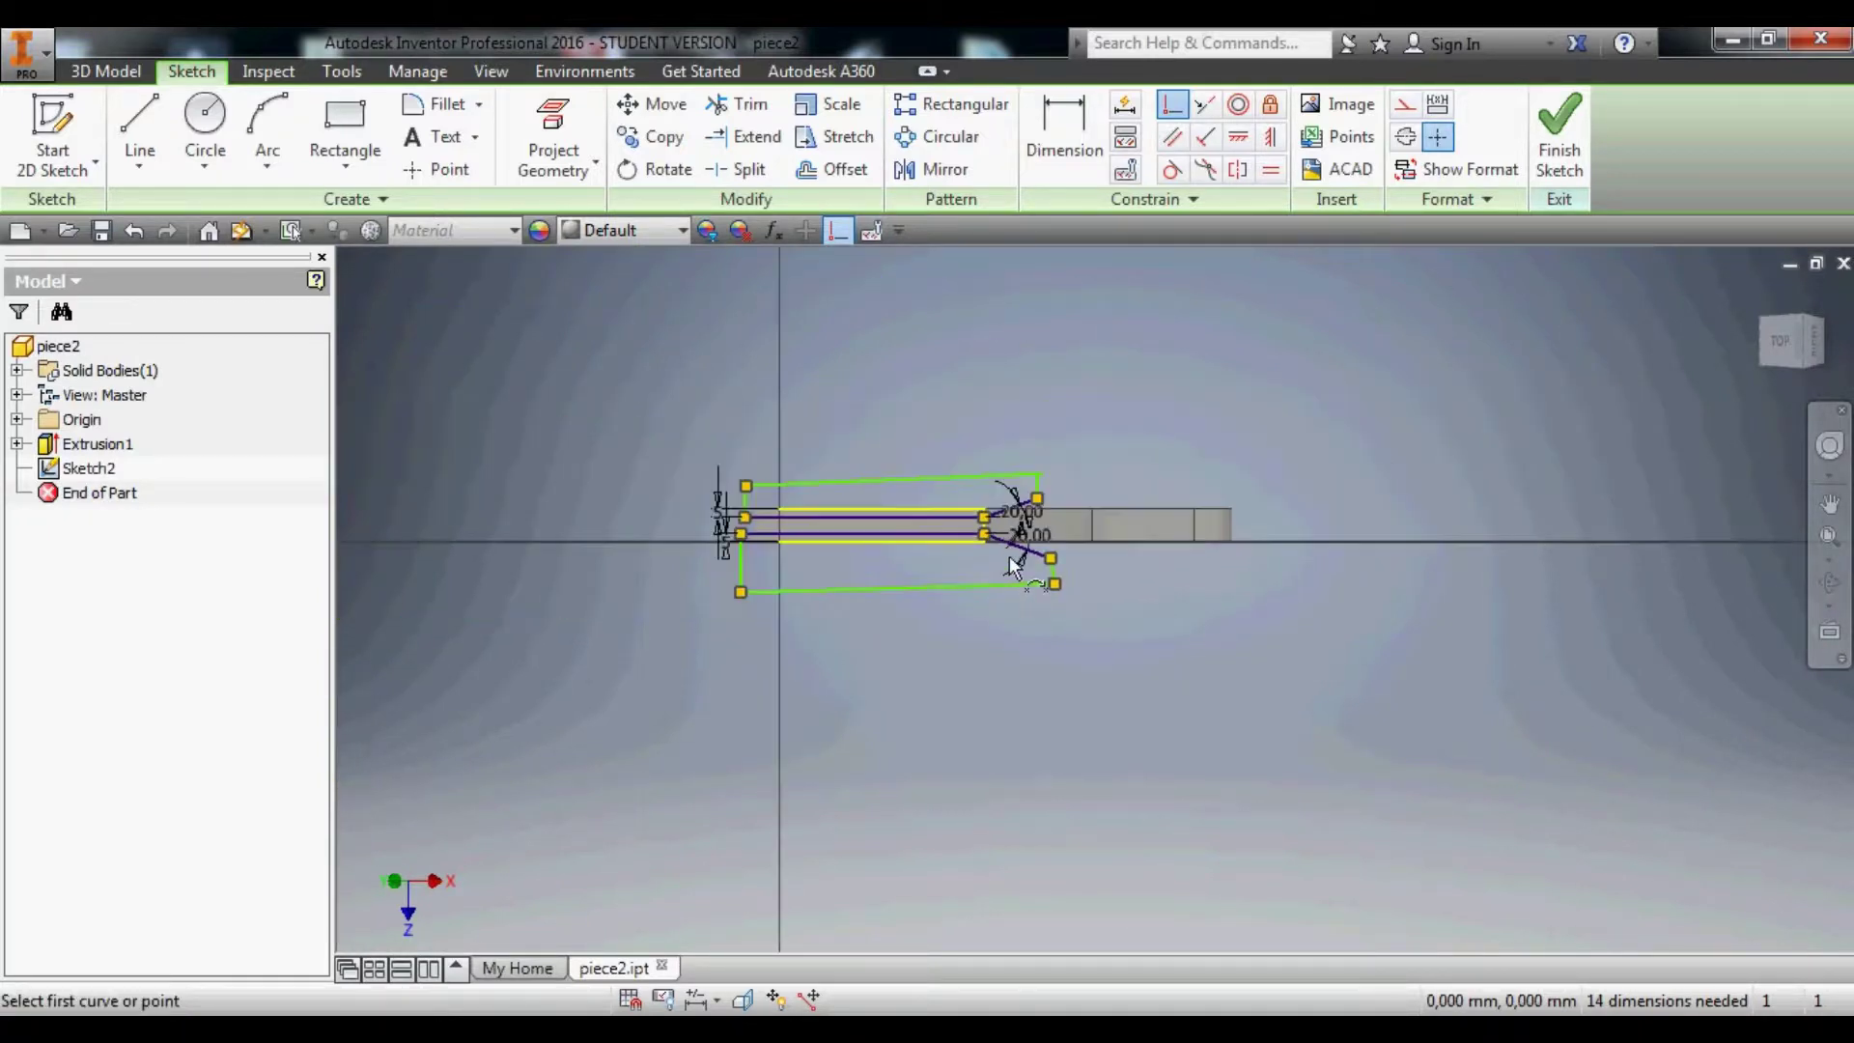
scroll(1030, 444, "up", 7)
left_click(1090, 599)
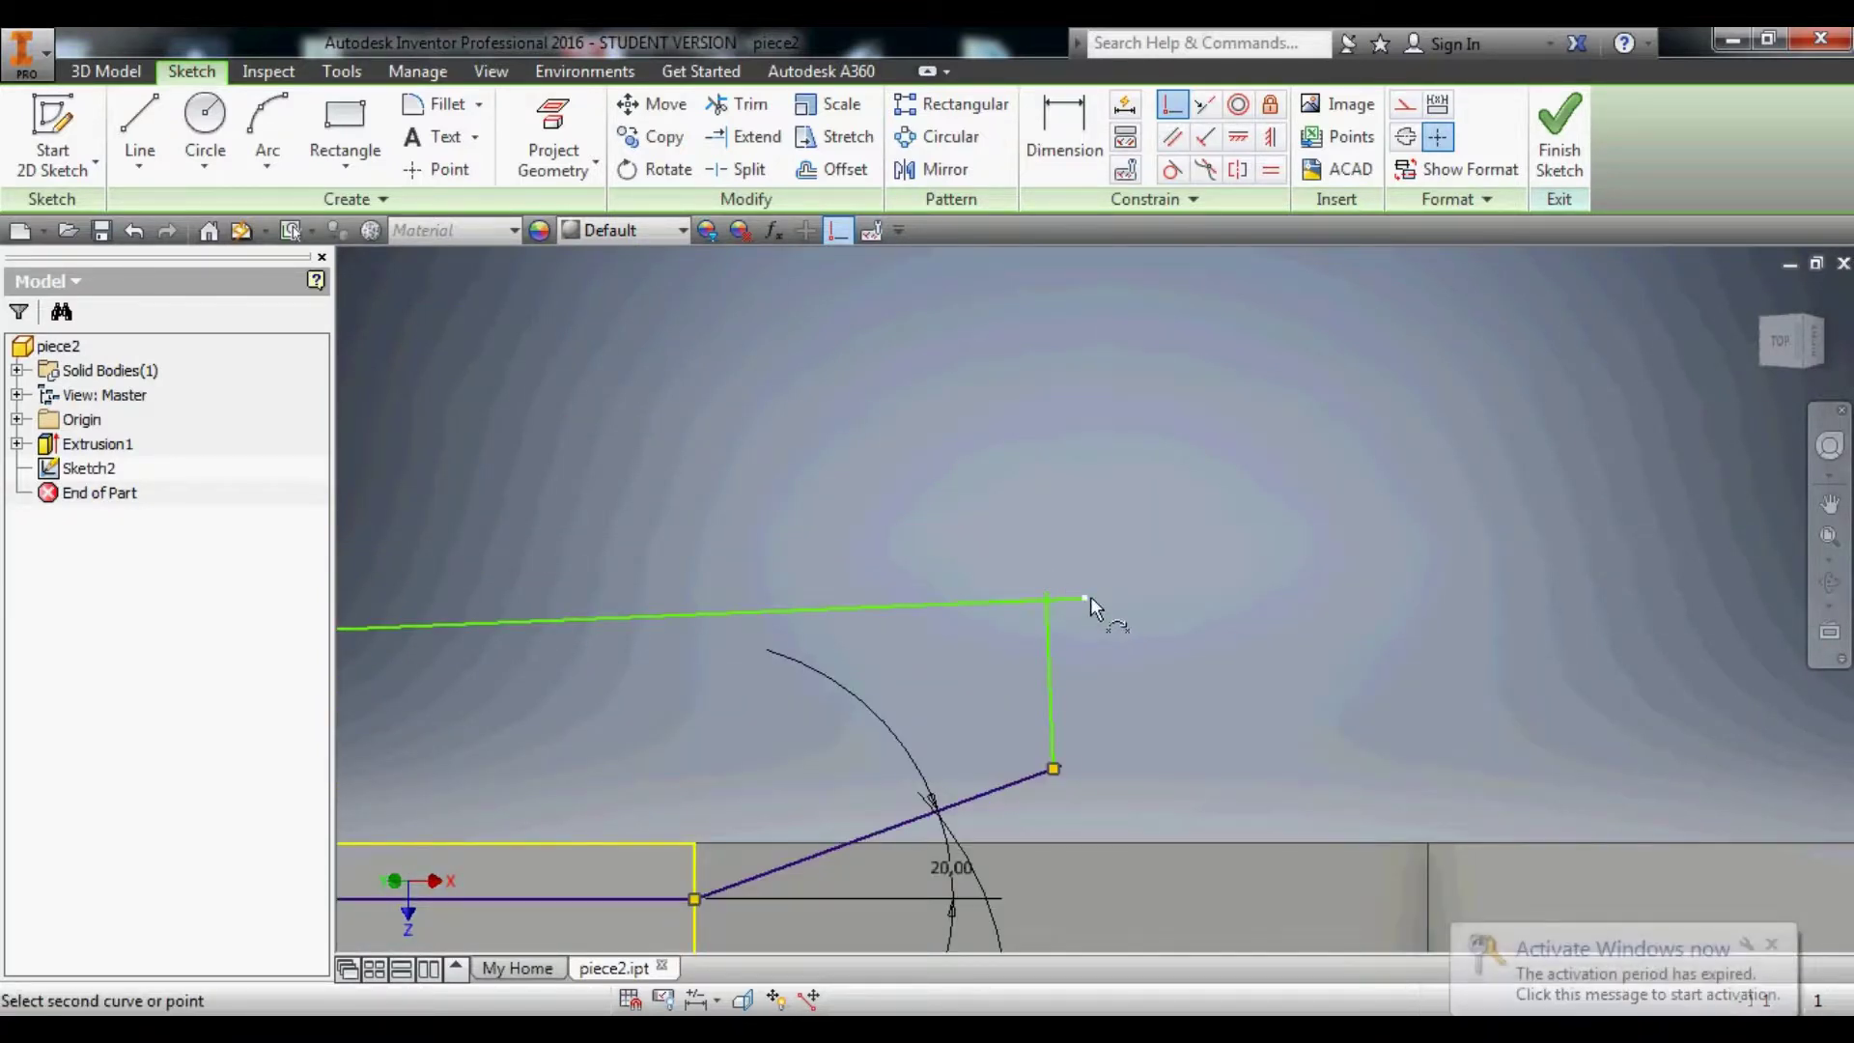
scroll(1073, 618, "down", 5)
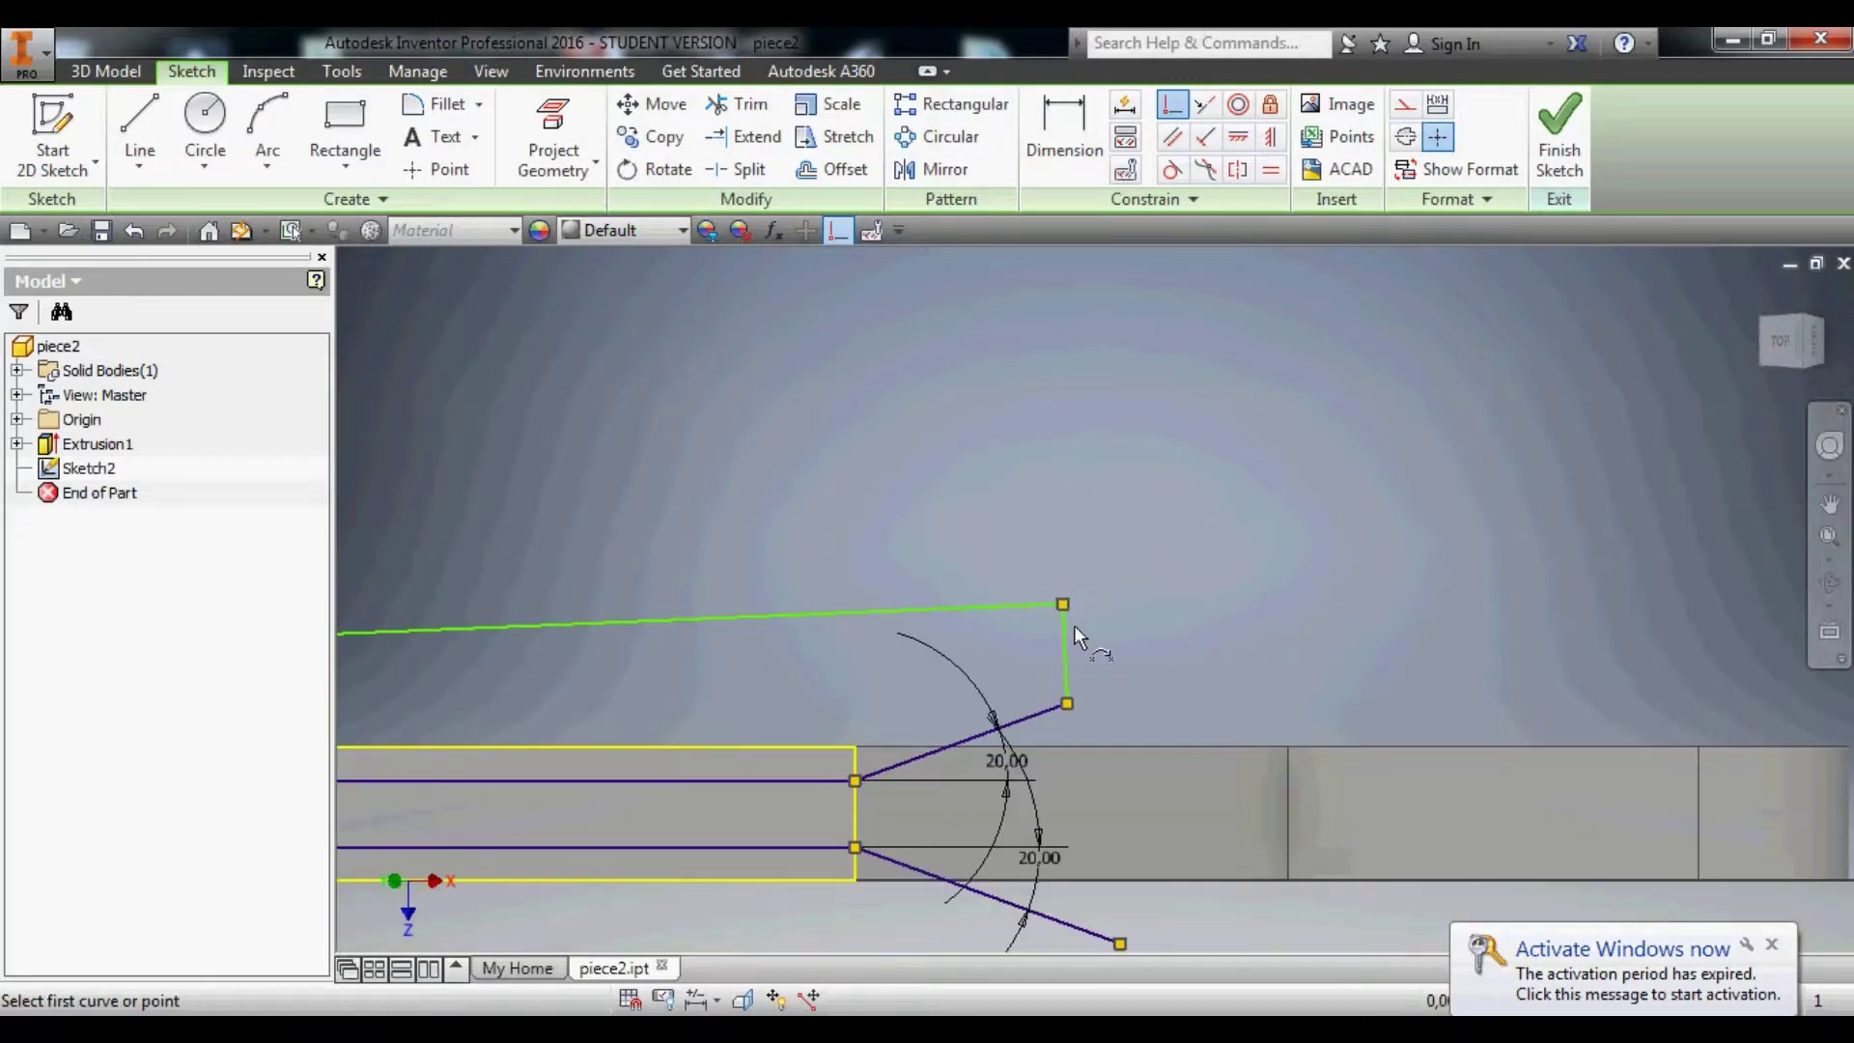
scroll(638, 767, "down", 2)
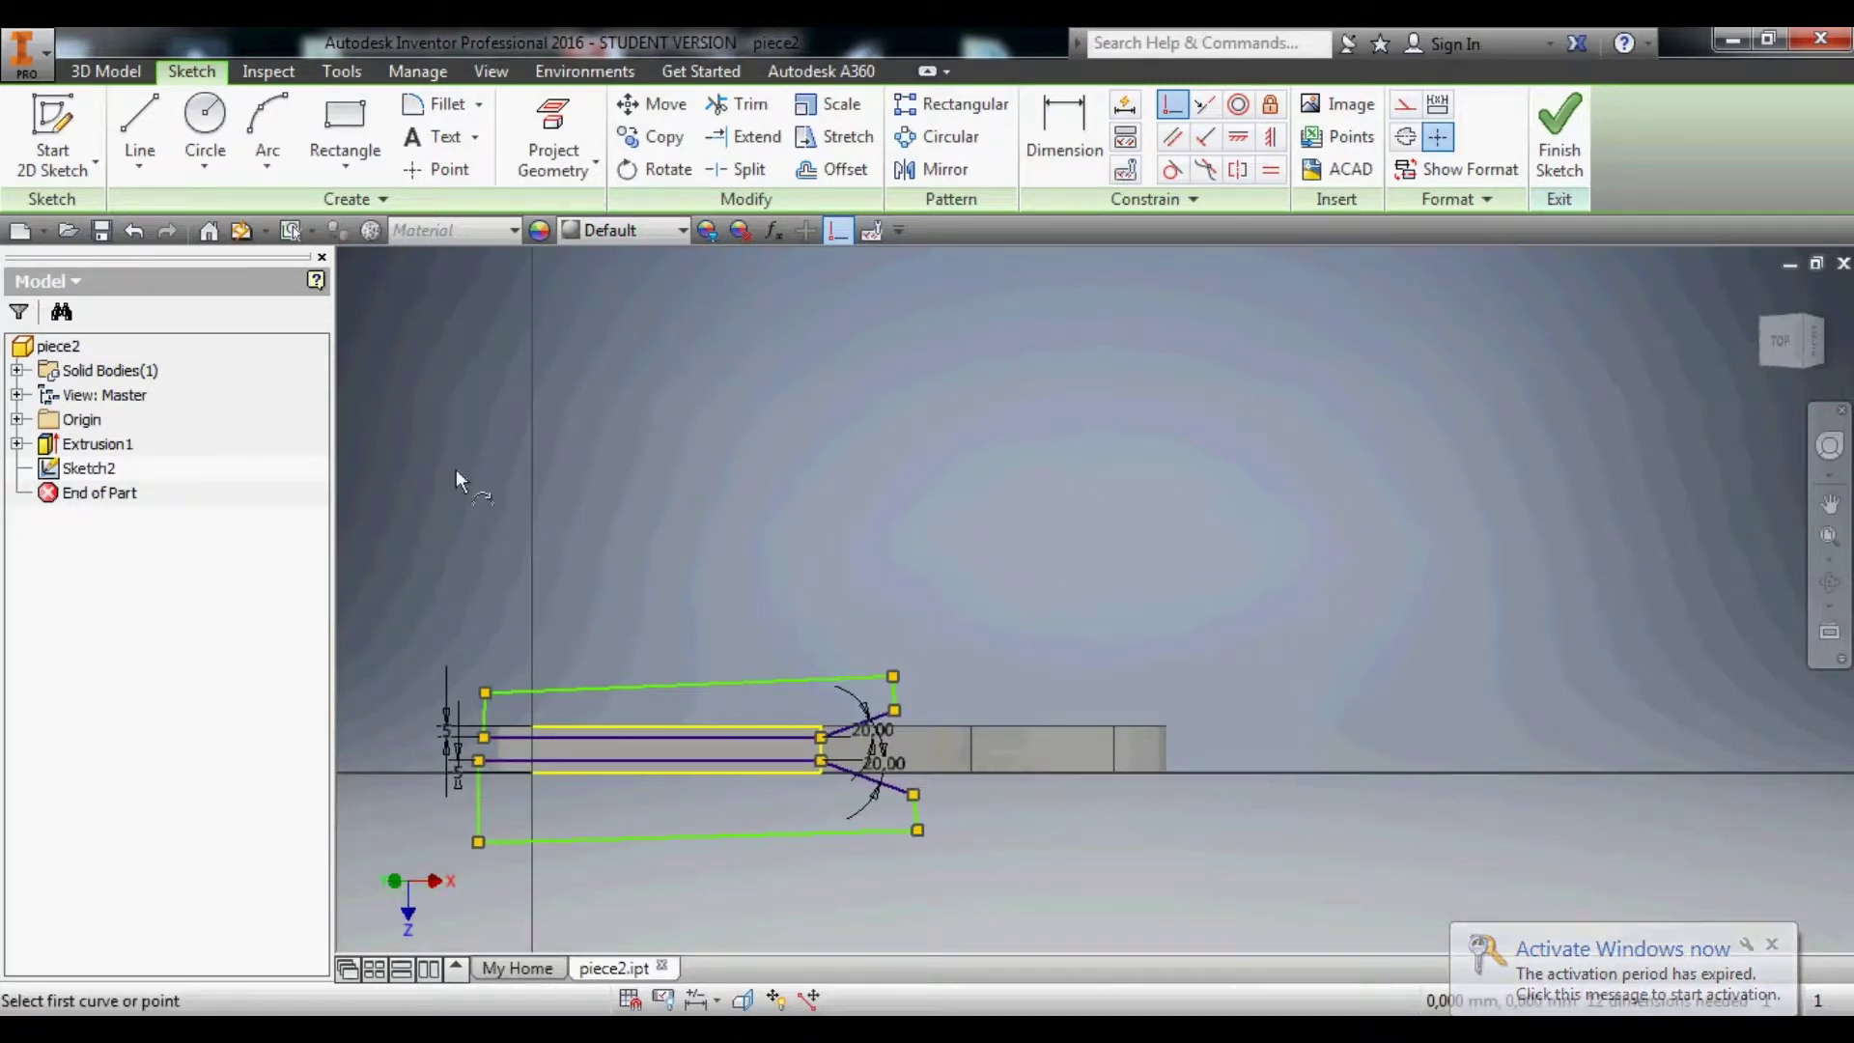
left_click(105, 70)
left_click(140, 135)
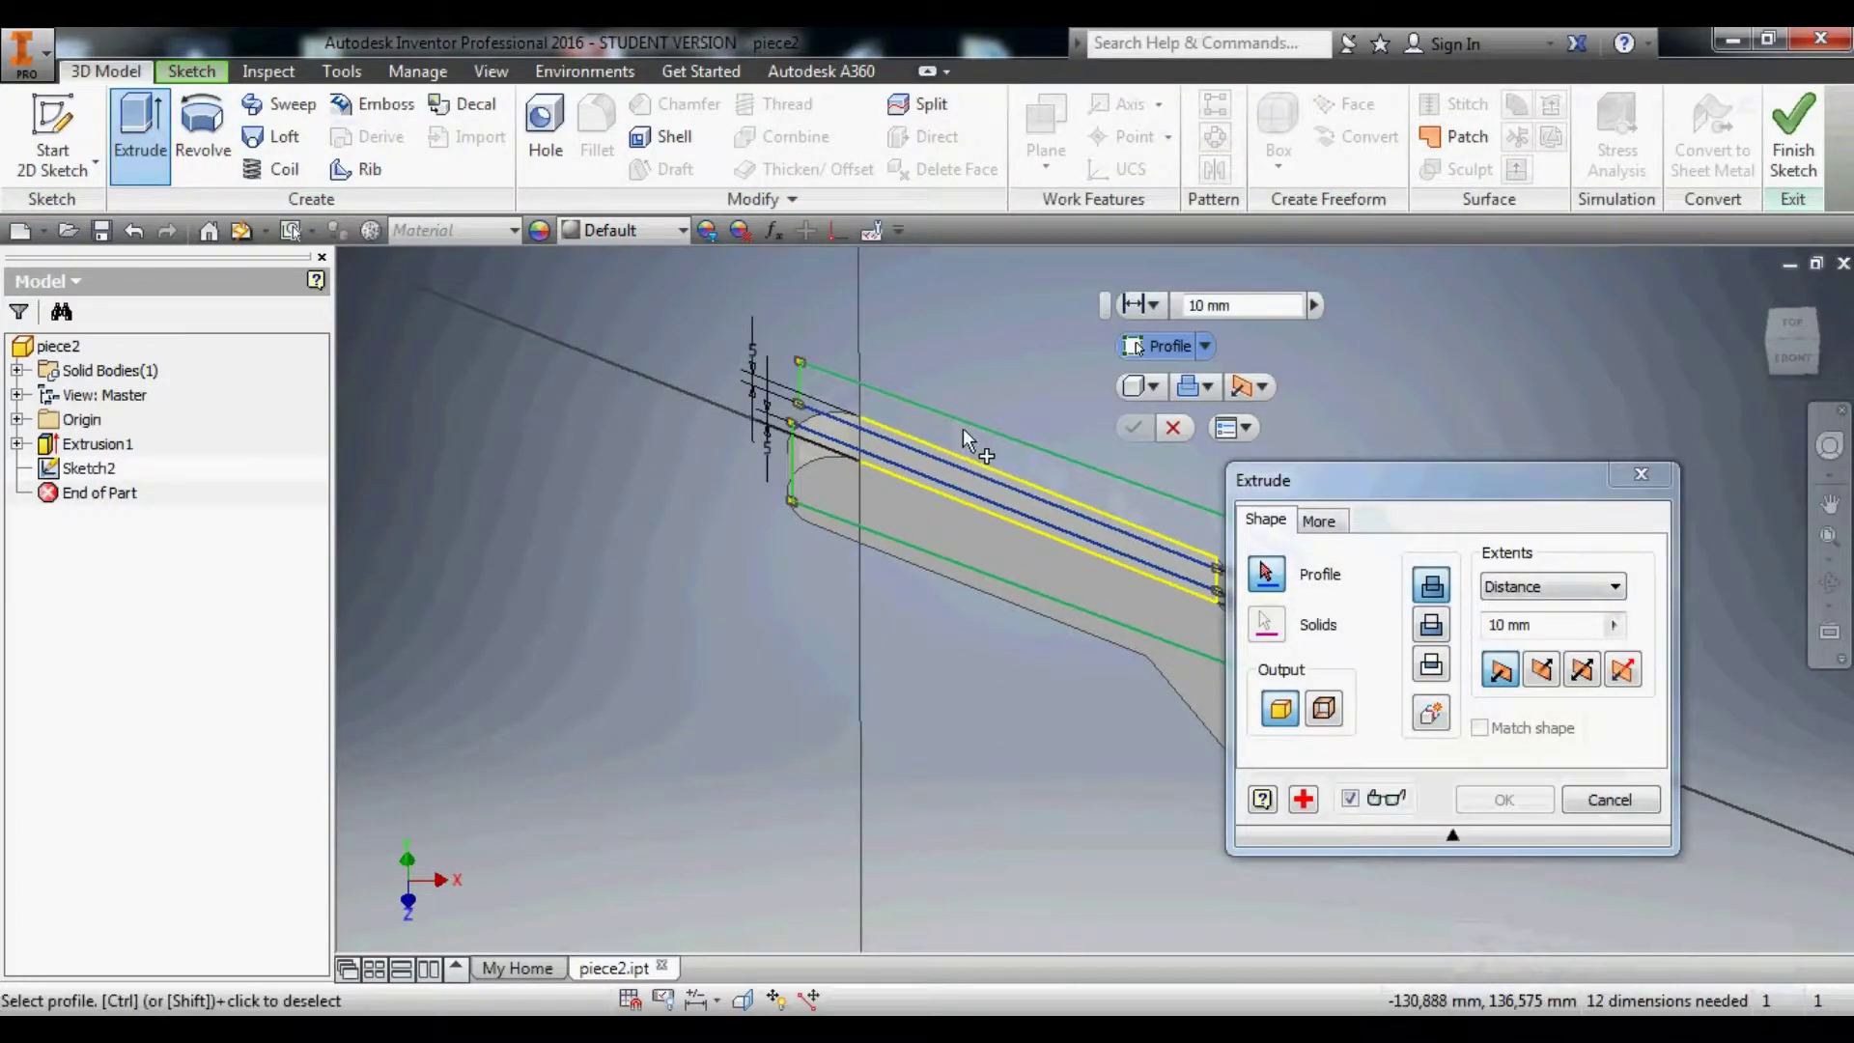
left_click(982, 425)
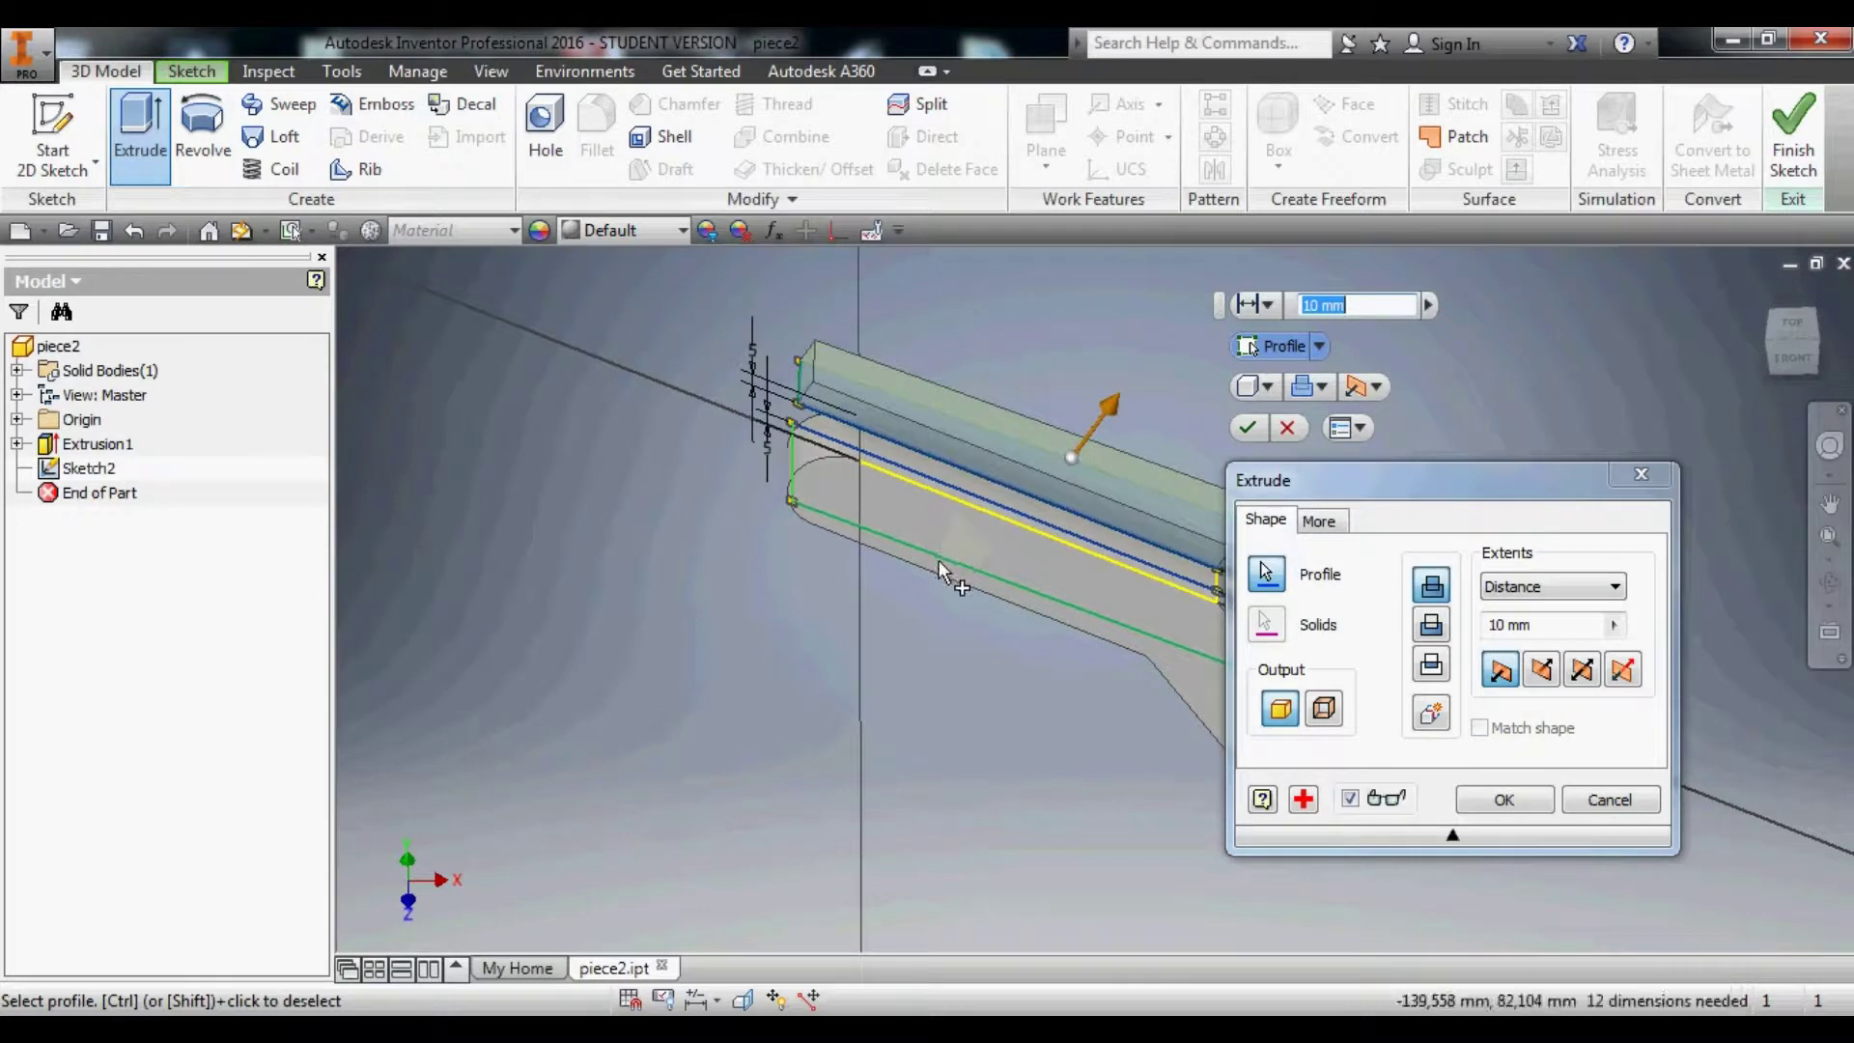
left_click(919, 546)
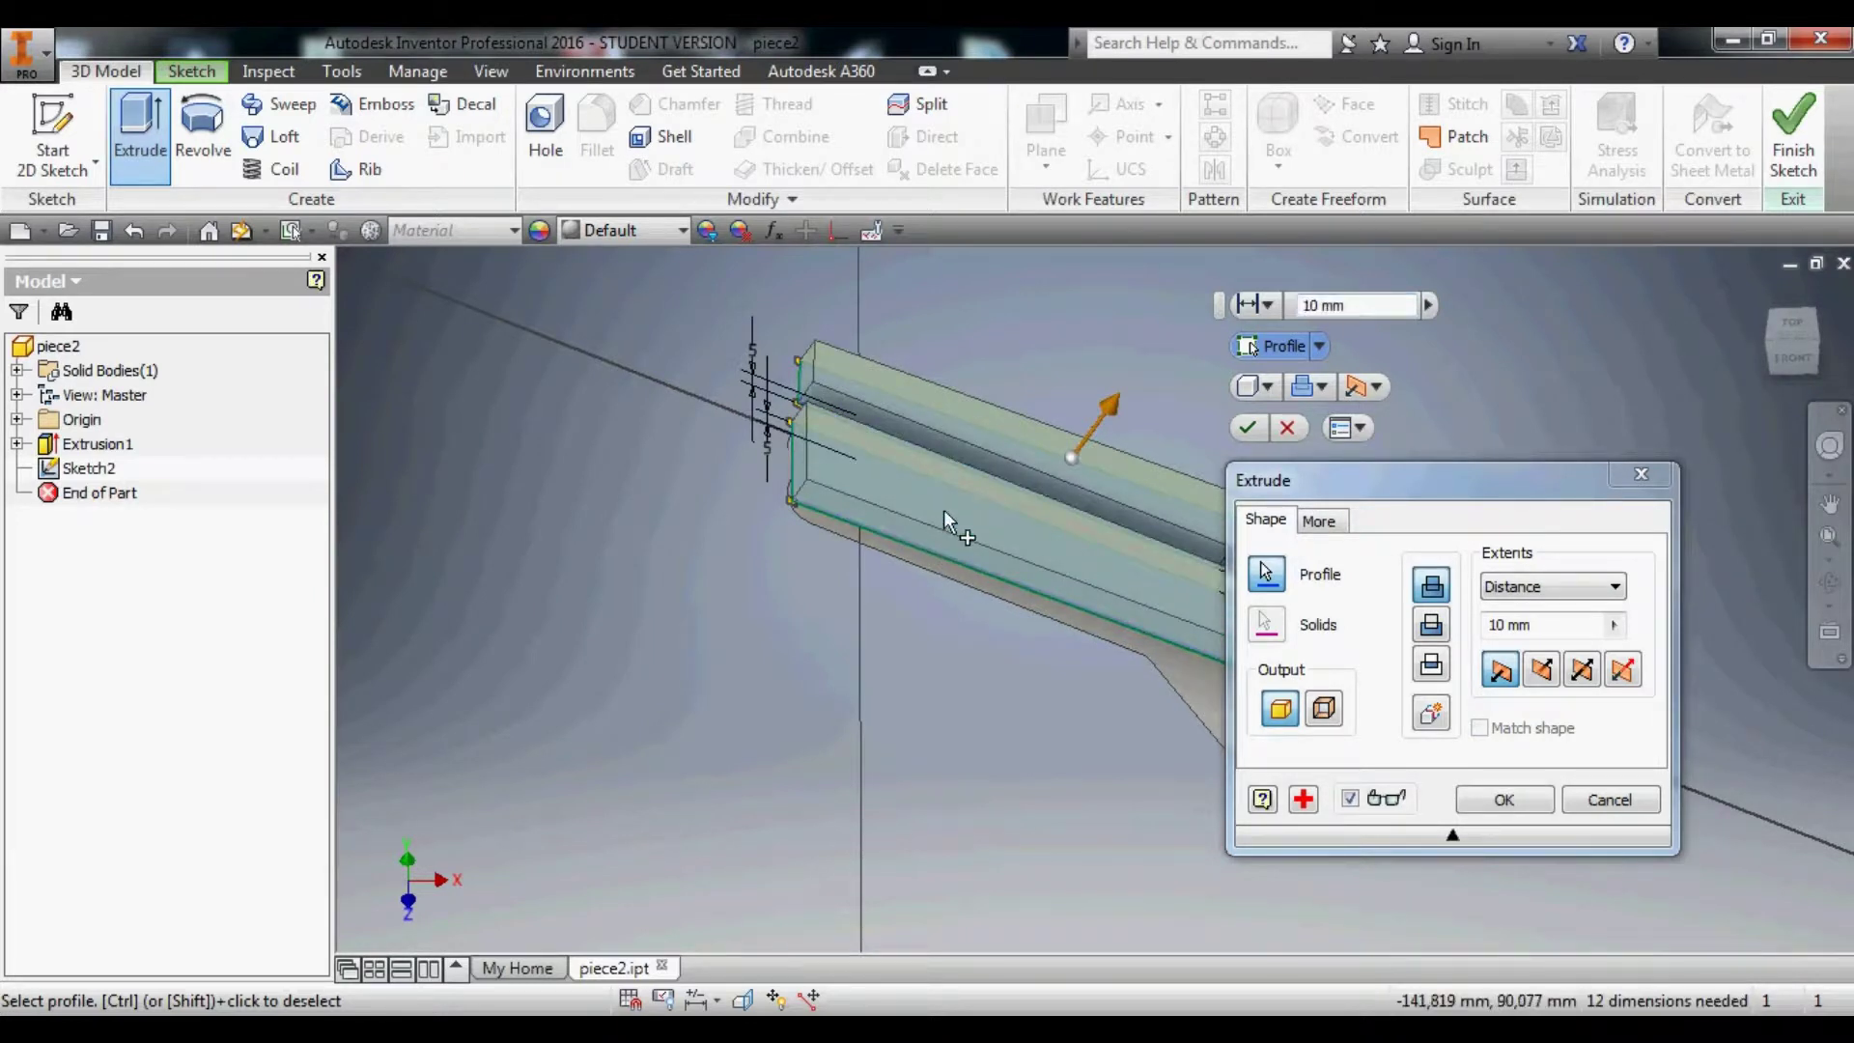
left_click(1545, 673)
left_click(1432, 624)
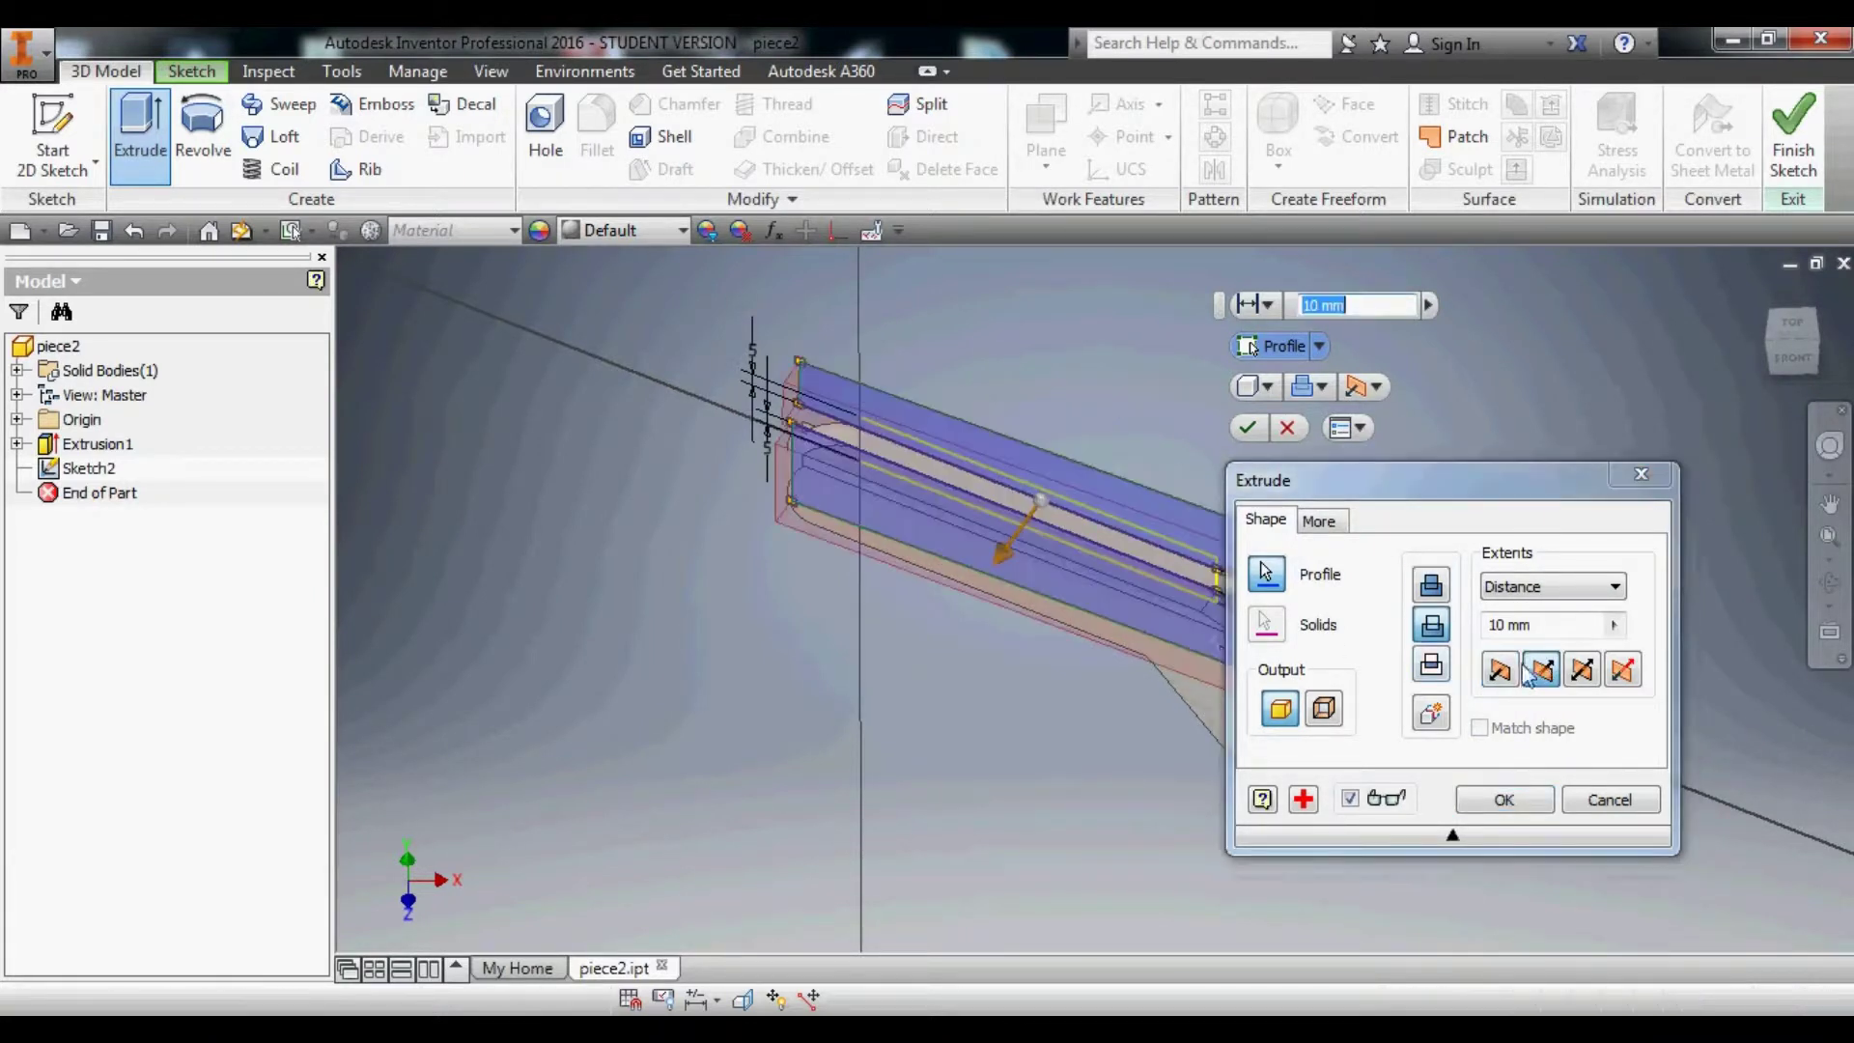
scroll(1082, 623, "down", 2)
middle_click_drag(1081, 623, 1037, 647, "shift")
left_click_drag(1035, 646, 1000, 758)
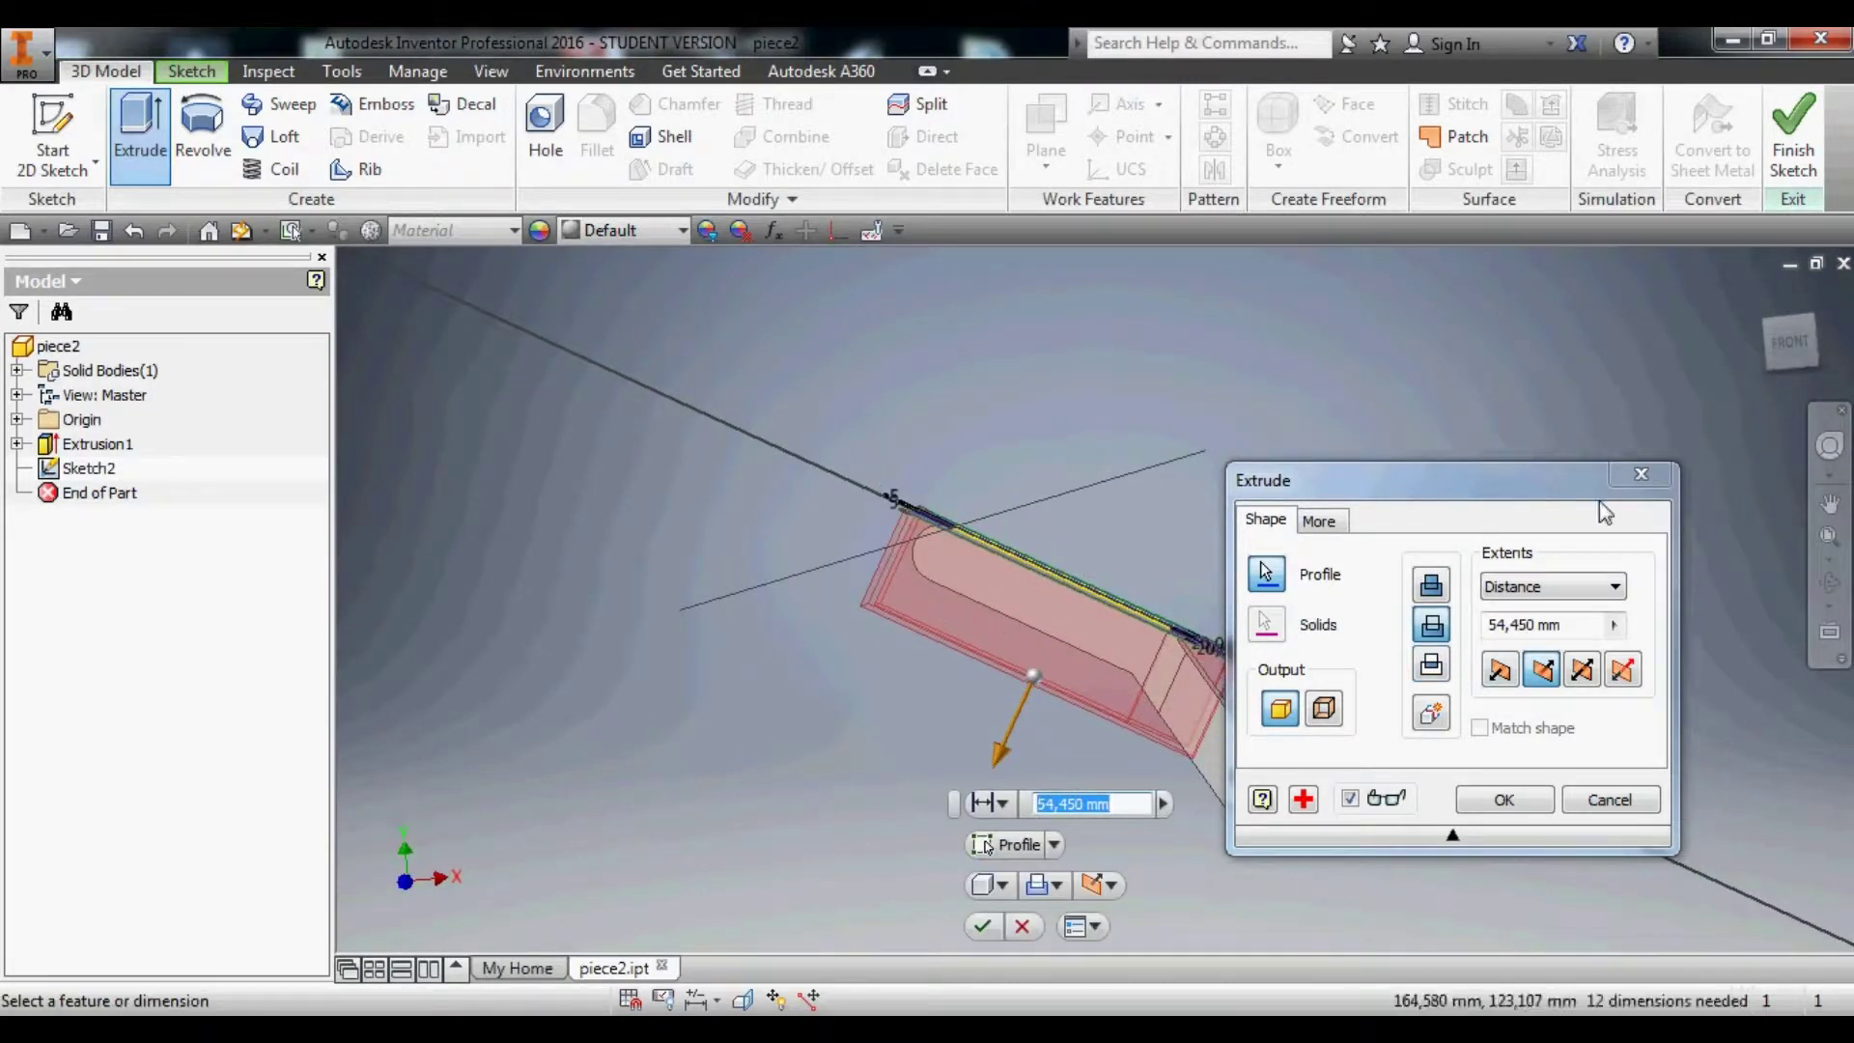
left_click(1640, 474)
Reopen Sketch2 for editing.
left_click(95, 470)
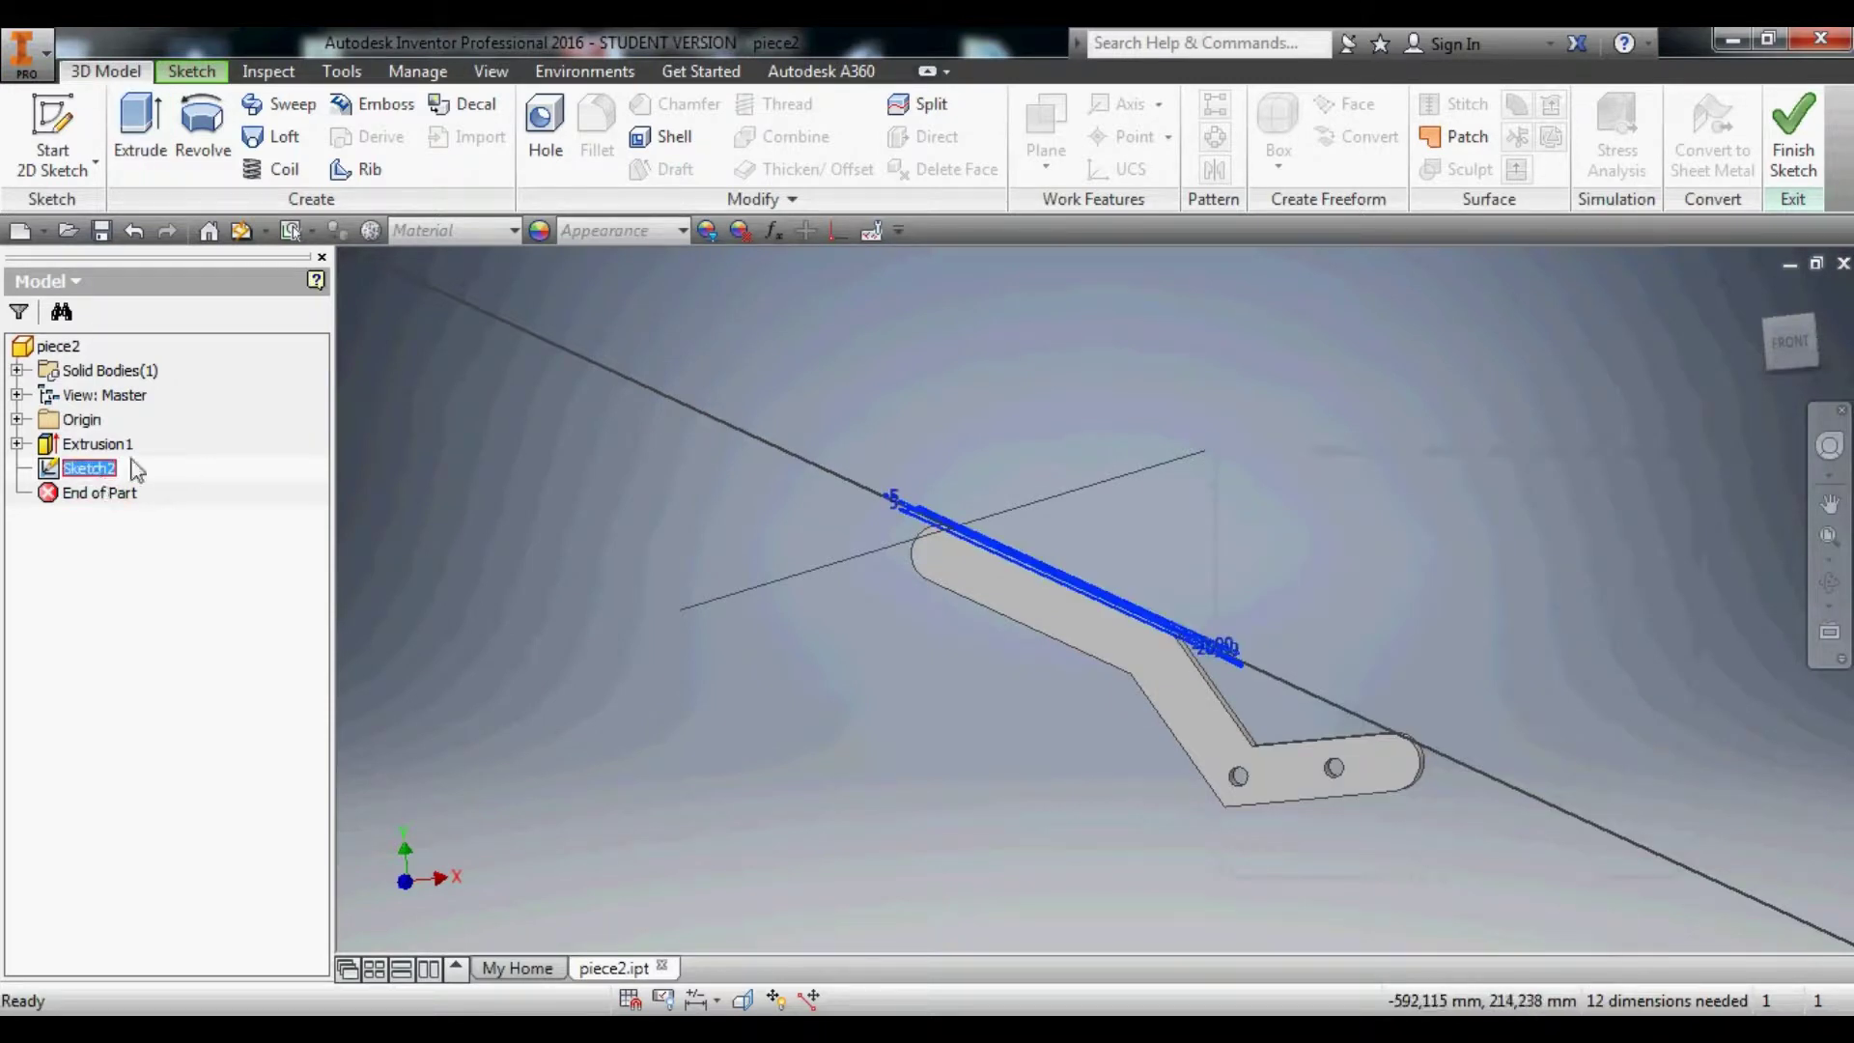
left_click(169, 72)
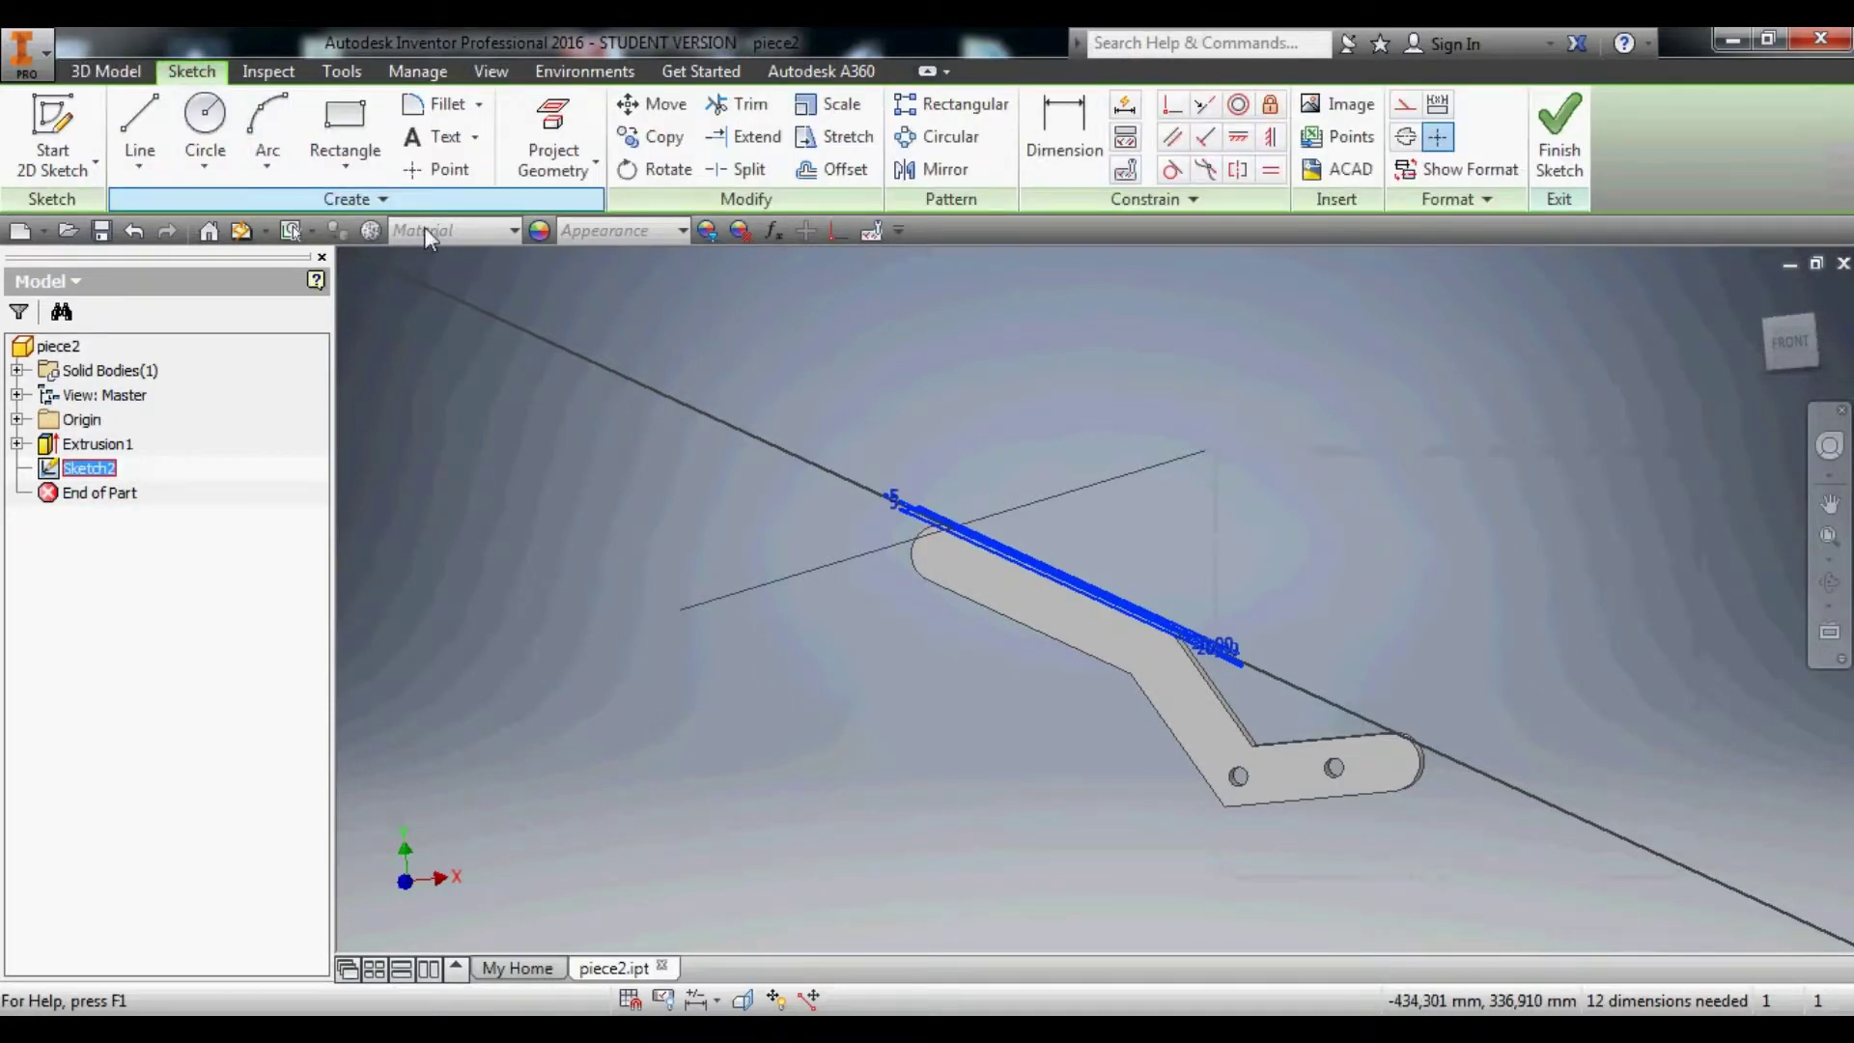
left_click(1559, 130)
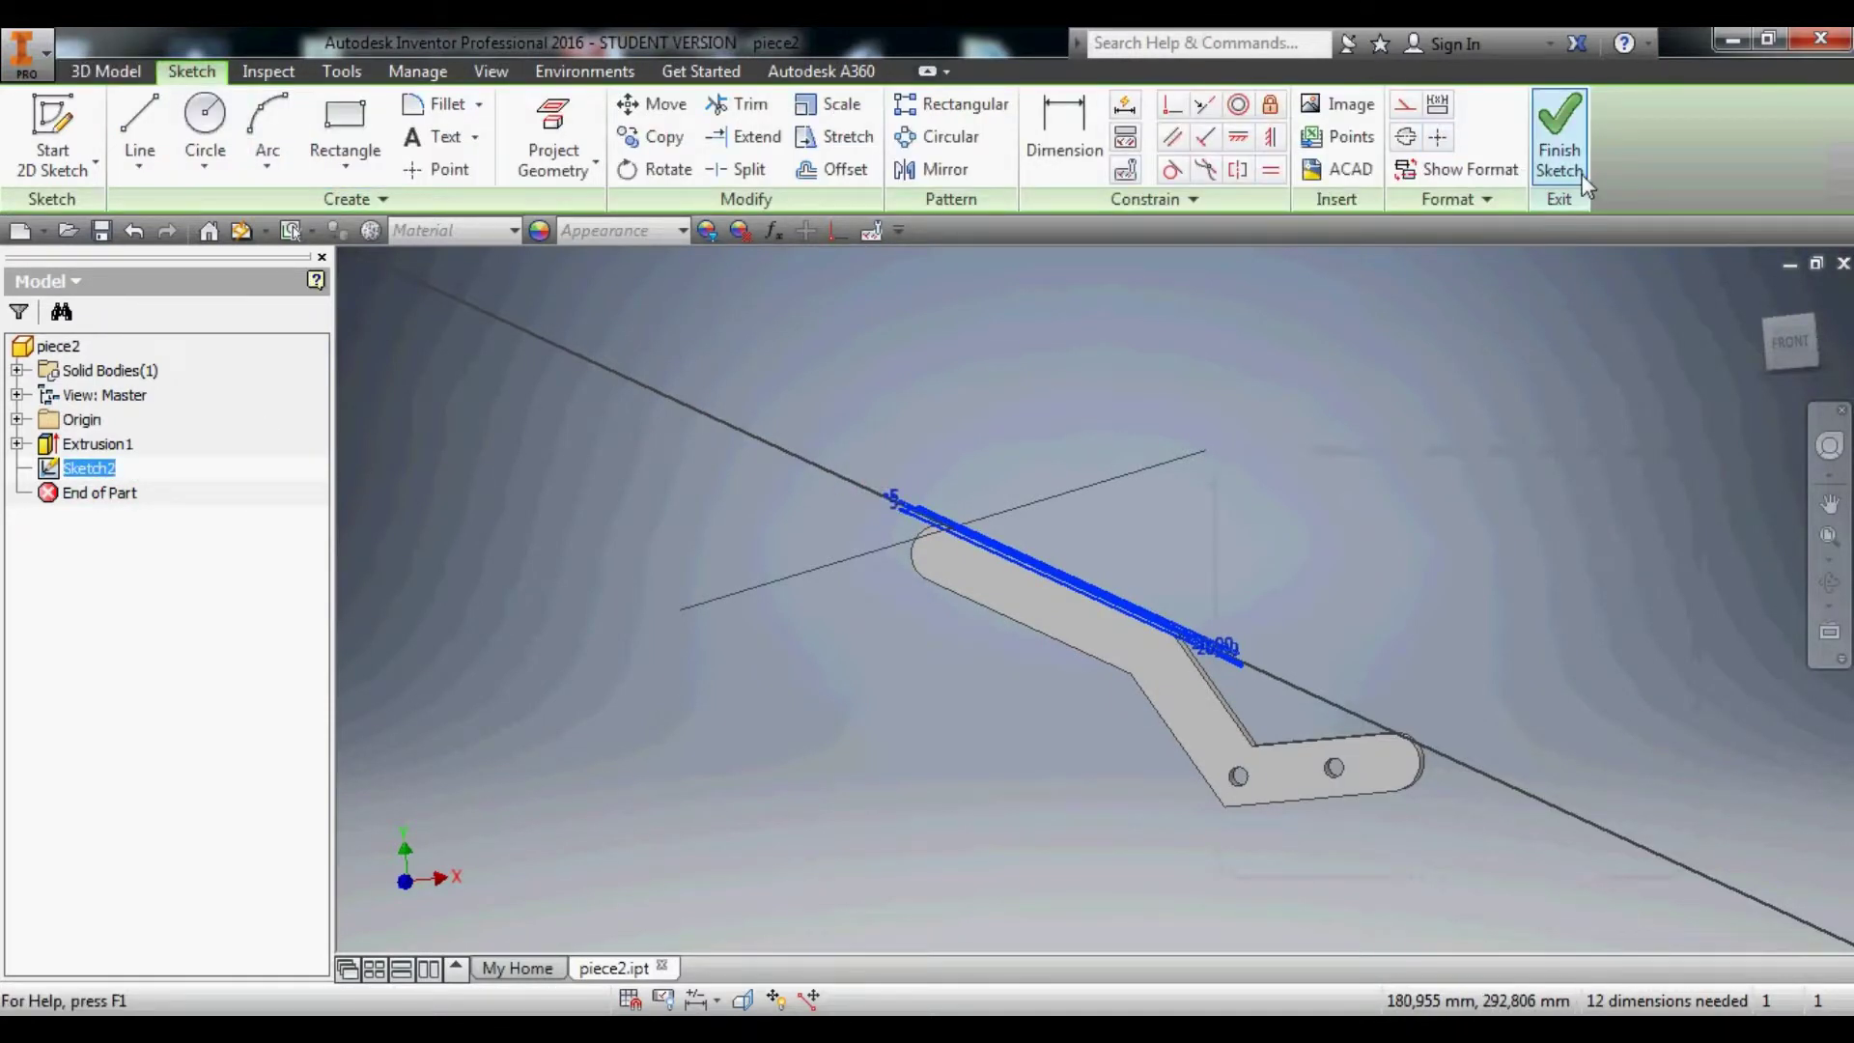
double_click(93, 469)
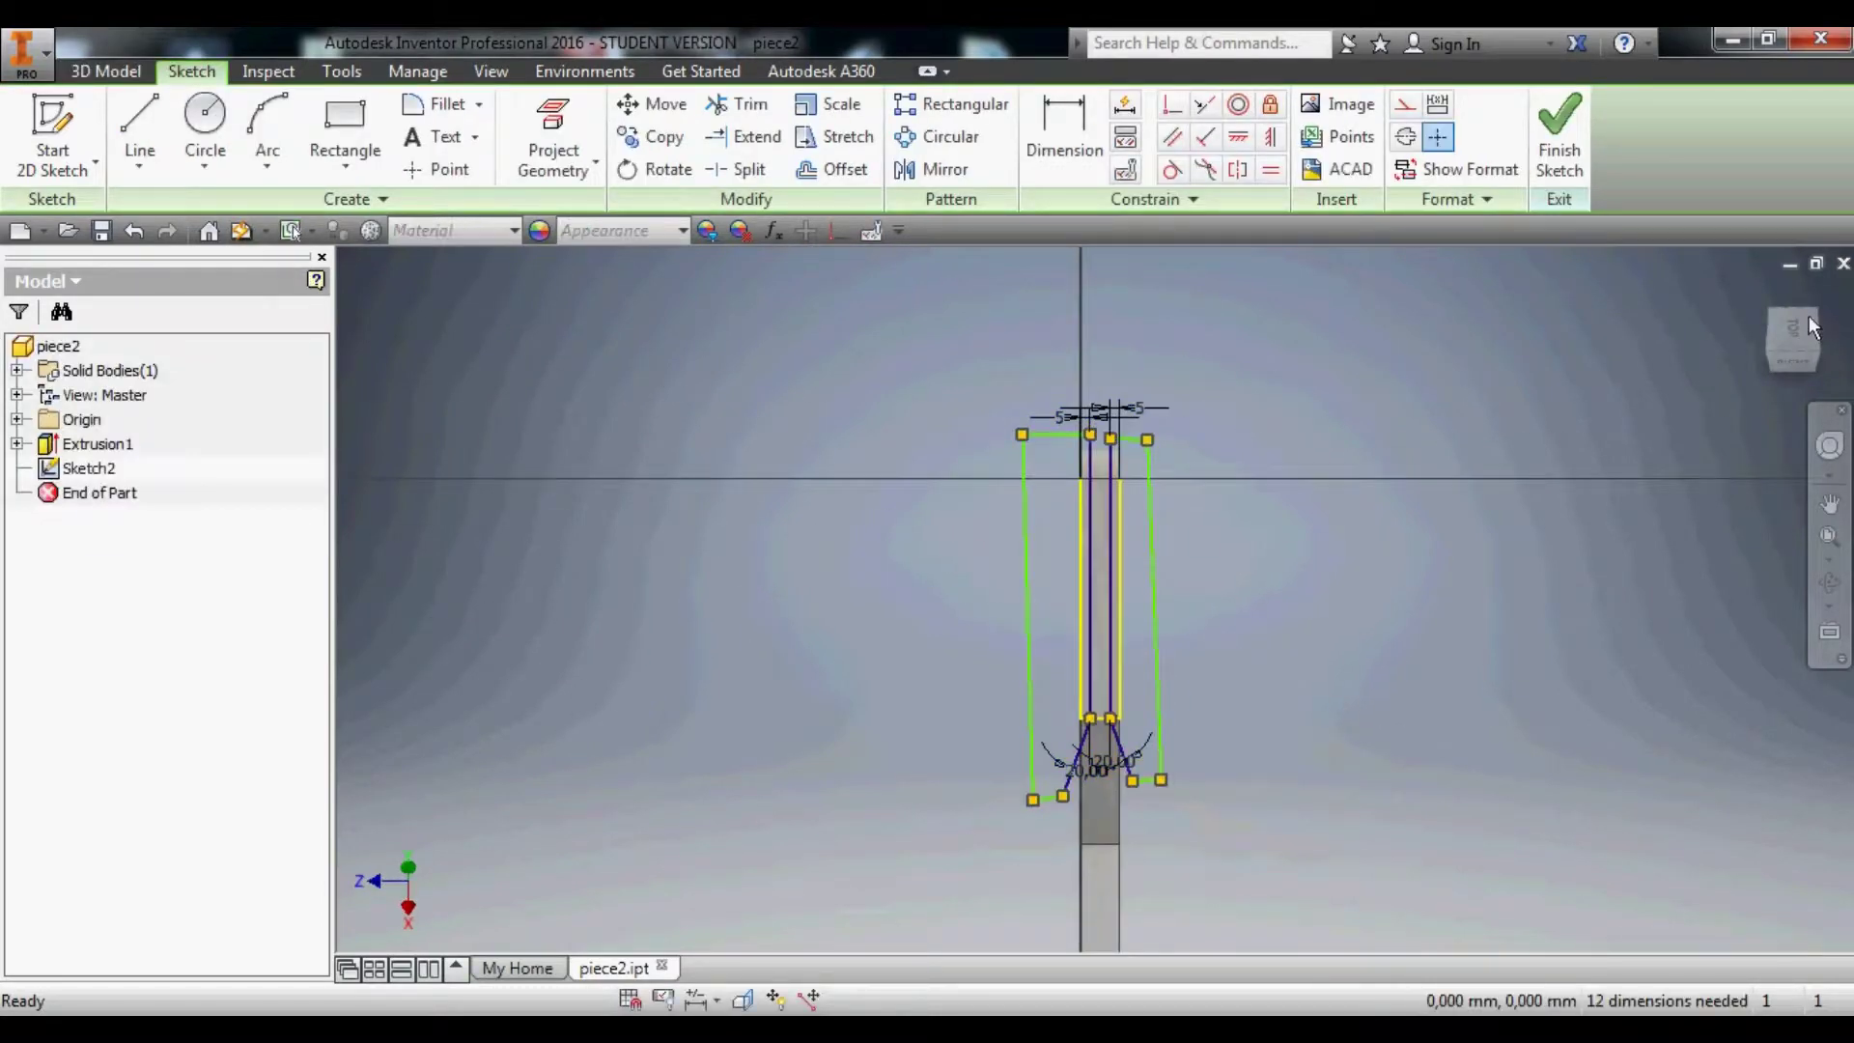
Dimension the two inner lengthwise lines beyond the long arm 5 mm in from the part's side edges.
scroll(1138, 788, "down", 1)
scroll(1144, 885, "up", 3)
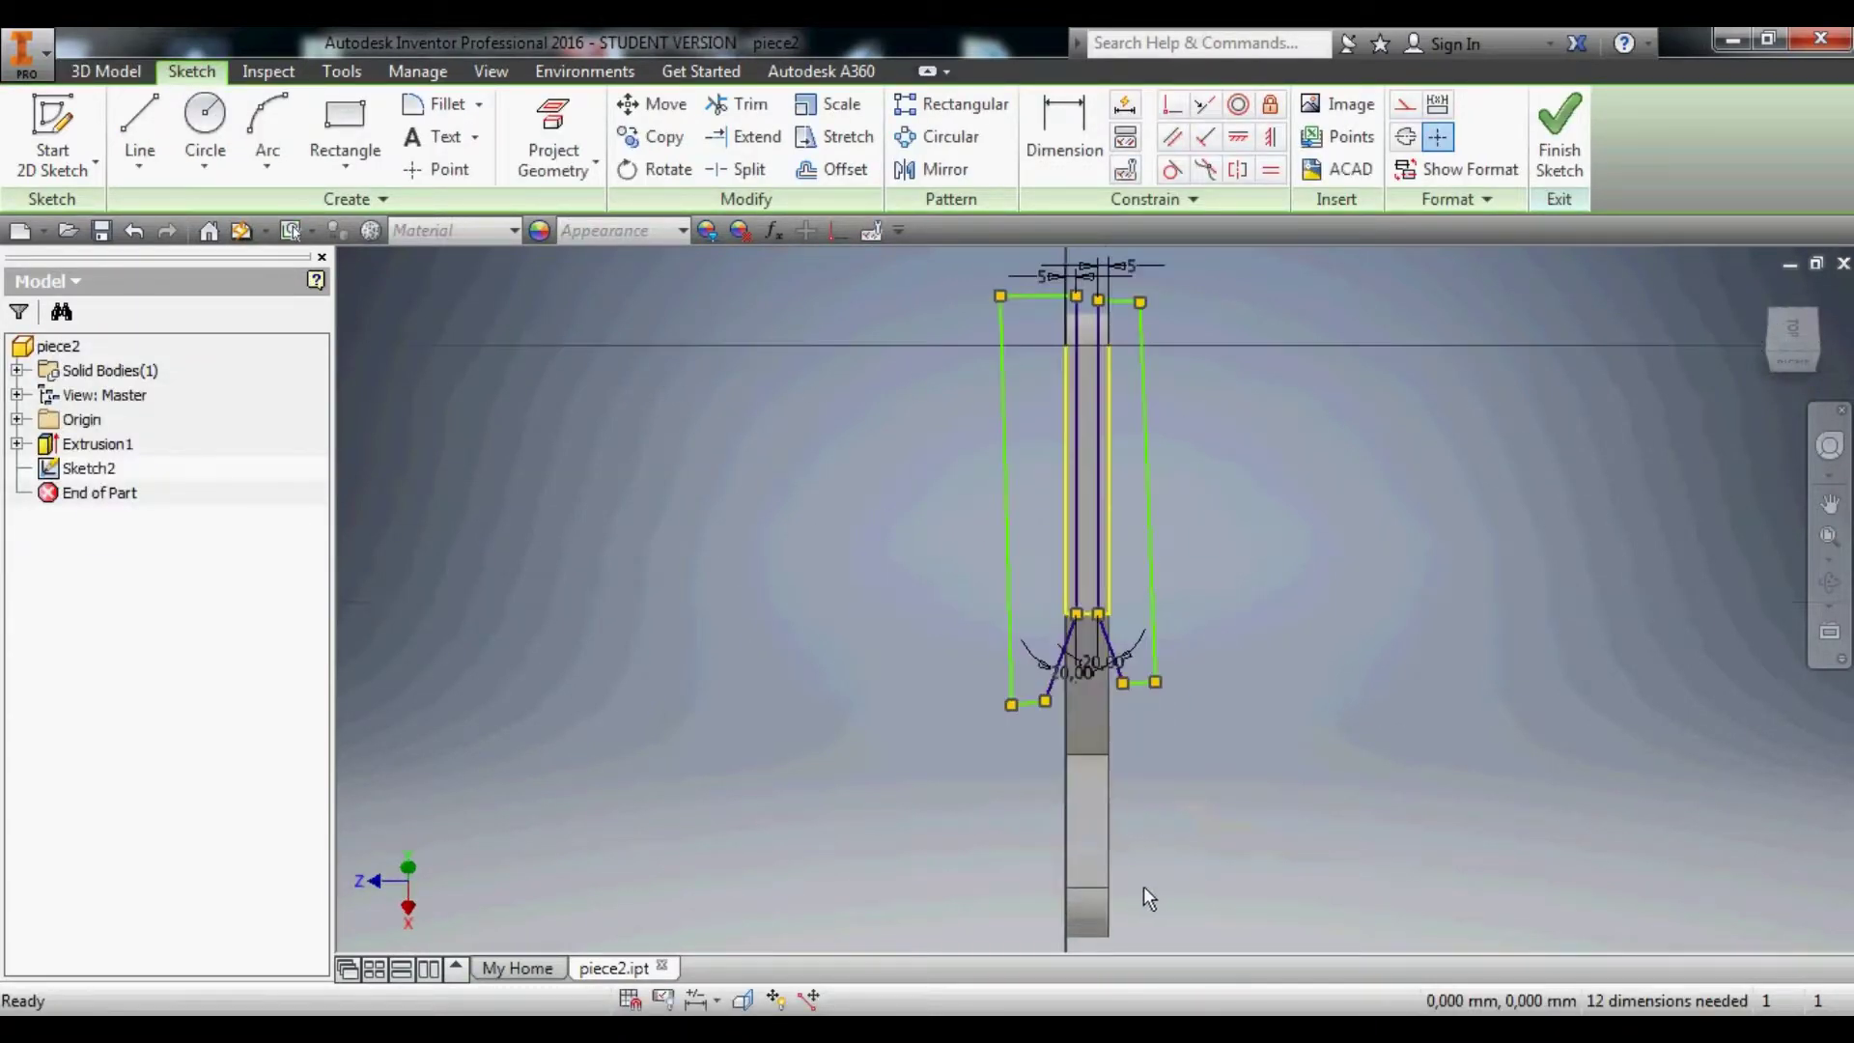
scroll(1115, 844, "up", 2)
key("d")
scroll(1273, 765, "up", 3)
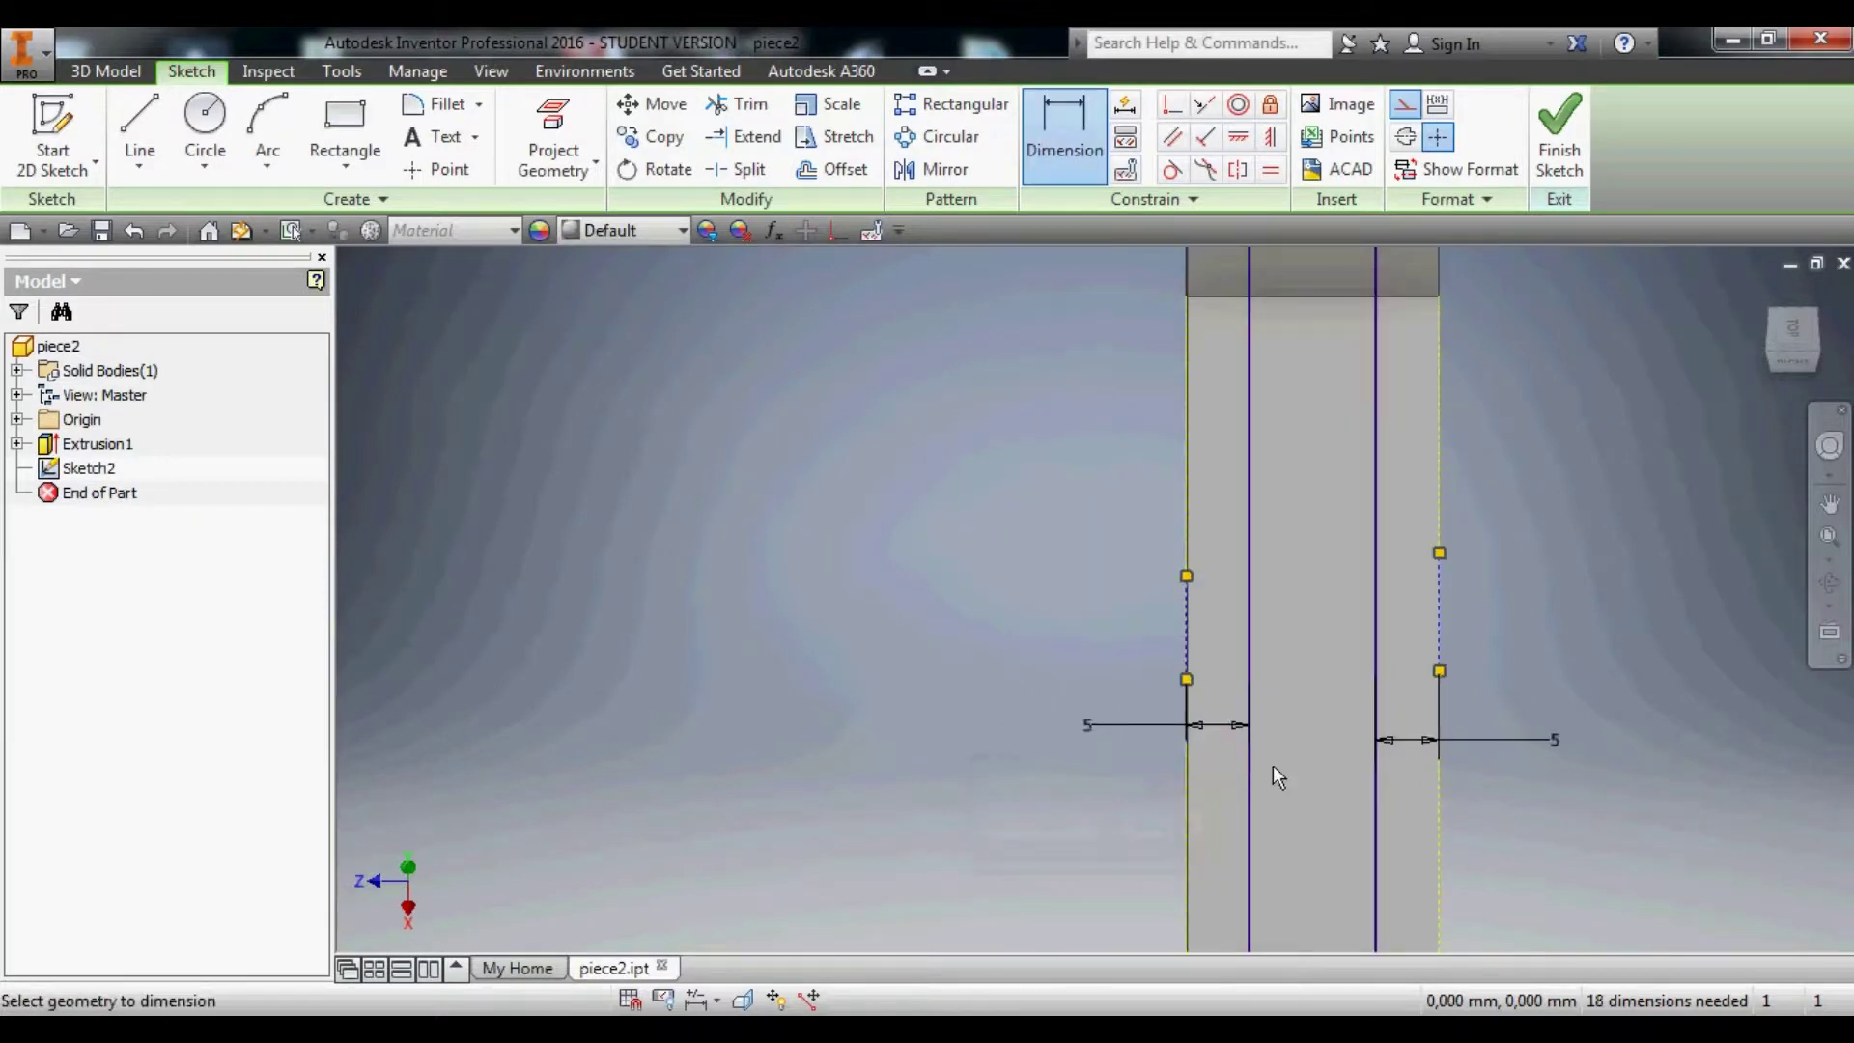
scroll(1277, 732, "down", 3)
scroll(1314, 305, "up", 2)
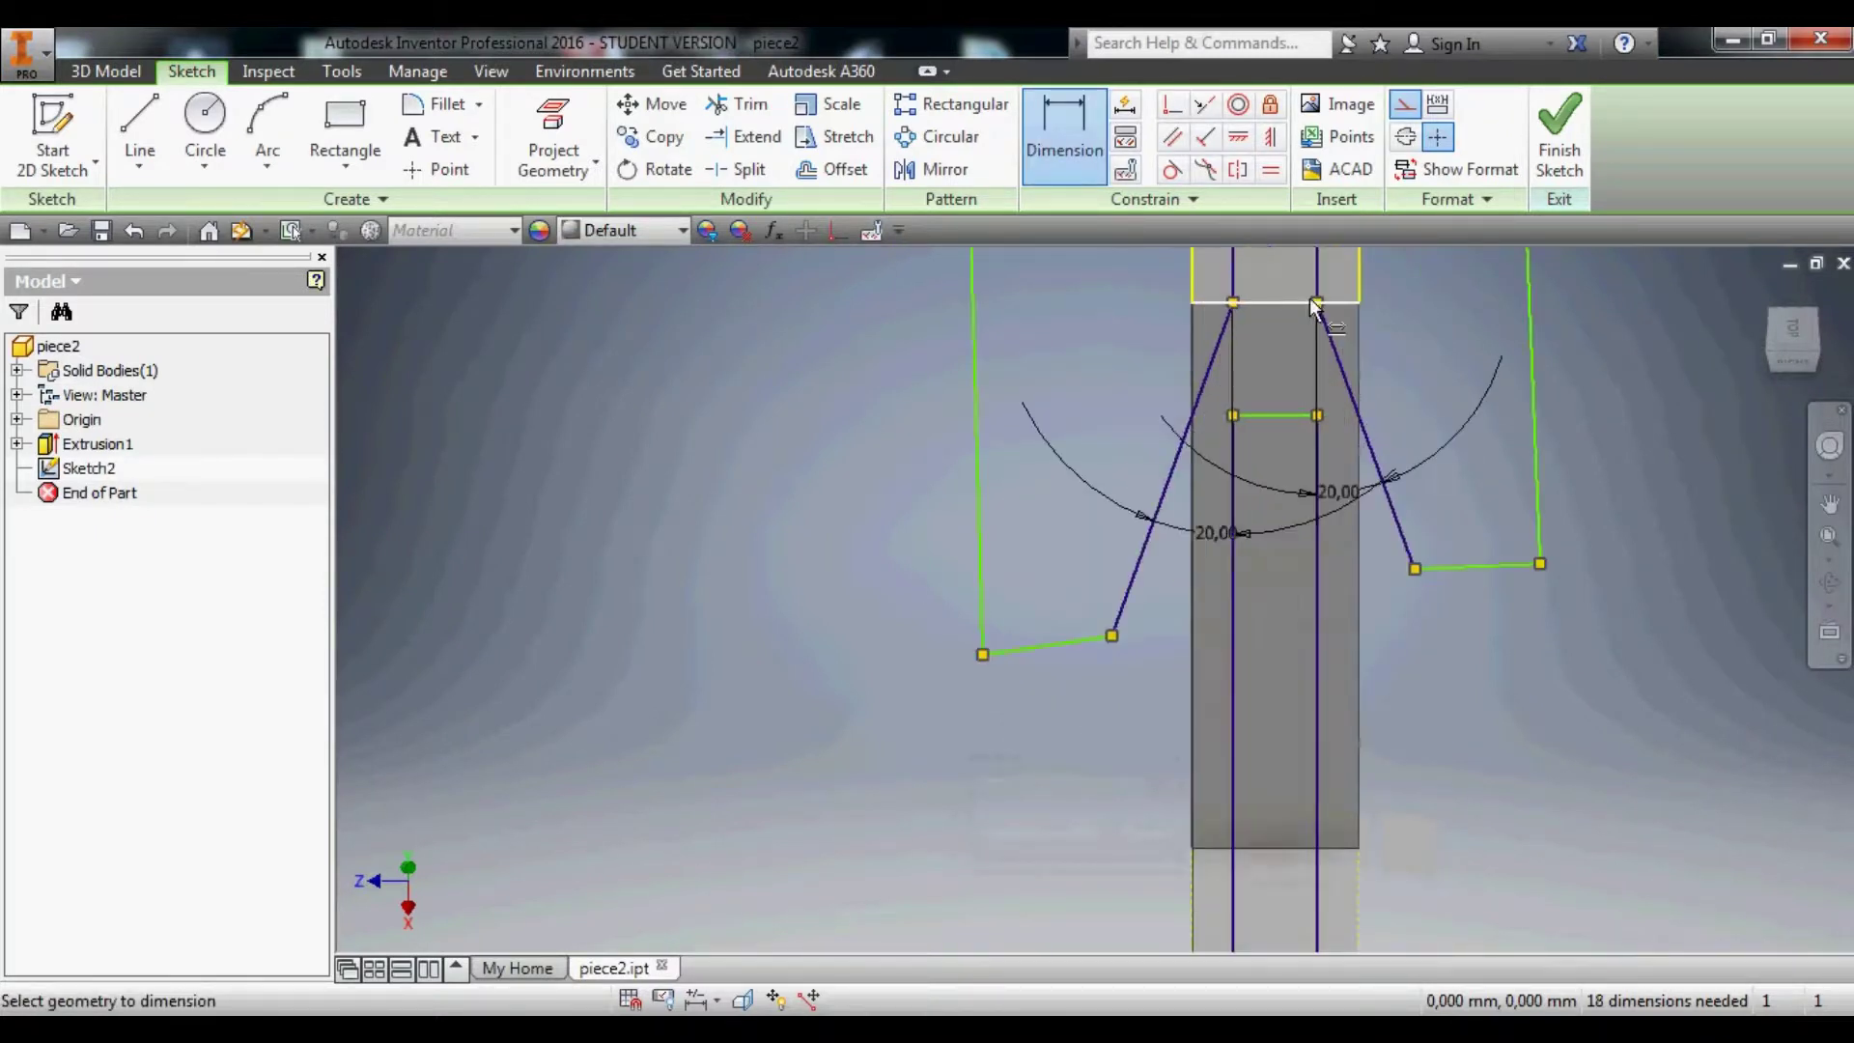
Draw a construction line from the midpoint of the long arm's end edge to the left end of the short cross line.
key("l")
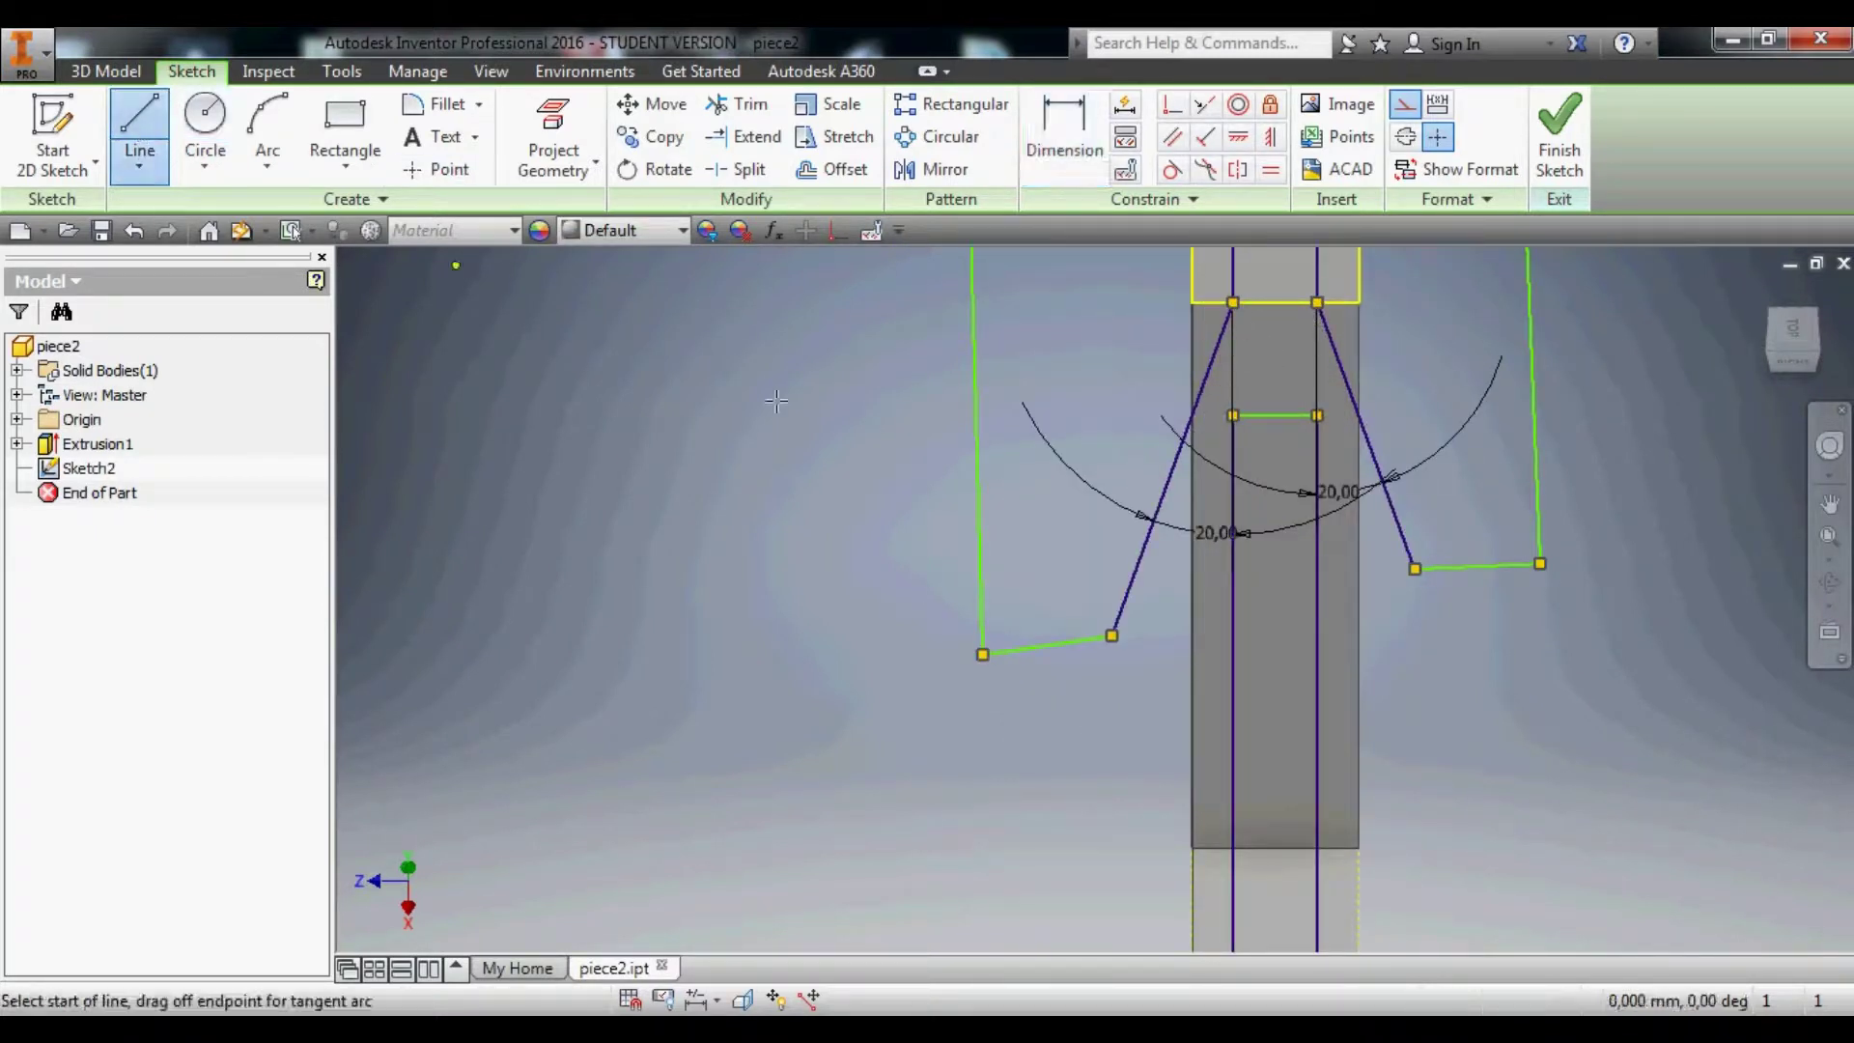
left_click(1276, 303)
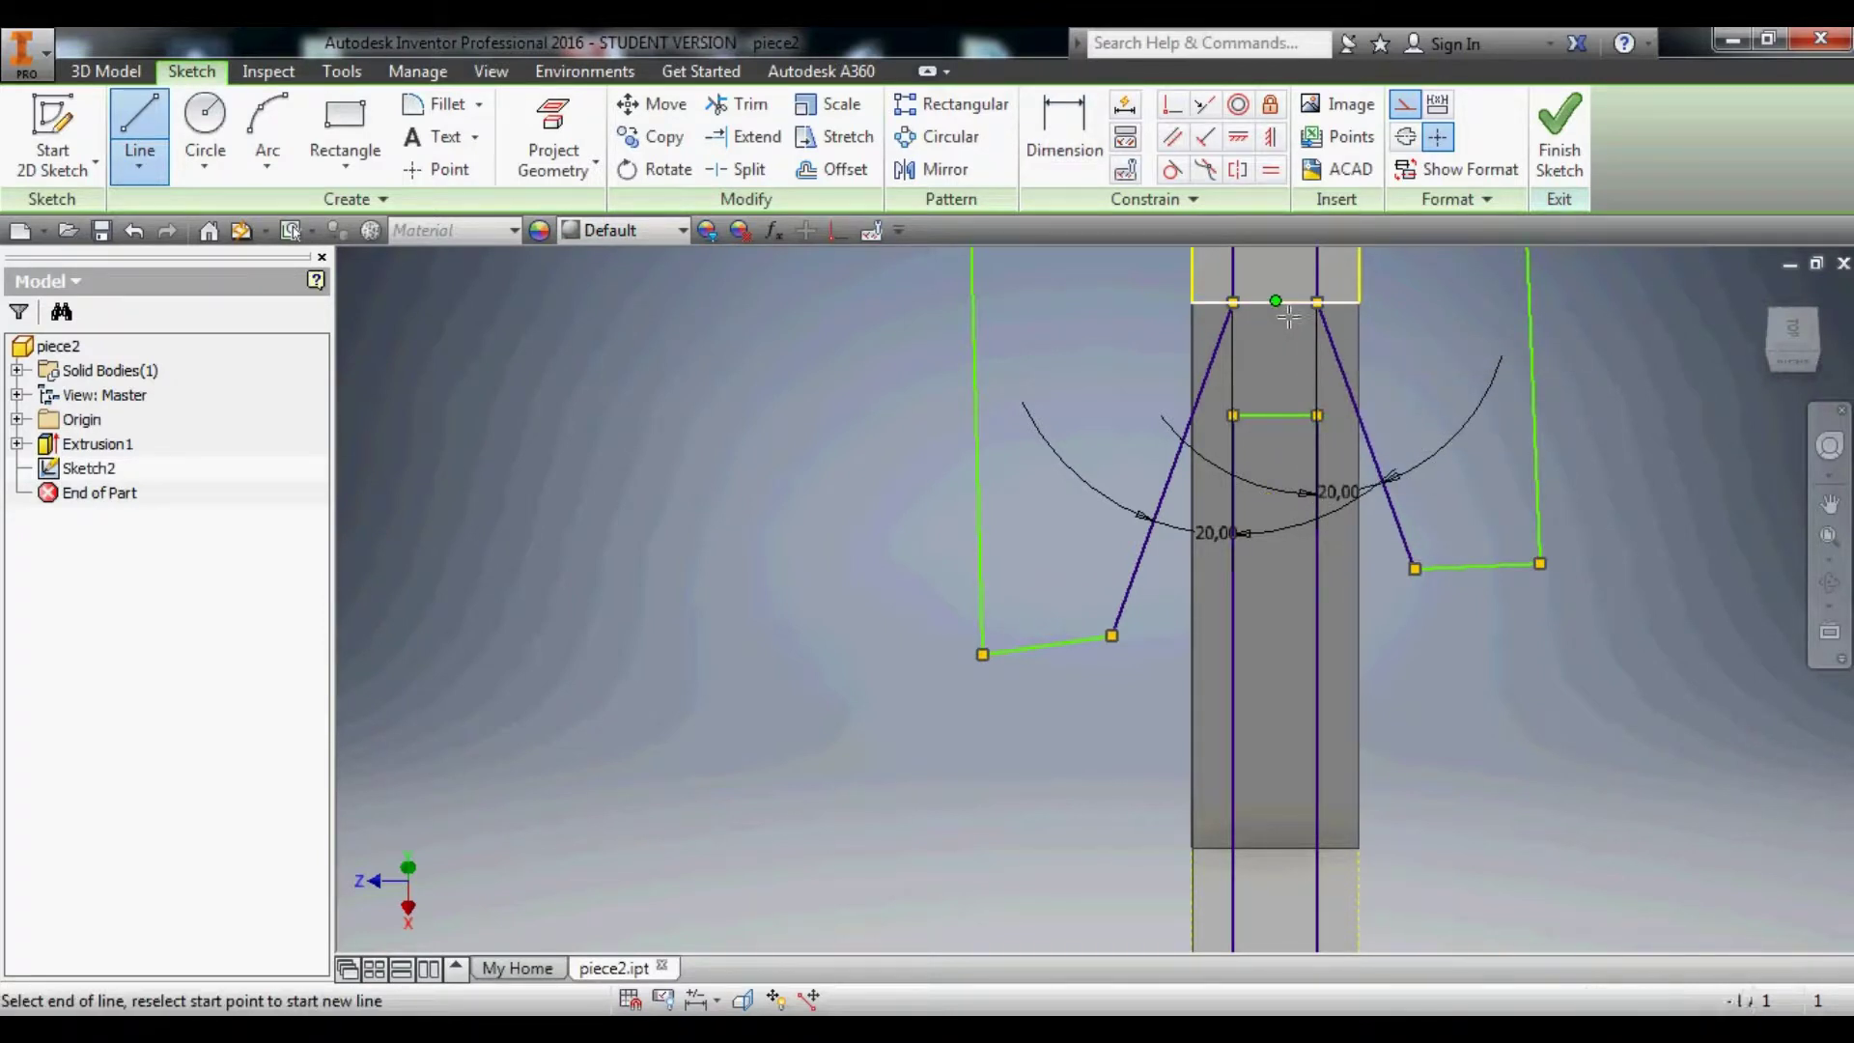
left_click(1235, 417)
key("Escape")
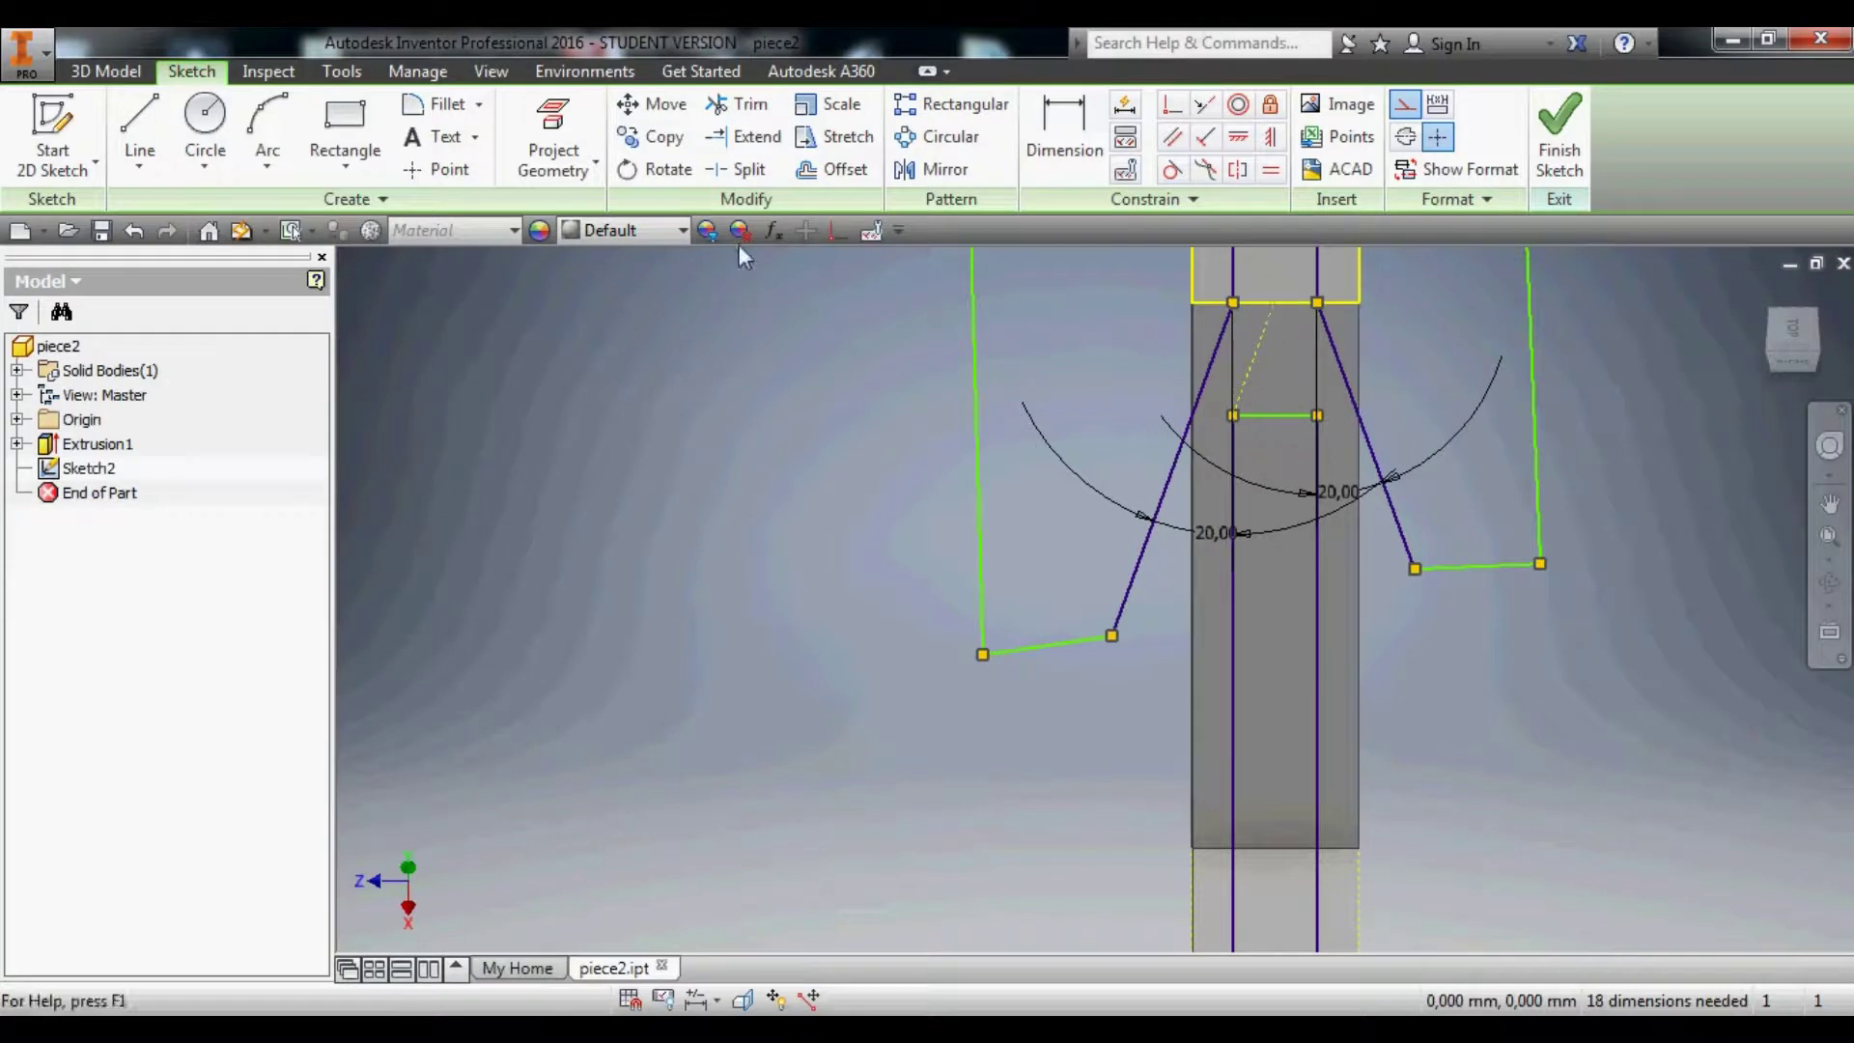
Draw a line from the projected edge's midpoint to the free end of the short horizontal line, and convert both inner slanted lines to normal geometry.
left_click(205, 164)
left_click(140, 131)
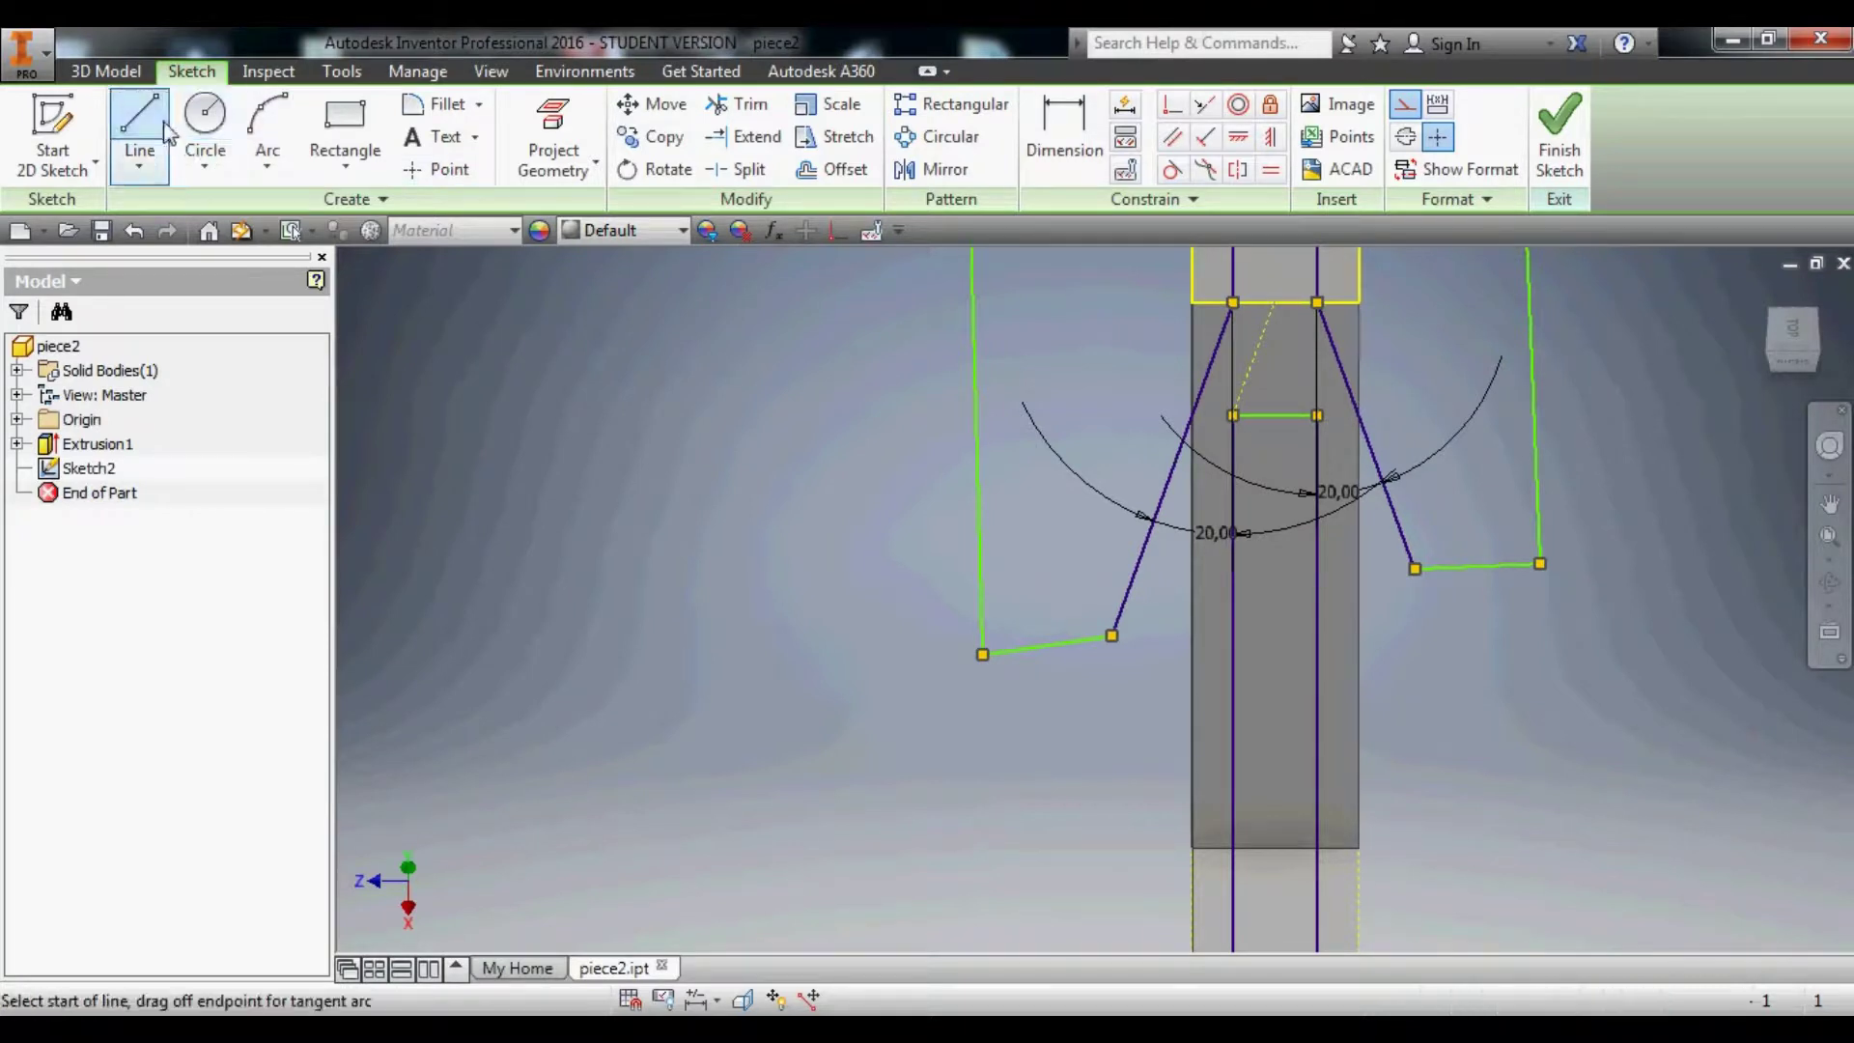
left_click(1277, 302)
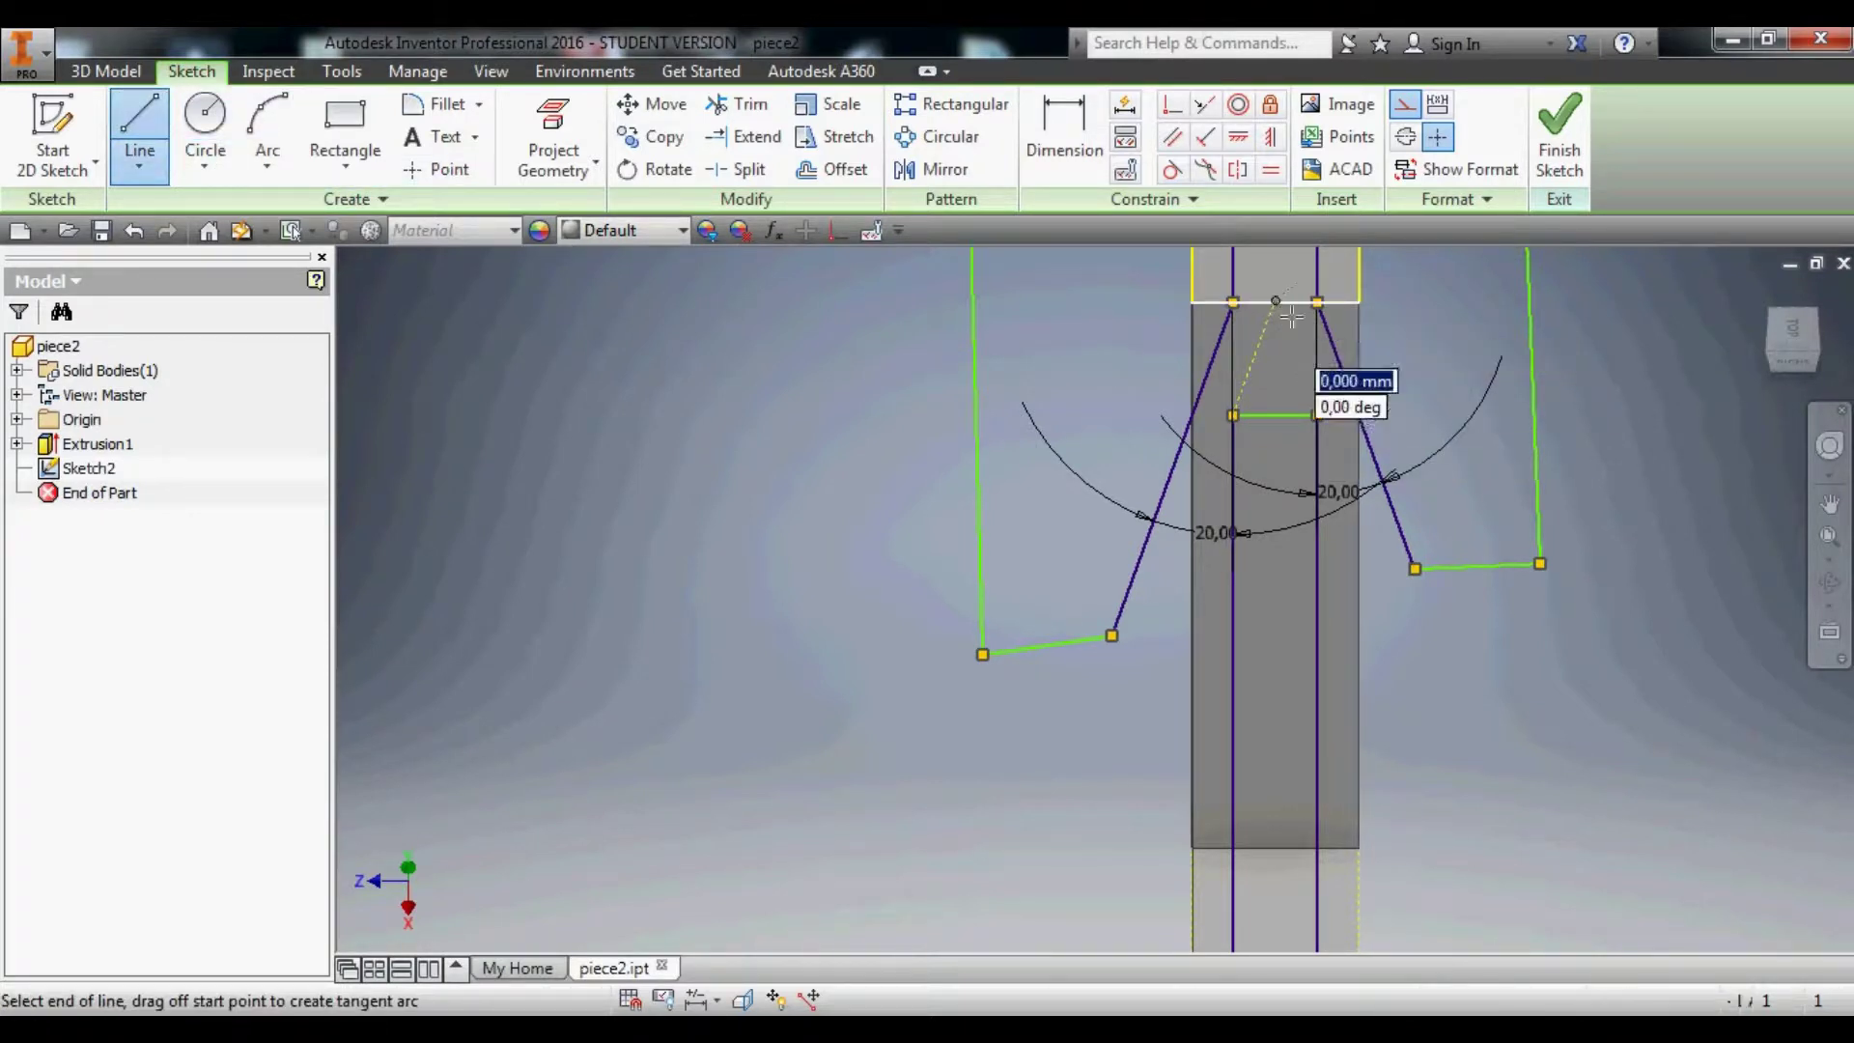
left_click(1332, 426)
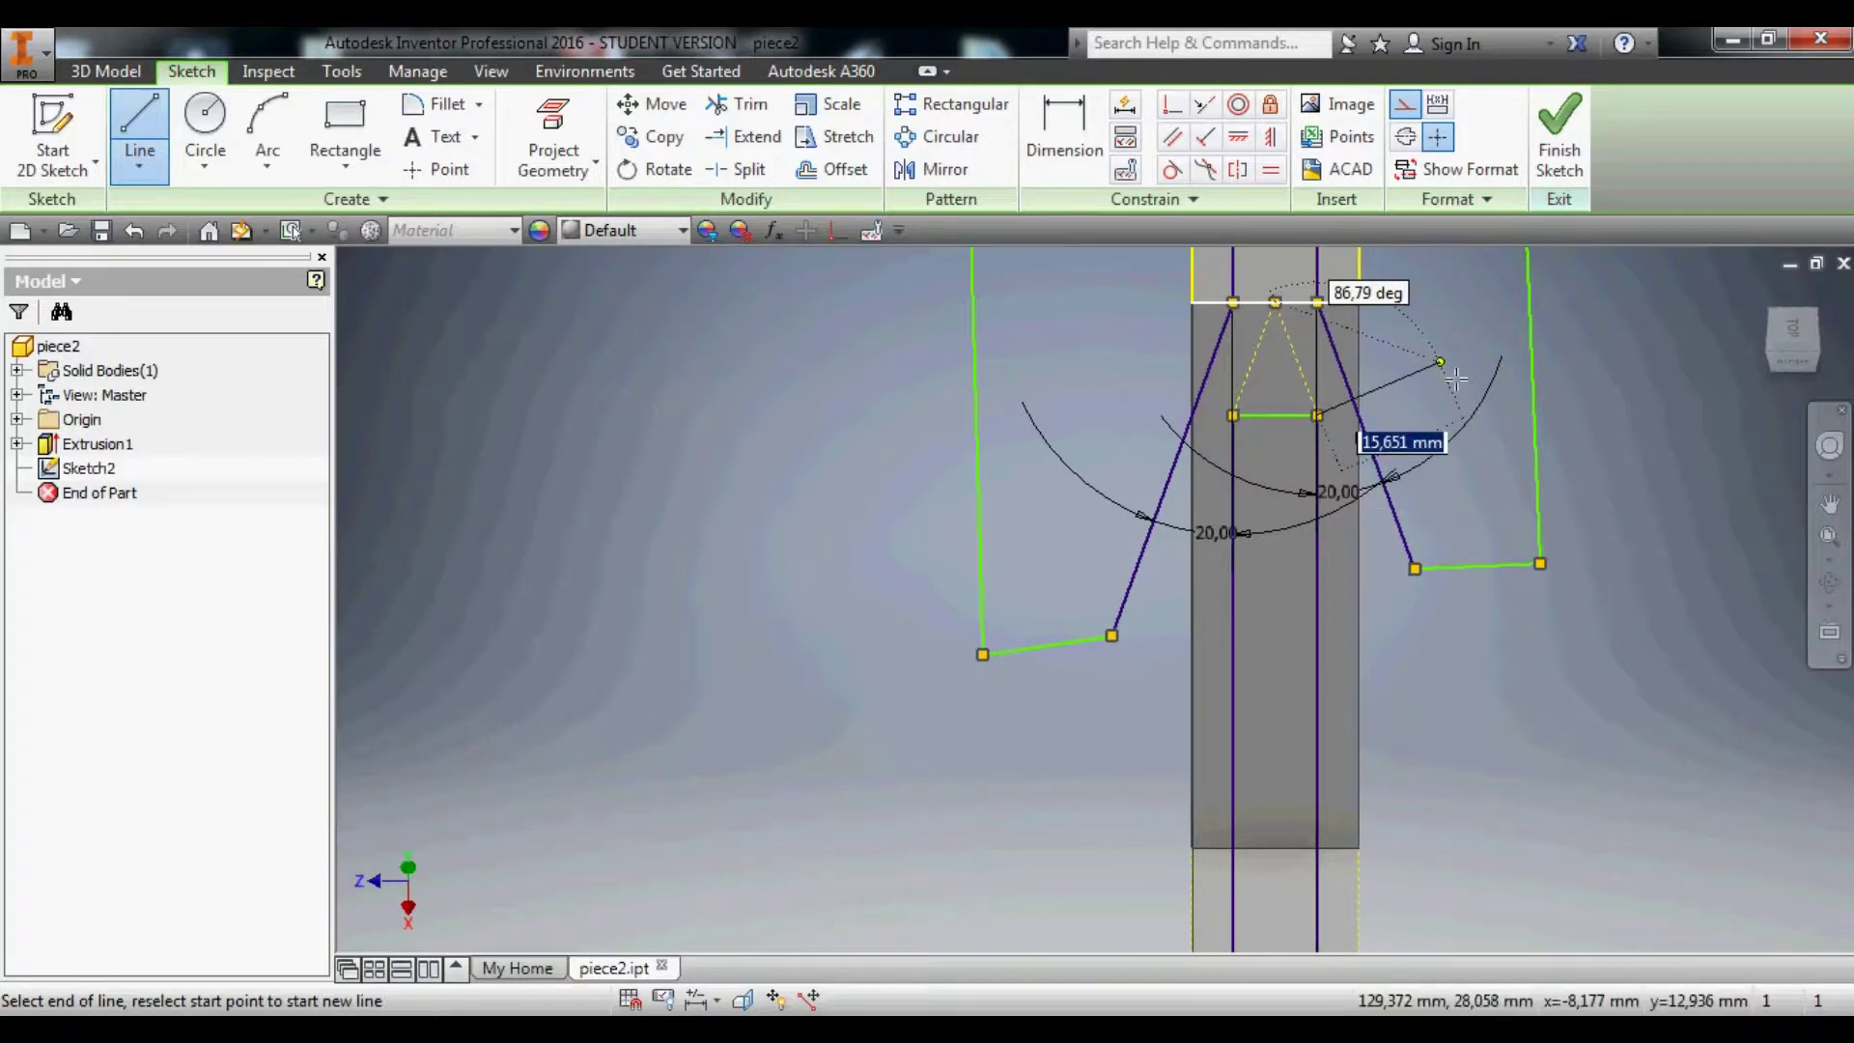
key("Escape")
scroll(1362, 378, "up", 3)
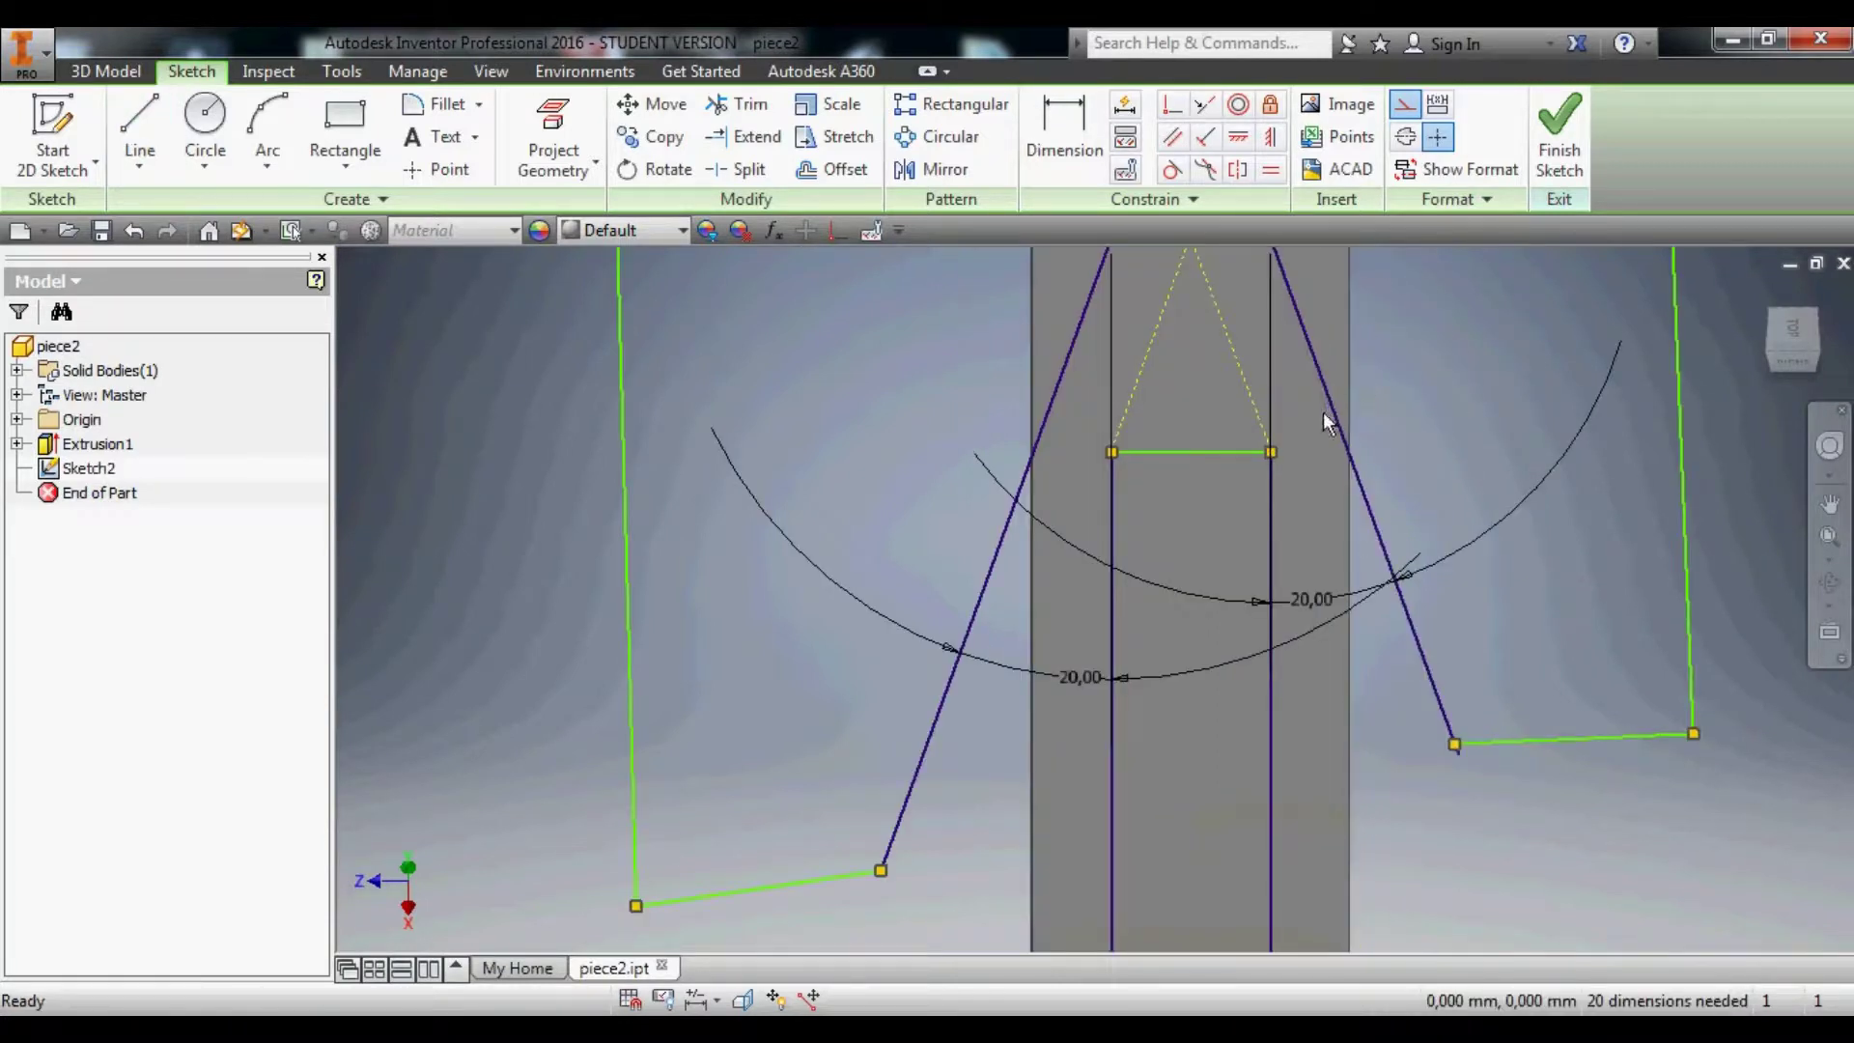
scroll(1319, 421, "down", 3)
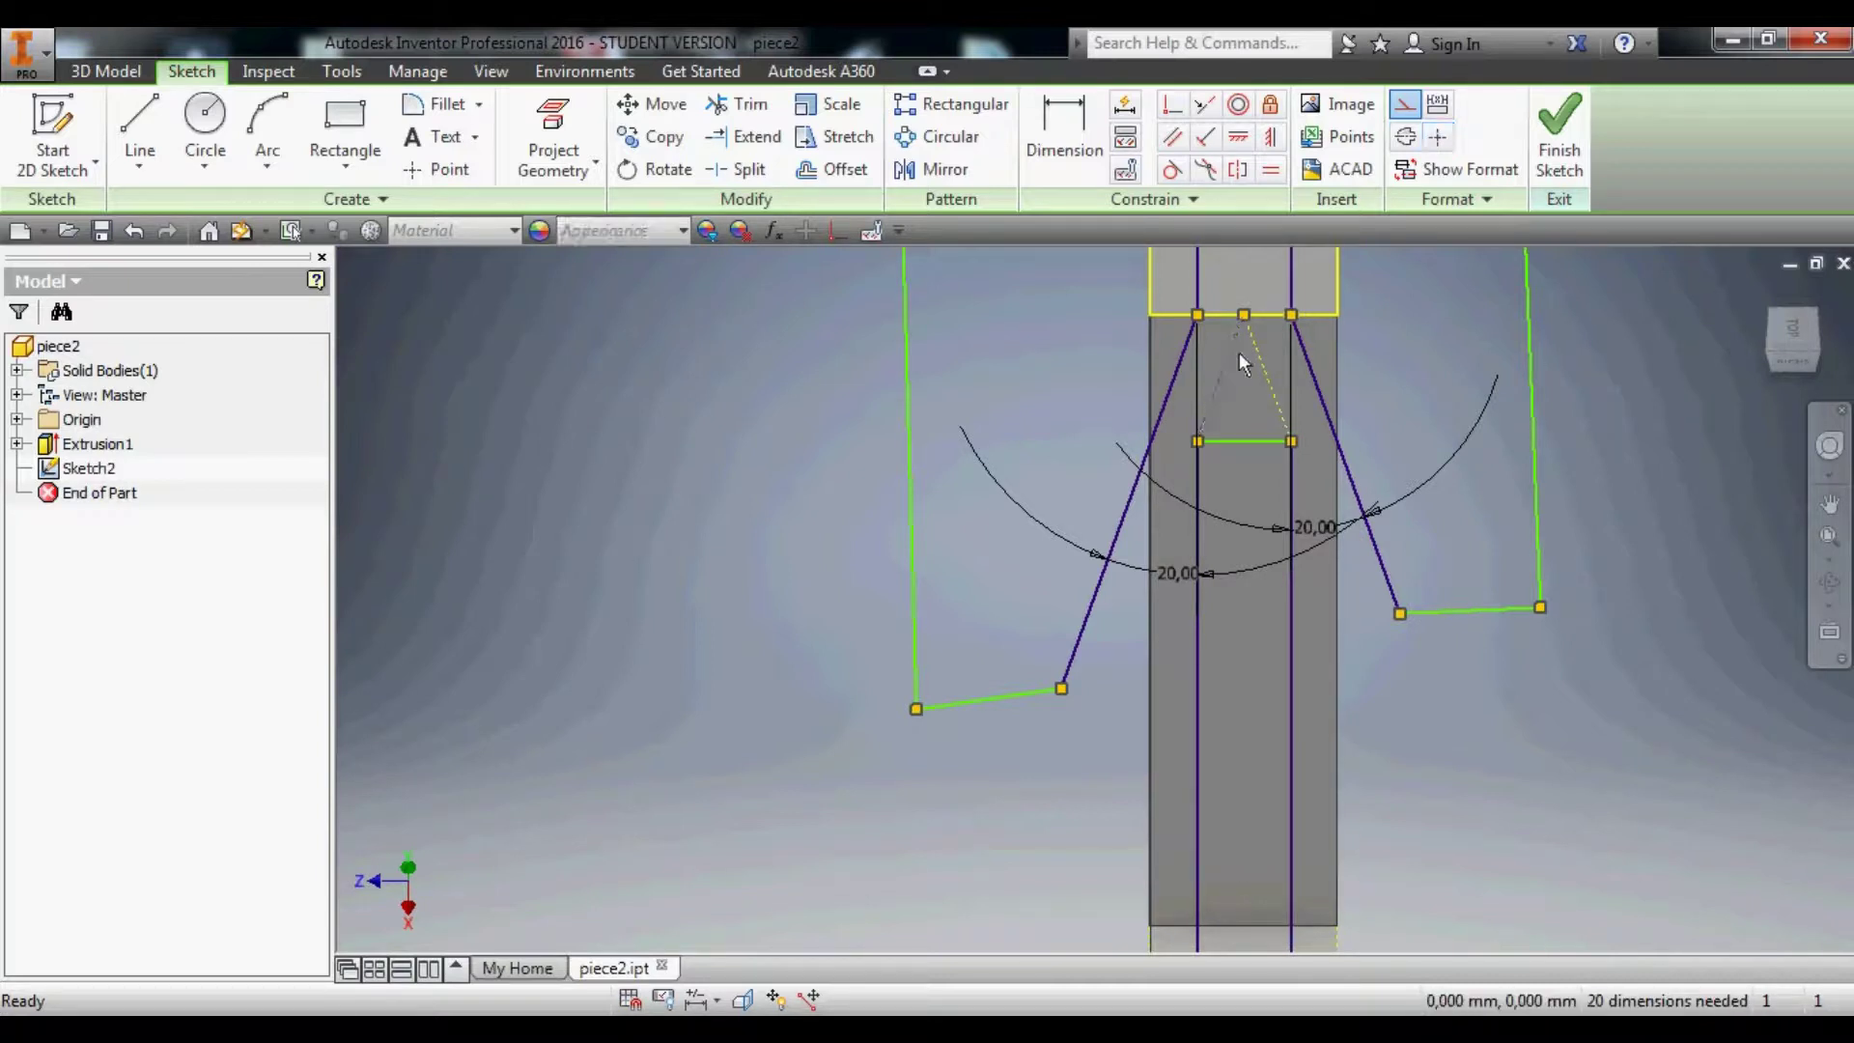
left_click(1272, 390)
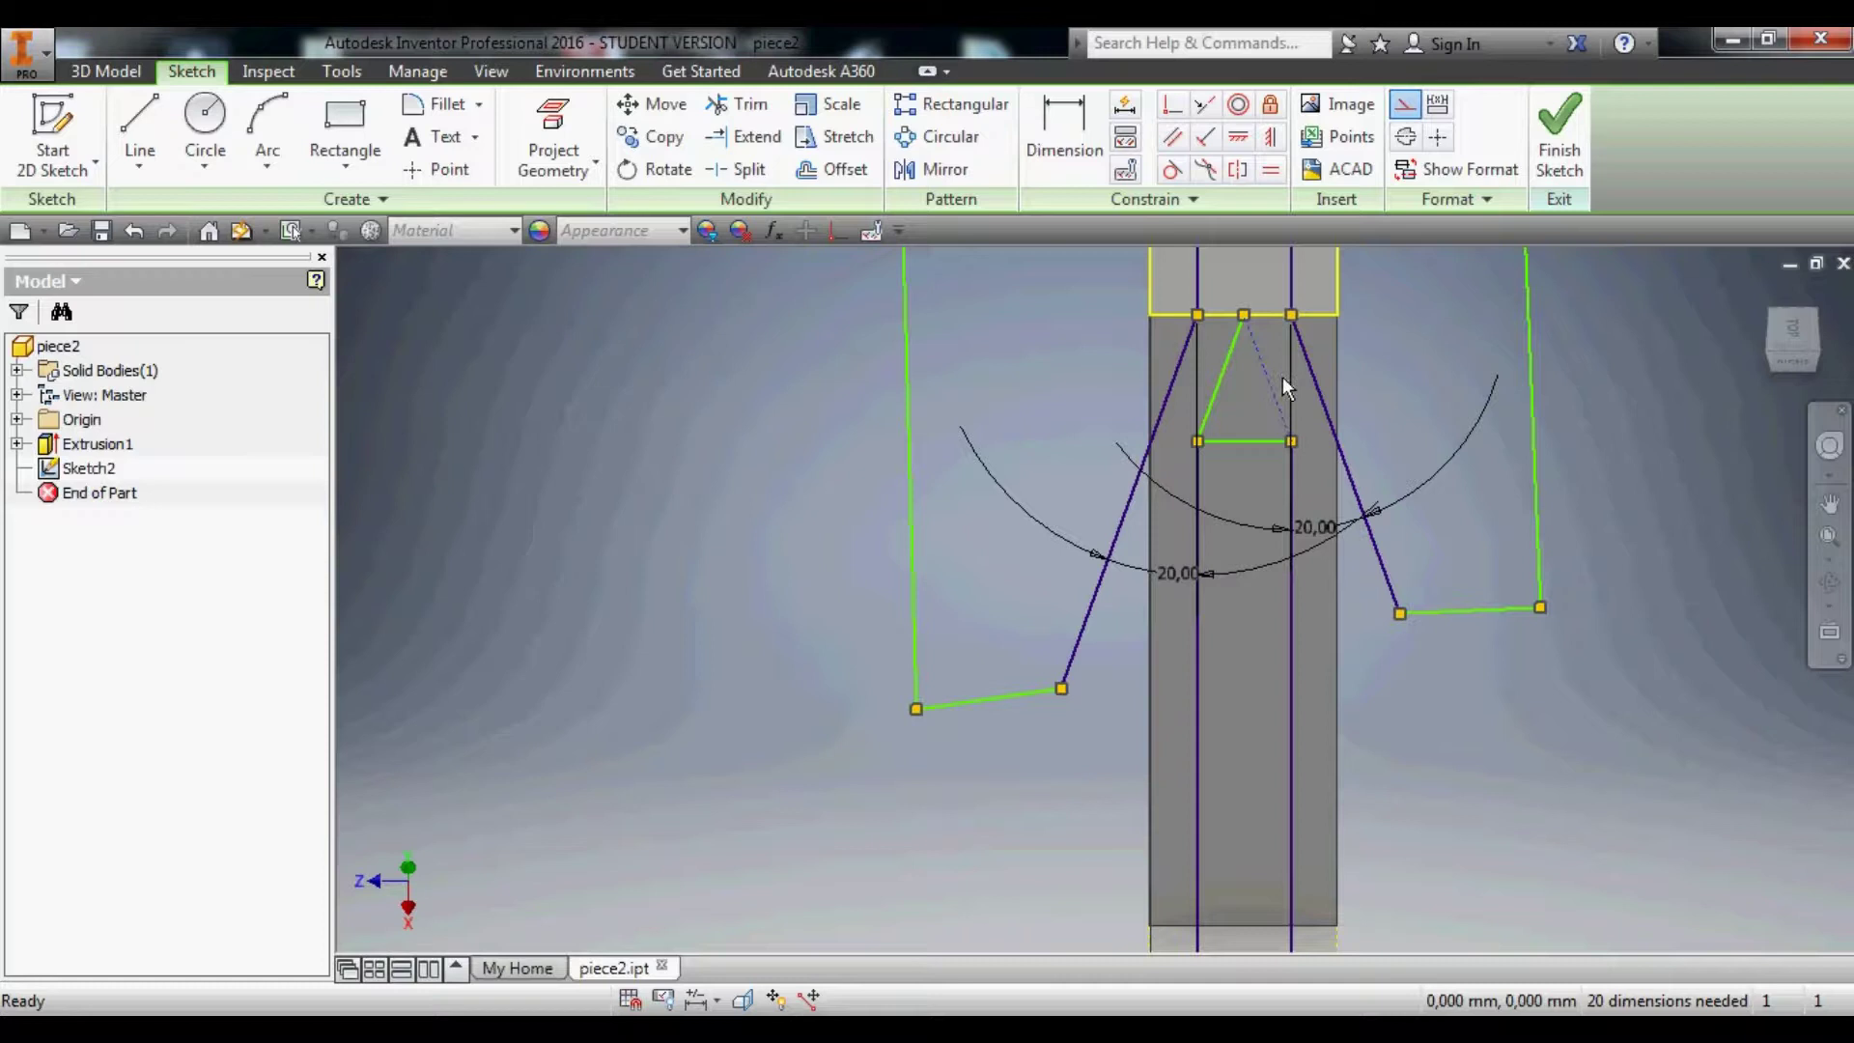
left_click(1405, 103)
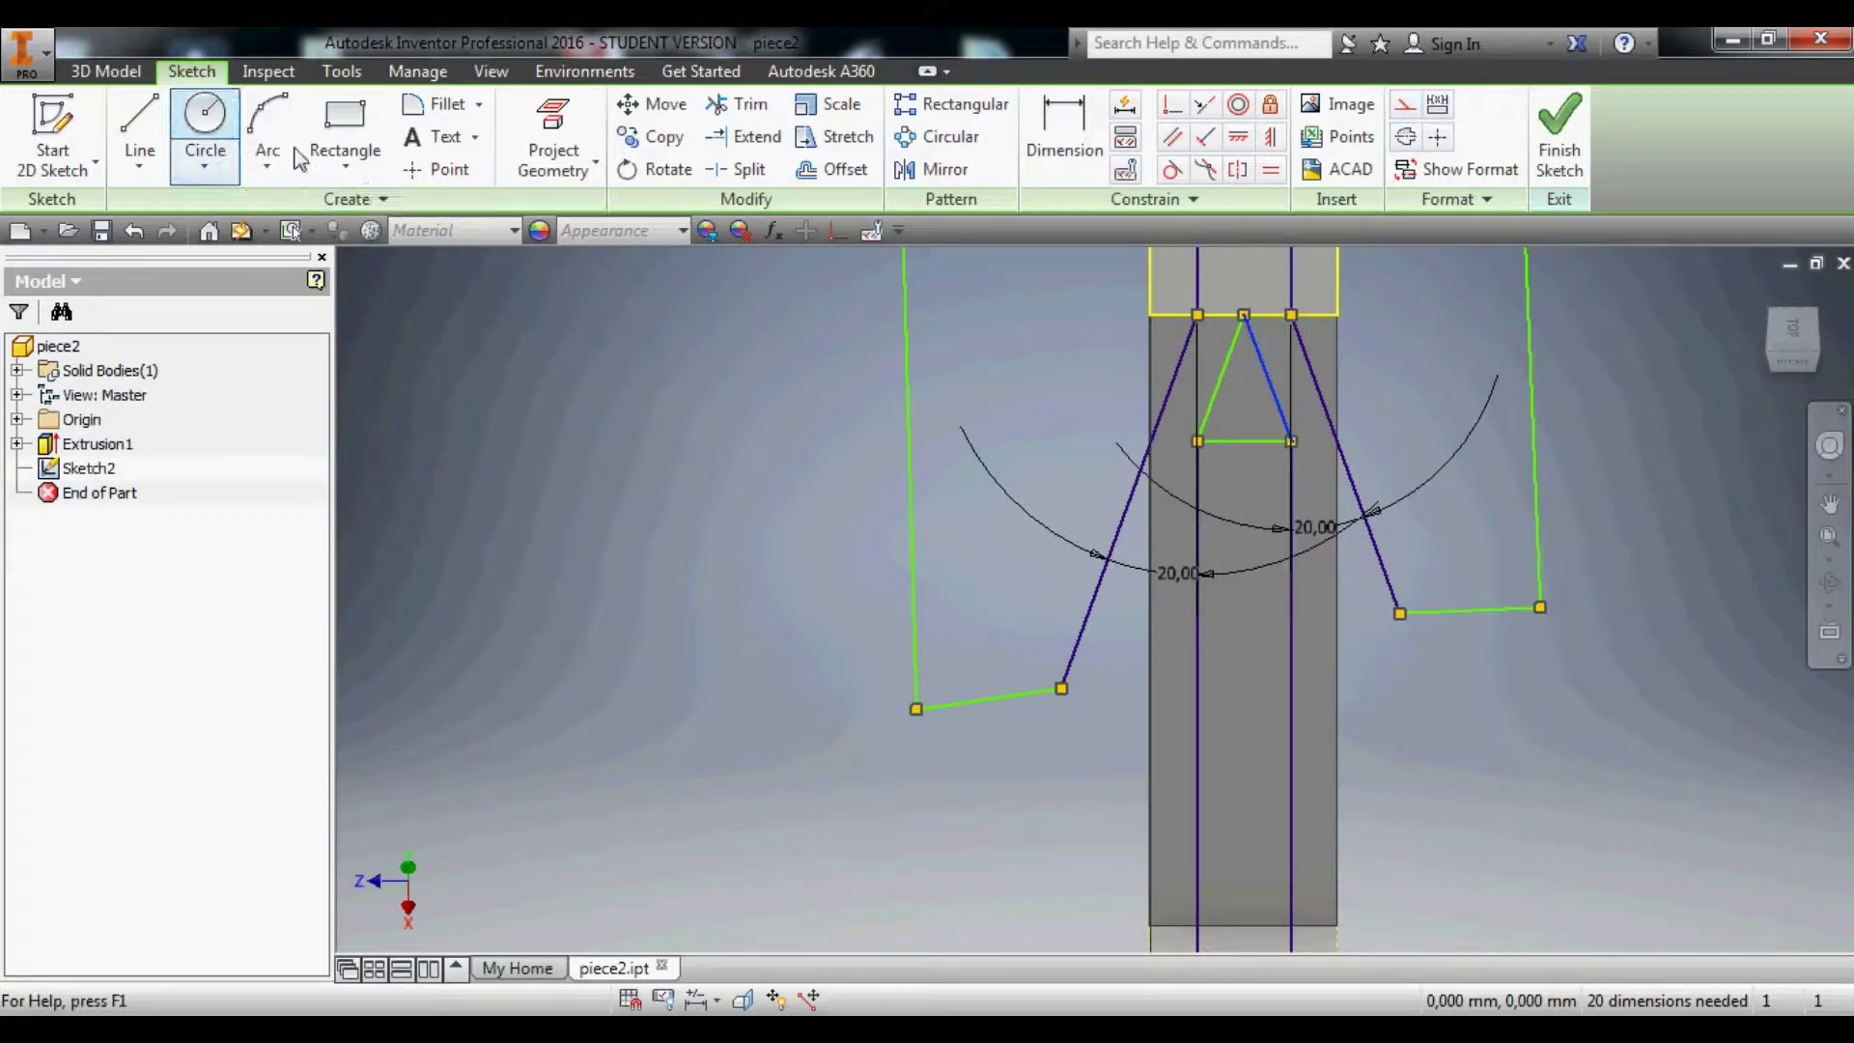
Trim away the short horizontal segment joining the lower ends of the two inner slanted lines.
left_click(835, 136)
key("x")
left_click(1241, 442)
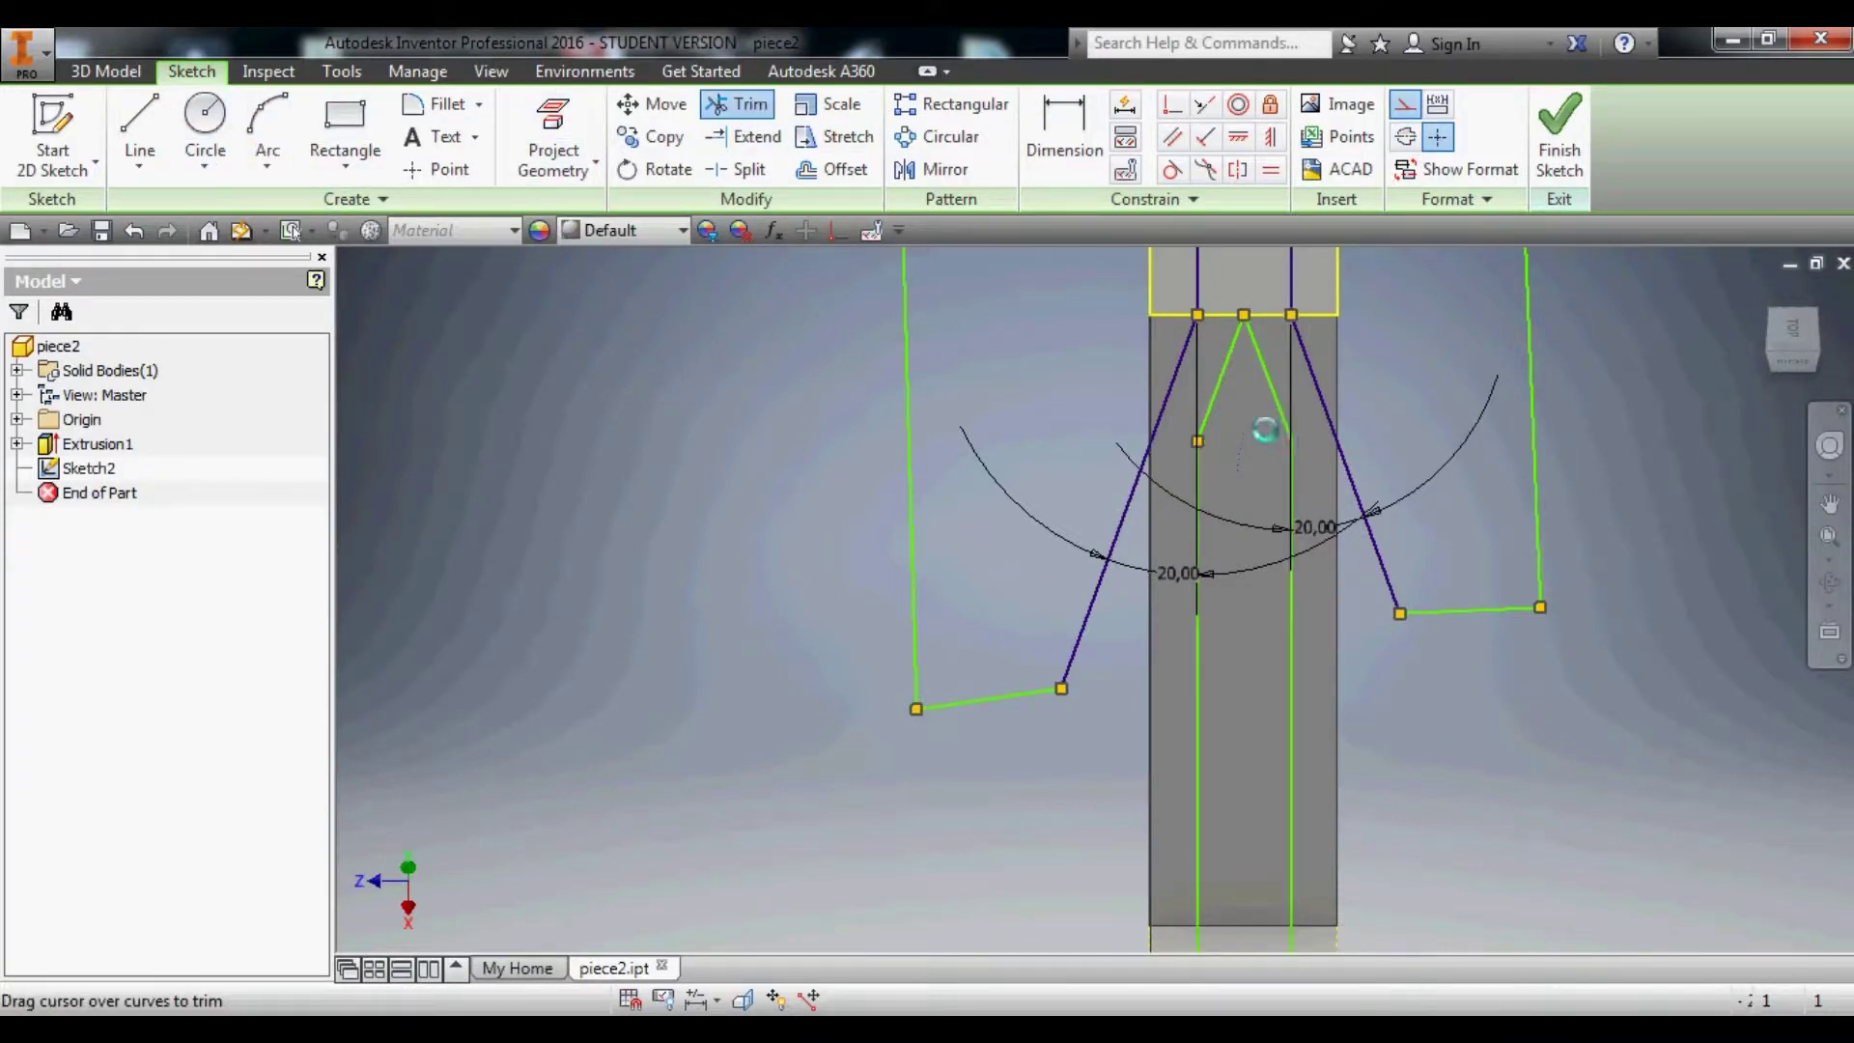
scroll(1285, 430, "up", 3)
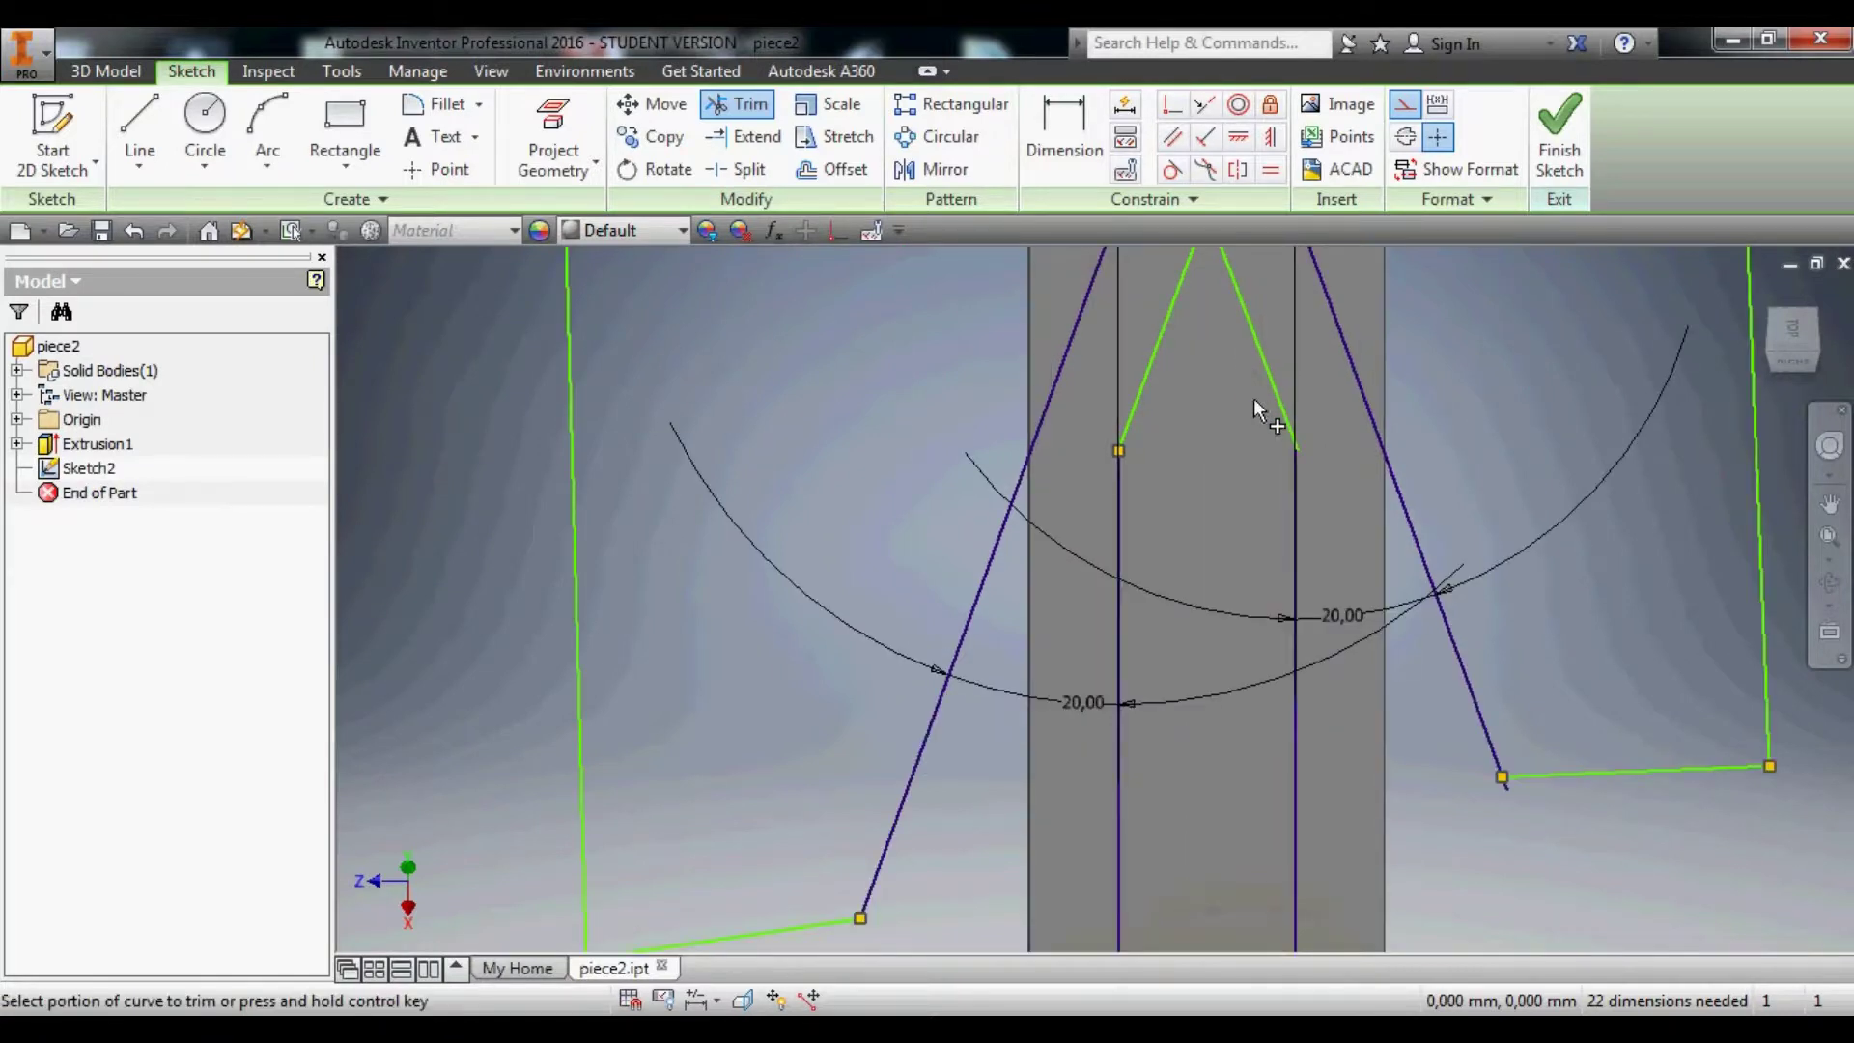
scroll(1254, 398, "down", 3)
scroll(1296, 420, "up", 4)
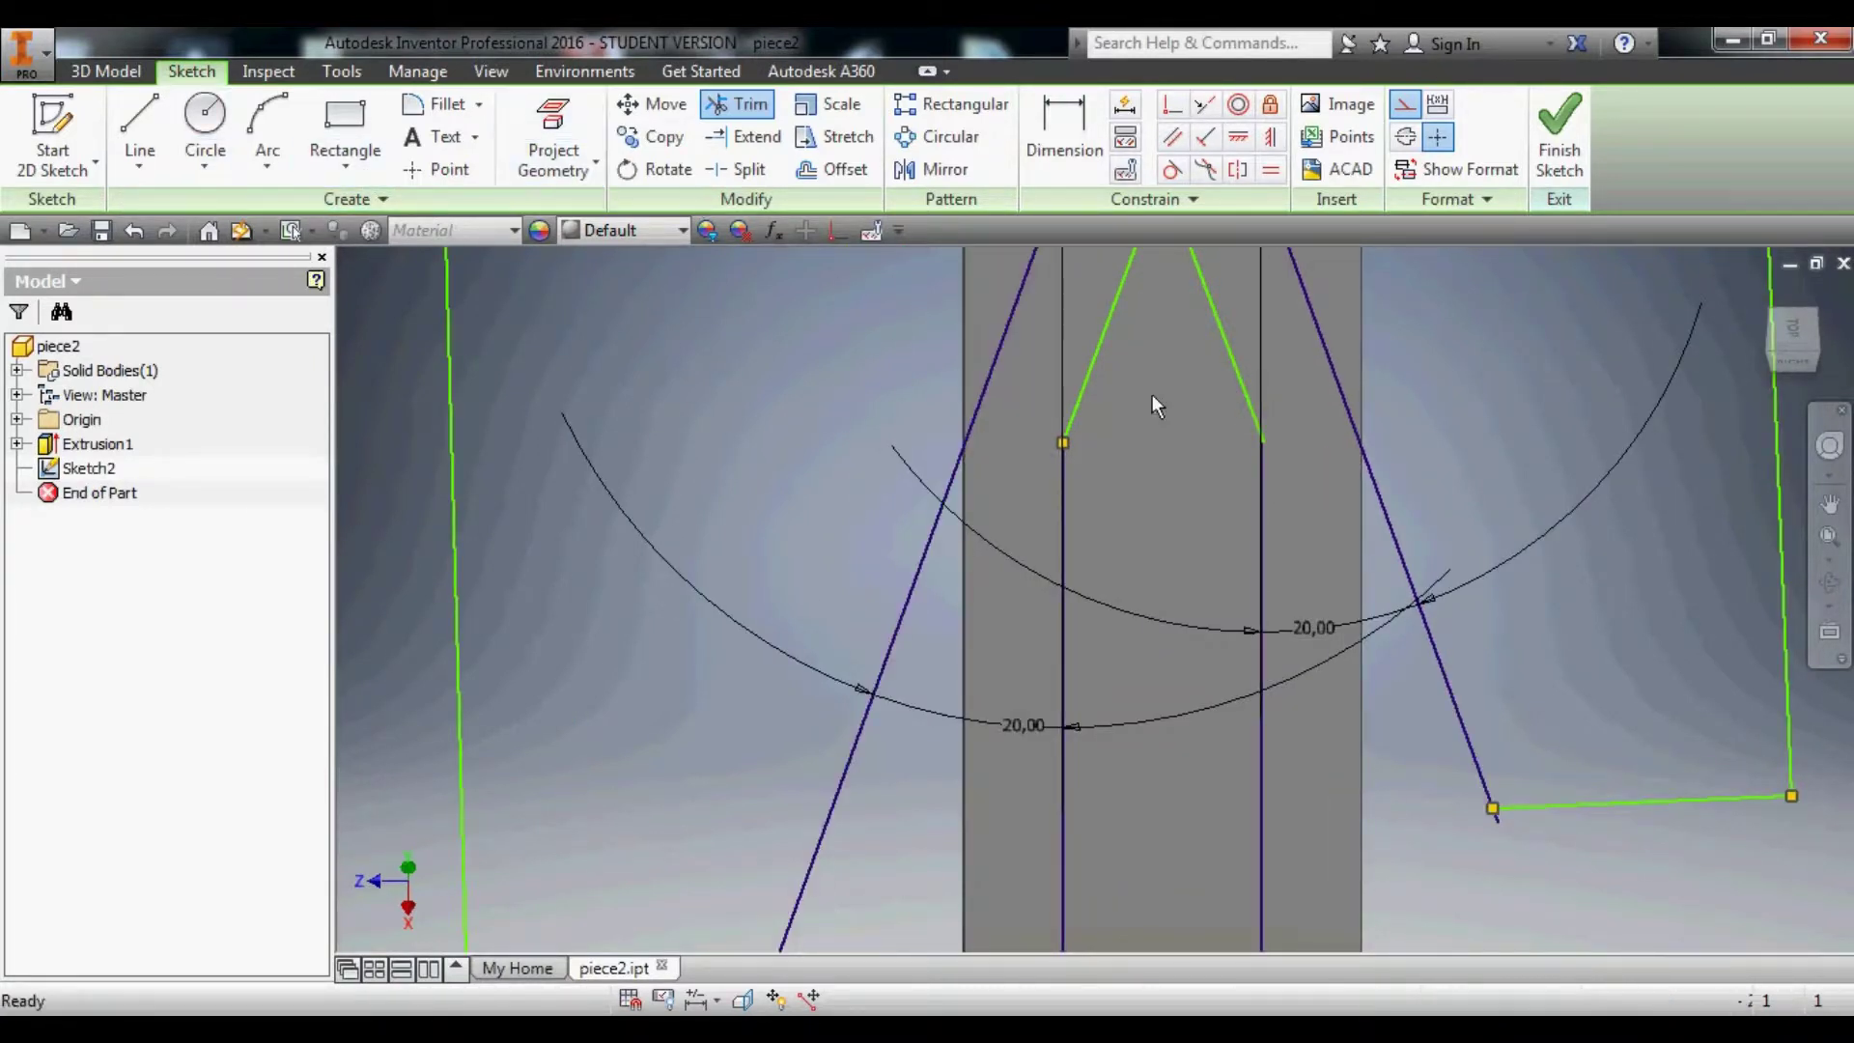
key("Escape")
Separate the right inner slanted line's loose end from the vertical line's end and rejoin the two endpoints with a coincident constraint.
left_click_drag(1237, 371, 1249, 365)
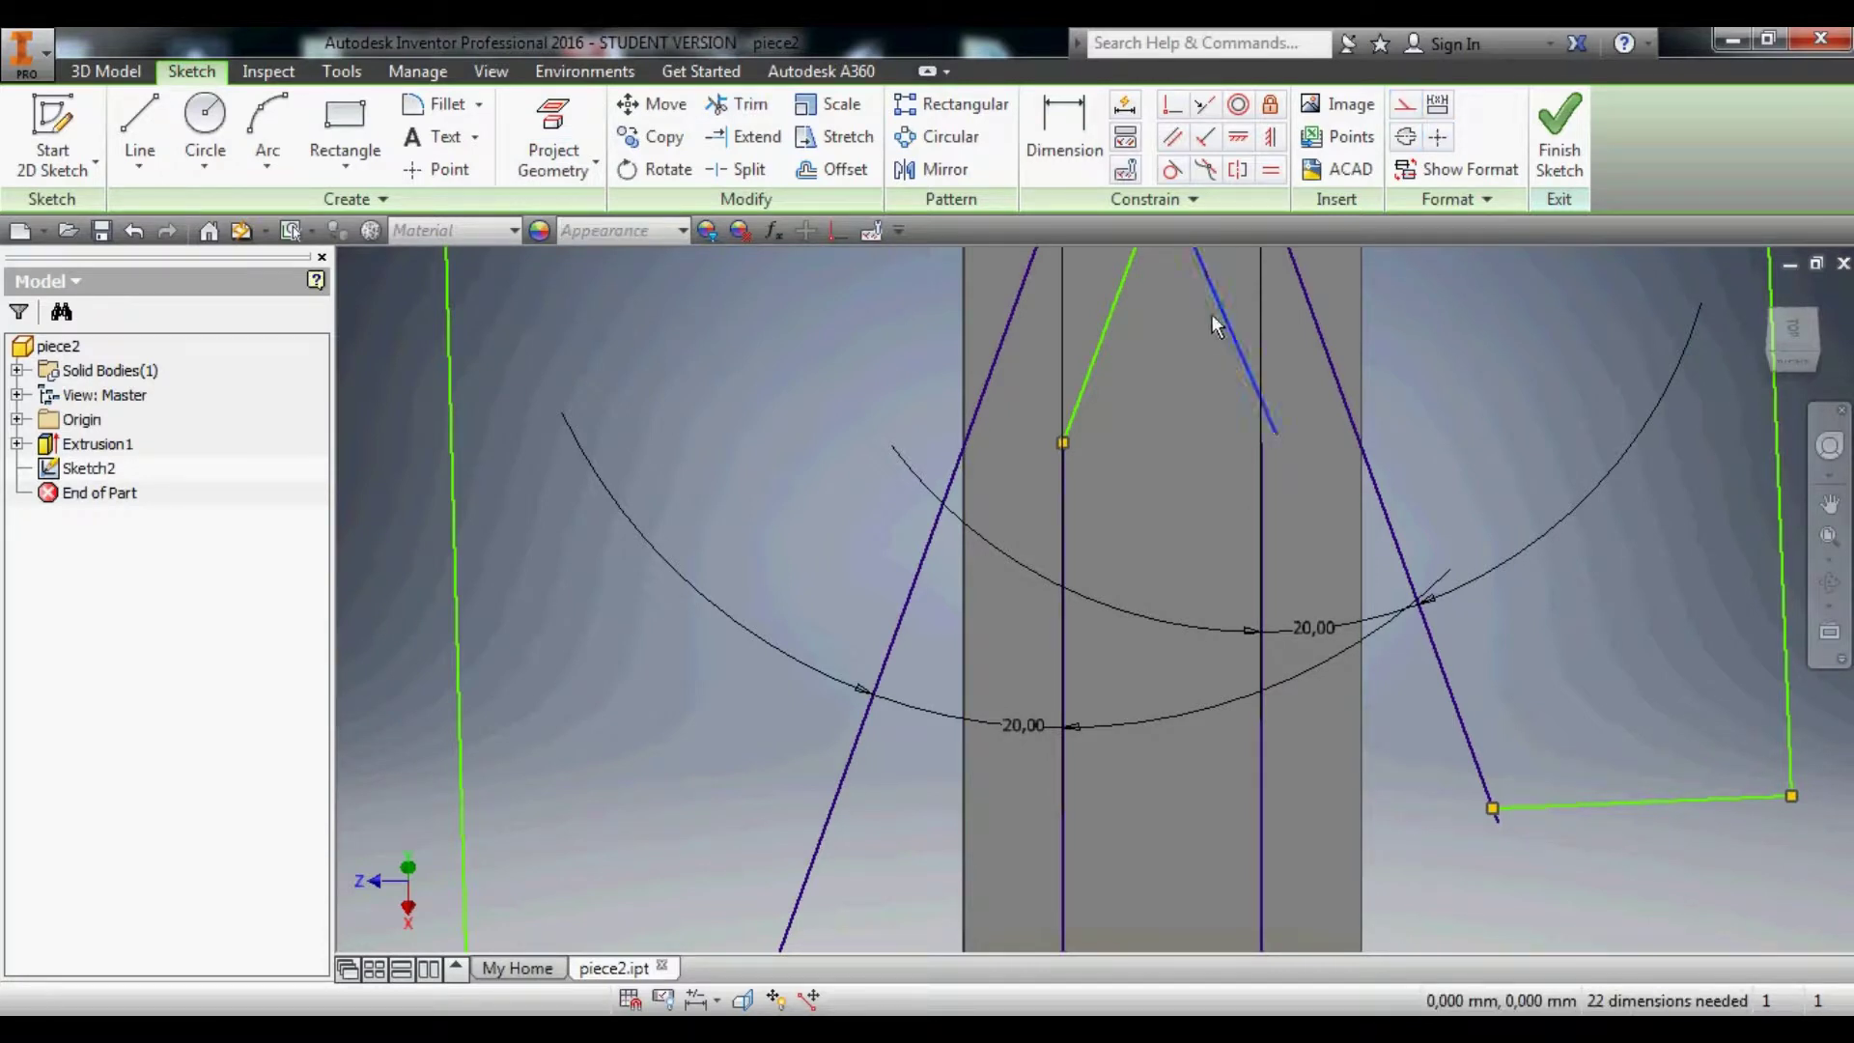
left_click(1261, 448)
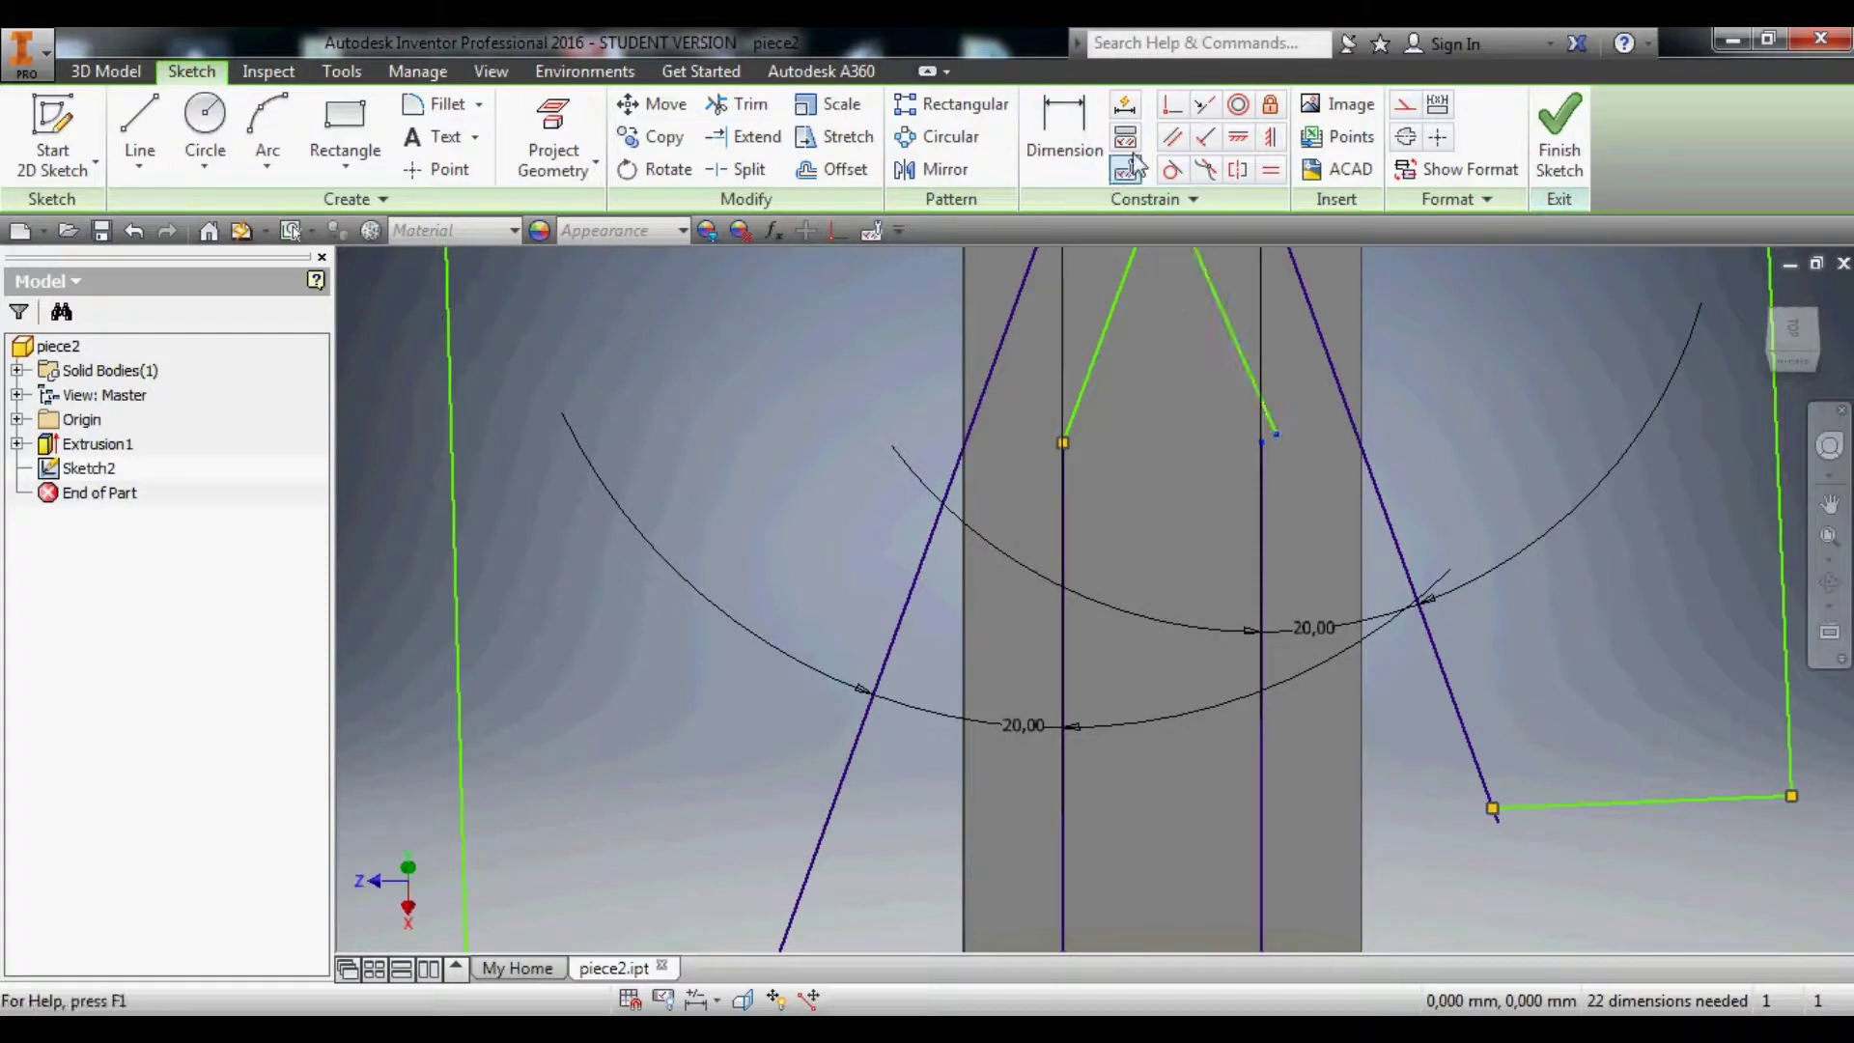
left_click(1170, 106)
scroll(1192, 415, "down", 3)
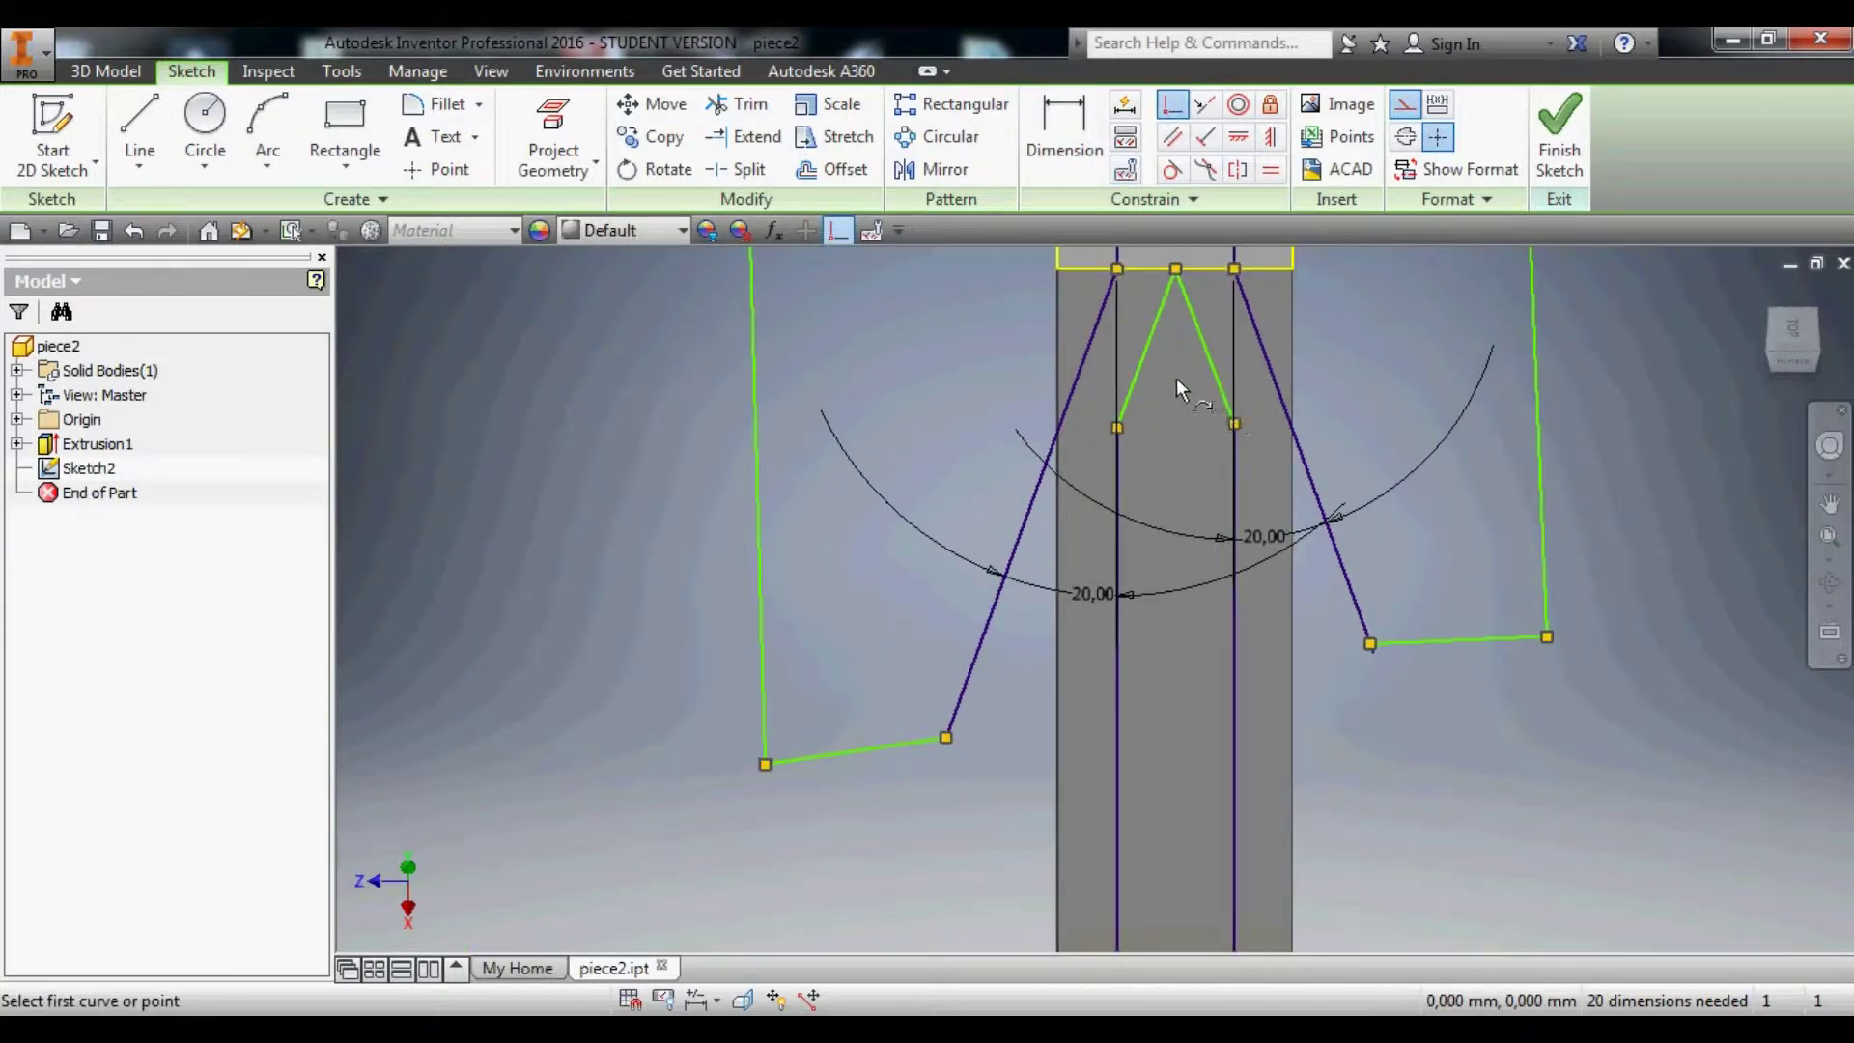
left_click(1090, 349)
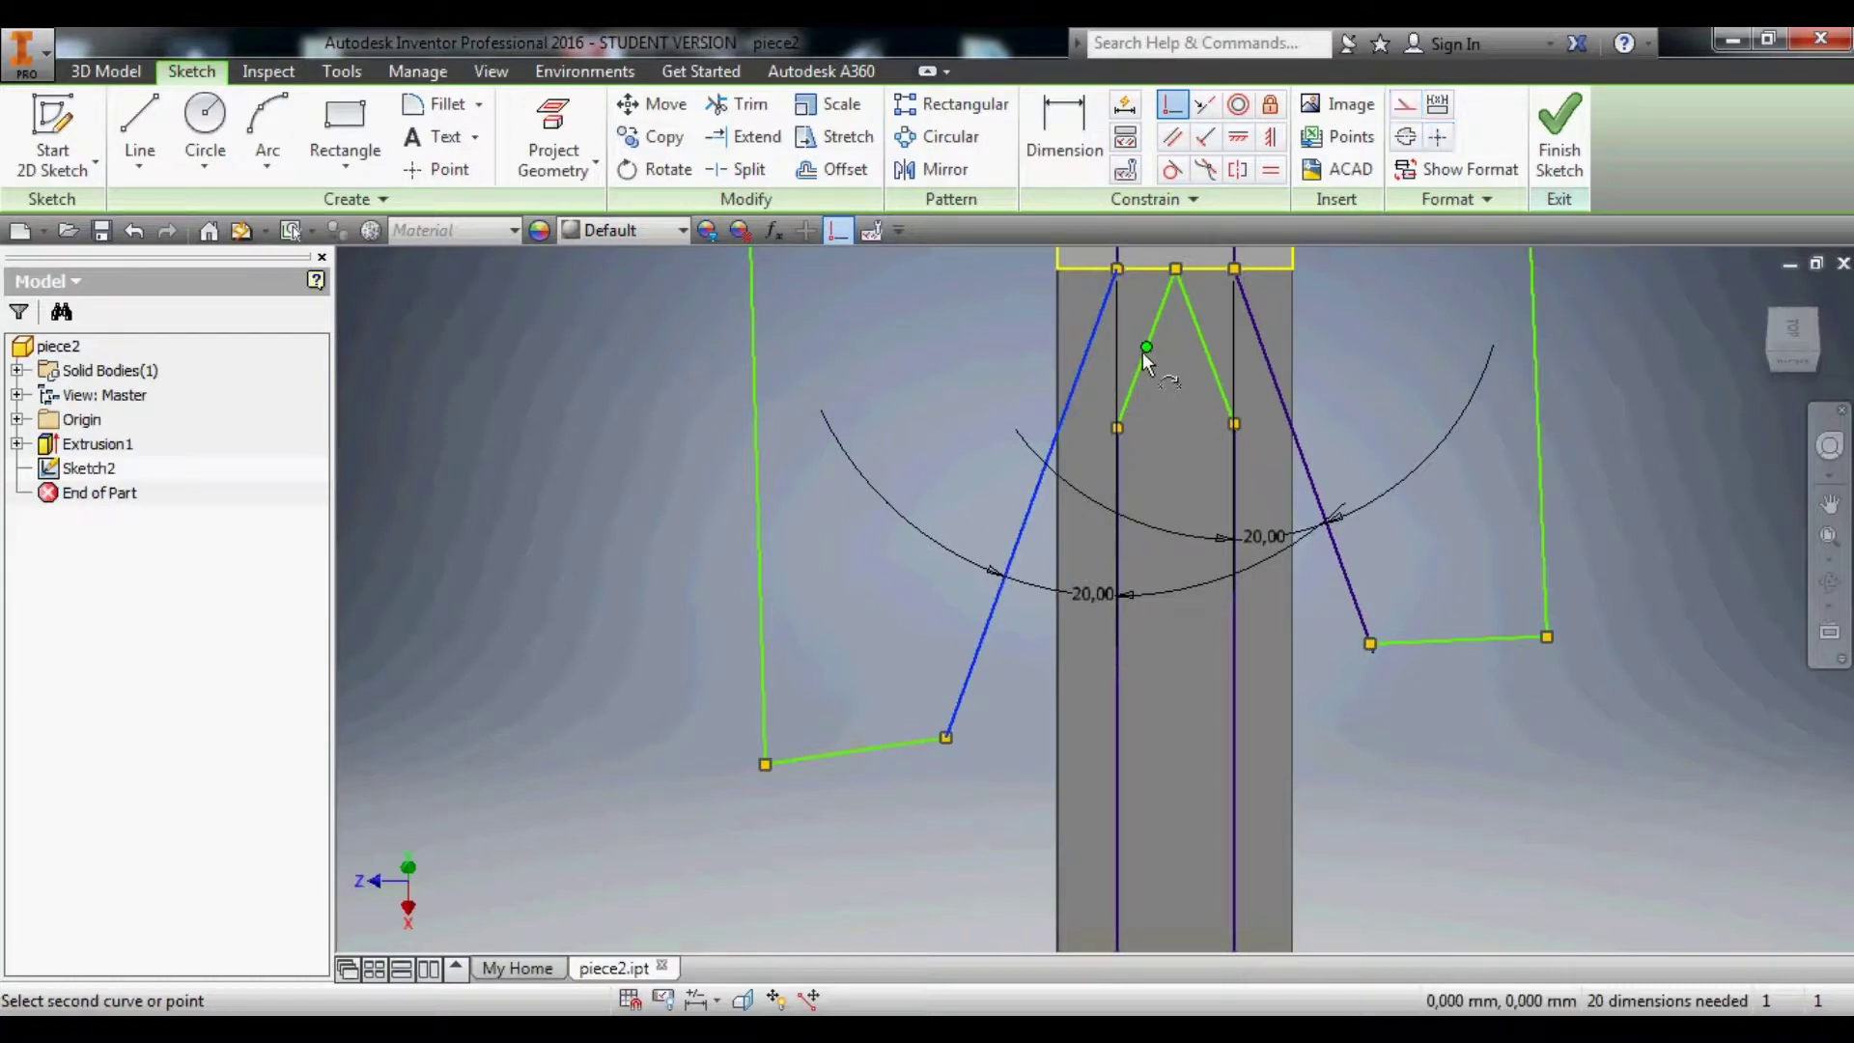
left_click(1145, 351)
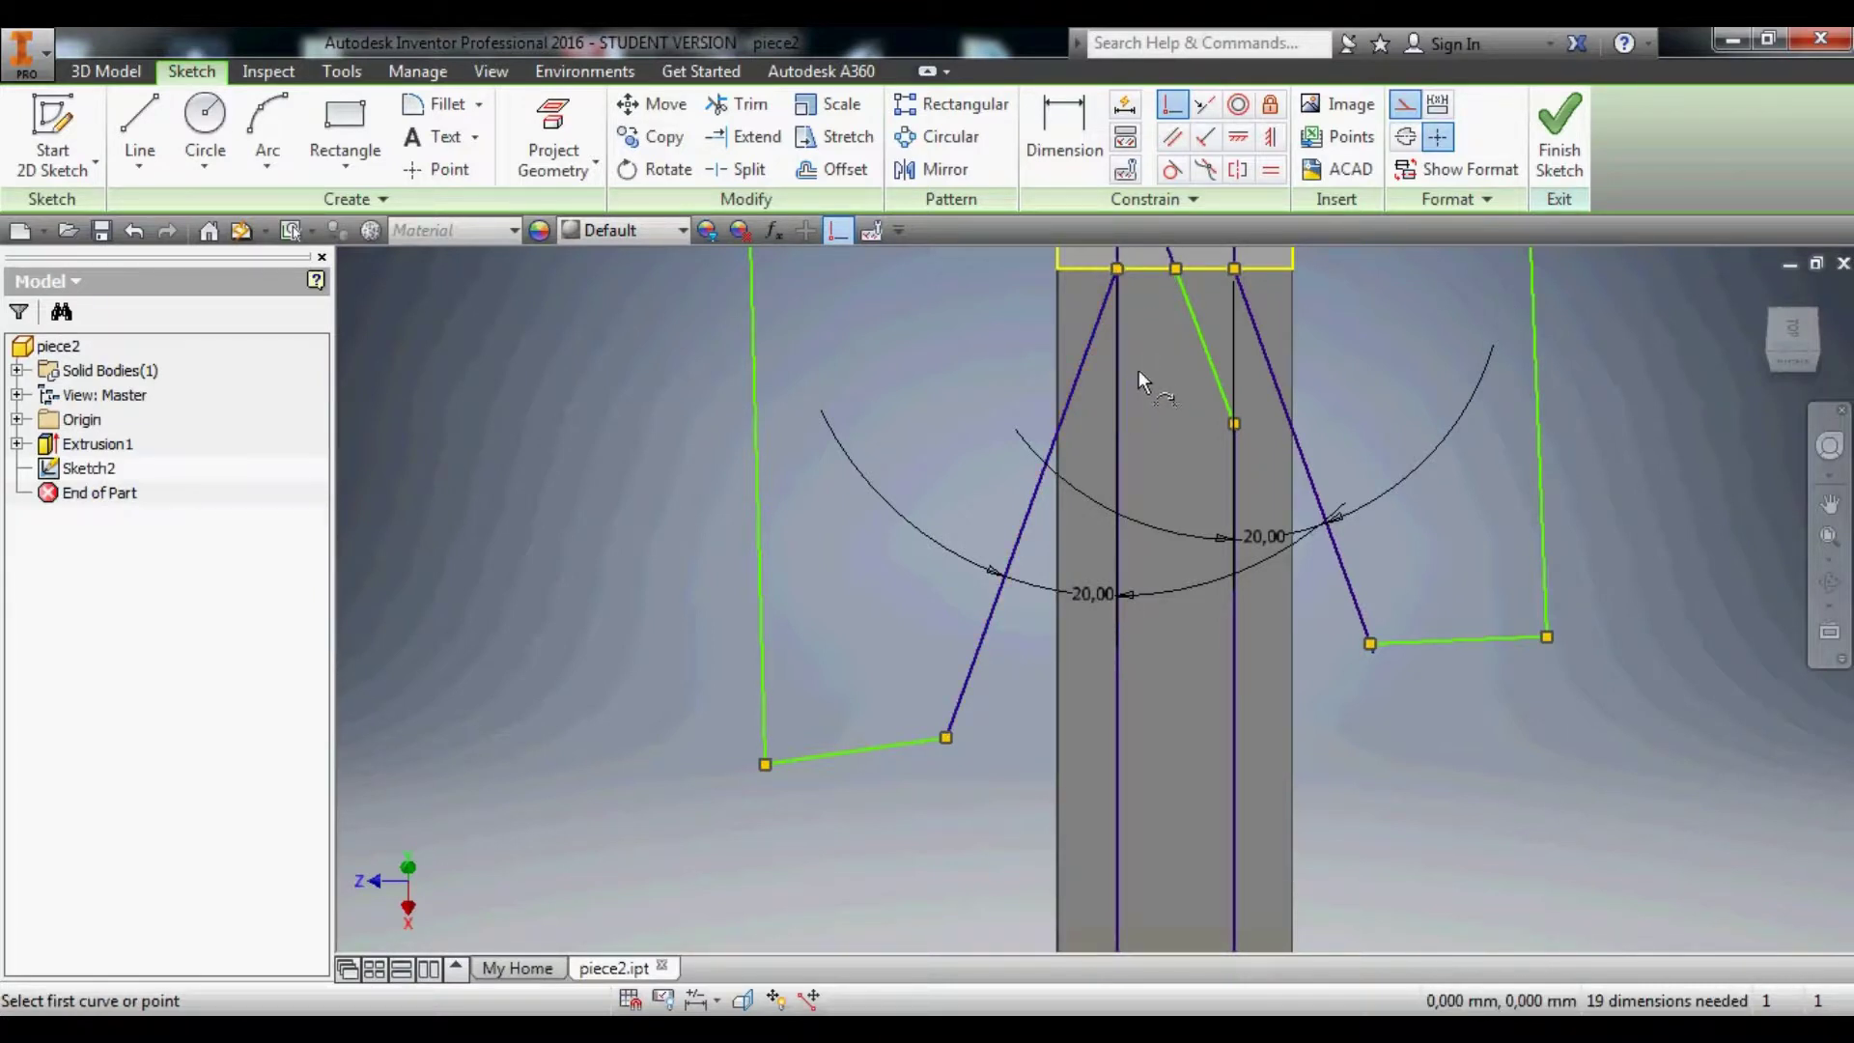
key("ctrl+z")
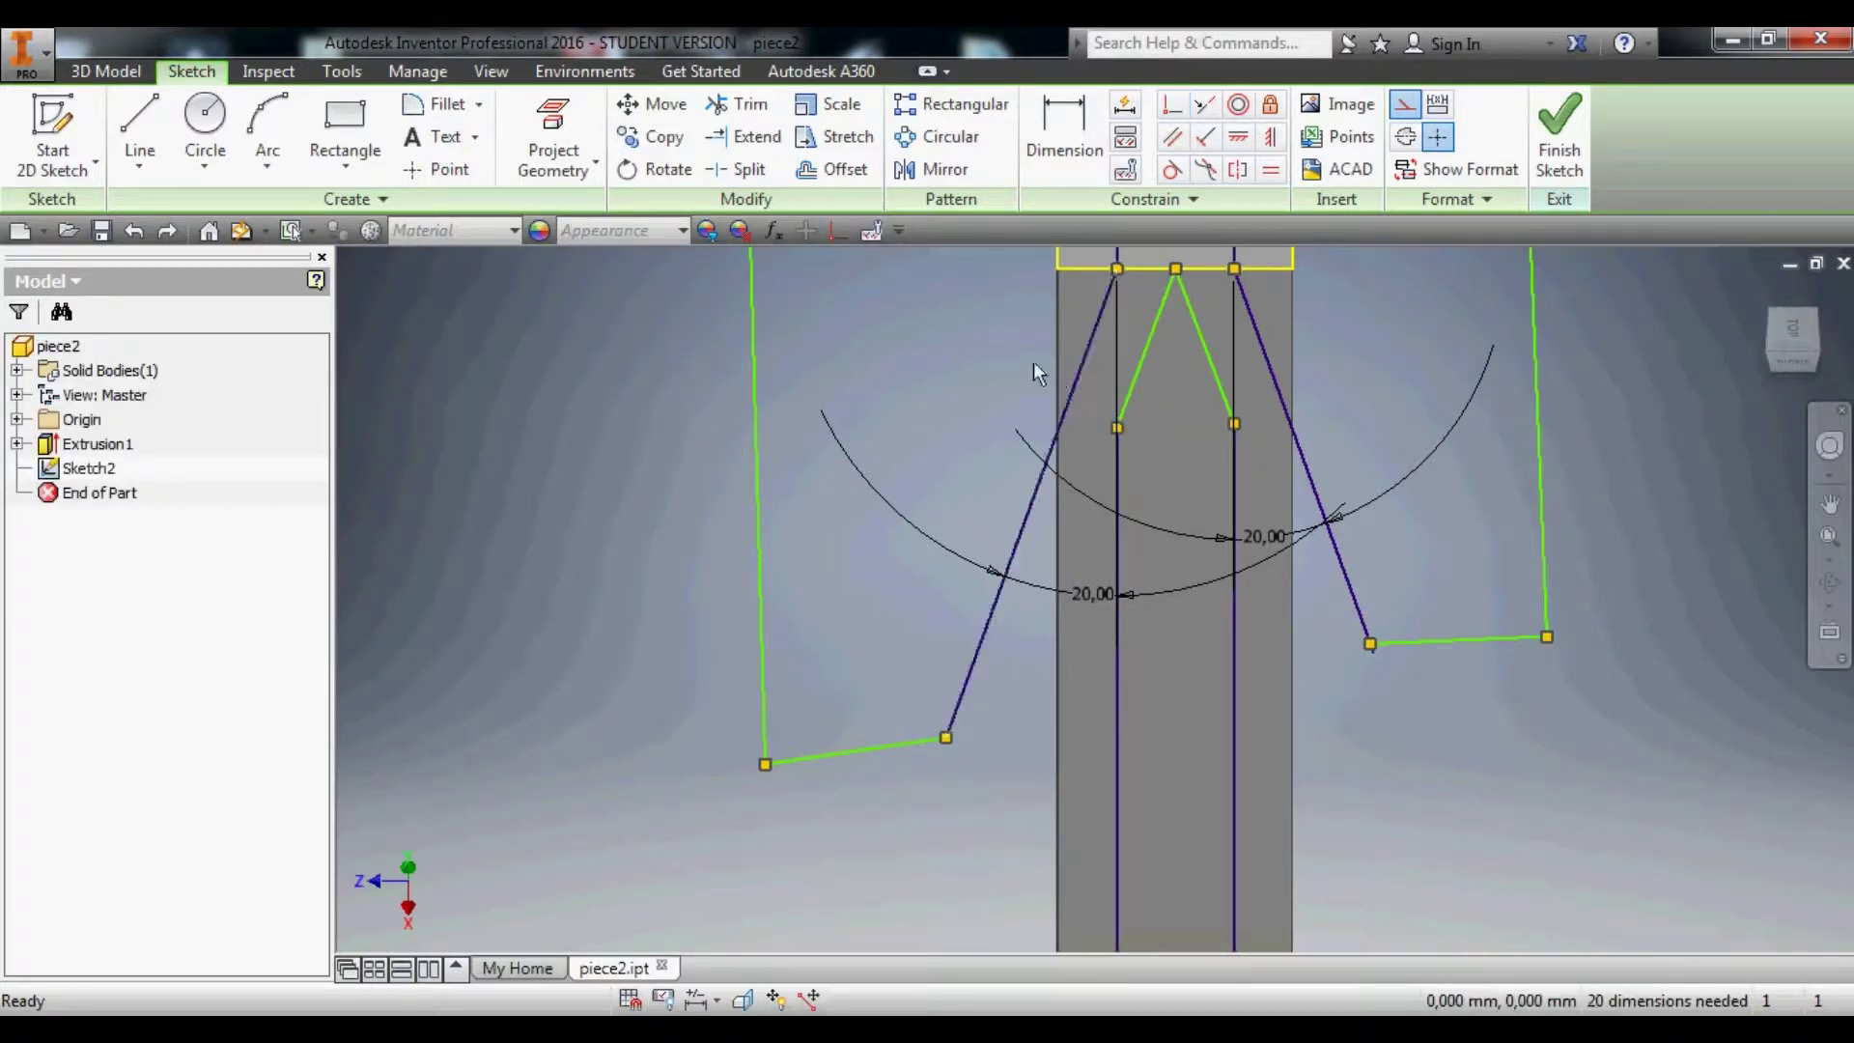
Make each inner slanted line parallel to the outer slanted line on its own side, and finish the sketch.
left_click(1127, 396, "ctrl")
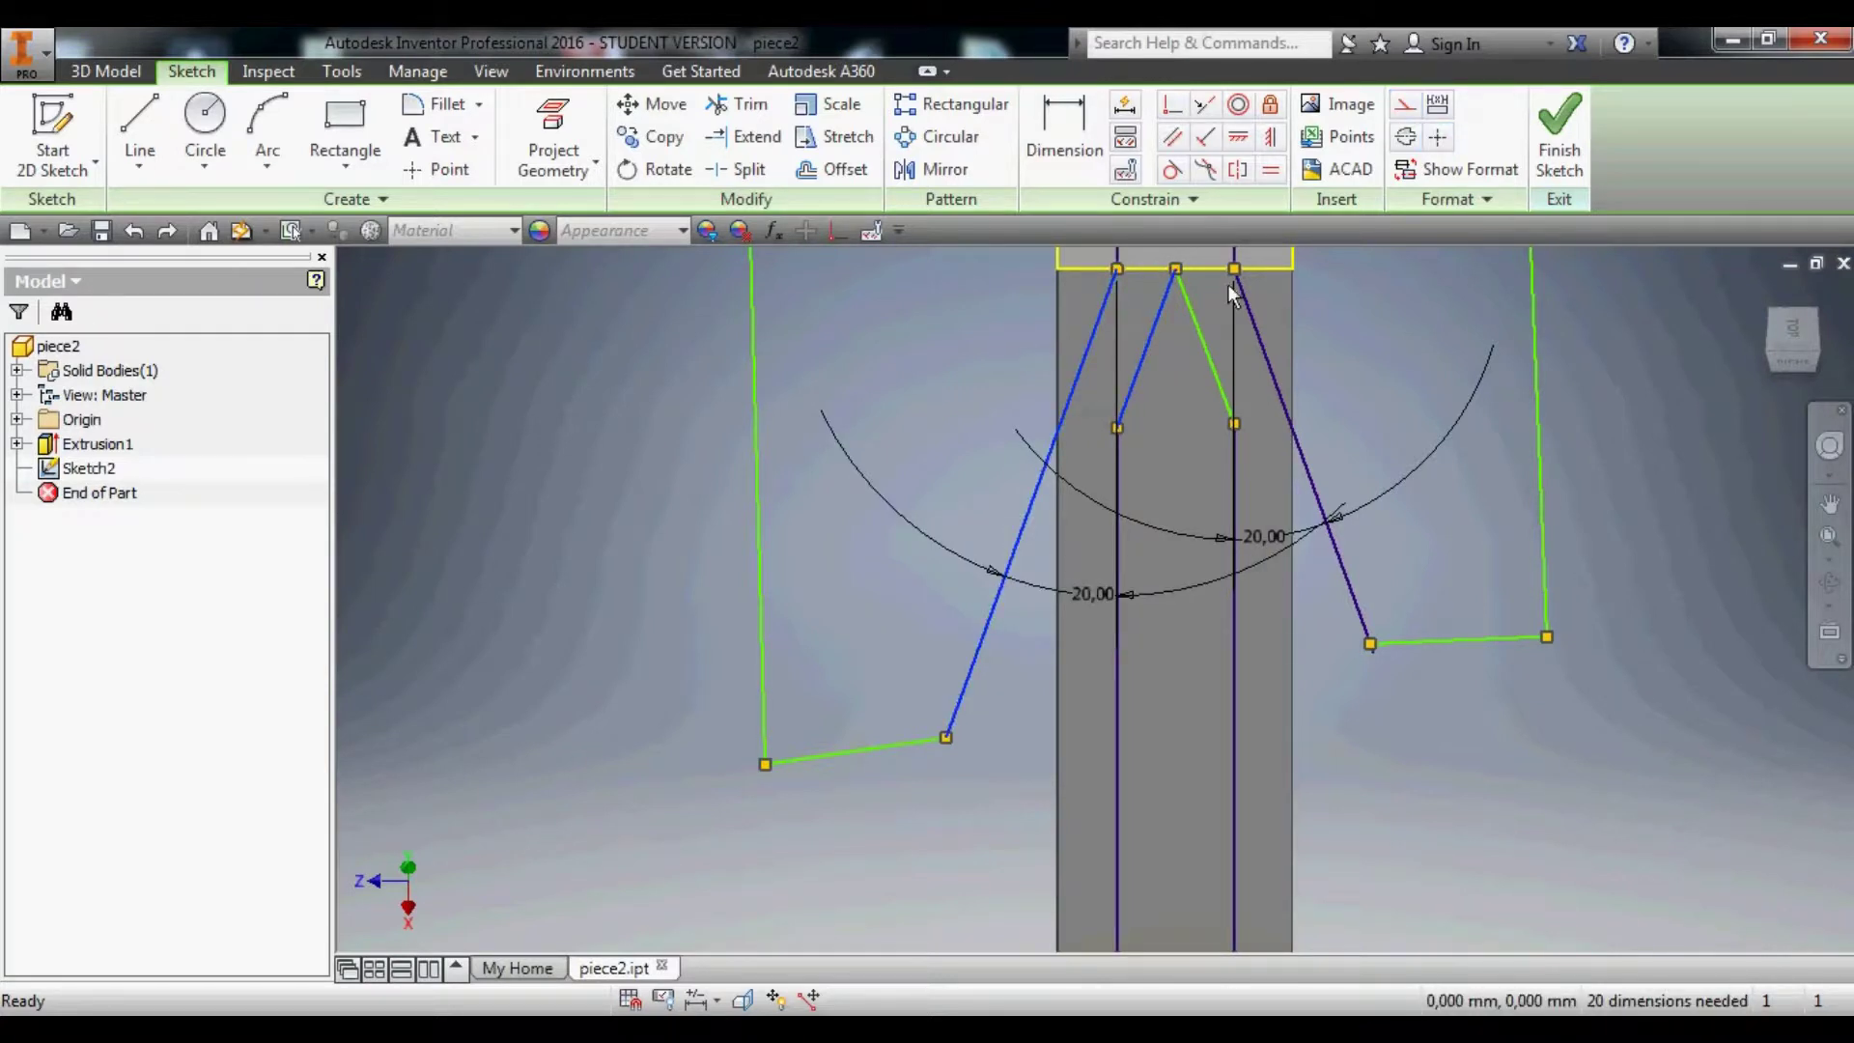
left_click(1179, 140)
left_click(1258, 338)
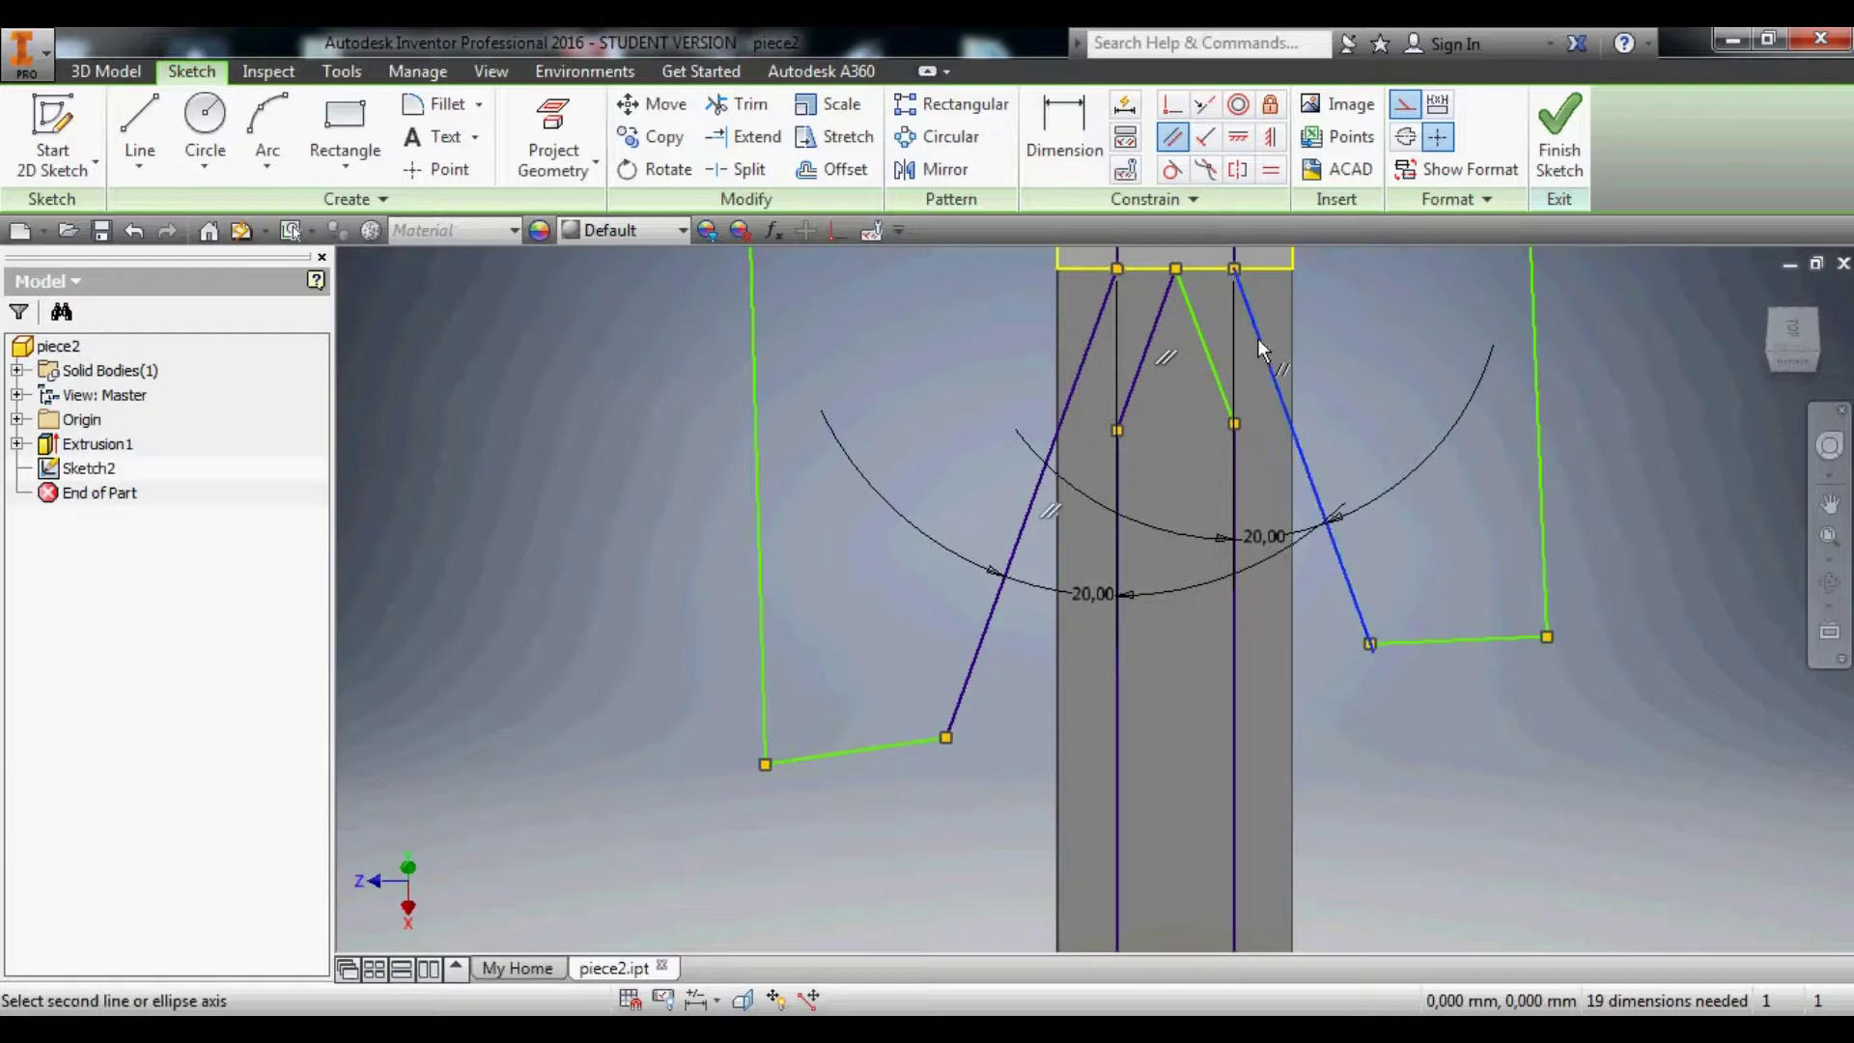
left_click(1217, 385)
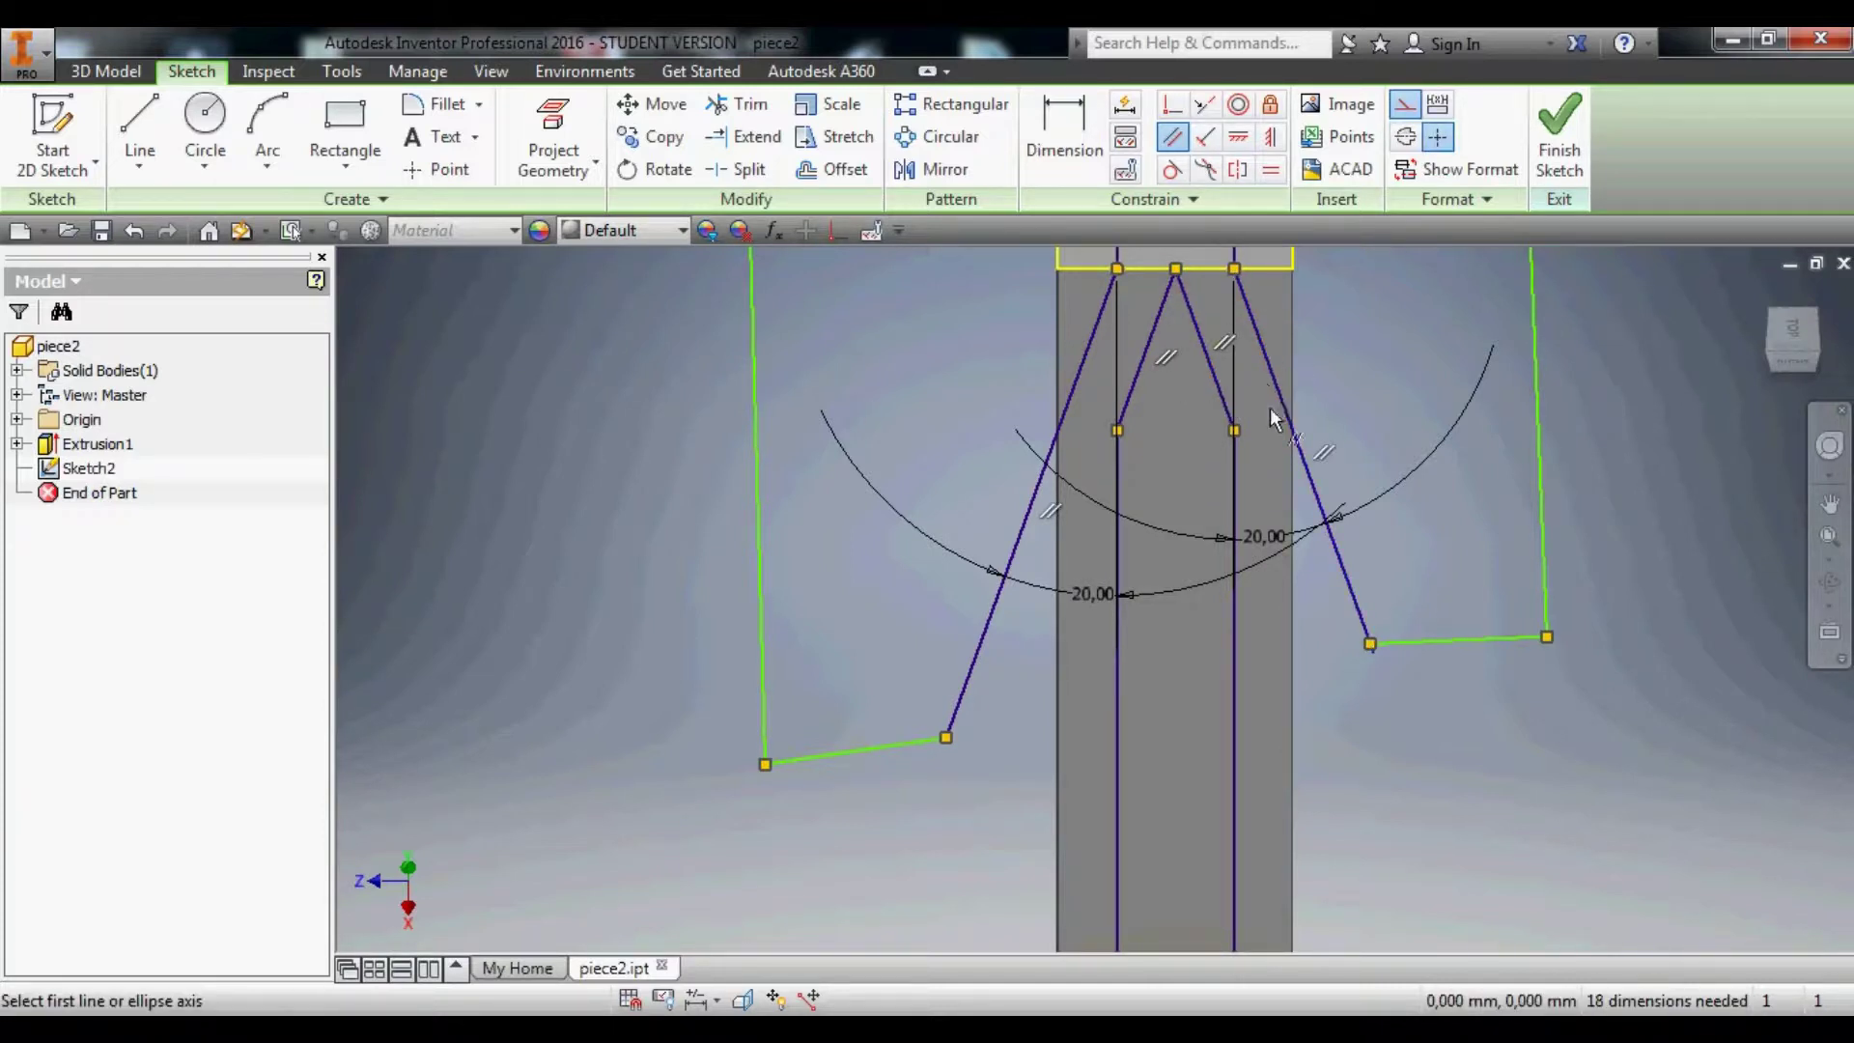
scroll(1186, 546, "down", 5)
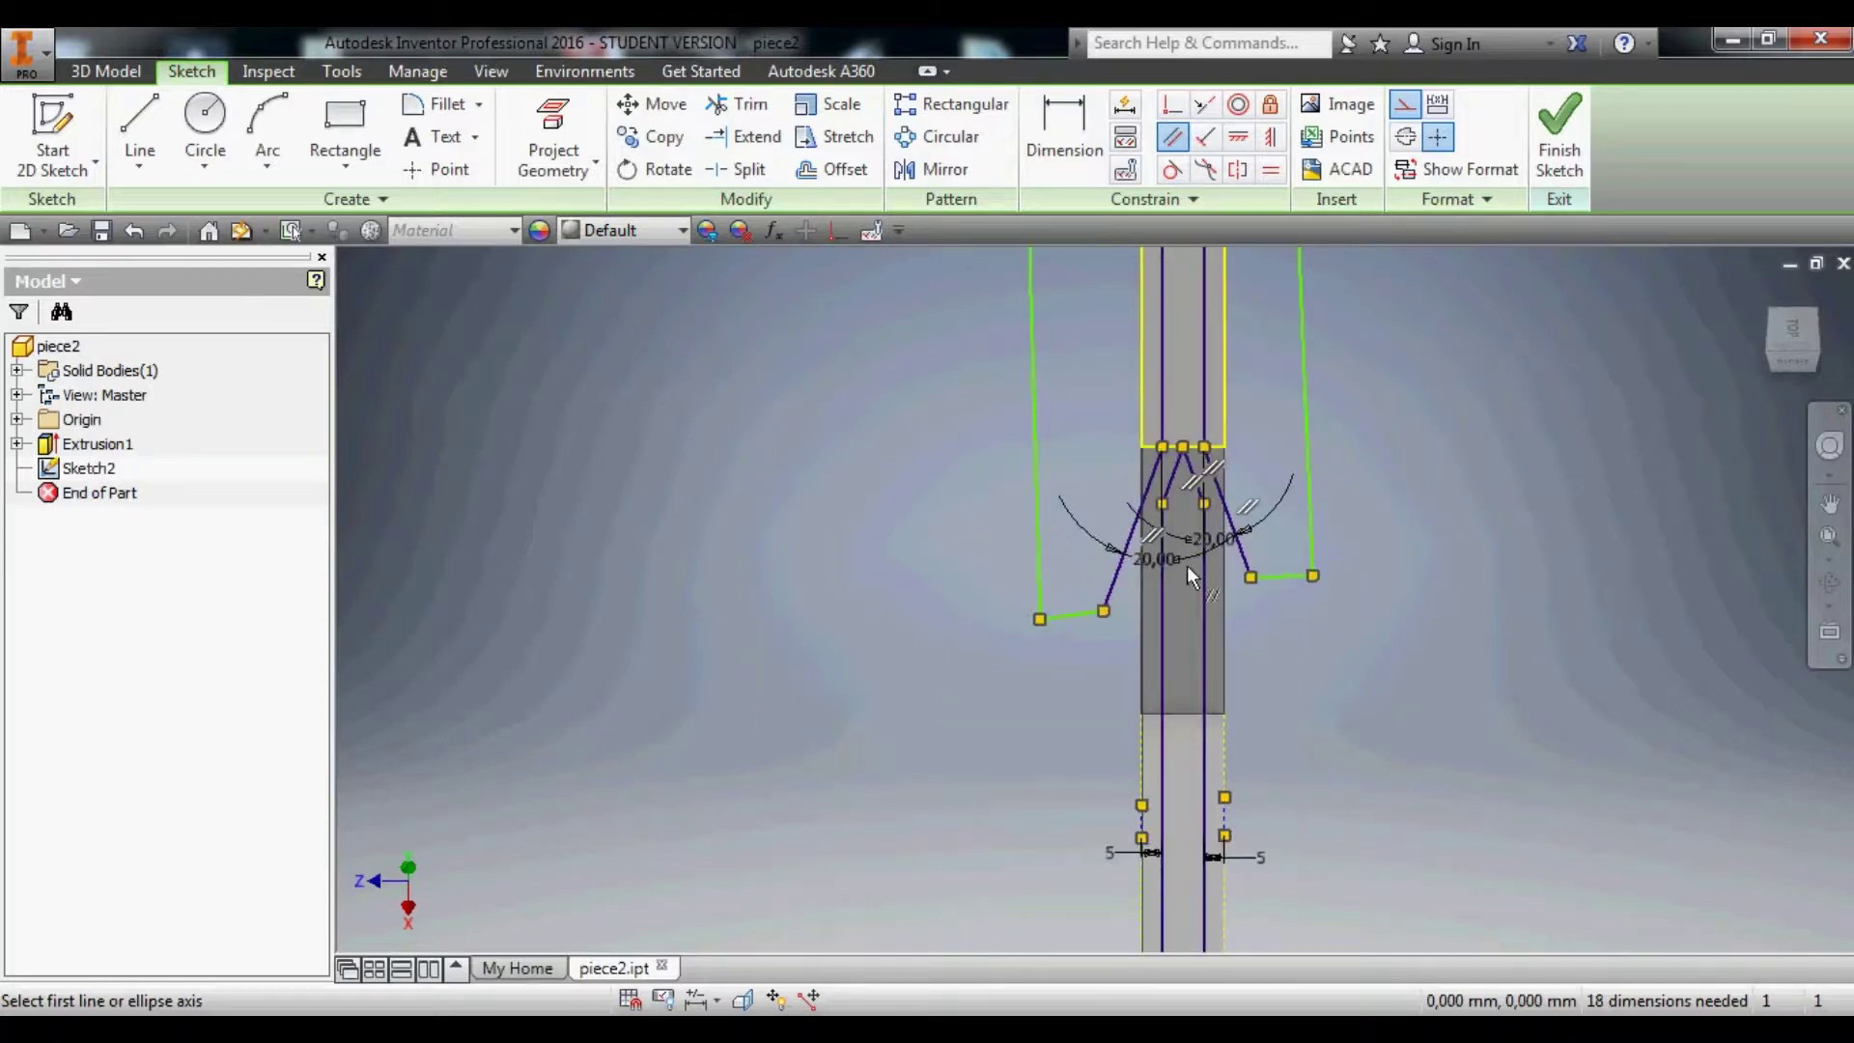
scroll(1198, 664, "down", 5)
scroll(1194, 834, "up", 5)
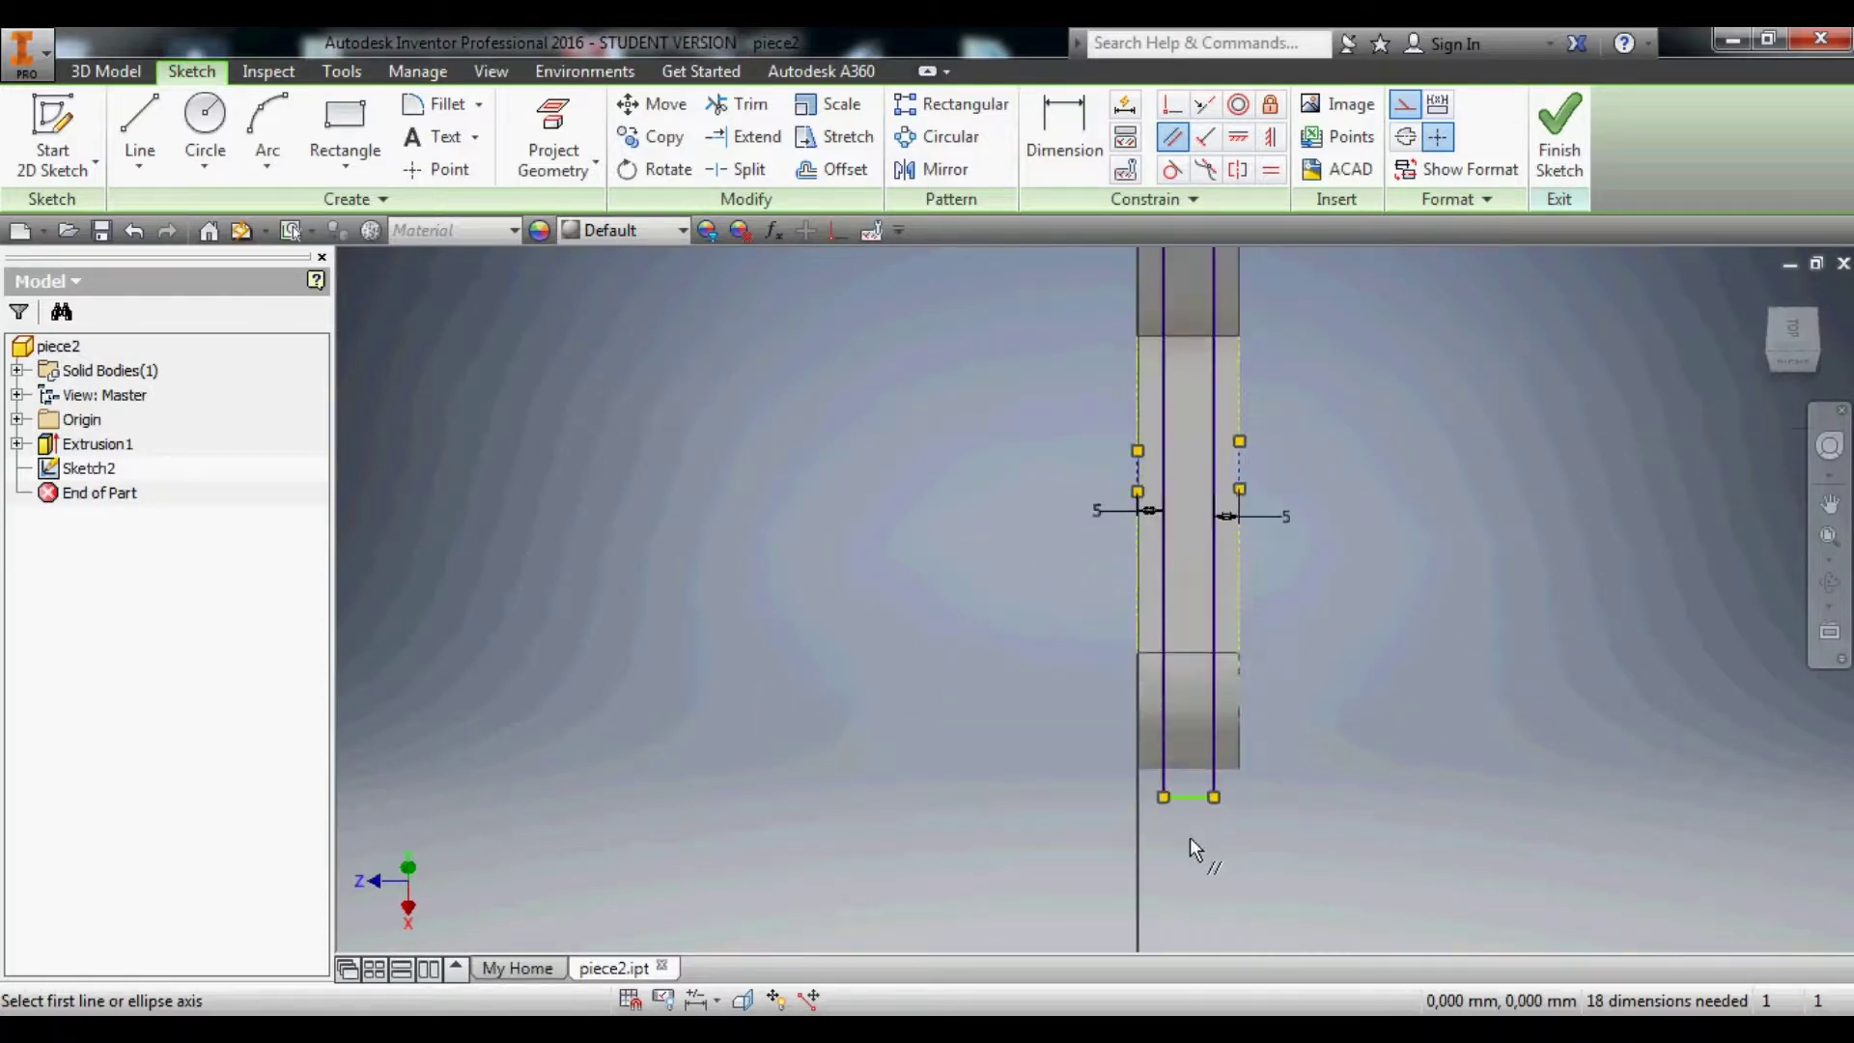
scroll(1207, 734, "down", 8)
left_click(1560, 131)
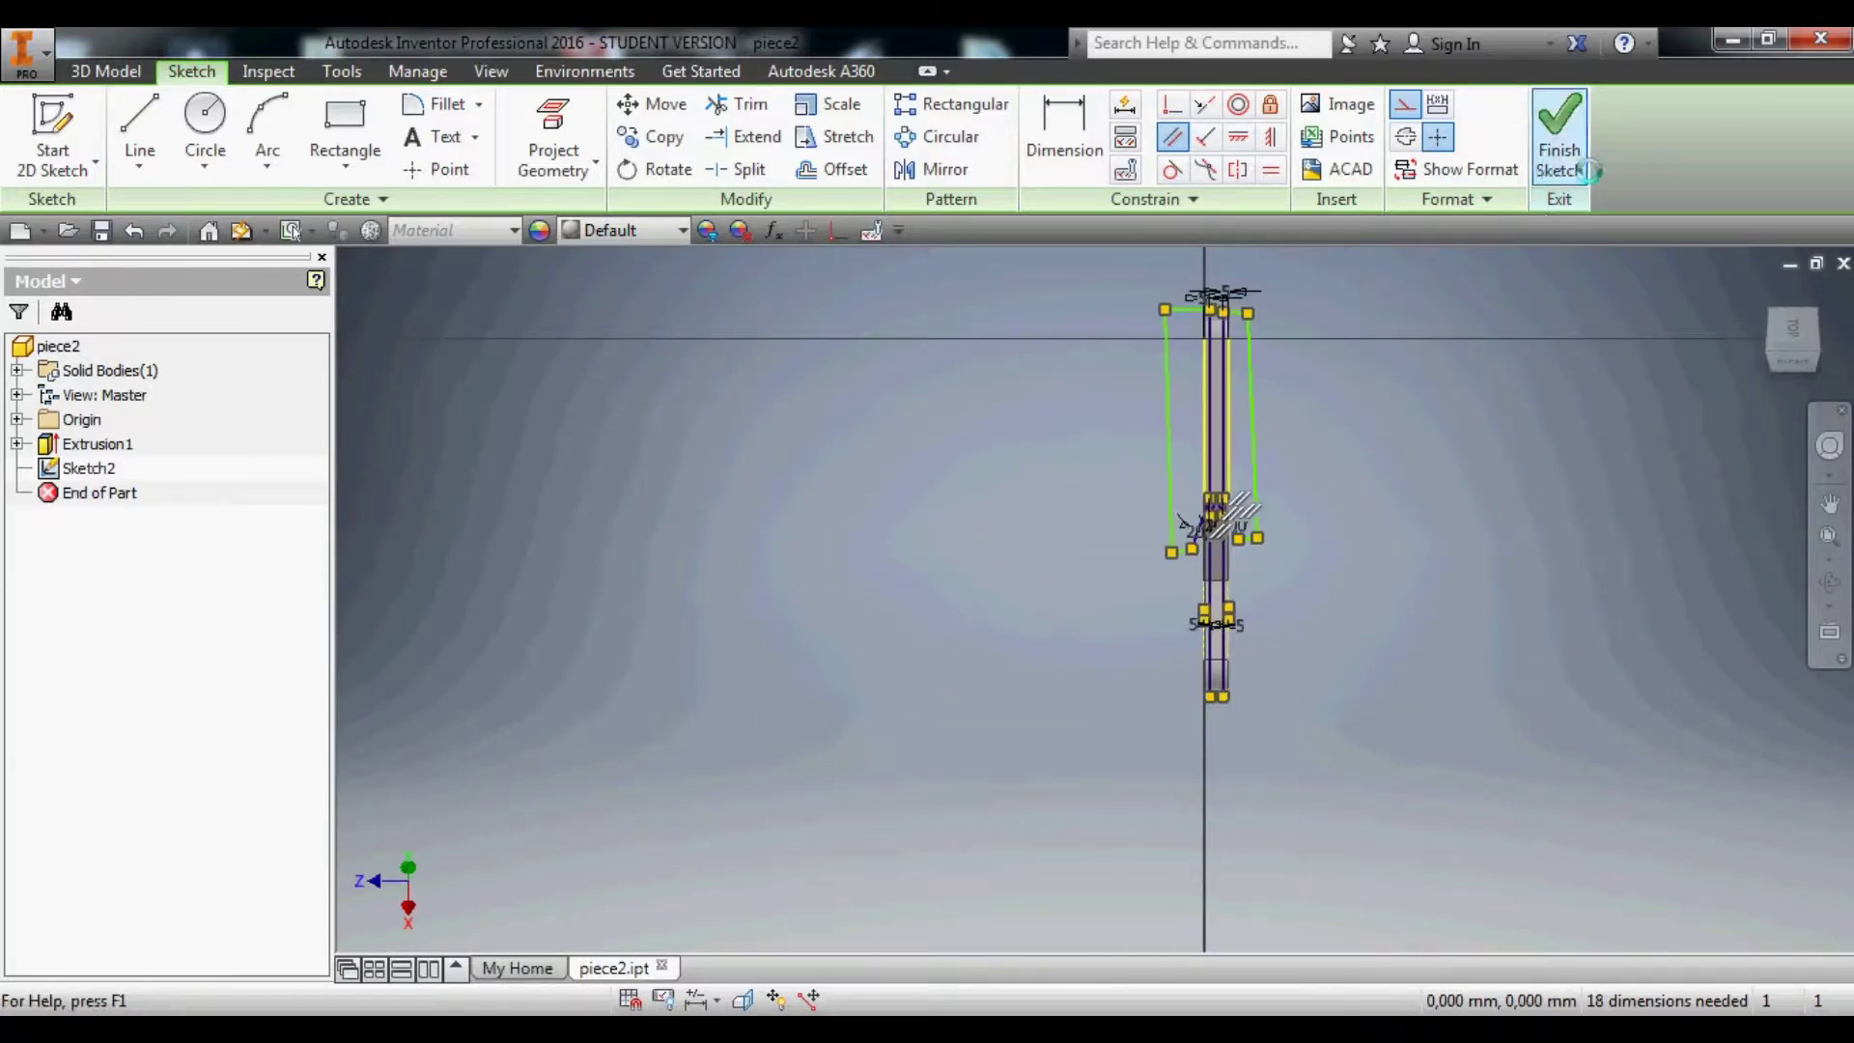
left_click(142, 135)
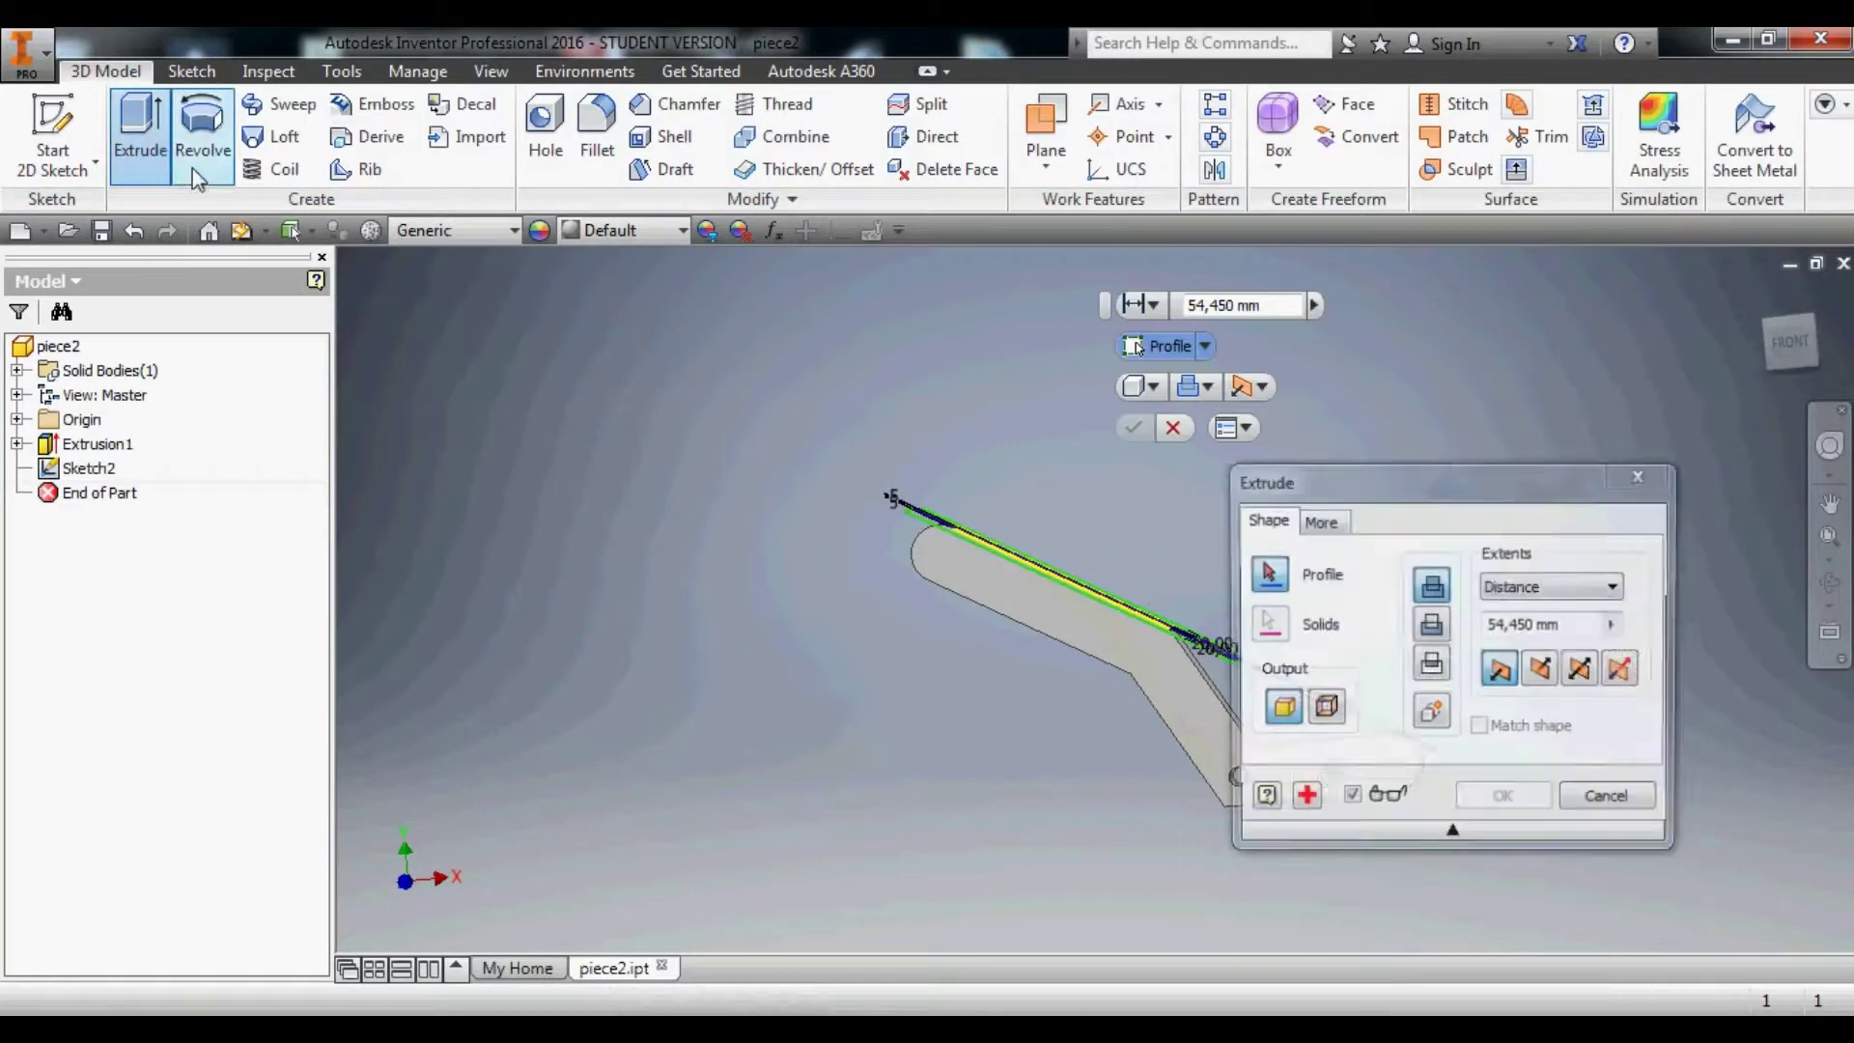
left_click_drag(1383, 485, 844, 662)
middle_click_drag(1330, 651, 1294, 656, "shift")
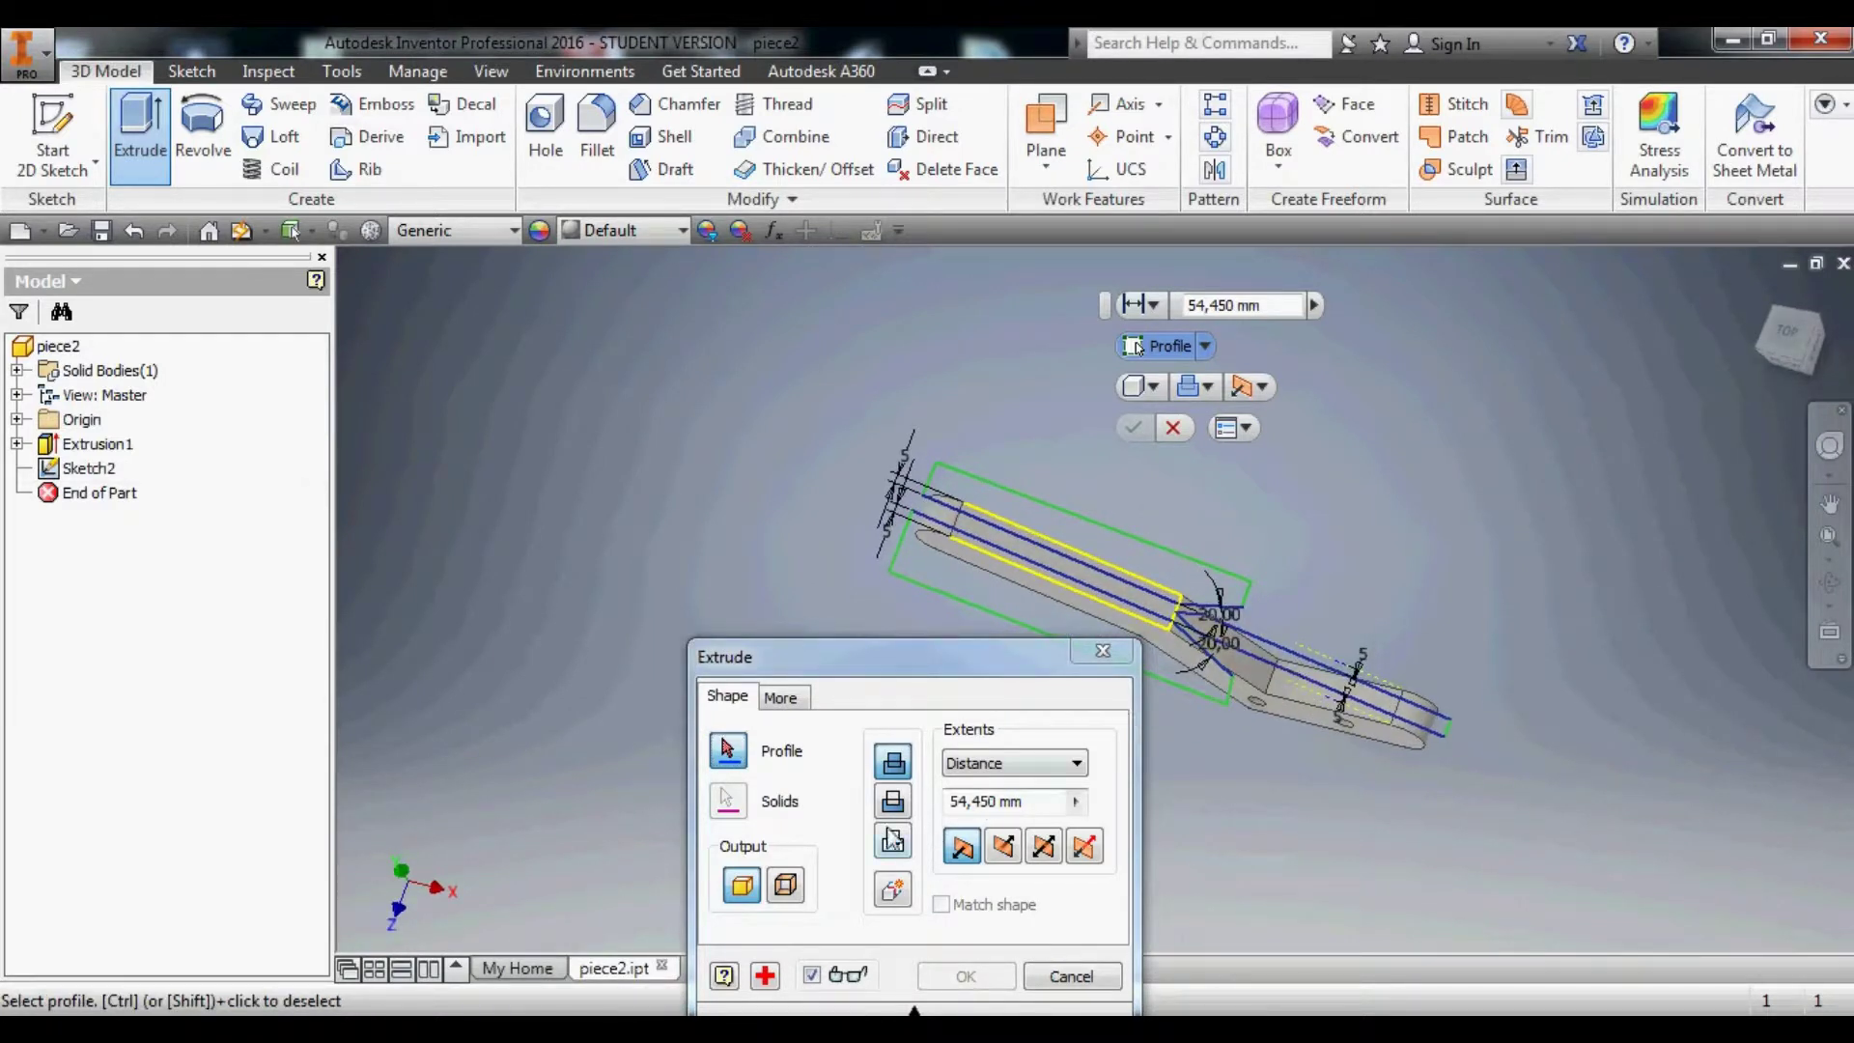
left_click(891, 804)
left_click(1265, 660)
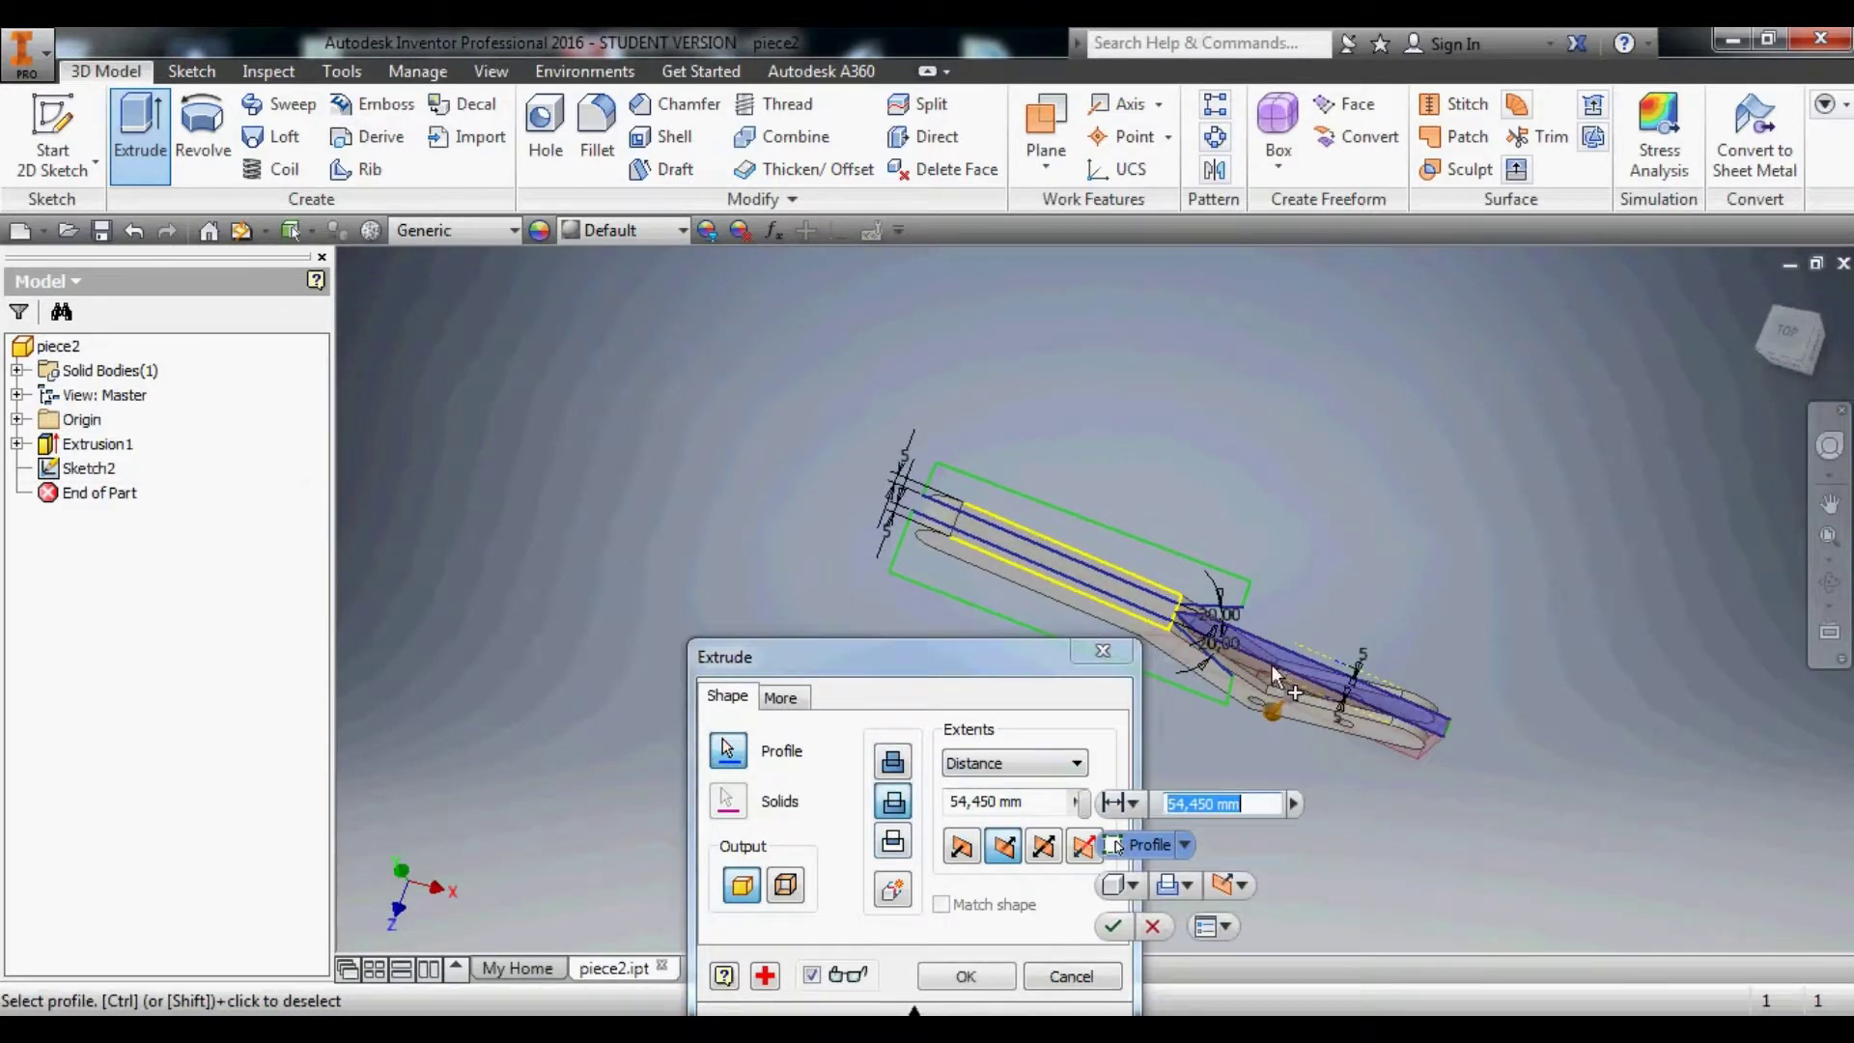
middle_click_drag(1223, 755, 1280, 637)
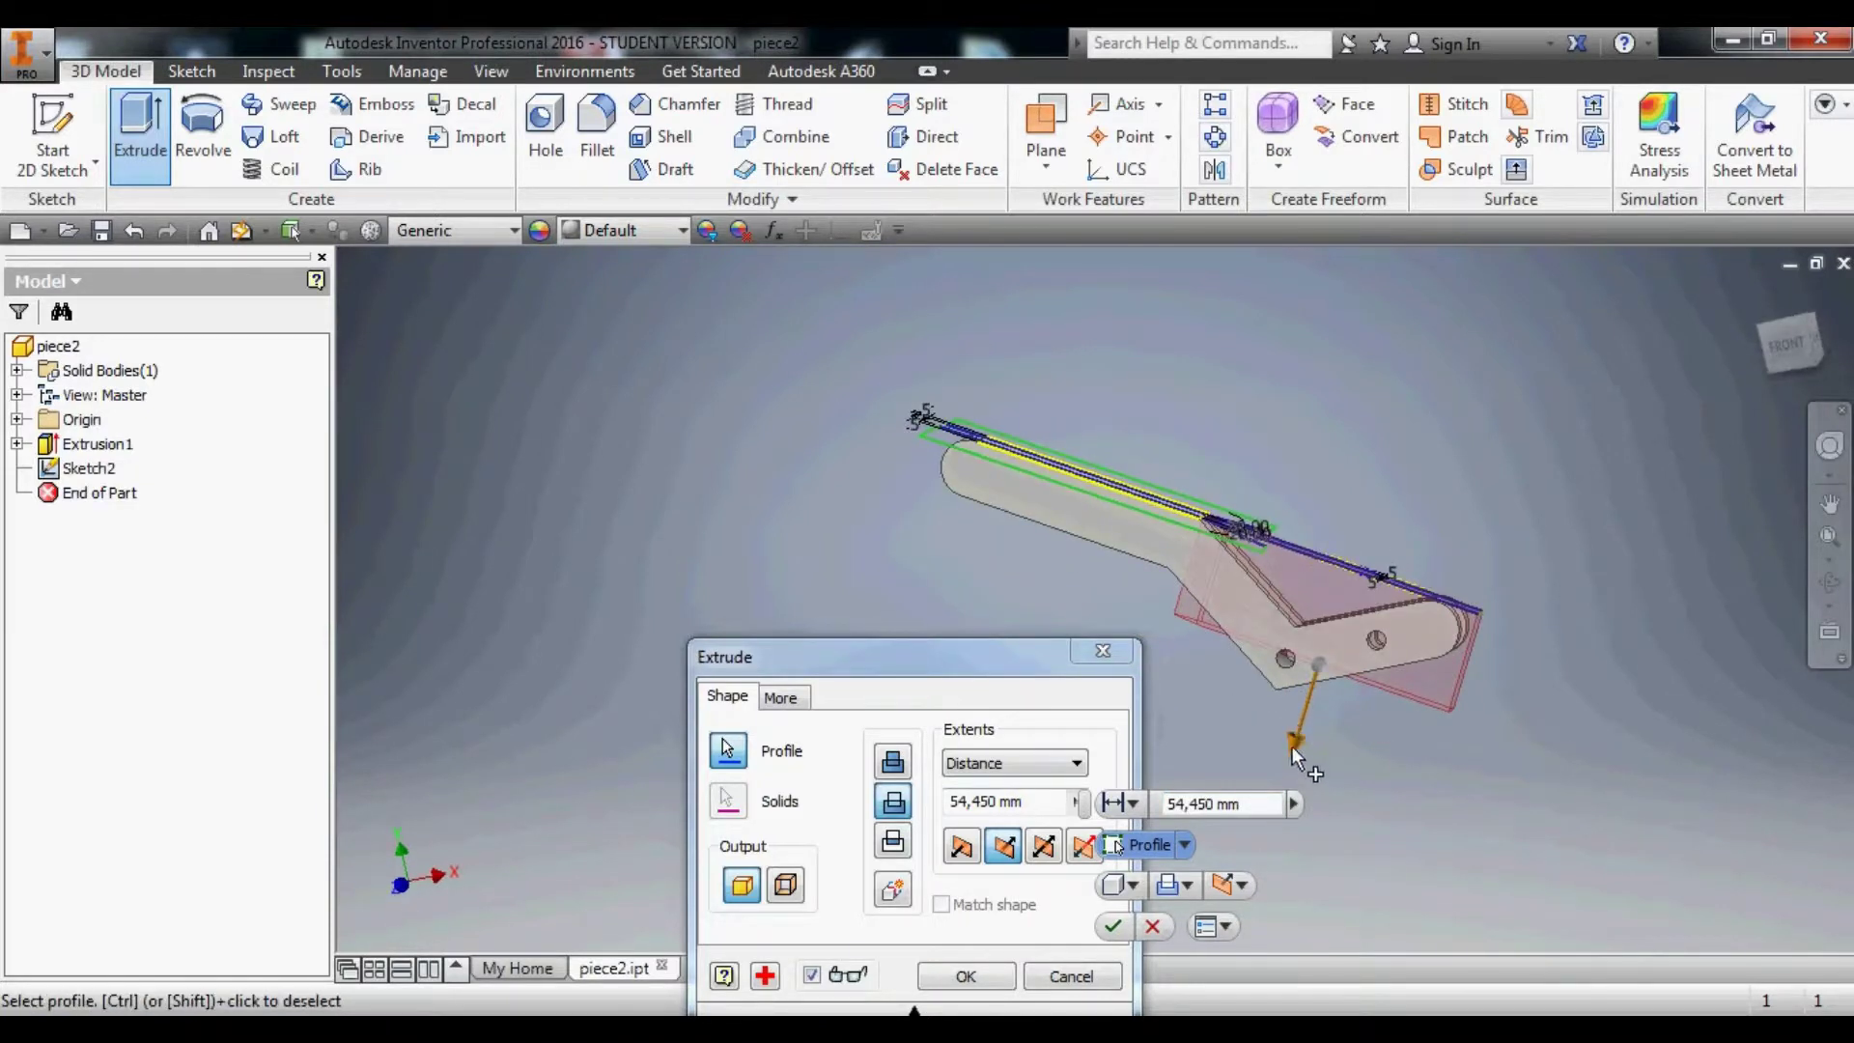
left_click_drag(1286, 742, 1213, 661)
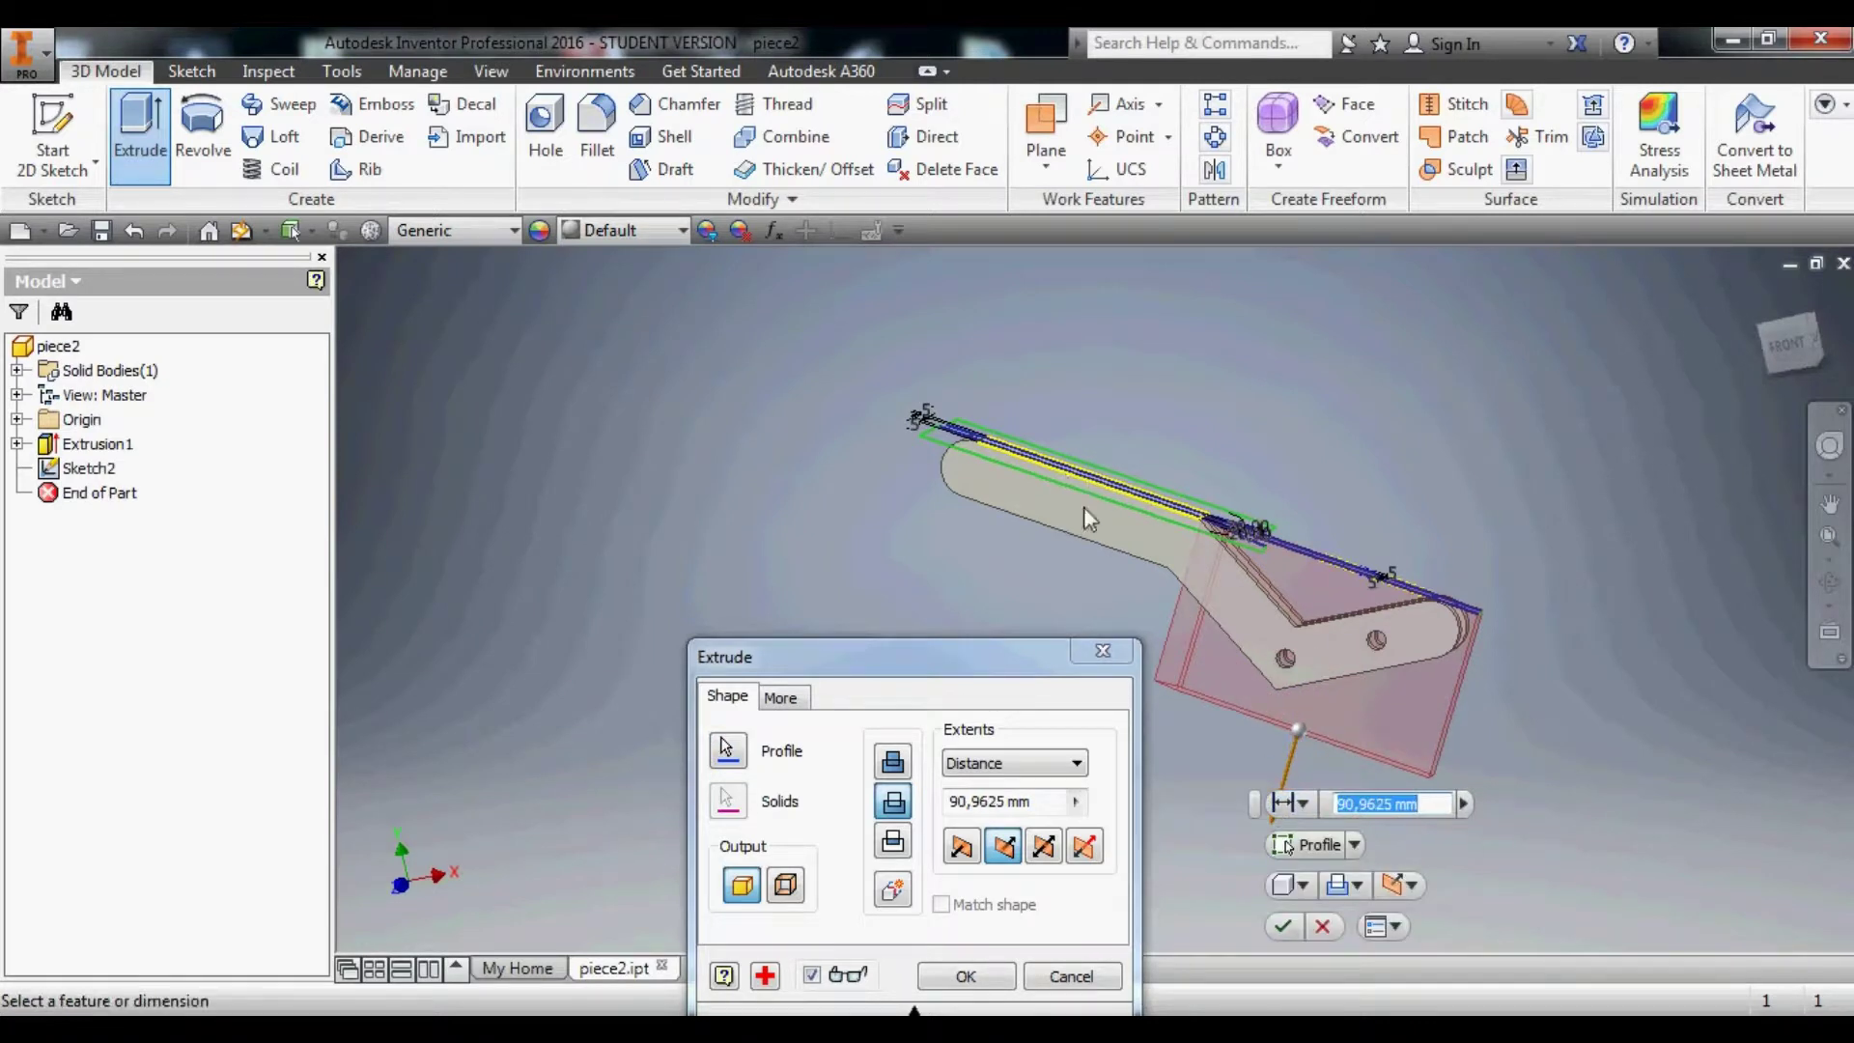
middle_click_drag(1069, 535, 1087, 489, "shift")
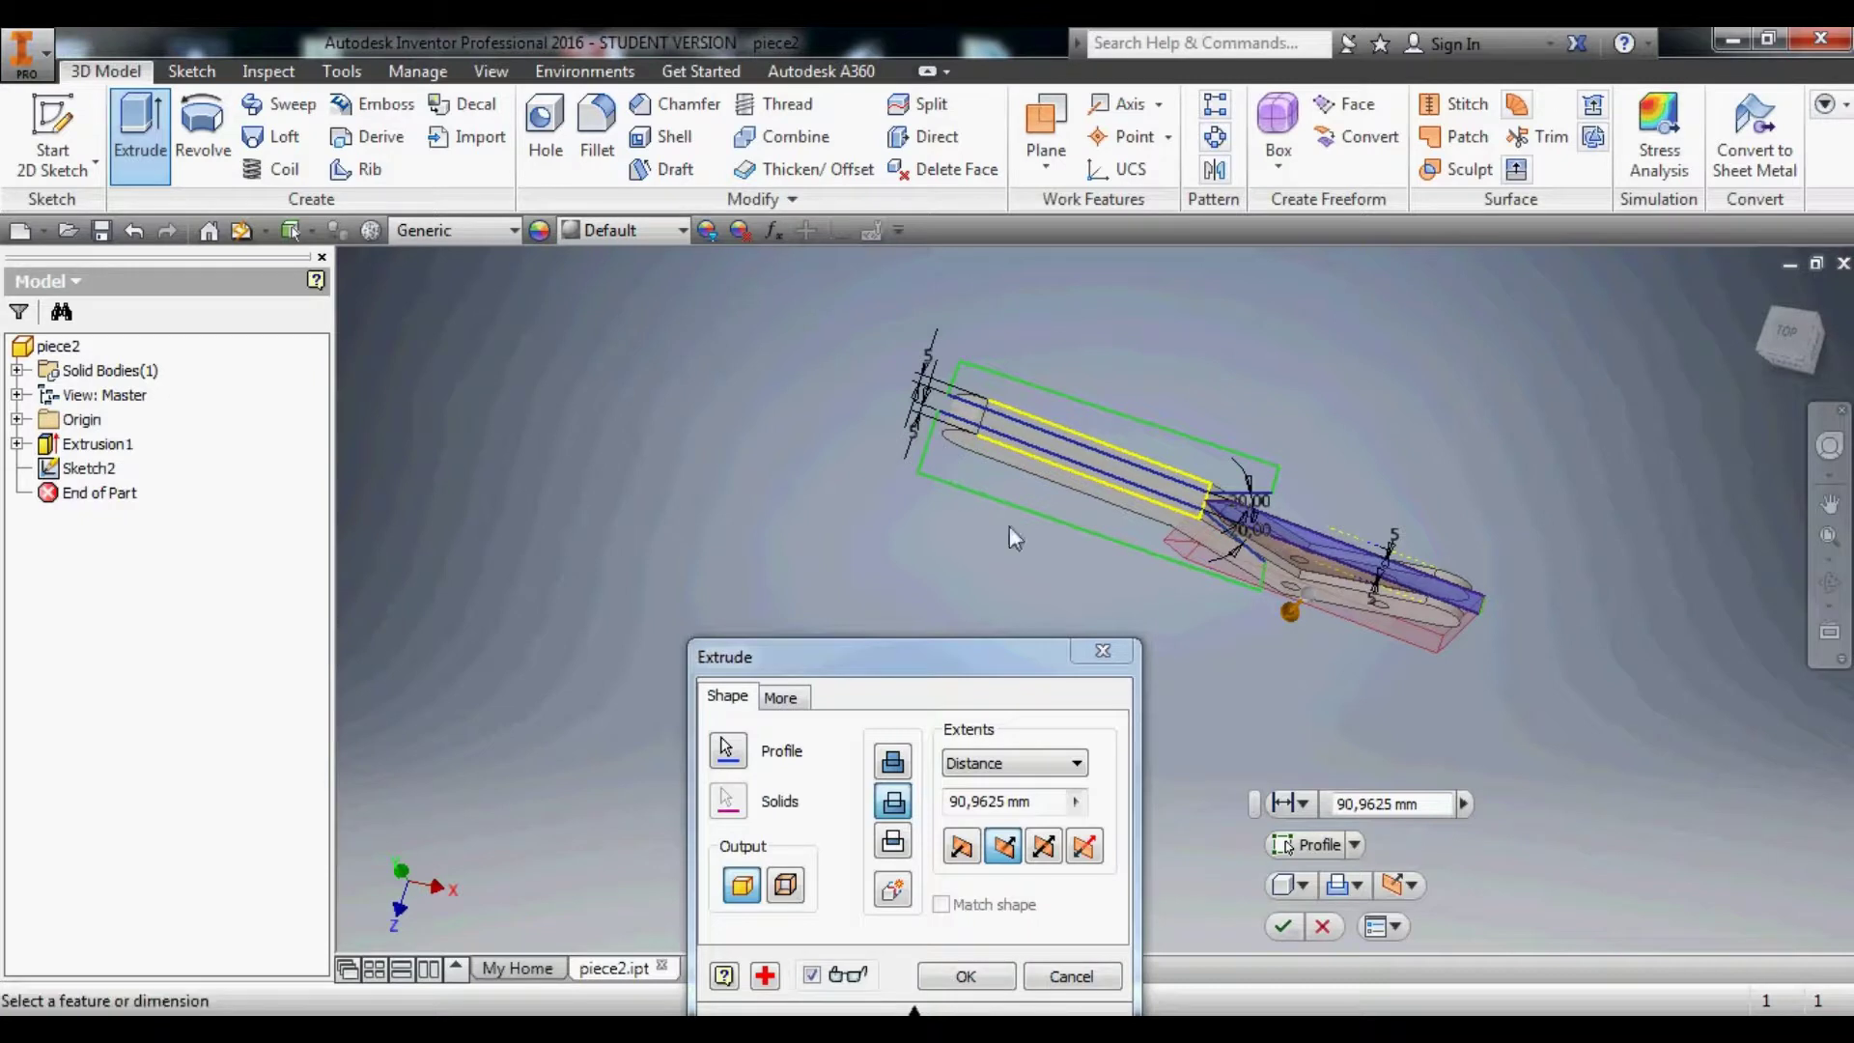
left_click_drag(1012, 663, 979, 578)
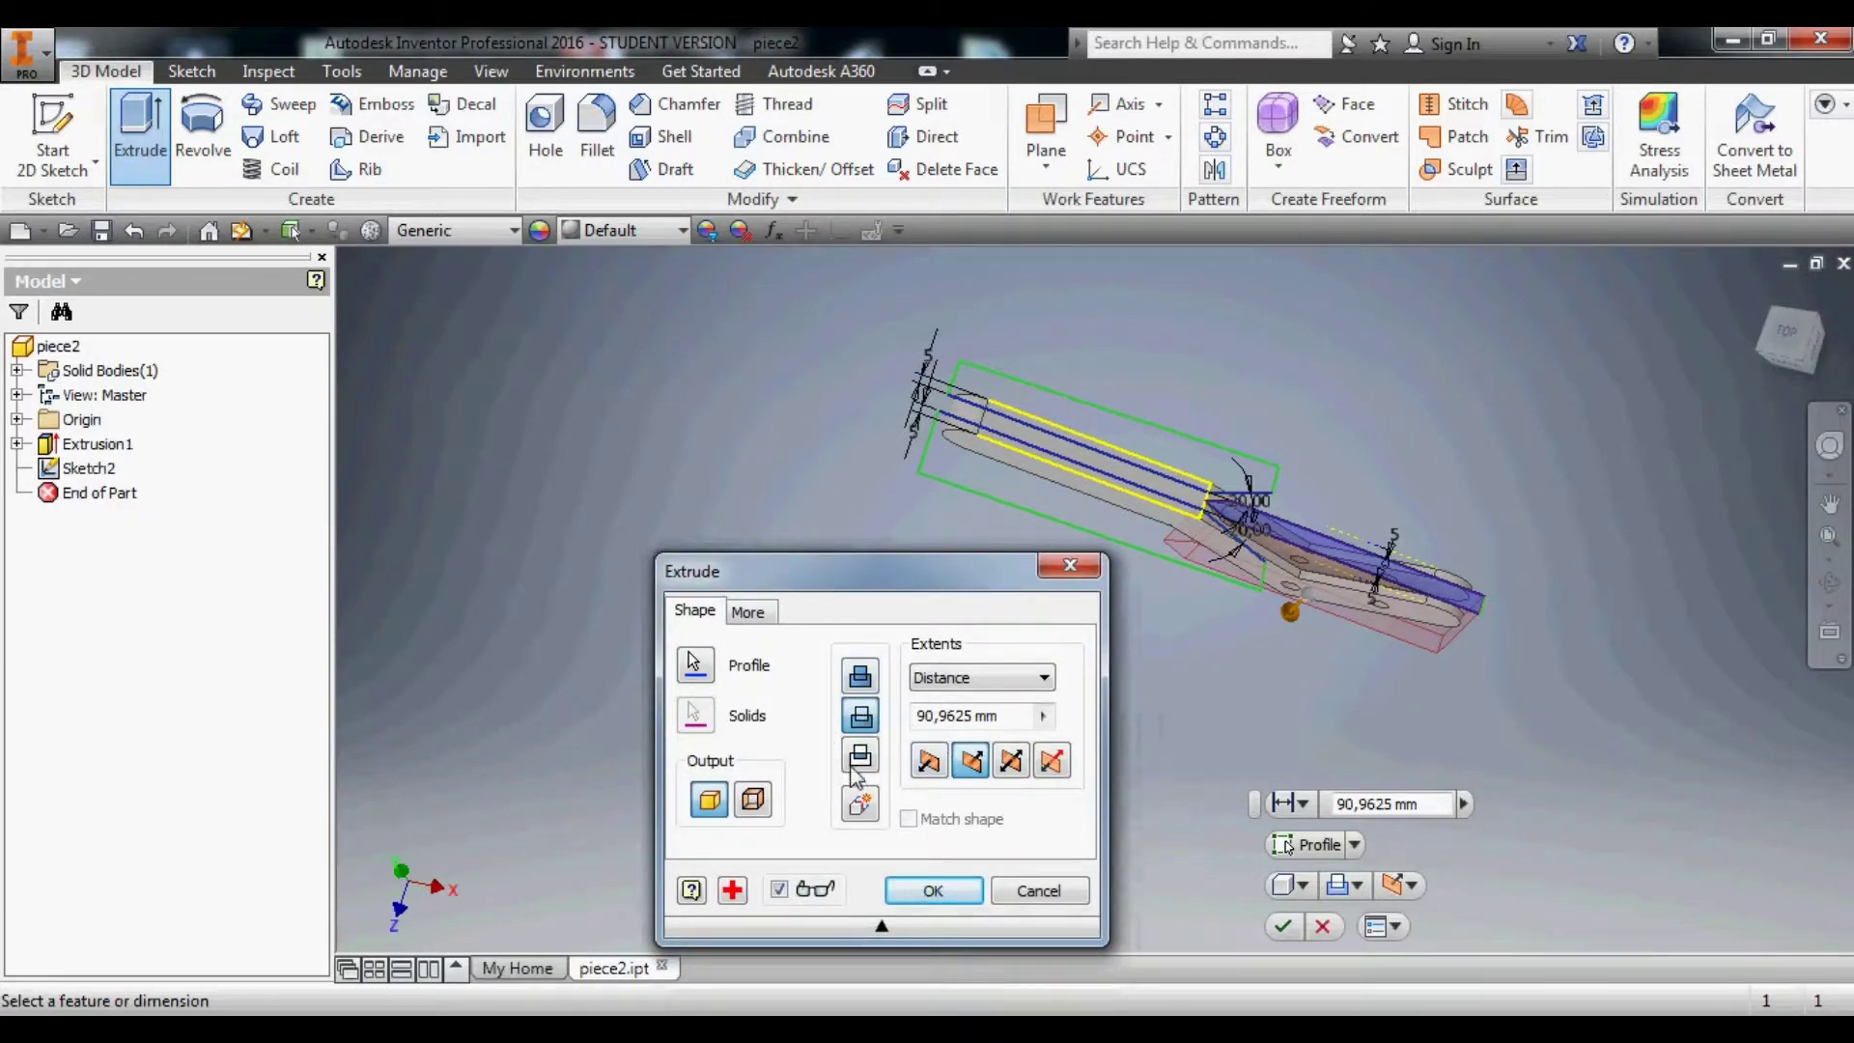
left_click(1070, 566)
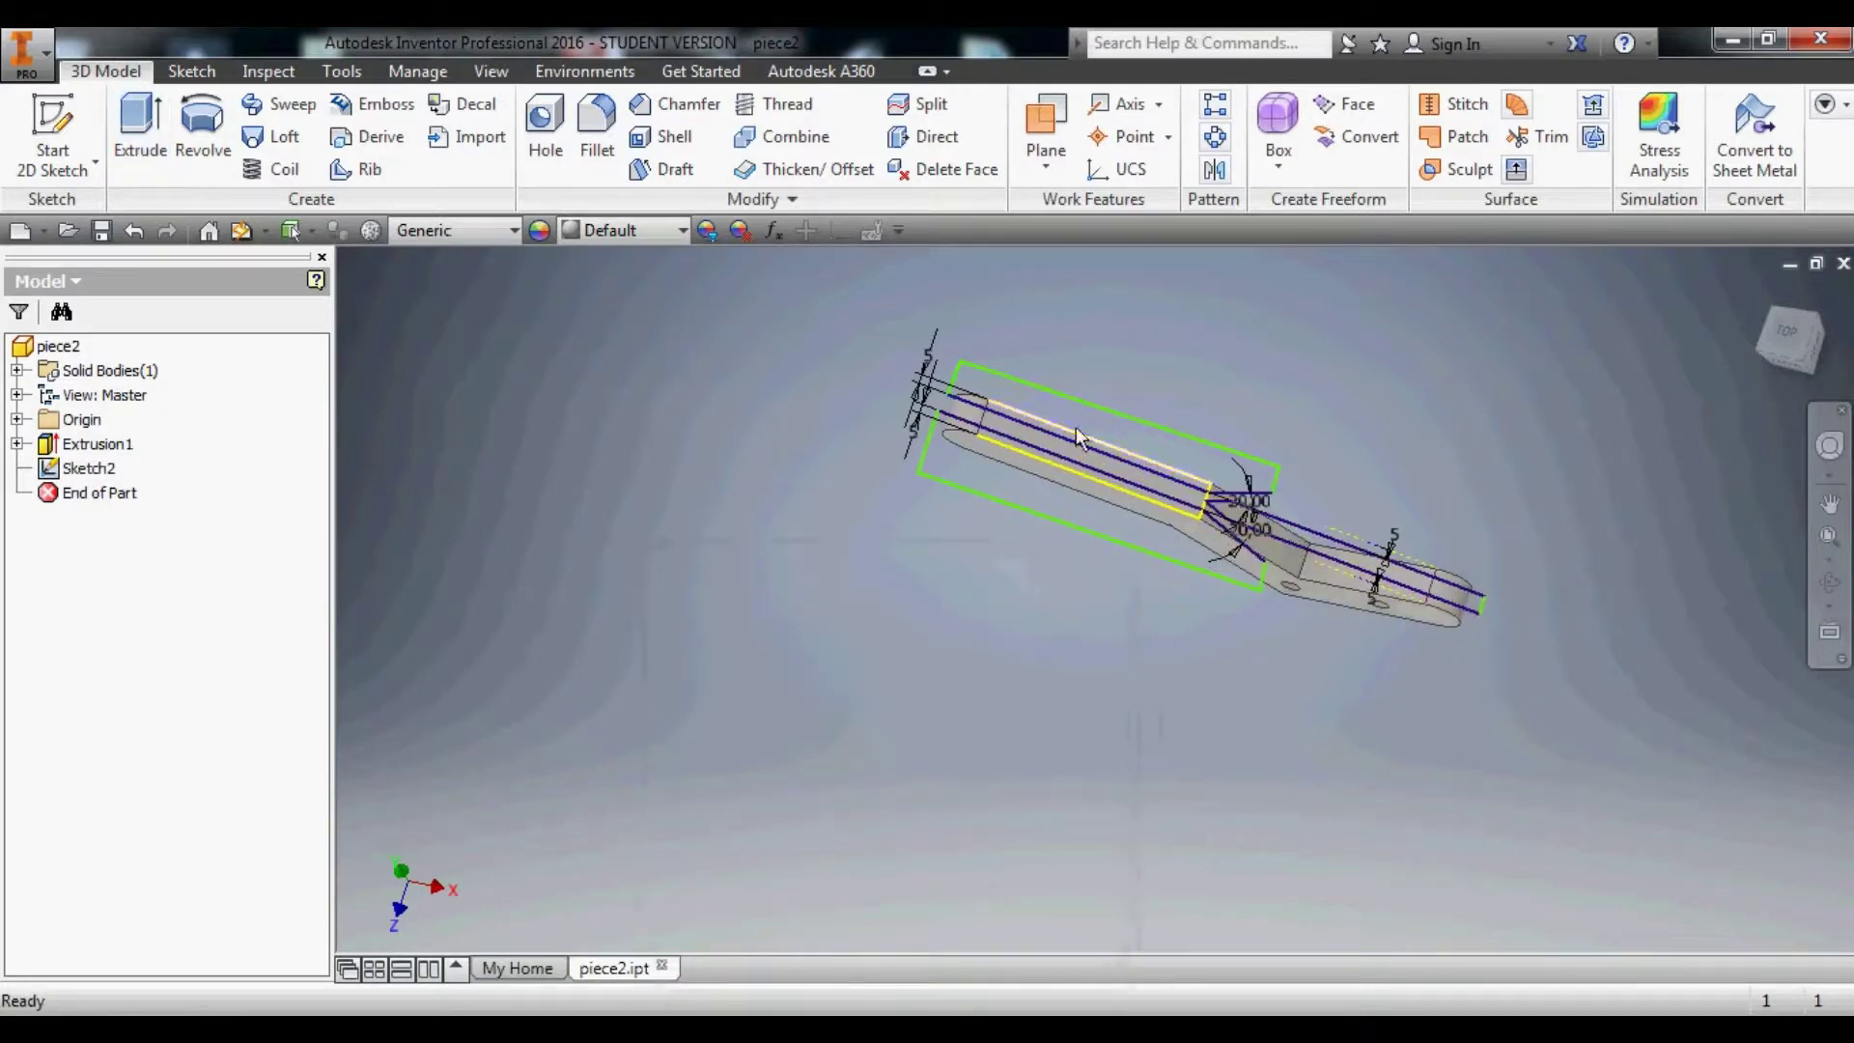
Extrude the two side profiles along the long arm and the central strip at the holed end as a 90.9625 mm cut into the part.
left_click(140, 126)
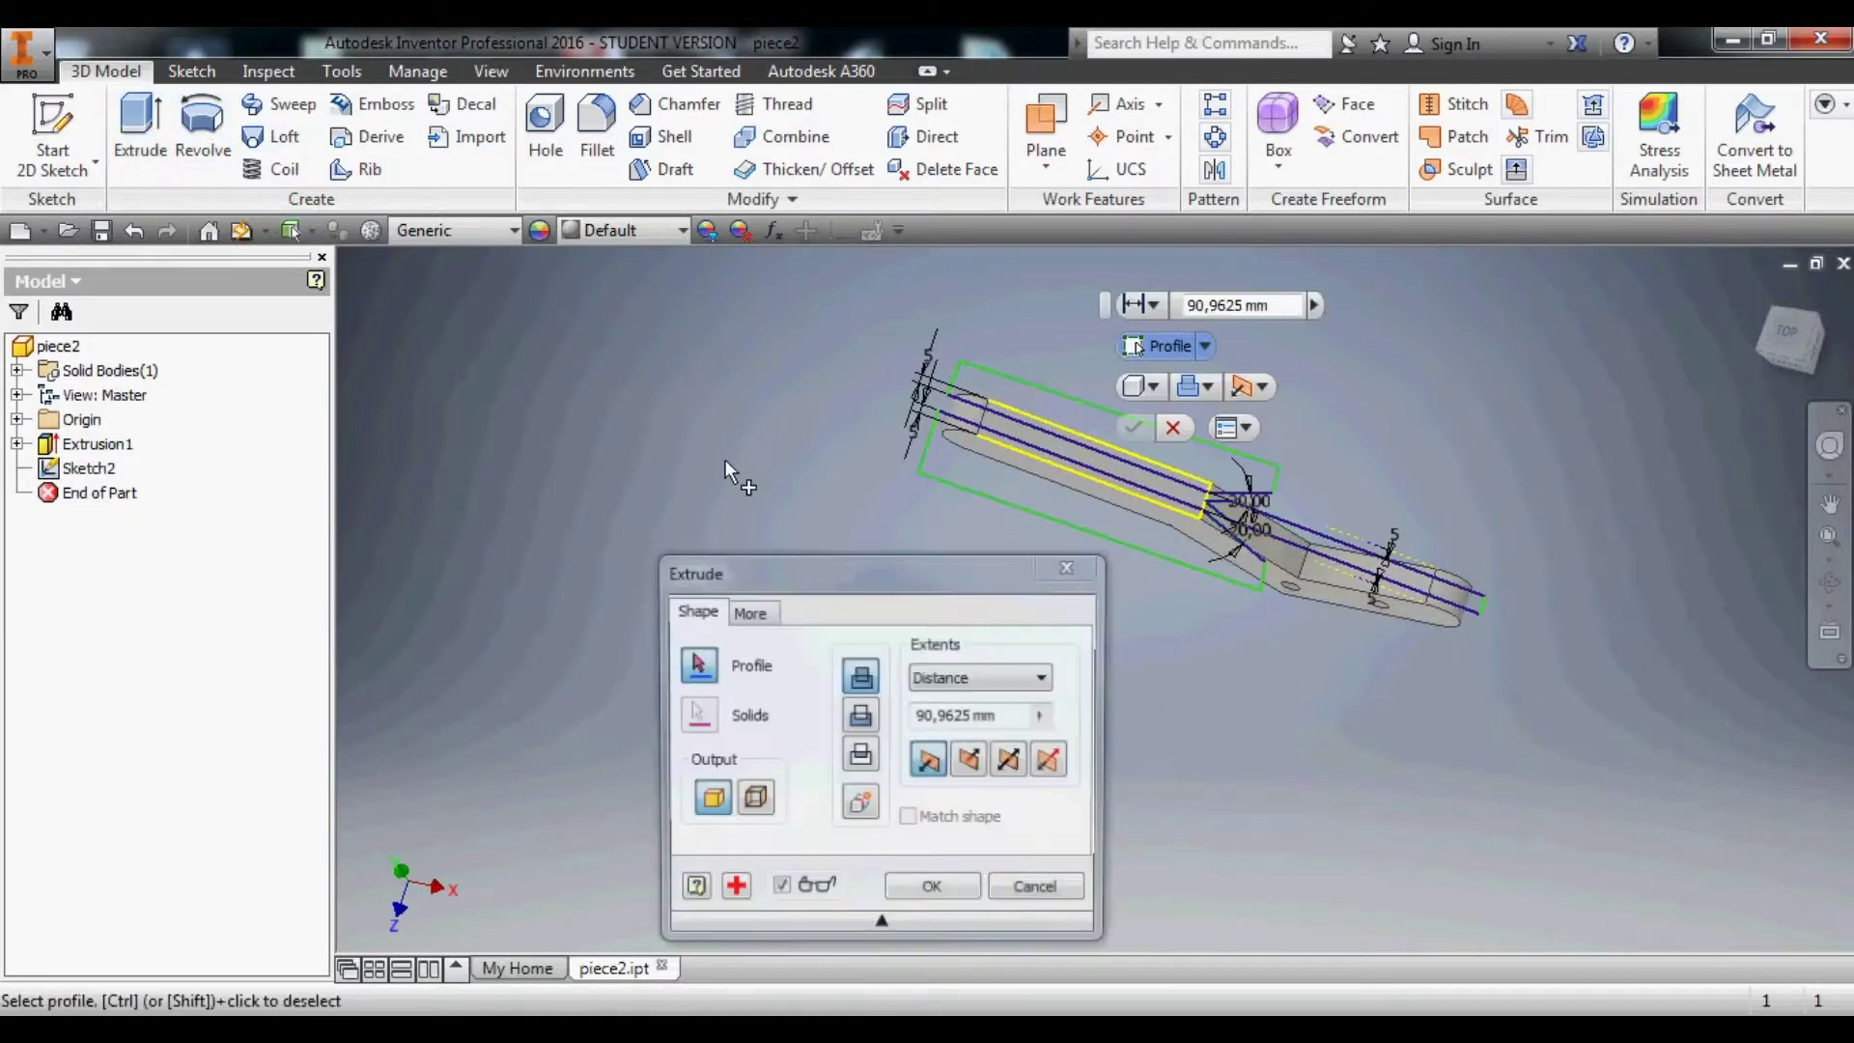
left_click(1049, 396)
left_click(987, 481)
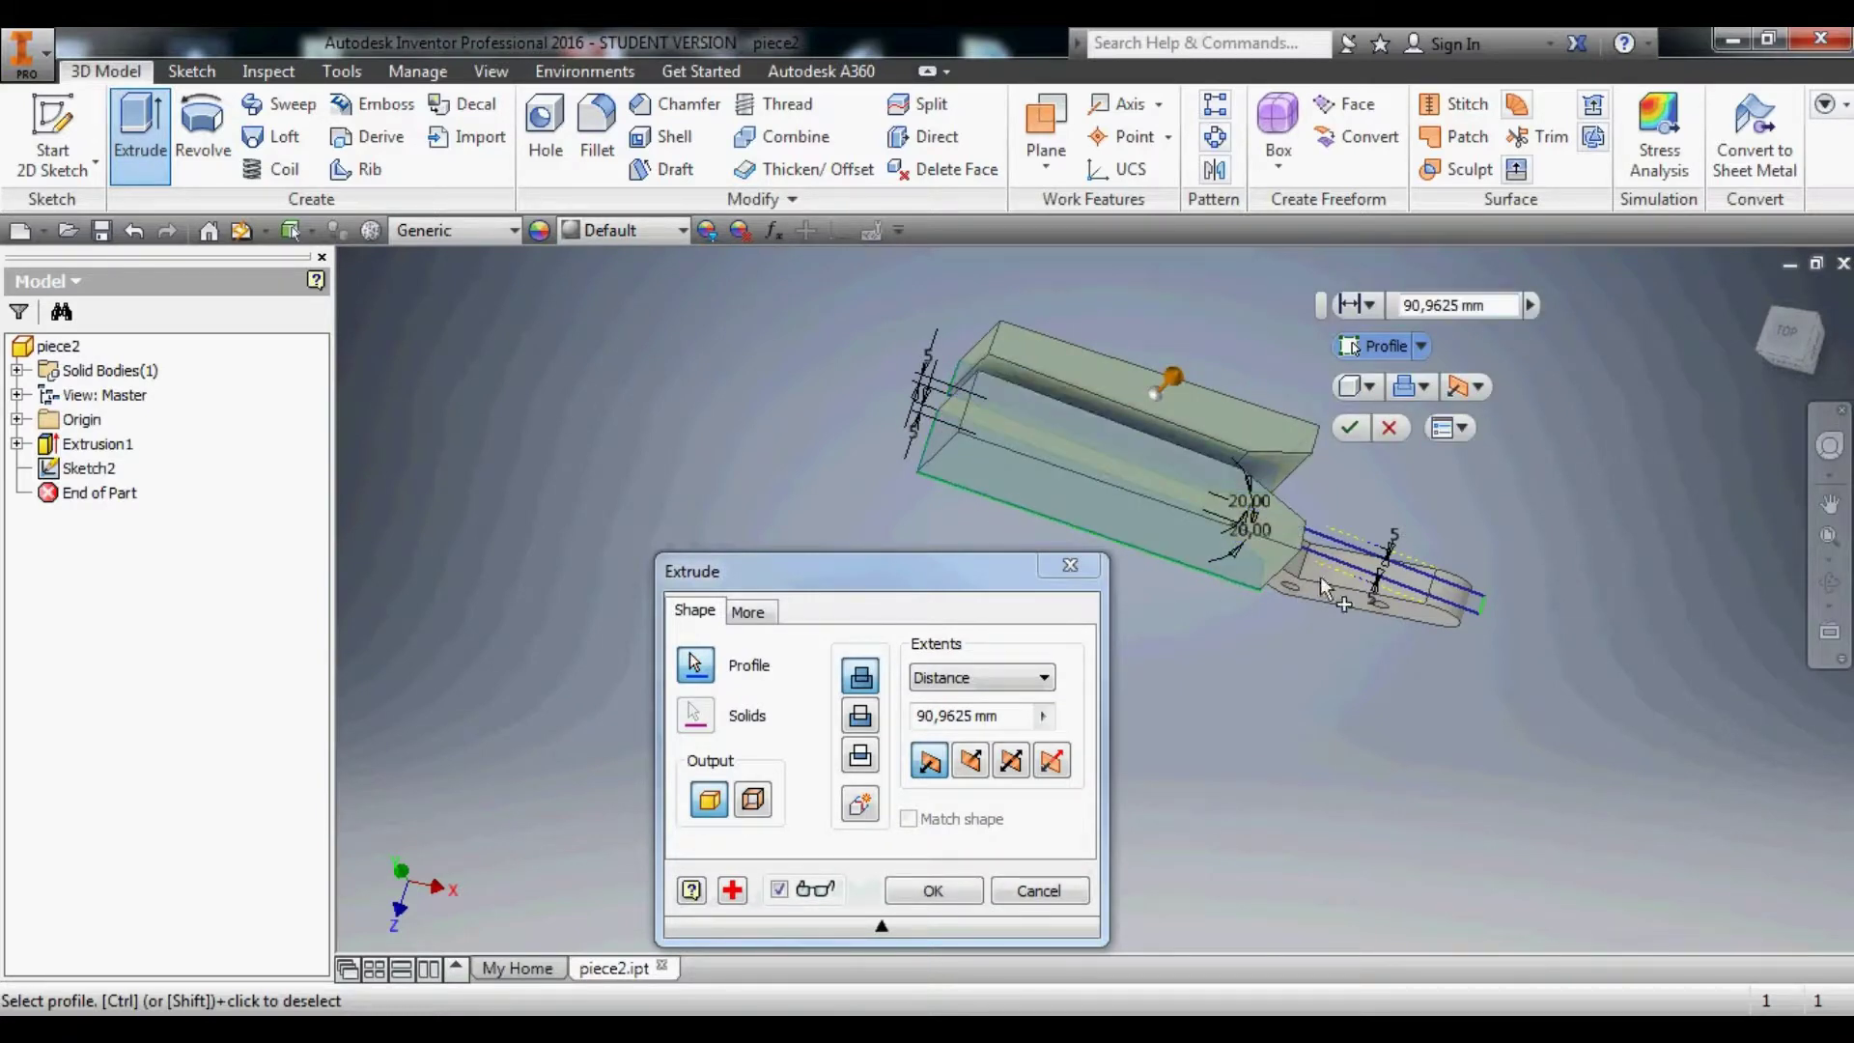
middle_click_drag(1349, 561, 1342, 503, "shift")
scroll(1320, 545, "up", 5)
scroll(1323, 560, "down", 5)
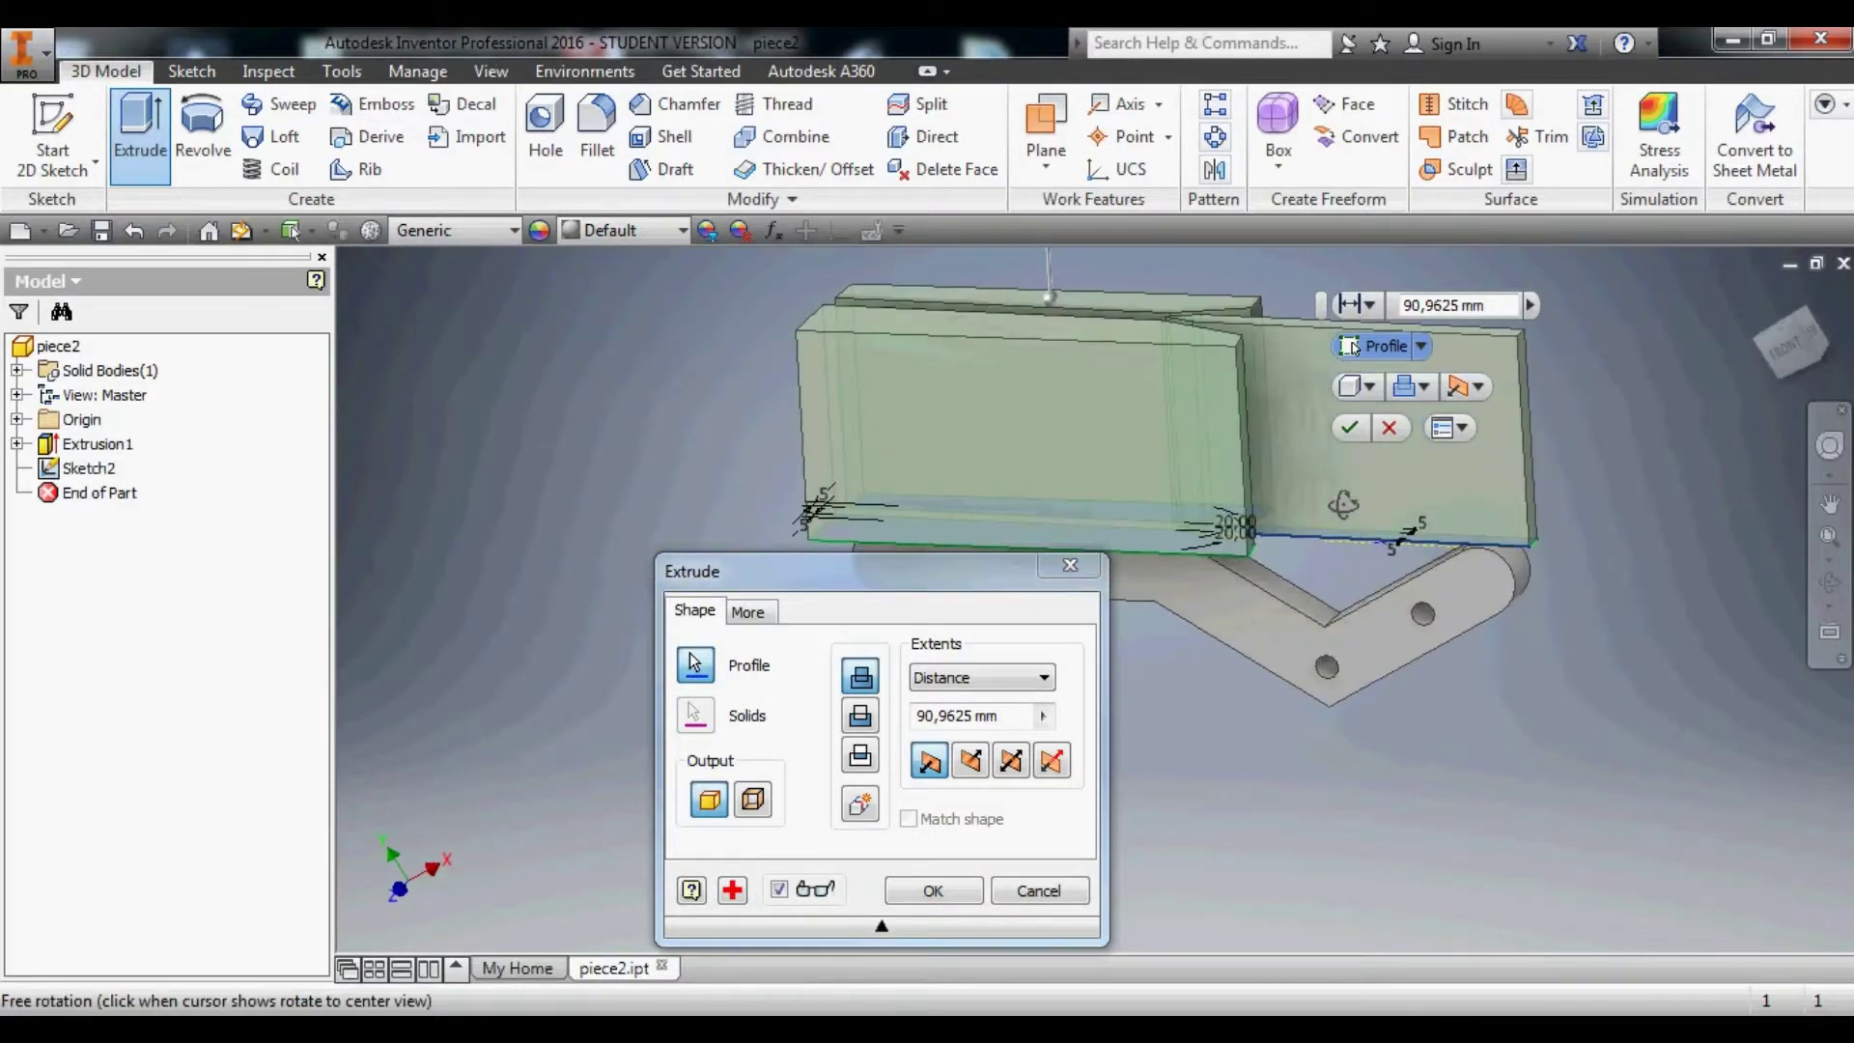
left_click(971, 760)
middle_click_drag(1306, 703, 1241, 642, "shift")
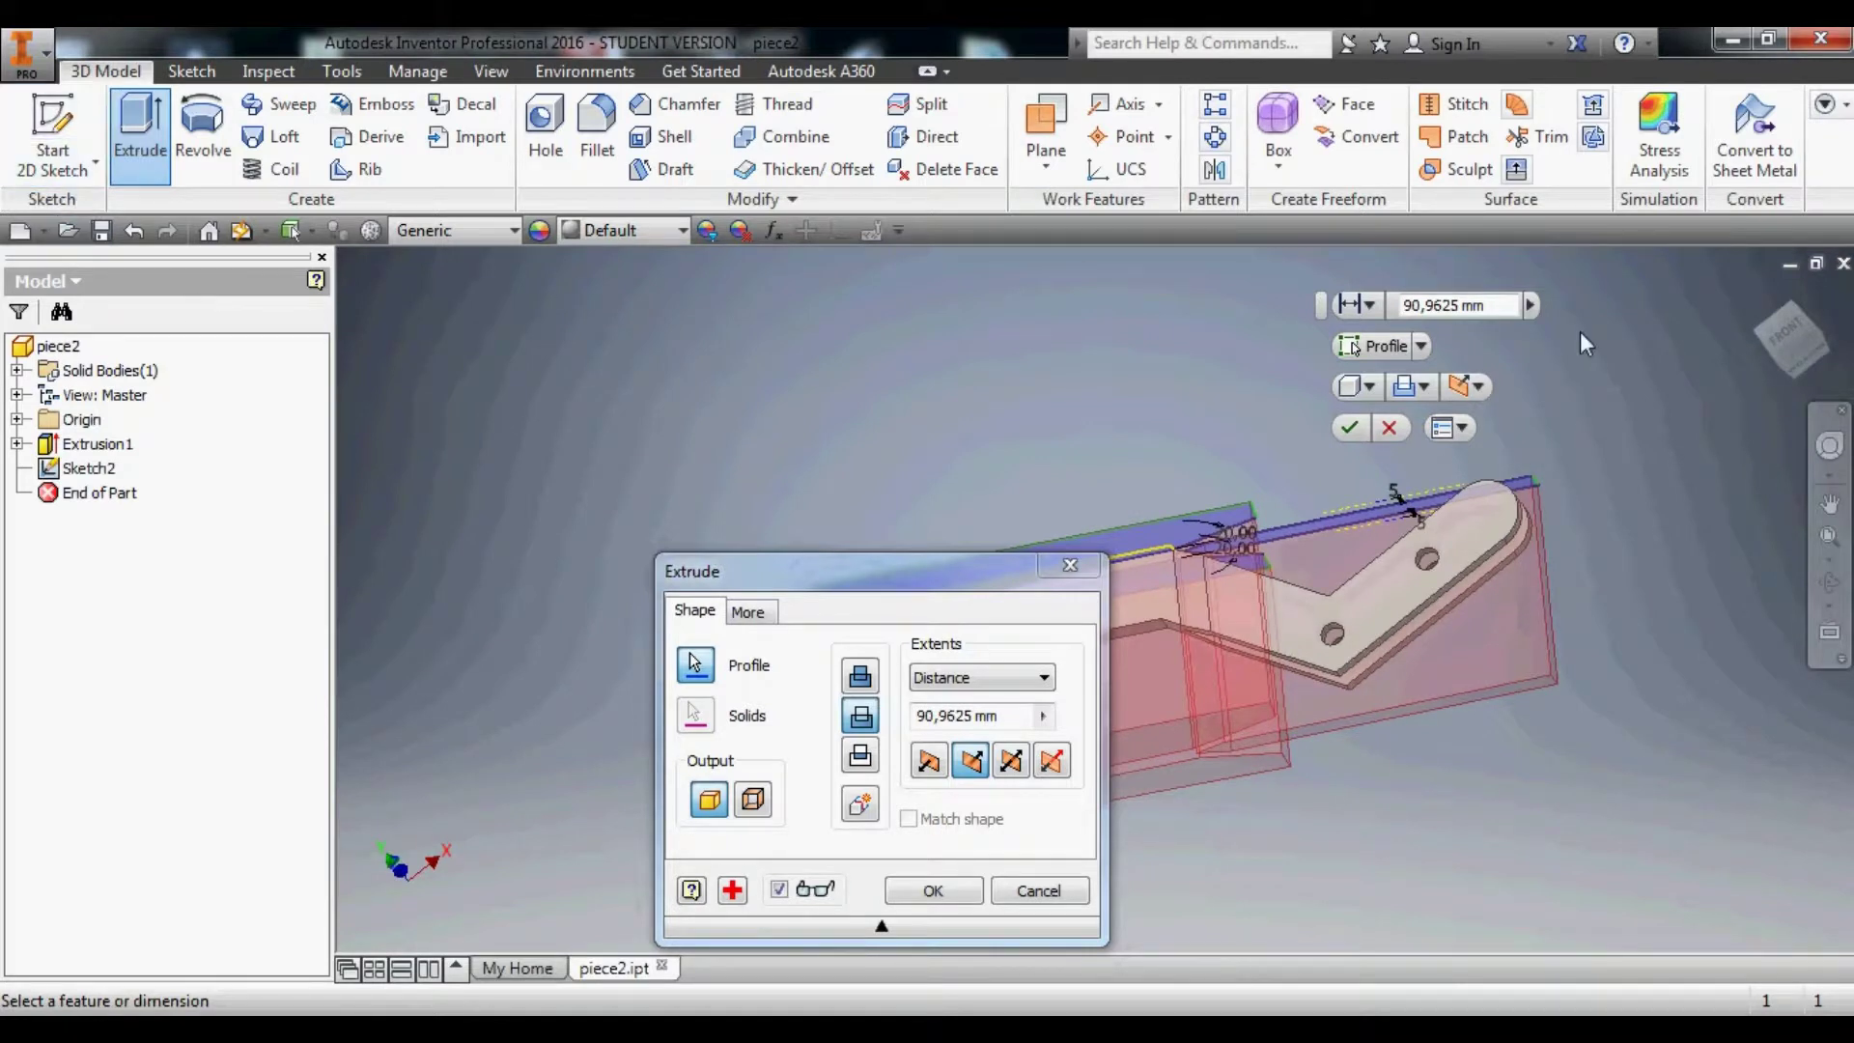
left_click(927, 890)
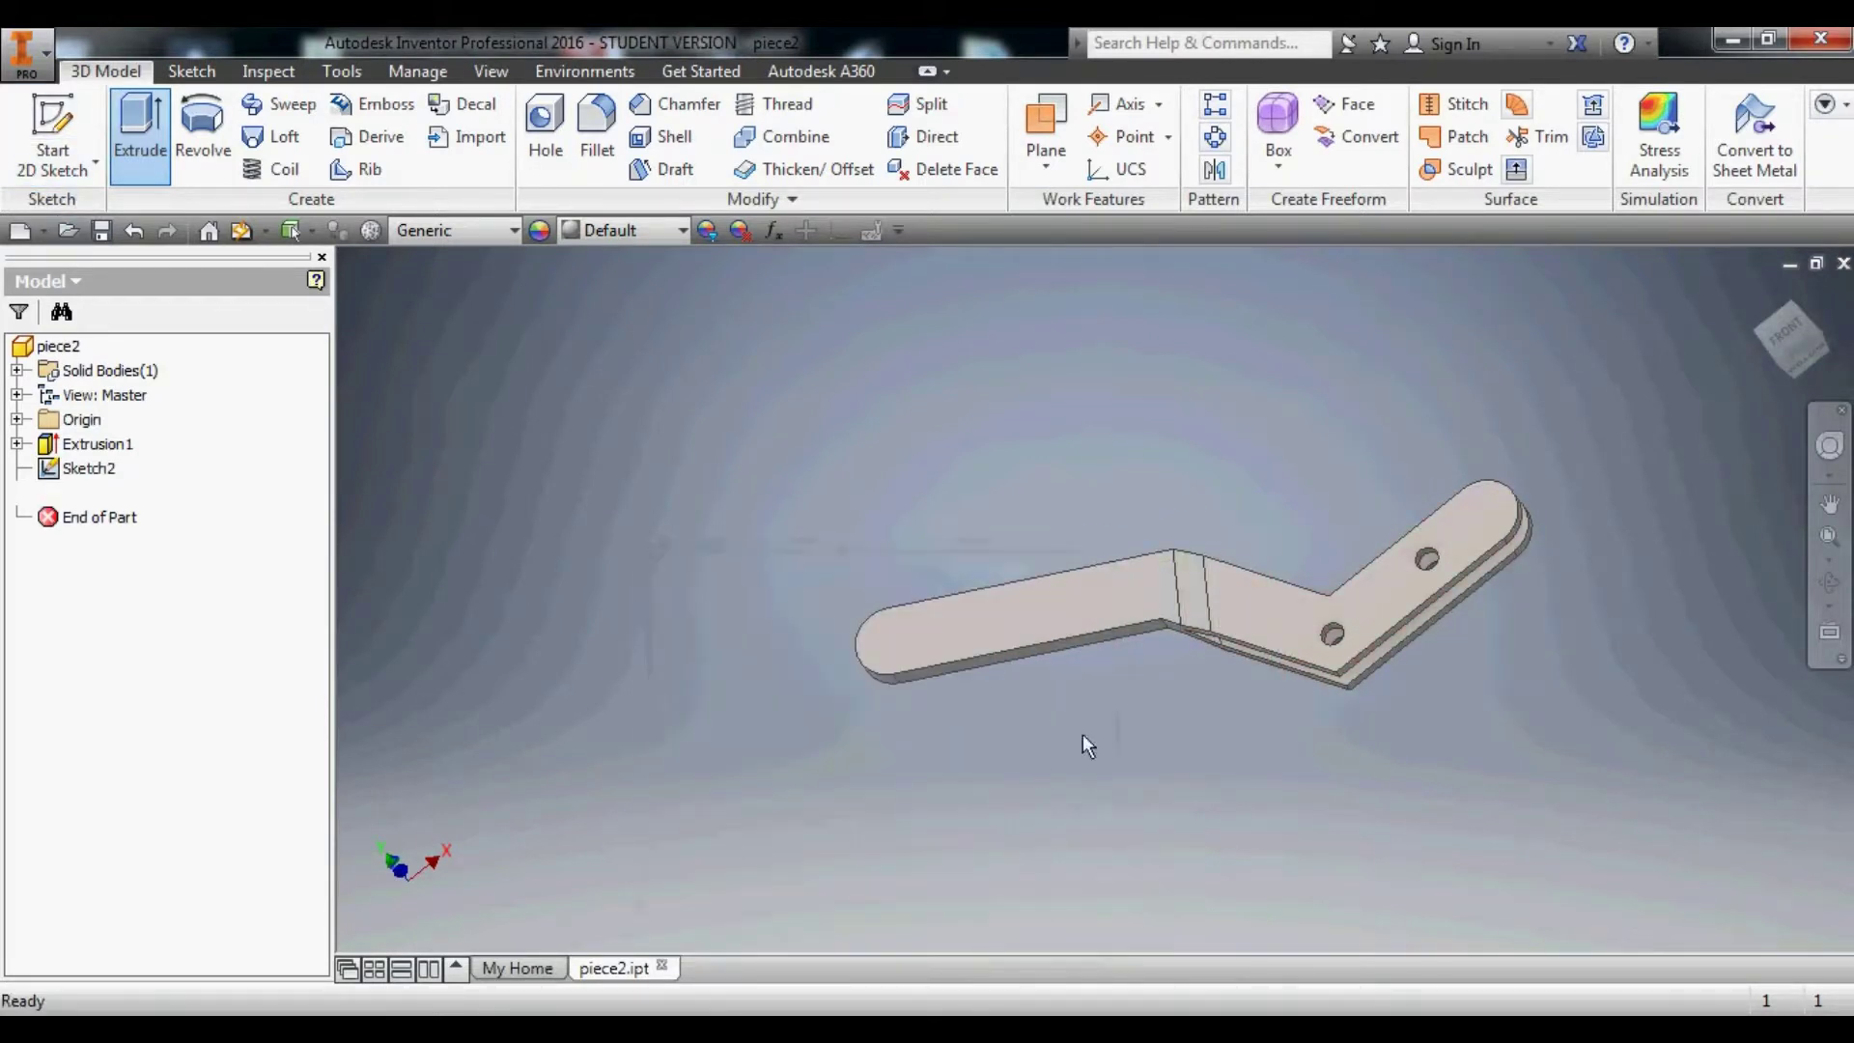
Fillet the inside and outside corner edges at the bend of both slotted plates with a 3 mm radius.
middle_click_drag(1085, 746, 1237, 822, "shift")
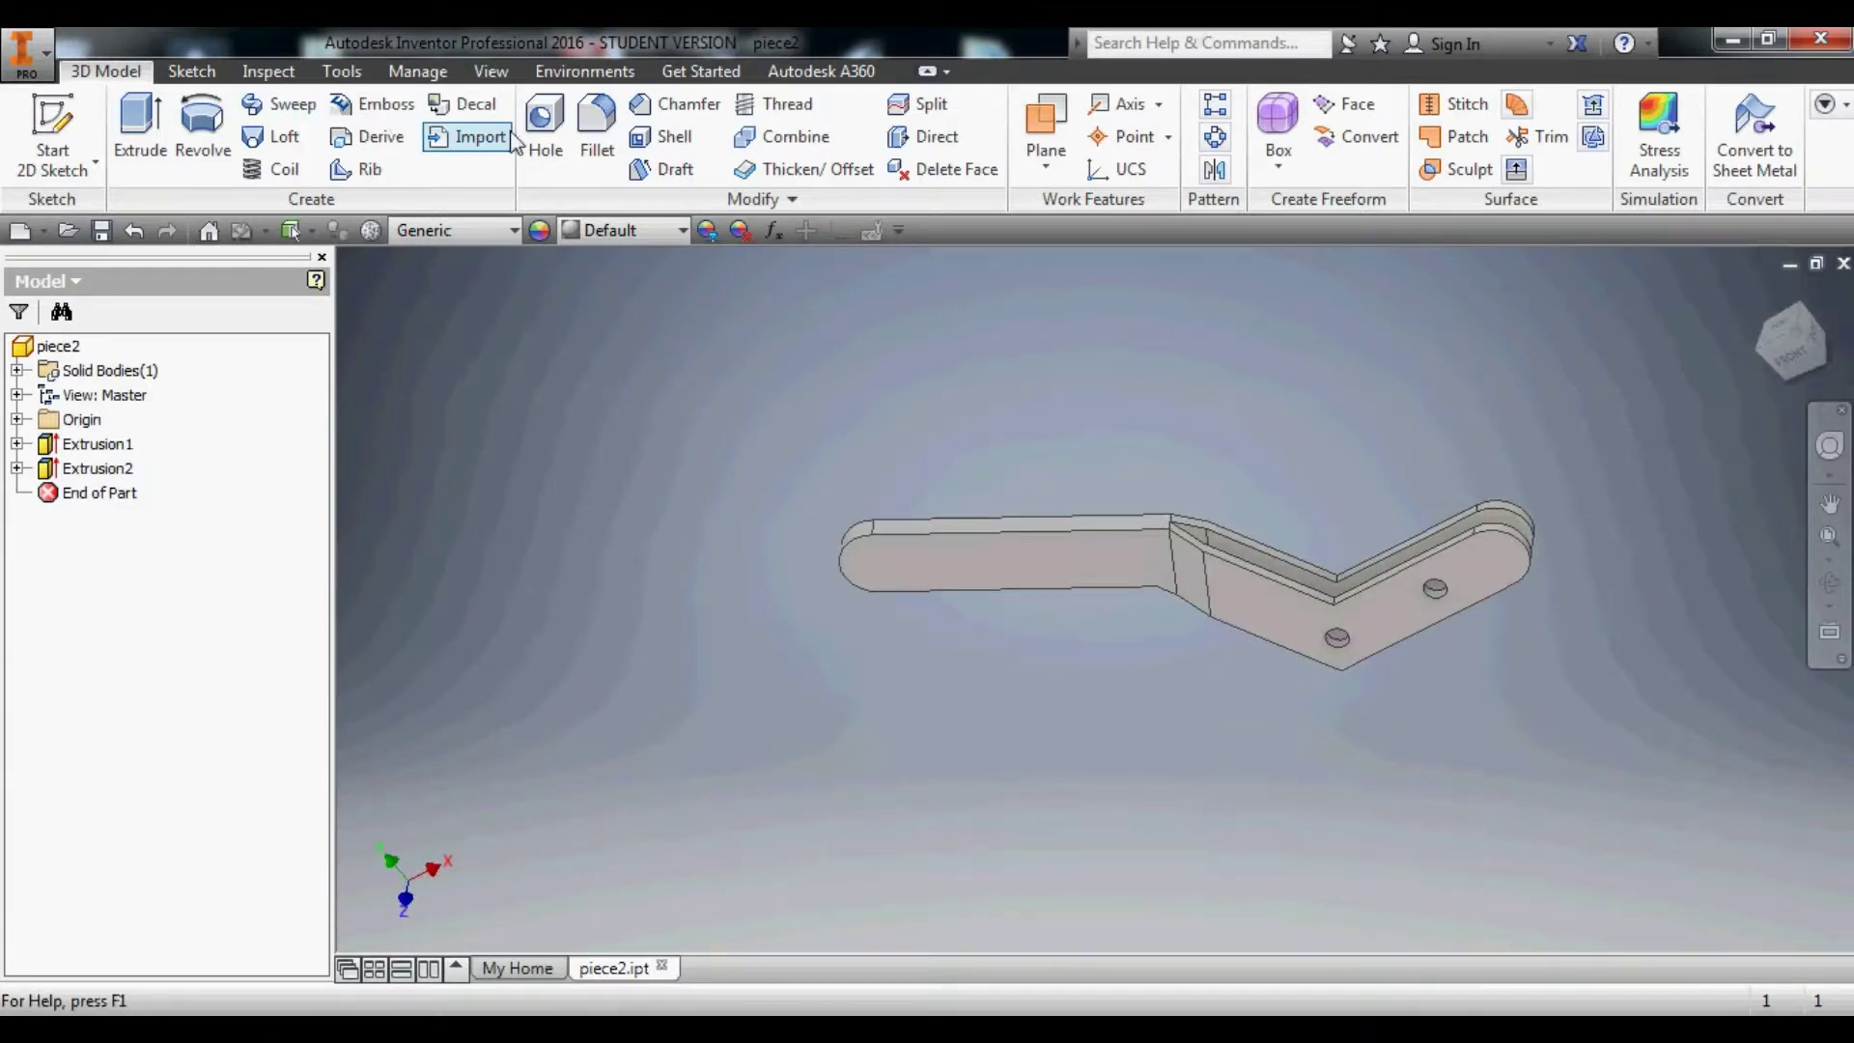
left_click(597, 126)
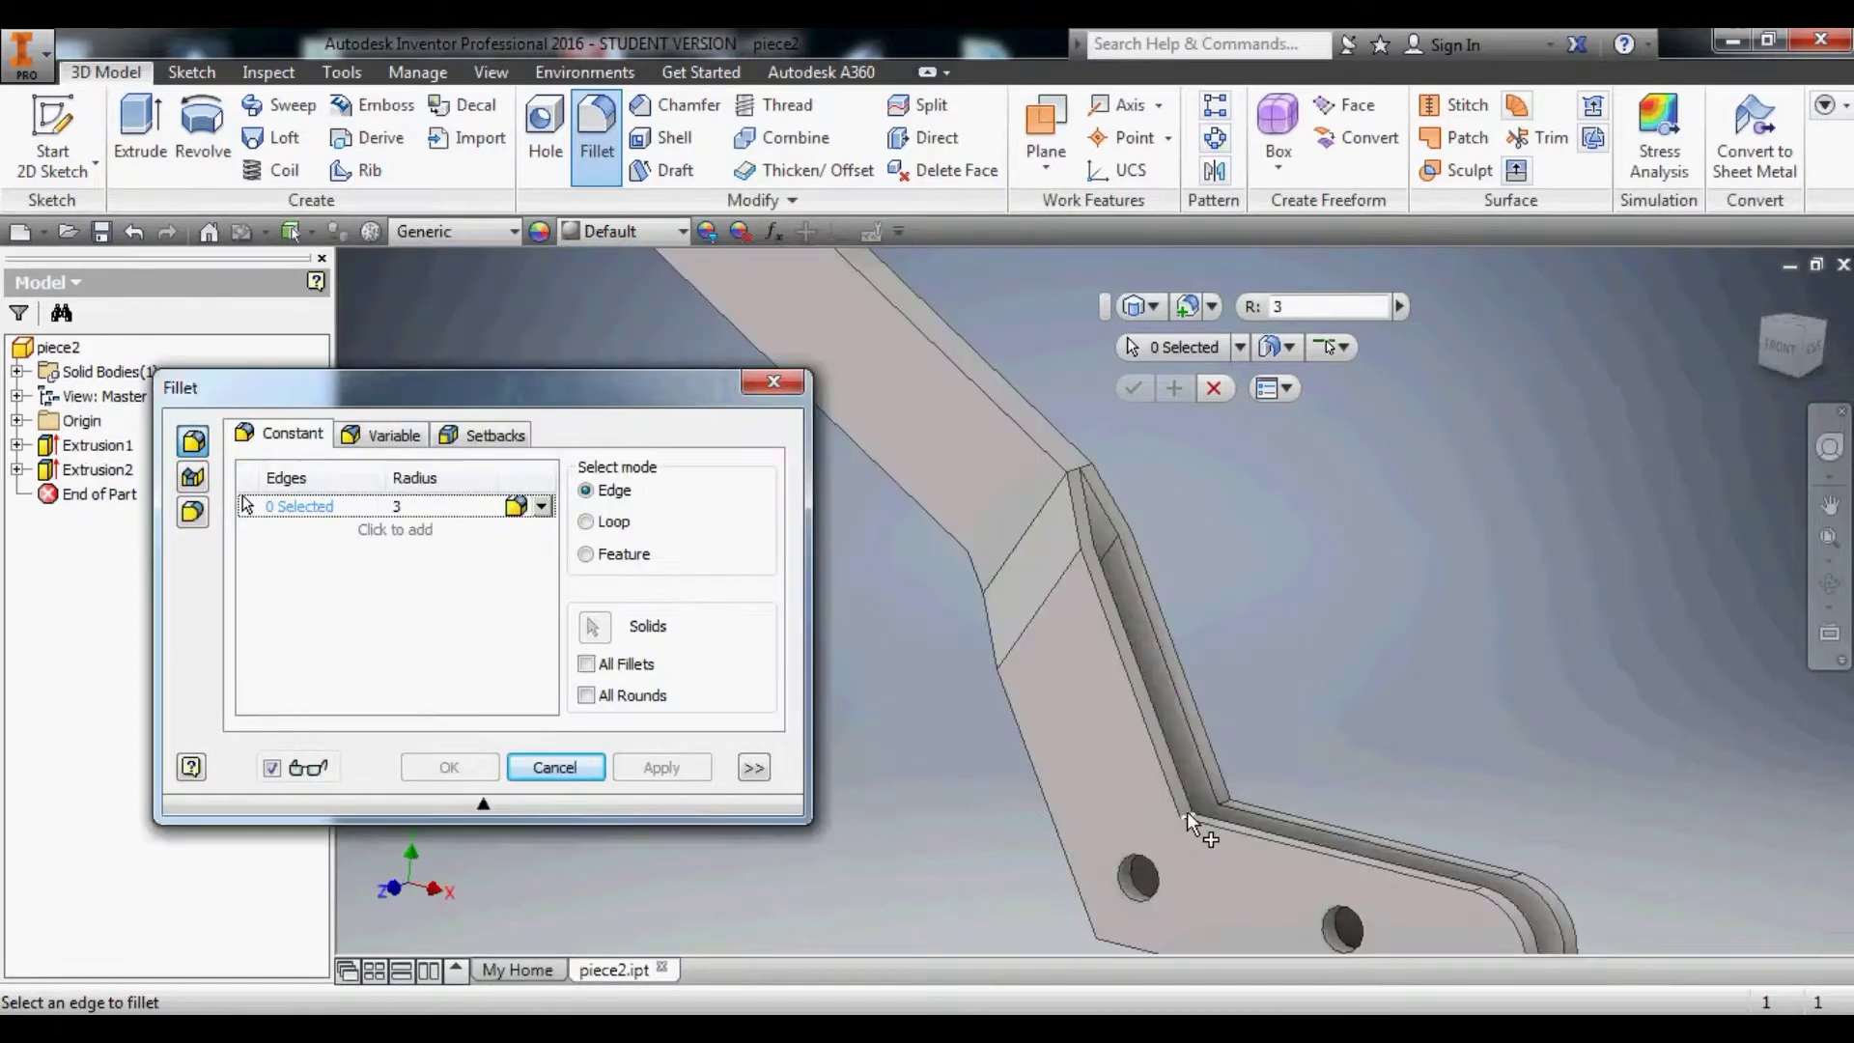
scroll(1246, 807, "up", 3)
left_click(1254, 802)
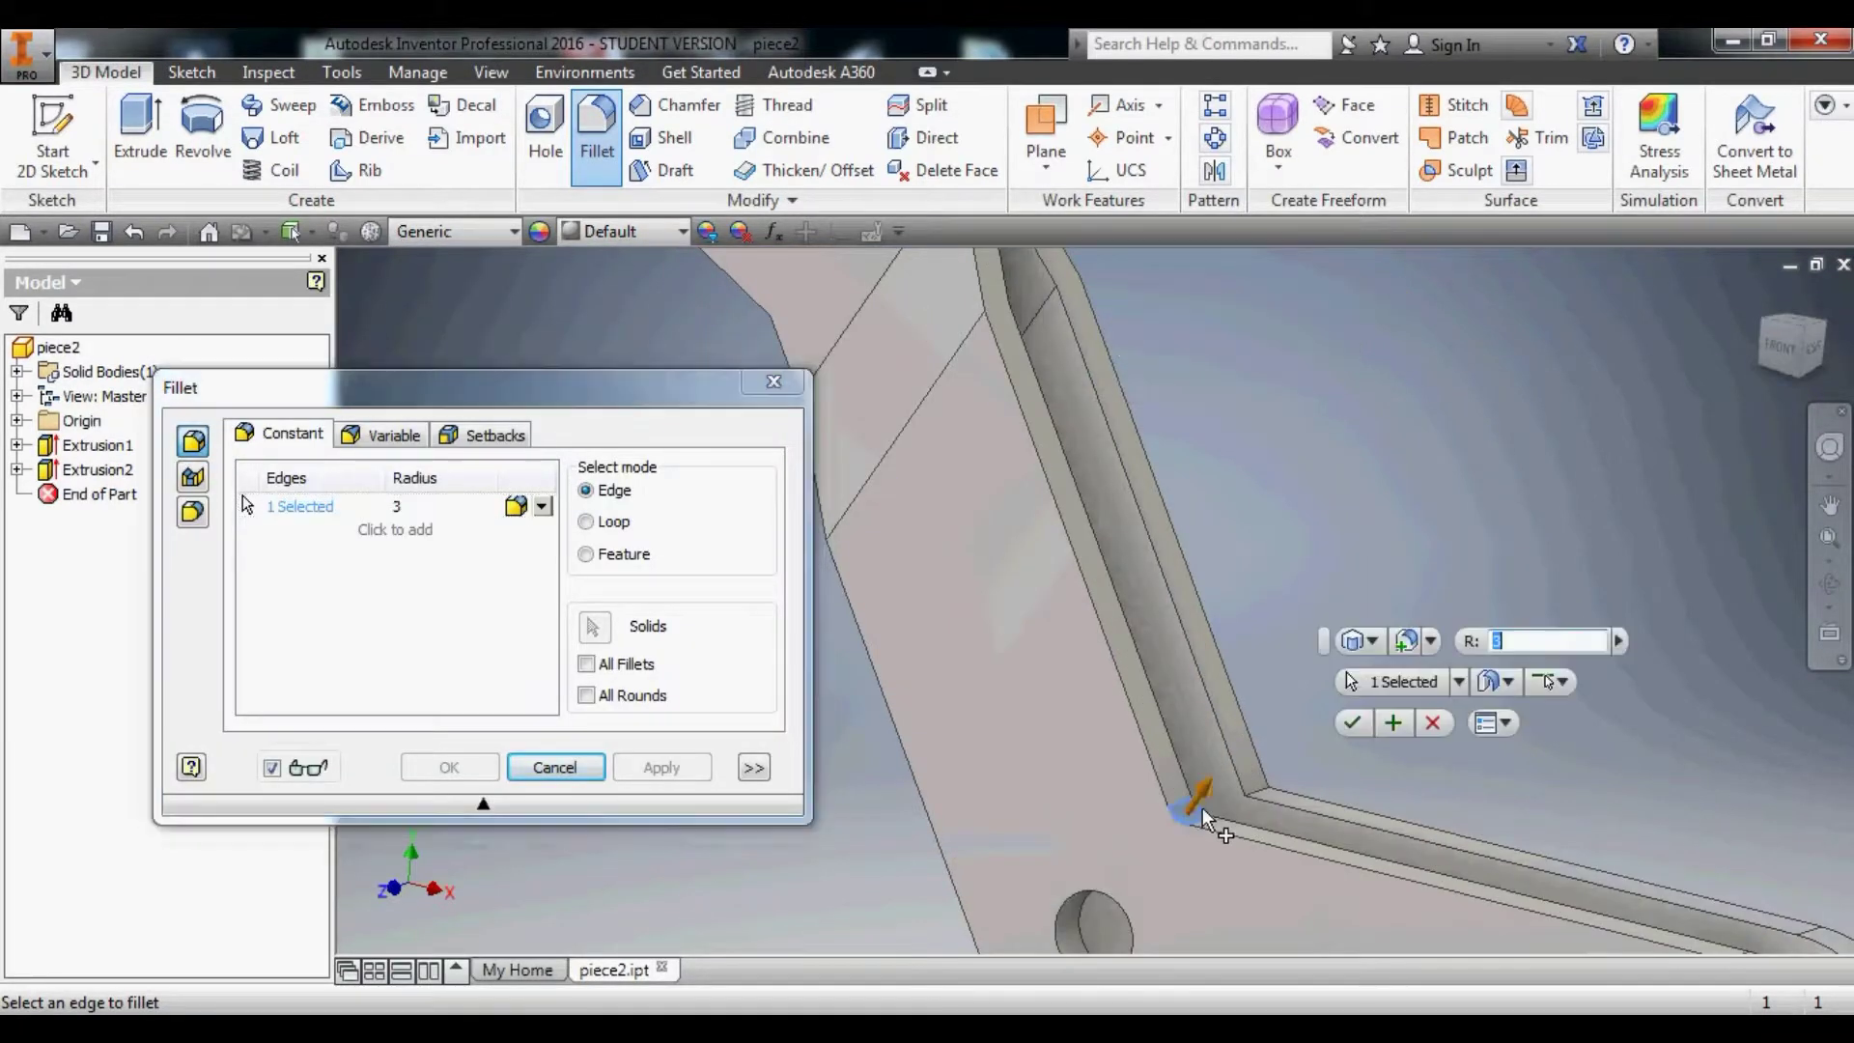
left_click(1260, 800)
scroll(1207, 840, "down", 4)
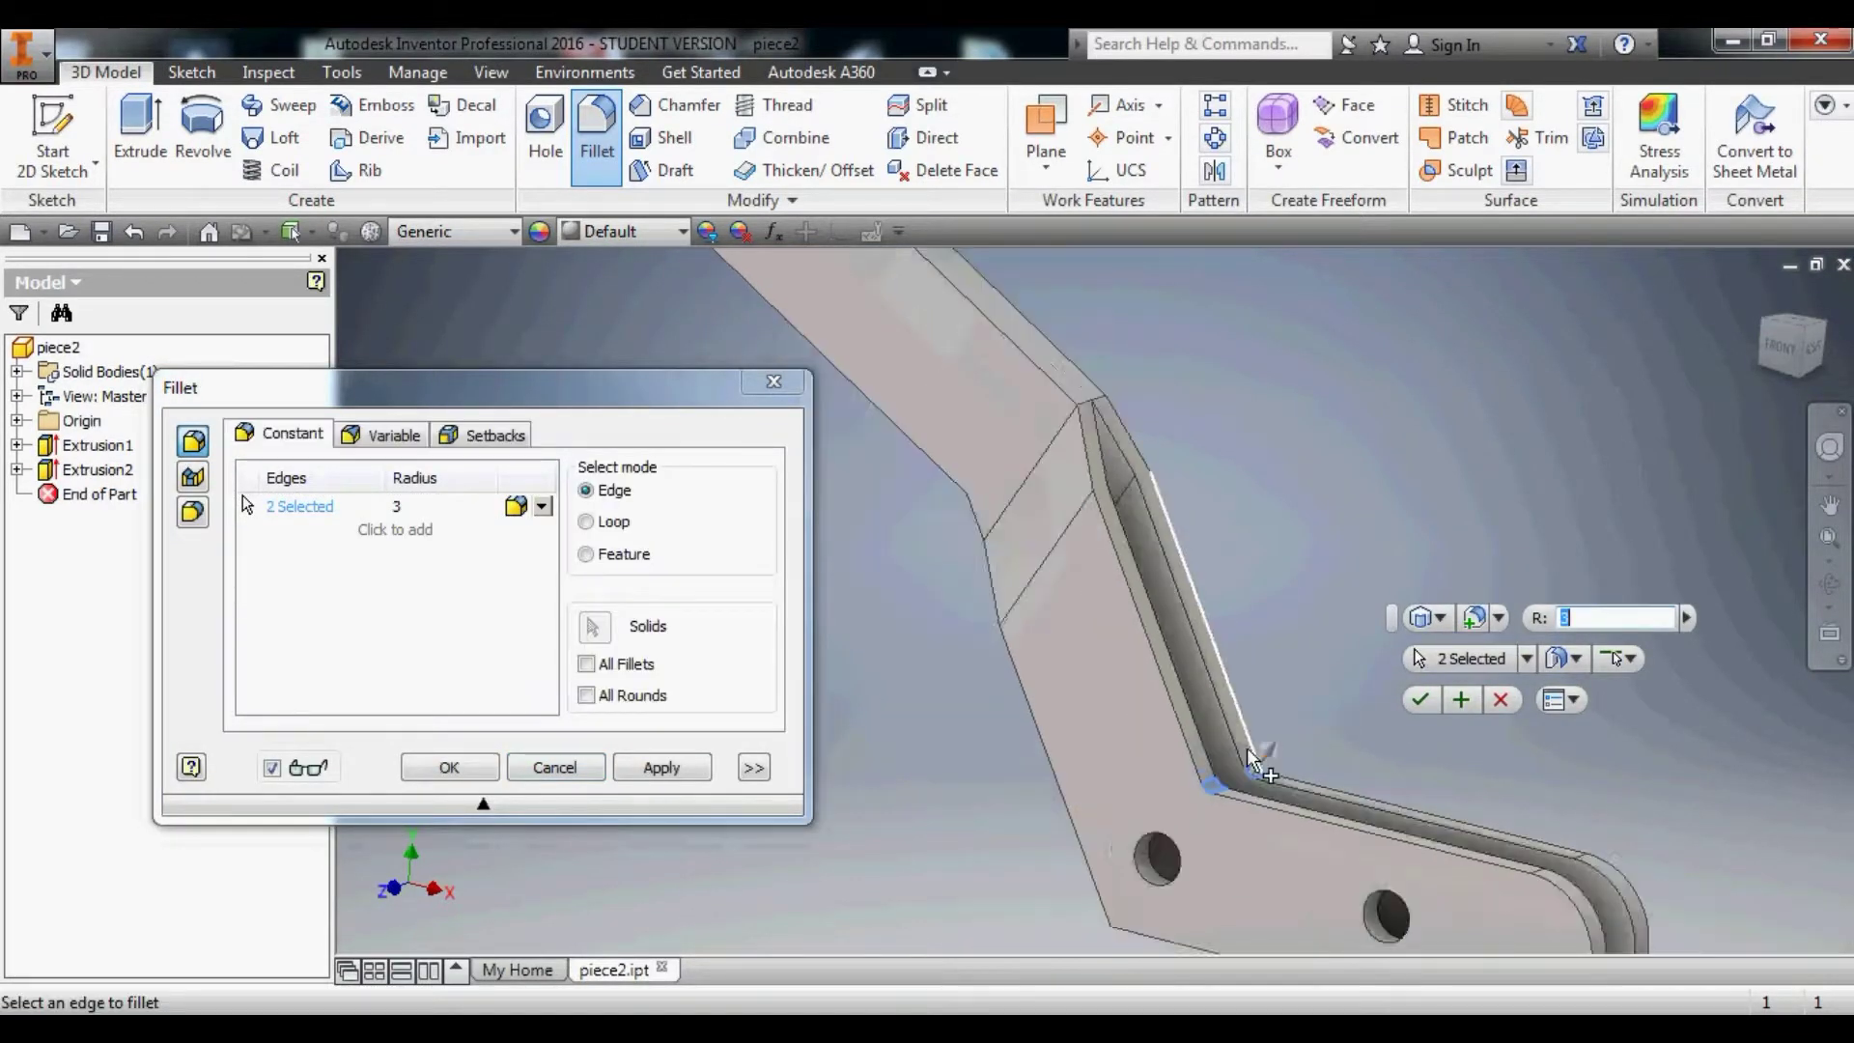
middle_click_drag(1202, 848, 1201, 734, "shift")
scroll(1199, 721, "up", 4)
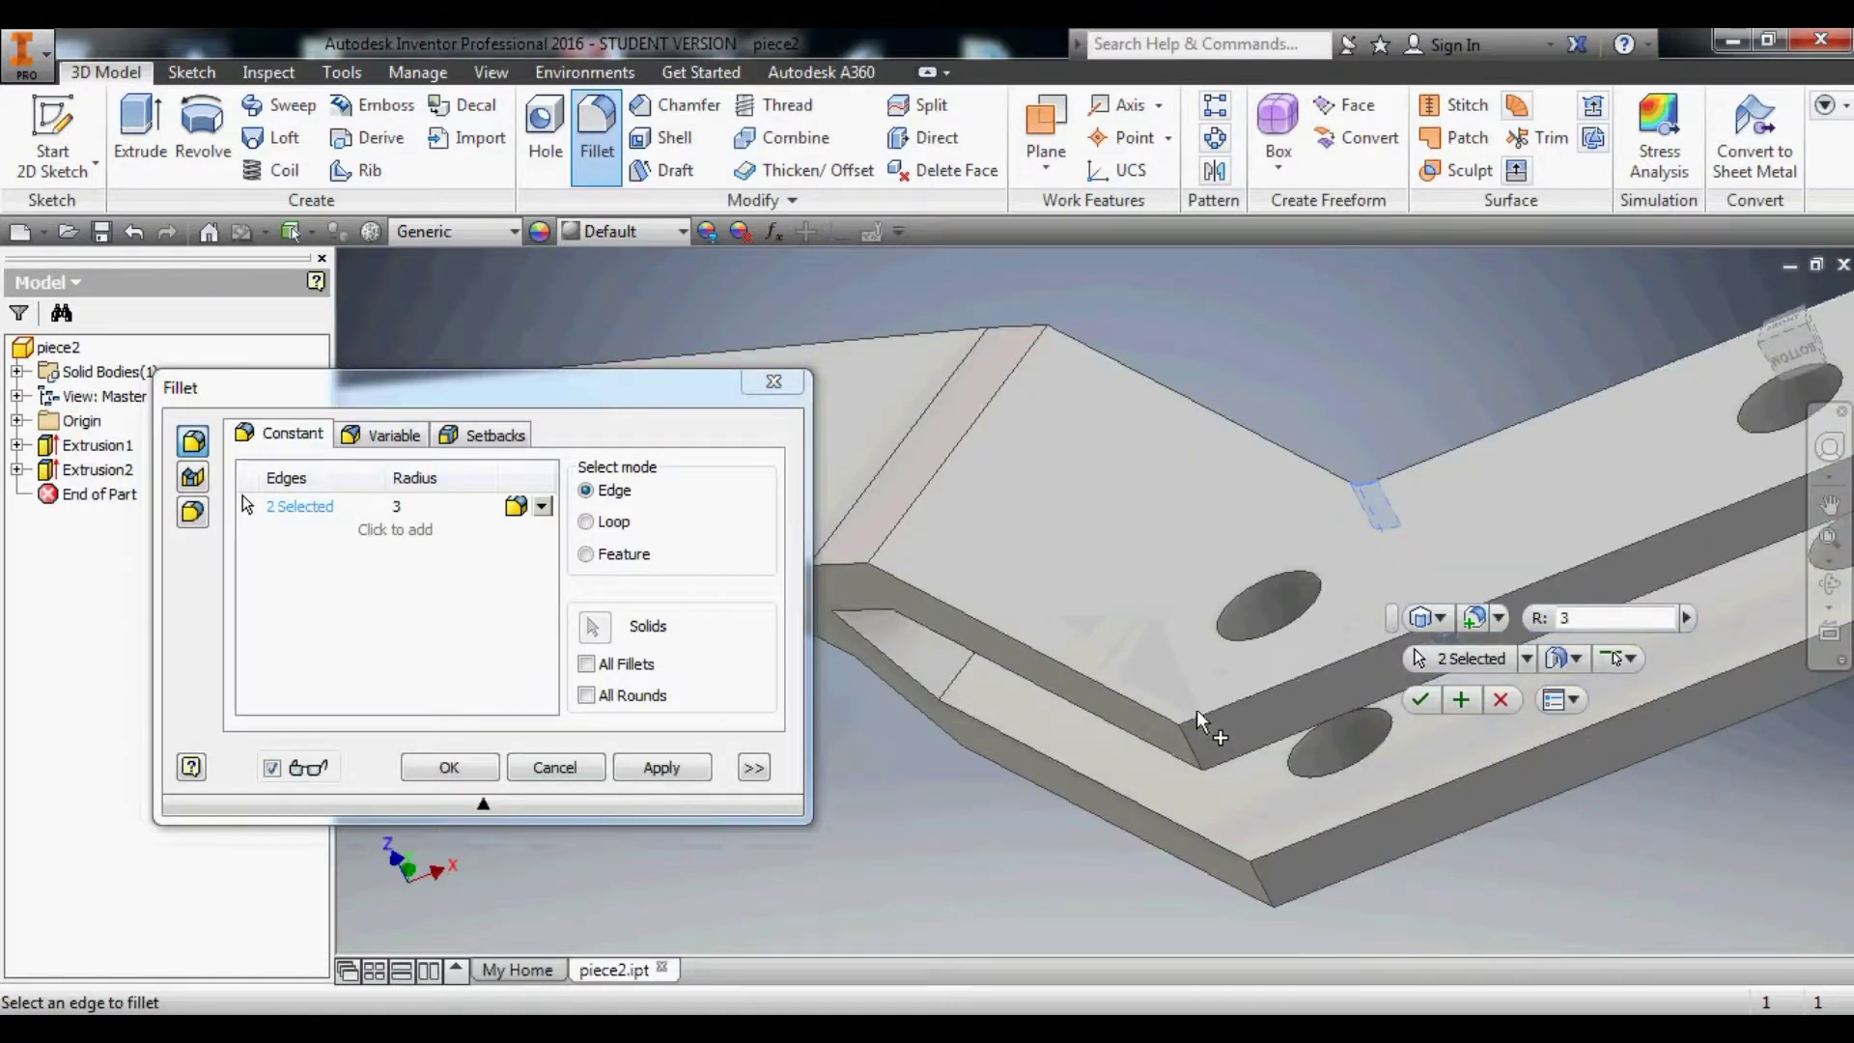
left_click(1191, 749)
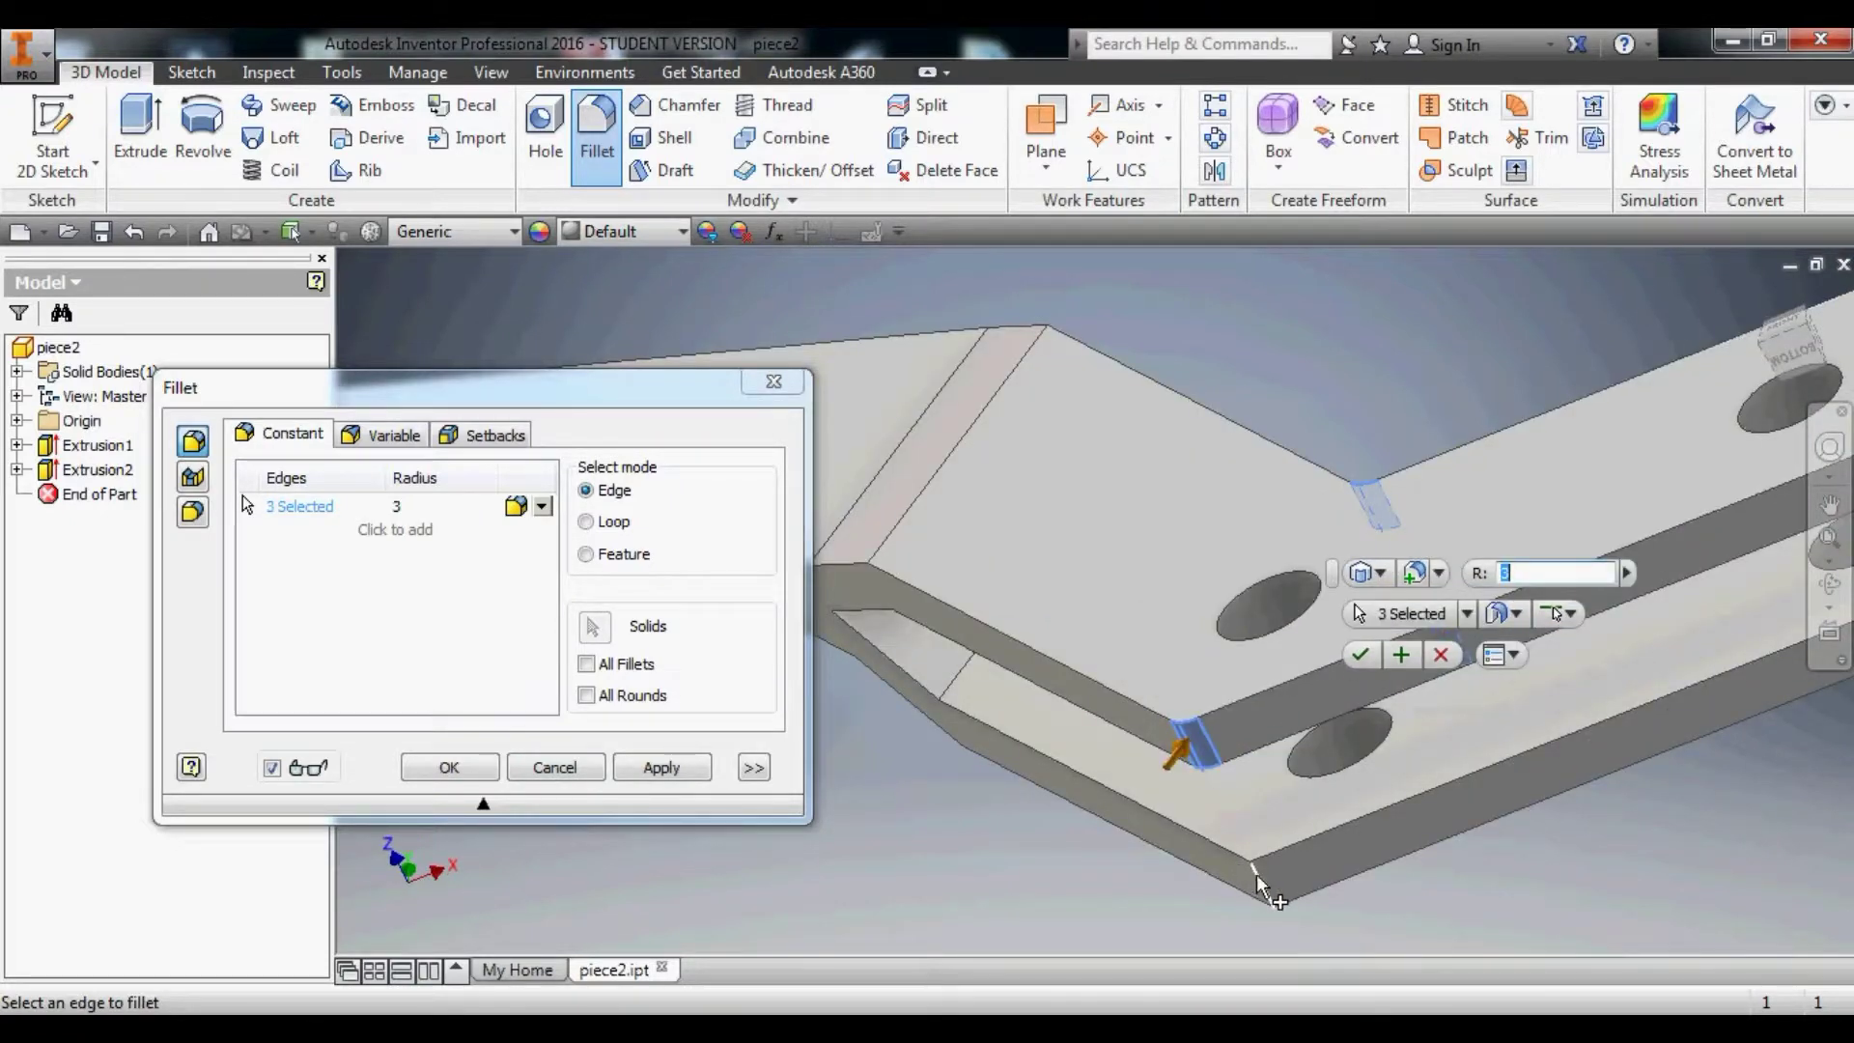
left_click(1245, 879)
left_click(450, 768)
Fillet the inner corner edge at the closed end of the slot with a 3 mm radius.
middle_click_drag(1004, 676, 785, 491, "shift")
scroll(846, 643, "up", 5)
scroll(784, 491, "down", 4)
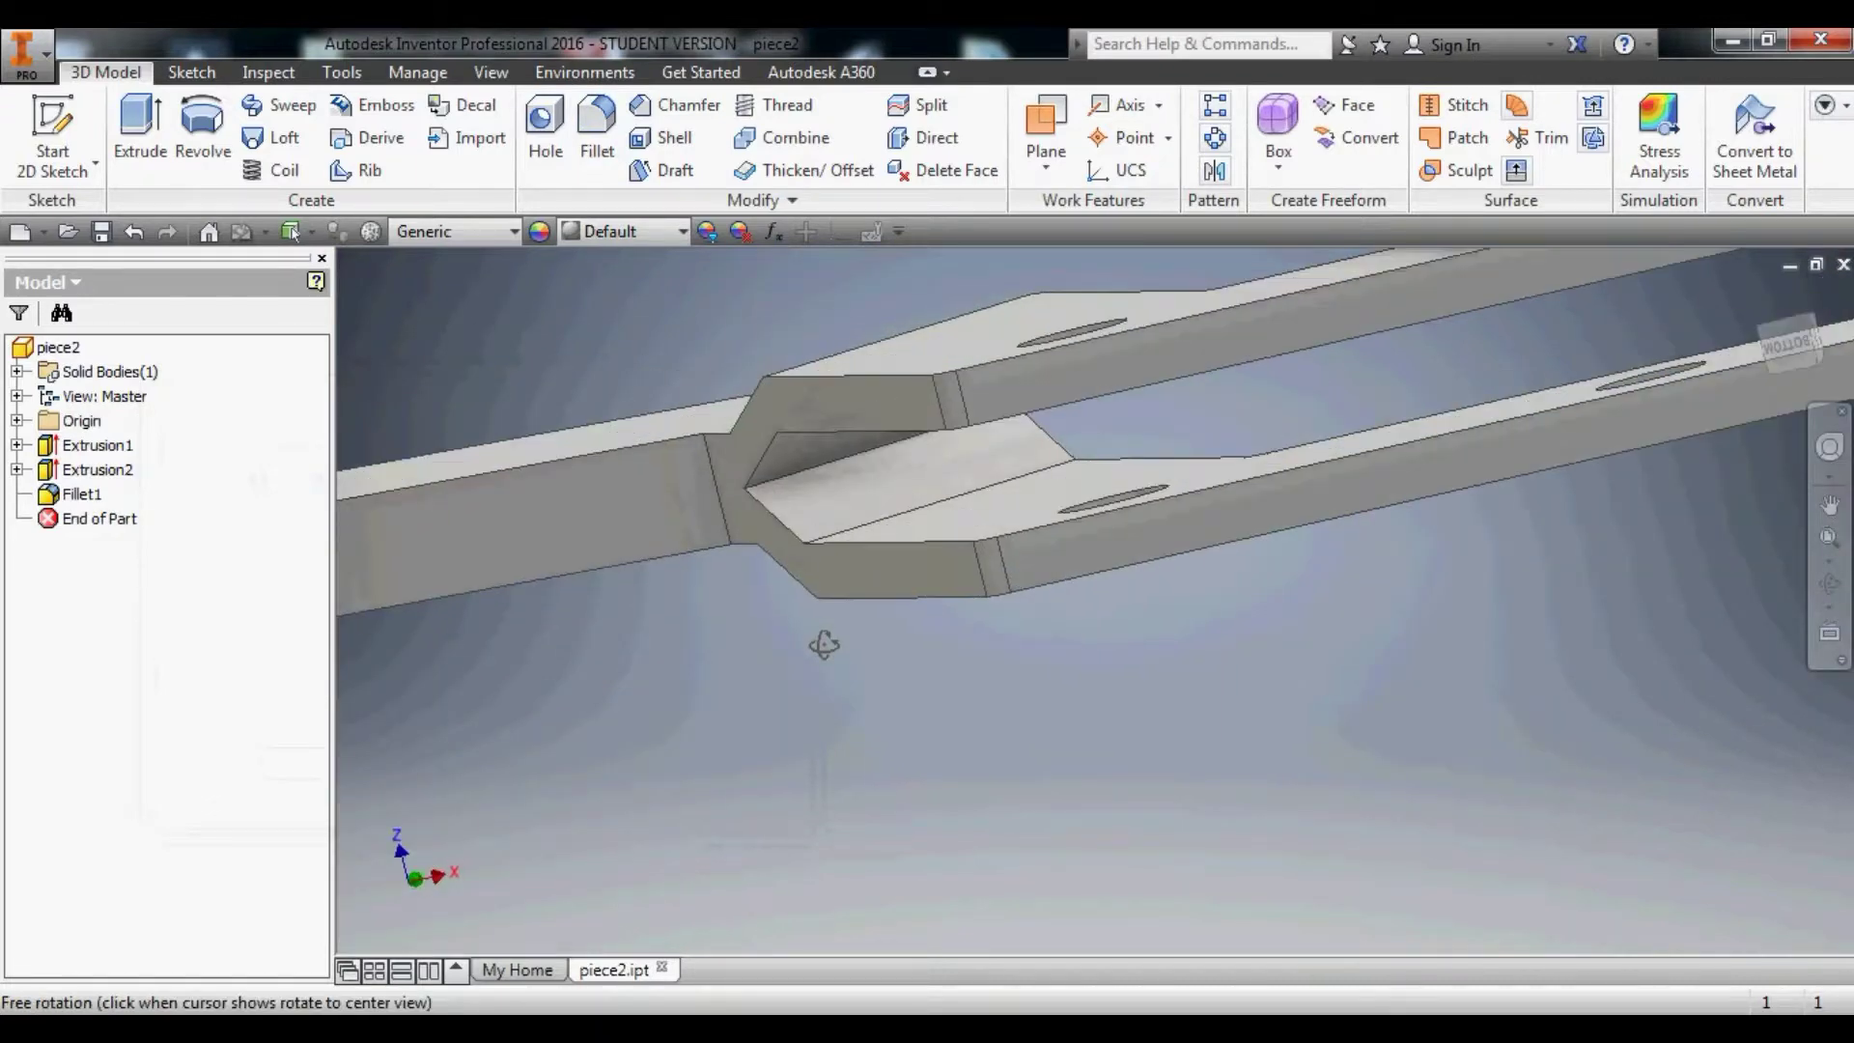
left_click(786, 478)
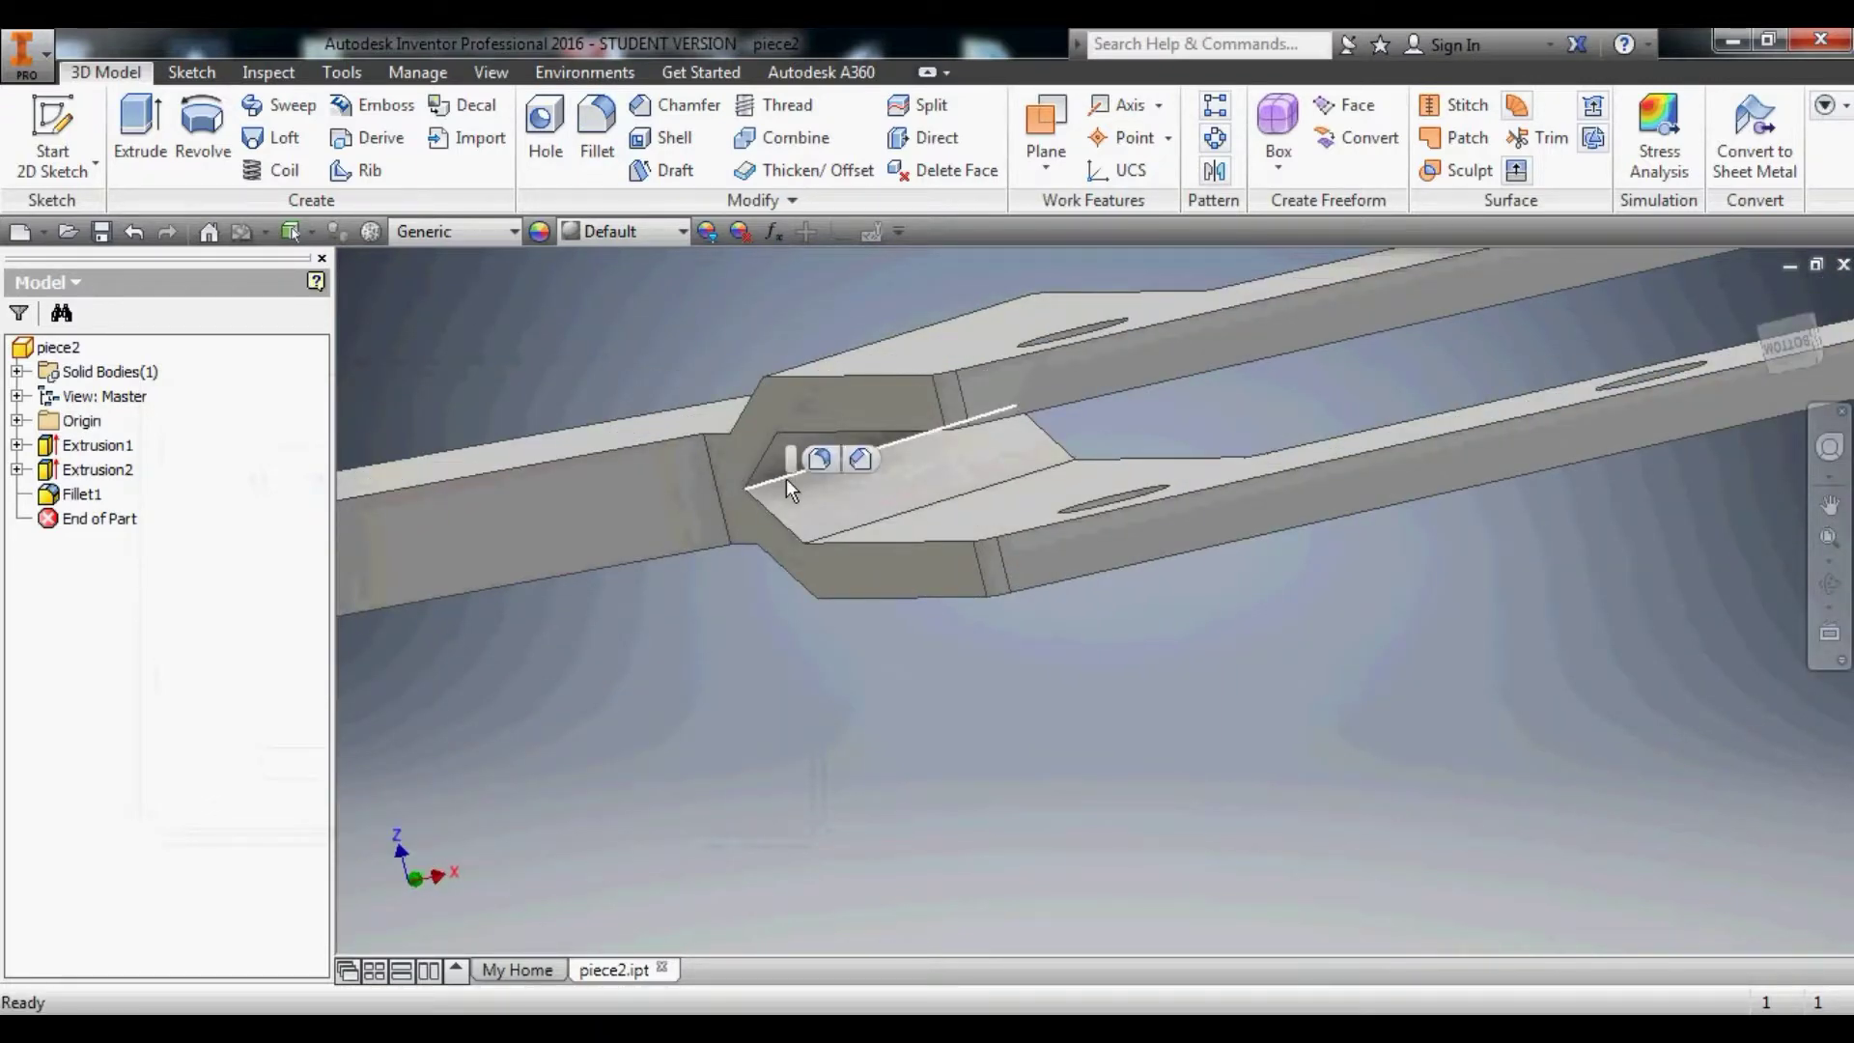
left_click(823, 460)
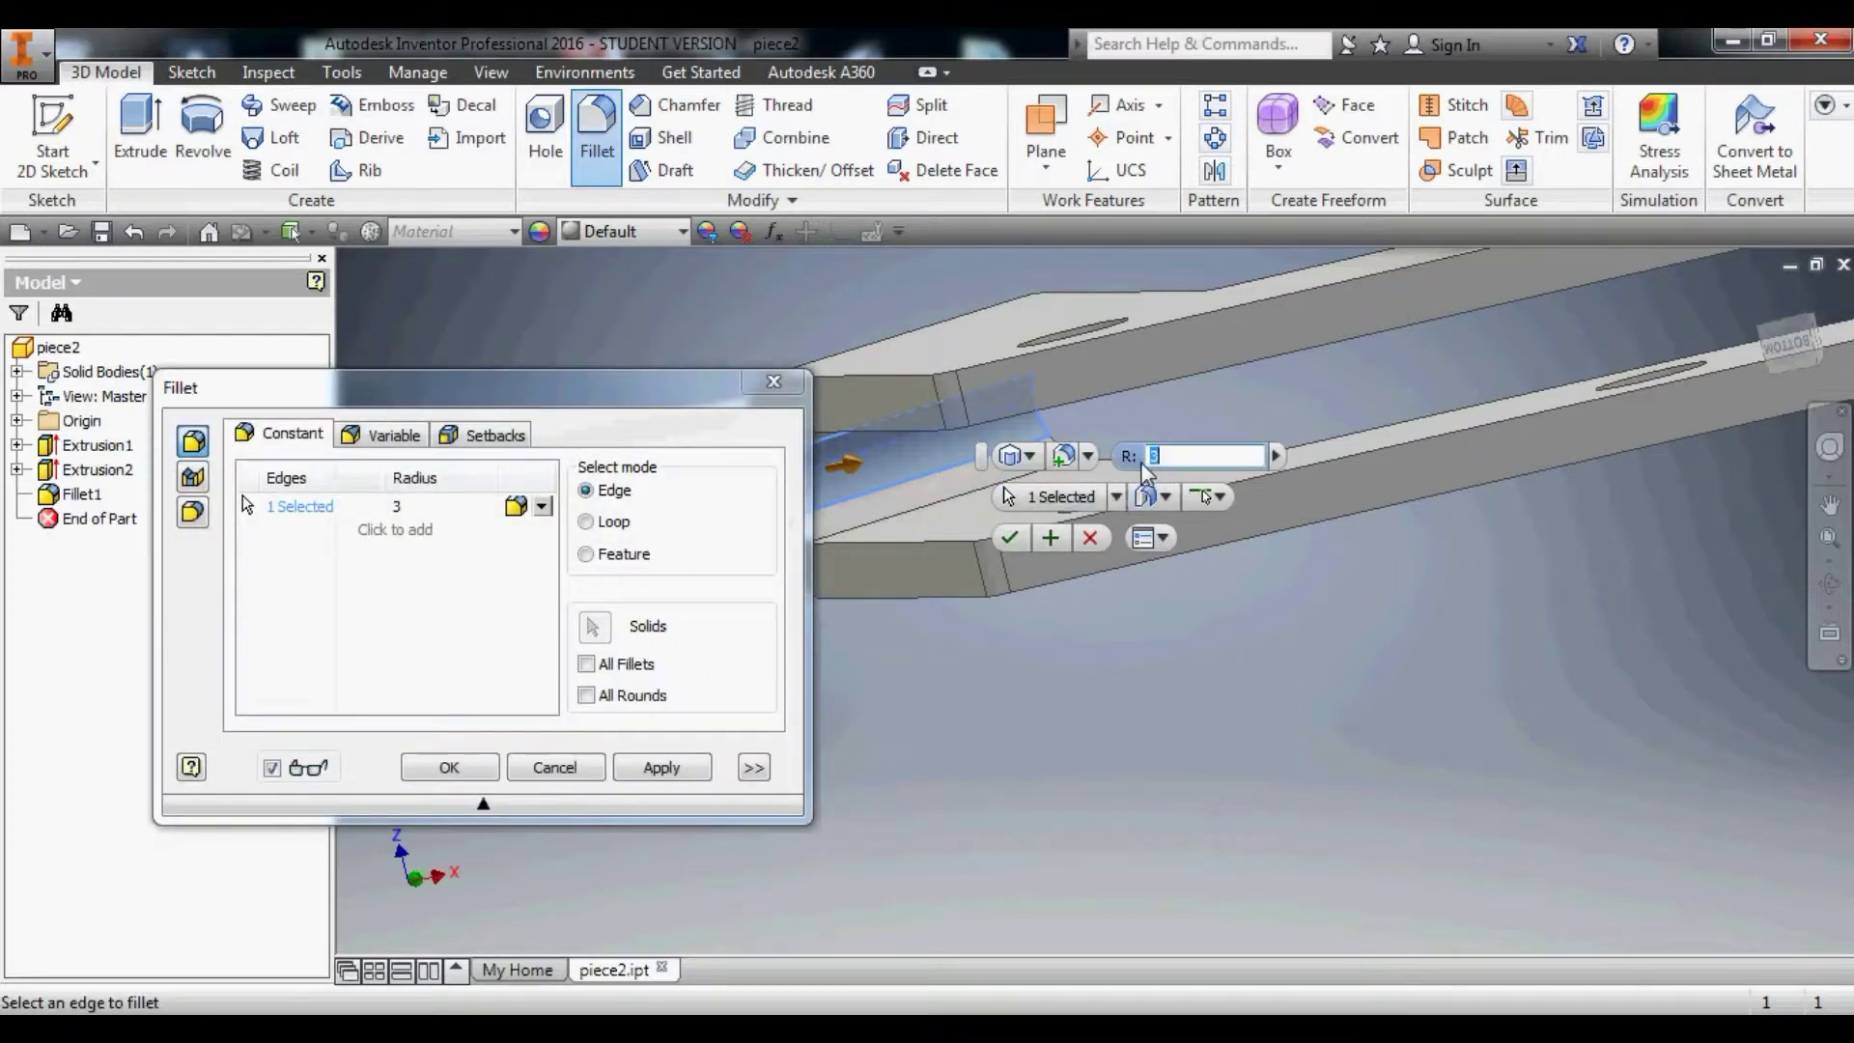
left_click(1011, 536)
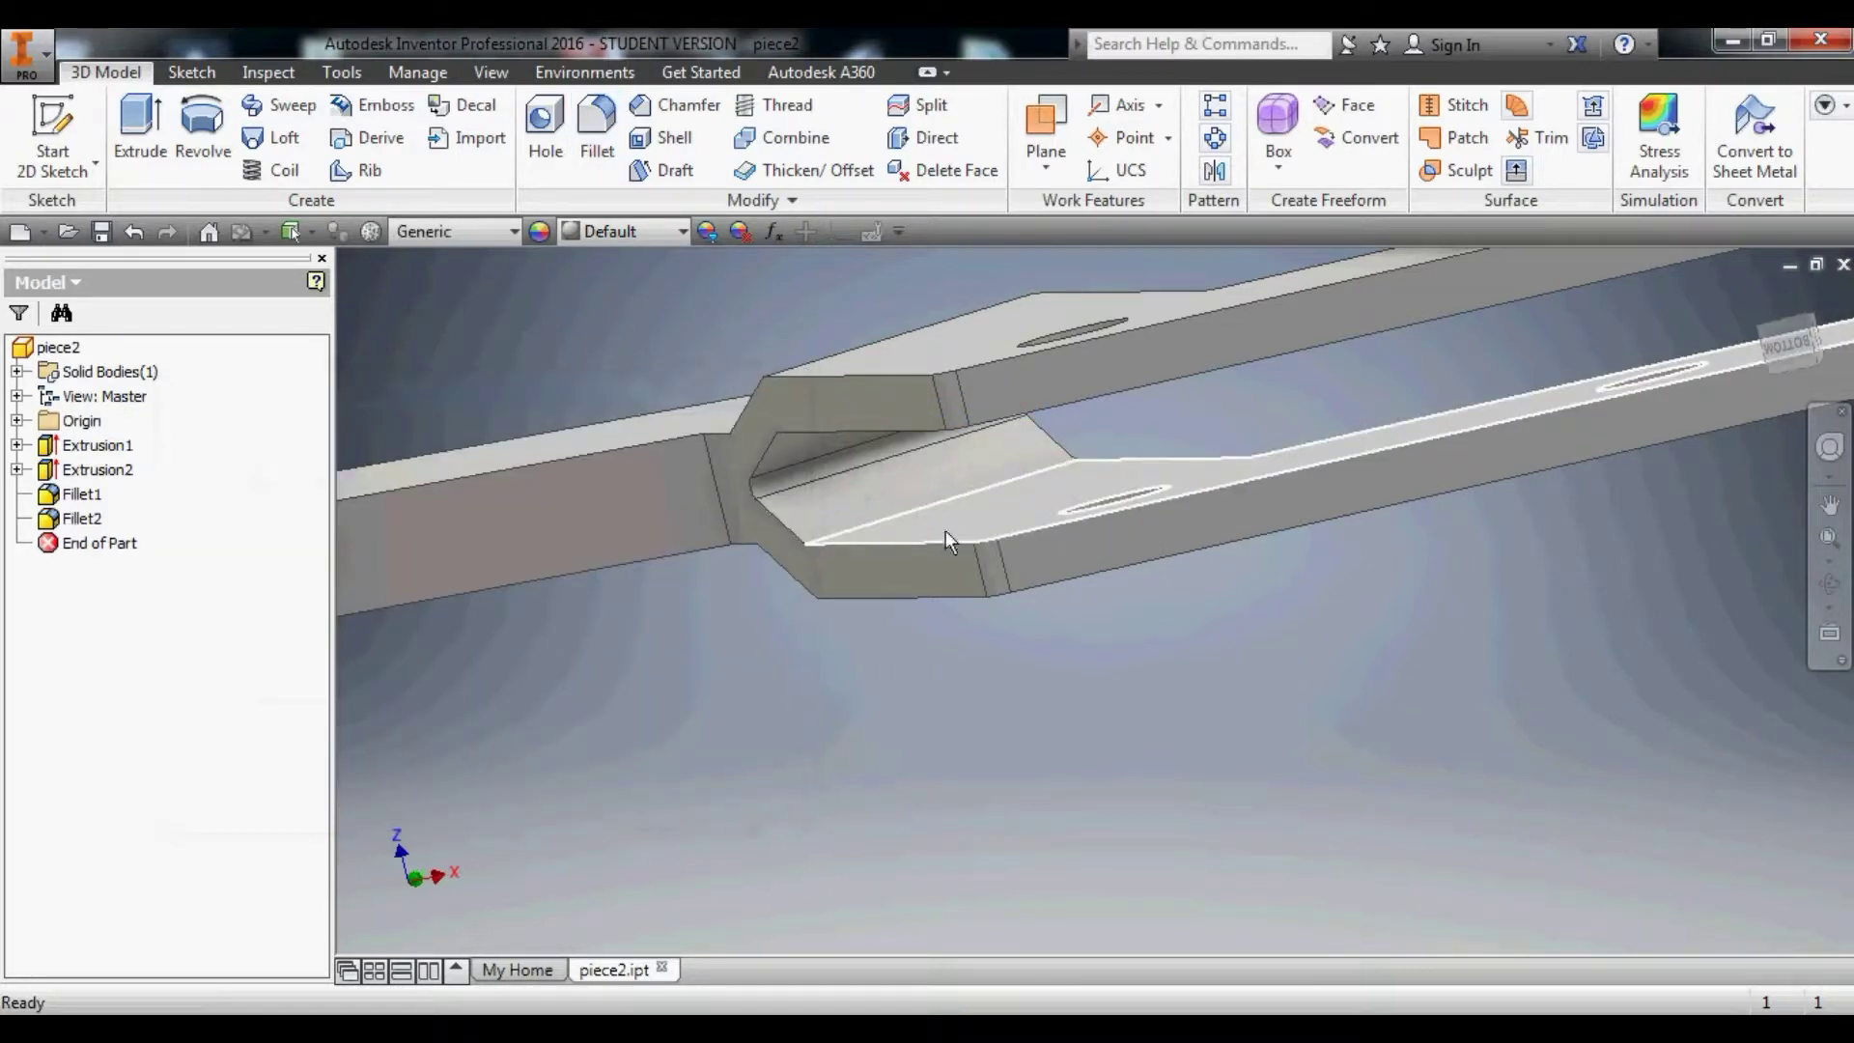
mouse_move(946, 530)
middle_mouse_down("shift")
mouse_move(997, 526)
mouse_move(977, 512)
middle_mouse_up("shift")
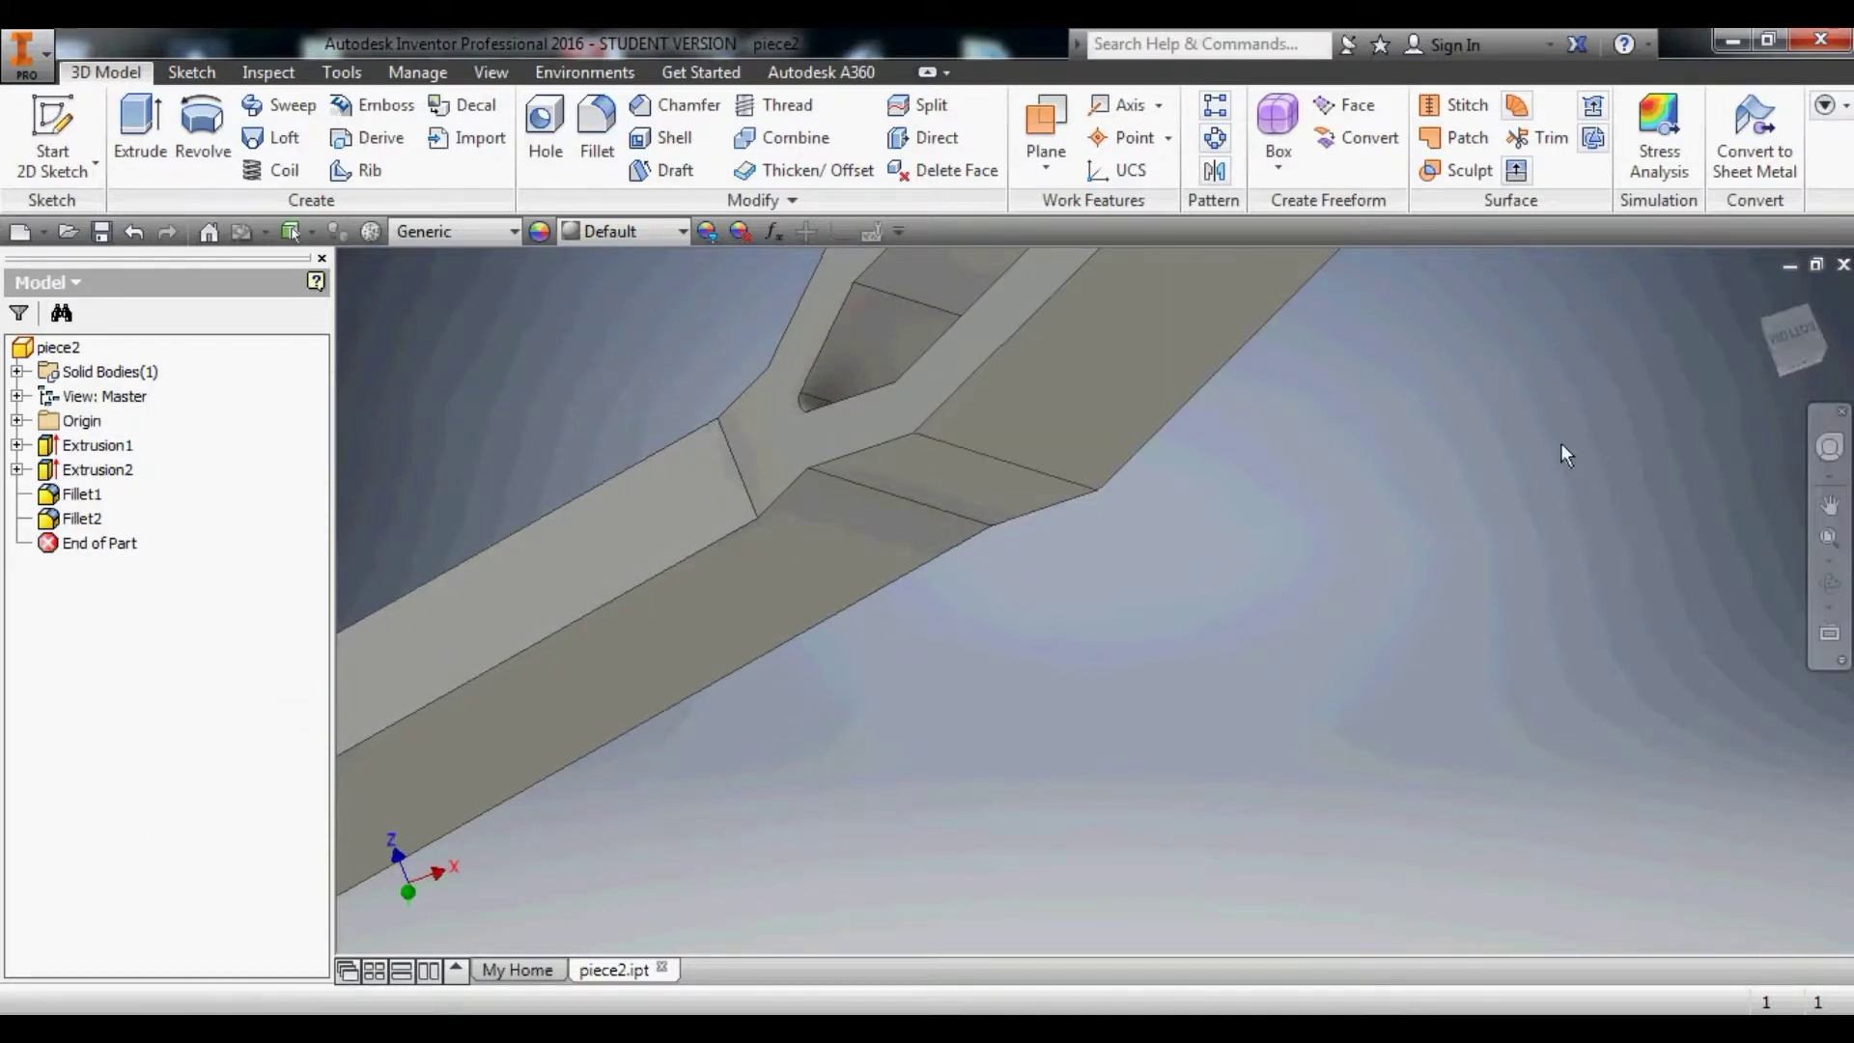
left_click(1805, 362)
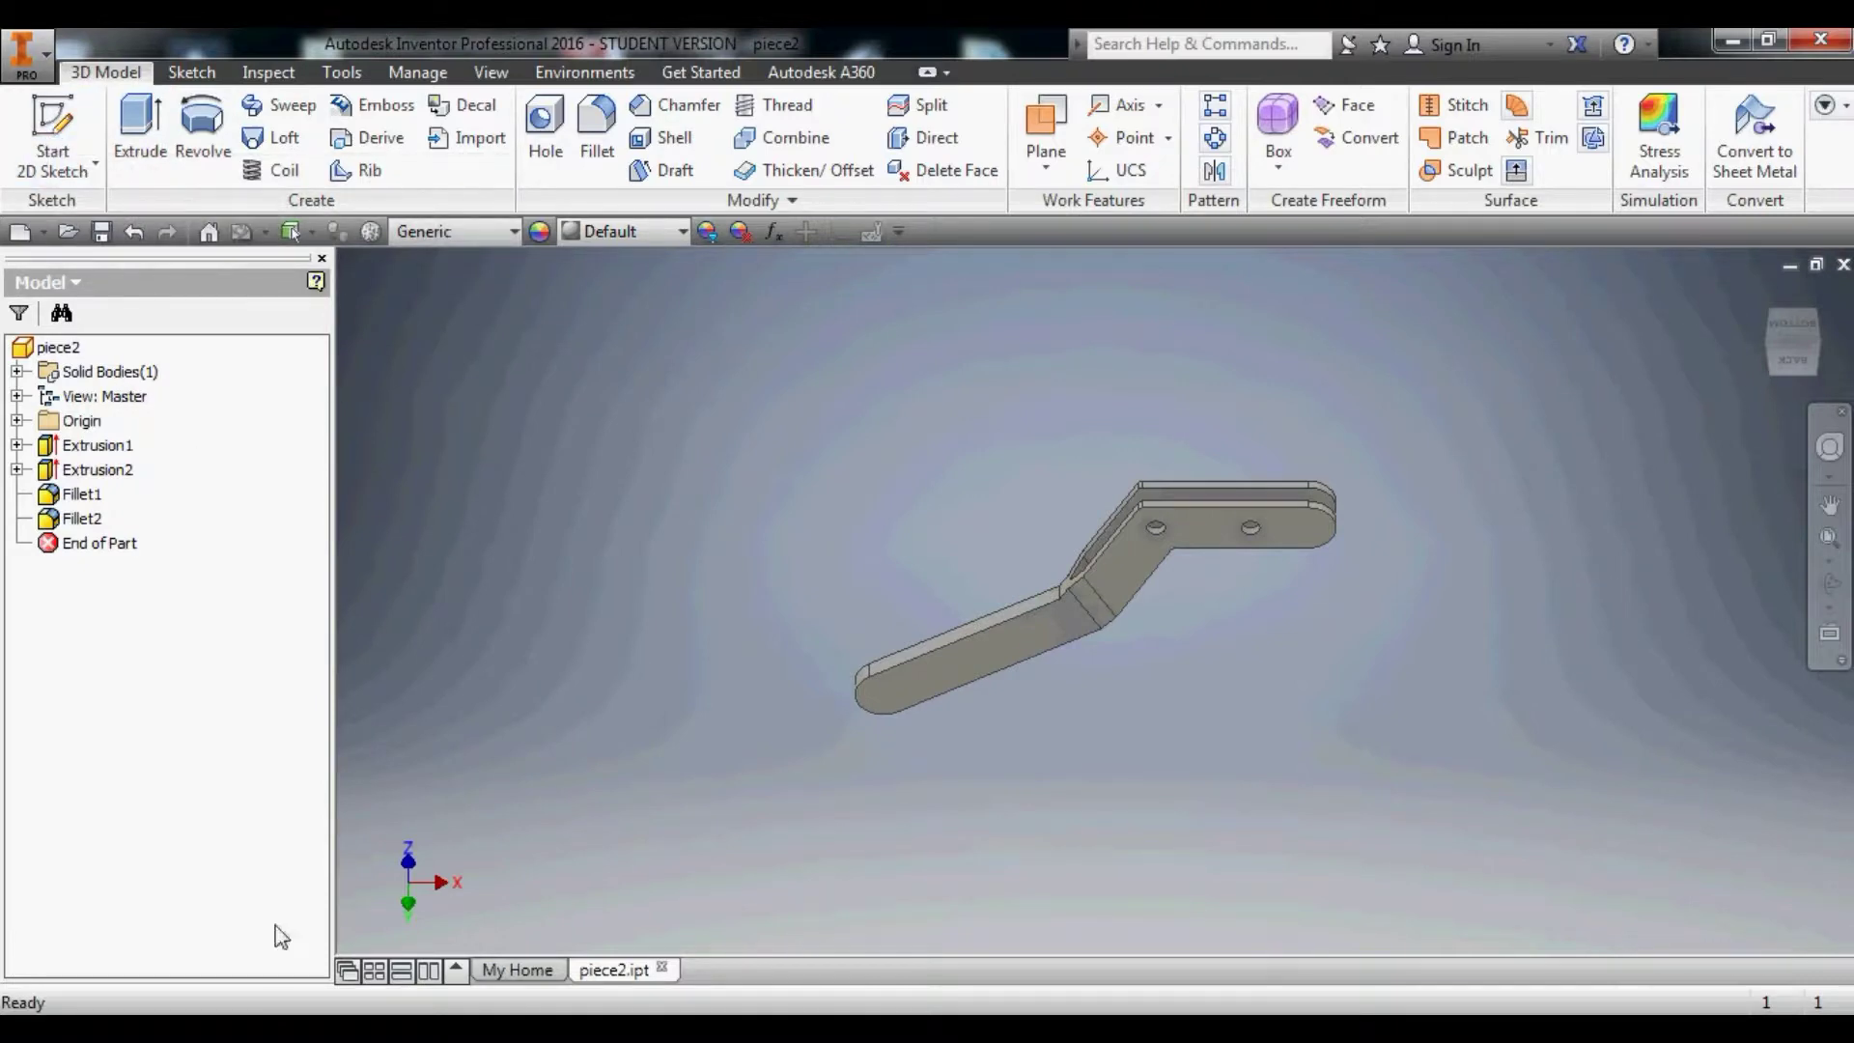
Create a new standard part and start a 2D sketch on its front (XY) plane.
left_click(517, 970)
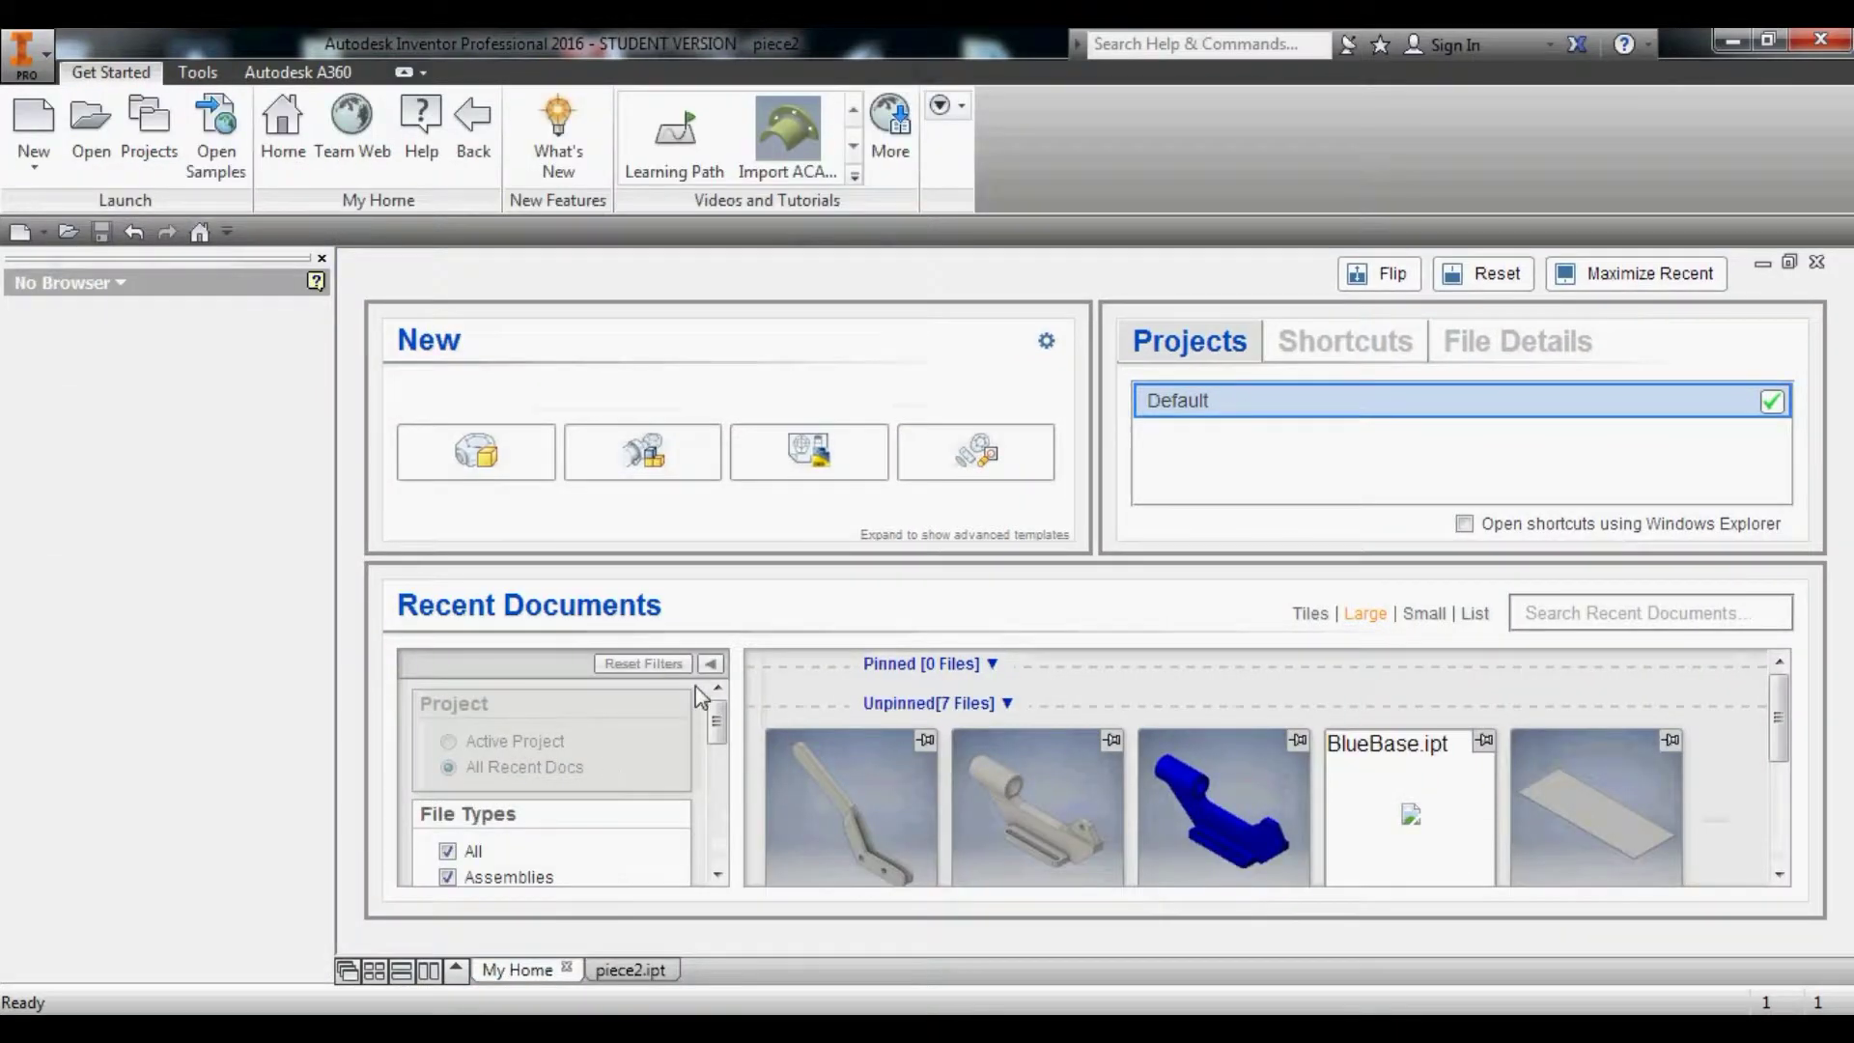
left_click(476, 452)
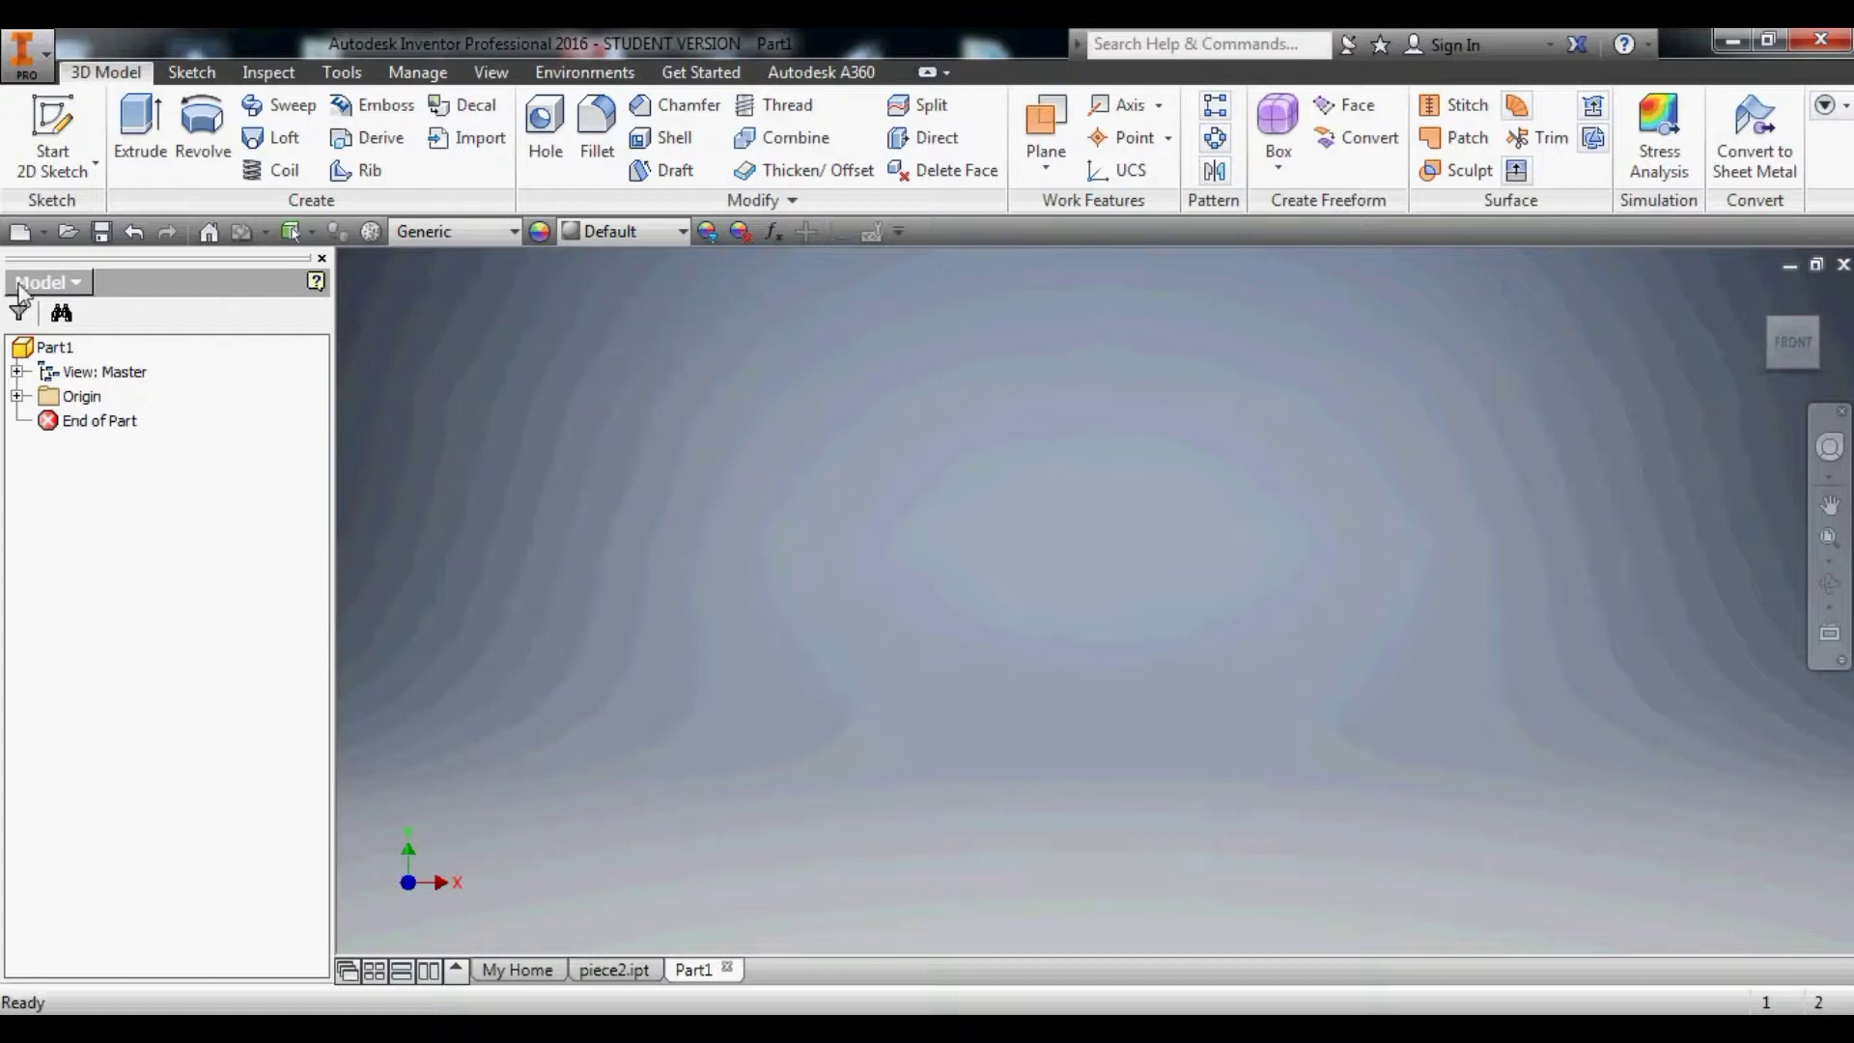
left_click(34, 125)
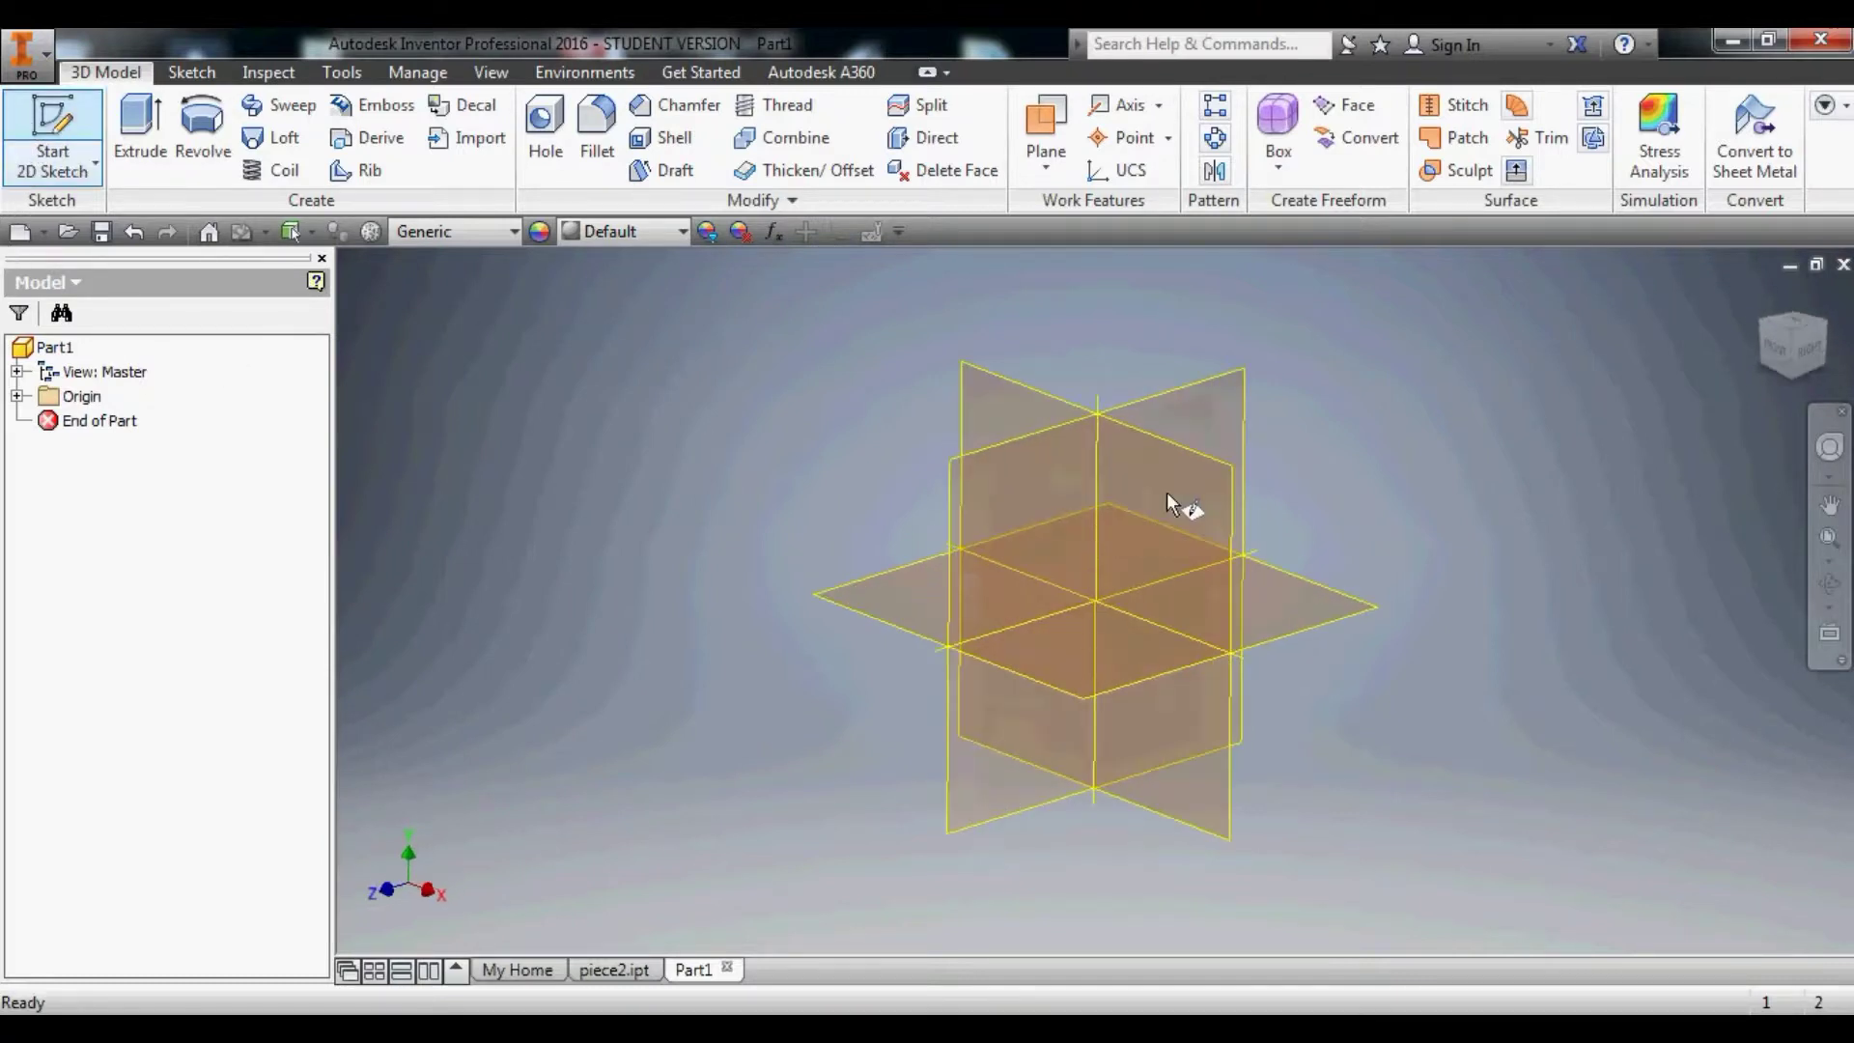
left_click(980, 400)
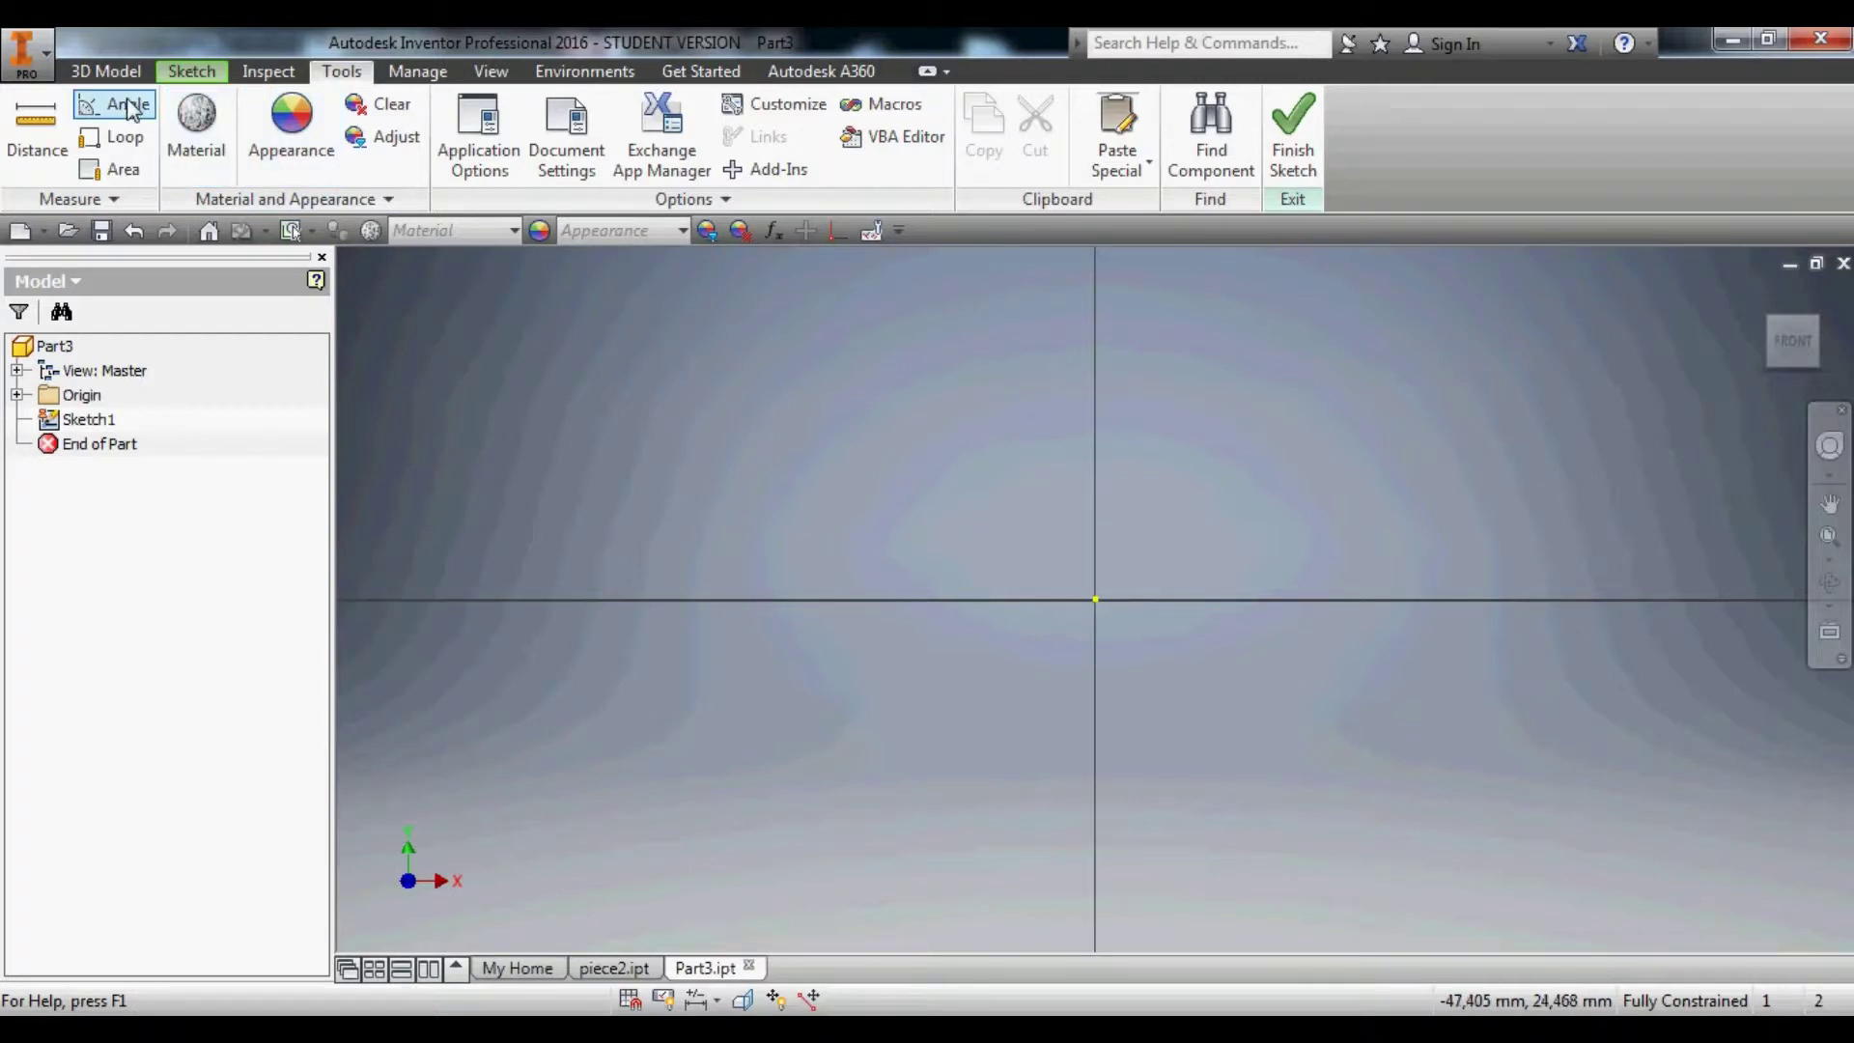
left_click(190, 71)
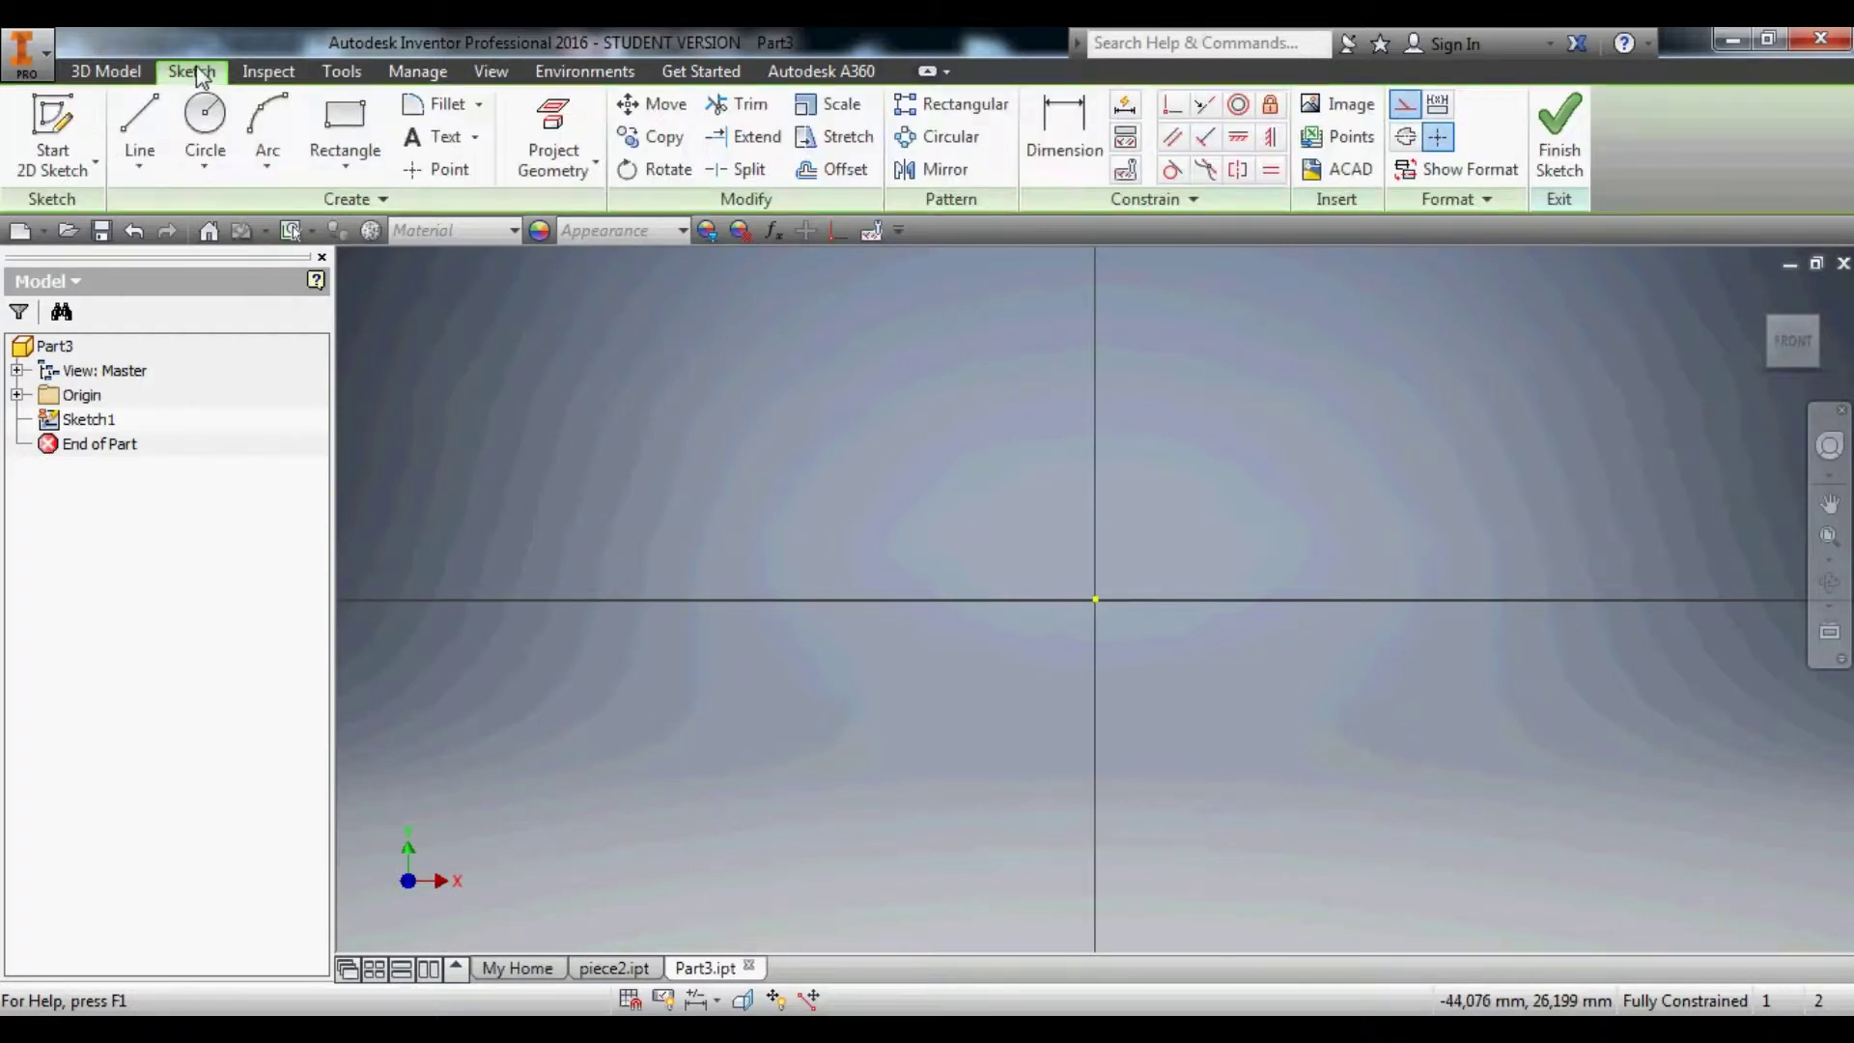
Draw a 20 mm horizontal line starting on the vertical axis above the origin, and convert it from construction to normal geometry.
left_click(138, 126)
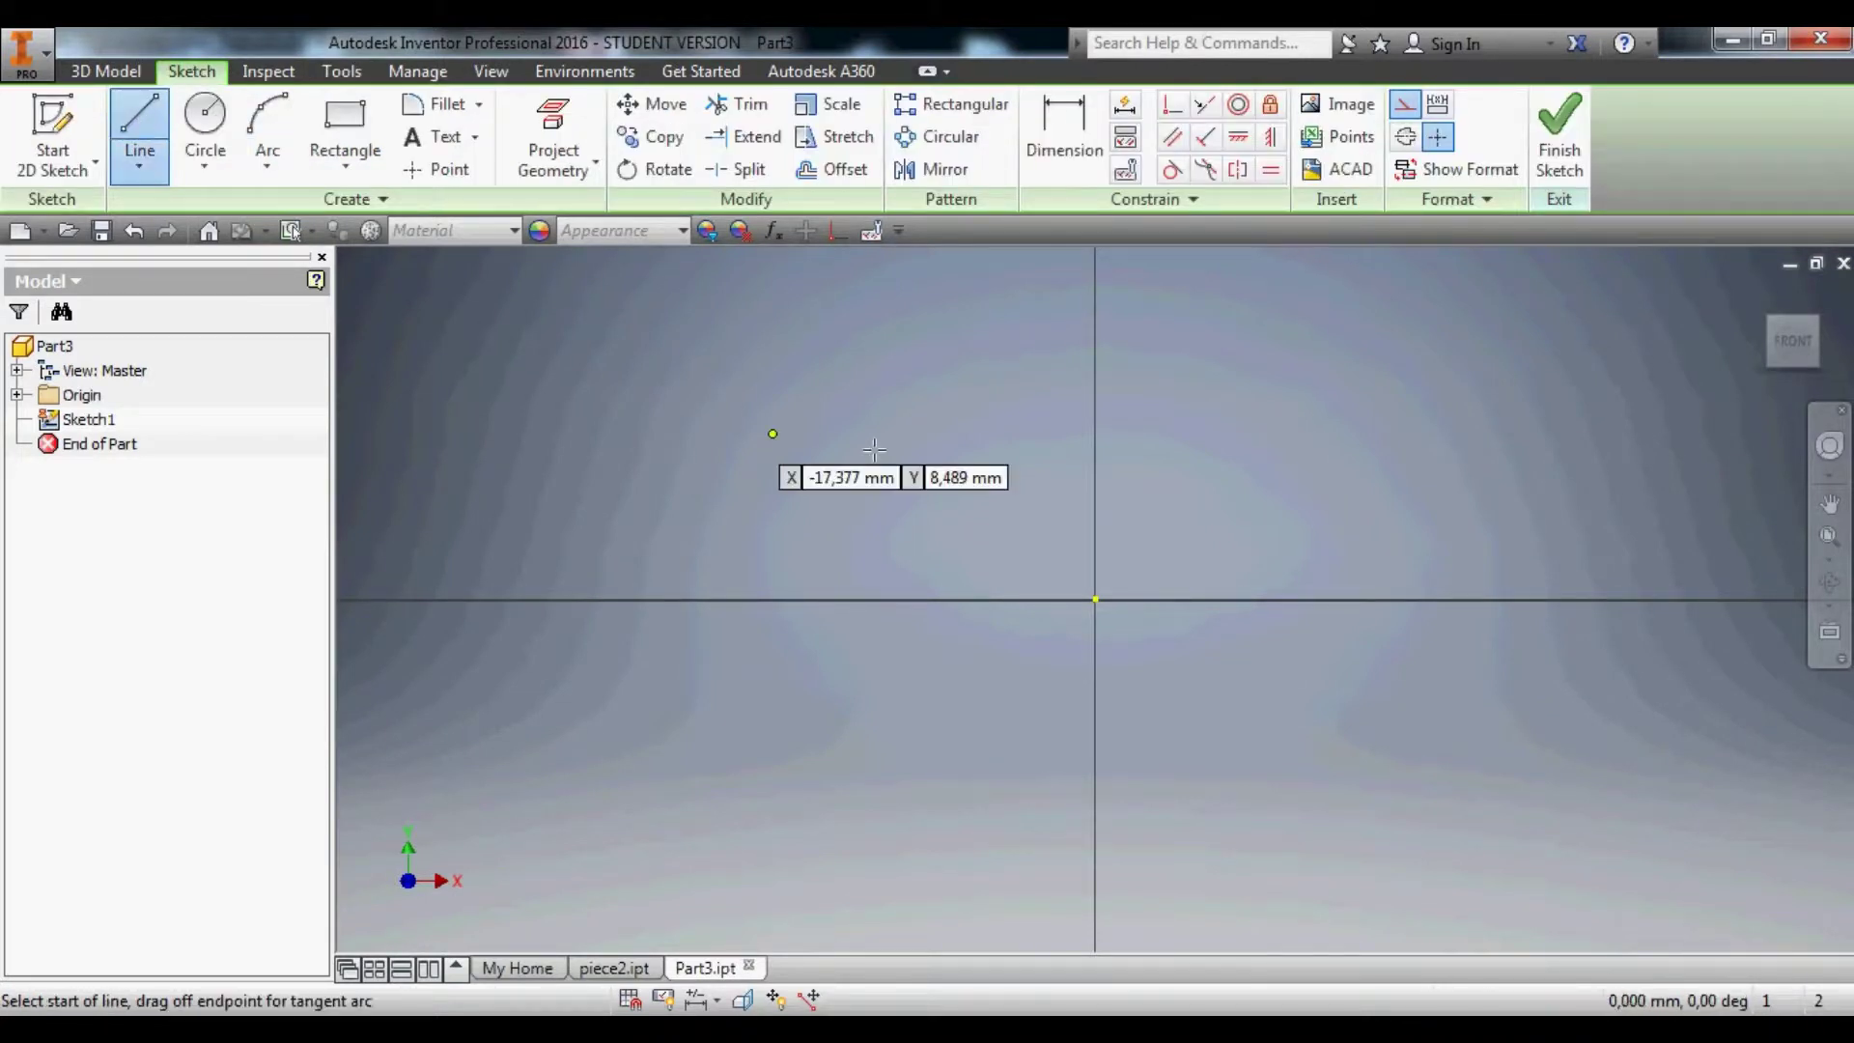
left_click(1095, 509)
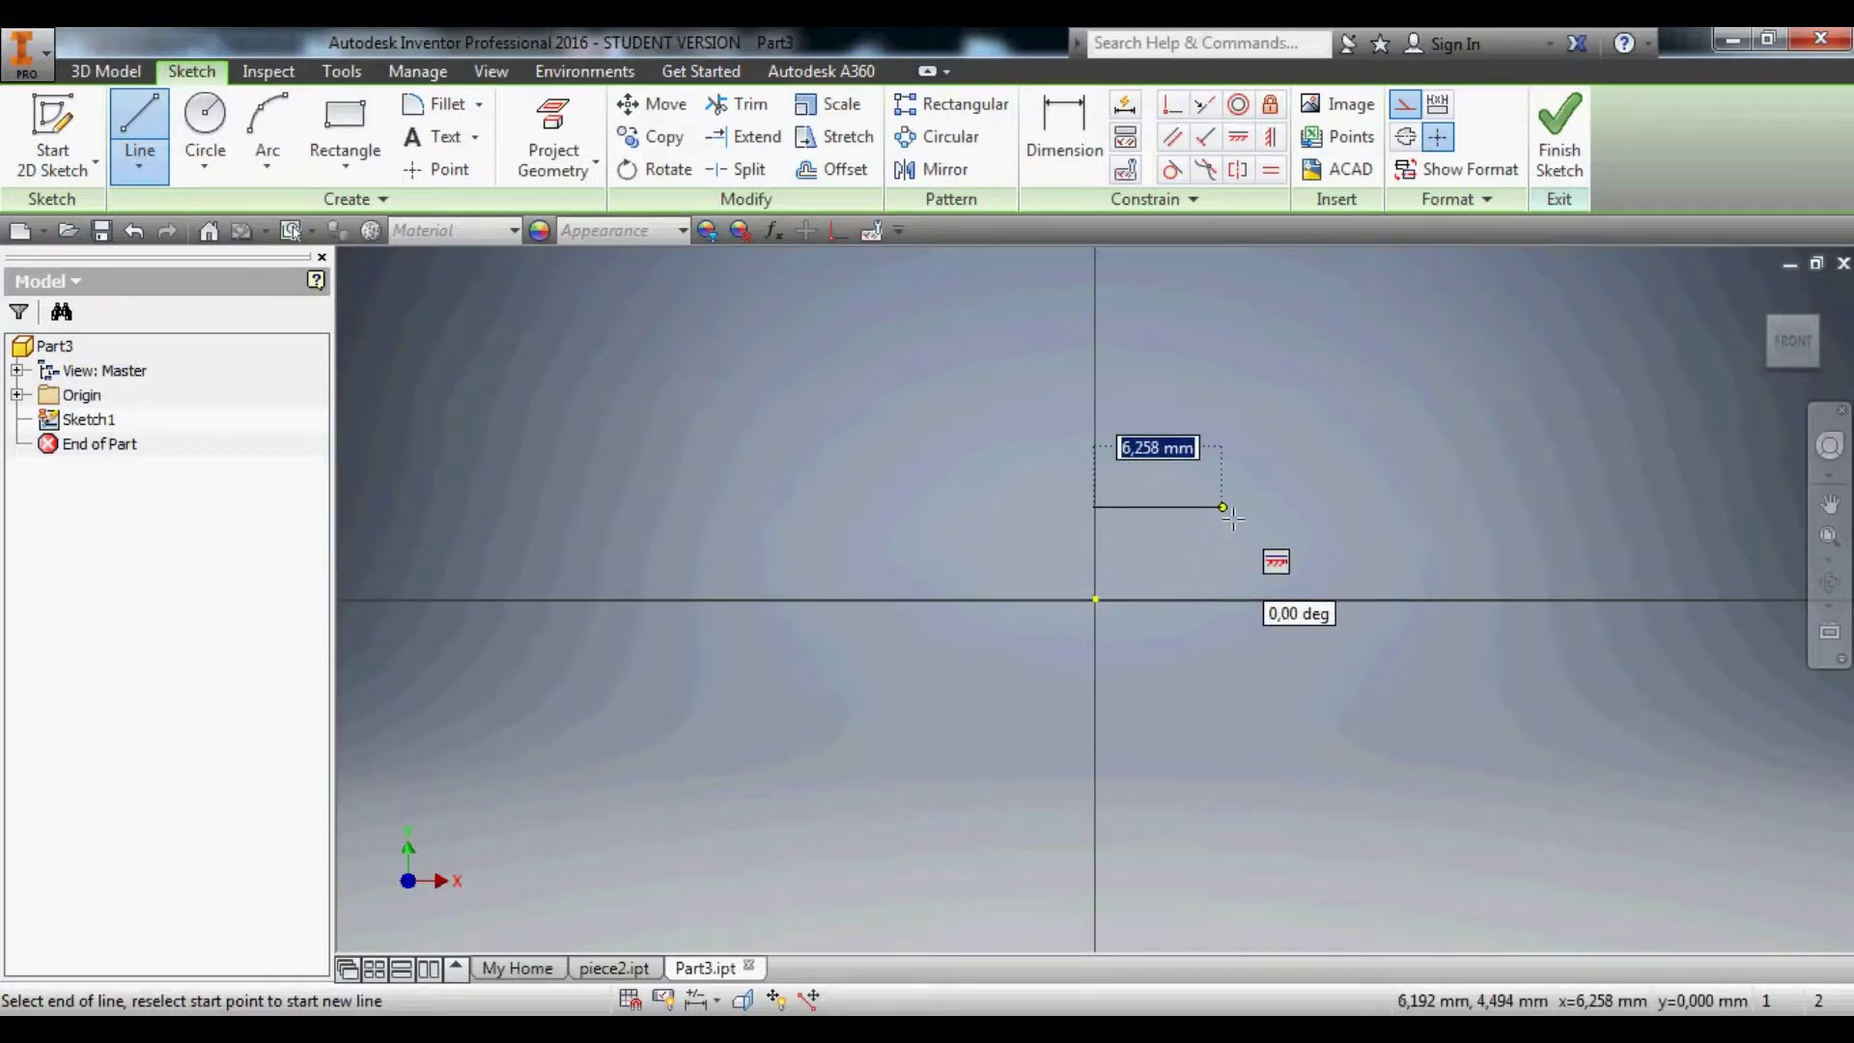
type("20")
key("Return")
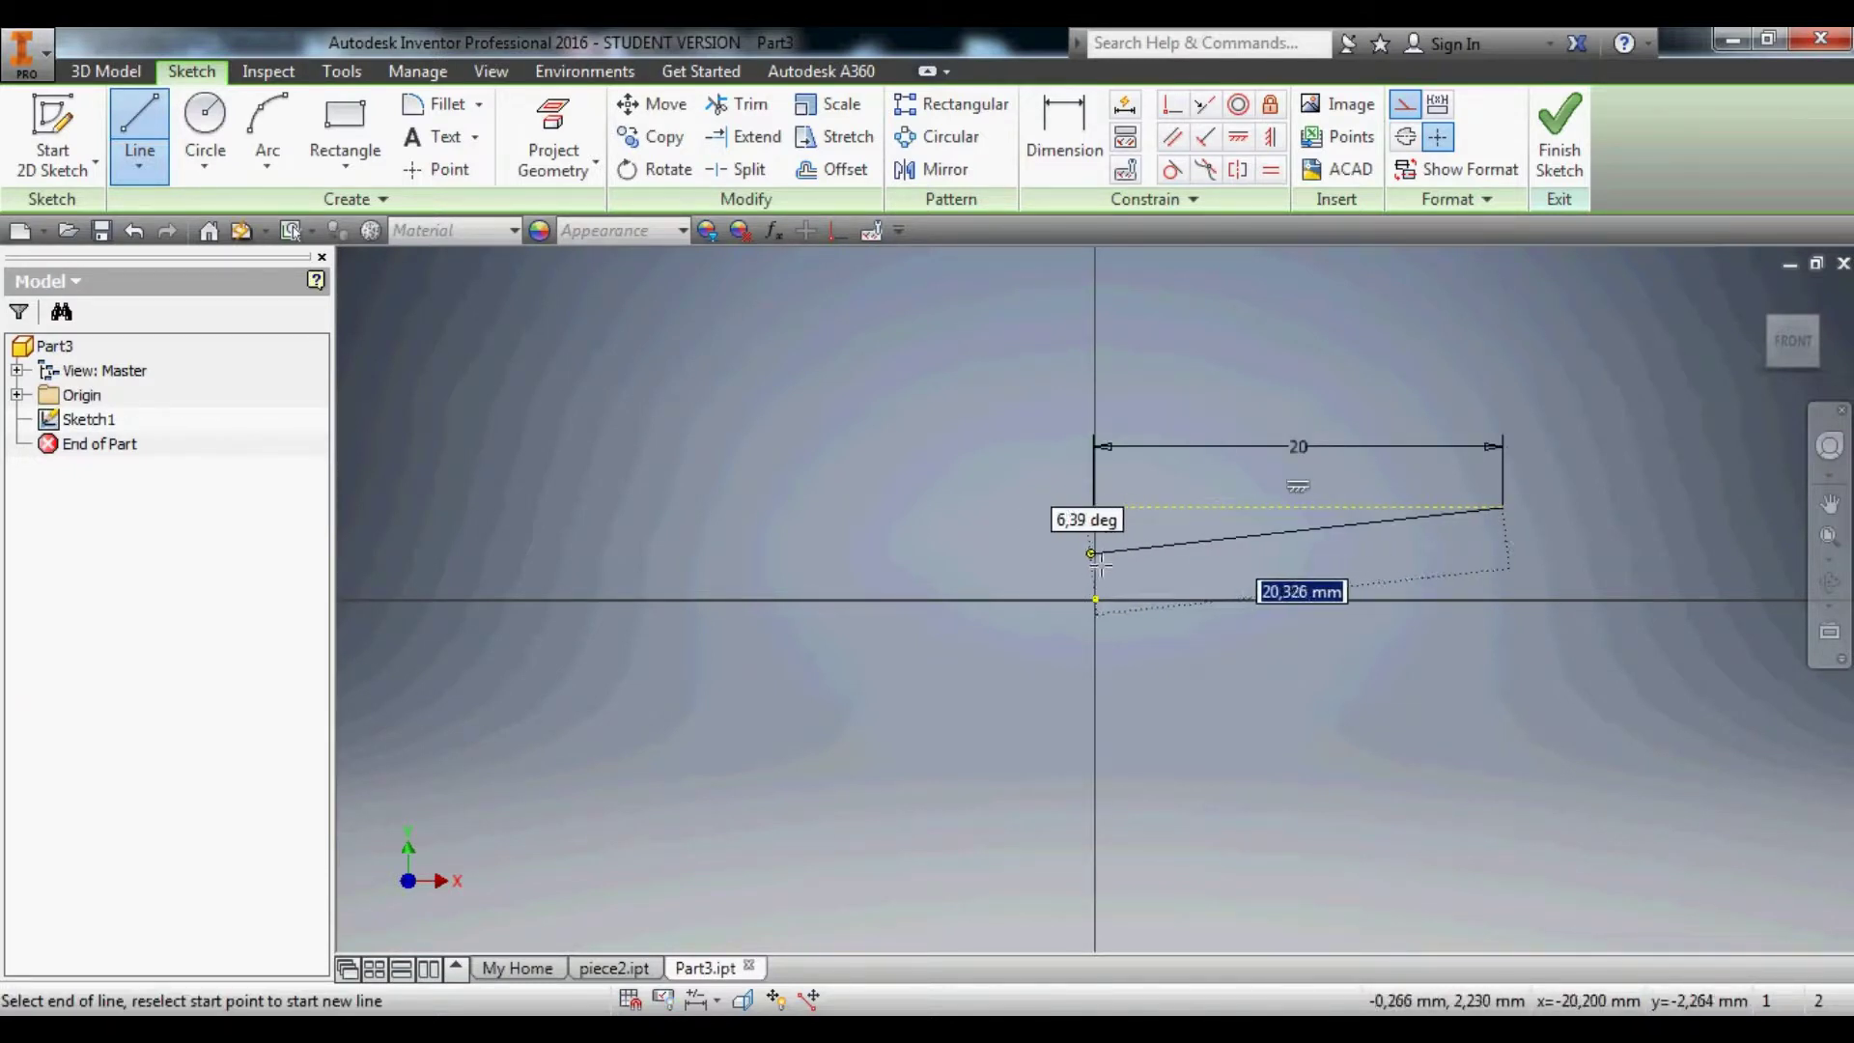
key("Escape")
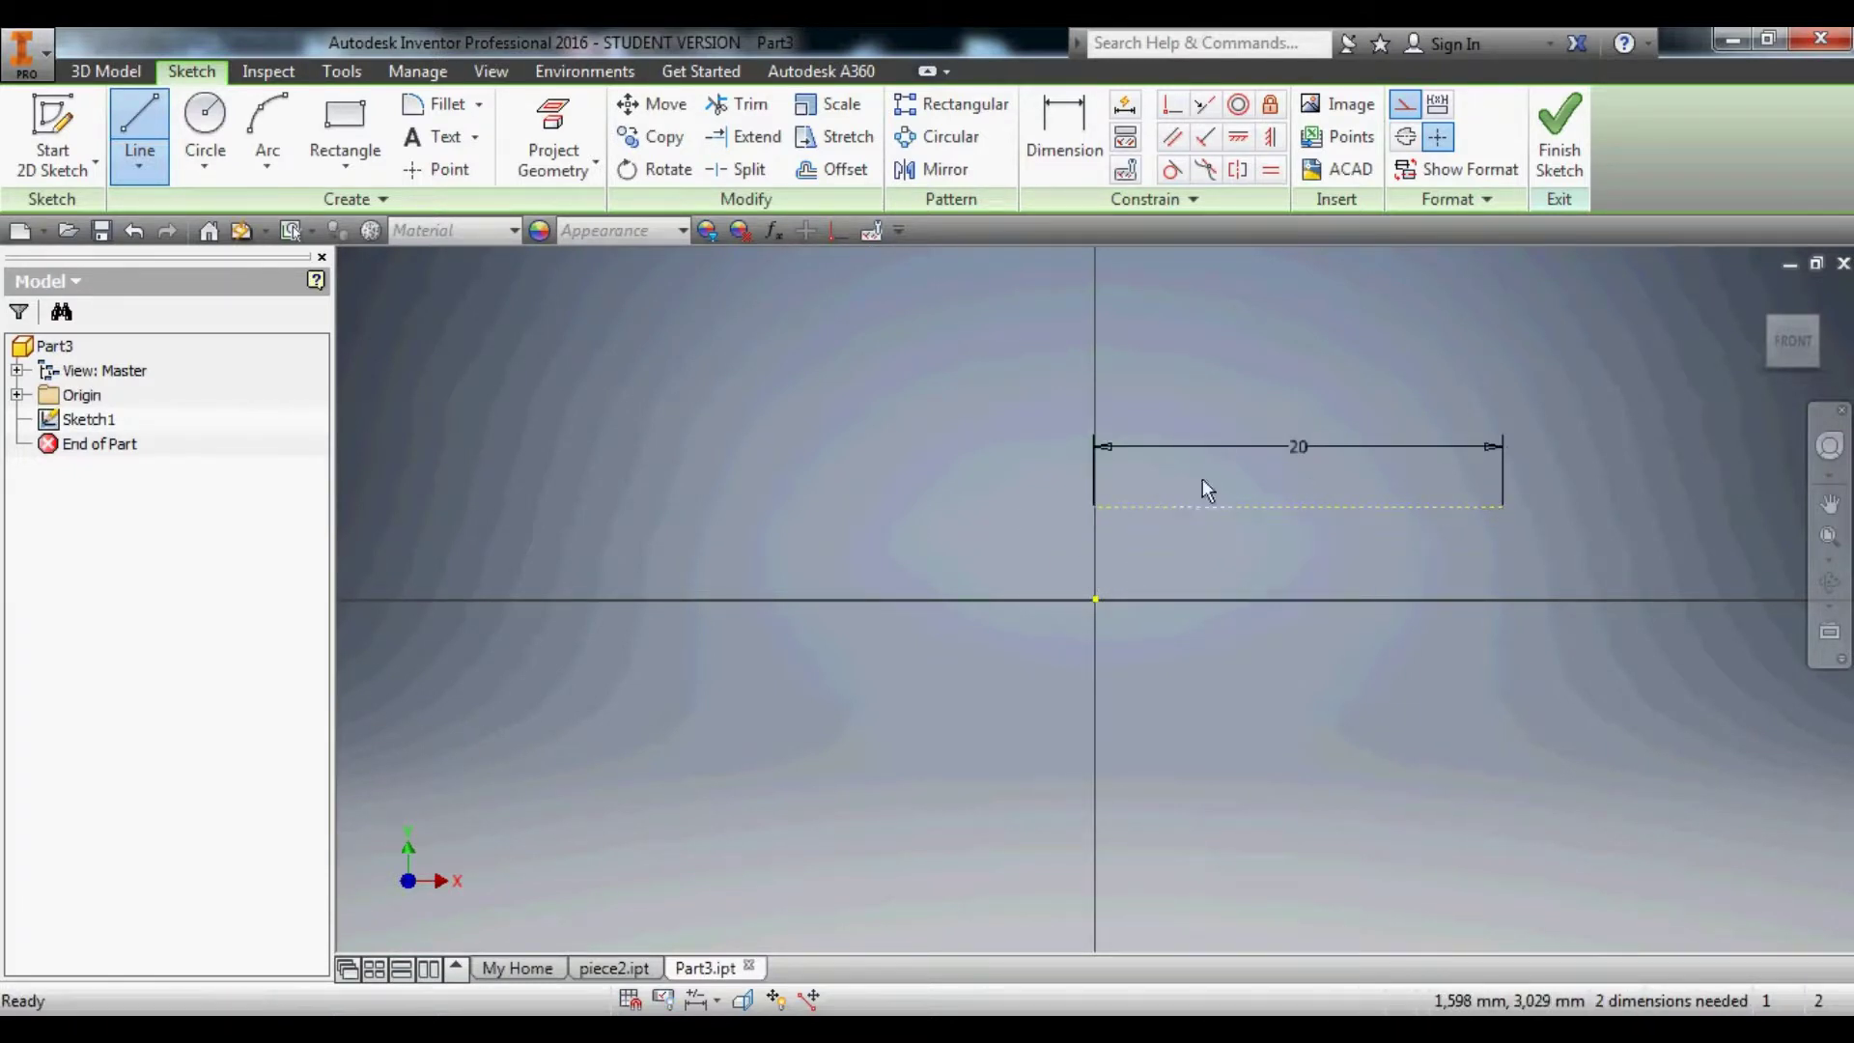
left_click(1296, 506)
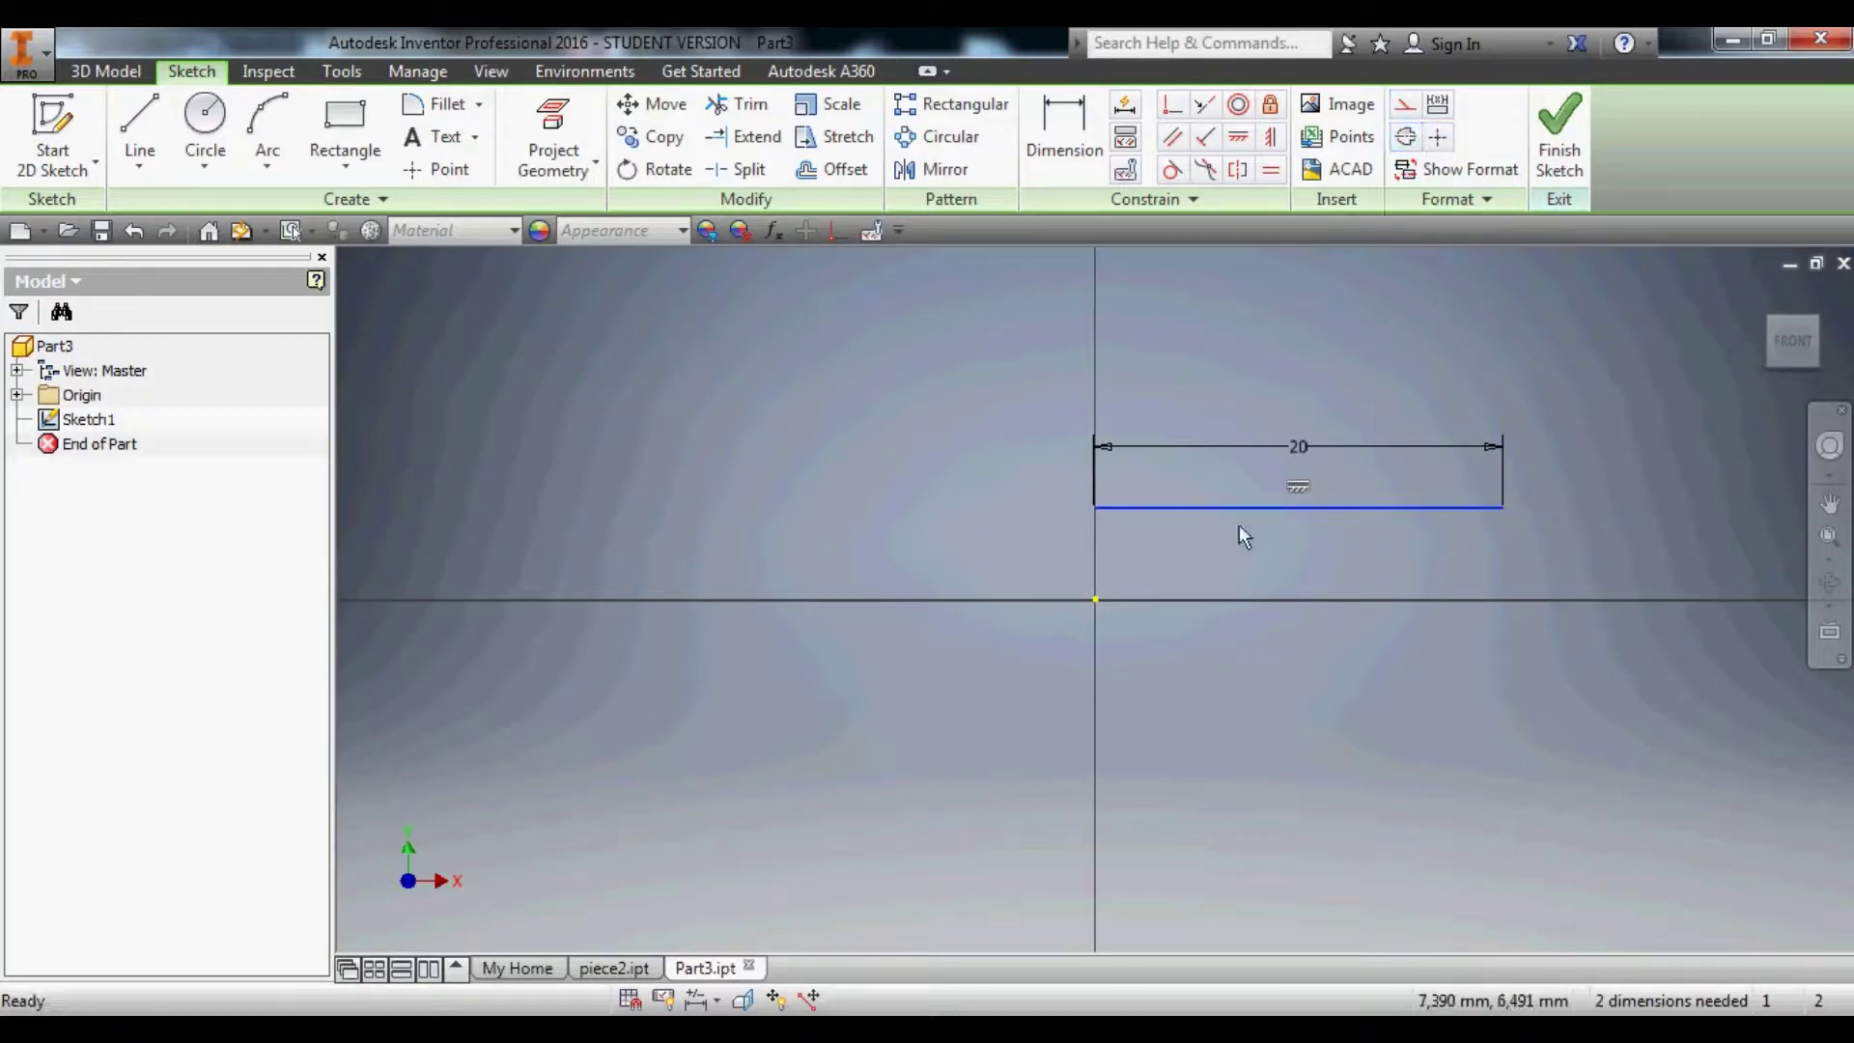
left_click(1212, 569)
left_click(1406, 104)
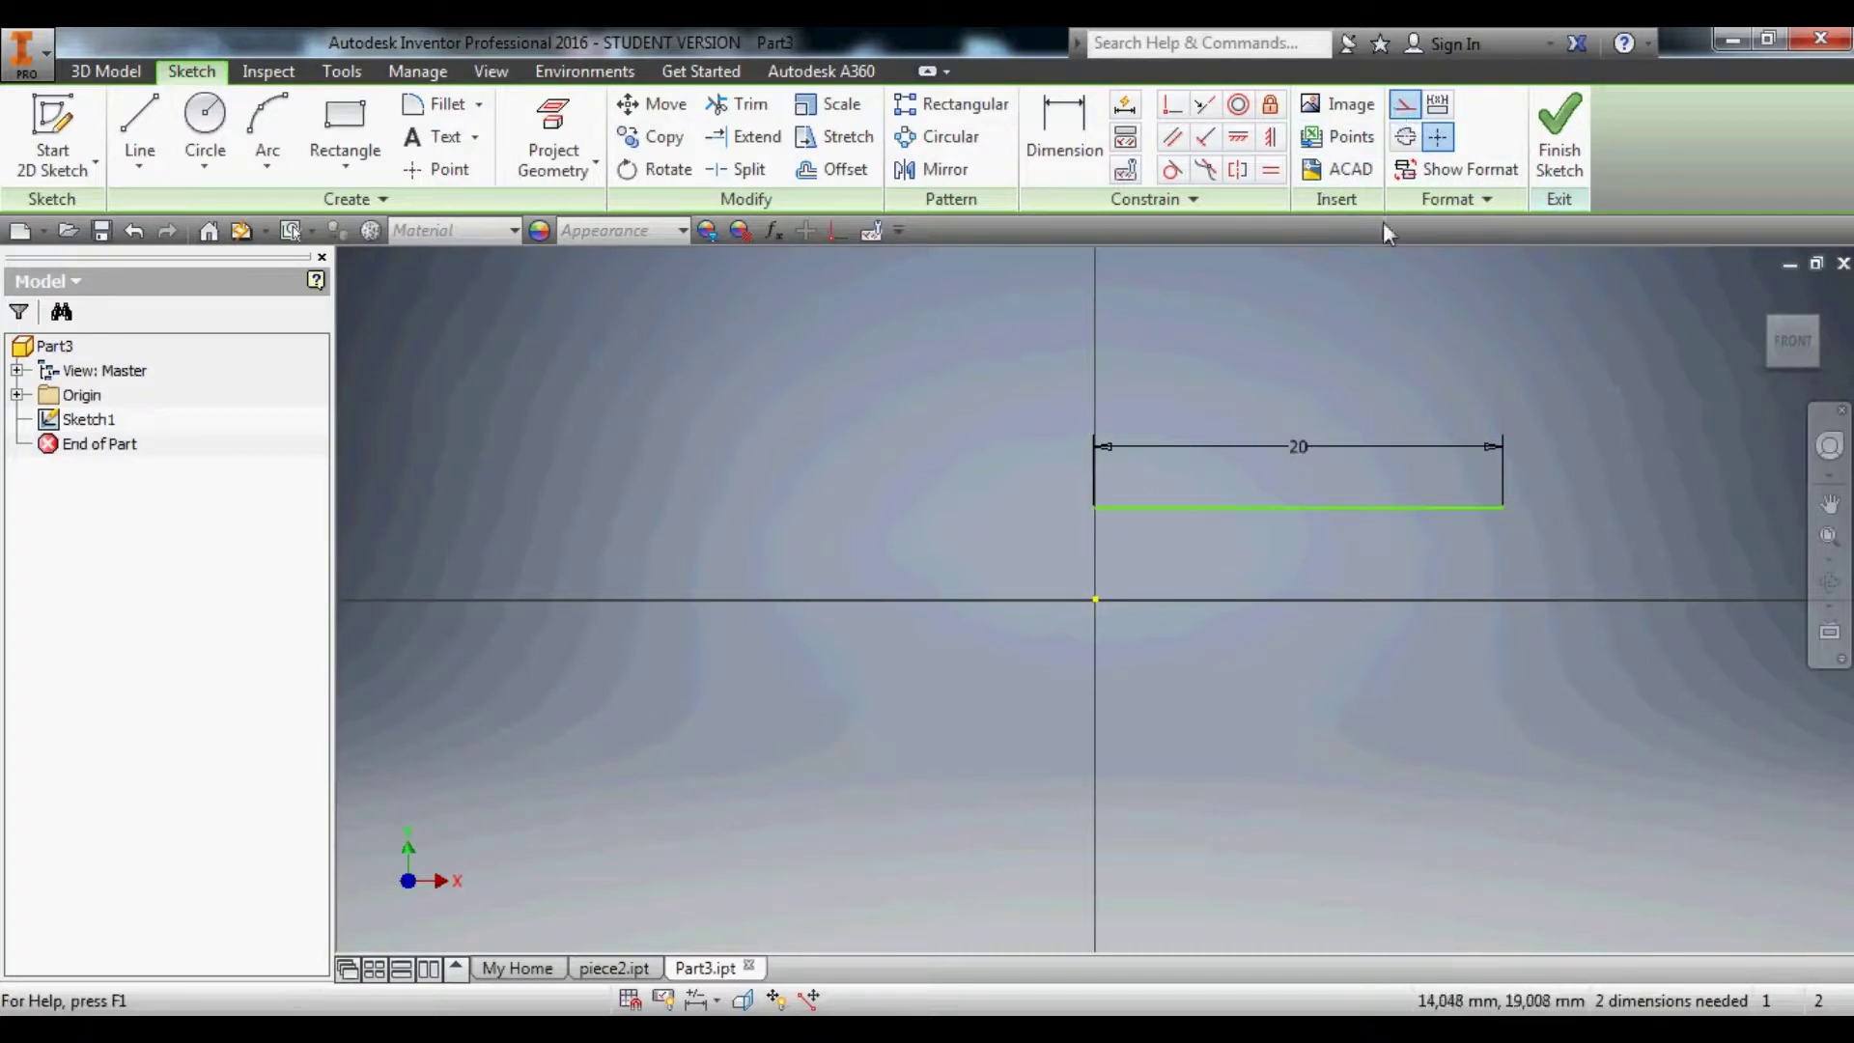
left_click(1406, 103)
Draw a vertical construction line from the origin to the 20 mm line's near endpoint and dimension it to 10 mm.
left_click(140, 121)
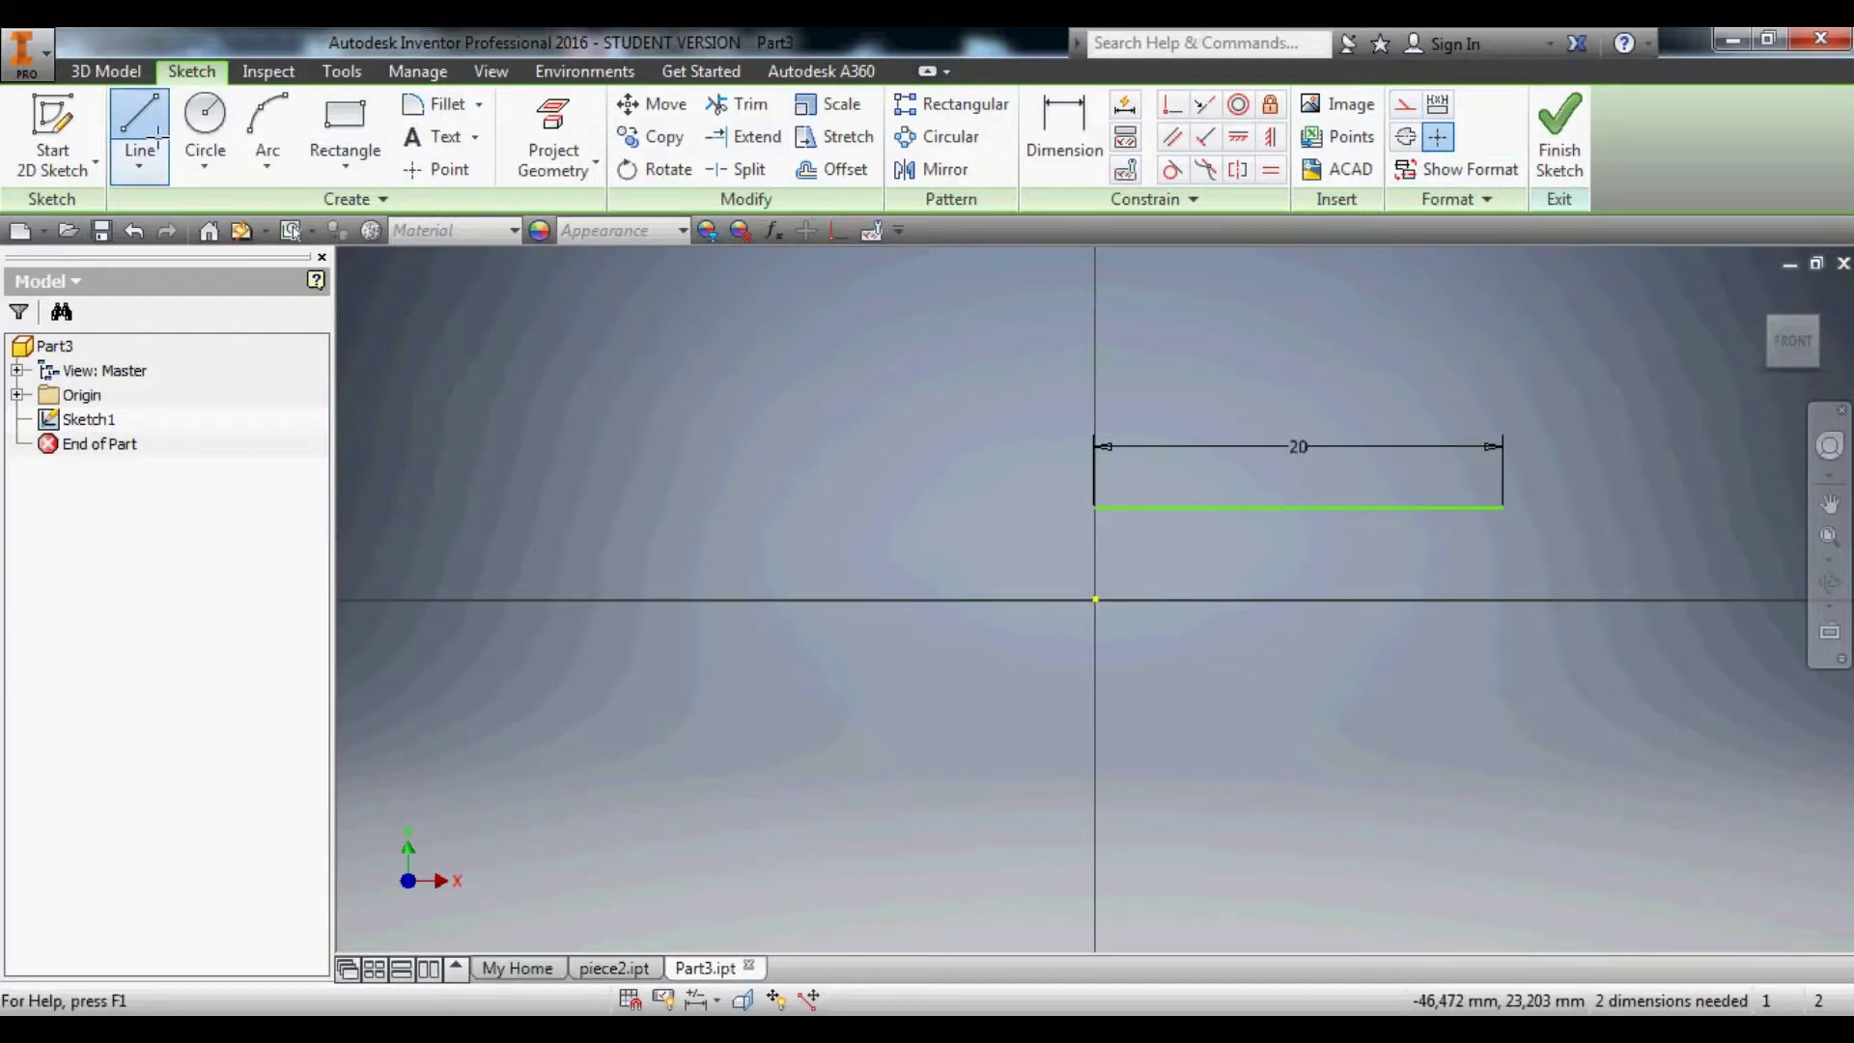
left_click(1405, 103)
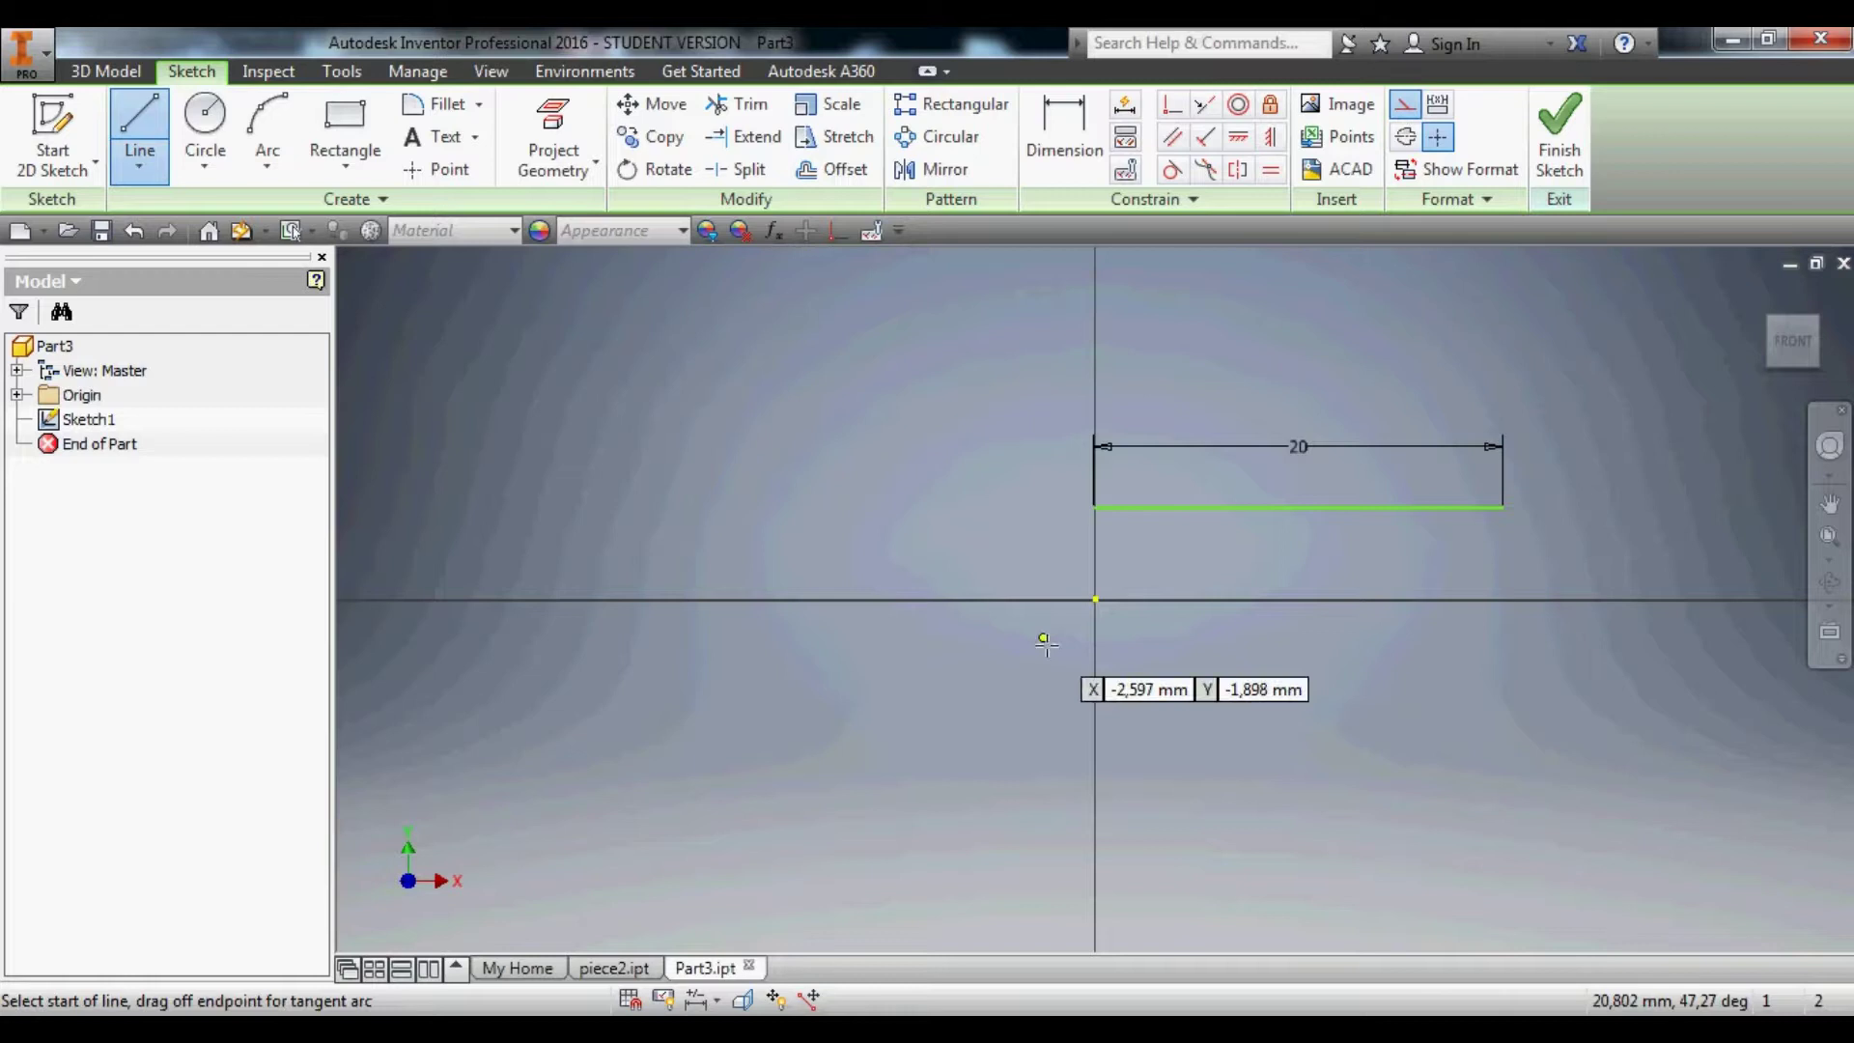
left_click(1095, 600)
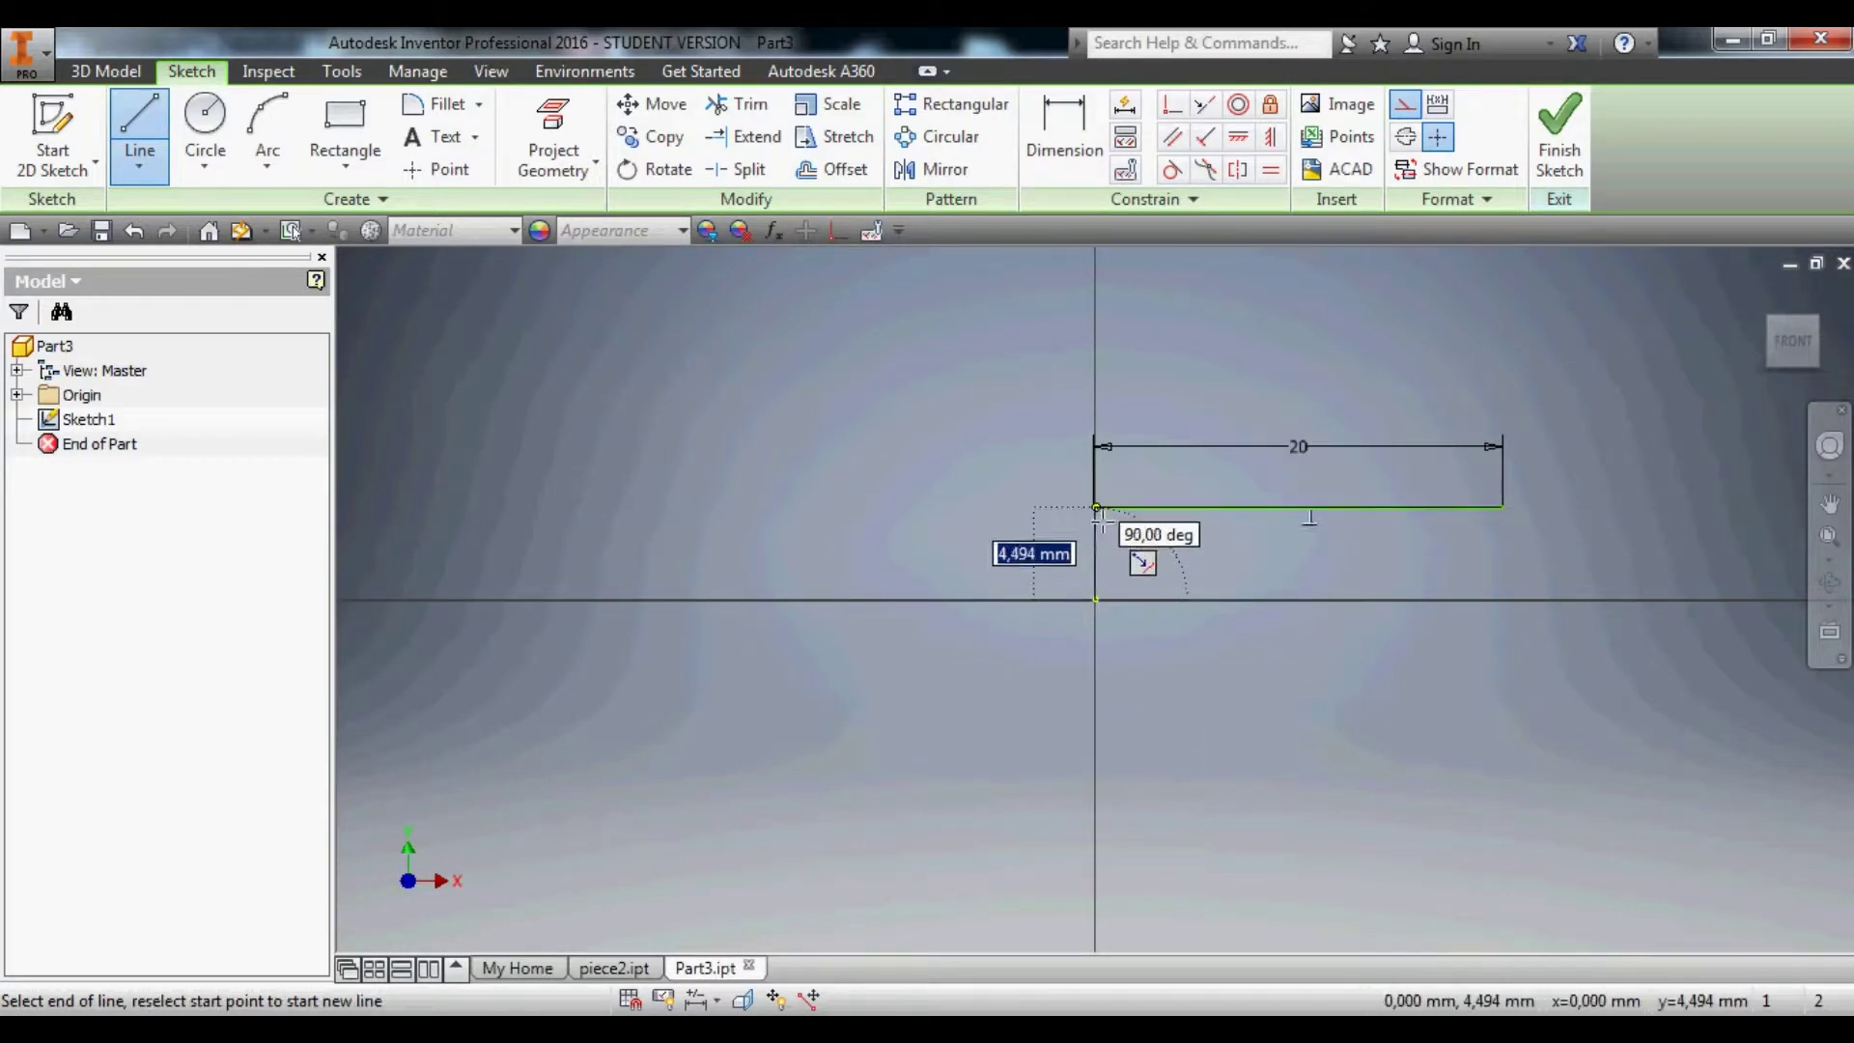
left_click(1095, 507)
key("Escape")
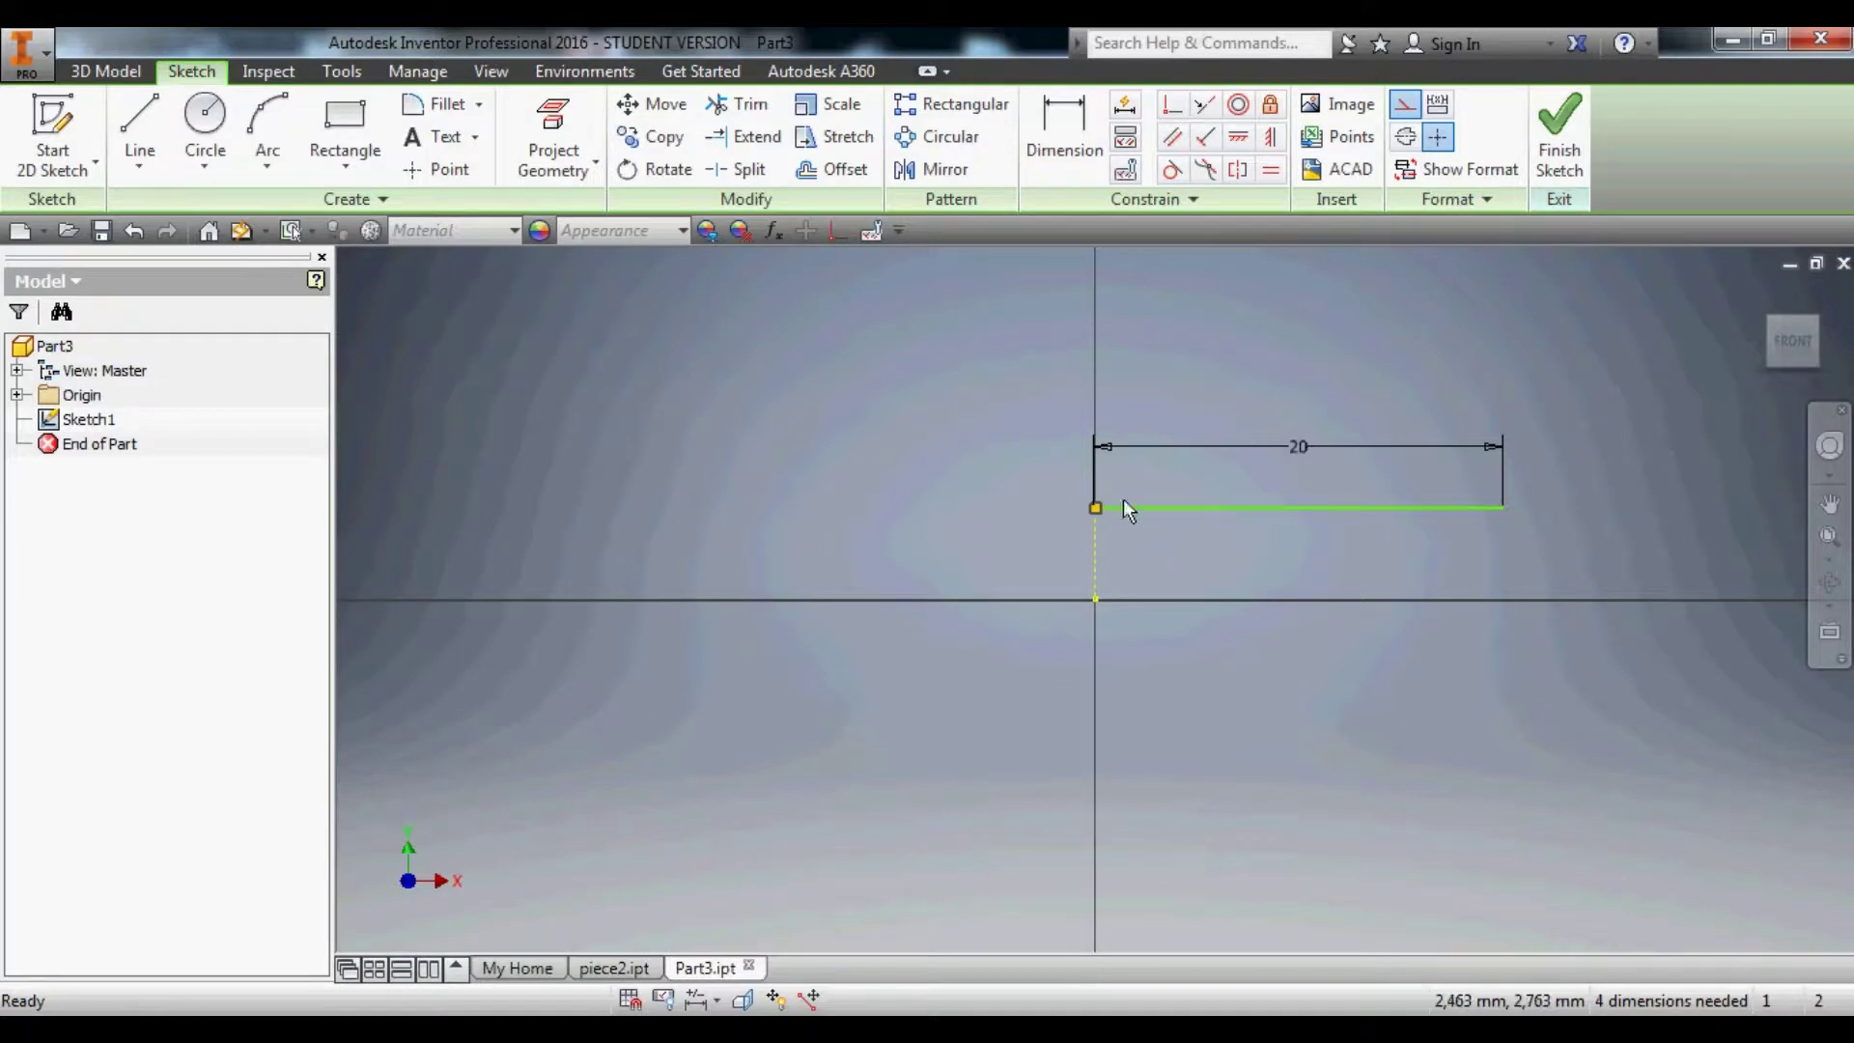
left_click(1063, 148)
left_click(1096, 554)
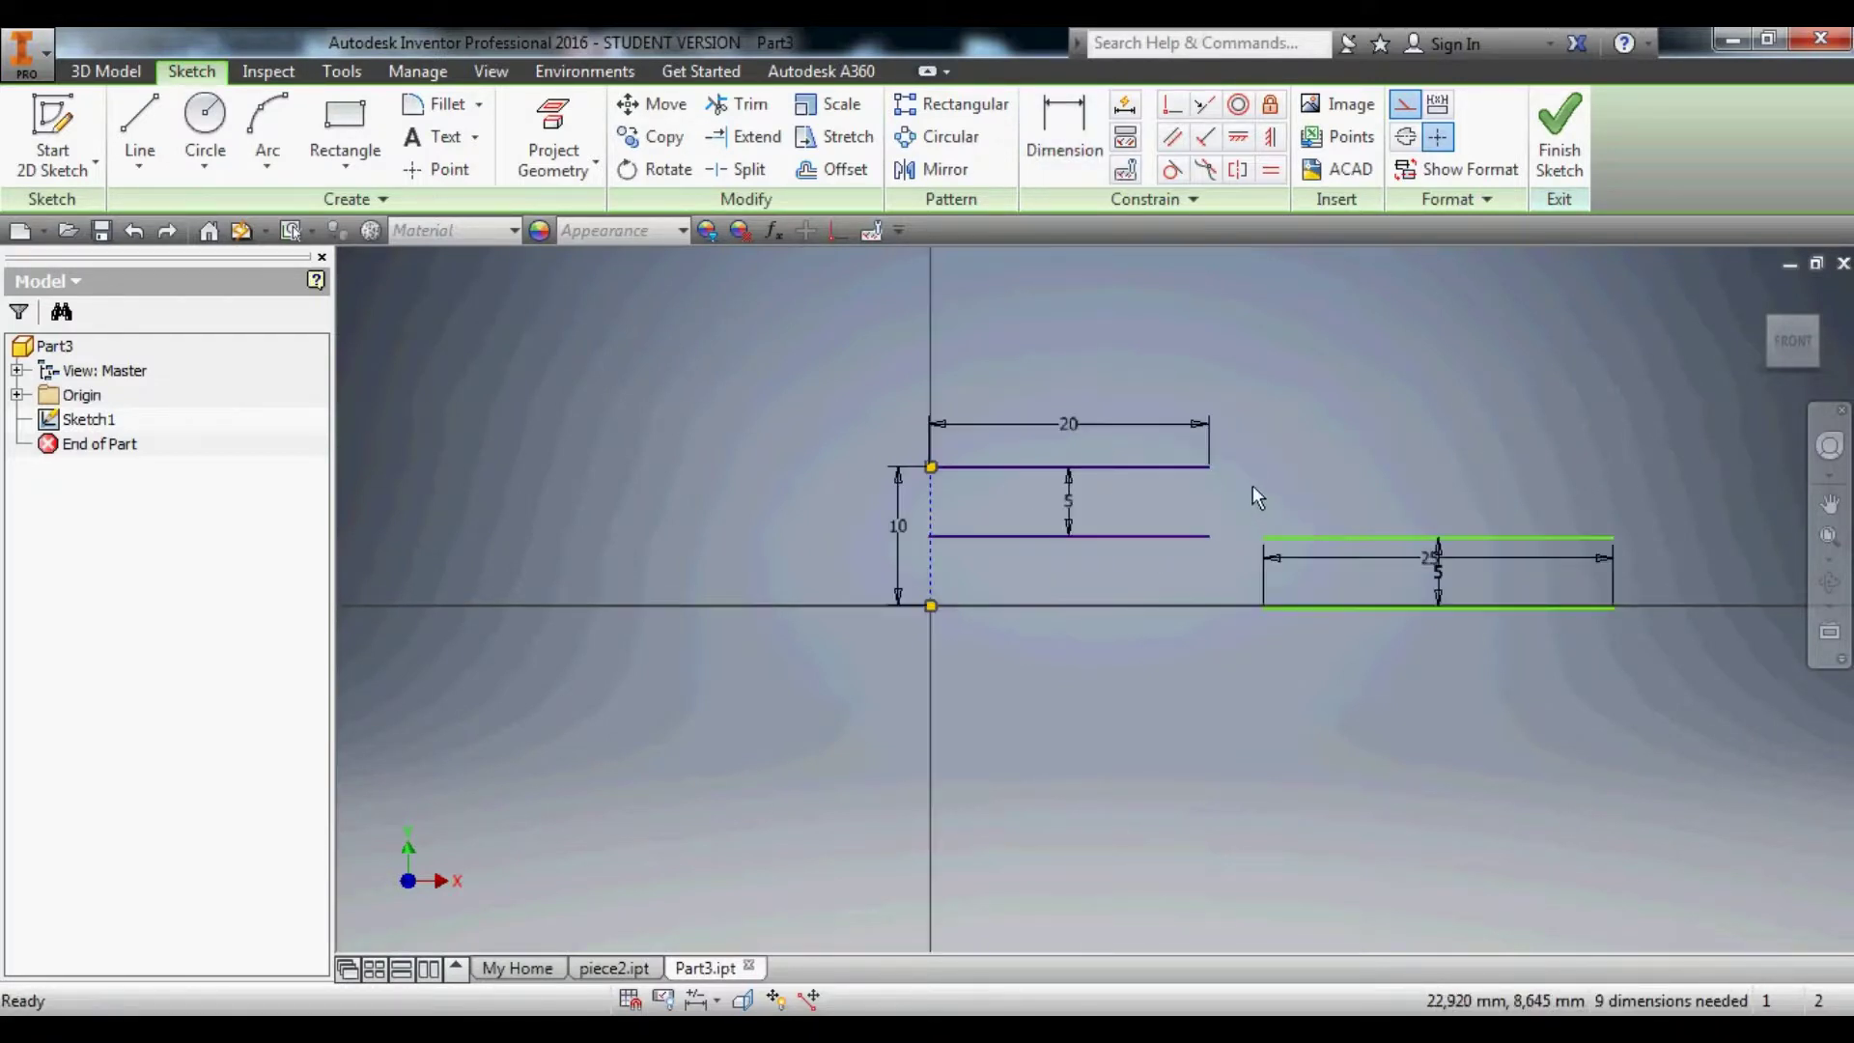
Move the pair of 25 mm lines so their near ends lie about 25 mm from the vertical axis.
mouse_move(1253, 487)
left_mouse_down()
mouse_move(1474, 643)
mouse_move(1637, 649)
left_mouse_up()
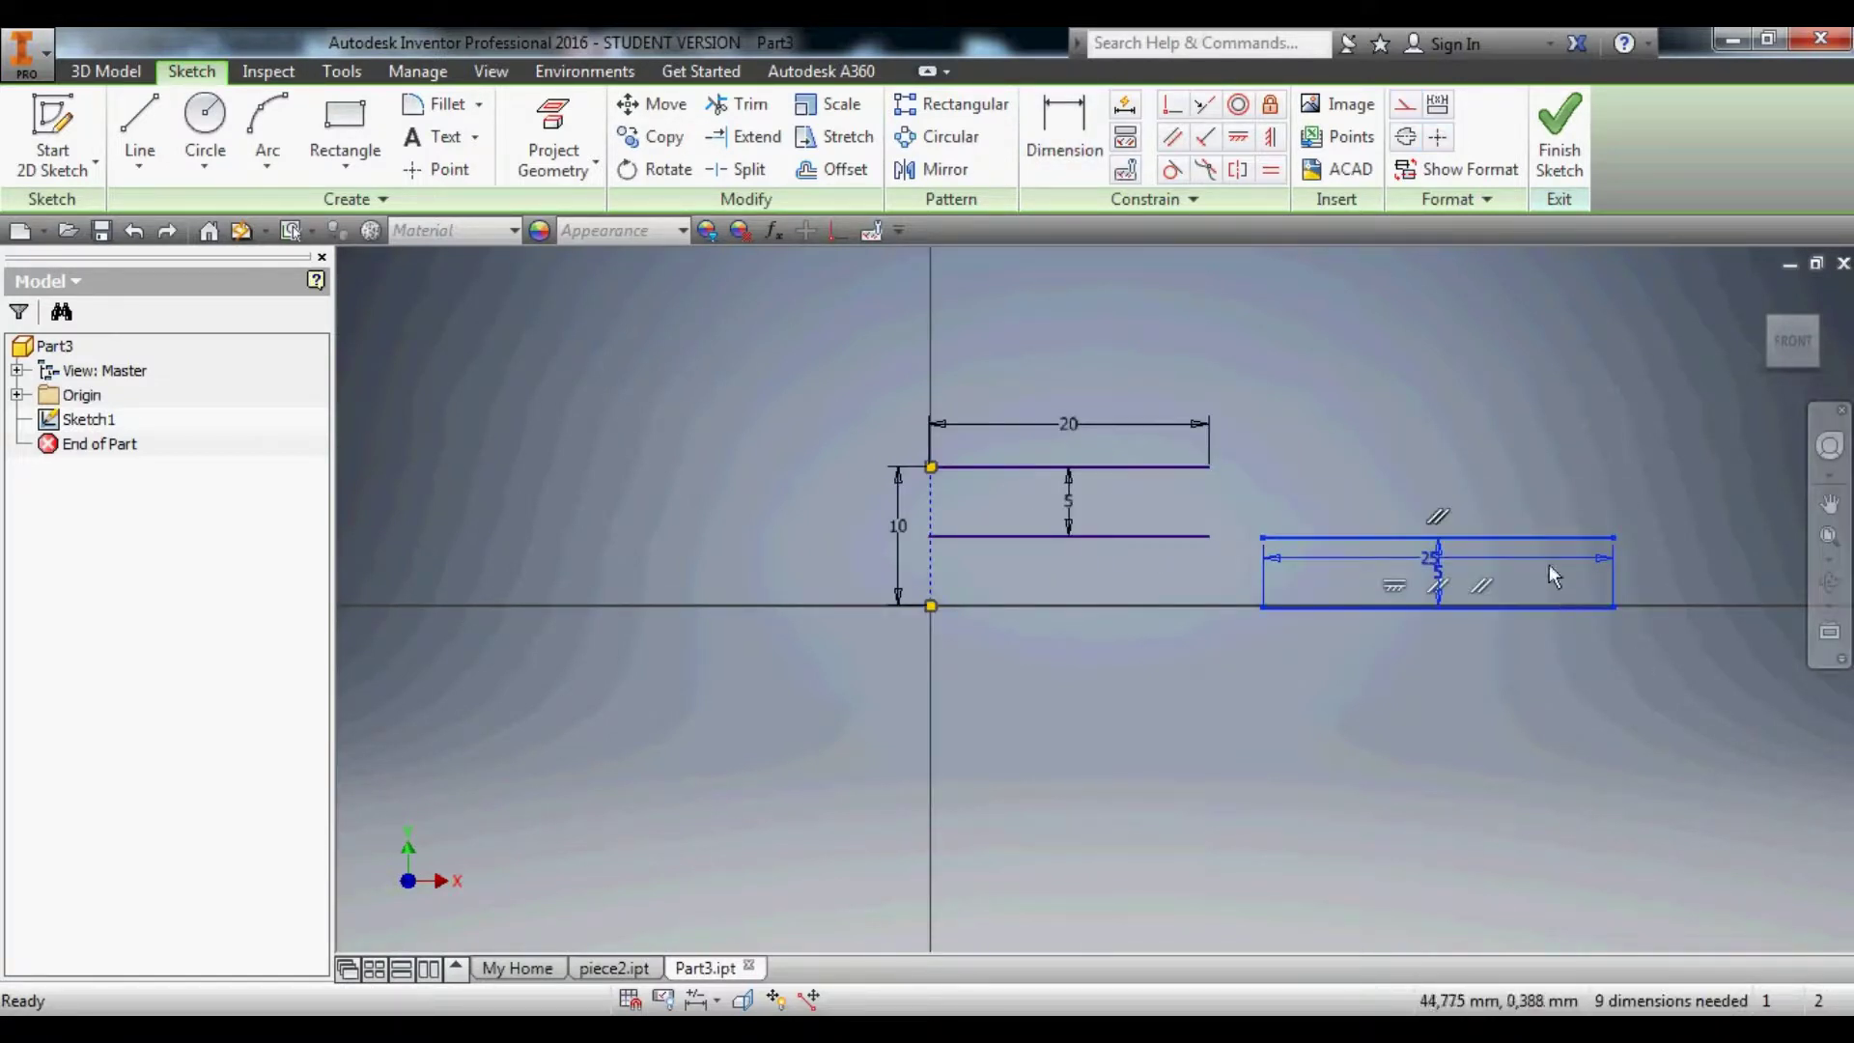
left_click_drag(1540, 539, 1535, 538)
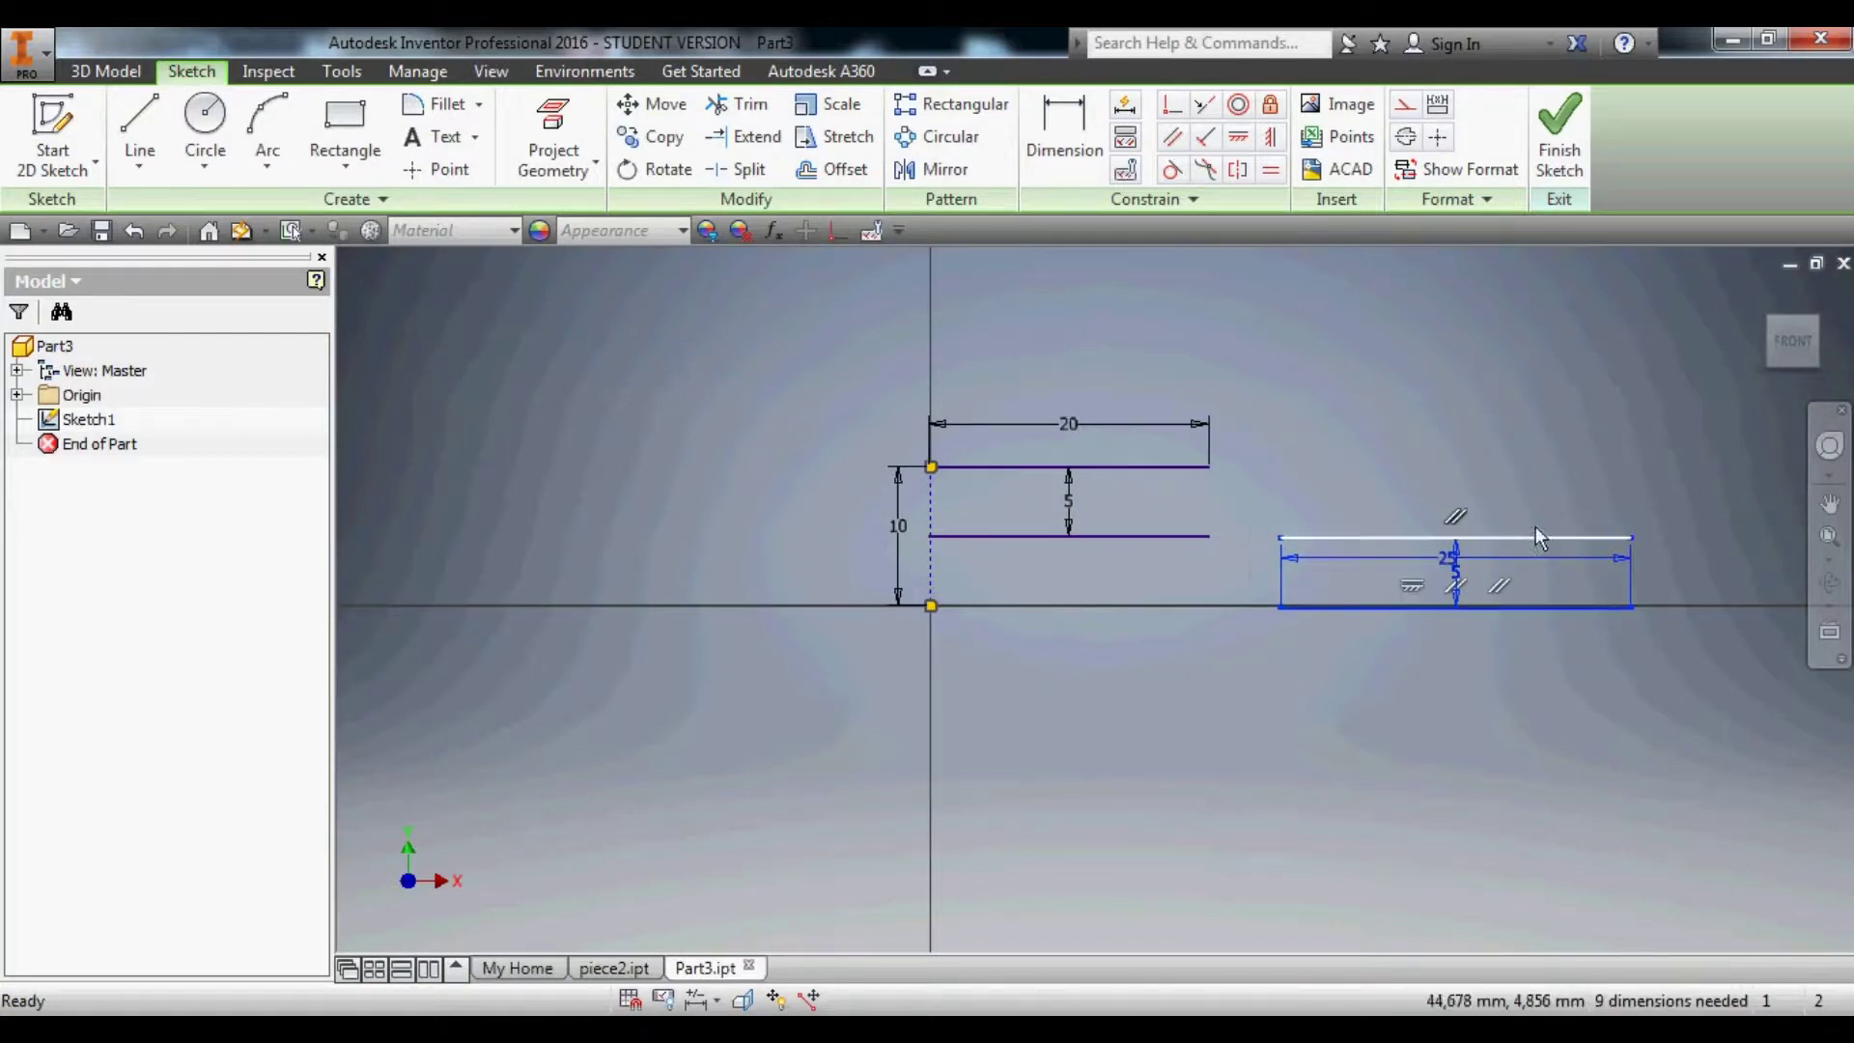
left_click(1375, 470)
Draw a 6 mm radius three-point arc joining the lower 25 mm line to the lower 20 mm line, and turn construction mode off.
left_click(139, 126)
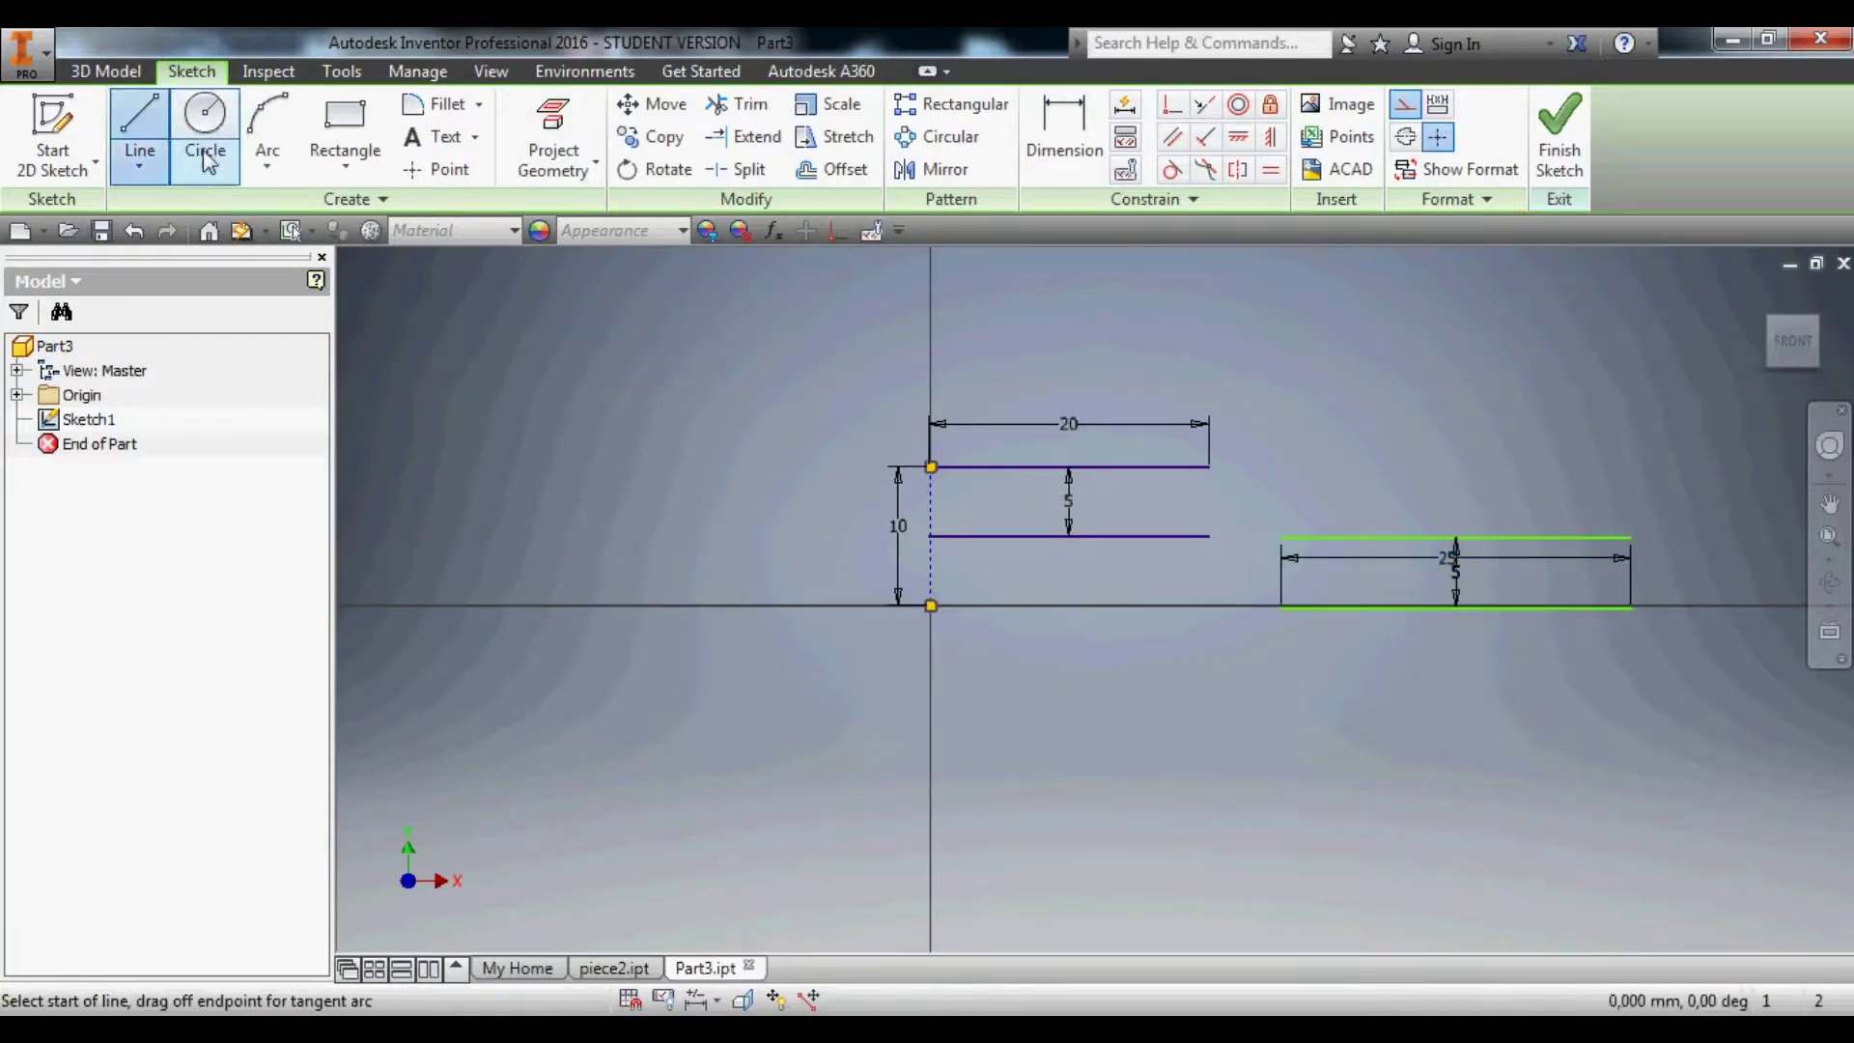
left_click(268, 126)
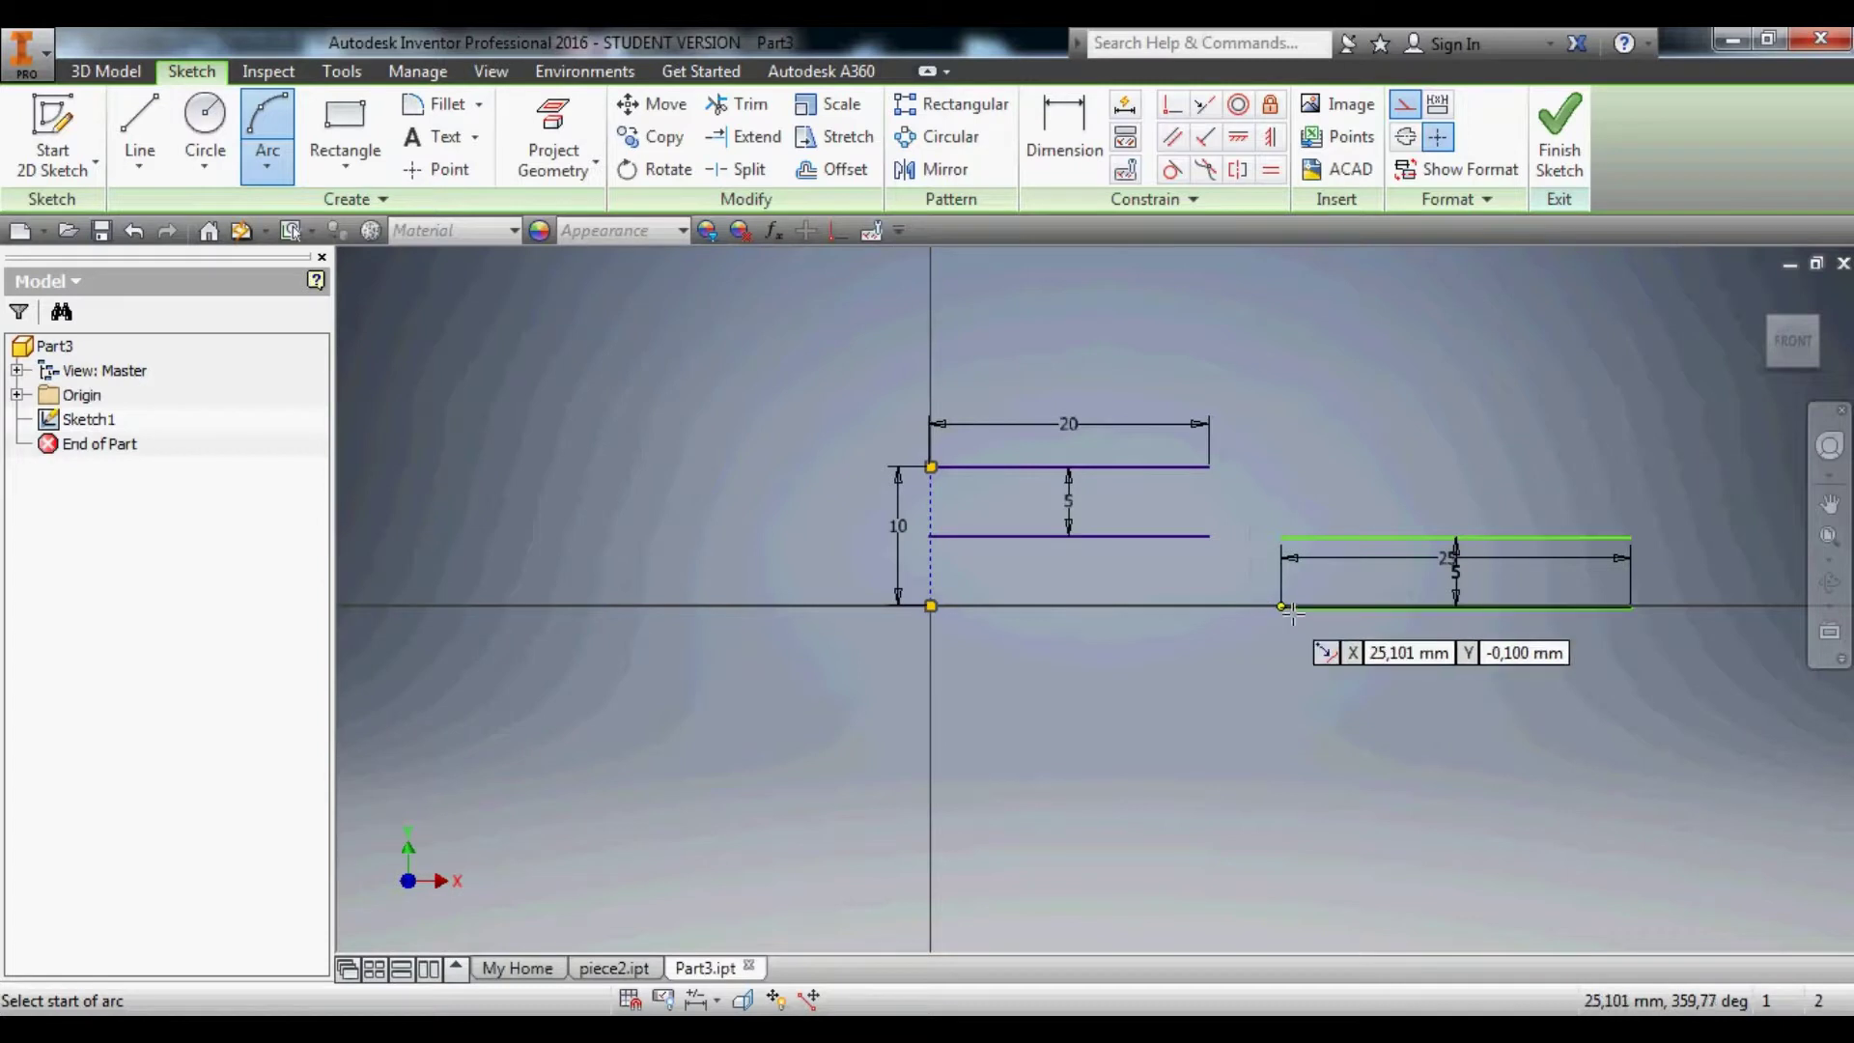
left_click(1282, 607)
left_click(1219, 535)
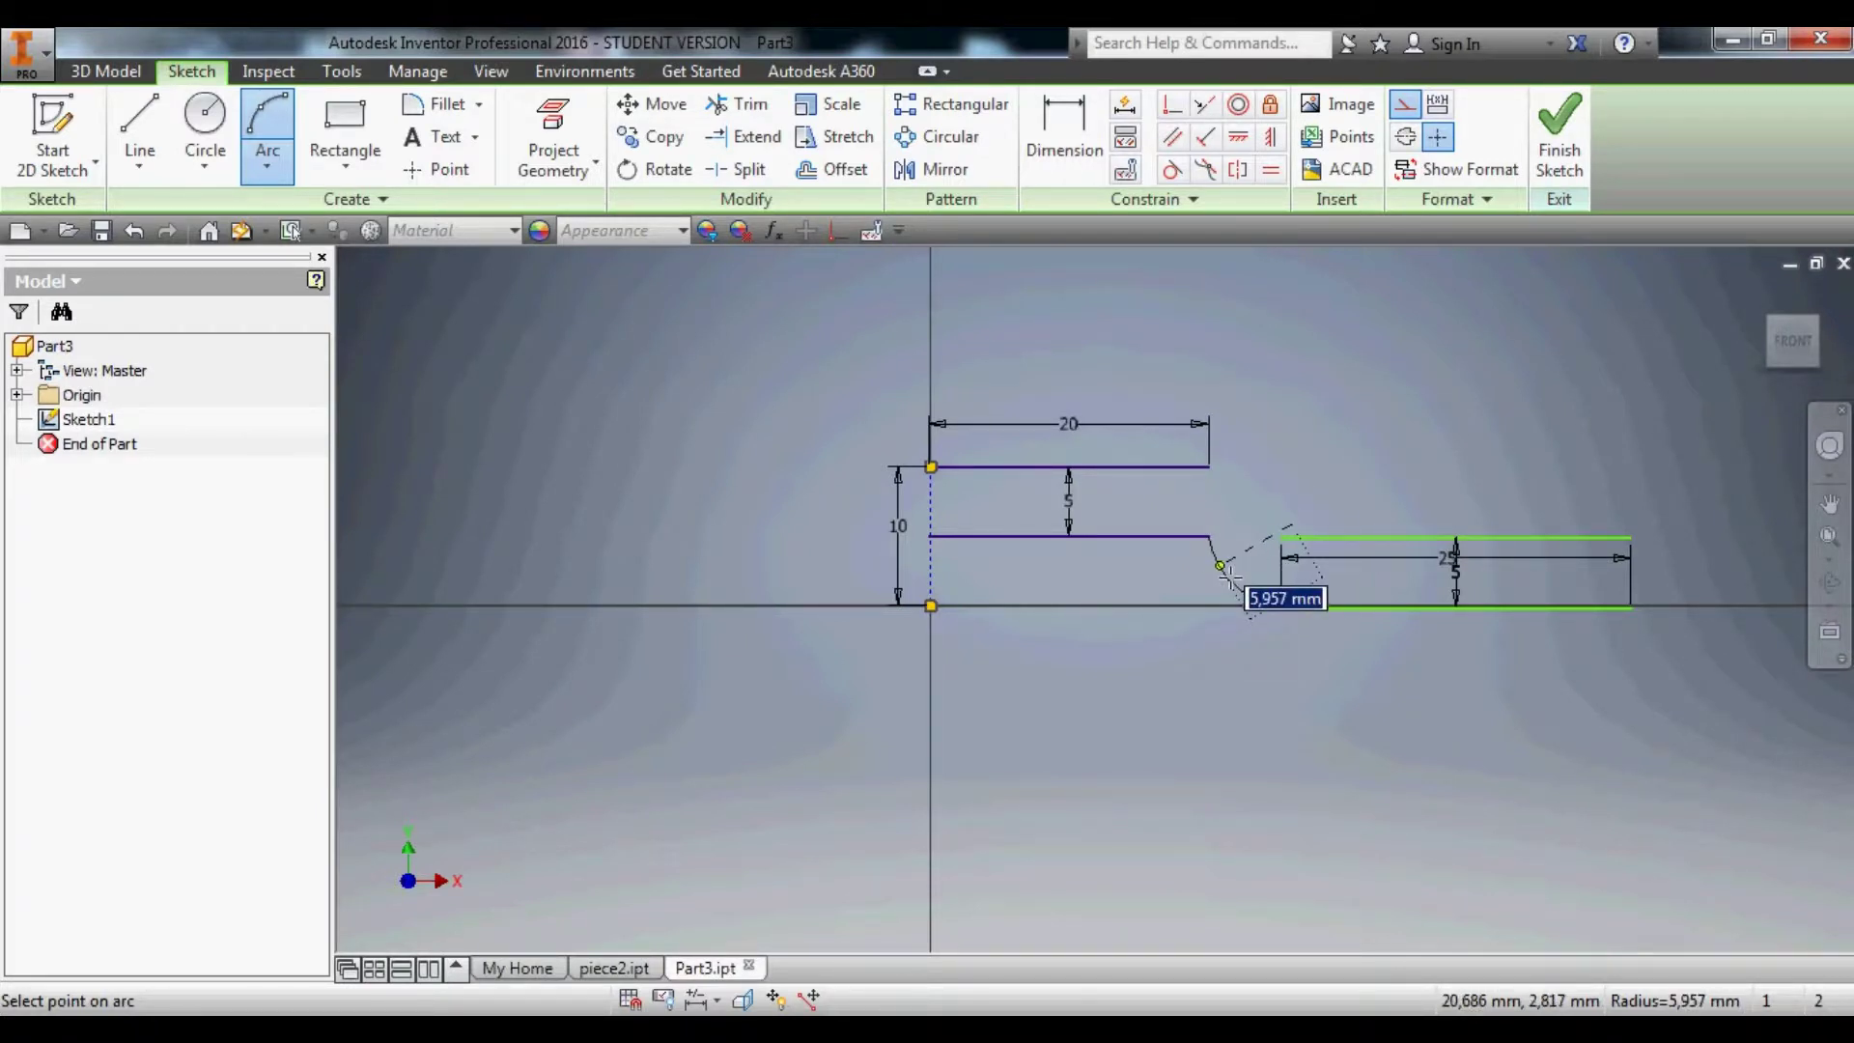
left_click(1227, 574)
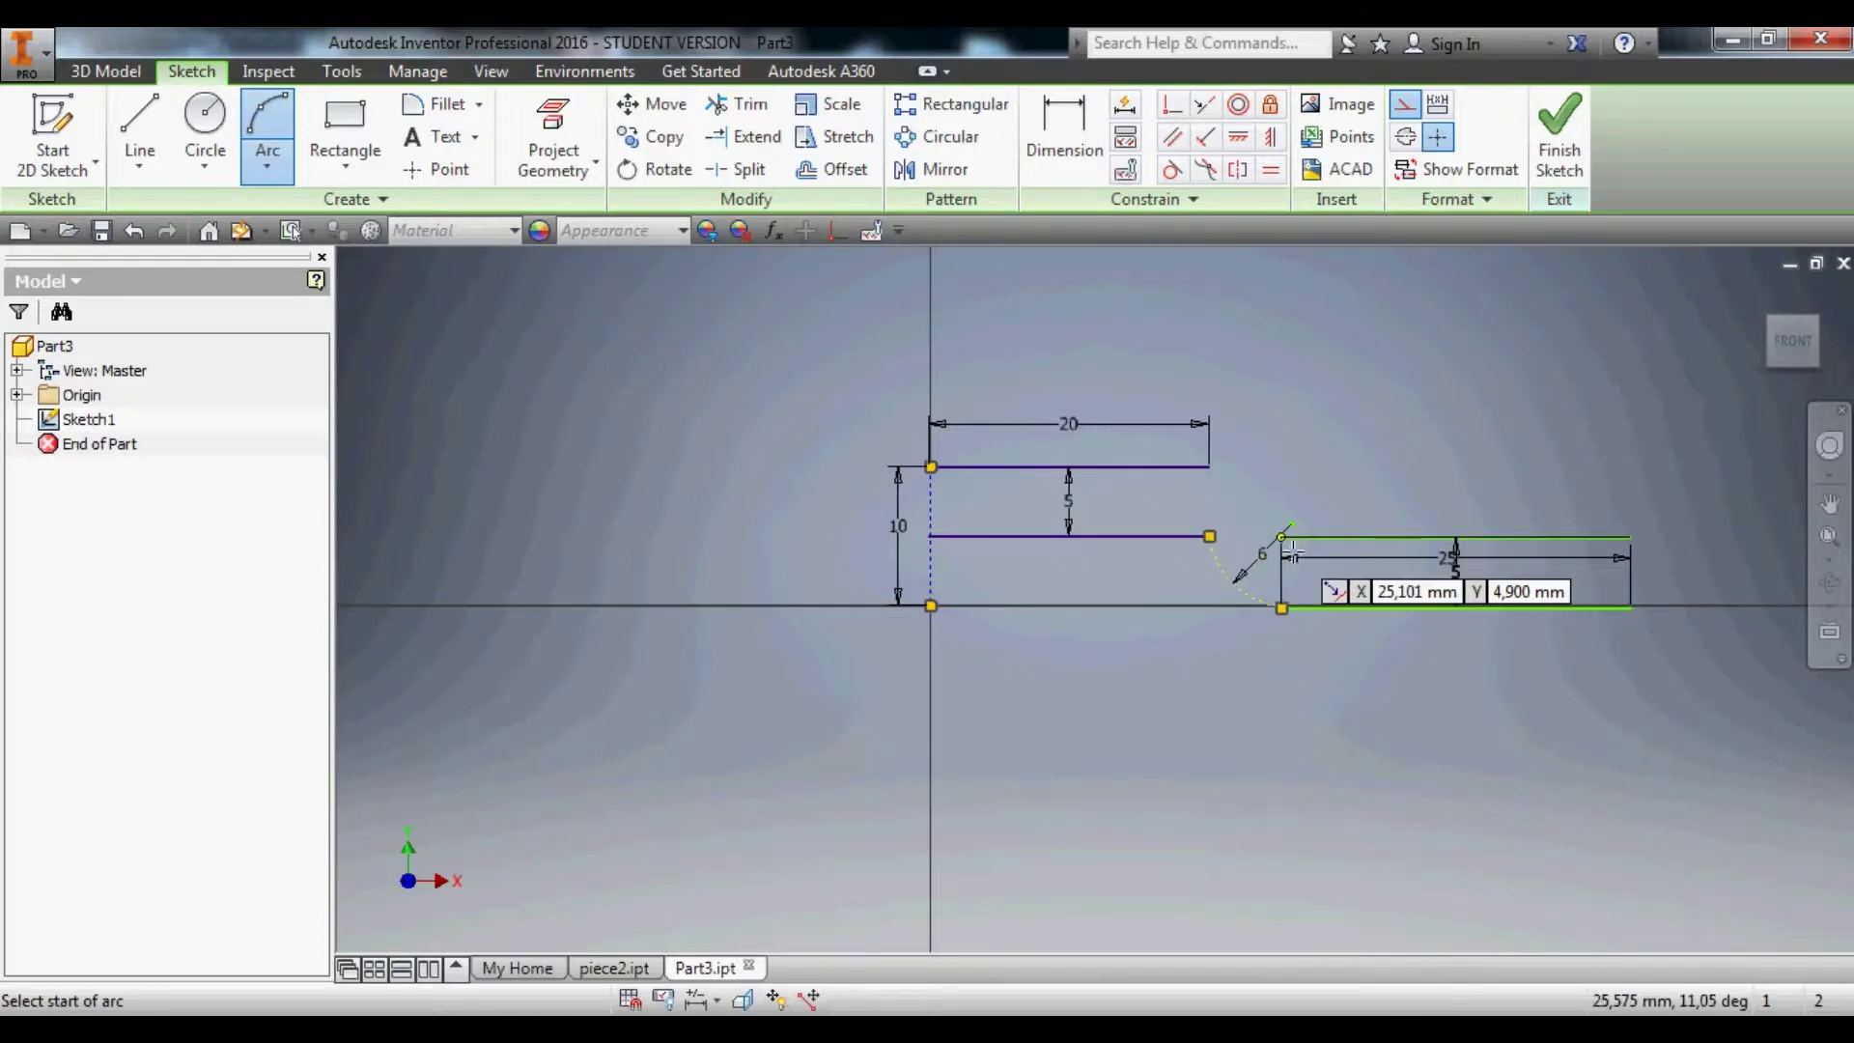
left_click(1405, 103)
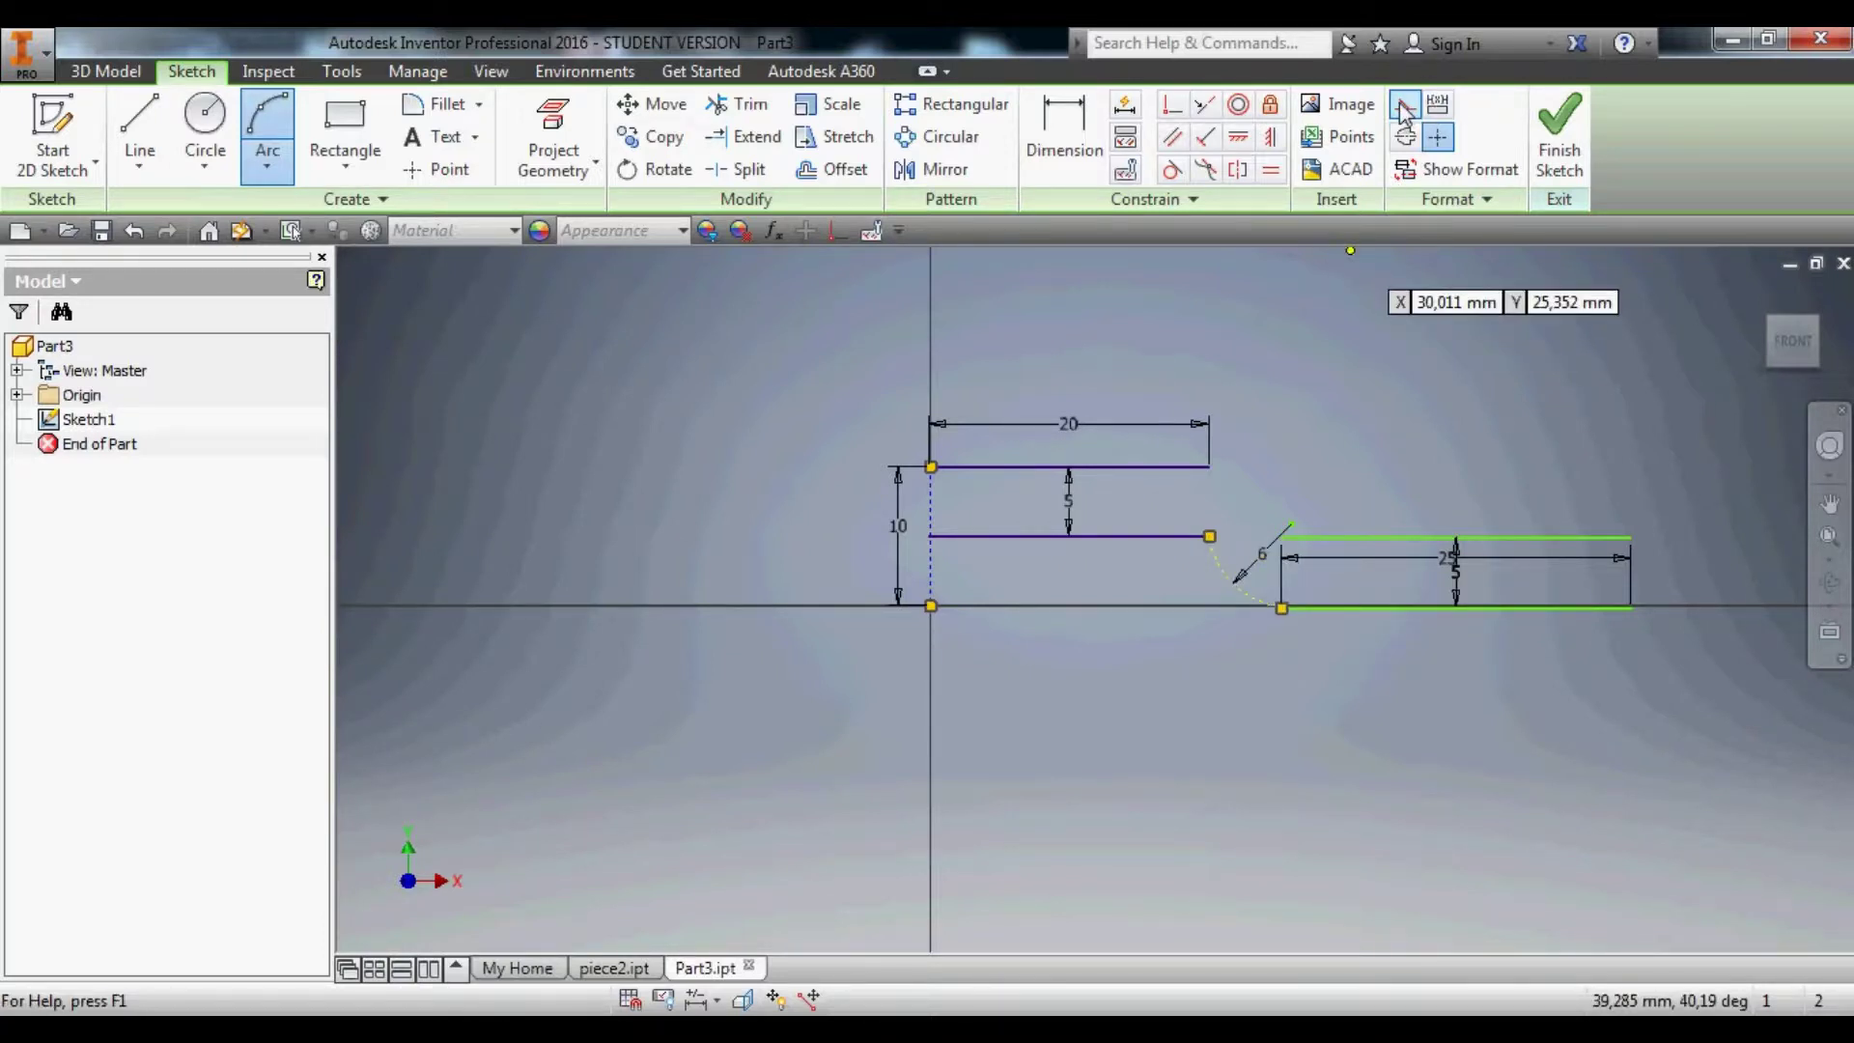
Convert the arc joining the lower 25 mm and lower 20 mm lines from construction to normal geometry.
key("Escape")
left_click(1221, 570)
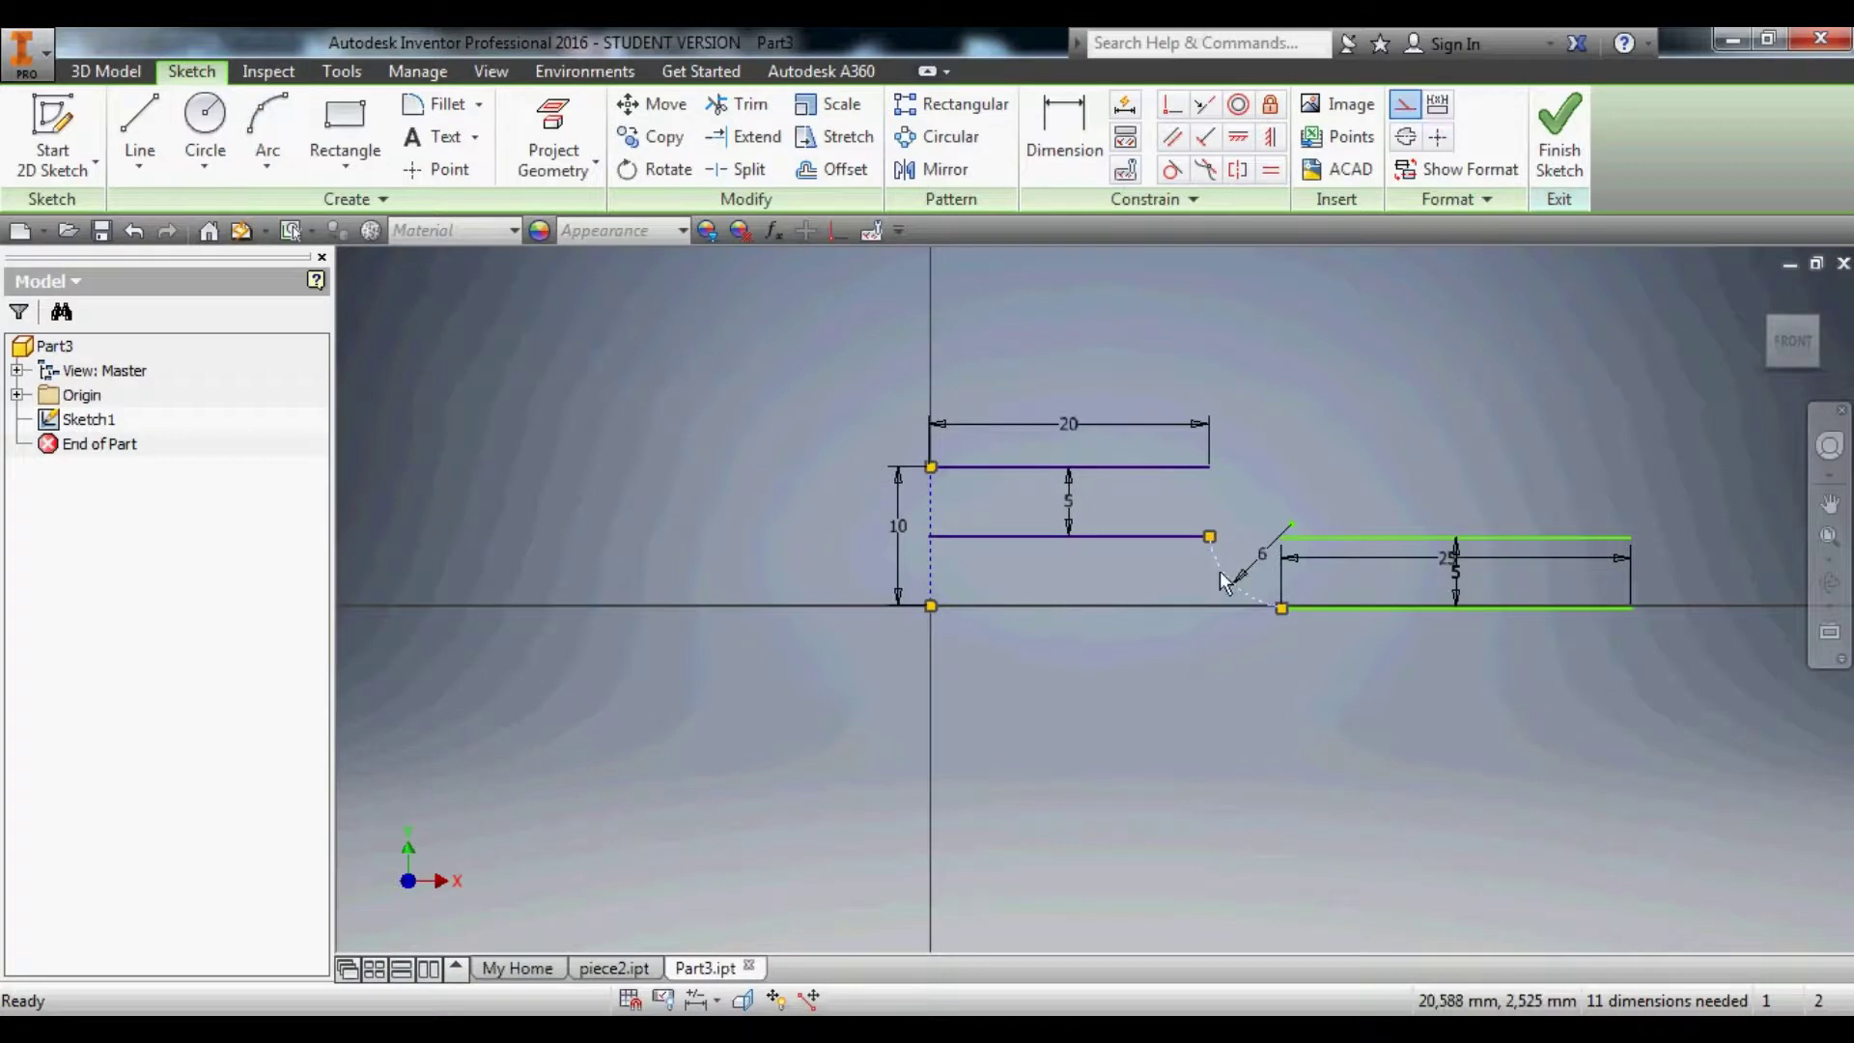
left_click(1405, 103)
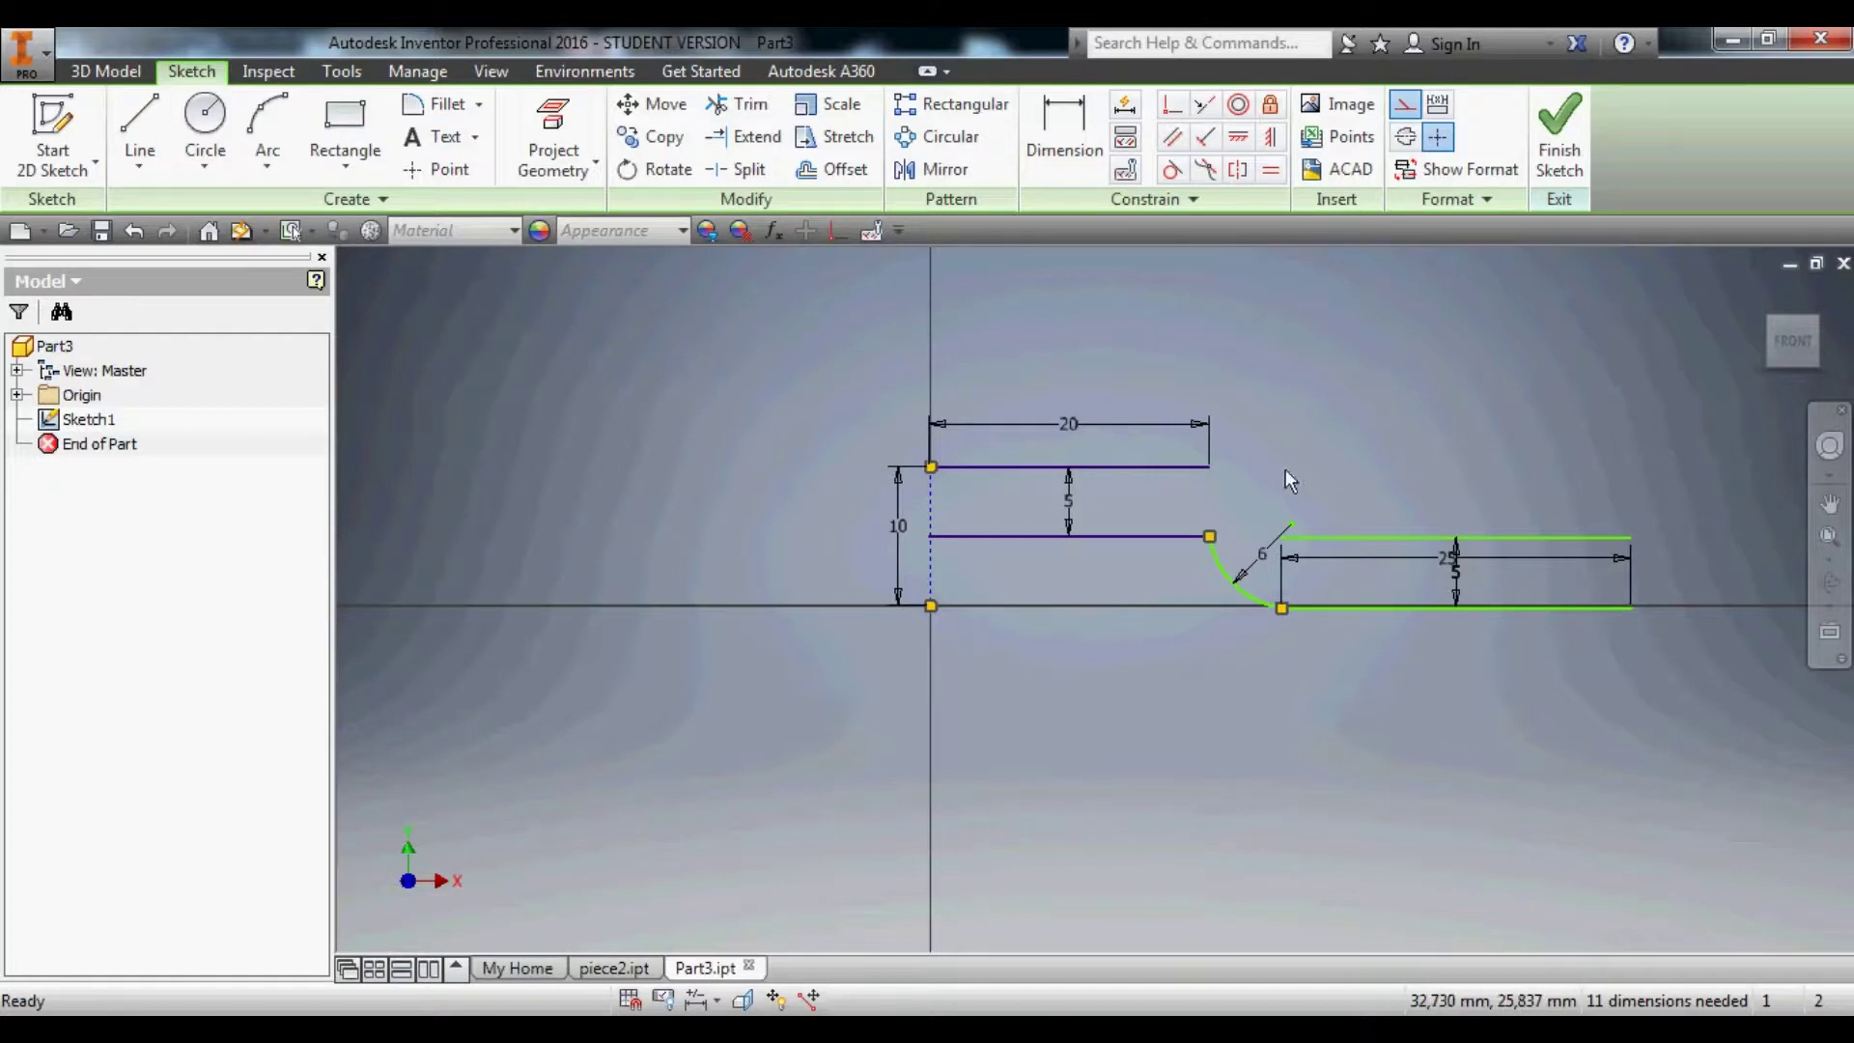
Draw a 6 mm radius three-point arc joining the upper 25 mm line's near end to the upper 20 mm line's end.
left_click(267, 126)
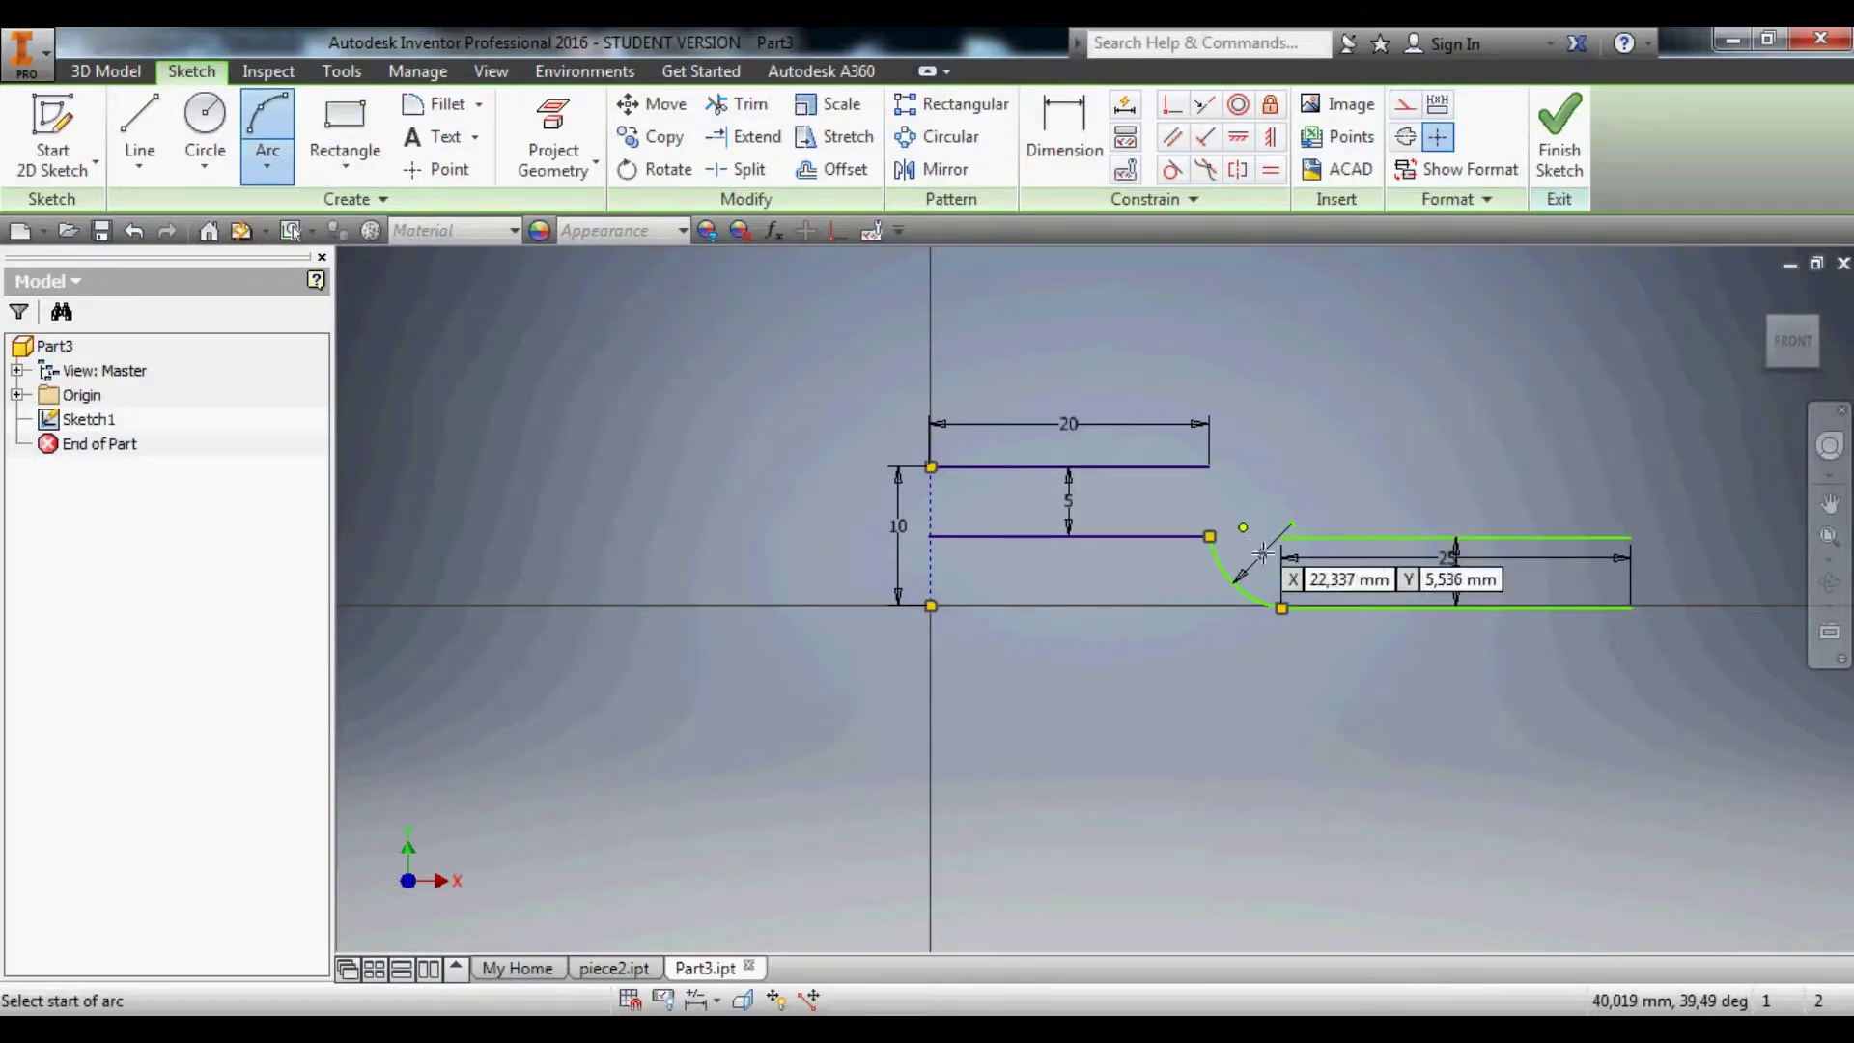
left_click(1287, 537)
left_click(1240, 467)
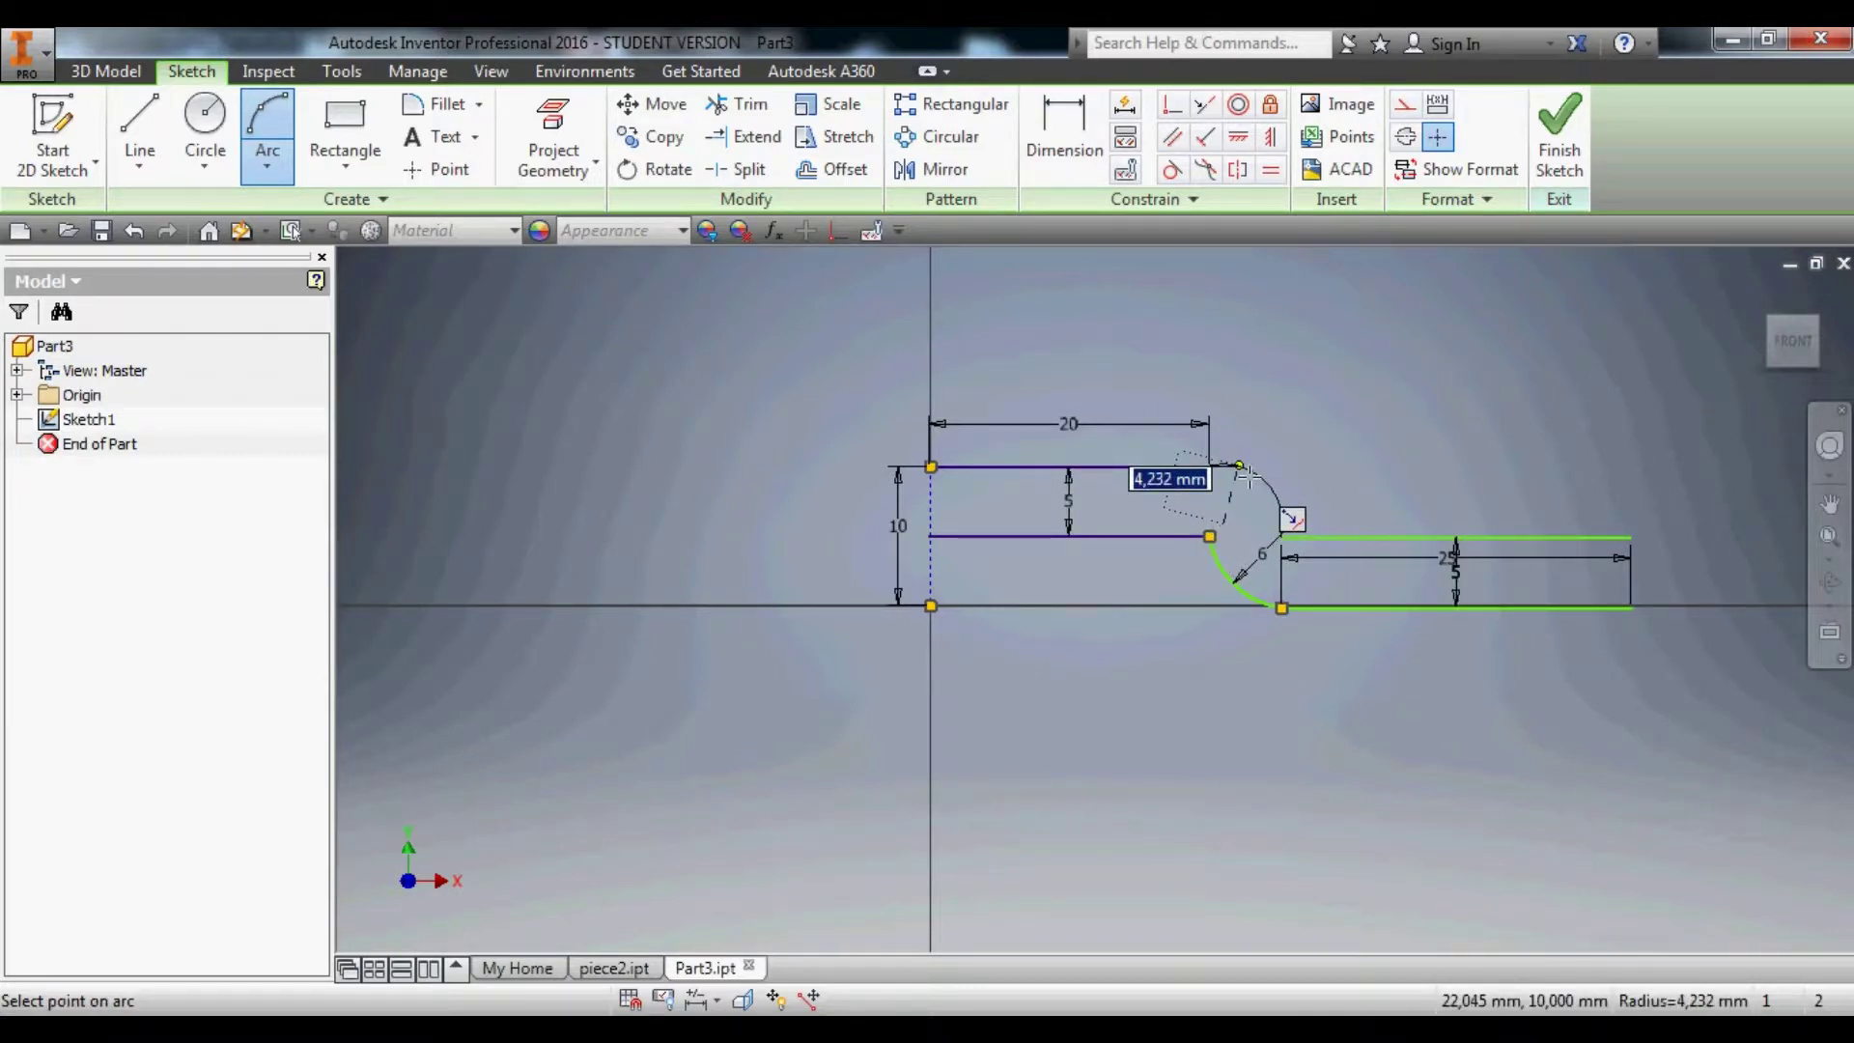
left_click(1261, 488)
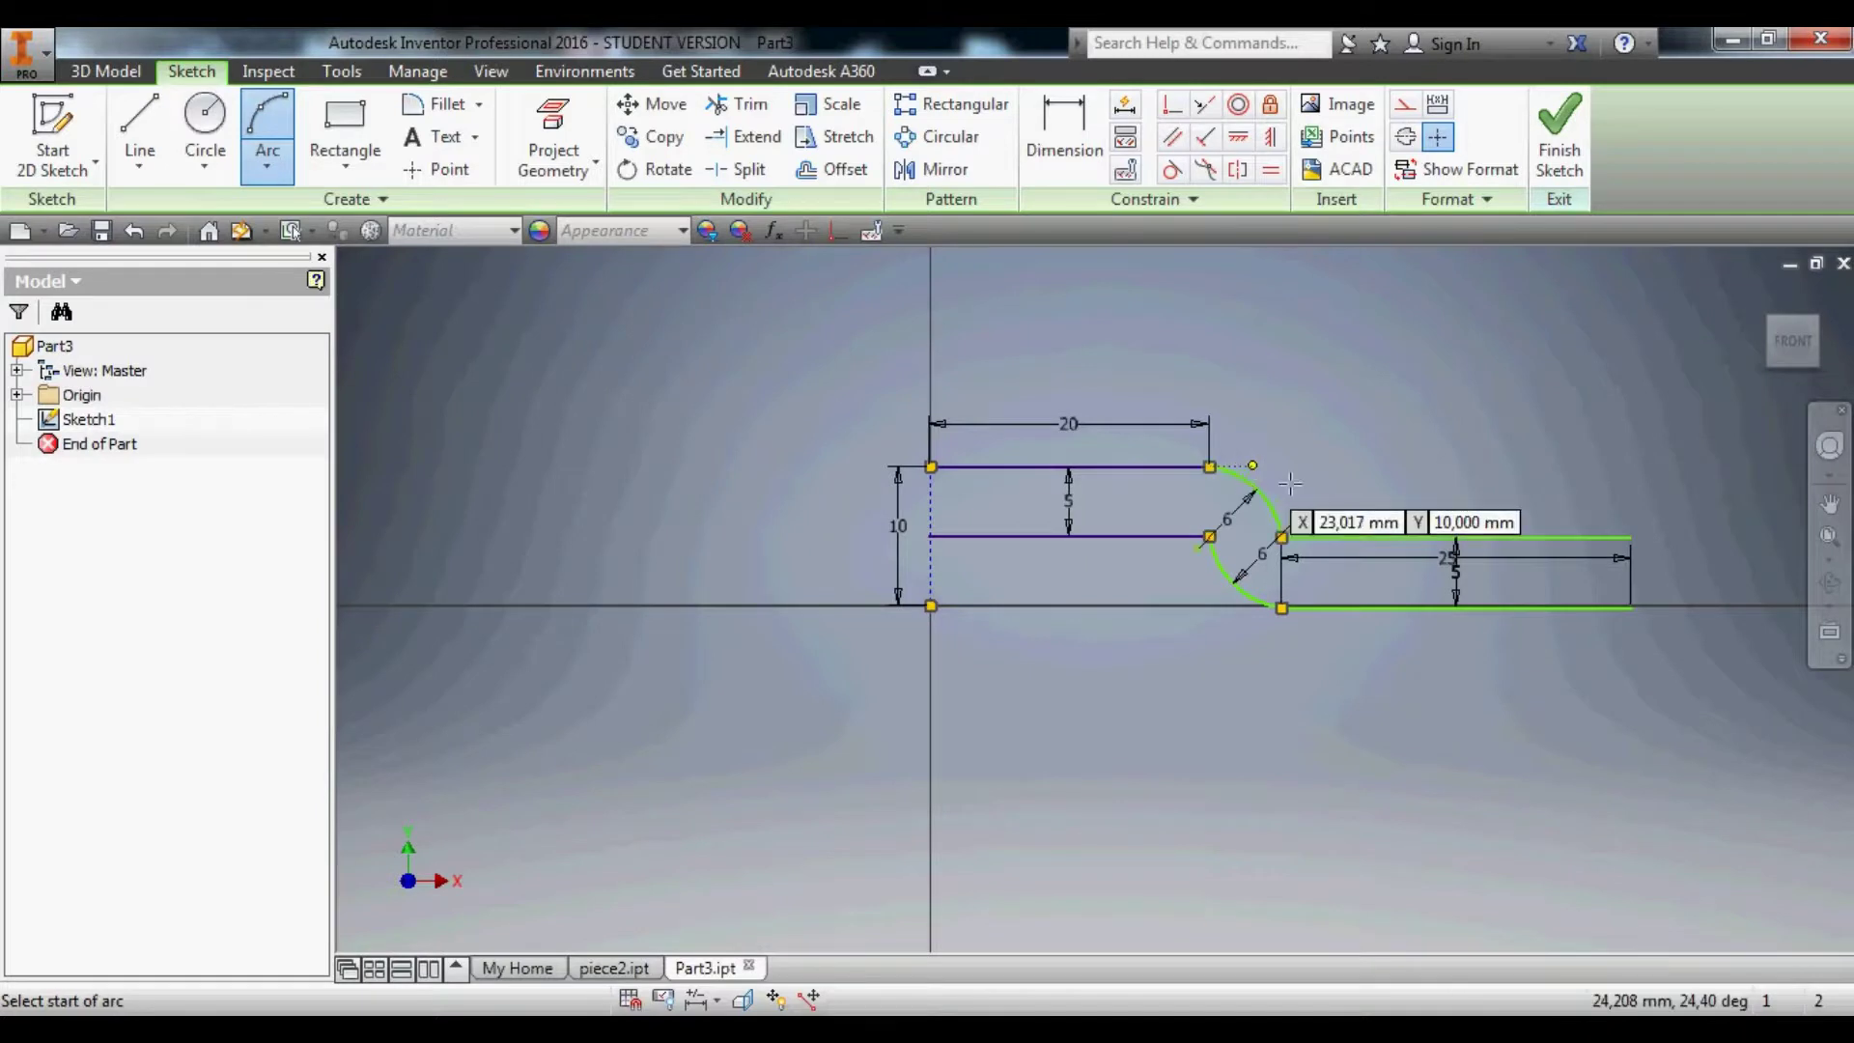
left_click(1321, 467)
key("Escape")
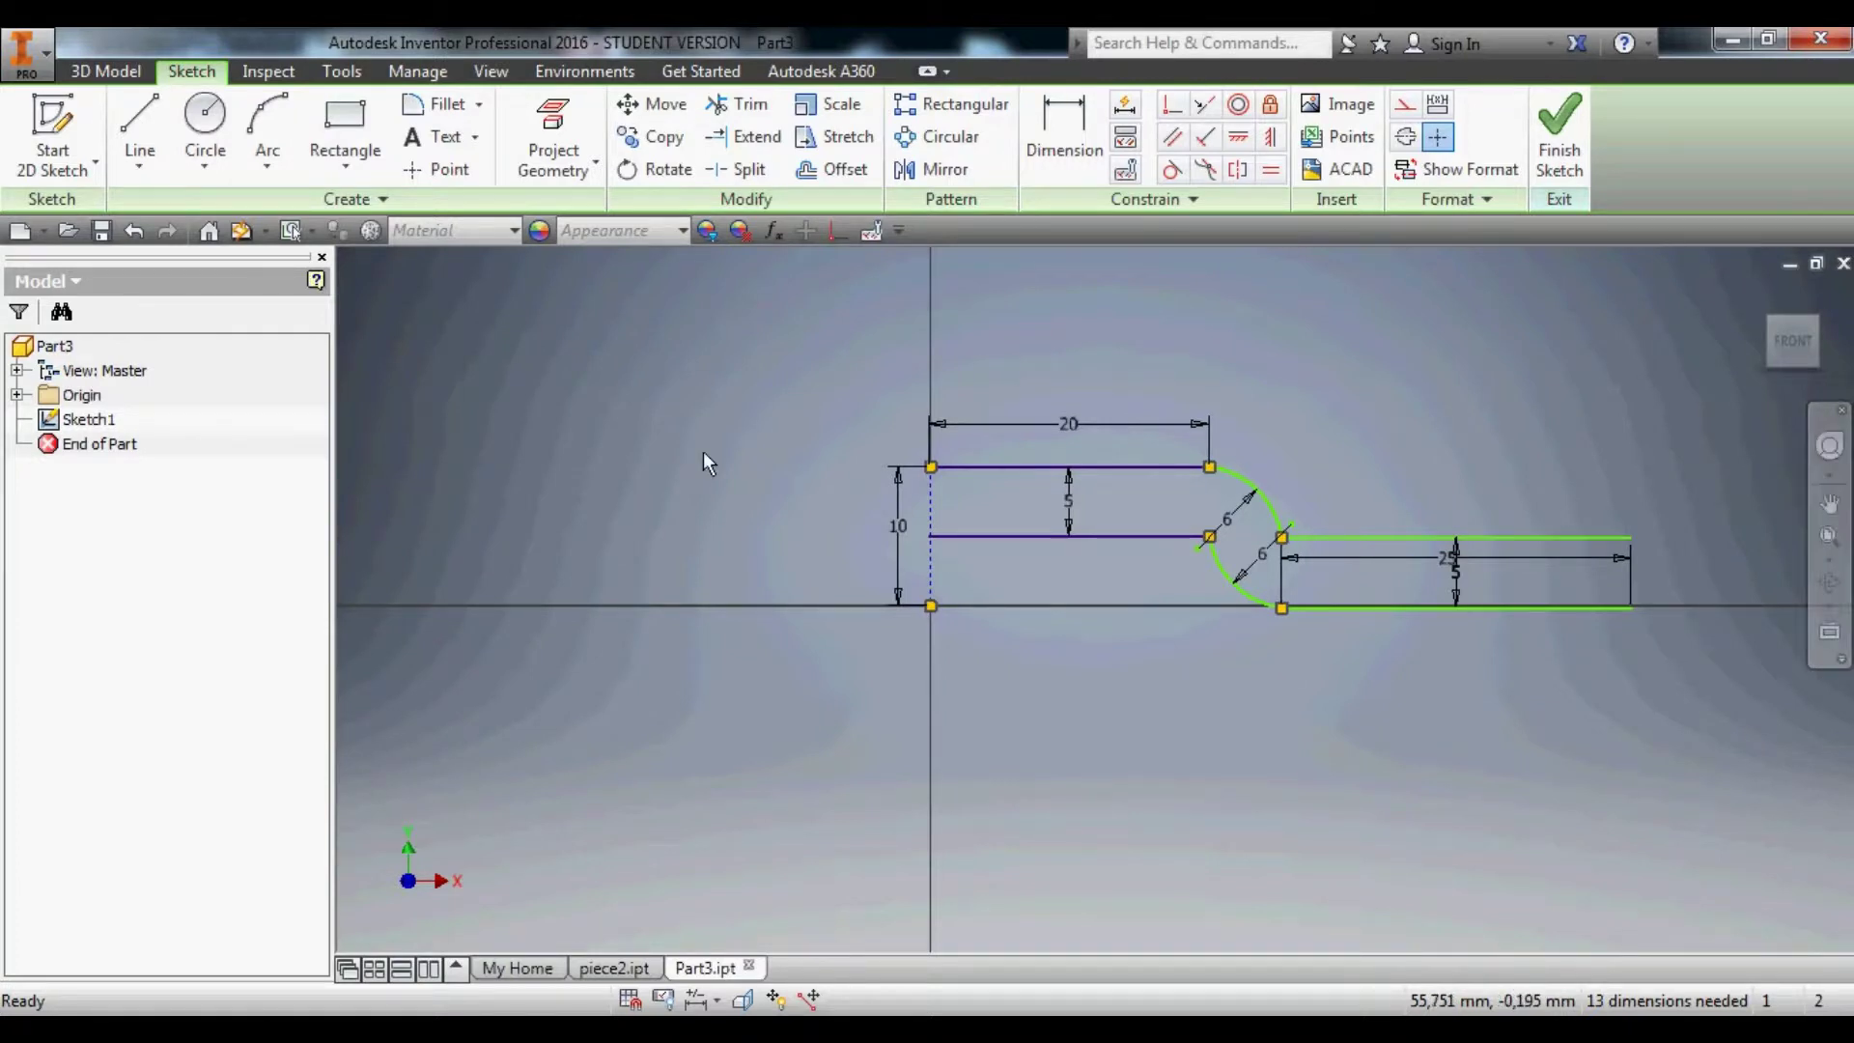
Draw a 2.5 mm radius three-point arc closing the far ends of the two 25 mm lines.
left_click(267, 132)
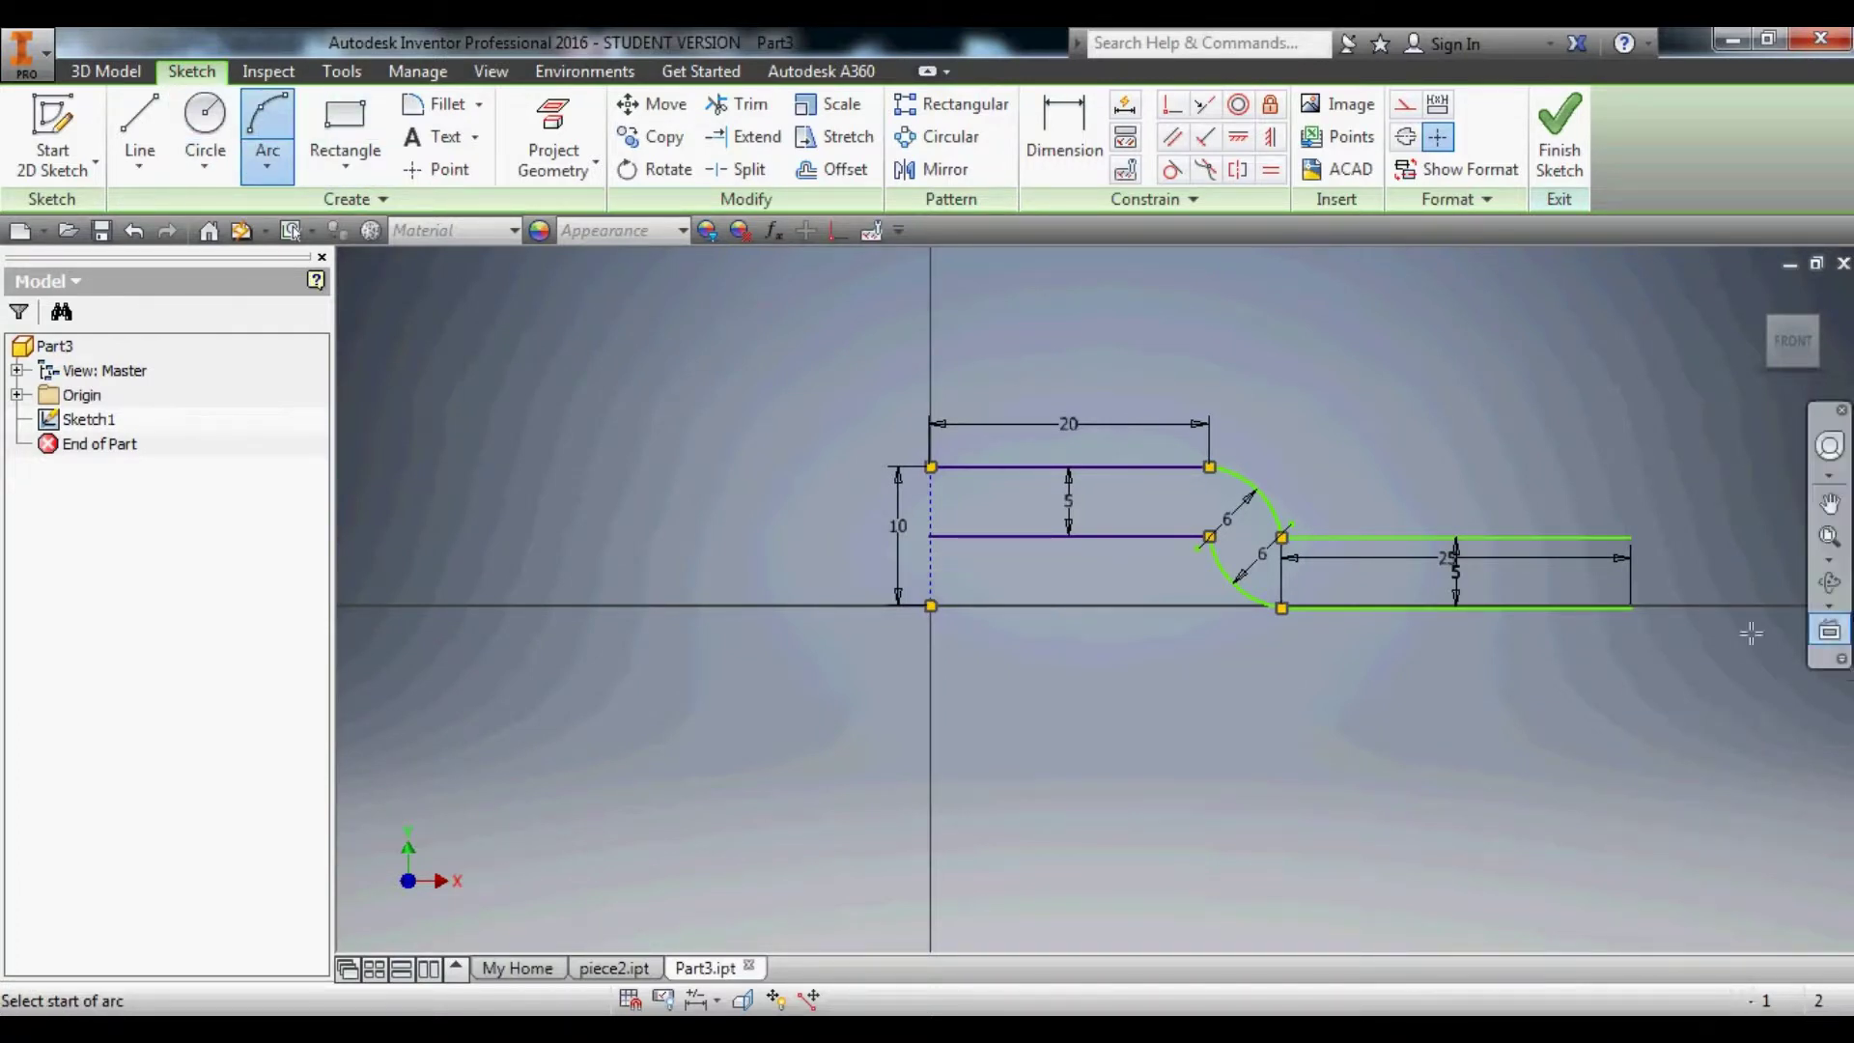
left_click(1633, 607)
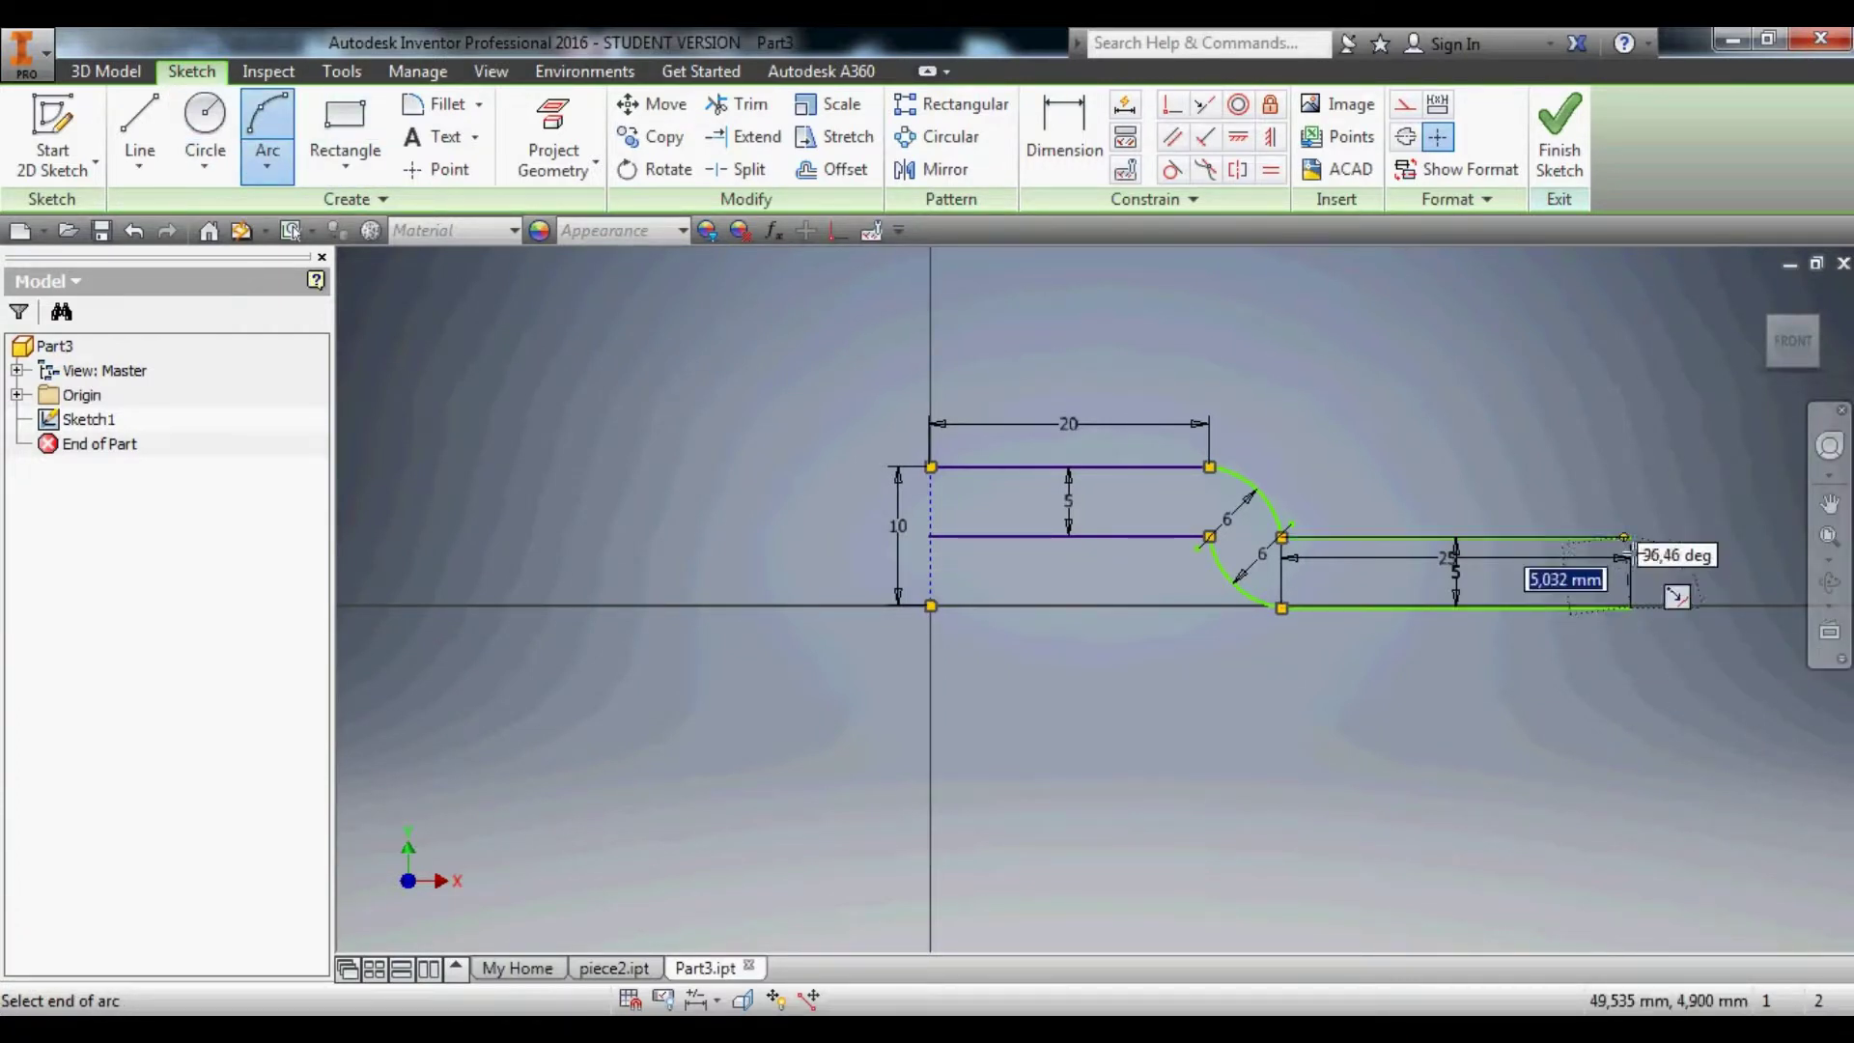
left_click(1634, 540)
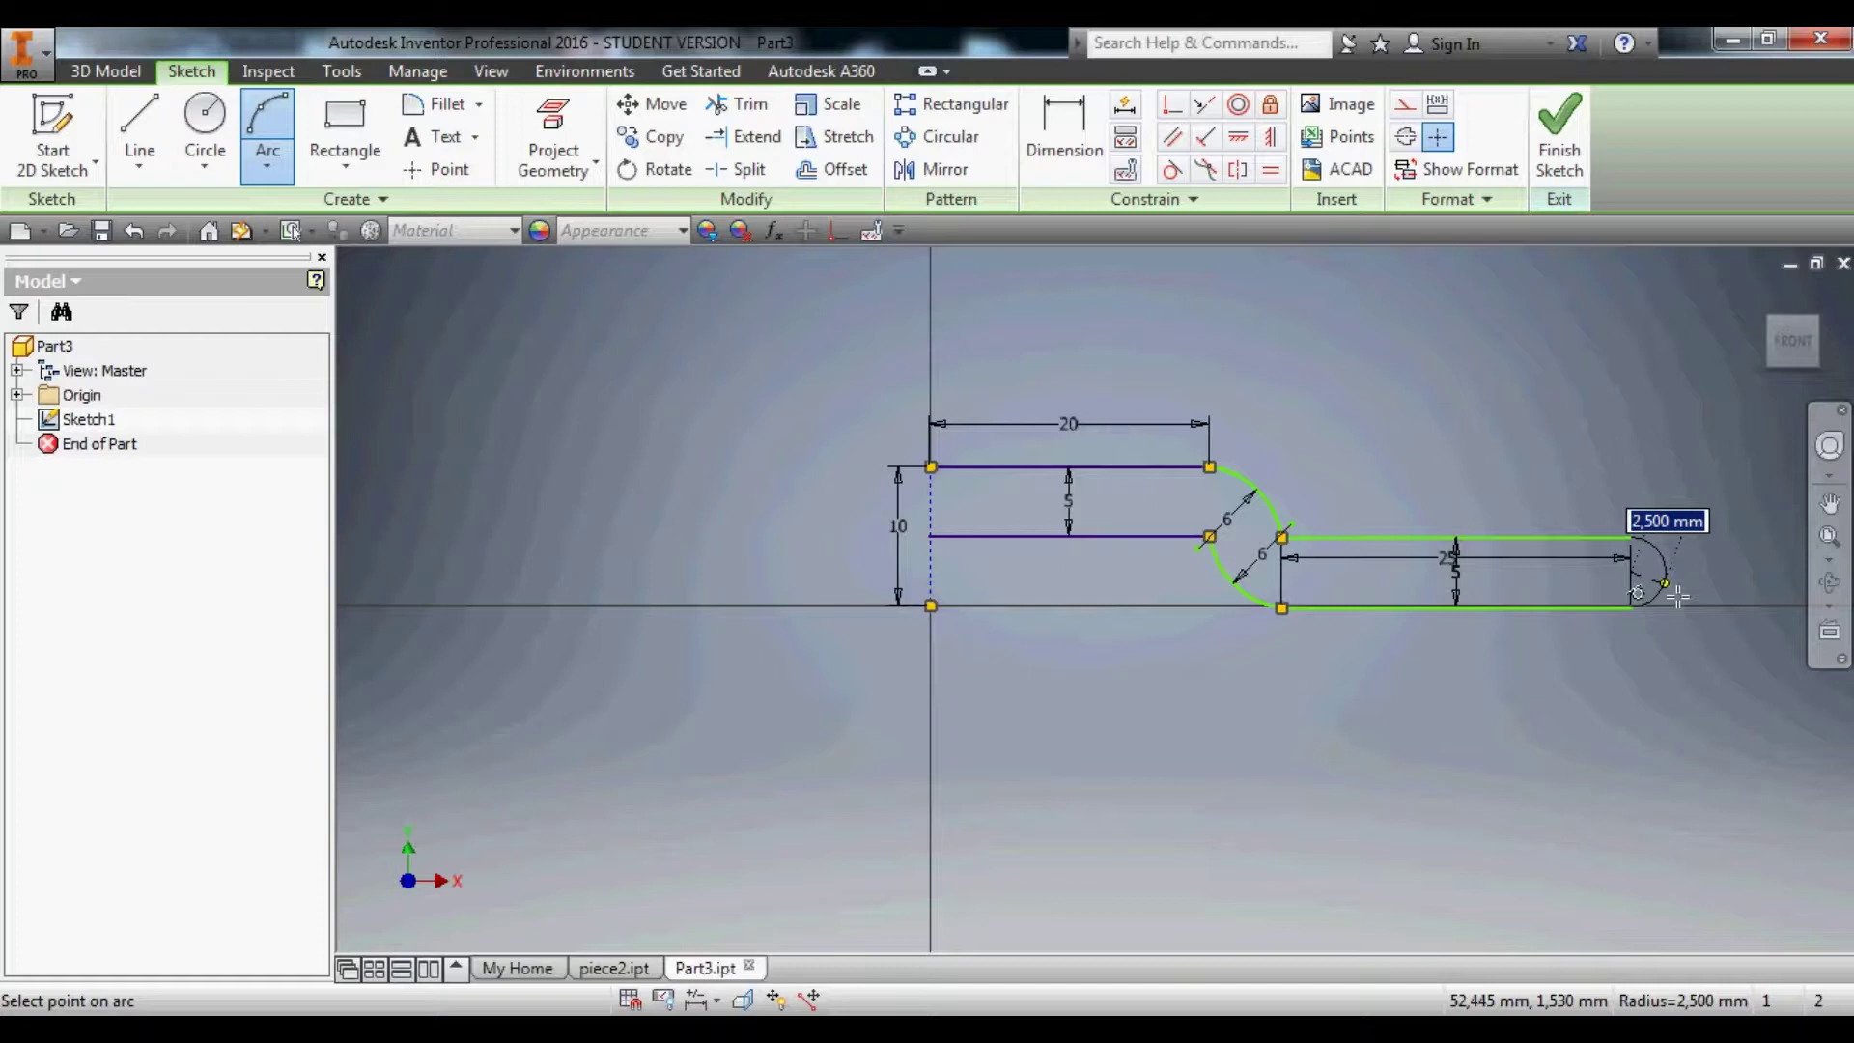
left_click(1679, 596)
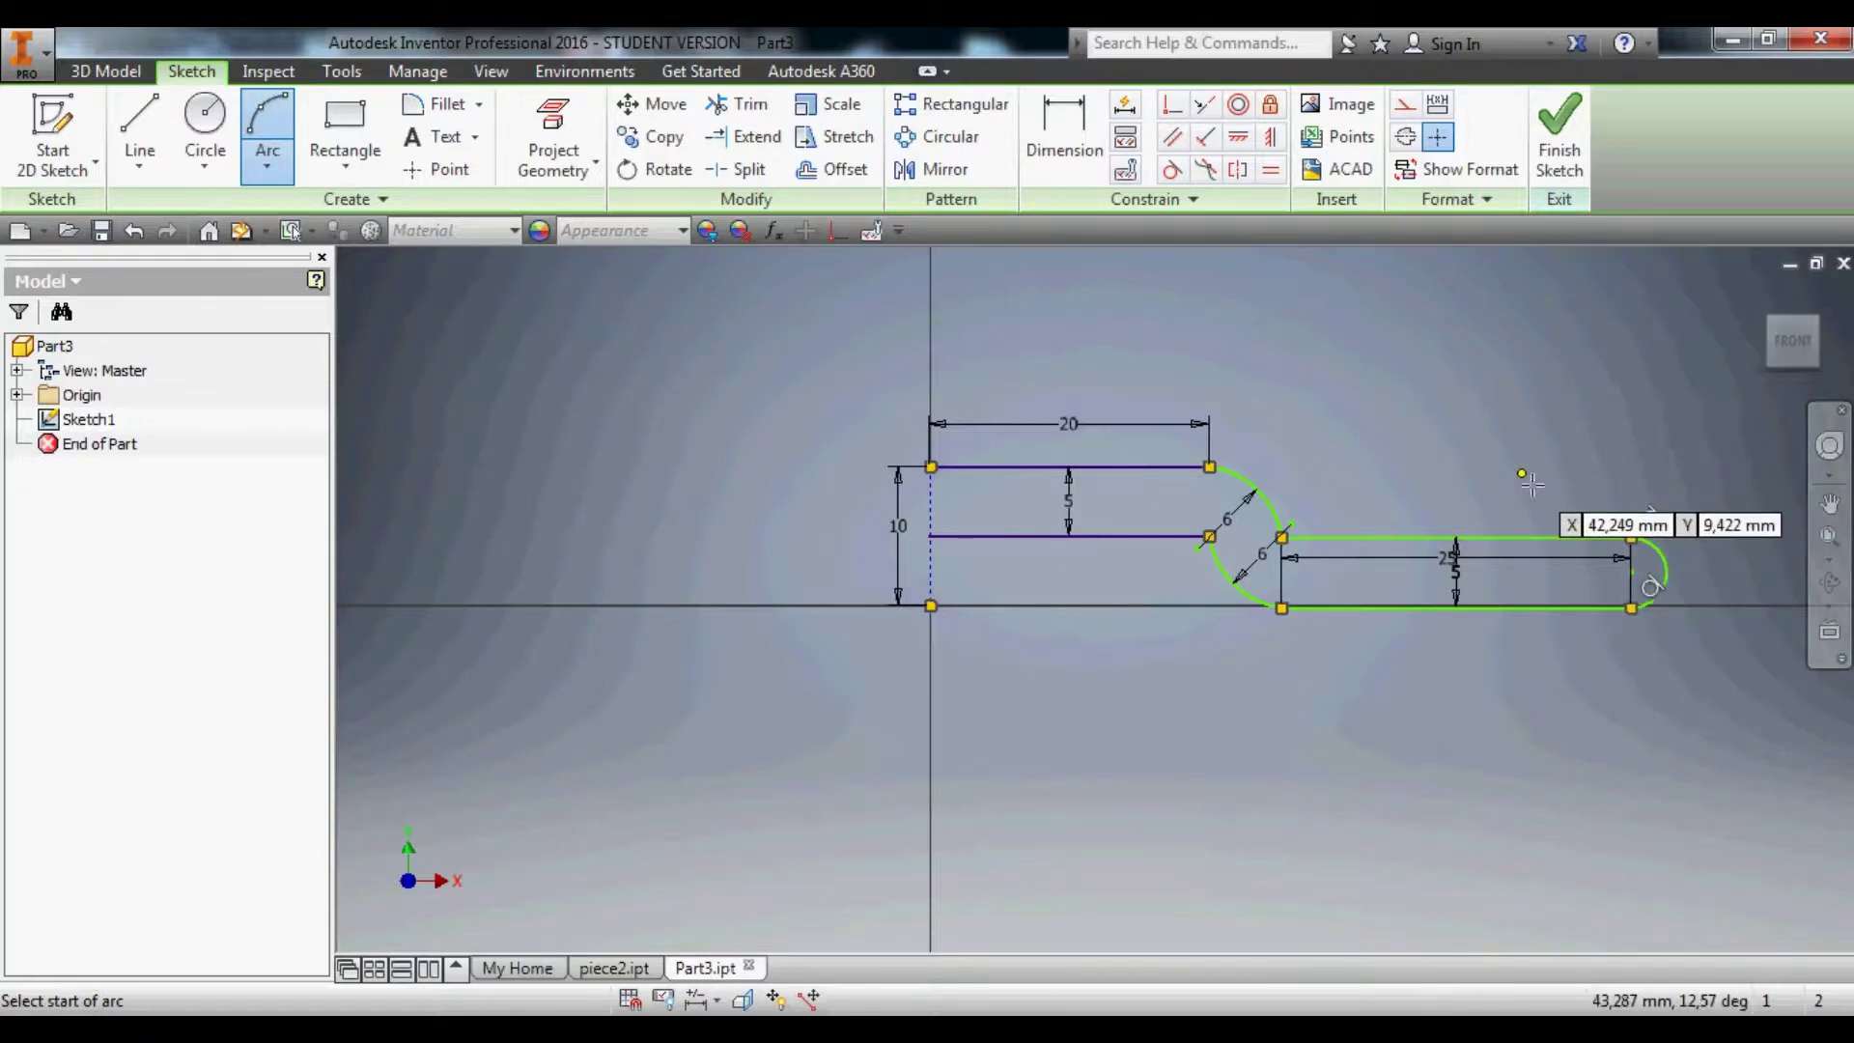
key("Escape")
key("Home")
scroll(1613, 686, "up", 3)
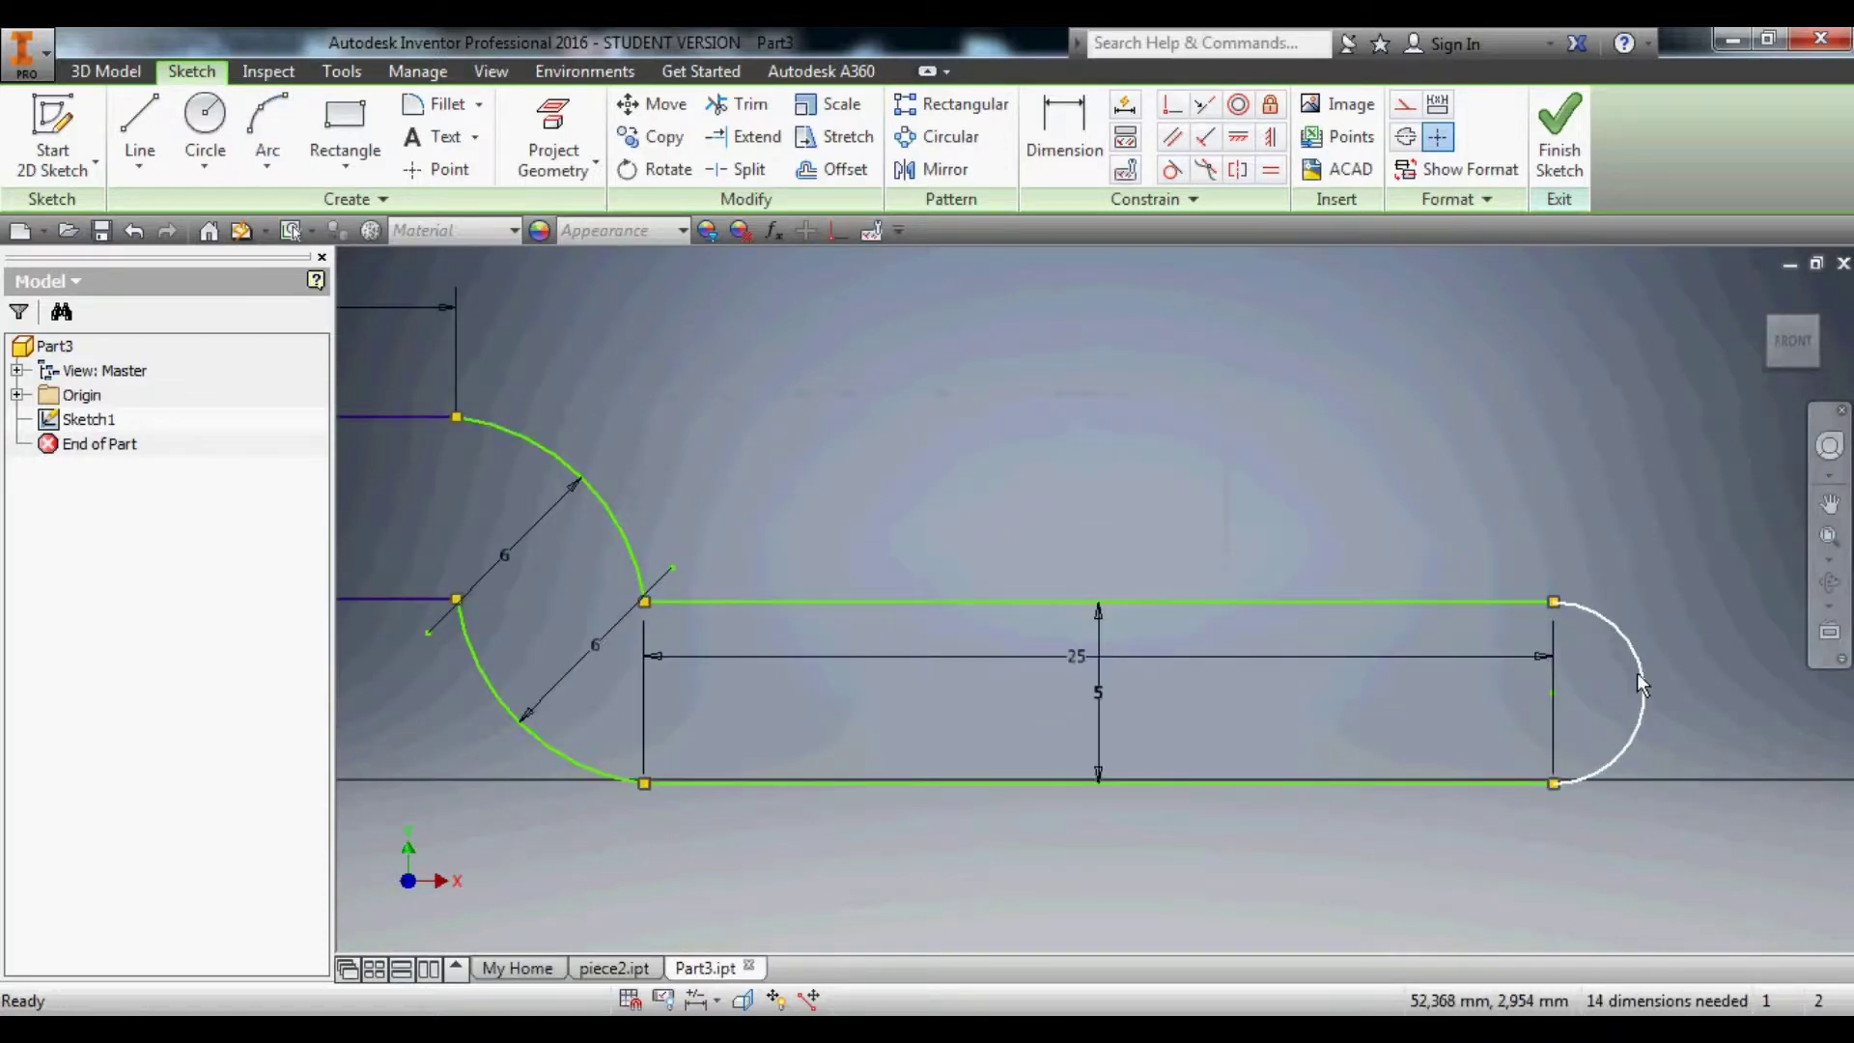
left_click(1646, 673)
key("Escape")
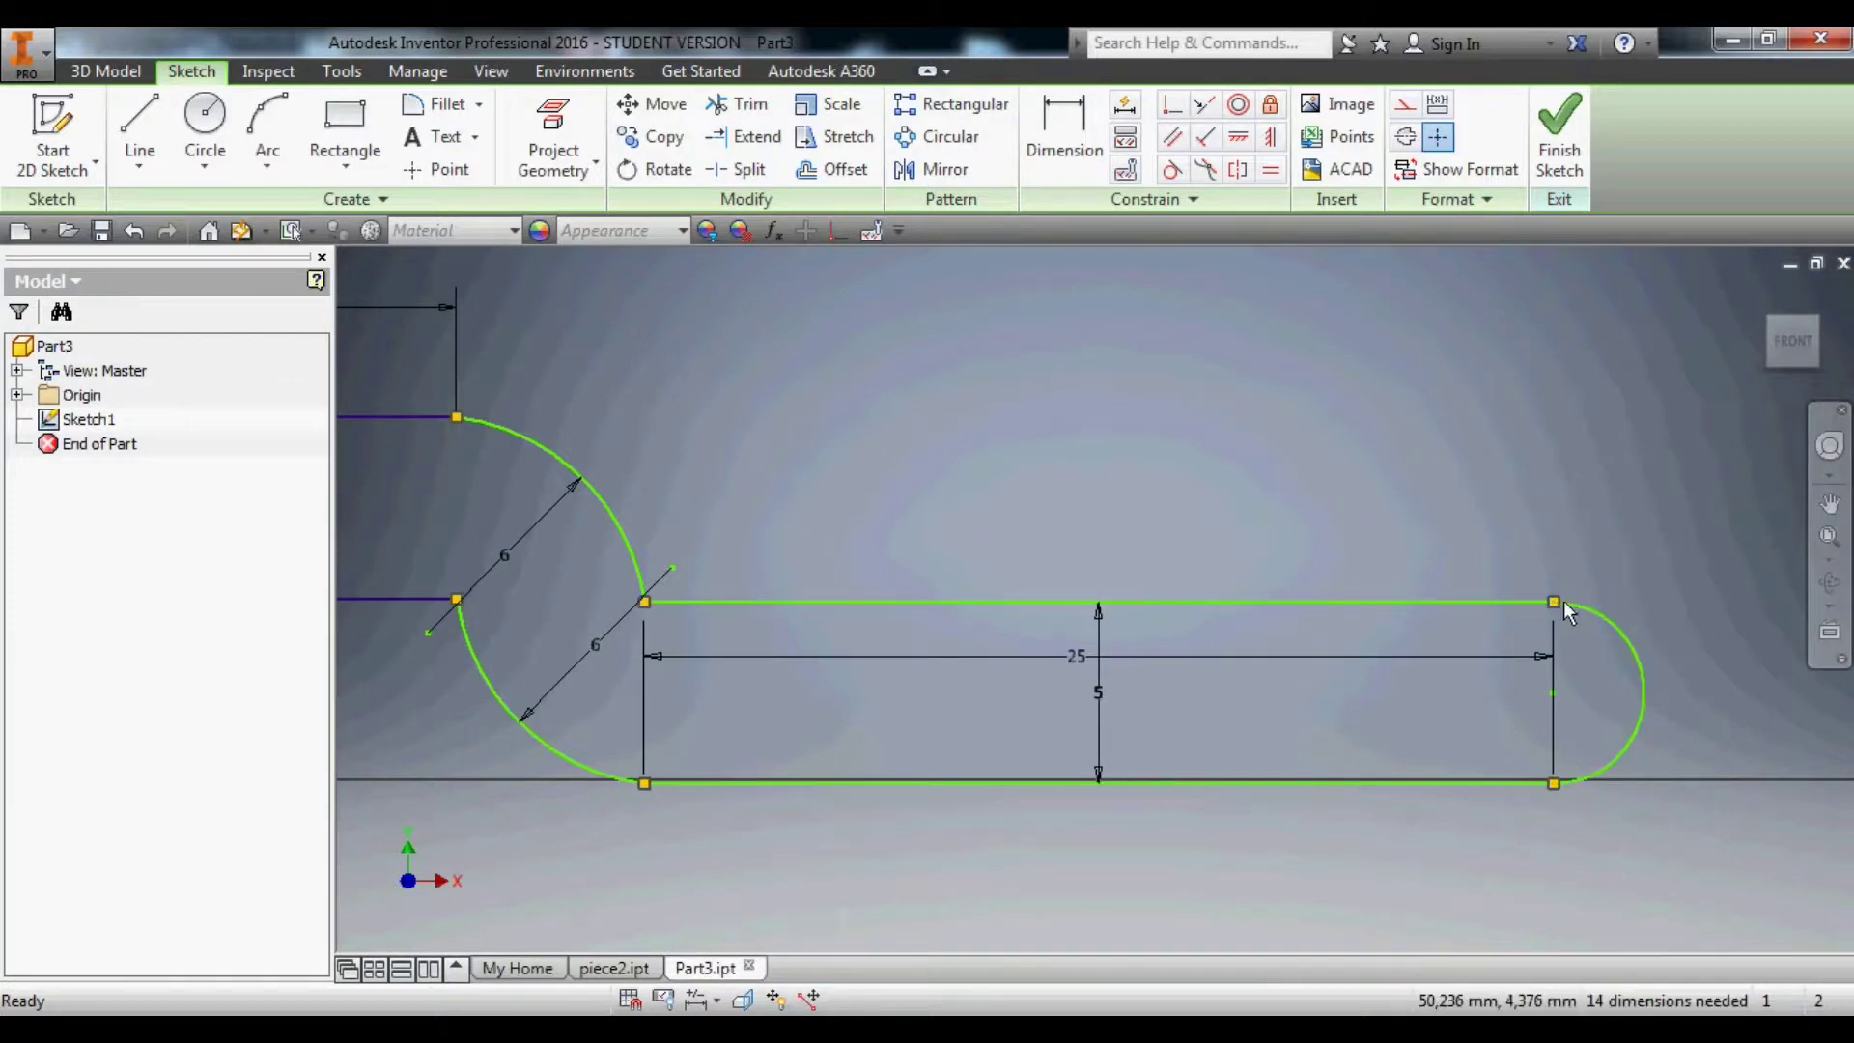
scroll(618, 572, "down", 3)
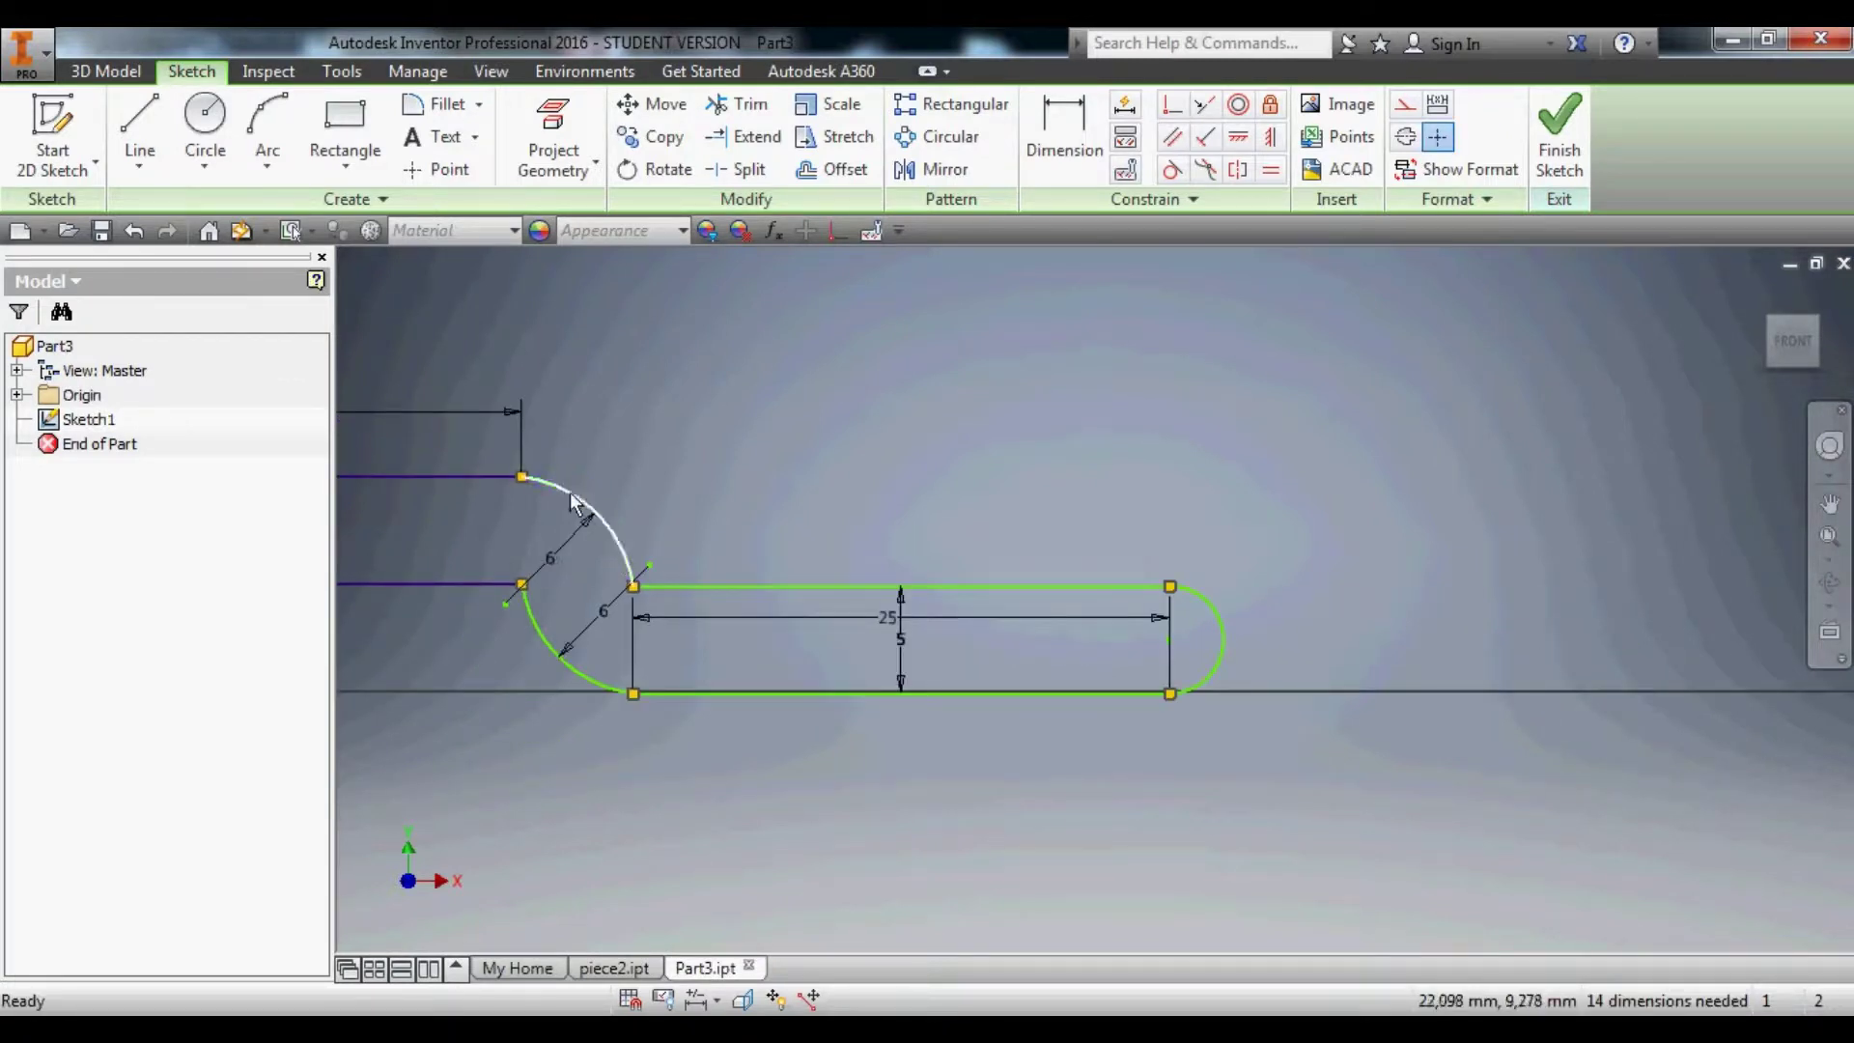
left_click(106, 71)
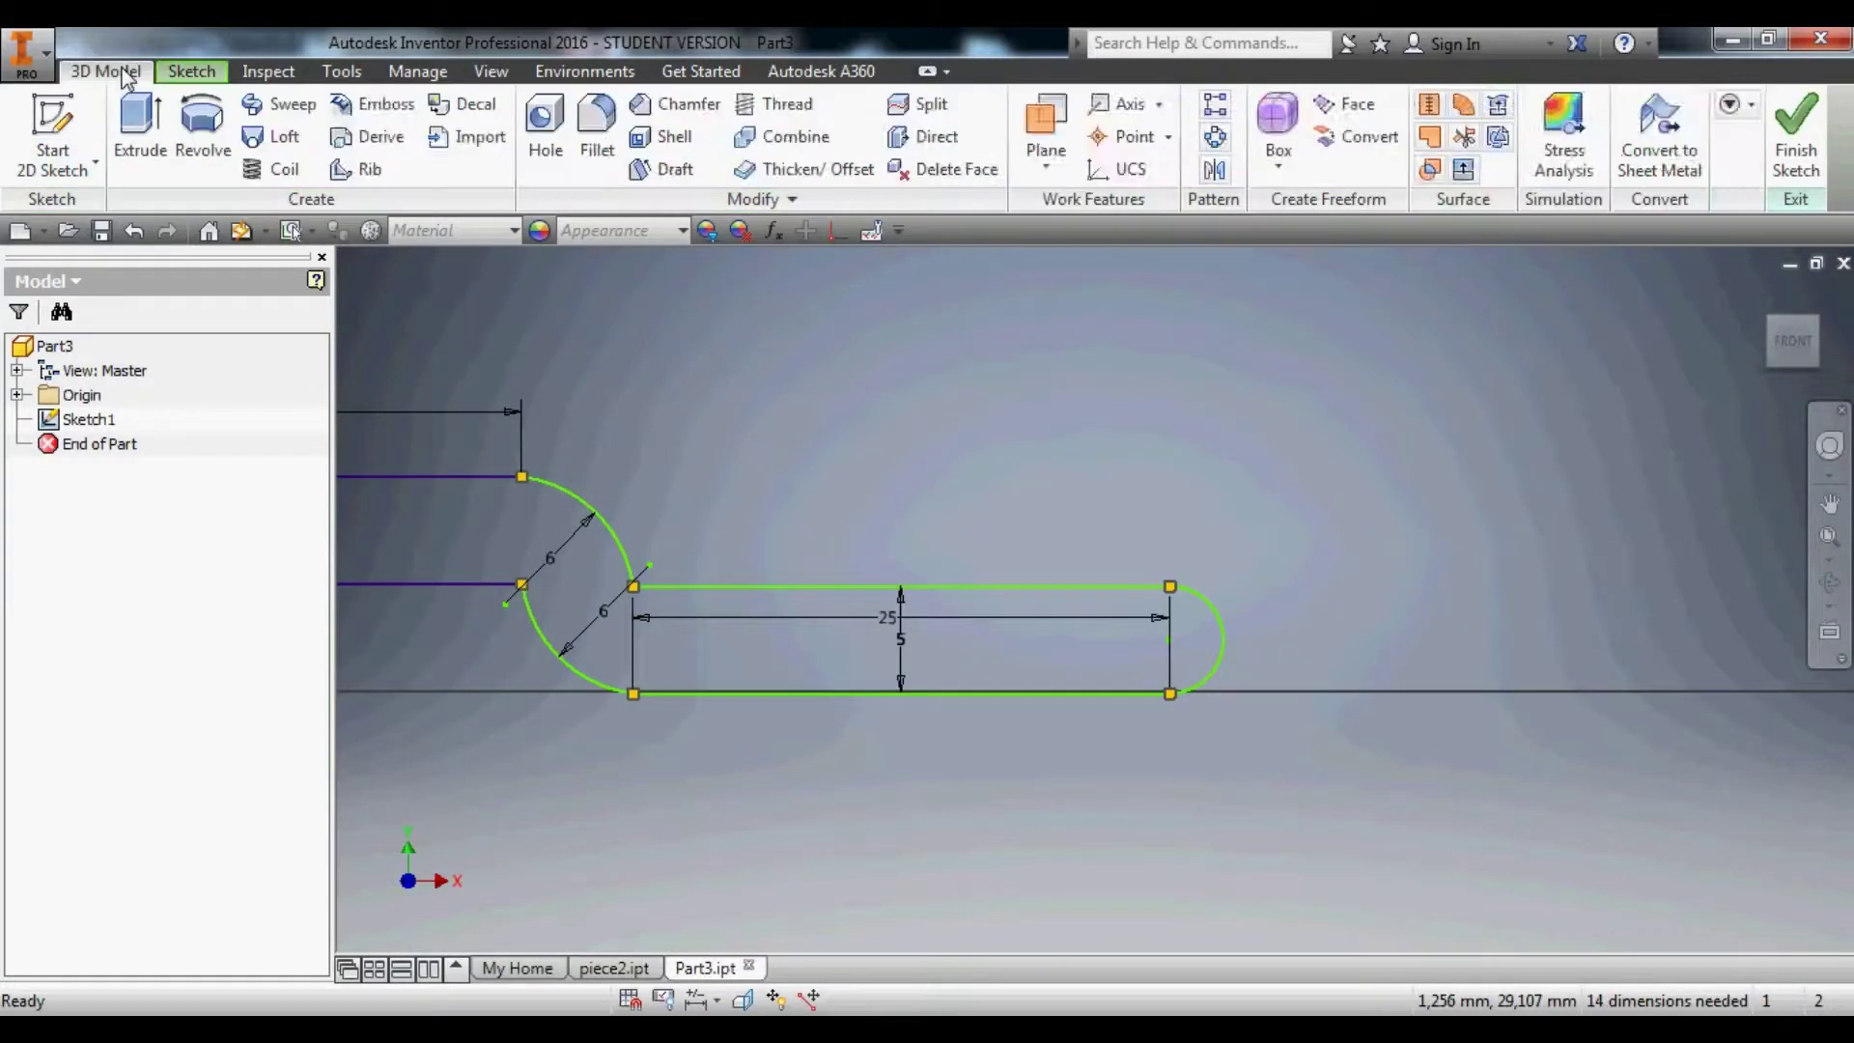
left_click(140, 126)
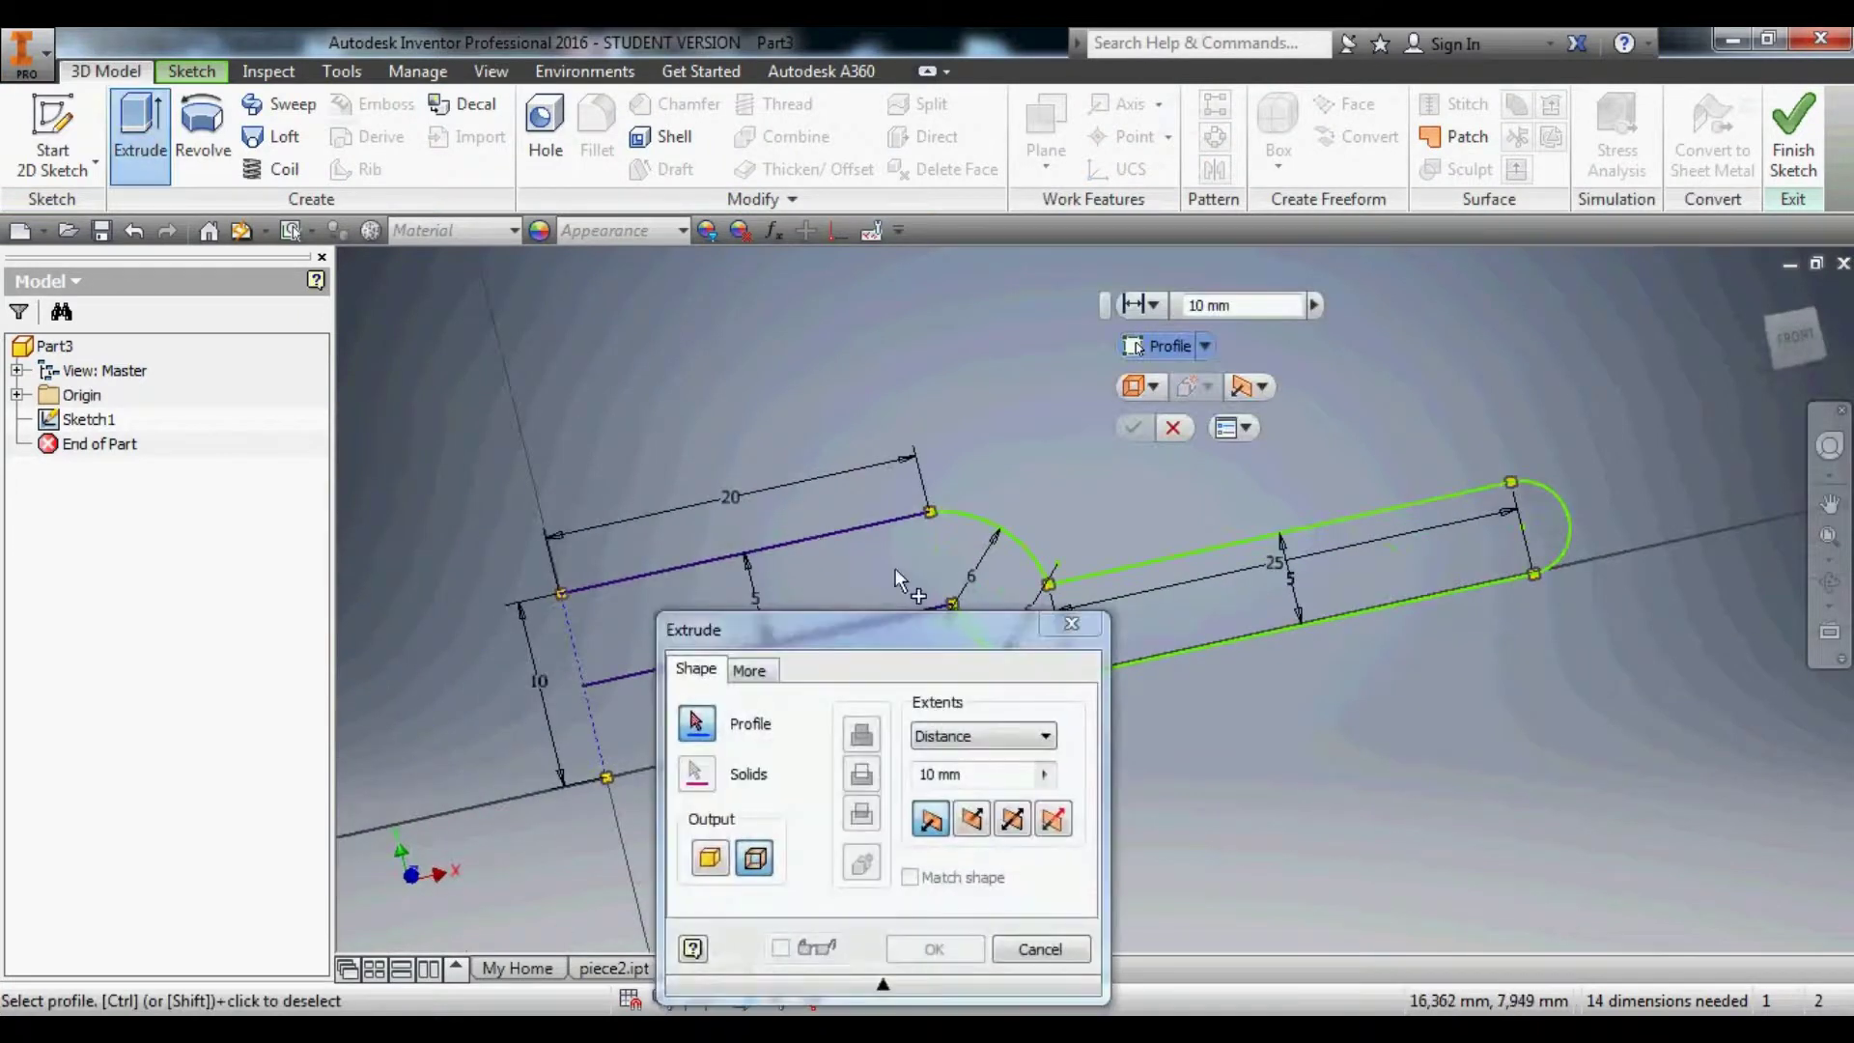
left_click_drag(883, 619, 910, 670)
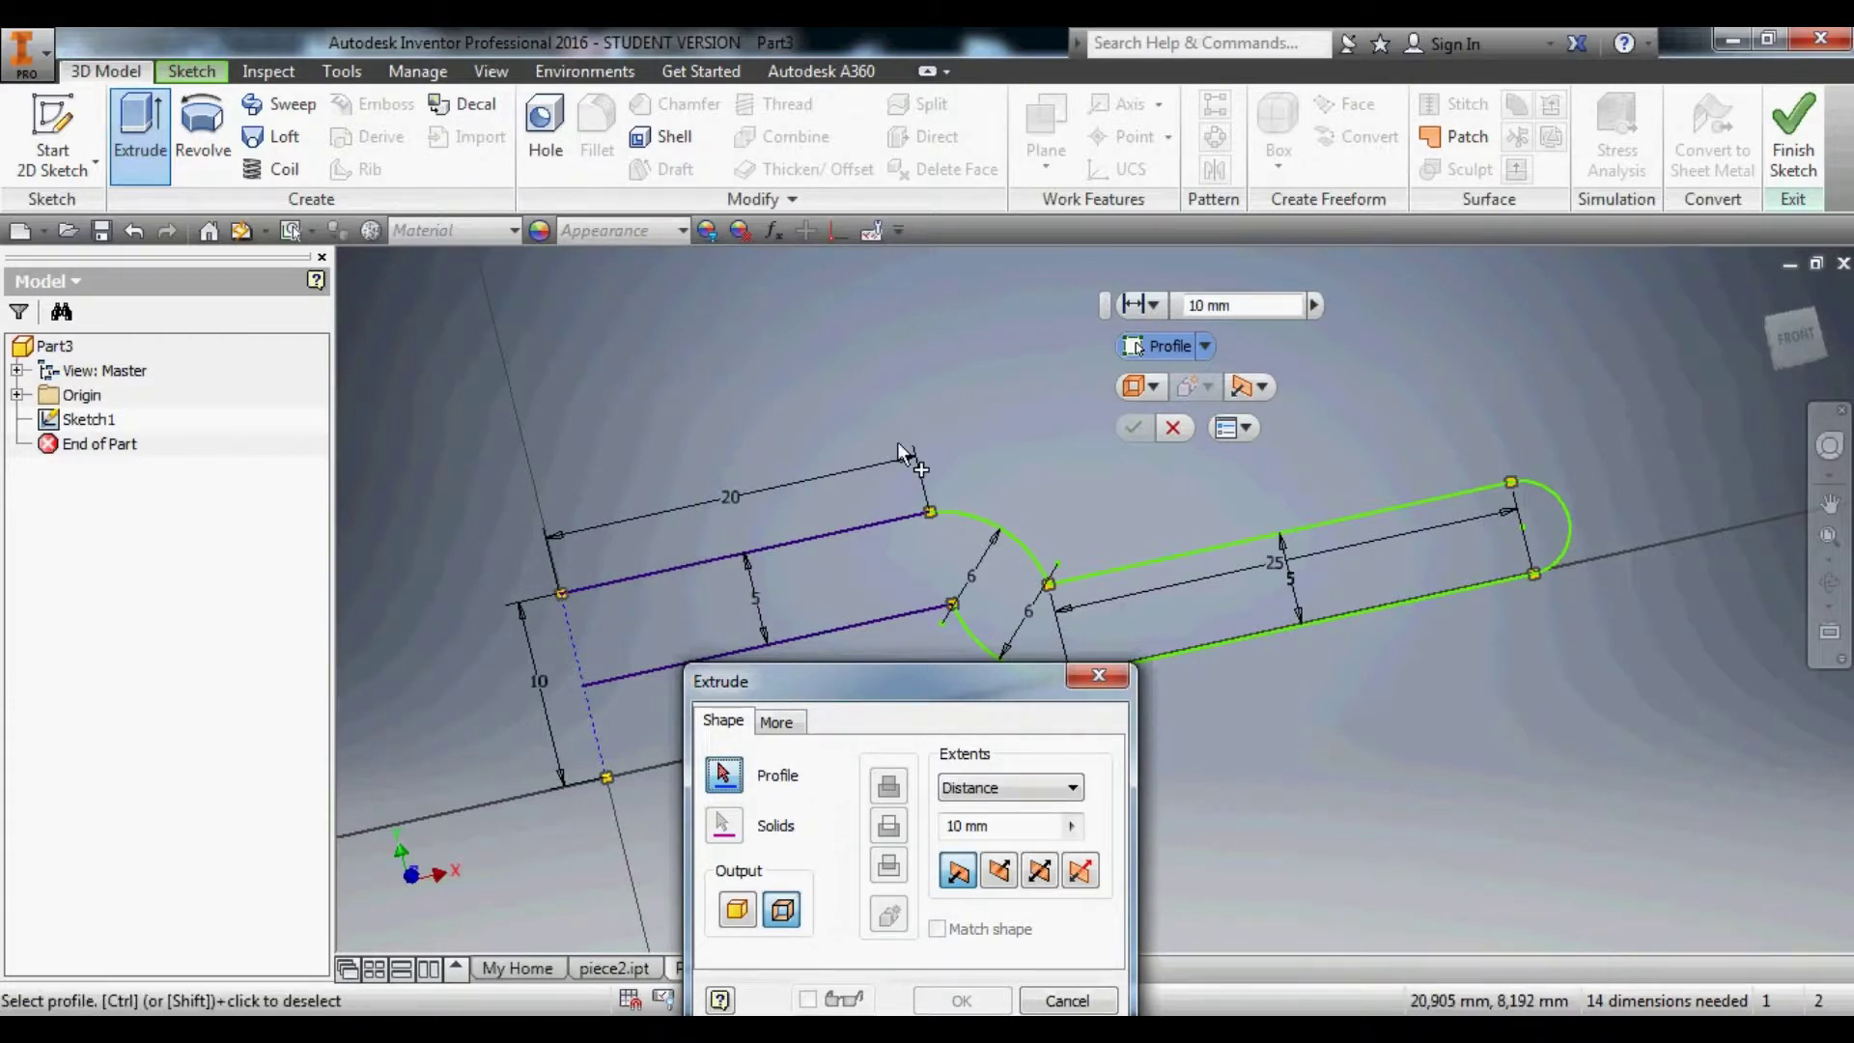
left_click(797, 542)
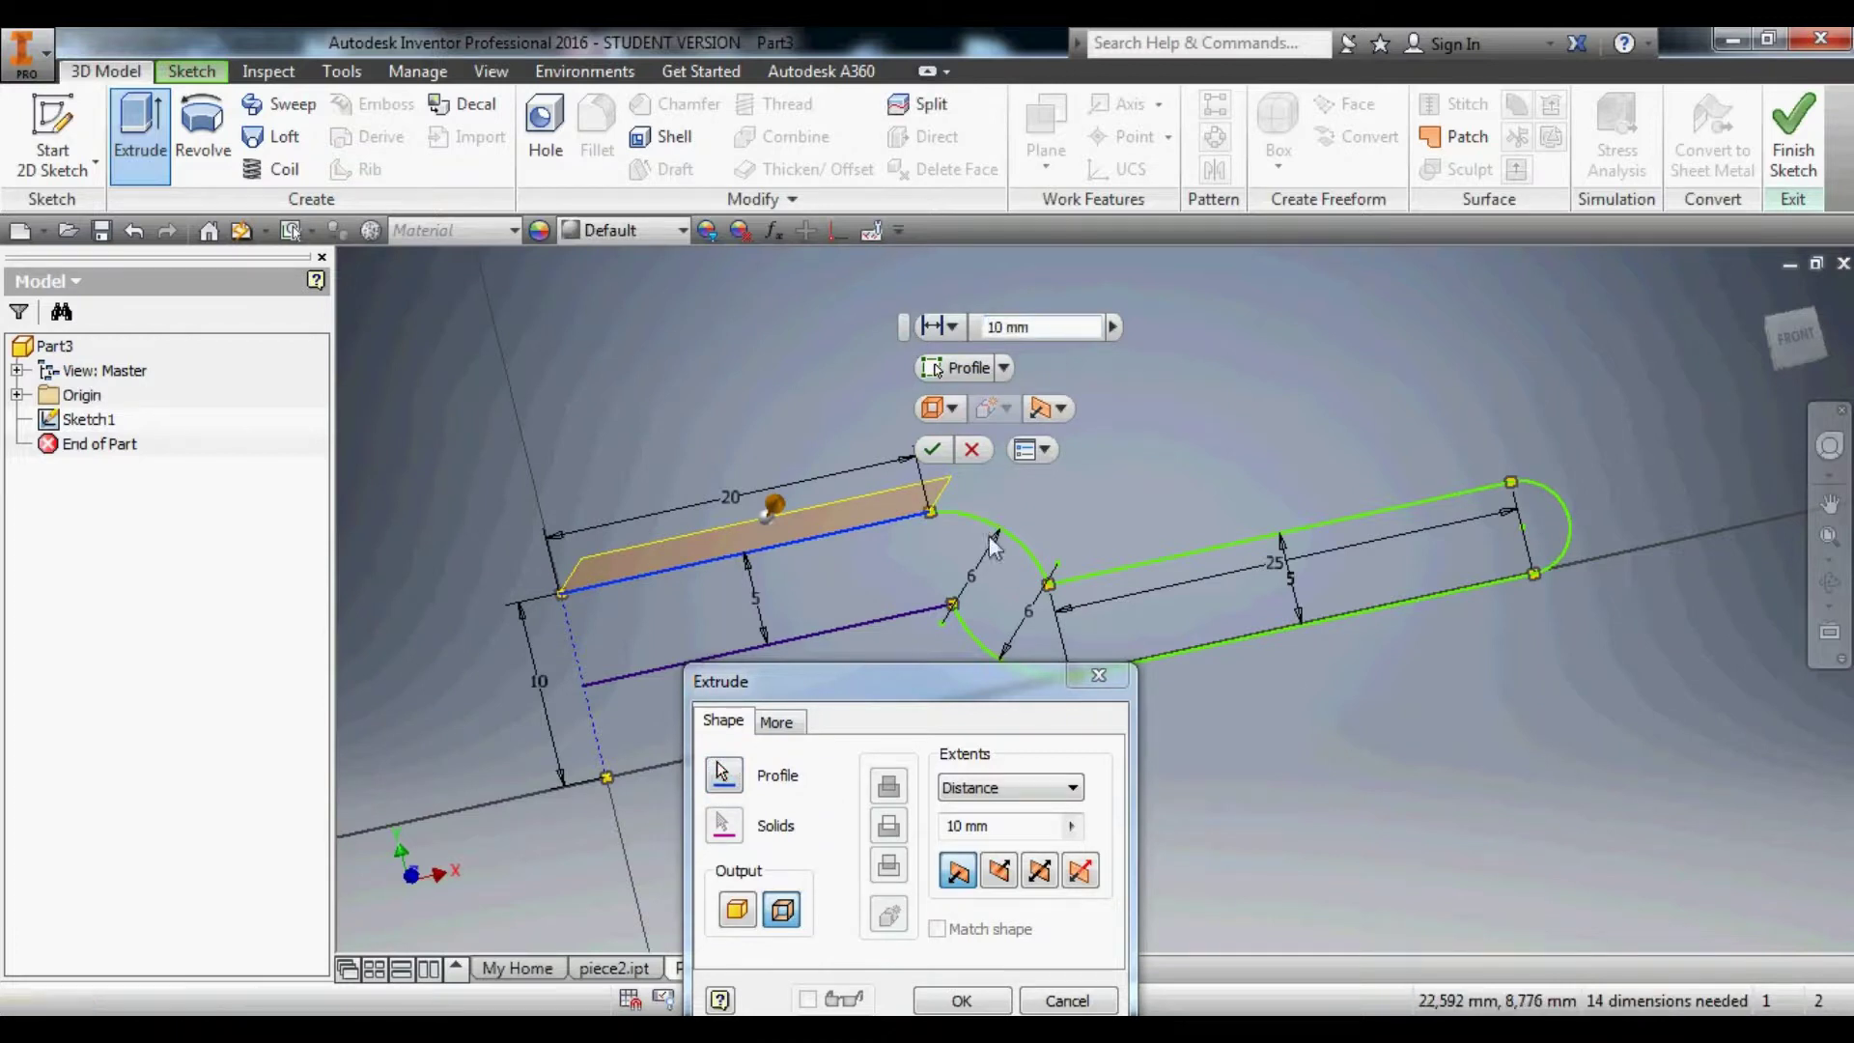
left_click(1098, 675)
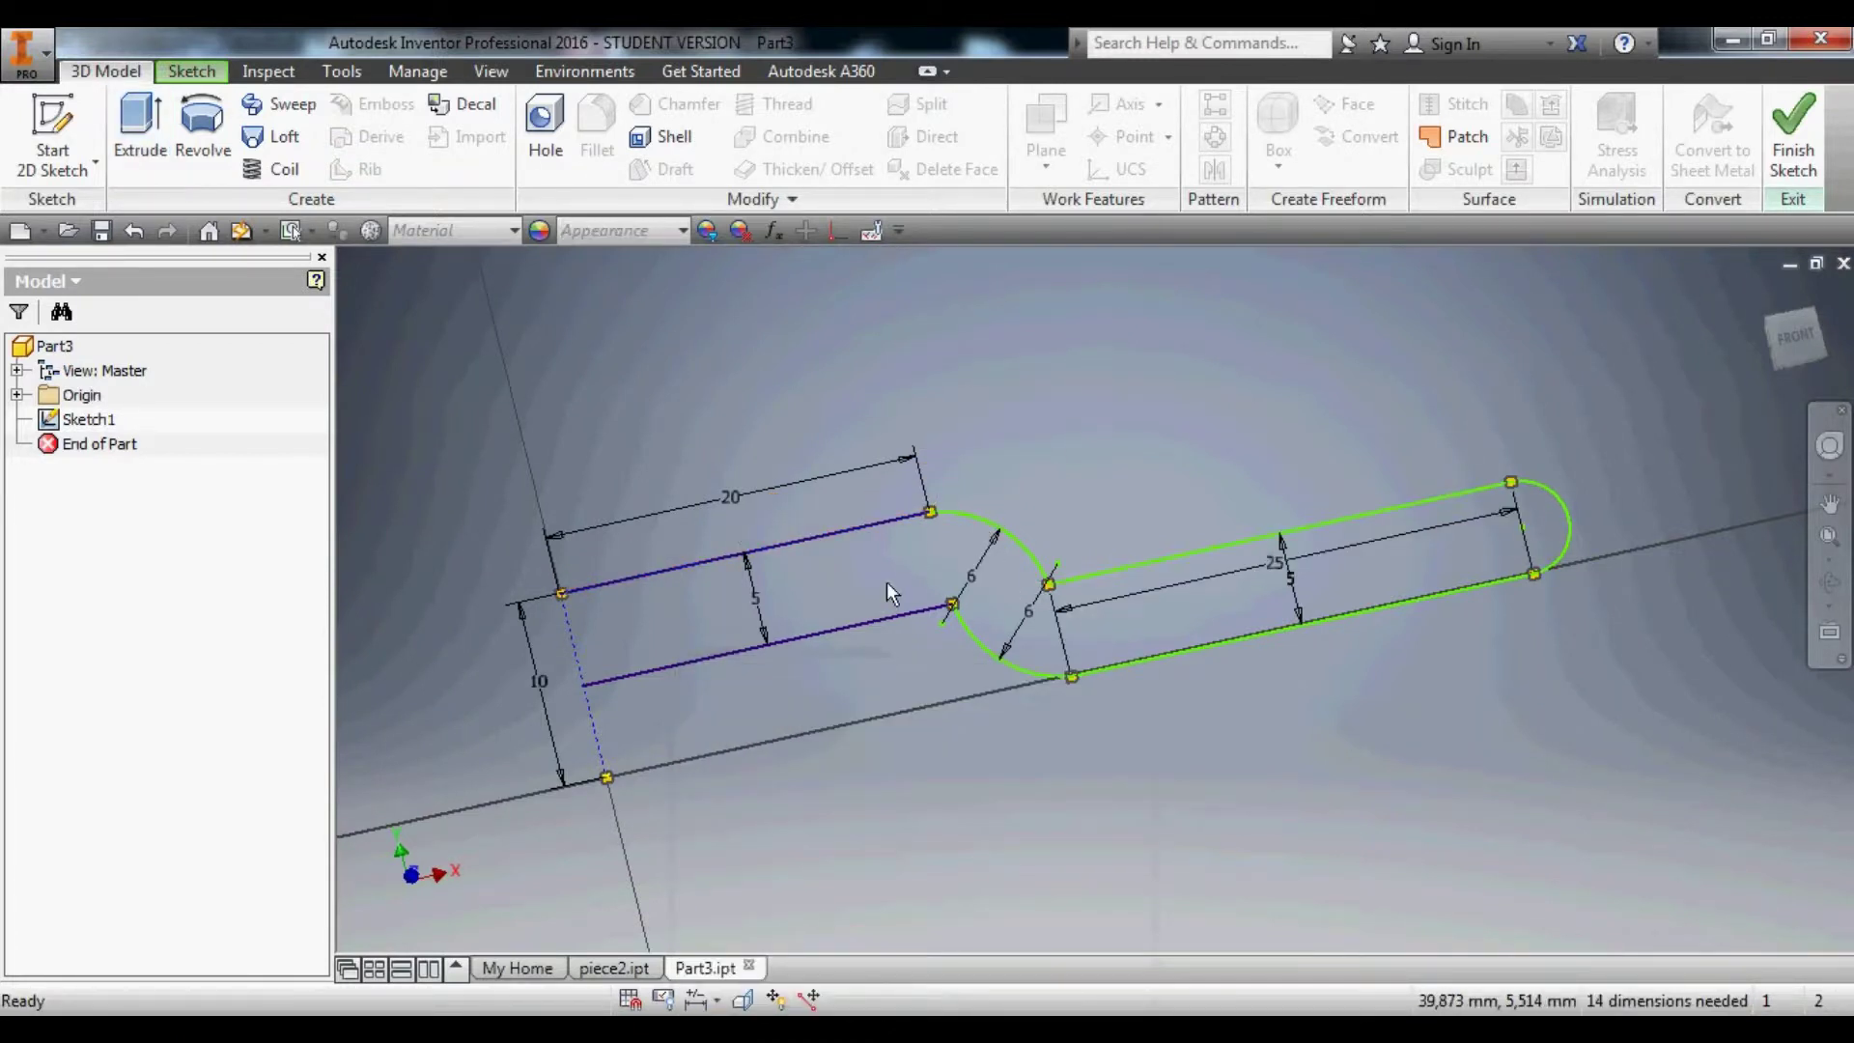
Return to the front view and test whether the 25 mm lines' near ends are attached to the 6 mm arcs.
left_click(1797, 339)
scroll(1207, 623, "up", 3)
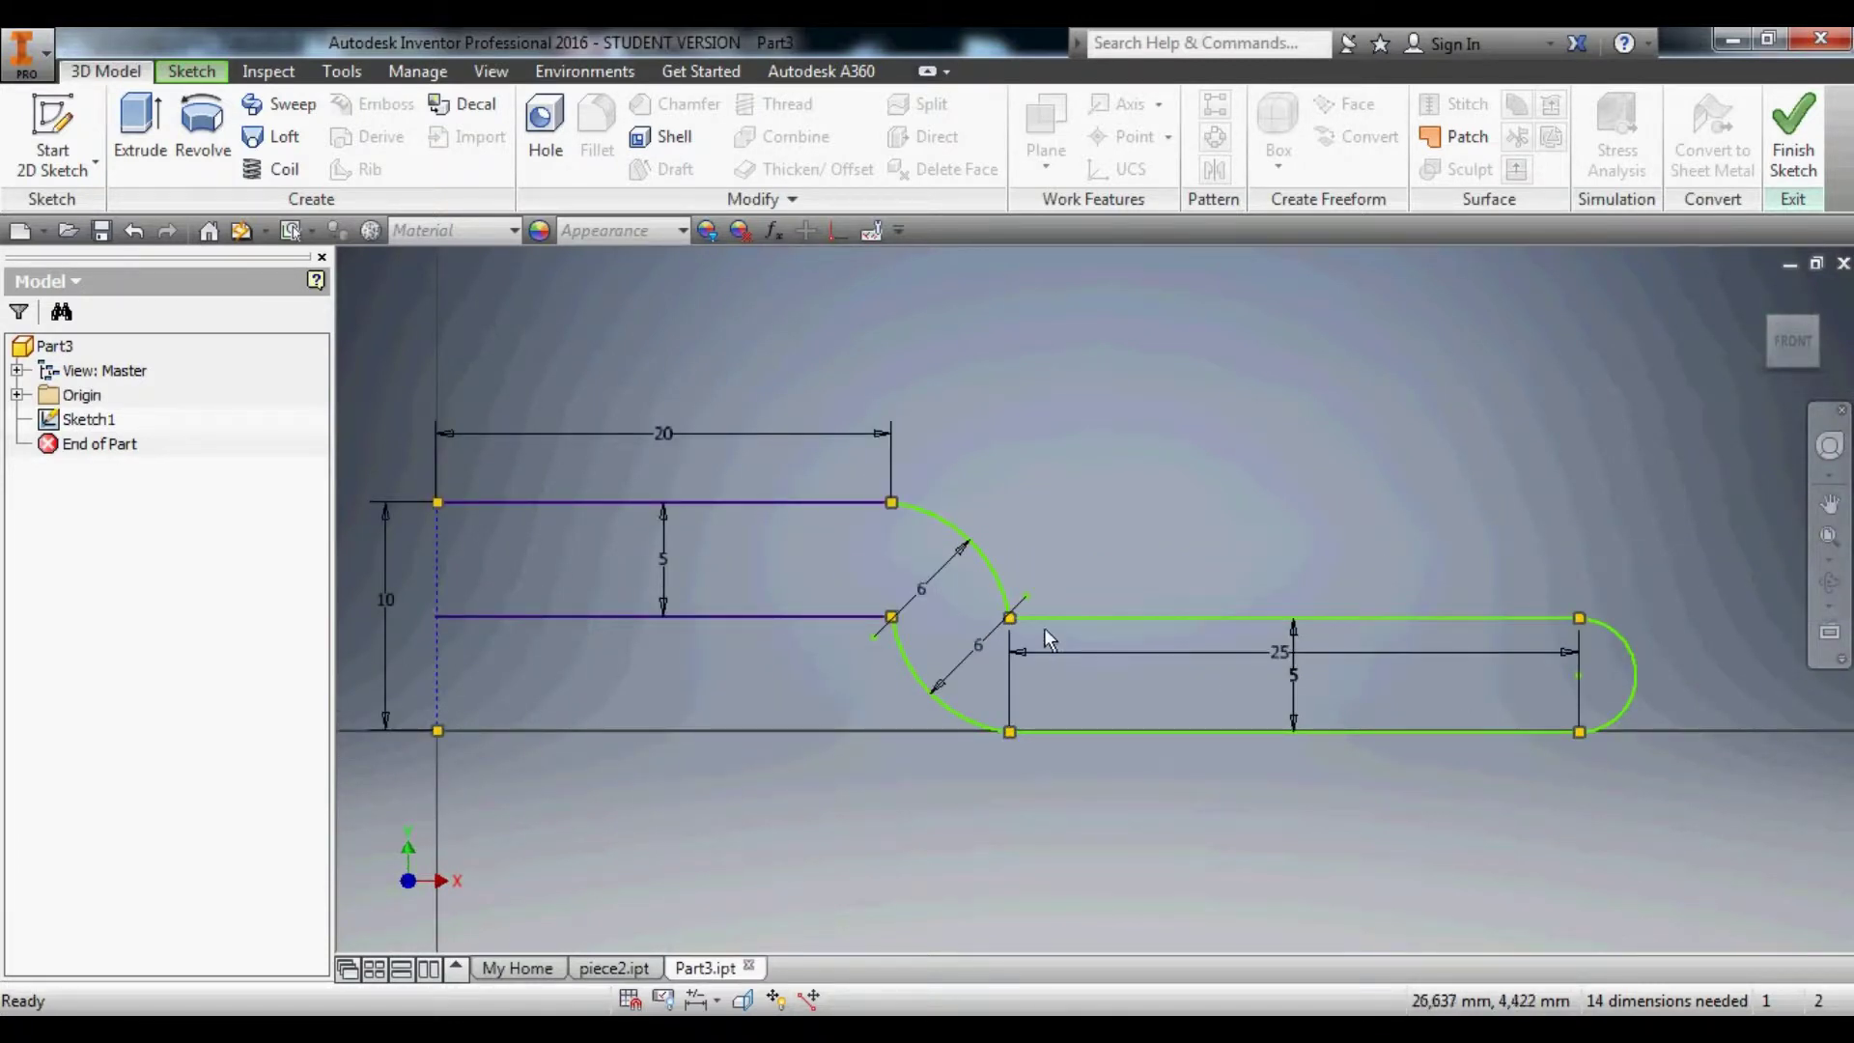
scroll(1040, 622, "up", 3)
left_click_drag(1034, 613, 1053, 610)
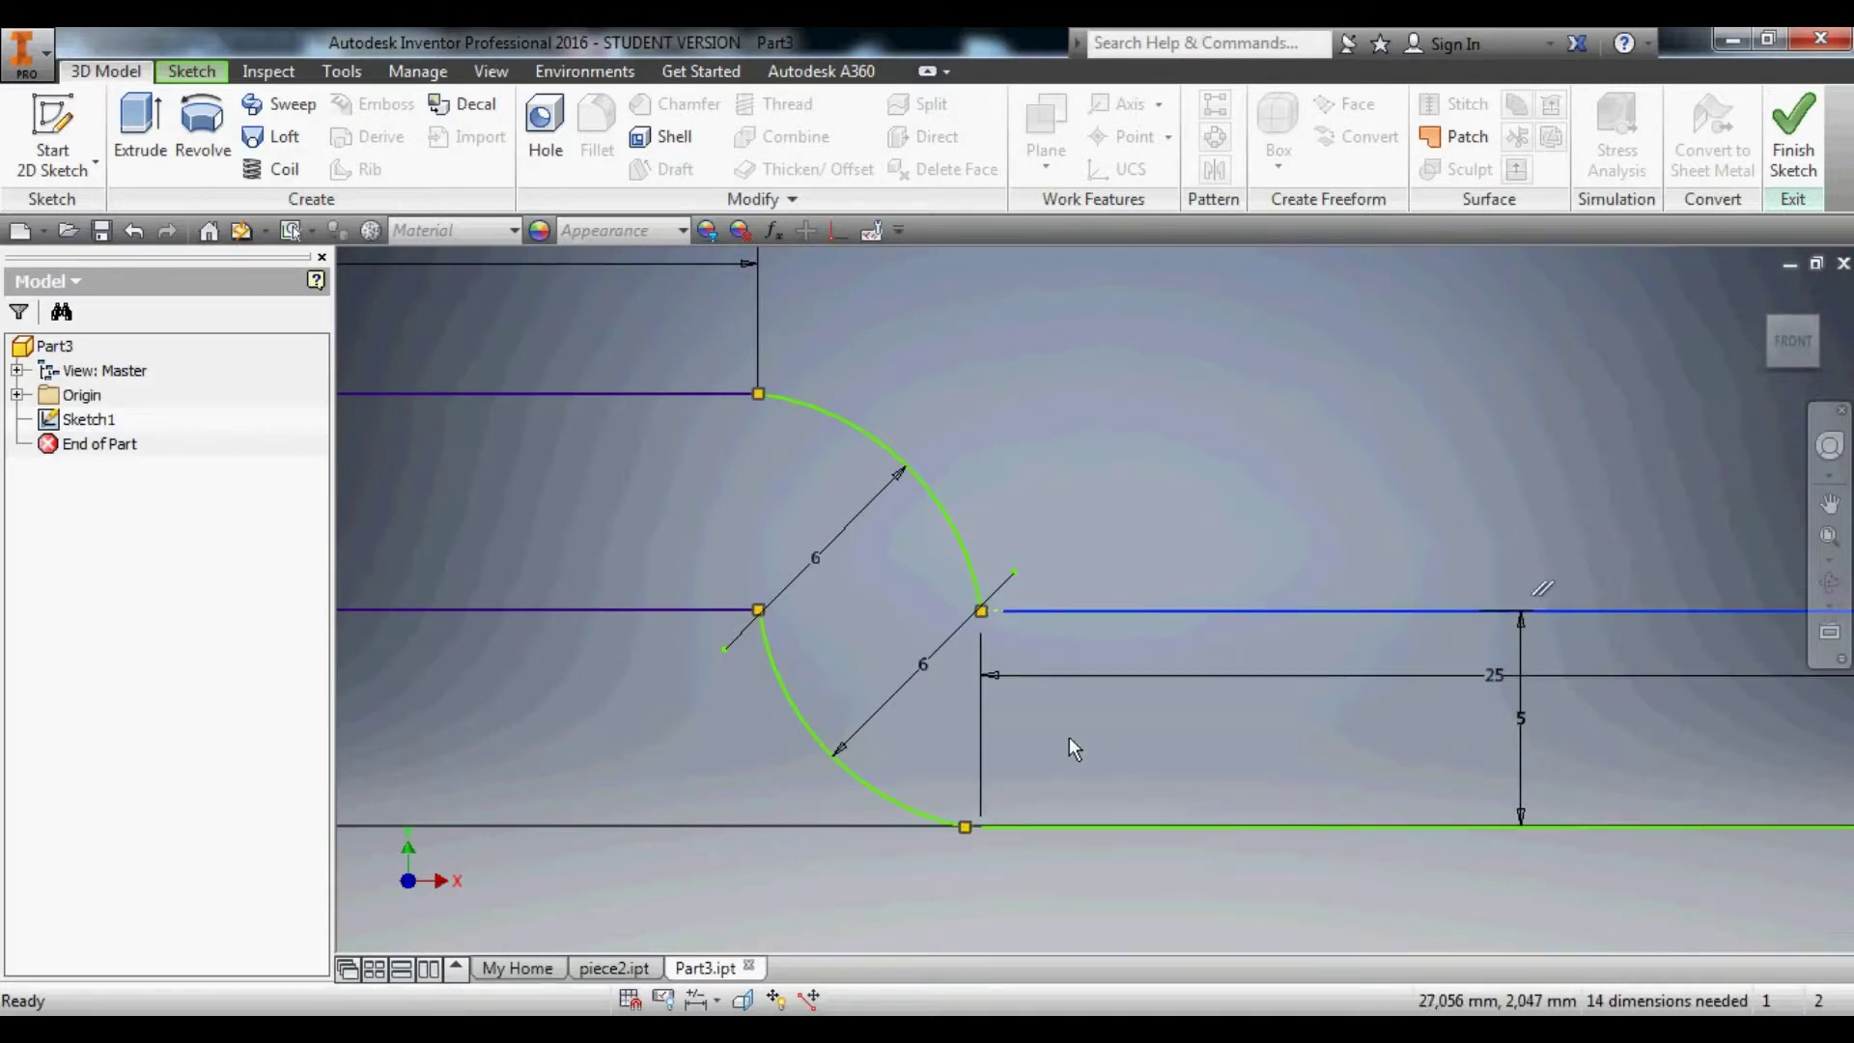
scroll(1069, 738, "down", 3)
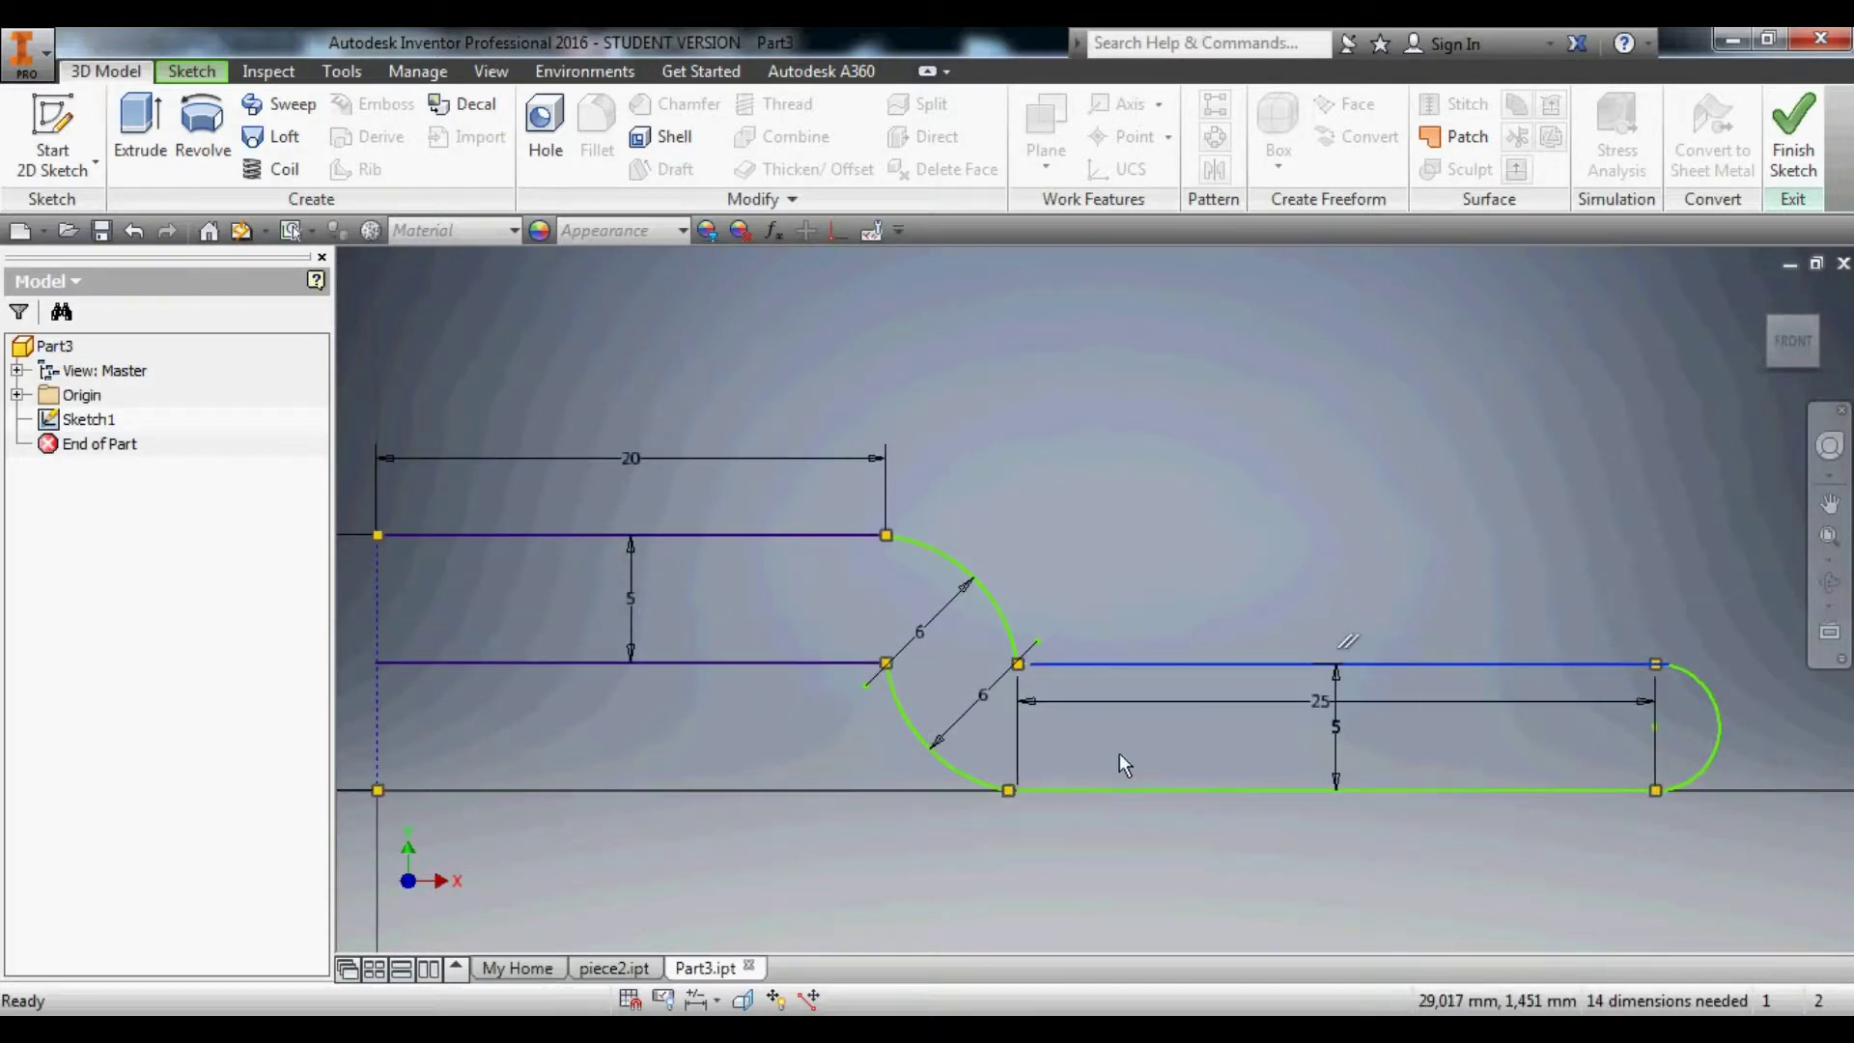
left_click(1186, 696)
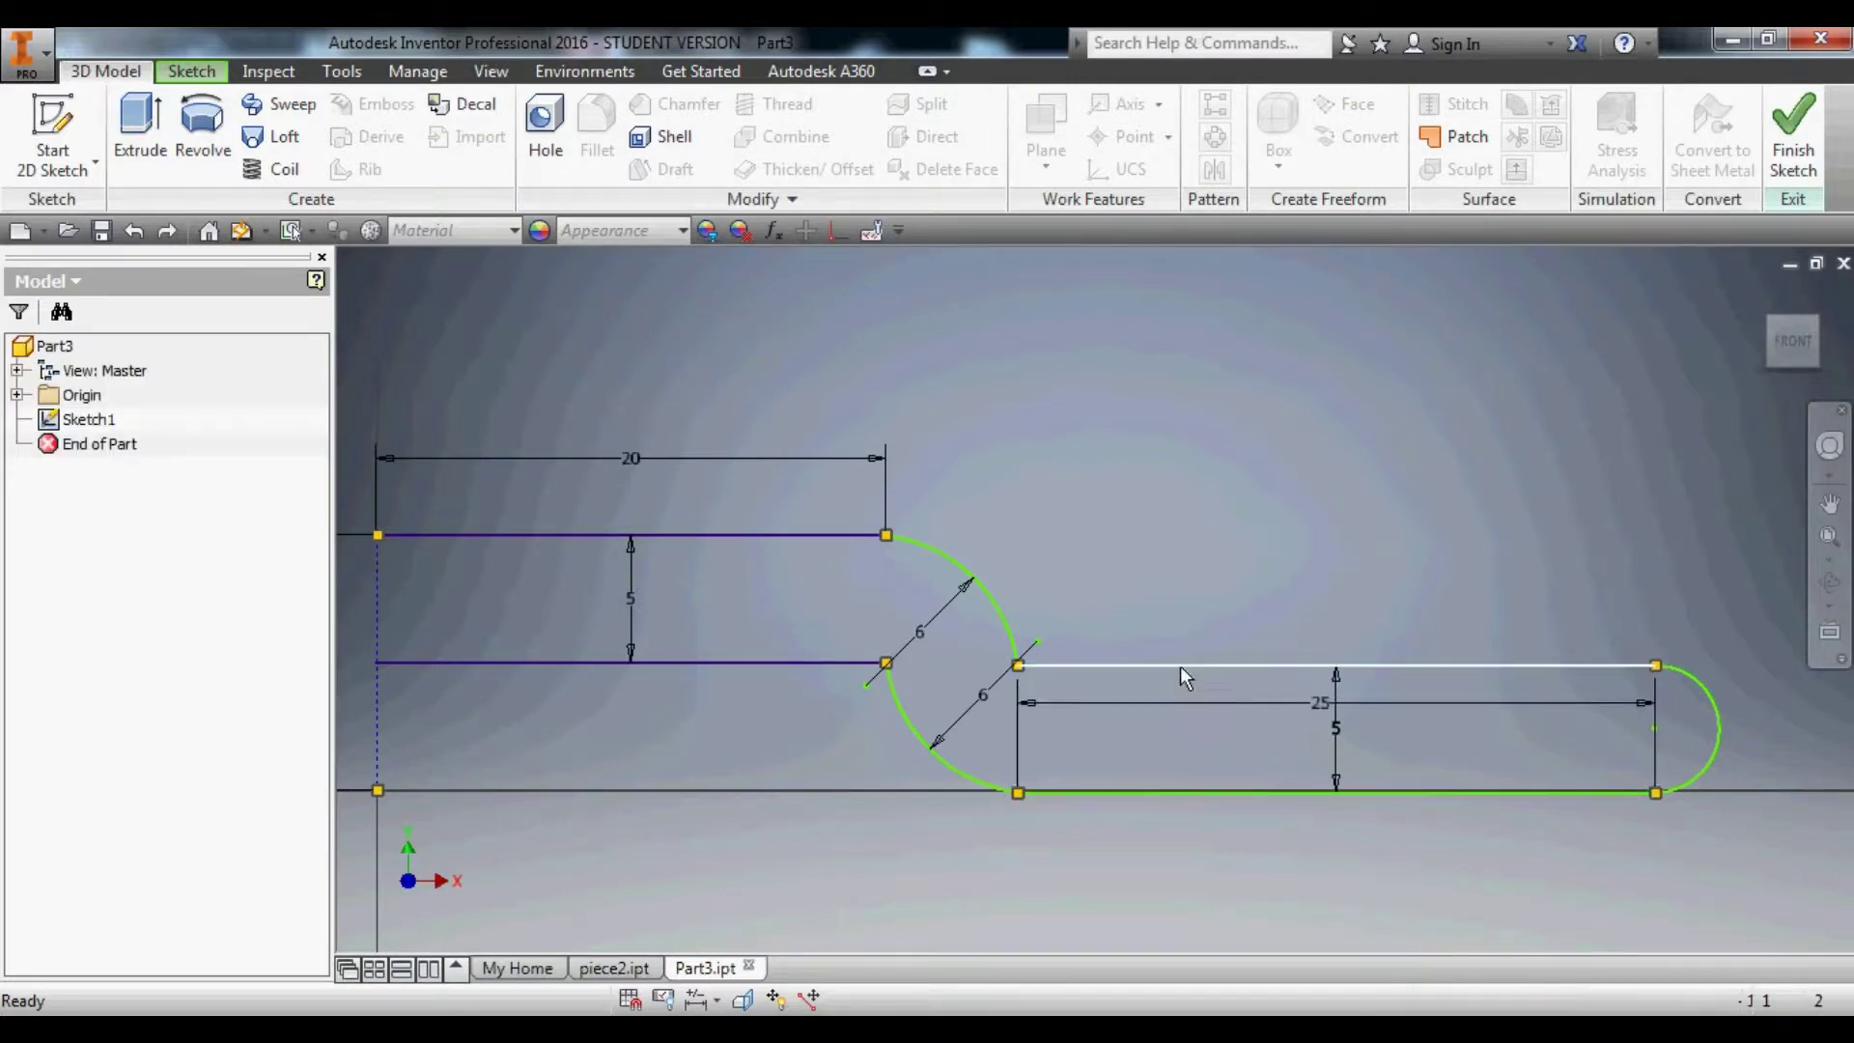
left_click(1198, 791)
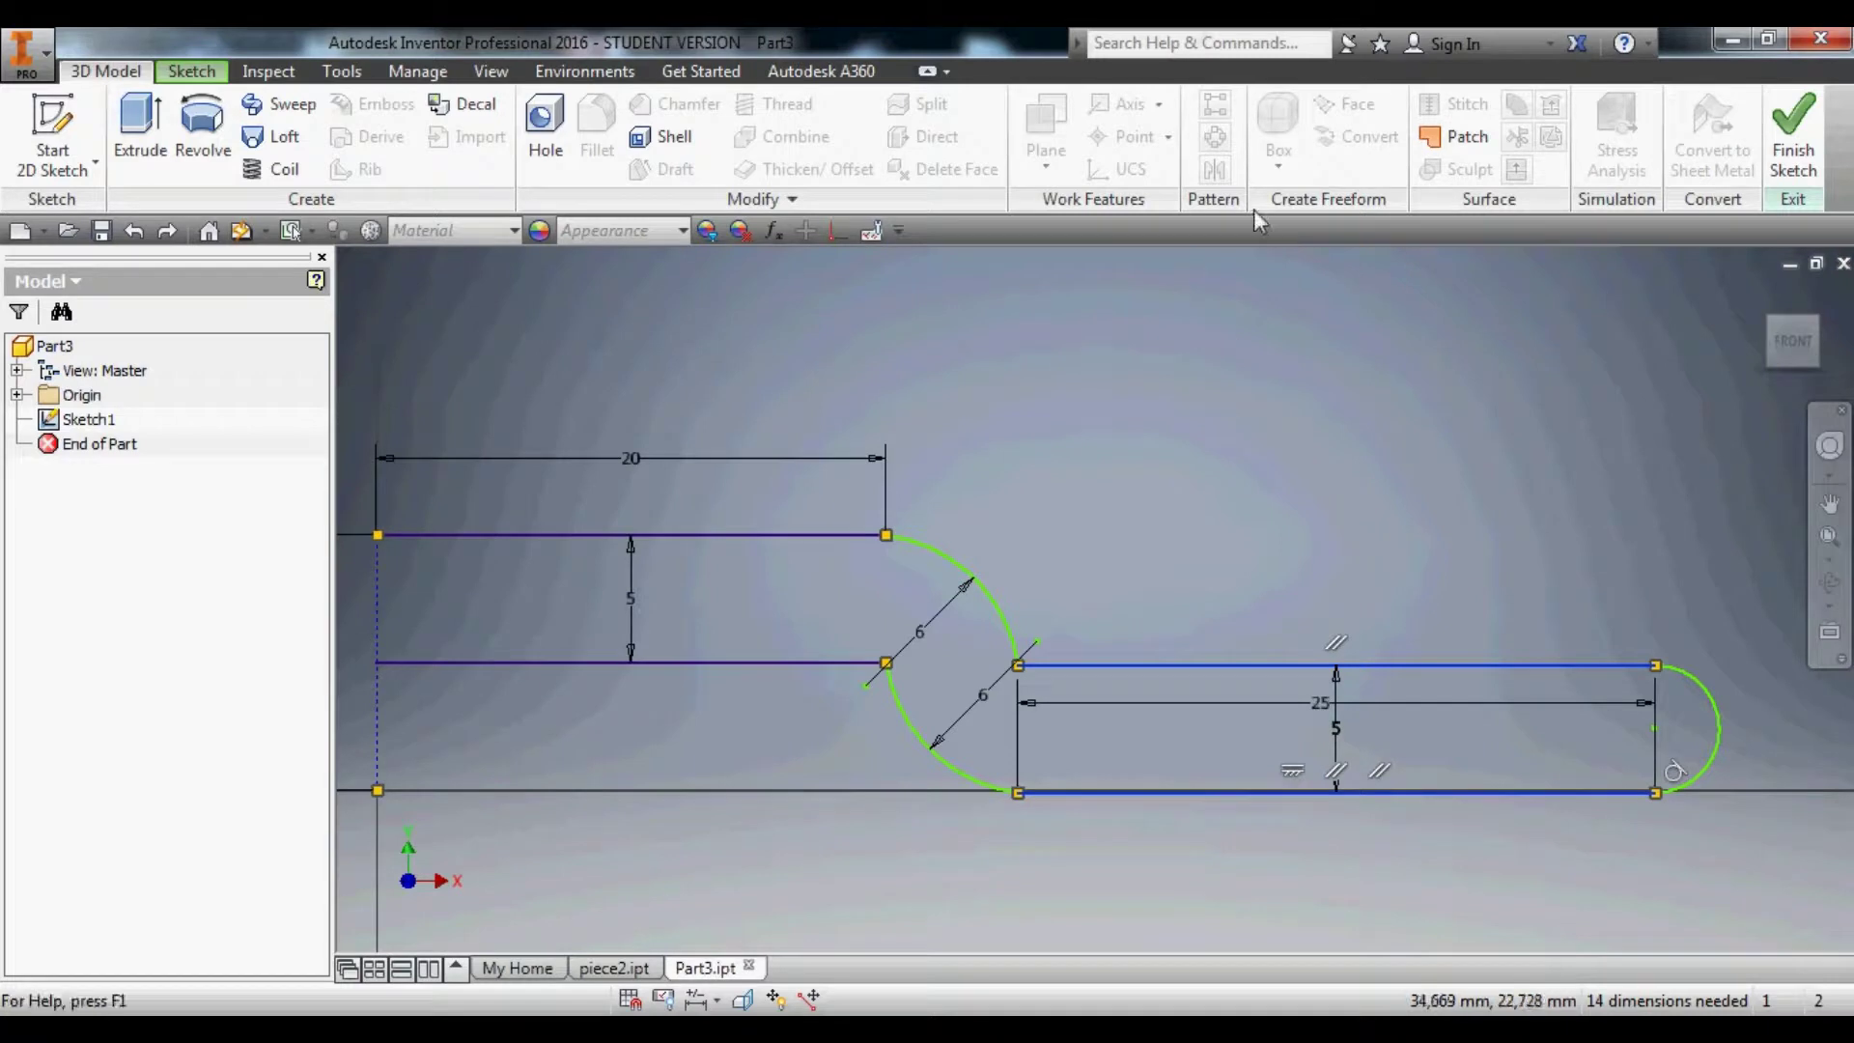
Add a coincident constraint between the lower 25 mm line's near endpoint and the lower 6 mm arc.
scroll(1111, 633, "up", 5)
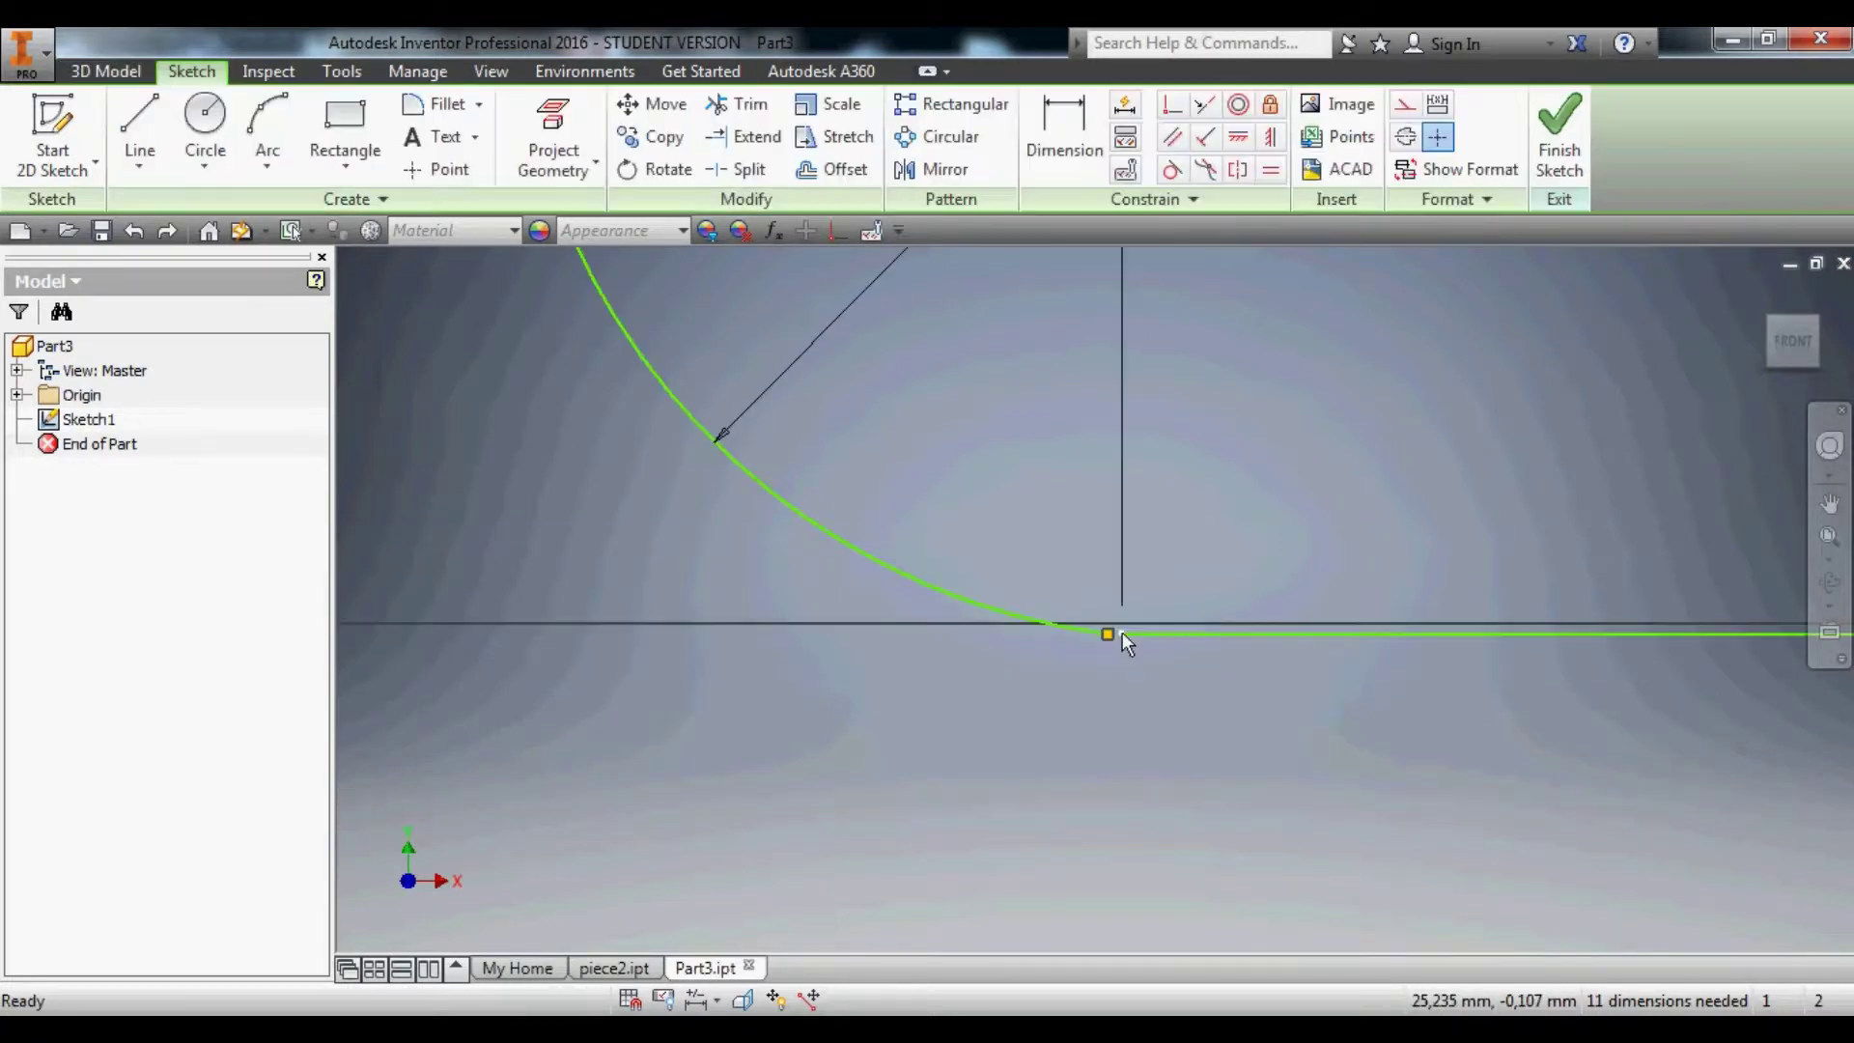
left_click(1111, 635)
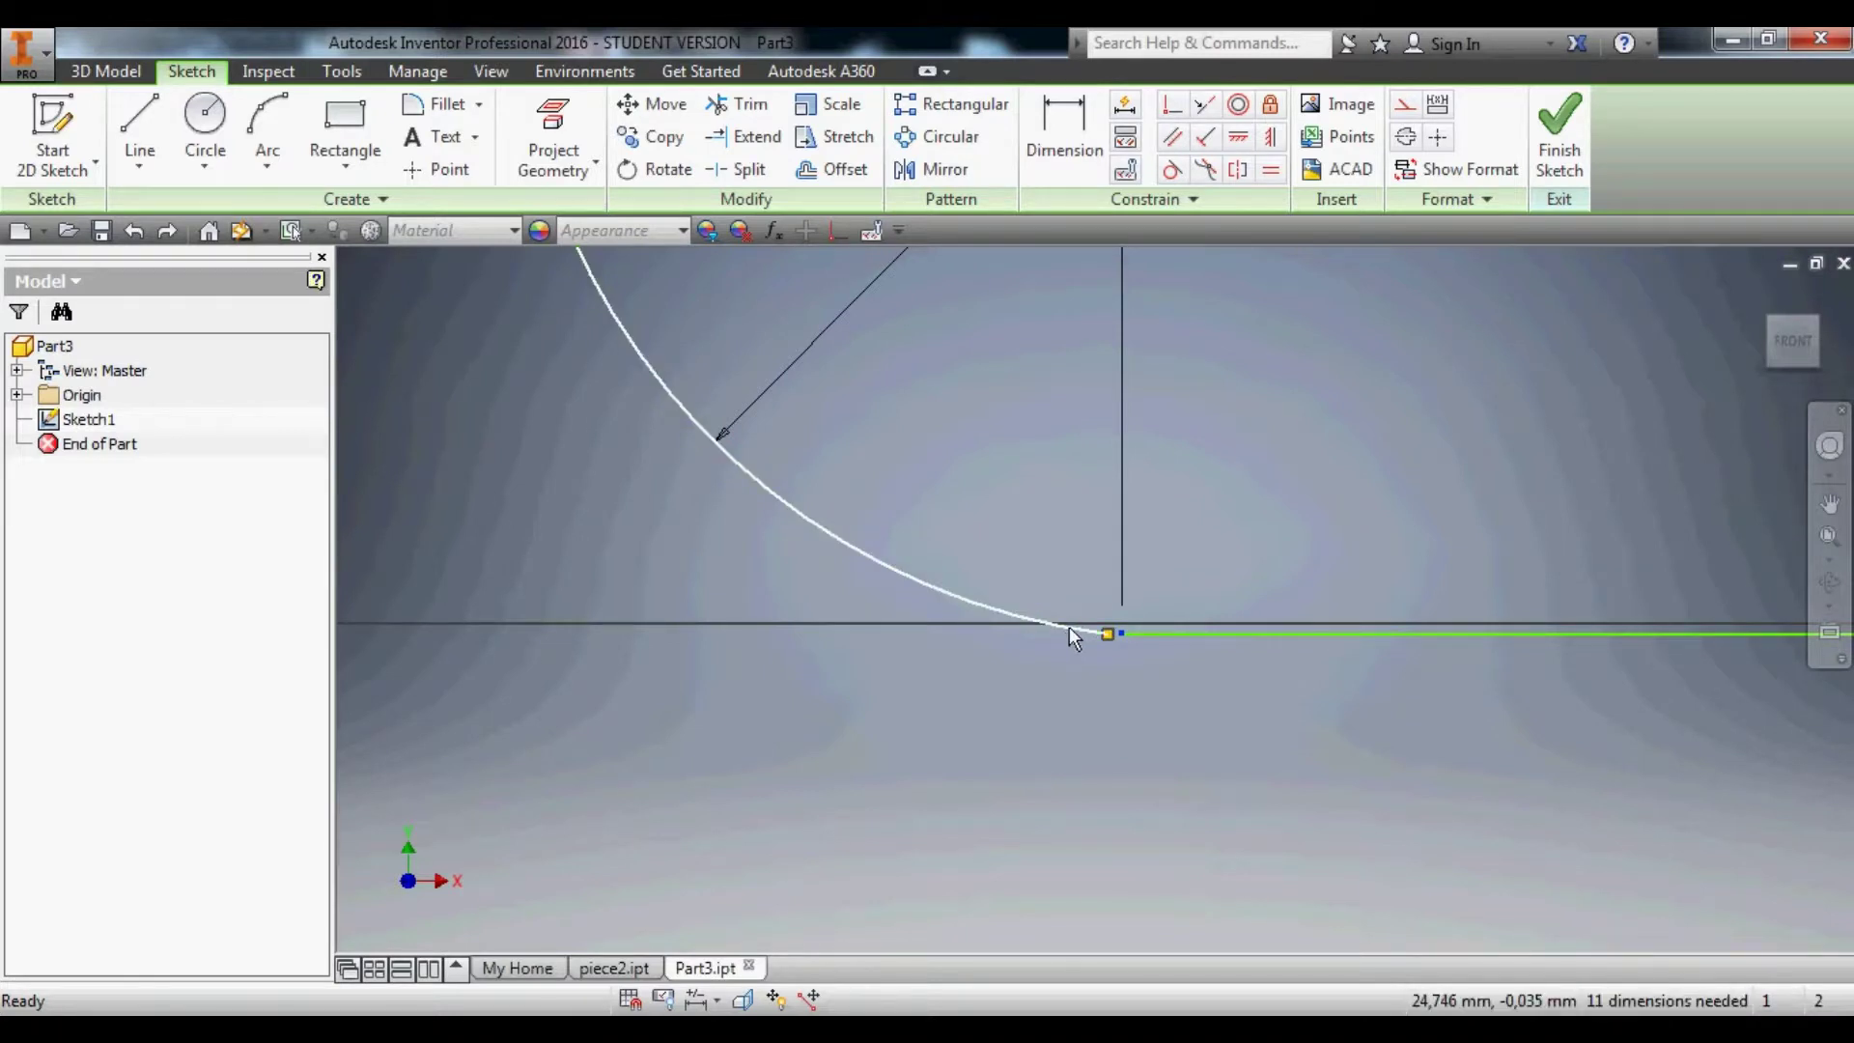
left_click(1069, 629)
left_click(1173, 103)
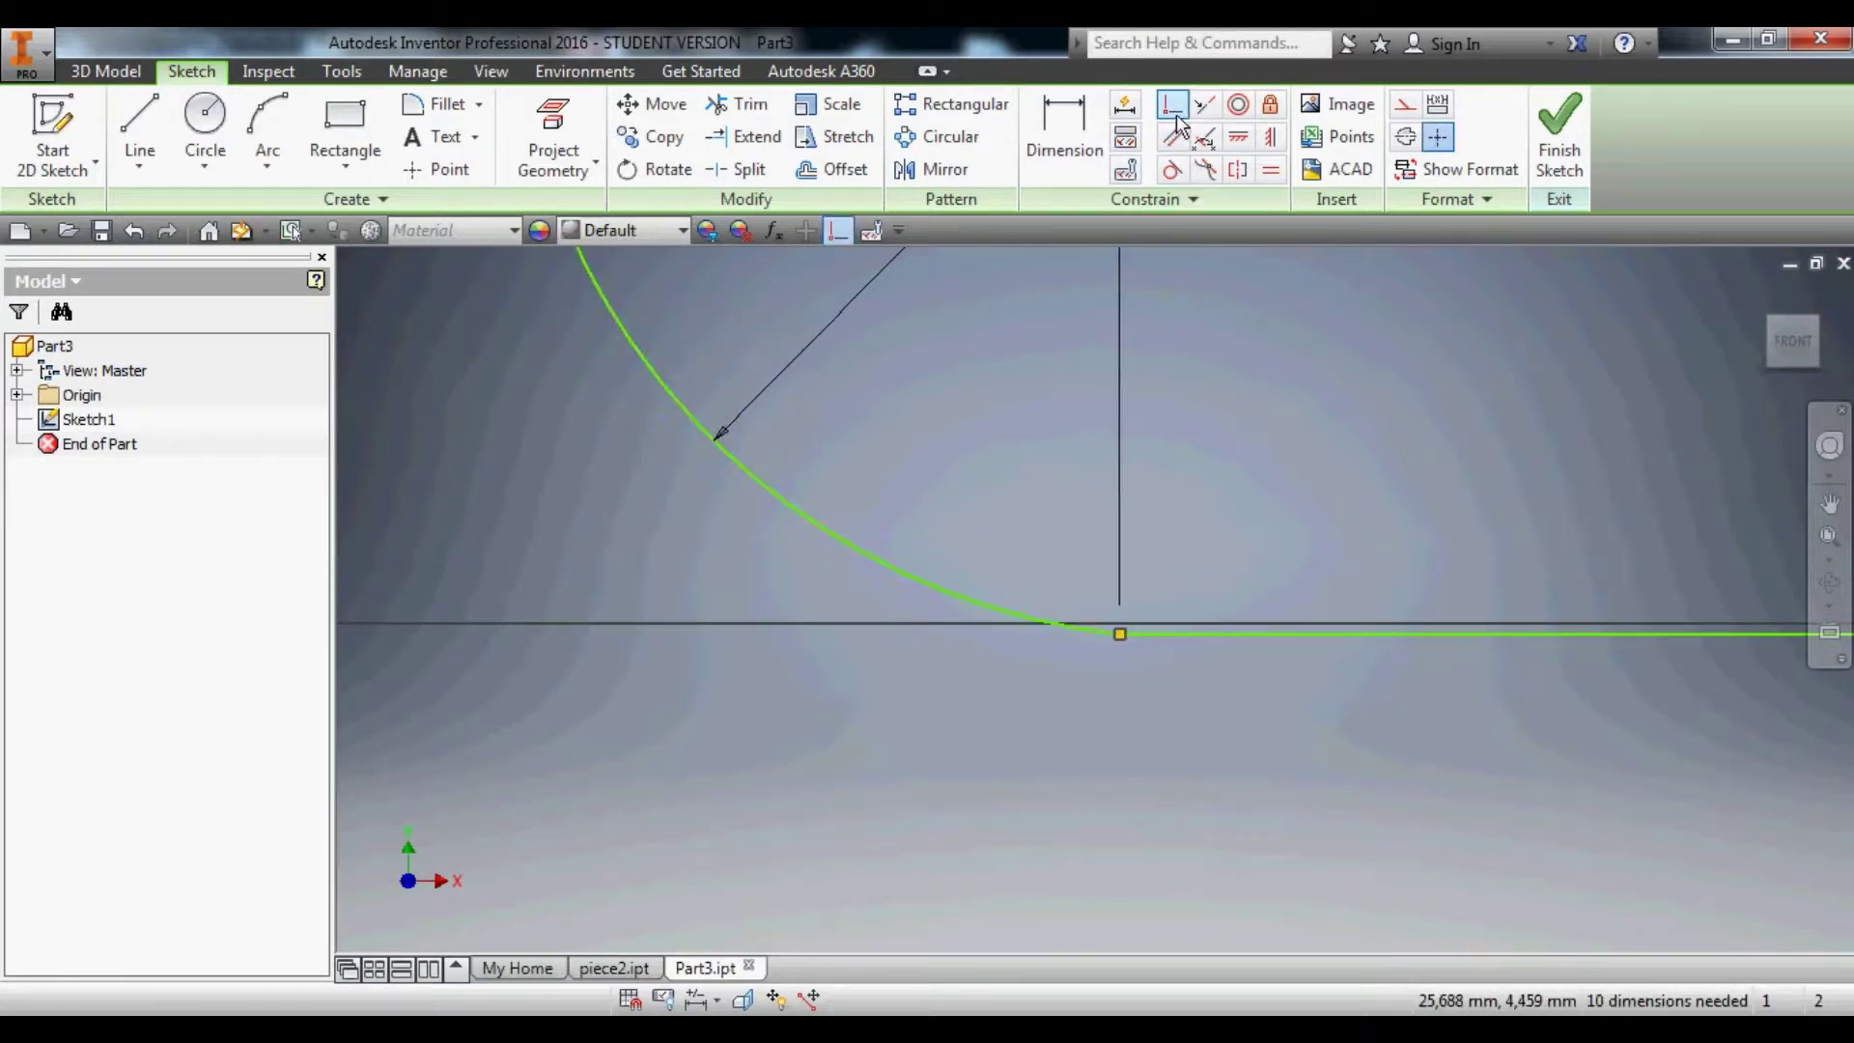
scroll(1101, 561, "down", 2)
left_click(1096, 581)
Add a coincident constraint between the upper 25 mm line's near endpoint and the upper 6 mm arc.
left_click(1099, 381)
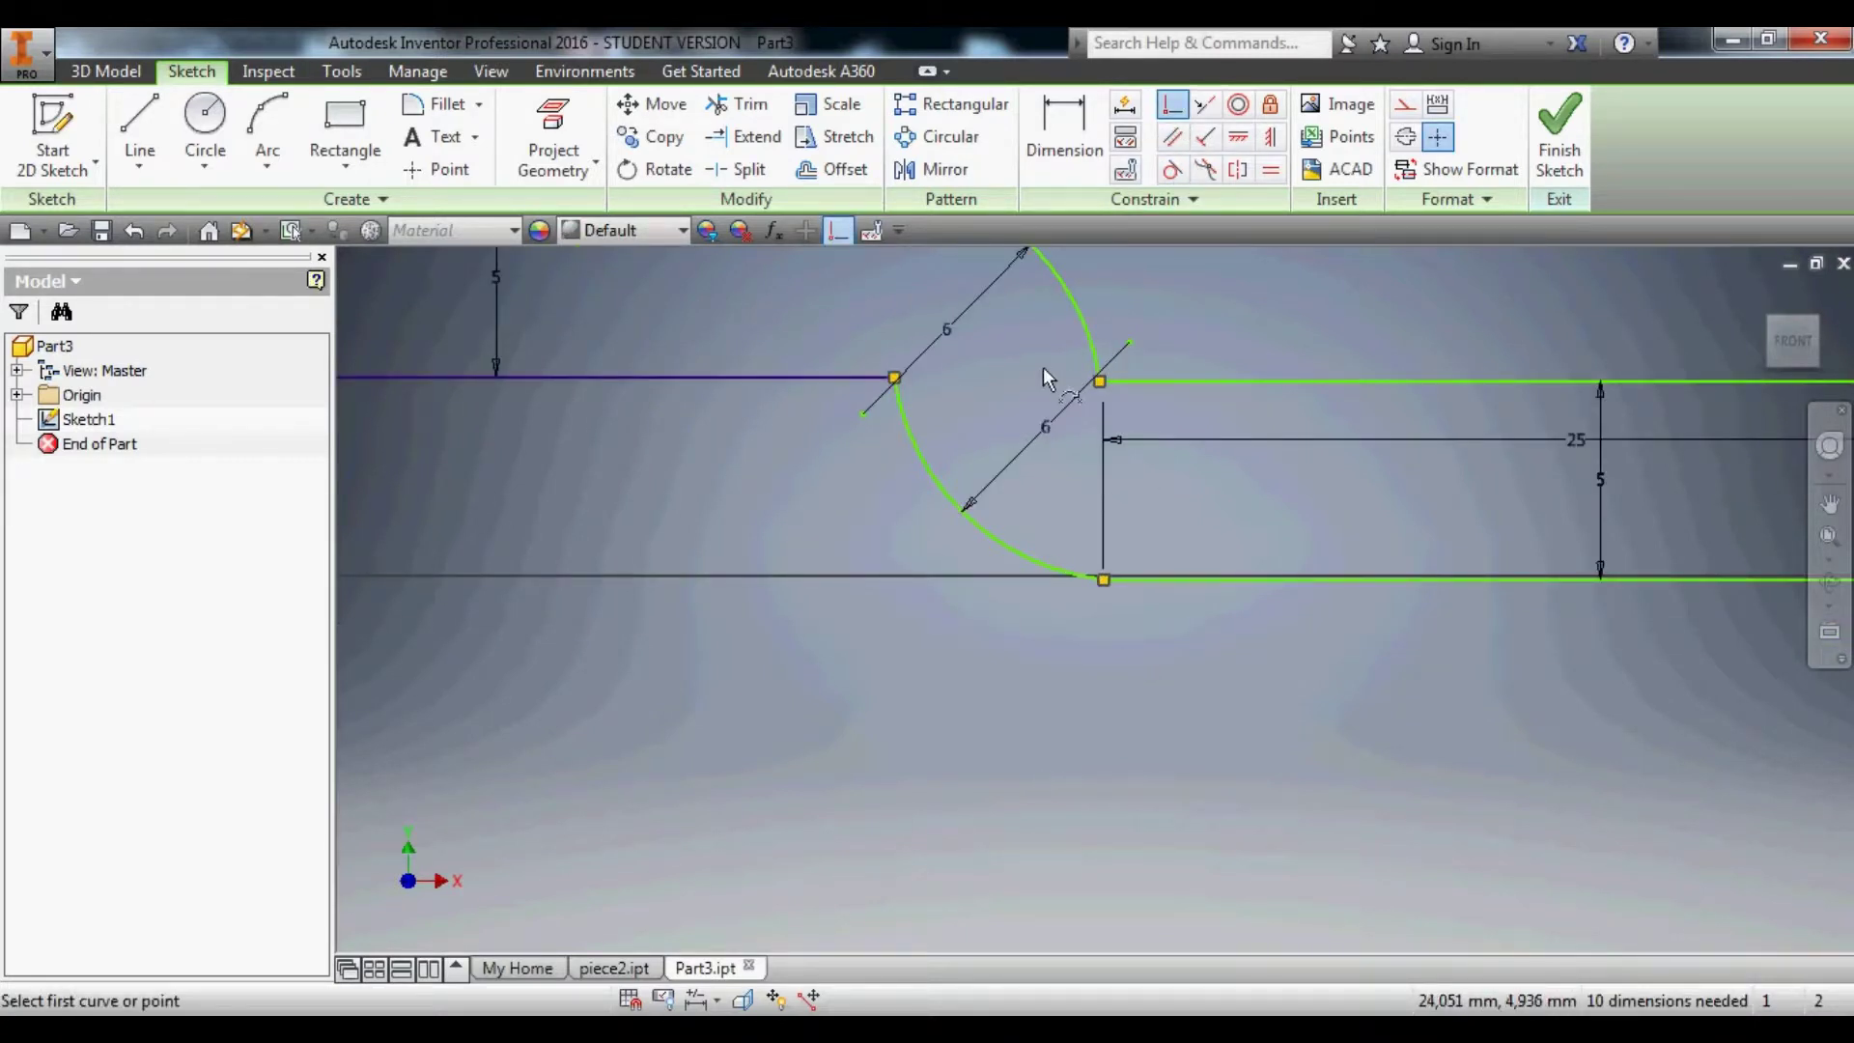
scroll(1043, 372, "down", 3)
scroll(1107, 472, "up", 5)
left_click(1132, 580)
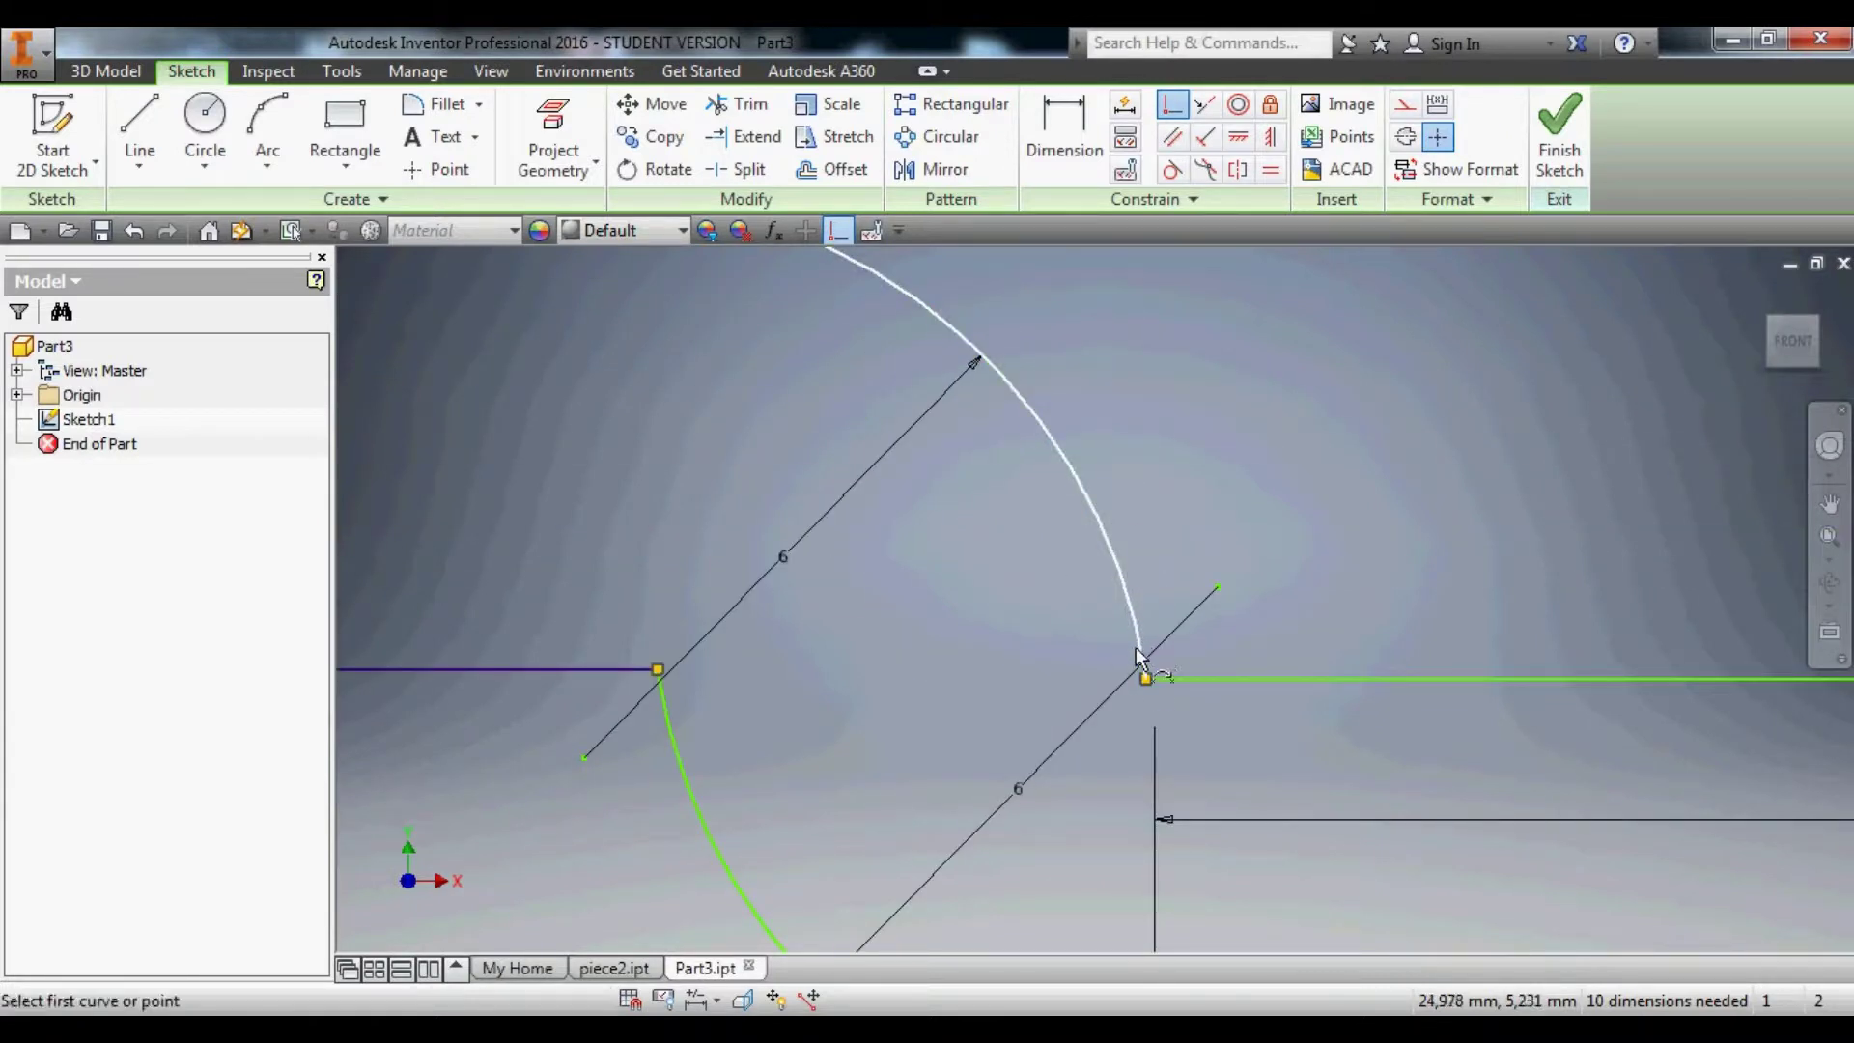
left_click(1145, 676)
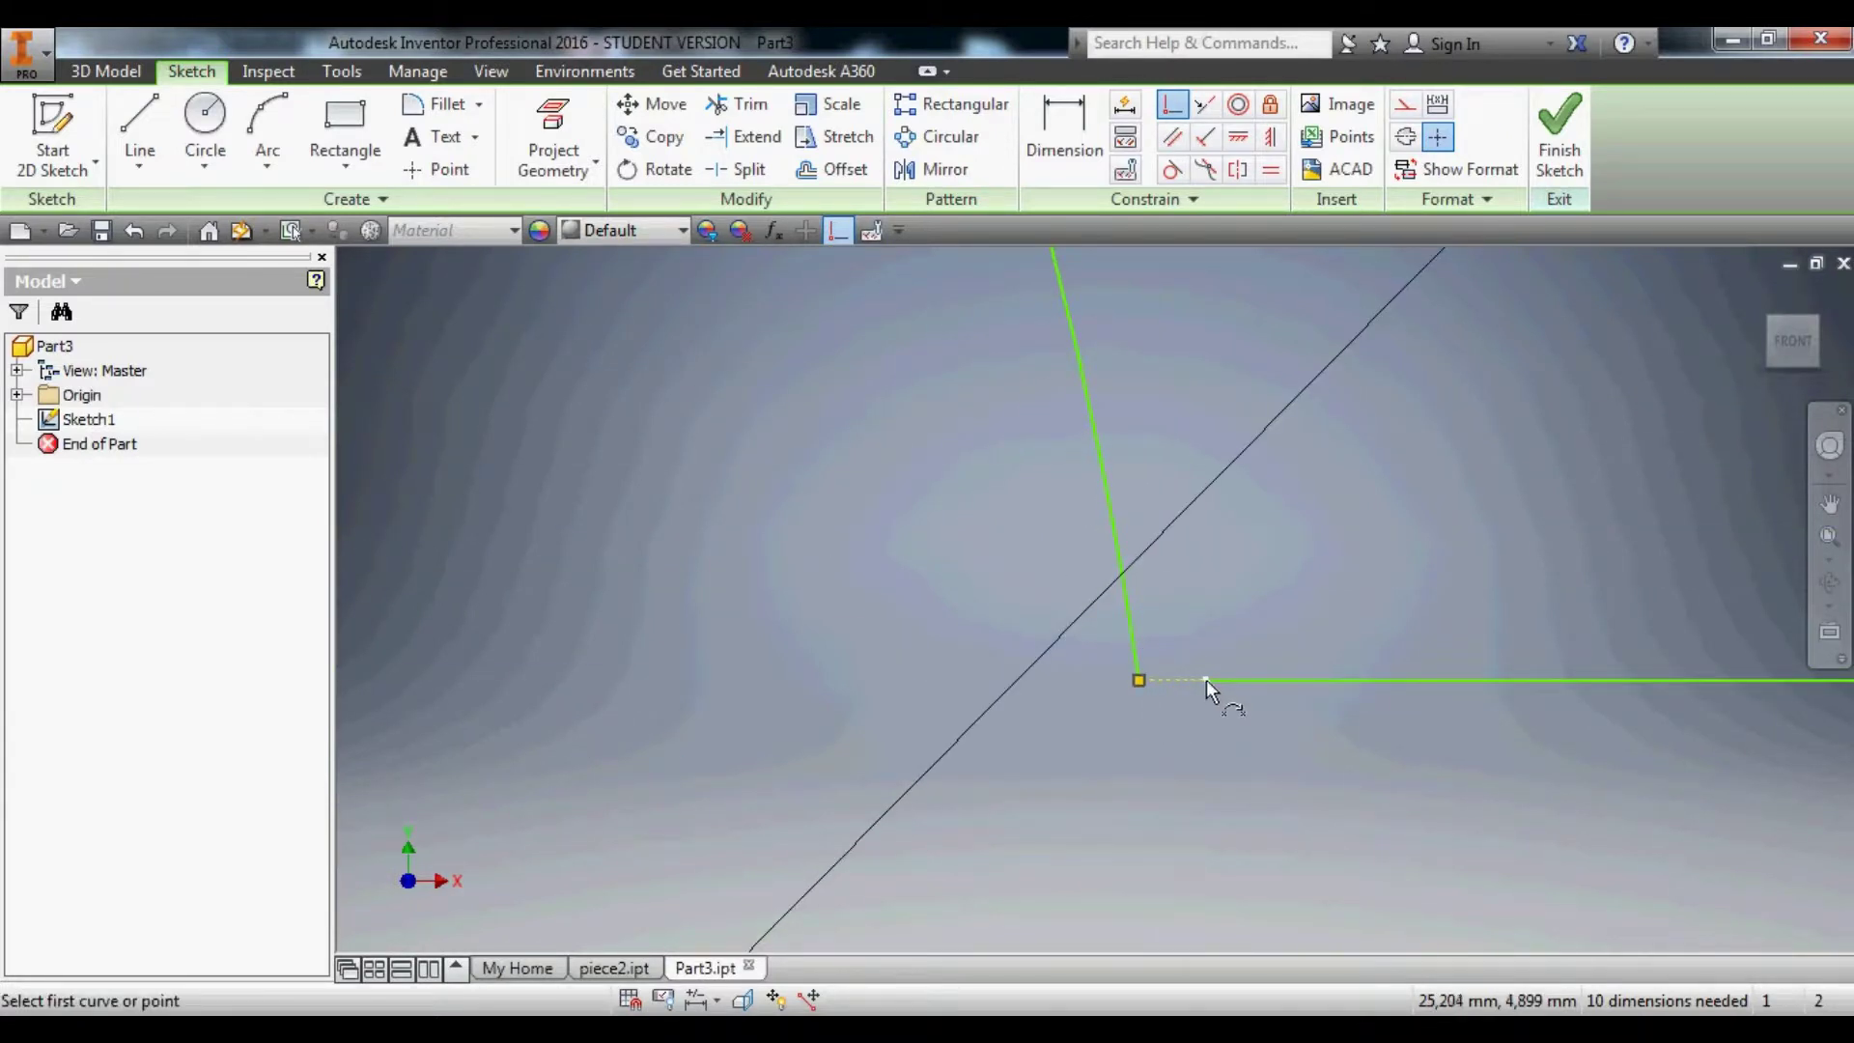
left_click(1207, 680)
left_click(1136, 653)
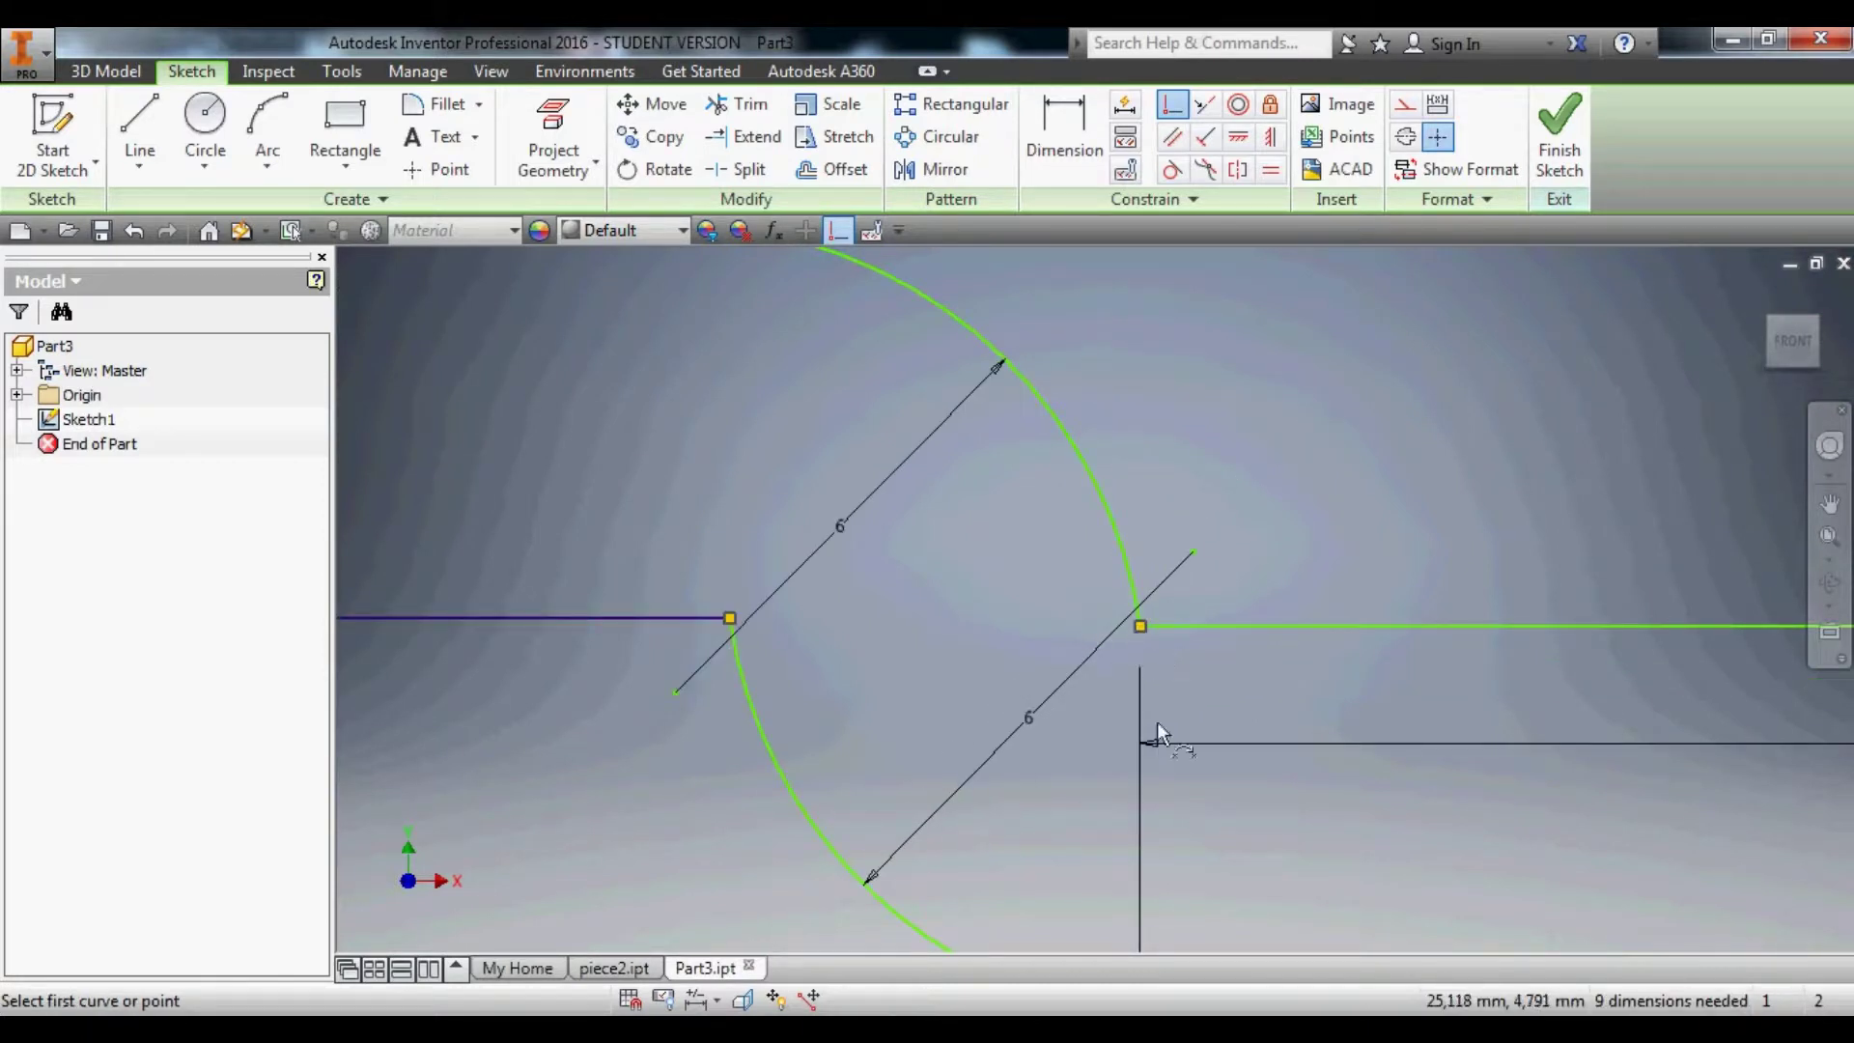
Add a coincident constraint between the upper 20 mm line's endpoint and the start of the upper 6 mm arc.
scroll(1153, 759, "down", 5)
scroll(1018, 642, "up", 5)
scroll(1028, 813, "up", 2)
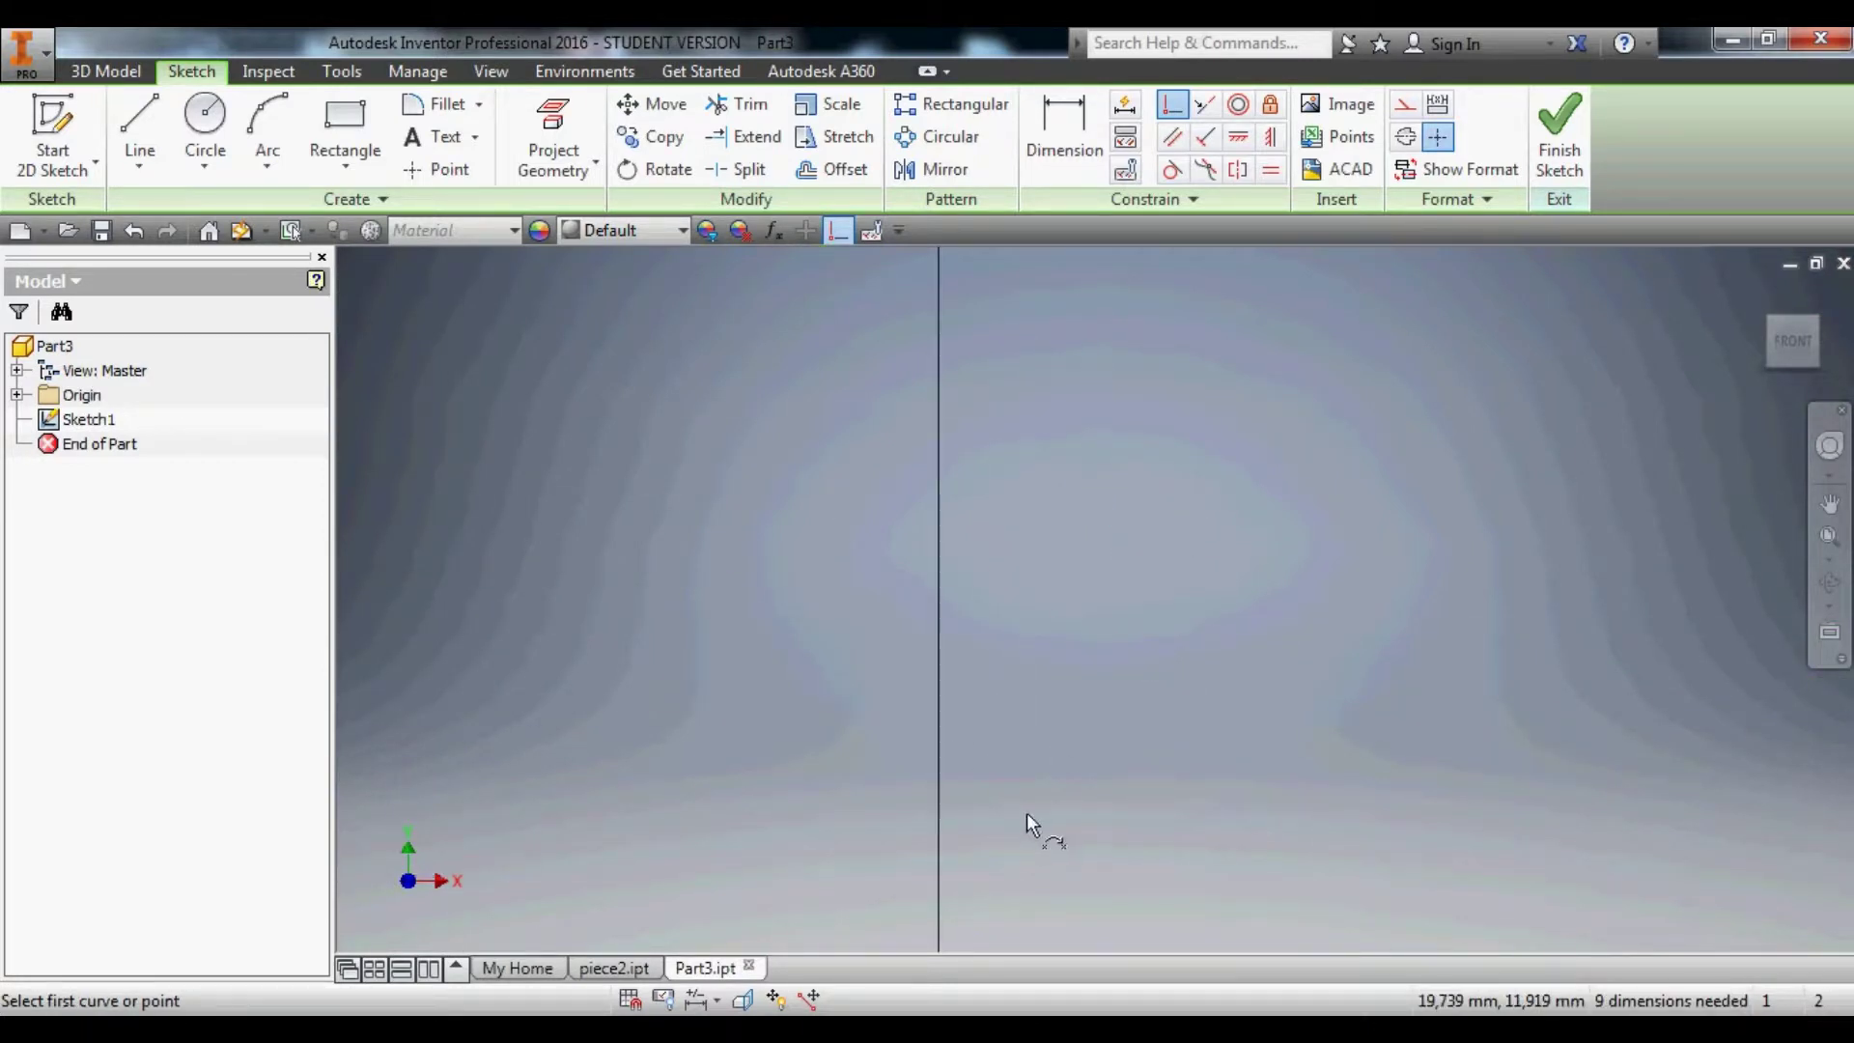
scroll(1002, 890, "down", 2)
scroll(993, 877, "up", 4)
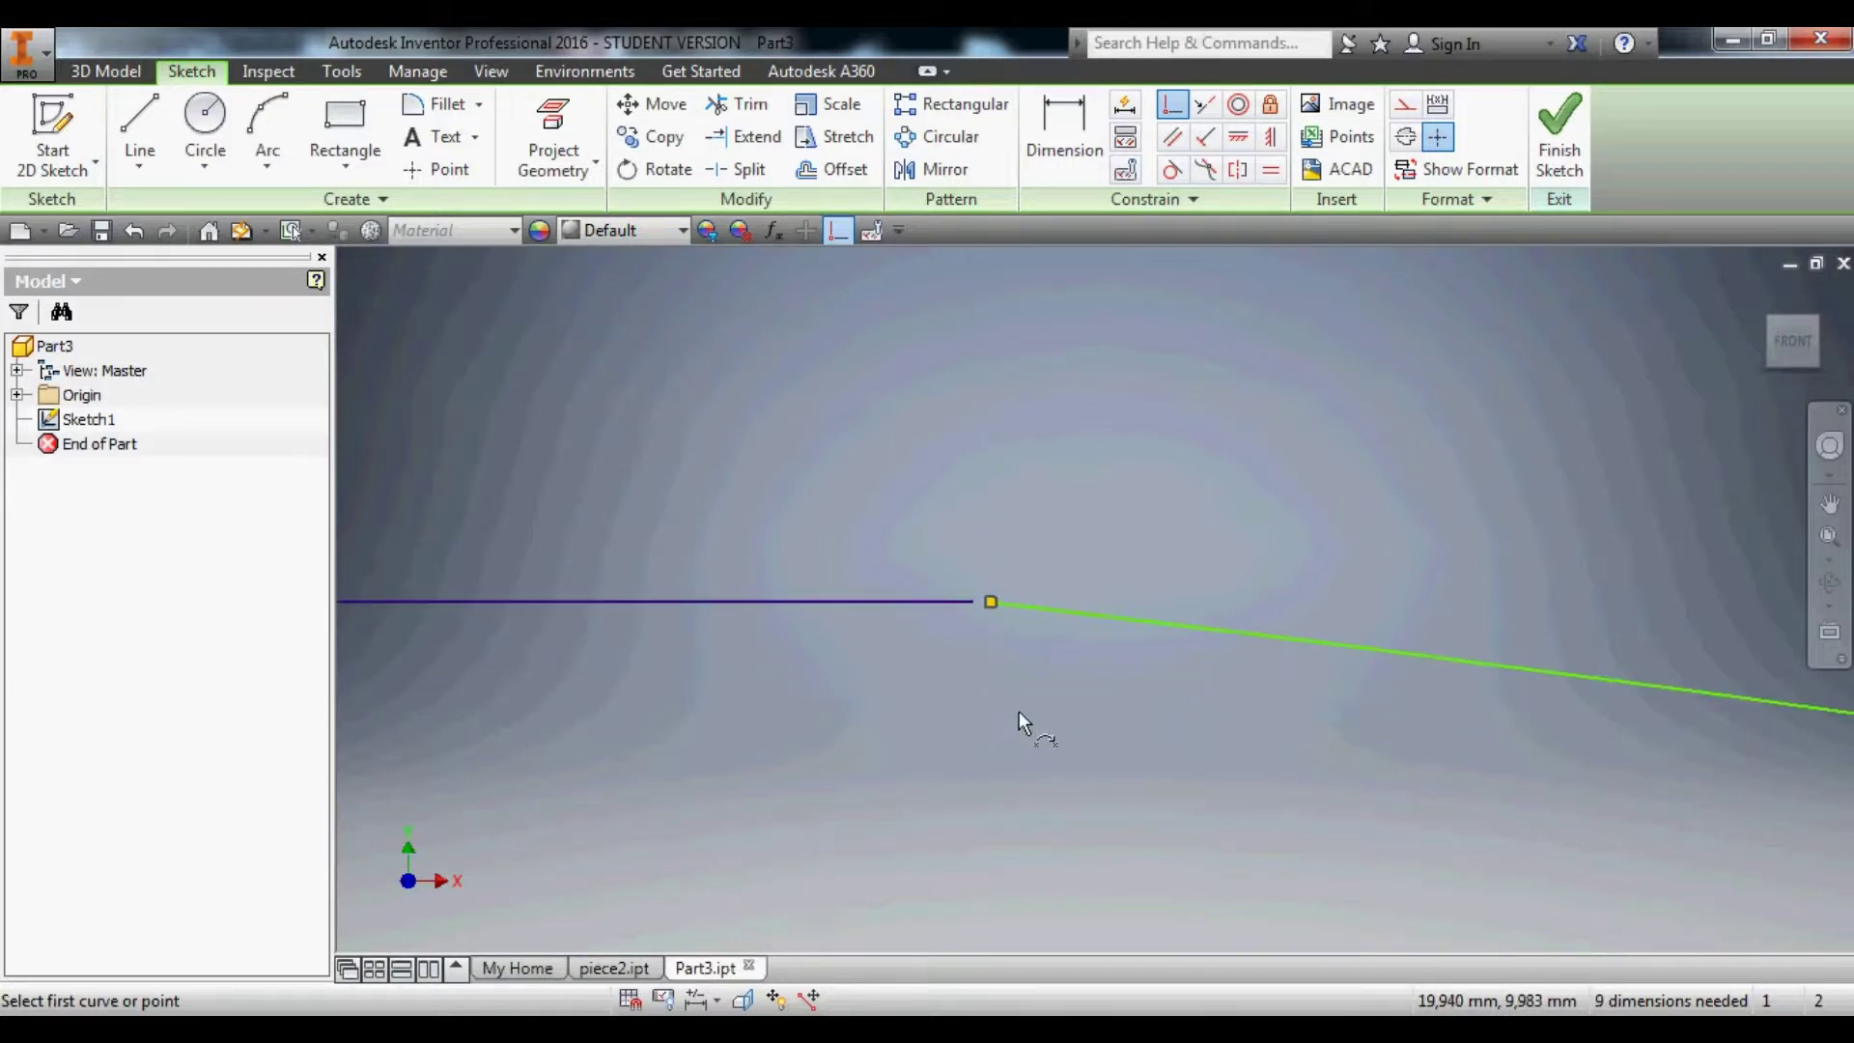
left_click(994, 605)
left_click(1000, 606)
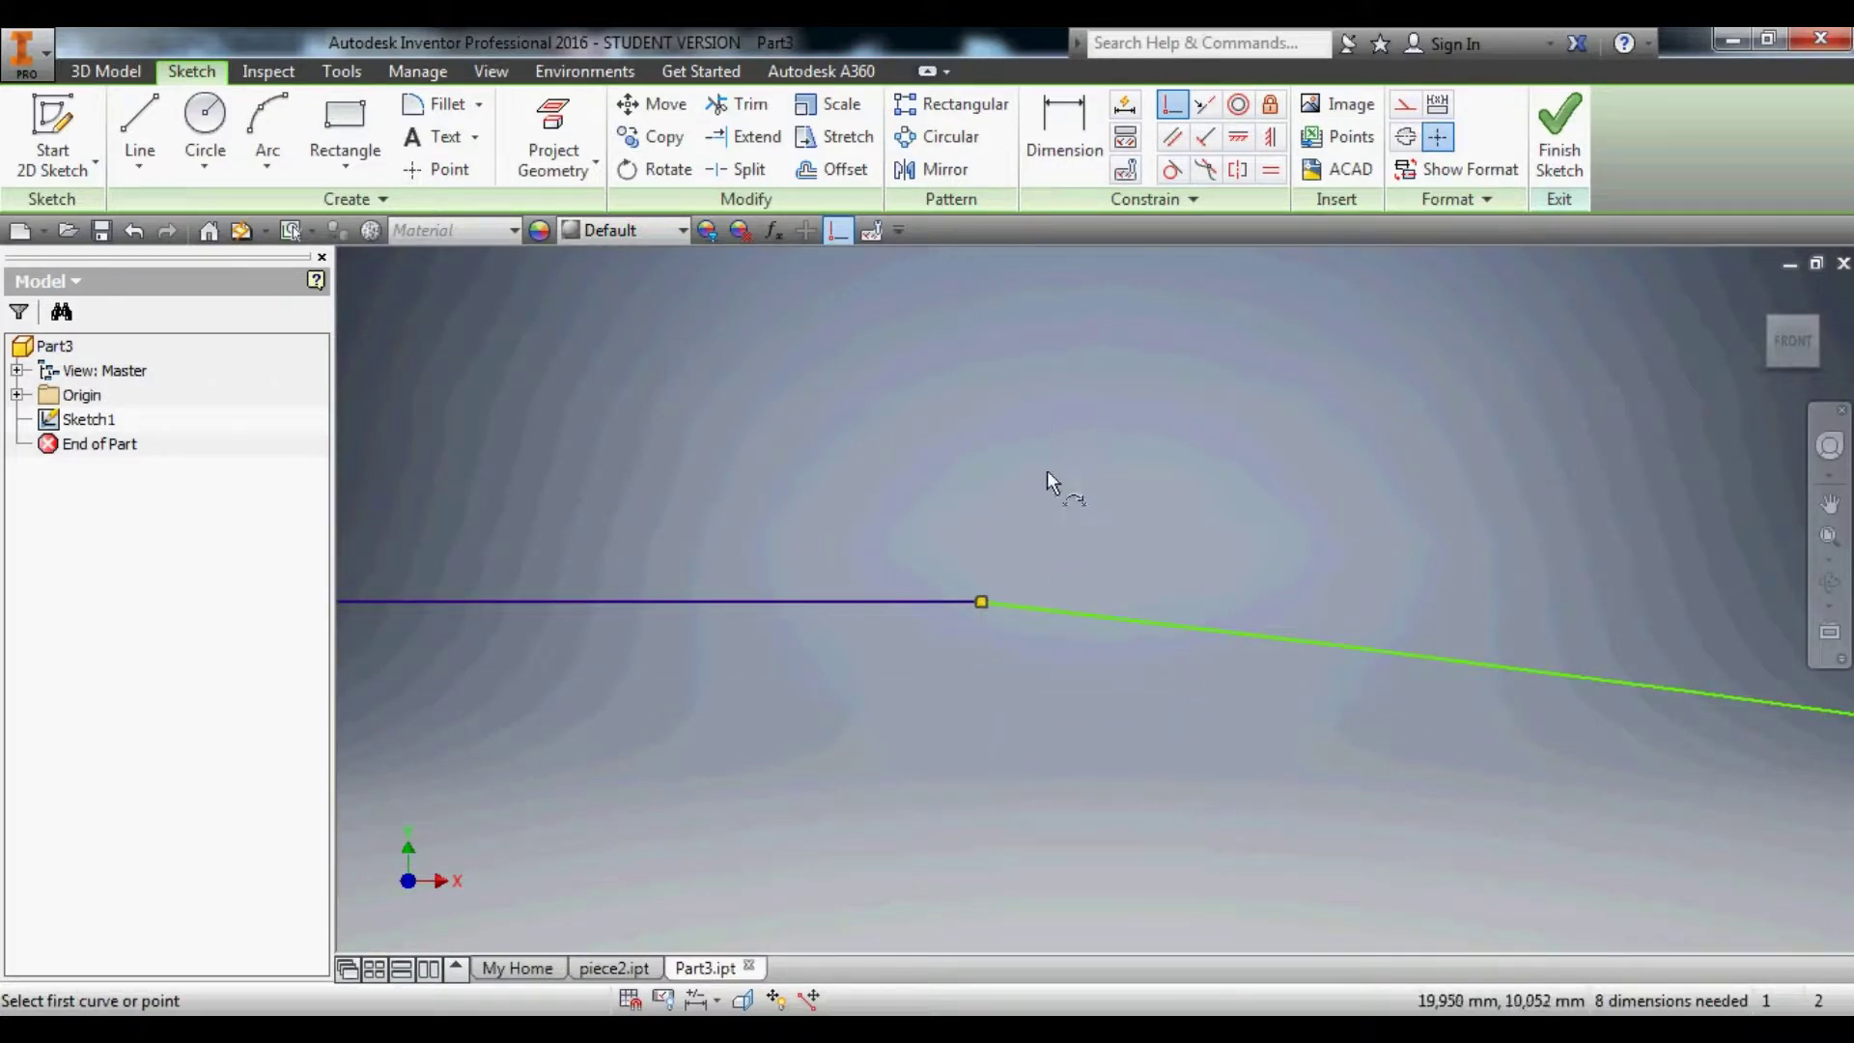
Add a coincident constraint between the lower 20 mm line's endpoint and the start of the lower 6 mm arc.
scroll(1010, 710, "down", 5)
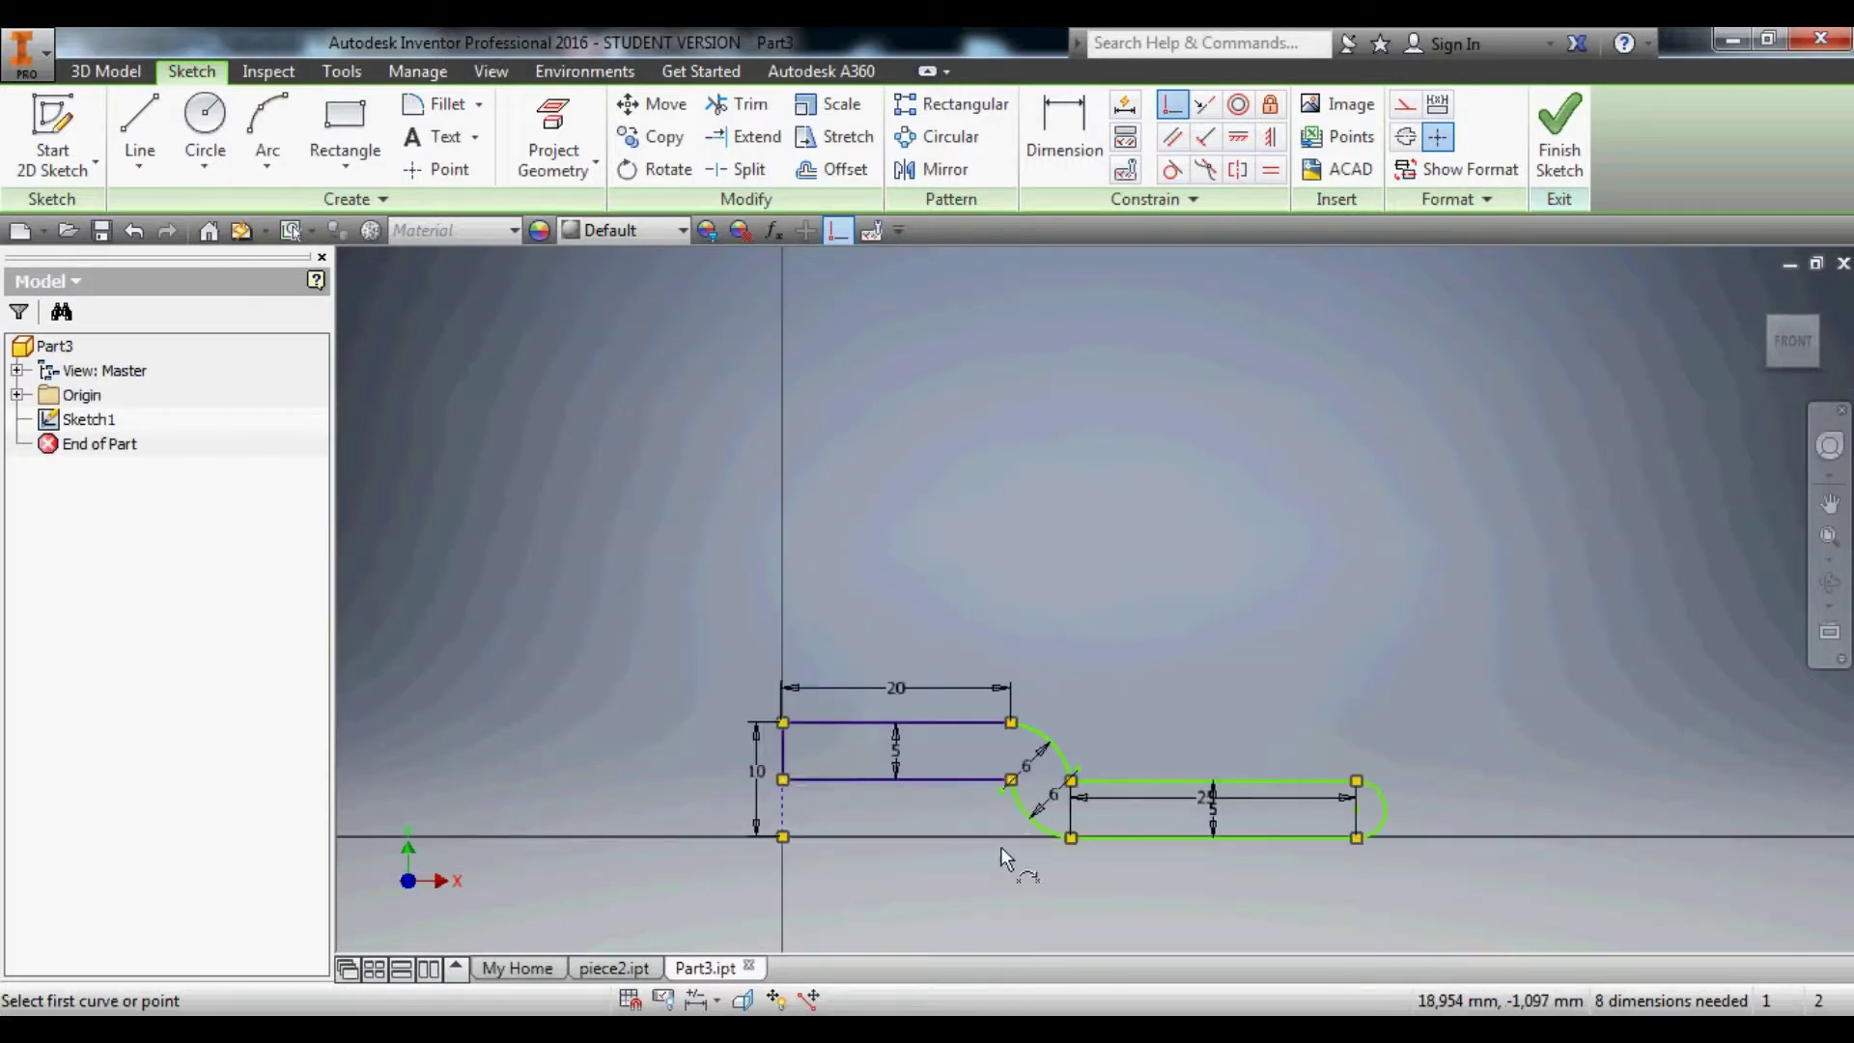
scroll(1001, 846, "up", 10)
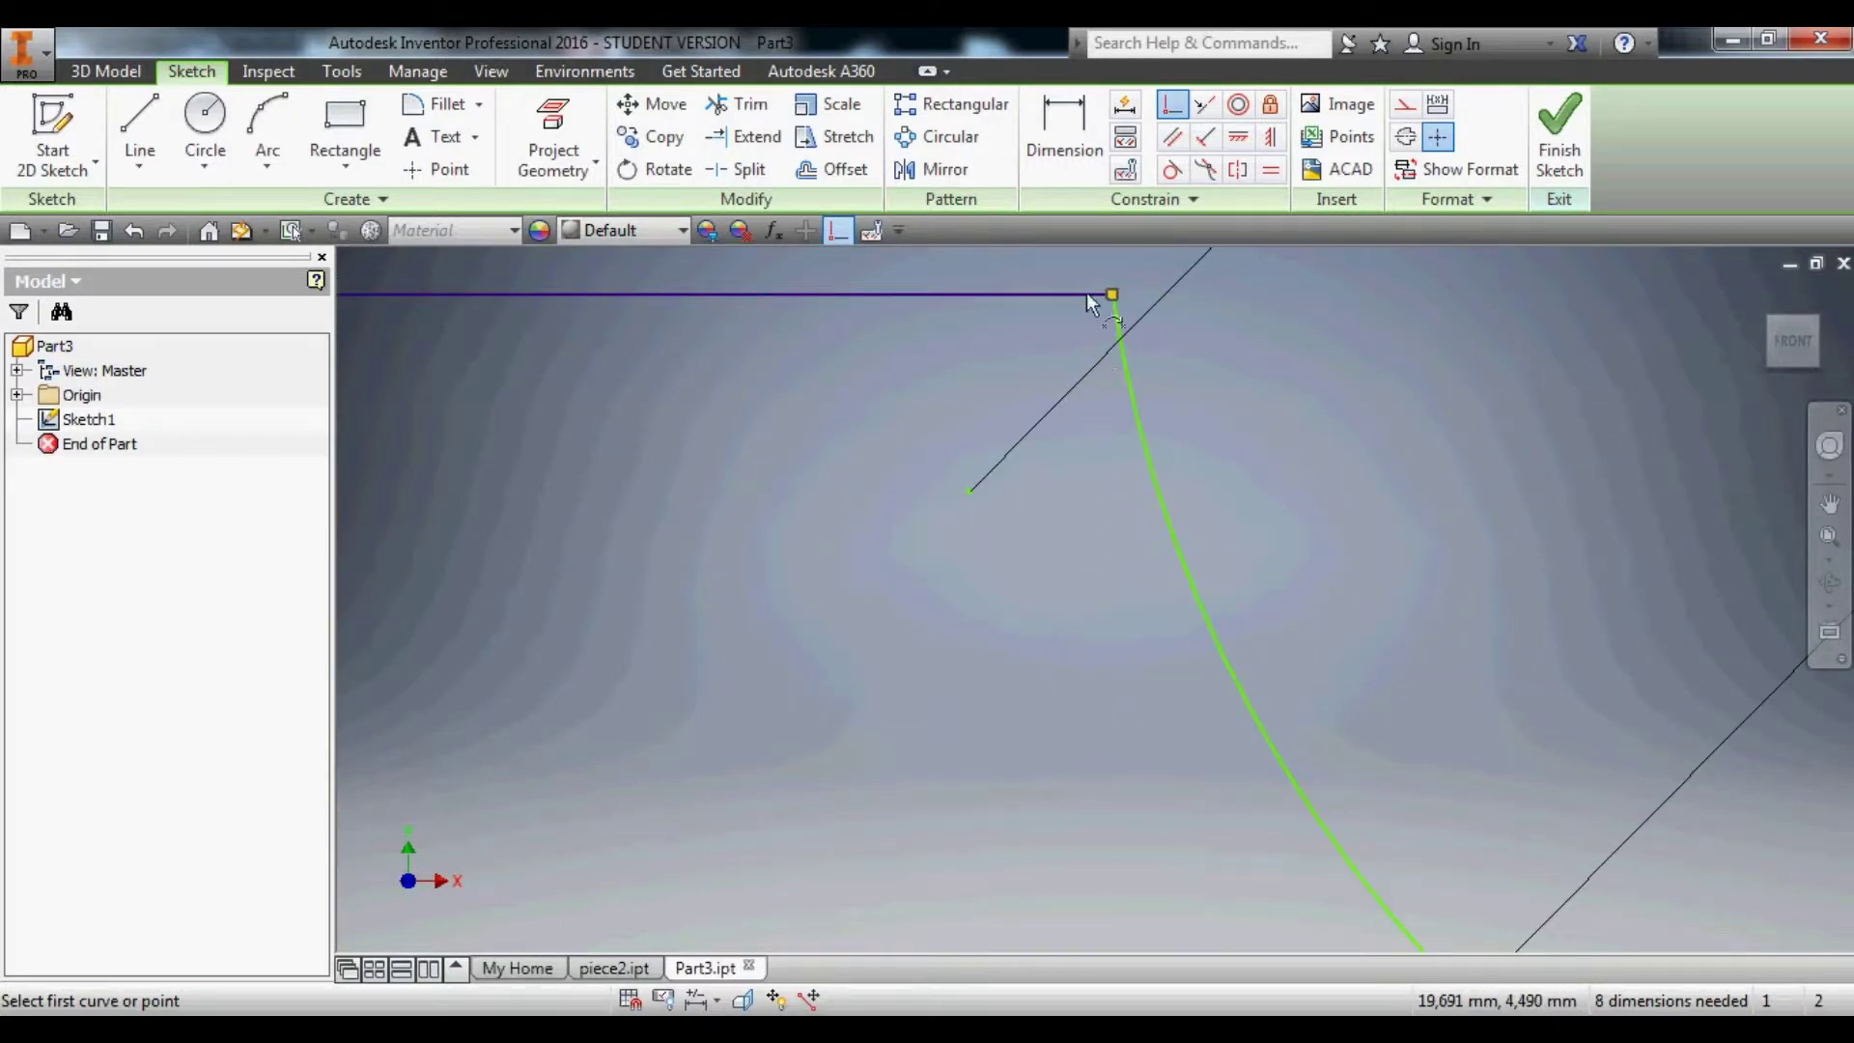
scroll(1086, 294, "up", 5)
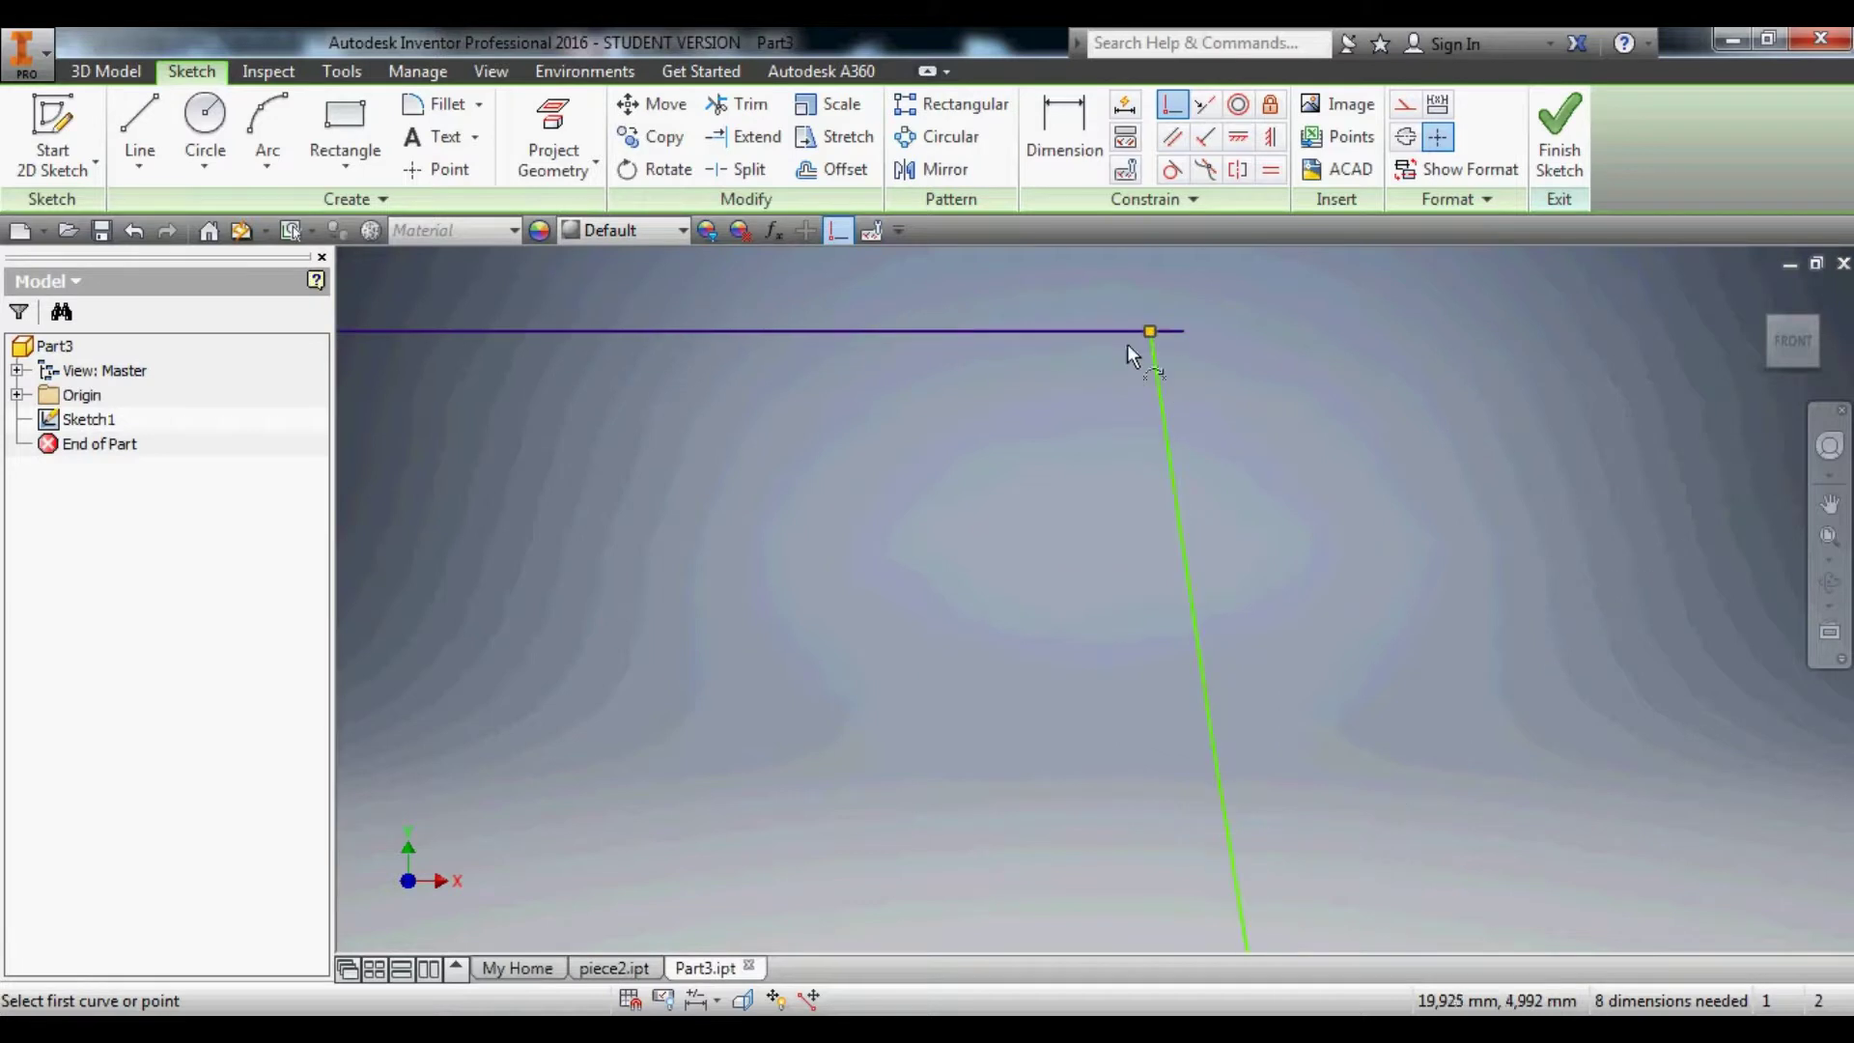
left_click(1232, 324)
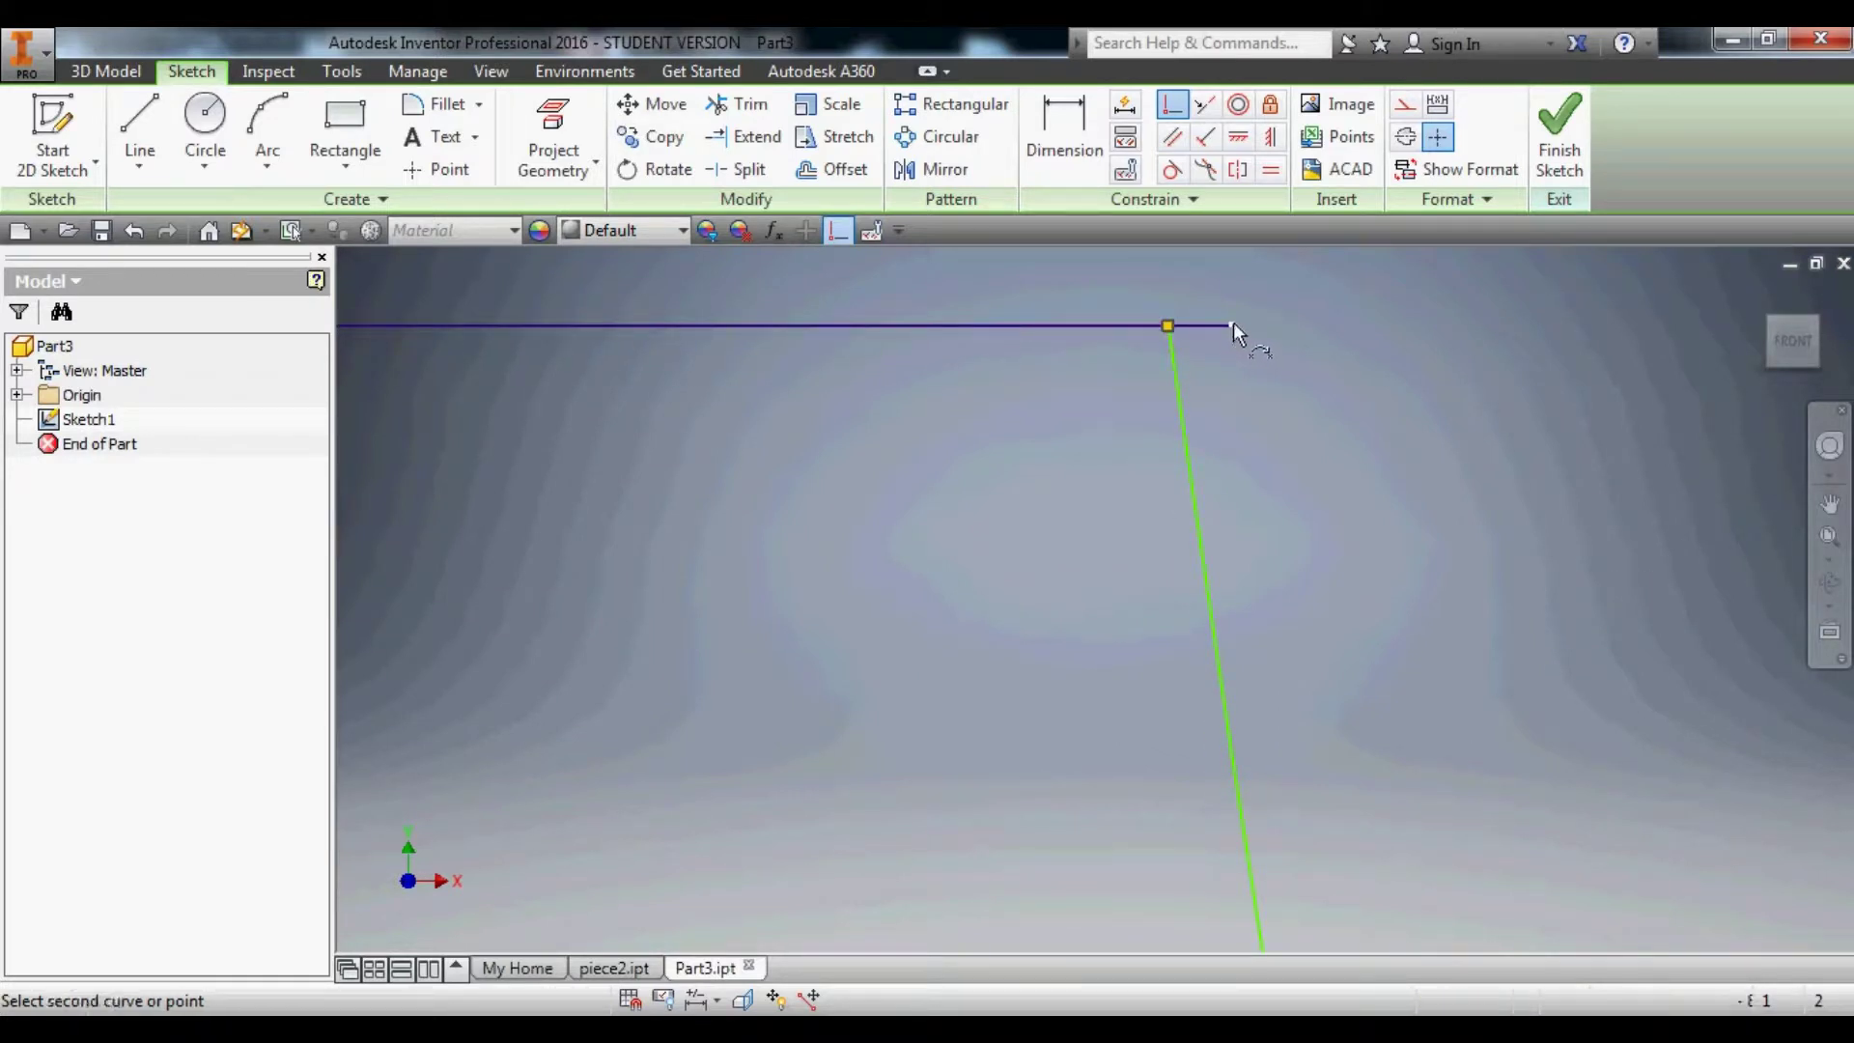
left_click(1183, 367)
scroll(1197, 463, "down", 3)
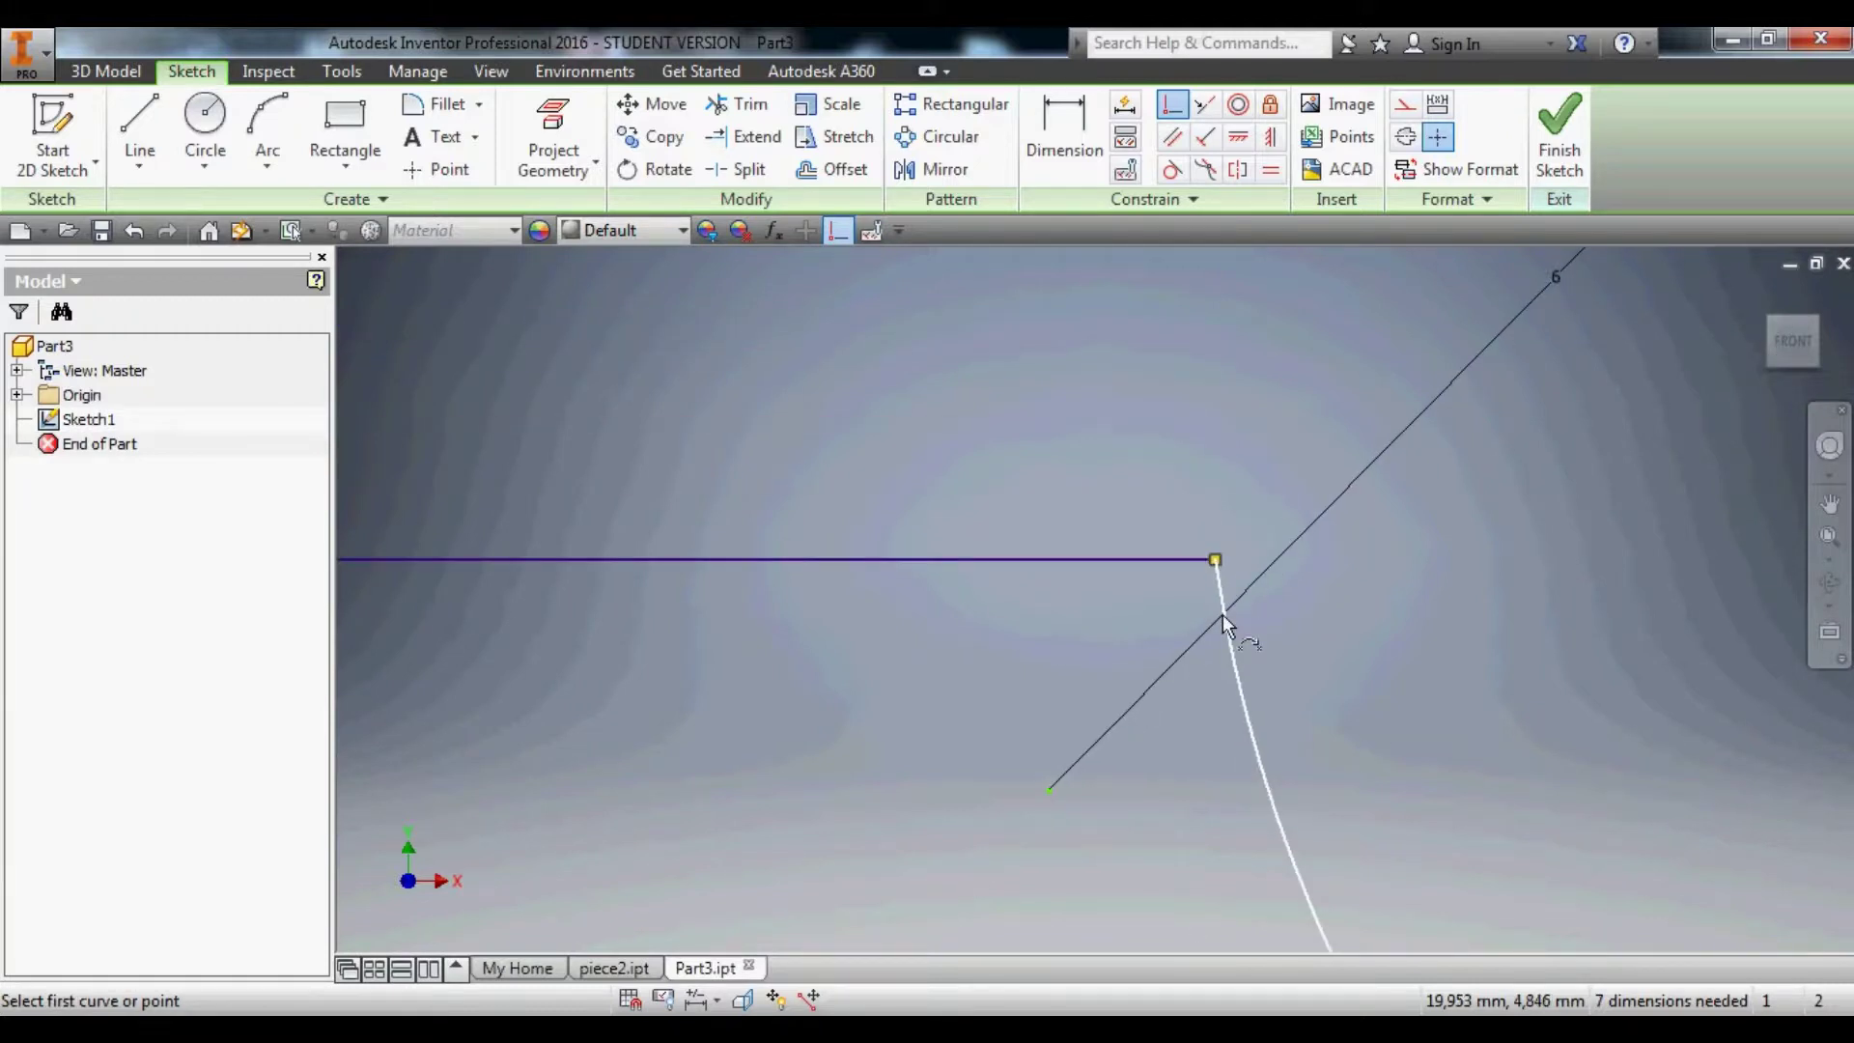
Try to join the lower 20 mm line's far endpoint to the bottom of the vertical end line with a coincident constraint.
scroll(1223, 615, "down", 4)
scroll(1352, 750, "up", 5)
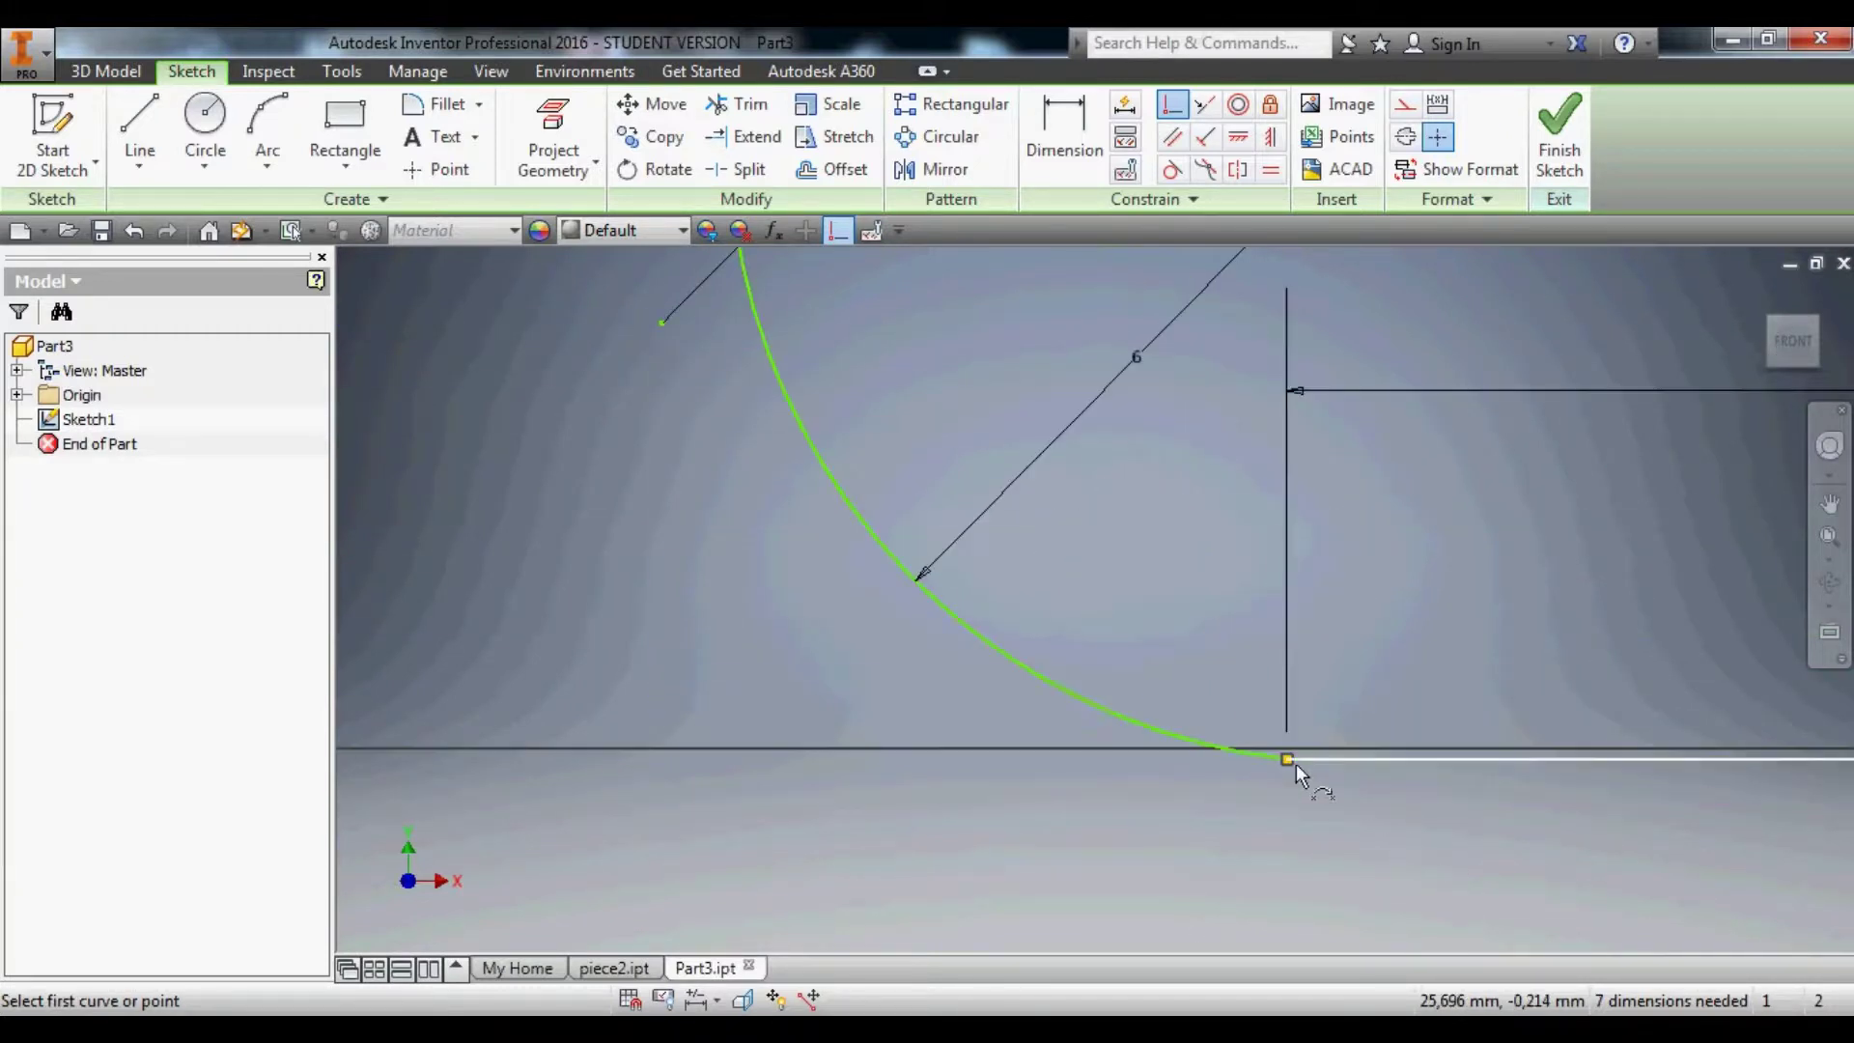
scroll(1296, 763, "down", 5)
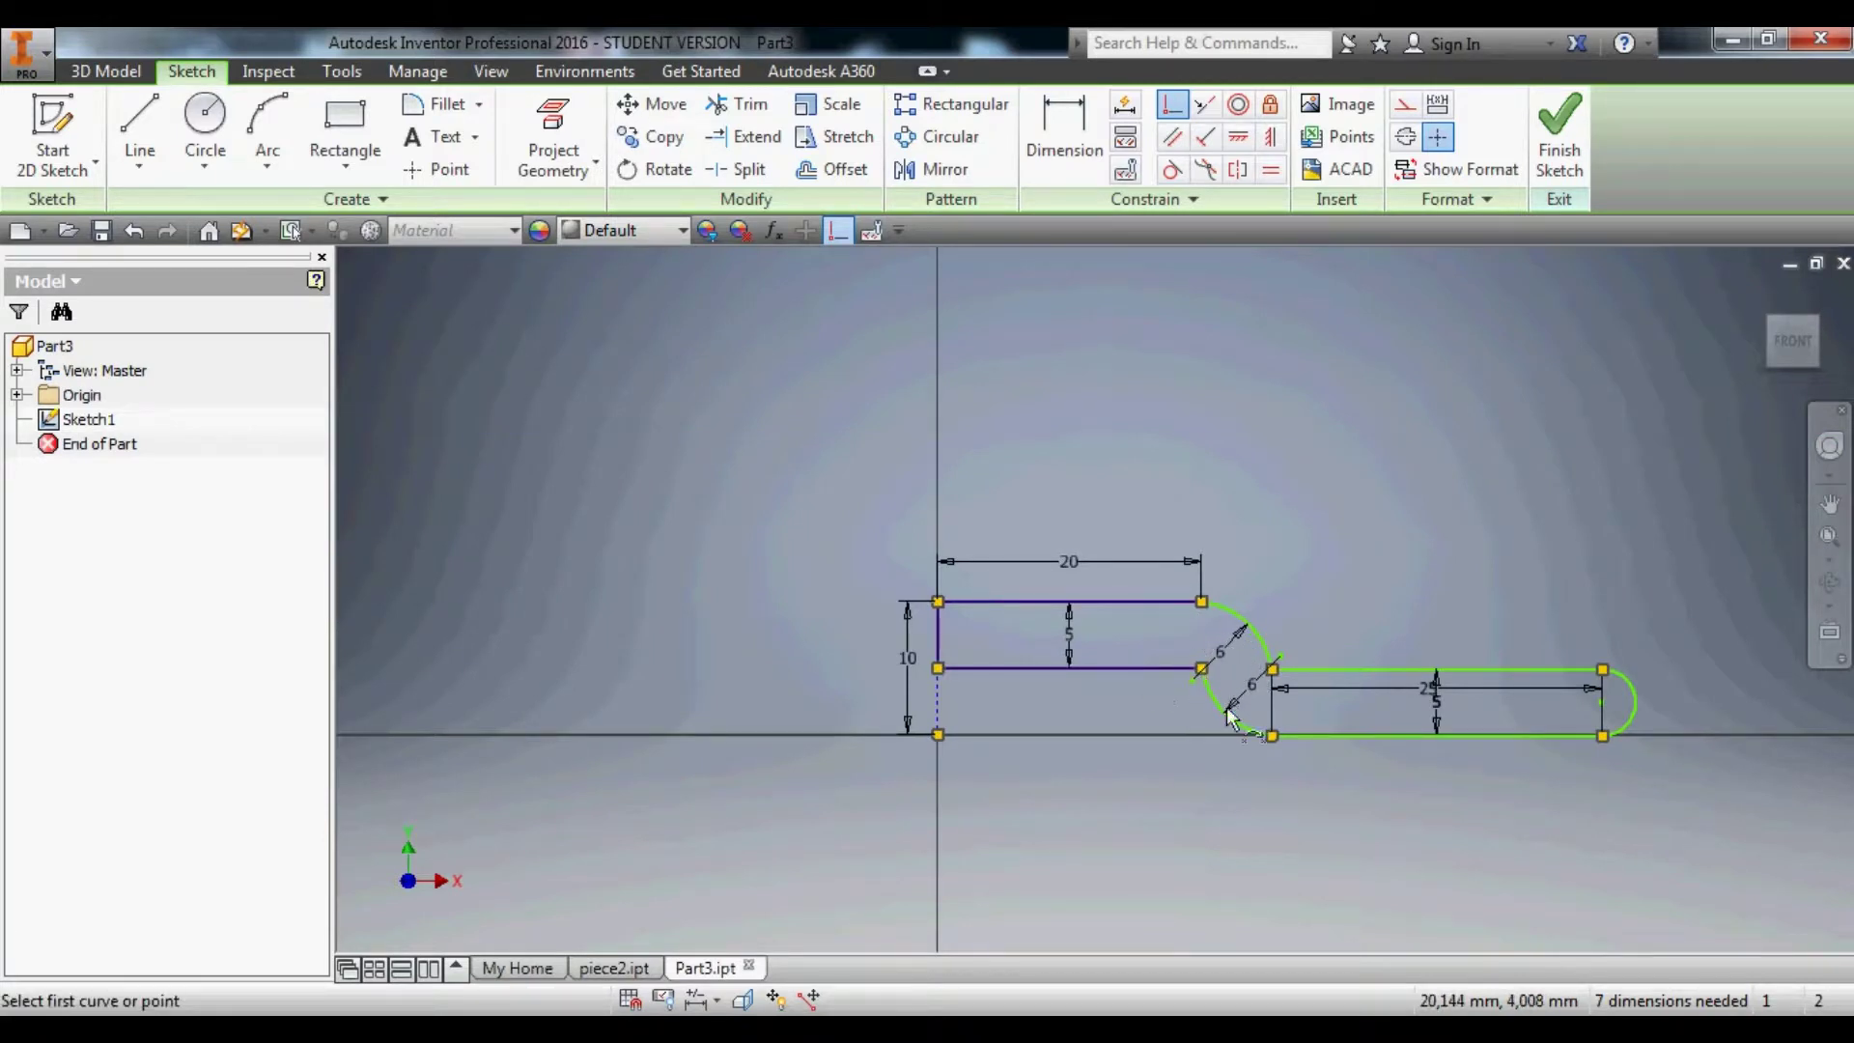
scroll(1193, 647, "up", 3)
scroll(1215, 700, "down", 2)
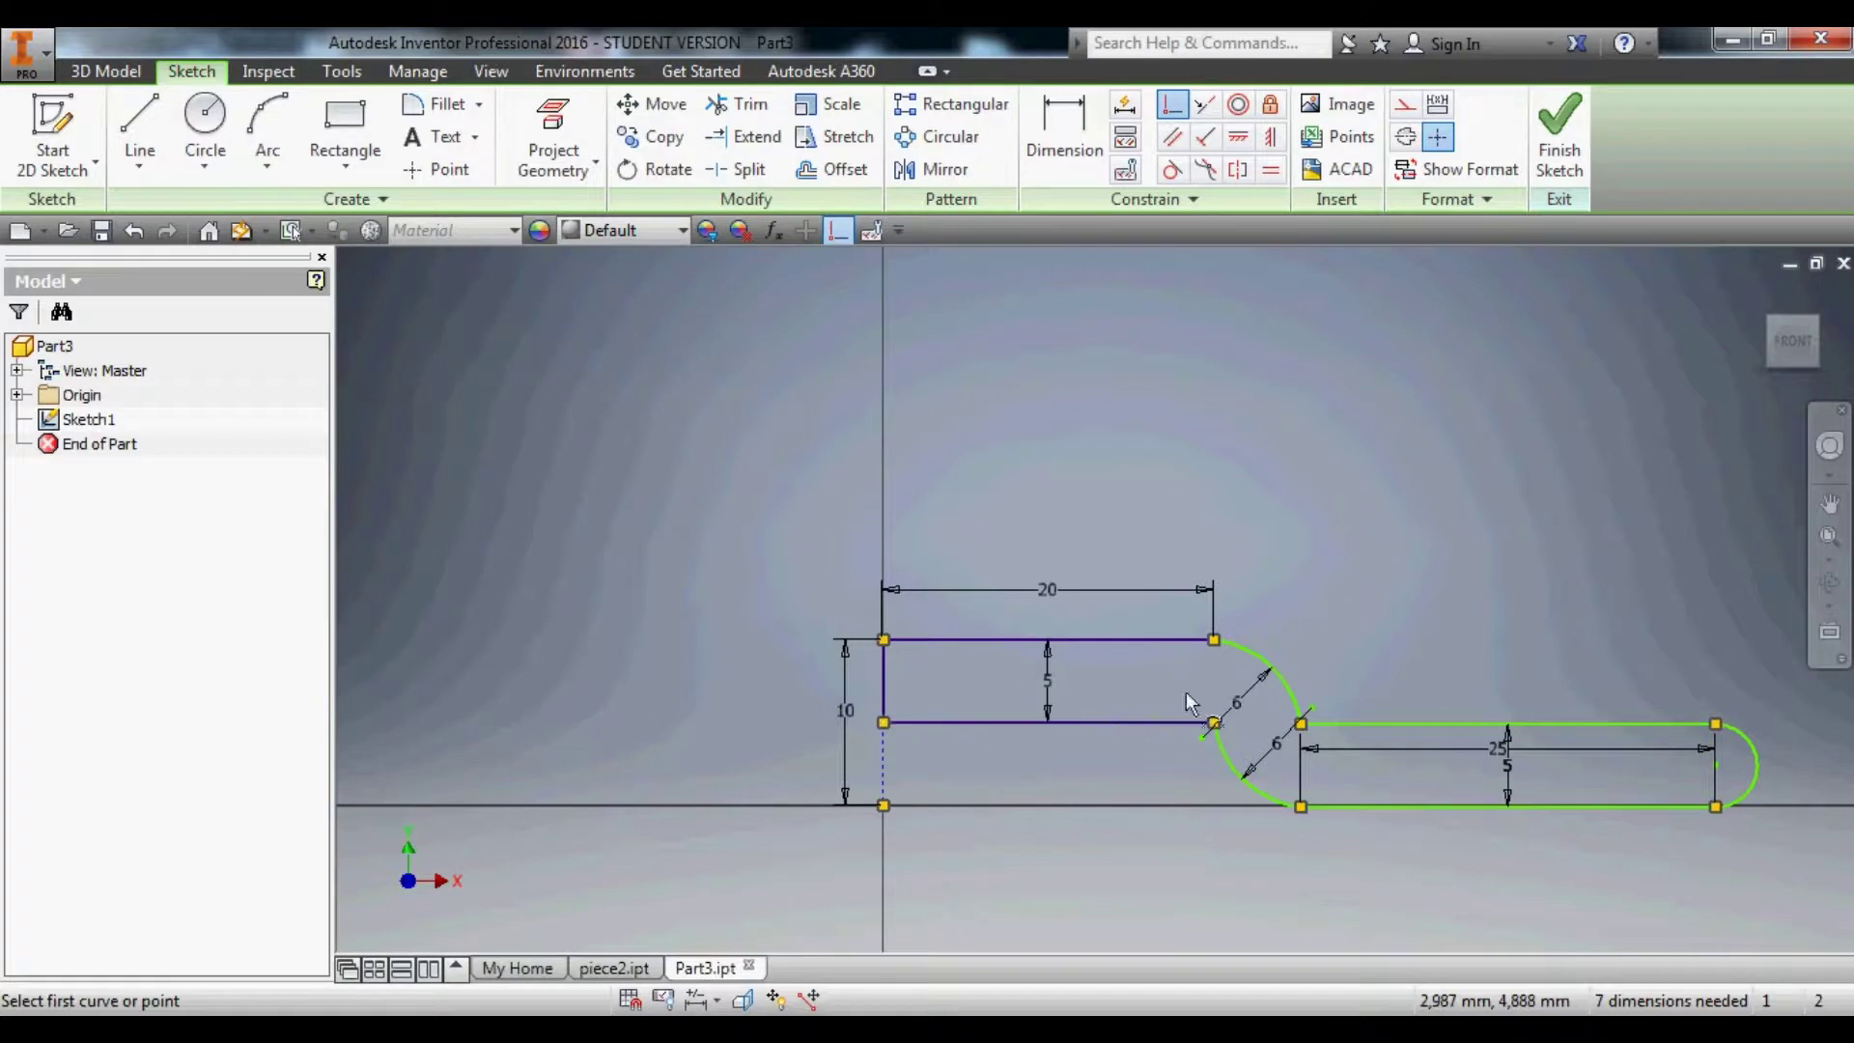
scroll(900, 719, "up", 5)
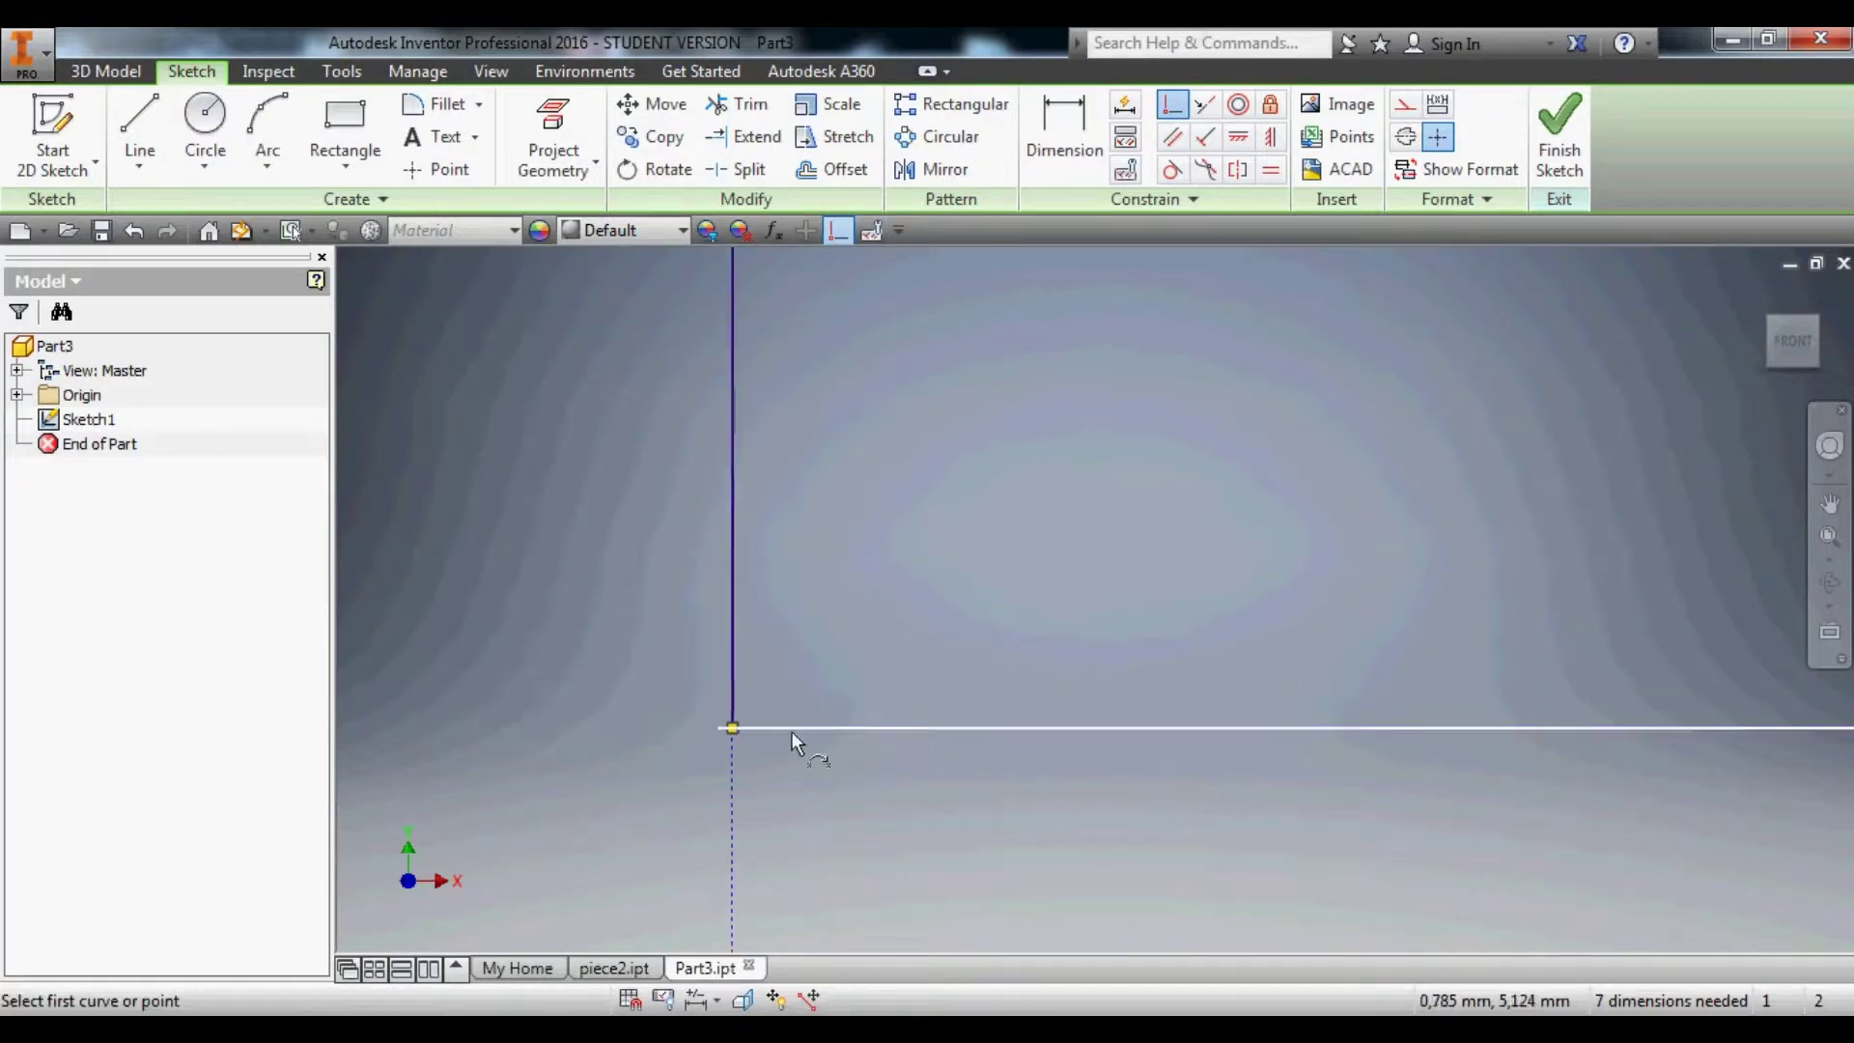
left_click(709, 734)
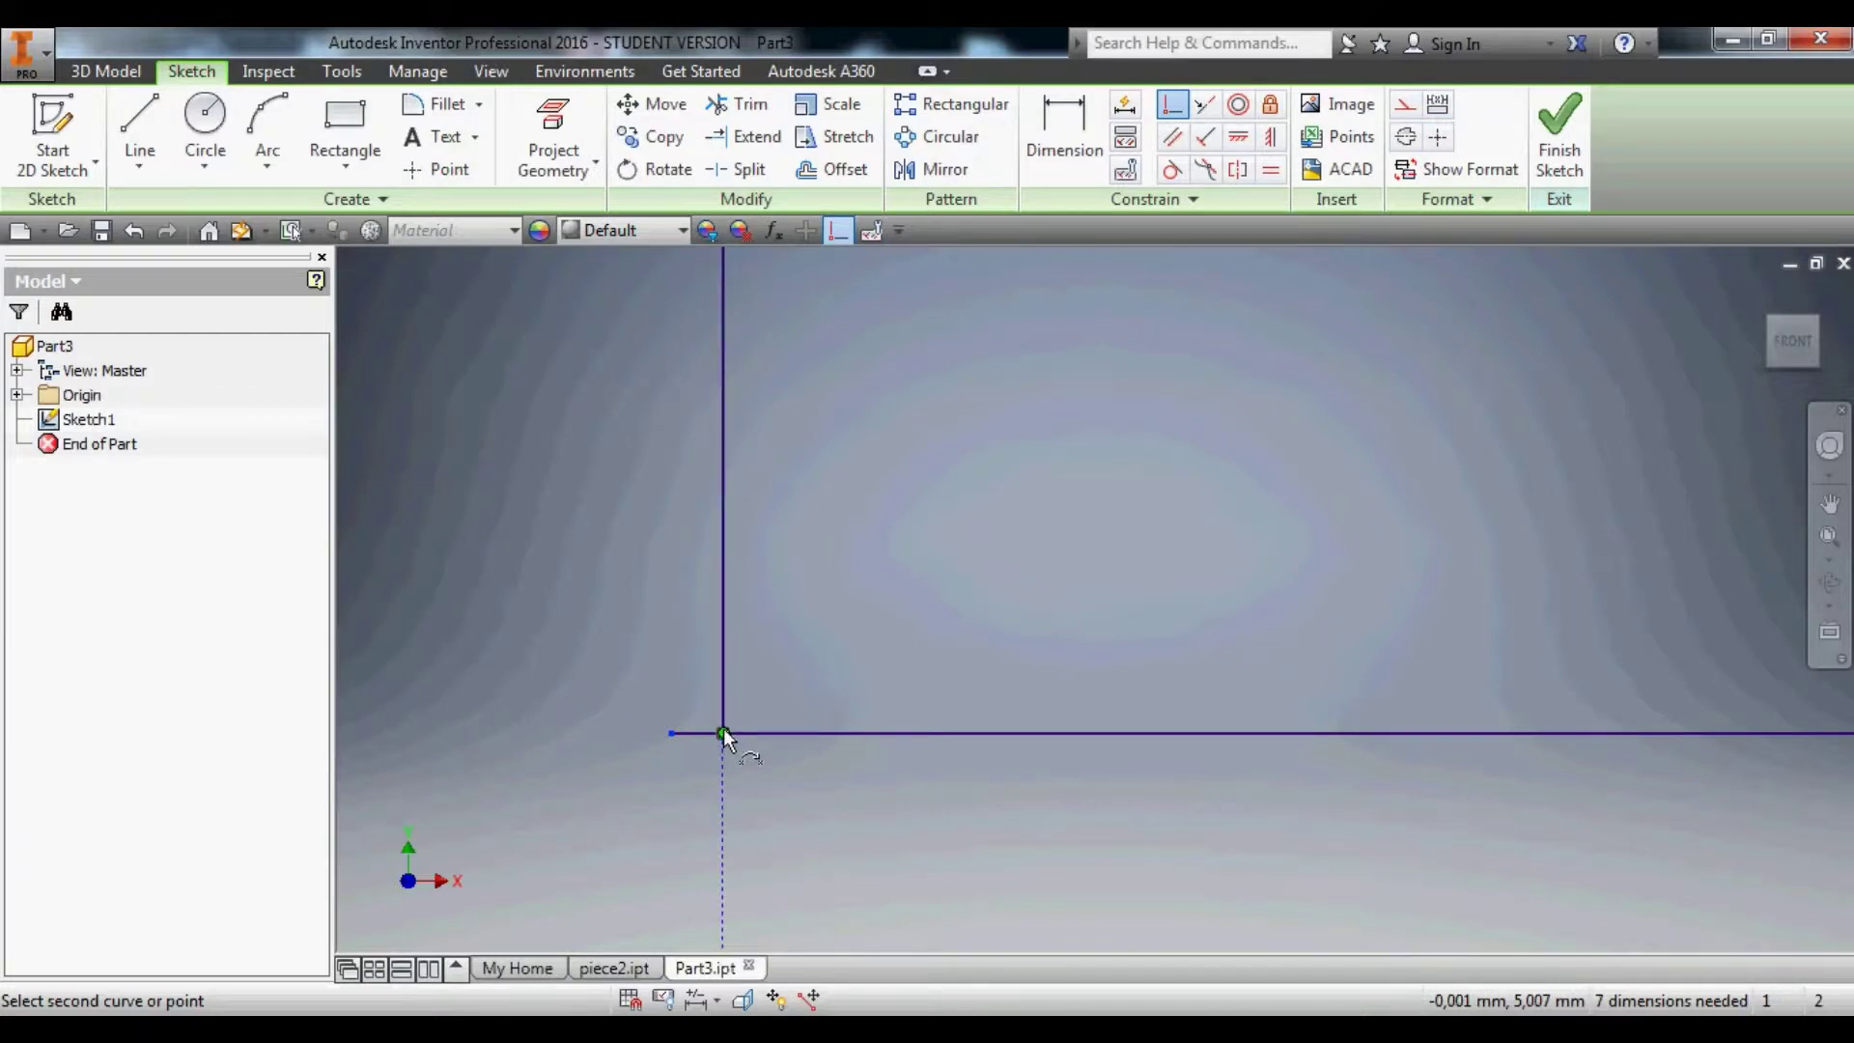
left_click(723, 731)
left_click(622, 280)
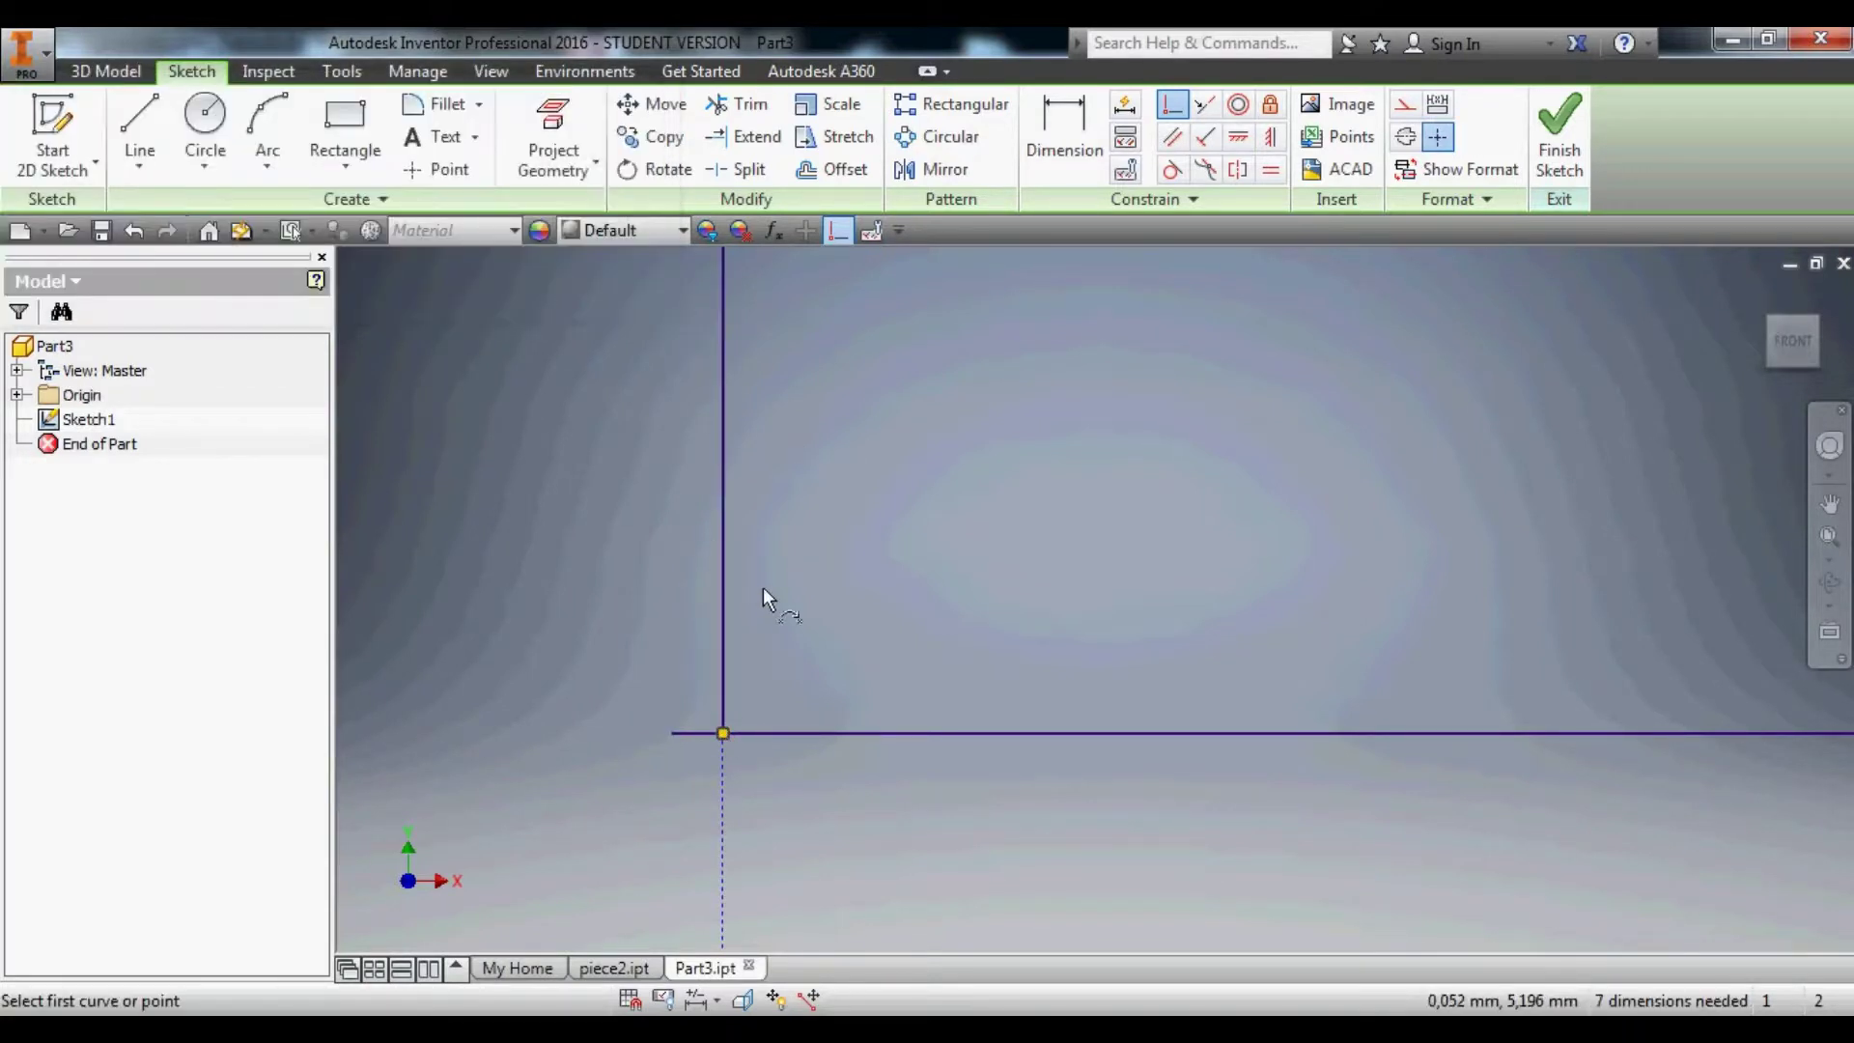
key("ctrl+z")
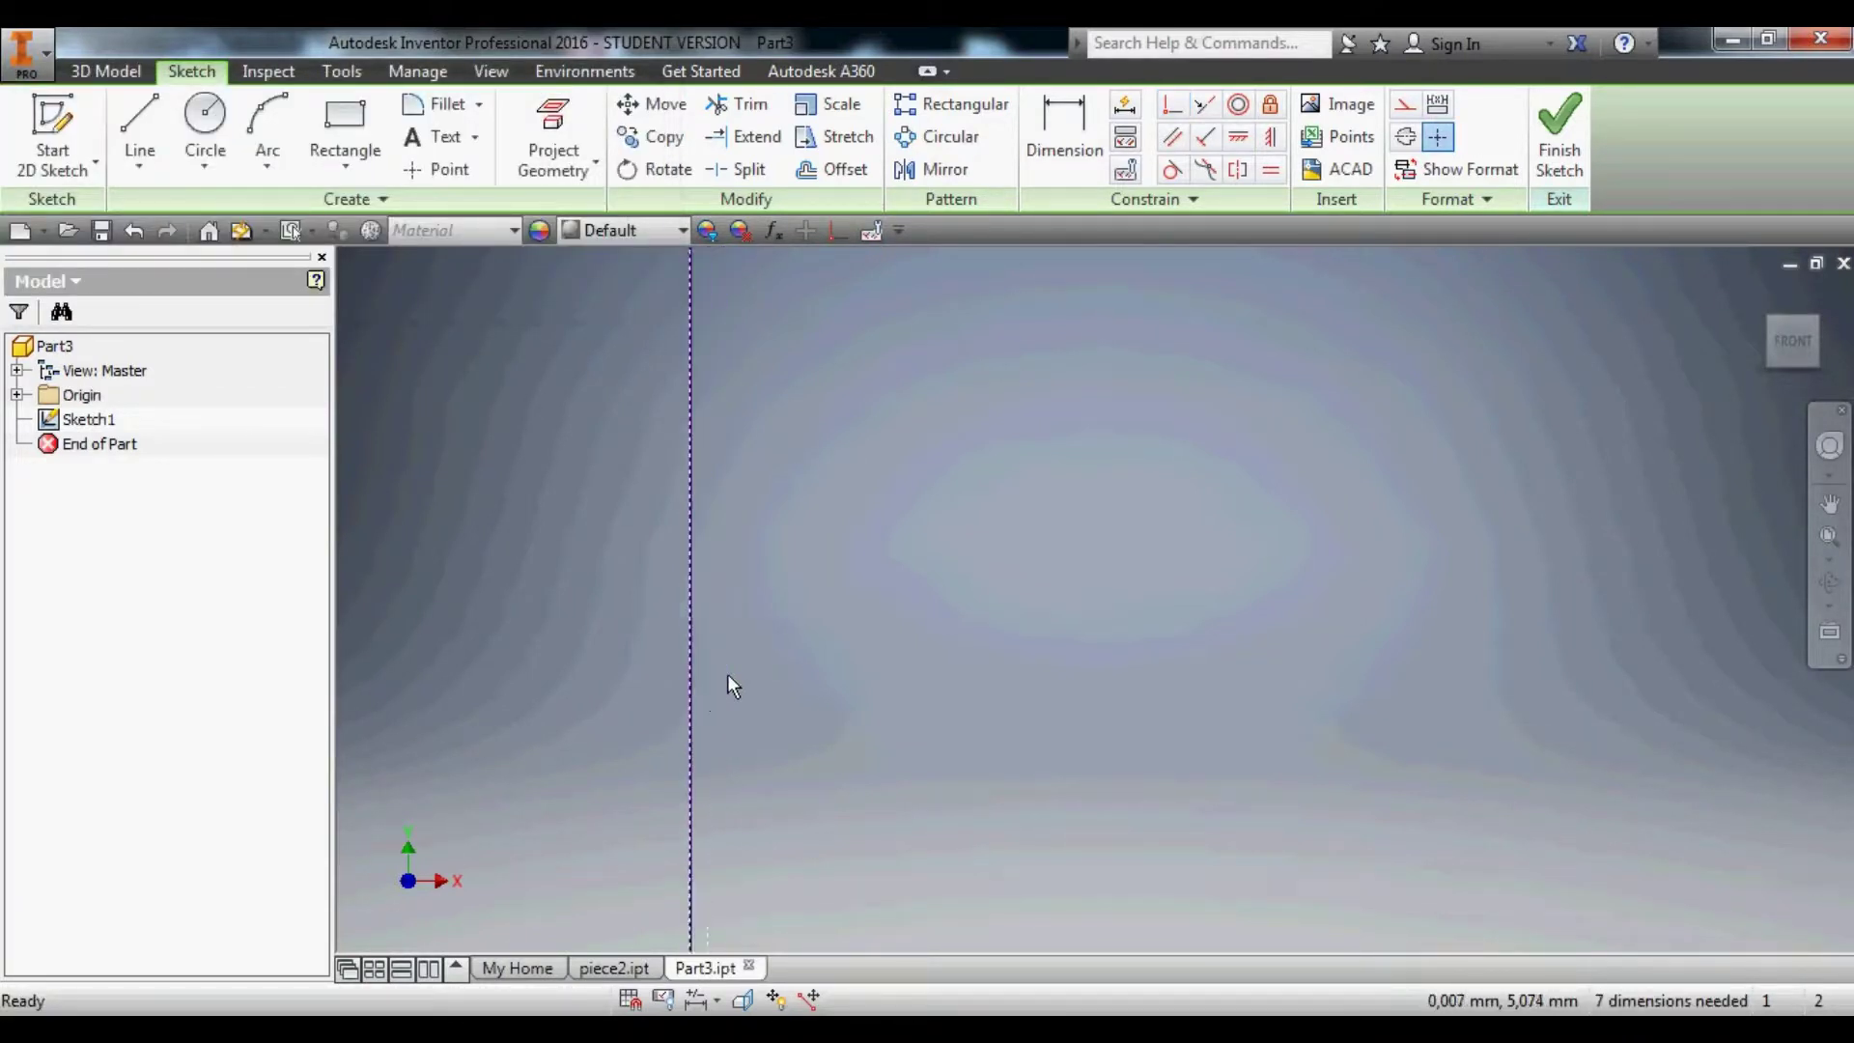
key("ctrl+y")
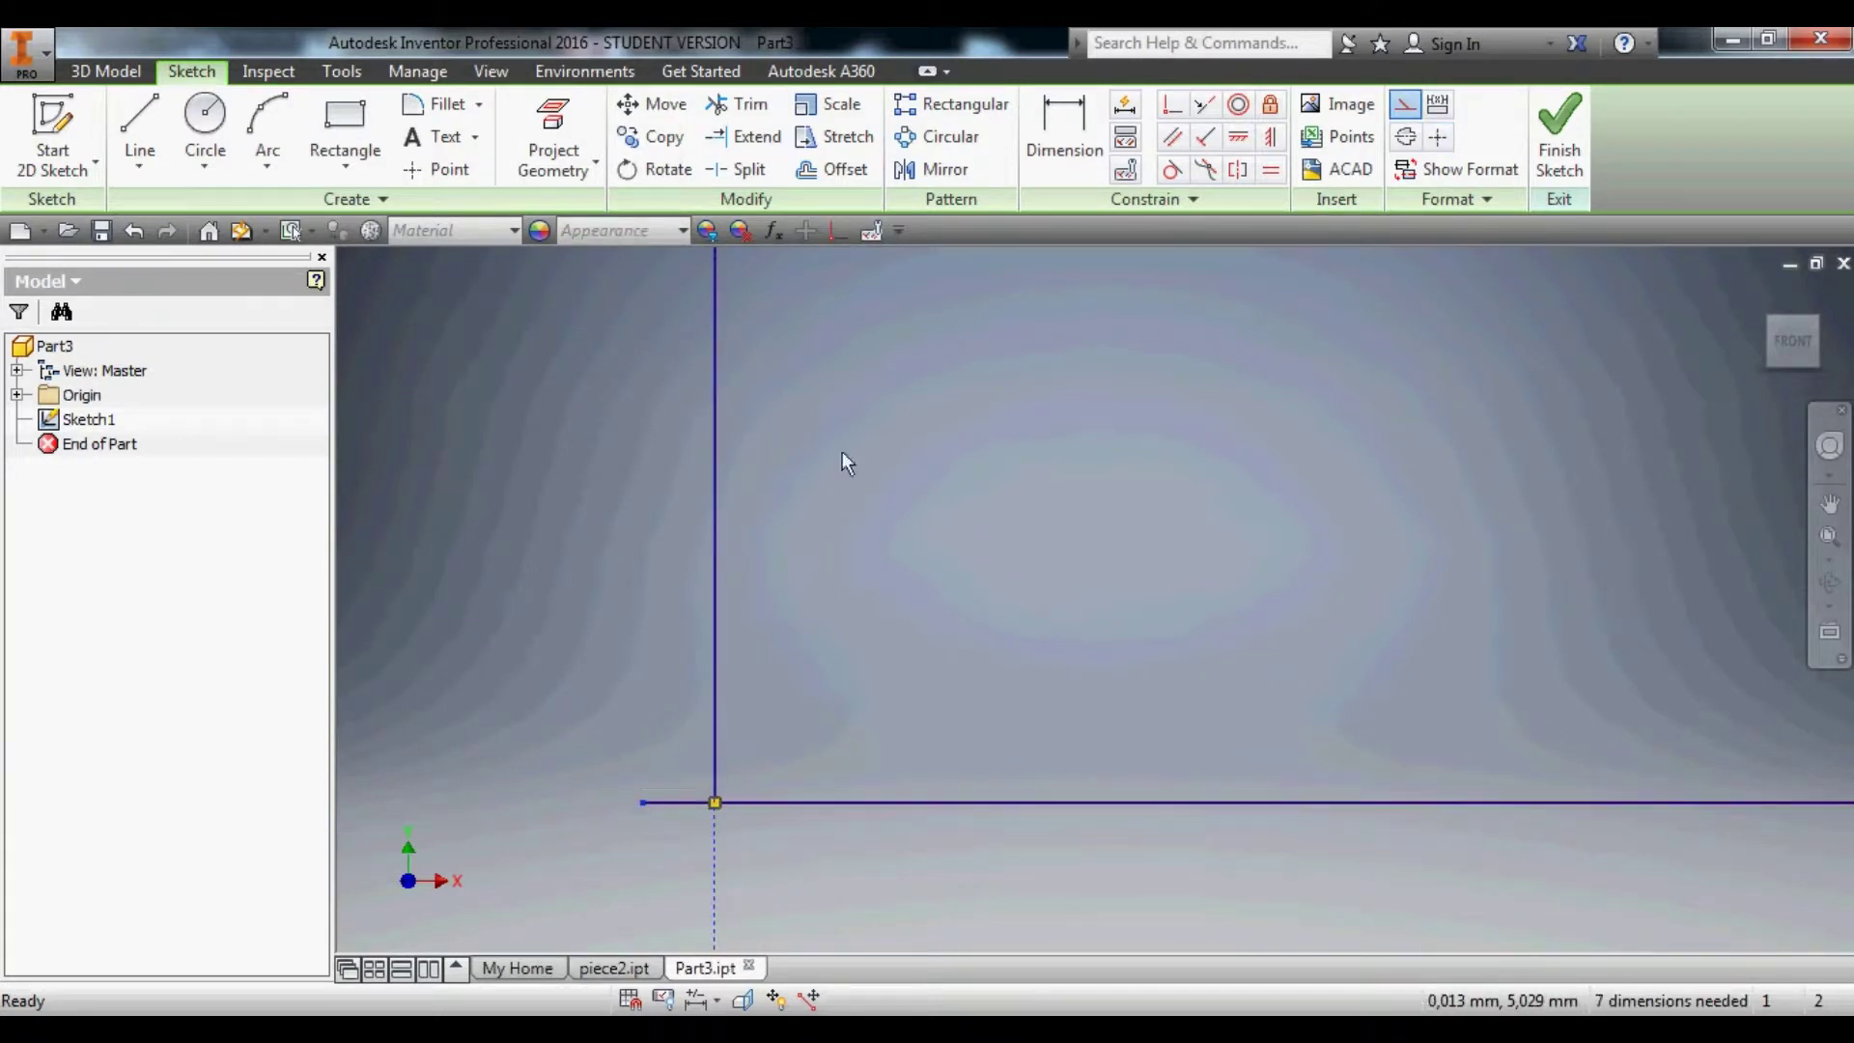
Add coincident constraints joining the far ends of both 20 mm lines to the vertical end line.
left_click(1174, 108)
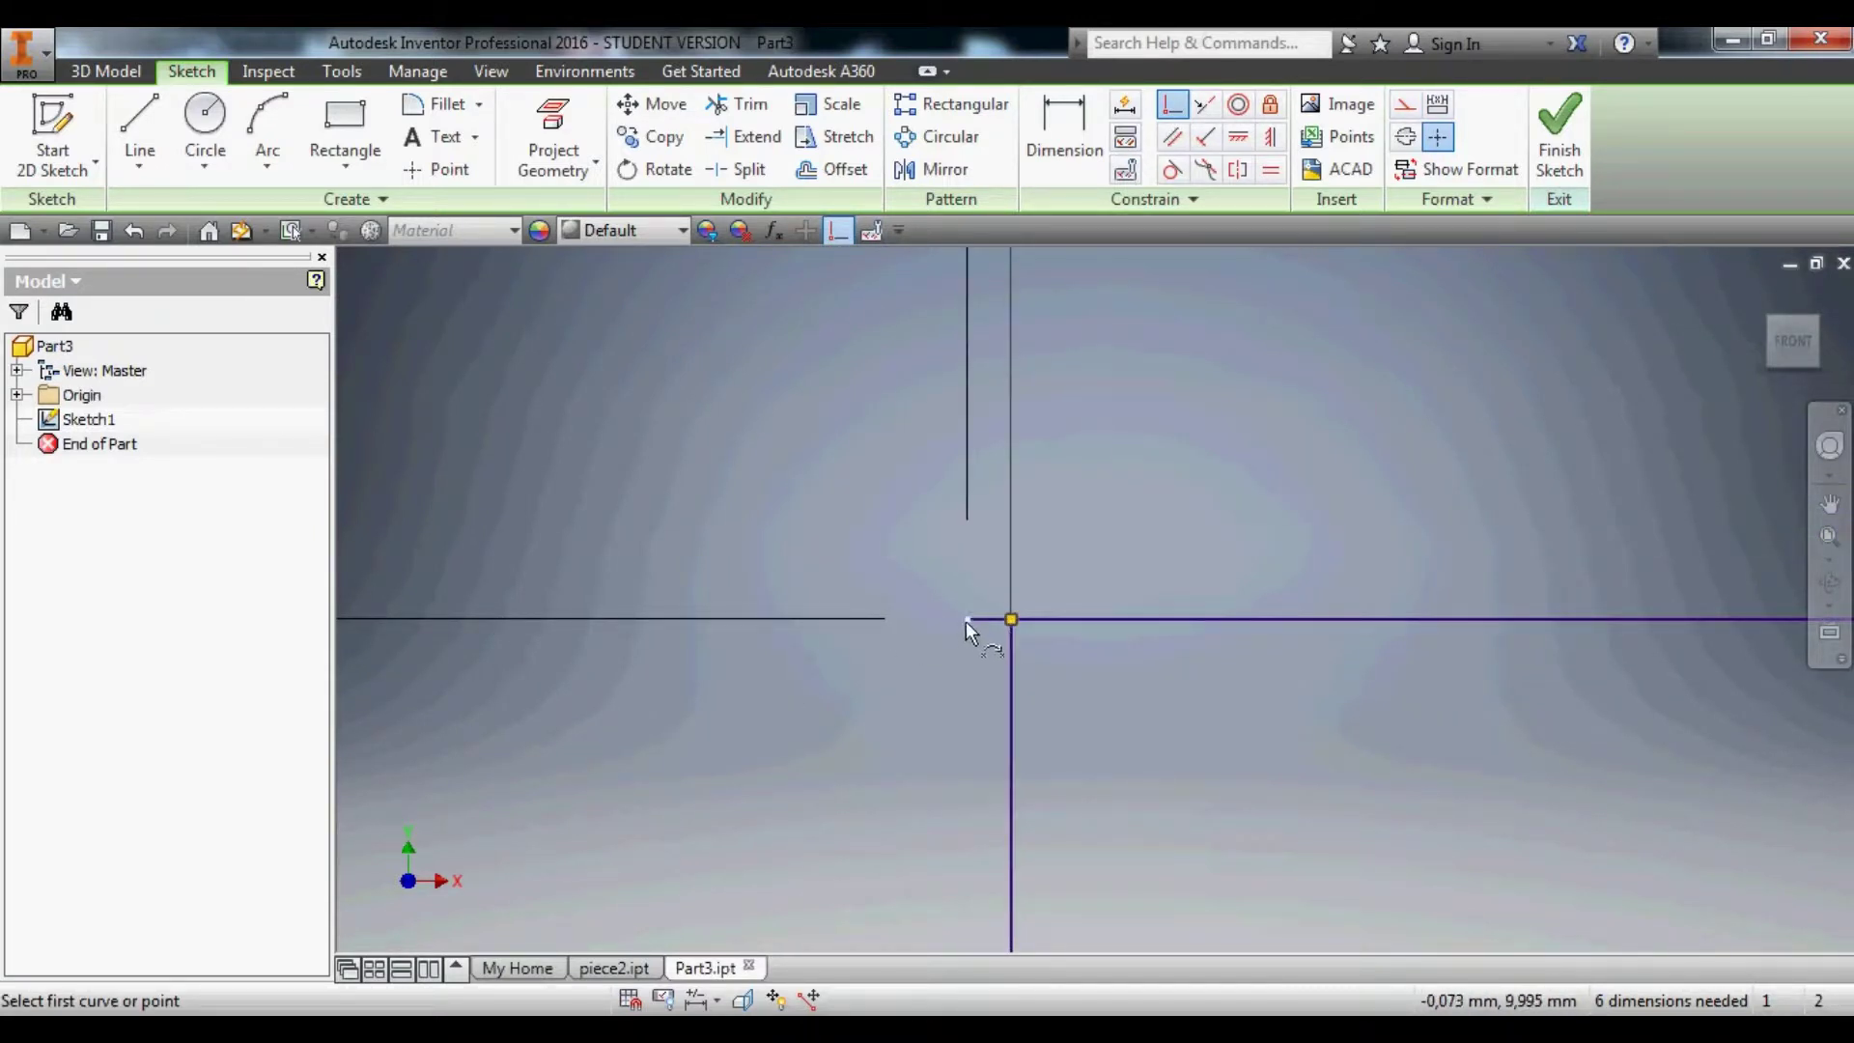
left_click(966, 619)
left_click(1009, 669)
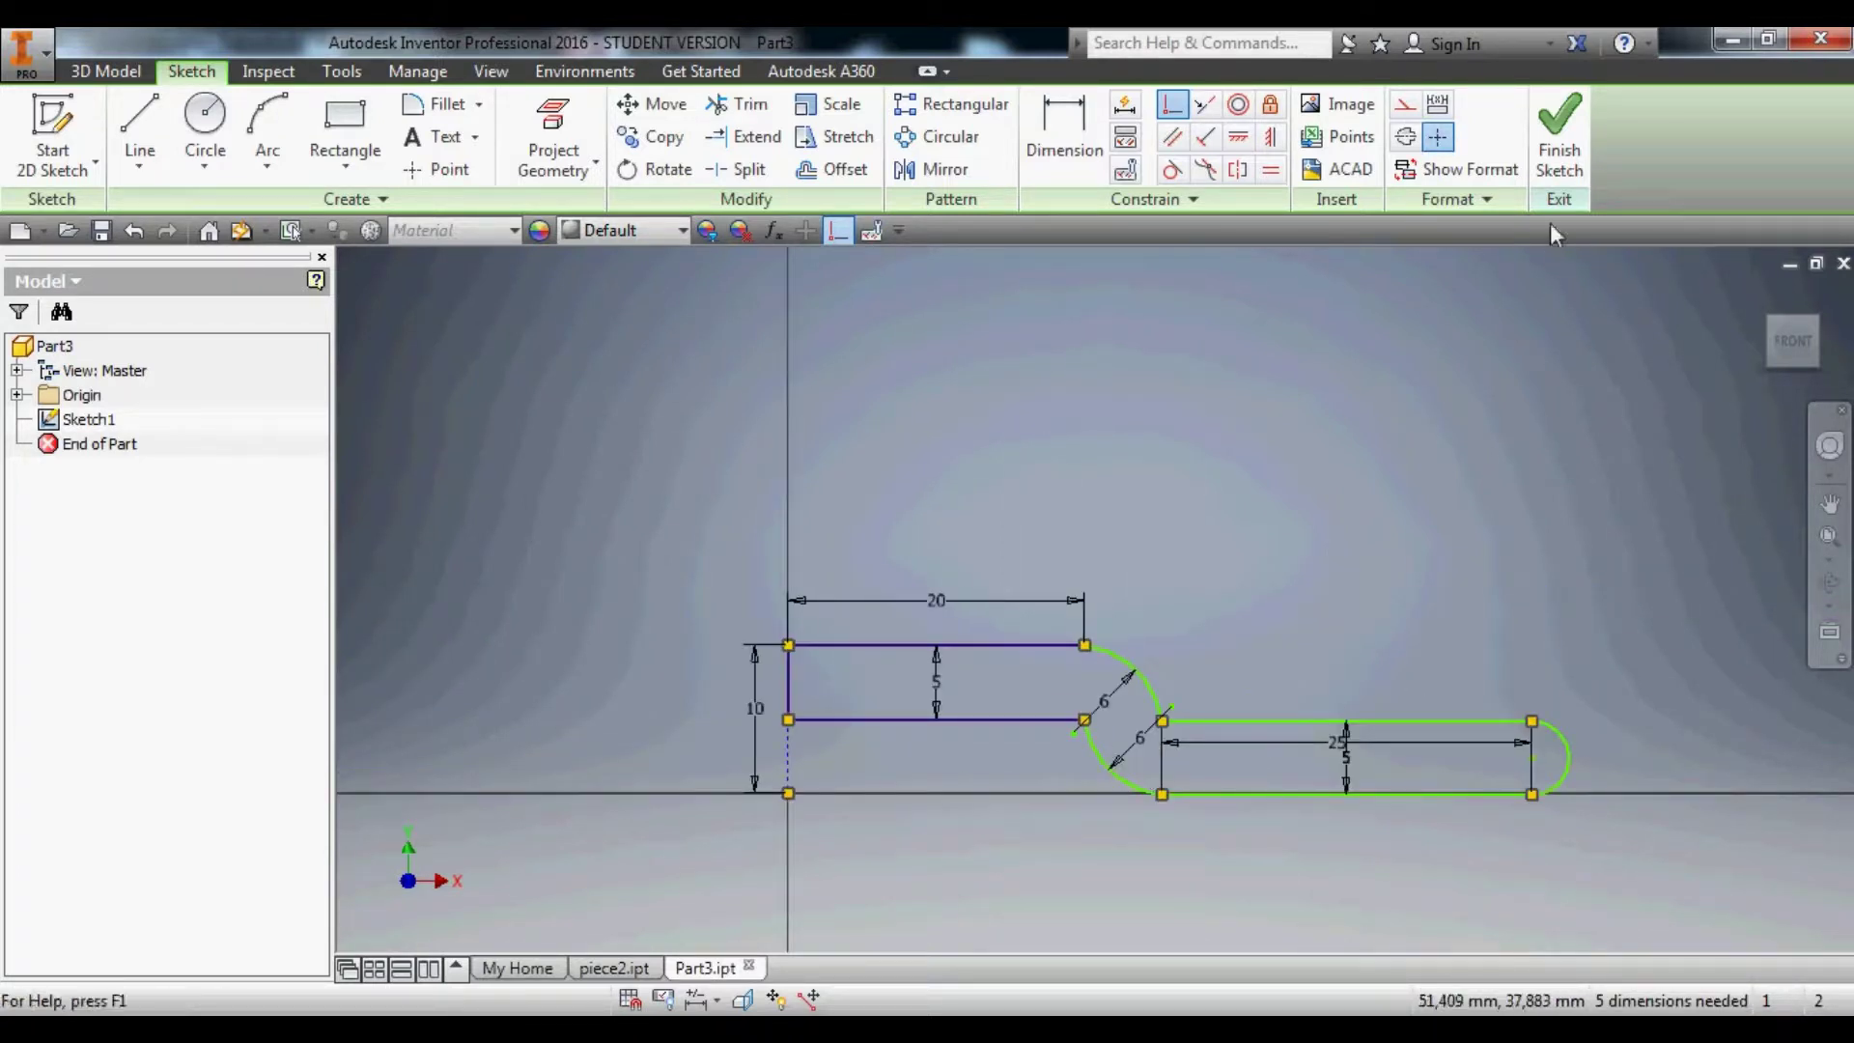
Finish the sketch and extrude the closed stepped profile 30 mm.
left_click(1559, 136)
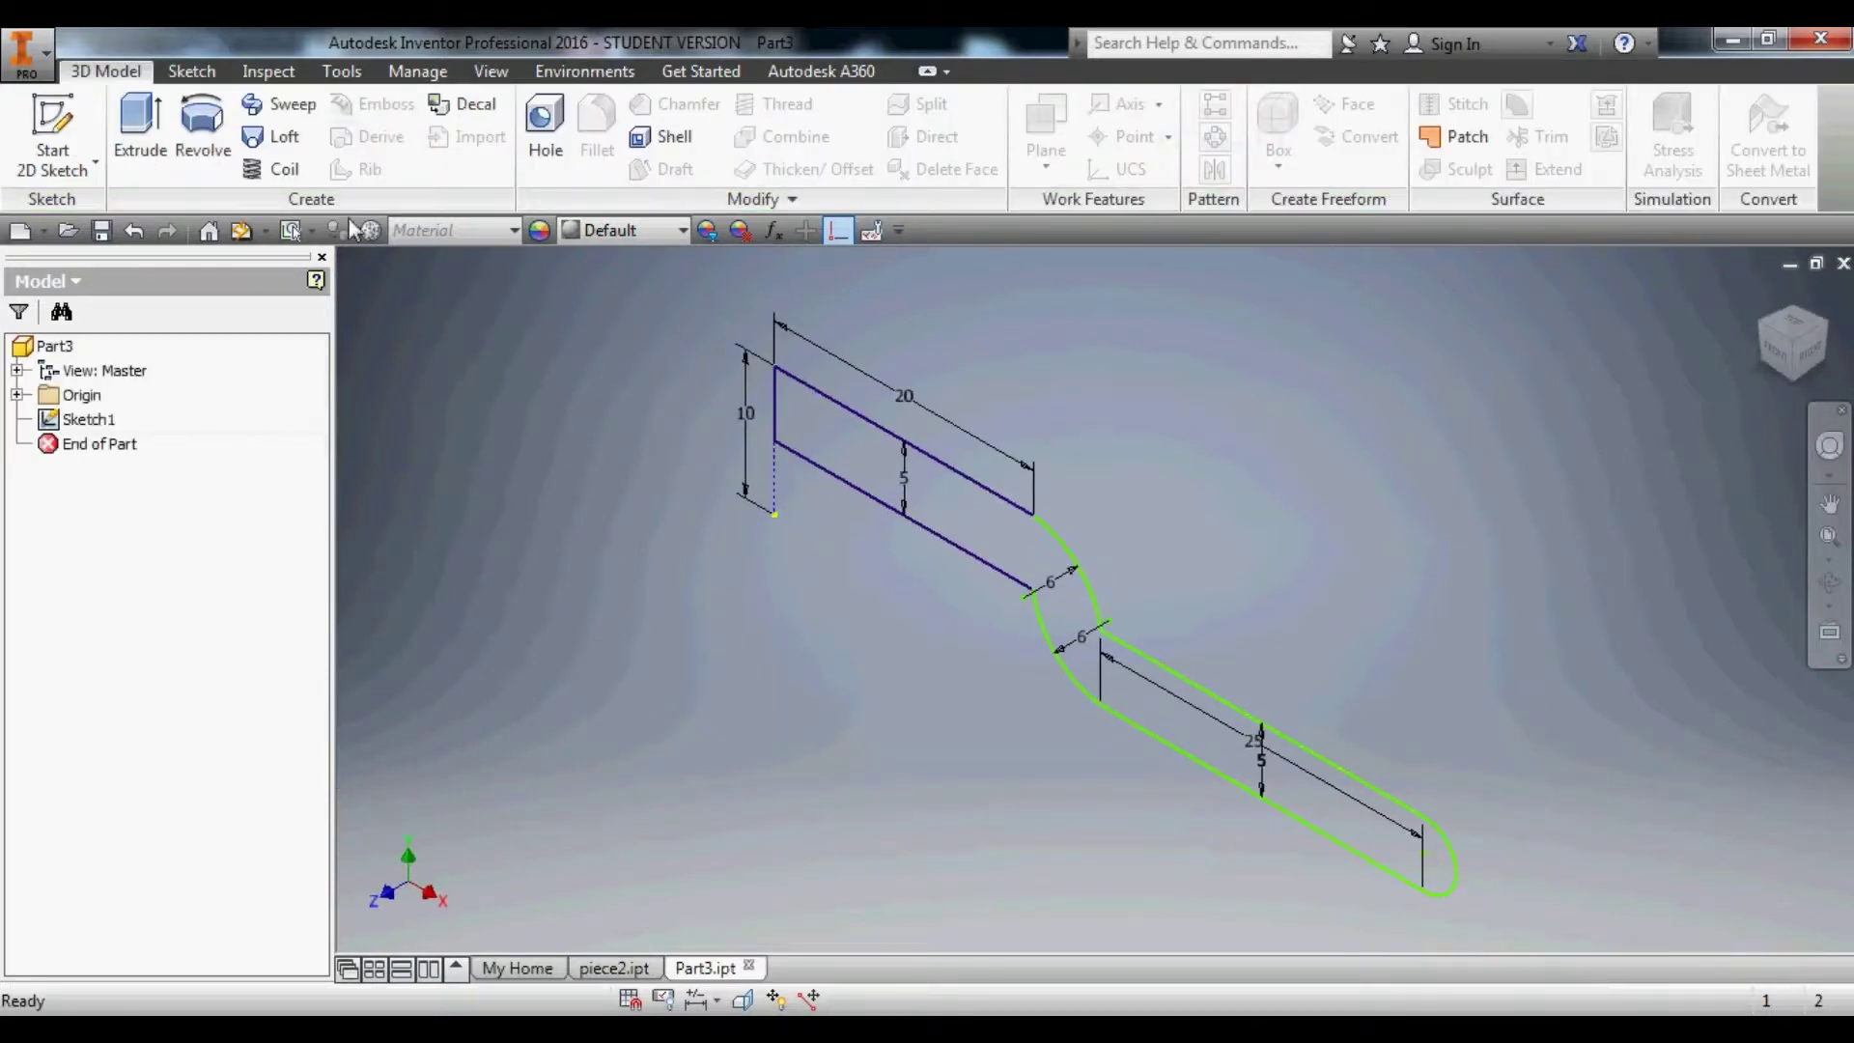
left_click(140, 126)
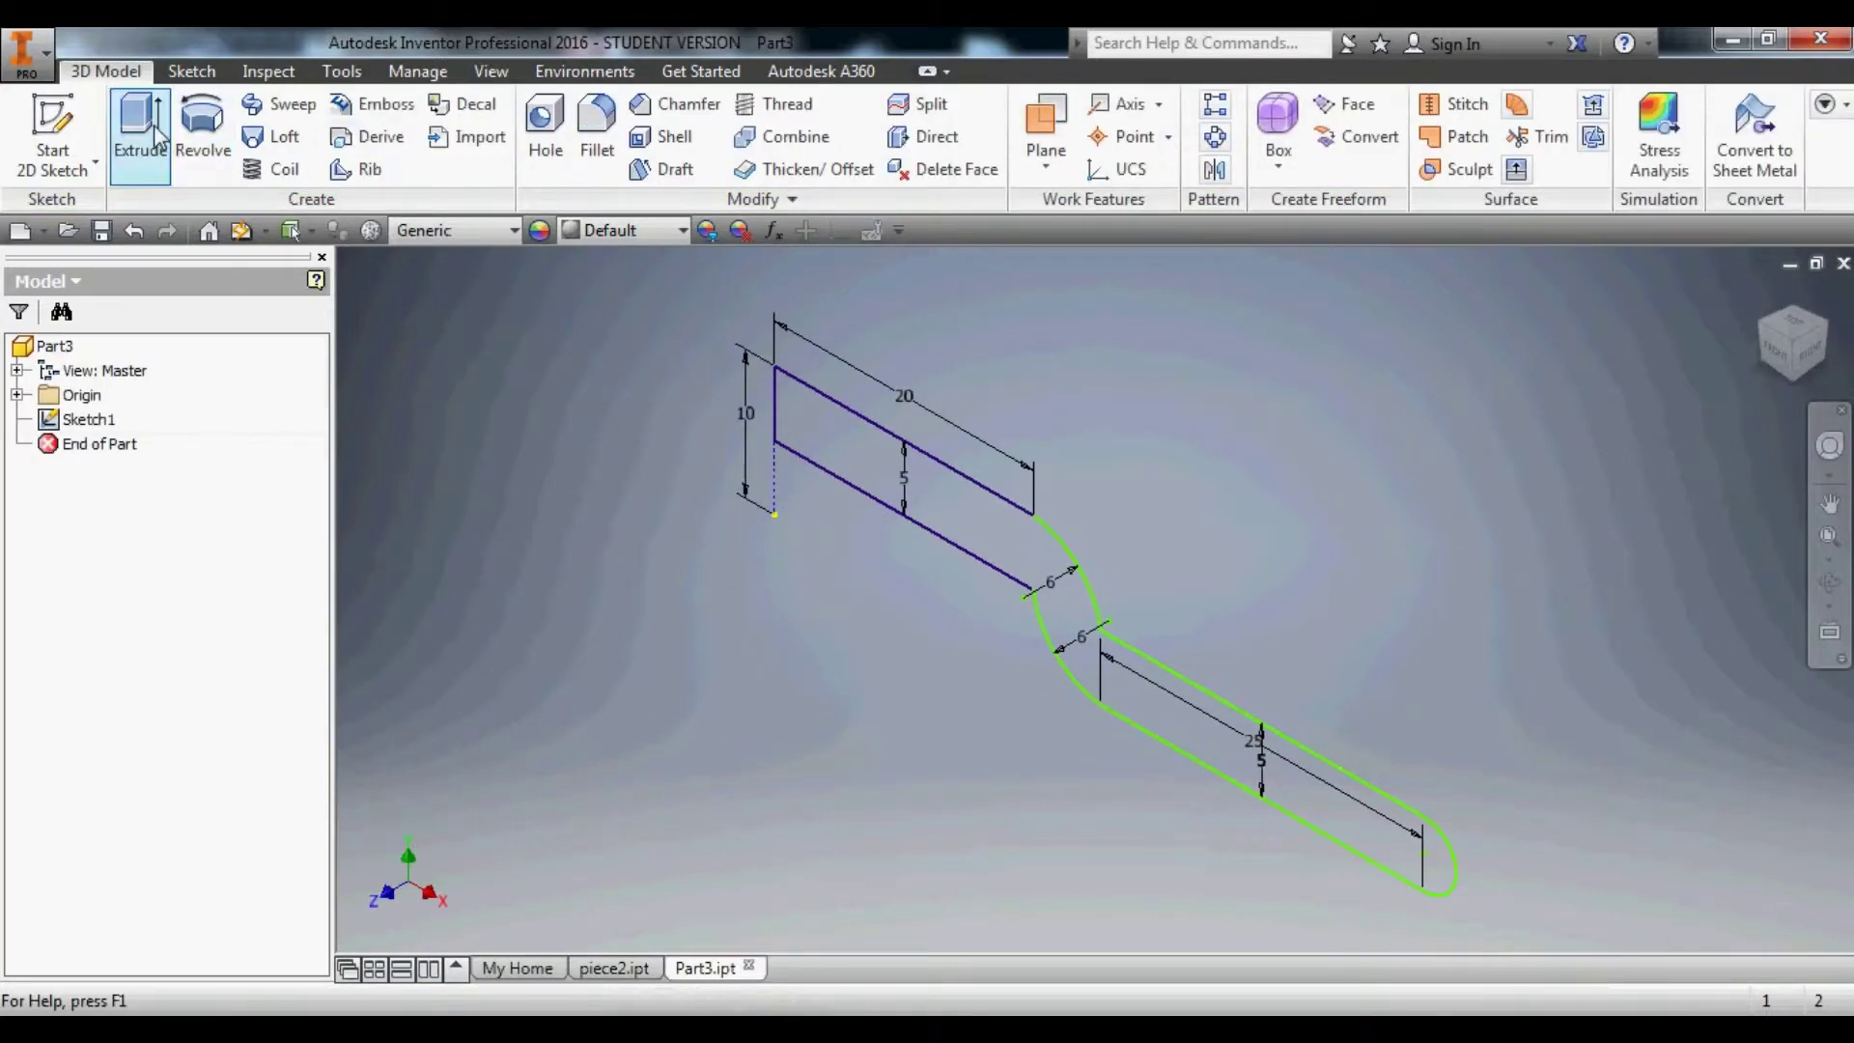
left_click(953, 510)
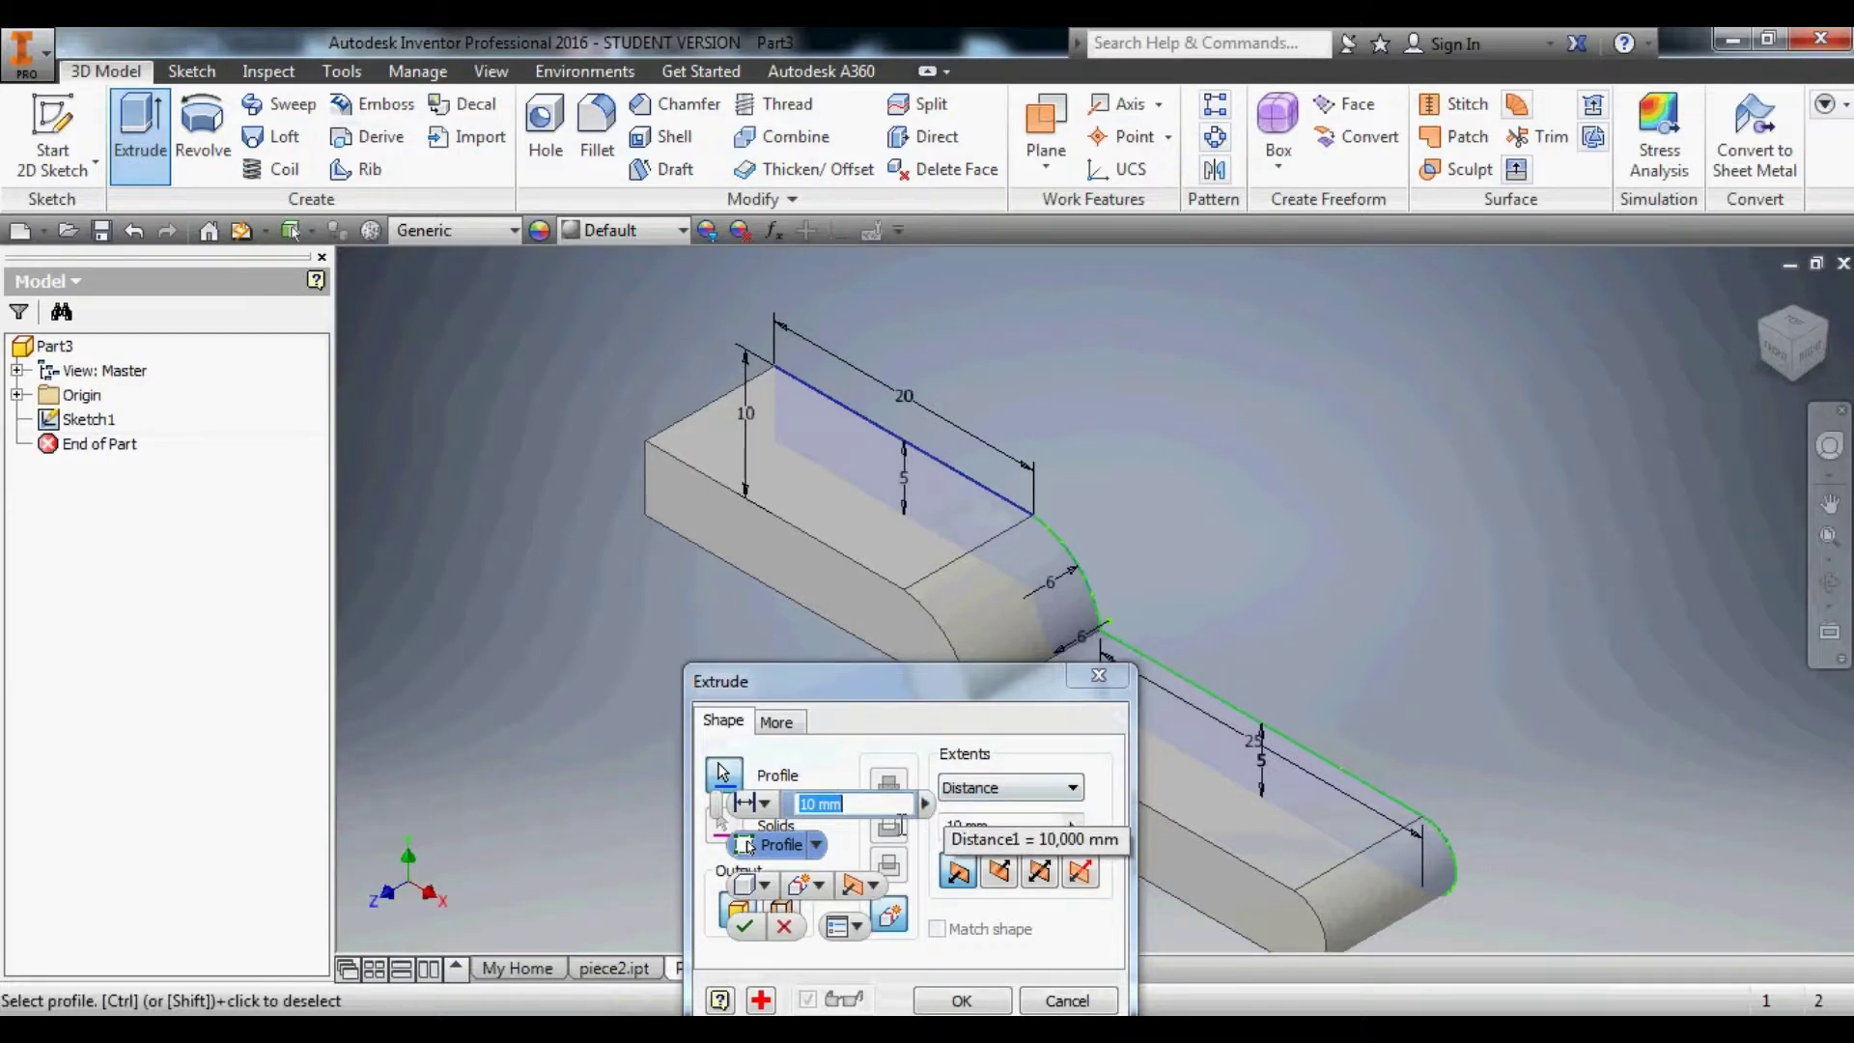
type("30")
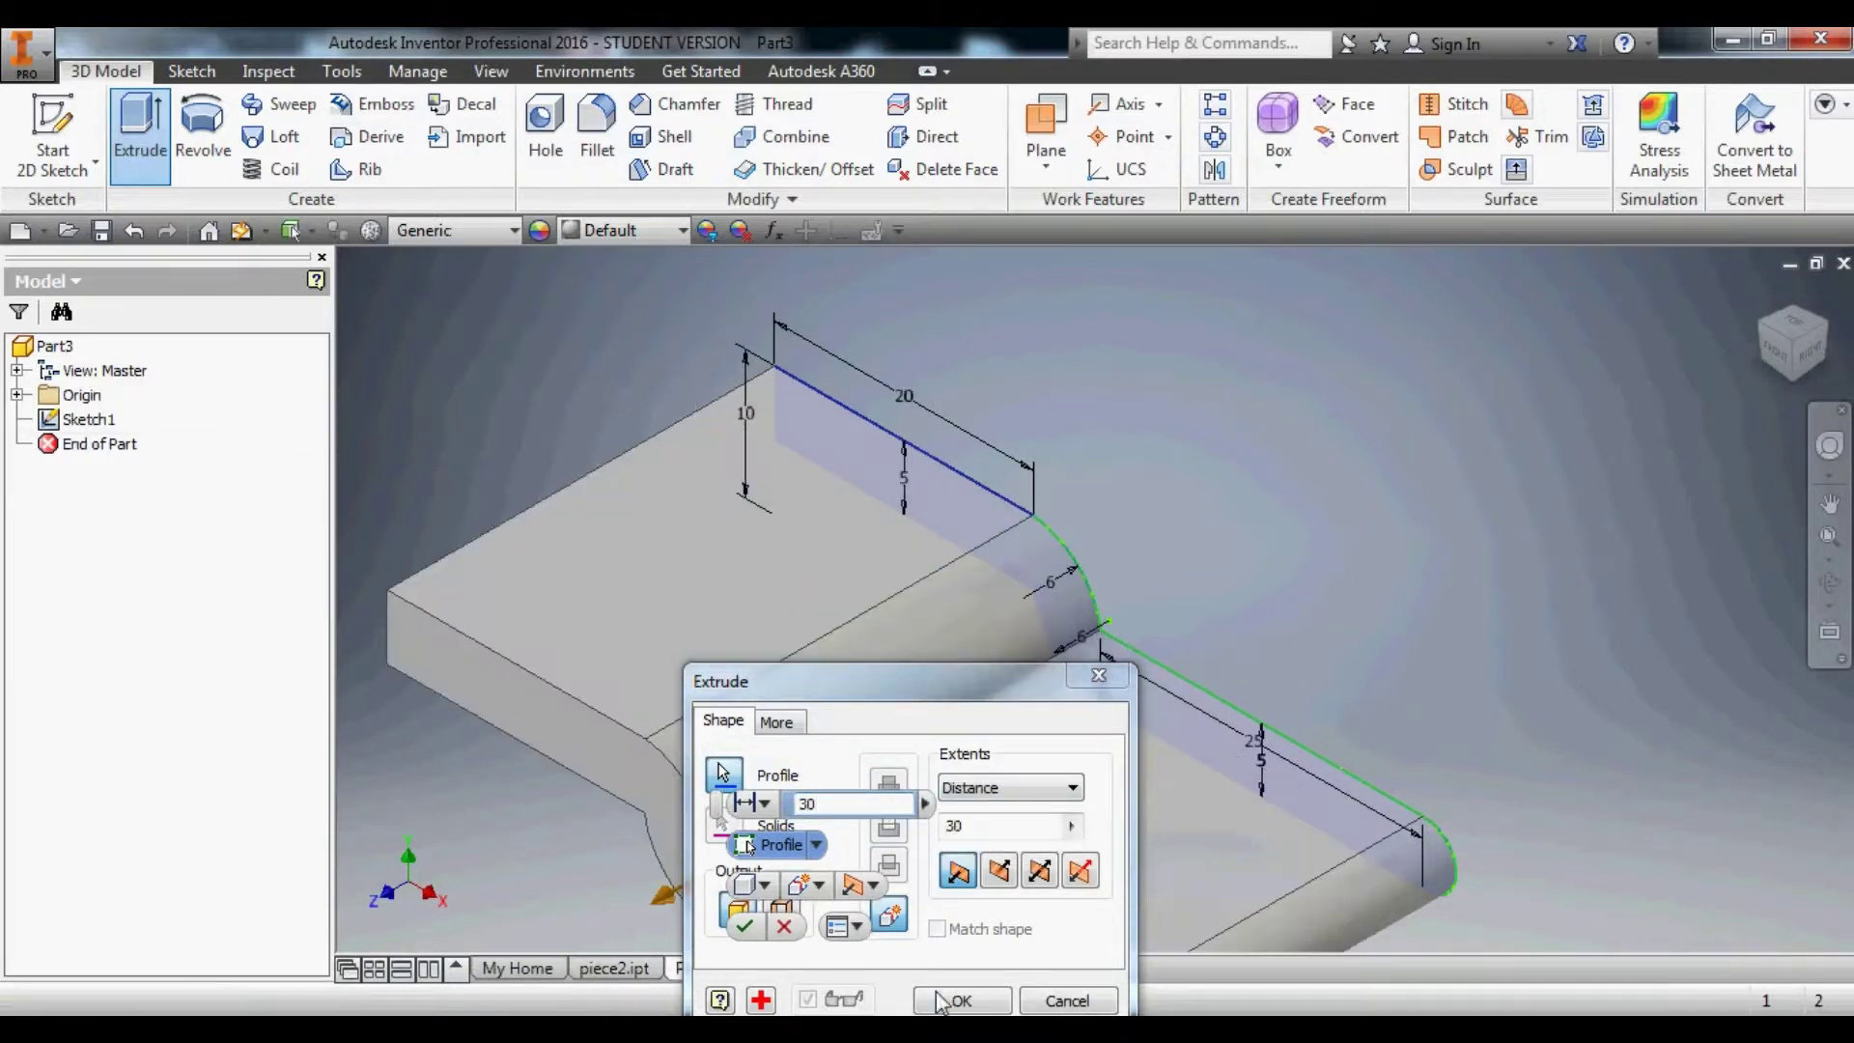
left_click(958, 998)
scroll(960, 711, "down", 3)
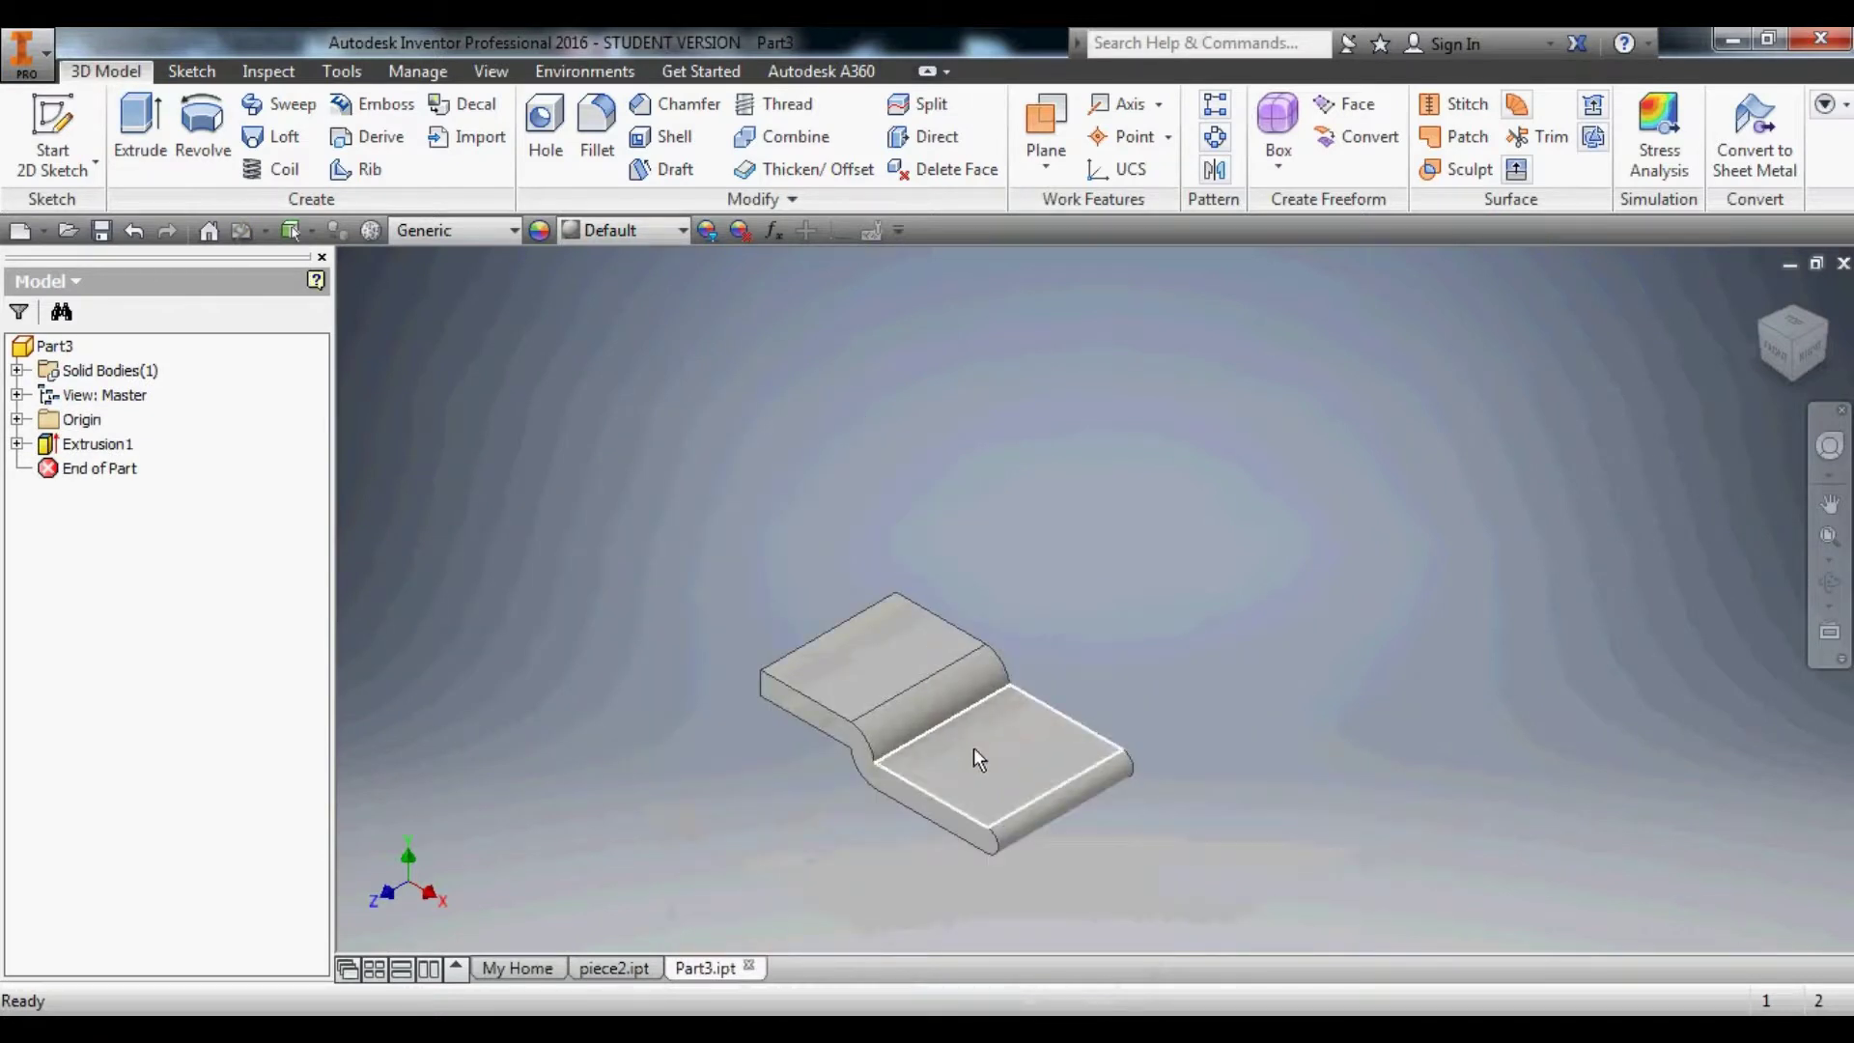
Mirror the extrusion about the flat end face of its raised section.
middle_click_drag(974, 748, 1067, 692, "shift")
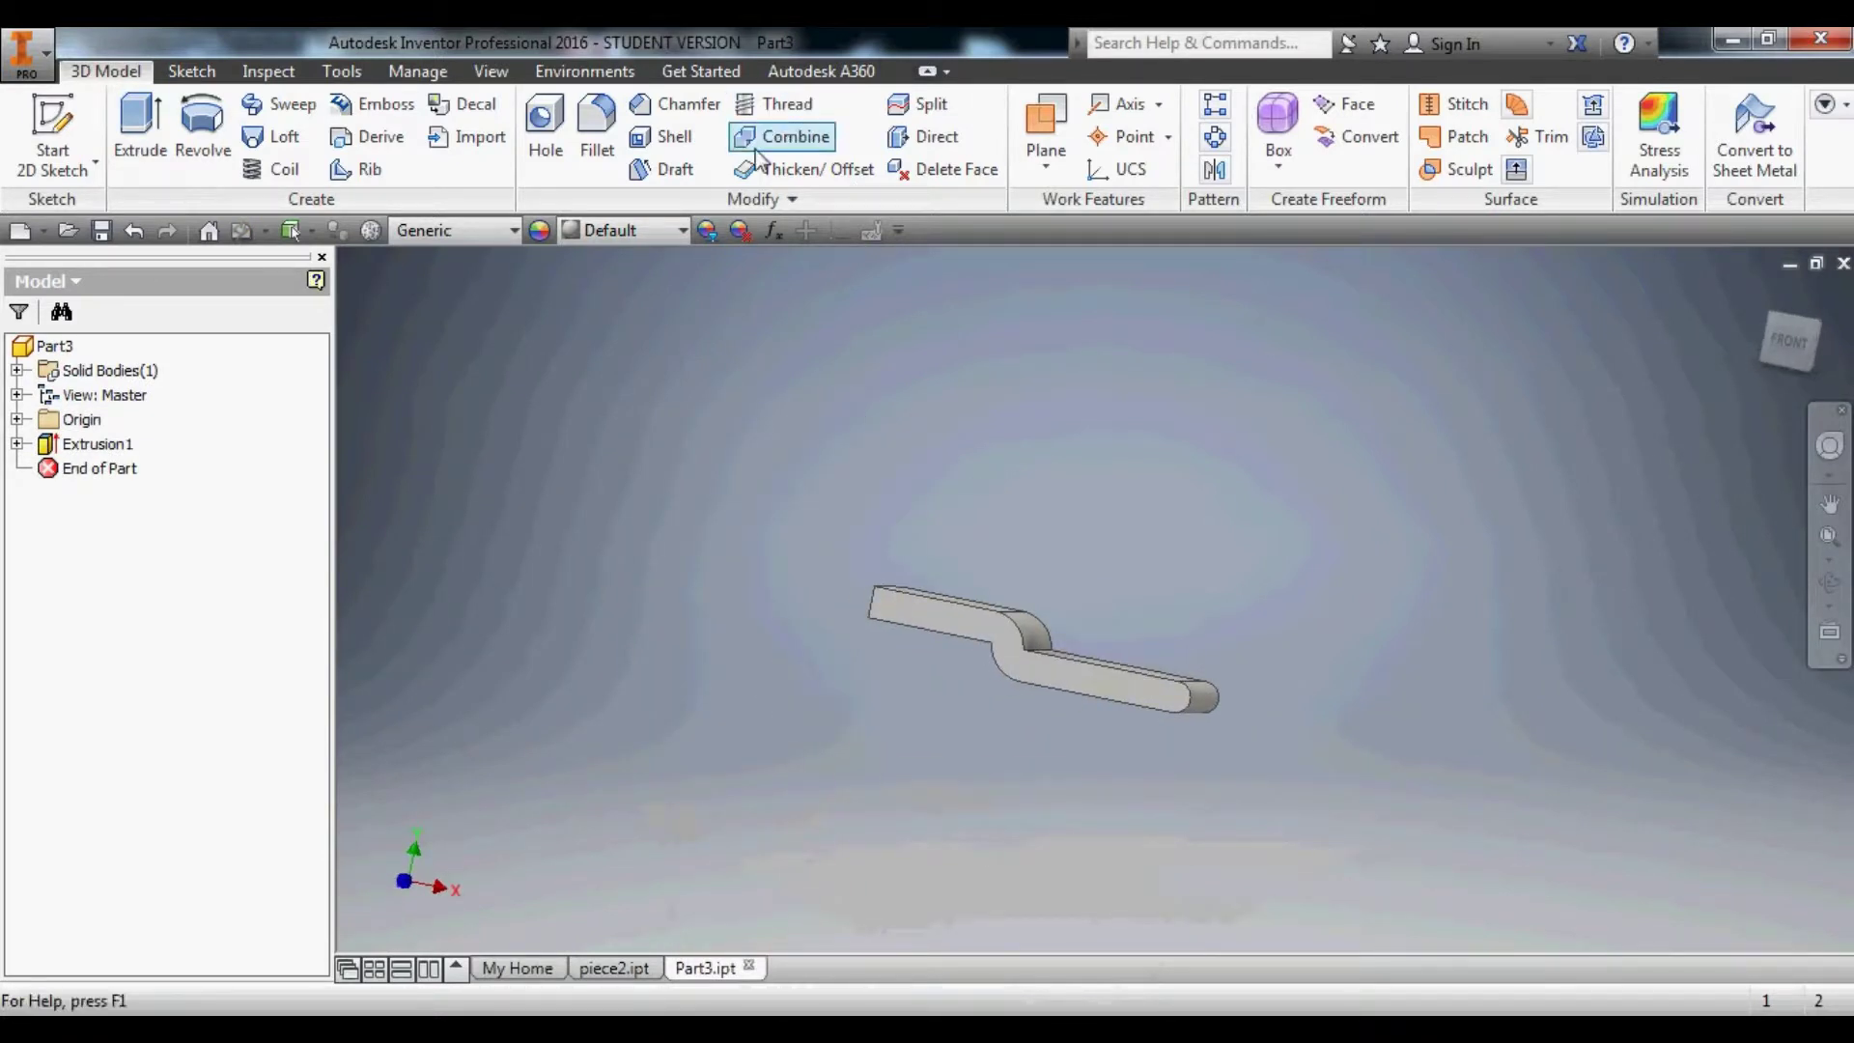
left_click(1214, 172)
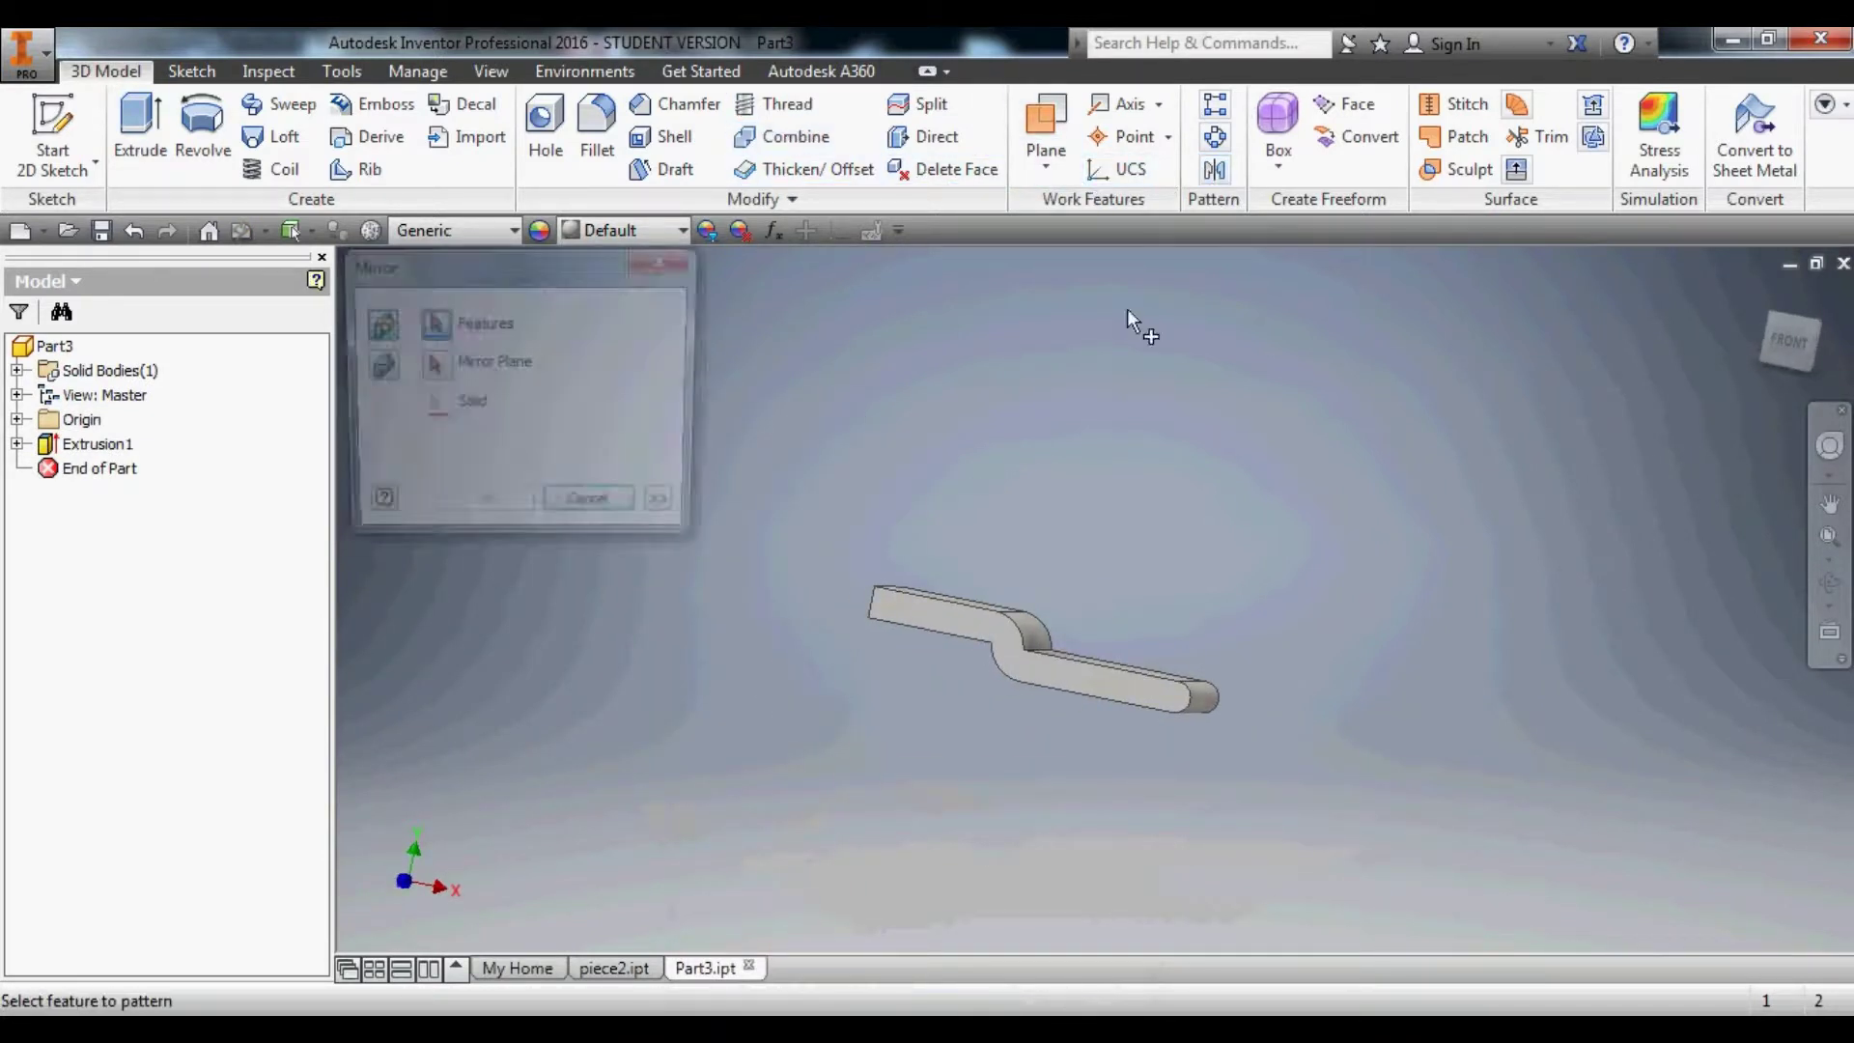
left_click(908, 607)
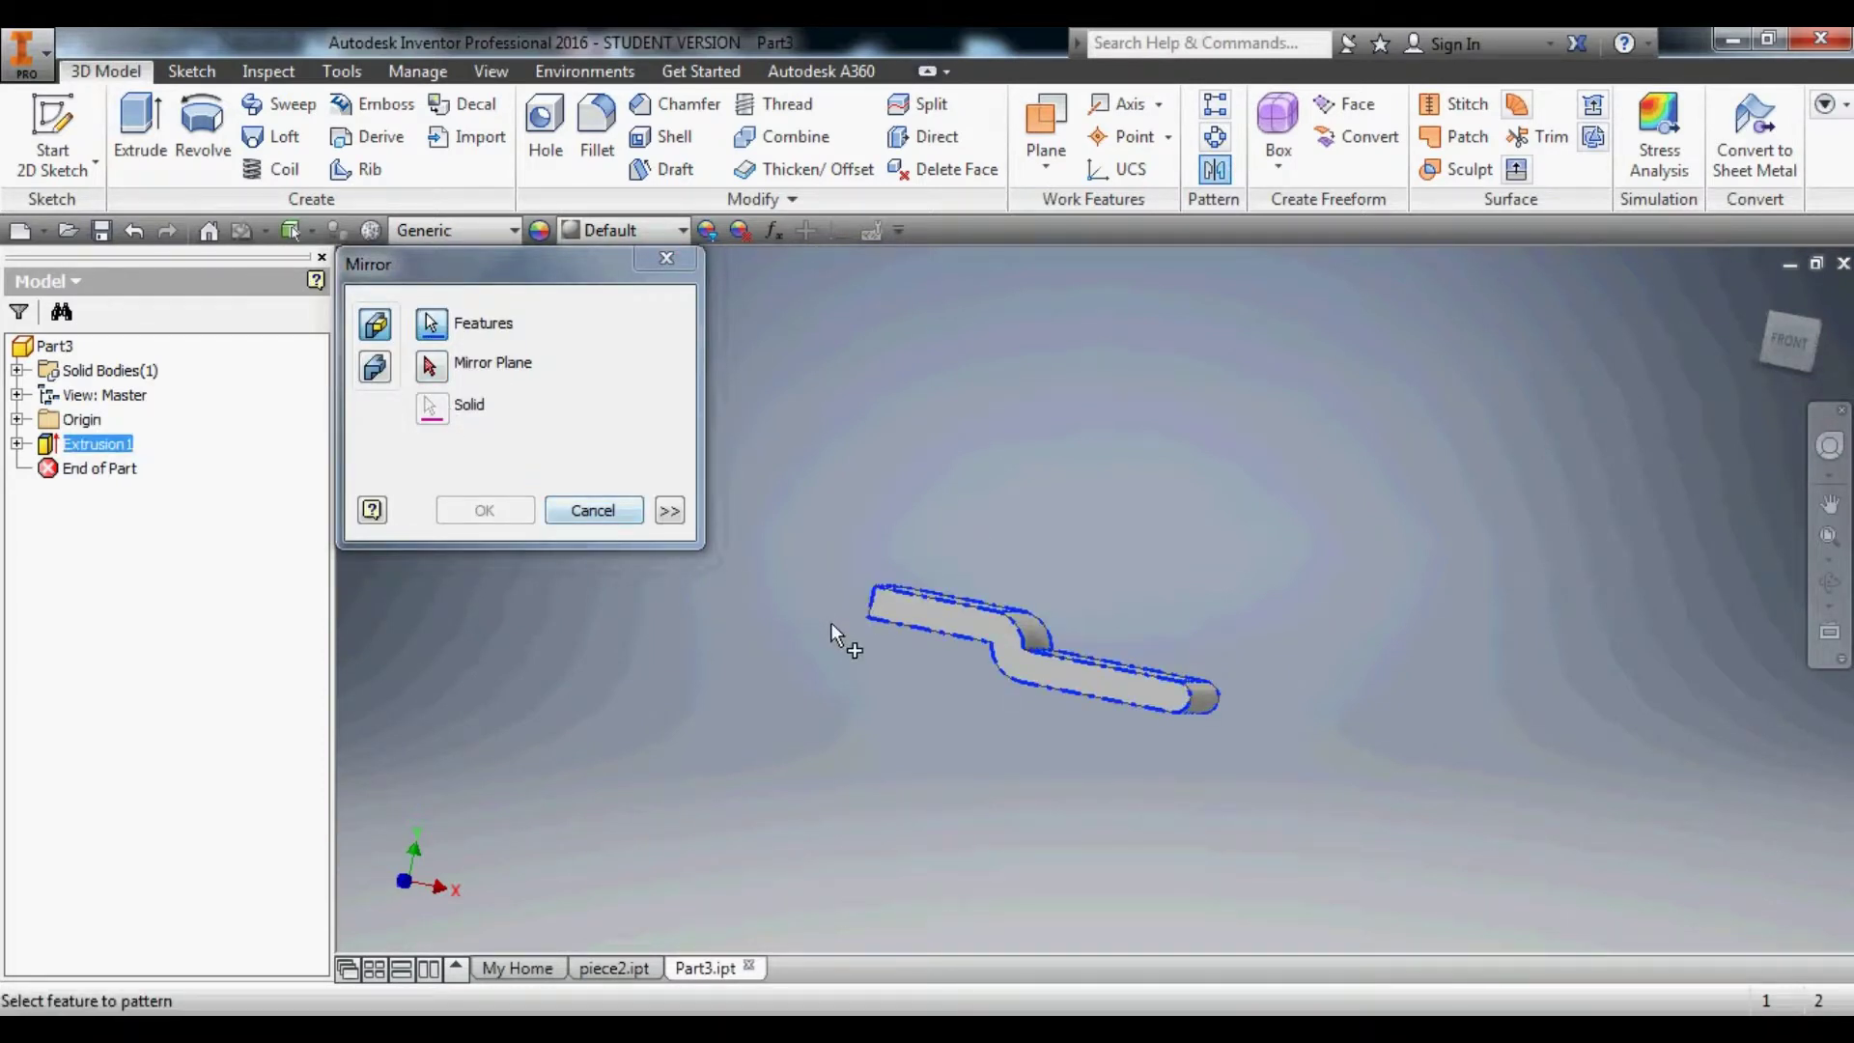
left_click(432, 369)
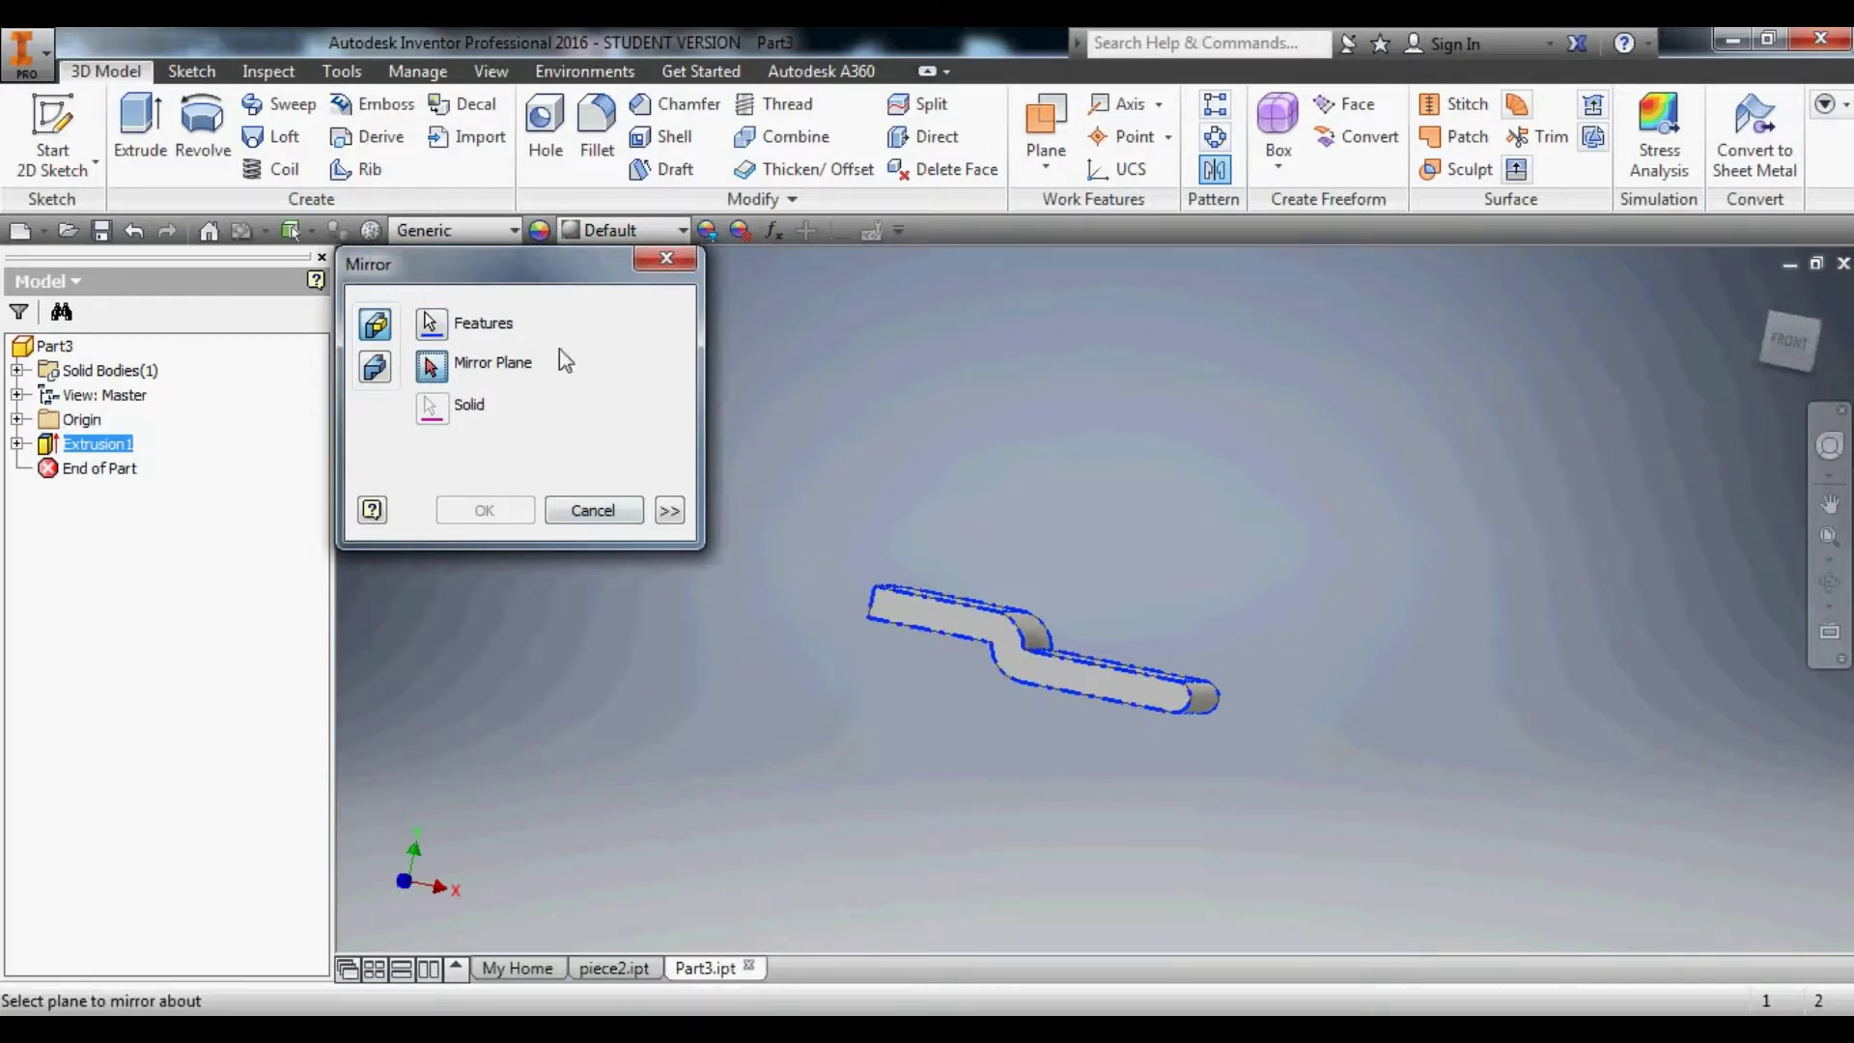
left_click_drag(435, 263, 444, 577)
middle_click_drag(878, 695, 946, 633, "shift")
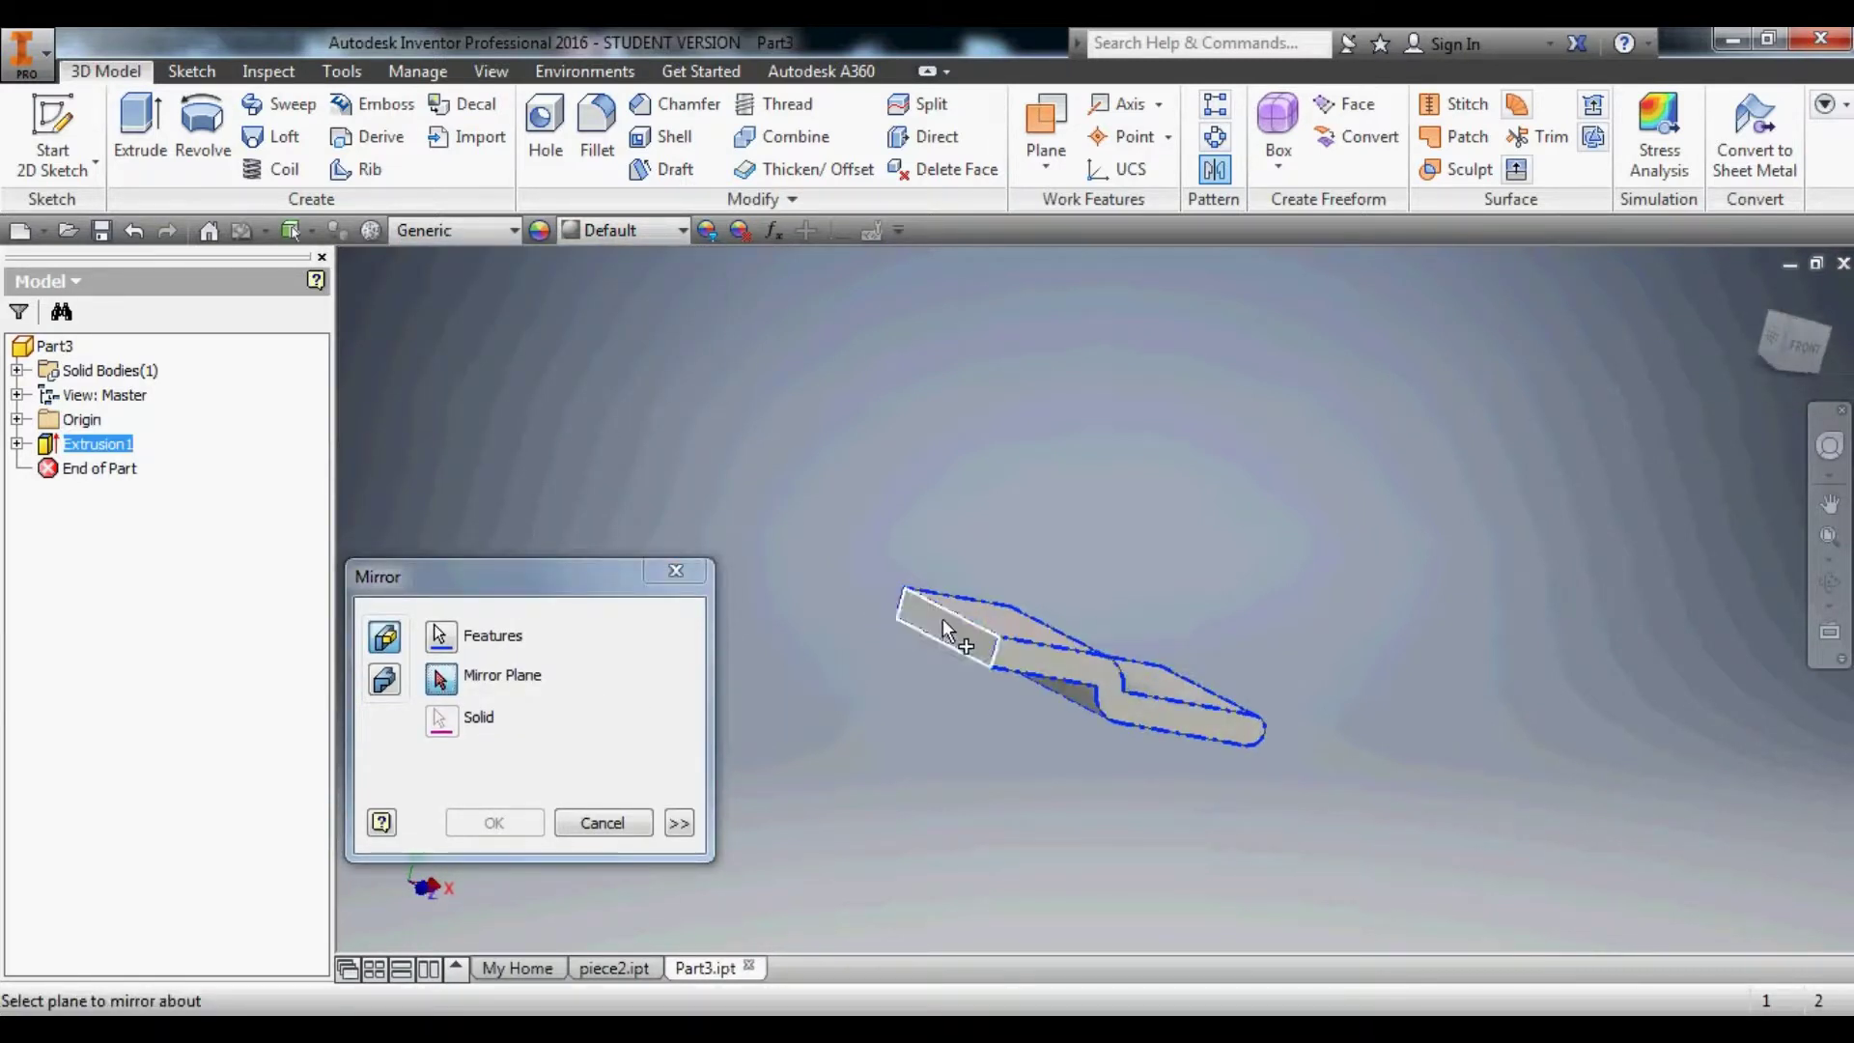
left_click(945, 625)
left_click(495, 822)
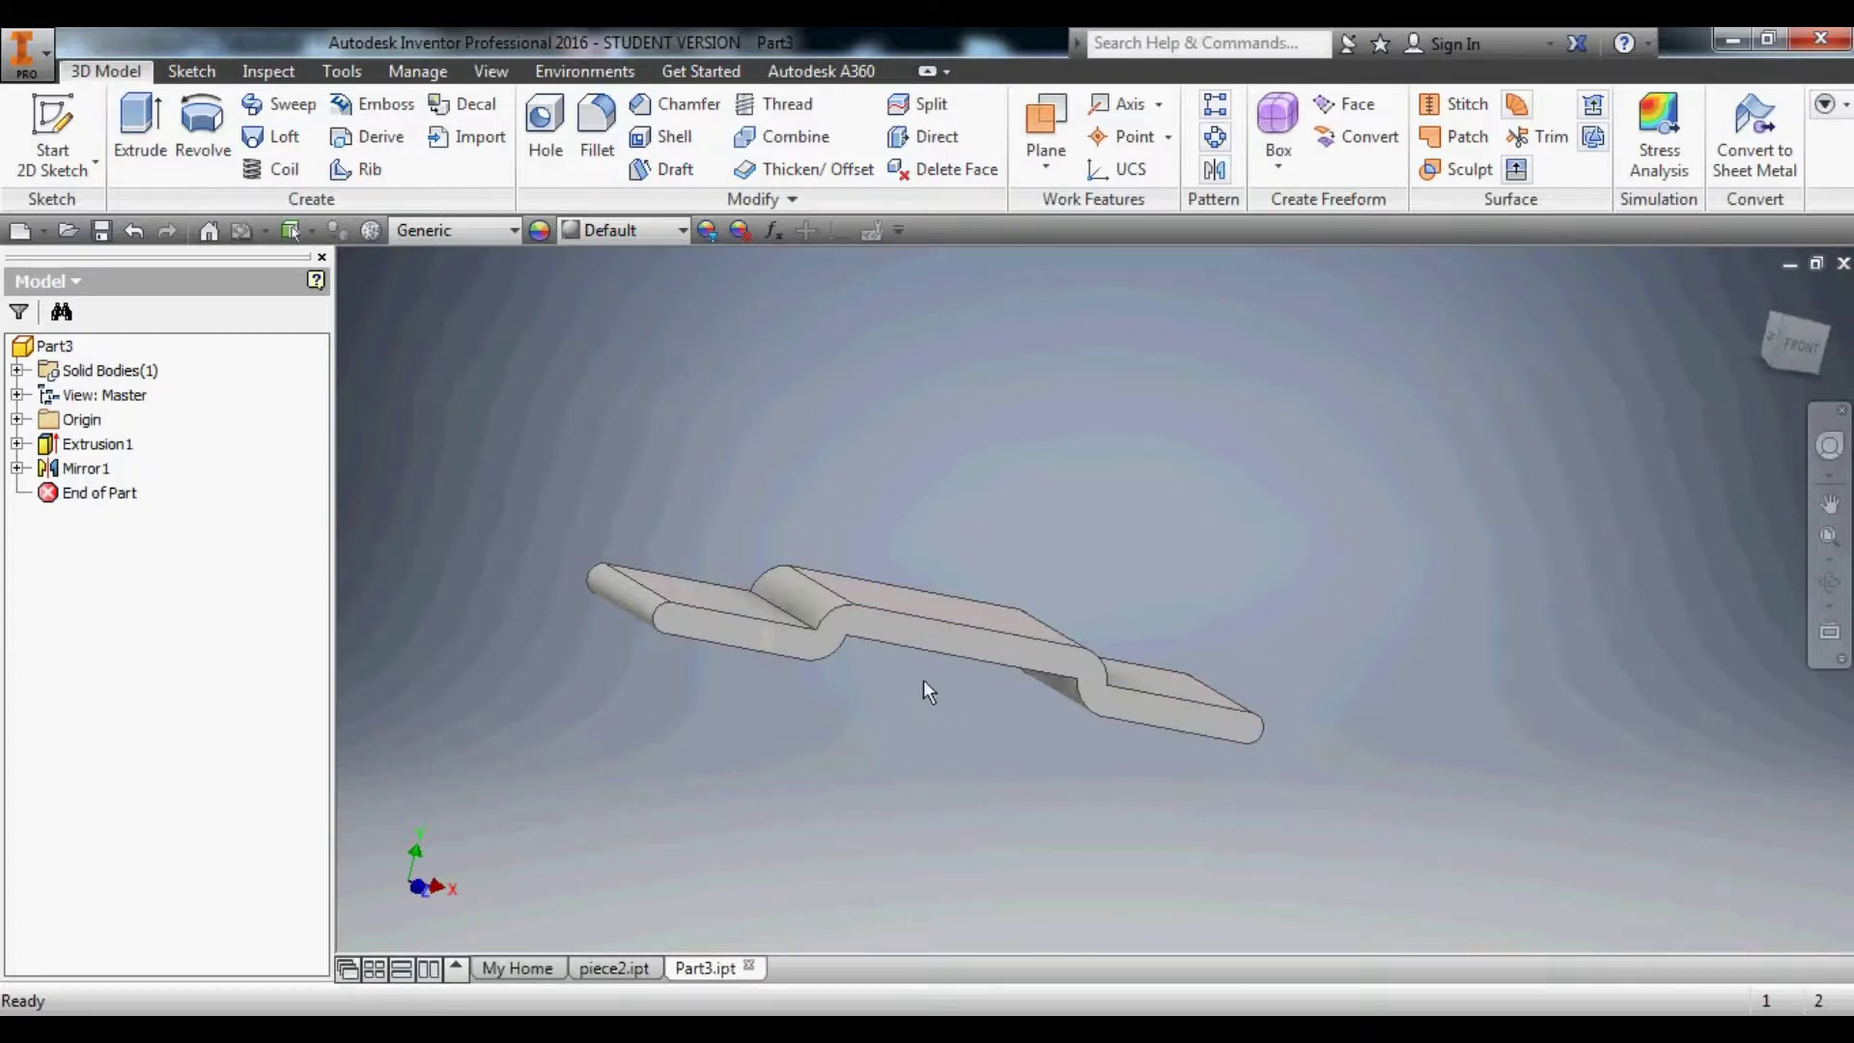
Start a 2D sketch on the upper face of the left lower flange of the mirrored part.
middle_click_drag(924, 680, 899, 738, "shift")
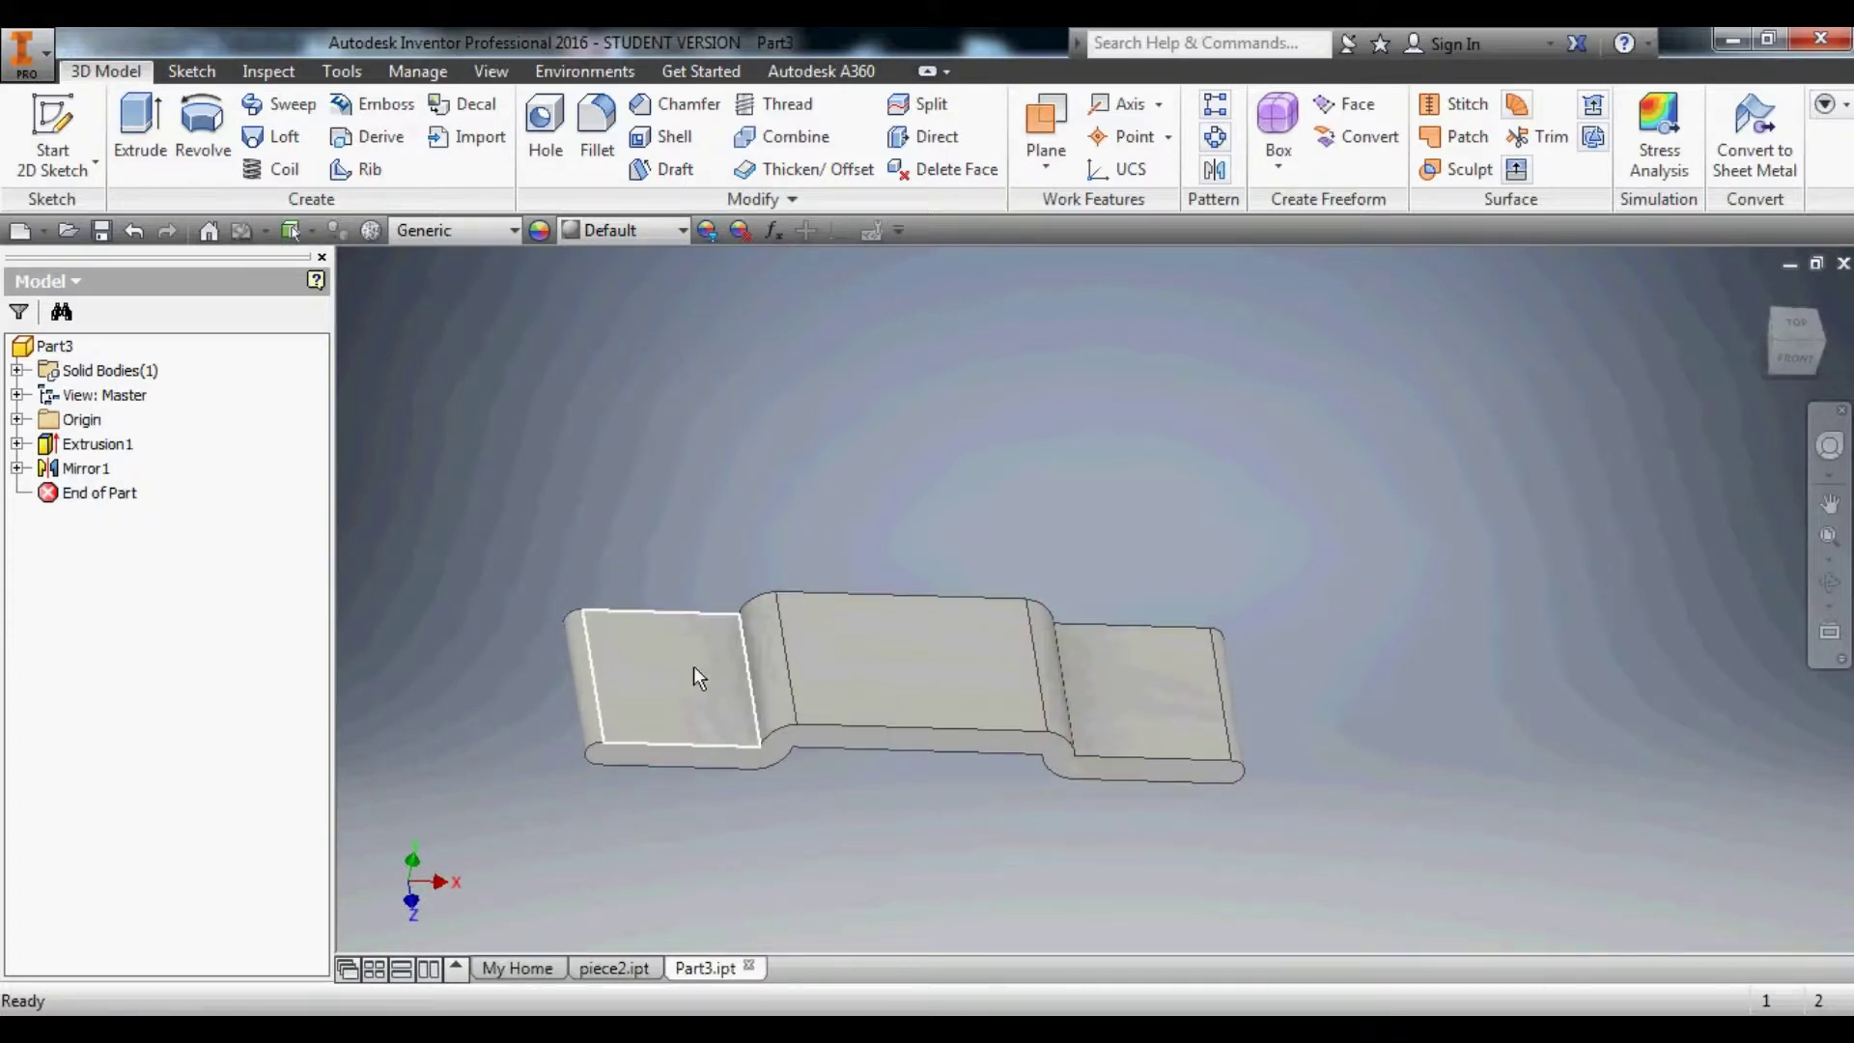
mouse_move(681, 688)
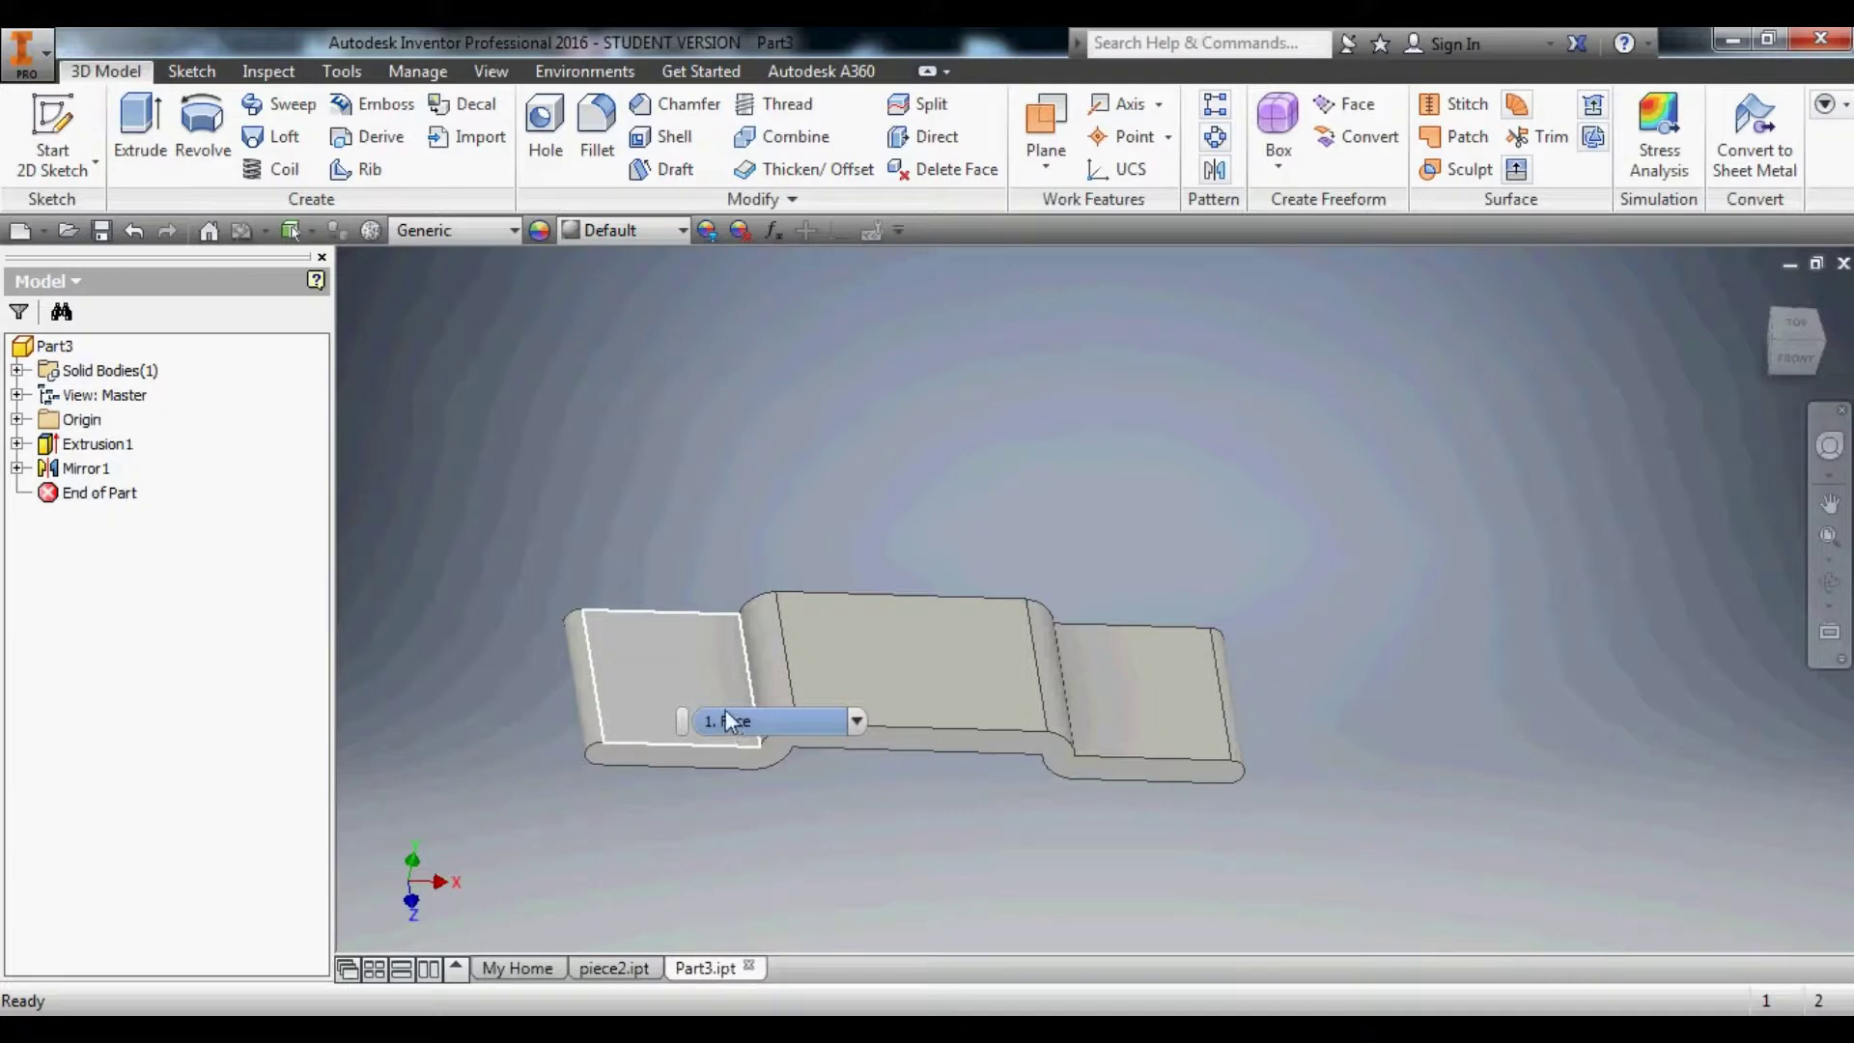
left_click(710, 682)
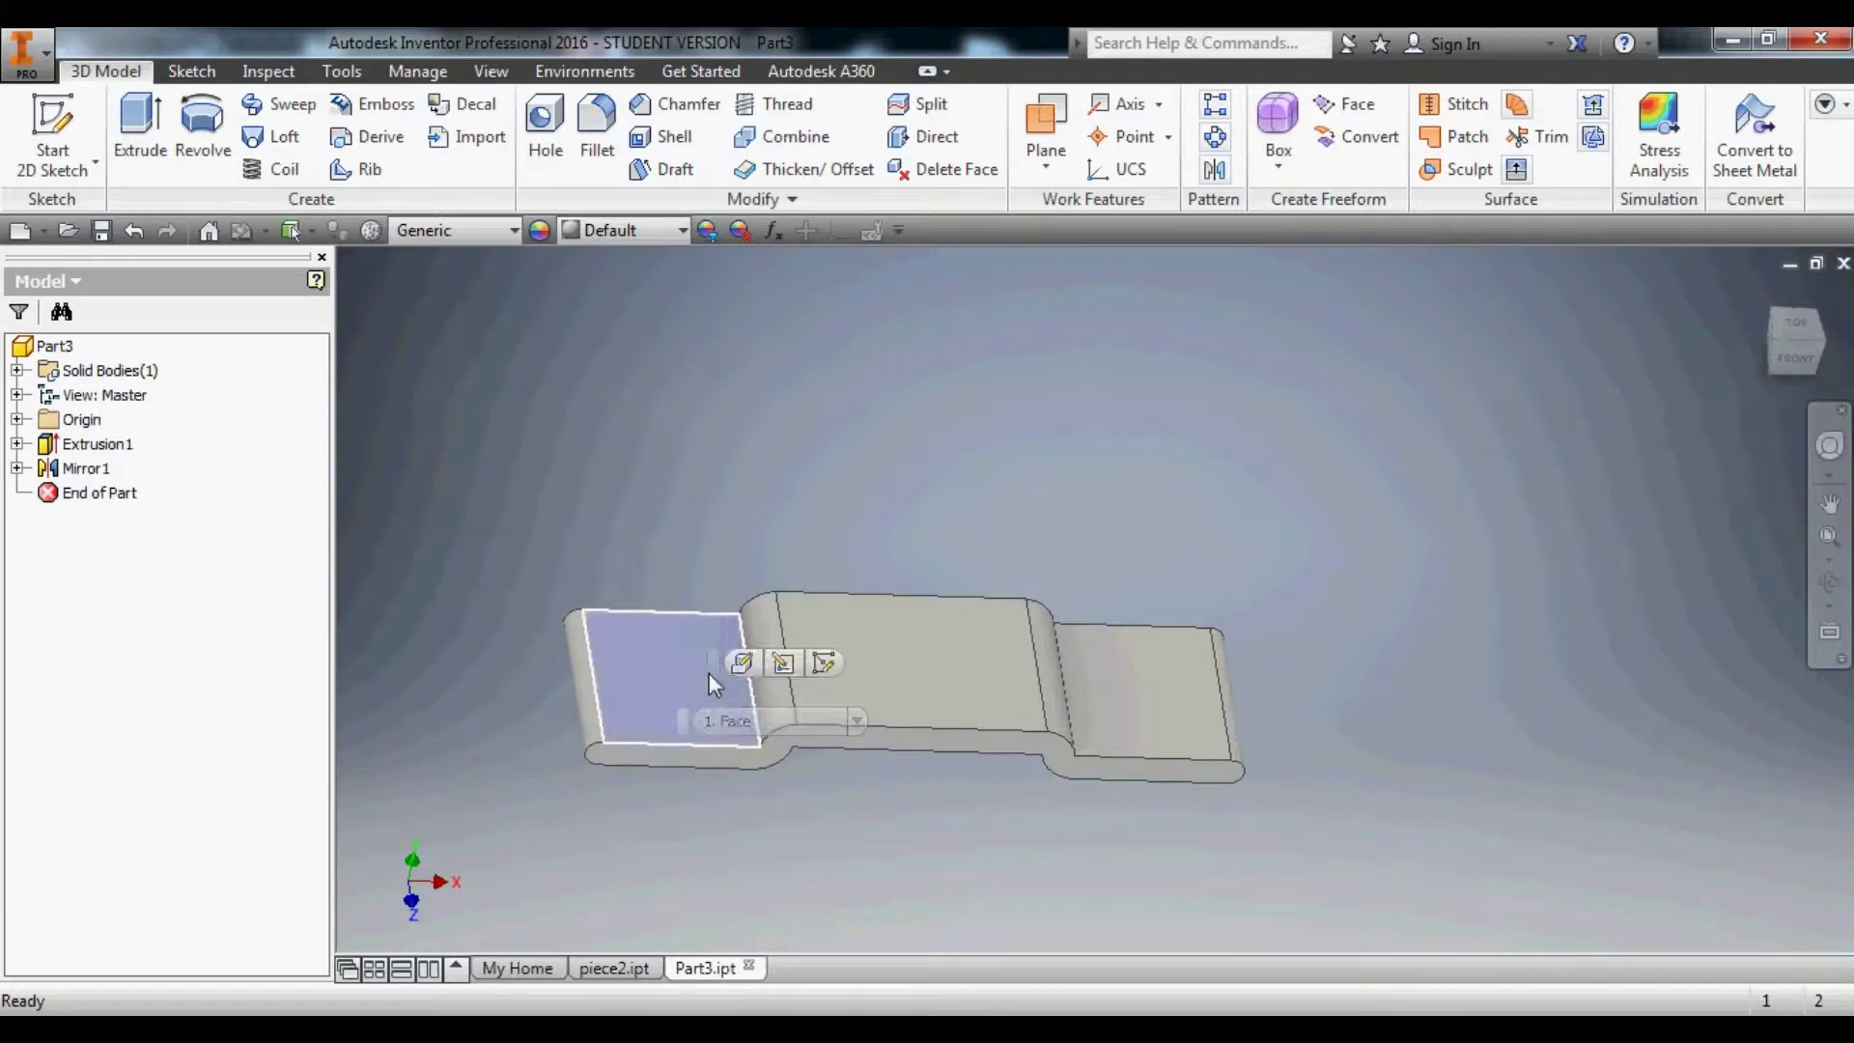
left_click(813, 663)
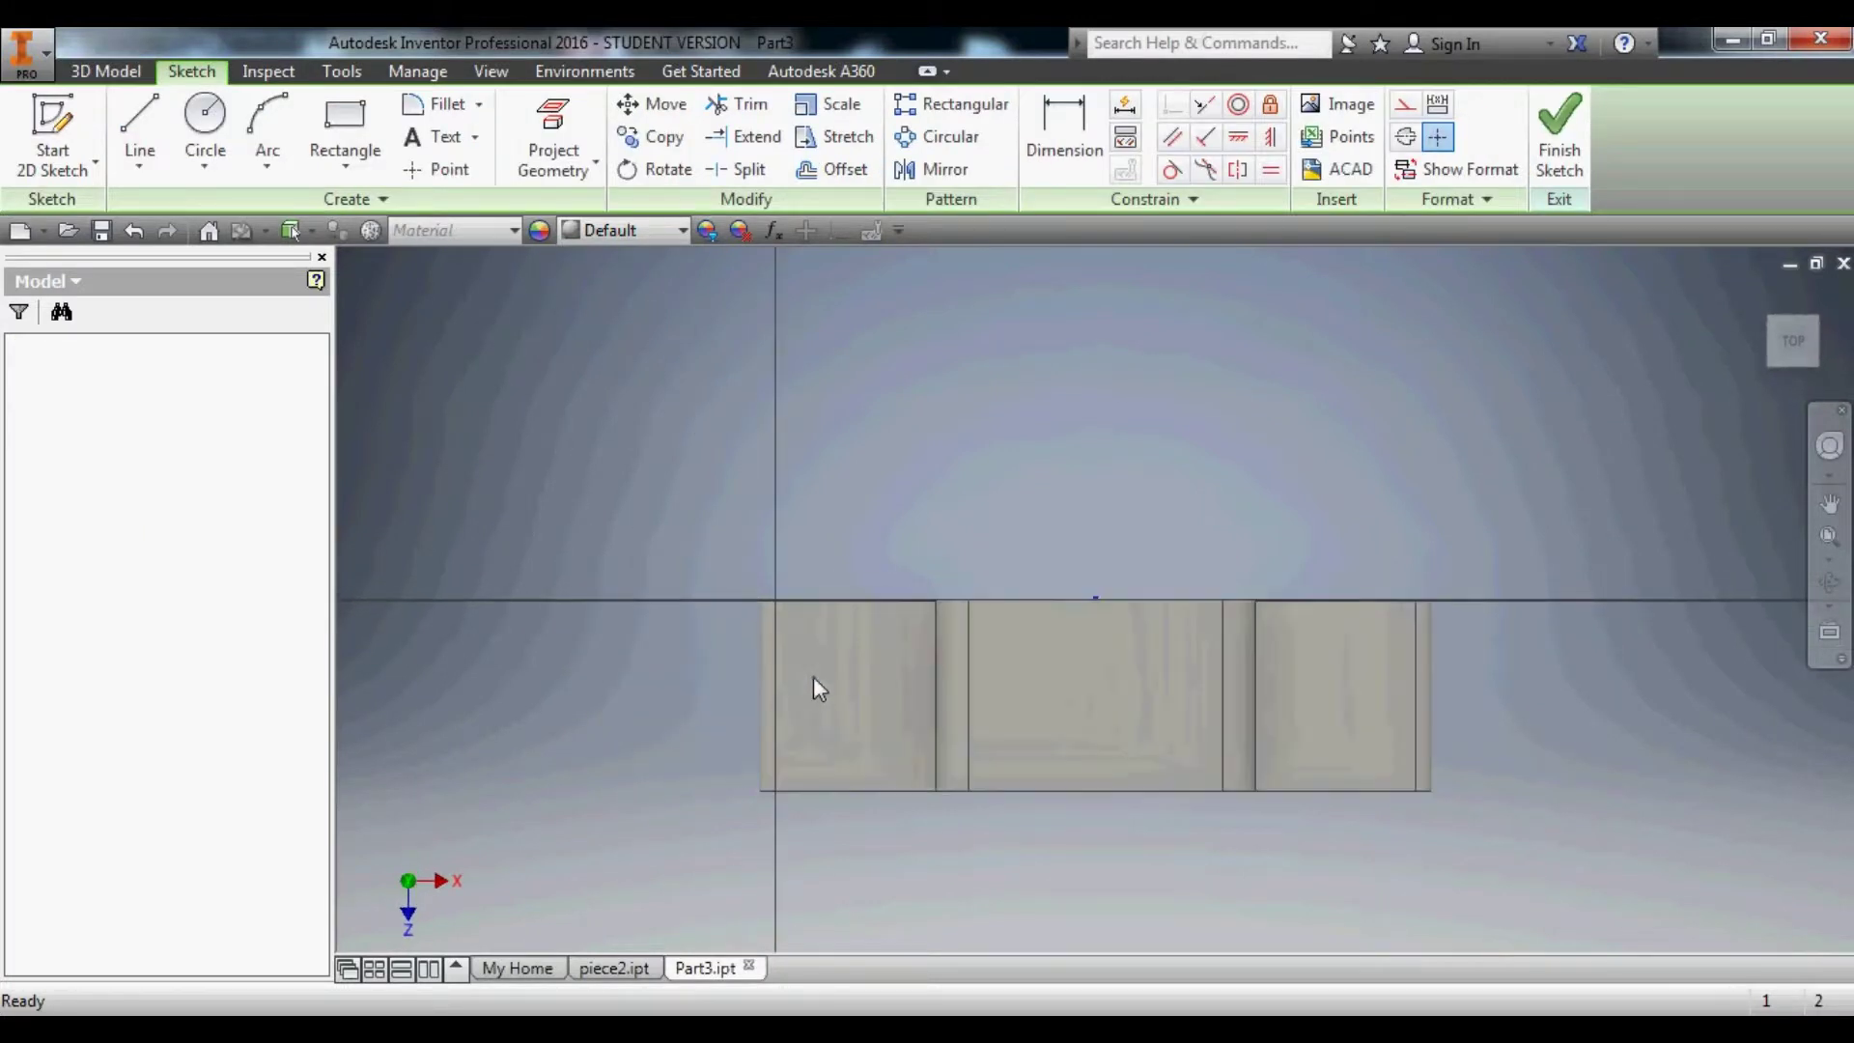
Draw a 10 mm diameter circle on the left flange, its centre about 15 mm from the back edge.
left_click(205, 130)
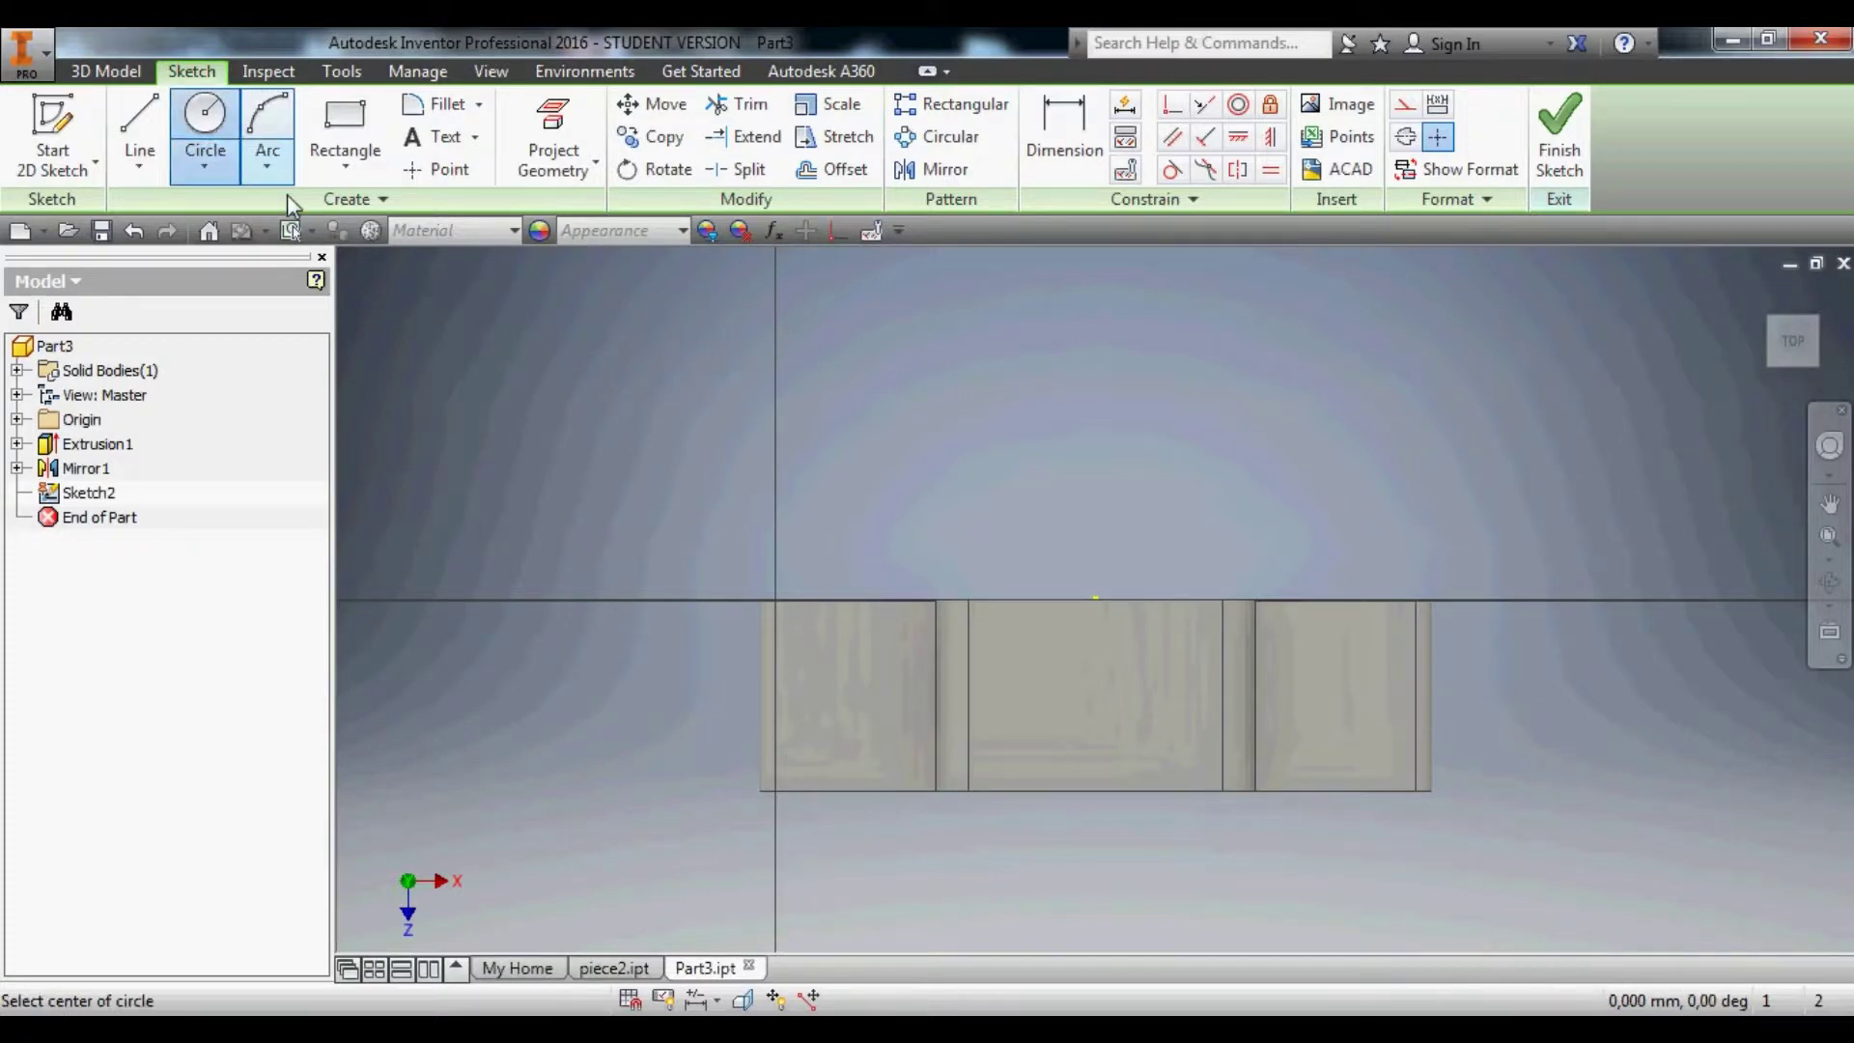
left_click(831, 695)
type("1")
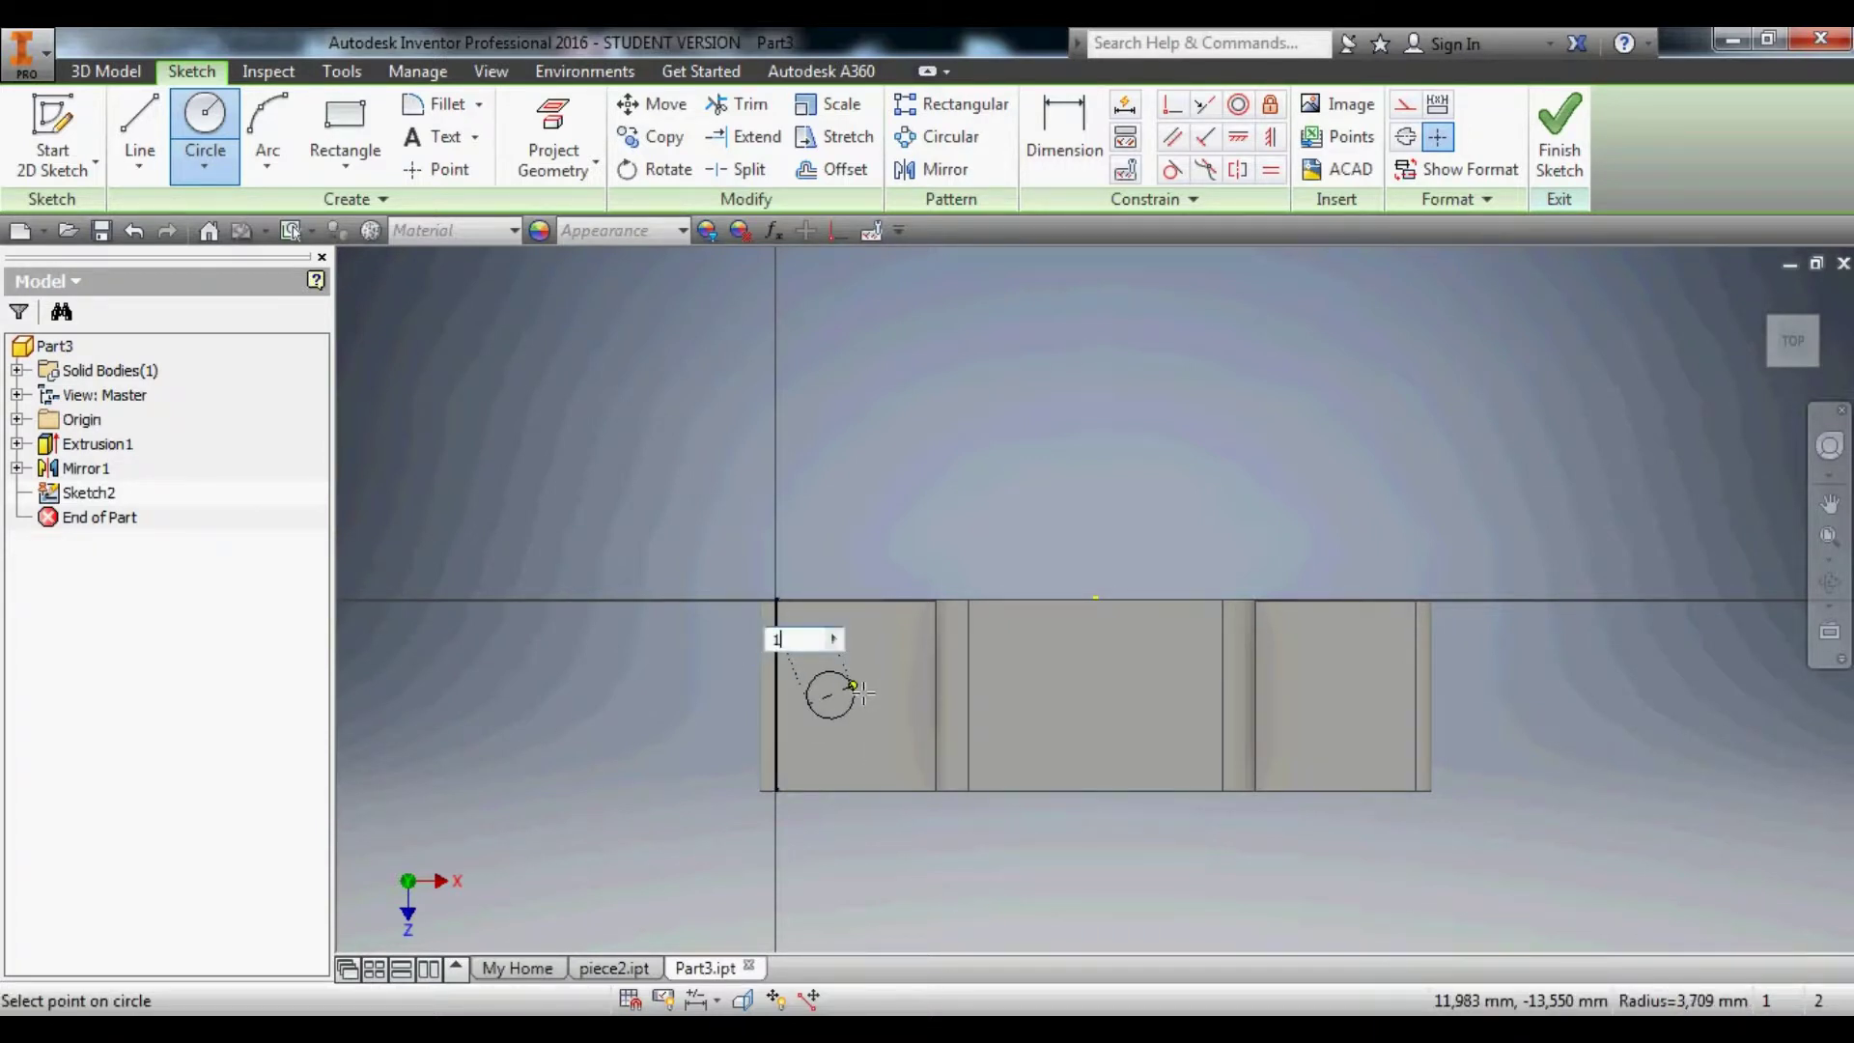
type("0")
key("Return")
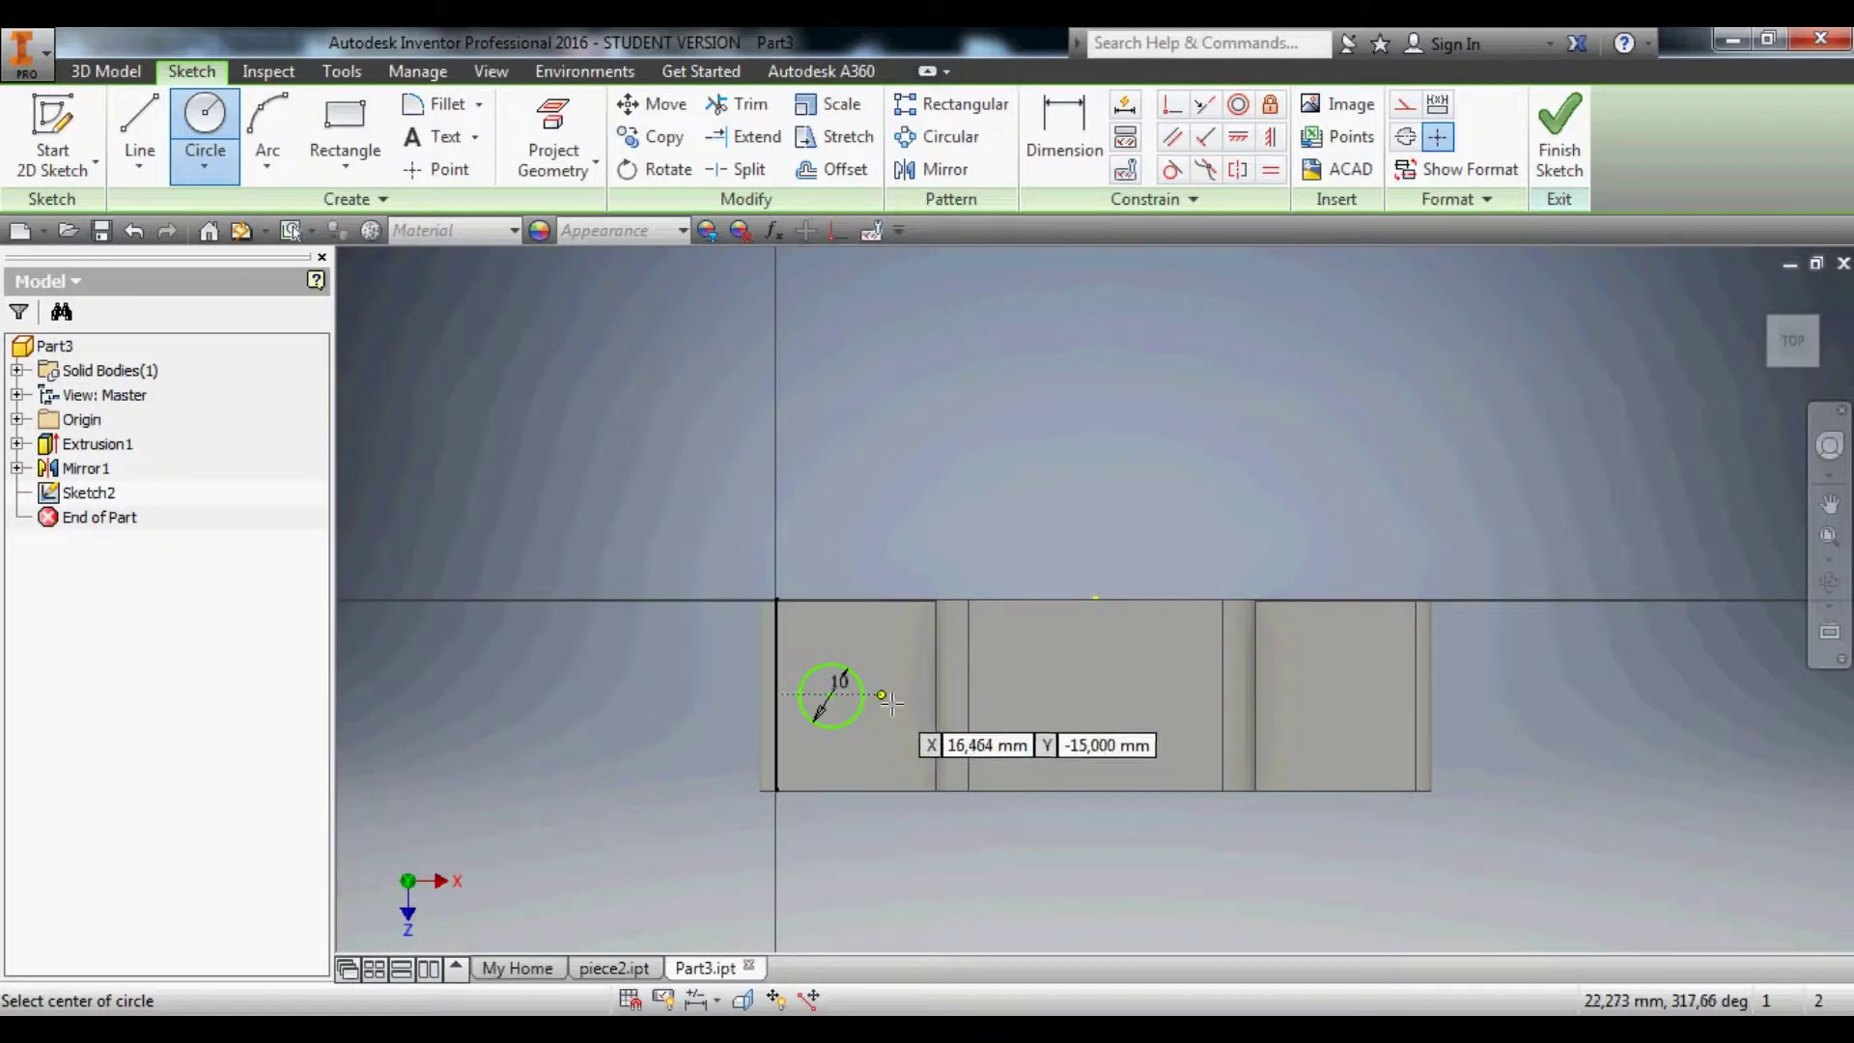
key("Escape")
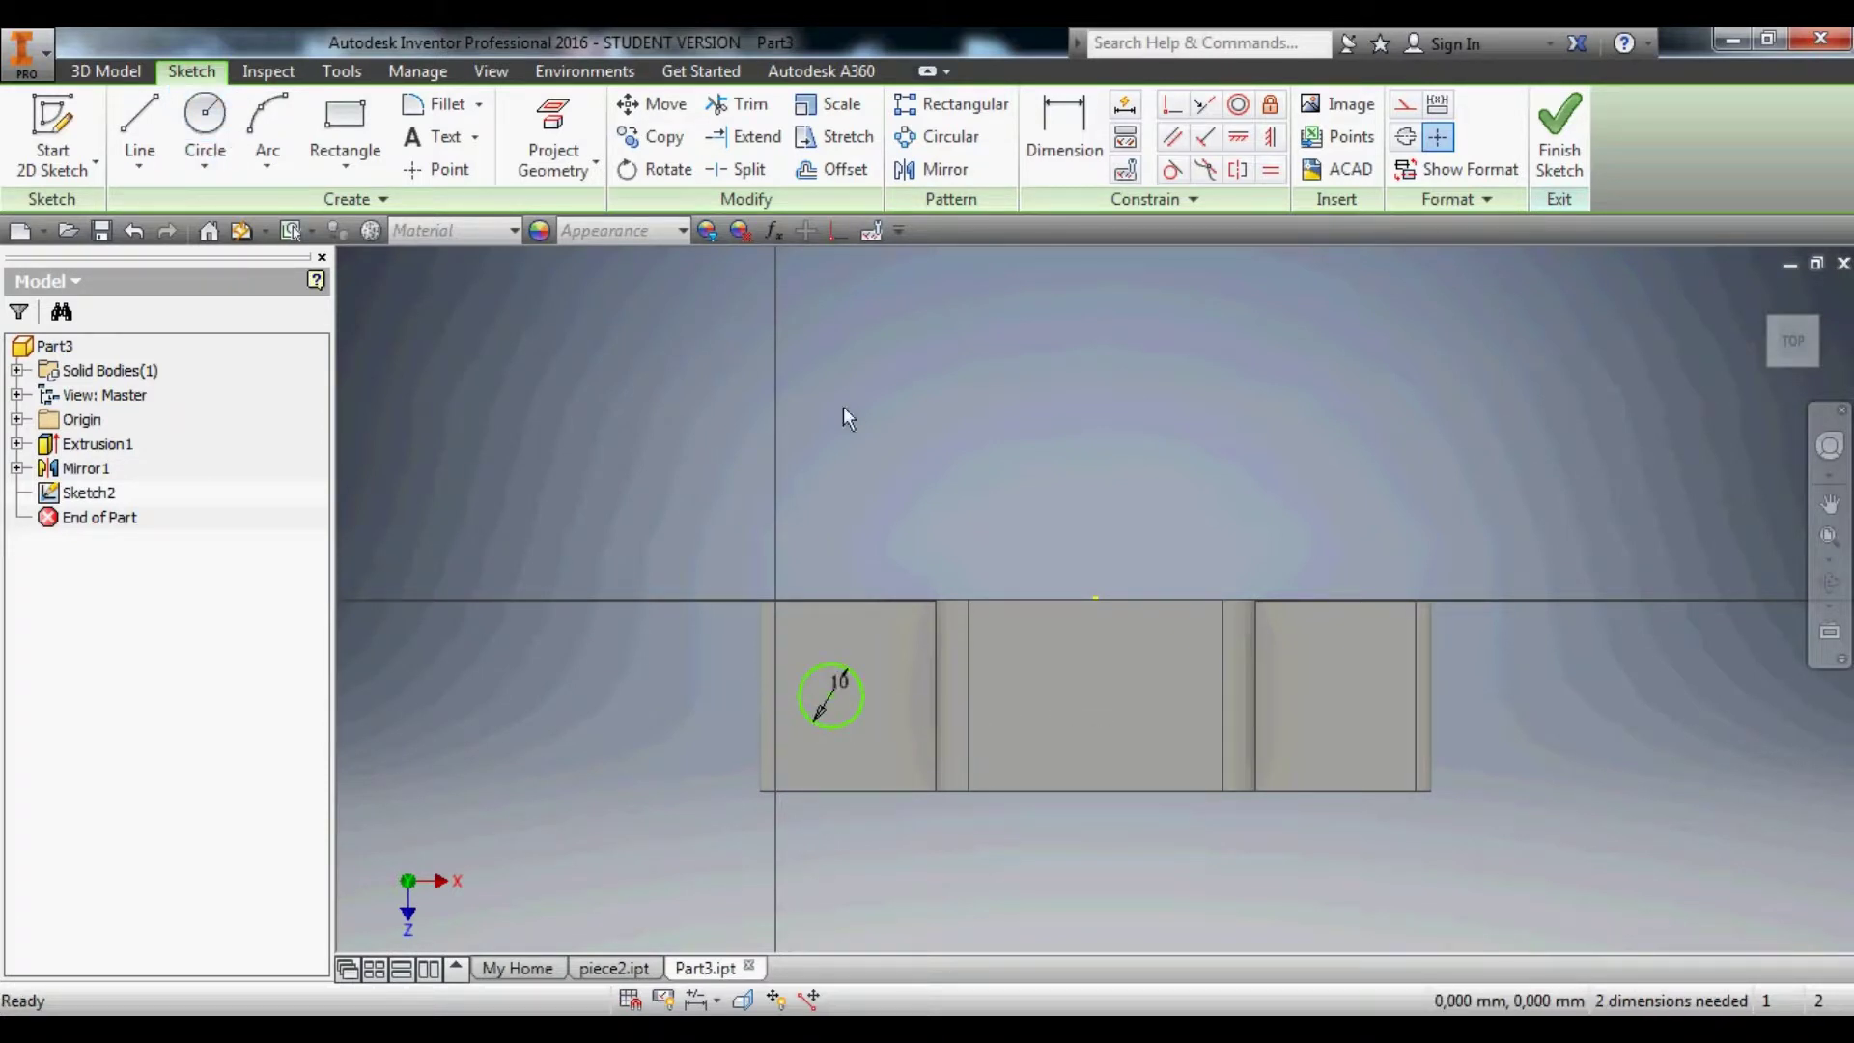
Dimension the circle's centre 10 mm from the left flange's outer straight edge line.
key("d")
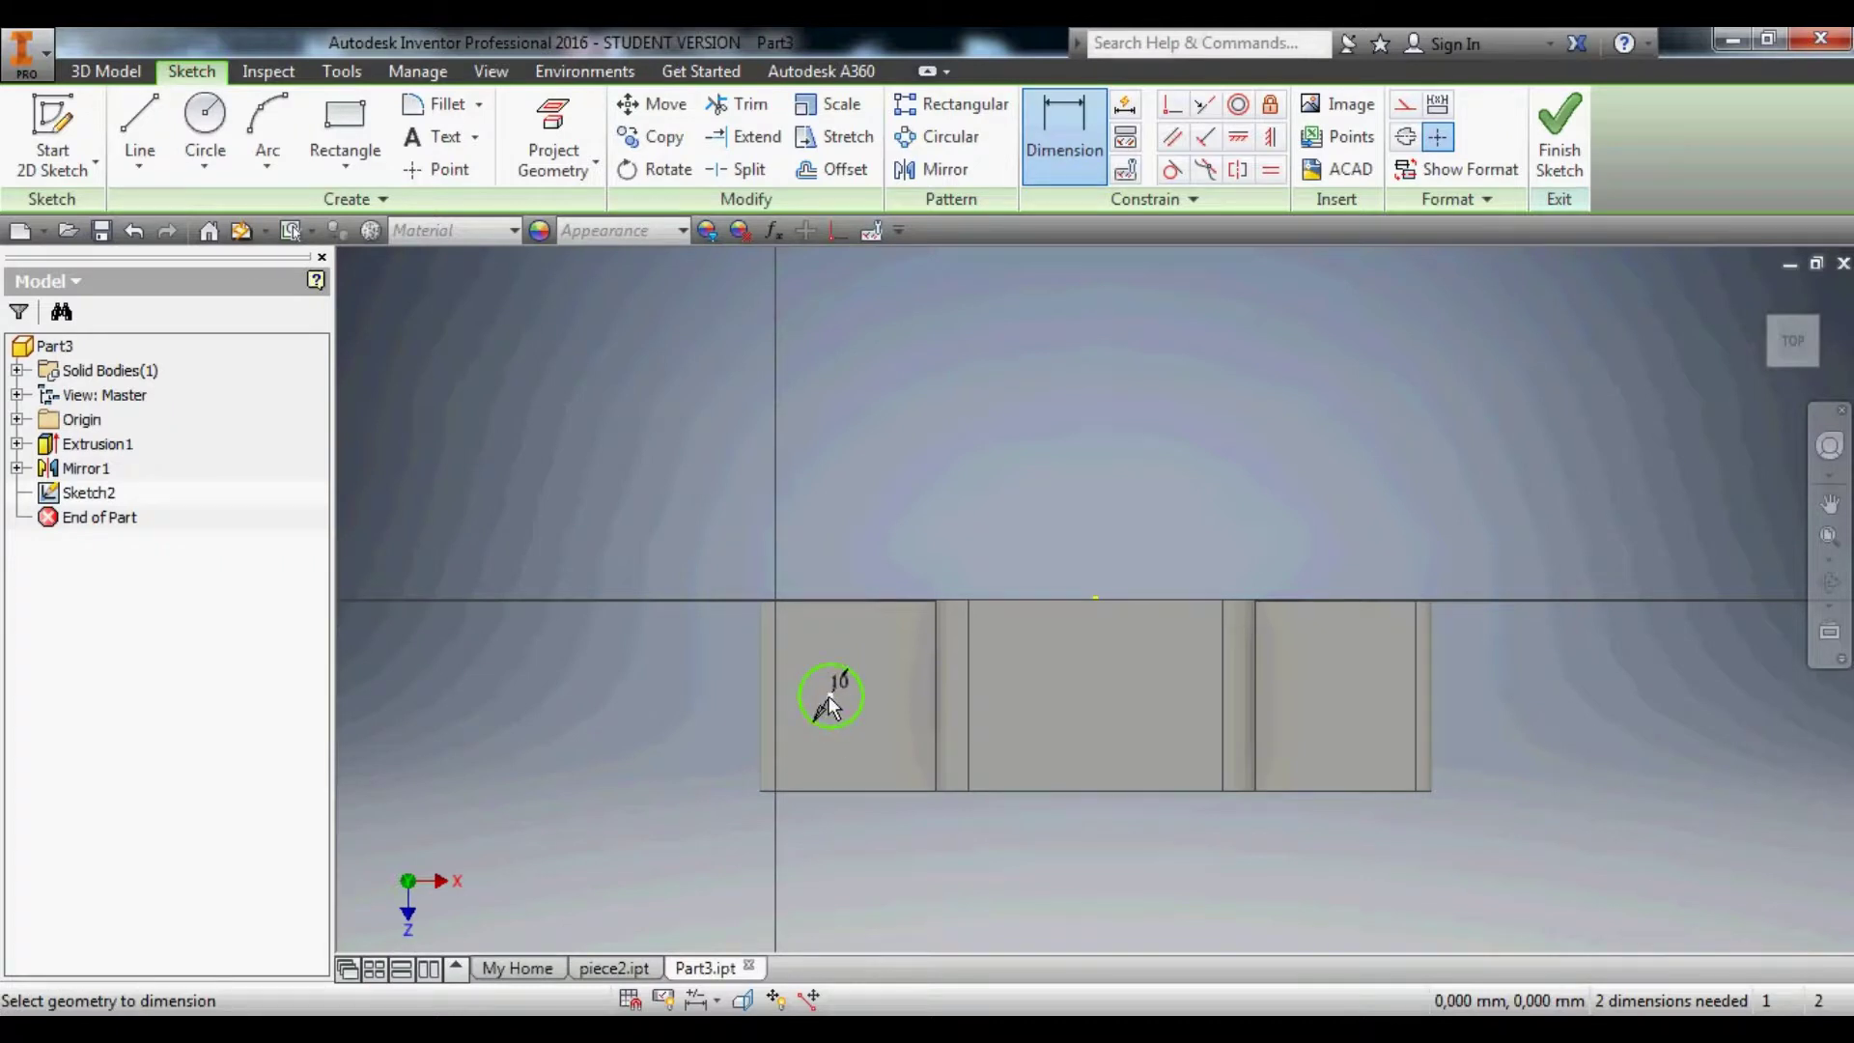
left_click(829, 697)
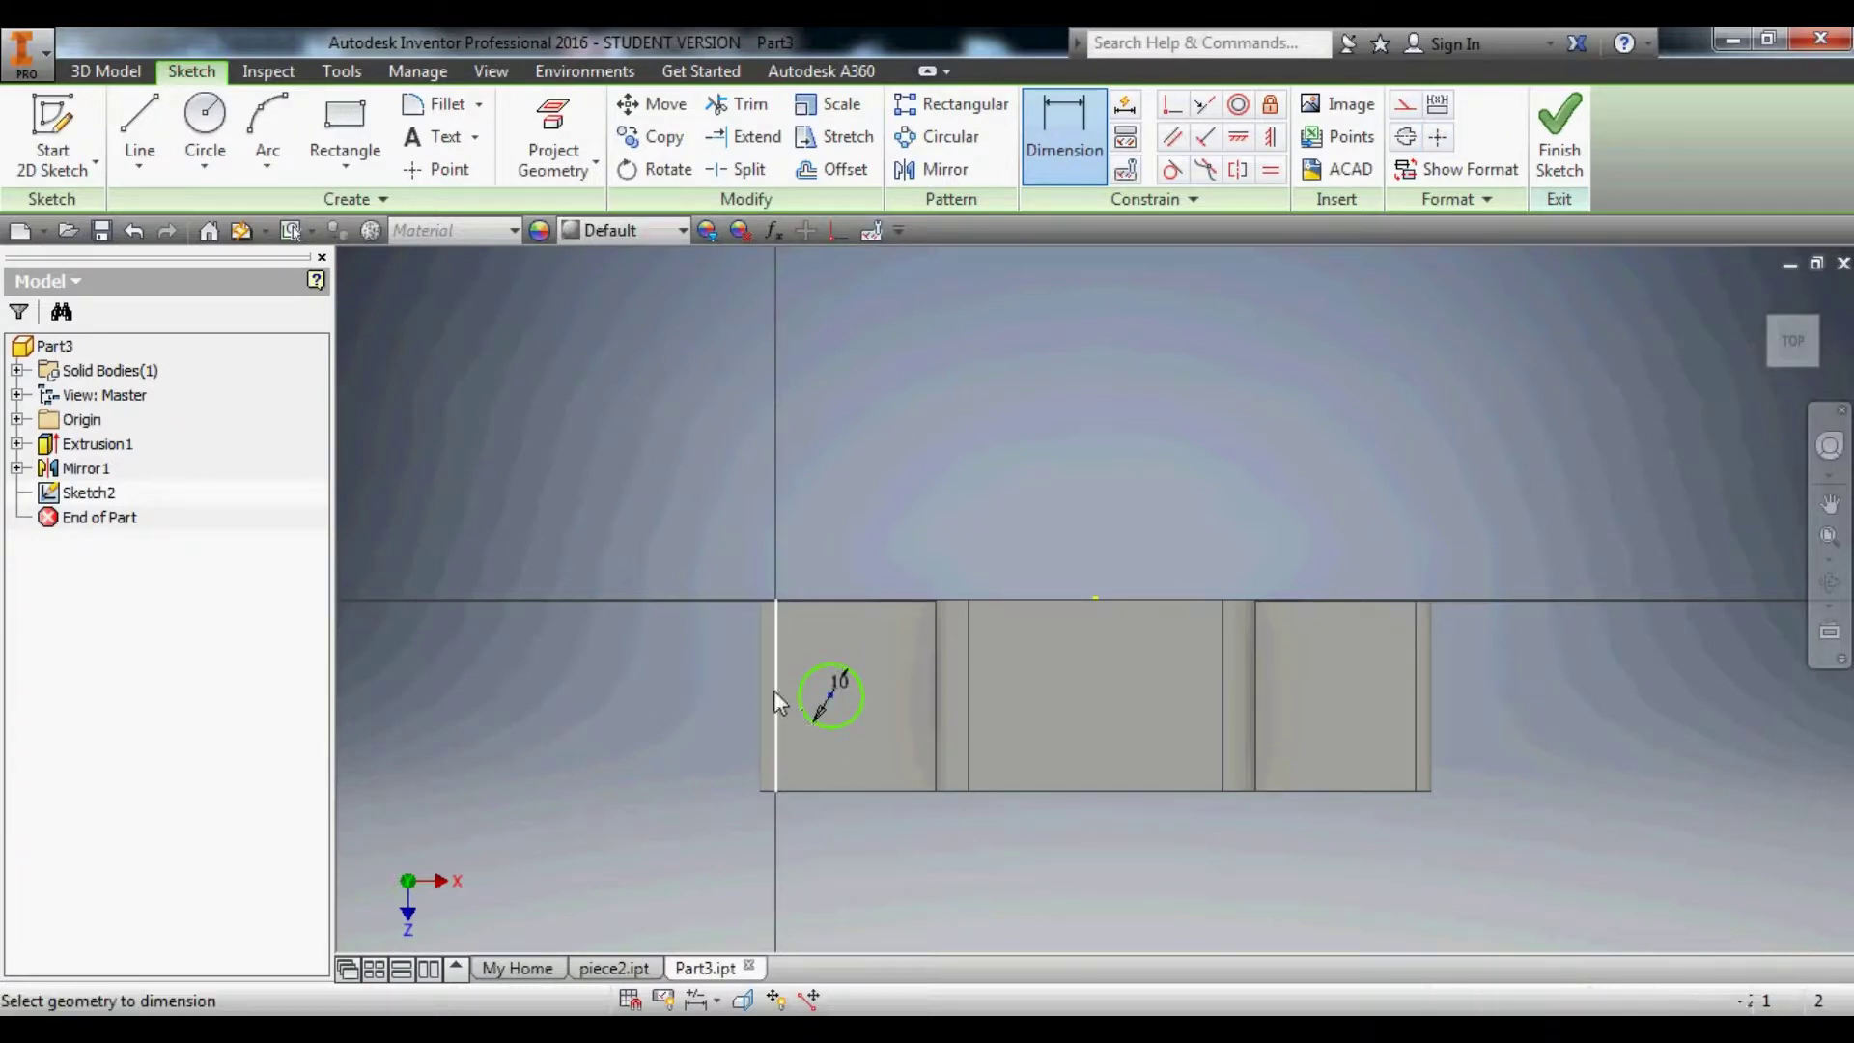
left_click(774, 691)
left_click(803, 744)
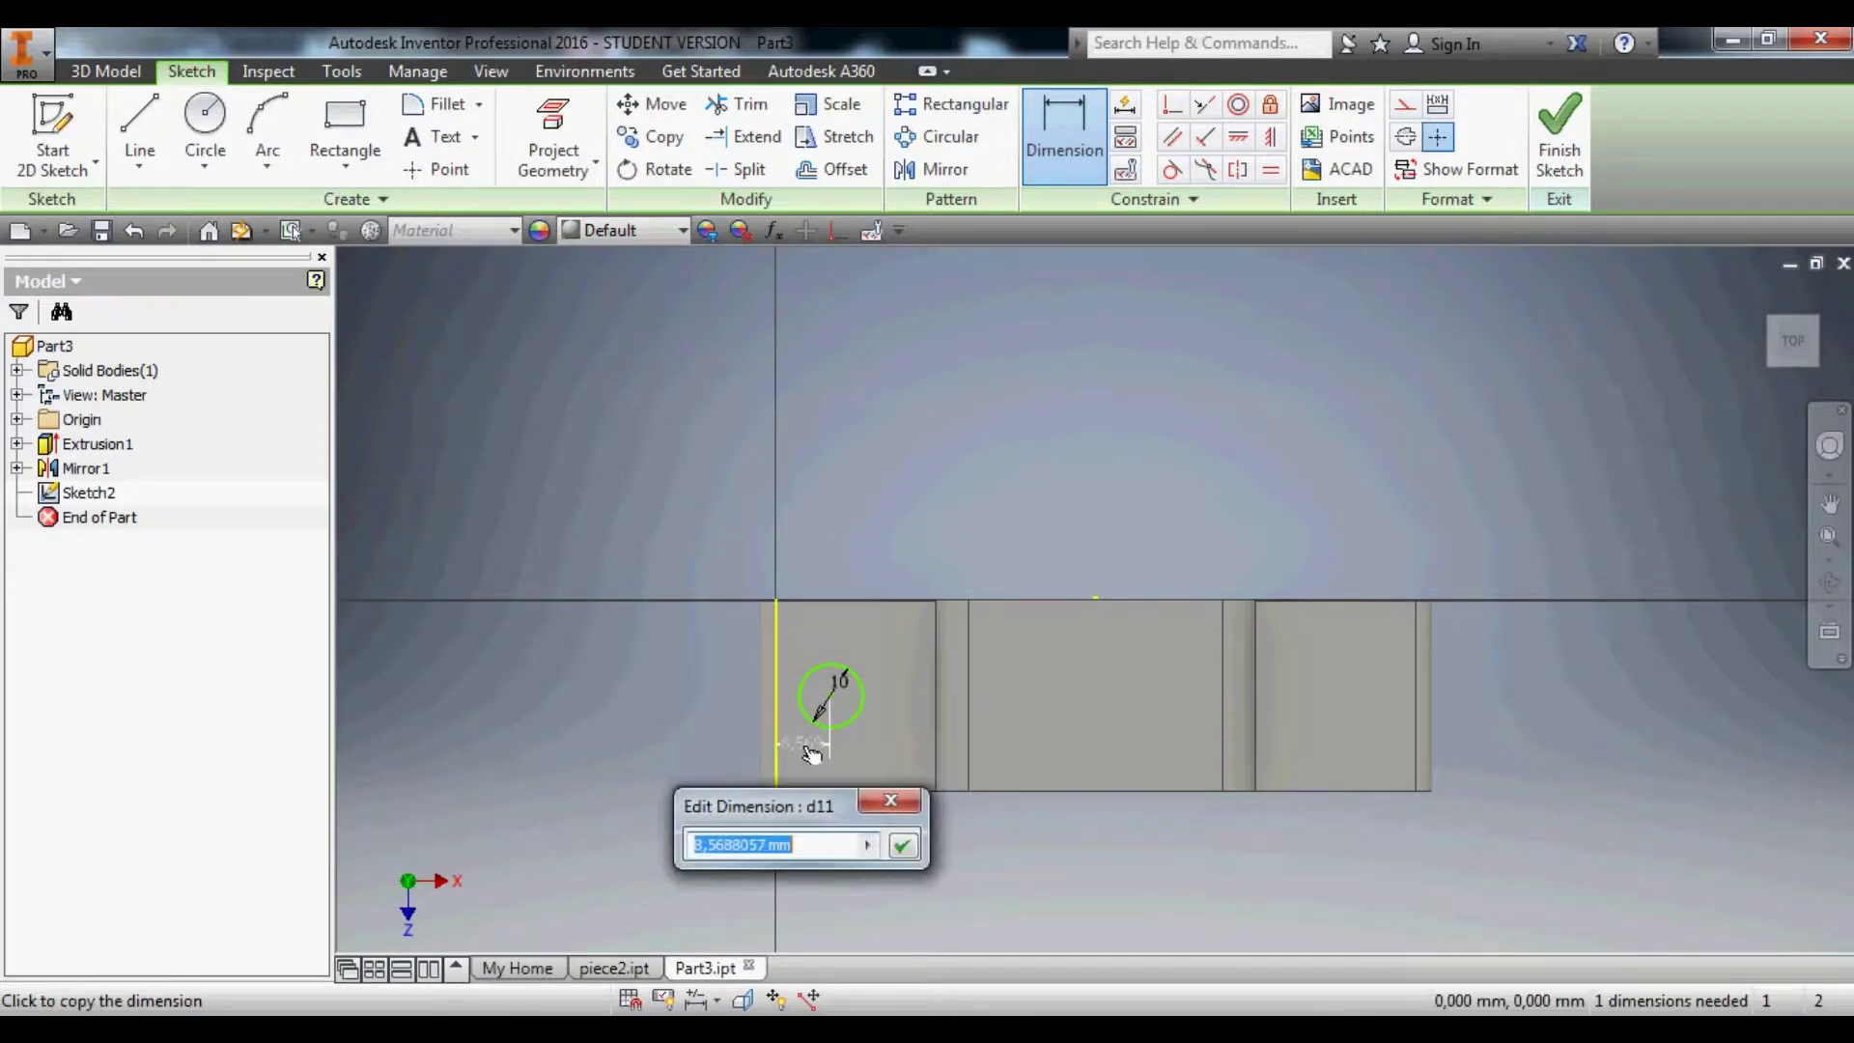
type("10")
key("Return")
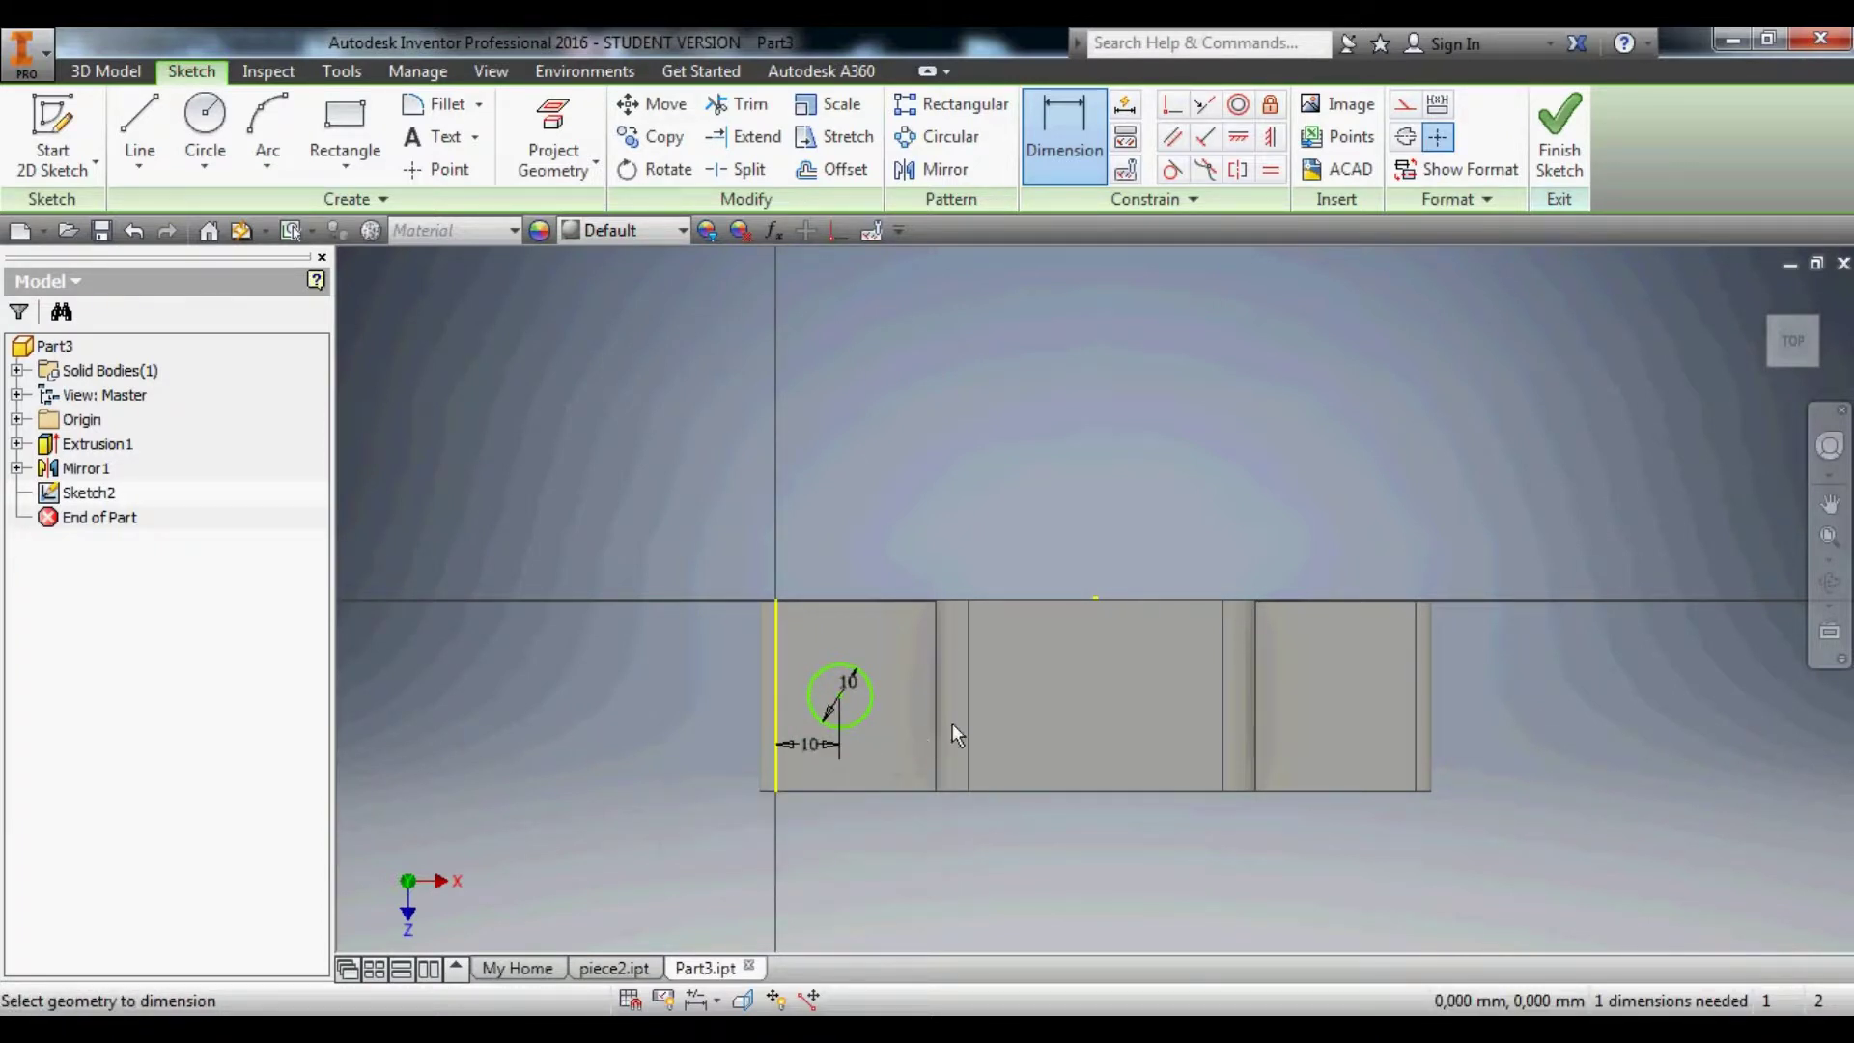
key("Escape")
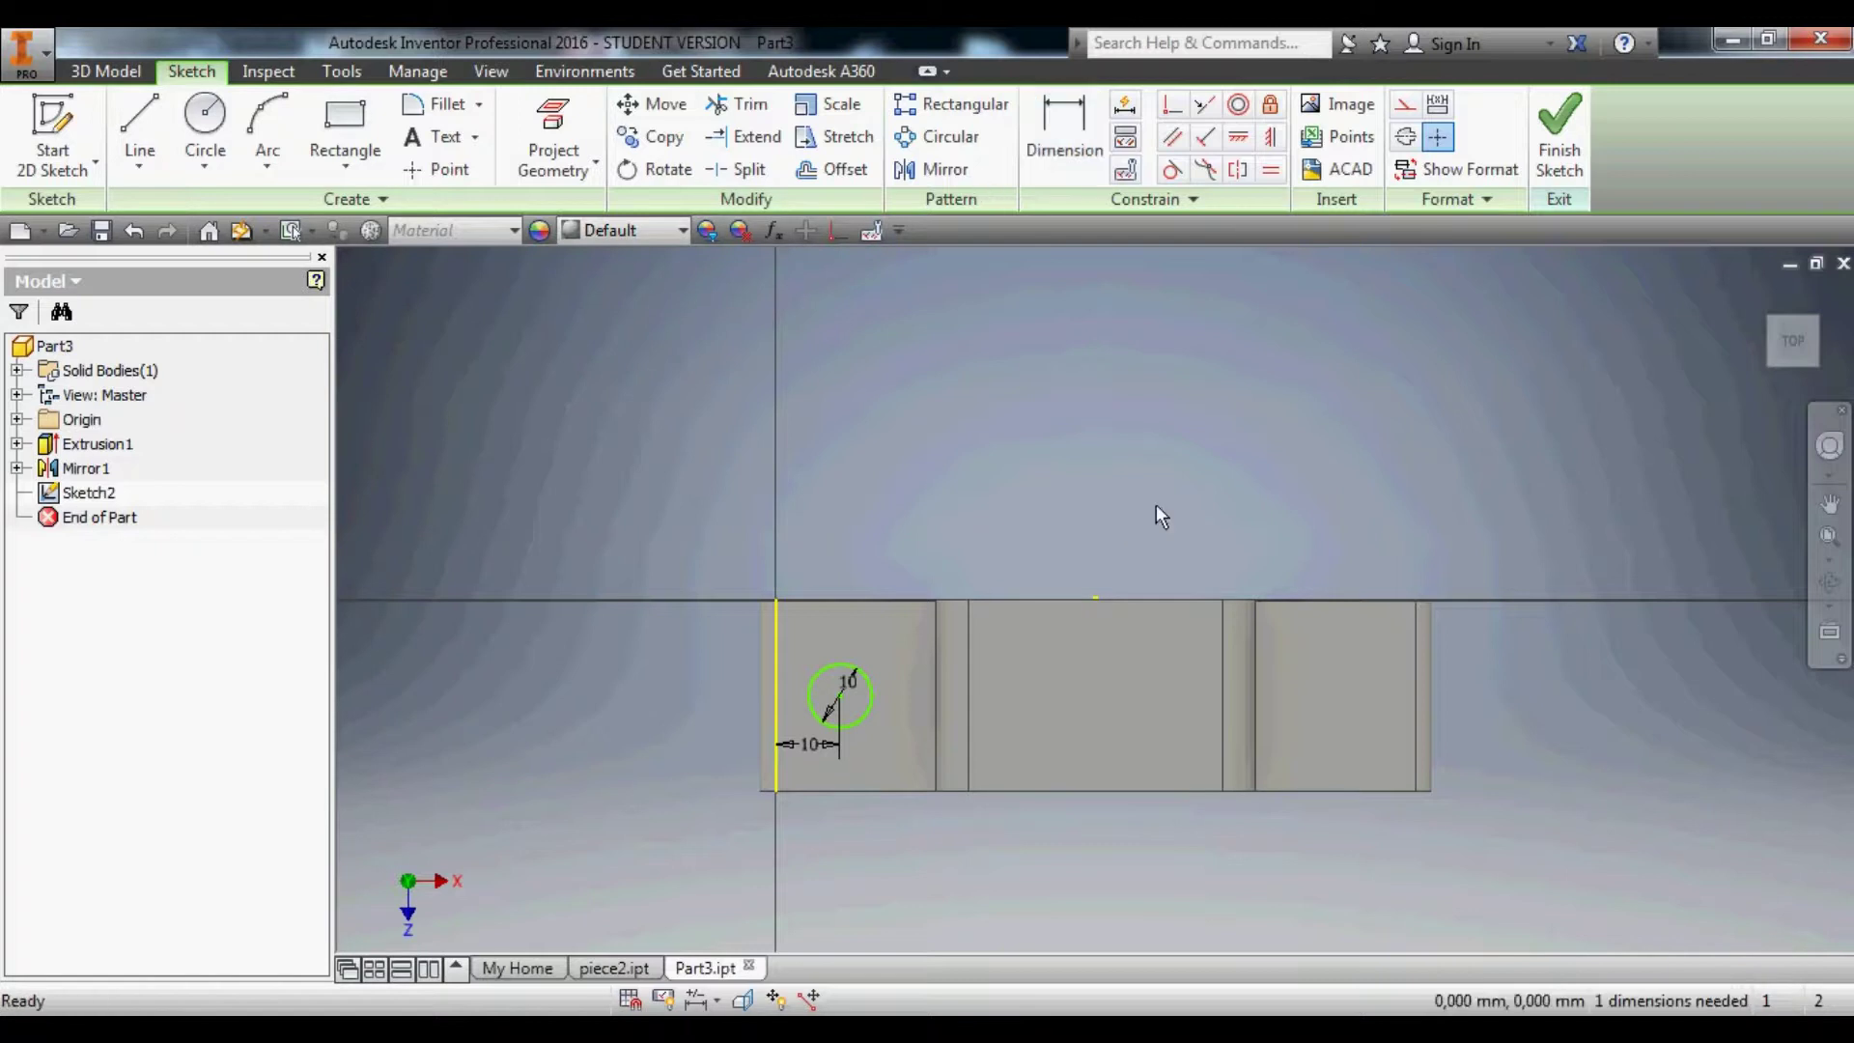
Draw a 30 mm construction line across the middle of the raised section, between the midpoints of its back and front edges.
left_click(1402, 113)
right_click(1001, 354)
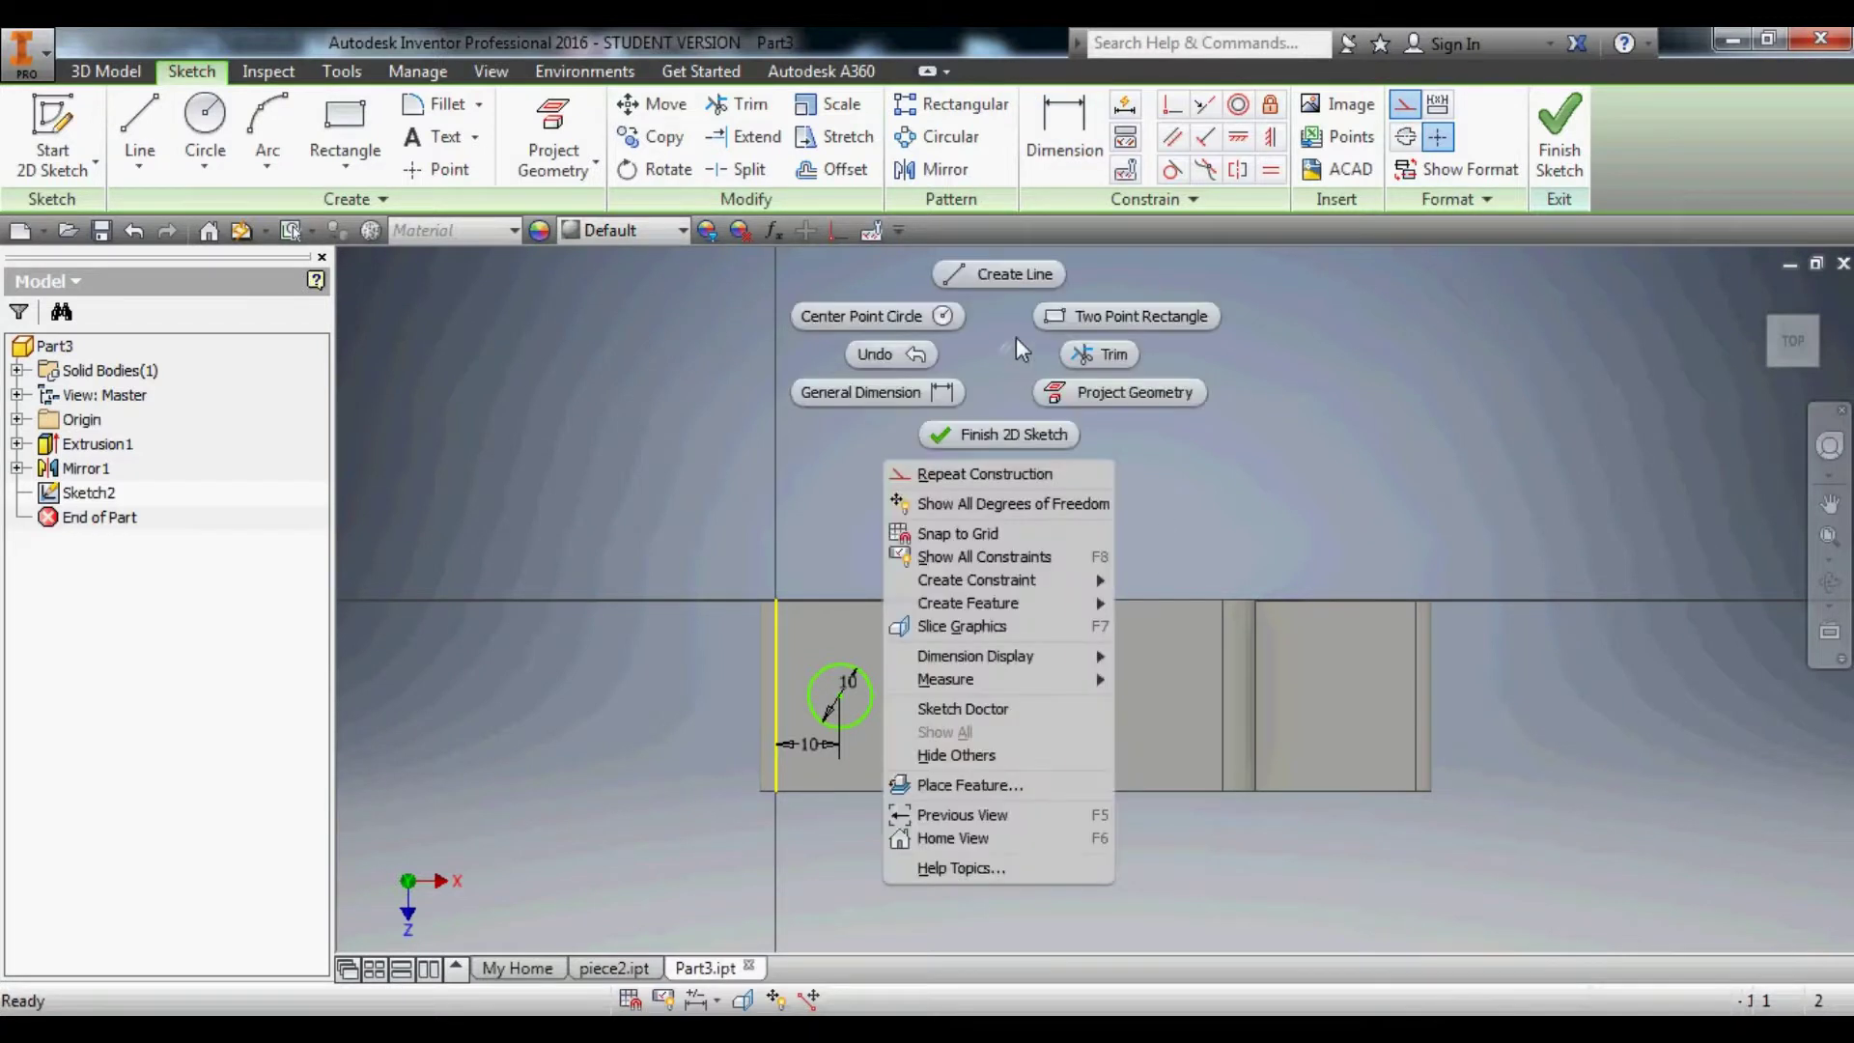
left_click(1018, 275)
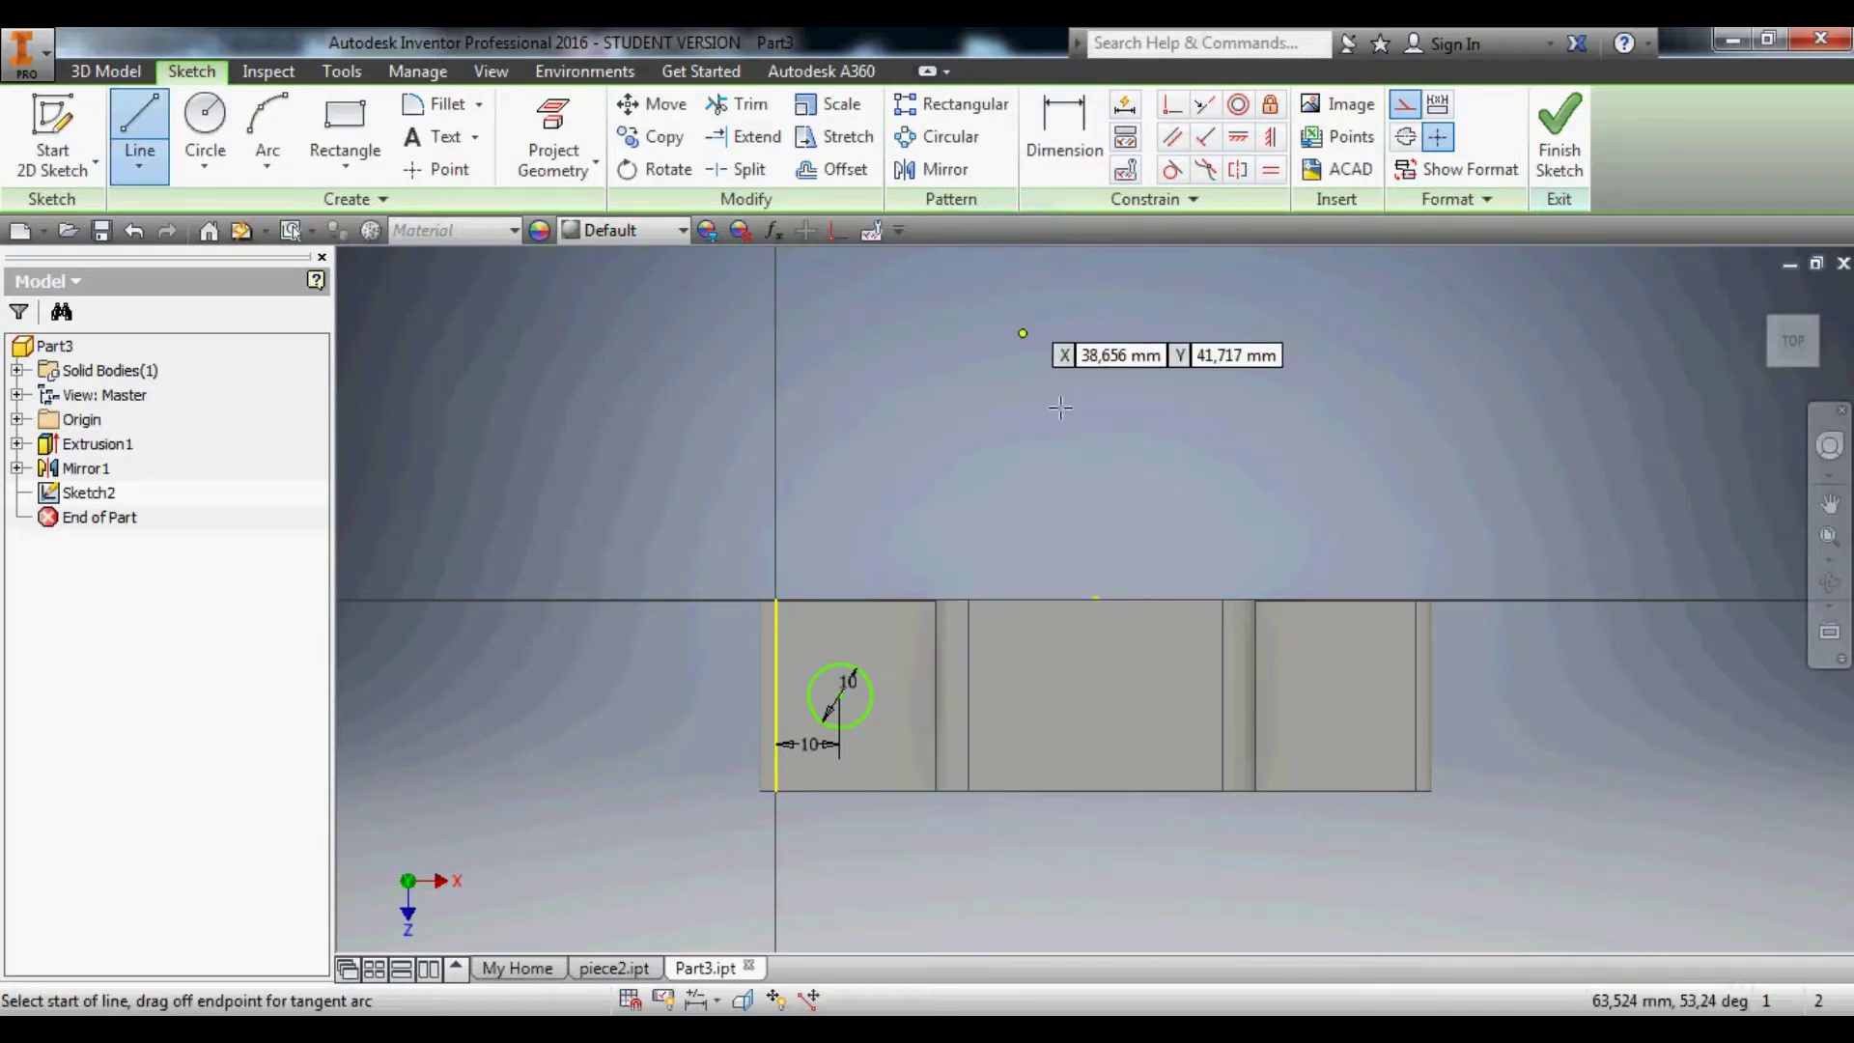
left_click(1106, 606)
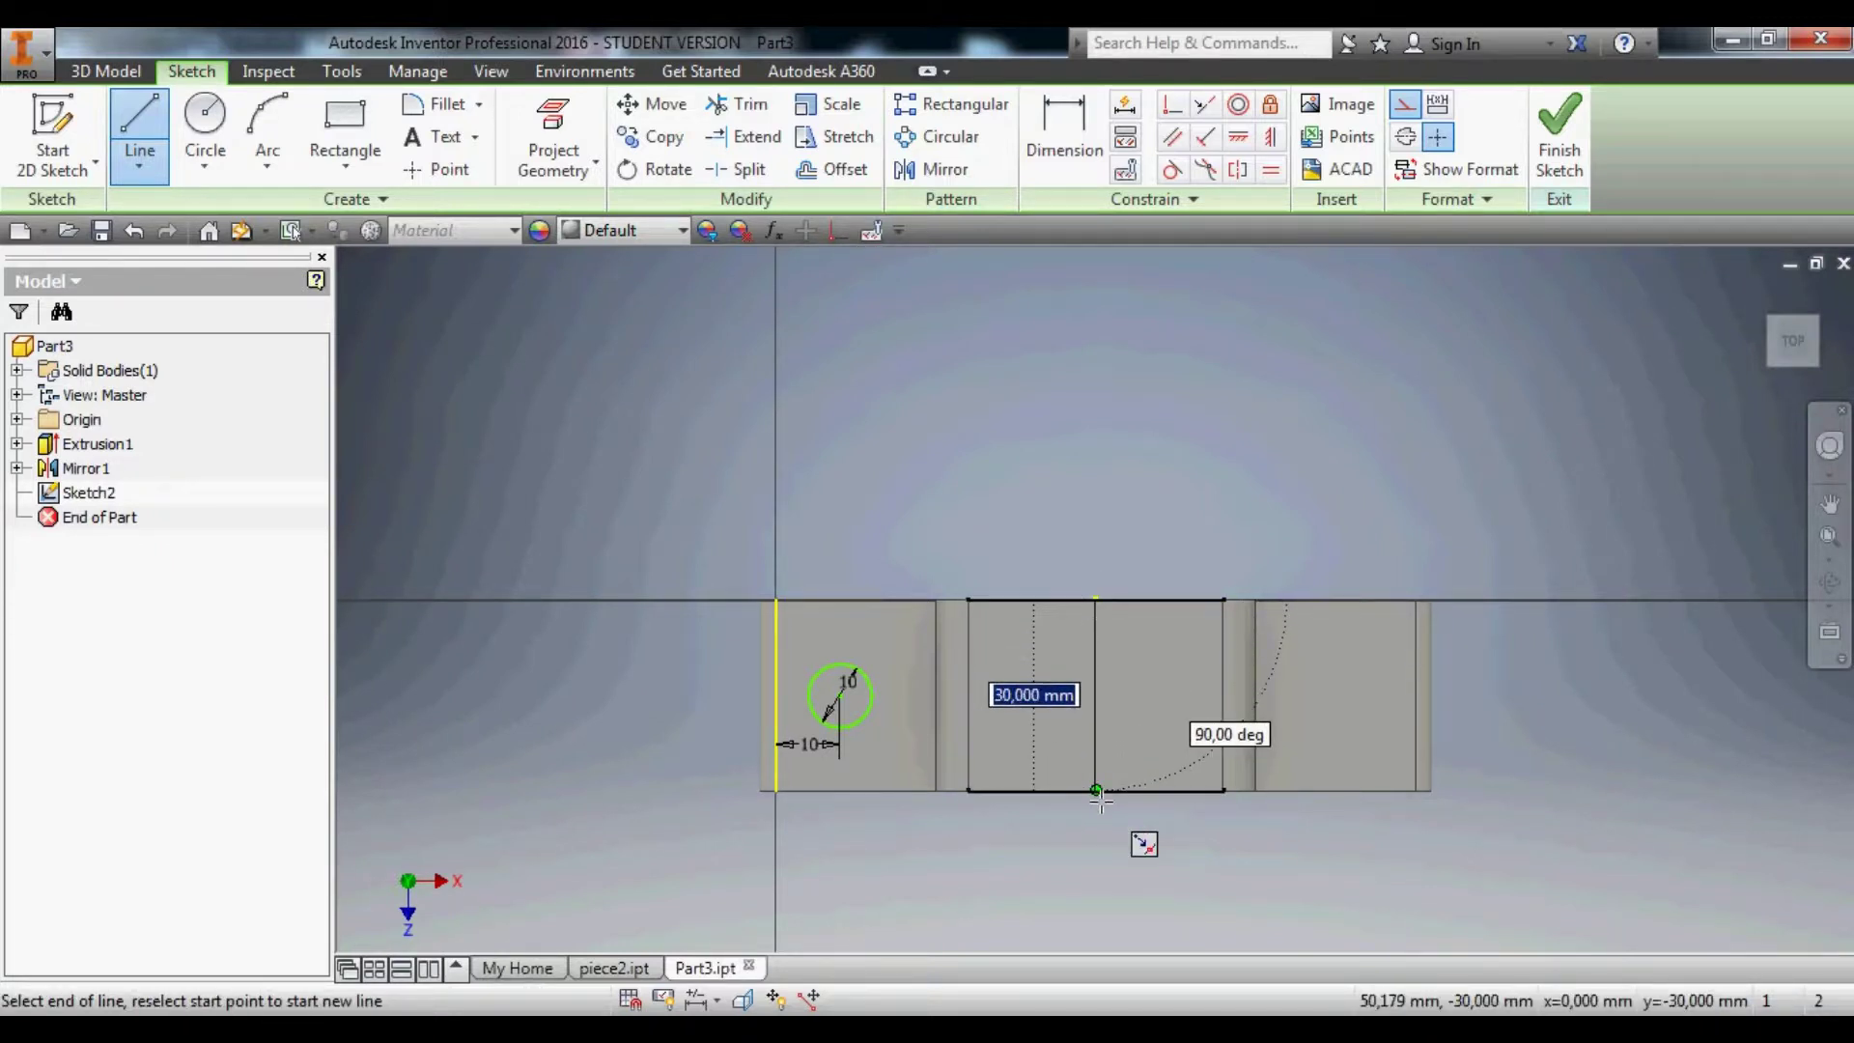
key("Escape")
key("Escape")
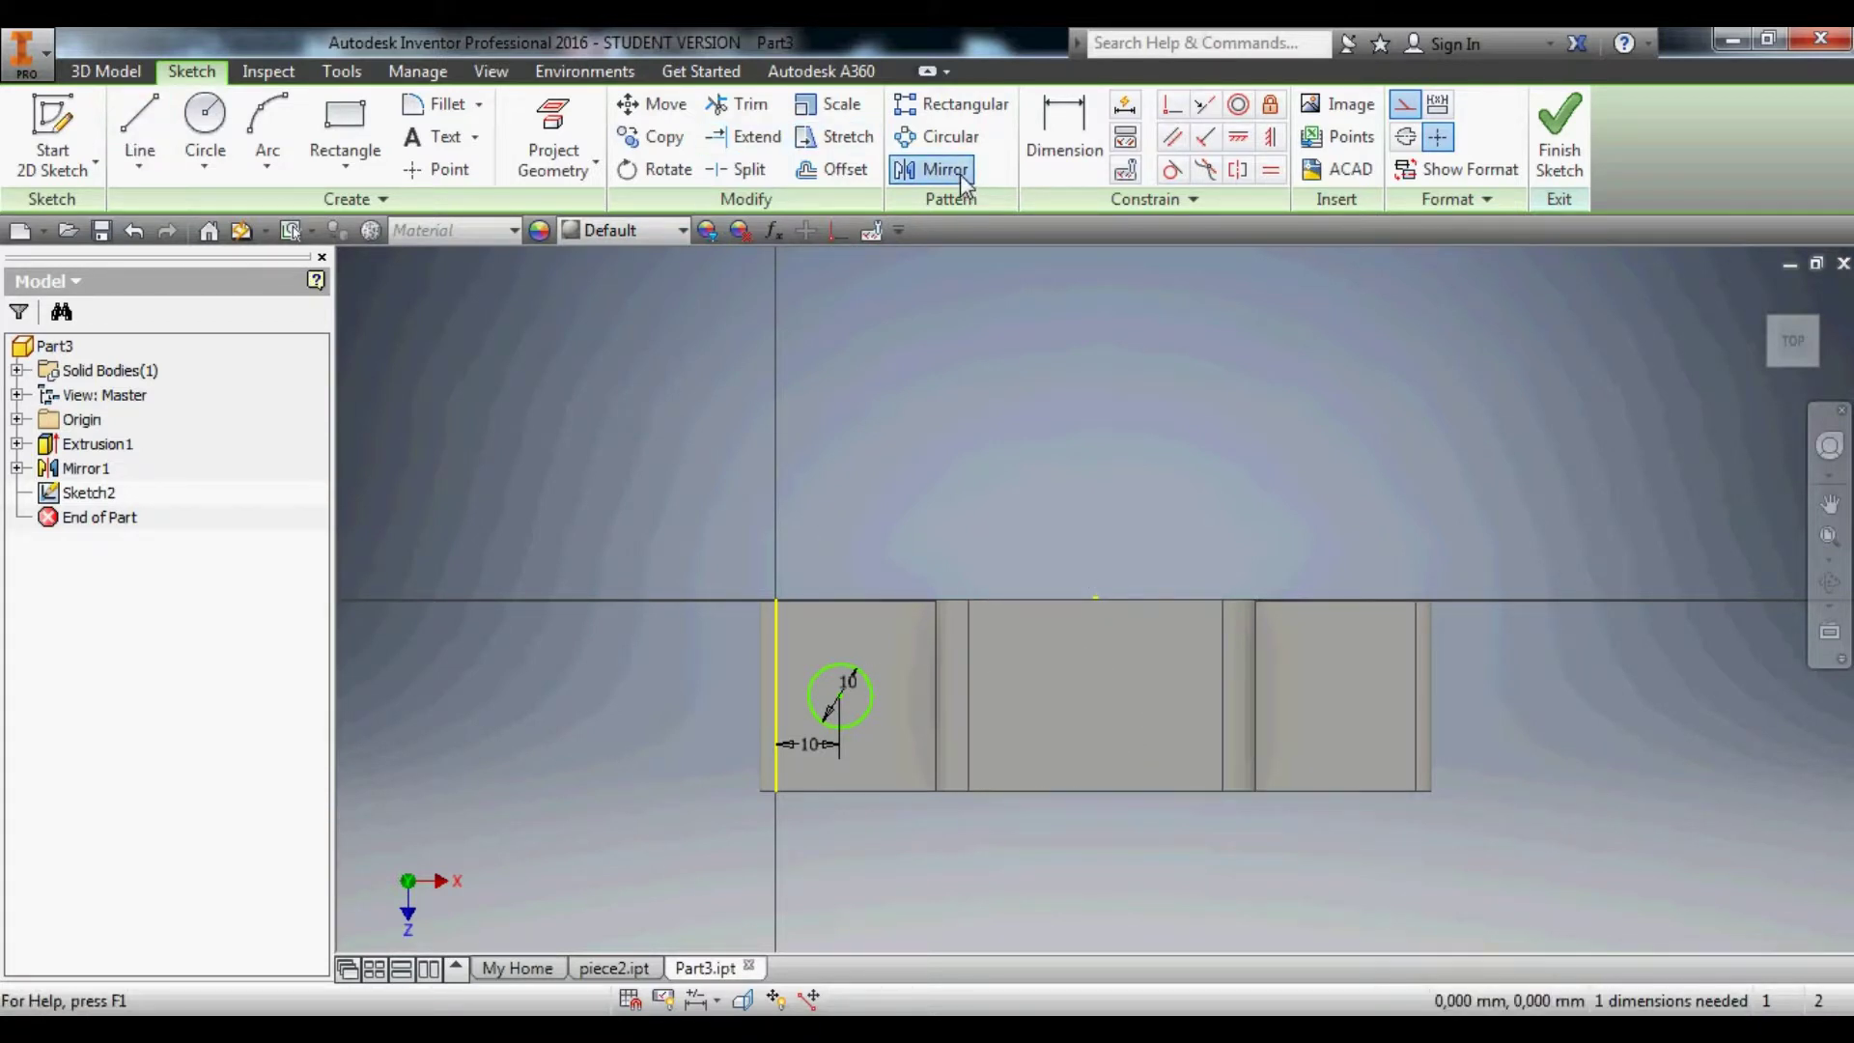
Mirror the 10 mm circle about the central construction line onto the right flange.
left_click(933, 170)
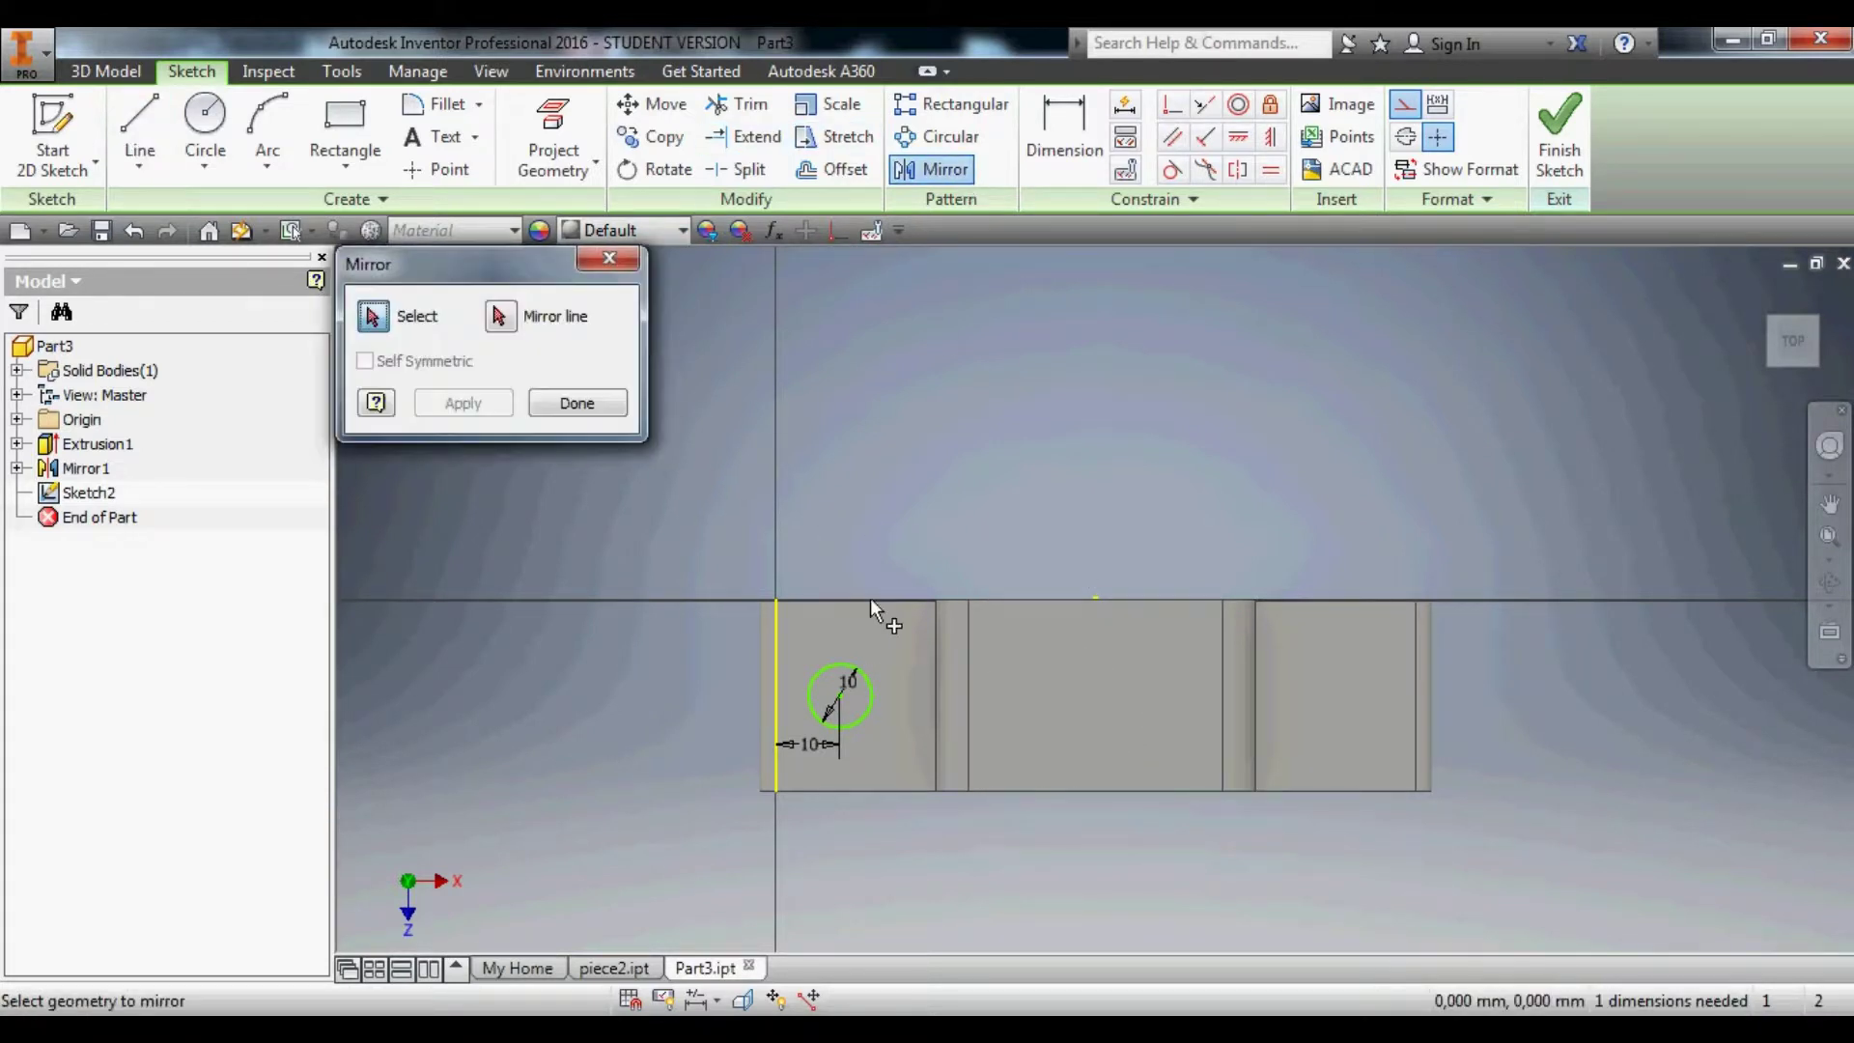
left_click(874, 688)
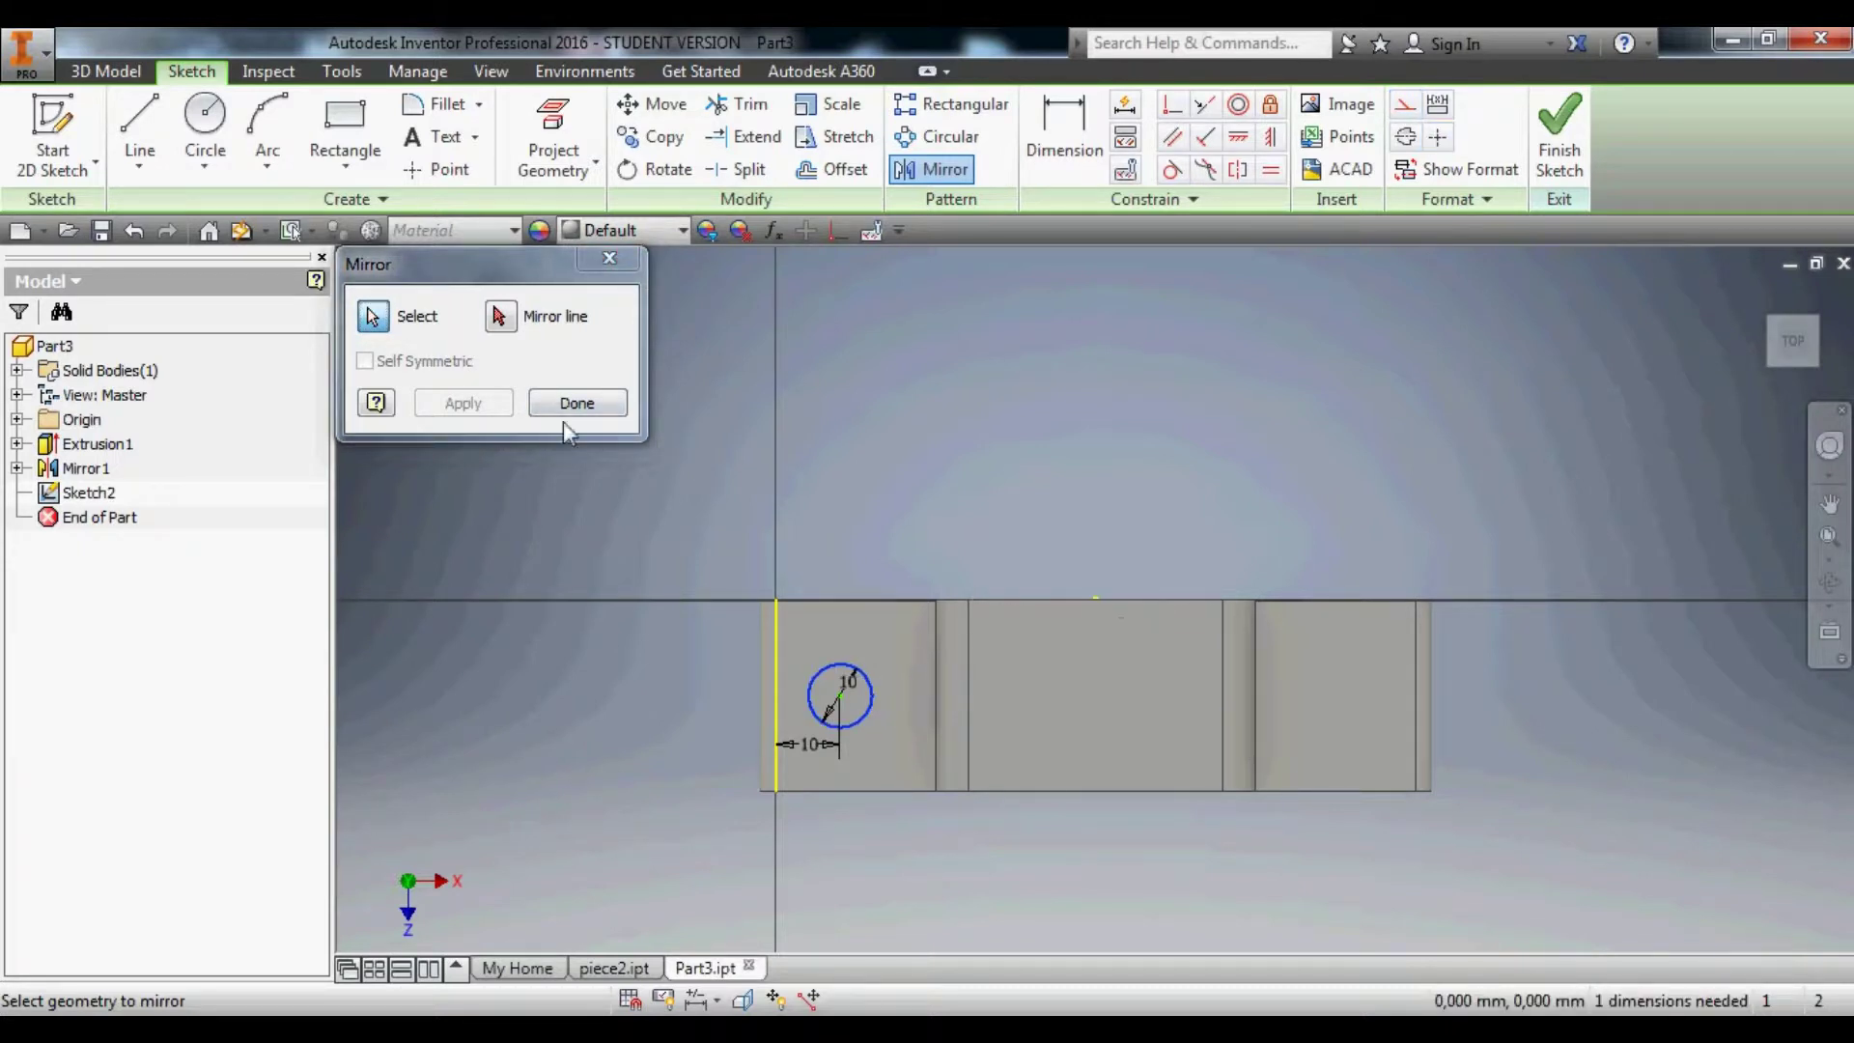
left_click(512, 326)
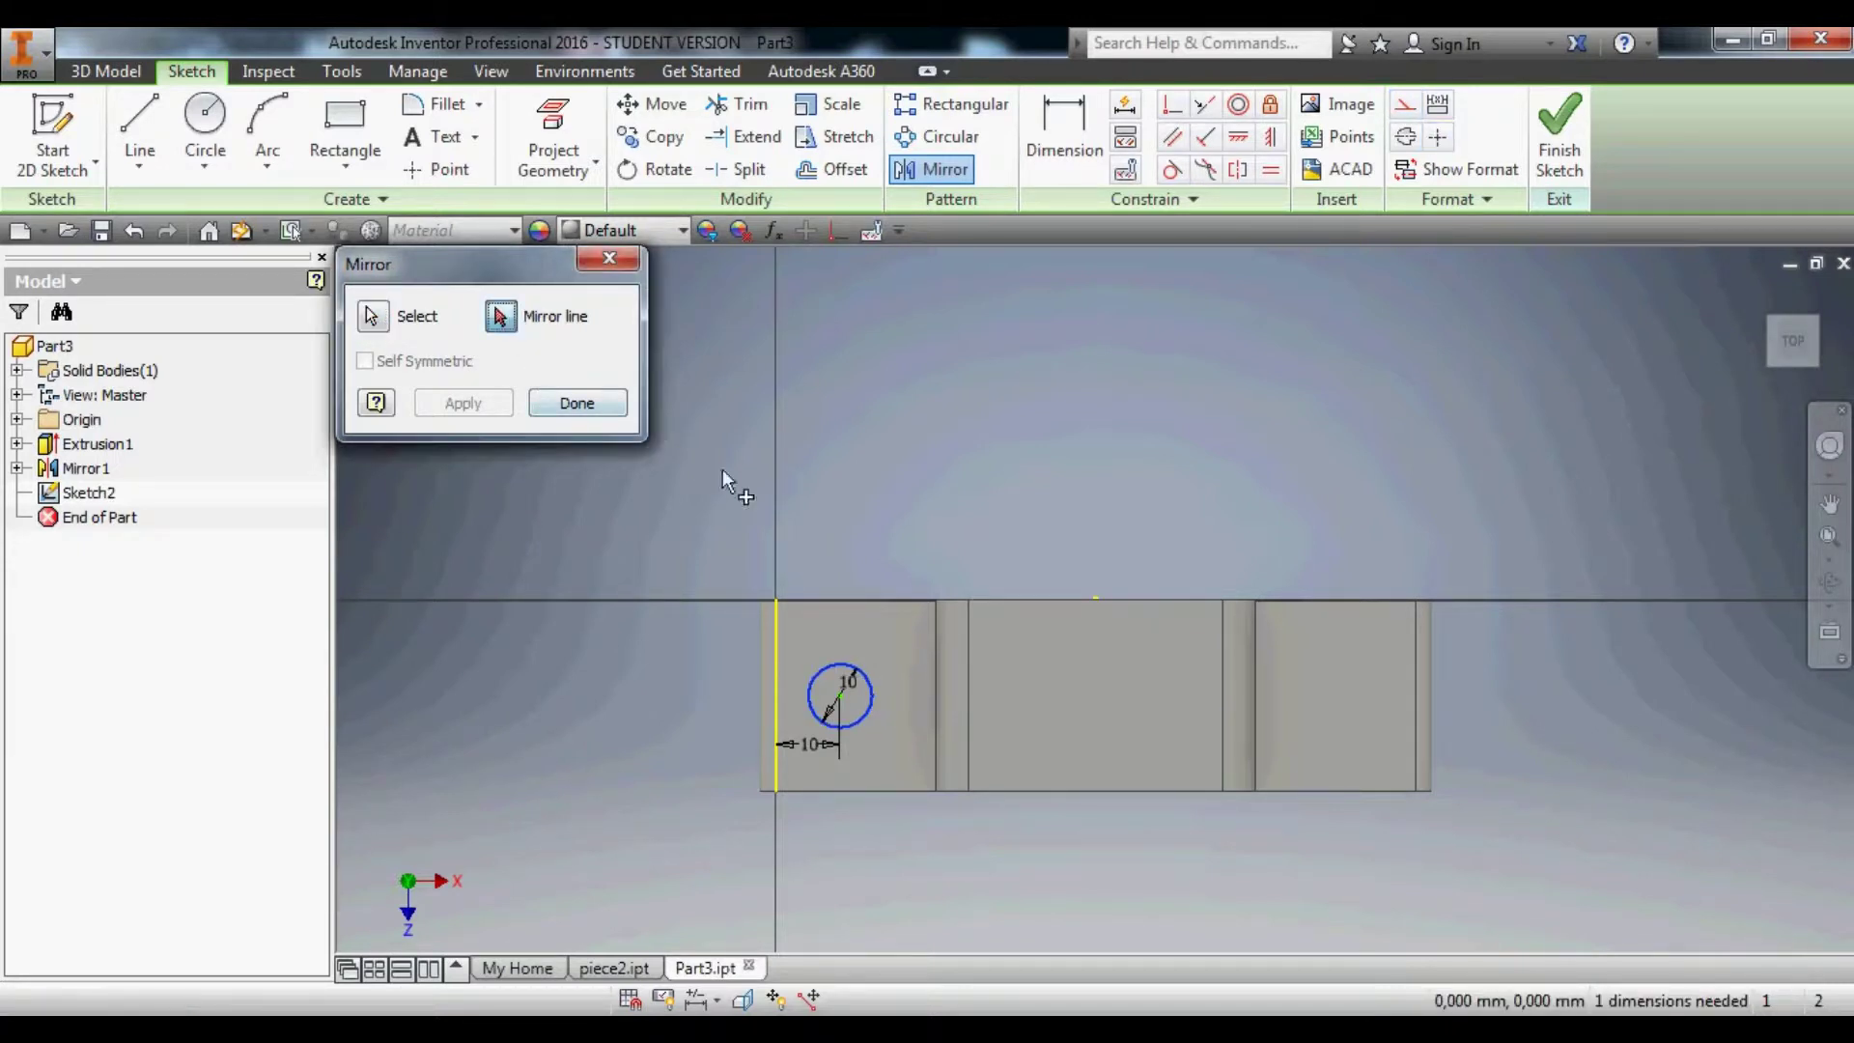
left_click(1094, 668)
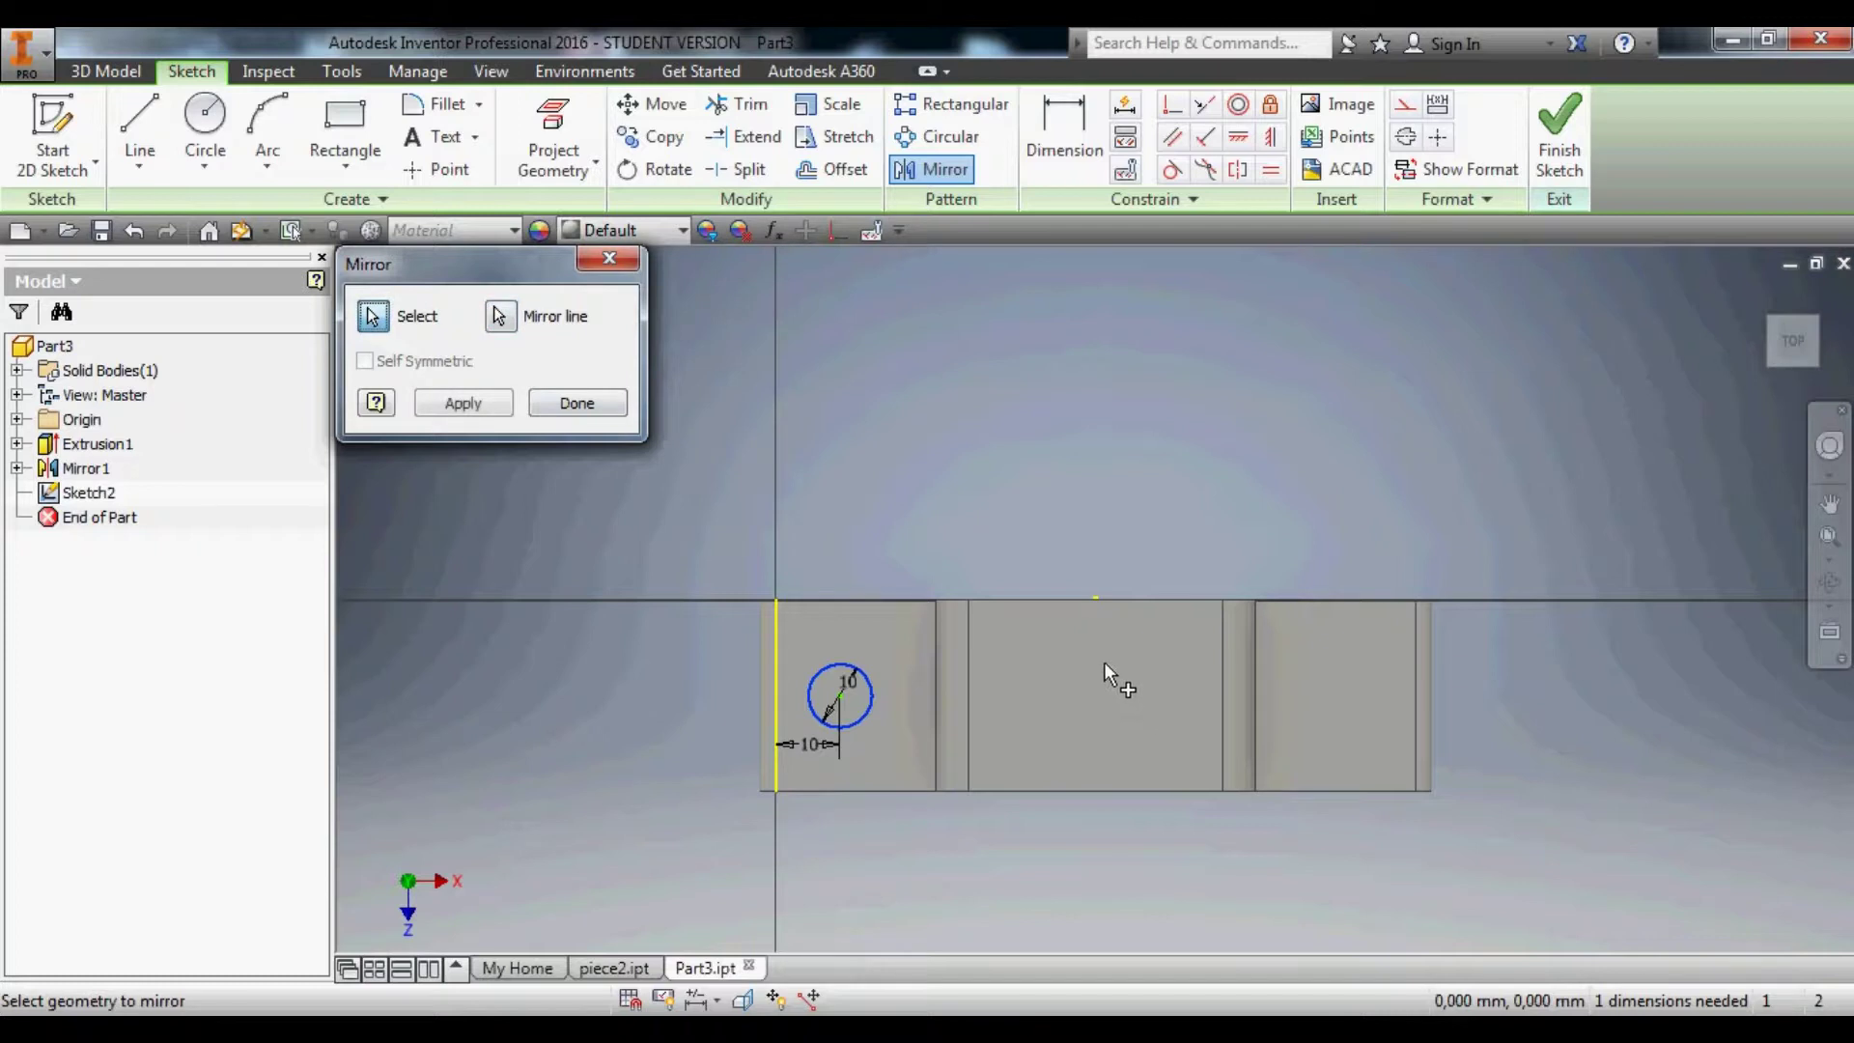
left_click(501, 410)
left_click(576, 404)
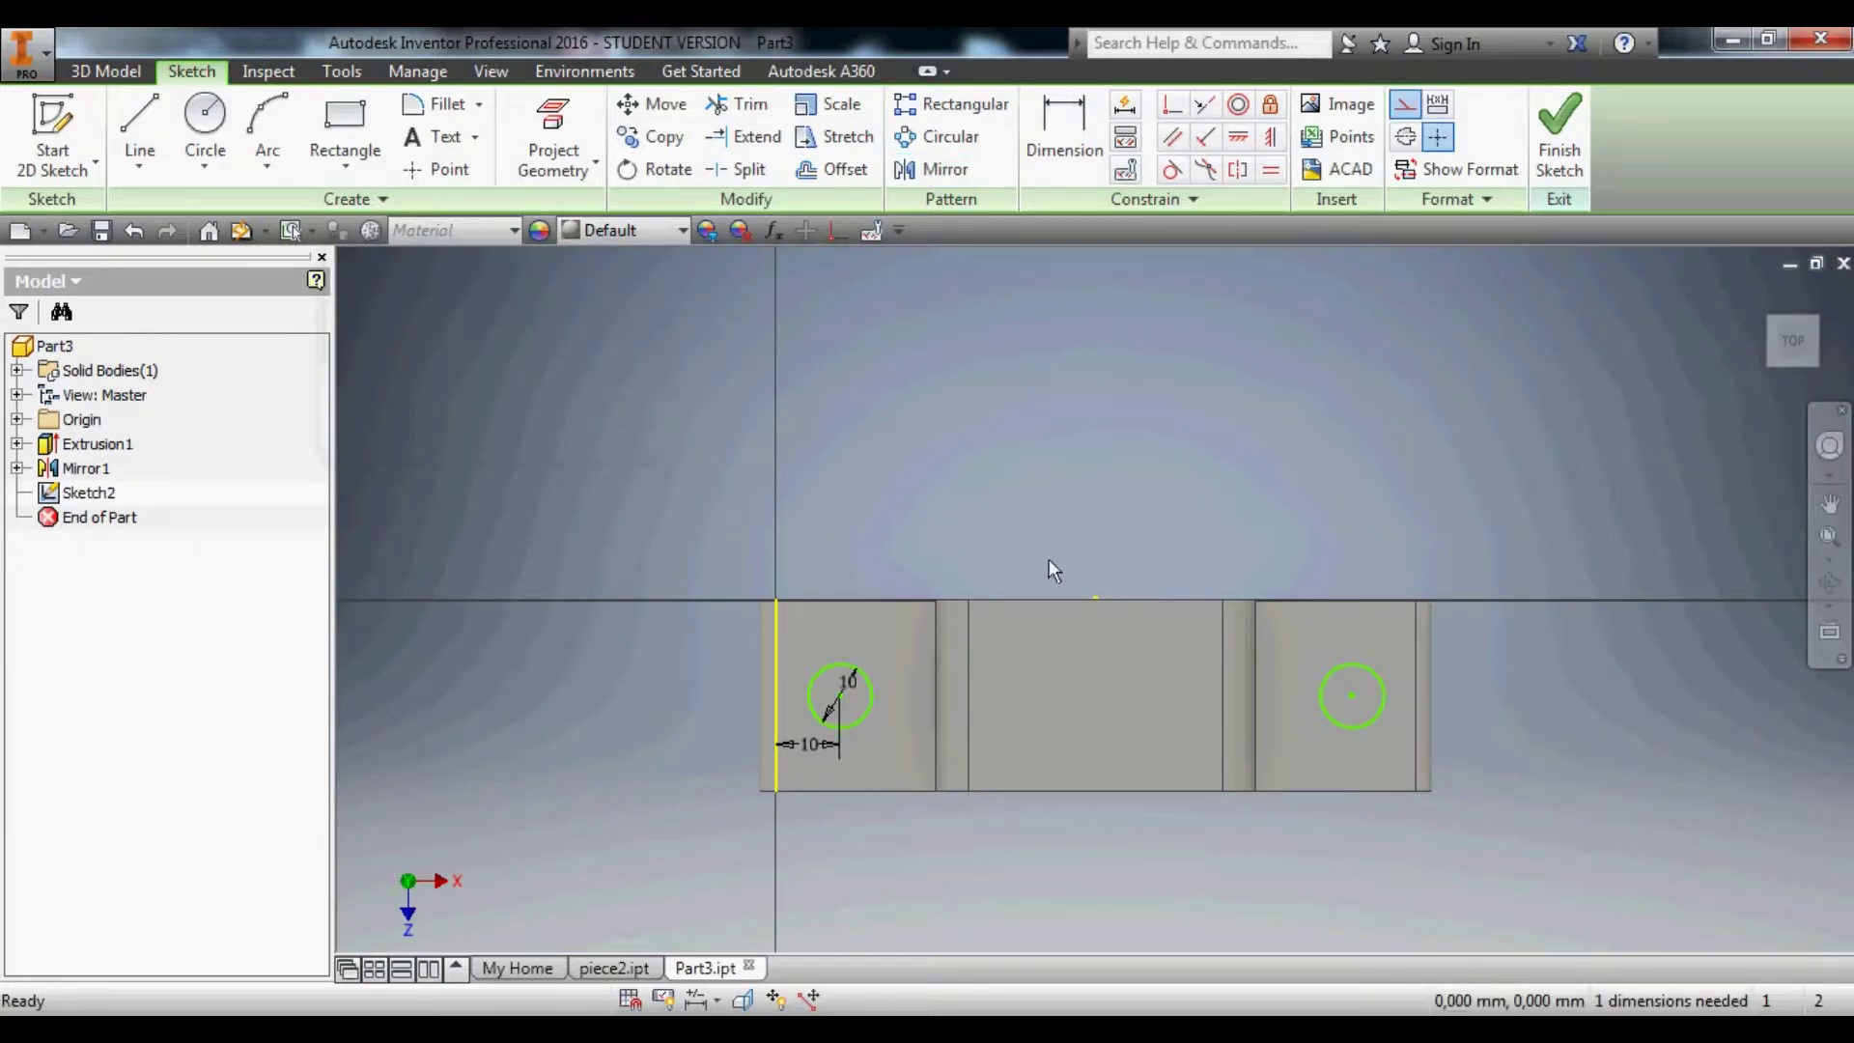
Extrude both flange circles as a 30 mm cut through the bracket and save the part.
left_click(106, 71)
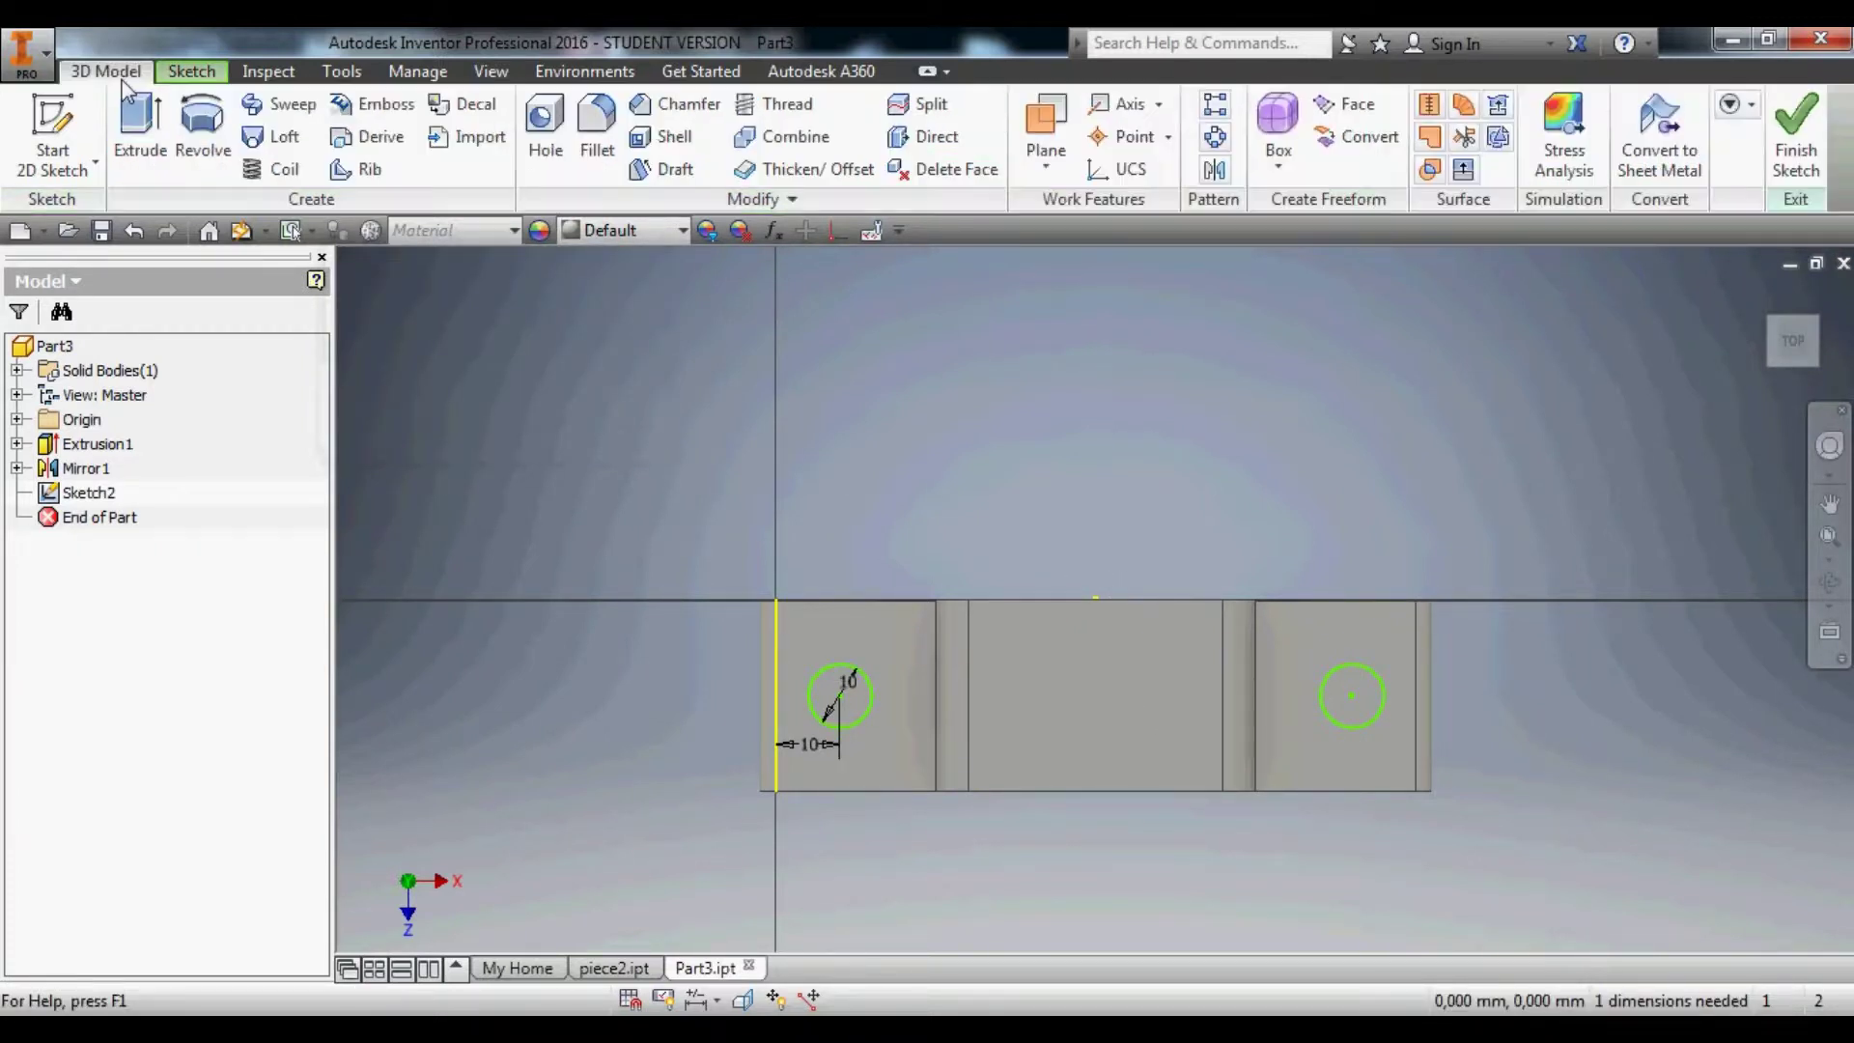
left_click(152, 132)
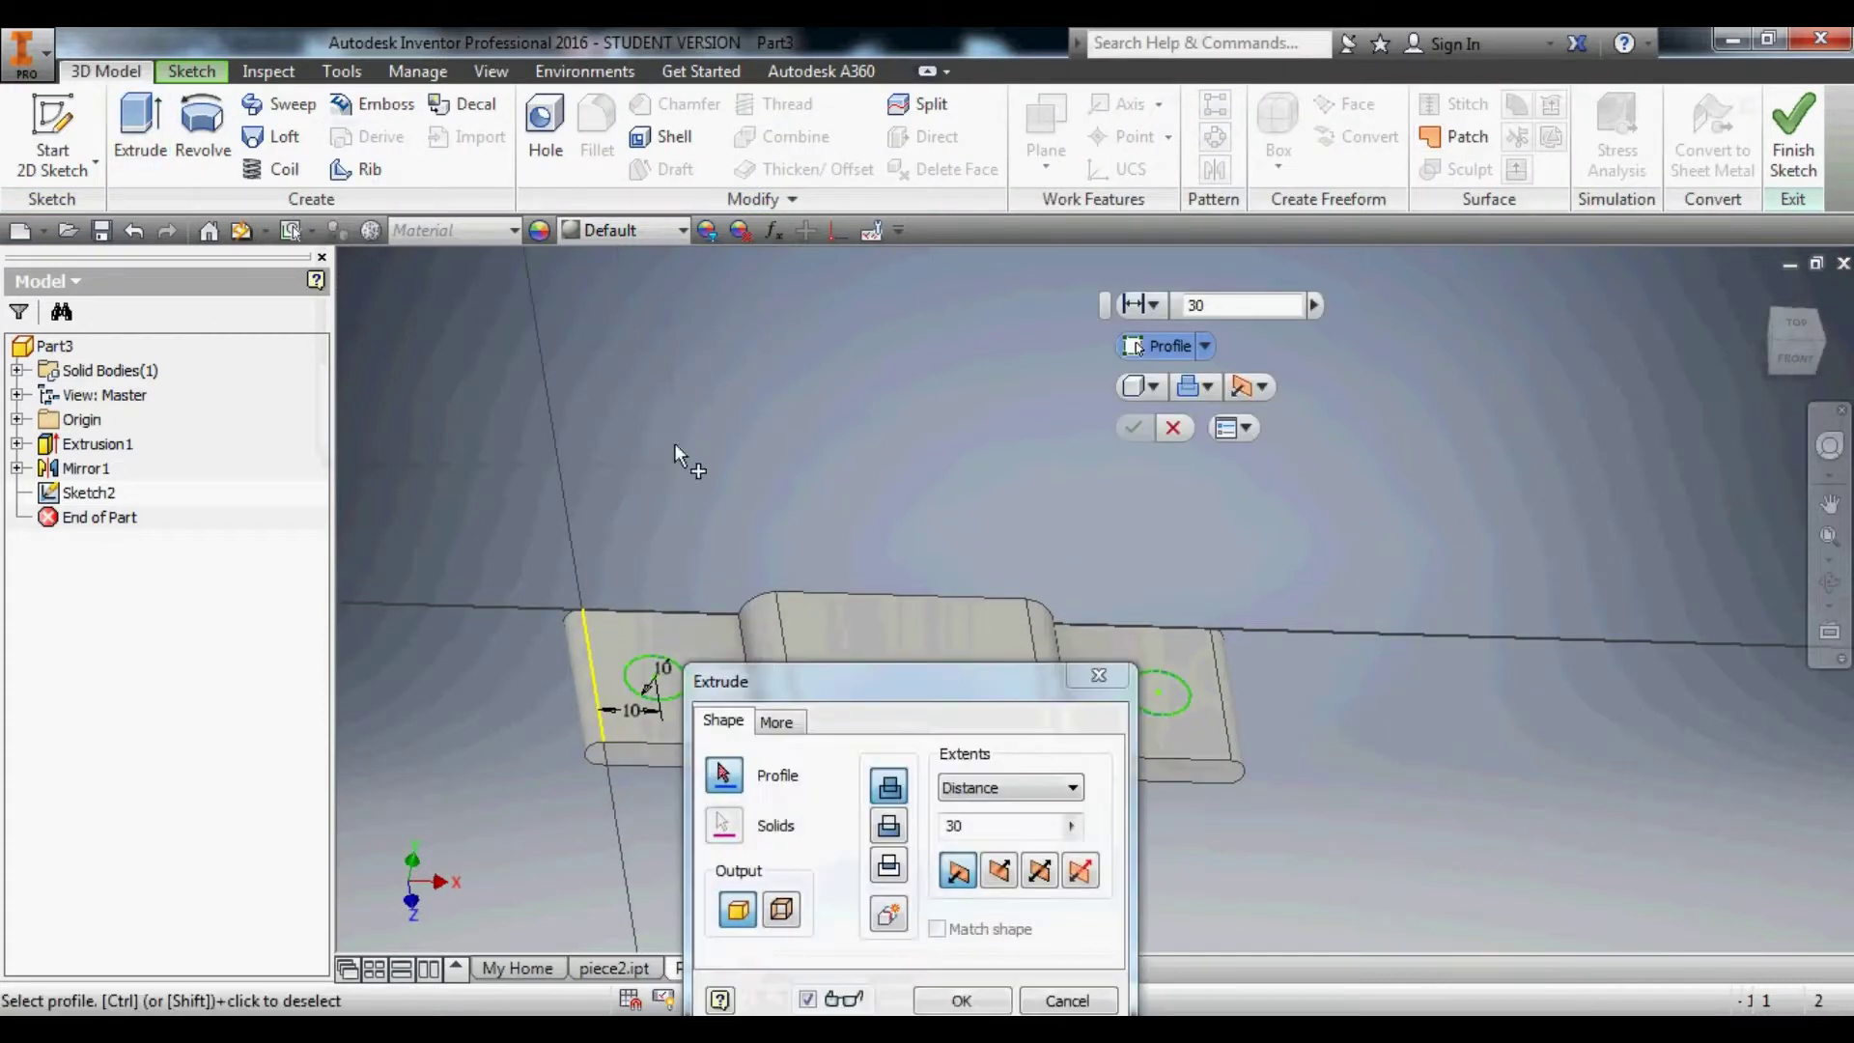
left_click(889, 826)
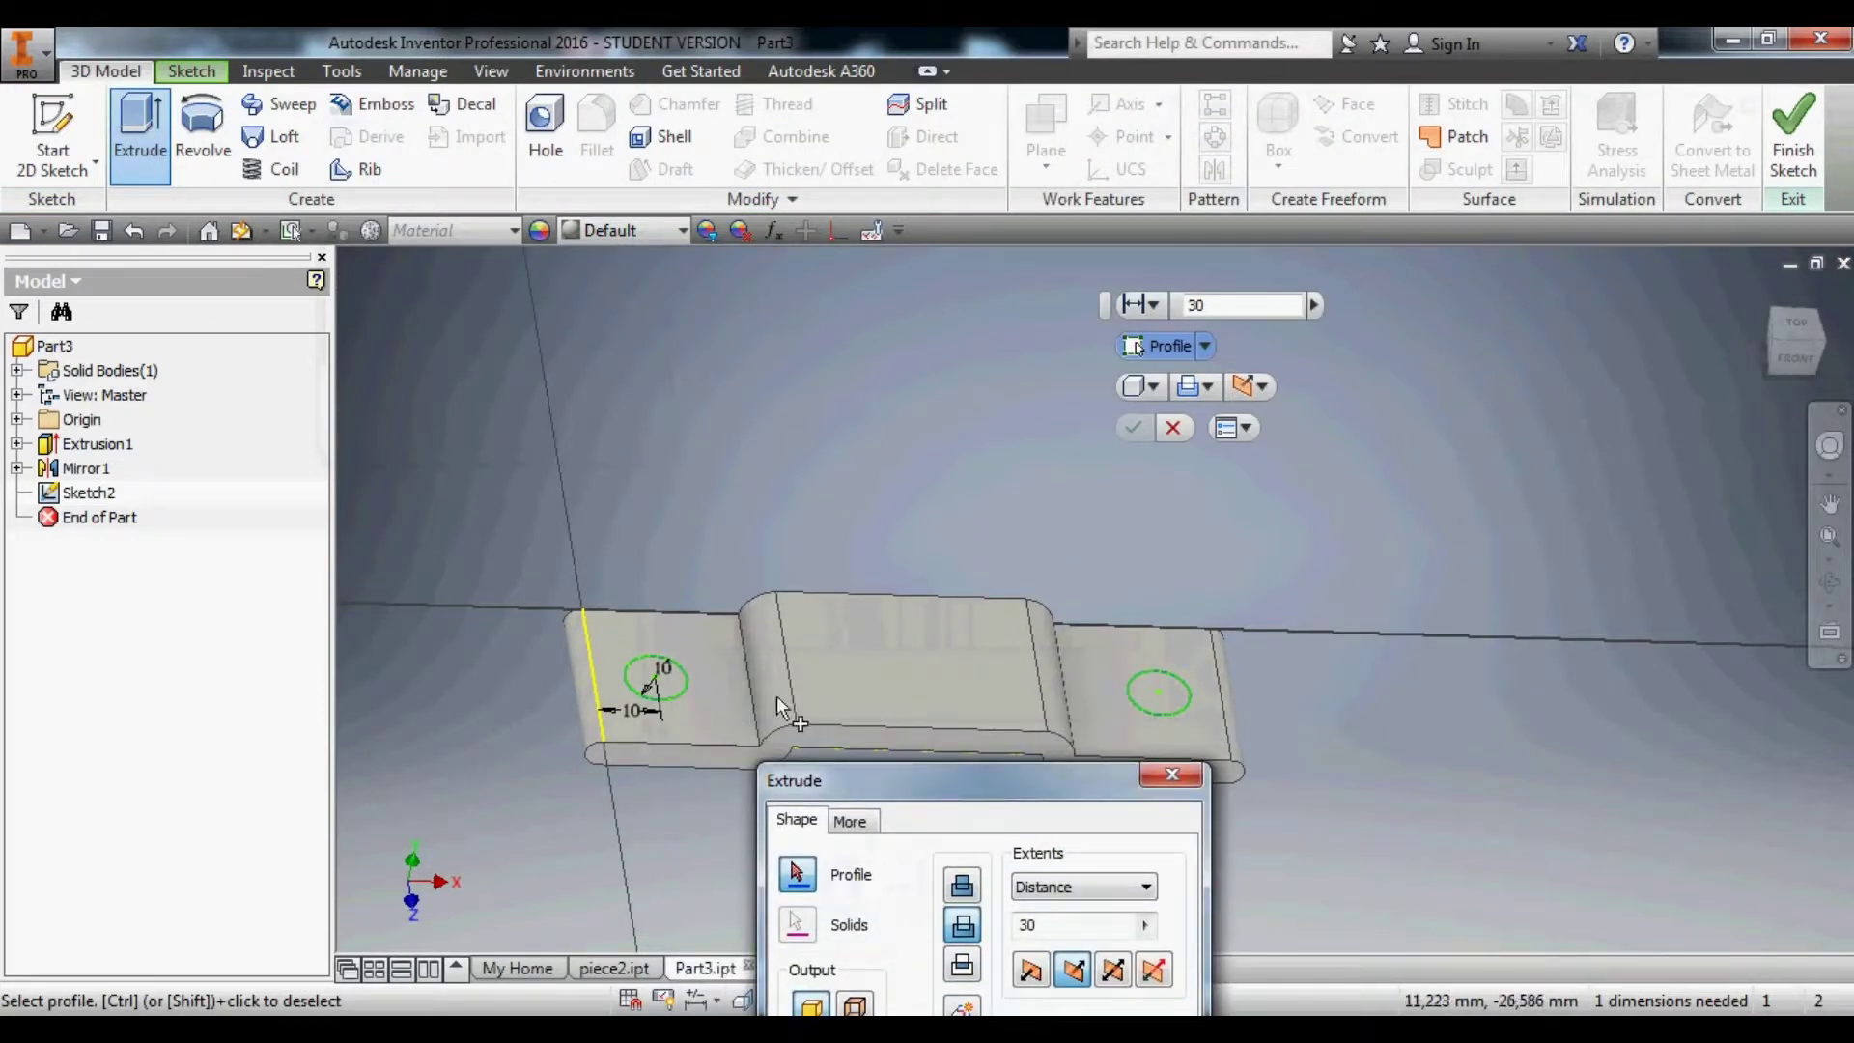
left_click_drag(917, 682, 990, 781)
left_click(676, 680)
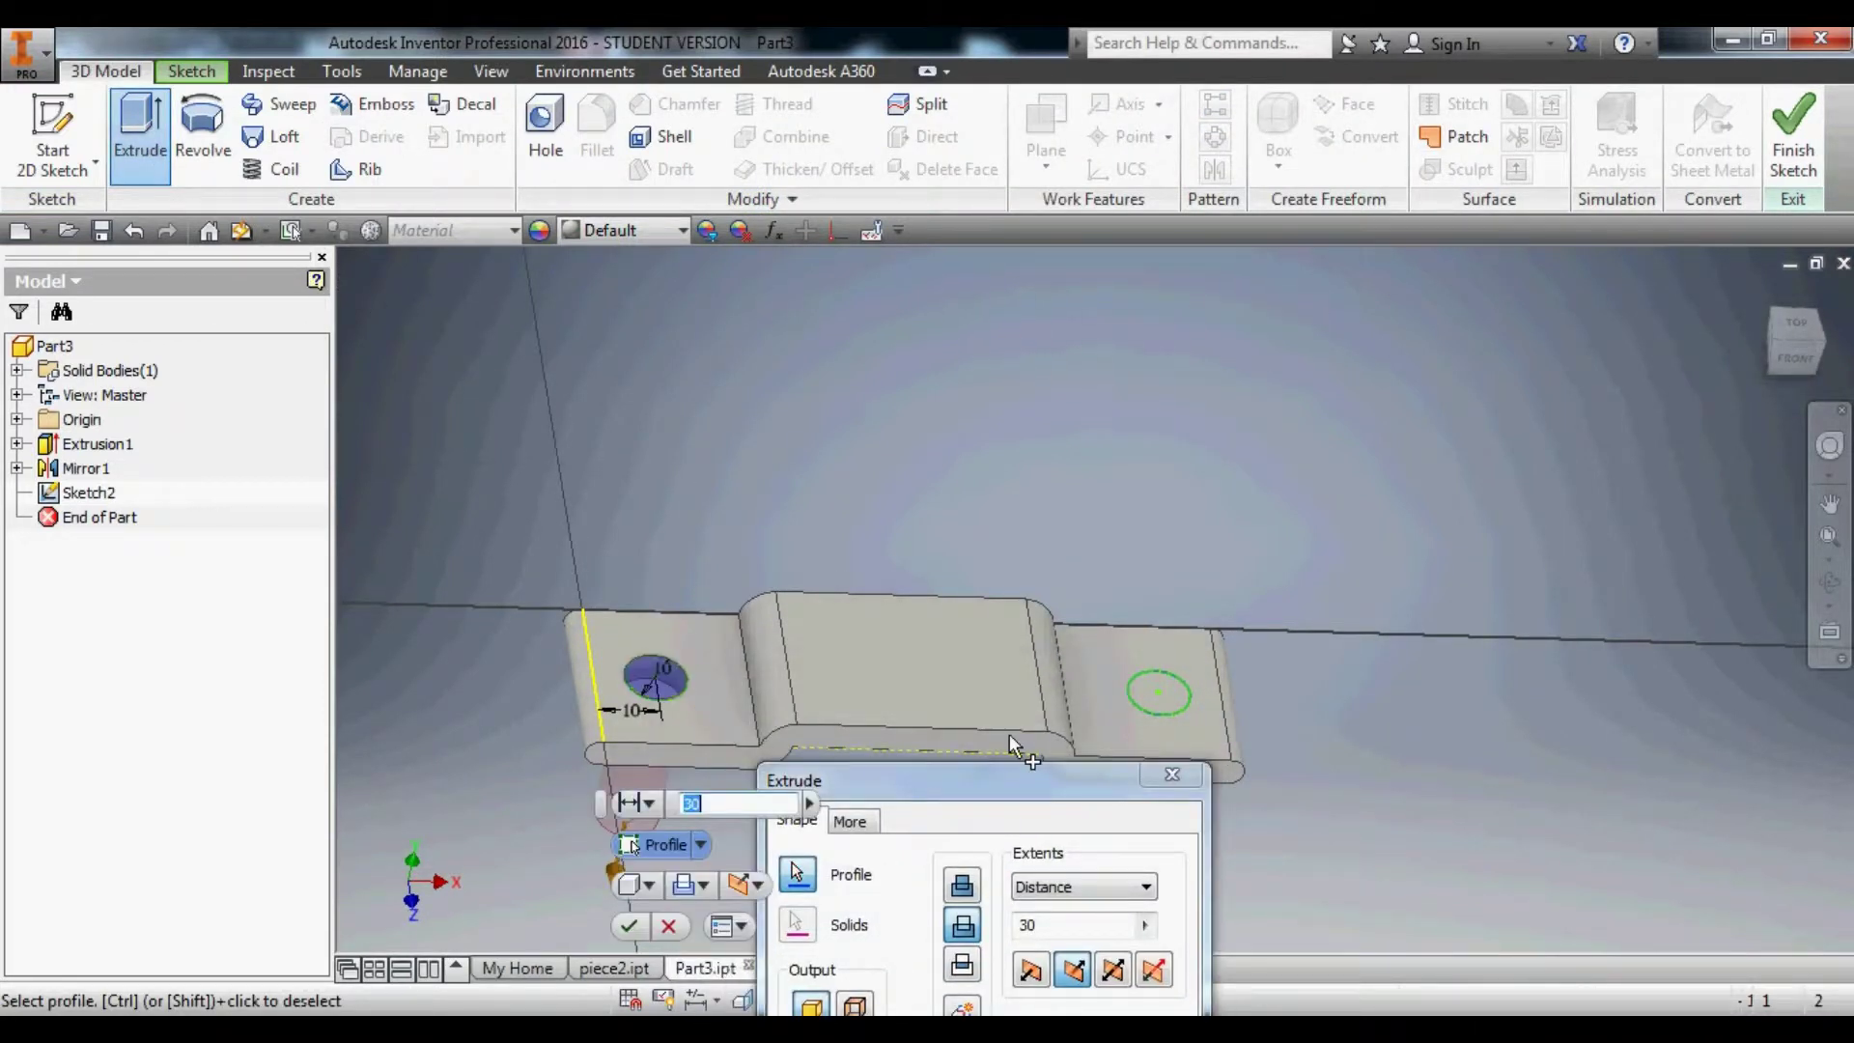
left_click(1168, 701)
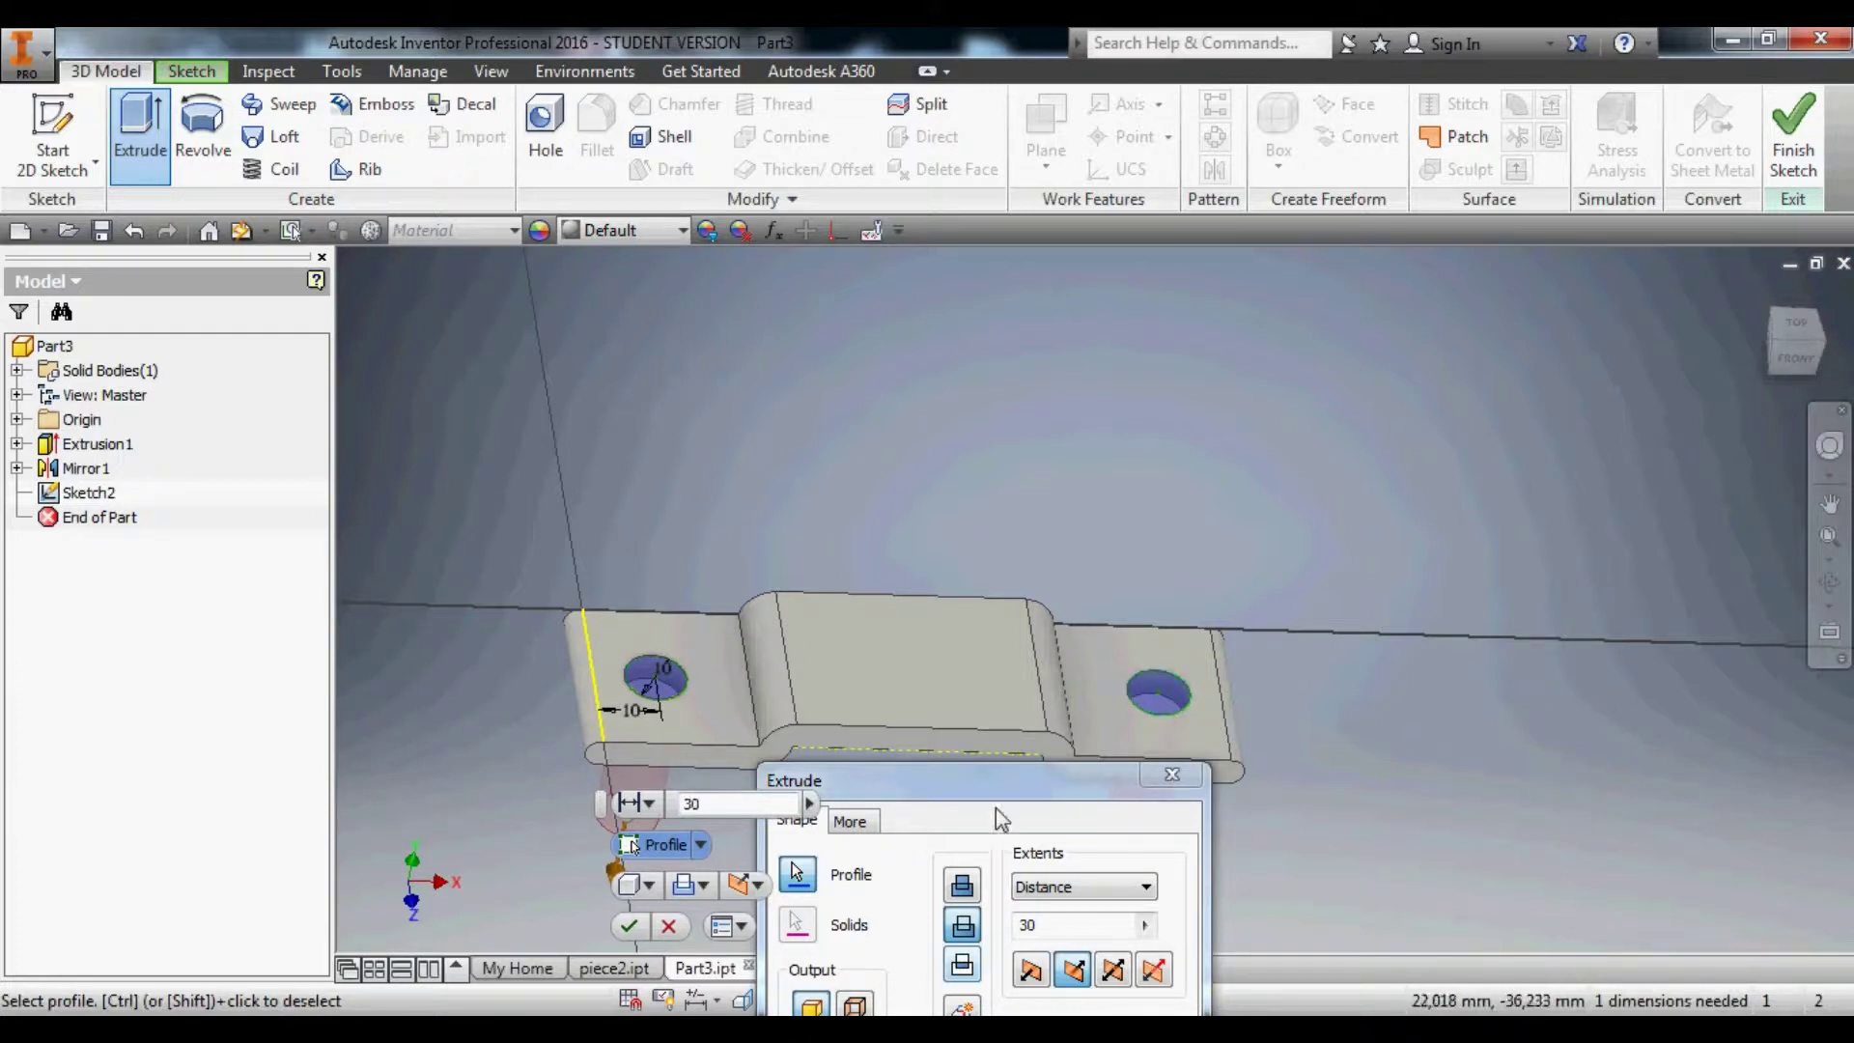
left_click_drag(1002, 772, 1074, 545)
left_click(1120, 872)
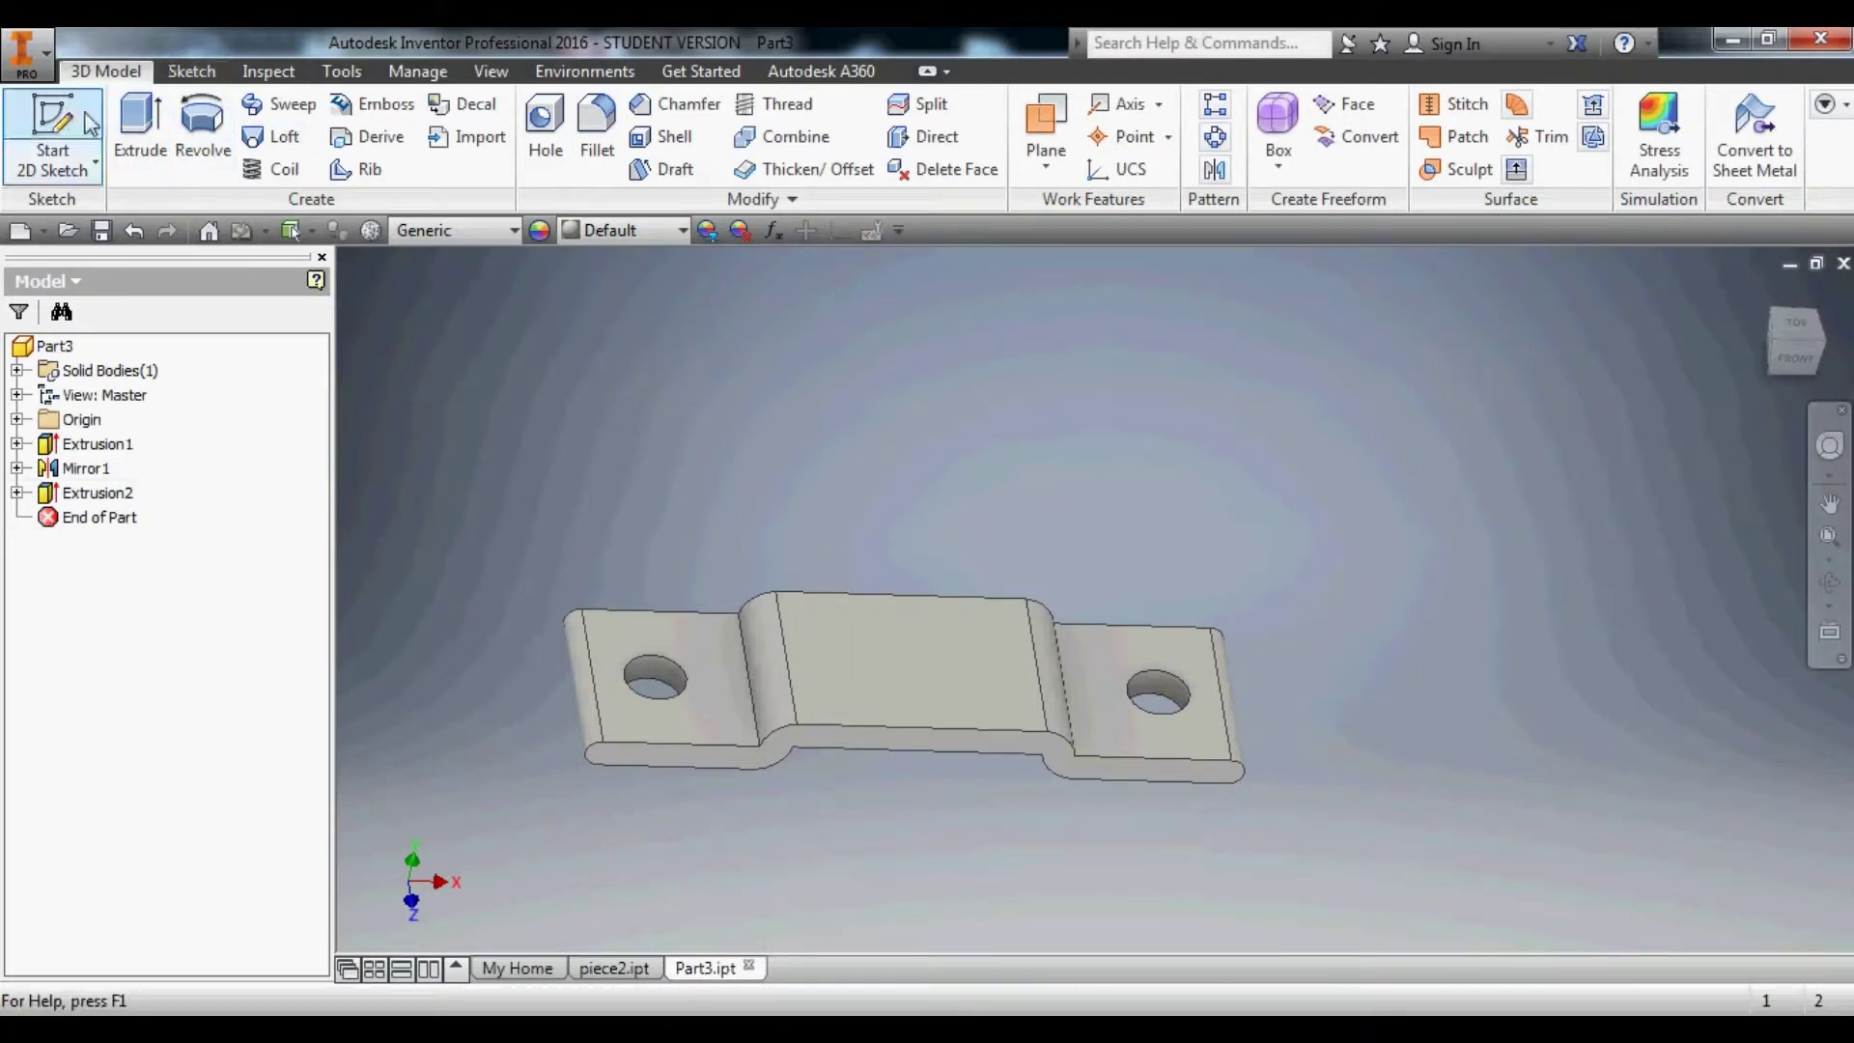
left_click(102, 231)
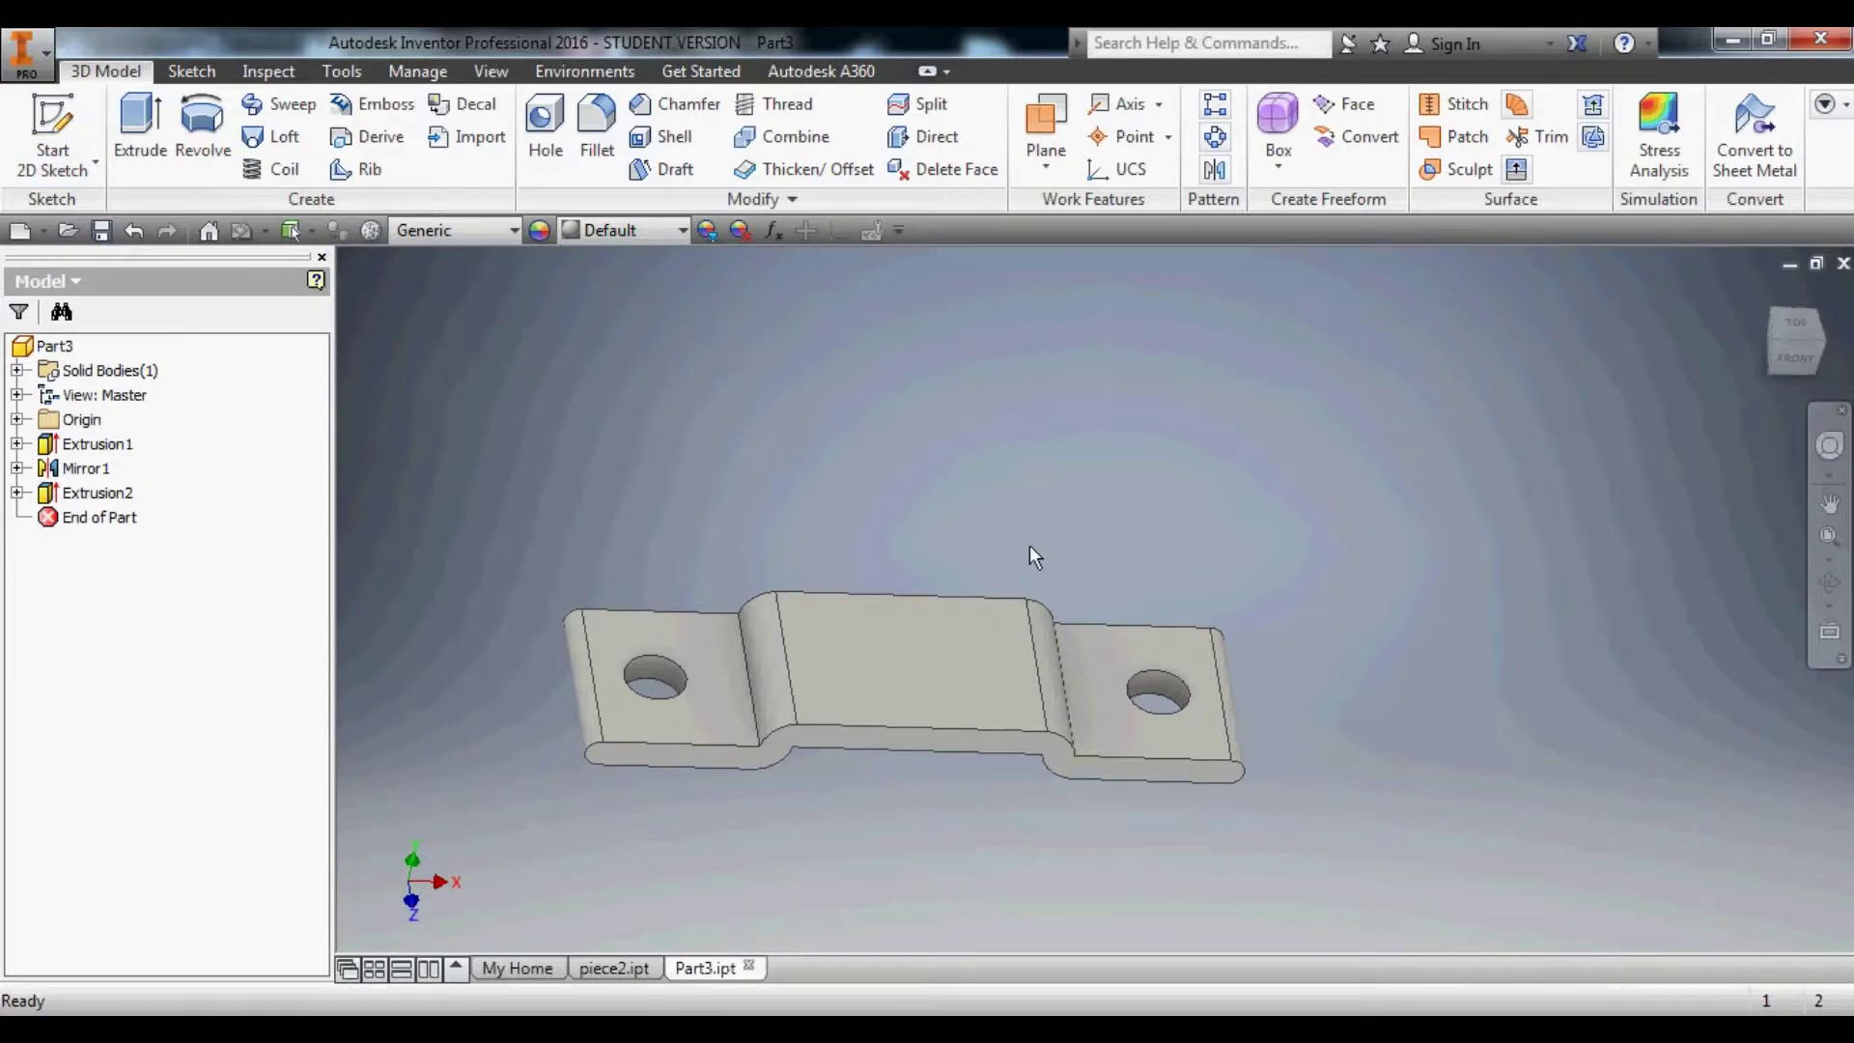
Create a new part file and save it as table in the Prototype folder.
left_click(585, 971)
left_click(548, 971)
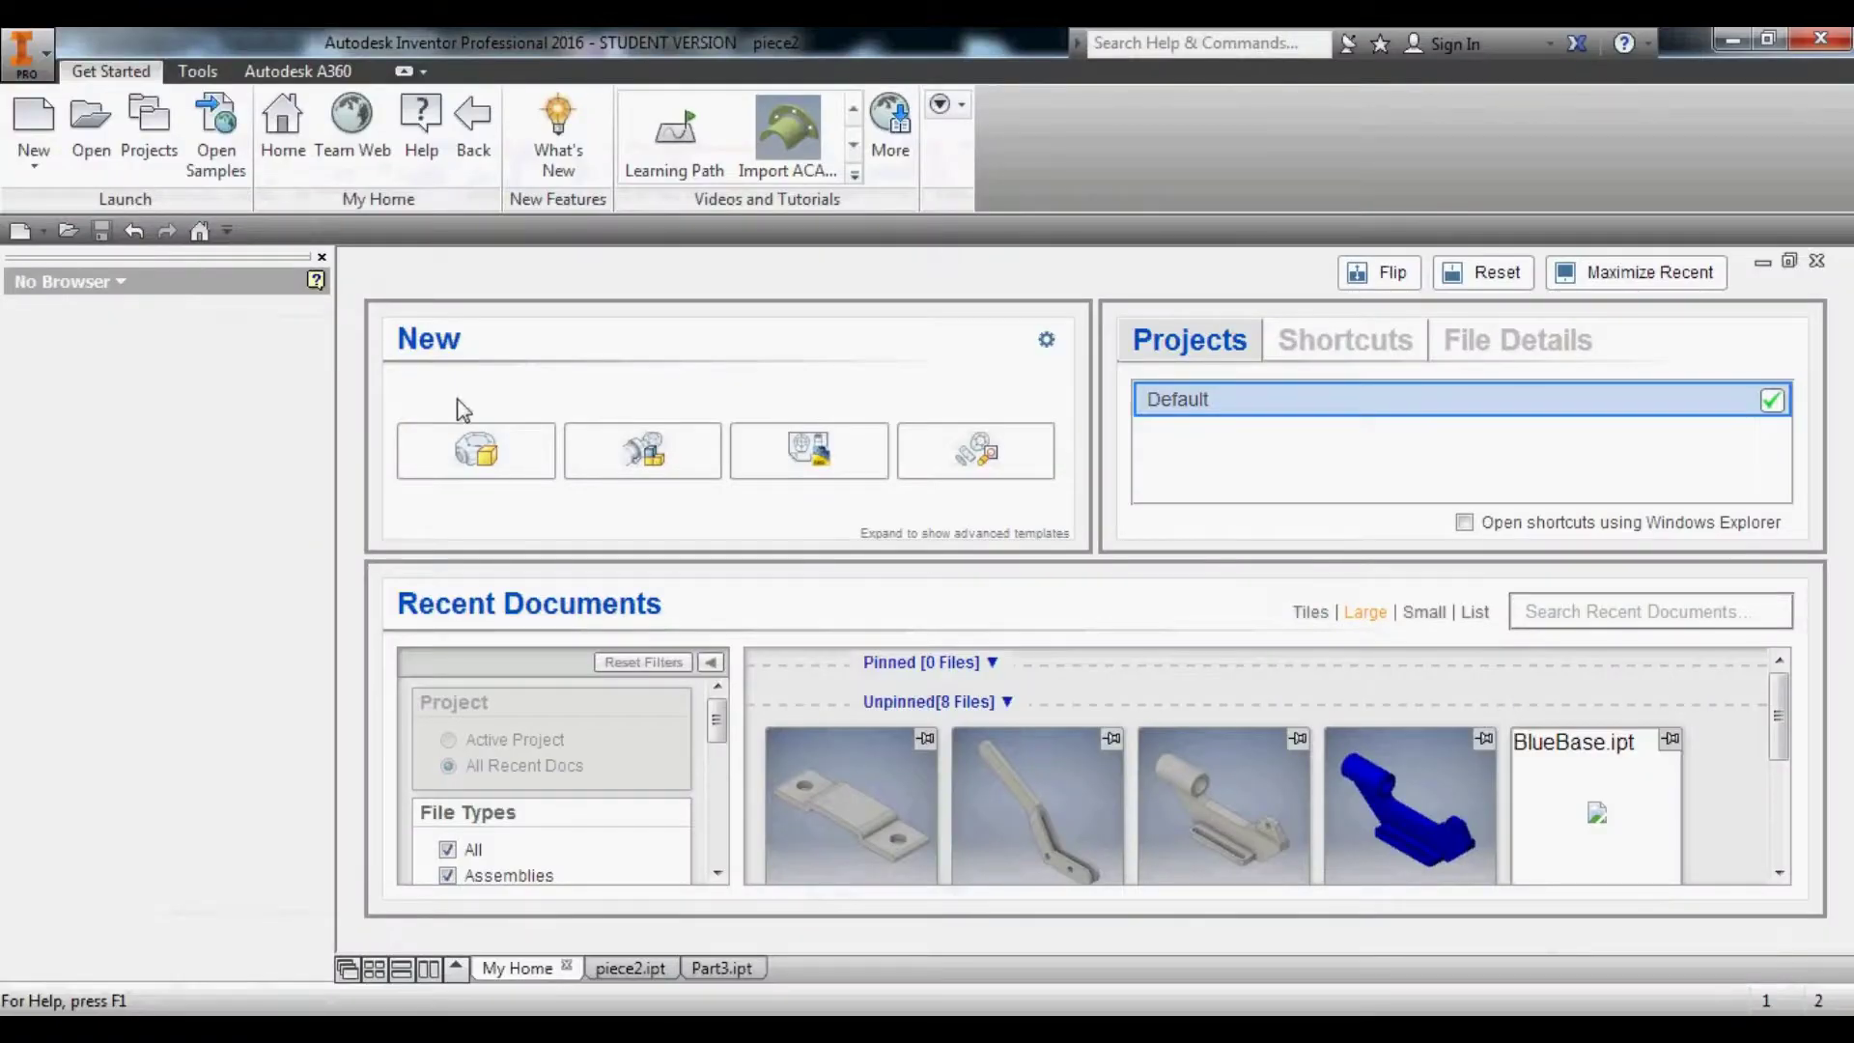
left_click(478, 446)
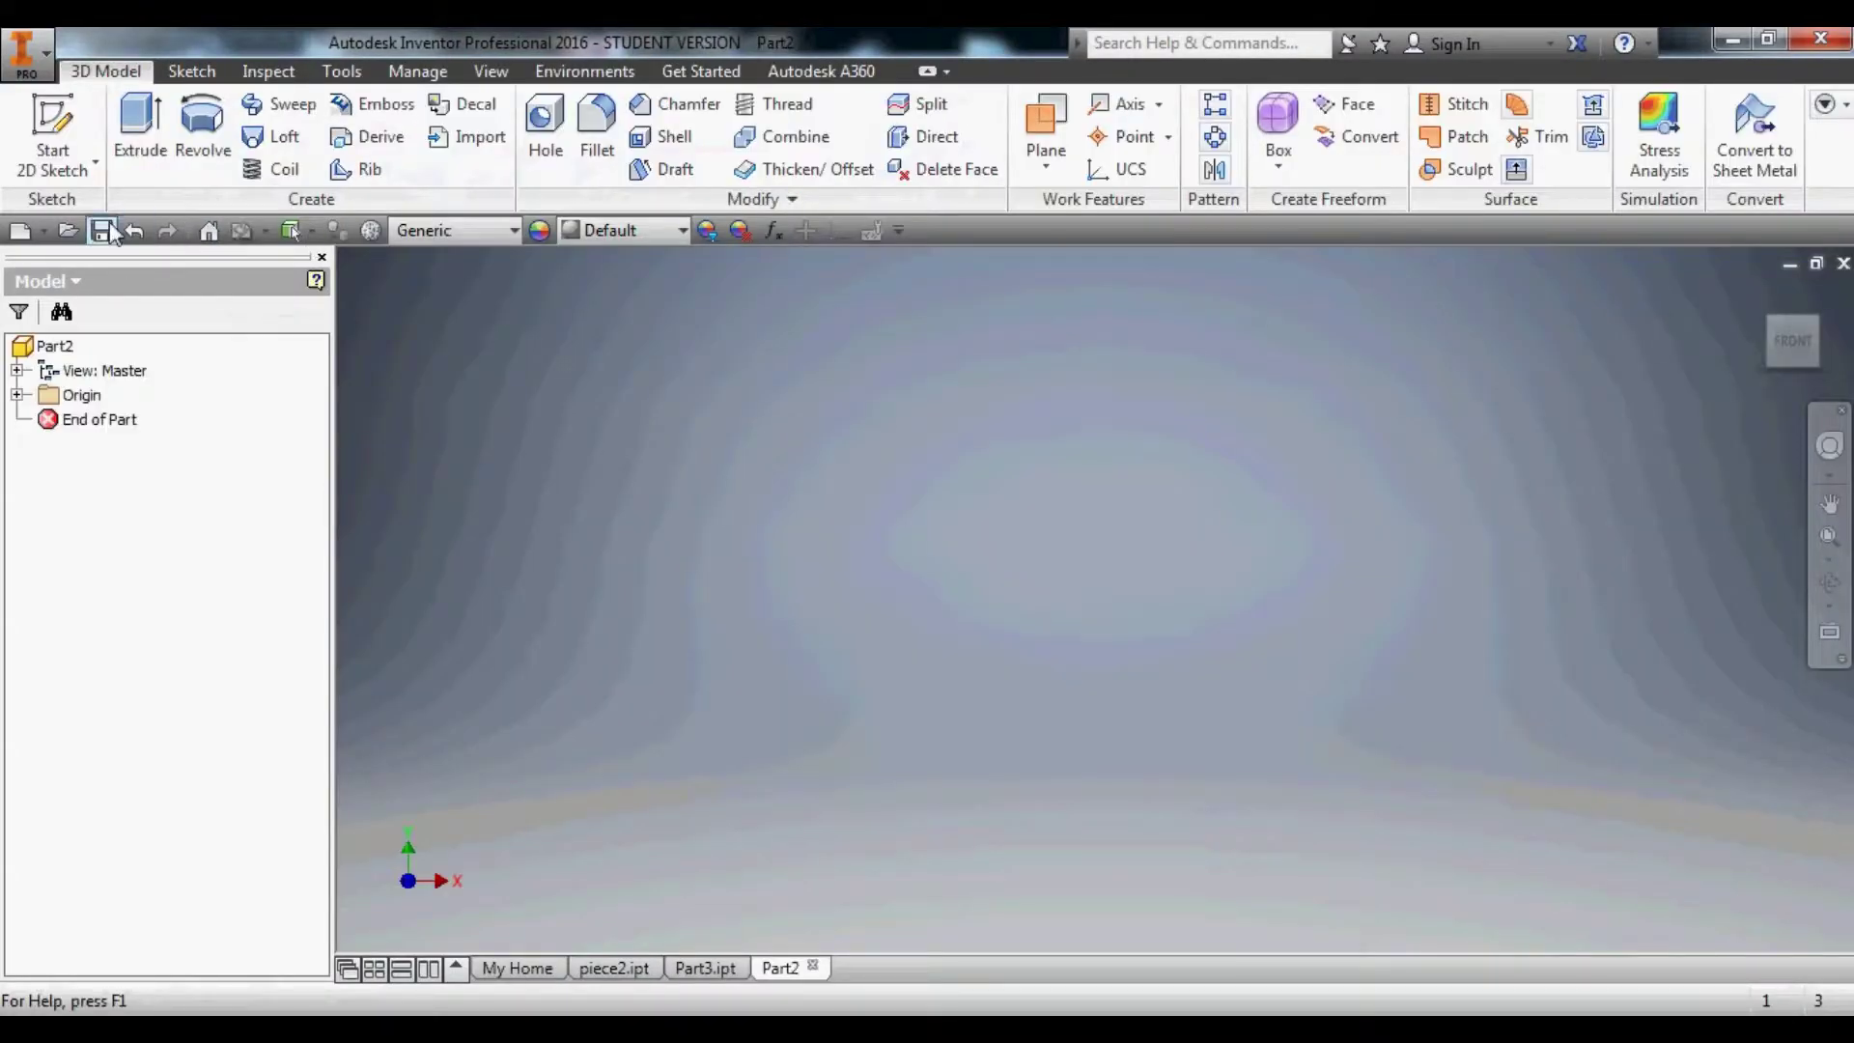
left_click(101, 231)
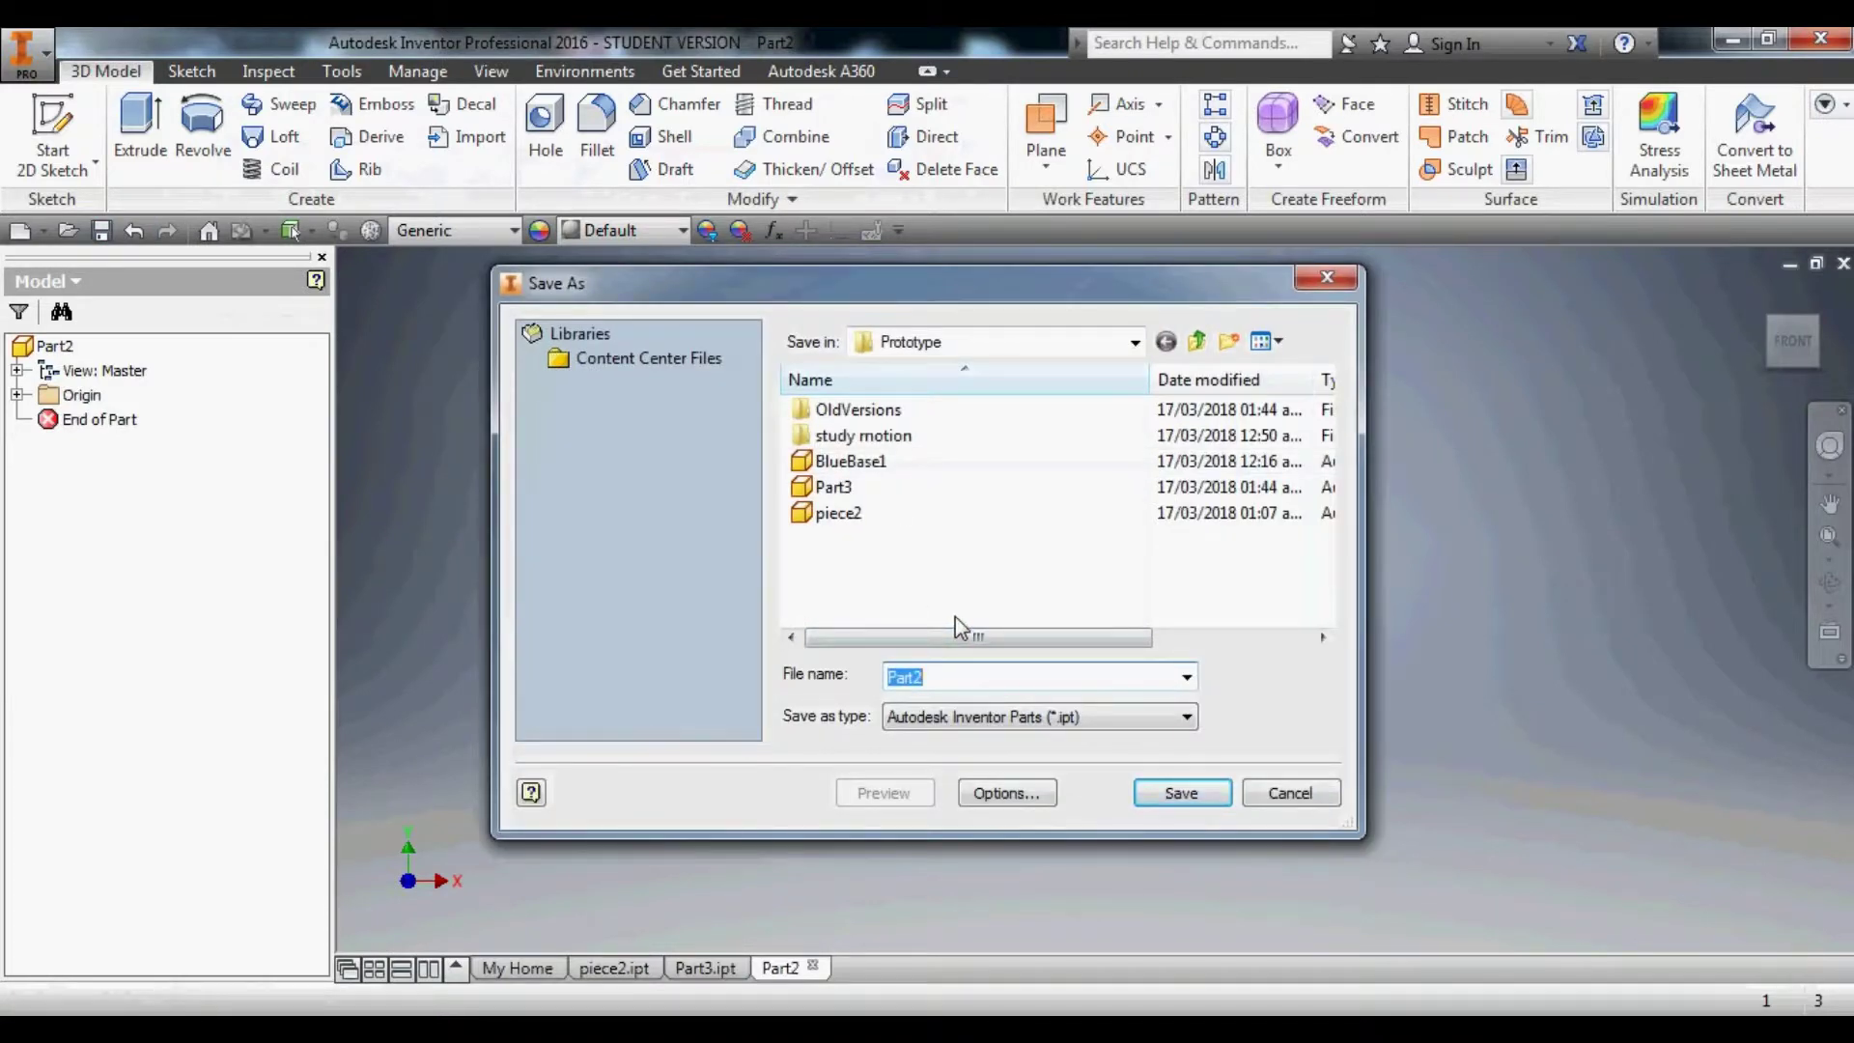
type("table")
key("Return")
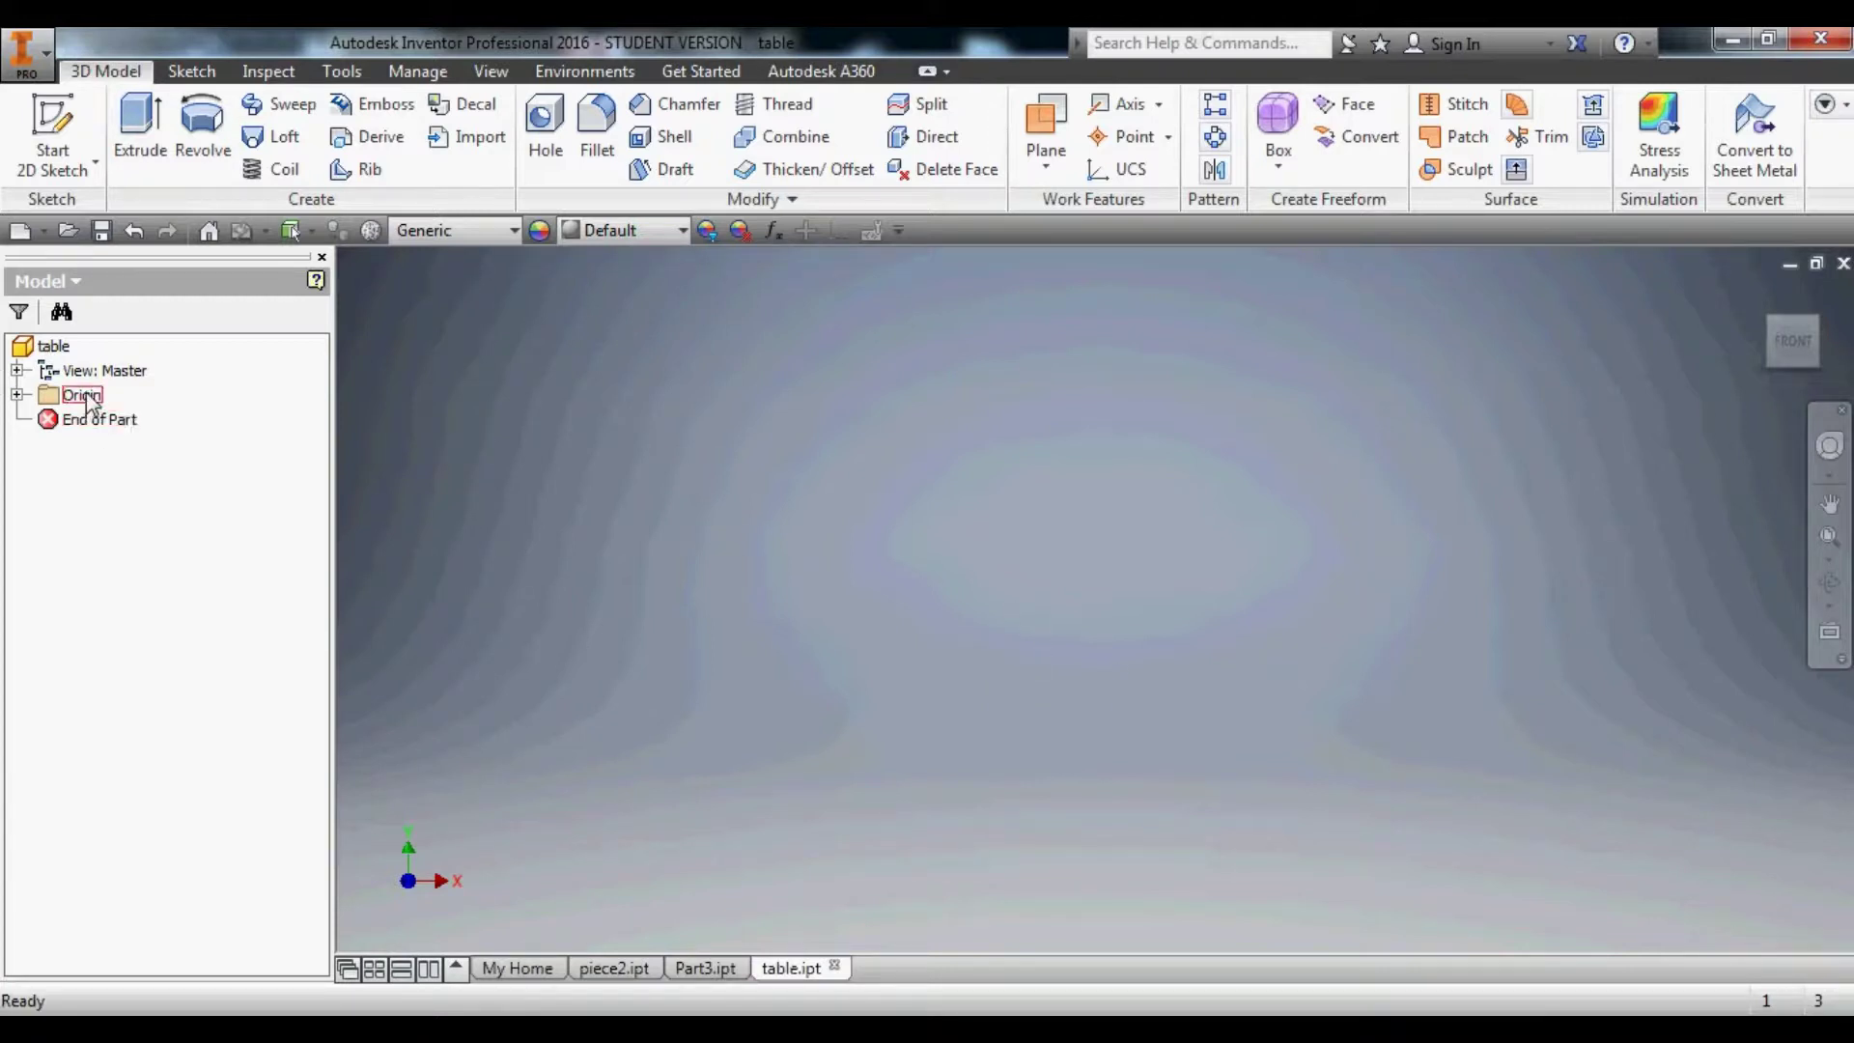
Start a 2D sketch on the front XY plane and set the document's length unit to millimeter.
left_click(71, 138)
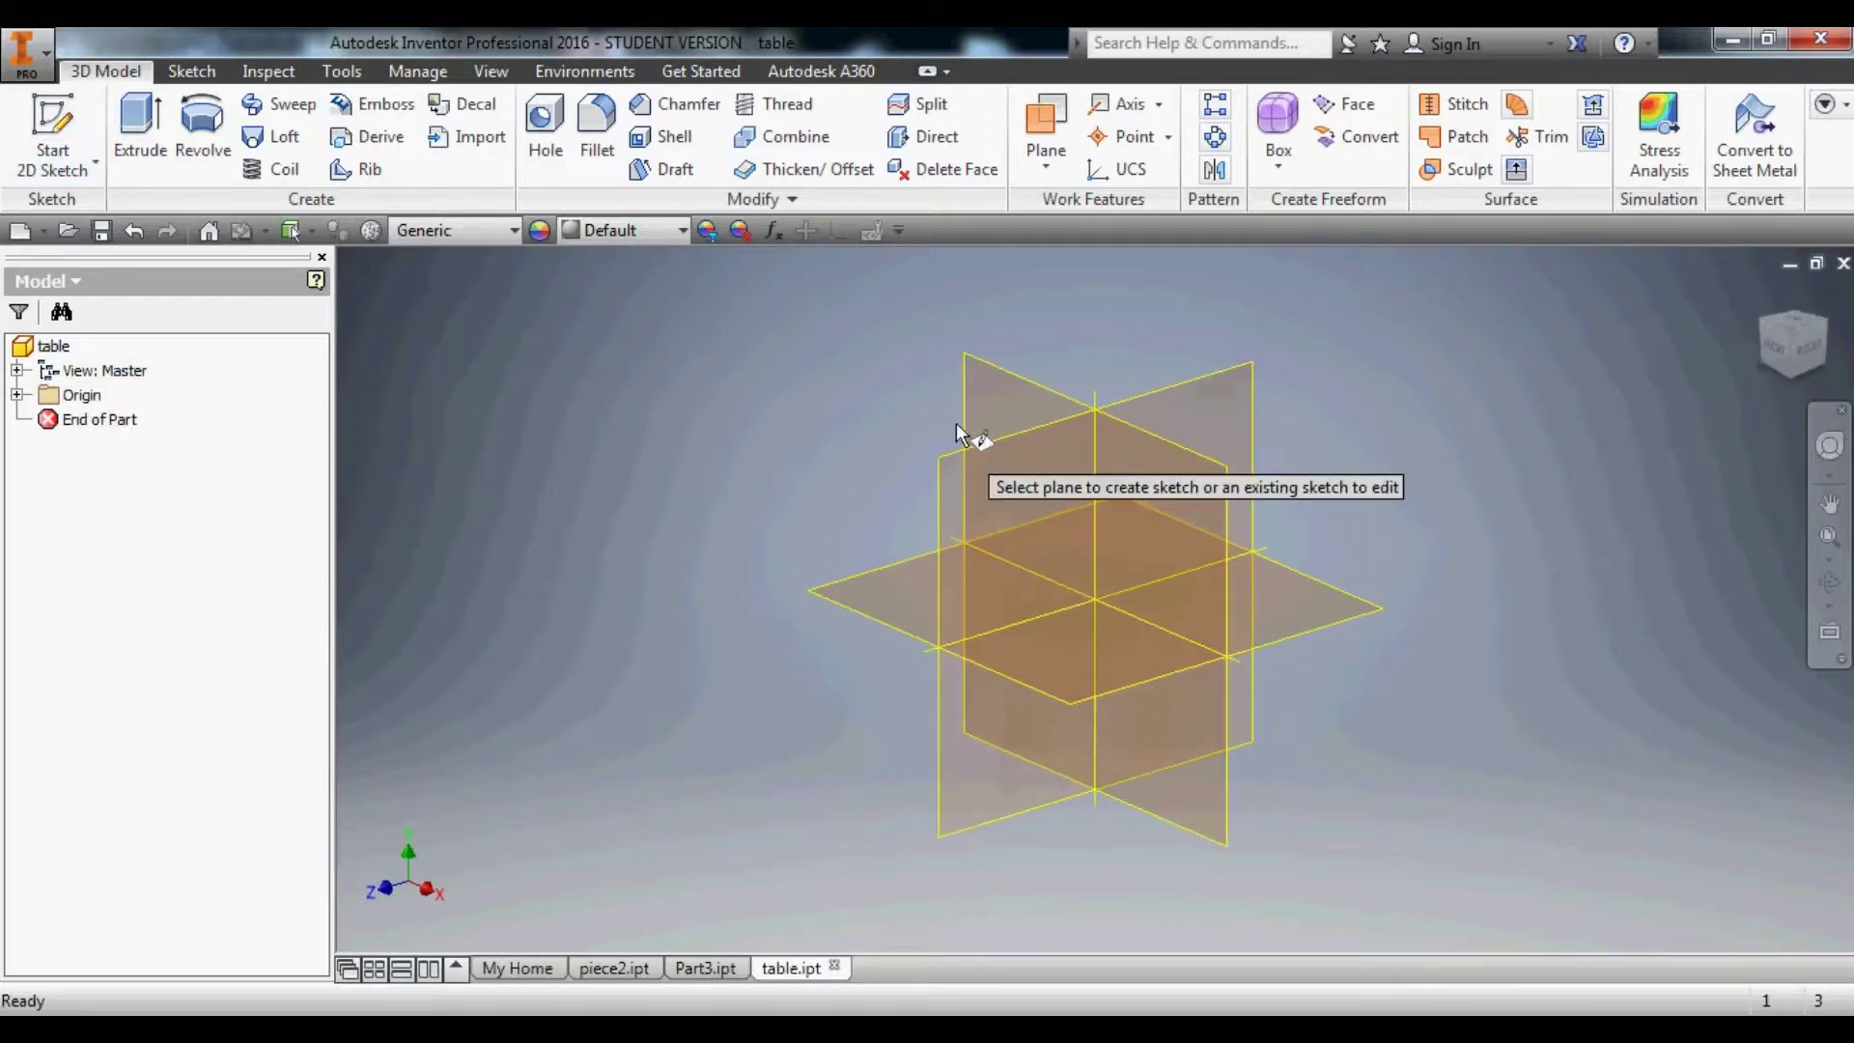
left_click(978, 388)
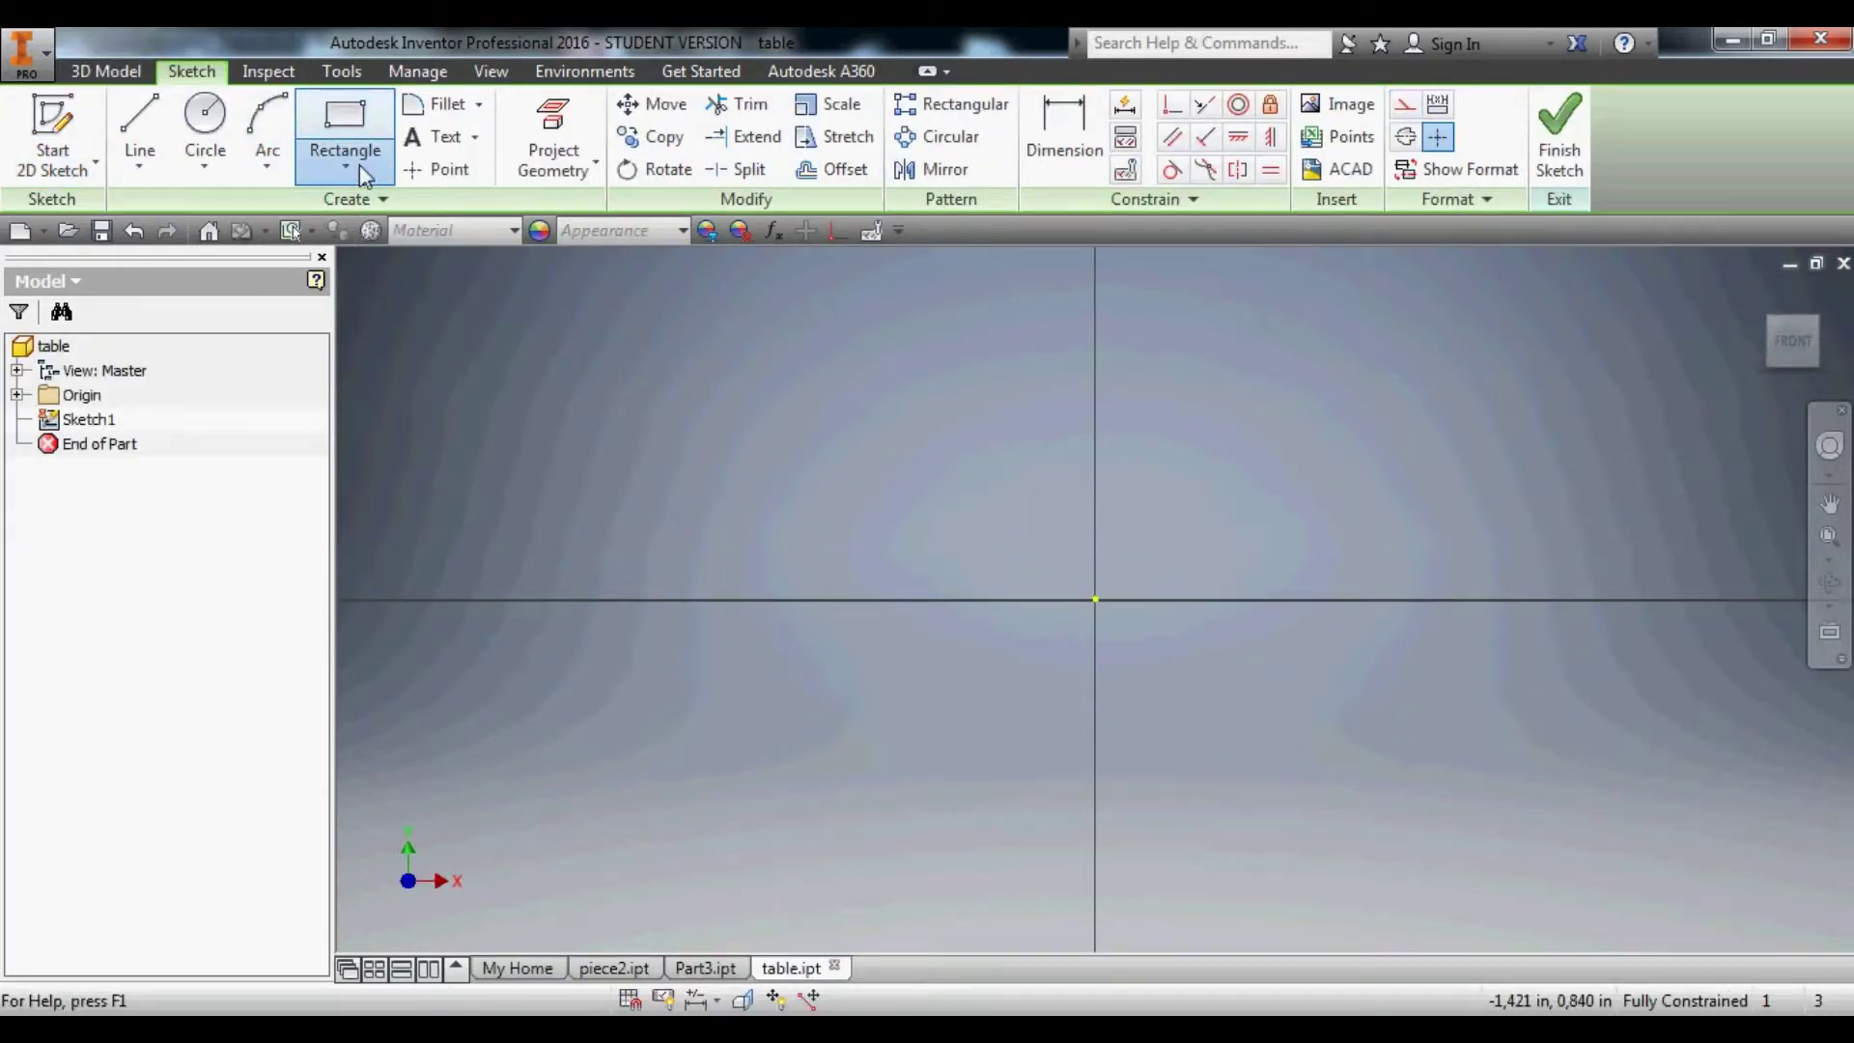
left_click(342, 73)
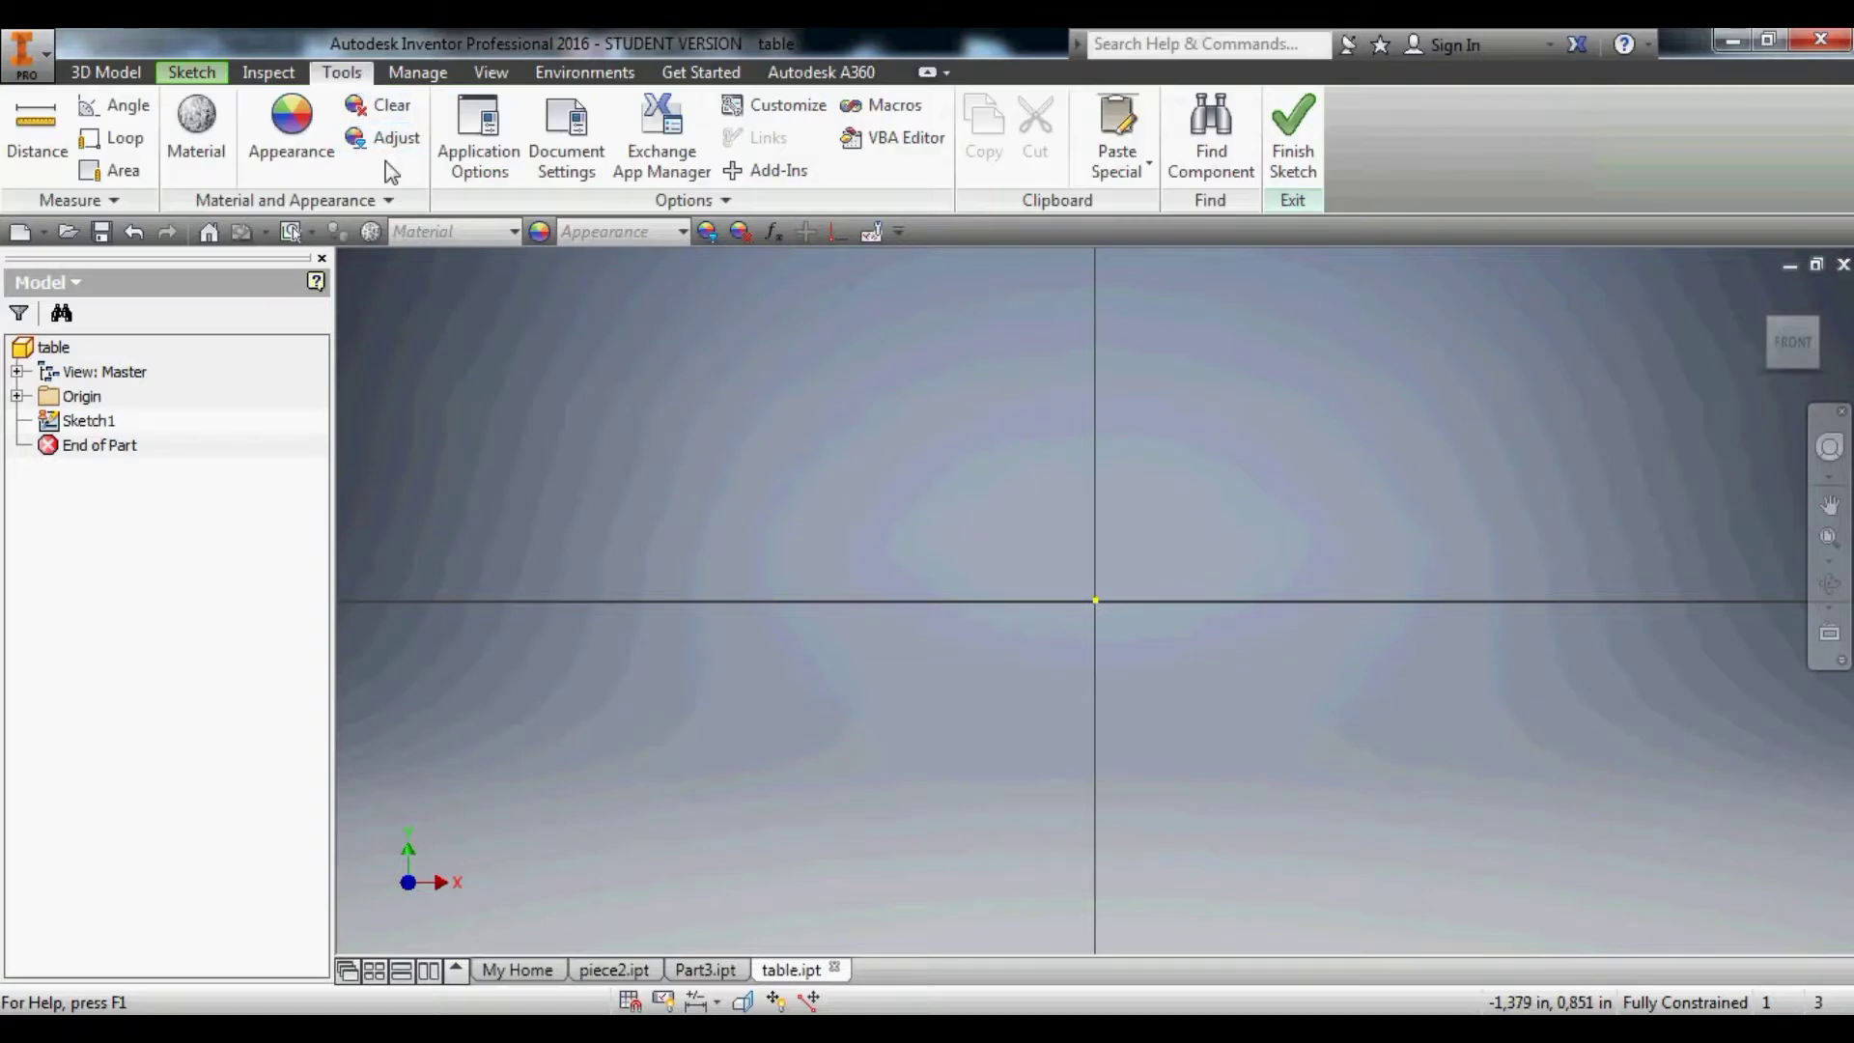
left_click(568, 155)
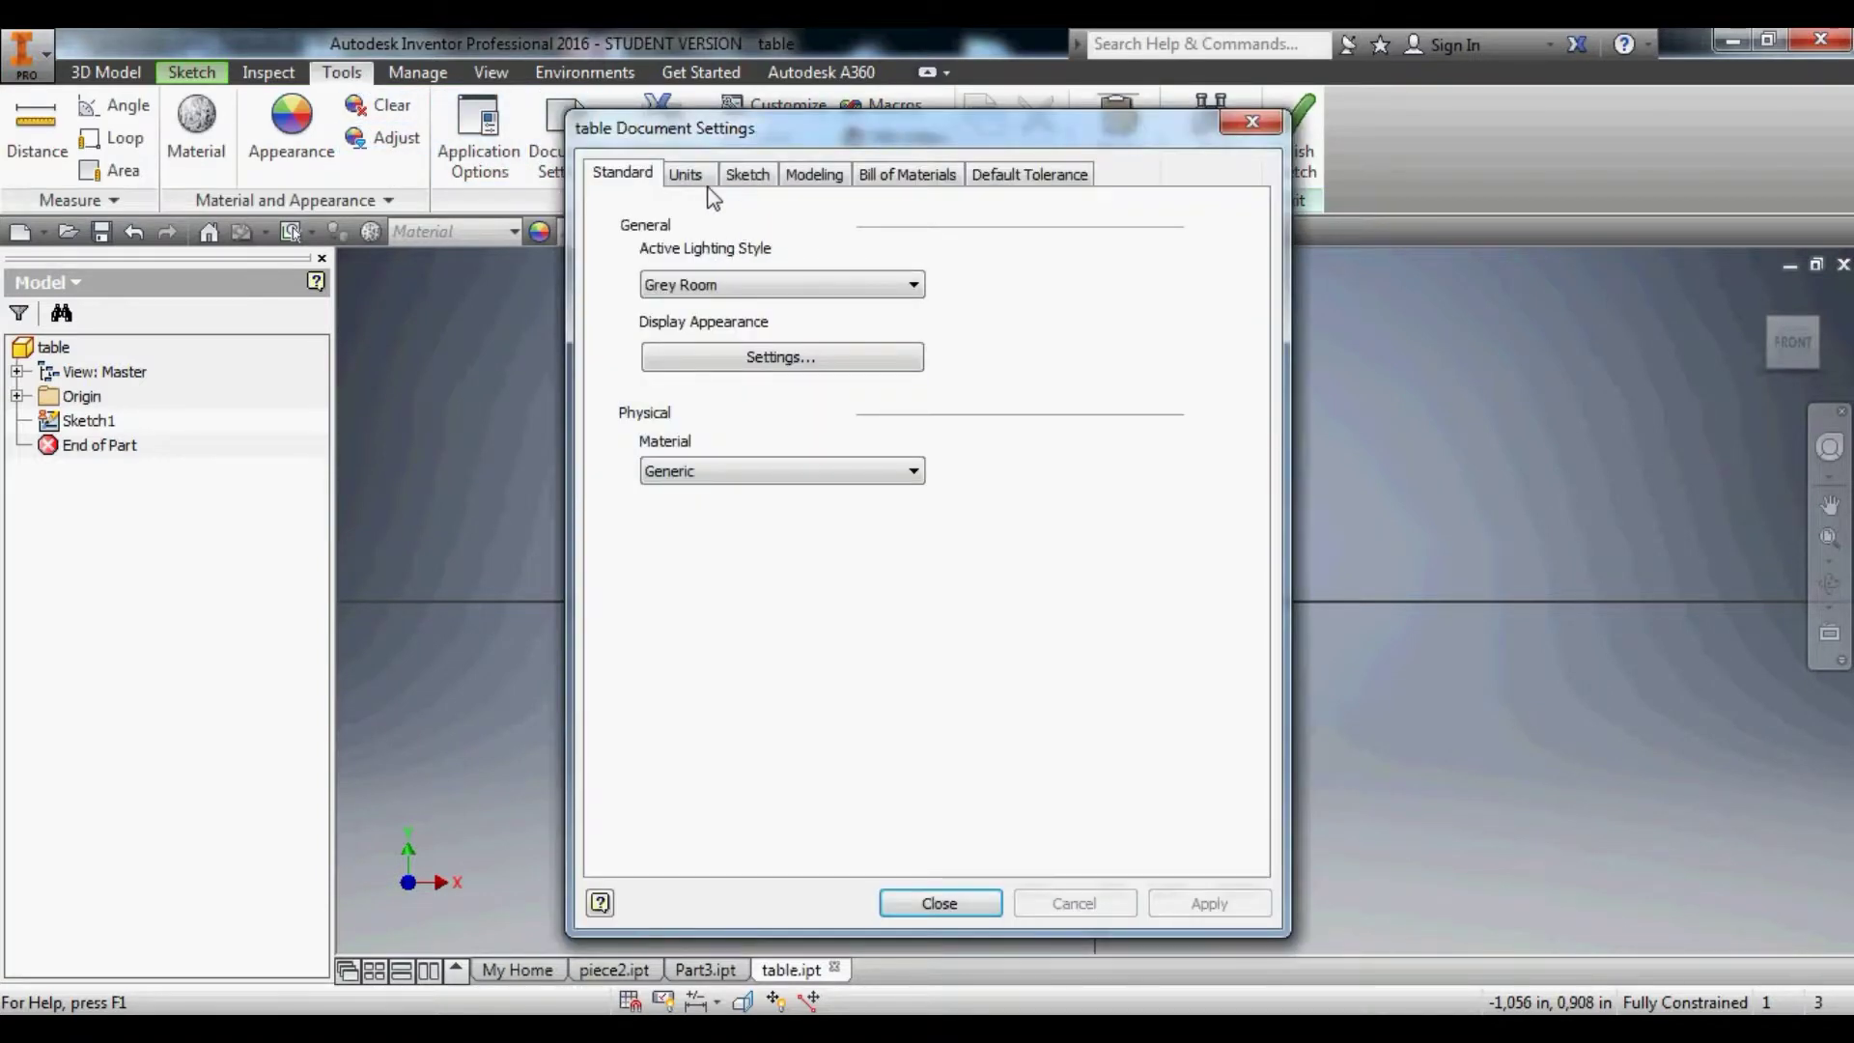
left_click(685, 174)
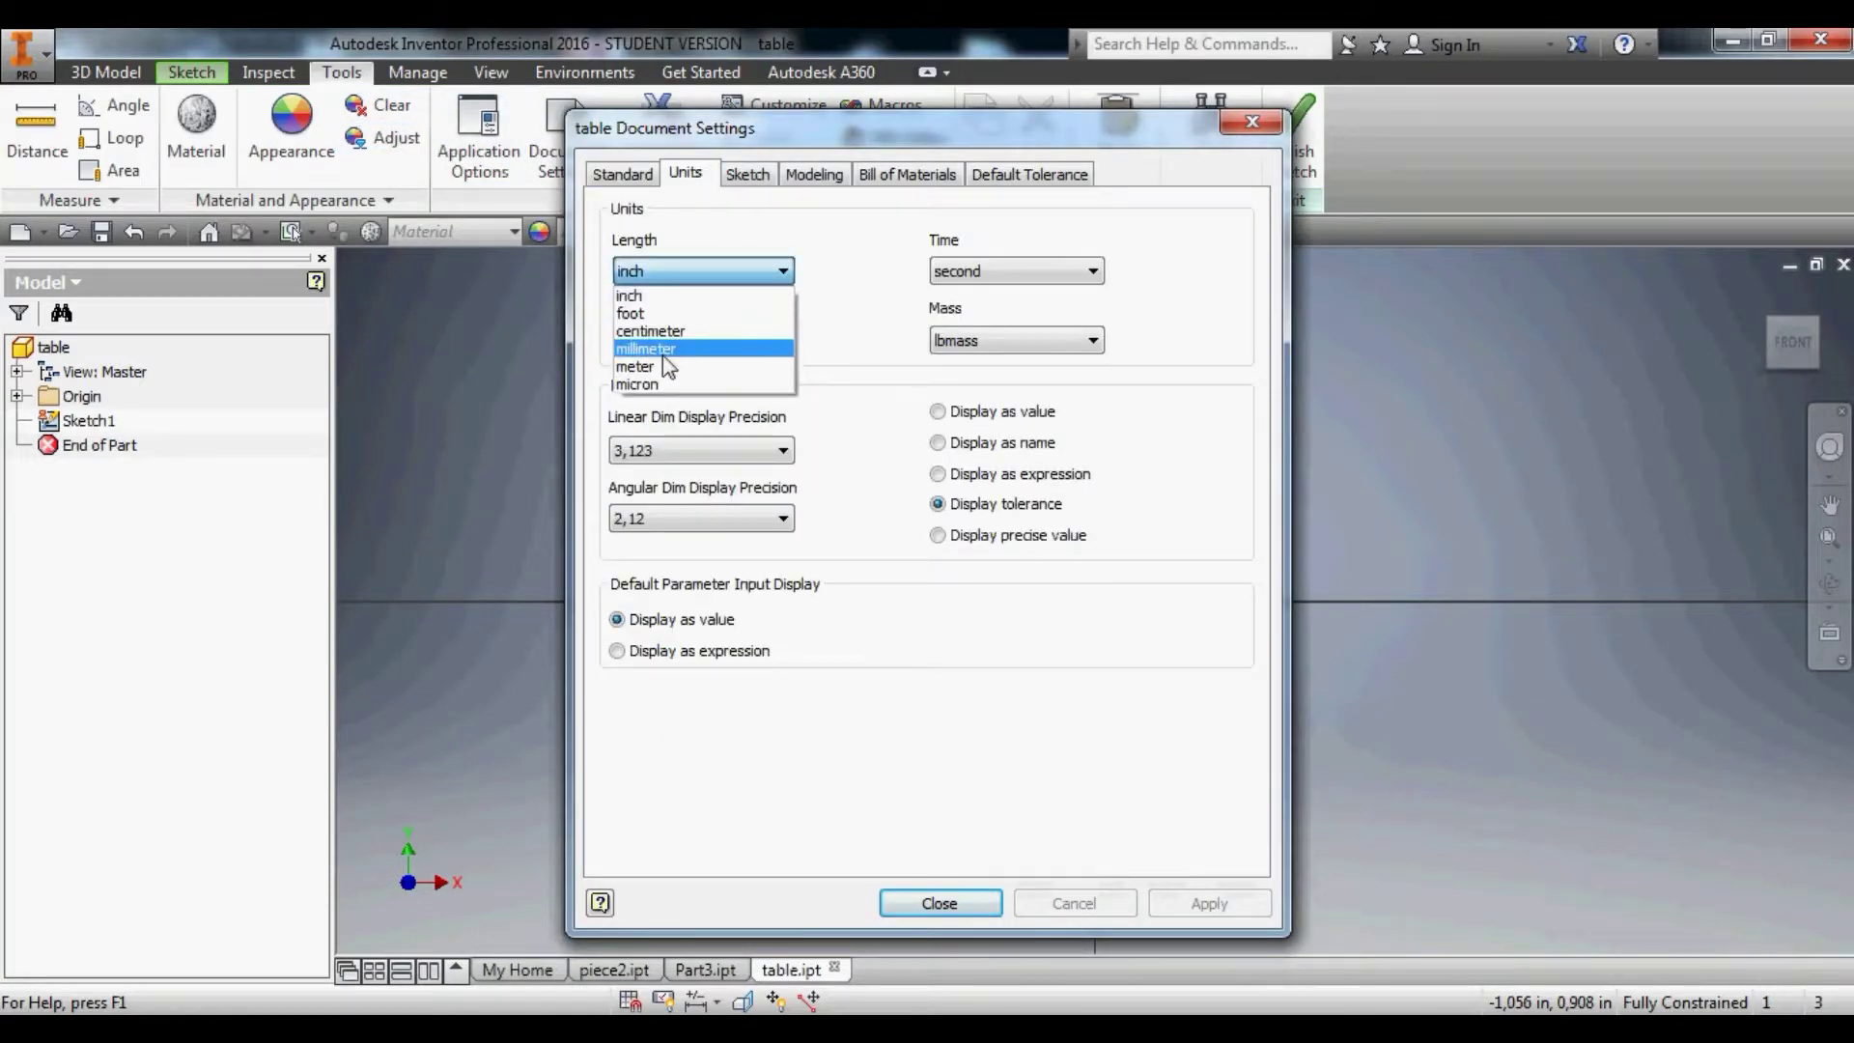
left_click(676, 335)
left_click(940, 903)
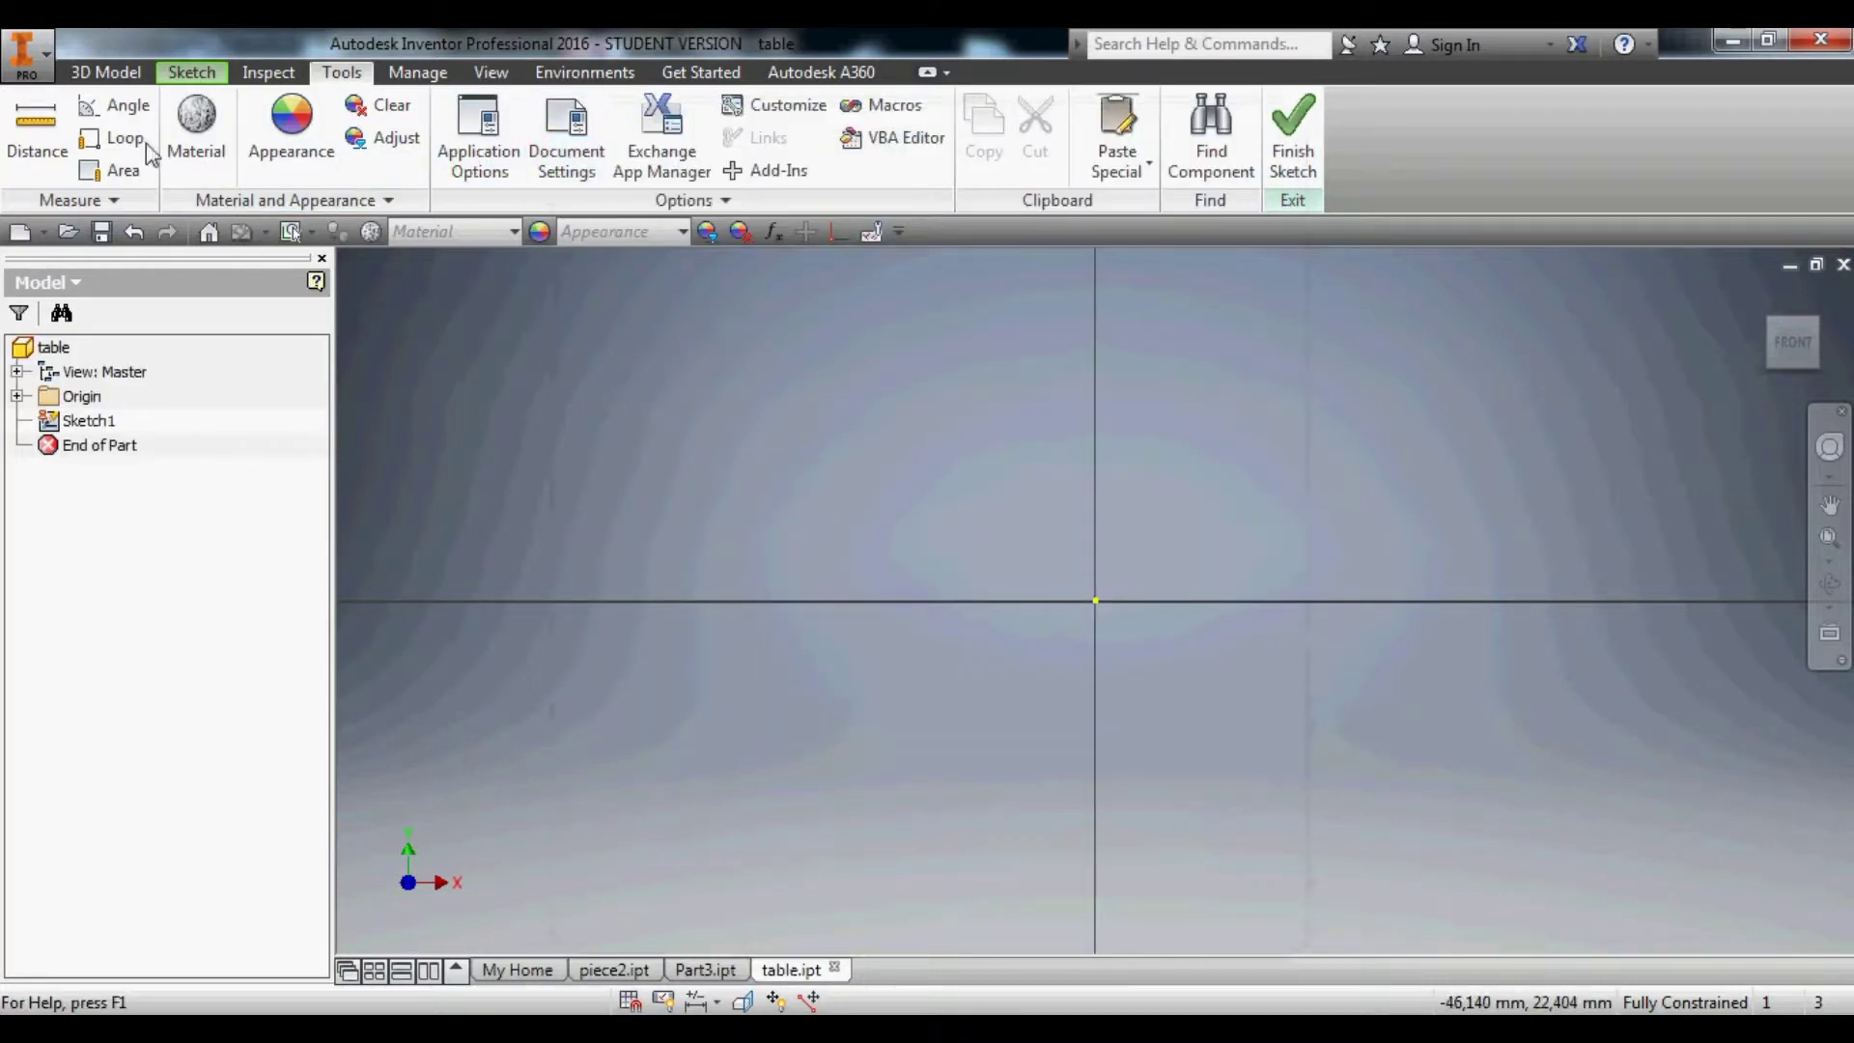
Draw a centre-point rectangle about 21 mm wide and 13 mm high, centred on the sketch origin.
left_click(191, 72)
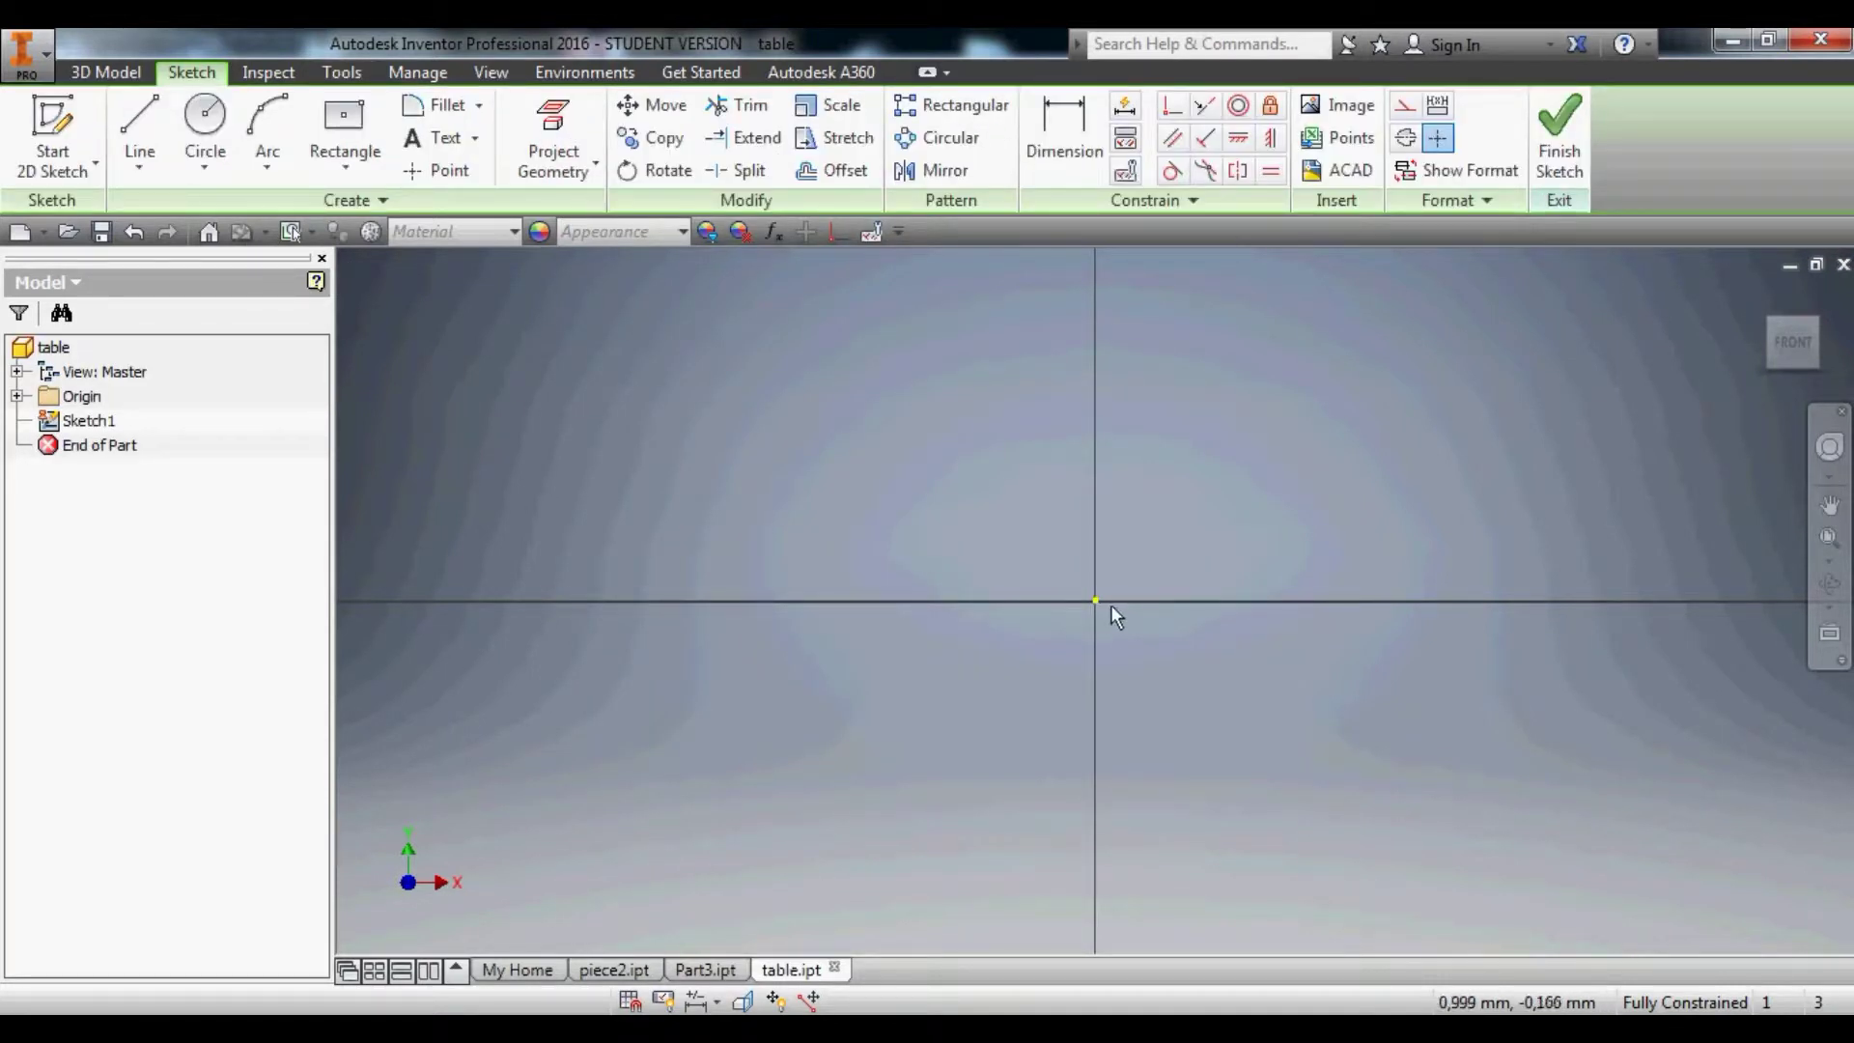
left_click(343, 136)
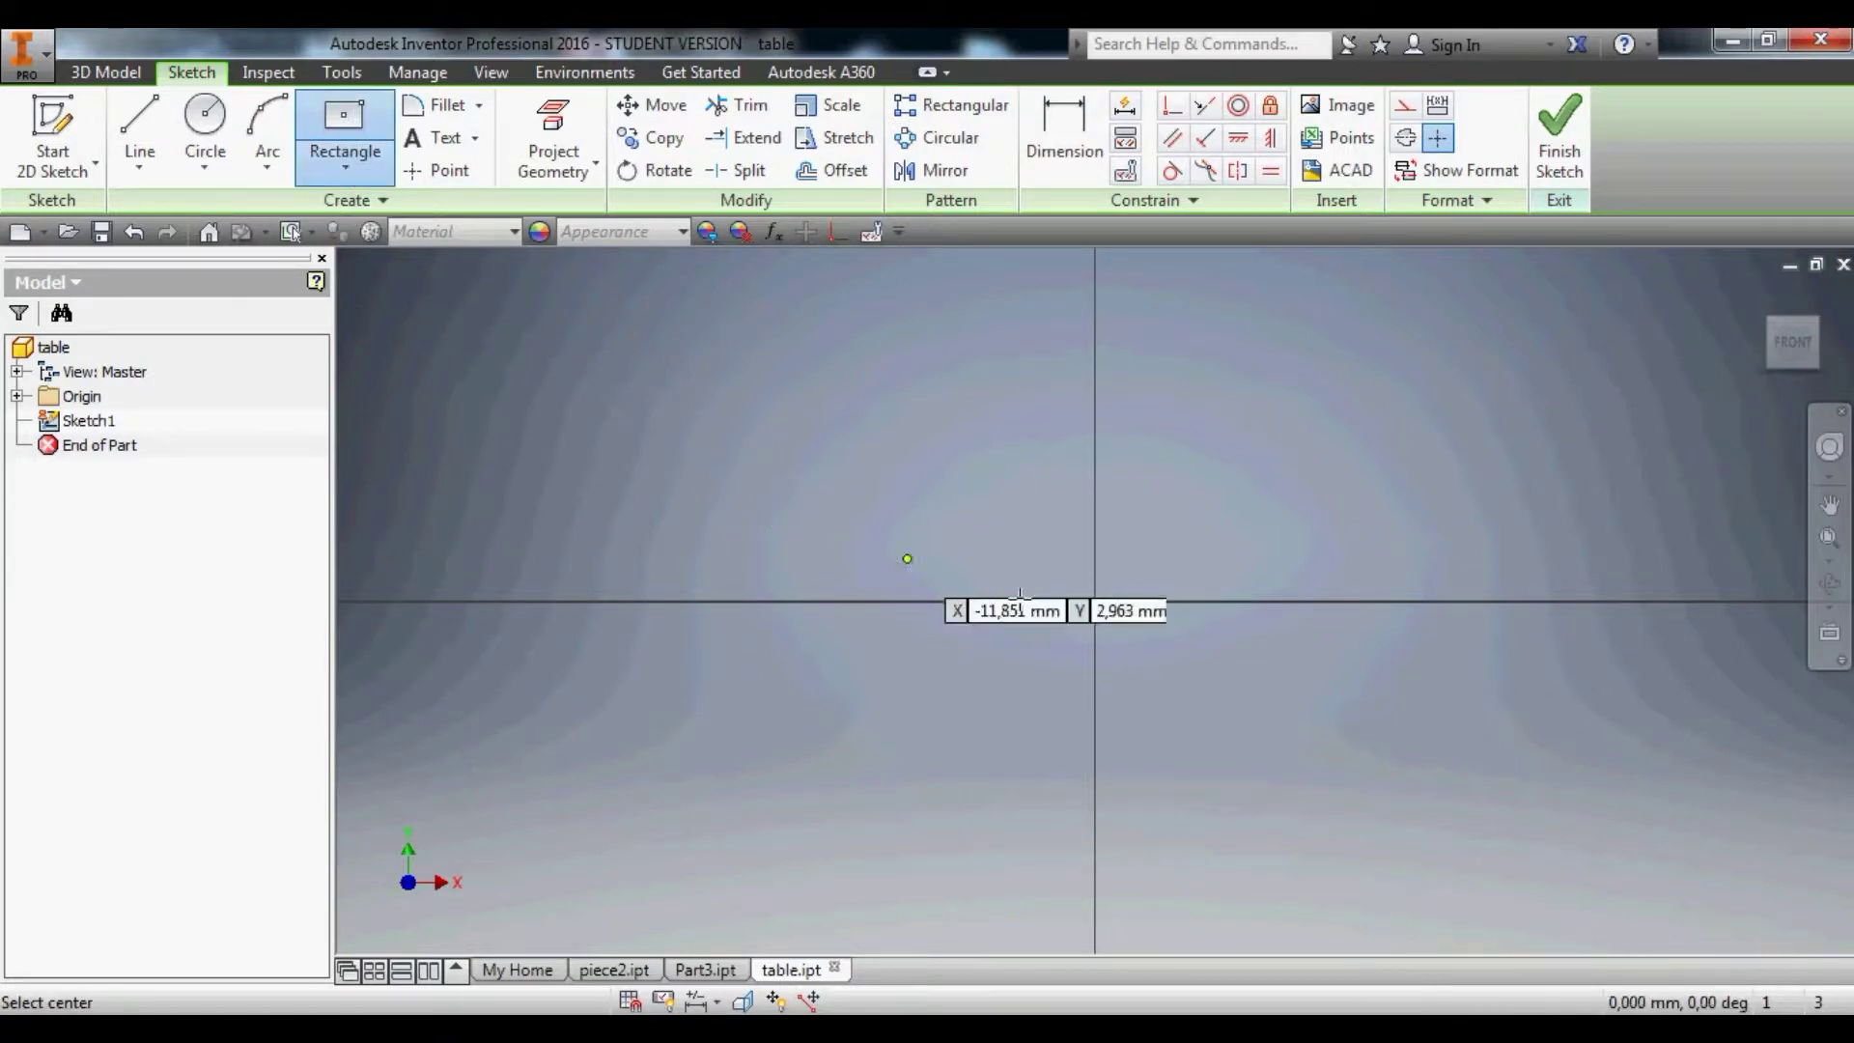
left_click(1096, 602)
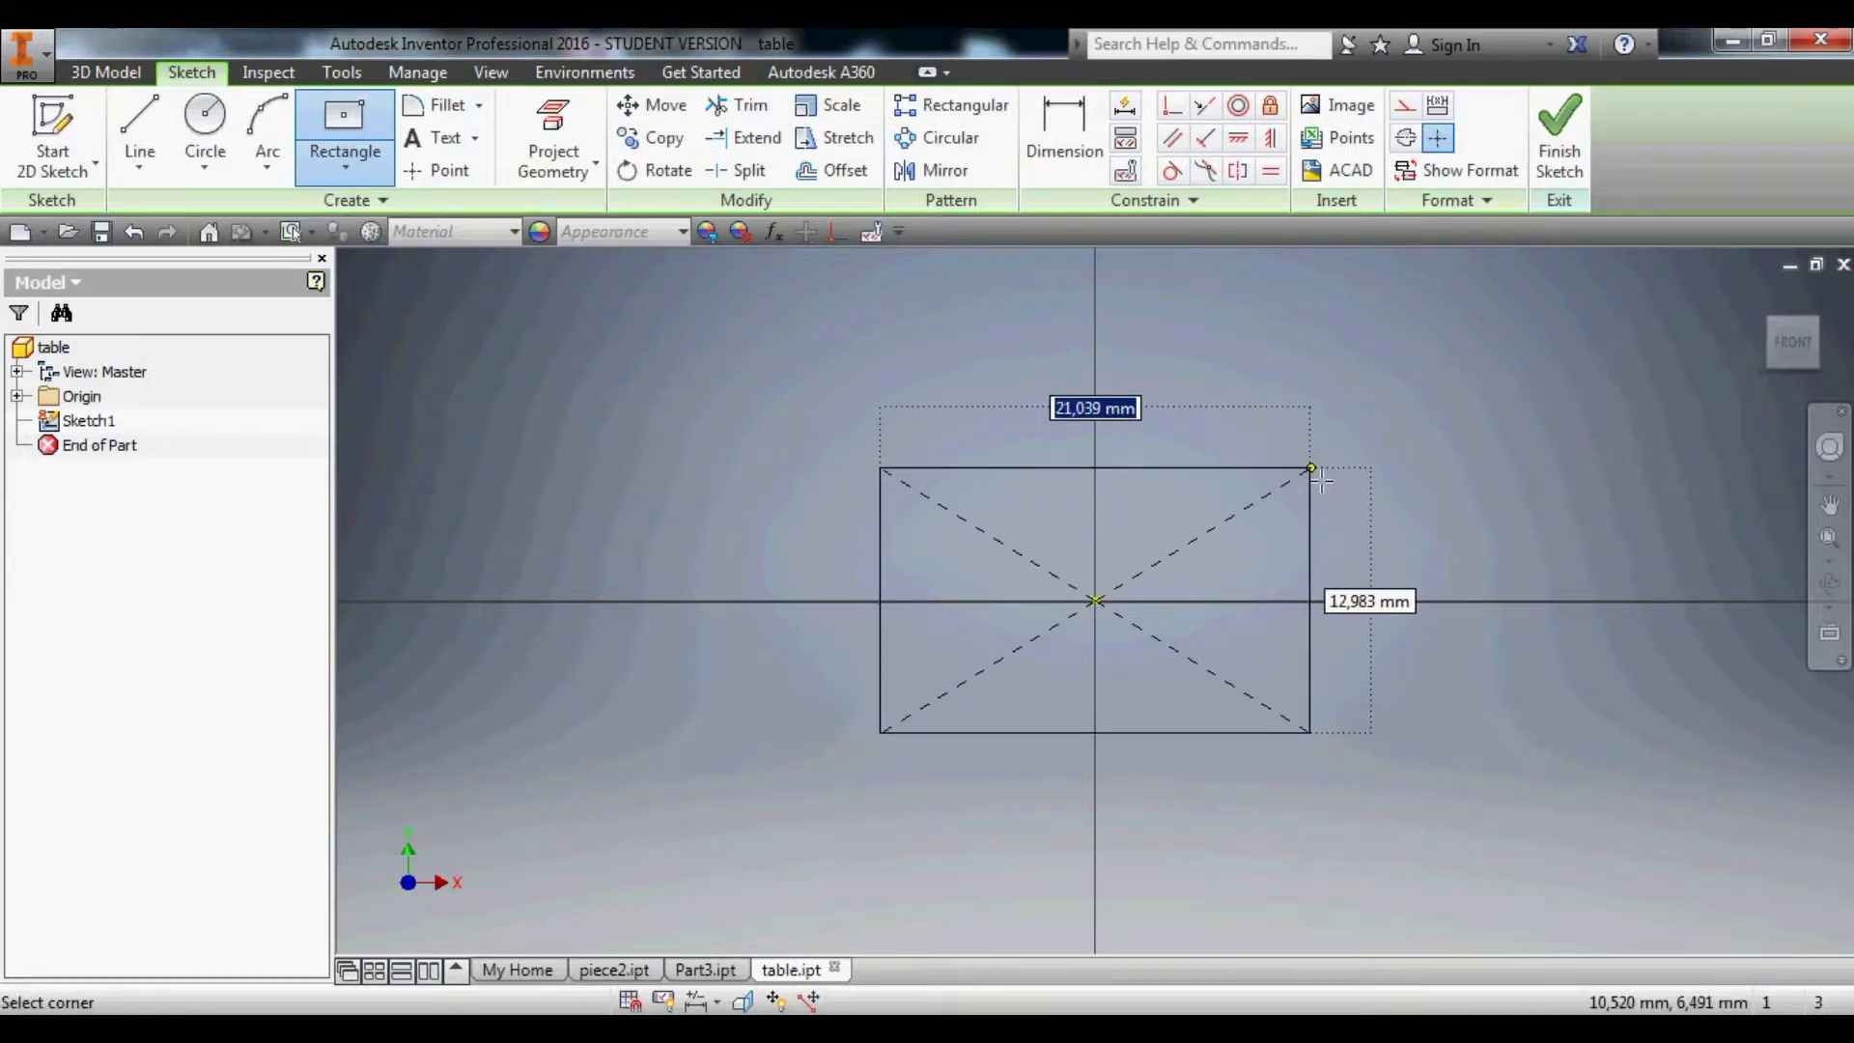
left_click(1311, 471)
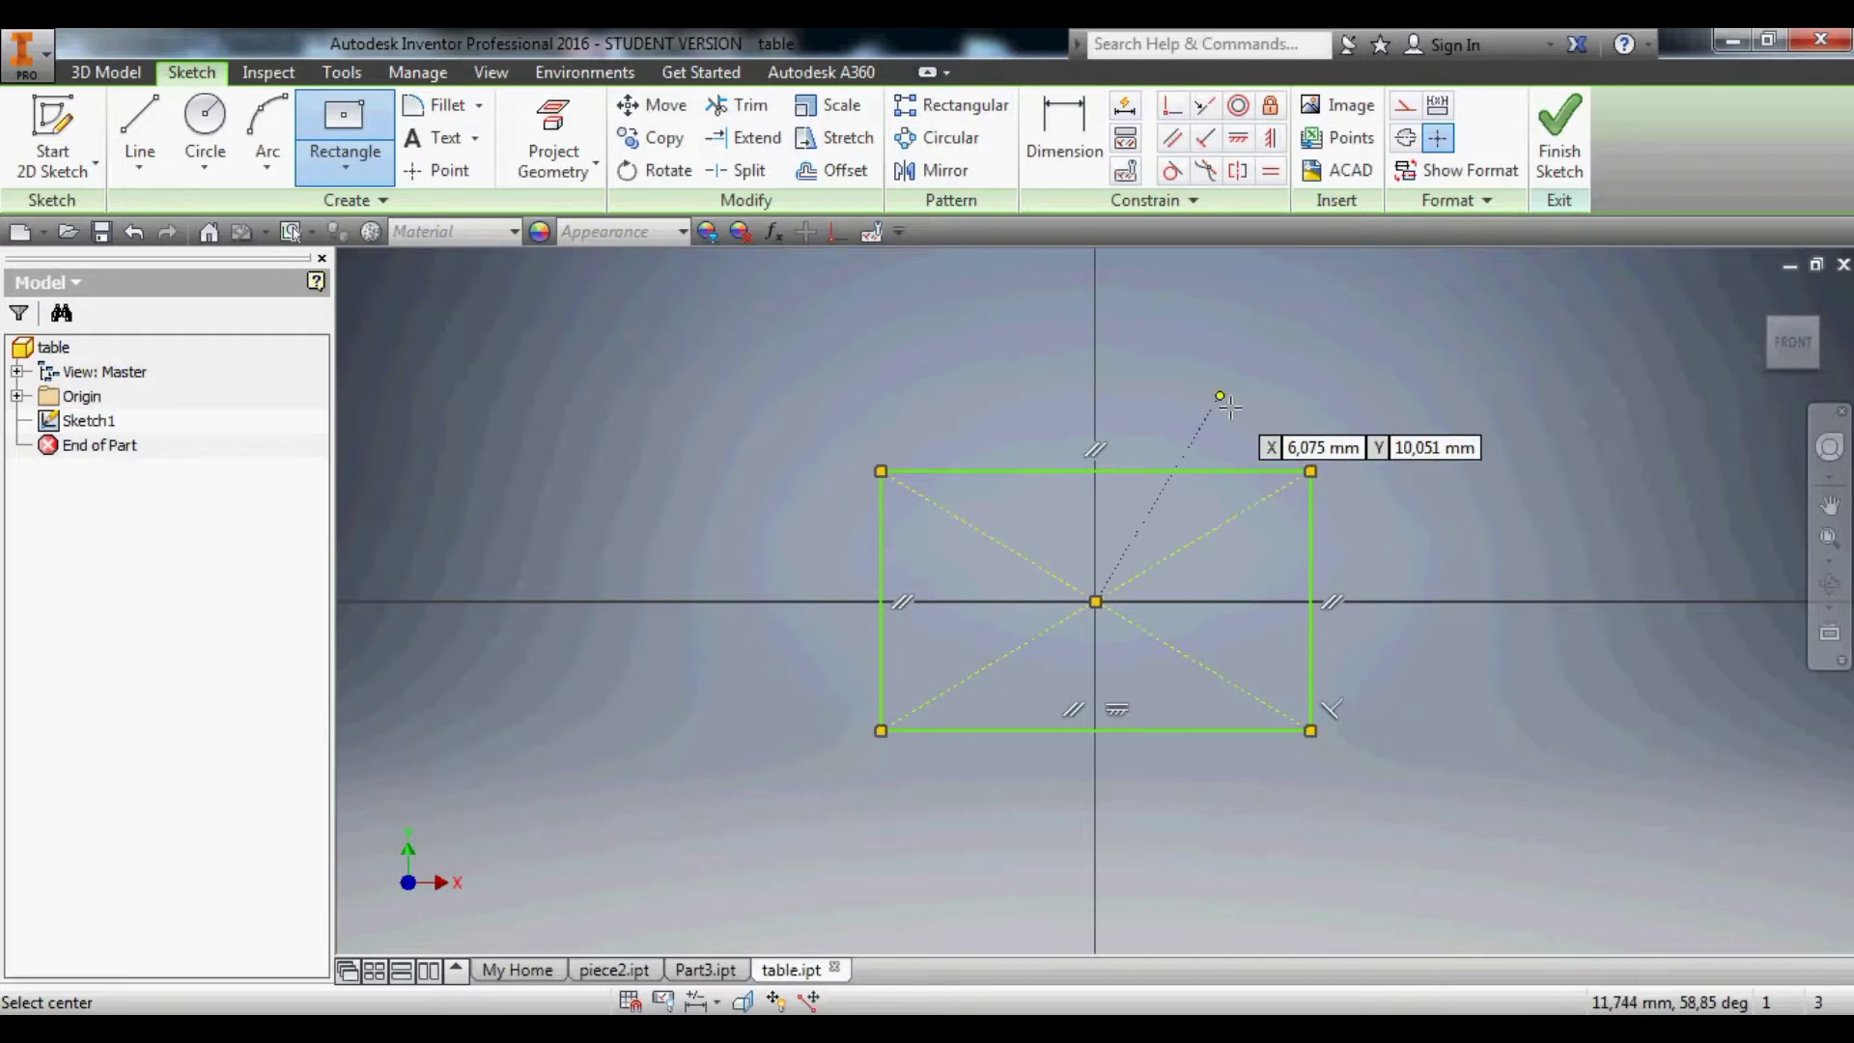
Dimension the rectangle's upper edge and set its width to 300 mm.
key("Escape")
left_click(1063, 130)
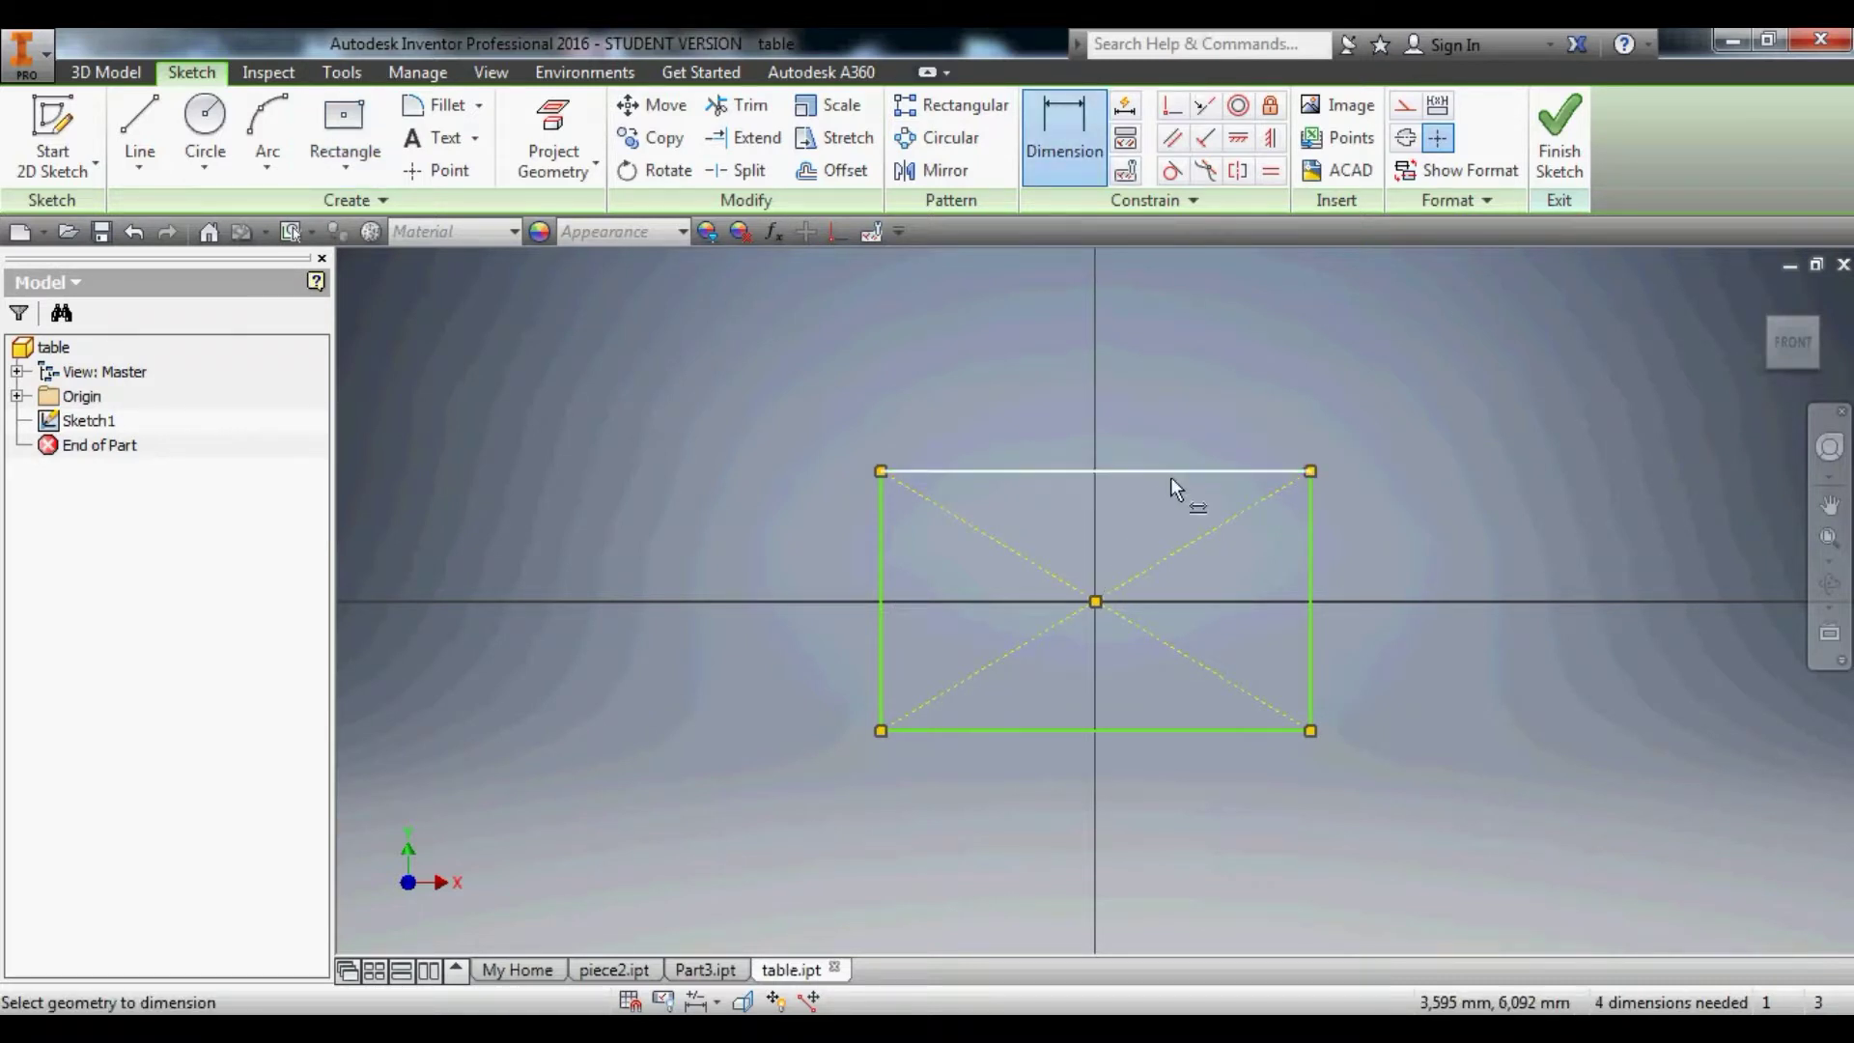
left_click(1172, 472)
left_click(1169, 420)
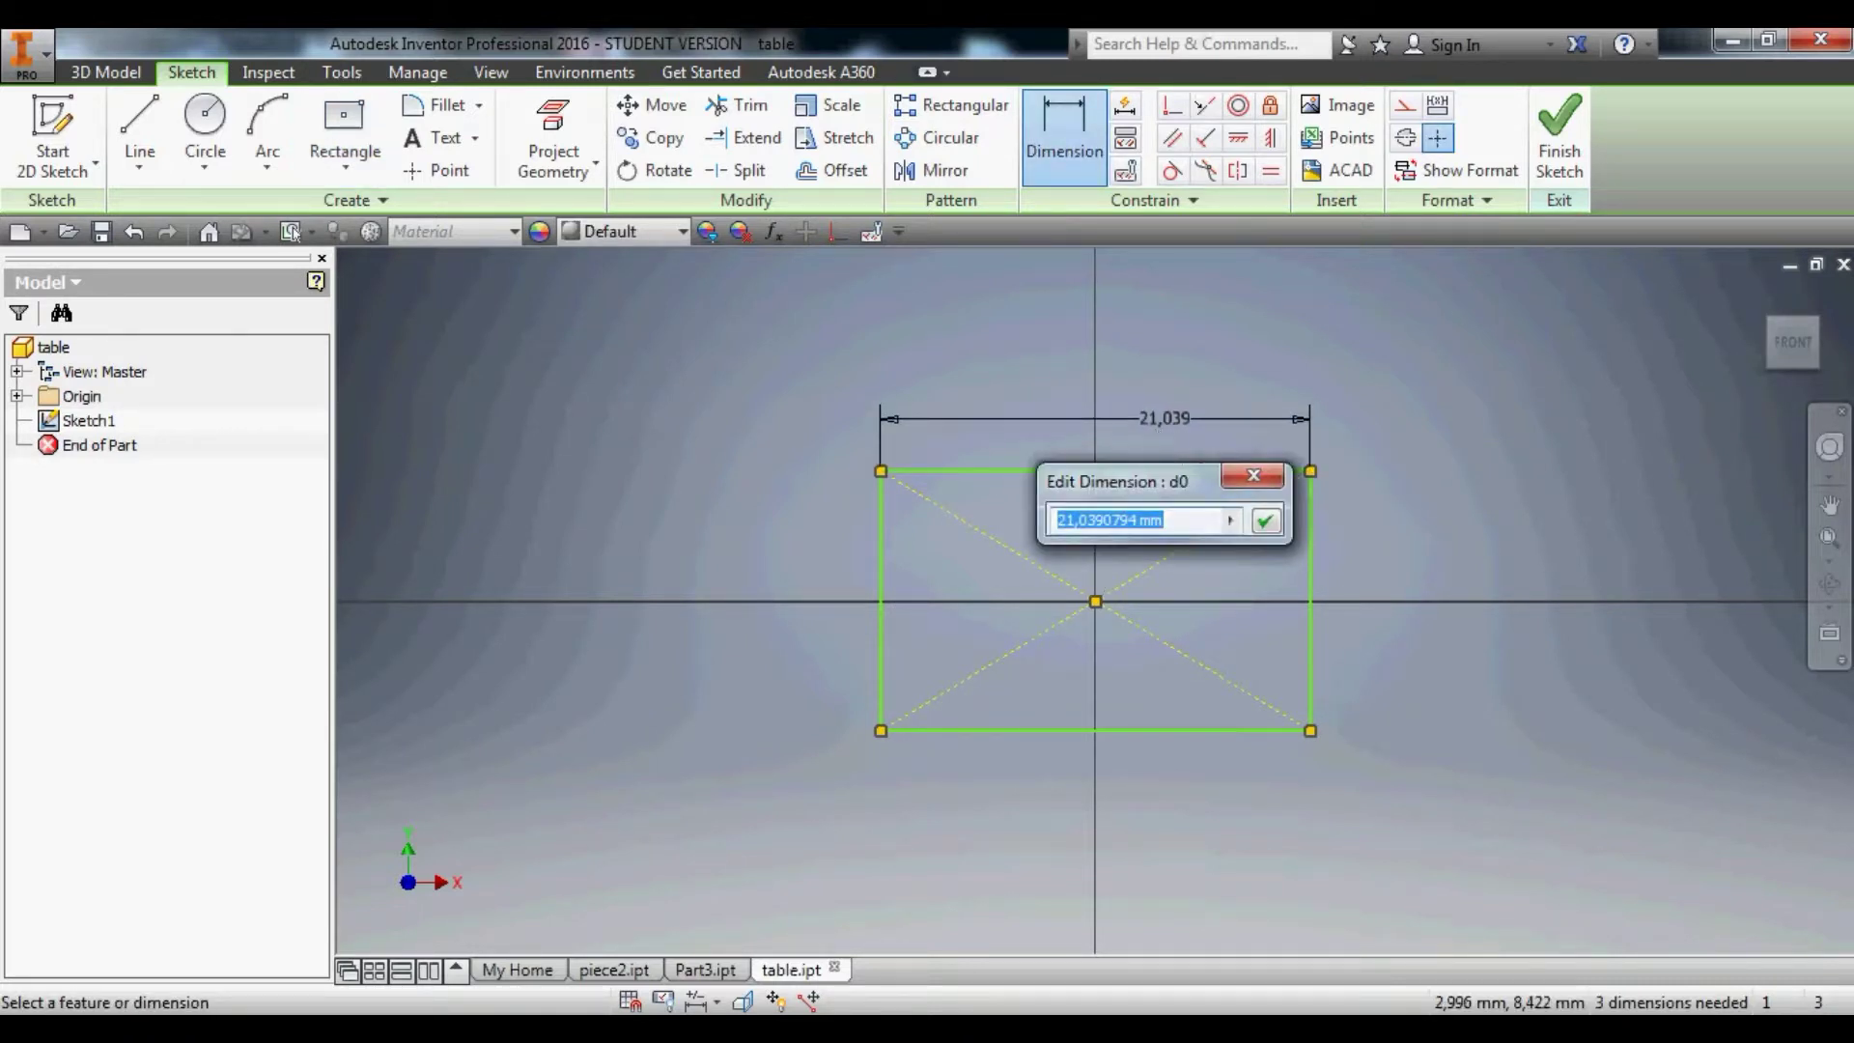
type("300")
key("Return")
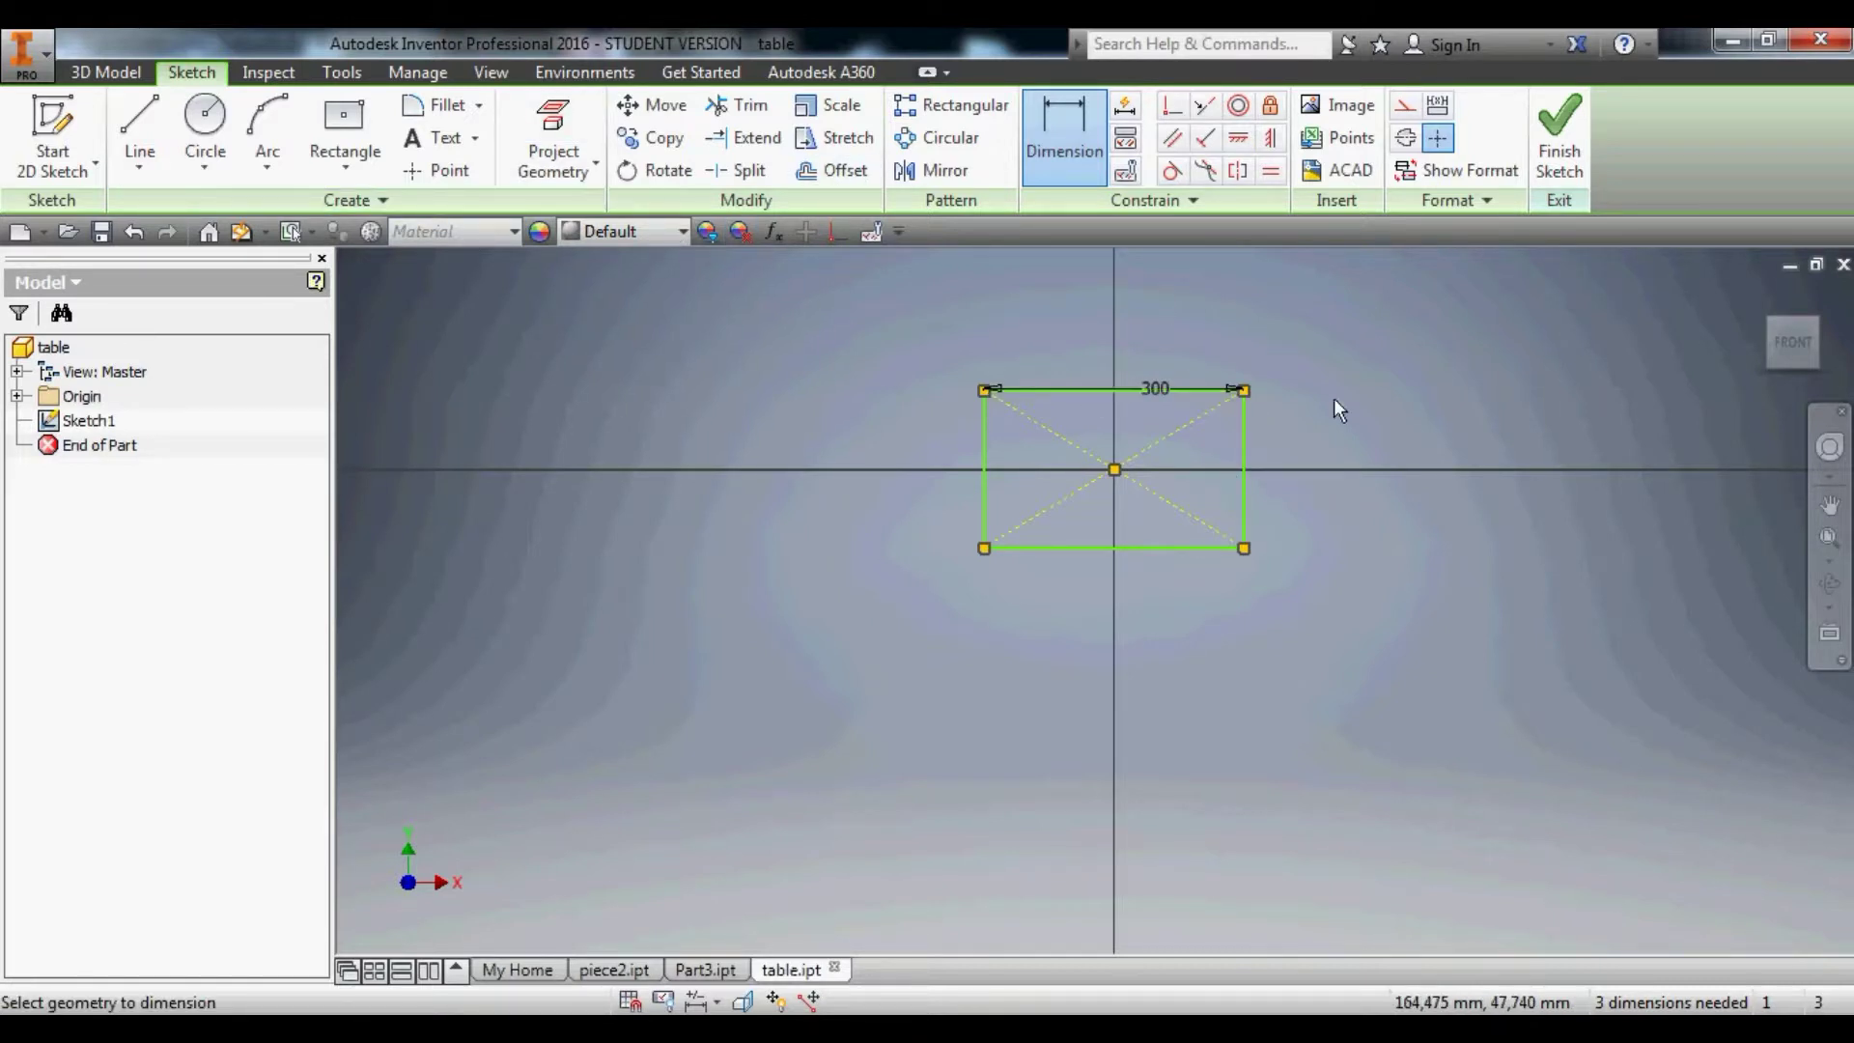
Dimension the rectangle's vertical side and set its height to 106.262 mm.
left_click(1245, 439)
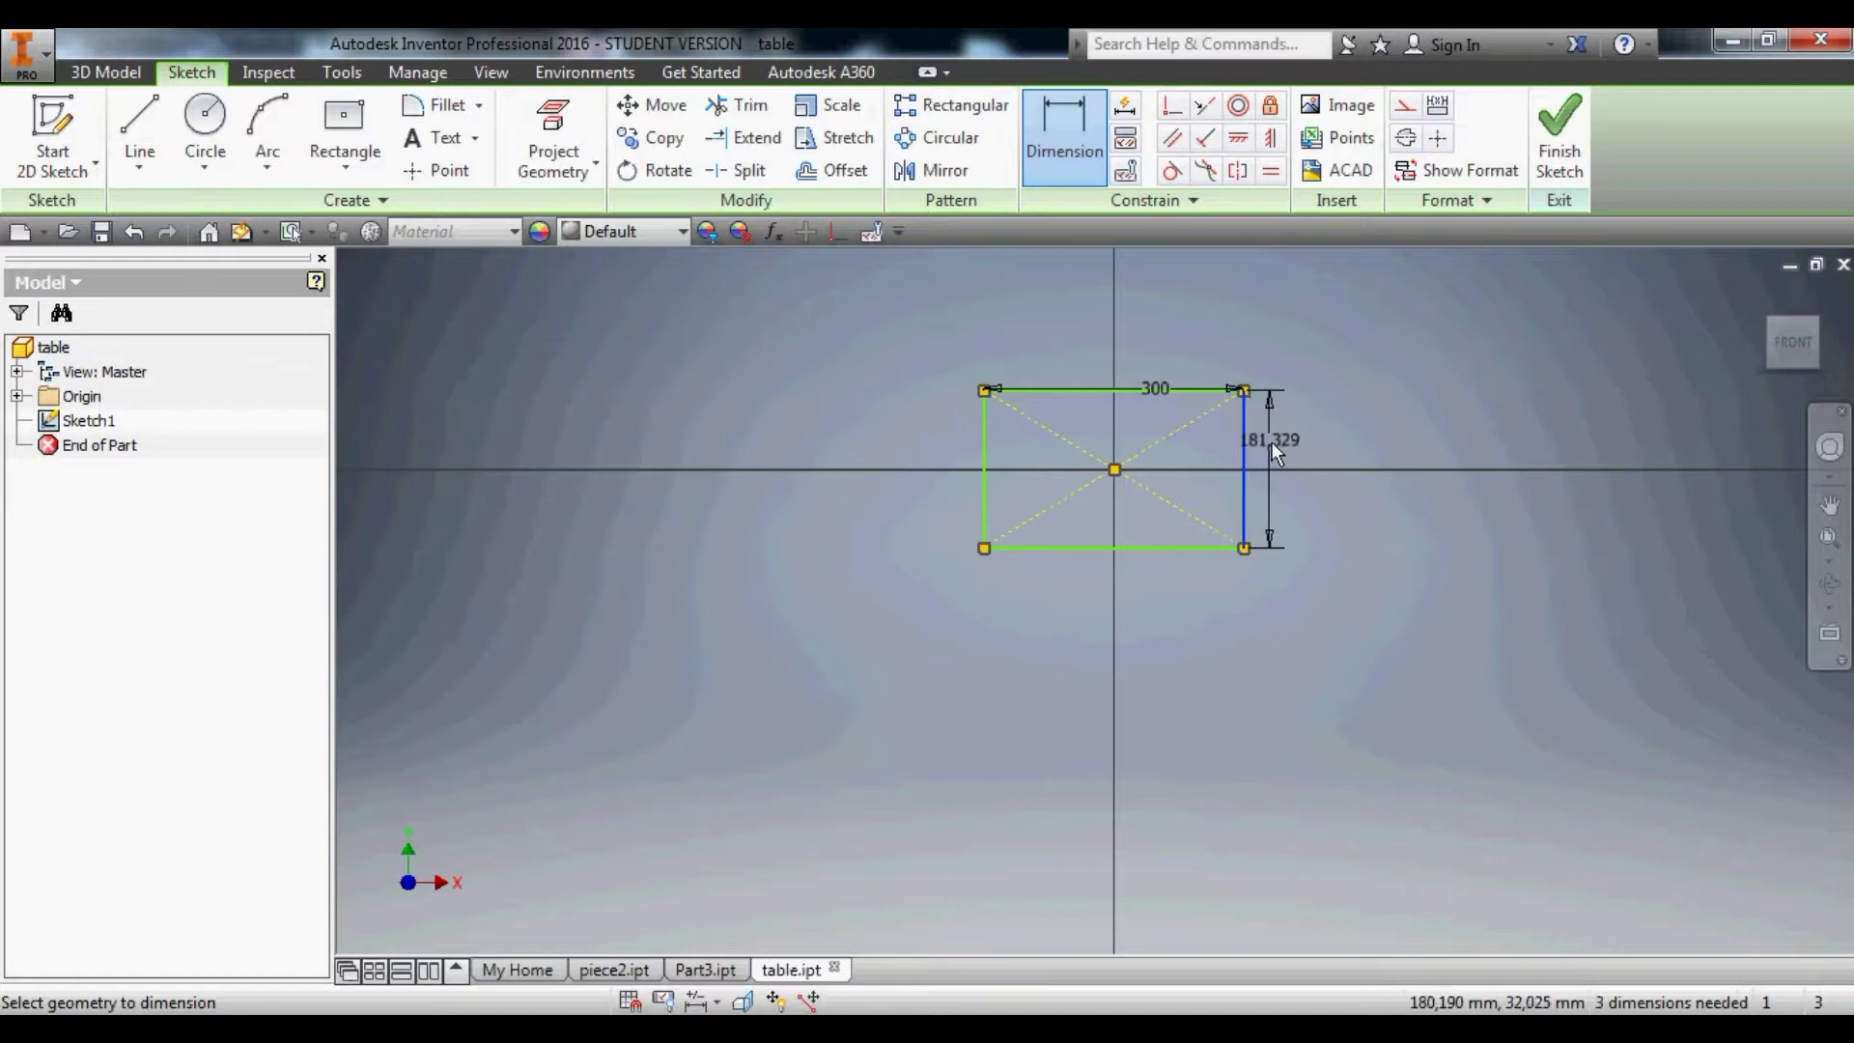
left_click(1286, 445)
type("1")
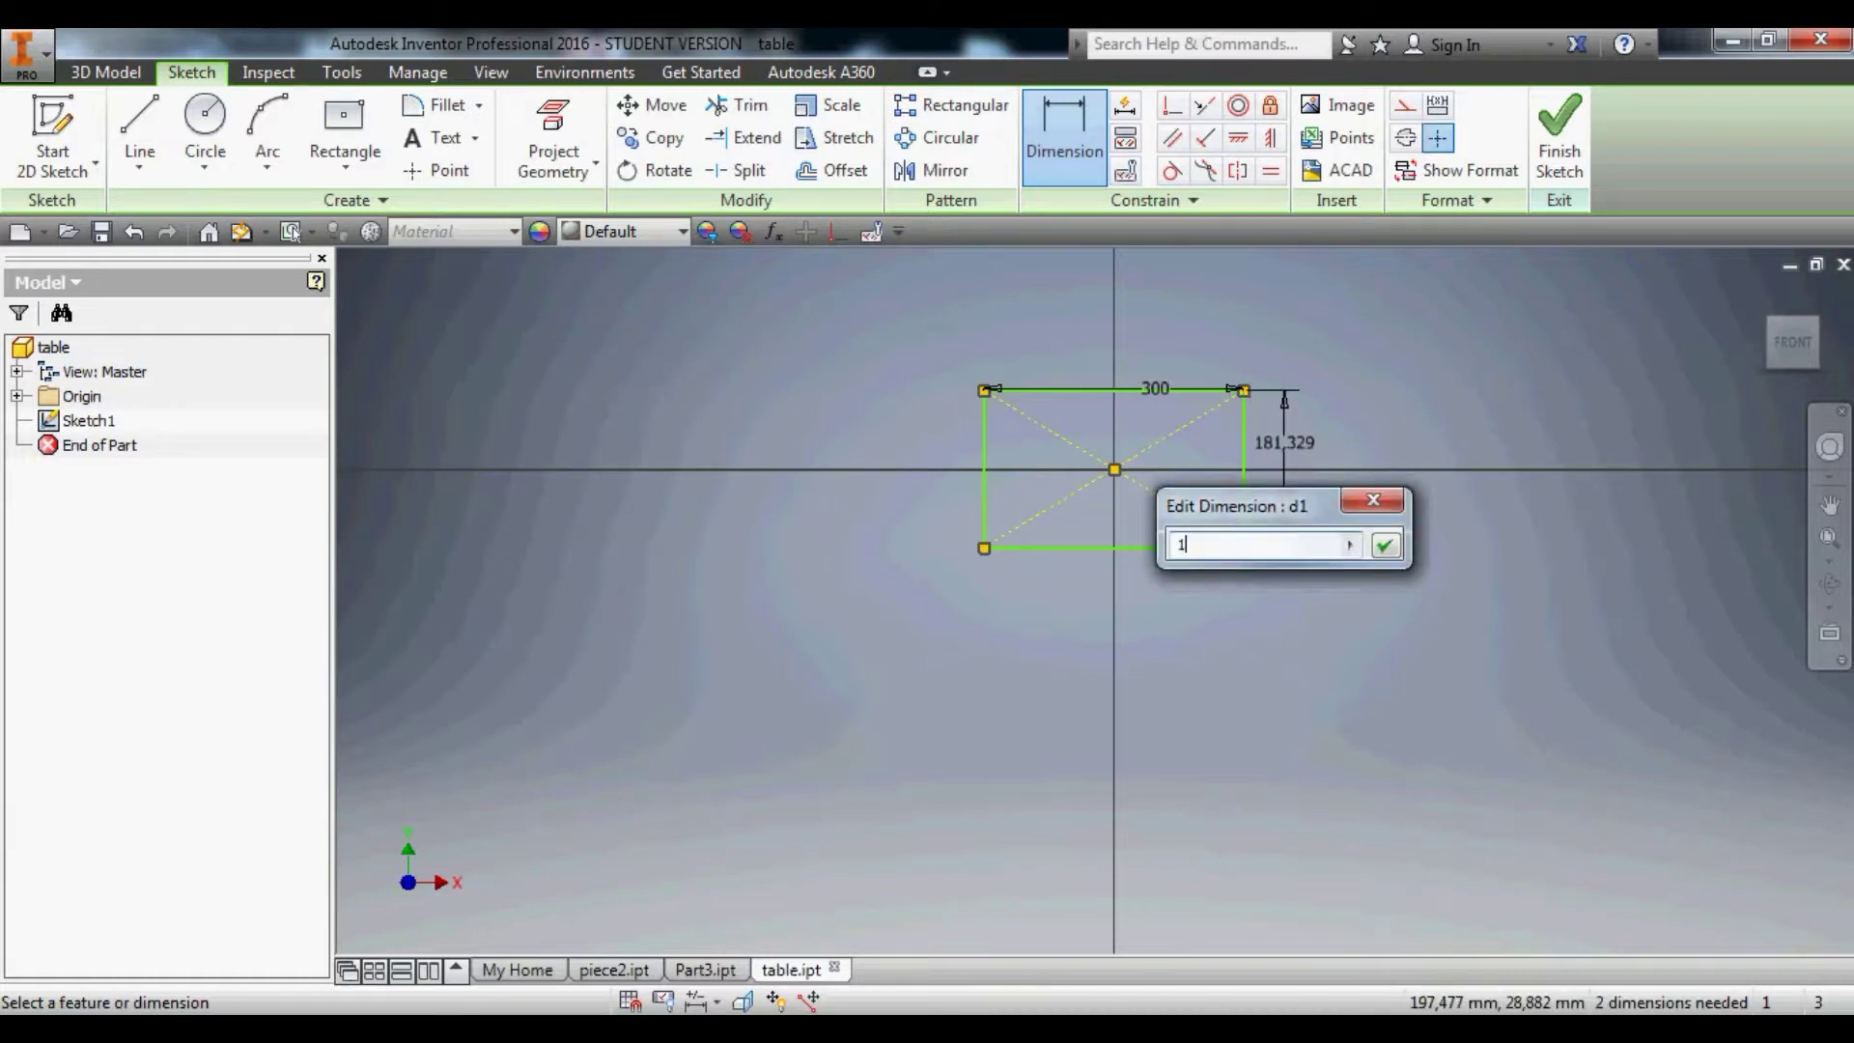
type("06.")
type("262")
key("Return")
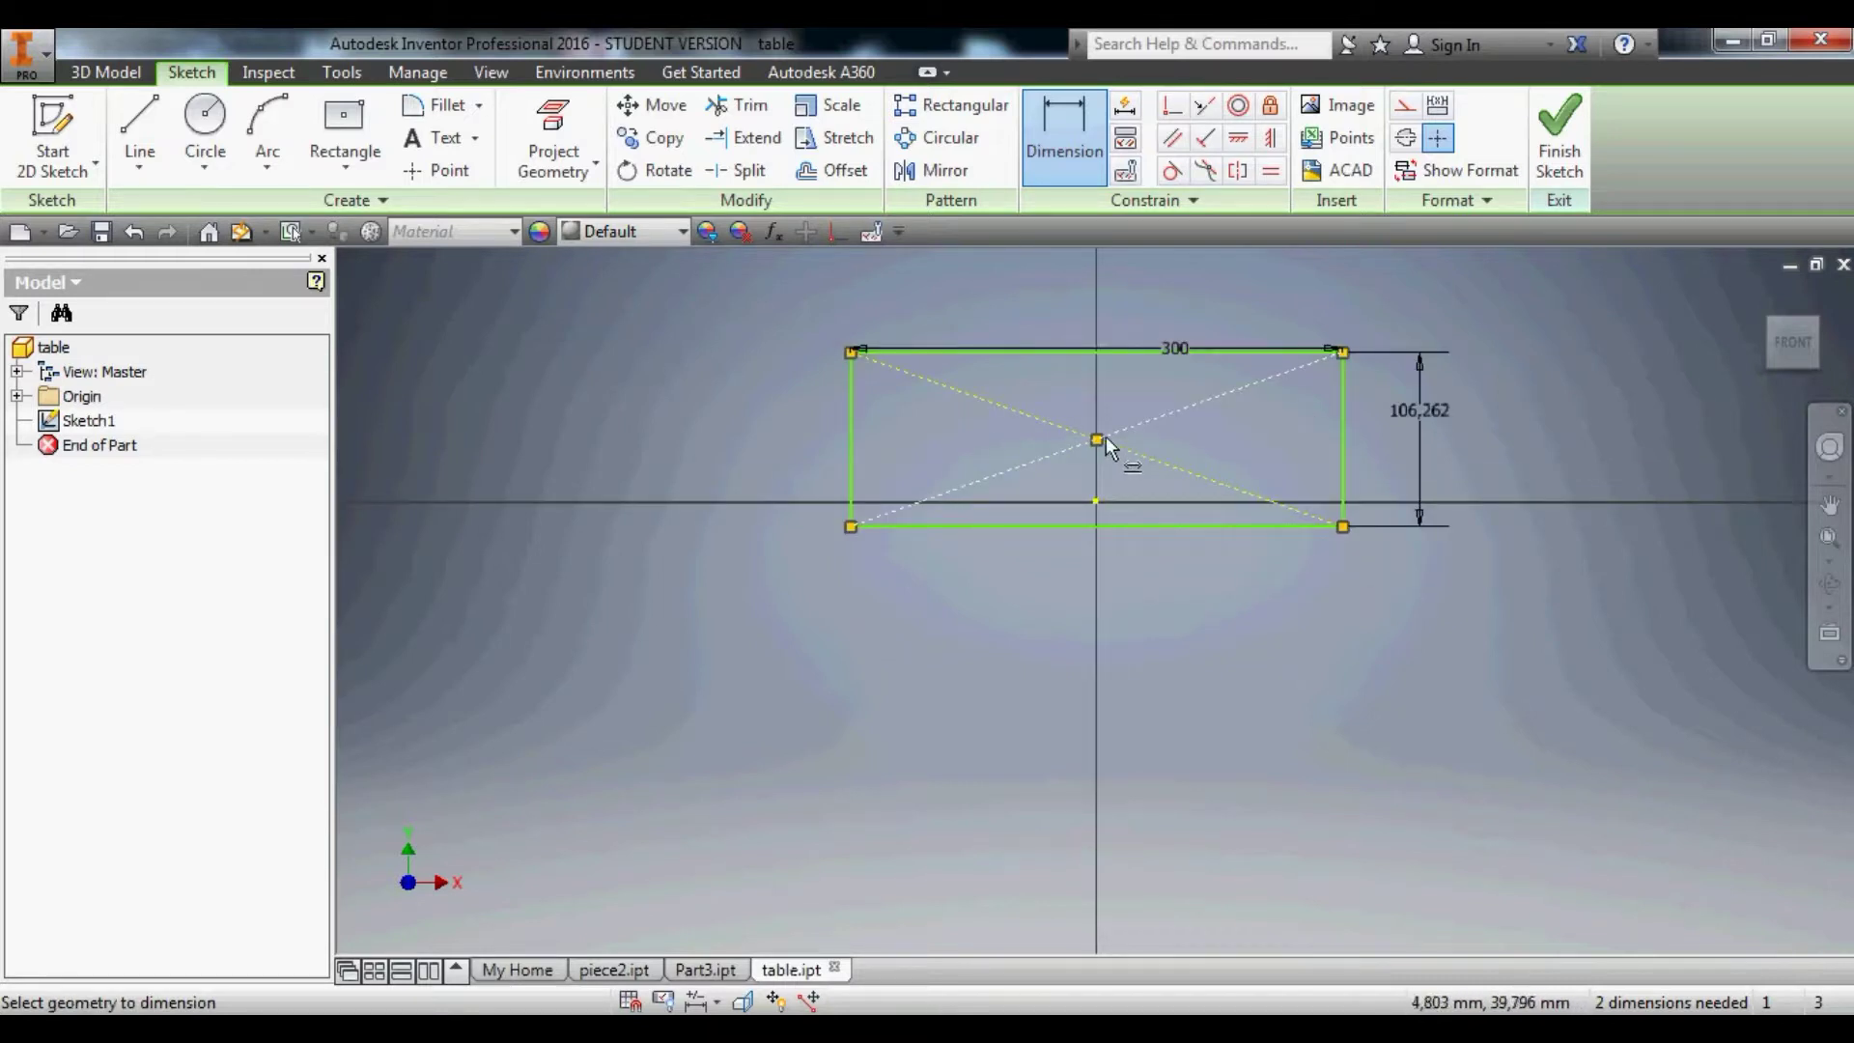
Constrain the rectangle's centre point coincident with the sketch origin.
scroll(1105, 437, "up", 5)
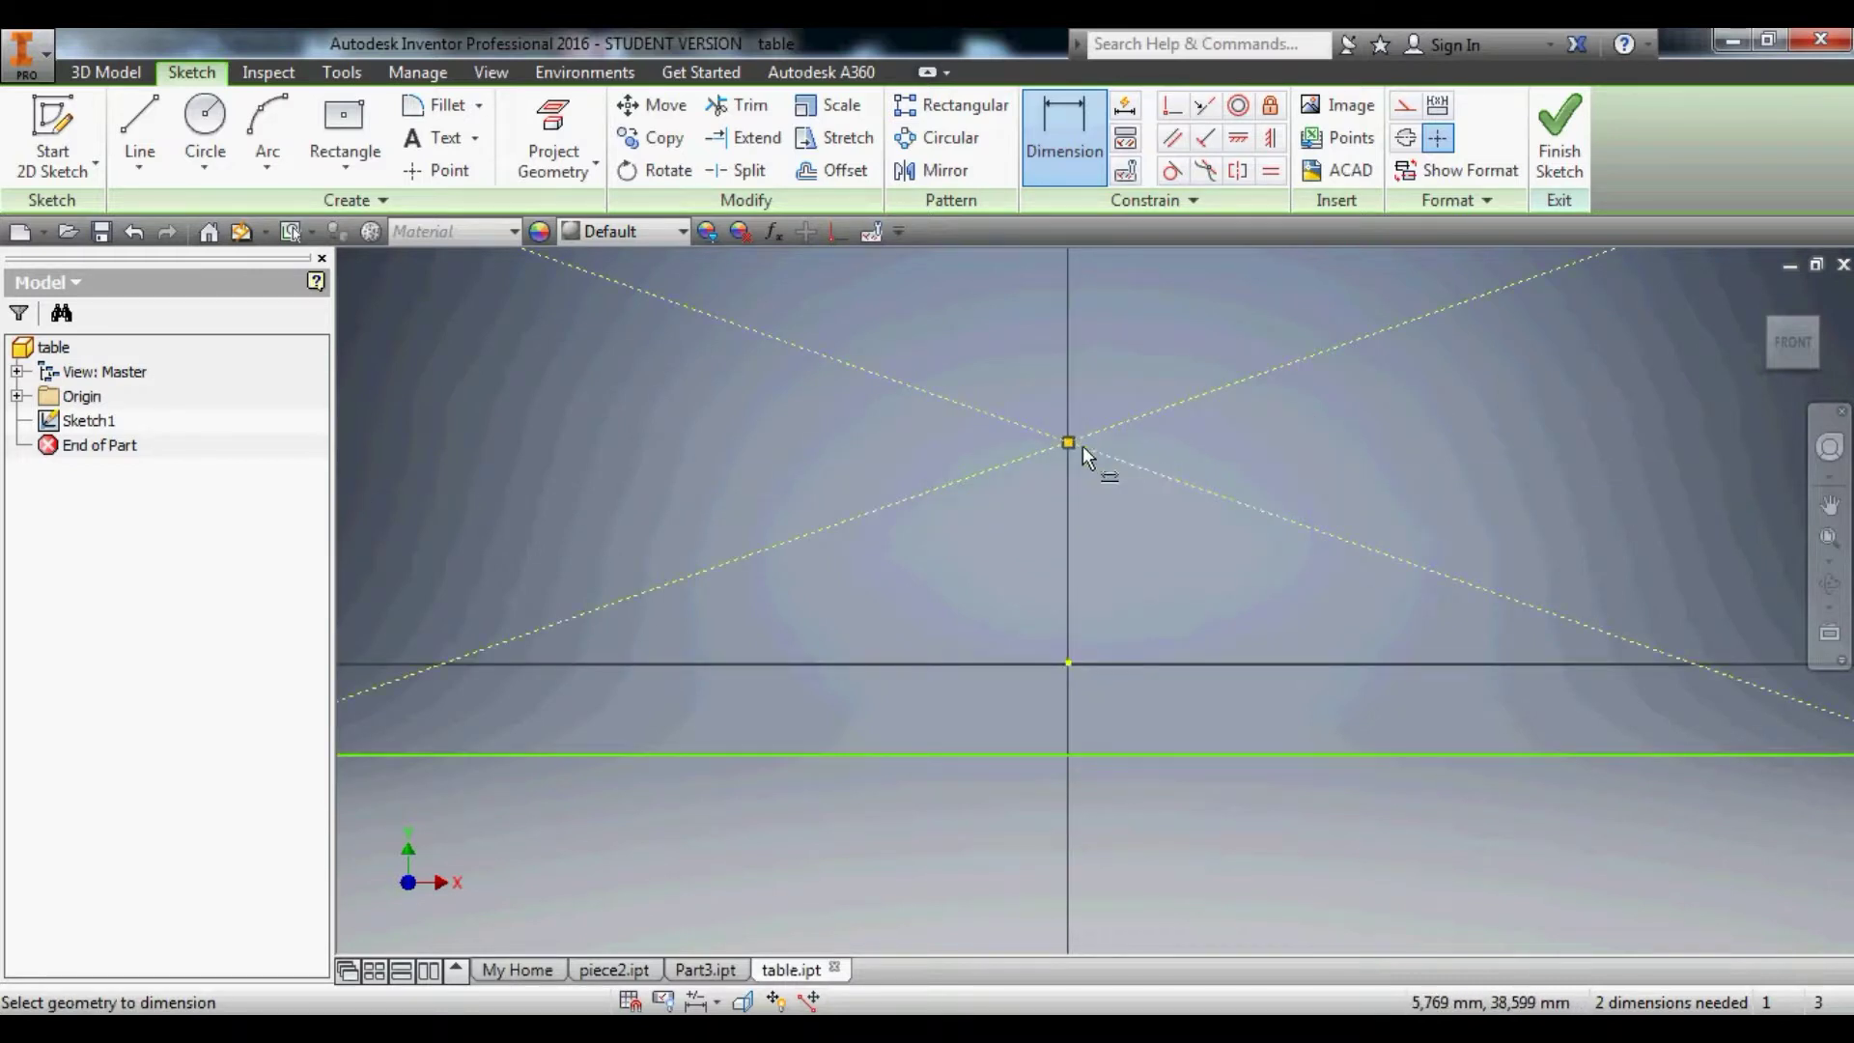
left_click(1070, 663)
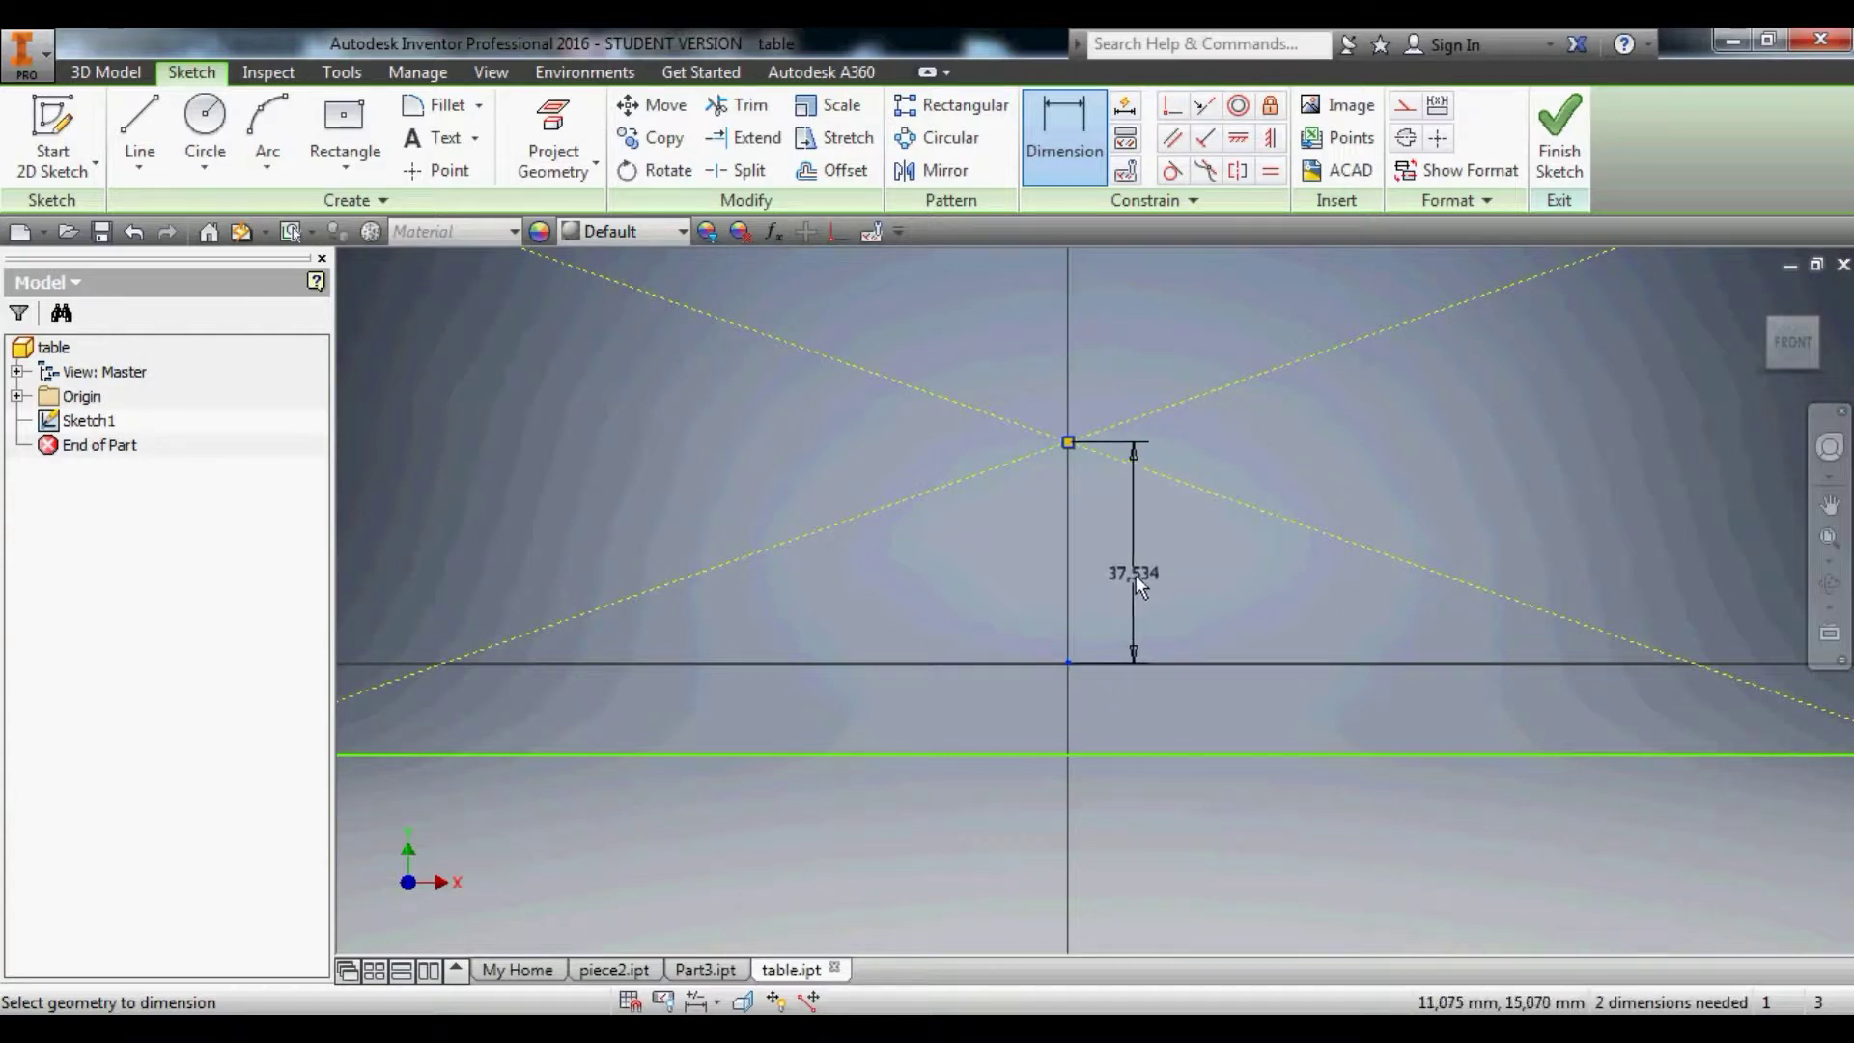
key("Escape")
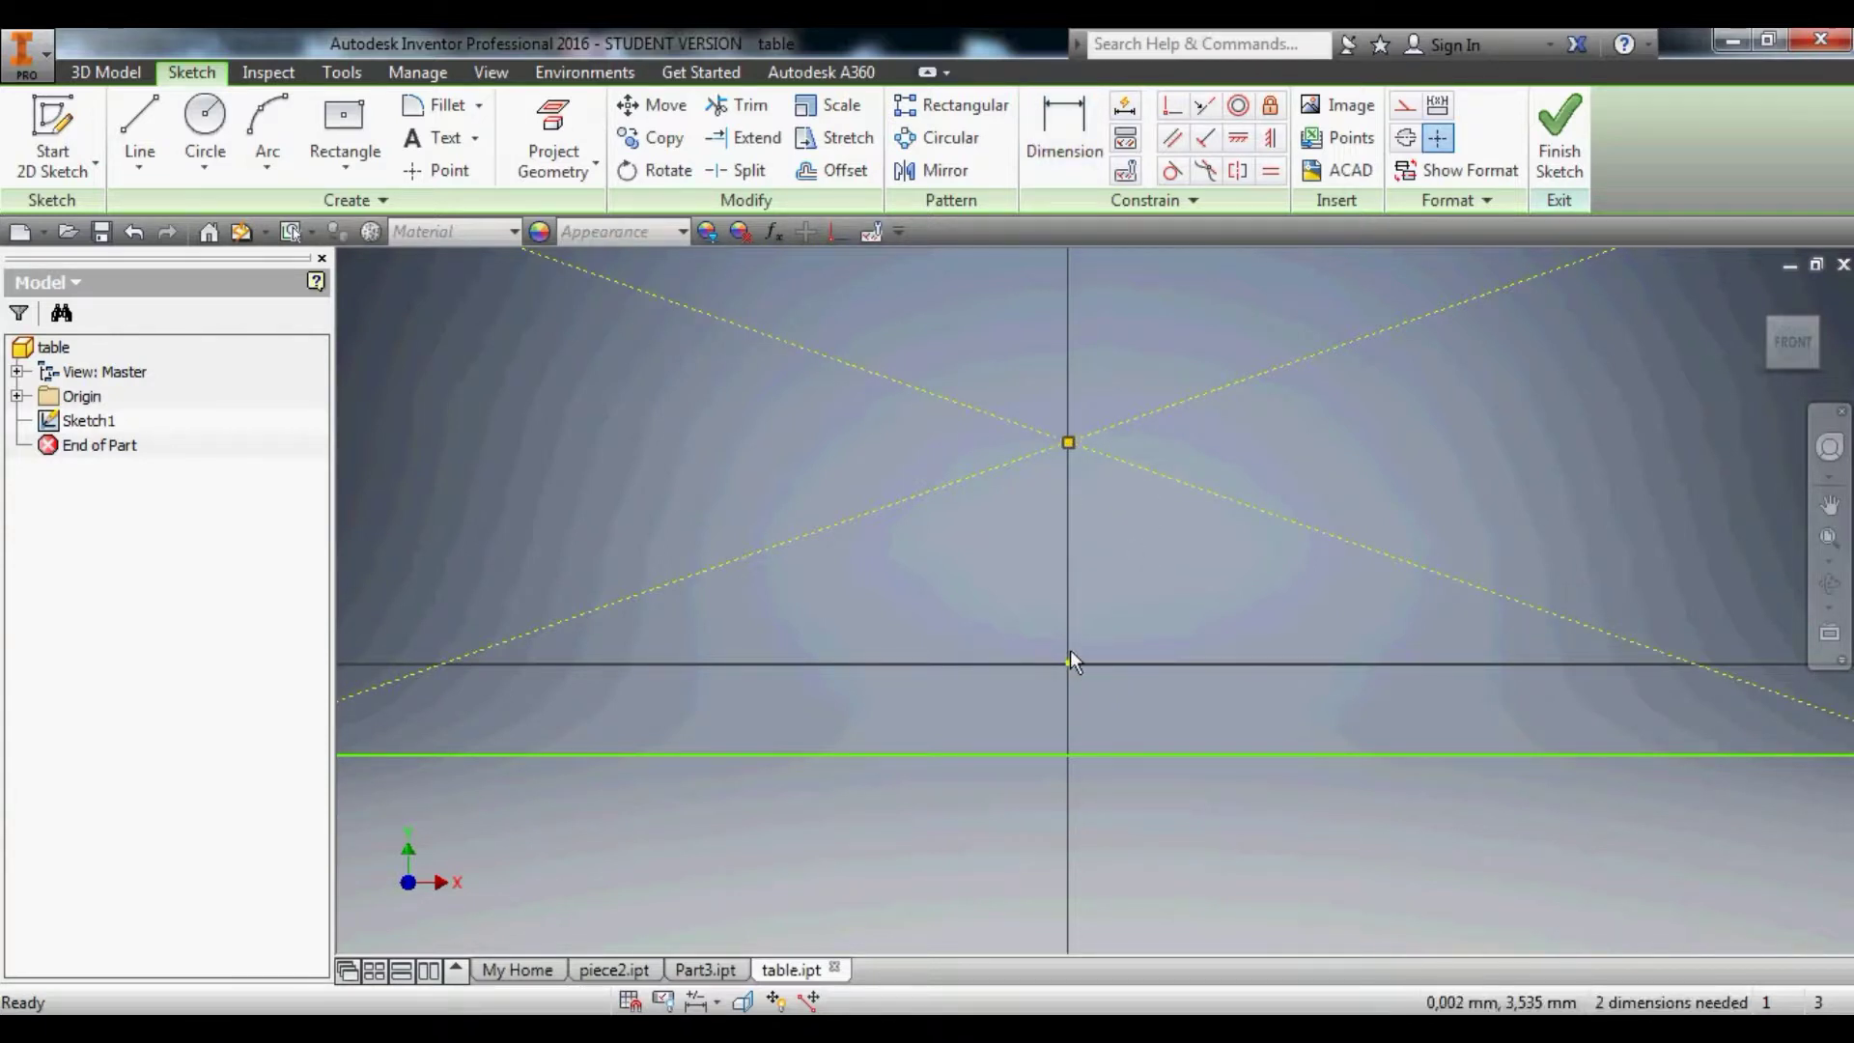
left_click(1070, 662)
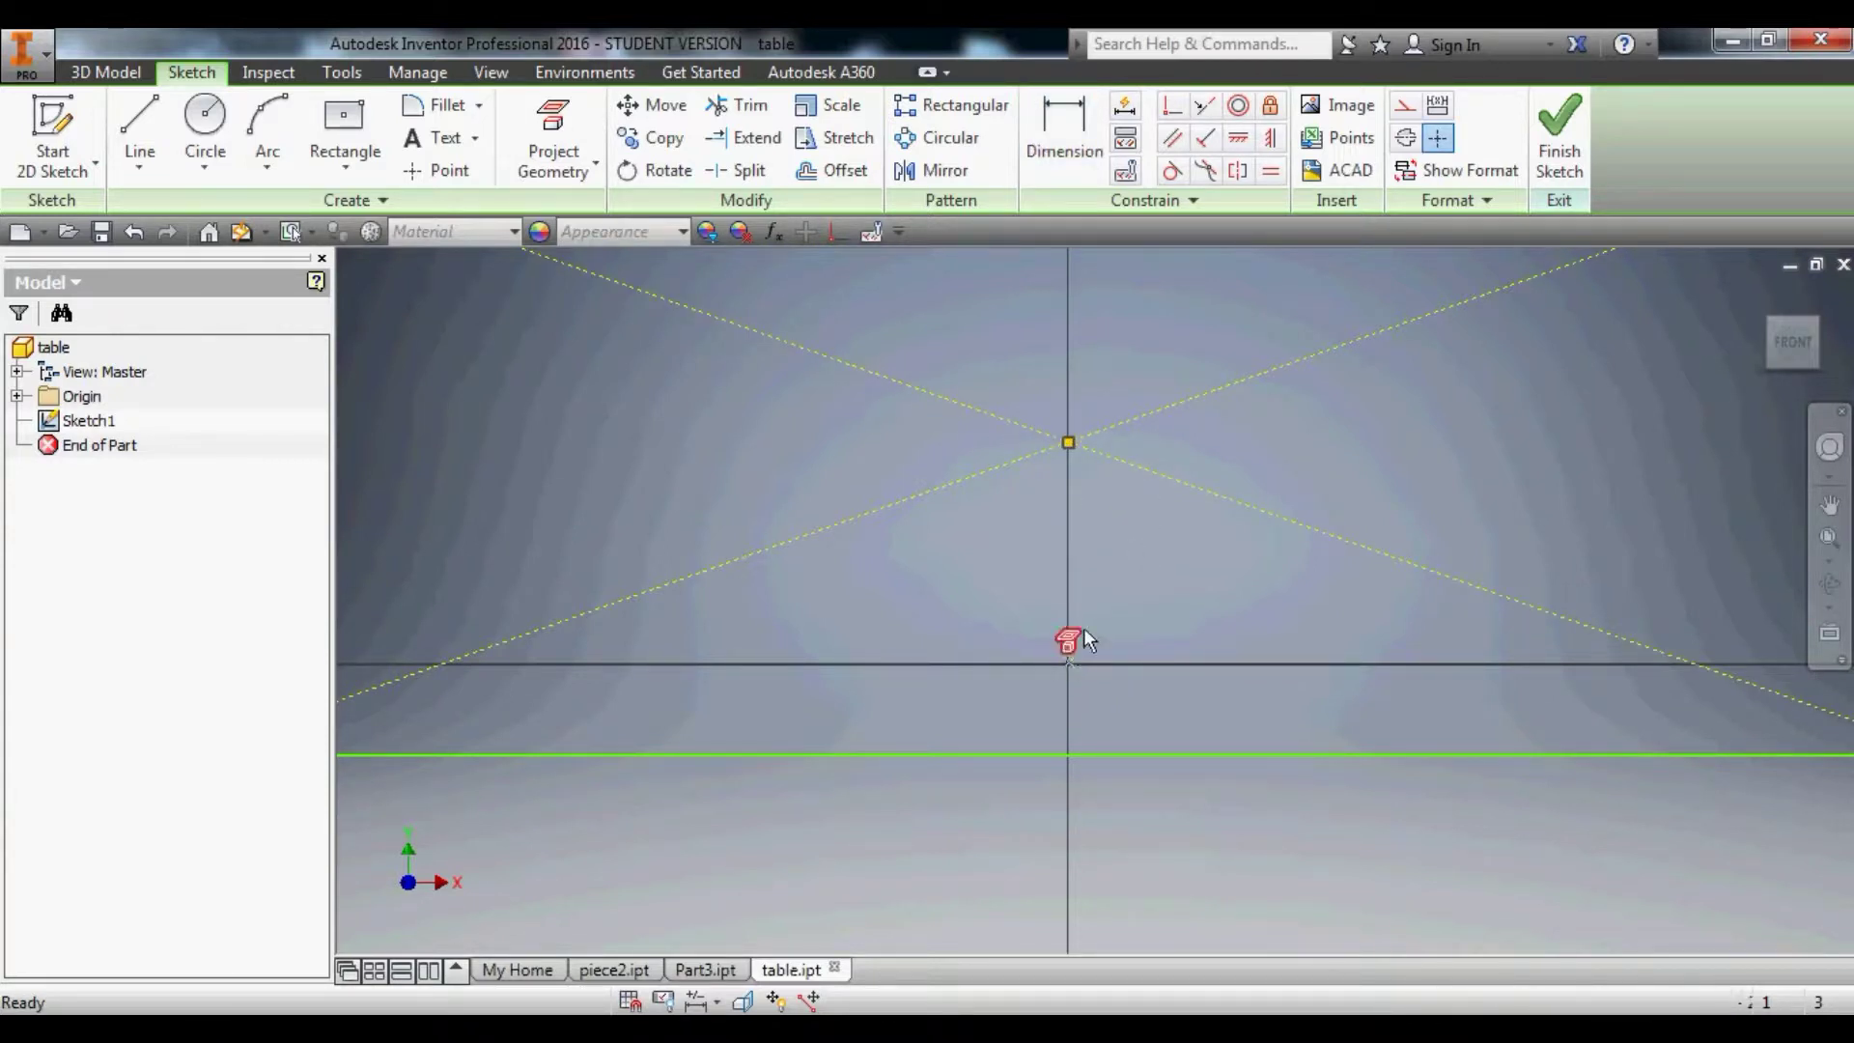
left_click(1068, 445)
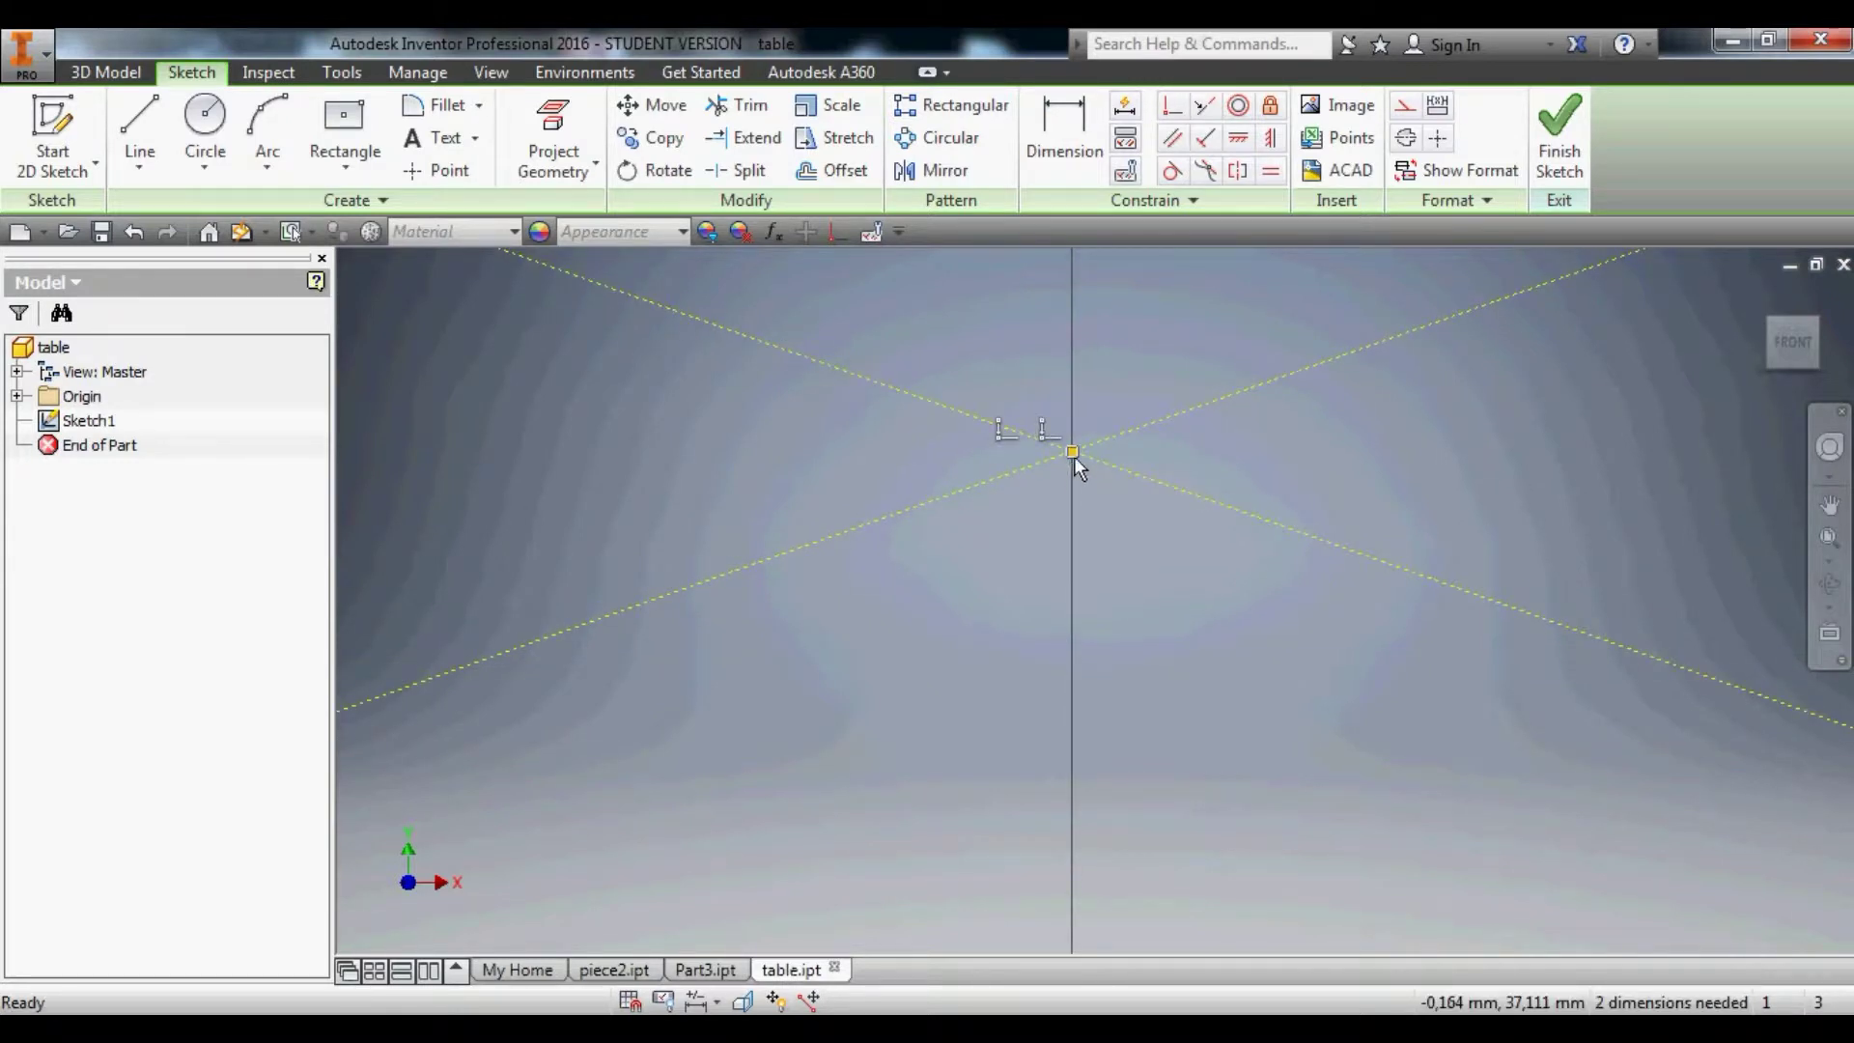
left_click(1171, 104)
scroll(1063, 594, "up", 3)
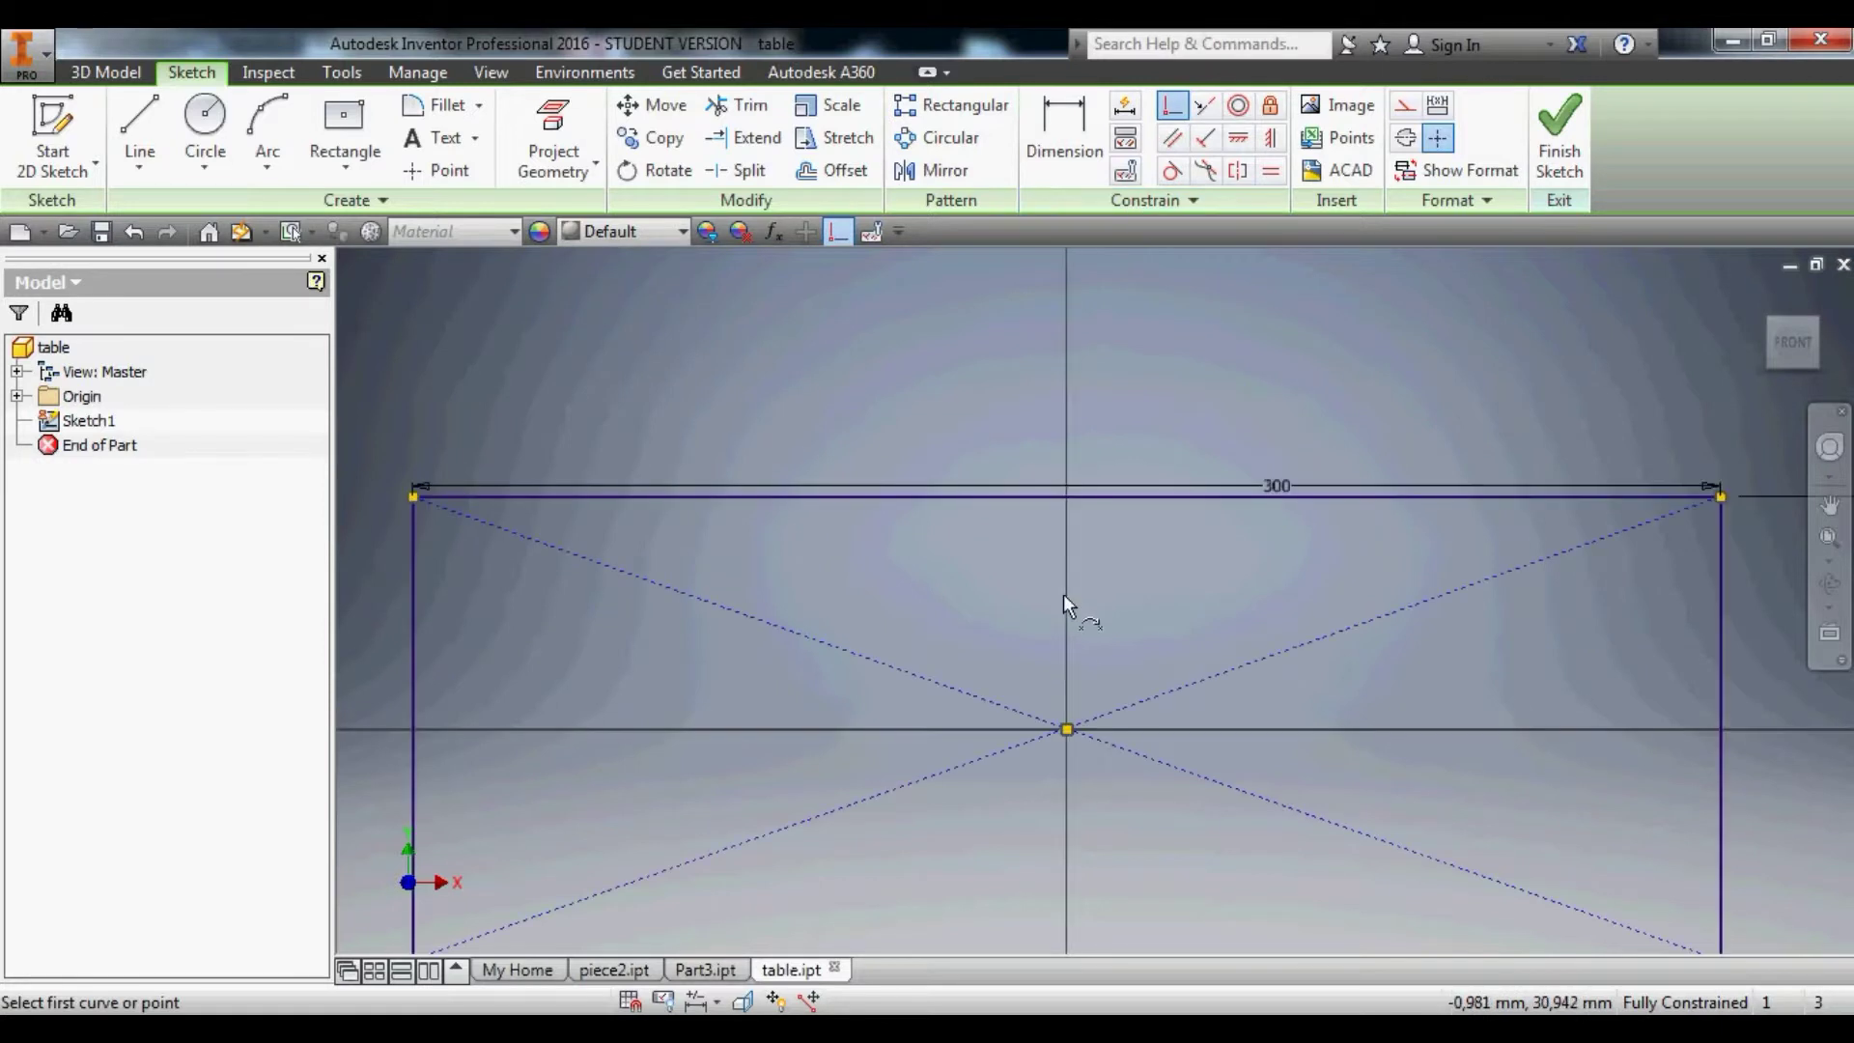
scroll(1068, 676, "down", 2)
scroll(1055, 734, "down", 1)
scroll(1053, 733, "up", 3)
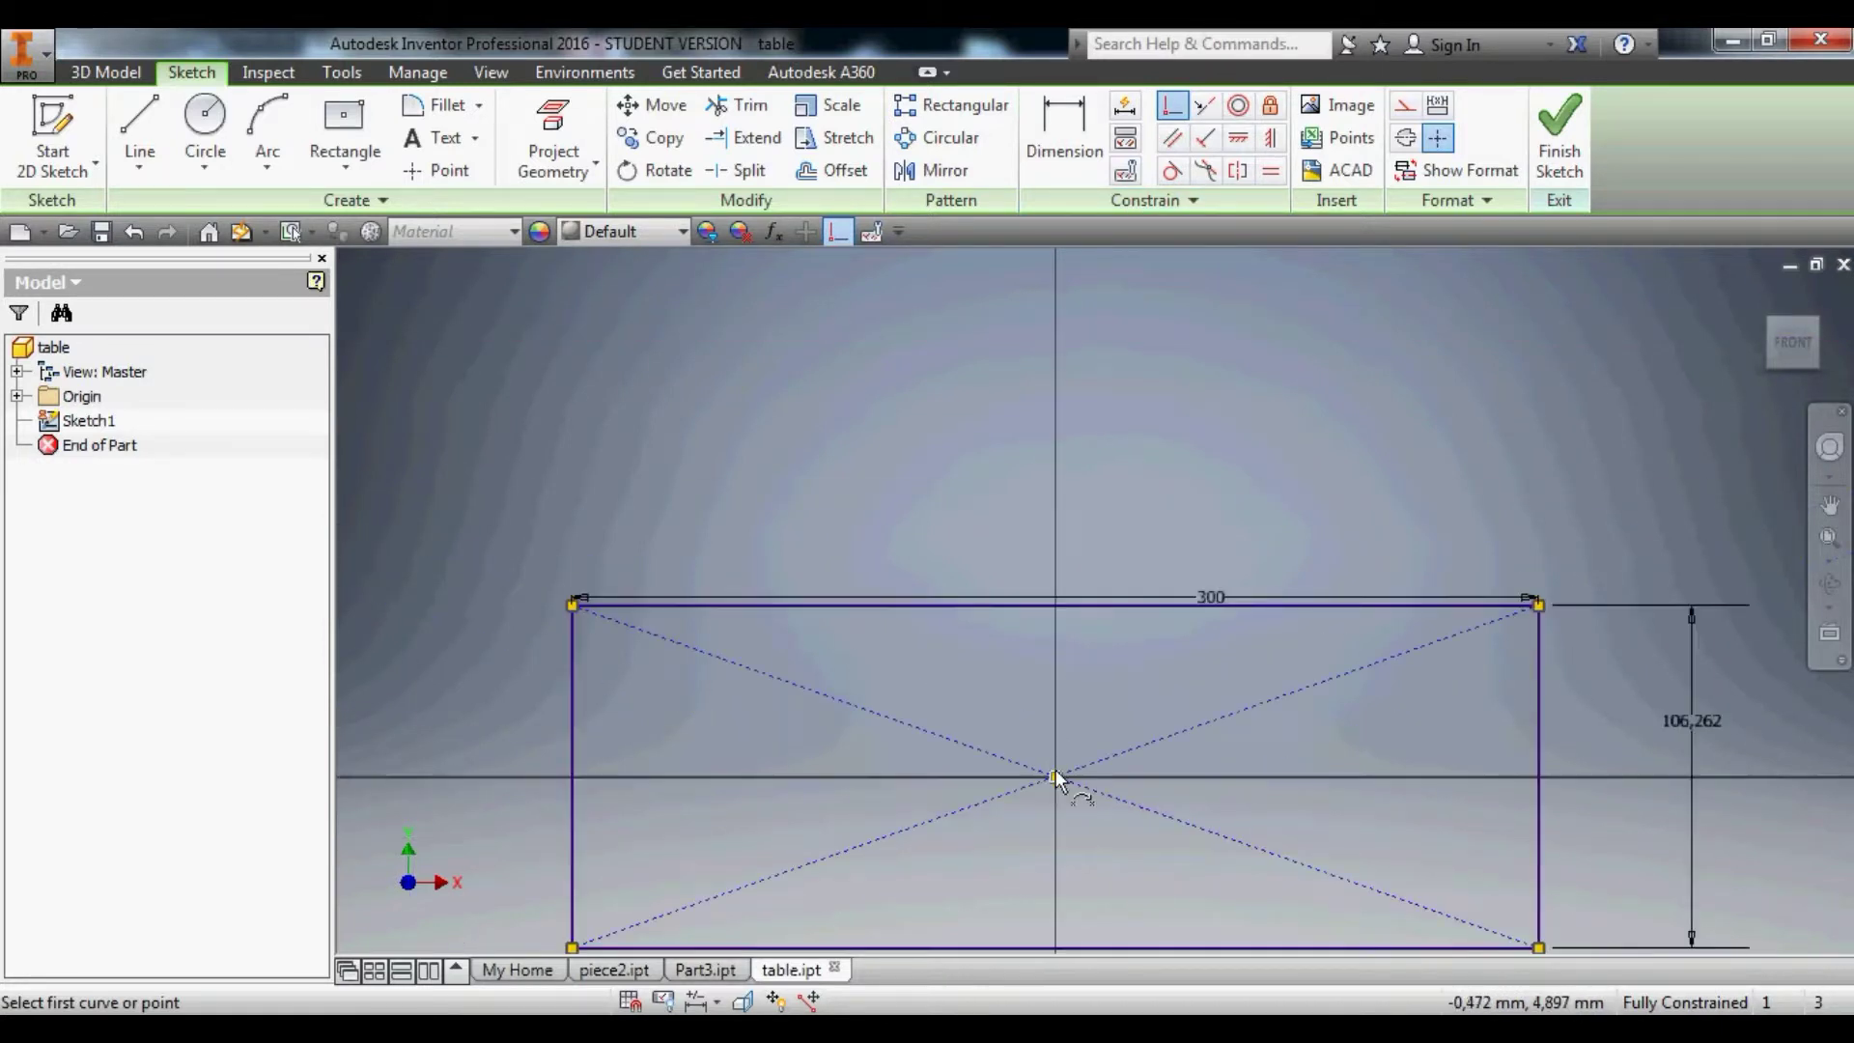
scroll(1104, 748, "down", 2)
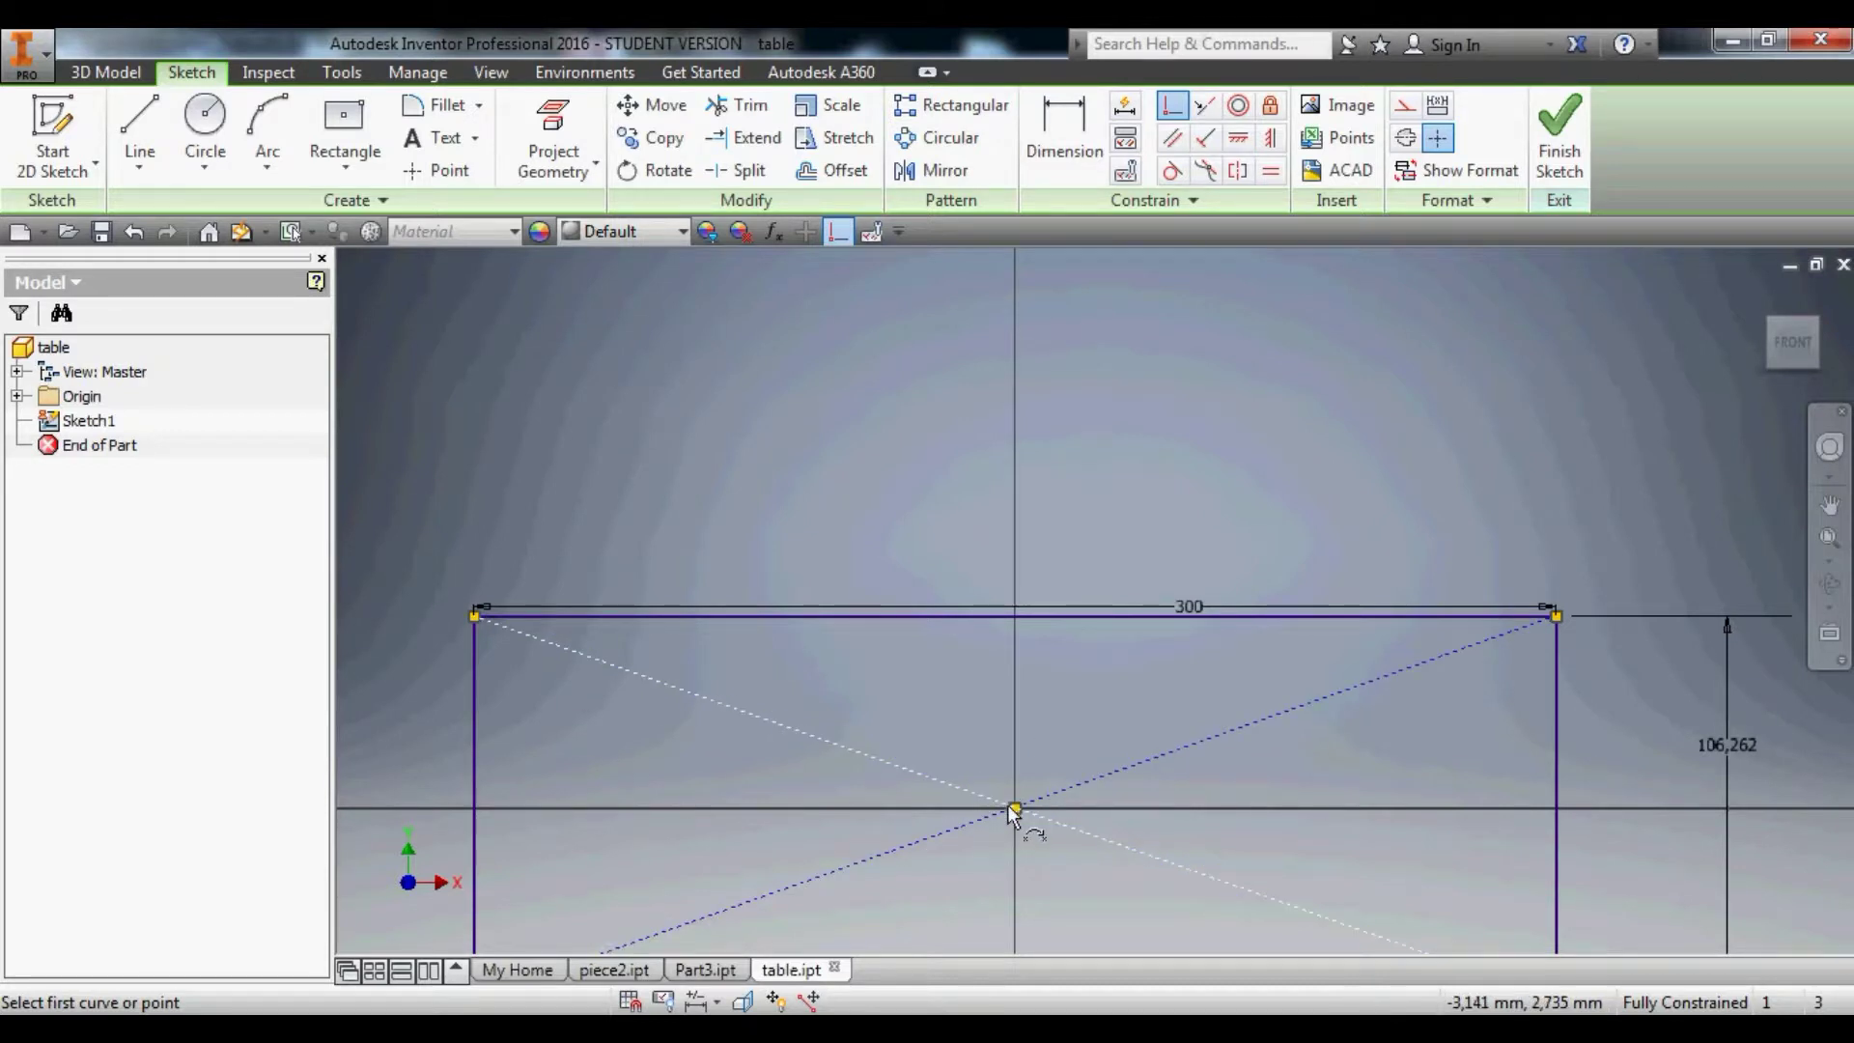
scroll(1013, 828, "up", 2)
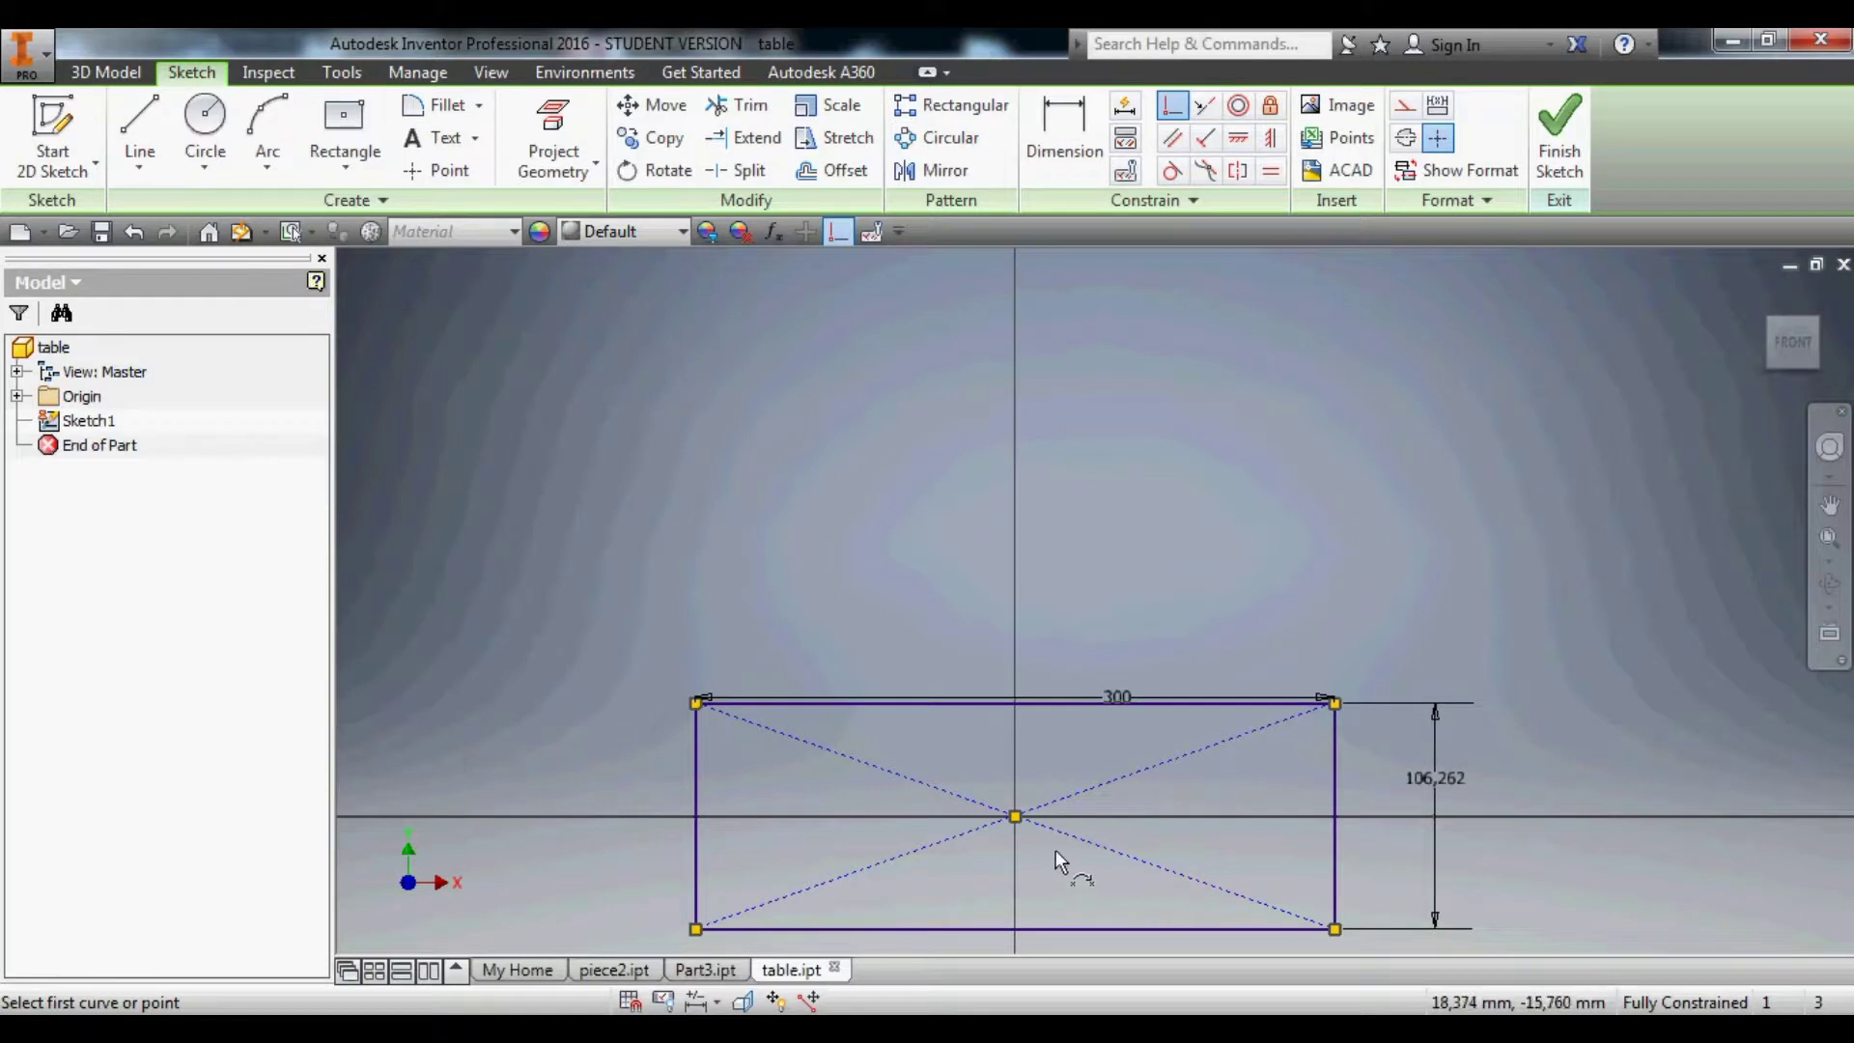
Draw a circle 10 mm in diameter on the rectangle's vertical centreline, below the centre point.
scroll(1057, 850, "up", 5)
key("c")
left_click(1035, 788)
type("10")
key("Return")
key("Escape")
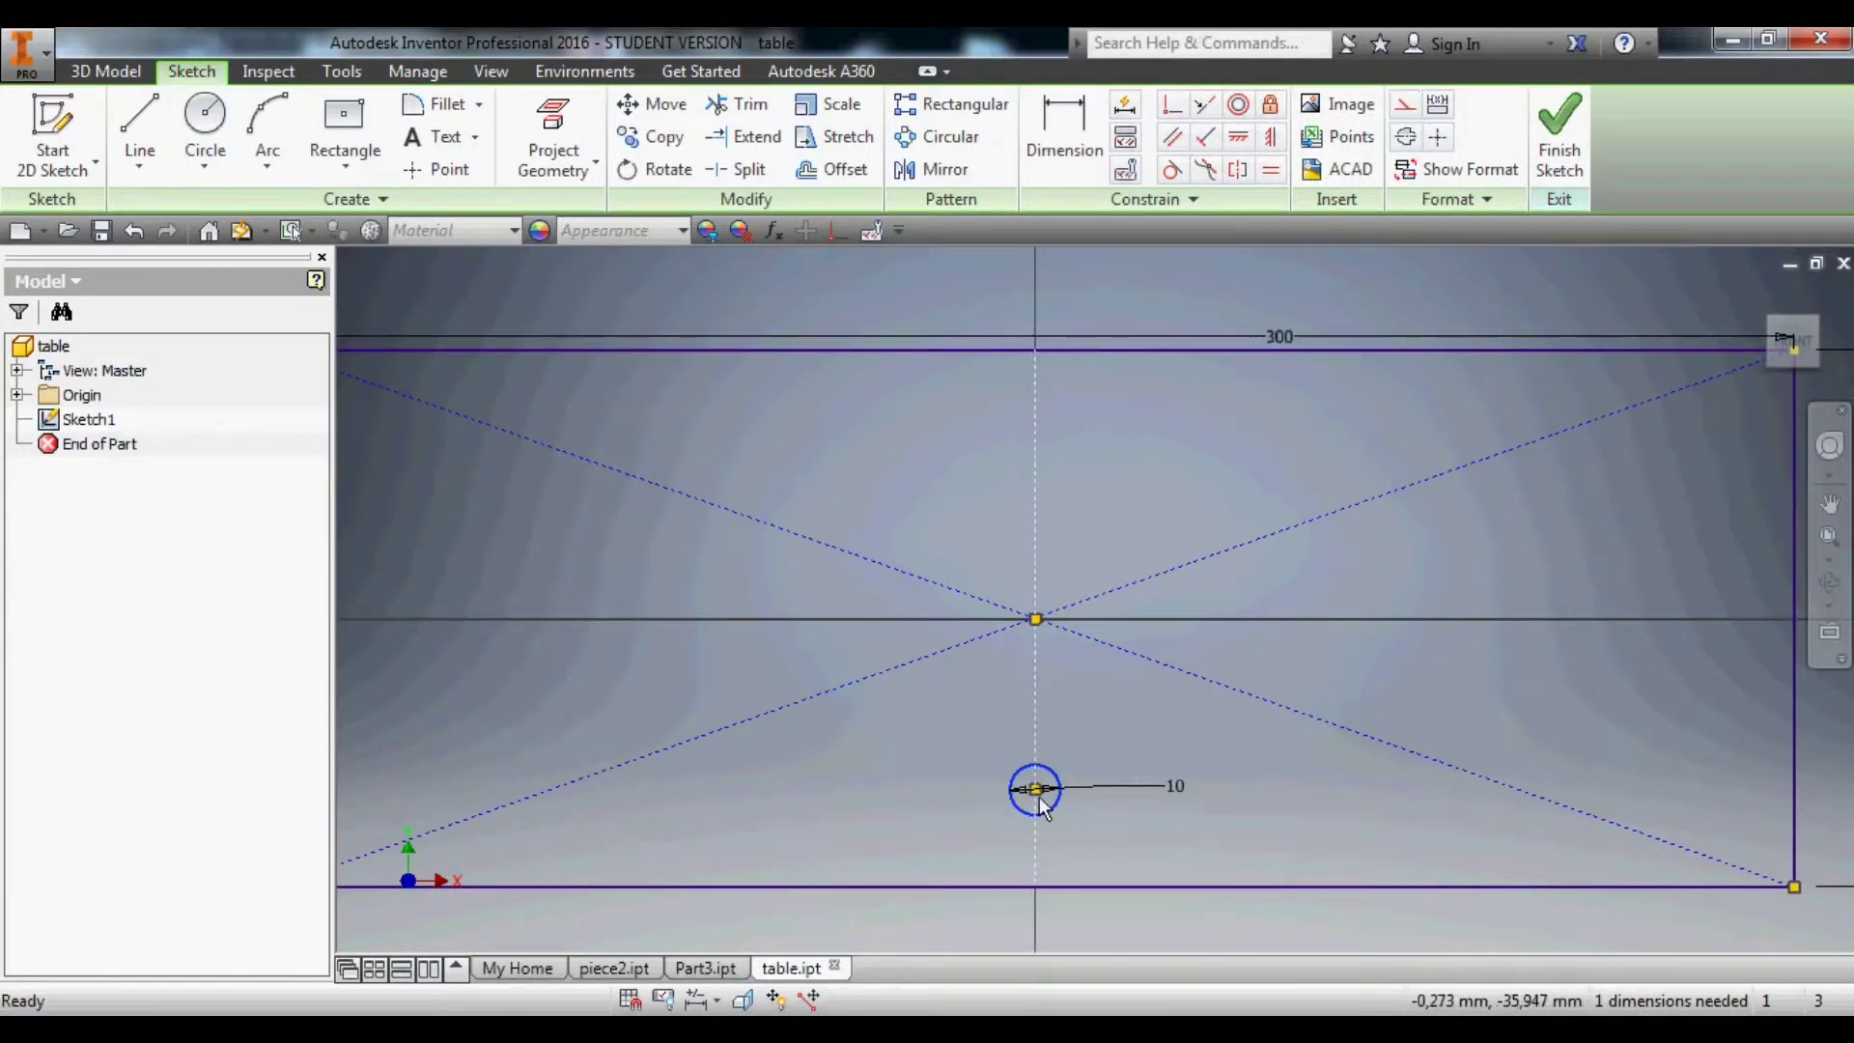
Dimension the circle's centre to the rectangle's lower edge and set the distance to 10 mm.
key("d")
left_click(1035, 788)
left_click(1058, 887)
left_click(1108, 850)
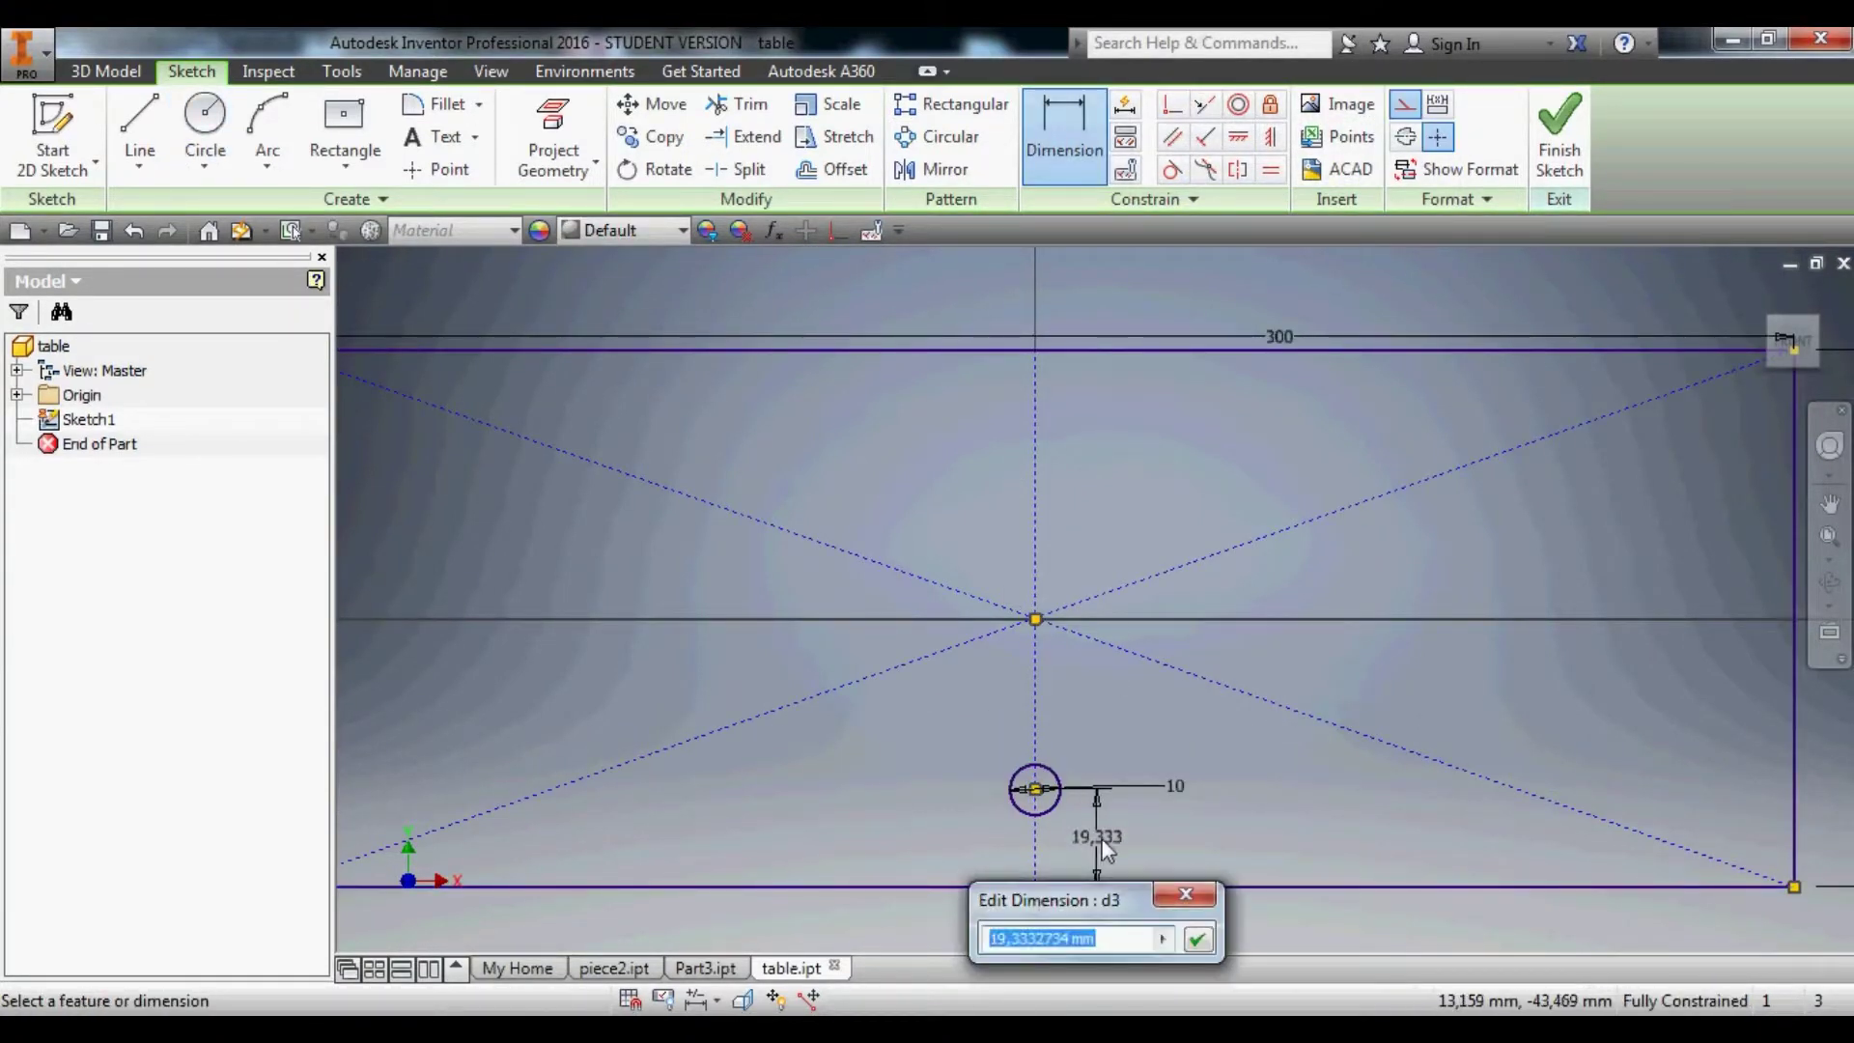
type("10")
key("Return")
scroll(1108, 850, "down", 2)
left_click(933, 169)
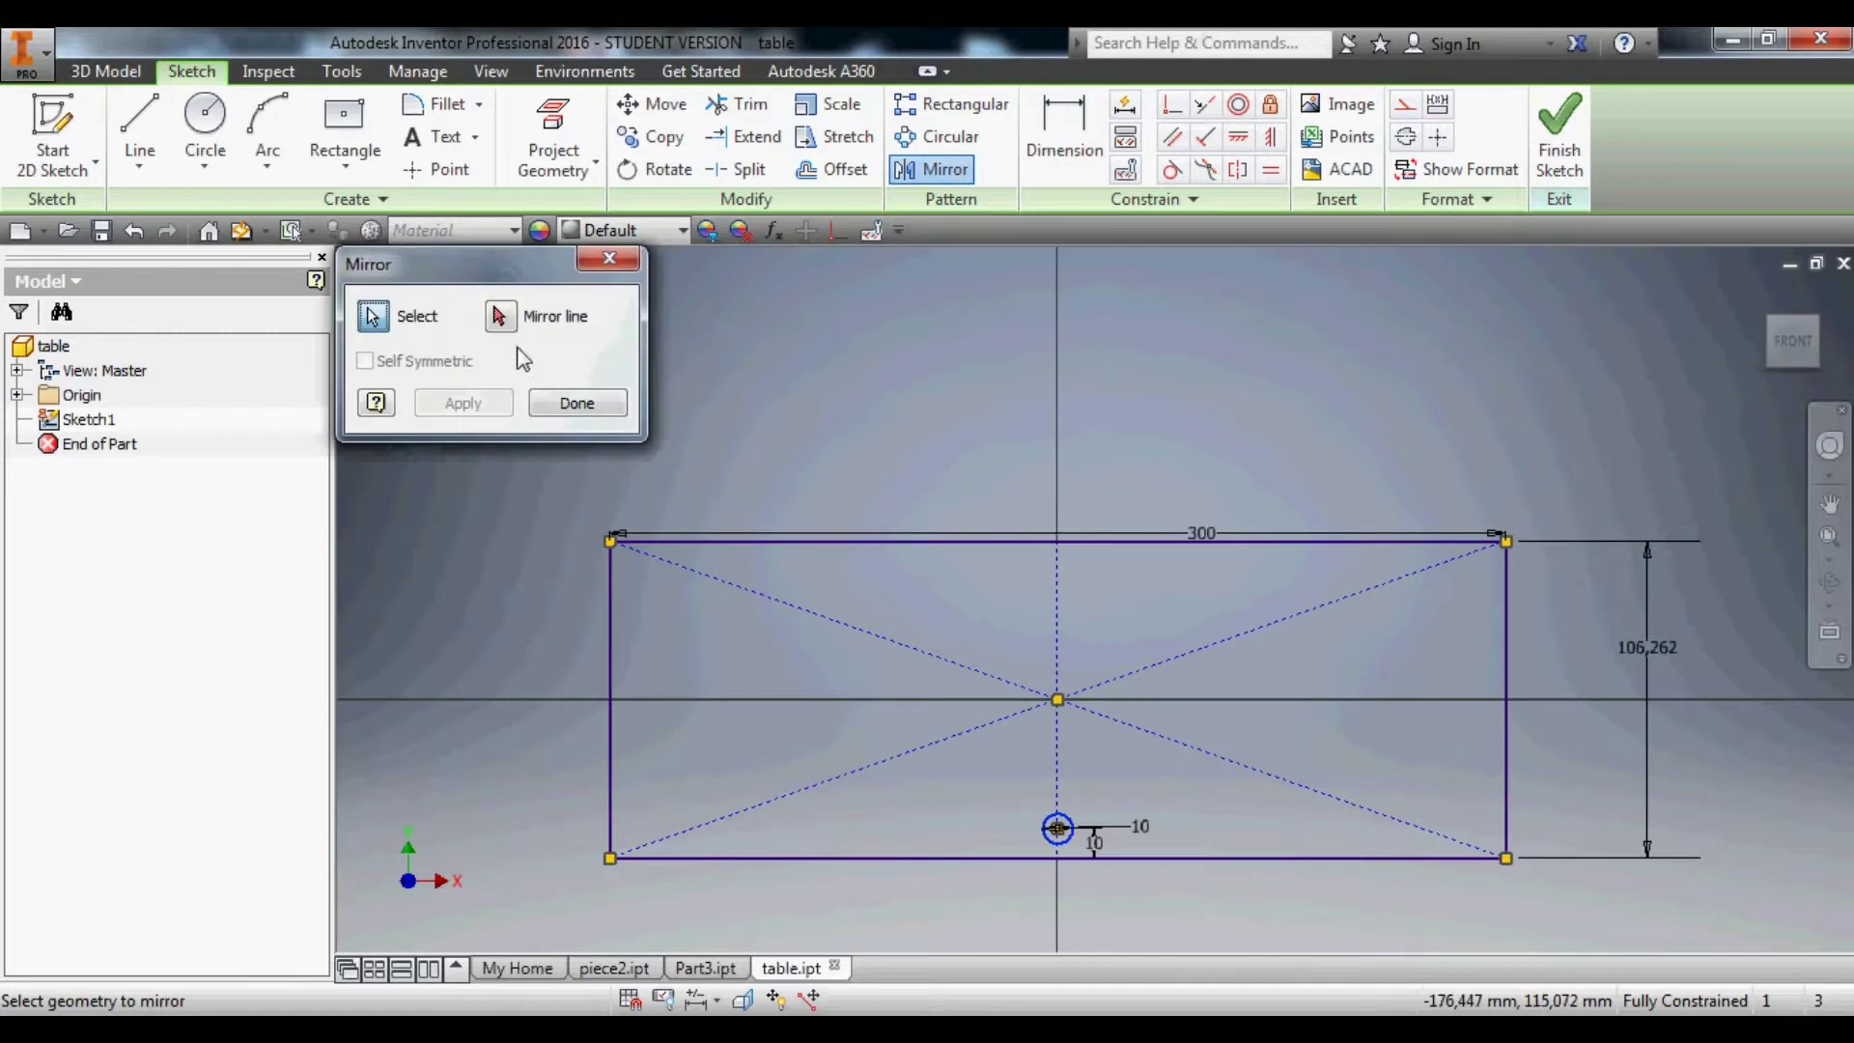
left_click(1043, 829)
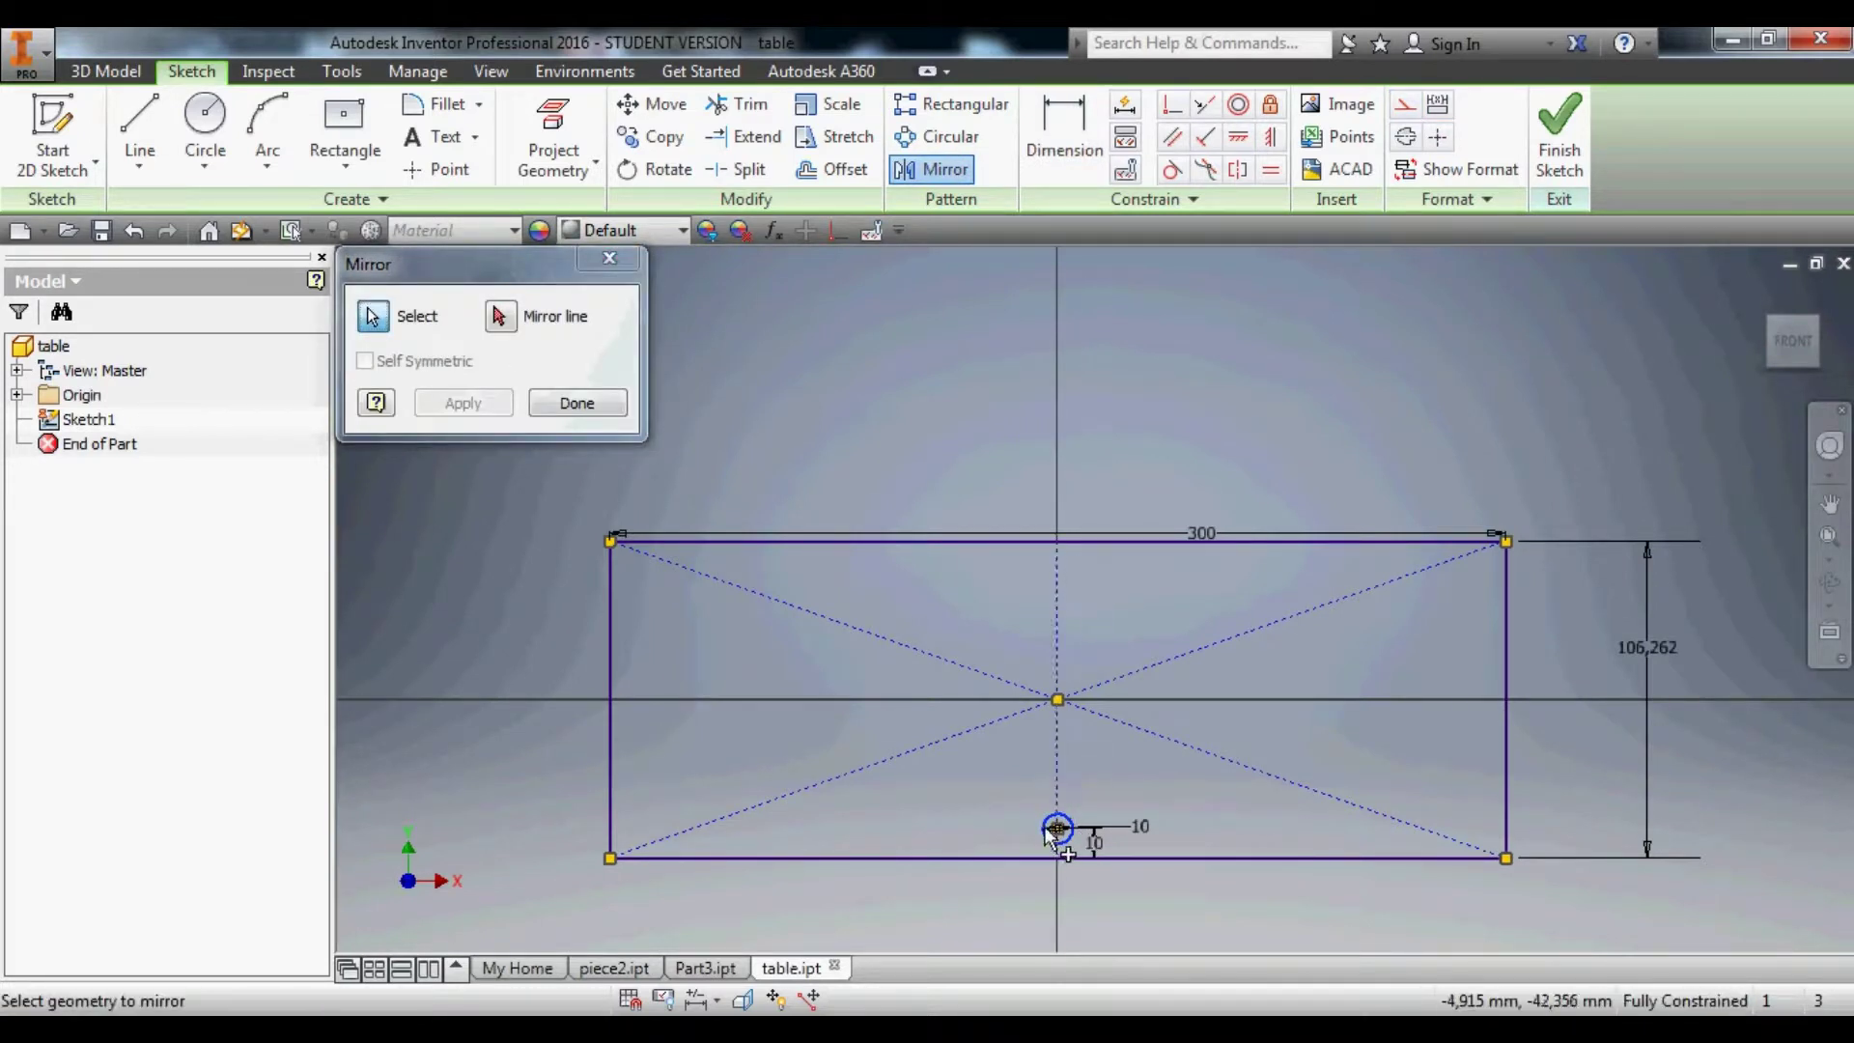
scroll(993, 705, "up", 2)
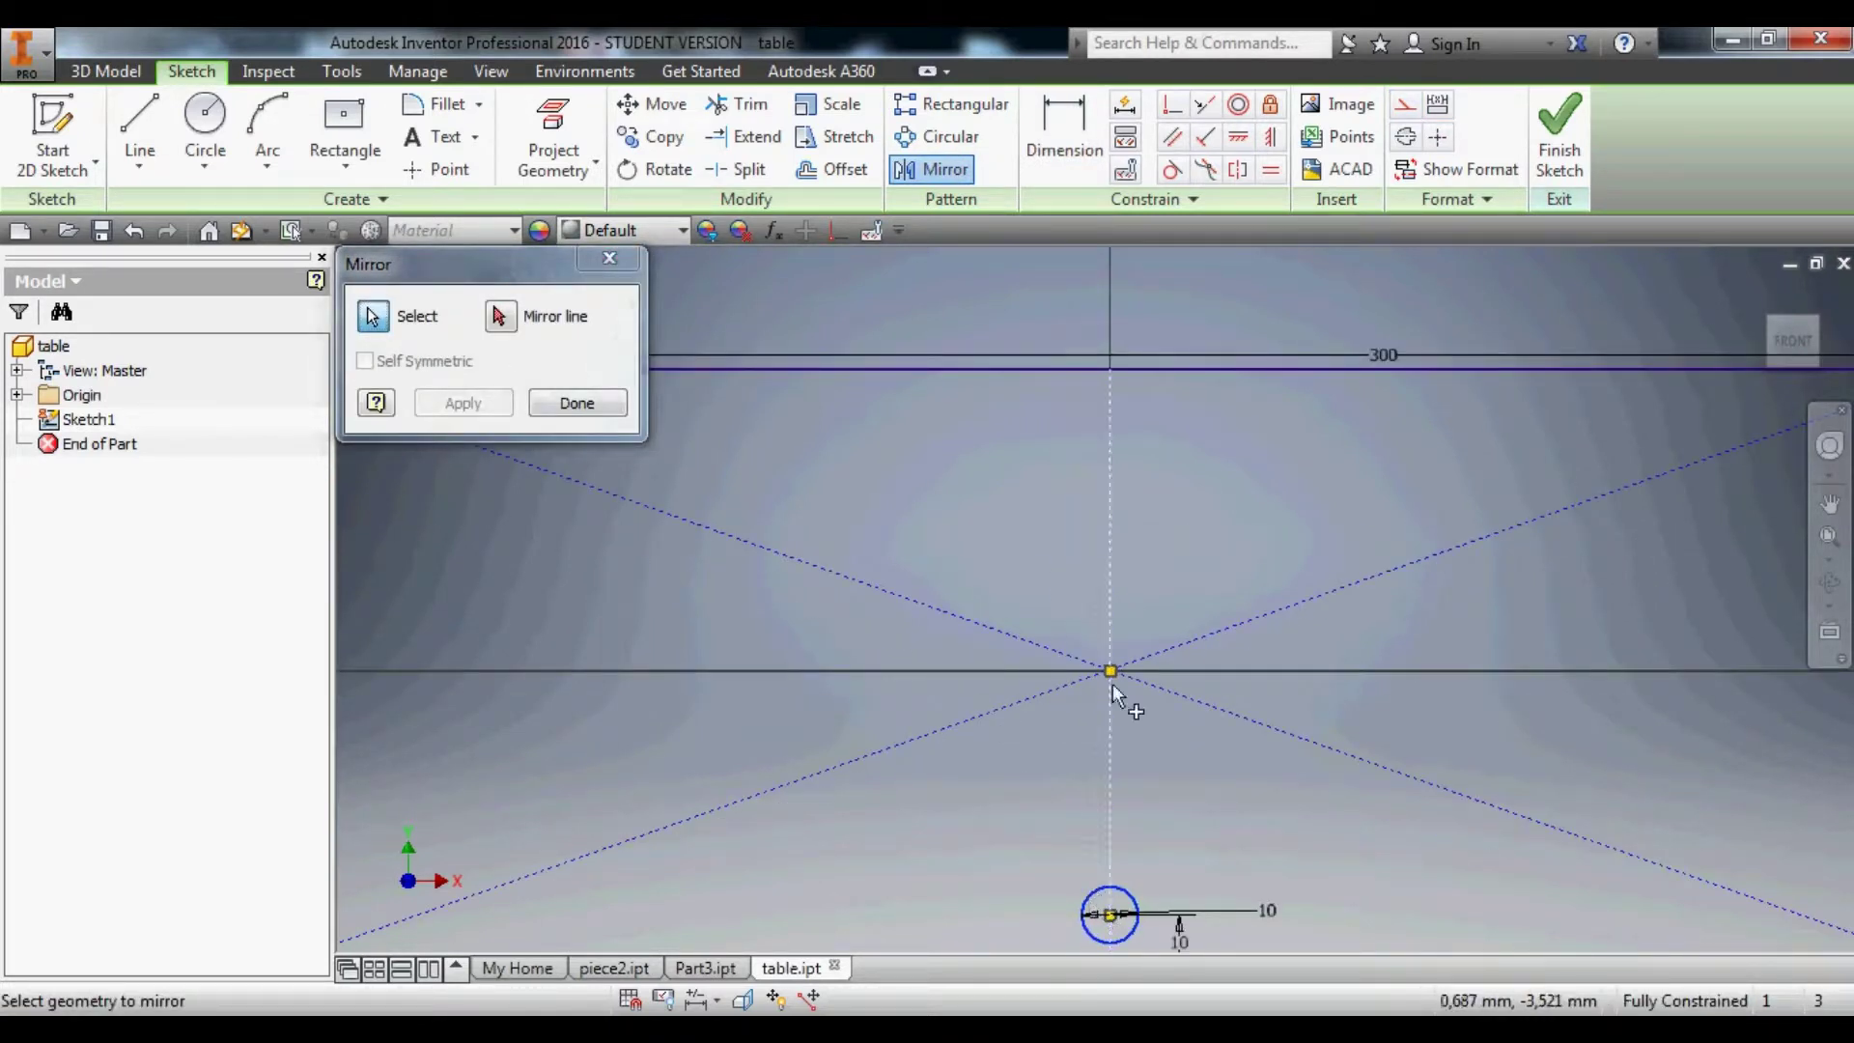
key("Escape")
Draw a short horizontal line through the rectangle's centre to serve as a mirror axis.
left_click(140, 125)
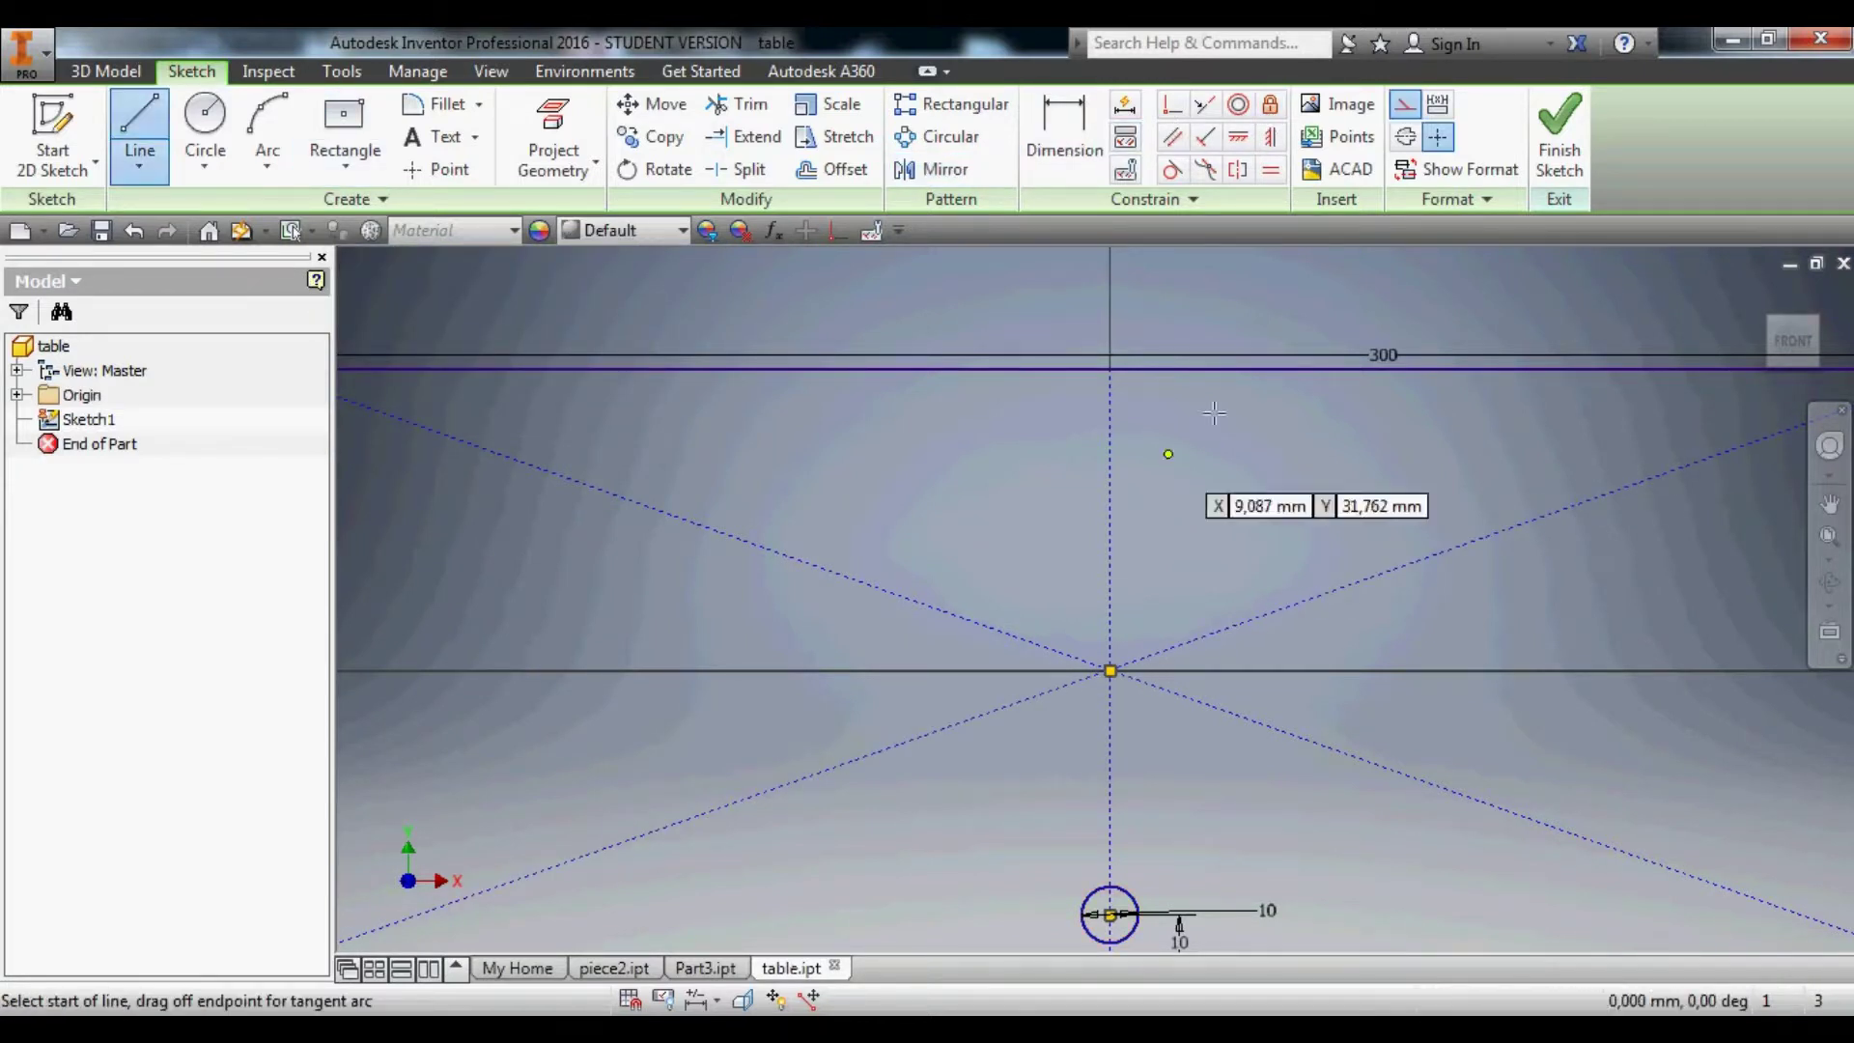
left_click(1110, 670)
key("Escape")
Mirror the 10 mm circle across the short horizontal line to the rectangle's upper half.
left_click(932, 169)
left_click(1087, 913)
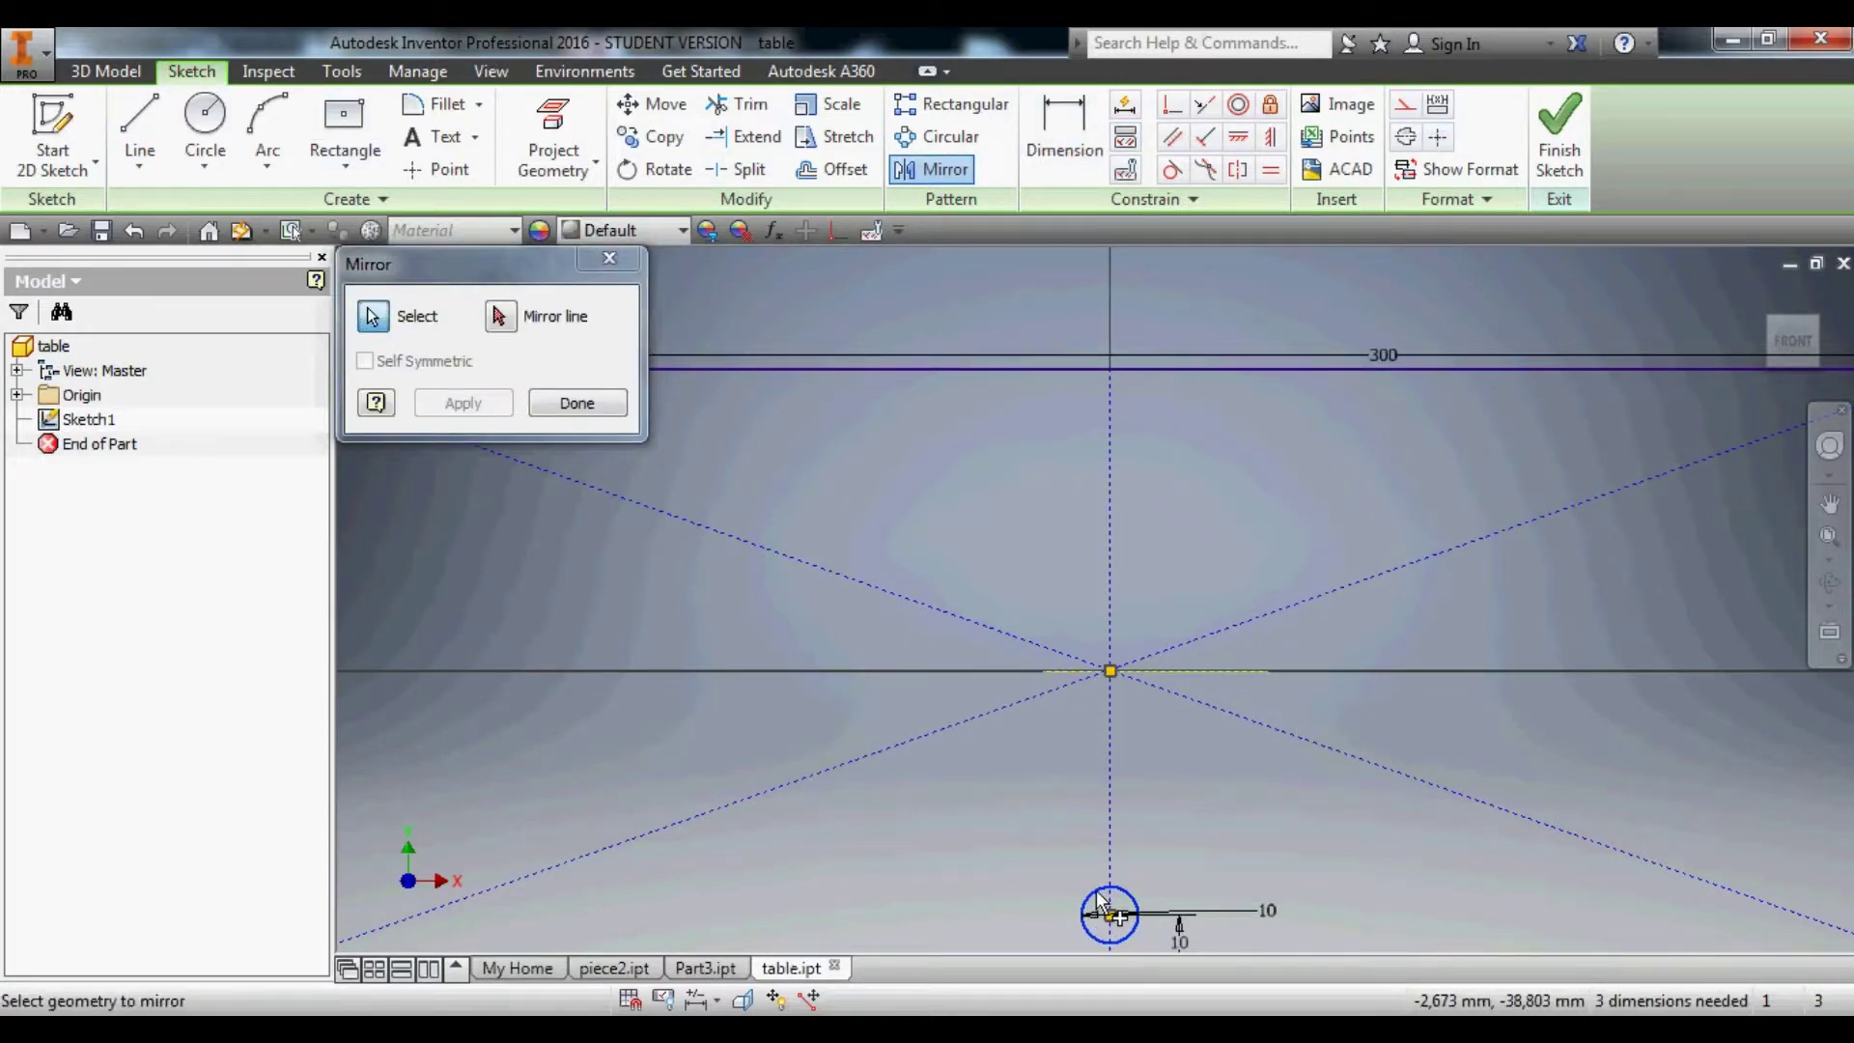
left_click(1197, 672)
left_click(463, 403)
left_click(577, 402)
Finish the sketch, extrude the plate 10 mm with both circles left as holes, and save the part.
left_click(1560, 145)
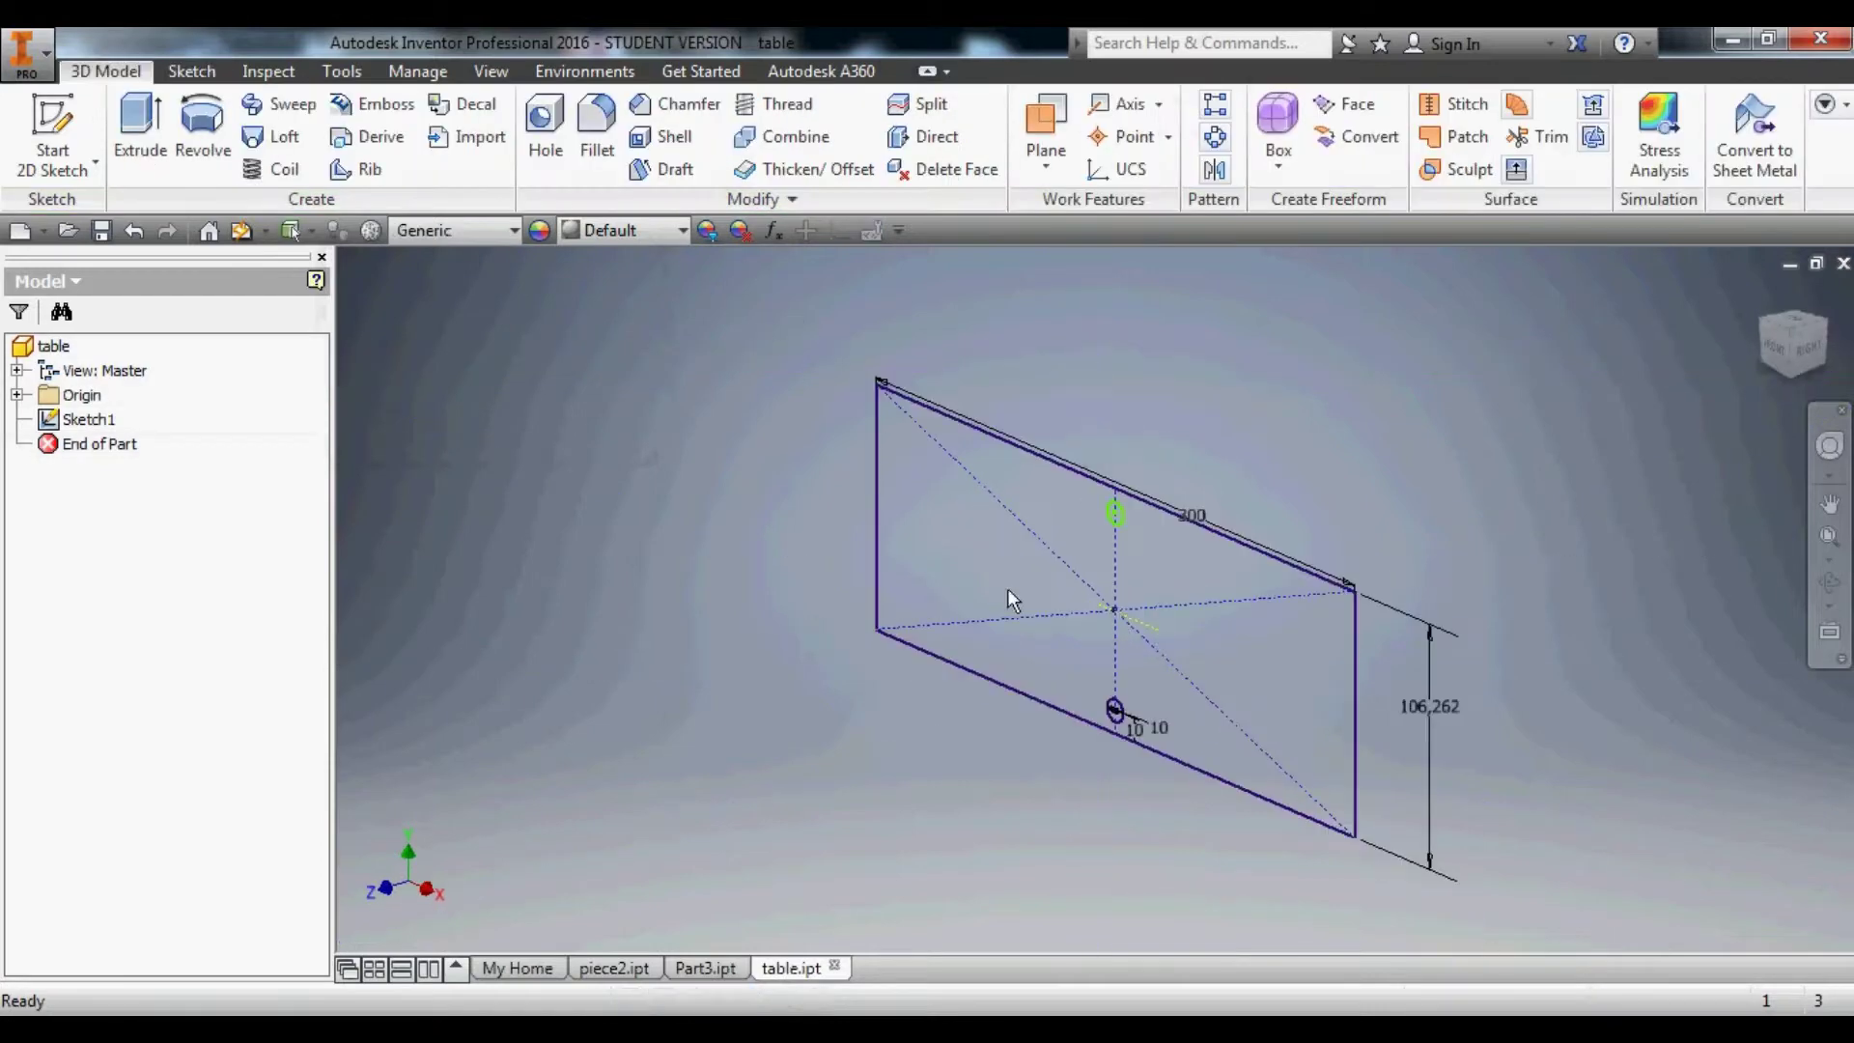
key("e")
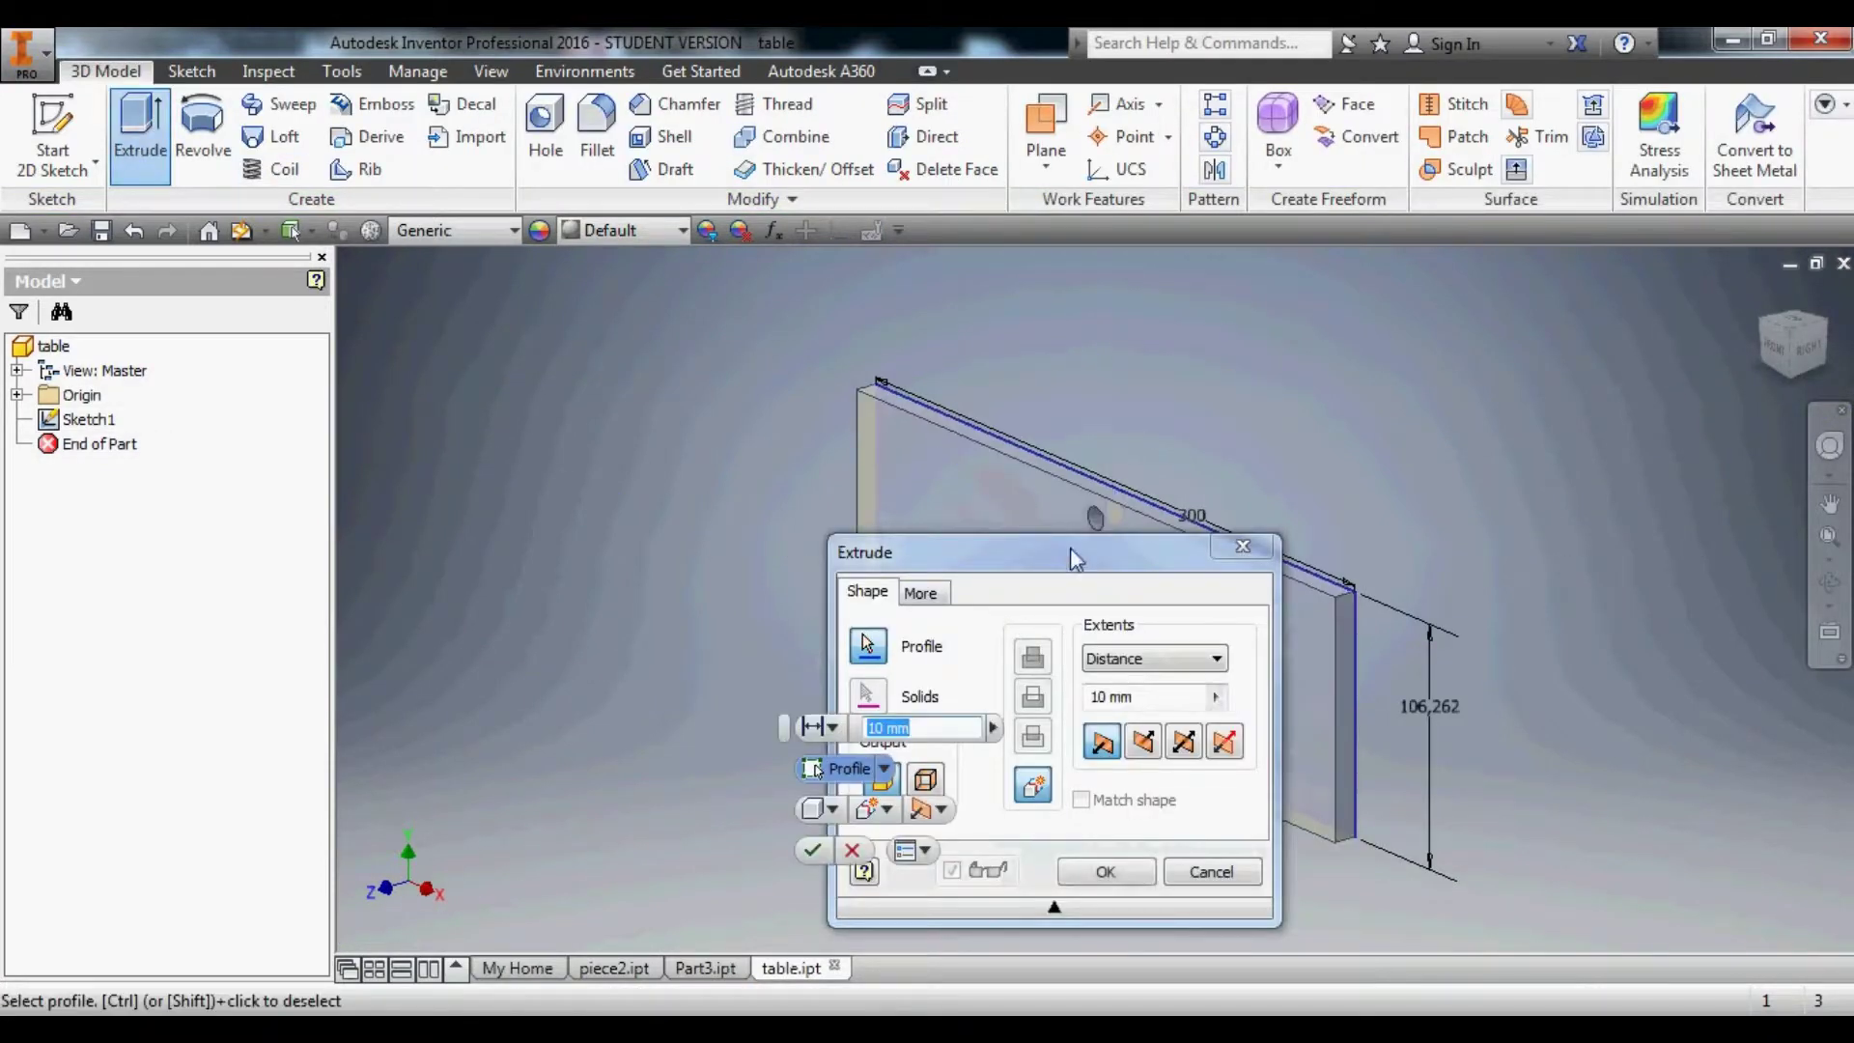
left_click(1104, 872)
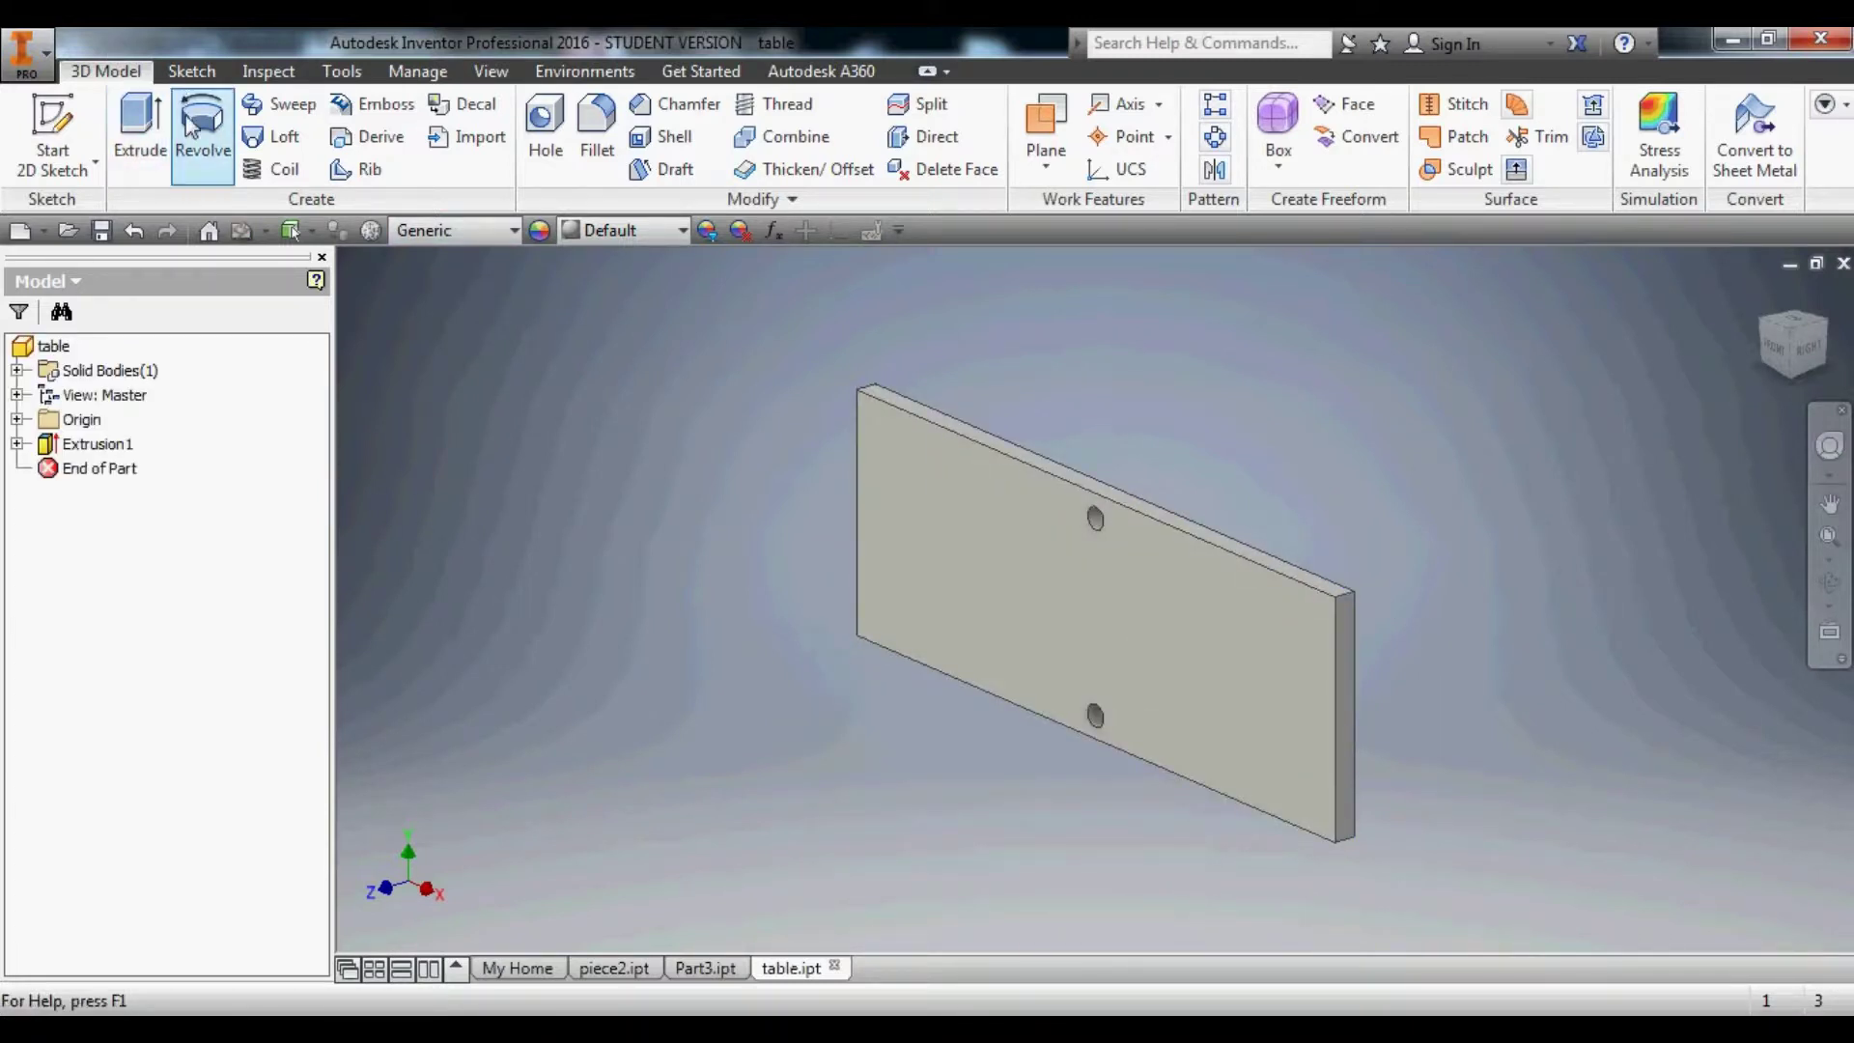
left_click(101, 231)
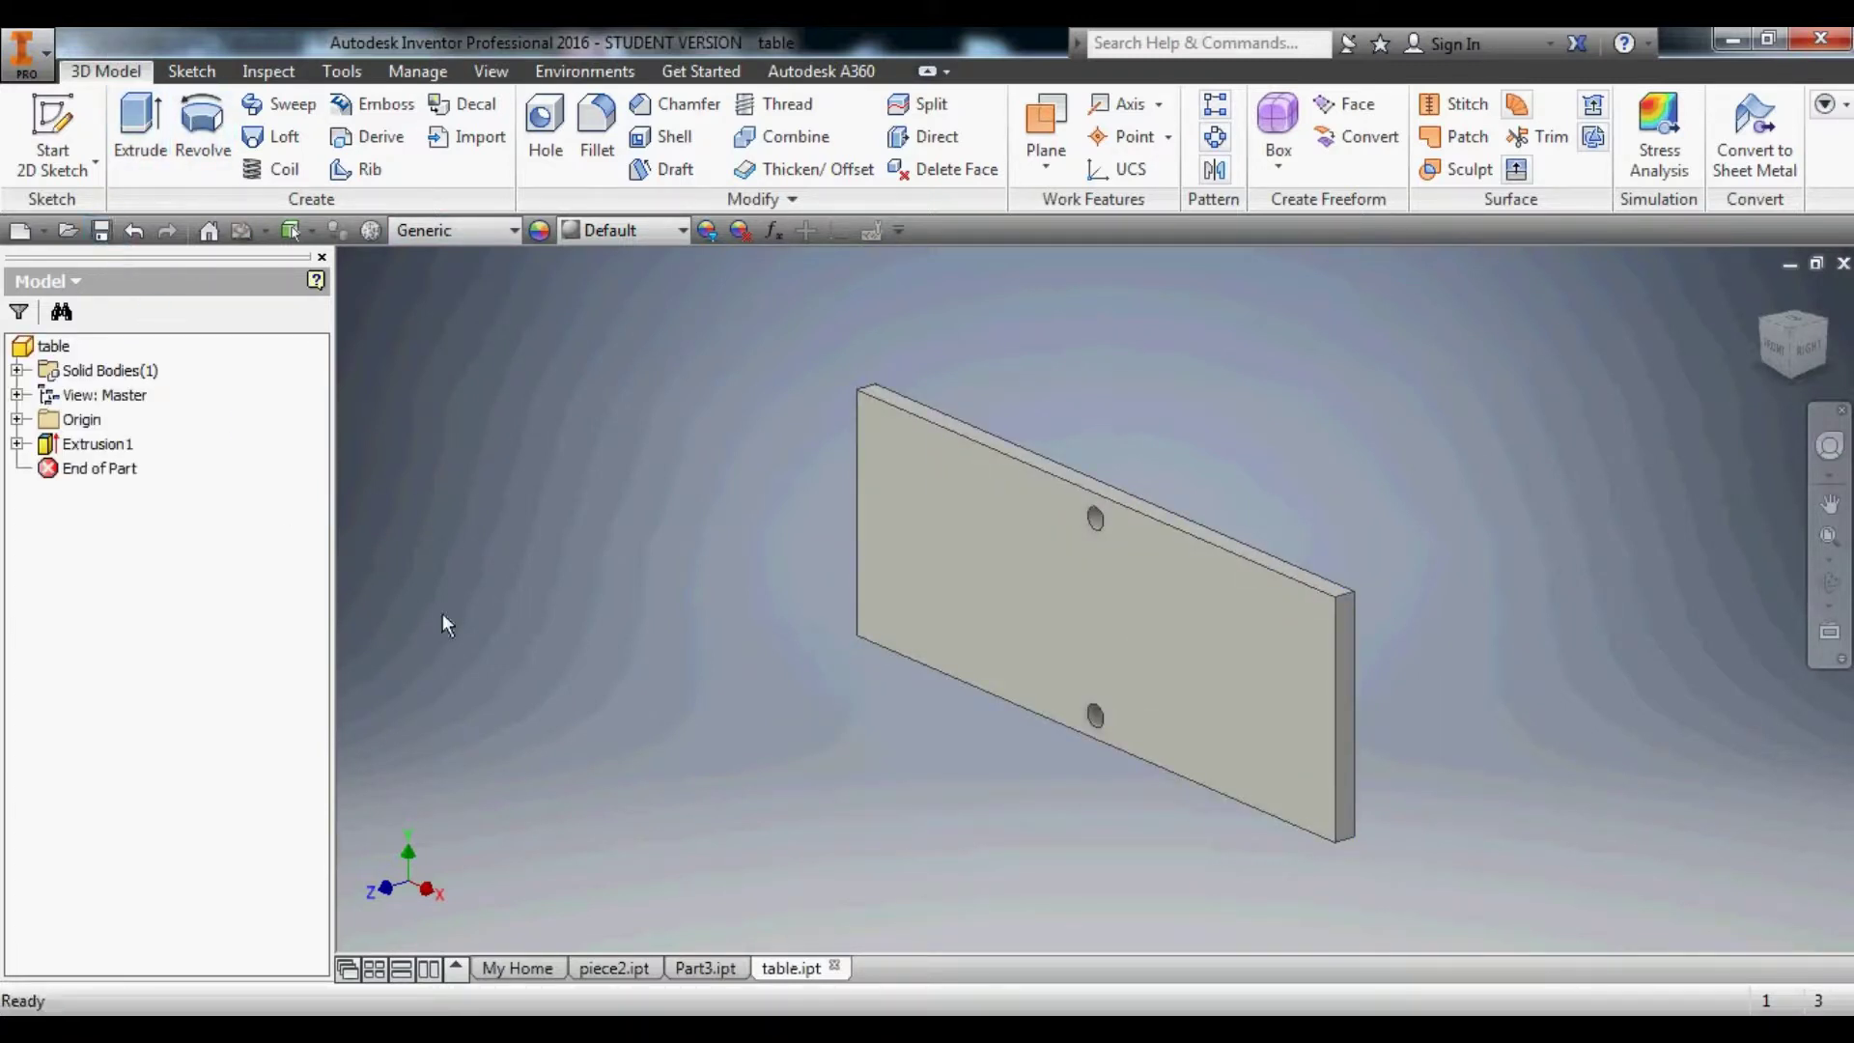
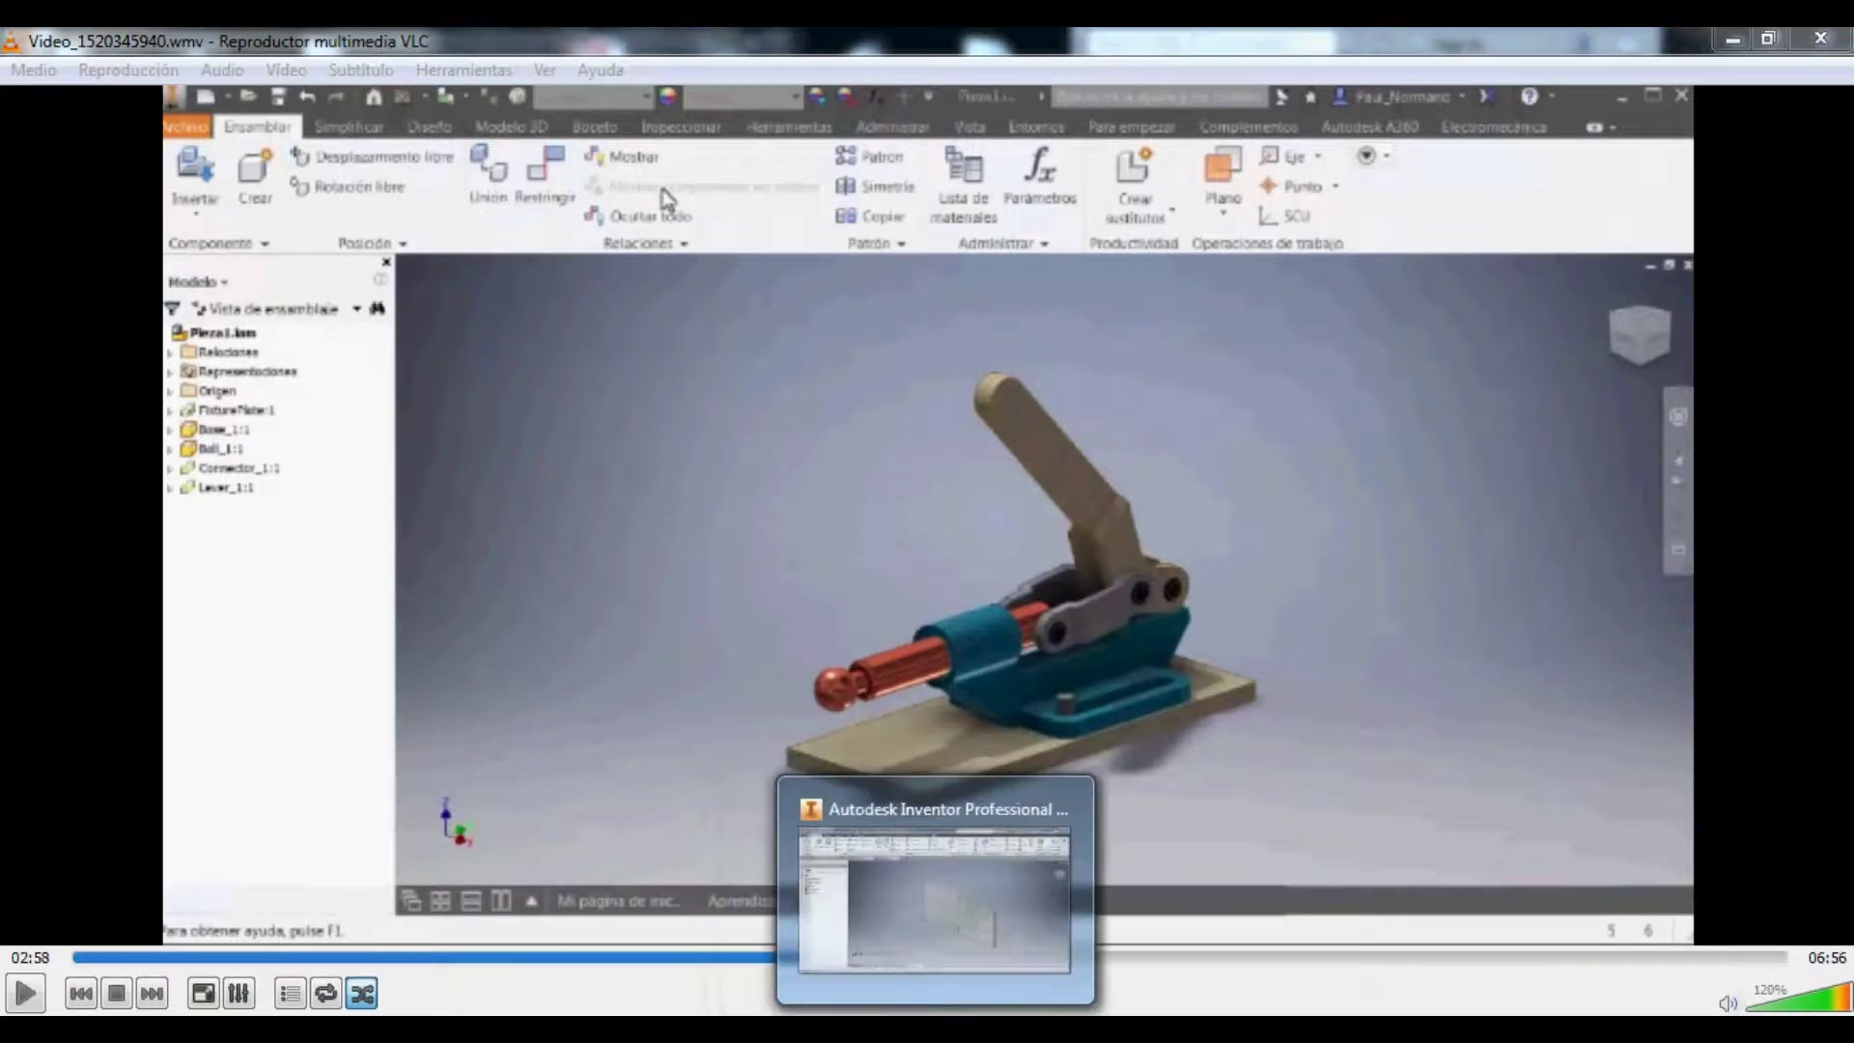
Switch back to Inventor, create a new standard part, and start a 2D sketch on the XY plane.
left_click(932, 898)
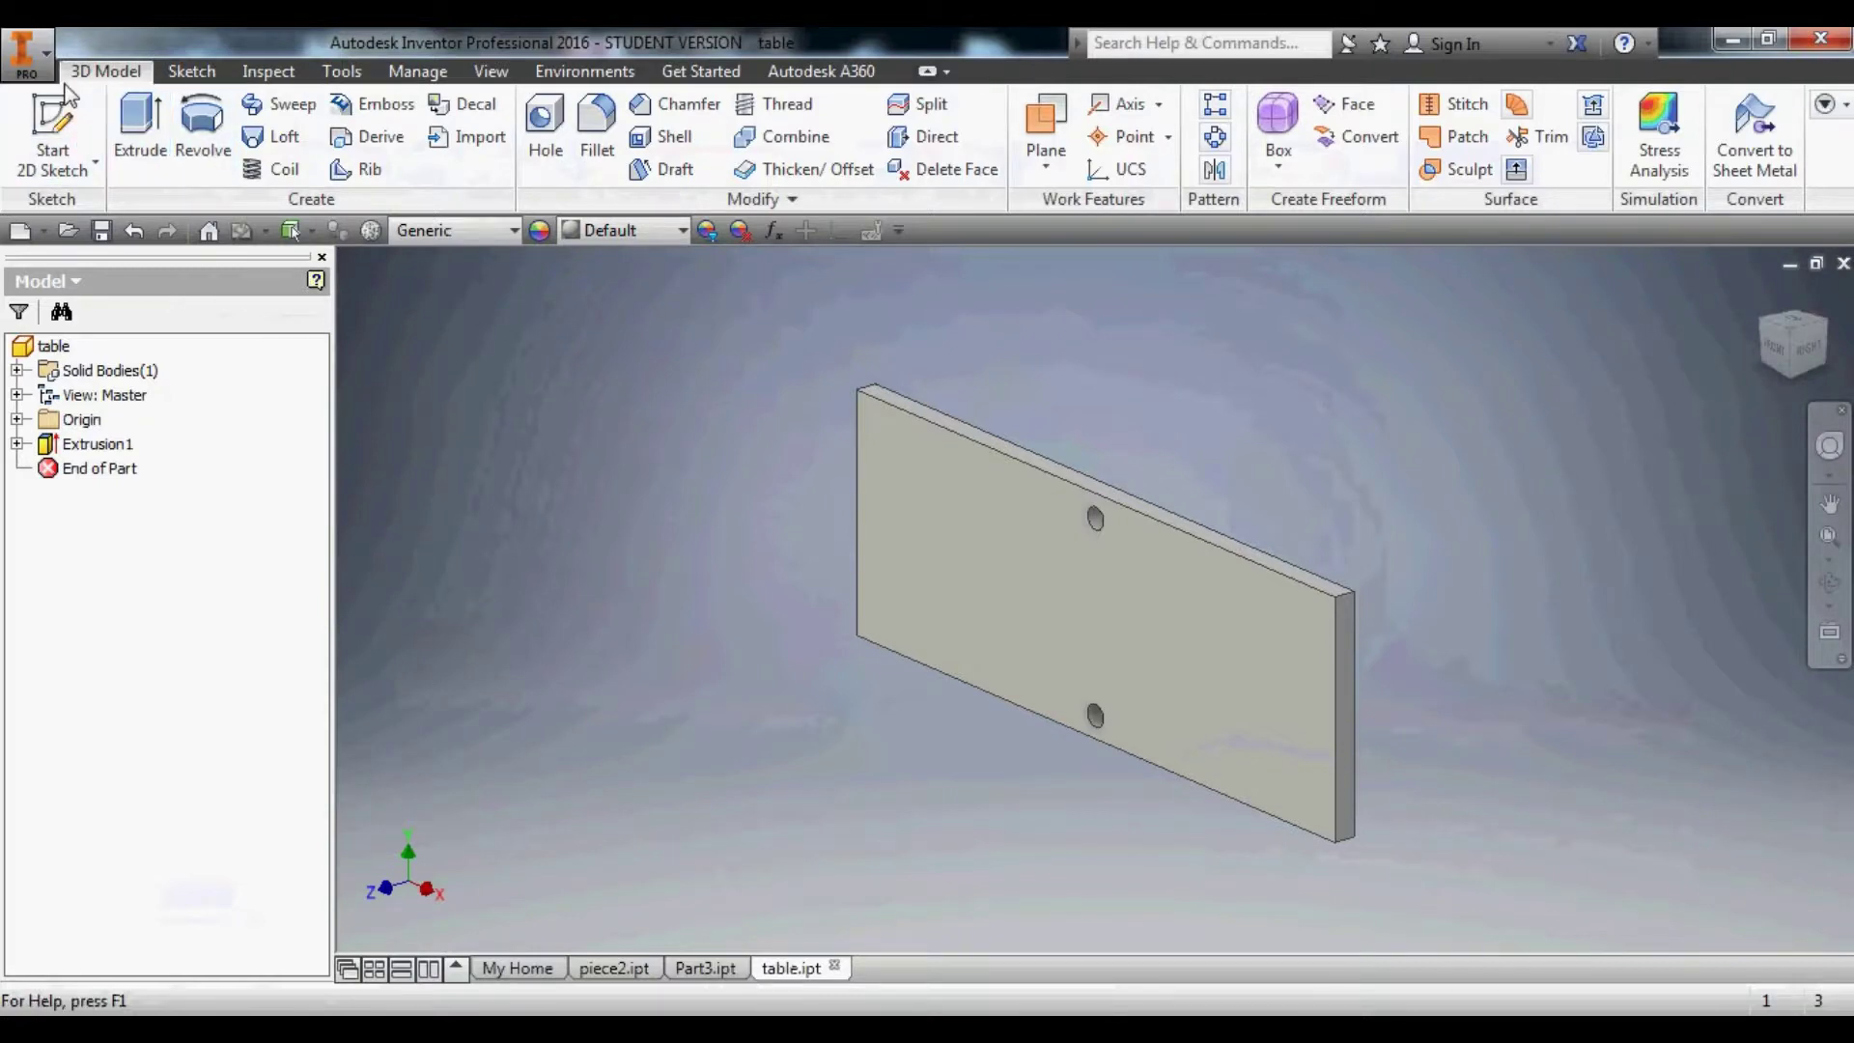
left_click(546, 972)
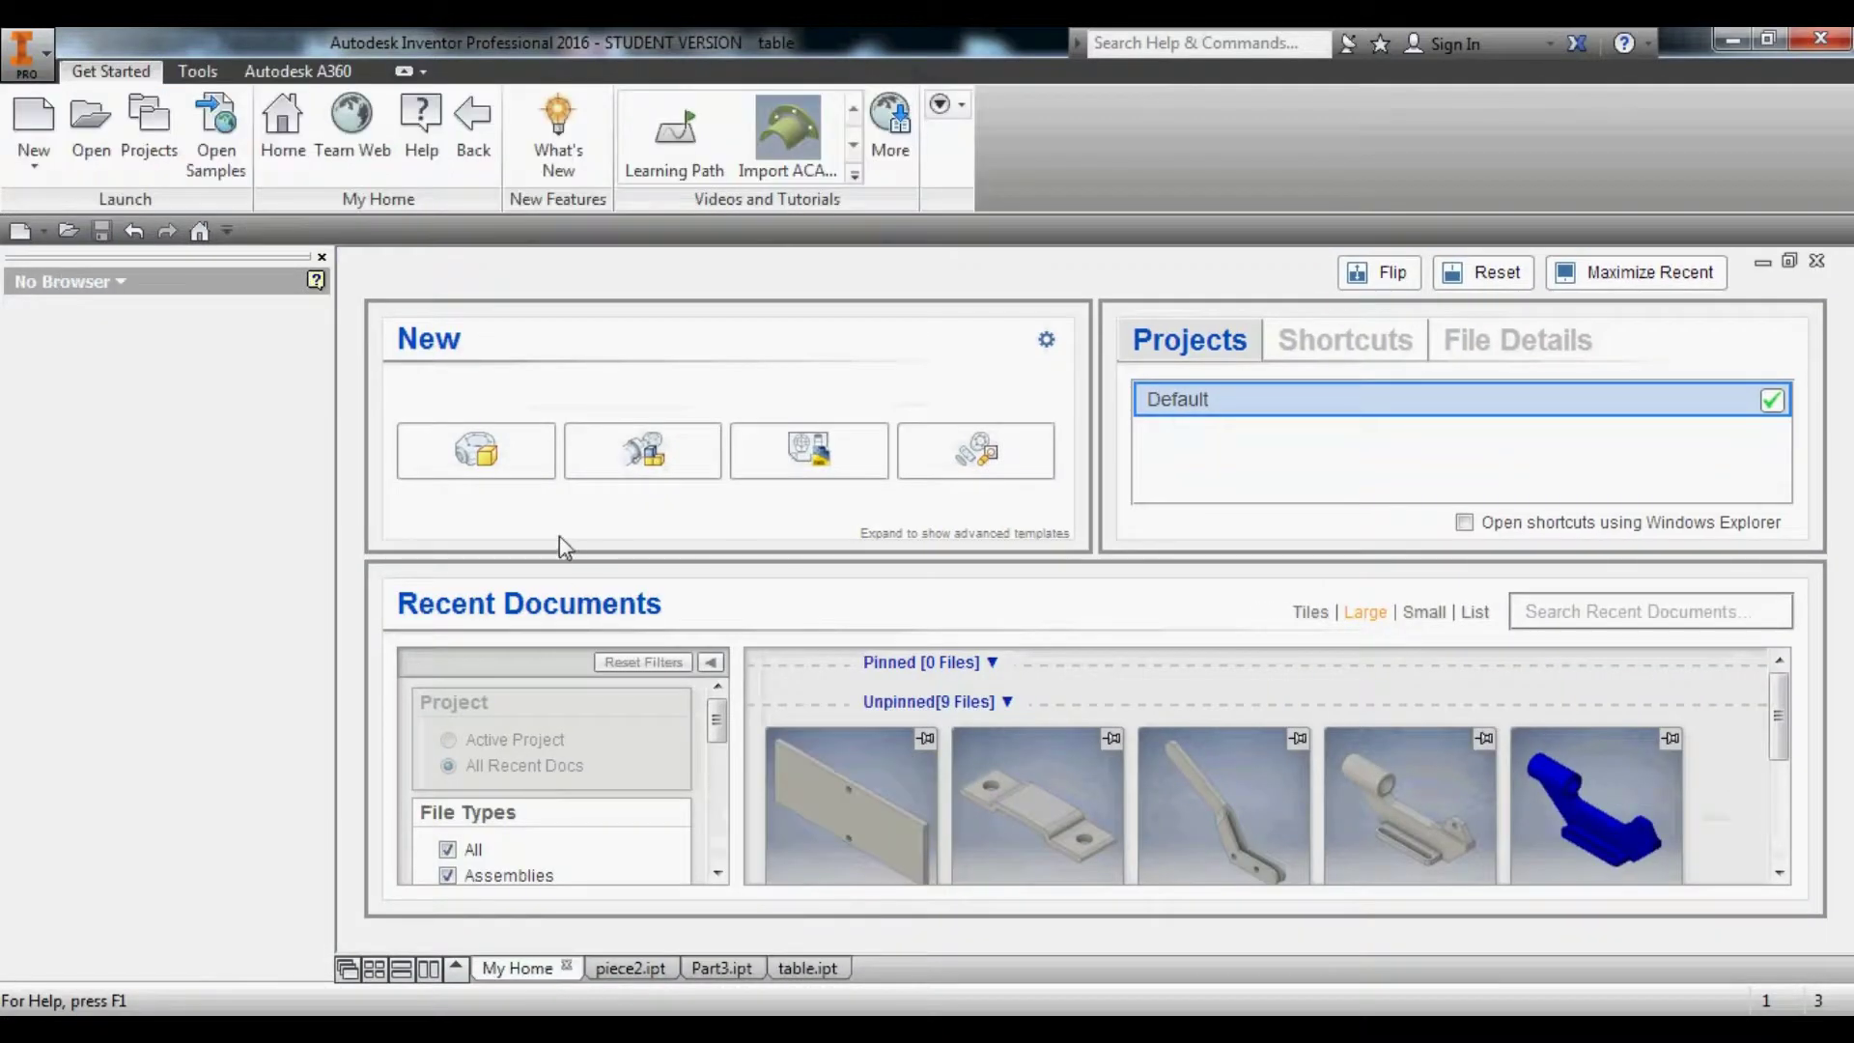
left_click(449, 452)
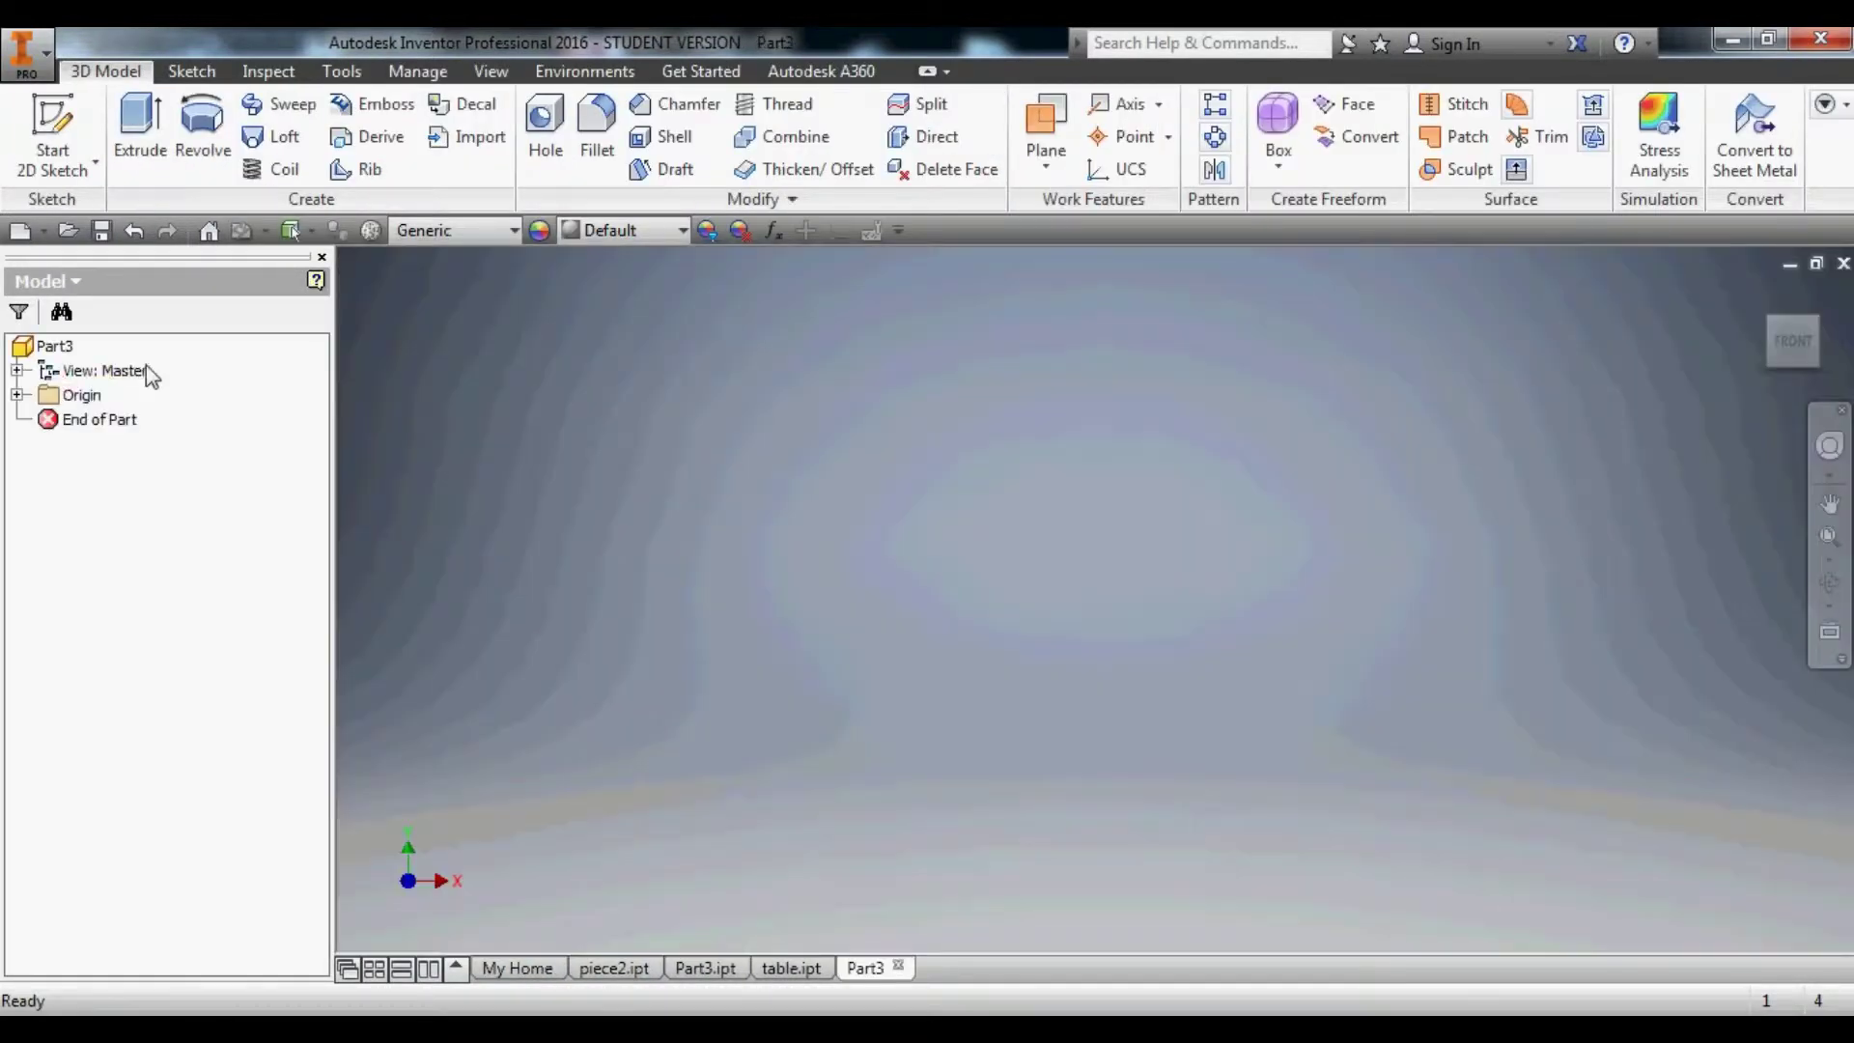
left_click(52, 130)
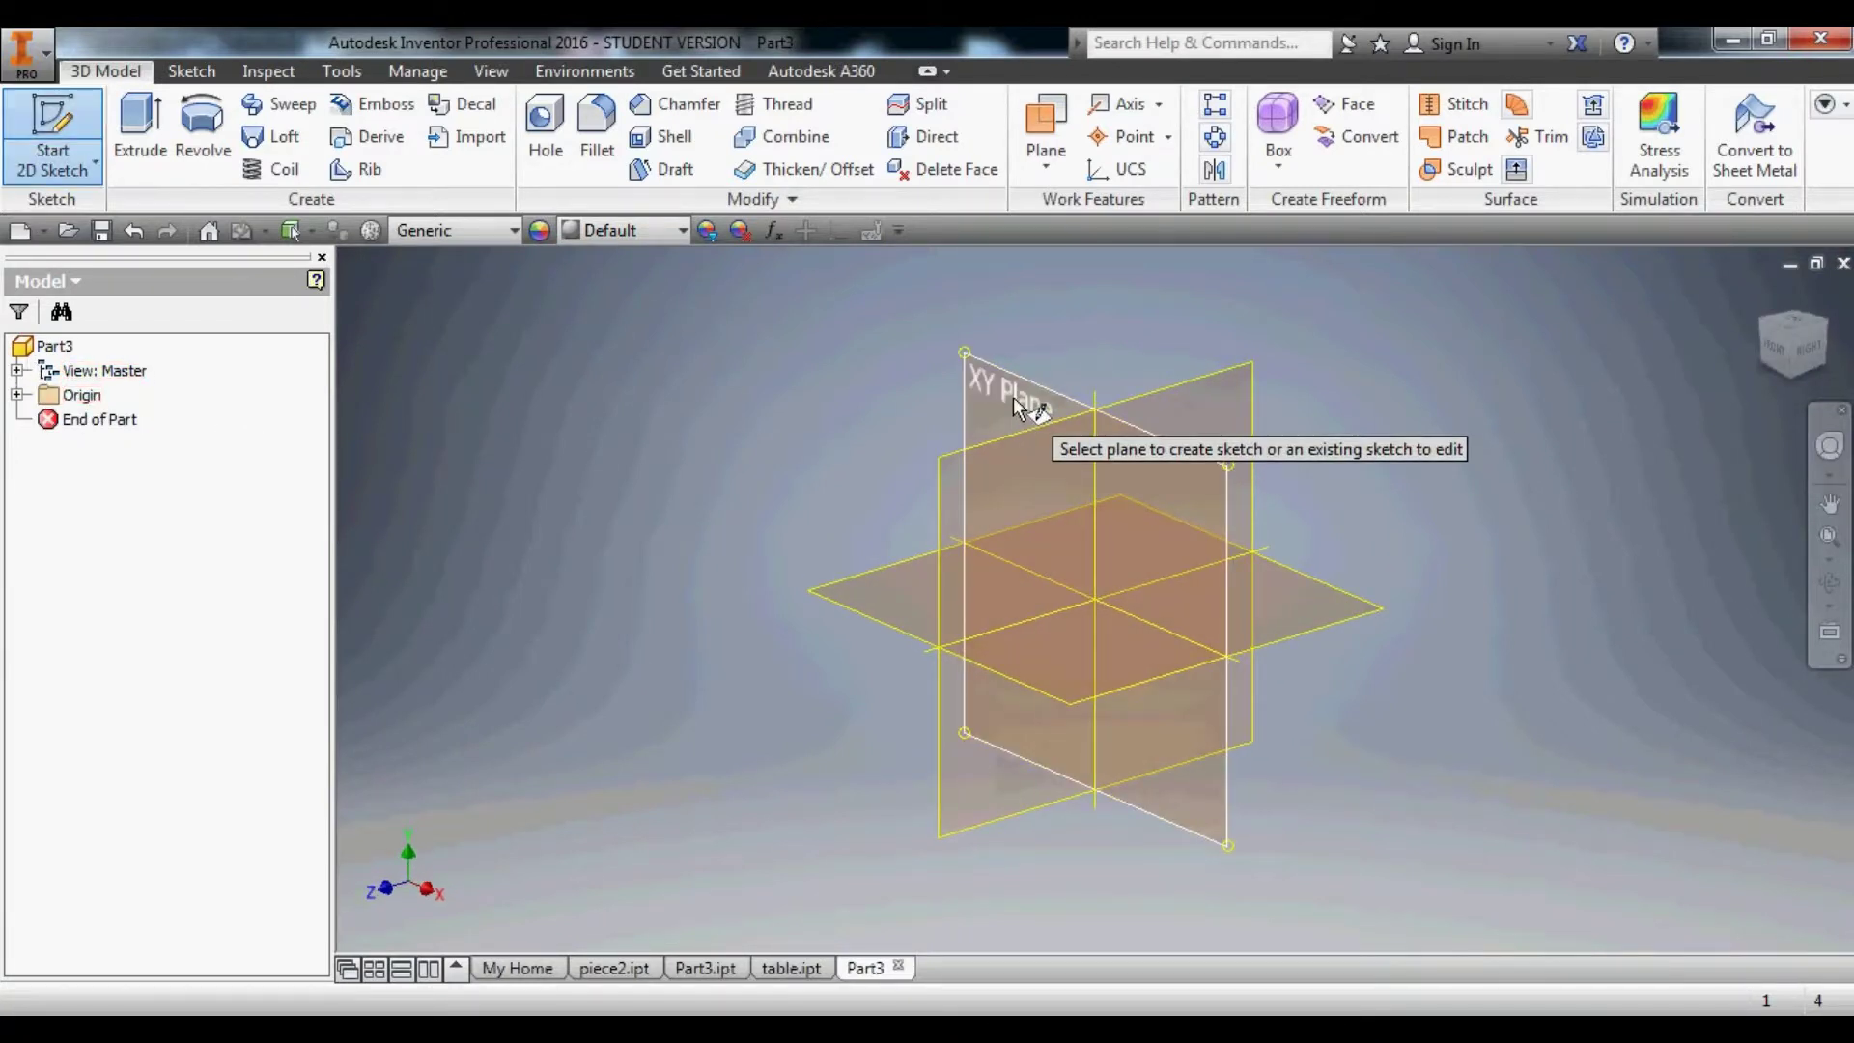
left_click(1012, 397)
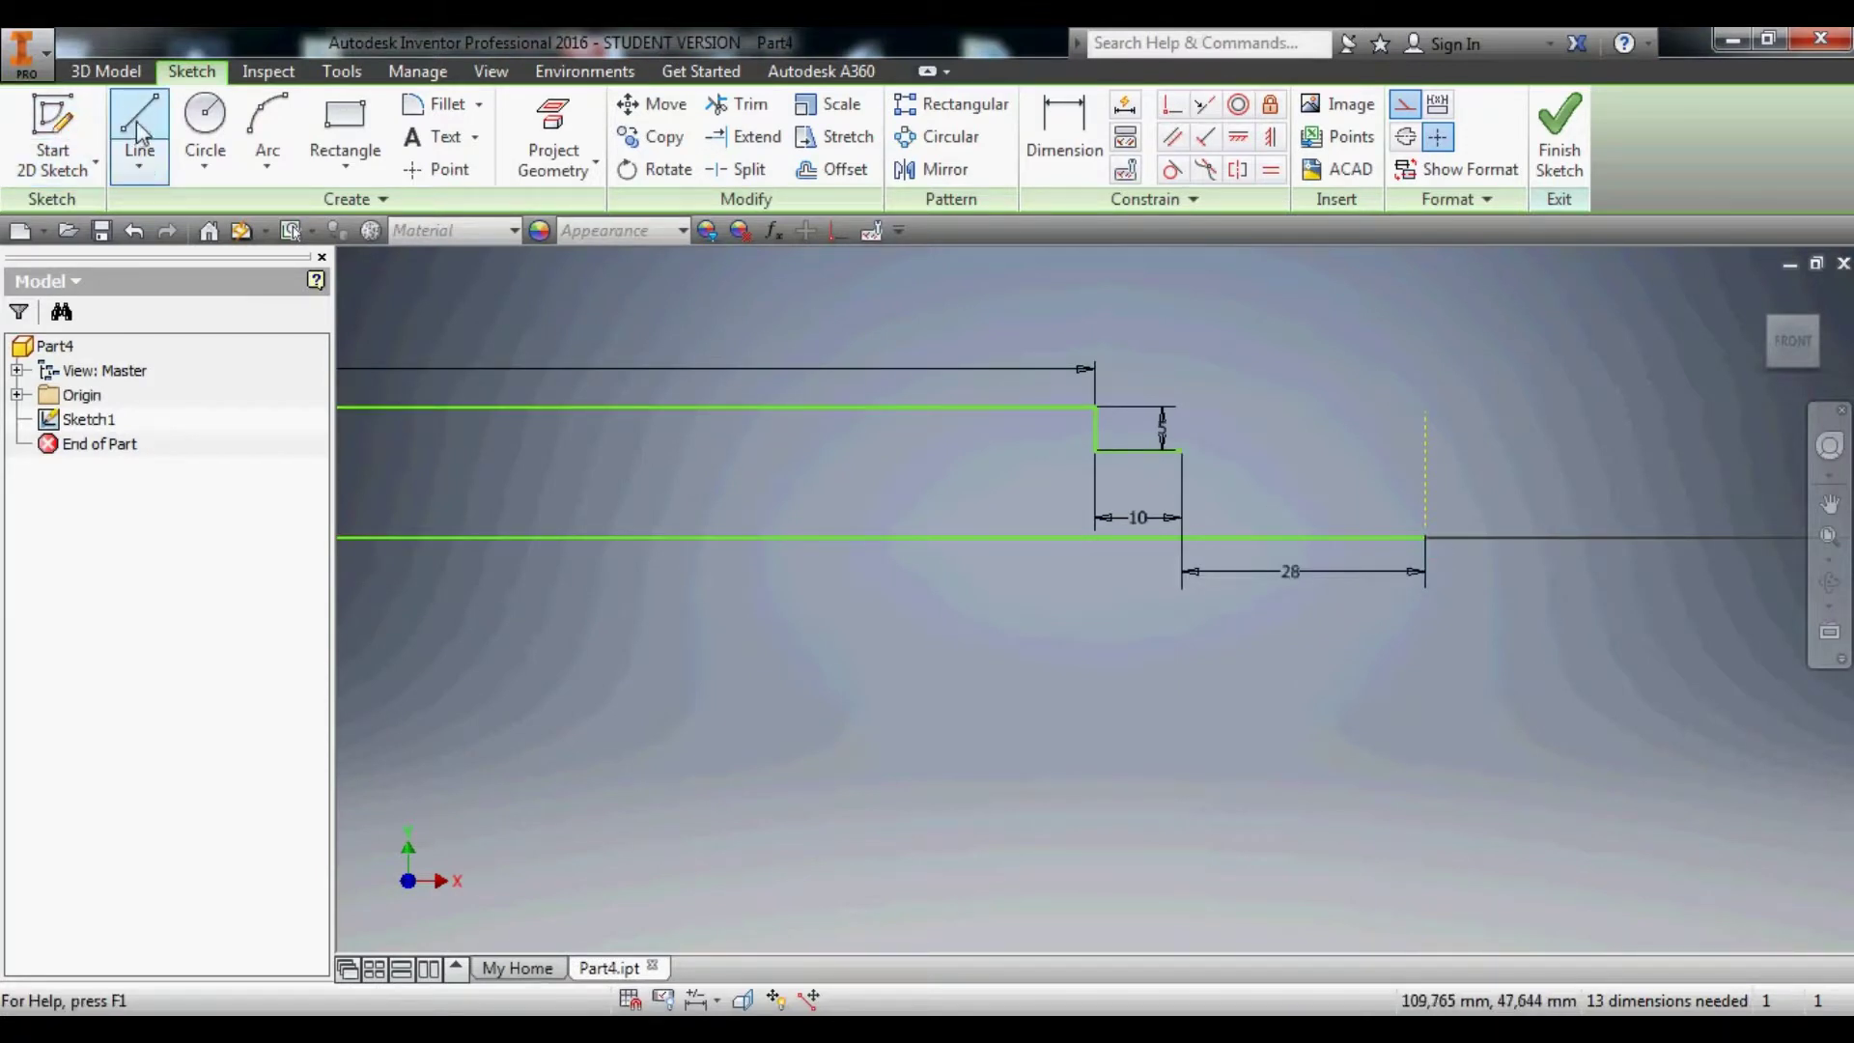
Draw a three-point arc of radius 15.5 mm from the 10 mm step line's free end to the base line's end.
left_click(268, 135)
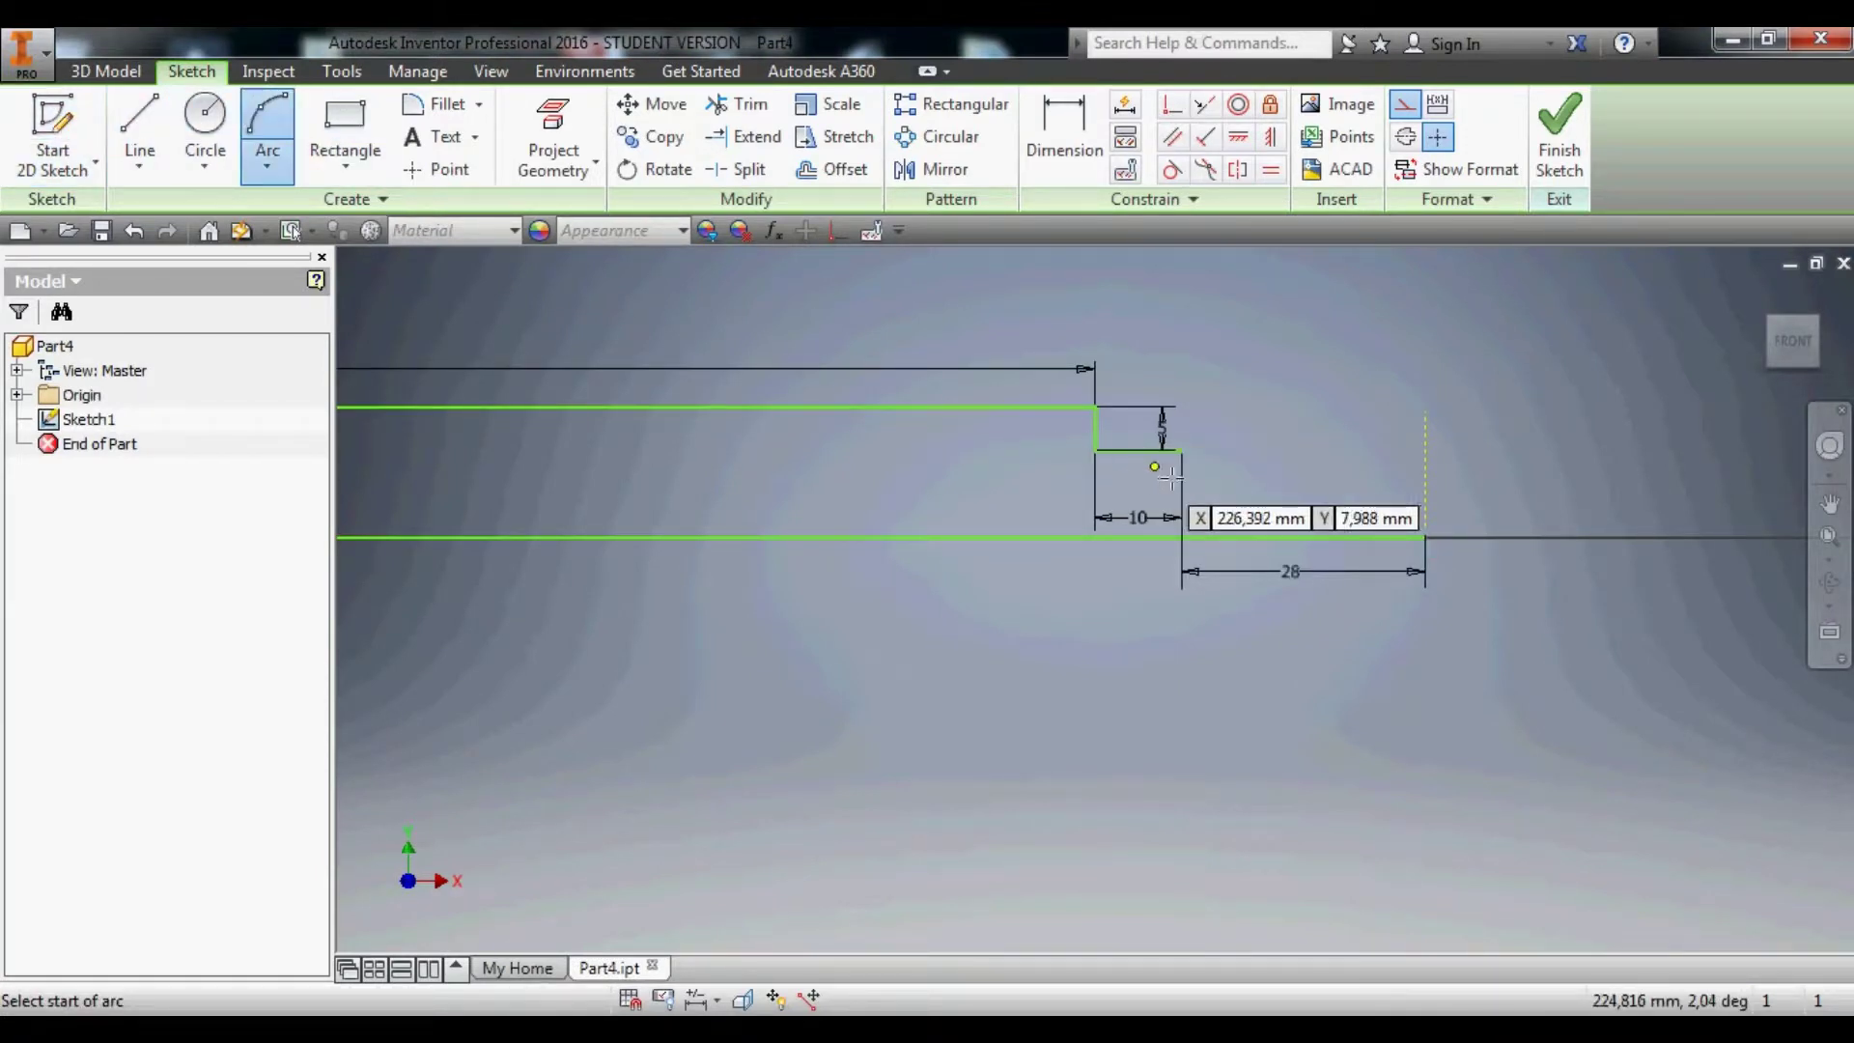
left_click(1181, 450)
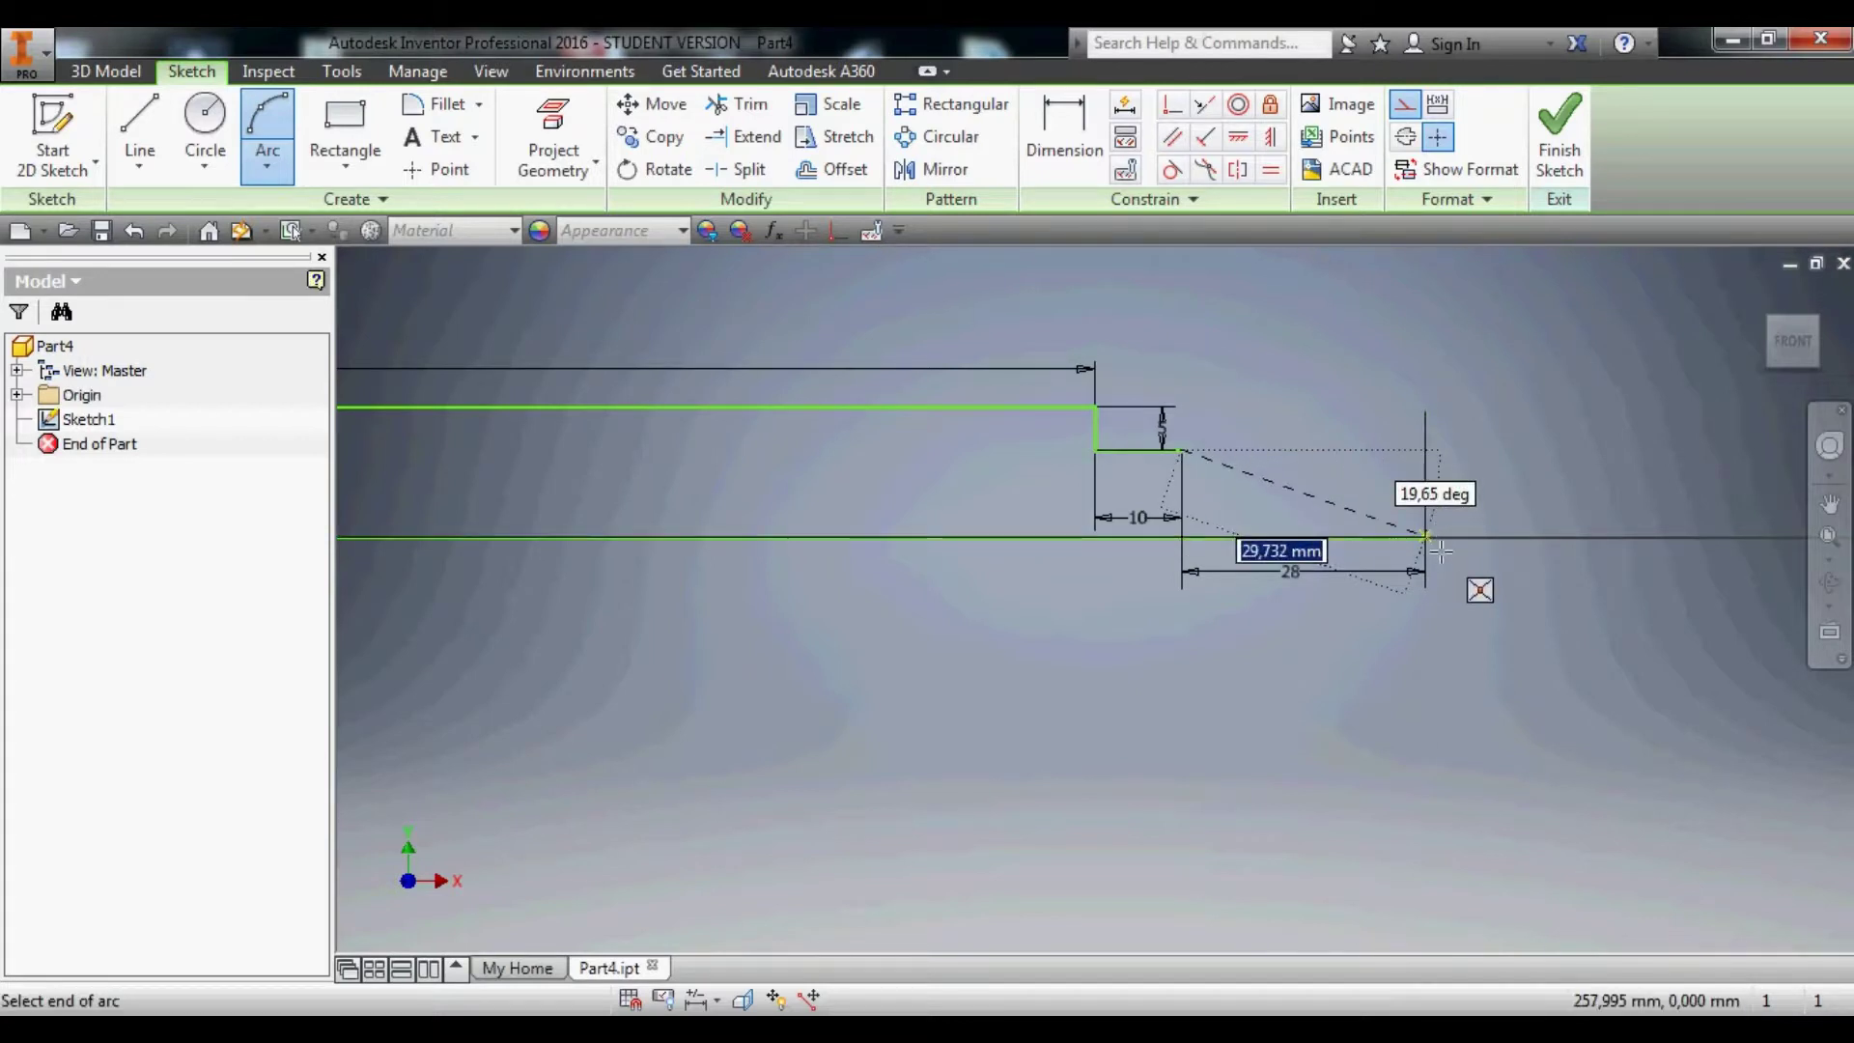
scroll(1429, 536, "up", 3)
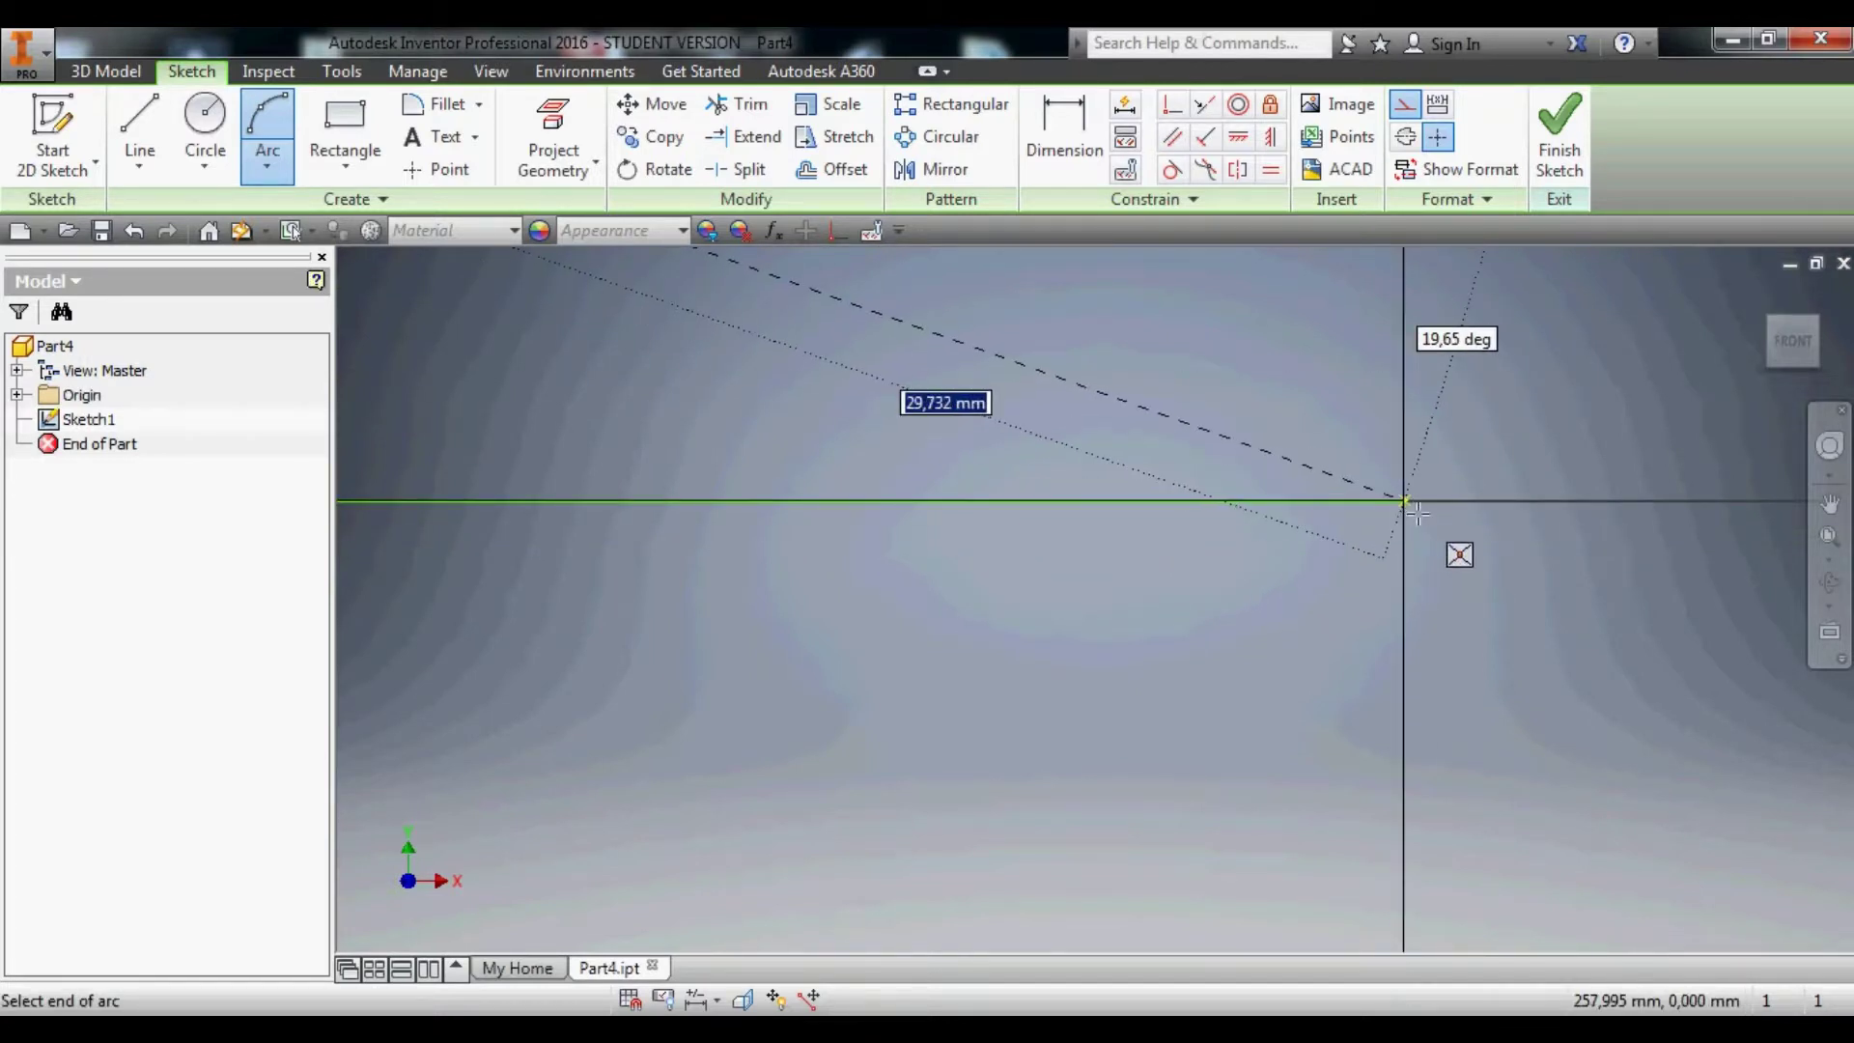
middle_click_drag(1417, 513, 1350, 461)
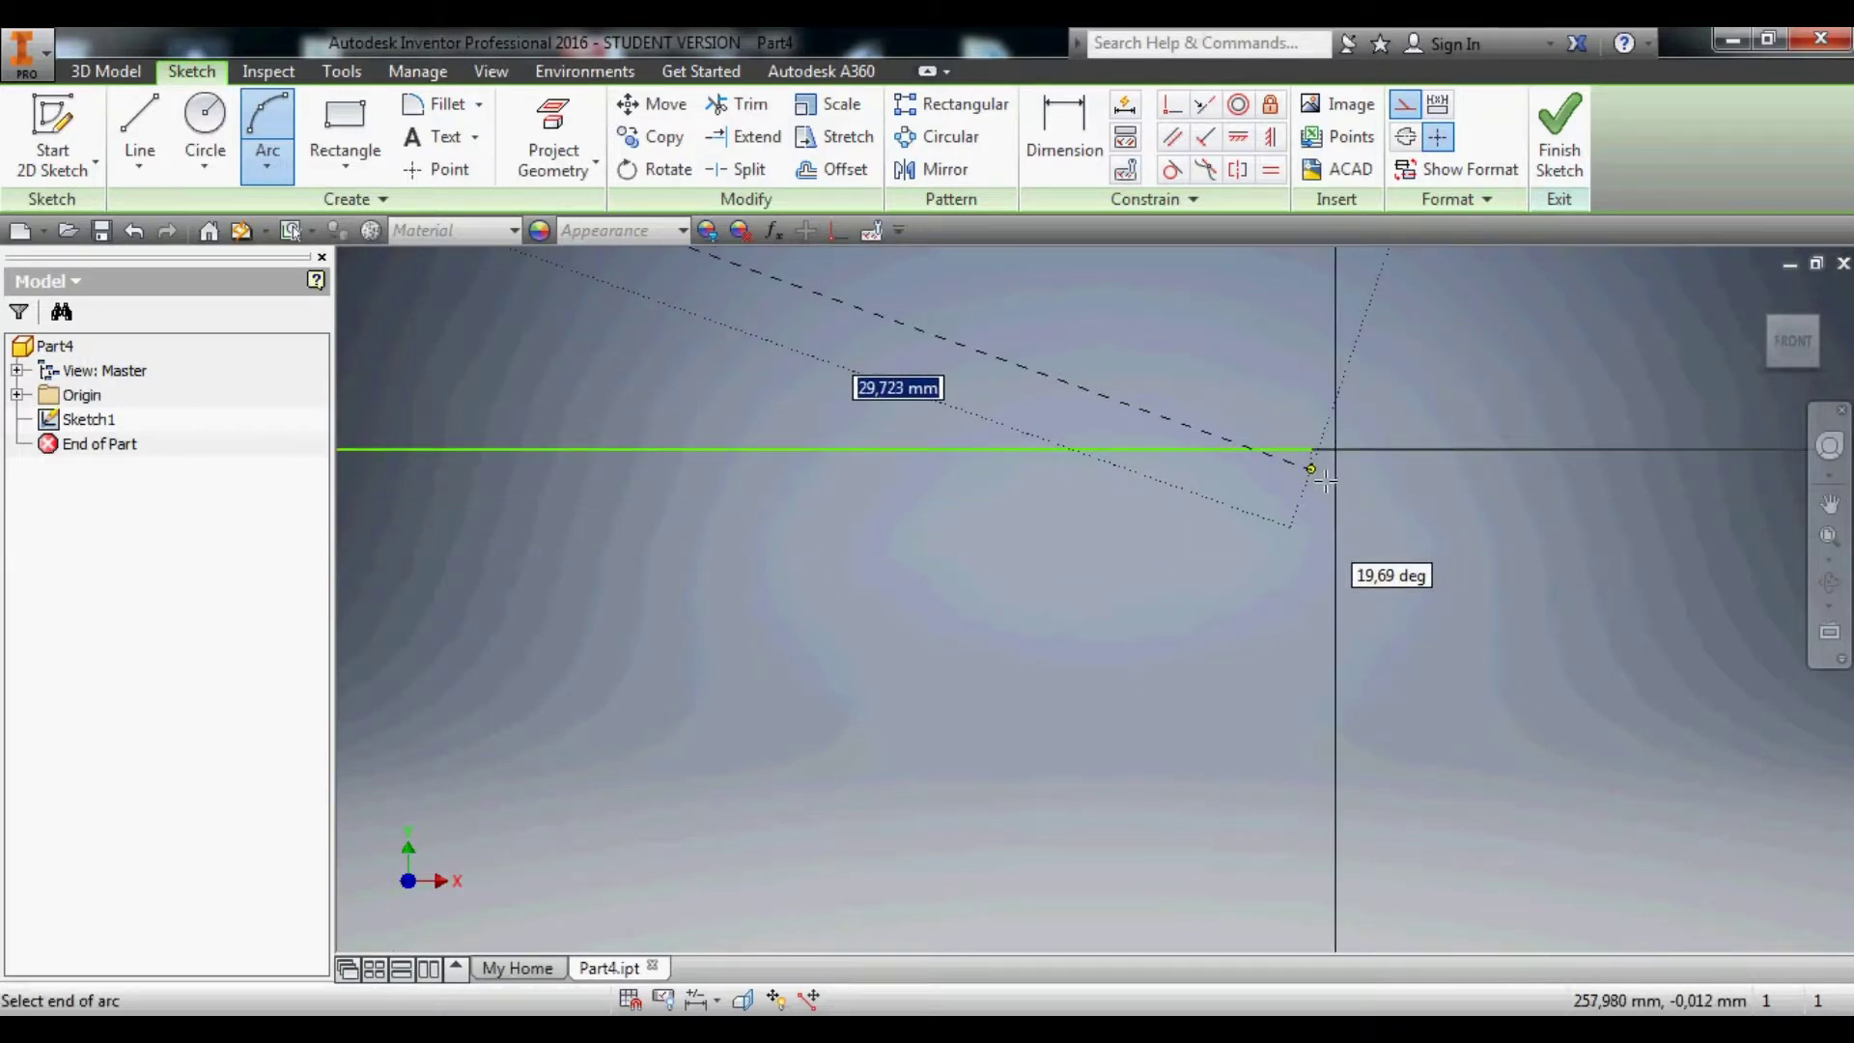
left_click(1314, 429)
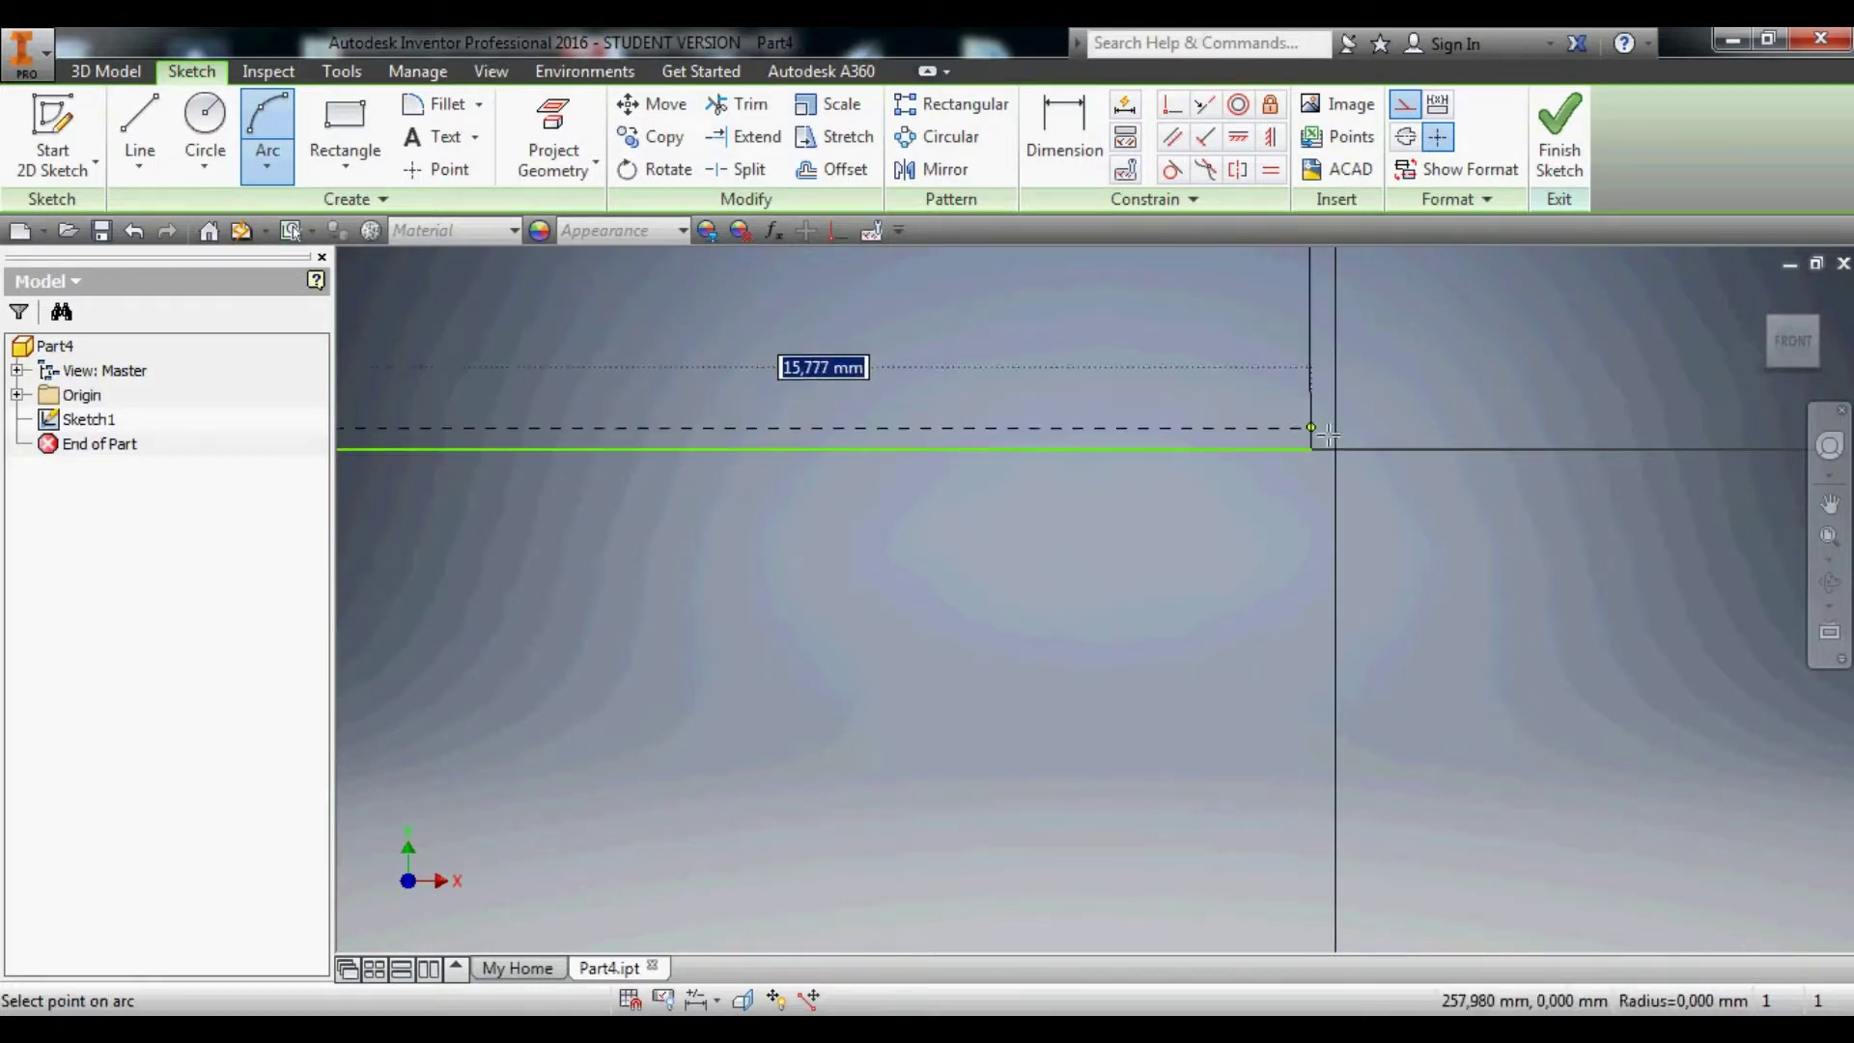
scroll(1328, 436, "down", 5)
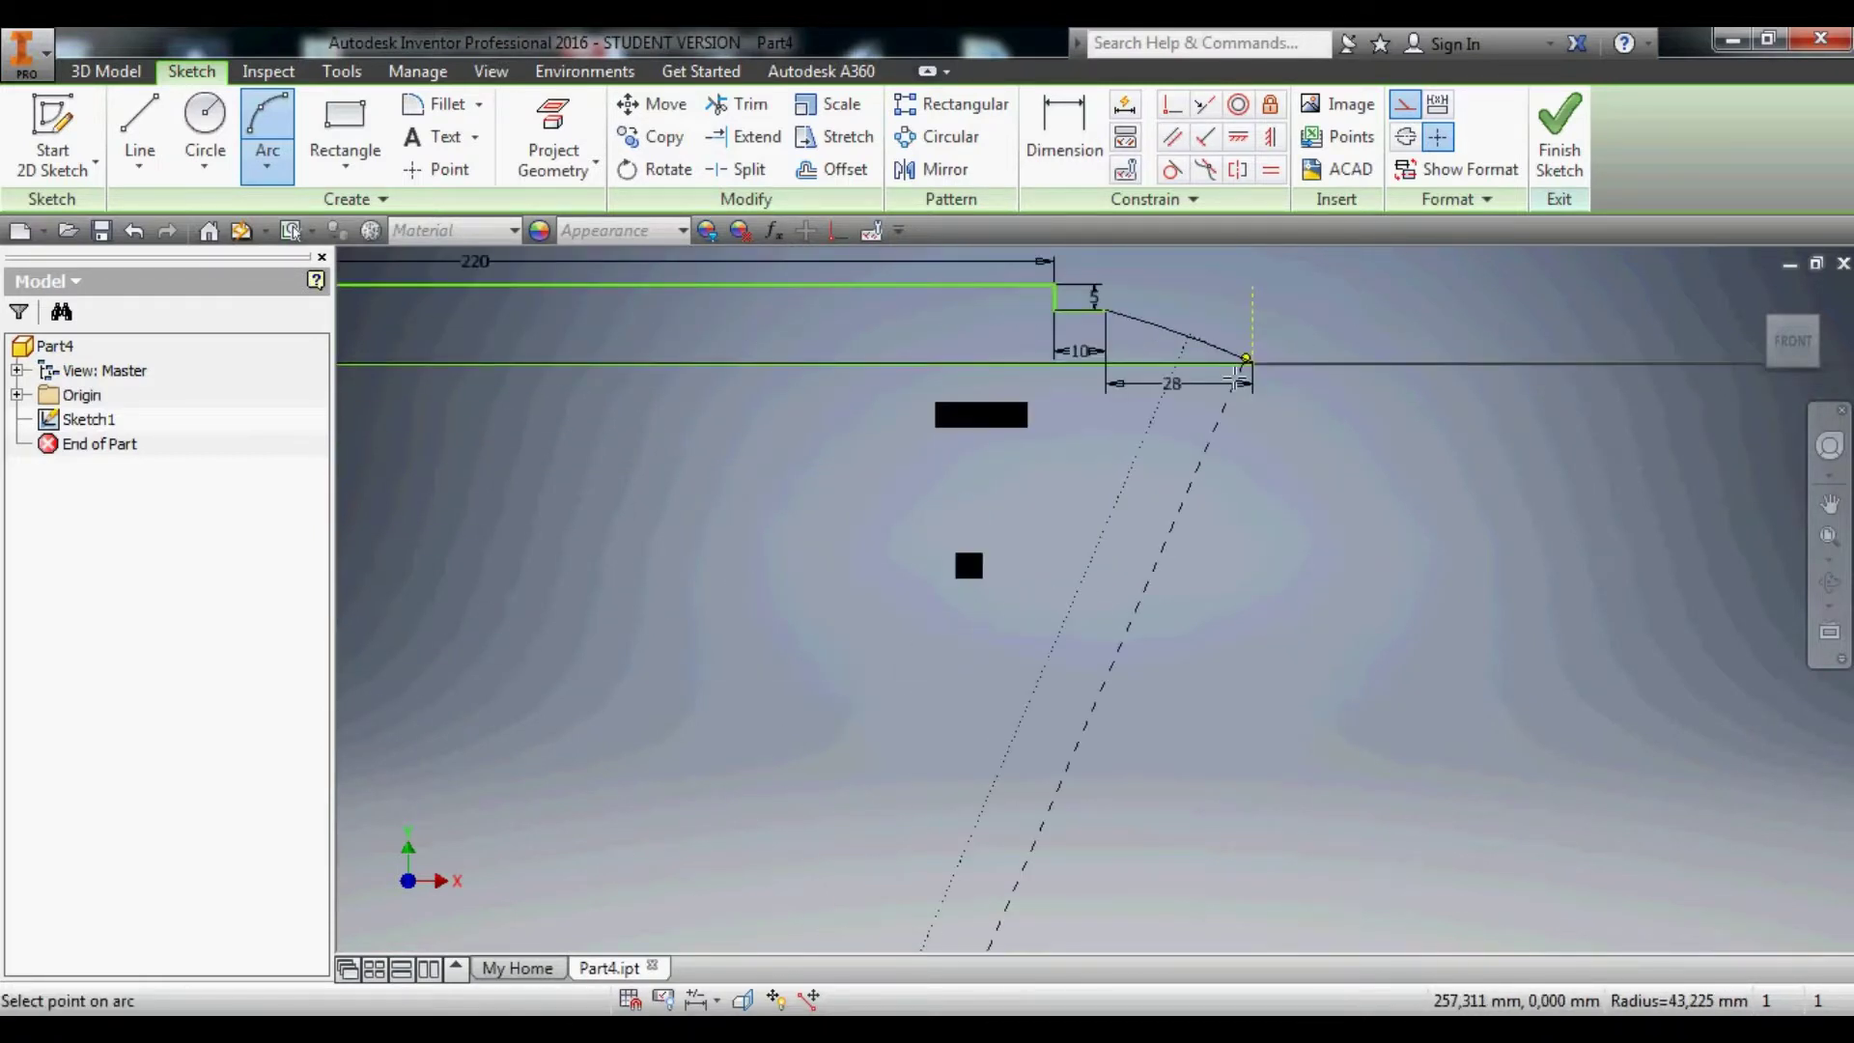
scroll(1161, 312, "up", 3)
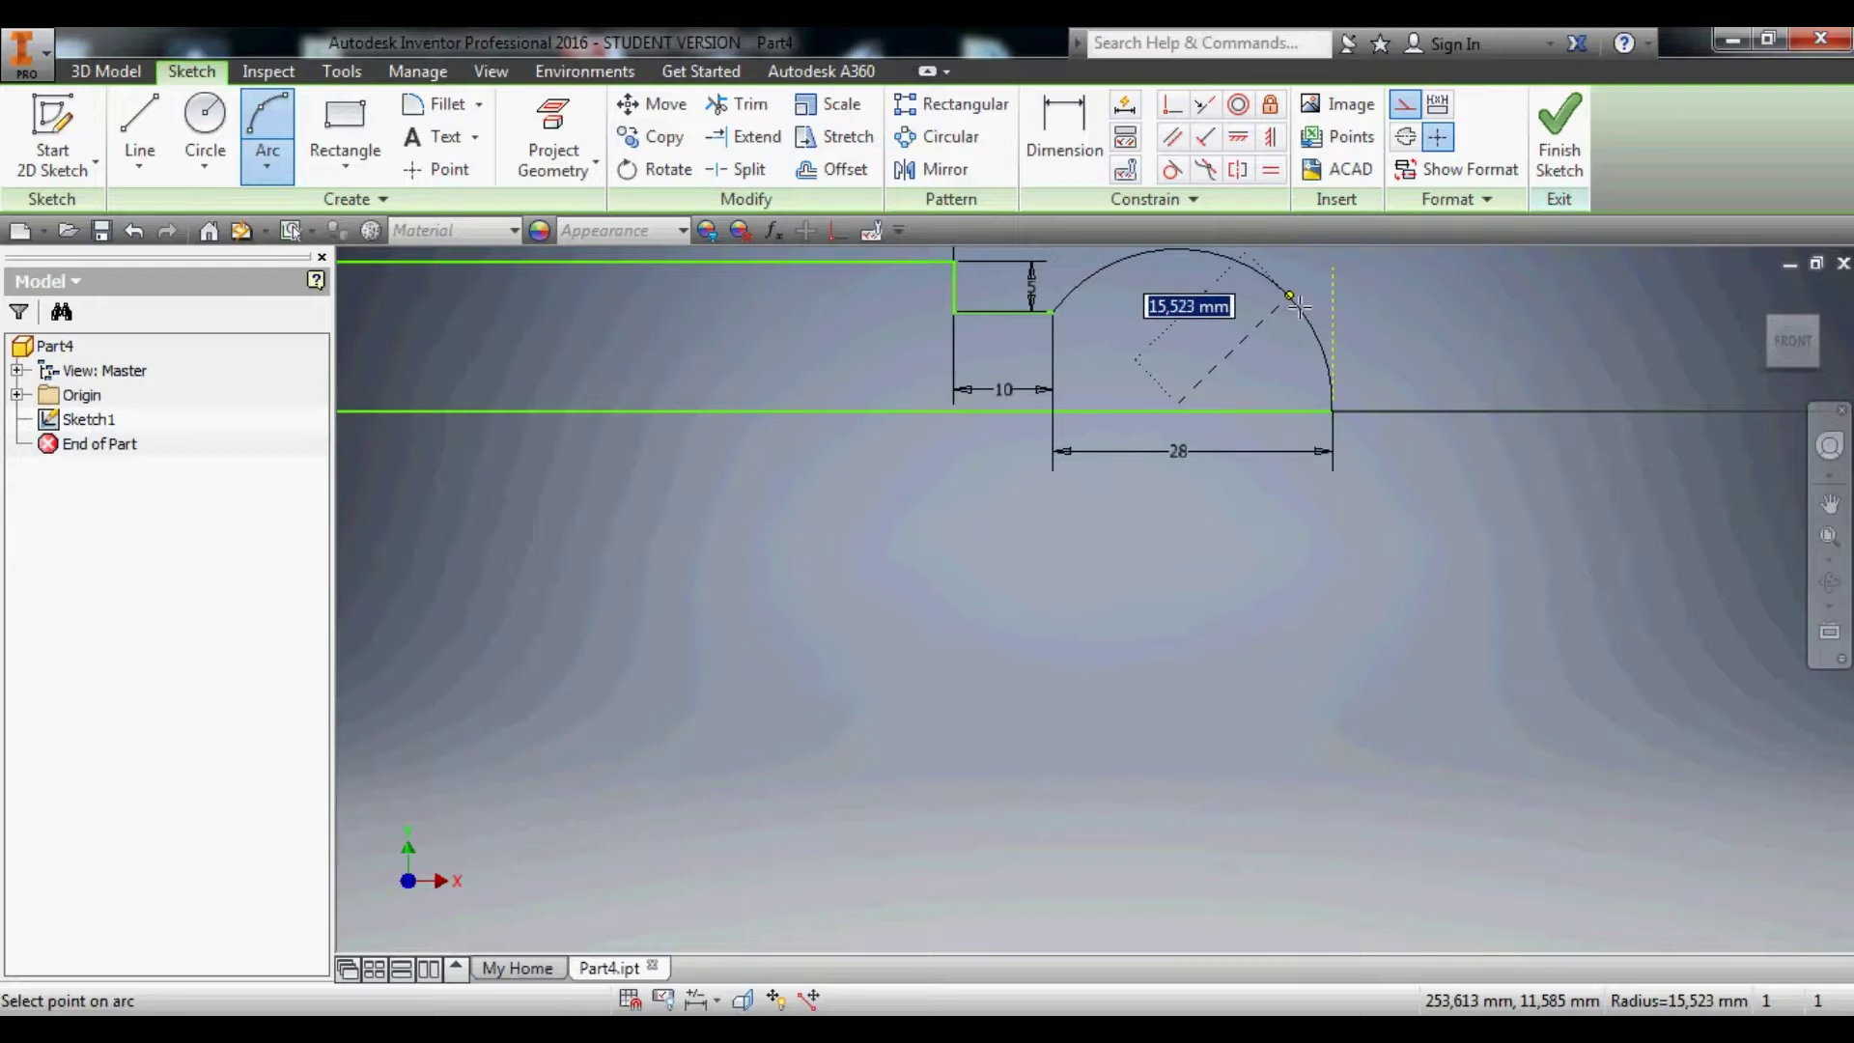
type("15.5")
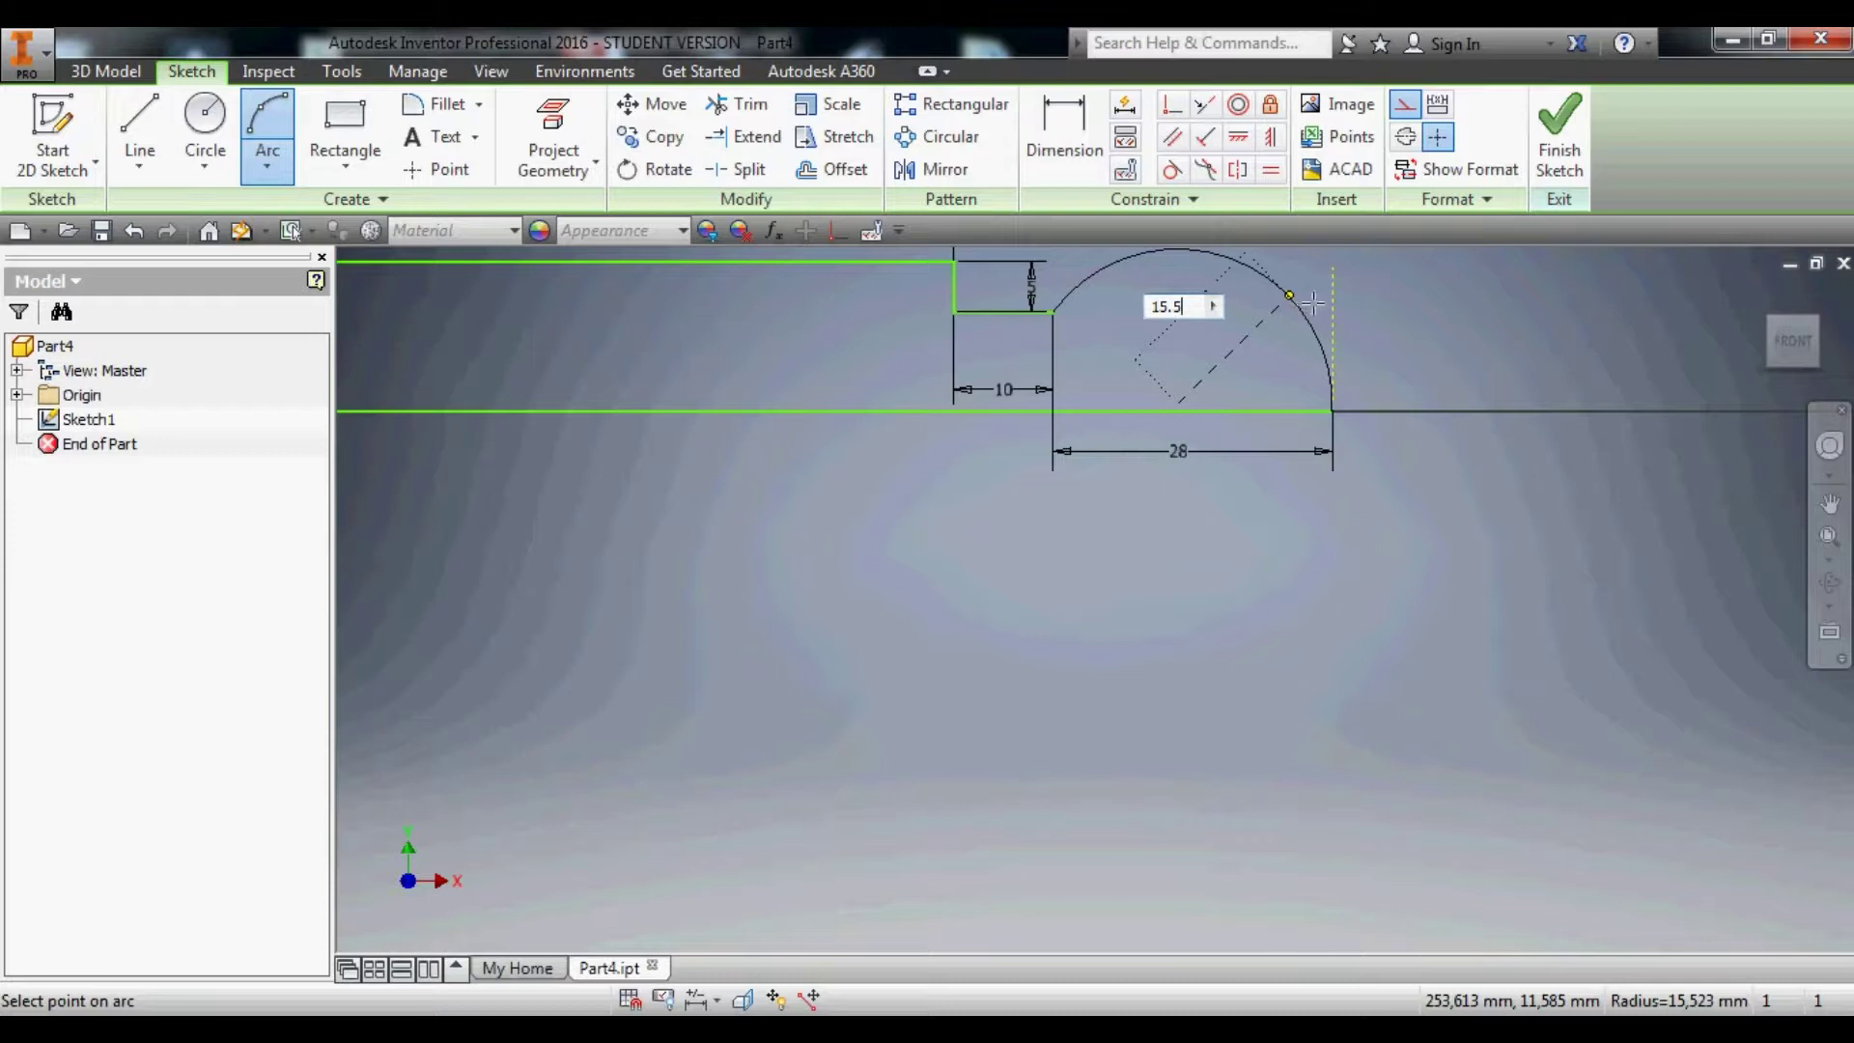
key("Return")
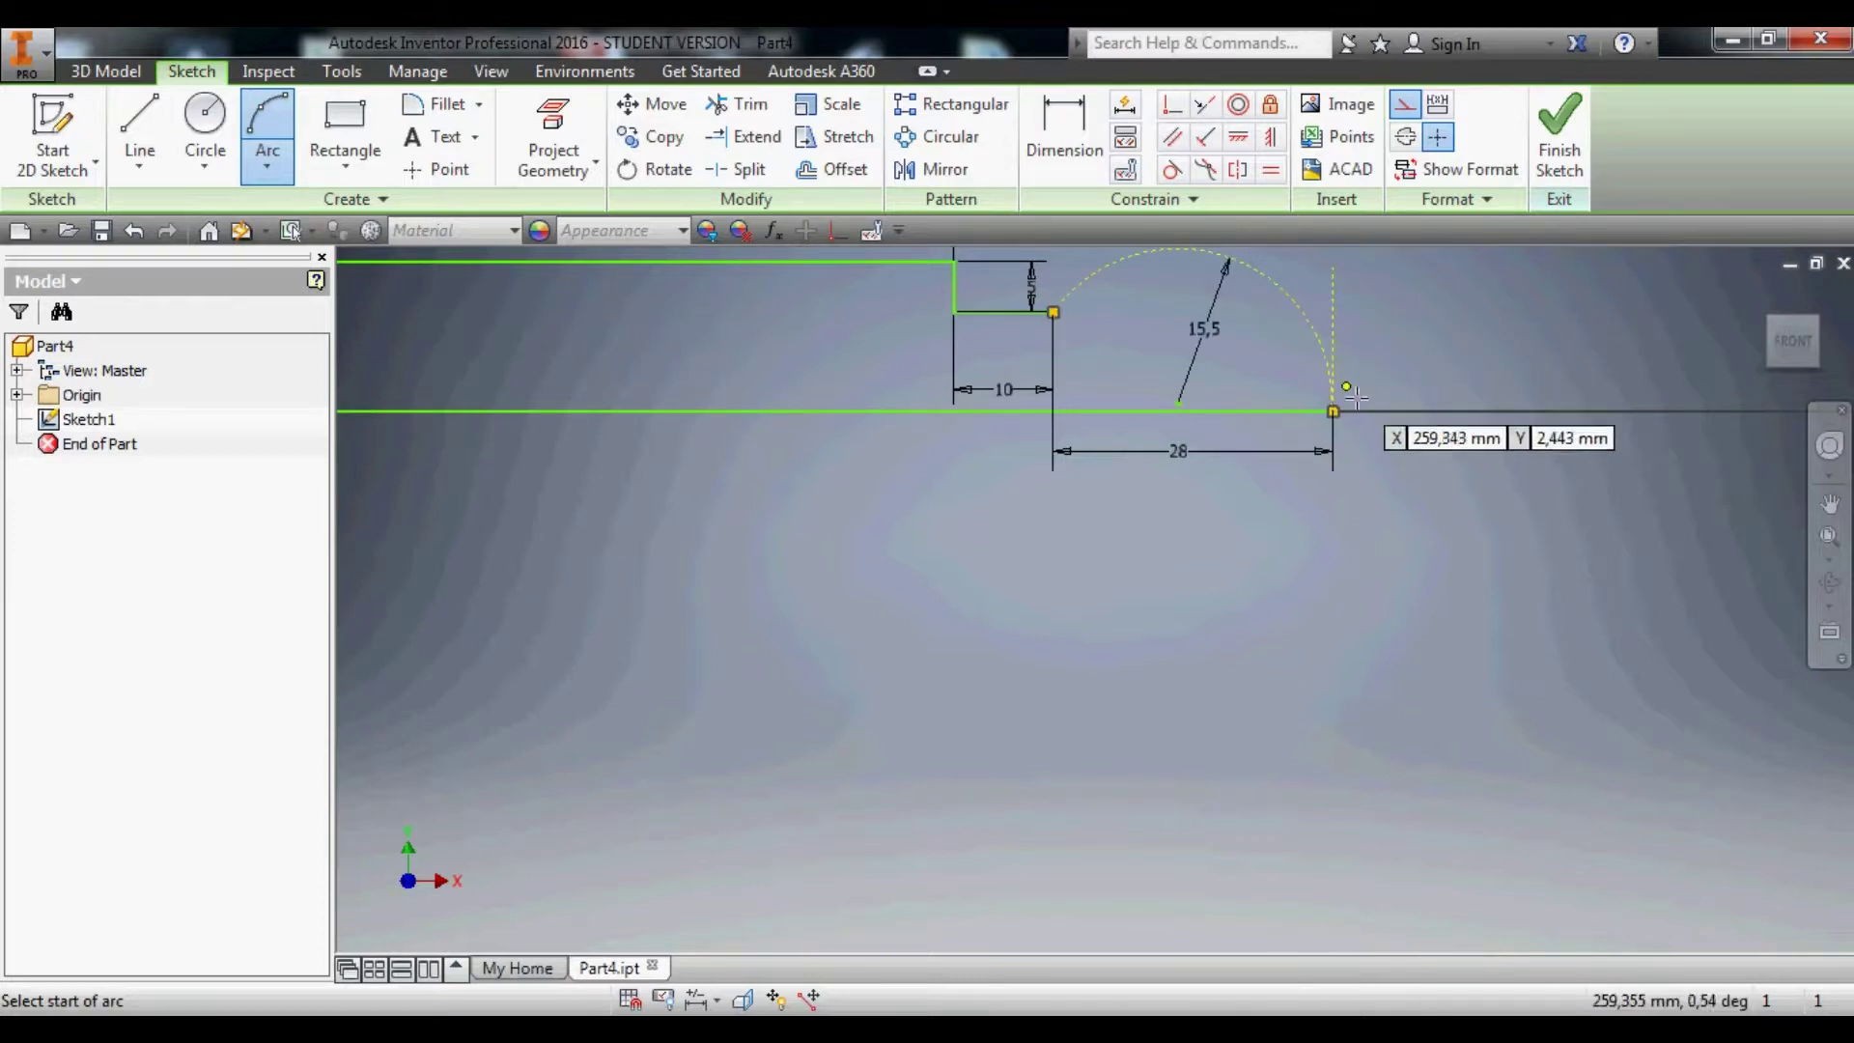
key("Escape")
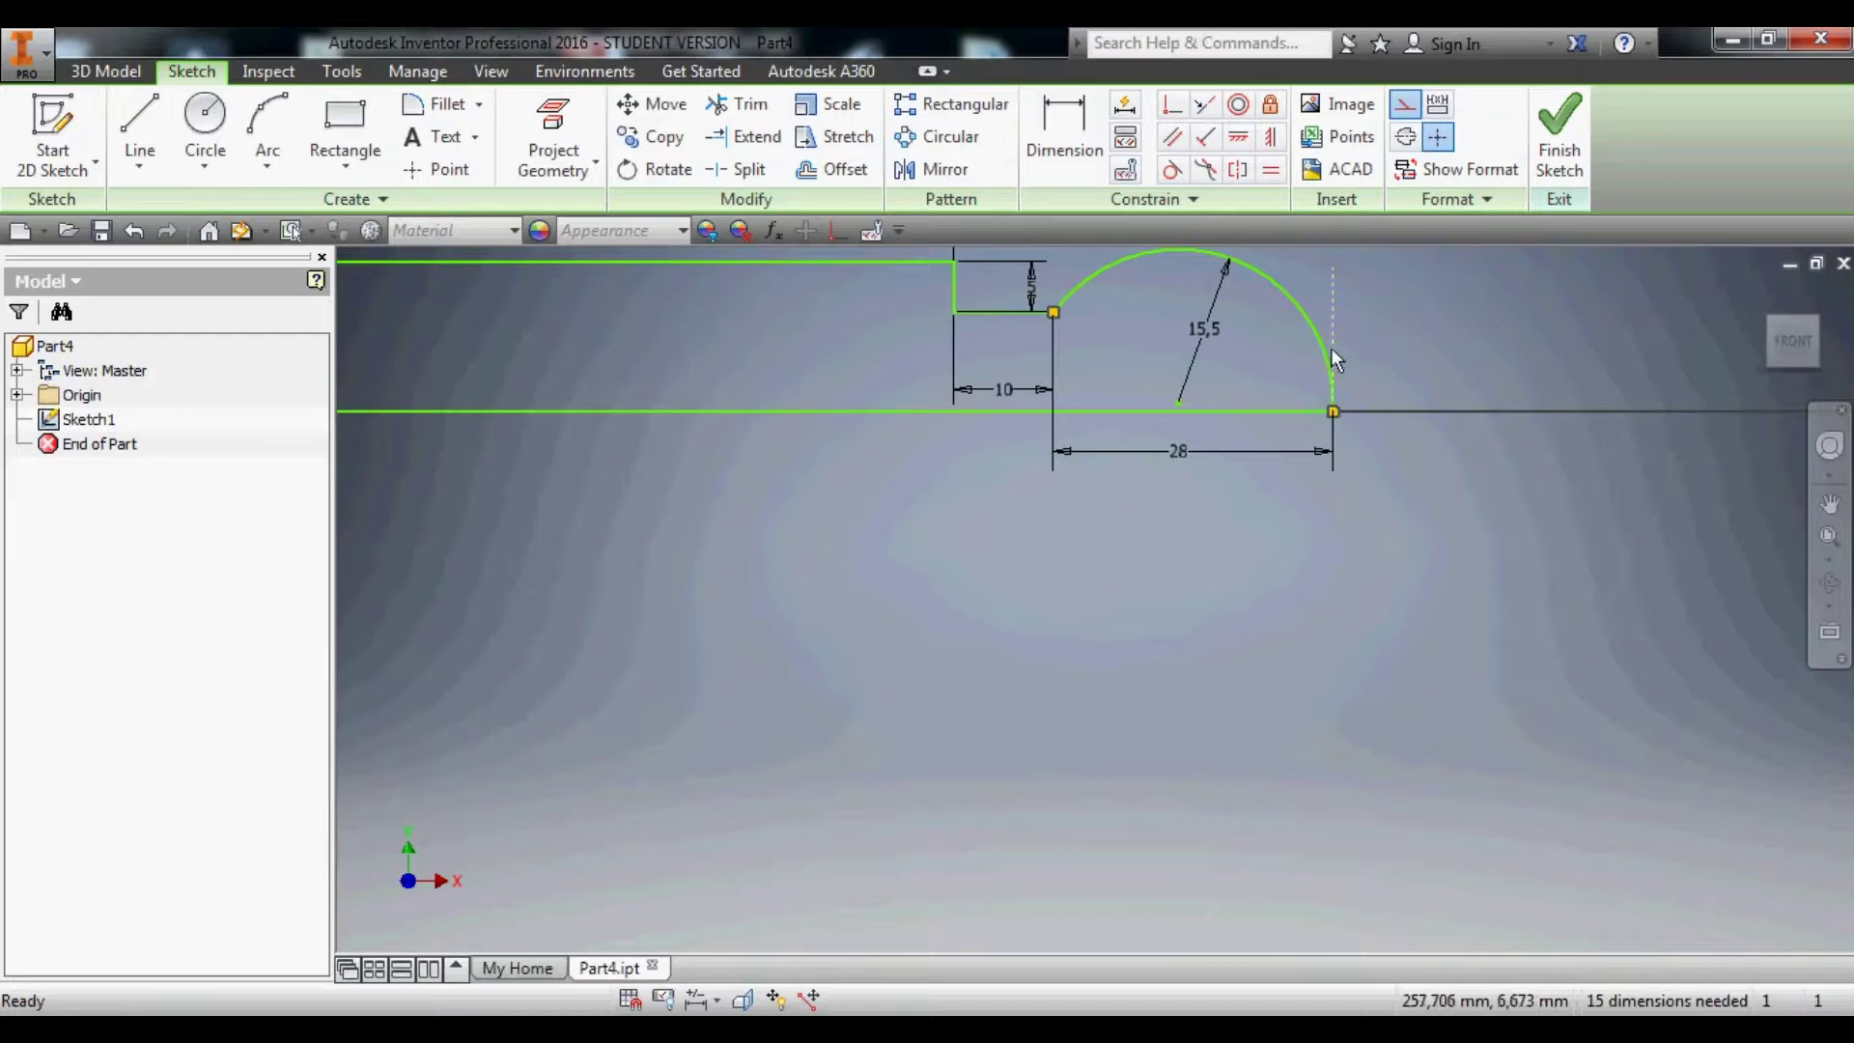
scroll(1331, 348, "up", 4)
scroll(1326, 518, "up", 5)
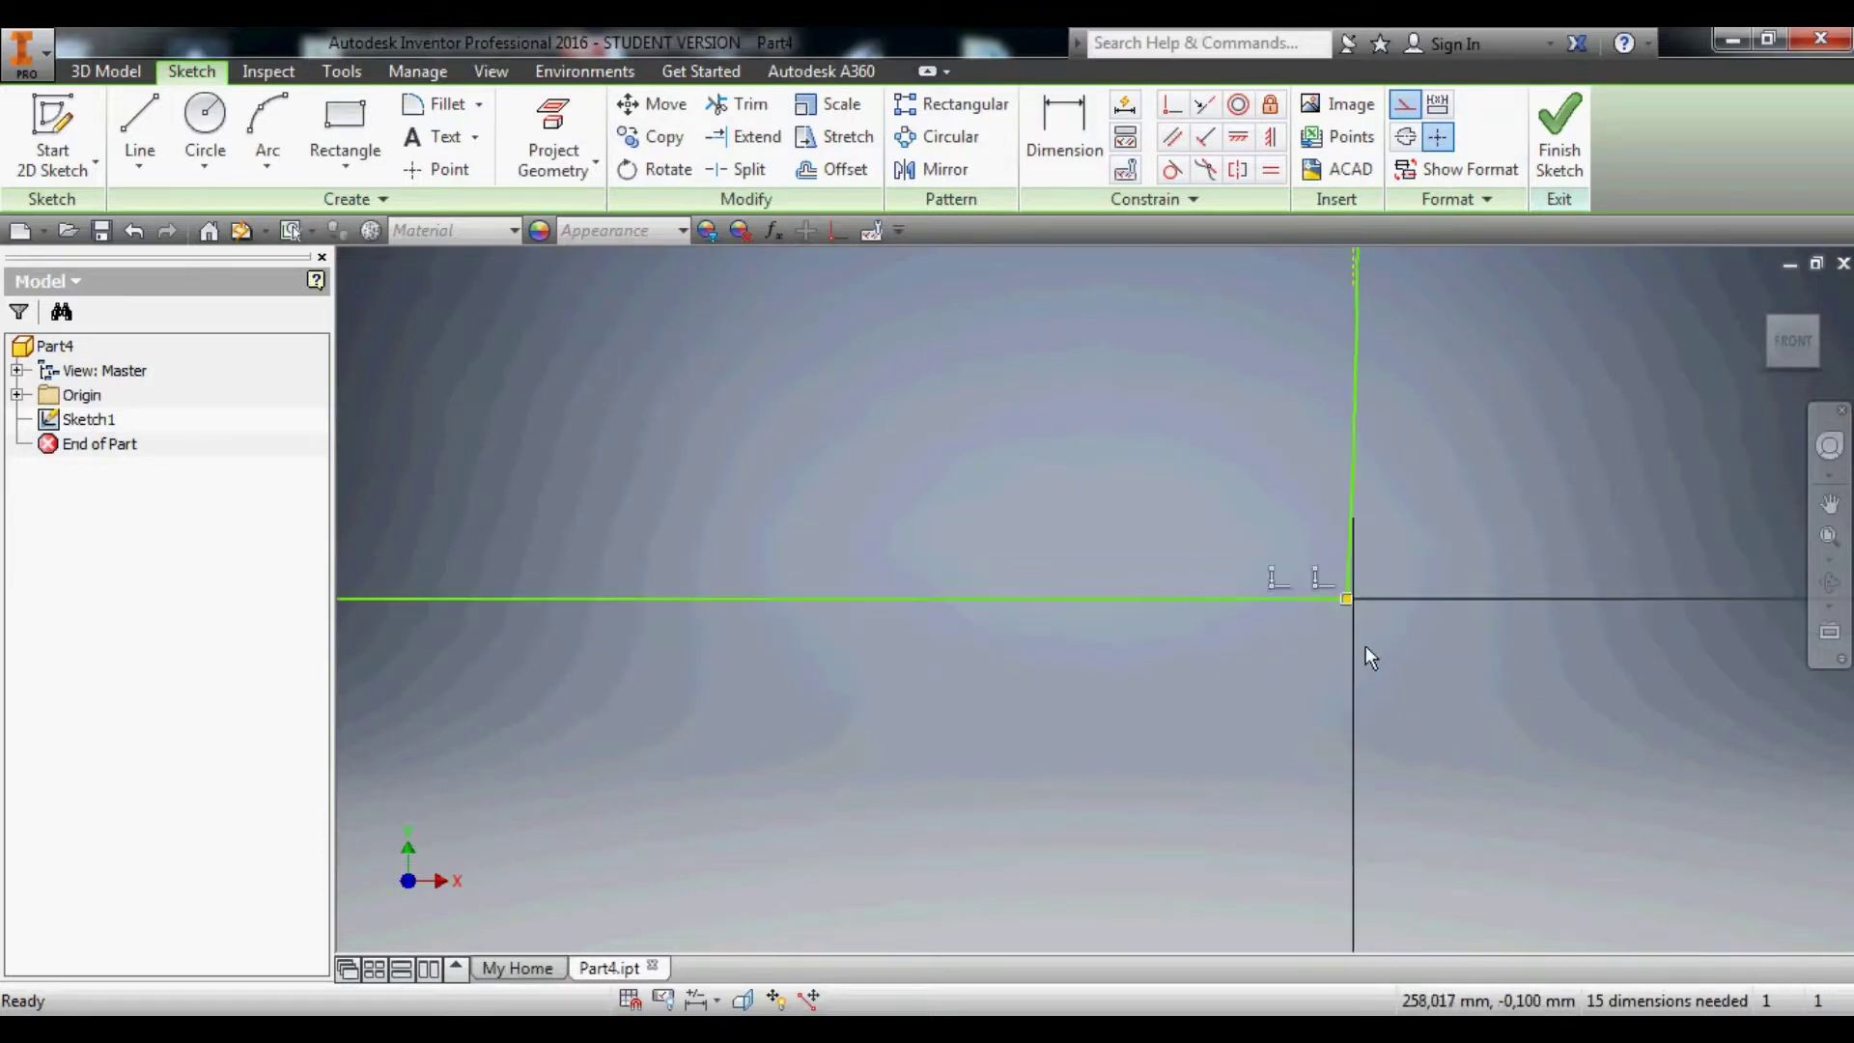
scroll(1317, 533, "up", 3)
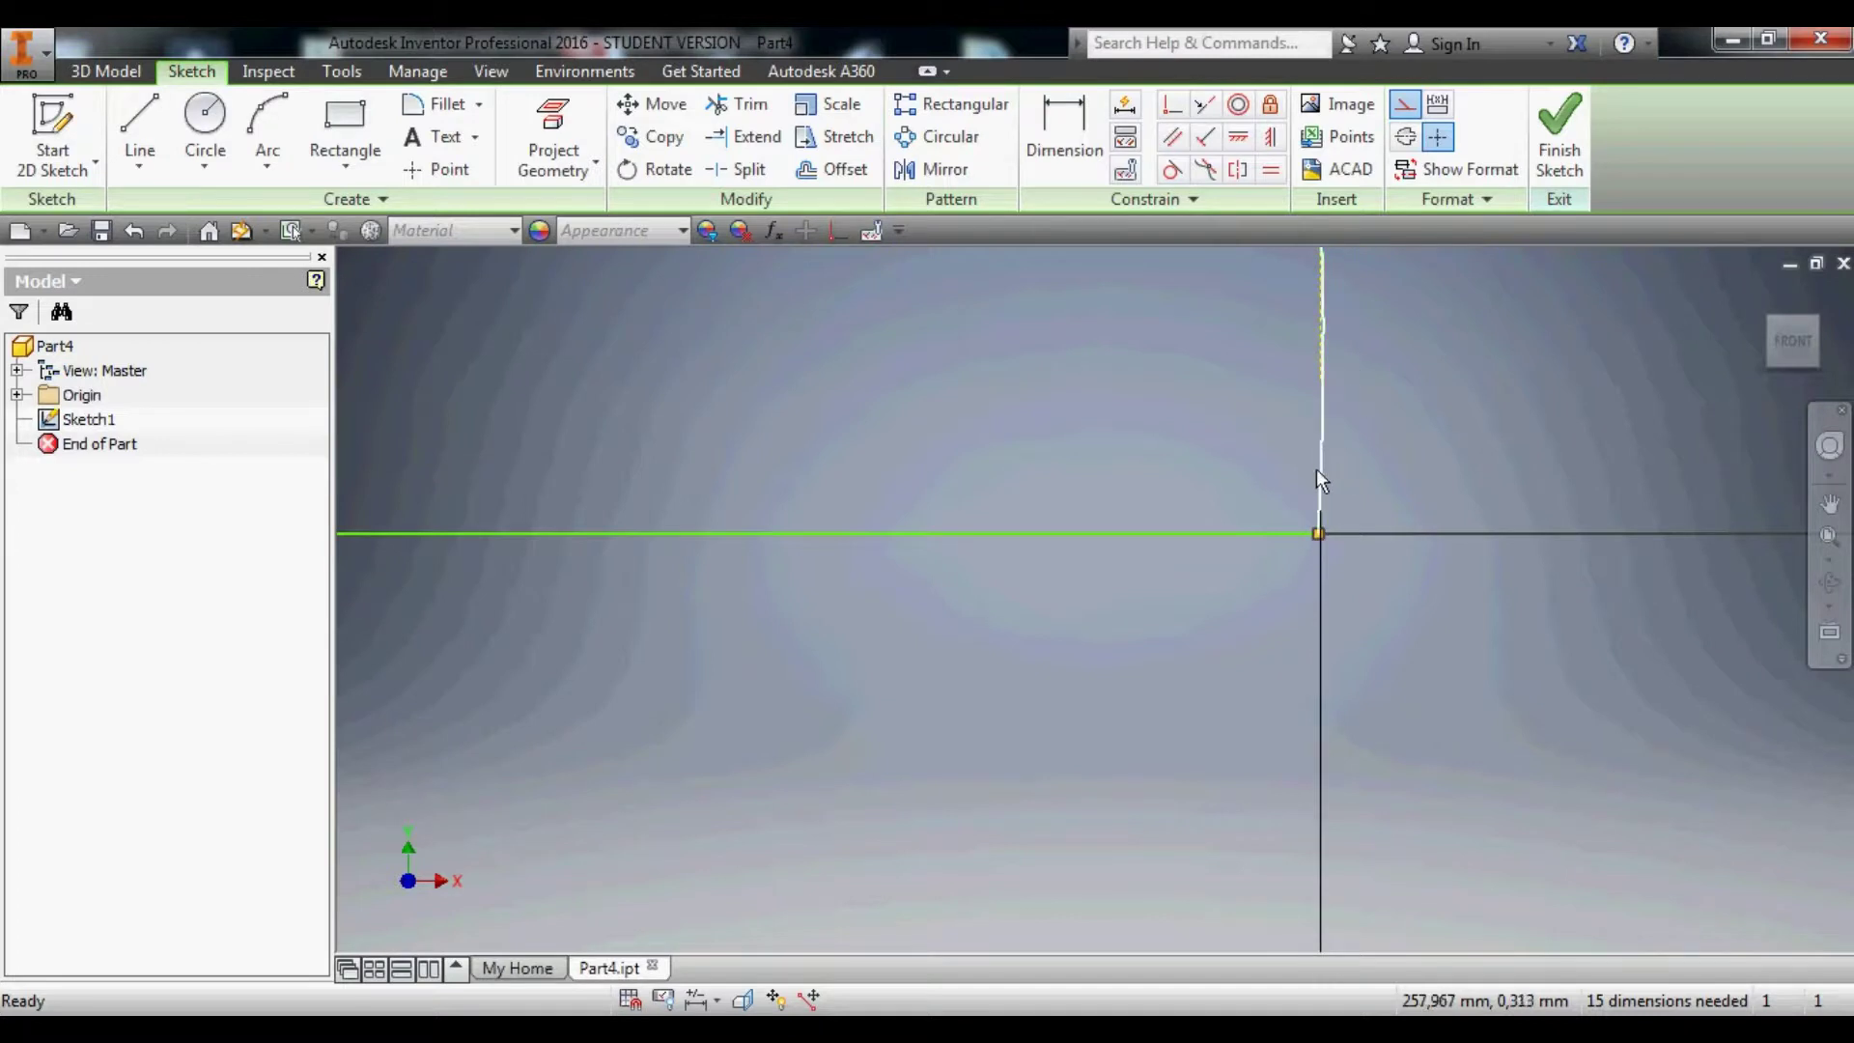
left_click(1322, 491)
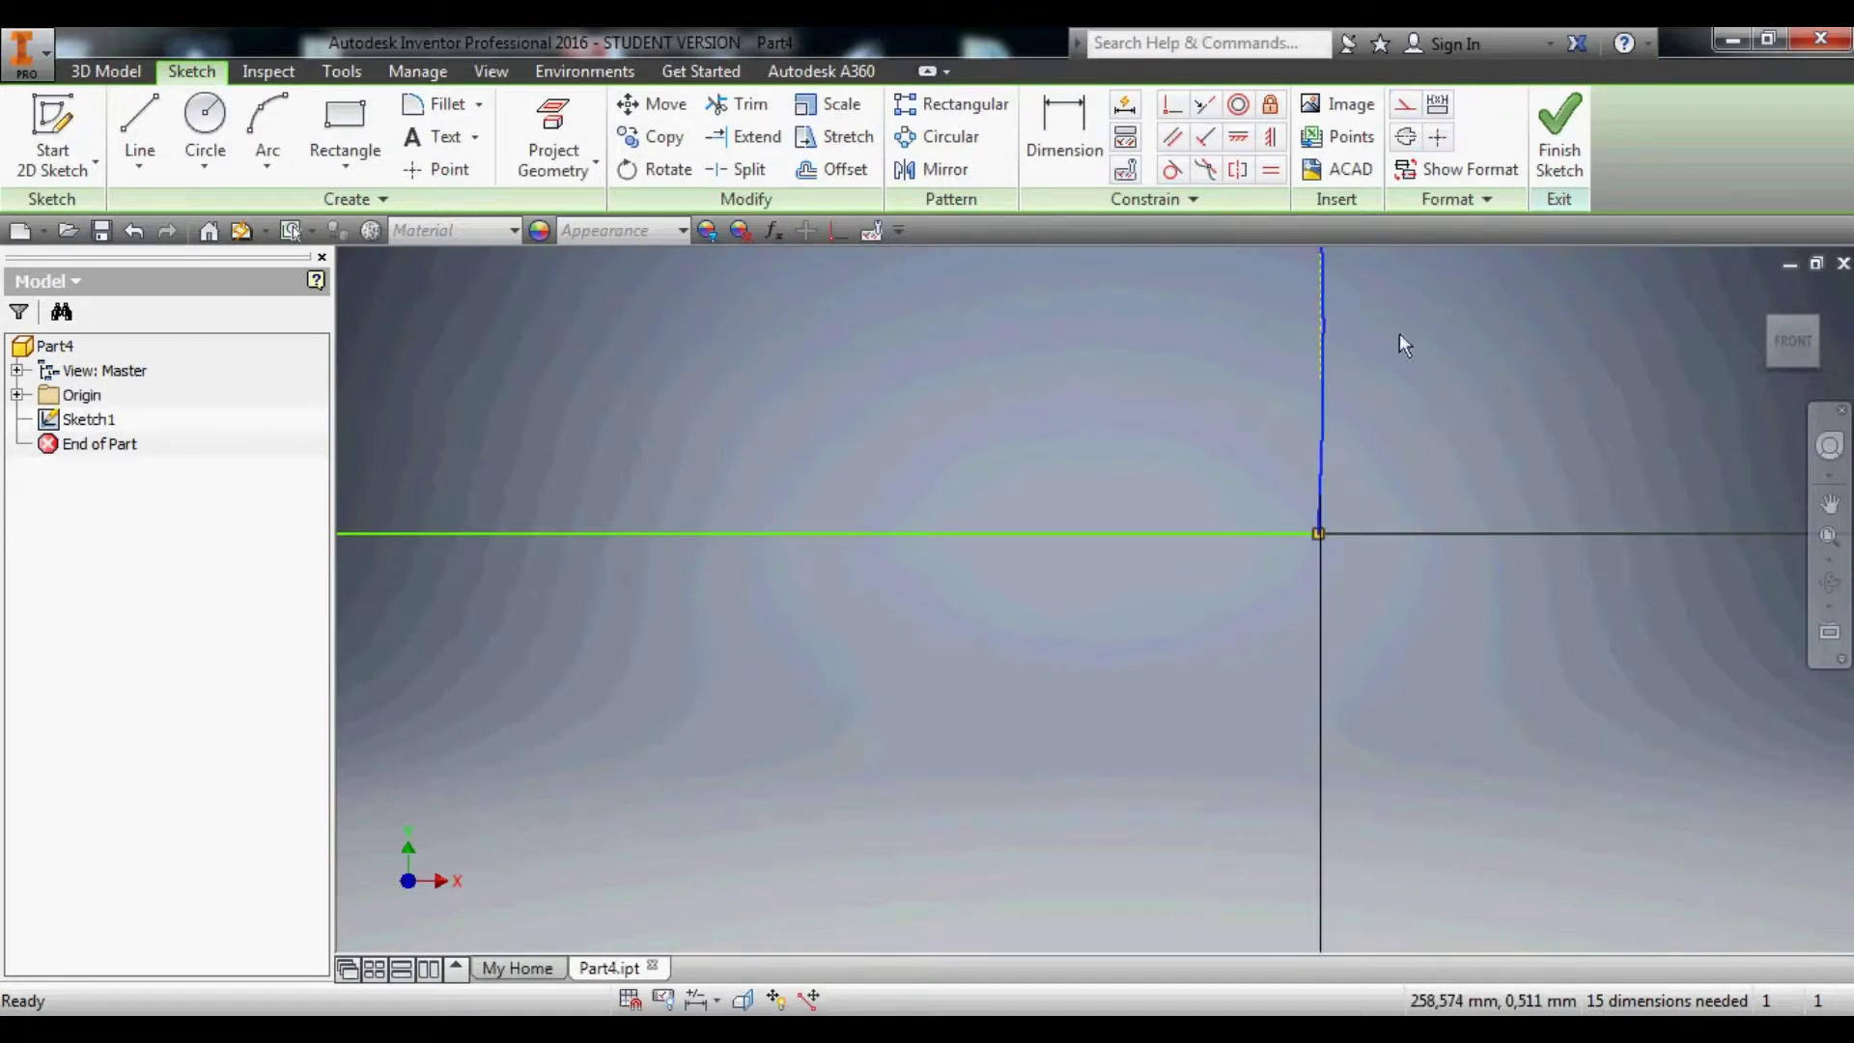
left_click(1405, 104)
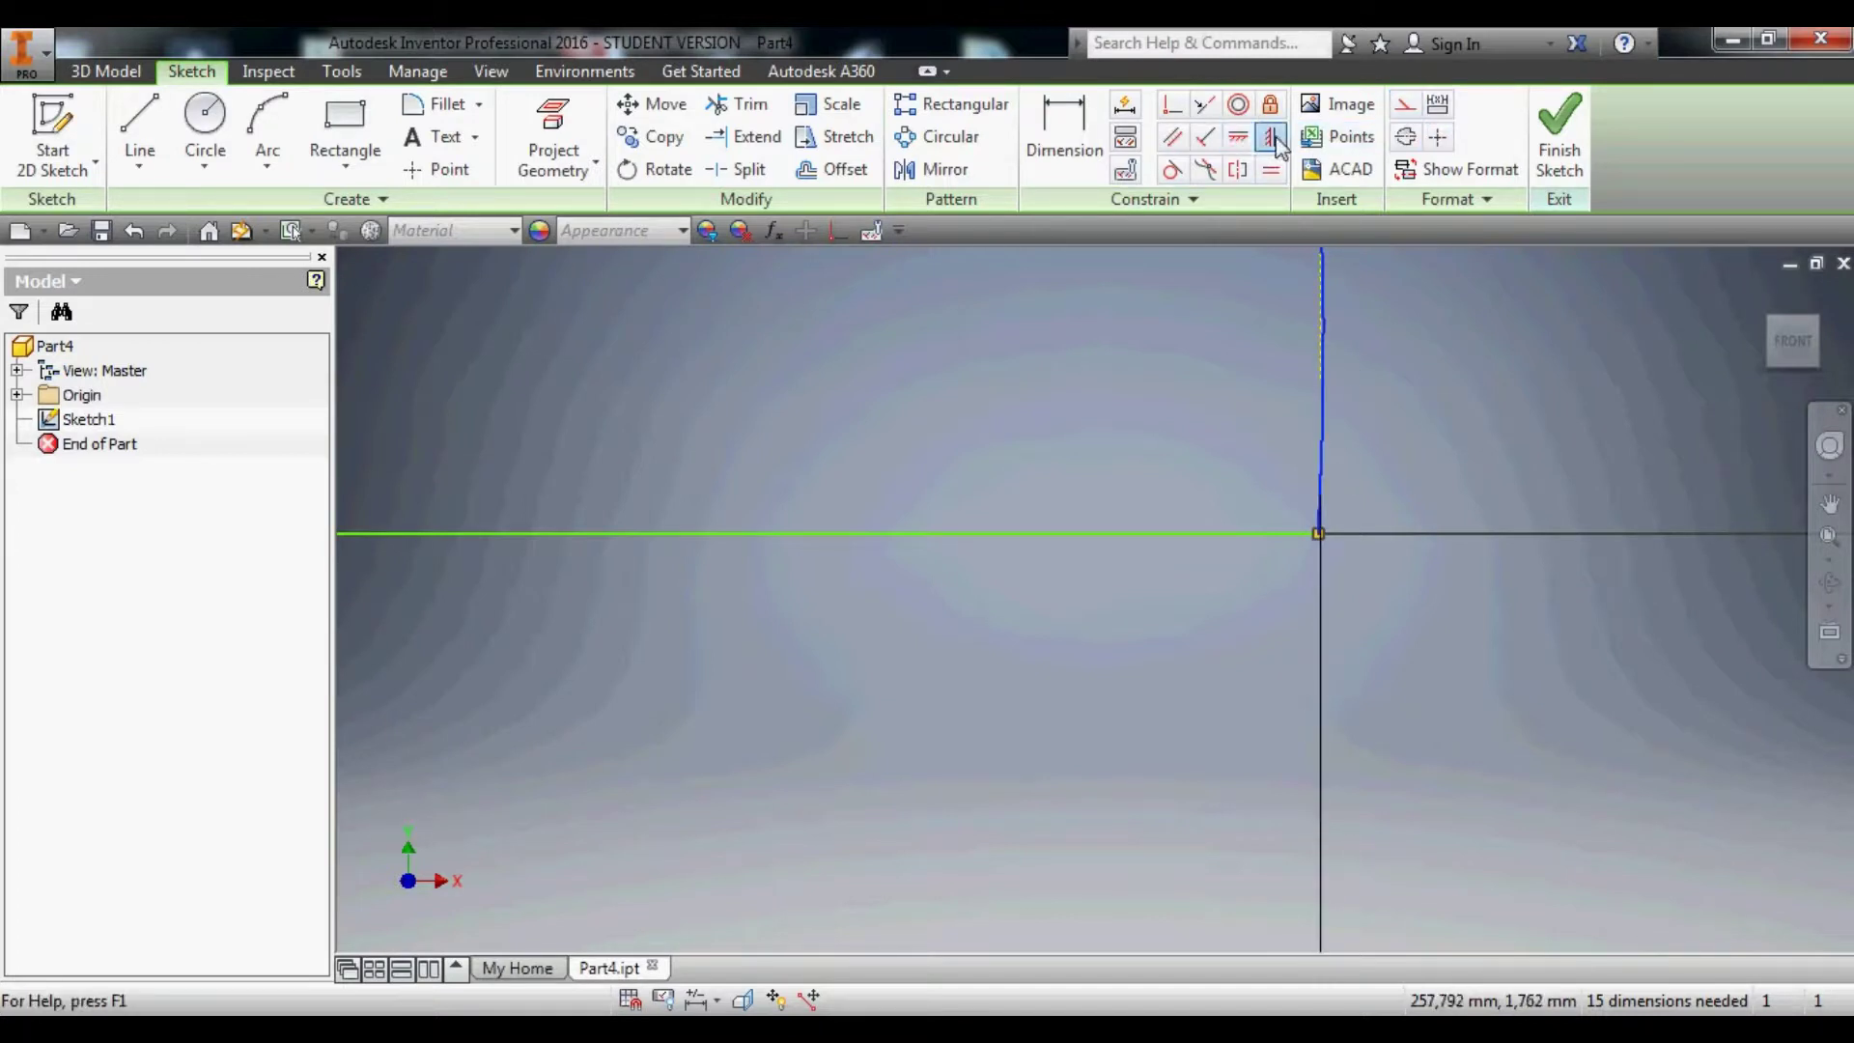
left_click(1271, 136)
scroll(1315, 473, "up", 5)
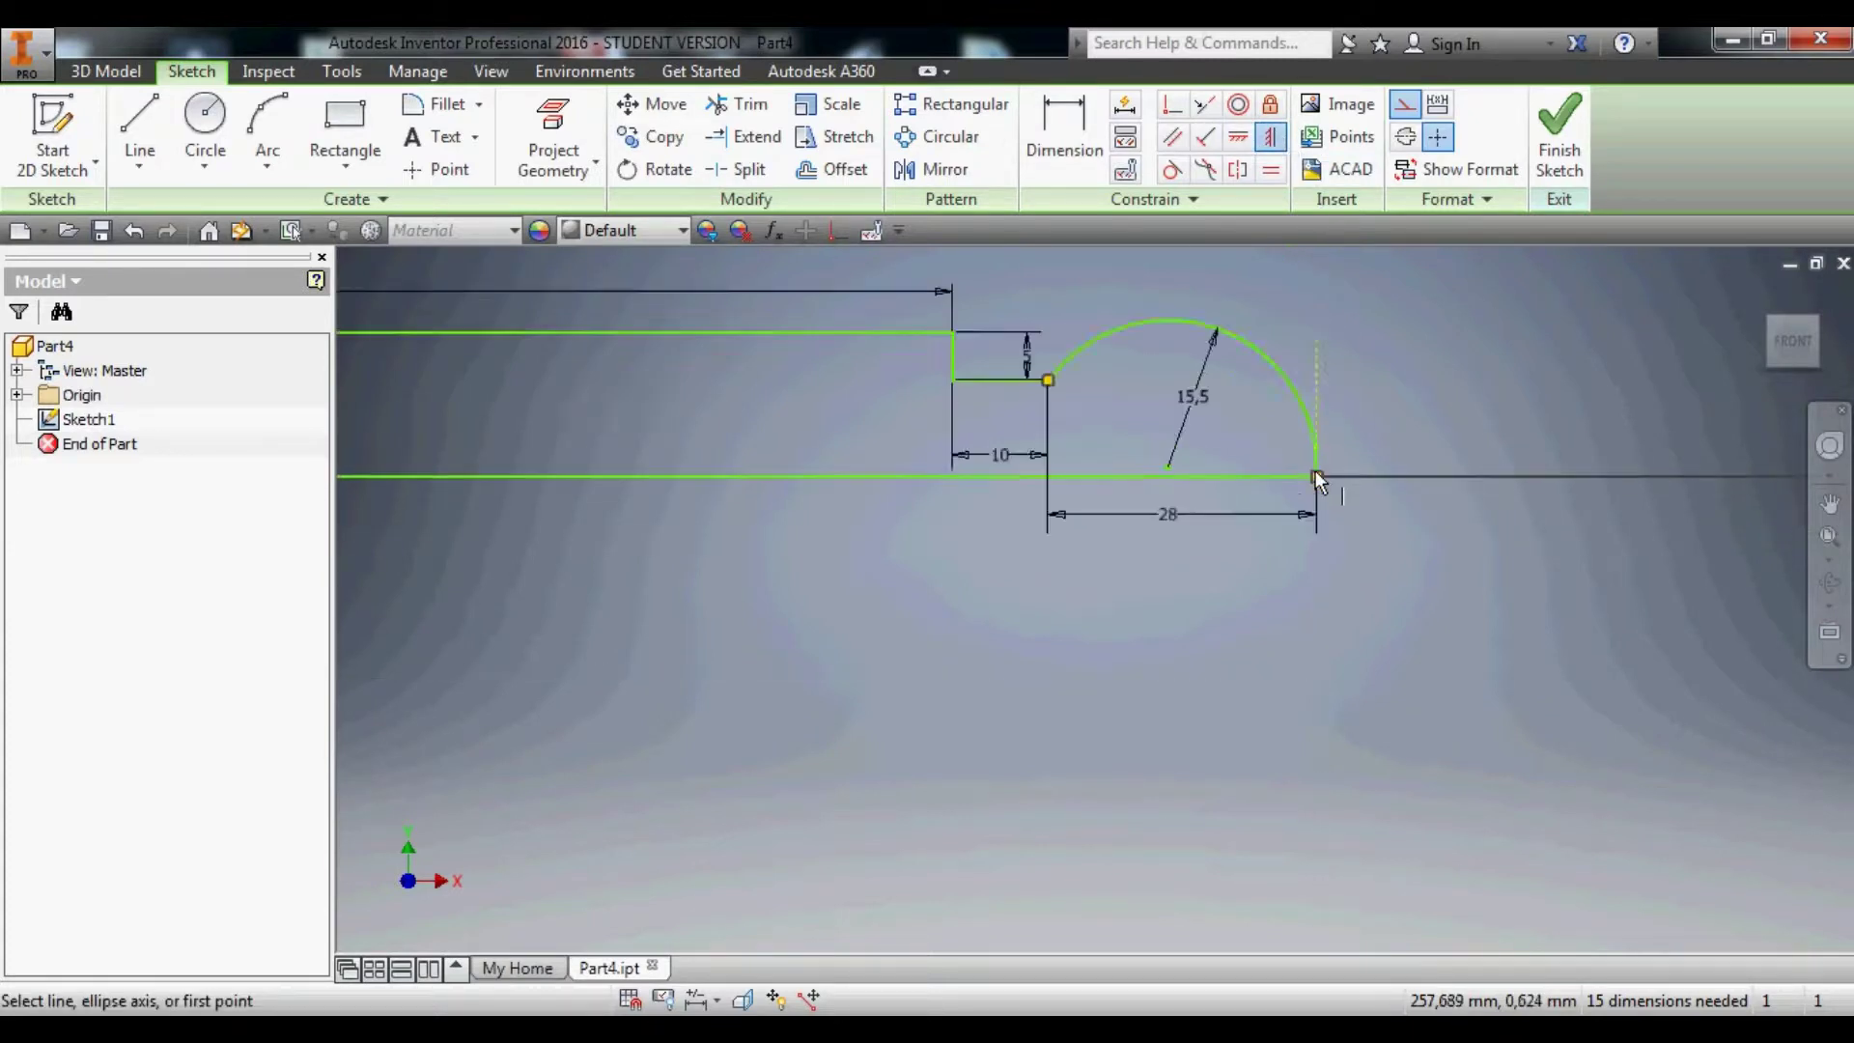
scroll(1316, 466, "down", 4)
scroll(1323, 434, "down", 3)
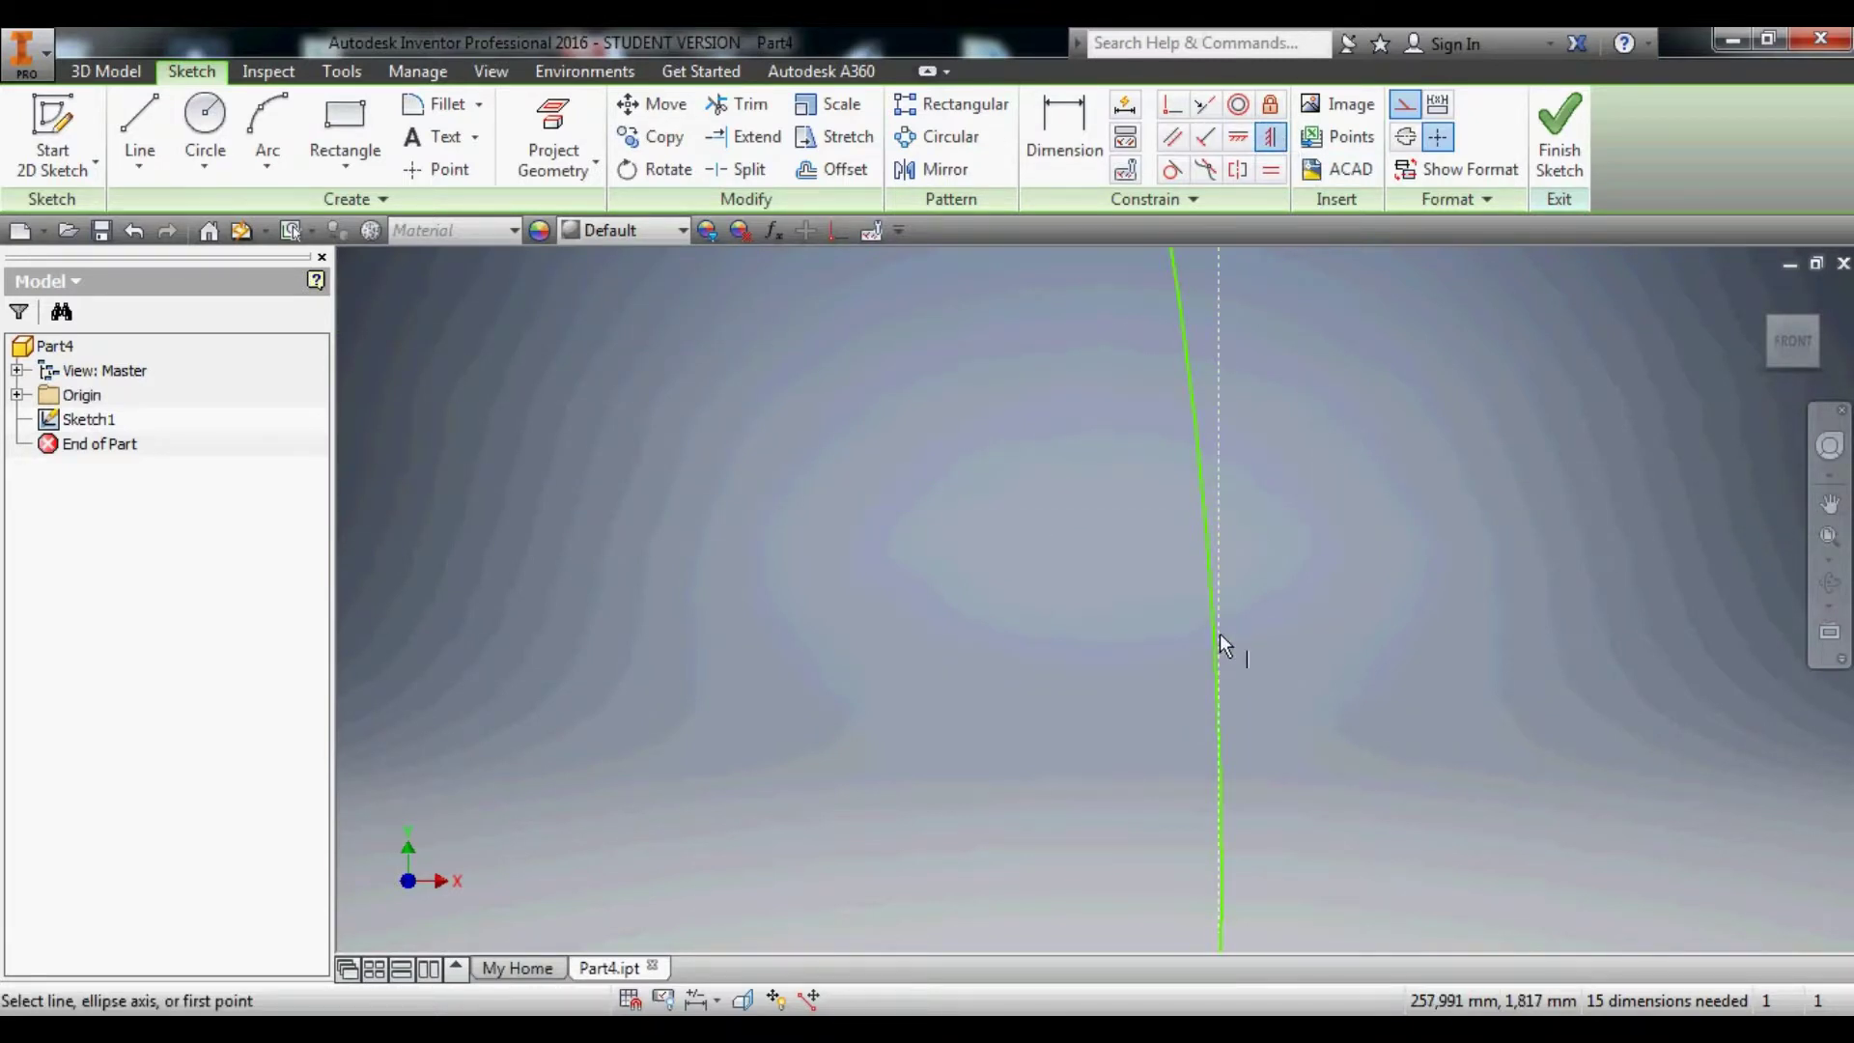
scroll(1222, 714, "up", 4)
scroll(1246, 753, "down", 4)
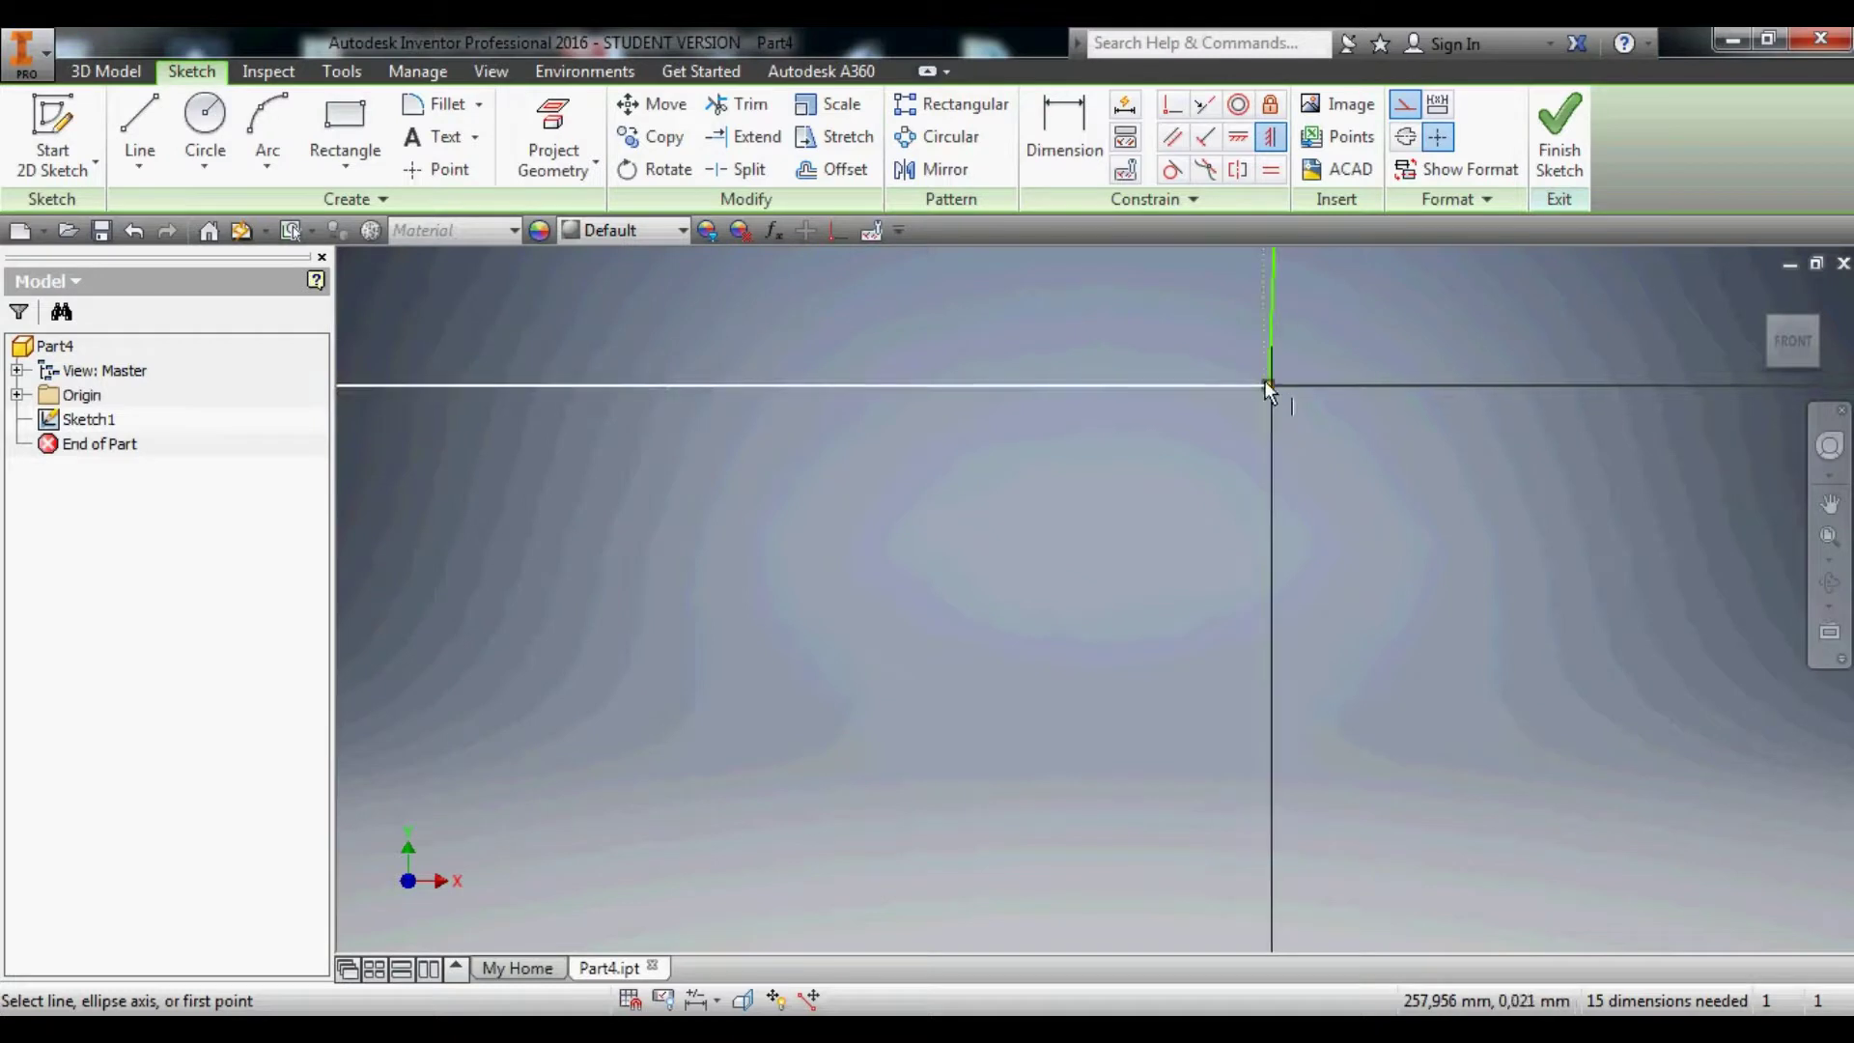
scroll(1265, 380, "up", 1)
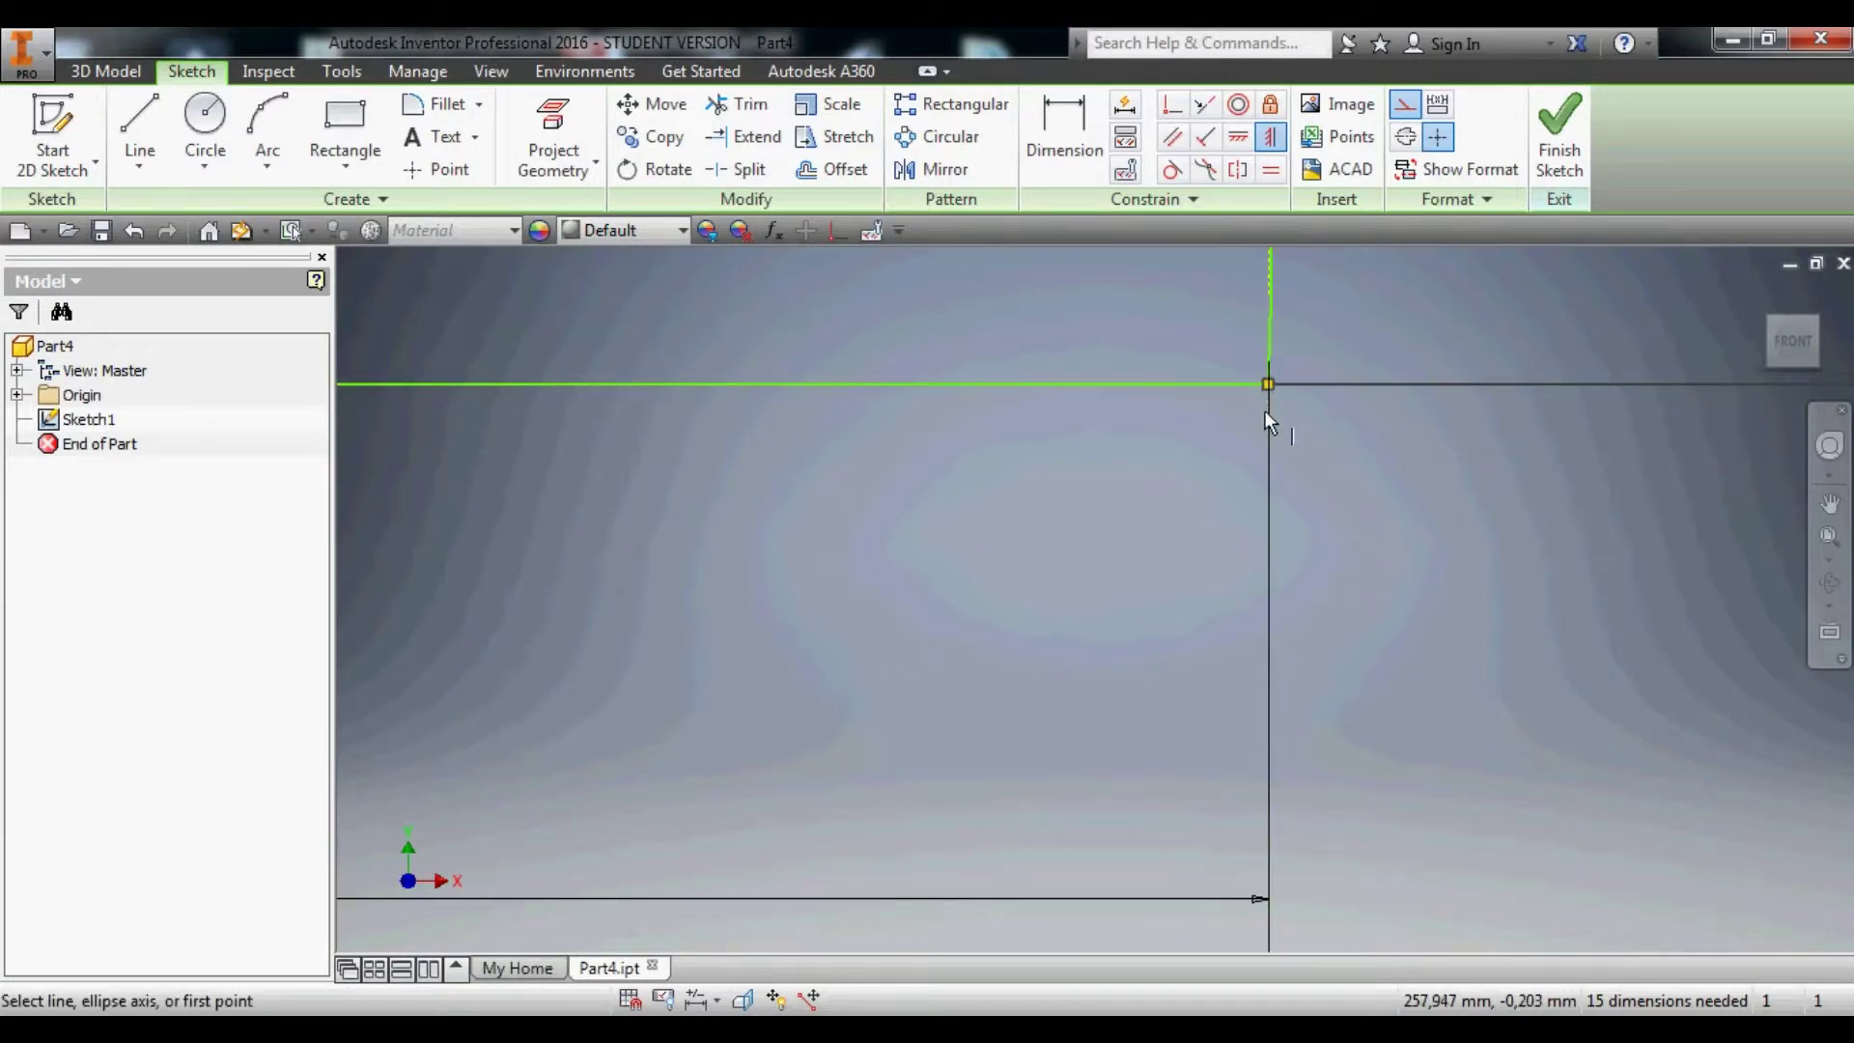
scroll(1265, 409, "up", 3)
scroll(1265, 416, "down", 3)
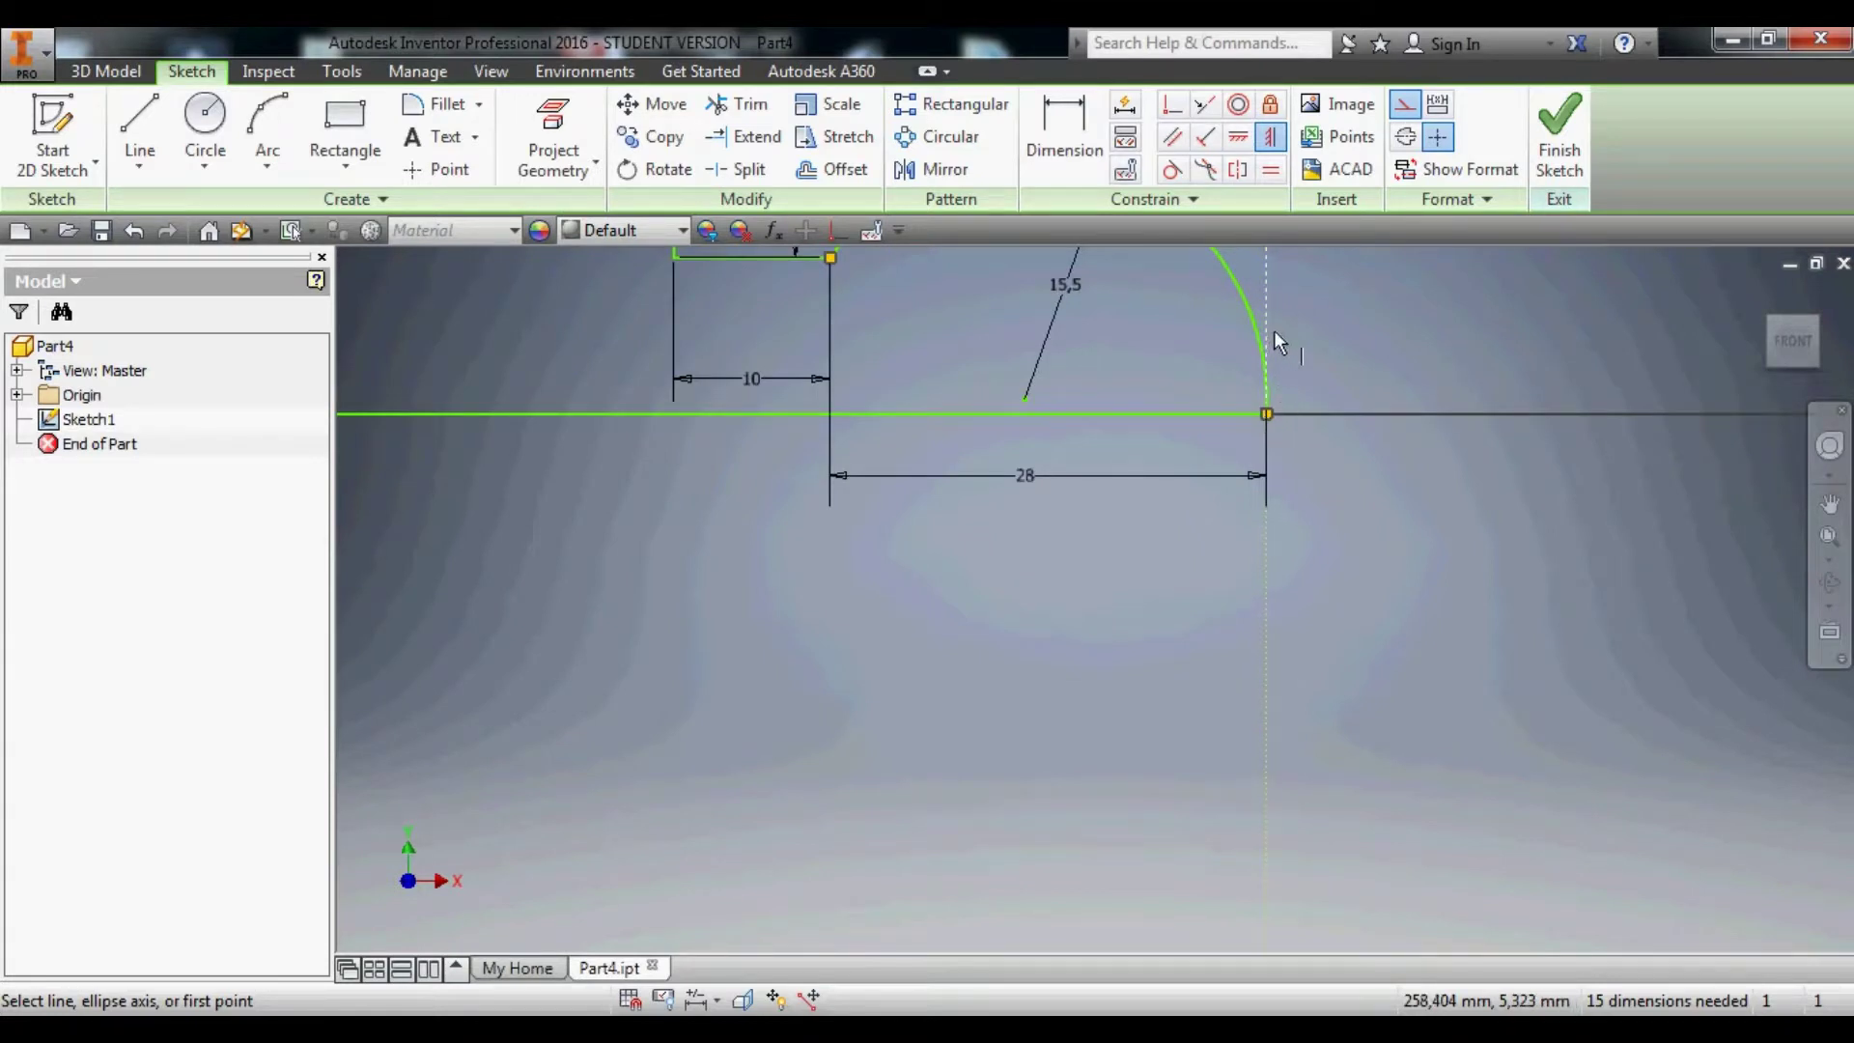
key("Escape")
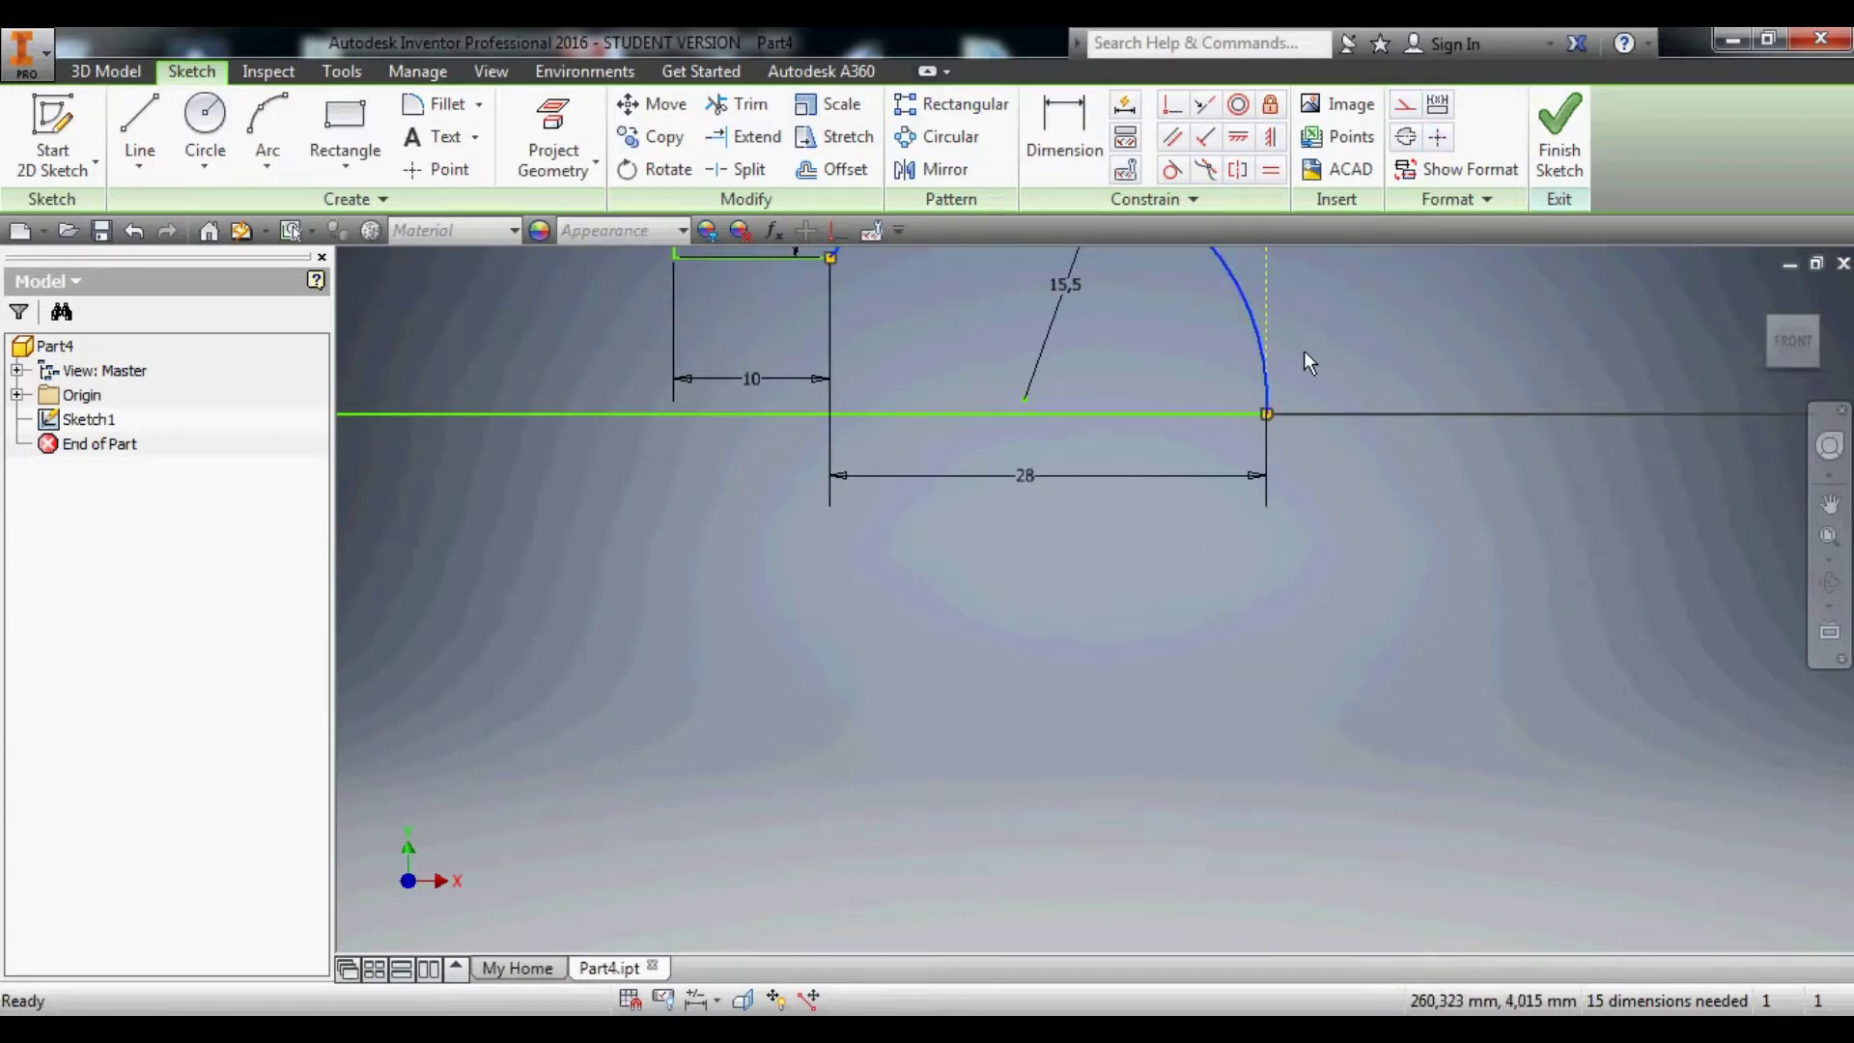
key("c")
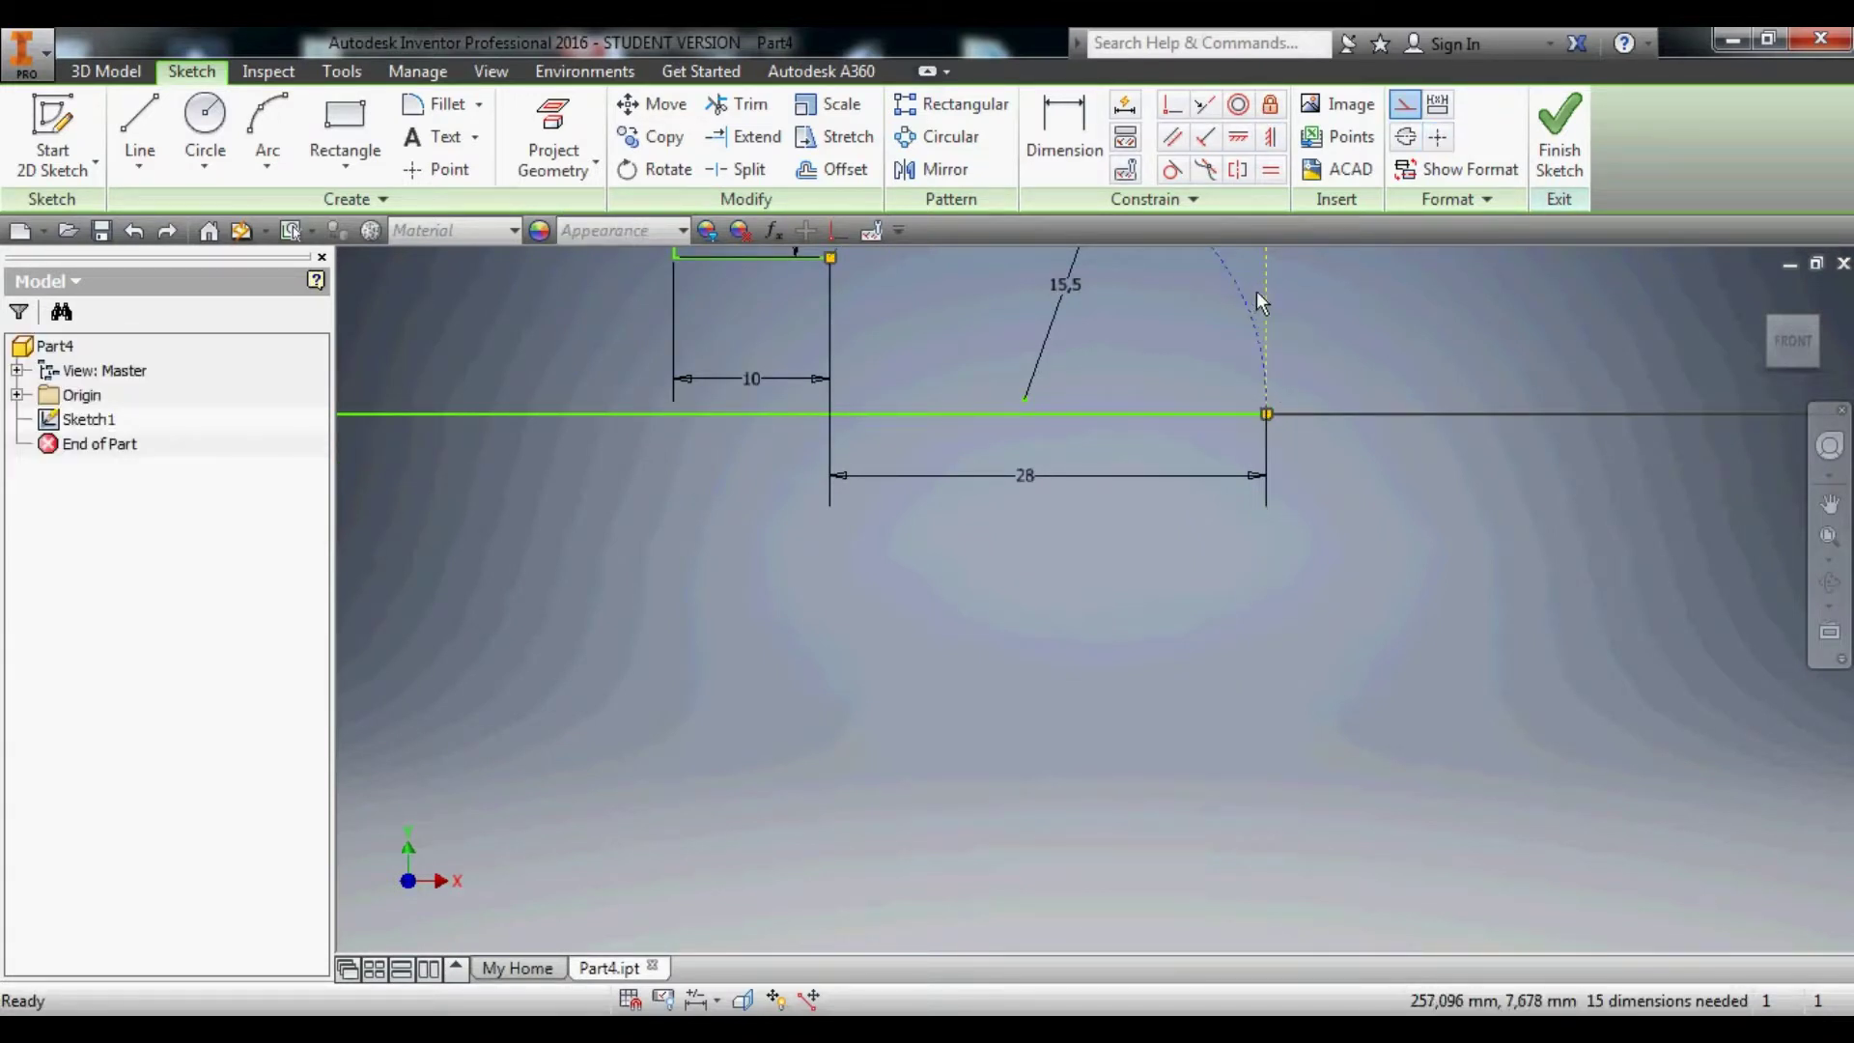
left_click(1406, 104)
scroll(1305, 297, "up", 3)
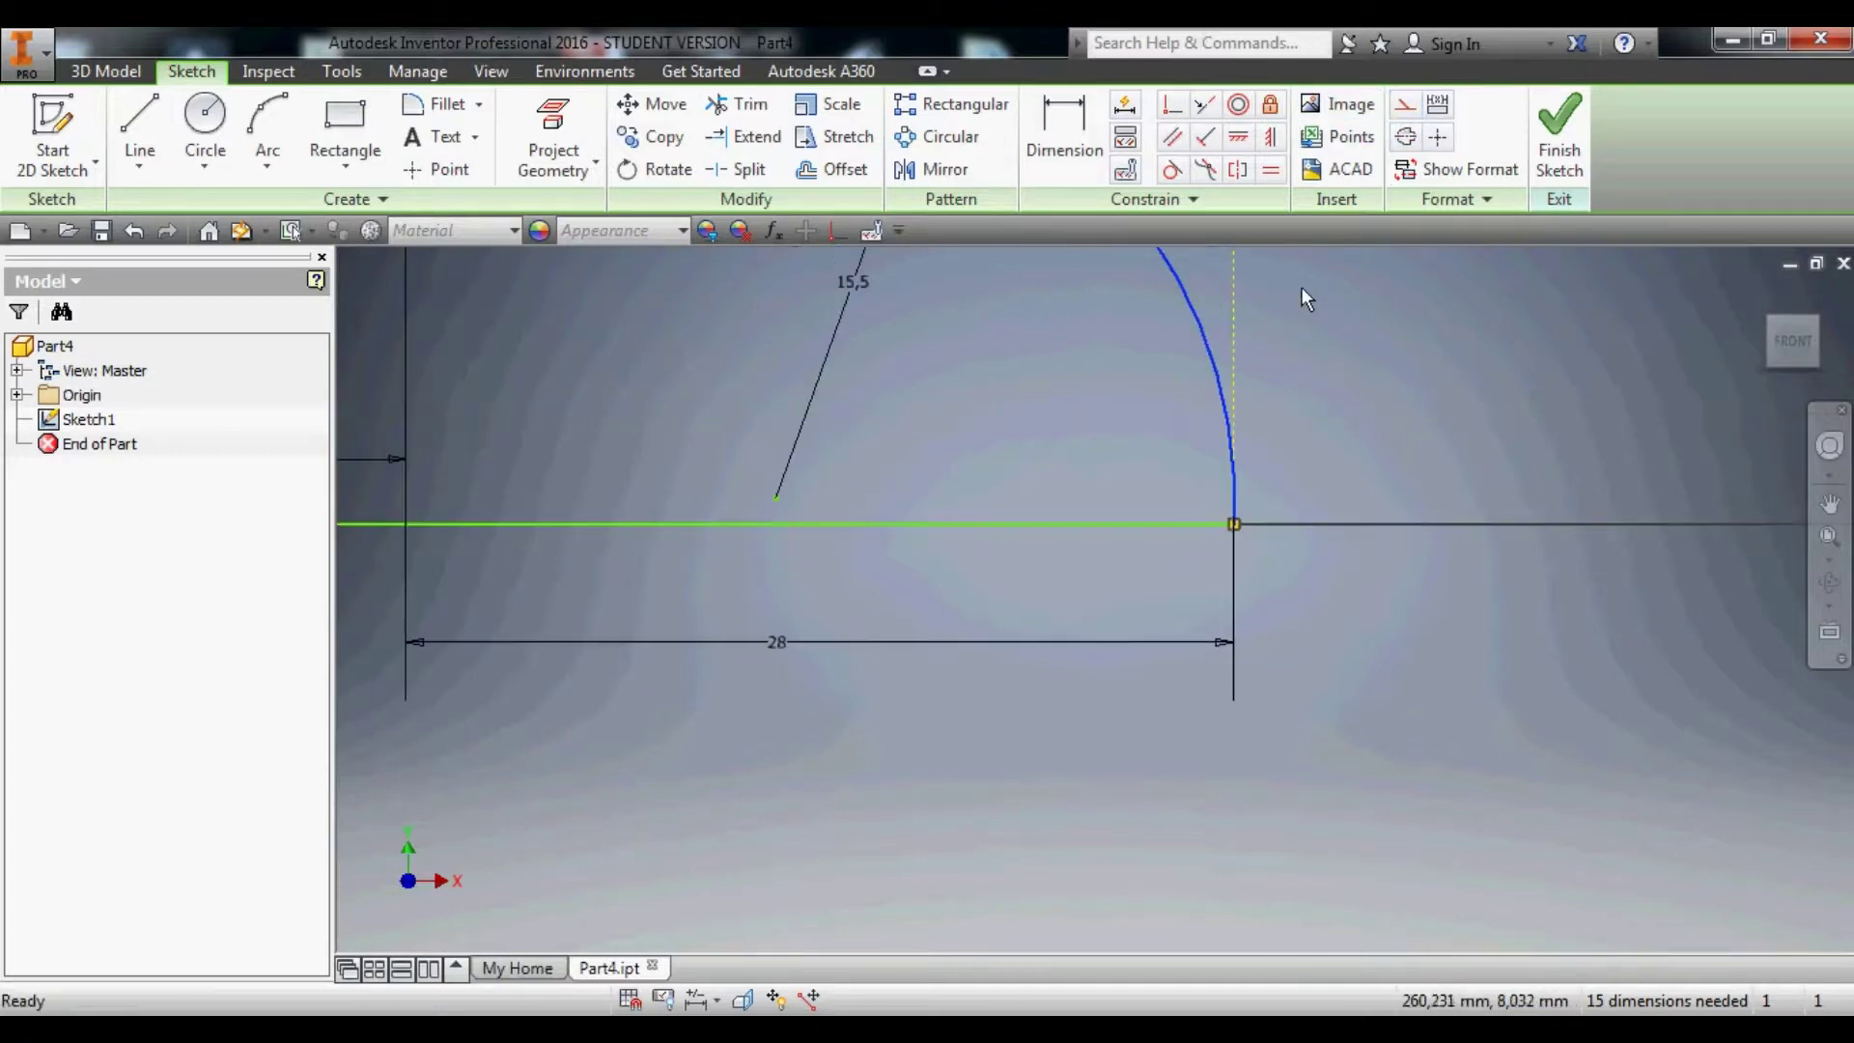
Make the 15.5 mm arc tangent to the vertical construction line at the base line's end.
left_click(1234, 334)
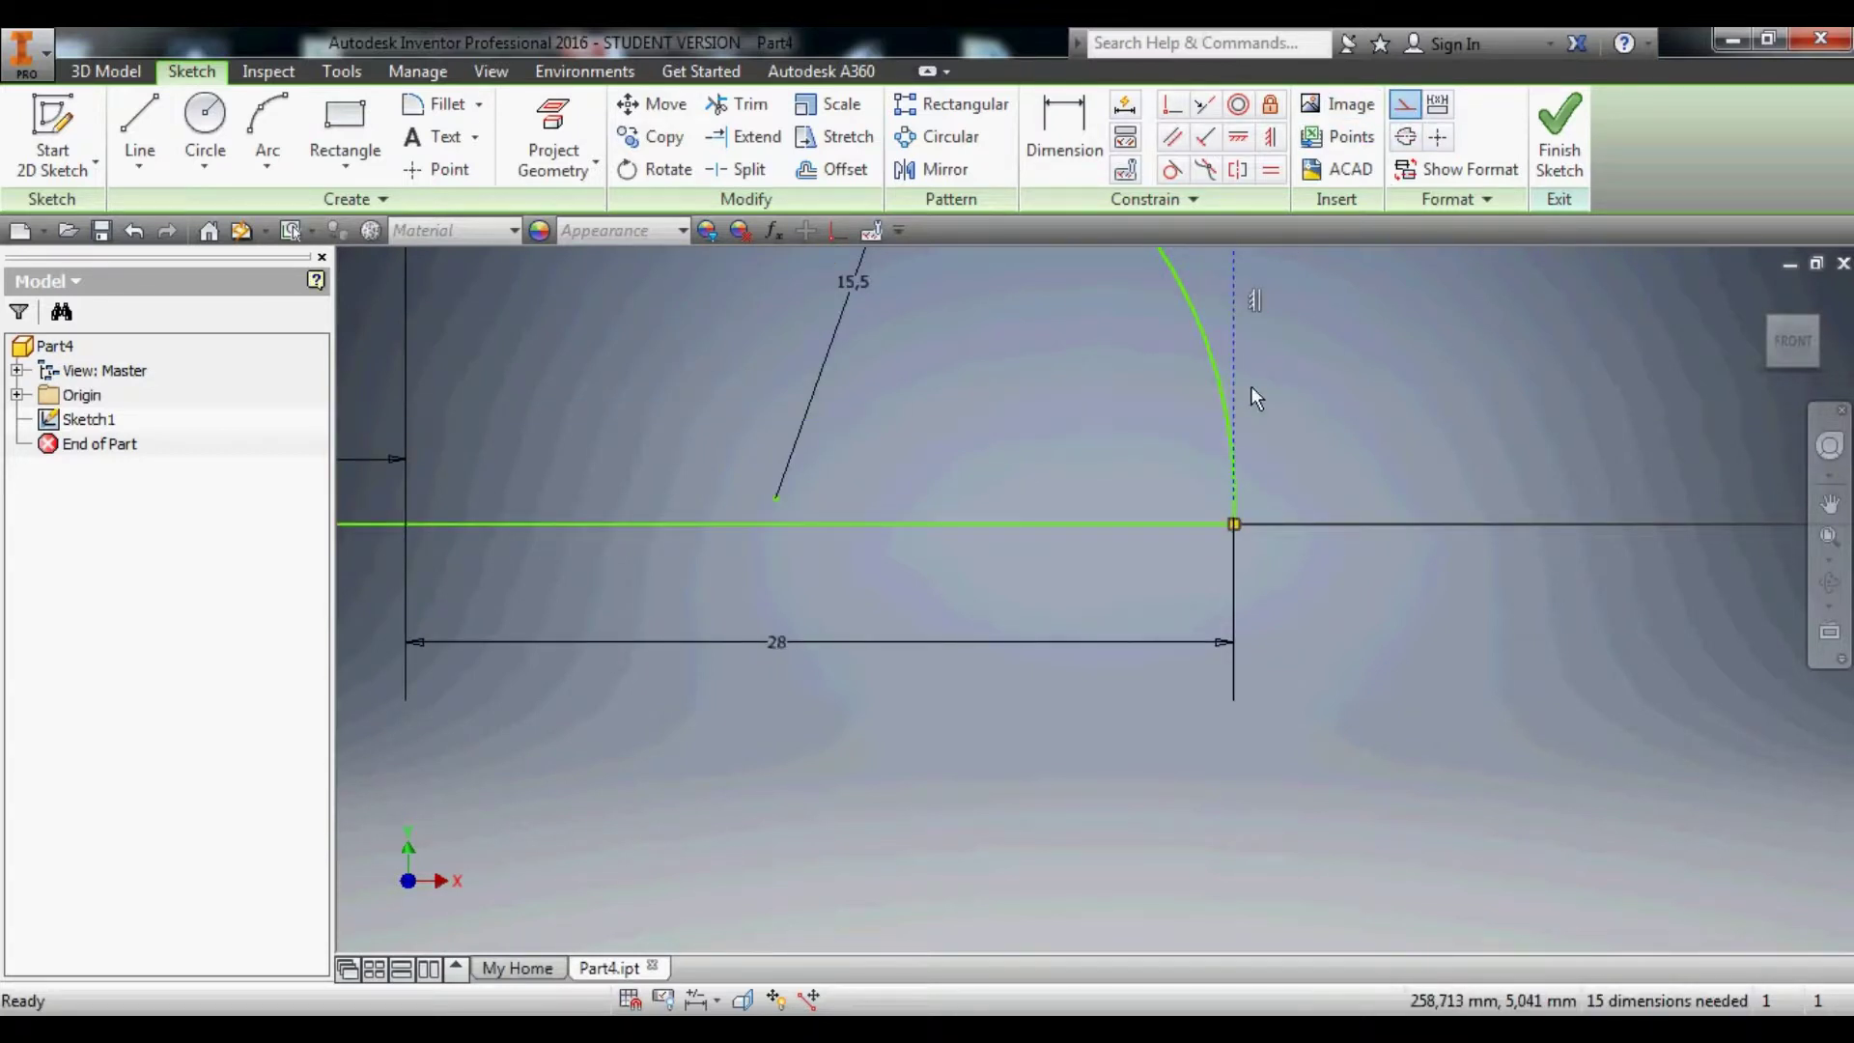
left_click(1228, 391)
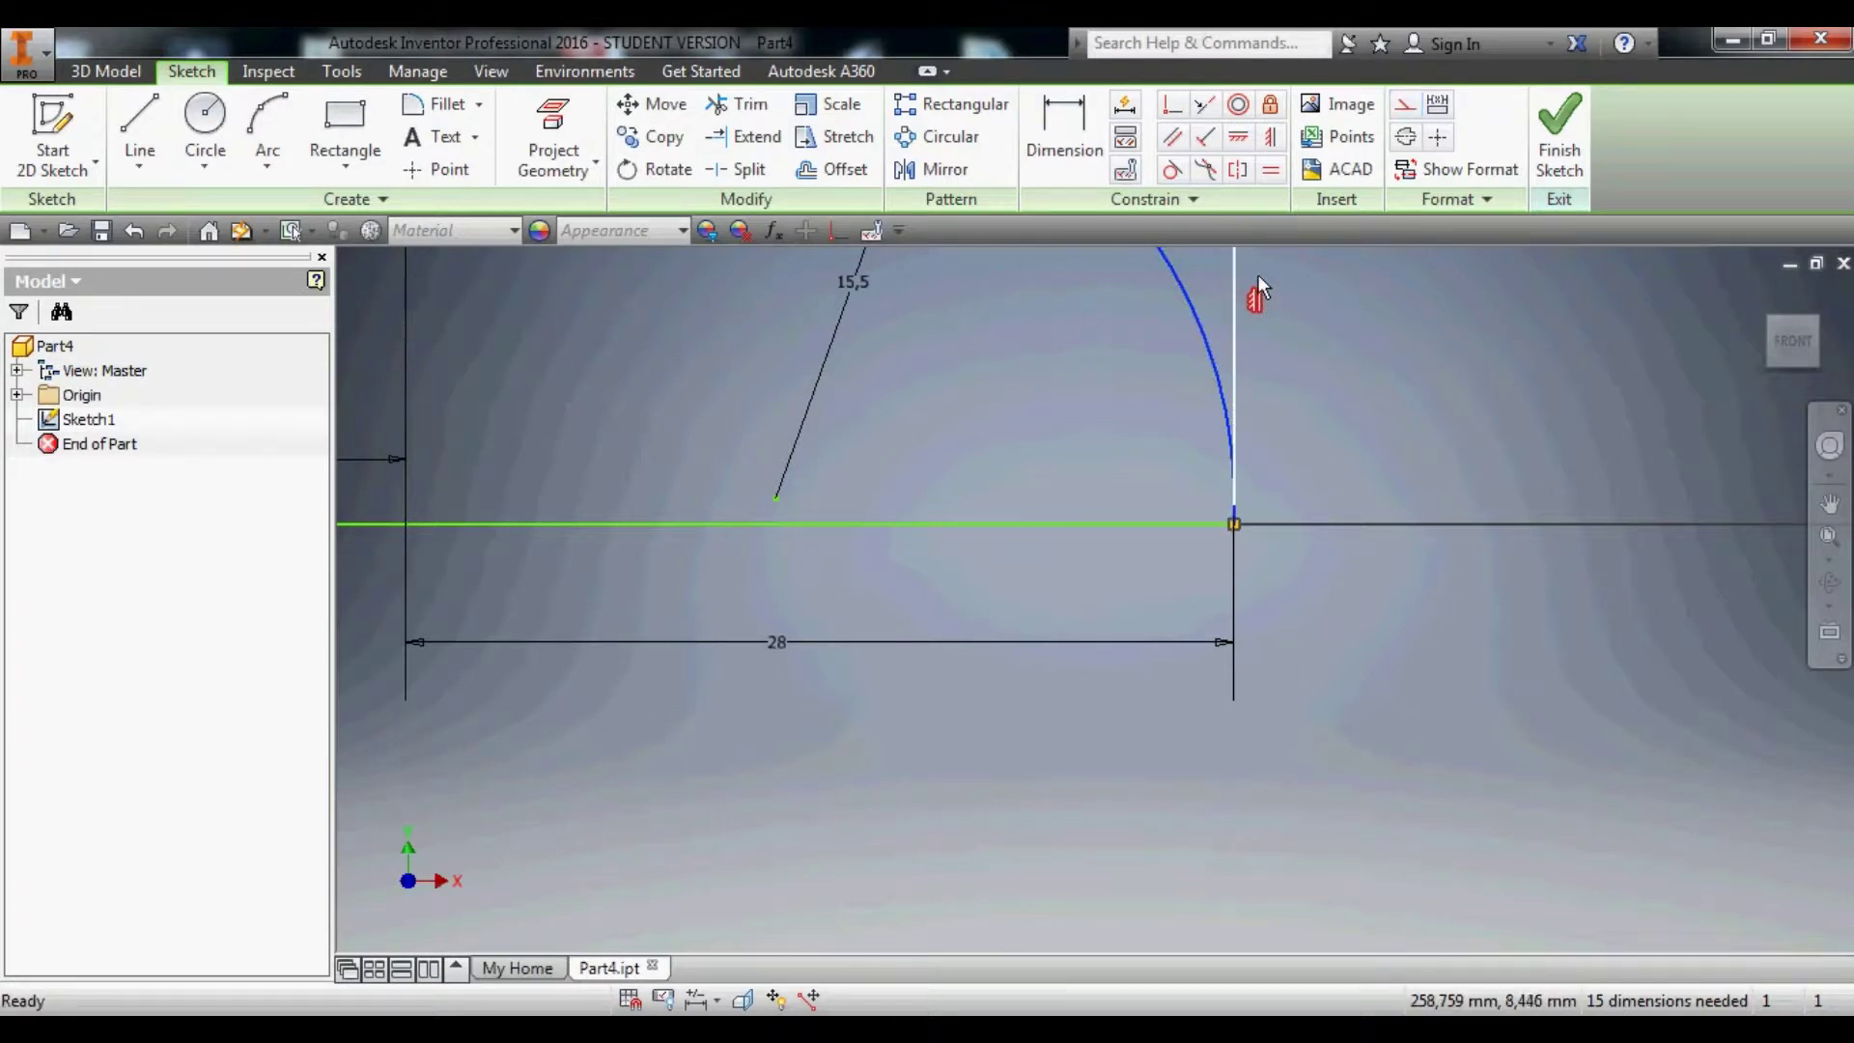
left_click(1173, 172)
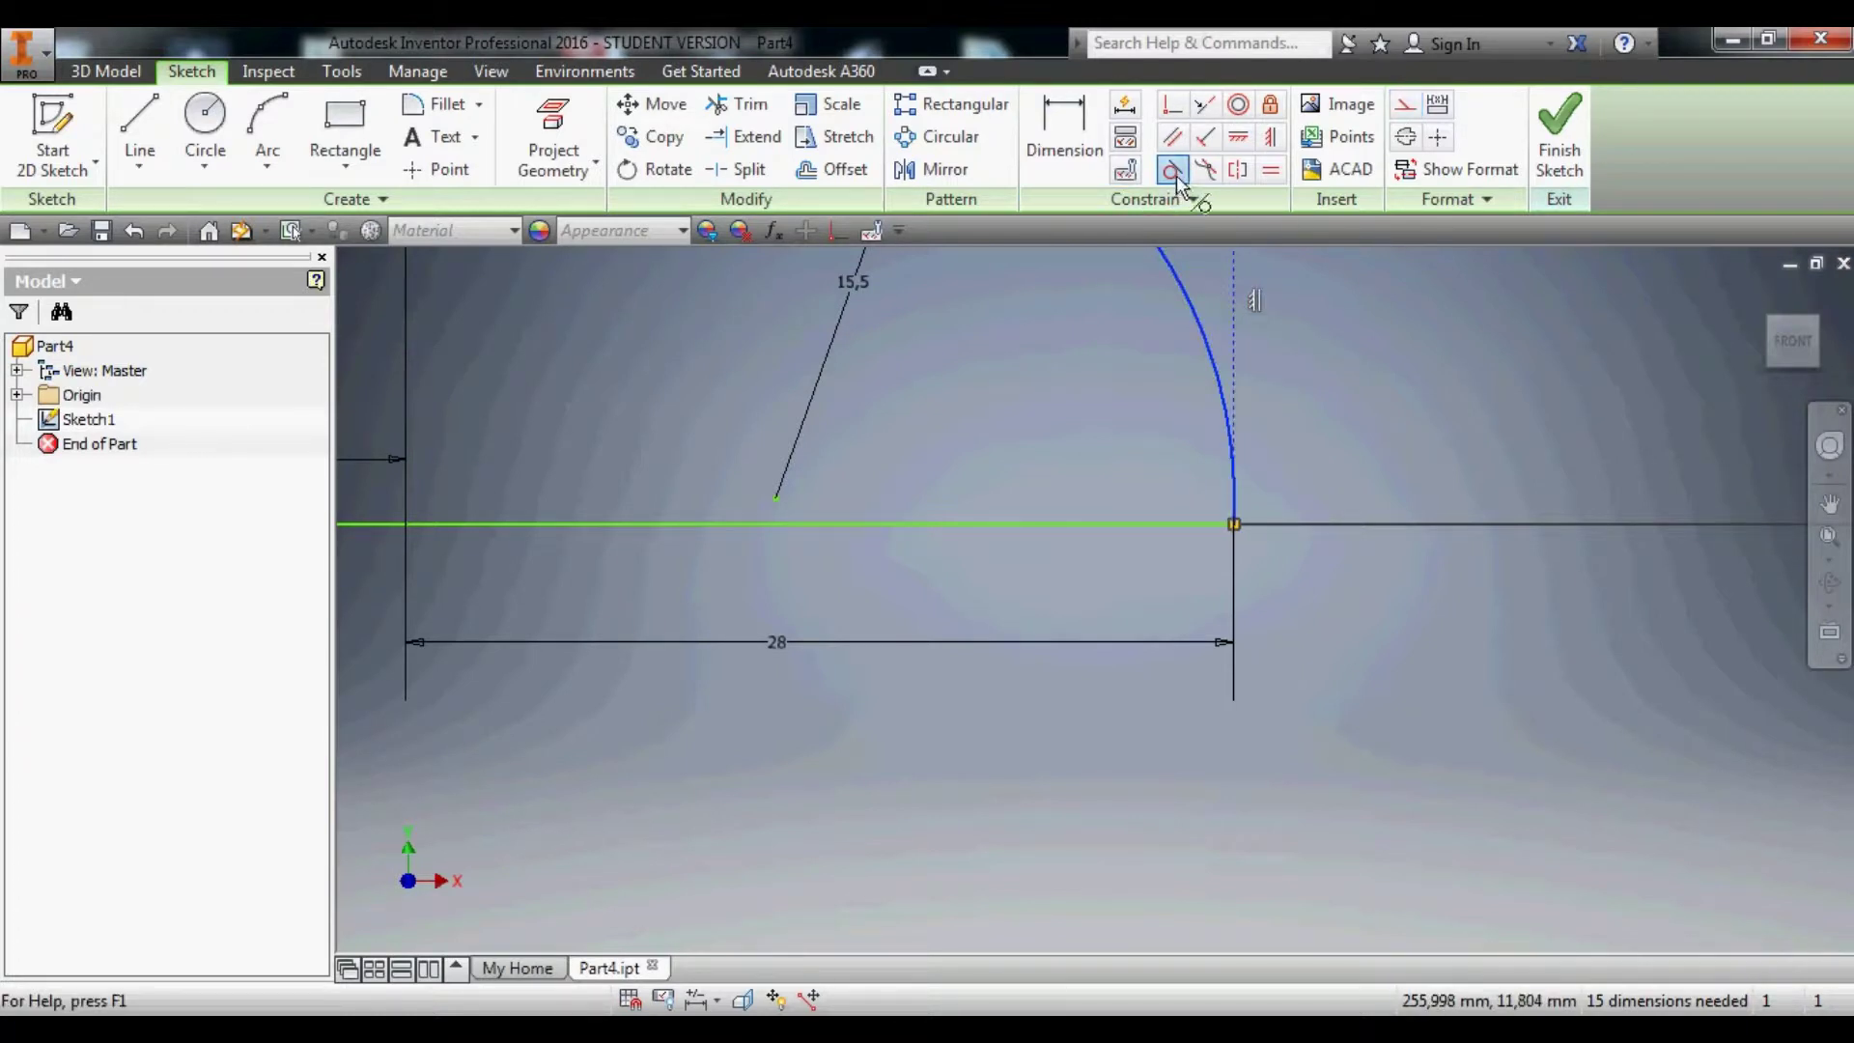
scroll(1246, 478, "up", 2)
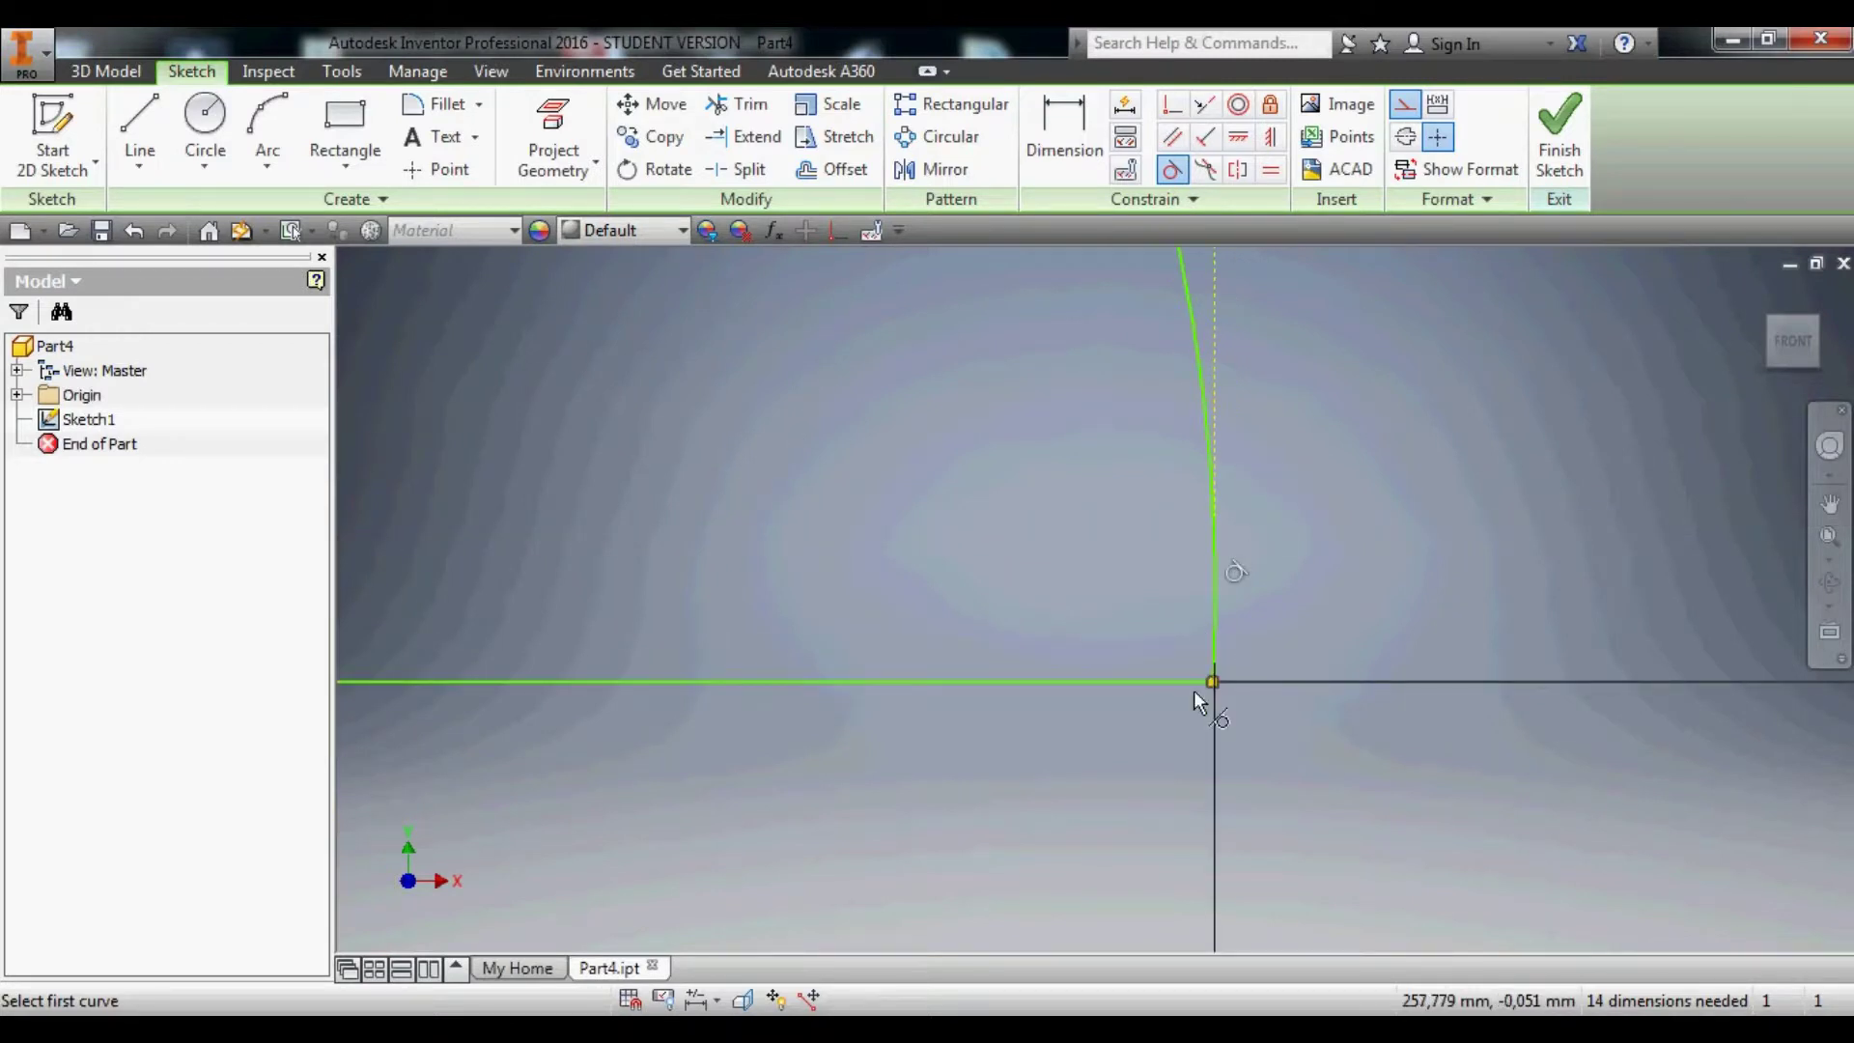
scroll(1215, 691, "down", 5)
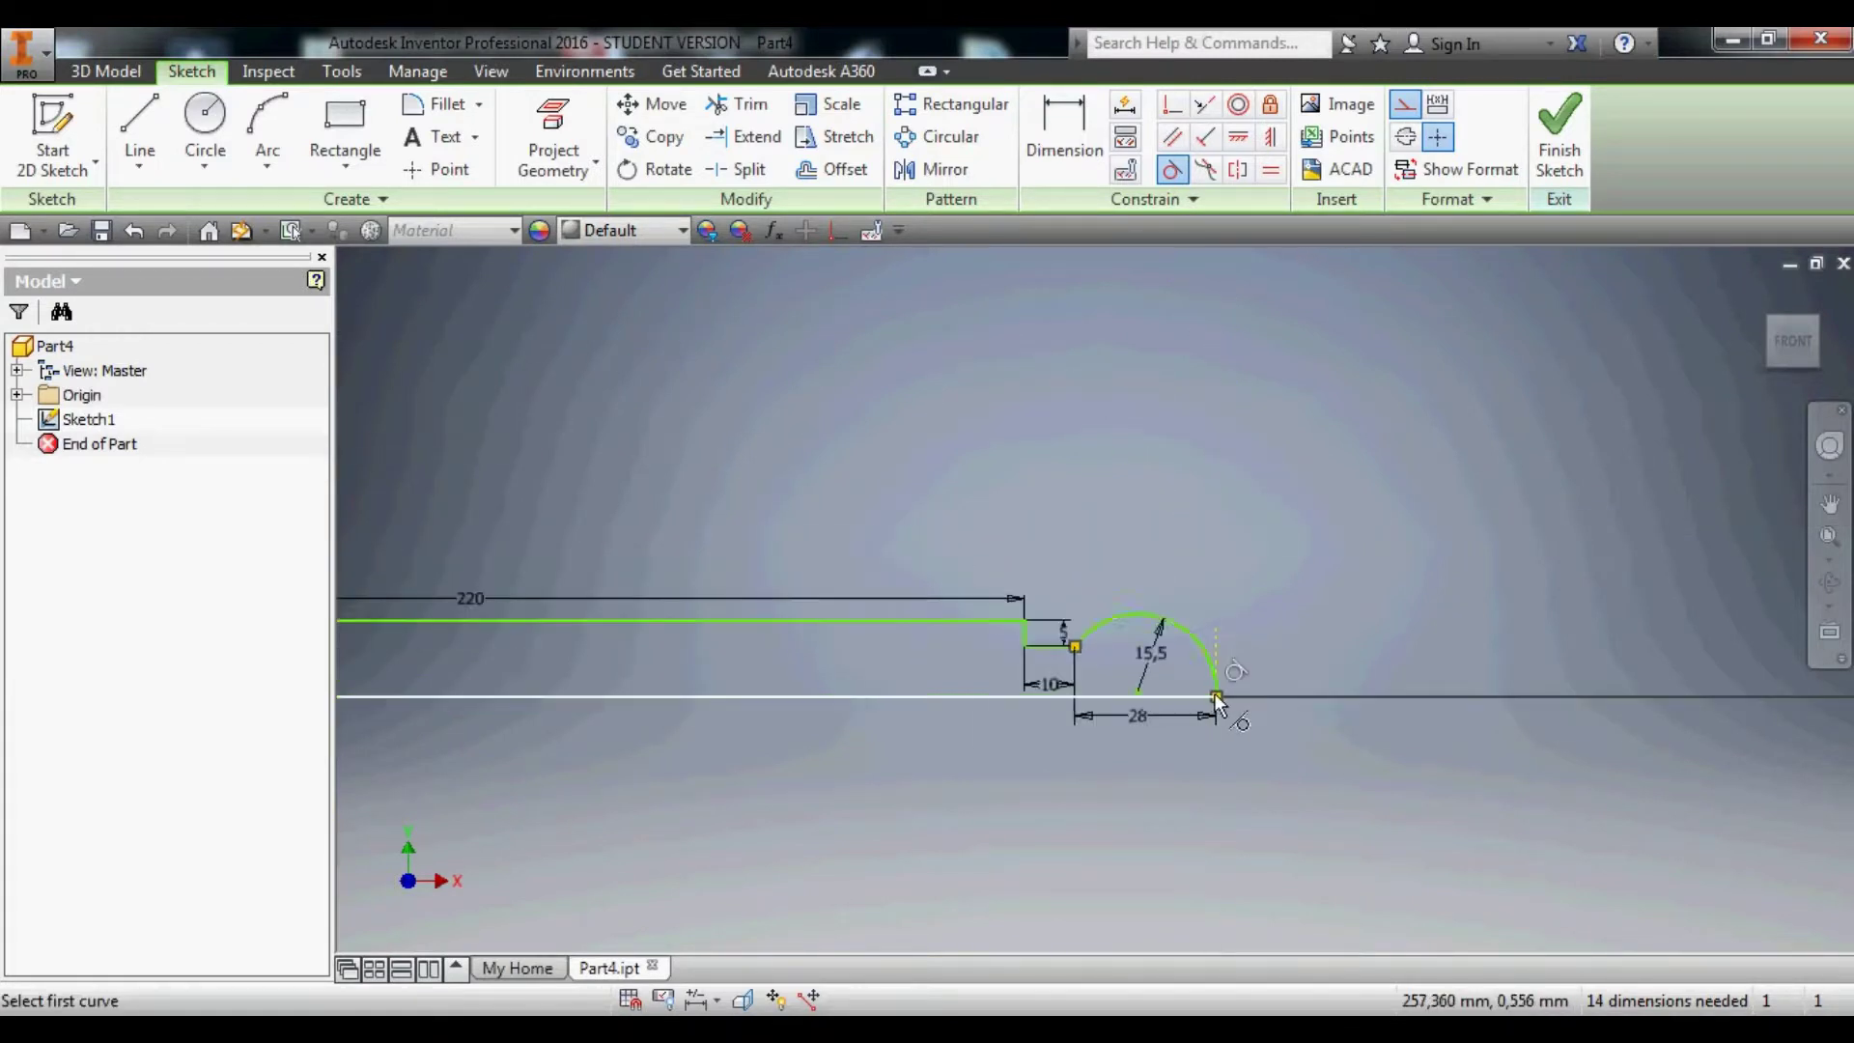
scroll(1057, 659, "up", 5)
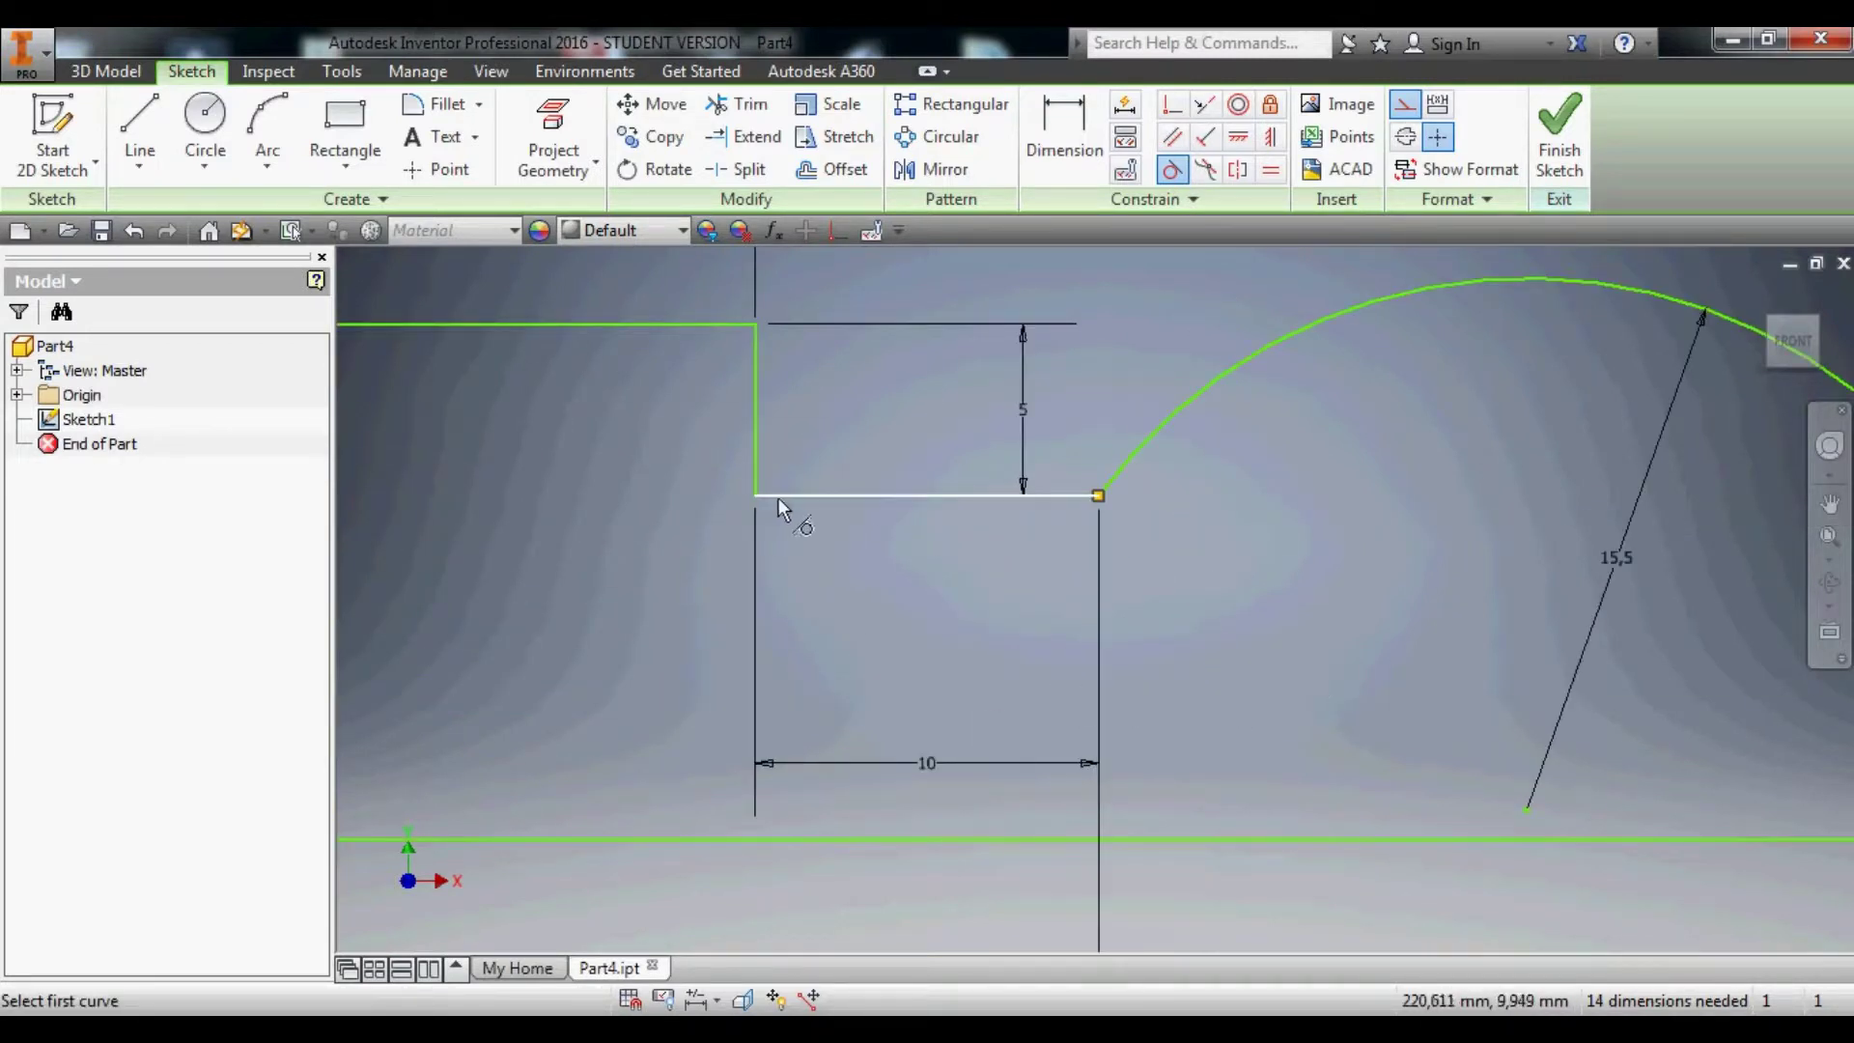
key("Escape")
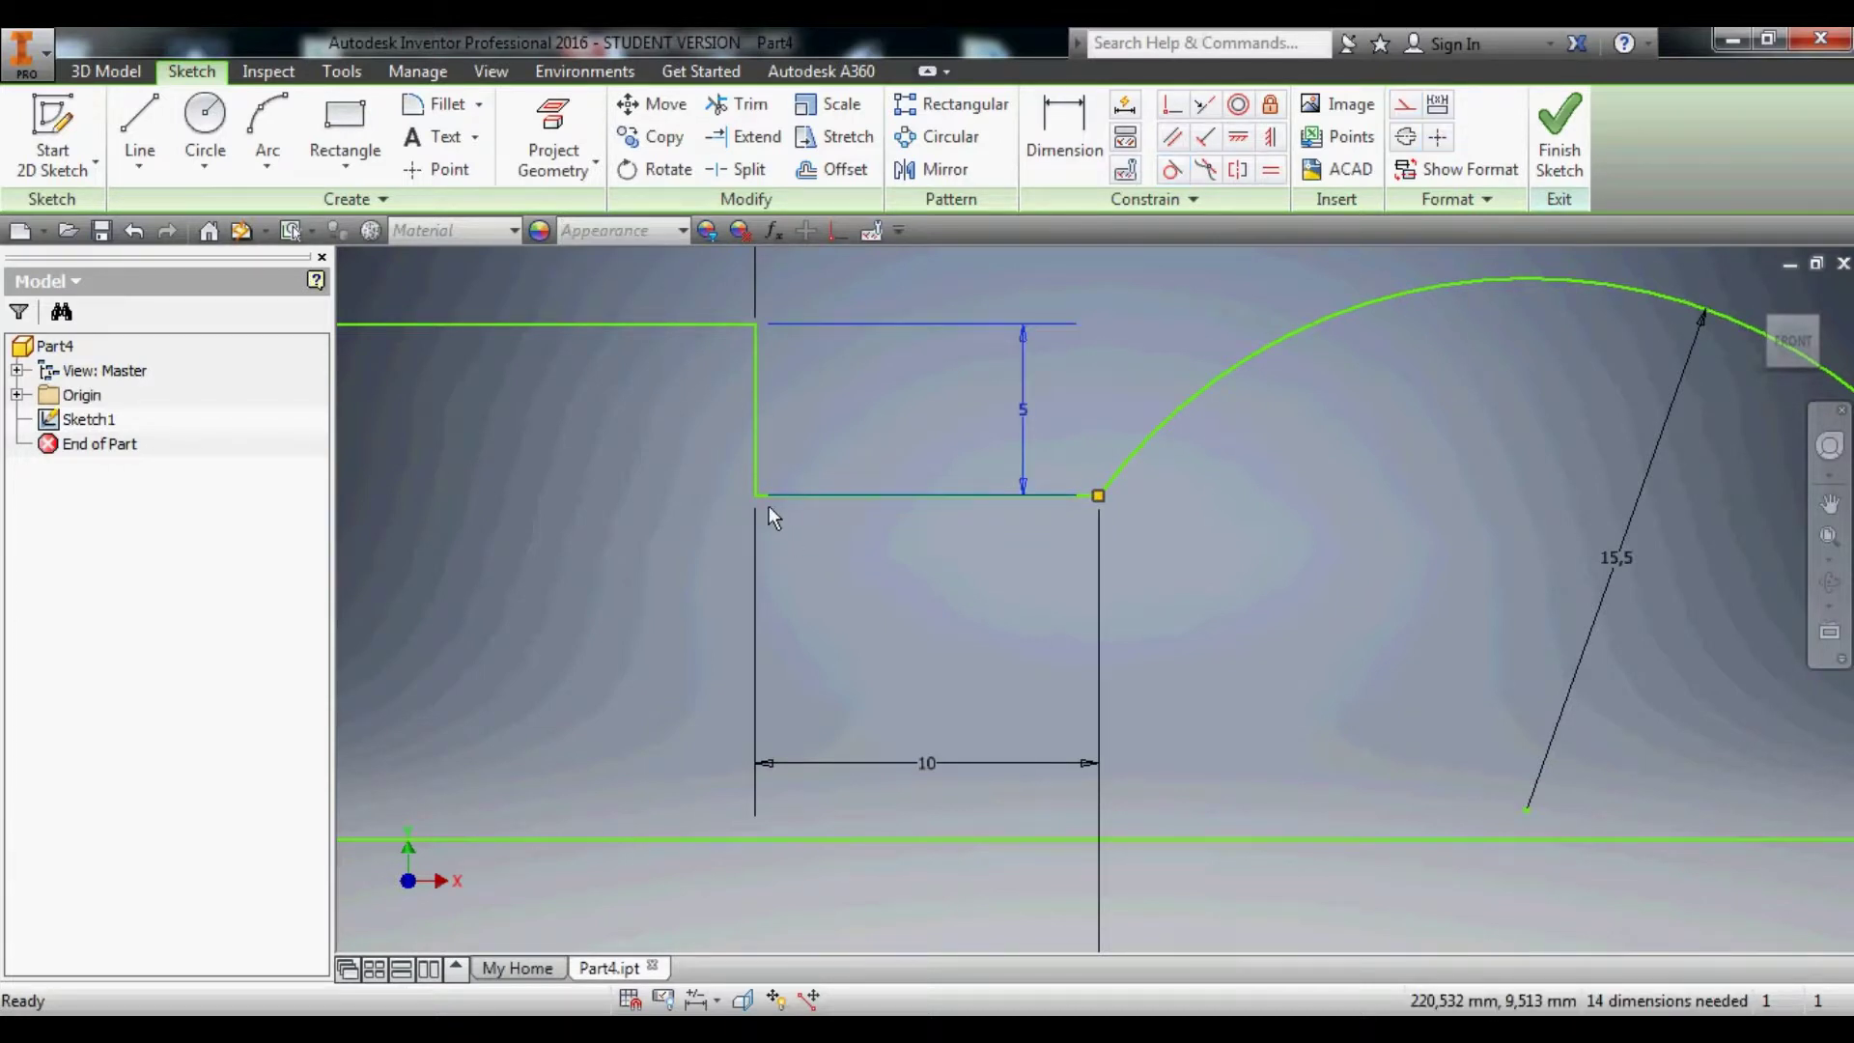
Pull the 10 mm line's inner endpoint off the step corner and make it coincident with the 5 mm vertical line's lower endpoint.
left_click_drag(761, 492, 769, 510)
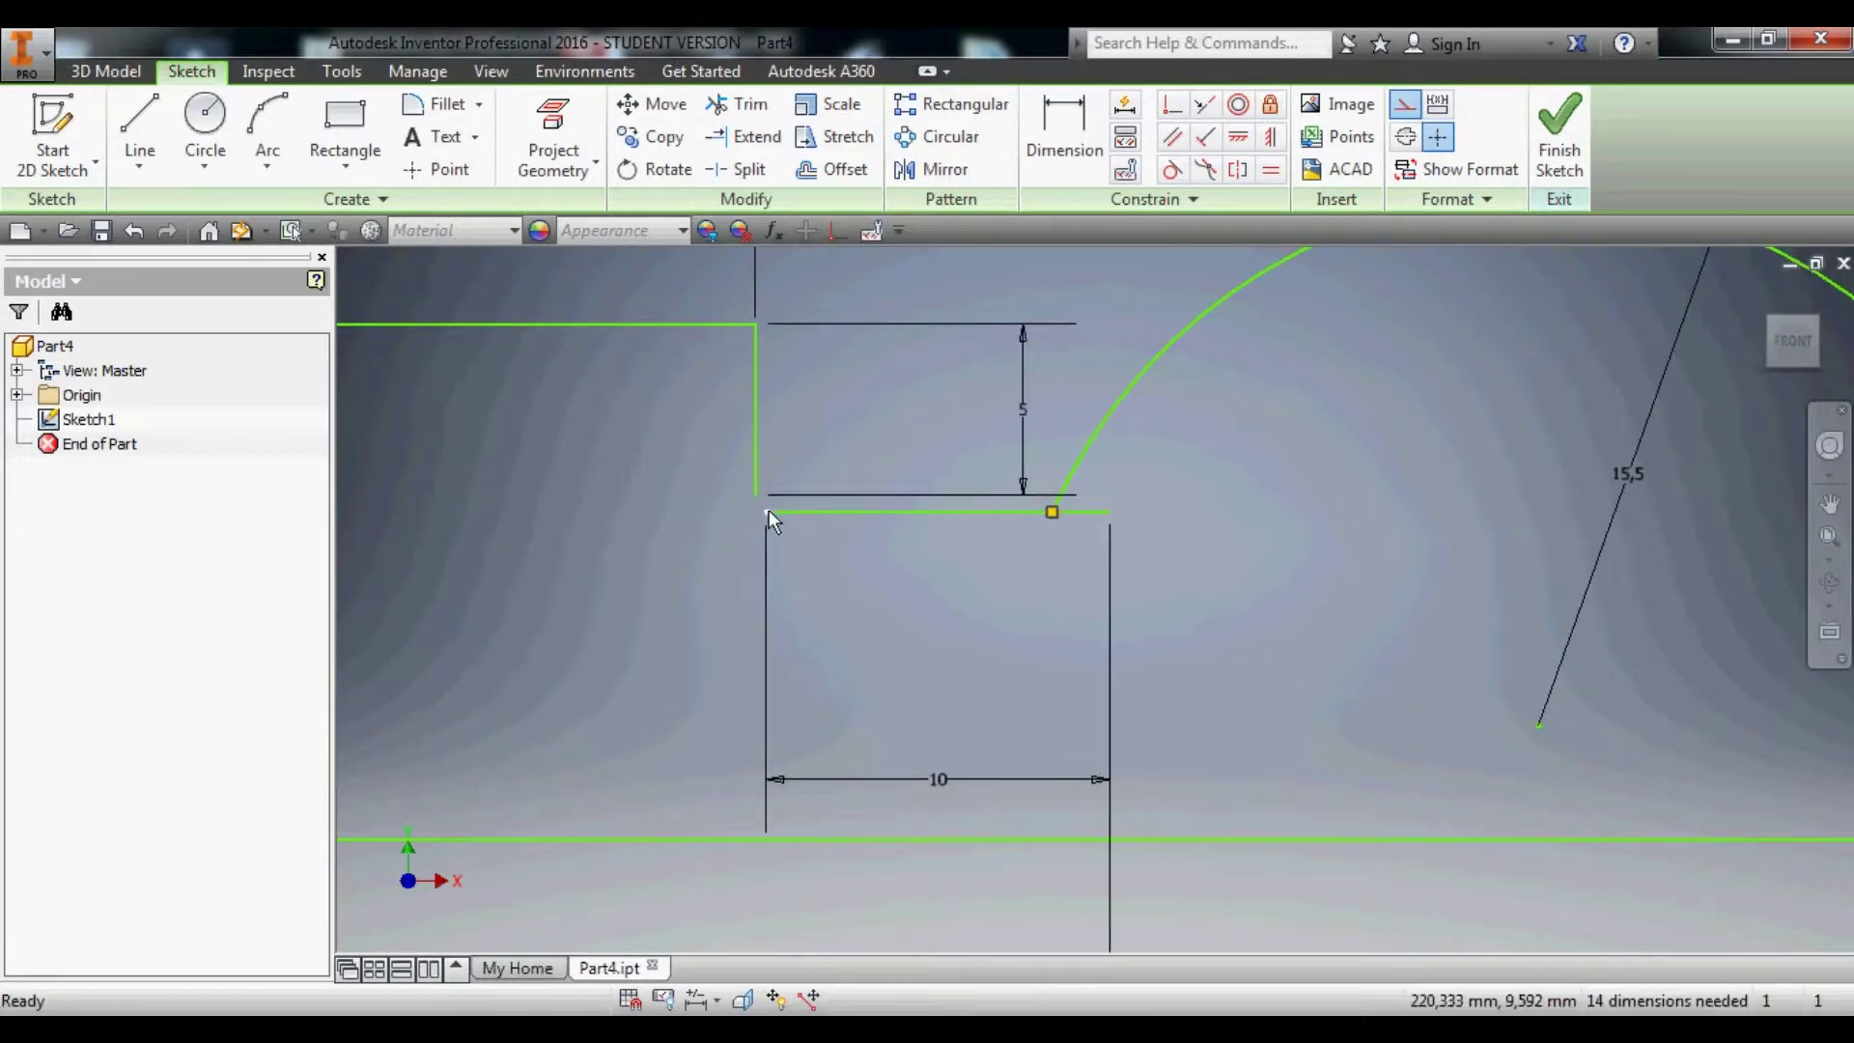
left_click(757, 491)
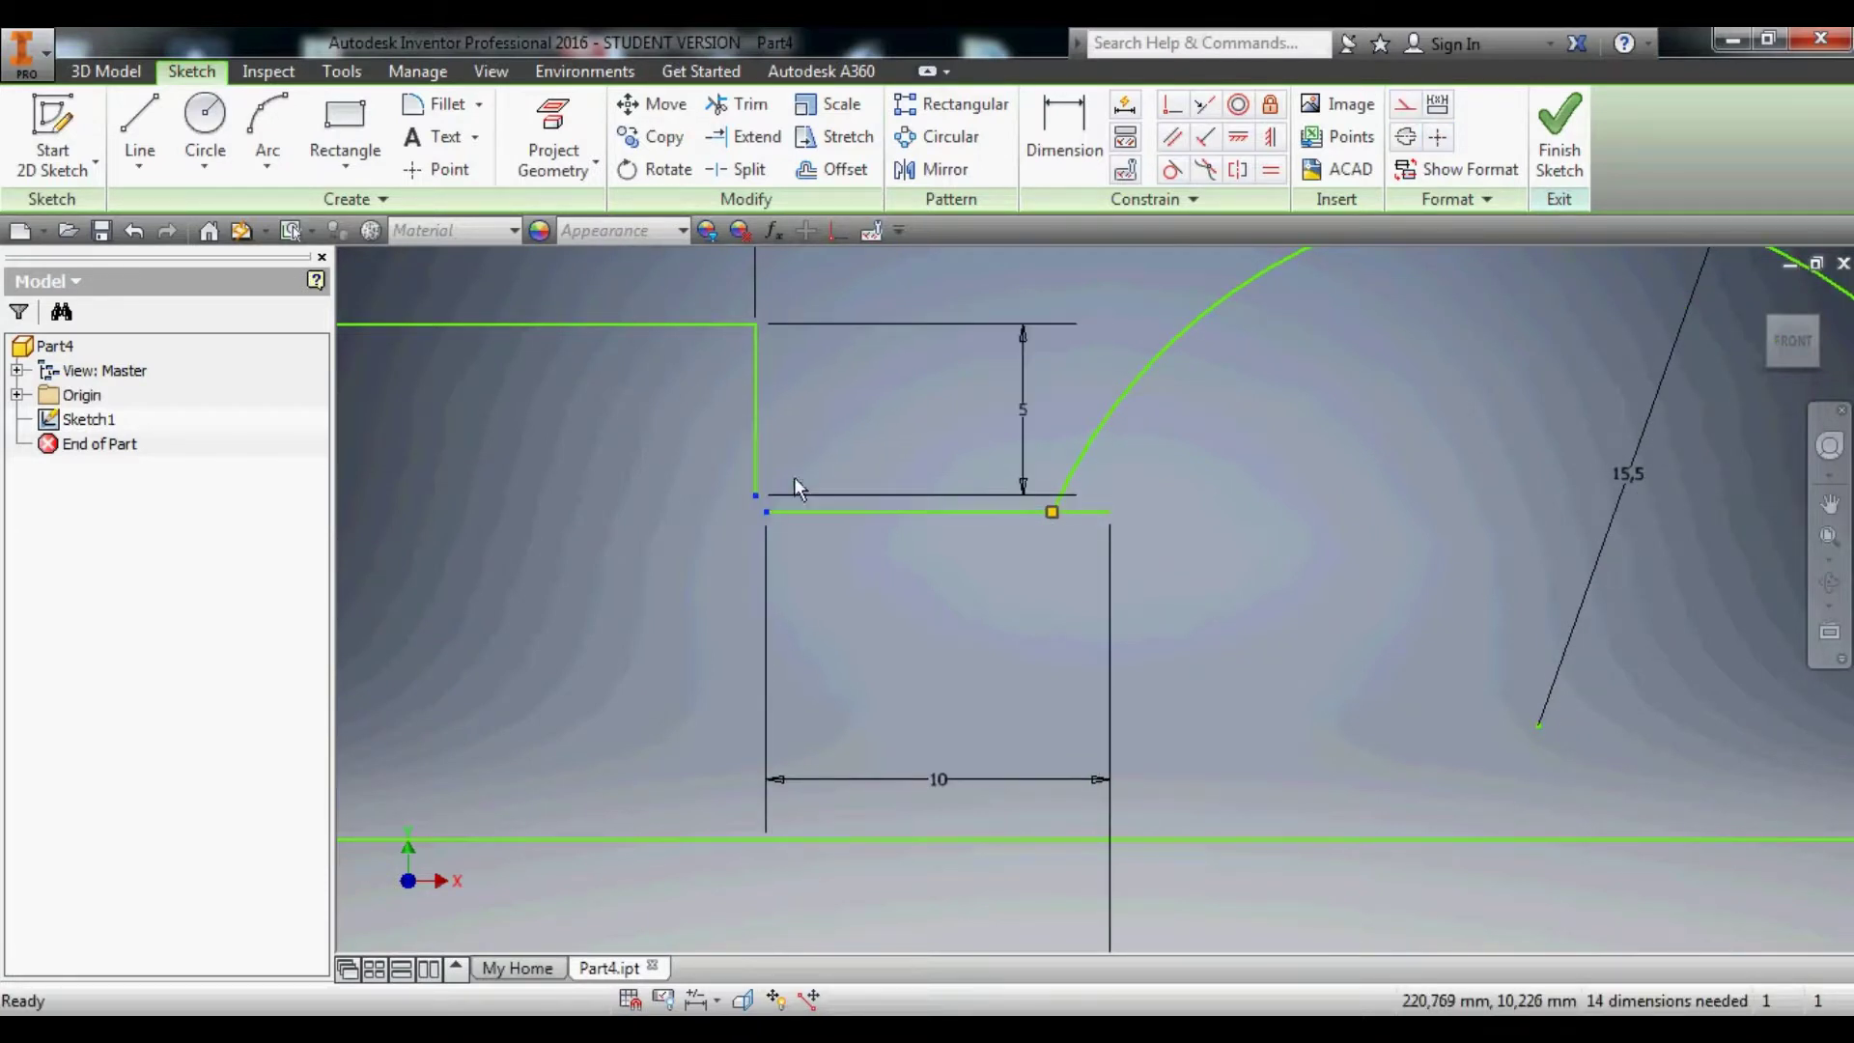
left_click(1171, 103)
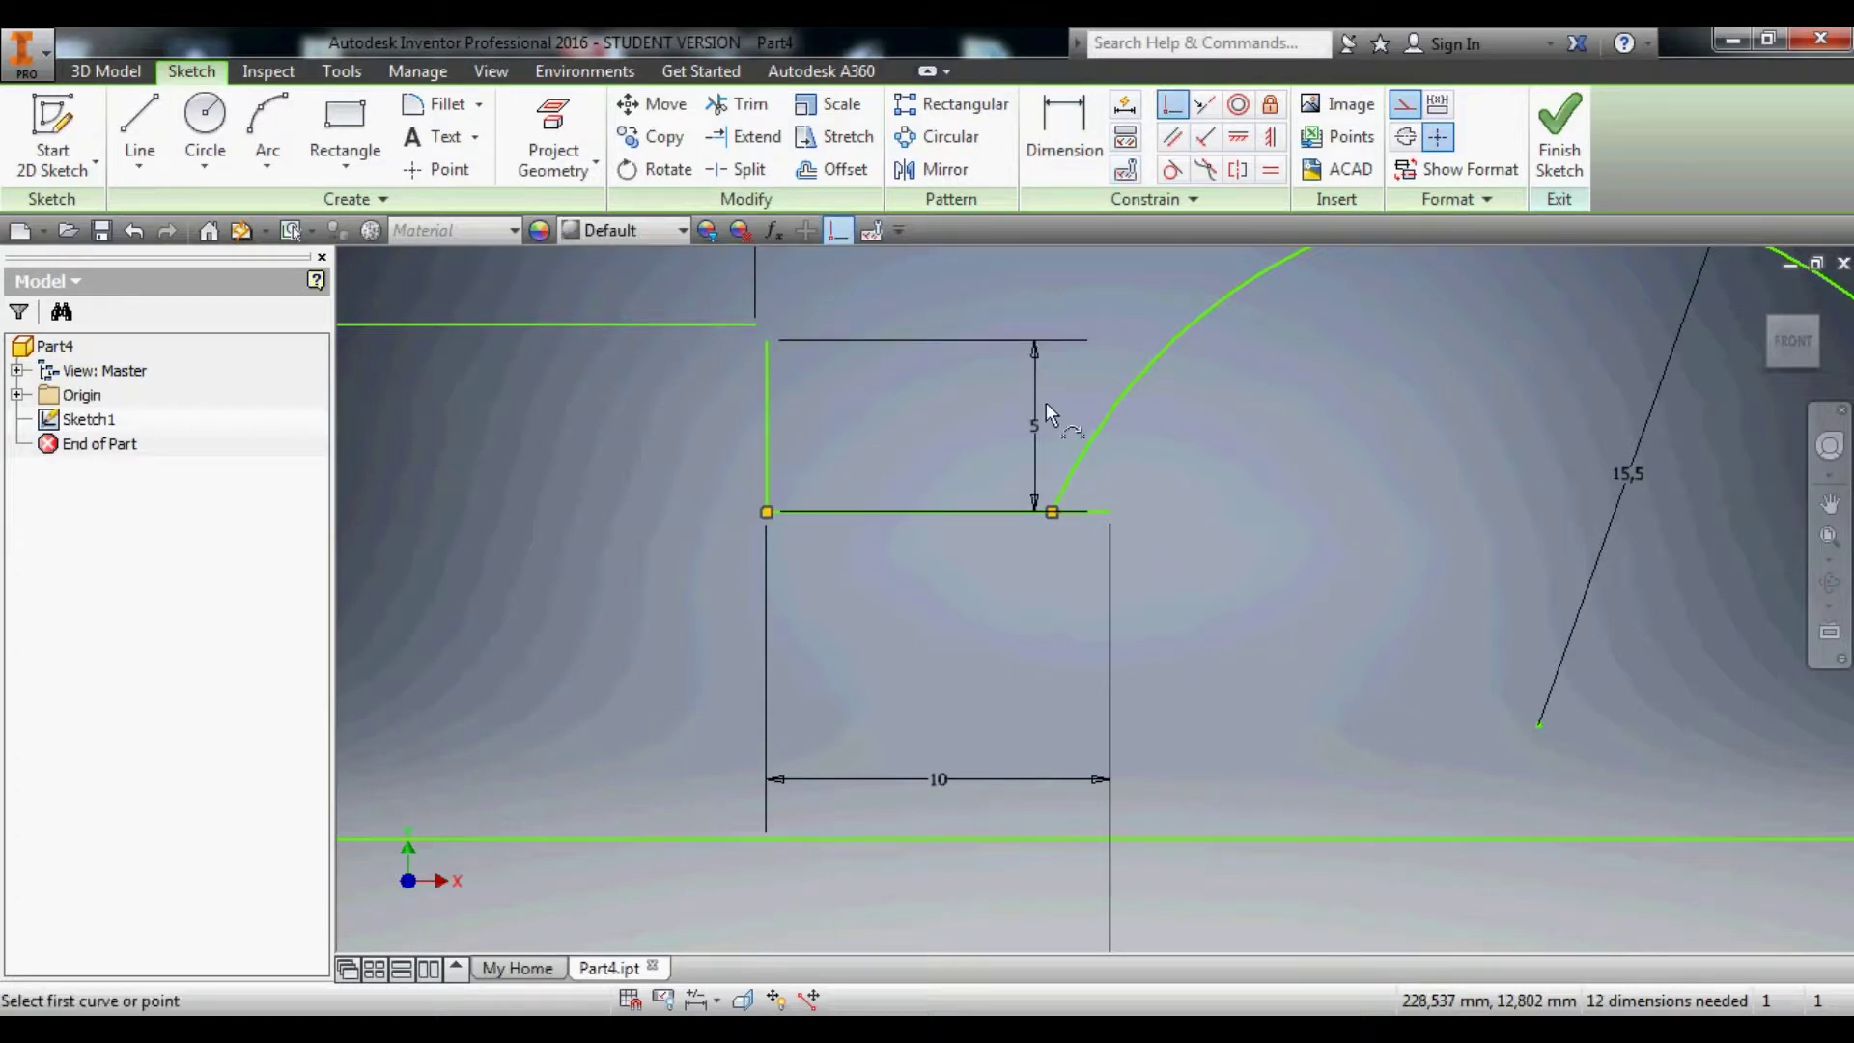
Pull the 220 mm top line and the 15 mm vertical line away from their corners at the profile's straight end.
scroll(1076, 508, "up", 4)
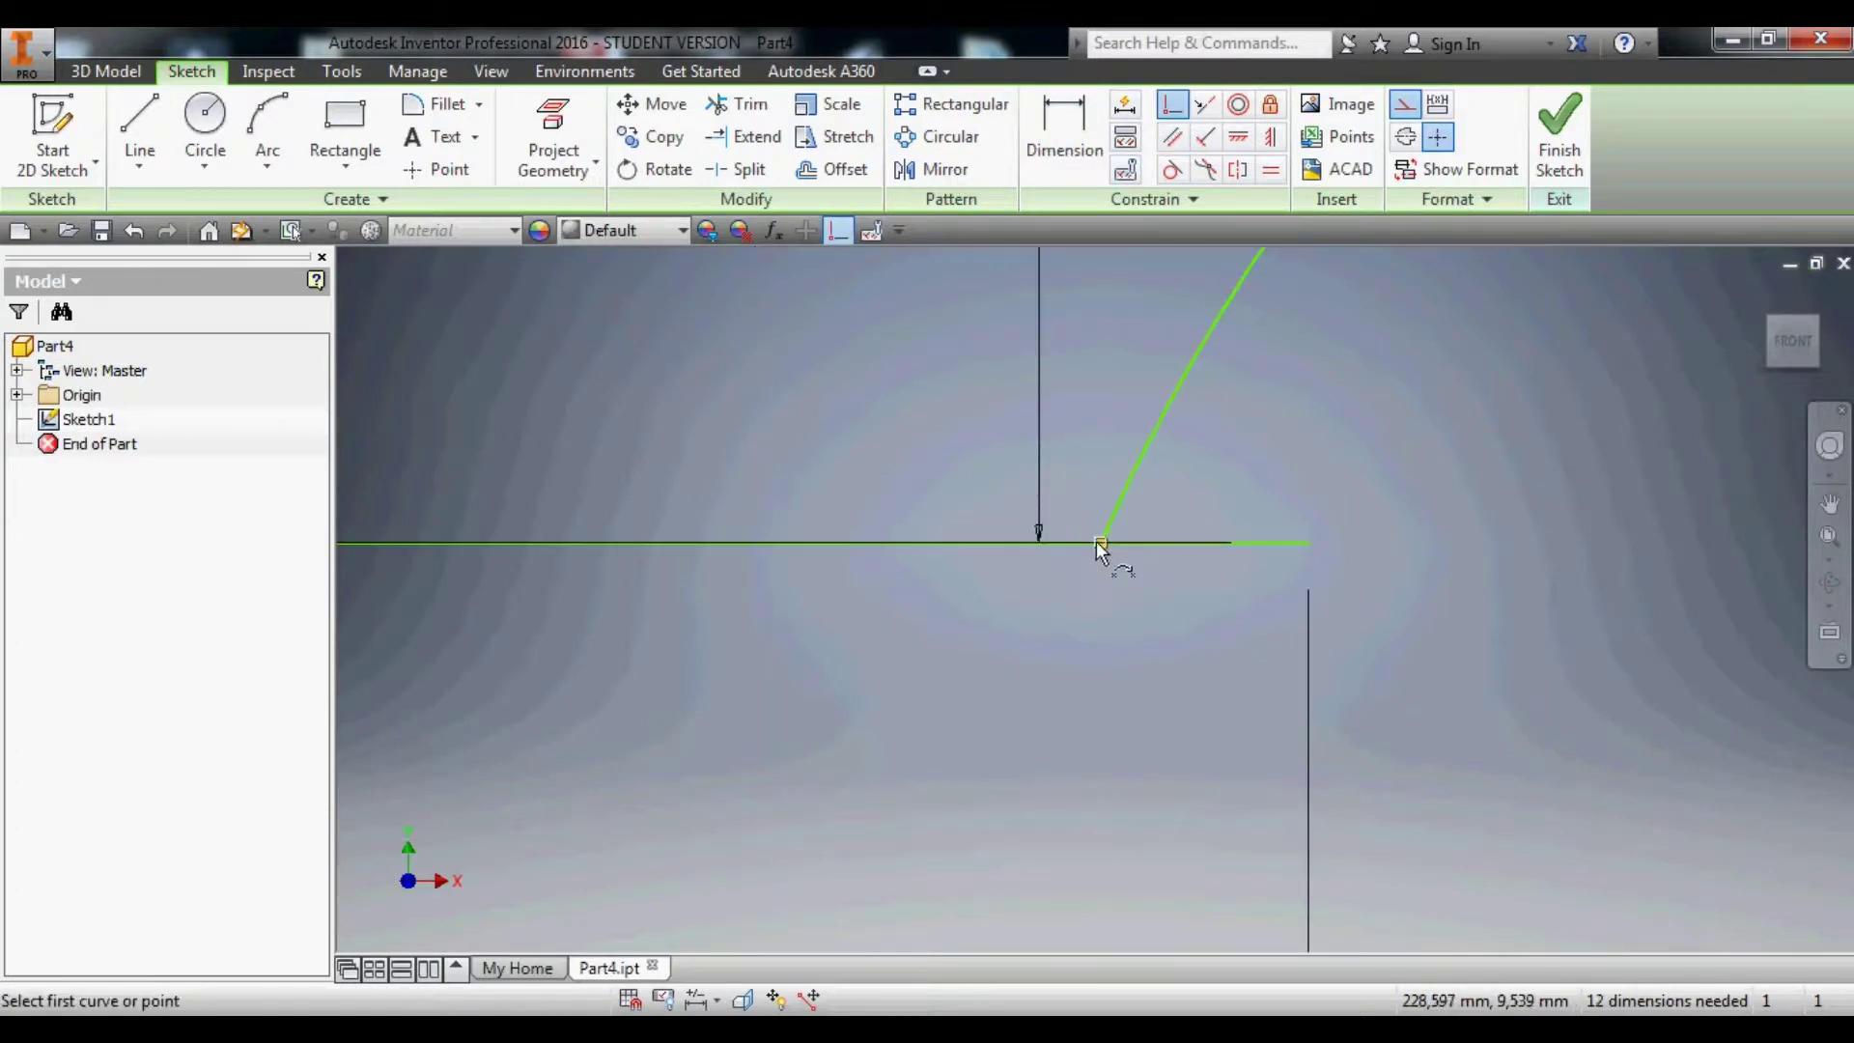
scroll(1097, 541, "down", 4)
left_click(1051, 517)
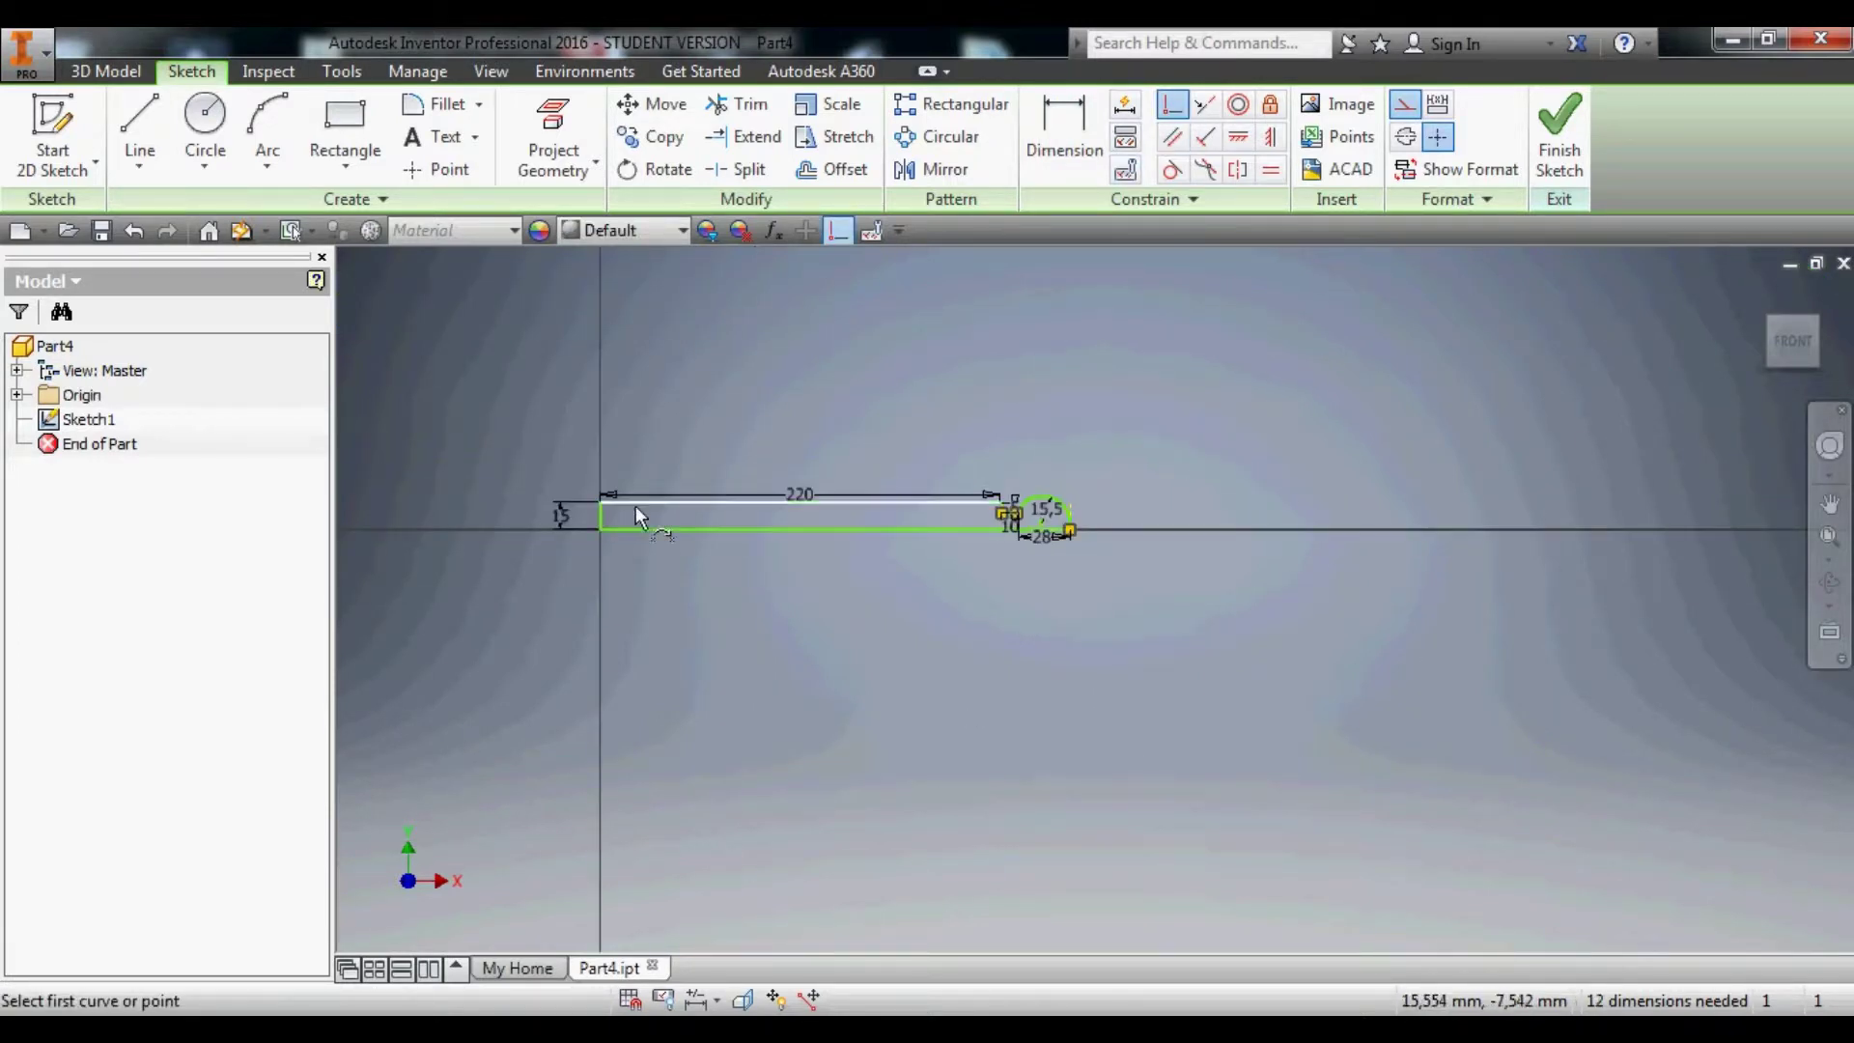
scroll(589, 490, "up", 5)
left_click(470, 496)
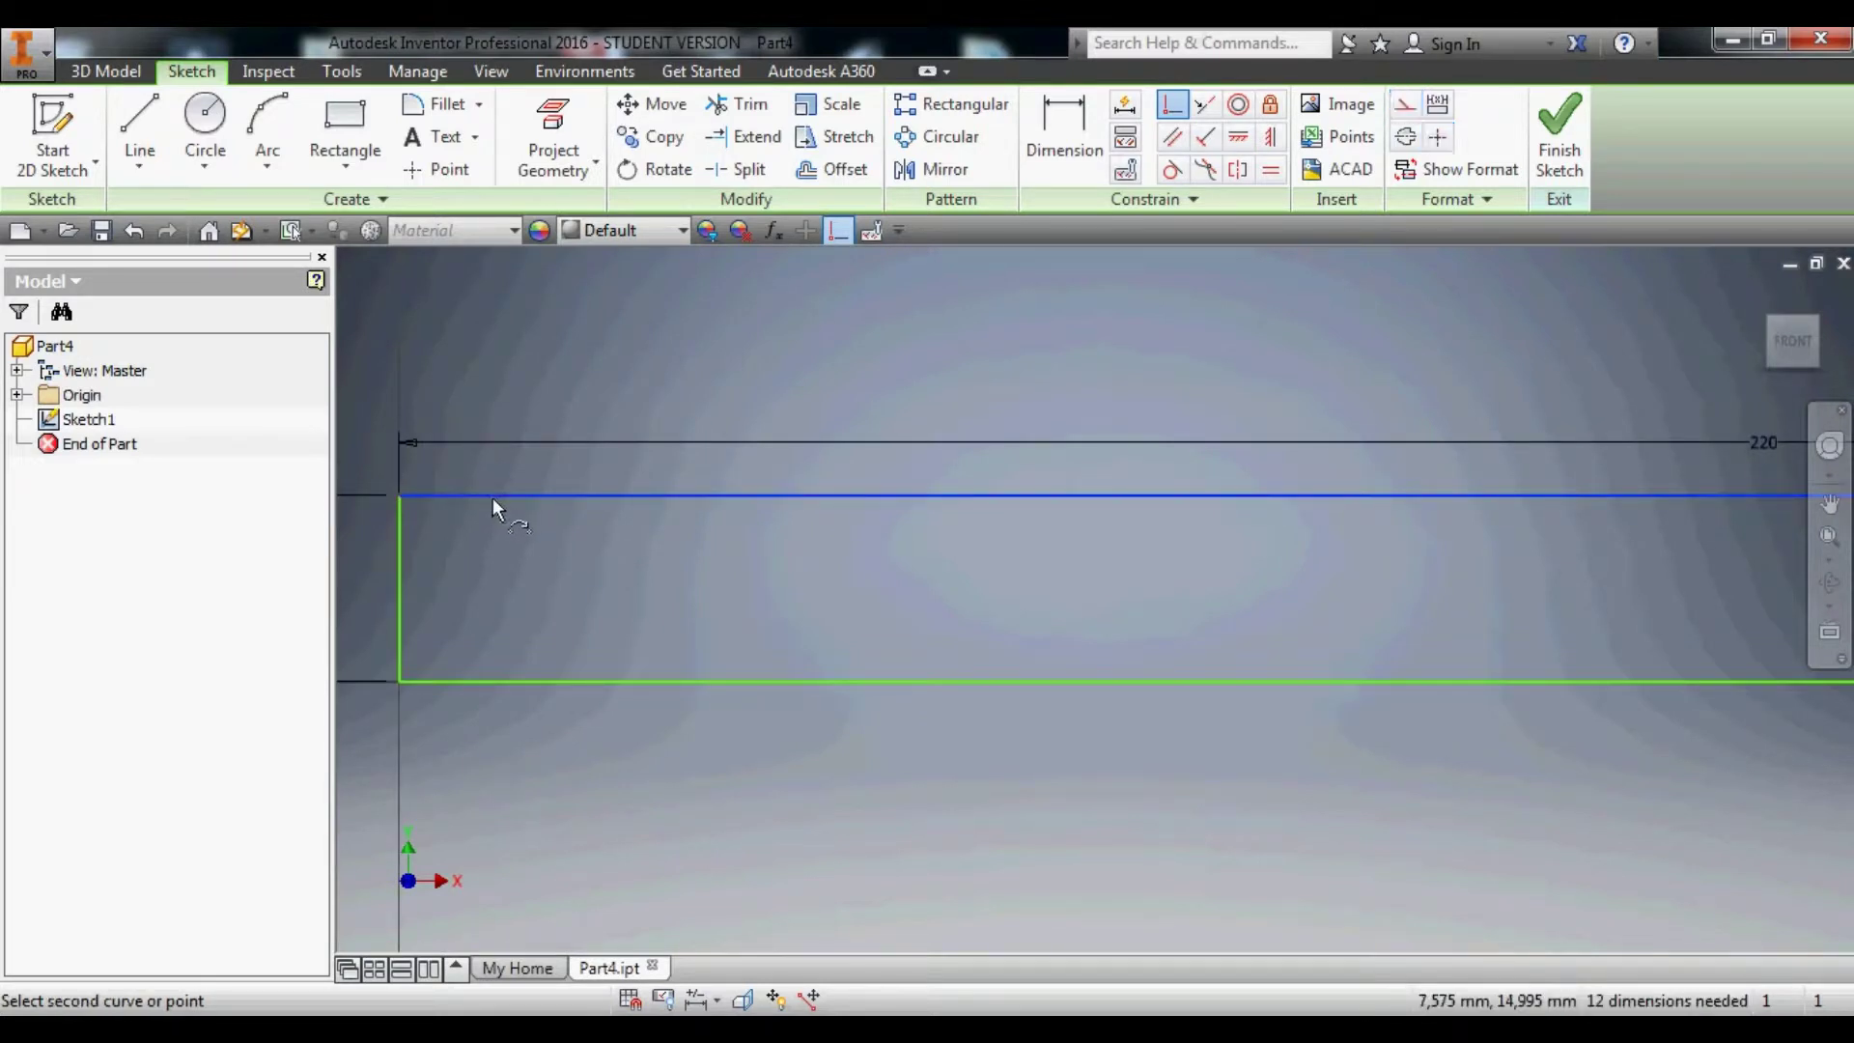
key("Escape")
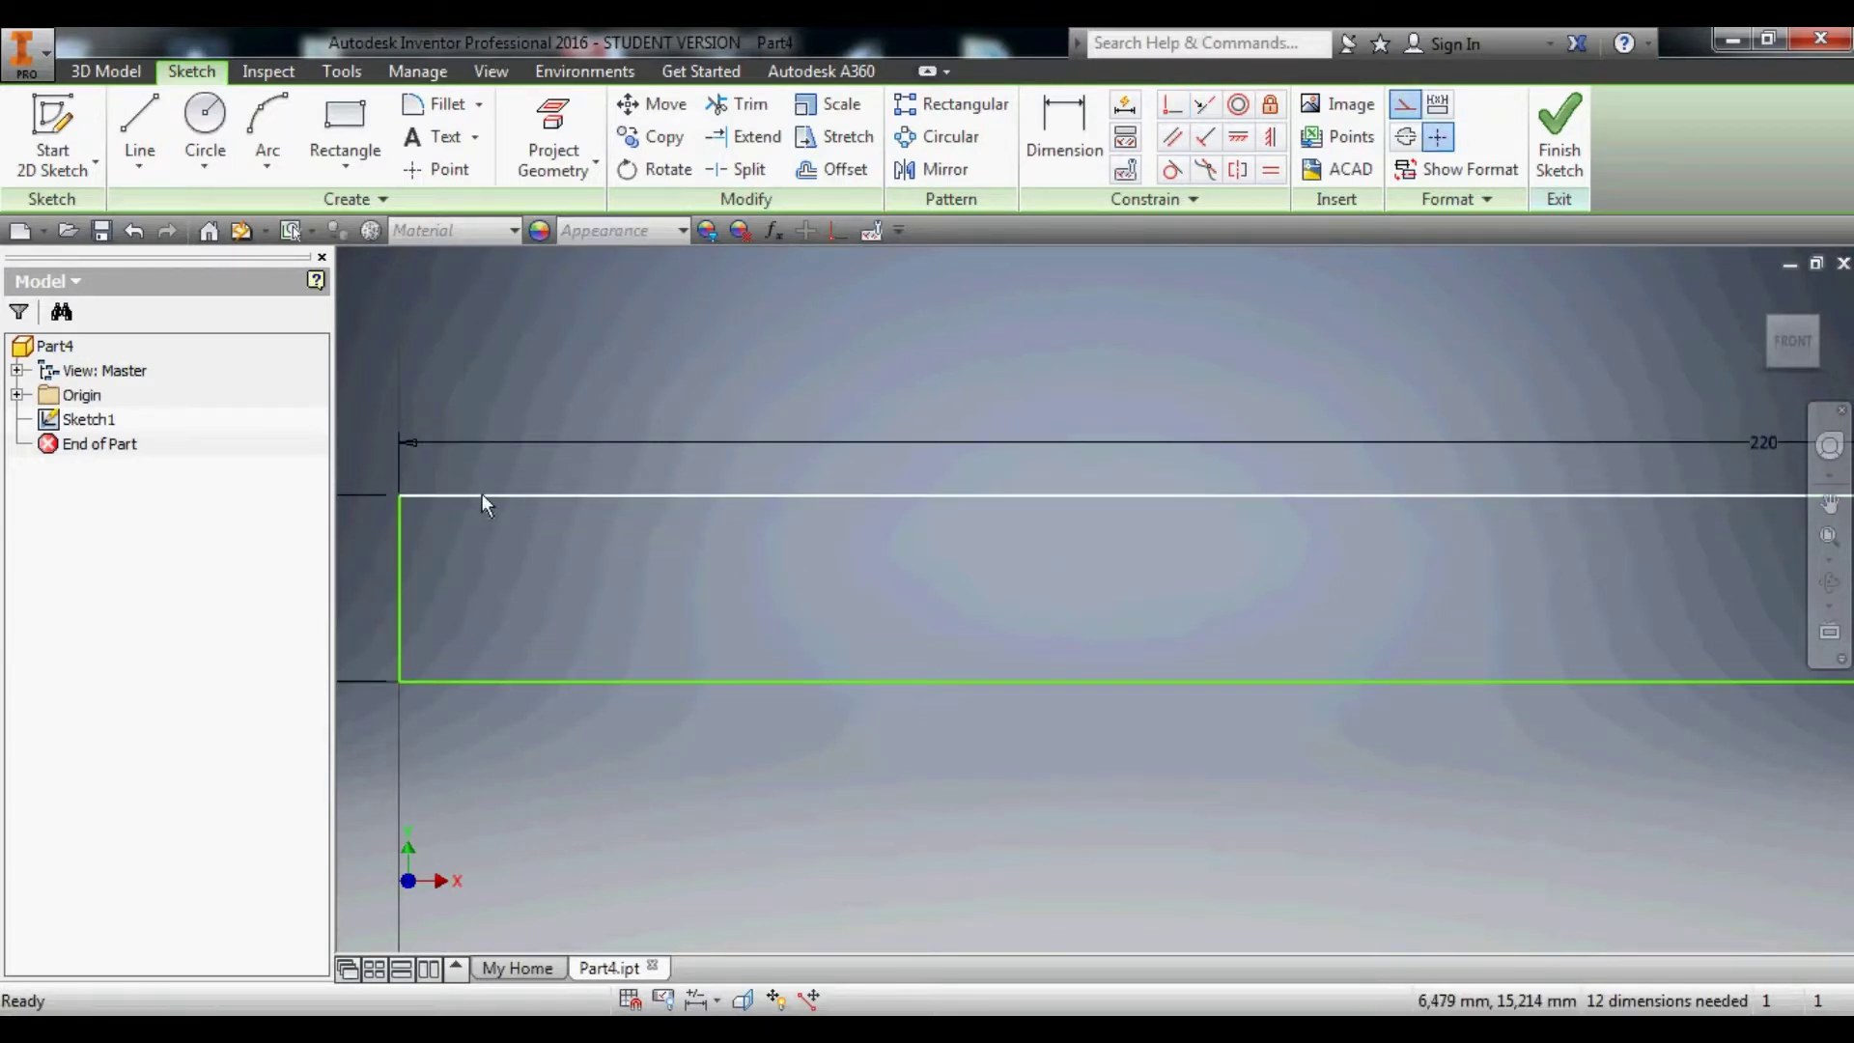
left_click_drag(483, 495, 454, 521)
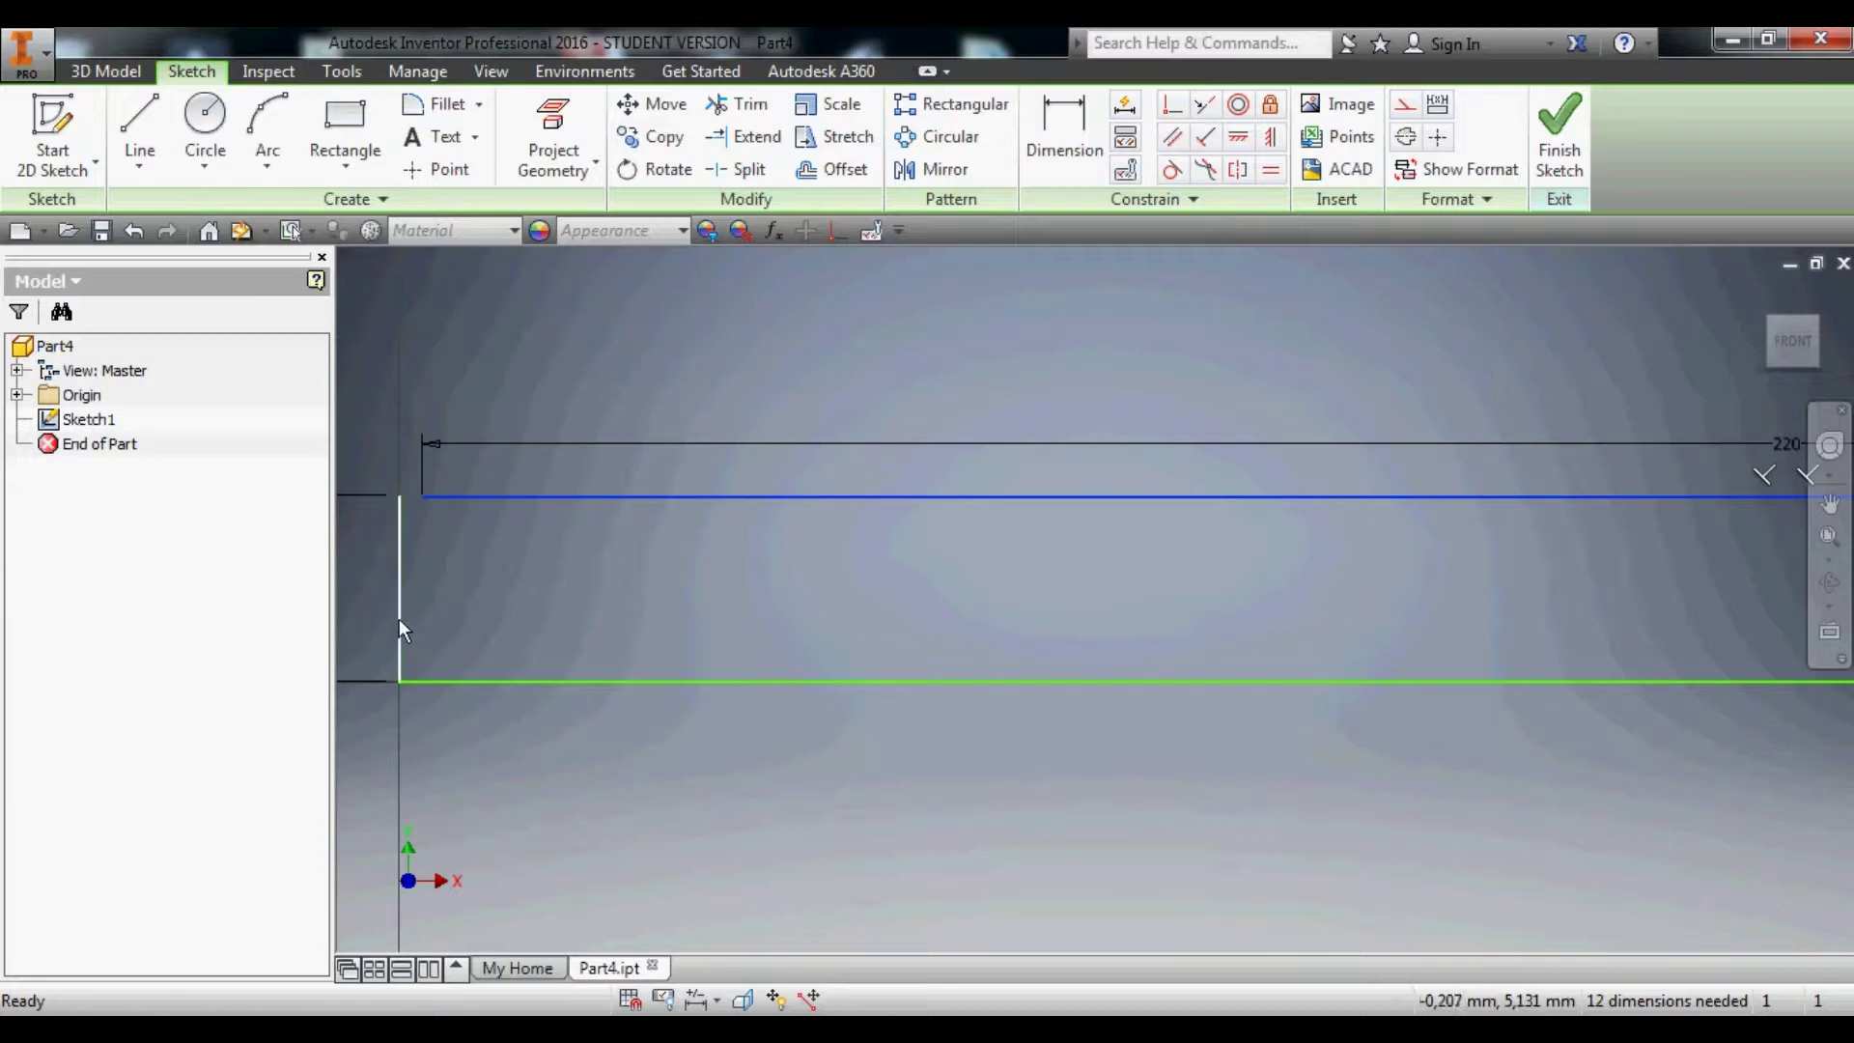
left_click_drag(398, 628, 398, 614)
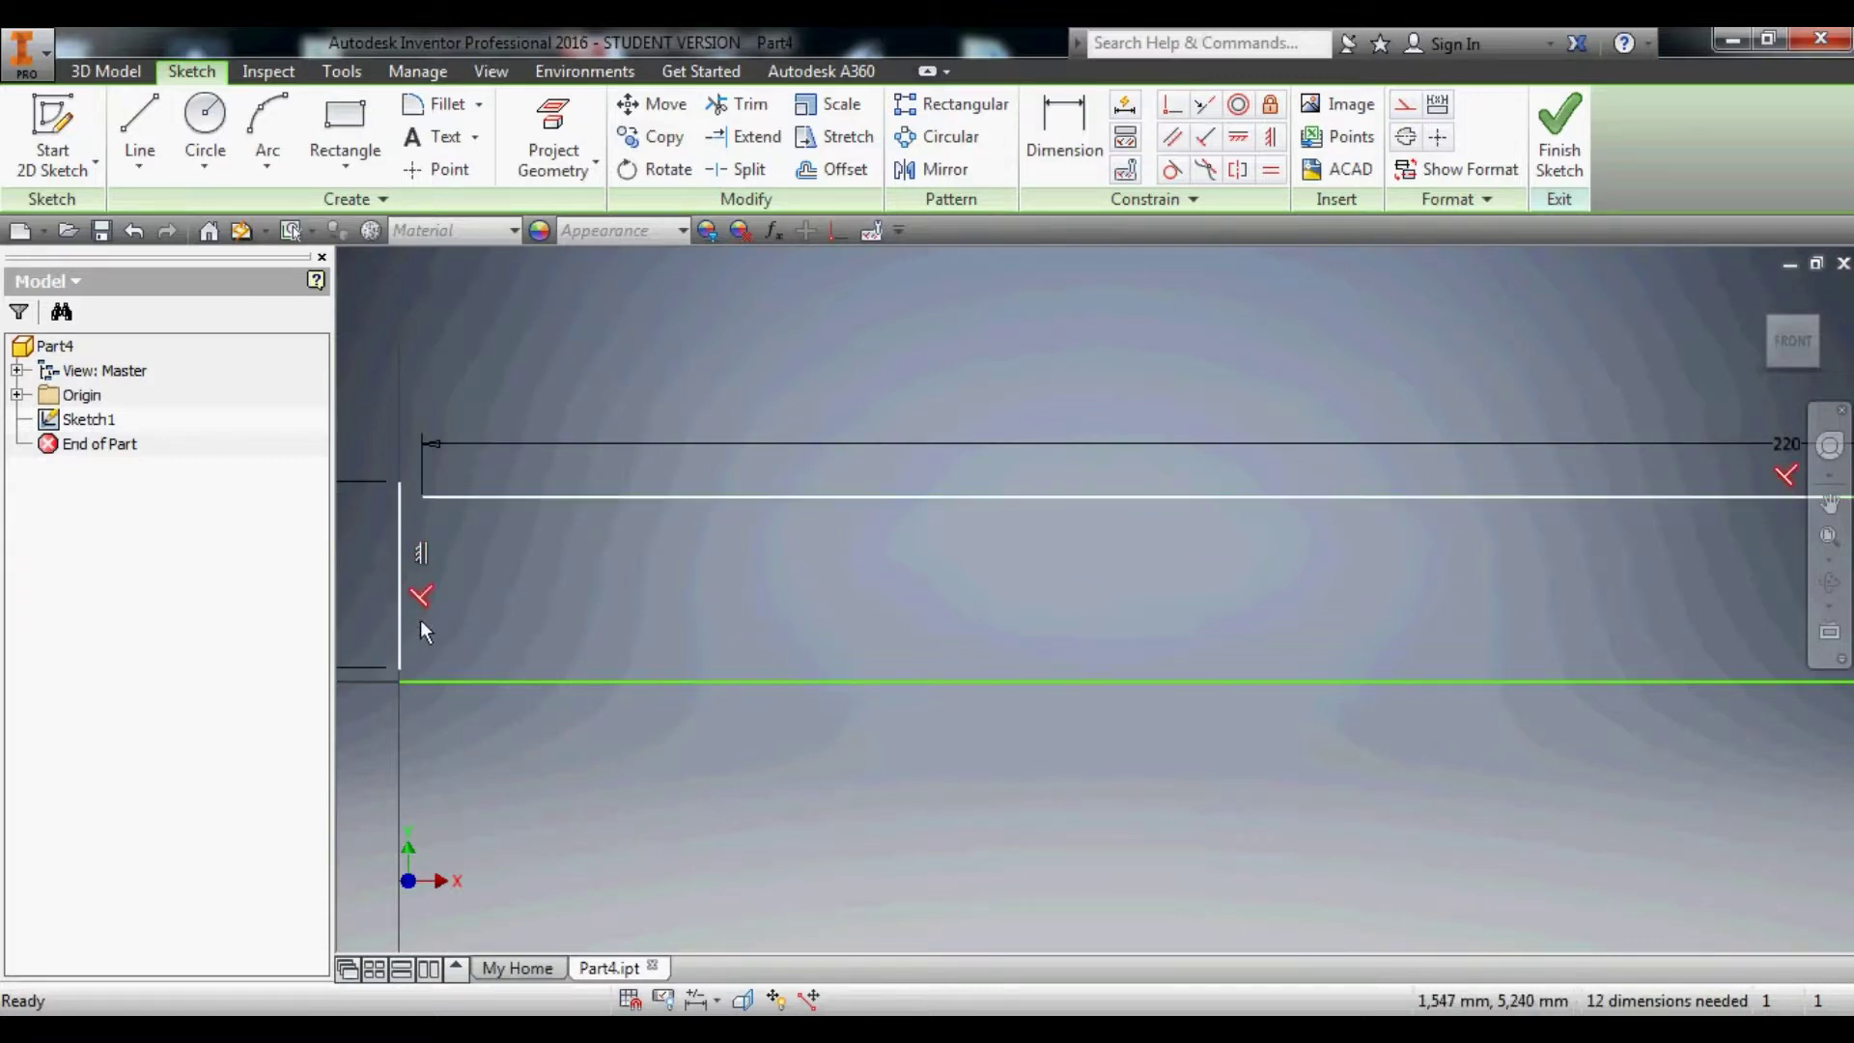
Make the 15 mm vertical line's lower end coincident with the base line's endpoint and its upper end coincident with the 220 mm line's endpoint.
scroll(415, 662, "down", 3)
left_click(382, 701)
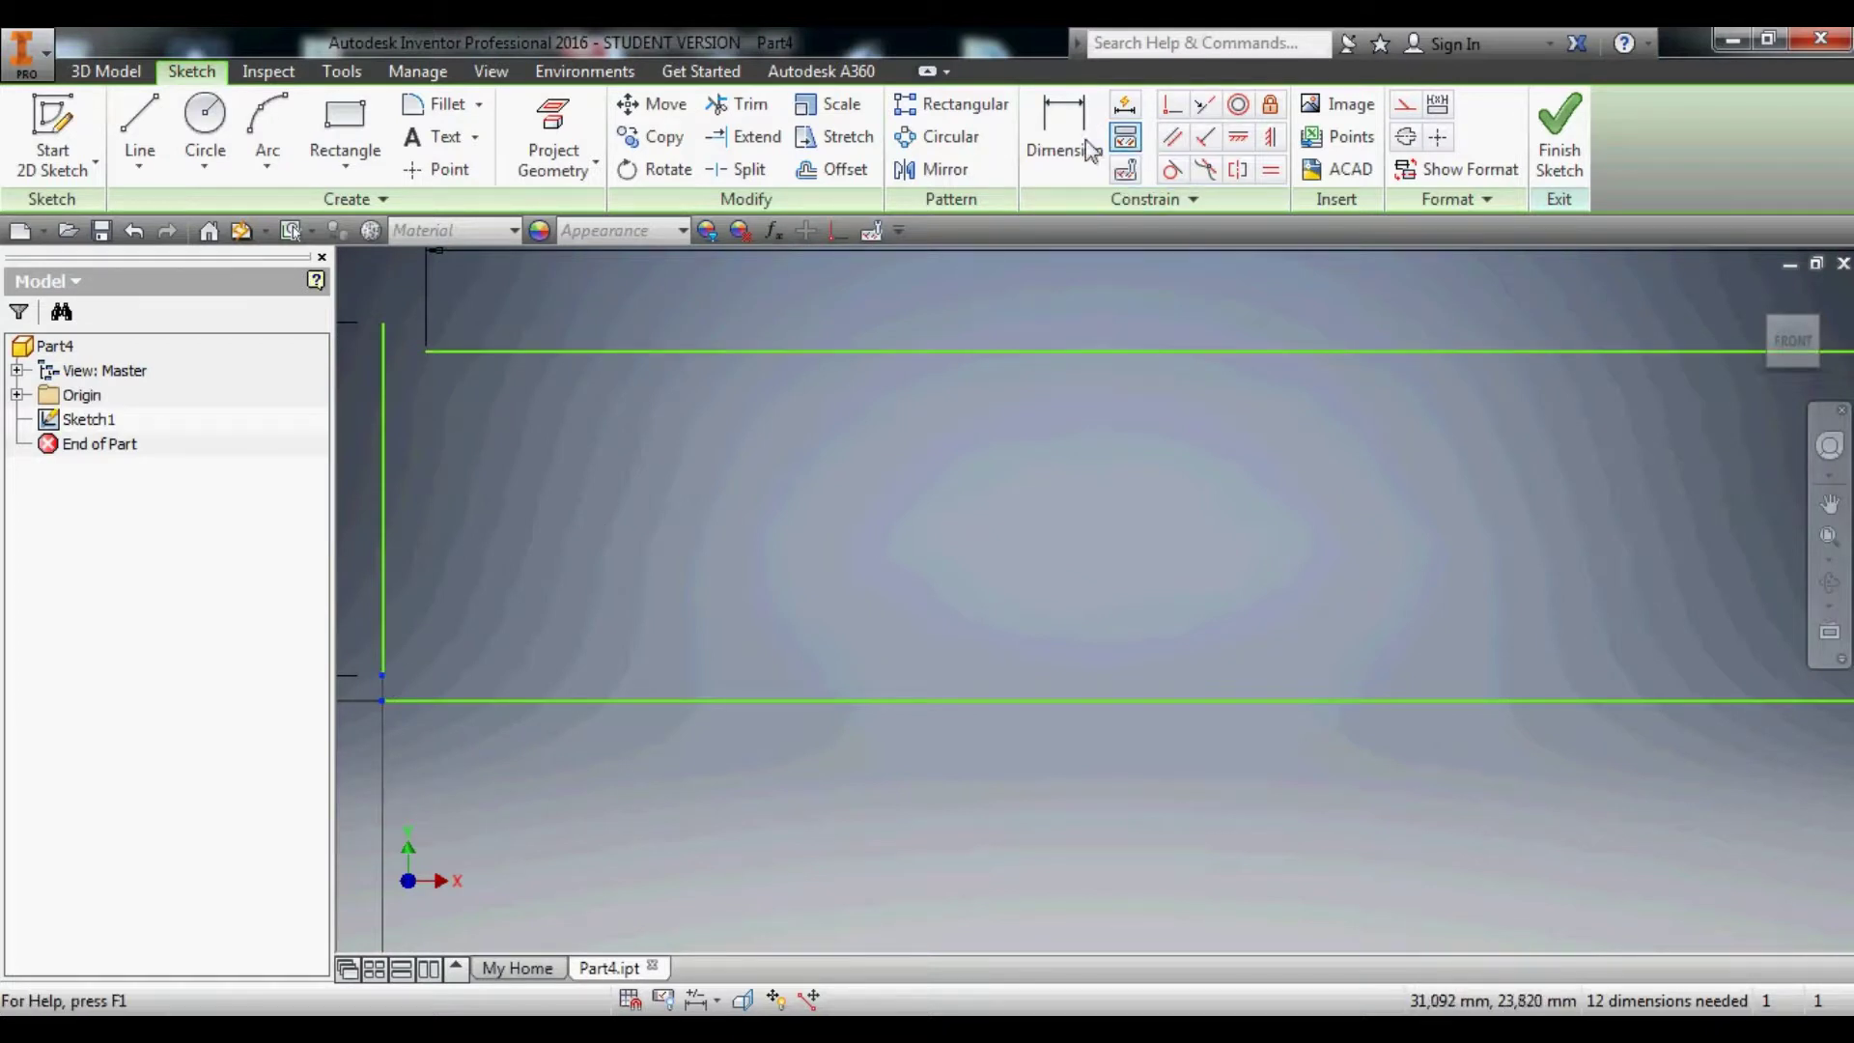
left_click(1173, 108)
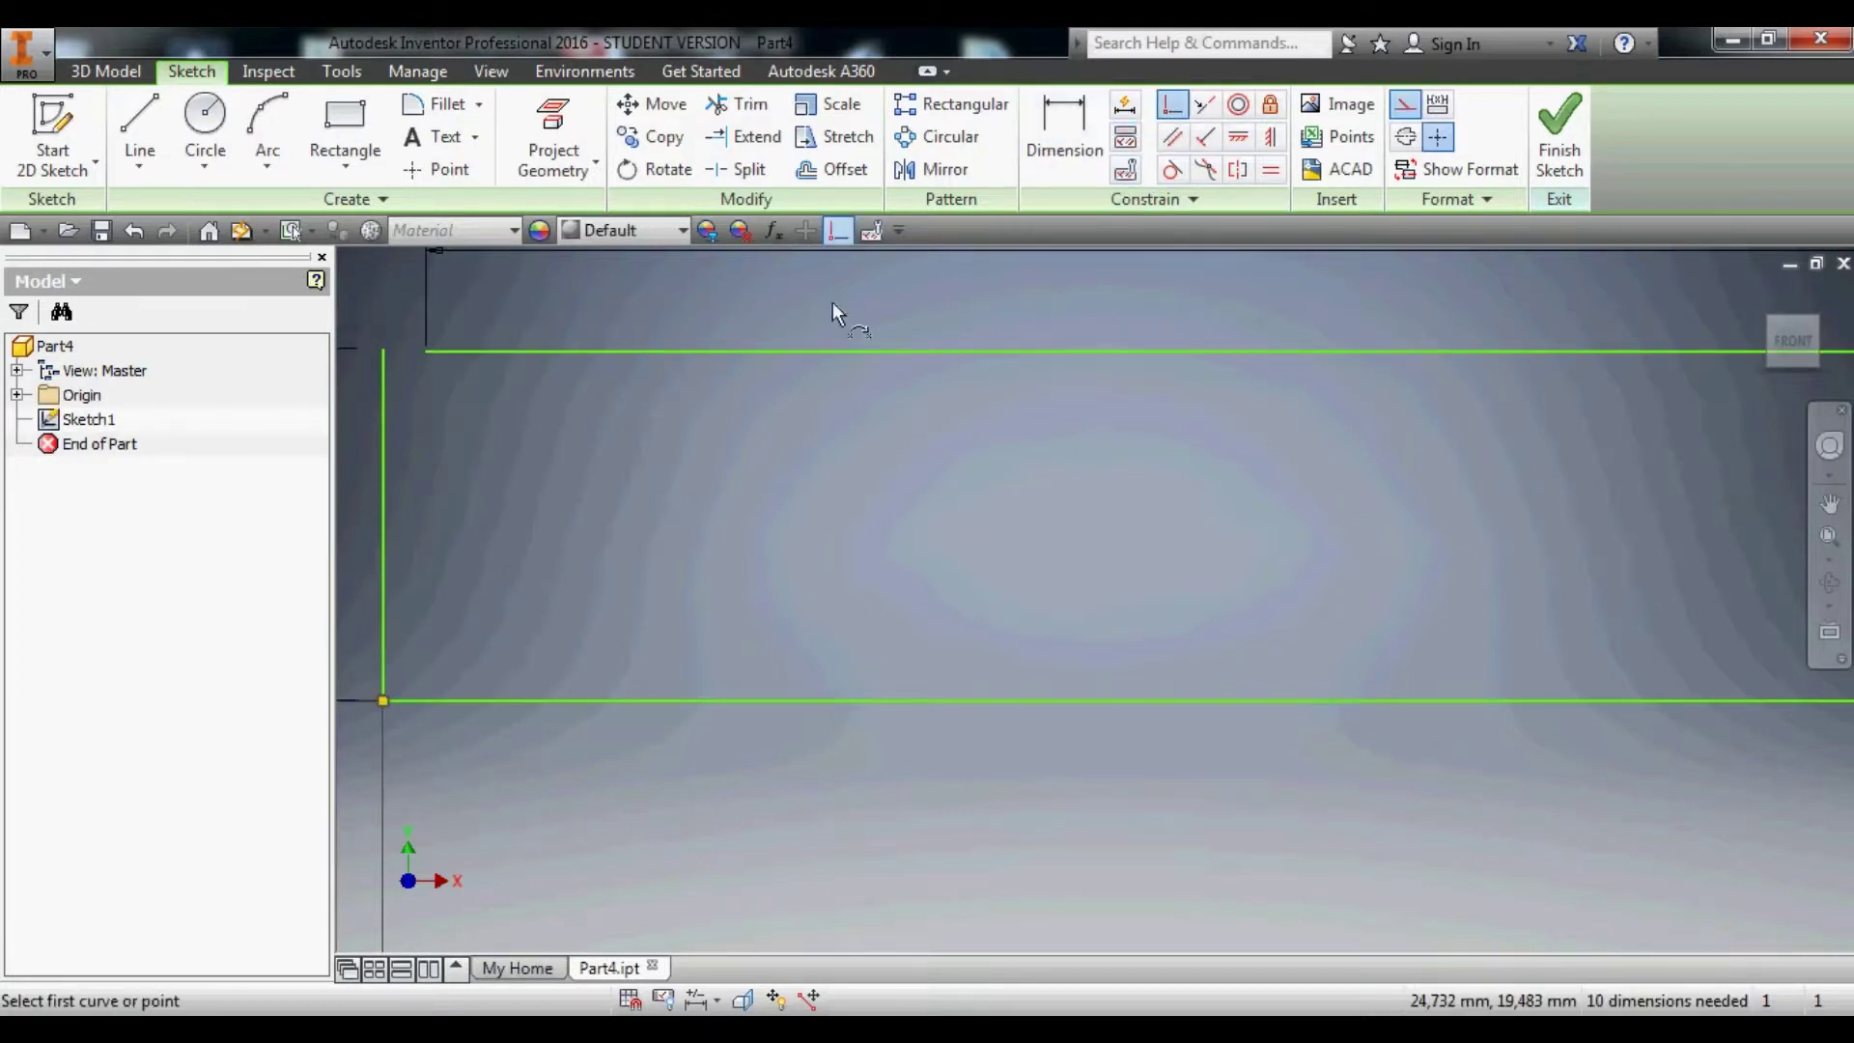
left_click(426, 350)
left_click(384, 348)
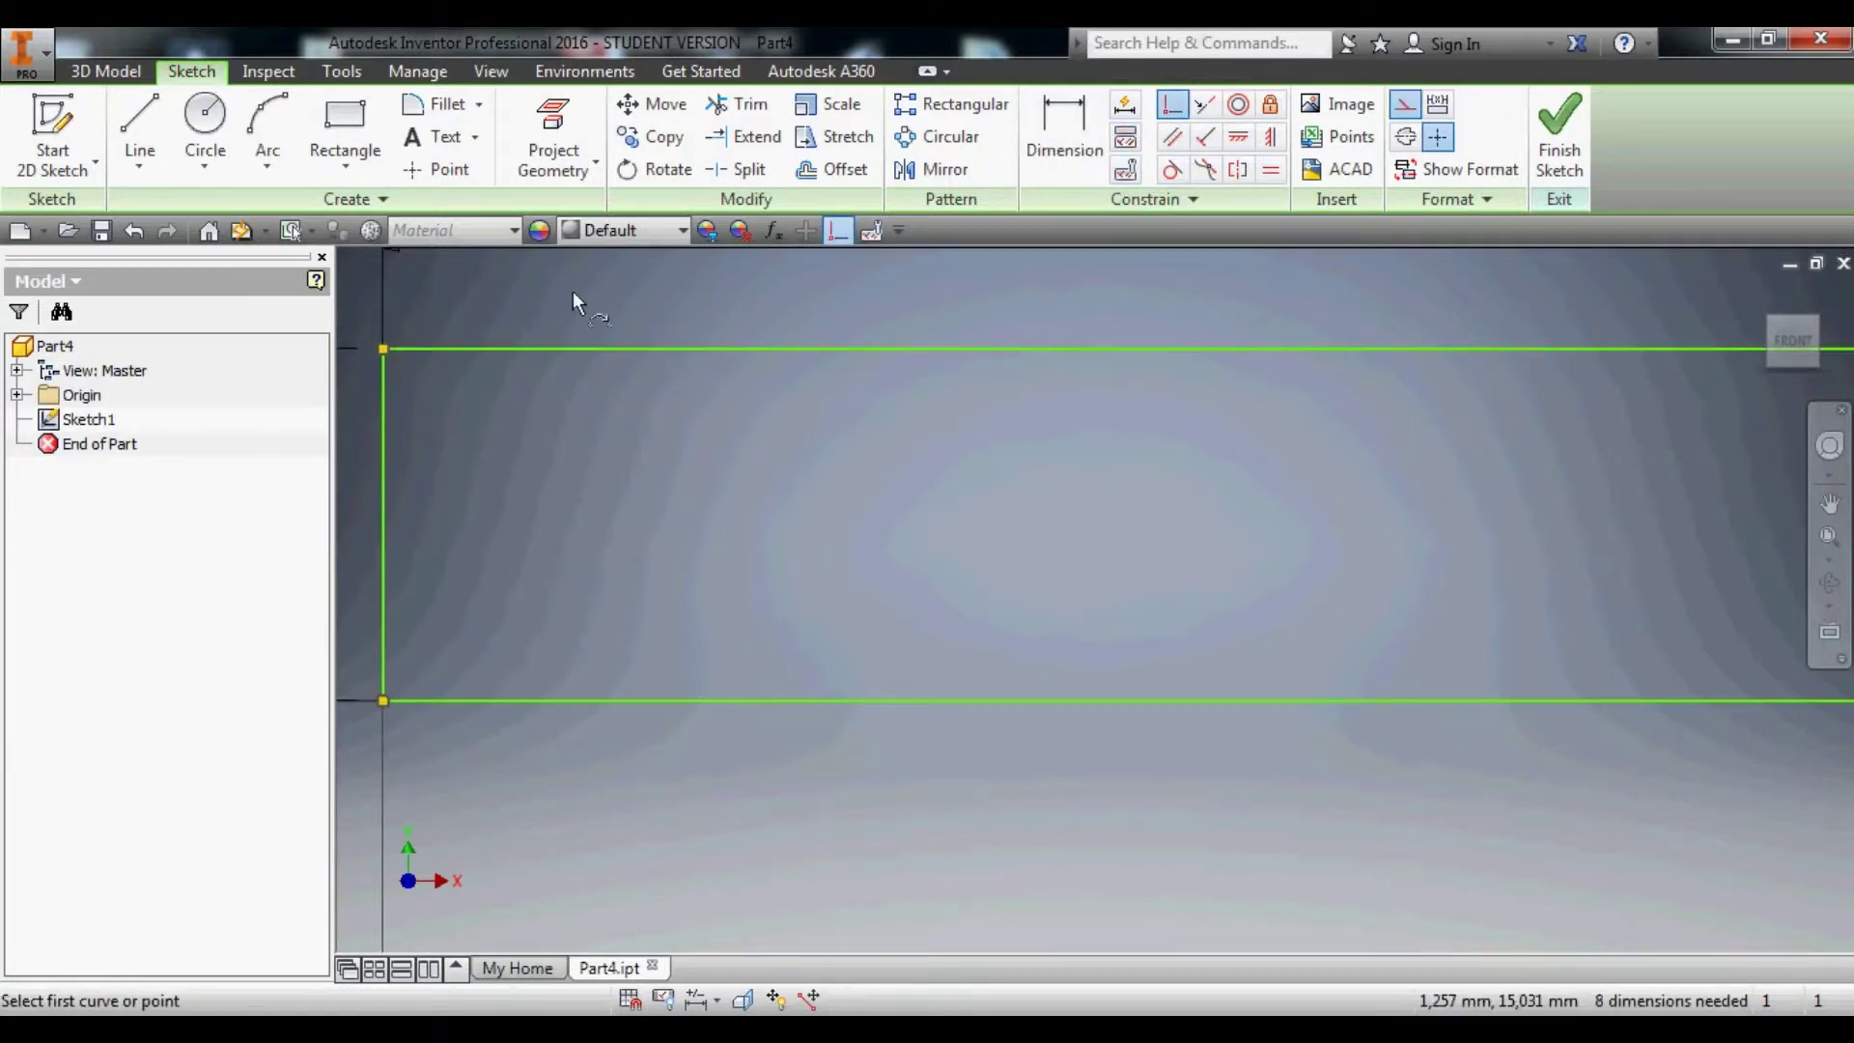
Make the 220 mm line's other endpoint coincident with the 5 mm vertical line's upper endpoint.
scroll(696, 430, "down", 5)
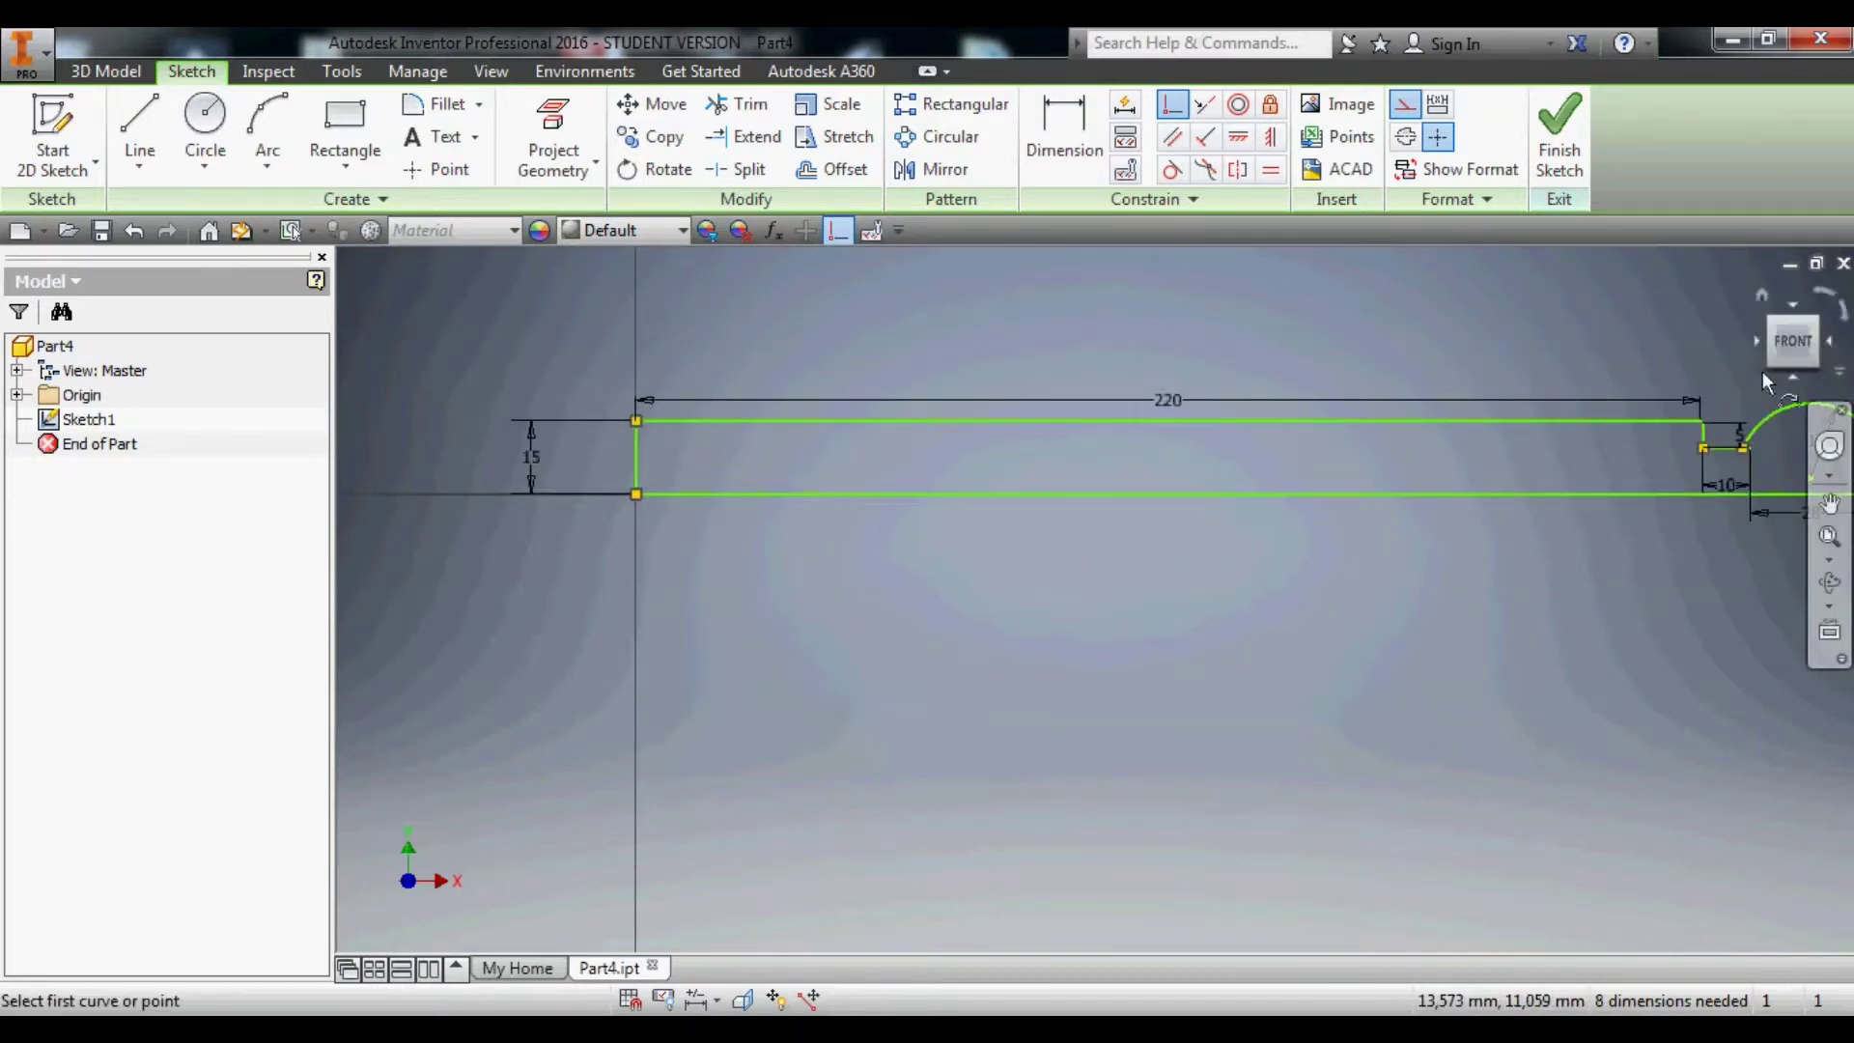
scroll(1702, 431, "up", 6)
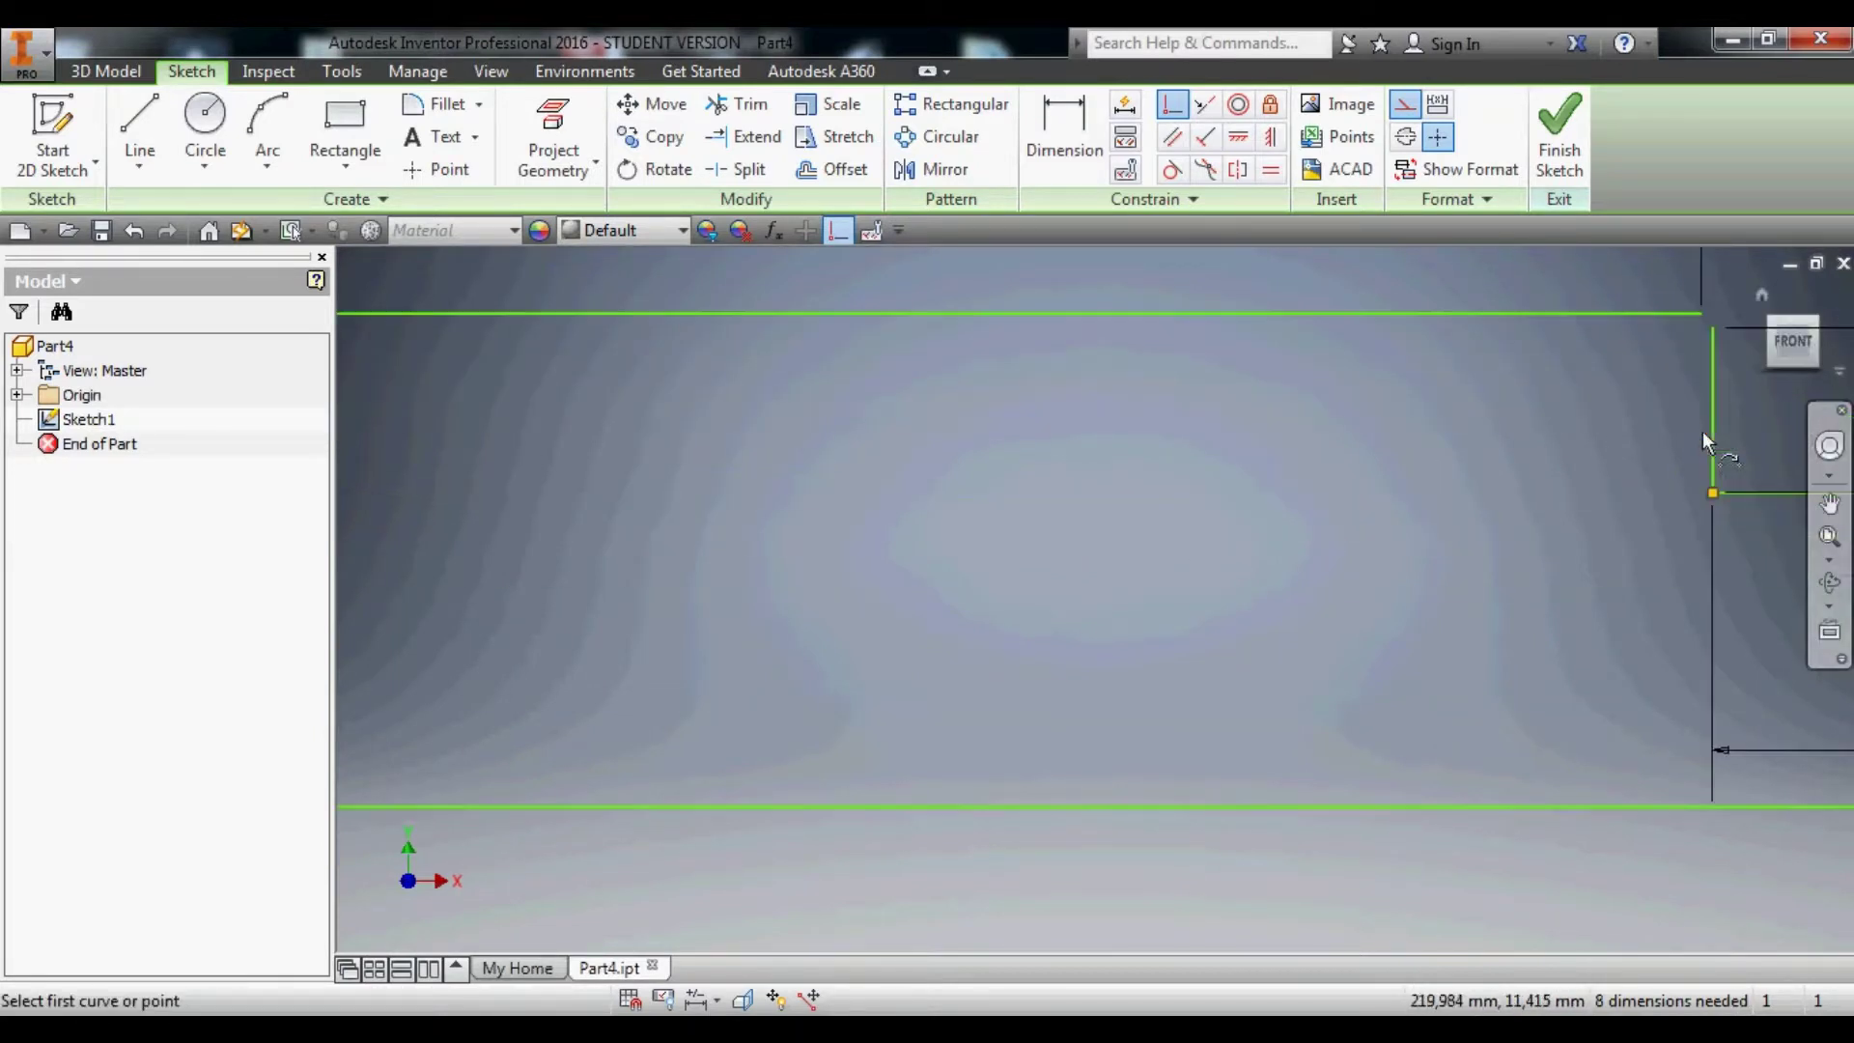
left_click(1714, 327)
left_click(1698, 314)
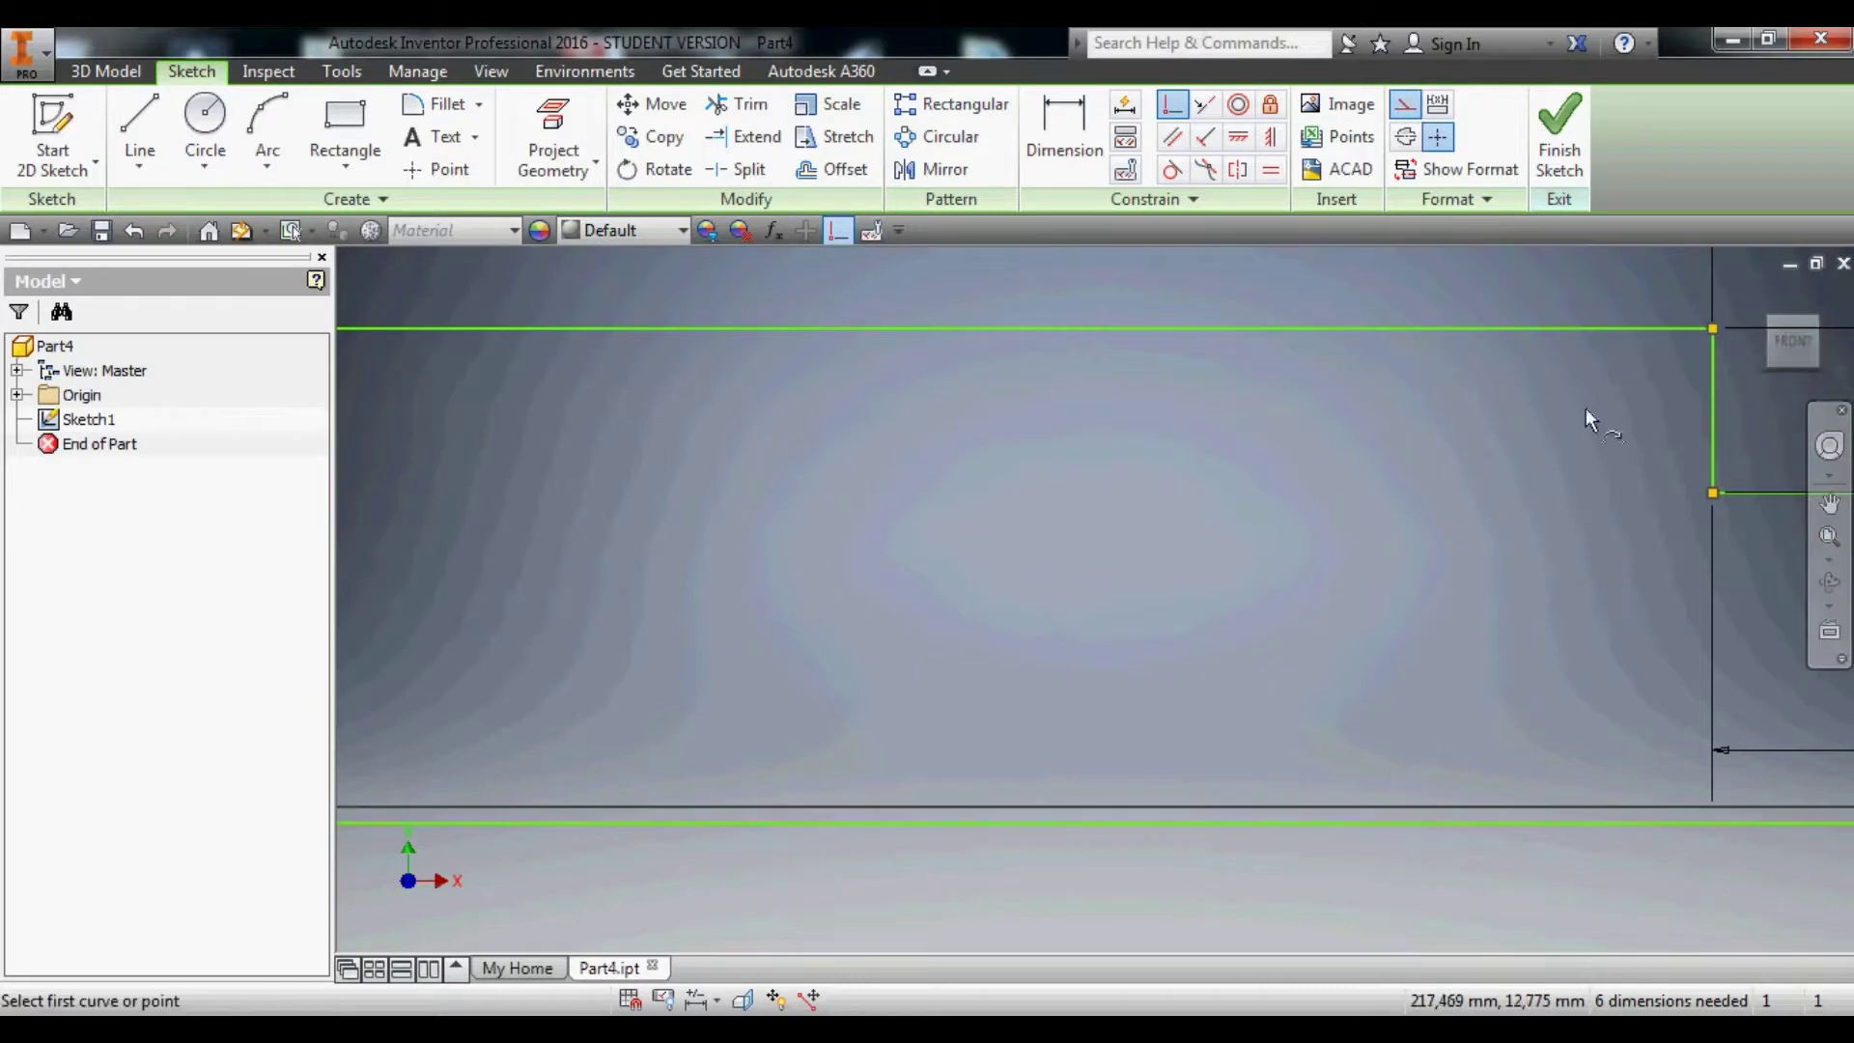
Make the 15.5 mm arc coincident with the free endpoint of the 10 mm step line.
scroll(1255, 454, "down", 5)
scroll(404, 472, "up", 5)
scroll(356, 454, "down", 3)
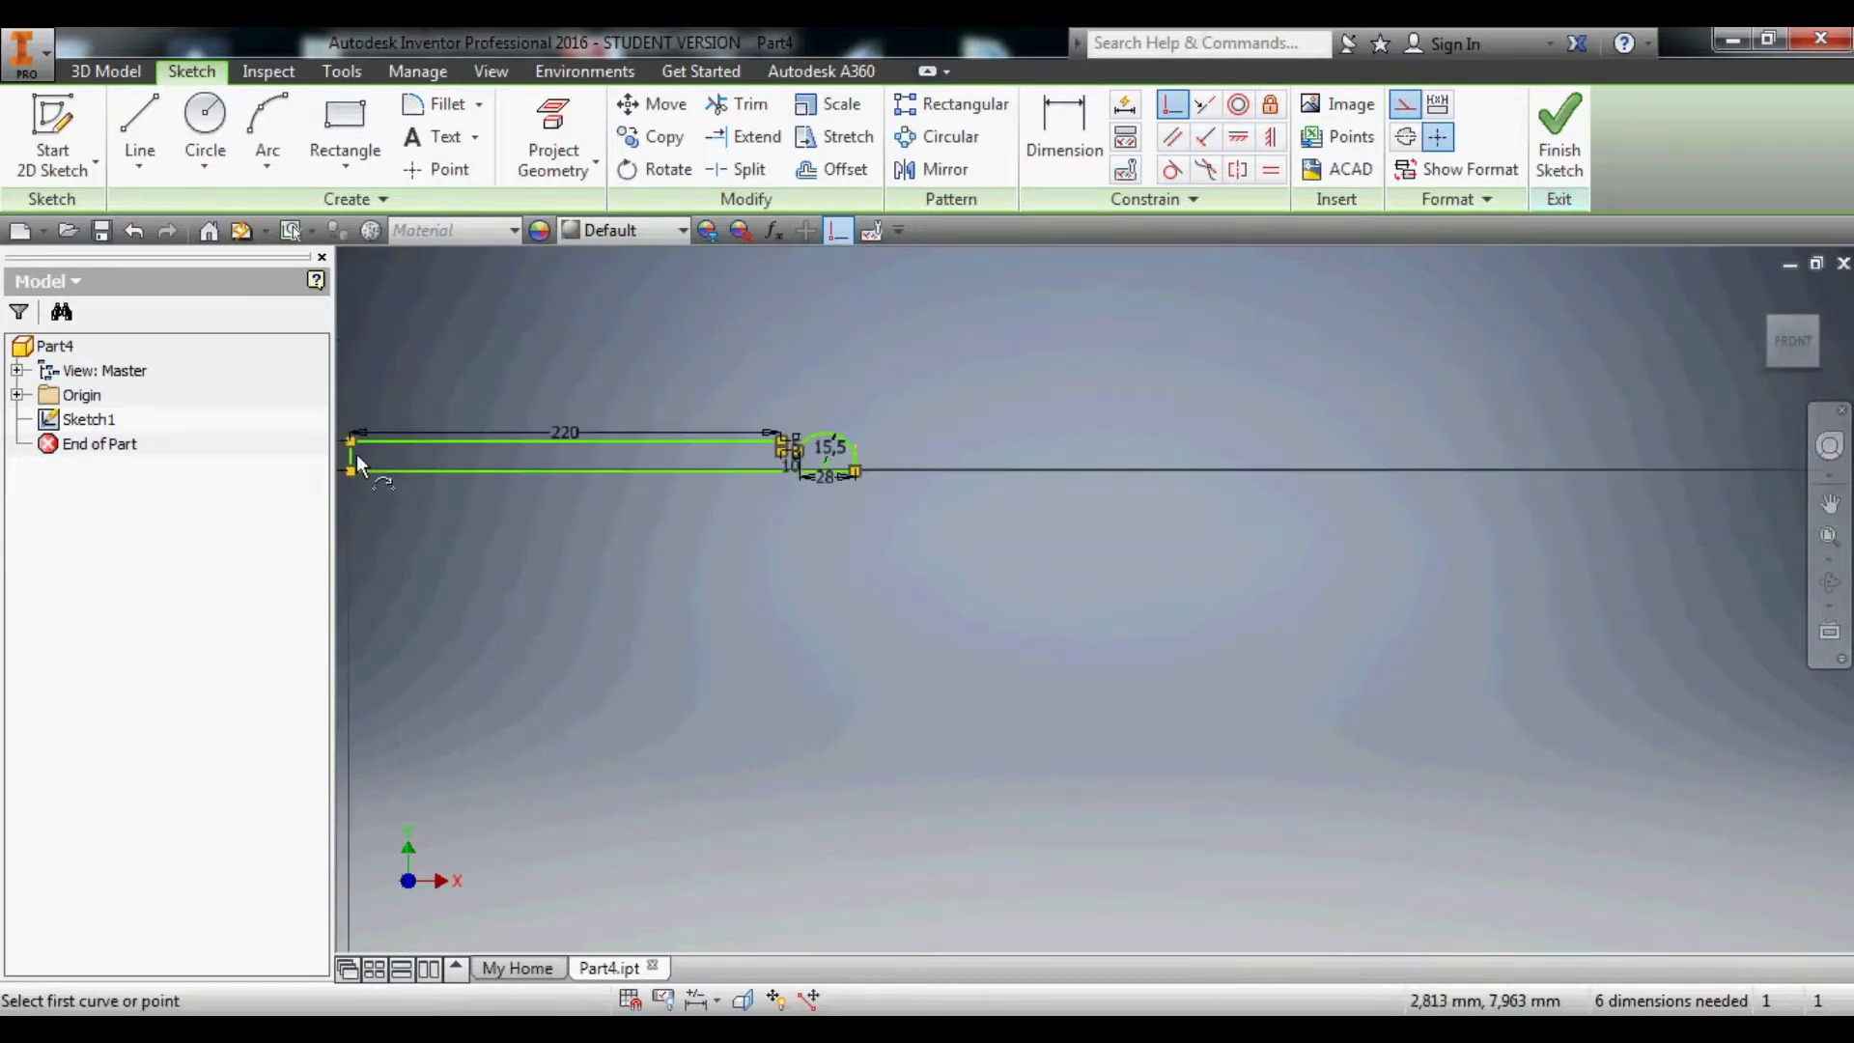
scroll(682, 454, "up", 5)
scroll(1027, 434, "down", 5)
scroll(1255, 444, "down", 2)
scroll(1037, 398, "up", 5)
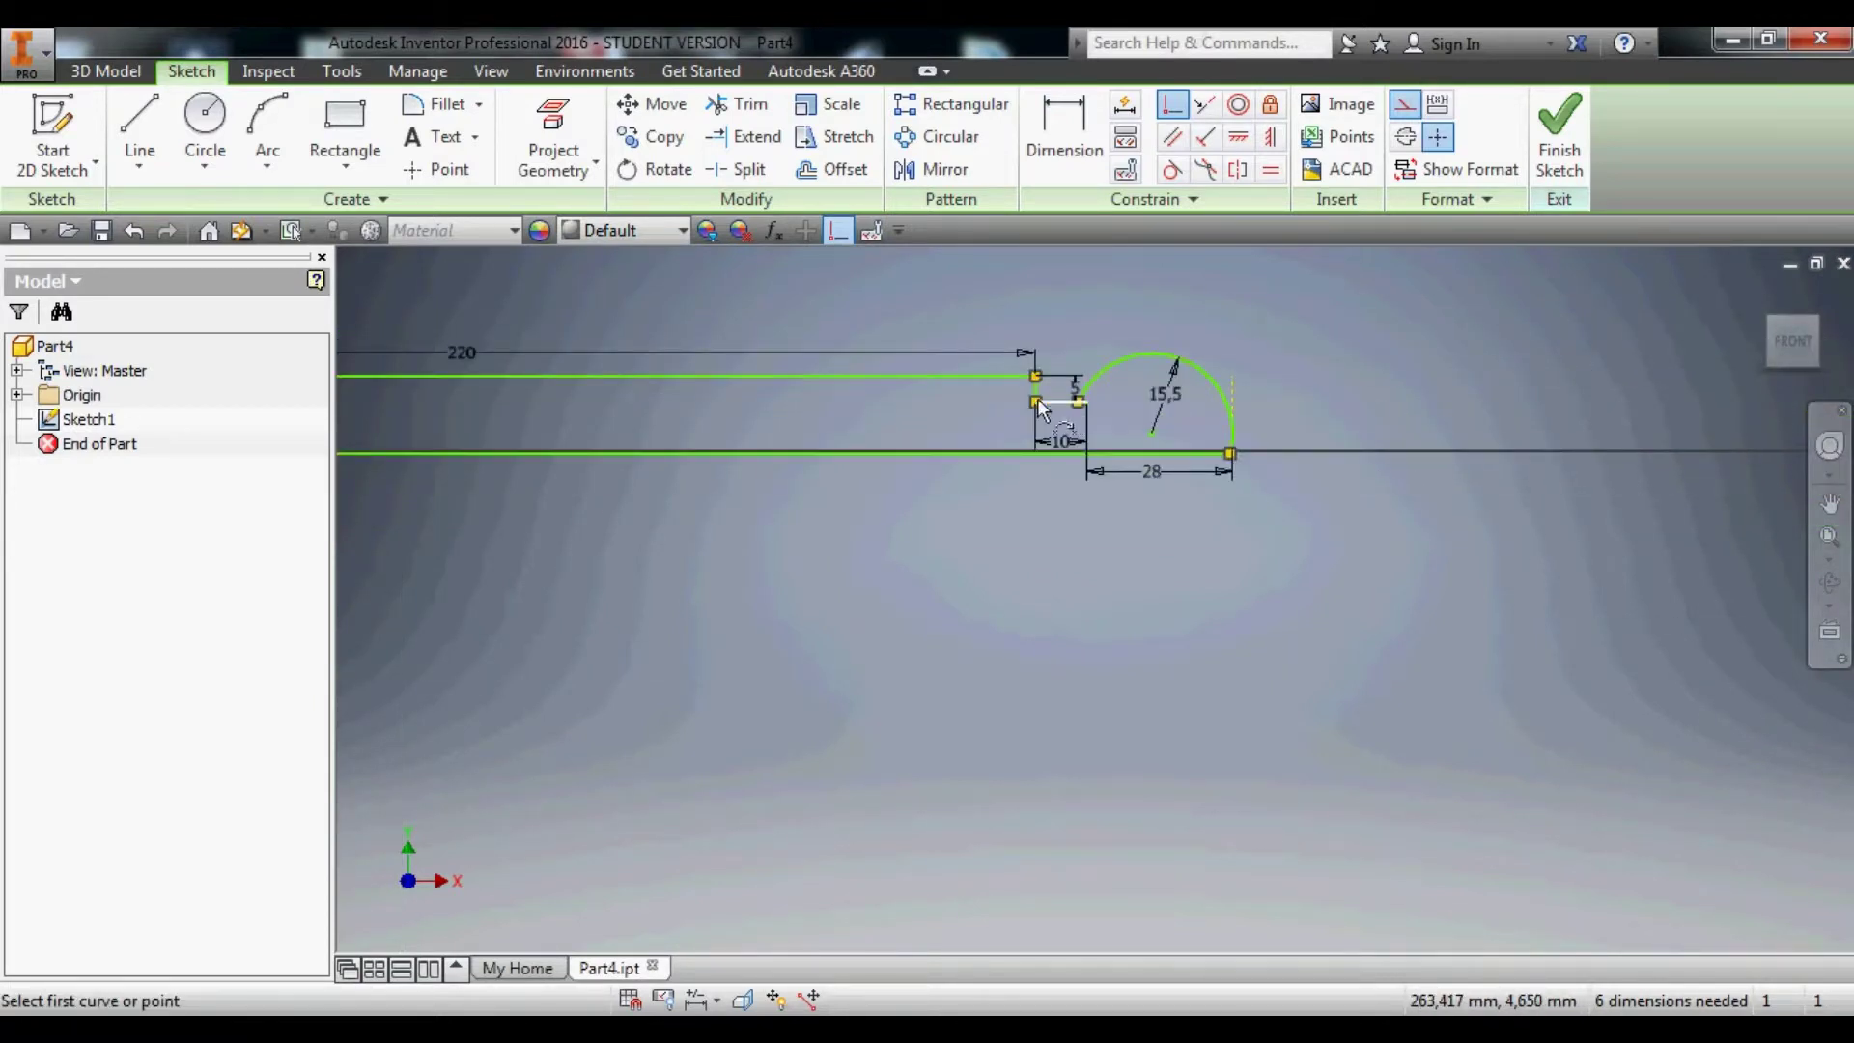
scroll(1038, 398, "up", 5)
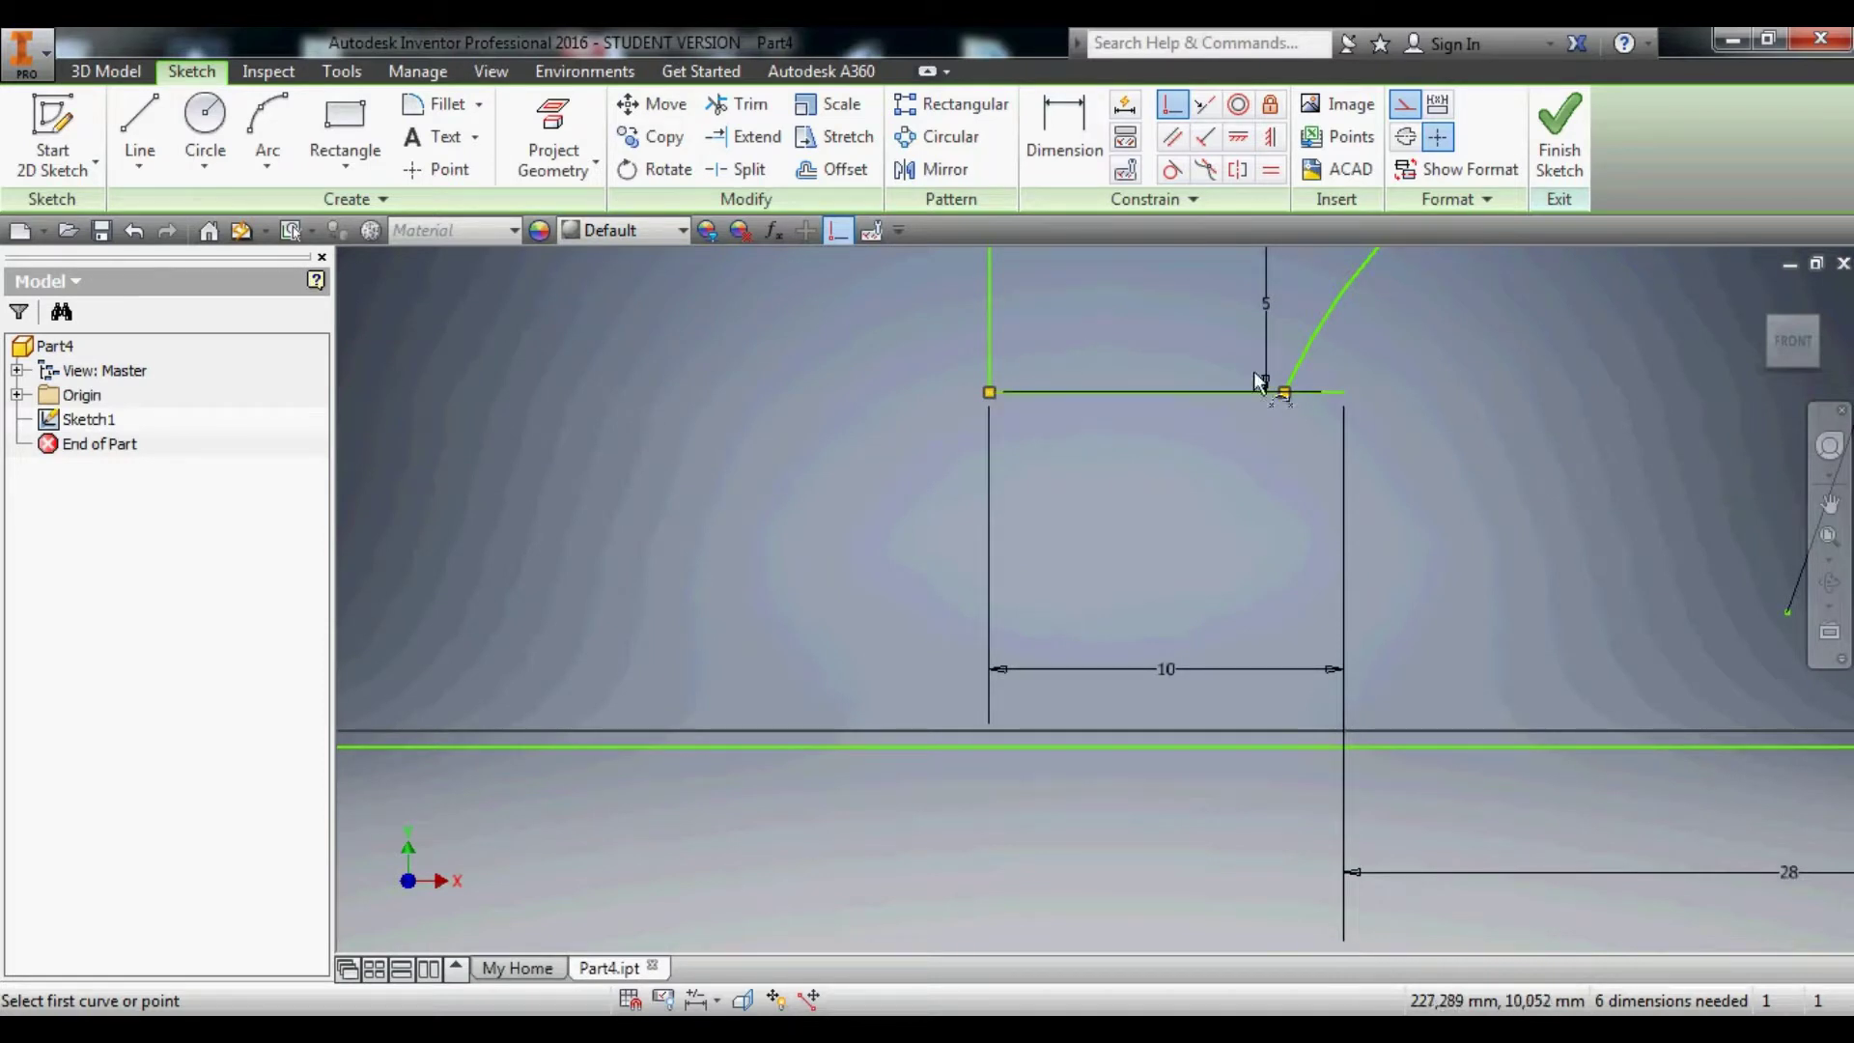
scroll(987, 394, "up", 4)
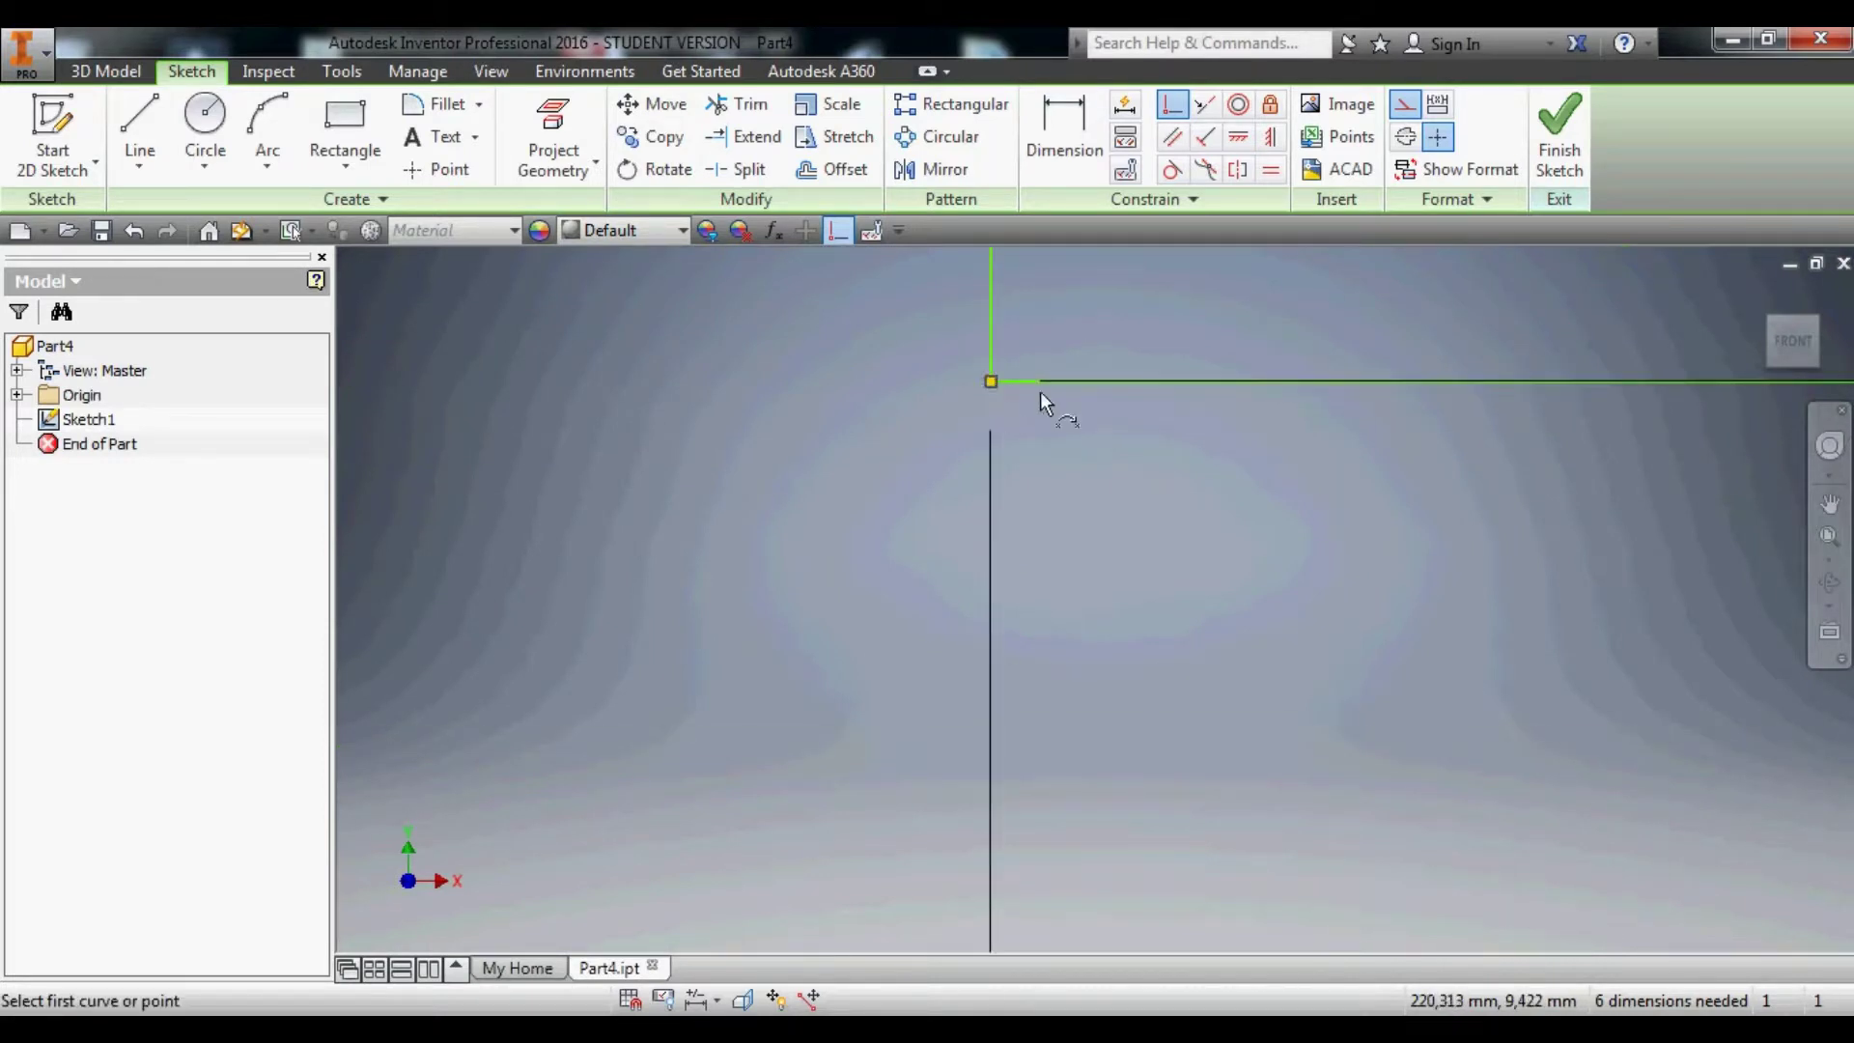
scroll(1047, 401, "down", 4)
scroll(1329, 369, "up", 2)
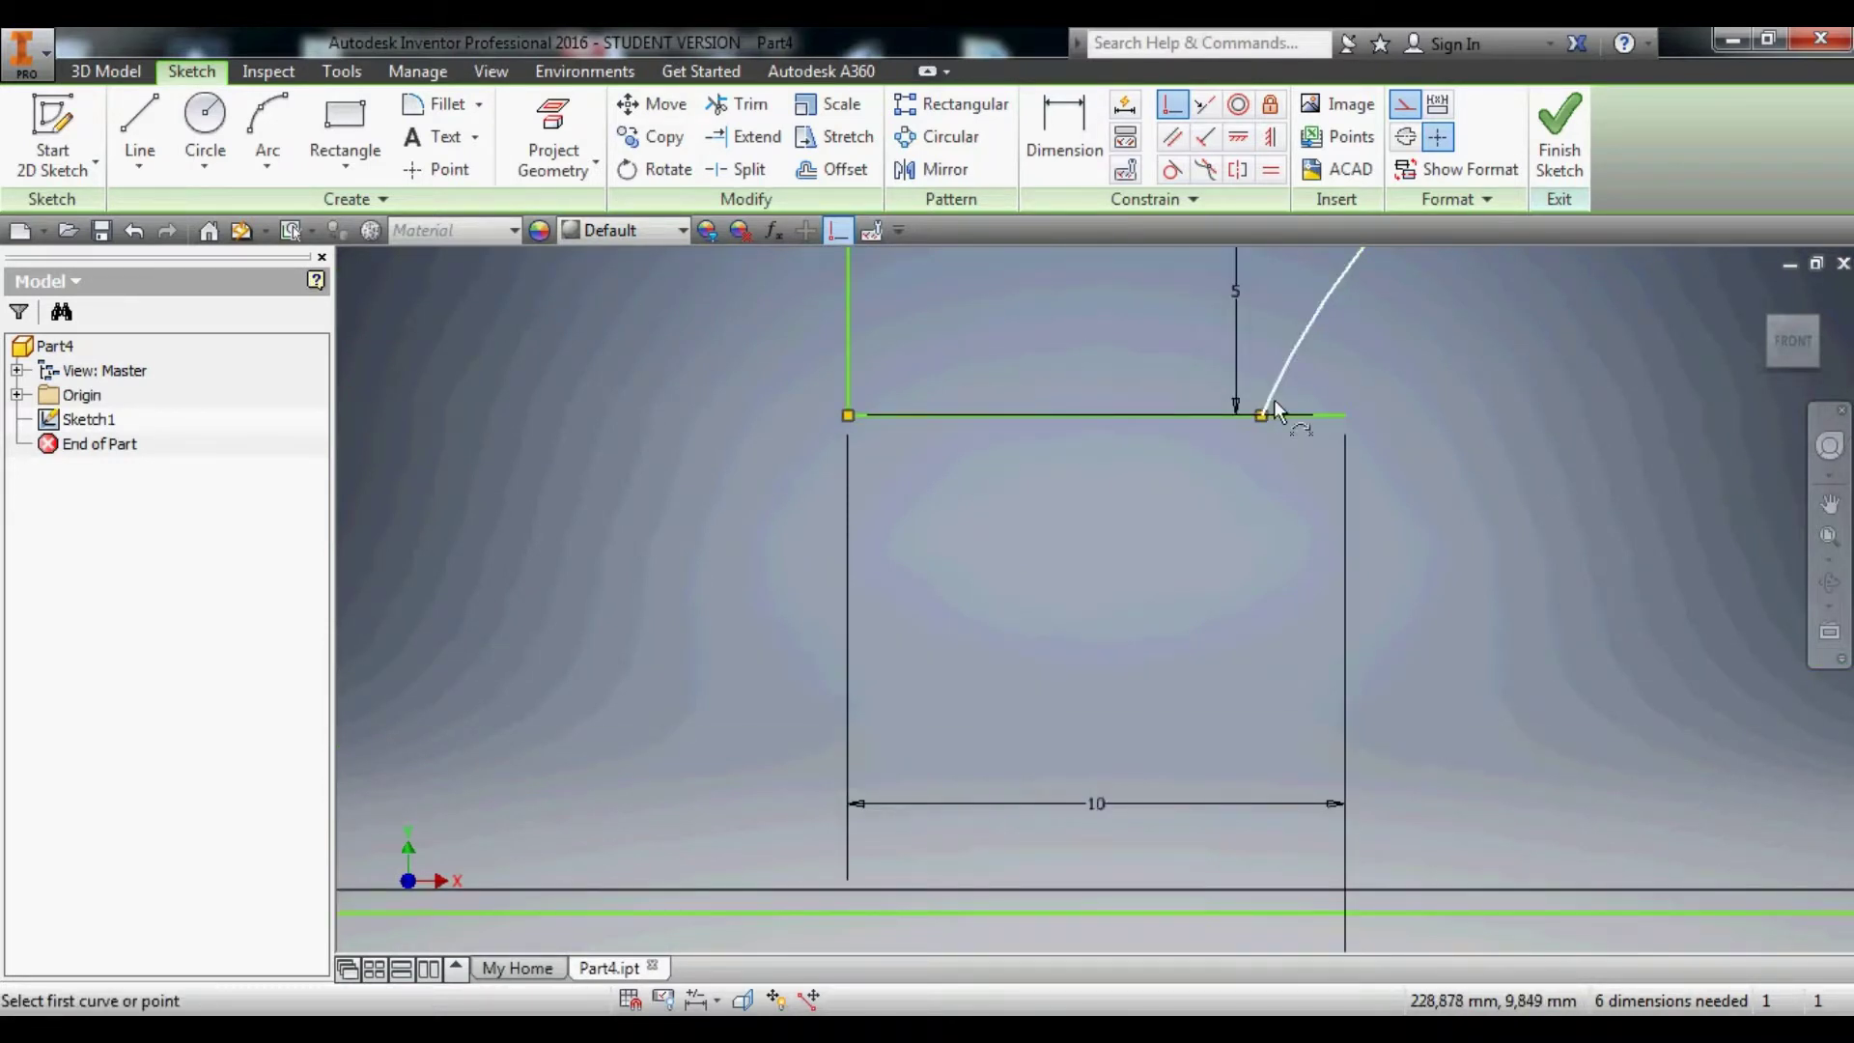
left_click(1271, 396)
left_click(1349, 414)
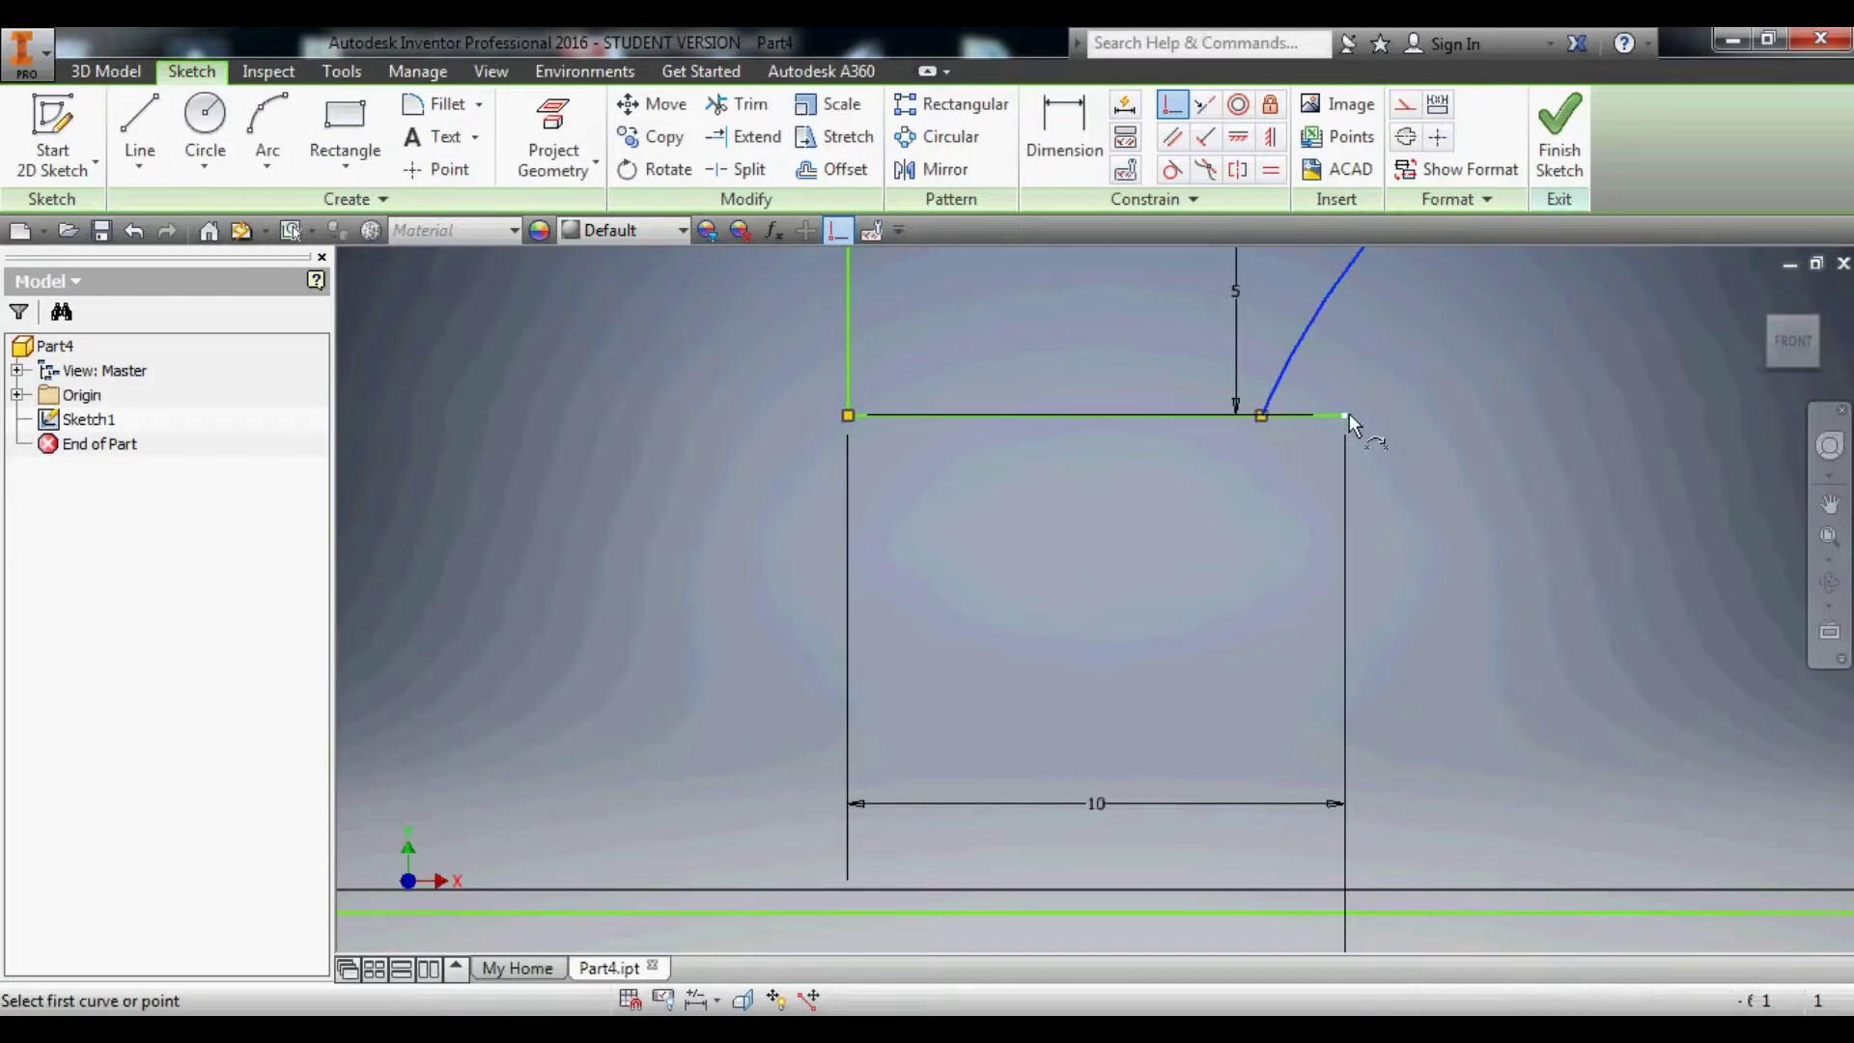
Examine the profile's corners from the arc's ends back to the 15 mm vertical line for gaps.
scroll(969, 372, "down", 3)
scroll(1330, 477, "up", 4)
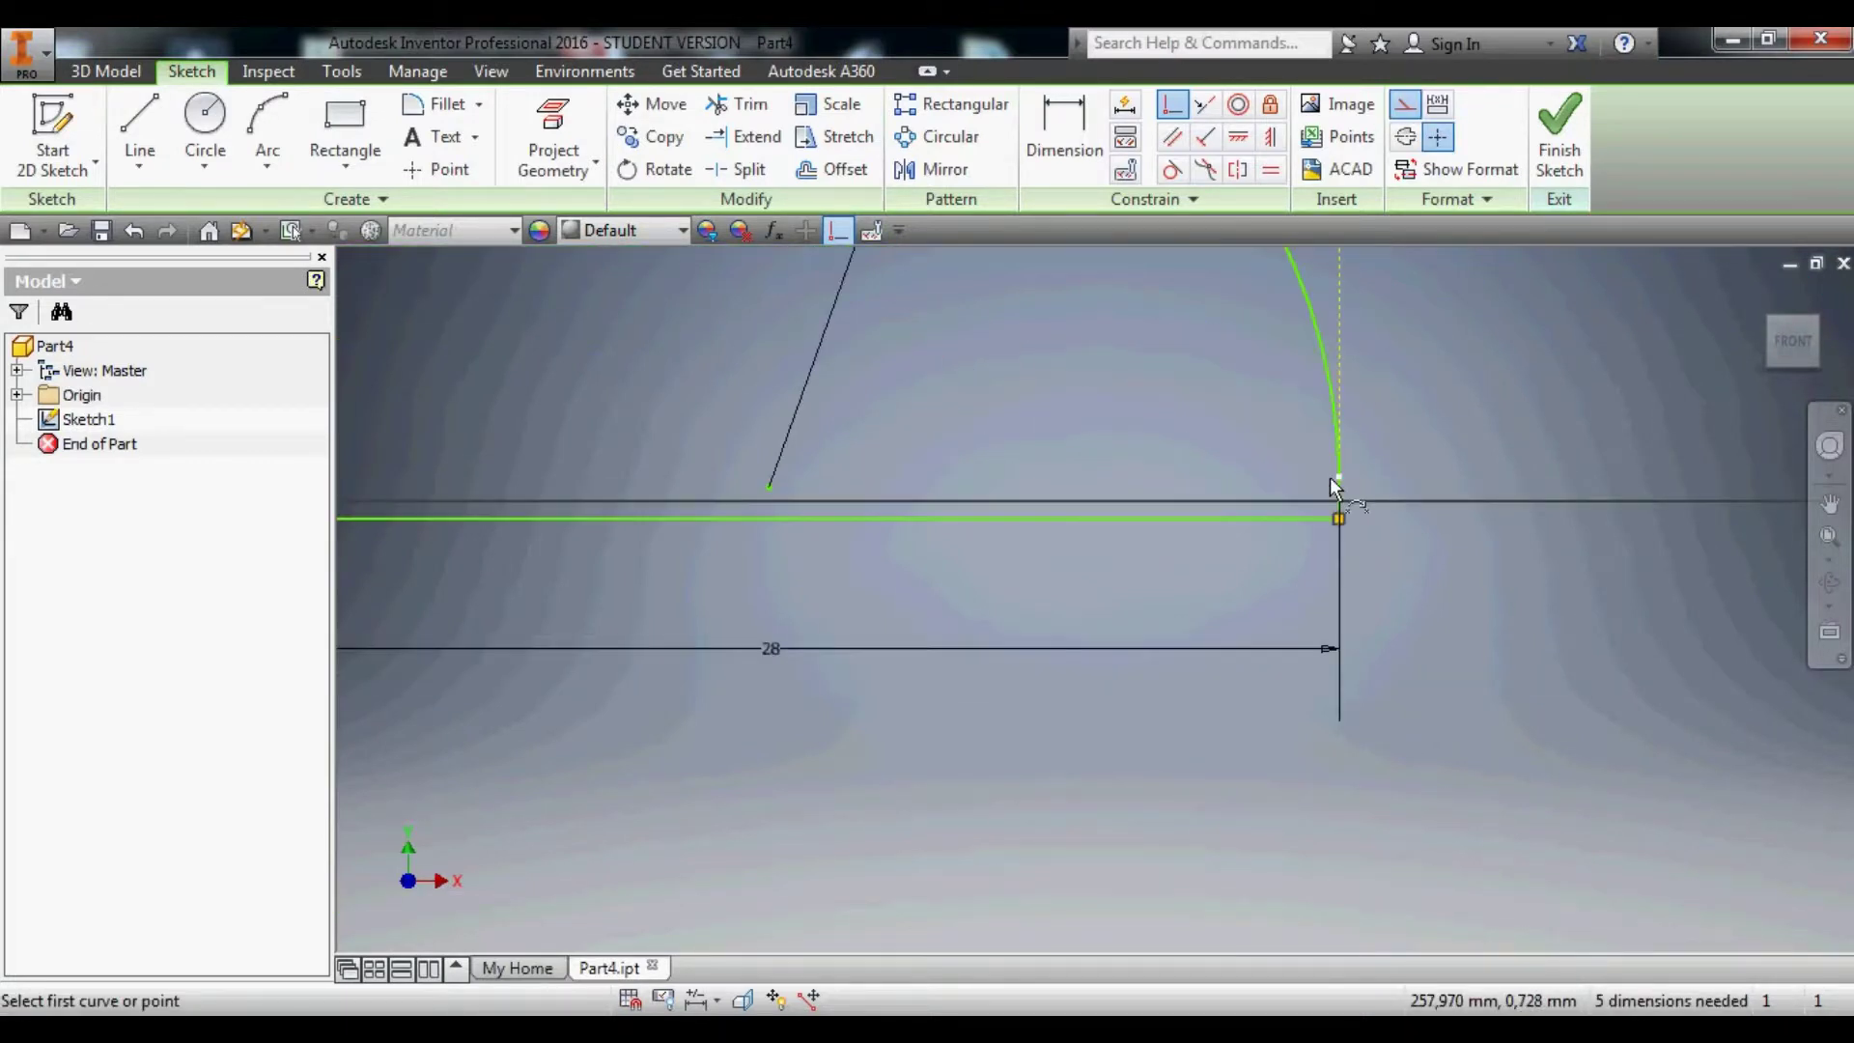
scroll(1069, 546, "down", 3)
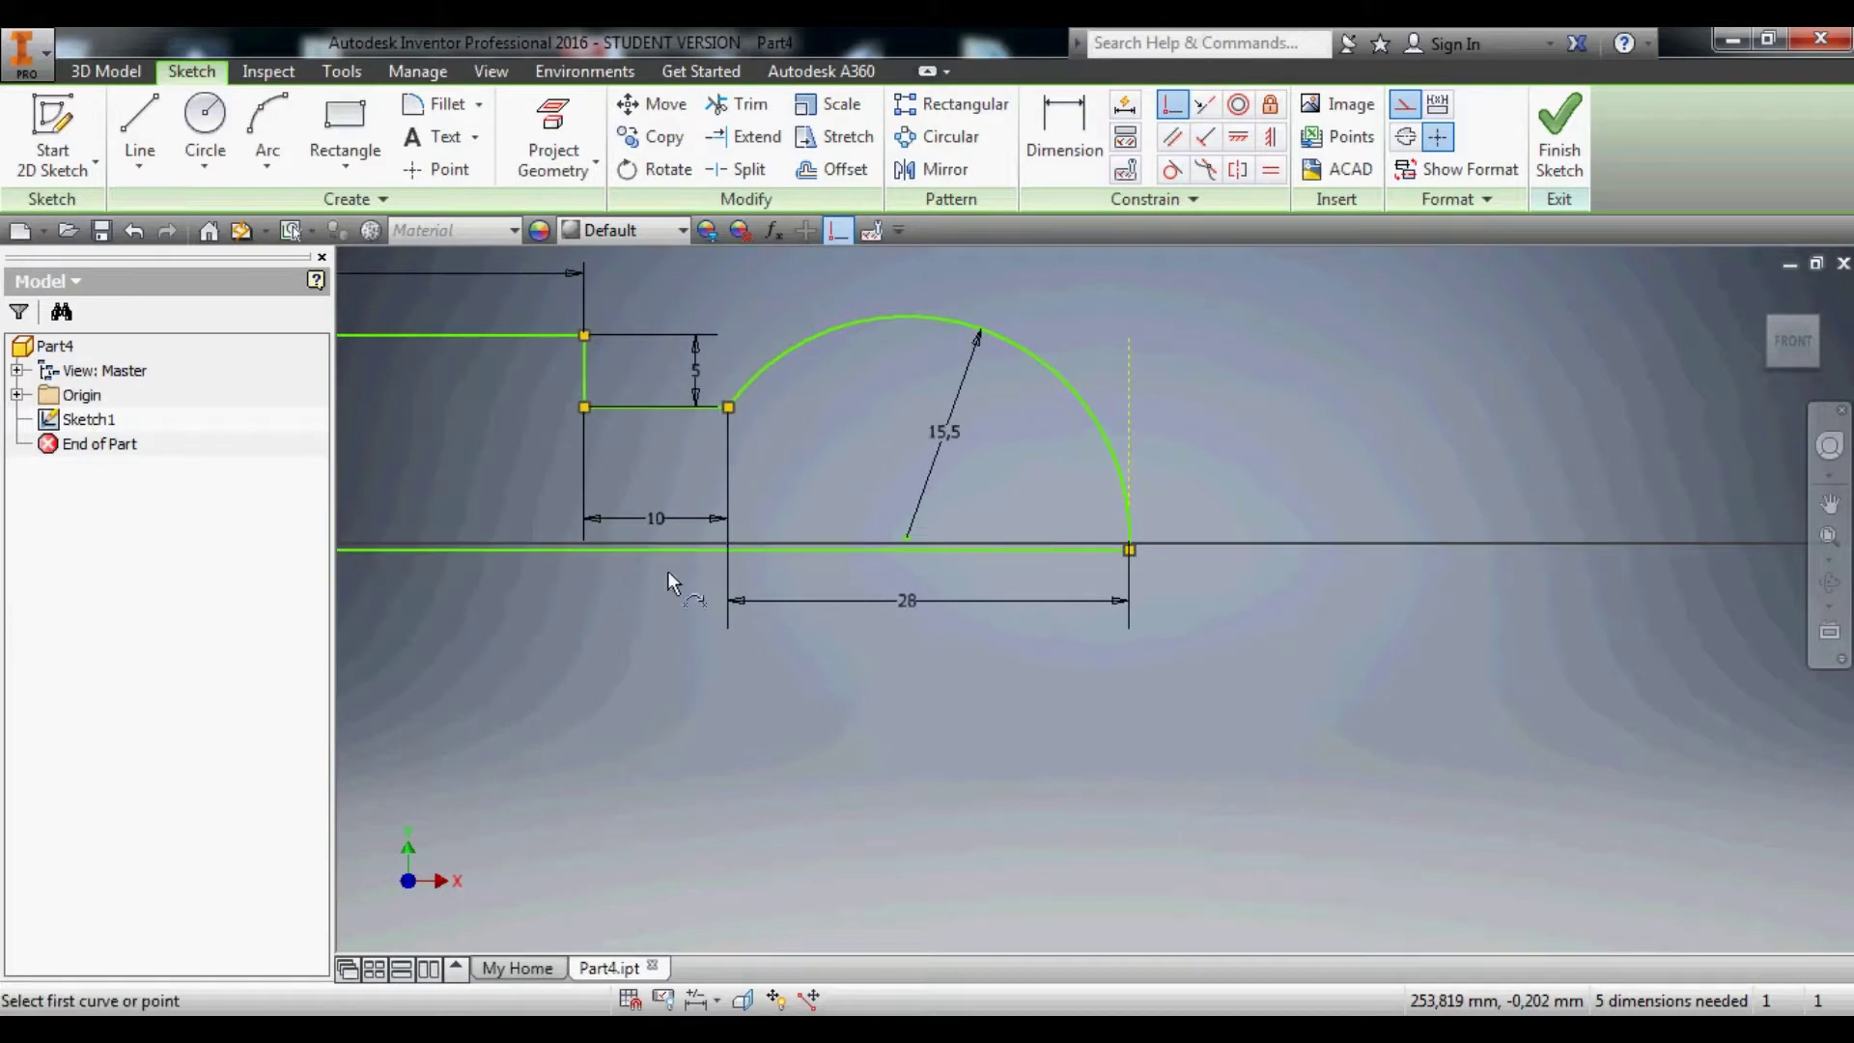
scroll(500, 572, "down", 6)
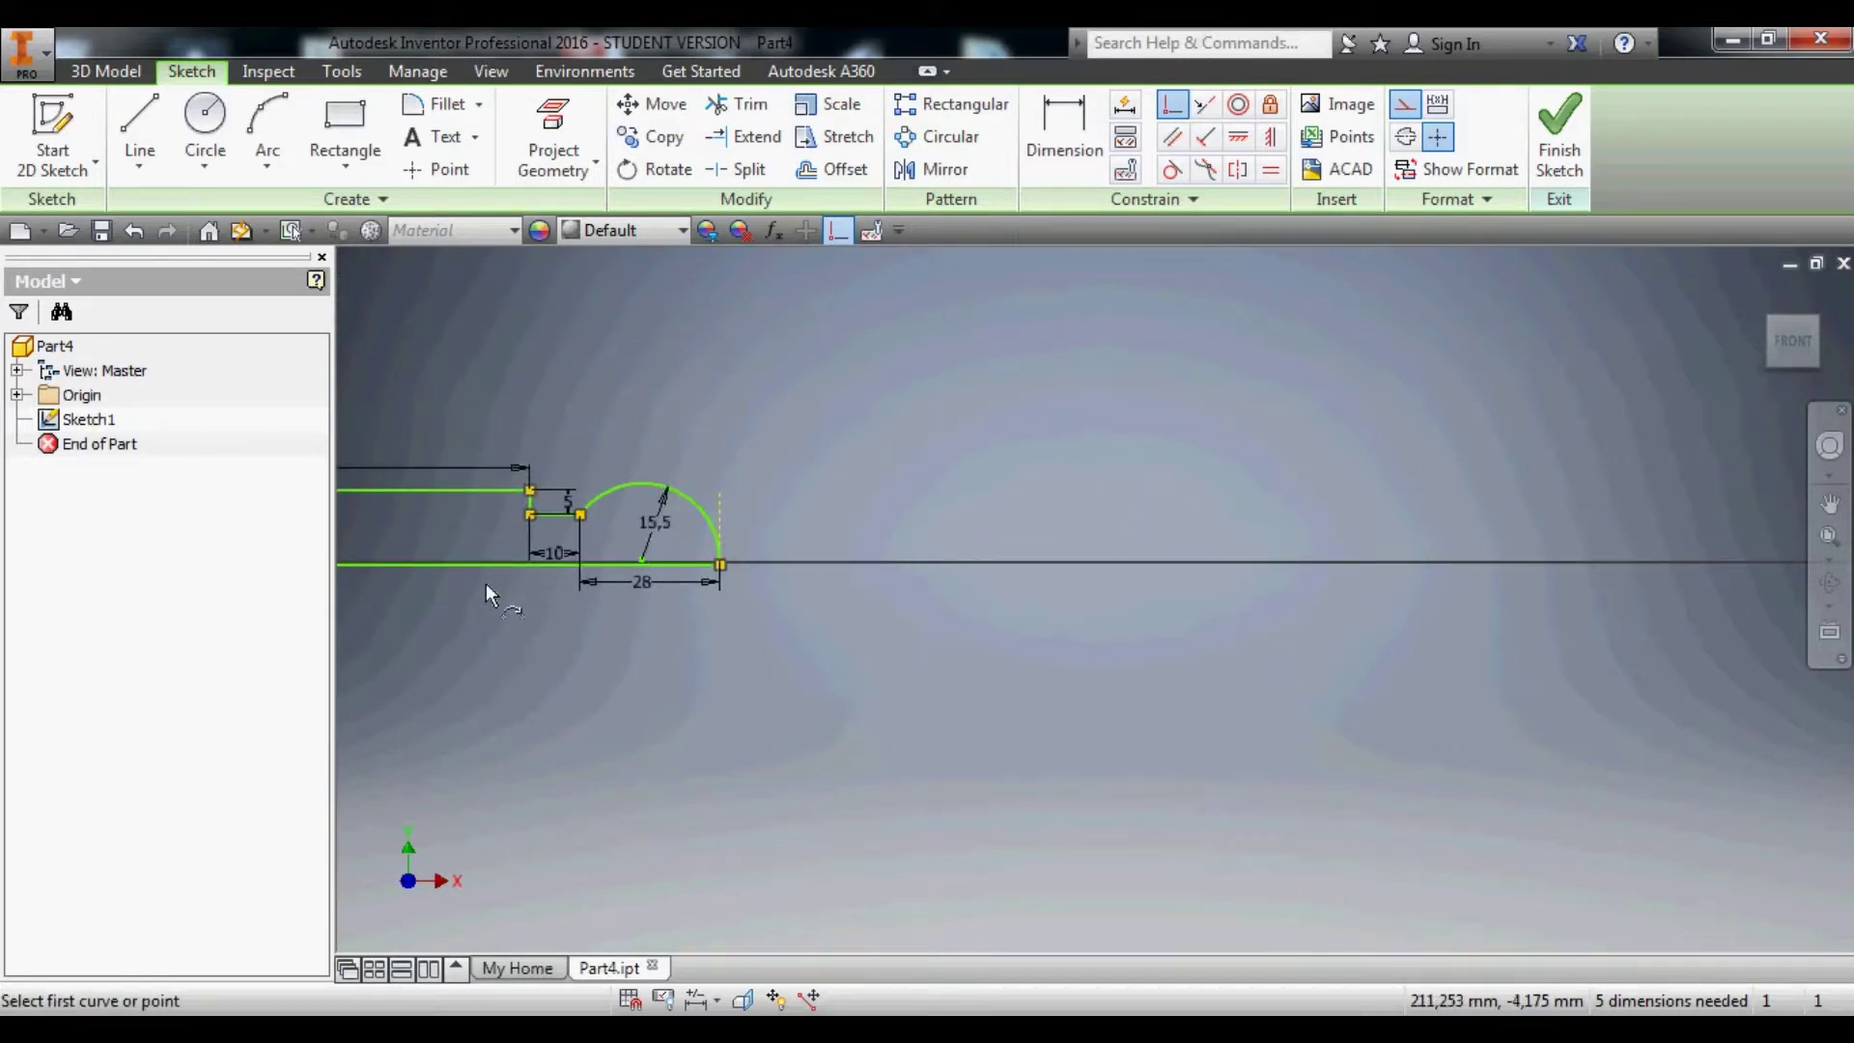
scroll(684, 565, "down", 2)
scroll(541, 568, "up", 3)
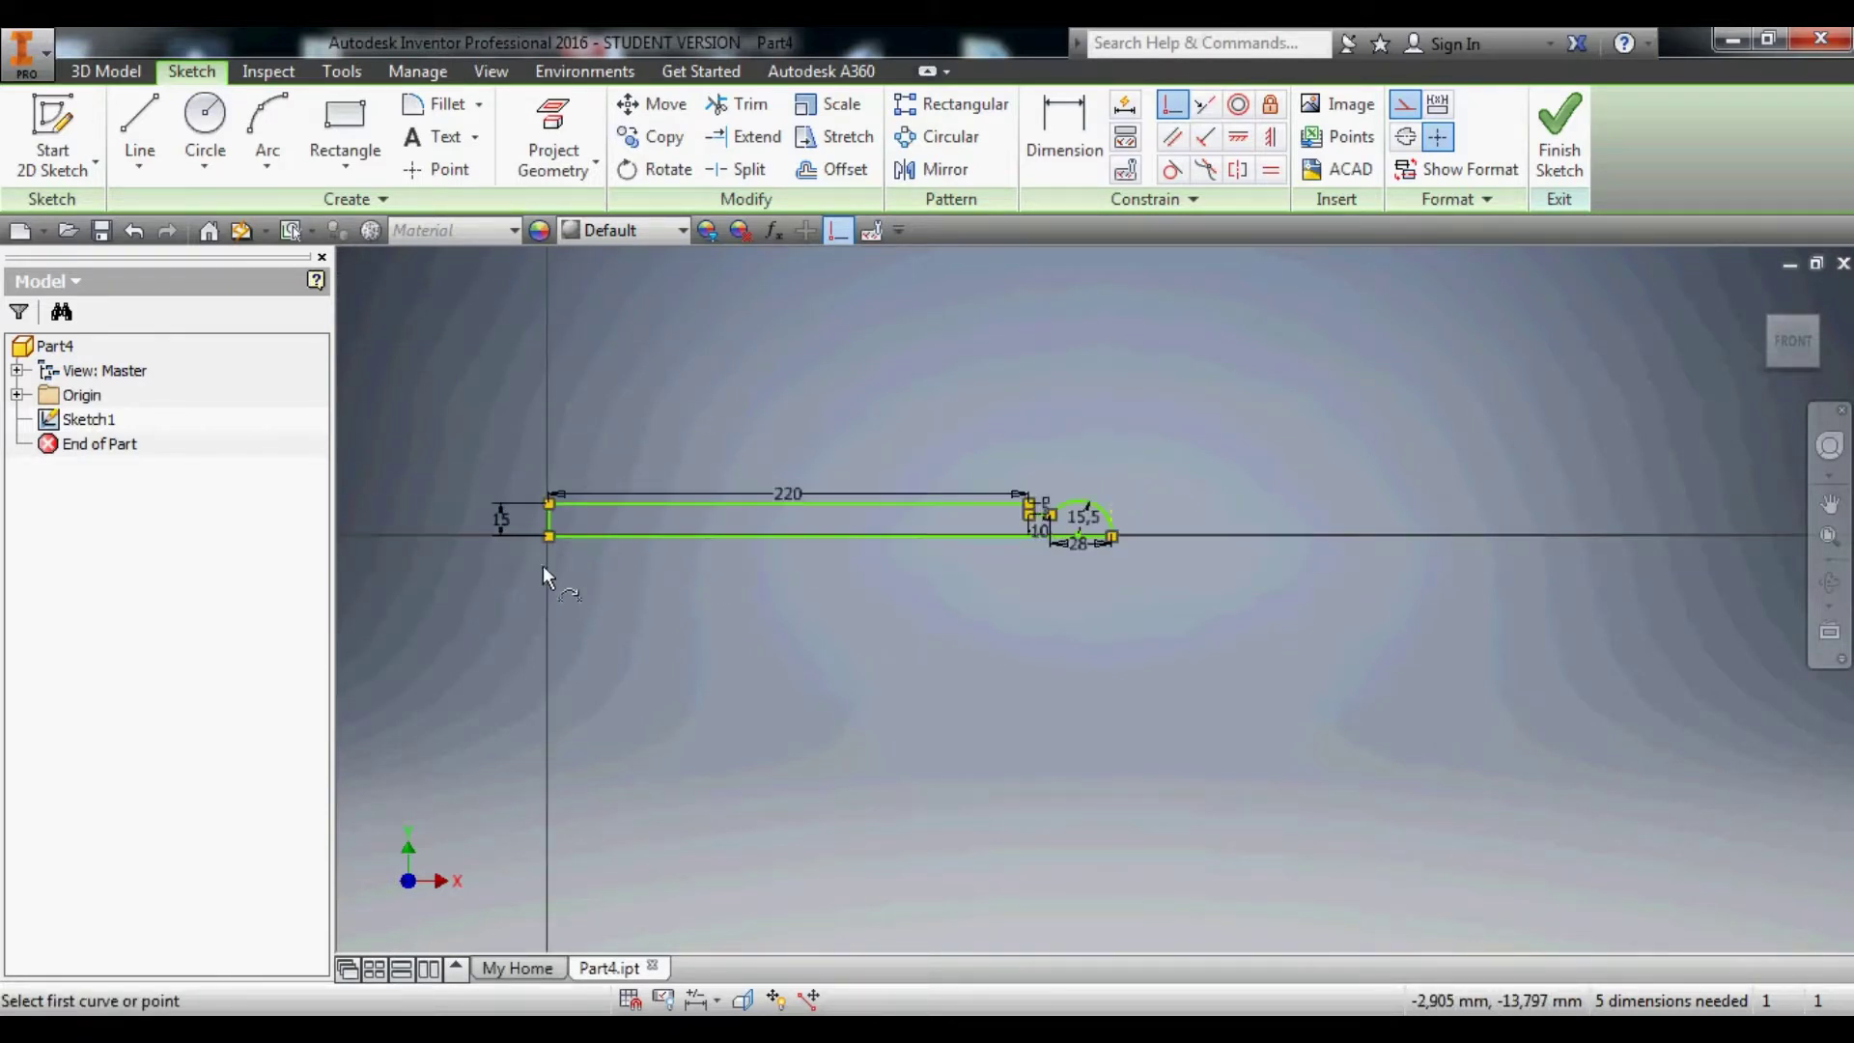
scroll(528, 562, "up", 3)
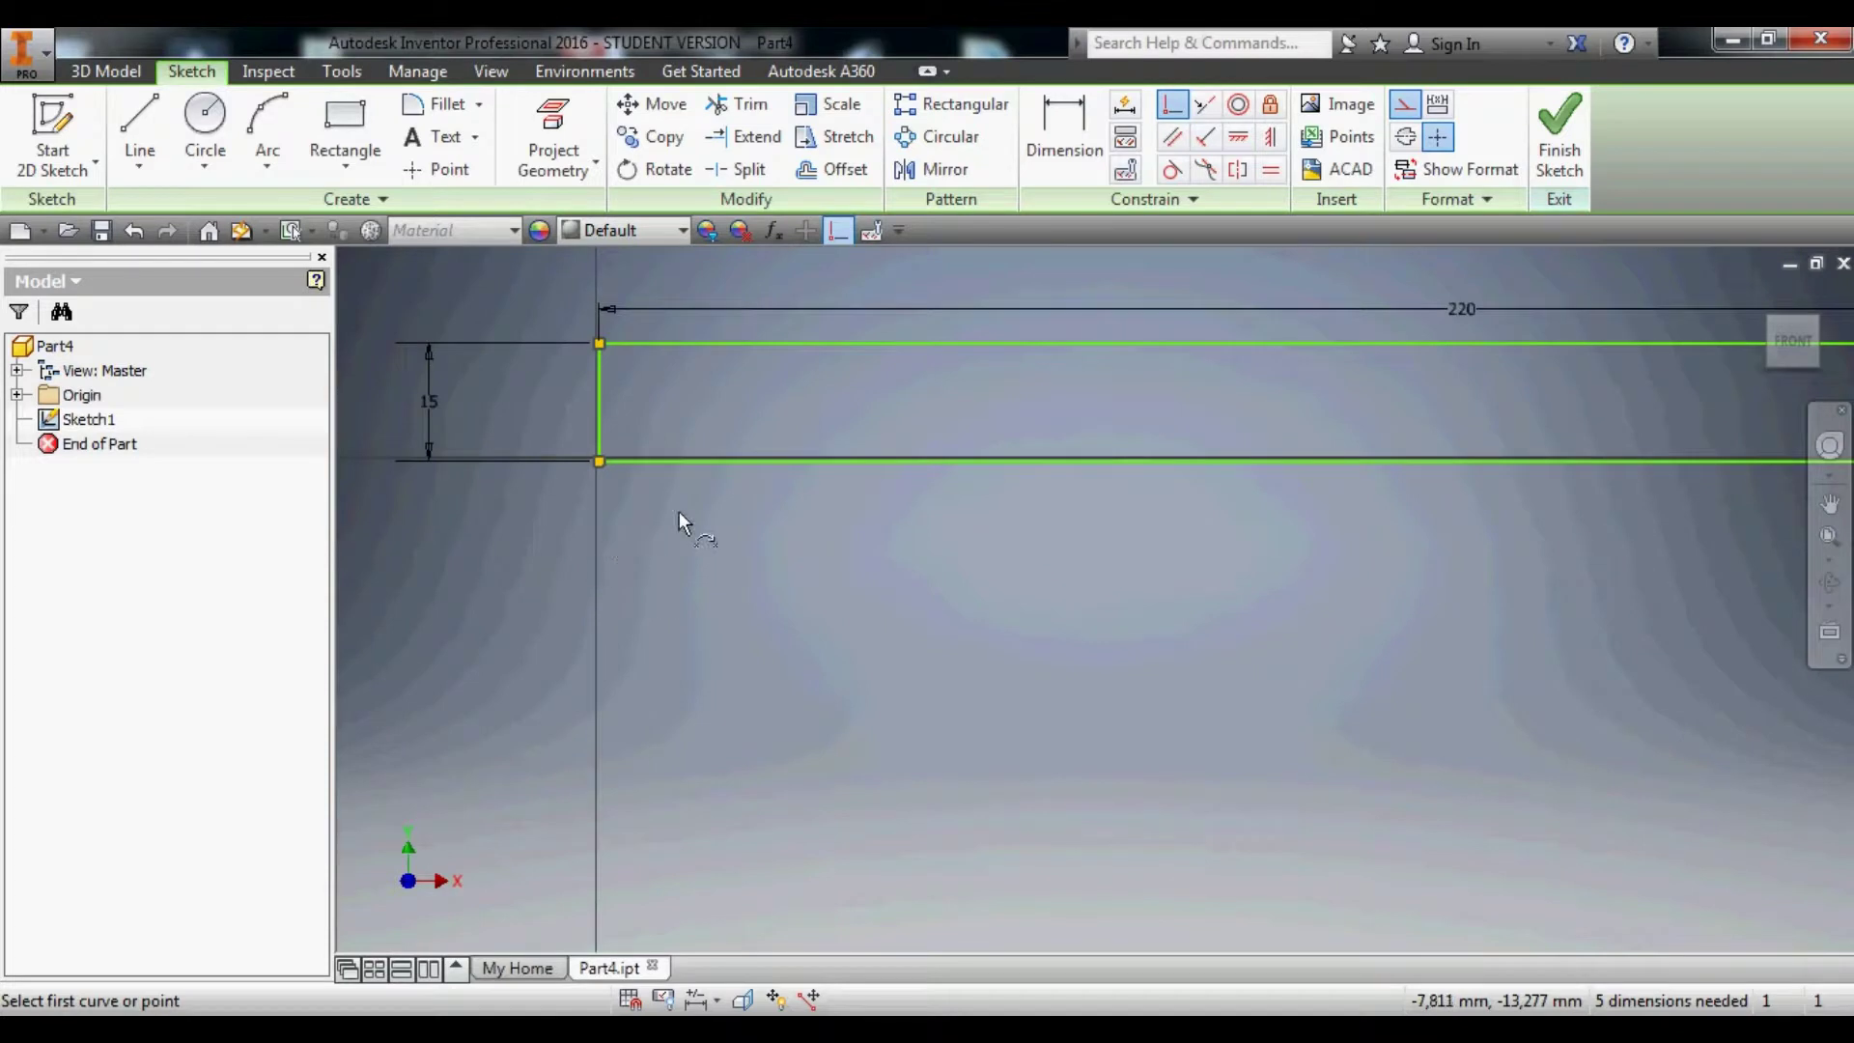
left_click(805, 466)
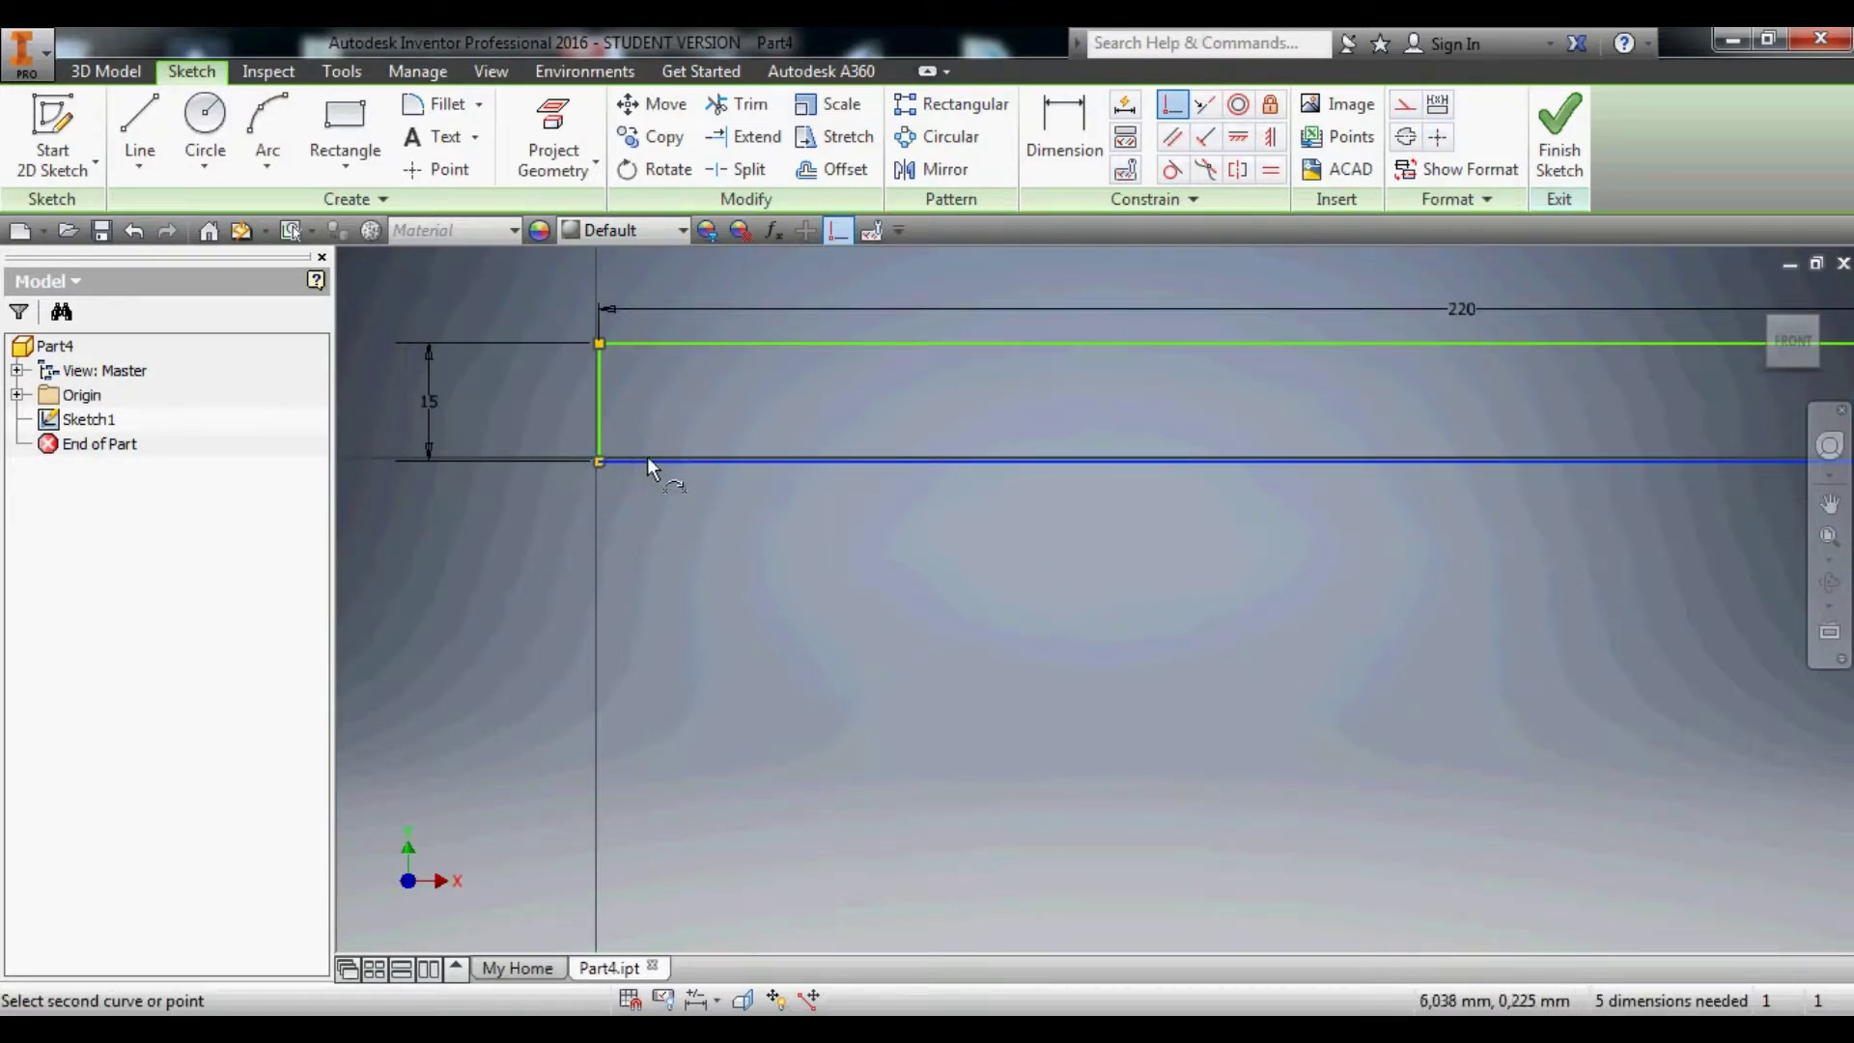
key("Escape")
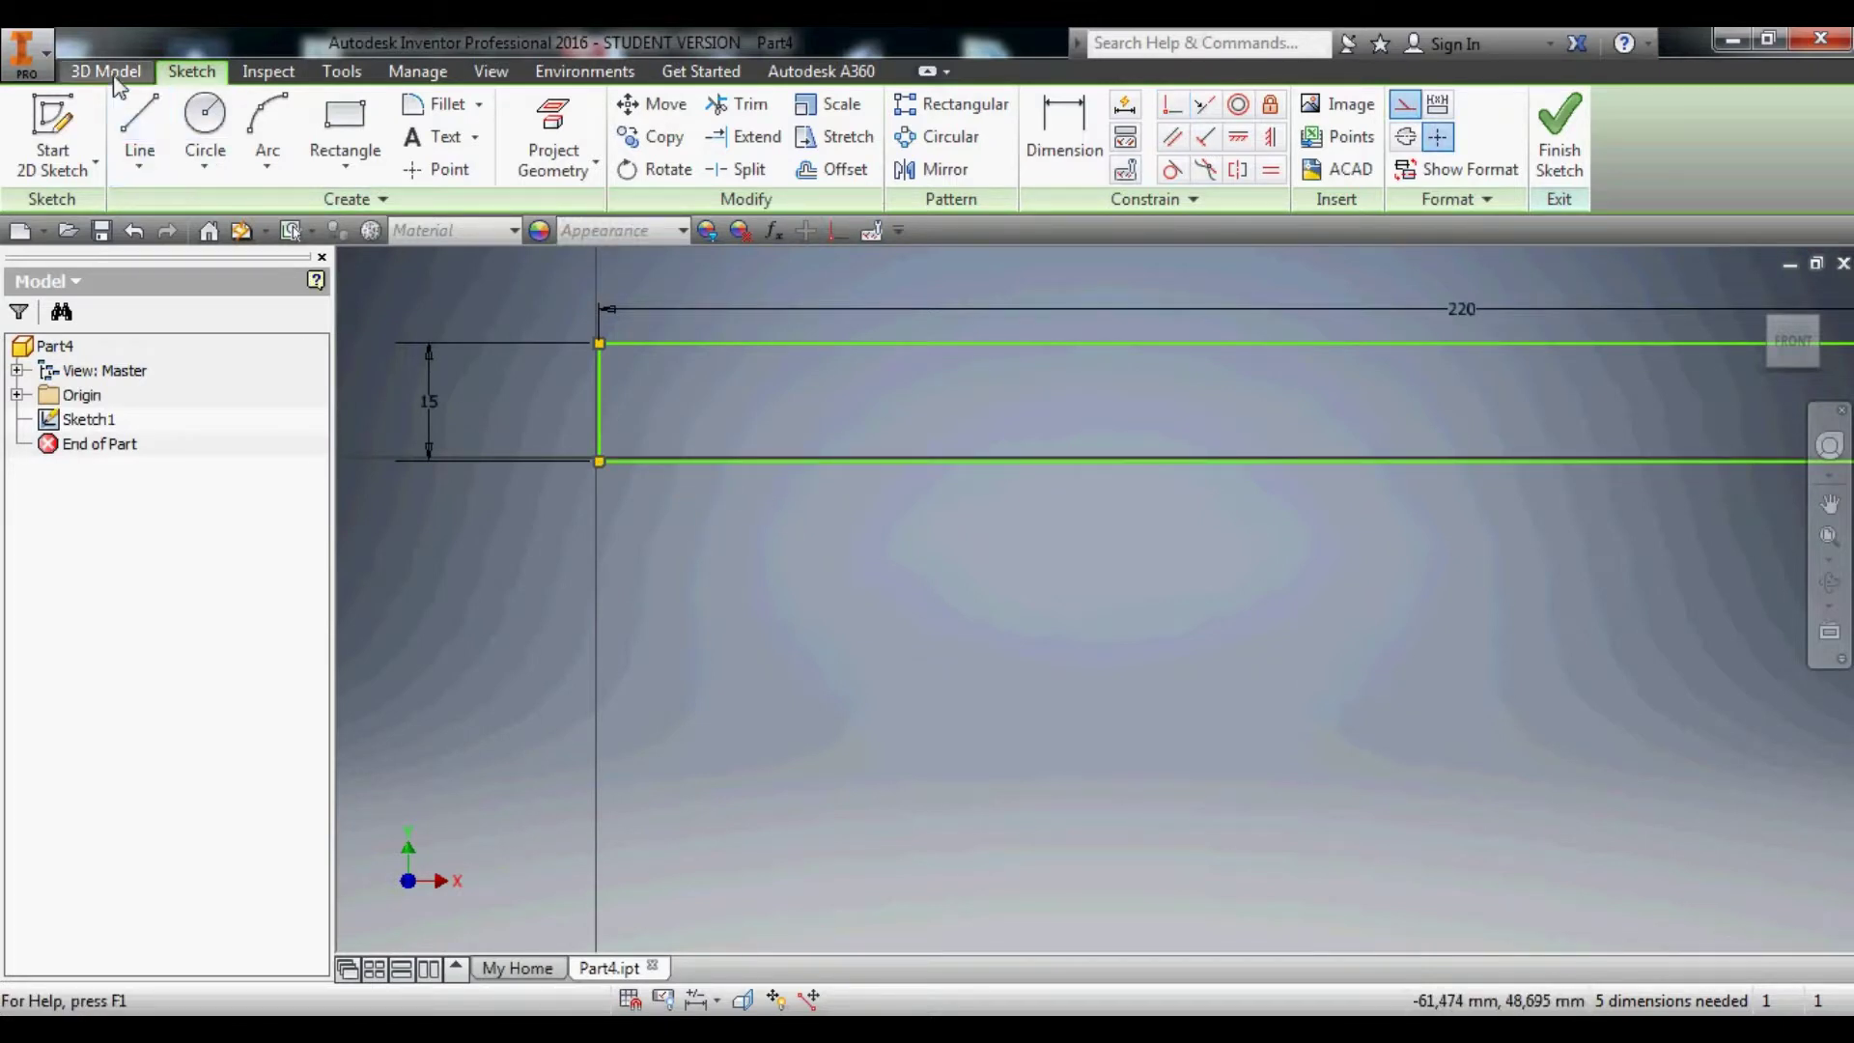
left_click(113, 77)
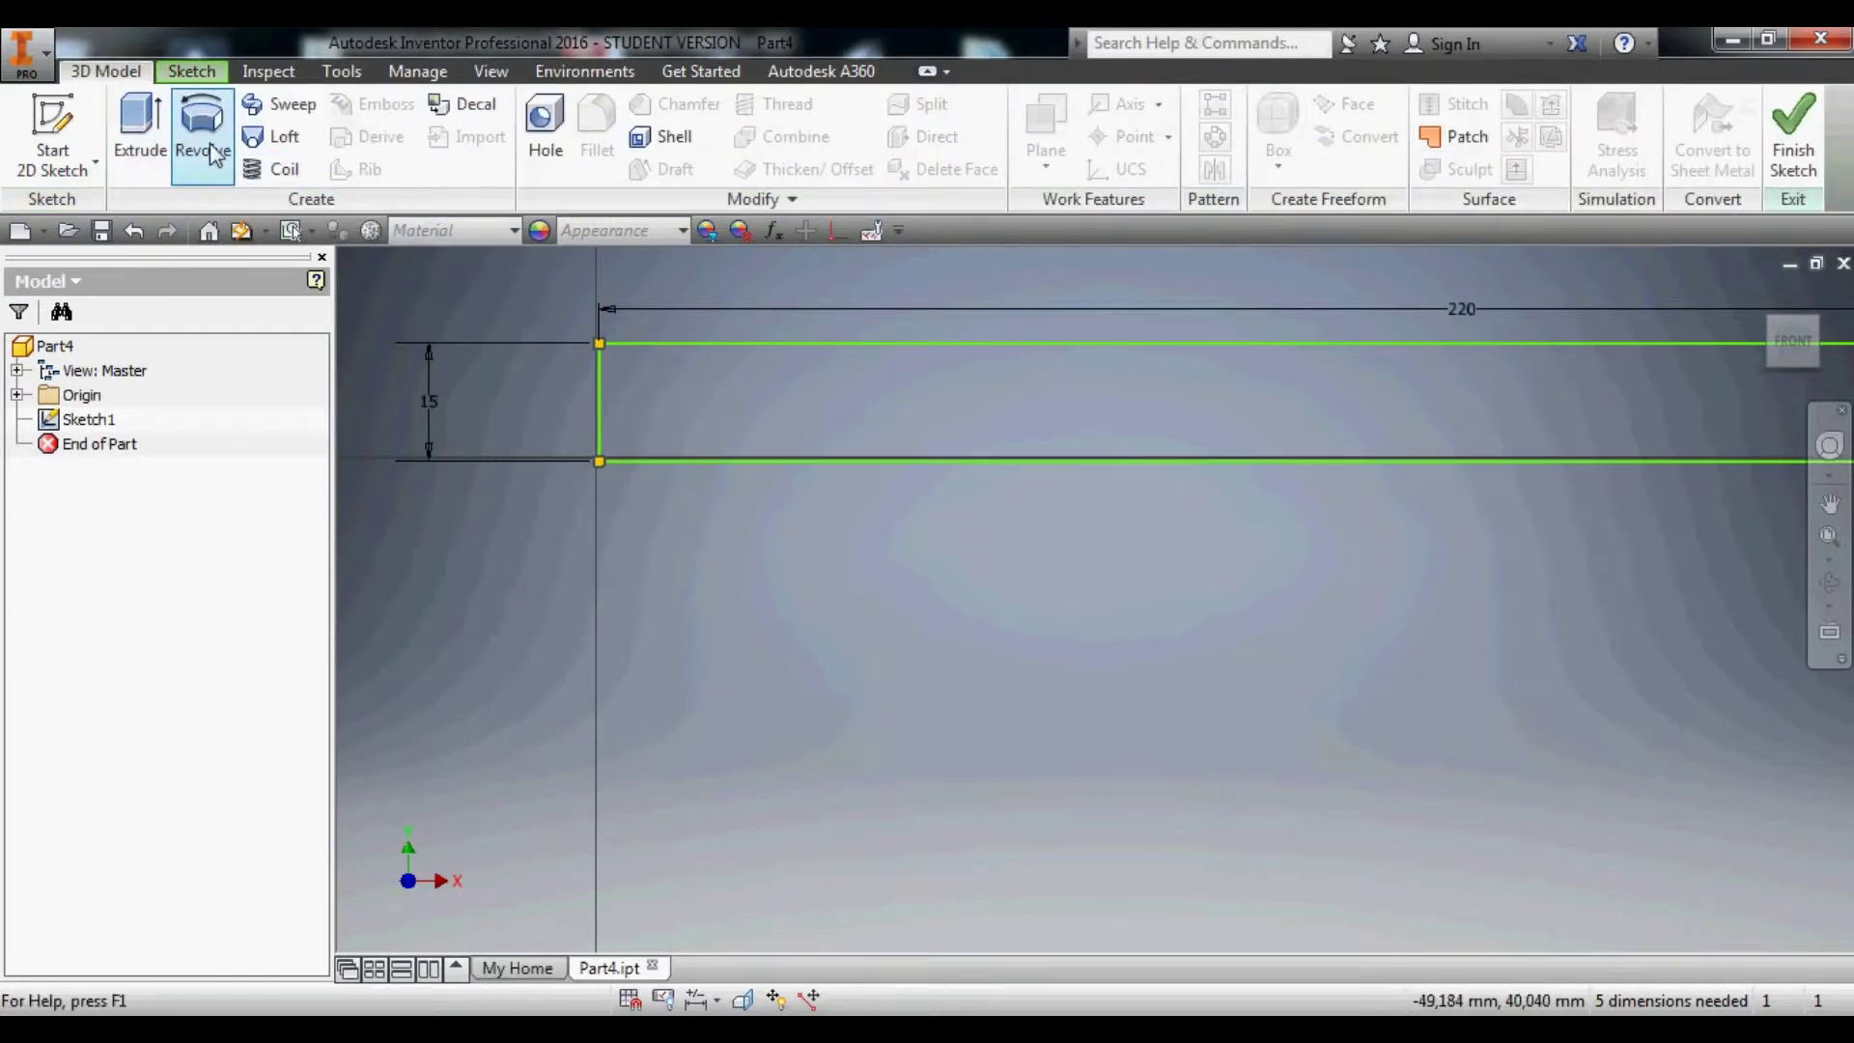
left_click(145, 140)
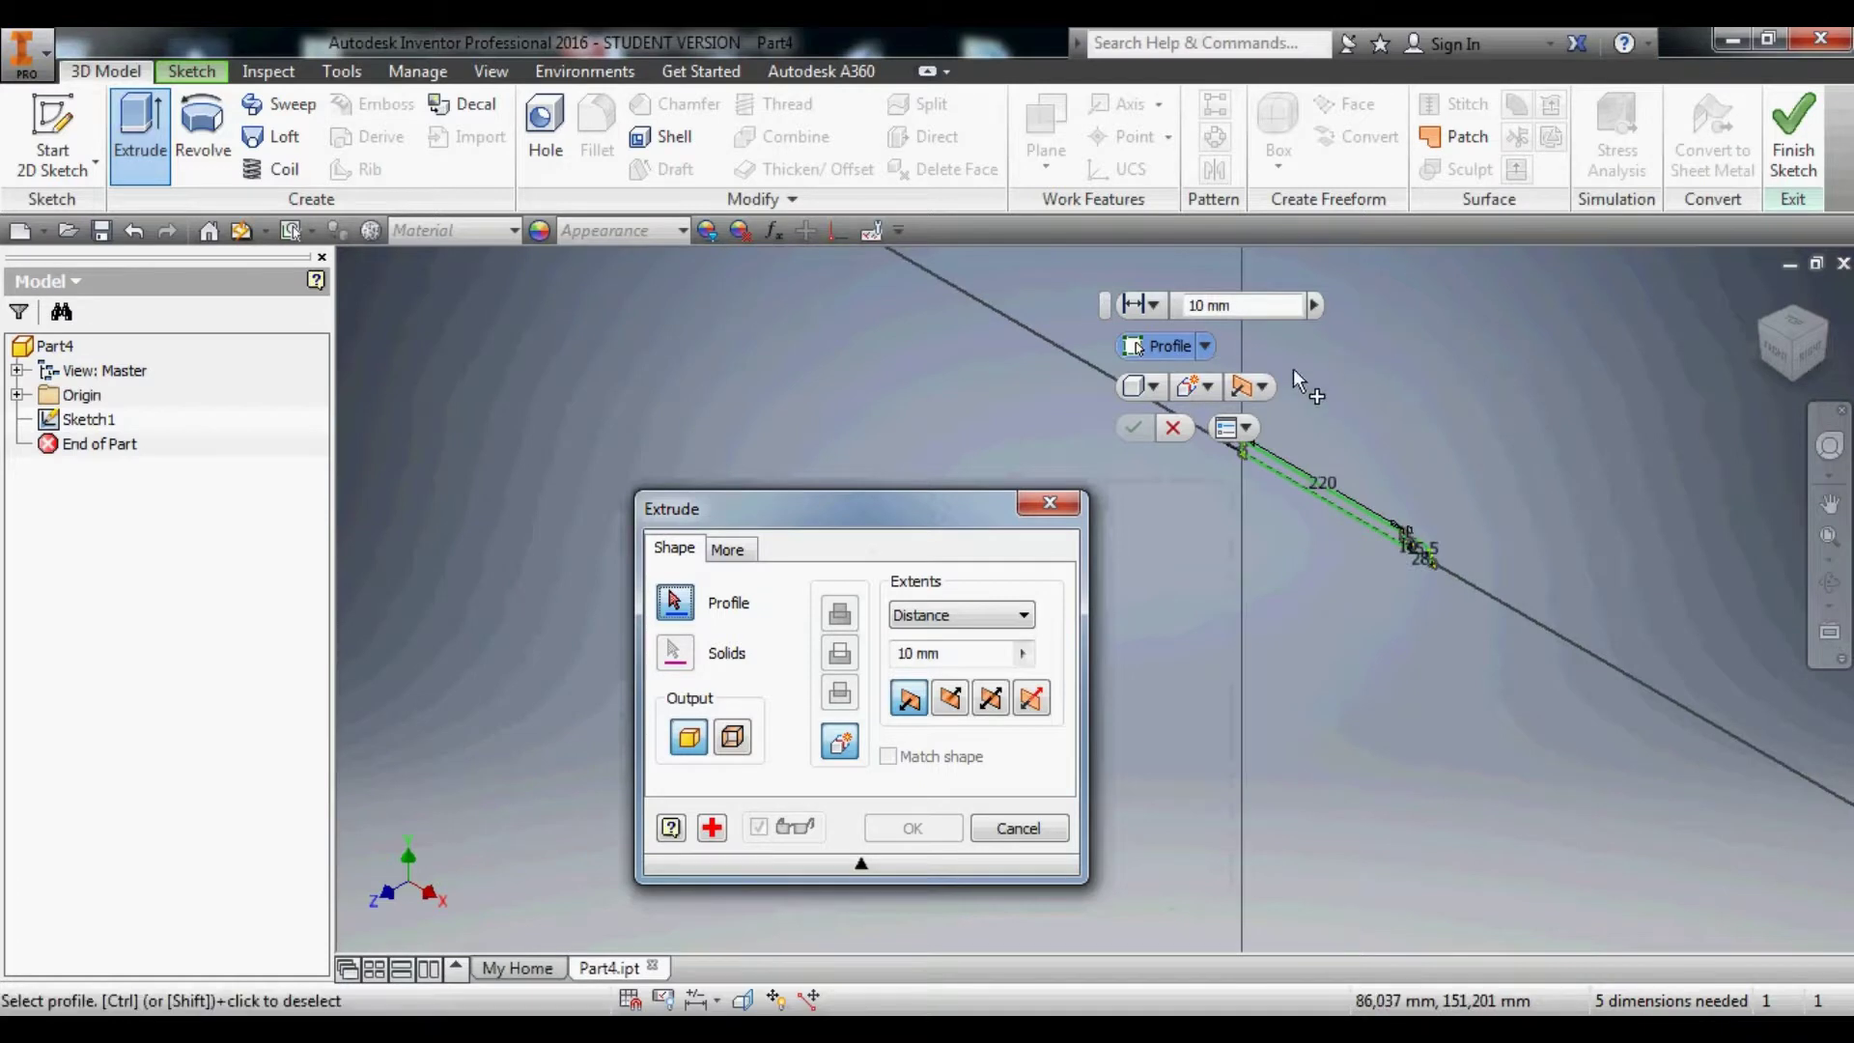
left_click(1353, 408)
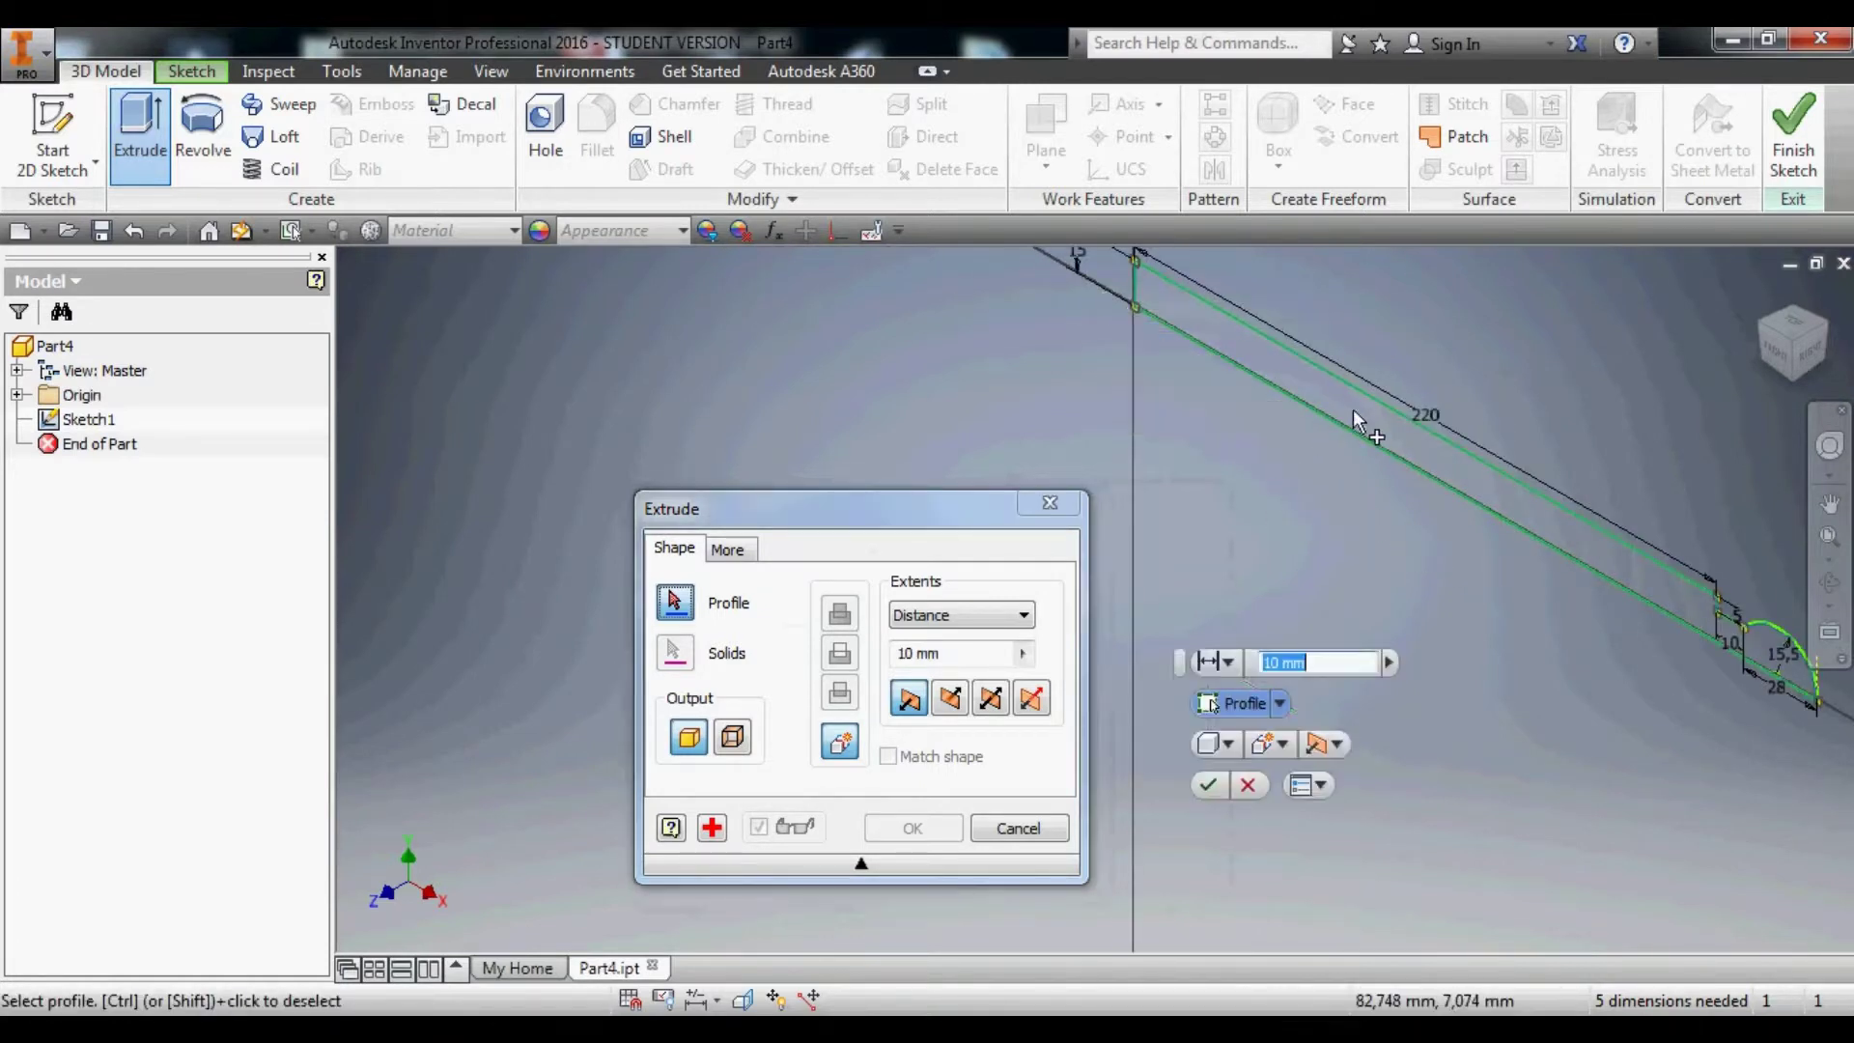
left_click(1054, 500)
left_click(200, 154)
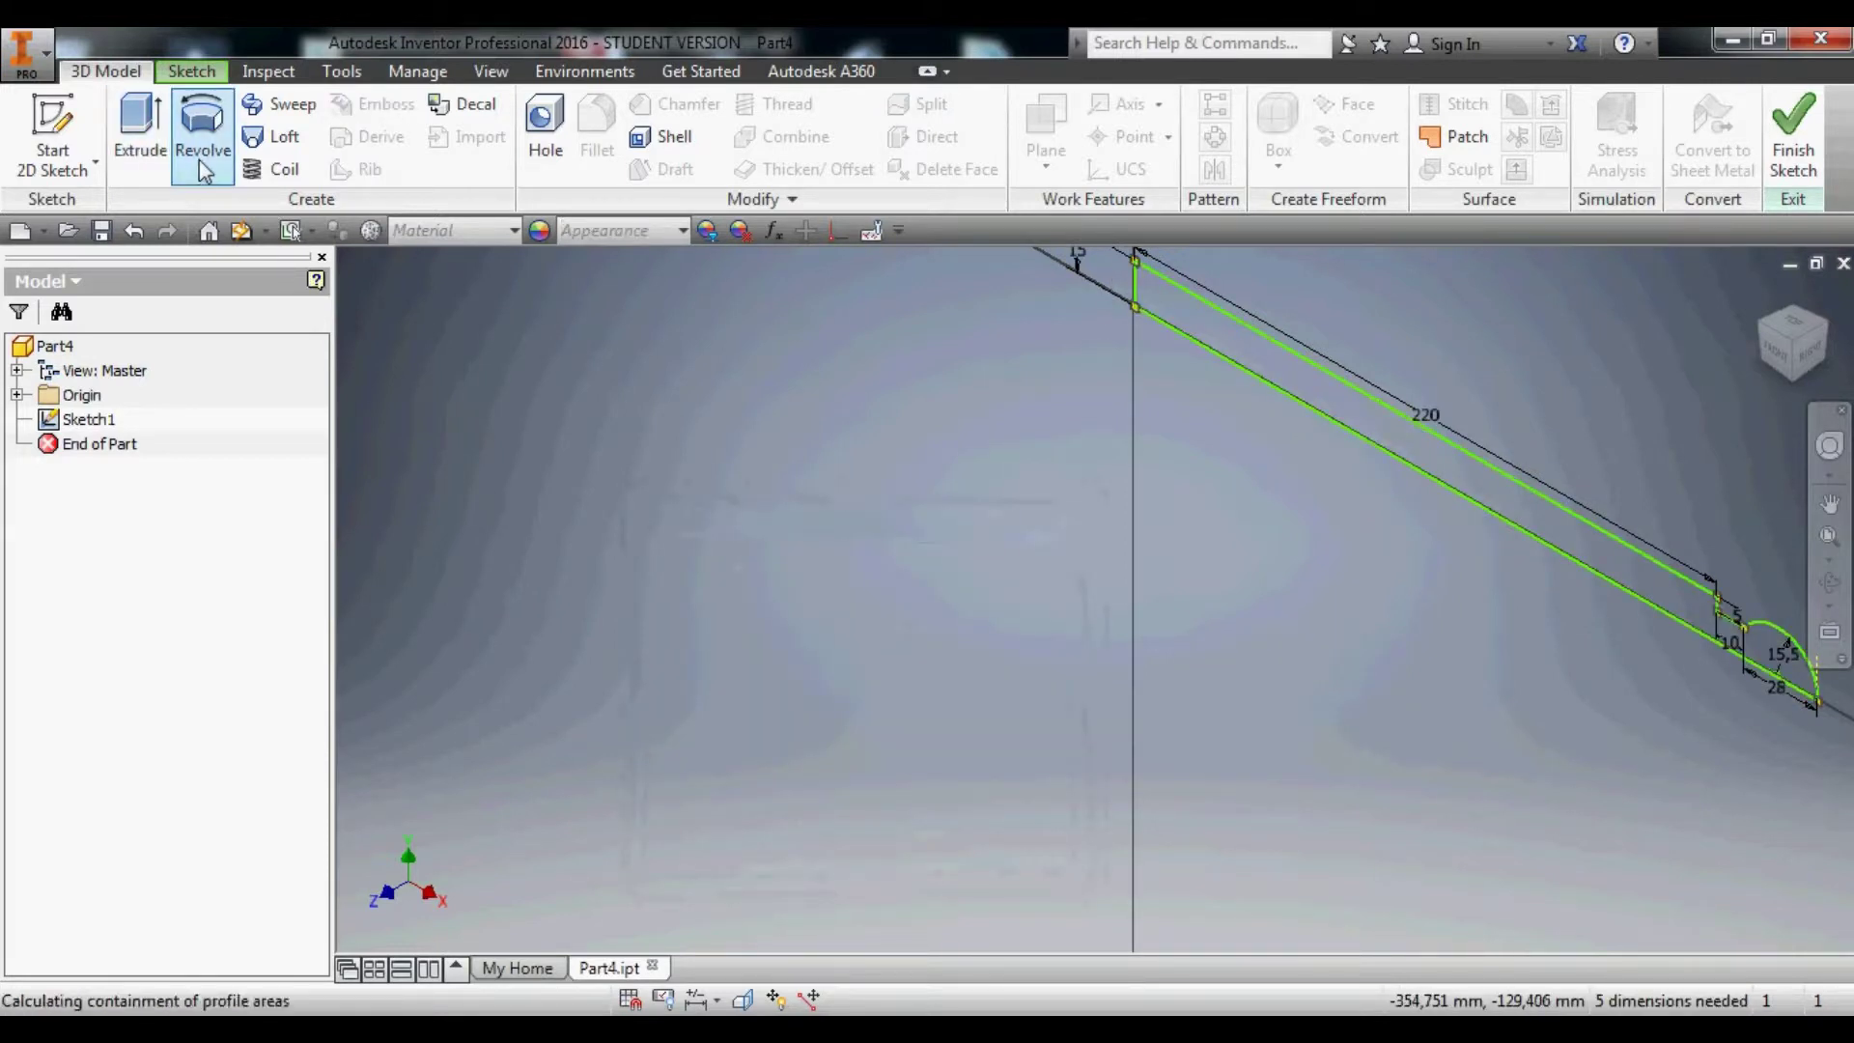
key("Escape")
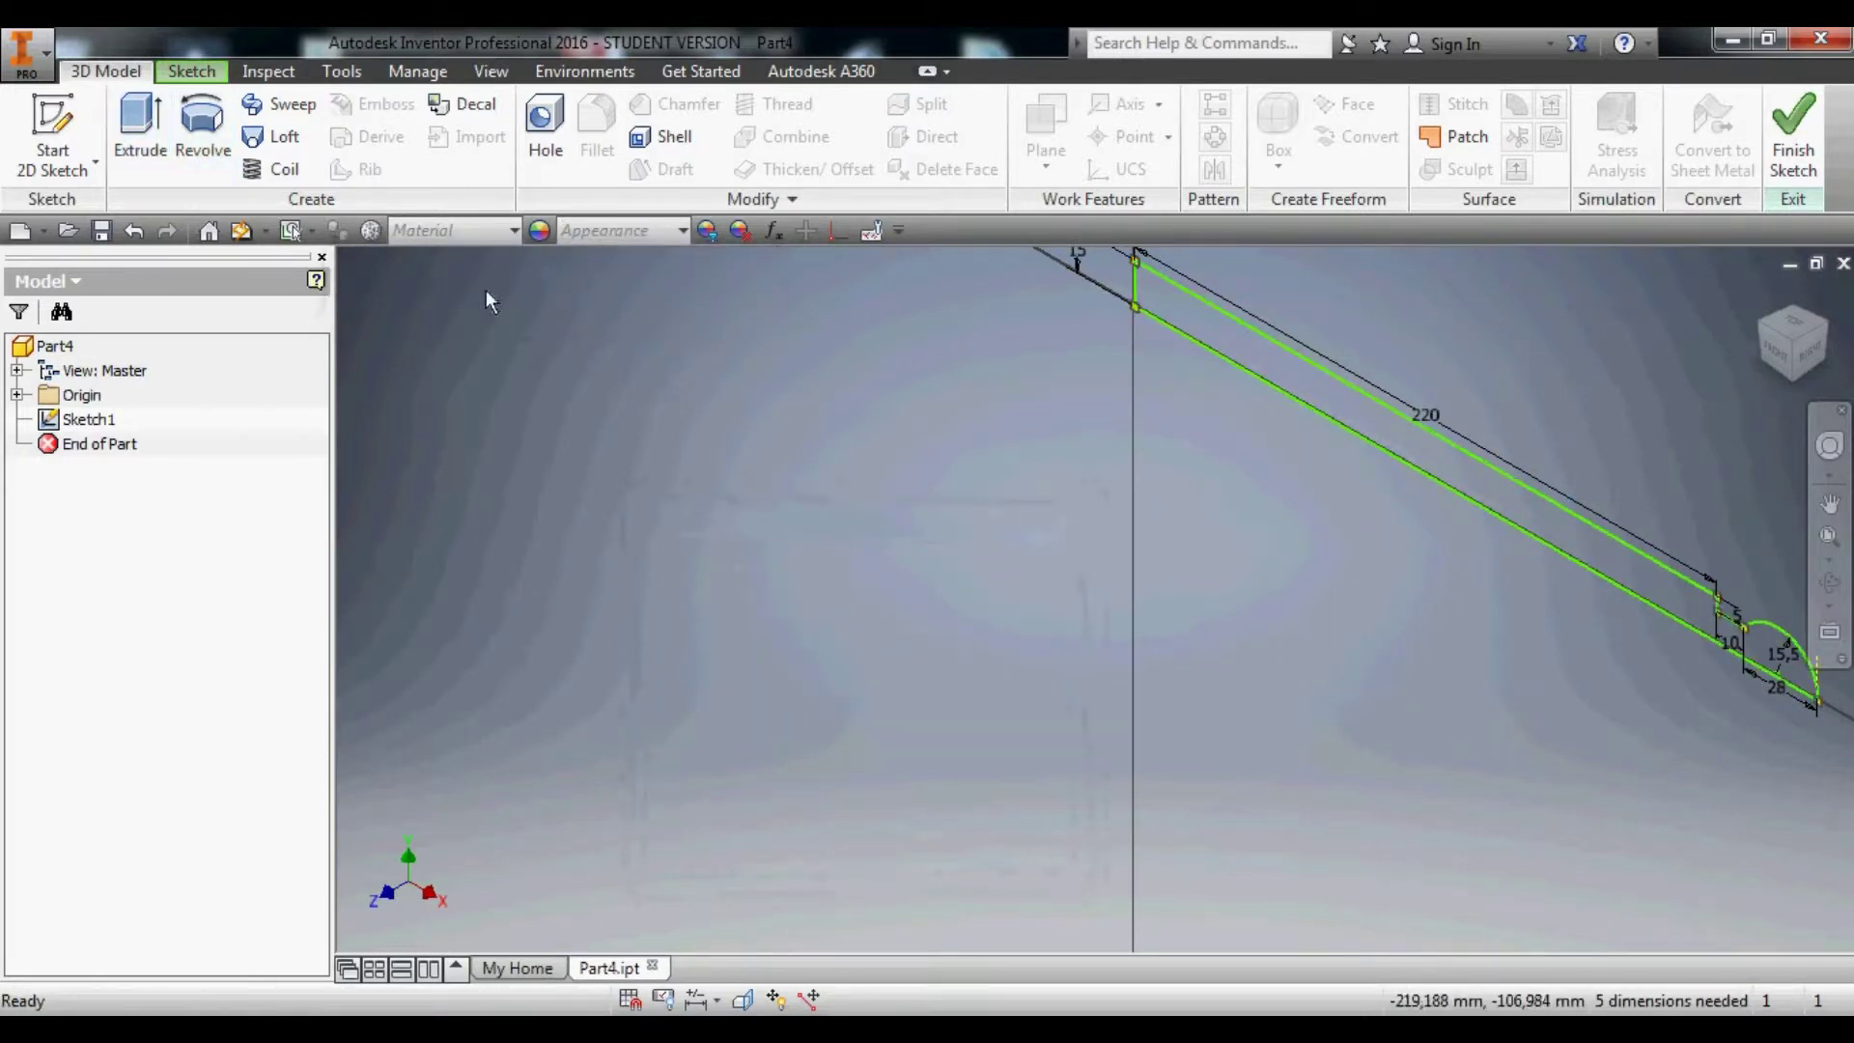
Revolve the stepped profile a full turn about its base line into a solid.
left_click(88, 419)
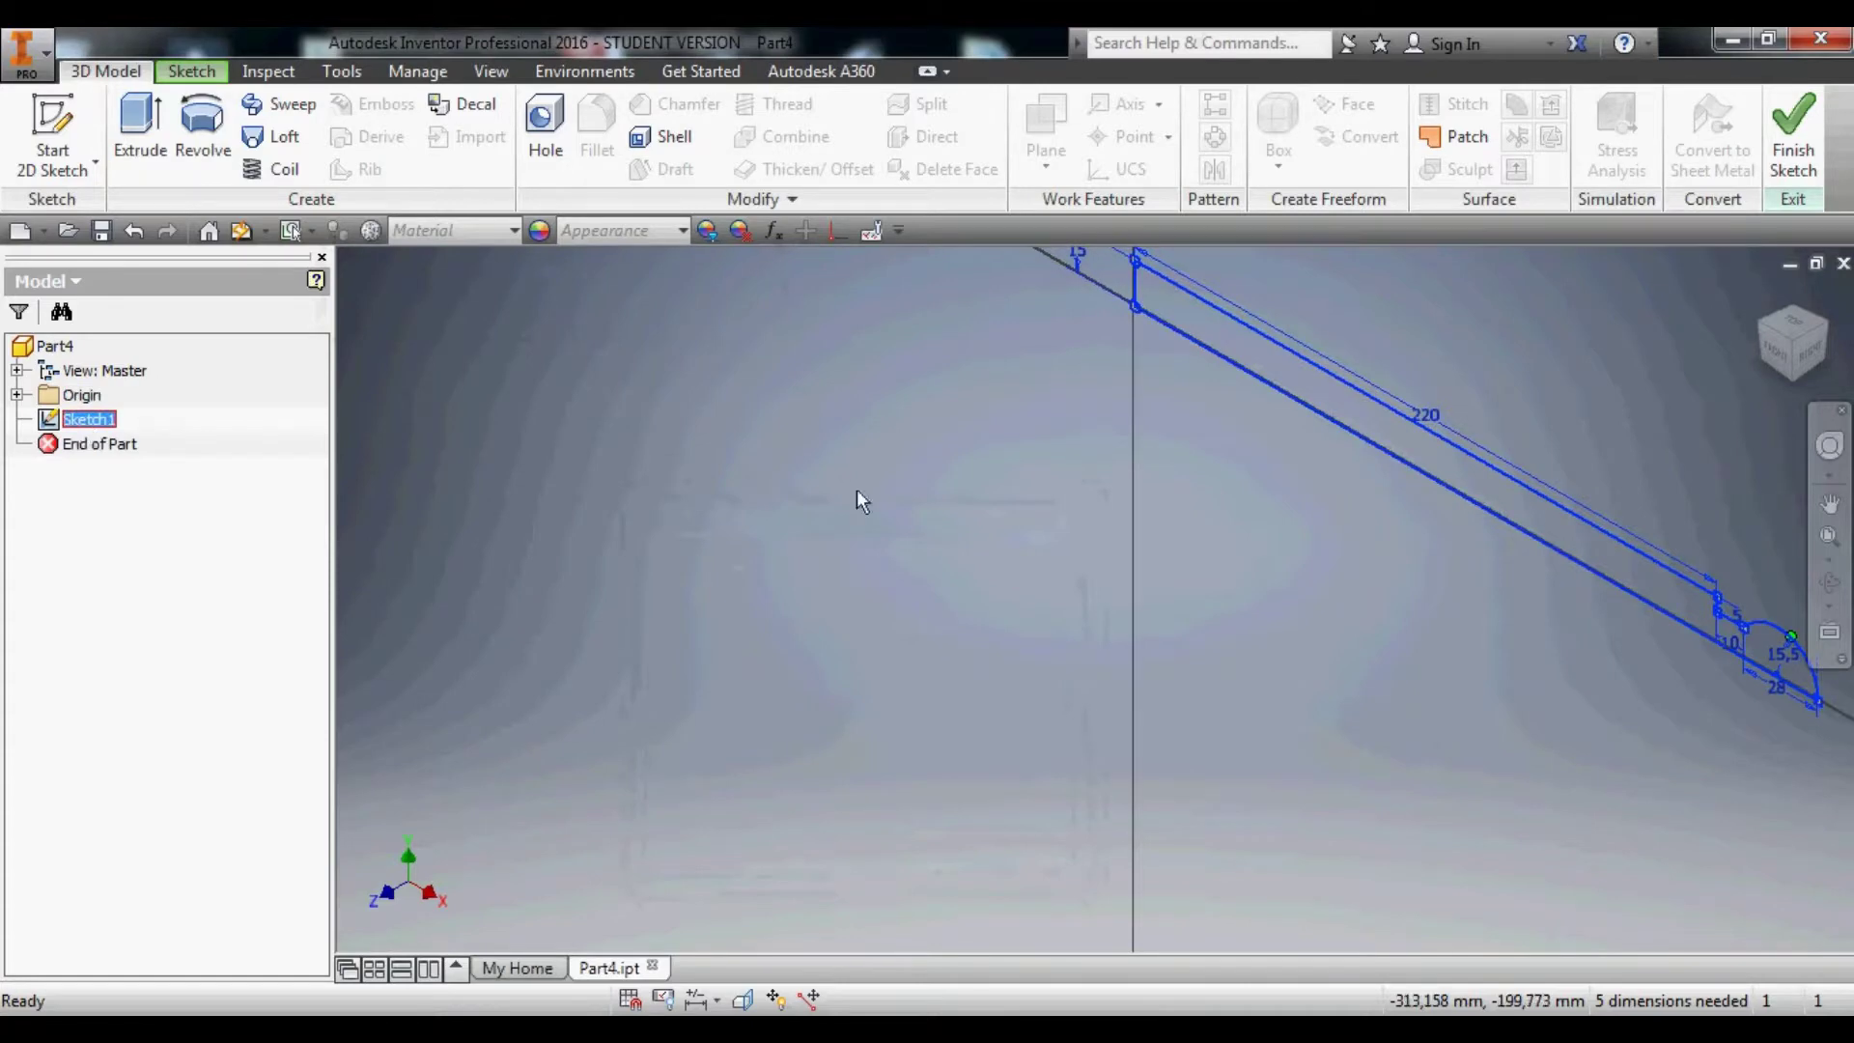
key("r")
scroll(943, 609, "up", 5)
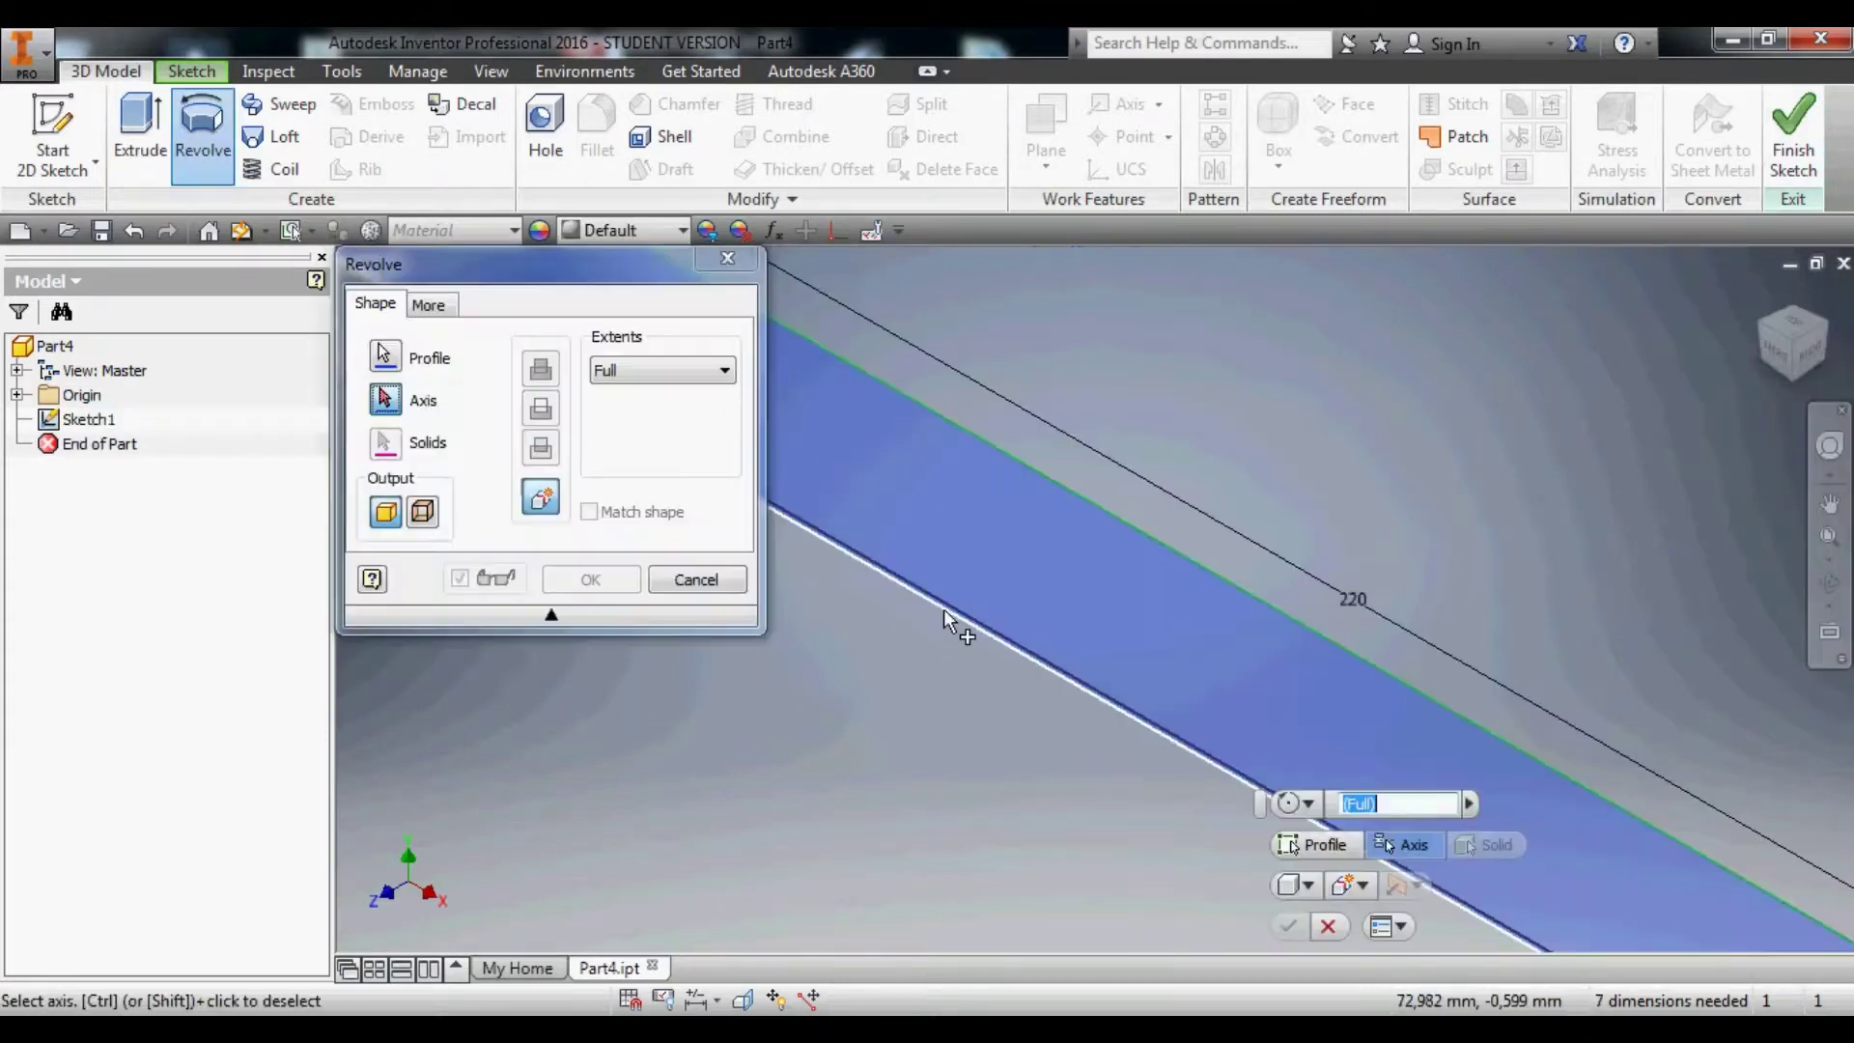
left_click(988, 630)
scroll(886, 613, "down", 3)
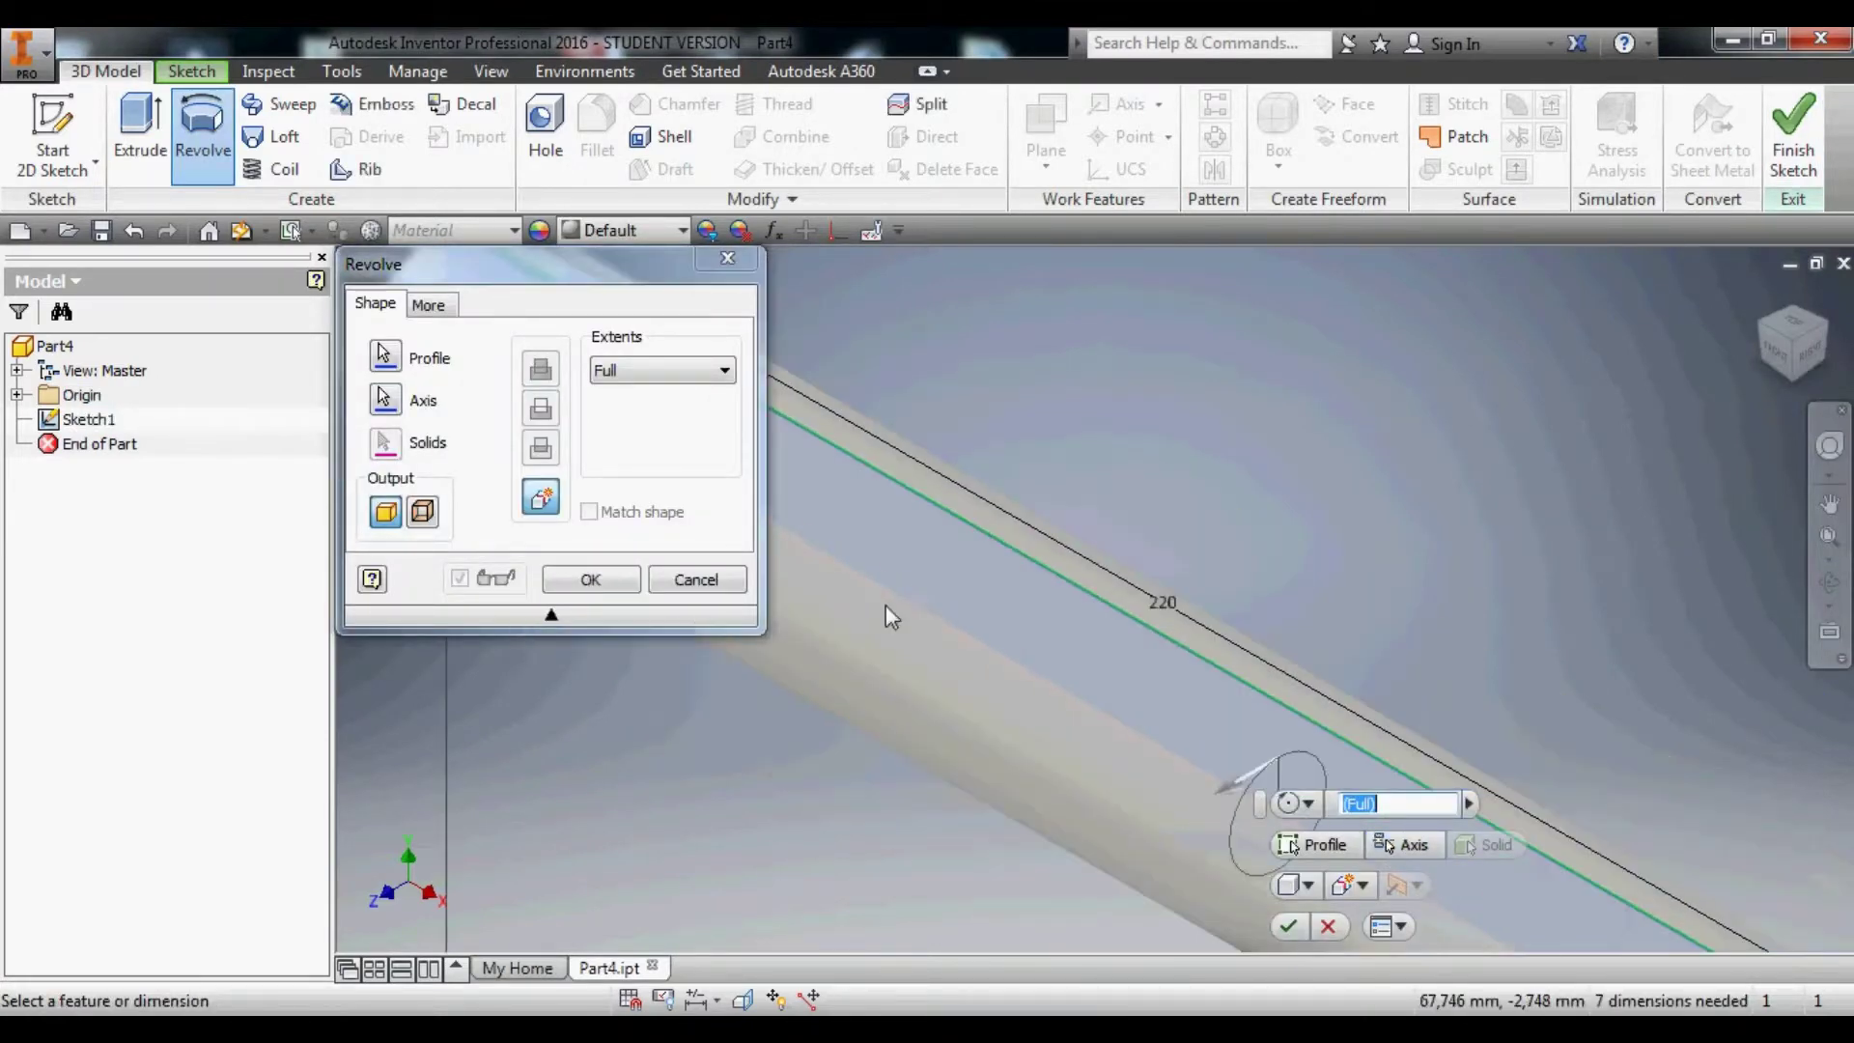
left_click(591, 579)
scroll(854, 592, "down", 5)
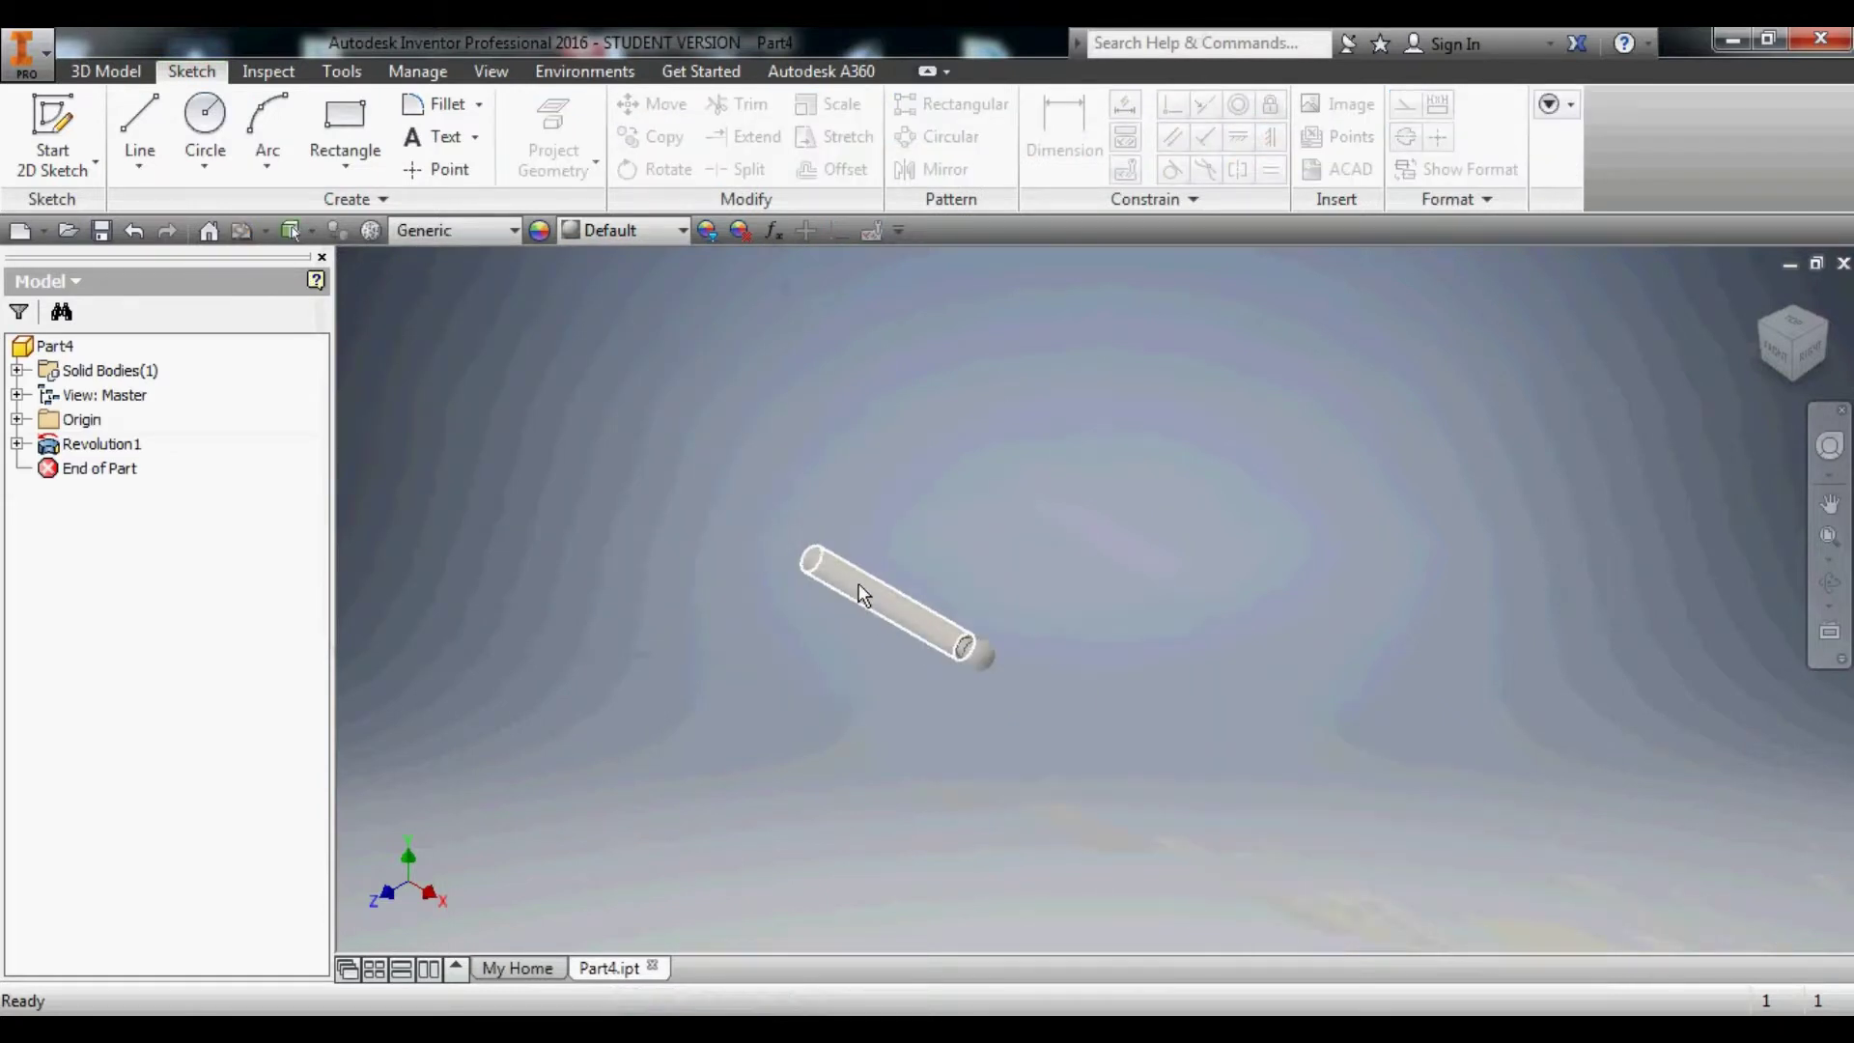
middle_click_drag(973, 647, 1010, 623)
scroll(1010, 610, "up", 6)
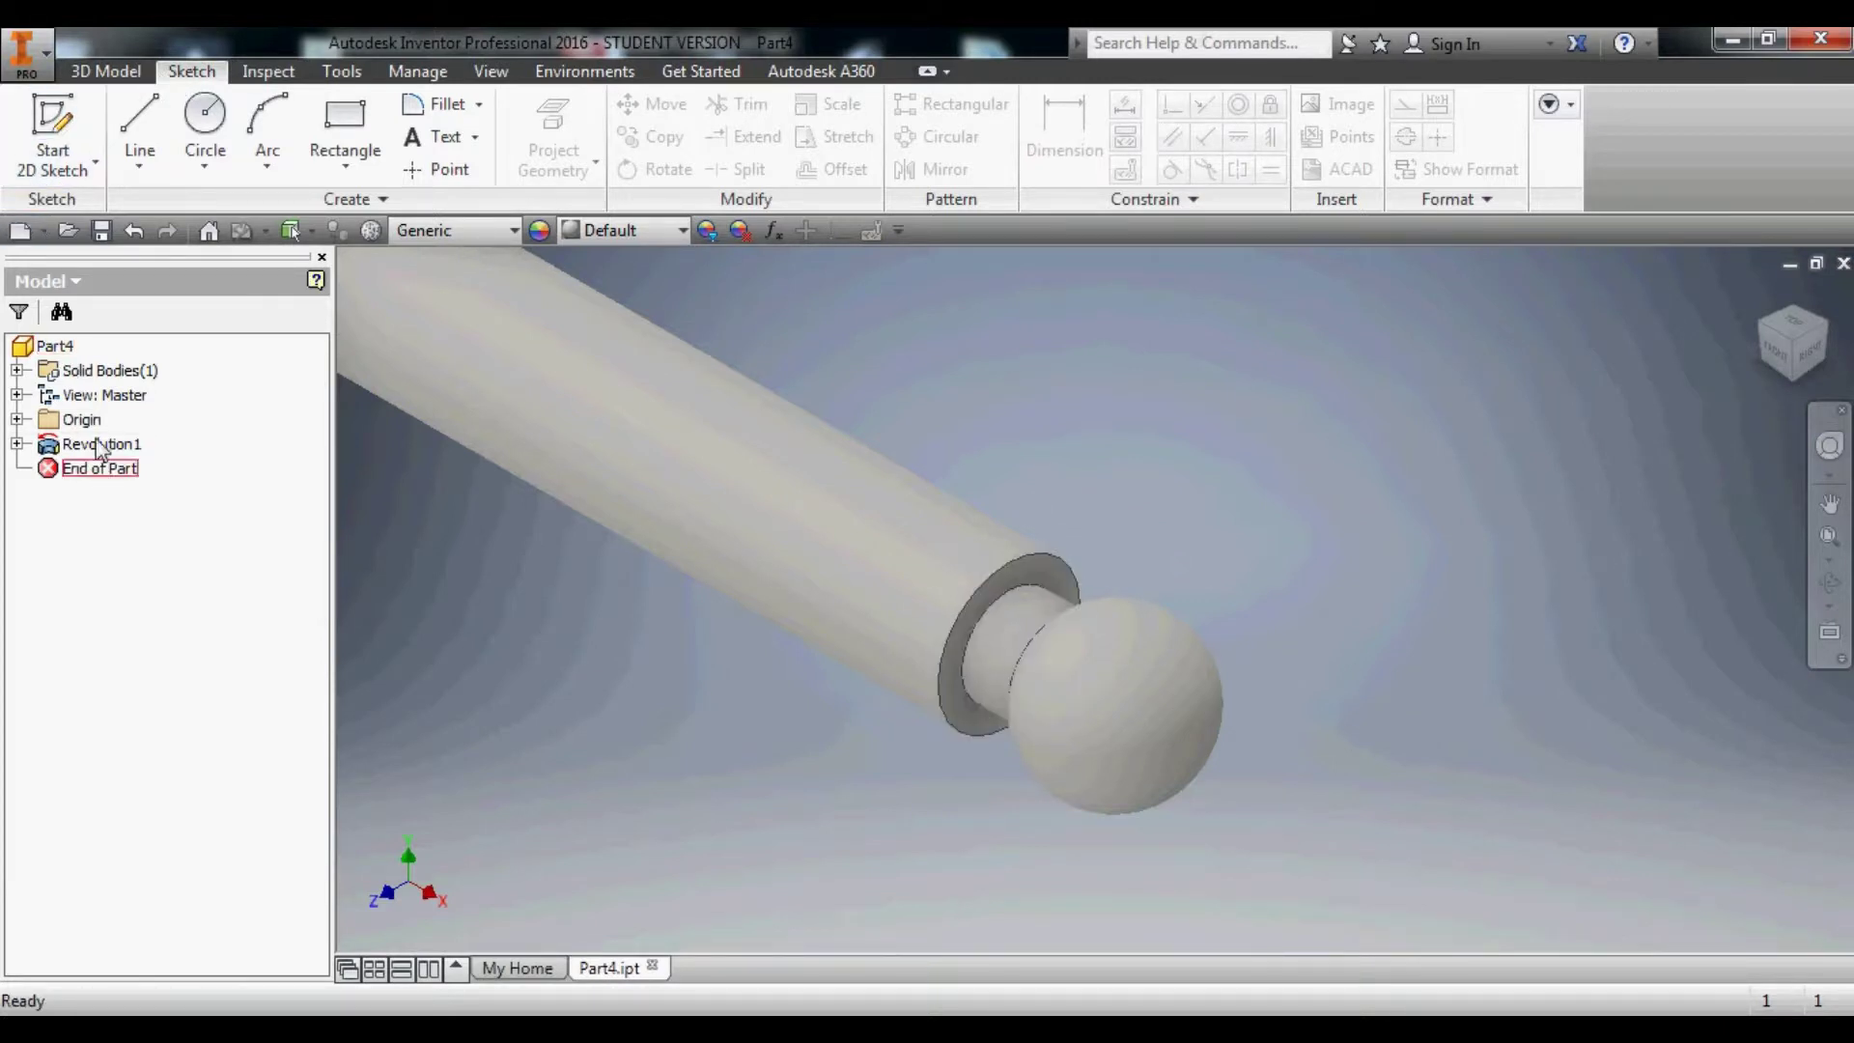
Edit the revolved profile's sketch to round both ends of the 5 mm step line with 1 mm fillets and finish the sketch.
left_click(16, 445)
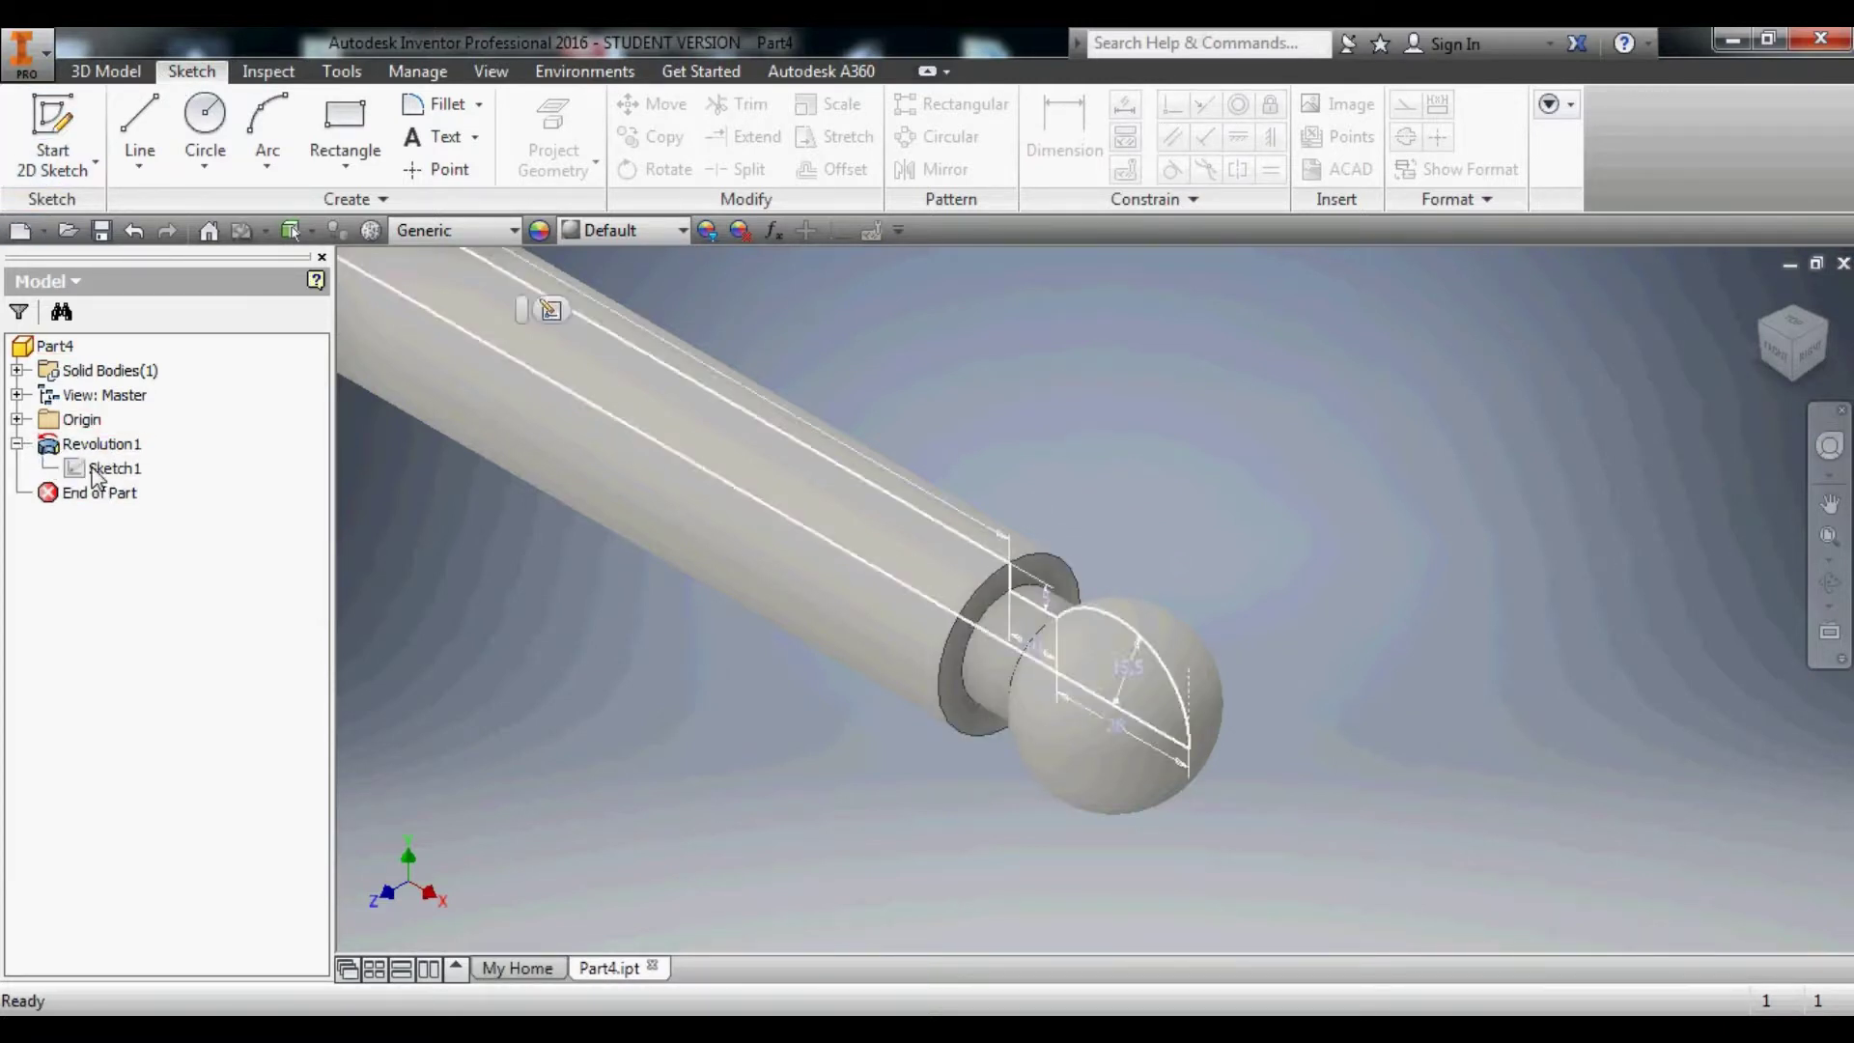
double_click(91, 468)
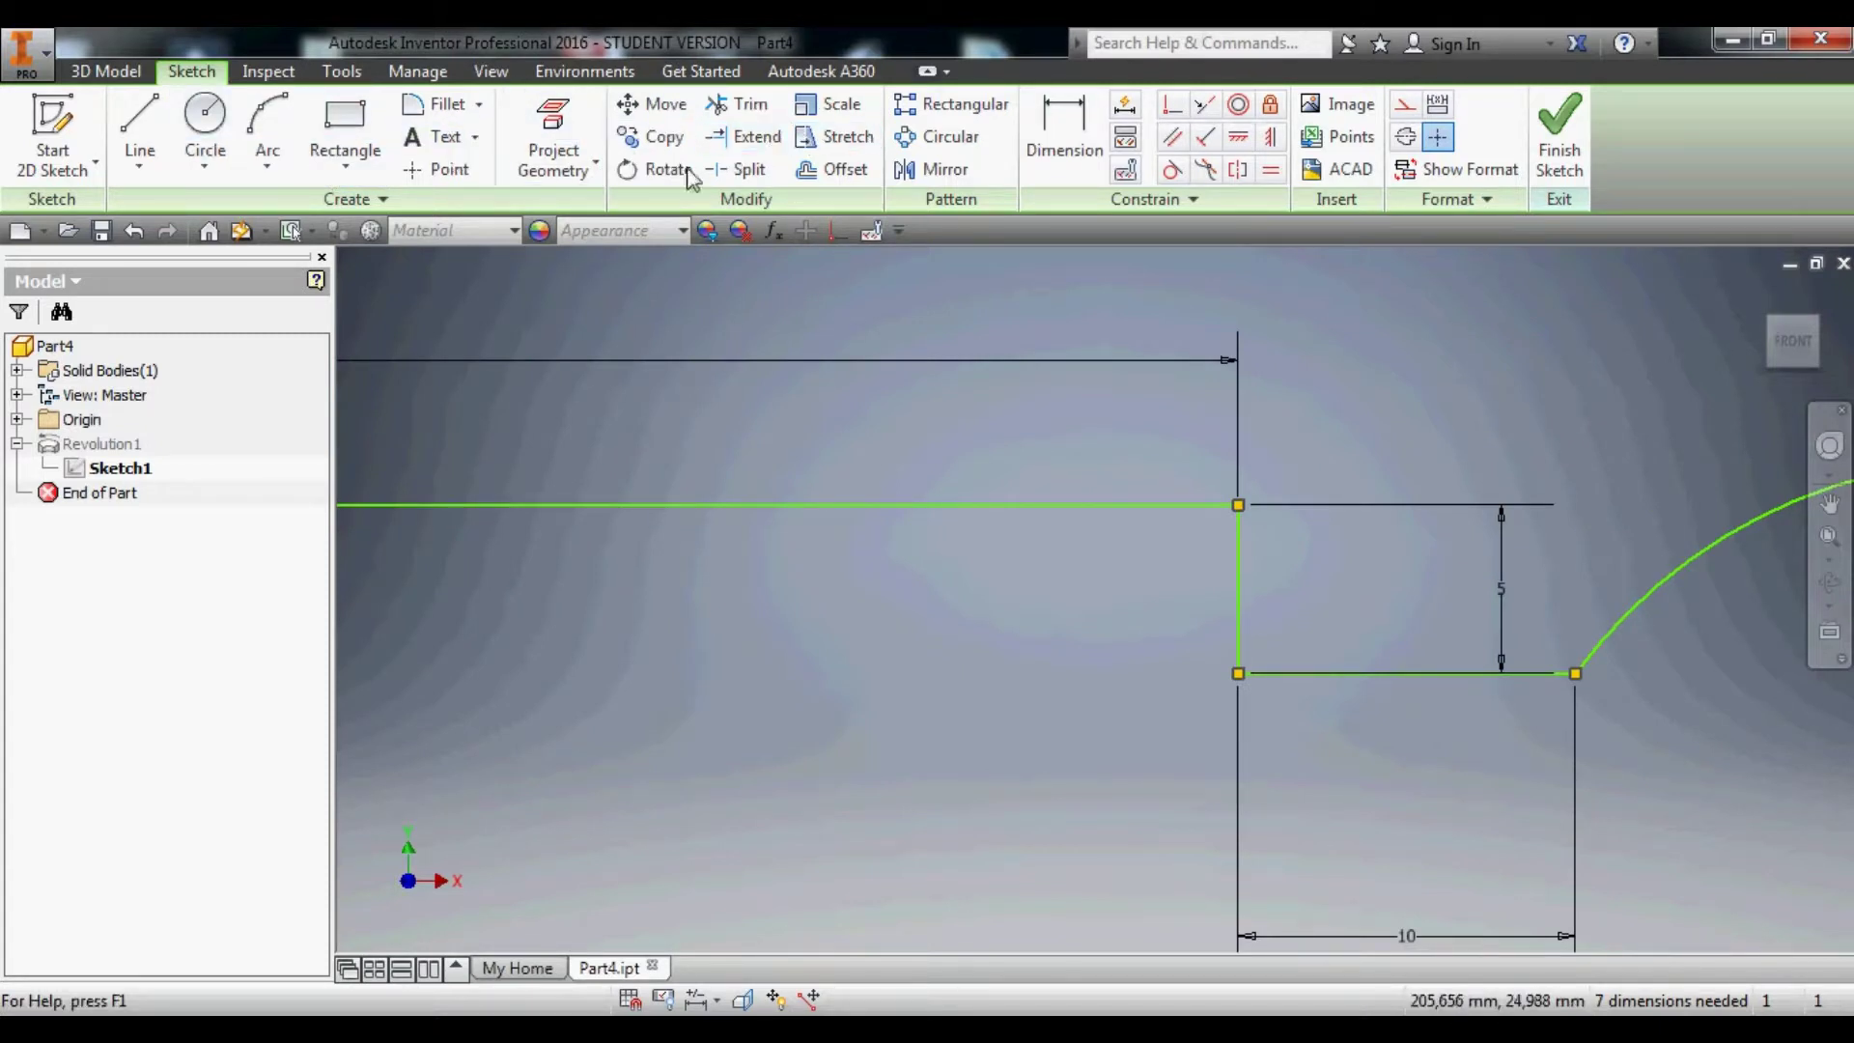
left_click(445, 104)
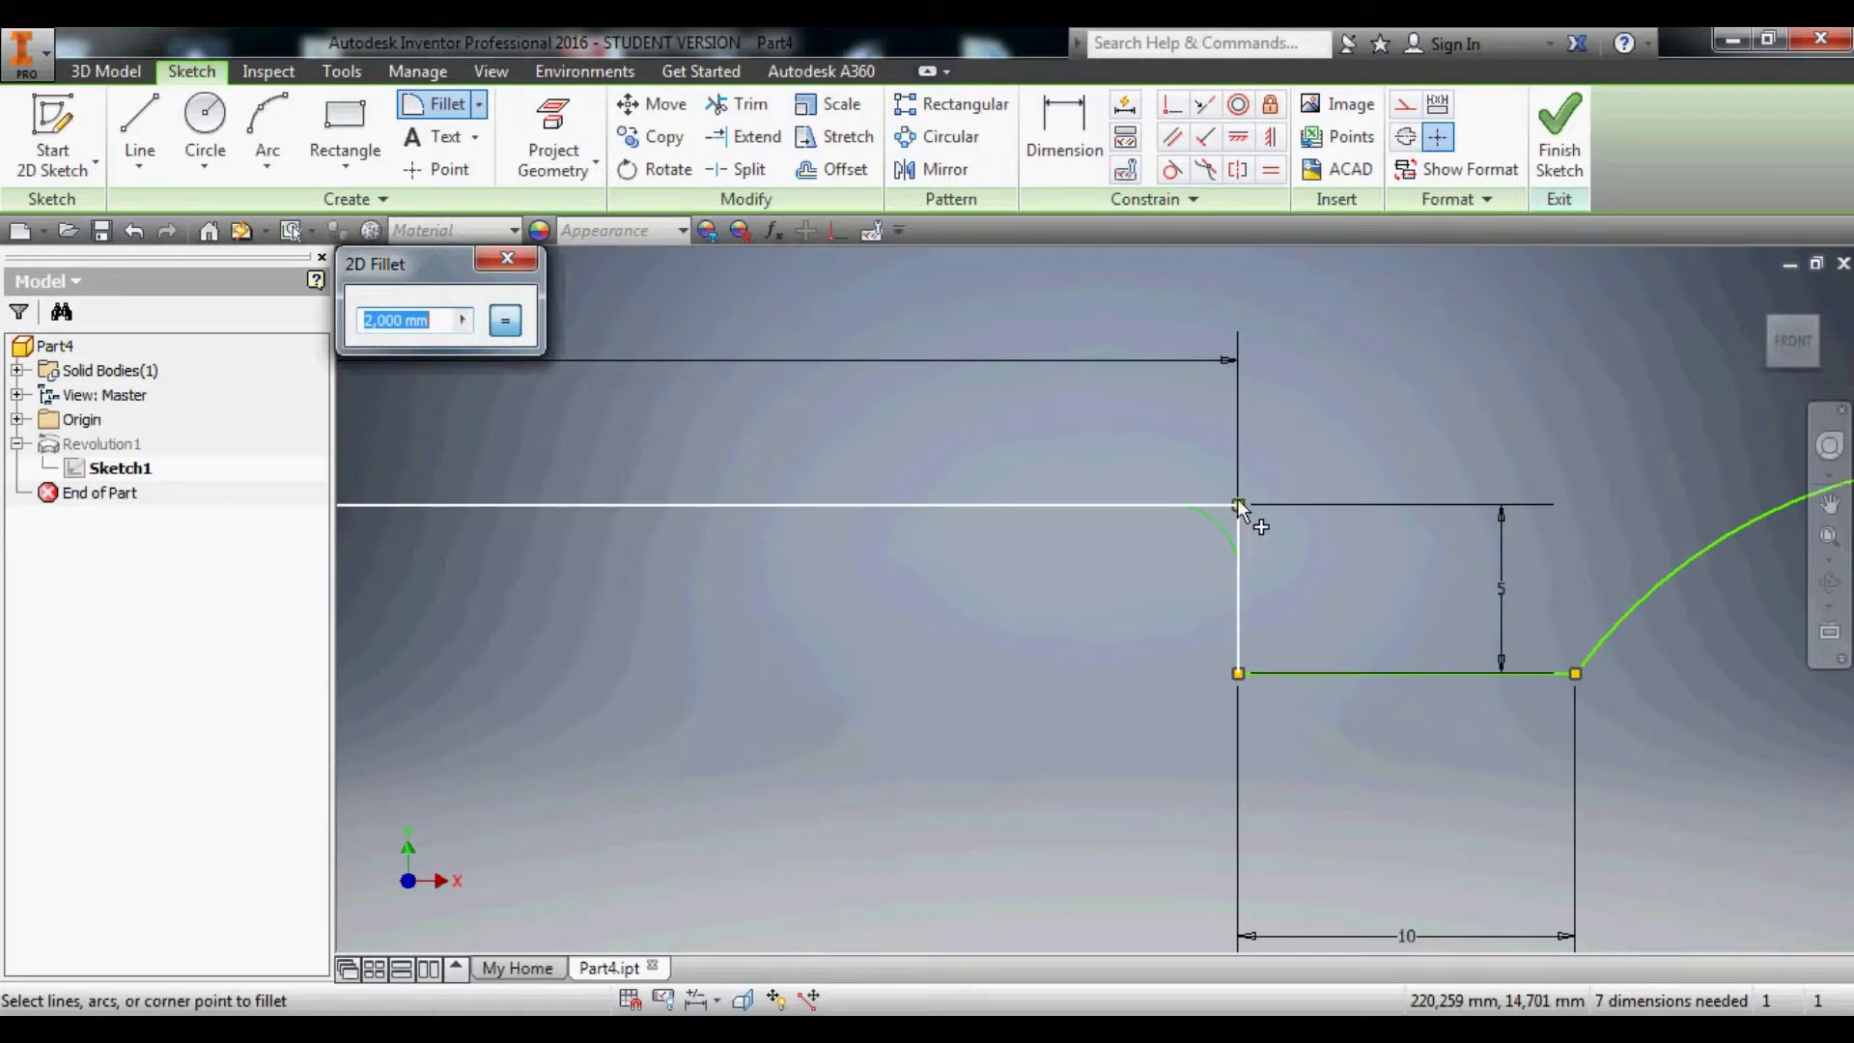
type("1")
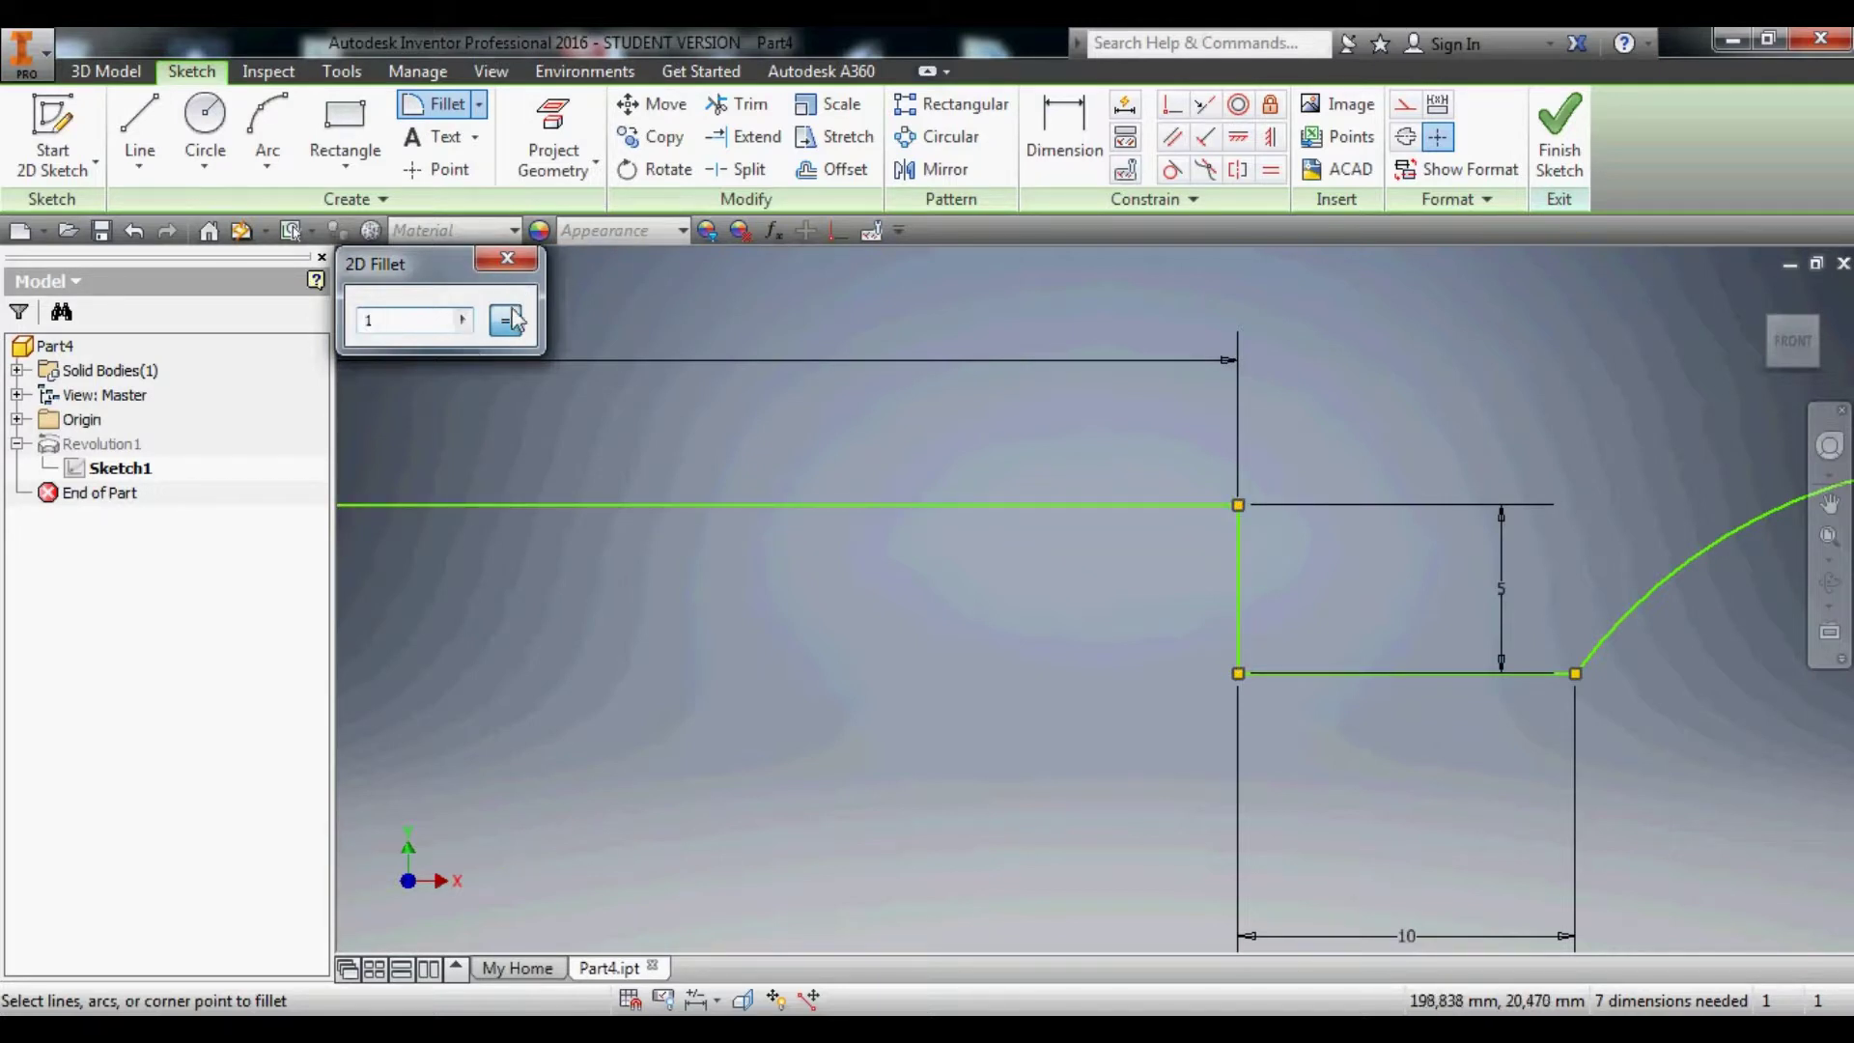
left_click(1244, 520)
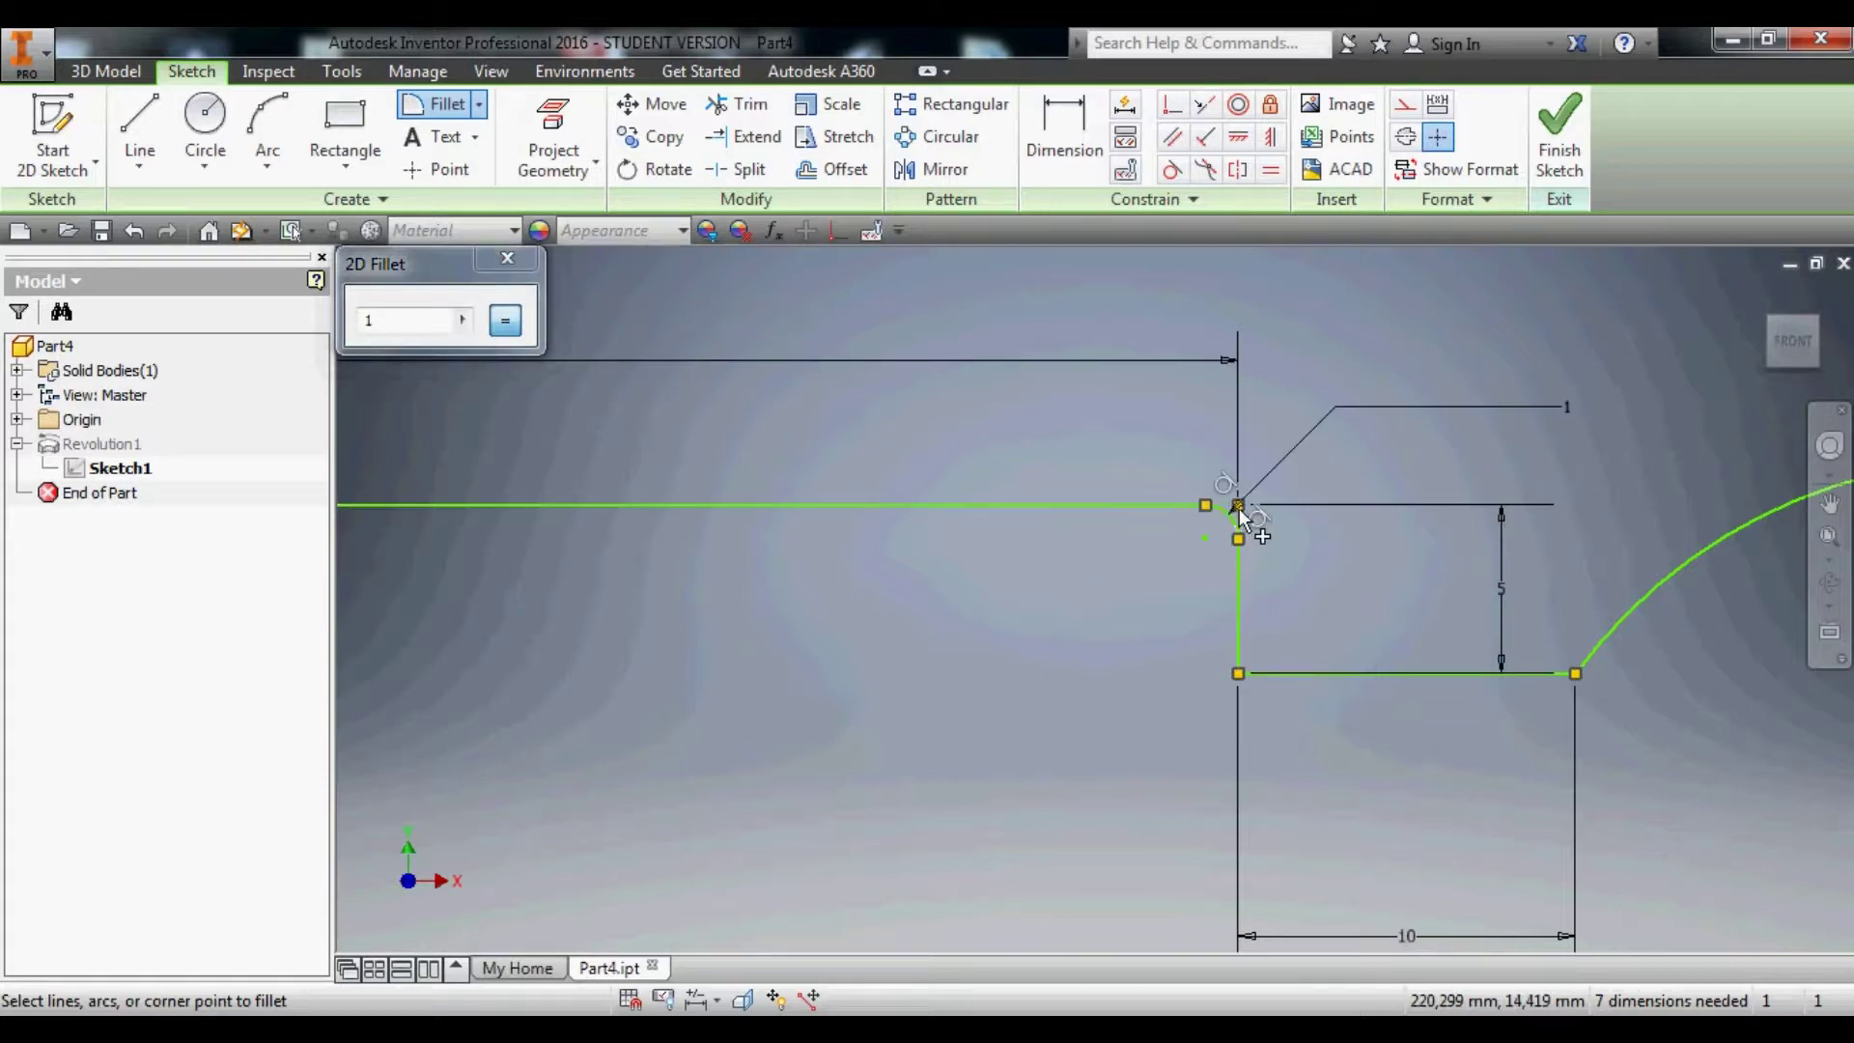
left_click(1248, 682)
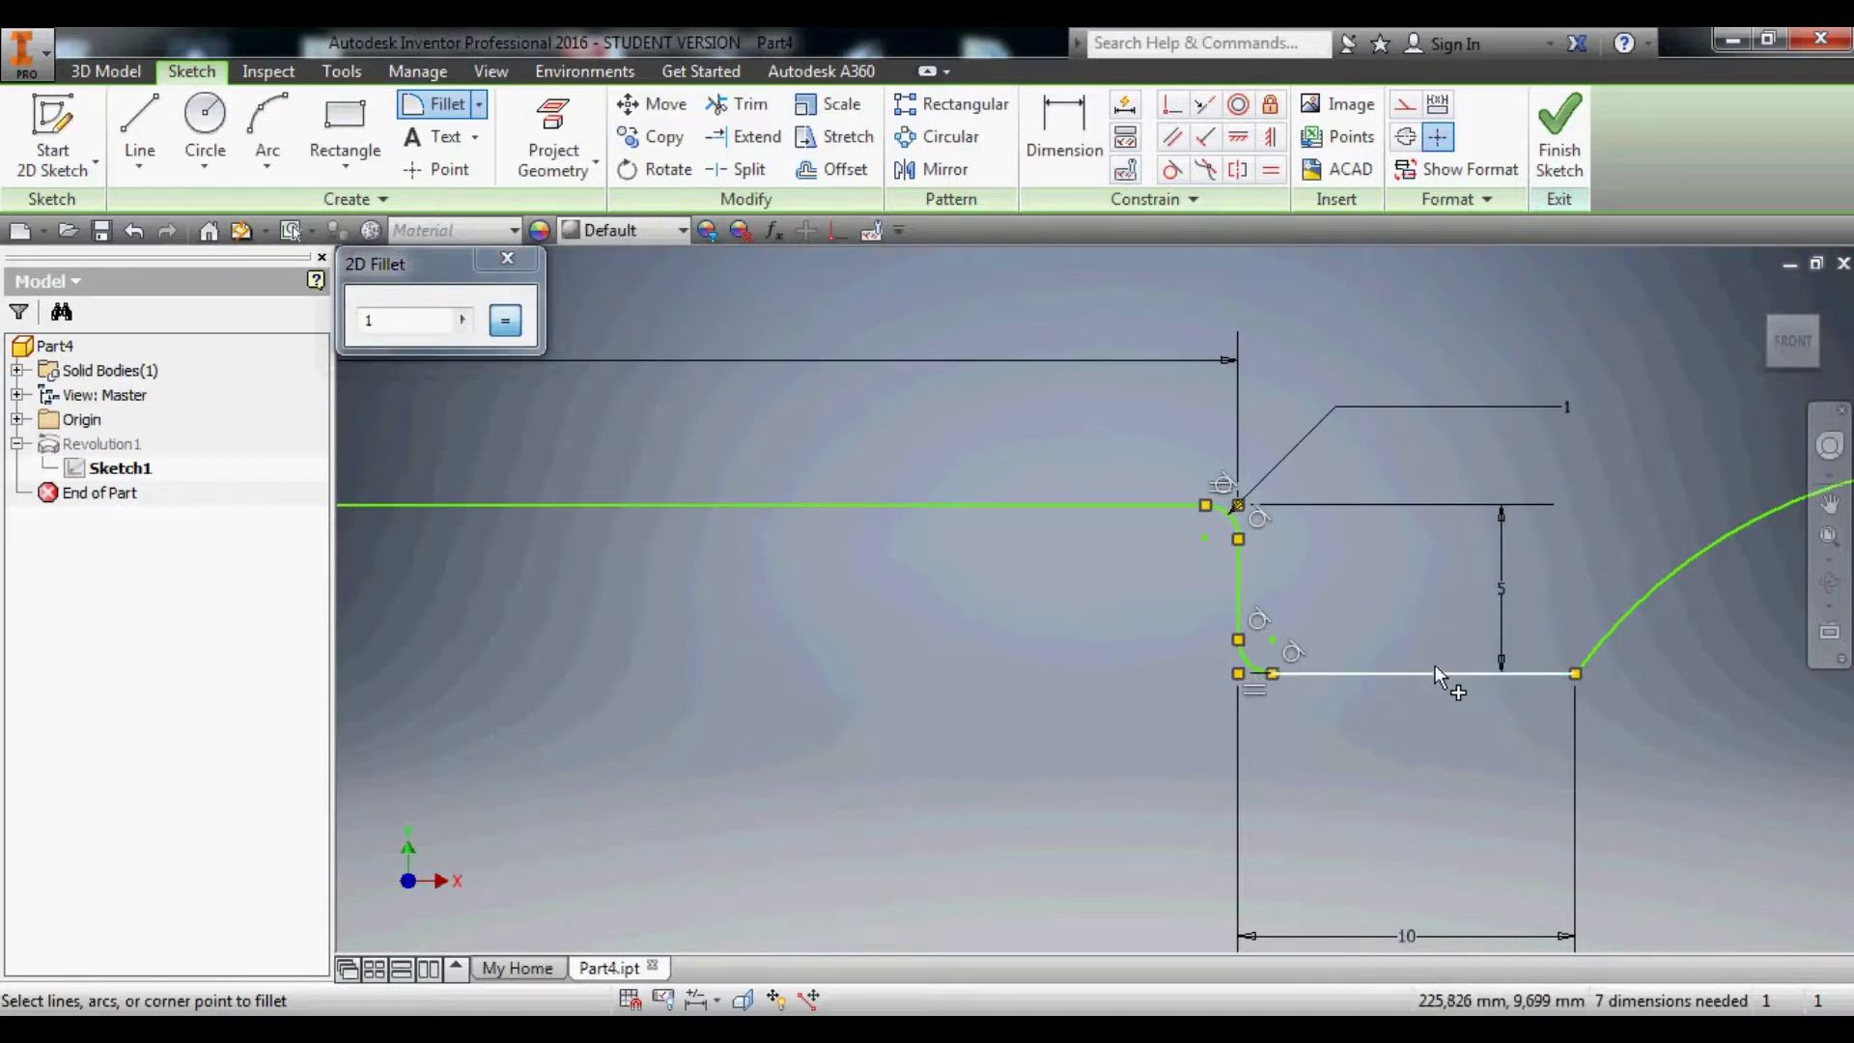
left_click(506, 259)
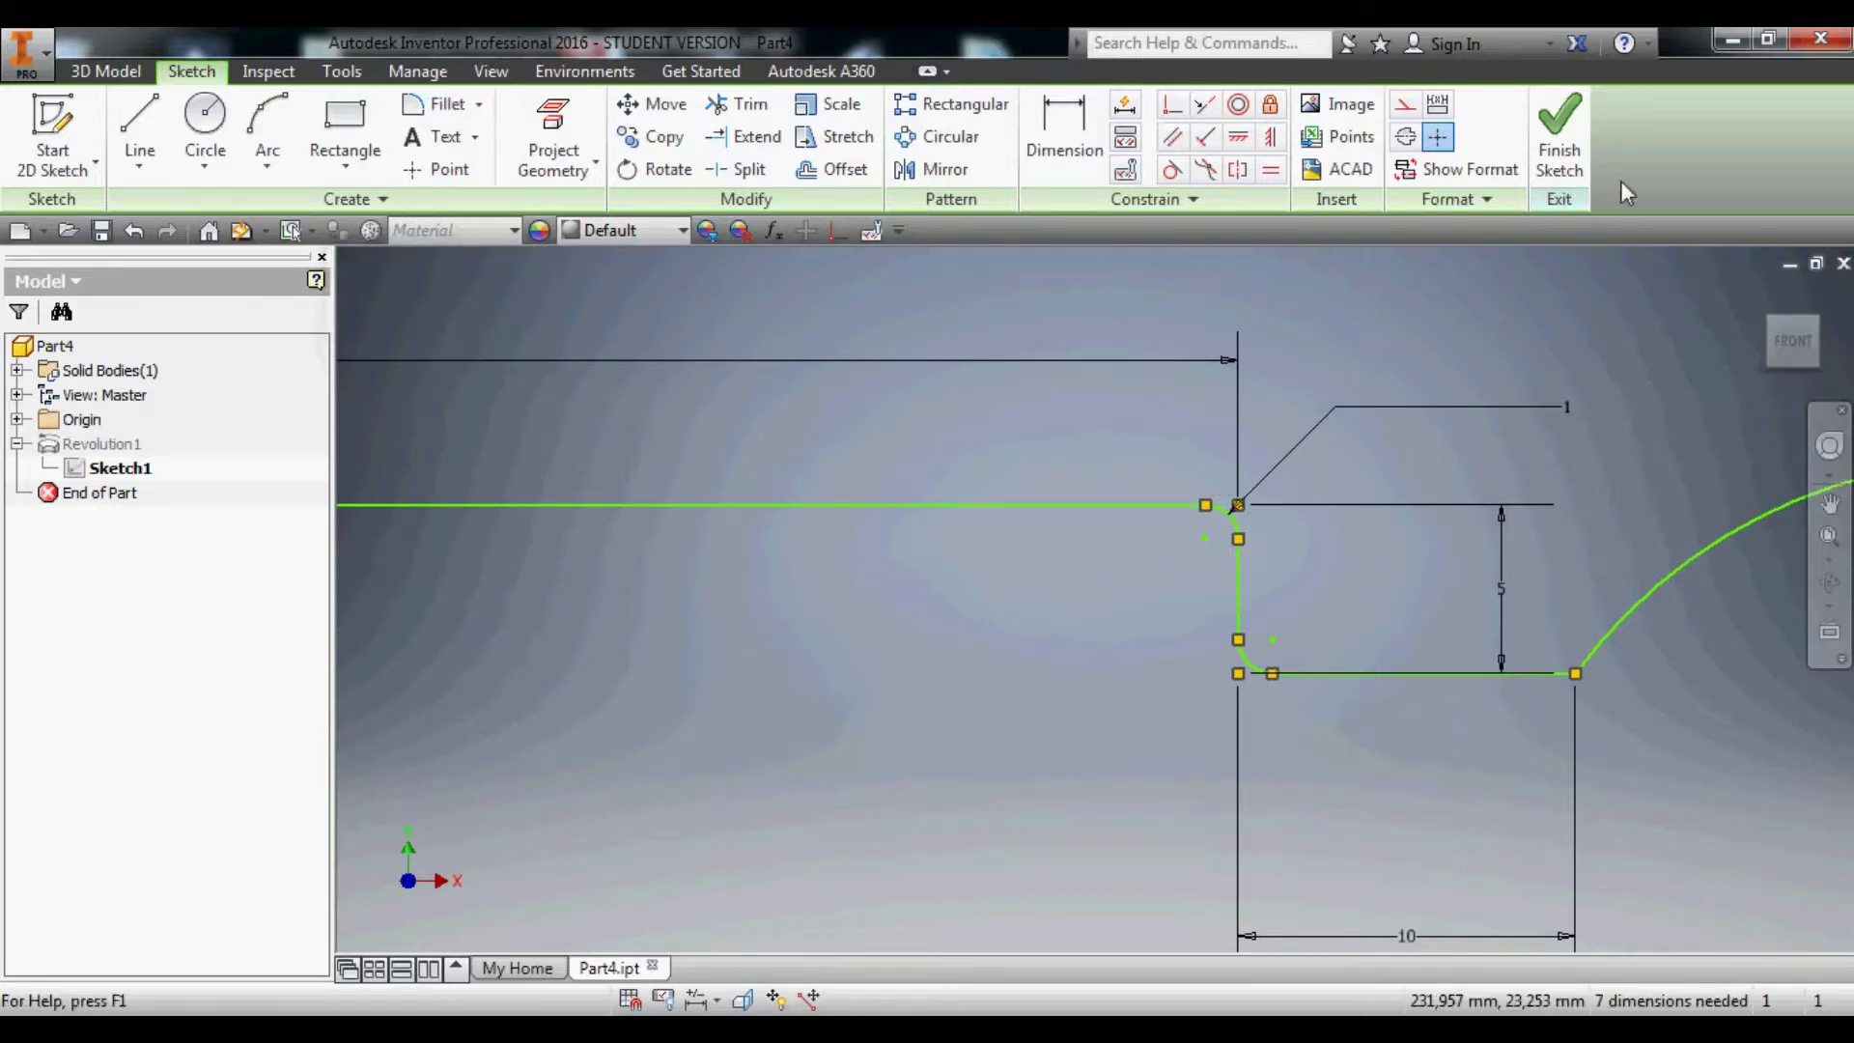
left_click(1557, 149)
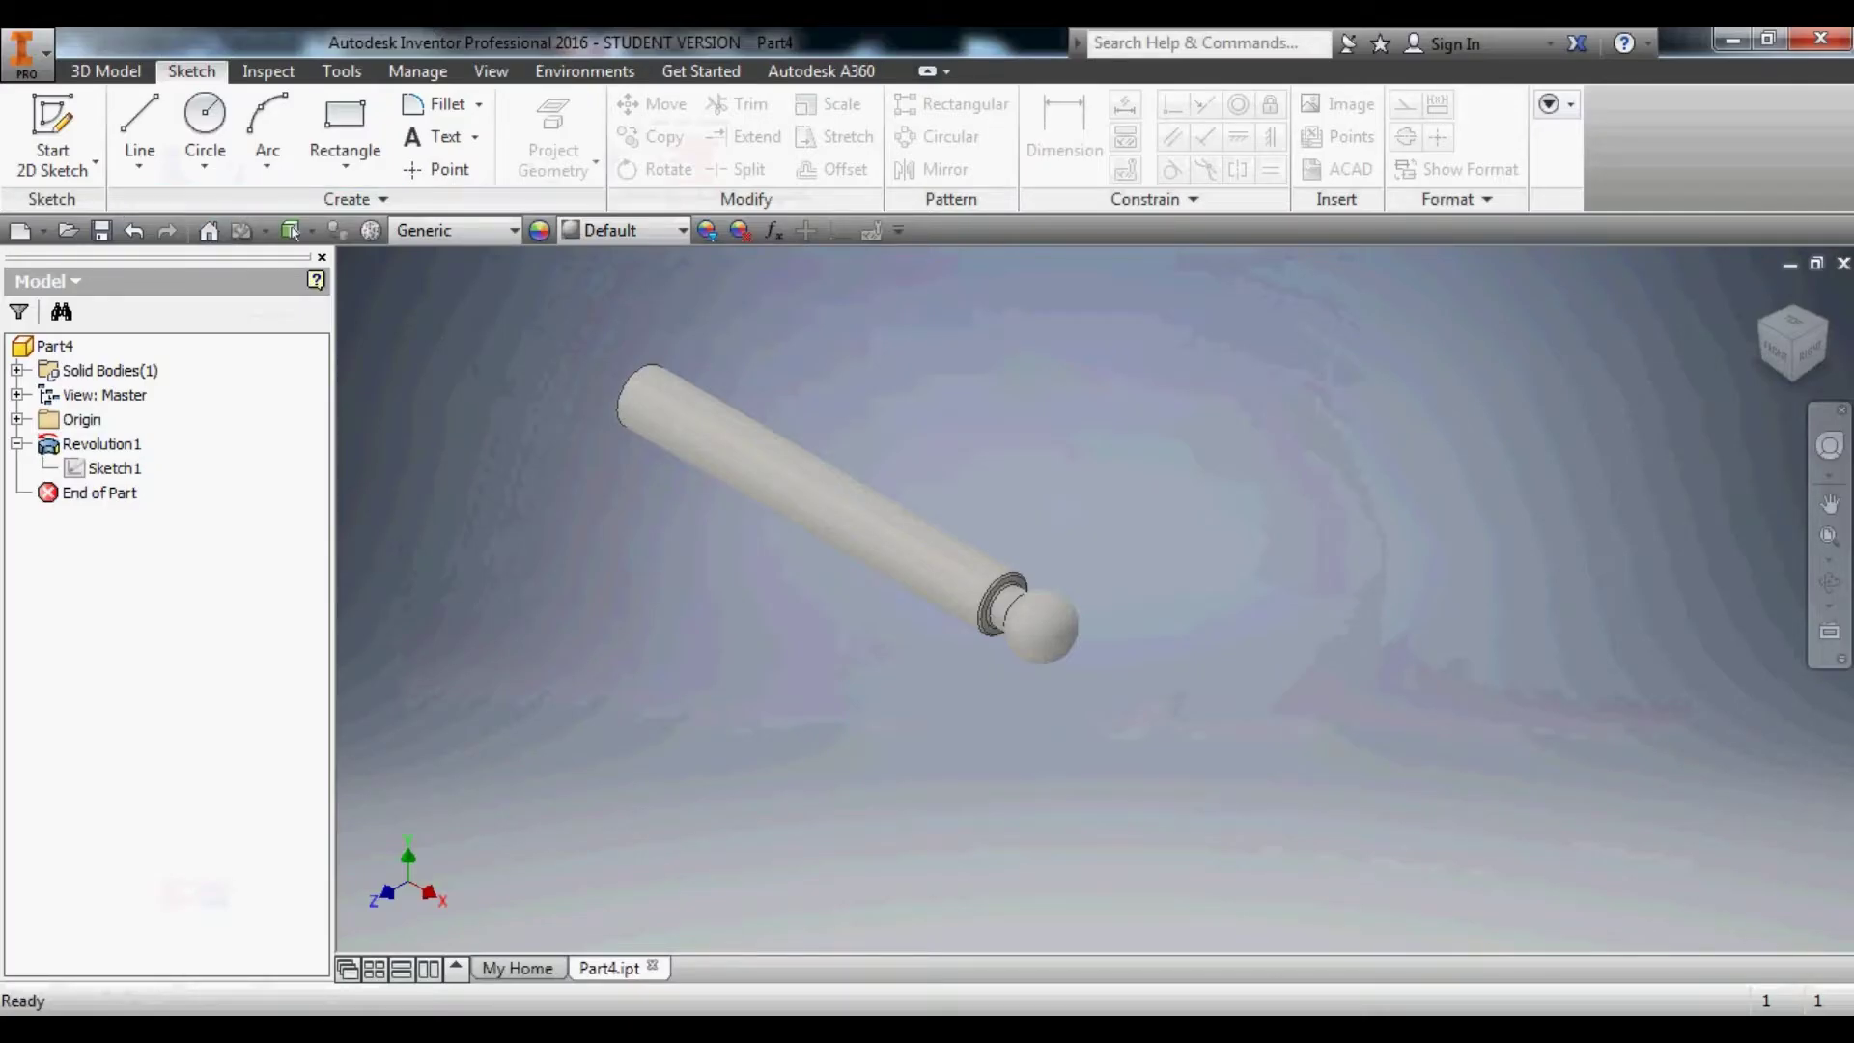
Create a new standard part and save it as screw in the Prototype folder.
left_click(517, 967)
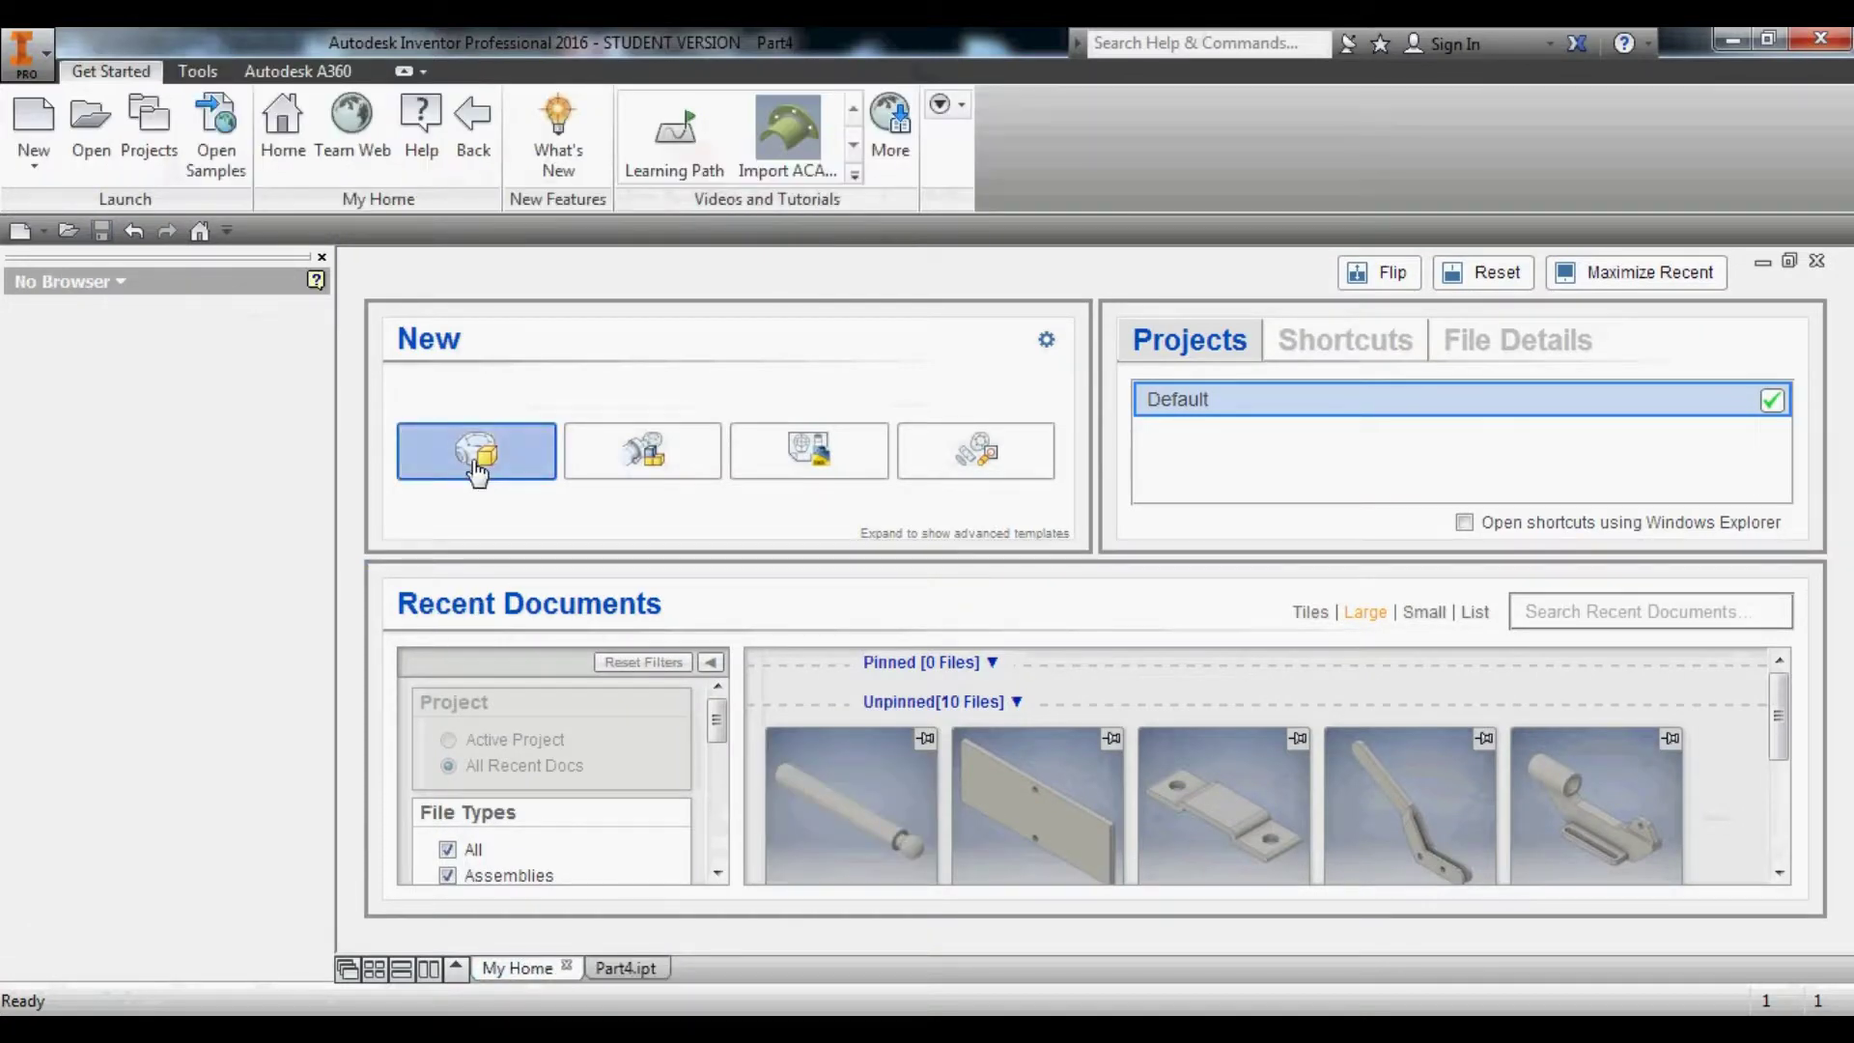
left_click(475, 464)
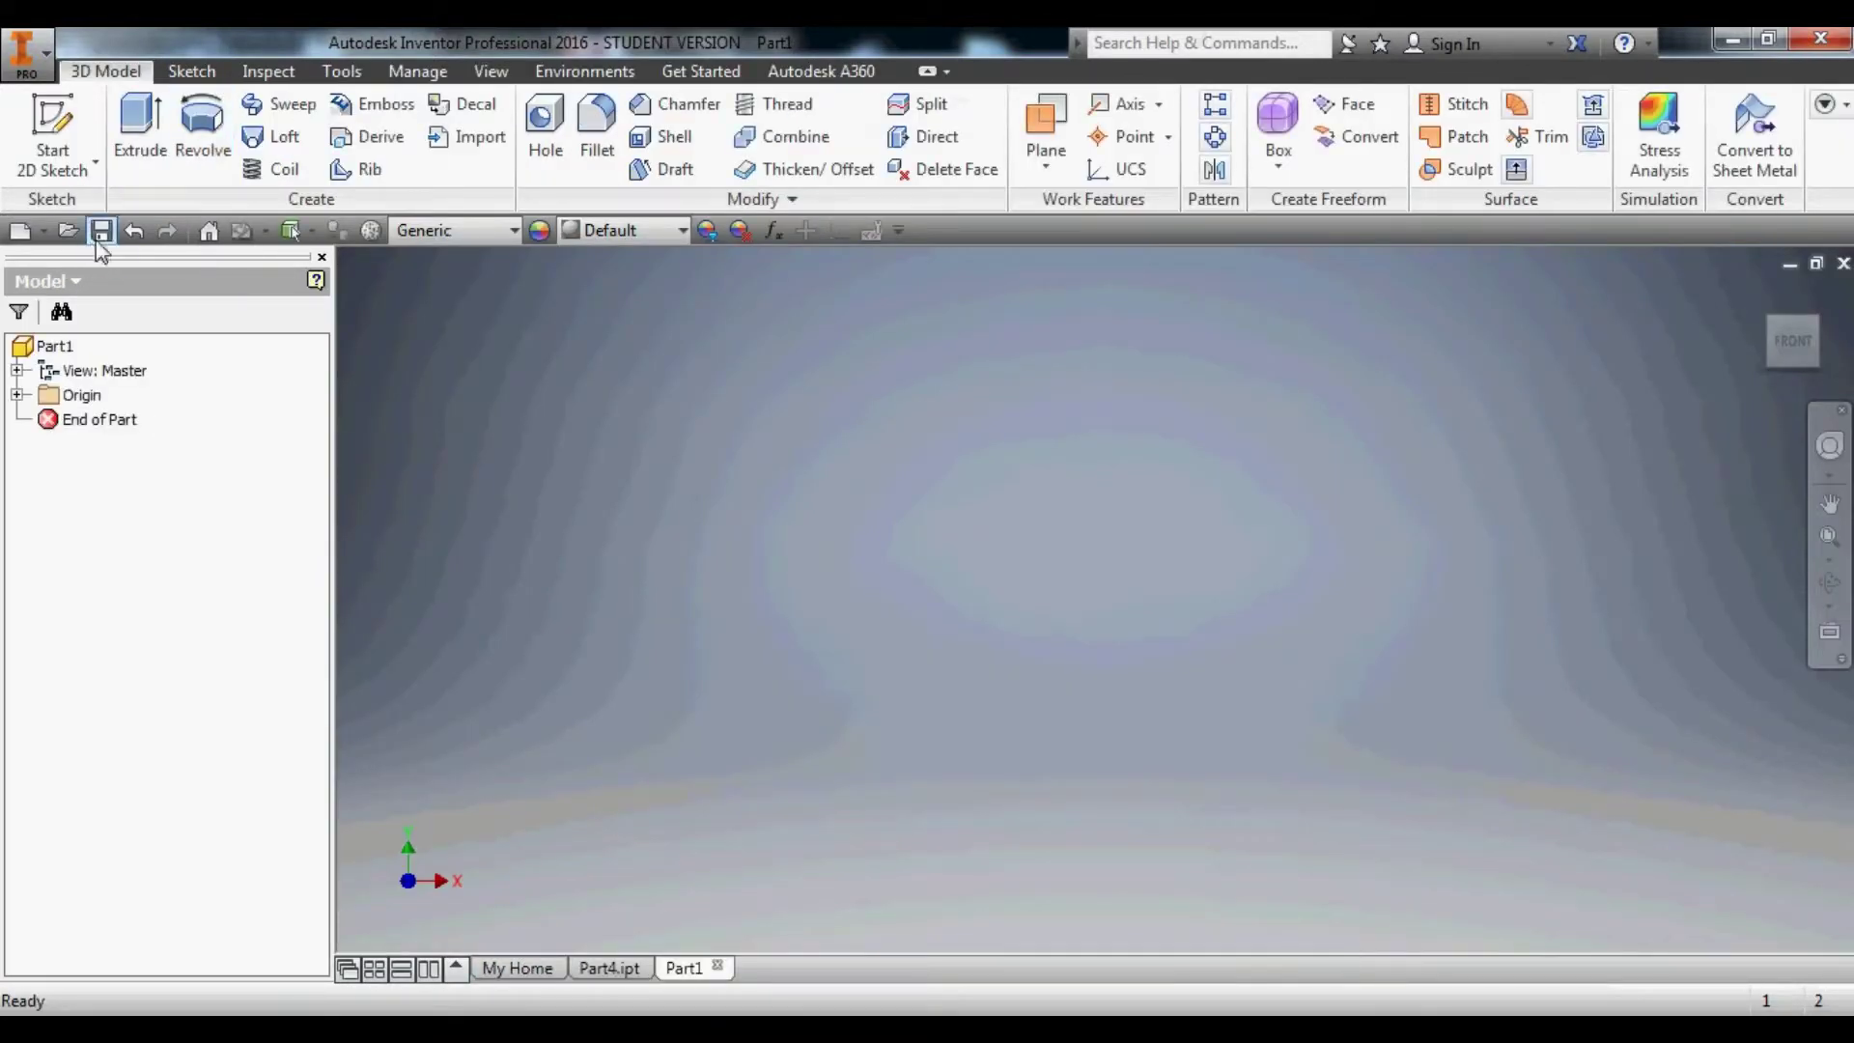
key("ctrl+s")
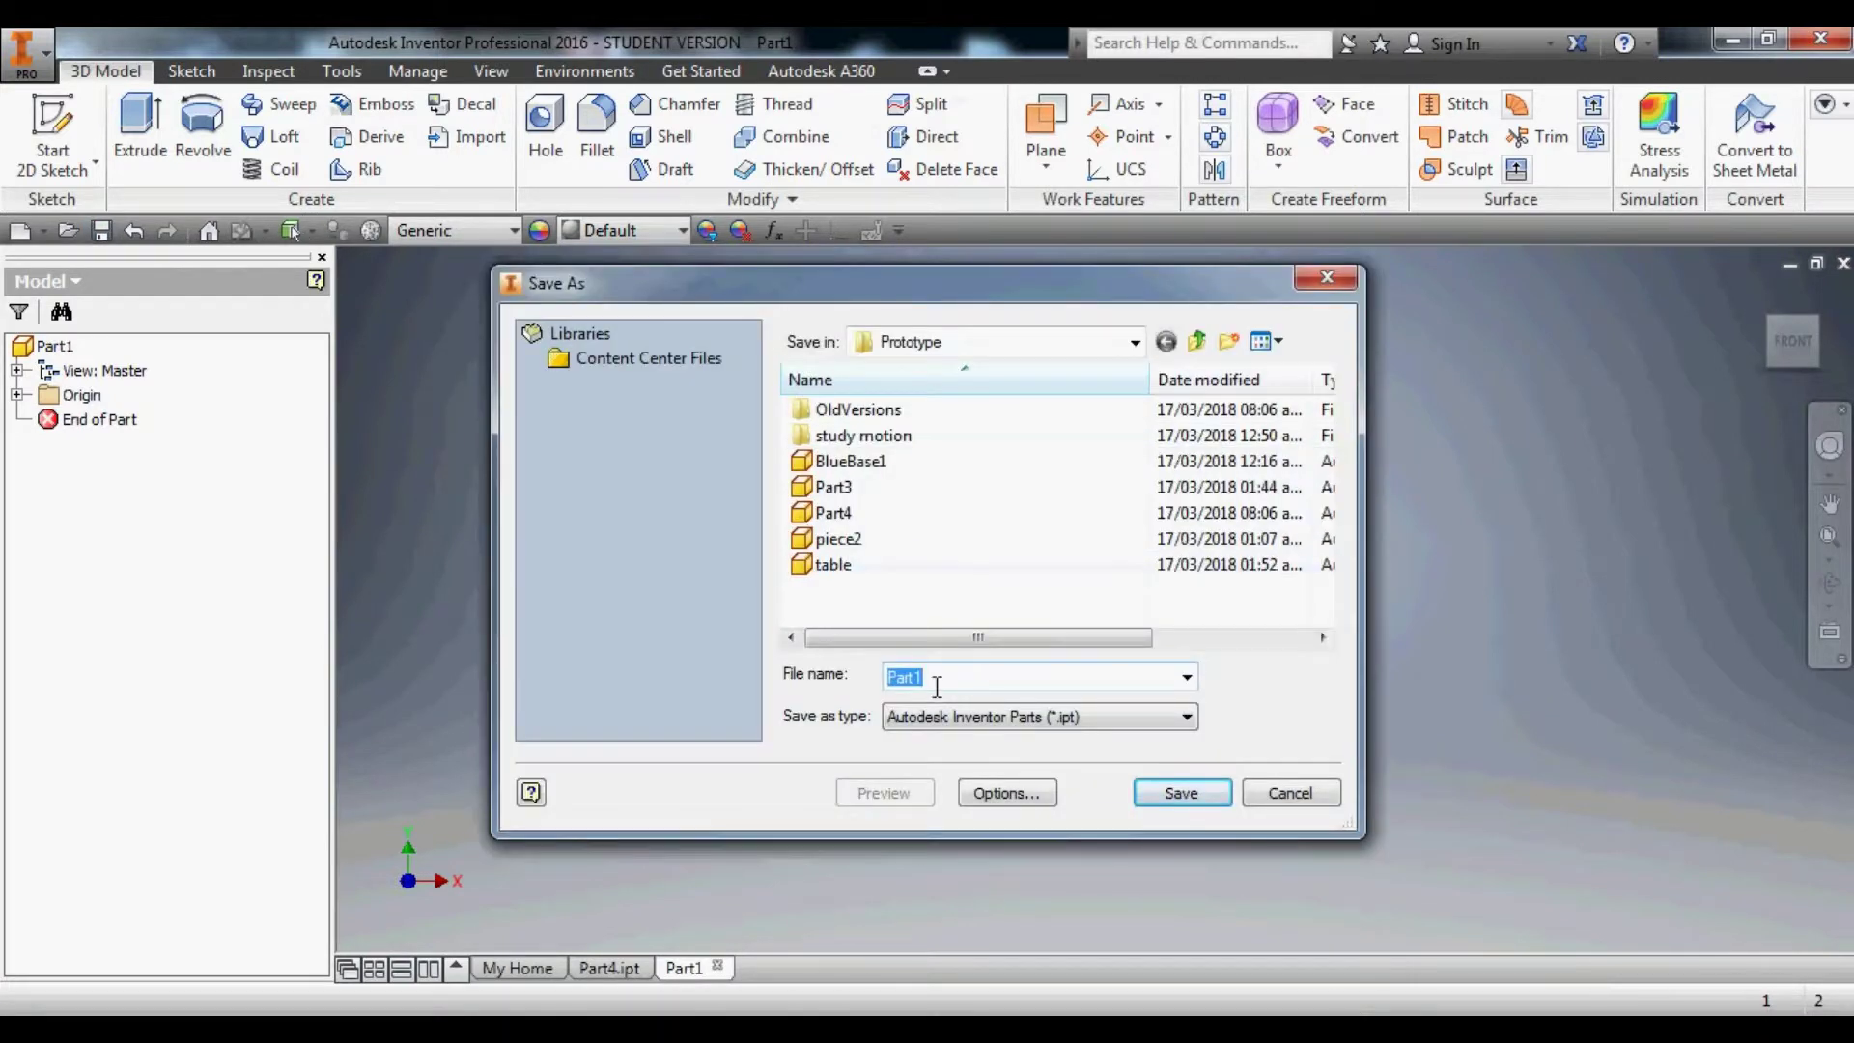
type("screw")
left_click(1182, 794)
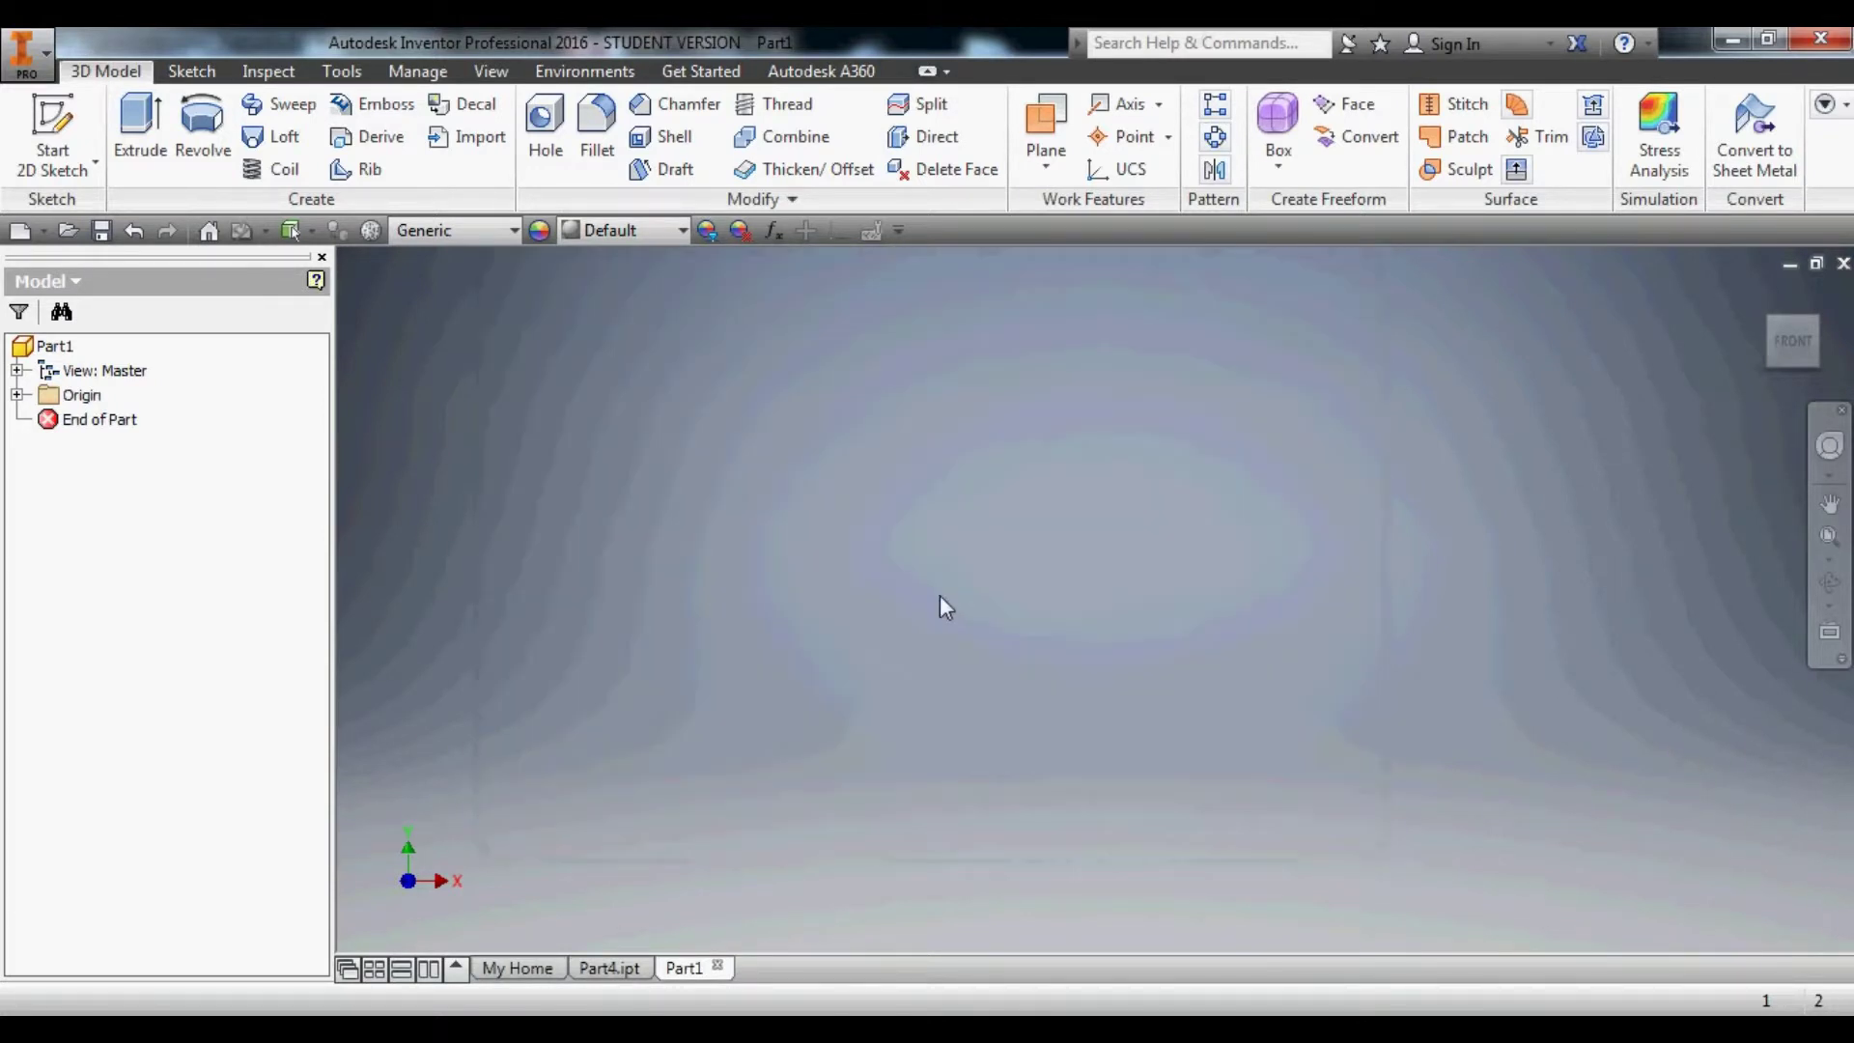
Sketch on the XY plane a 7 mm vertical line from the origin, a 3 mm horizontal line and a short vertical line.
left_click(52, 135)
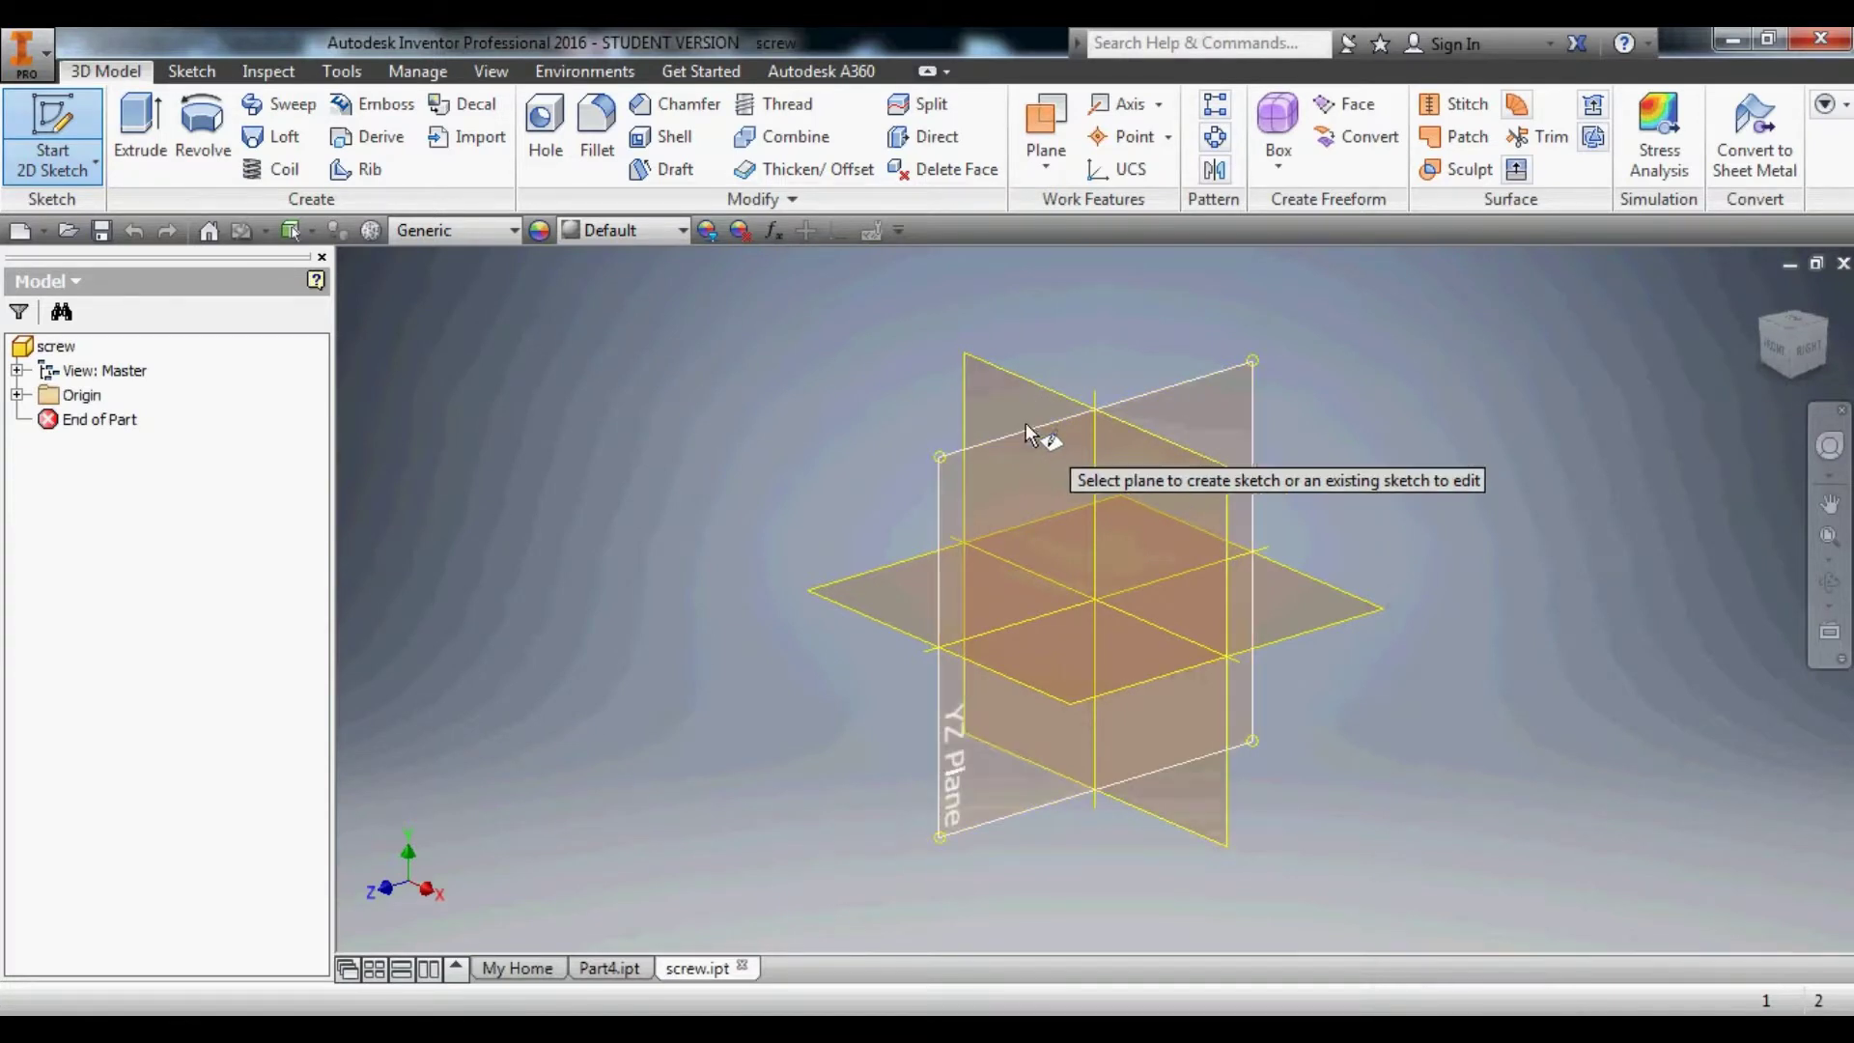
left_click(986, 402)
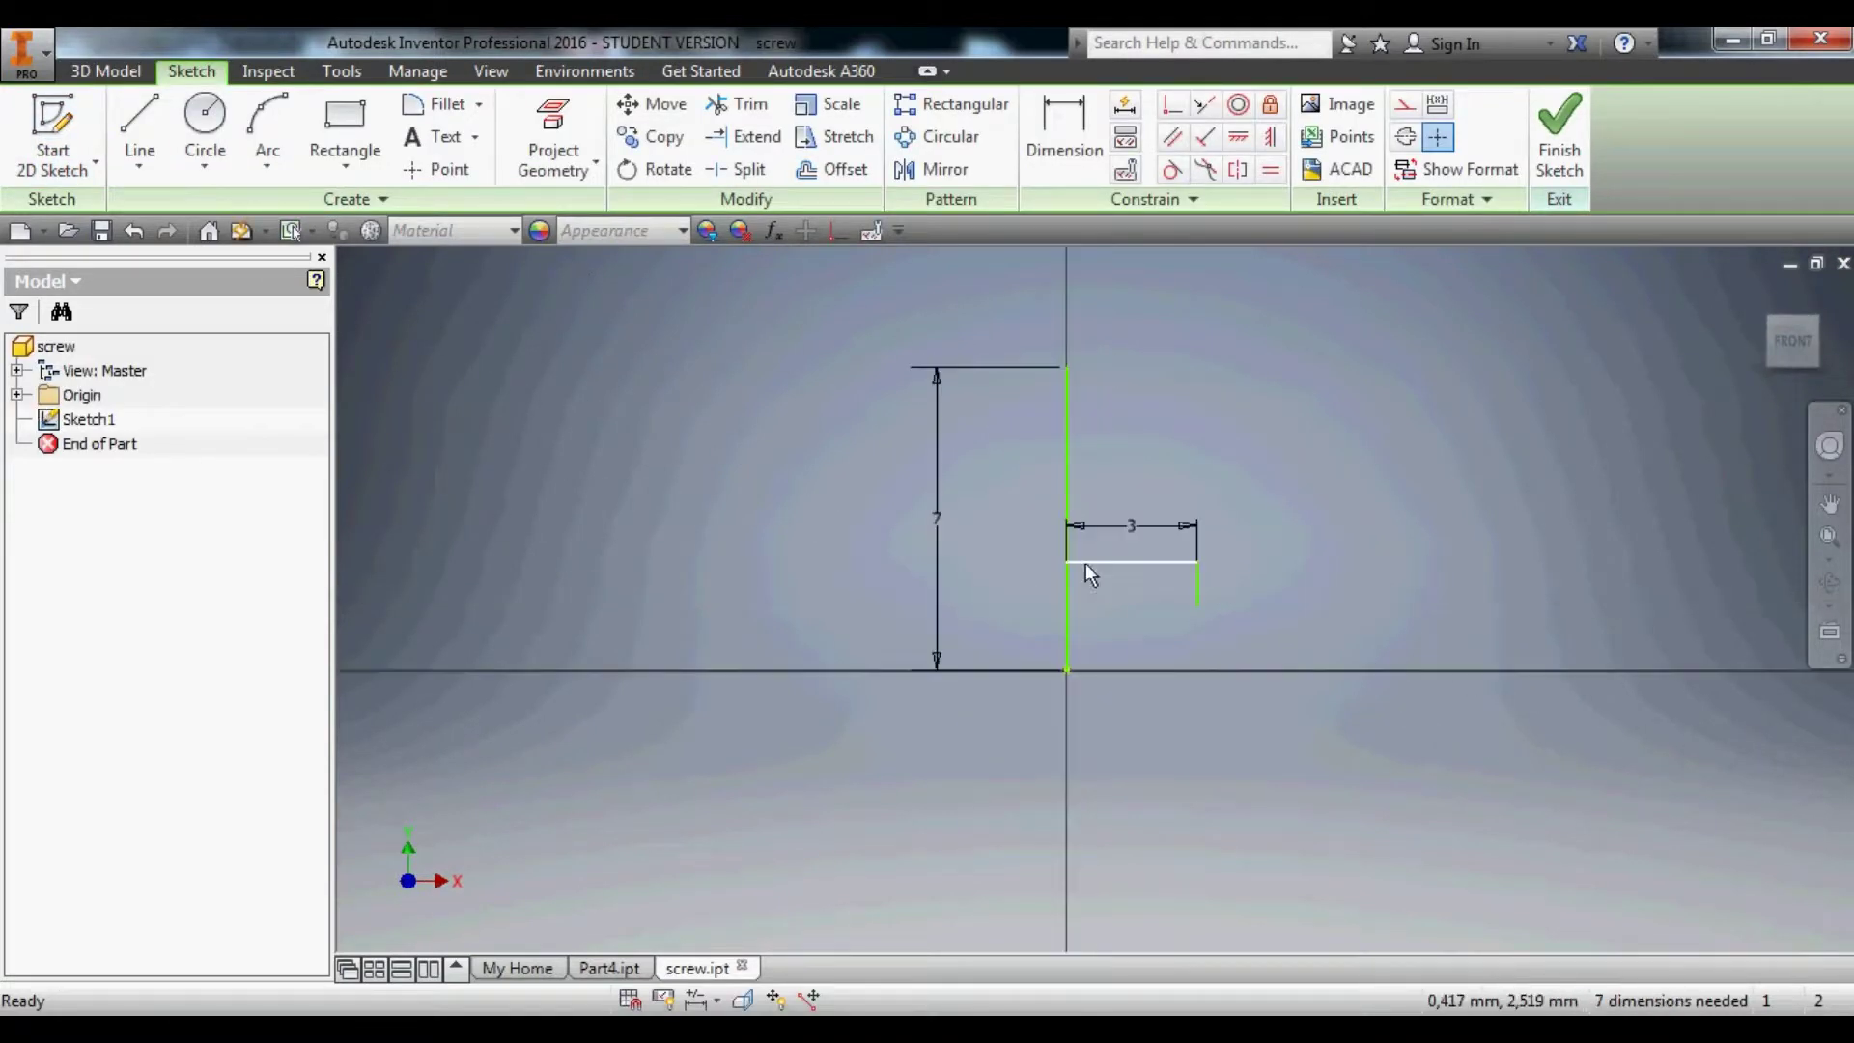
Make the 3 mm line coincident with the 7 mm line's upper endpoint and the short vertical line coincident with its free end.
scroll(1072, 562, "up", 5)
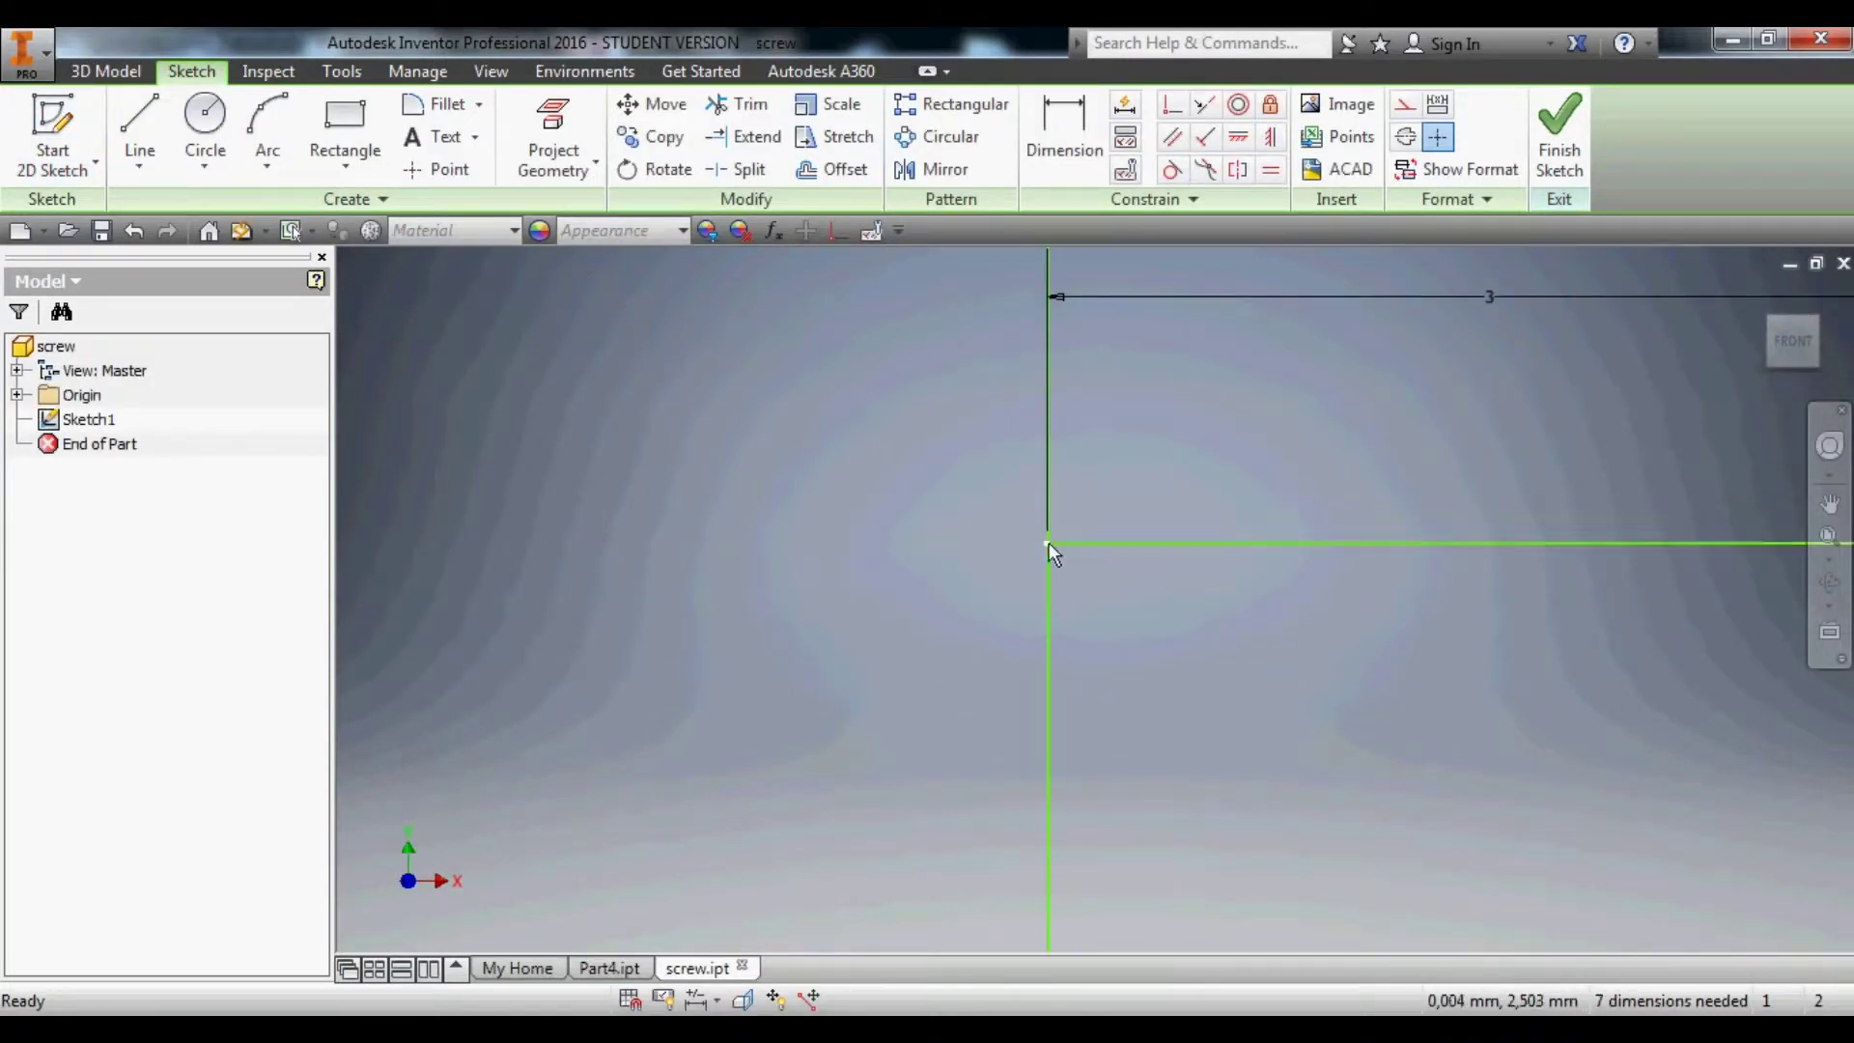
scroll(1072, 541, "down", 5)
scroll(1082, 444, "up", 3)
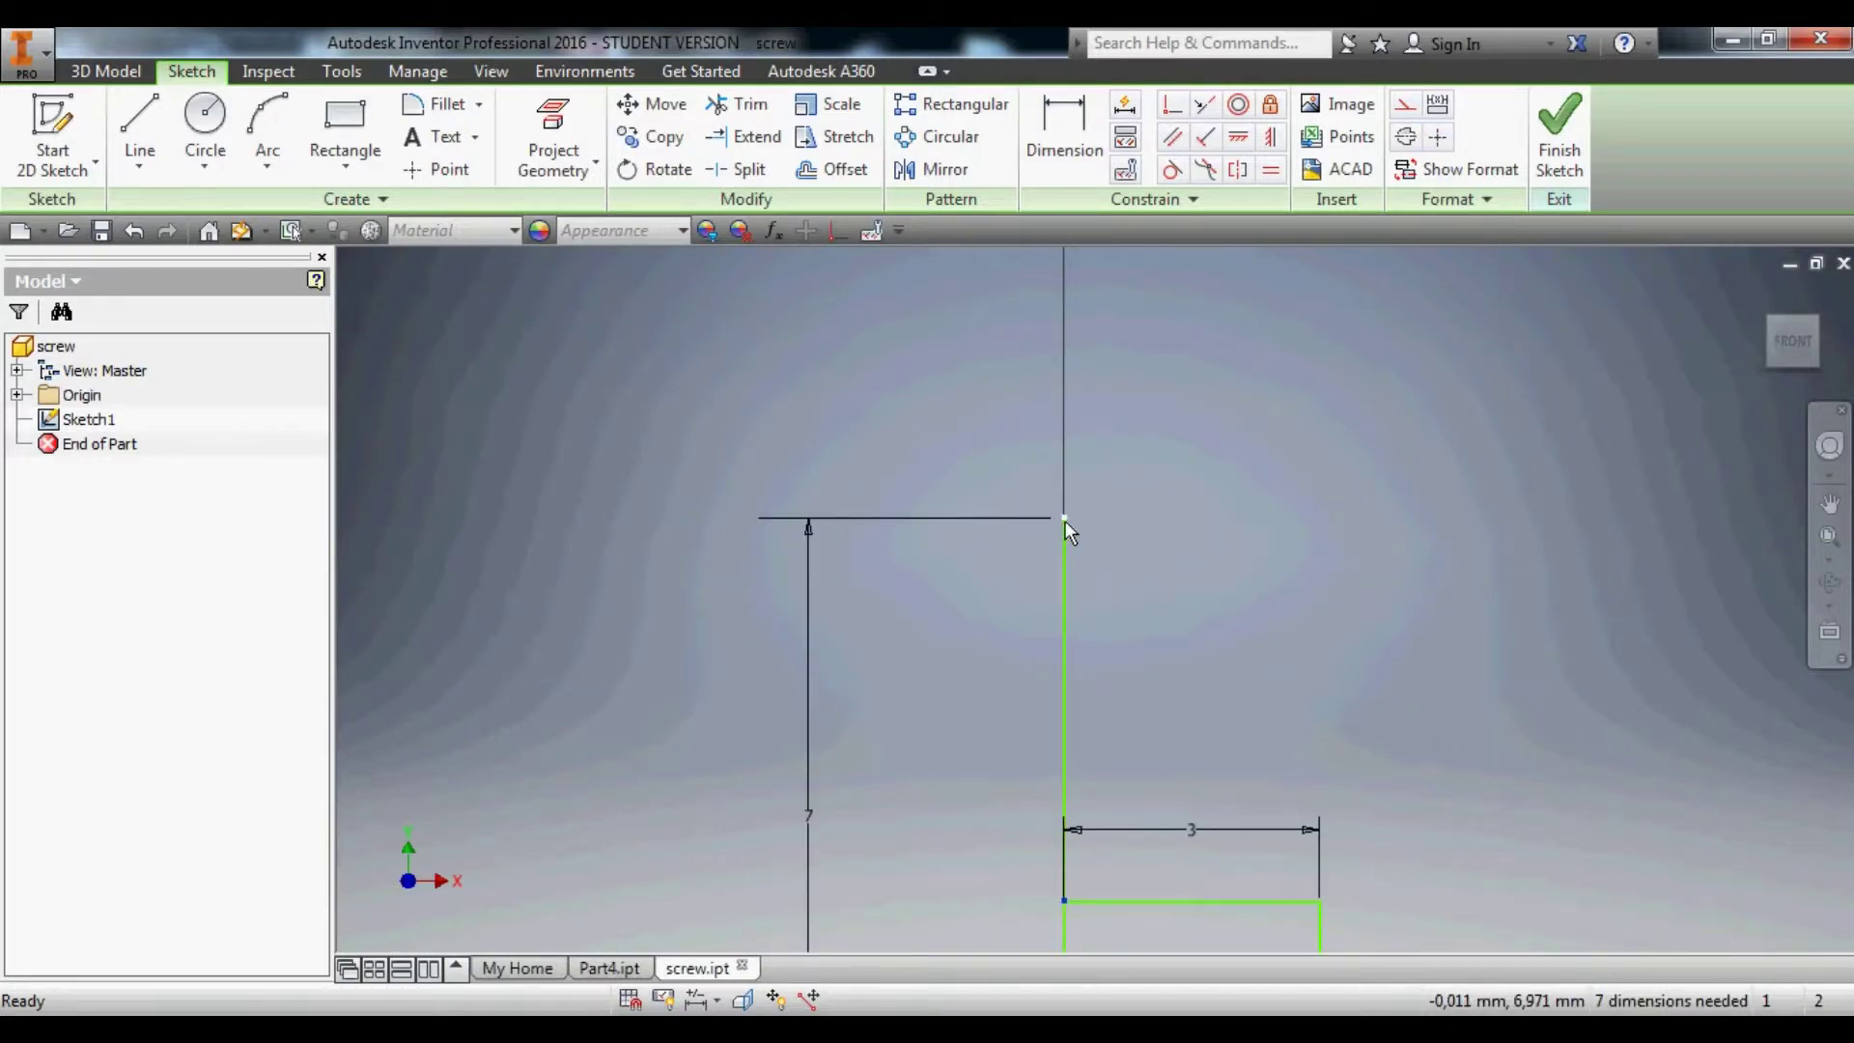
left_click(1171, 104)
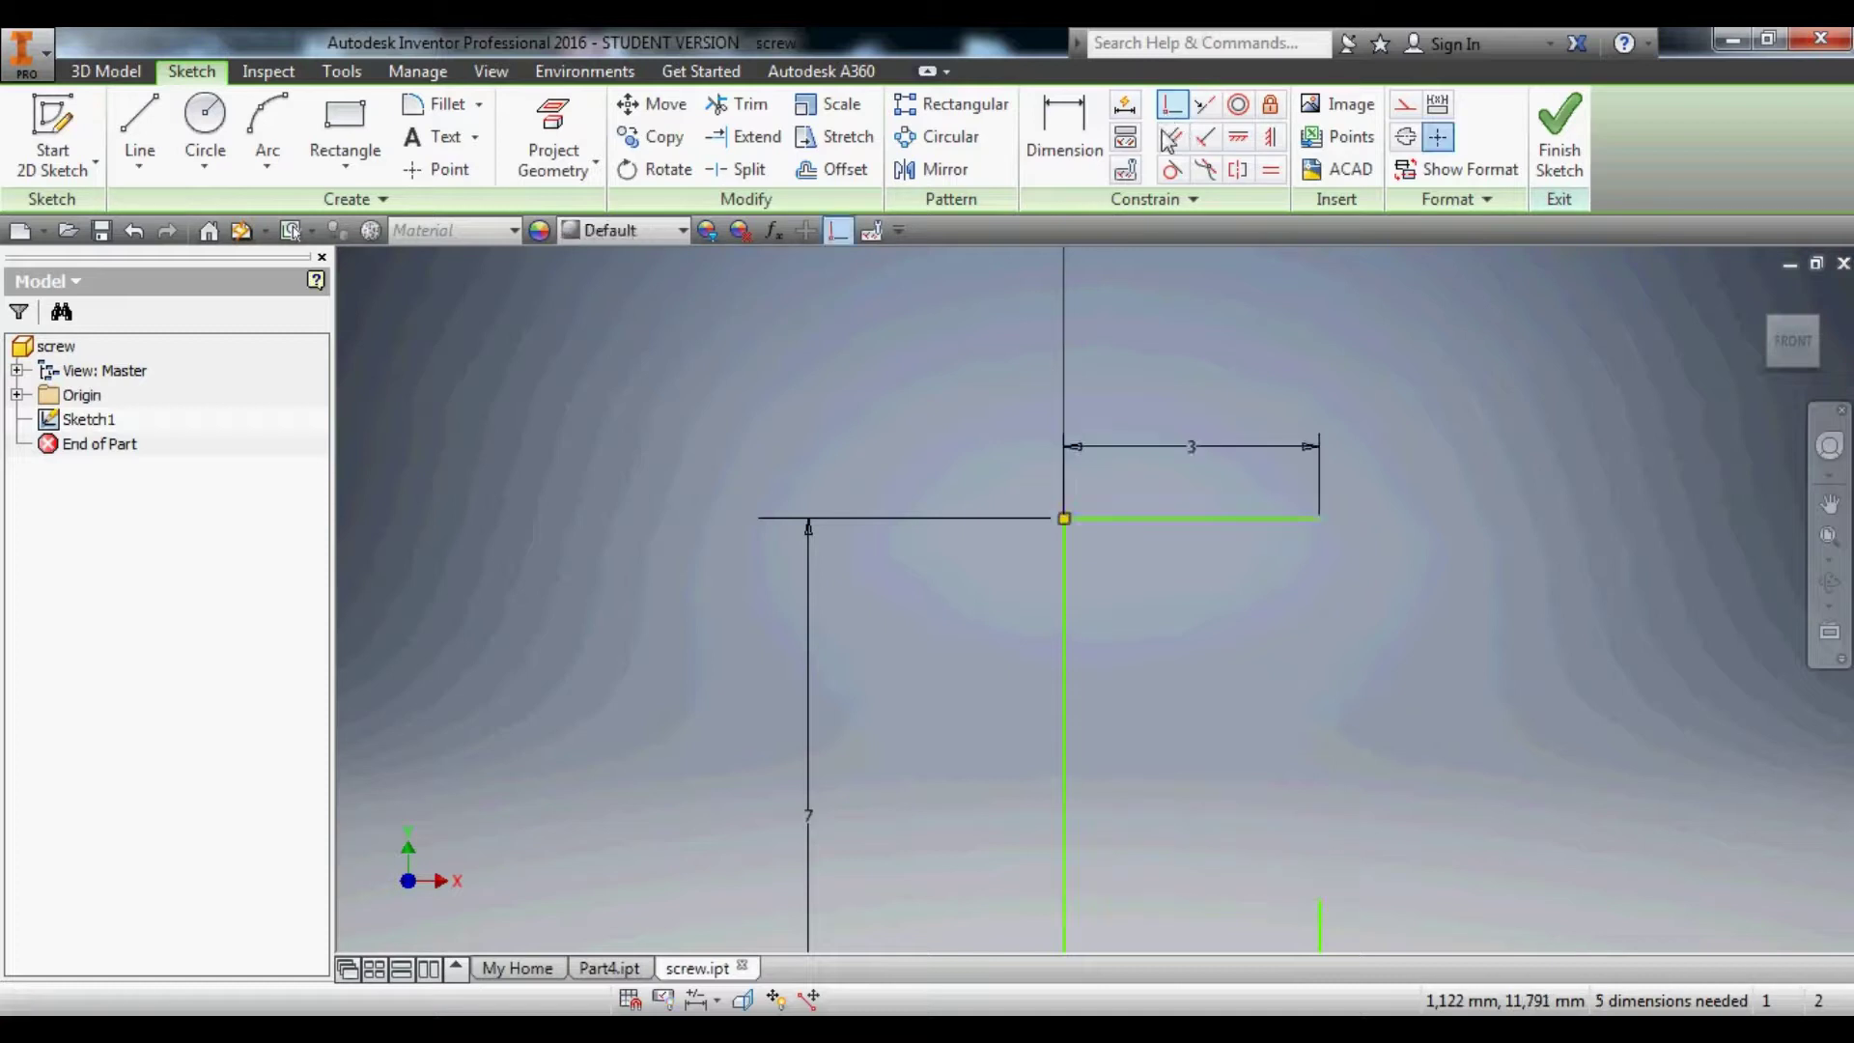
left_click(1319, 518)
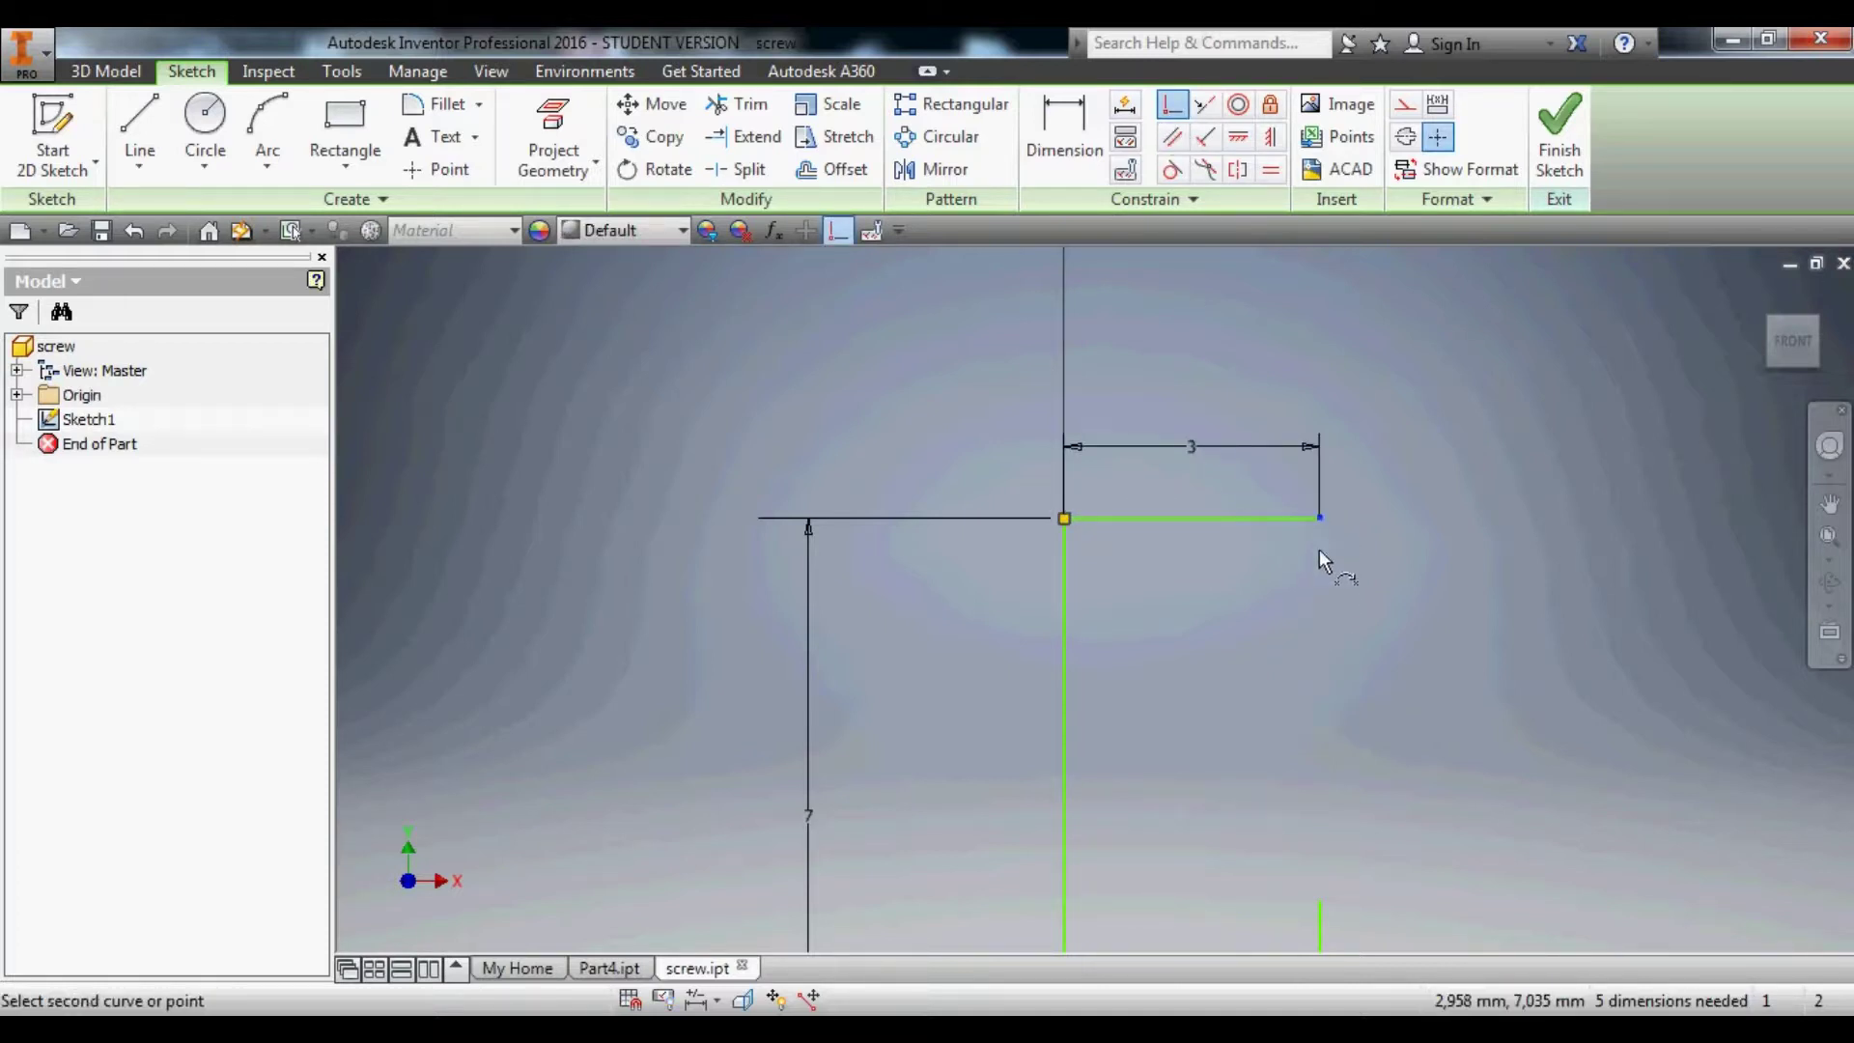
left_click(1323, 902)
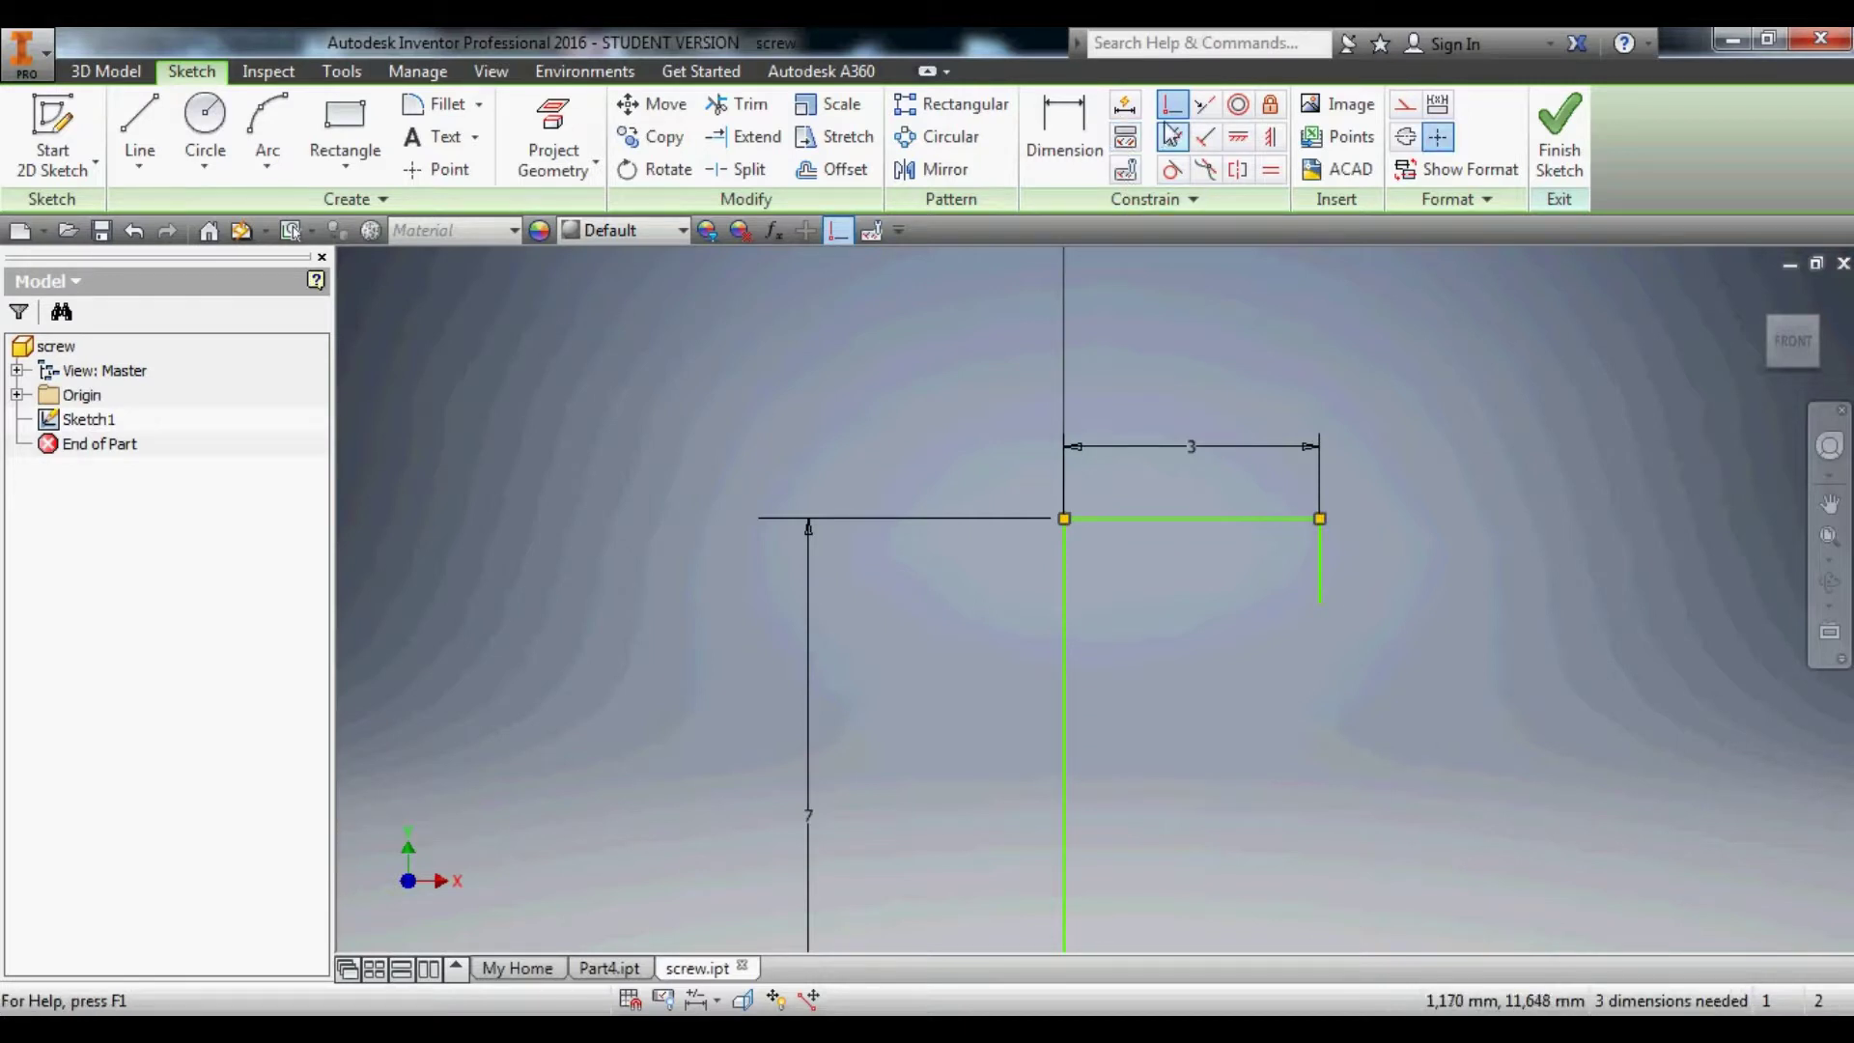
Dimension the short vertical line at the 3 mm line's free end to 2 mm.
scroll(1283, 710, "up", 2)
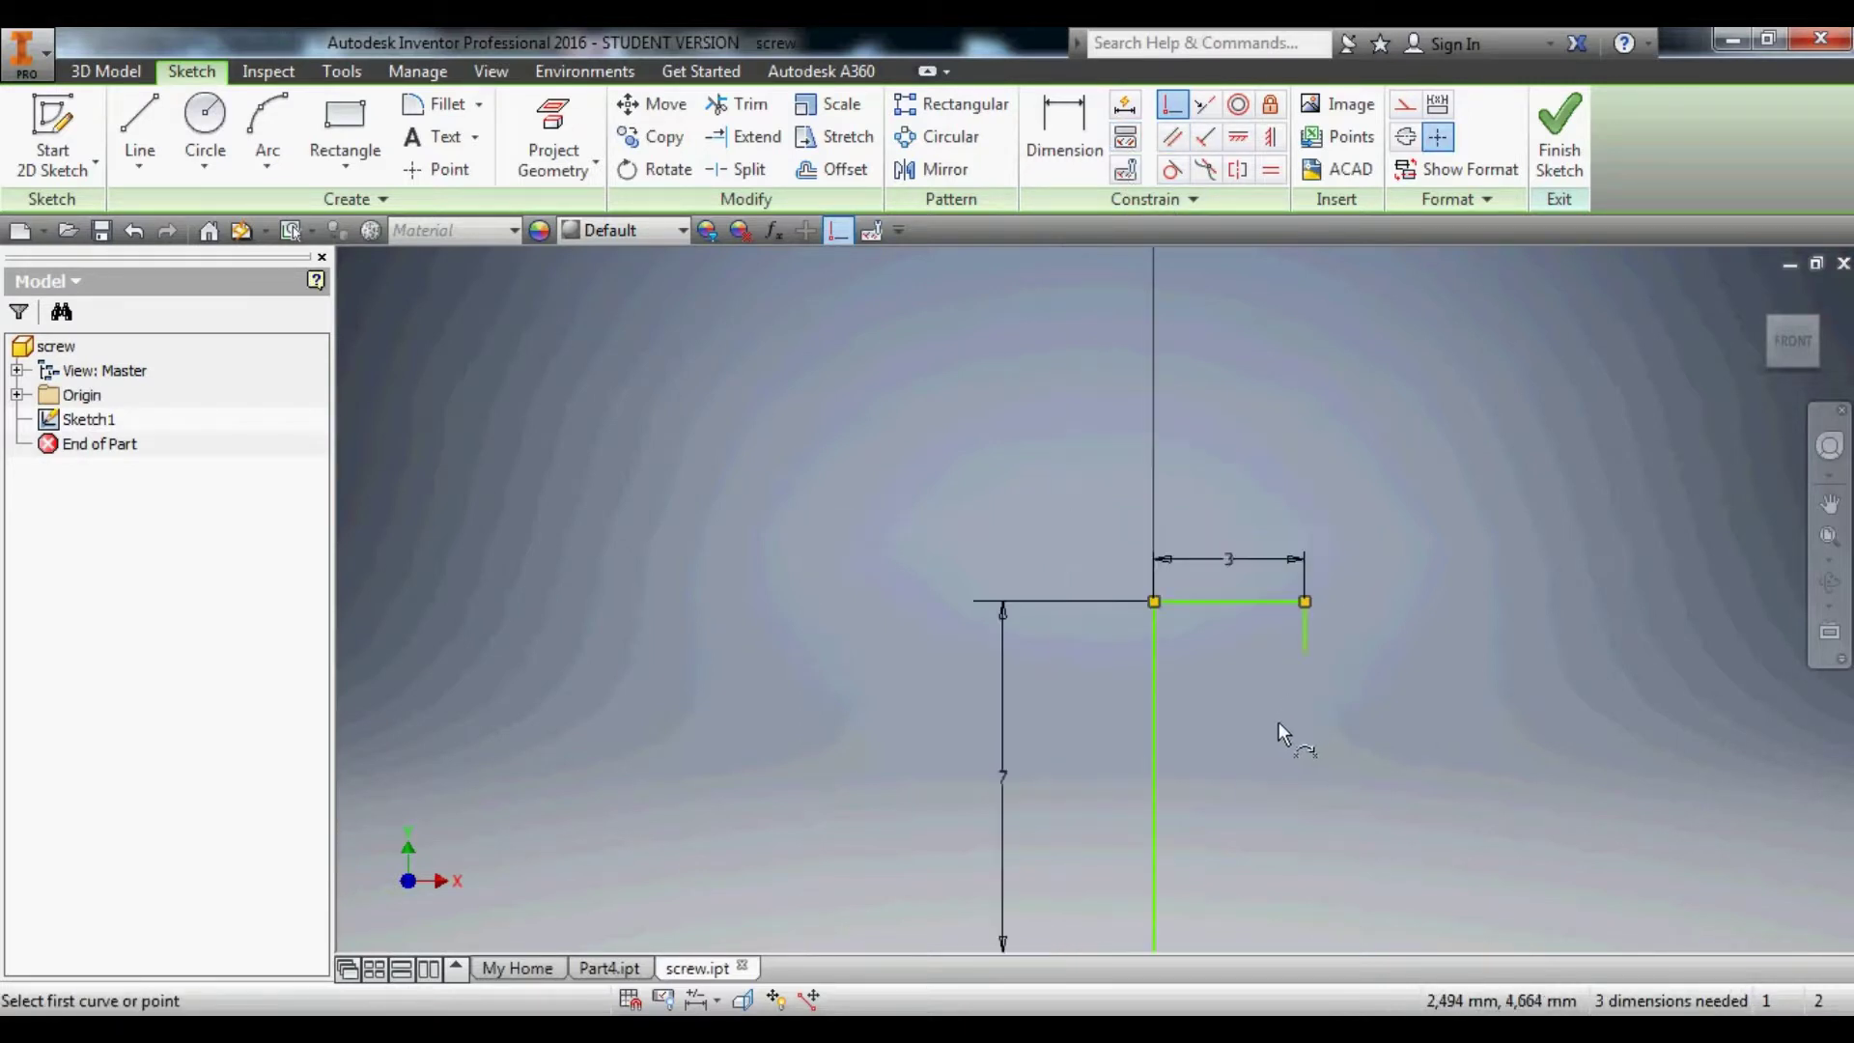
scroll(1280, 813, "up", 2)
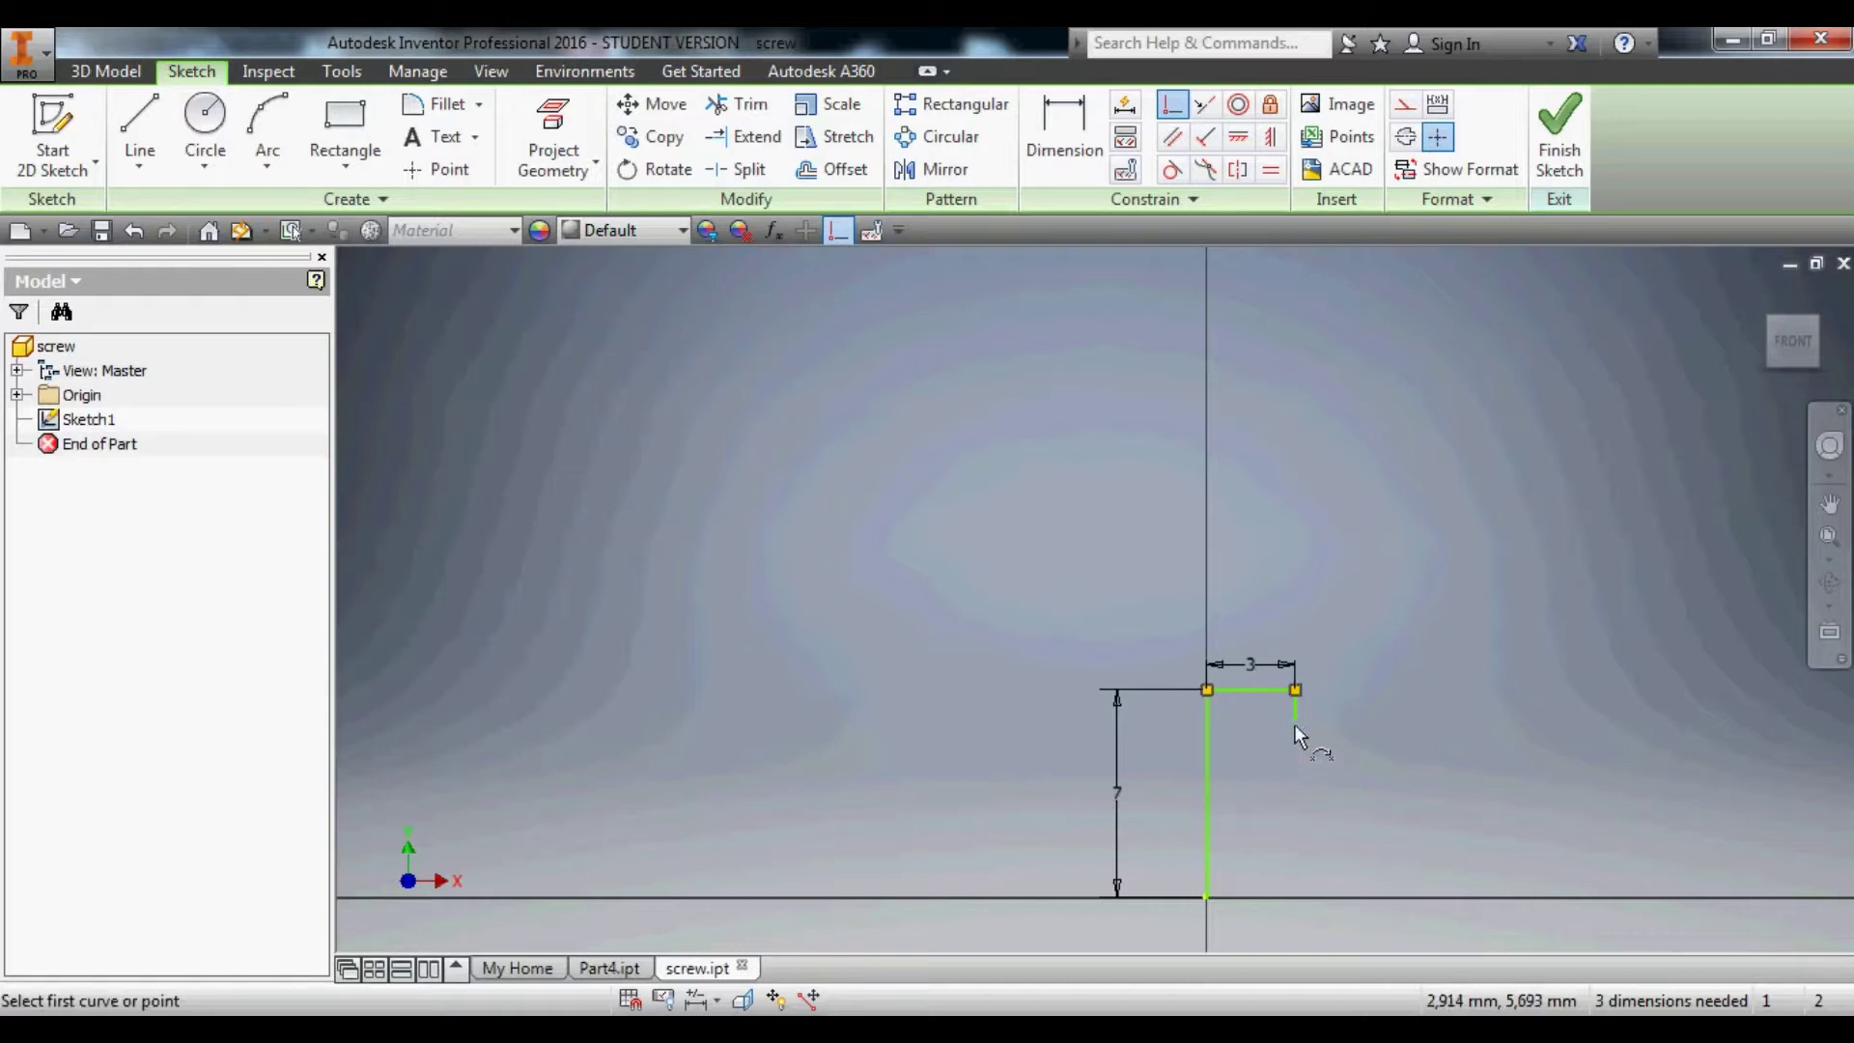
scroll(1296, 713, "up", 5)
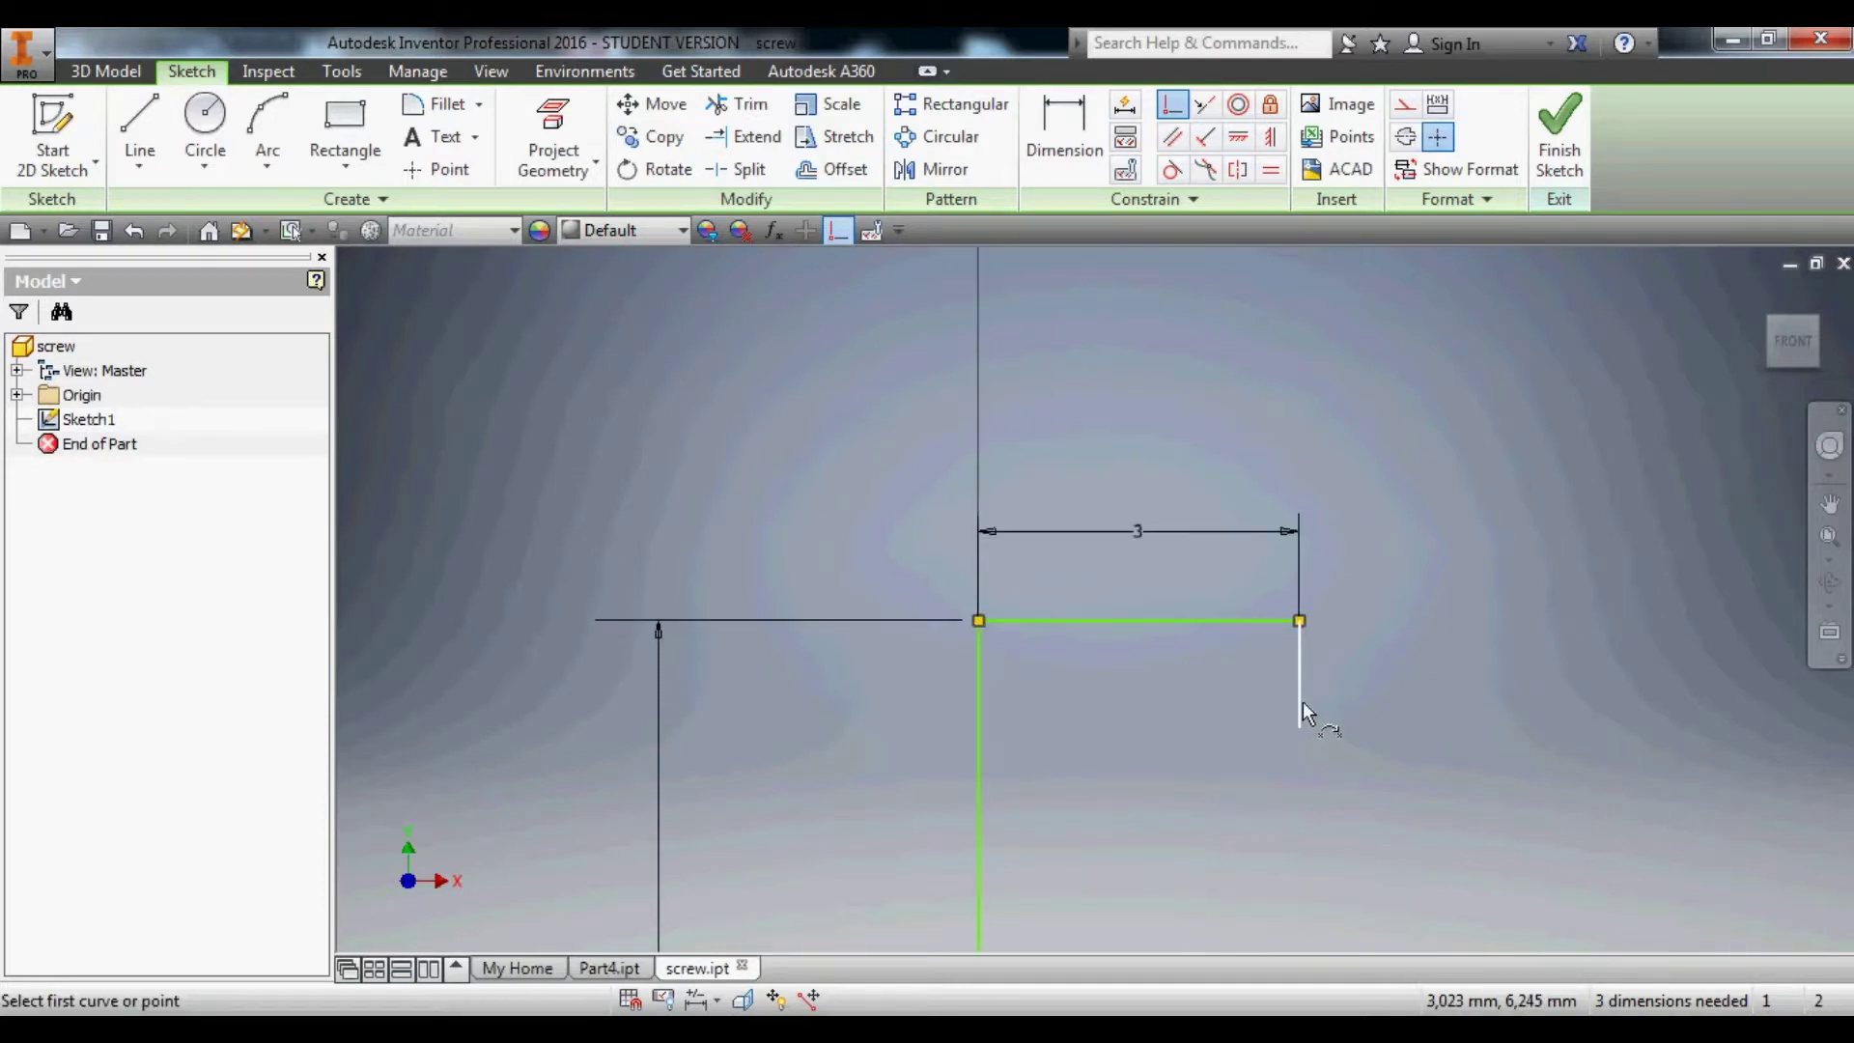
right_click(1387, 576)
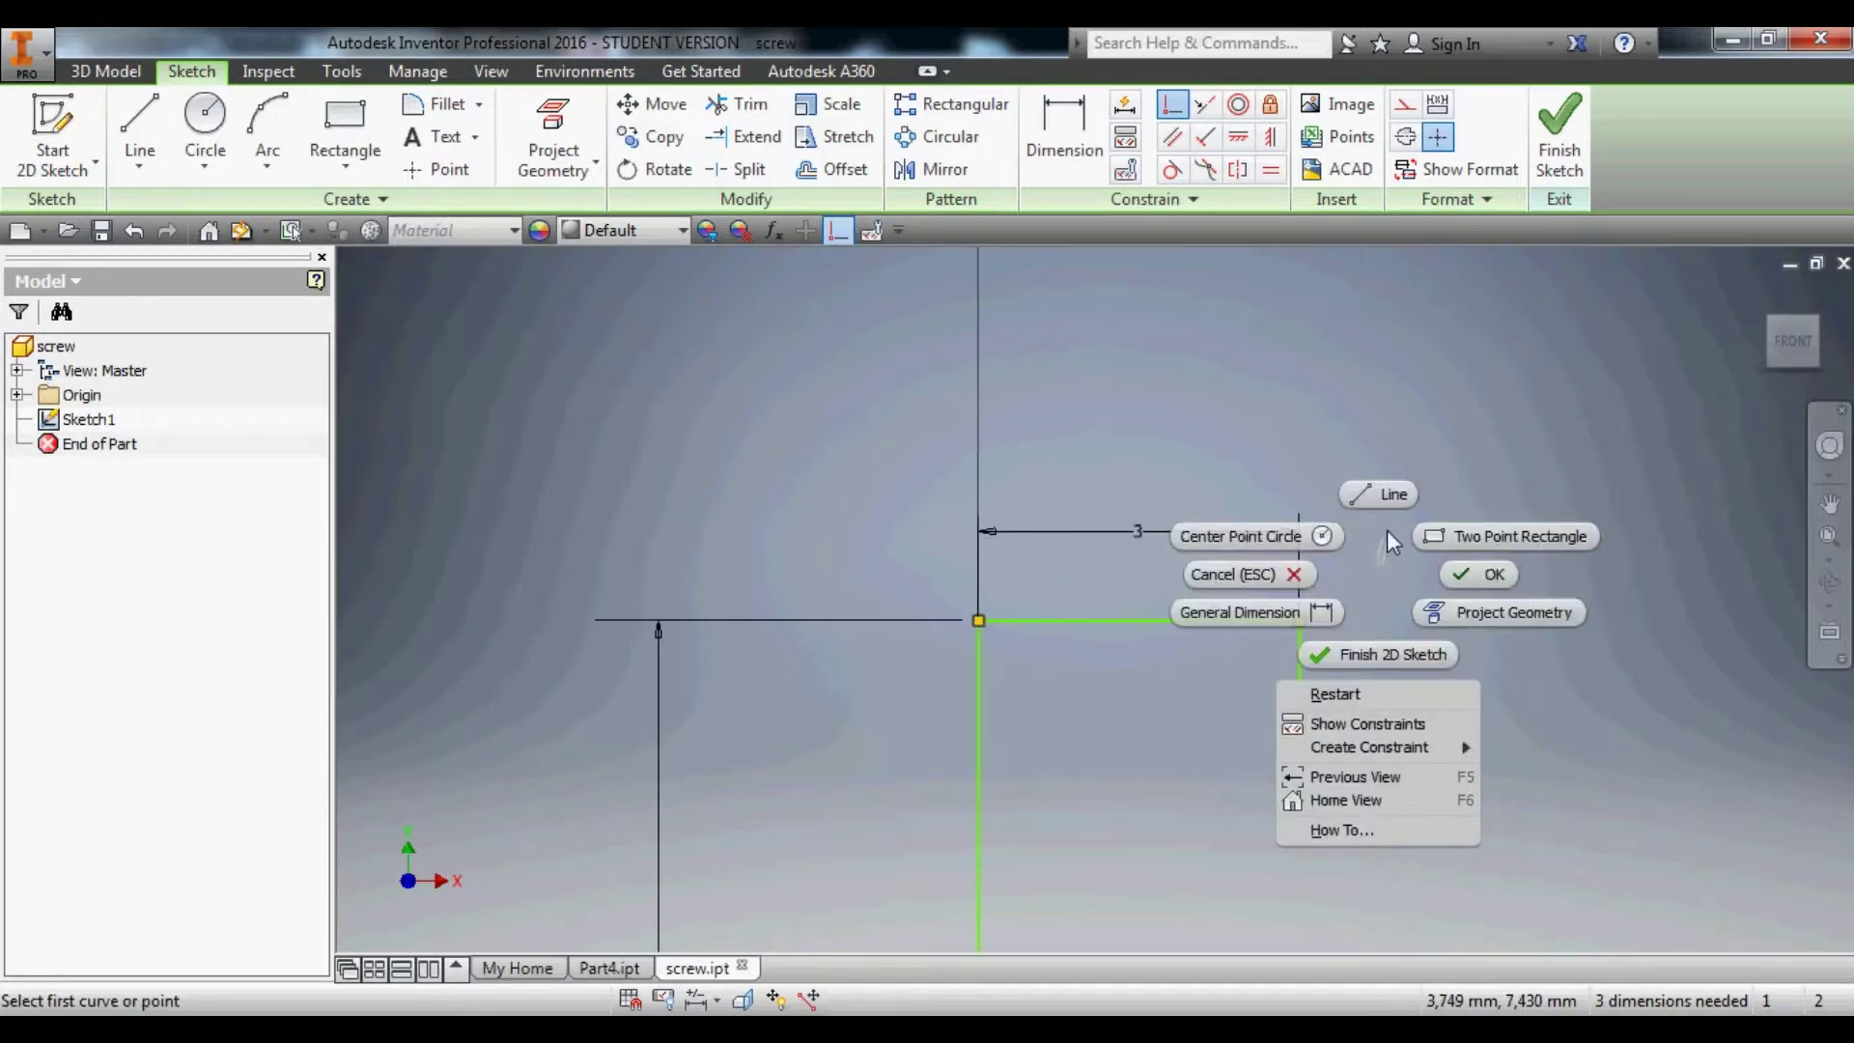
left_click(1387, 533)
left_click(1064, 130)
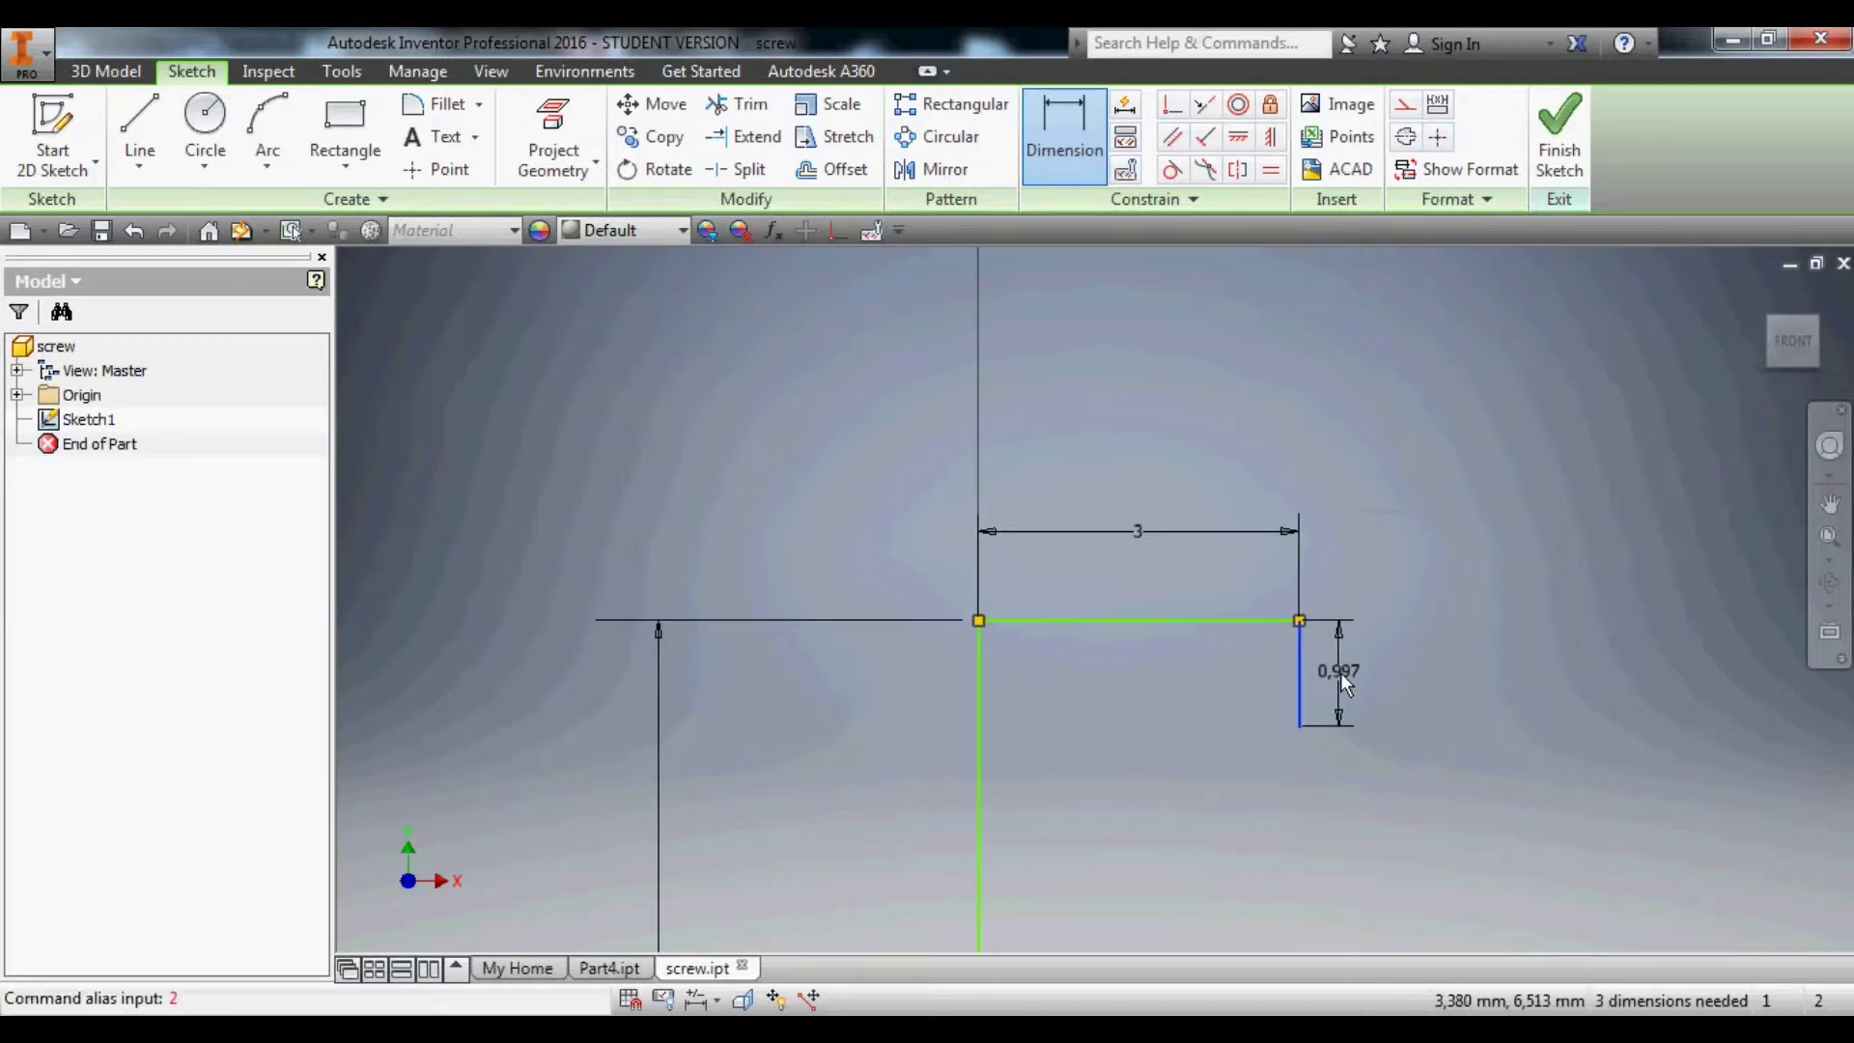
left_click(1342, 673)
type("2")
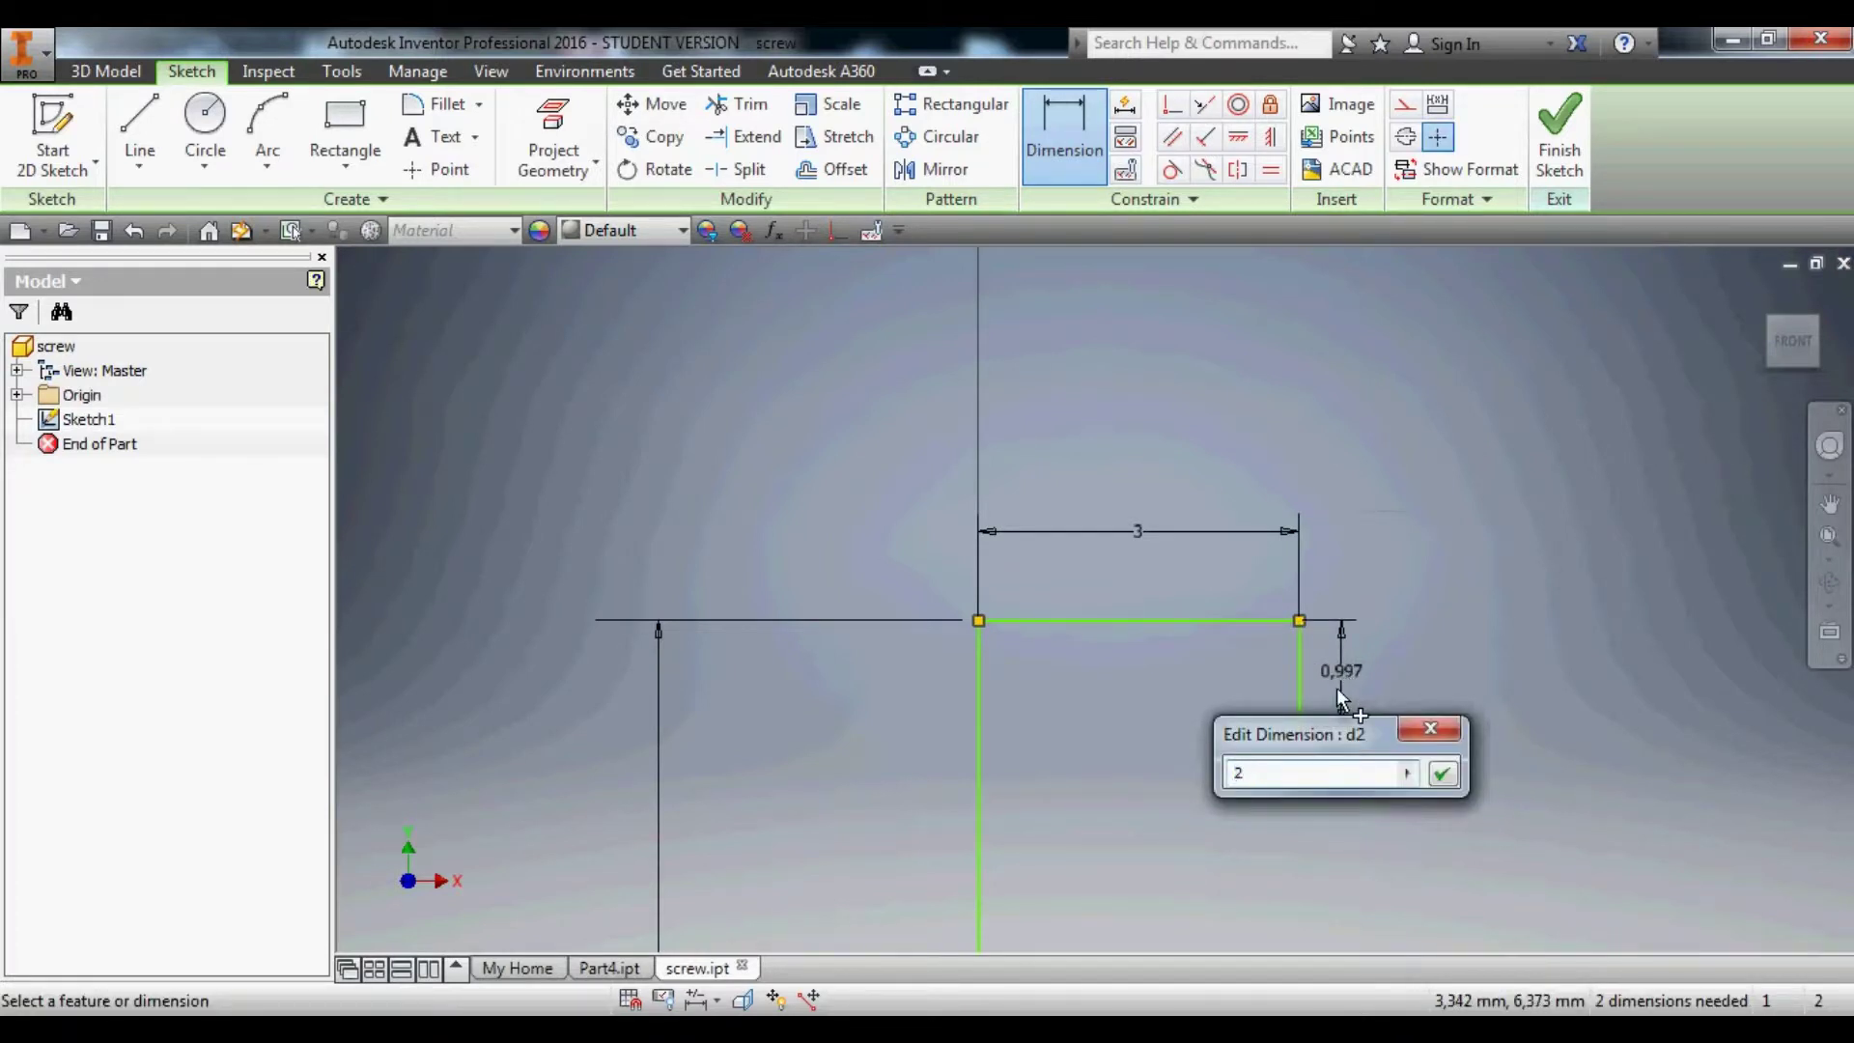
key("Return")
Draw a horizontal line about 5 mm long outward from the lower end of the 2 mm line.
scroll(1341, 694, "down", 5)
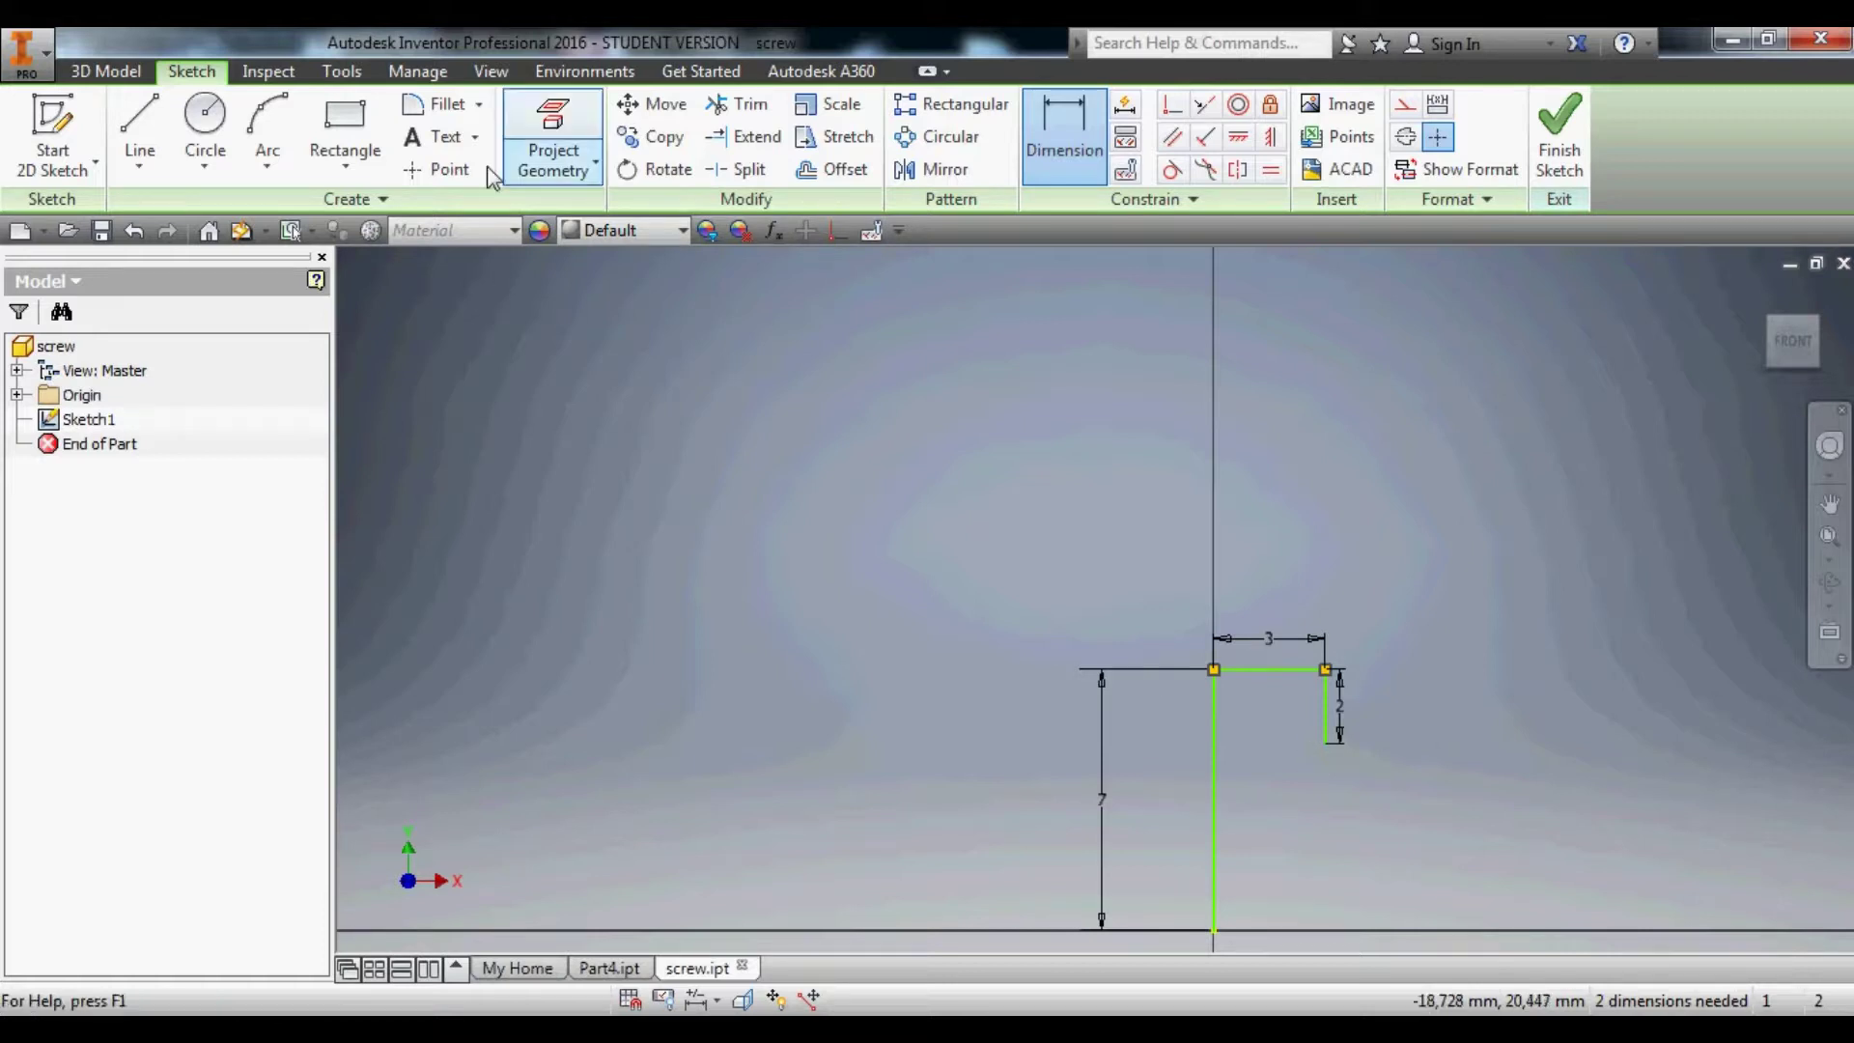
left_click(140, 130)
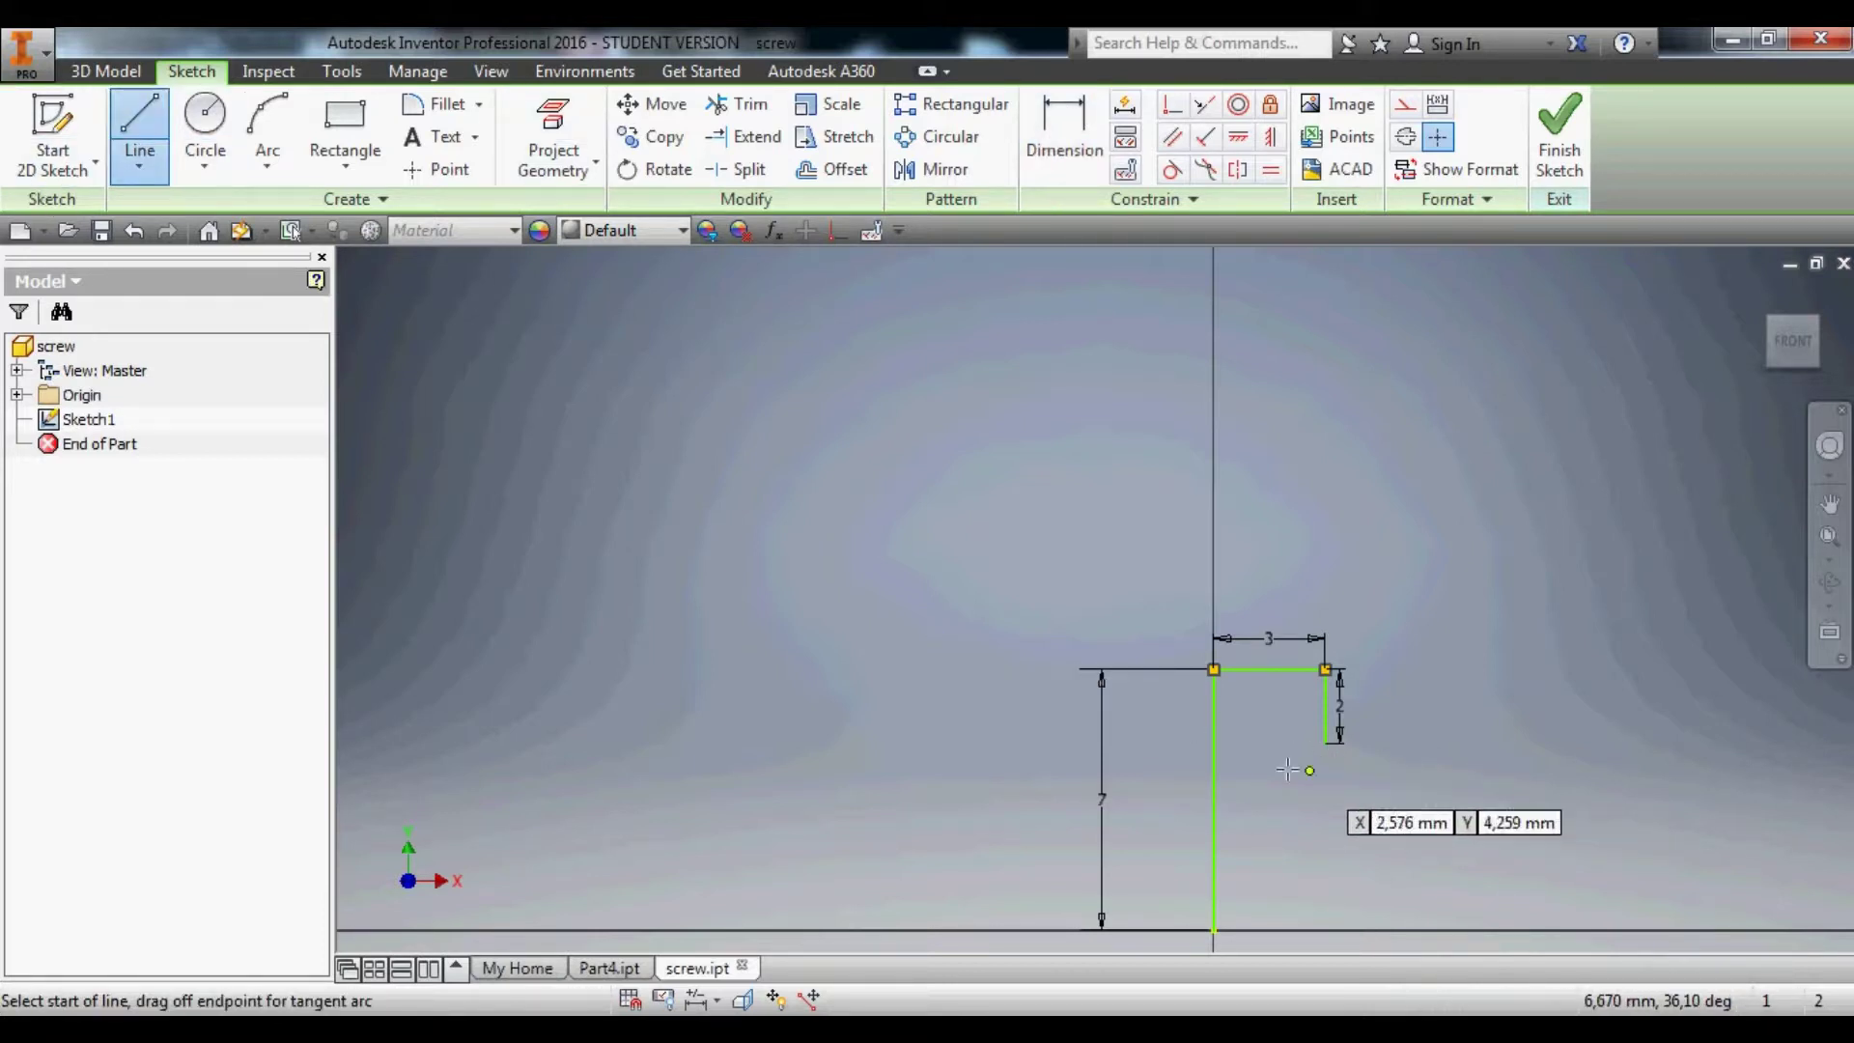
left_click(1330, 753)
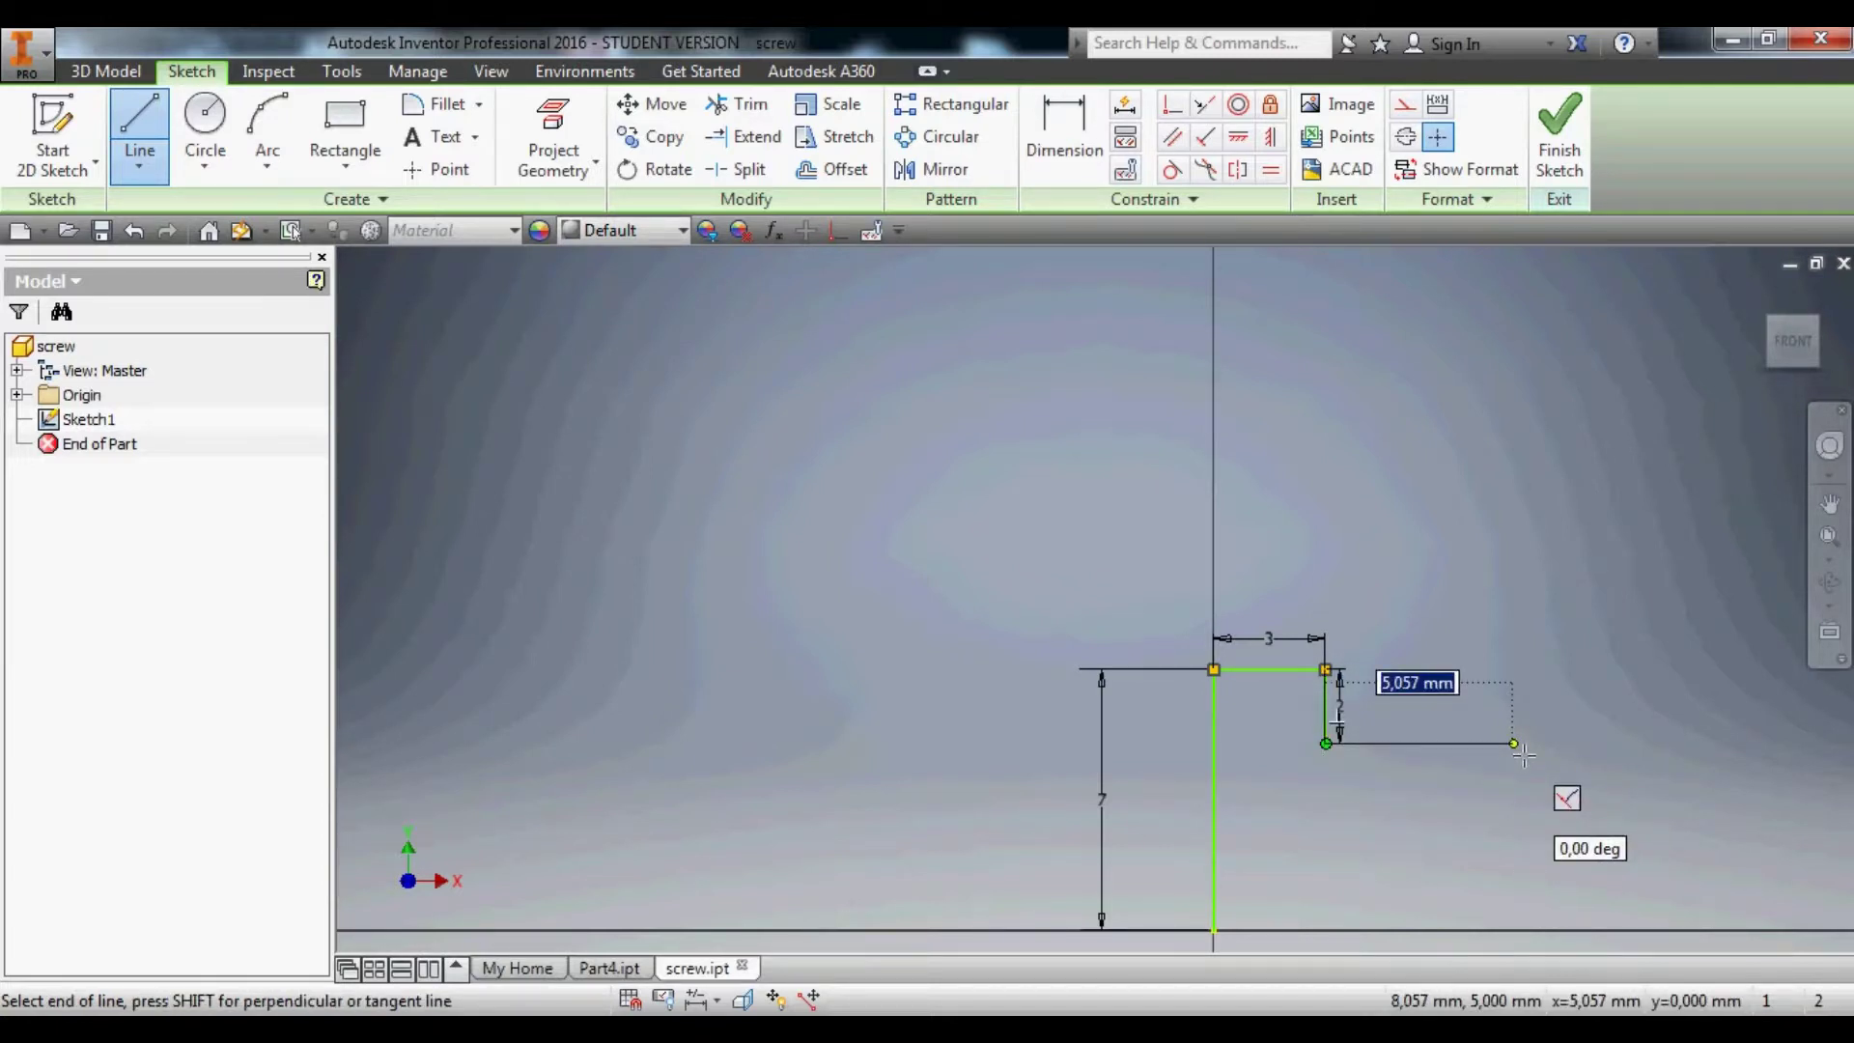
left_click(1524, 754)
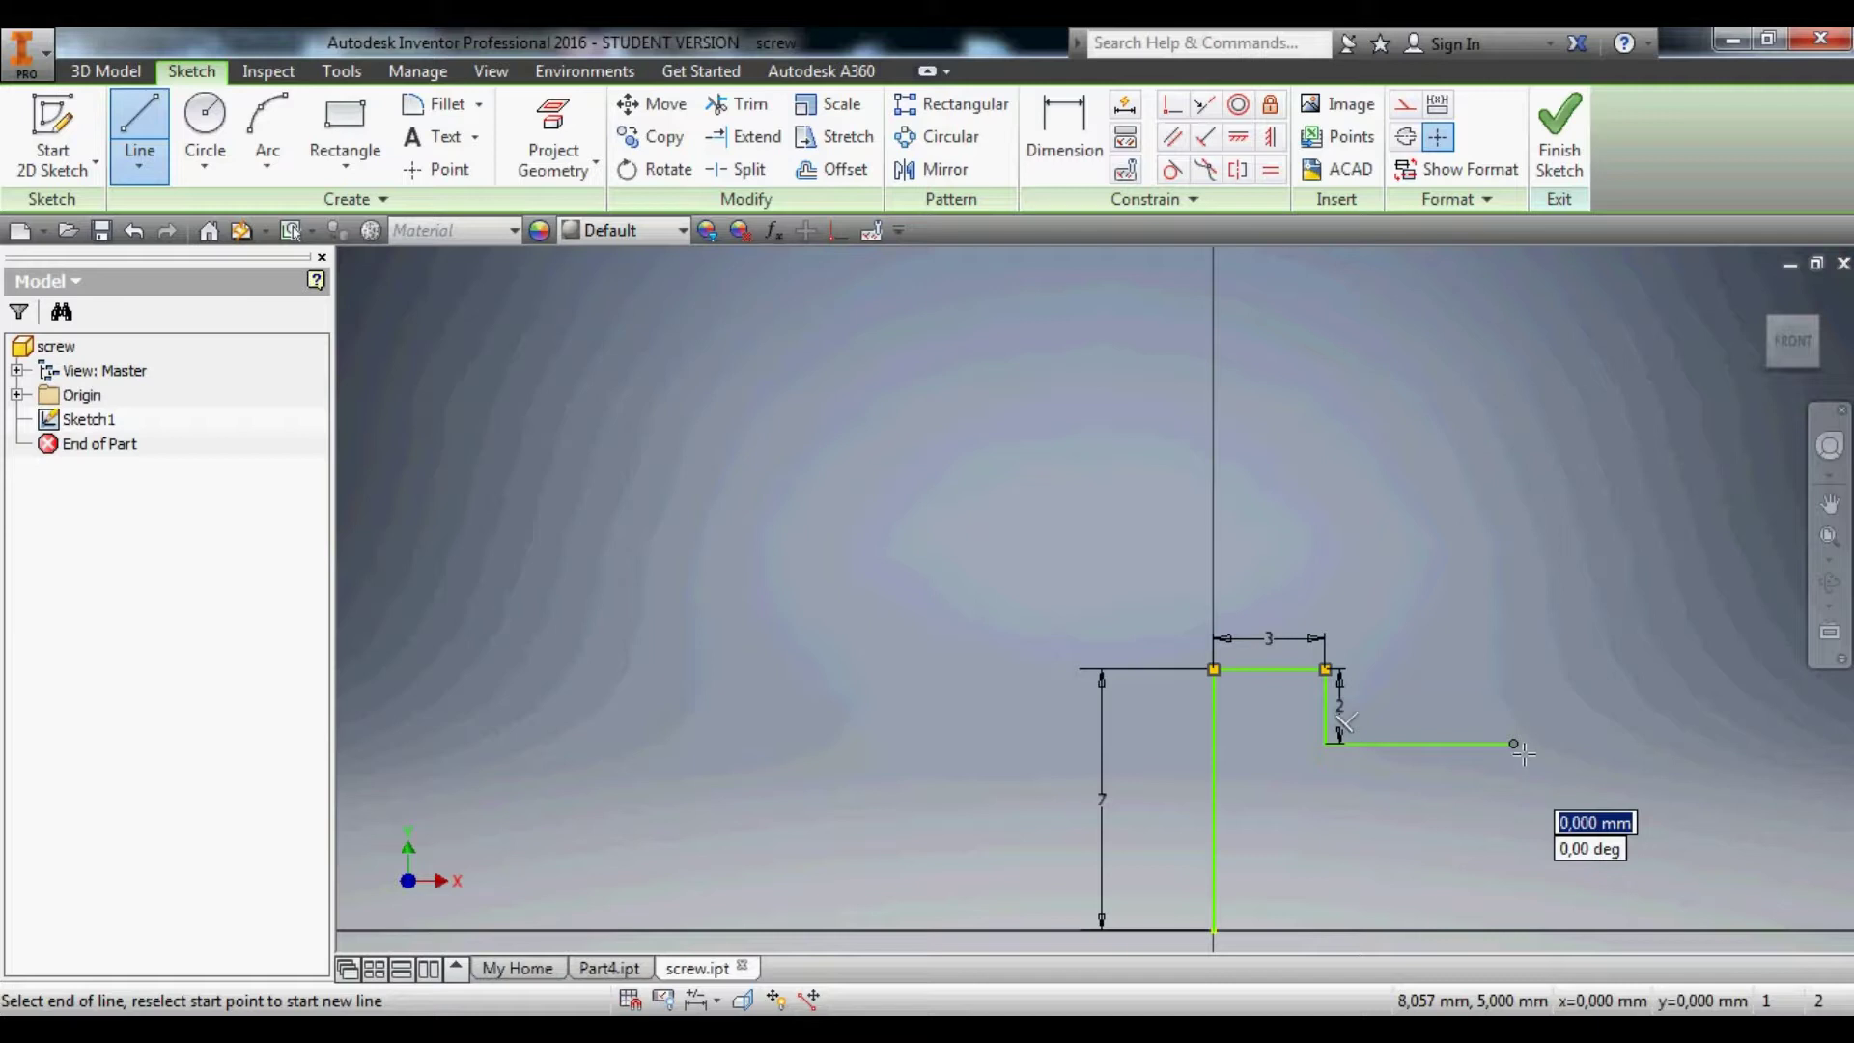
type("3")
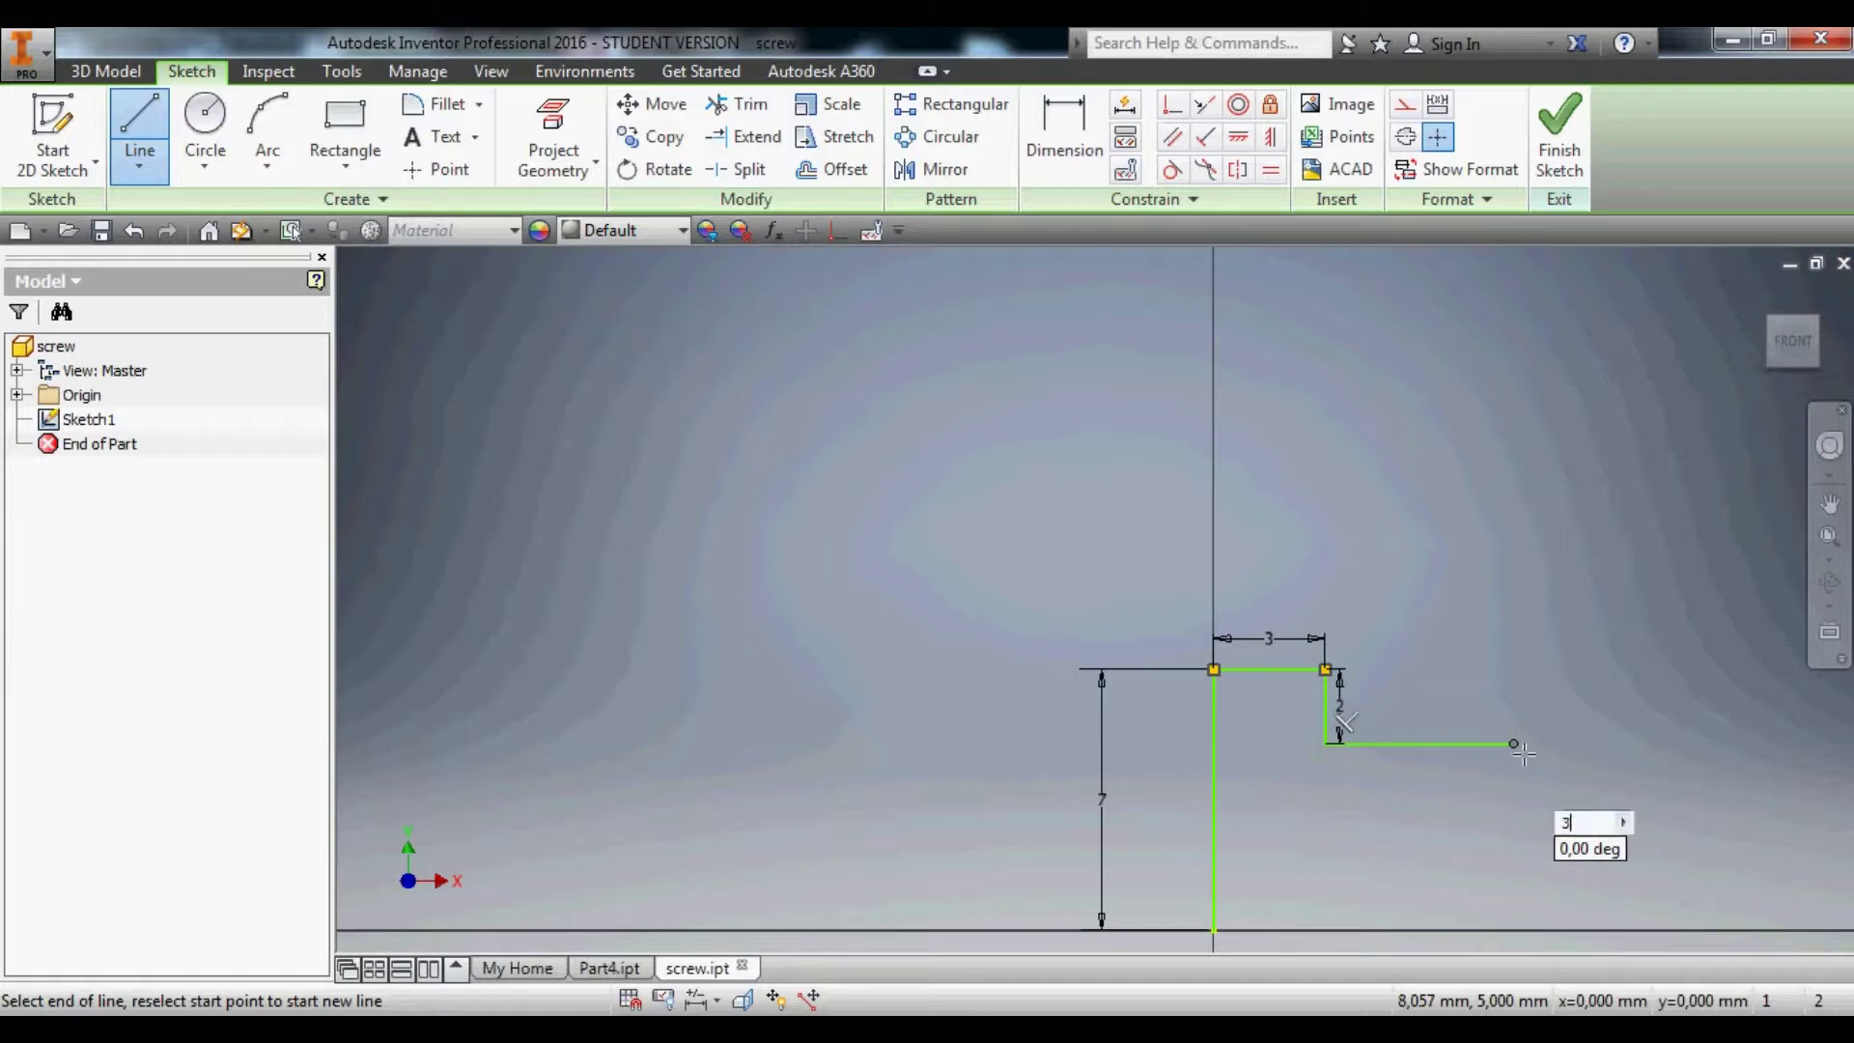
type("4")
key("Return")
key("Escape")
scroll(1449, 724, "down", 3)
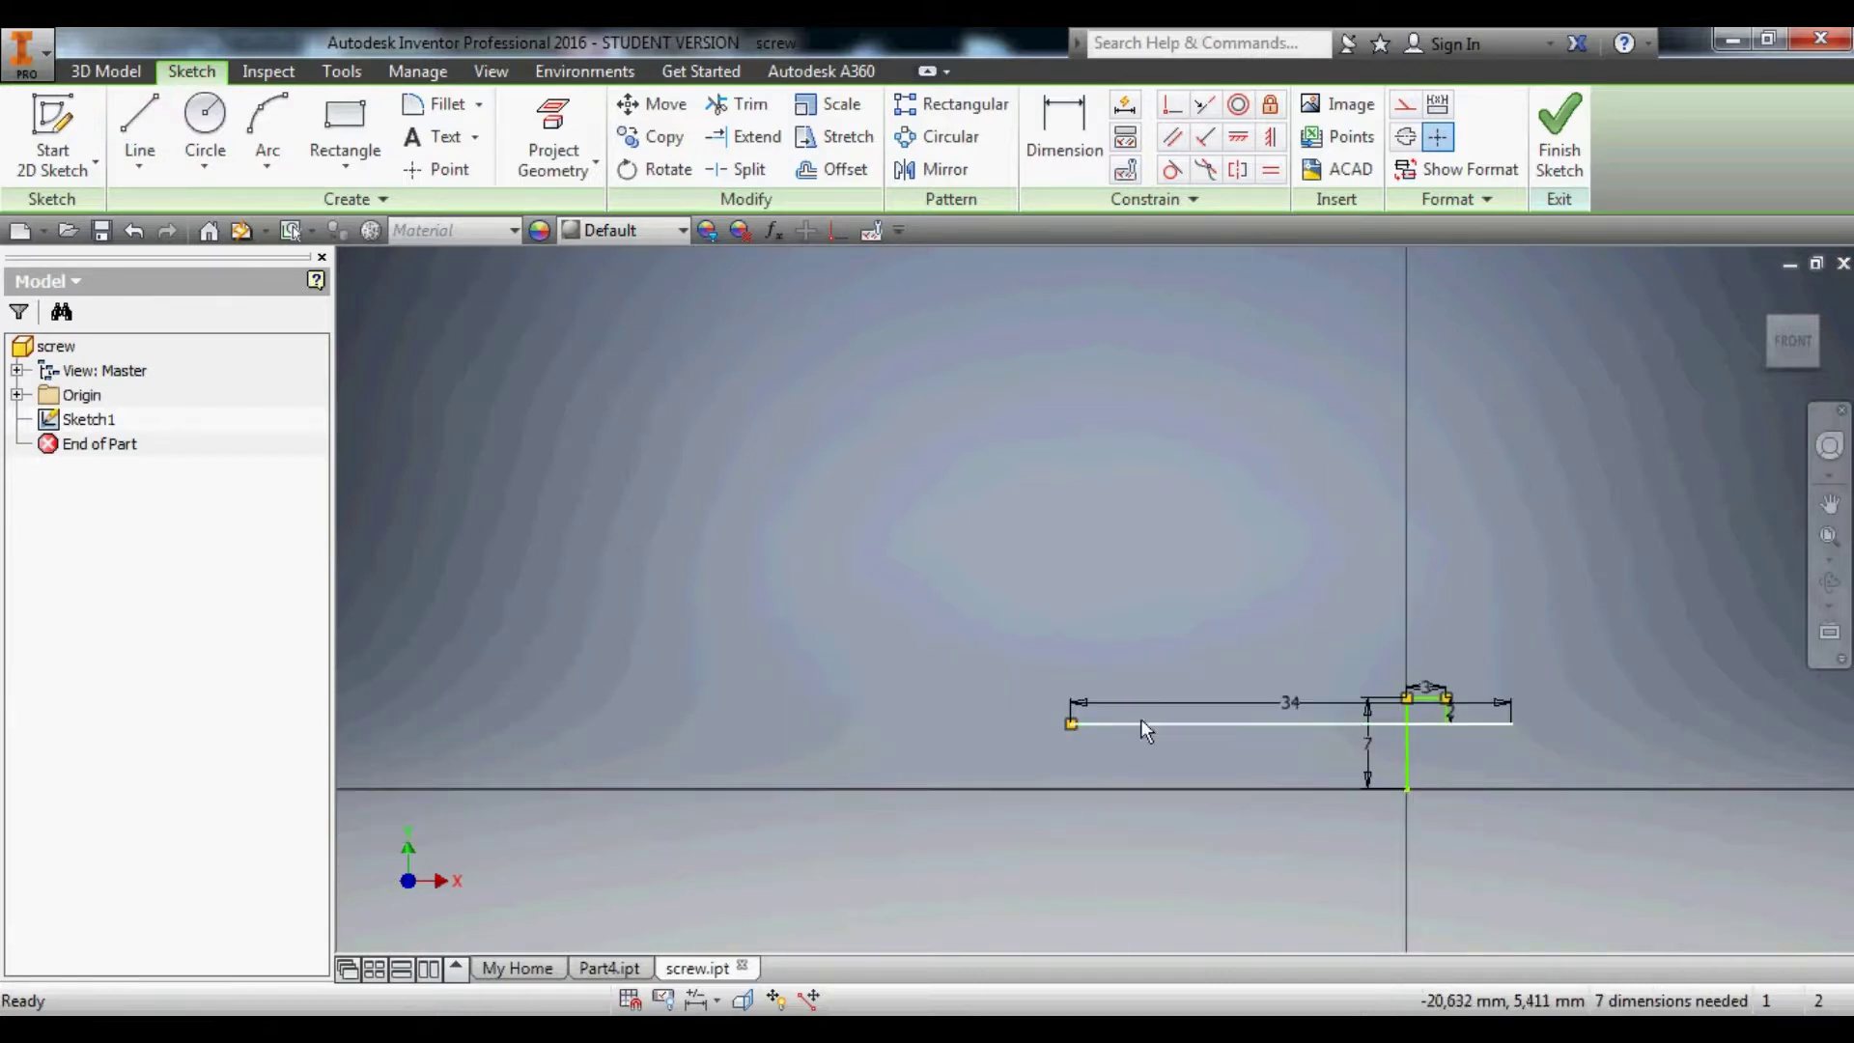
Dimension the horizontal line below the 2 mm step to 34 mm.
scroll(1603, 721, "up", 3)
key("d")
left_click(1521, 768)
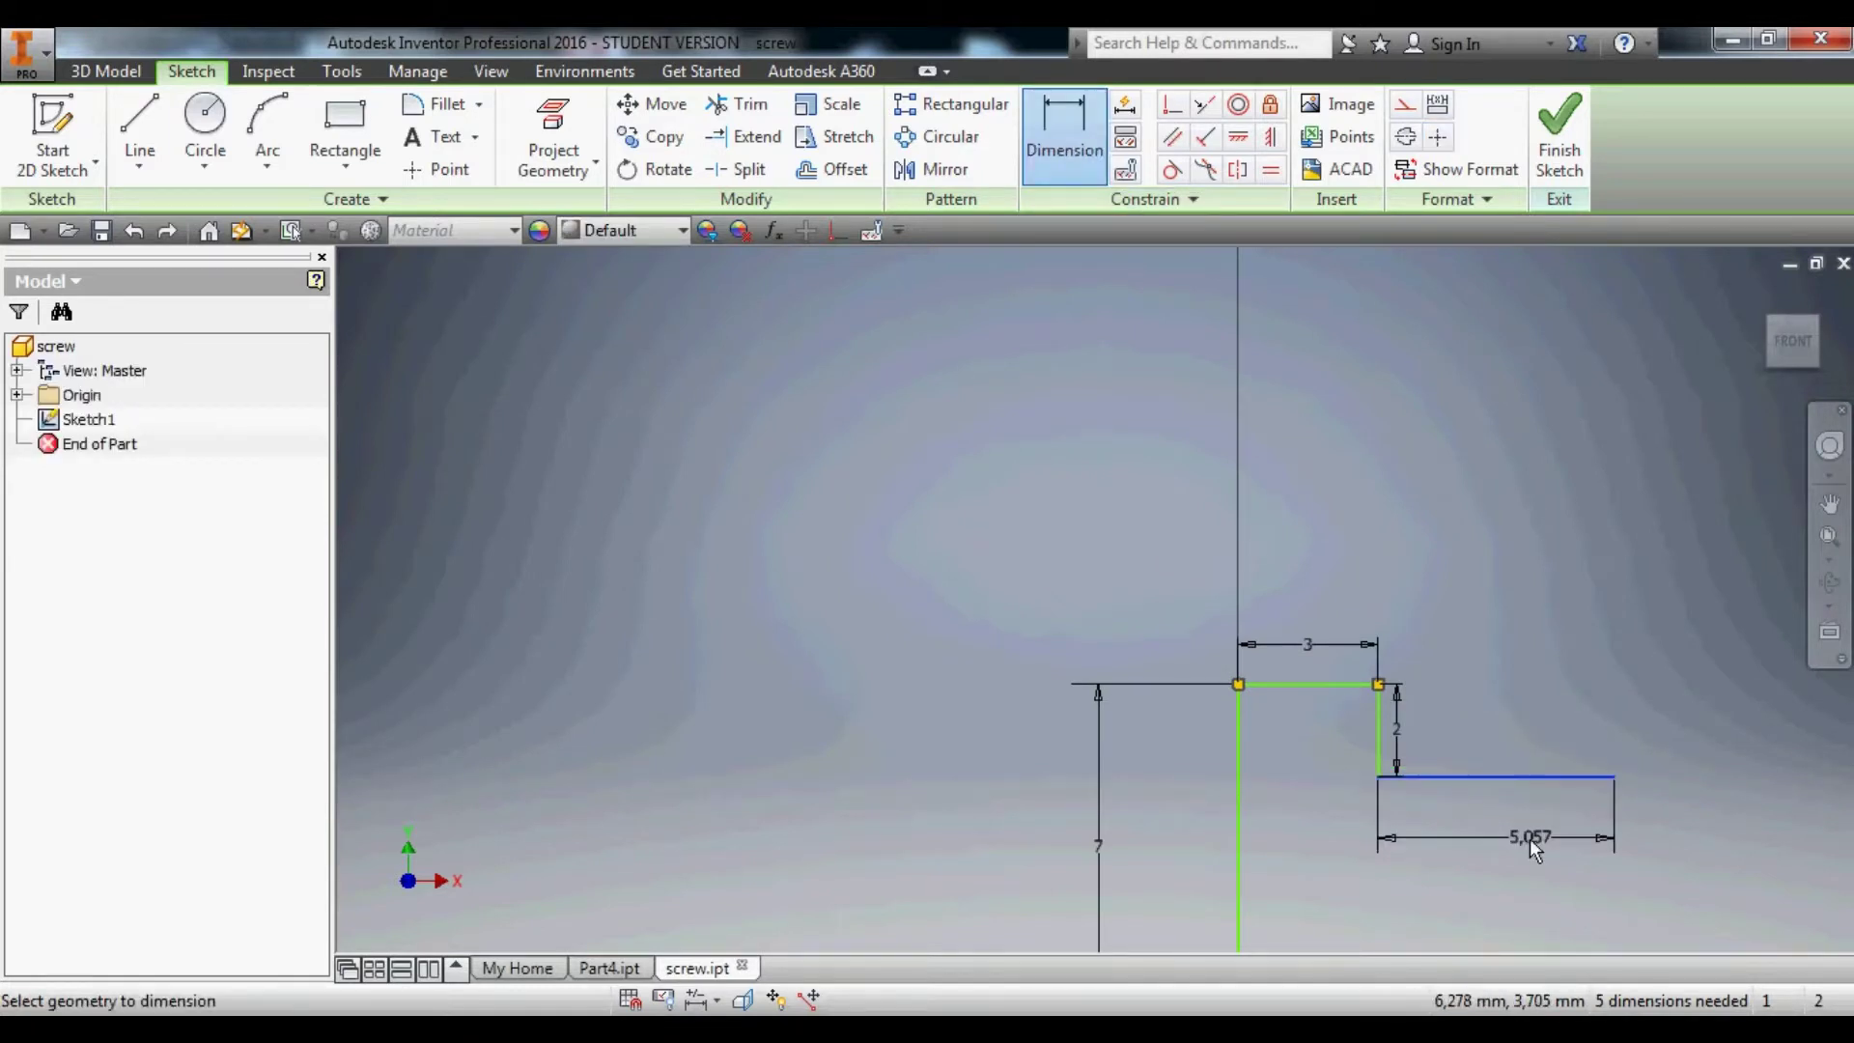
left_click(1527, 842)
key("Return")
Draw a 2 mm vertical line up from the 34 mm line's far end, followed by a 3 mm horizontal line outward.
scroll(1545, 821, "down", 5)
scroll(1423, 775, "down", 5)
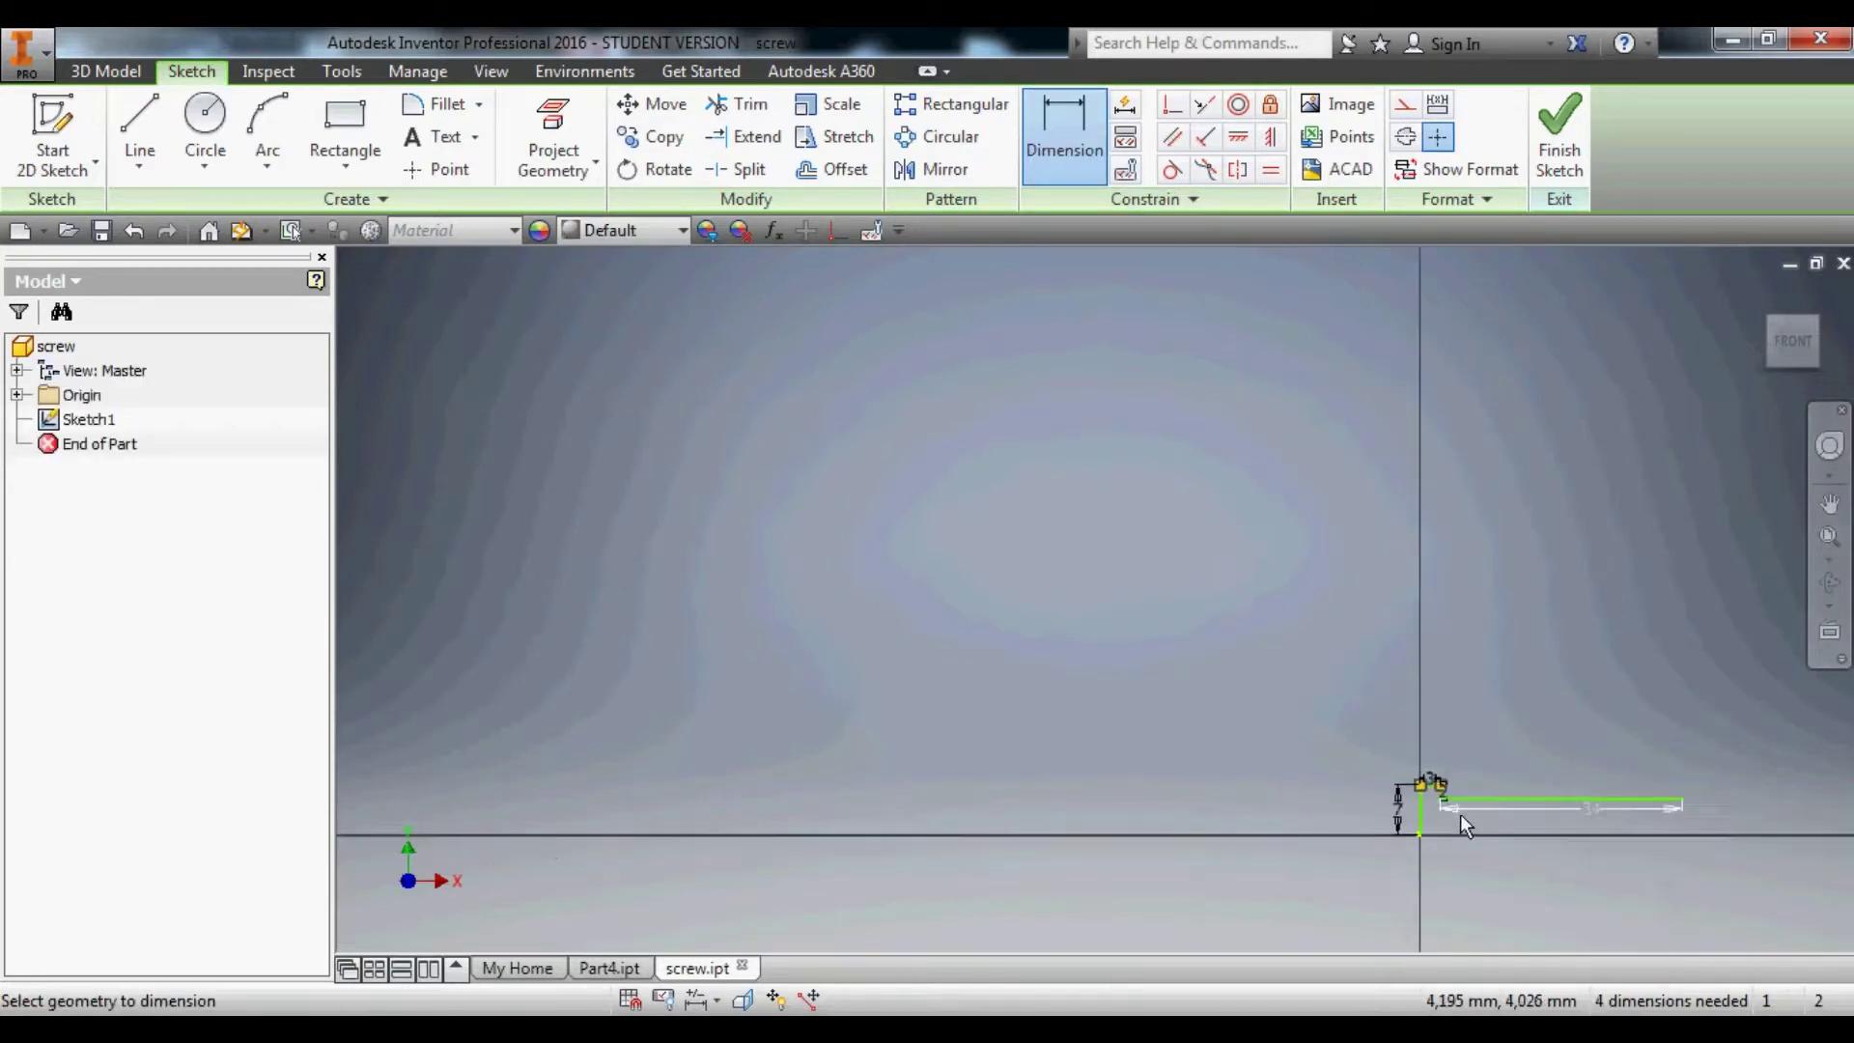
key("l")
scroll(1692, 784, "up", 4)
left_click(1692, 785)
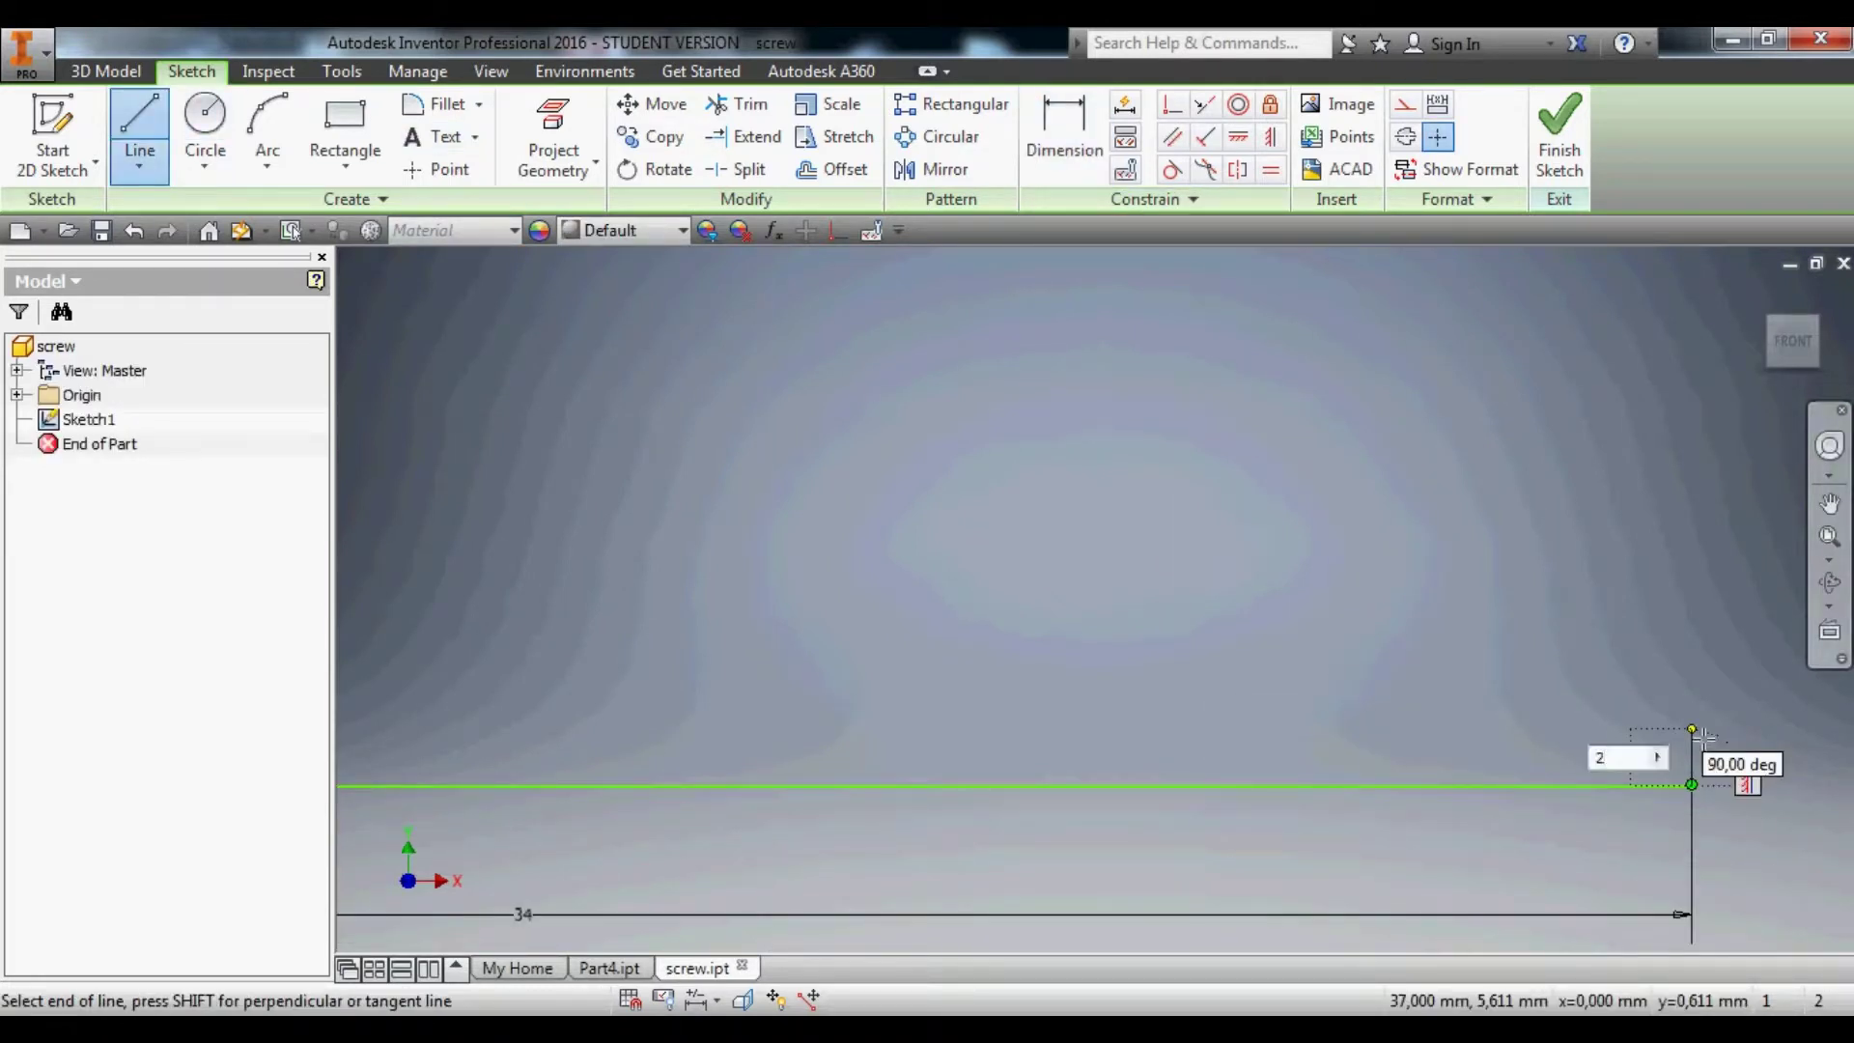
type("2")
key("Return")
type("3")
key("Return")
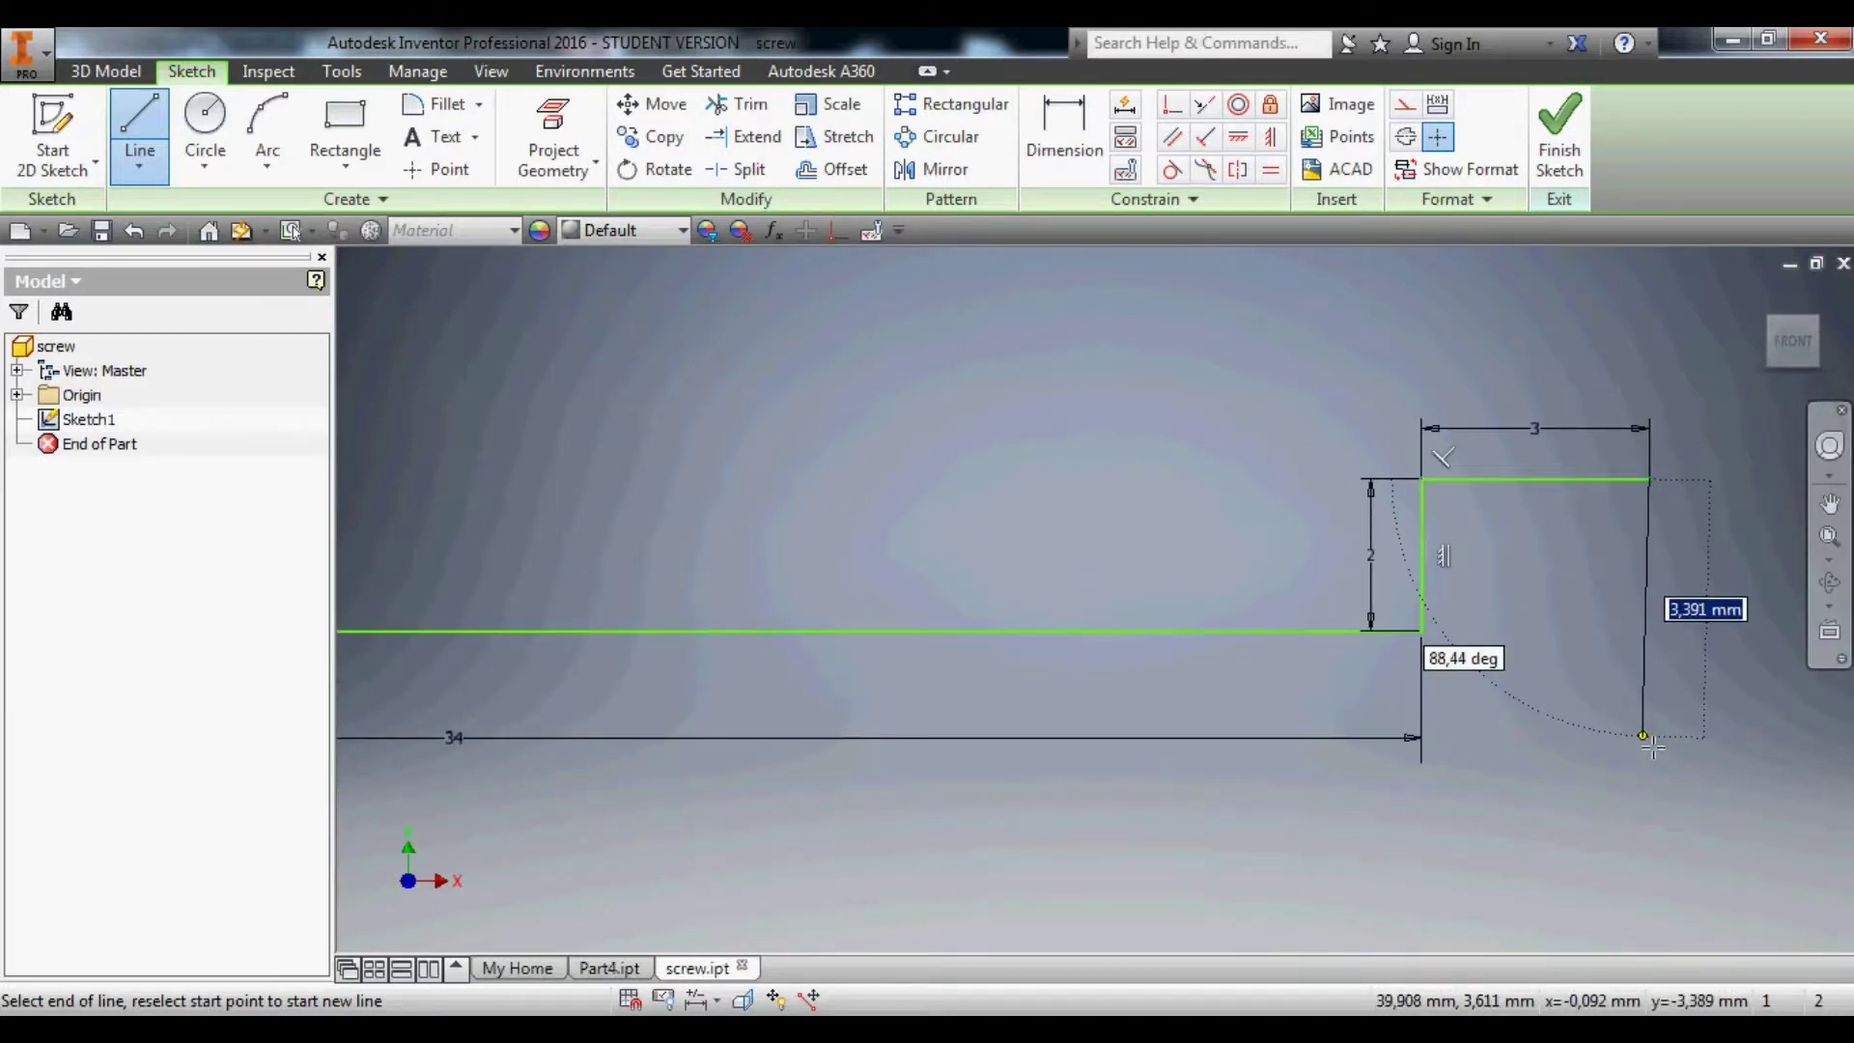
Draw a 7 mm vertical line down from the far 3 mm line's outer end and close the profile with a horizontal line to the origin.
type("5")
key("Return")
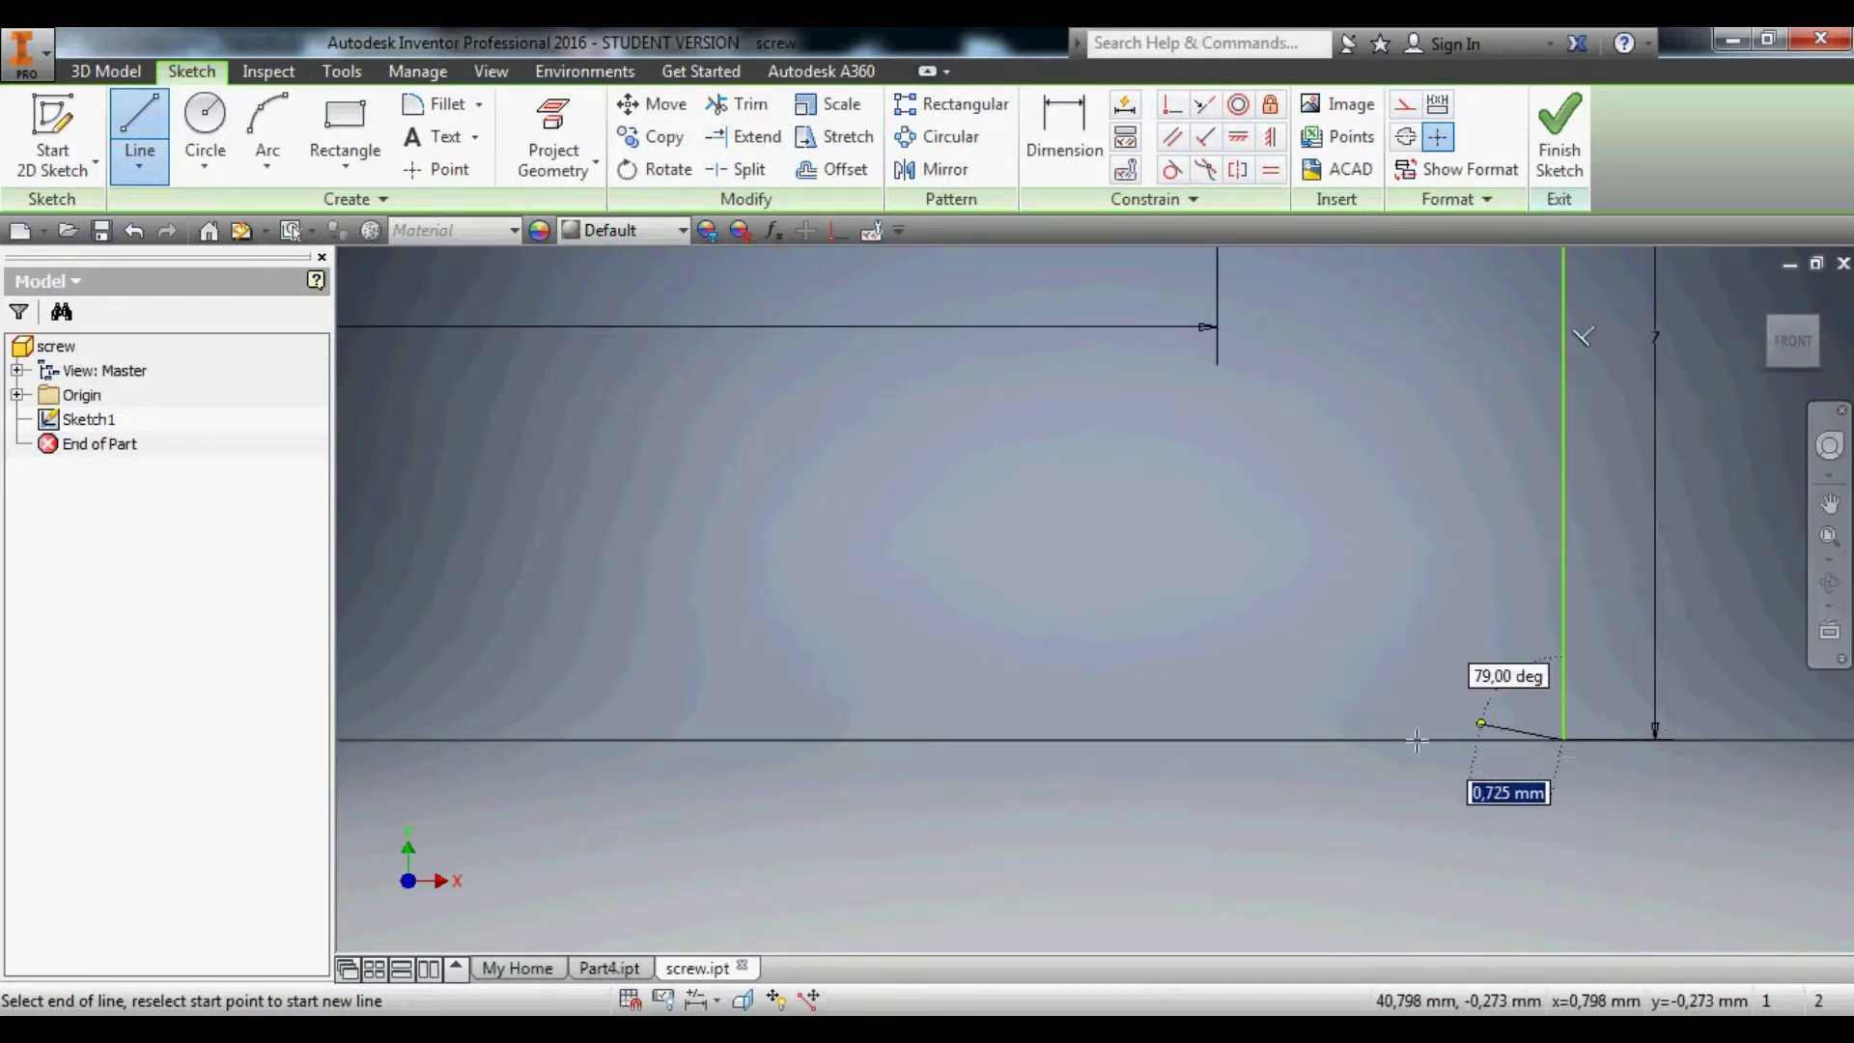
scroll(1633, 785, "down", 4)
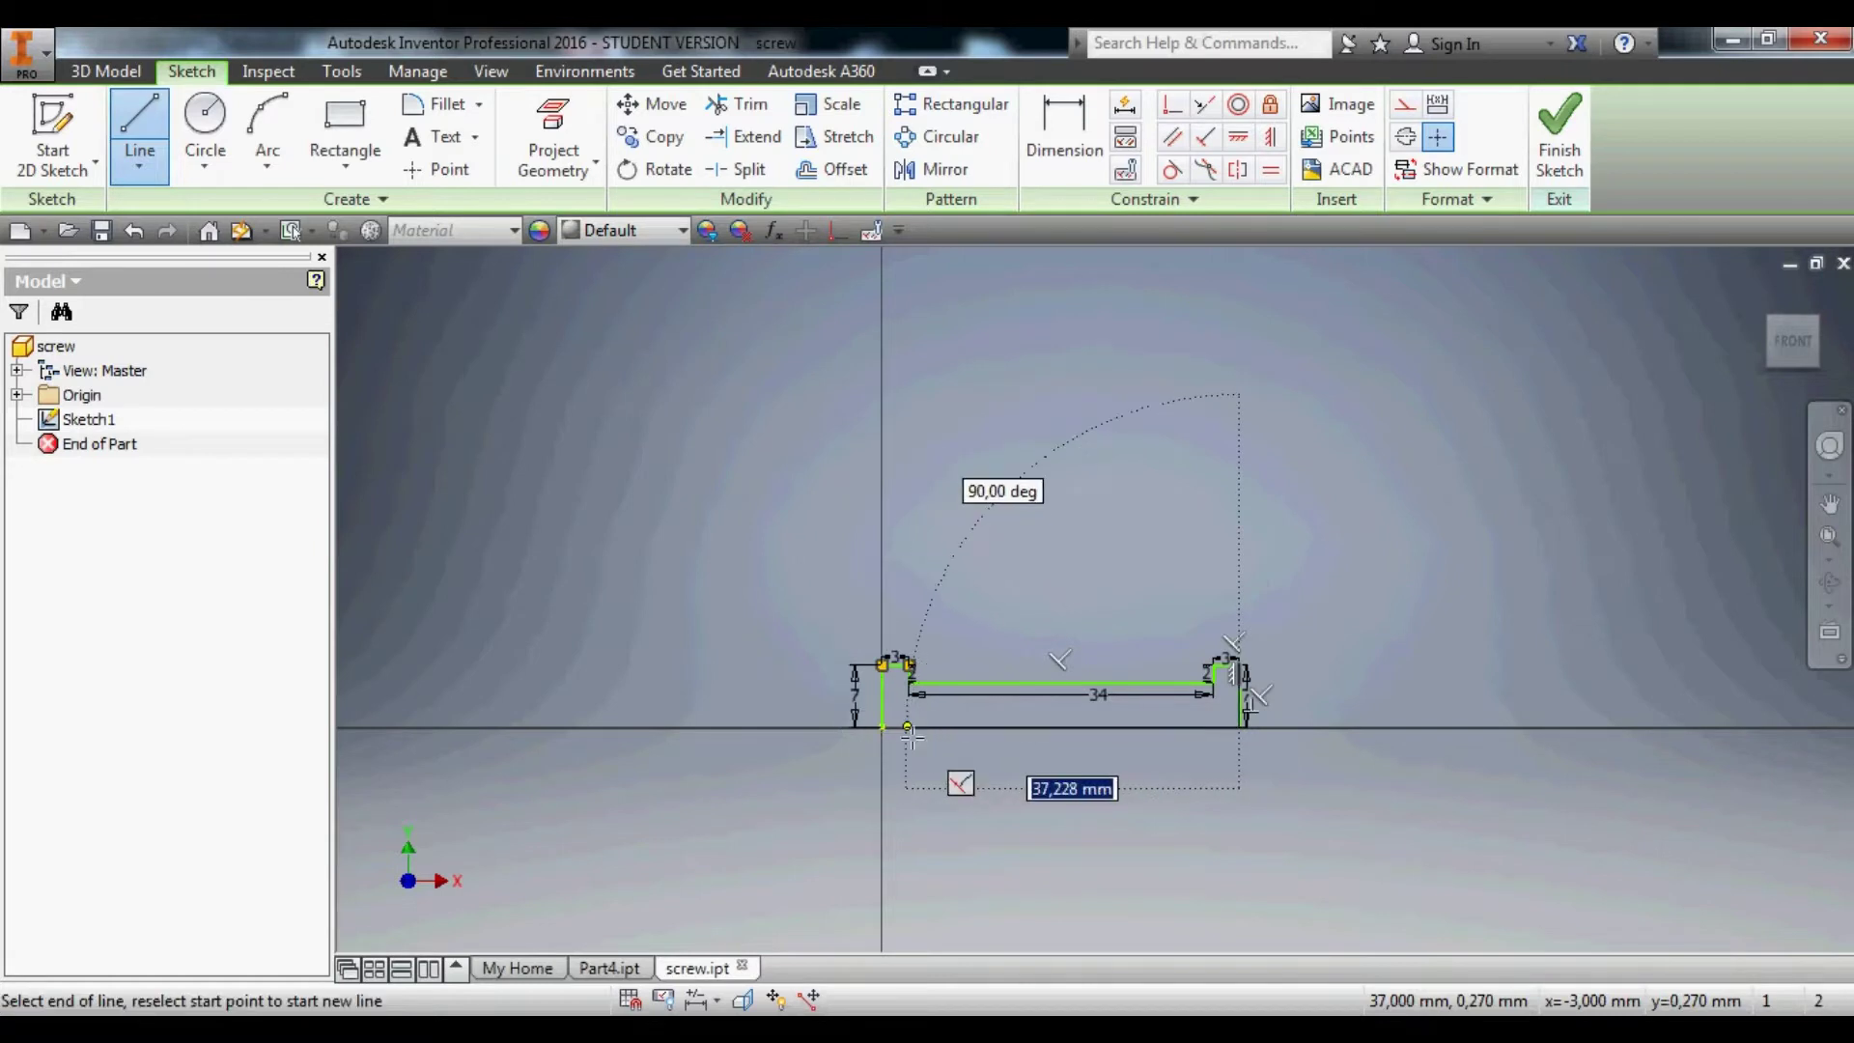
left_click(882, 726)
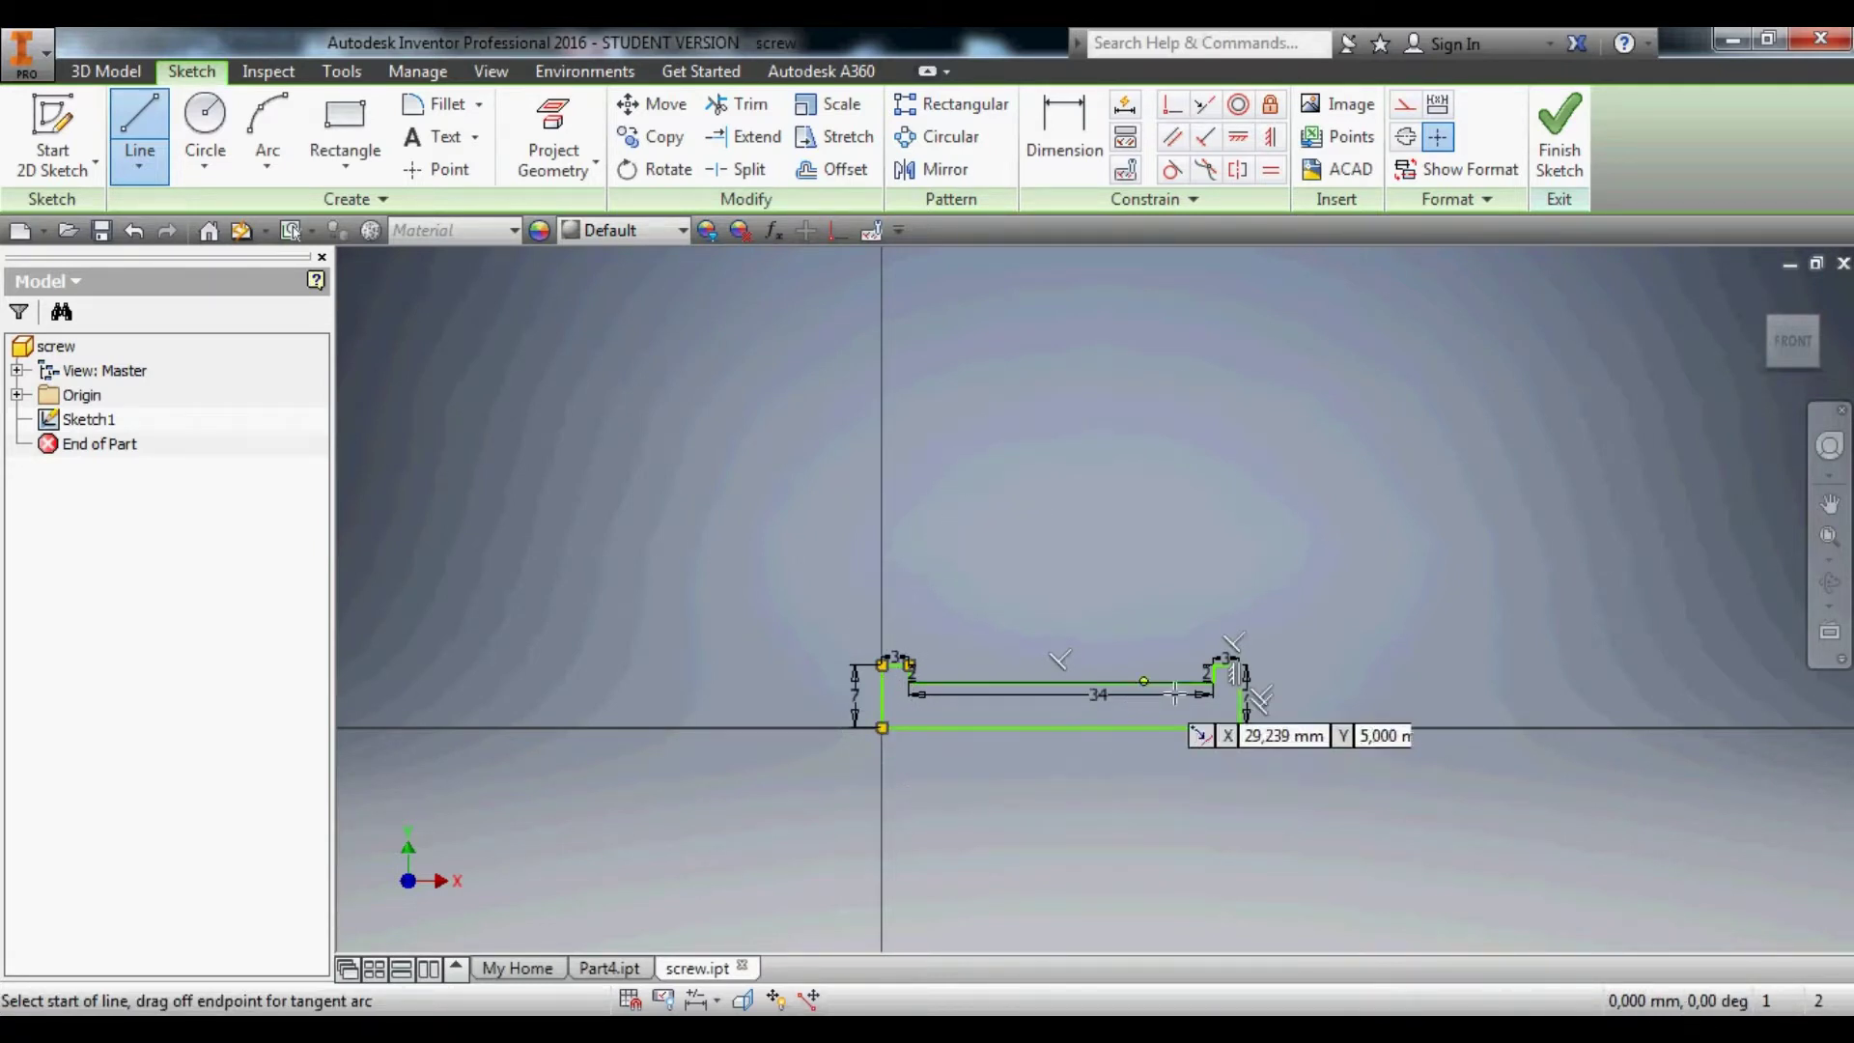
scroll(1174, 691, "up", 5)
key("Escape")
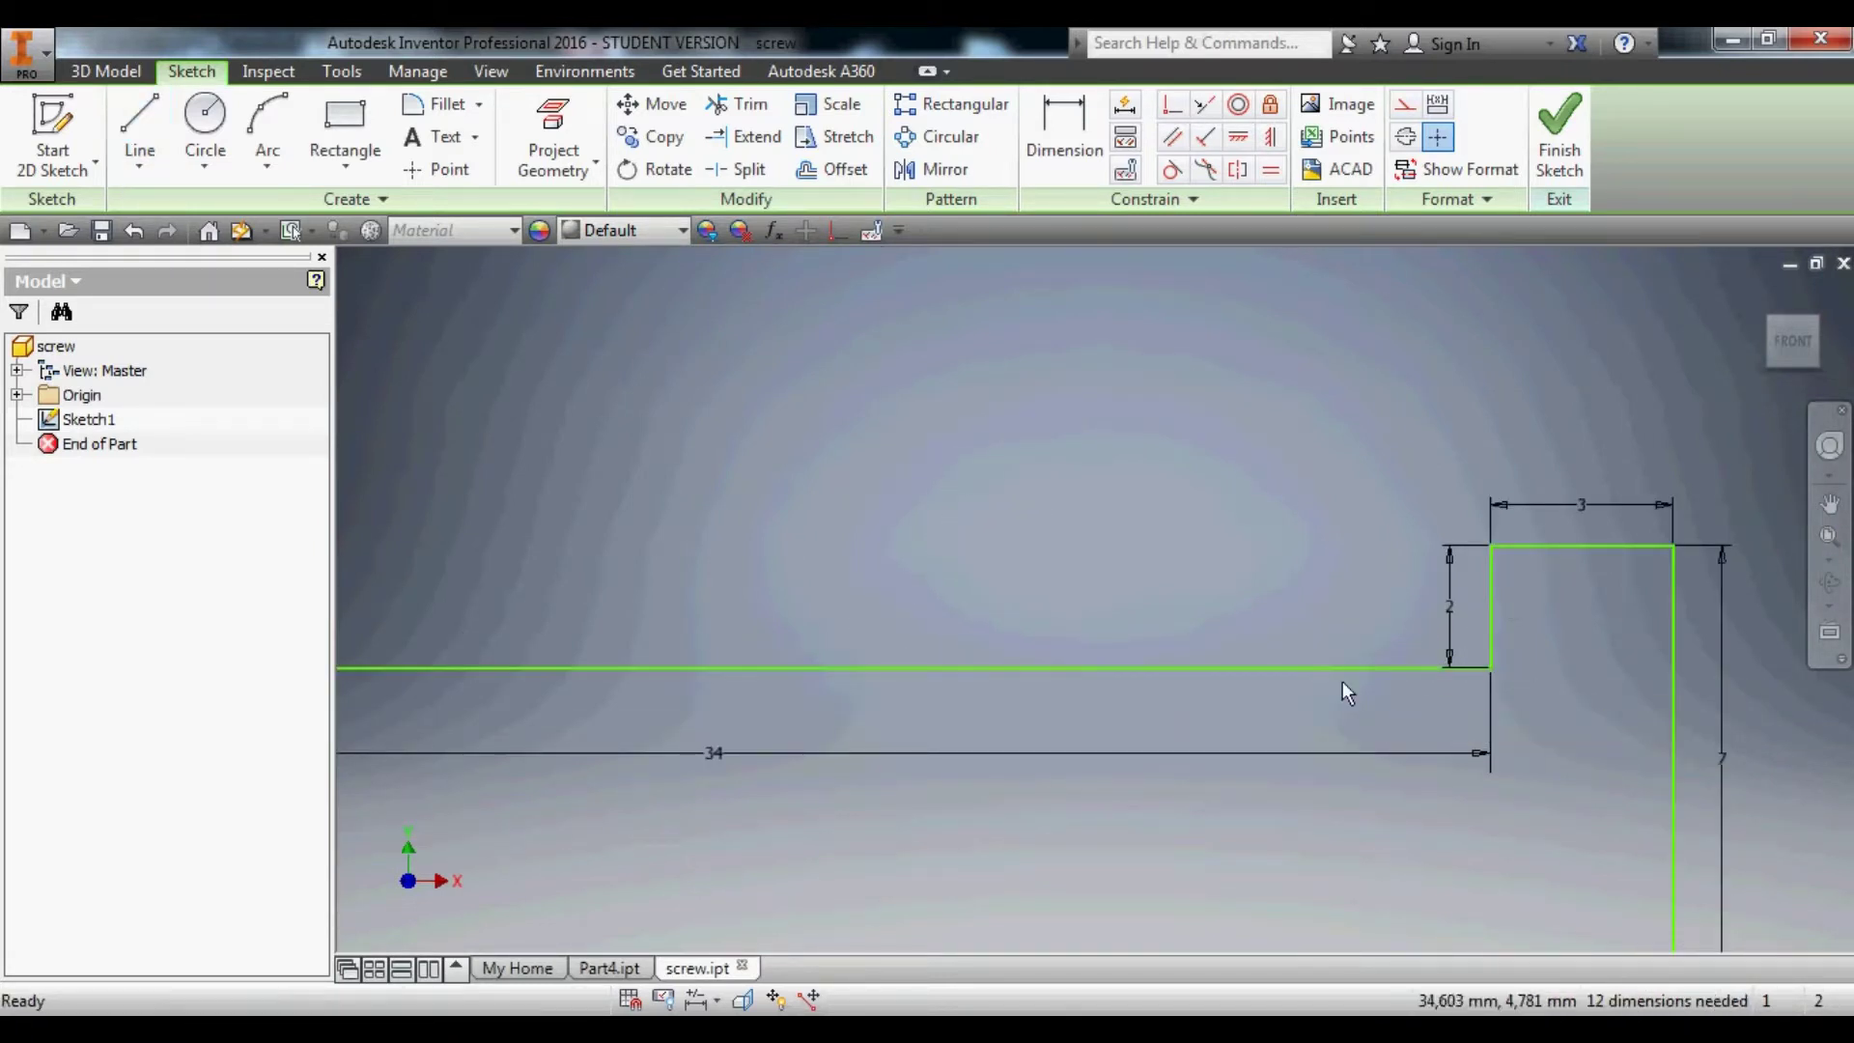
Make the 34 mm line's end nearest the origin coincident with the lower end of the adjacent 2 mm line.
left_click_drag(1335, 669, 1336, 692)
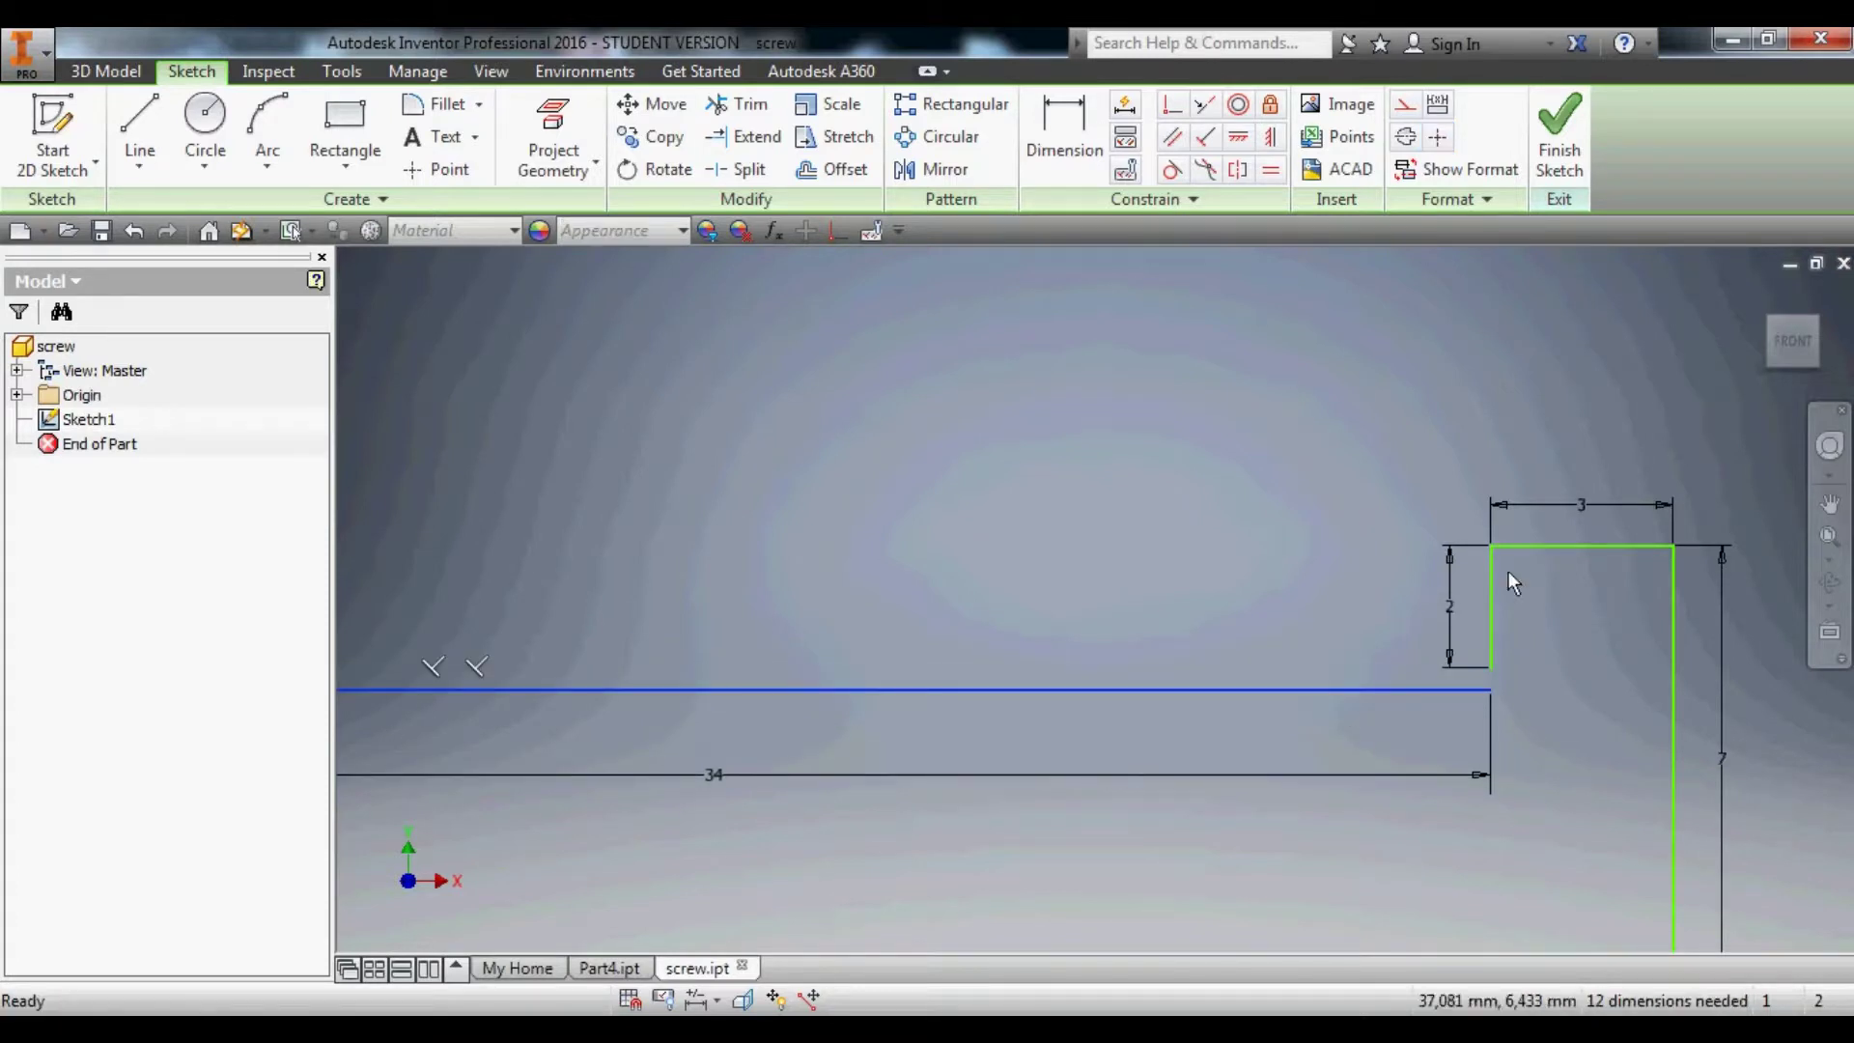
left_click_drag(1573, 544, 1581, 533)
scroll(813, 537, "up", 5)
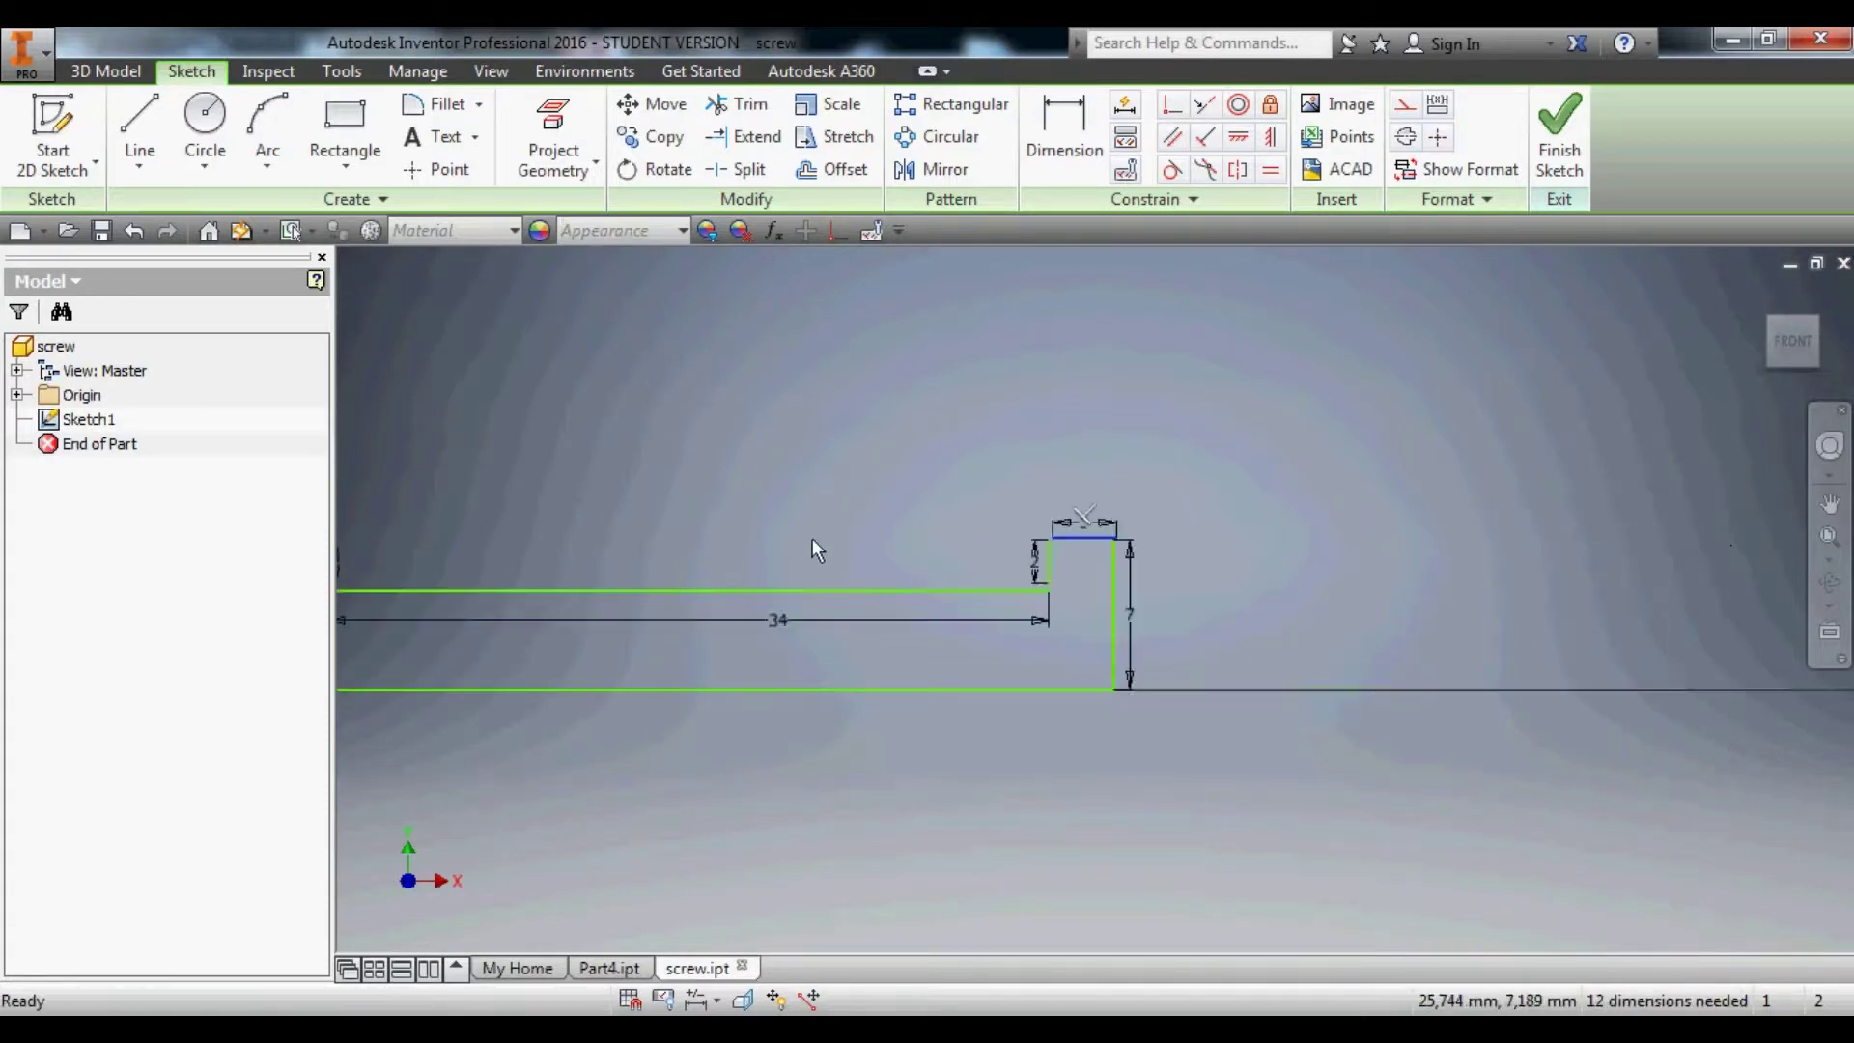
scroll(612, 609, "up", 1)
scroll(546, 571, "down", 5)
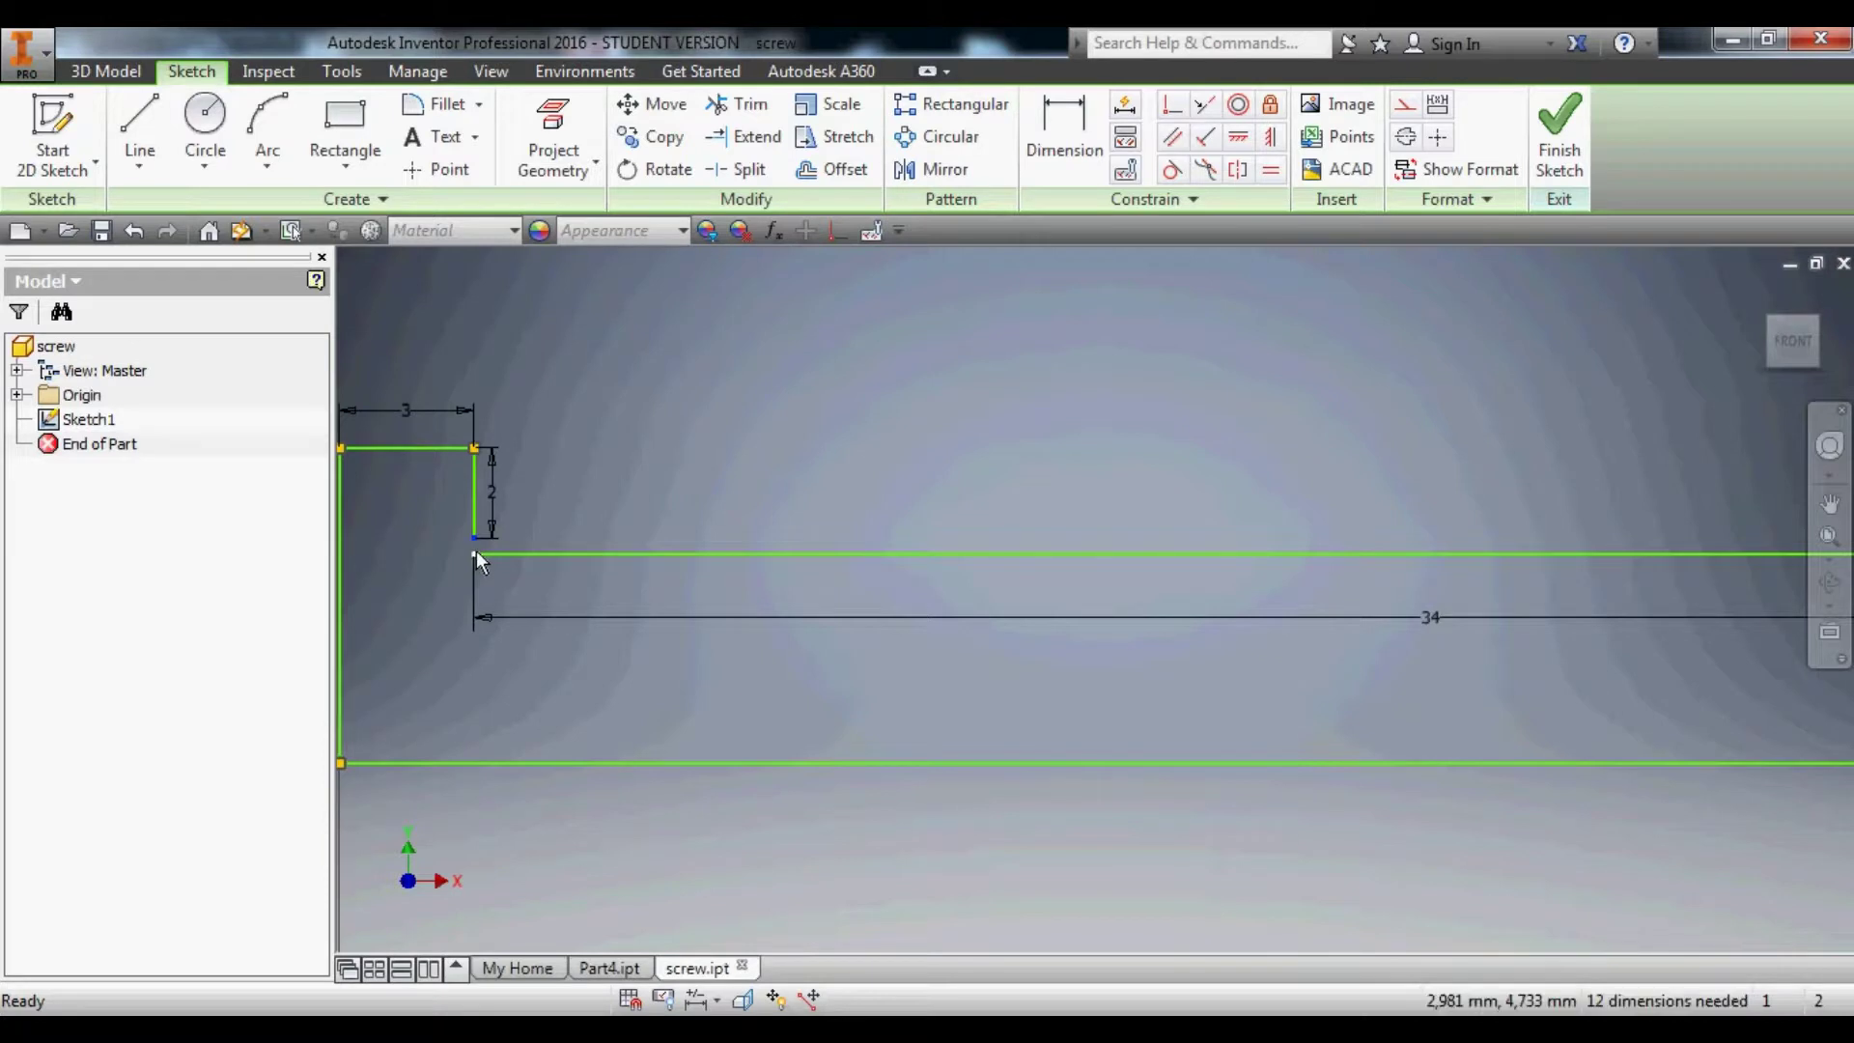
left_click(1171, 104)
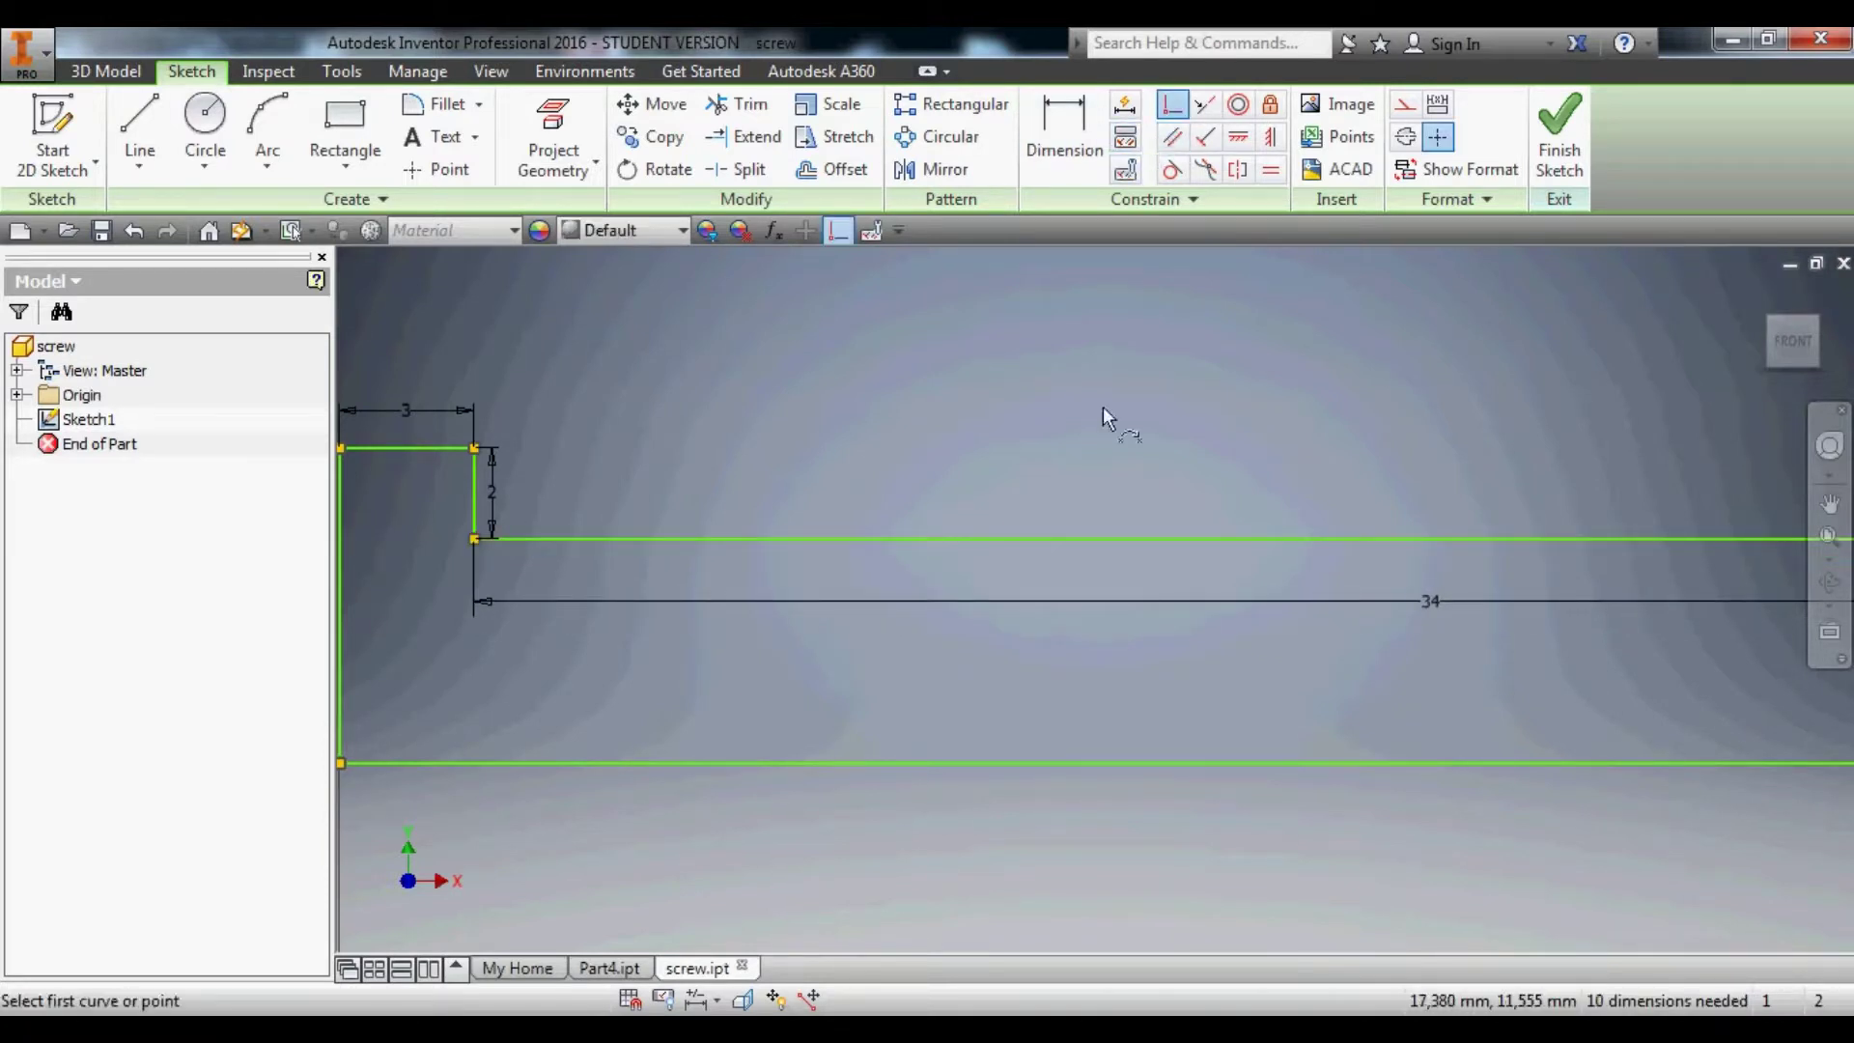
Join the 34 mm line's far end to the lower end of the far 2 mm line with a coincident constraint.
scroll(1110, 414, "up", 3)
scroll(1201, 553, "down", 2)
scroll(1520, 430, "up", 4)
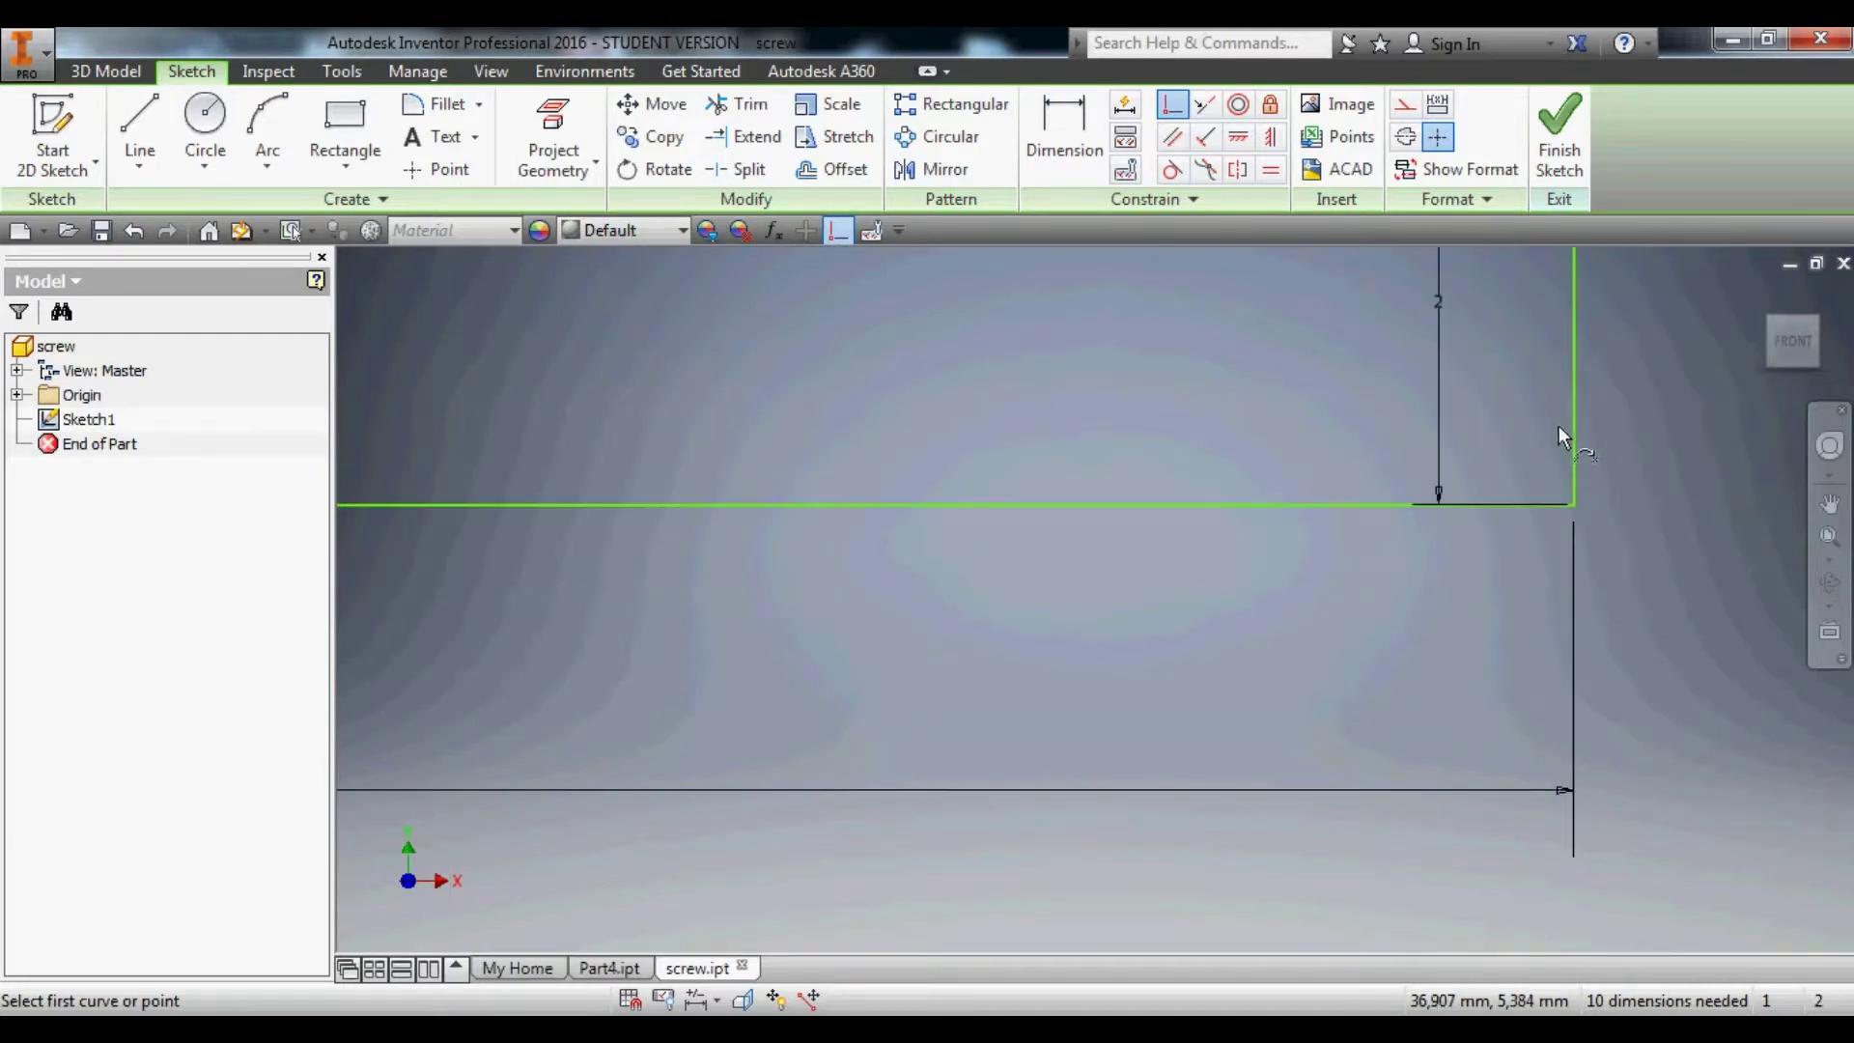
scroll(1566, 471, "up", 5)
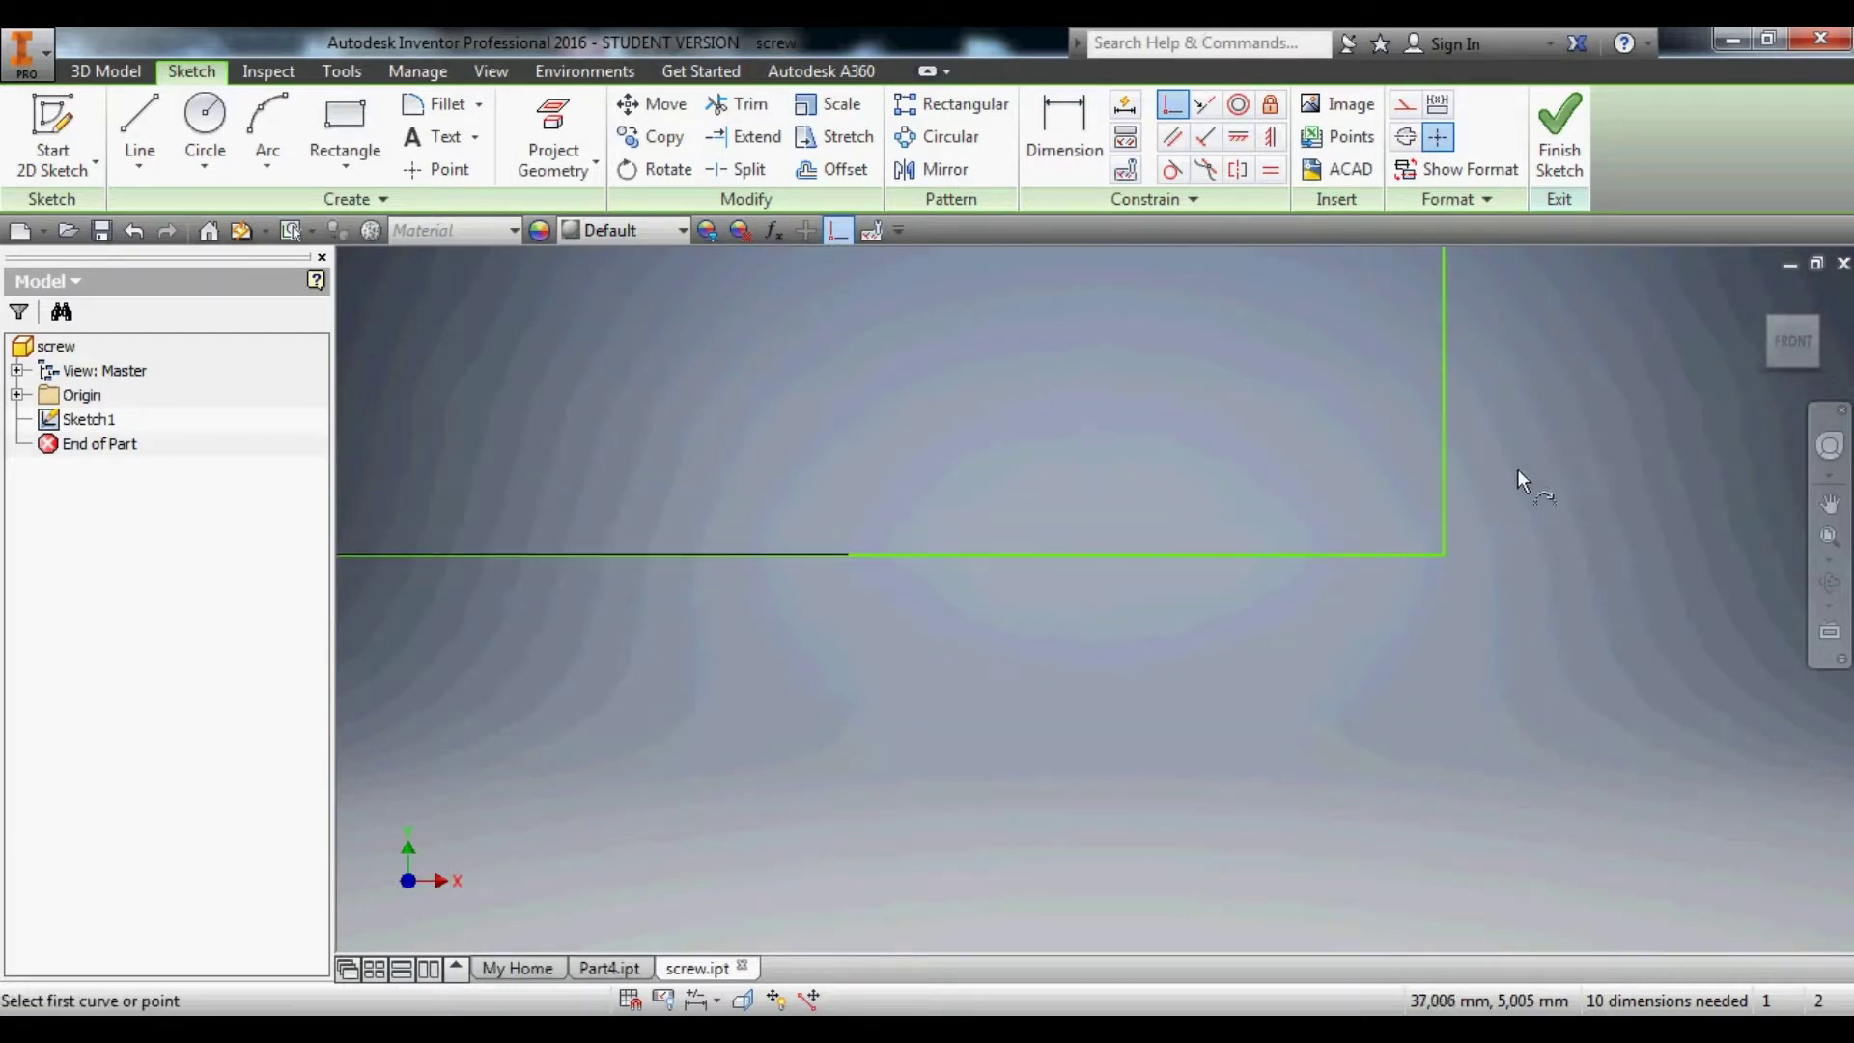
left_click(1446, 448)
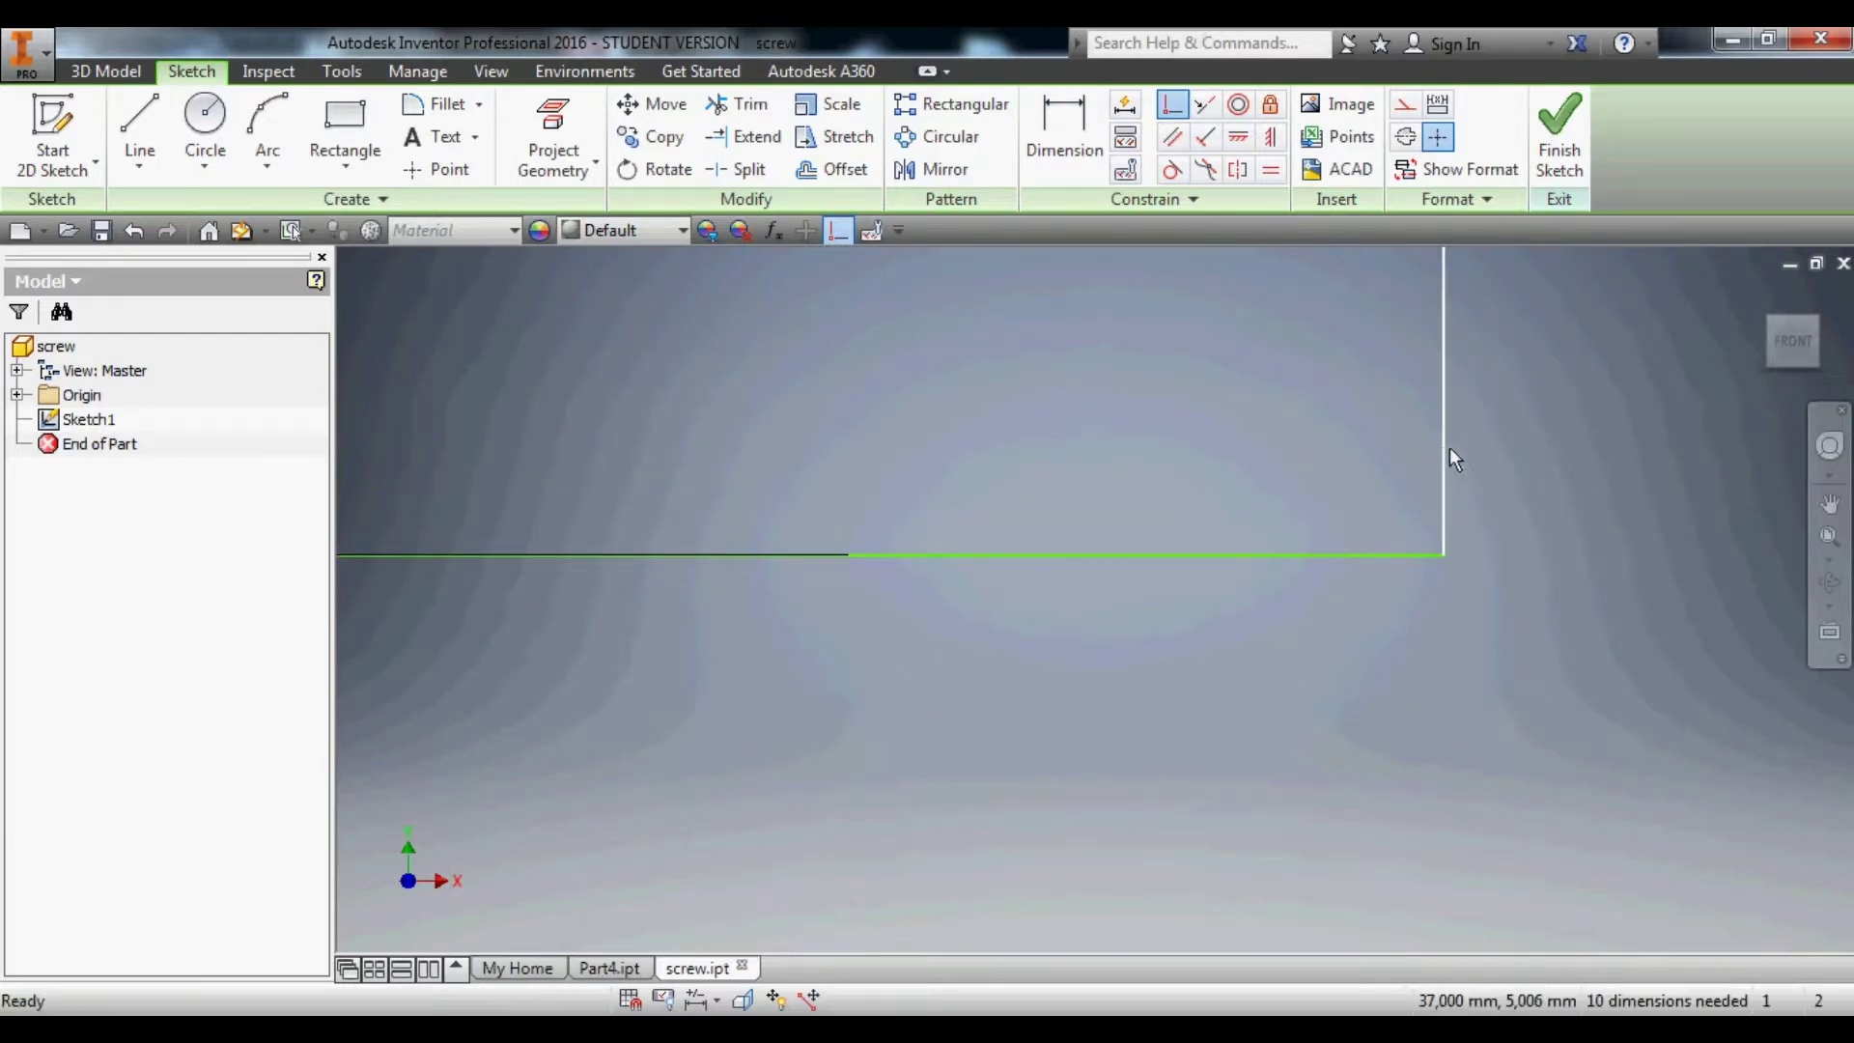
key("Escape")
left_click_drag(1446, 444, 1463, 448)
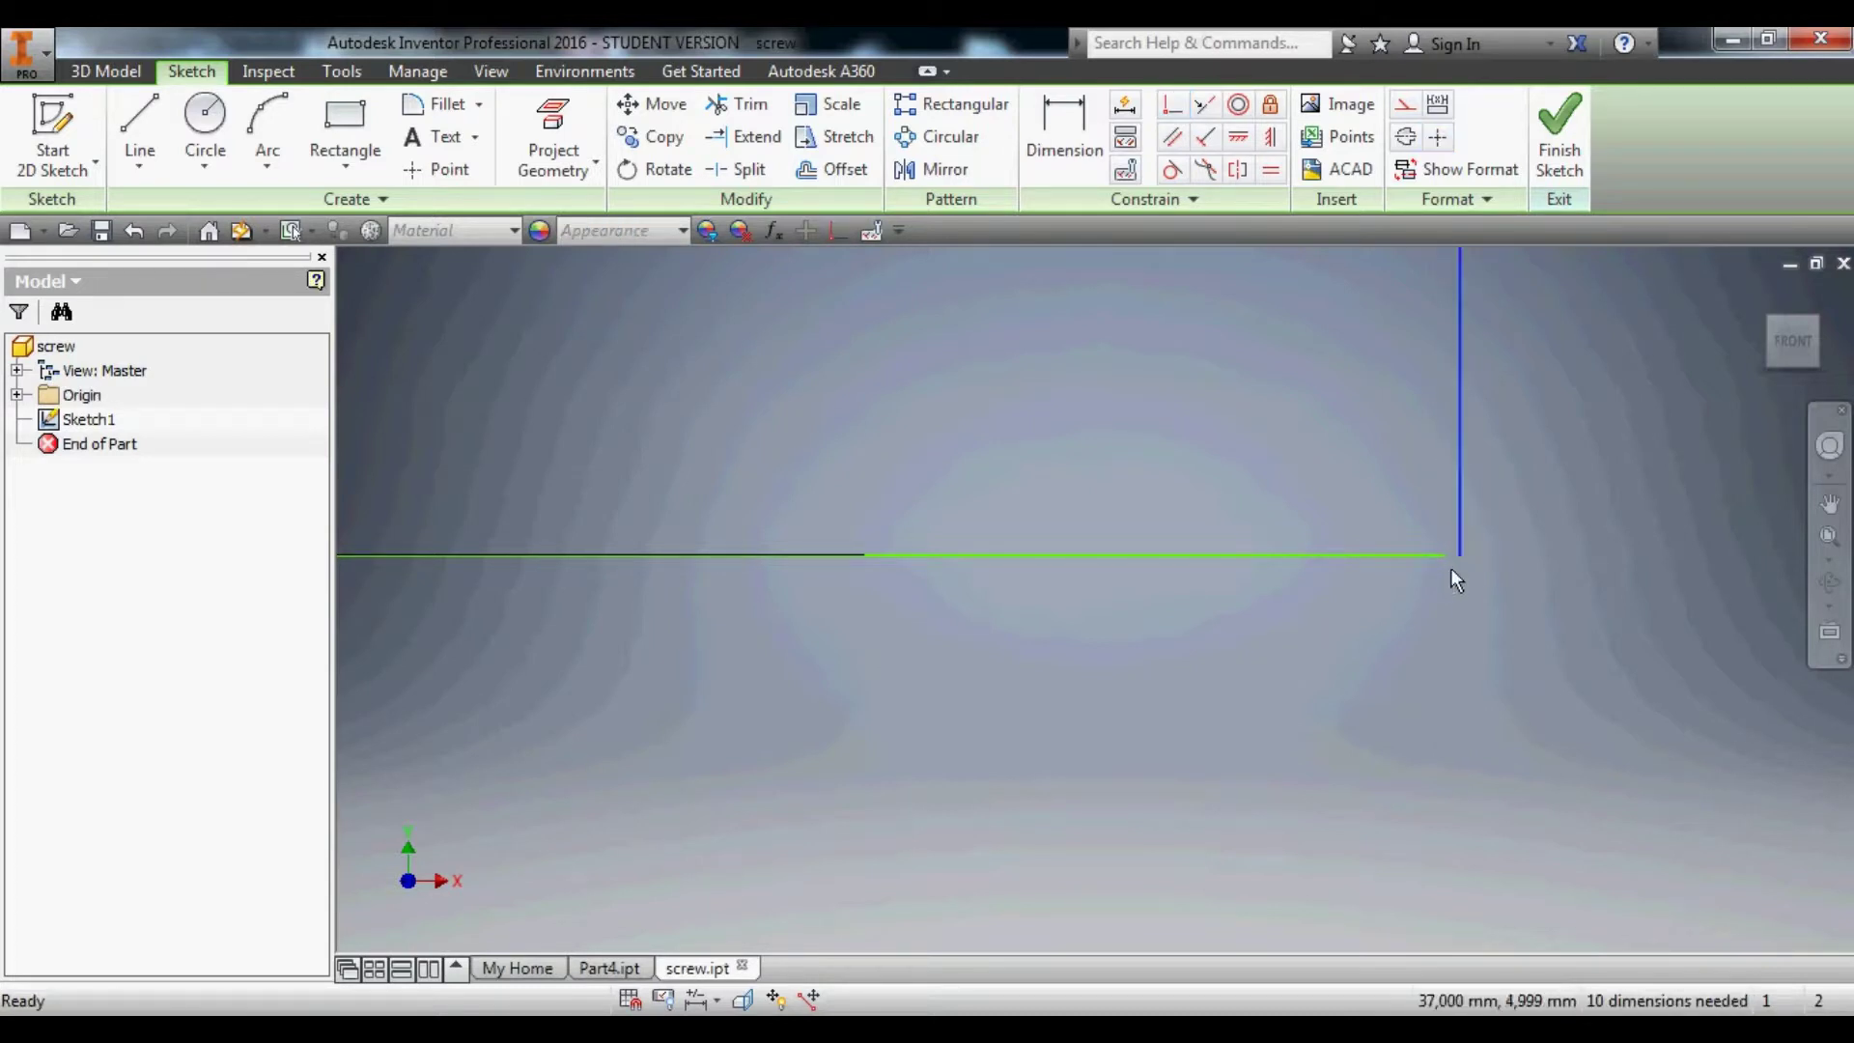
left_click(1456, 553)
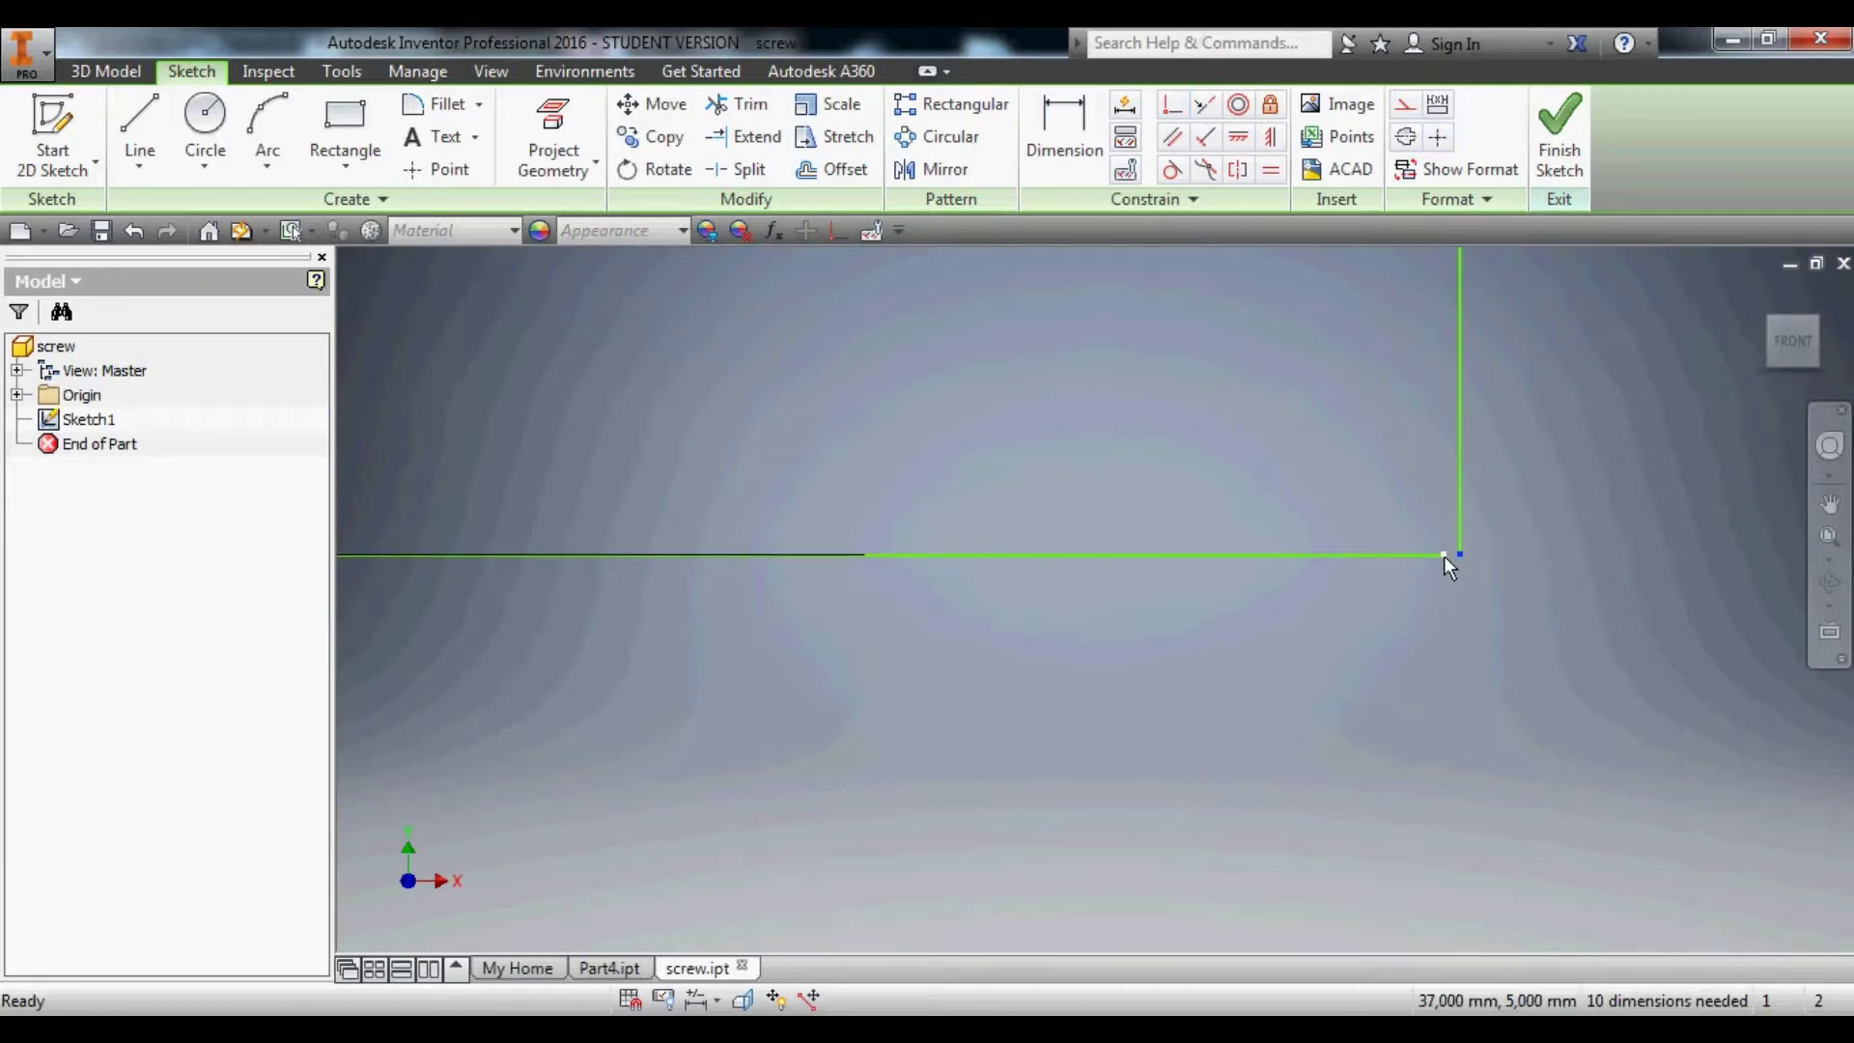
left_click_drag(1446, 555, 1467, 528)
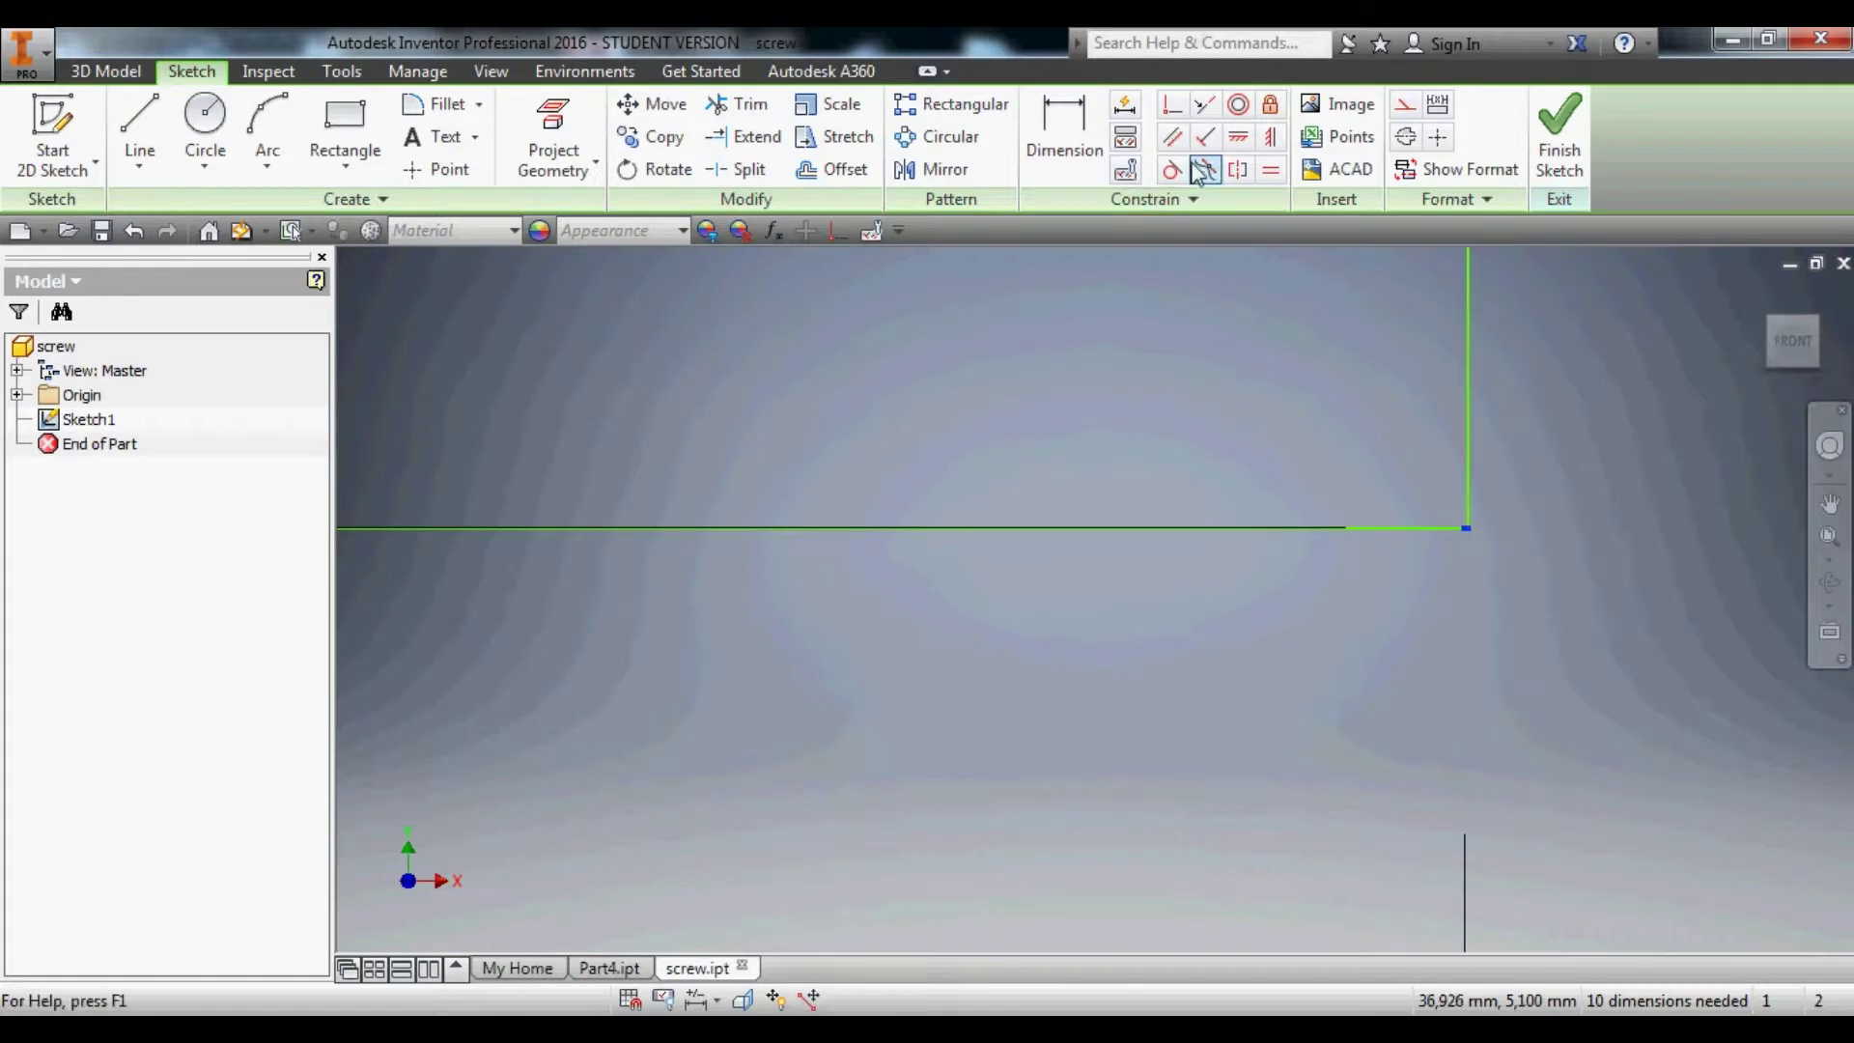
left_click(1172, 104)
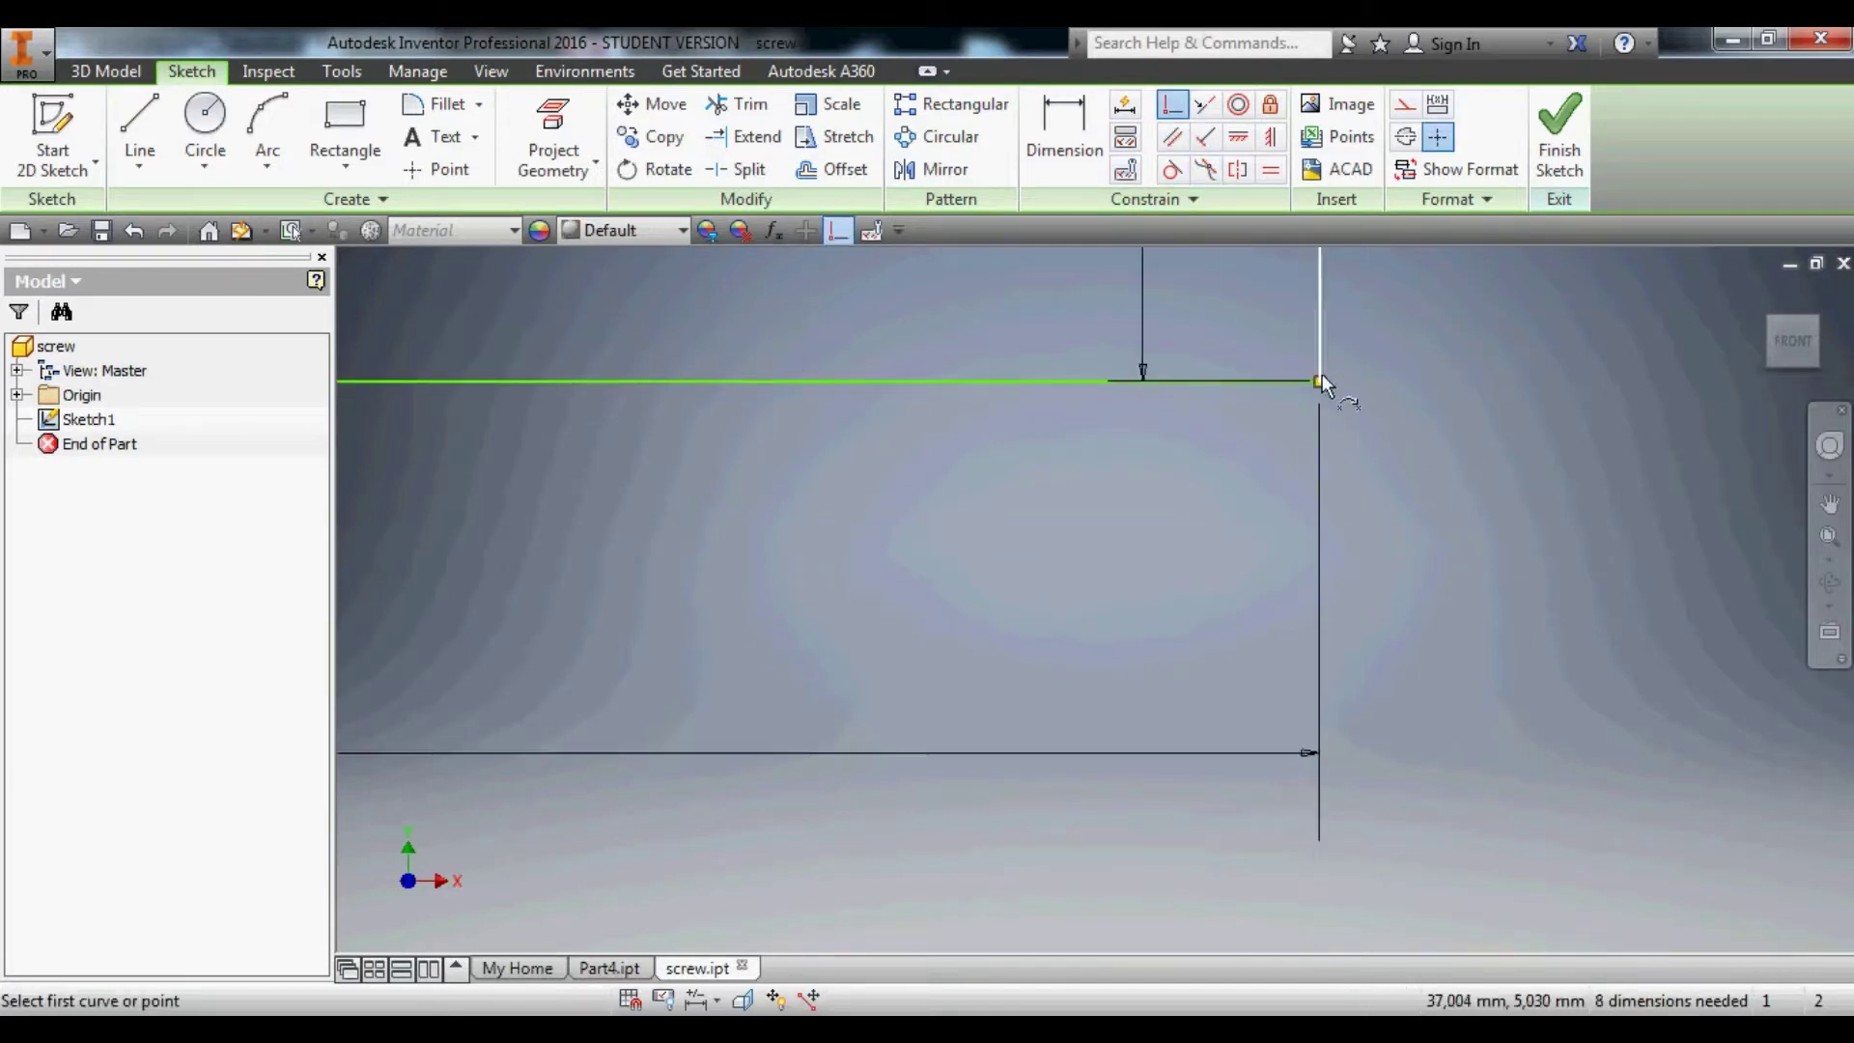
Make the upper end of the far 2 mm line coincident with the inner end of the adjacent 3 mm line.
scroll(1323, 382, "up", 2)
scroll(1335, 292, "down", 4)
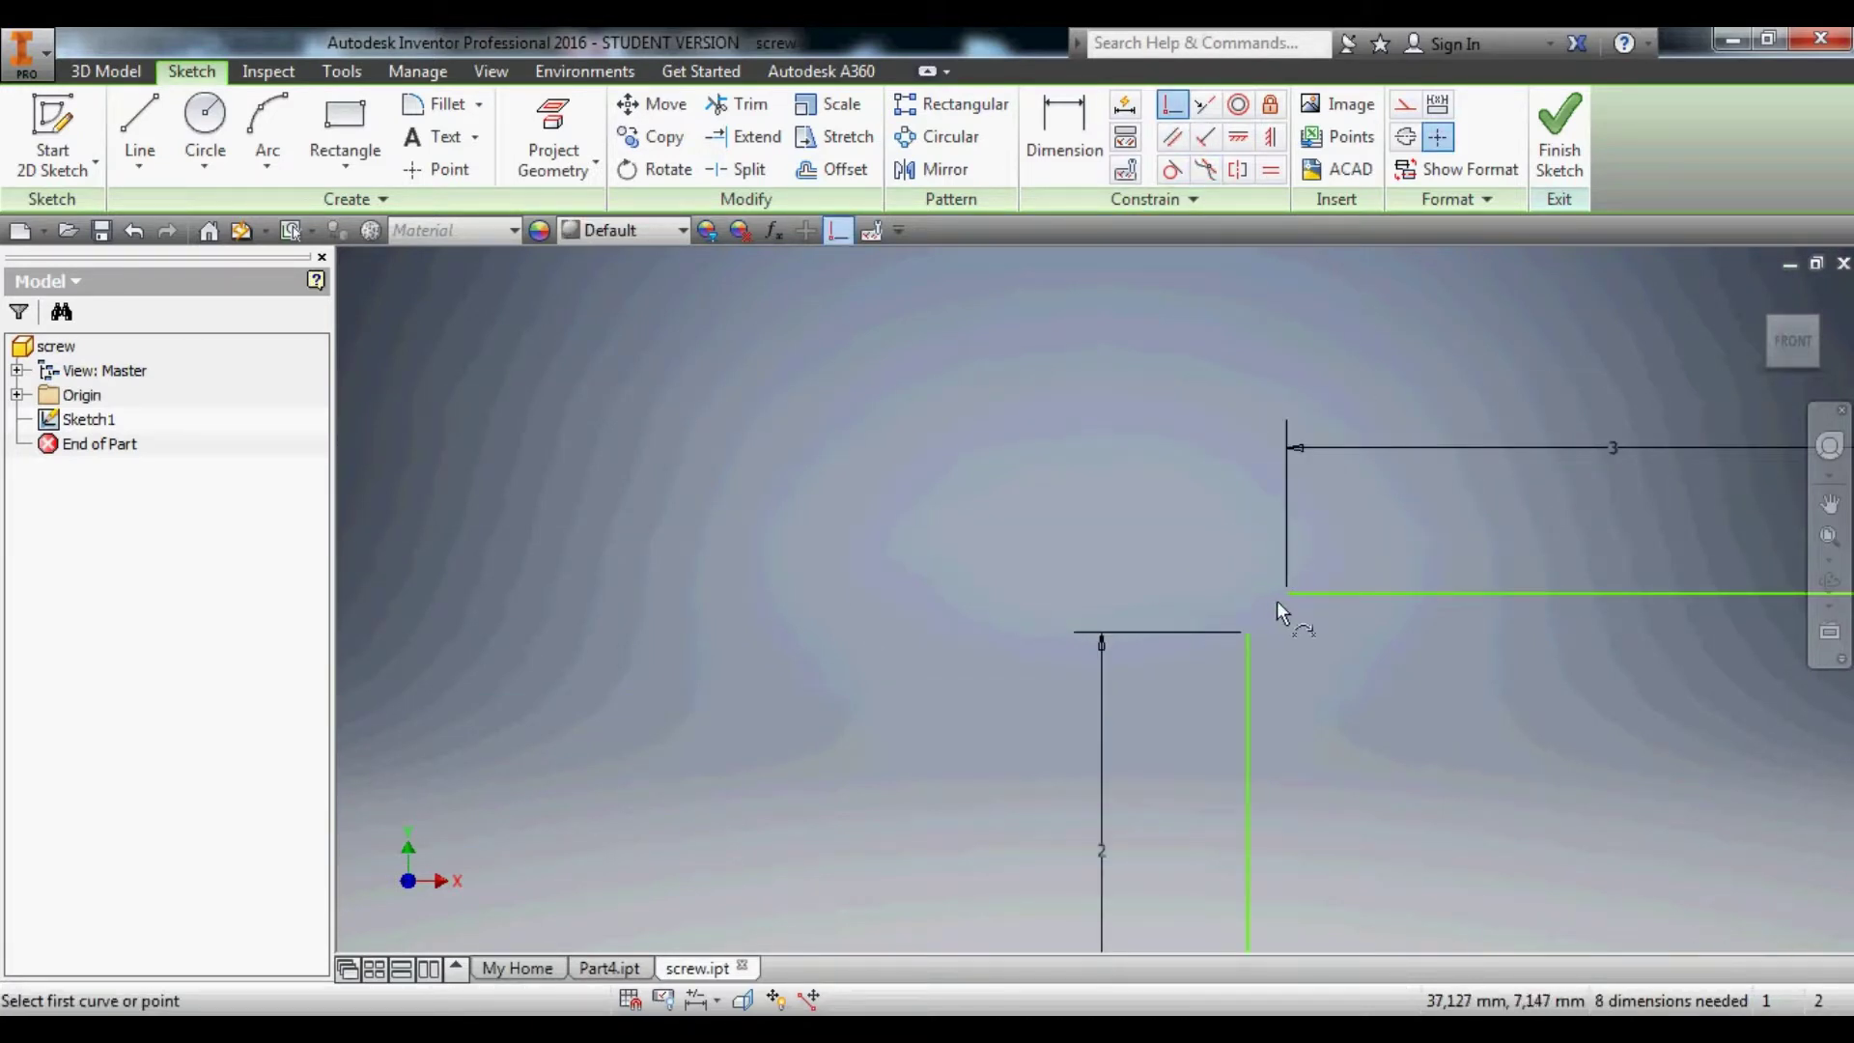
left_click(1286, 595)
left_click(1250, 634)
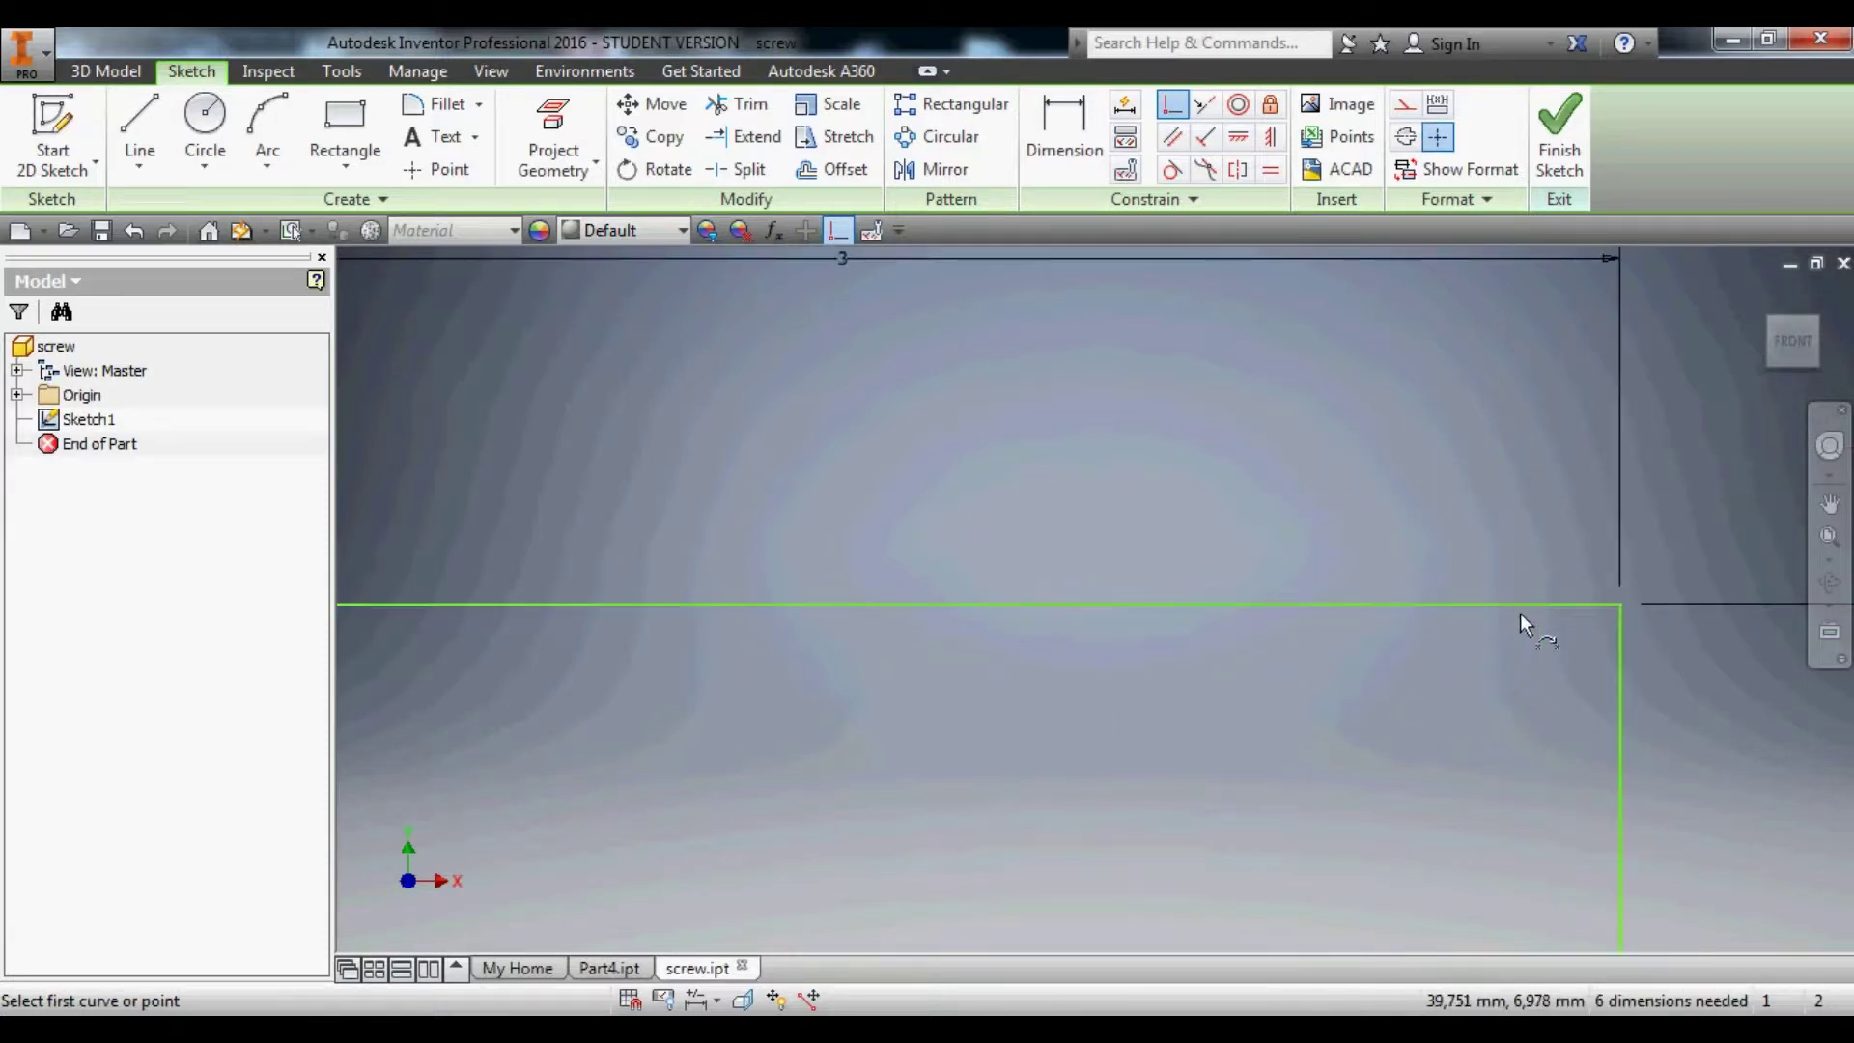
Join the far 3 mm line's outer end to the upper end of the 7 mm line with a coincident constraint.
left_click(1553, 603)
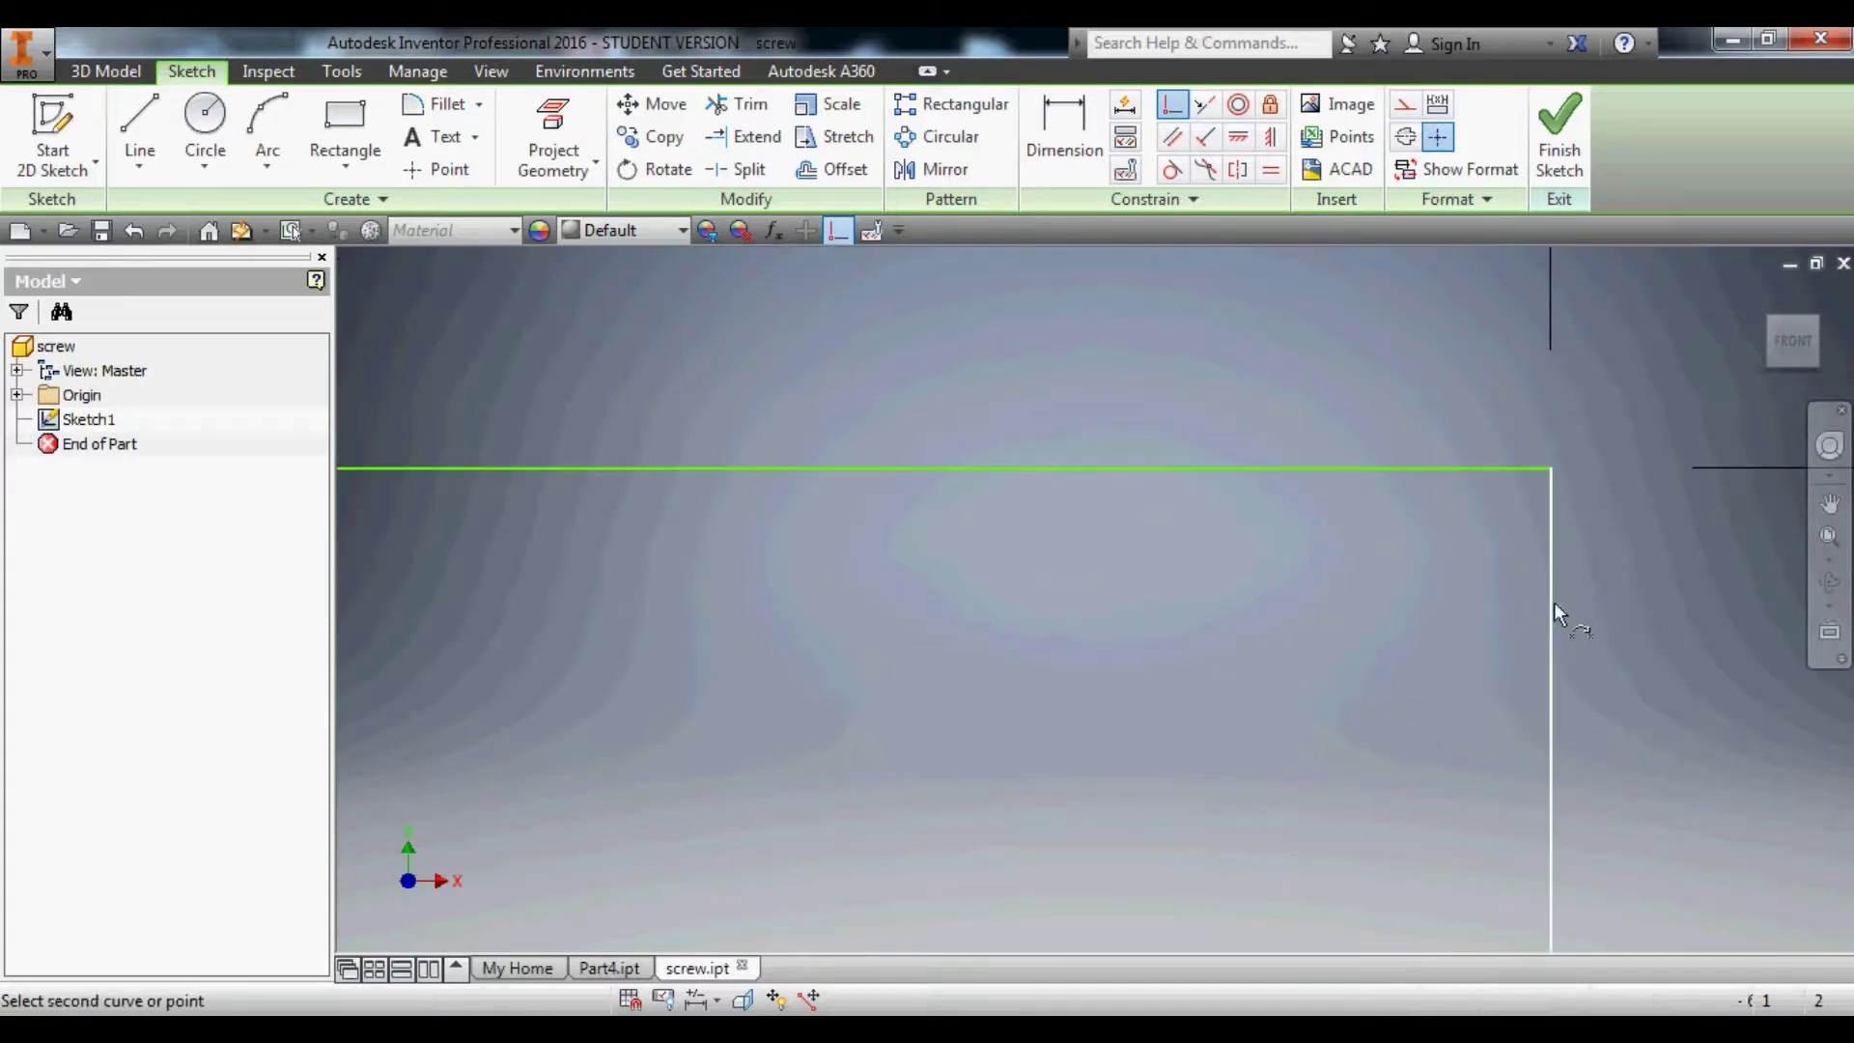
key("Escape")
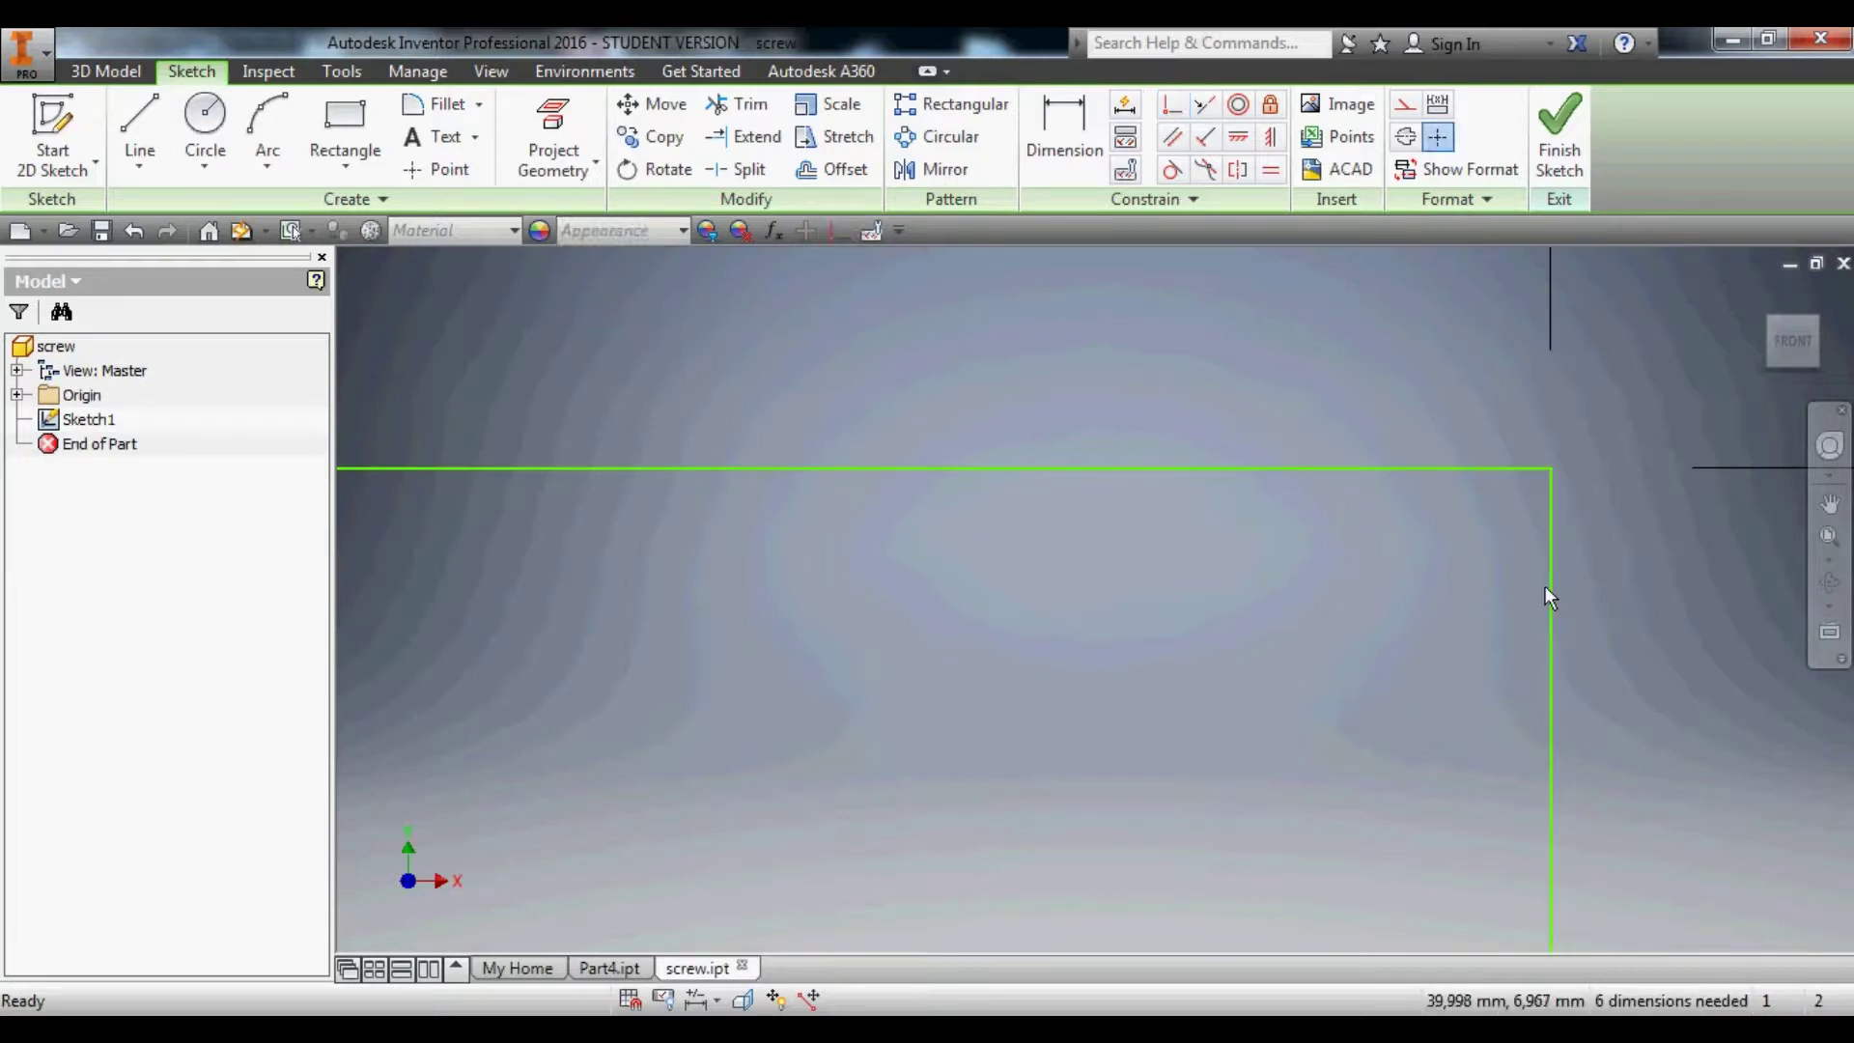
left_click_drag(1551, 591, 1569, 579)
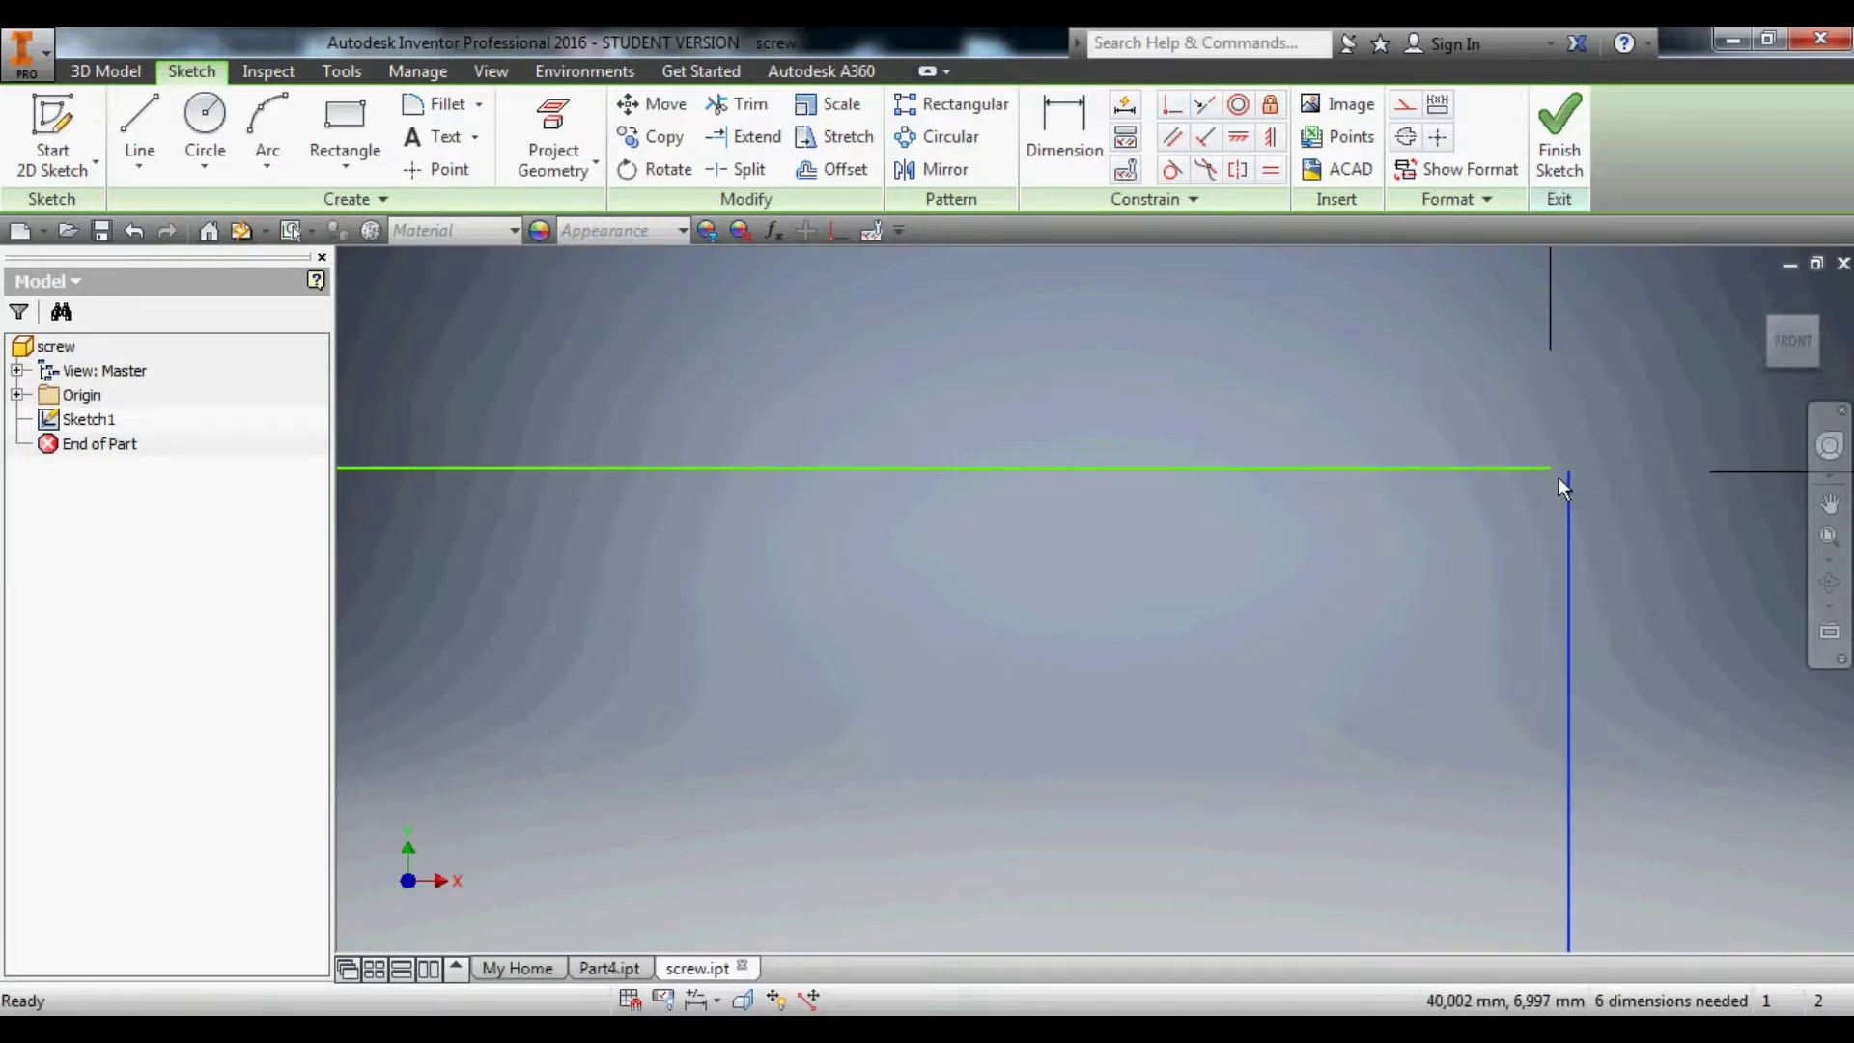
left_click(1567, 472)
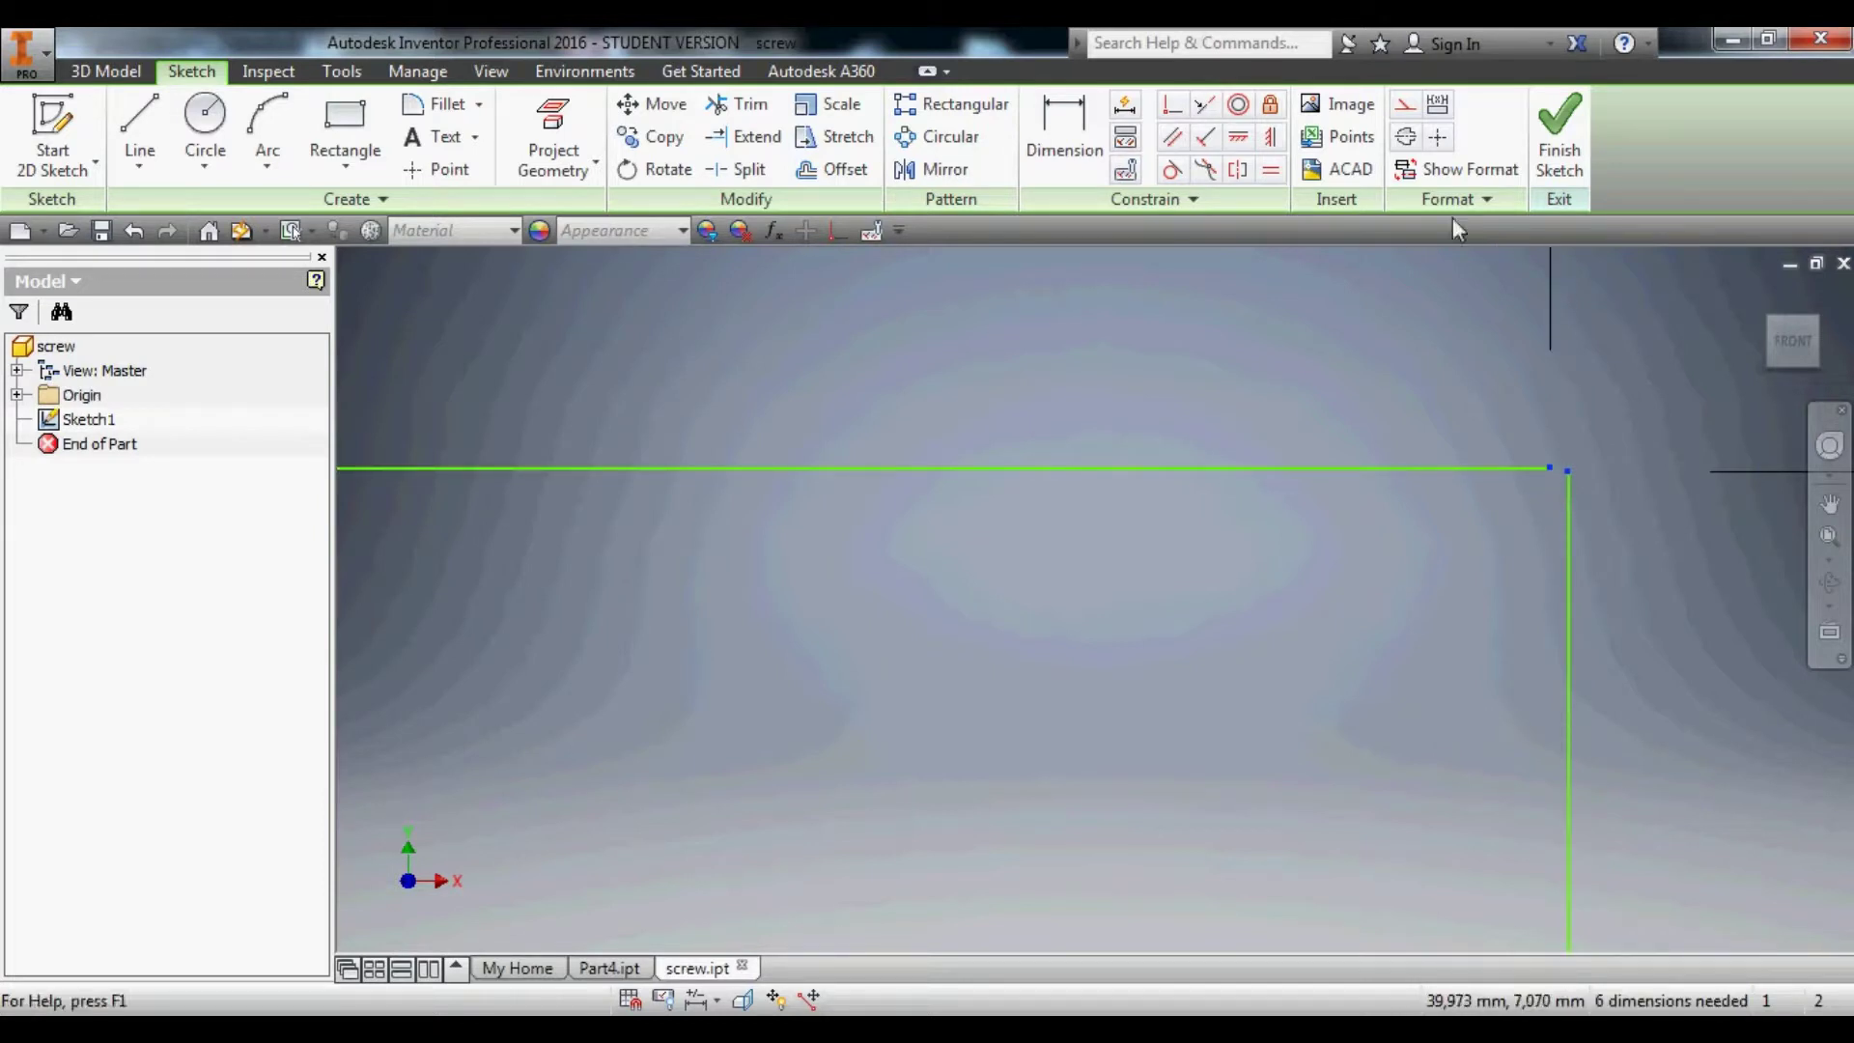
left_click(1173, 103)
scroll(1348, 635, "down", 3)
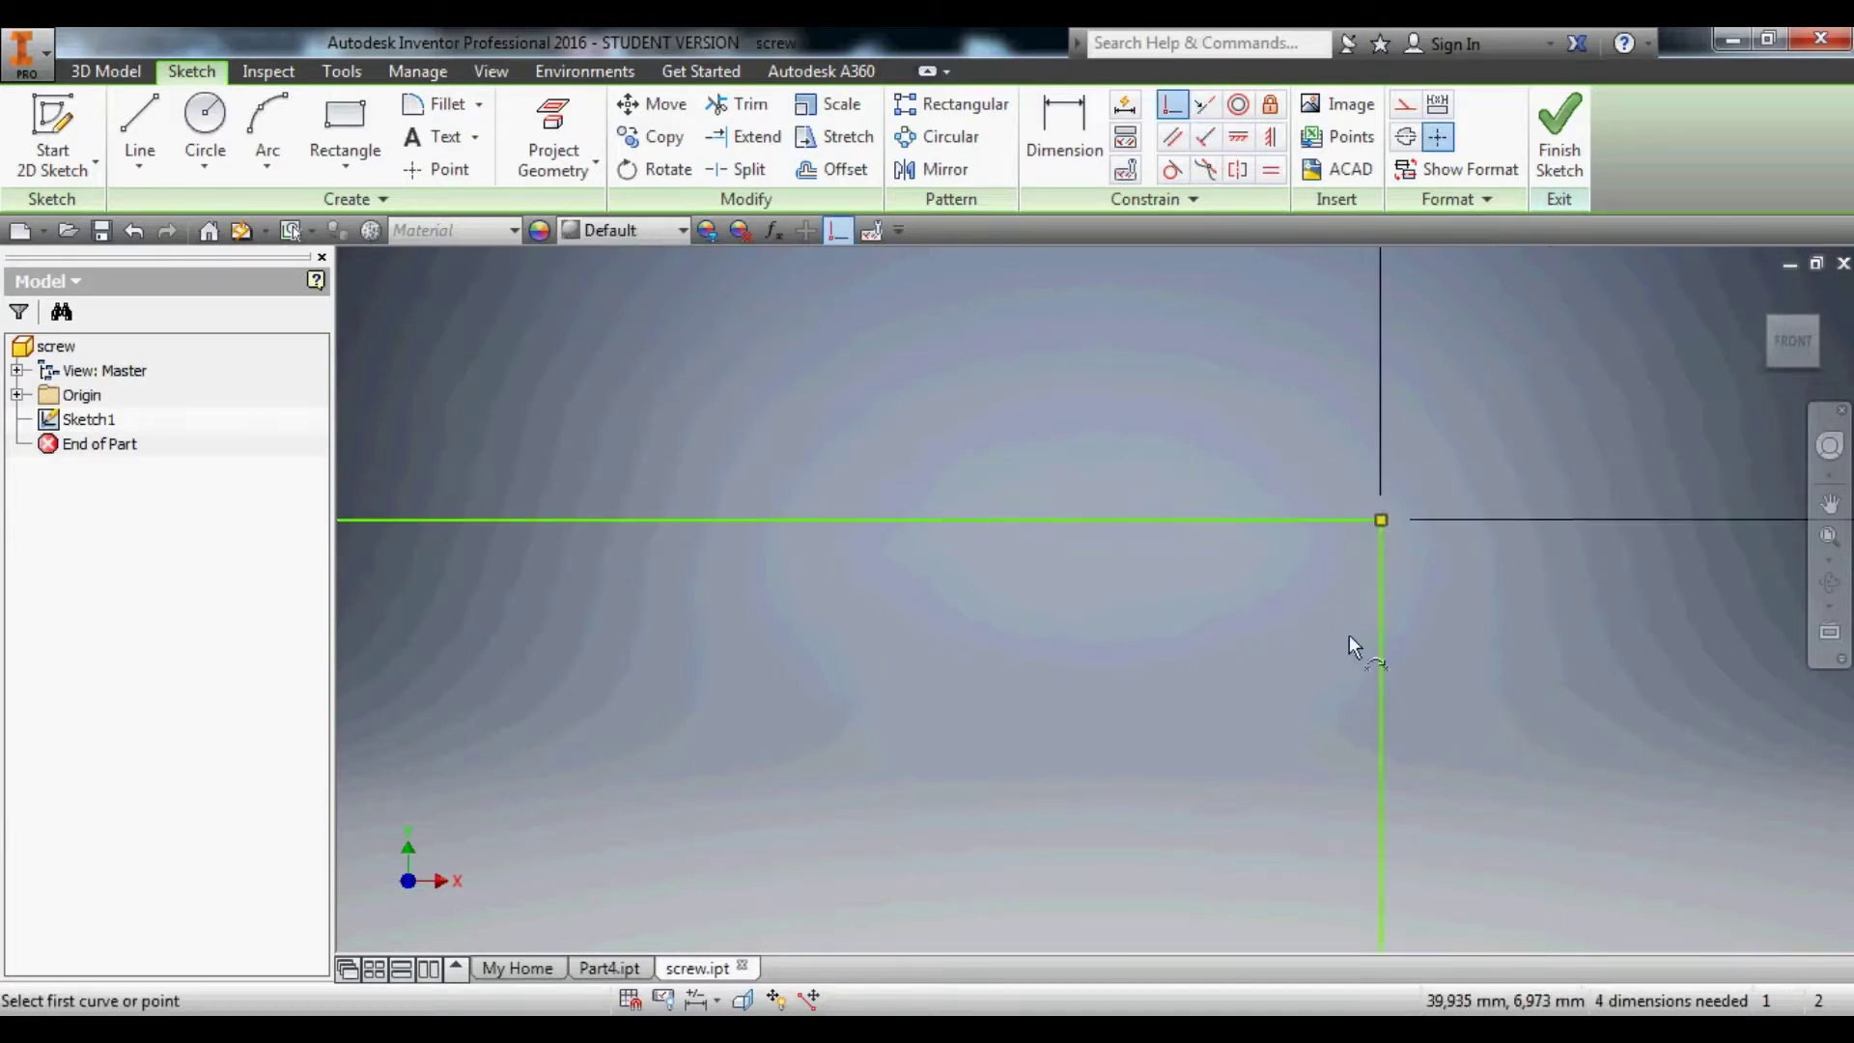
Make the lower end of the far 7 mm line coincident with the end of the horizontal base line.
scroll(1286, 755, "down", 6)
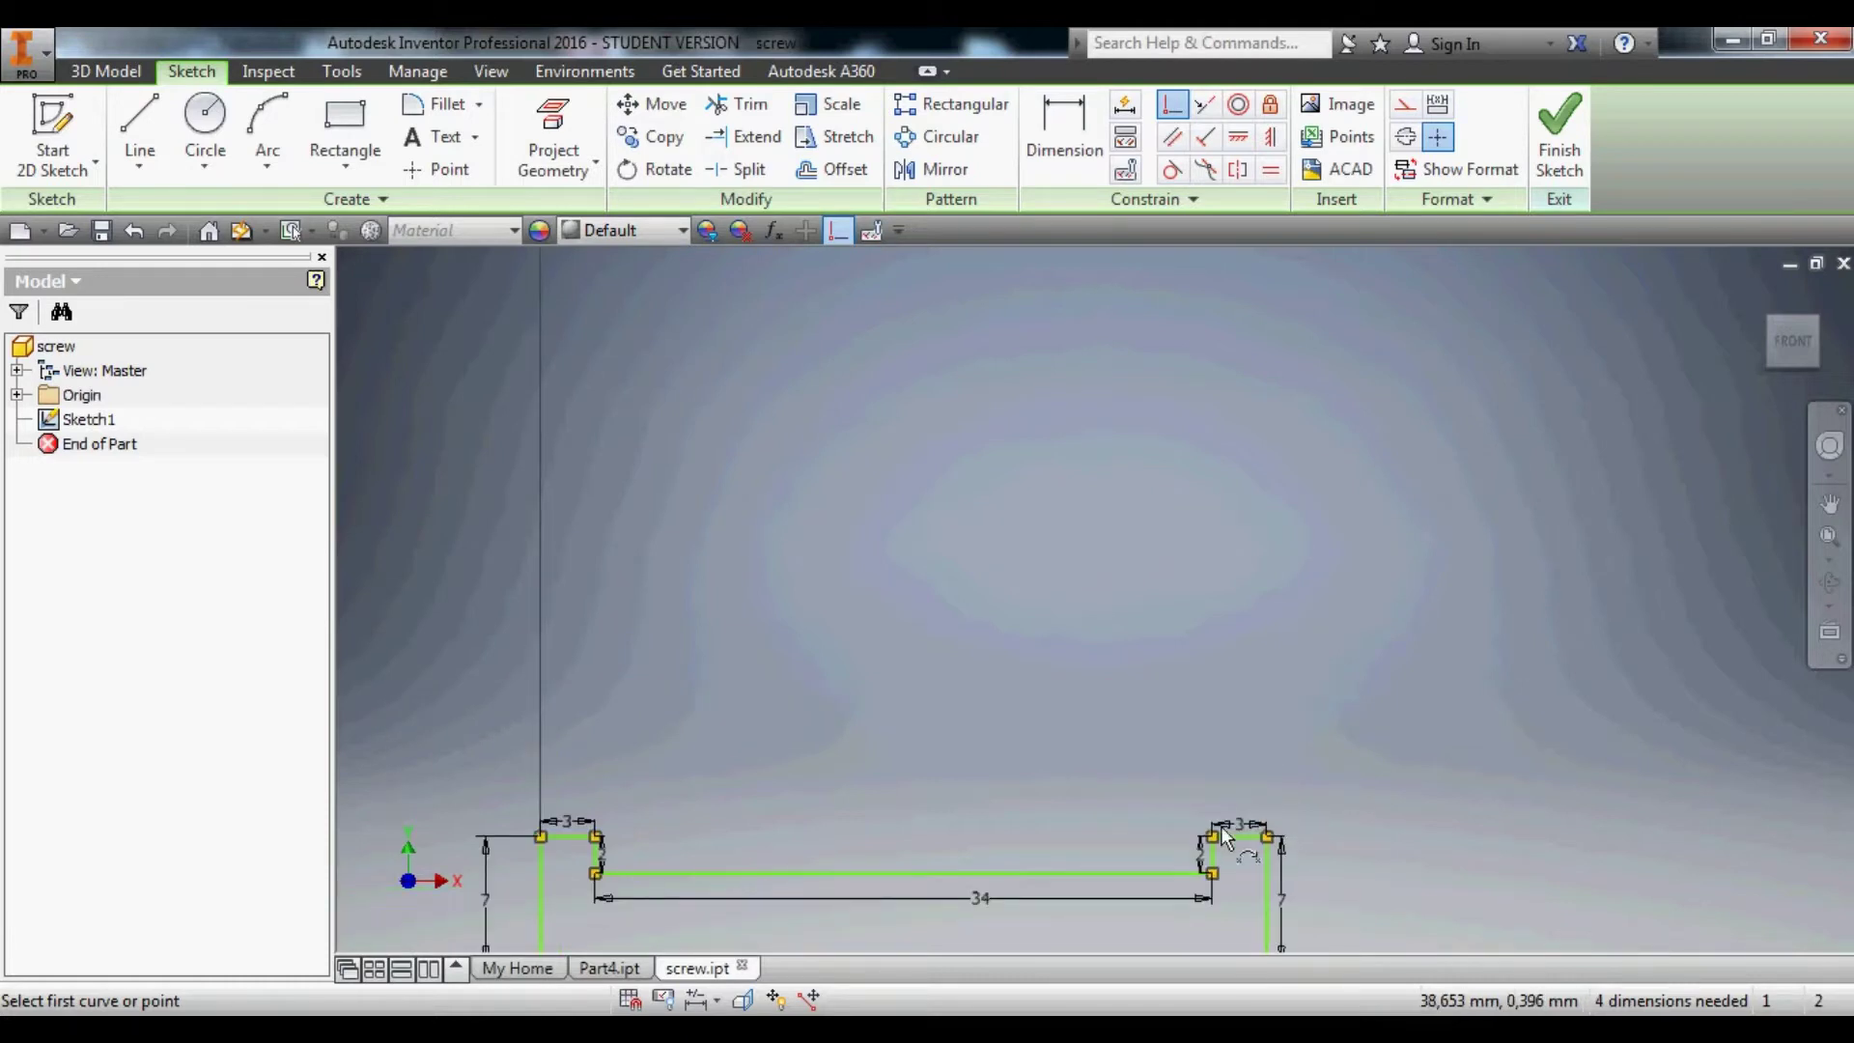
scroll(1269, 711, "down", 3)
scroll(1202, 397, "up", 10)
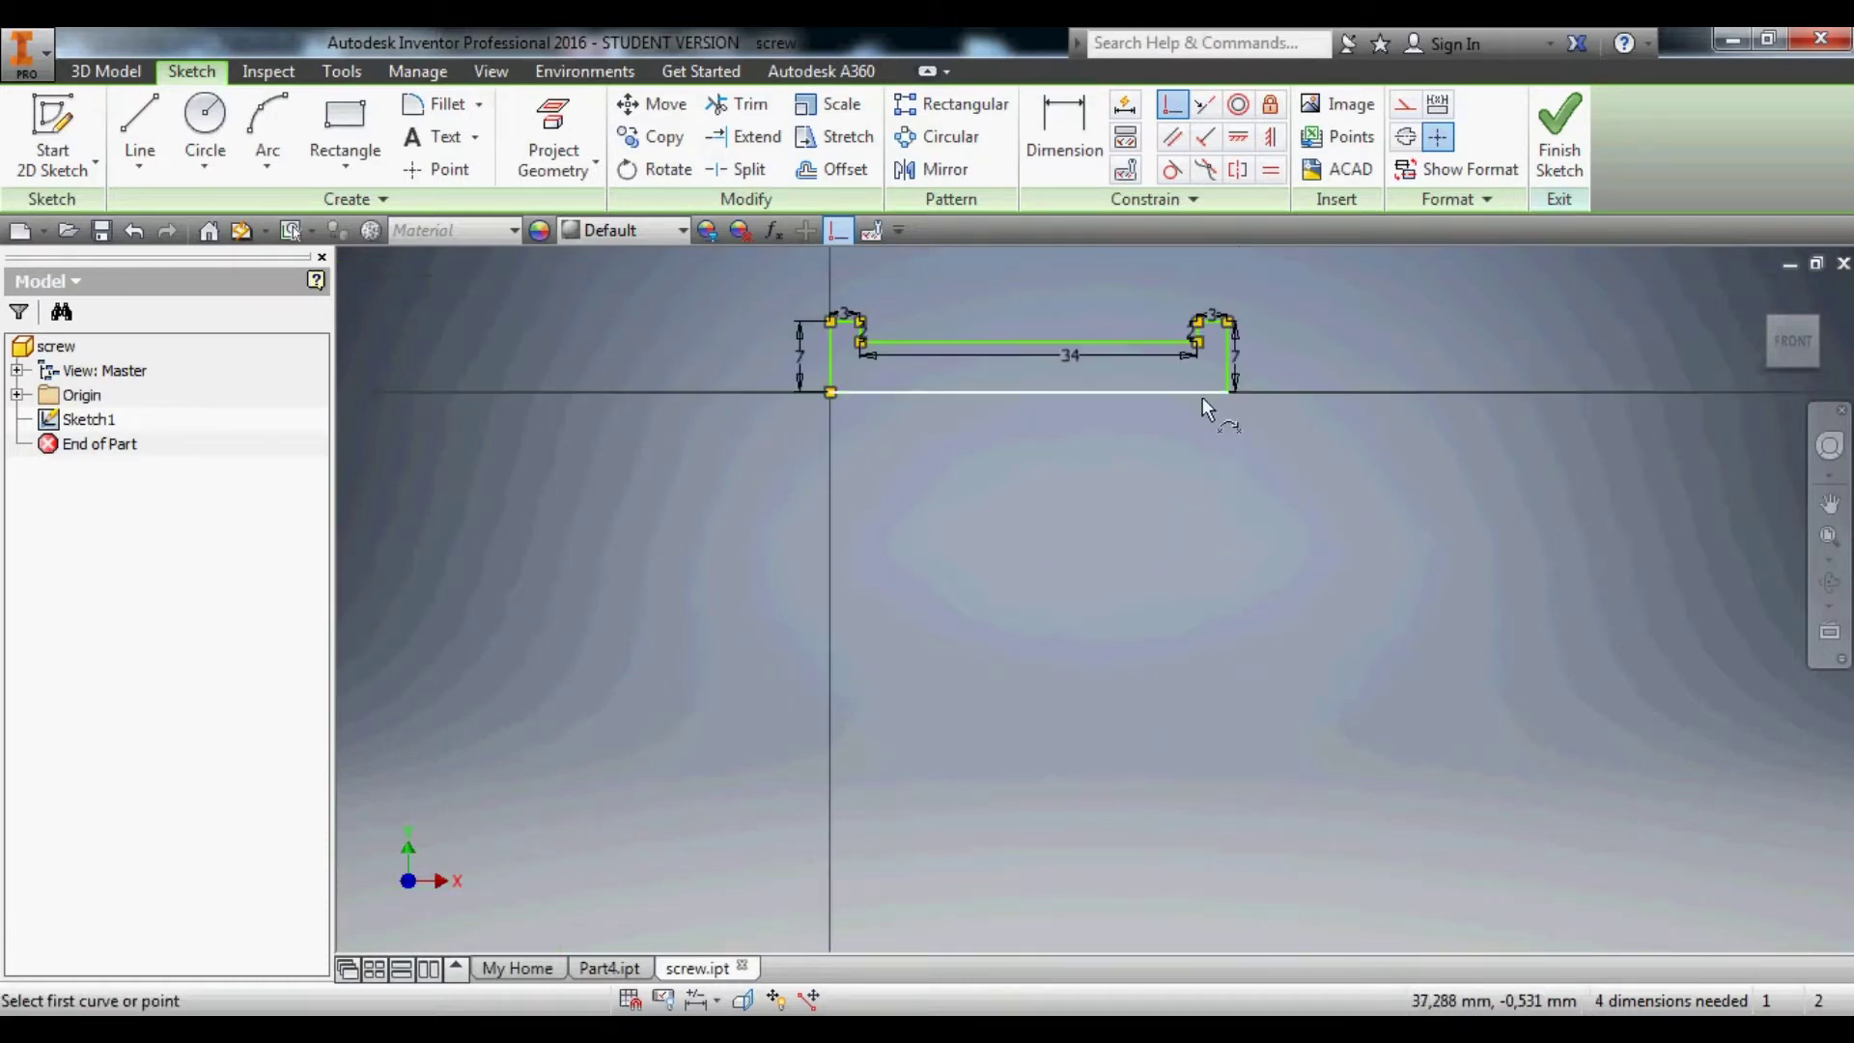
scroll(1393, 369, "up", 2)
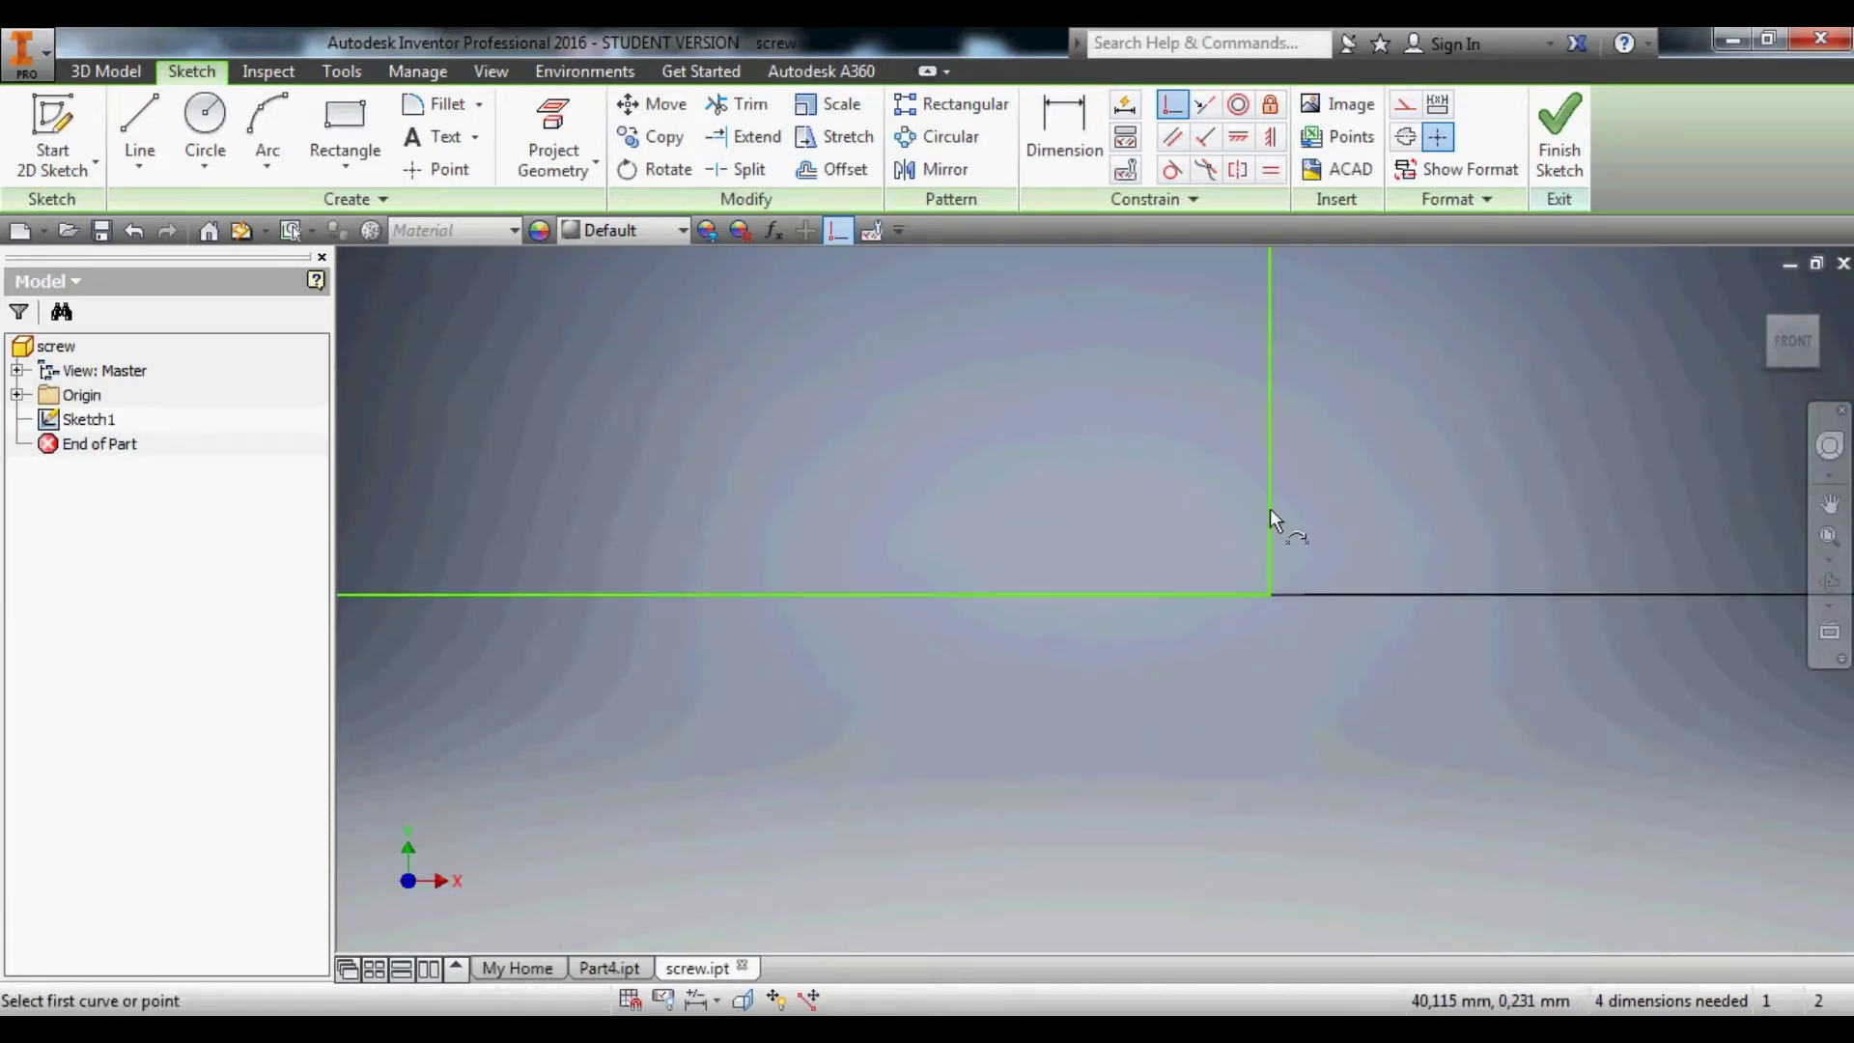
left_click(1272, 573)
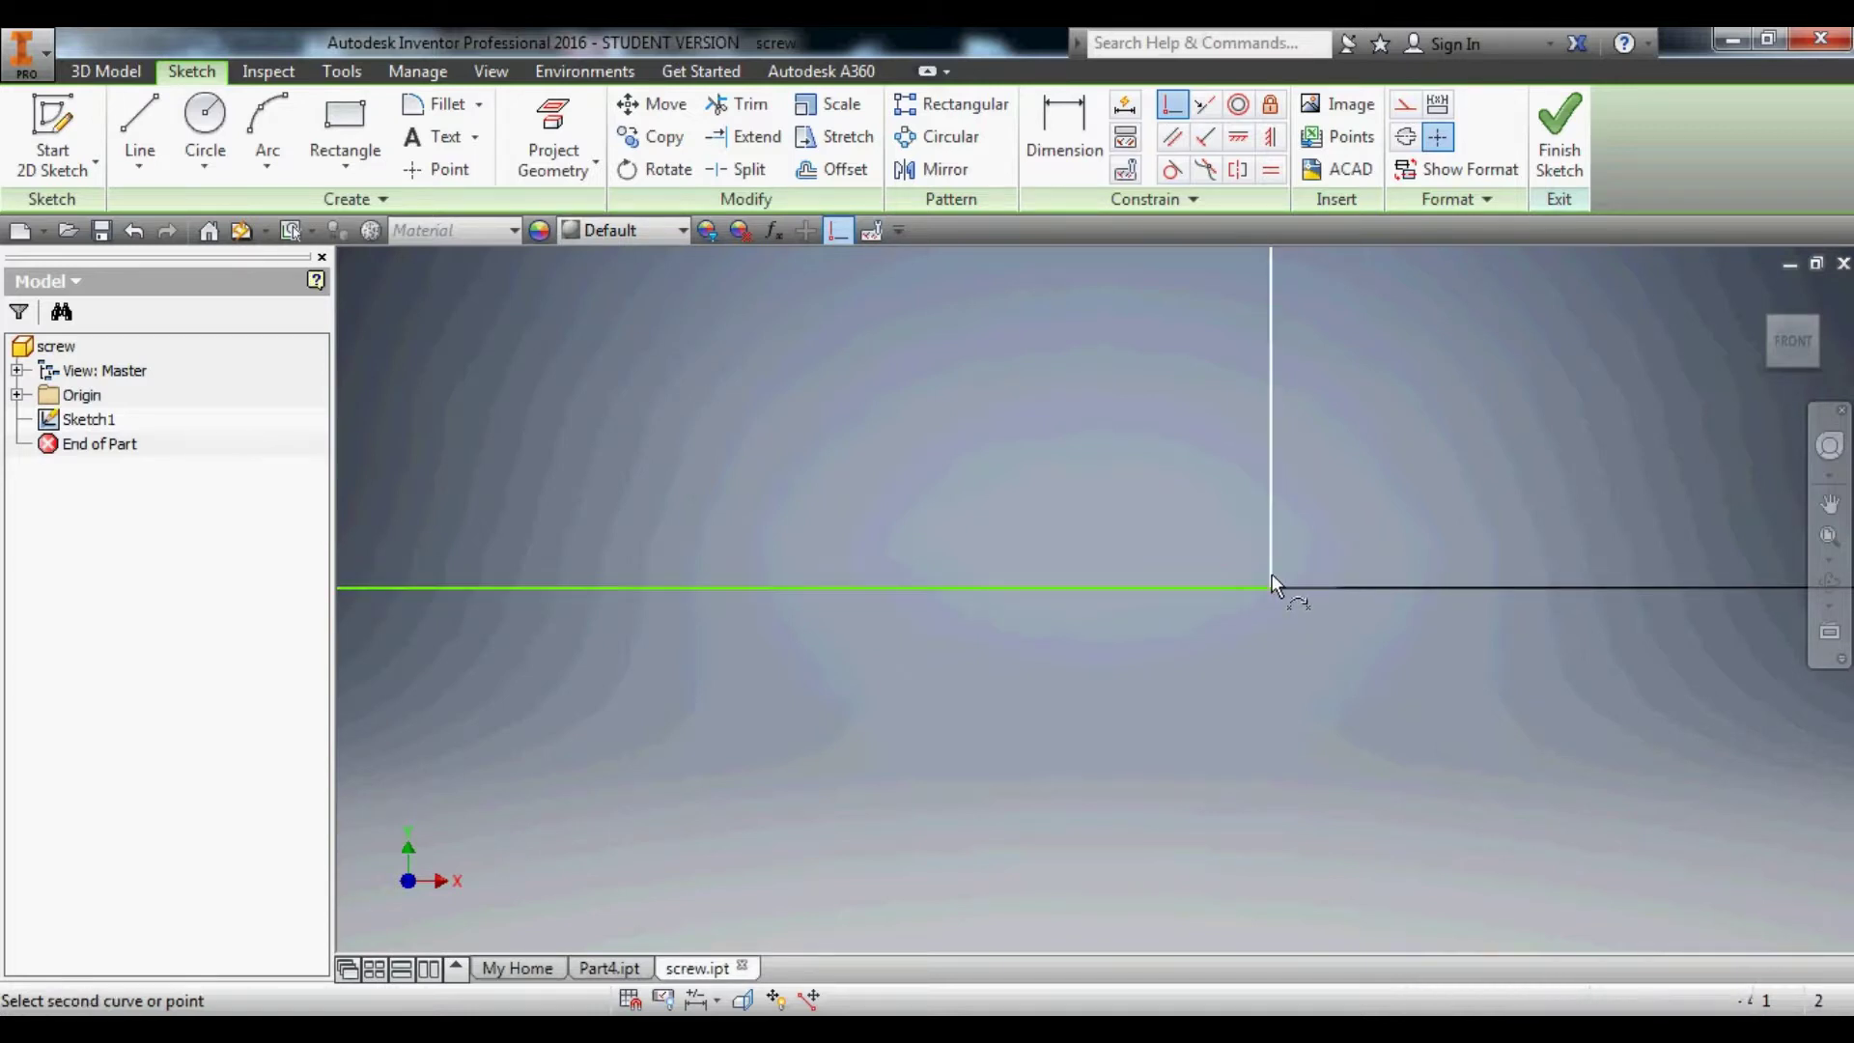
key("Escape")
left_click_drag(1271, 565, 1284, 575)
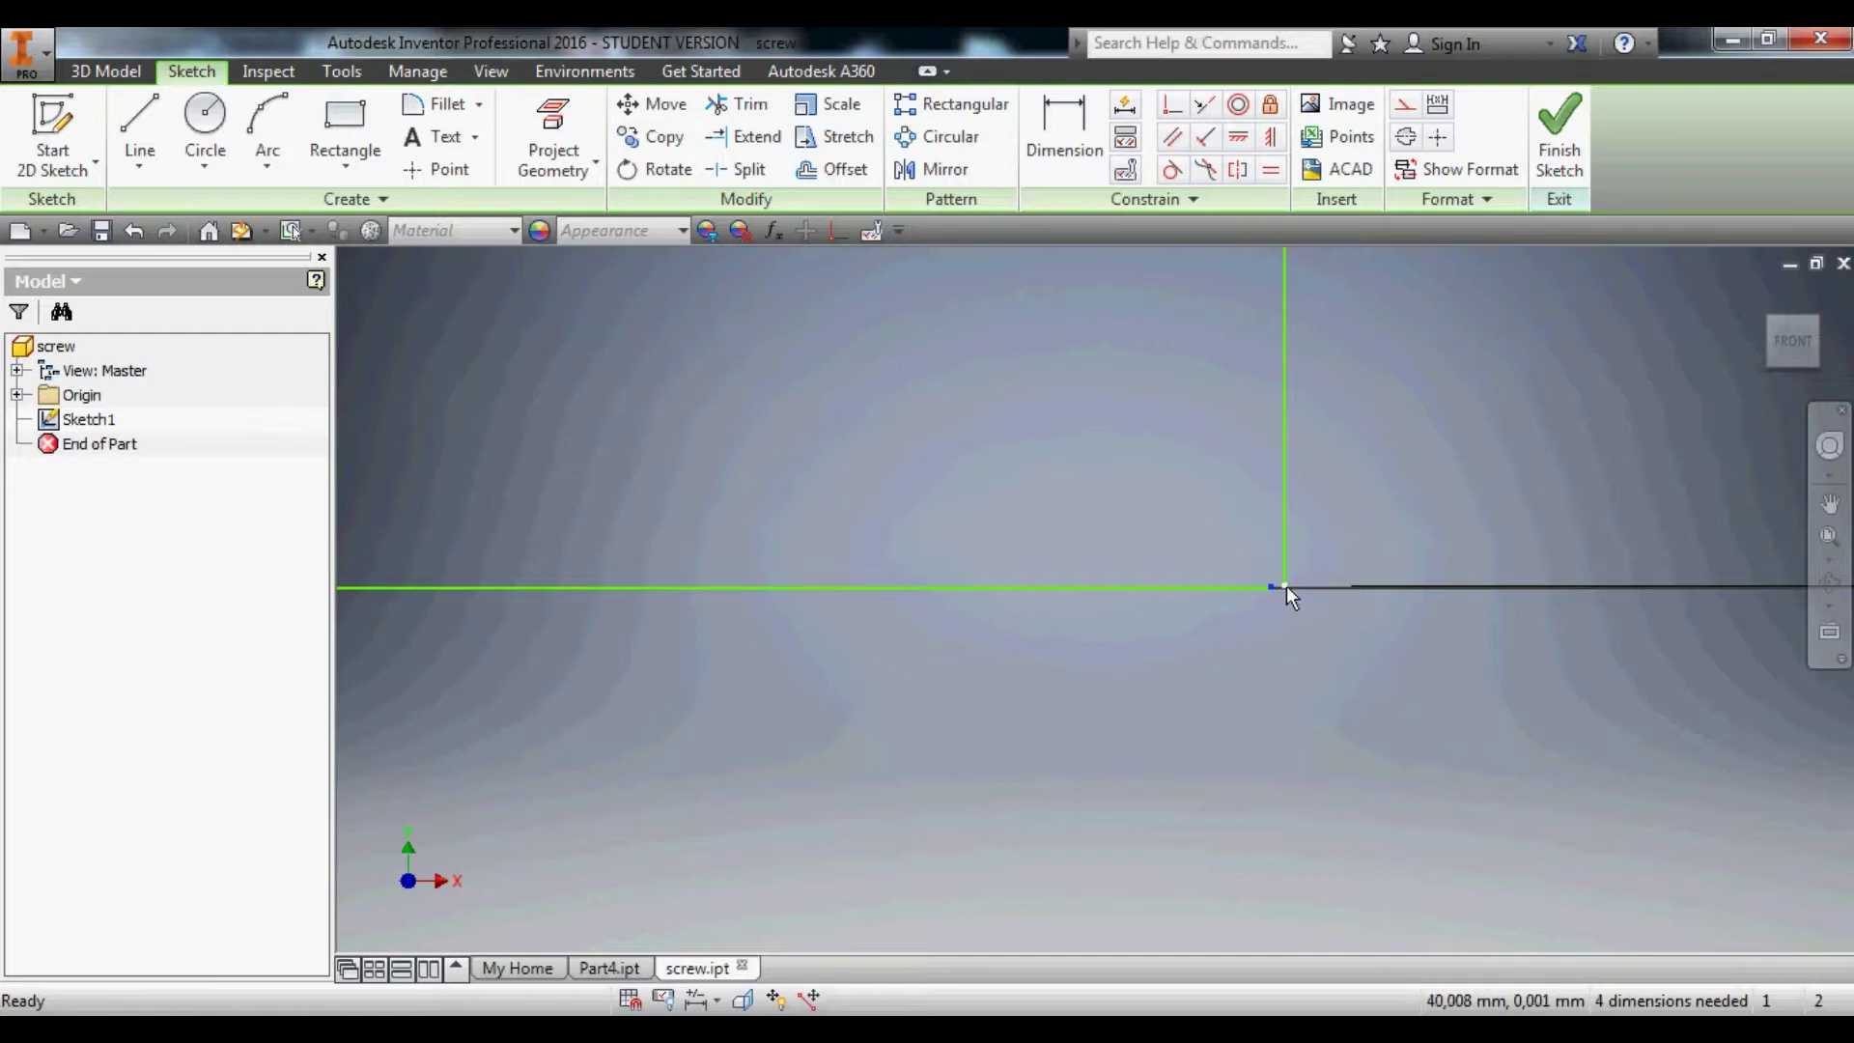
left_click(1172, 104)
scroll(1140, 485, "down", 10)
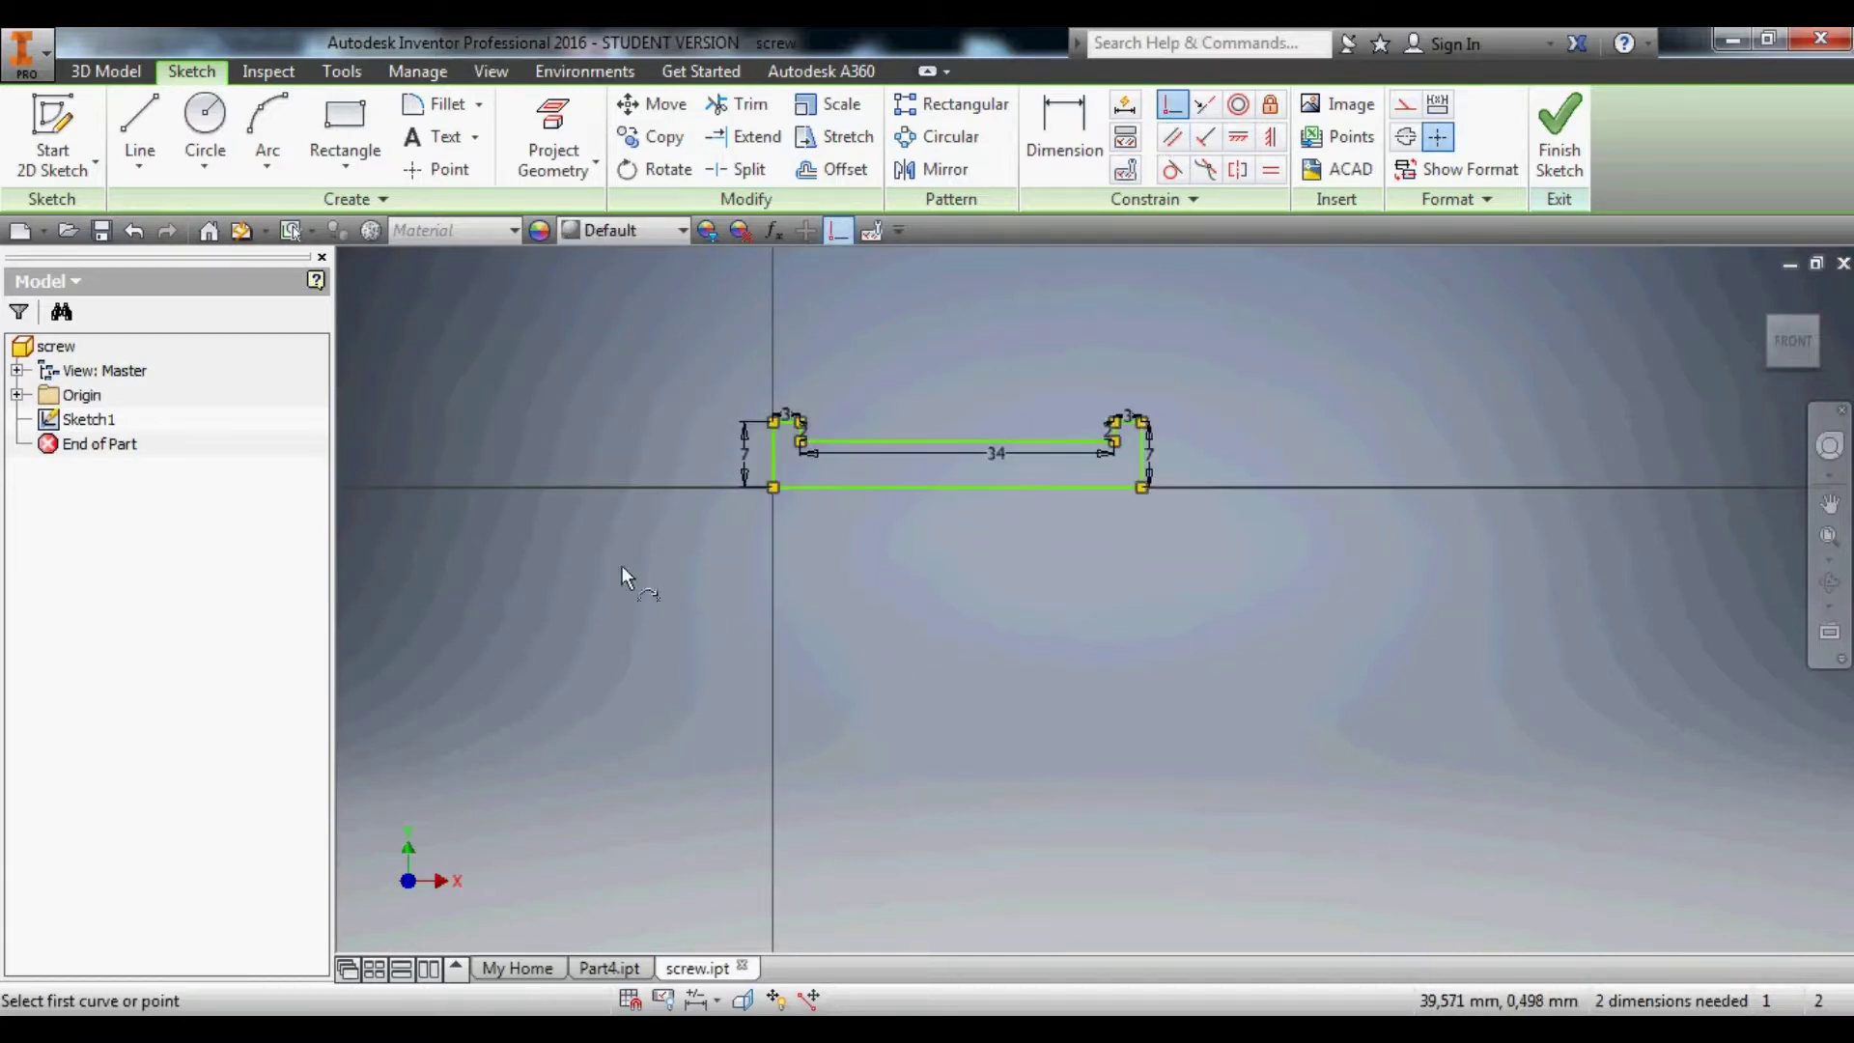
scroll(892, 450, "up", 8)
scroll(730, 507, "up", 3)
scroll(730, 506, "down", 4)
scroll(730, 507, "down", 2)
key("Escape")
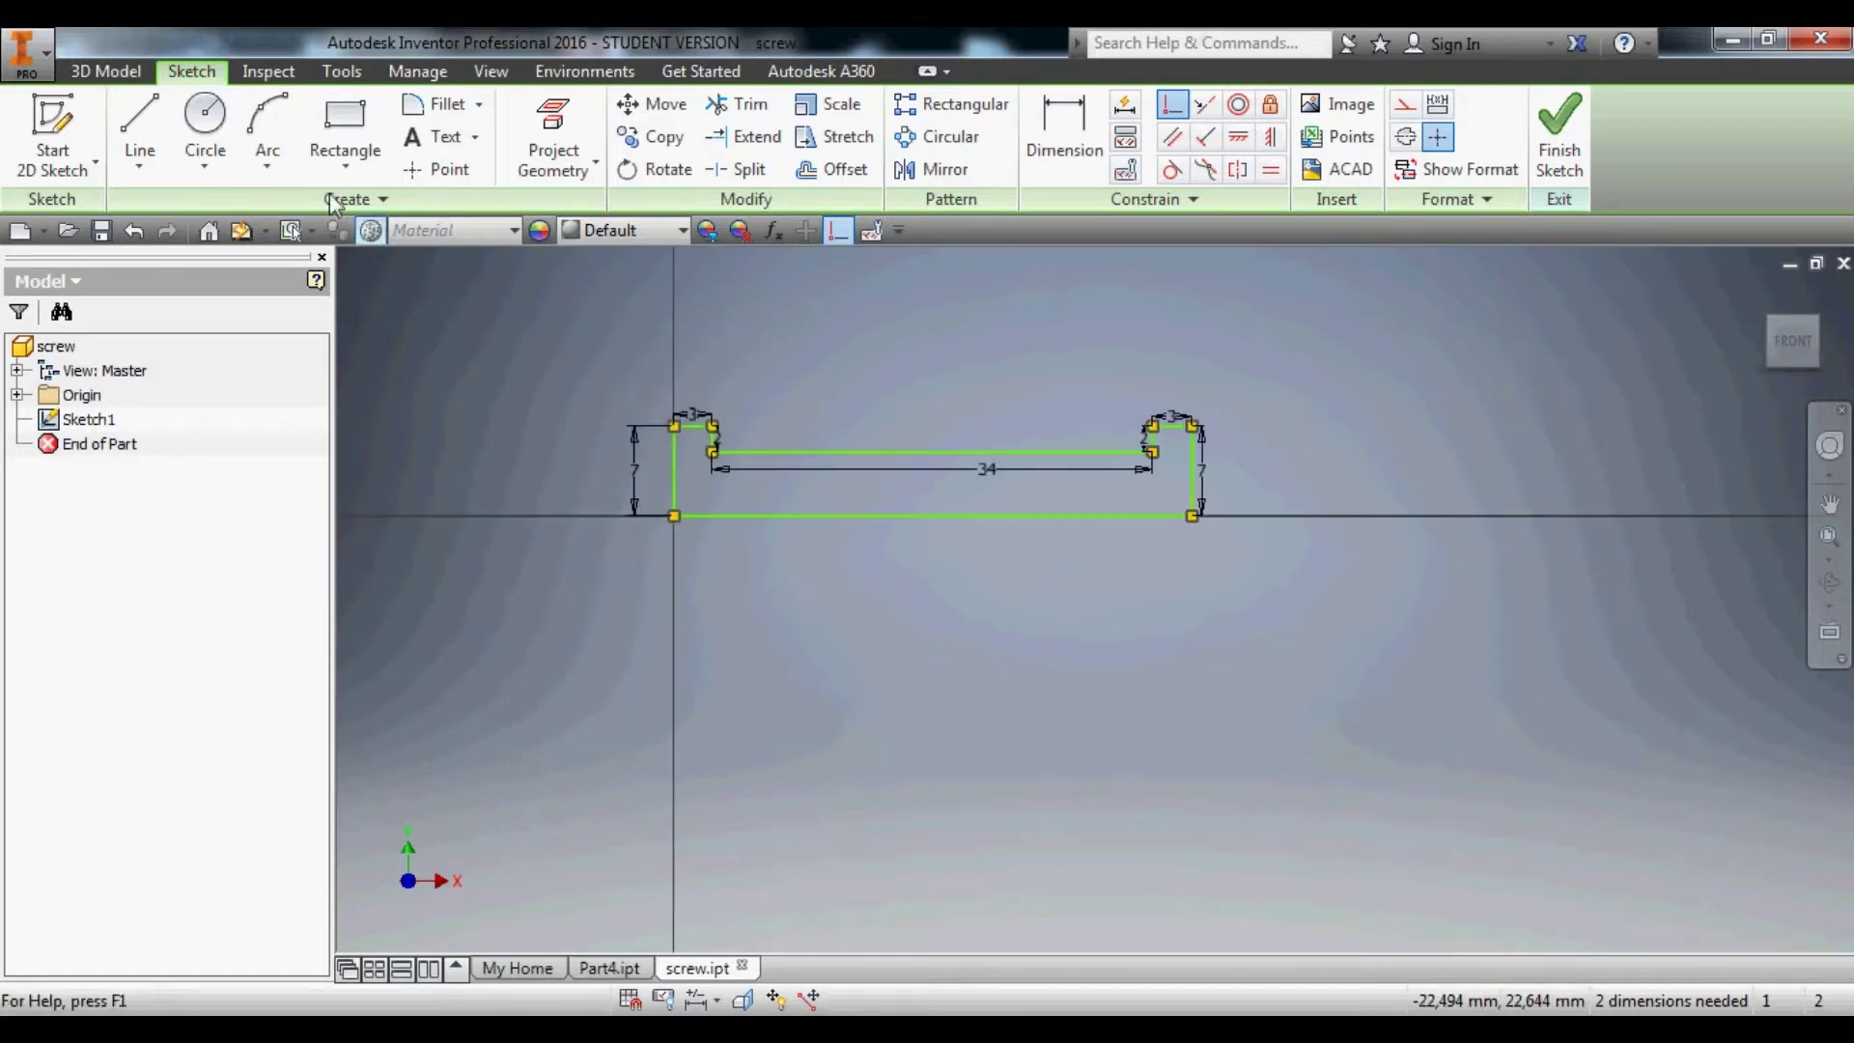
Revolve the closed profile with Full extents around its long base line into a solid.
left_click(116, 71)
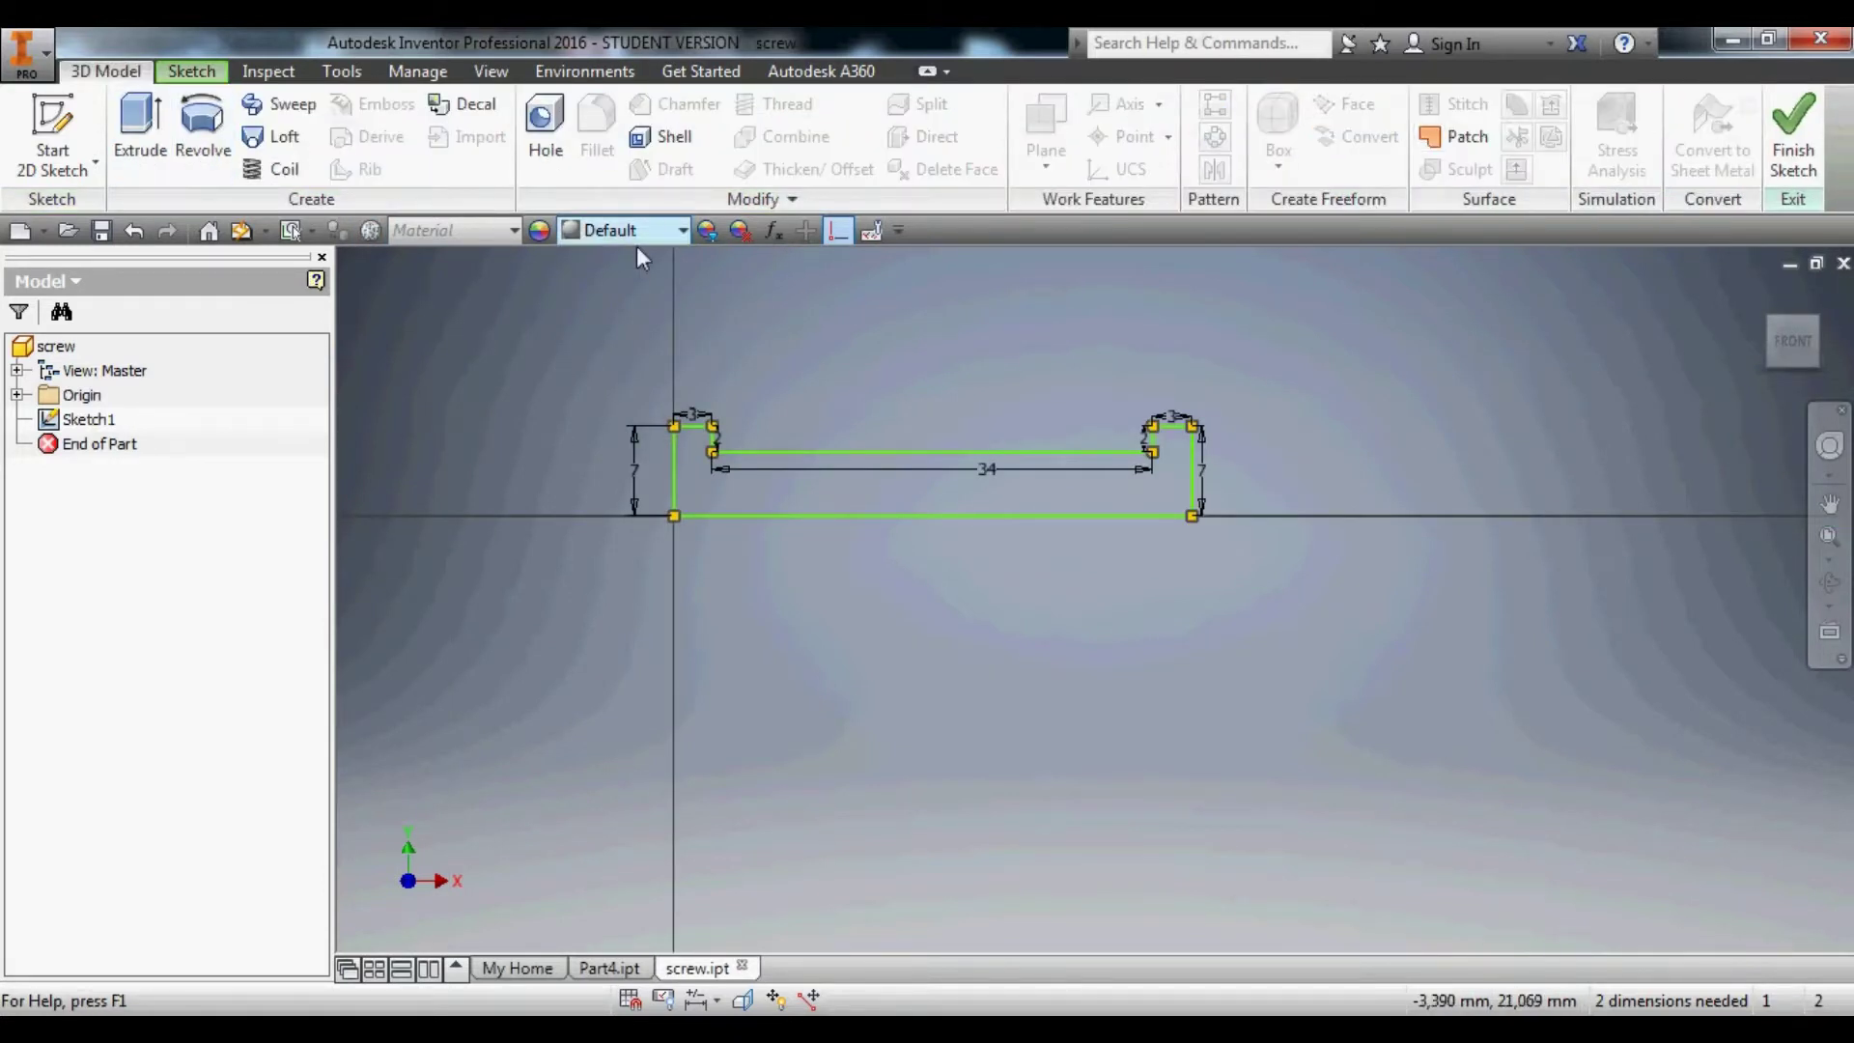
key("Return")
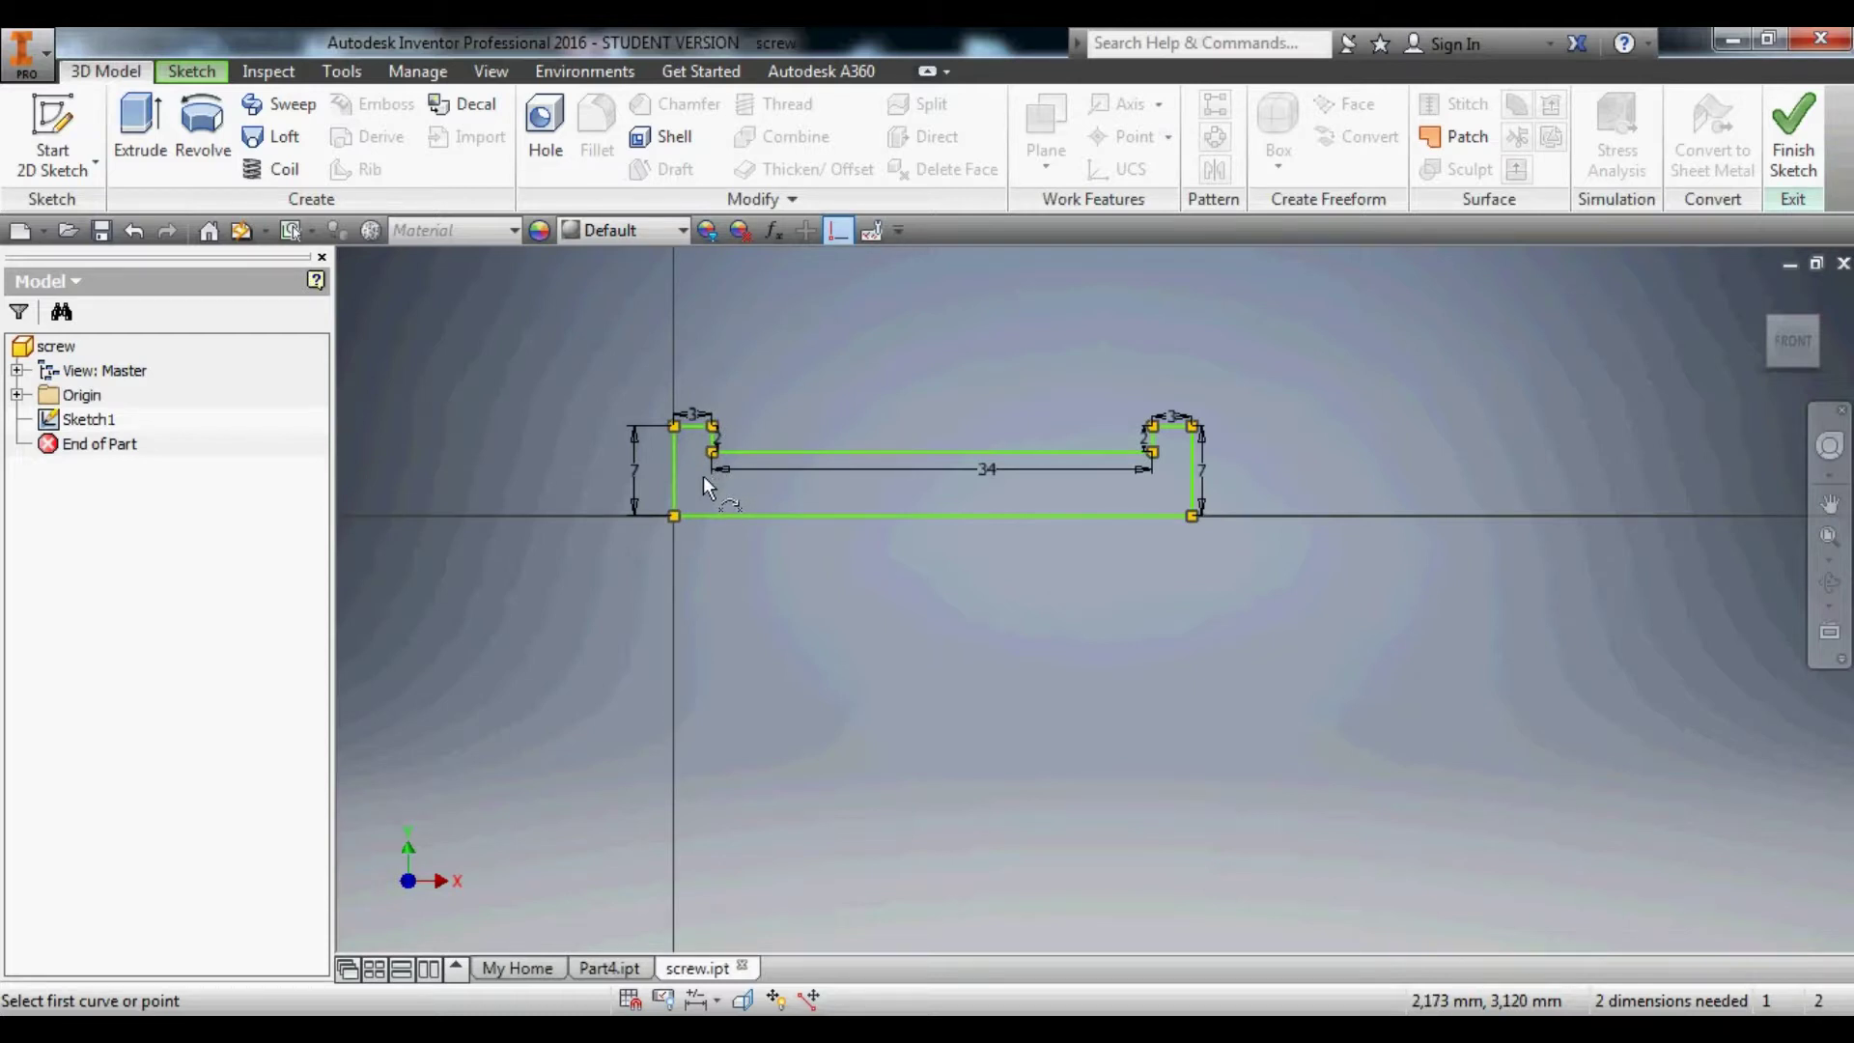
key("Escape")
key("r")
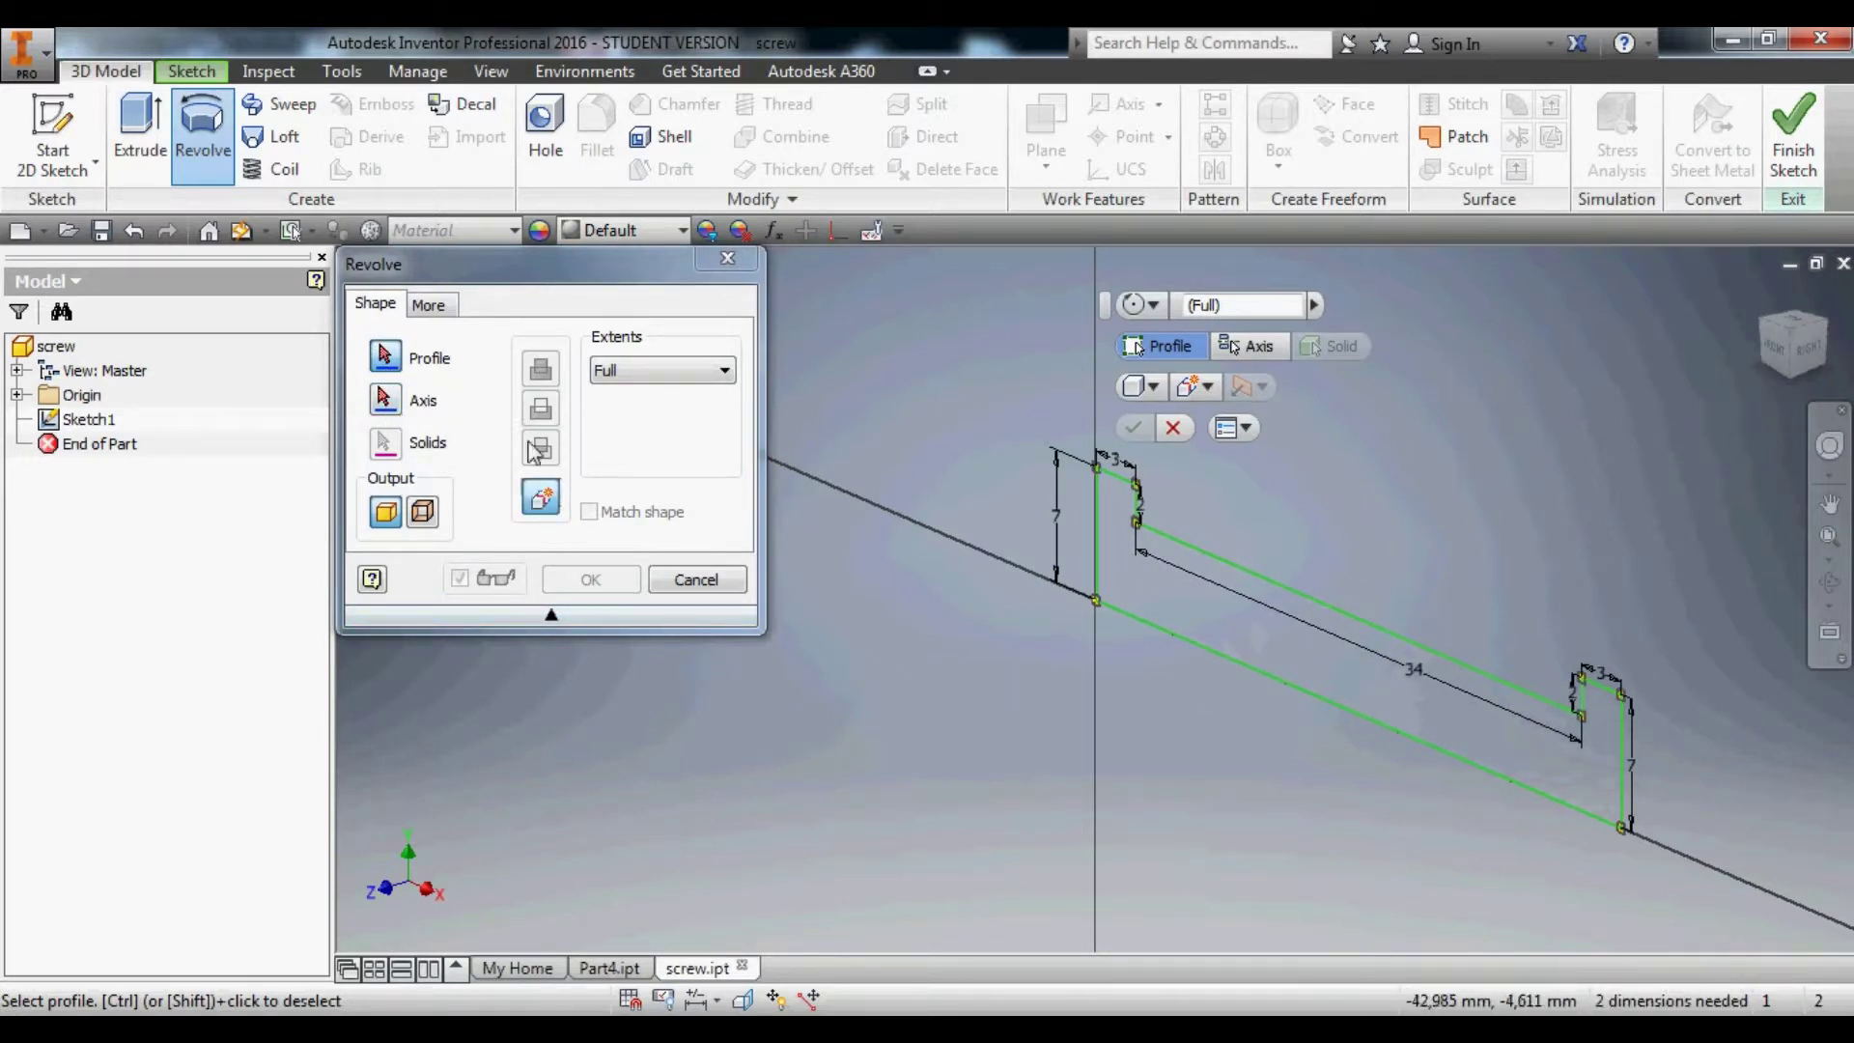
left_click(384, 398)
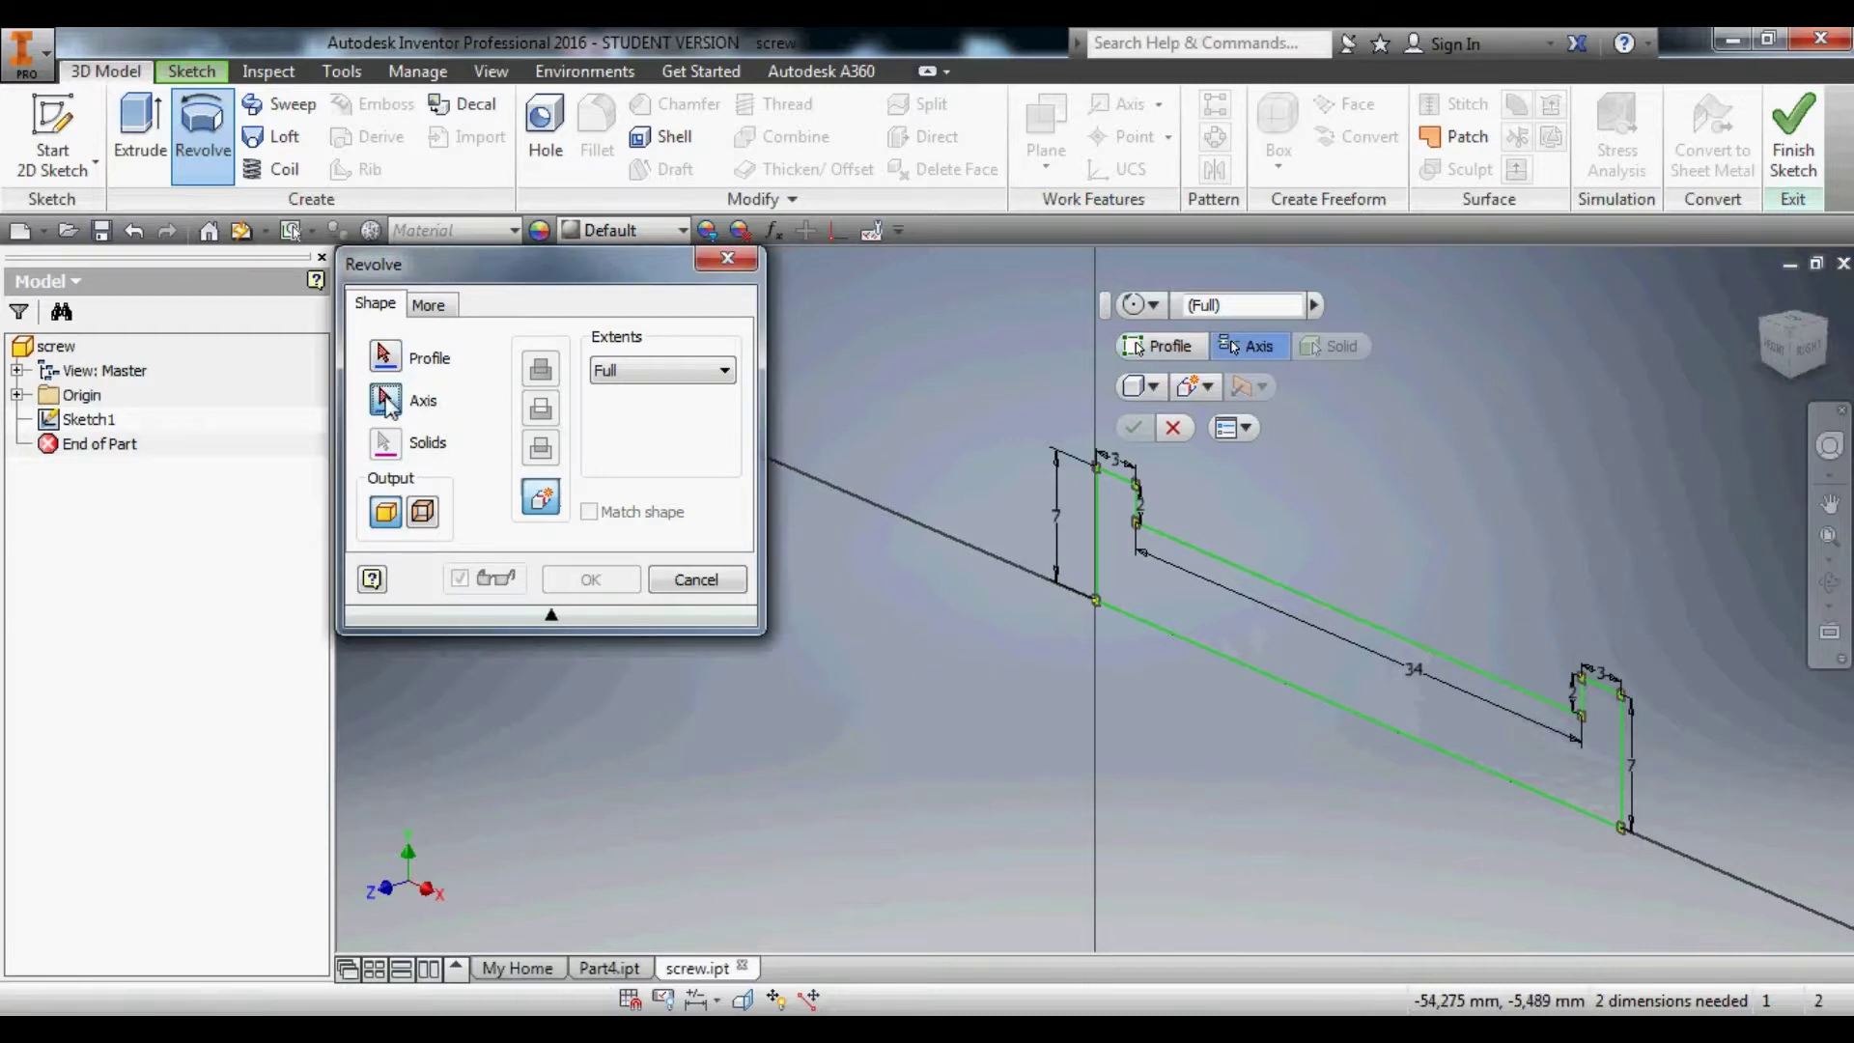
left_click(1182, 640)
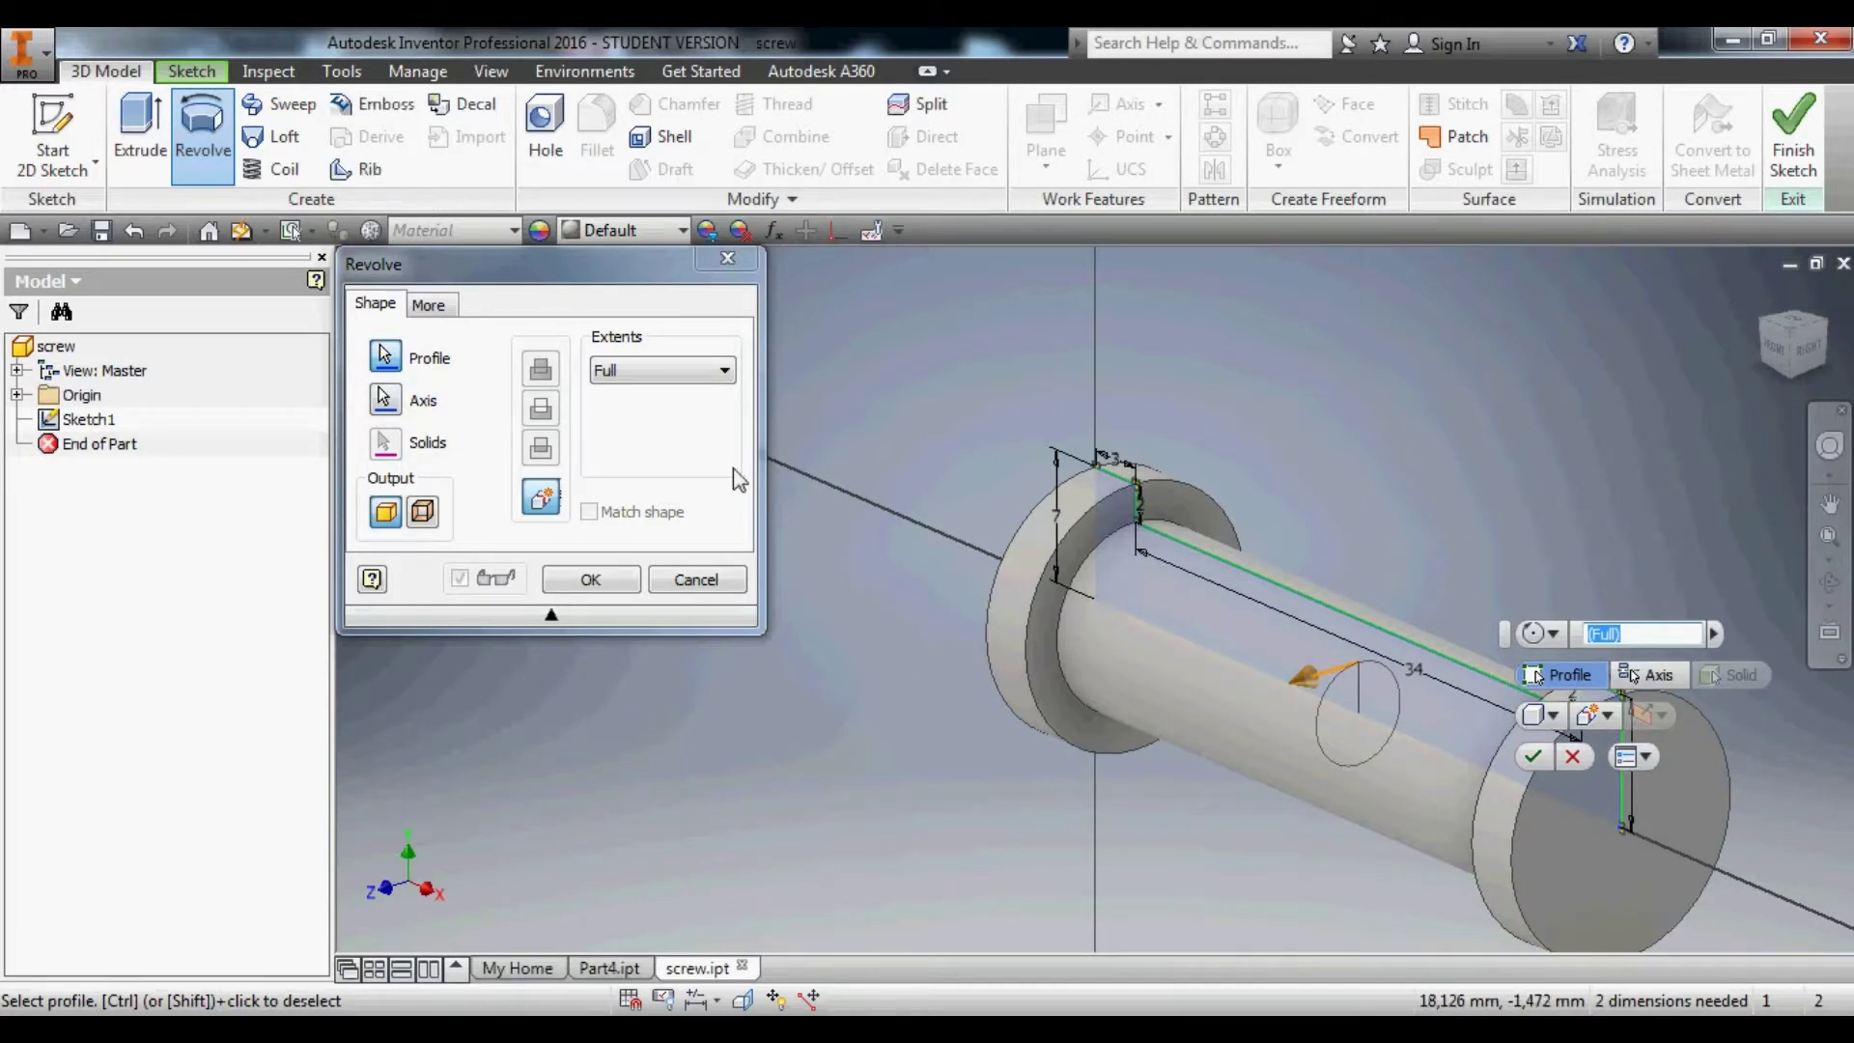
left_click(591, 579)
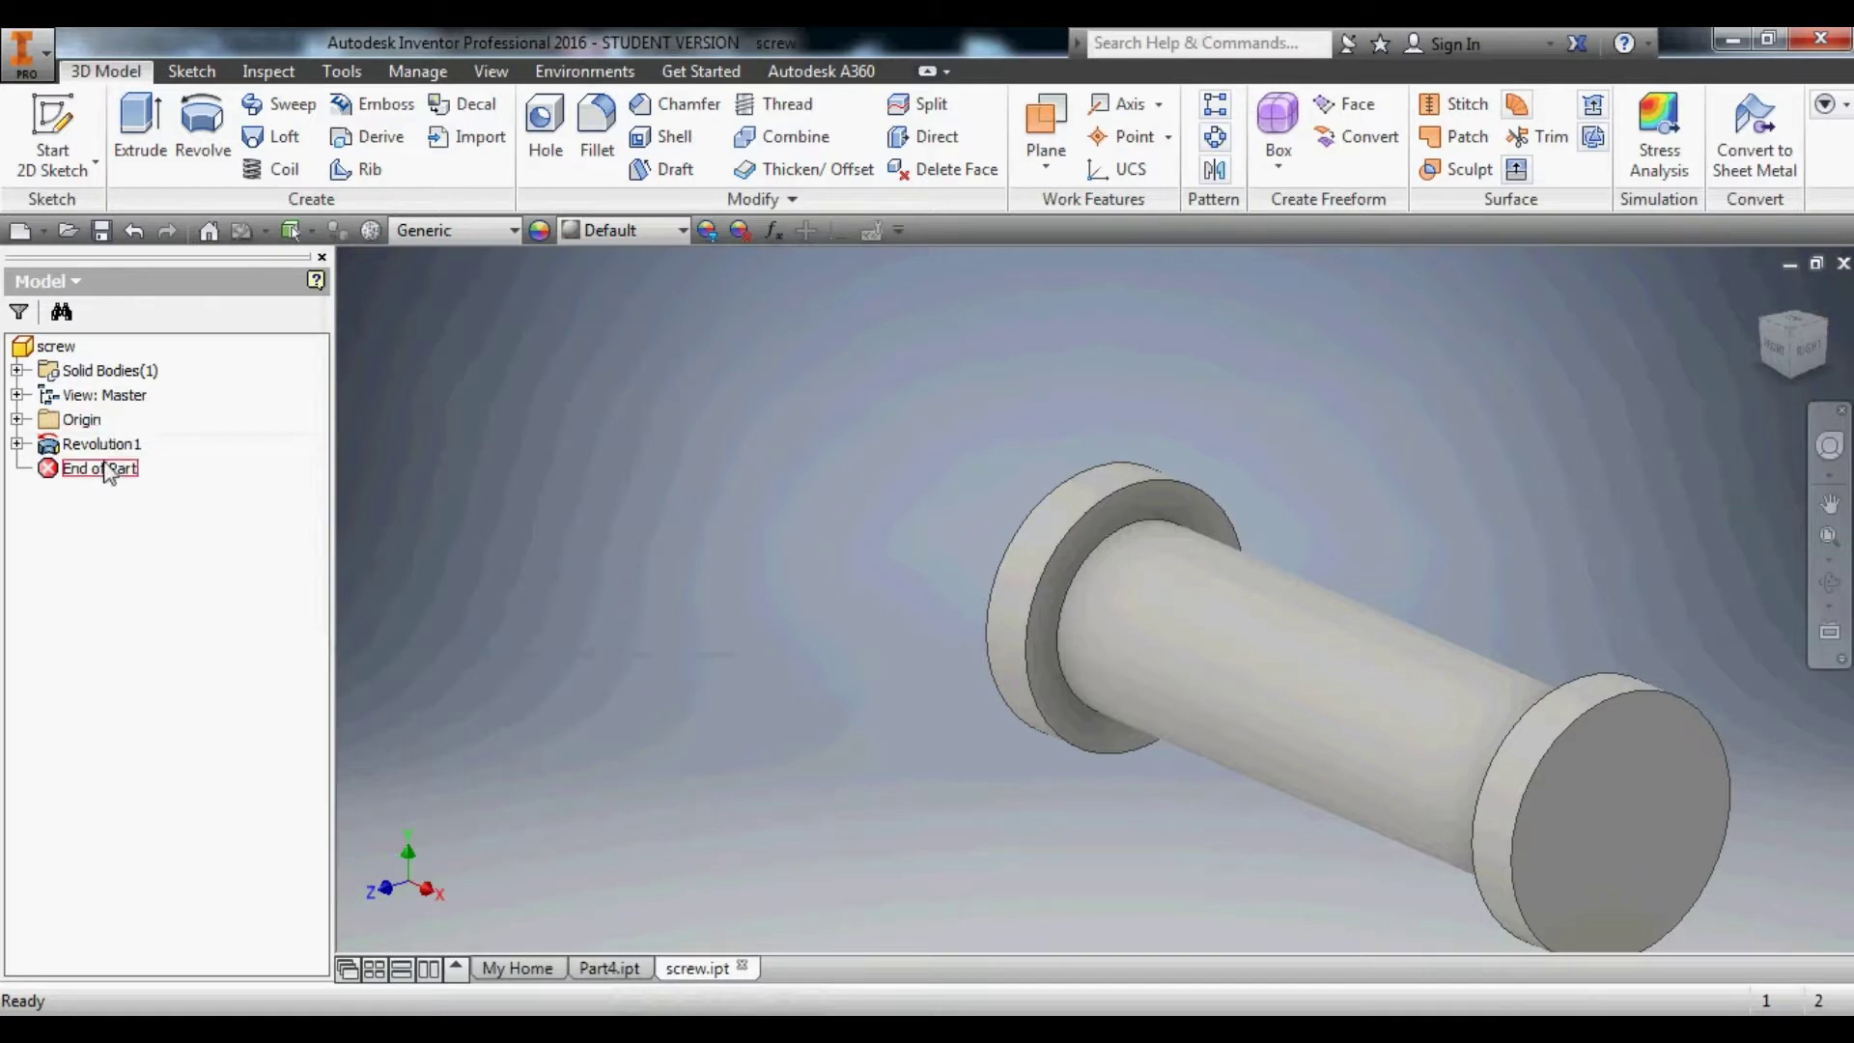
Edit the revolution's profile sketch and fillet both upper corners of the flange at the origin end with a 1 mm radius.
left_click(16, 443)
double_click(107, 467)
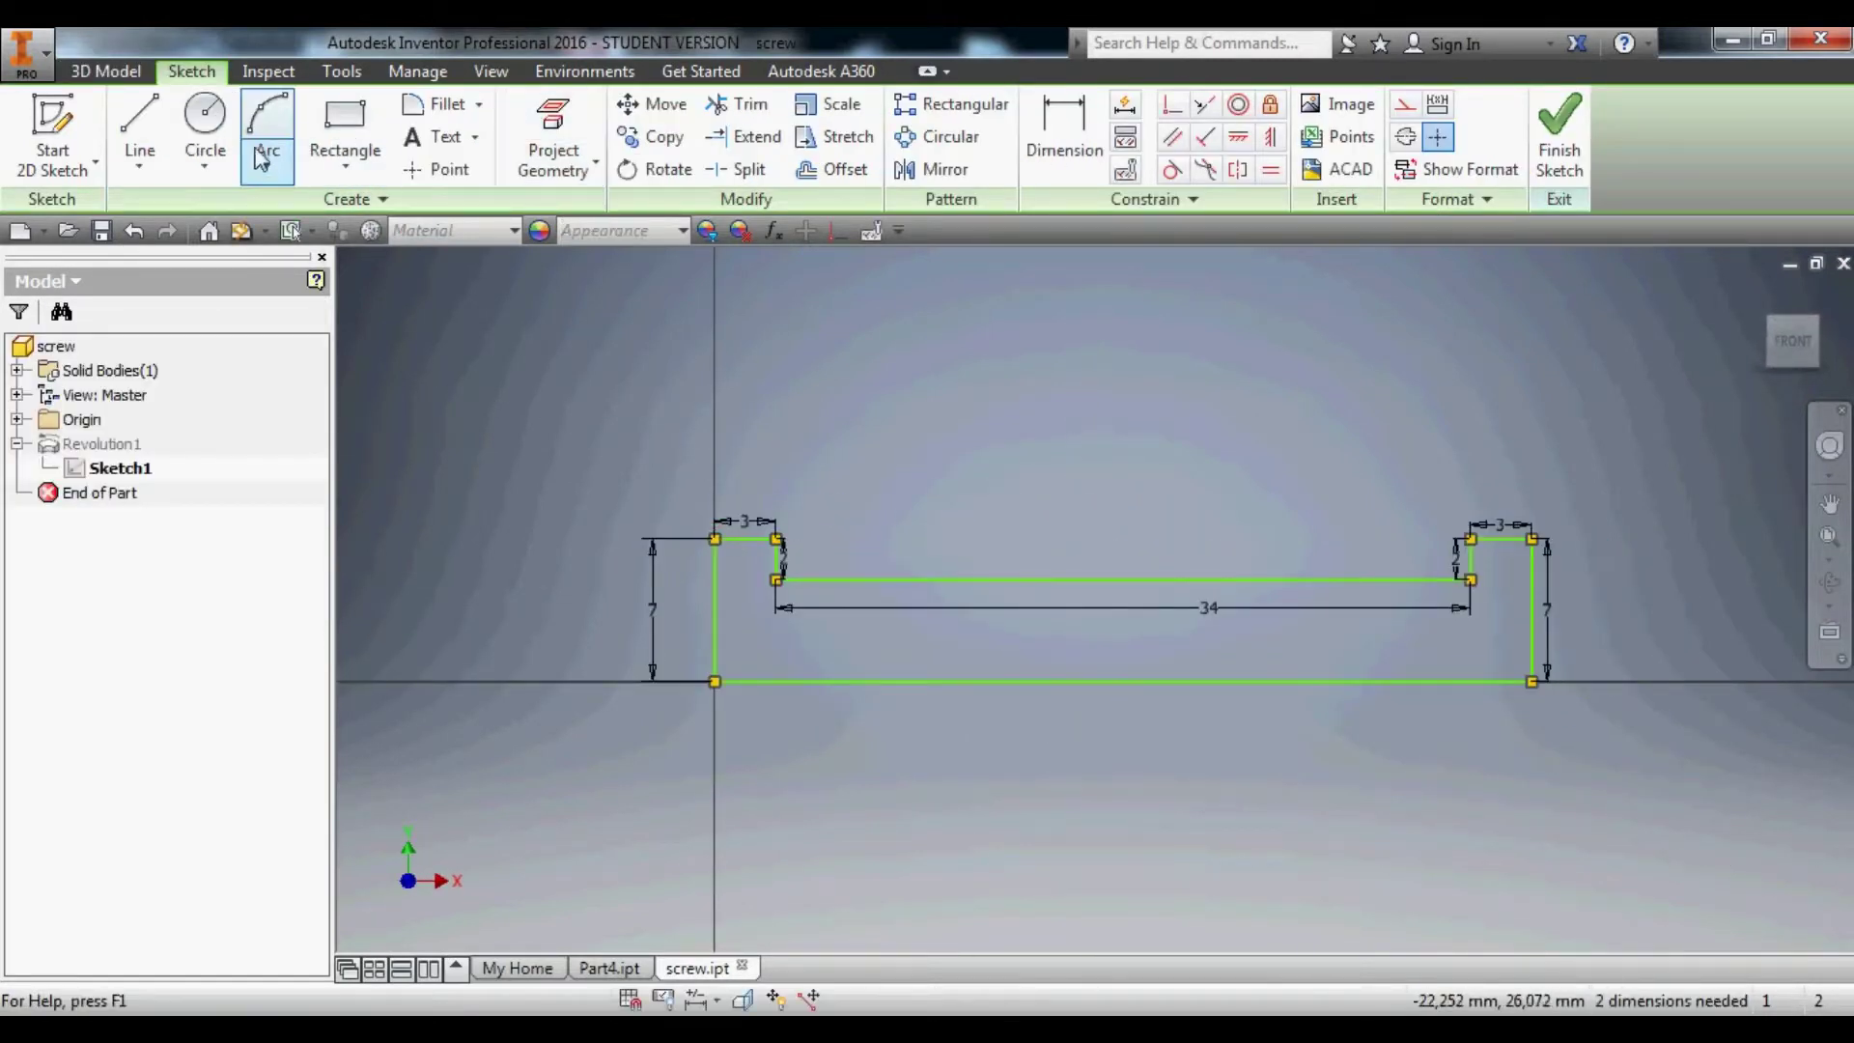
left_click(454, 116)
scroll(746, 509, "up", 5)
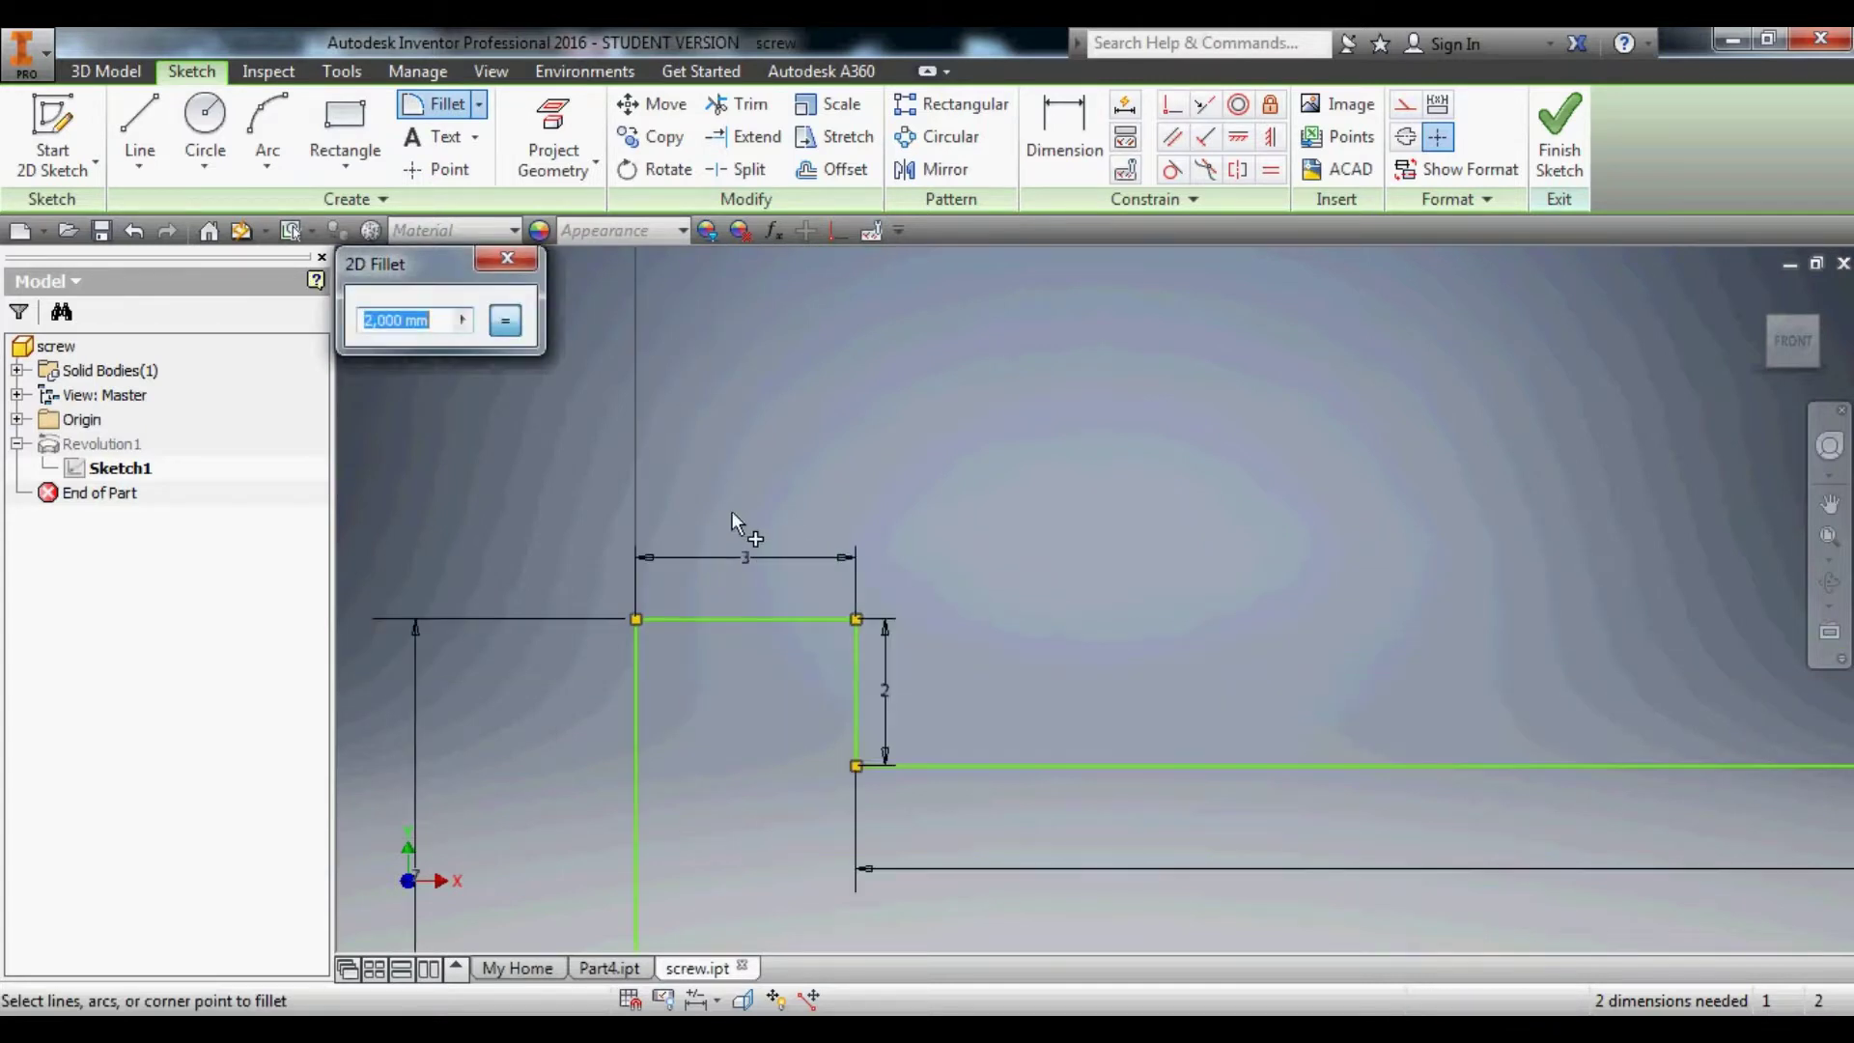
type("1")
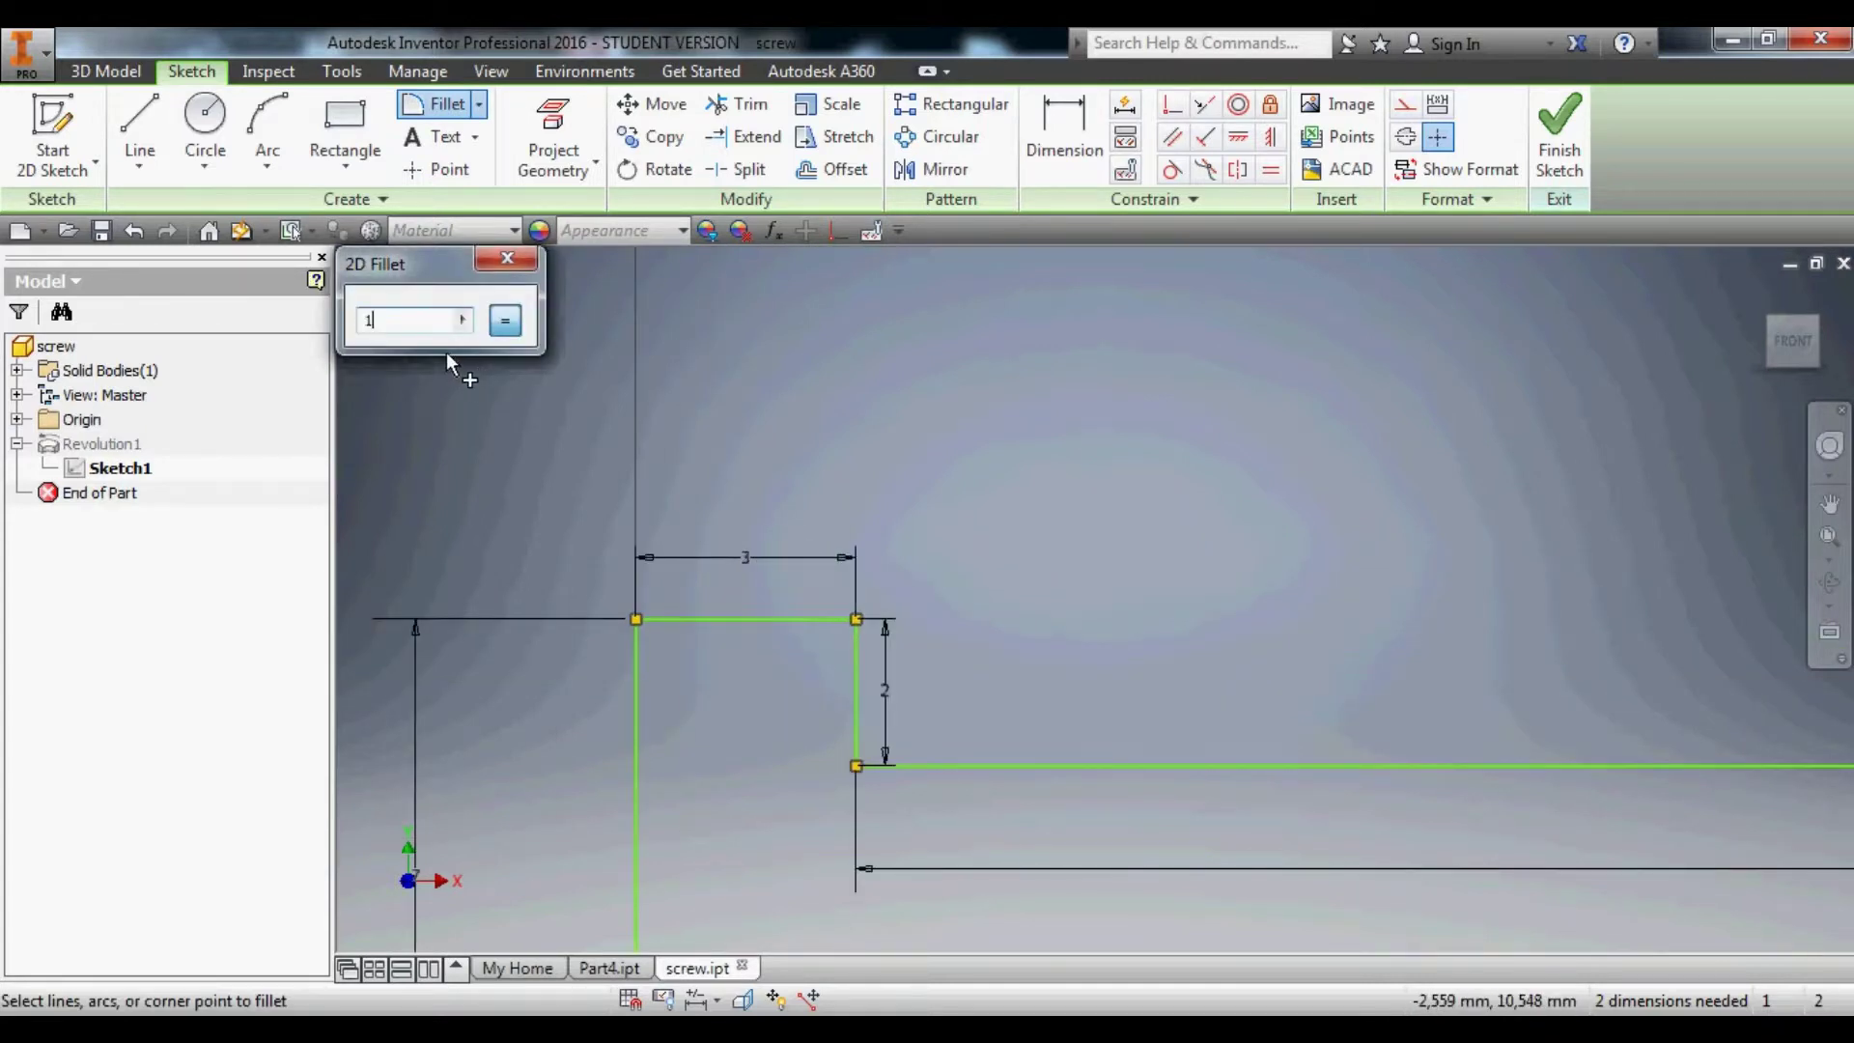
left_click(857, 619)
left_click(635, 619)
Fillet both upper corners of the far flange with the same 1 mm radius and finish the sketch to update the solid.
scroll(842, 633, "down", 3)
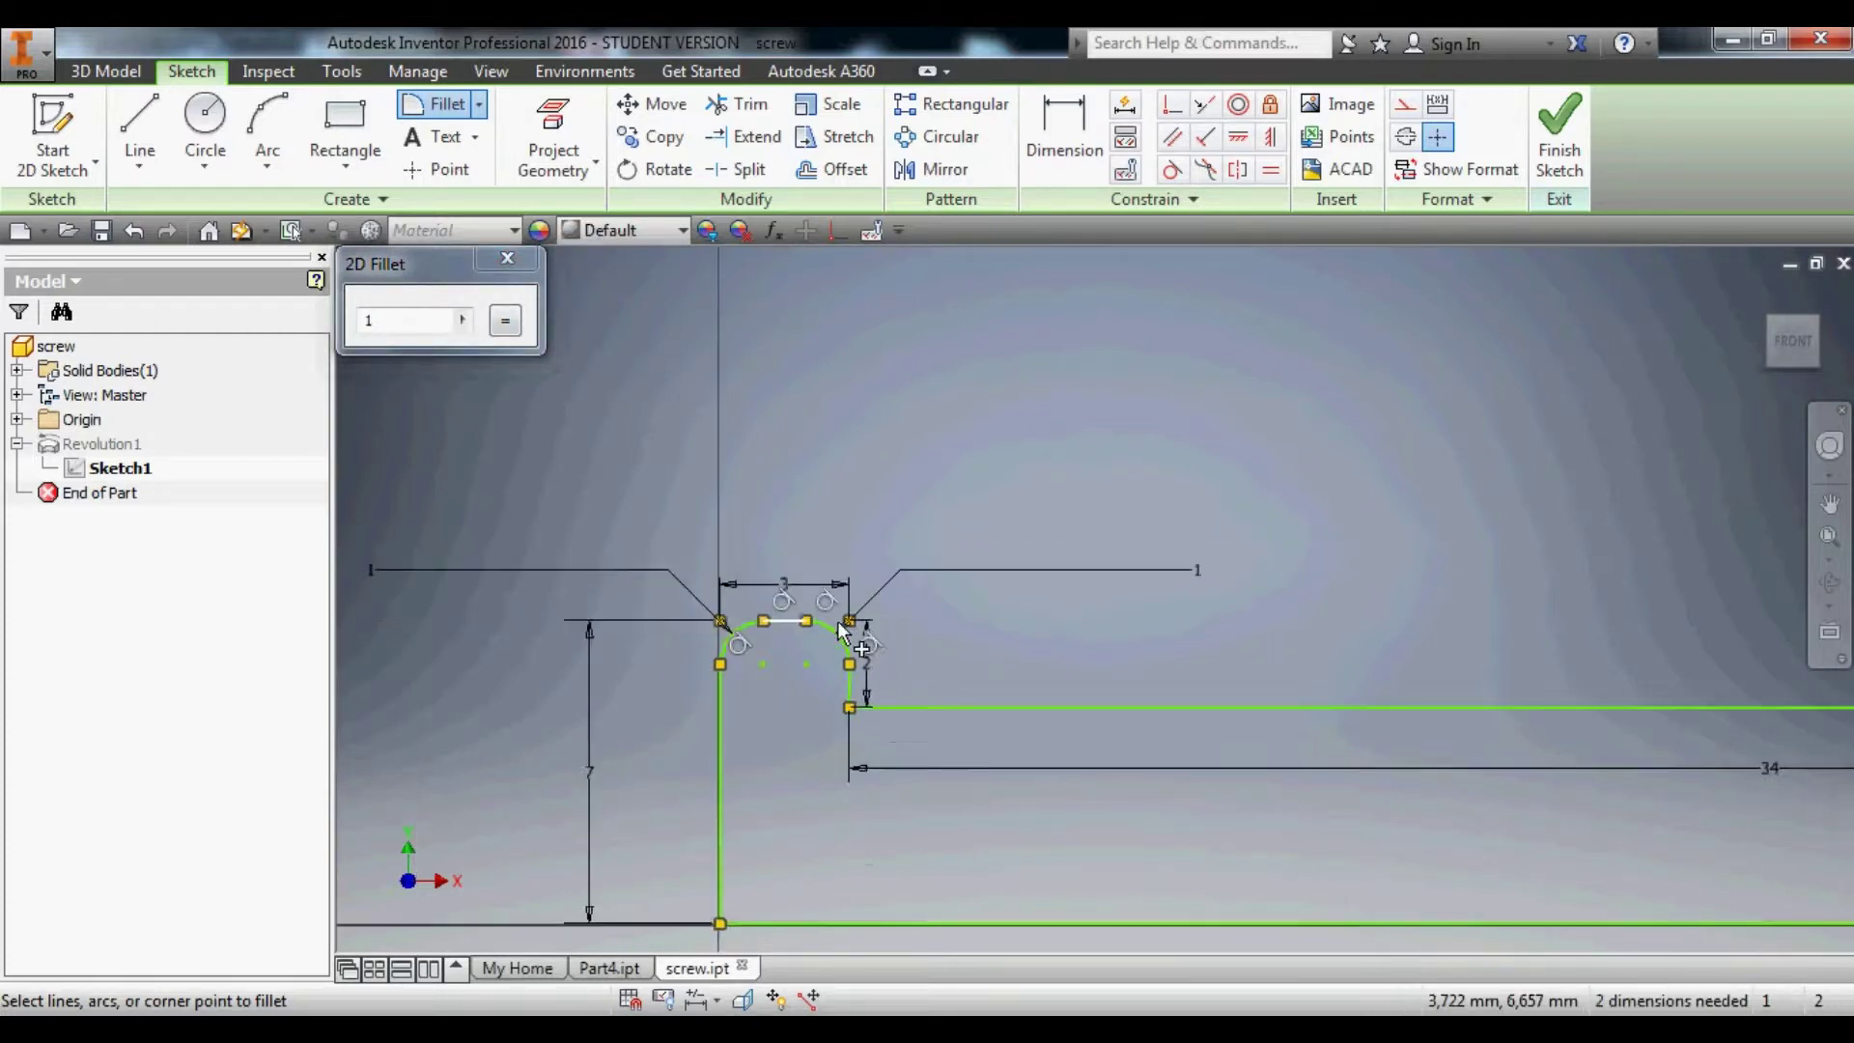
scroll(842, 632, "down", 2)
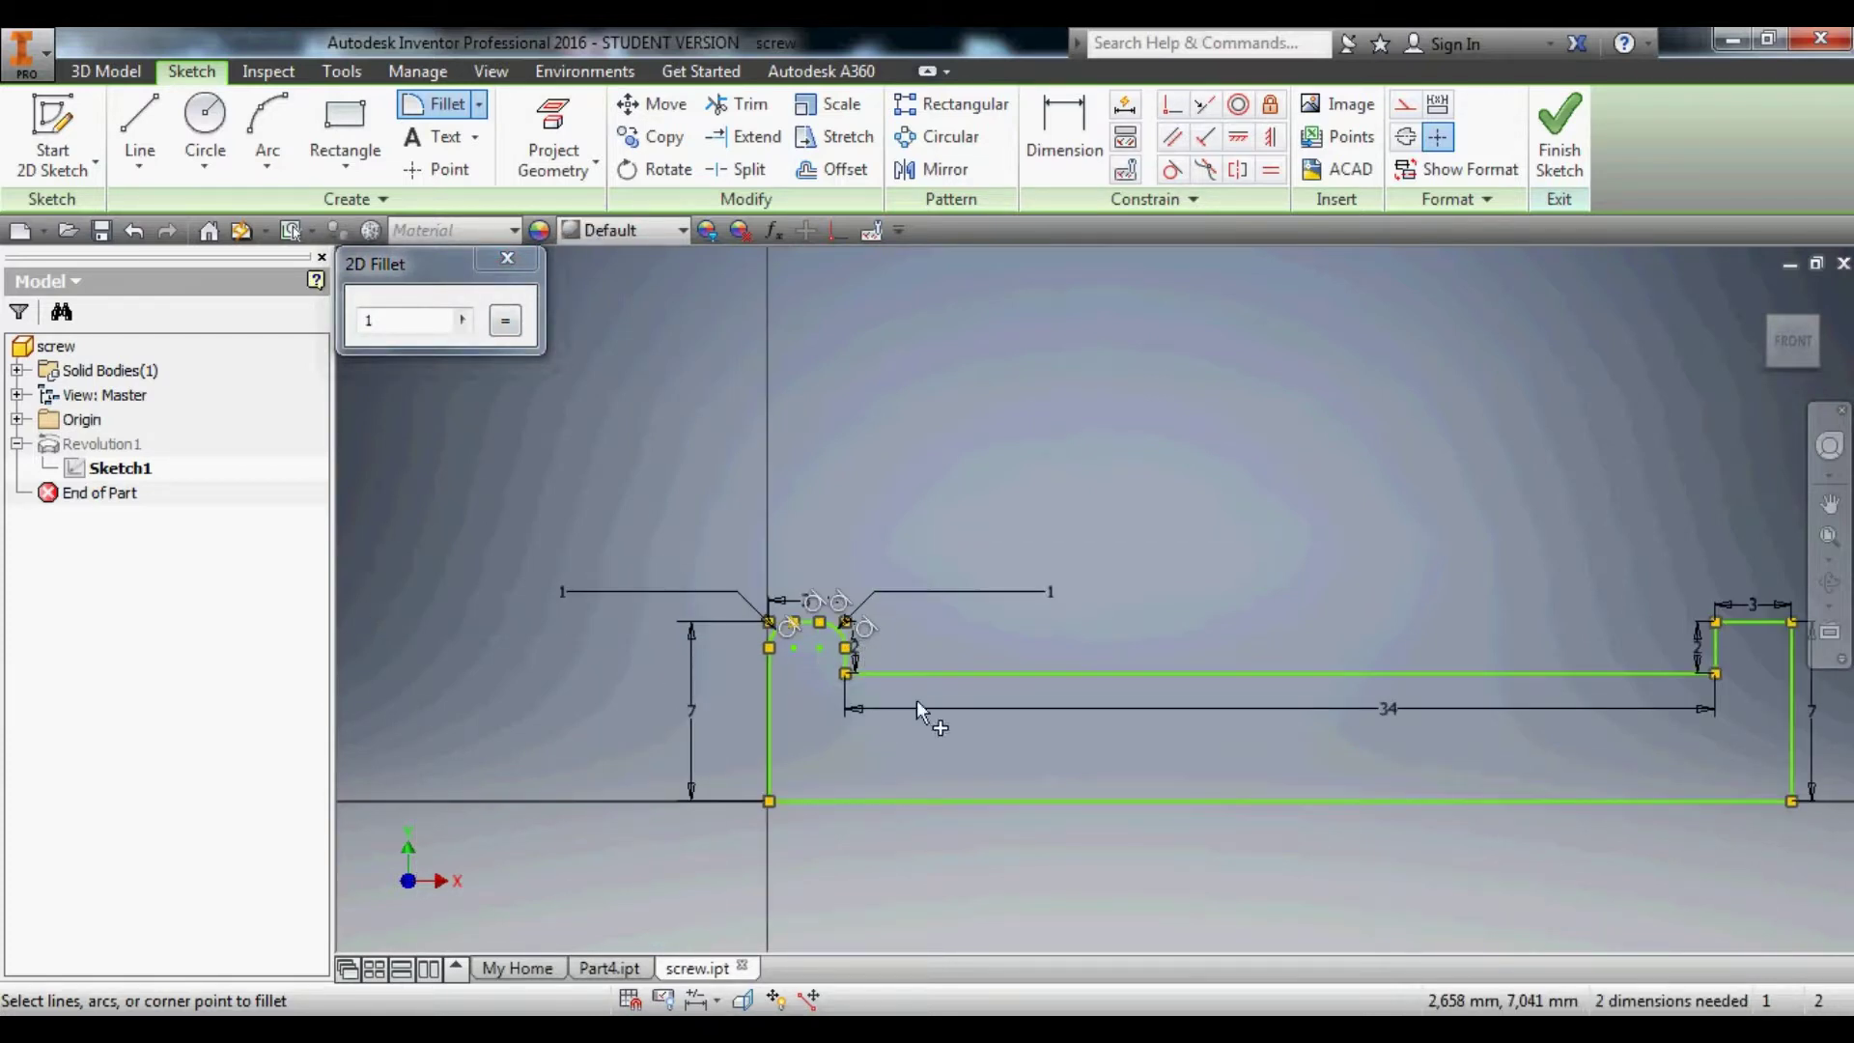
left_click(1712, 622)
left_click(1792, 622)
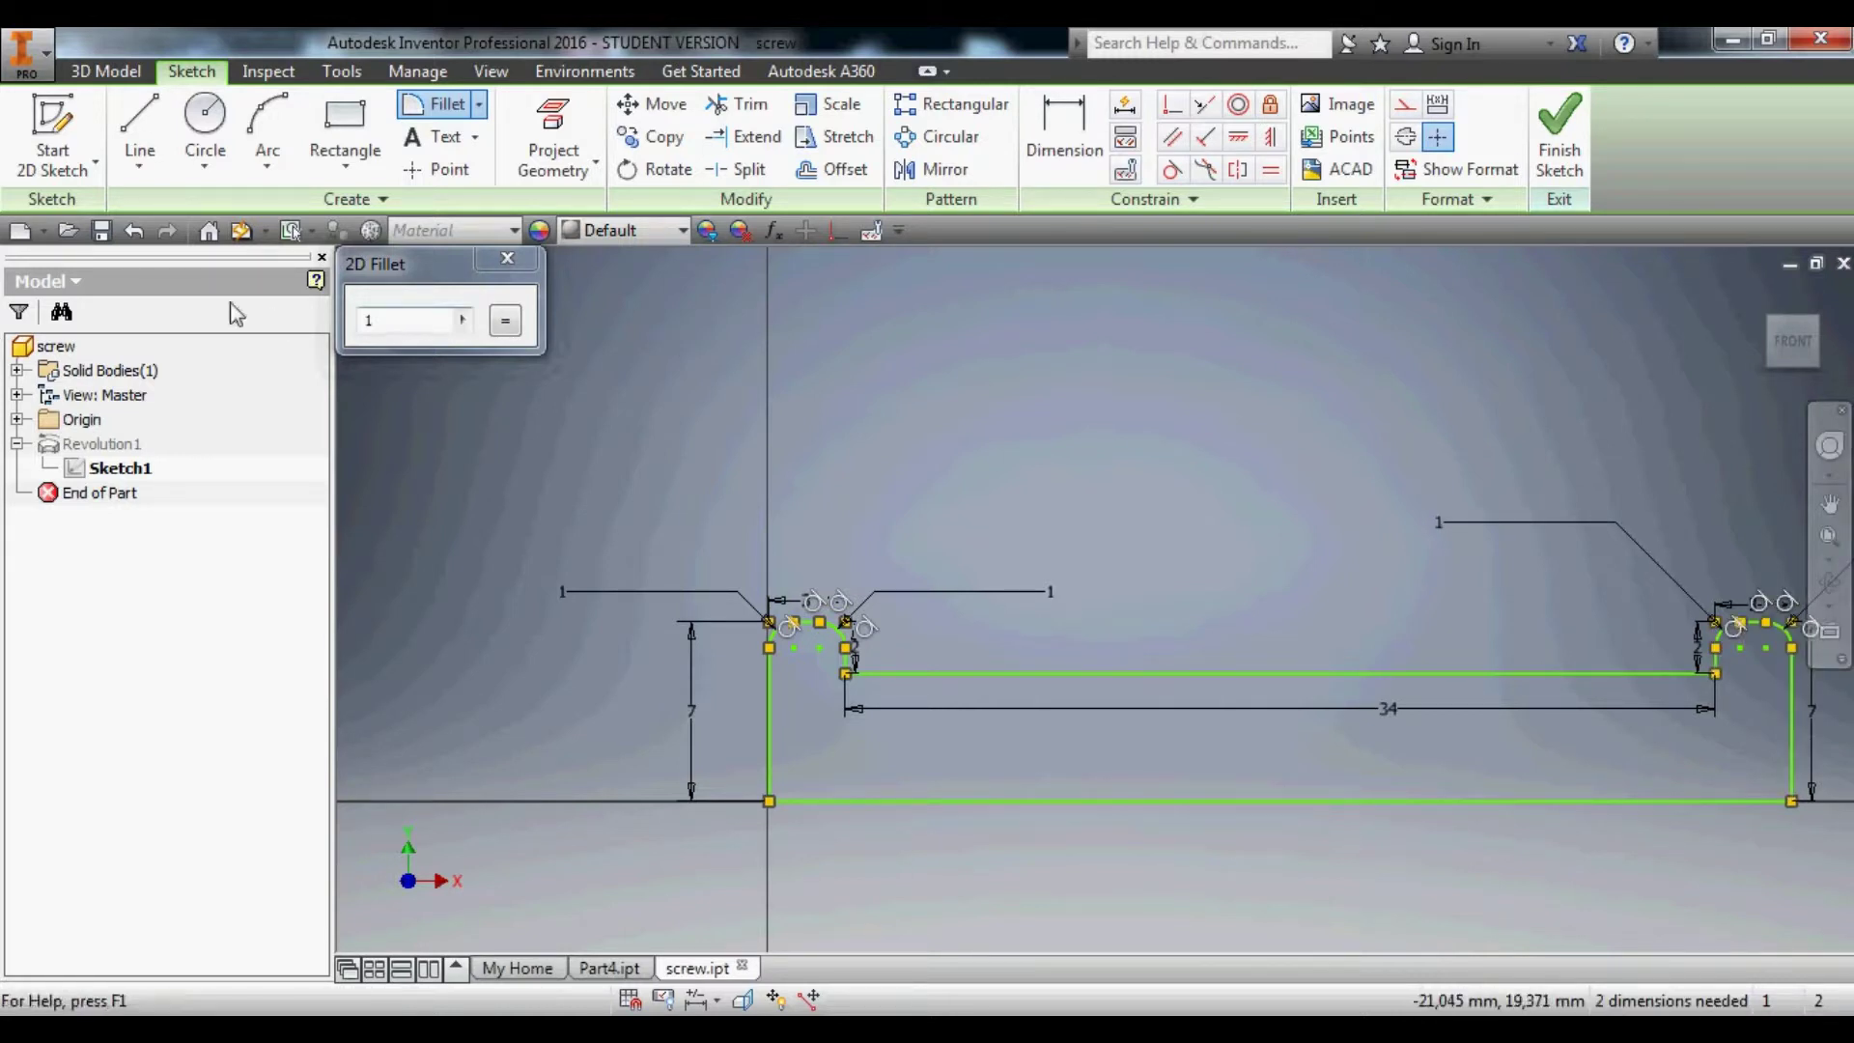
left_click(1559, 135)
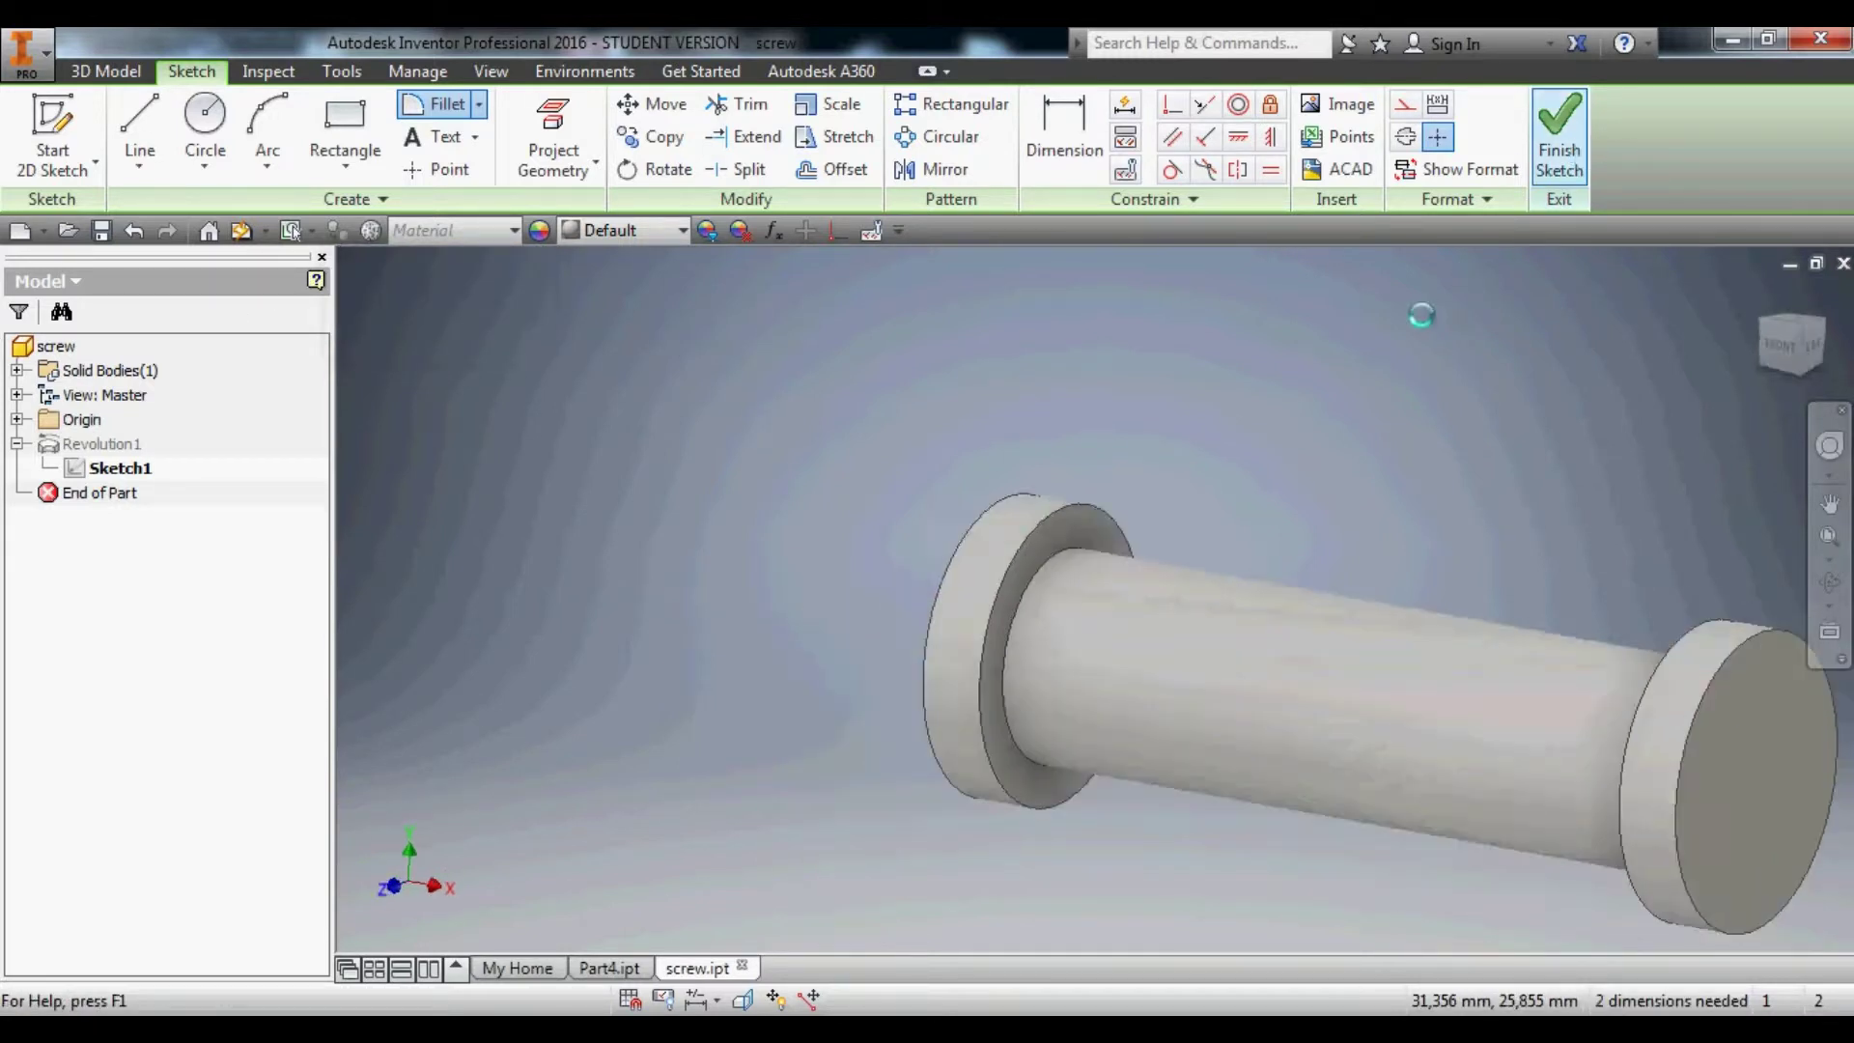
scroll(1343, 668, "down", 3)
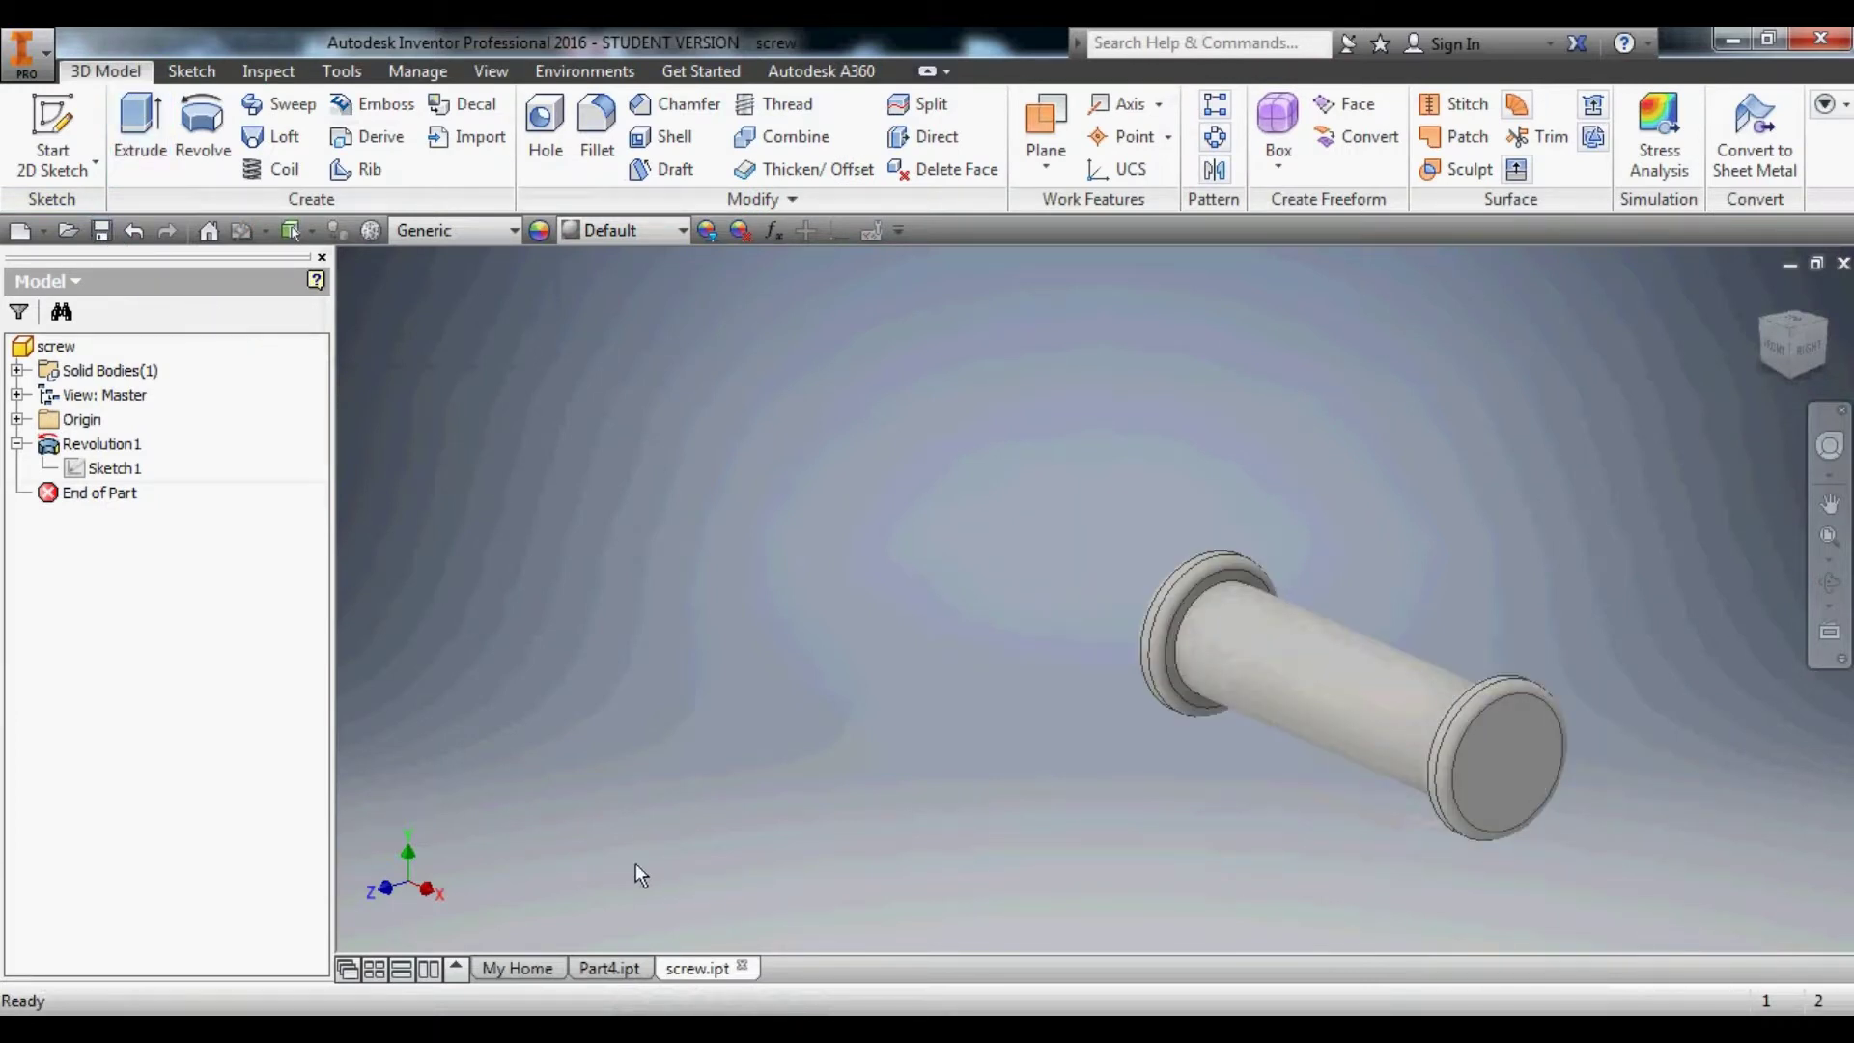
Create a new assembly file and start placing a component in it.
left_click(521, 968)
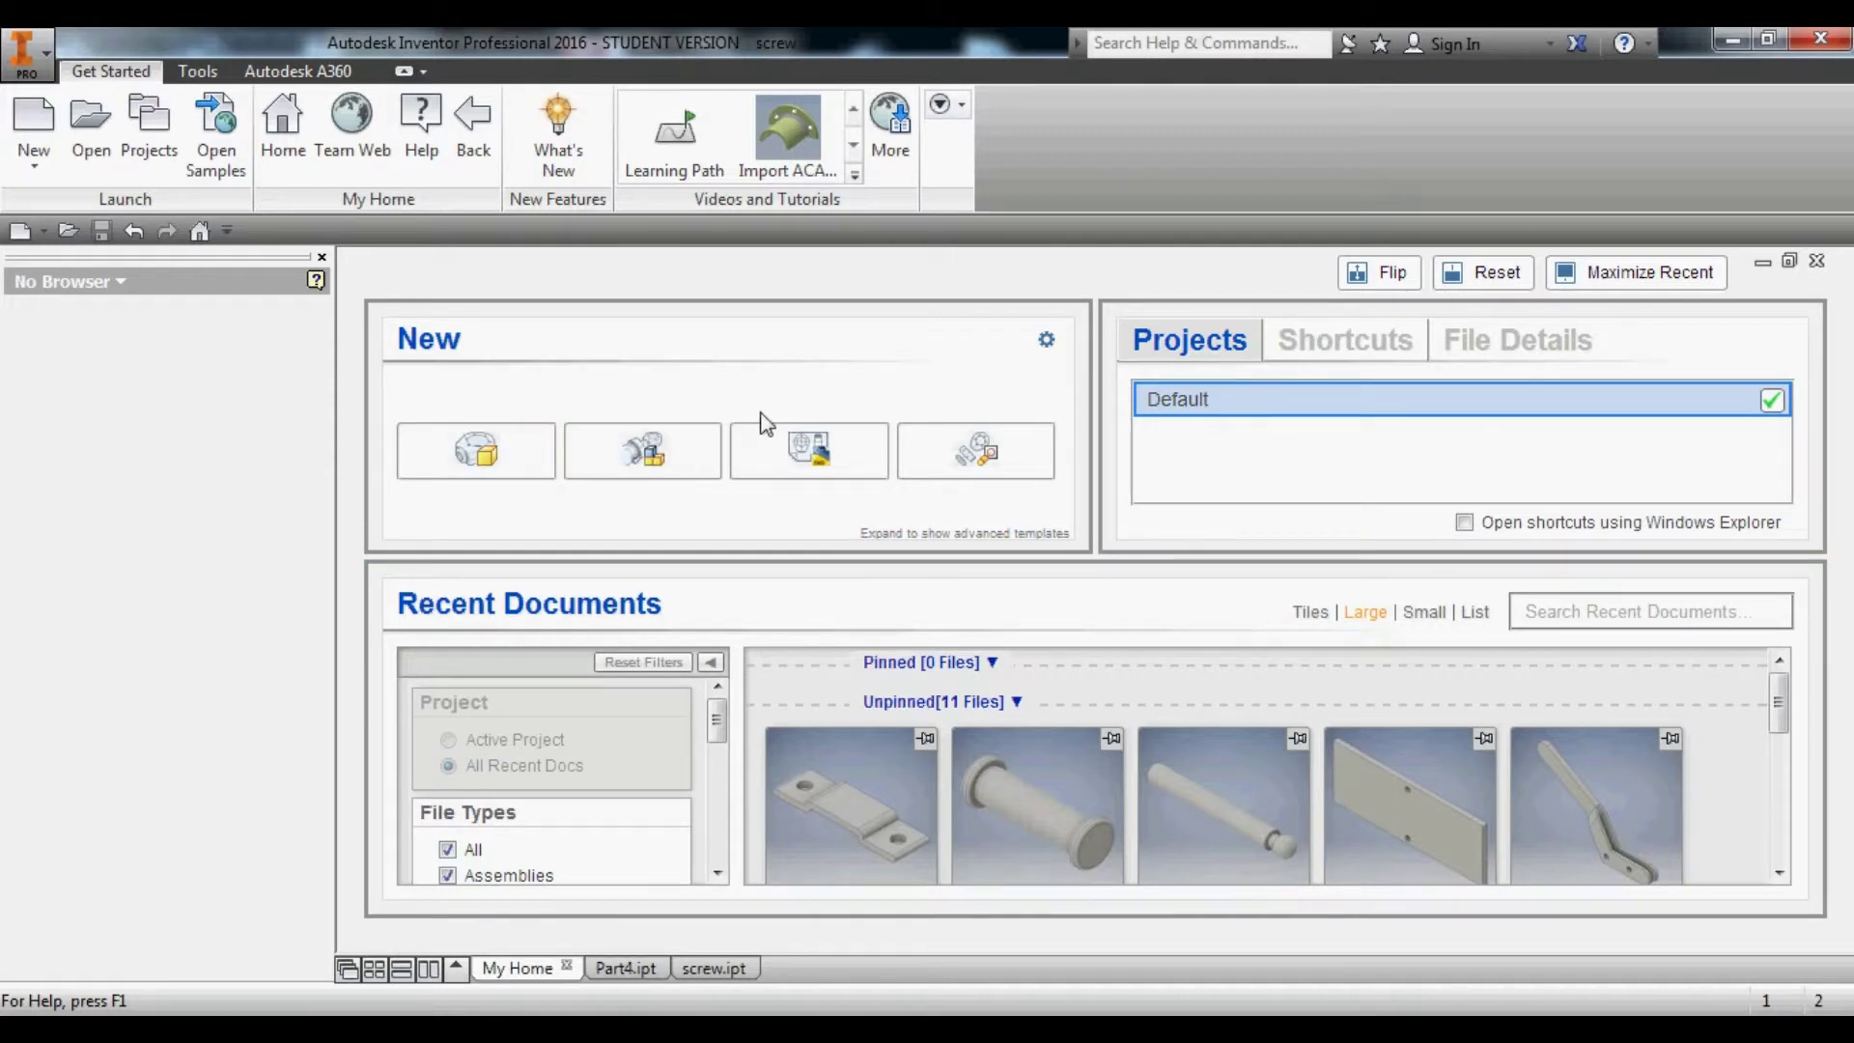
left_click(697, 461)
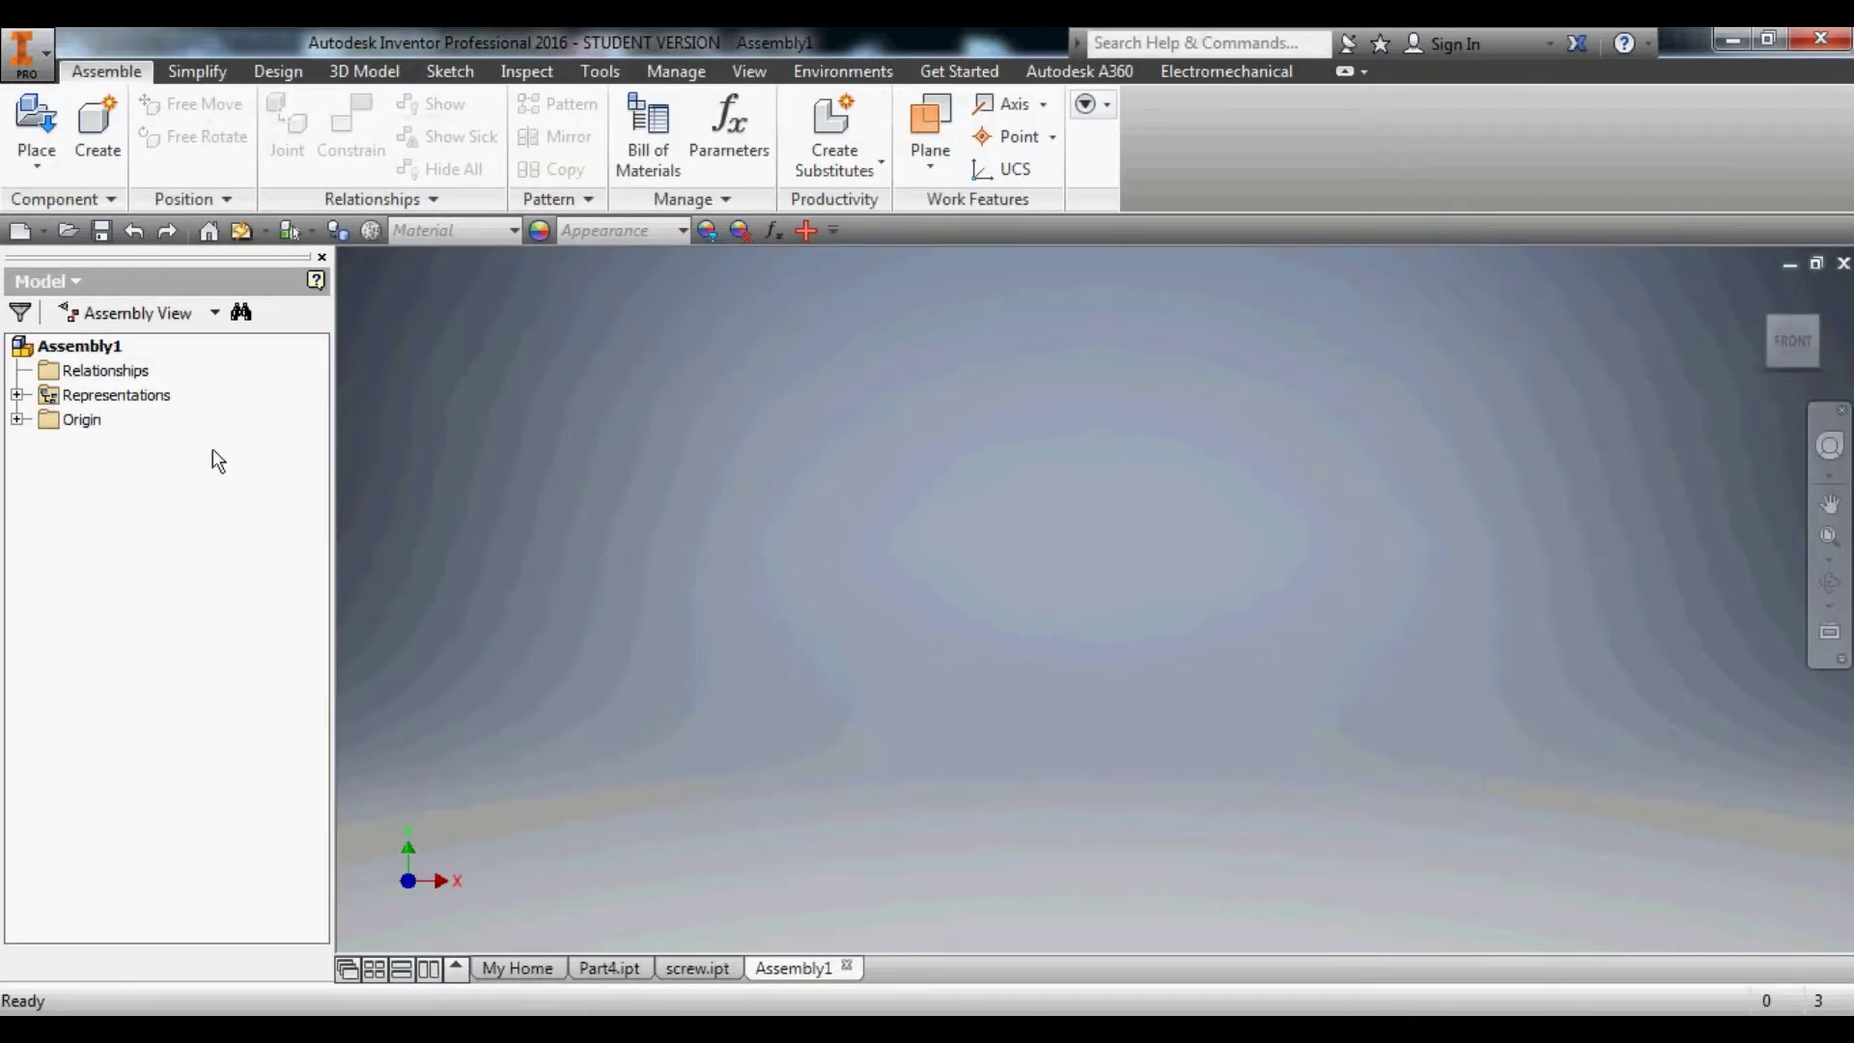
left_click(35, 154)
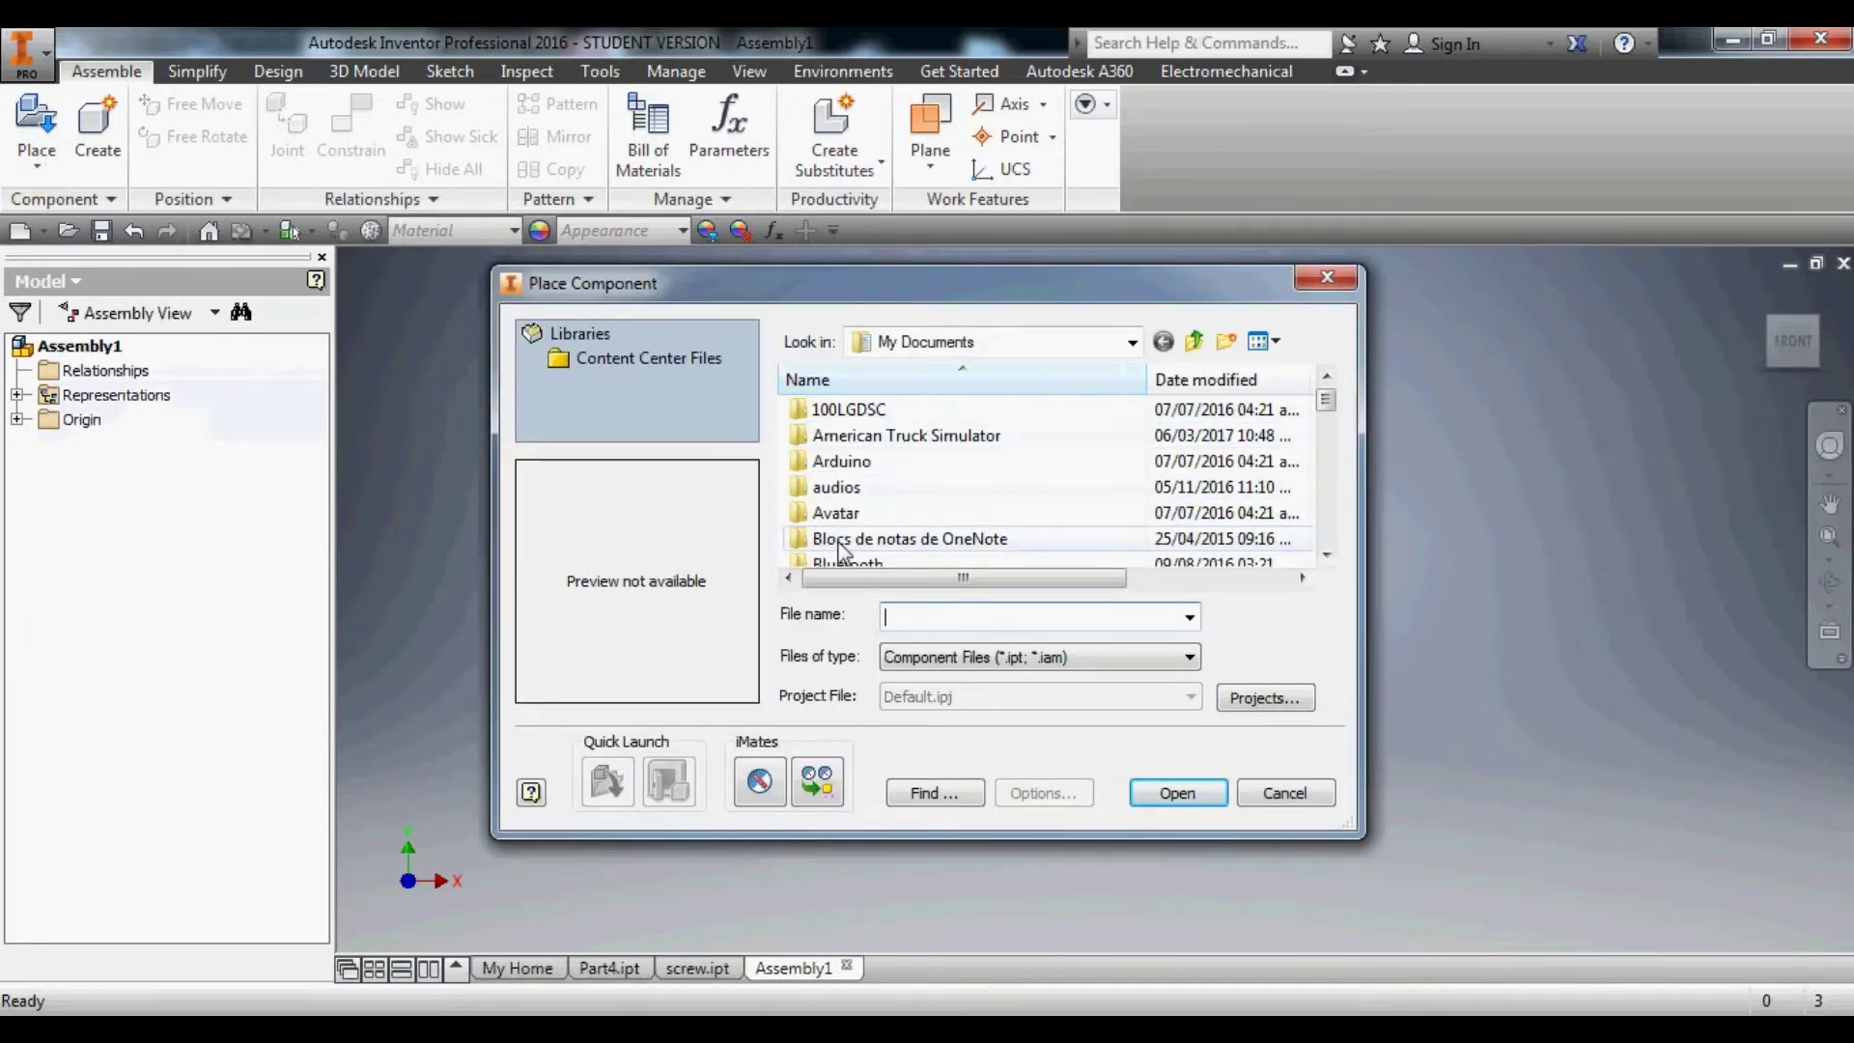
Browse from My Documents up through Datos (E:) to Computer and bring up the available locations to find the parts folder.
scroll(847, 509, "down", 15)
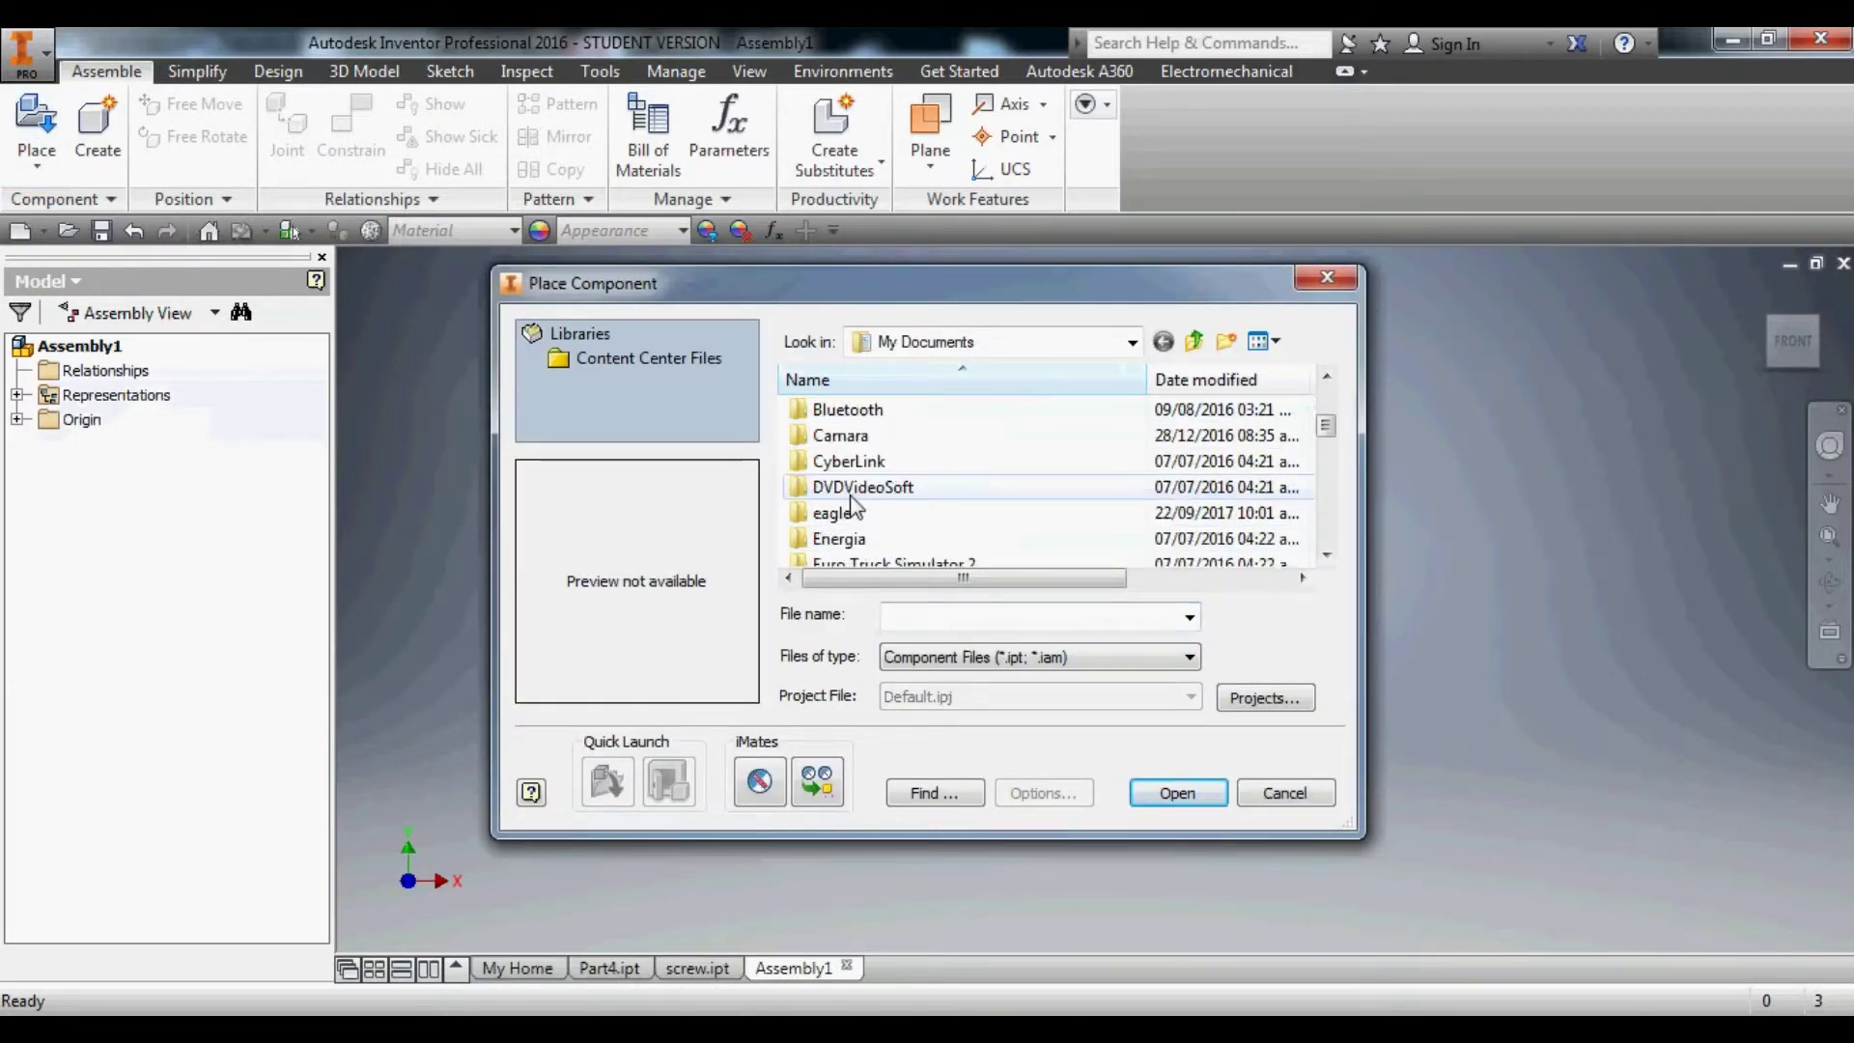
scroll(855, 499, "down", 1)
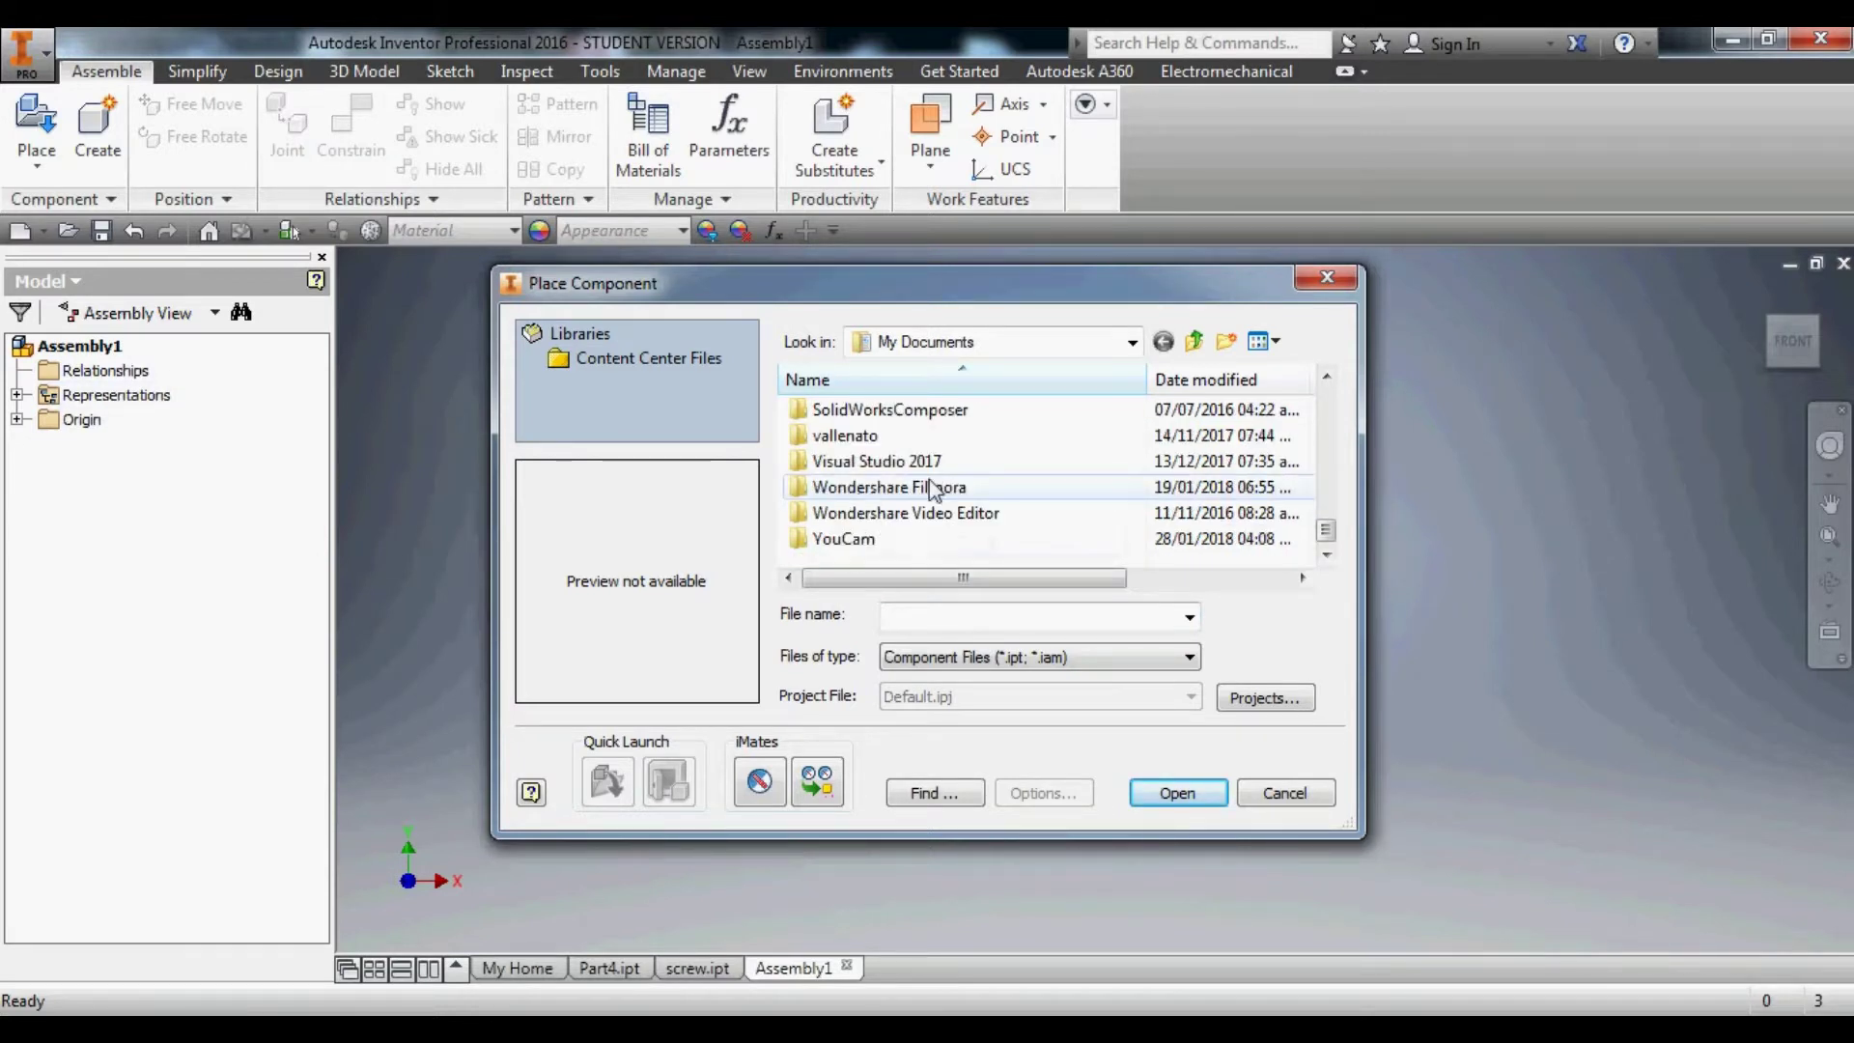
left_click(1194, 344)
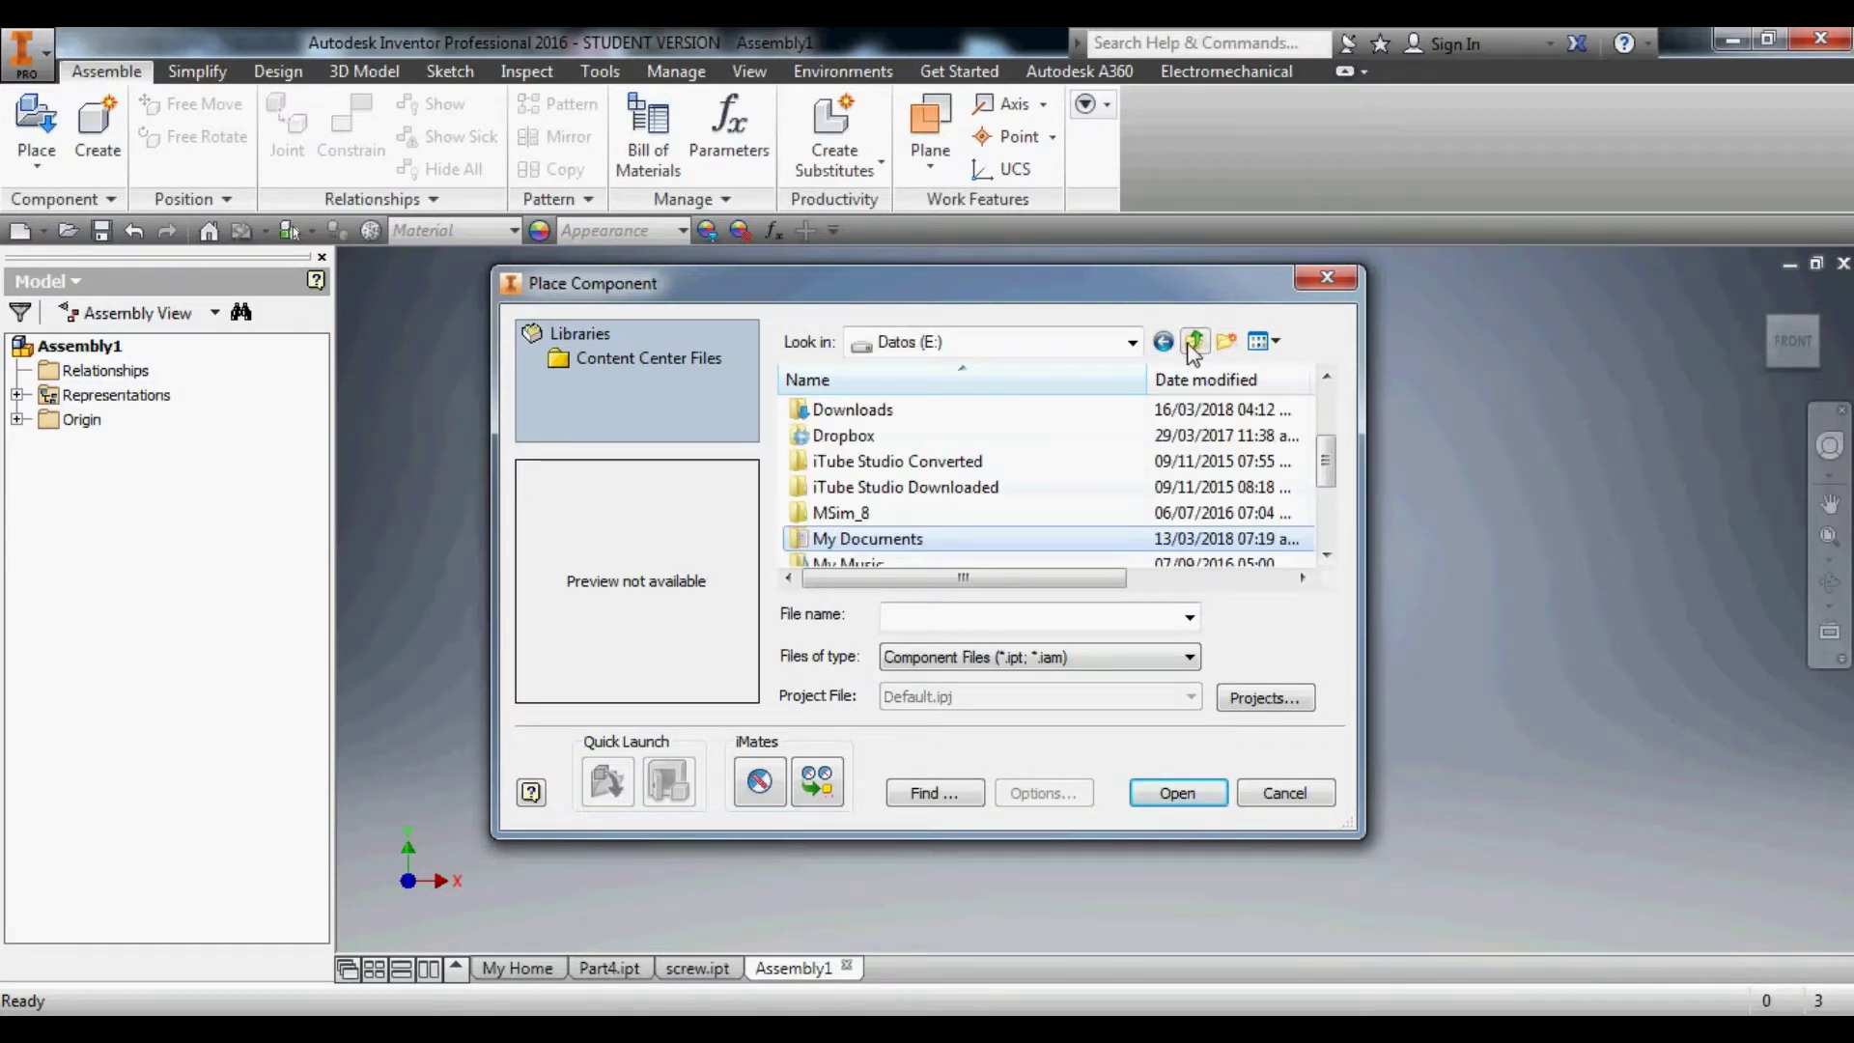
scroll(1193, 350, "down", 2)
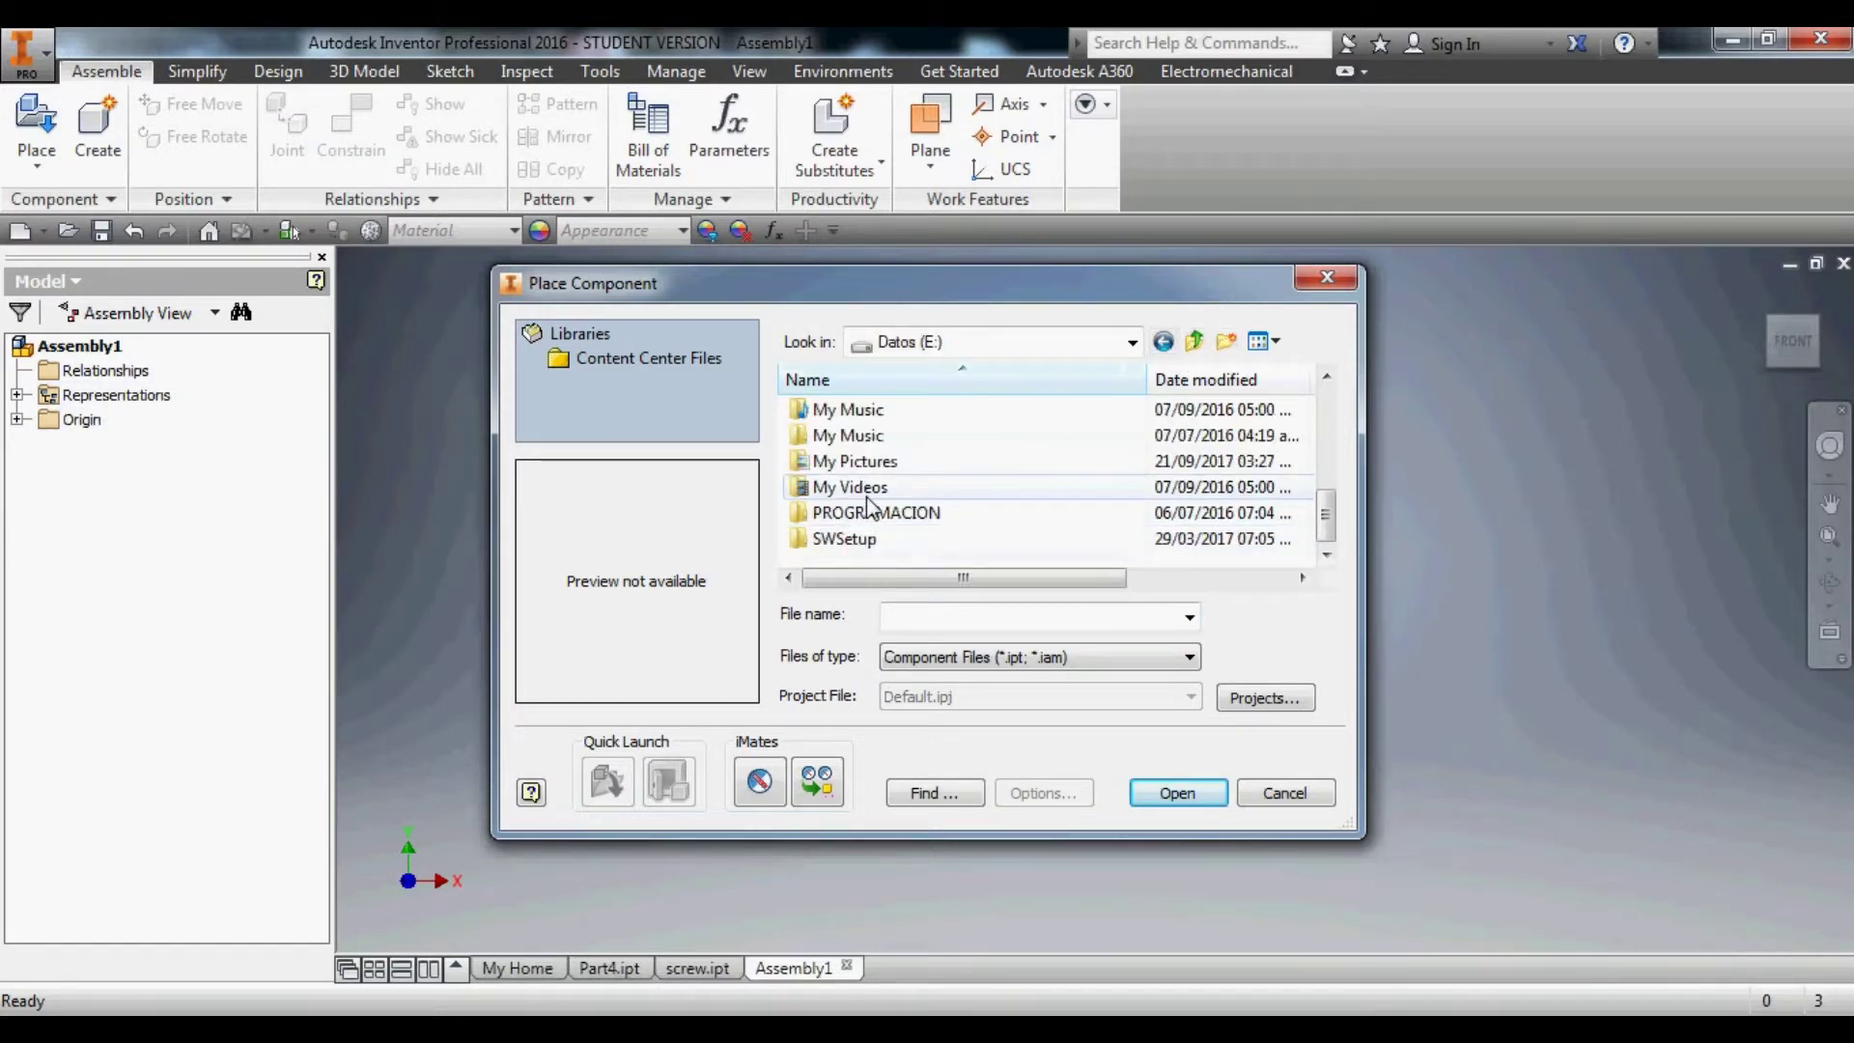
left_click(1194, 340)
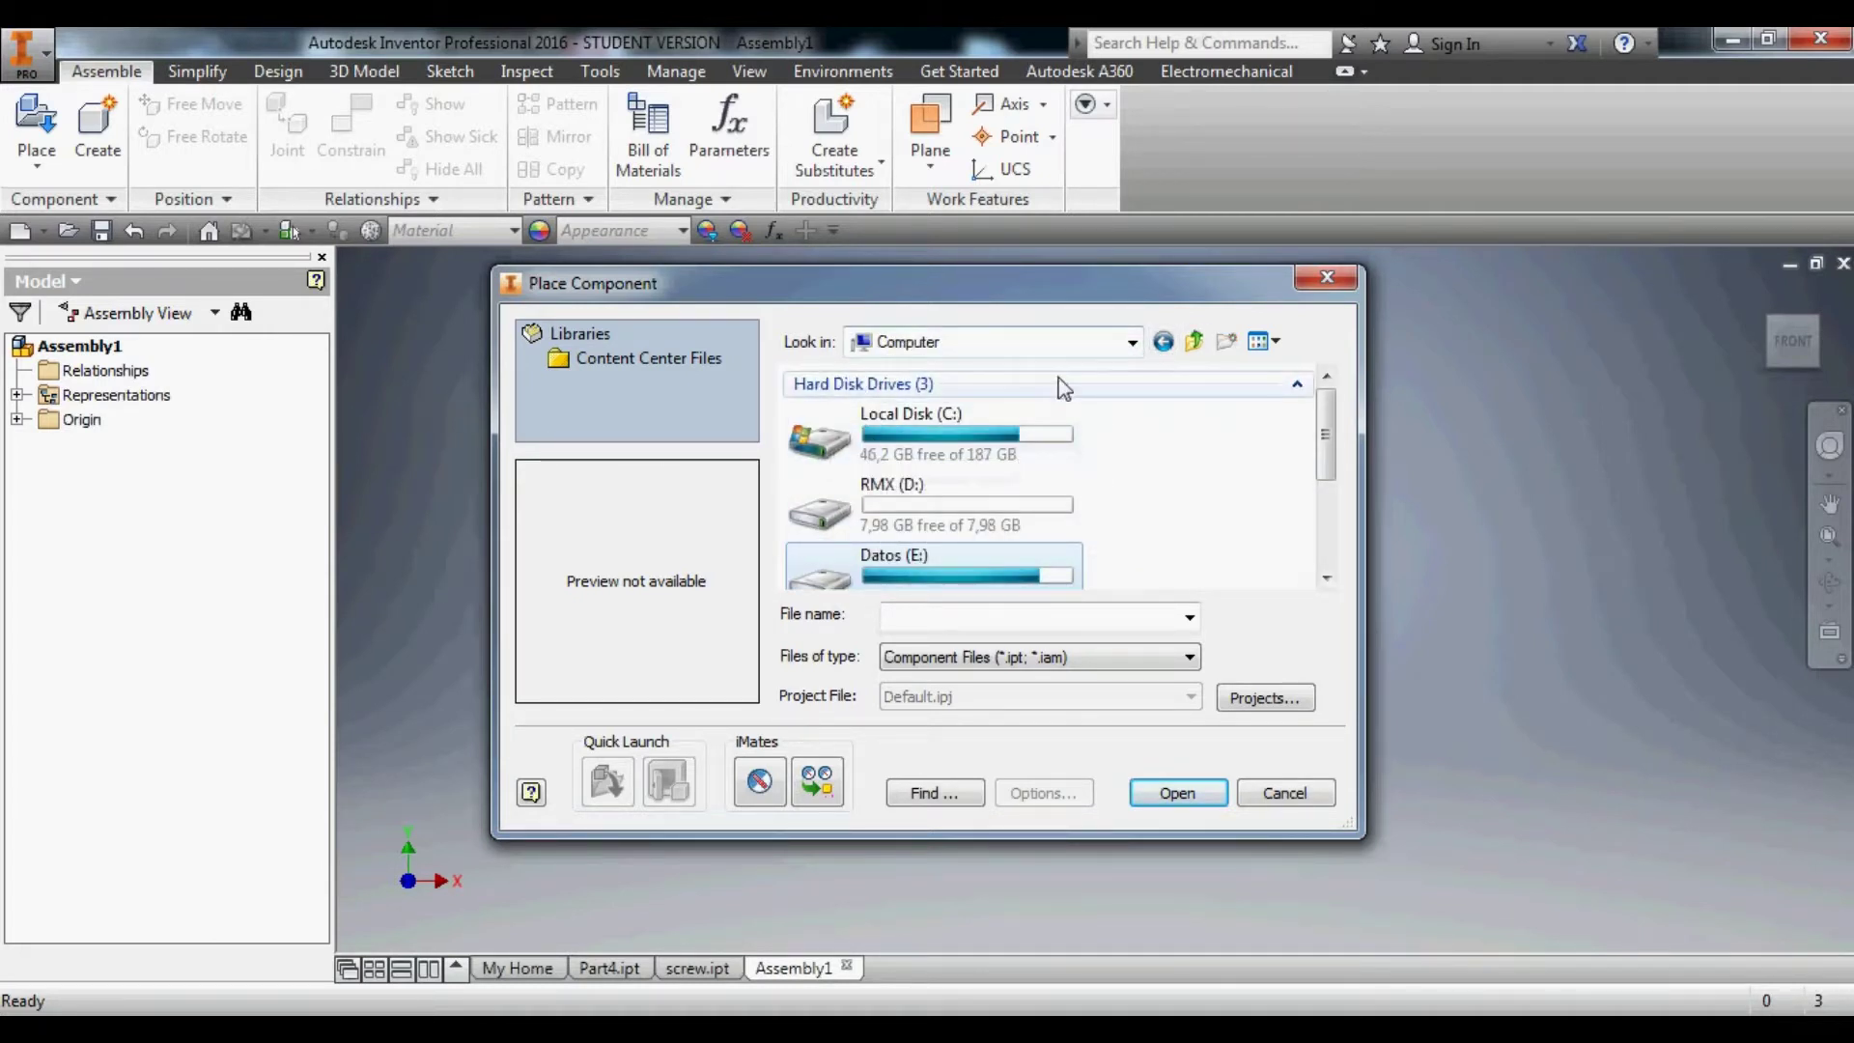
left_click(1120, 344)
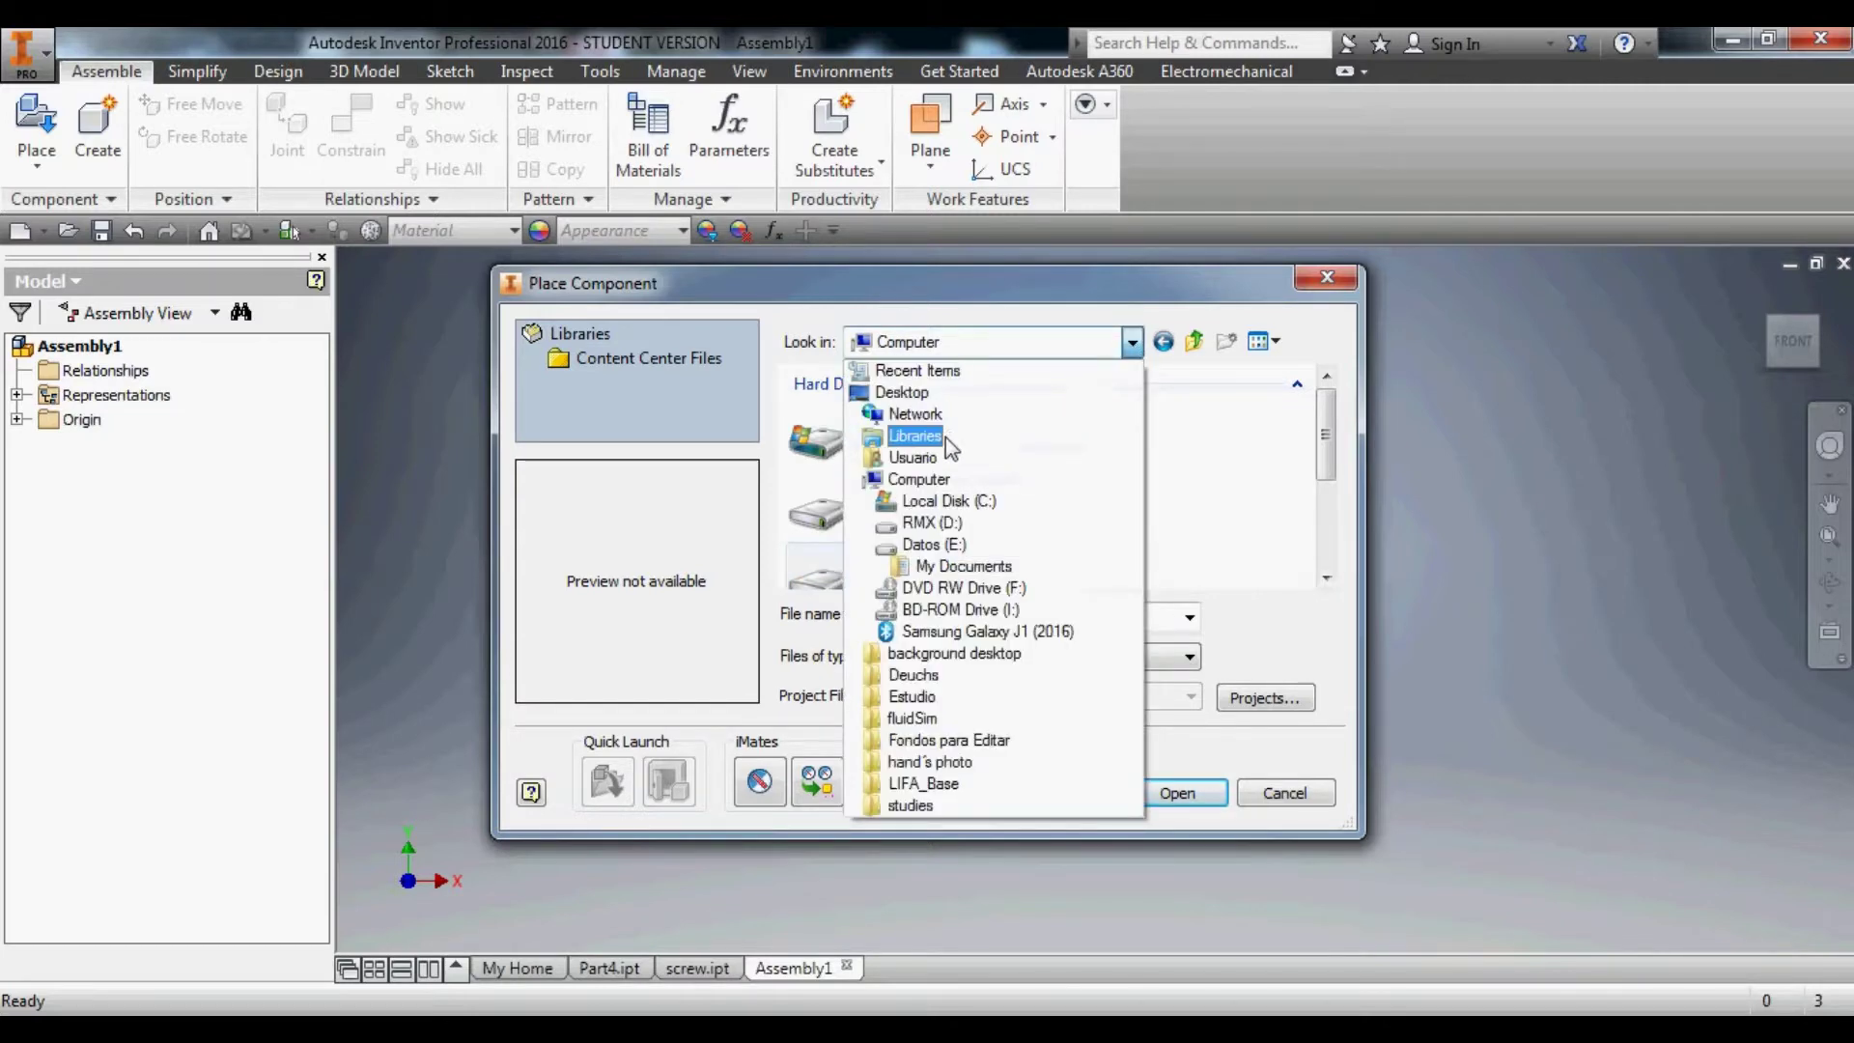
Browse to the Prototype folder inside studies > Last Semester for the components to place.
left_click(911, 806)
left_click(936, 792)
left_click(1118, 826)
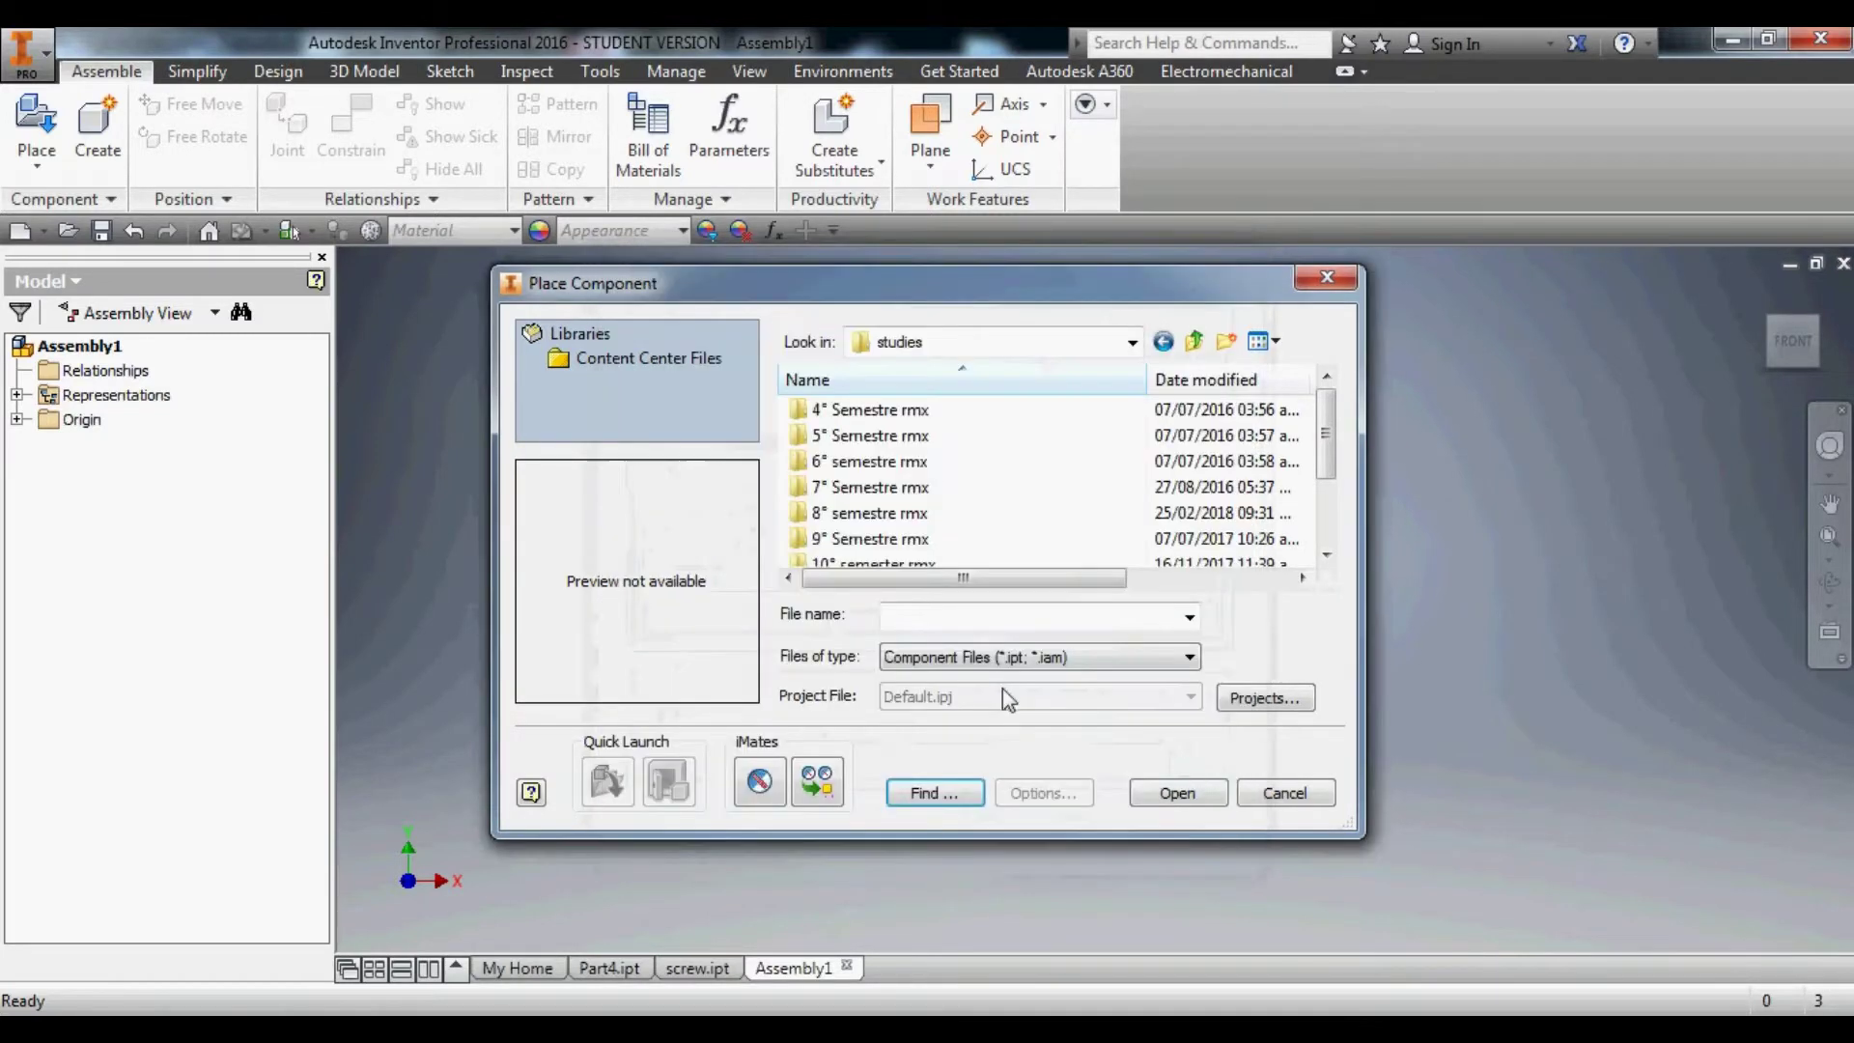
scroll(884, 520, "down", 2)
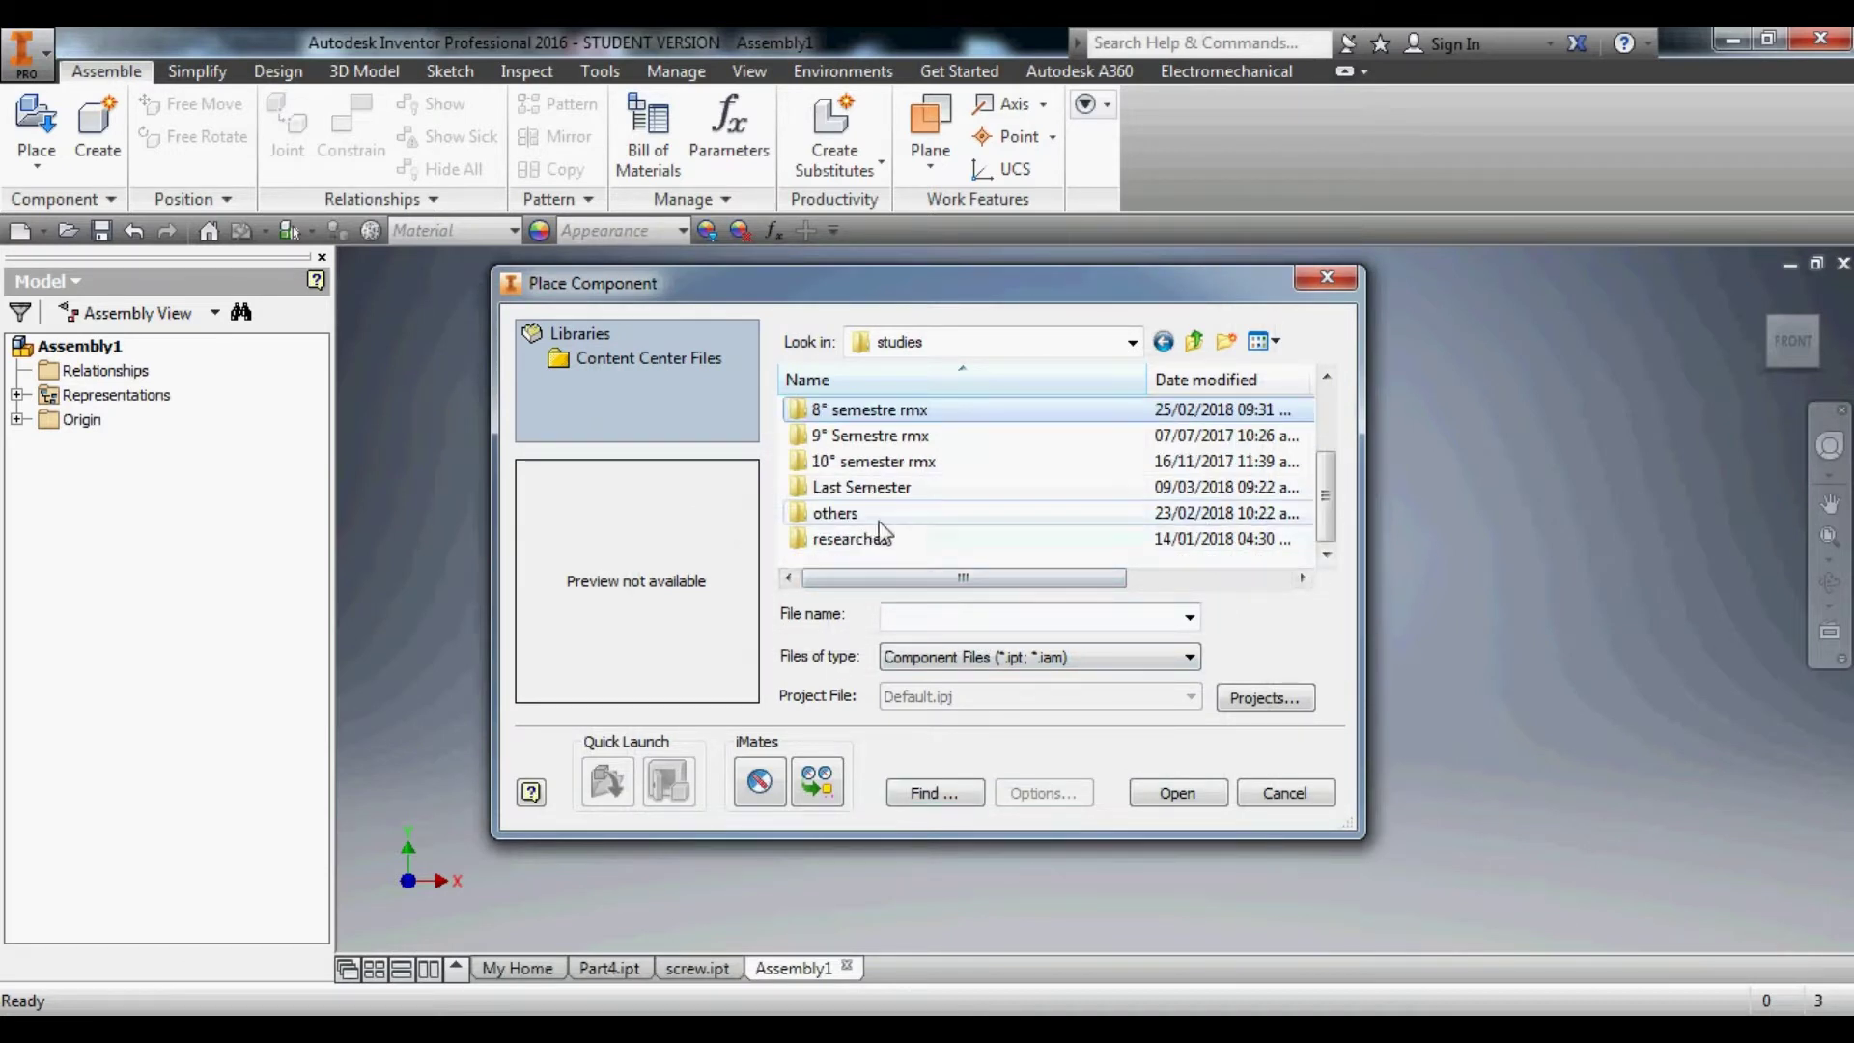
double_click(850, 484)
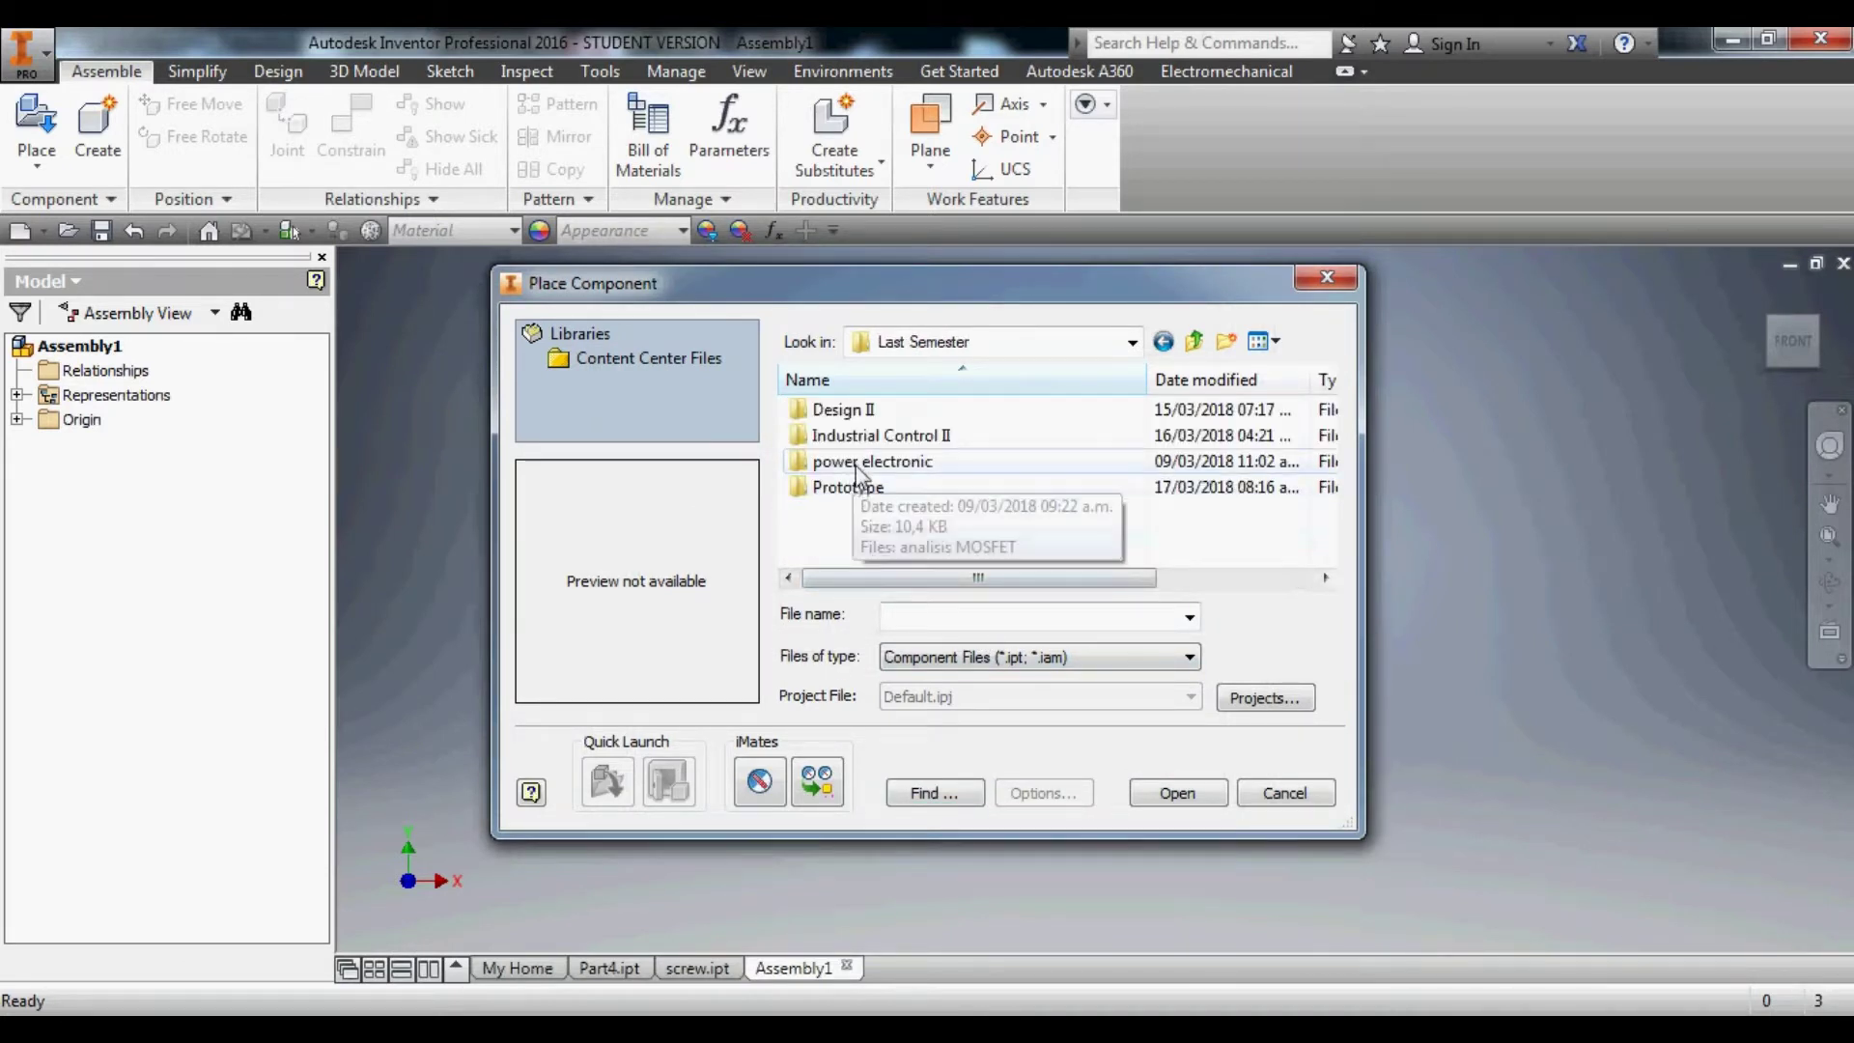
double_click(853, 489)
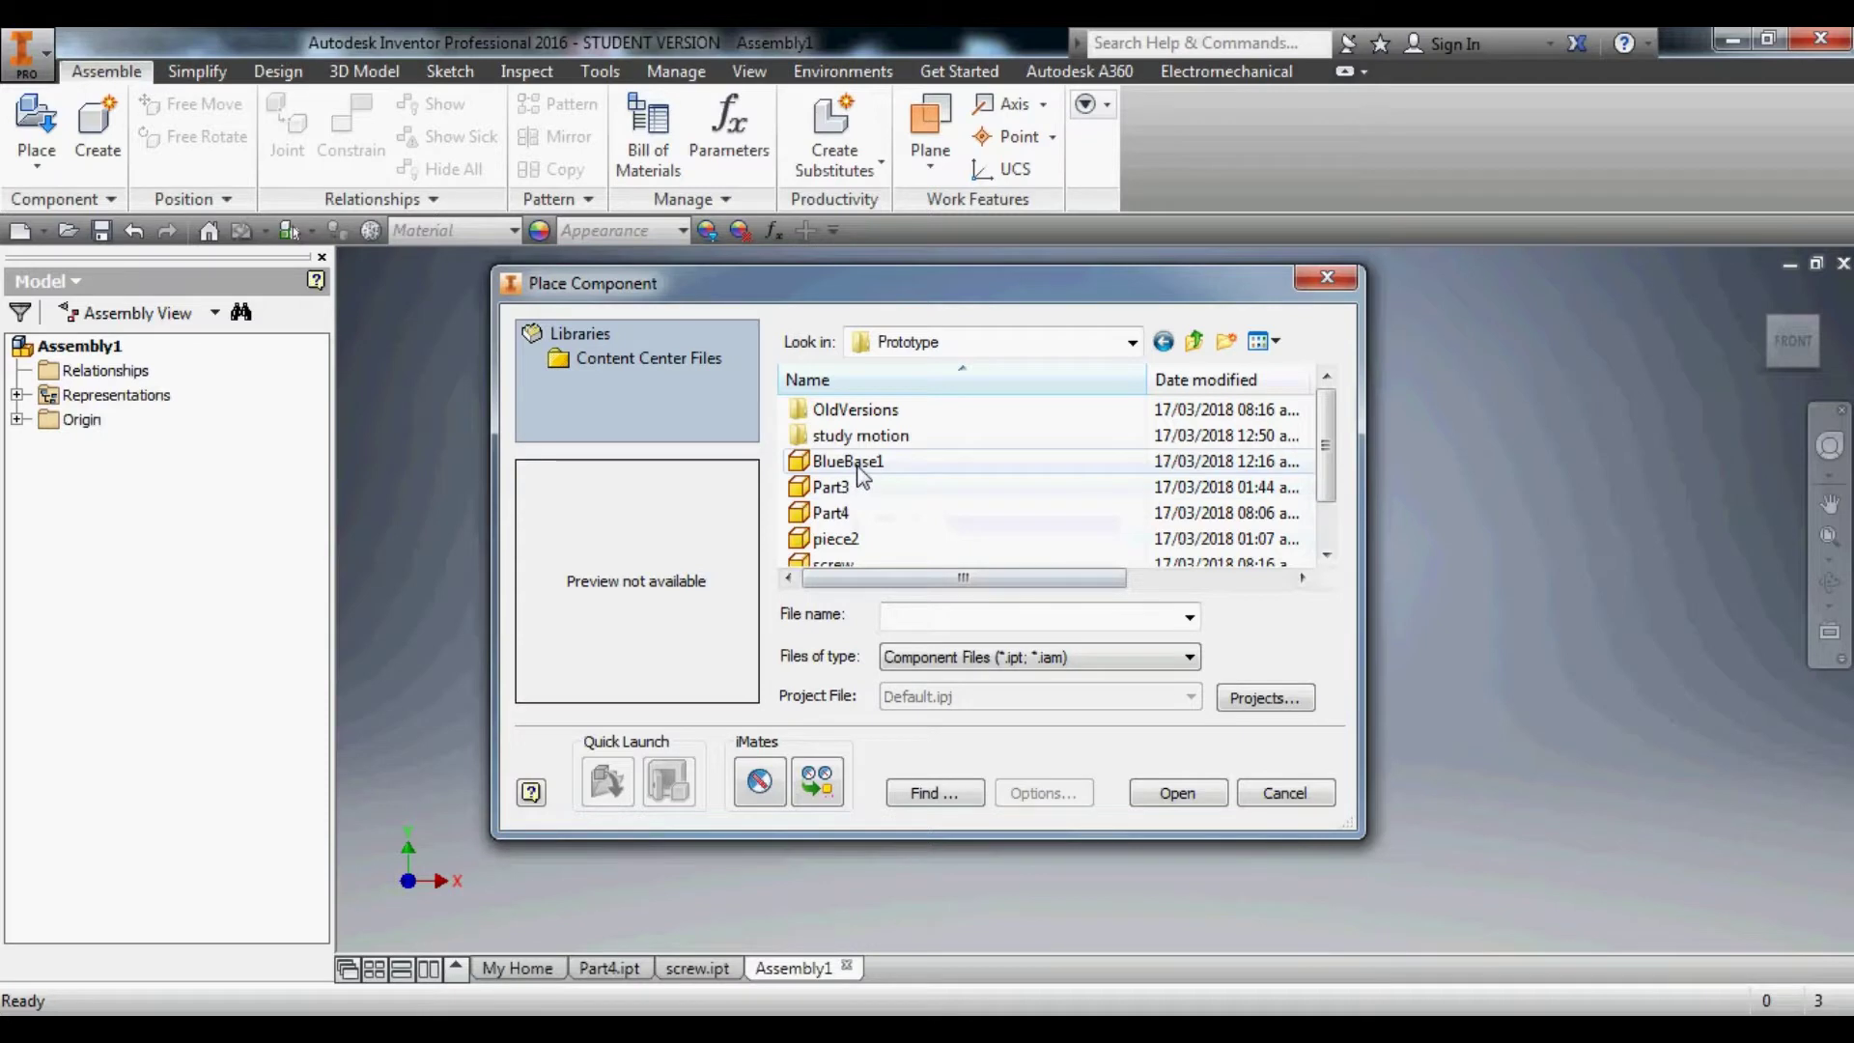
Place one instance each of BlueBase1, Part3, Part4, piece2, screw and table in the assembly.
scroll(844, 502, "down", 1)
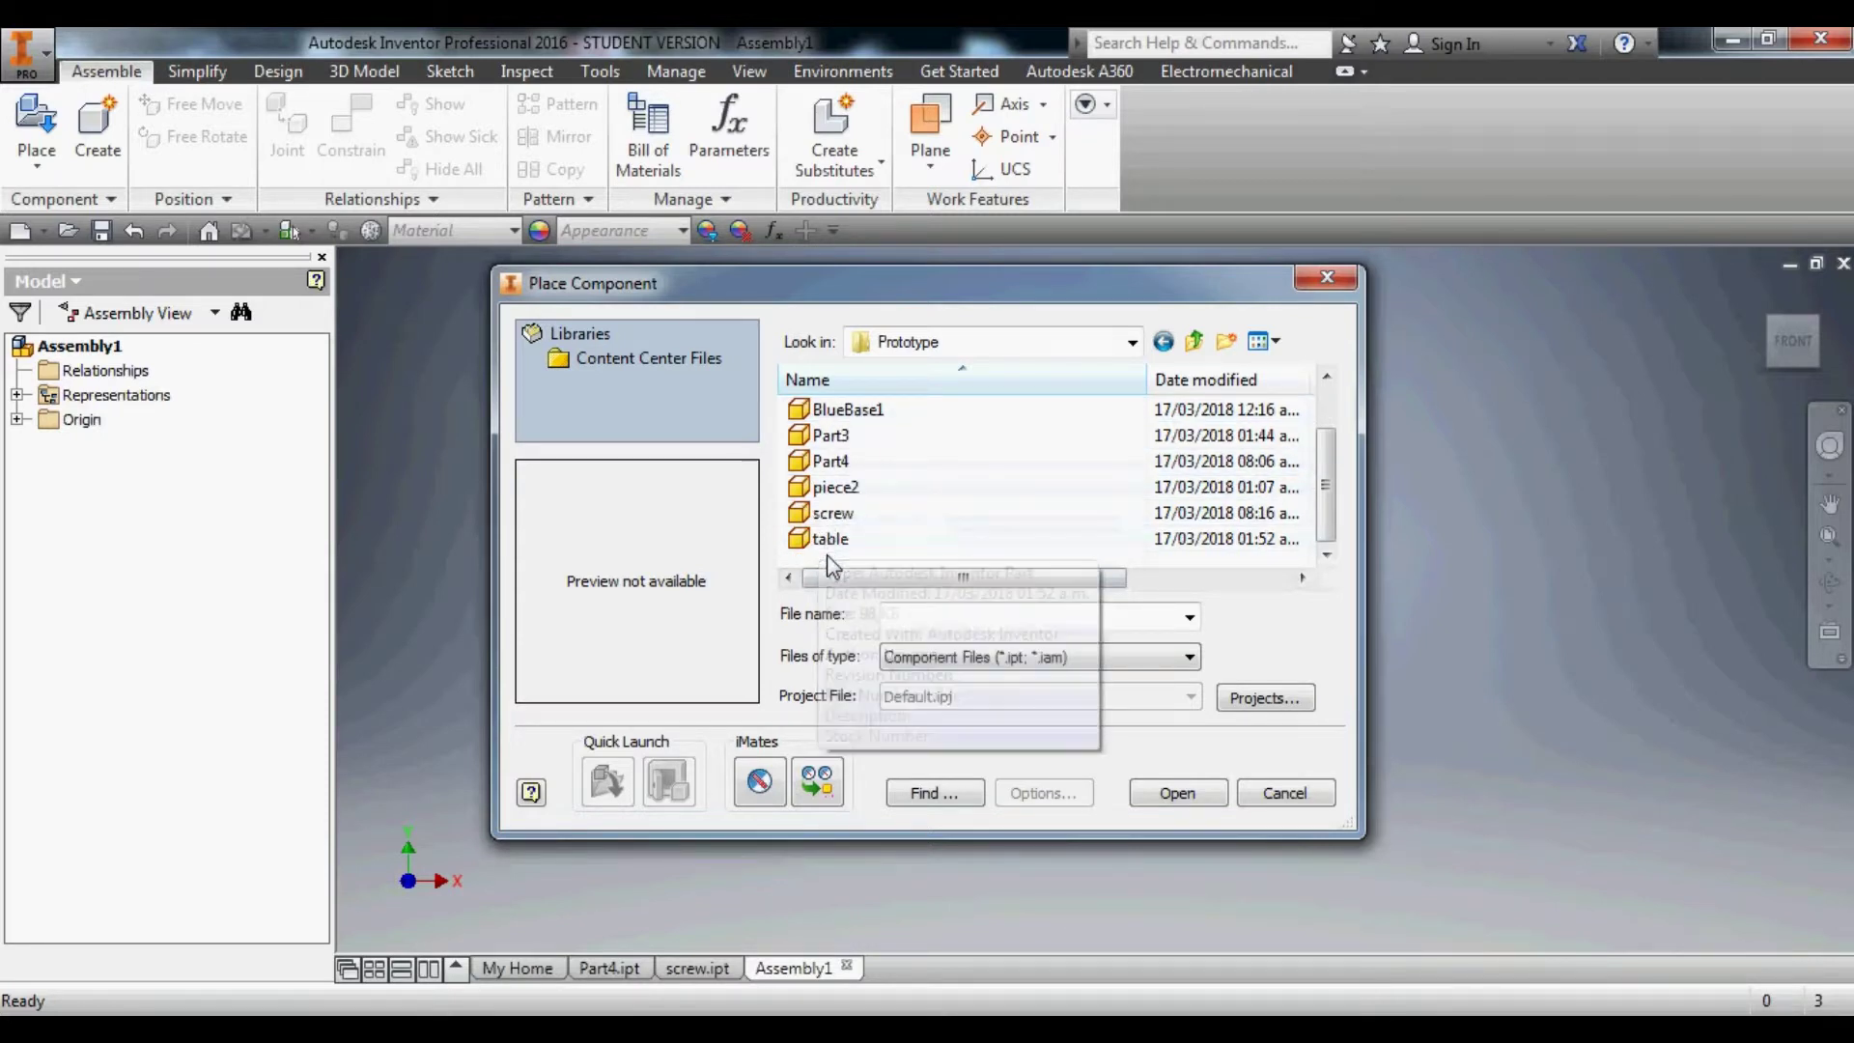
left_click_drag(828, 551, 858, 427)
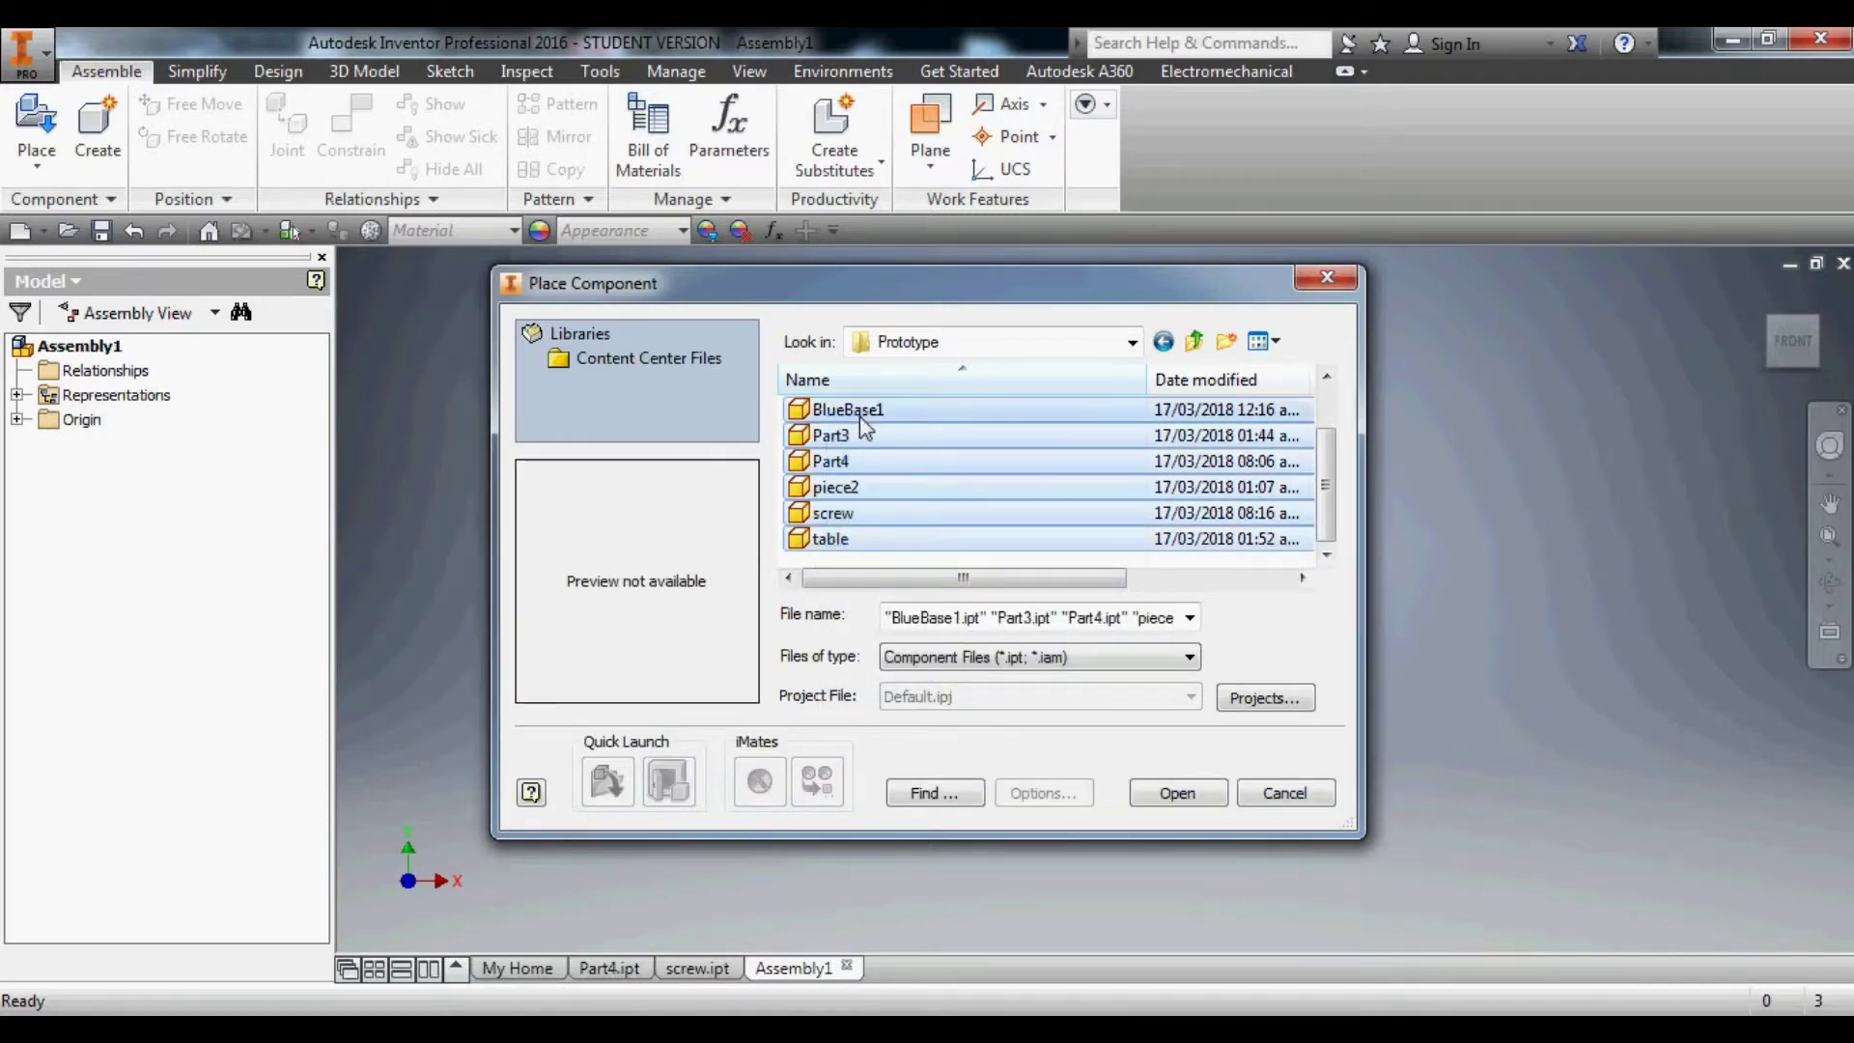
left_click(1170, 800)
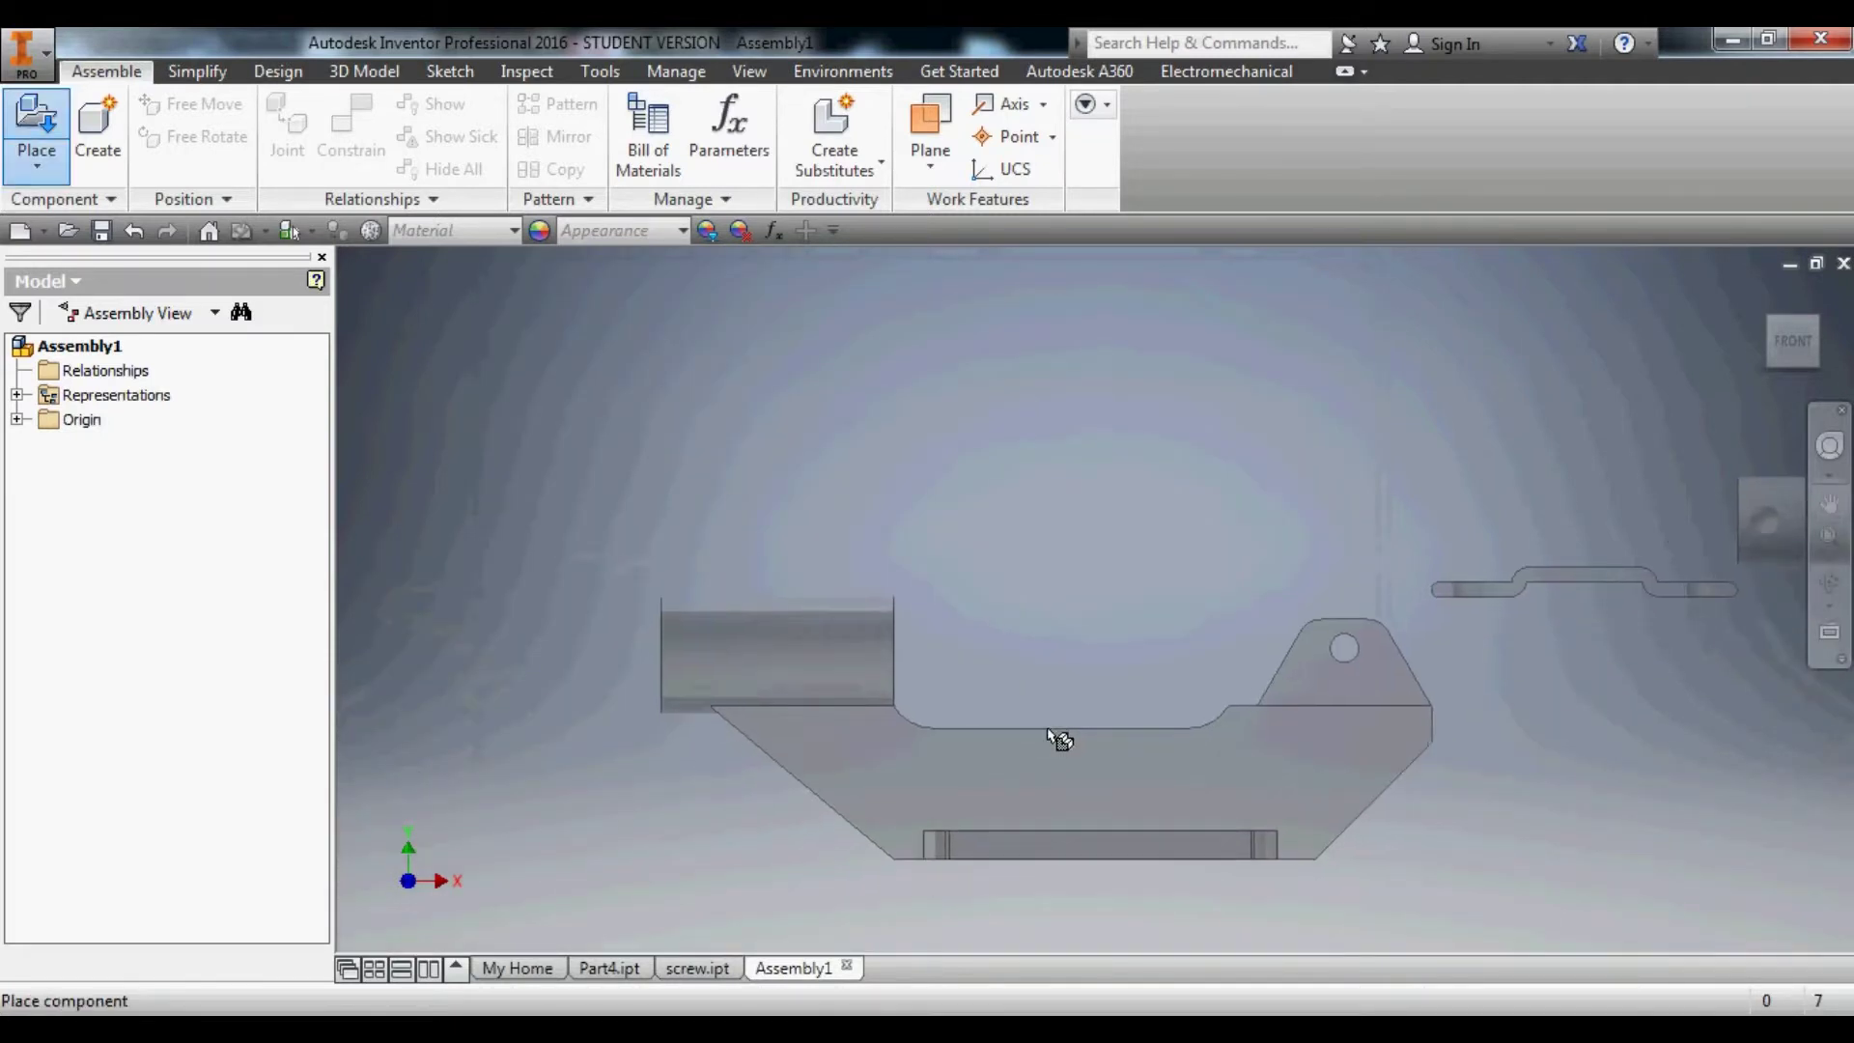
left_click(1014, 744)
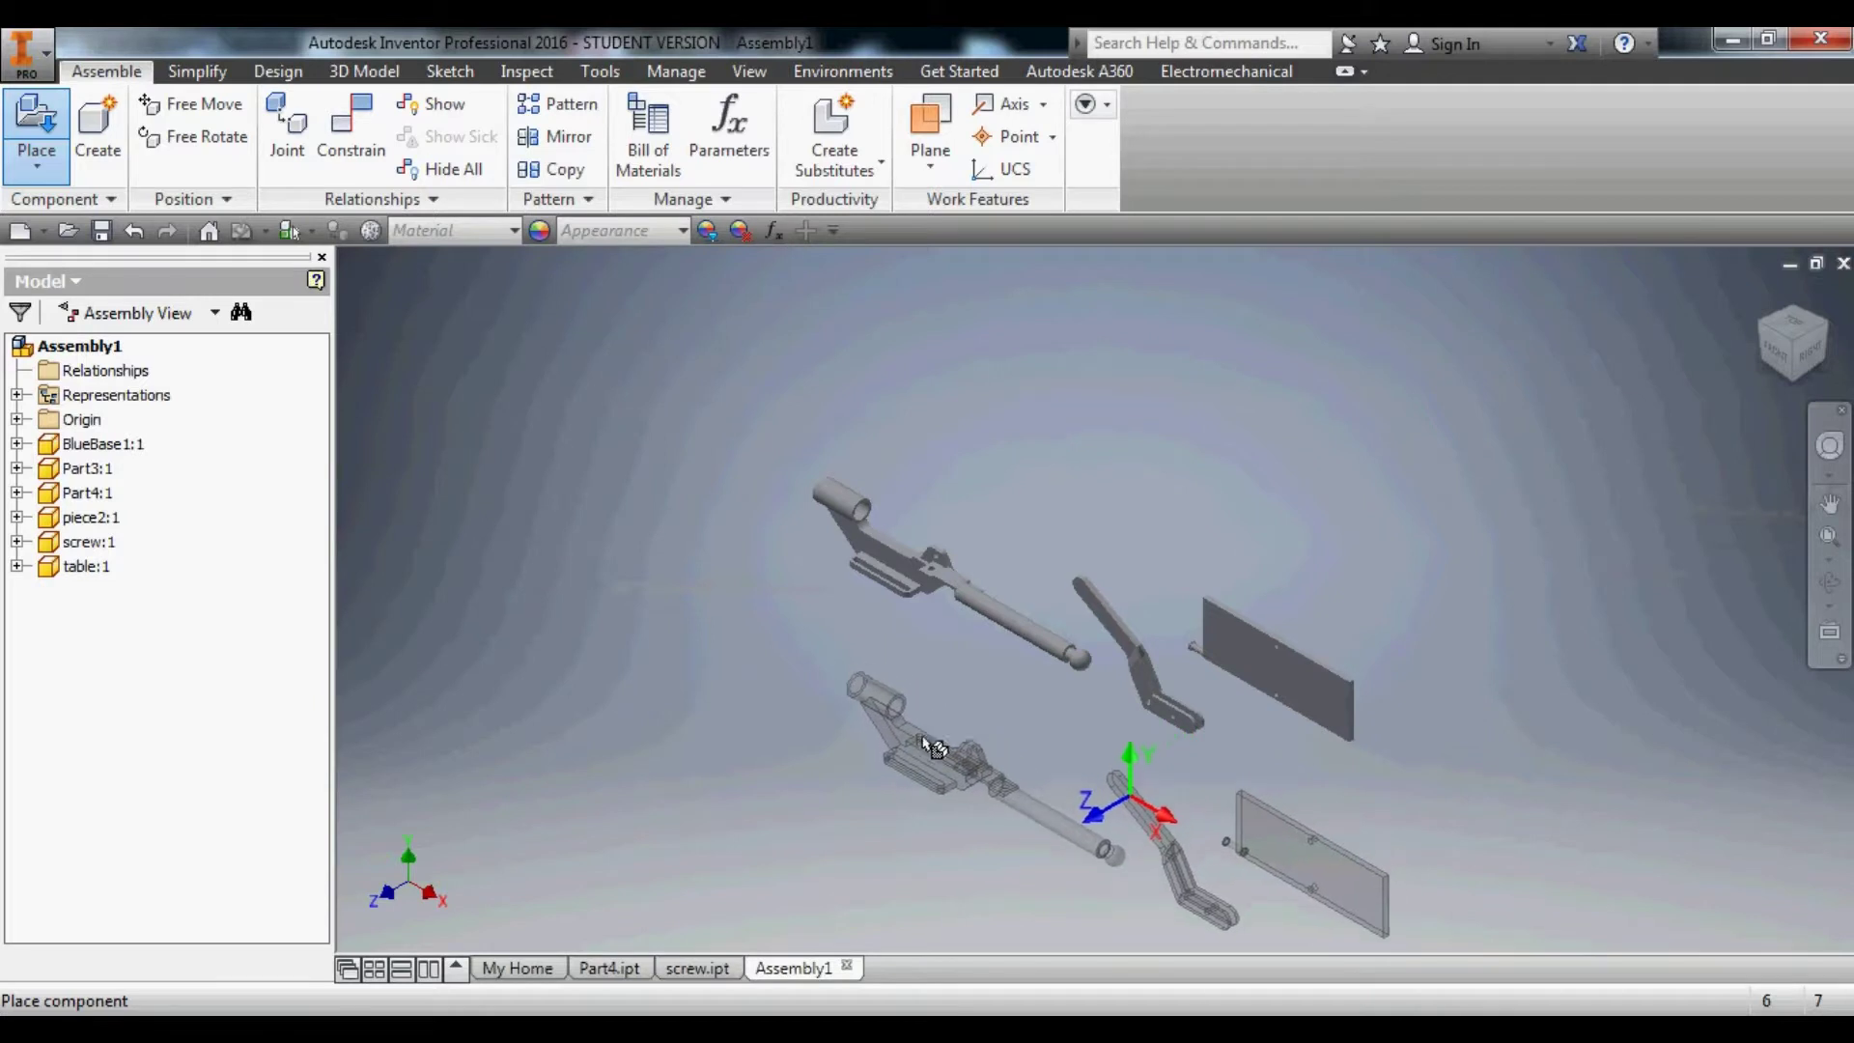
key("Escape")
scroll(958, 632, "down", 3)
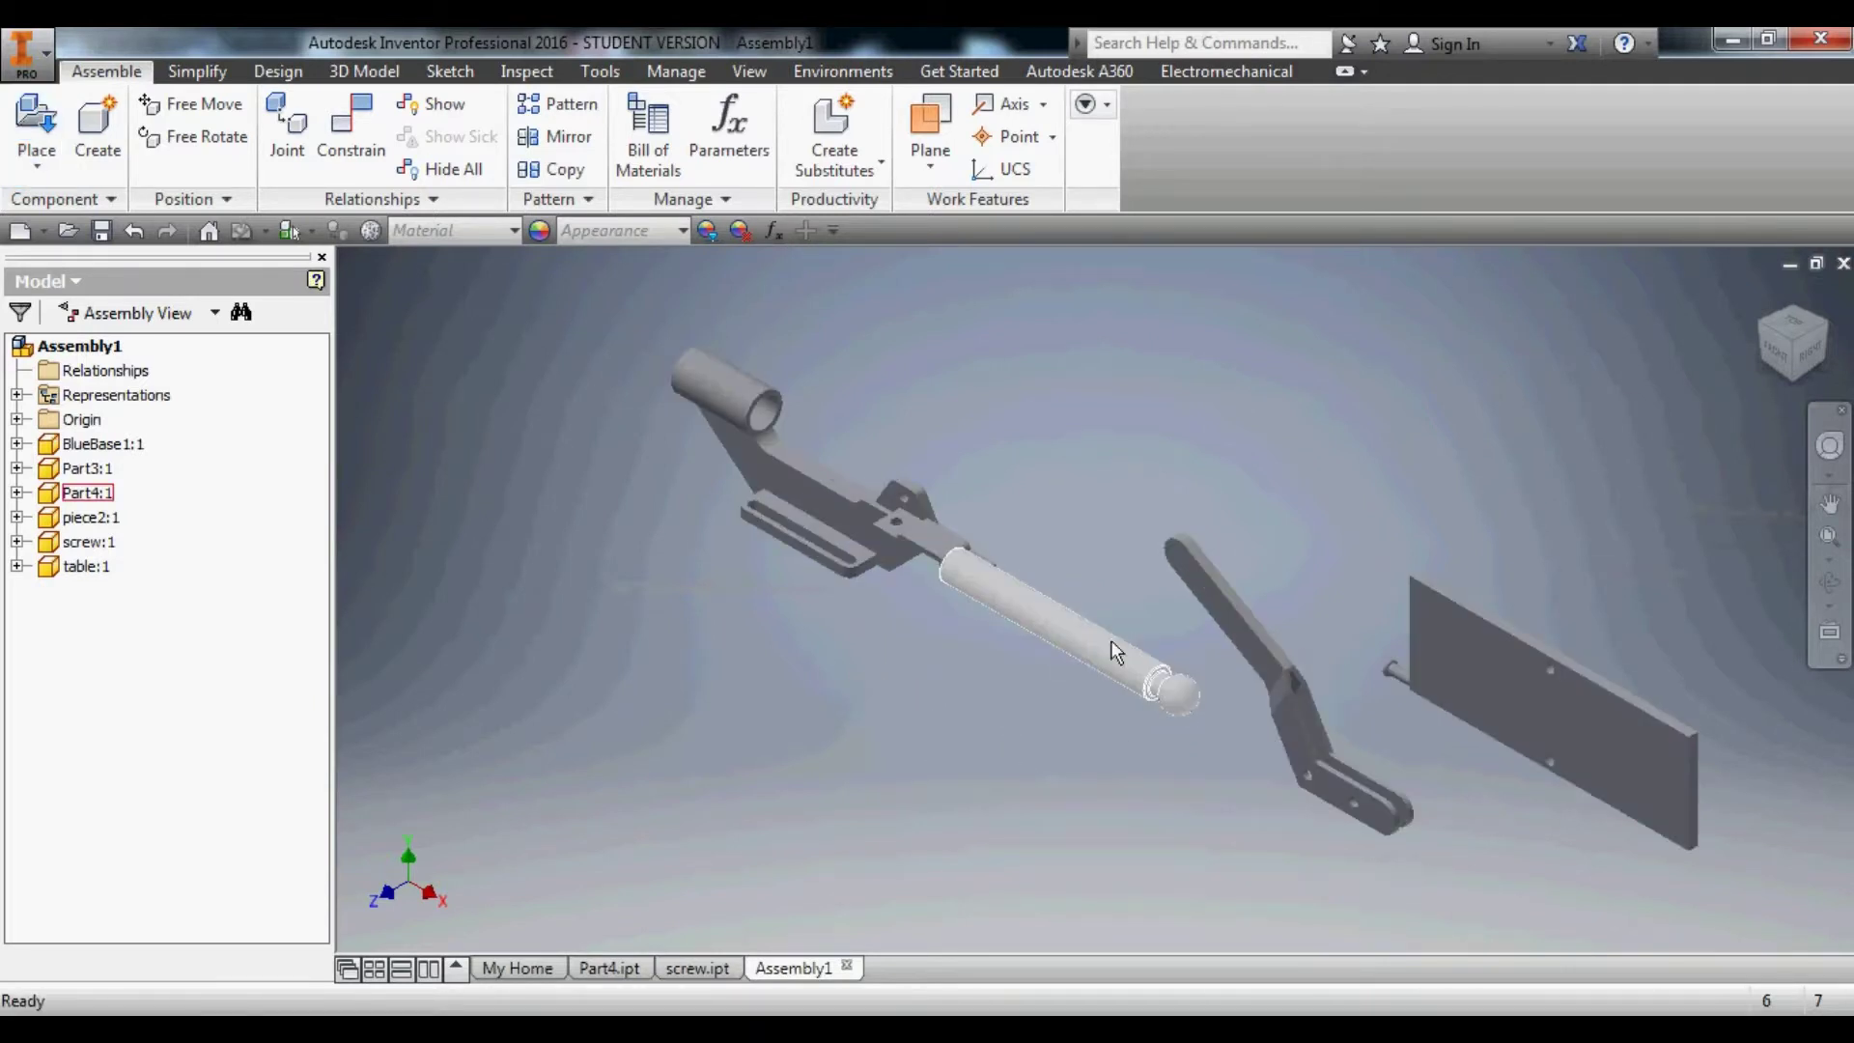
Move BlueBase1 clear of Part3 and Part4, and ground it.
left_click(821, 507)
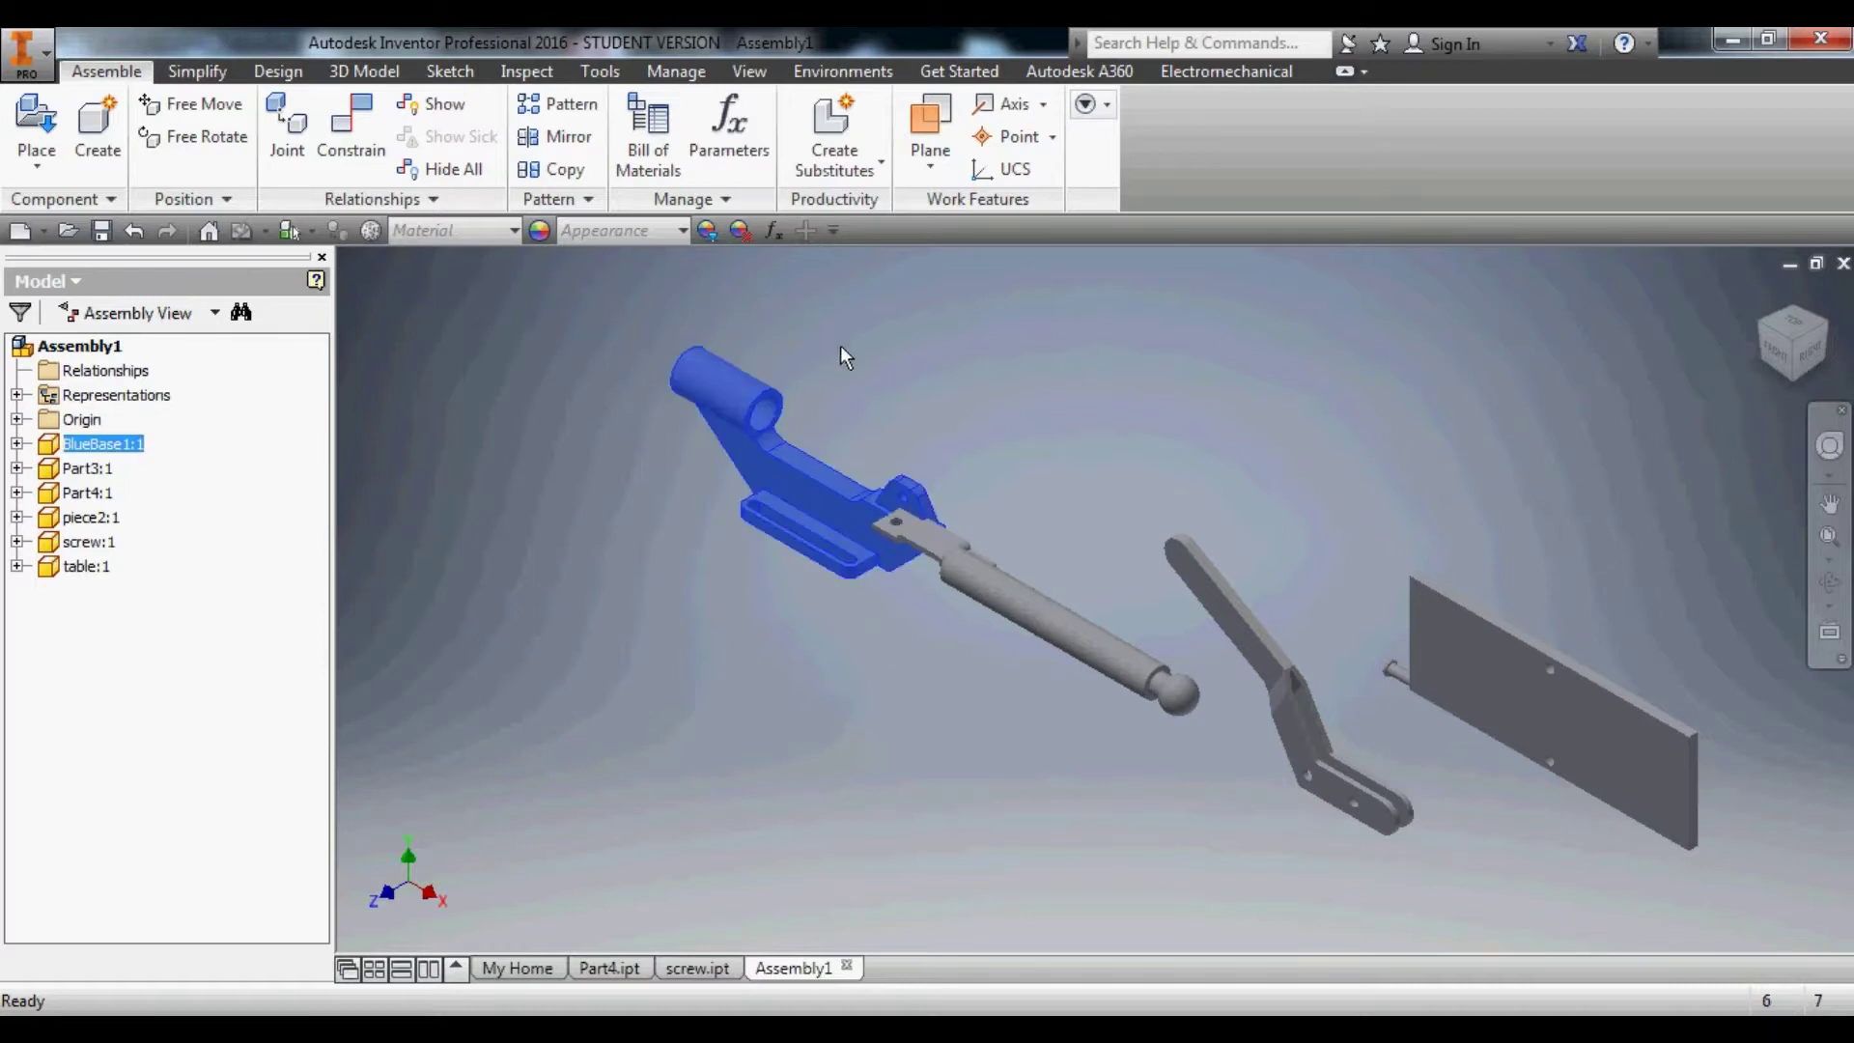
right_click(822, 516)
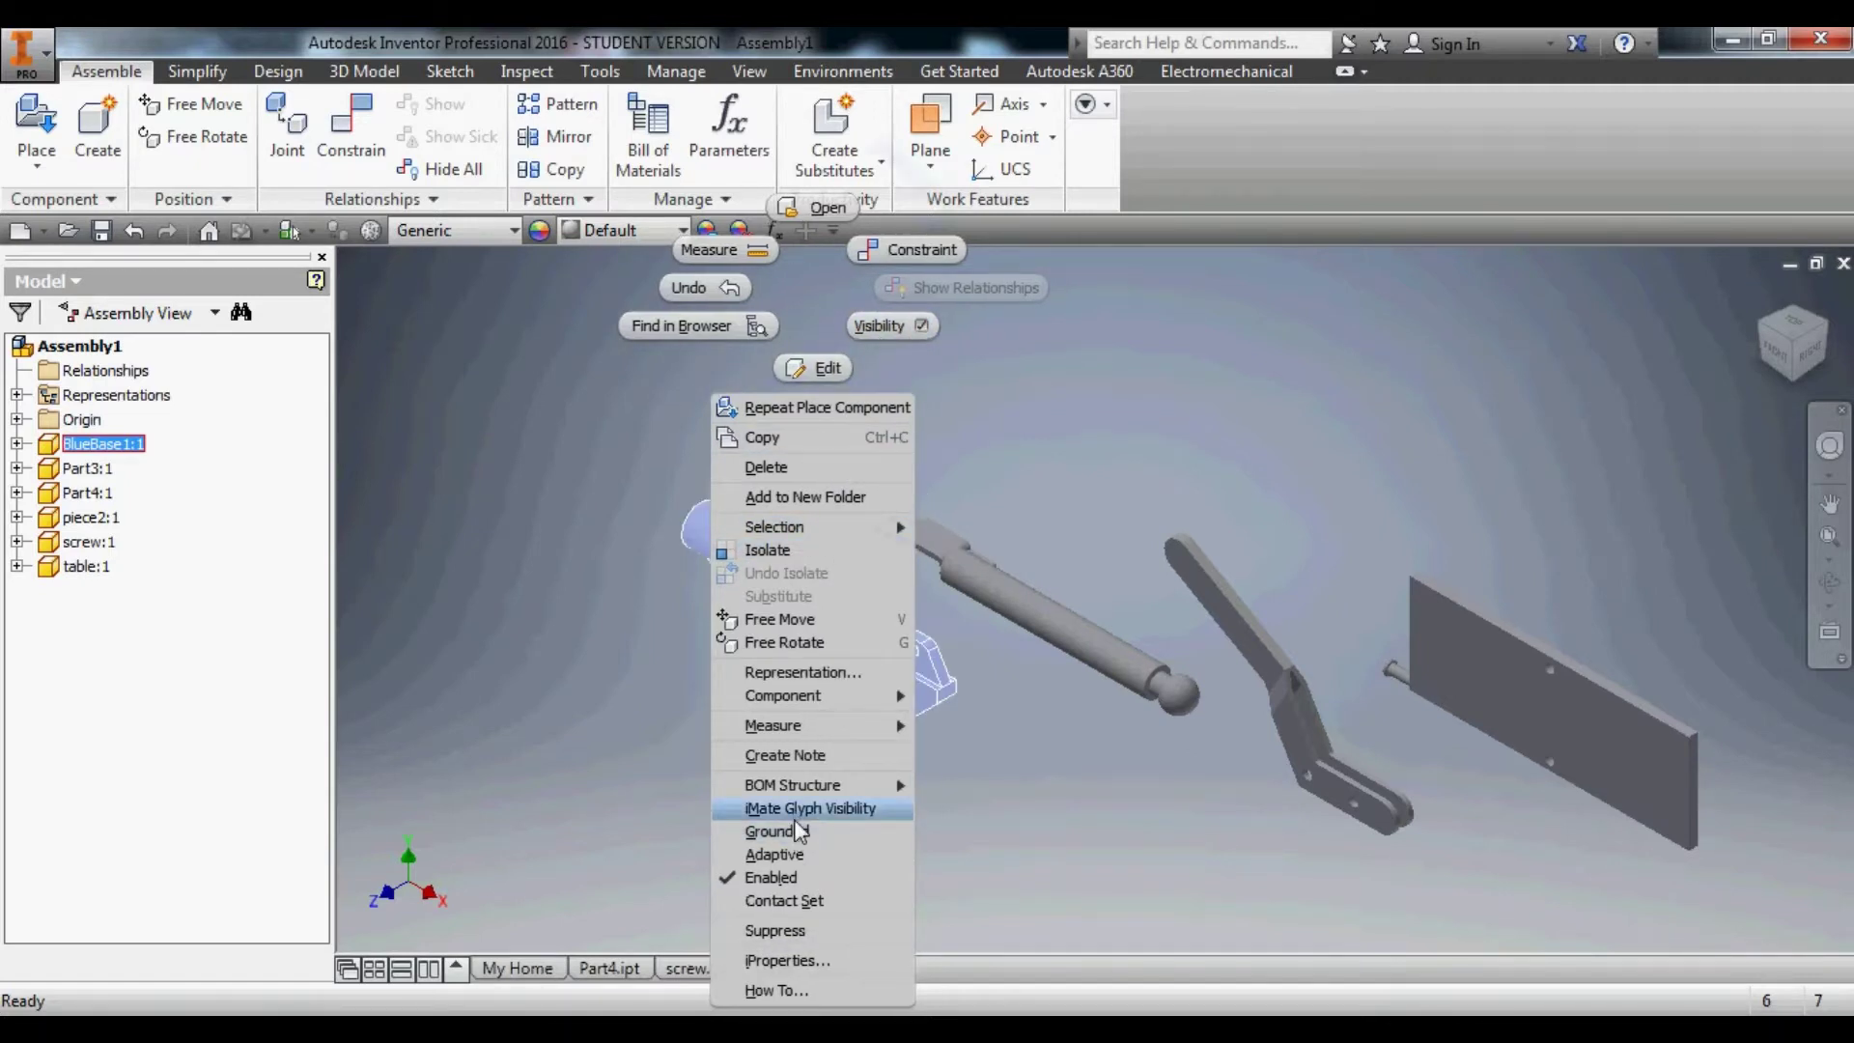
left_click(800, 833)
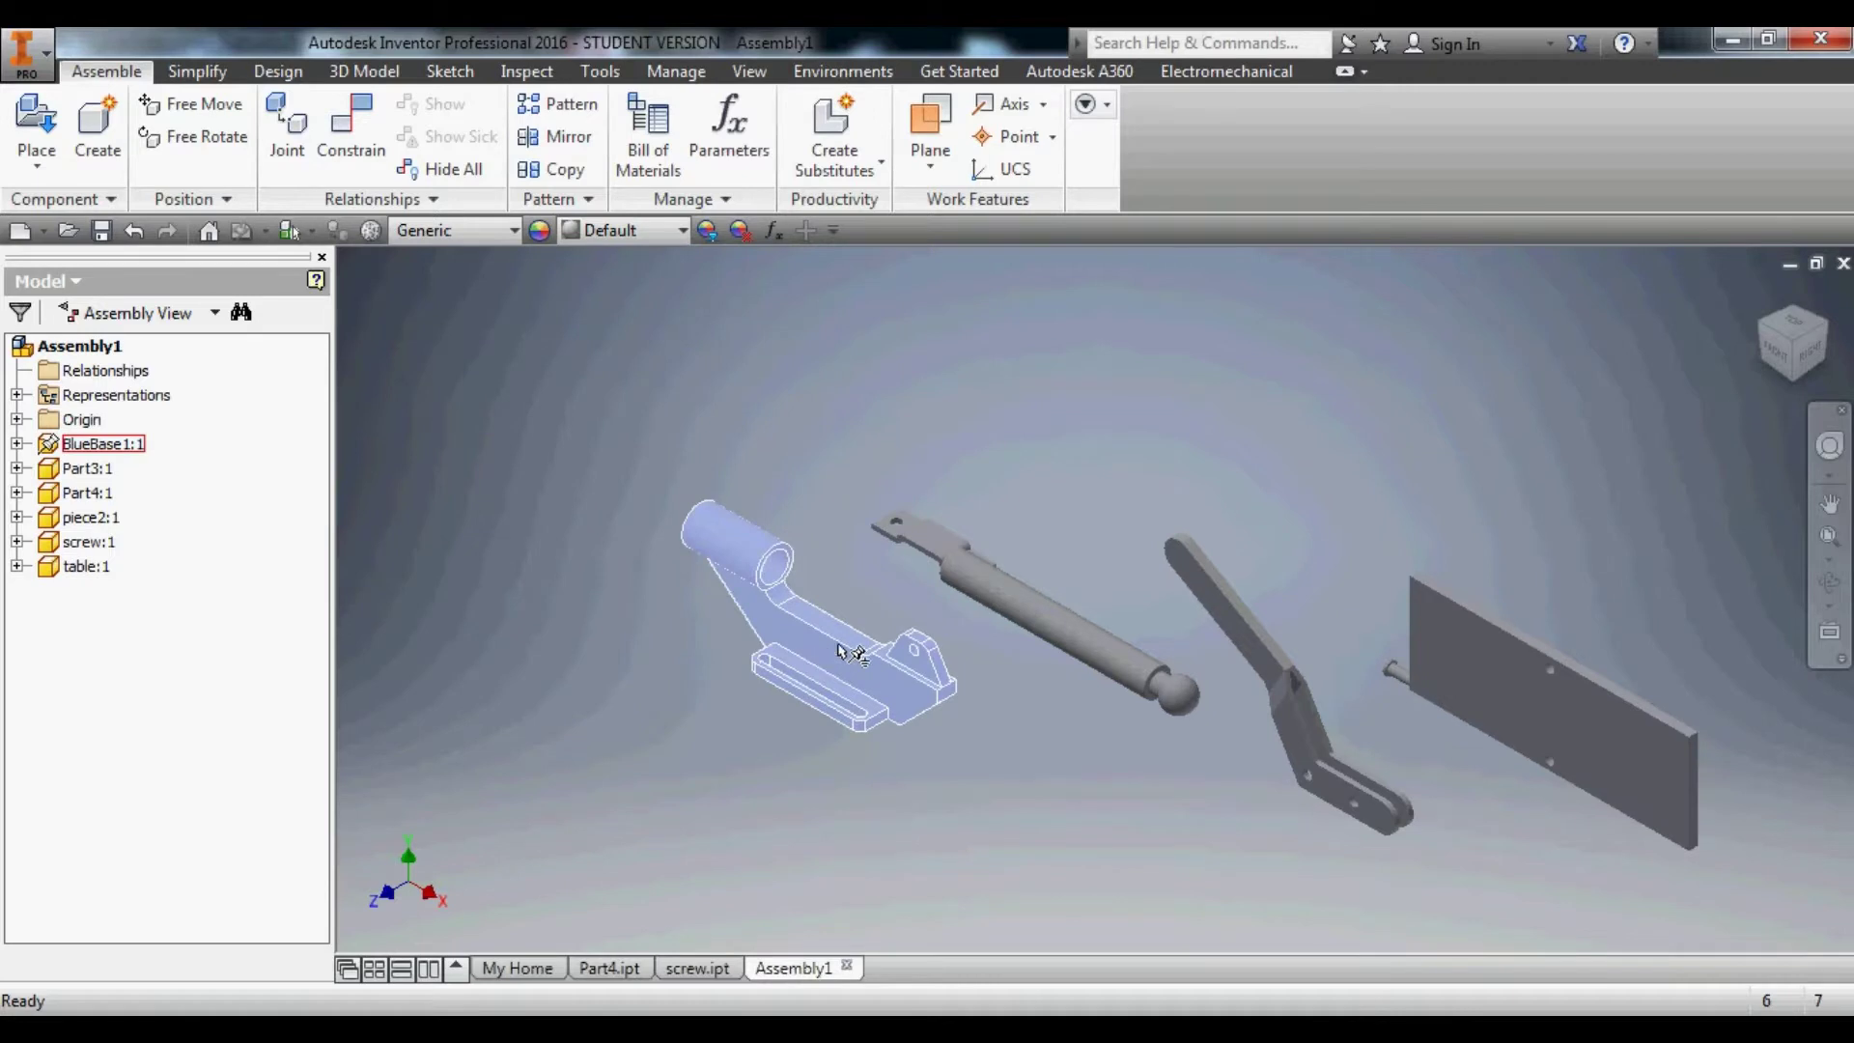
left_click_drag(838, 650, 778, 653)
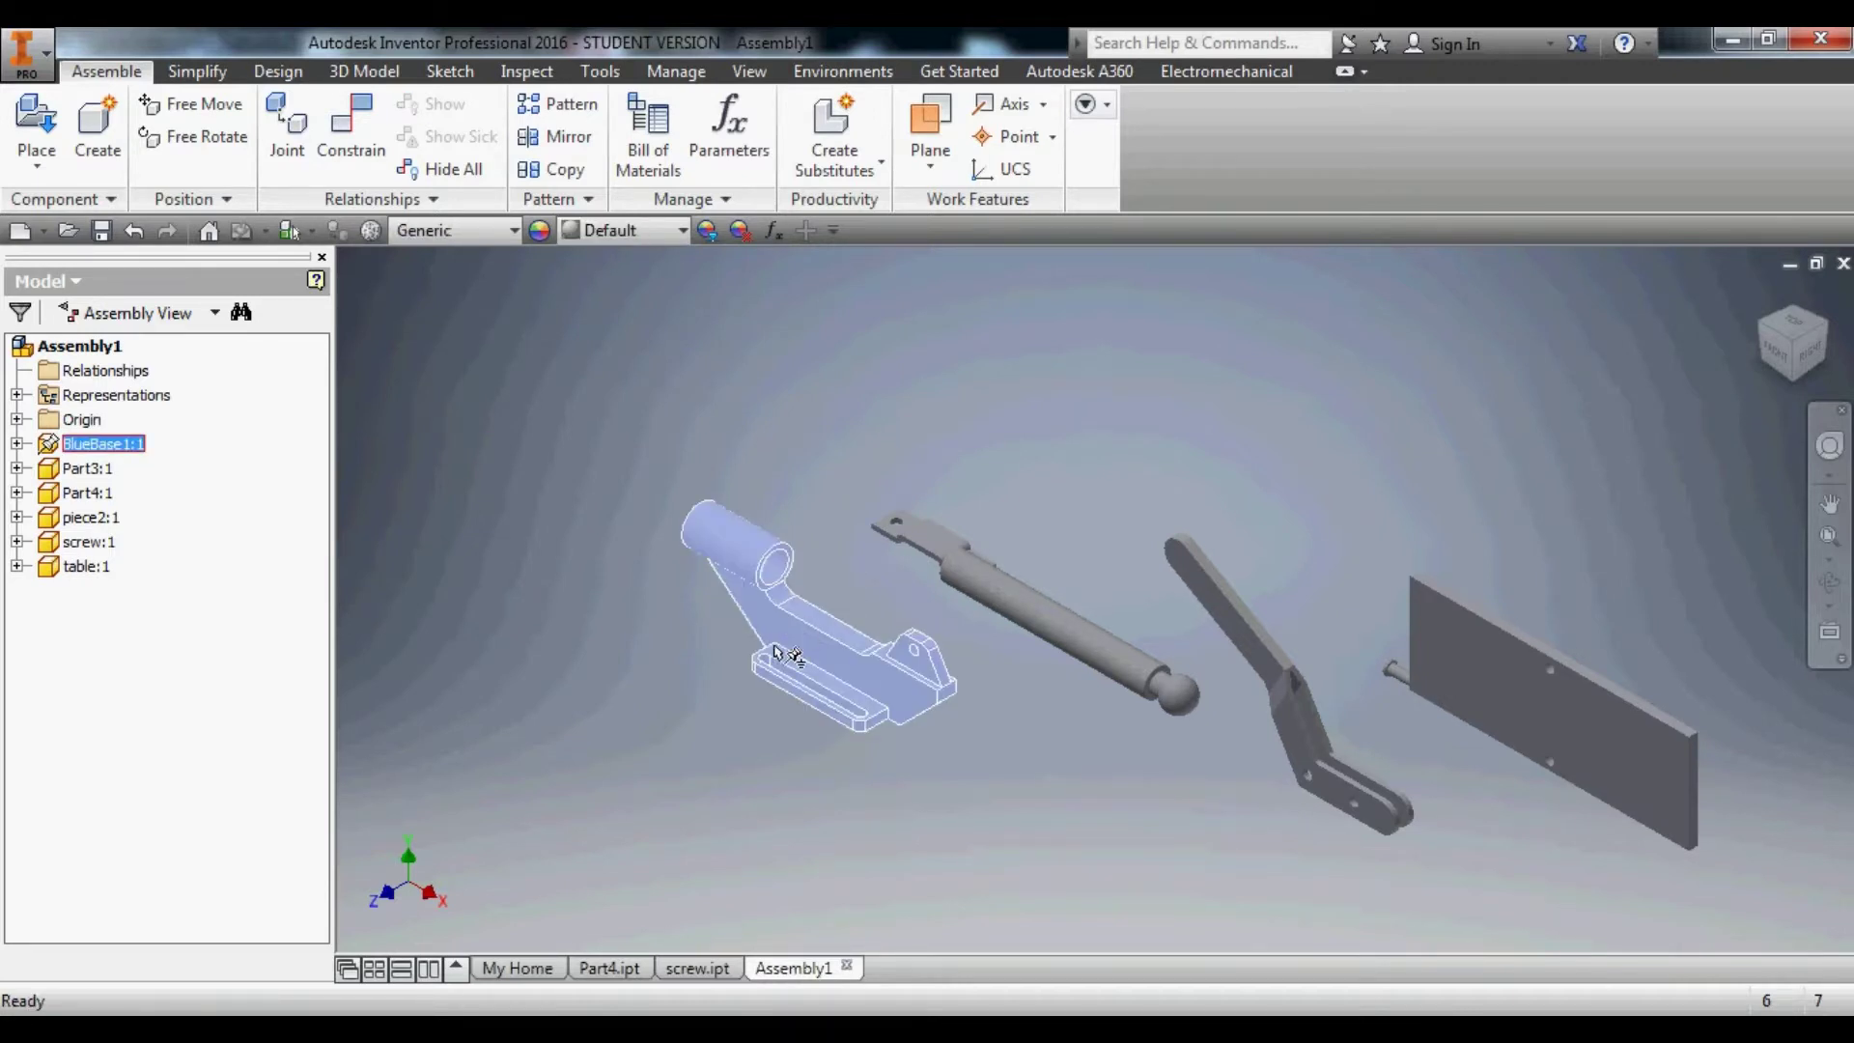
right_click(773, 647)
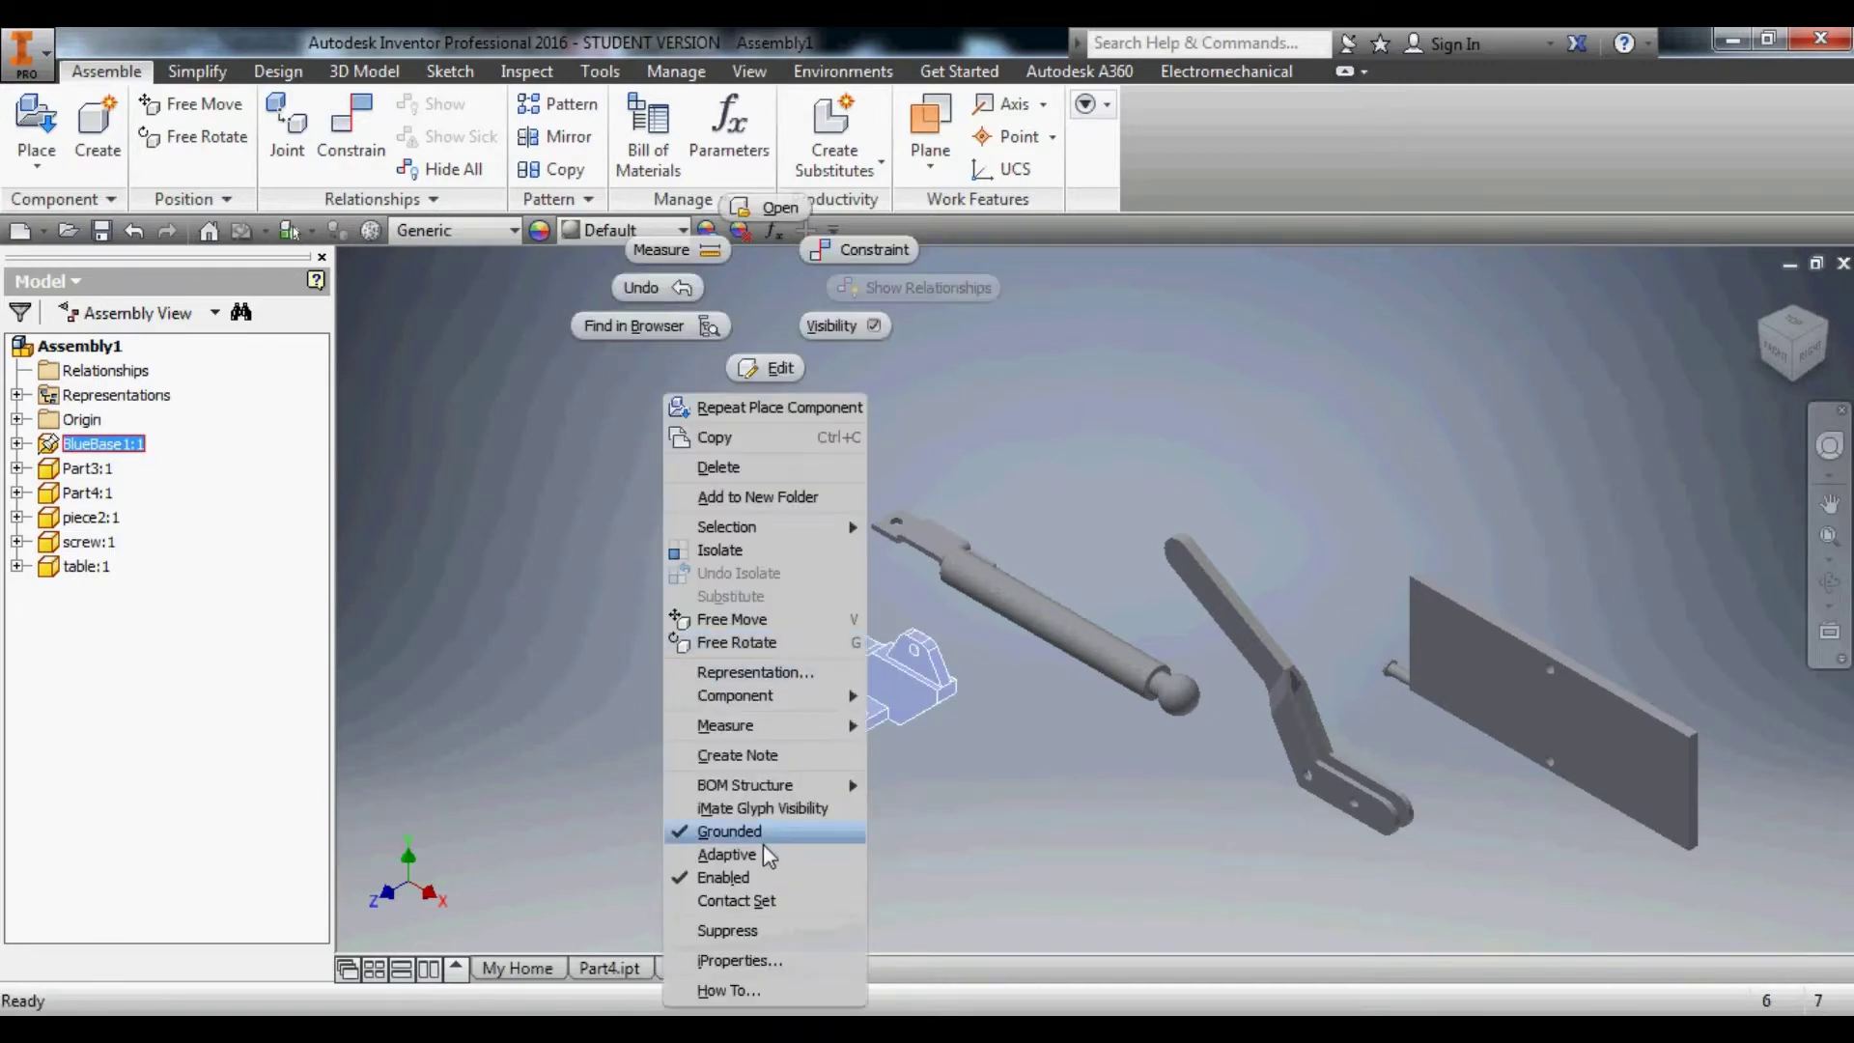
left_click(970, 821)
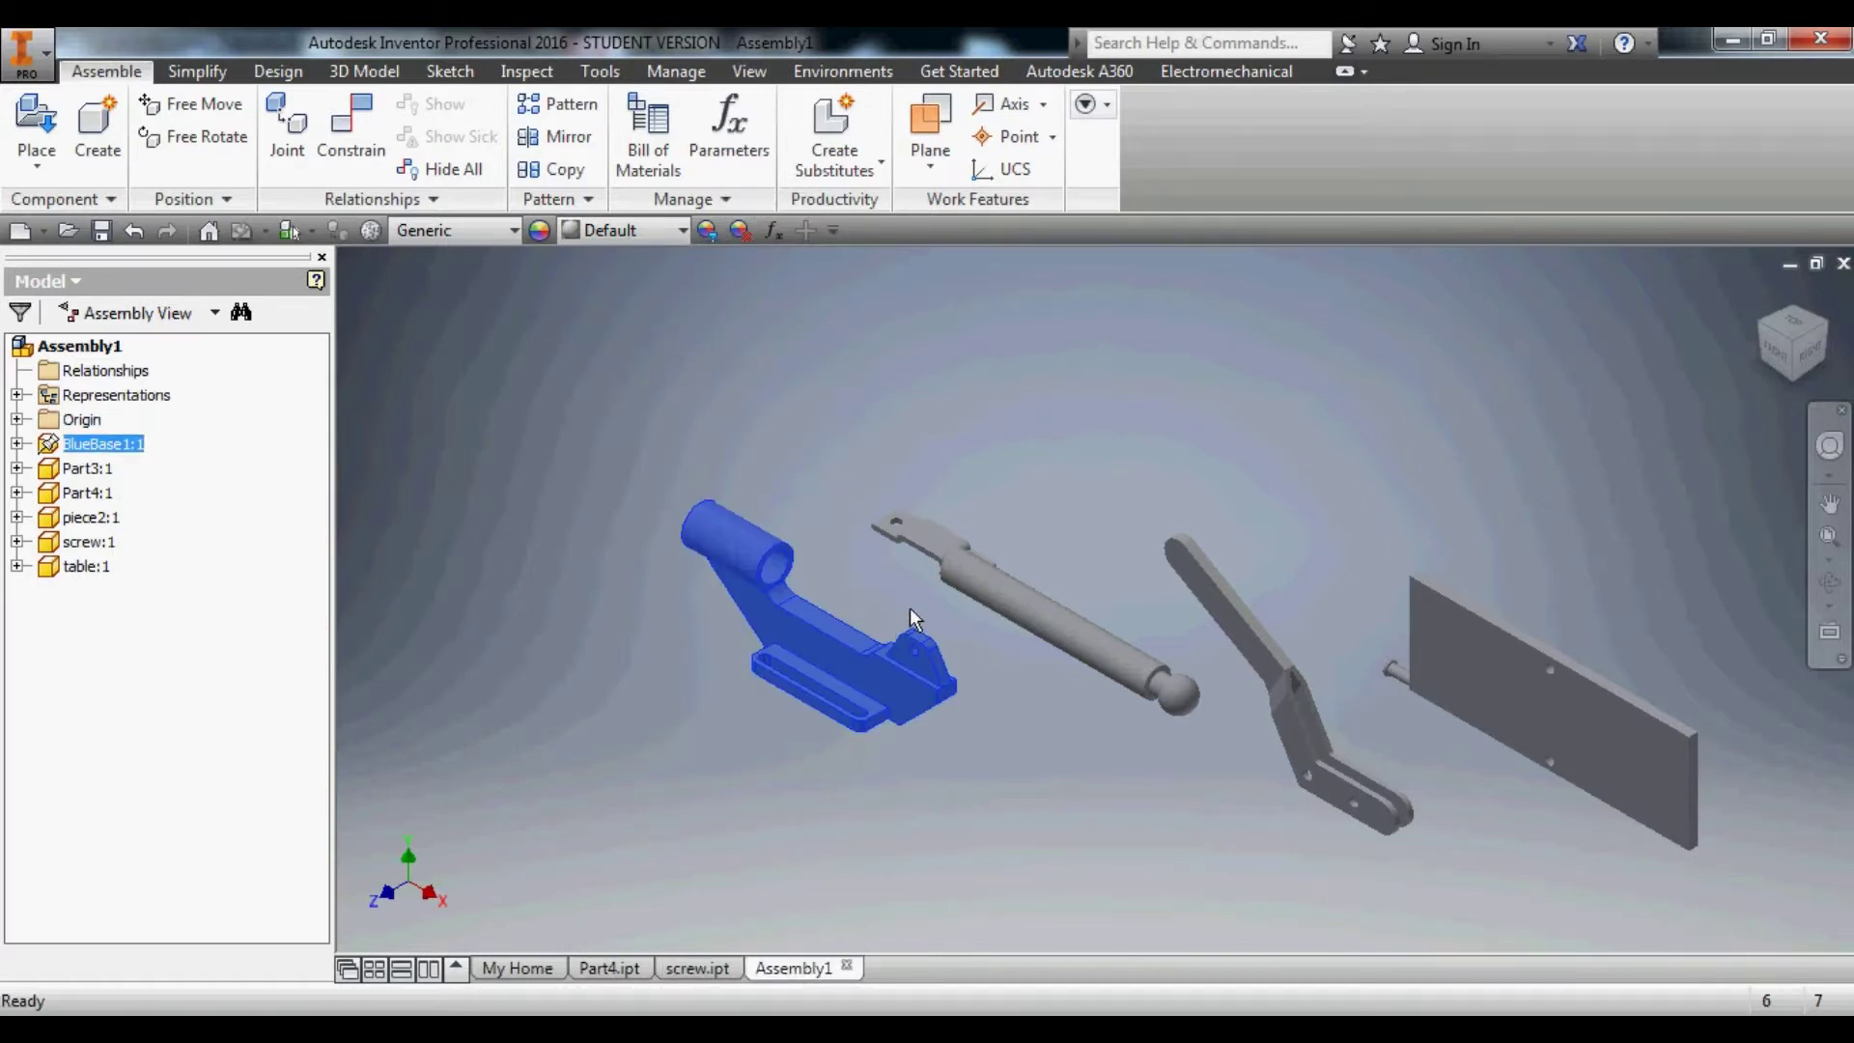
Move Part4 above the BlueBase1 tube and free-rotate it so its ball end faces away from Part3.
left_click_drag(1018, 593, 688, 443)
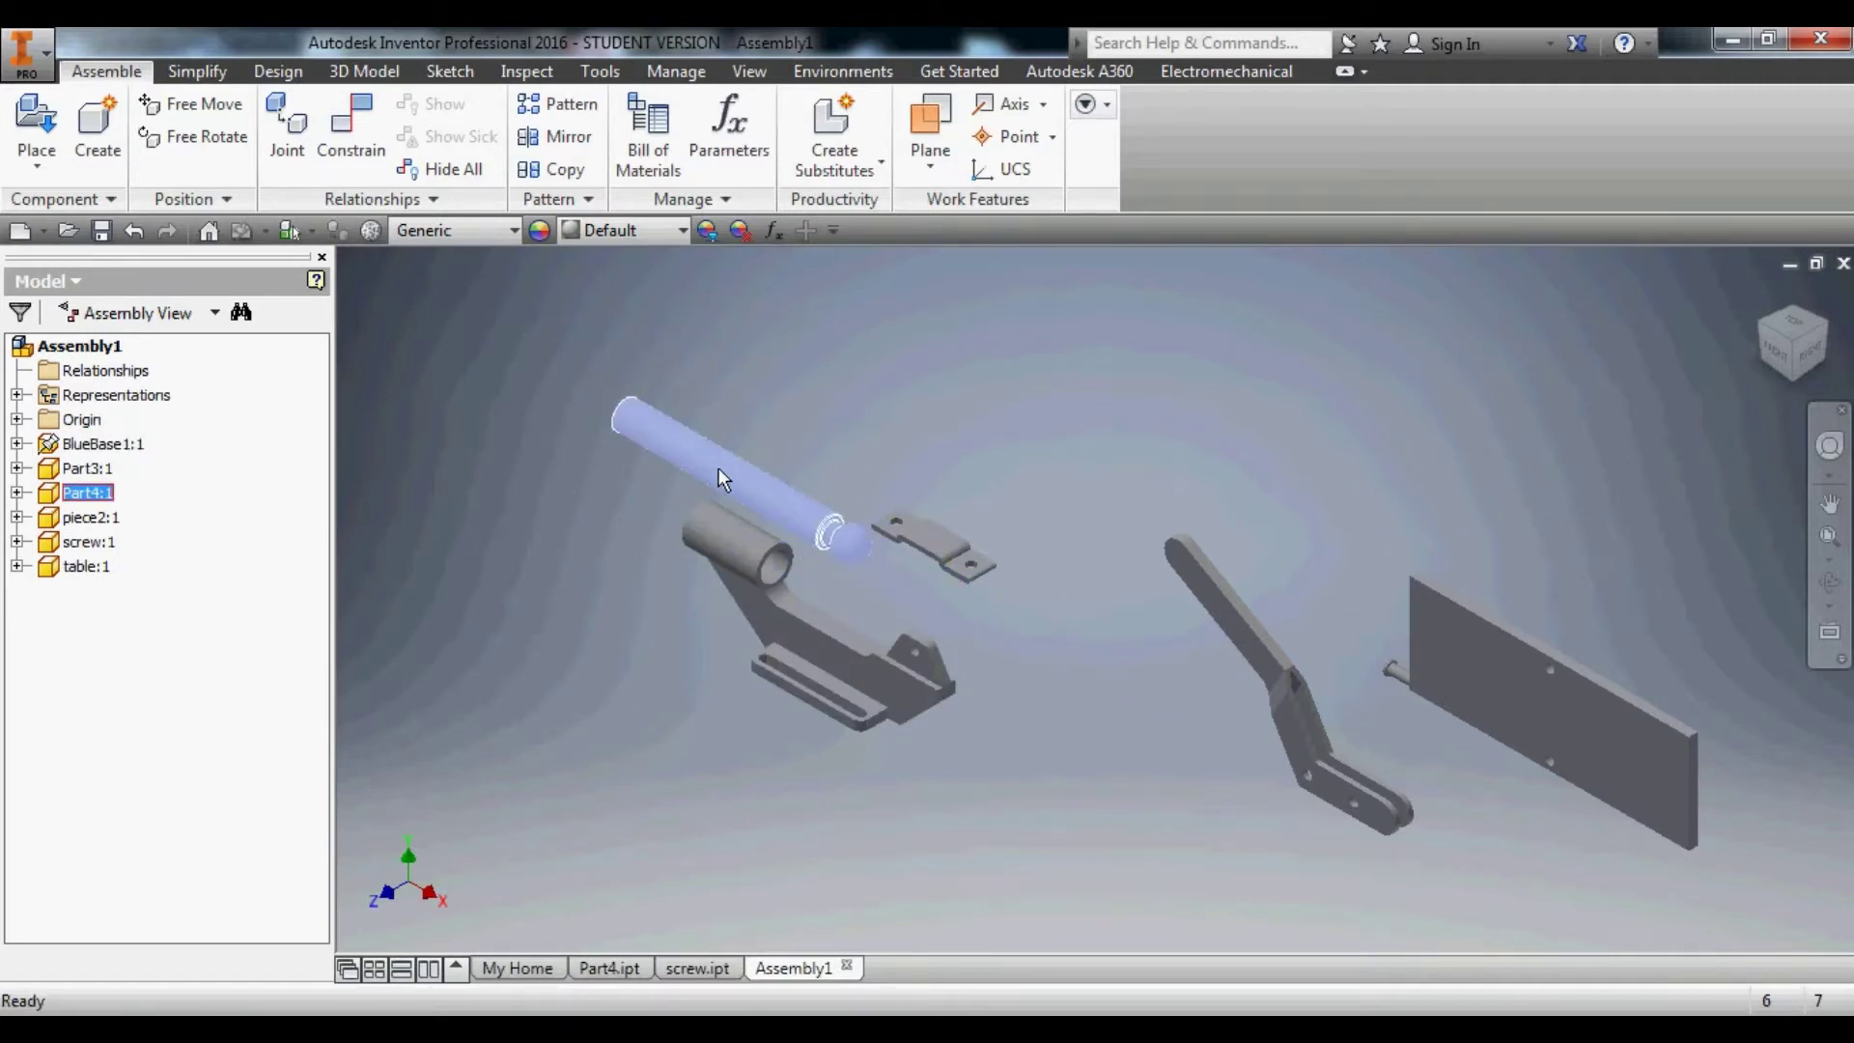
left_click(744, 445)
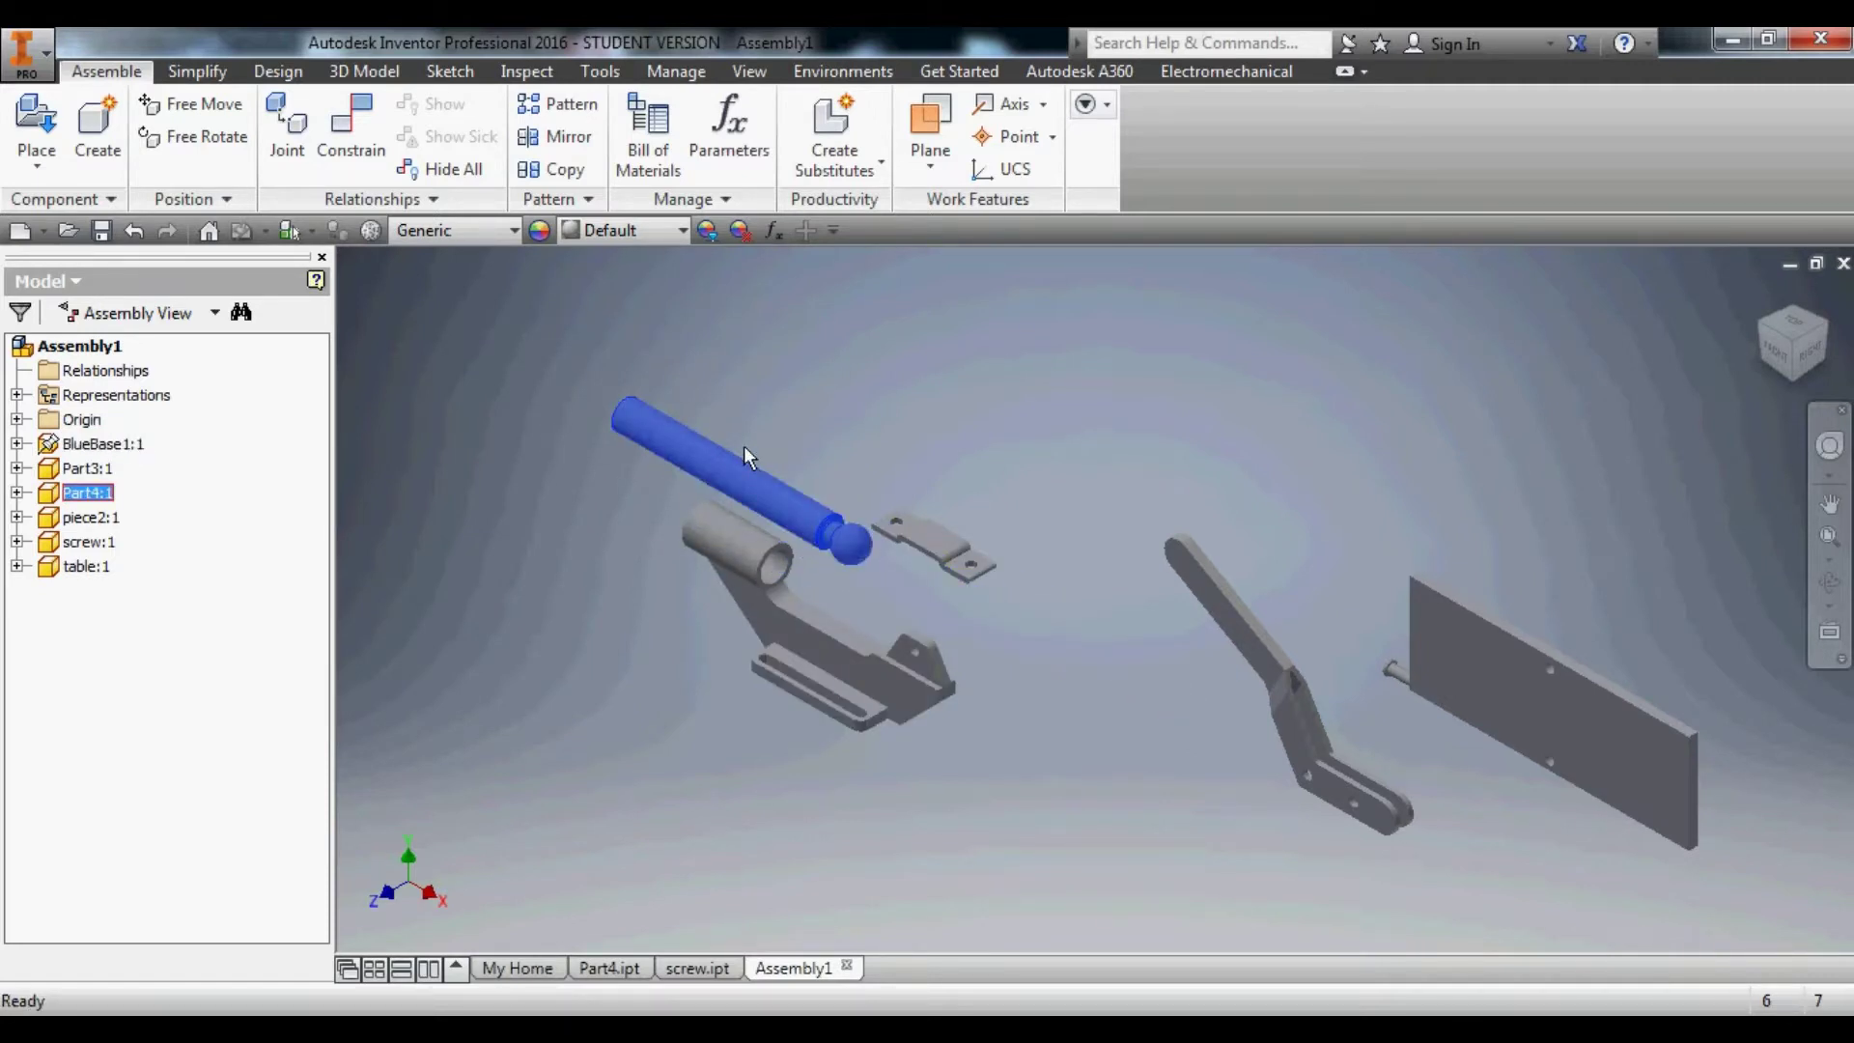
left_click(212, 146)
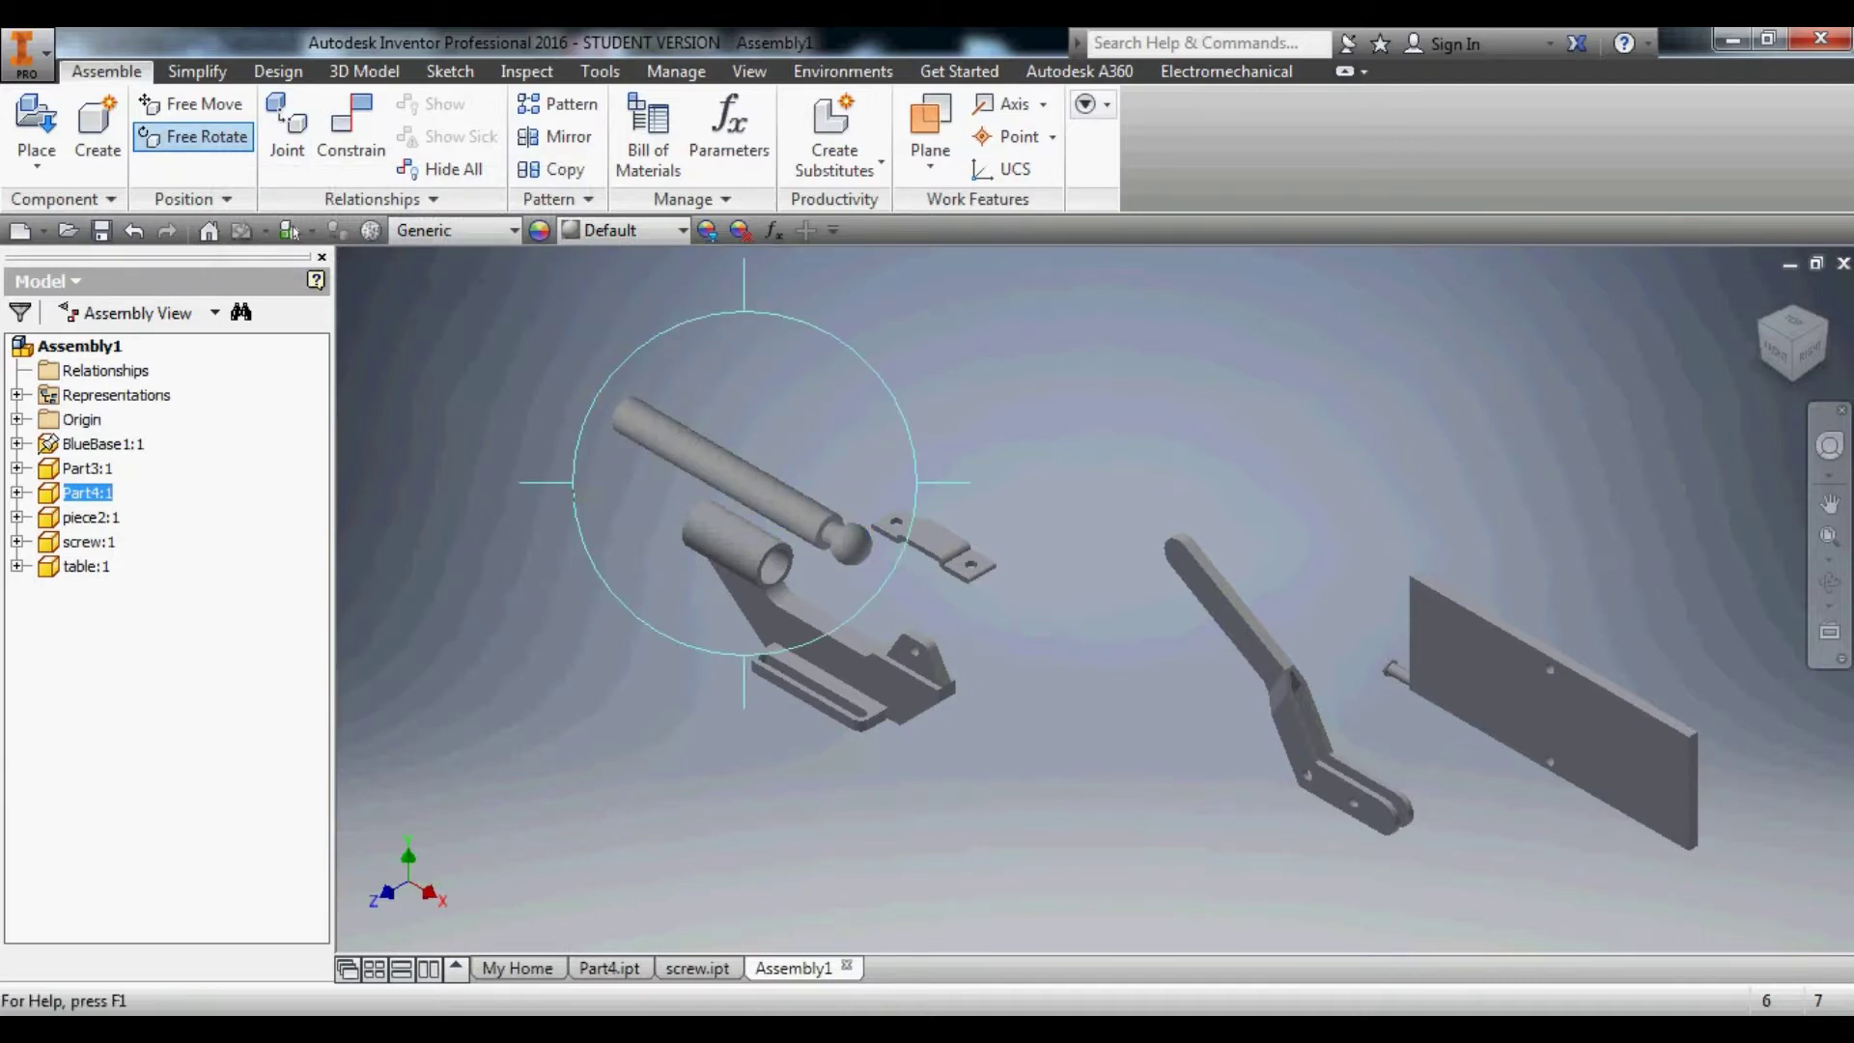
left_click_drag(699, 539, 803, 555)
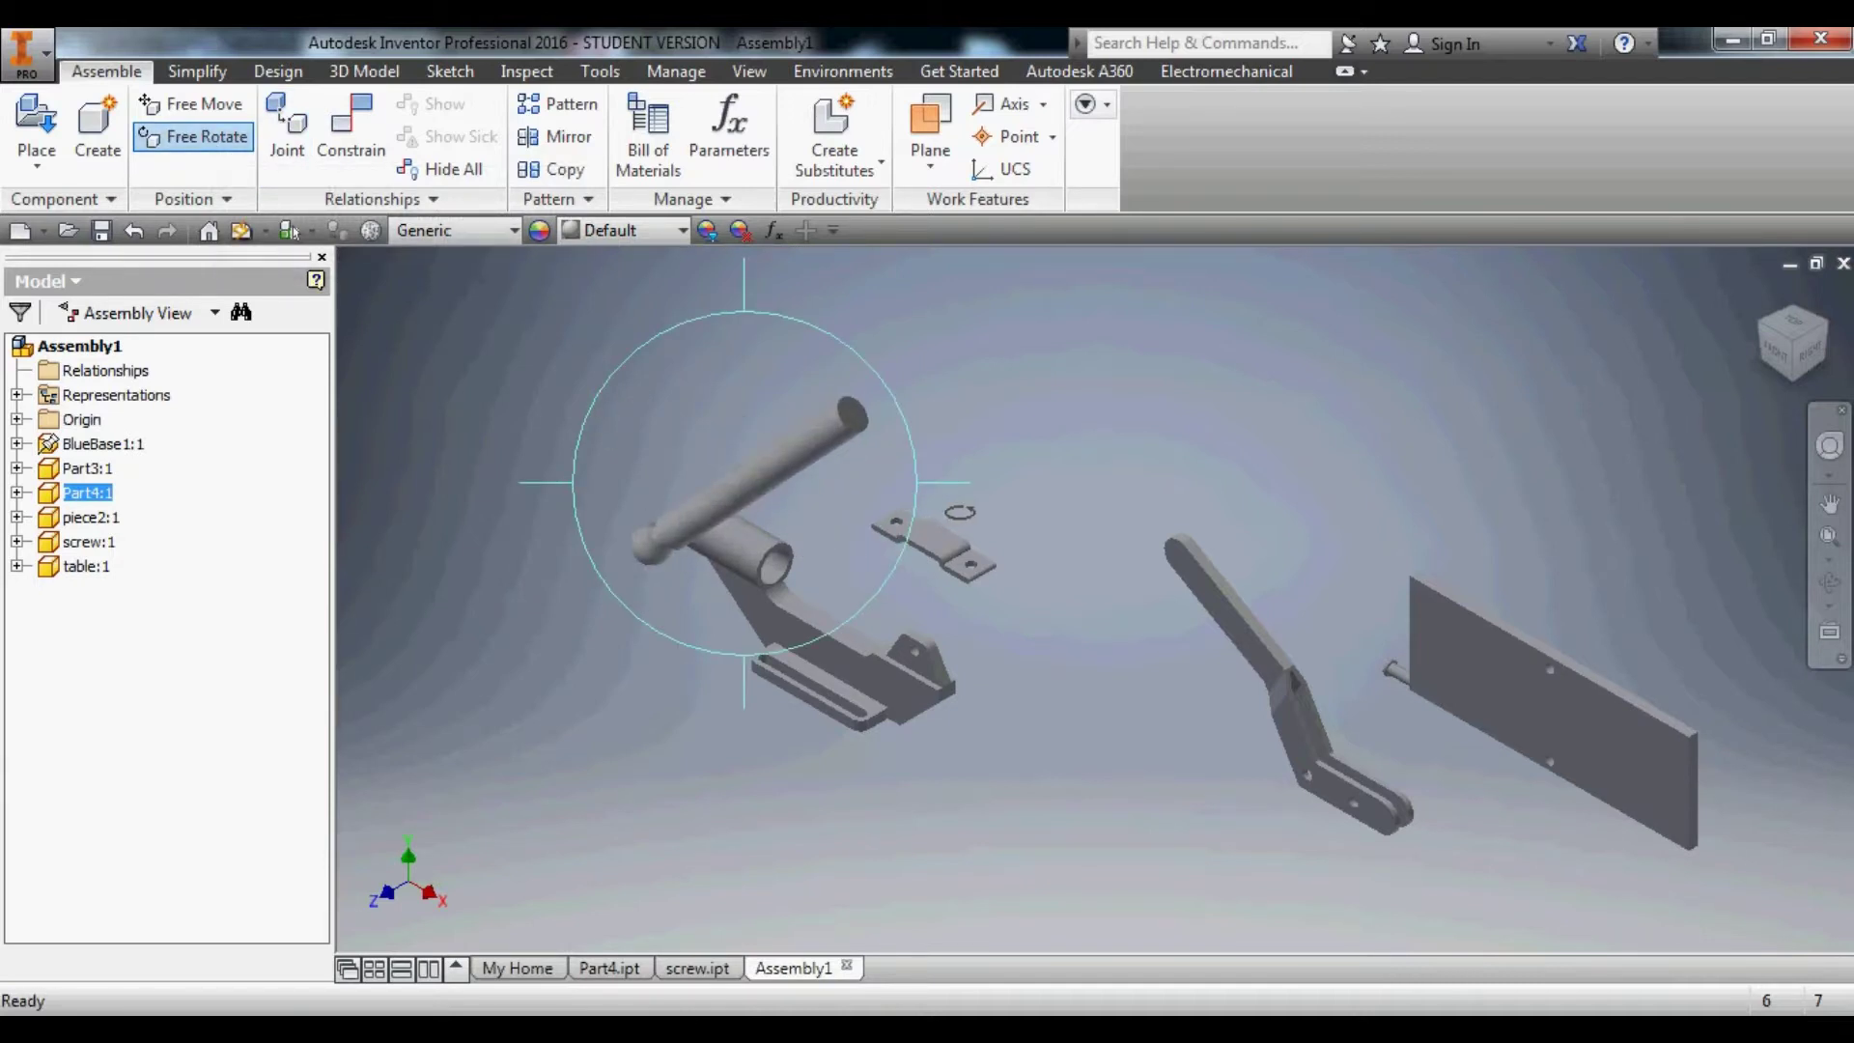
left_click_drag(960, 511, 973, 555)
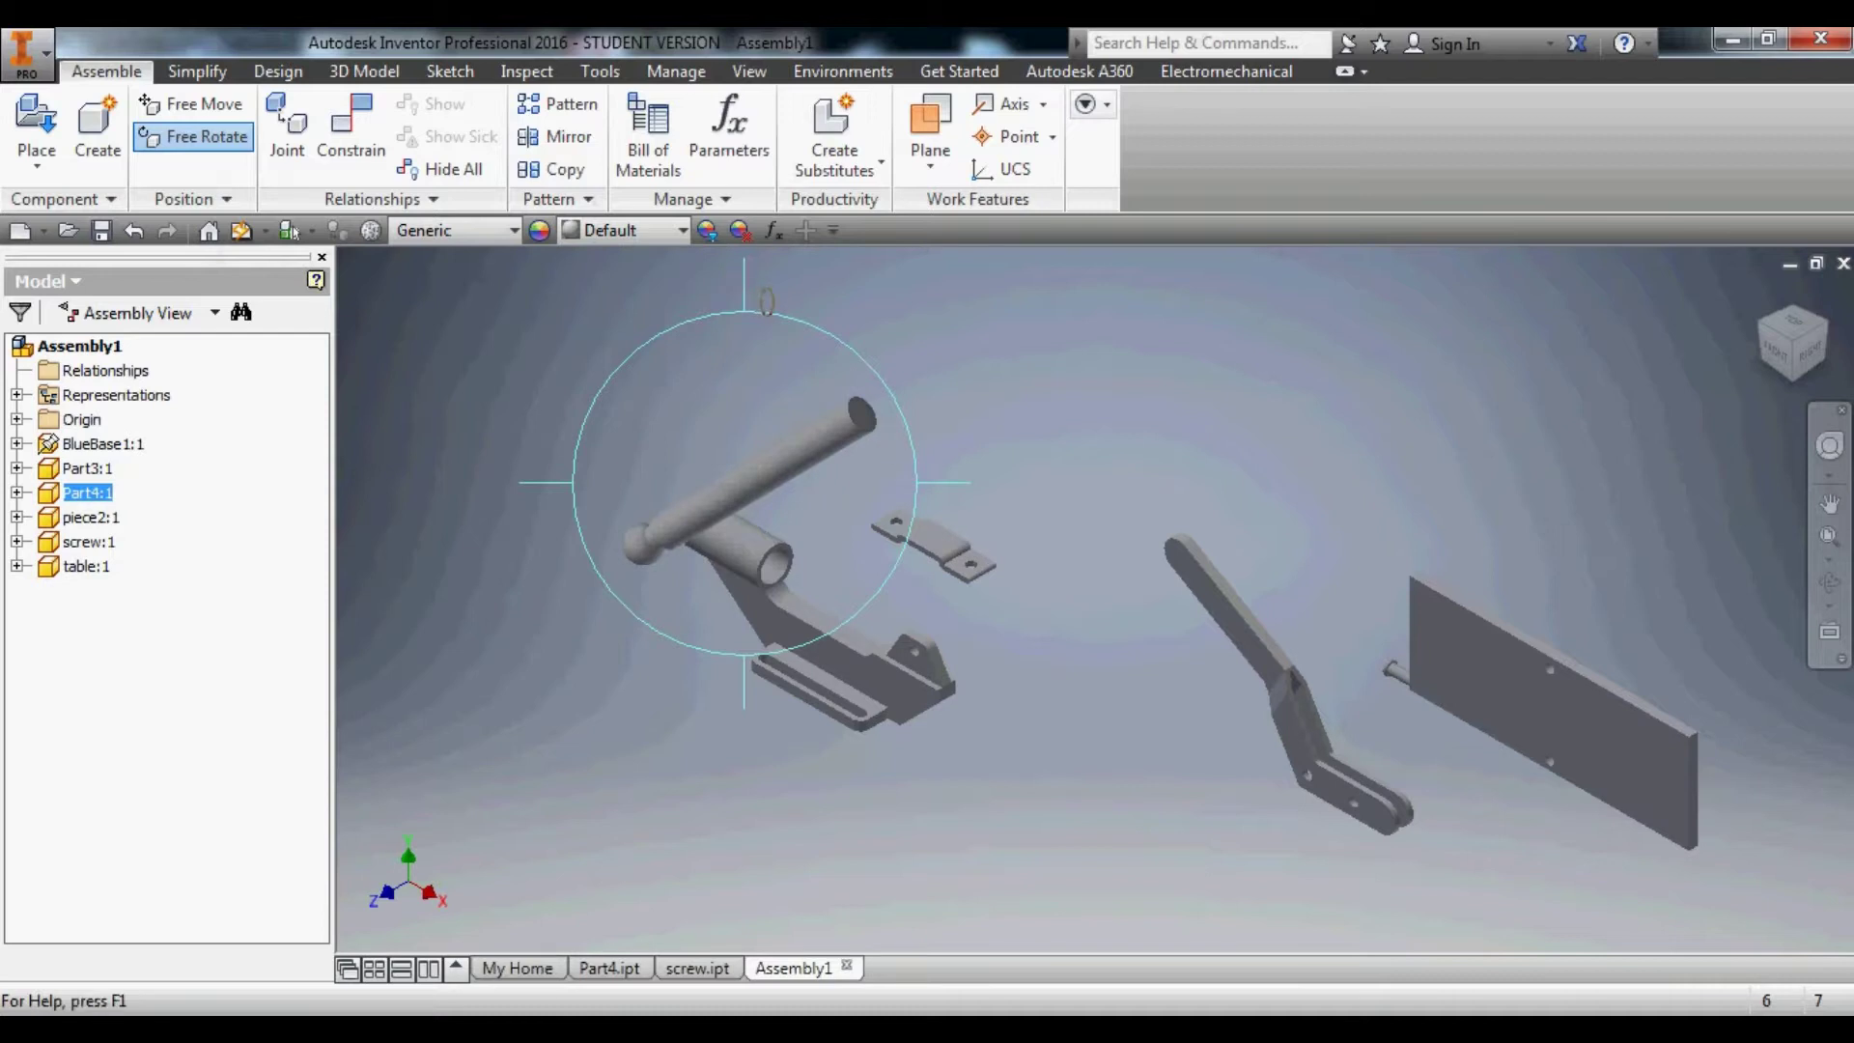
left_click_drag(767, 302, 785, 390)
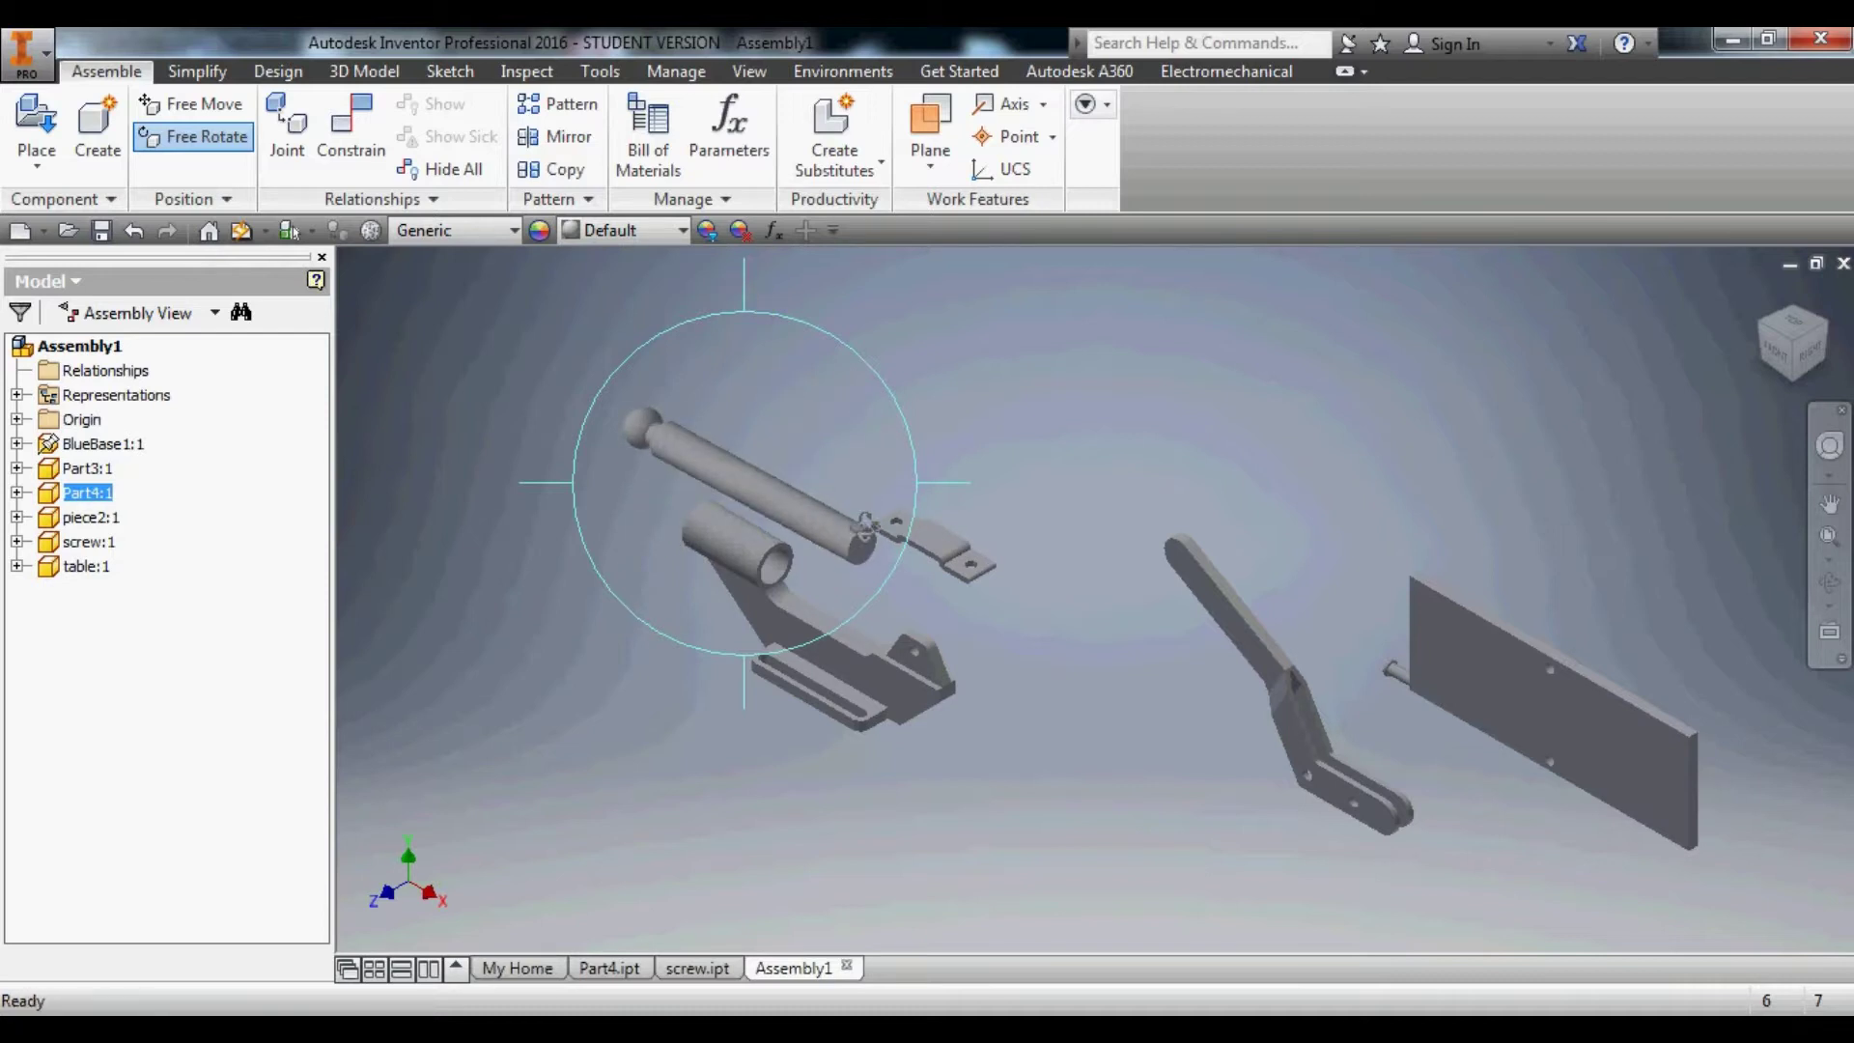
key("Escape")
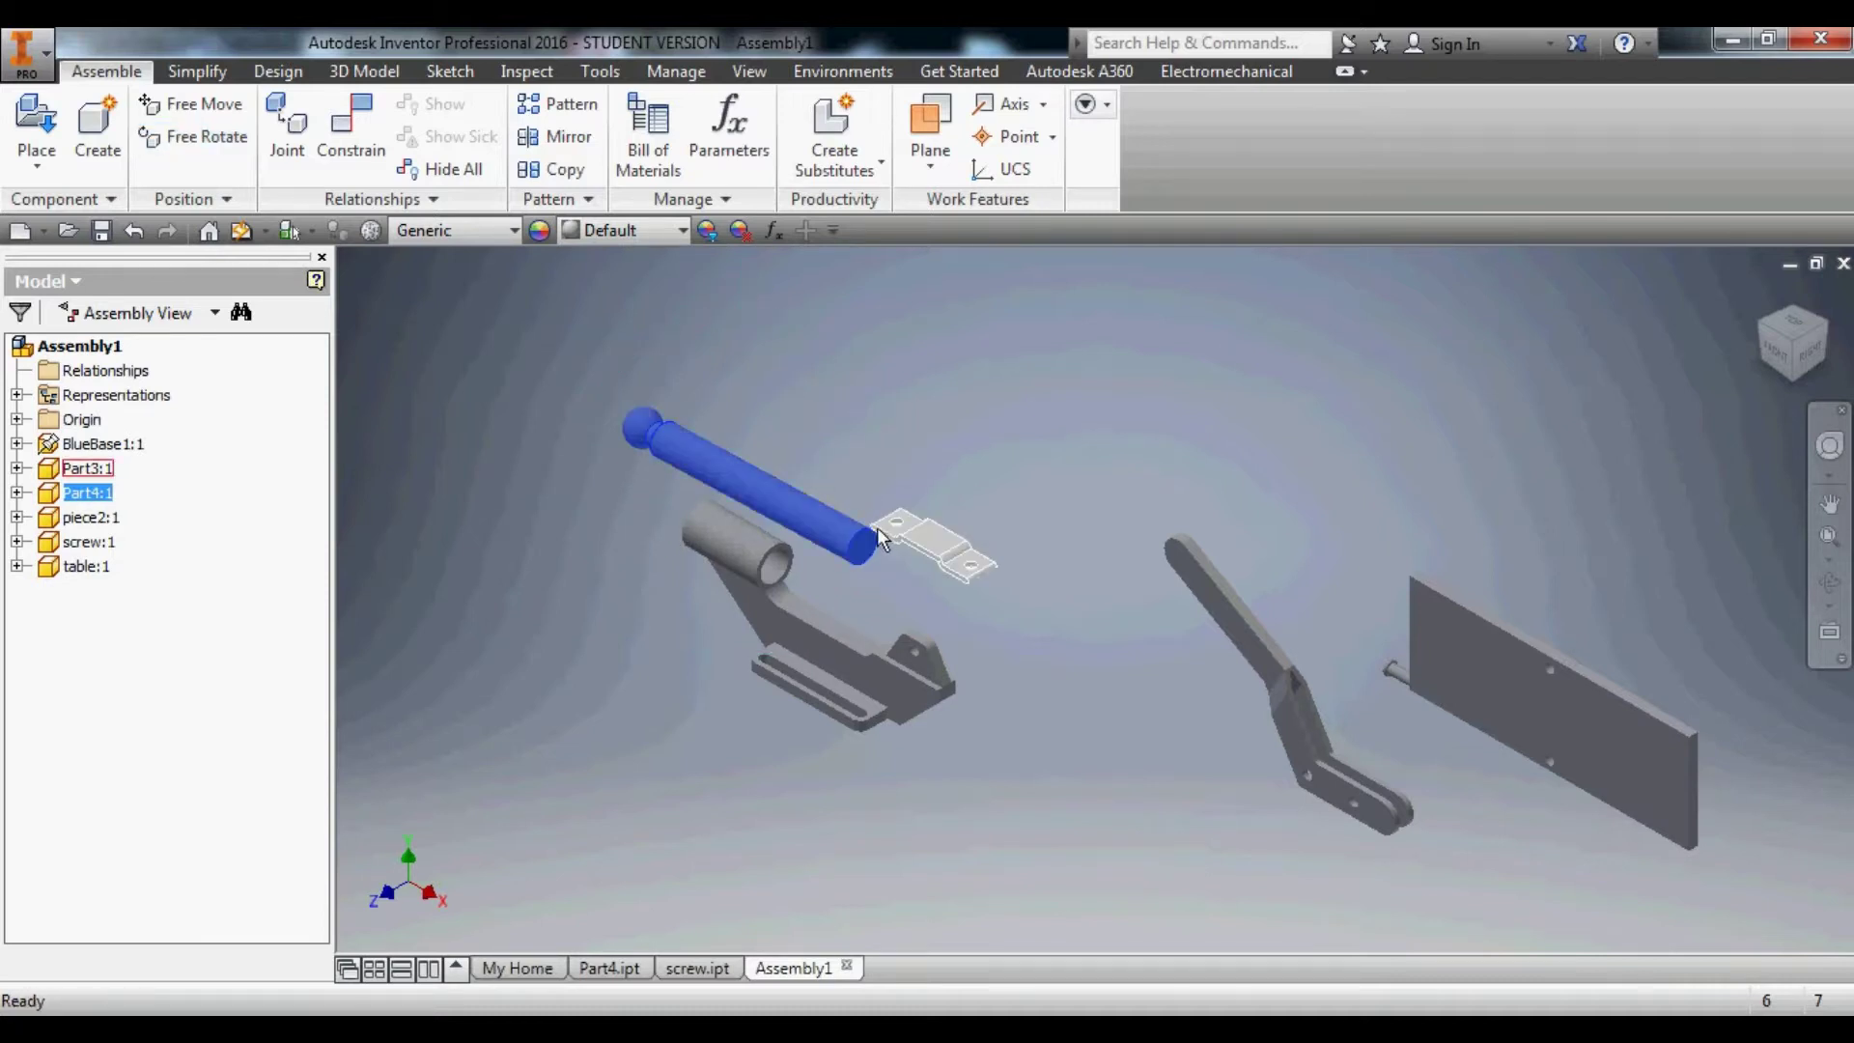
Apply a Mate constraint with 0 in offset between Part4's cylinder axis and the BlueBase1 tube's bore axis.
left_click(825, 538)
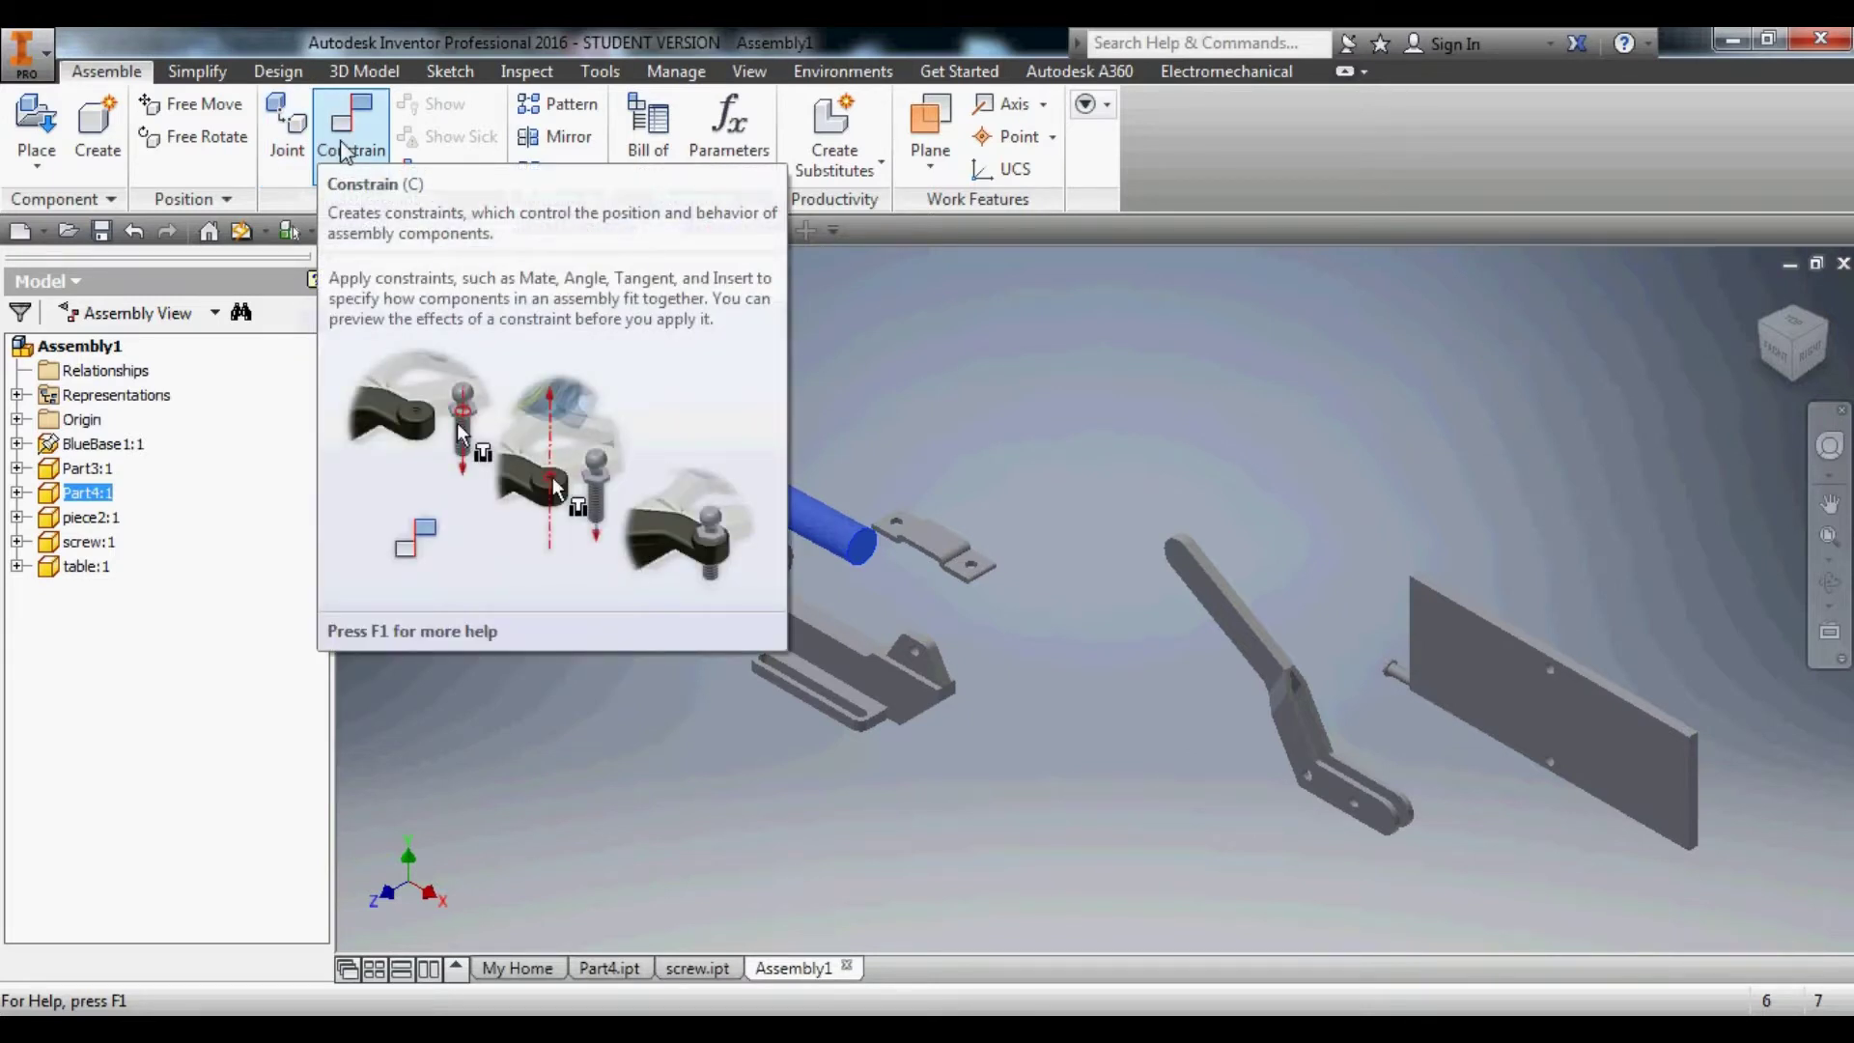
left_click(347, 153)
left_click_drag(632, 283, 698, 666)
scroll(825, 524, "down", 3)
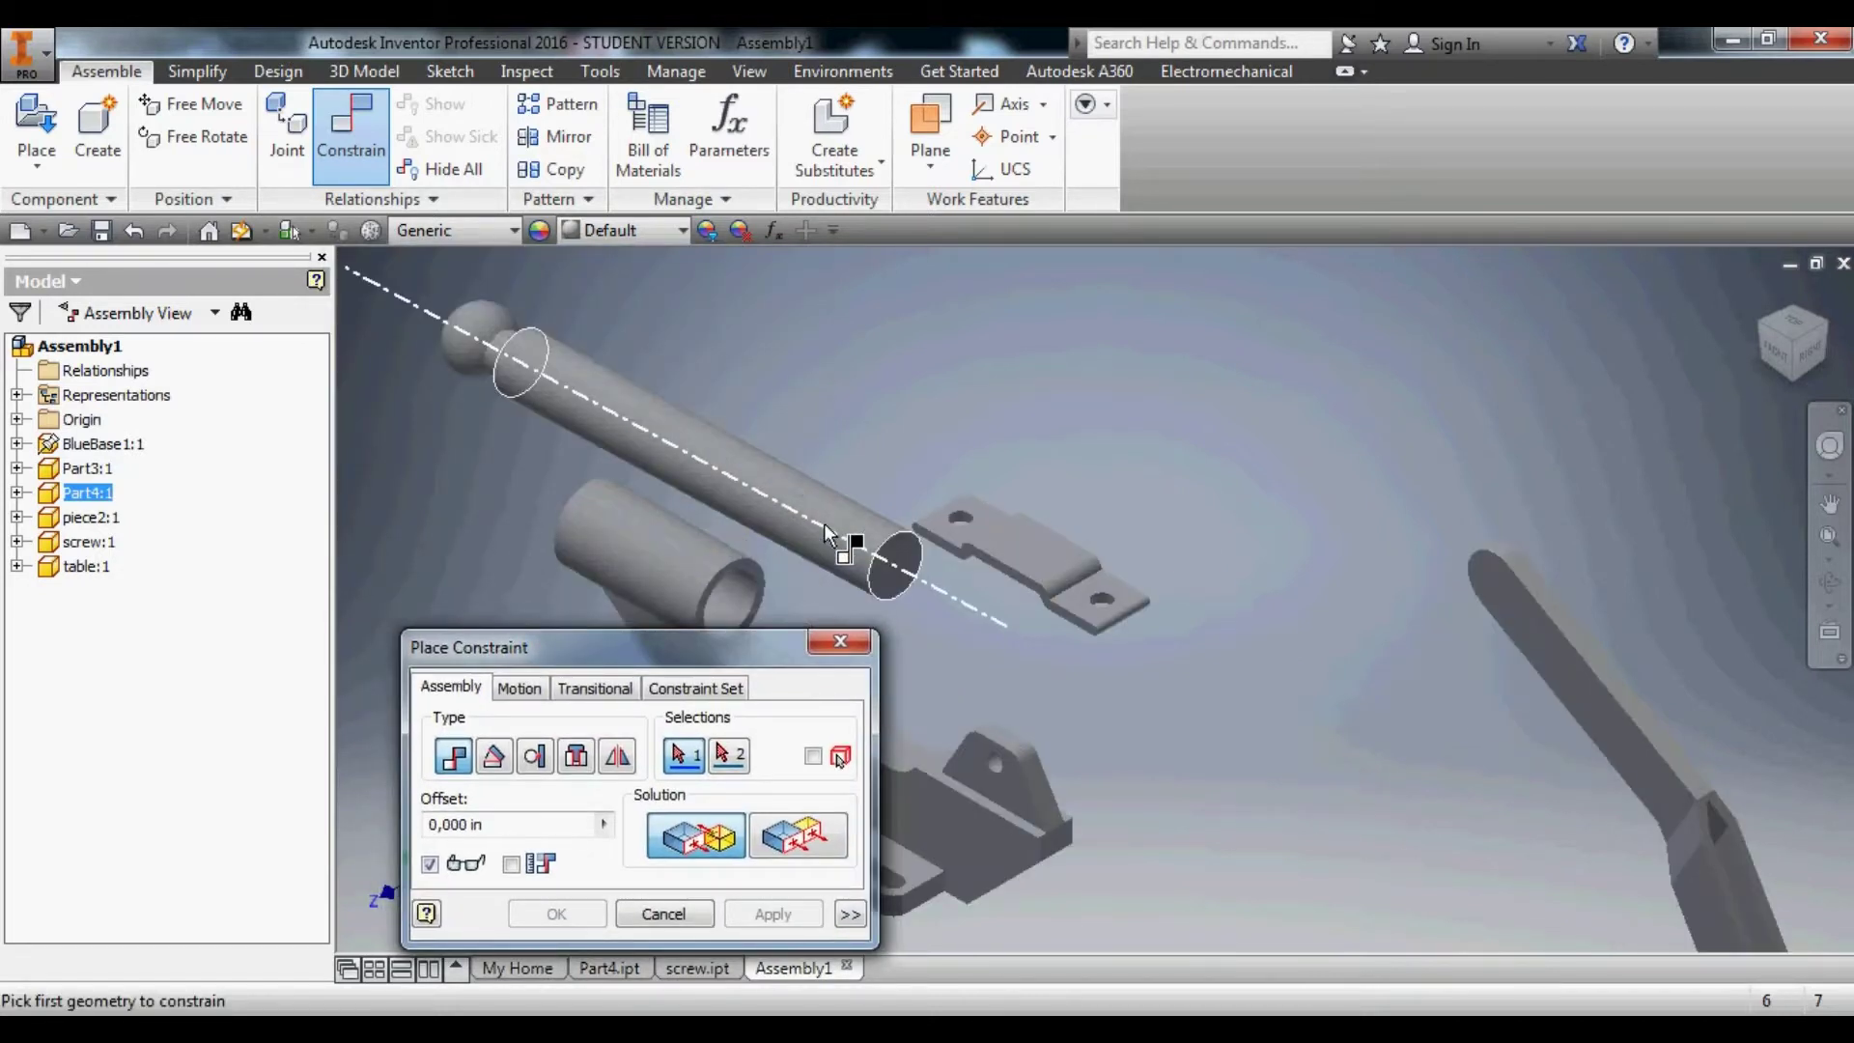
left_click(824, 523)
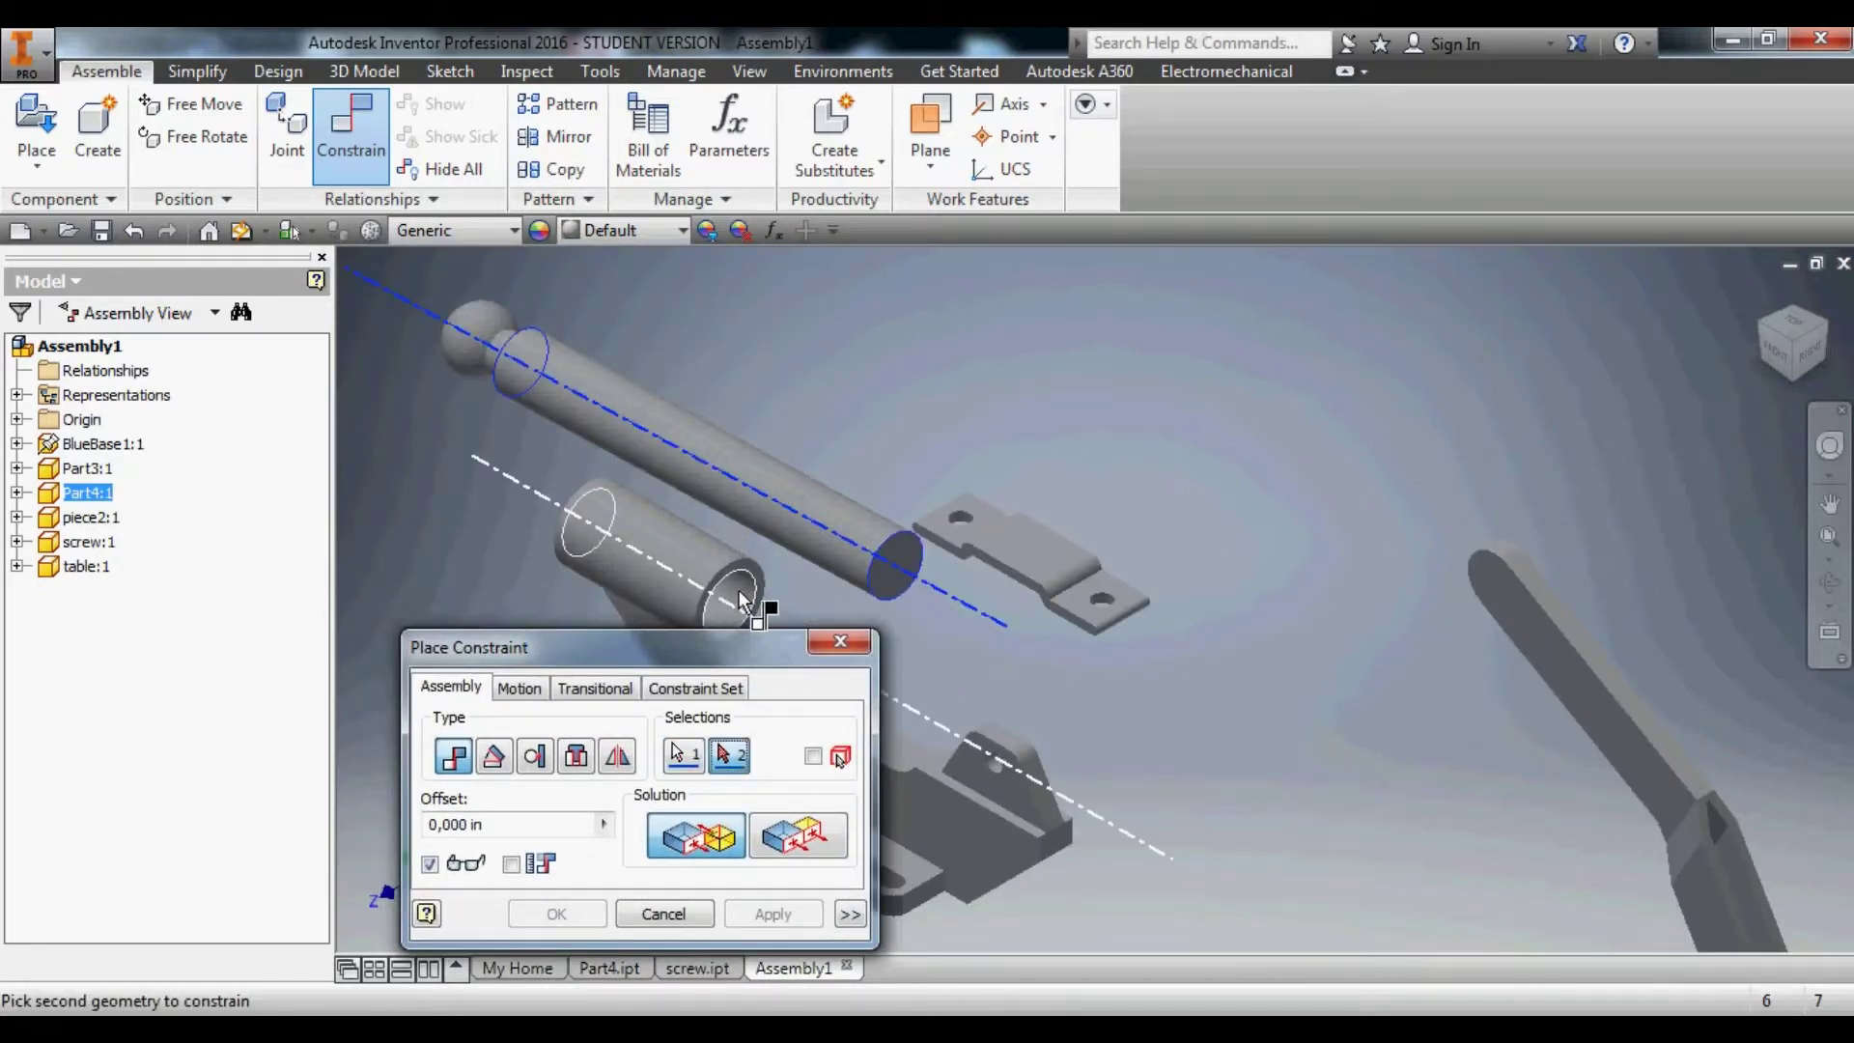
left_click(752, 615)
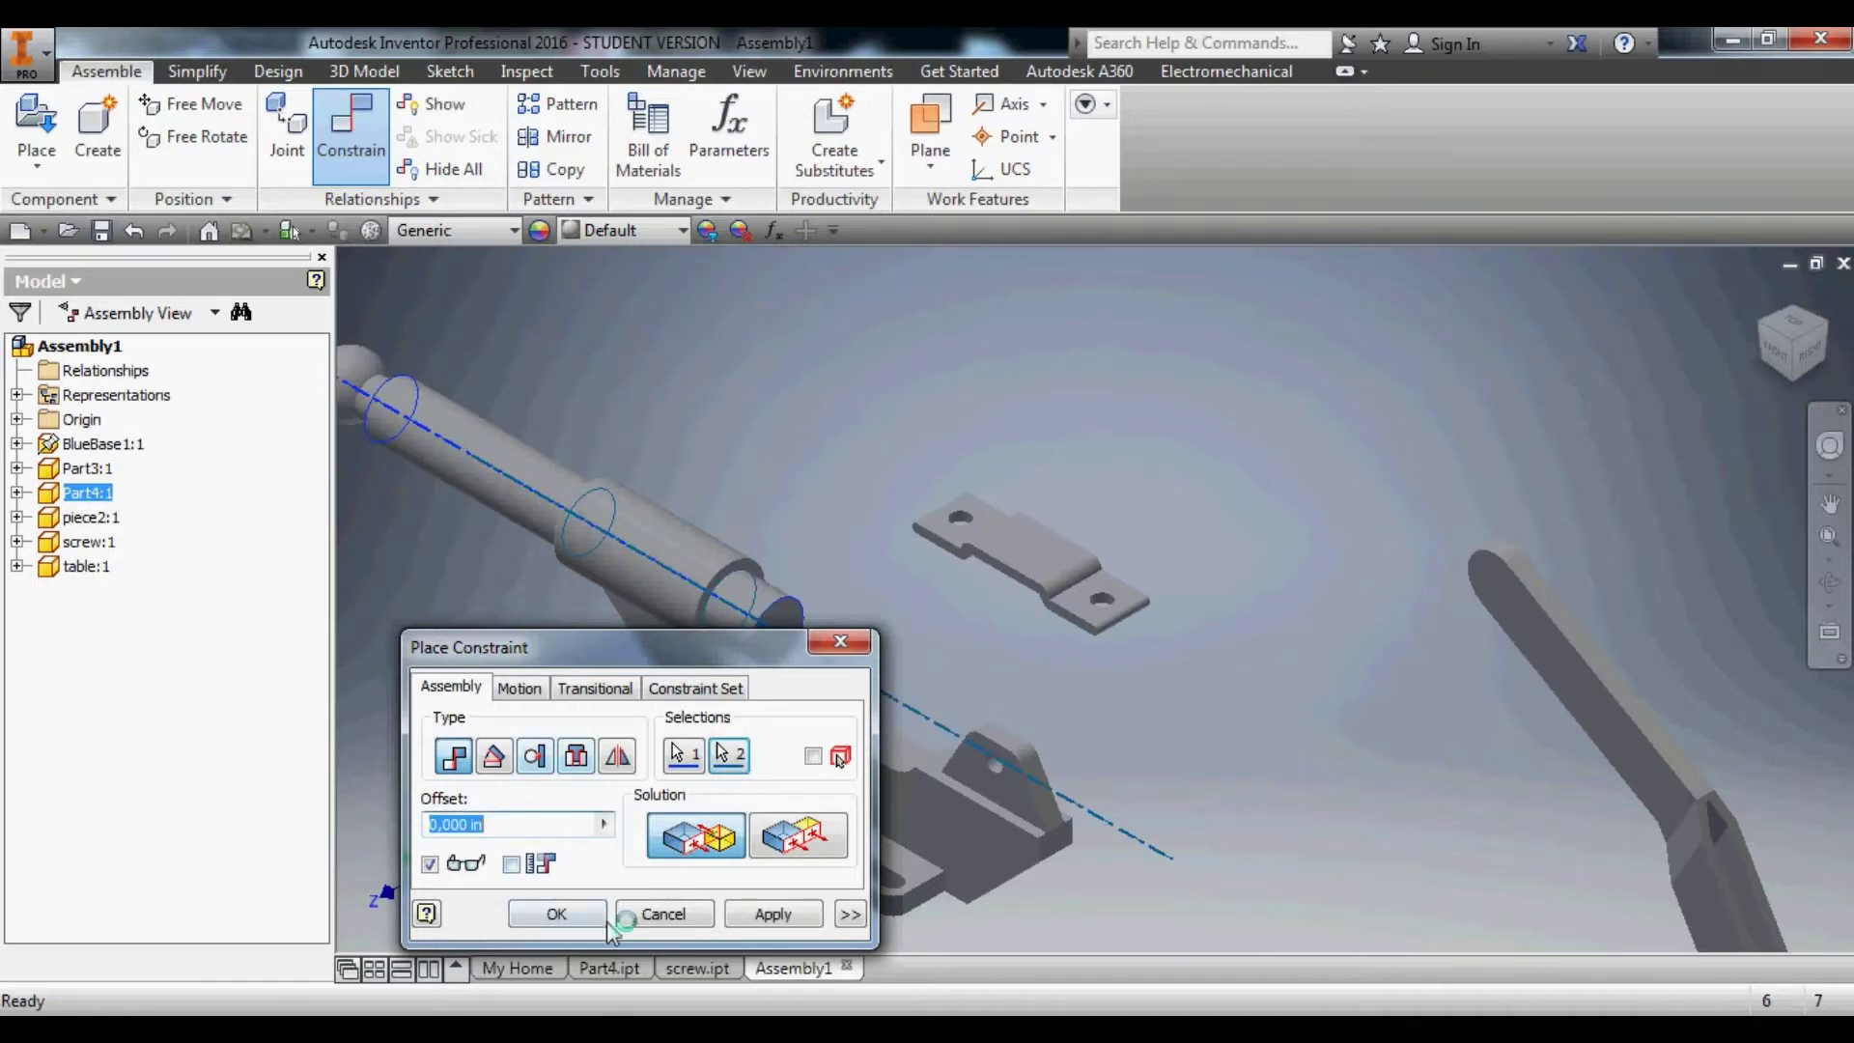
left_click(556, 914)
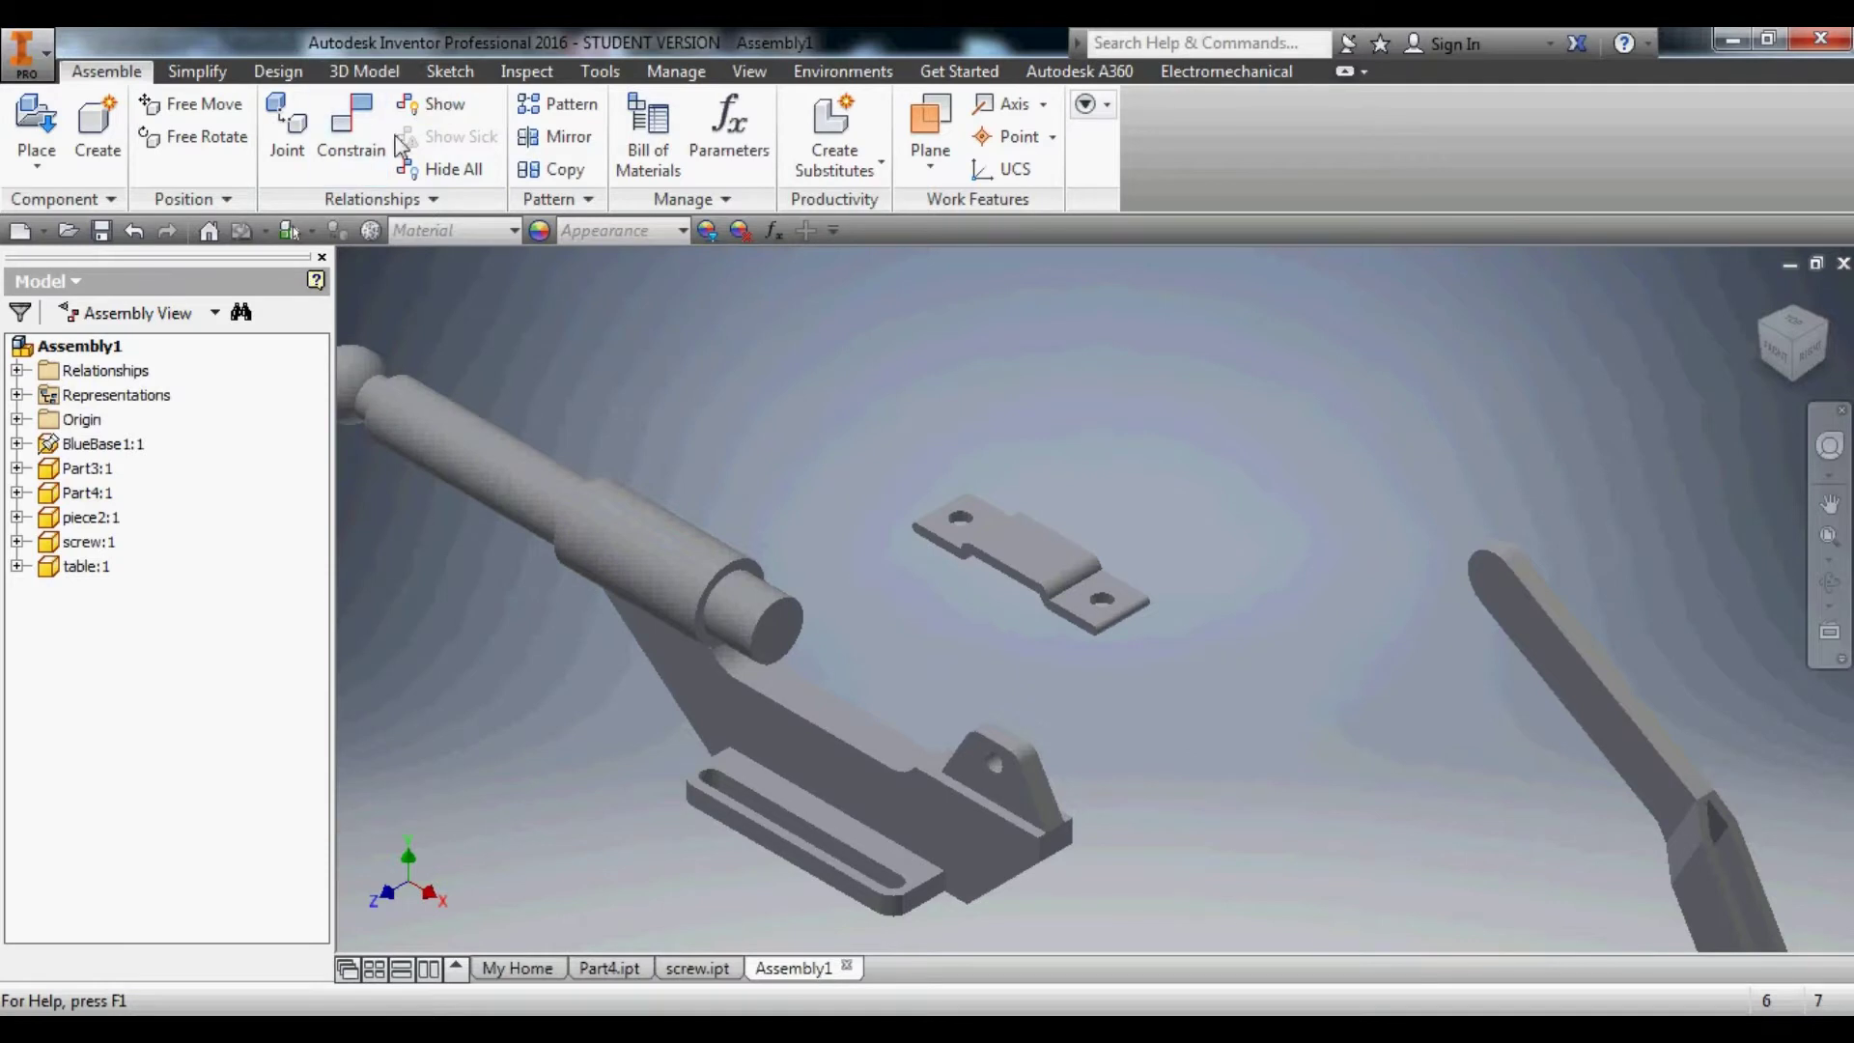
Slide Part4 along the BlueBase1 tube and examine its movement and the fit at the tube's end.
left_click_drag(462, 454, 497, 501)
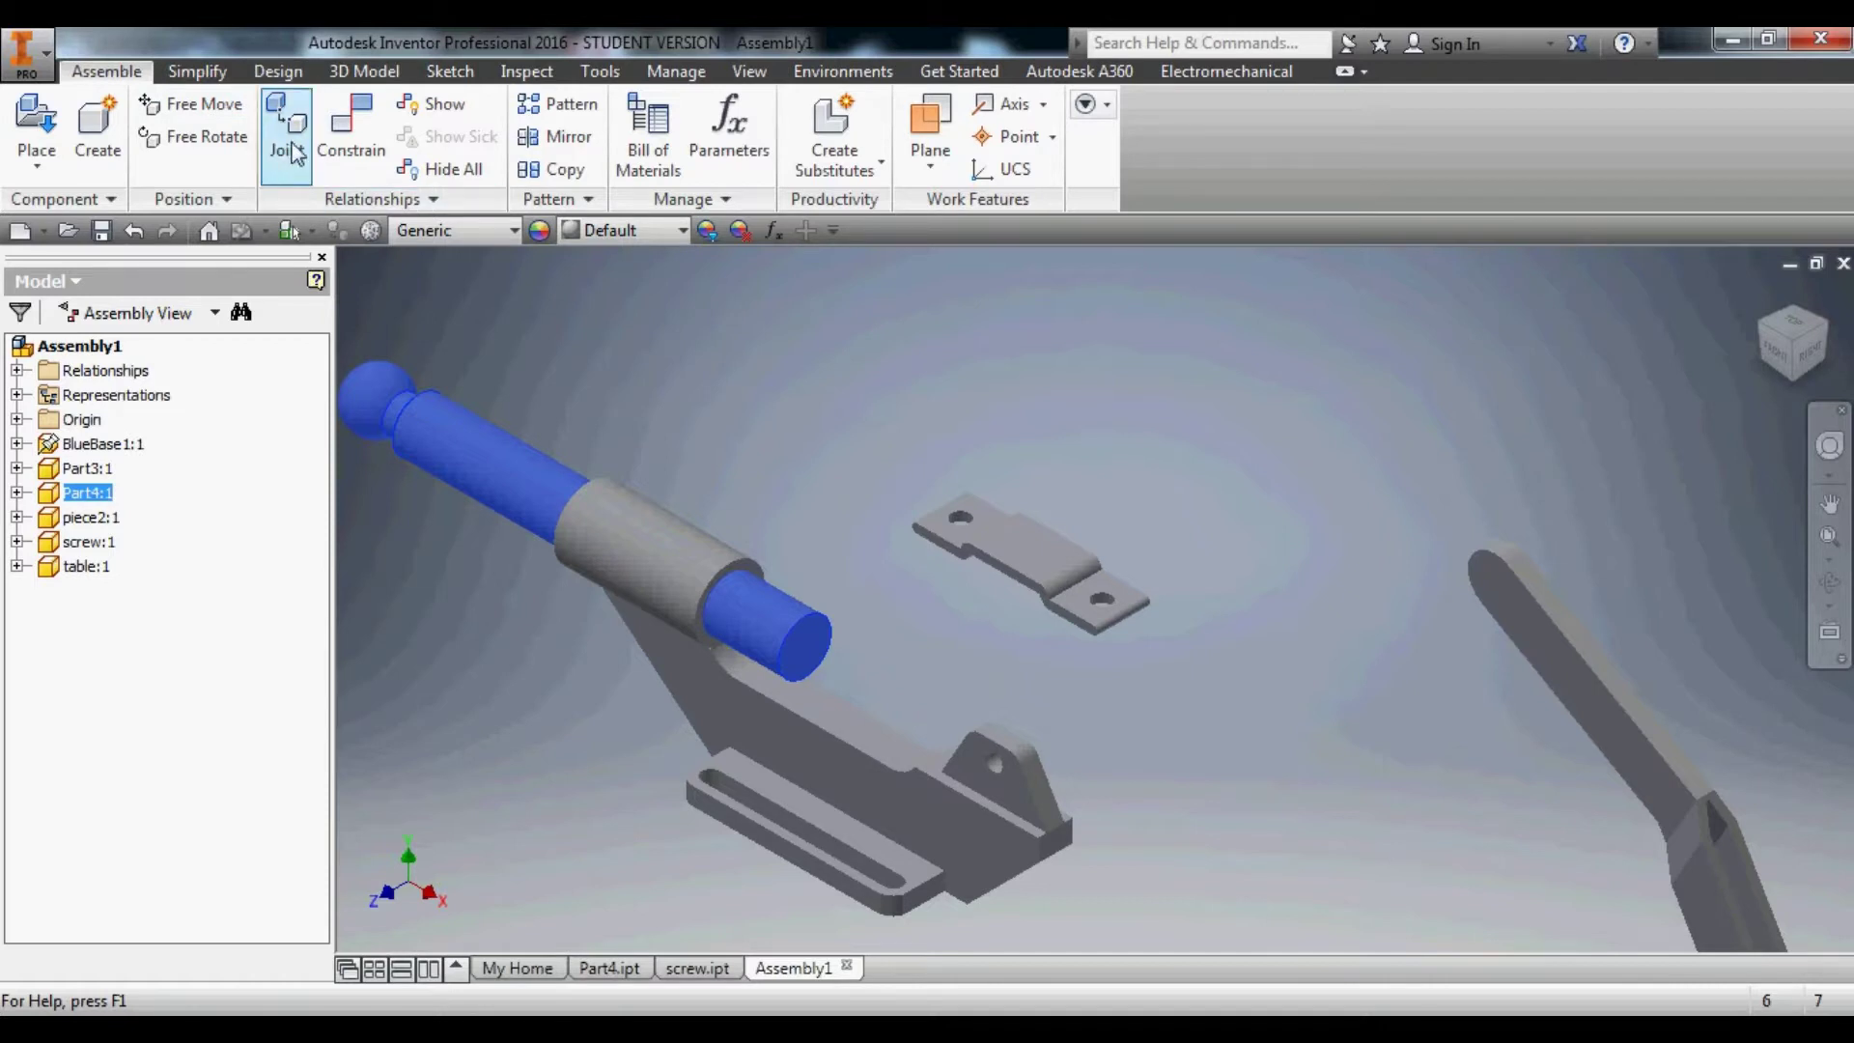
left_click(530, 495)
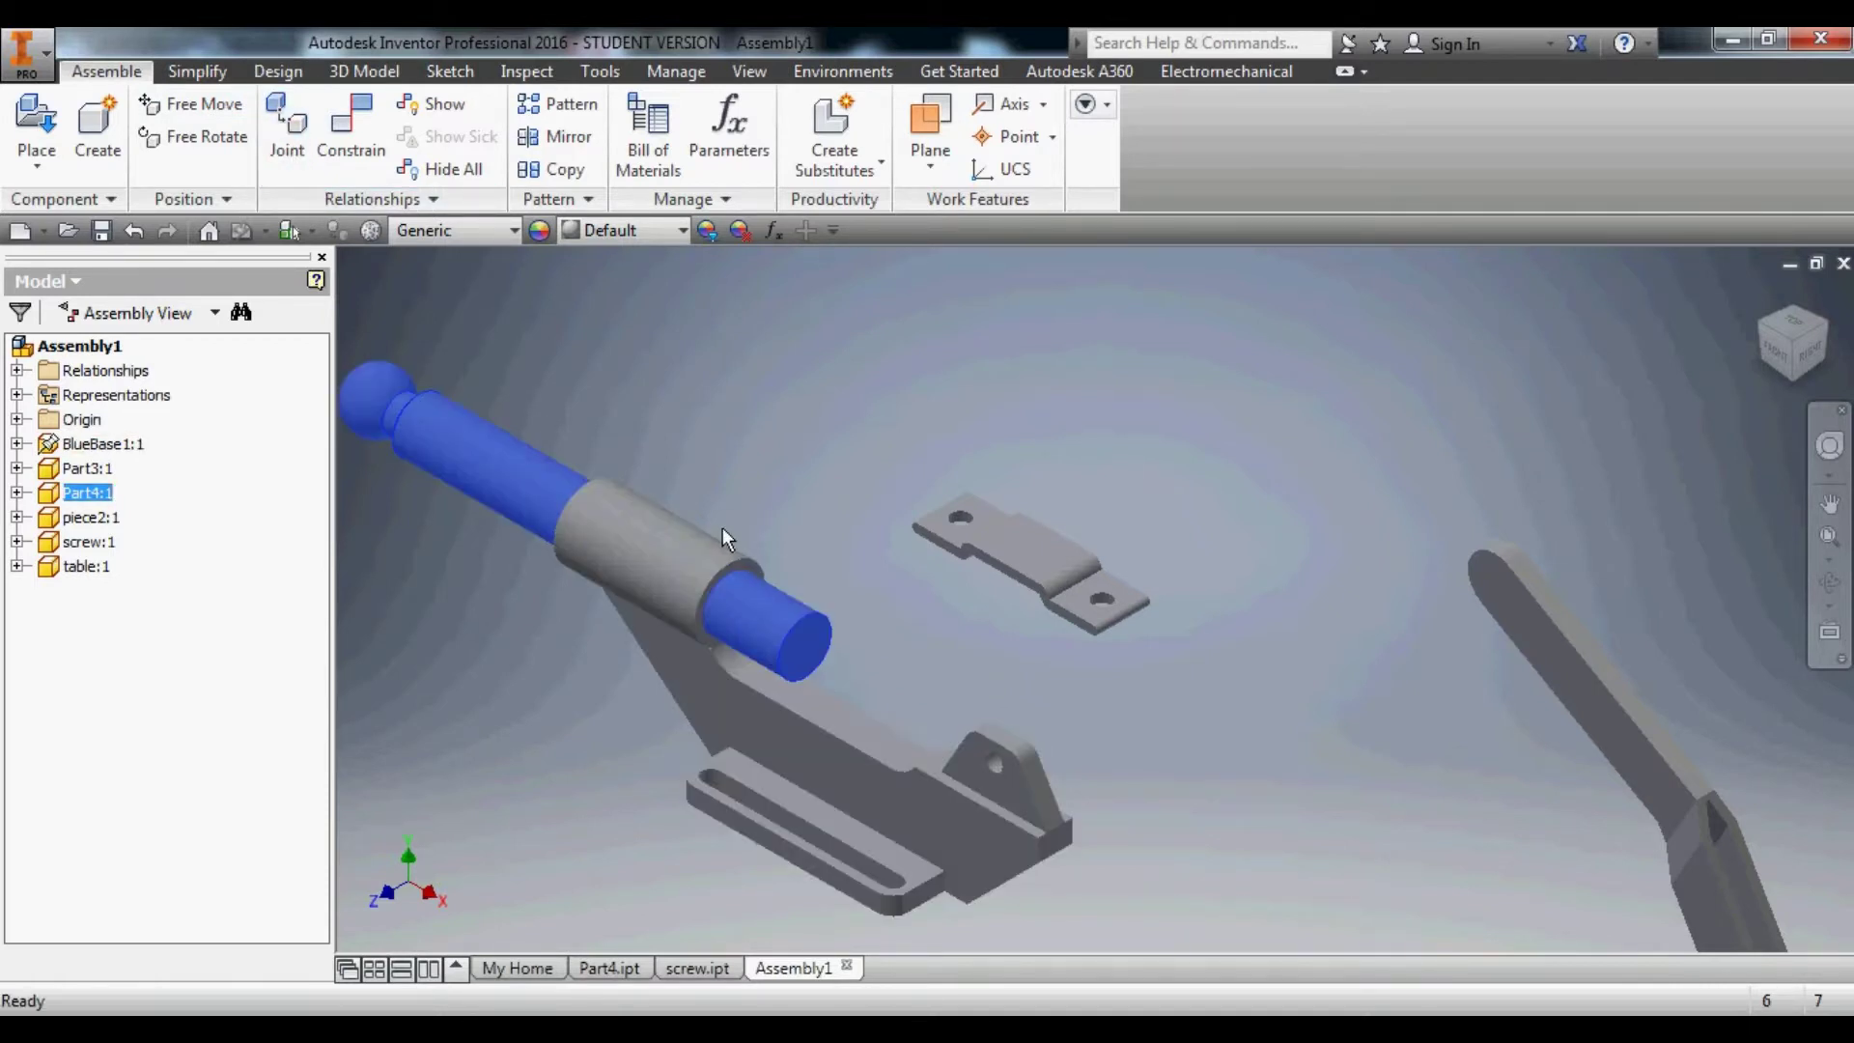
mouse_move(519, 475)
left_mouse_down()
mouse_move(588, 496)
mouse_move(496, 409)
mouse_move(526, 439)
left_mouse_up()
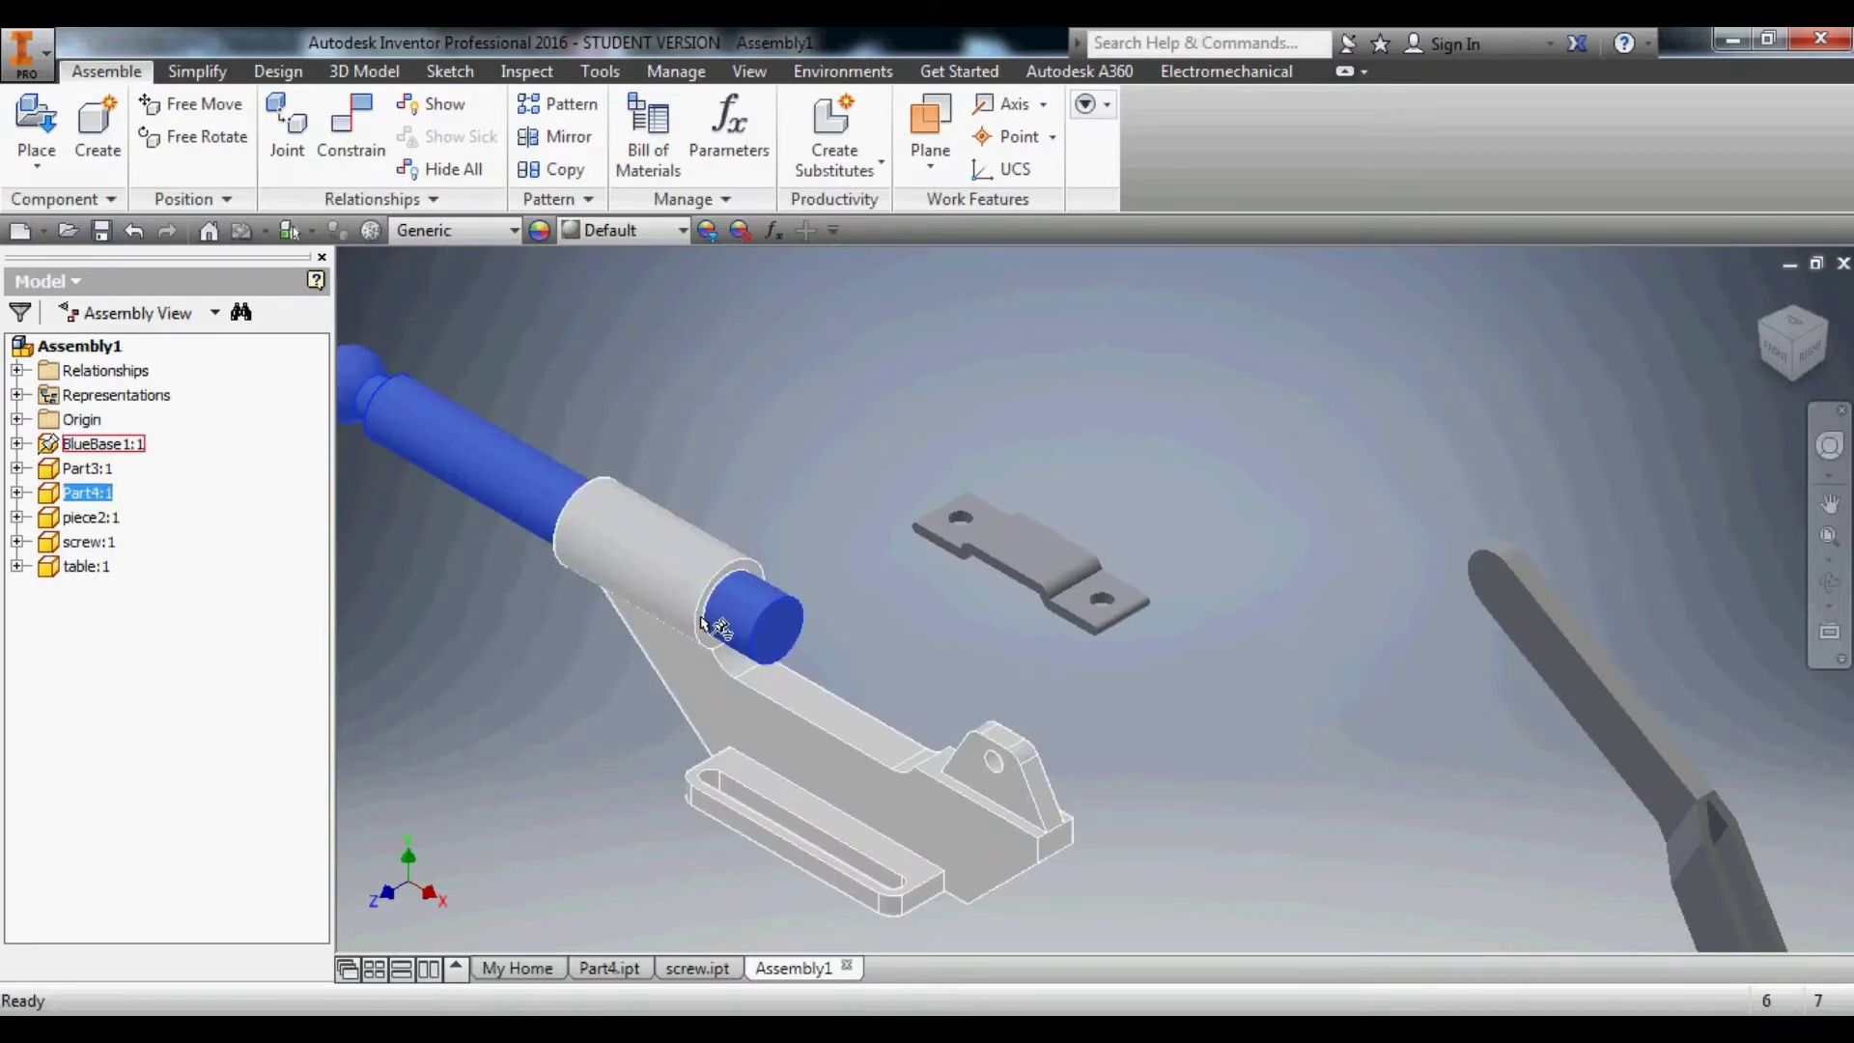
scroll(703, 623, "up", 5)
scroll(711, 576, "down", 6)
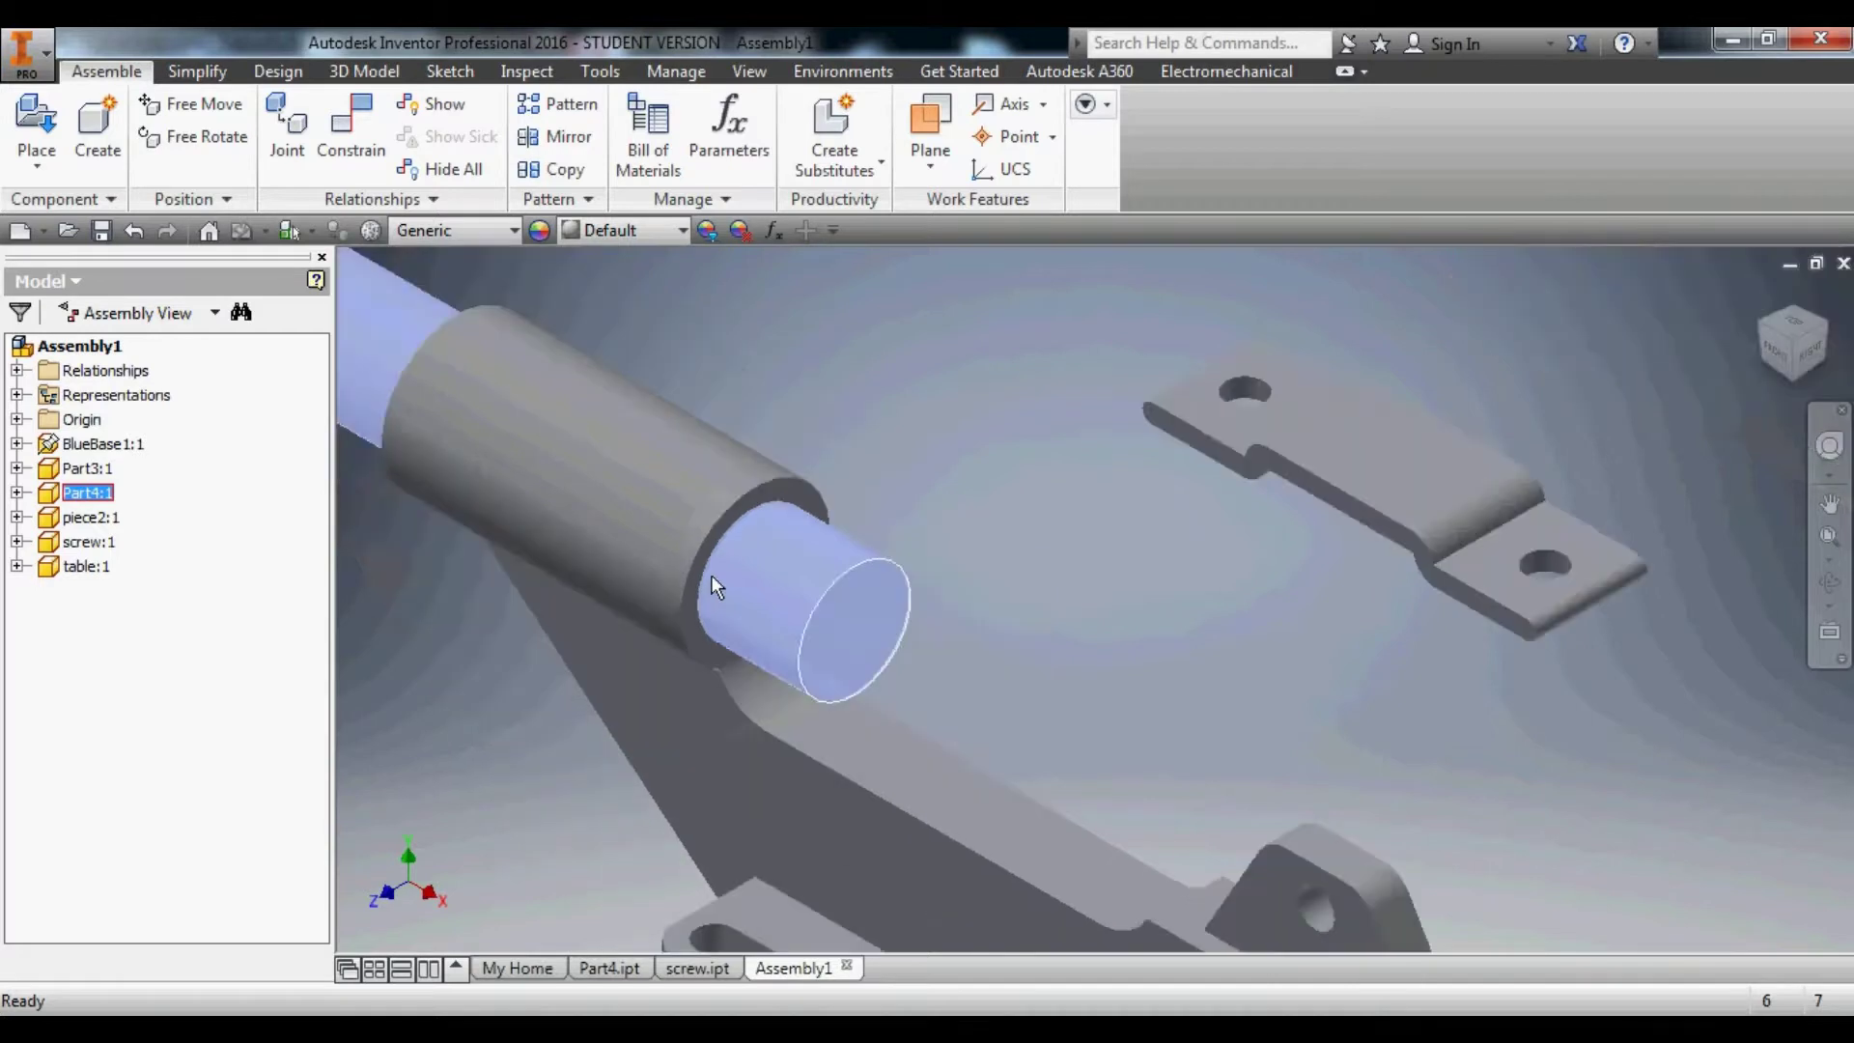
middle_click_drag(729, 587, 807, 500, "shift")
scroll(763, 548, "up", 4)
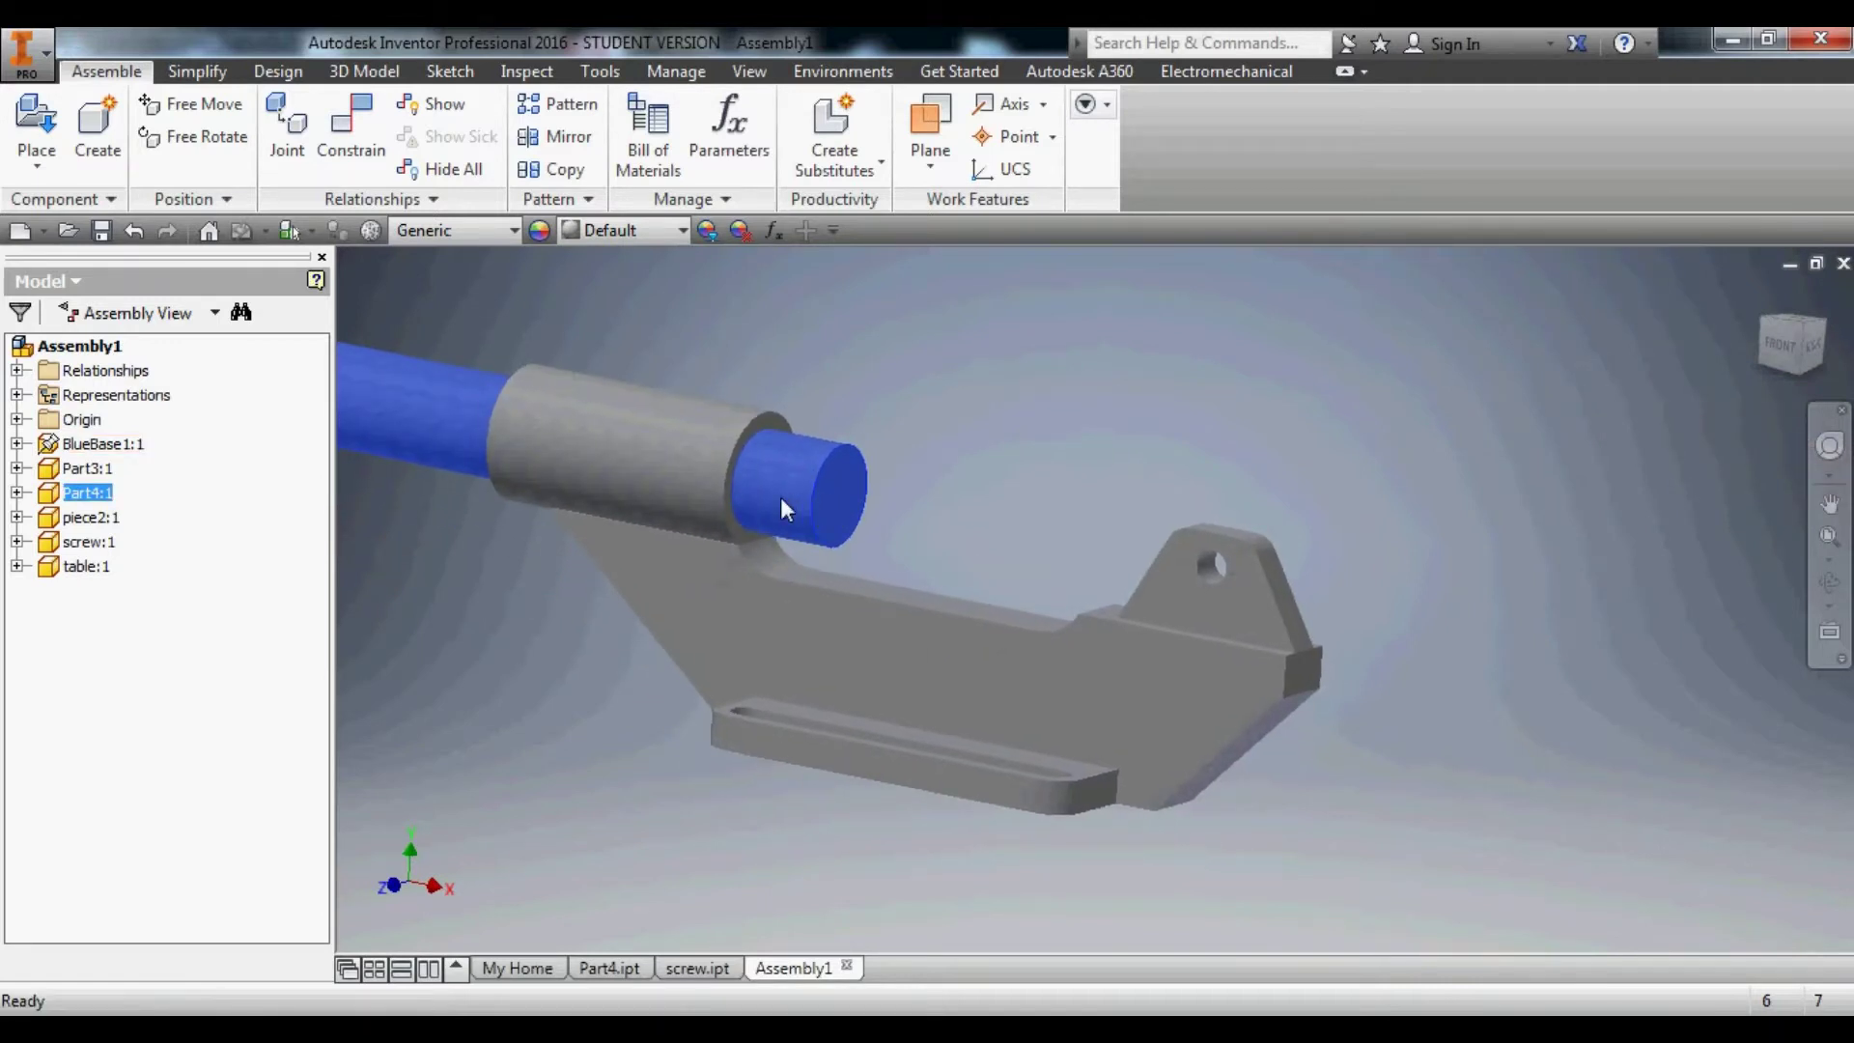
Open Part4 from the assembly in its own window and edit Sketch1 of Revolution1.
right_click(780, 497)
left_click(790, 179)
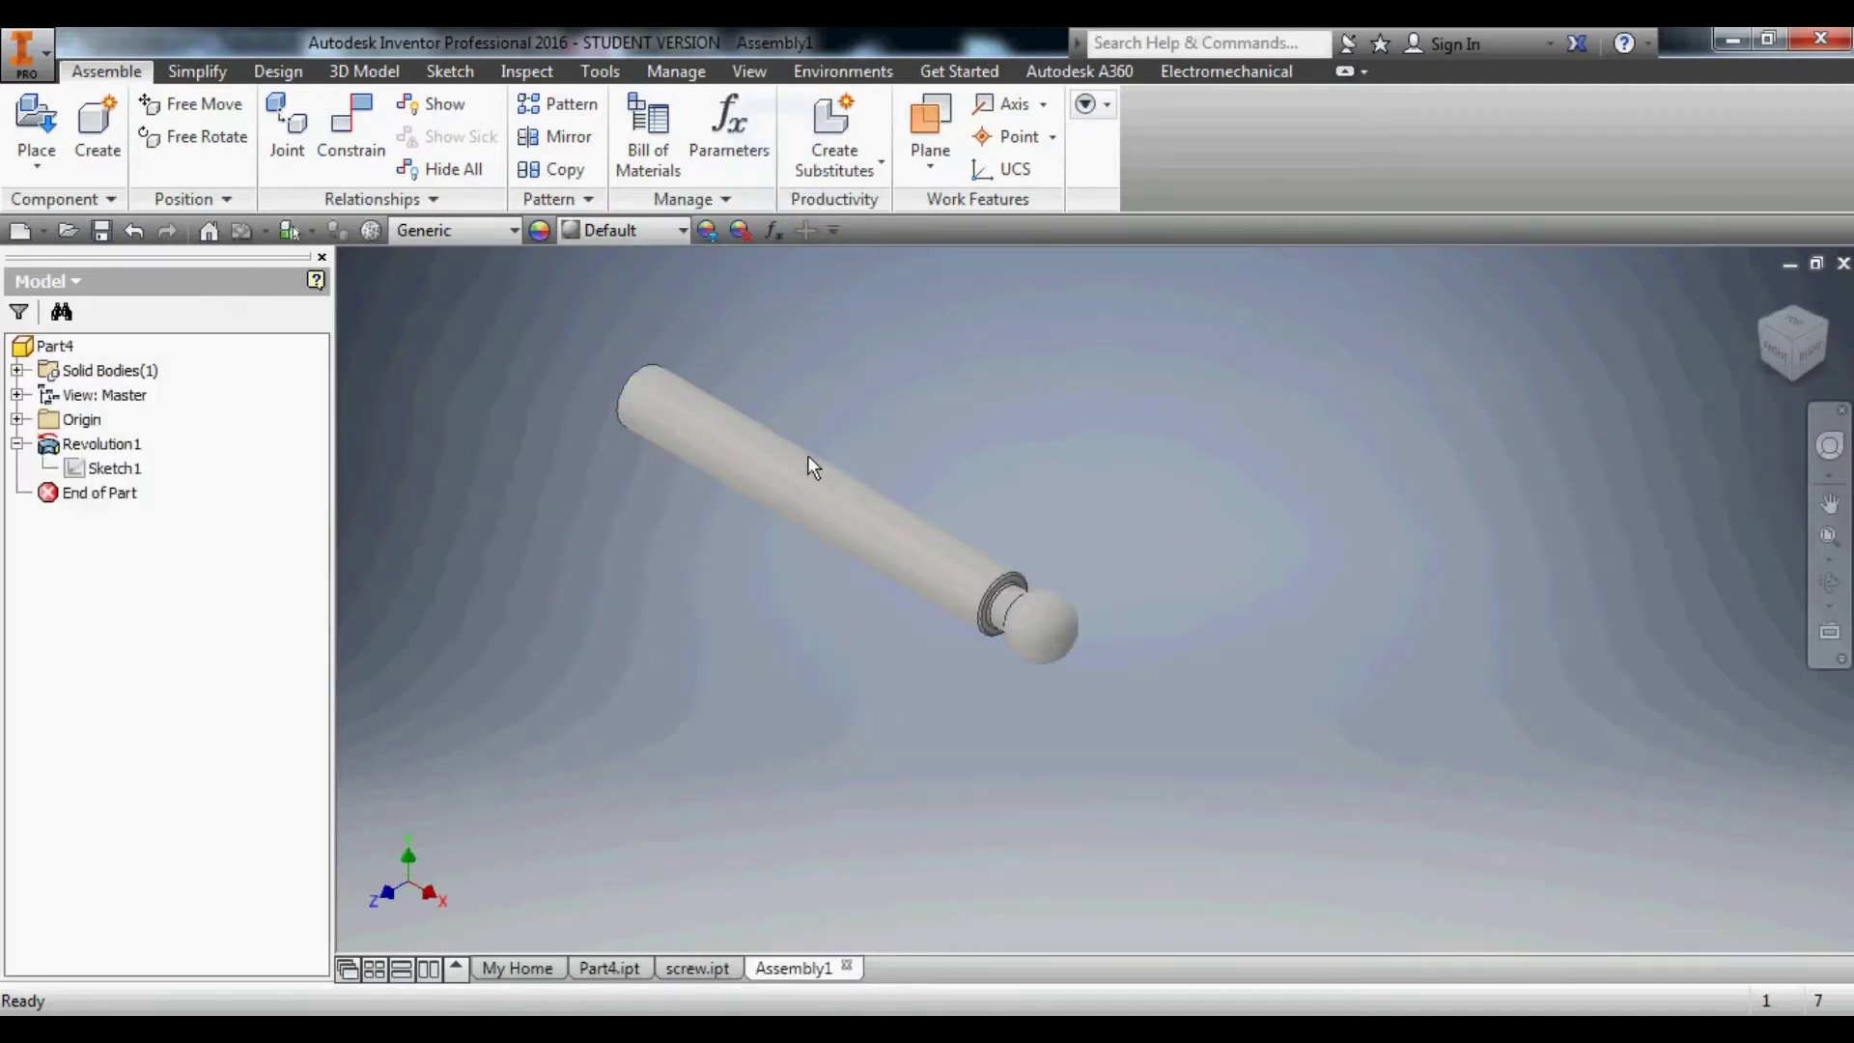
right_click(102, 471)
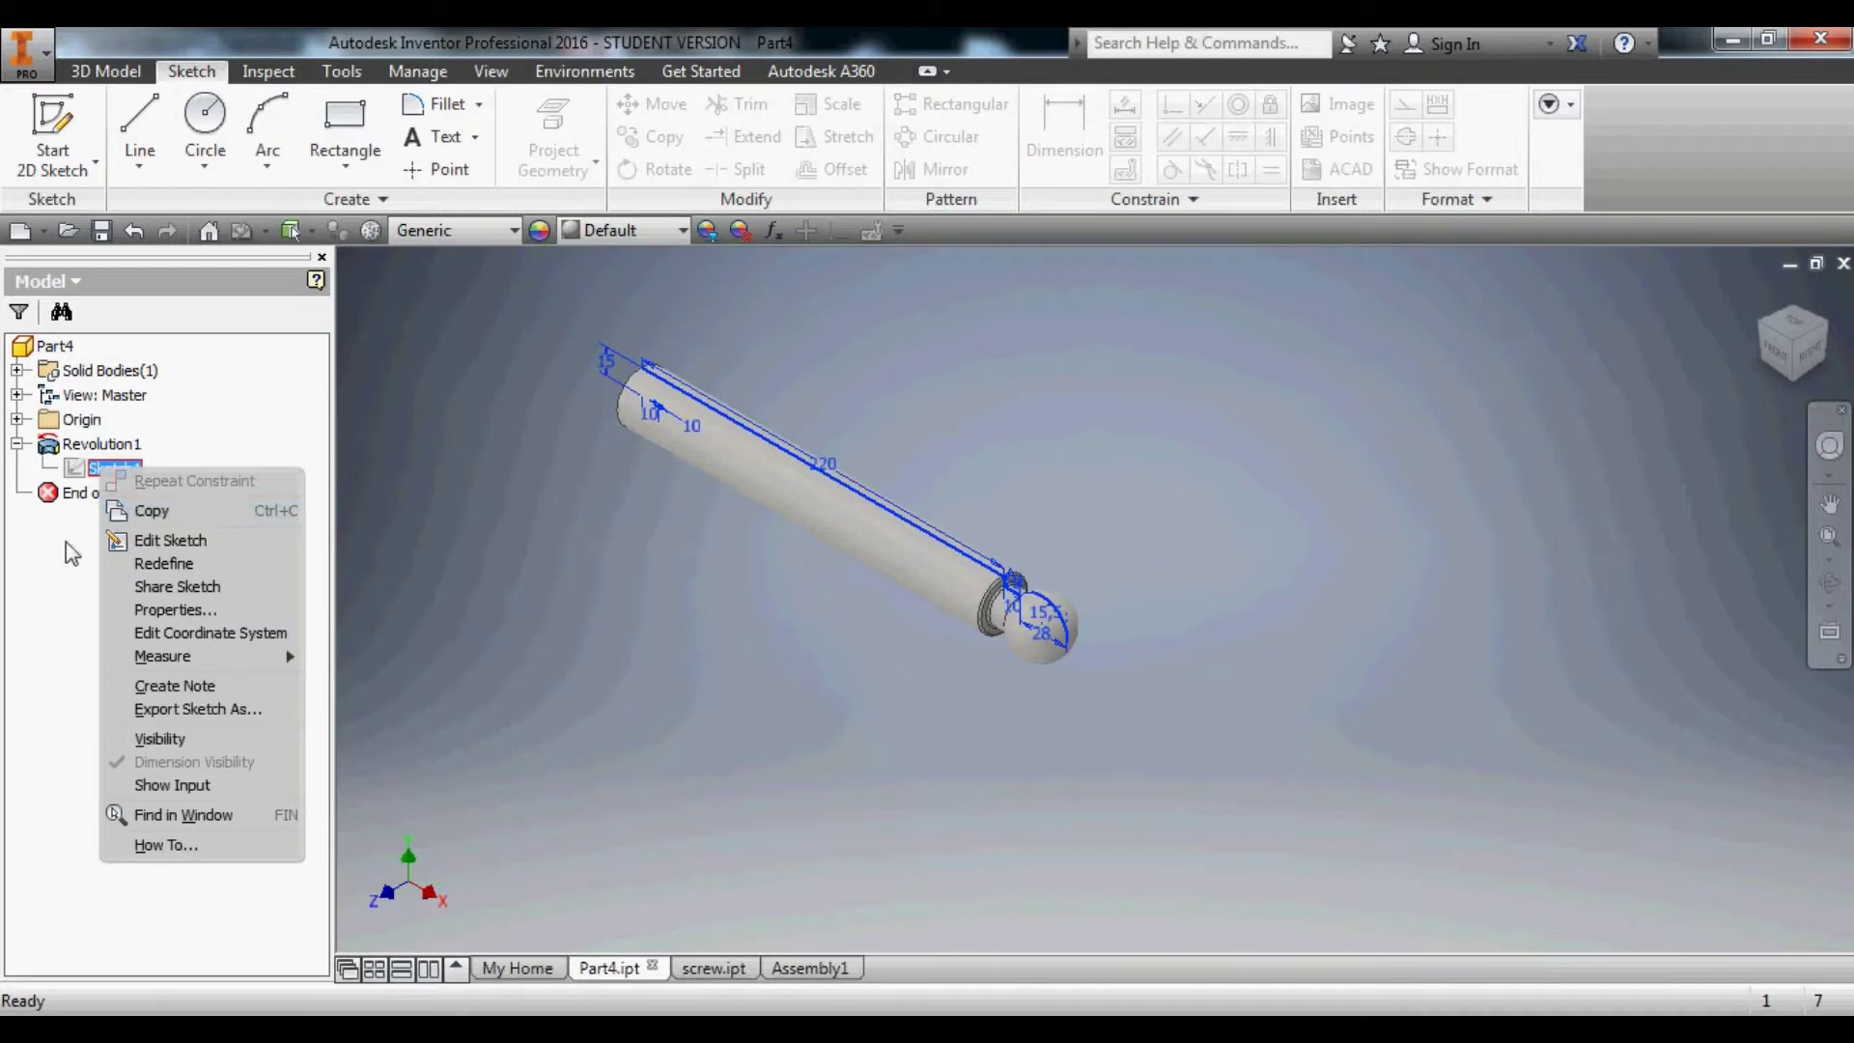
left_click(112, 470)
left_click(169, 488)
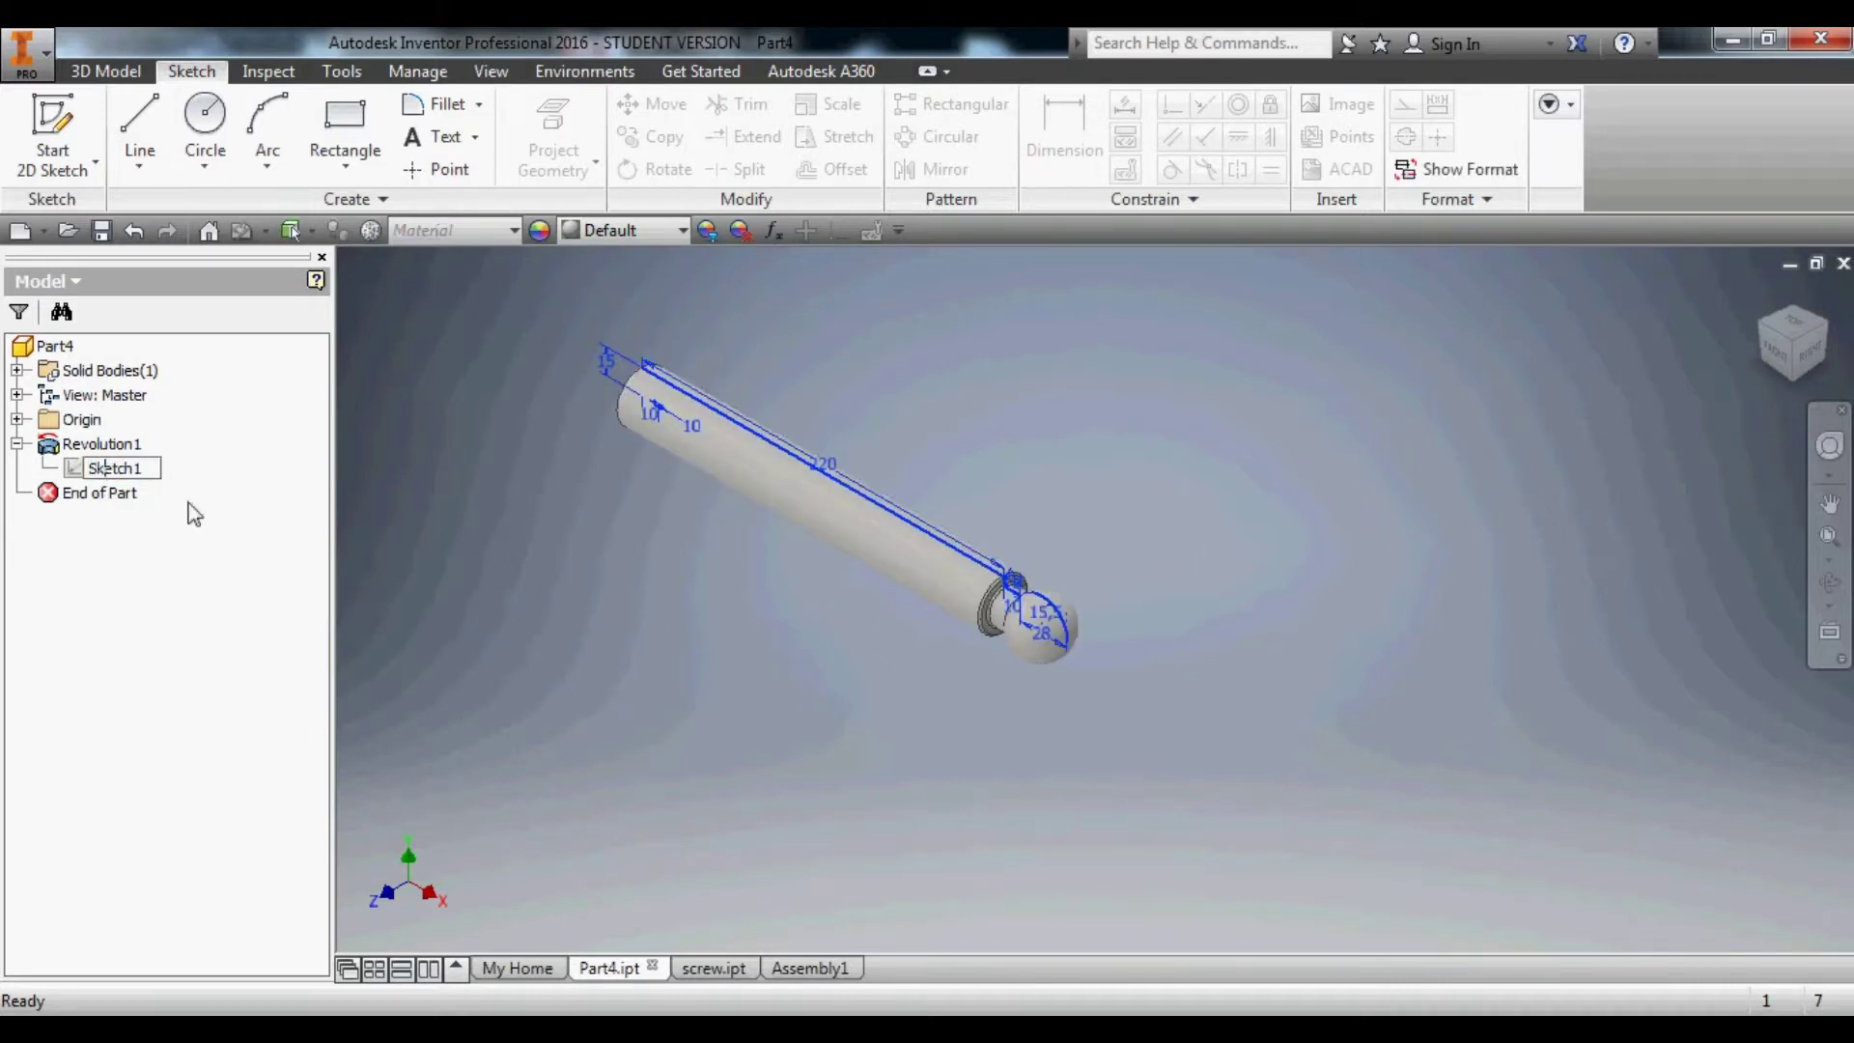
double_click(114, 468)
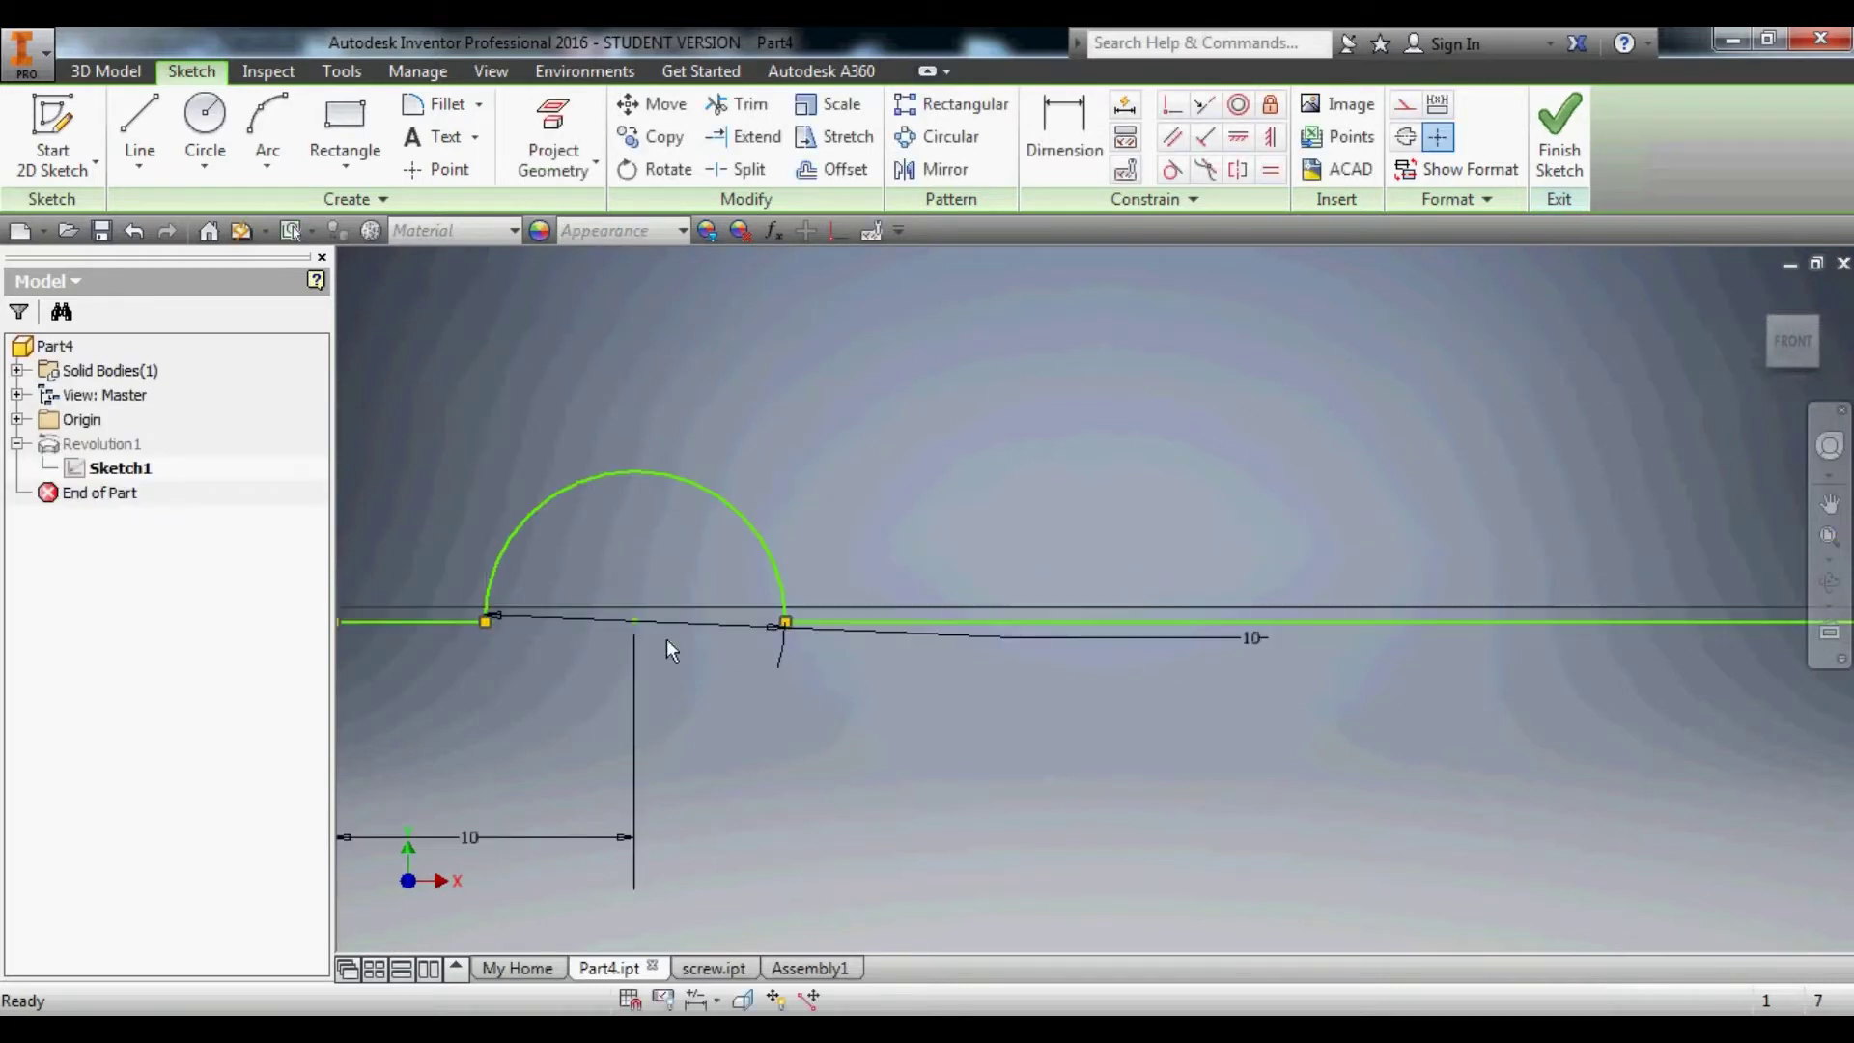
Delete the small semicircular arc on the profile's axis line near the shaft's flat end.
scroll(634, 628, "down", 3)
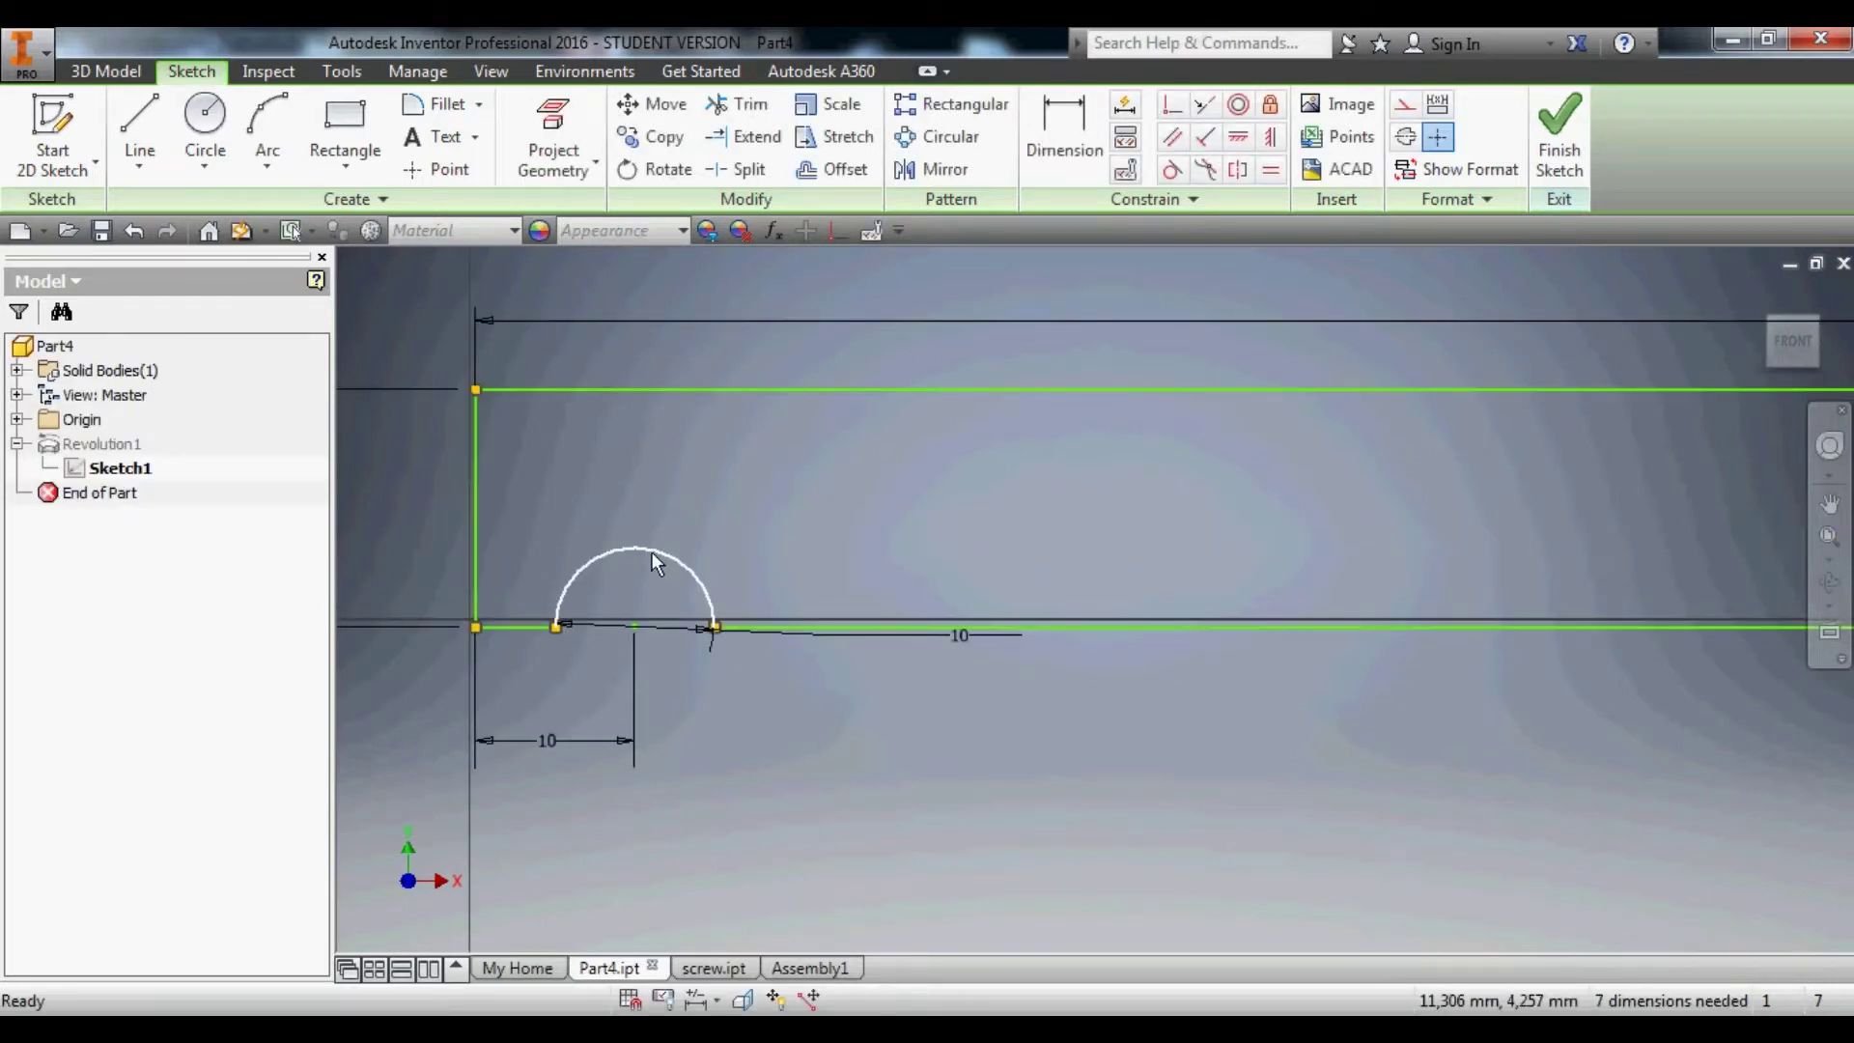
left_click(683, 566)
key("Delete")
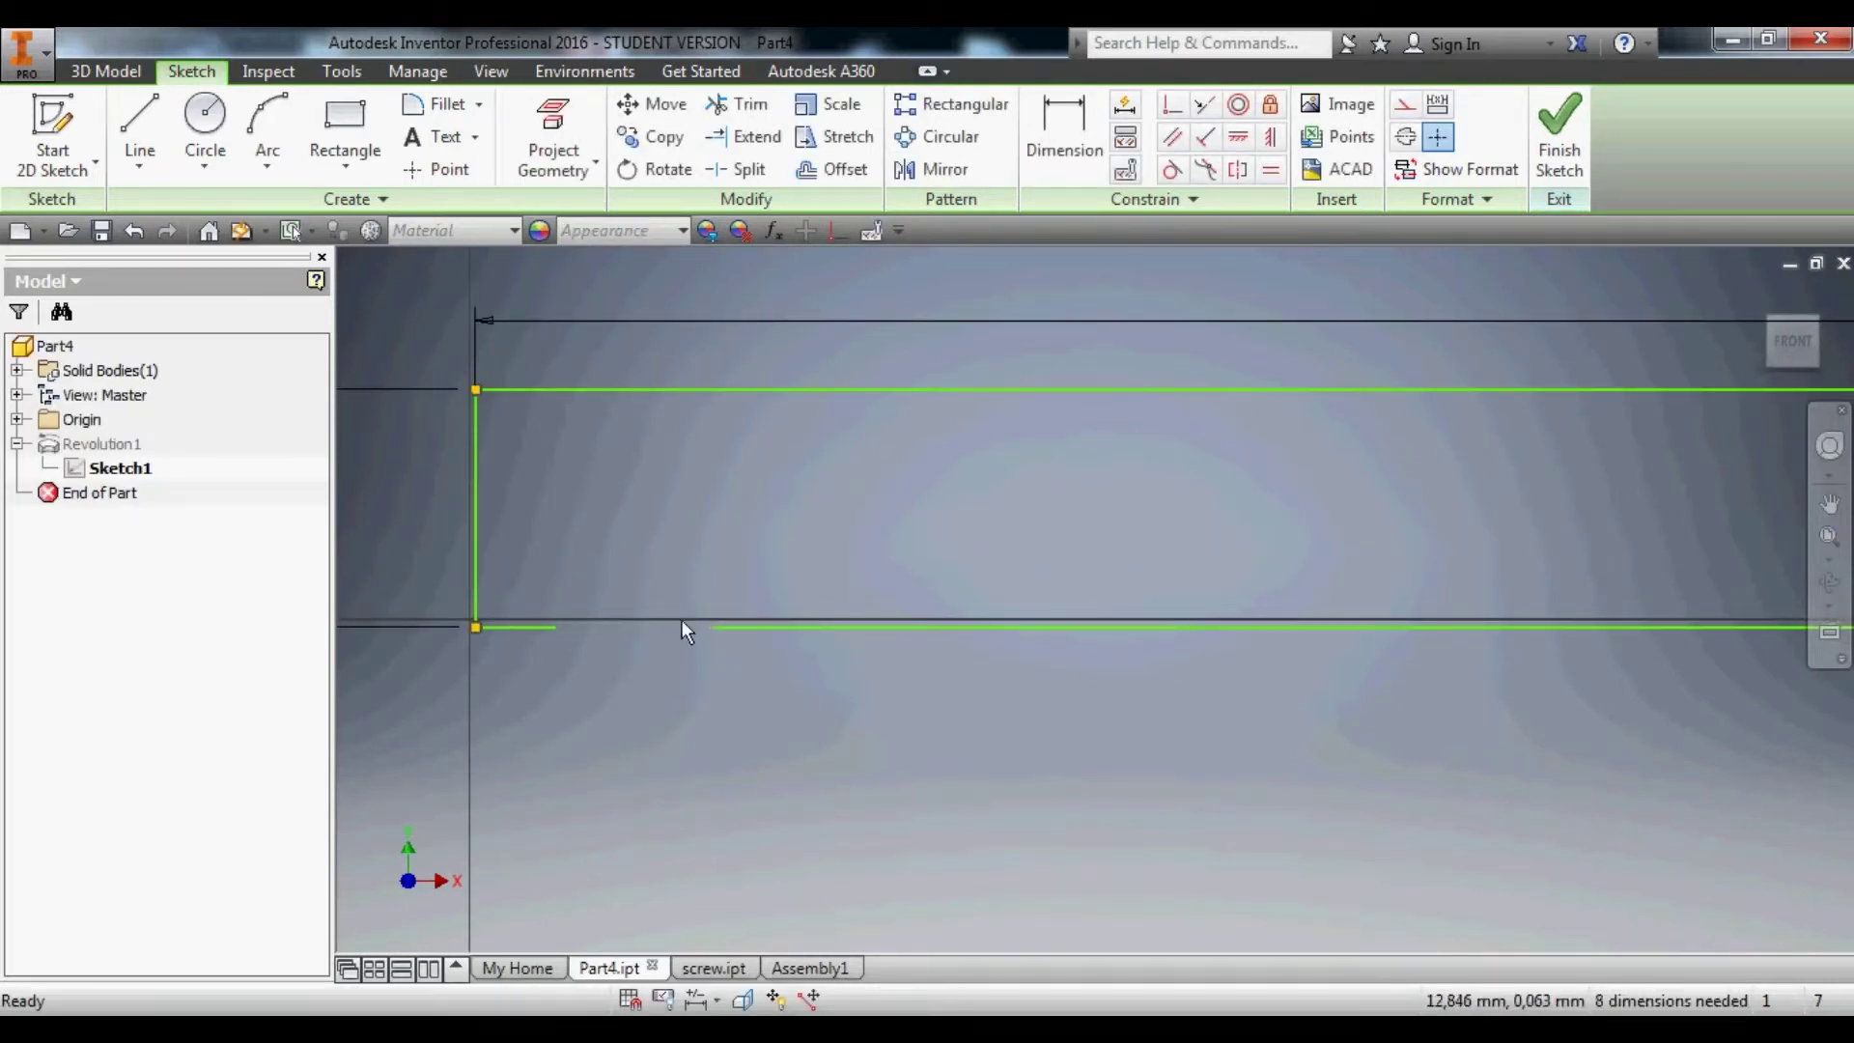
Draw a line across the gap in the axis line where the arc was removed.
right_click(704, 526)
left_click(714, 440)
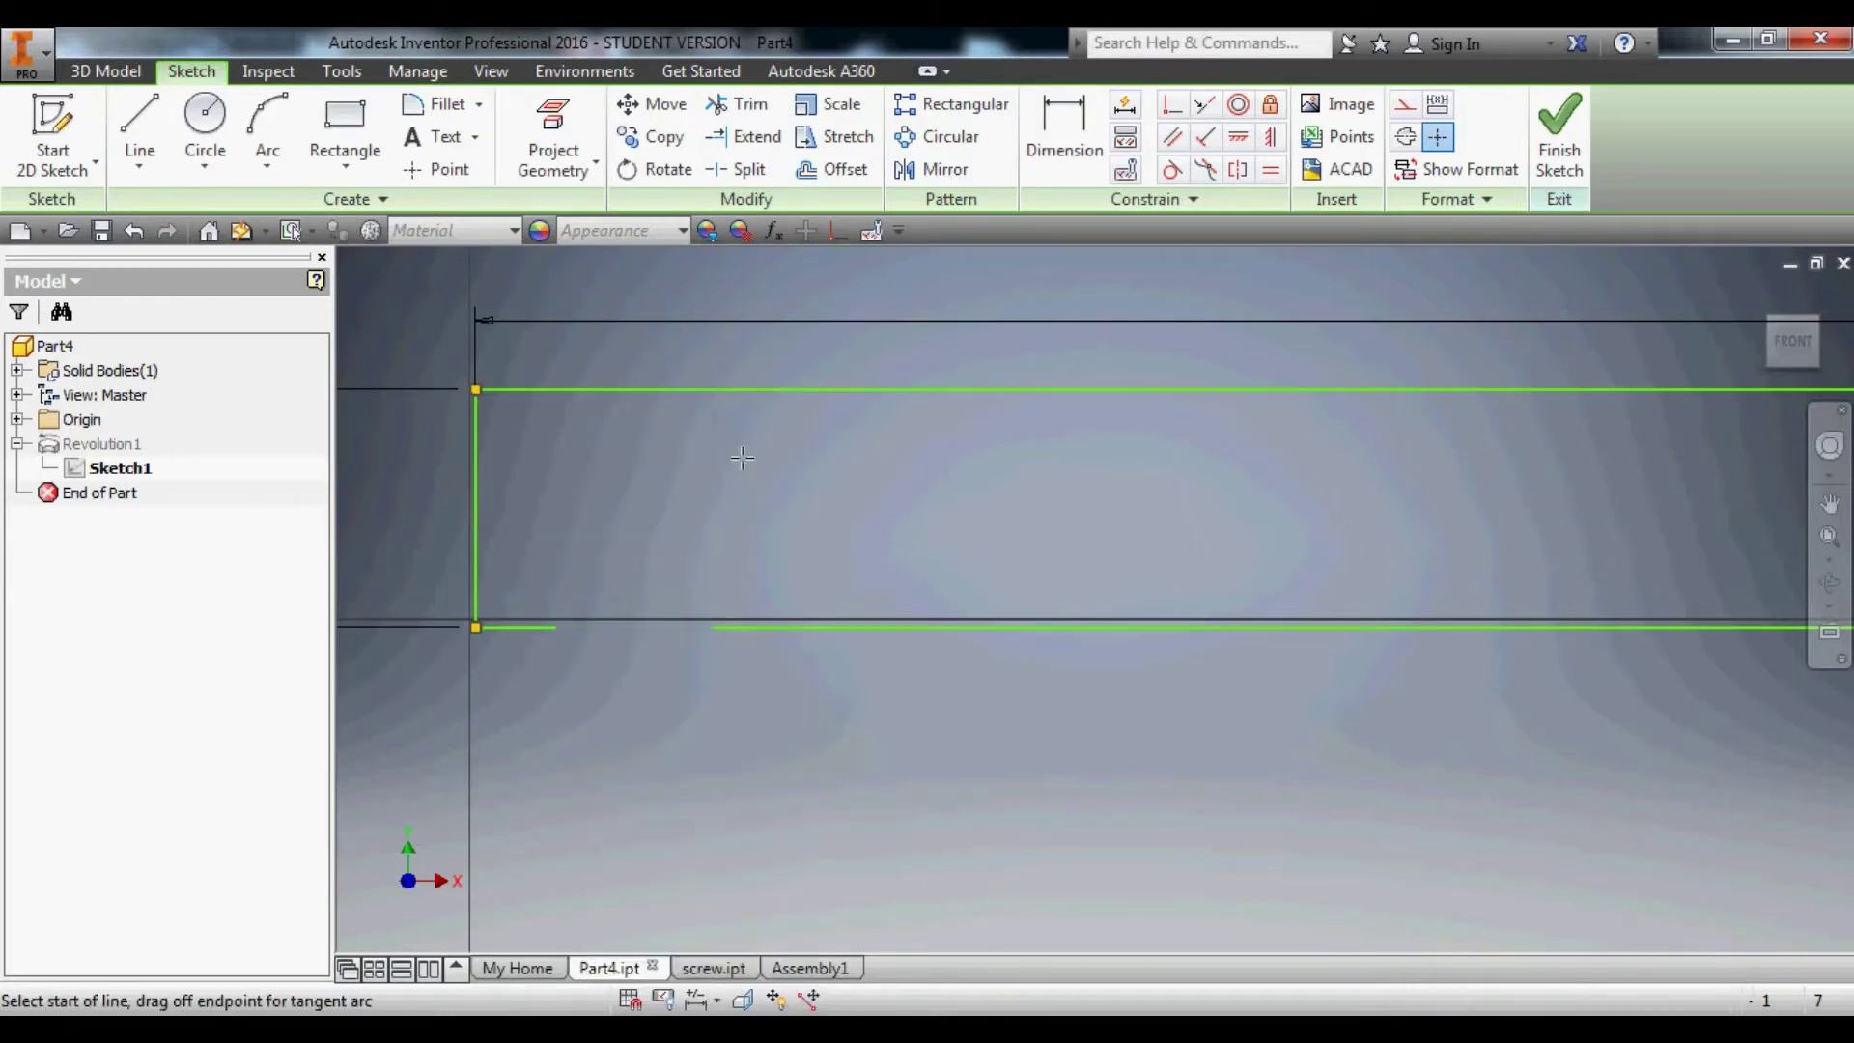
left_click(715, 626)
left_click(556, 627)
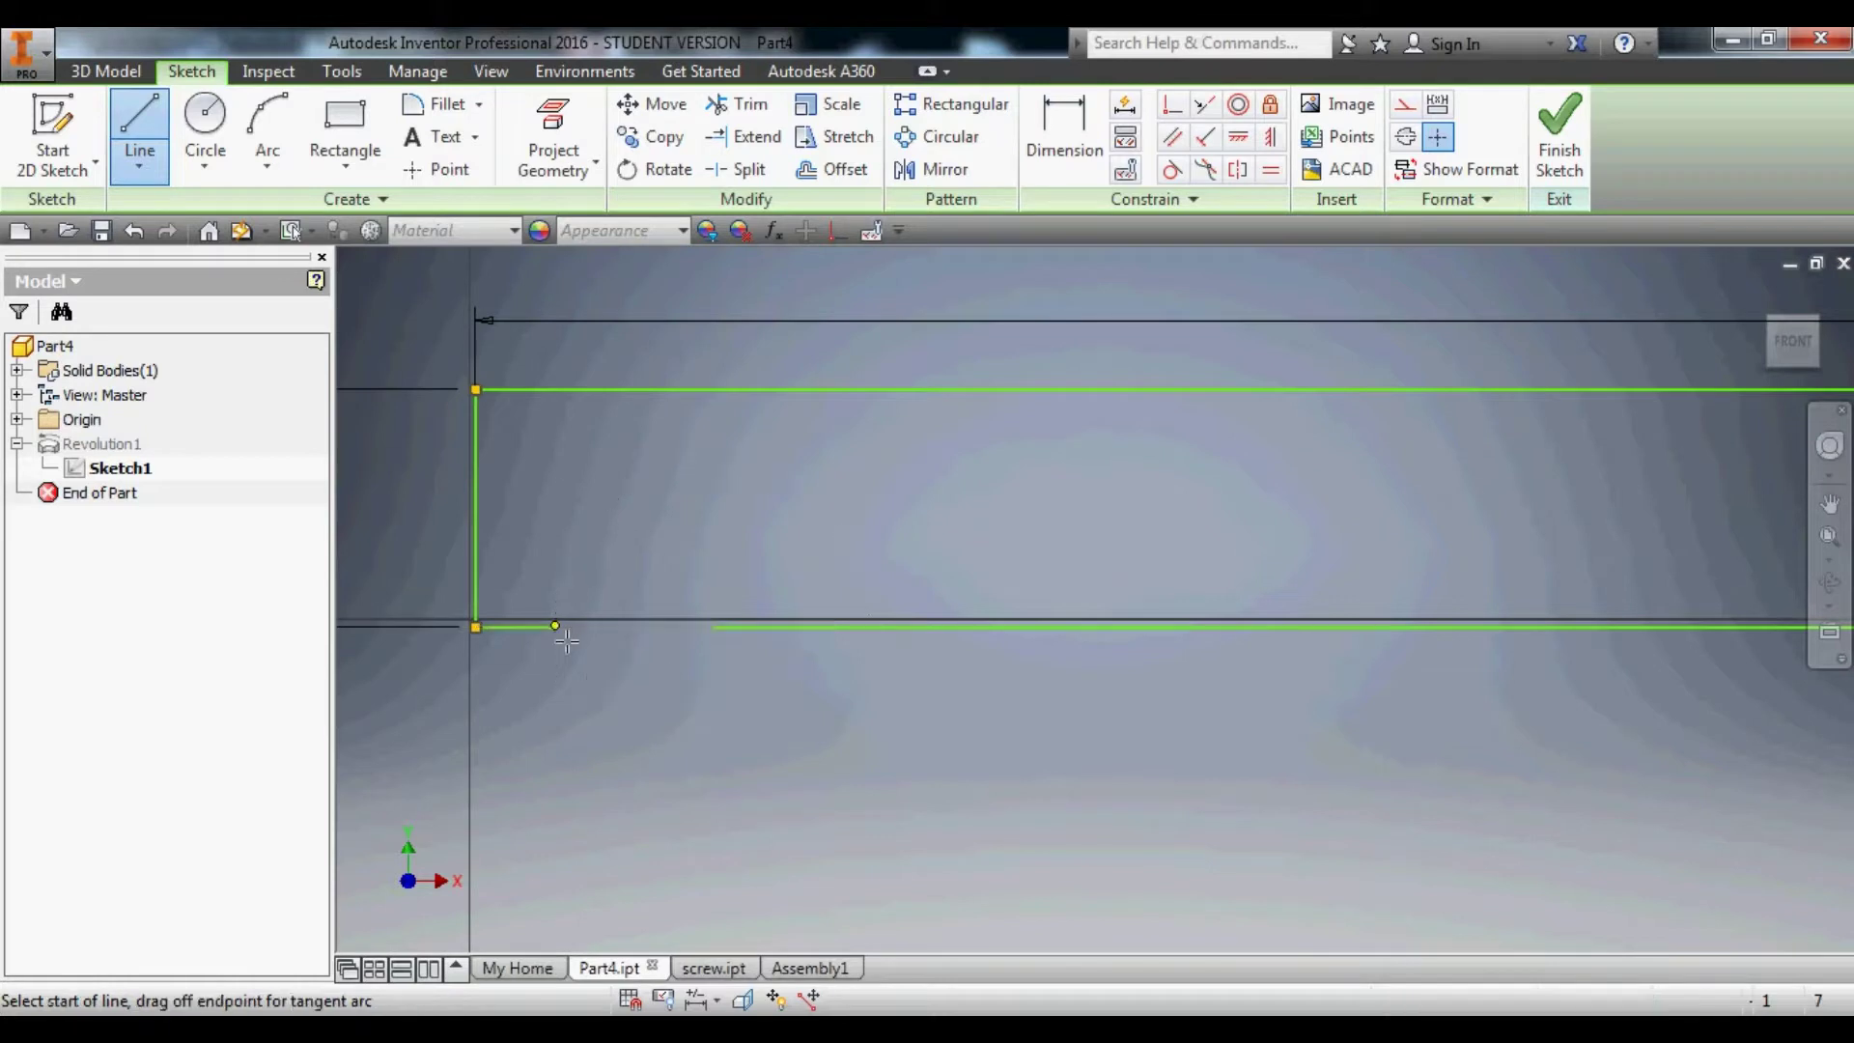
key("Escape")
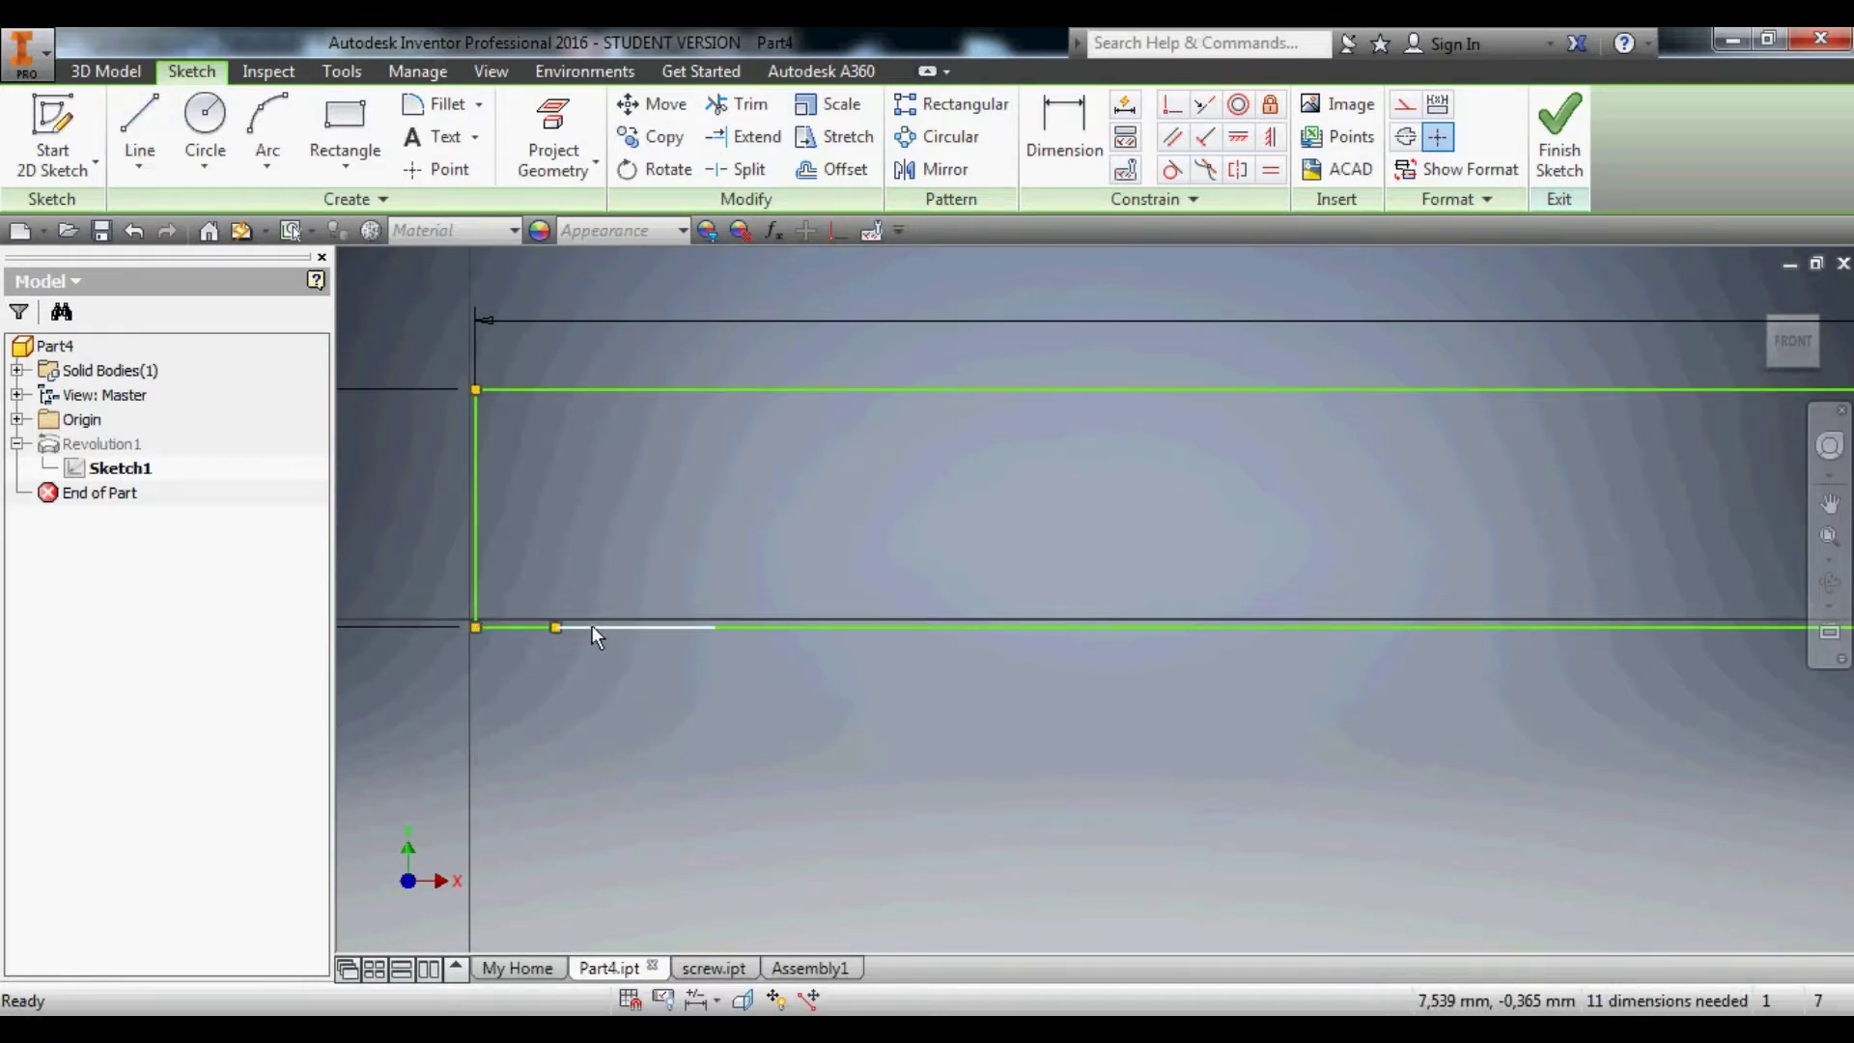
Join the gap line's loose endpoint to the long axis line with a Coincident constraint and finish the sketch.
left_click_drag(594, 624, 602, 639)
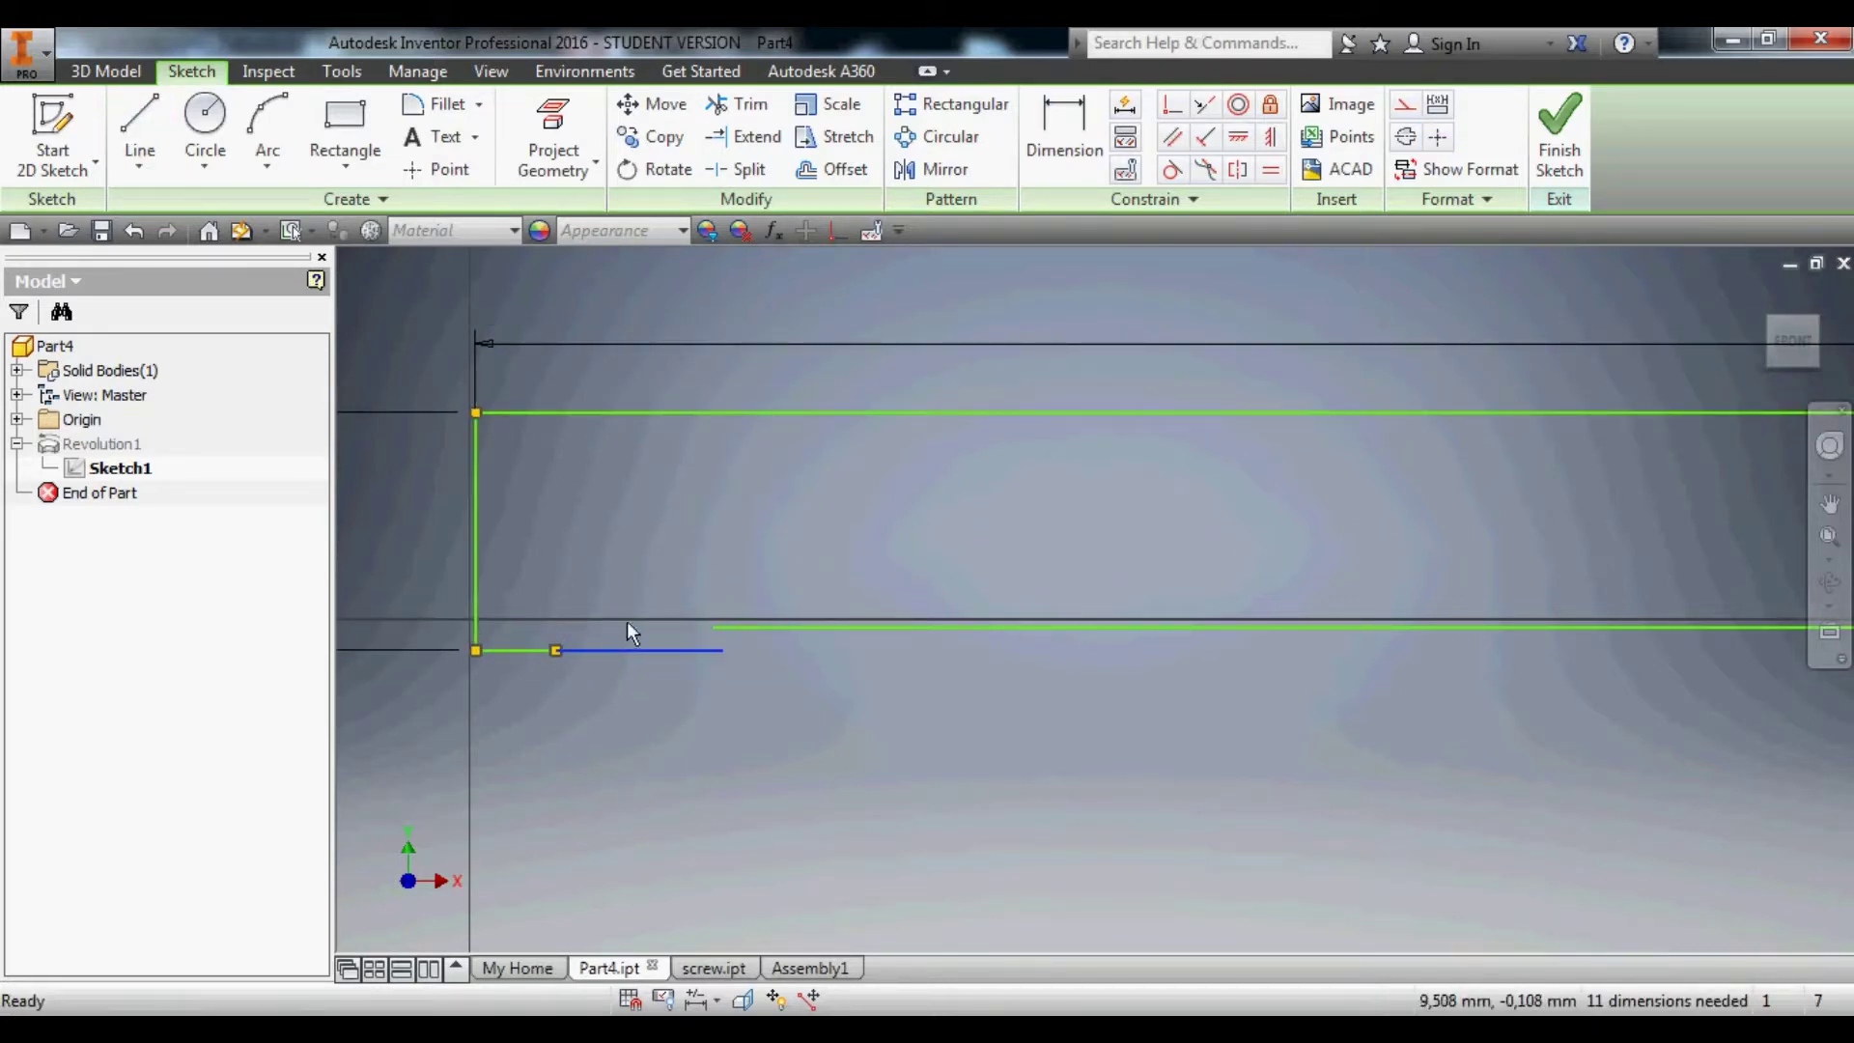
left_click(721, 652)
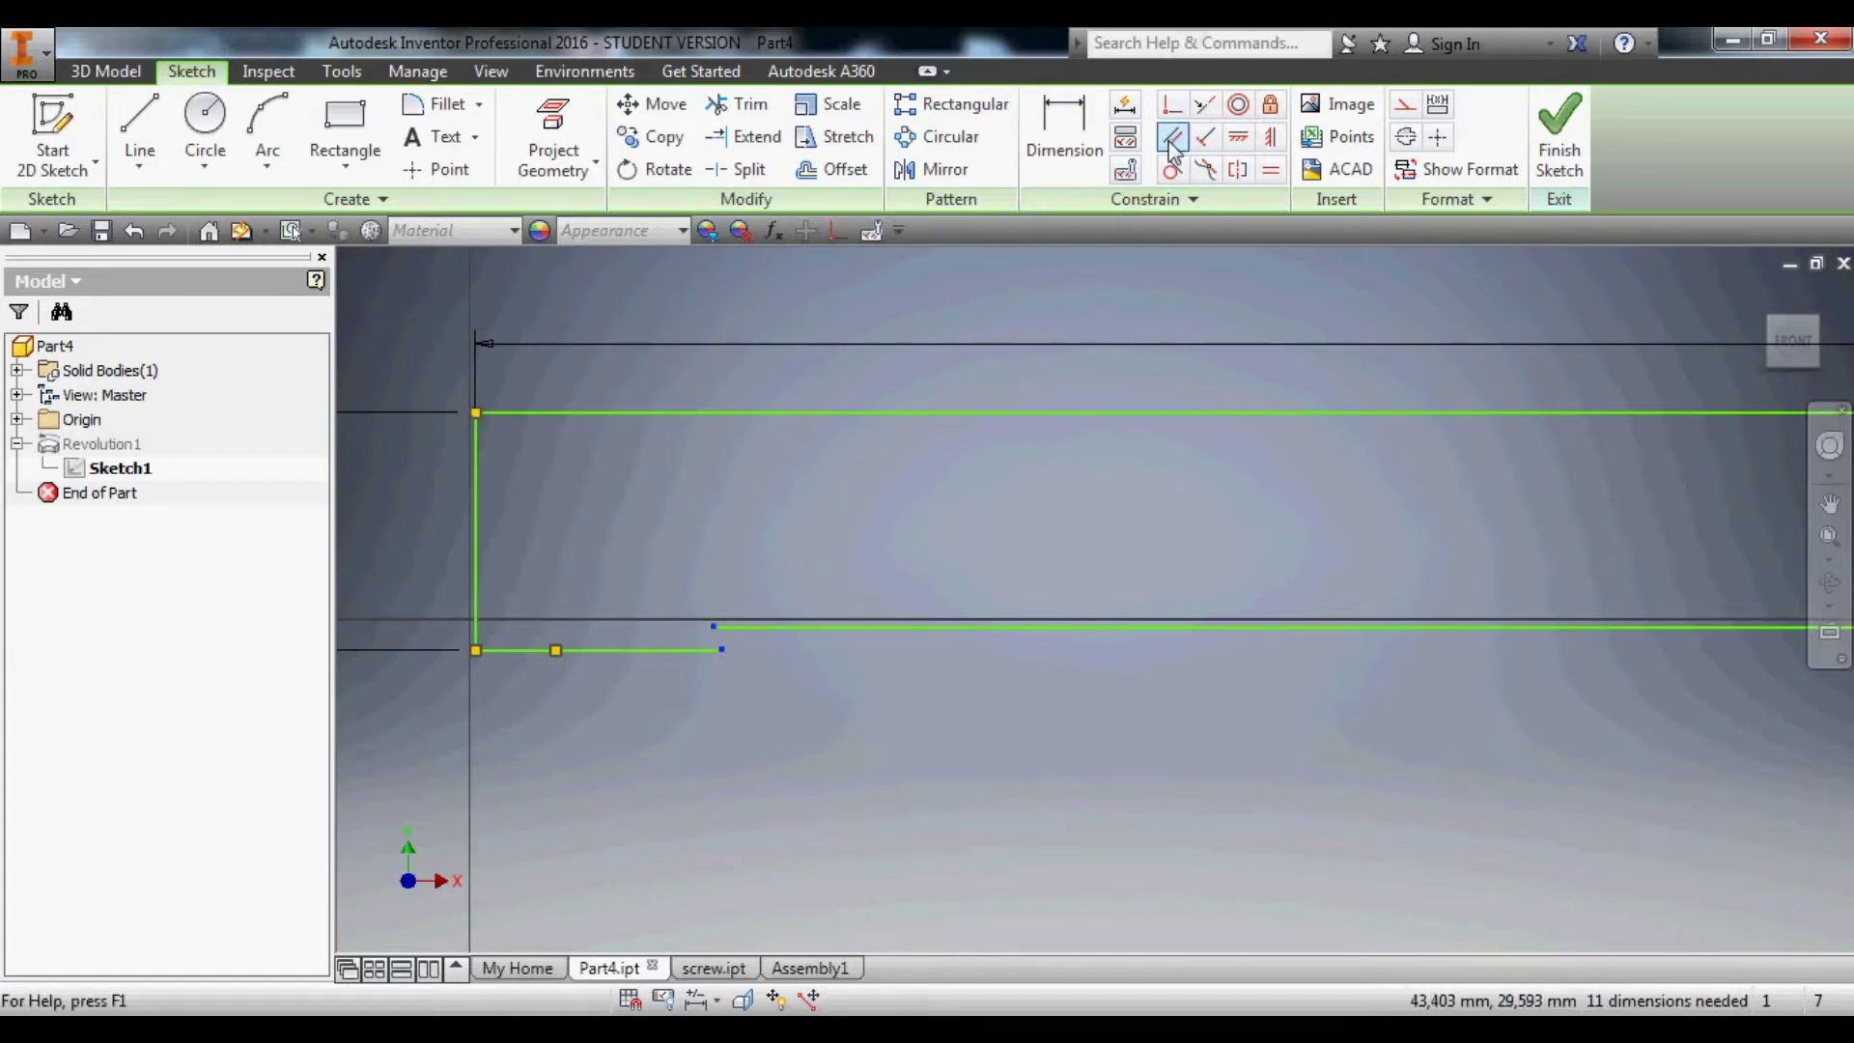
left_click(1173, 104)
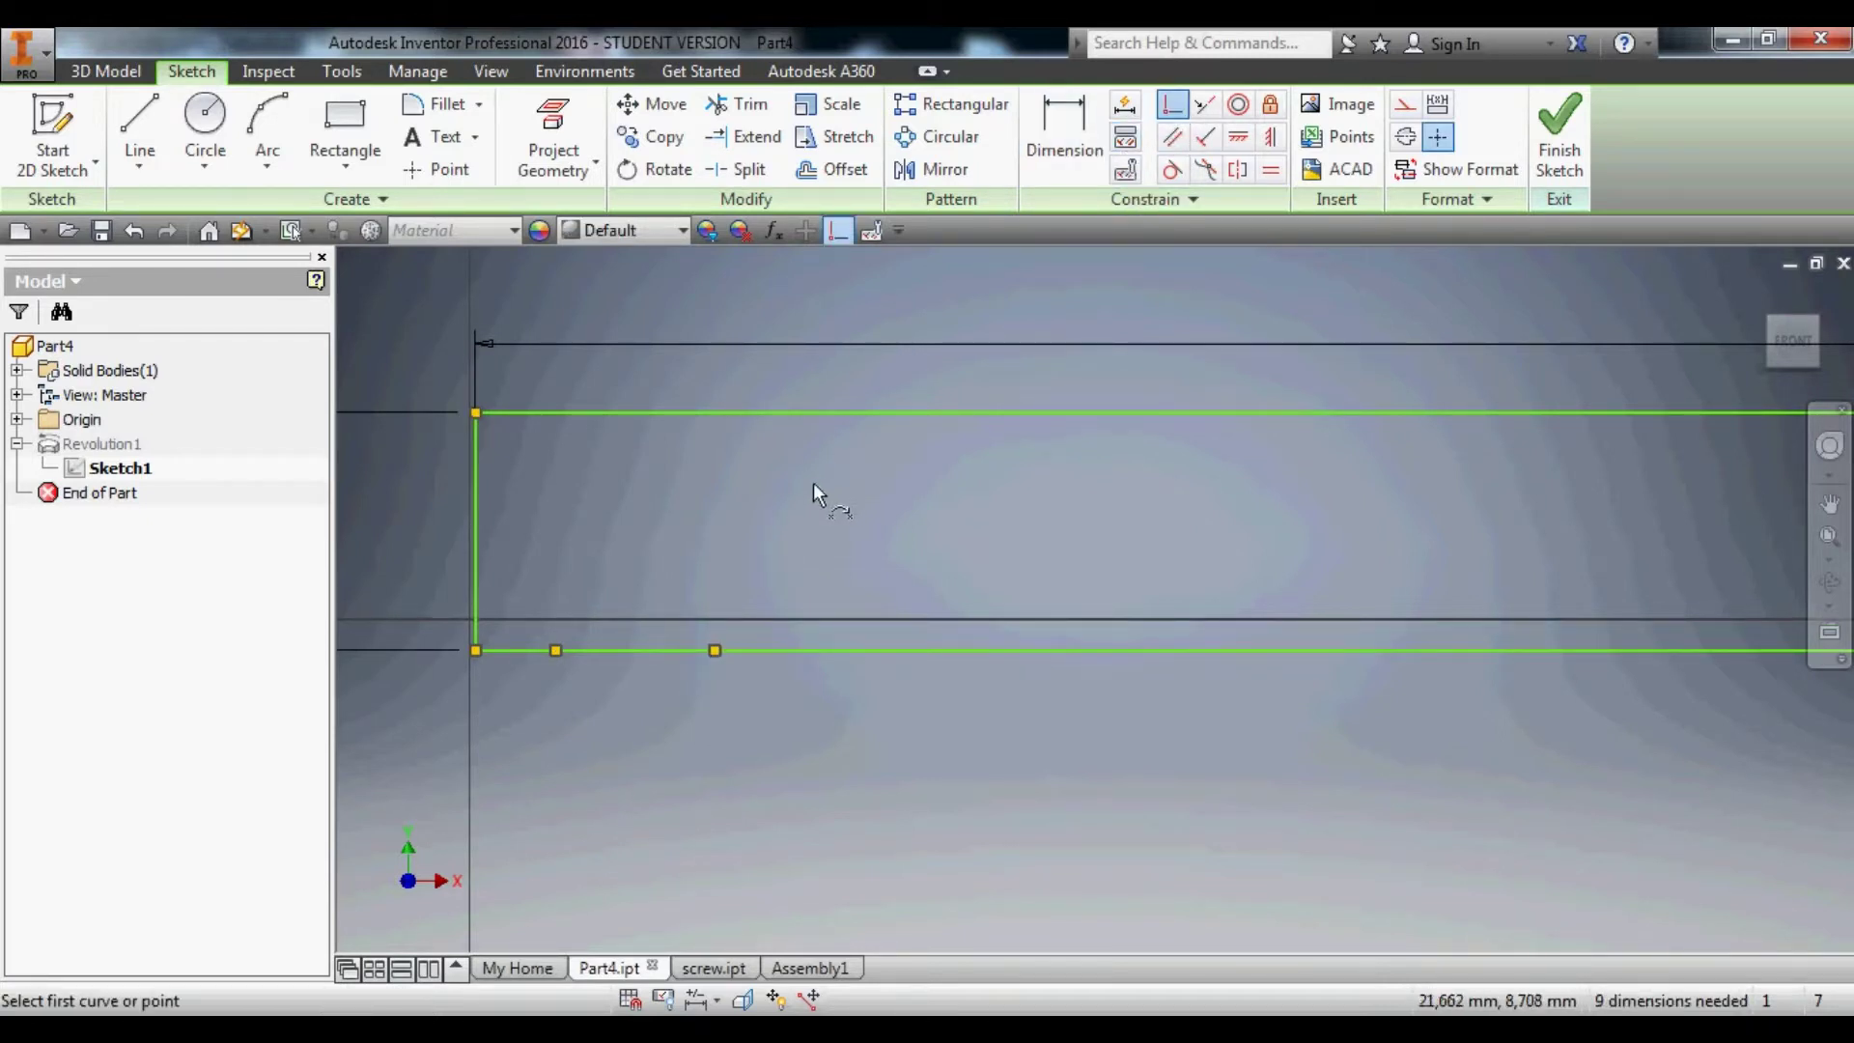
scroll(813, 483, "down", 5)
scroll(1505, 494, "up", 5)
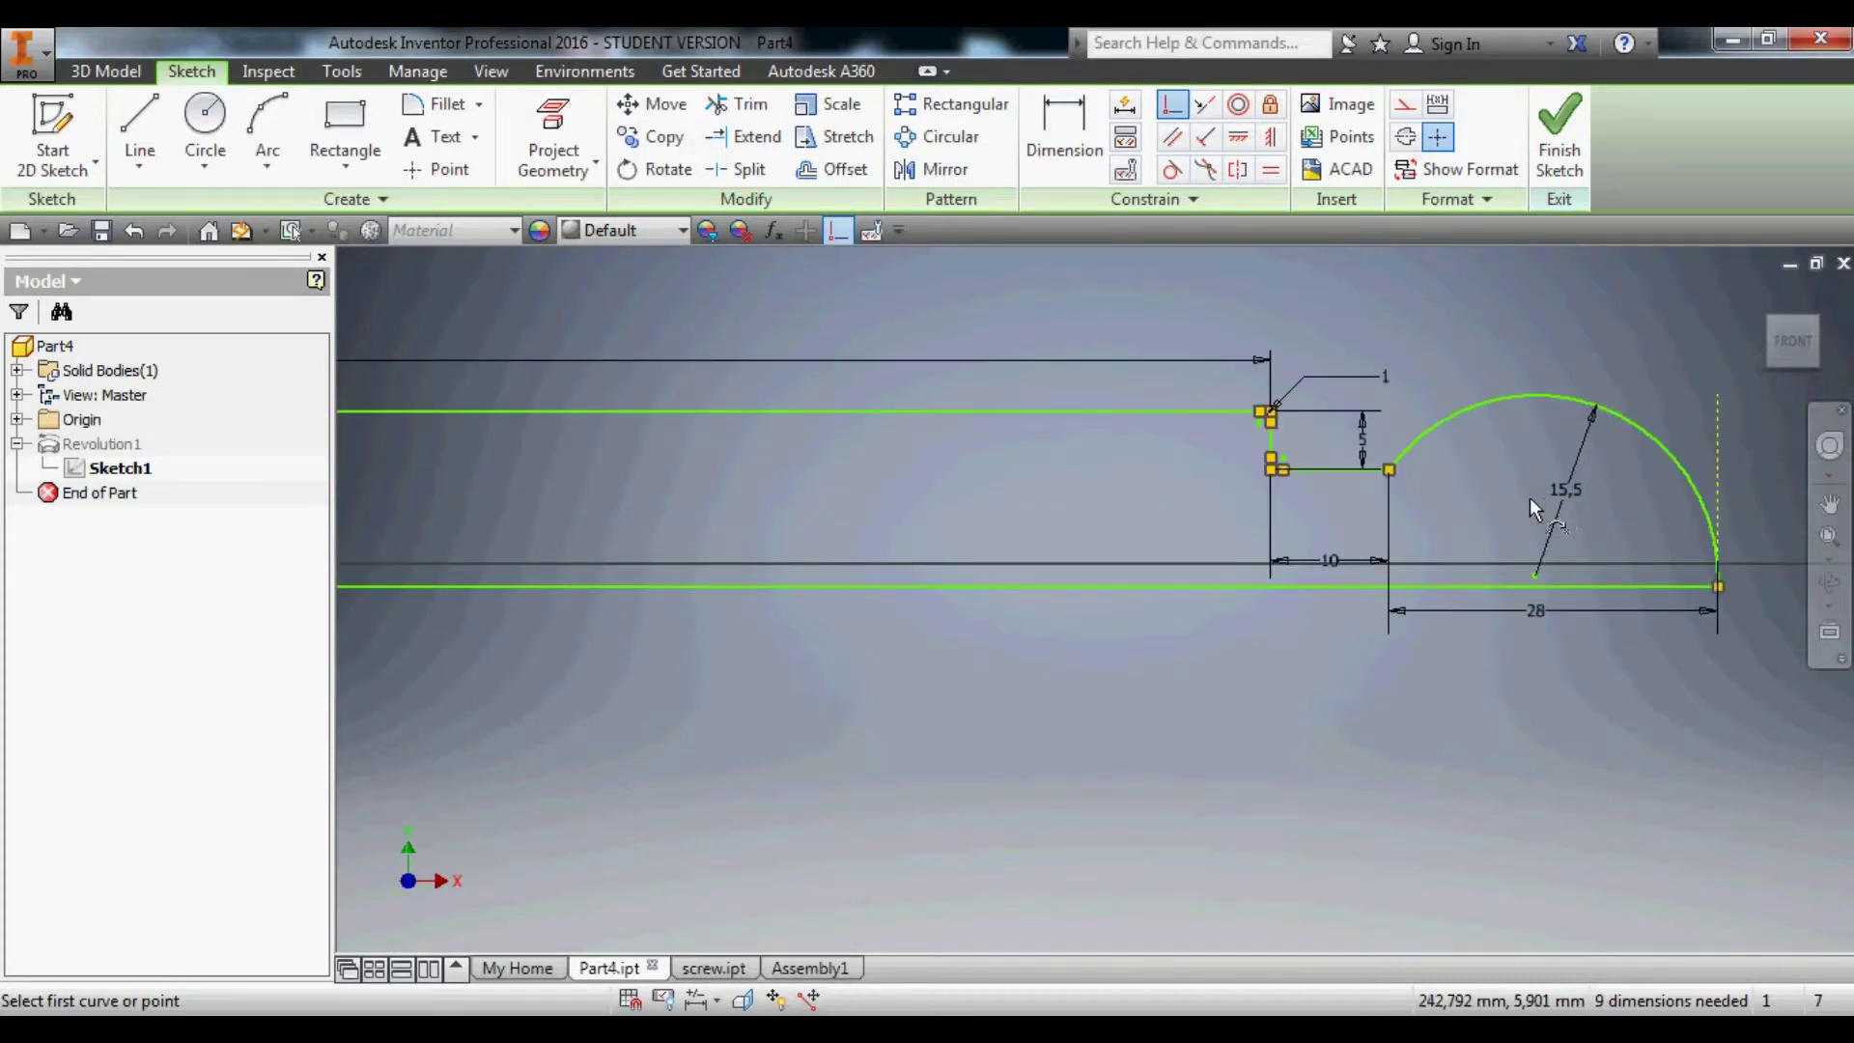
scroll(1522, 505, "down", 5)
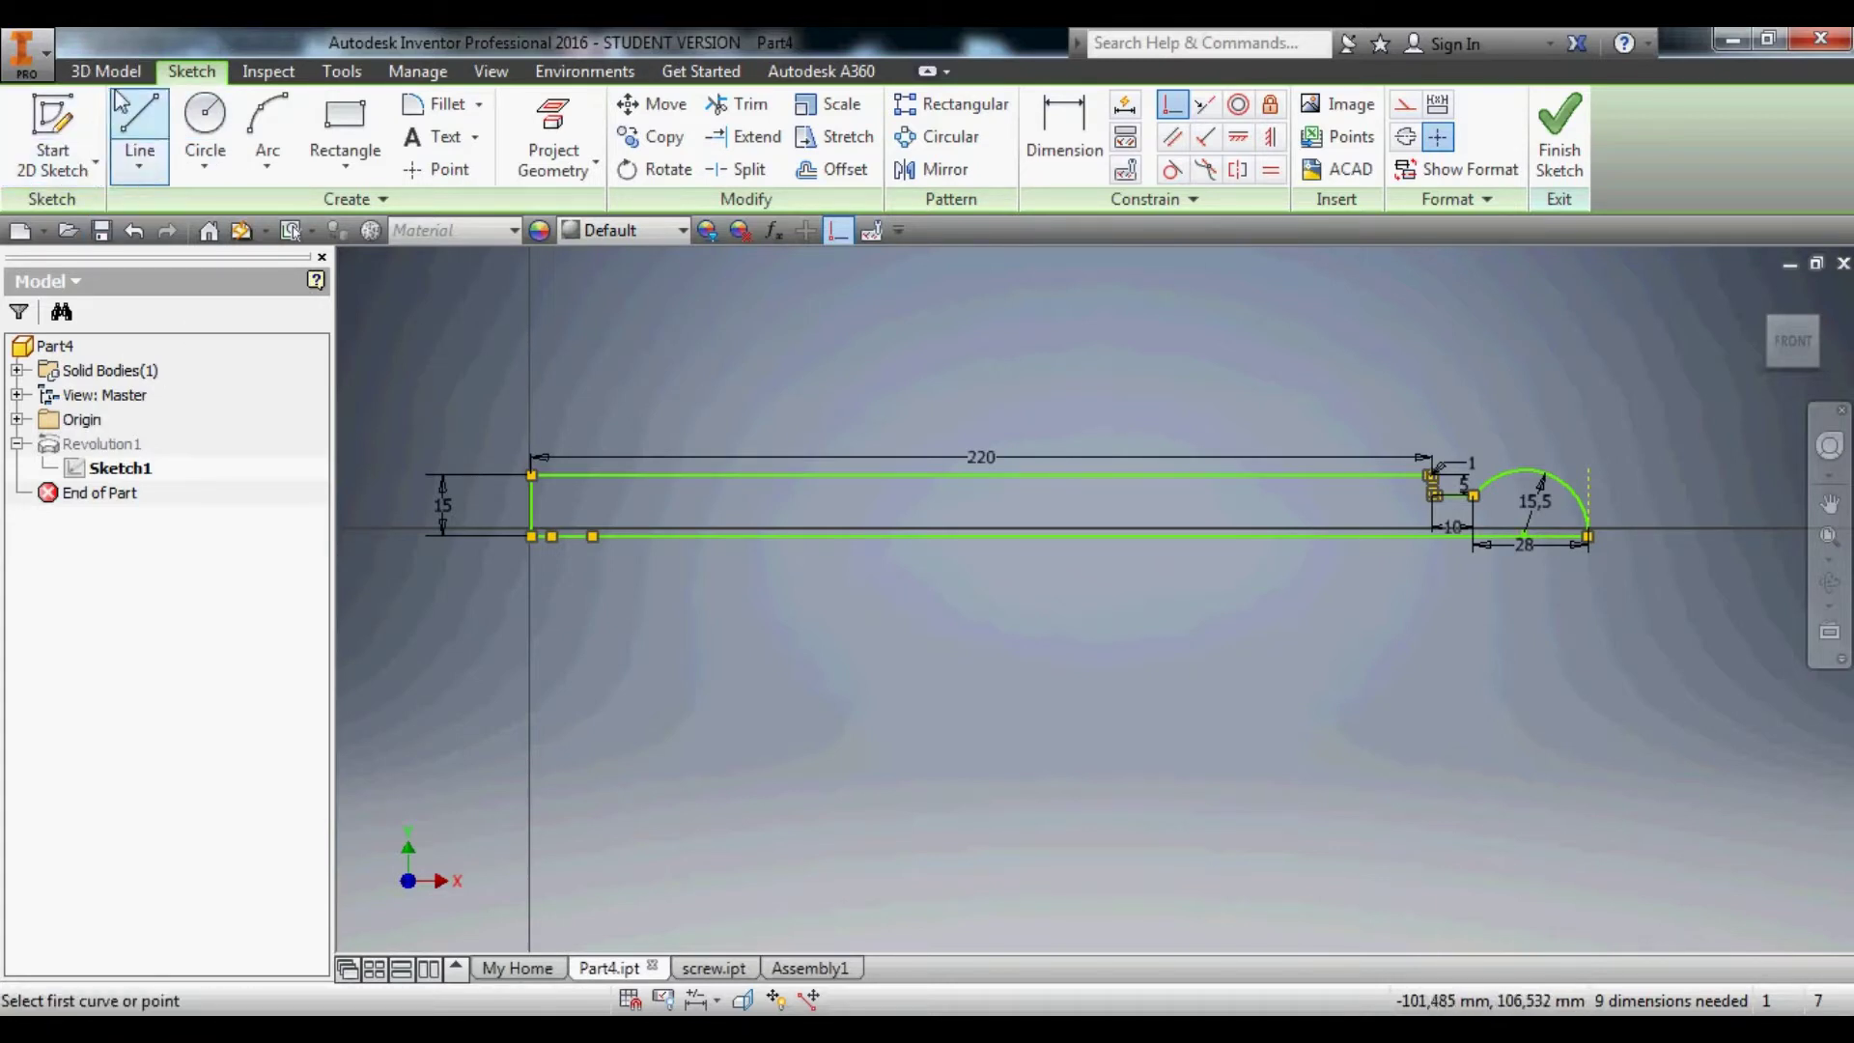
scroll(136, 143, "up", 1)
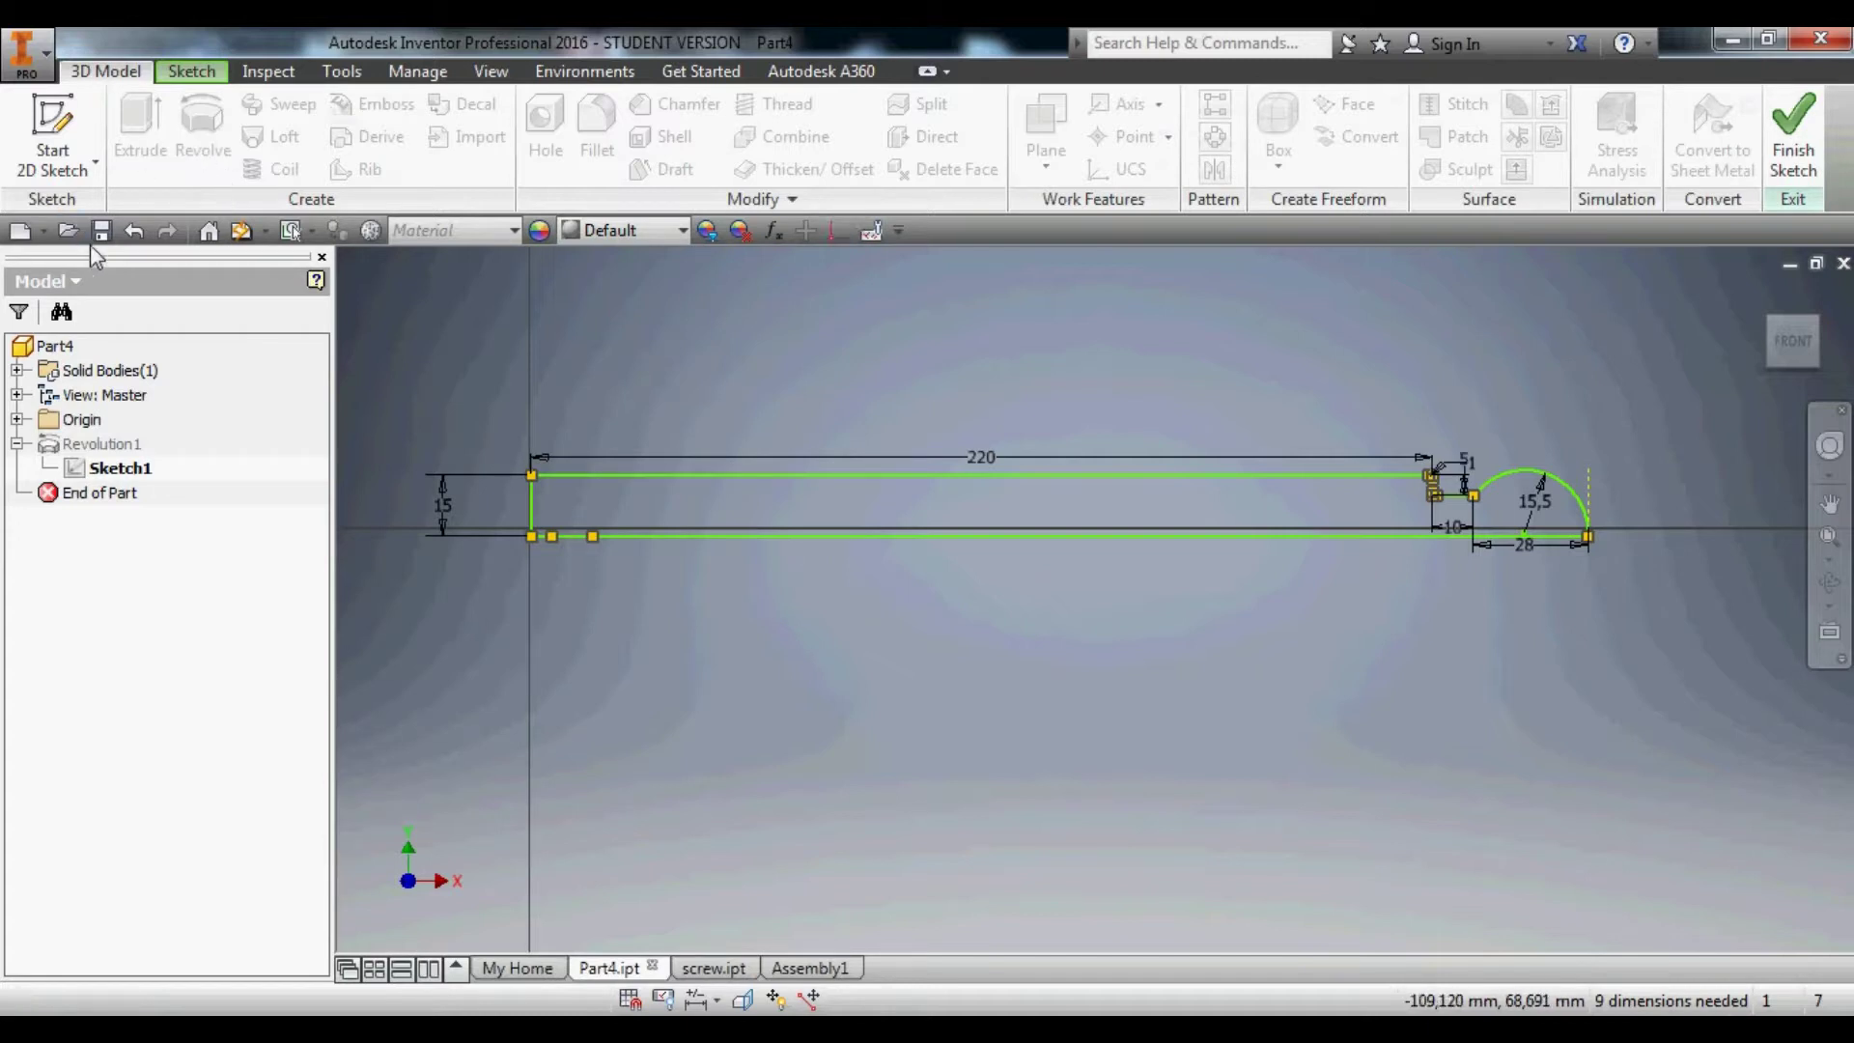
left_click(1793, 135)
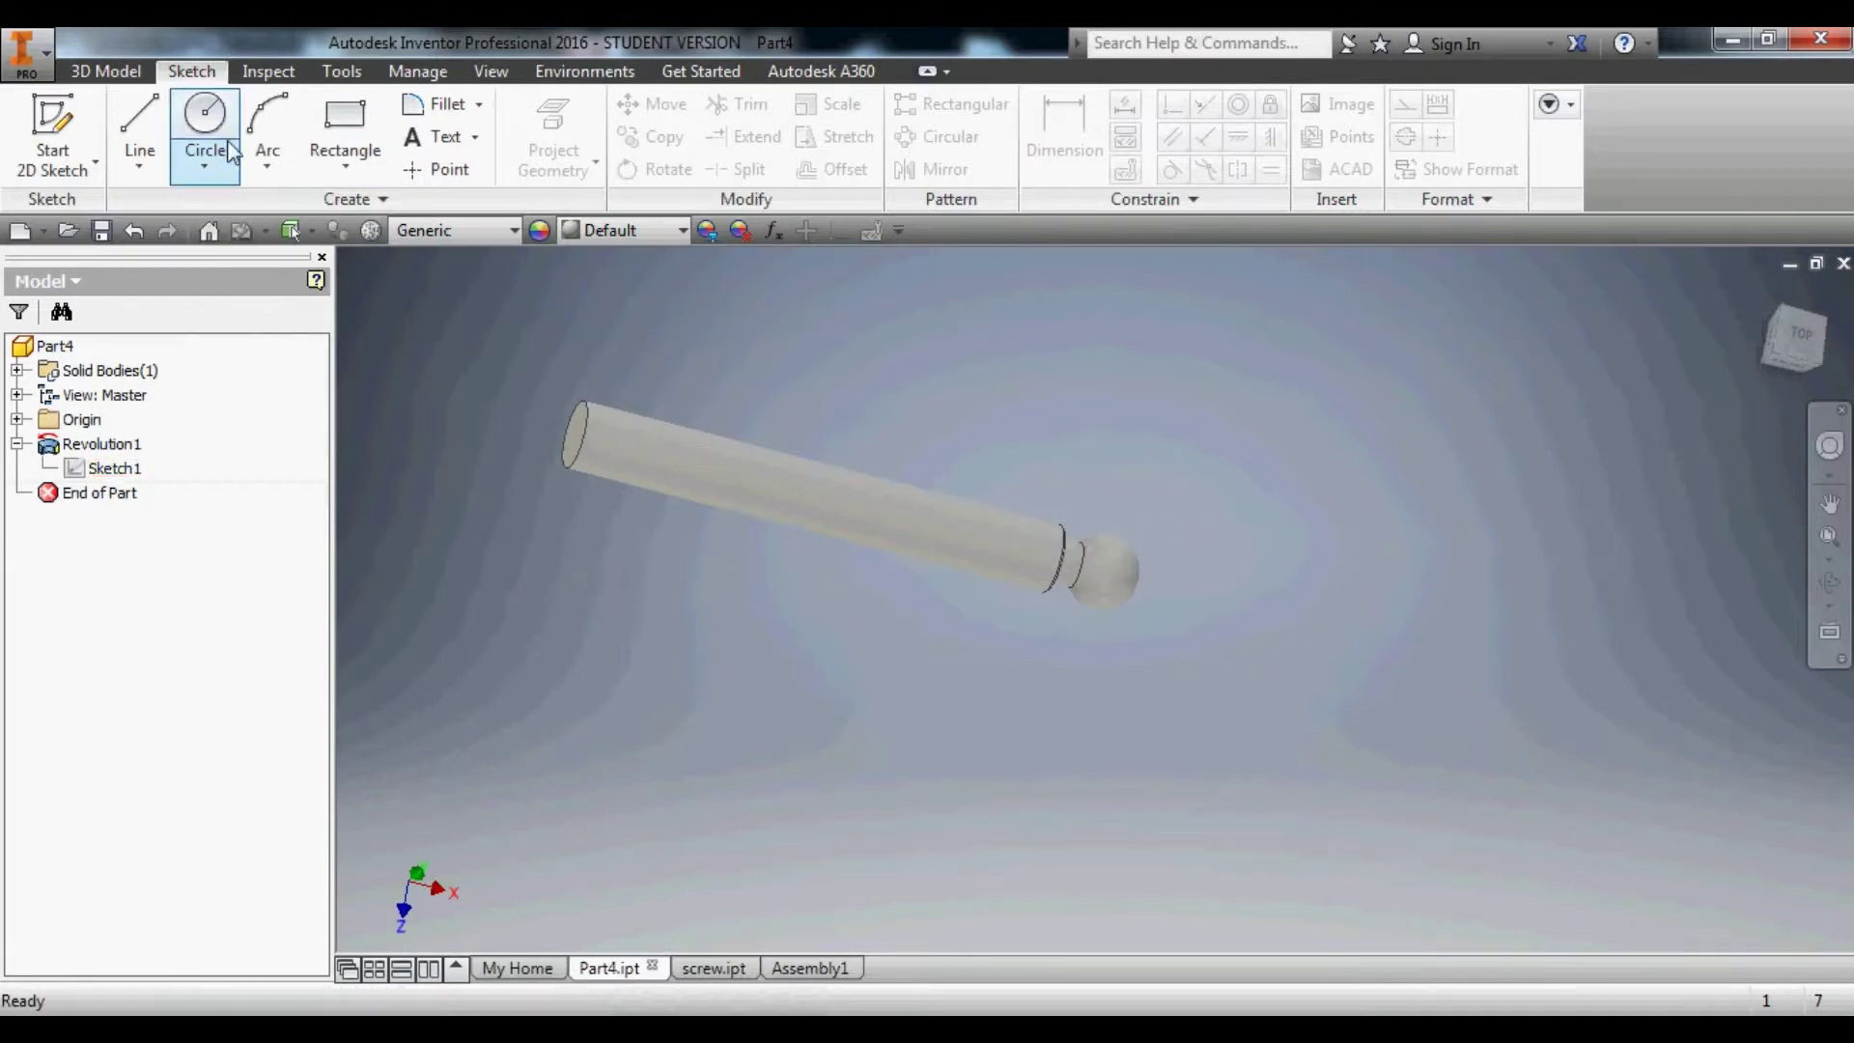
right_click(636, 446)
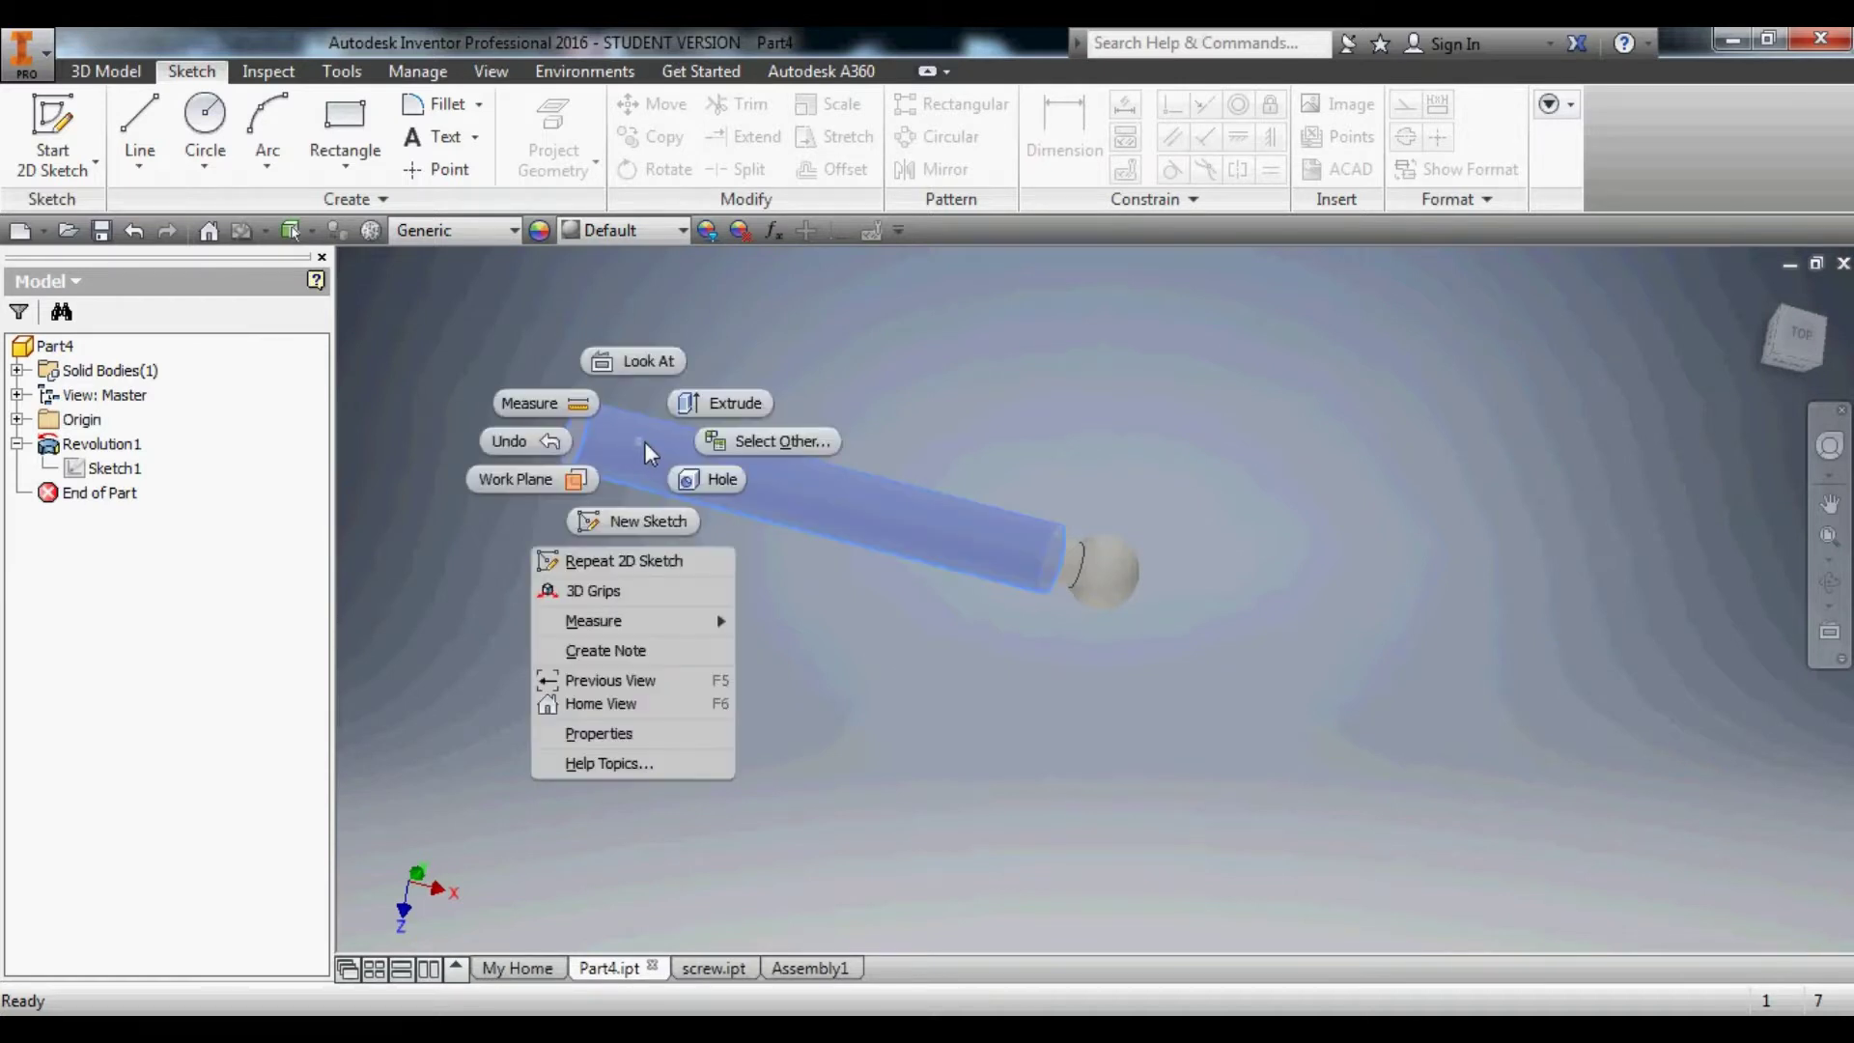
left_click(628, 526)
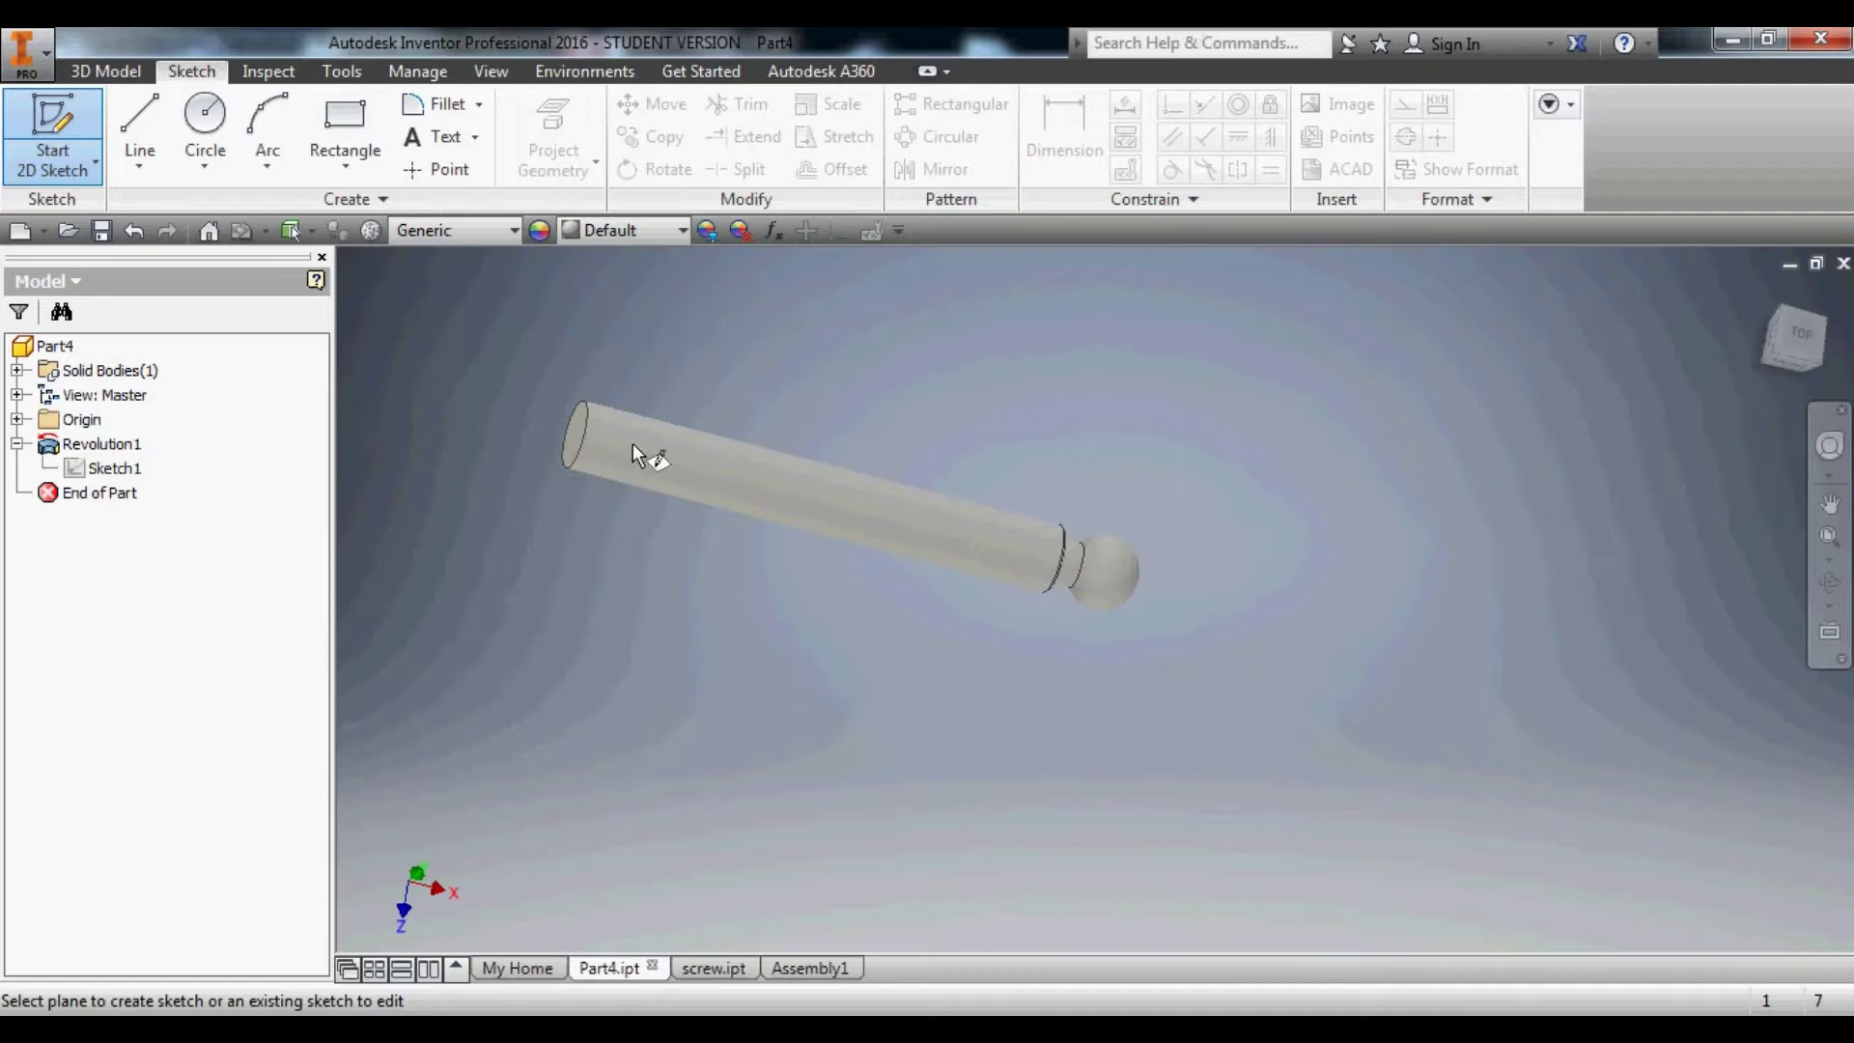
key("Escape")
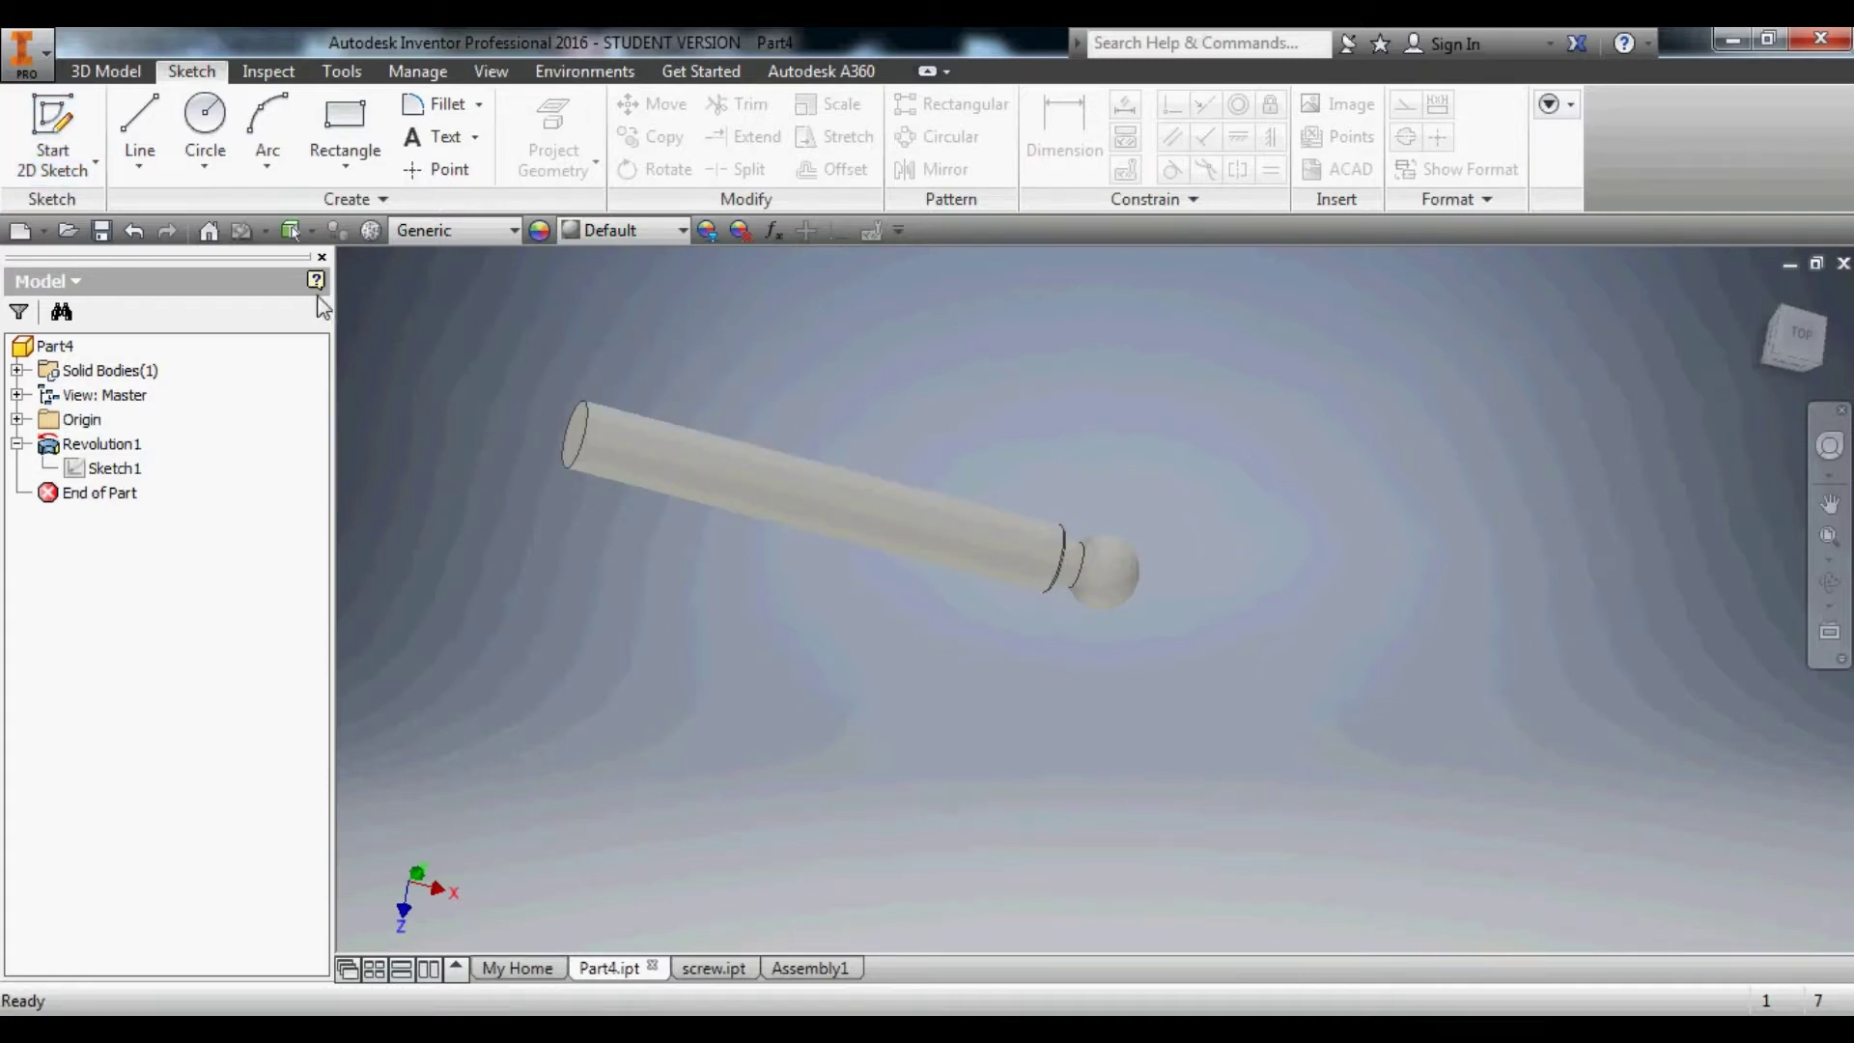
right_click(628, 445)
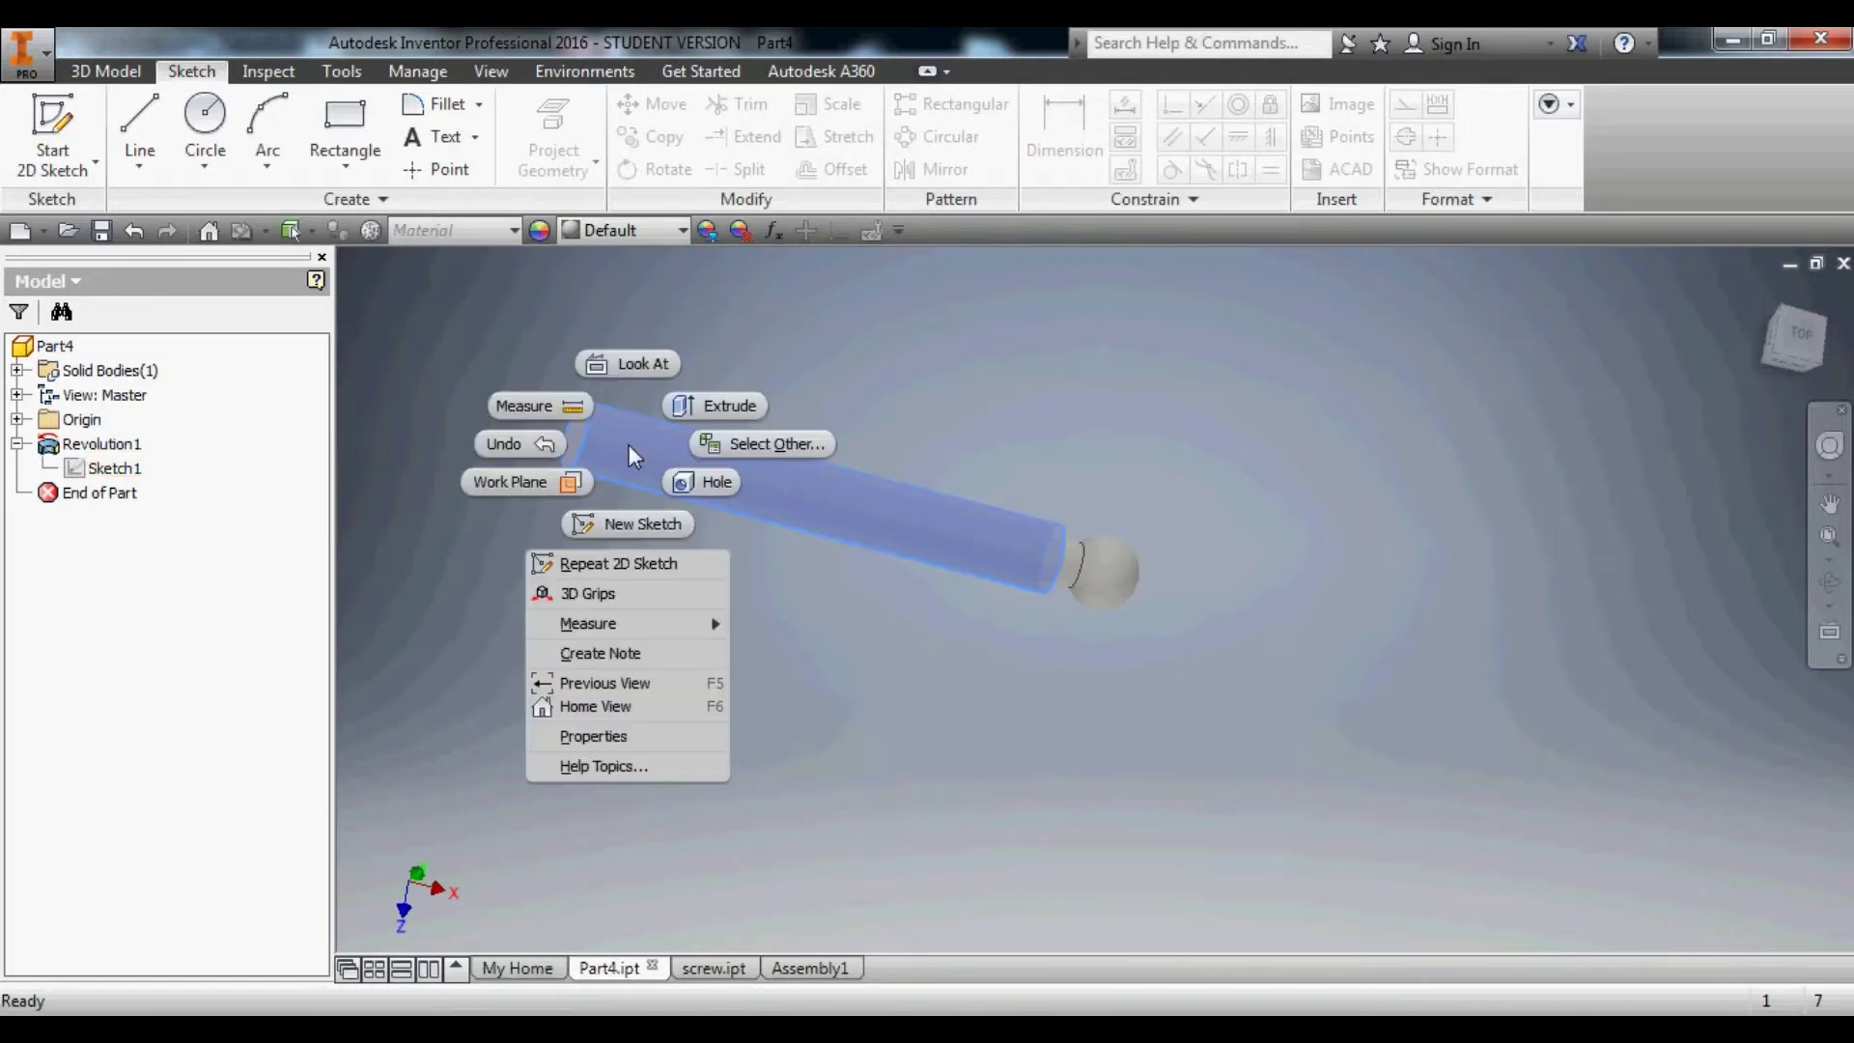
left_click(587, 525)
key("Escape")
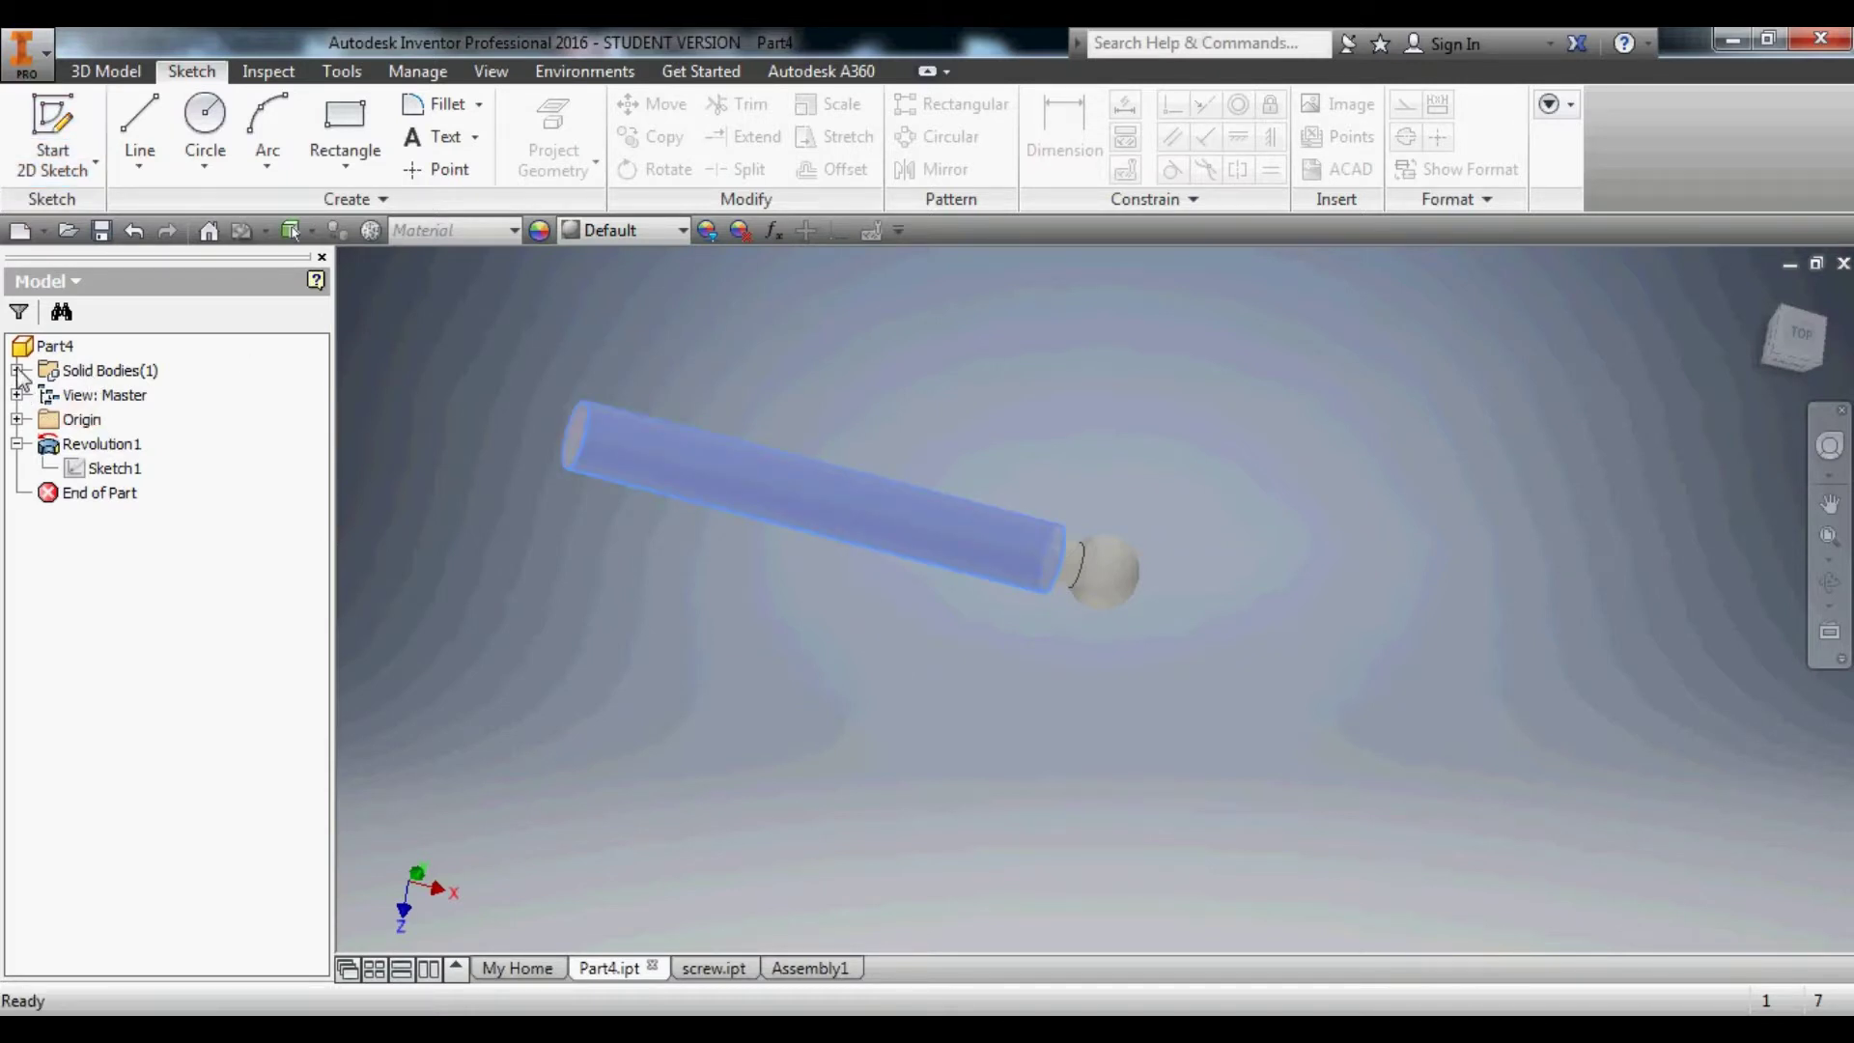
Create a new sketch on Part4's origin XZ Plane.
left_click(17, 419)
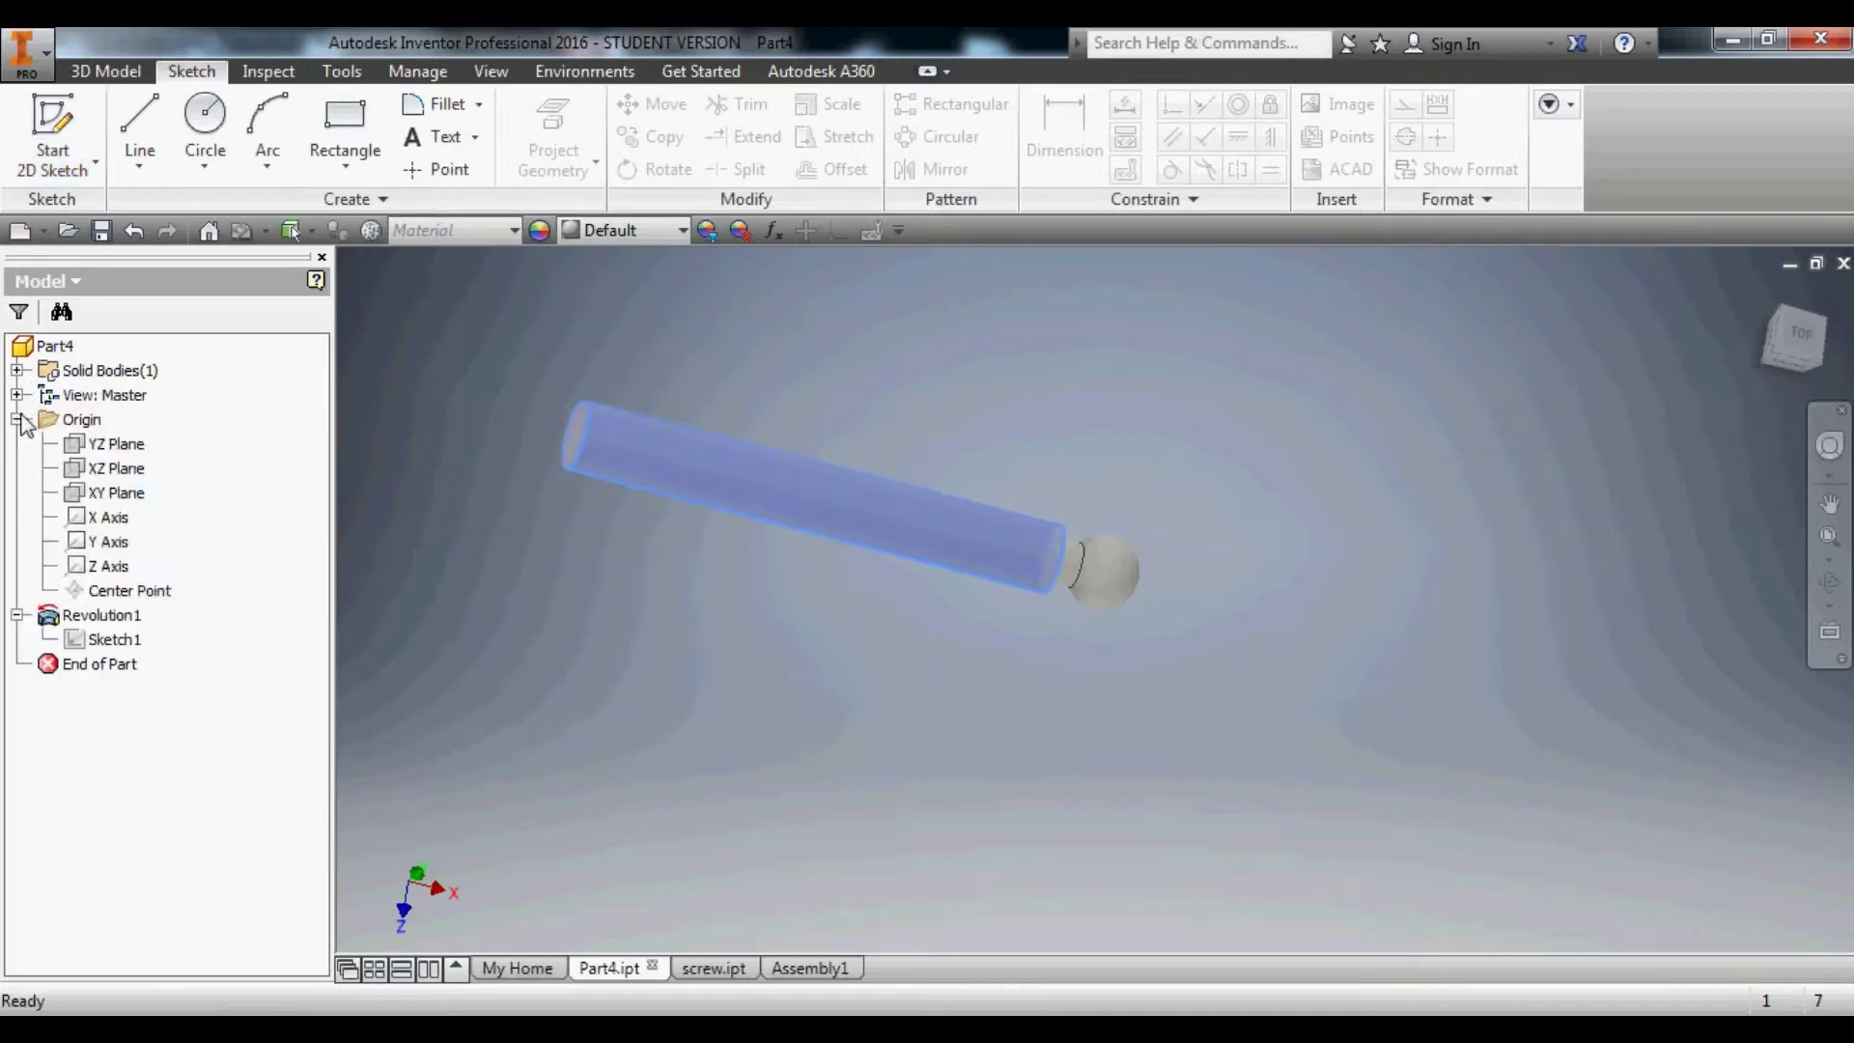
left_click(100, 474)
mouse_move(746, 558)
middle_mouse_down("shift")
mouse_move(773, 691)
mouse_move(717, 571)
middle_mouse_up("shift")
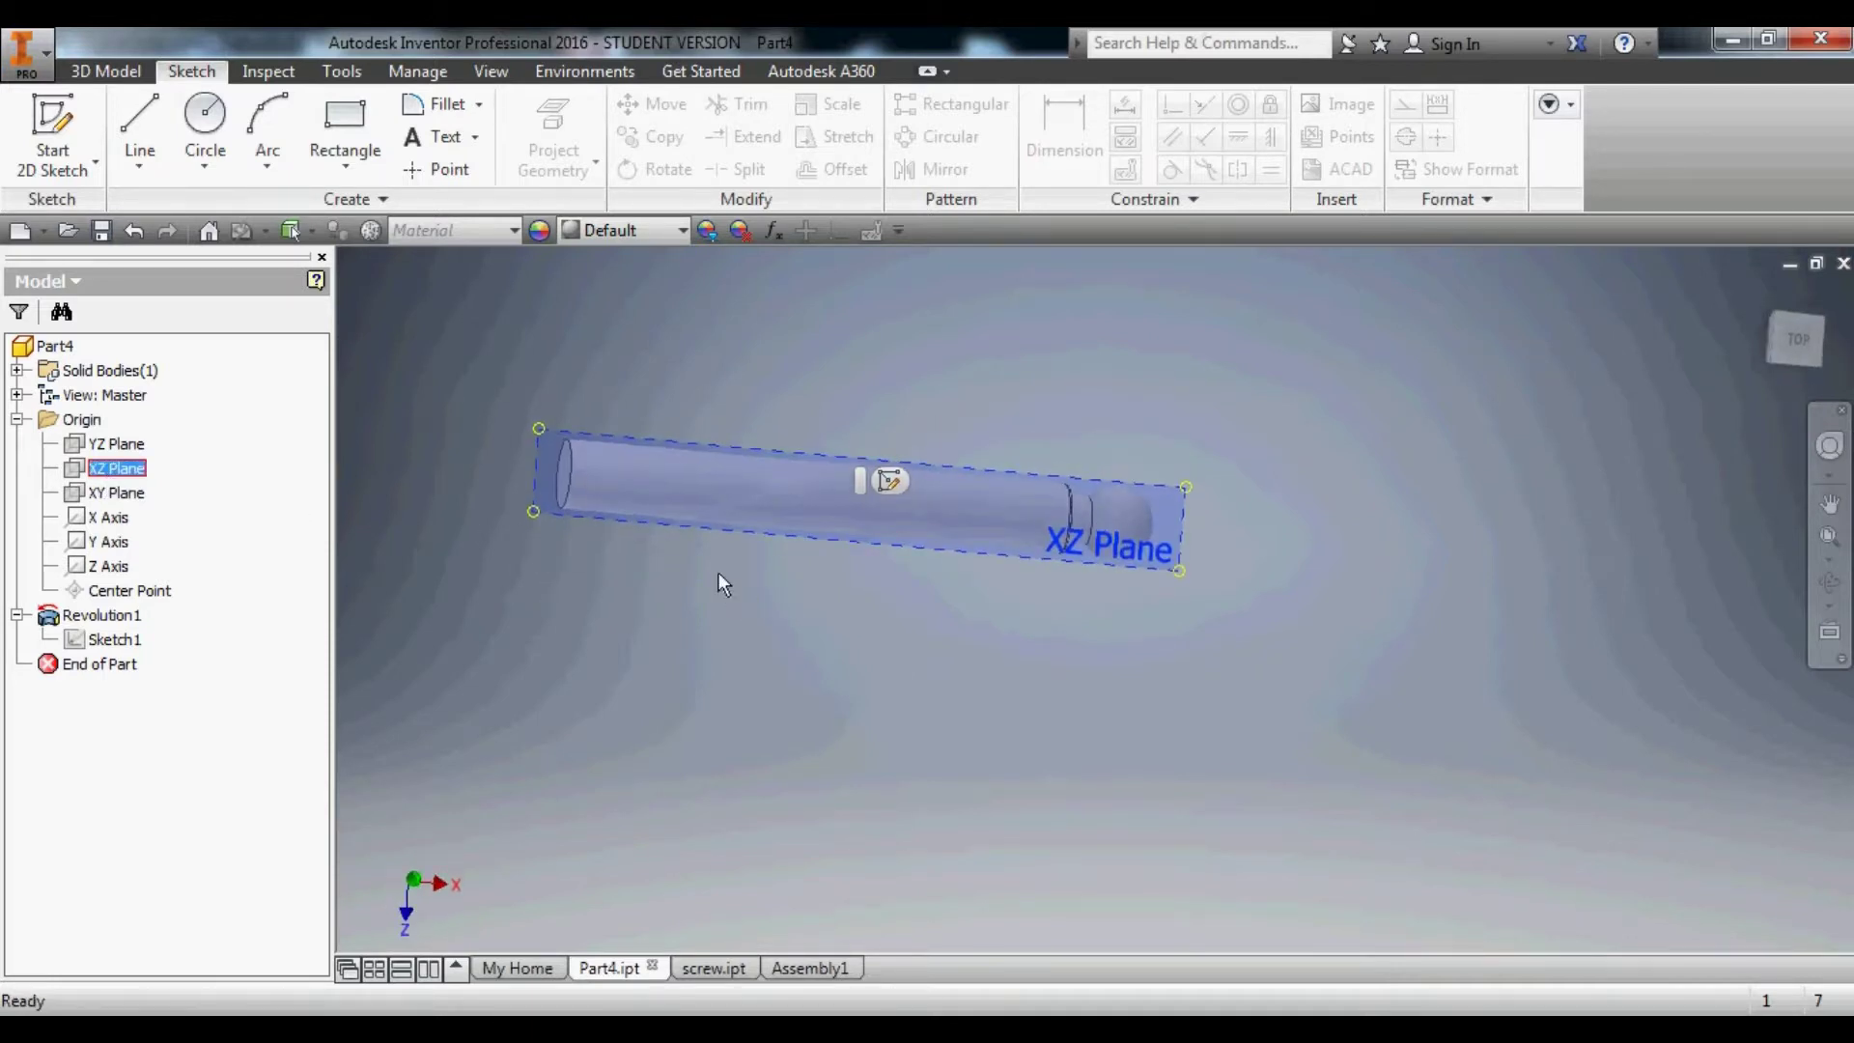
right_click(101, 478)
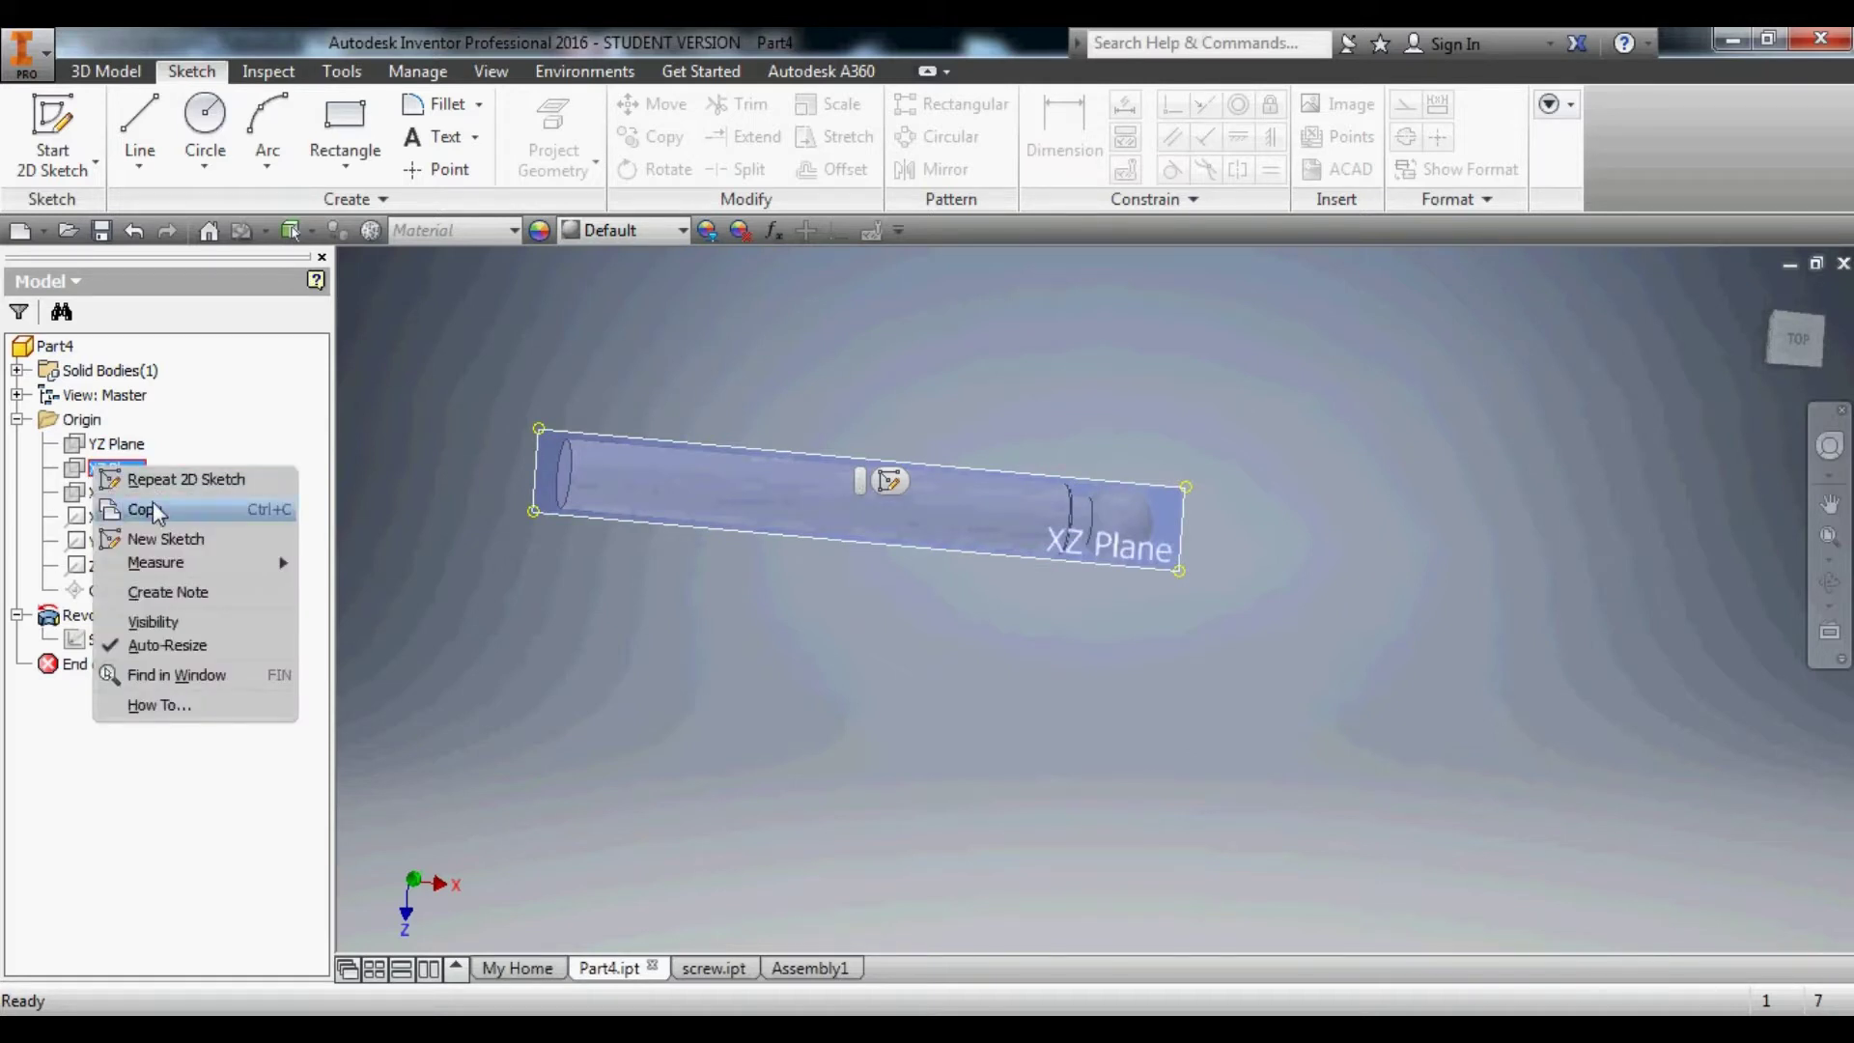
left_click(159, 538)
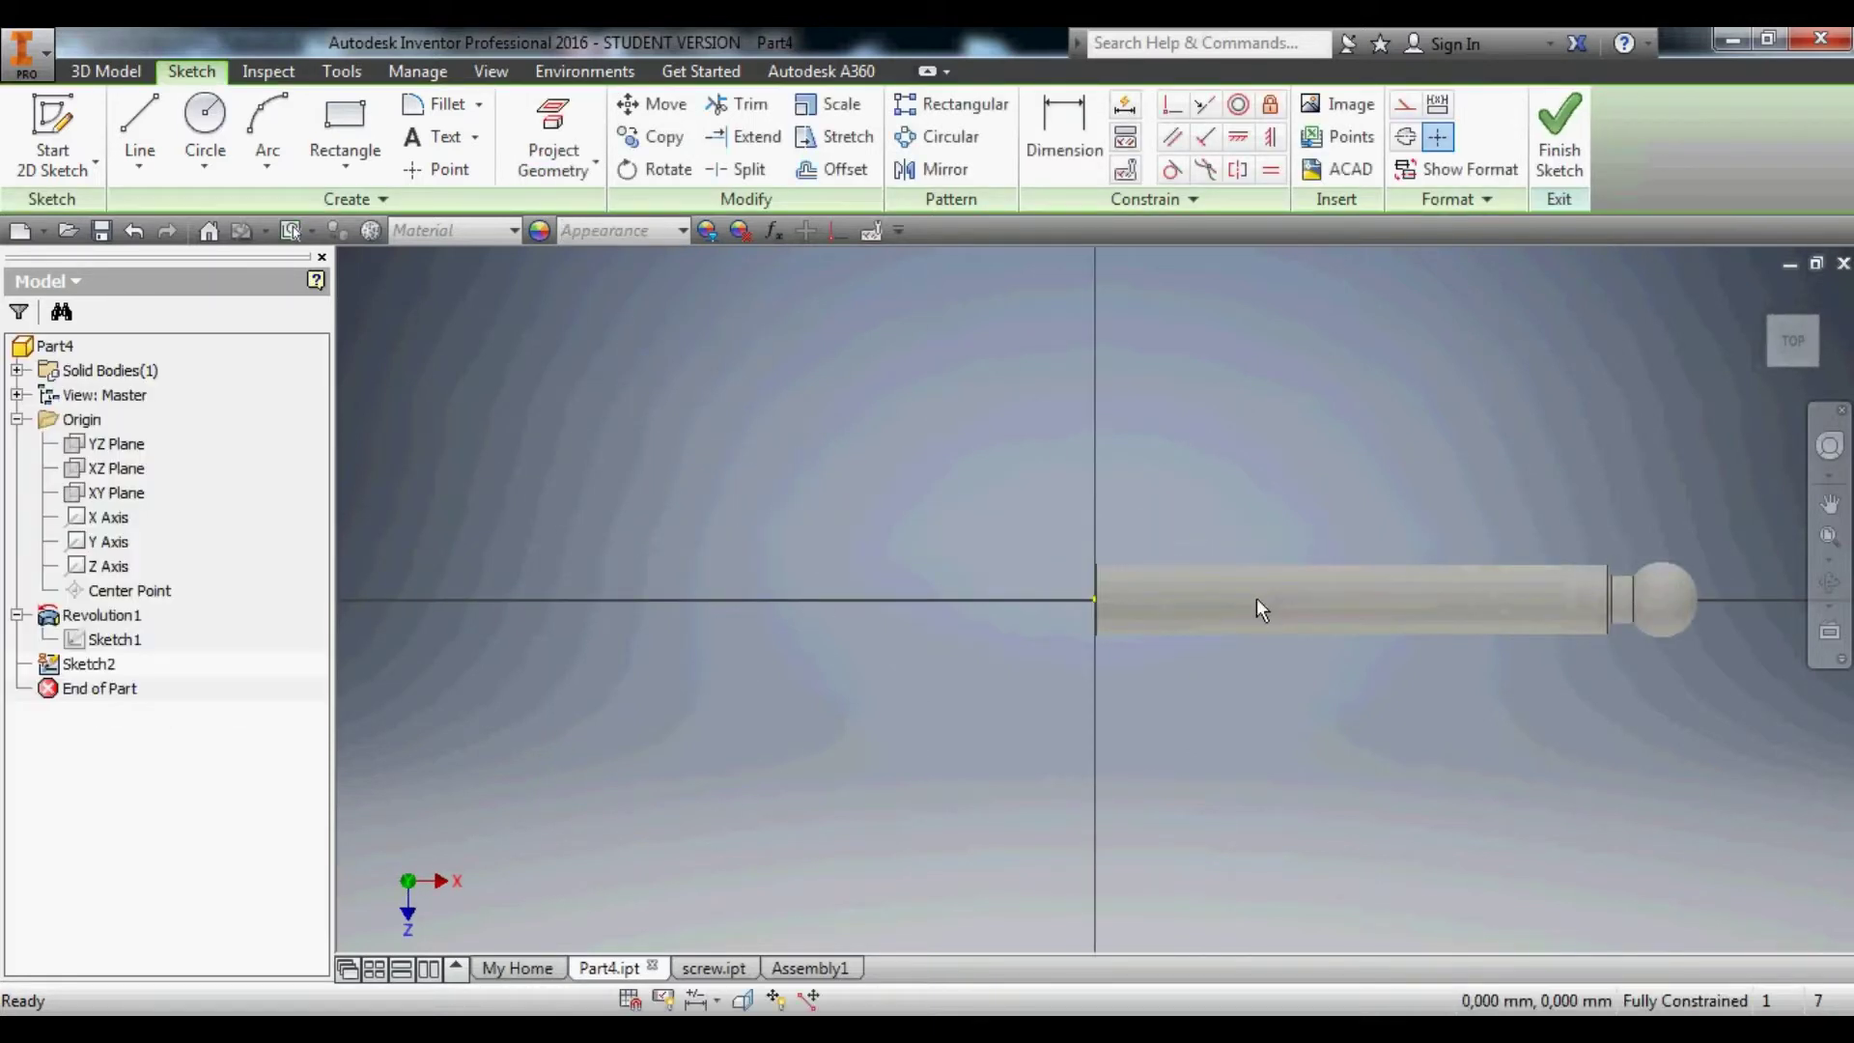
Draw a horizontal line about 26 mm long from the origin into the shaft along its axis.
scroll(1163, 608, "down", 3)
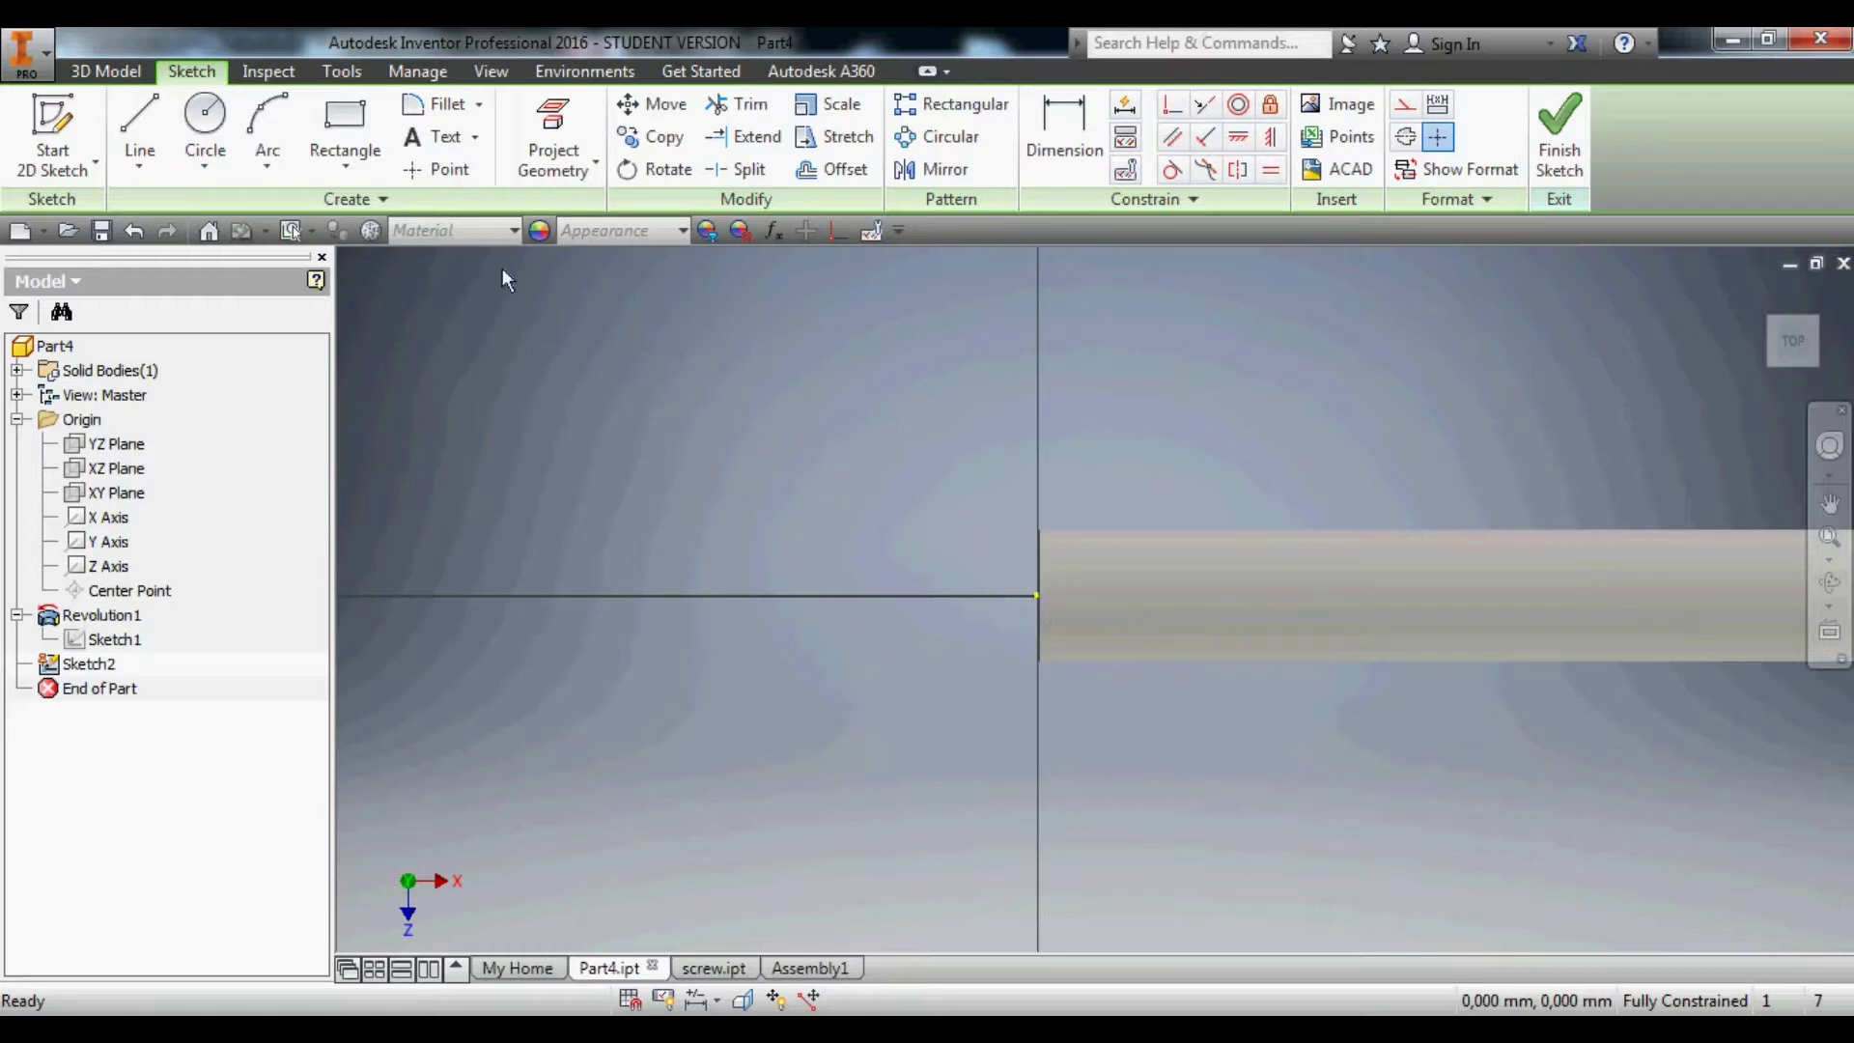
left_click(150, 121)
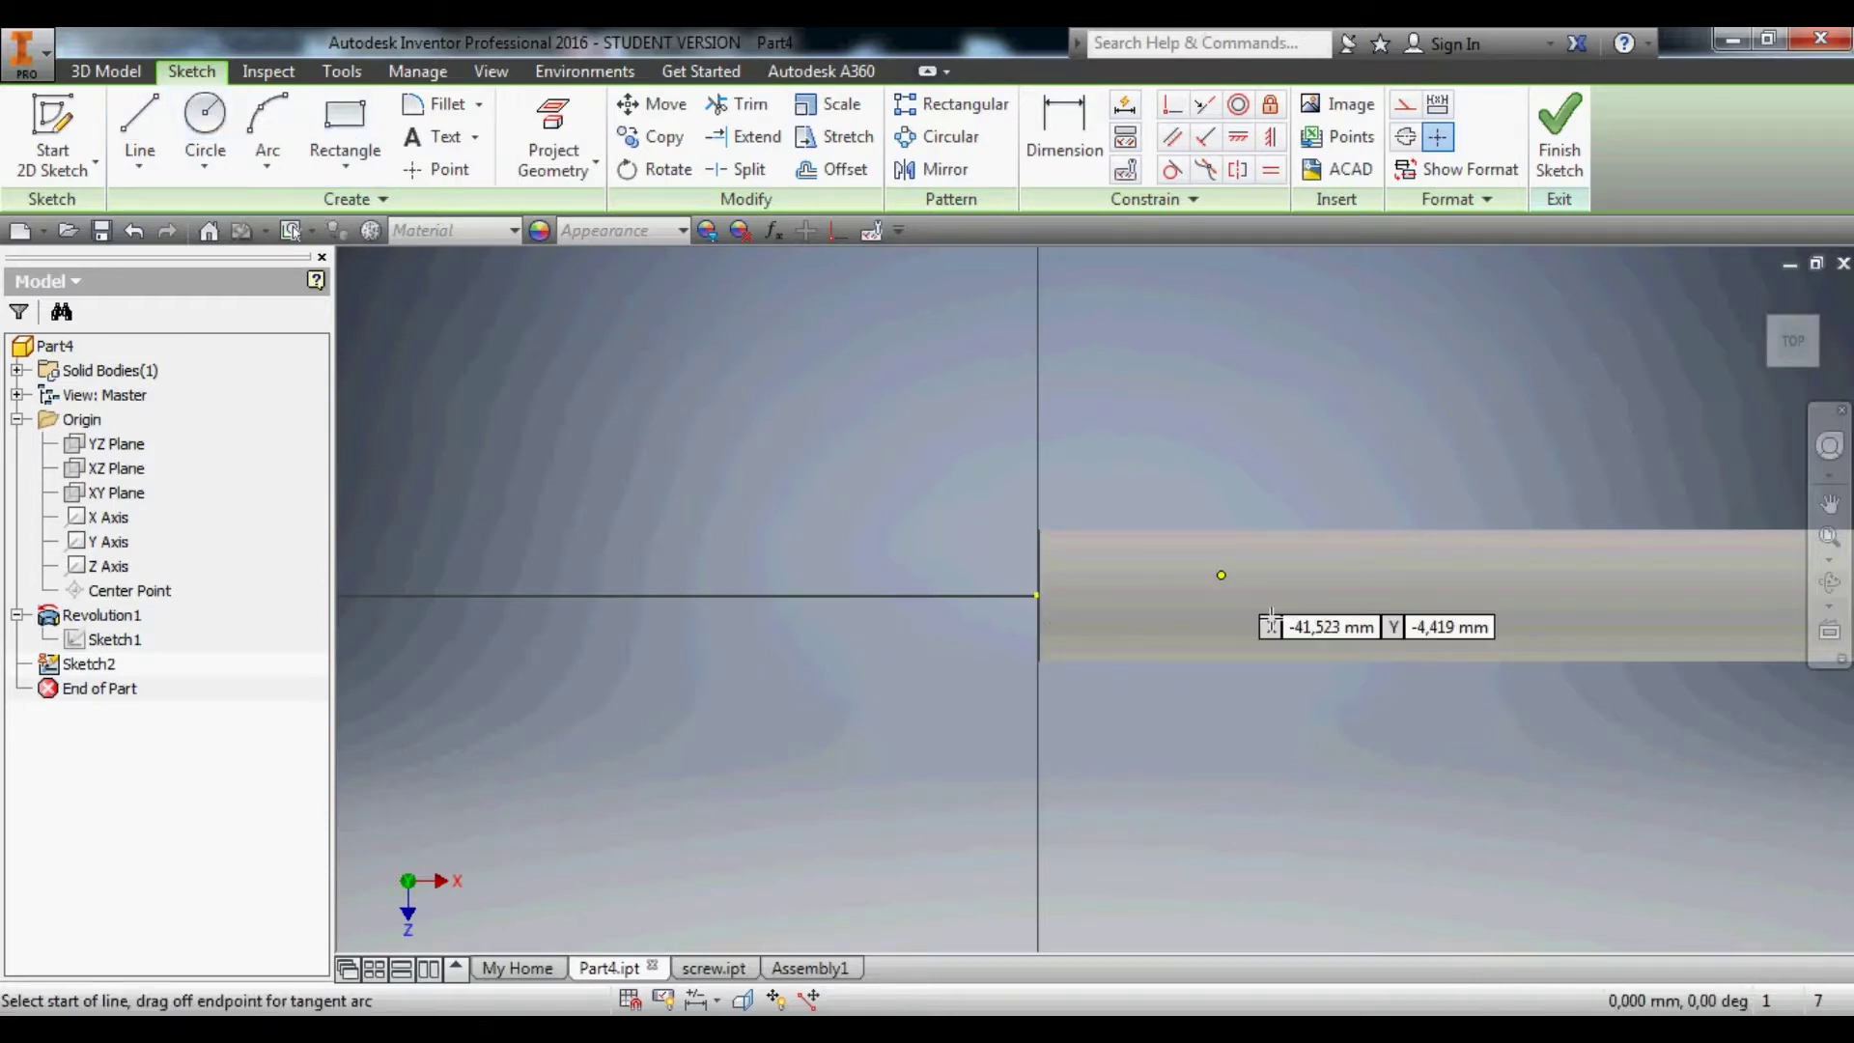
left_click(1039, 596)
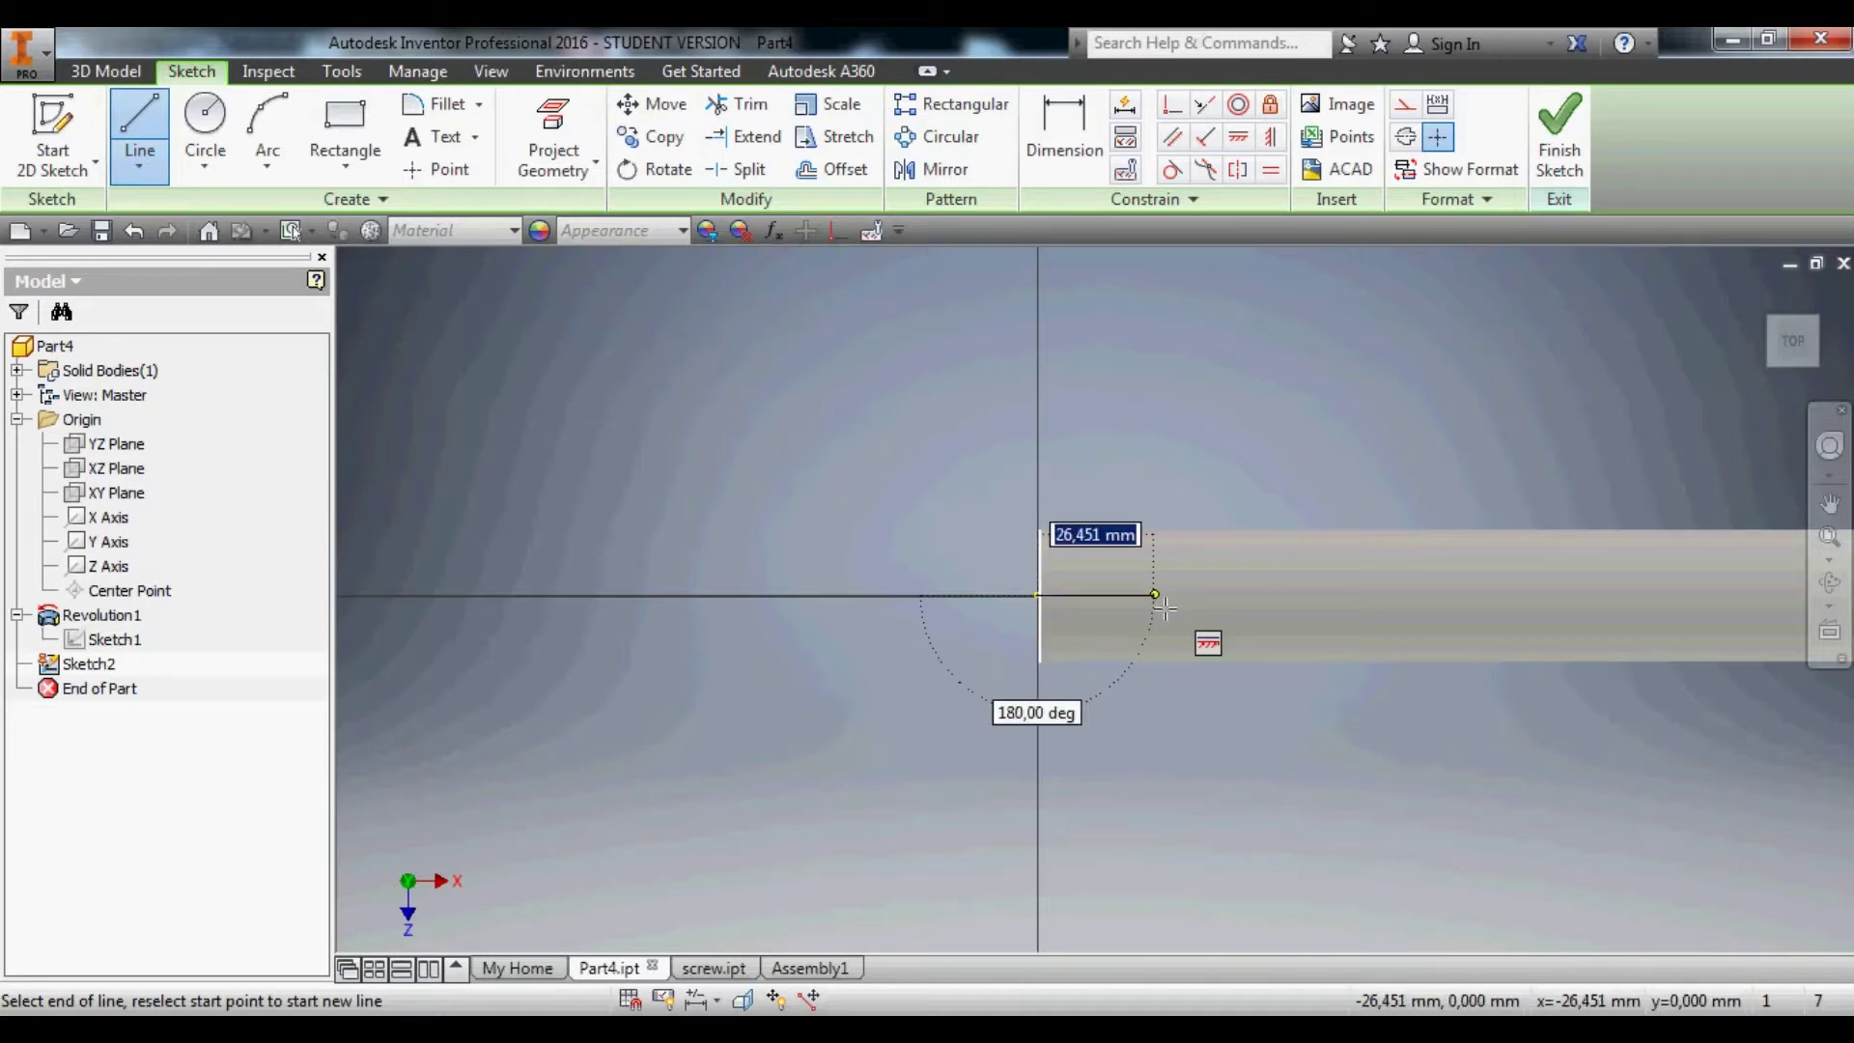
key("Escape")
scroll(1121, 581, "up", 5)
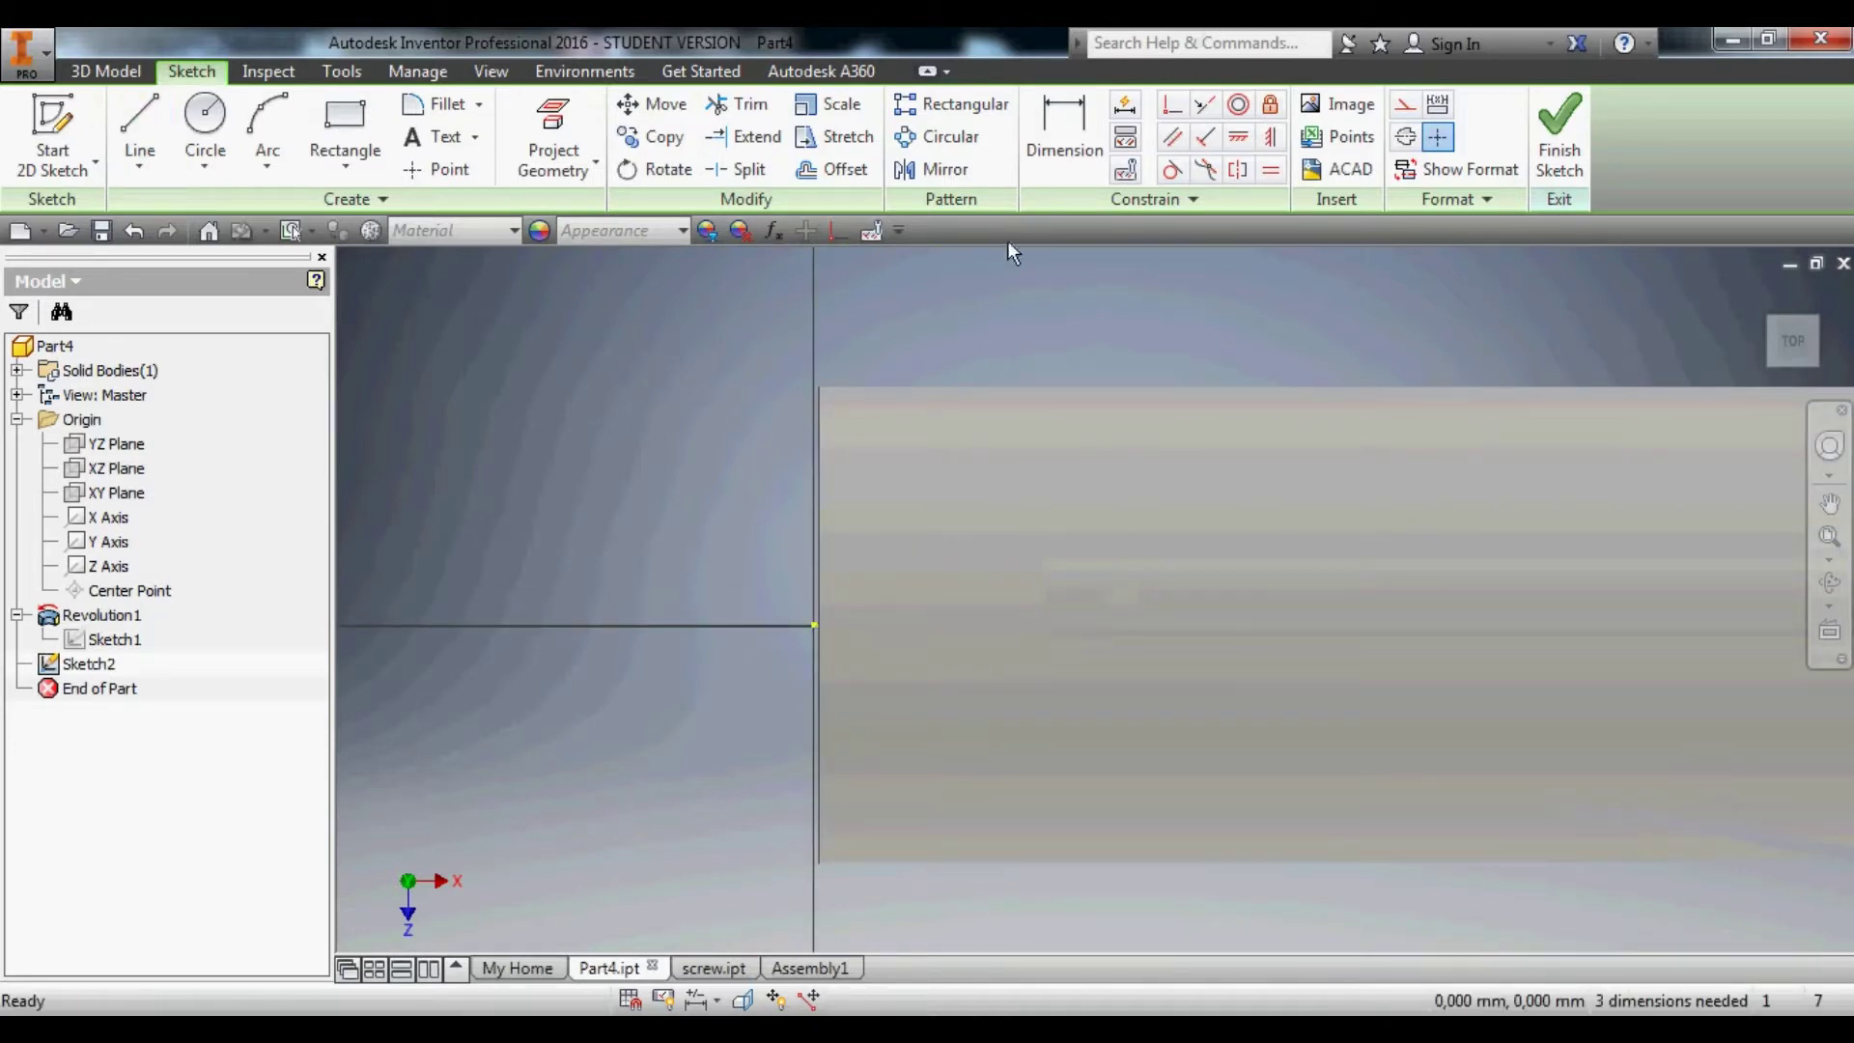
Dimension the horizontal line's length to 10 mm.
left_click(1063, 135)
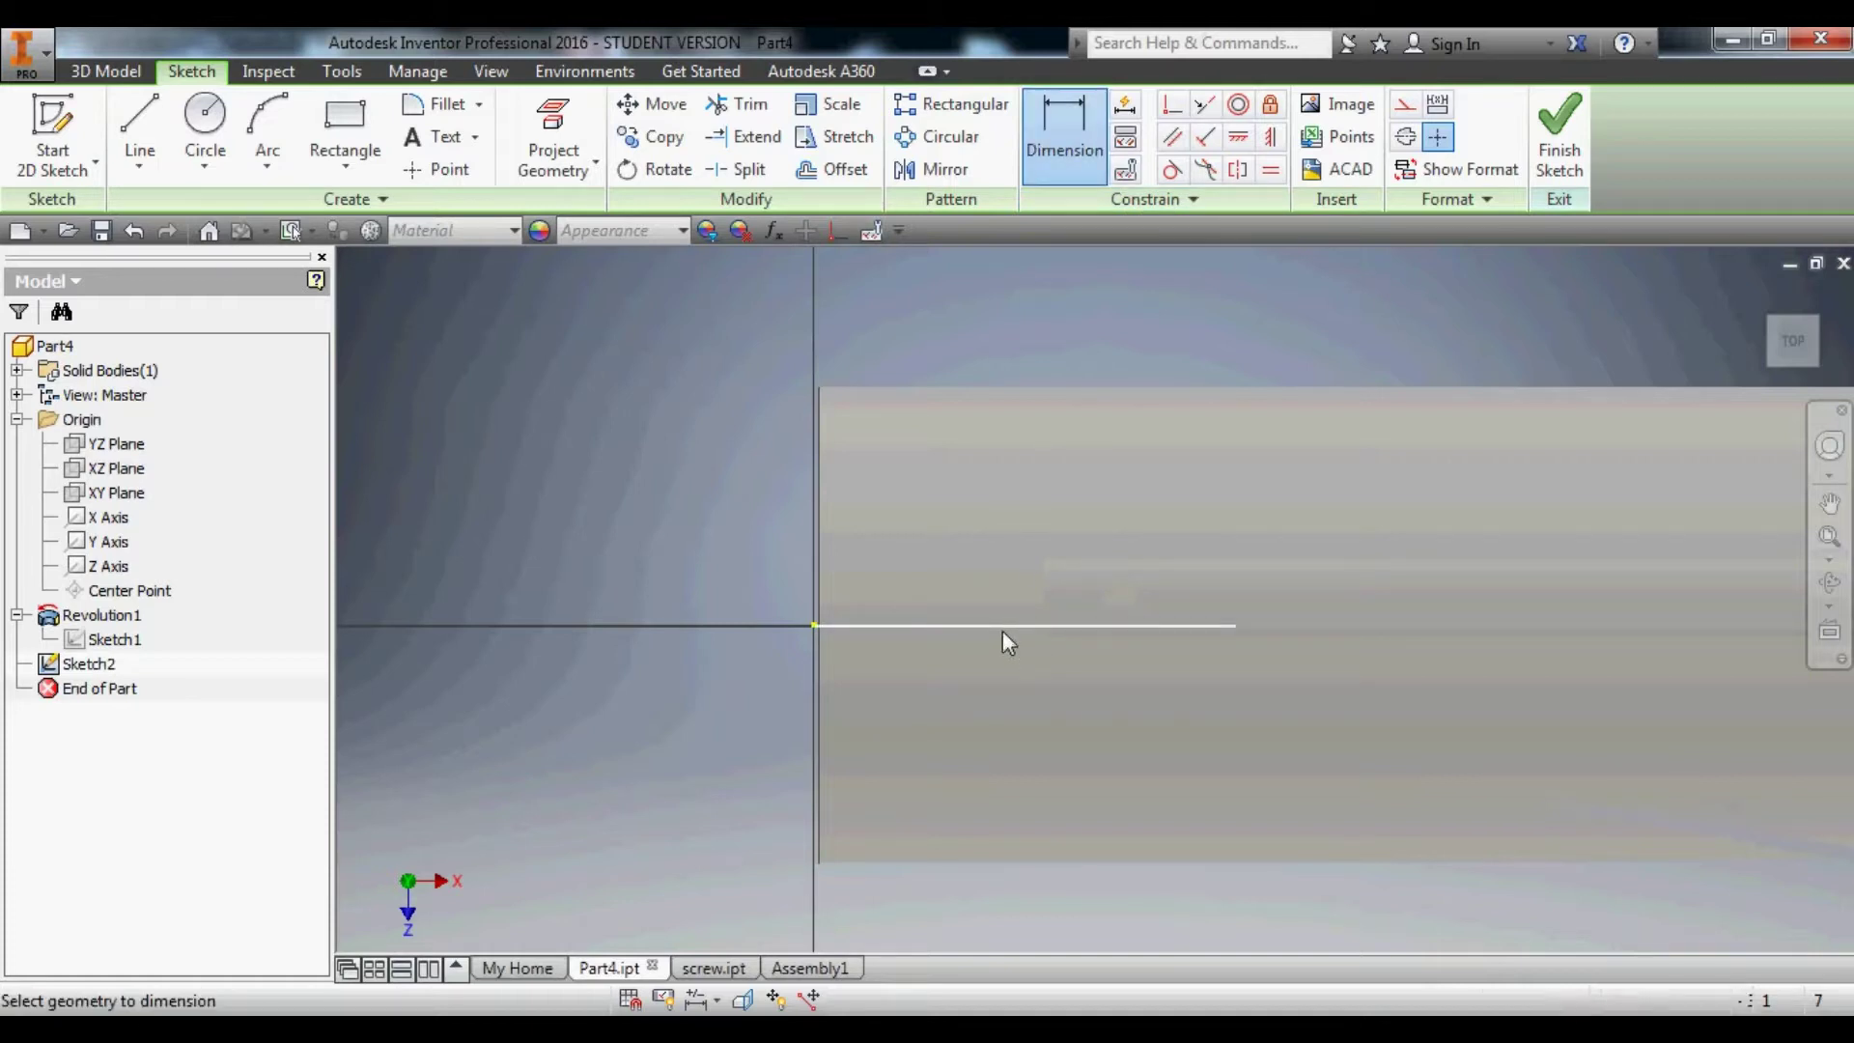
left_click(1003, 629)
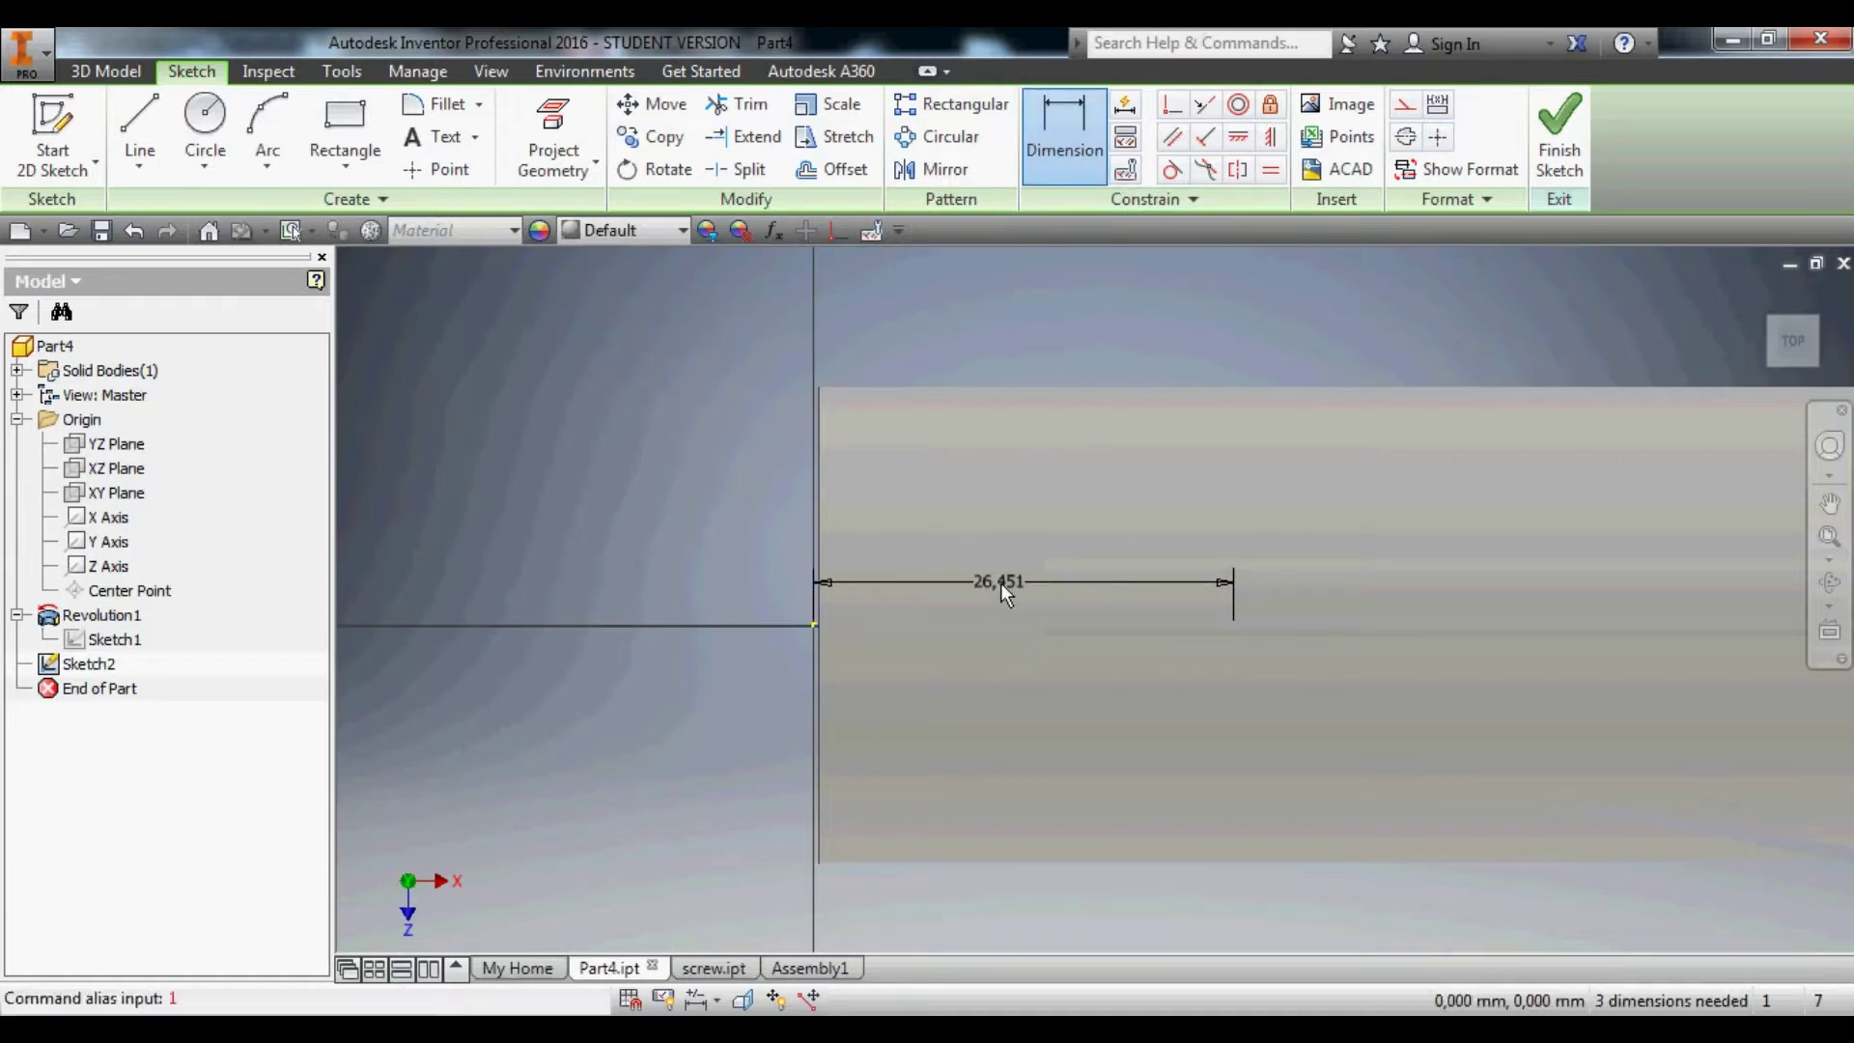
left_click(1001, 577)
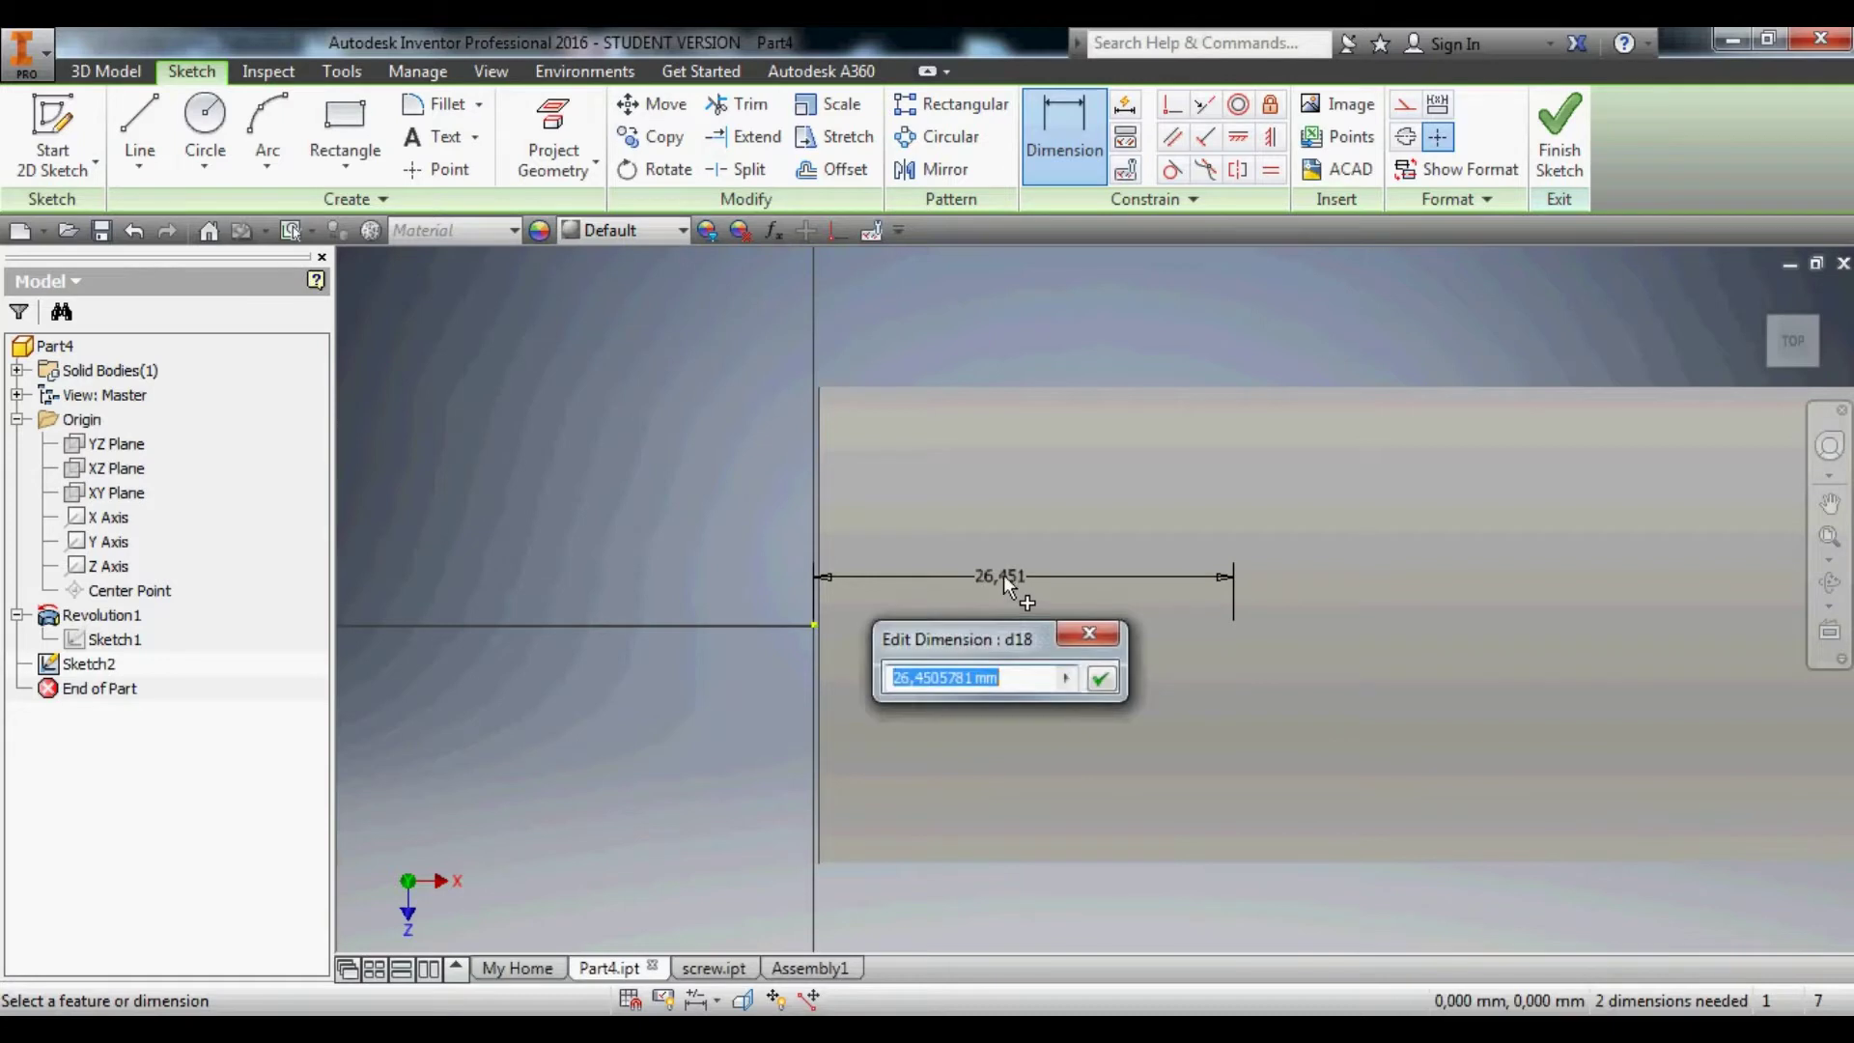
type("10")
key("Return")
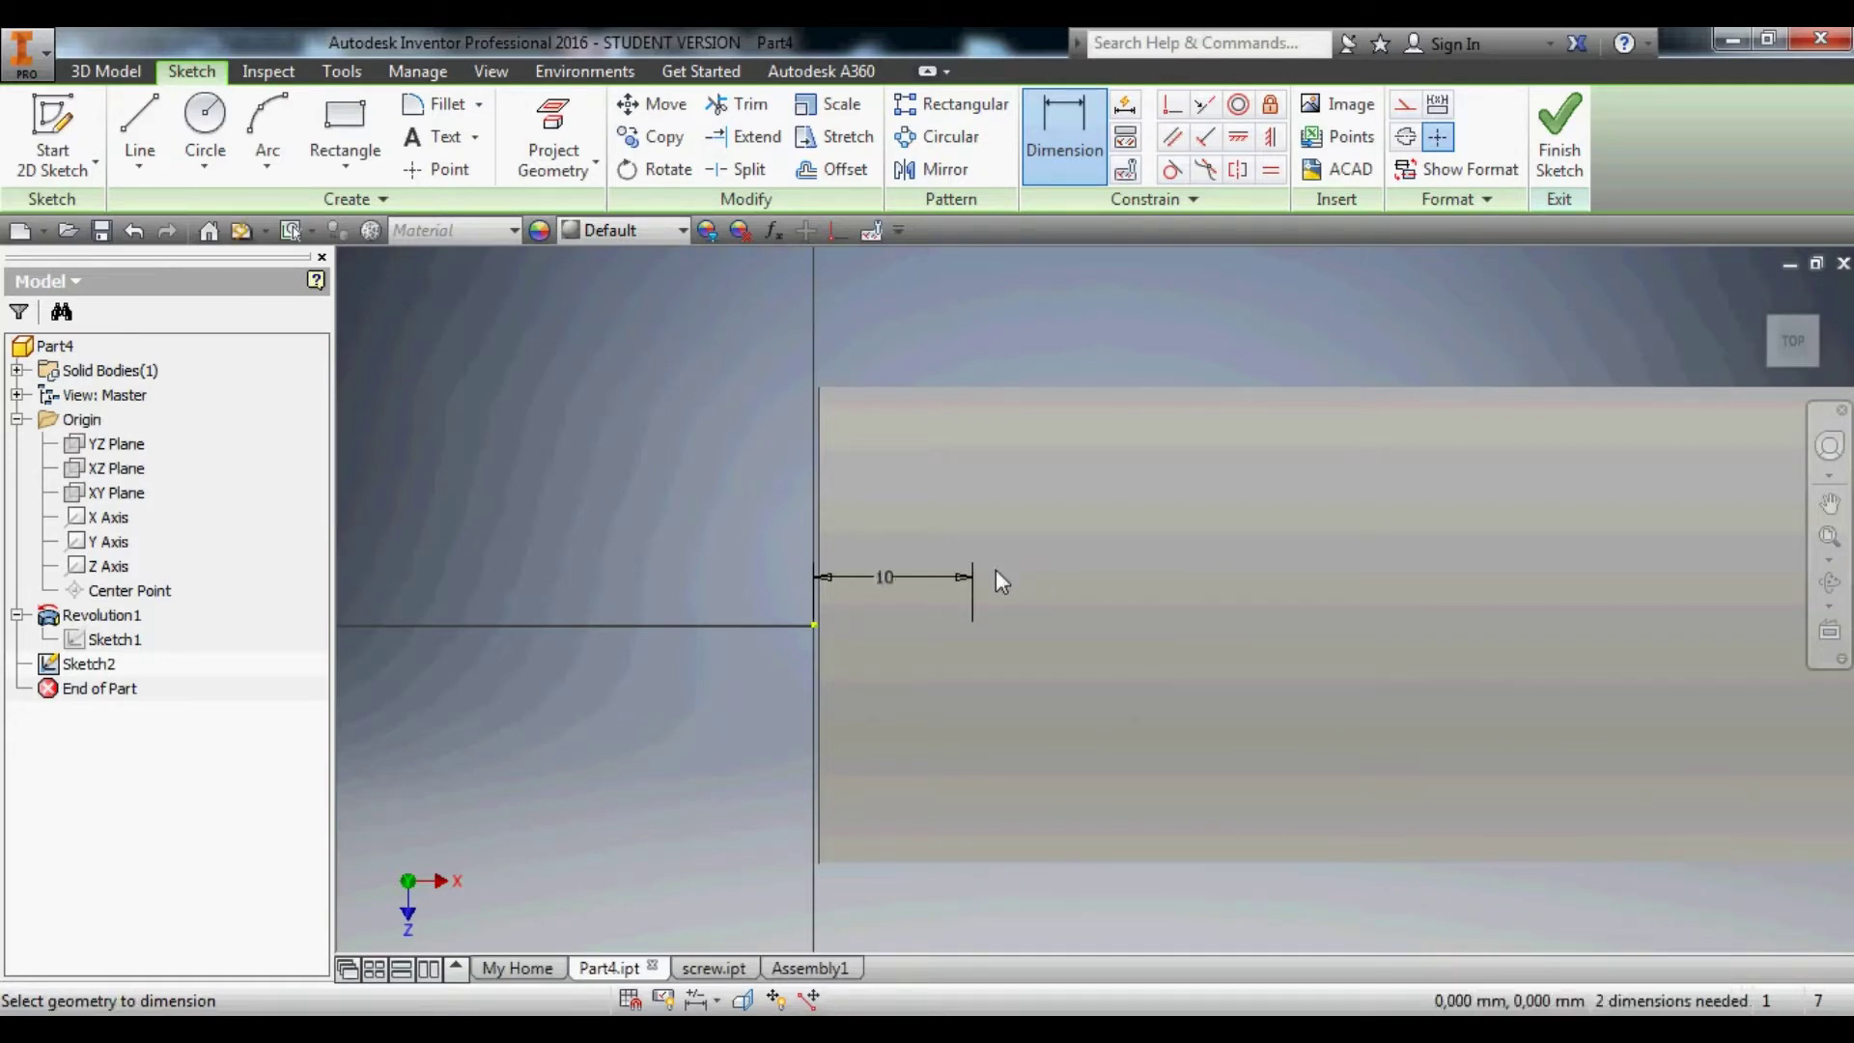
Draw a 10 mm diameter circle centred on the horizontal line's far end and convert the line to construction geometry.
right_click(1002, 493)
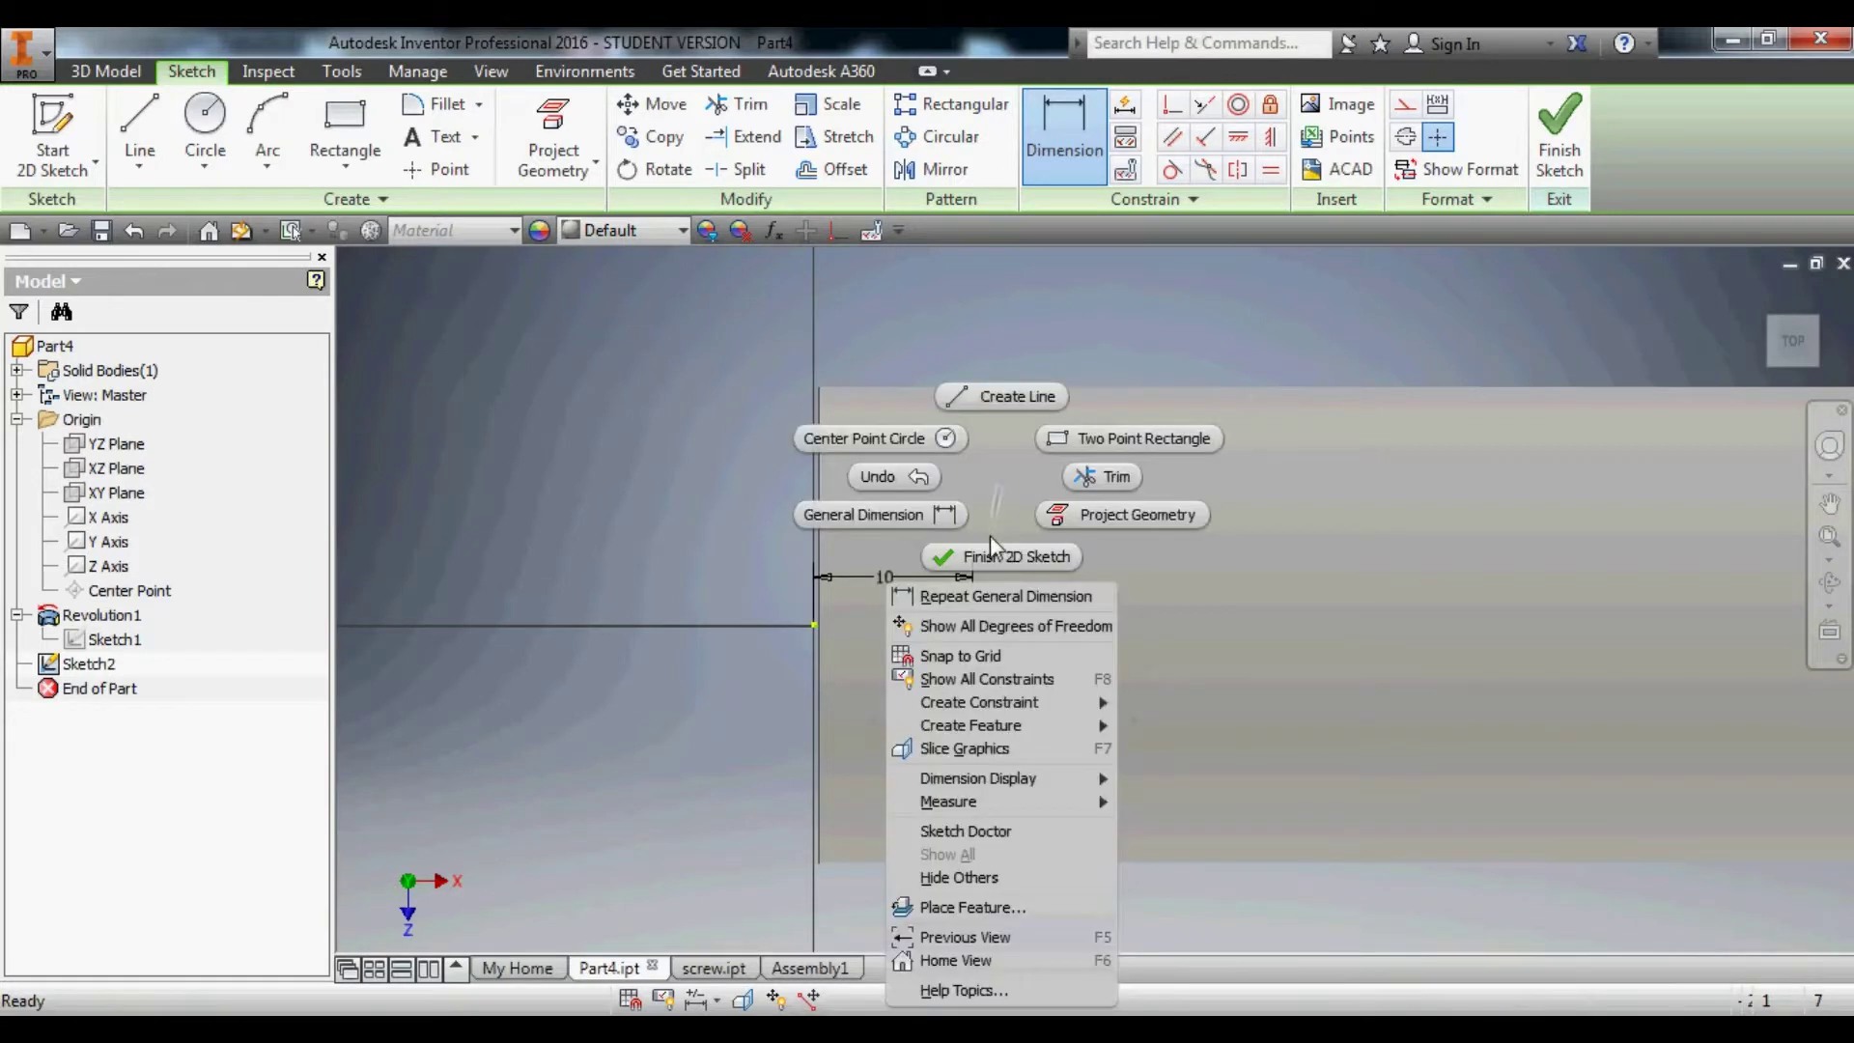
left_click(933, 444)
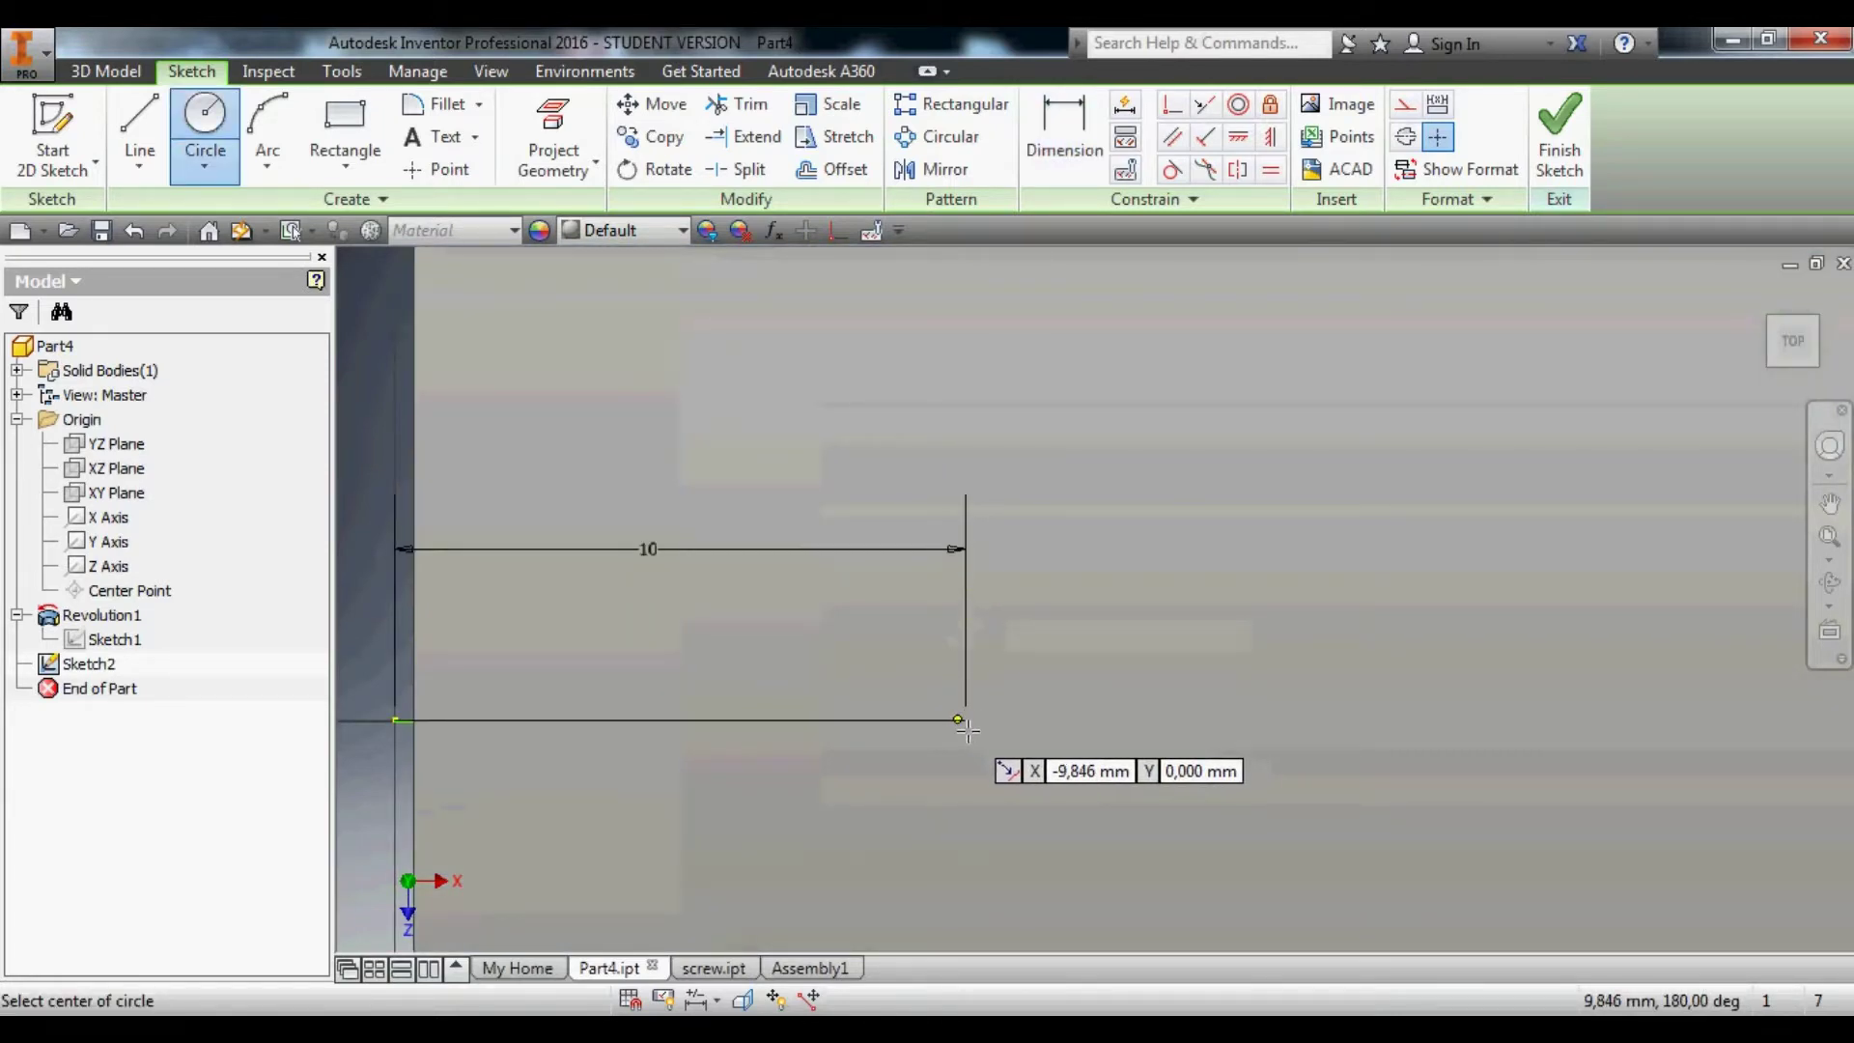
left_click(969, 722)
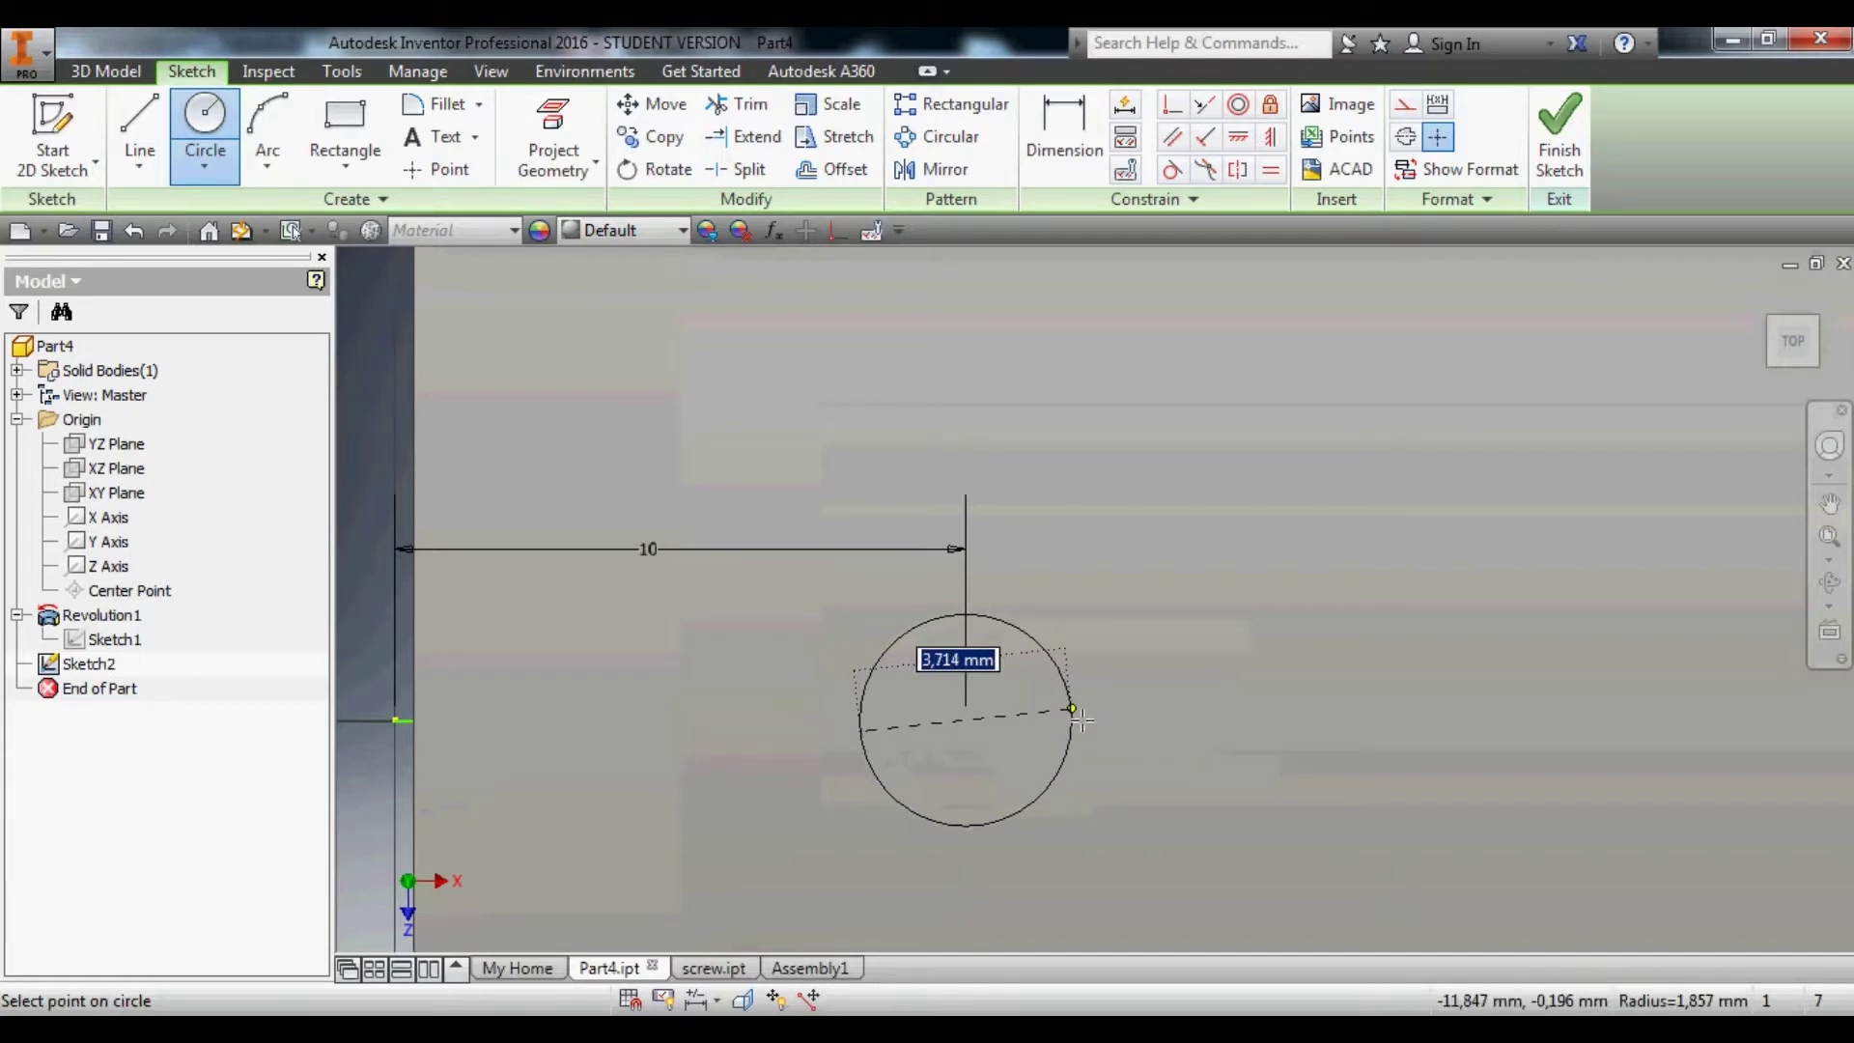
type("10")
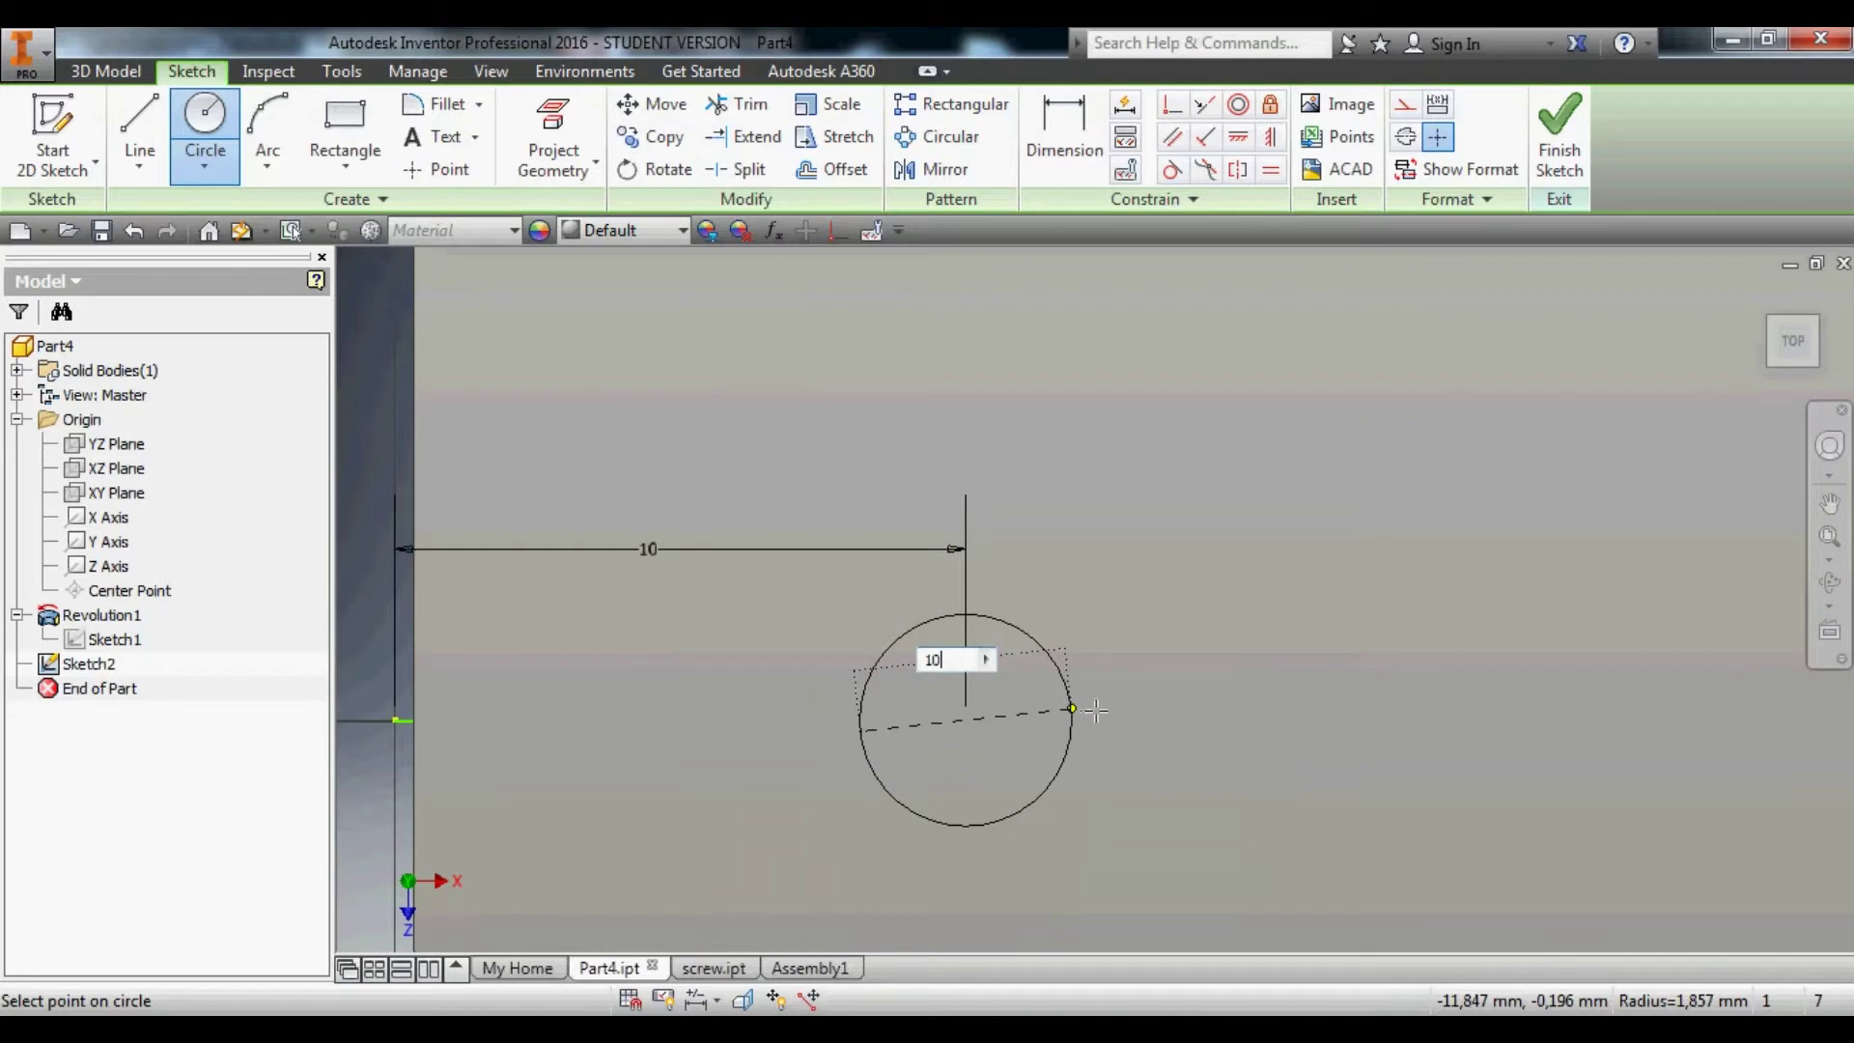
key("Return")
scroll(1043, 705, "down", 3)
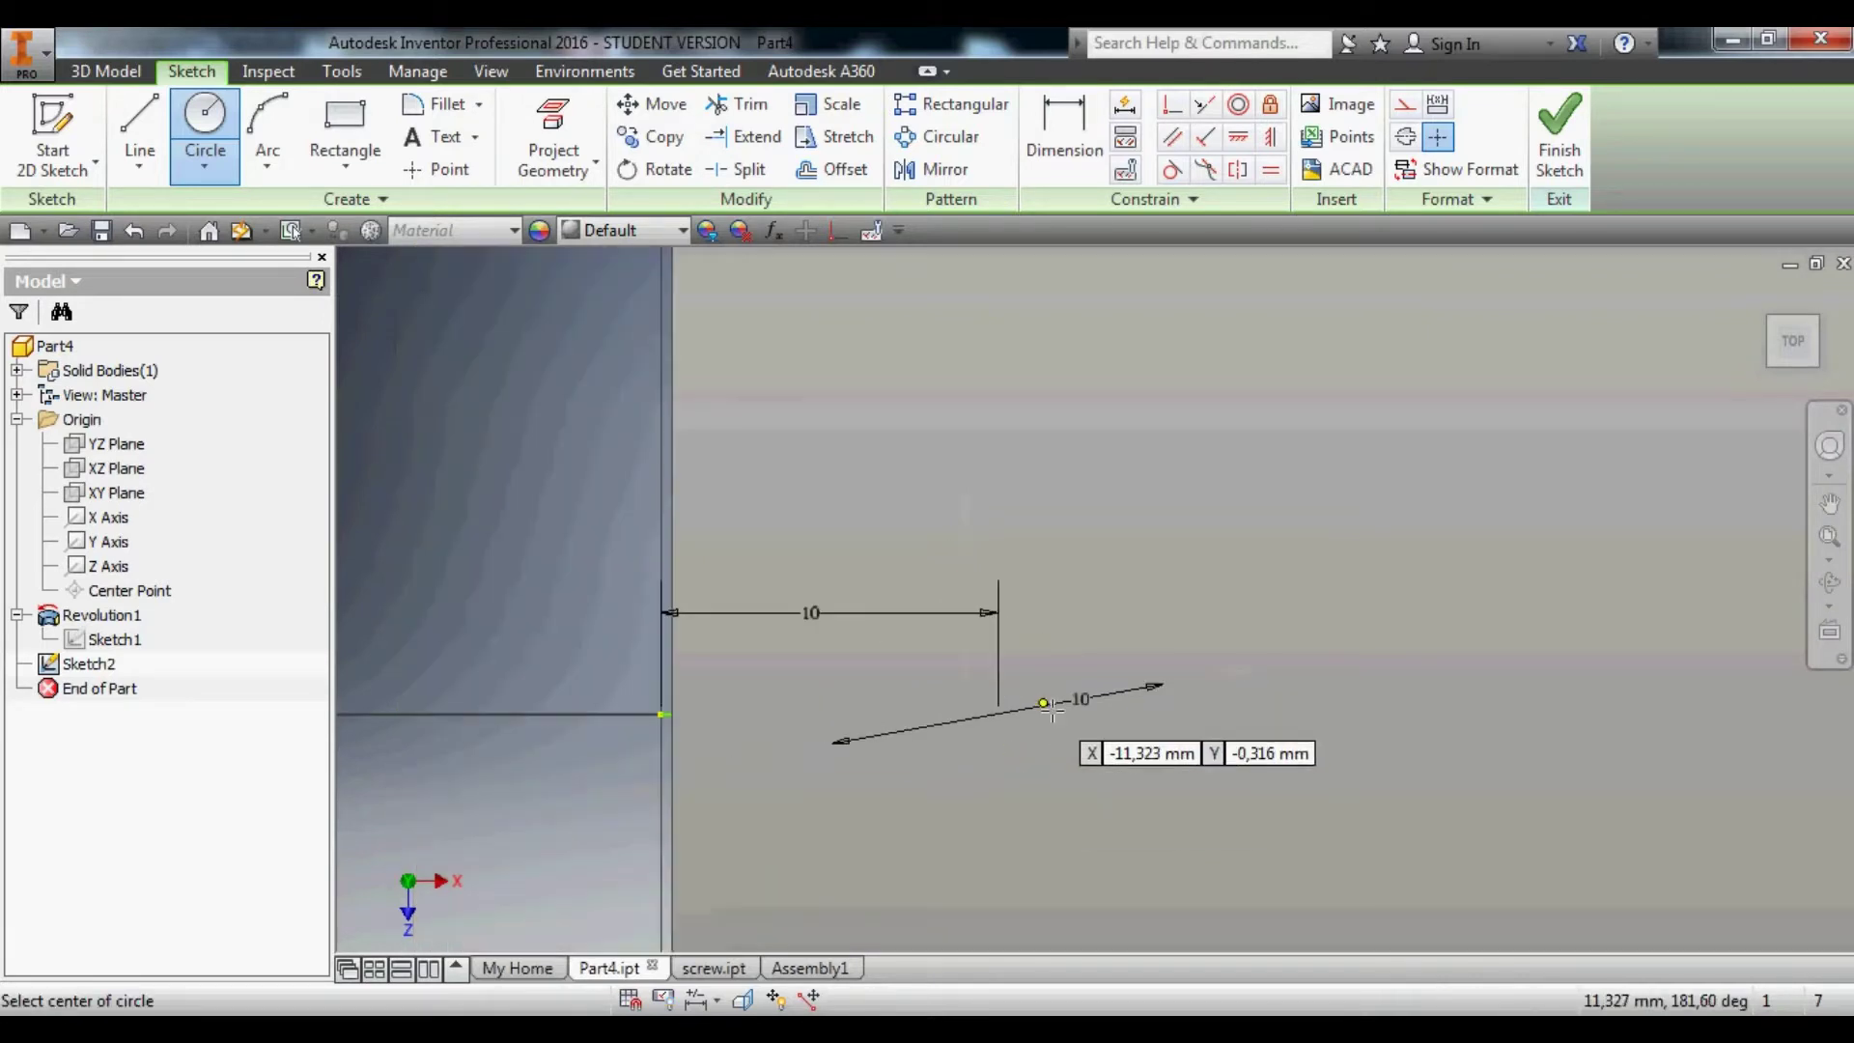
scroll(1050, 710, "down", 2)
left_click(1014, 709)
key("Escape")
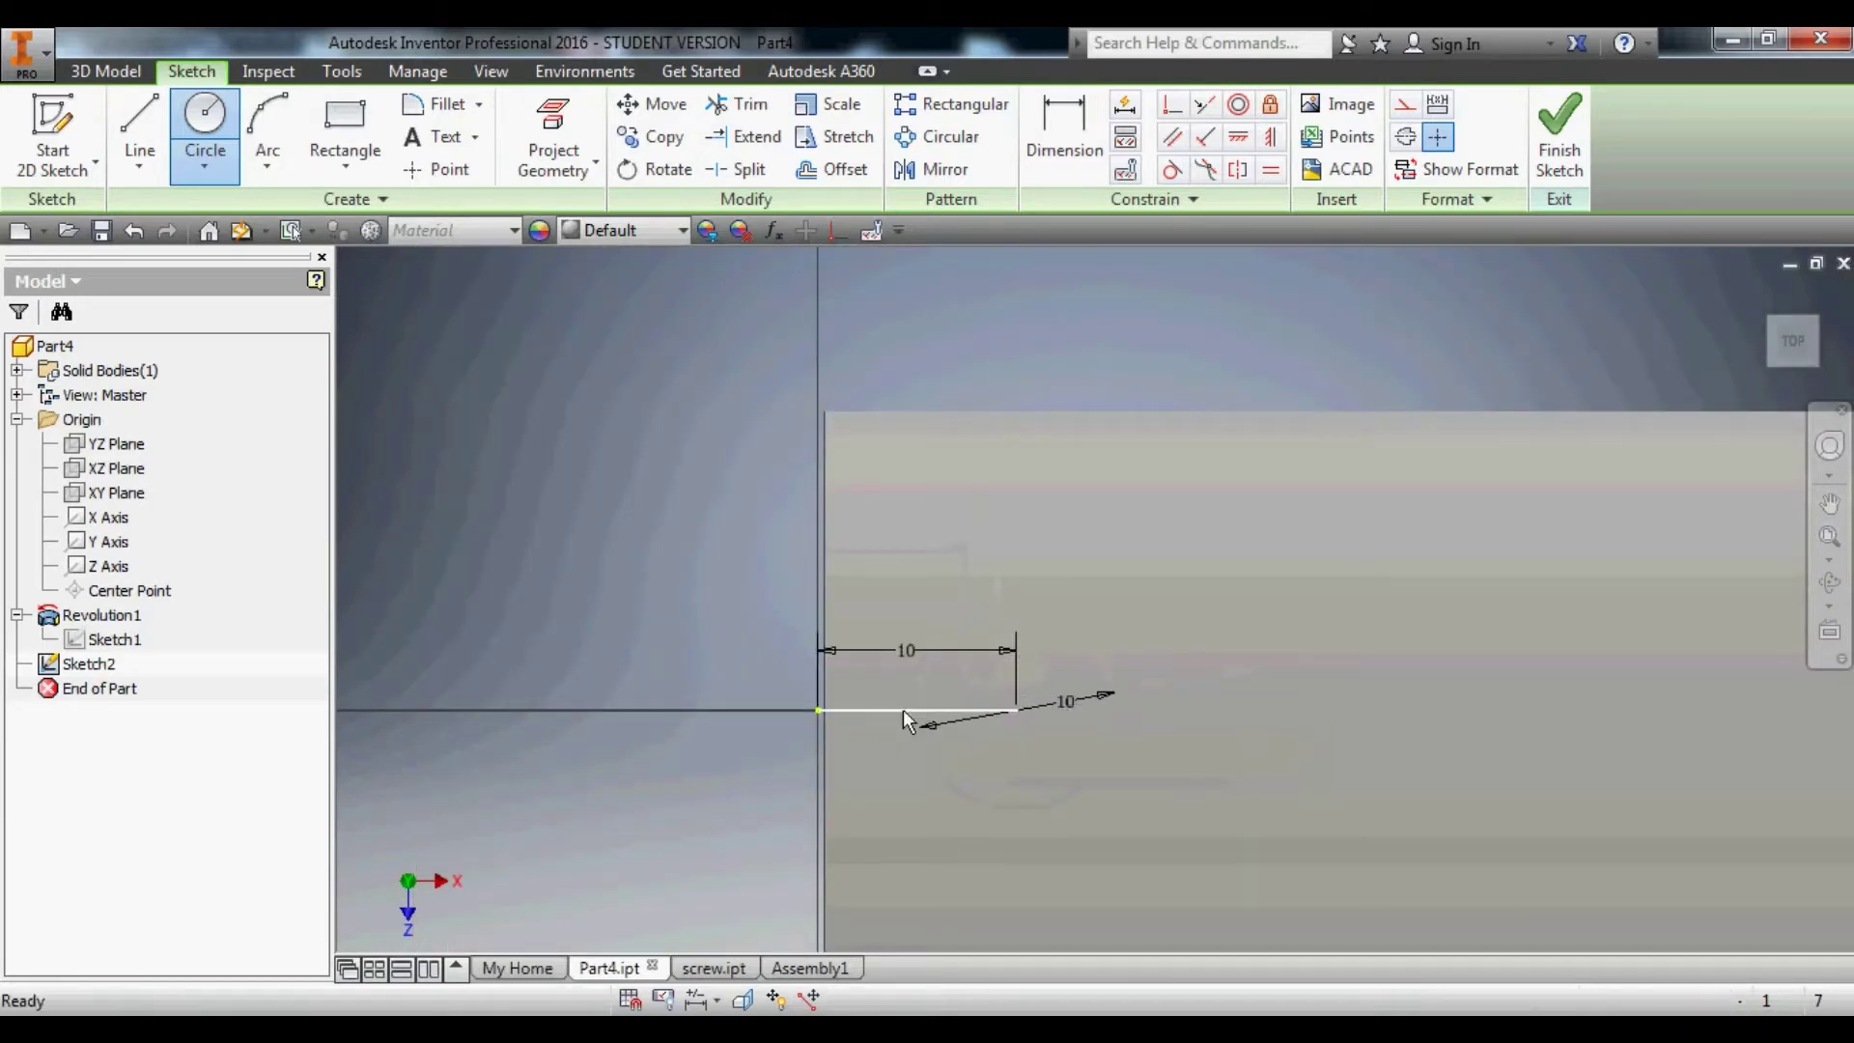
right_click(896, 709)
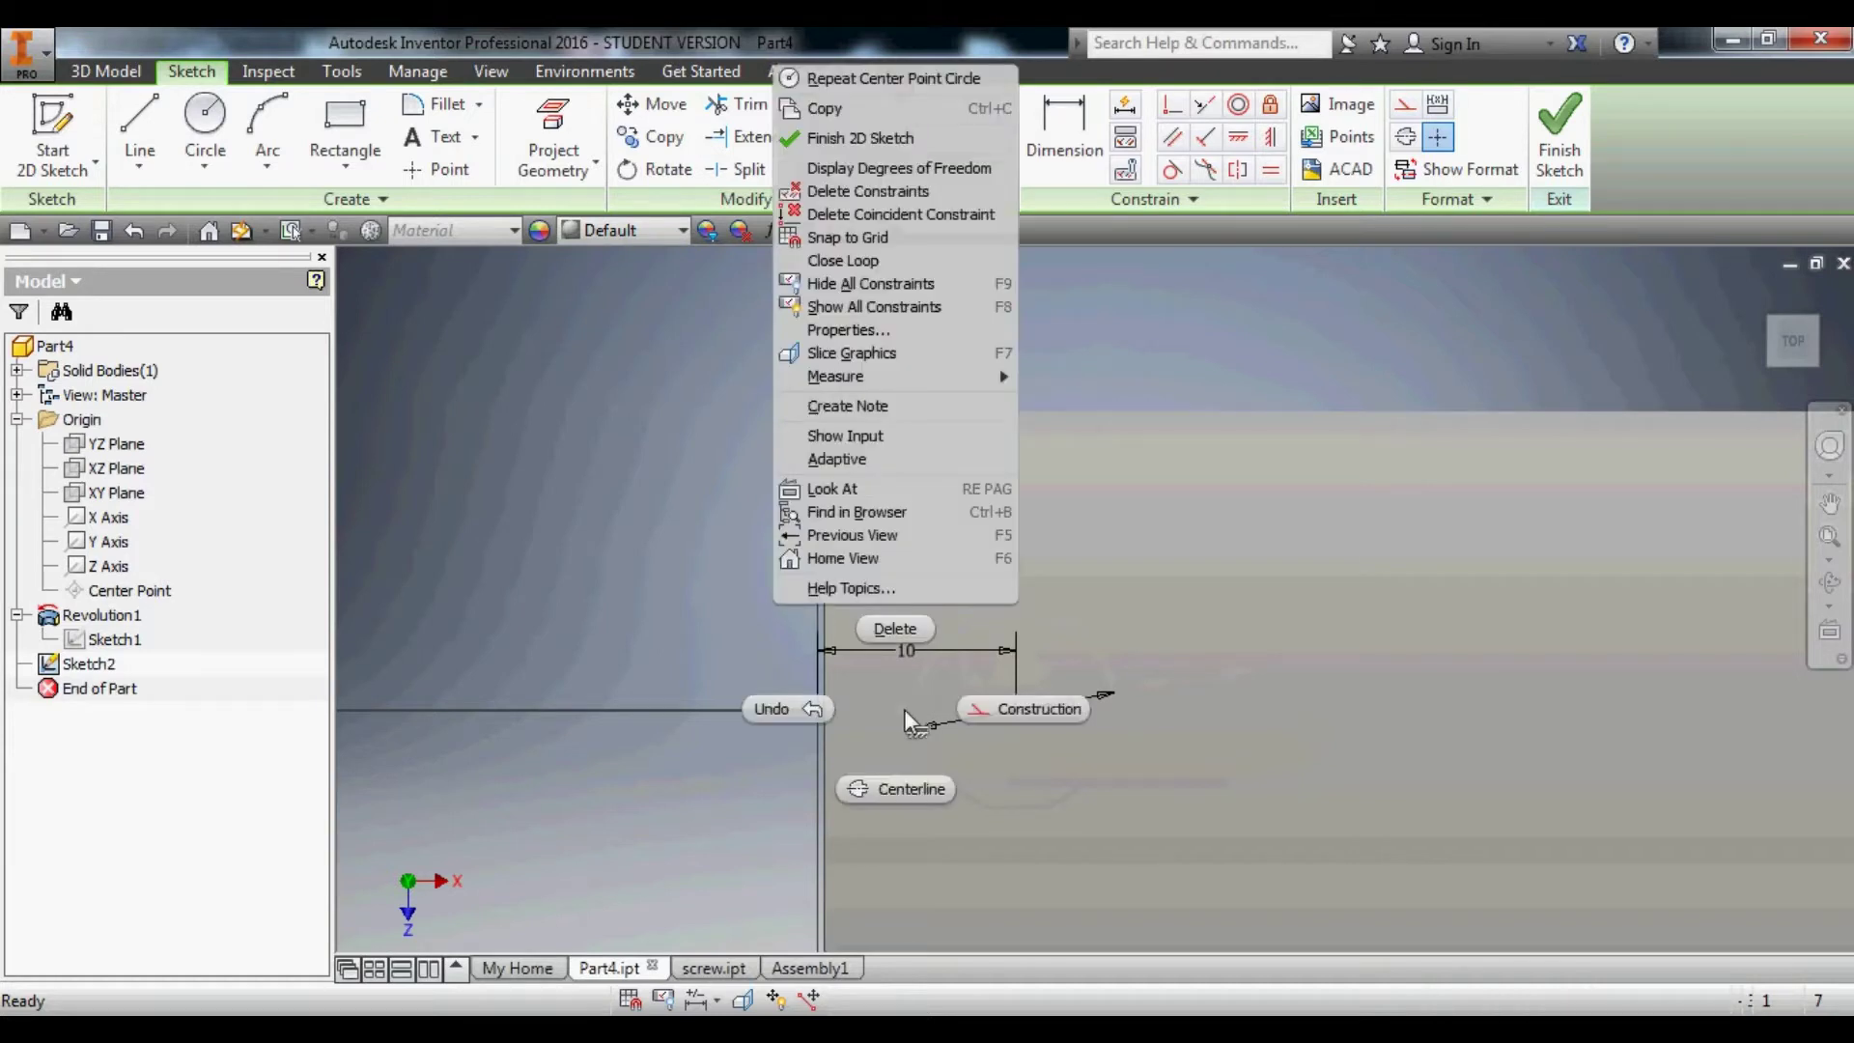
left_click(971, 713)
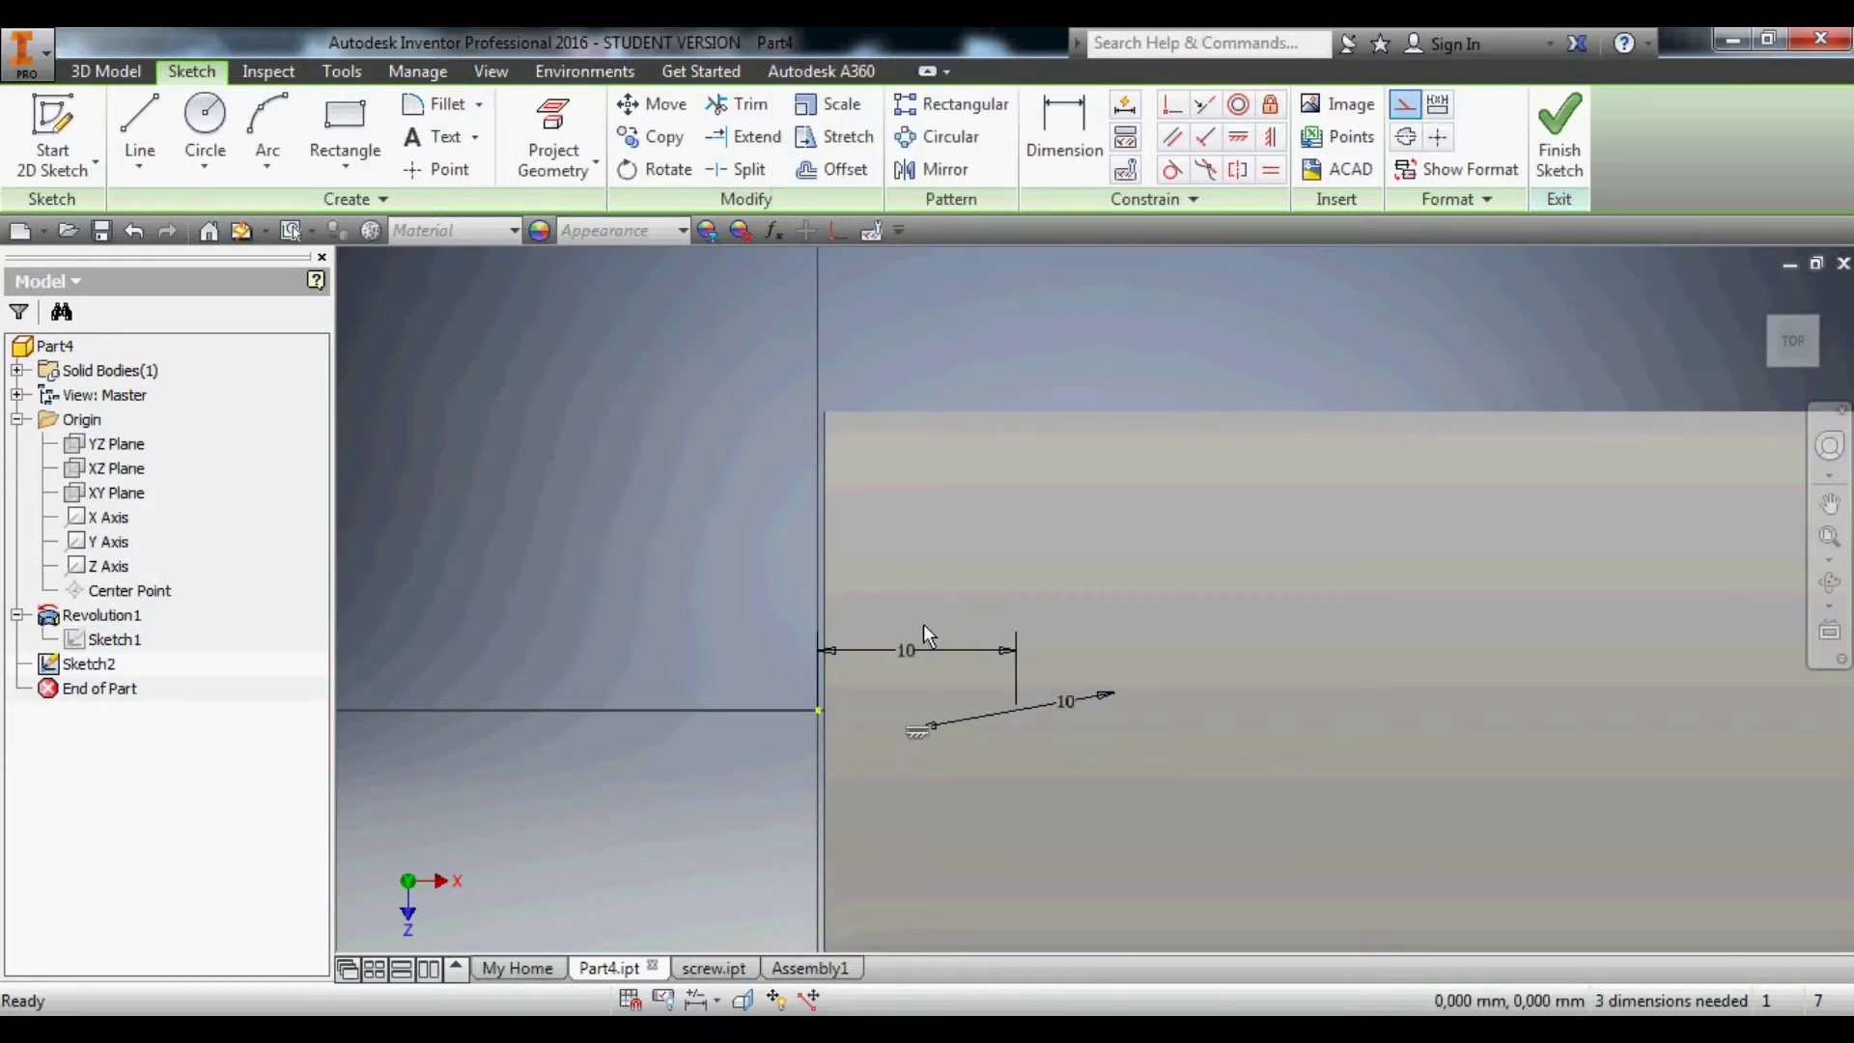
Extrude the circle as a symmetric cut about 133.8 mm long, passing through both sides of the shaft.
left_click(106, 70)
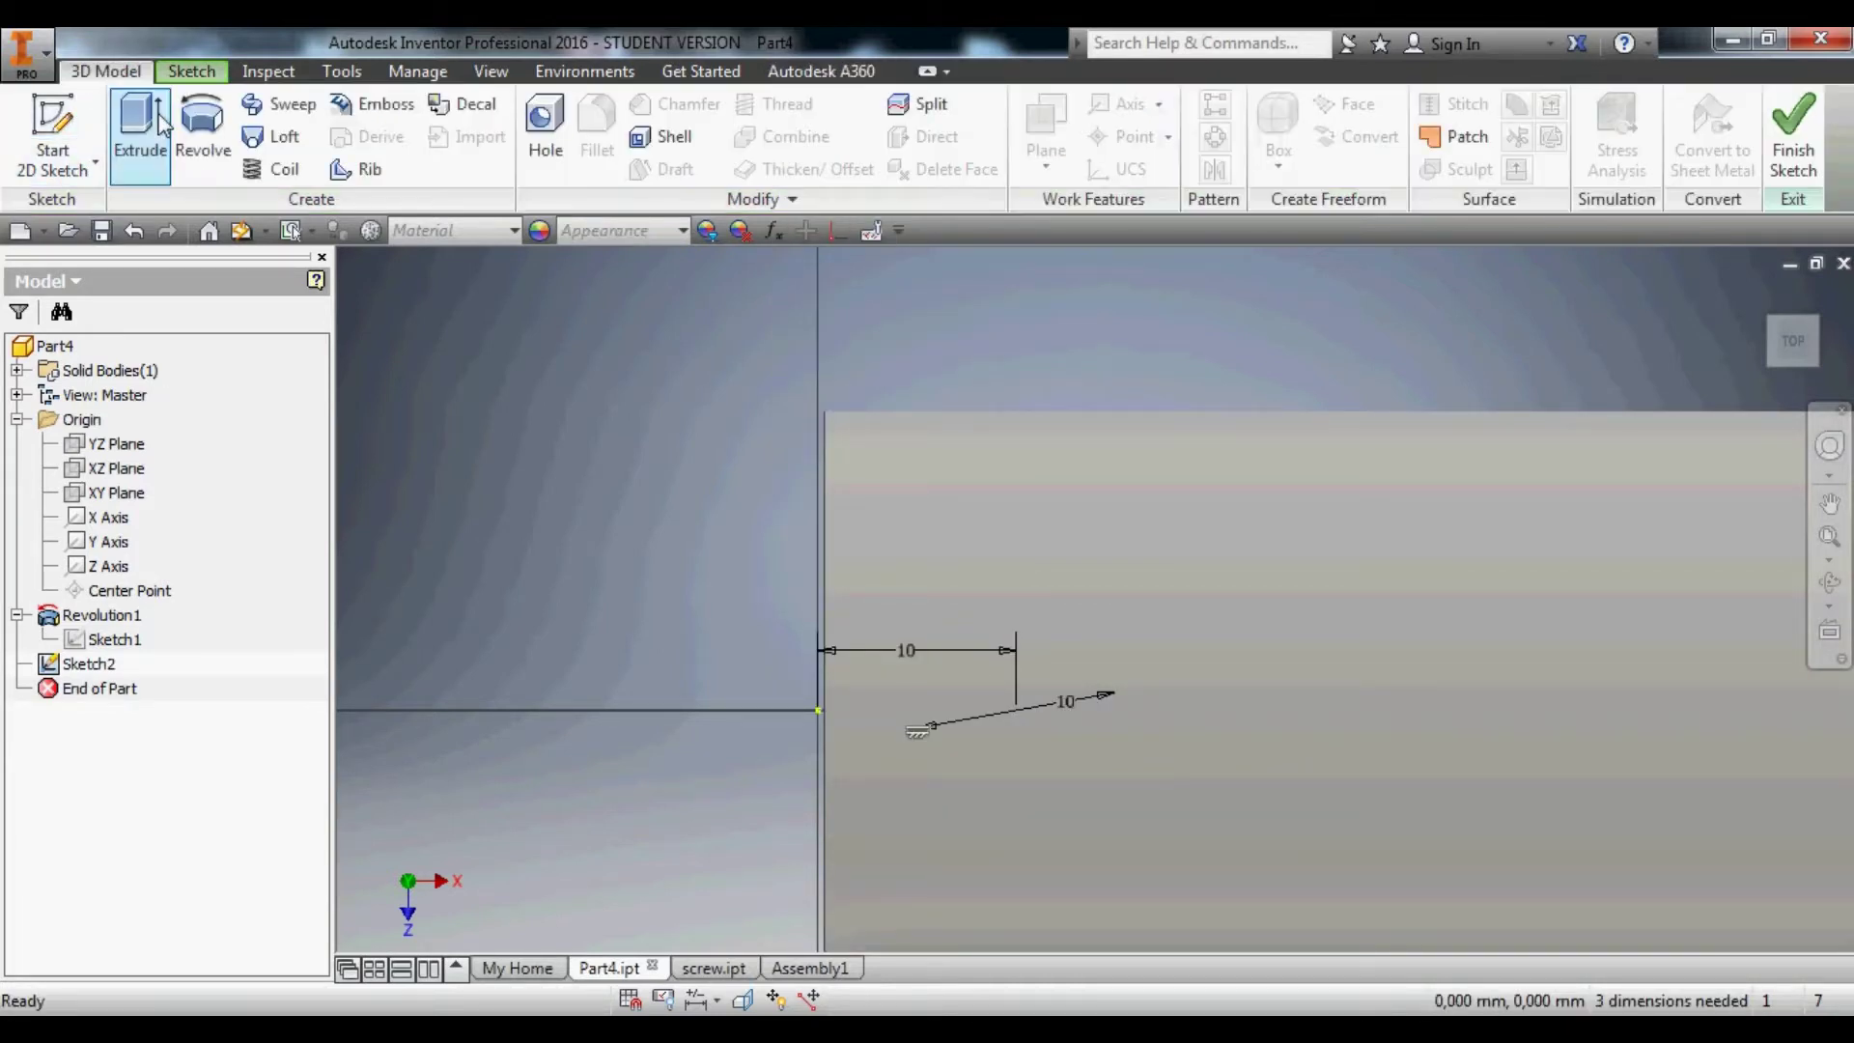
left_click(134, 145)
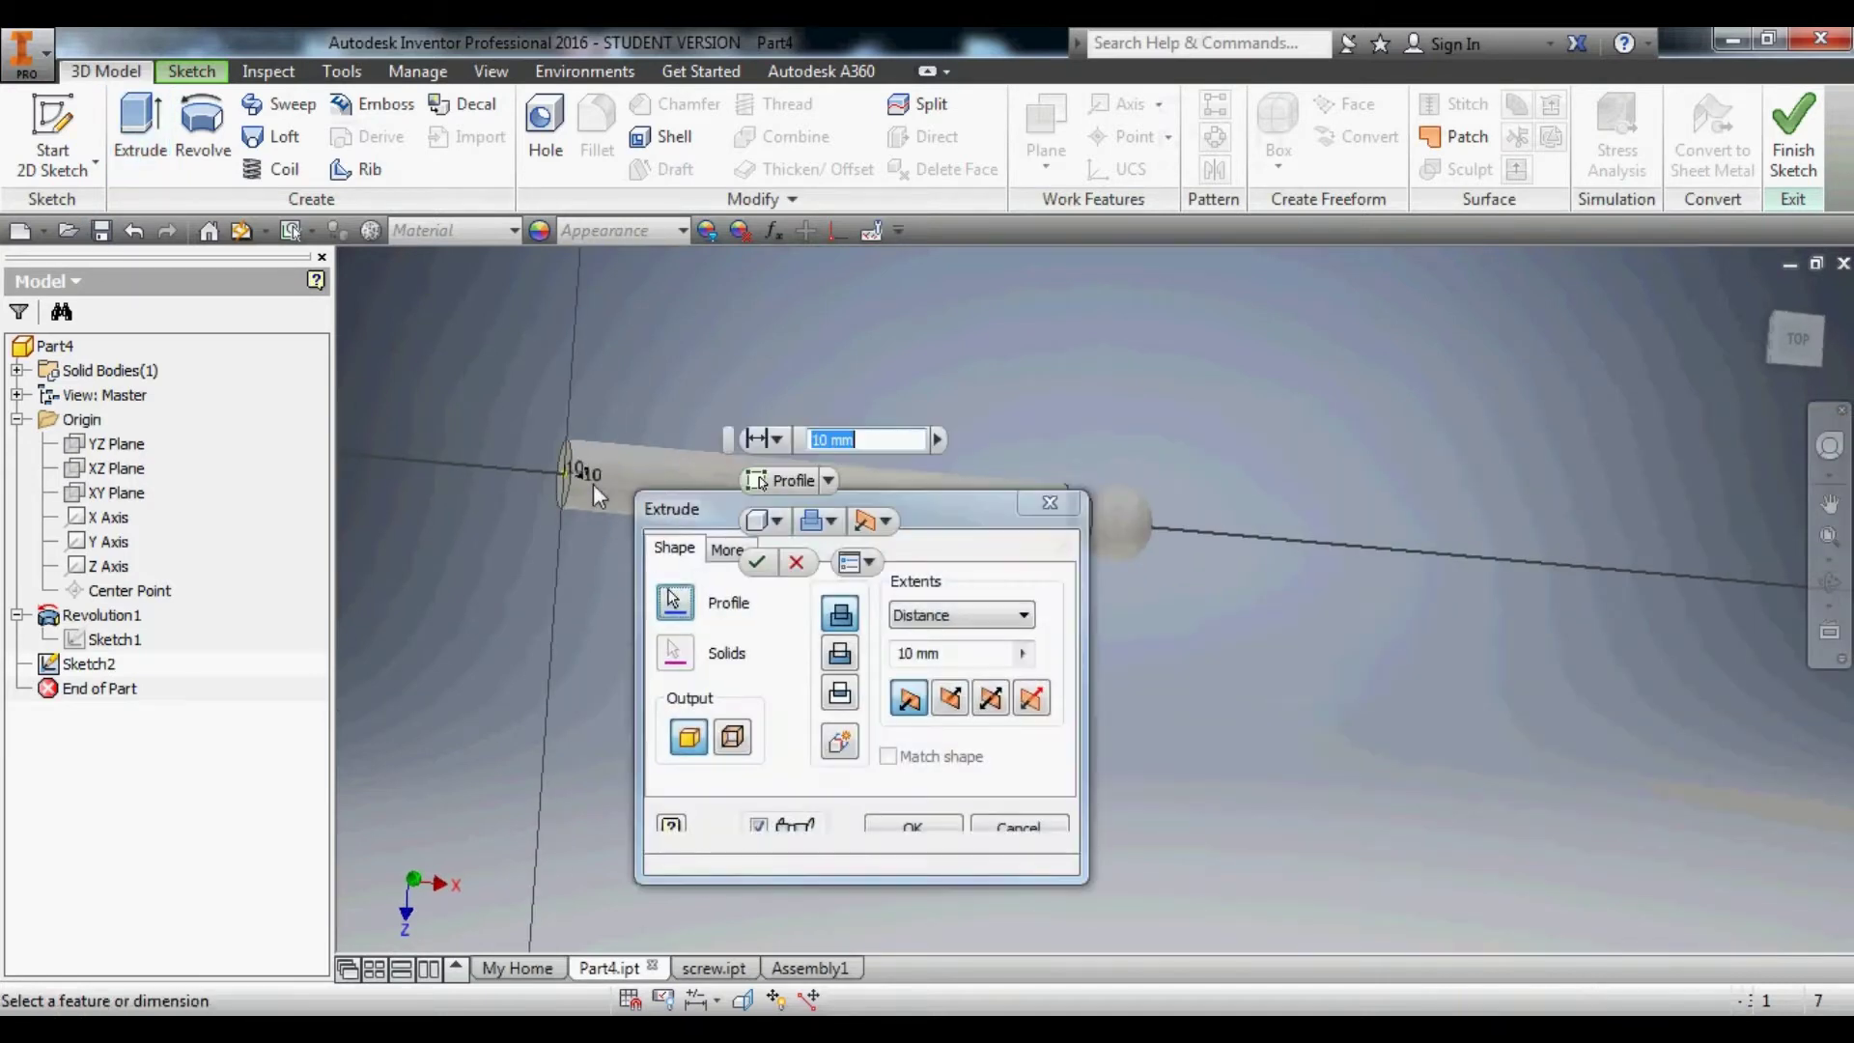
left_click(842, 657)
left_click_drag(846, 537, 837, 621)
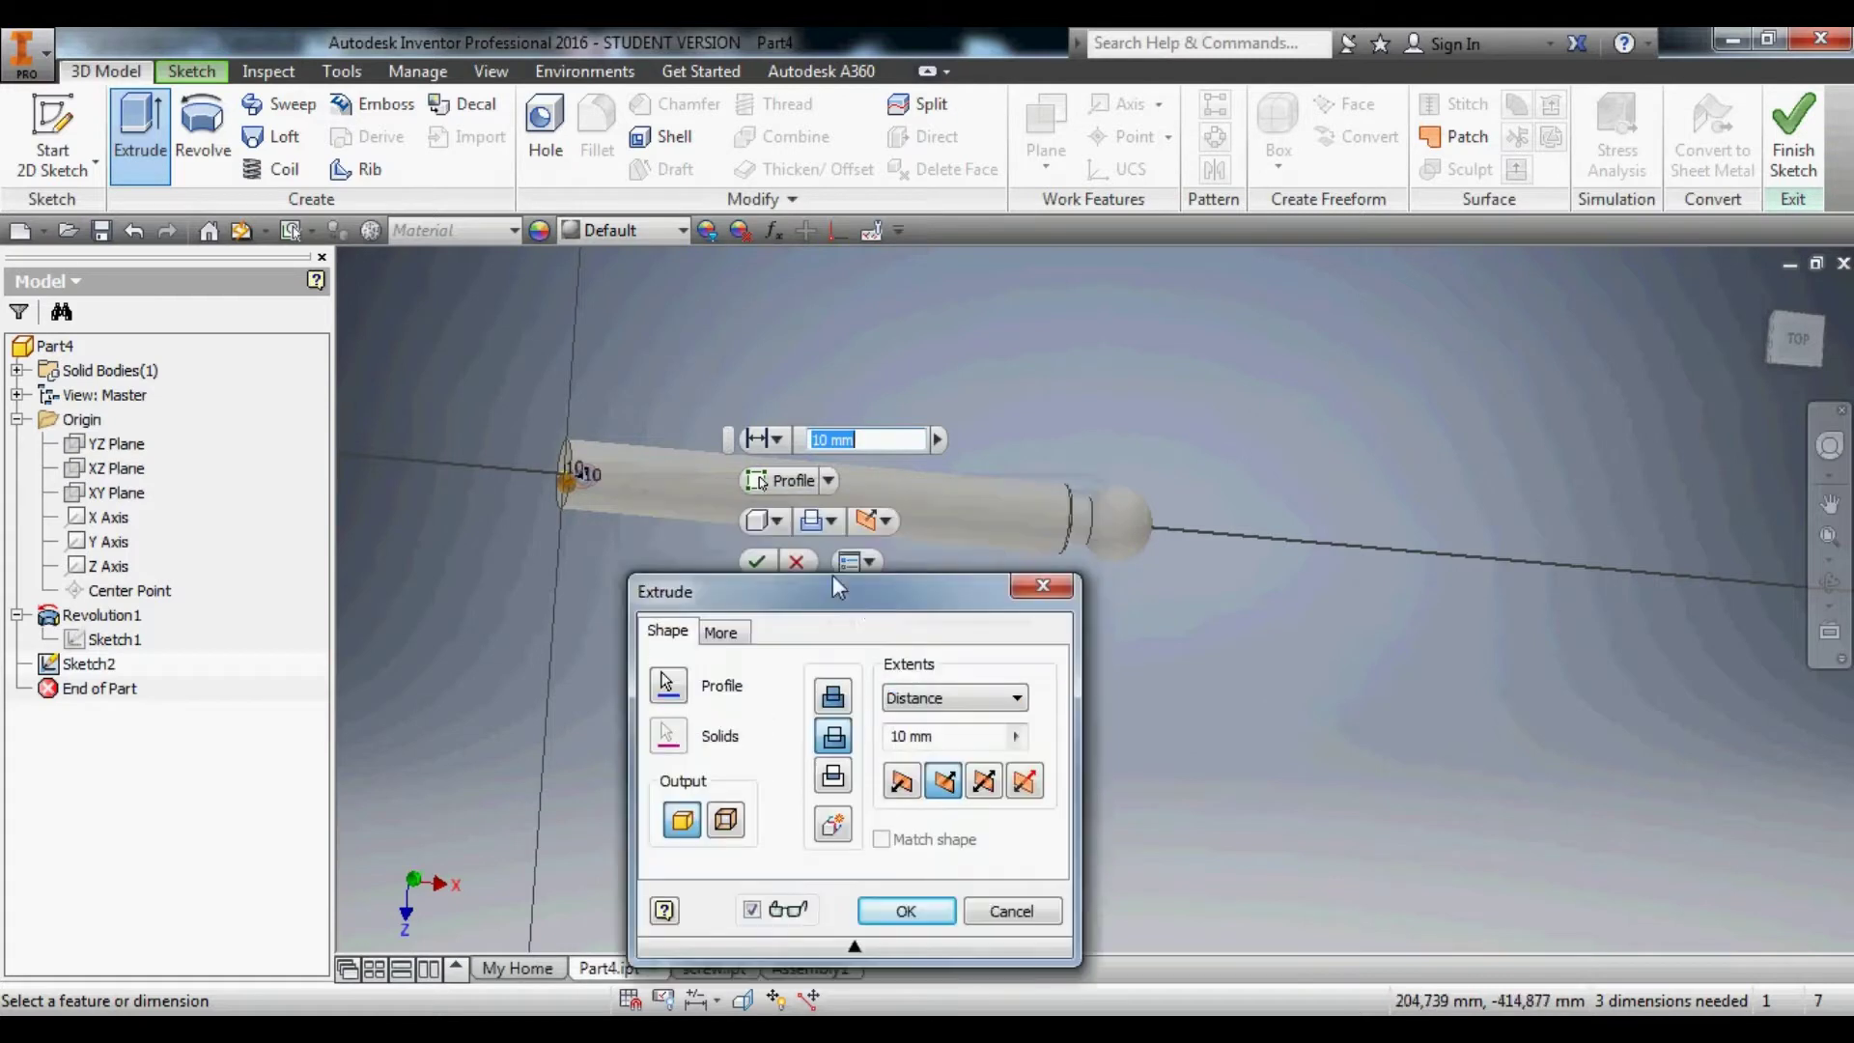
middle_click_drag(994, 656, 997, 606, "shift")
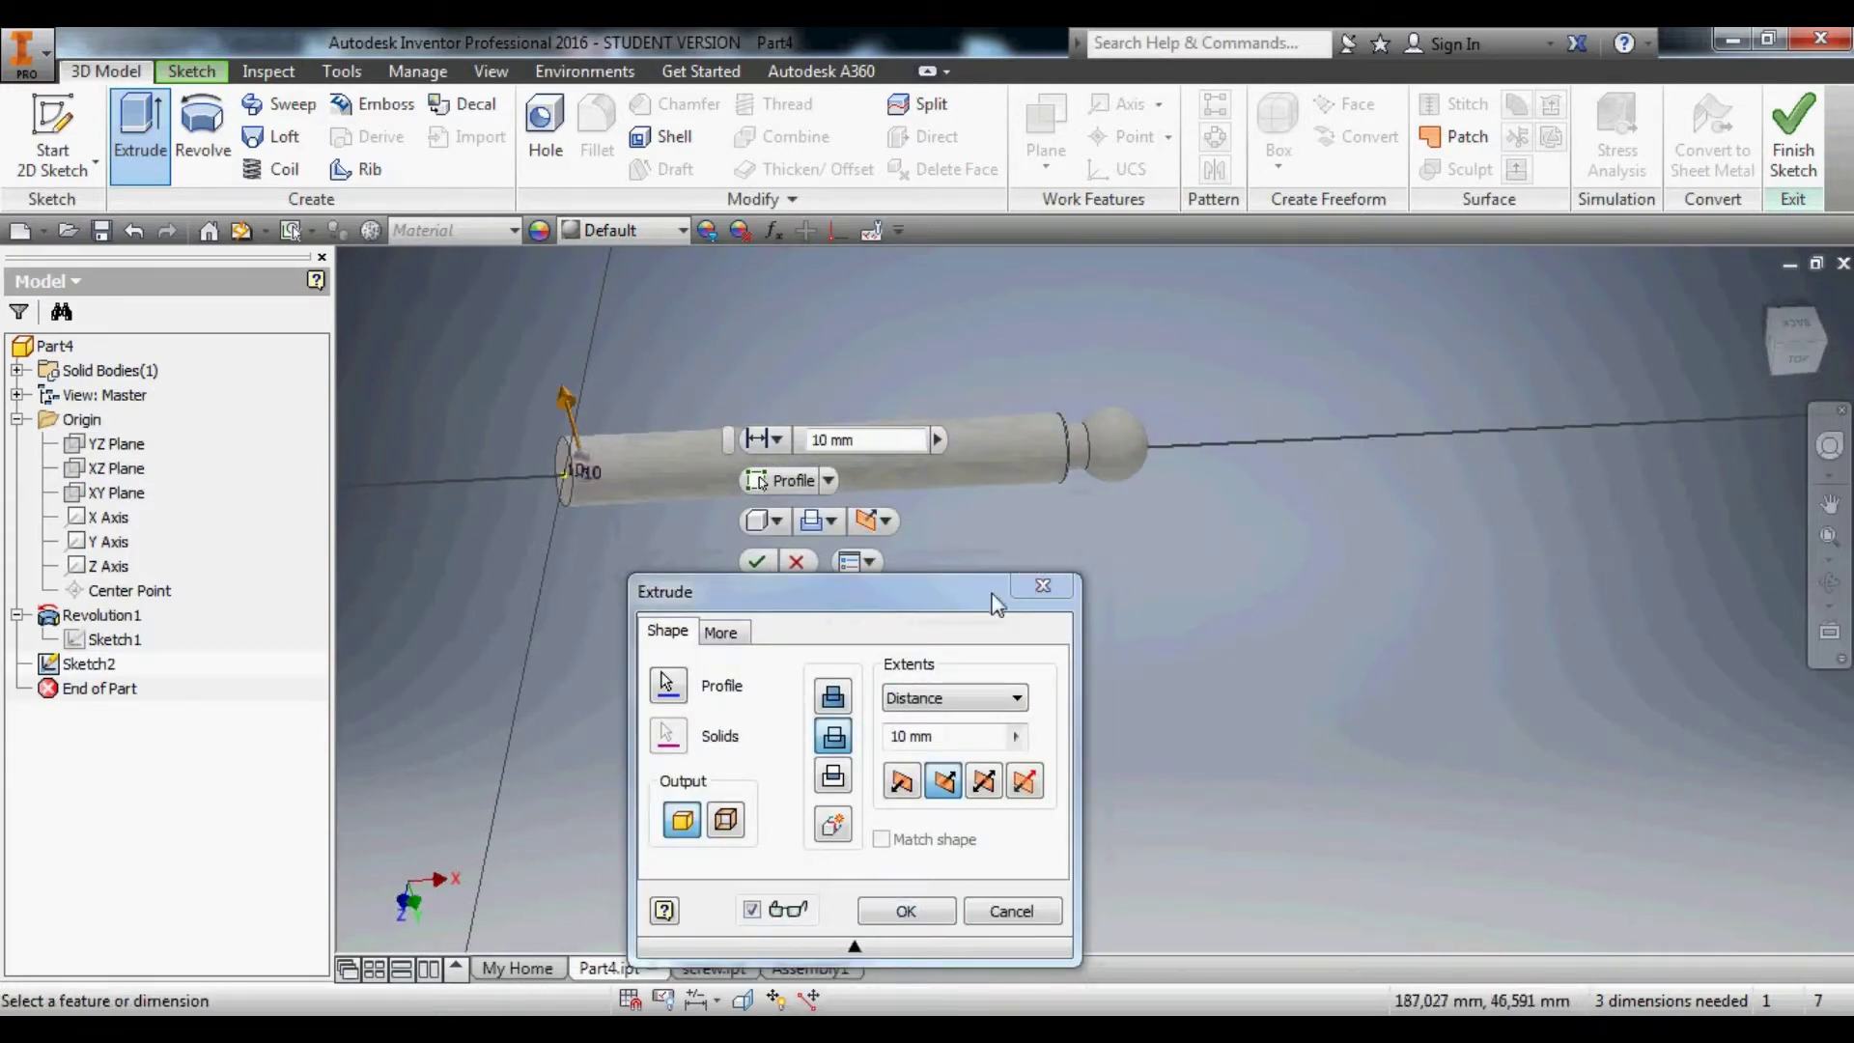
left_click(985, 780)
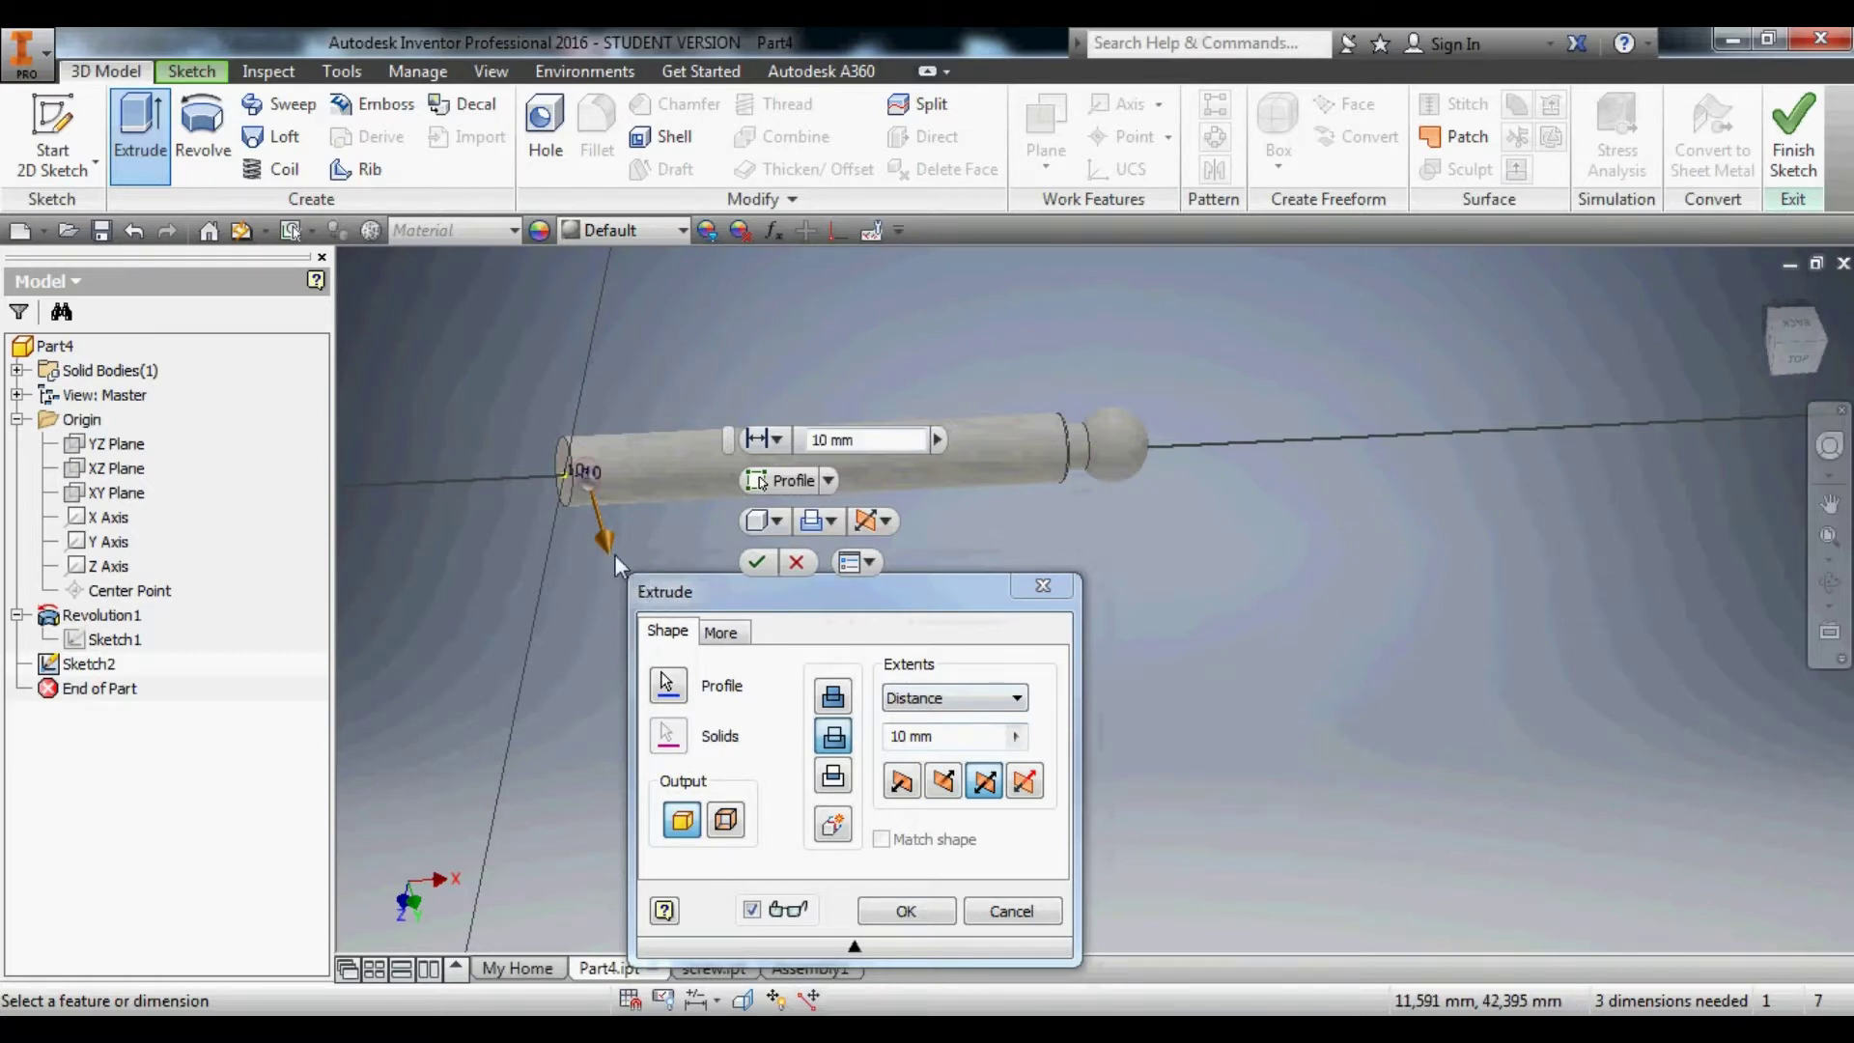
left_click_drag(618, 565, 671, 738)
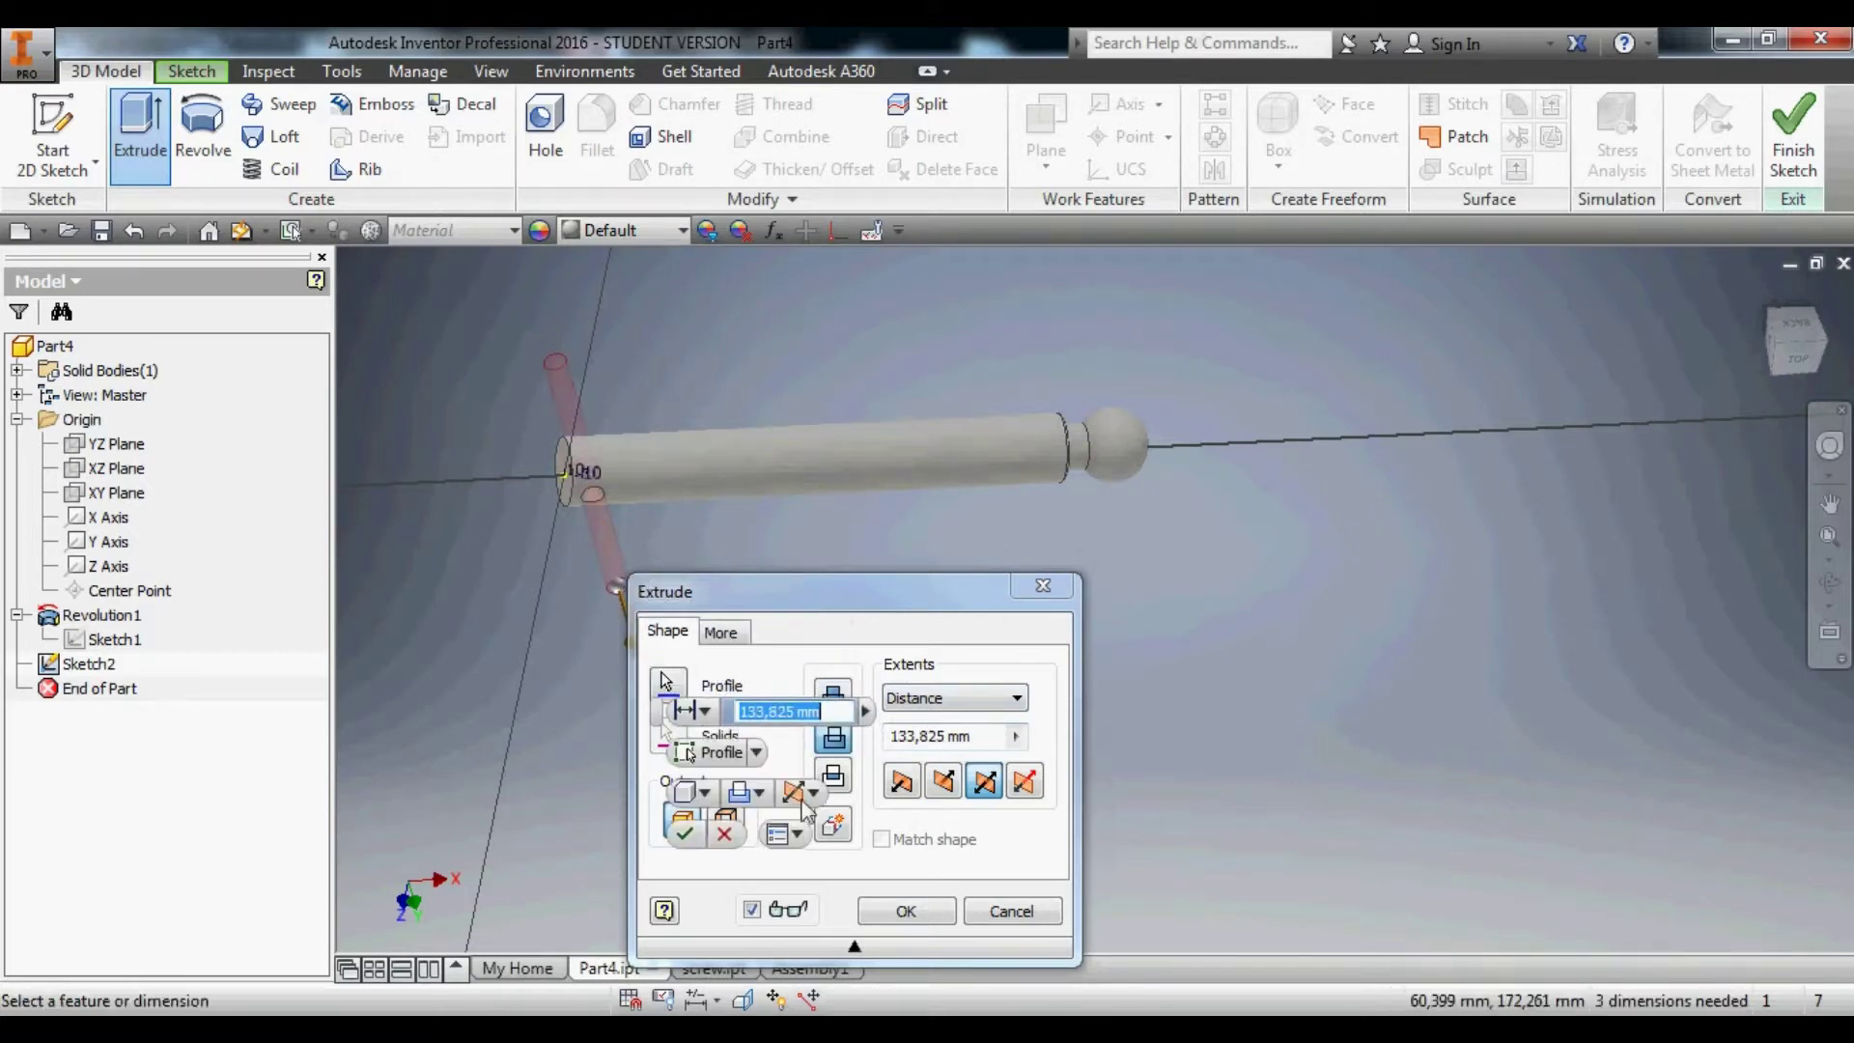
left_click(905, 912)
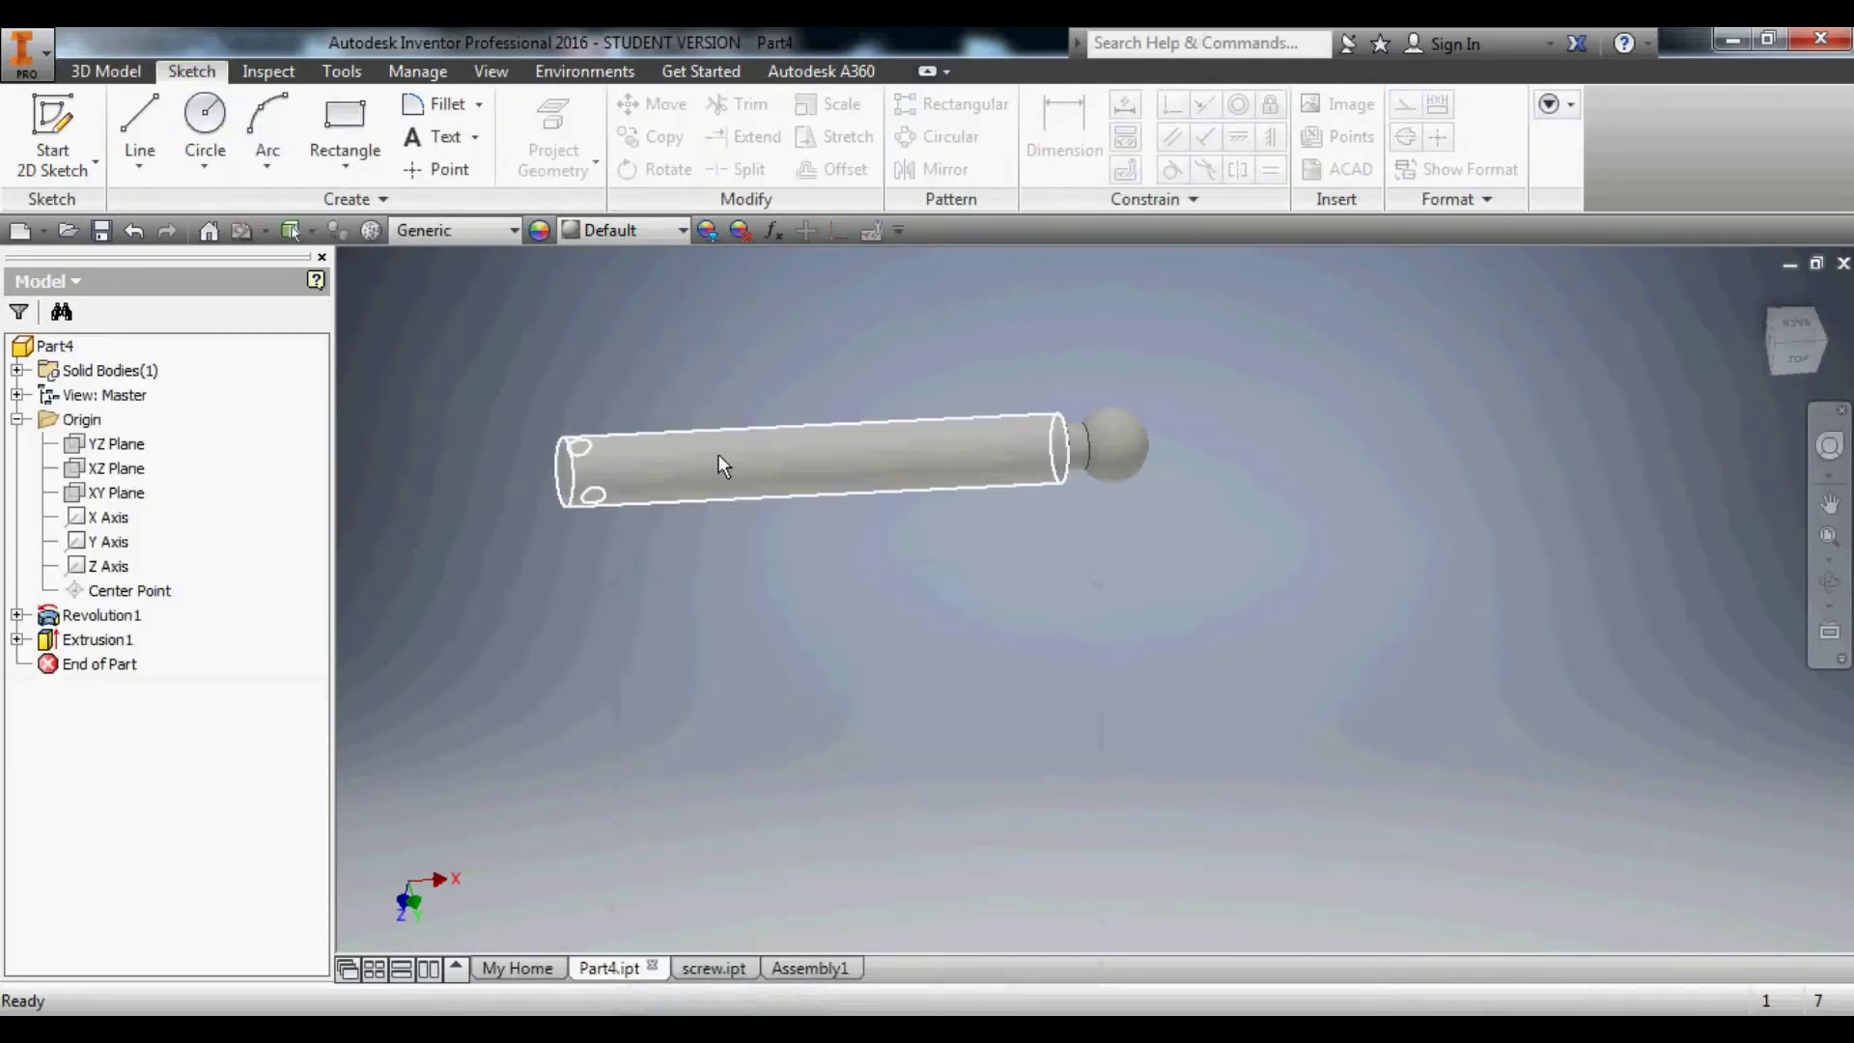
scroll(599, 498, "up", 6)
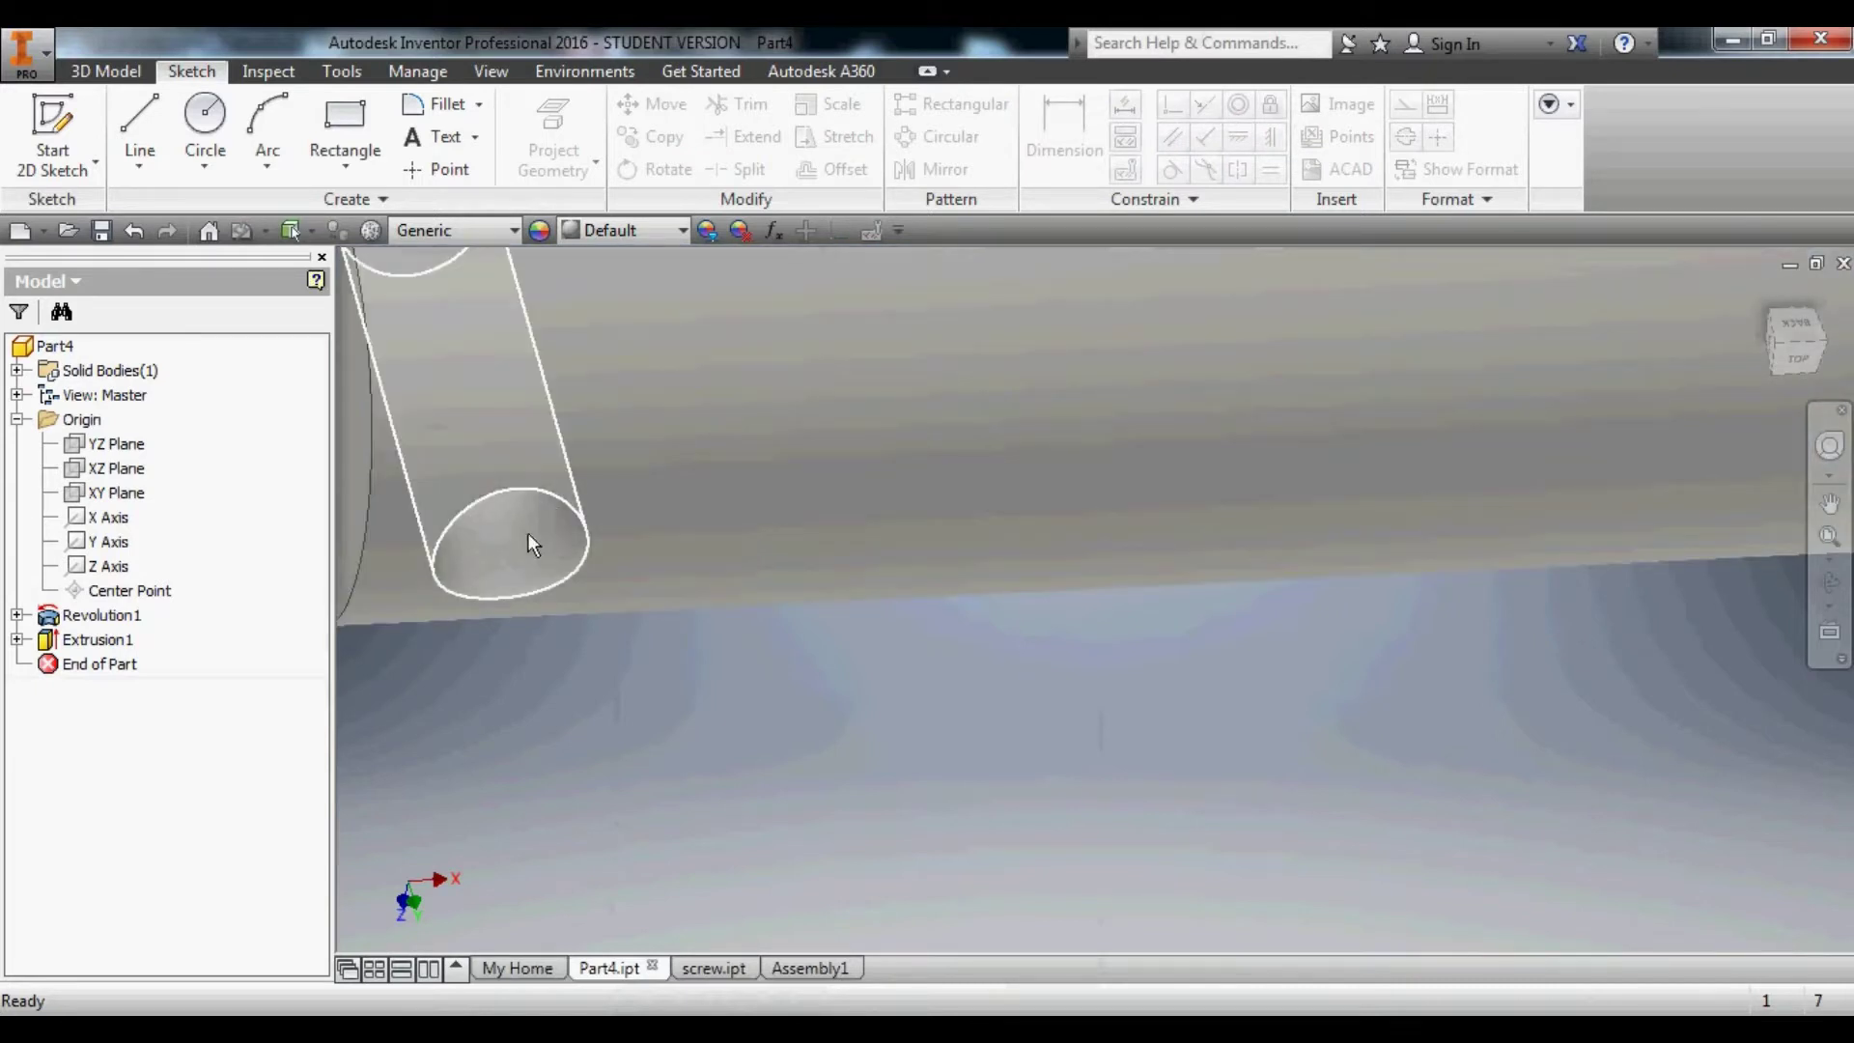
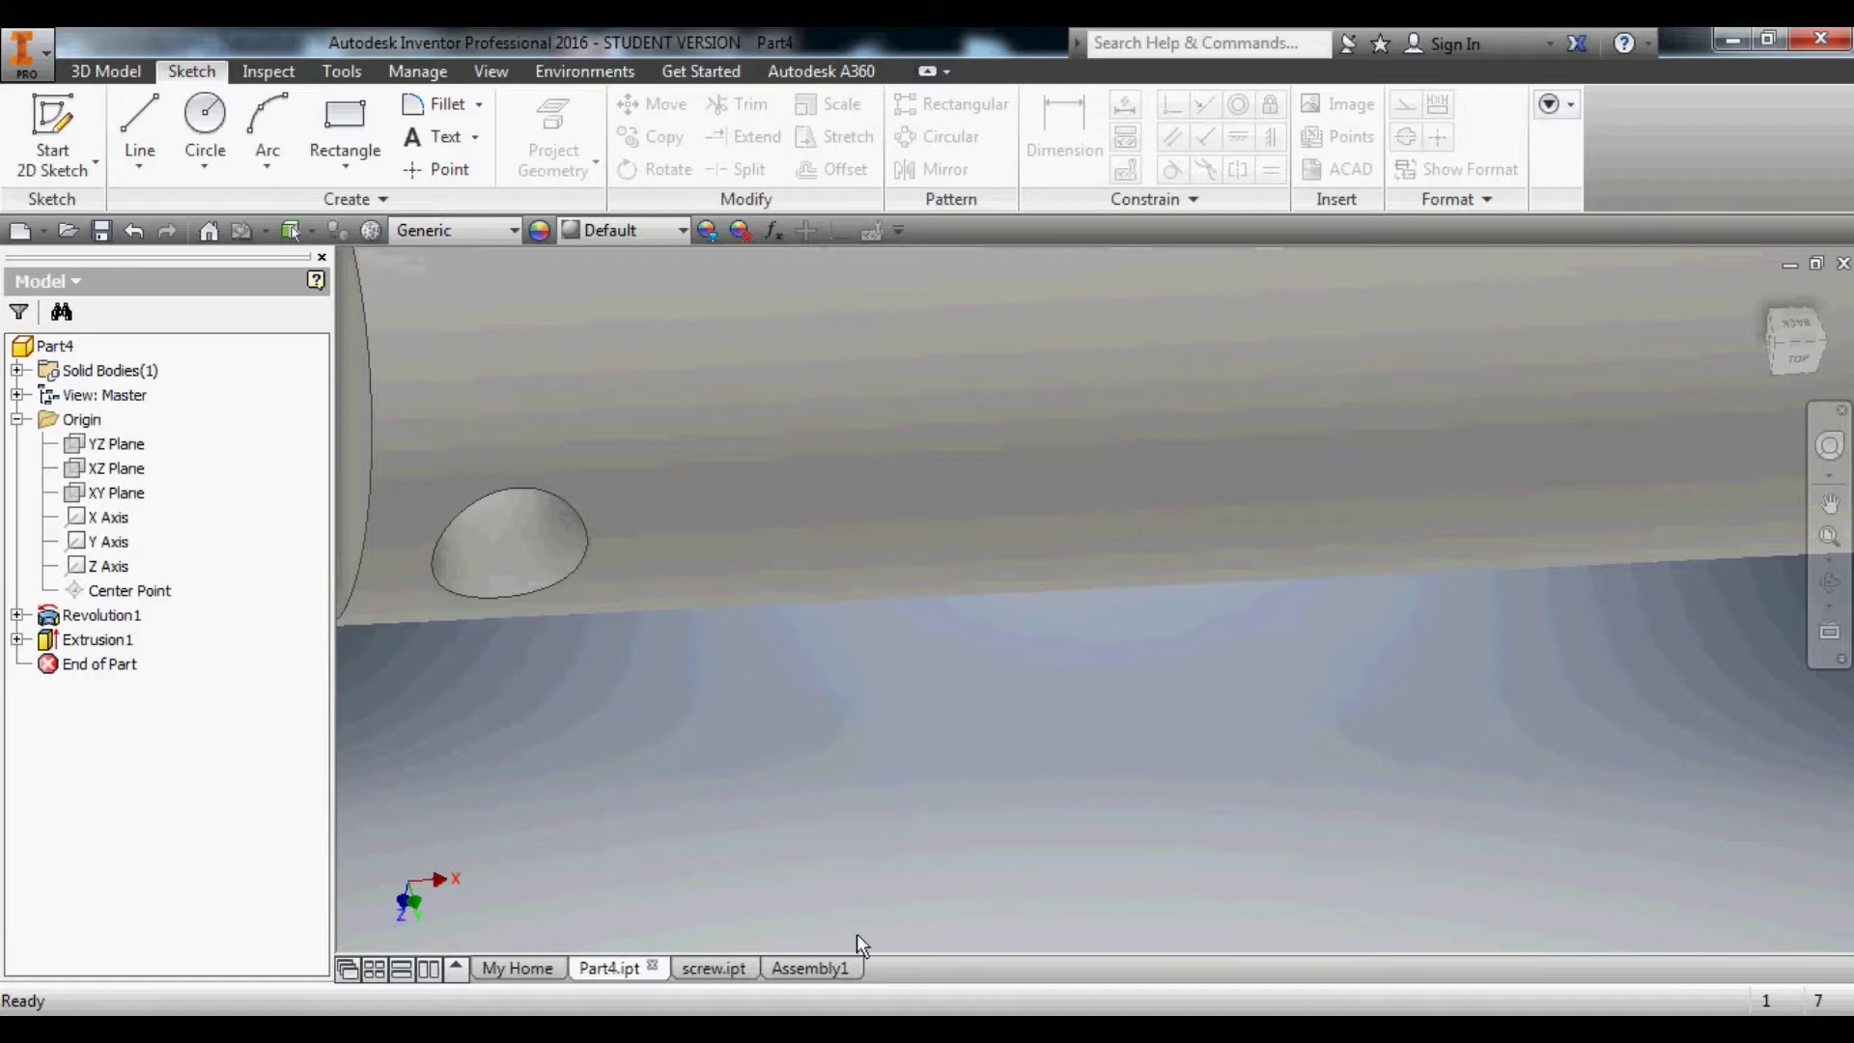
Switch to Assembly1 and move piece2 closer to the base's holed lug.
left_click(854, 980)
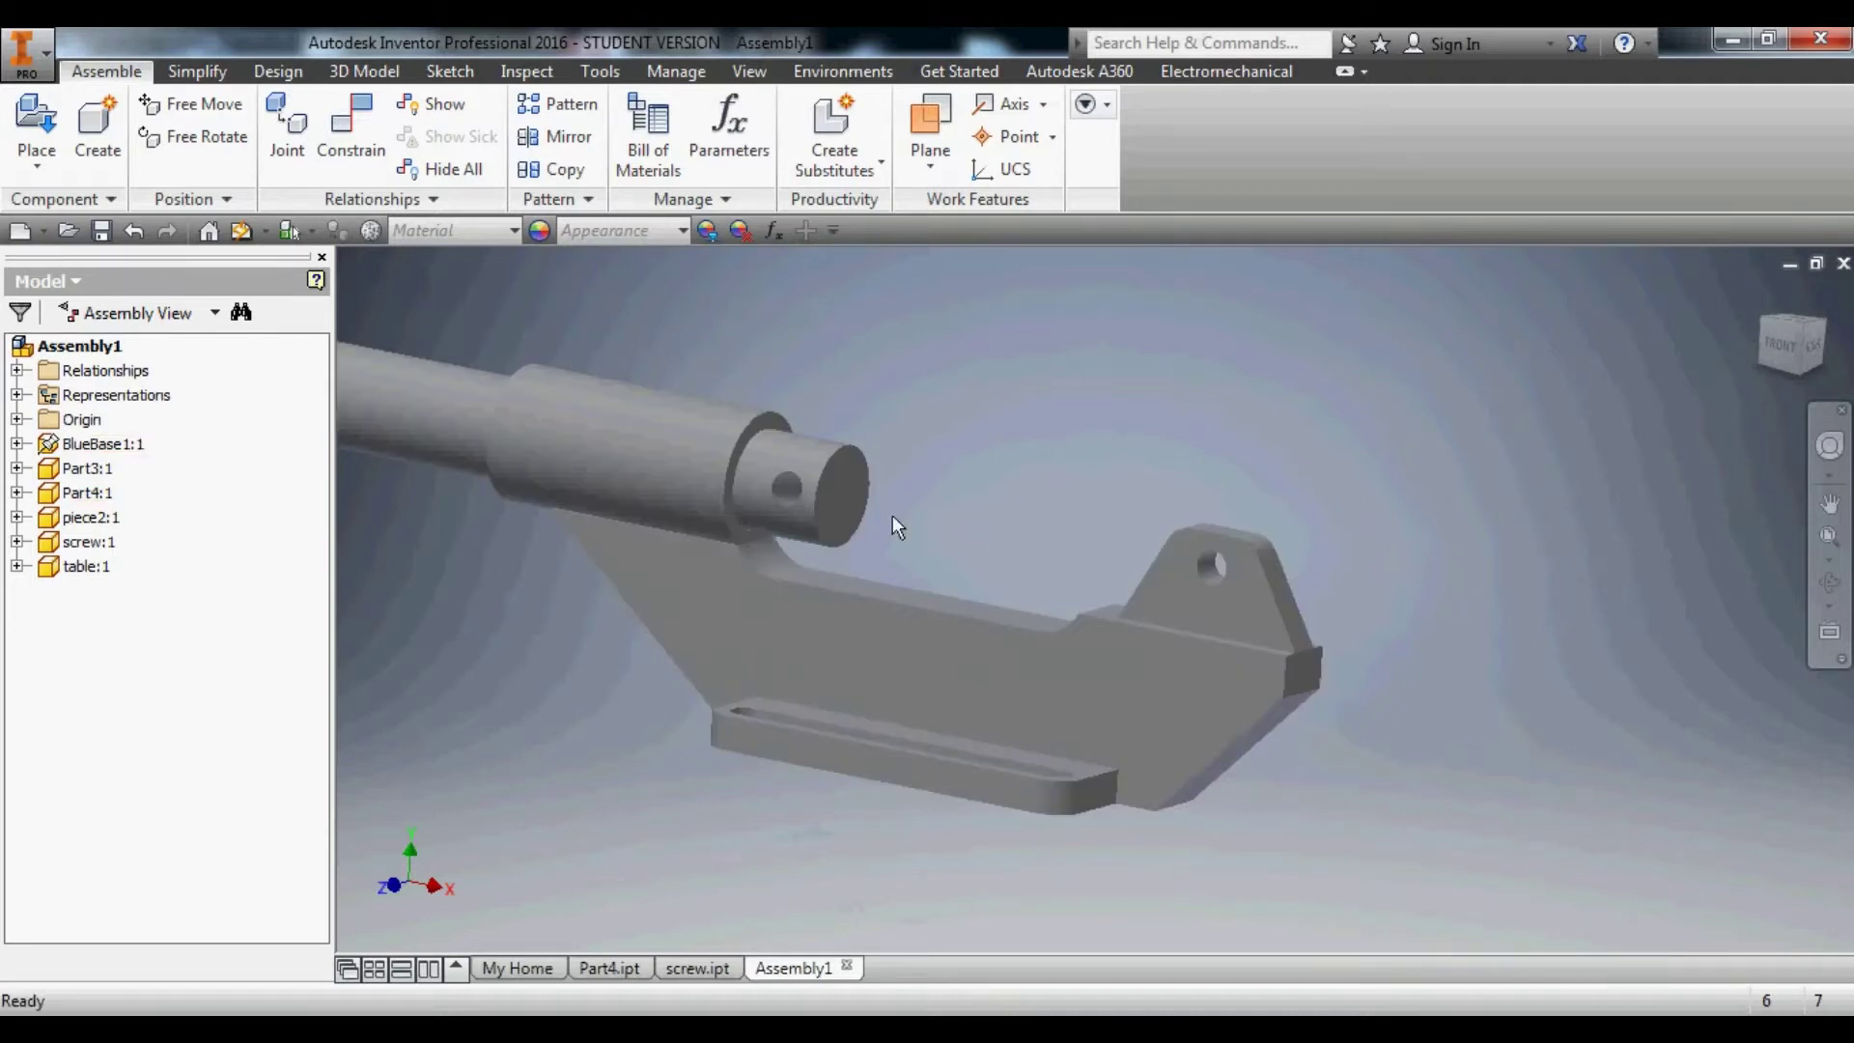
scroll(762, 437, "up", 5)
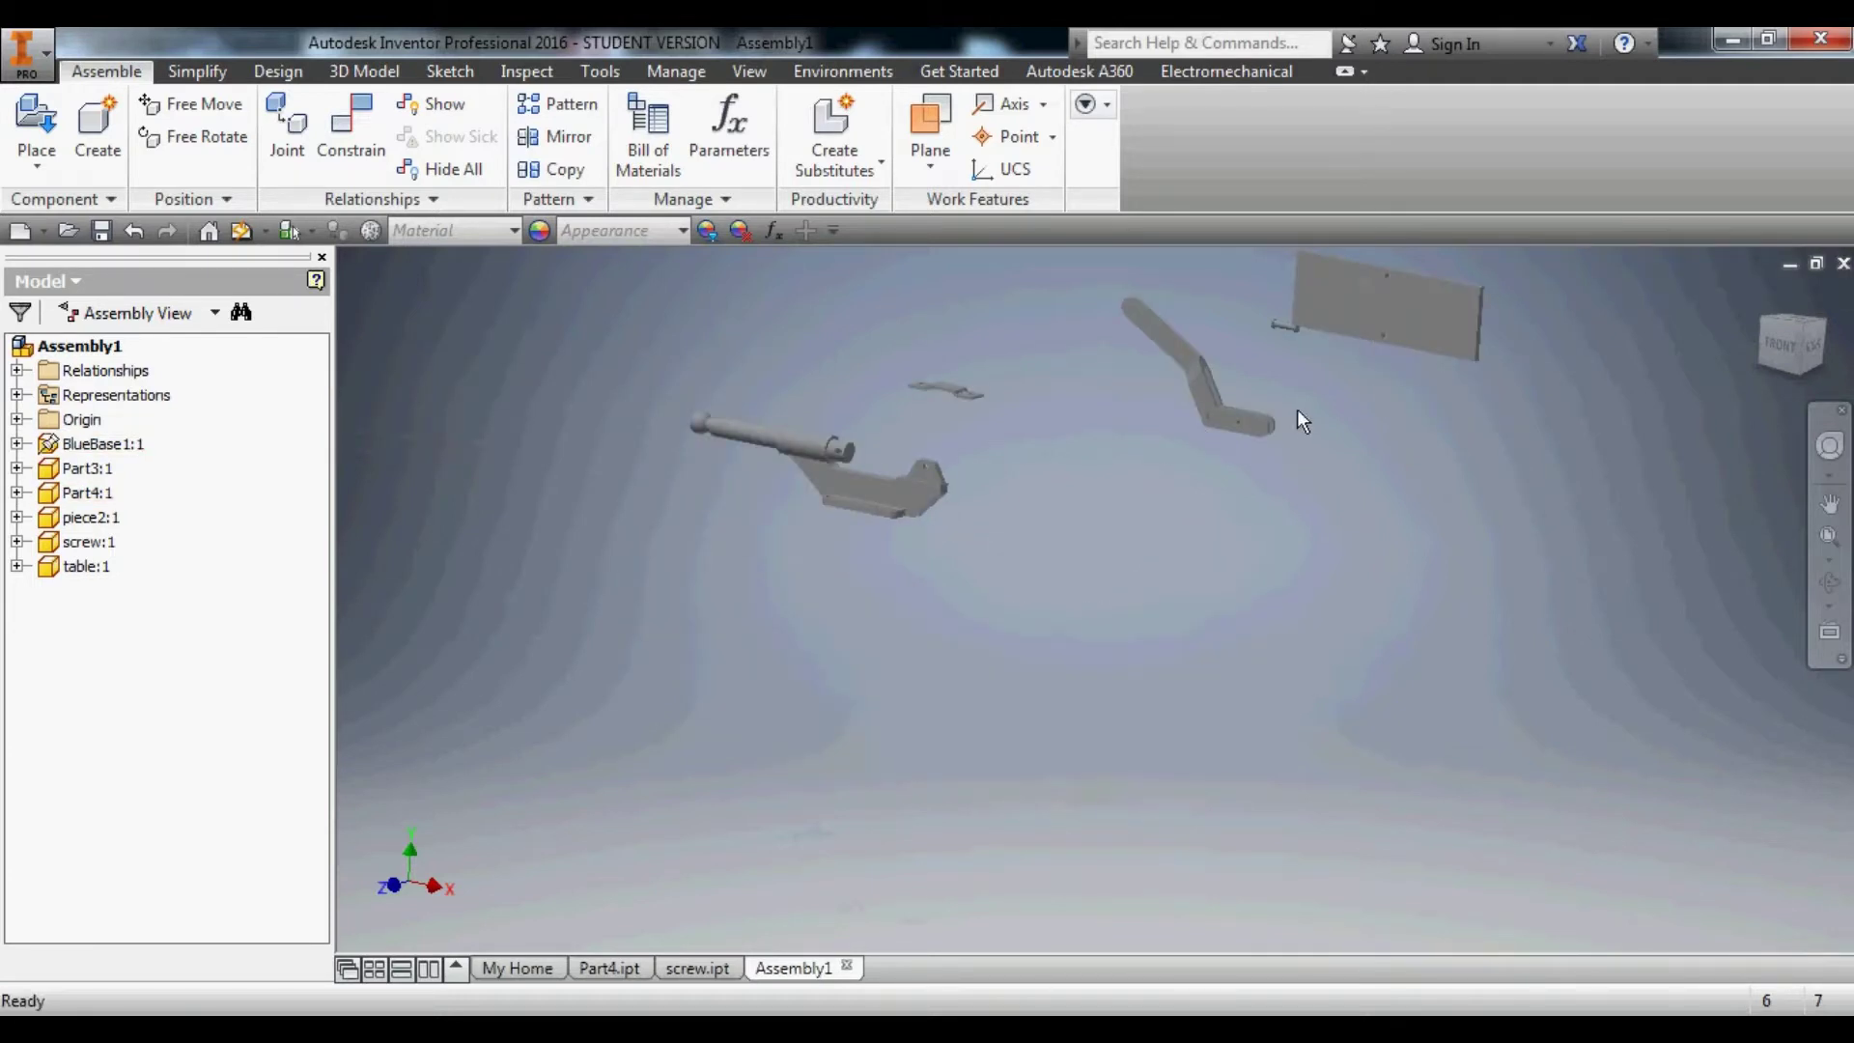
scroll(1296, 409, "down", 5)
scroll(1198, 456, "down", 3)
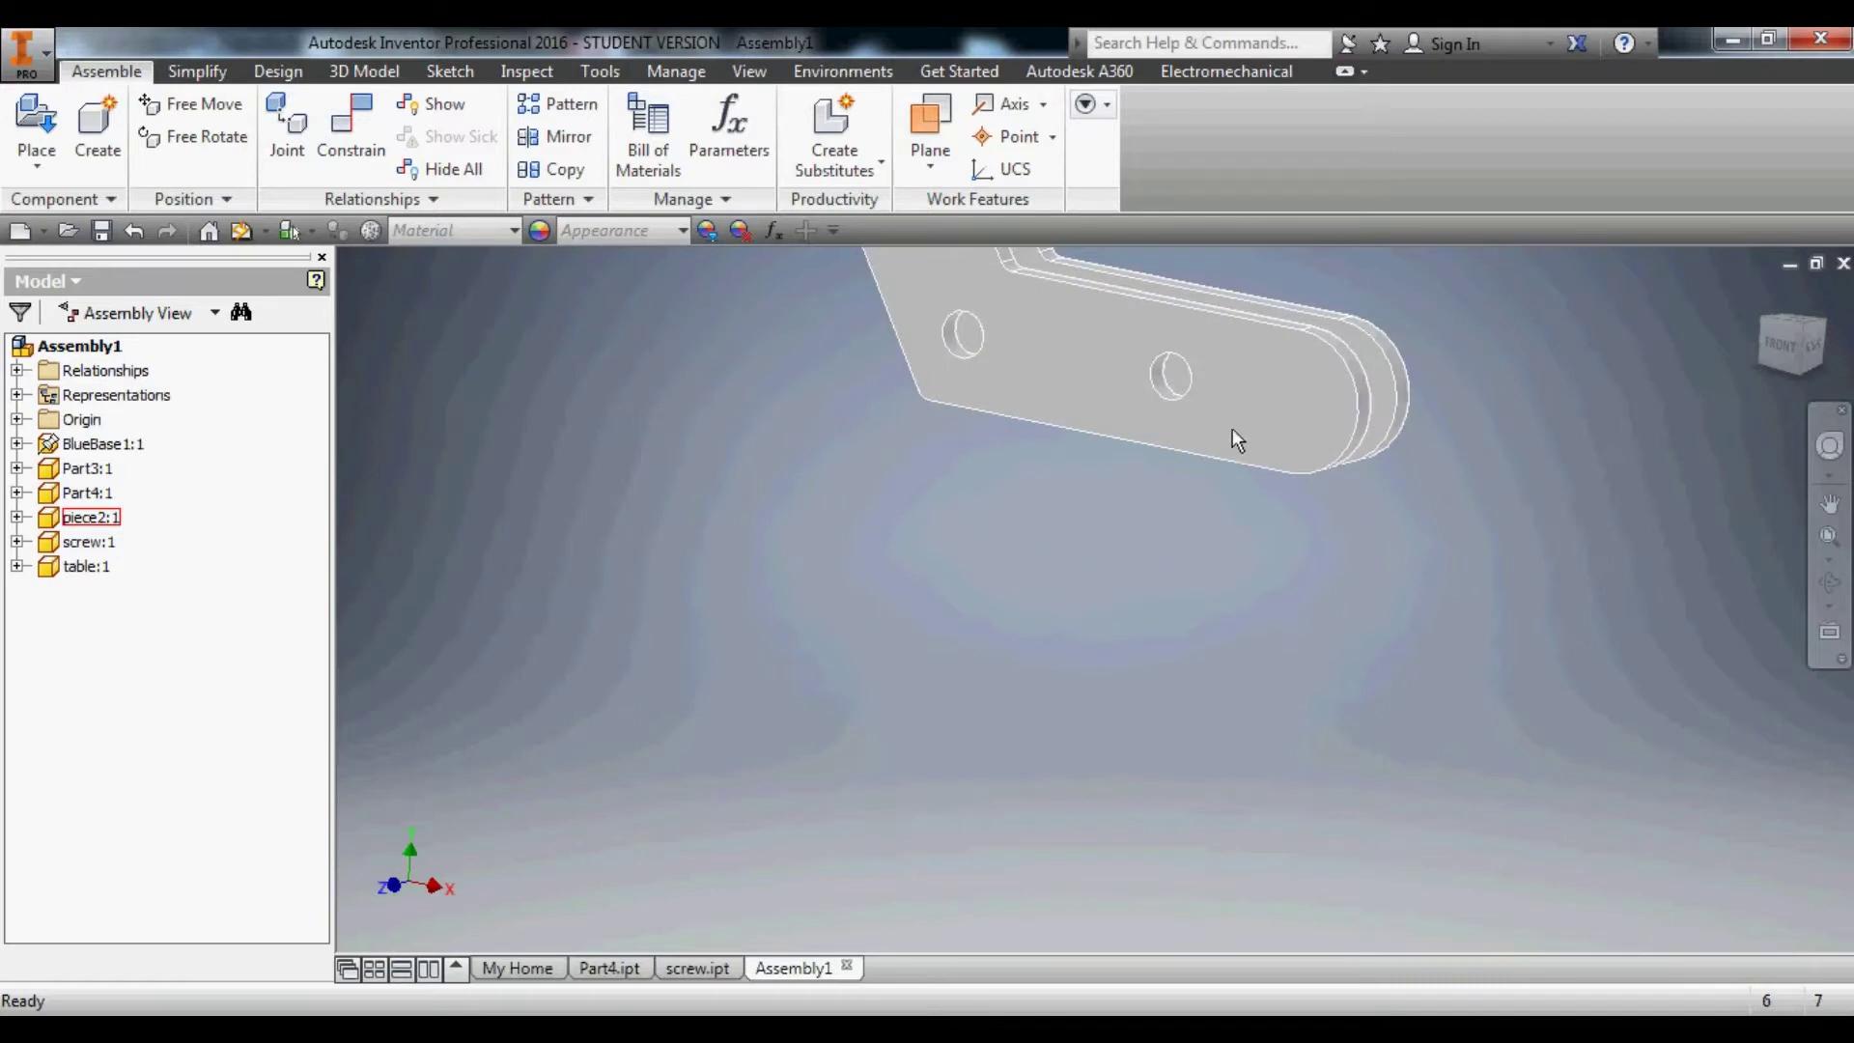
scroll(1217, 435, "up", 4)
left_click_drag(1167, 380, 777, 415)
scroll(785, 433, "down", 3)
scroll(784, 440, "down", 2)
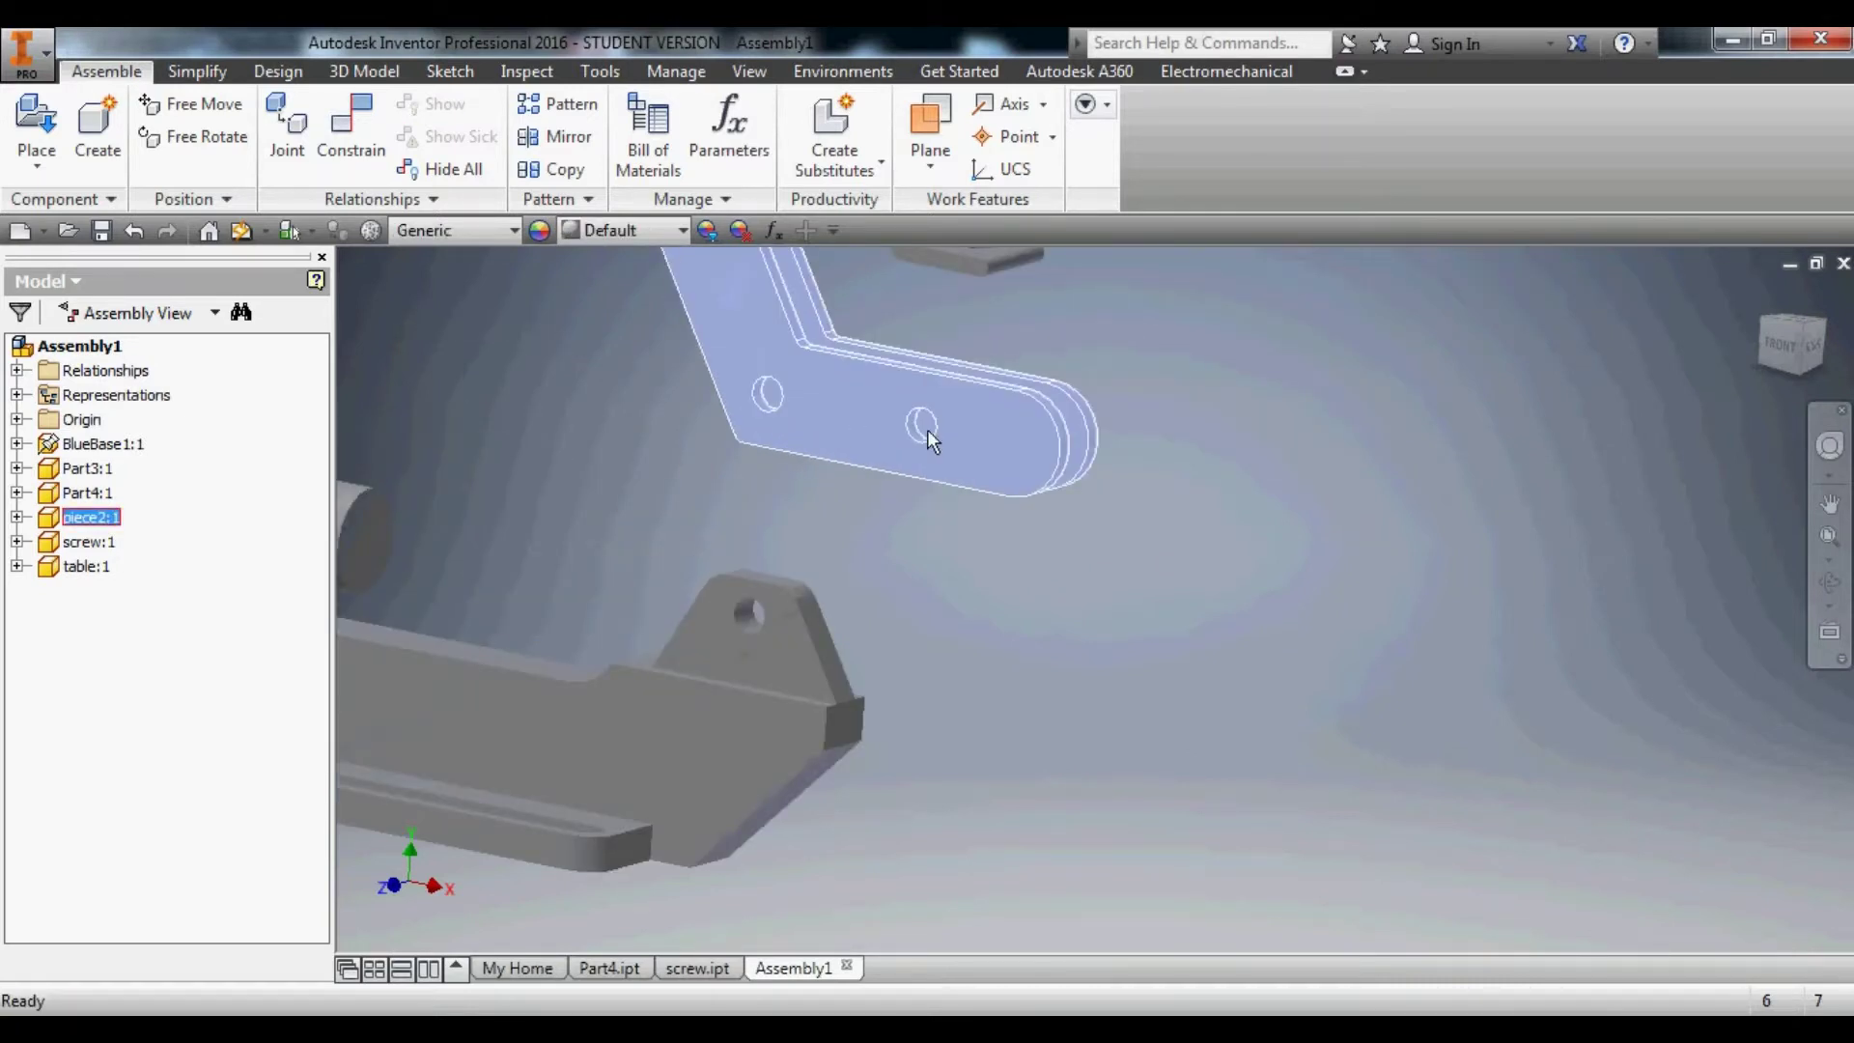
Mate the inner face of one of piece2's fork arms to the side face of the base's holed lug with zero offset.
middle_click_drag(970, 514, 925, 538, "shift")
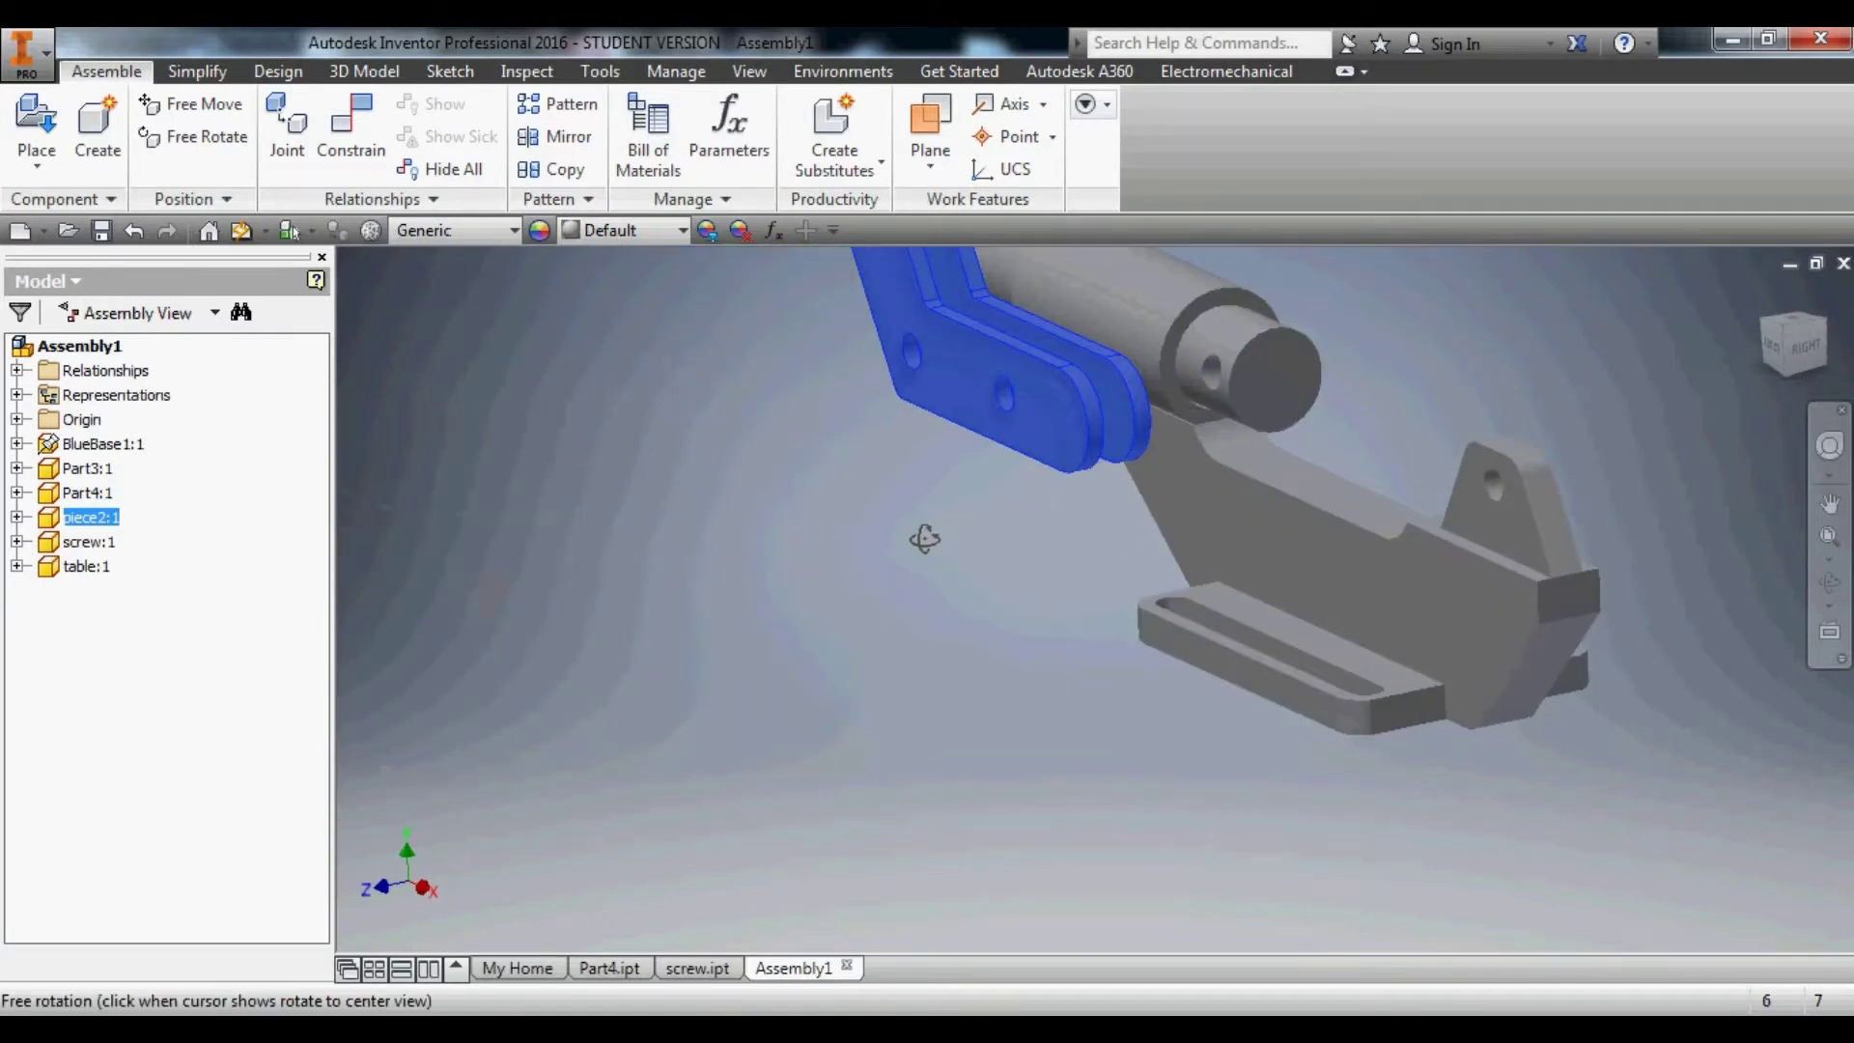
left_click(1005, 437)
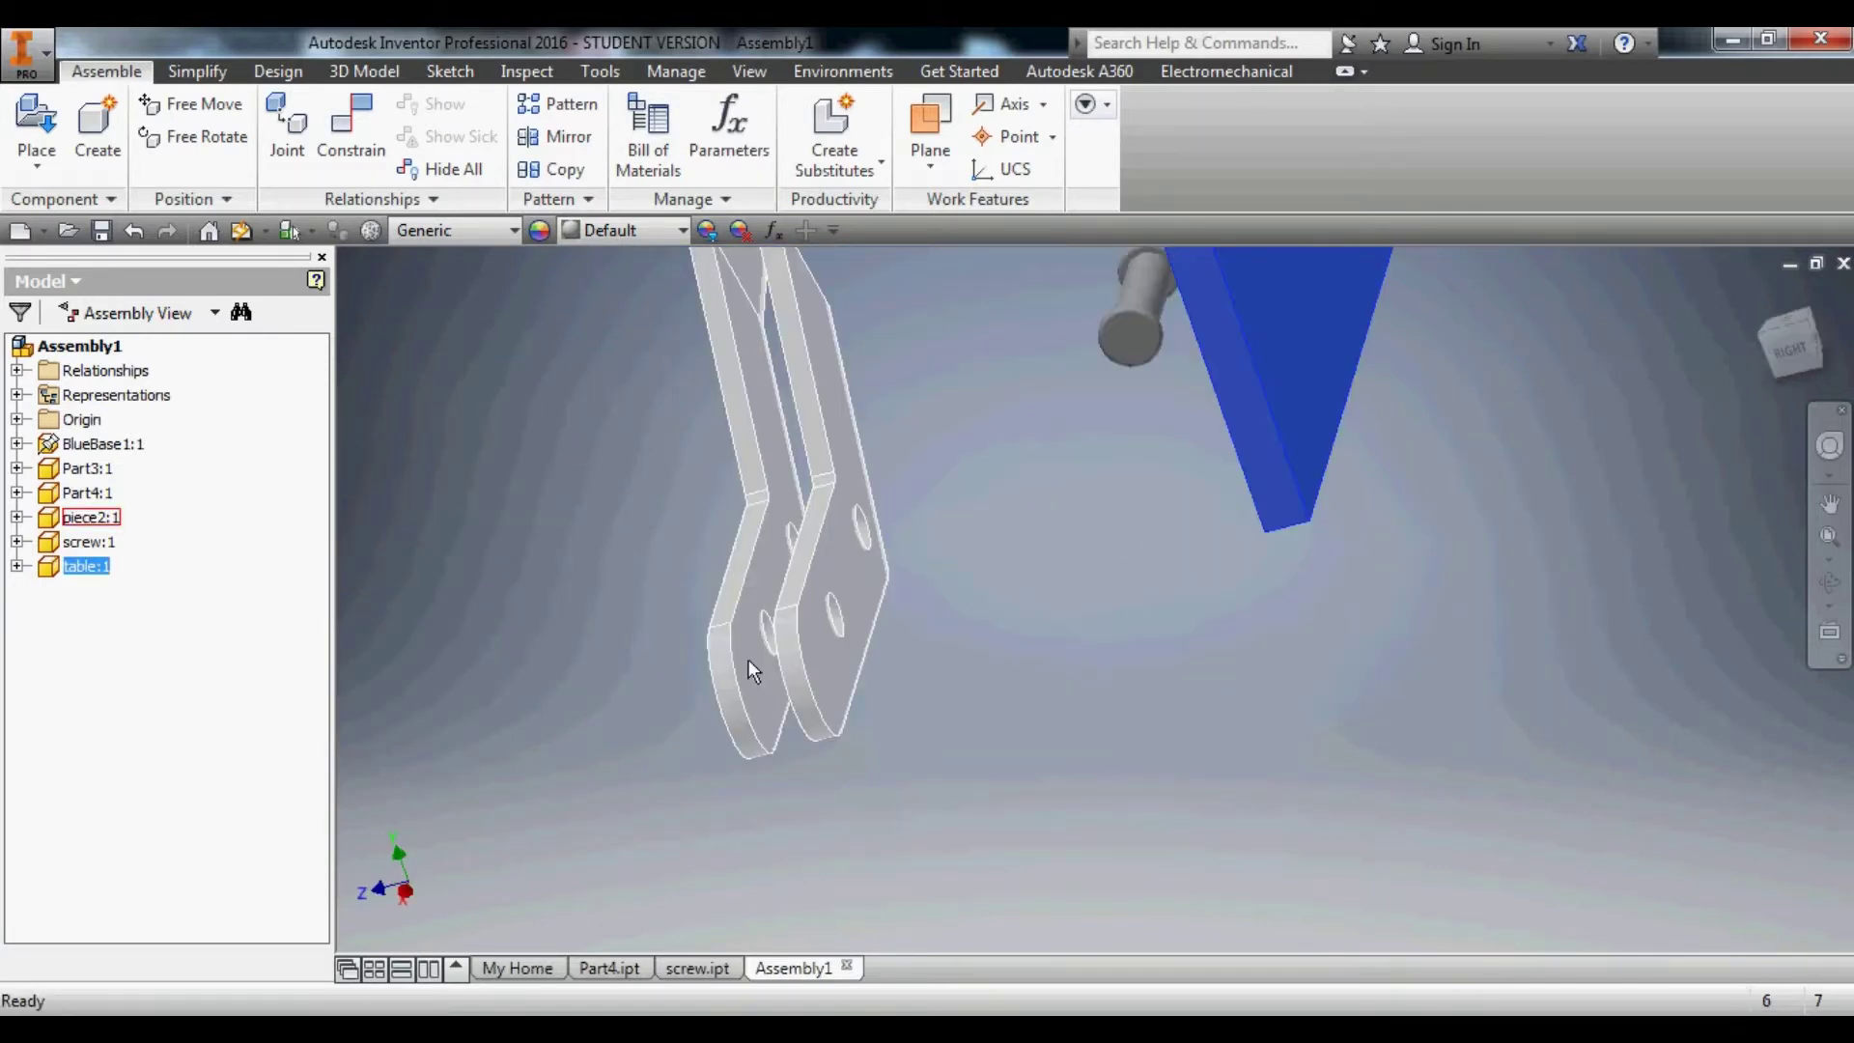
left_click(751, 663)
left_click(406, 323)
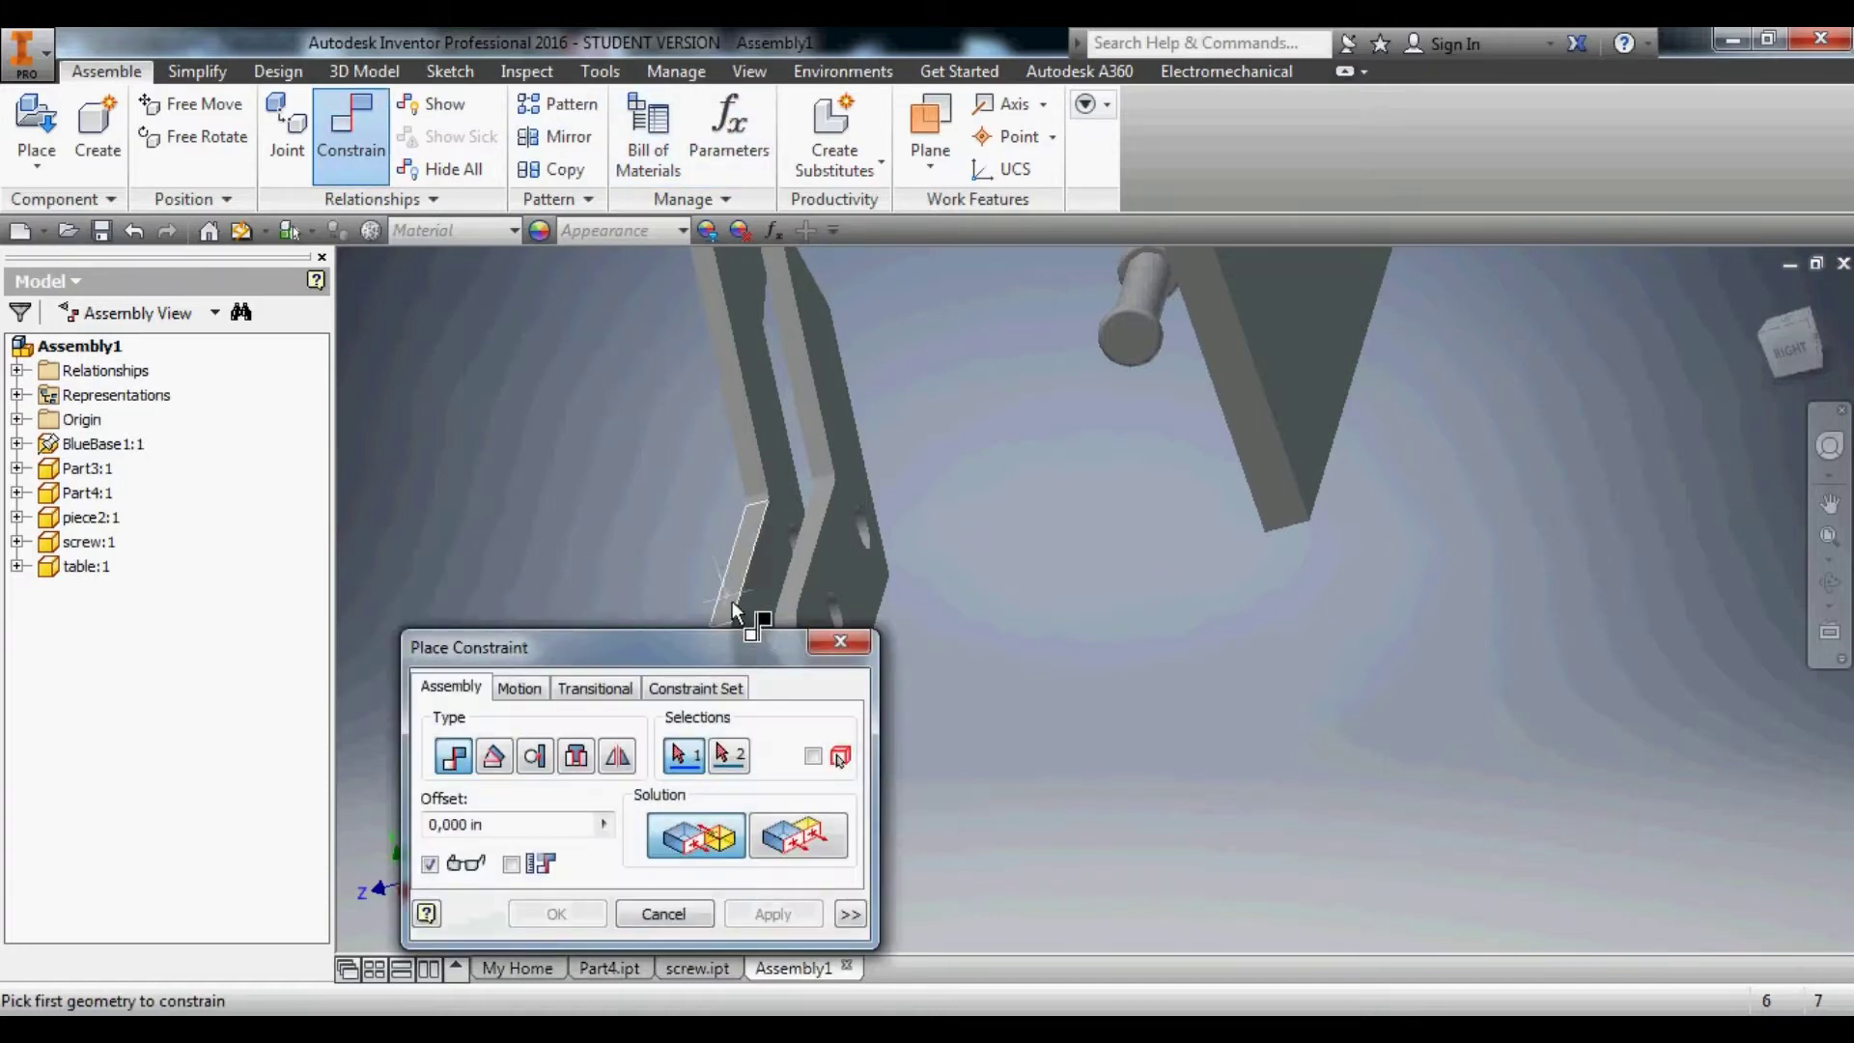
left_click(755, 611)
scroll(985, 611, "down", 3)
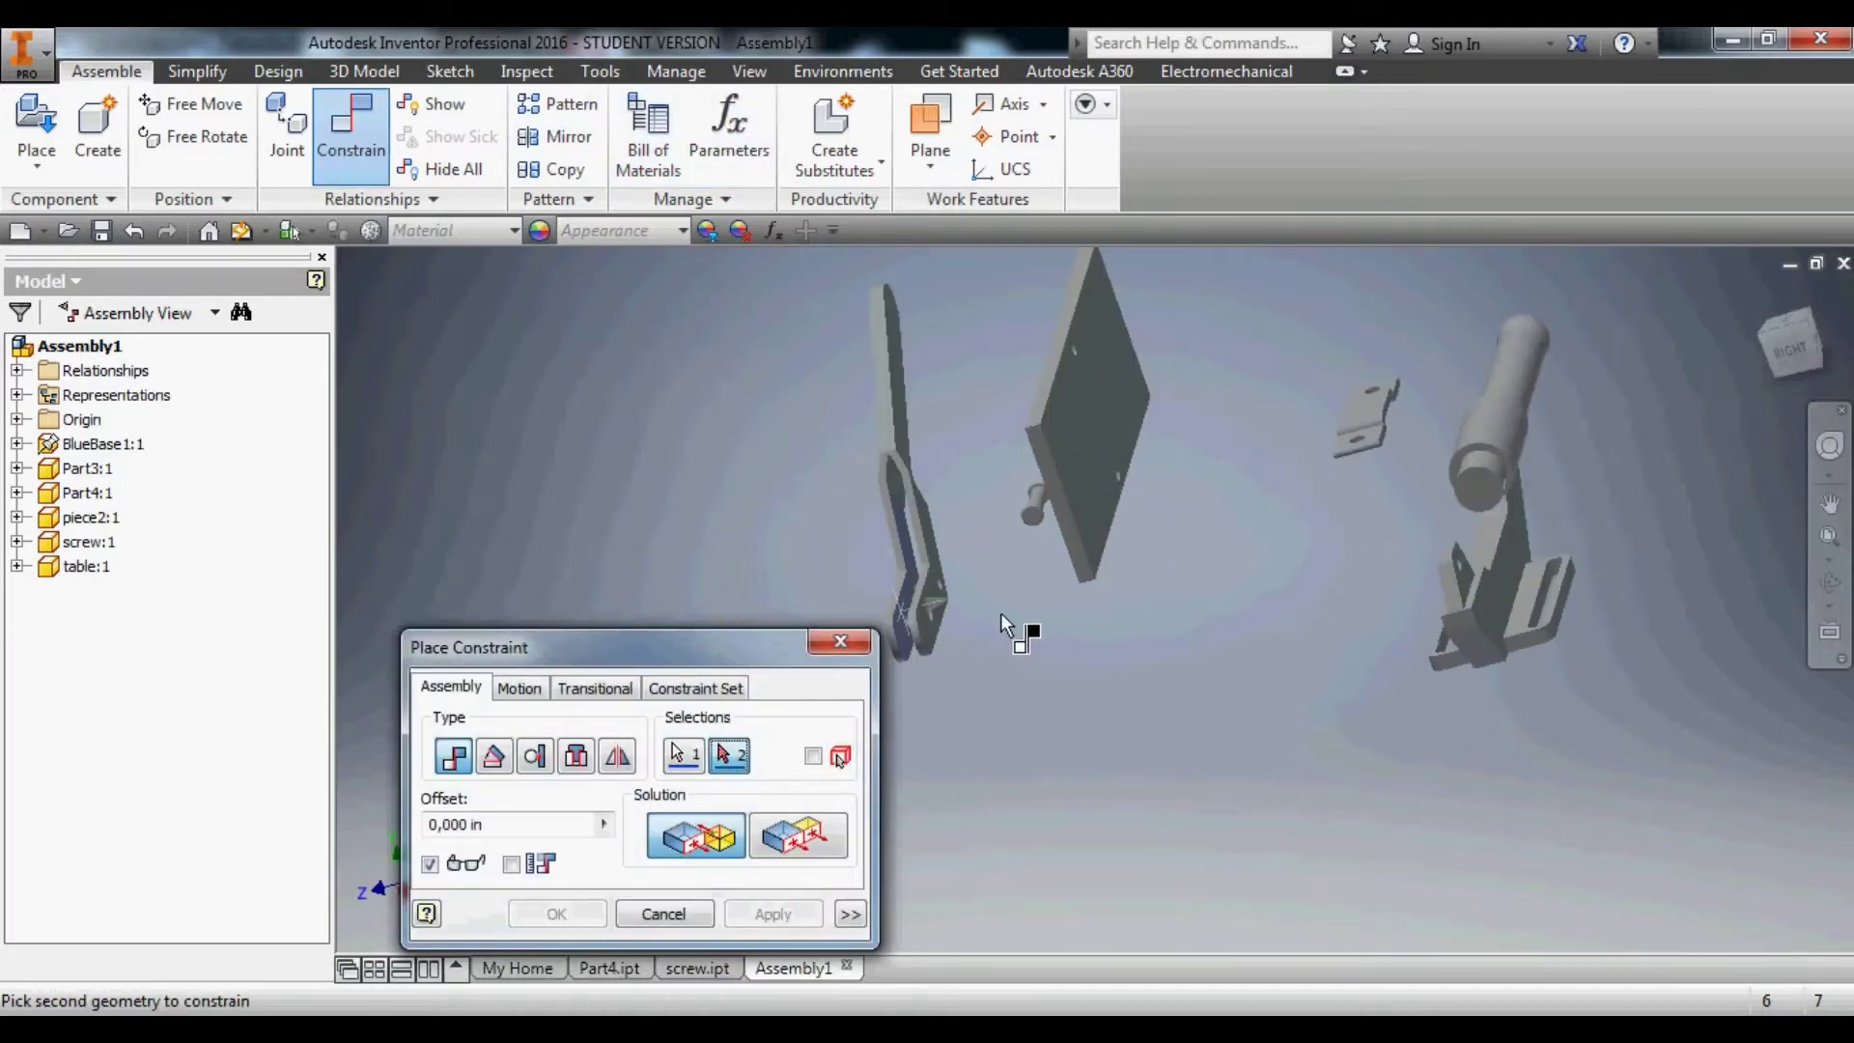
scroll(1470, 619, "up", 3)
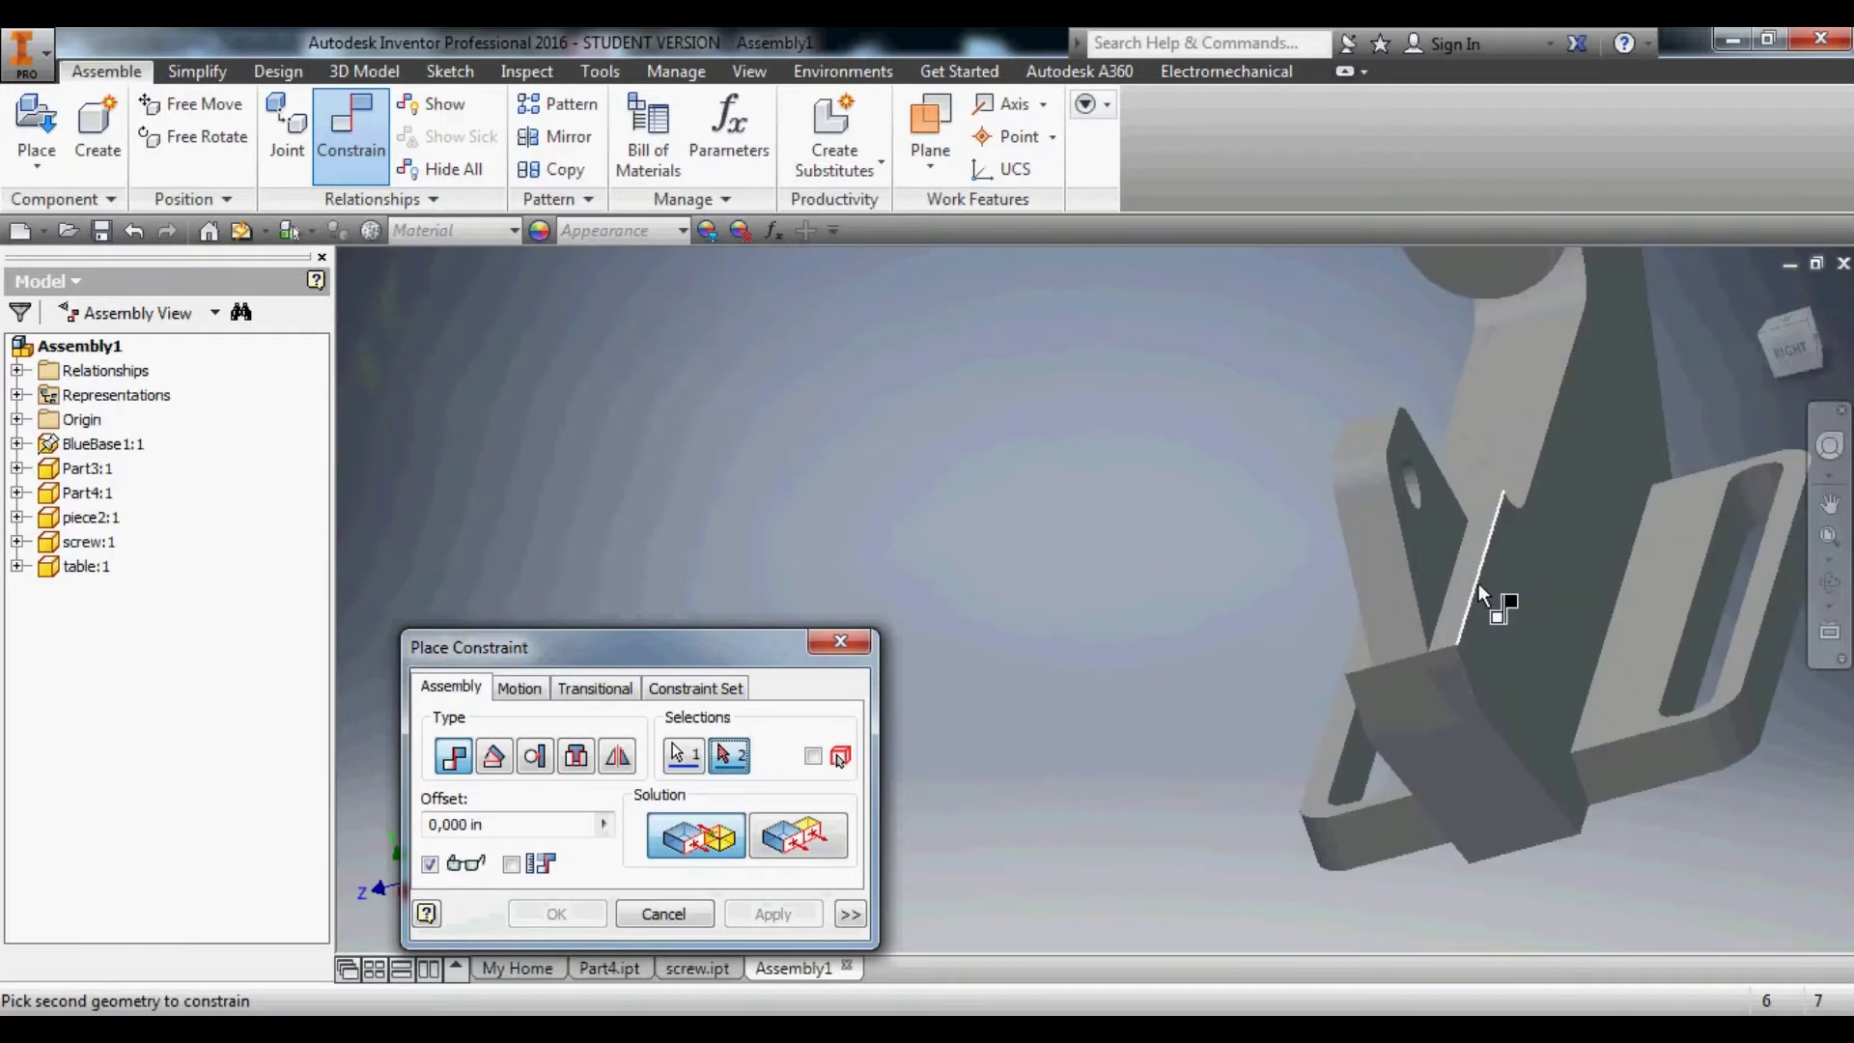
middle_click_drag(1482, 600, 1517, 583, "shift")
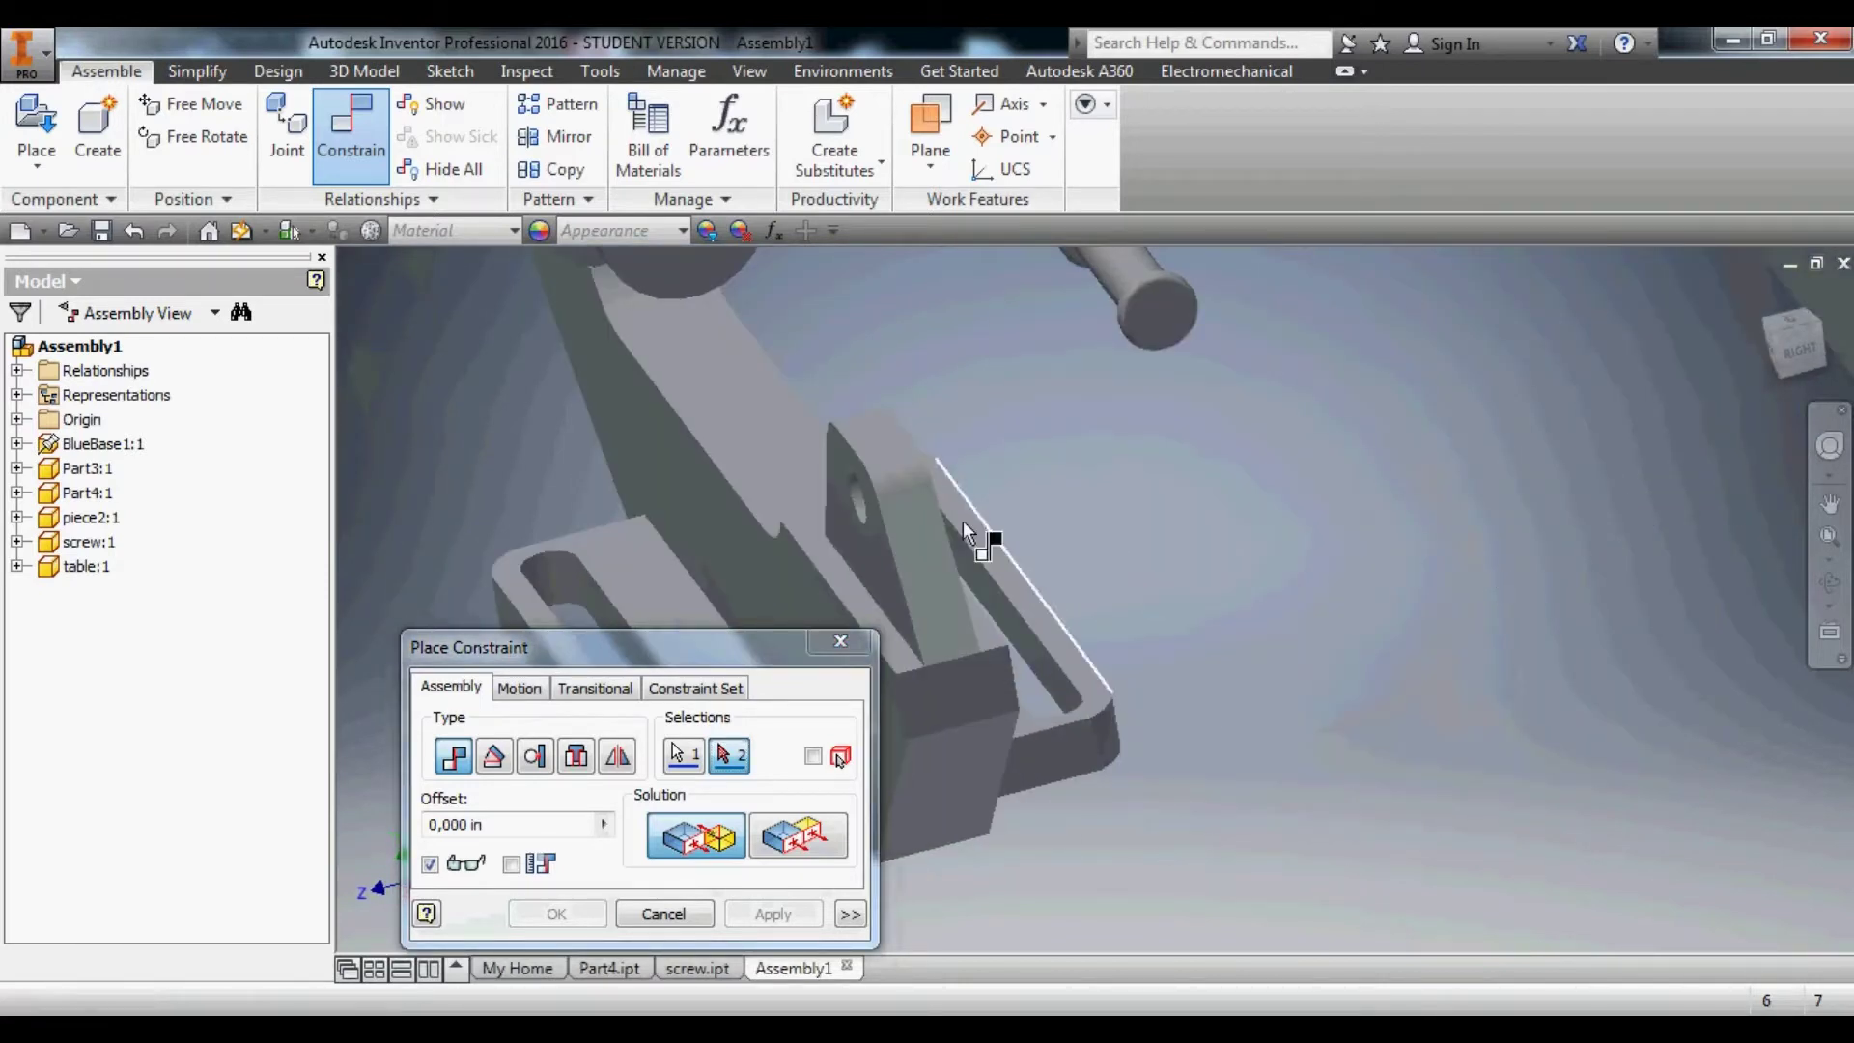
left_click(868, 536)
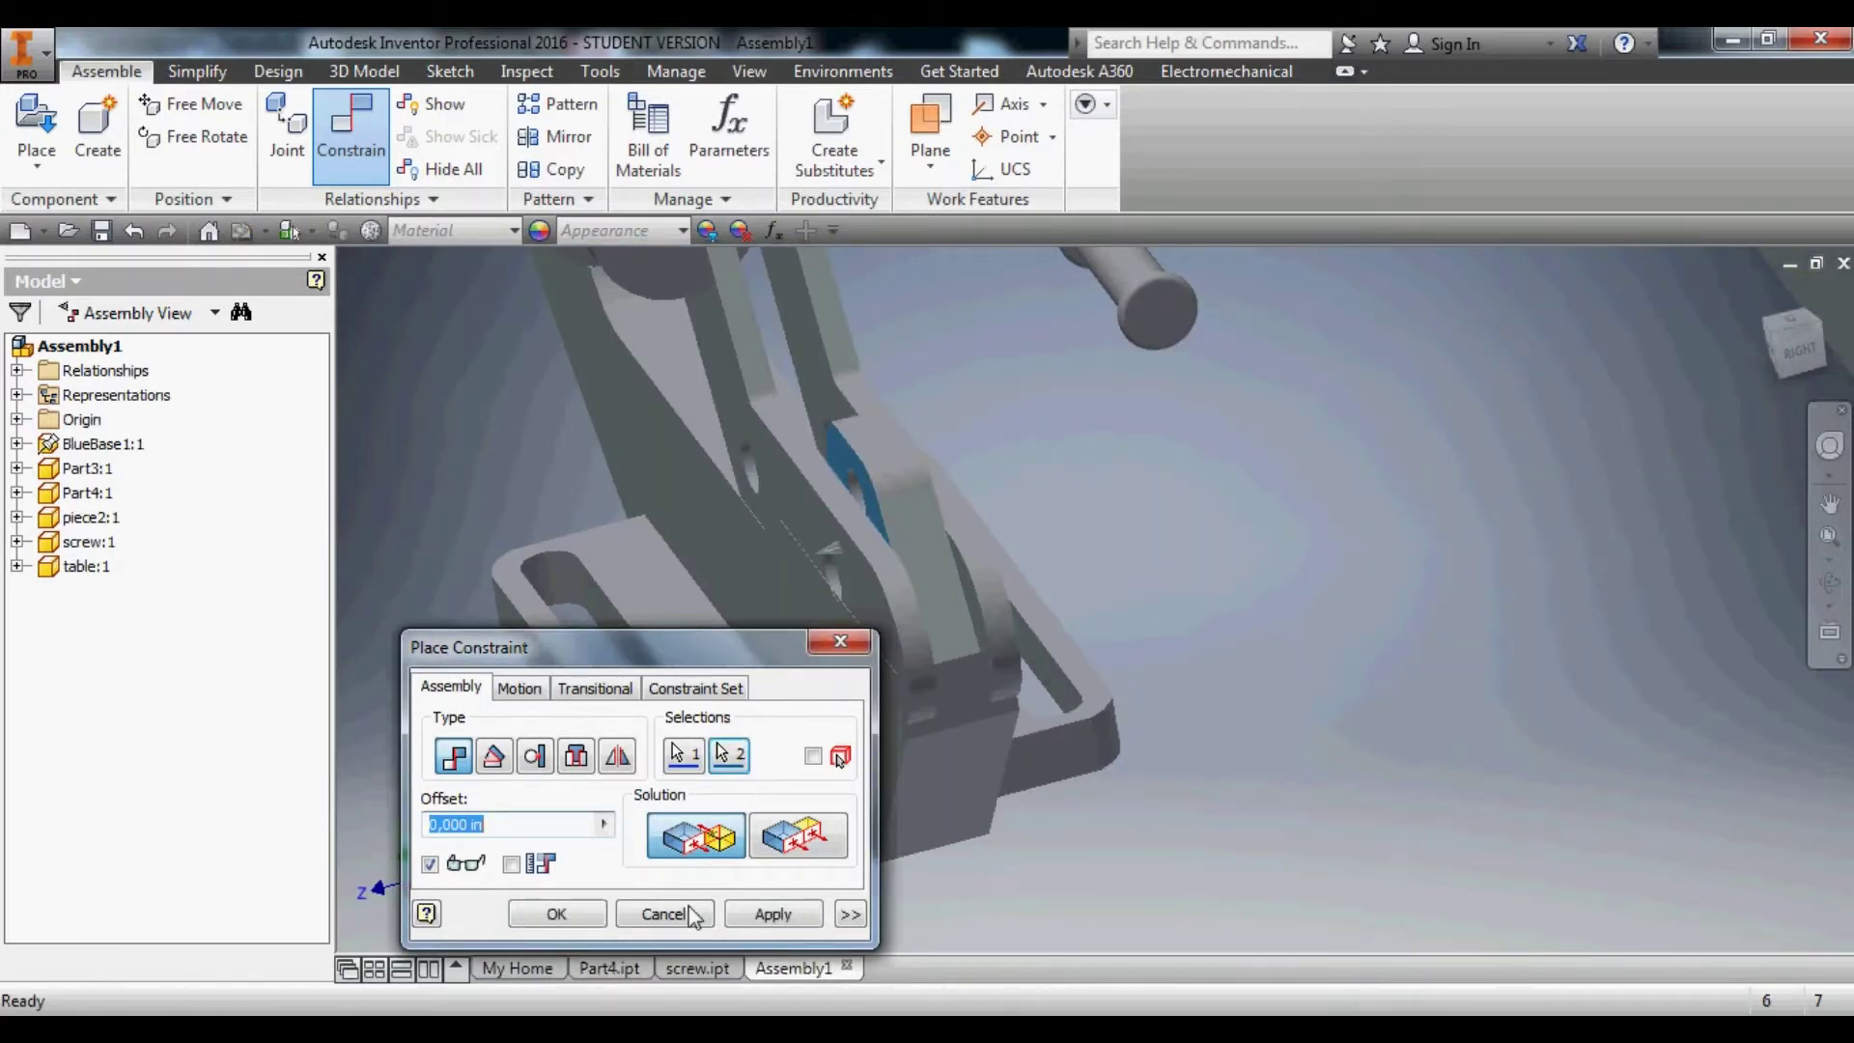
left_click(746, 915)
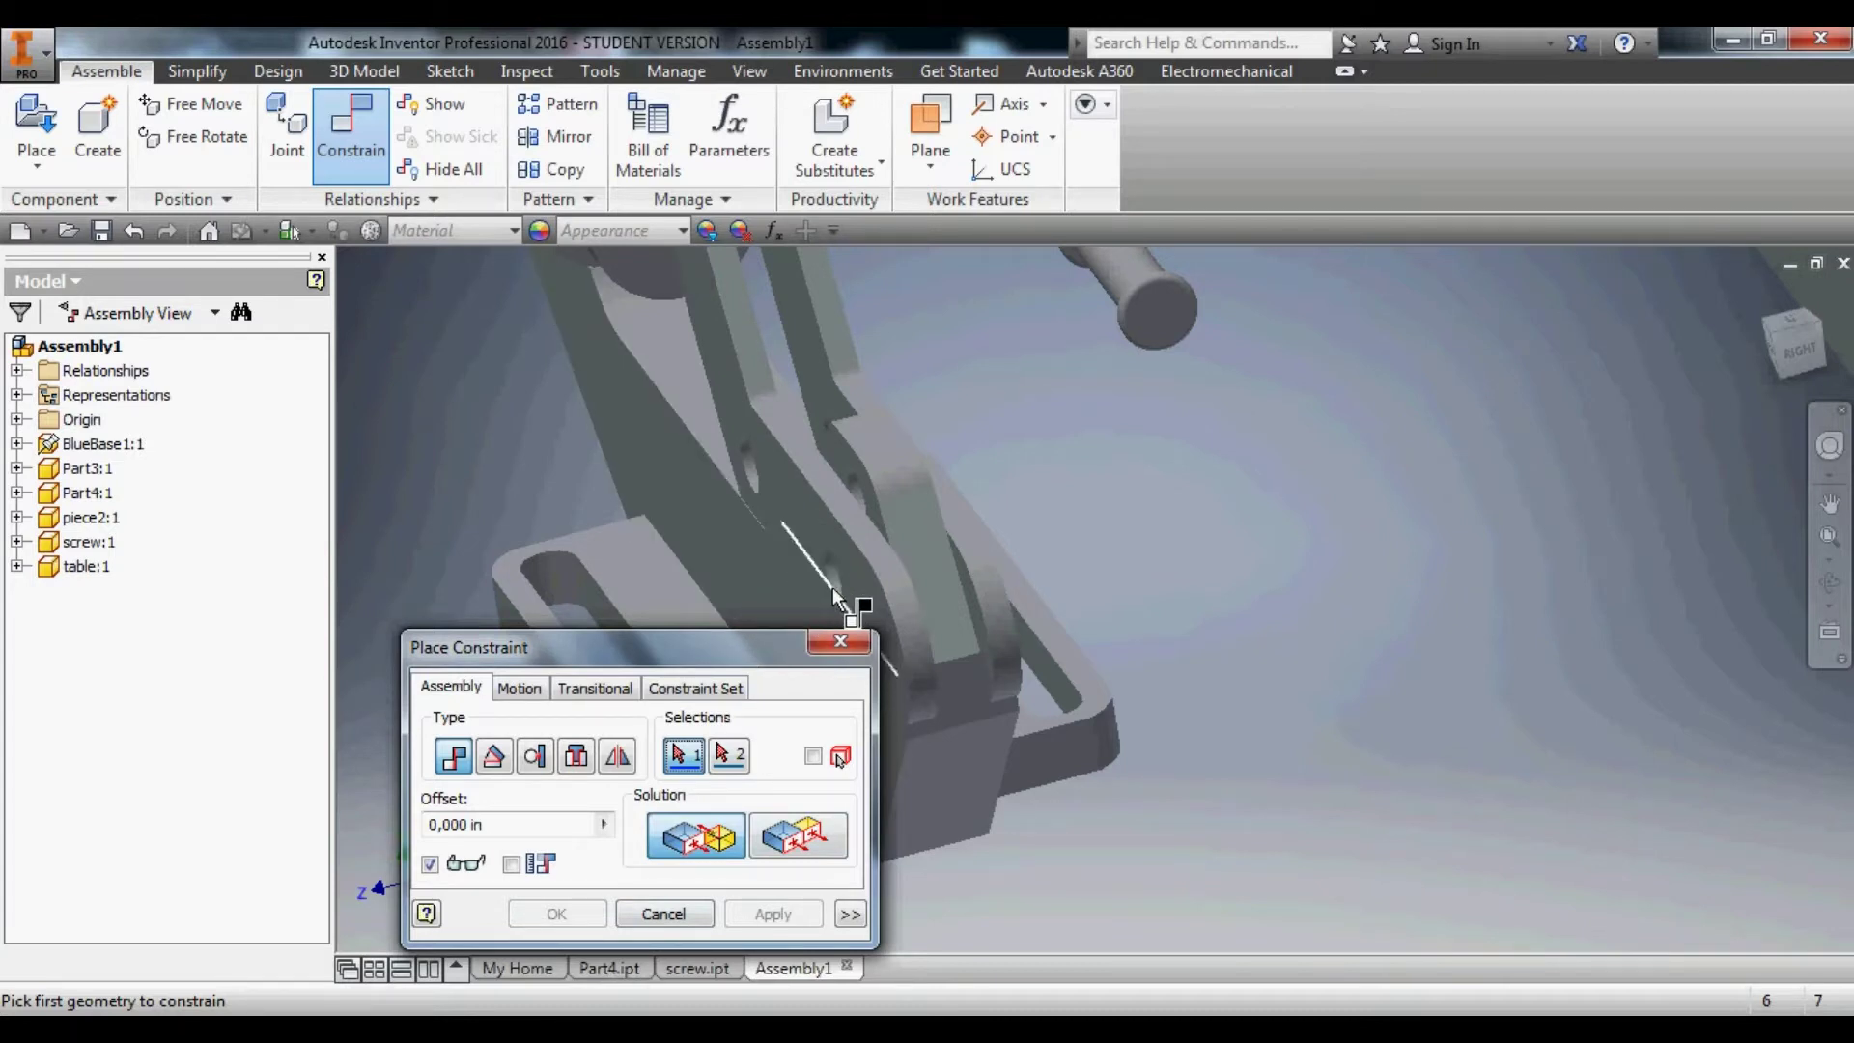
Mate the axis of the hole nearest piece2's rounded end to the axis of the base lug's hole with zero offset.
scroll(833, 576, "down", 5)
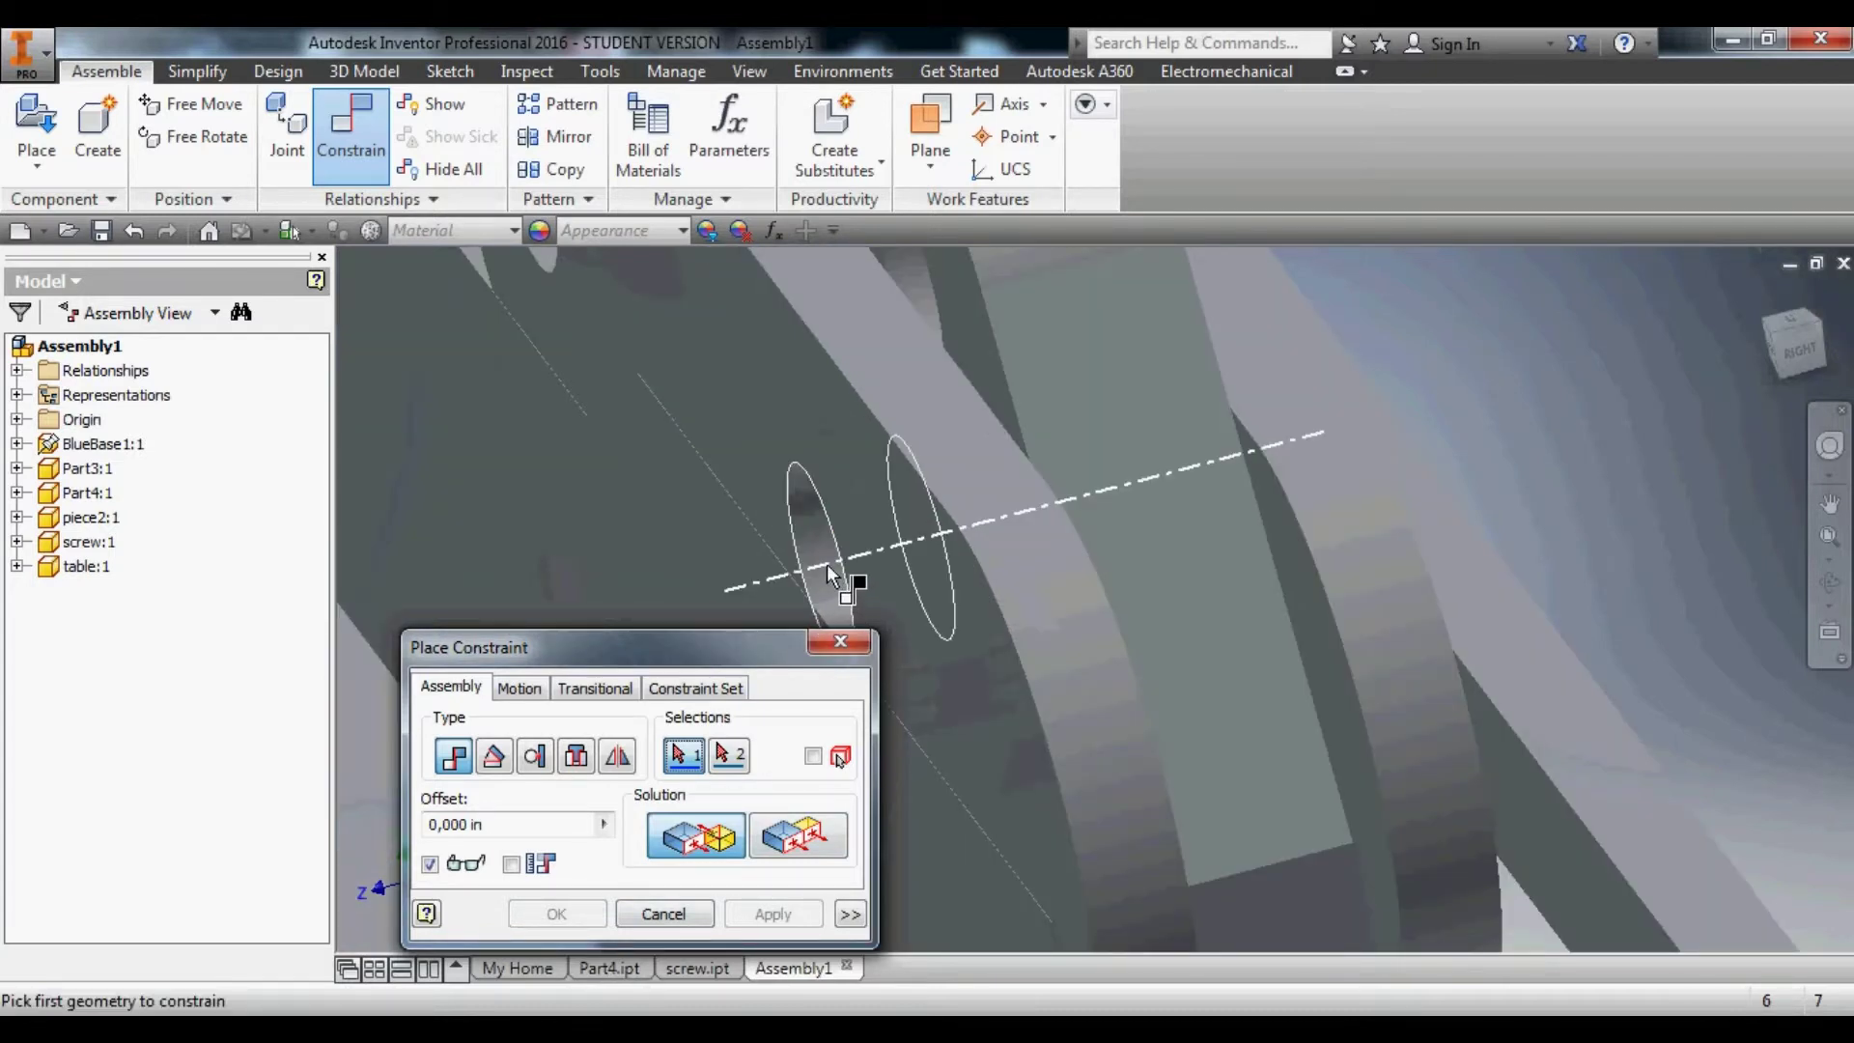
left_click(829, 571)
scroll(848, 536, "up", 6)
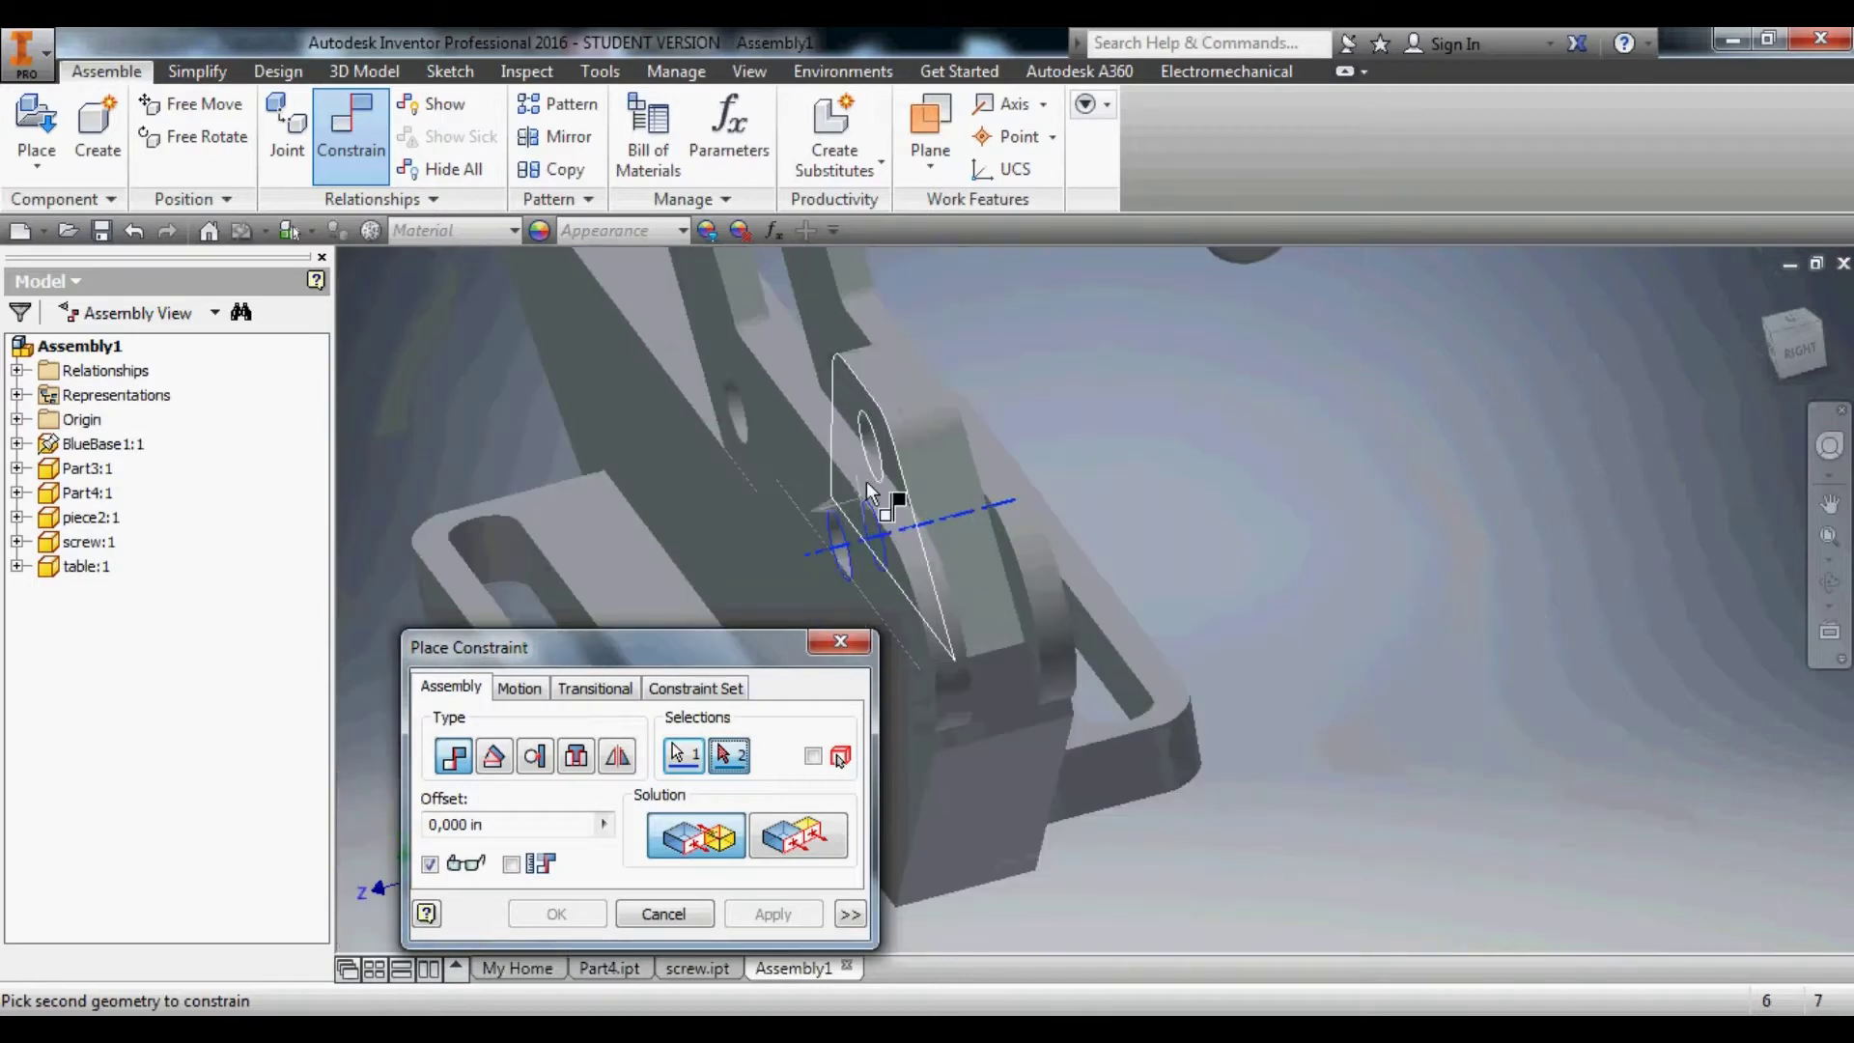
scroll(871, 446, "down", 5)
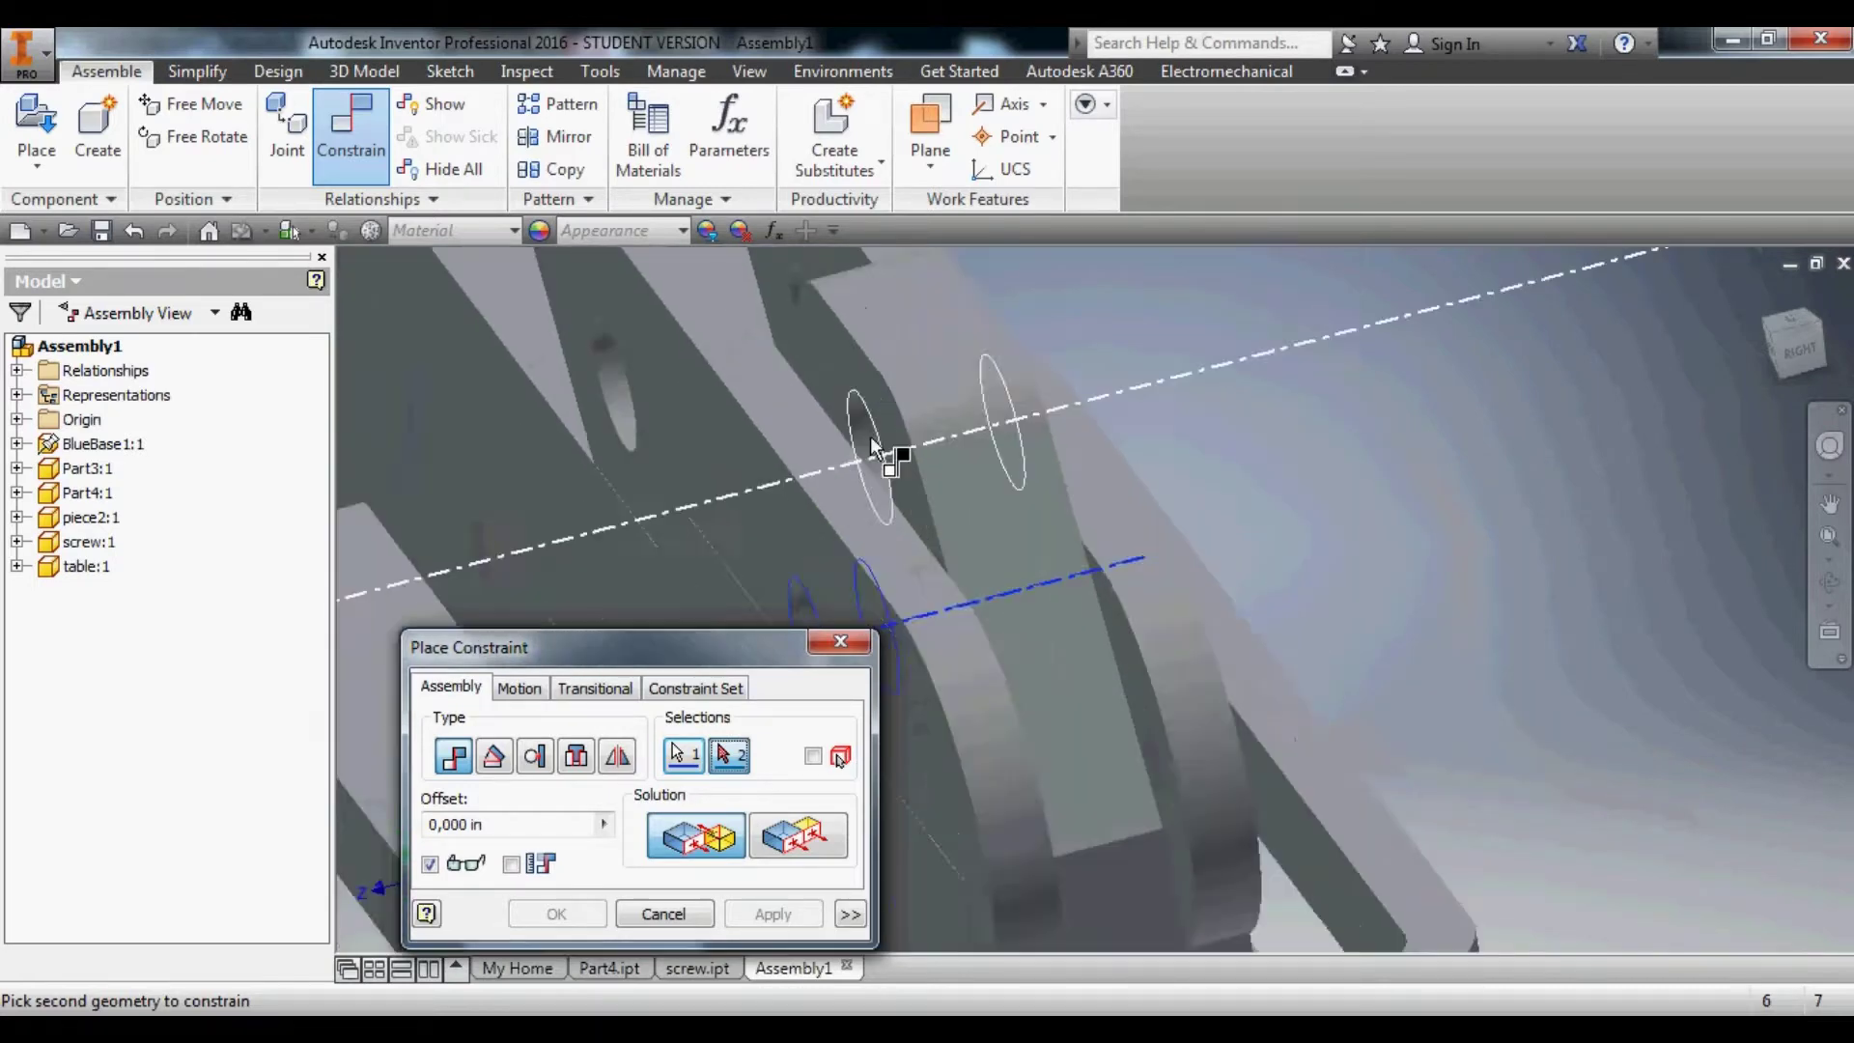
left_click(872, 466)
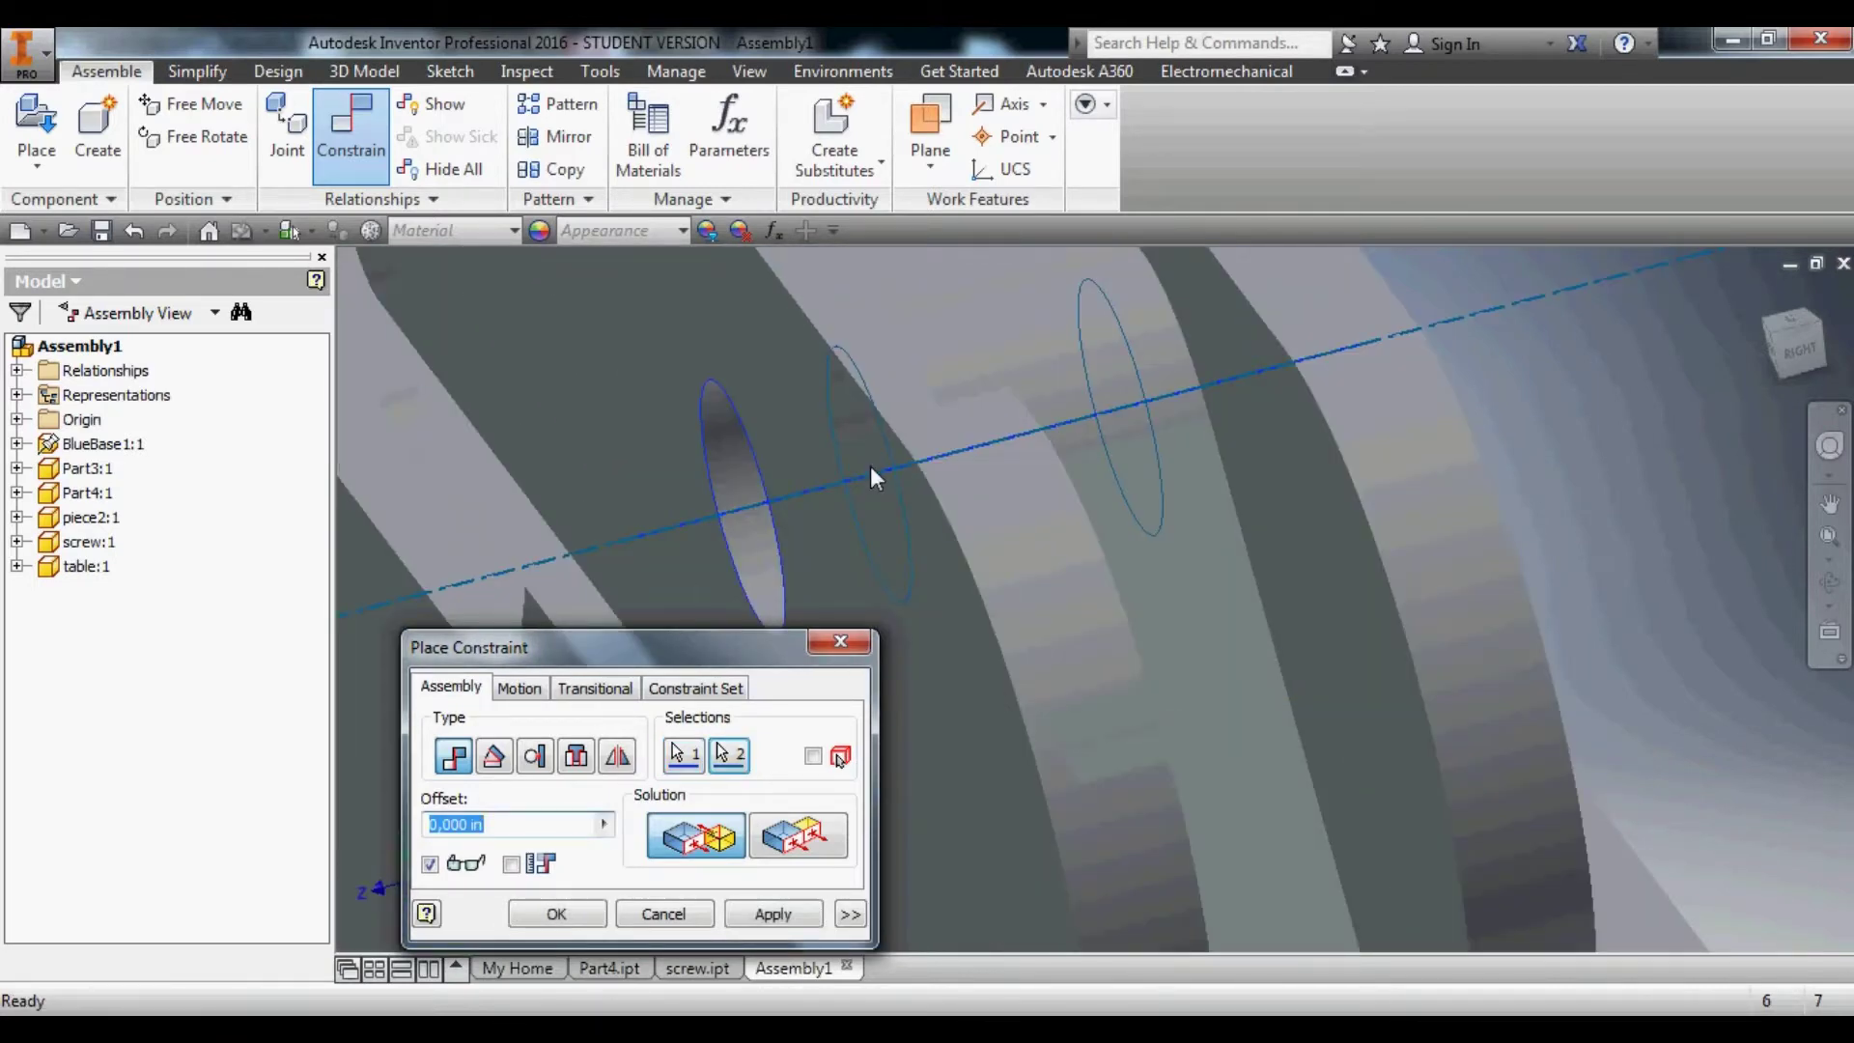
left_click(556, 914)
scroll(734, 734, "up", 5)
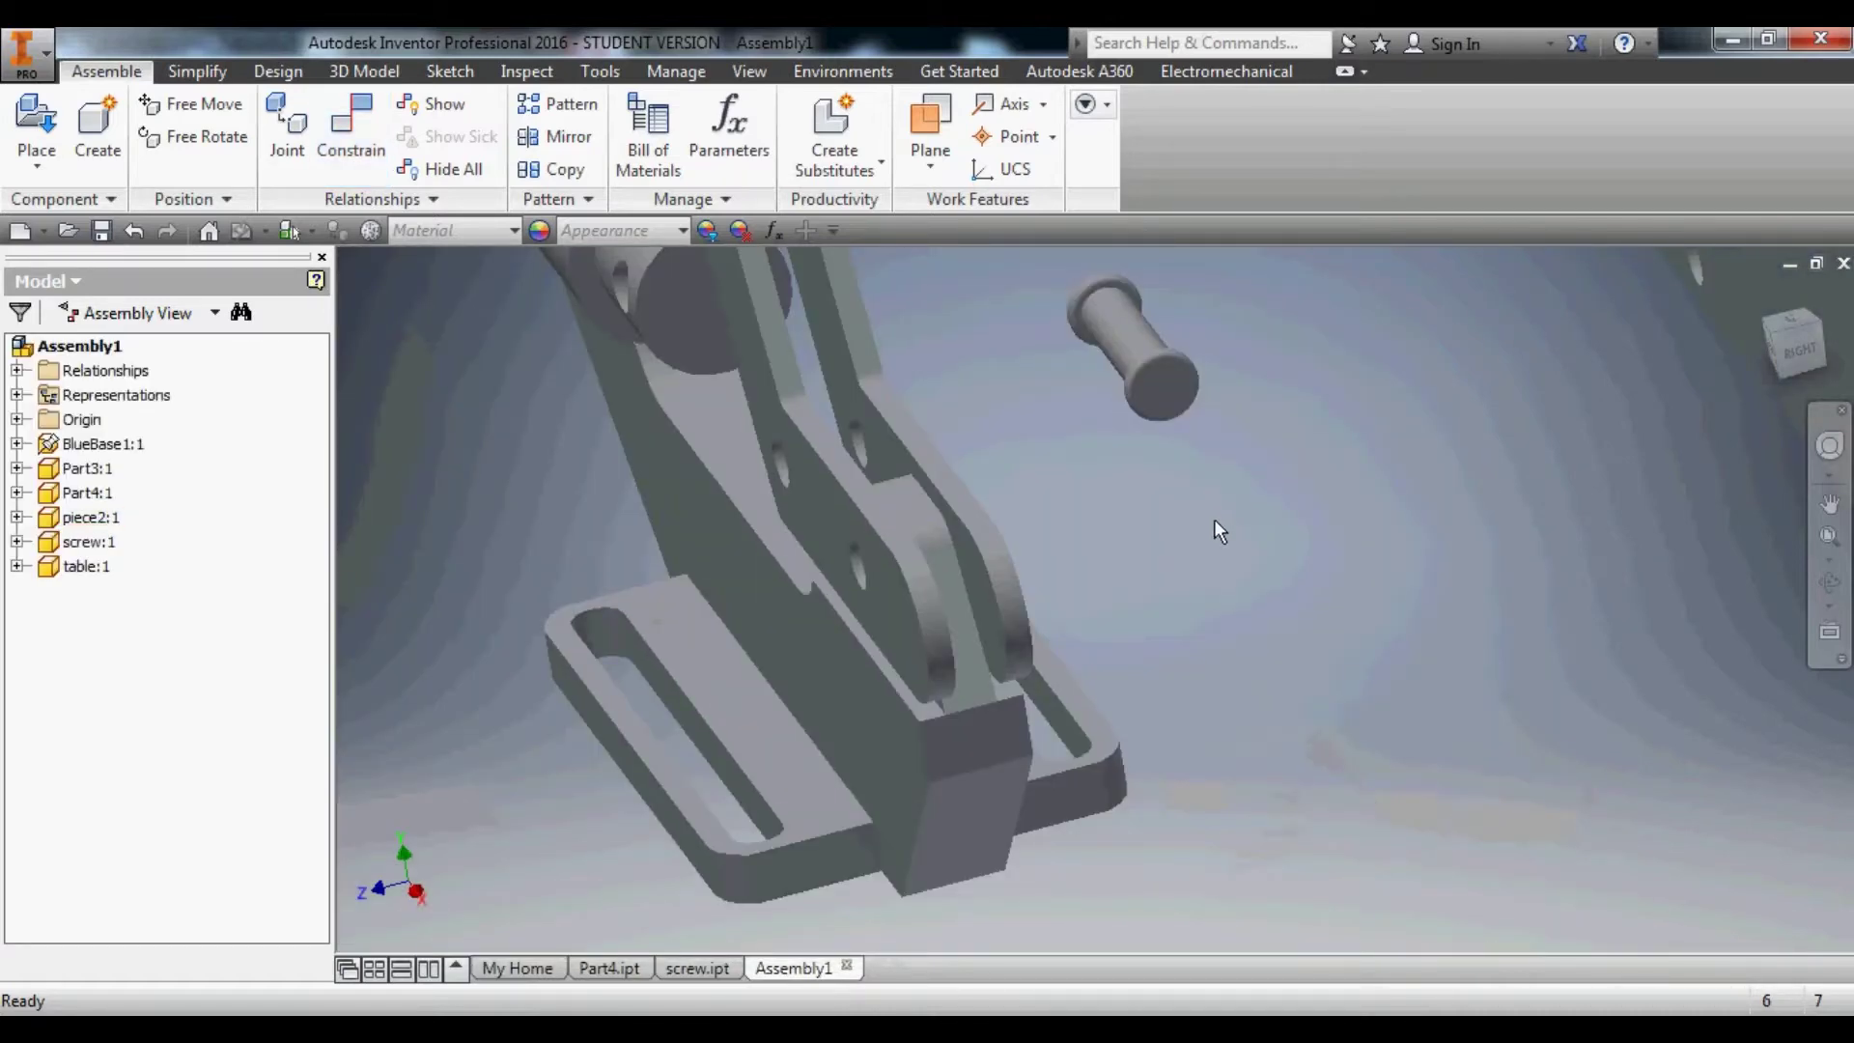
middle_click_drag(1186, 503, 1147, 531, "shift")
scroll(807, 582, "up", 5)
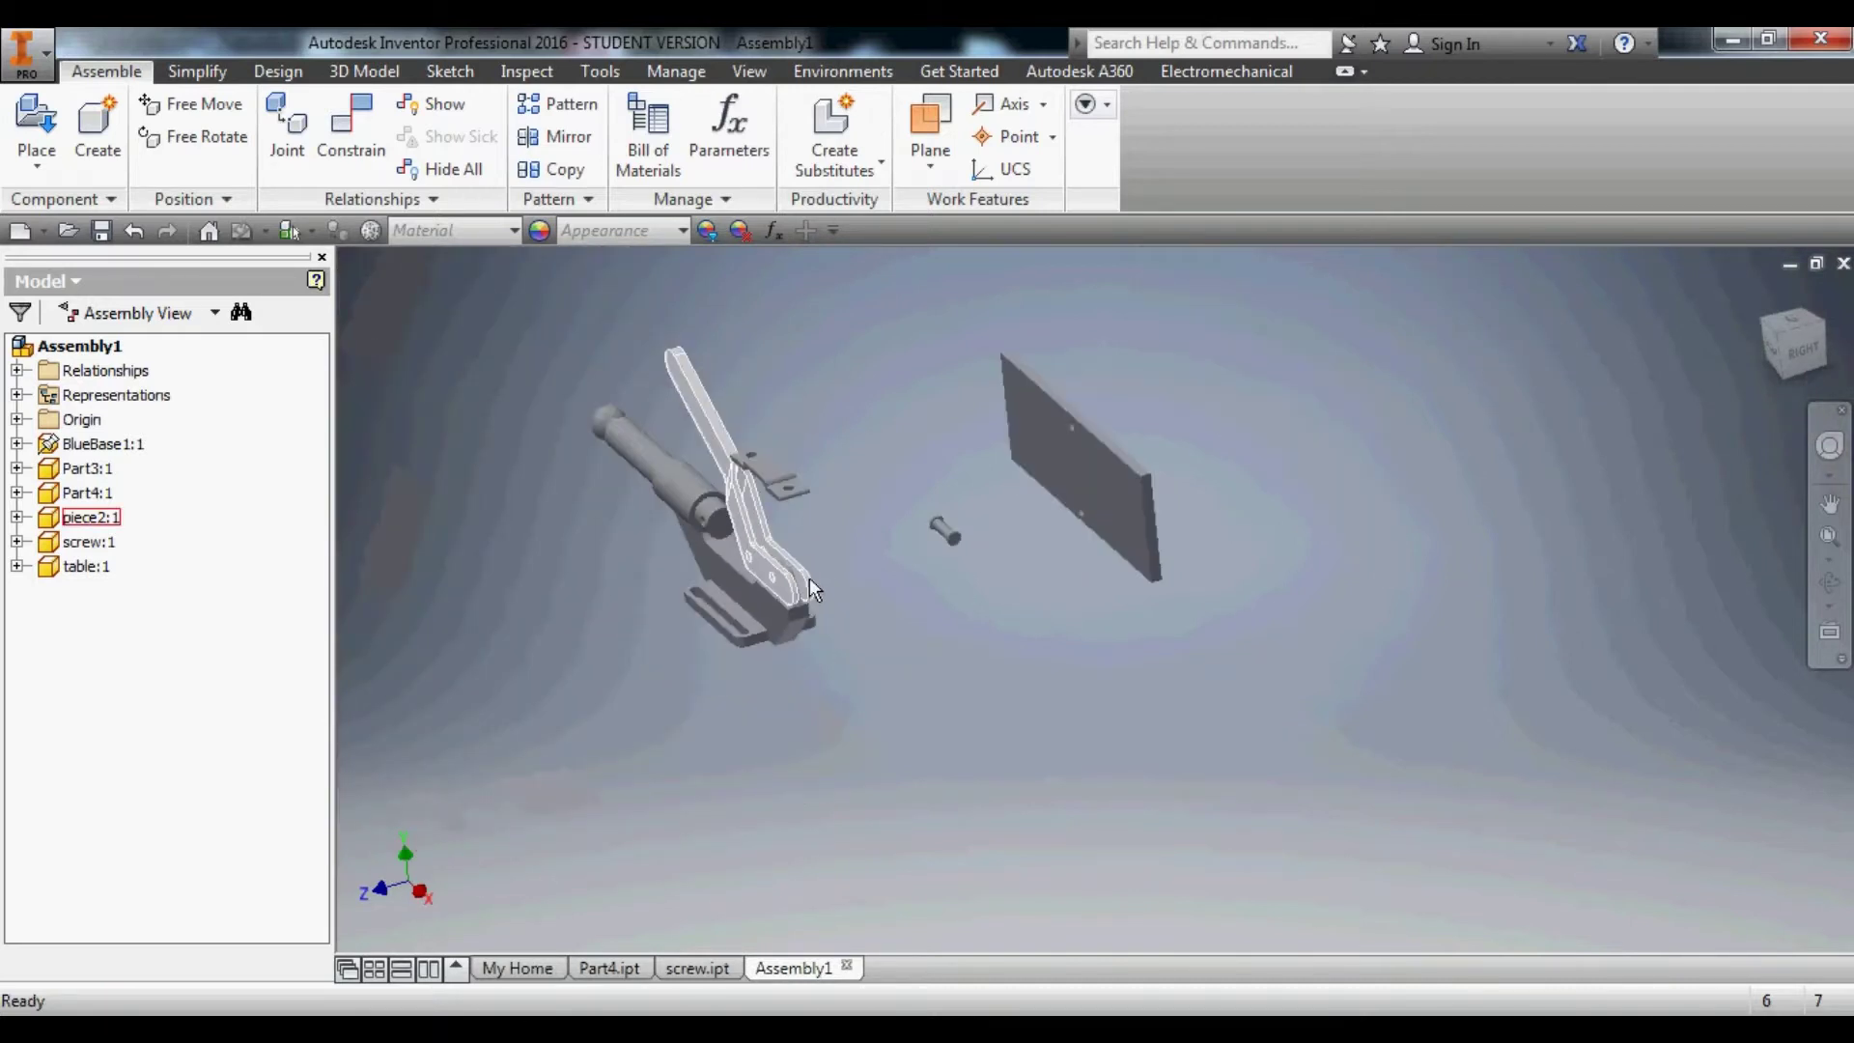
Swing piece2 about the hole in the base's lug and open the part for editing.
middle_click_drag(810, 577, 459, 644, "shift")
scroll(460, 642, "down", 5)
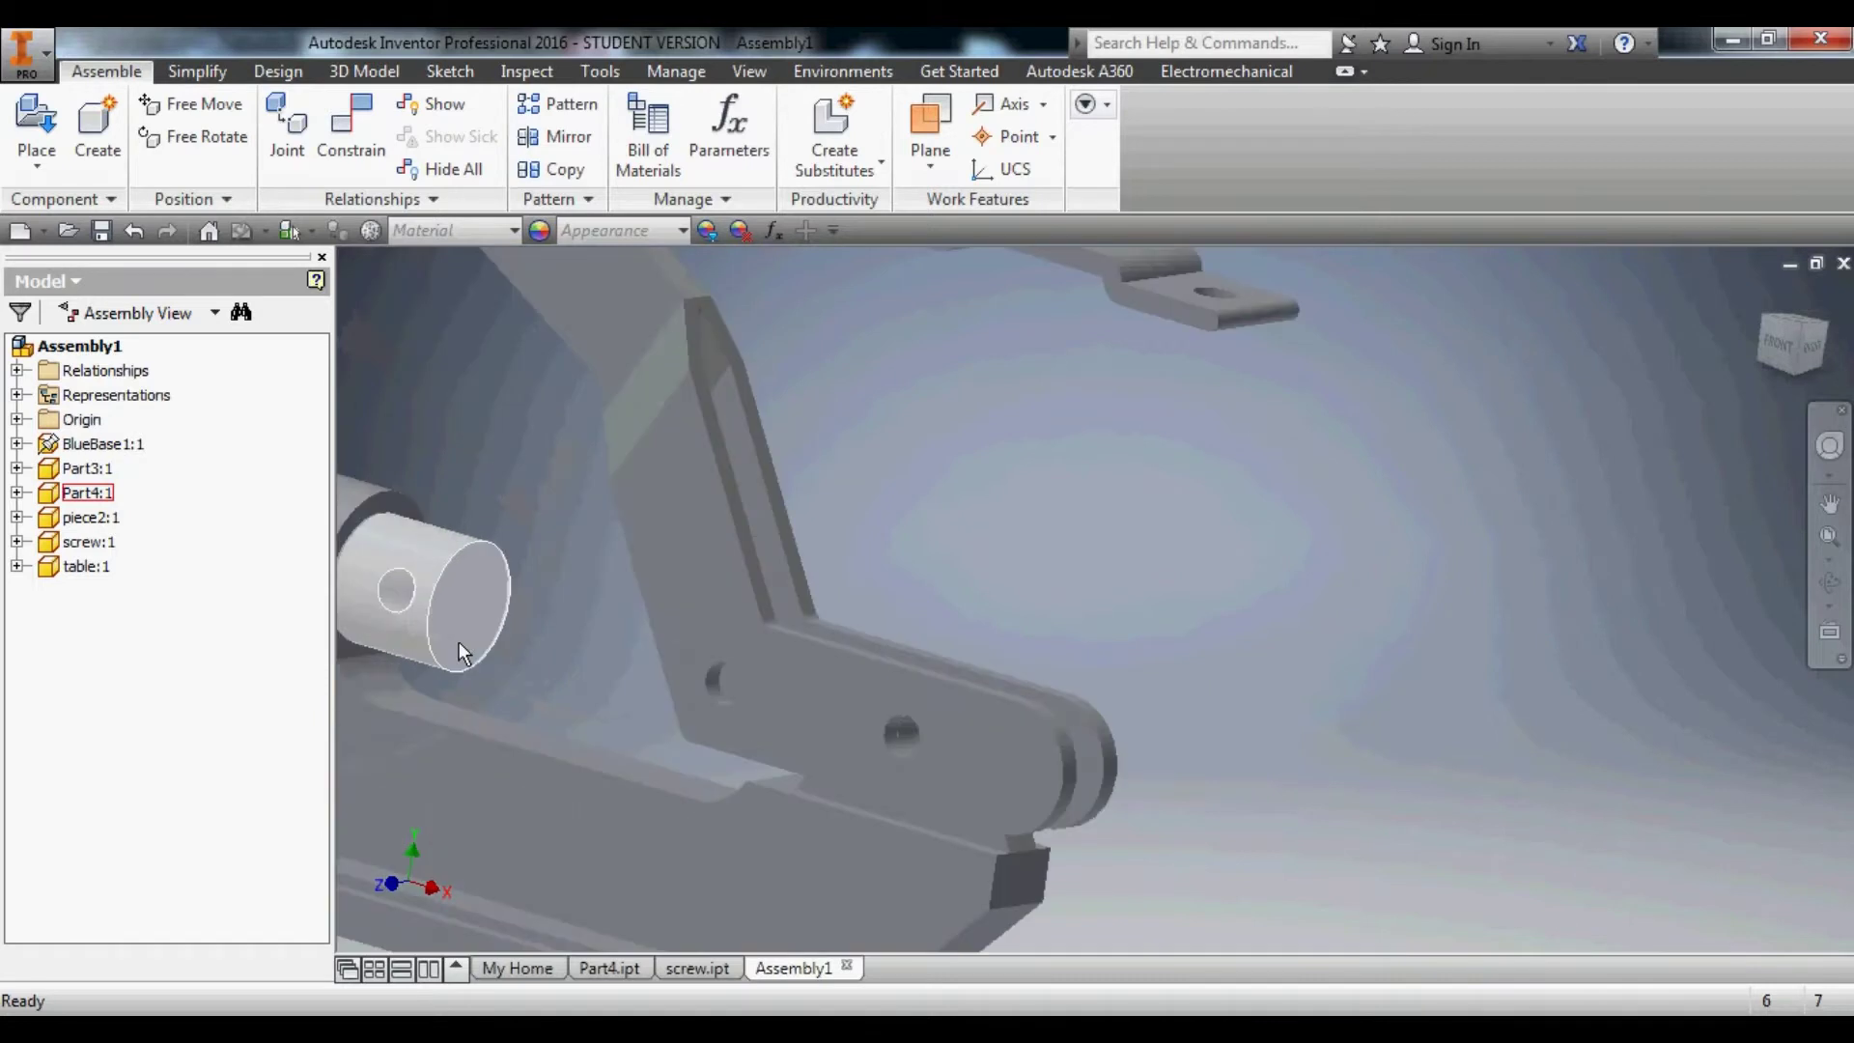
scroll(790, 541, "up", 3)
left_click_drag(681, 399, 746, 491)
right_click(713, 408)
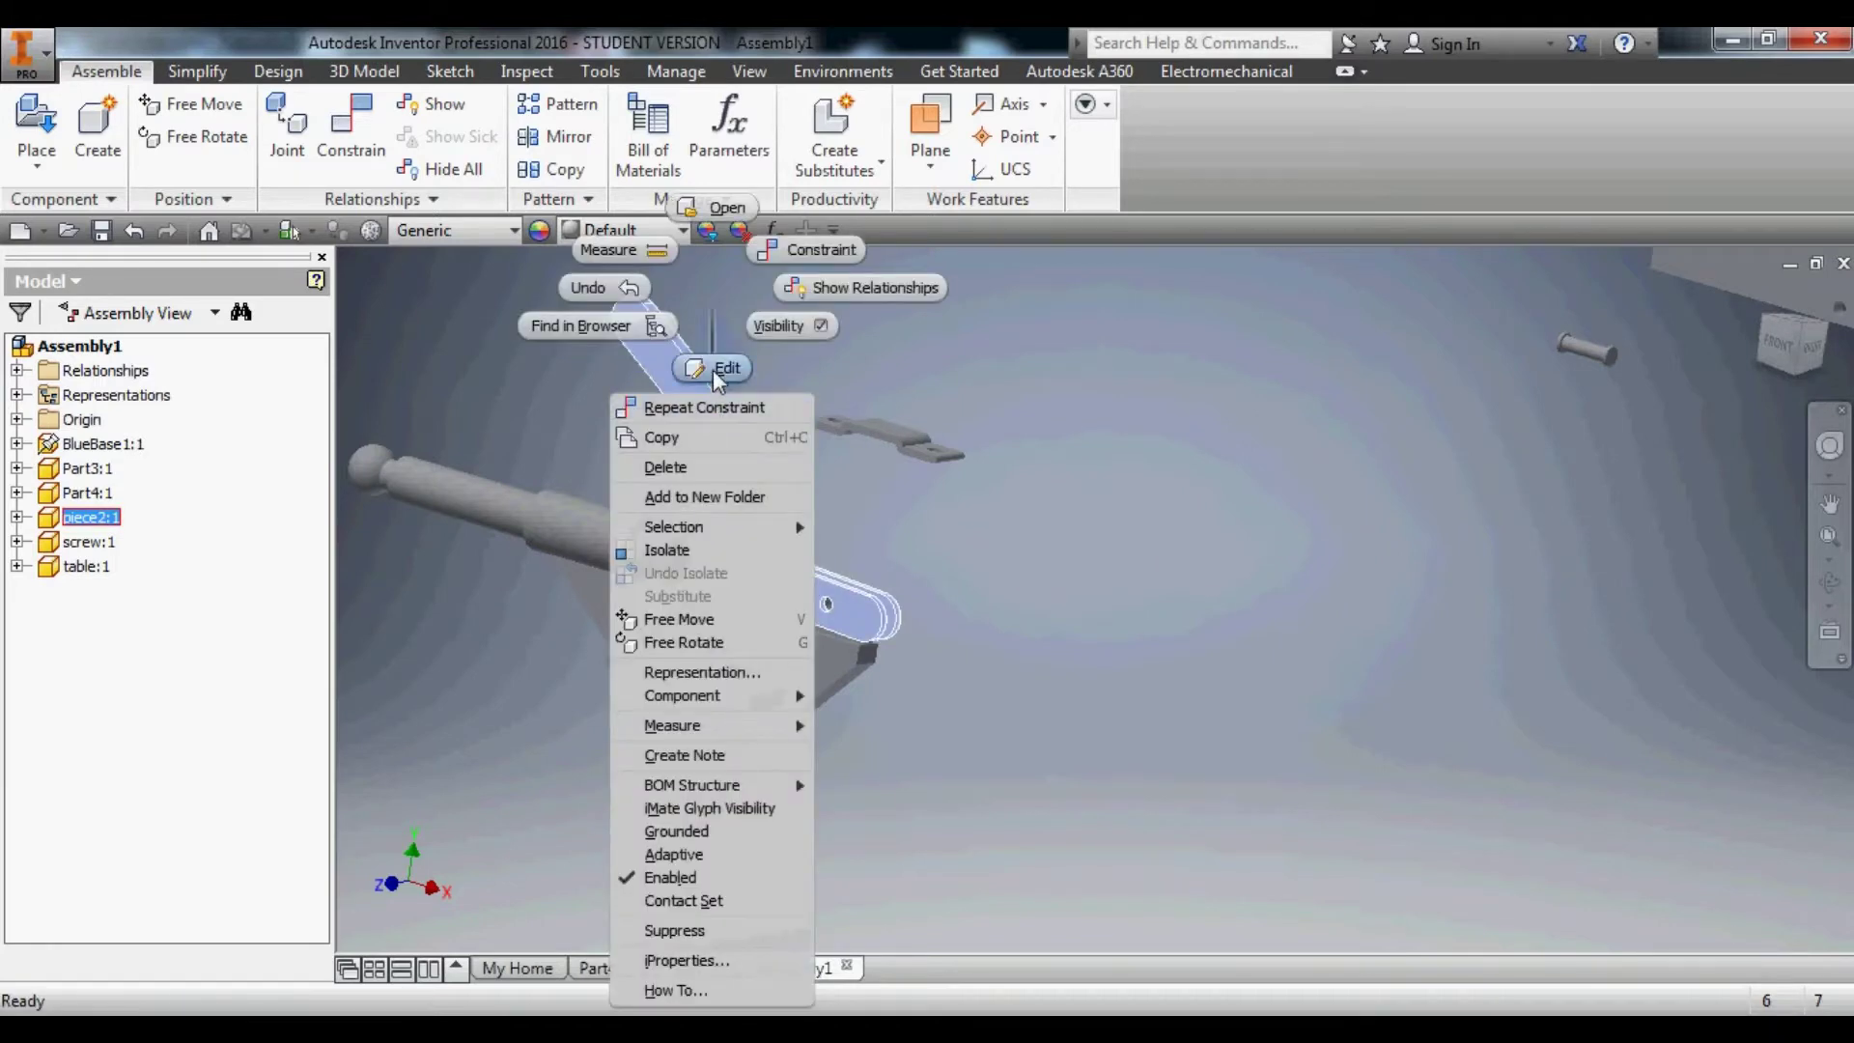
left_click(706, 209)
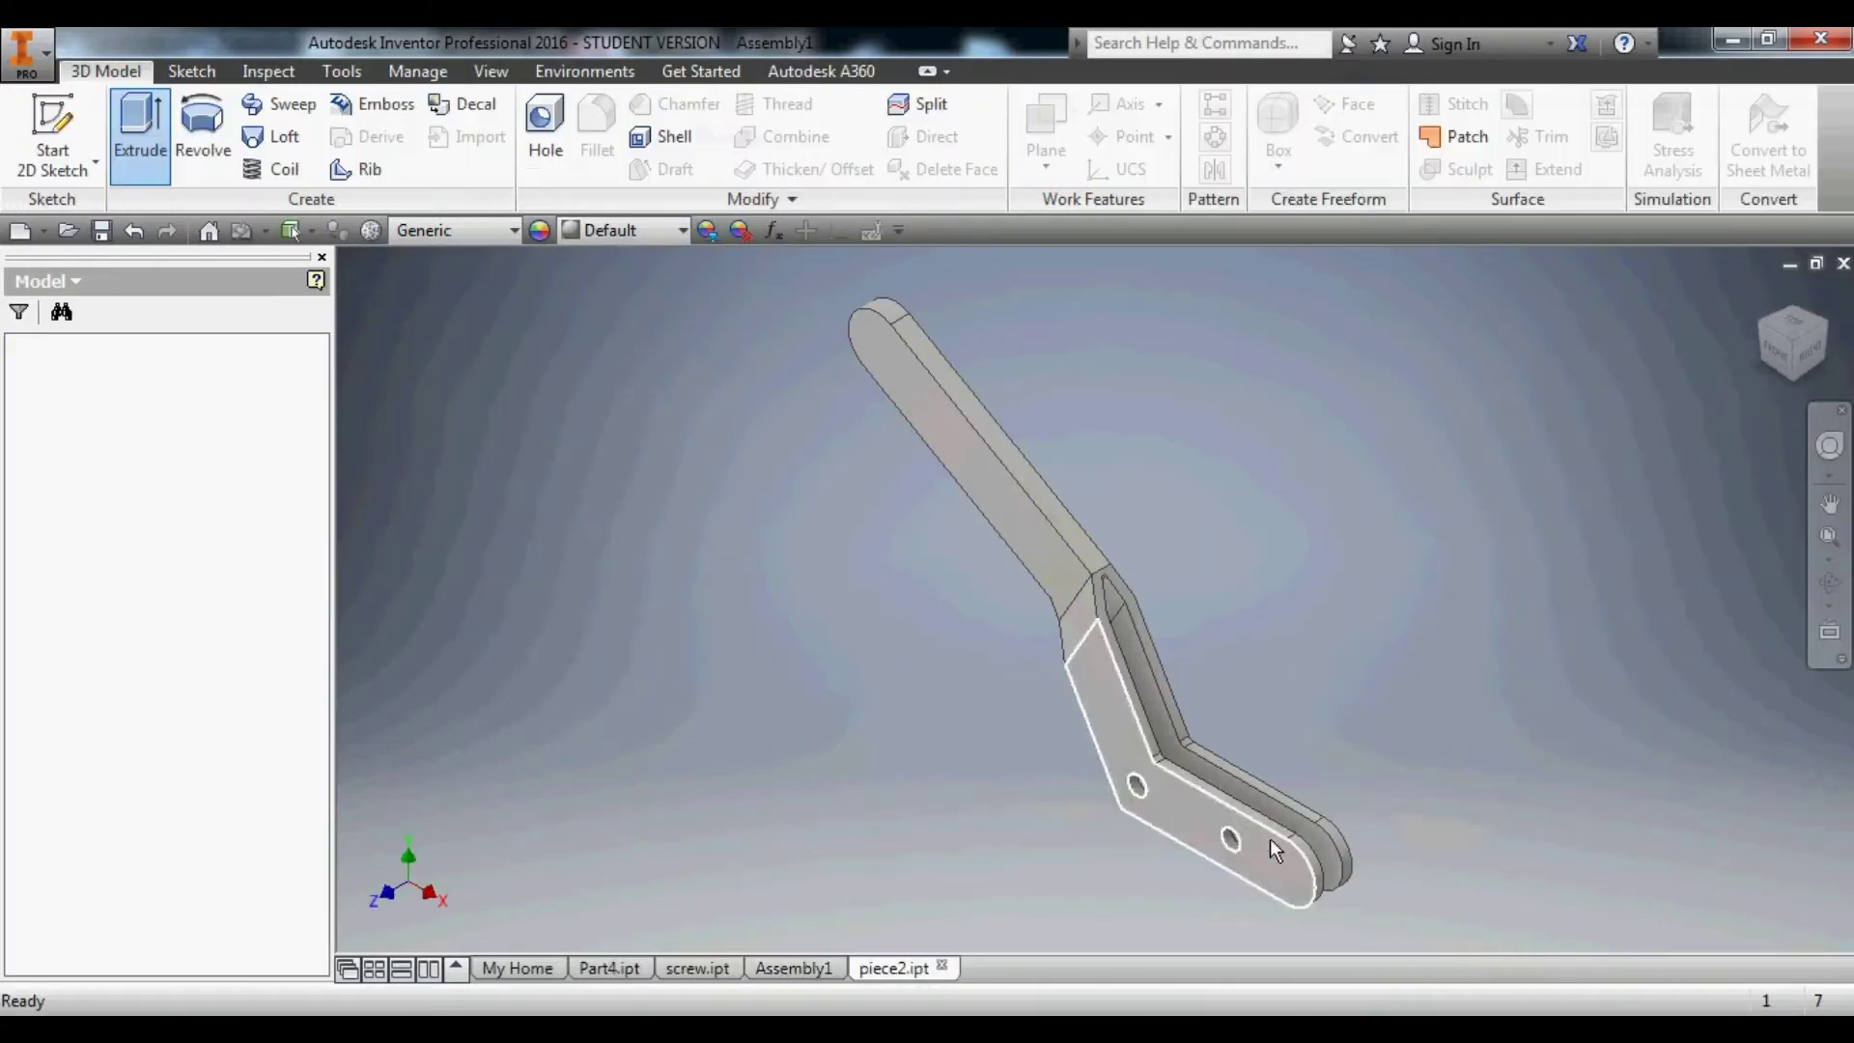
In piece2's profile sketch, convert the rounded end's construction arc to normal geometry and join it to the upper straight edge with a coincident constraint.
left_click(1178, 802)
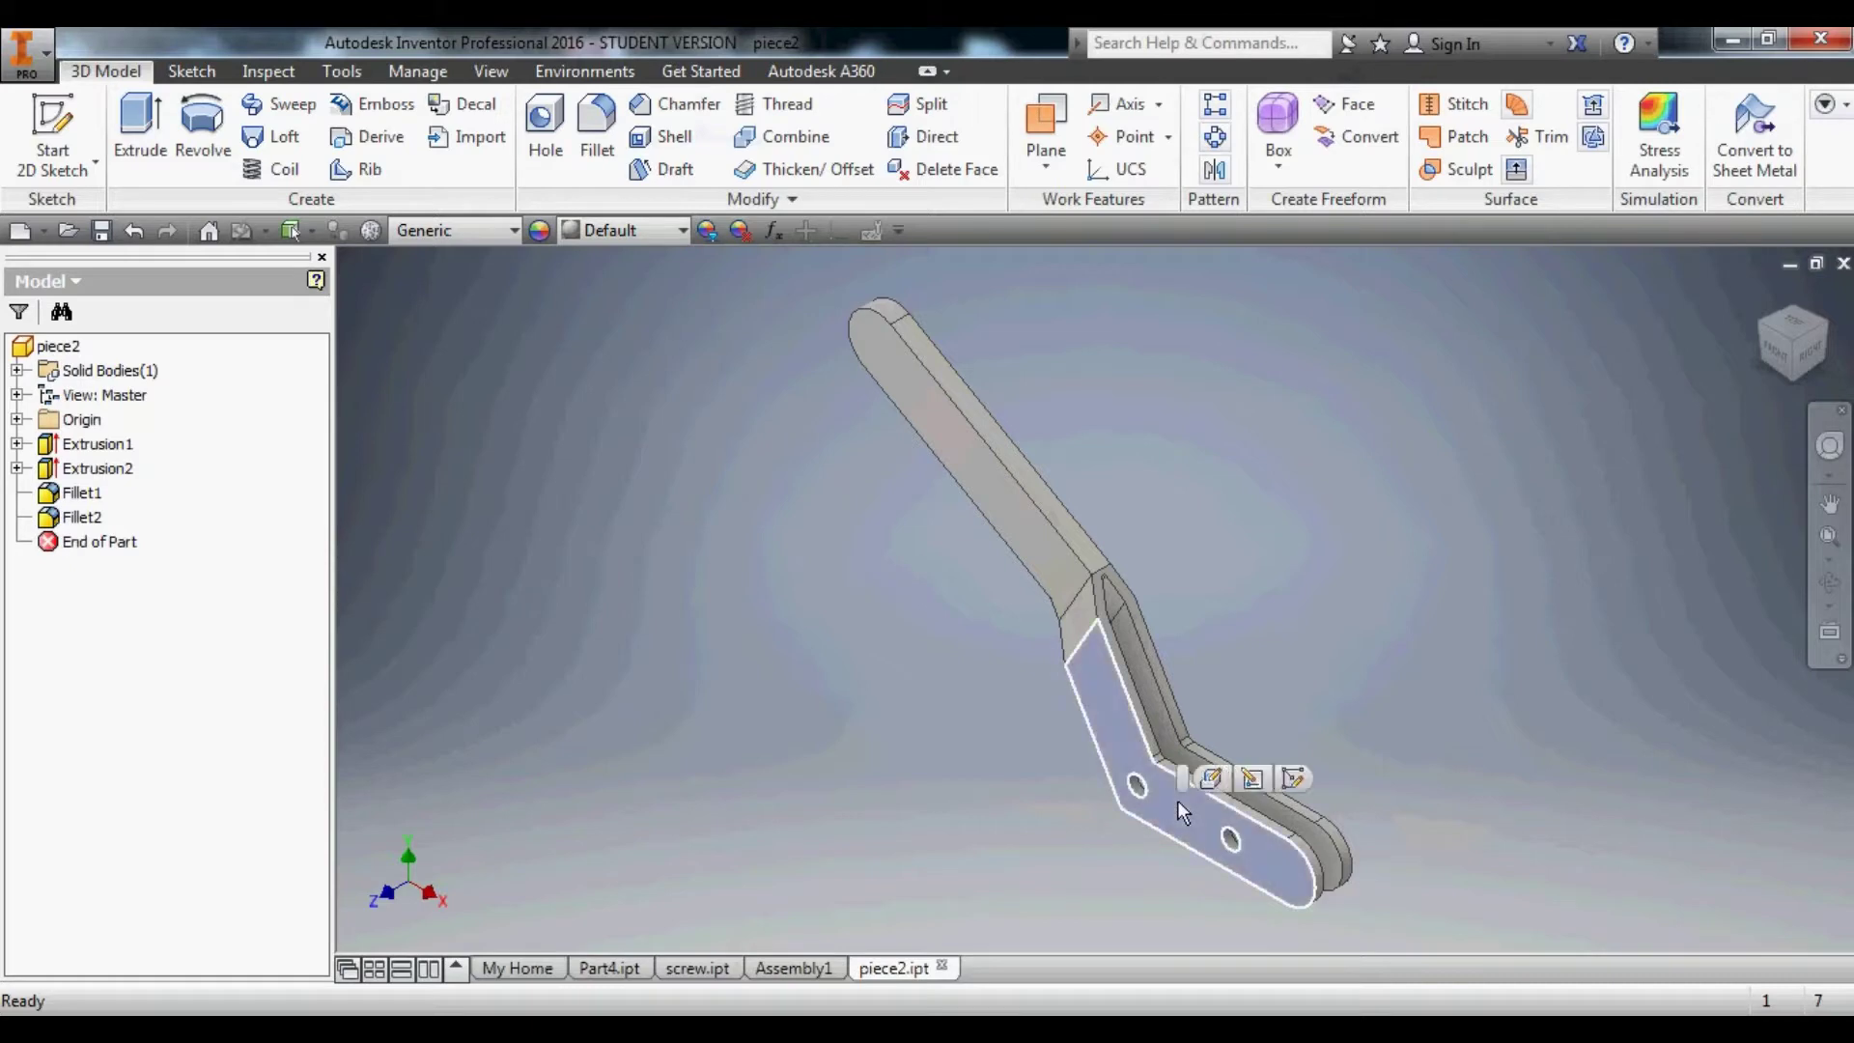
left_click(1256, 780)
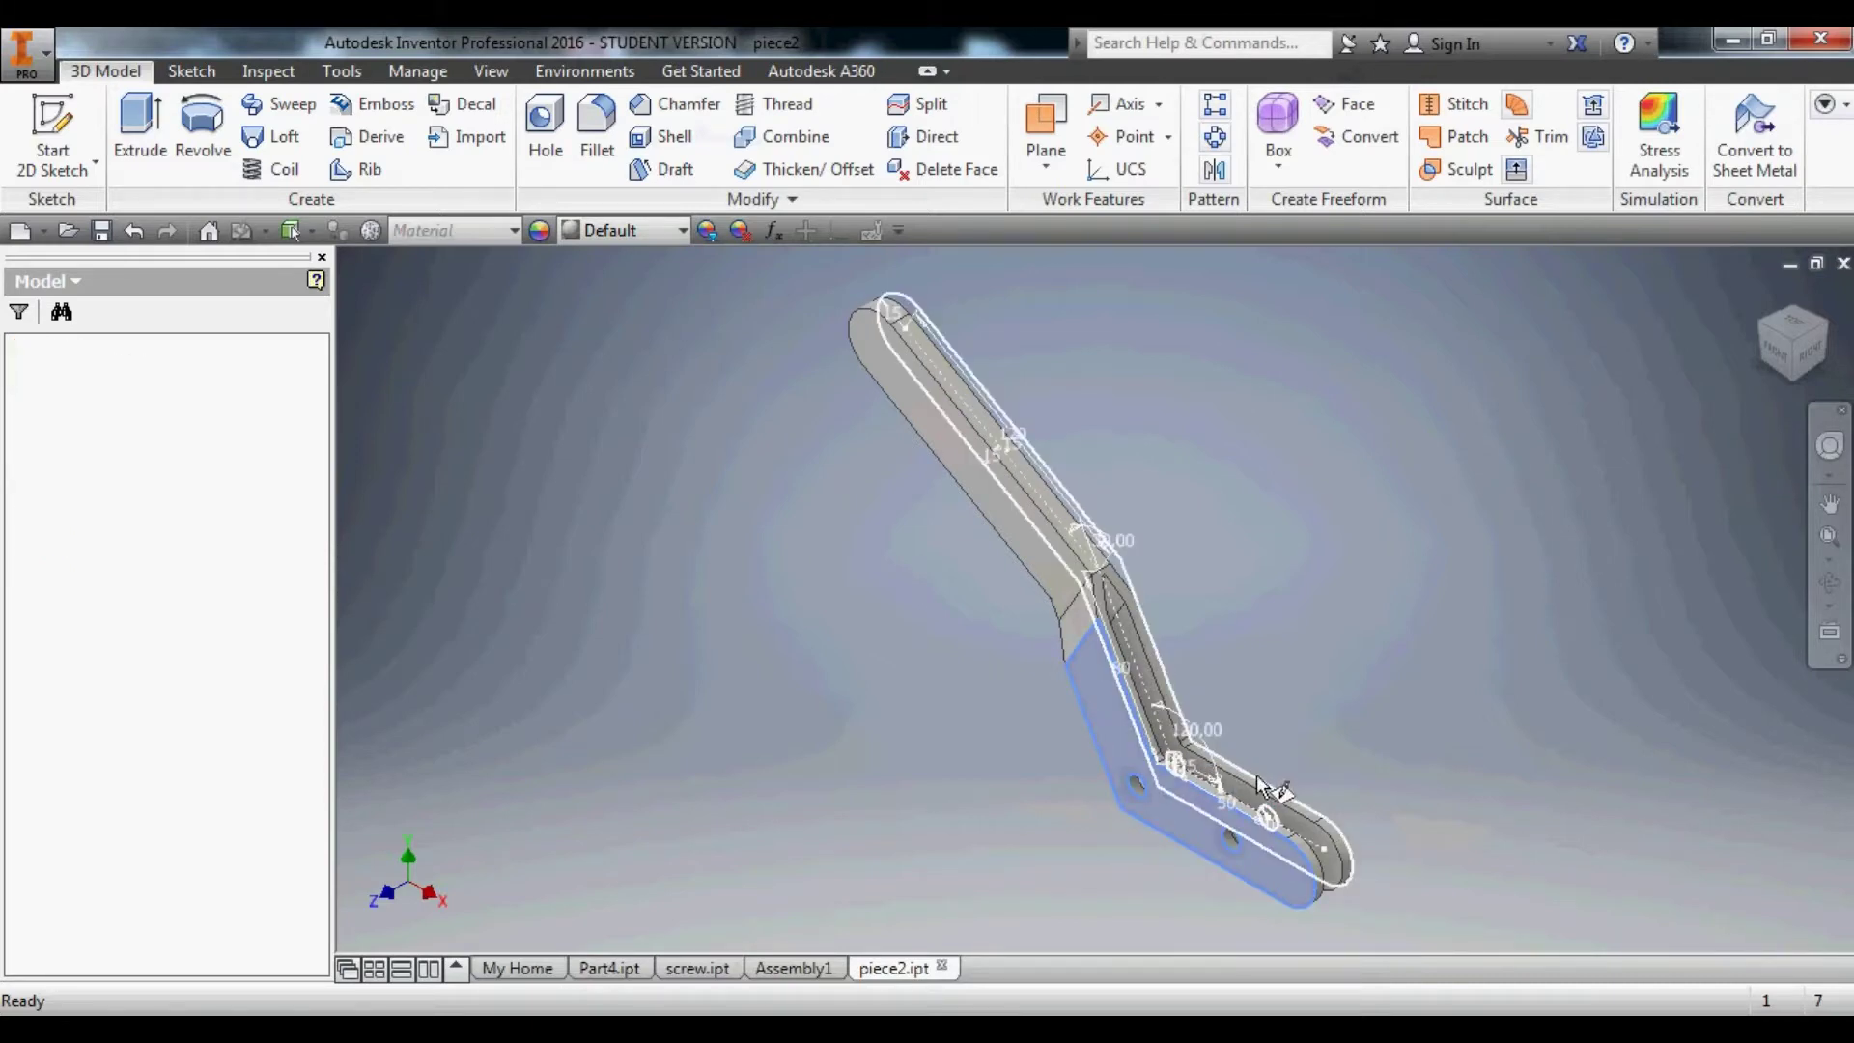
scroll(1352, 763, "up", 10)
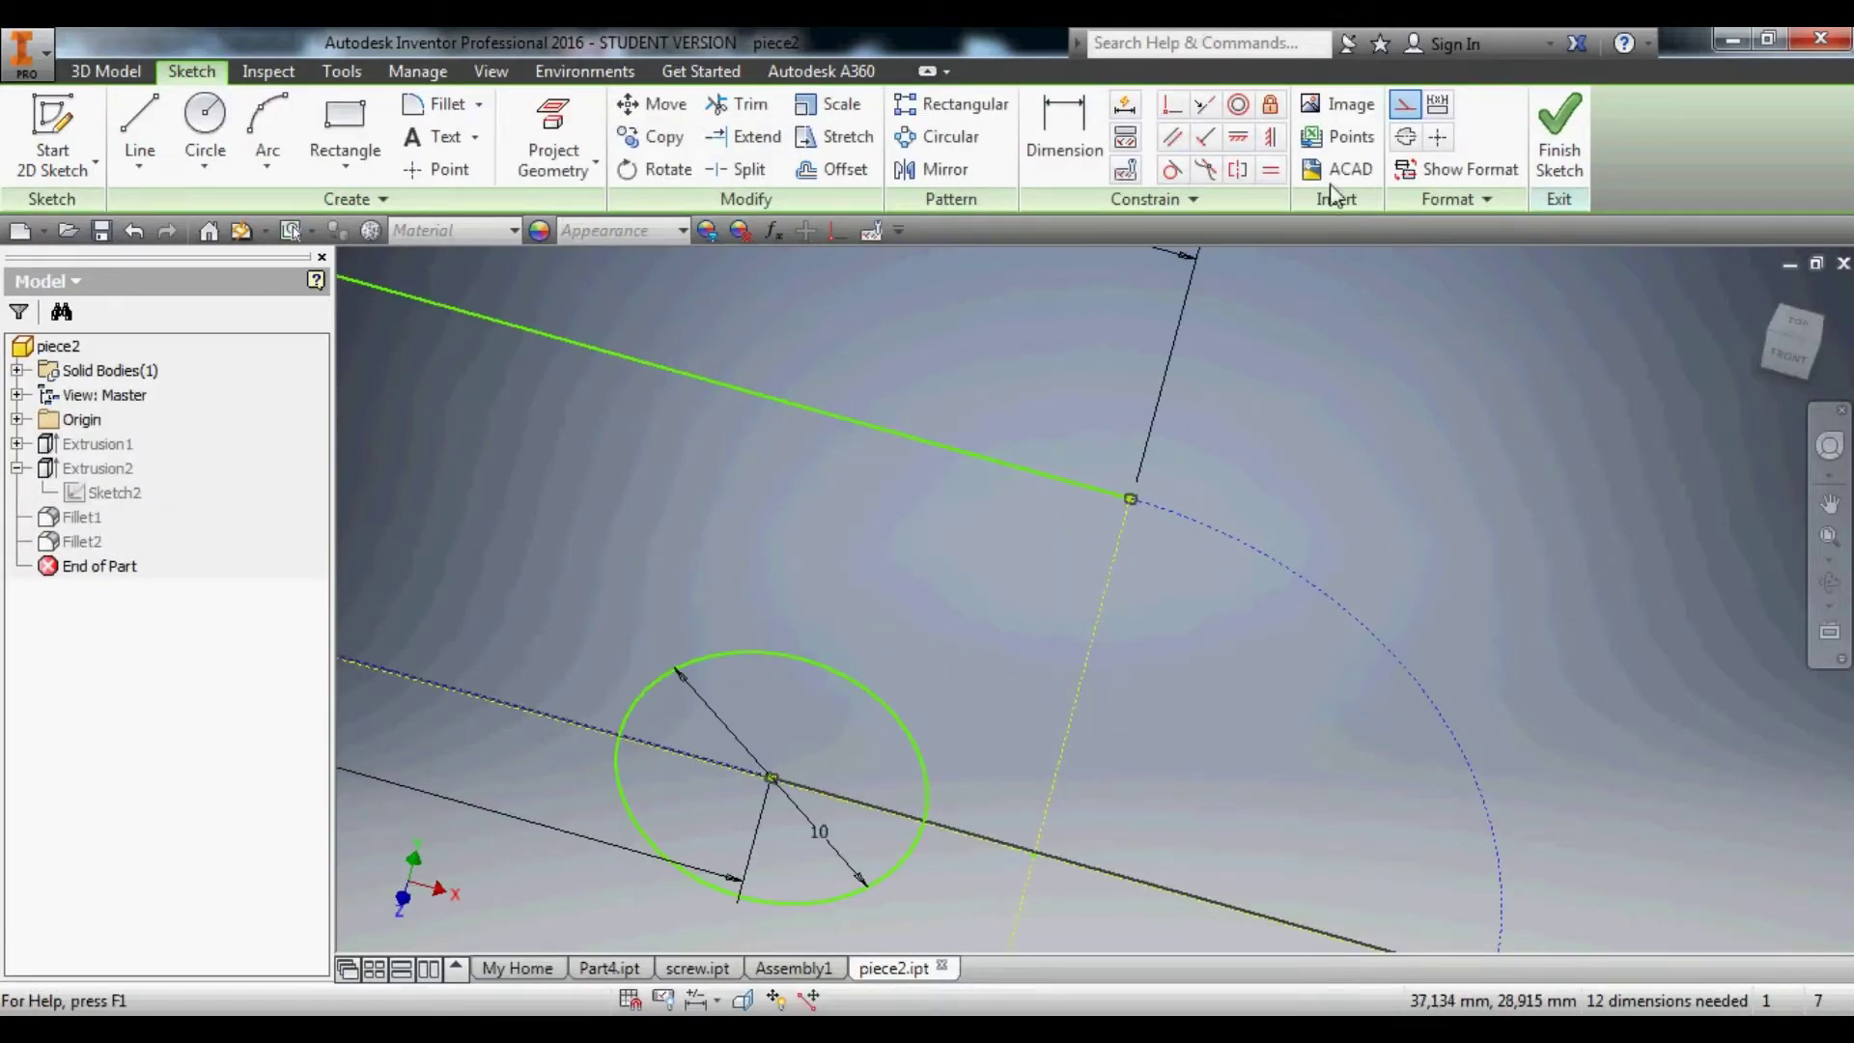
left_click(1405, 103)
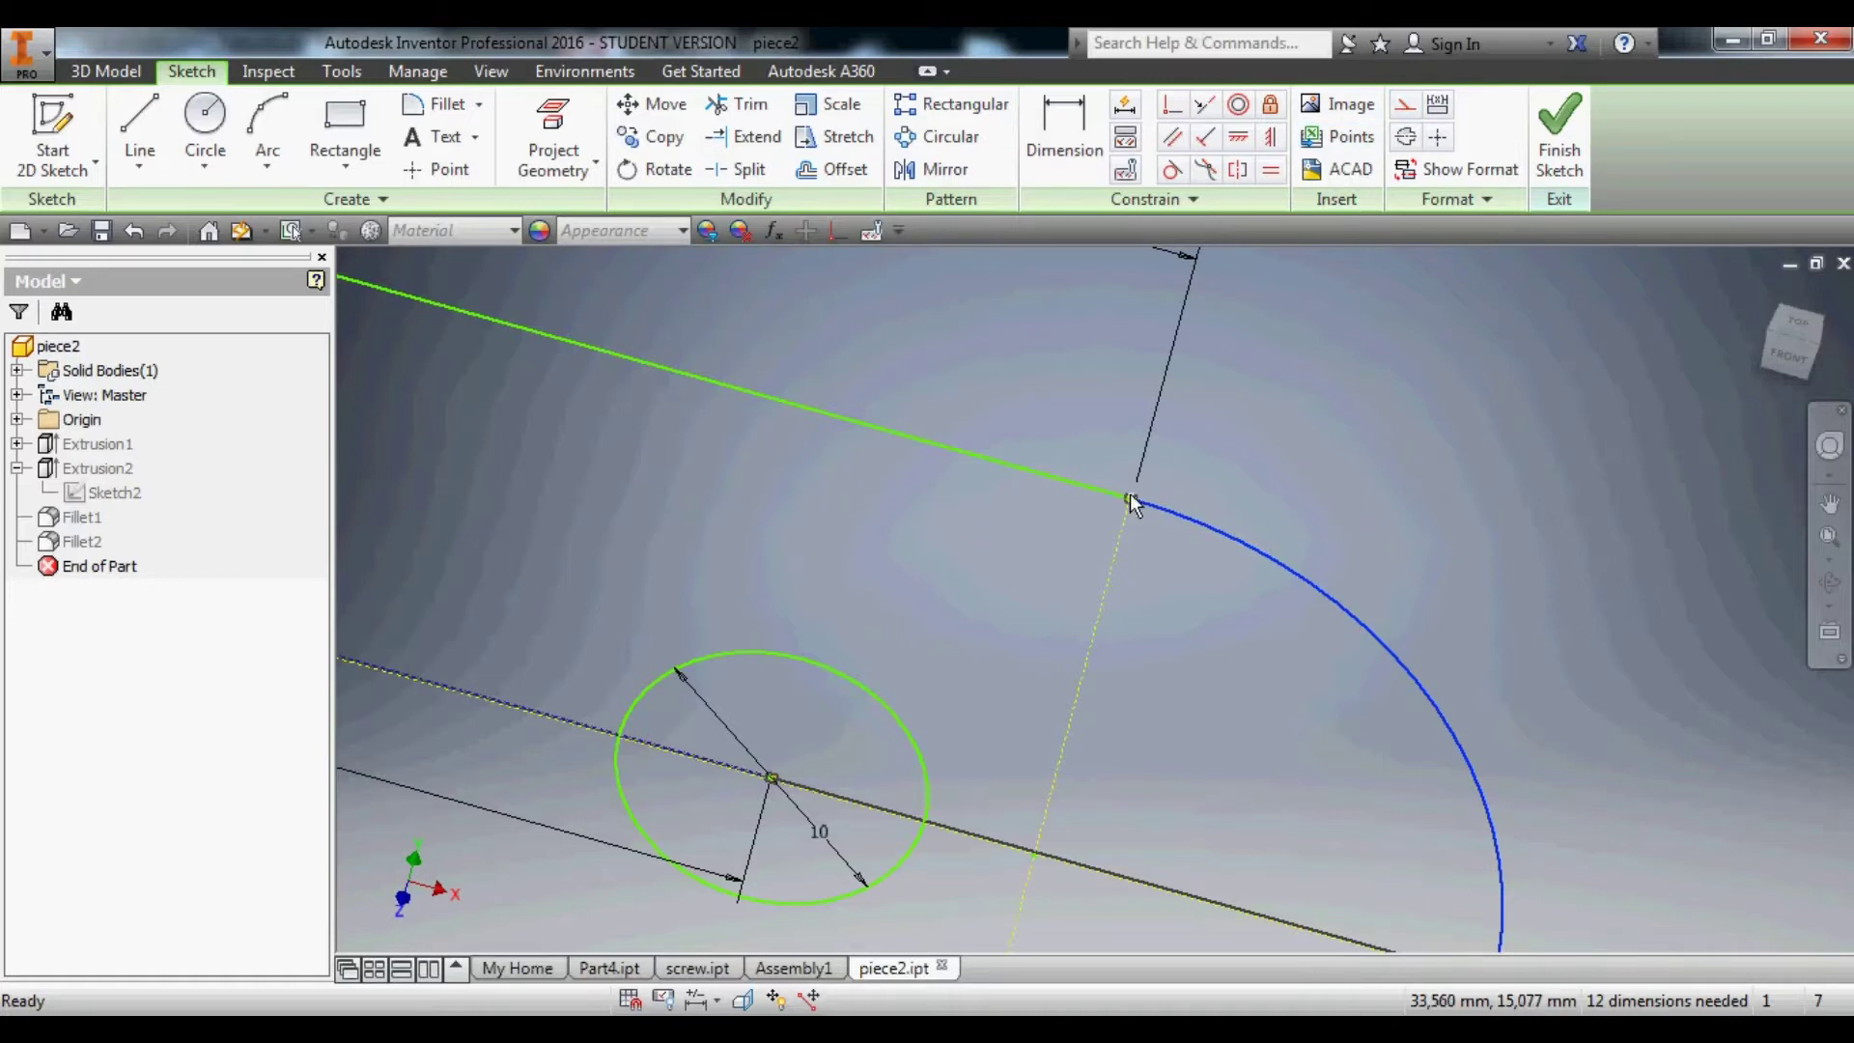
key("Escape")
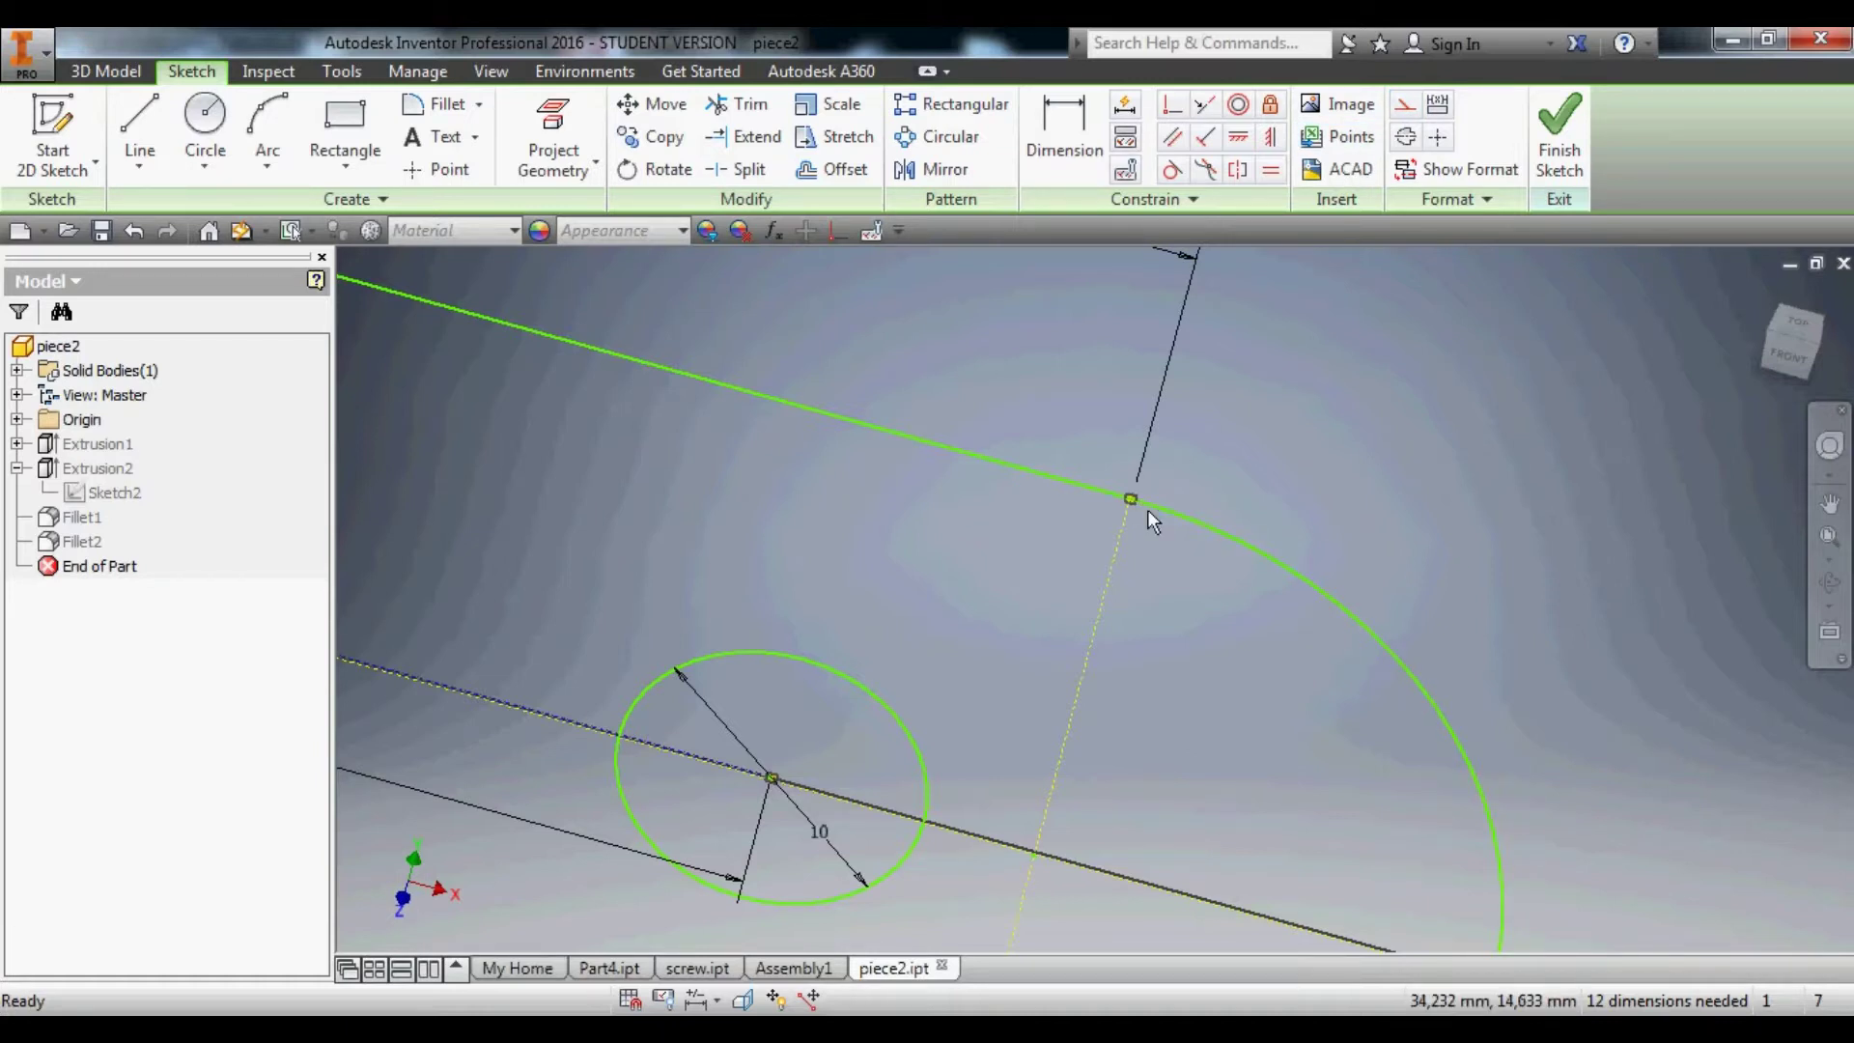
left_click_drag(1161, 508, 1204, 508)
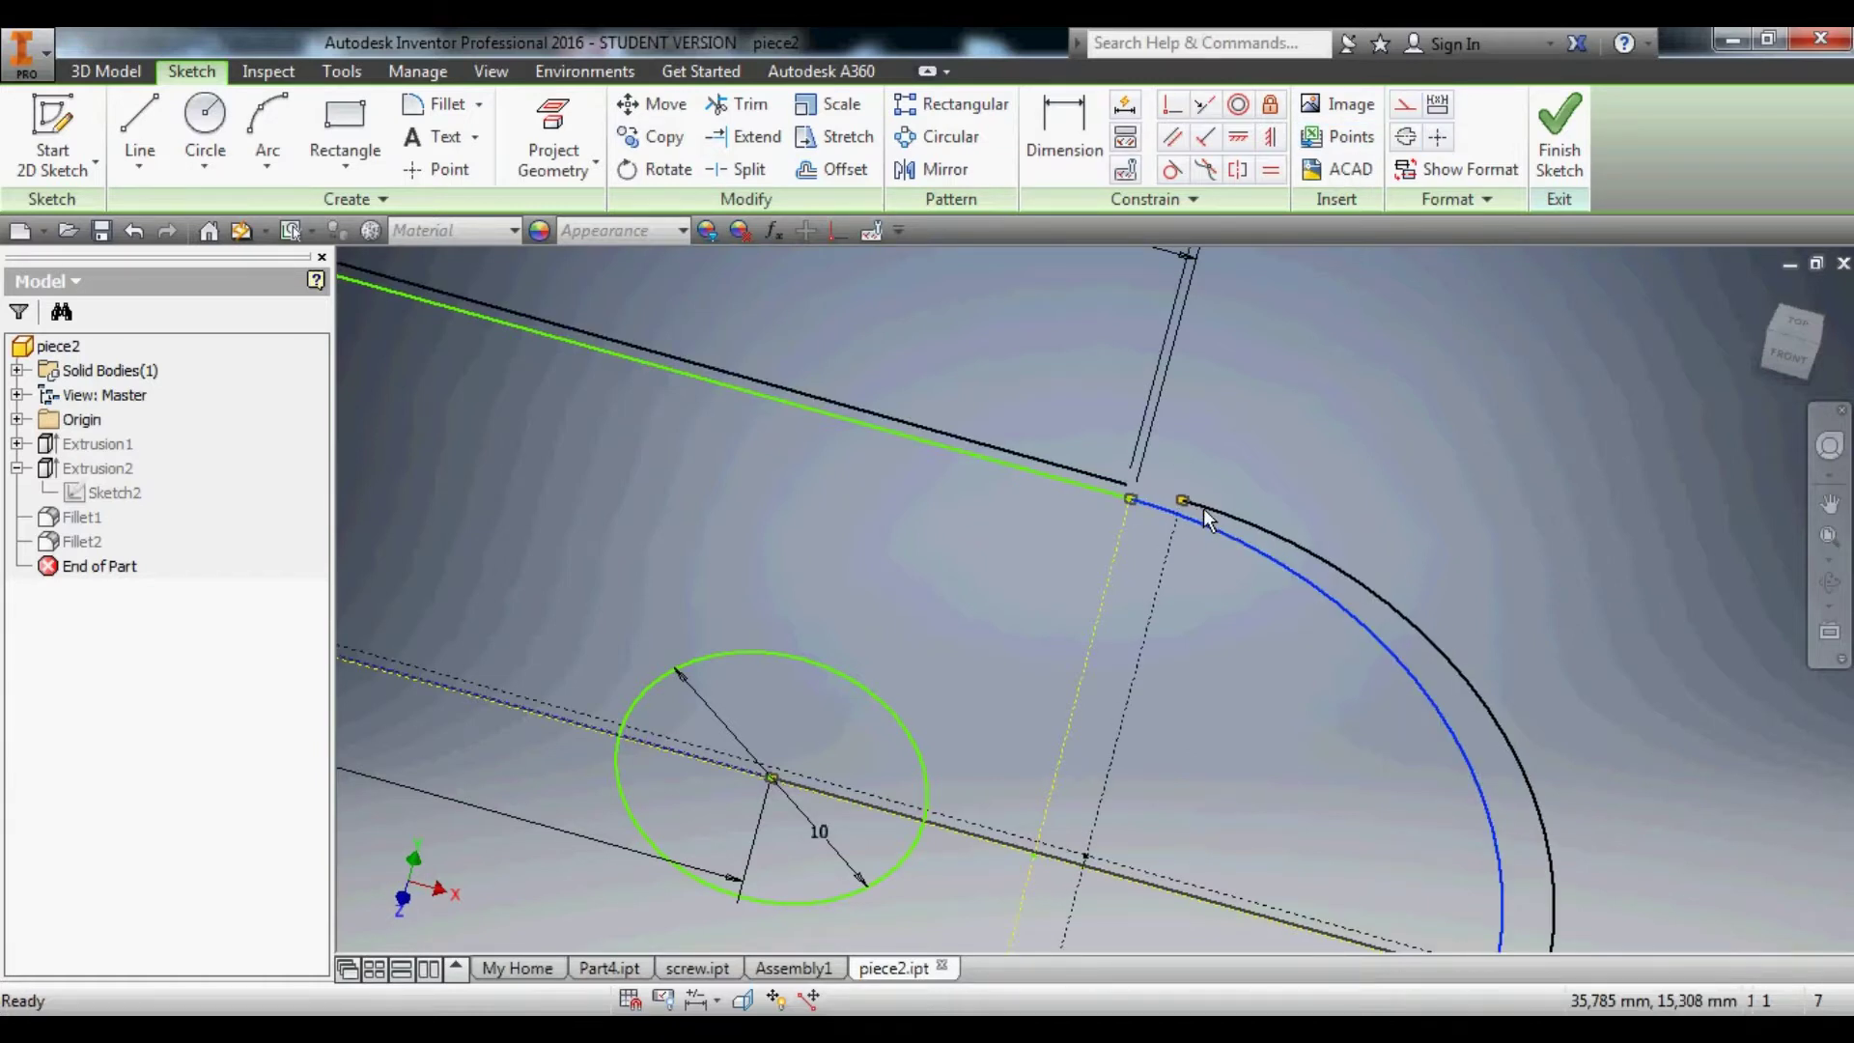
left_click(1127, 484)
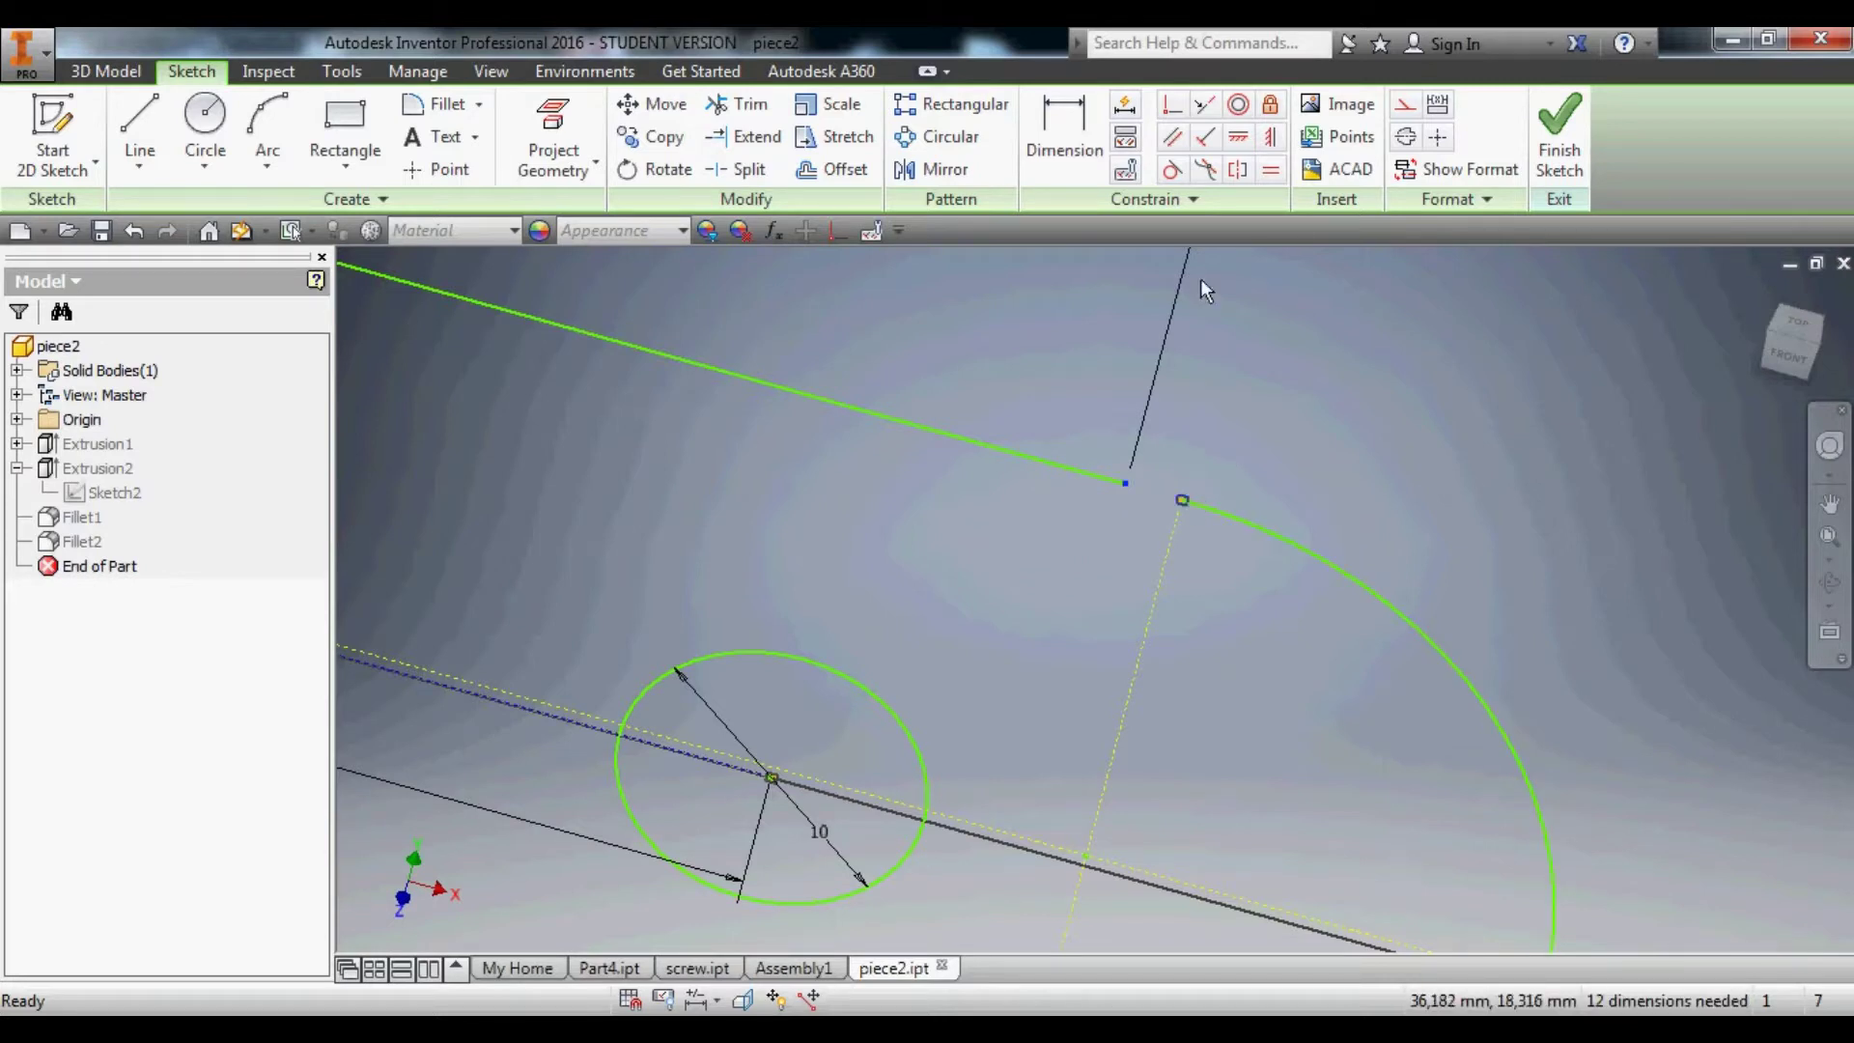
left_click(1171, 103)
scroll(1156, 553, "up", 5)
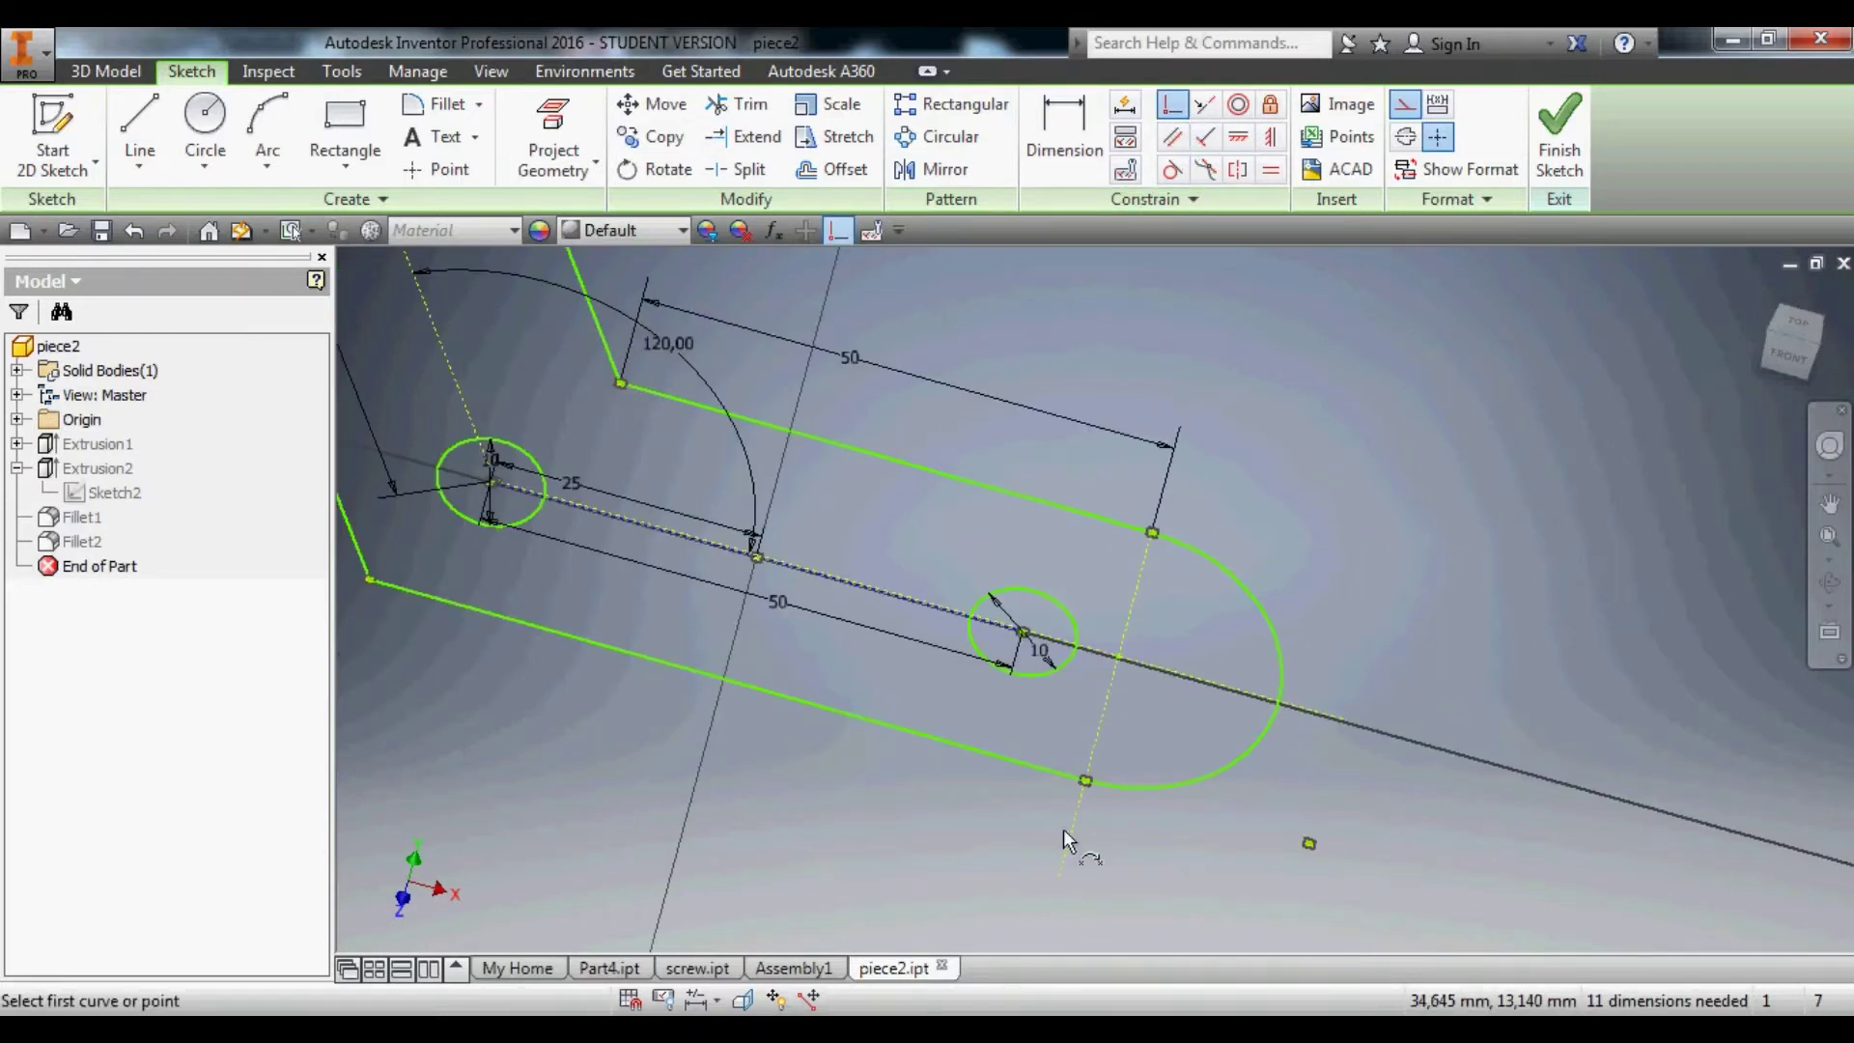
Set the length of the profile's upper straight edge beside the rounded end to 42 mm and finish the sketch.
scroll(1063, 828, "down", 2)
scroll(1074, 788, "up", 3)
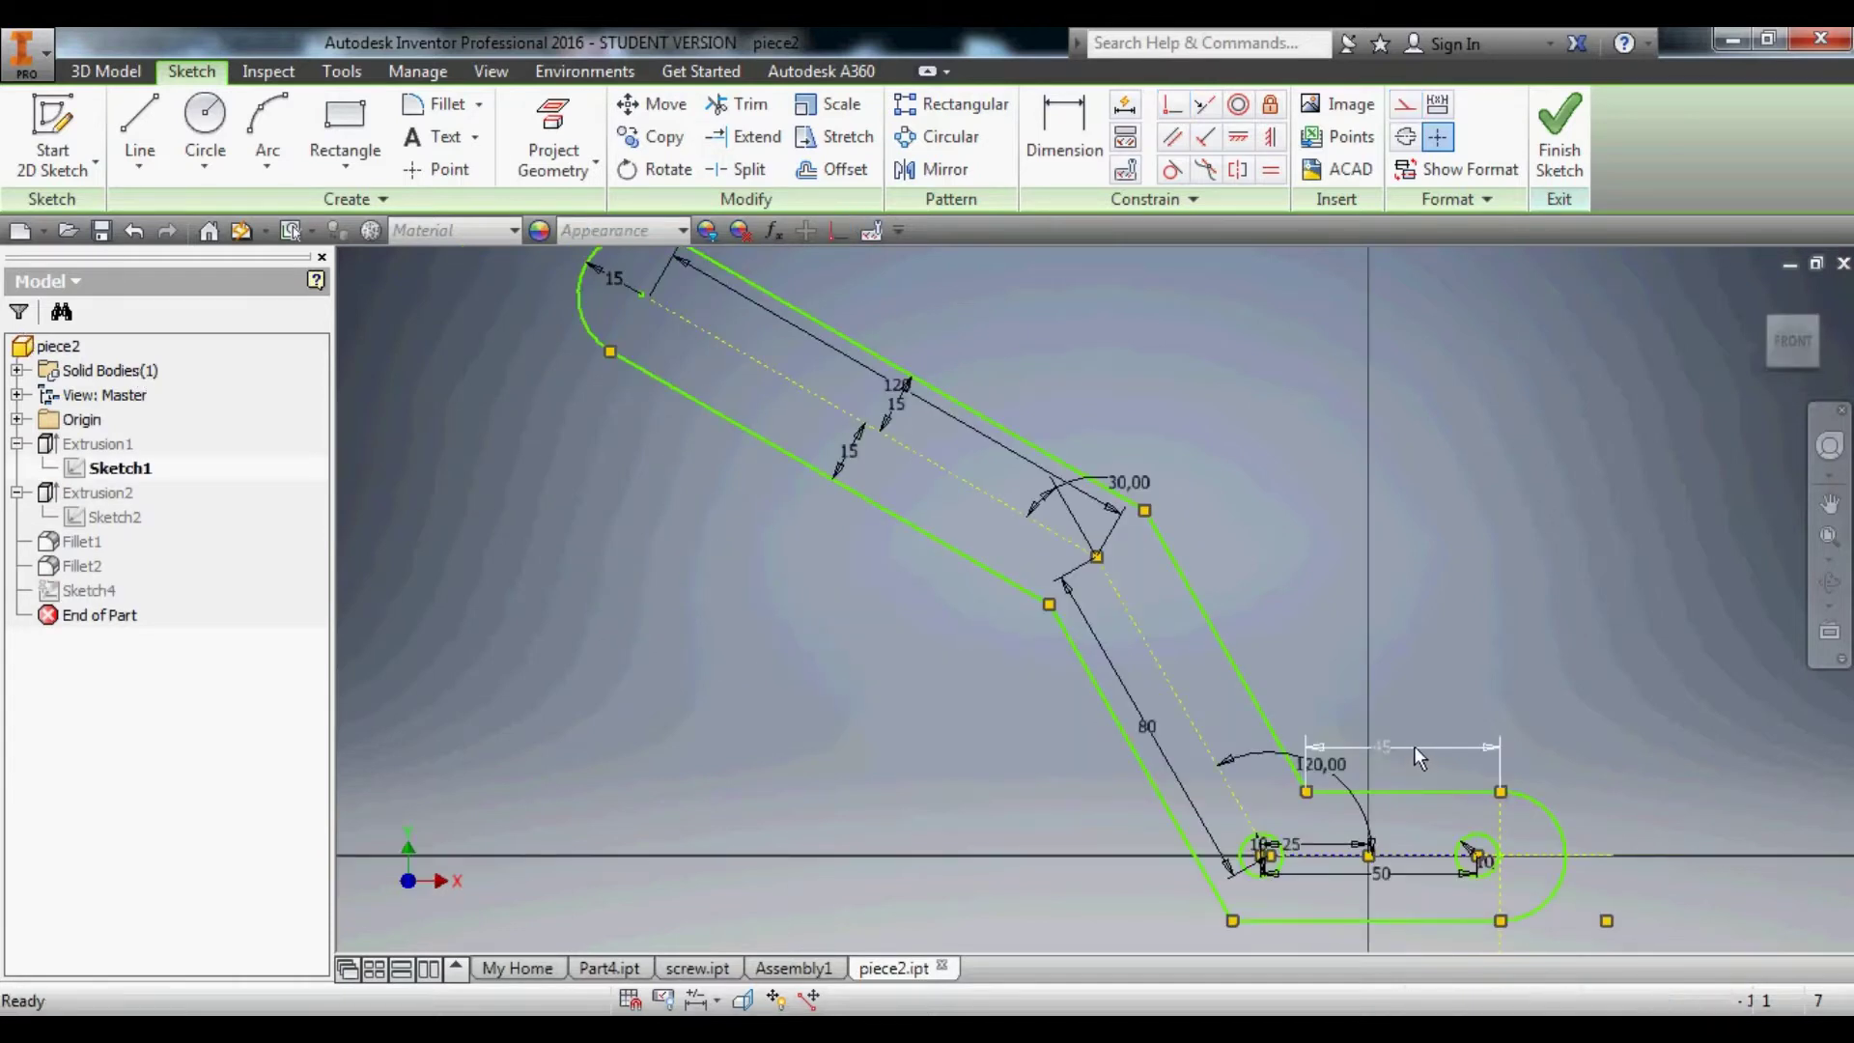
left_click(1414, 747)
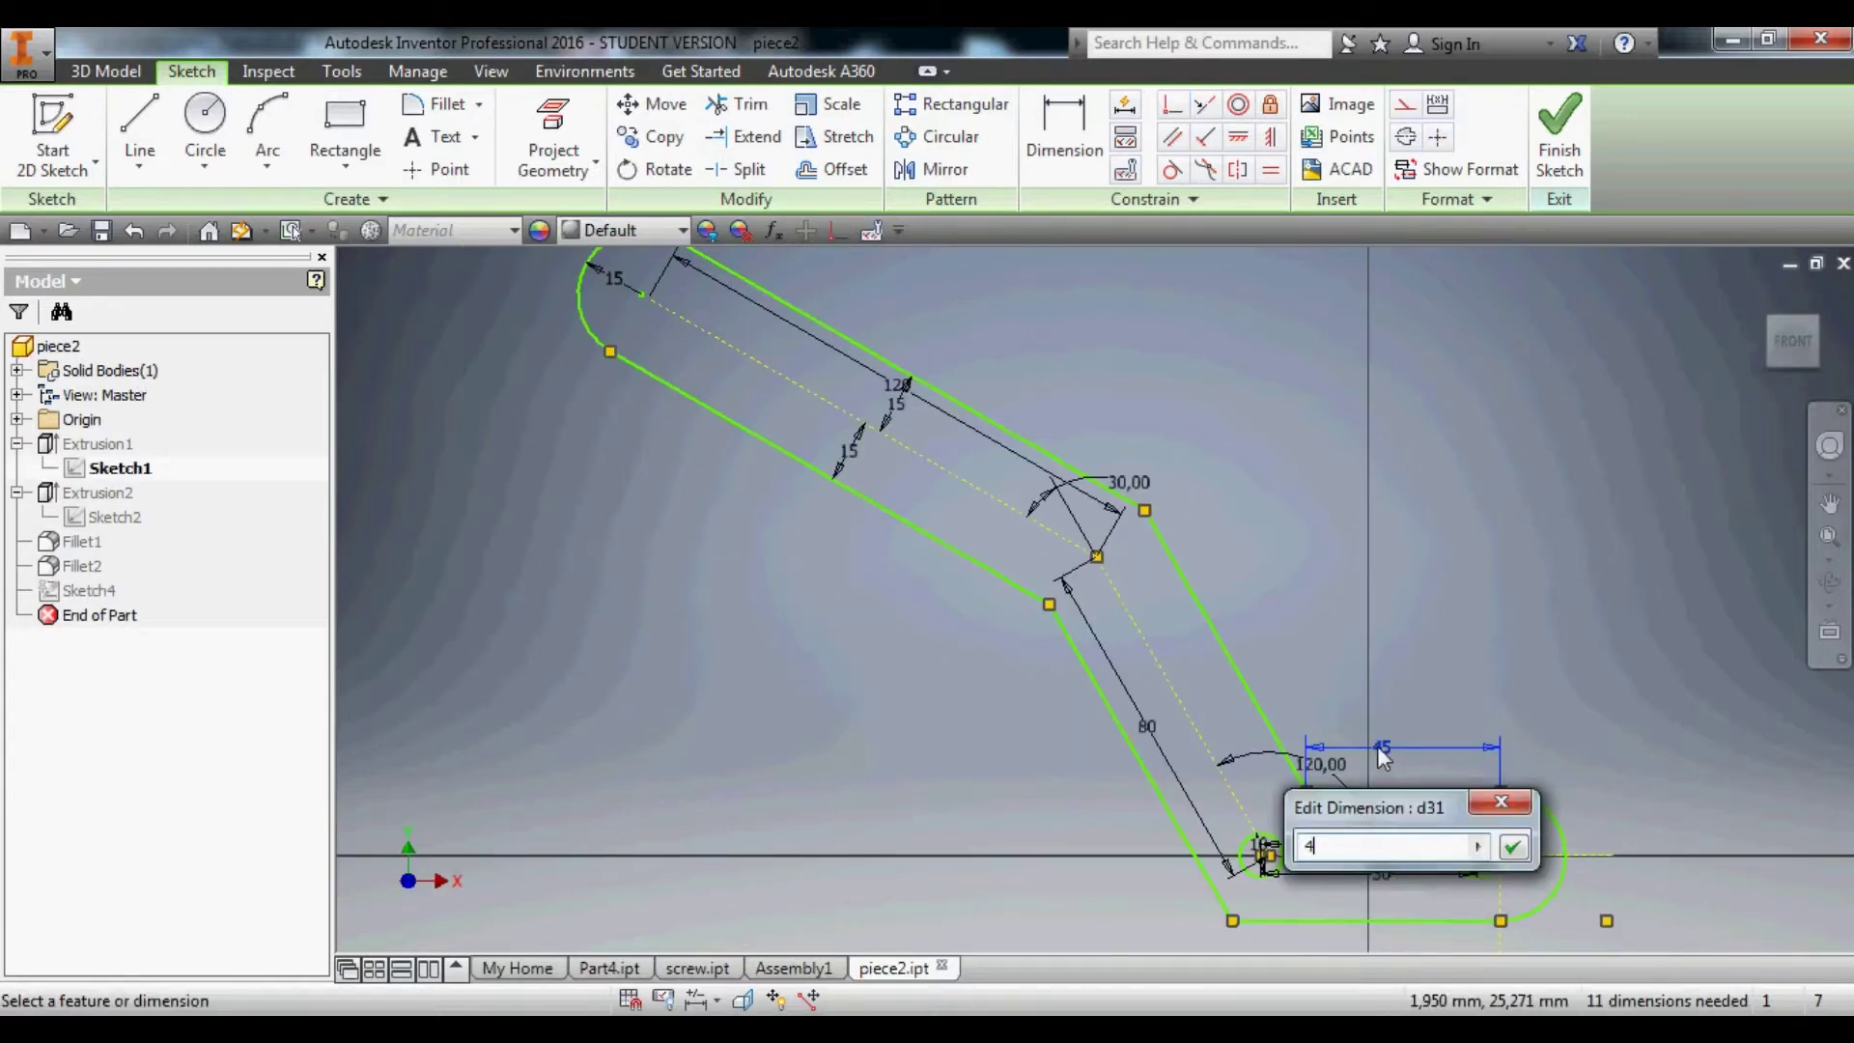
left_click(1513, 849)
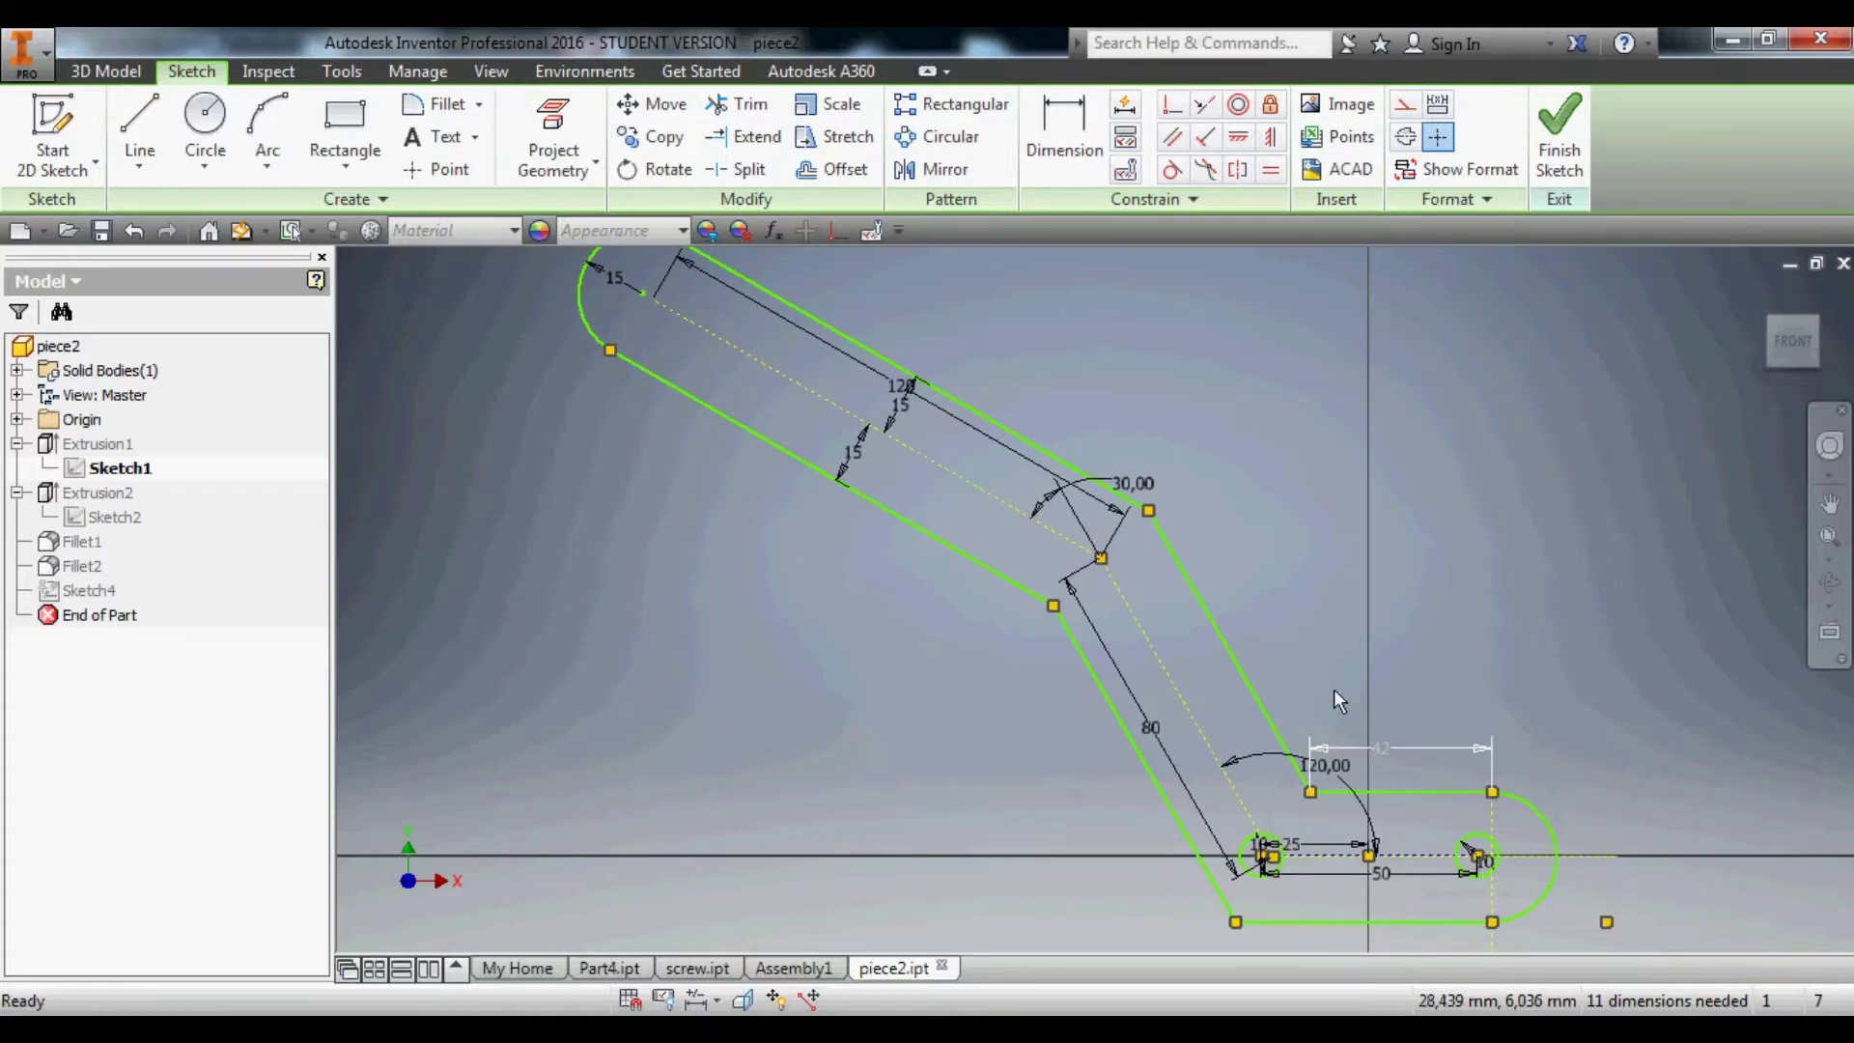
left_click(1560, 135)
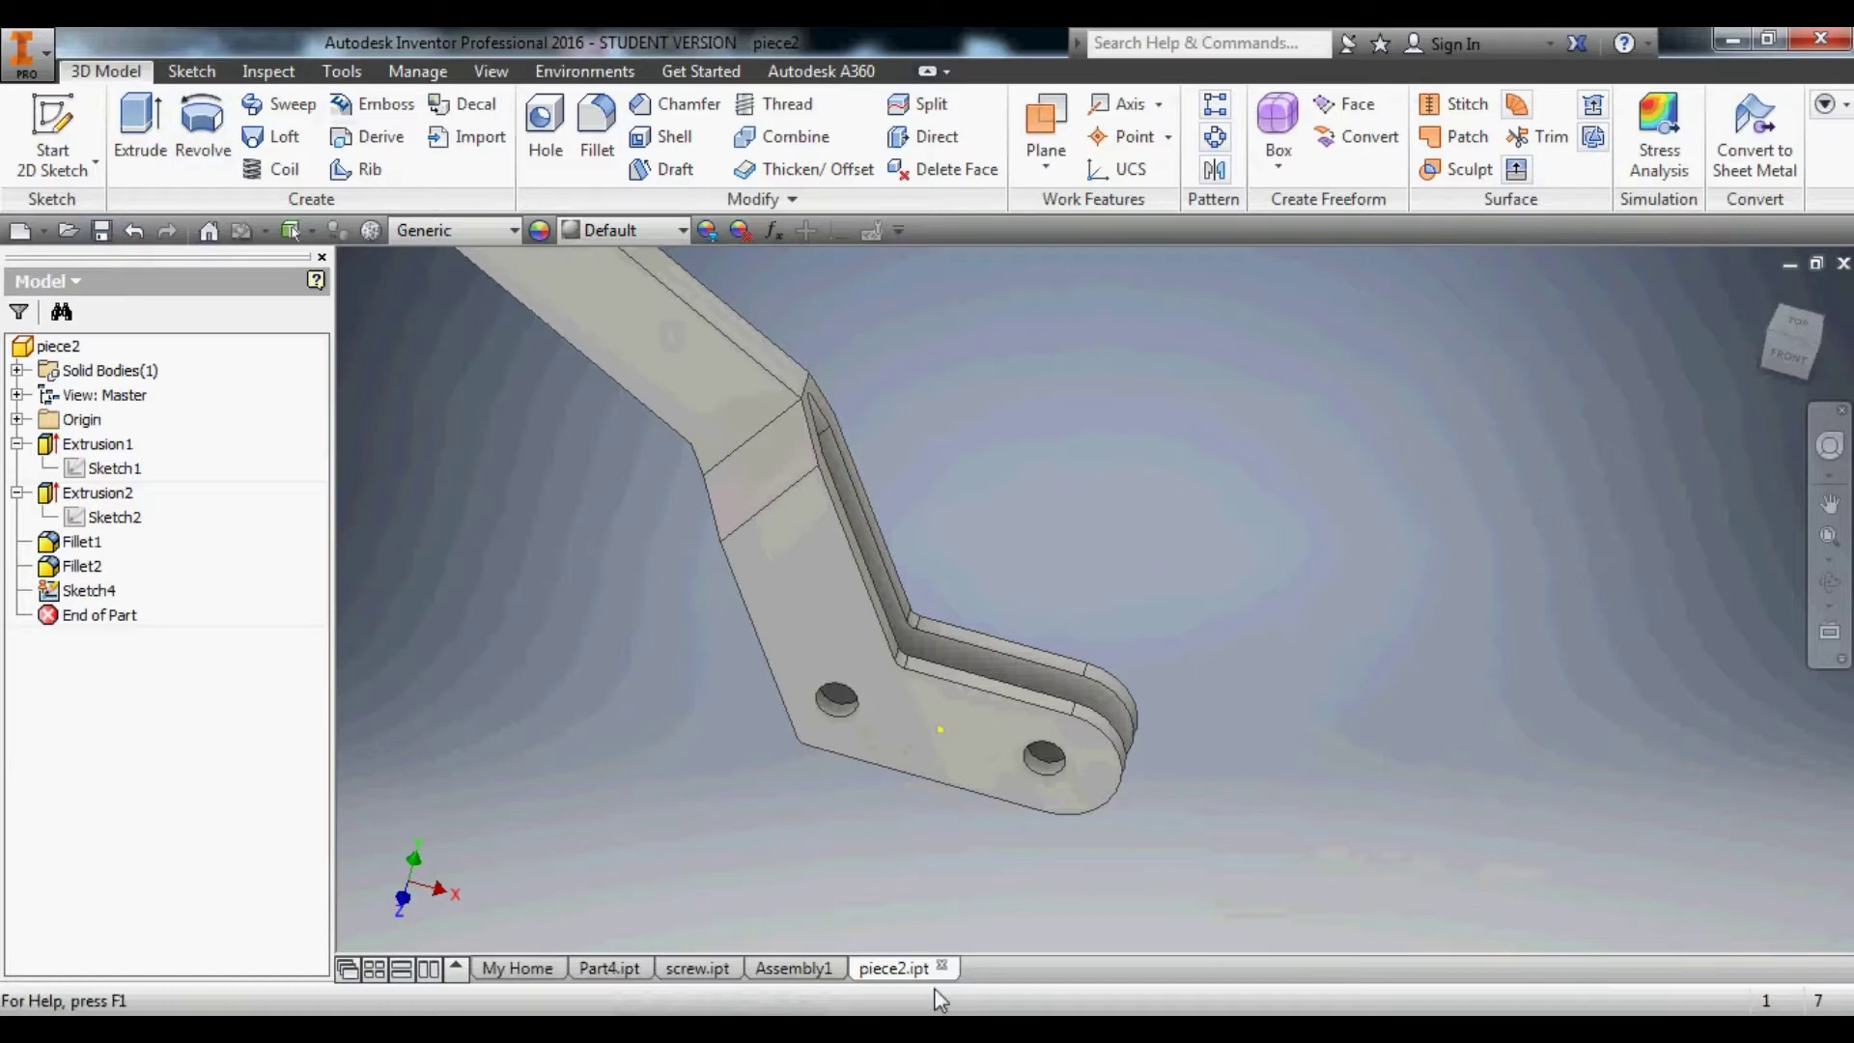
Return to Assembly1 and swing piece2 upright about the hole in the base's lug.
left_click(821, 969)
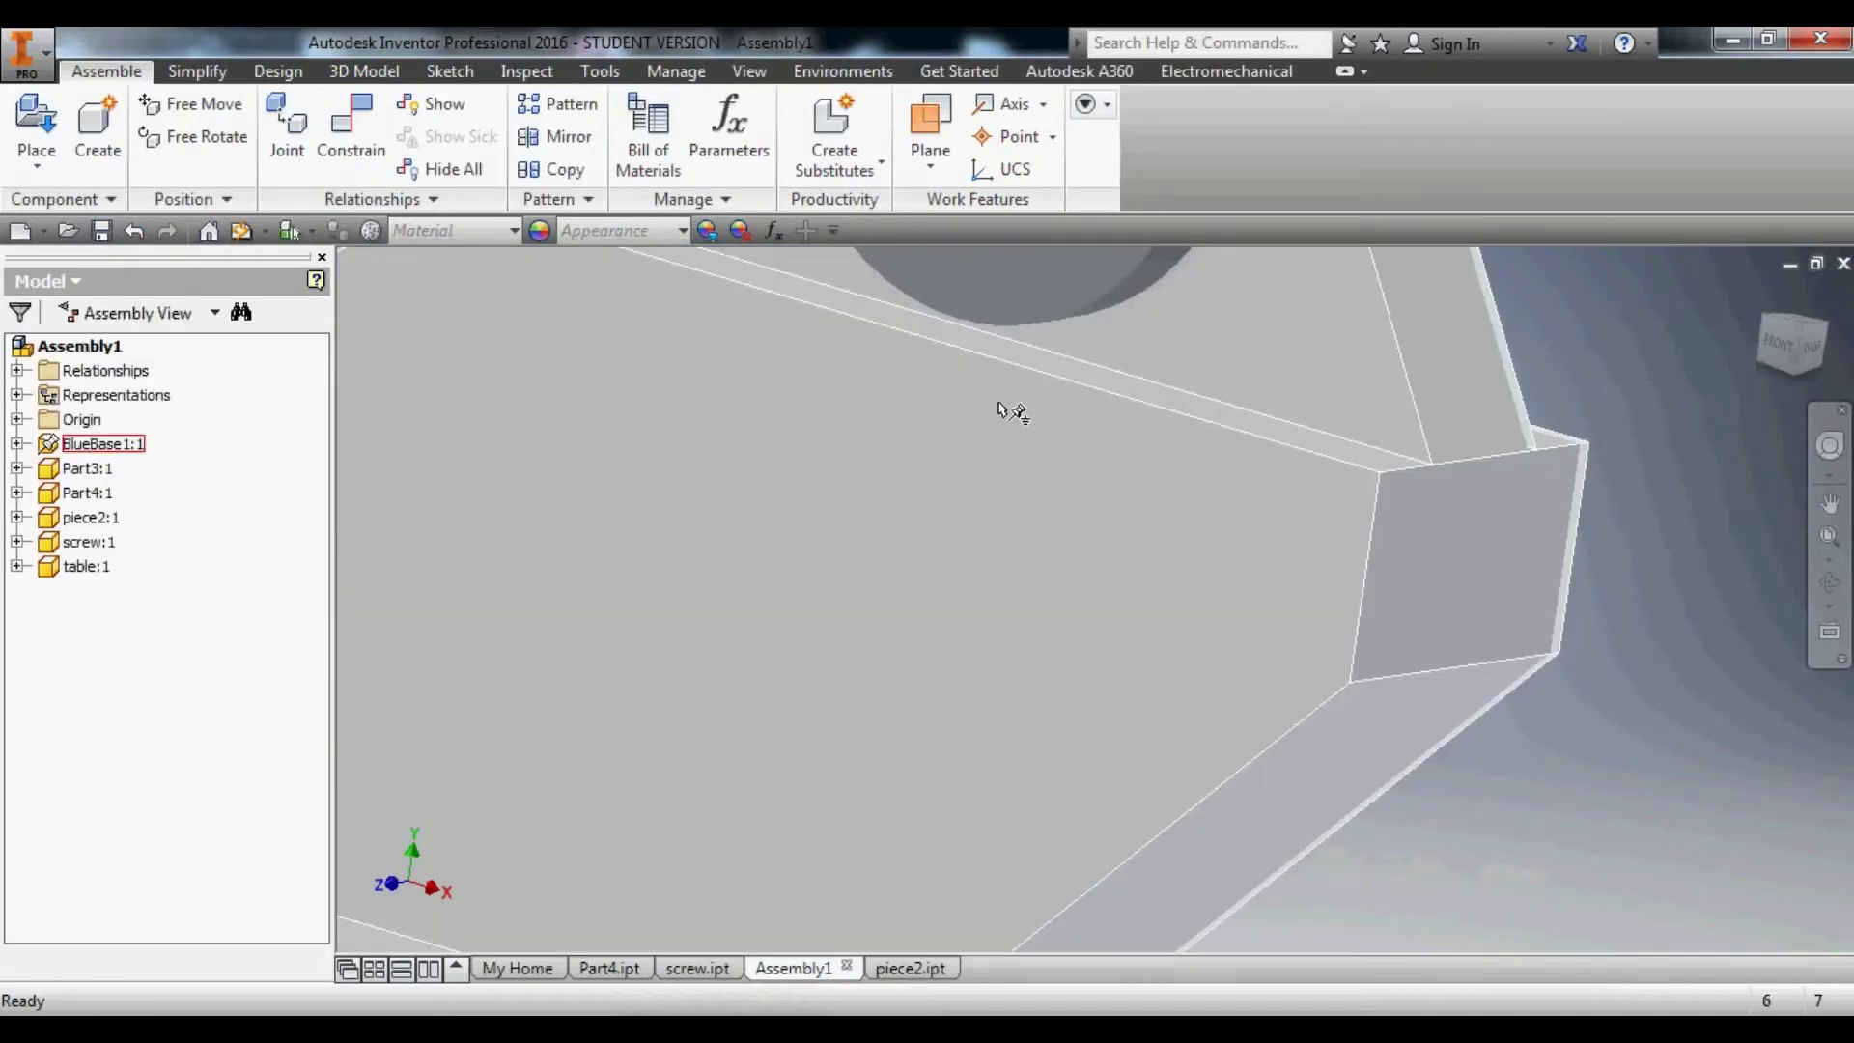
scroll(974, 396, "up", 10)
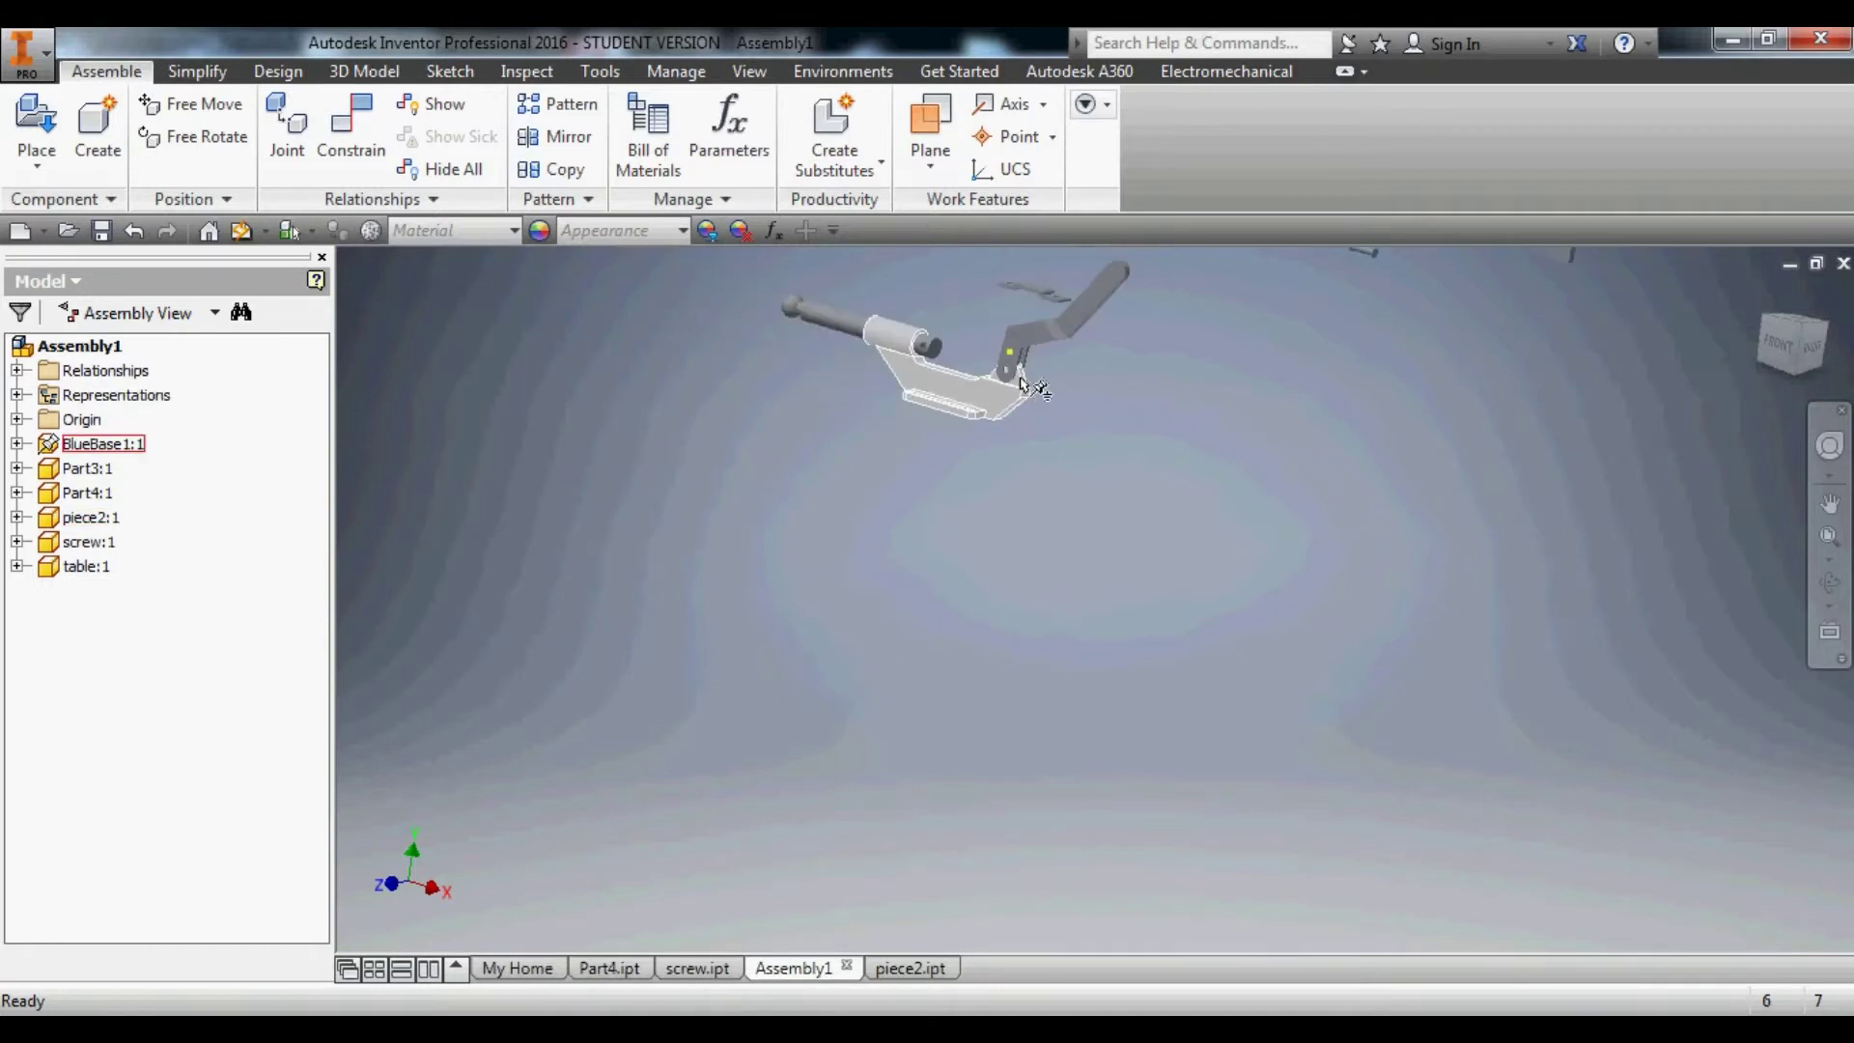
scroll(984, 336, "down", 5)
mouse_move(1213, 335)
left_mouse_down()
mouse_move(1230, 288)
mouse_move(1018, 294)
mouse_move(1179, 328)
left_mouse_up()
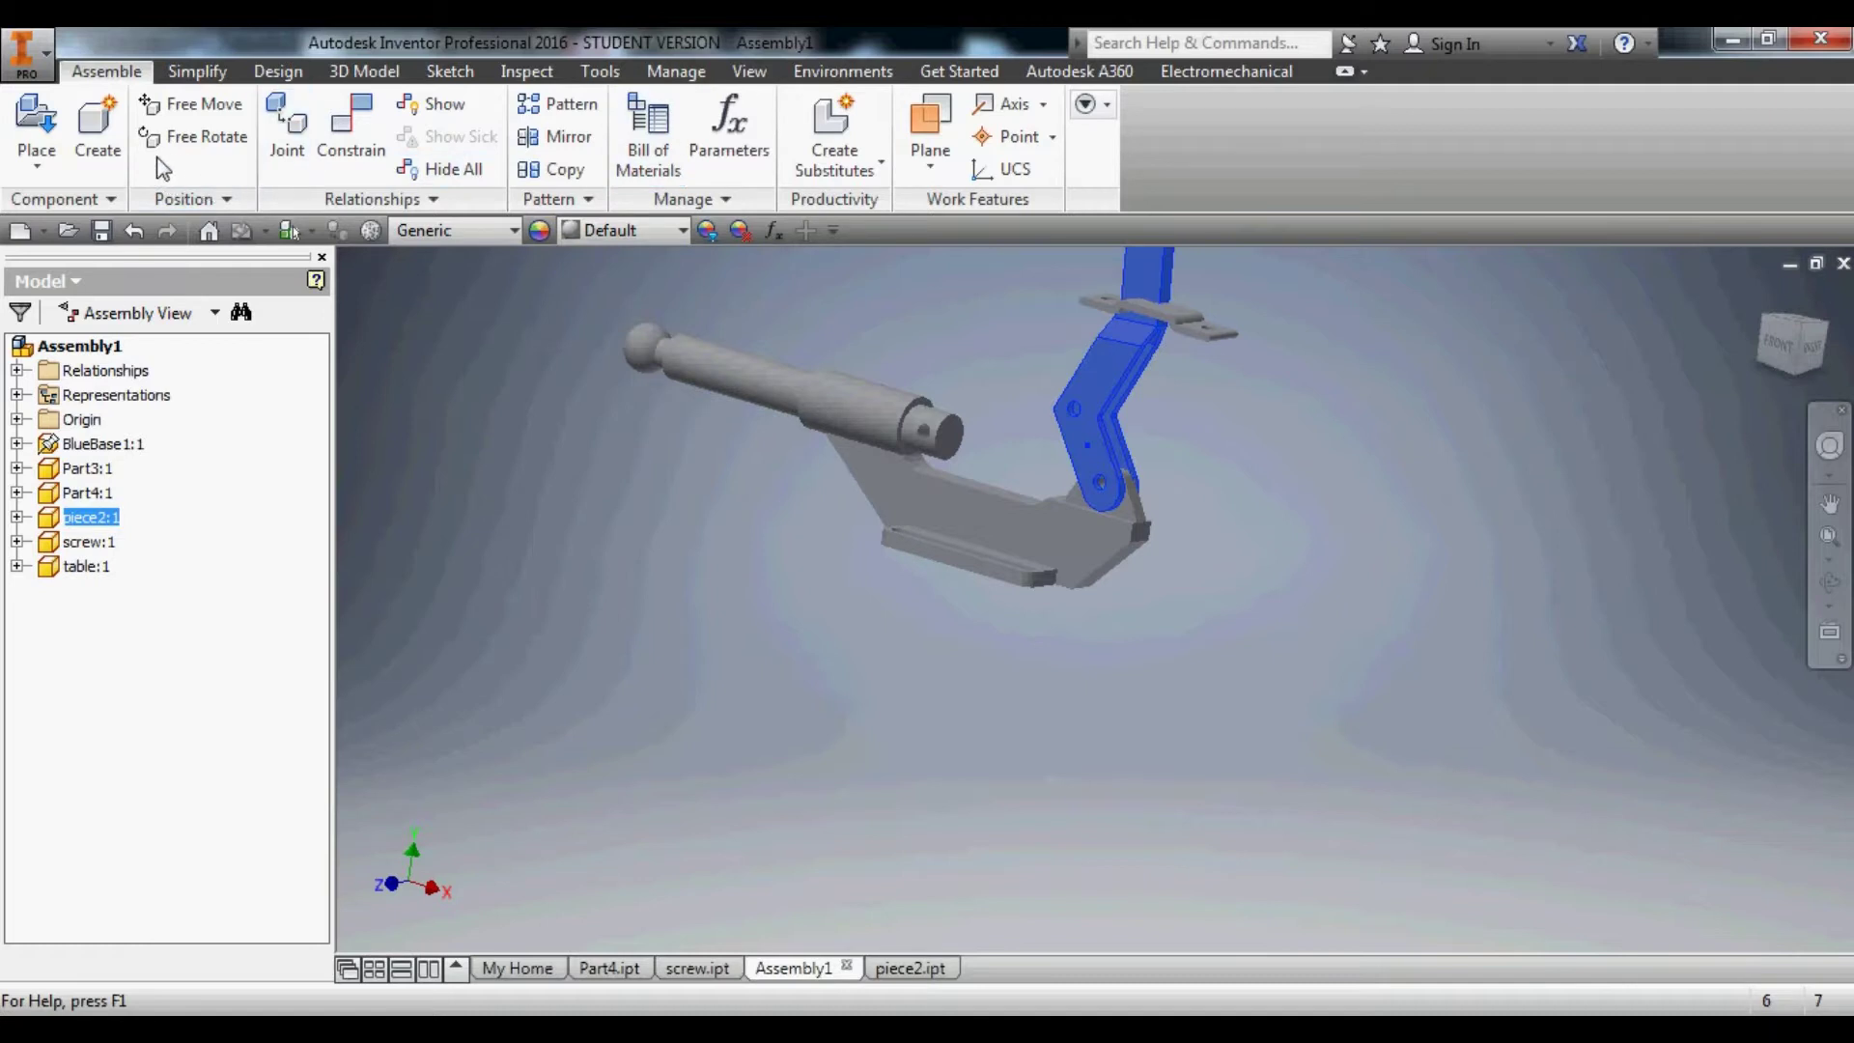
Try to rotate piece2 with Free Rotate while it is constrained to the base lug.
left_click(193, 138)
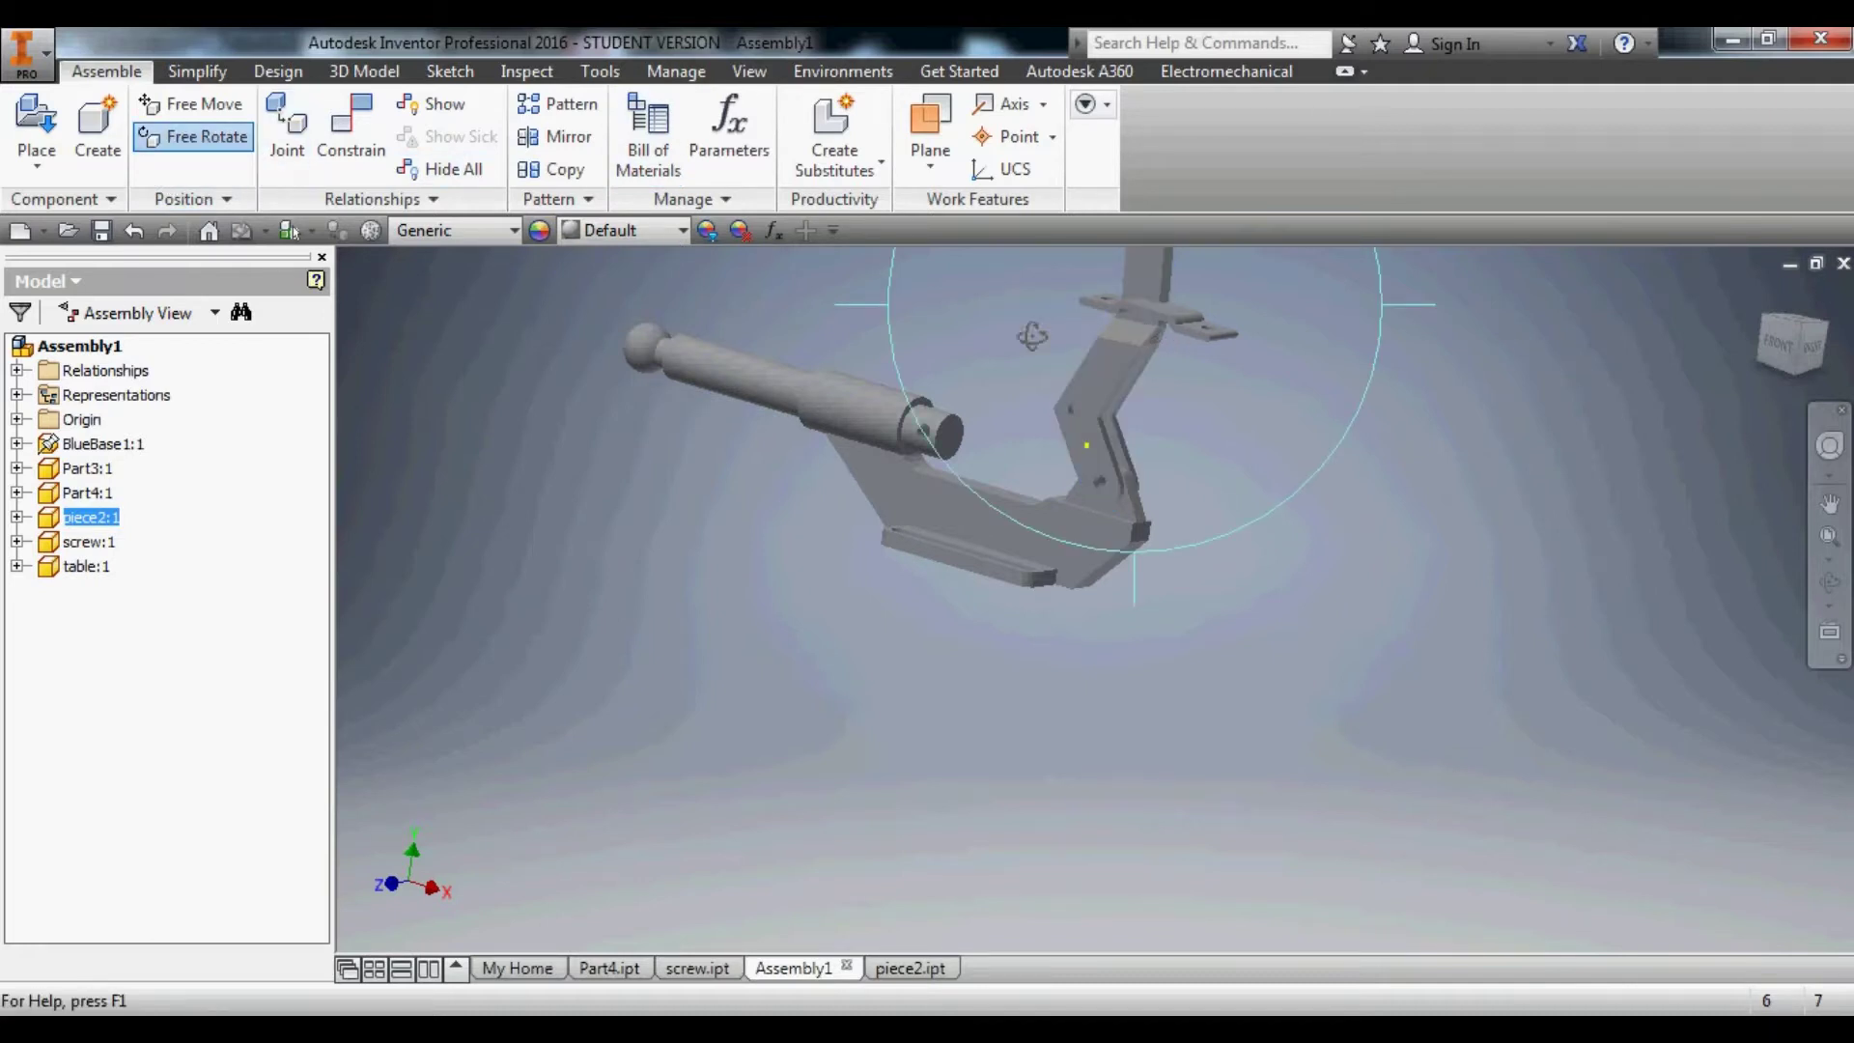
left_click_drag(901, 341, 1010, 554)
key("Escape")
key("Escape")
Turn Part3 with Free Rotate until its two-holed plate stands upright in front of piece2's fork.
scroll(1130, 430, "up", 8)
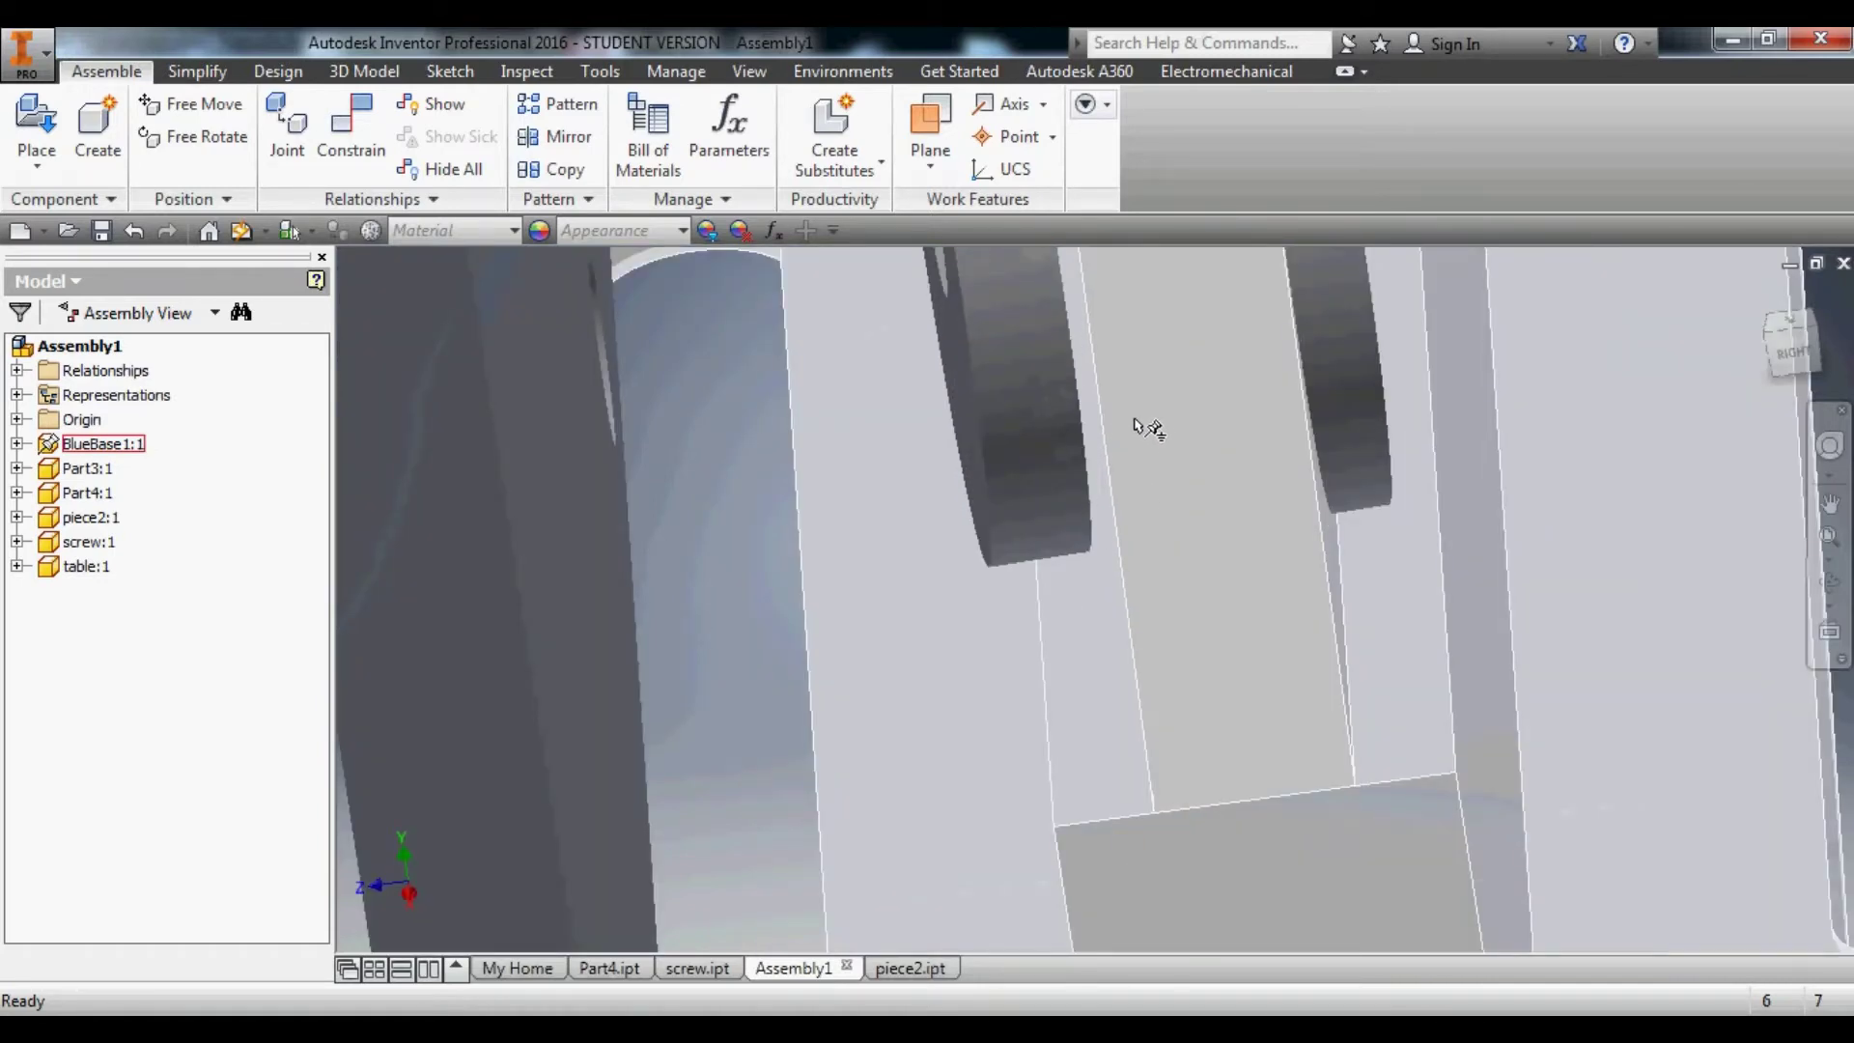
scroll(1166, 425, "down", 8)
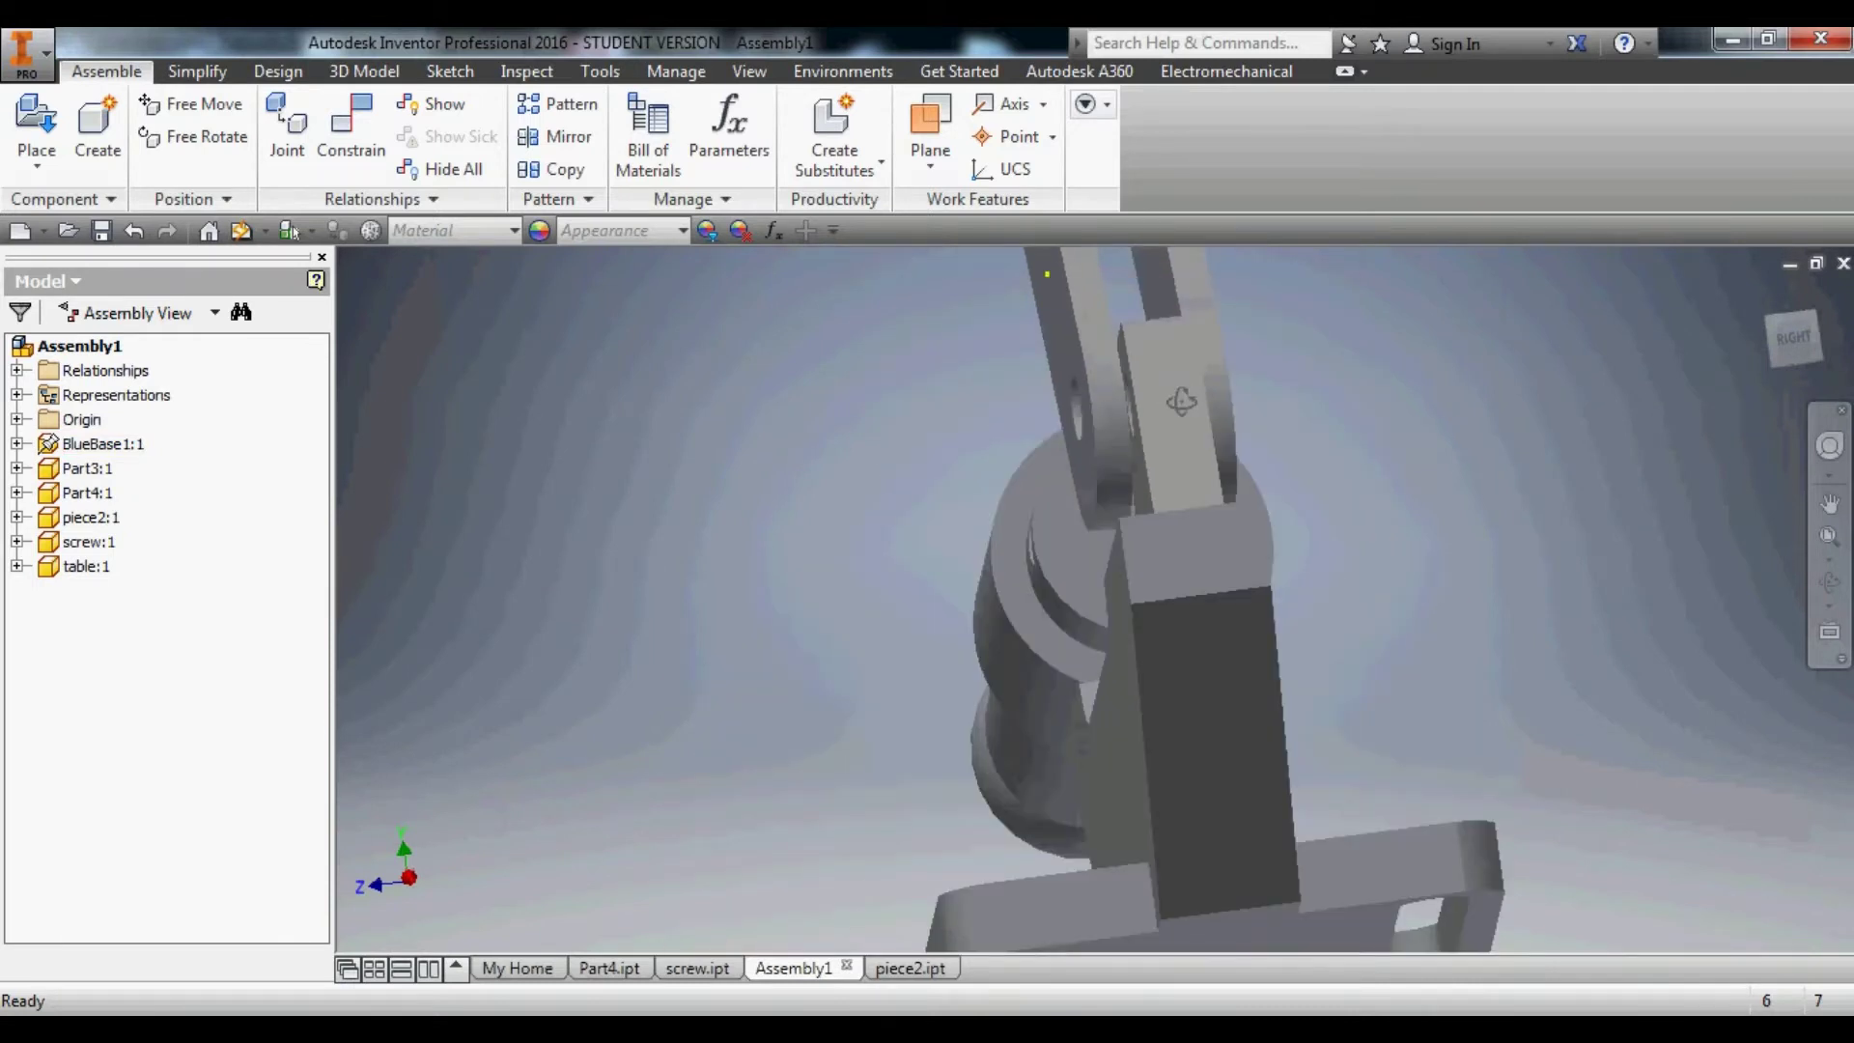
middle_click_drag(1181, 401, 1268, 434, "shift")
scroll(1267, 434, "down", 6)
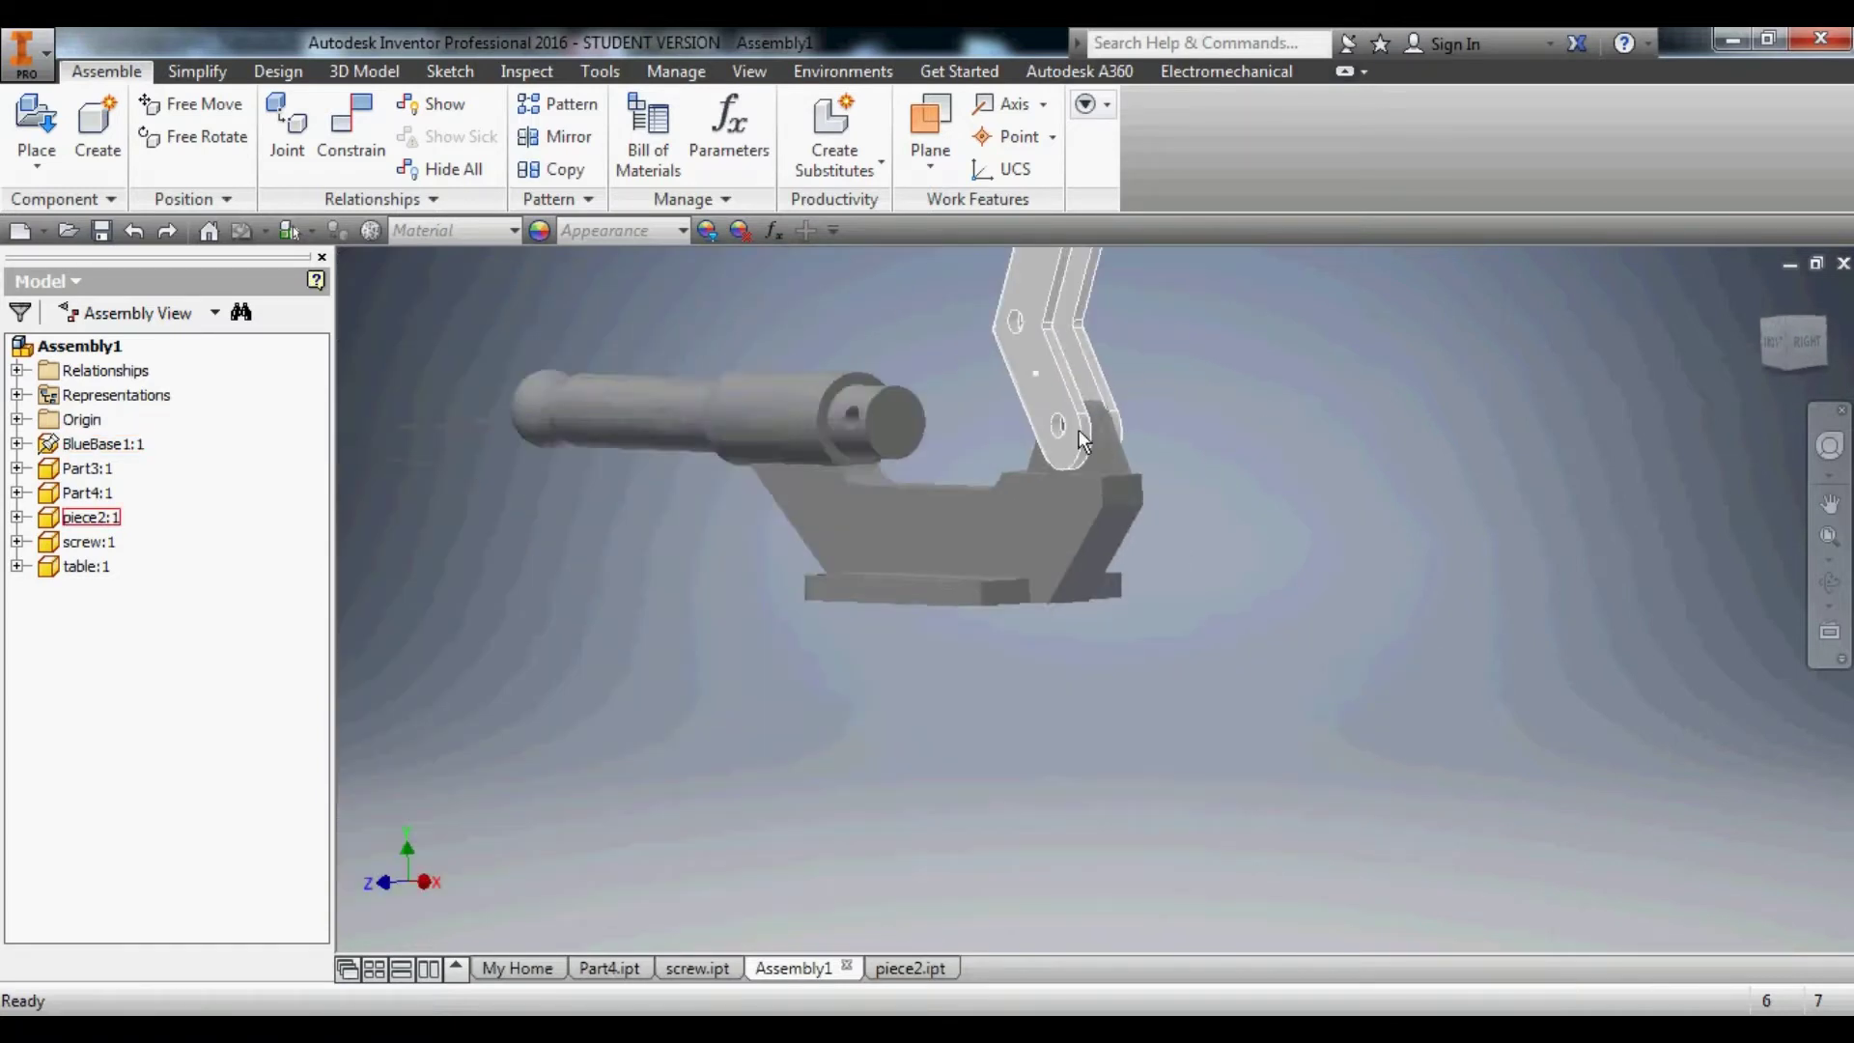
scroll(1084, 380, "up", 2)
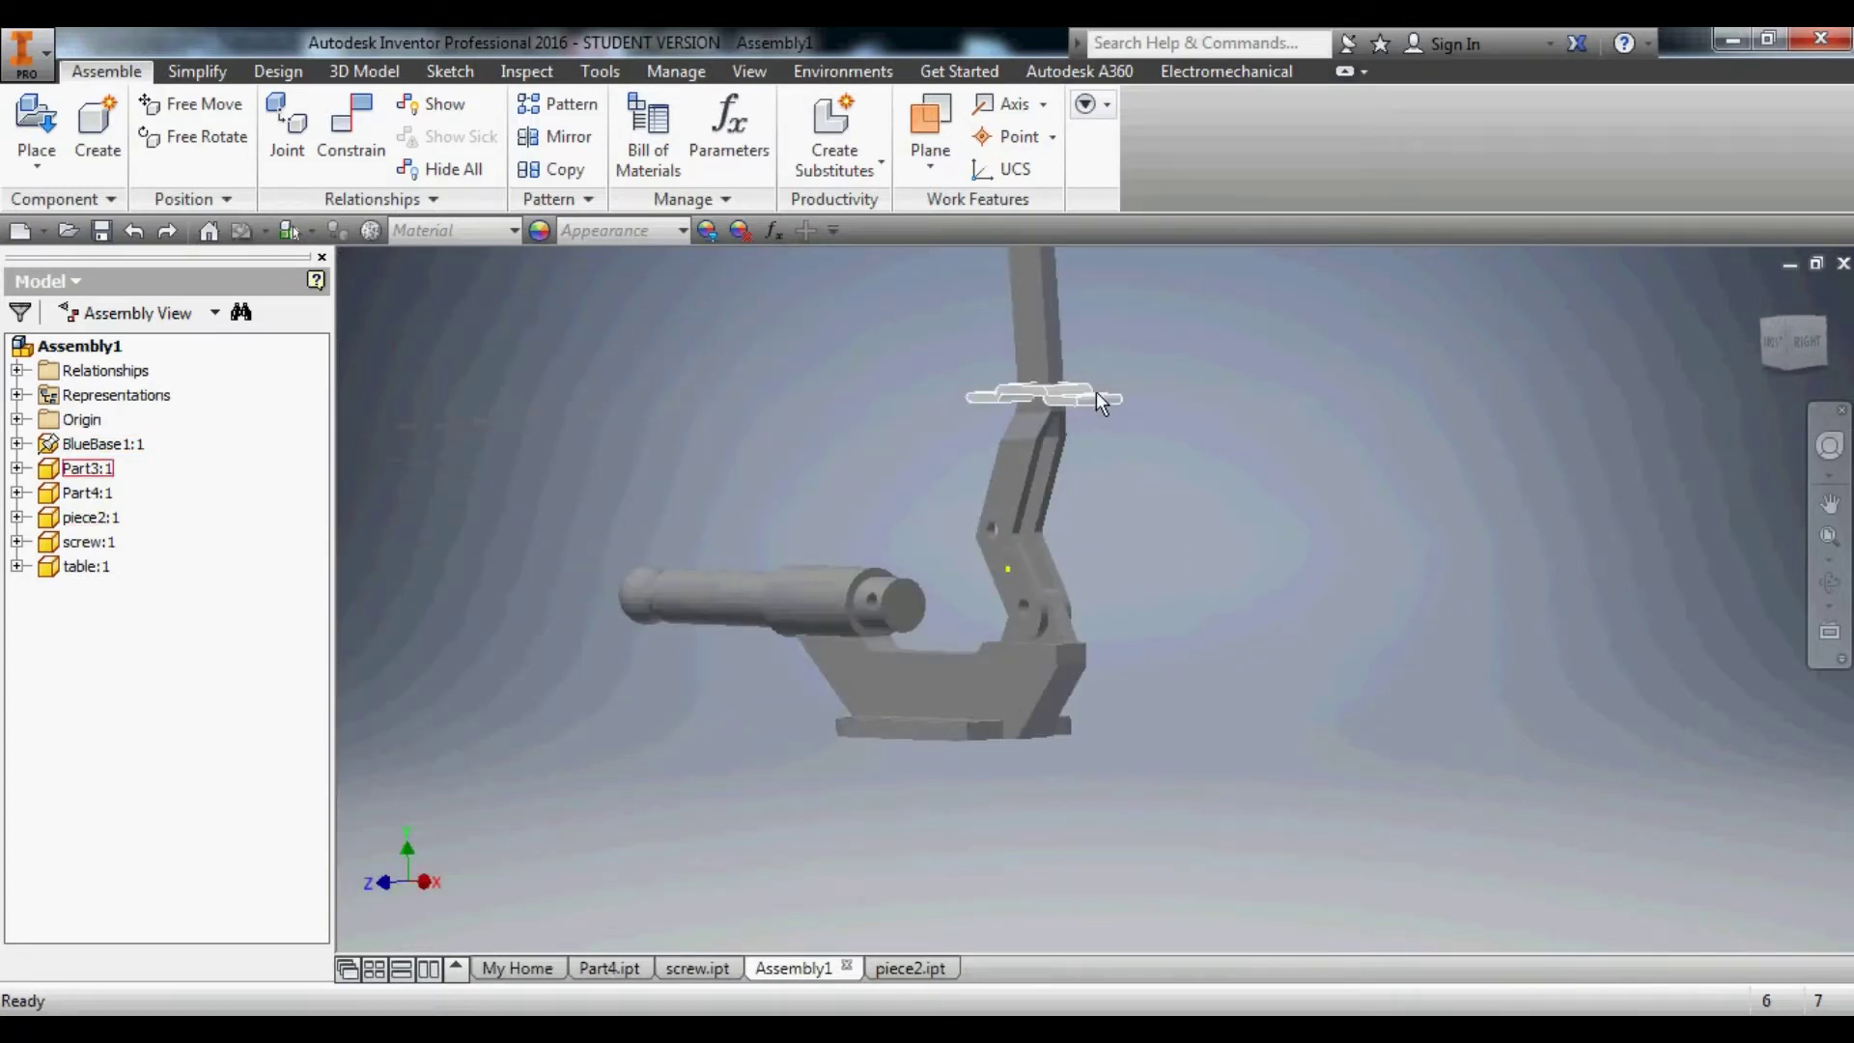
left_click(1098, 391)
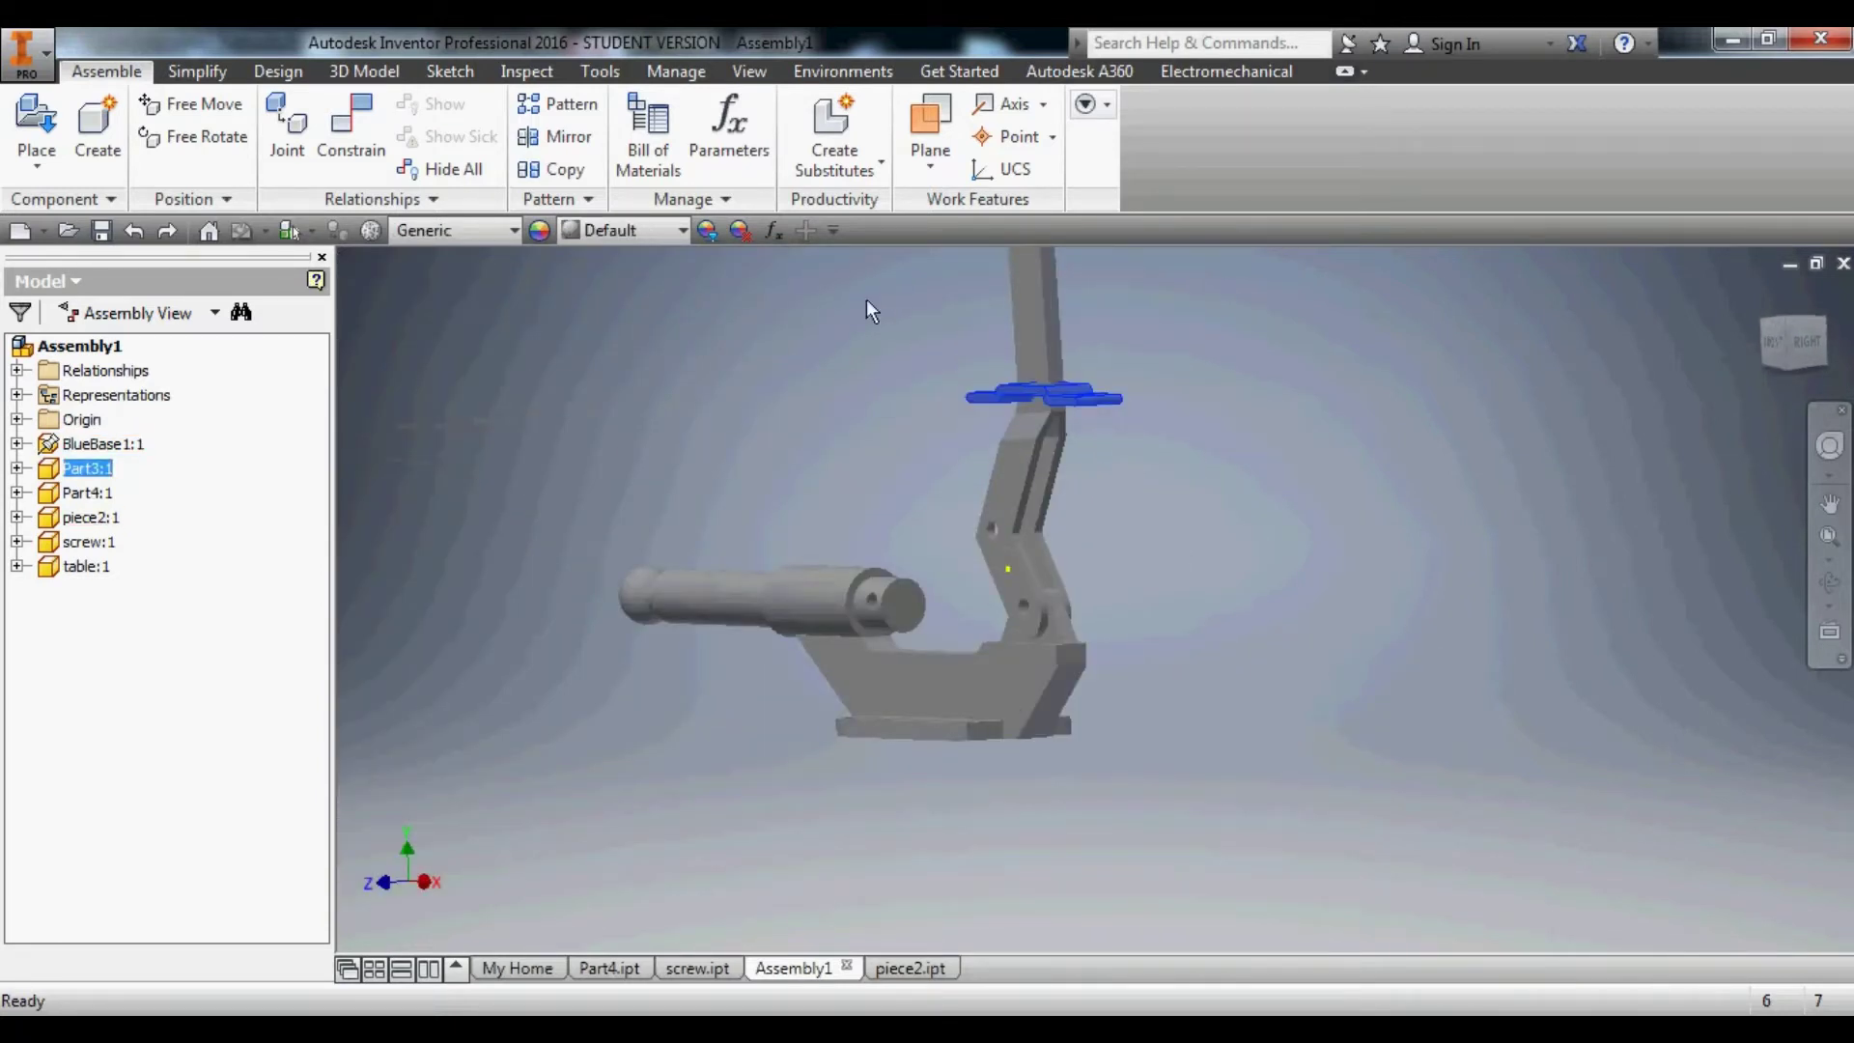
left_click(201, 137)
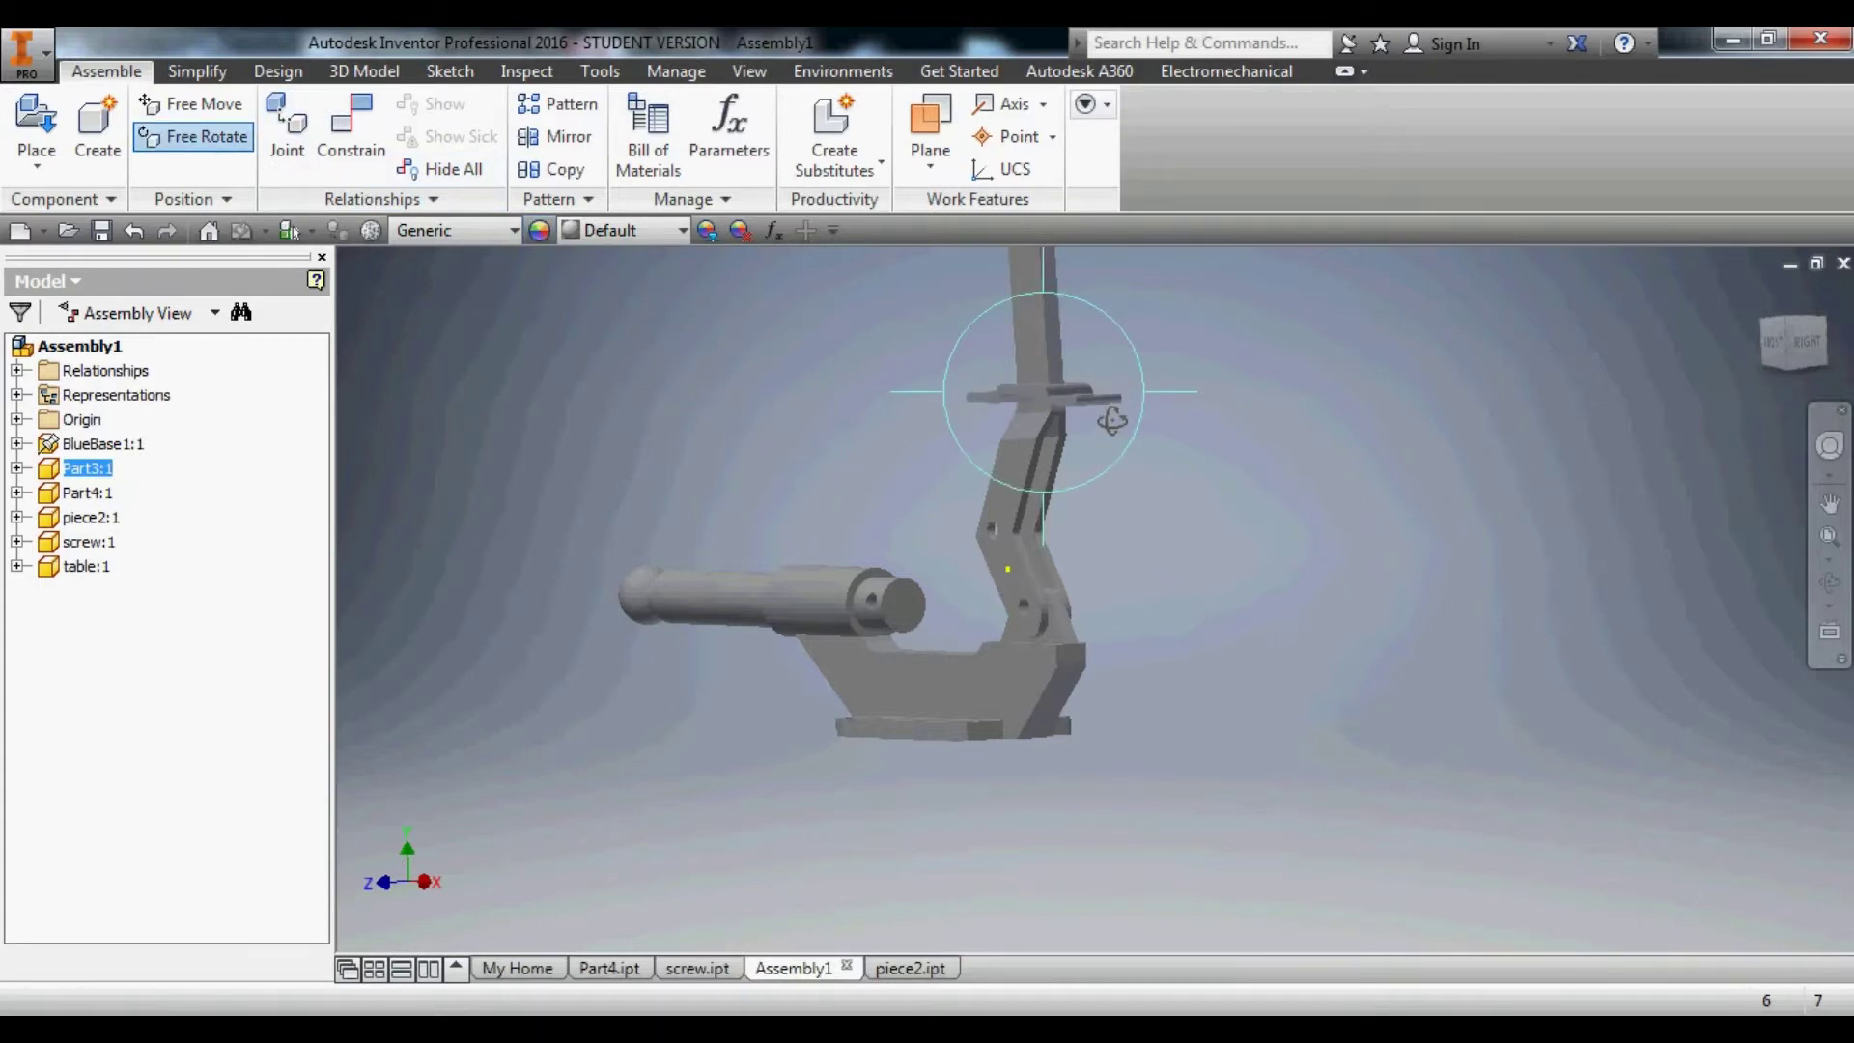
left_click_drag(1197, 417, 1144, 396)
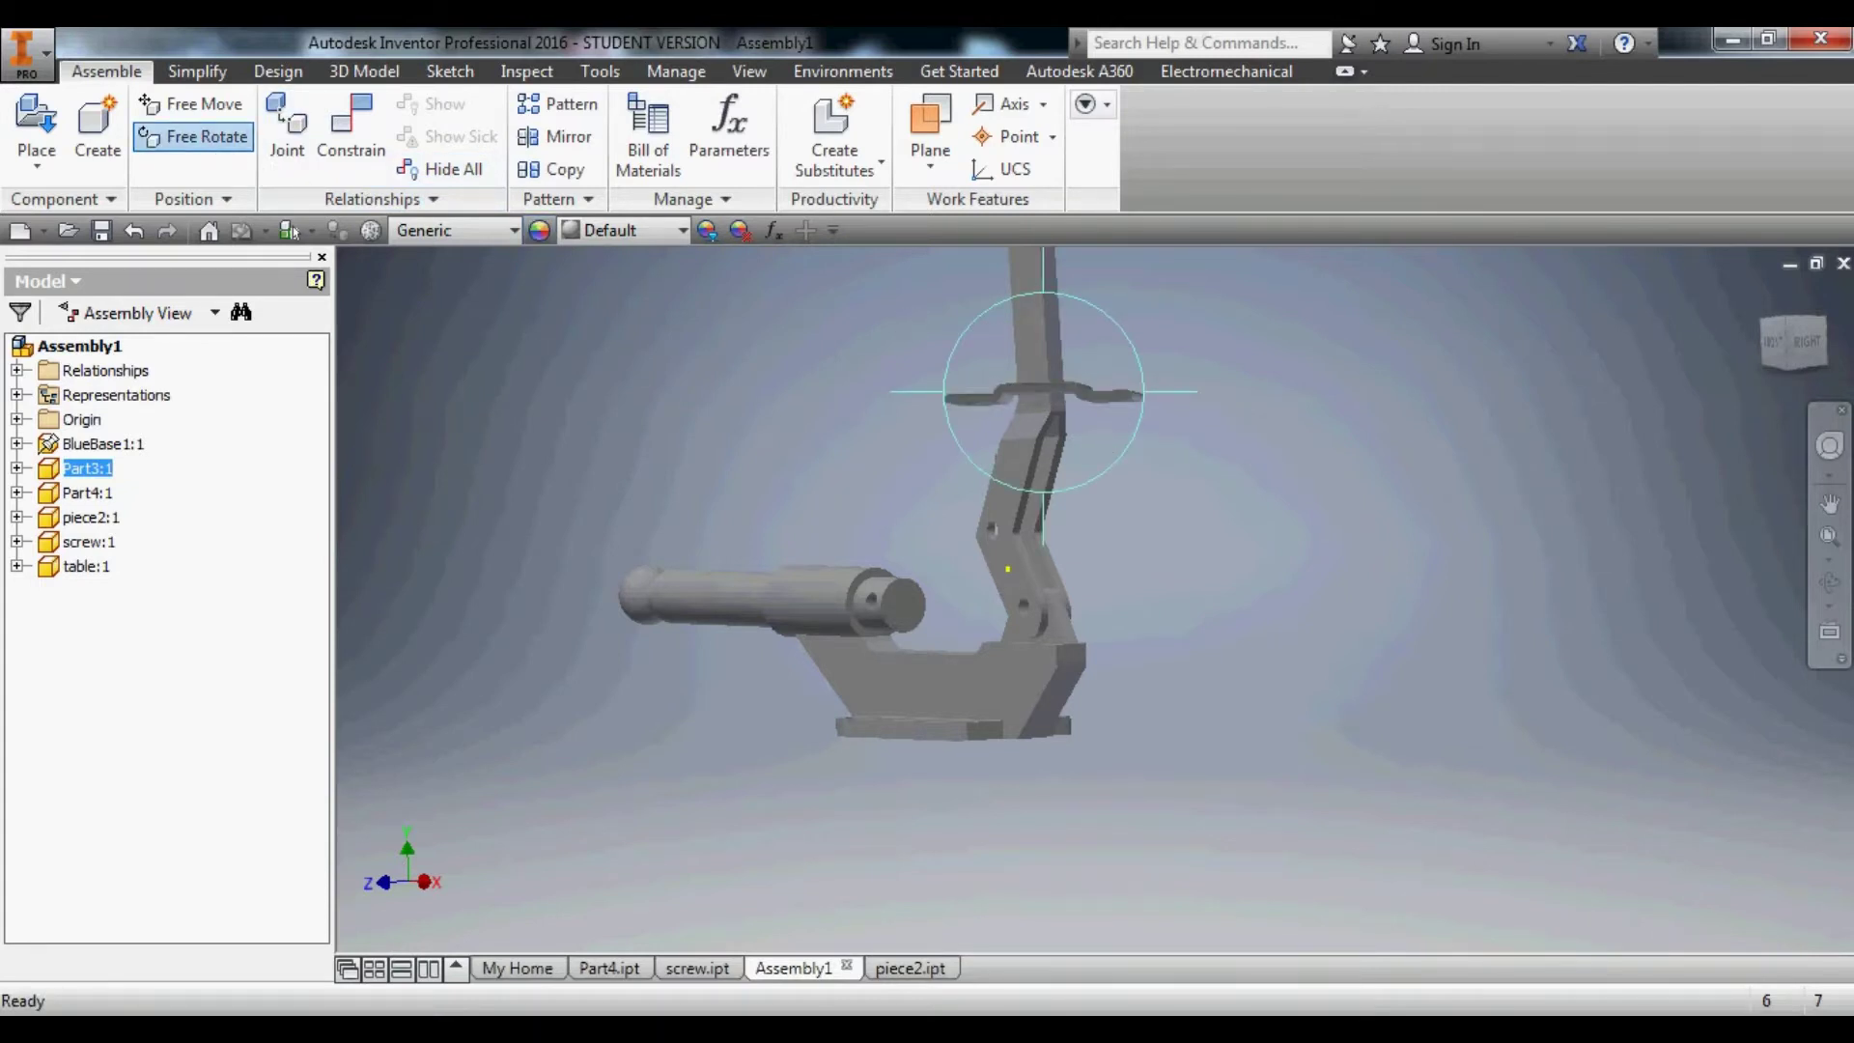
left_click_drag(1065, 551, 1055, 458)
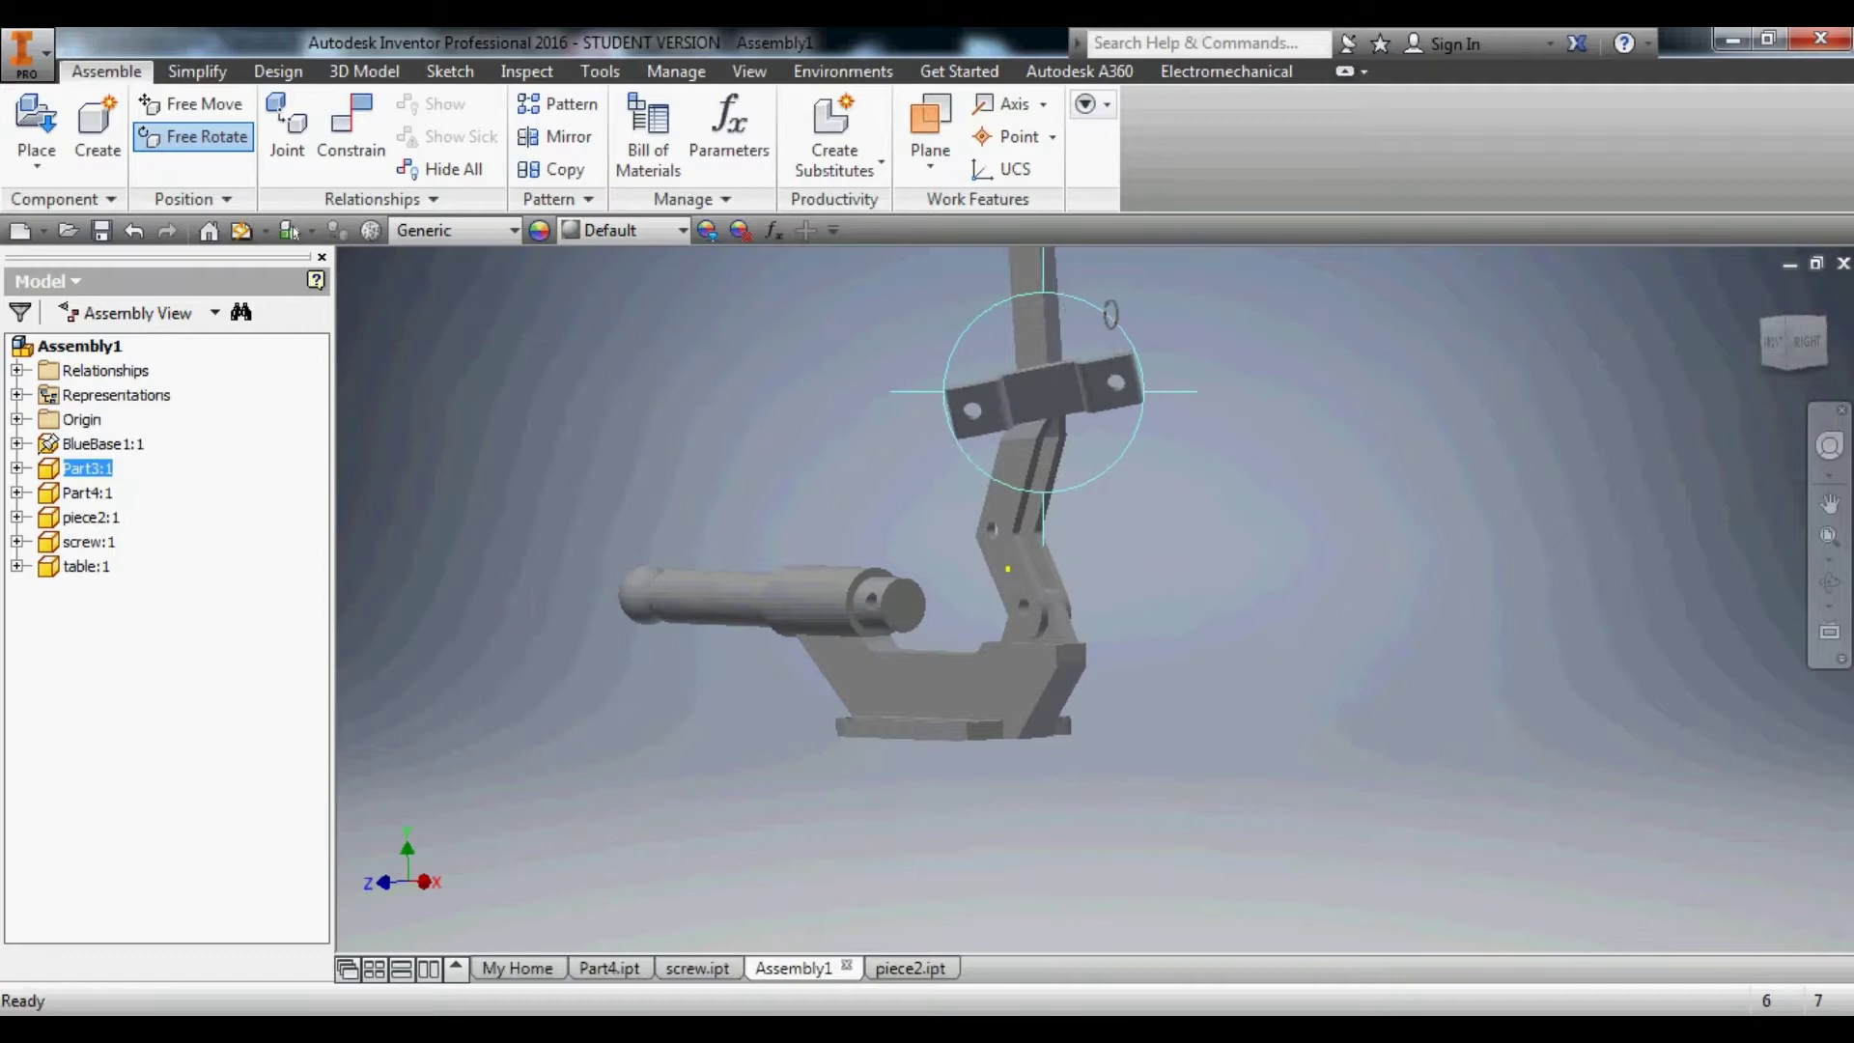
left_click_drag(1111, 314, 1095, 284)
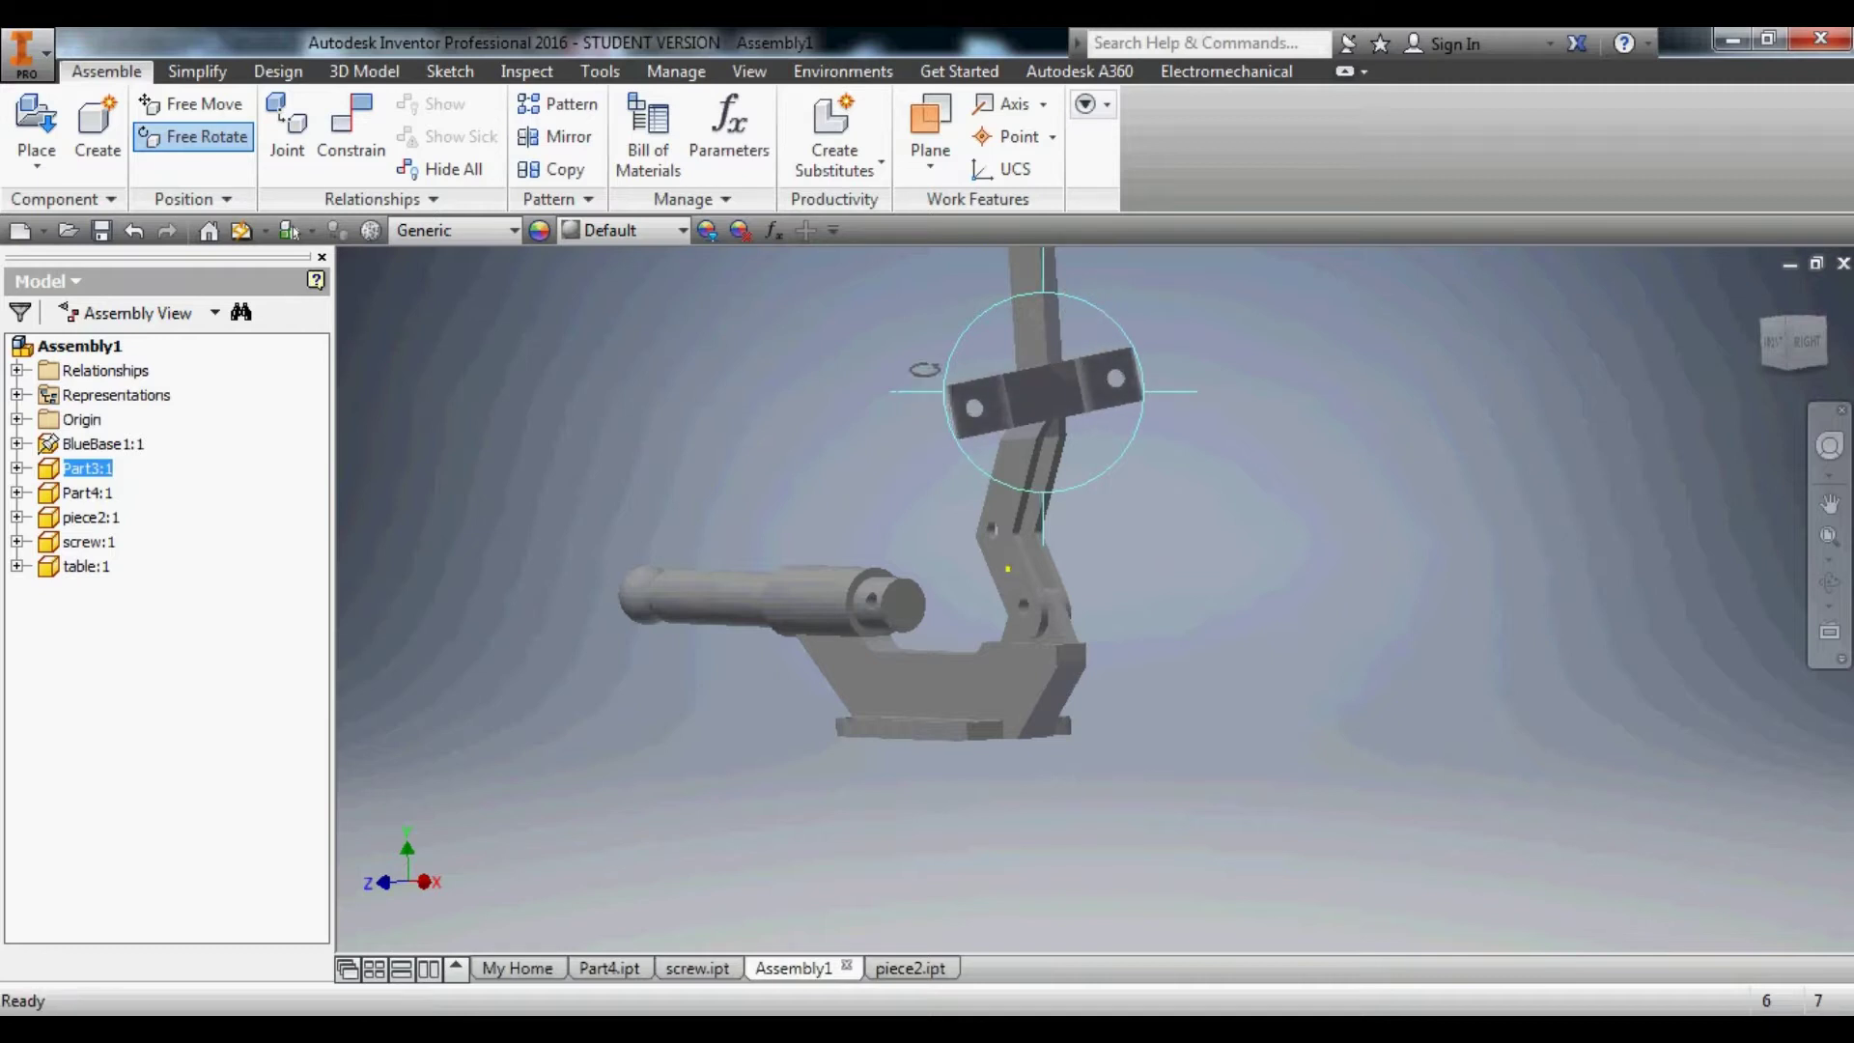
left_click_drag(911, 405, 935, 379)
left_click_drag(1055, 546, 854, 558)
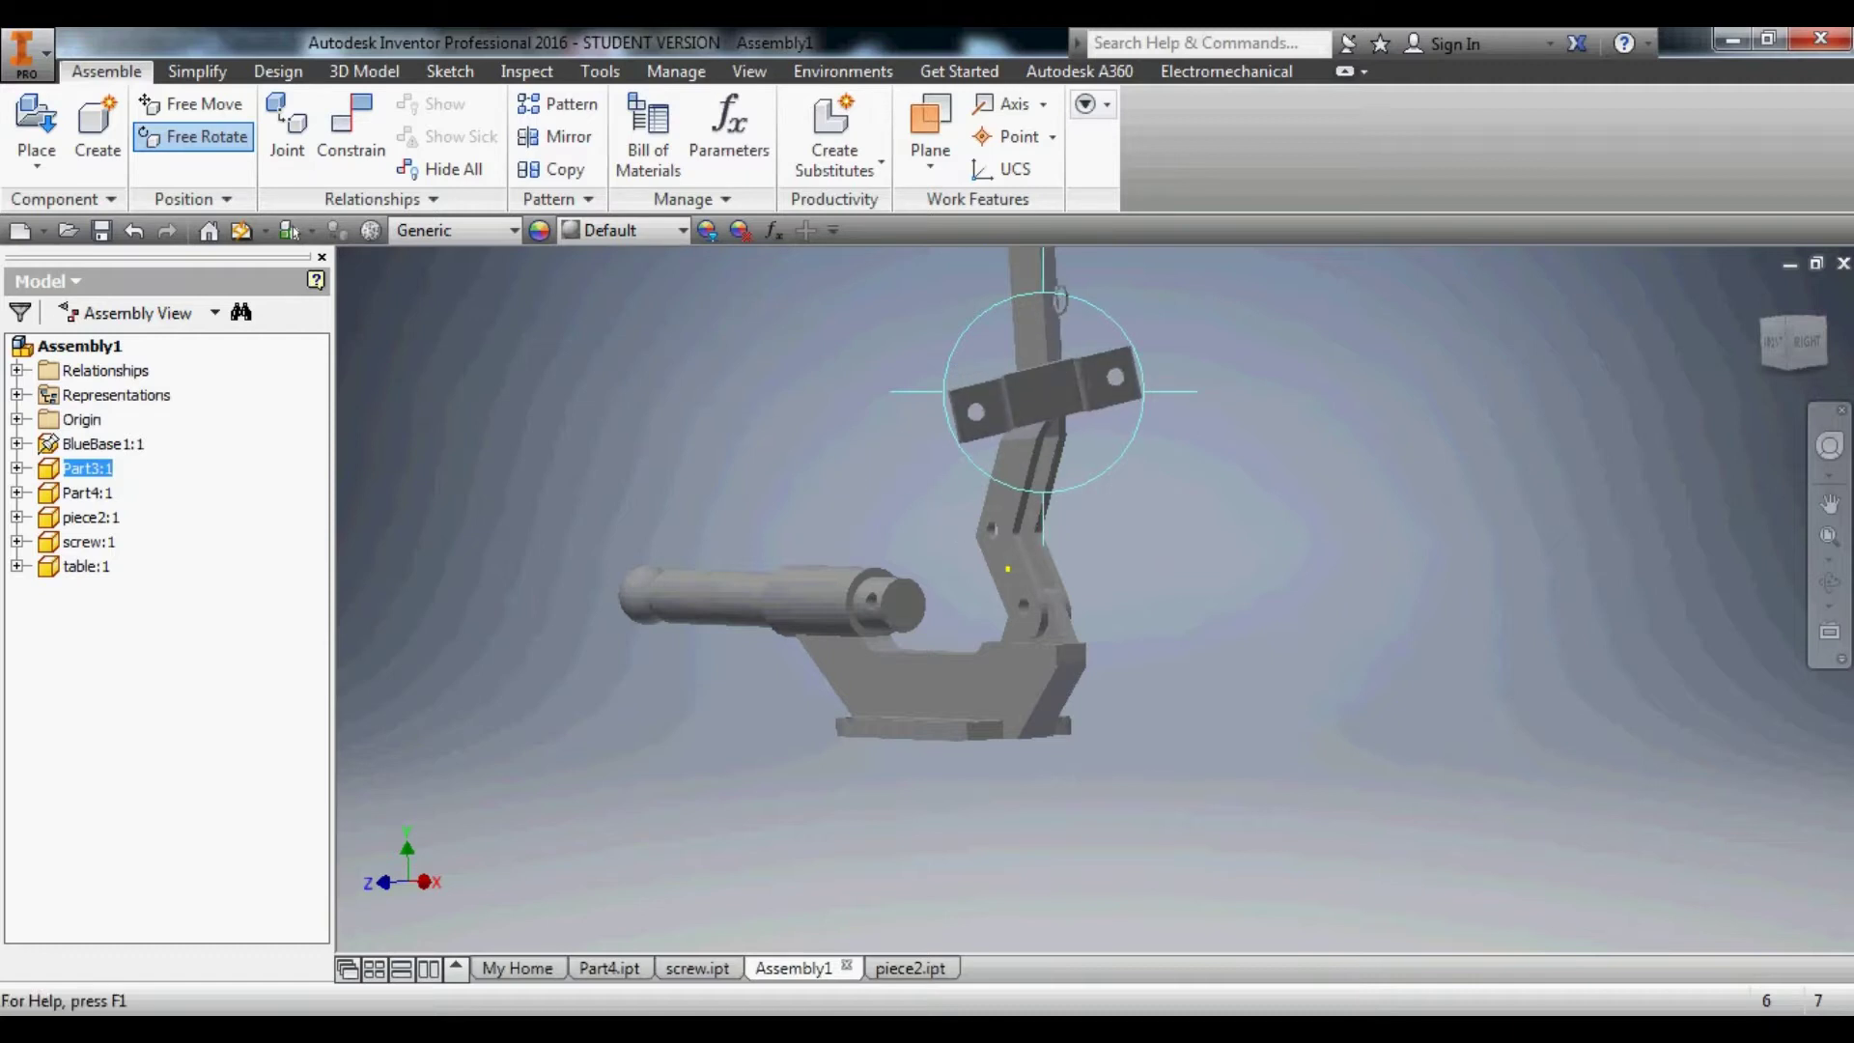
left_click_drag(1181, 432, 1110, 464)
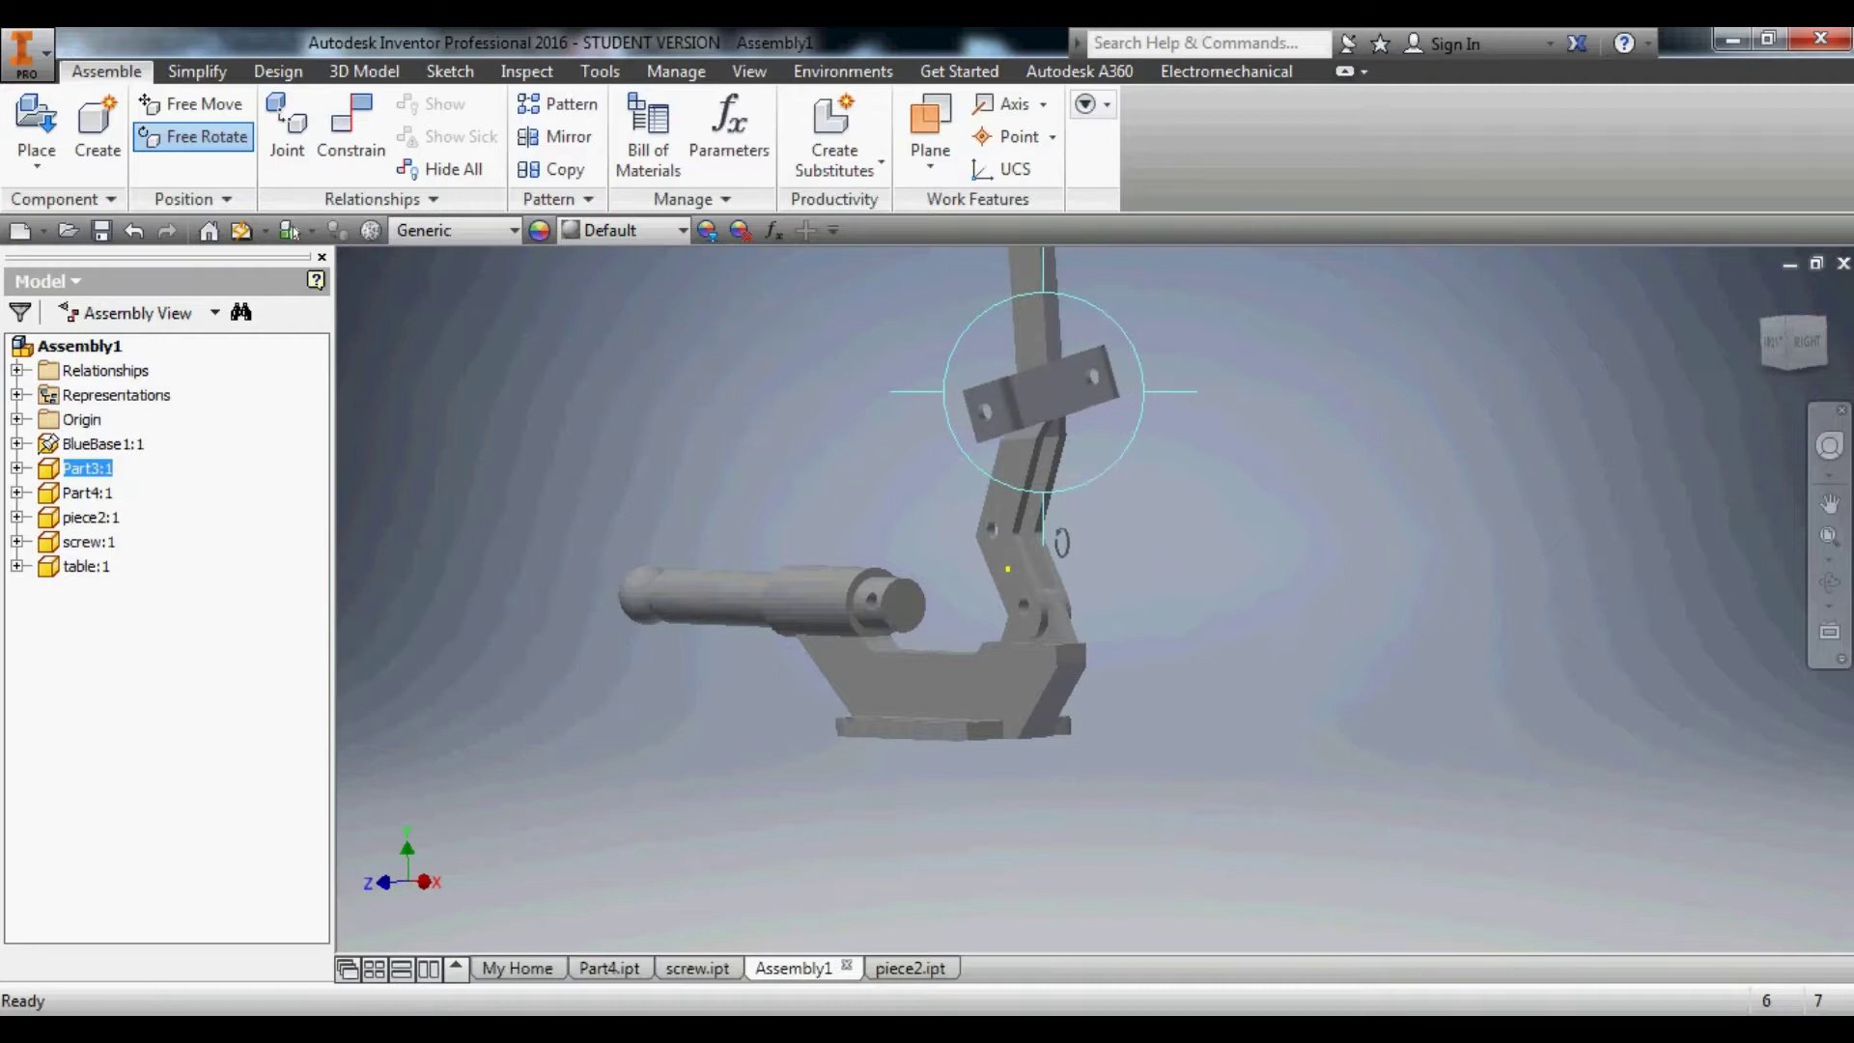
mouse_move(1062, 543)
left_mouse_down()
mouse_move(1051, 529)
mouse_move(1074, 570)
left_mouse_up()
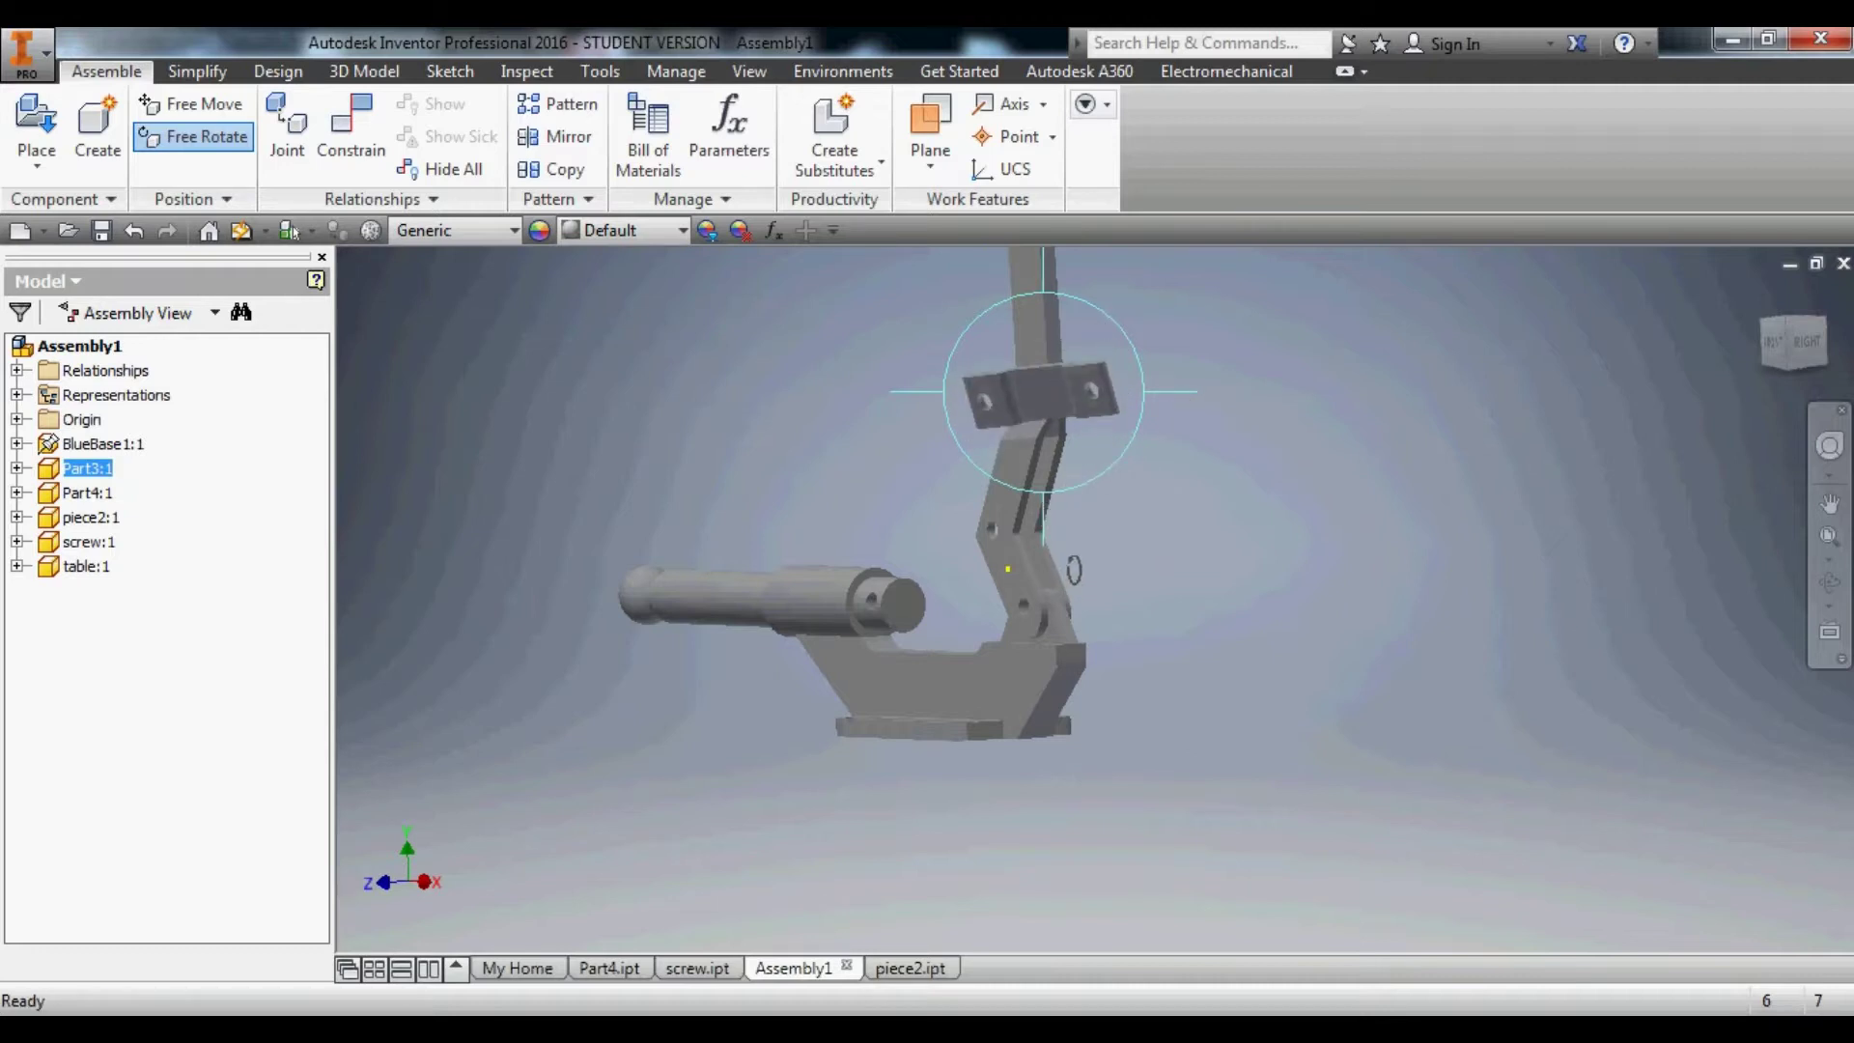
key("Escape")
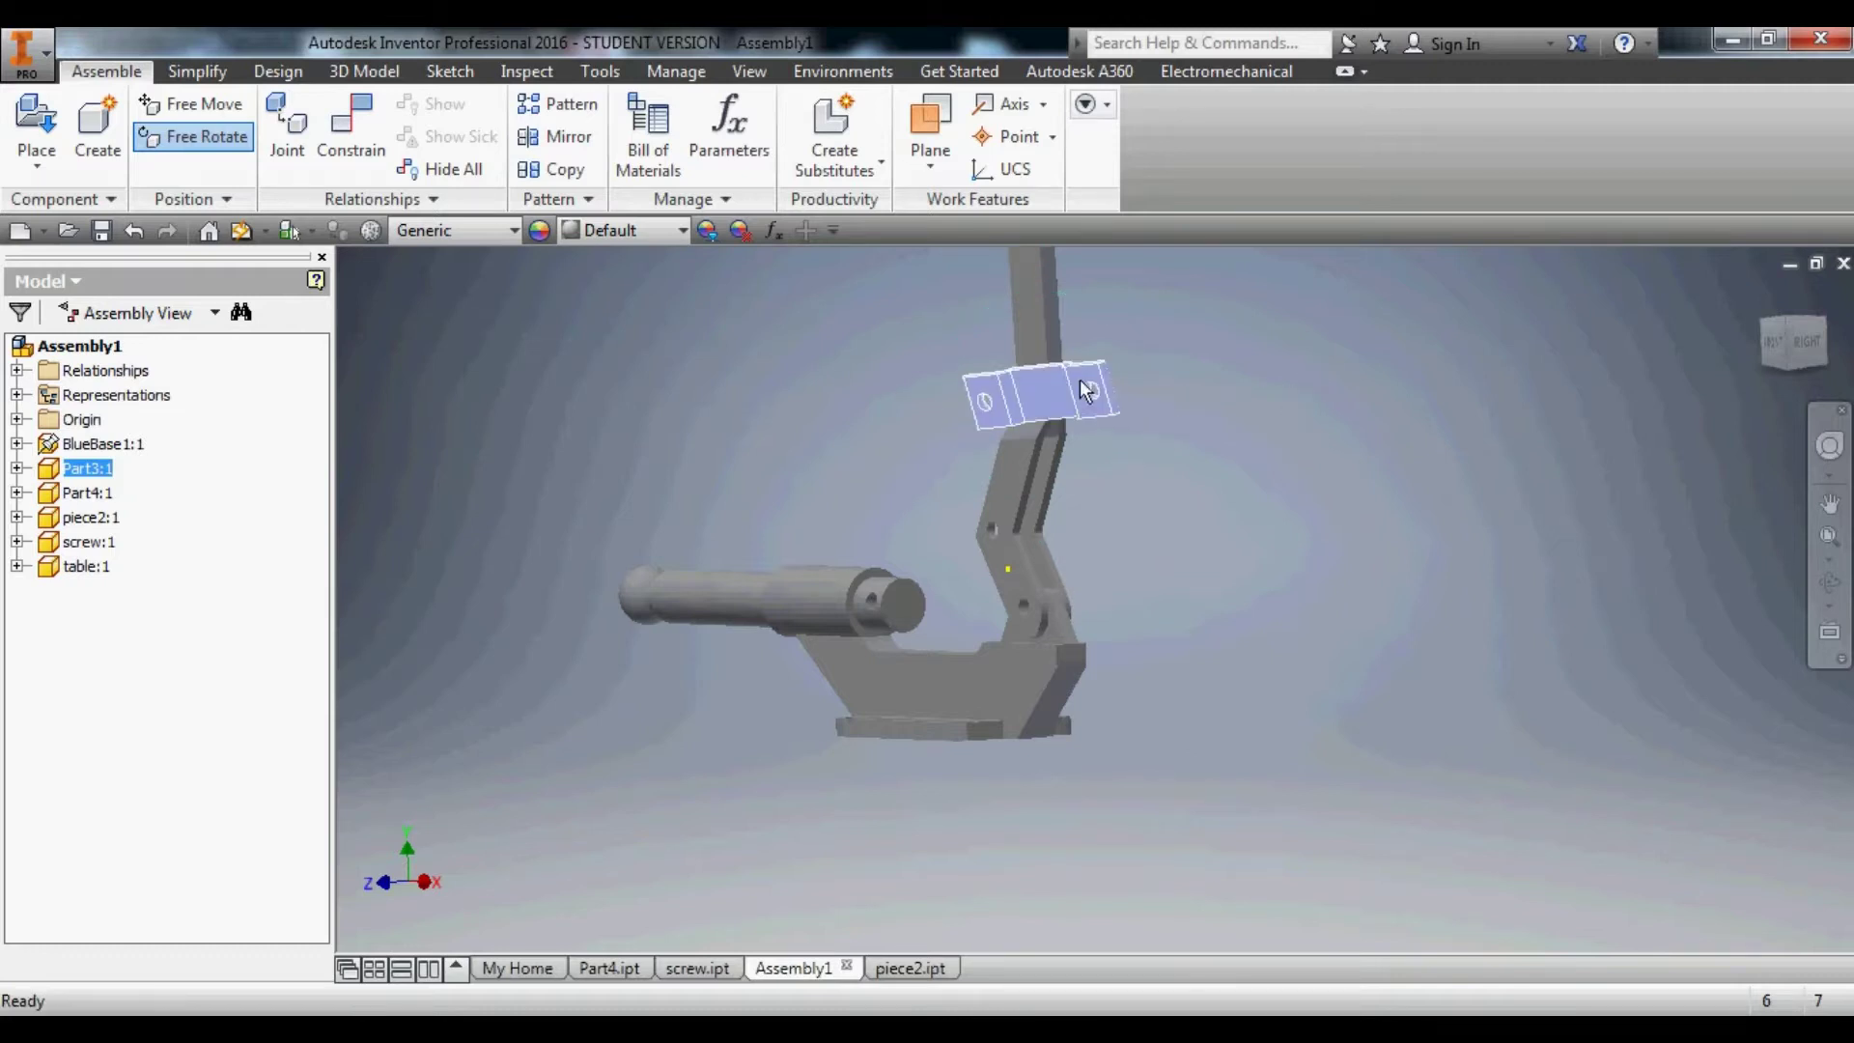
Move Part3 down next to the upper hole in piece2's fork.
left_click_drag(1060, 386, 1111, 541)
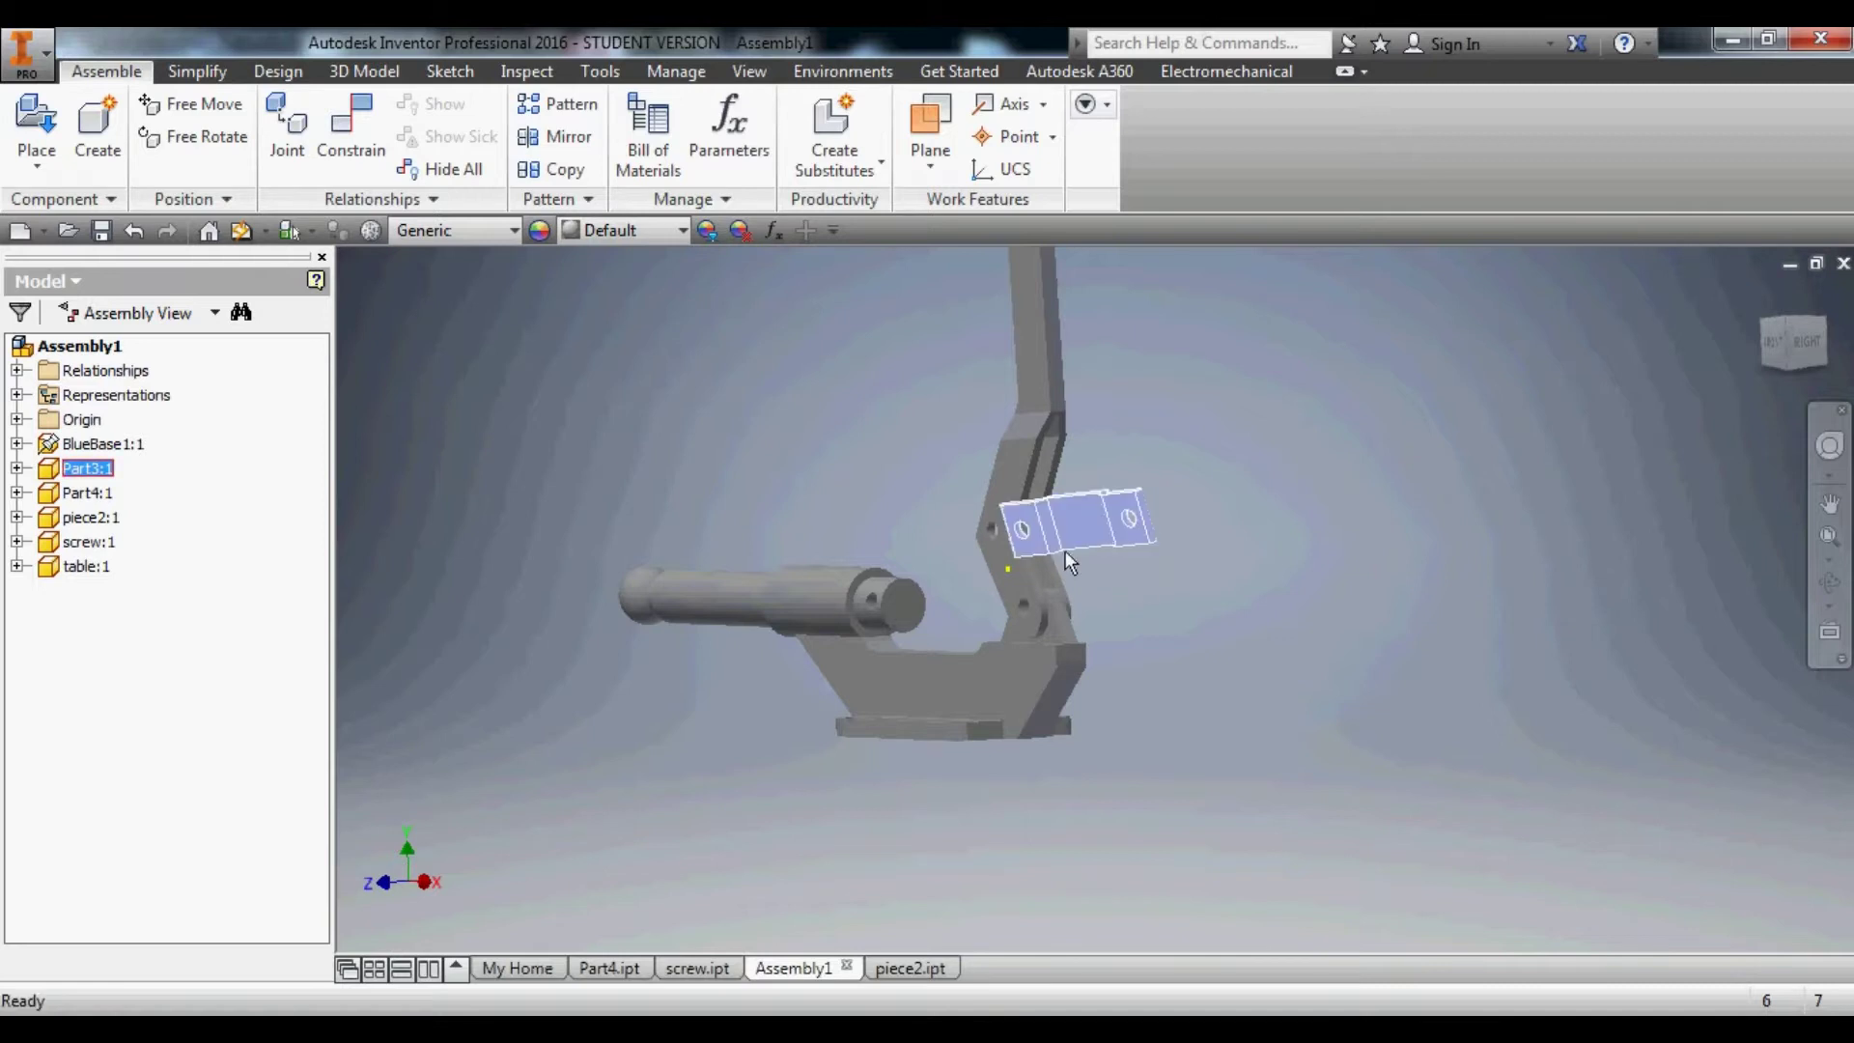
middle_click_drag(1064, 550, 977, 620, "shift")
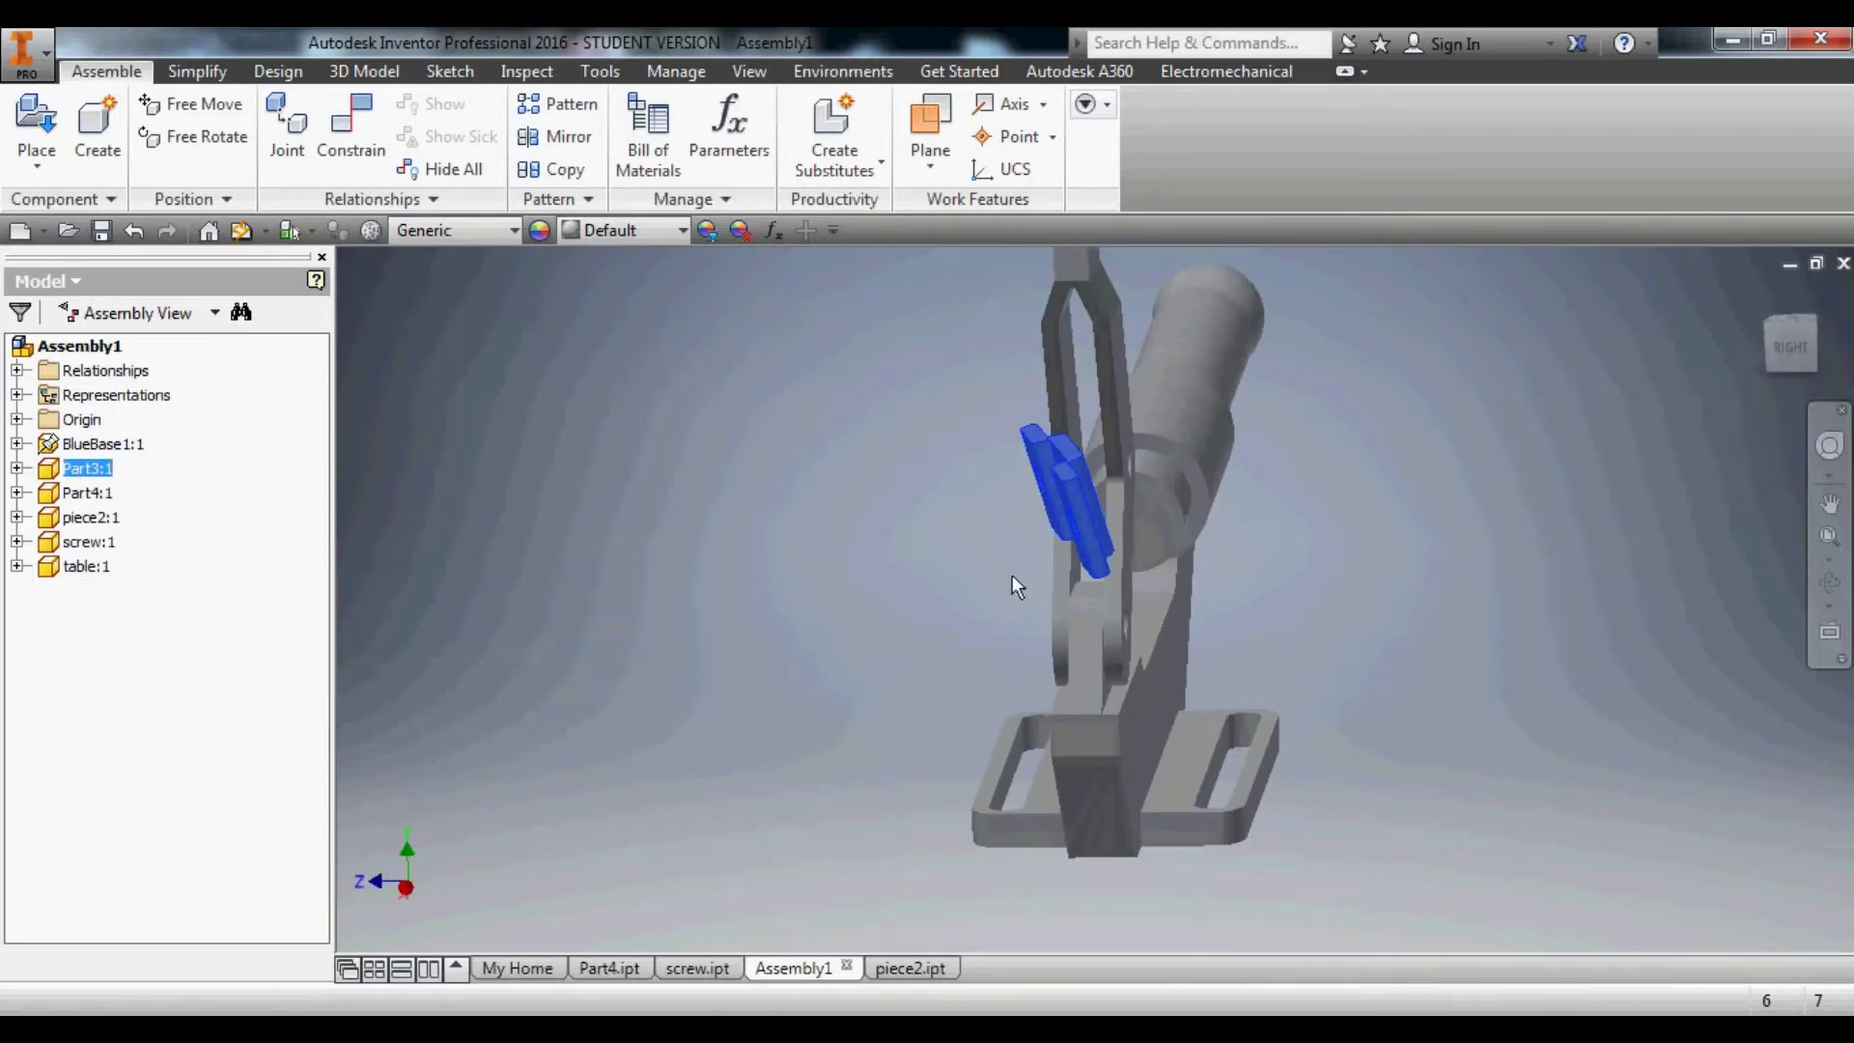
middle_click_drag(1075, 539, 1102, 532, "shift")
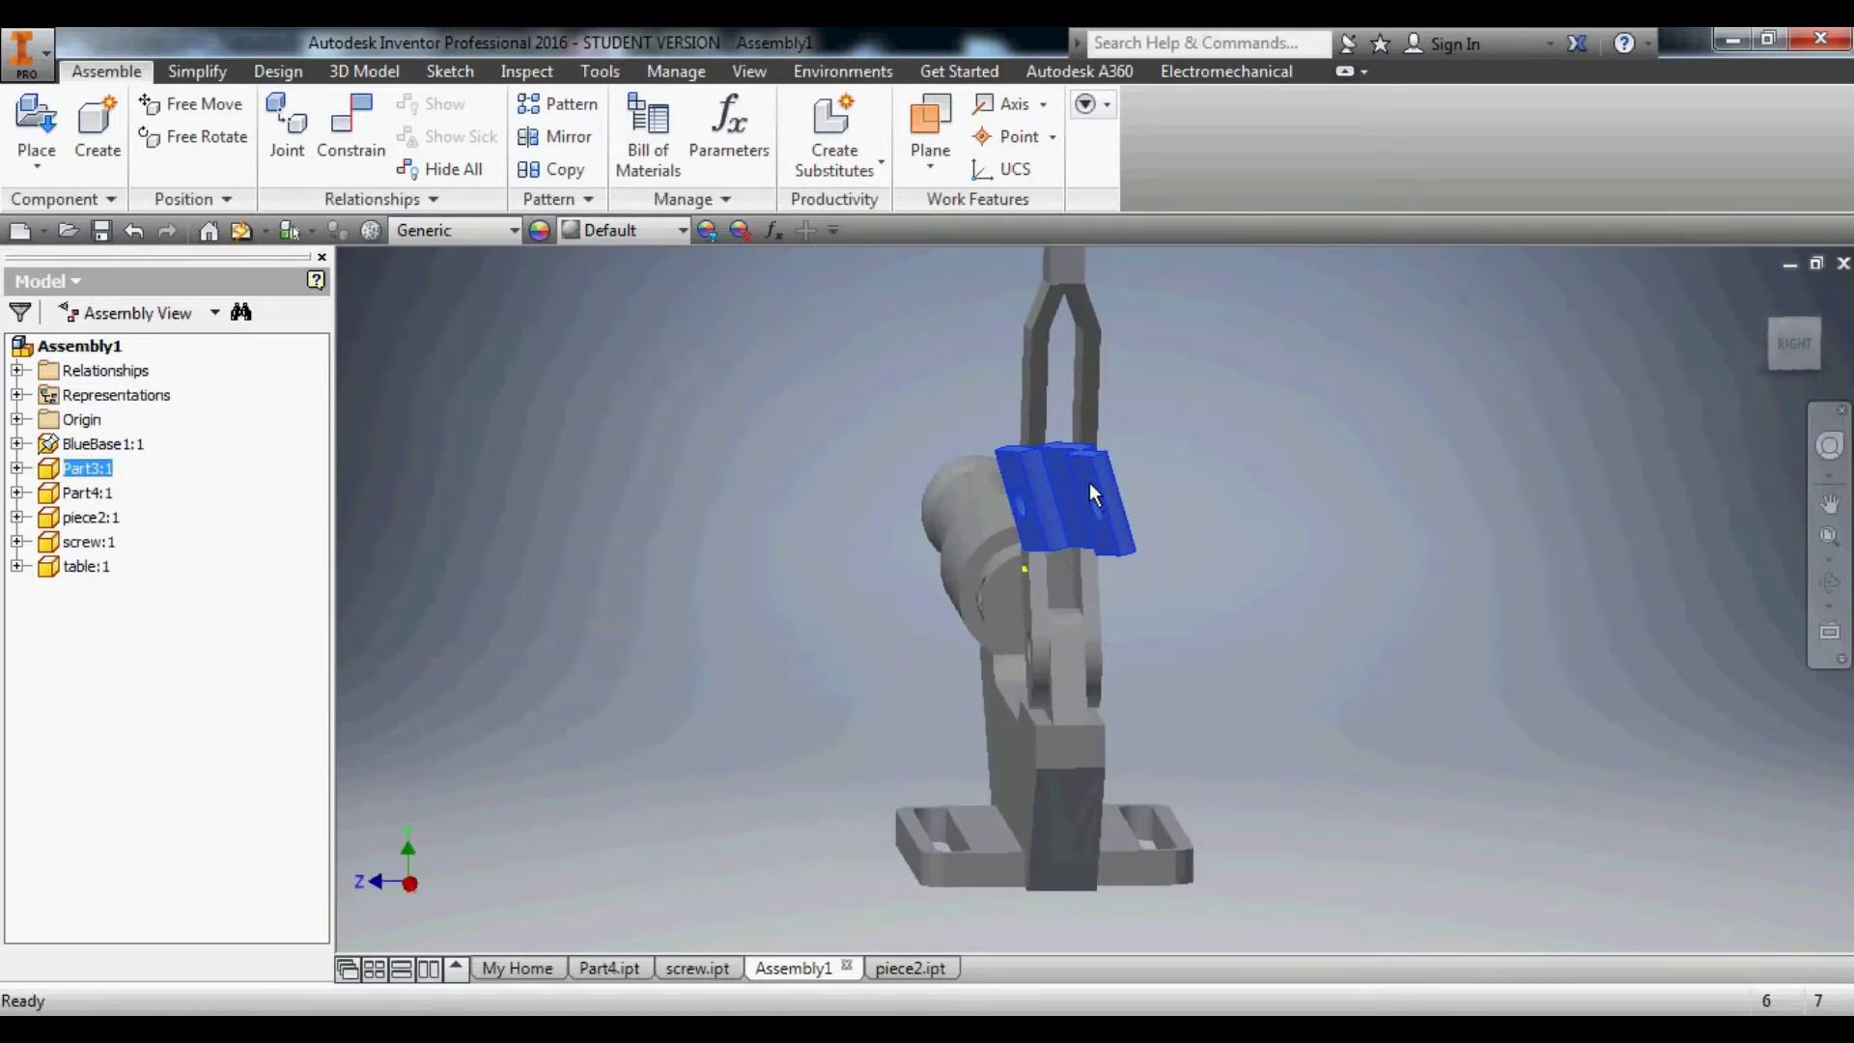
Mate the holed end face of Part3 to the outer face of piece2's fork with a 0,000 in offset.
left_click(351, 121)
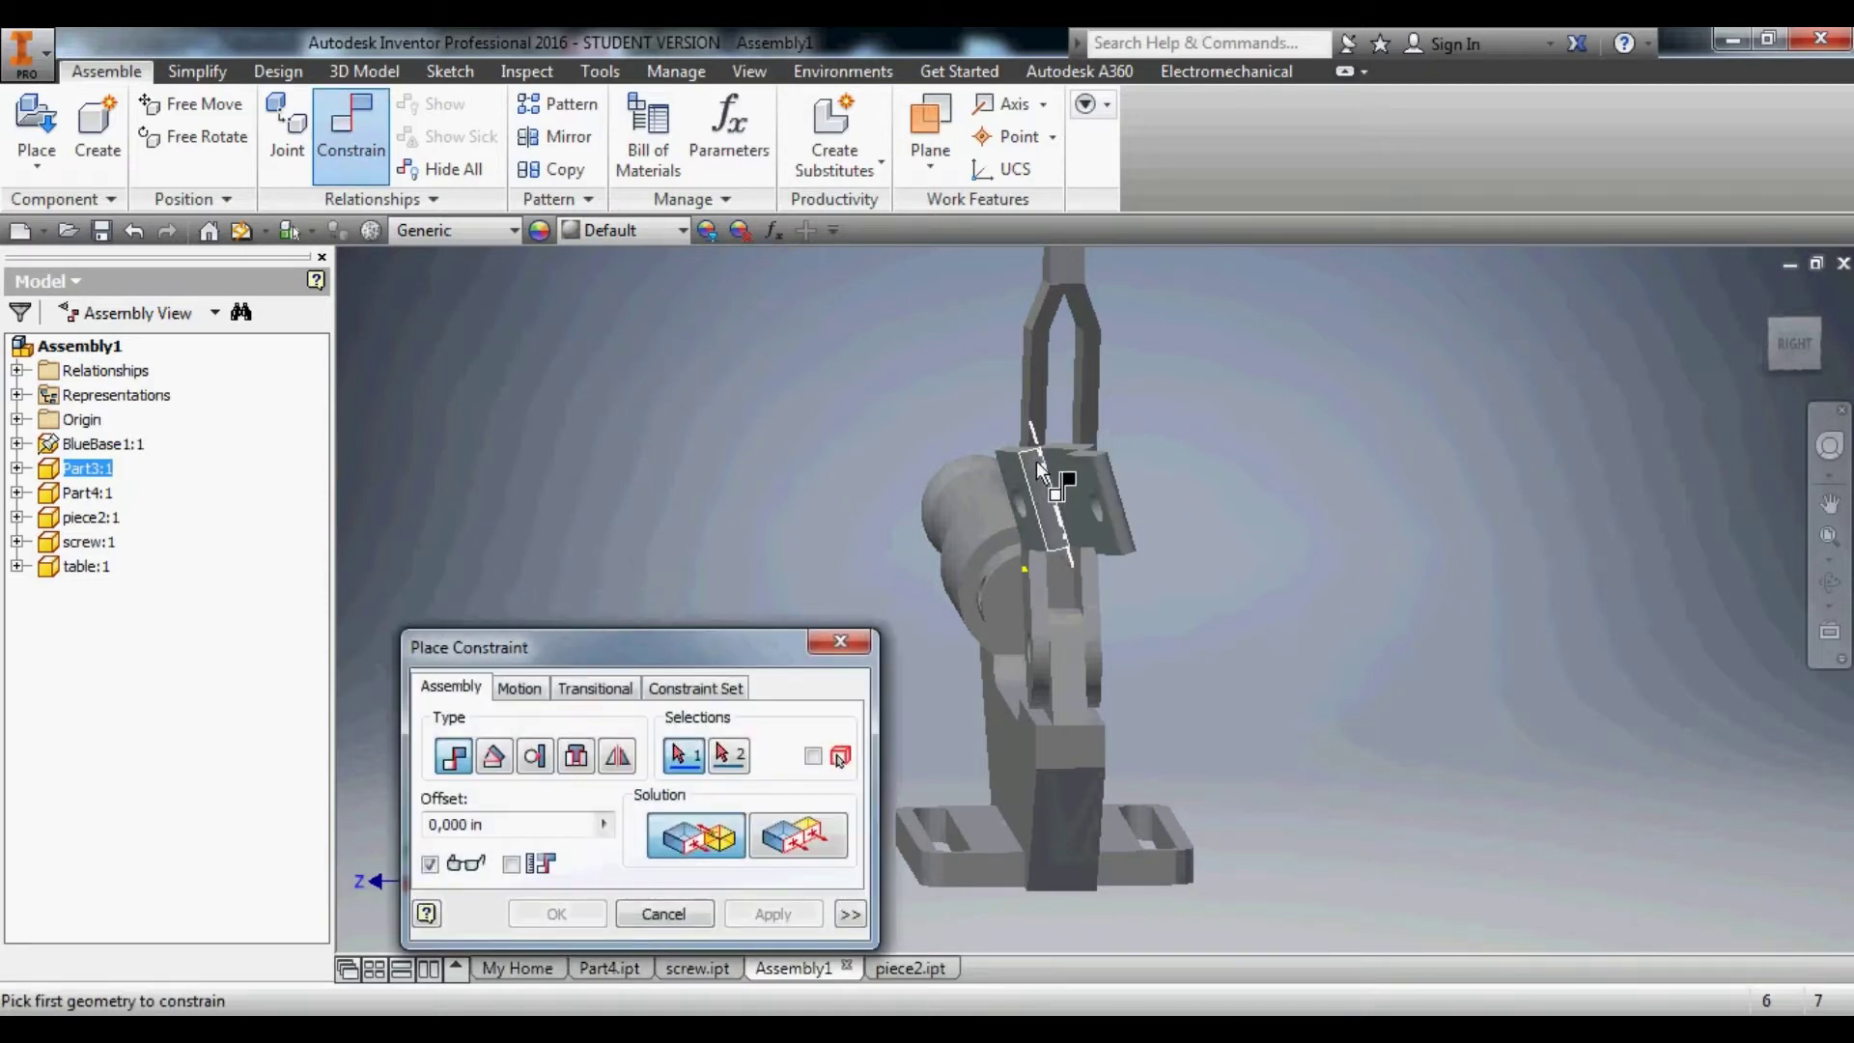
left_click(1086, 475)
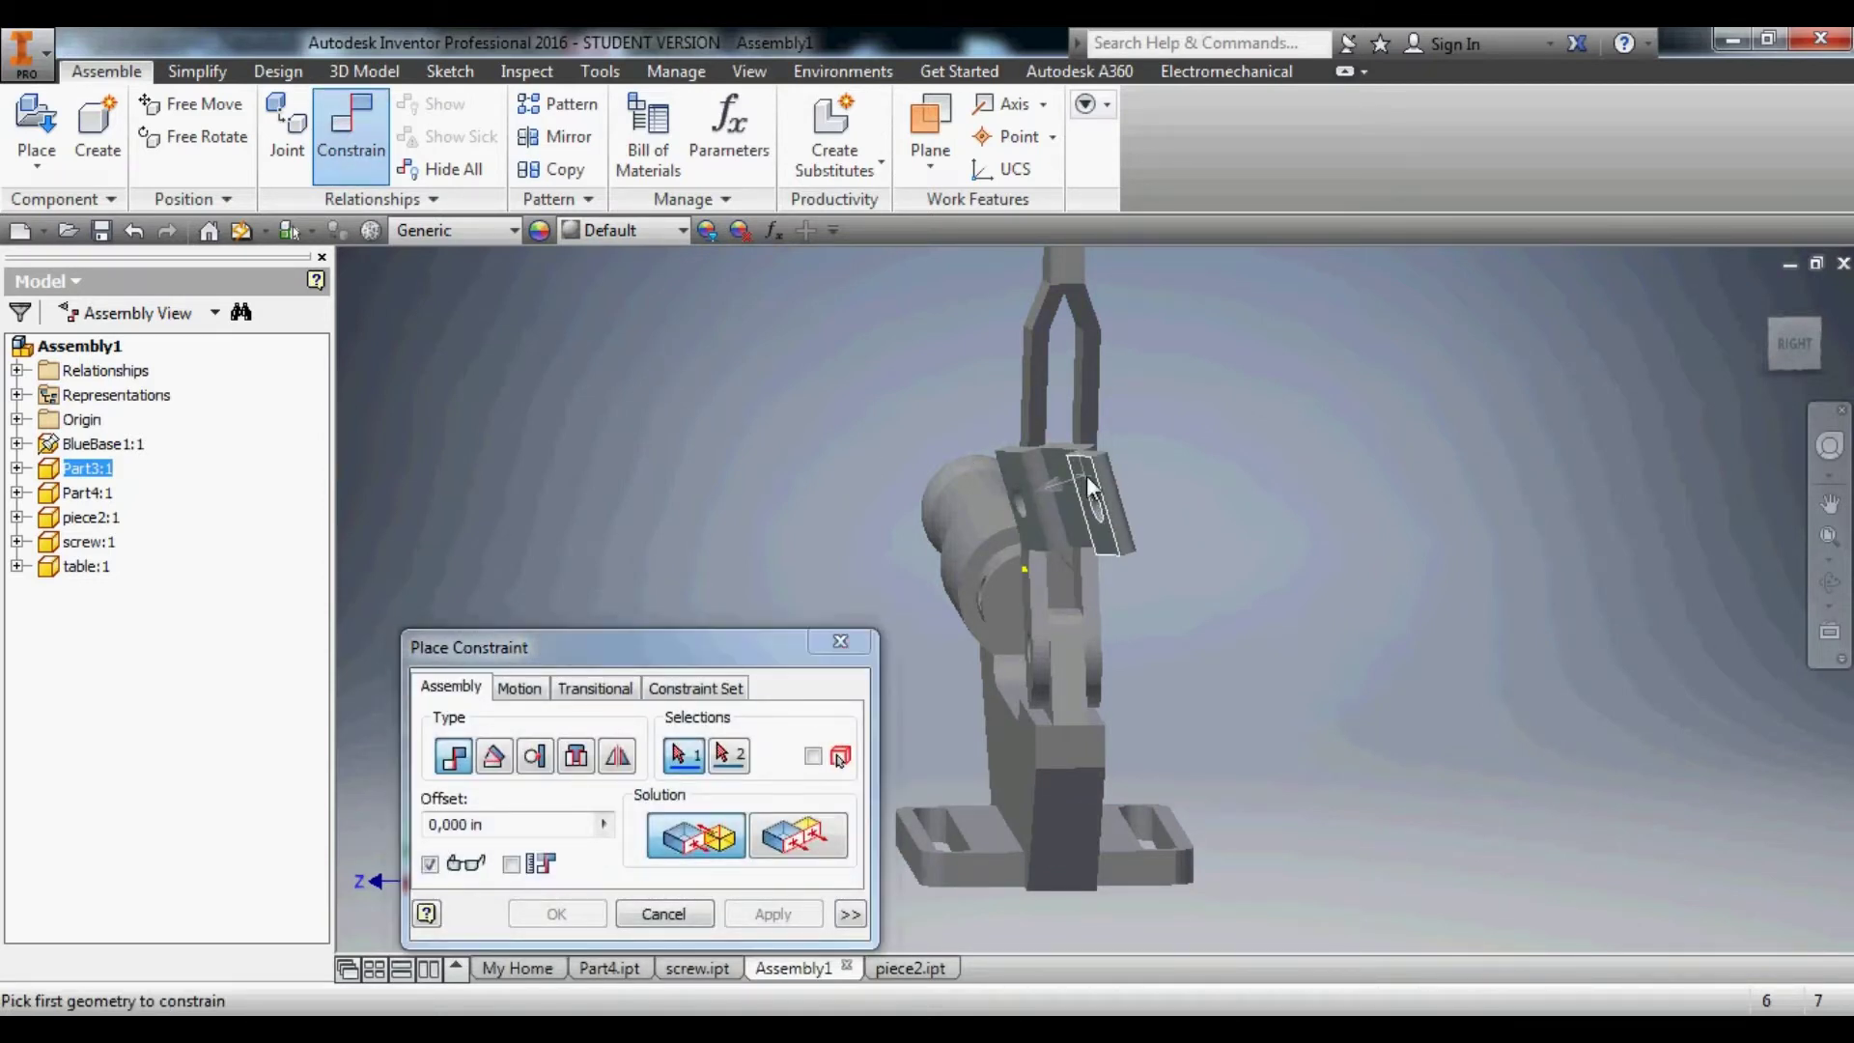
middle_click_drag(1174, 542, 1120, 575, "shift")
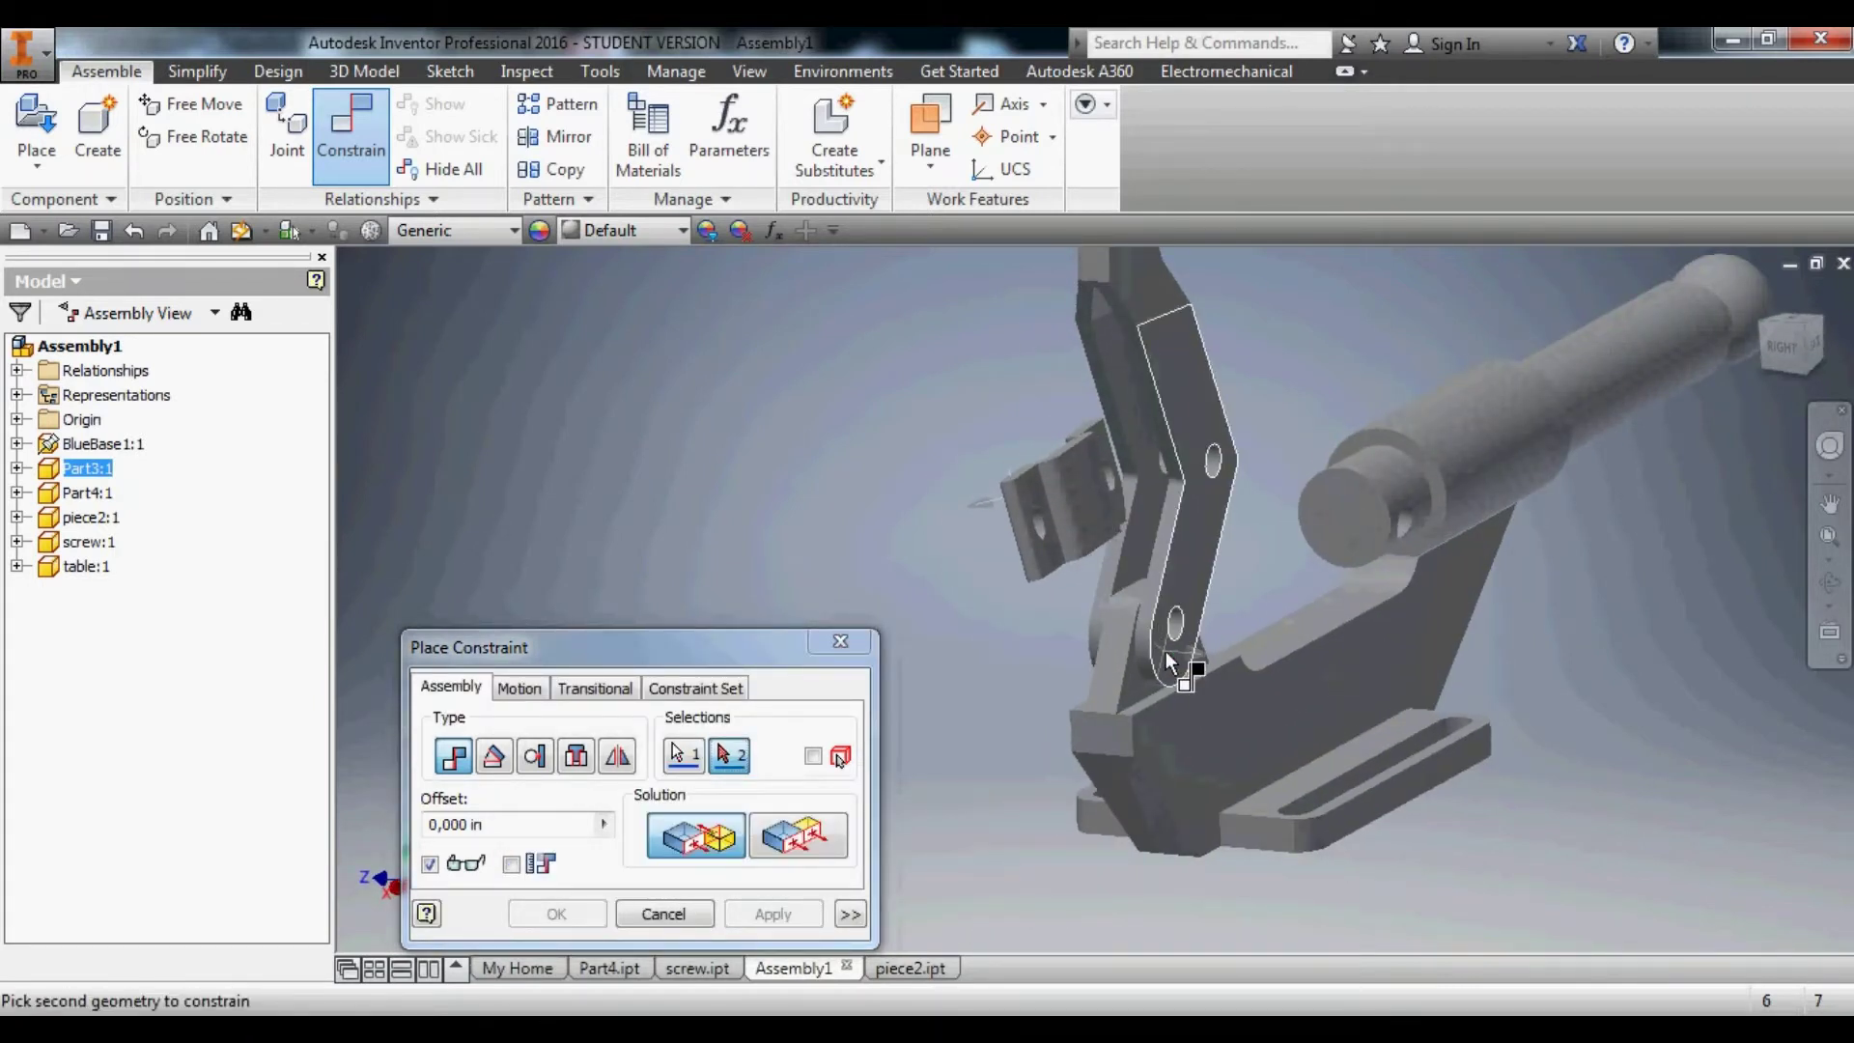
left_click(1200, 467)
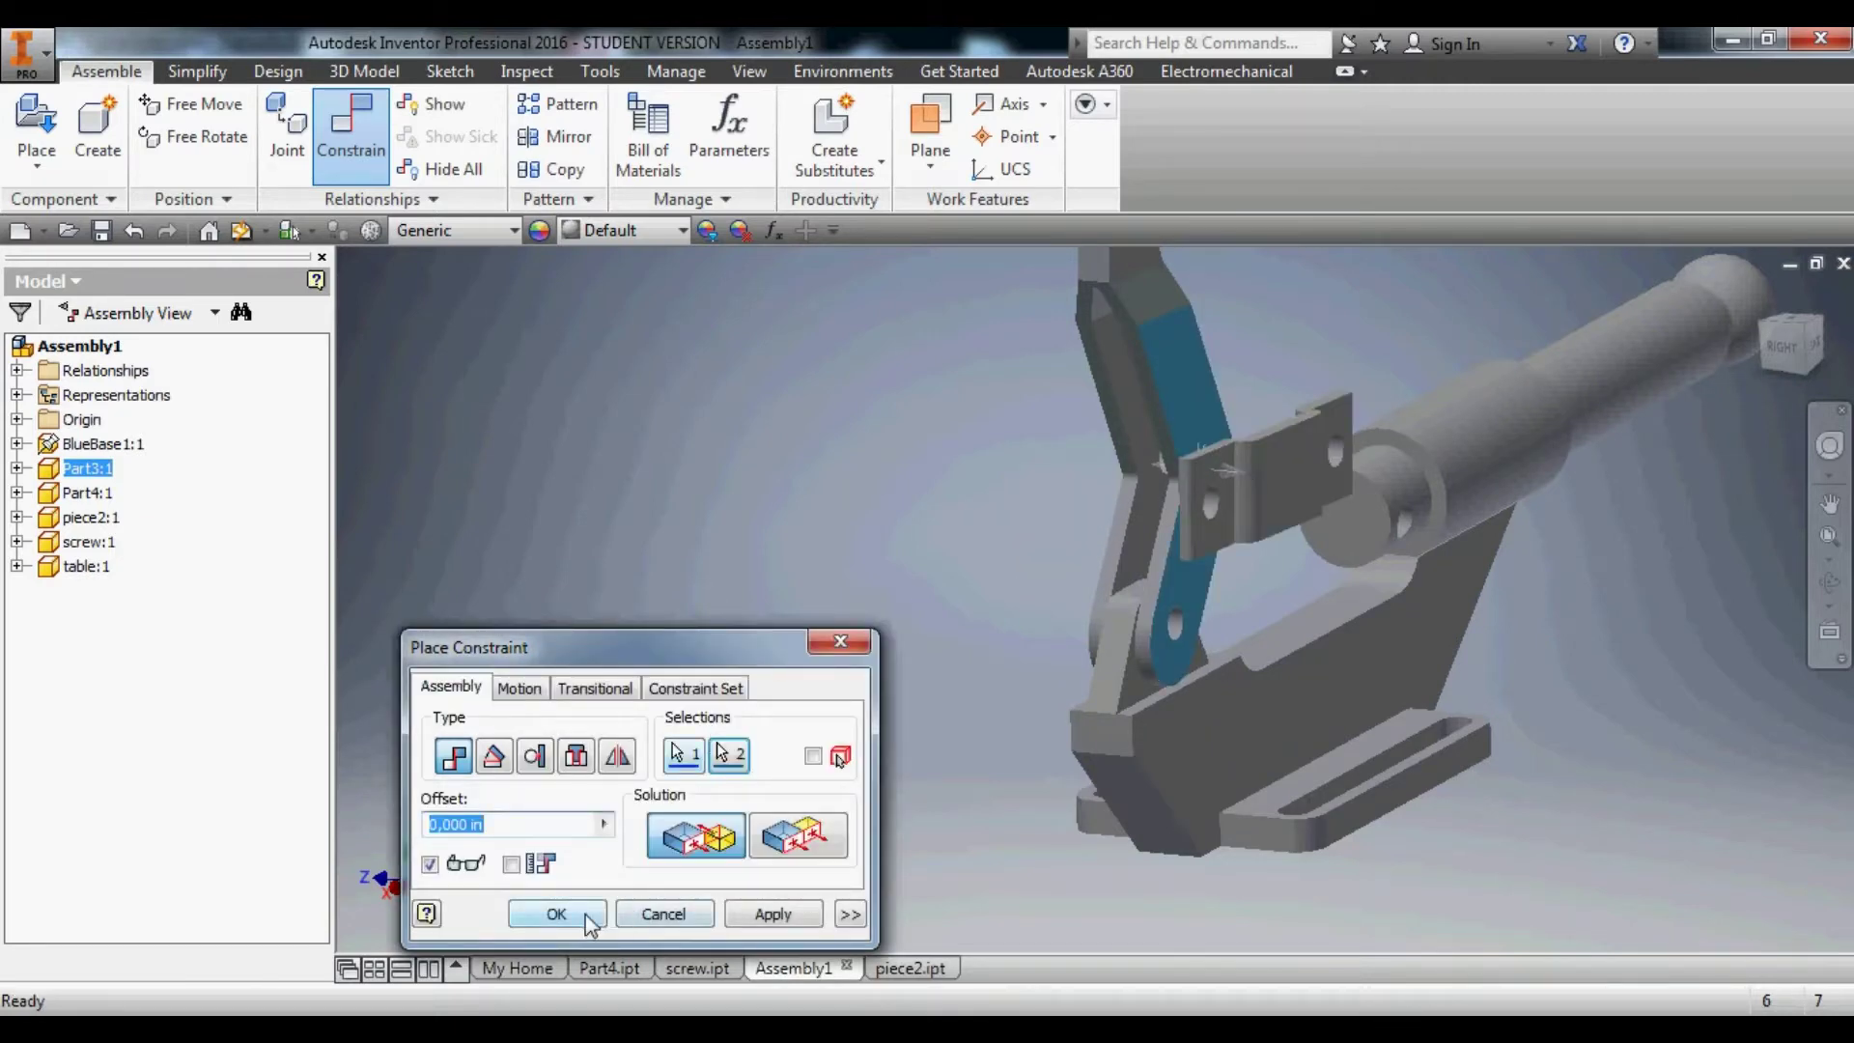
left_click(557, 914)
Mate the axis of Part3's end hole to the axis of the upper hole in piece2's fork.
scroll(1233, 507, "up", 5)
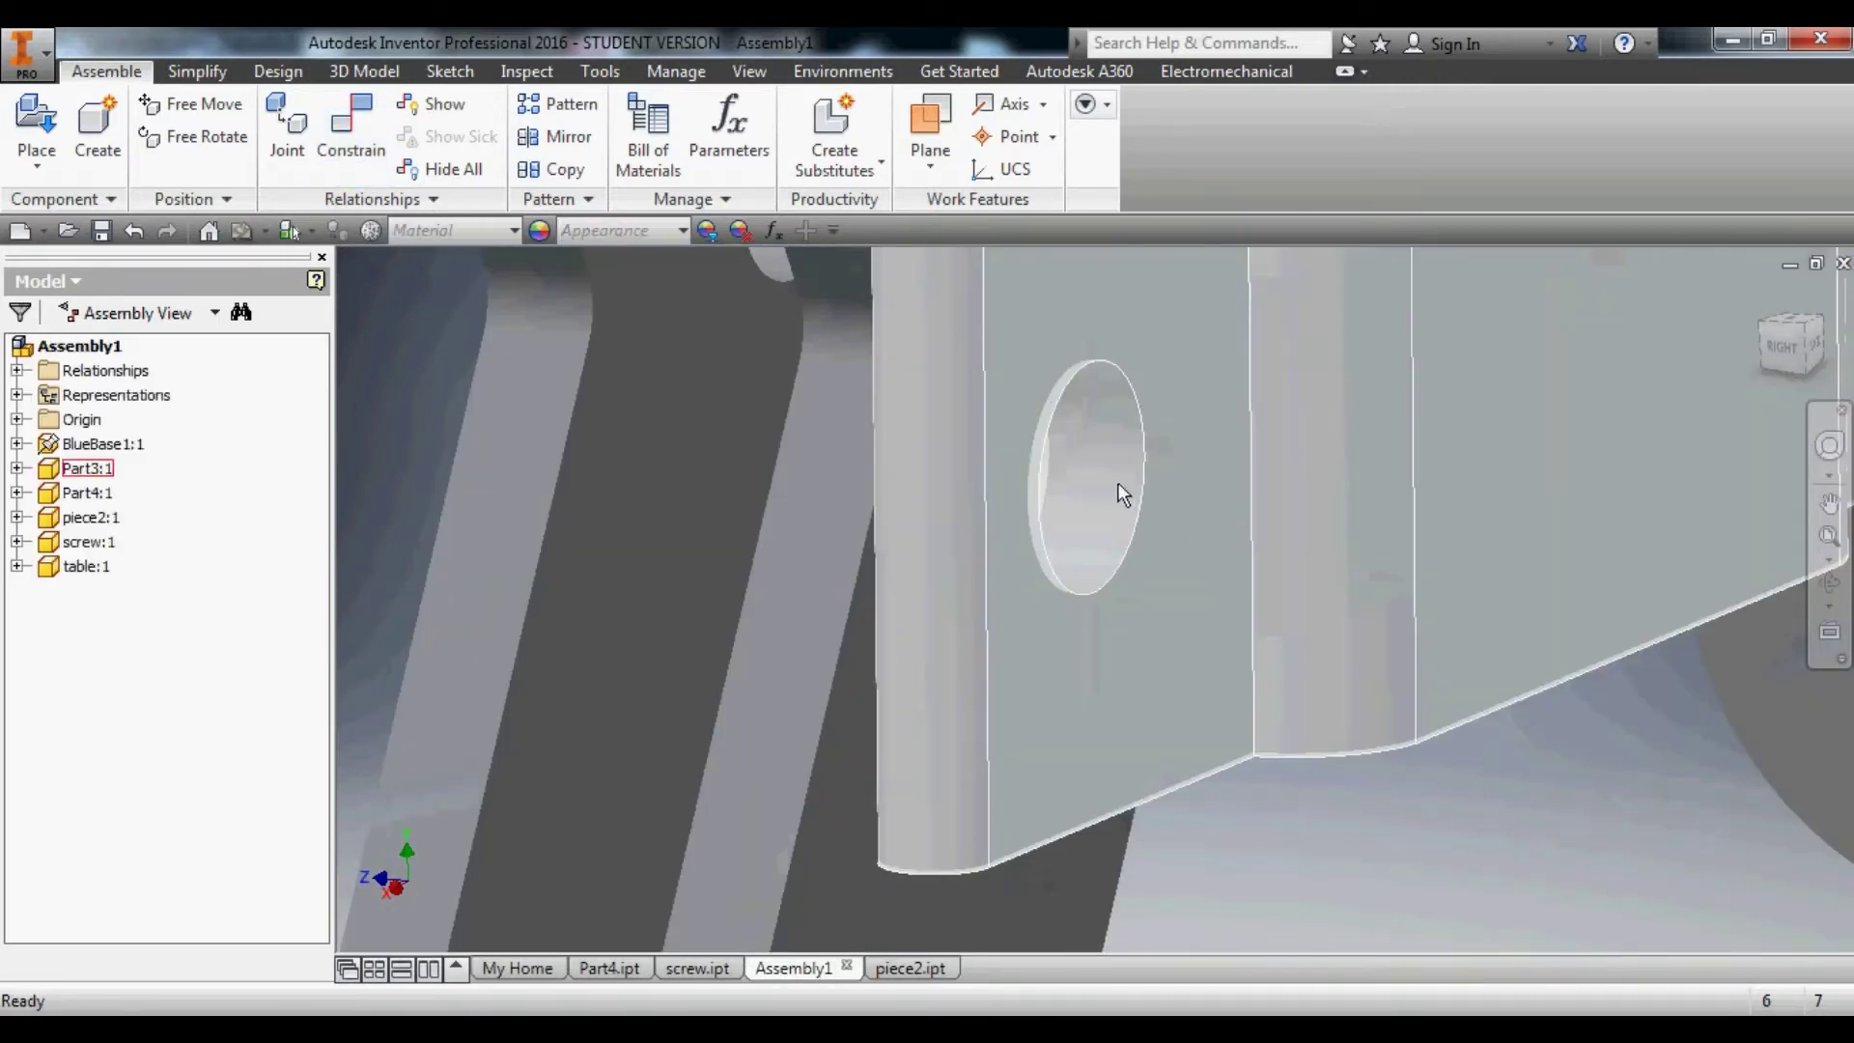
left_click(354, 124)
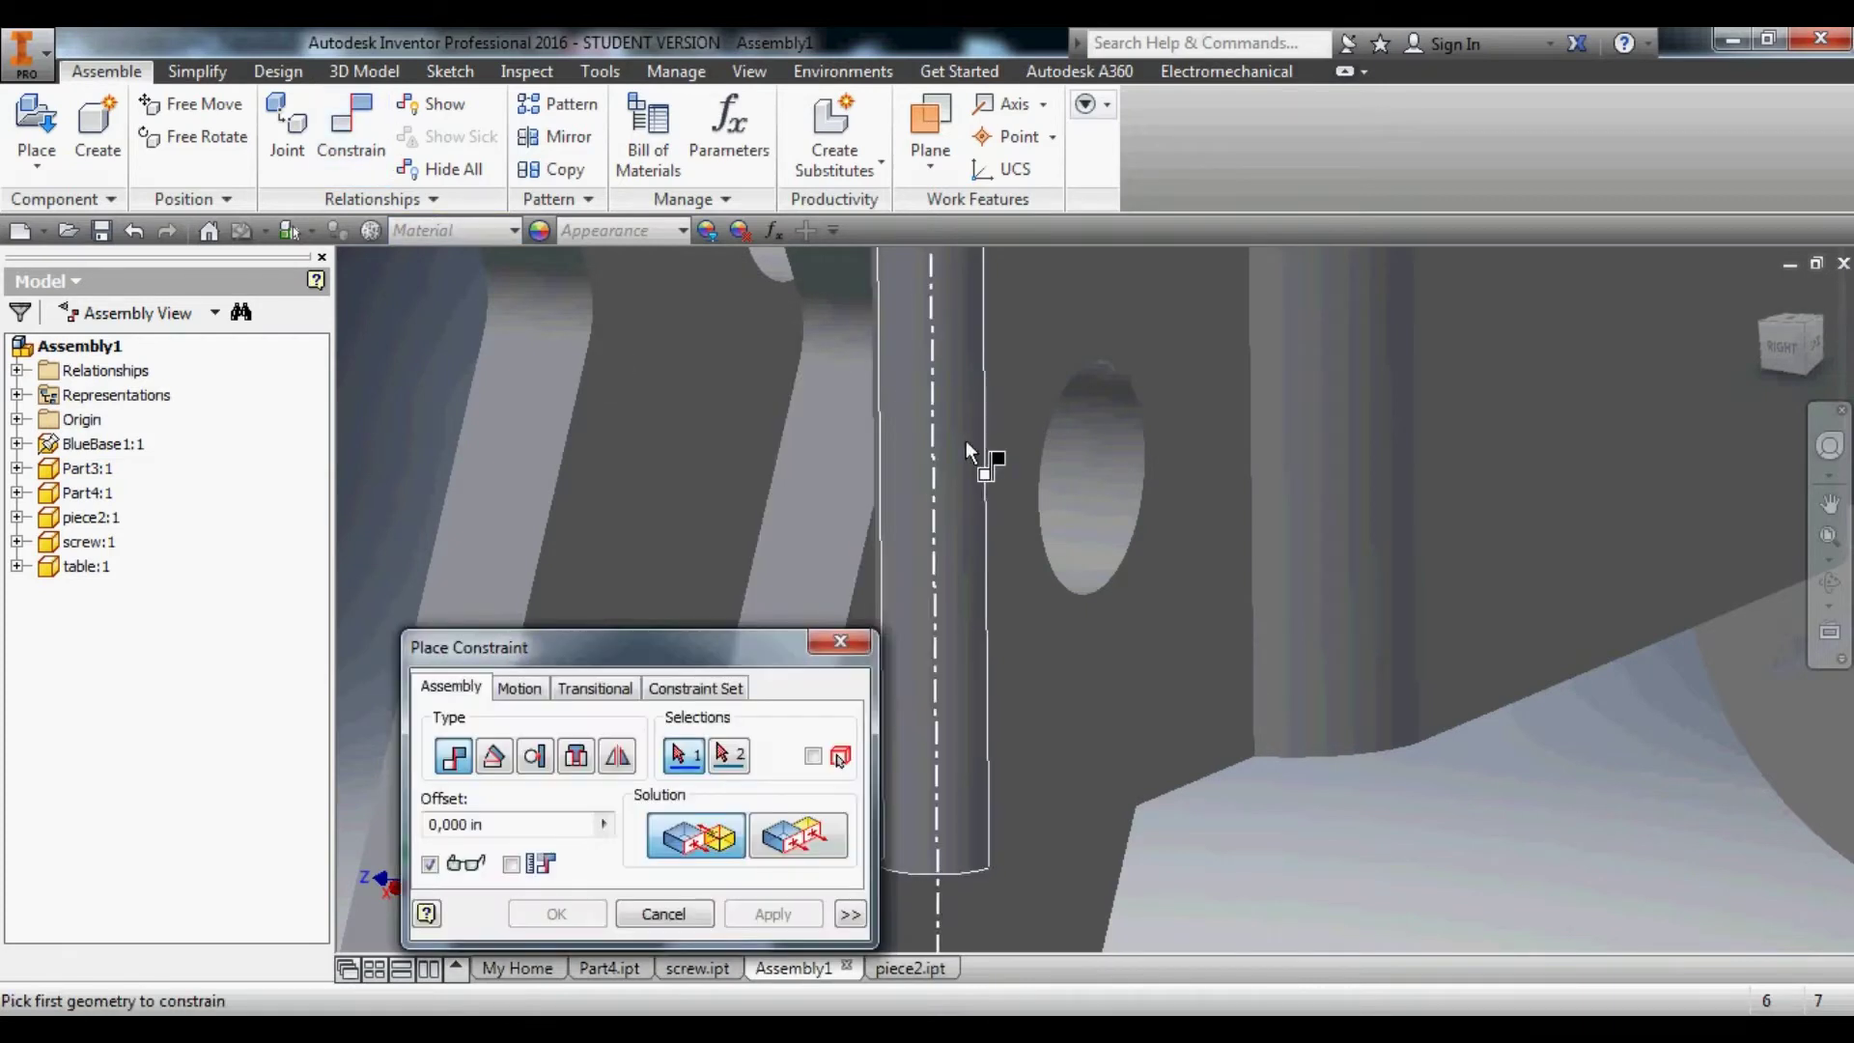
left_click(1093, 475)
scroll(1081, 531, "down", 4)
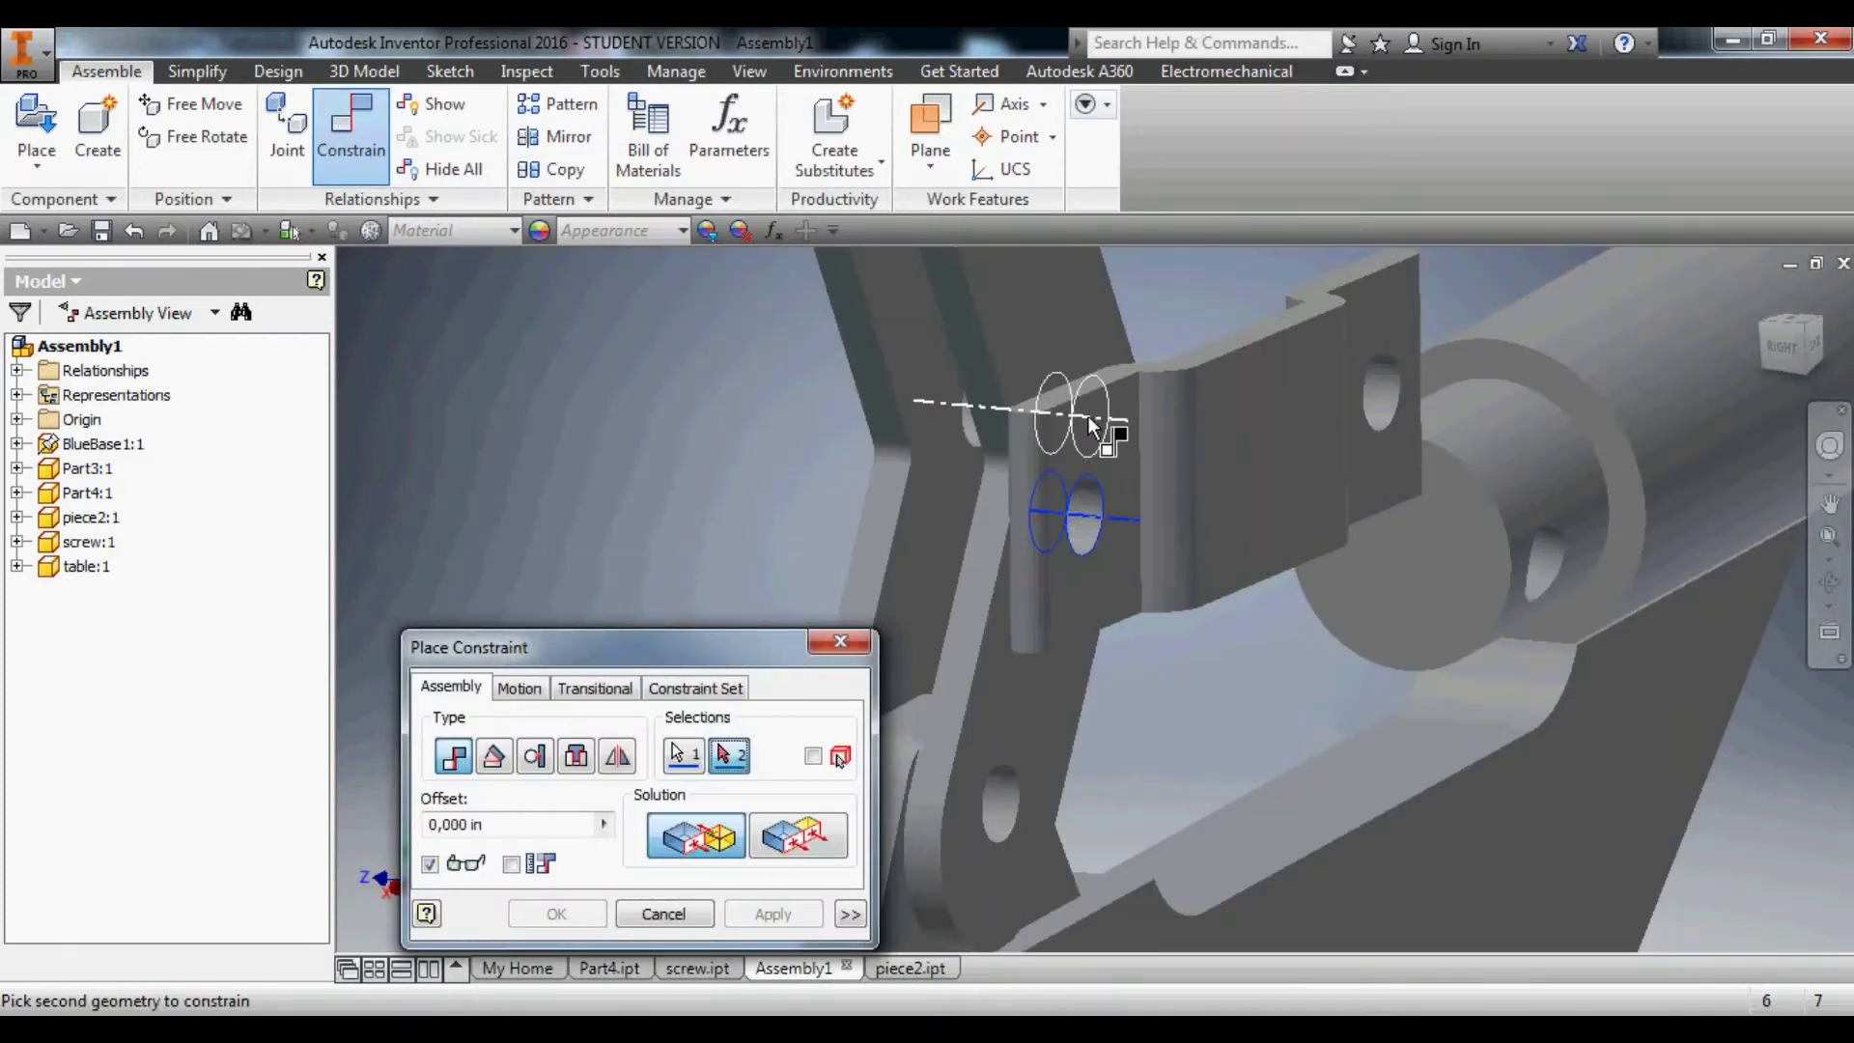
left_click(1122, 445)
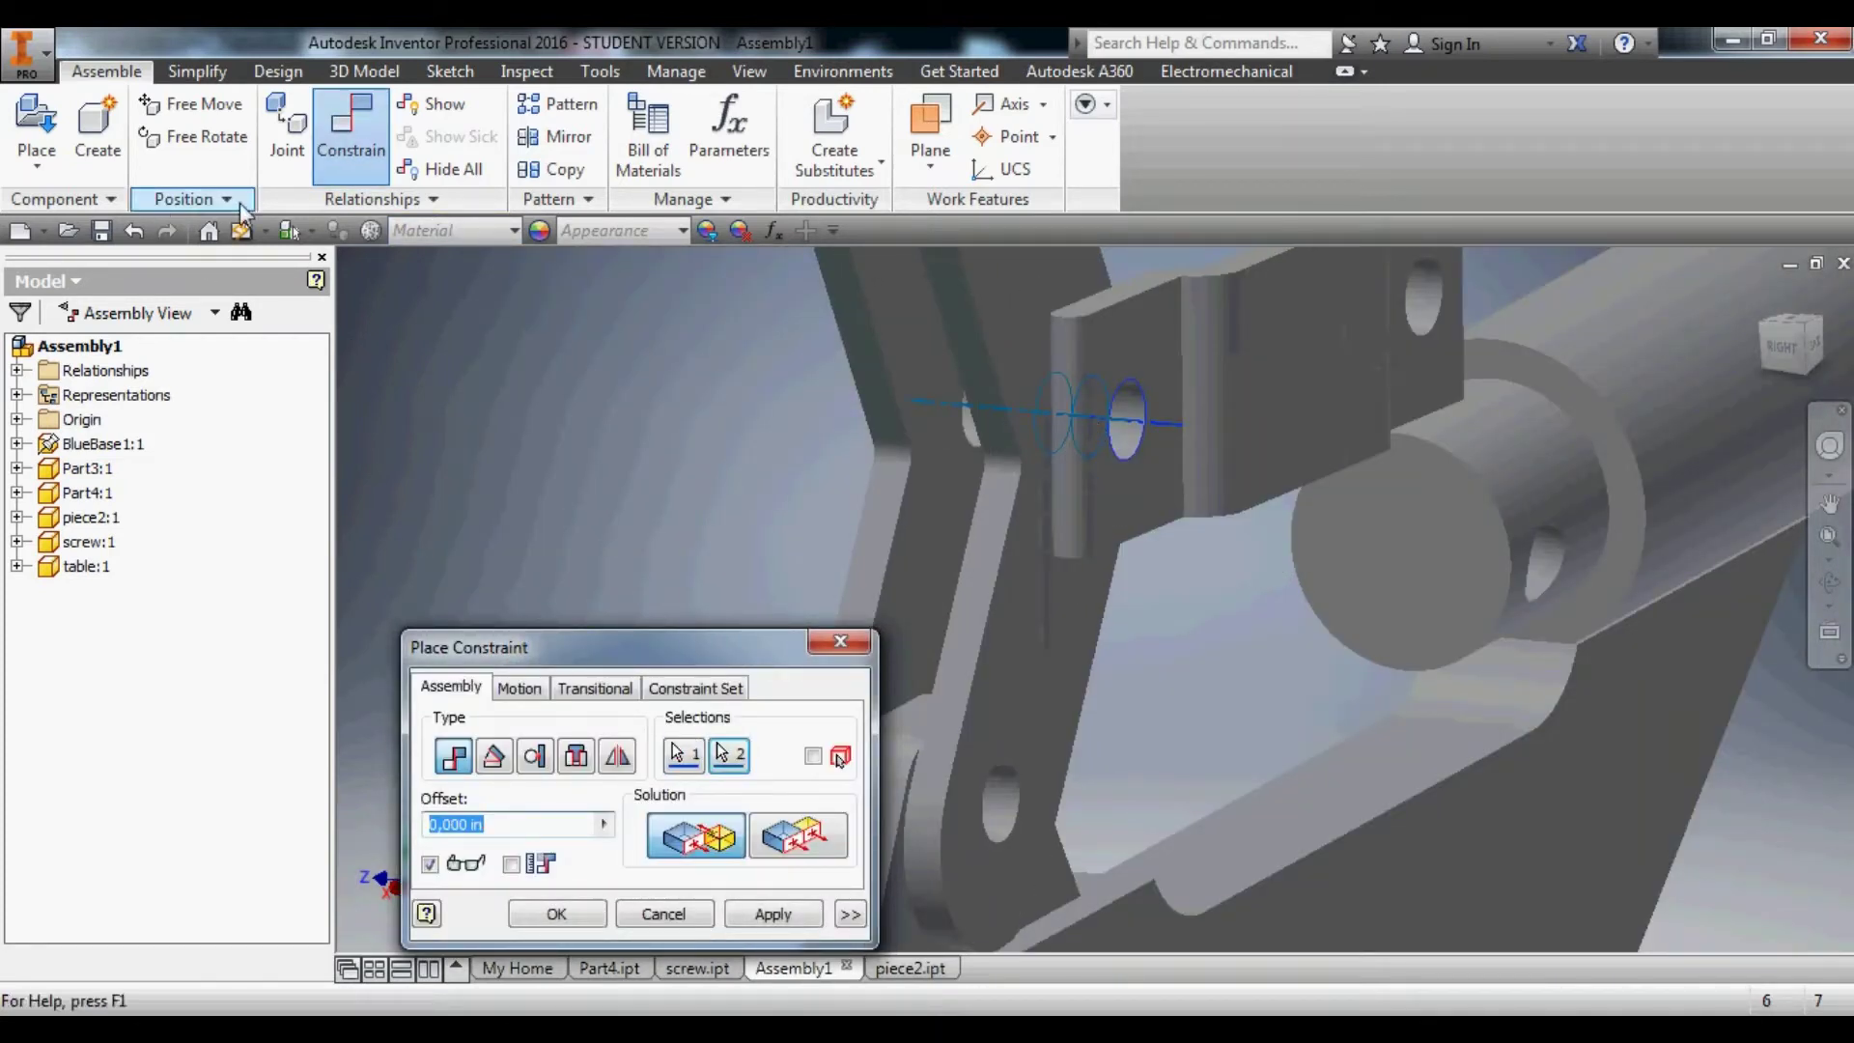
left_click(556, 913)
scroll(995, 599, "down", 3)
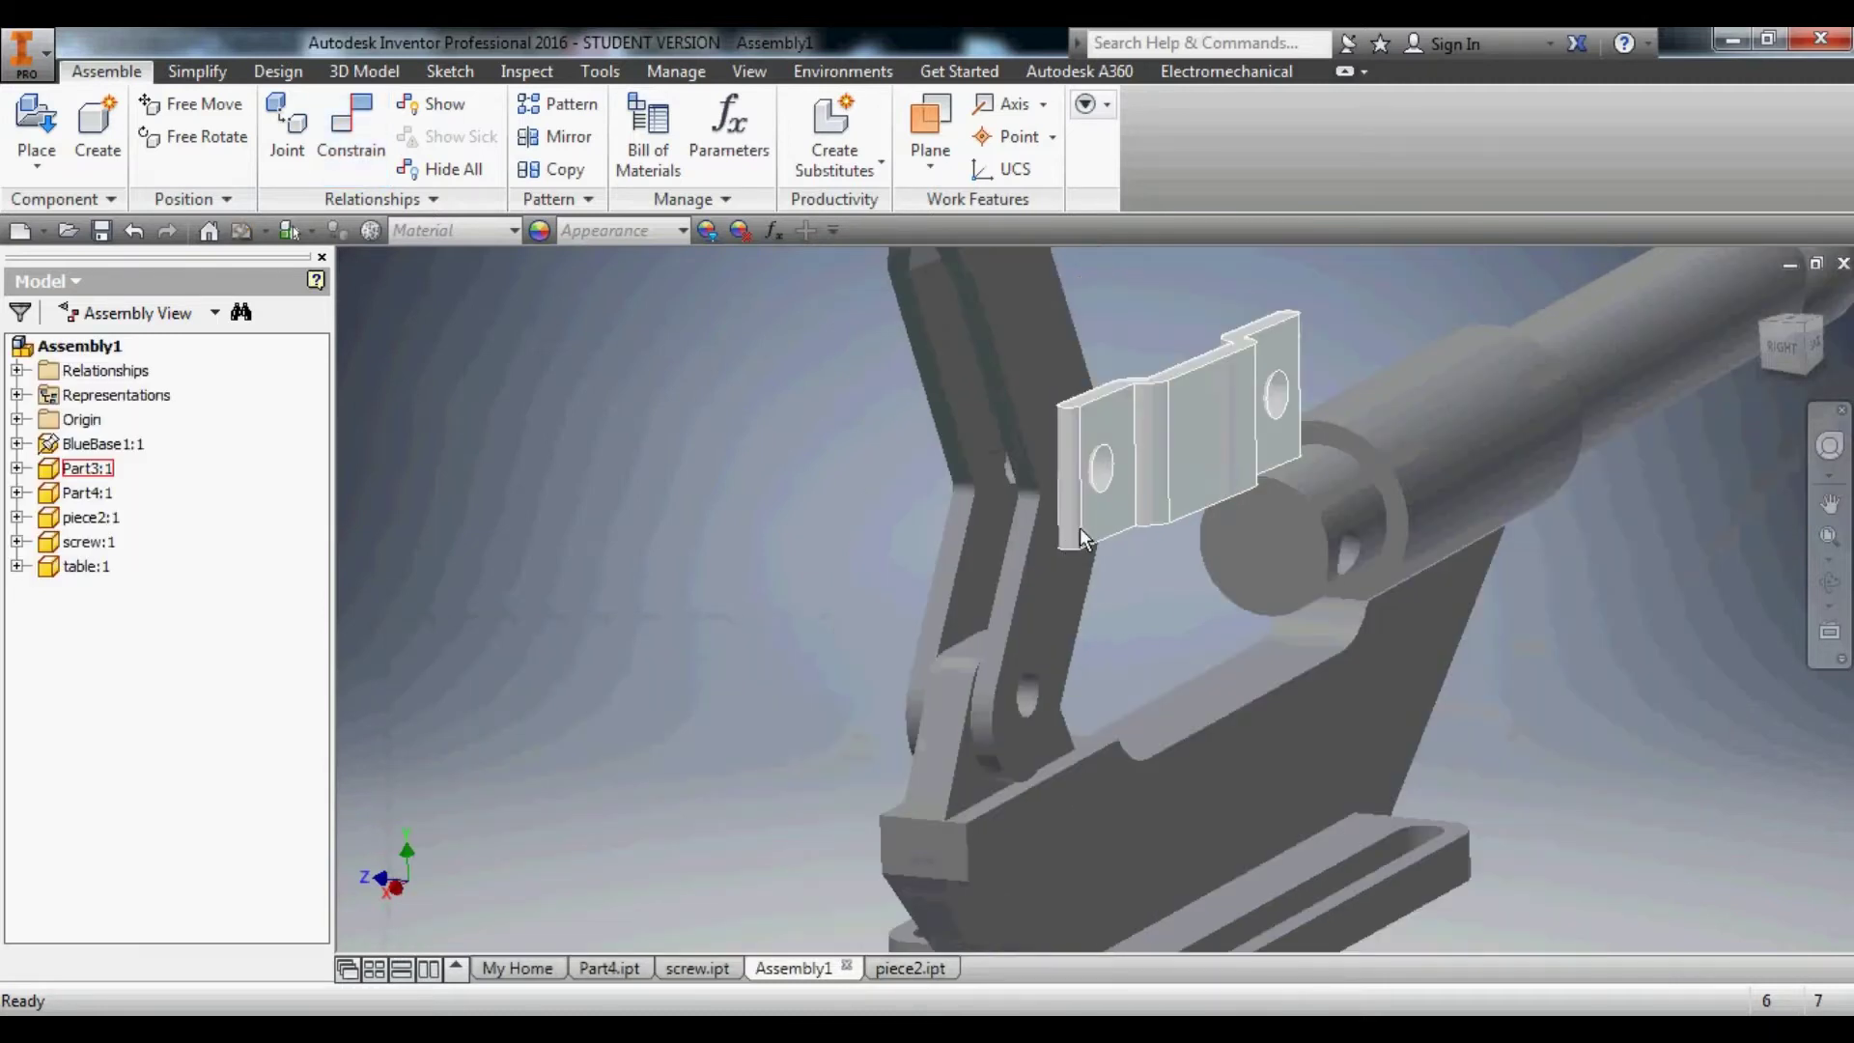
Move the linked Part3 toward the plunger rod and mate its free hole's axis to the rod's cross hole.
left_click_drag(1282, 467, 1333, 534)
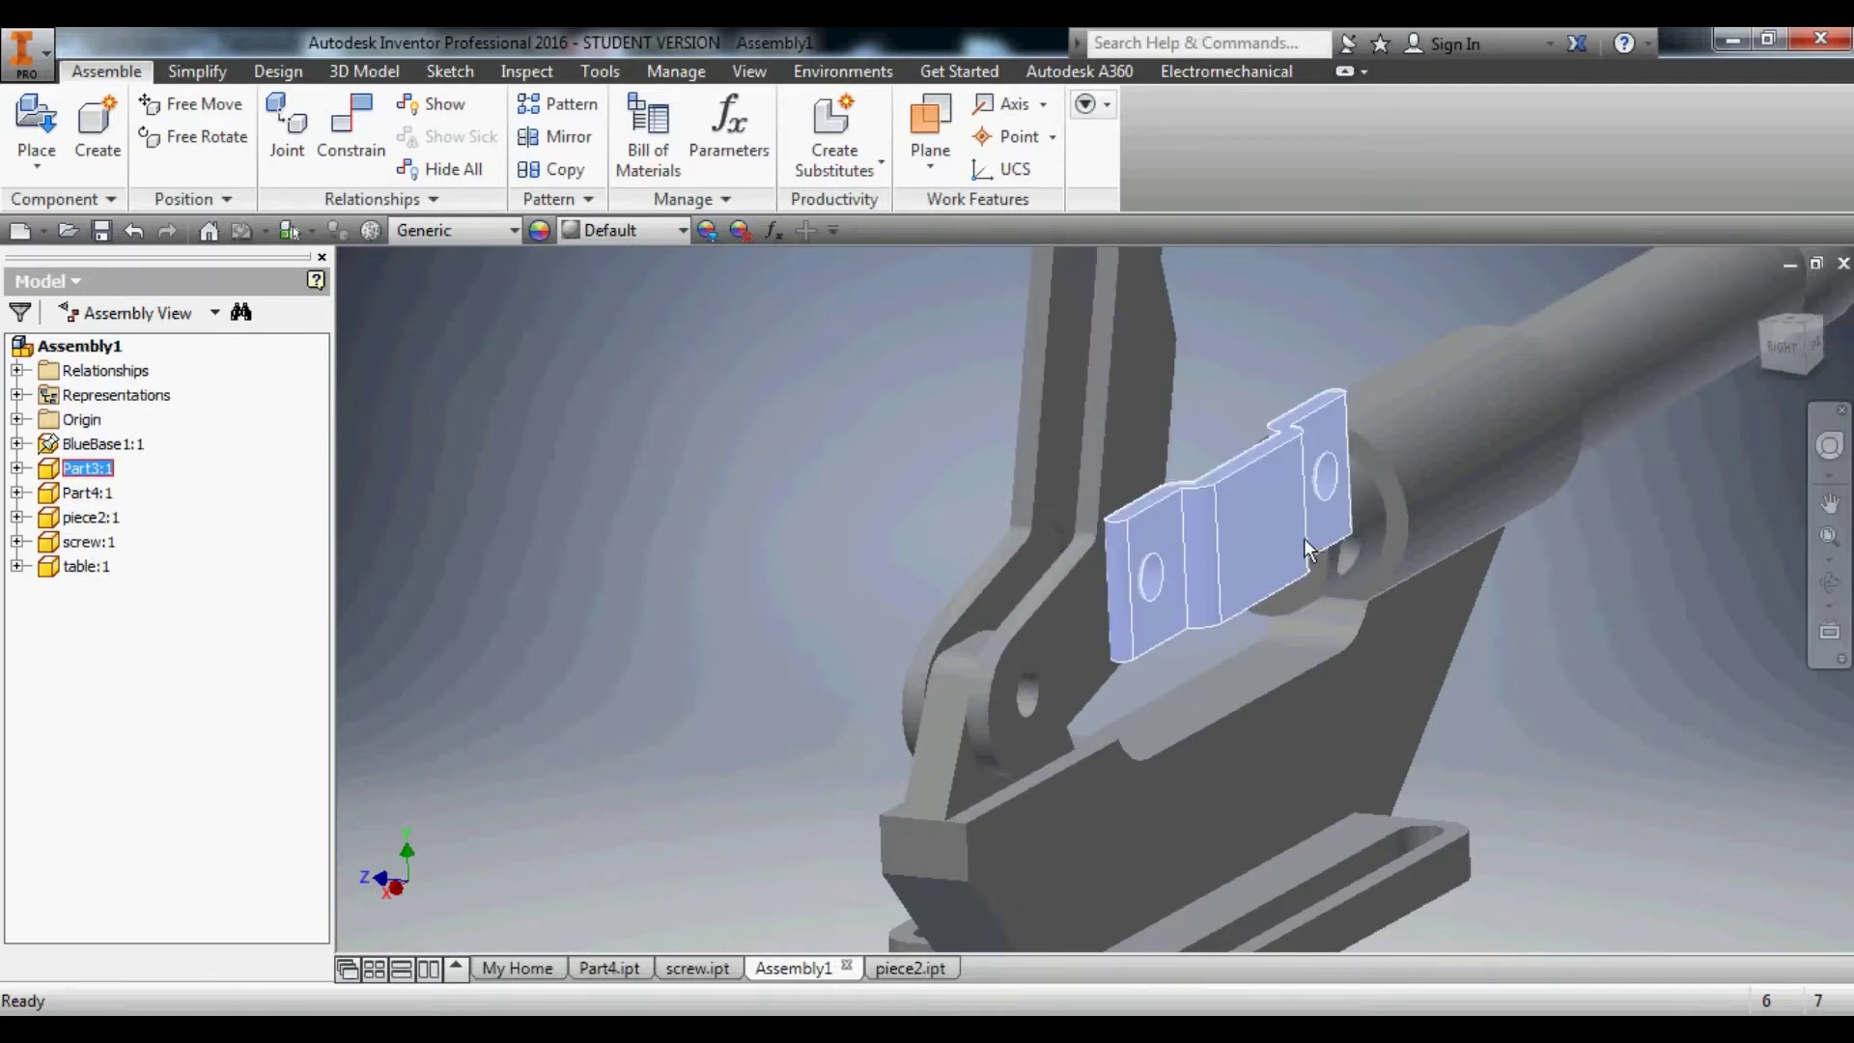
middle_click_drag(1309, 547, 1186, 539)
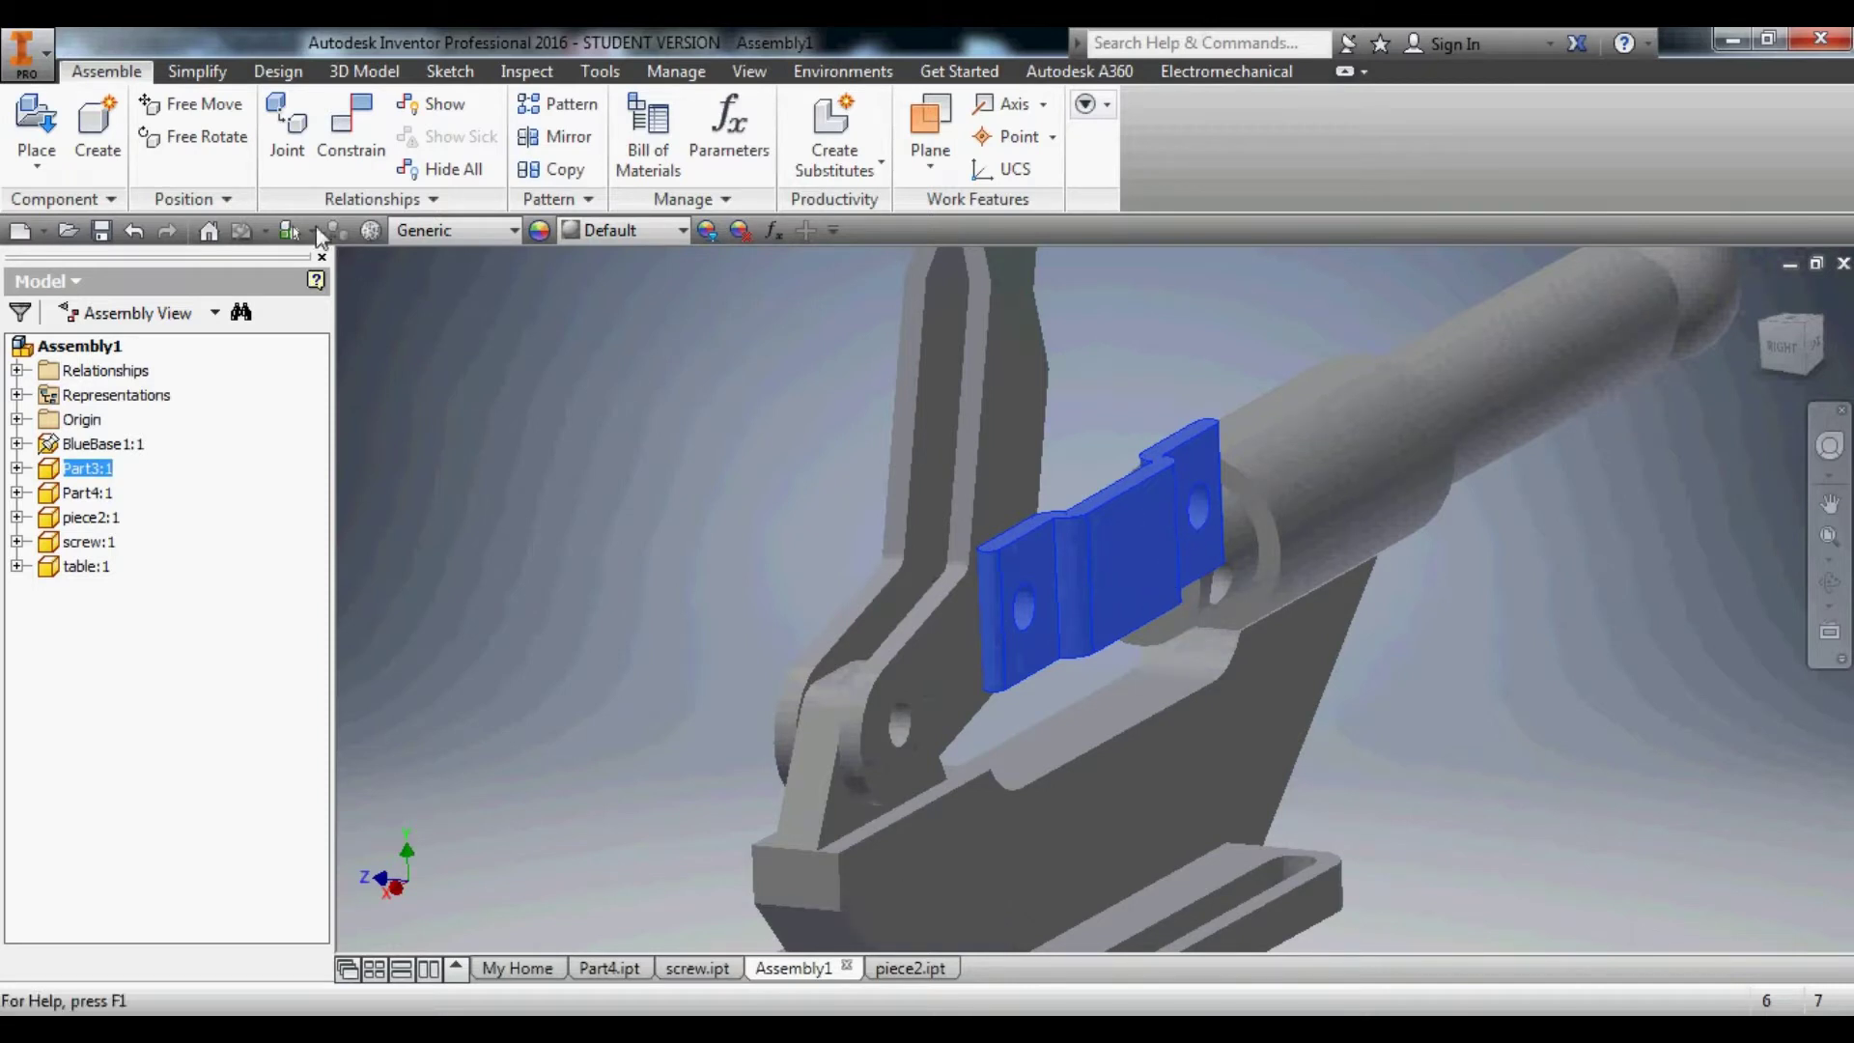
left_click(338, 152)
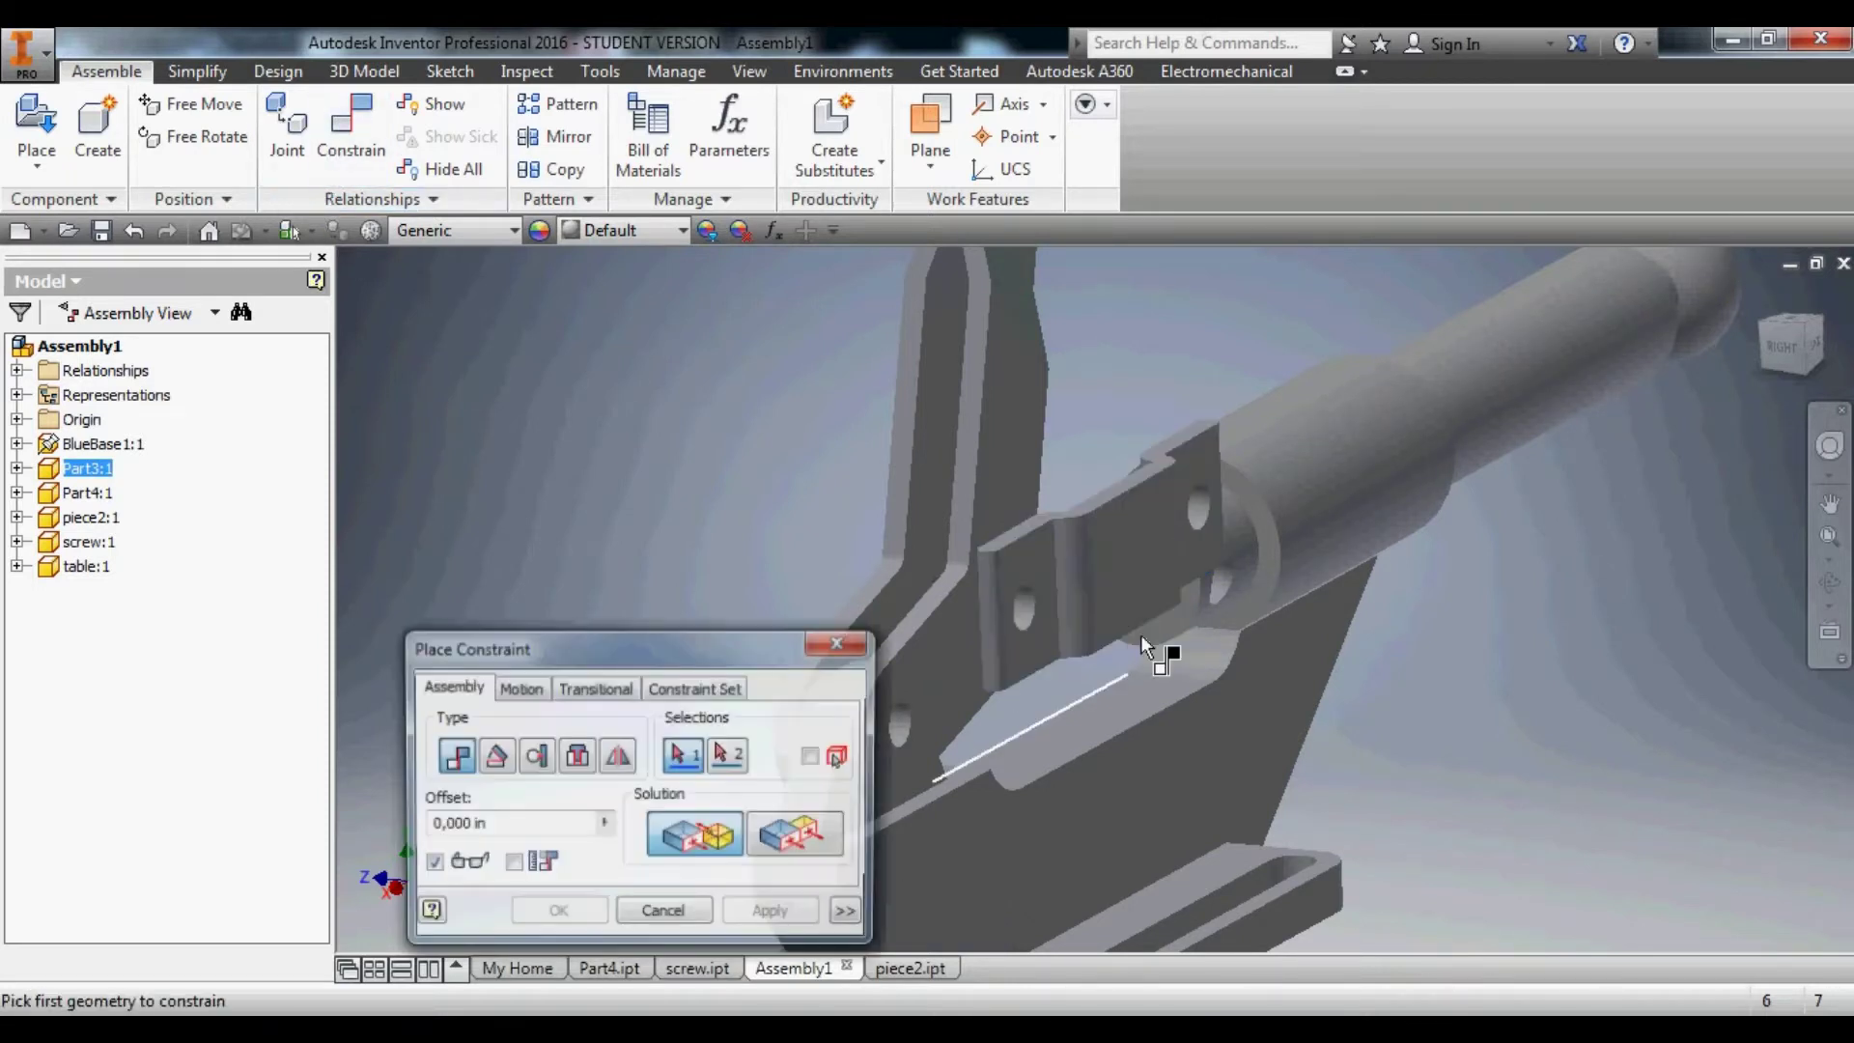
left_click(1202, 506)
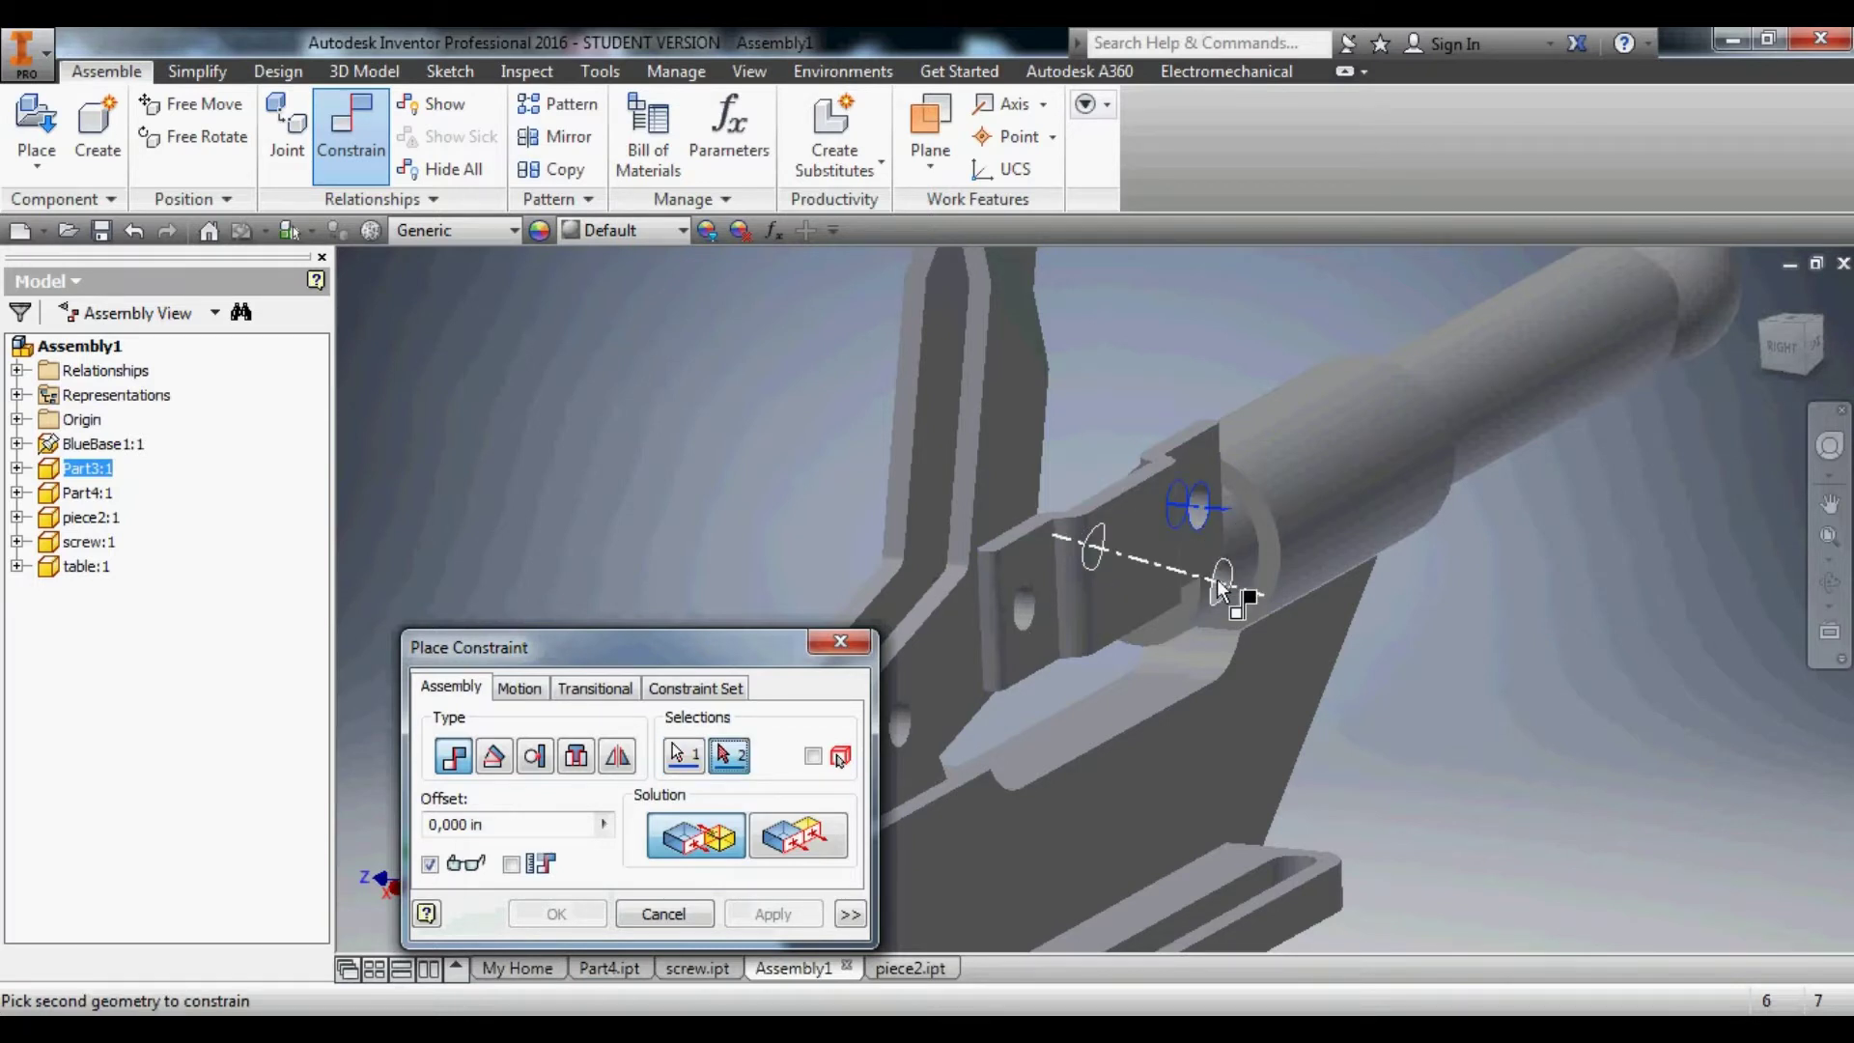
left_click(1217, 578)
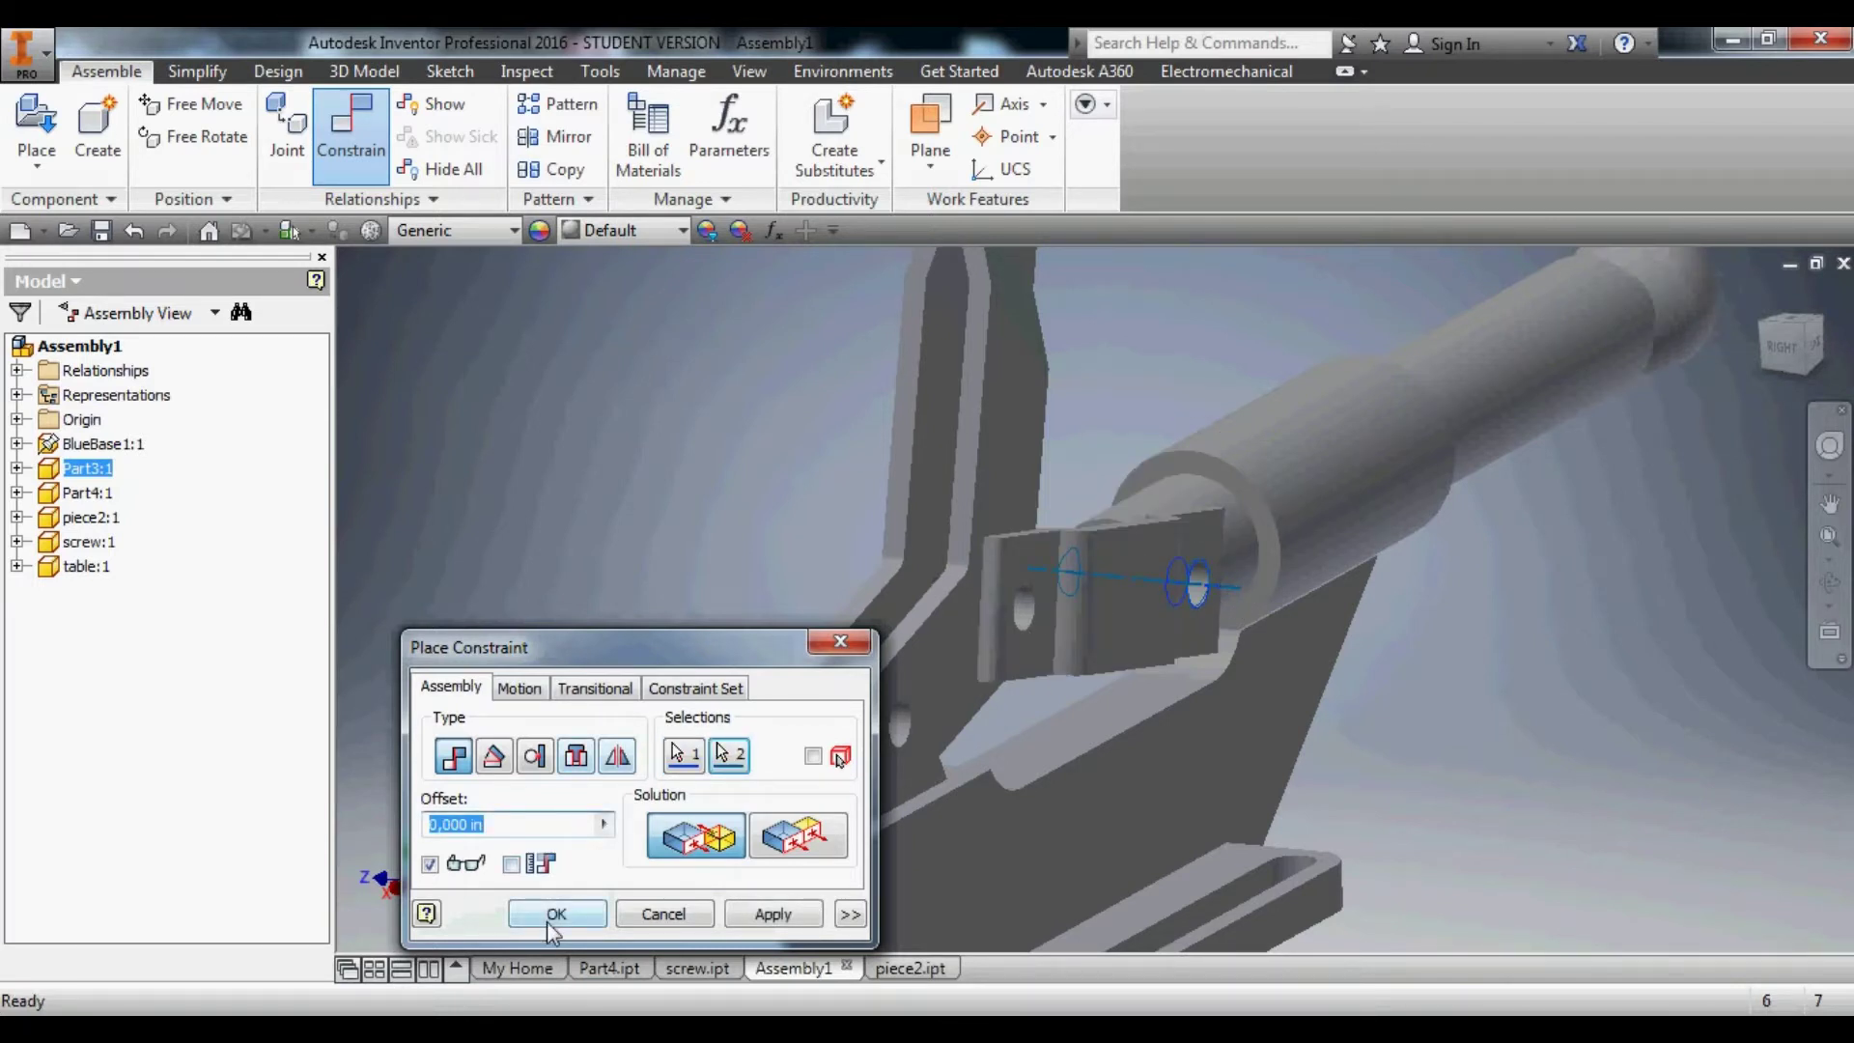
left_click(556, 913)
Place a second instance of Part3 from the Prototype folder into the assembly.
middle_click_drag(1048, 591, 1103, 585)
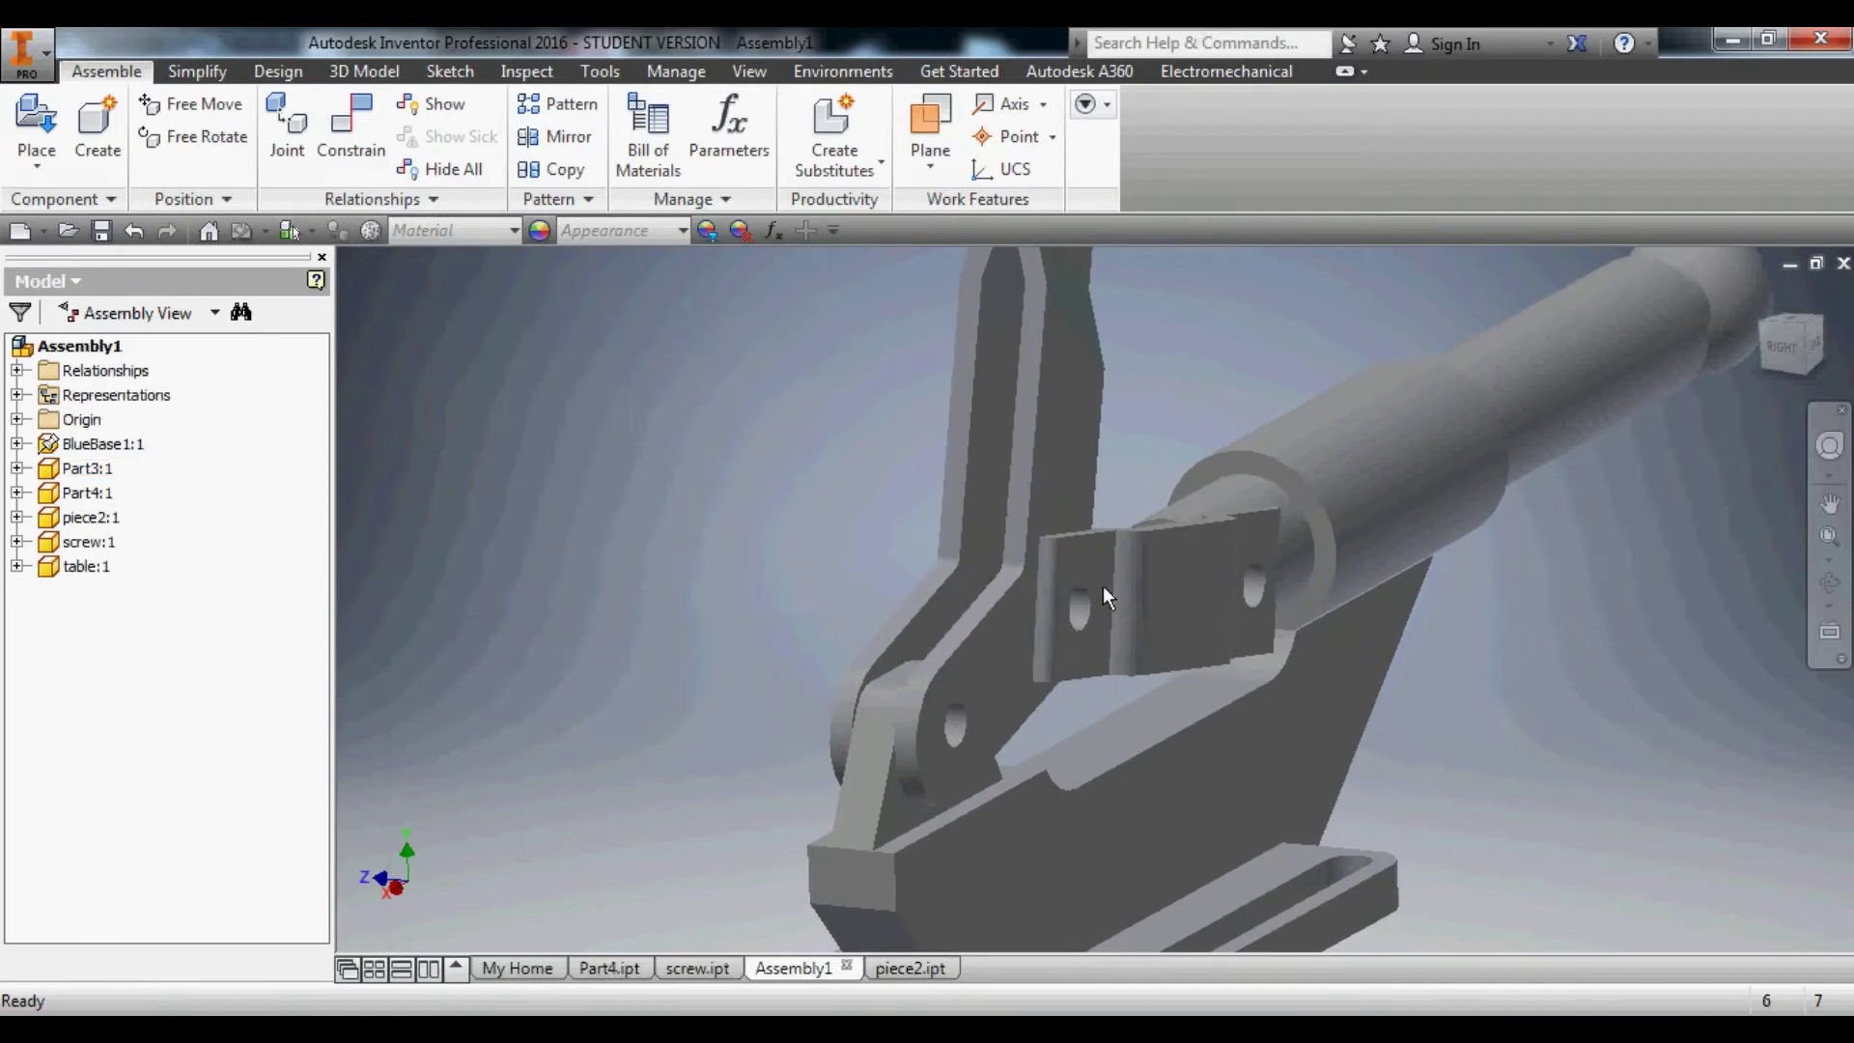
scroll(850, 512, "up", 5)
middle_click_drag(896, 529, 1063, 558, "shift")
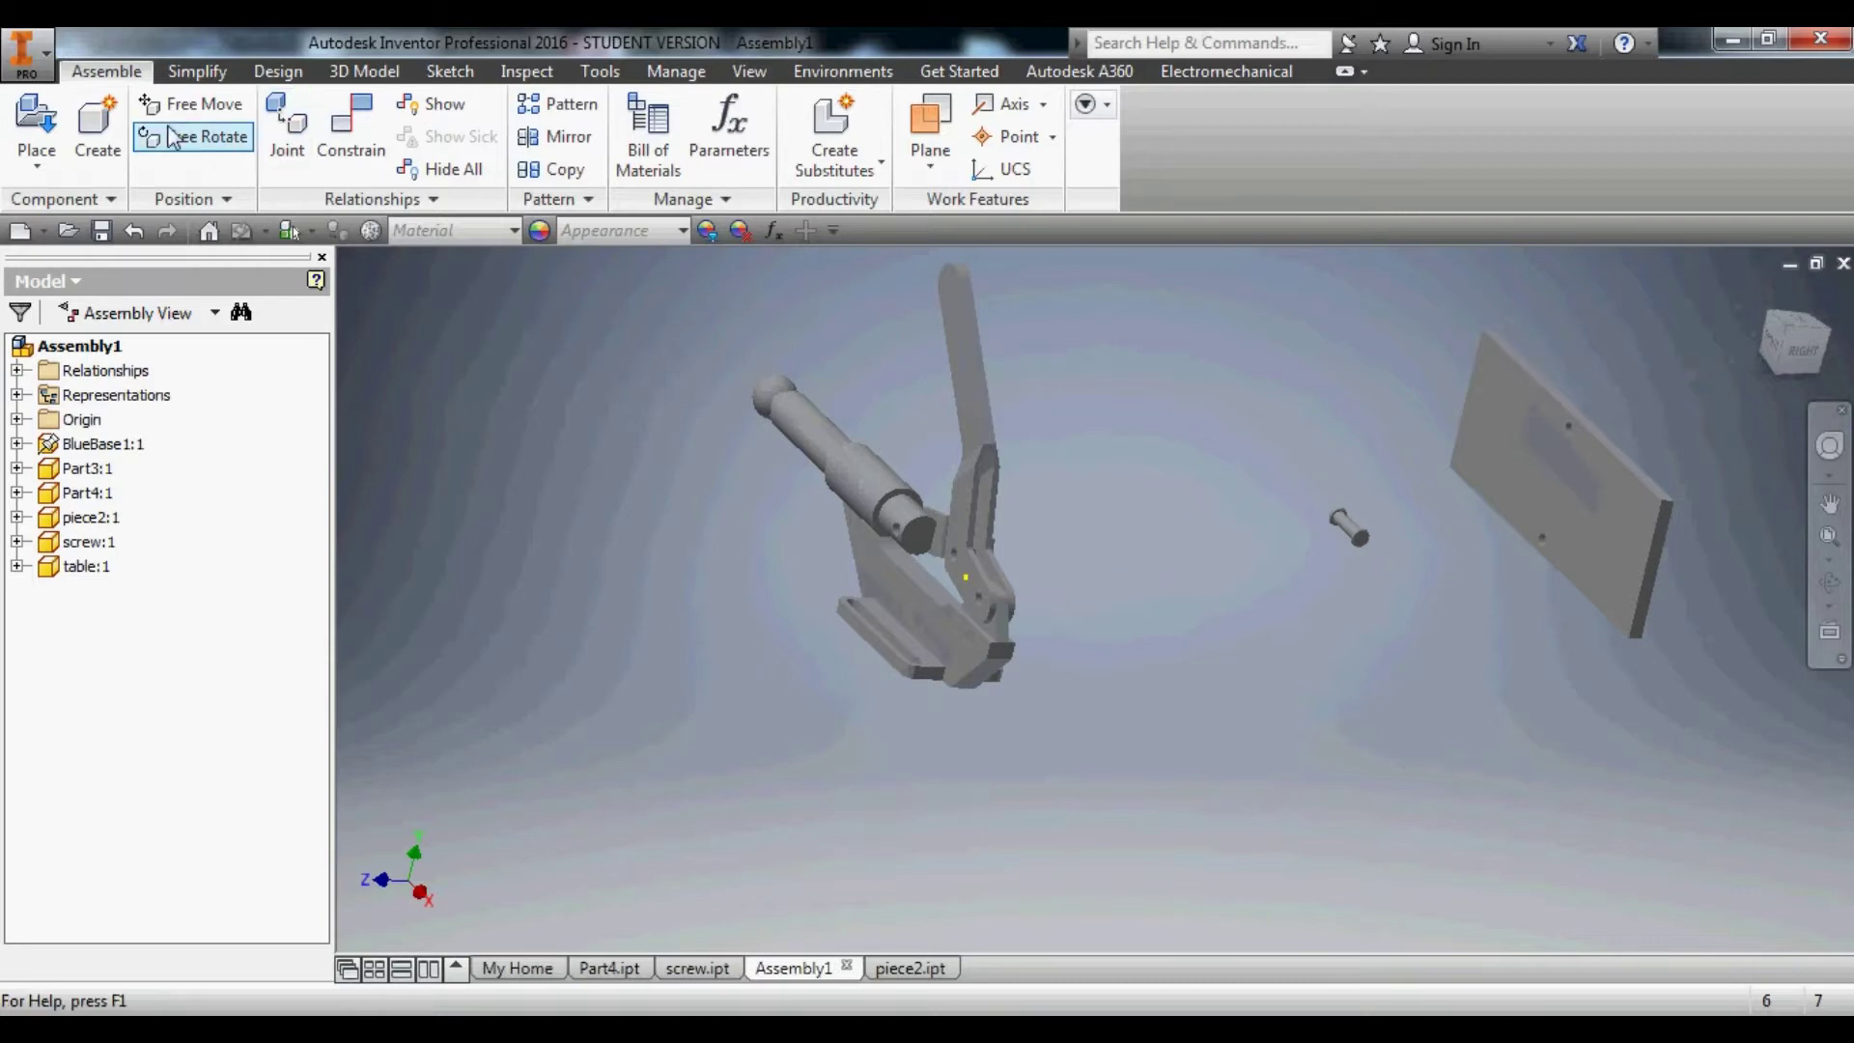
left_click(35, 121)
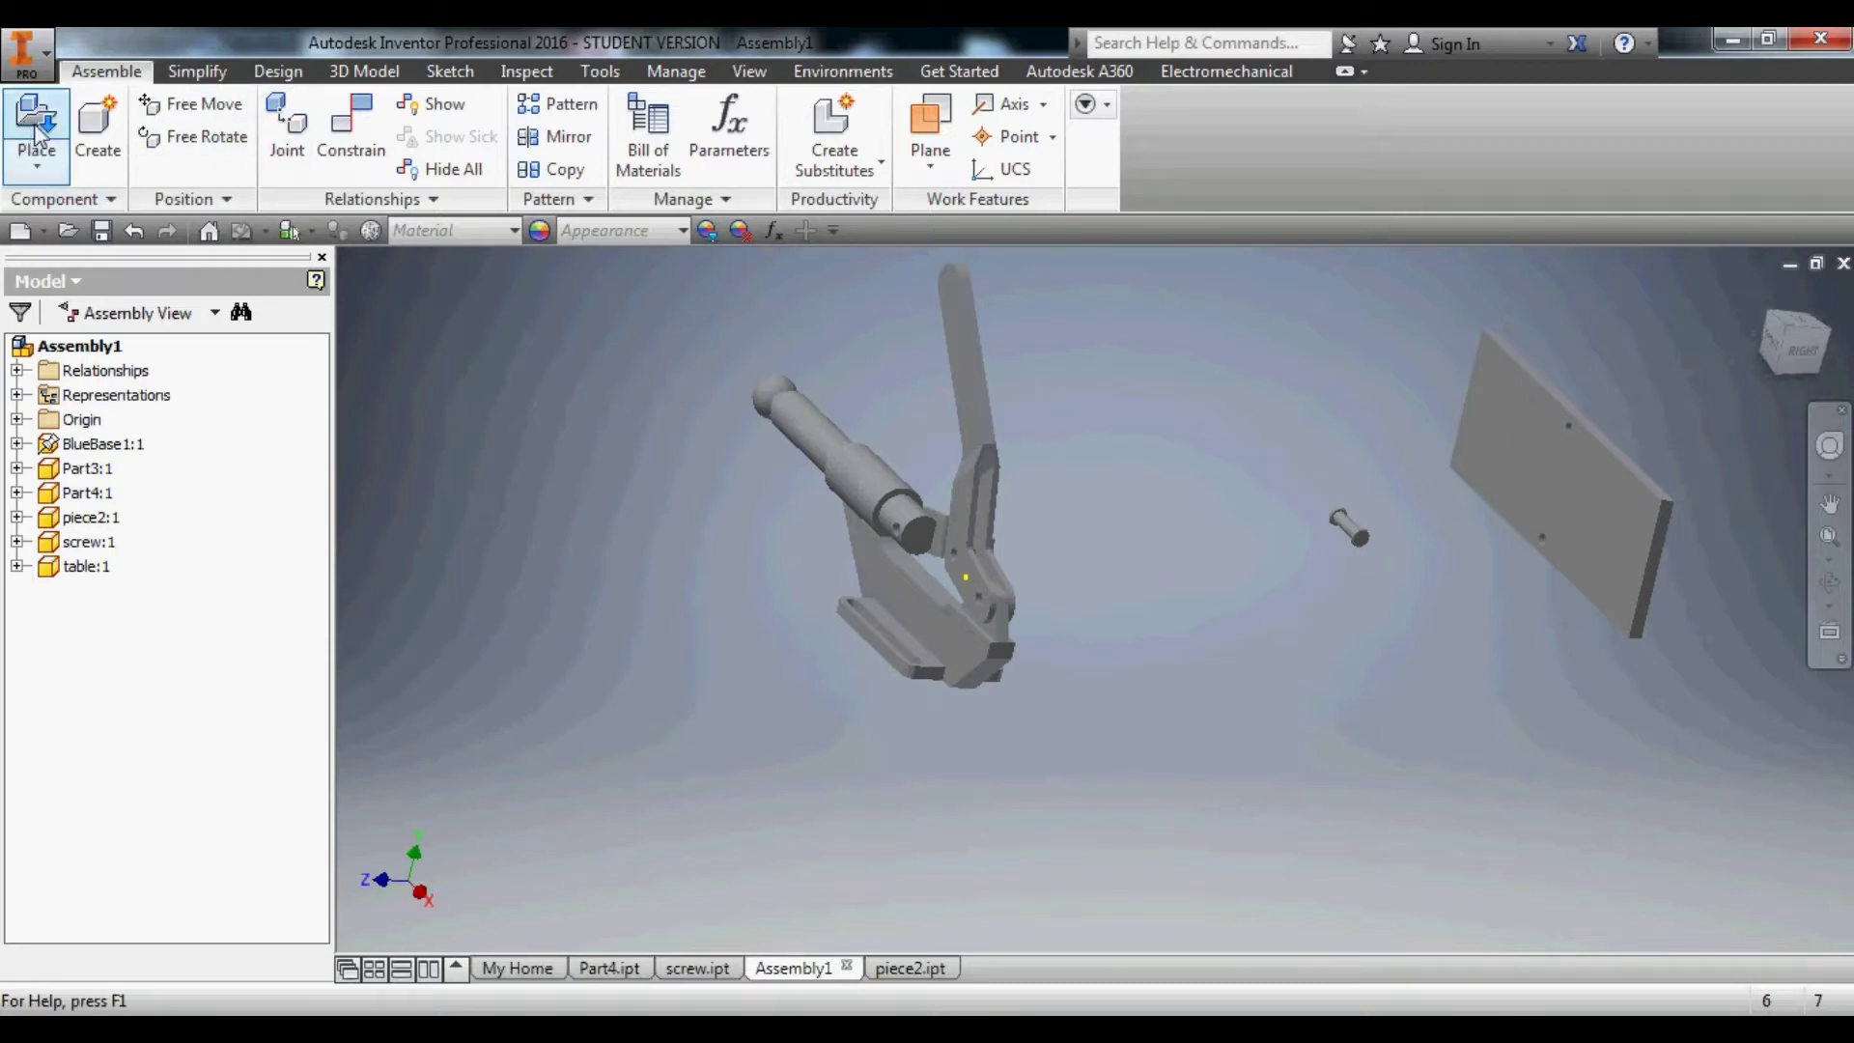
left_click_drag(860, 275, 877, 457)
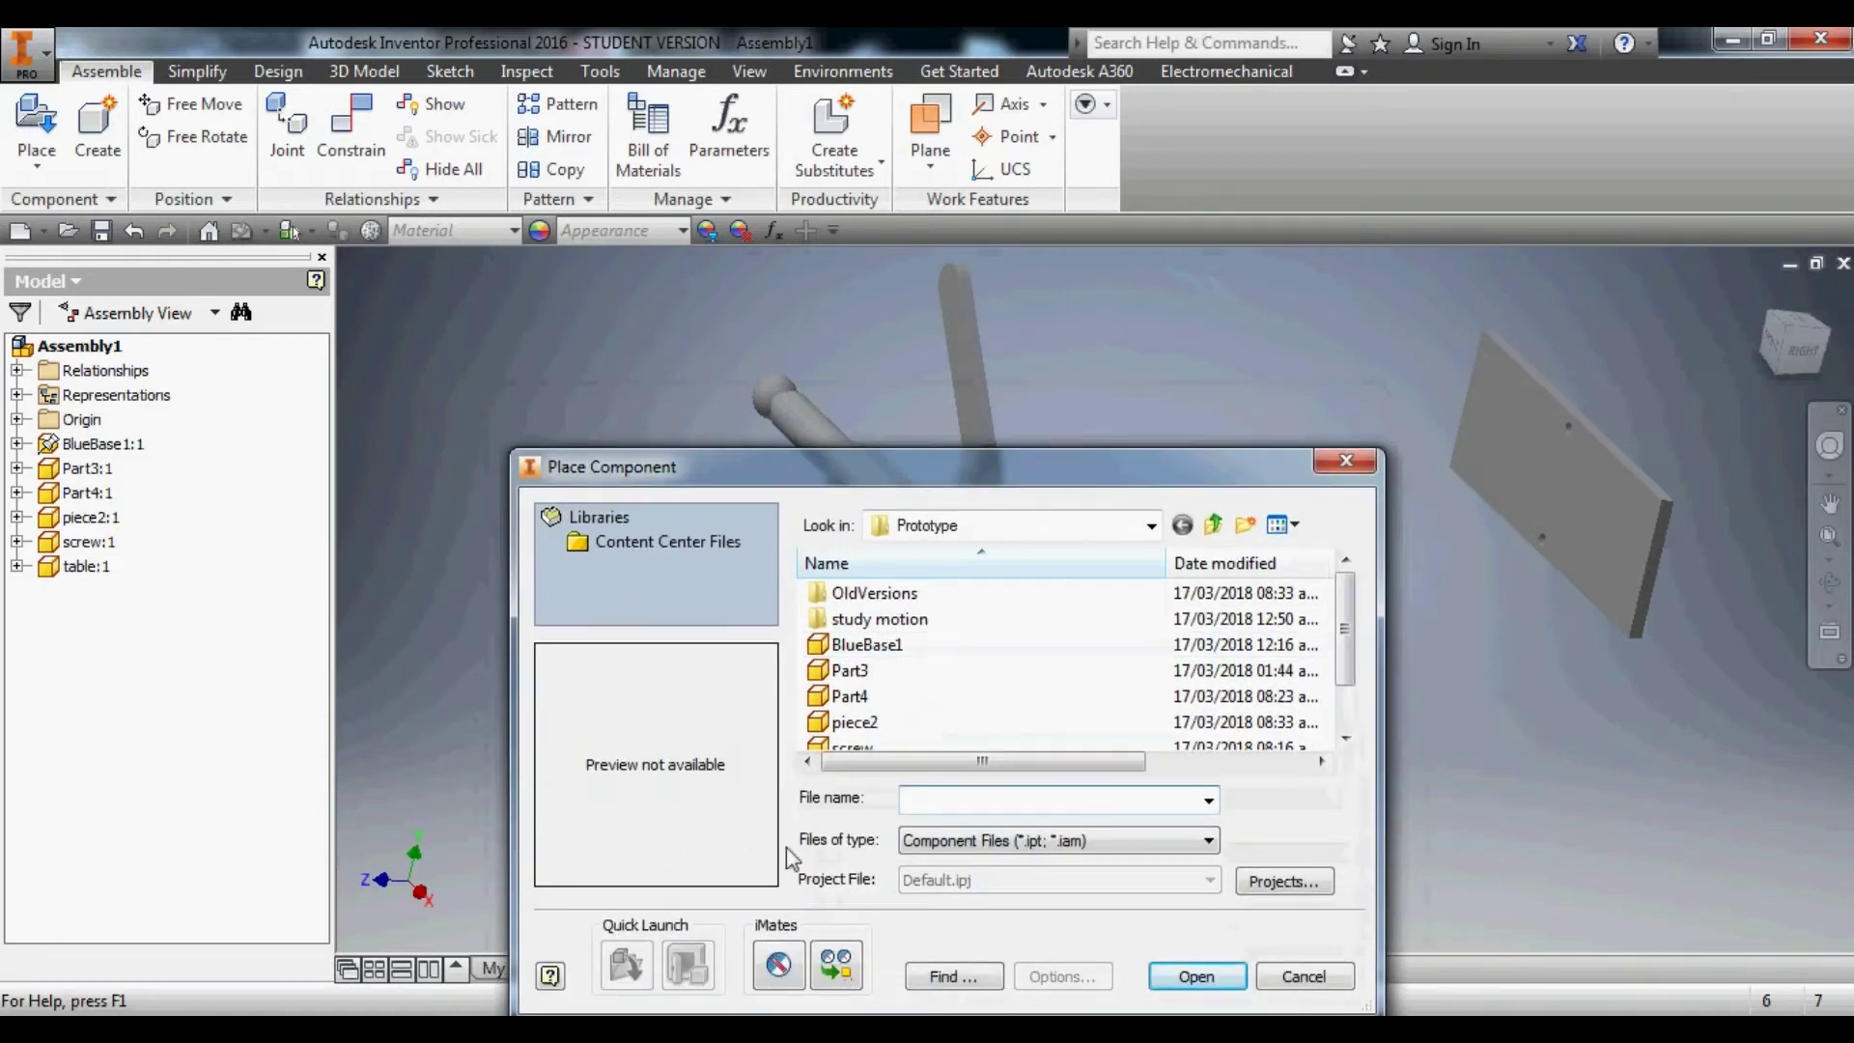
left_click(869, 671)
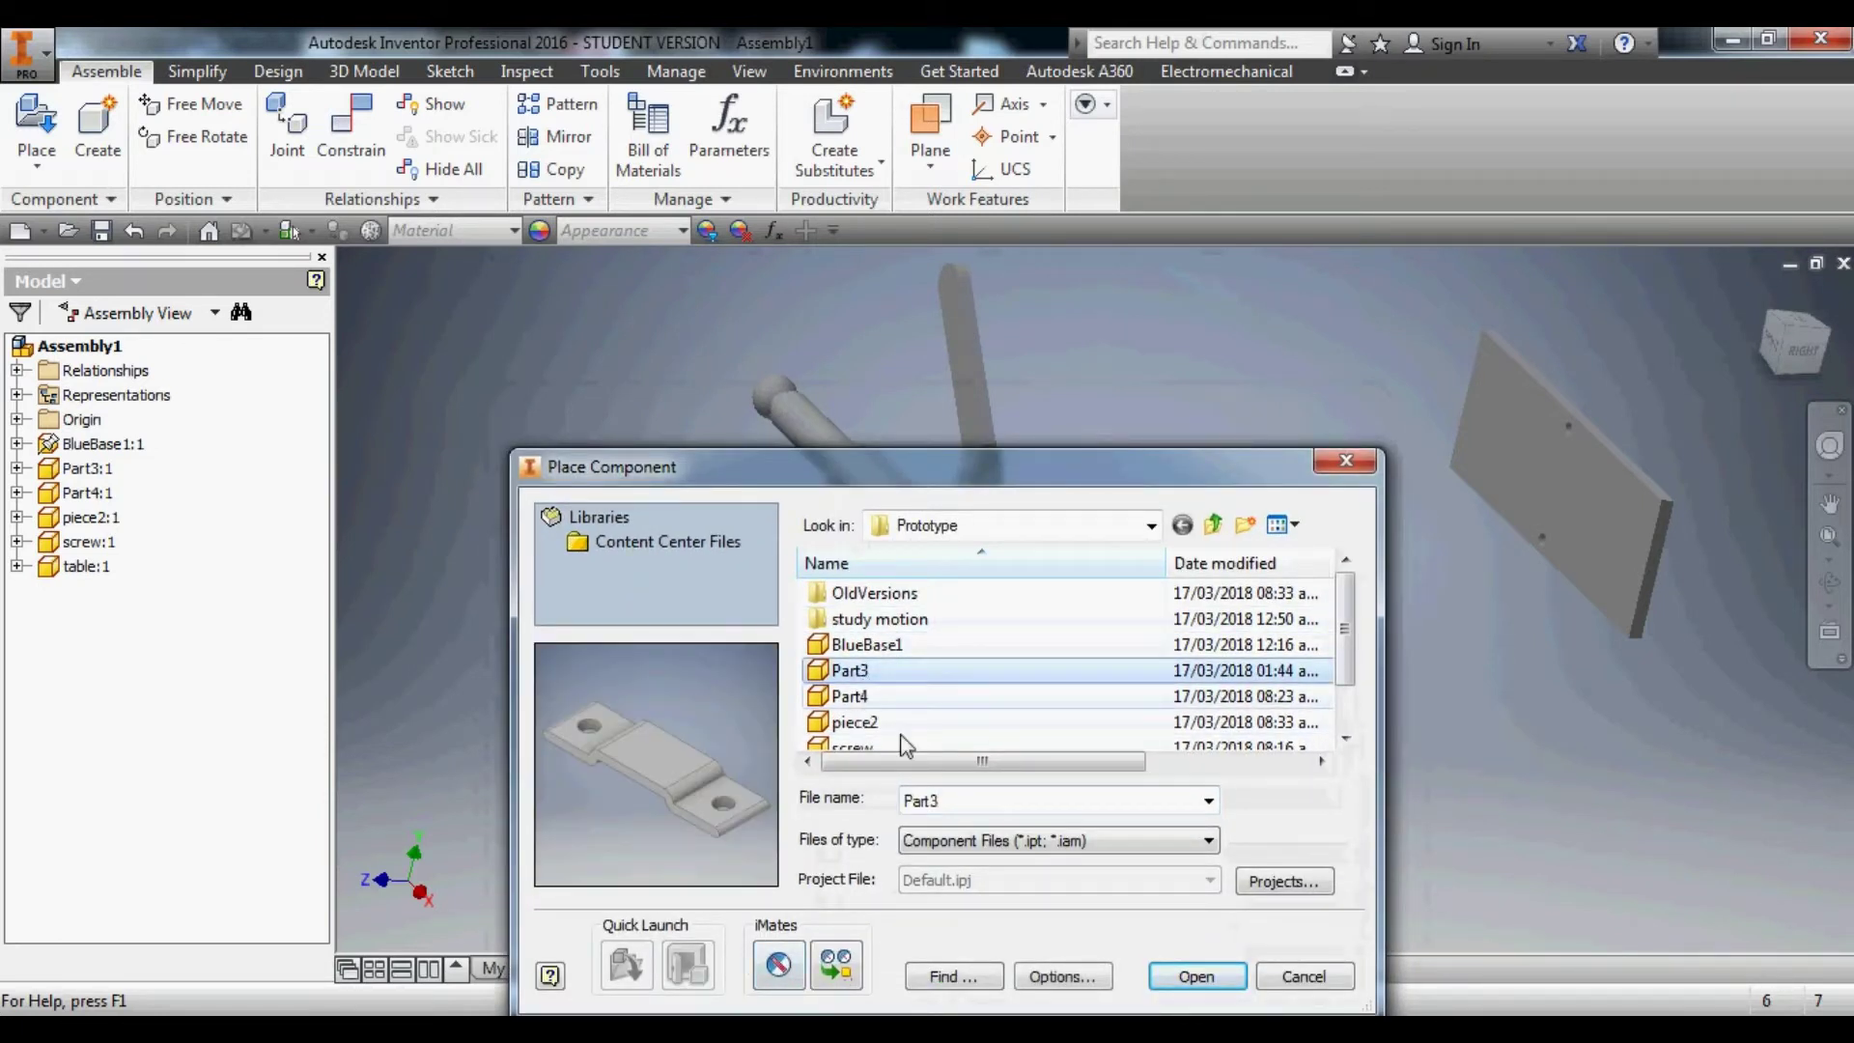
left_click(1197, 977)
left_click(952, 512)
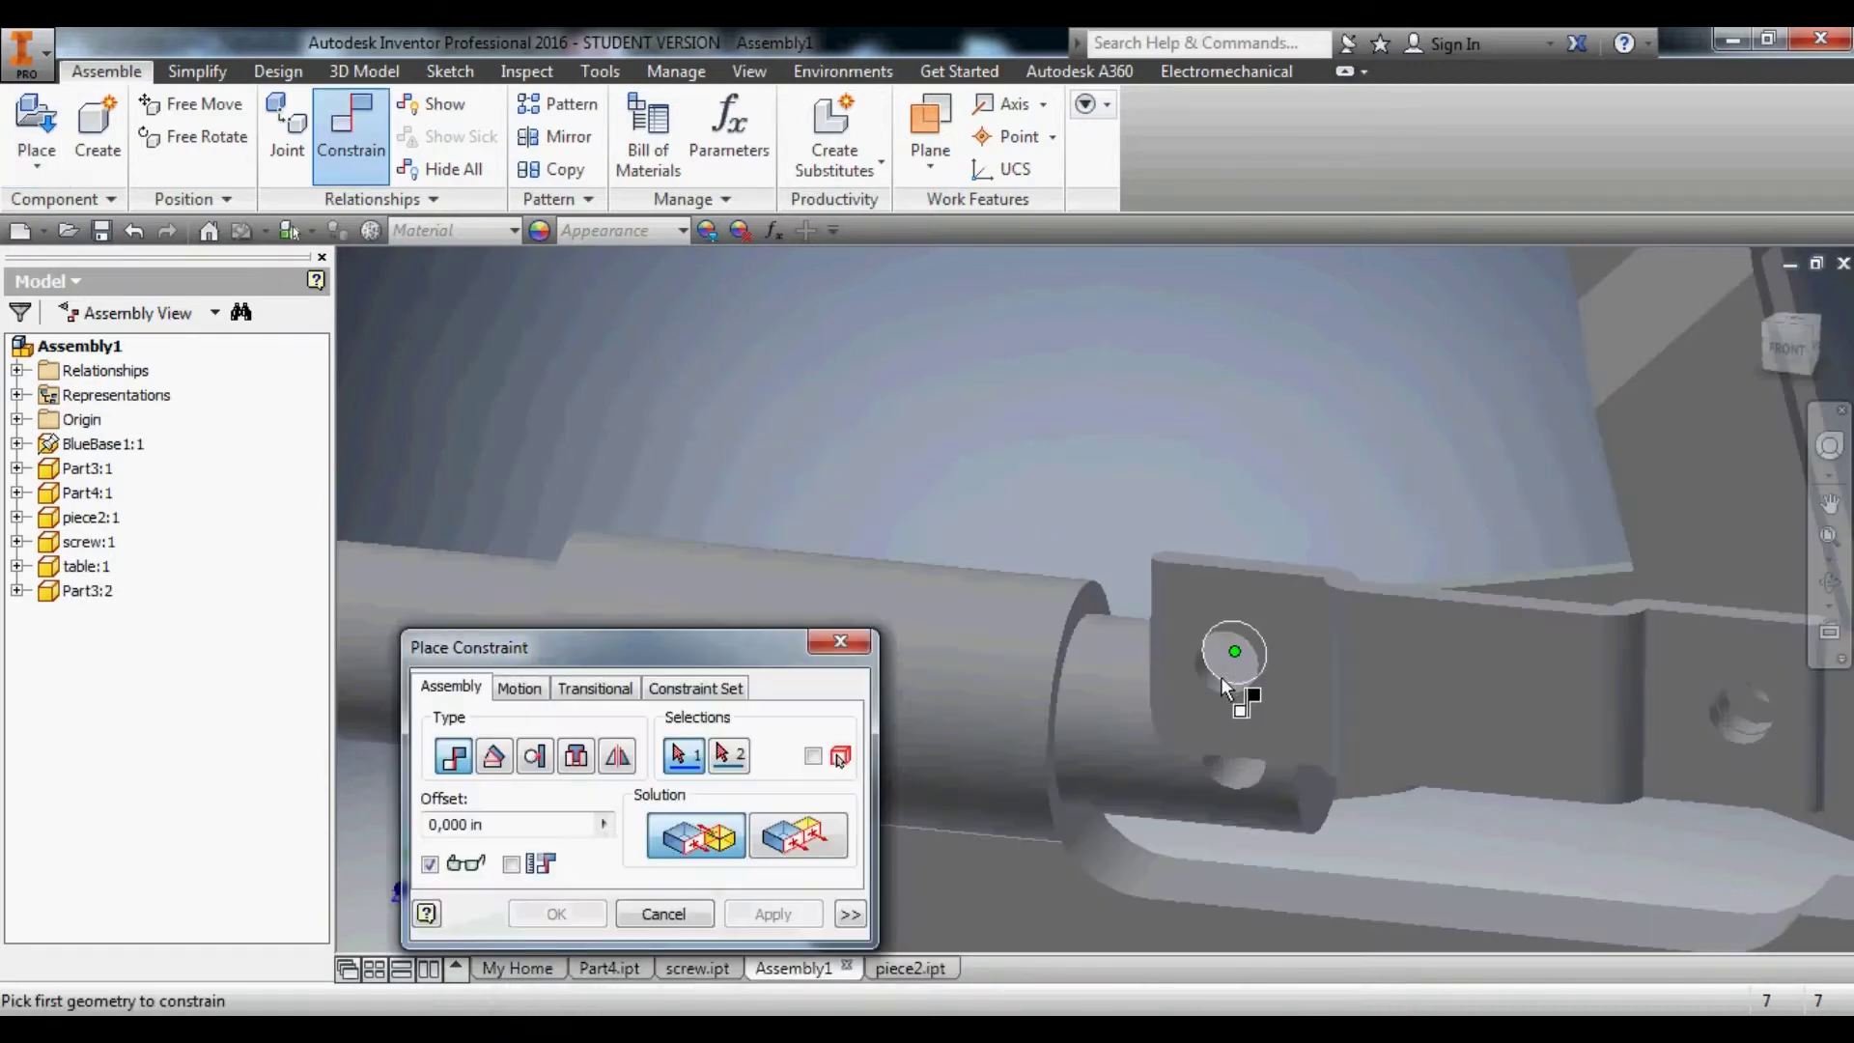
Mate the end hole's axis of the second Part3 to the cross hole in the plunger rod.
middle_click_drag(1223, 675, 1163, 734, "shift")
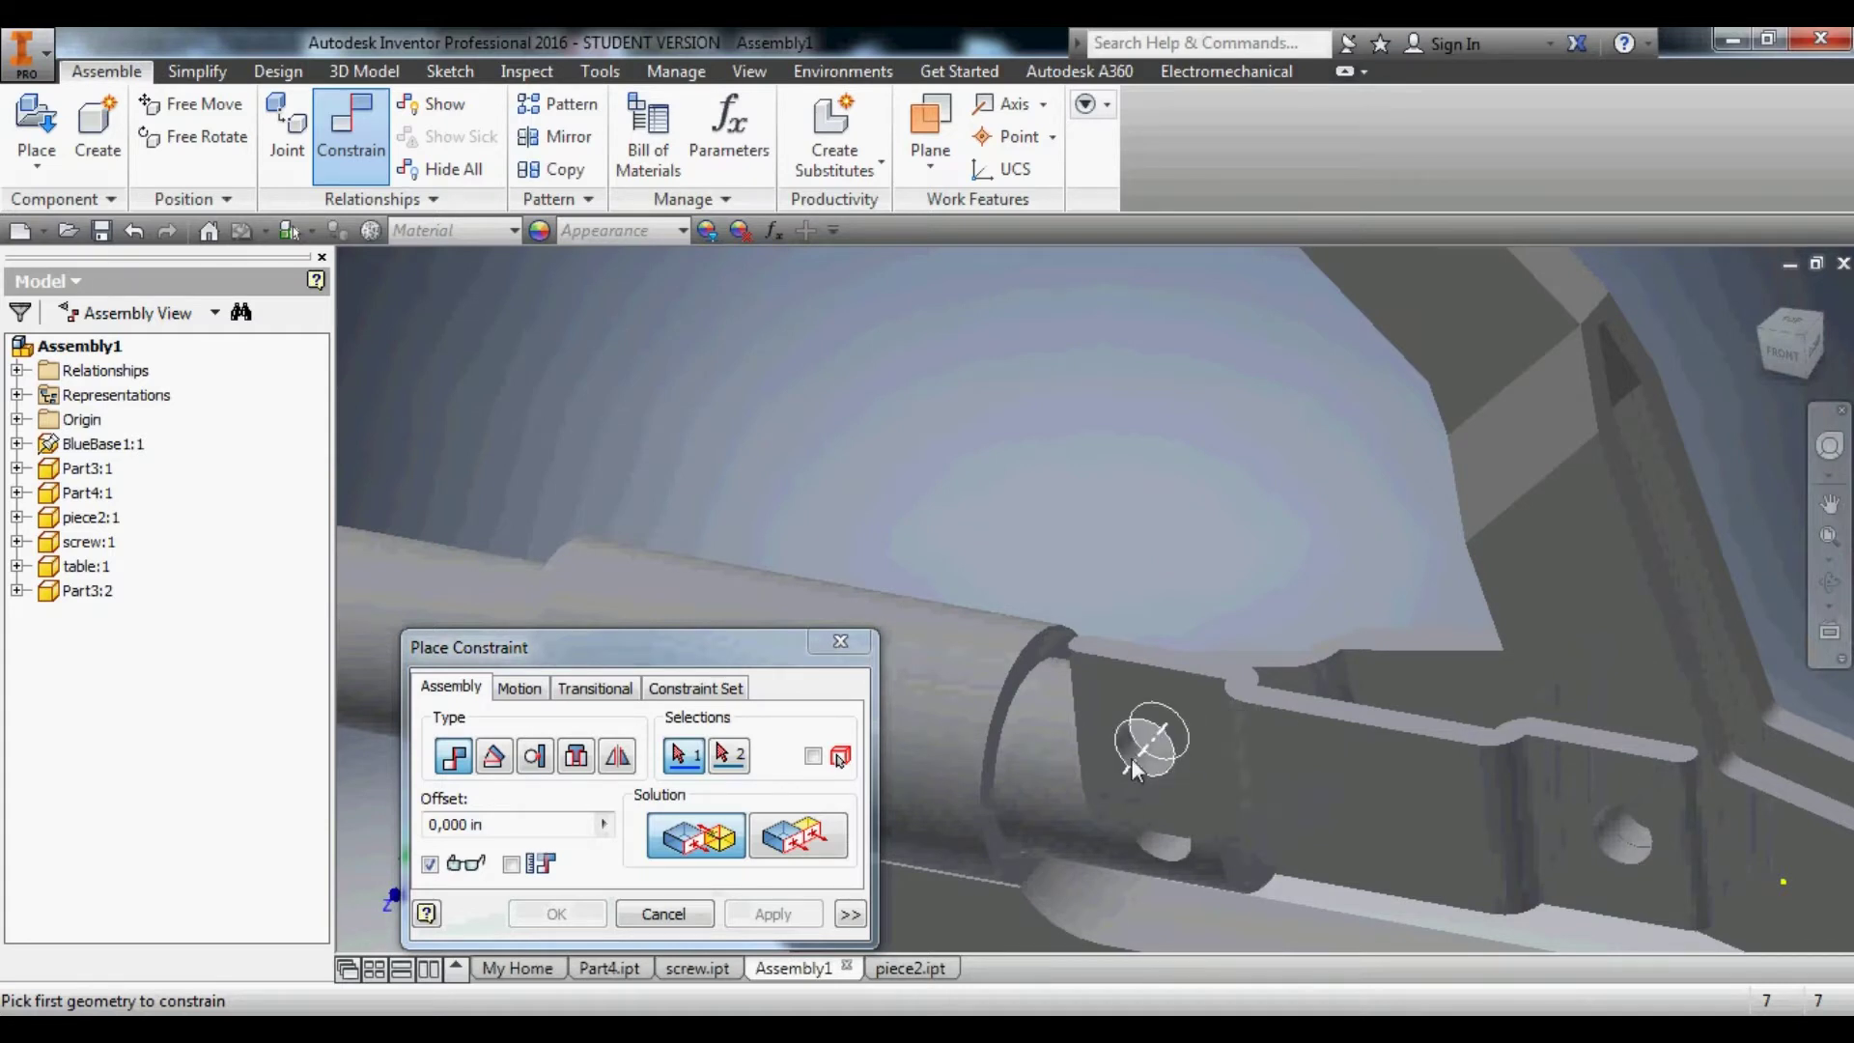
left_click(1134, 761)
left_click(1155, 836)
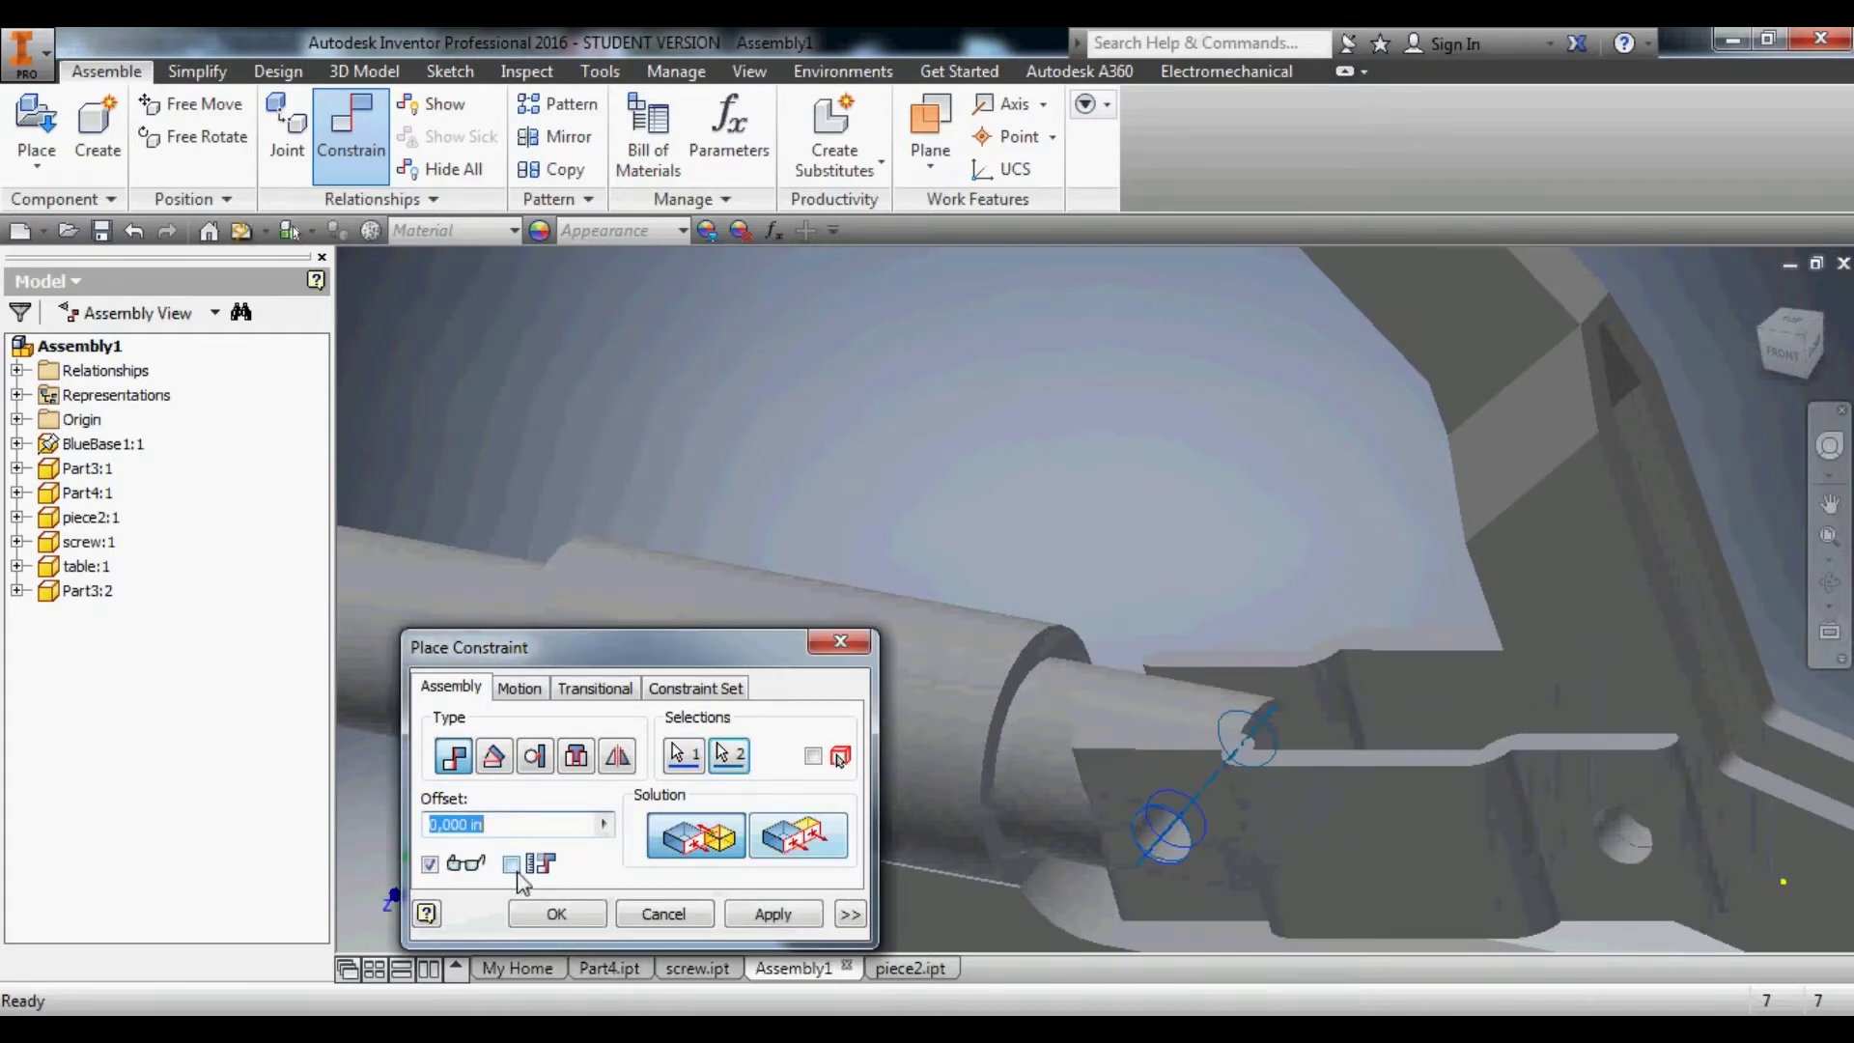
left_click(553, 914)
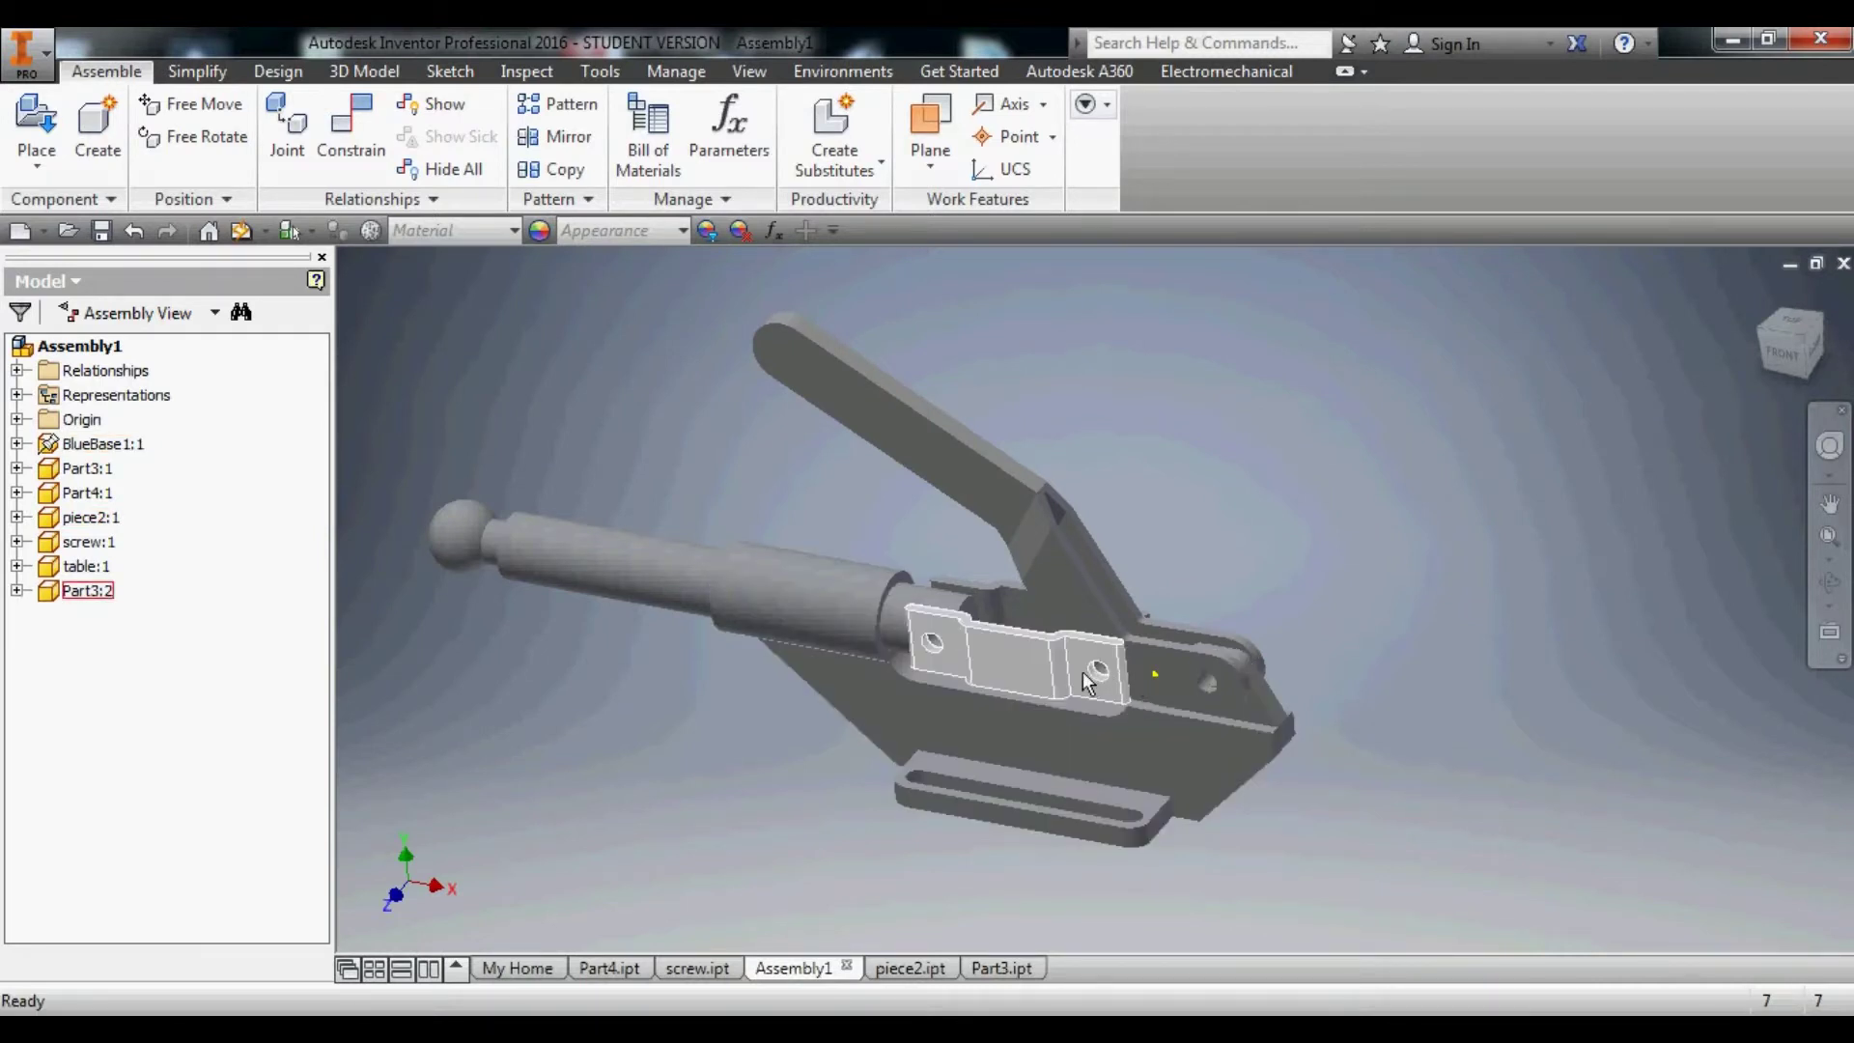
Swing the piece2 lever to test the linkage and compare it with the reference video in VLC.
left_click_drag(940, 414, 1076, 624)
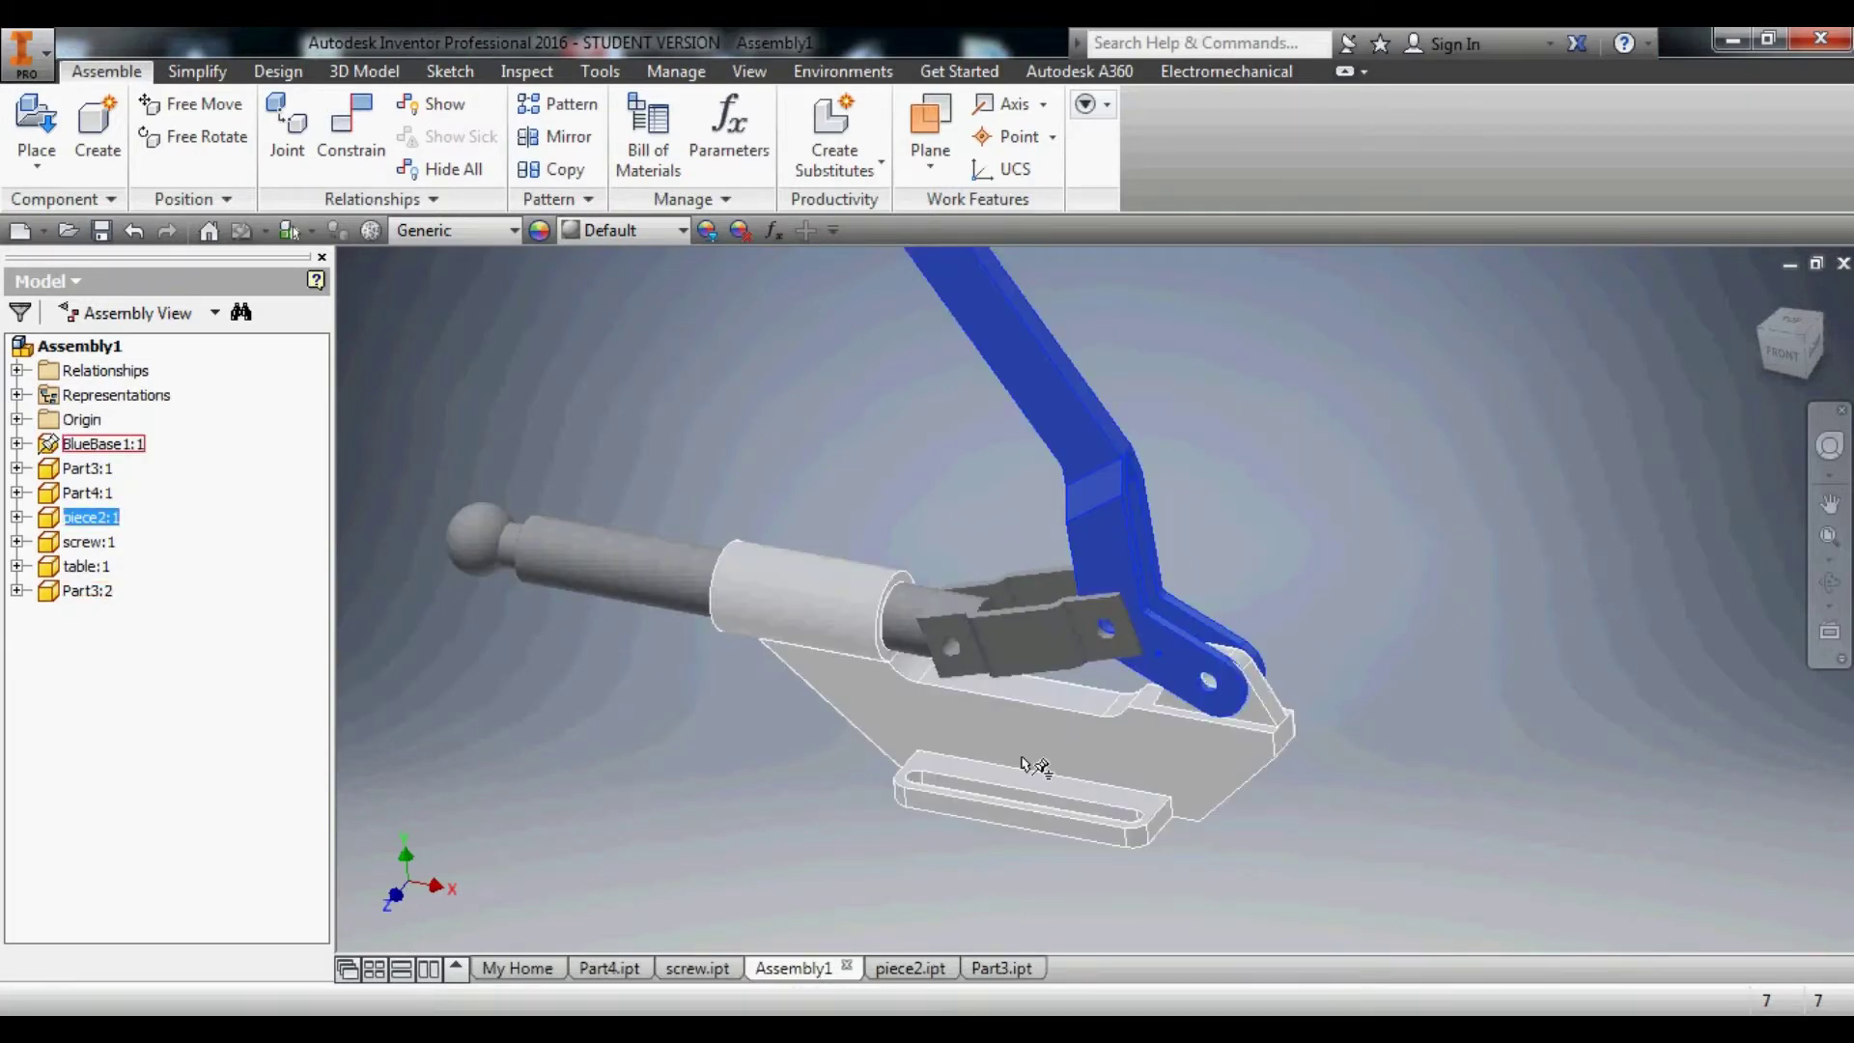
key("alt+Tab")
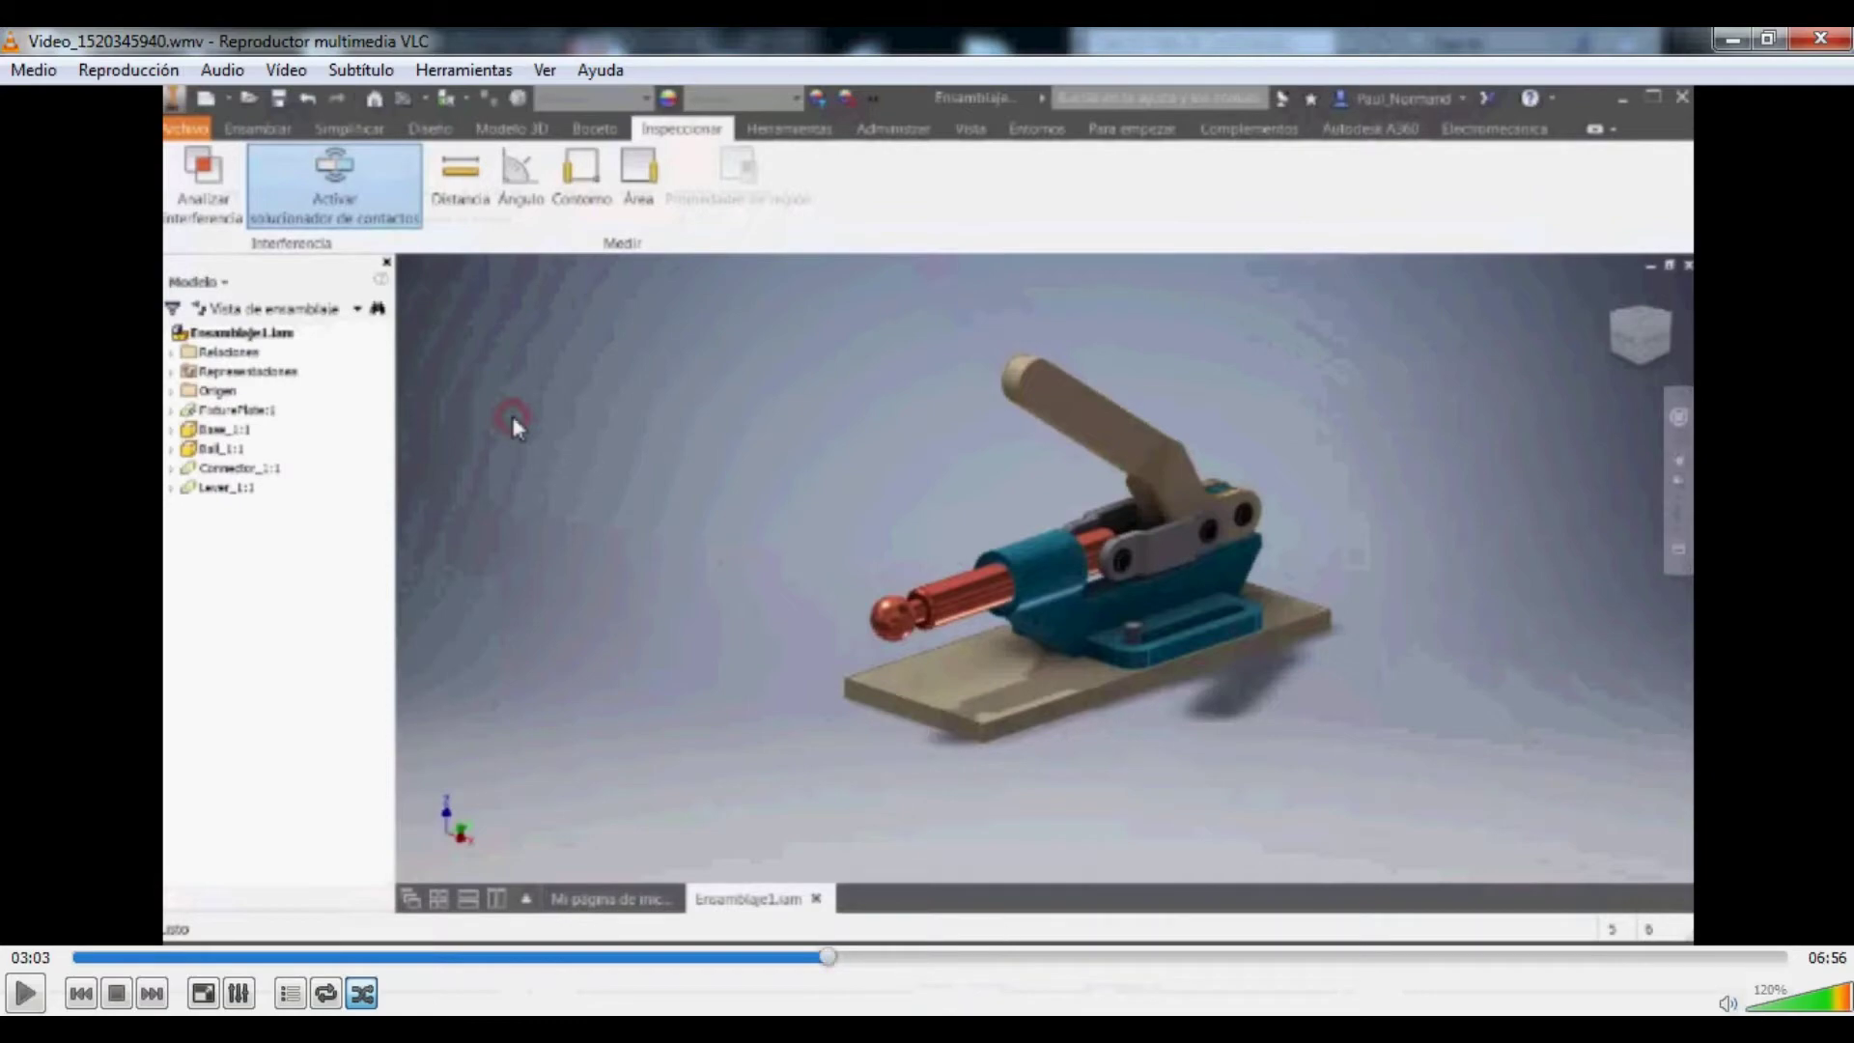
key("alt+Tab")
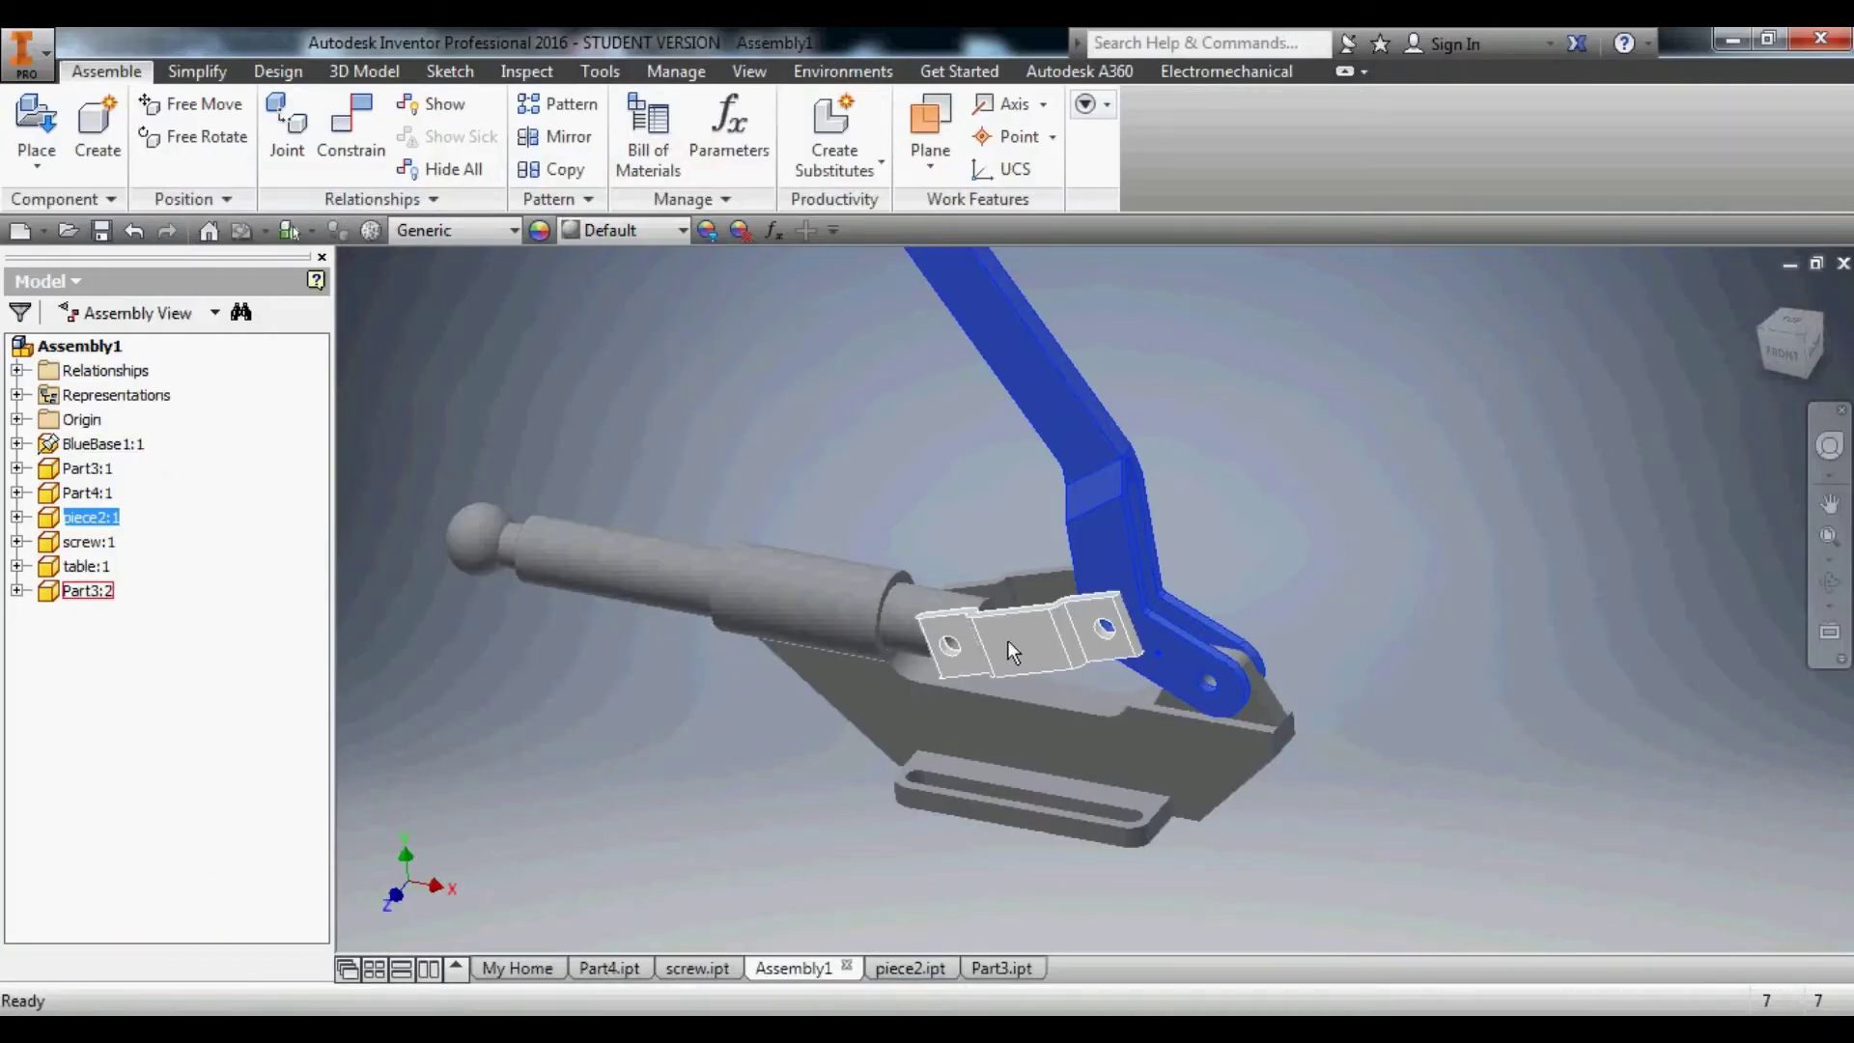
Switch to Part3.ipt and inspect Sketch3, the rounded trimming profile around the plate's end.
left_click(989, 968)
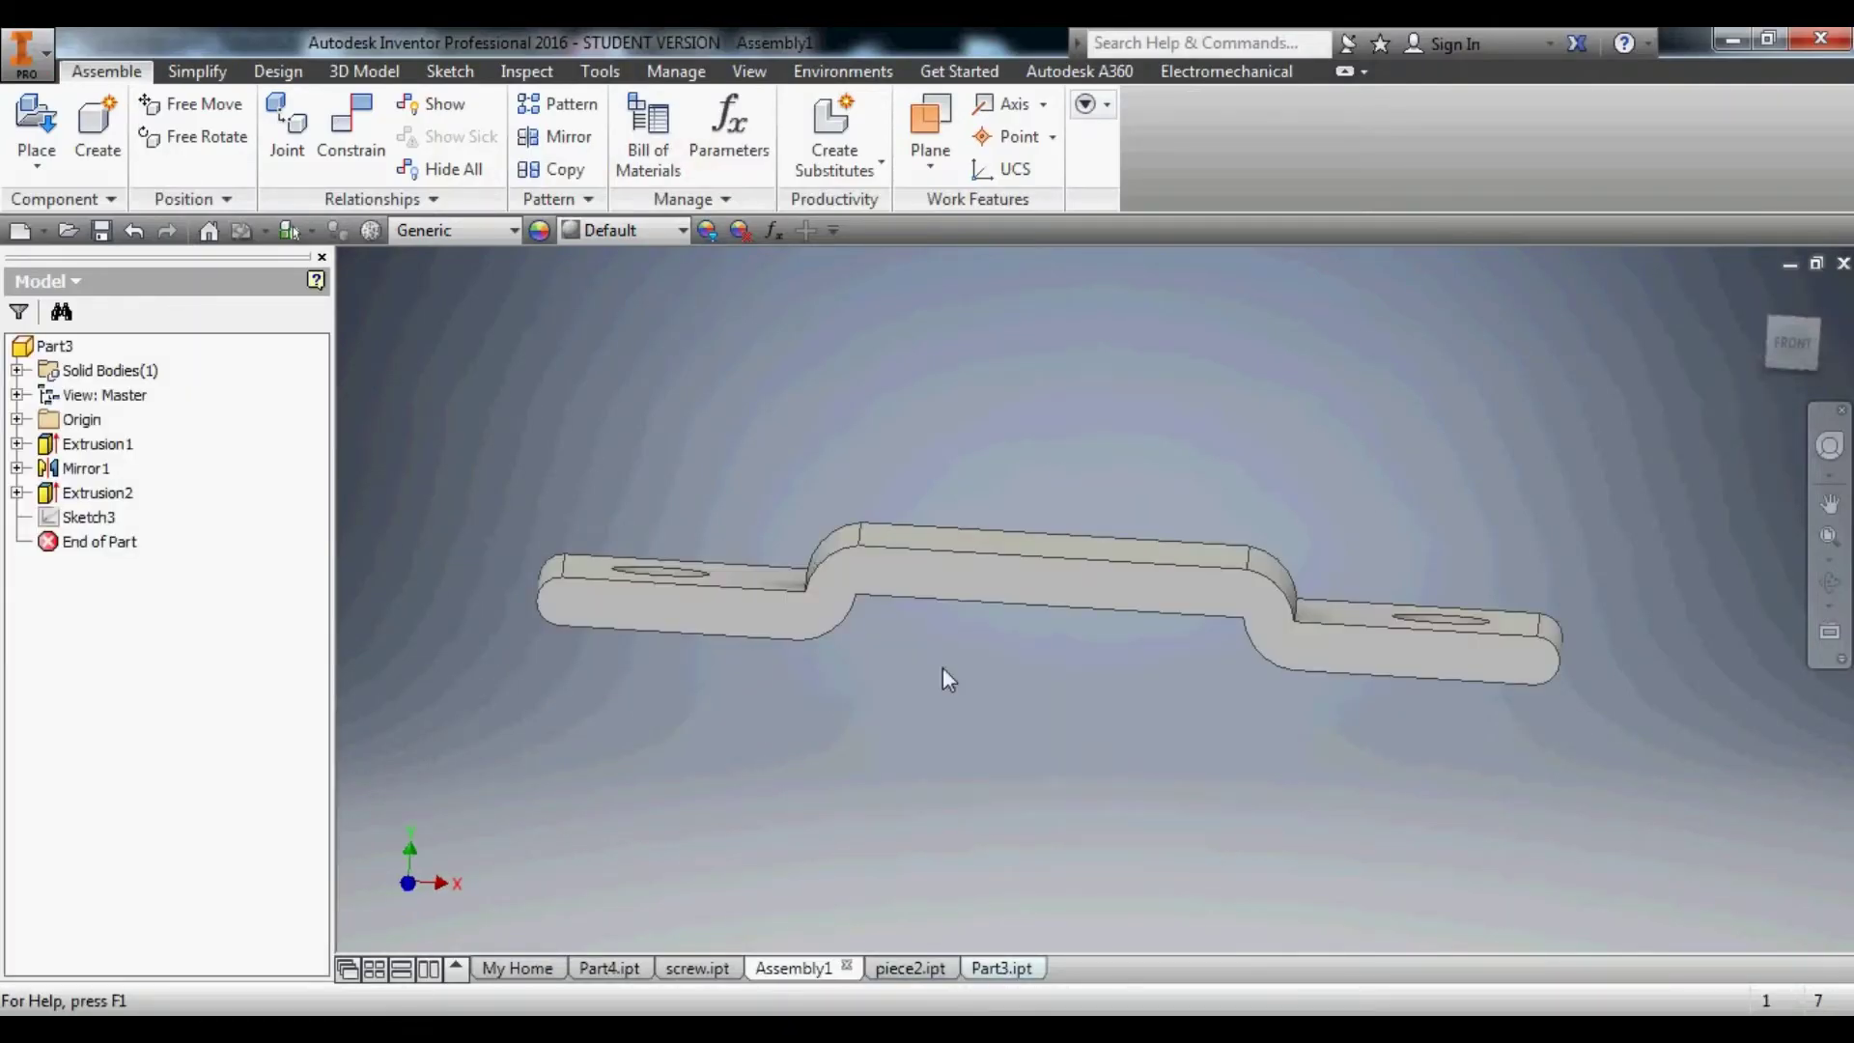
middle_click_drag(989, 534, 1075, 596)
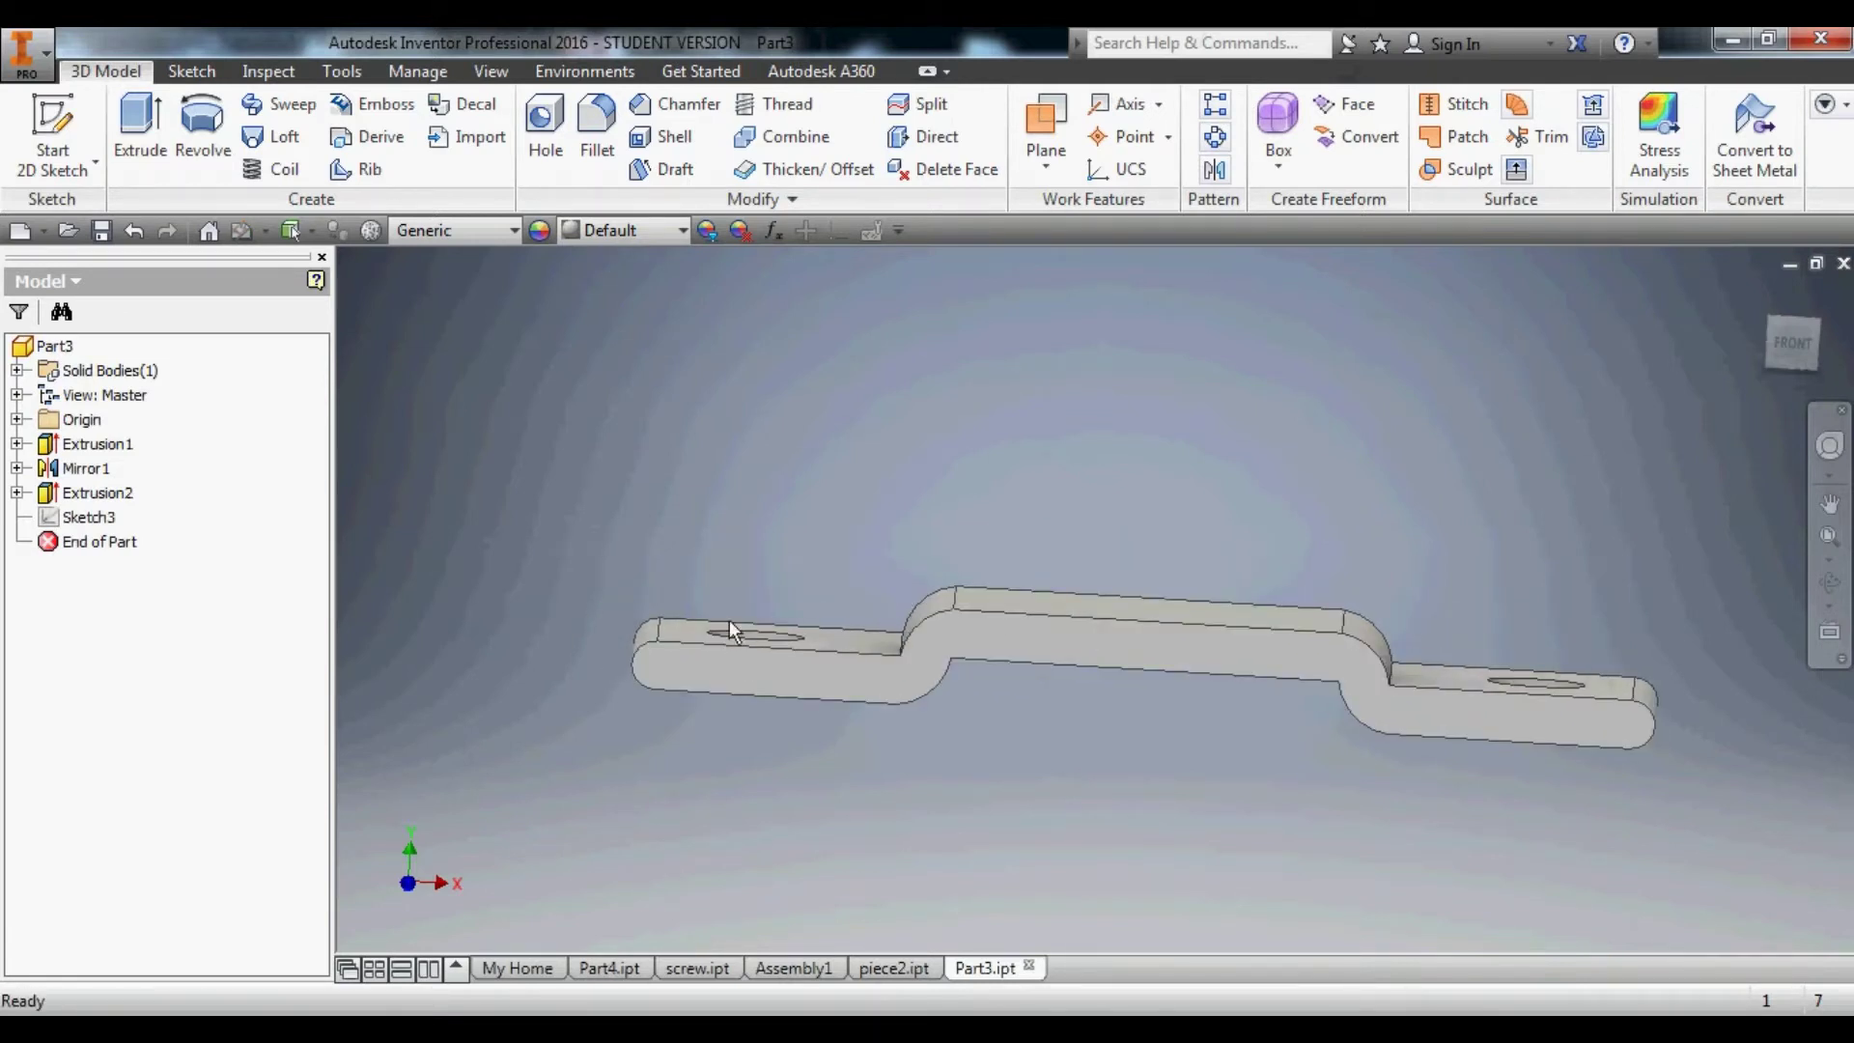
middle_click_drag(849, 634, 856, 787, "shift")
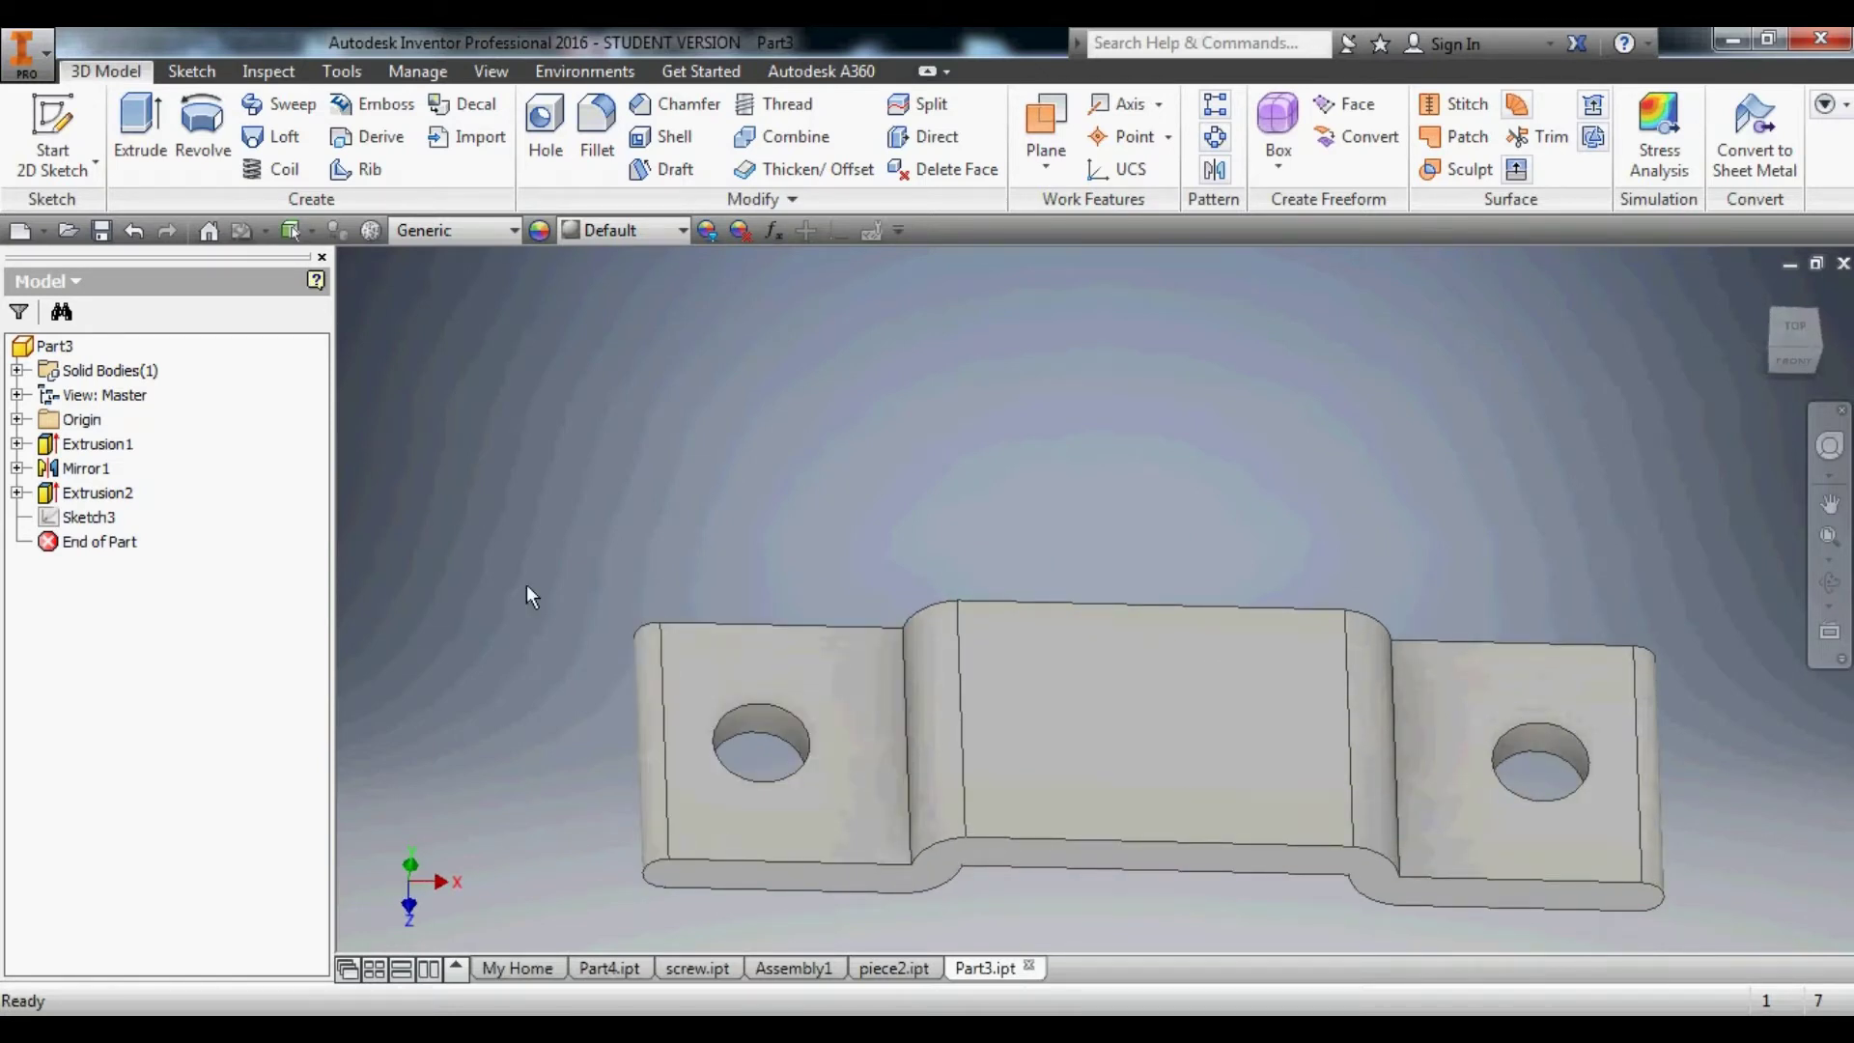
double_click(105, 525)
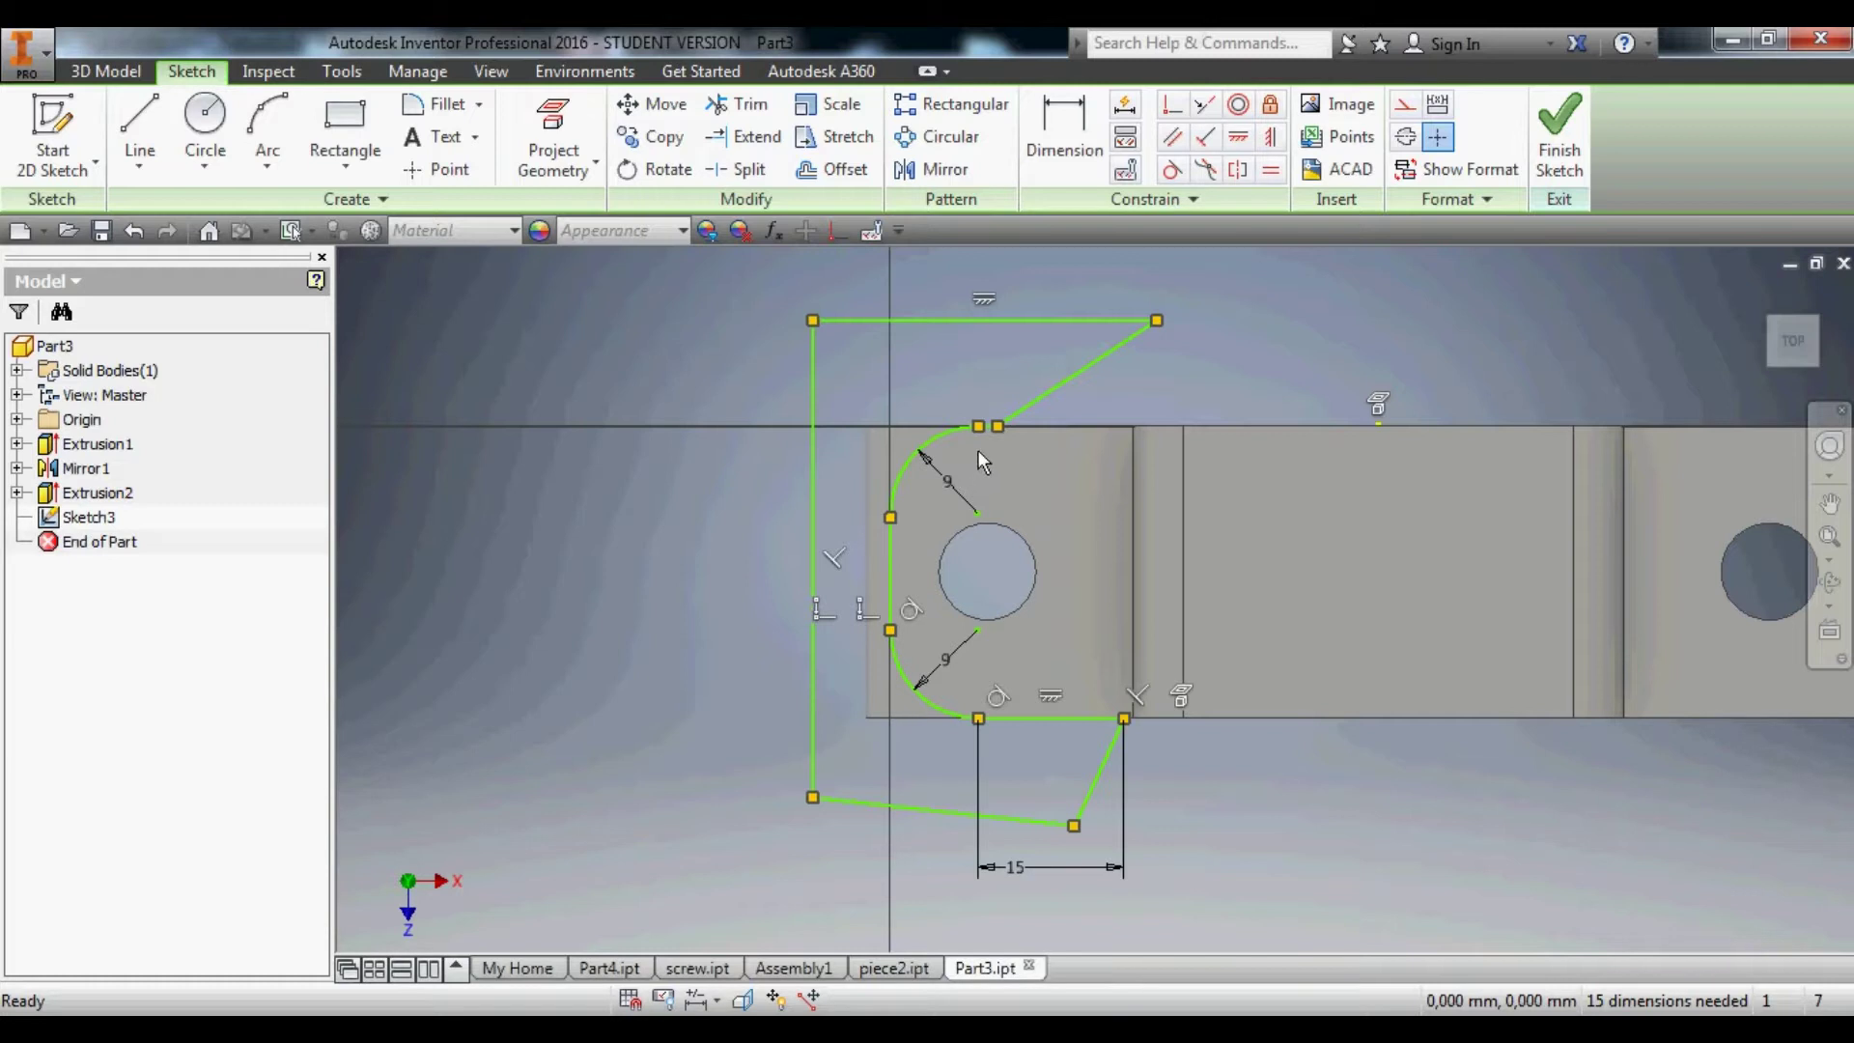
left_click(1549, 145)
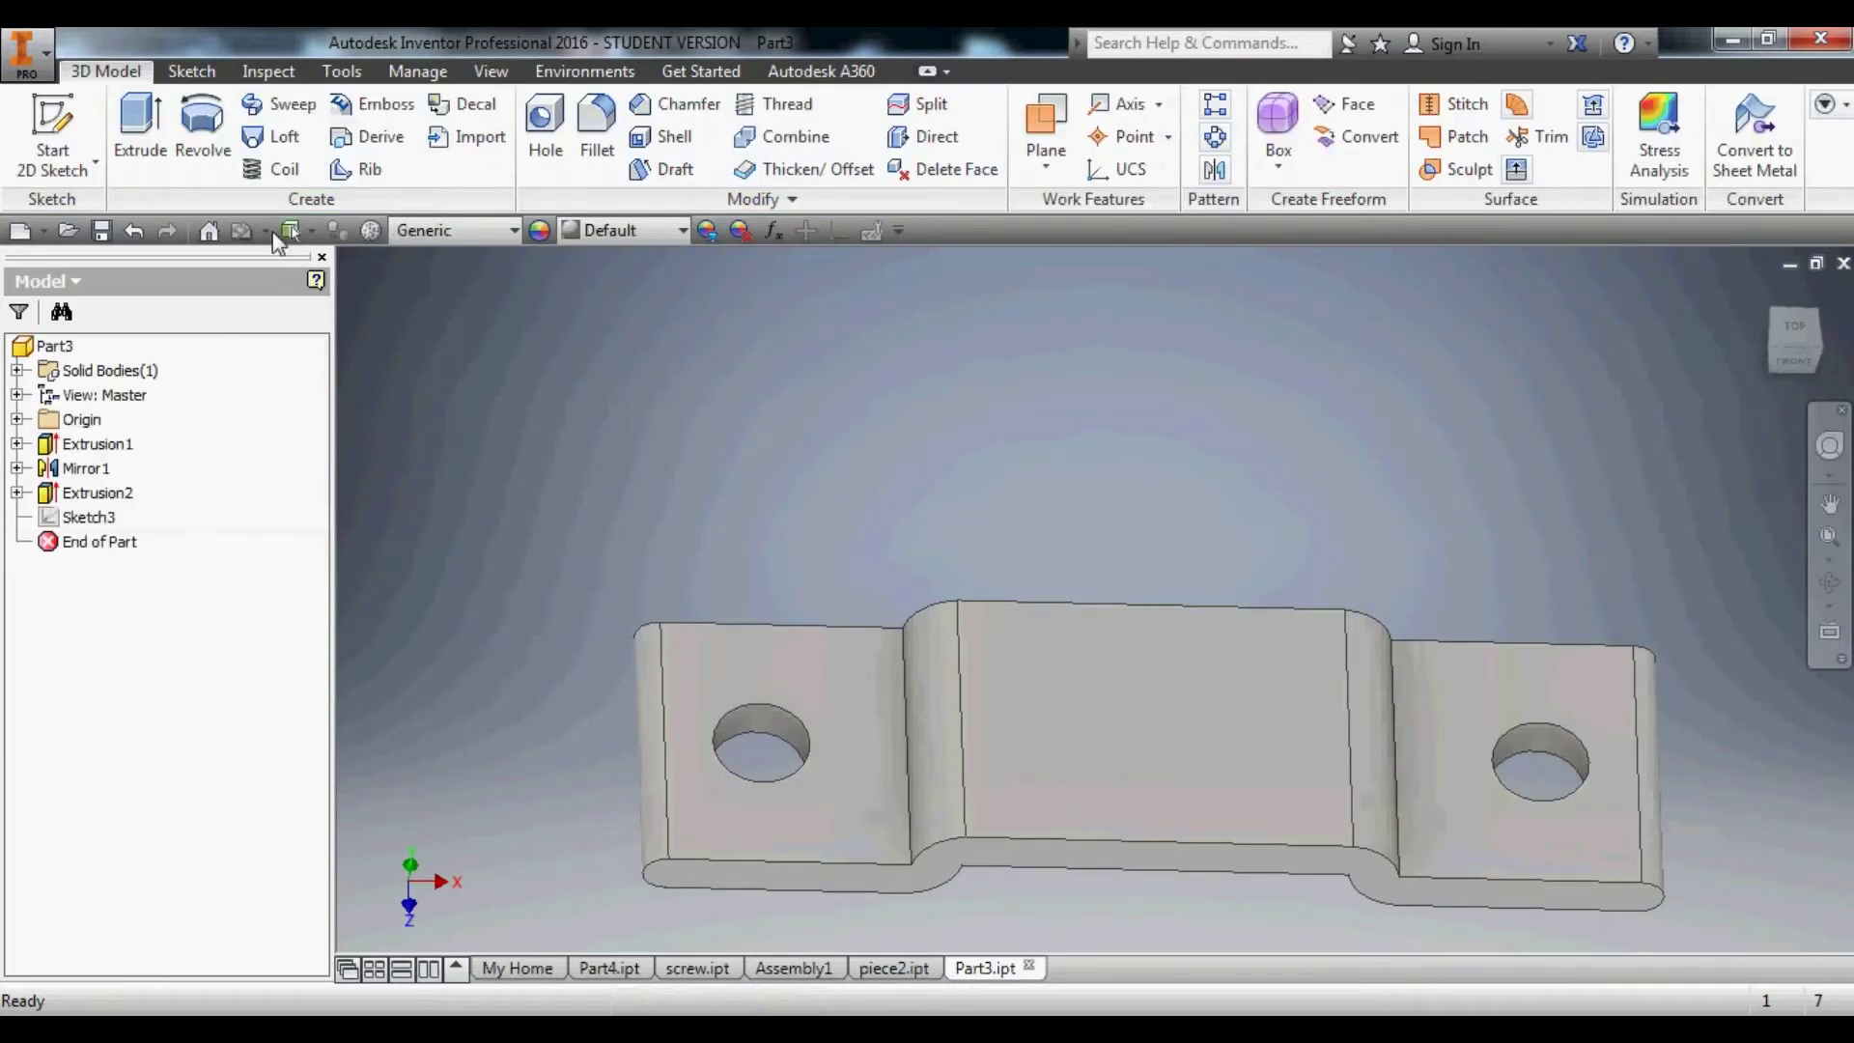
Make Sketch3 visible and extrude its closed profile as a cut in the reversed direction to round the plate's end.
left_click(88, 518)
right_click(85, 512)
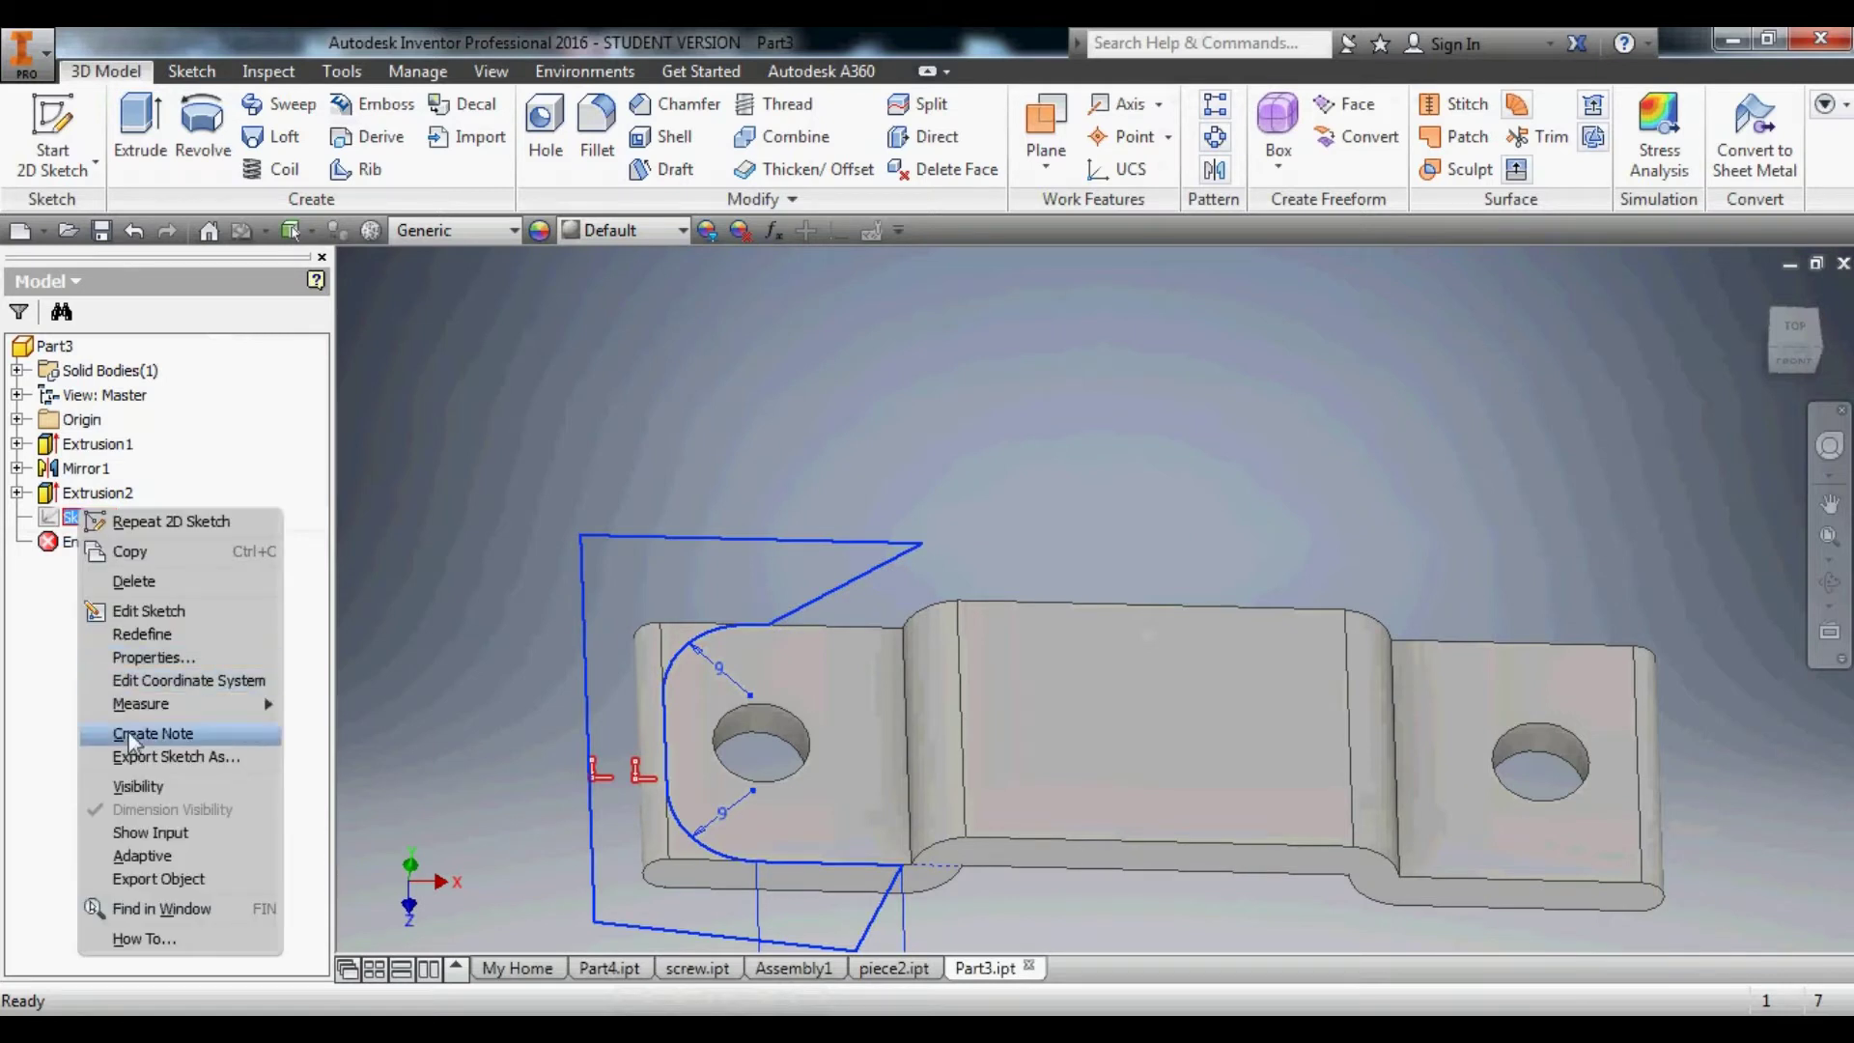
left_click(145, 787)
left_click(140, 130)
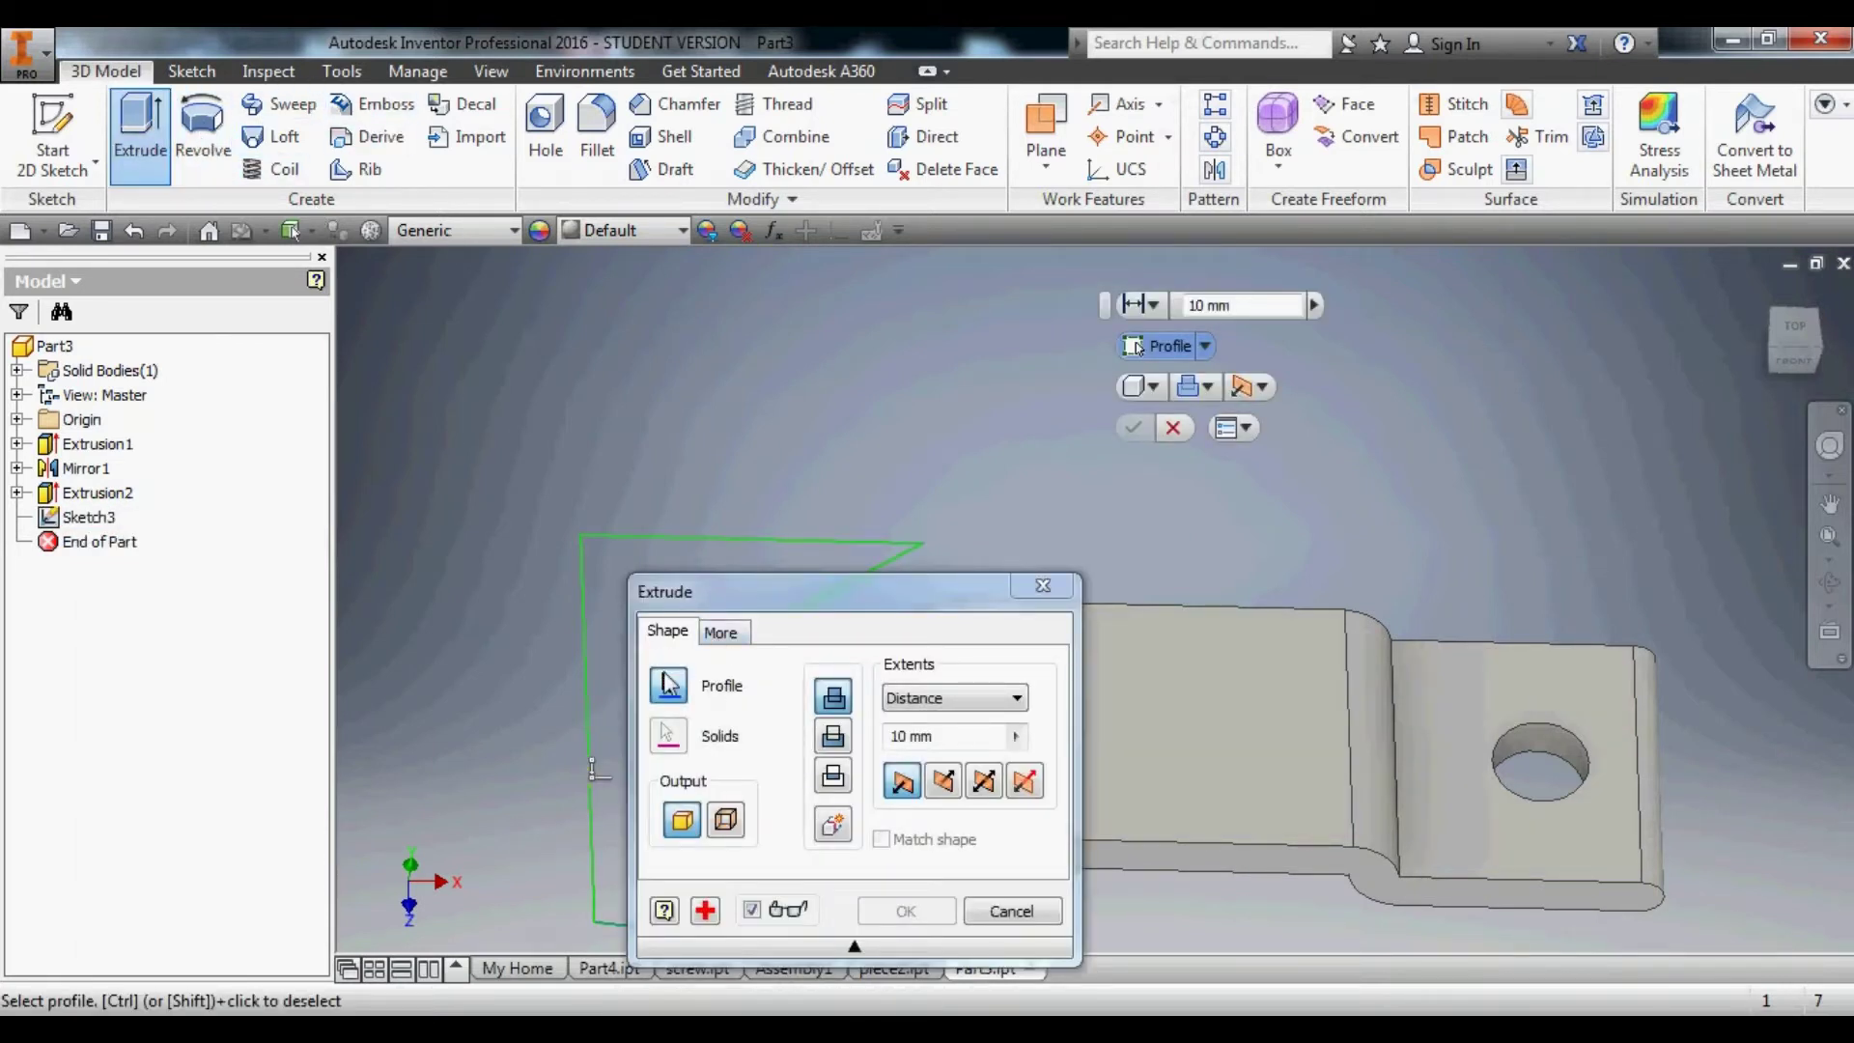
left_click(604, 616)
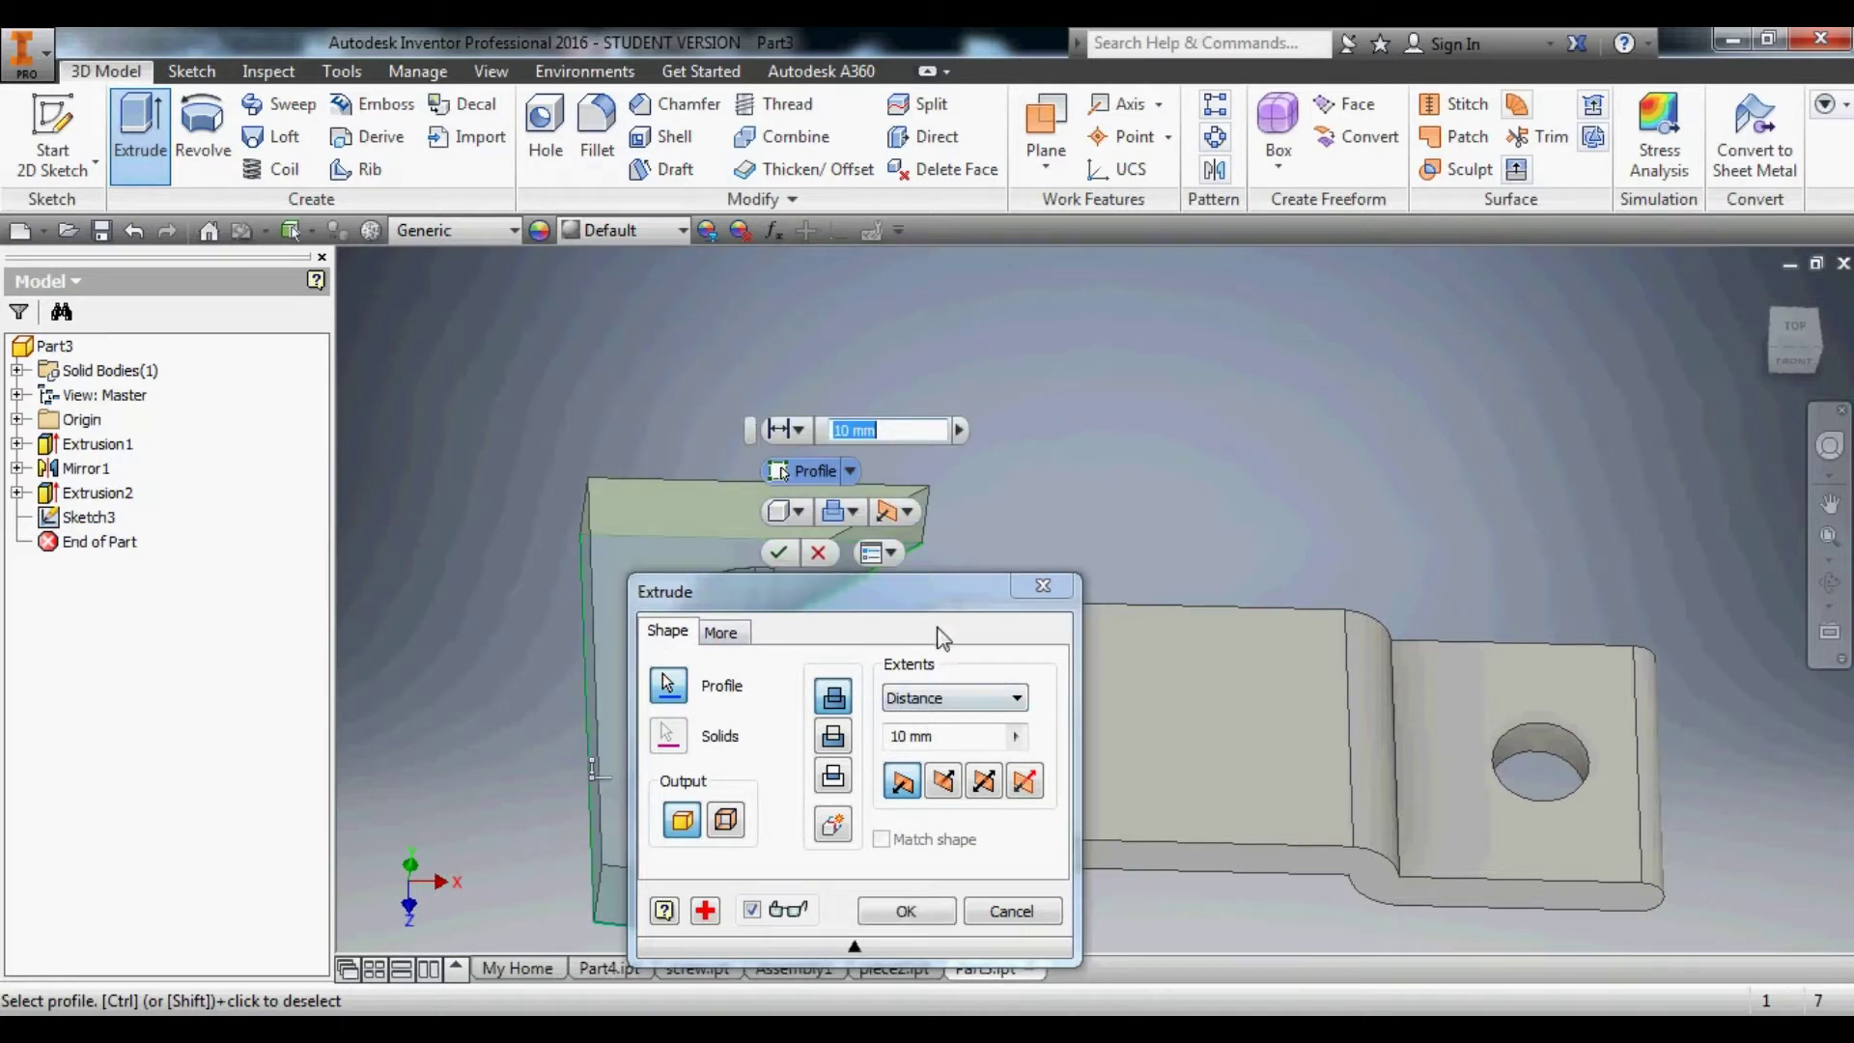
left_click_drag(927, 591, 1321, 451)
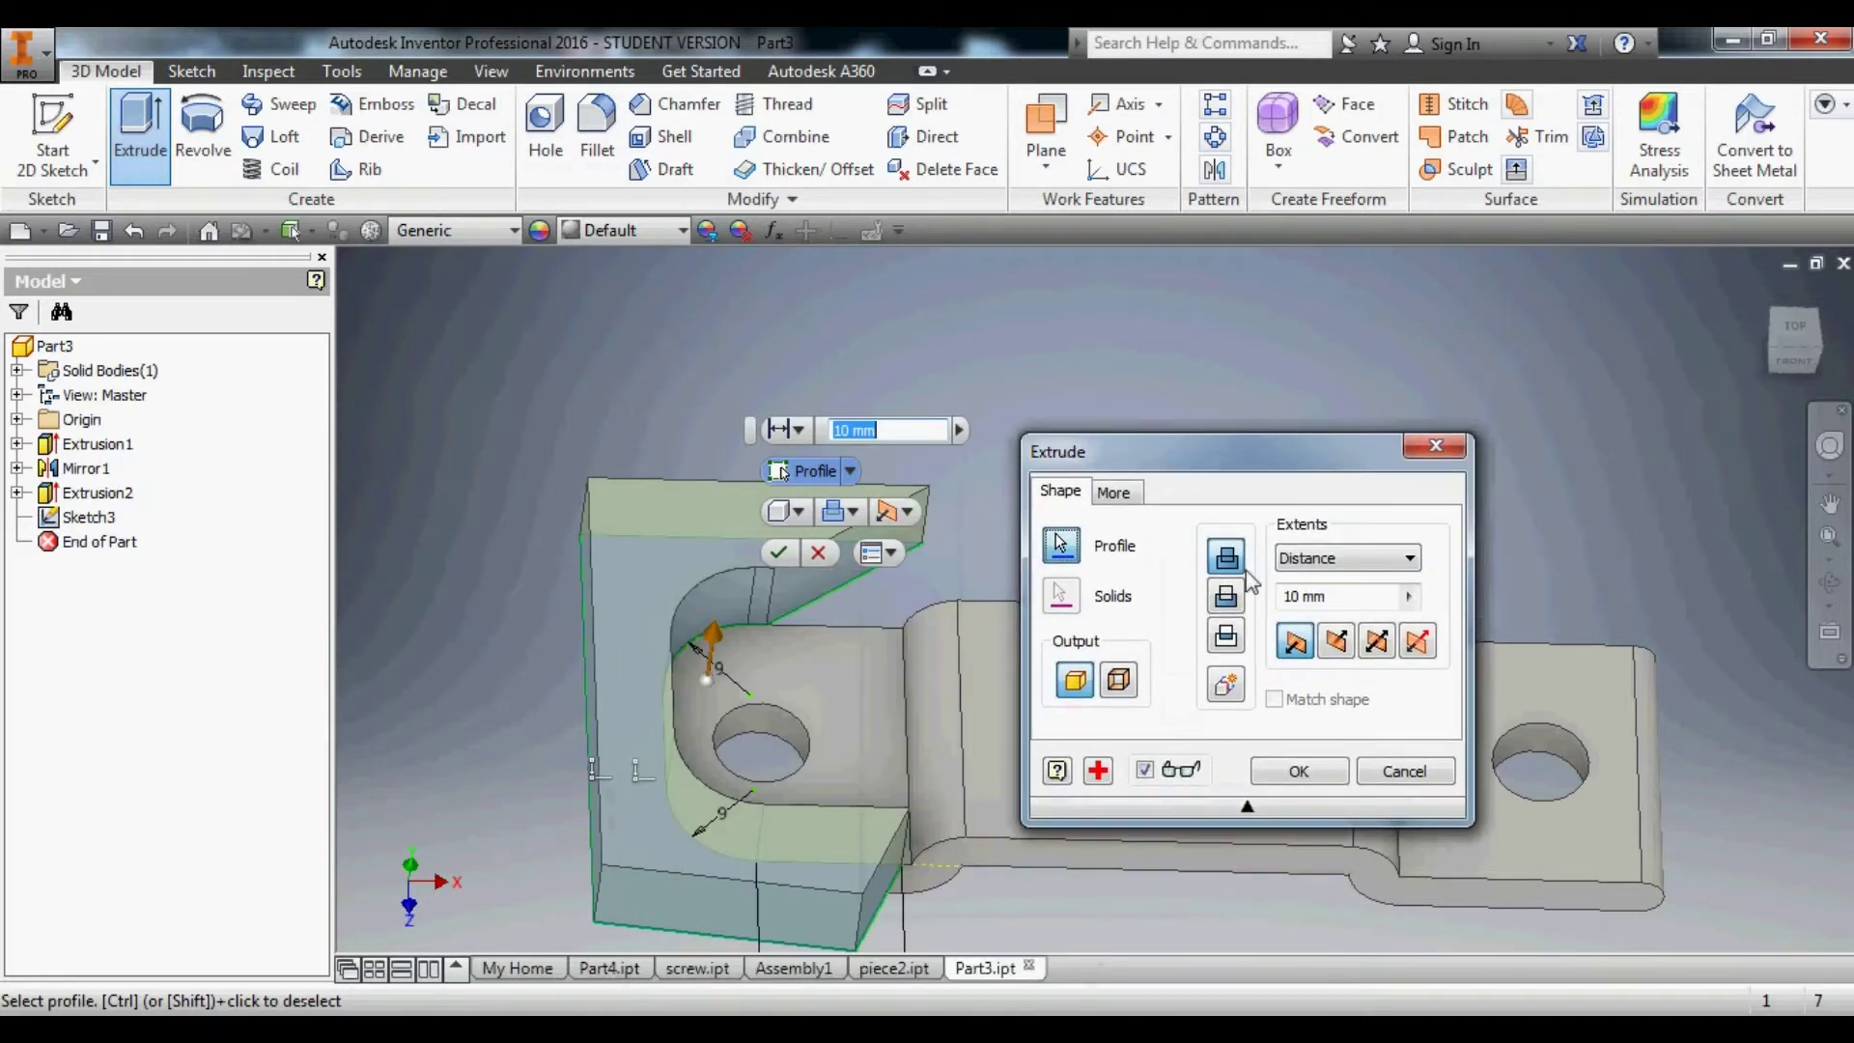
left_click(1336, 642)
left_click(1285, 769)
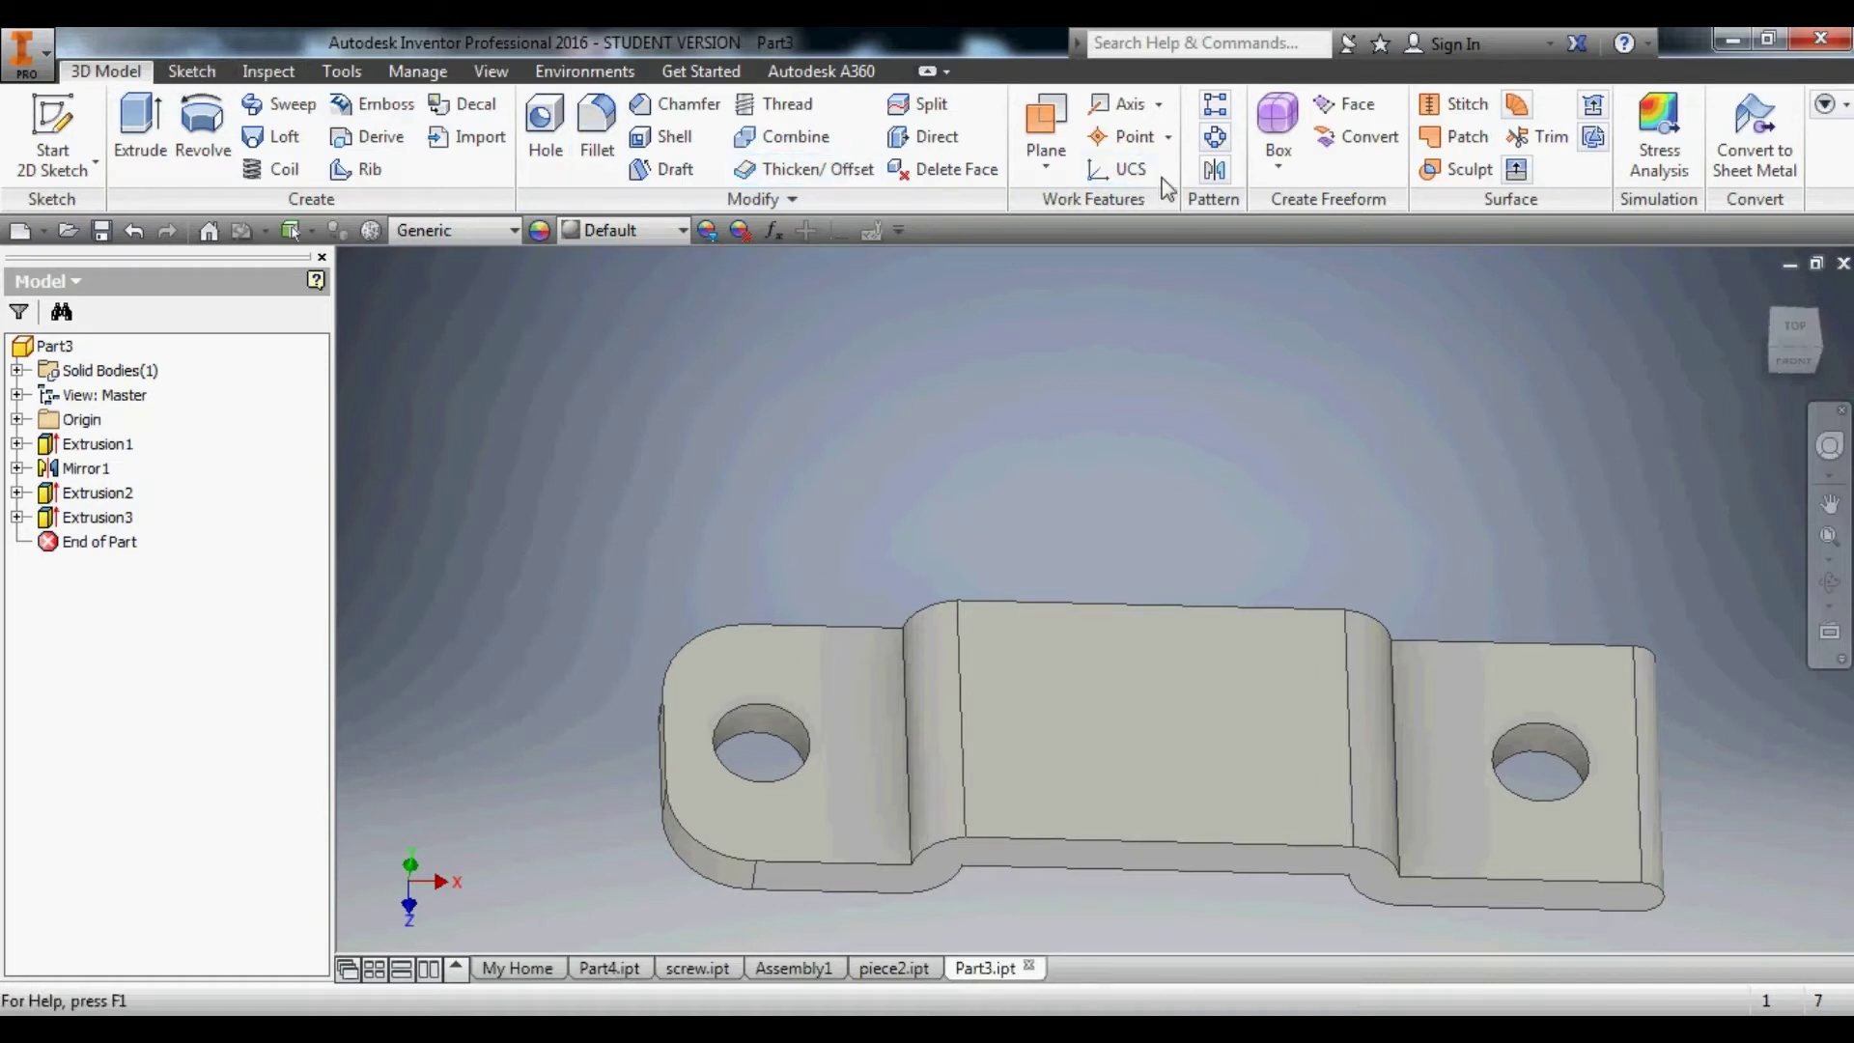
left_click(1215, 171)
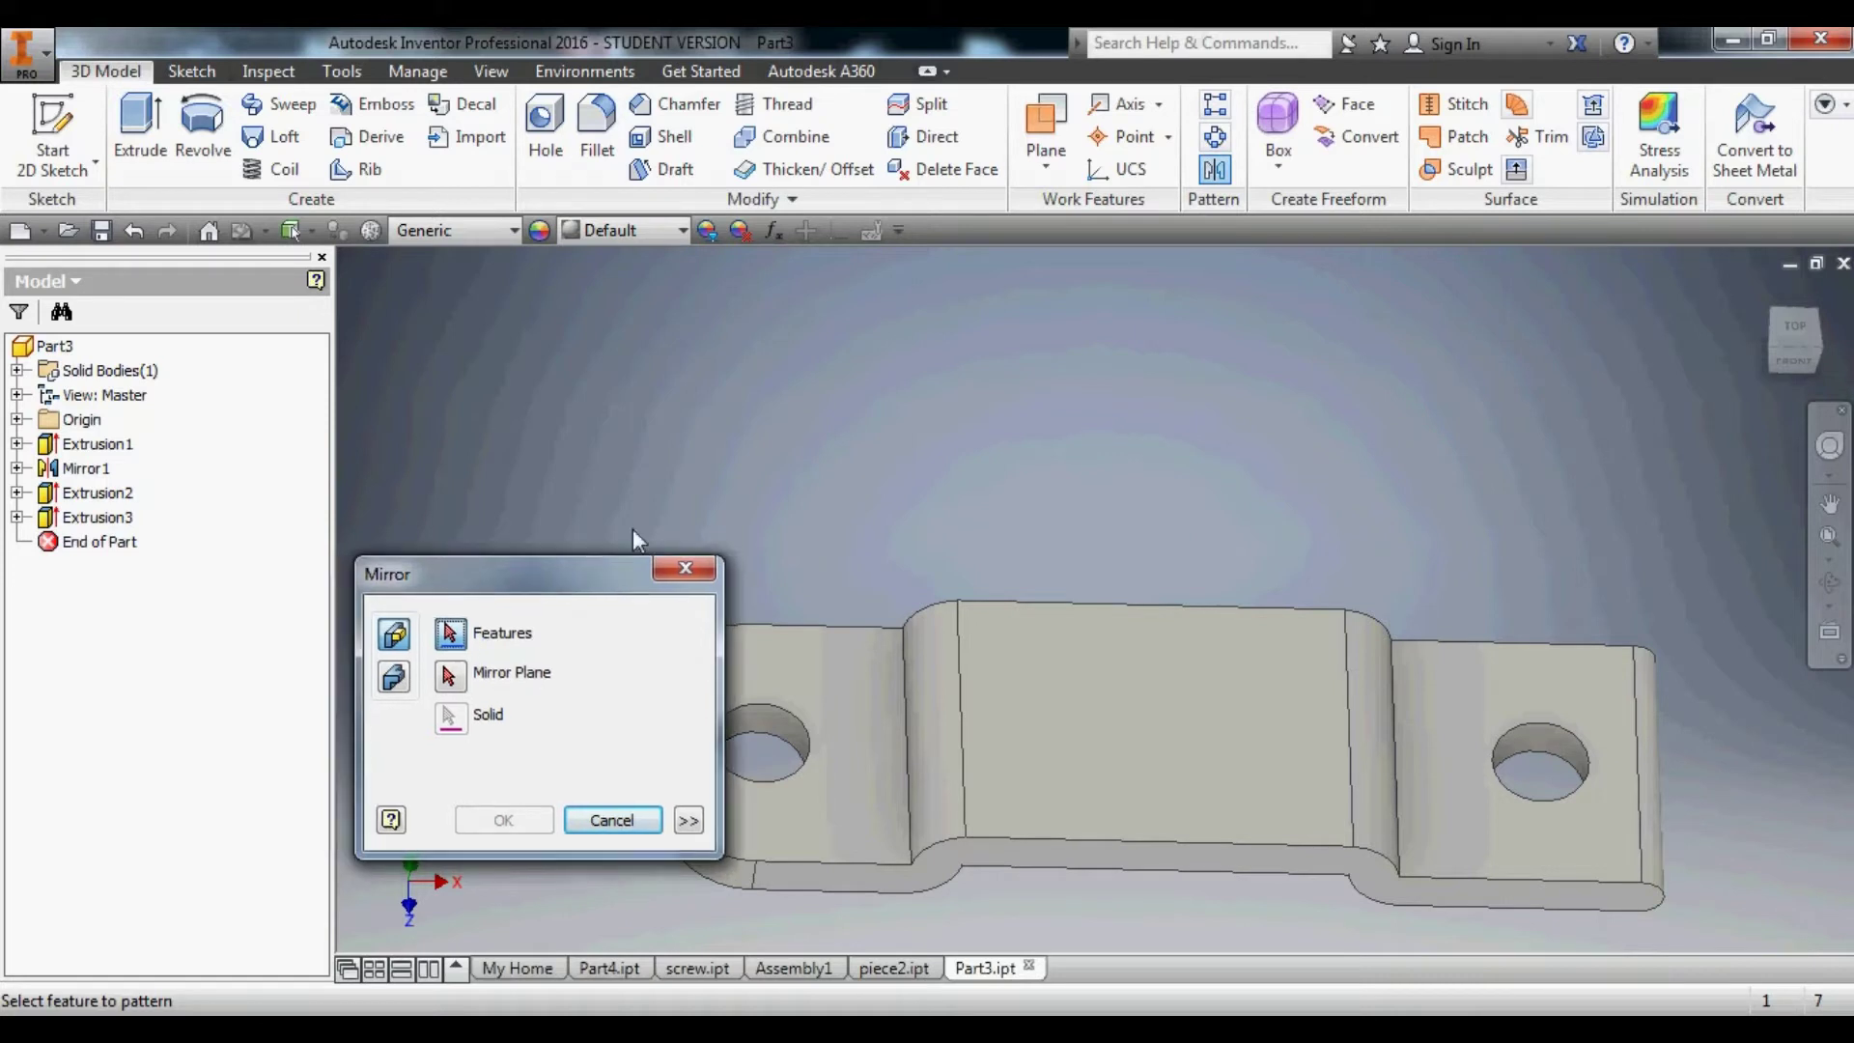
left_click_drag(597, 560, 859, 364)
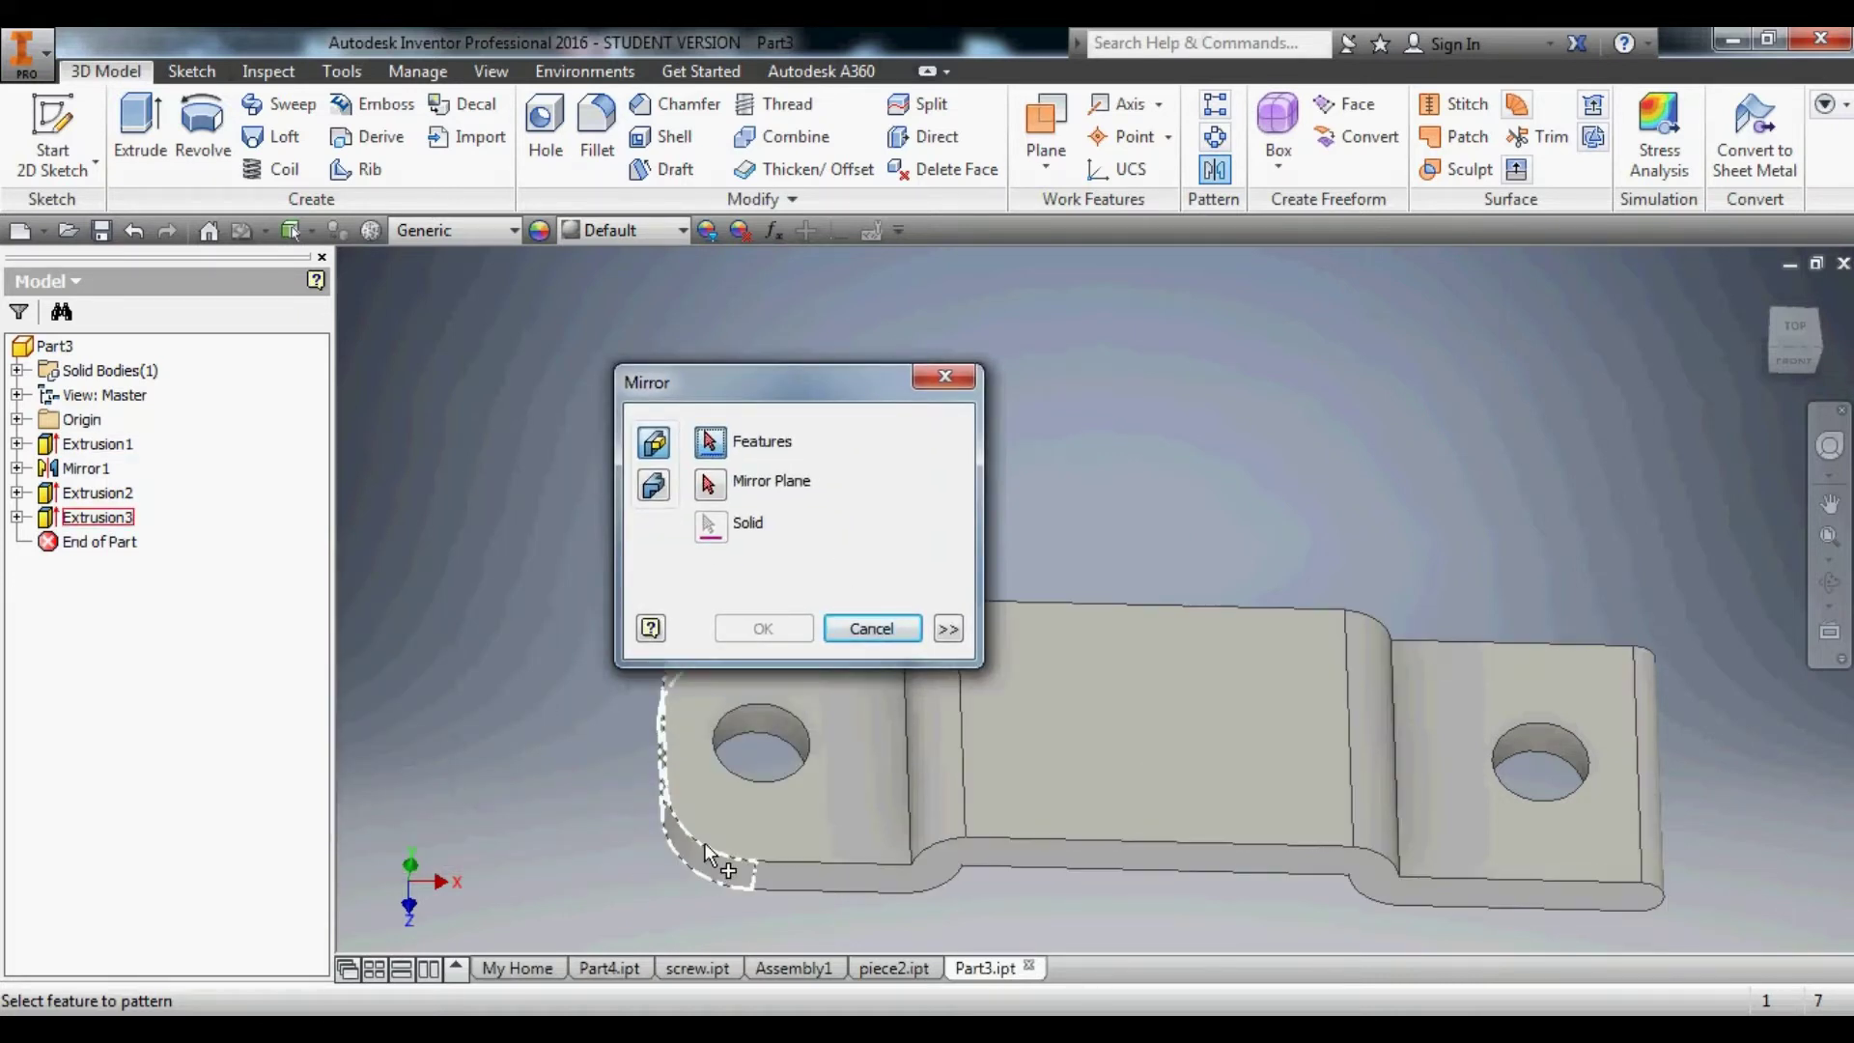
left_click(713, 842)
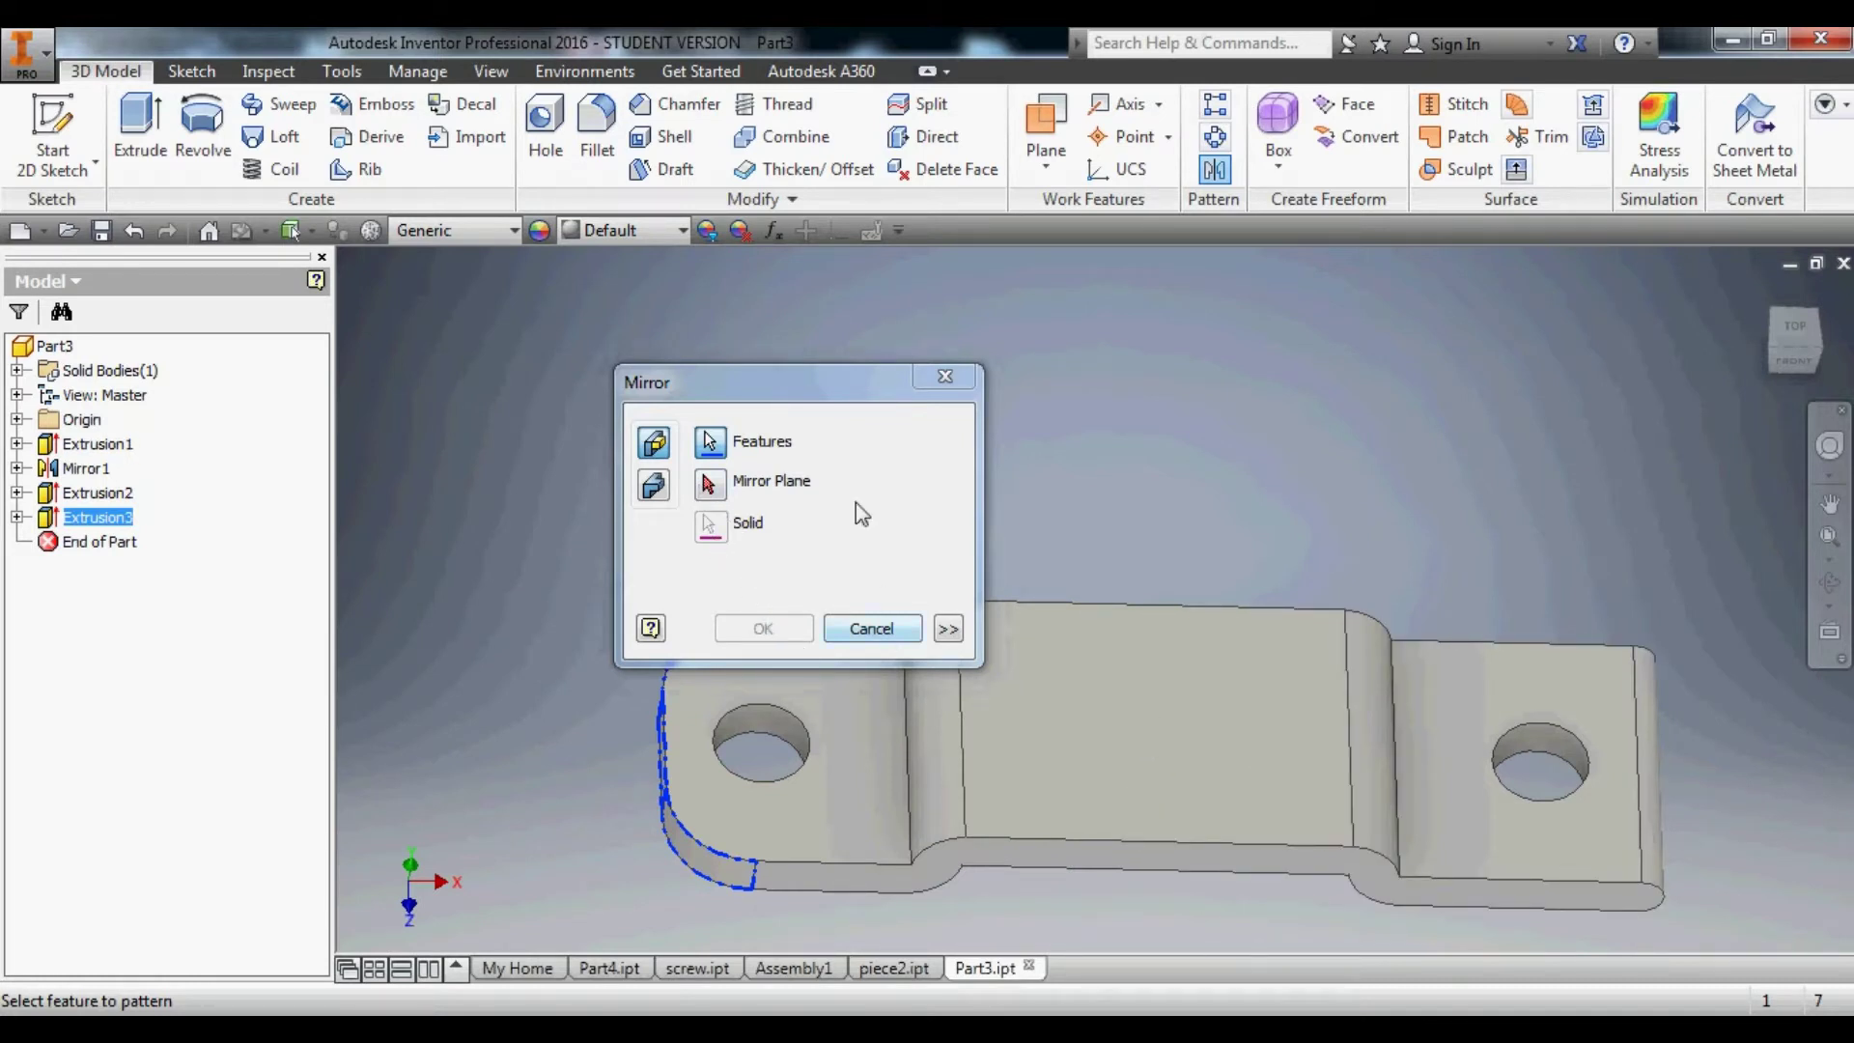
left_click(947, 378)
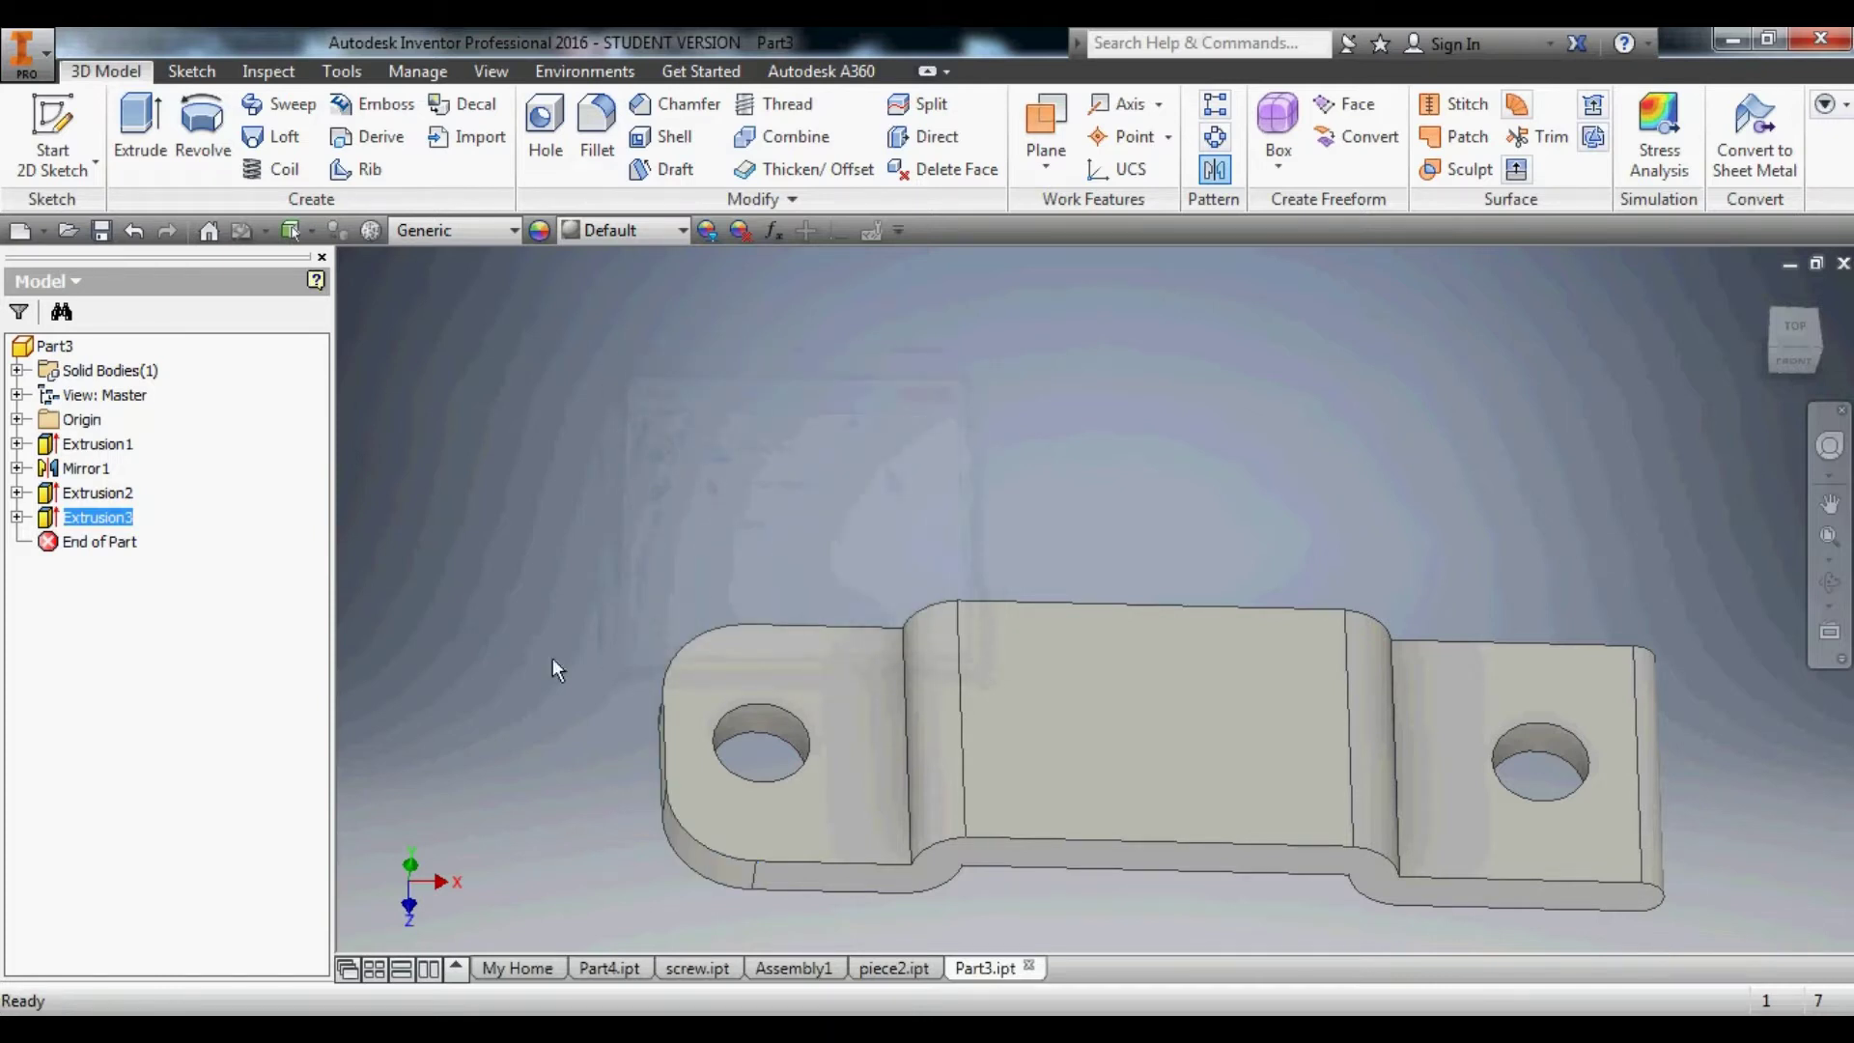
Mirror Extrusion3, the end-rounding cut, about the YZ Plane onto the plate's other end and save the part.
left_click(17, 518)
left_click(97, 518)
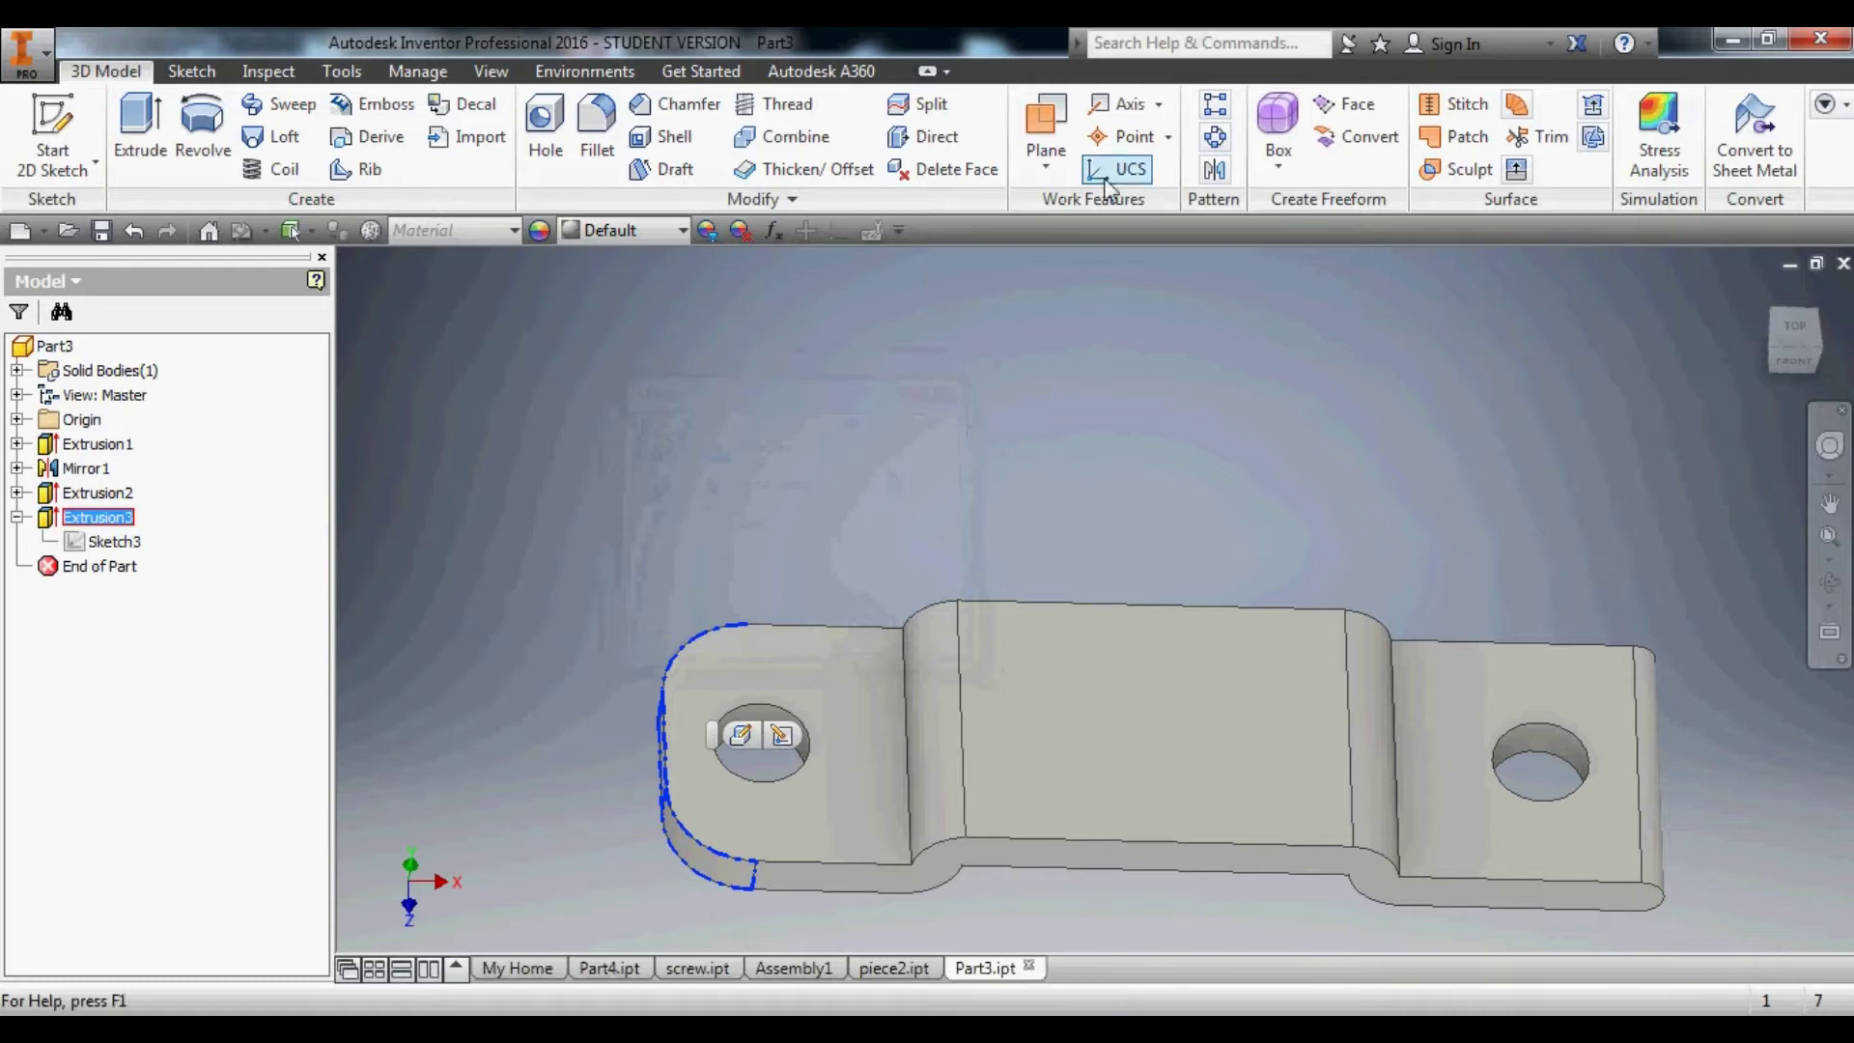
left_click(1215, 169)
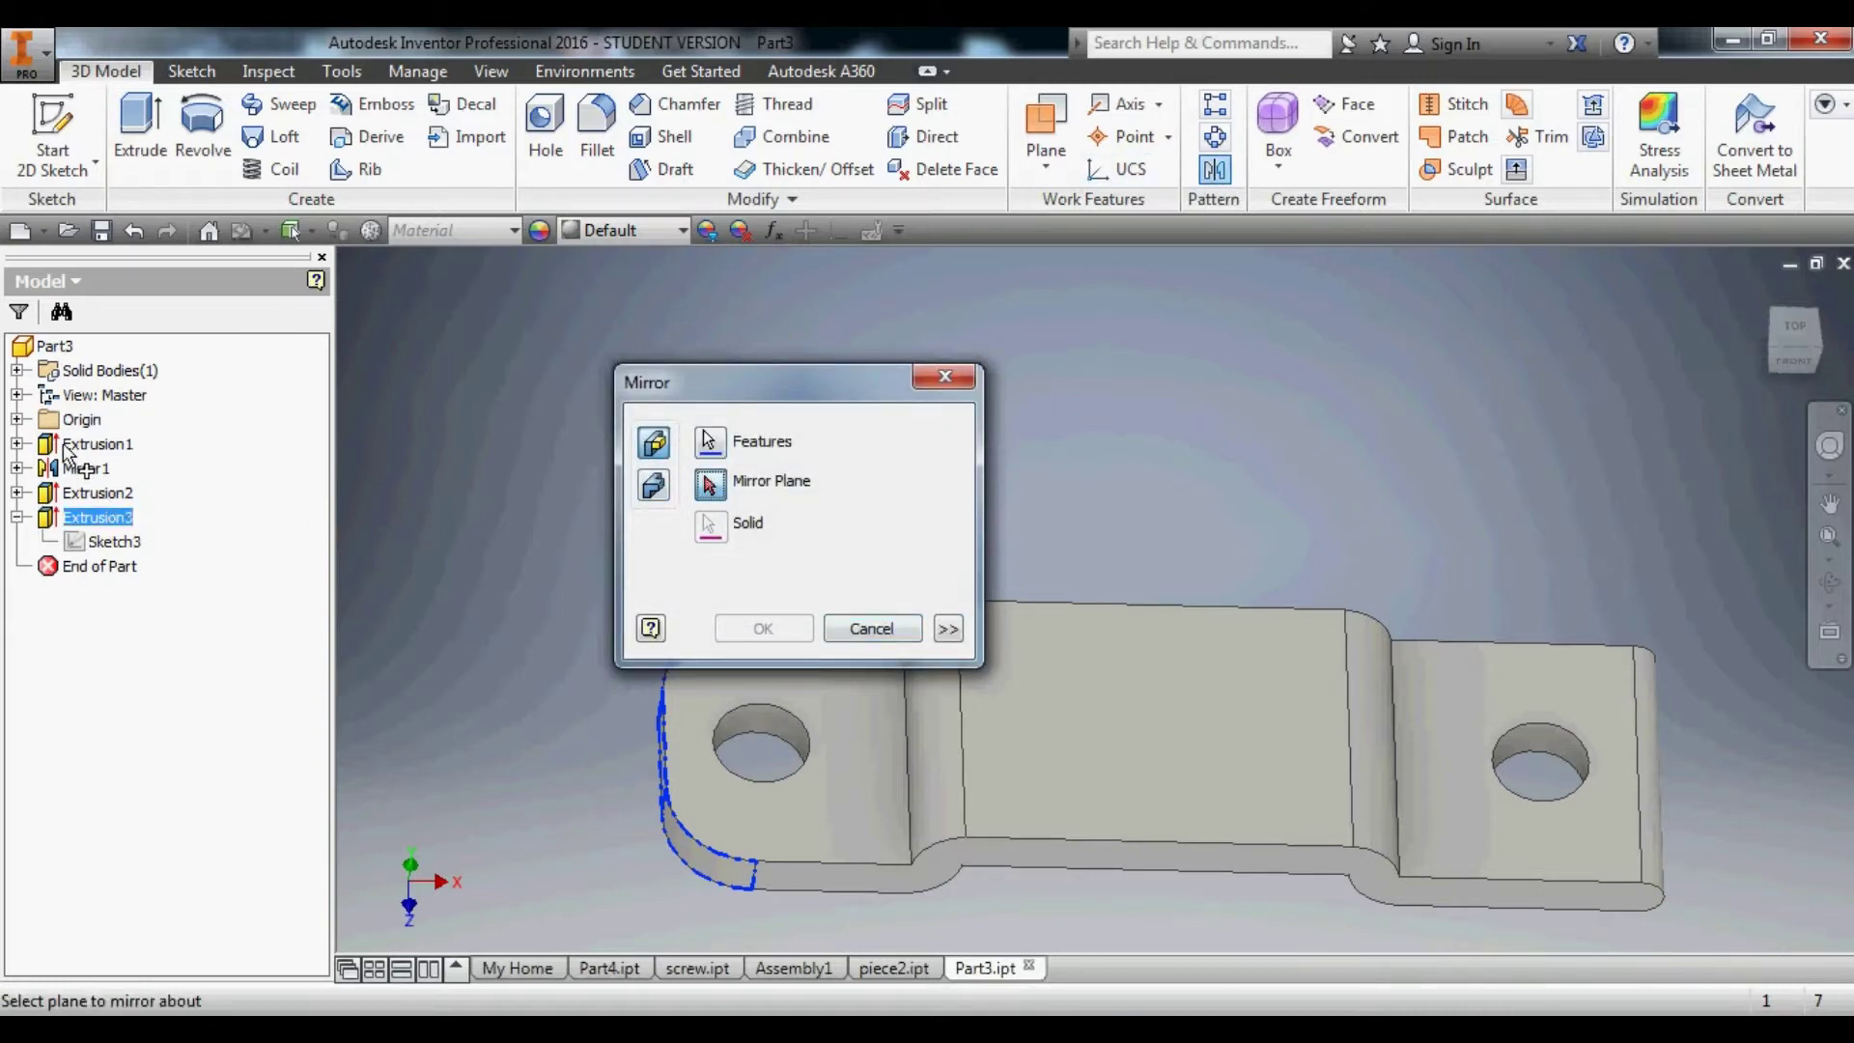
left_click(17, 419)
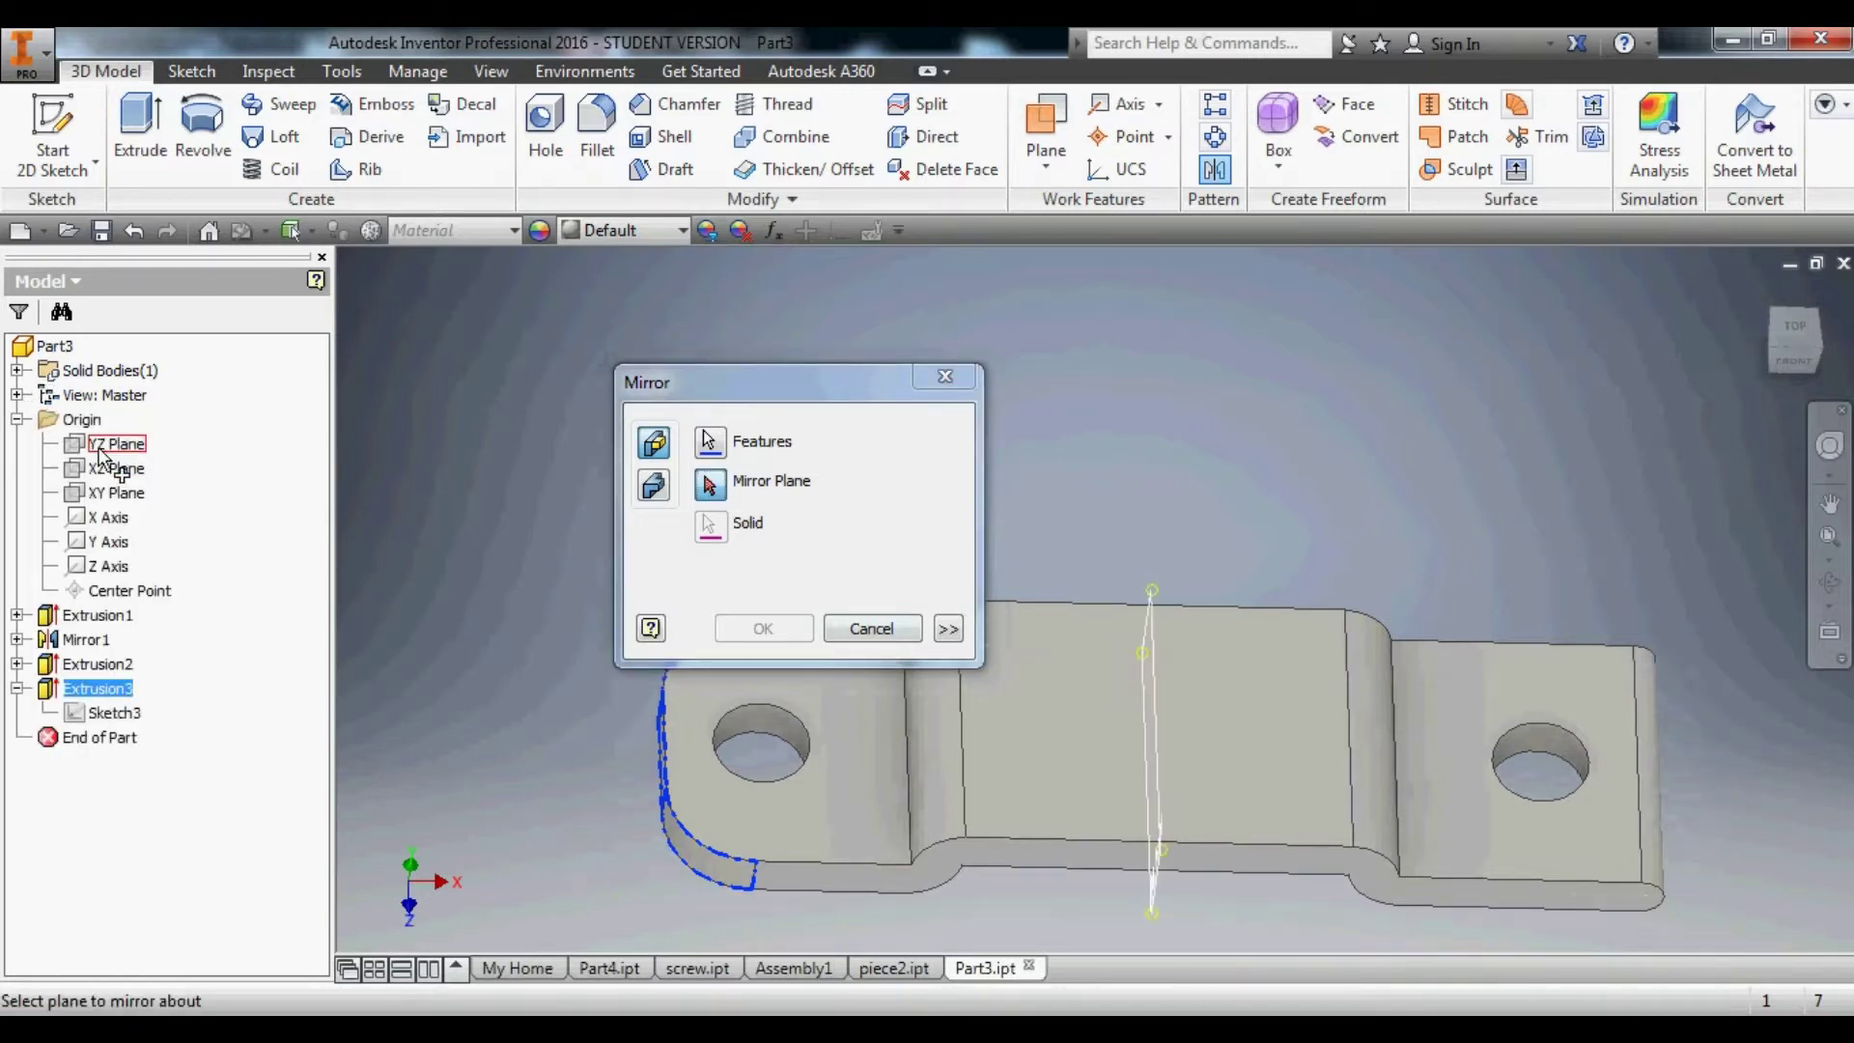
left_click(102, 445)
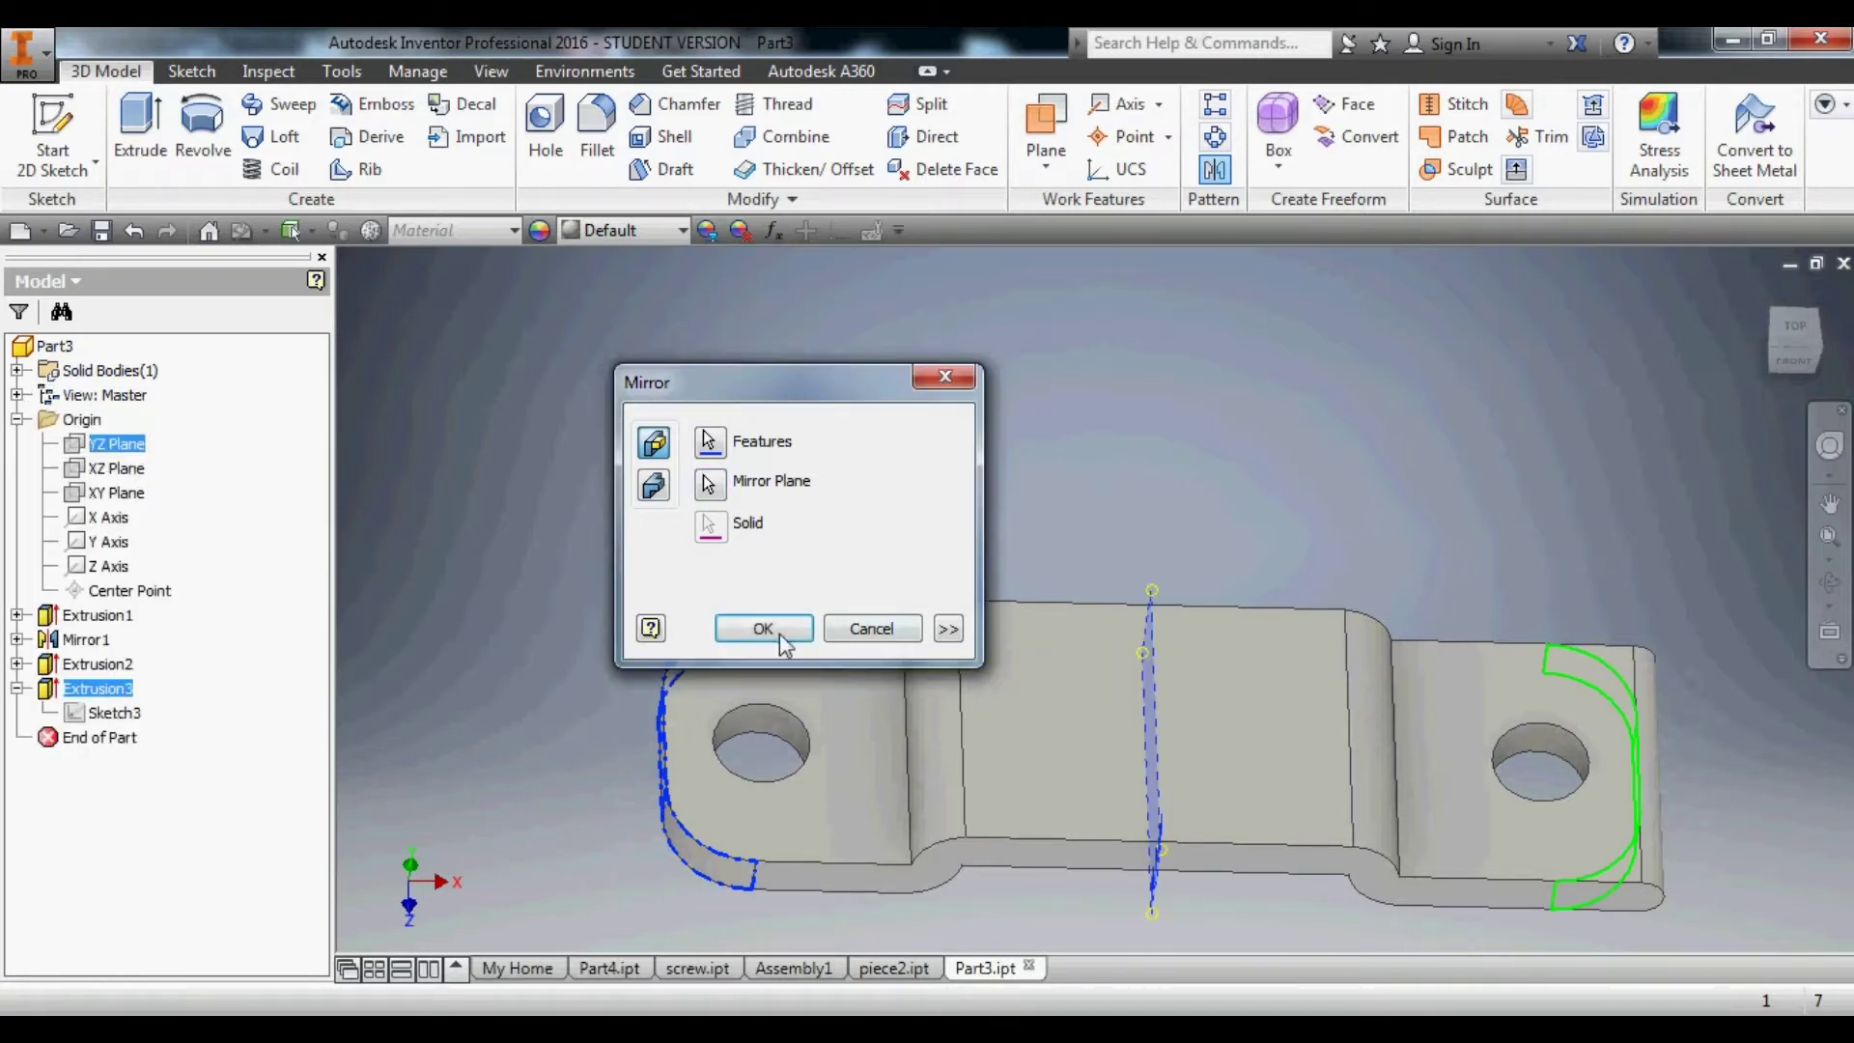
left_click(763, 629)
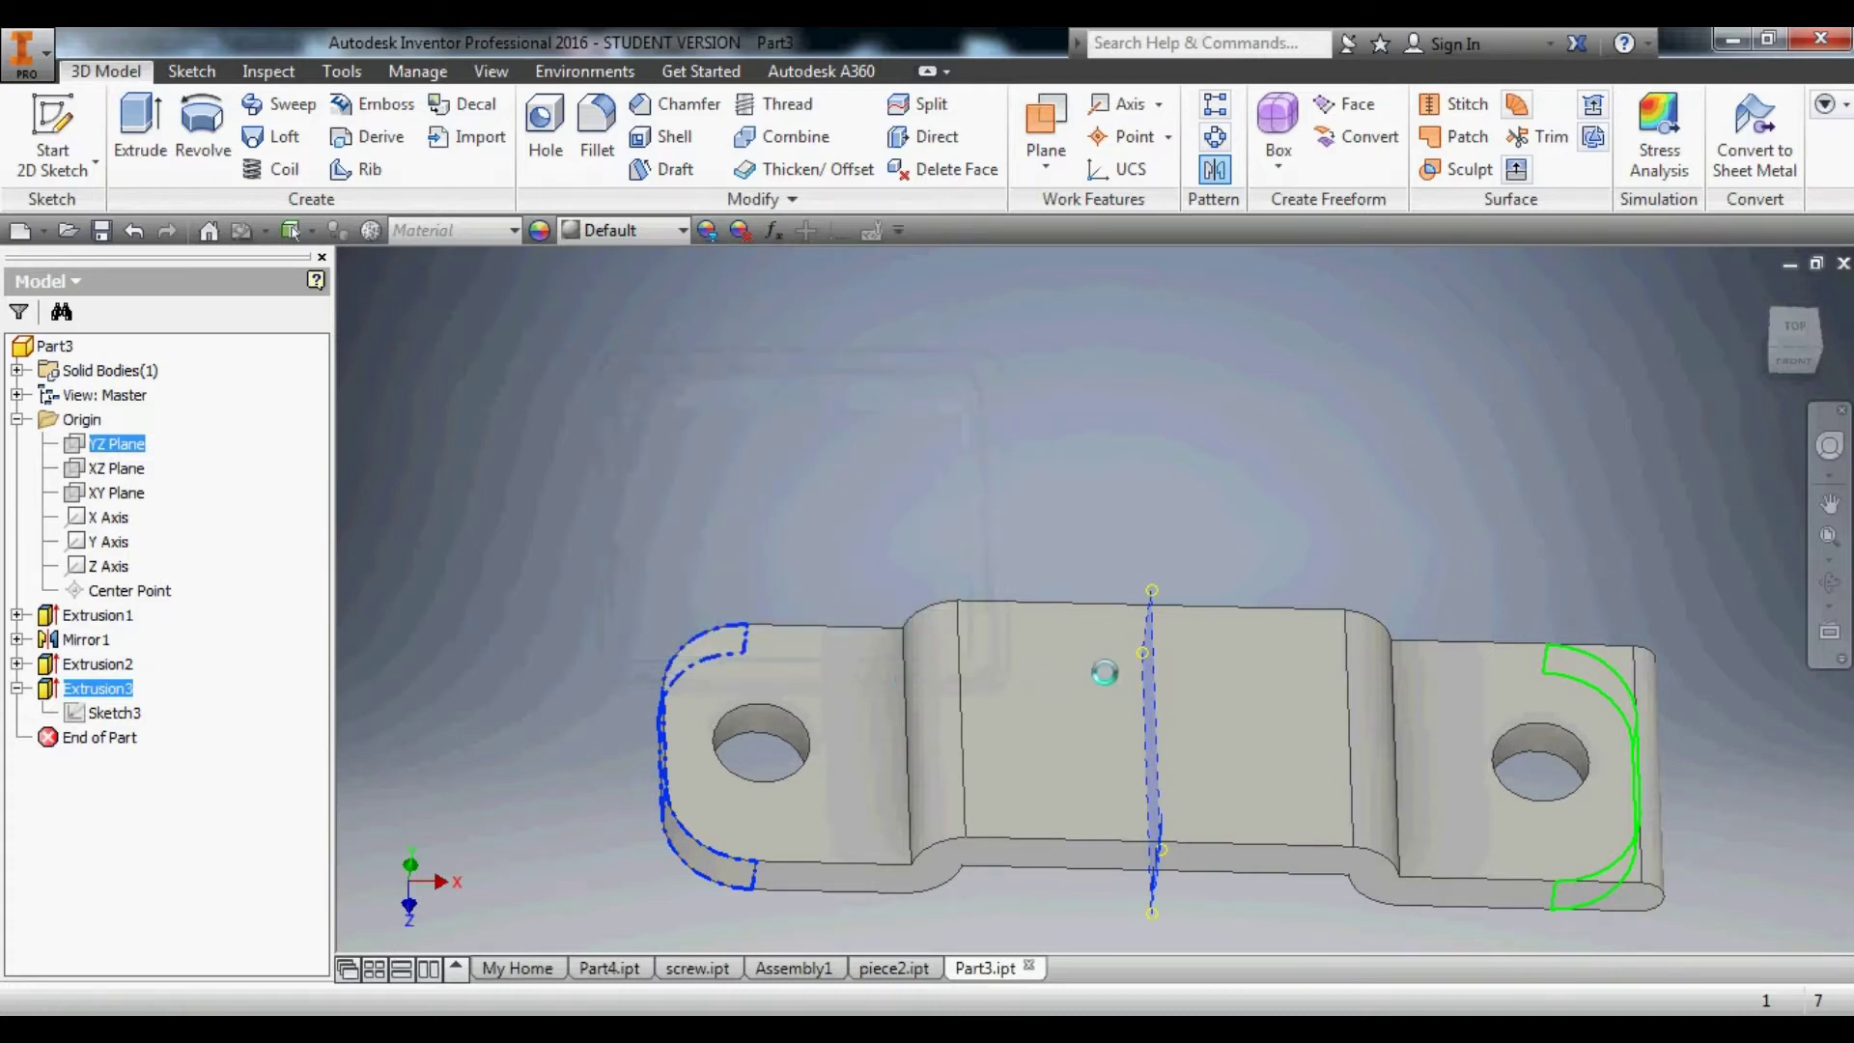
mouse_move(1360, 765)
middle_mouse_down("shift")
mouse_move(1361, 734)
mouse_move(1365, 757)
middle_mouse_up("shift")
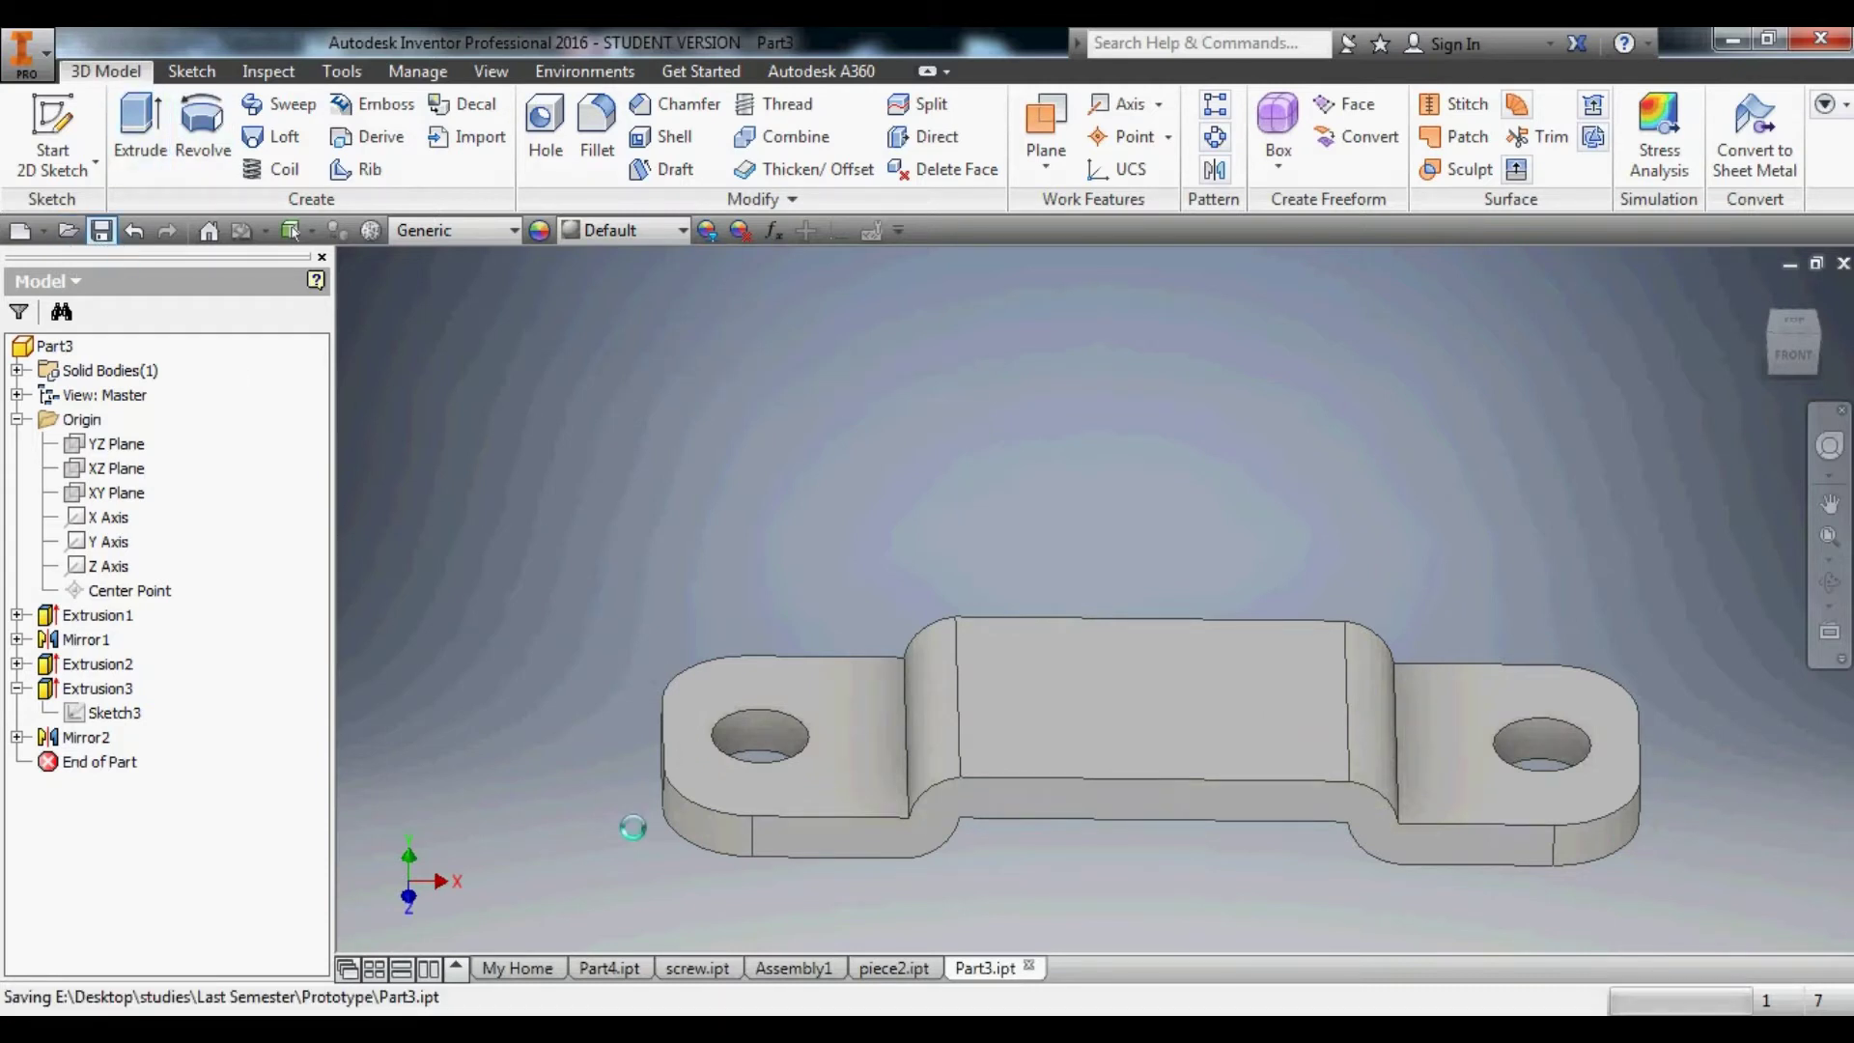
Switch to Assembly1 and save it as "final part" in the Prototype folder.
left_click(796, 971)
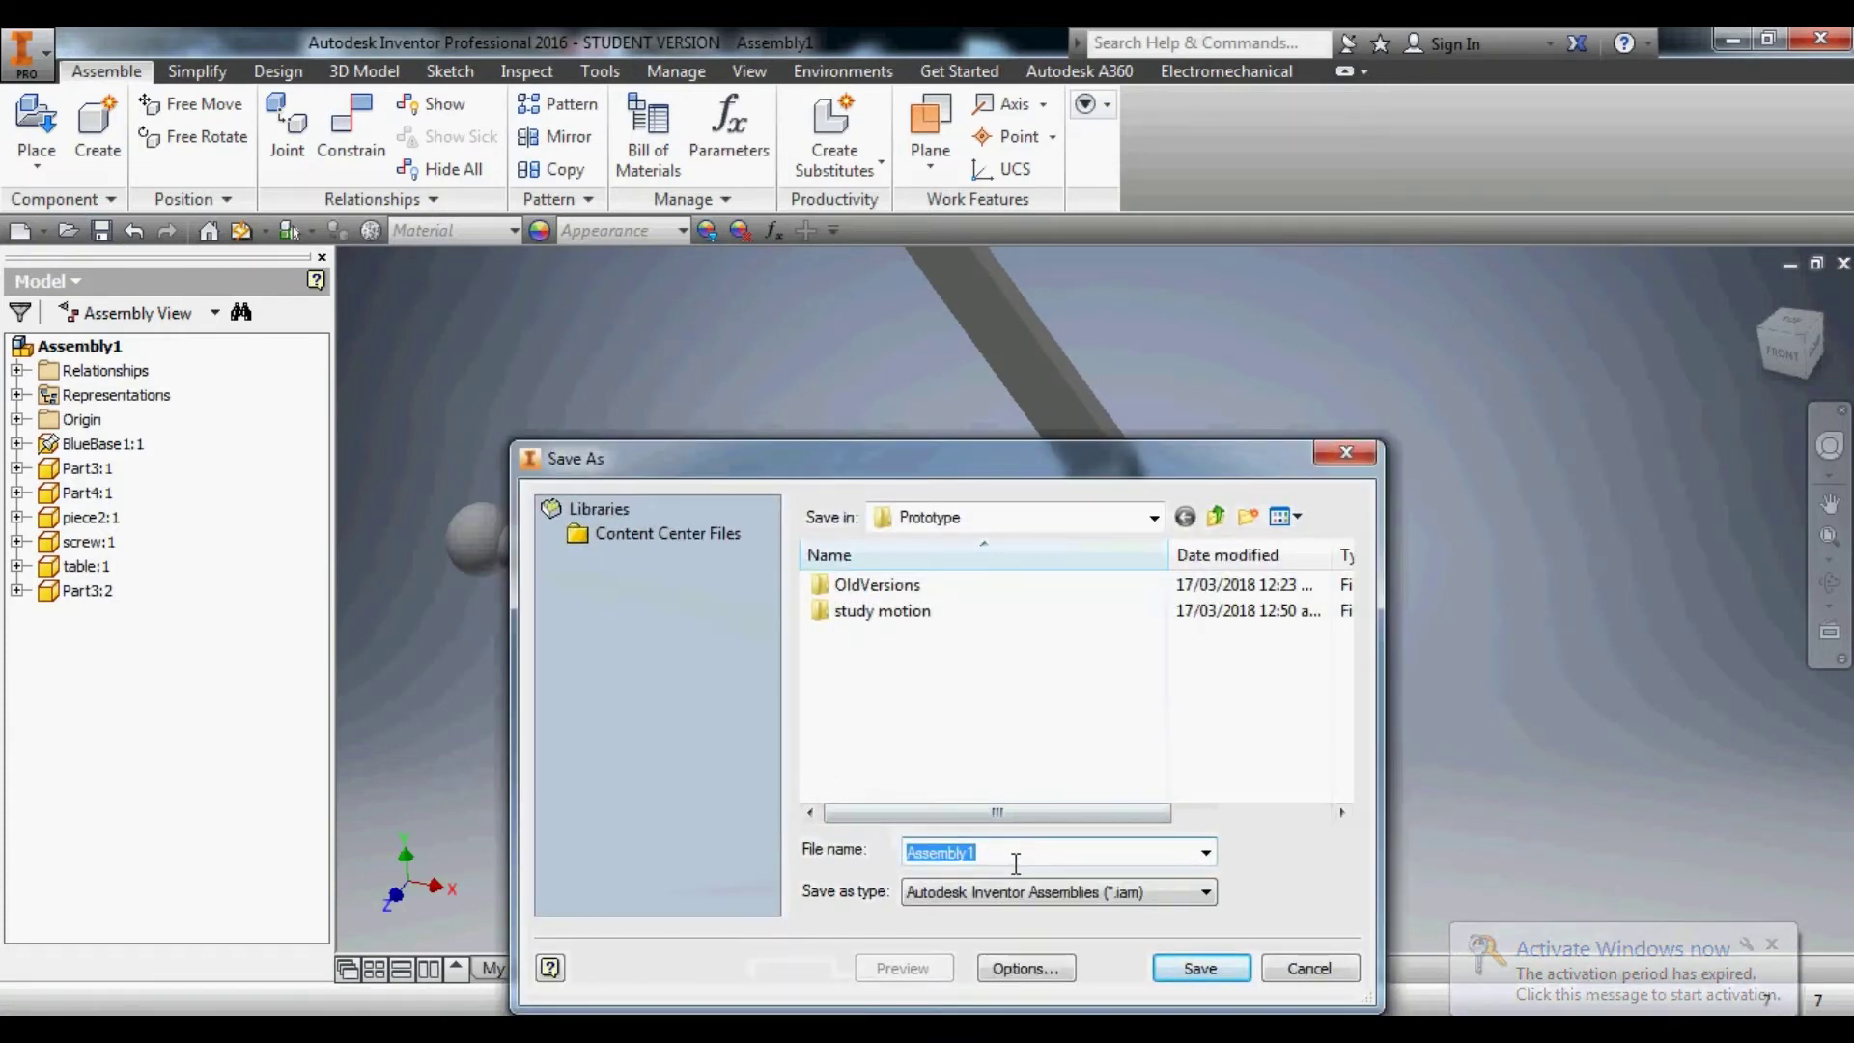
type("final part")
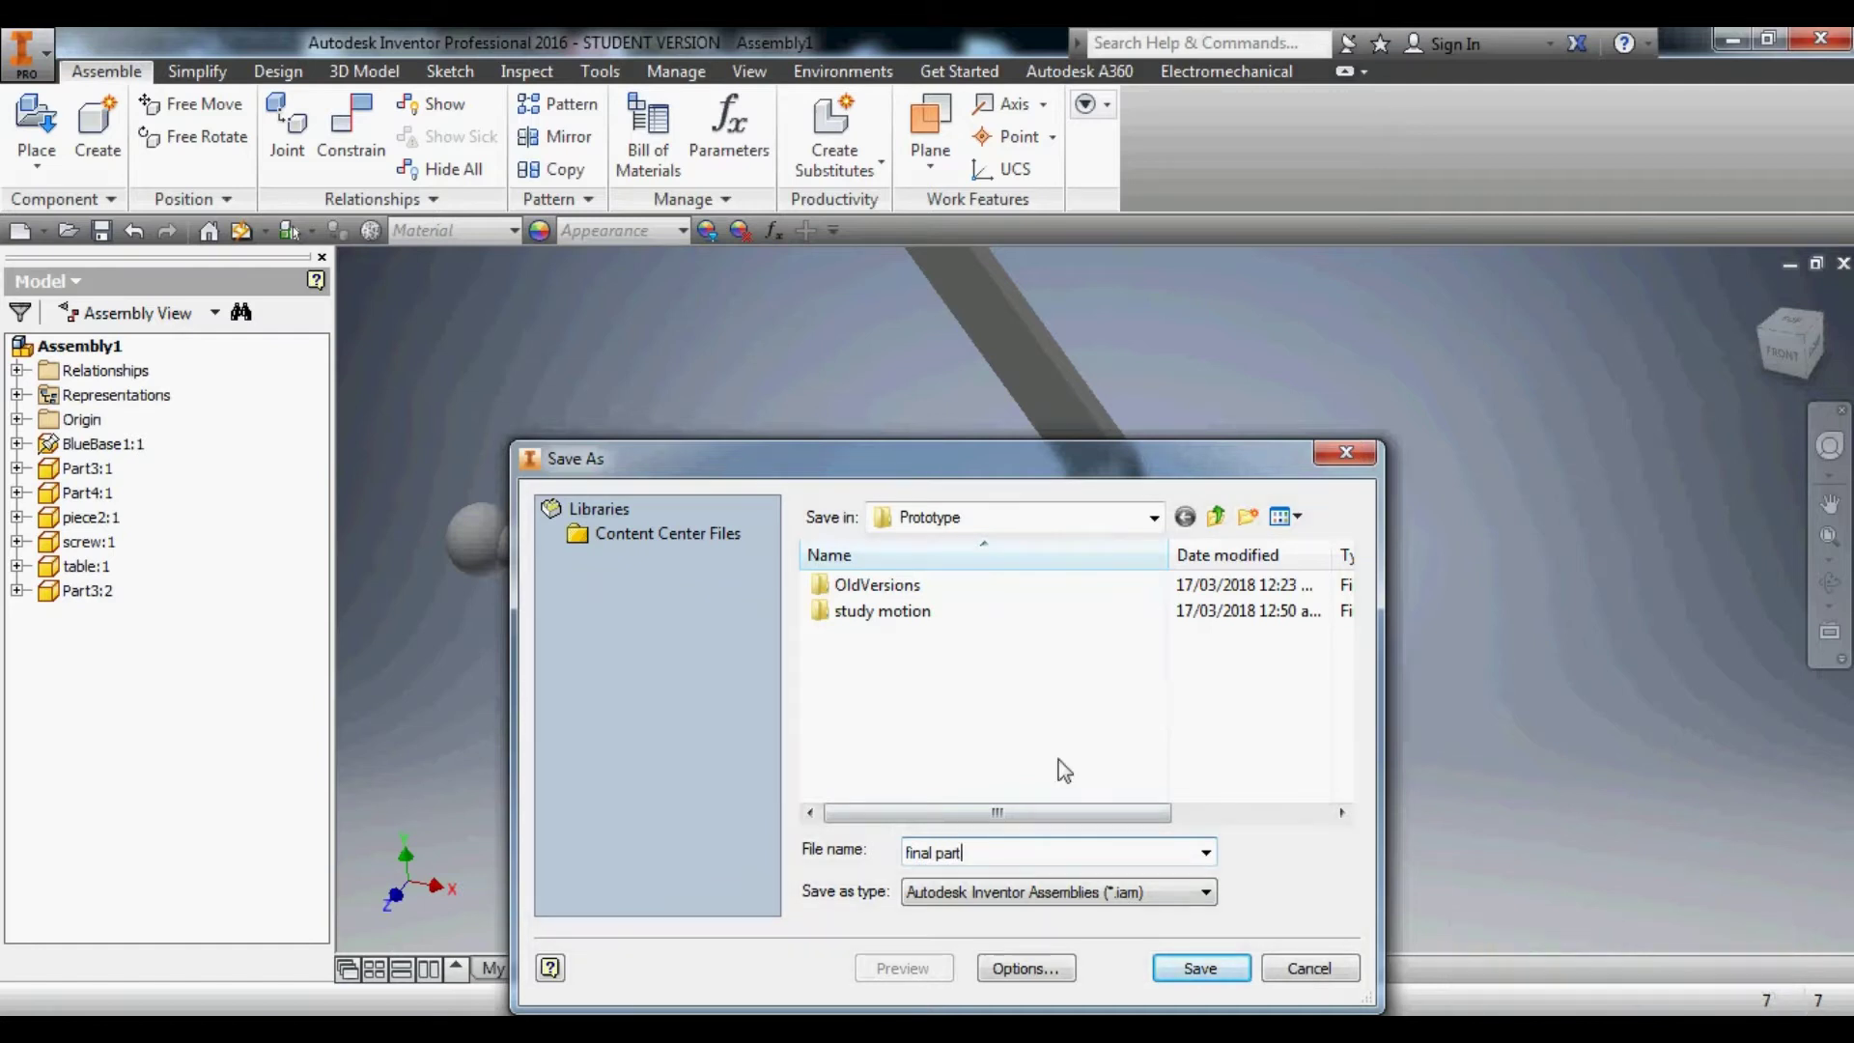
left_click(1179, 977)
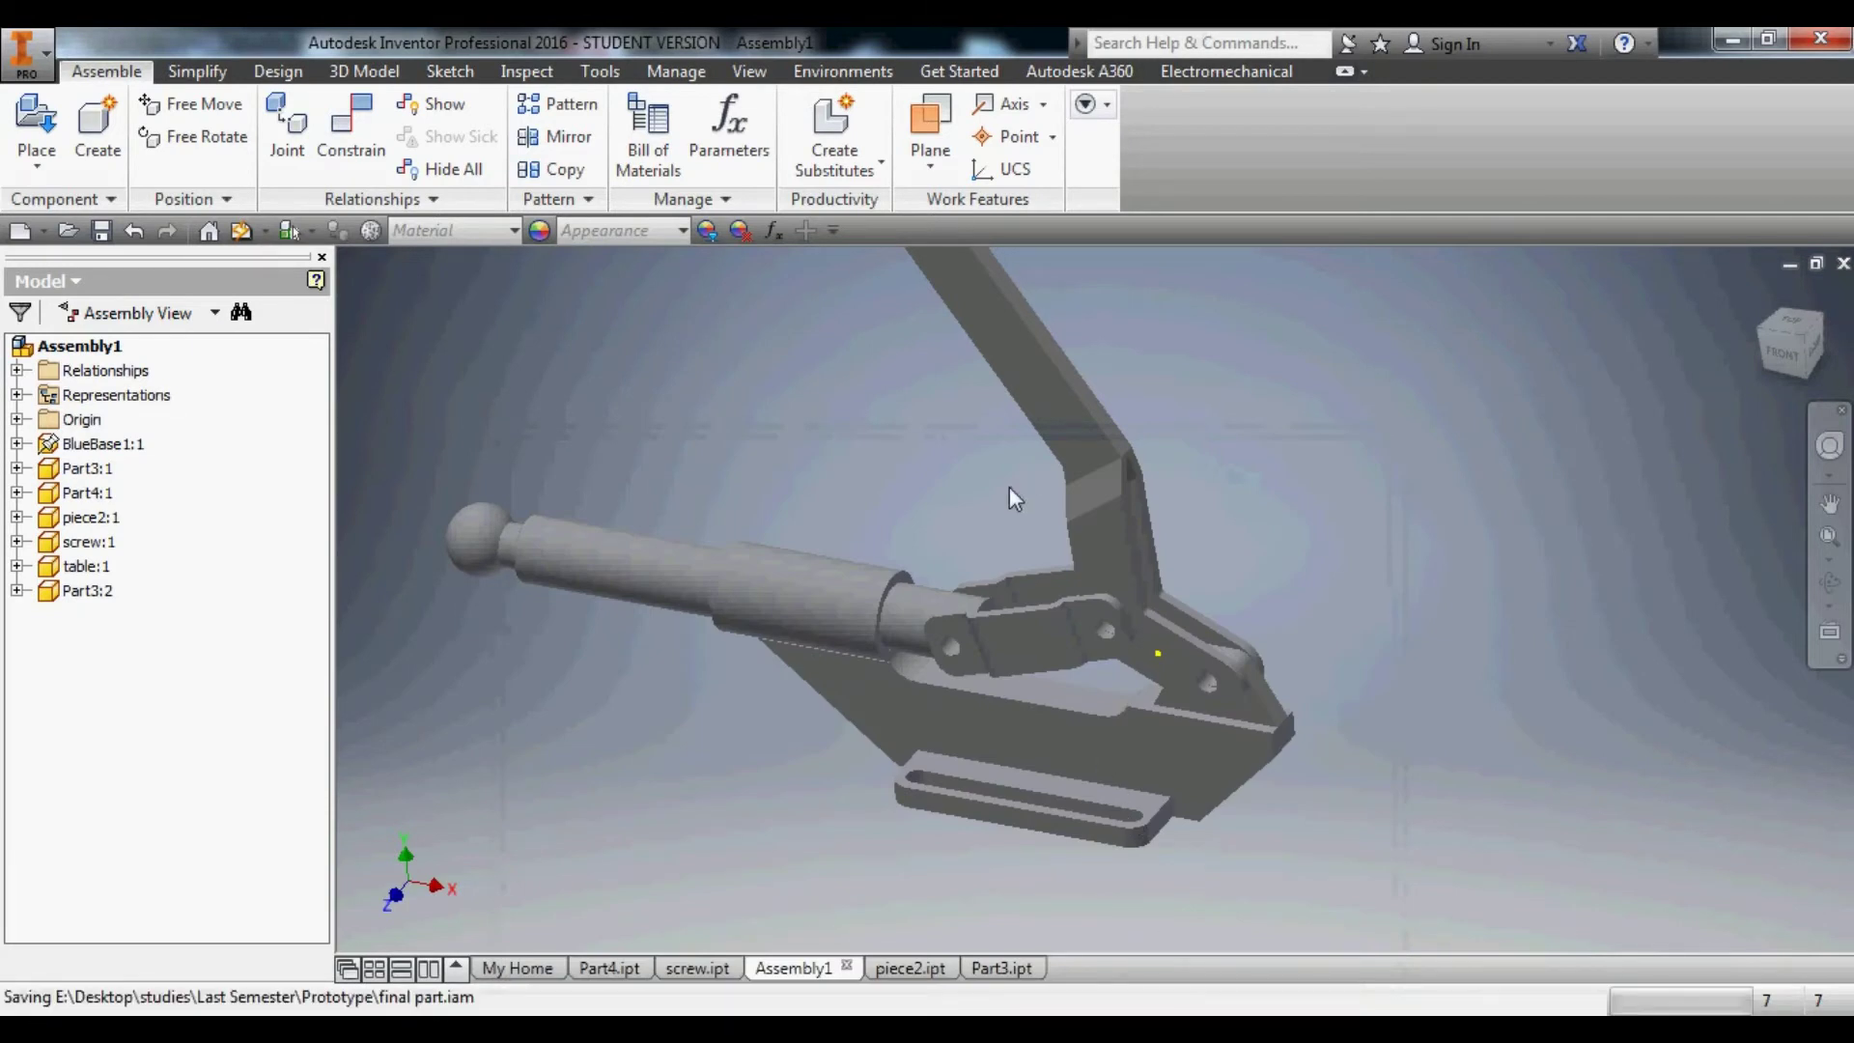
scroll(1004, 579, "down", 2)
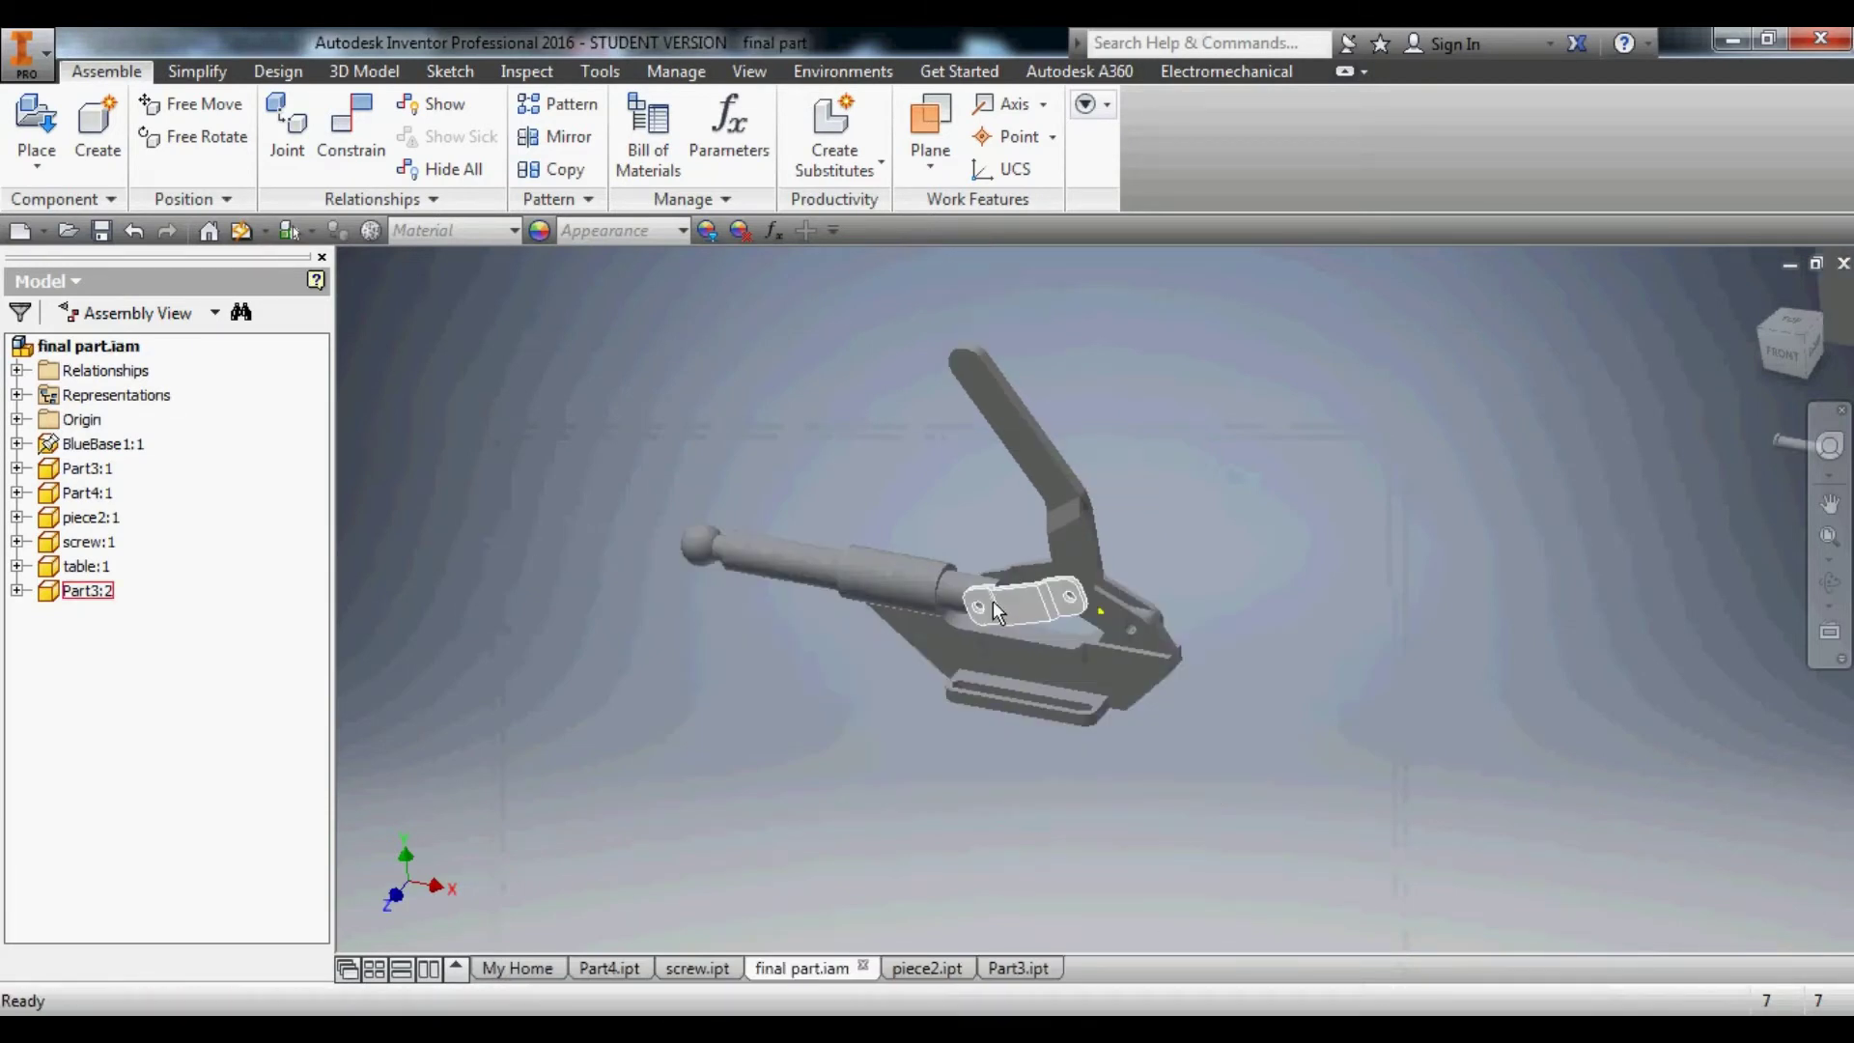
scroll(1010, 579, "up", 3)
scroll(1170, 562, "down", 2)
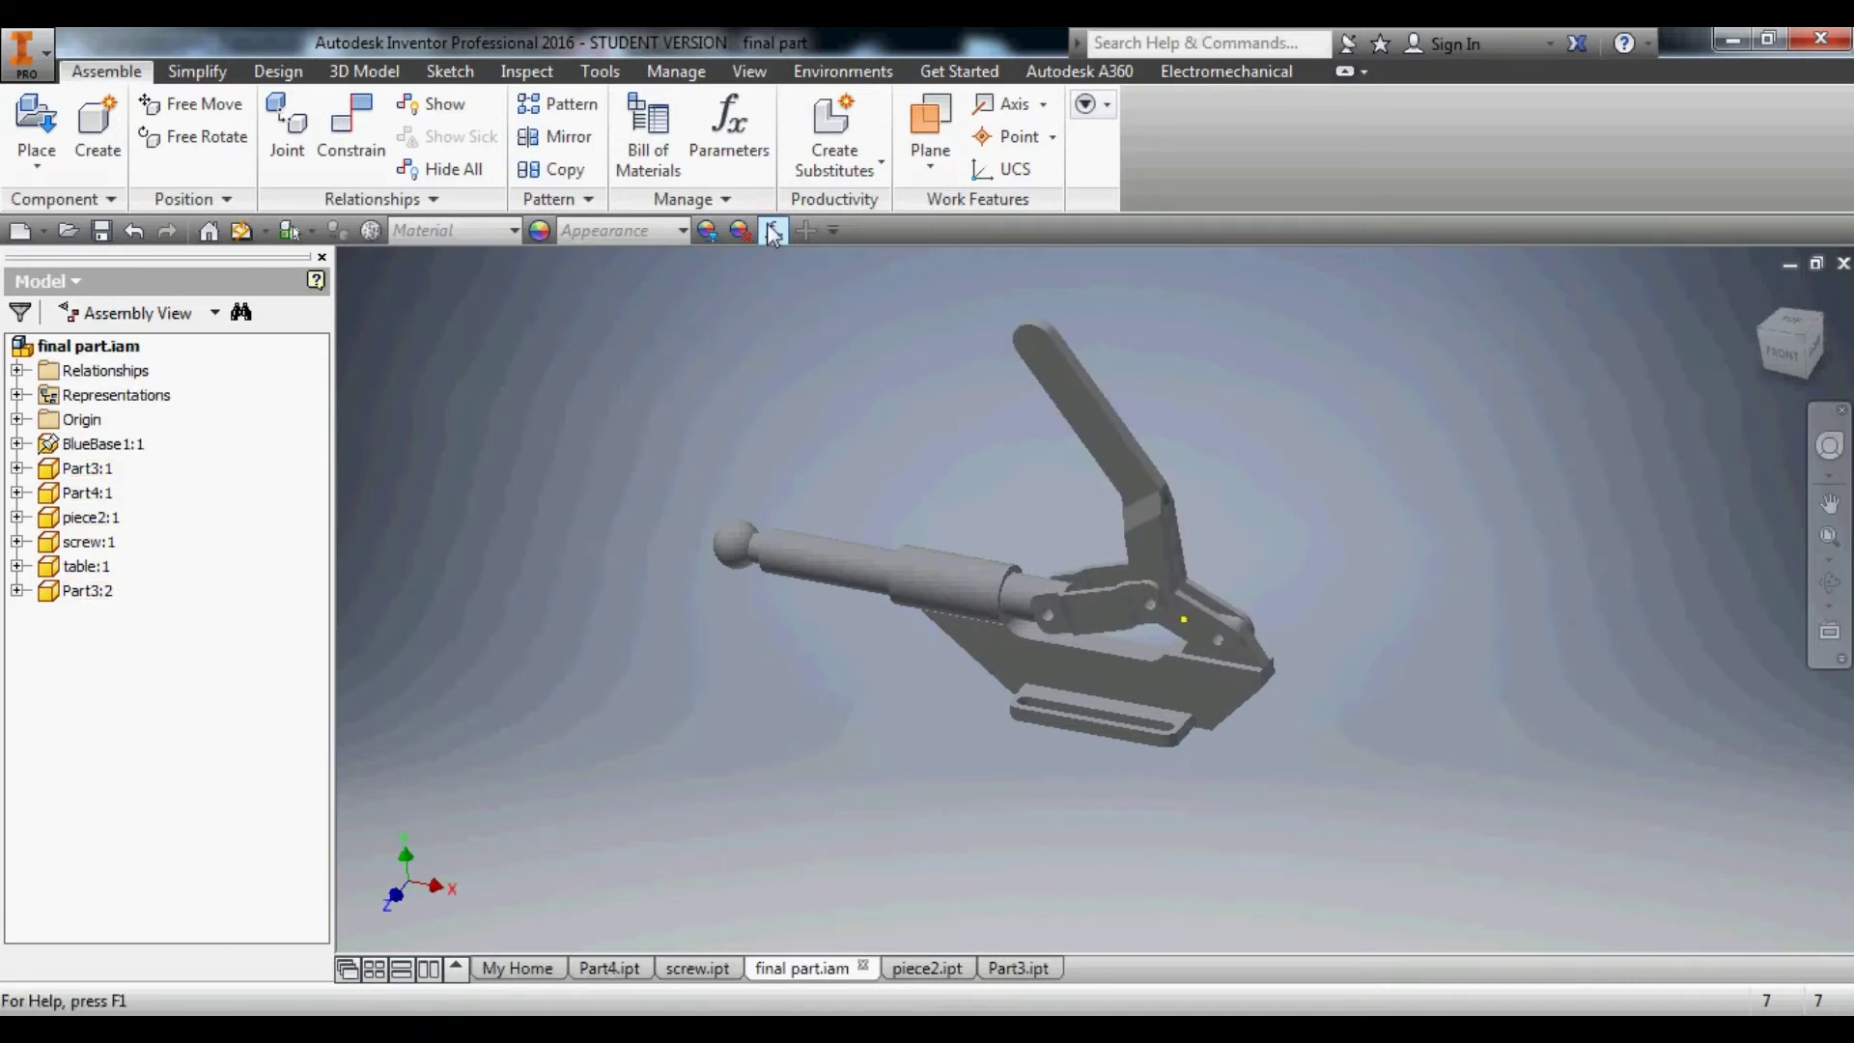
left_click(912, 620)
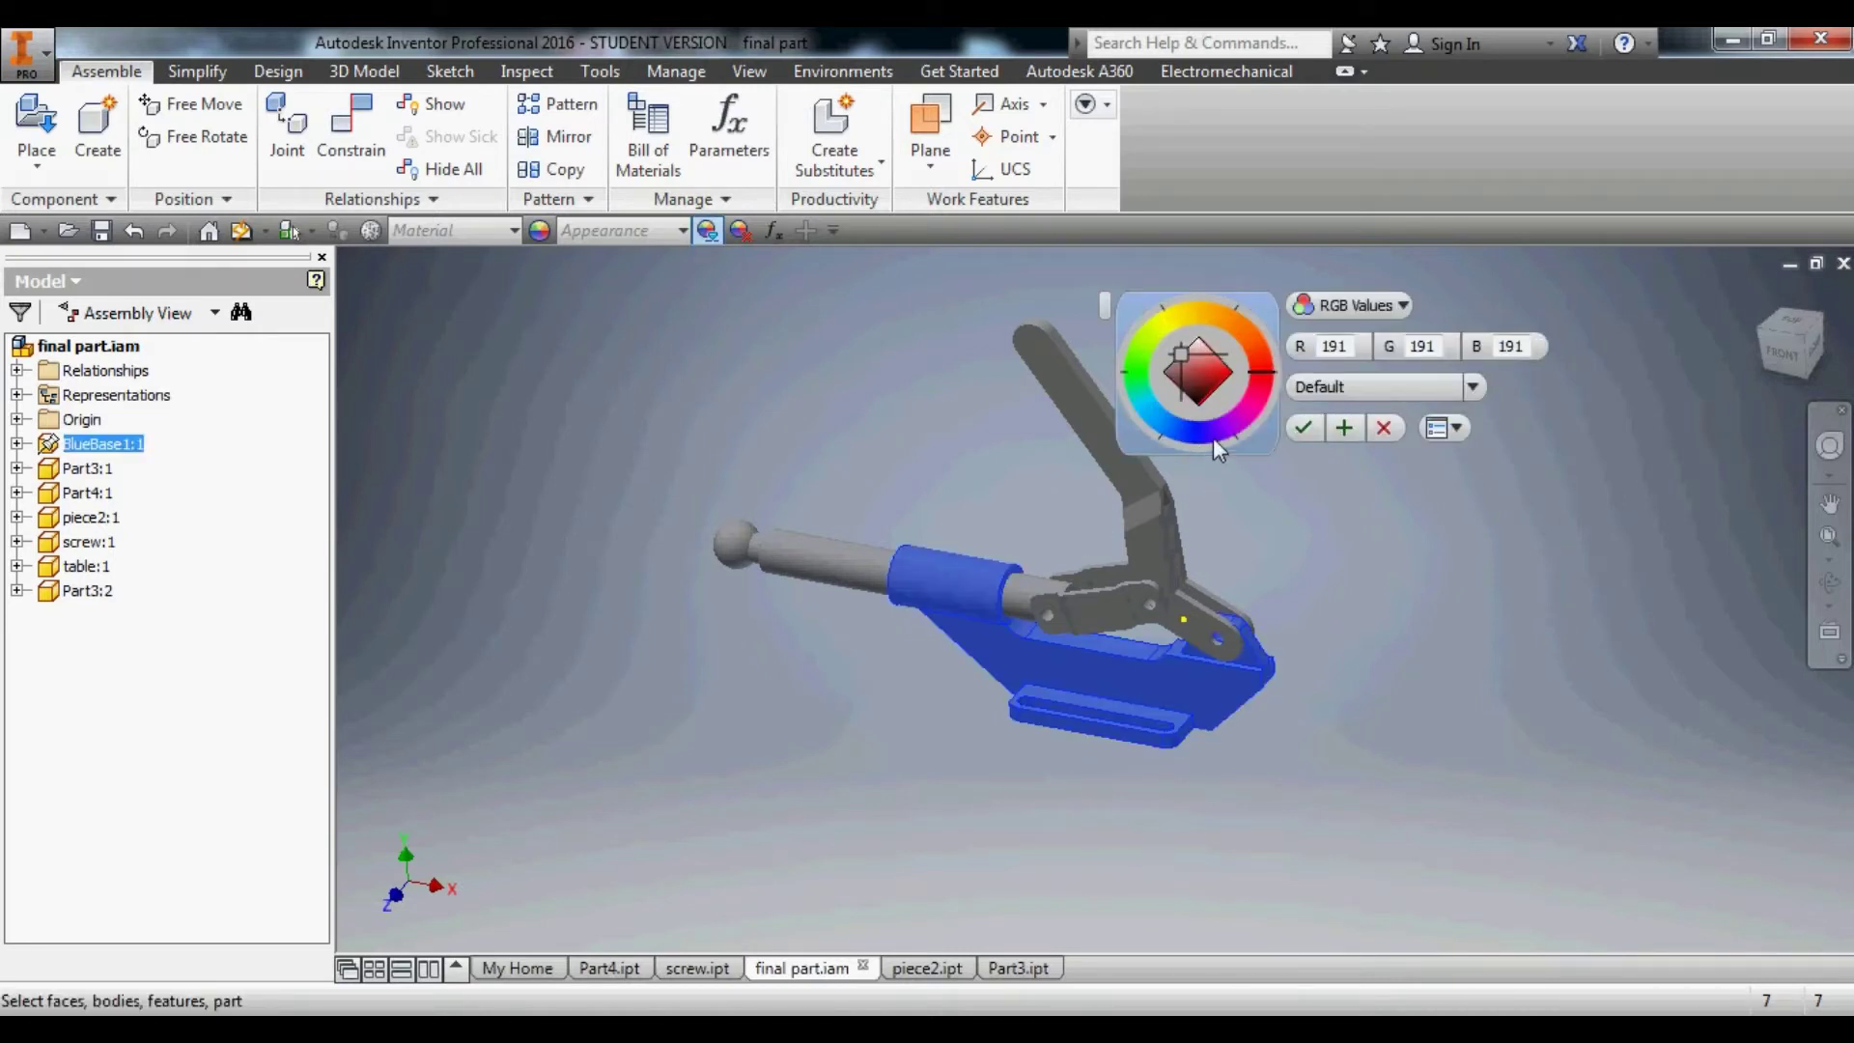
left_click(1302, 428)
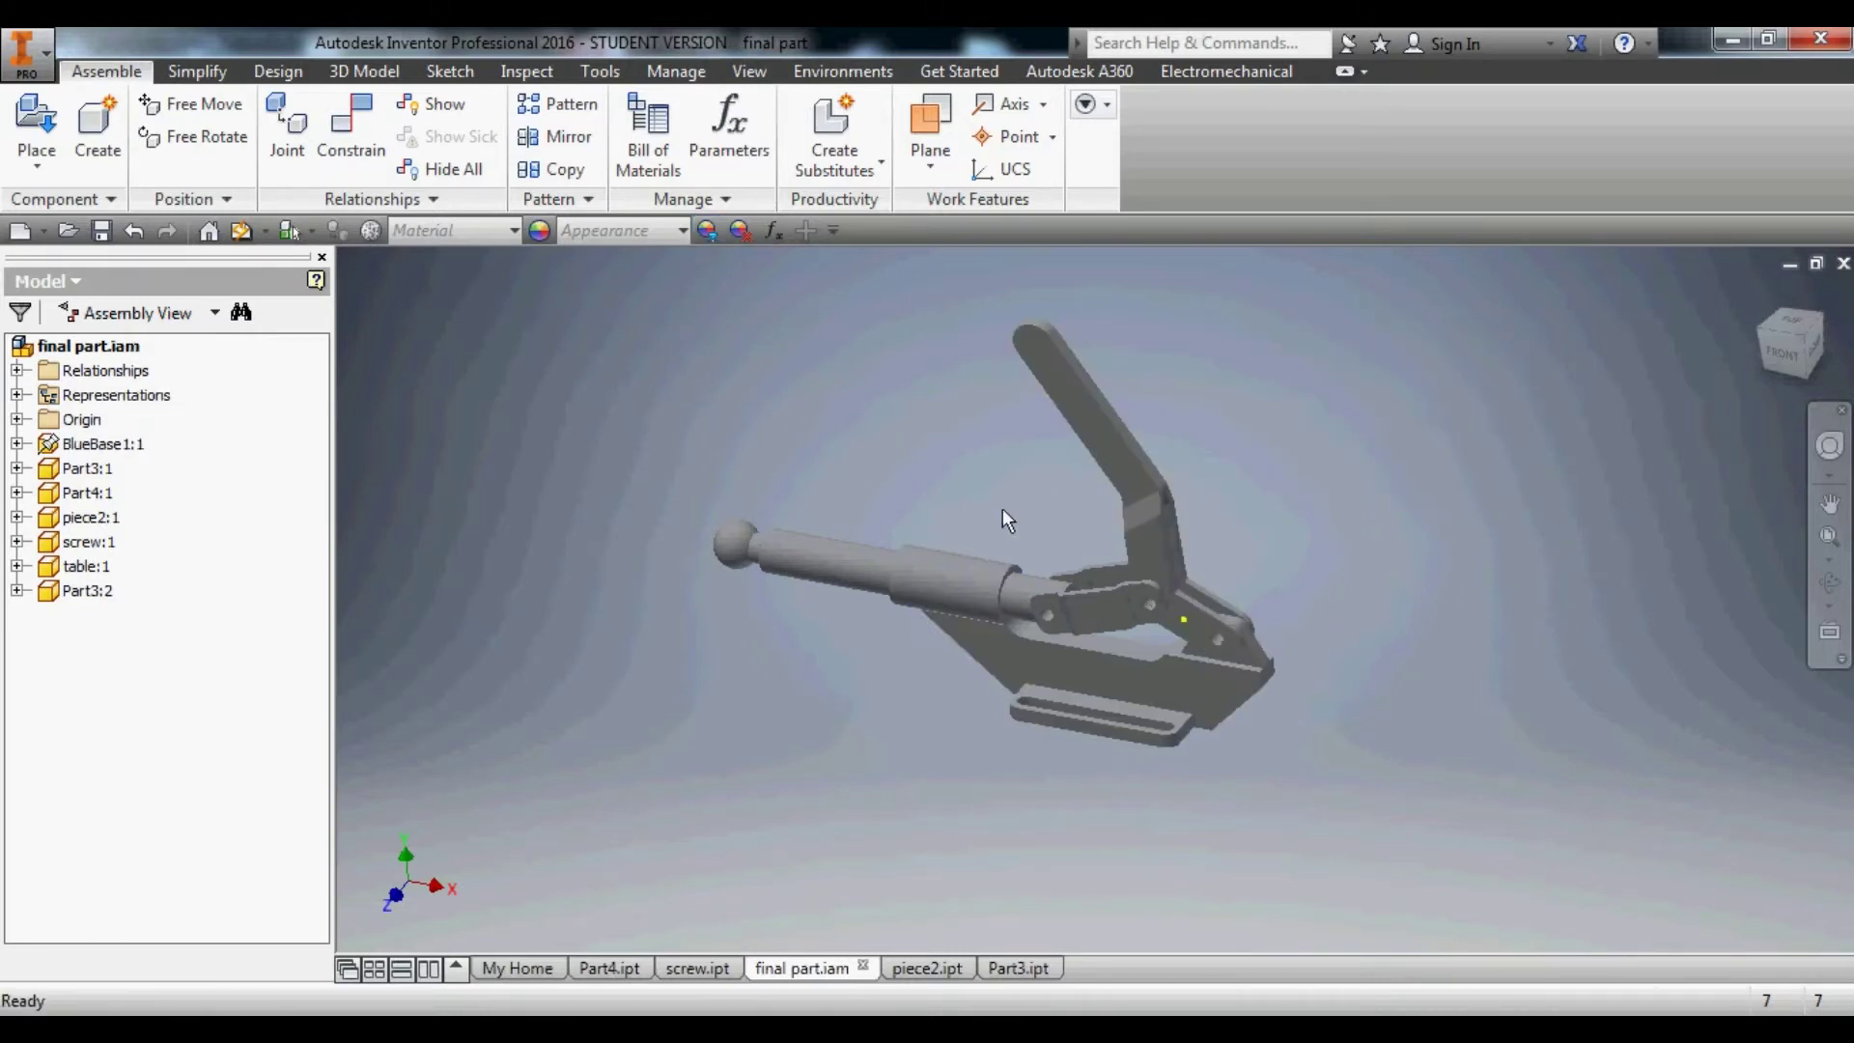
left_click(939, 573)
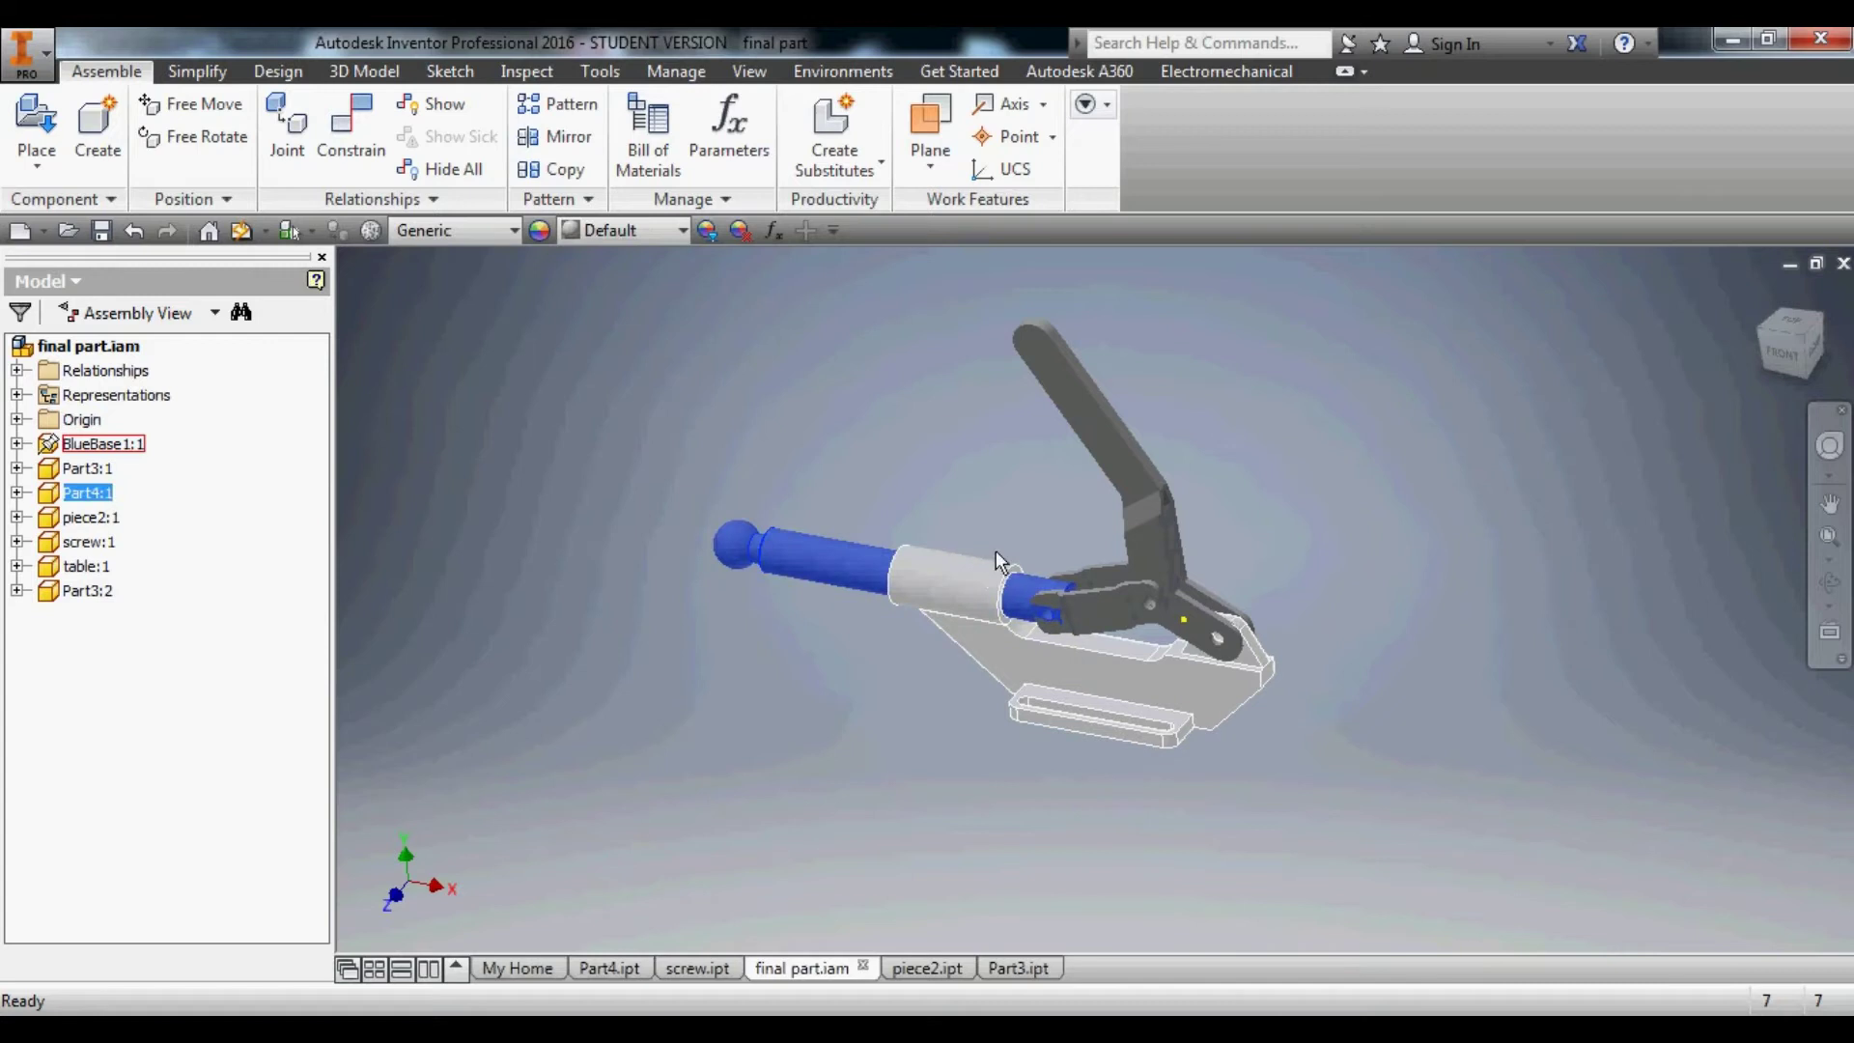
left_click(943, 632)
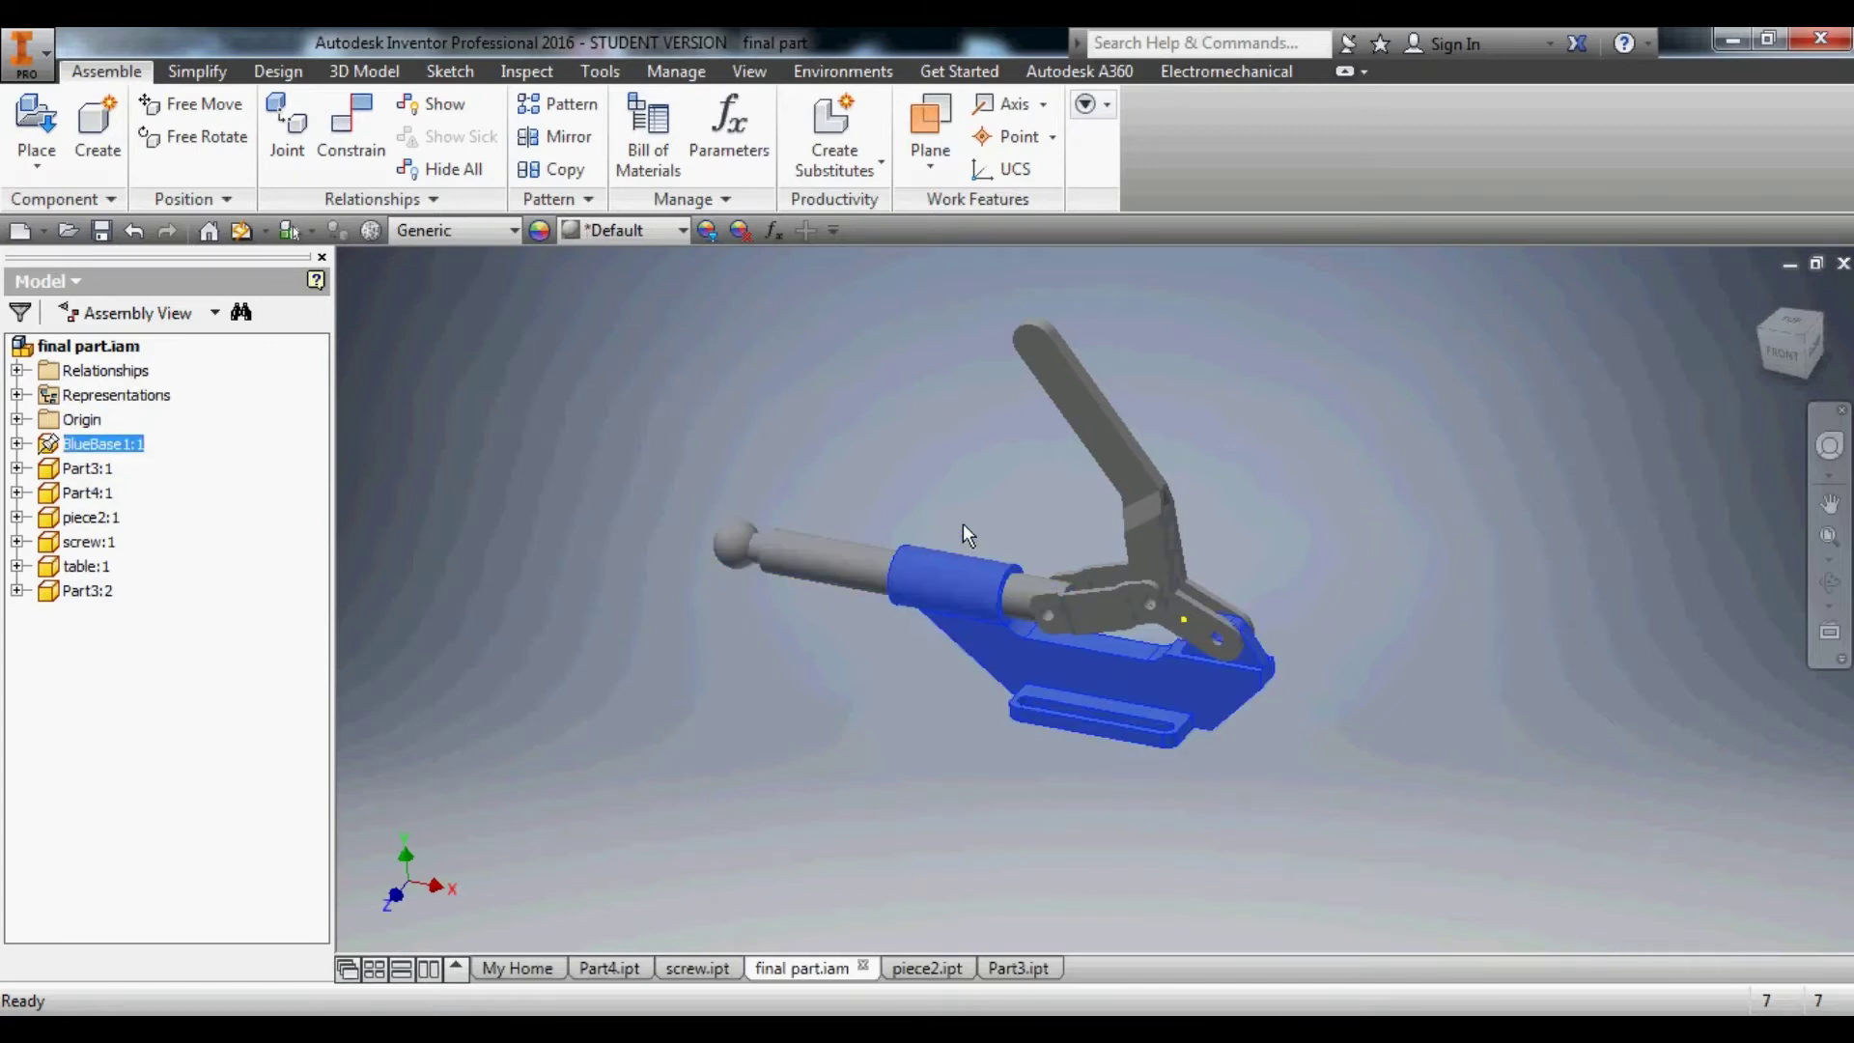
left_click(716, 370)
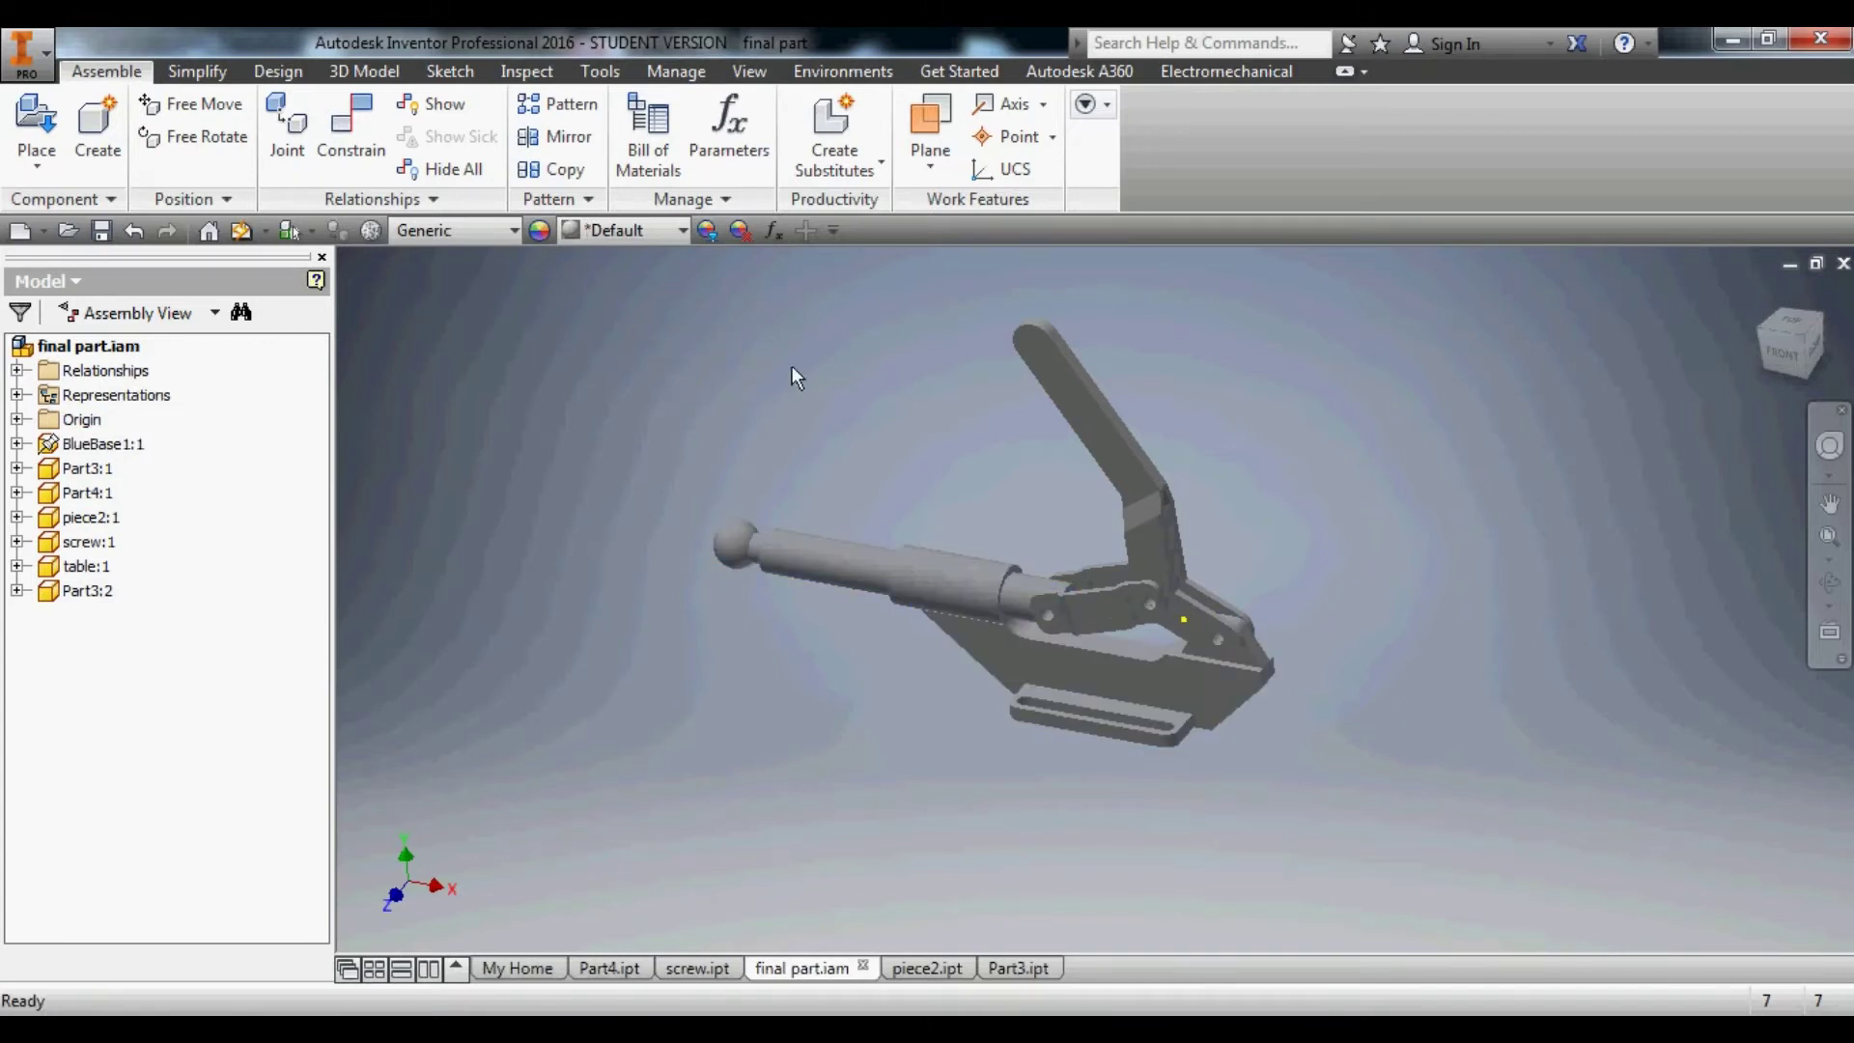
left_click(1157, 438)
Adjust the appearance of BlueBase1 to blue with RGB values 4, 0, 255.
left_click(707, 230)
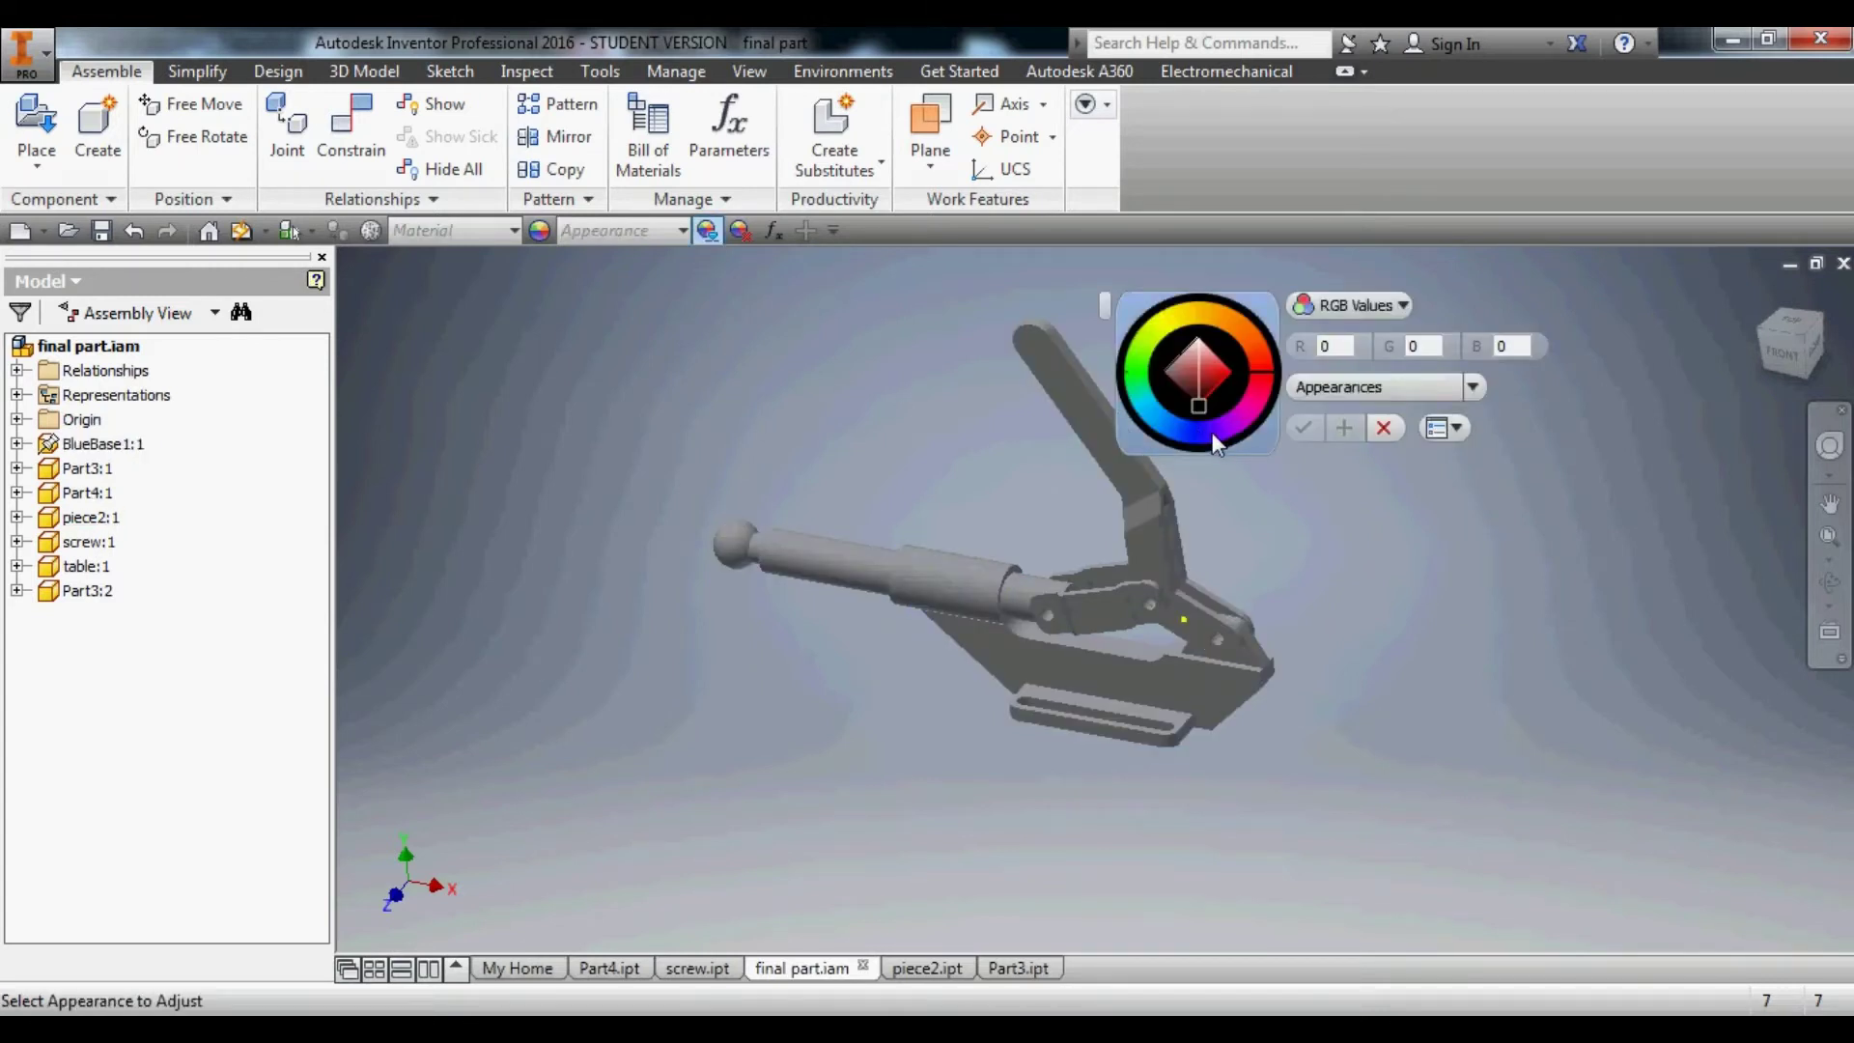
left_click(993, 655)
left_click(974, 614)
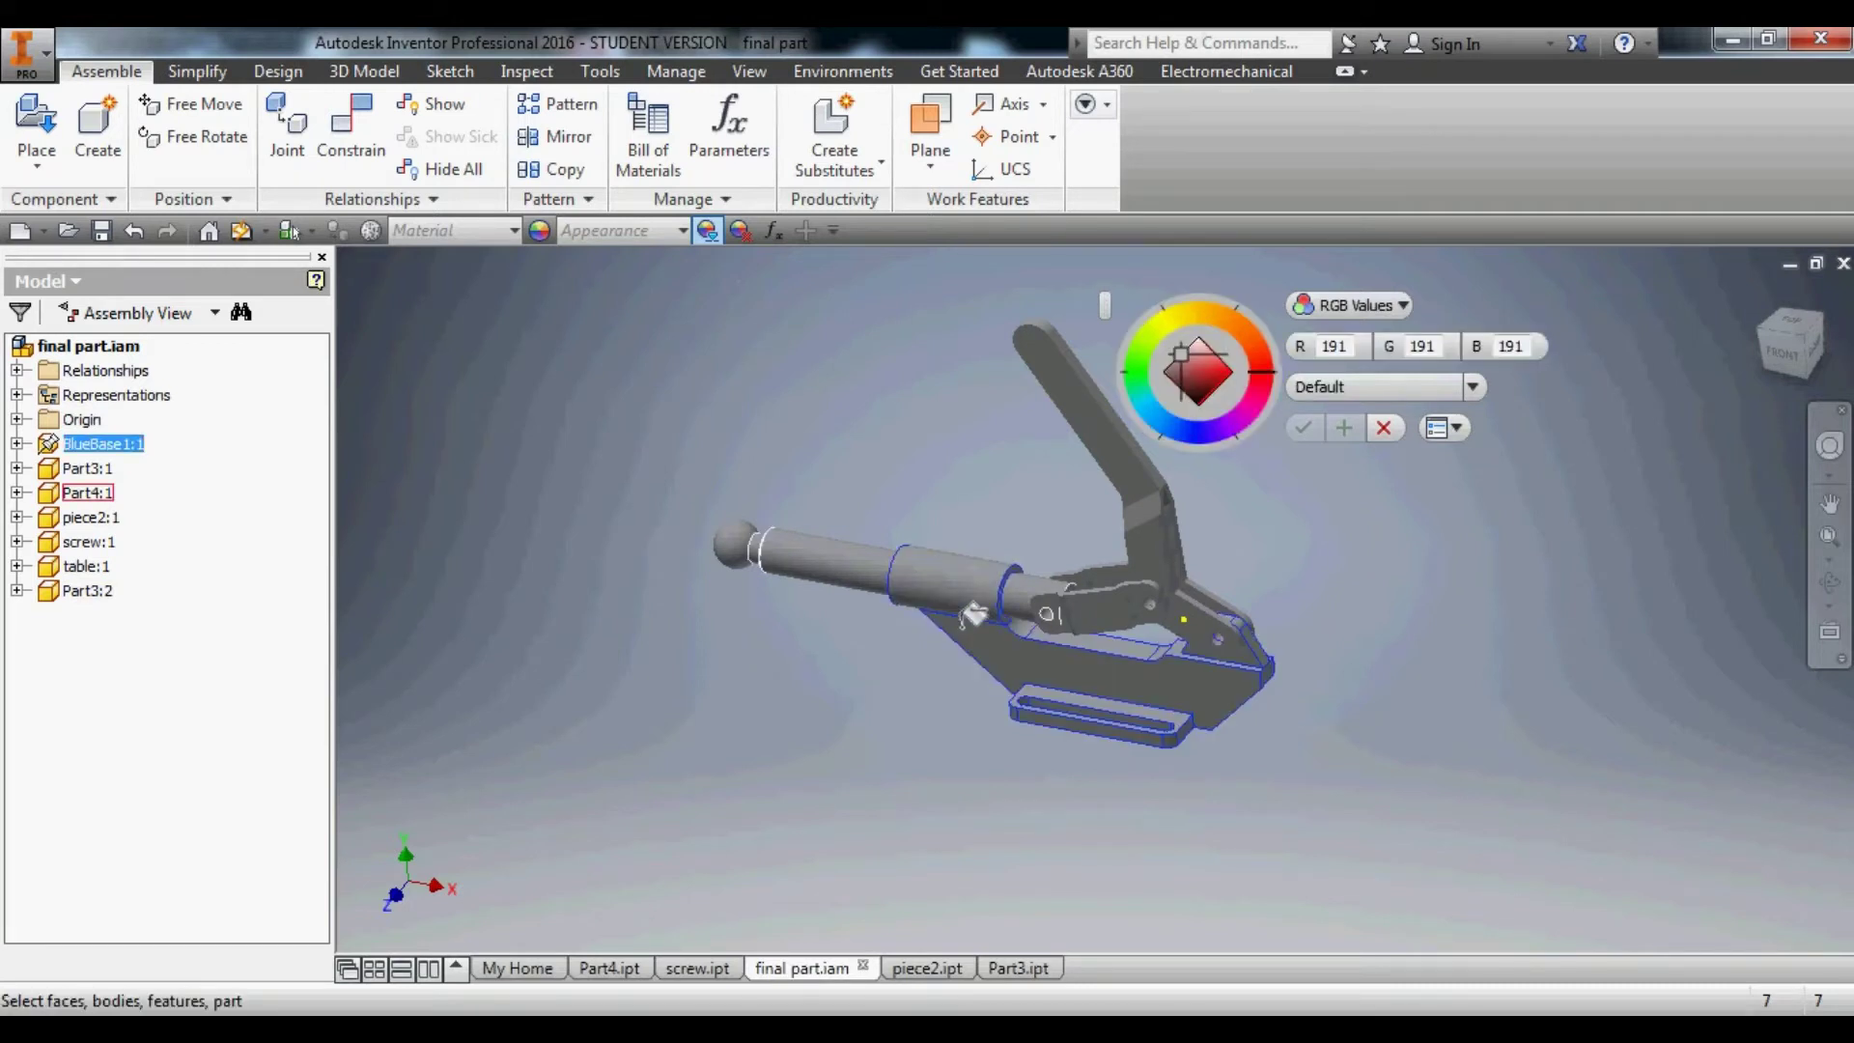
left_click(1197, 450)
left_click(1246, 632)
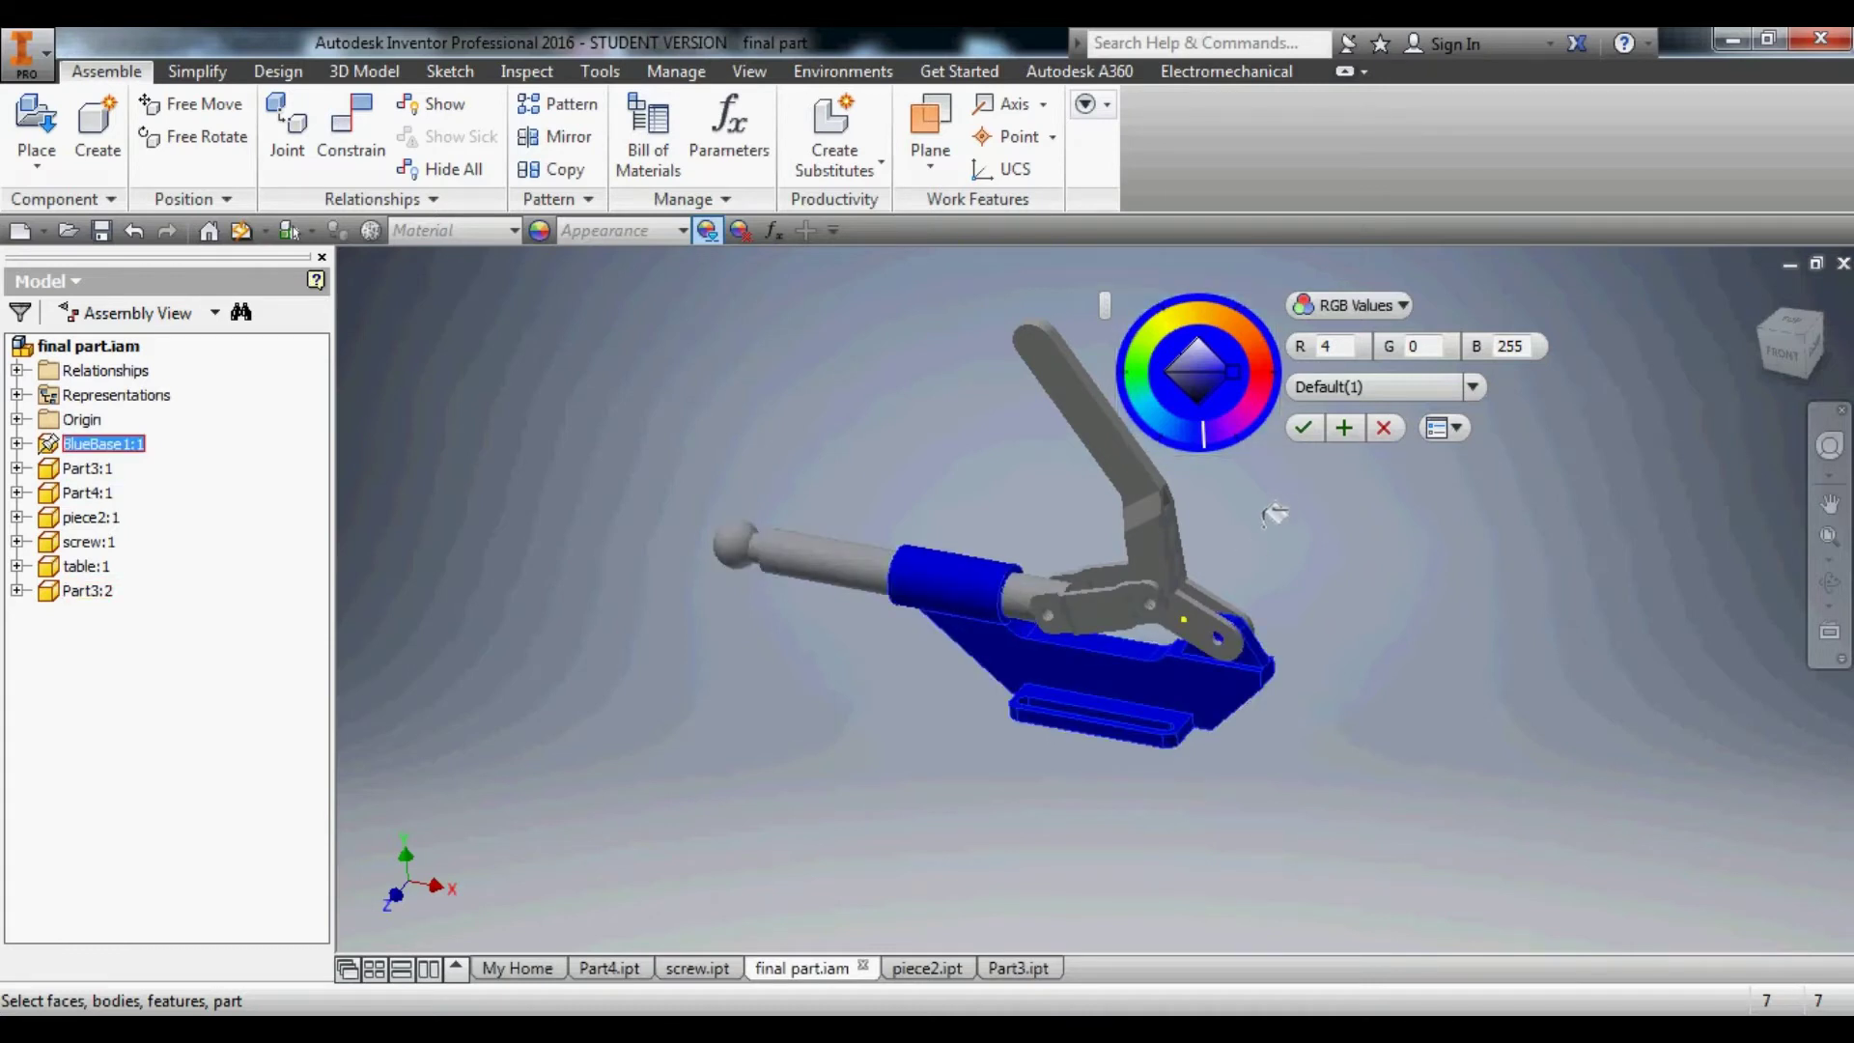
left_click(1304, 428)
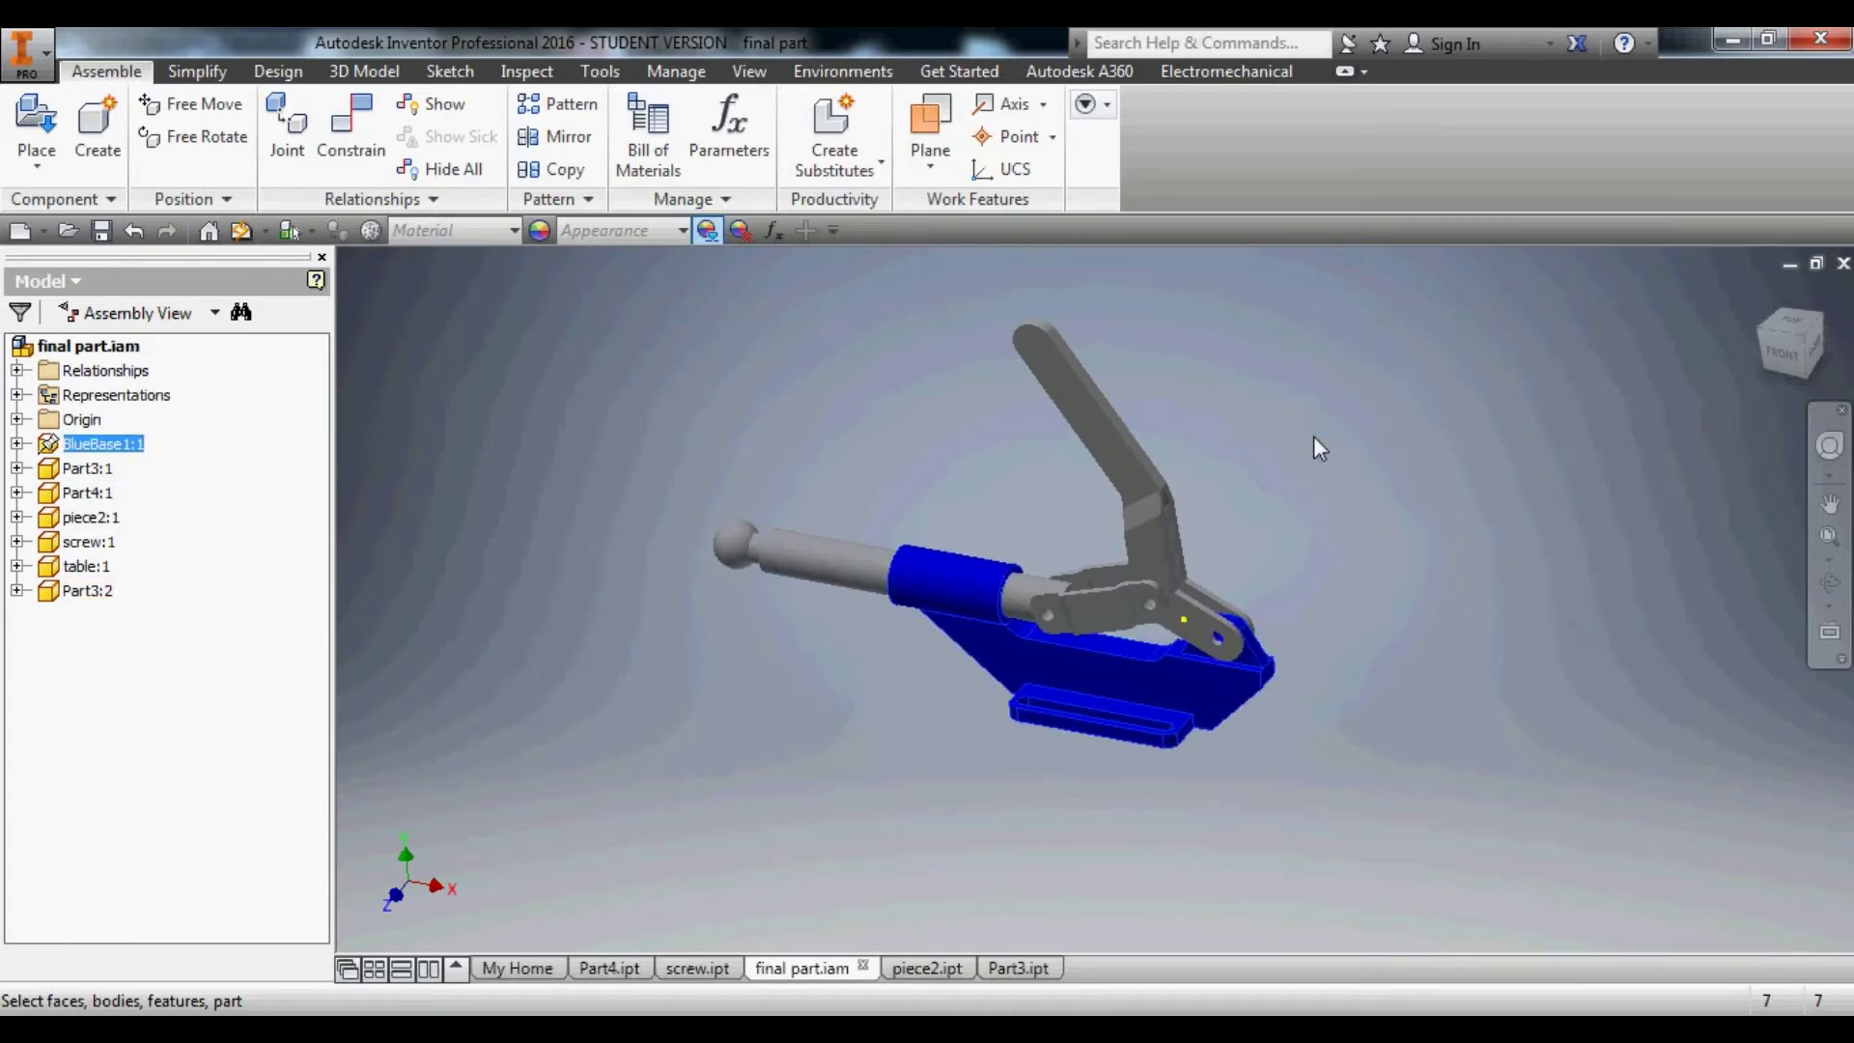
Colour the piece2 lever yellow and the Part4 plunger red, discarding the blue tints on the Part3 links.
left_click(1139, 544)
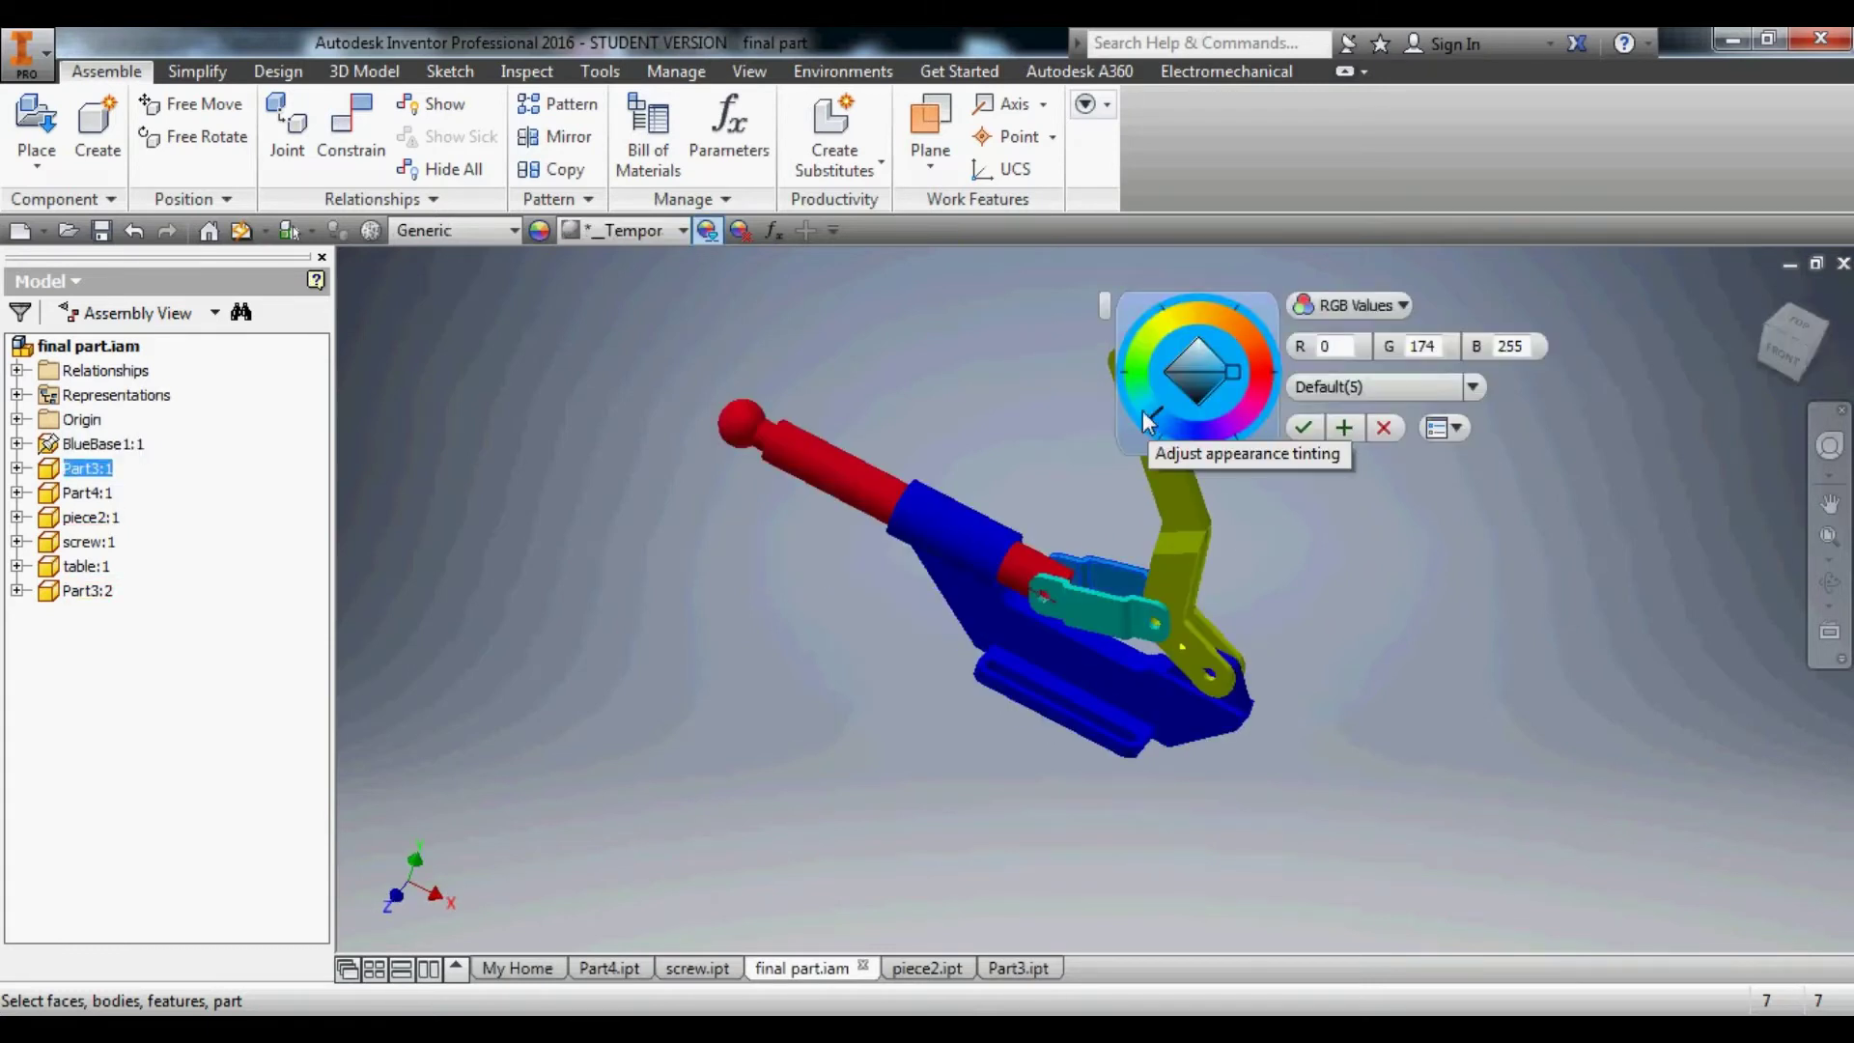
key("Escape")
left_click(1110, 601)
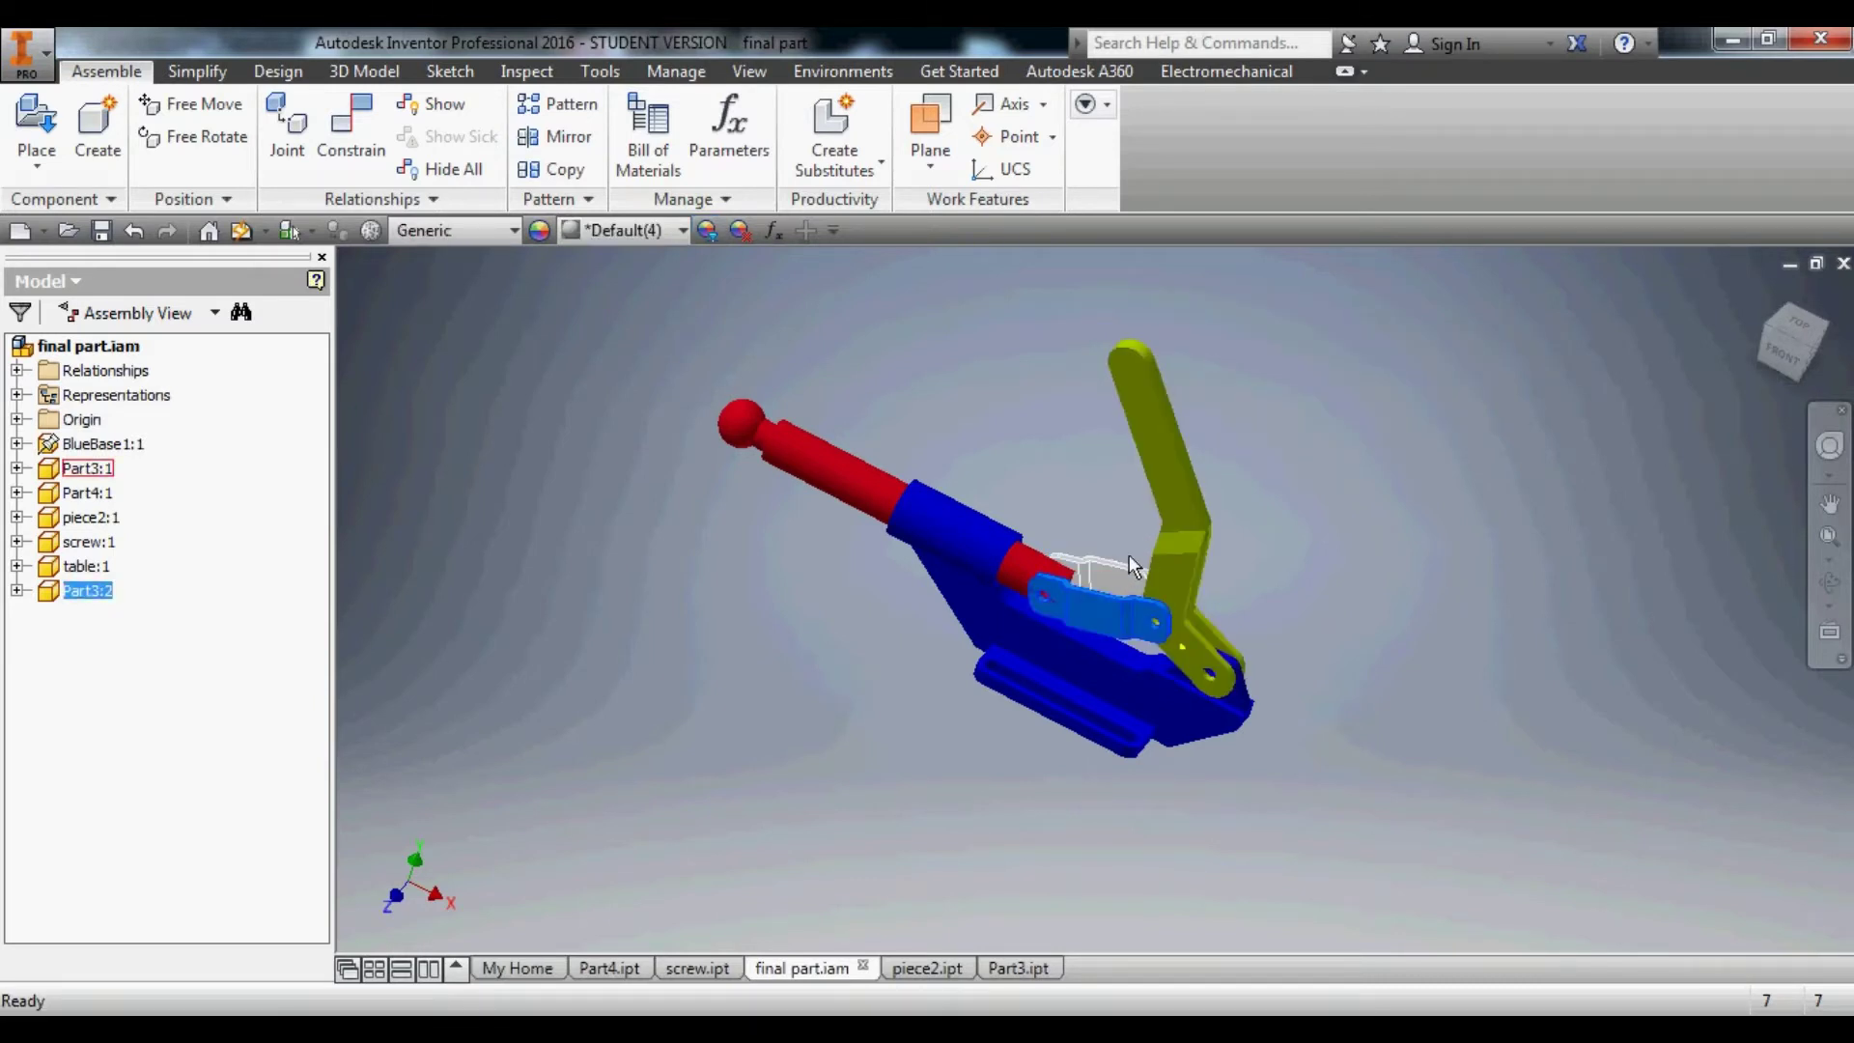
key("Escape")
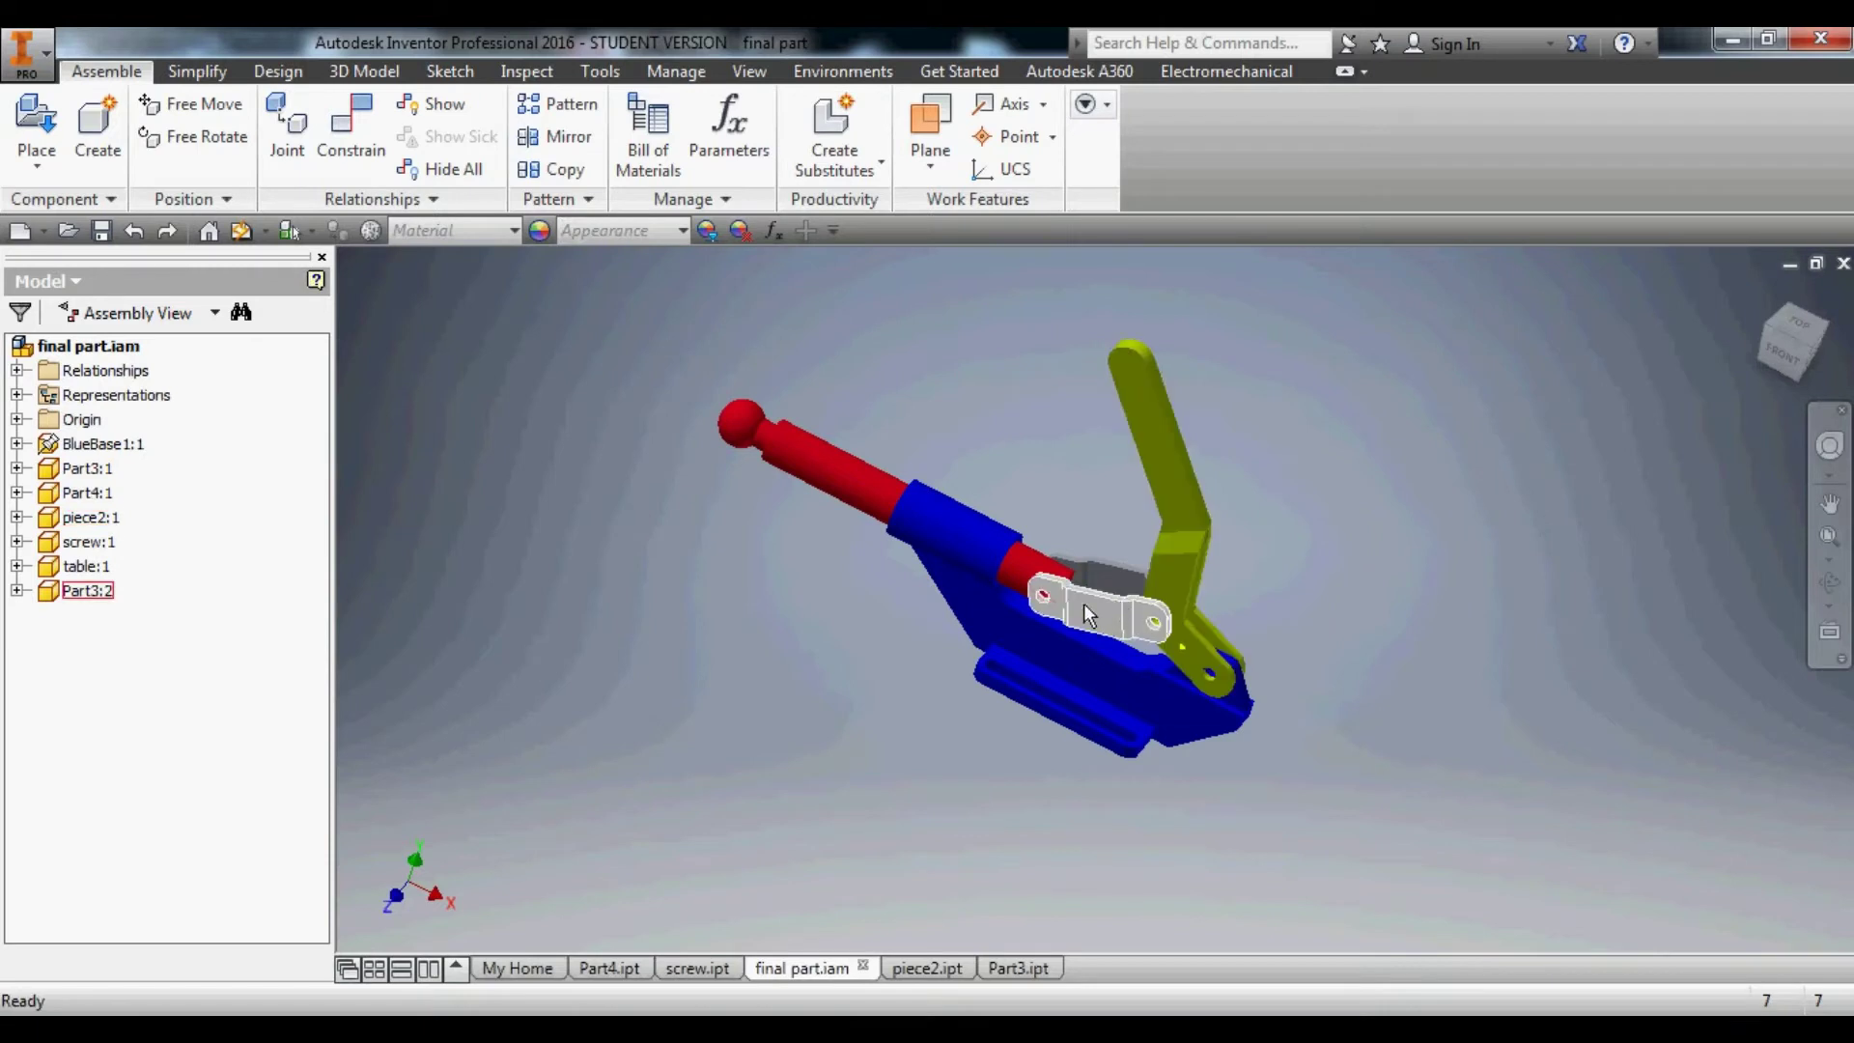
Move the distant table part next to the clamp, near the plunger's ball end.
middle_click_drag(1312, 567, 1308, 512, "shift")
scroll(1300, 541, "down", 4)
scroll(1300, 546, "down", 2)
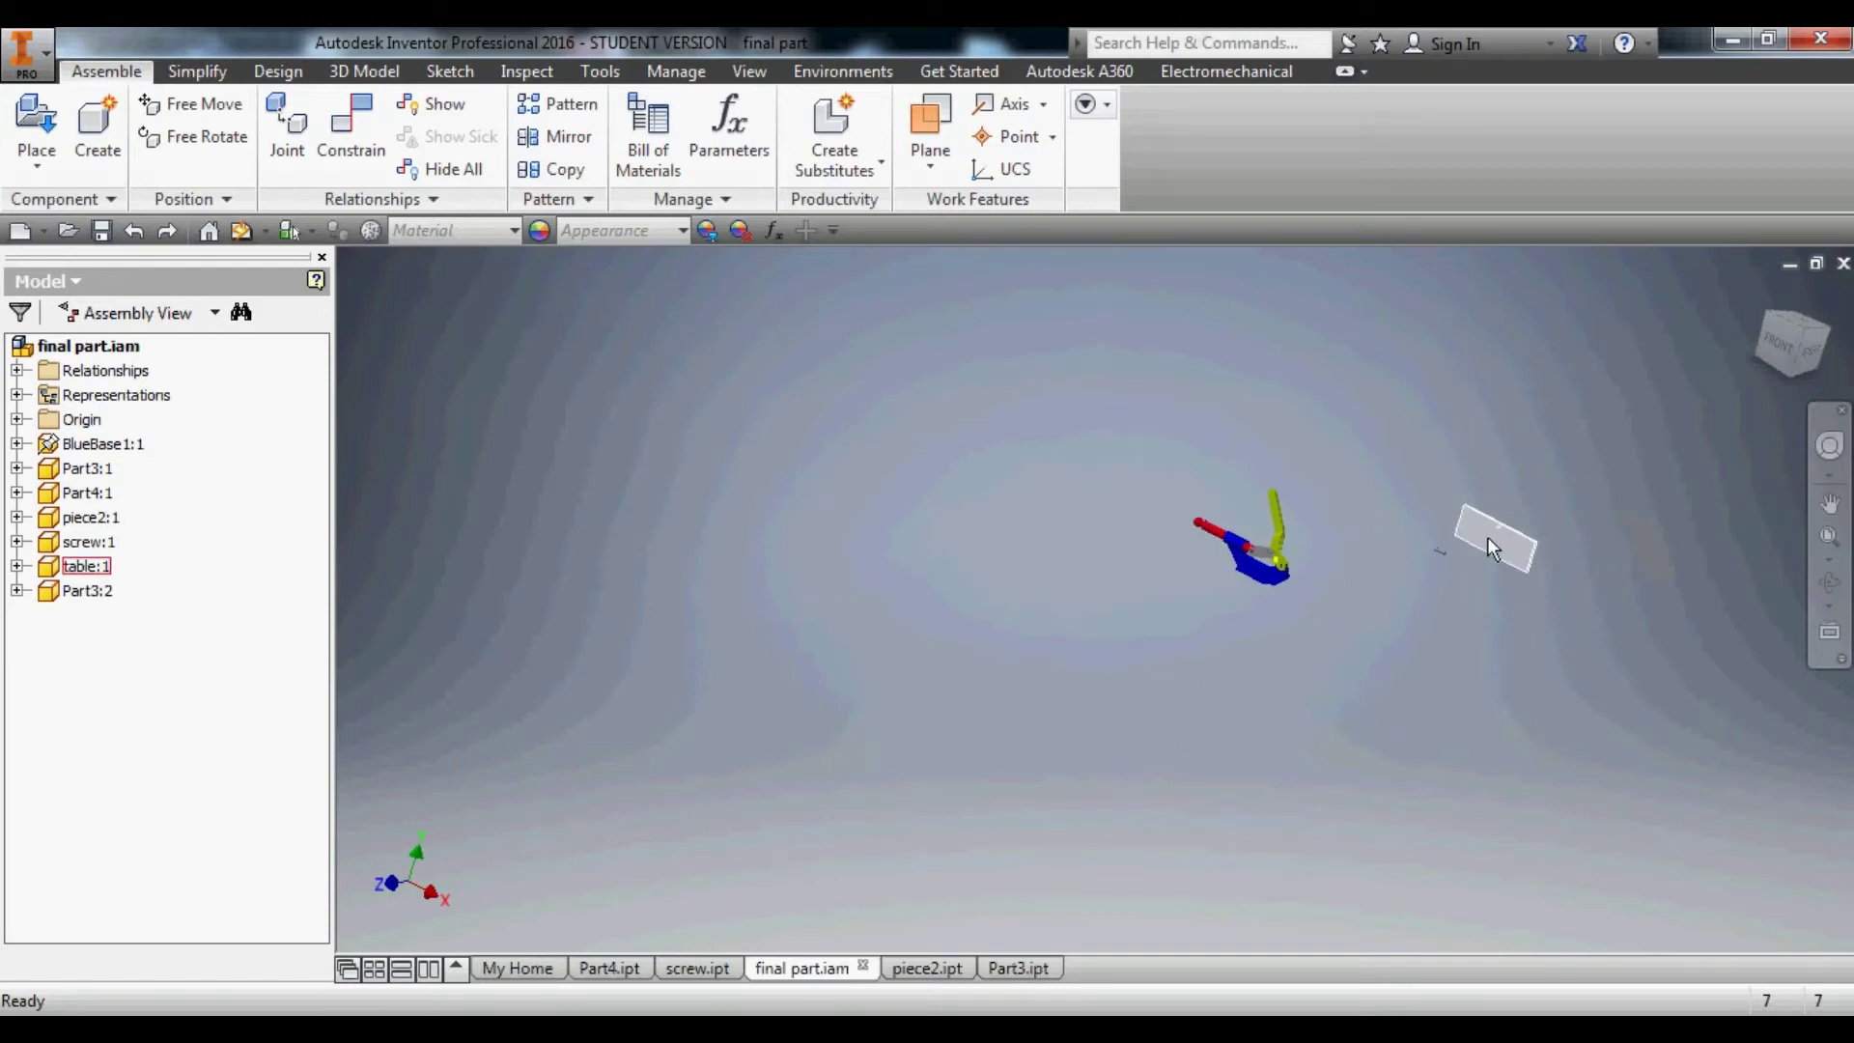
left_click_drag(1488, 537, 1226, 581)
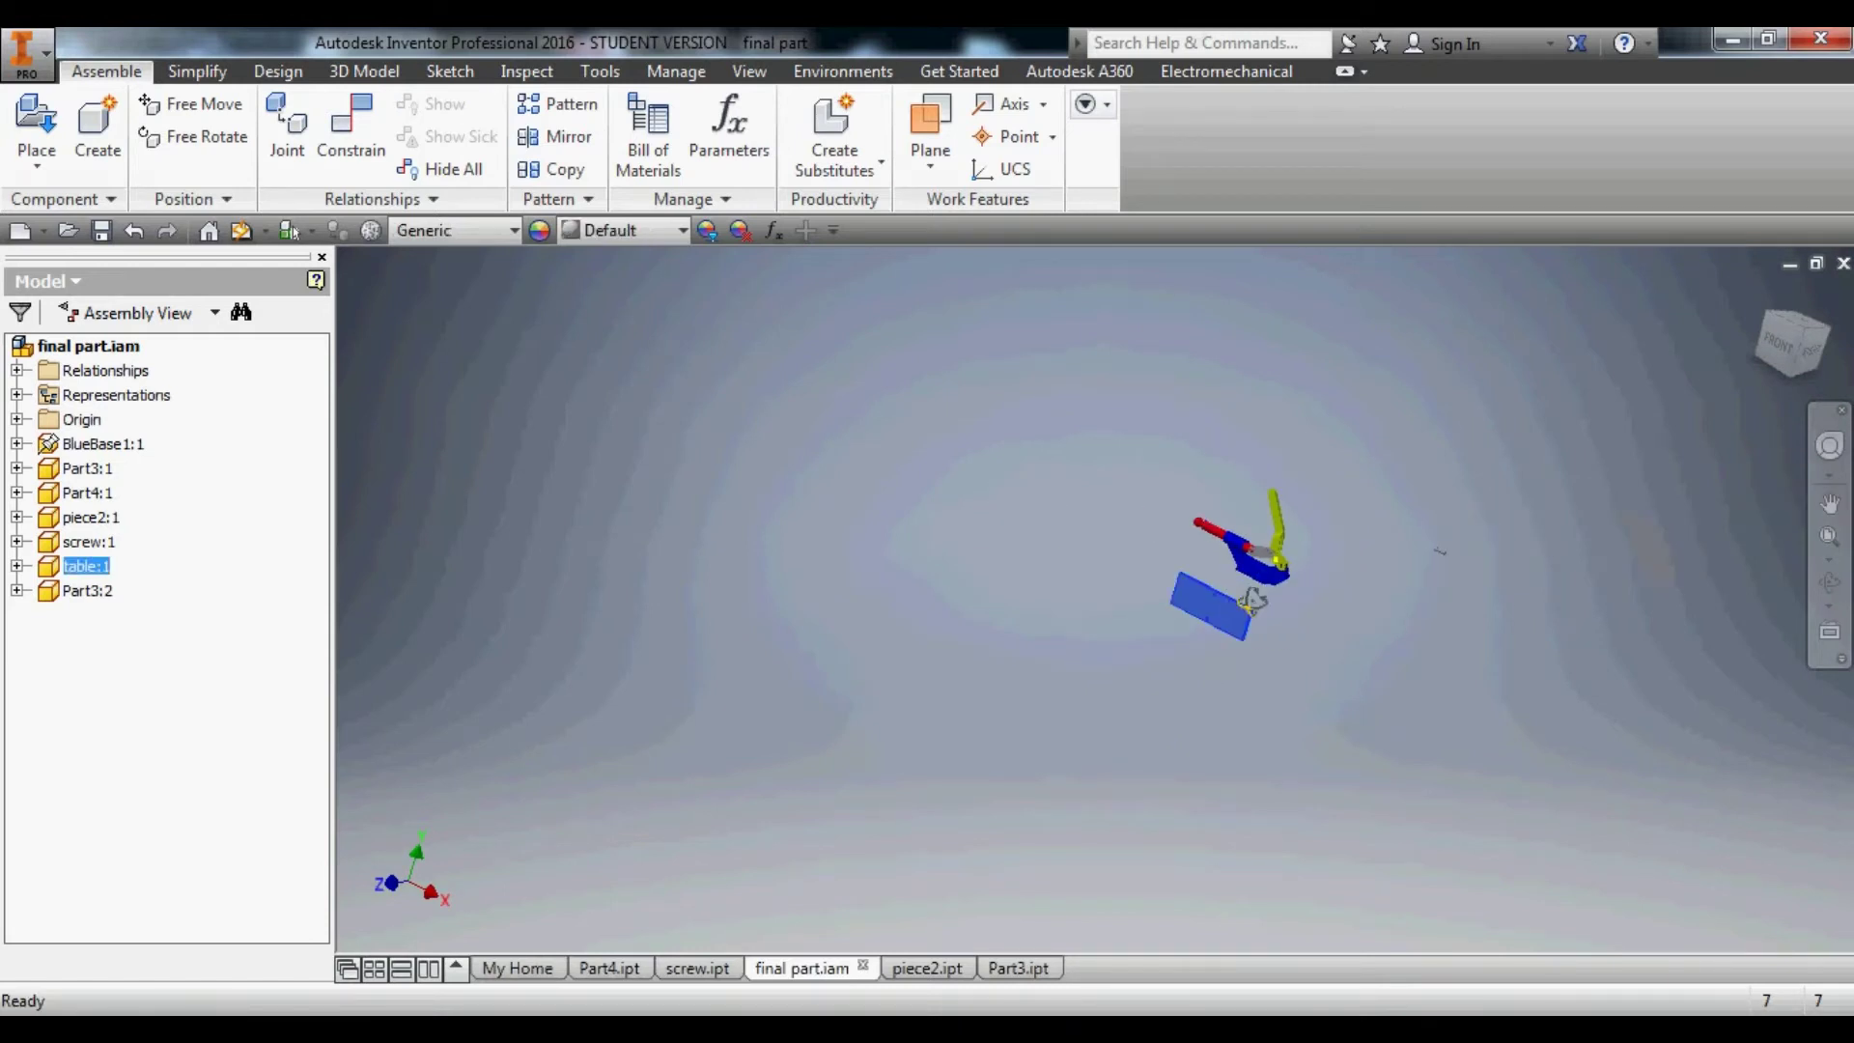
middle_click_drag(1232, 581, 1240, 558, "shift")
scroll(1240, 570, "up", 5)
left_click_drag(1239, 597, 850, 511)
scroll(737, 344, "down", 3)
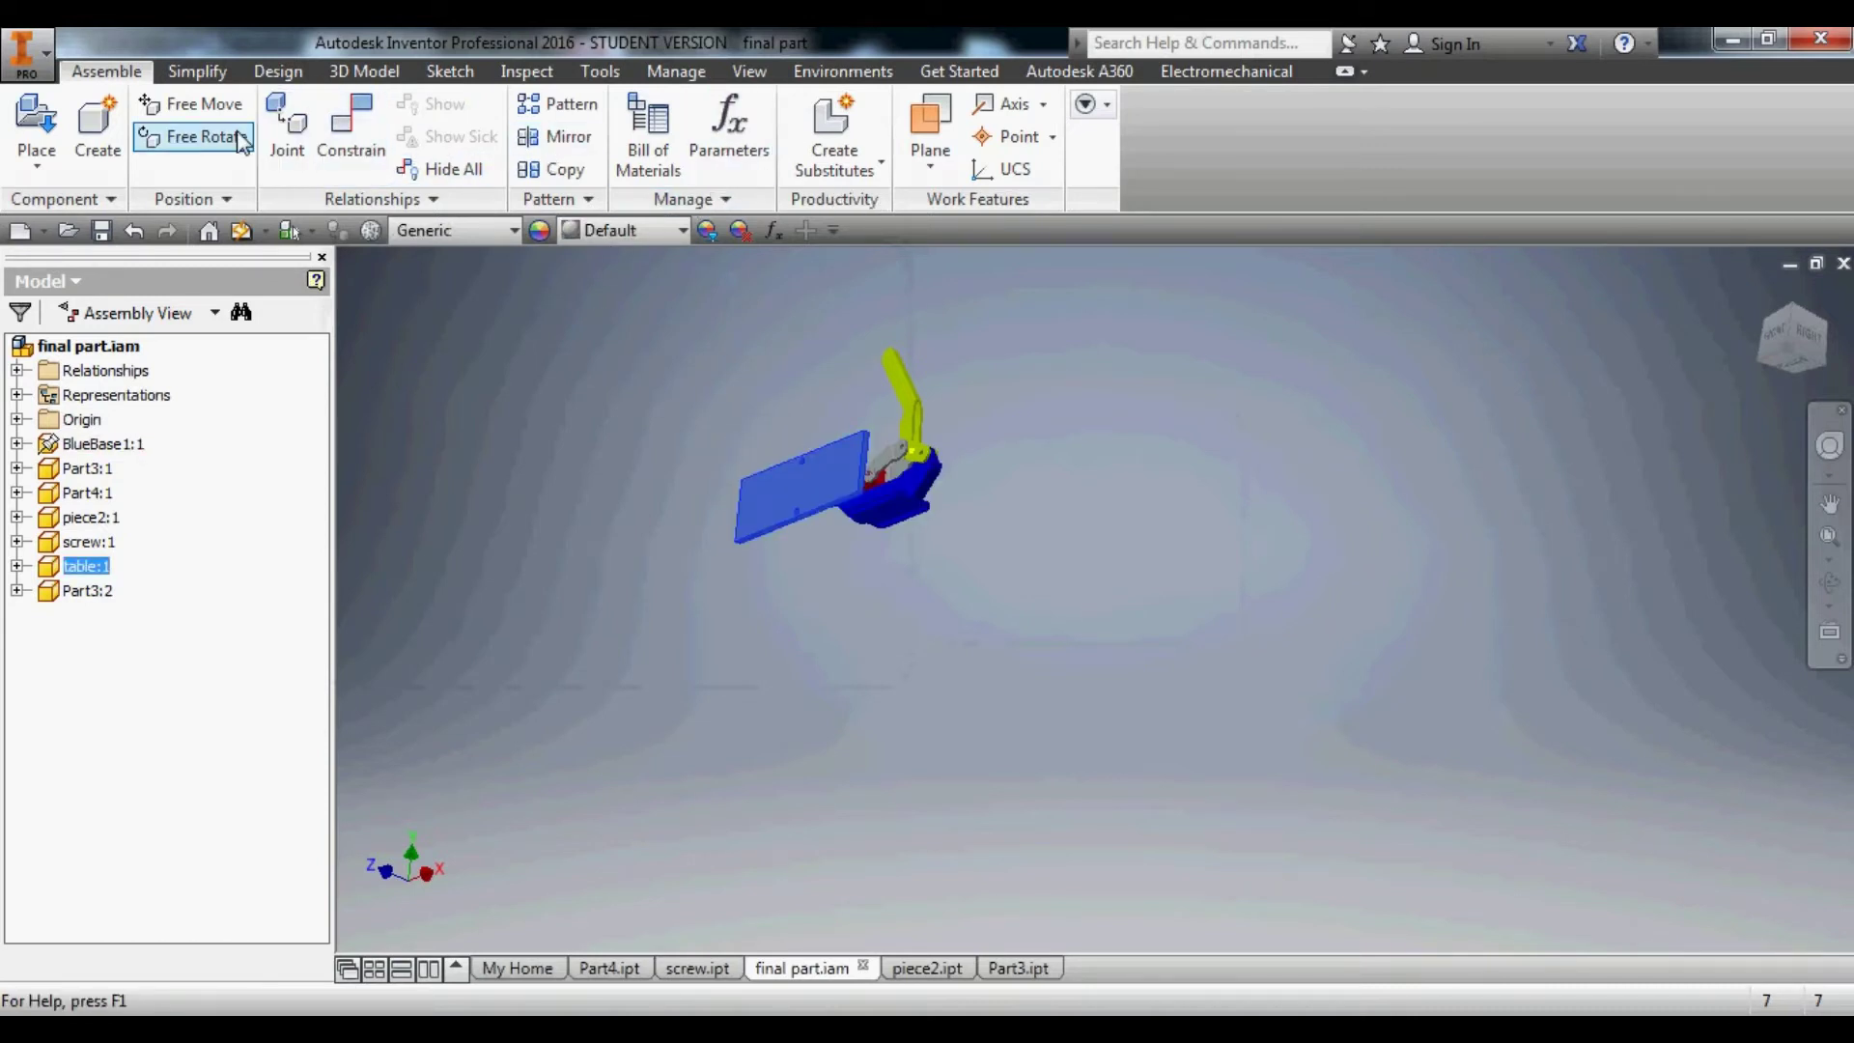
Free-rotate the table part until it lies roughly flat and parallel to the underside of the clamp base.
left_click(162, 138)
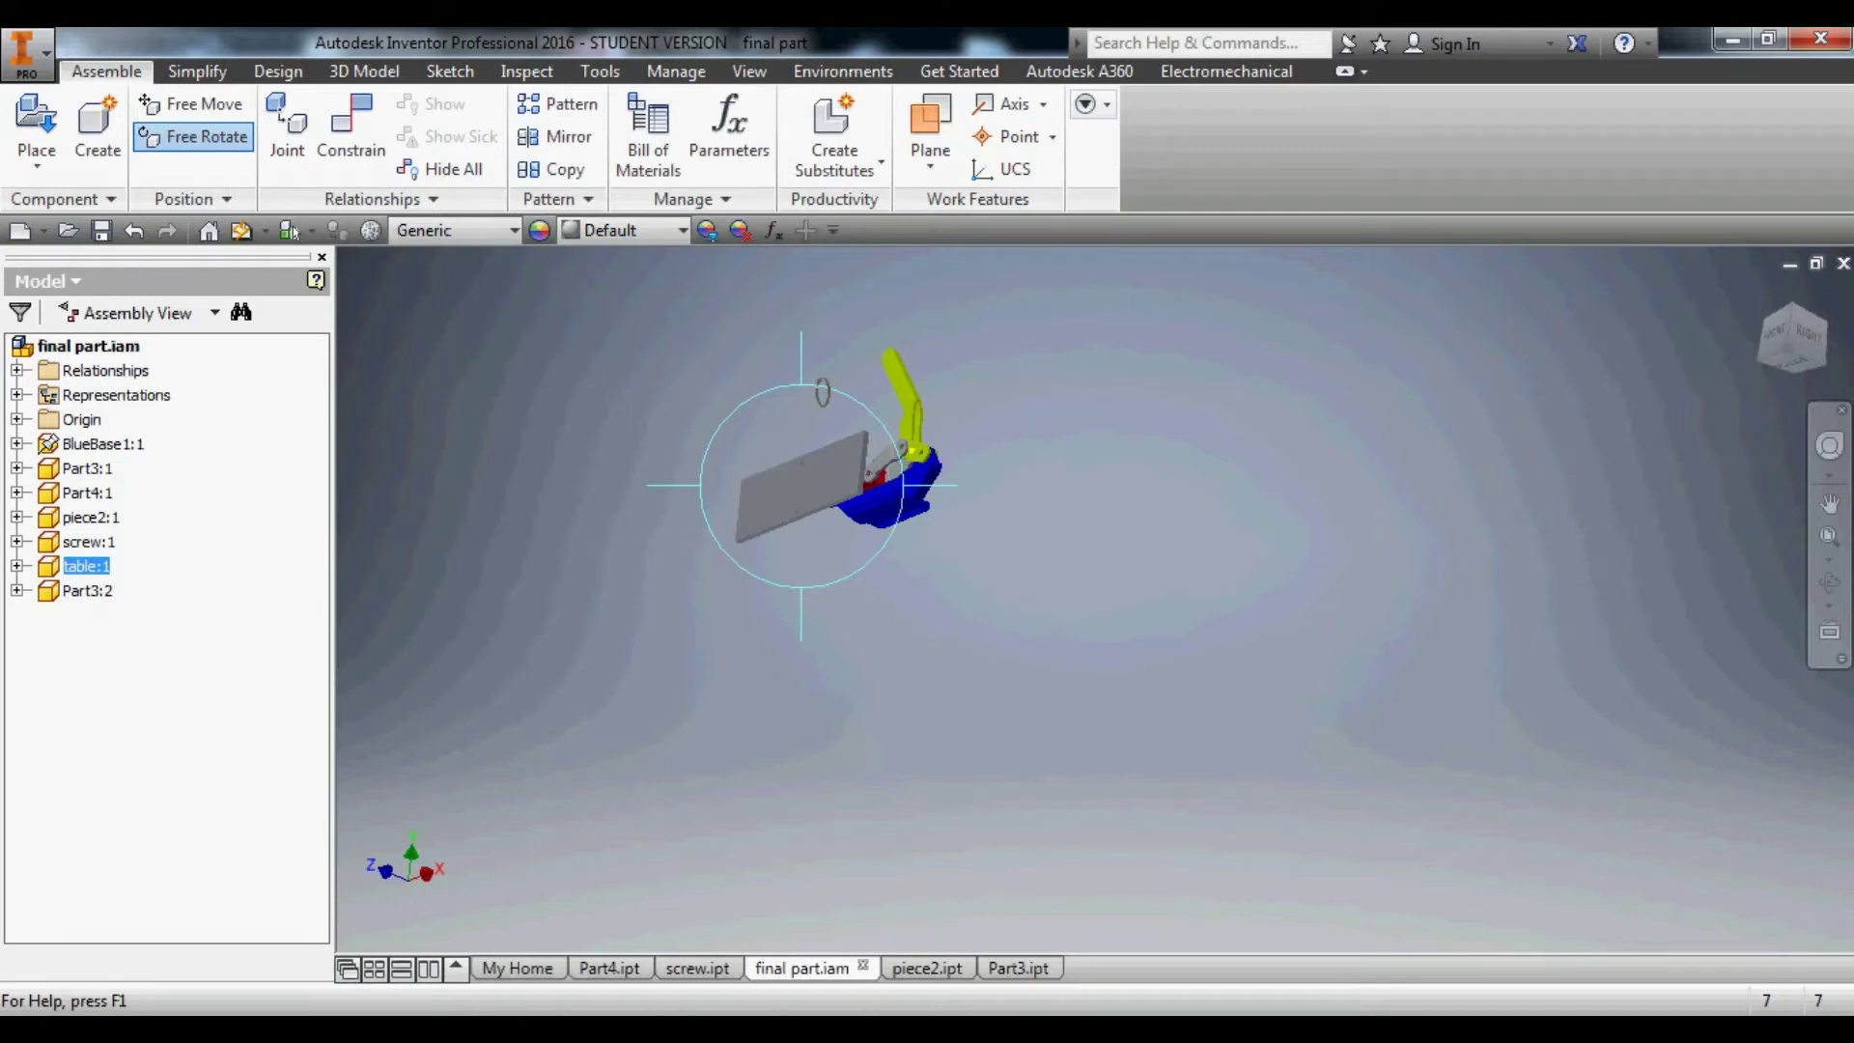
mouse_move(822, 391)
left_mouse_down()
mouse_move(803, 446)
mouse_move(800, 390)
left_mouse_up()
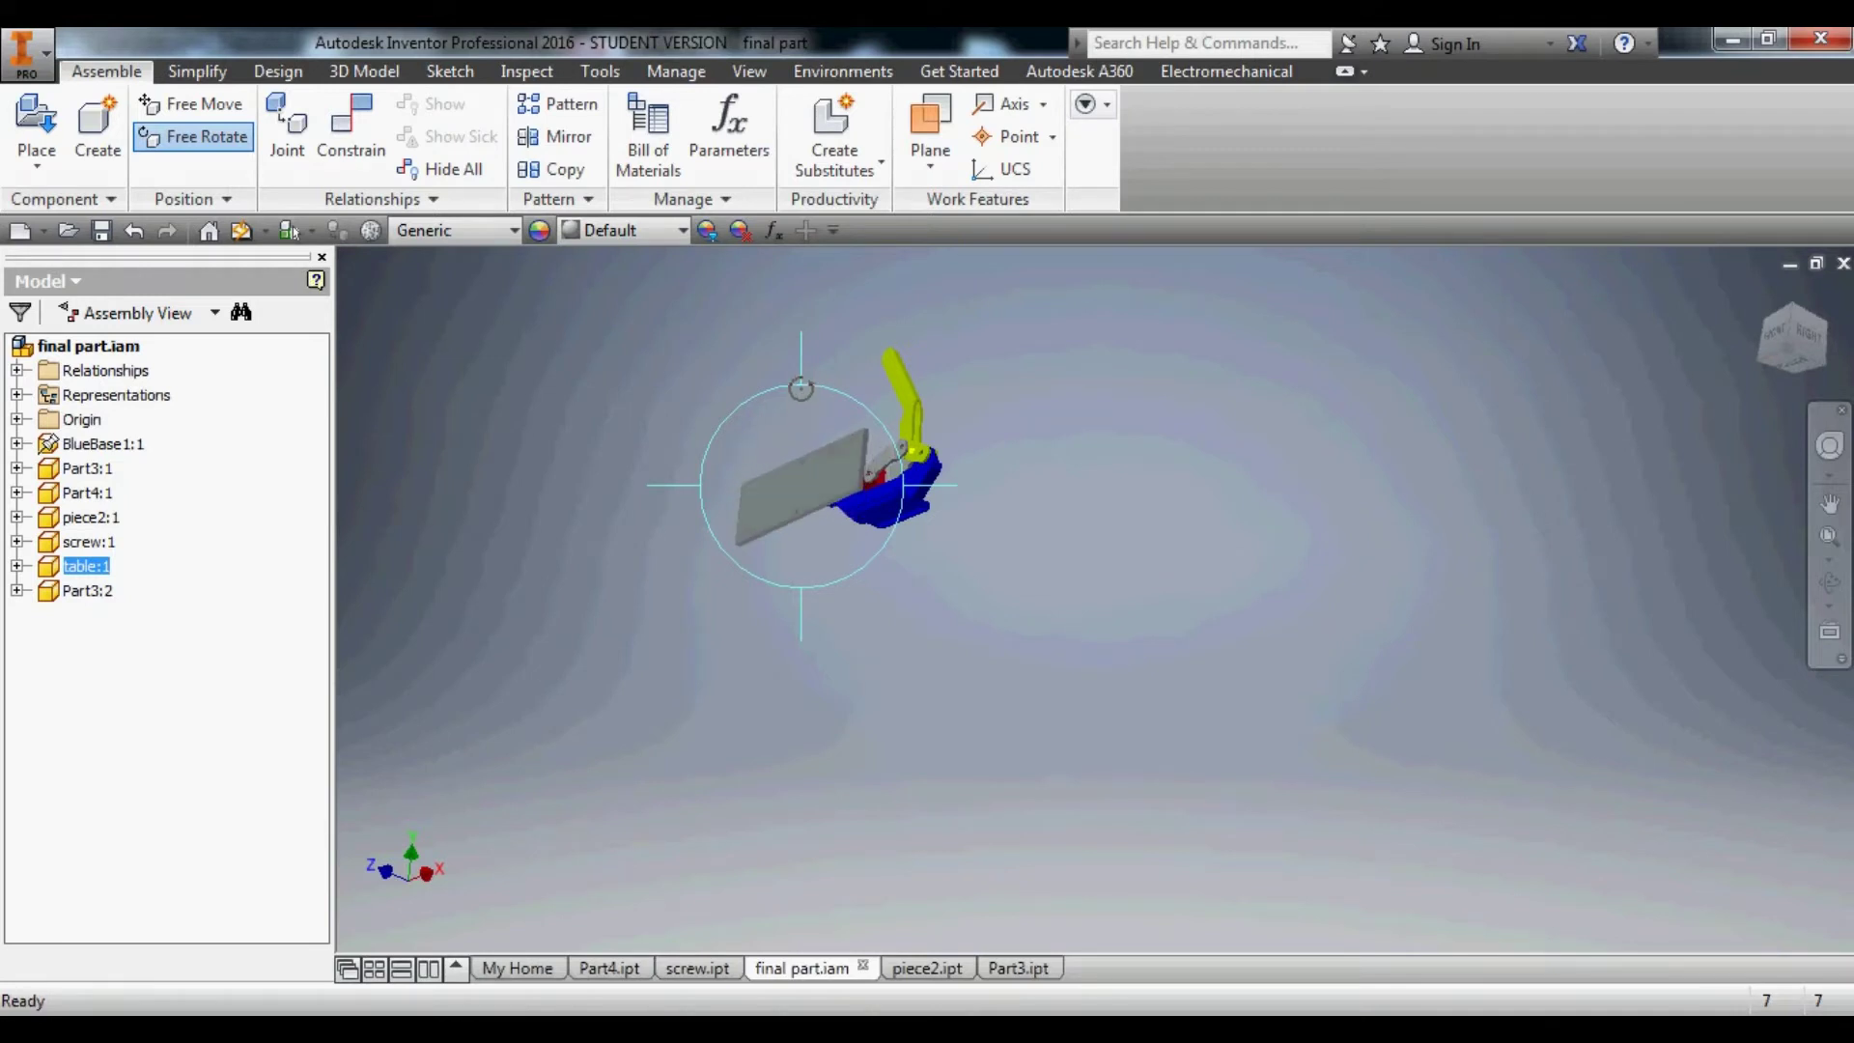
left_click_drag(659, 504, 962, 558)
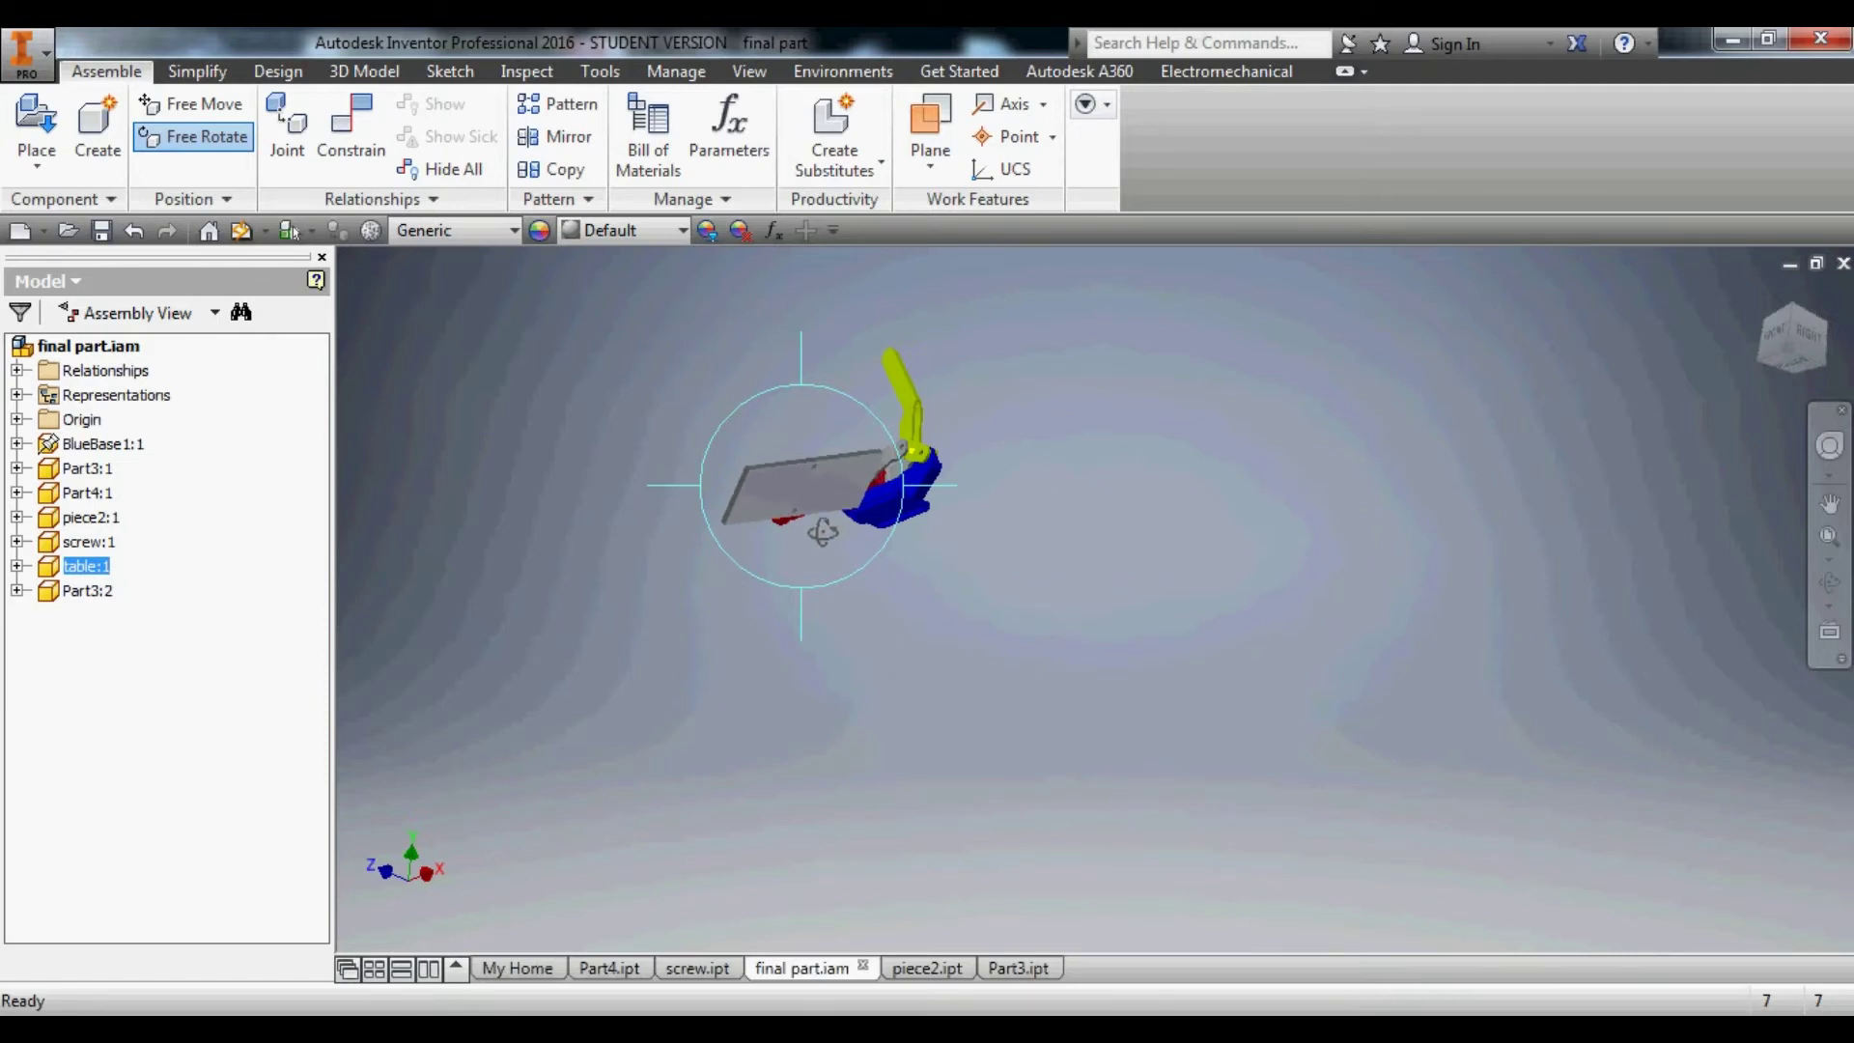
left_click_drag(822, 531, 845, 497)
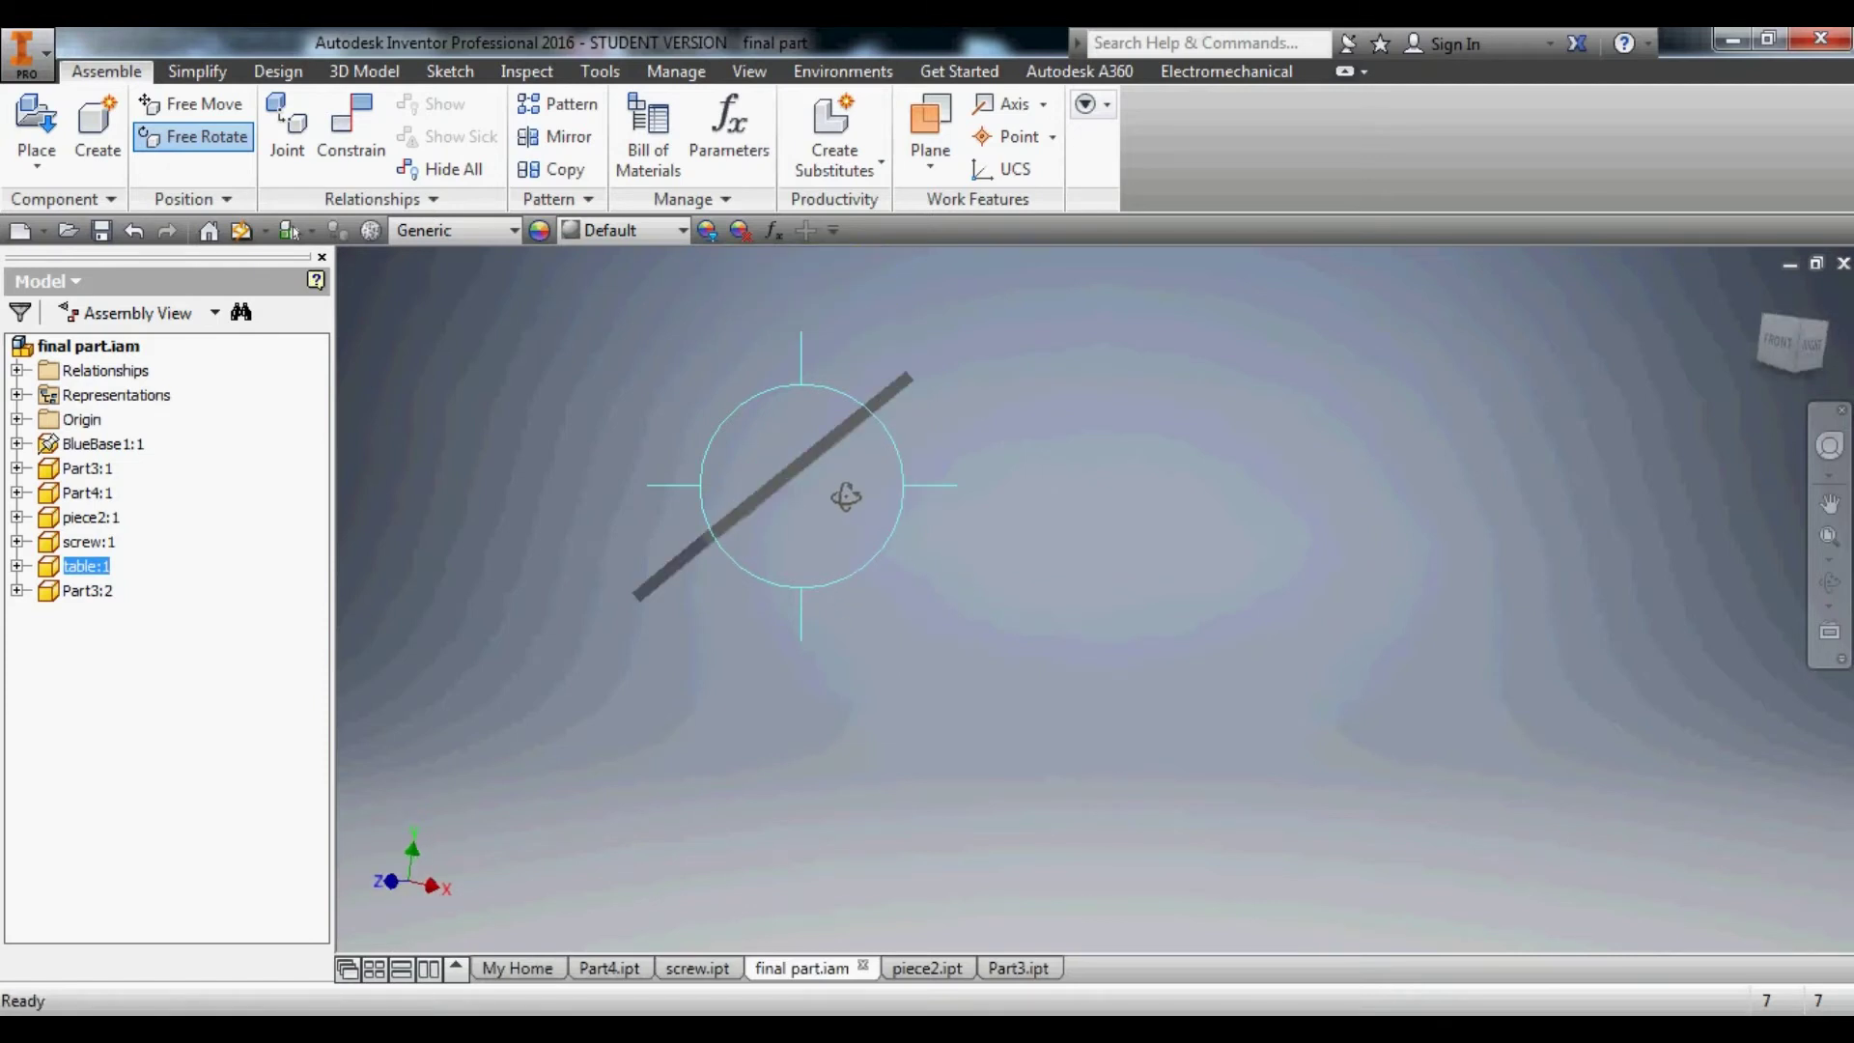
left_click_drag(798, 431, 1022, 435)
left_click_drag(828, 641, 982, 507)
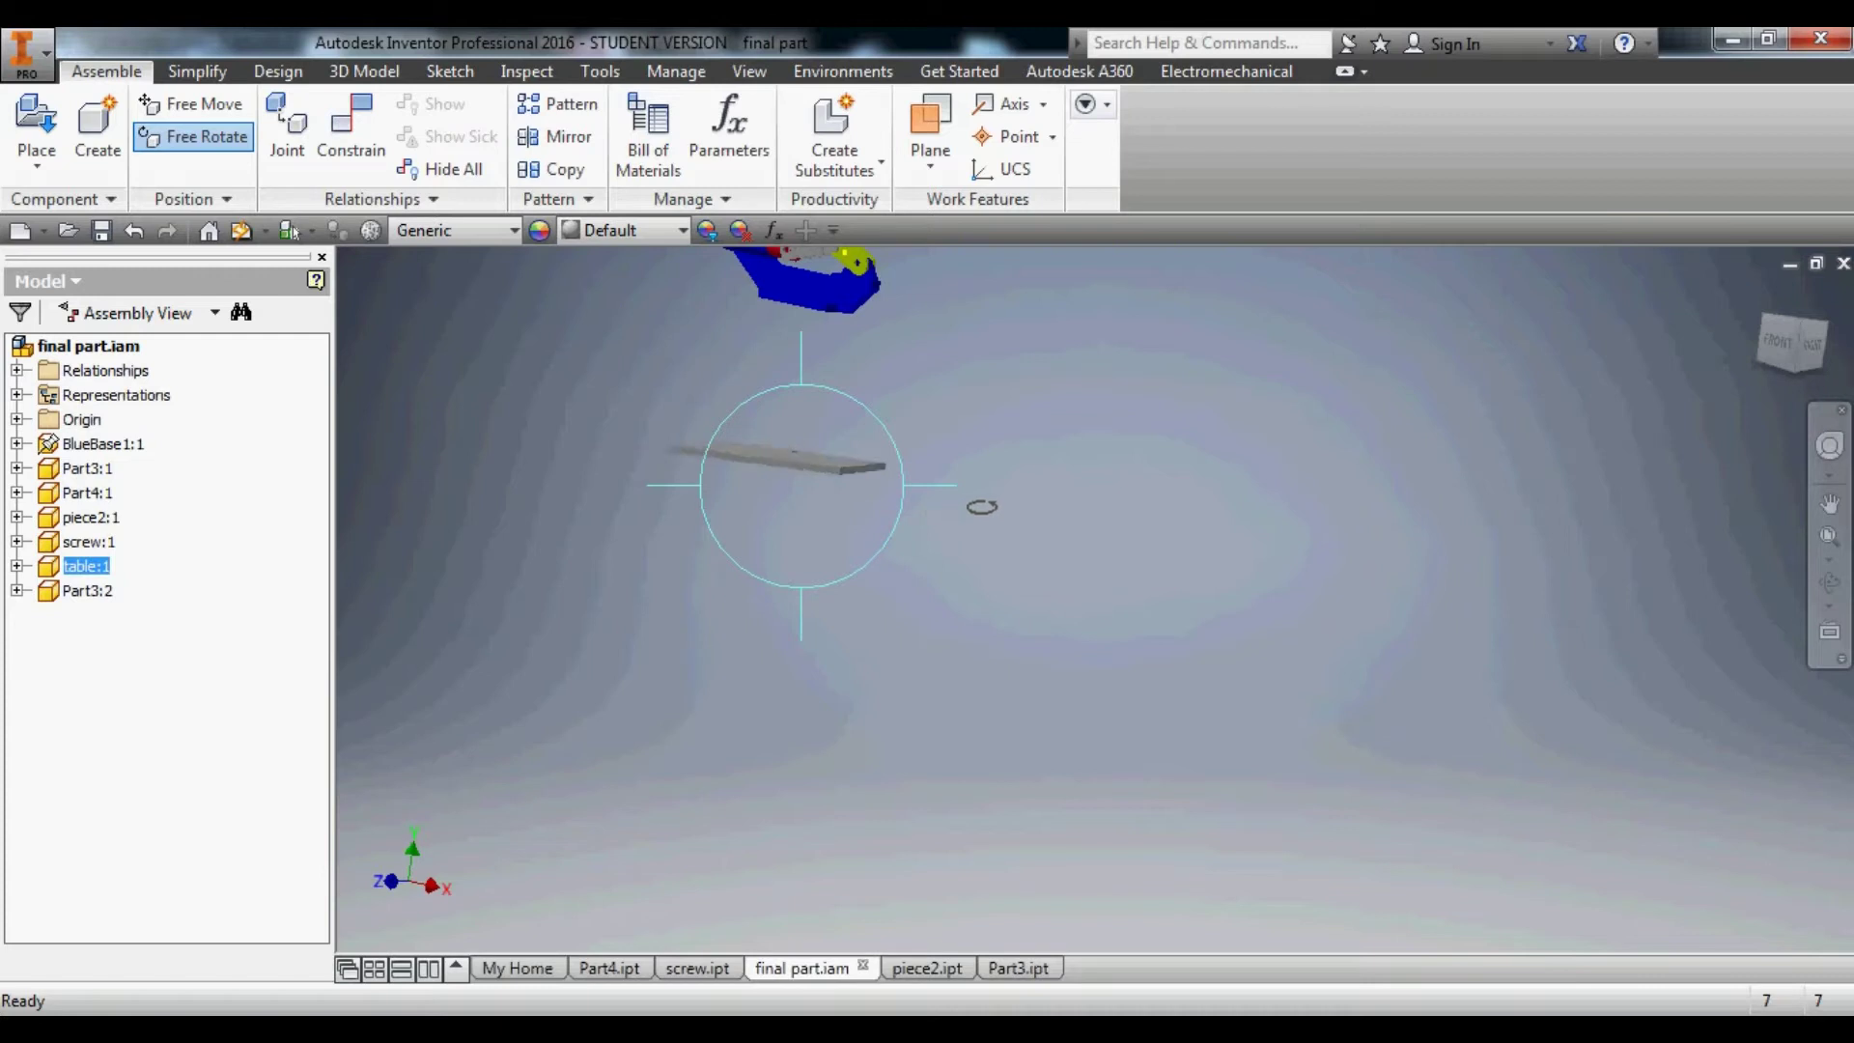
left_click_drag(827, 426, 857, 442)
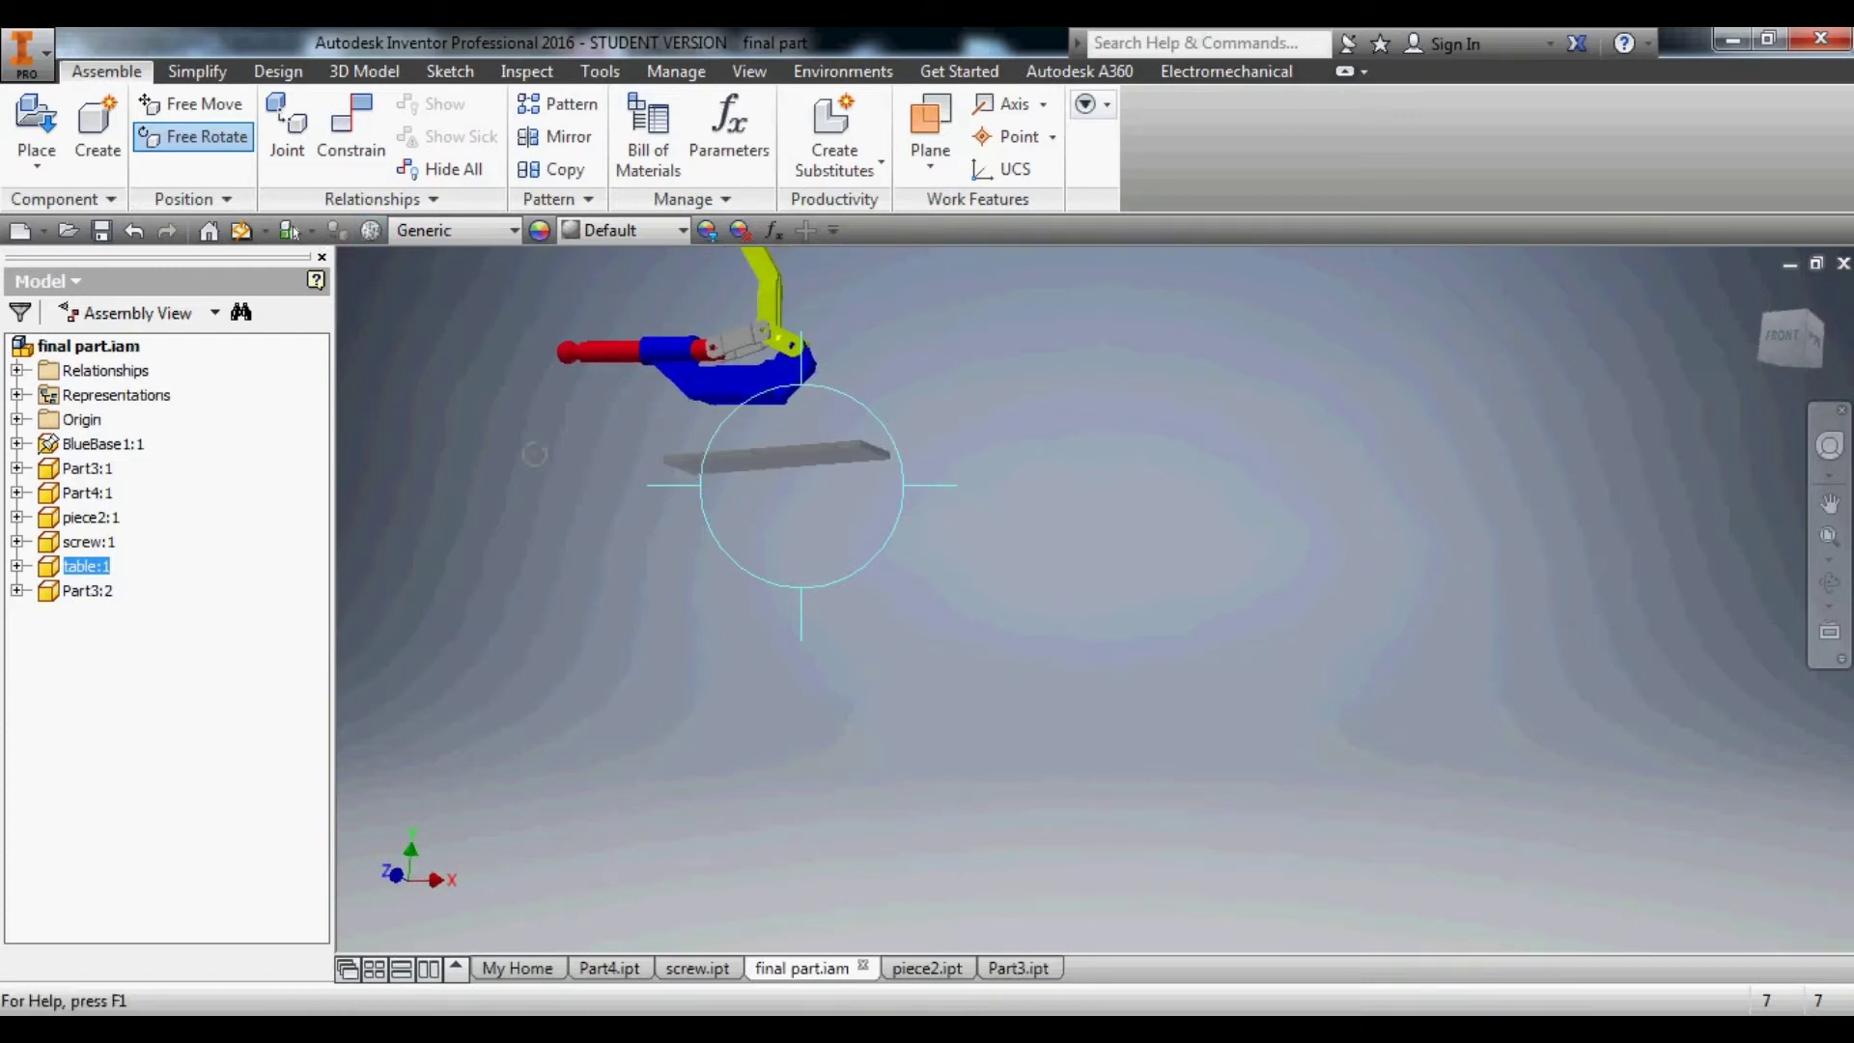
key("Escape")
key("F6")
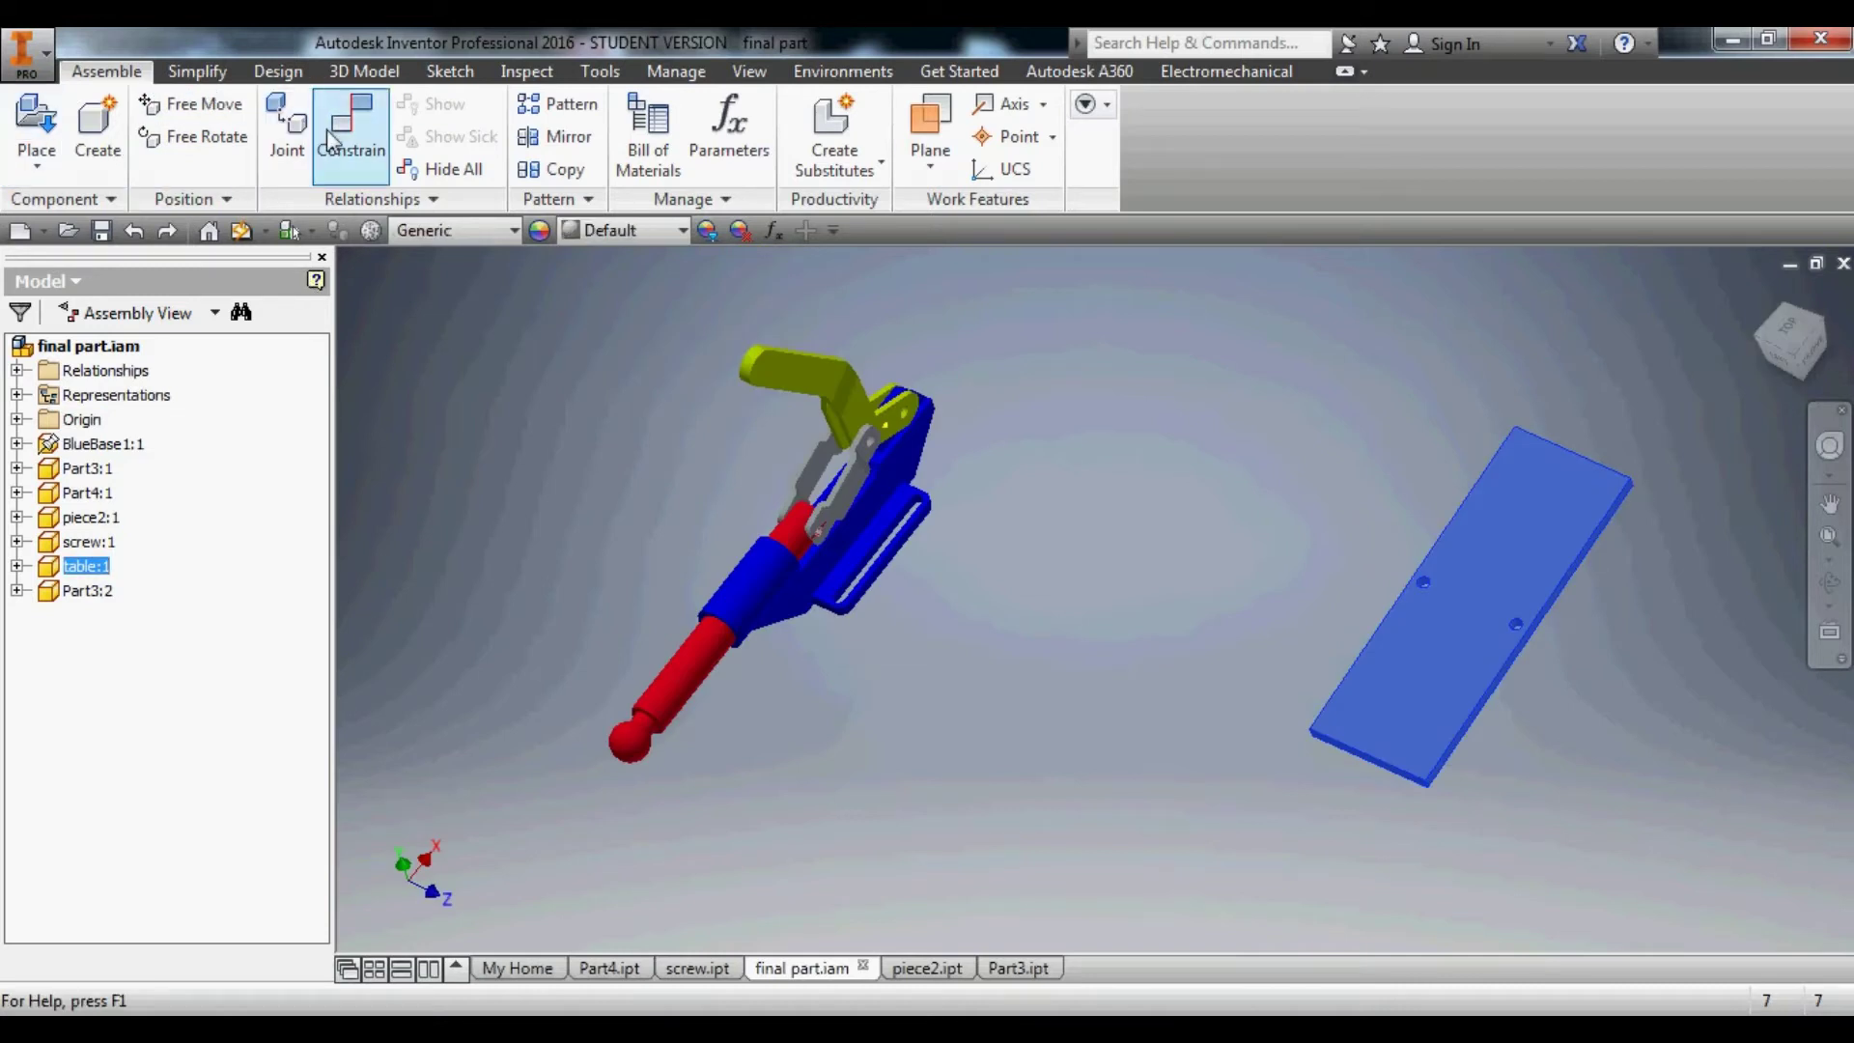
Mate the table's broad upper face to the bottom face of the BlueBase1 base.
left_click(353, 146)
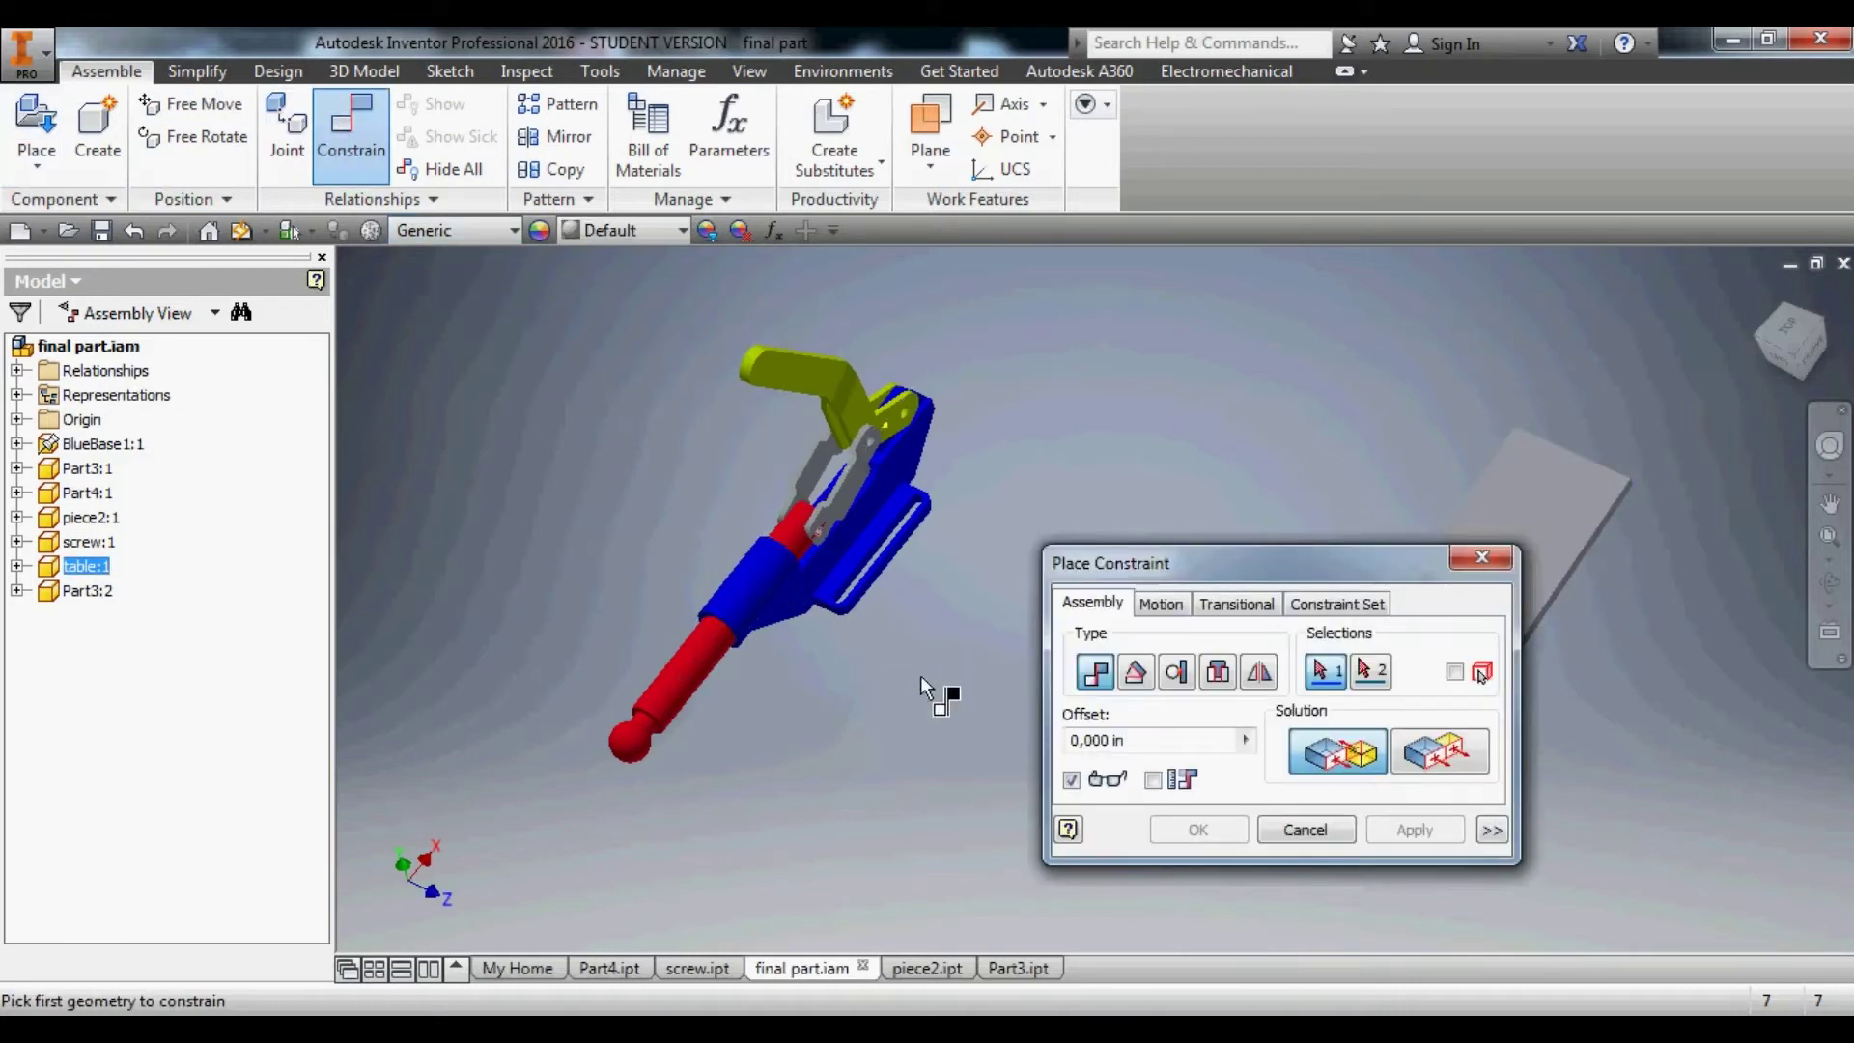
middle_click_drag(919, 675, 889, 604, "shift")
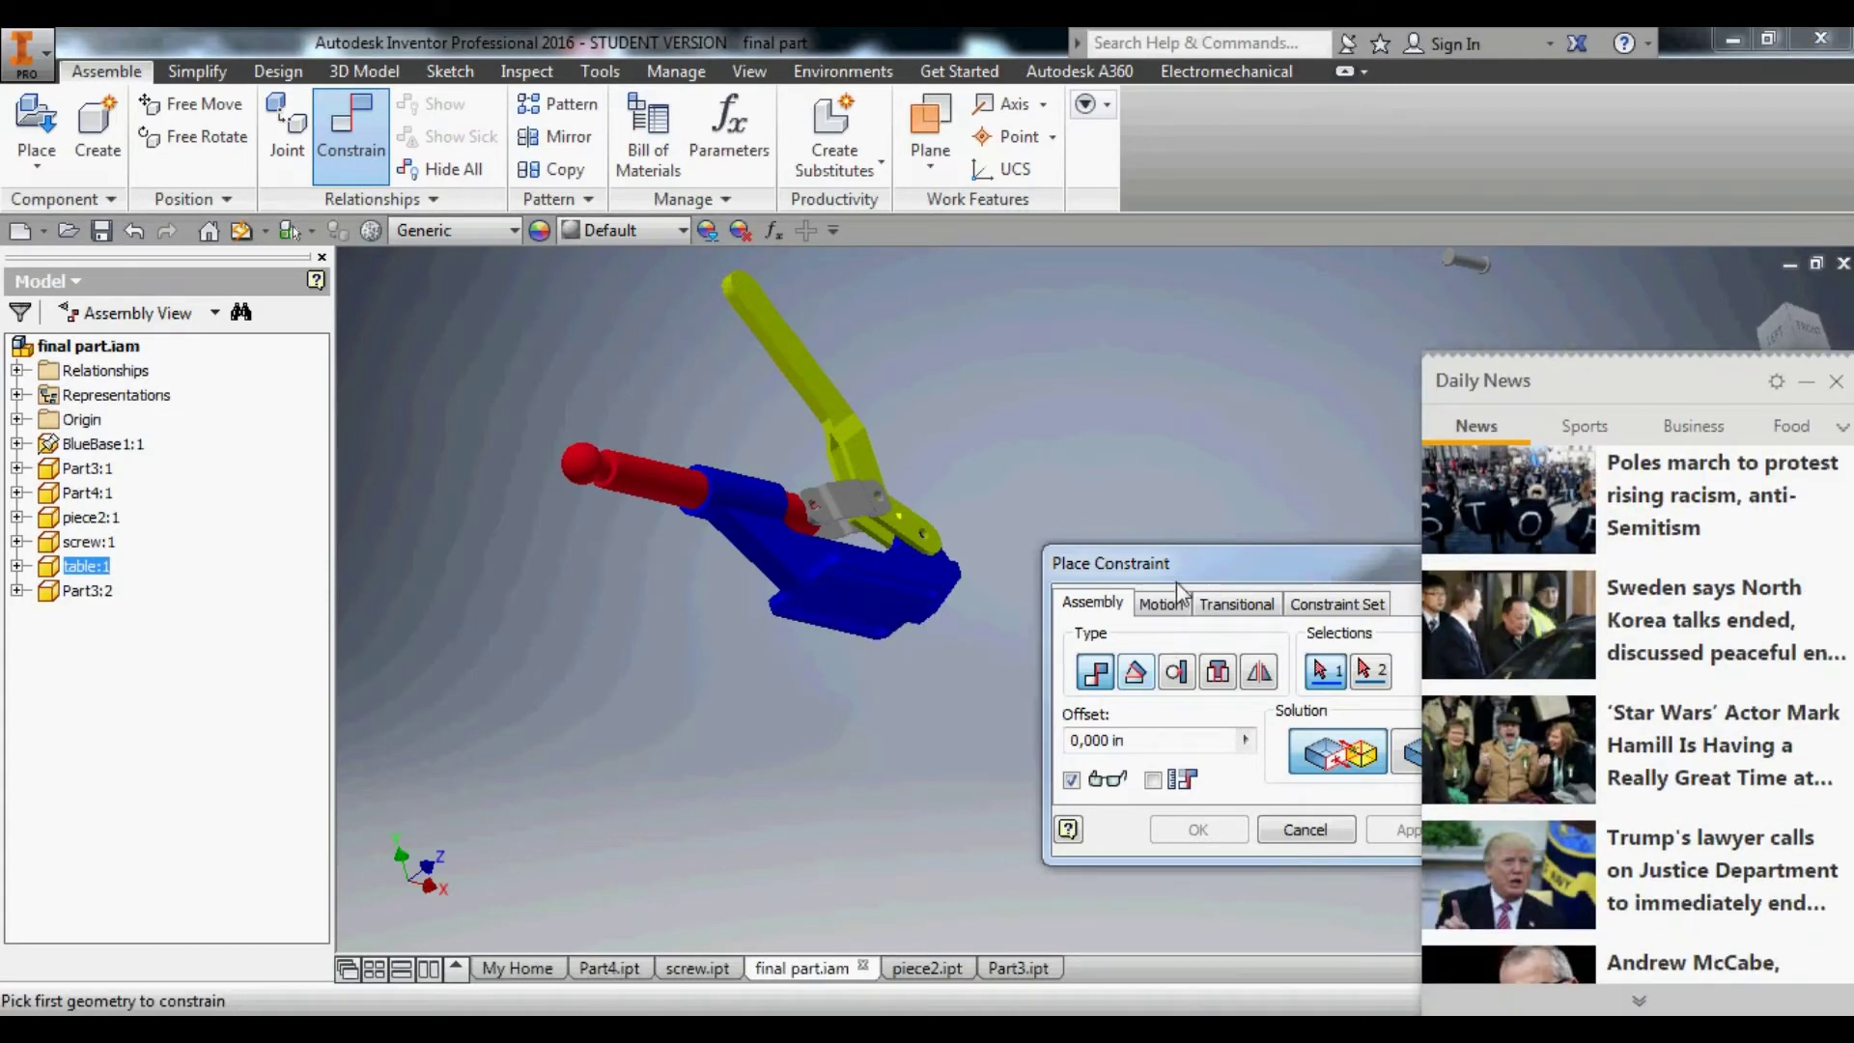
middle_click_drag(1443, 652, 1423, 655, "shift")
left_click(1424, 655)
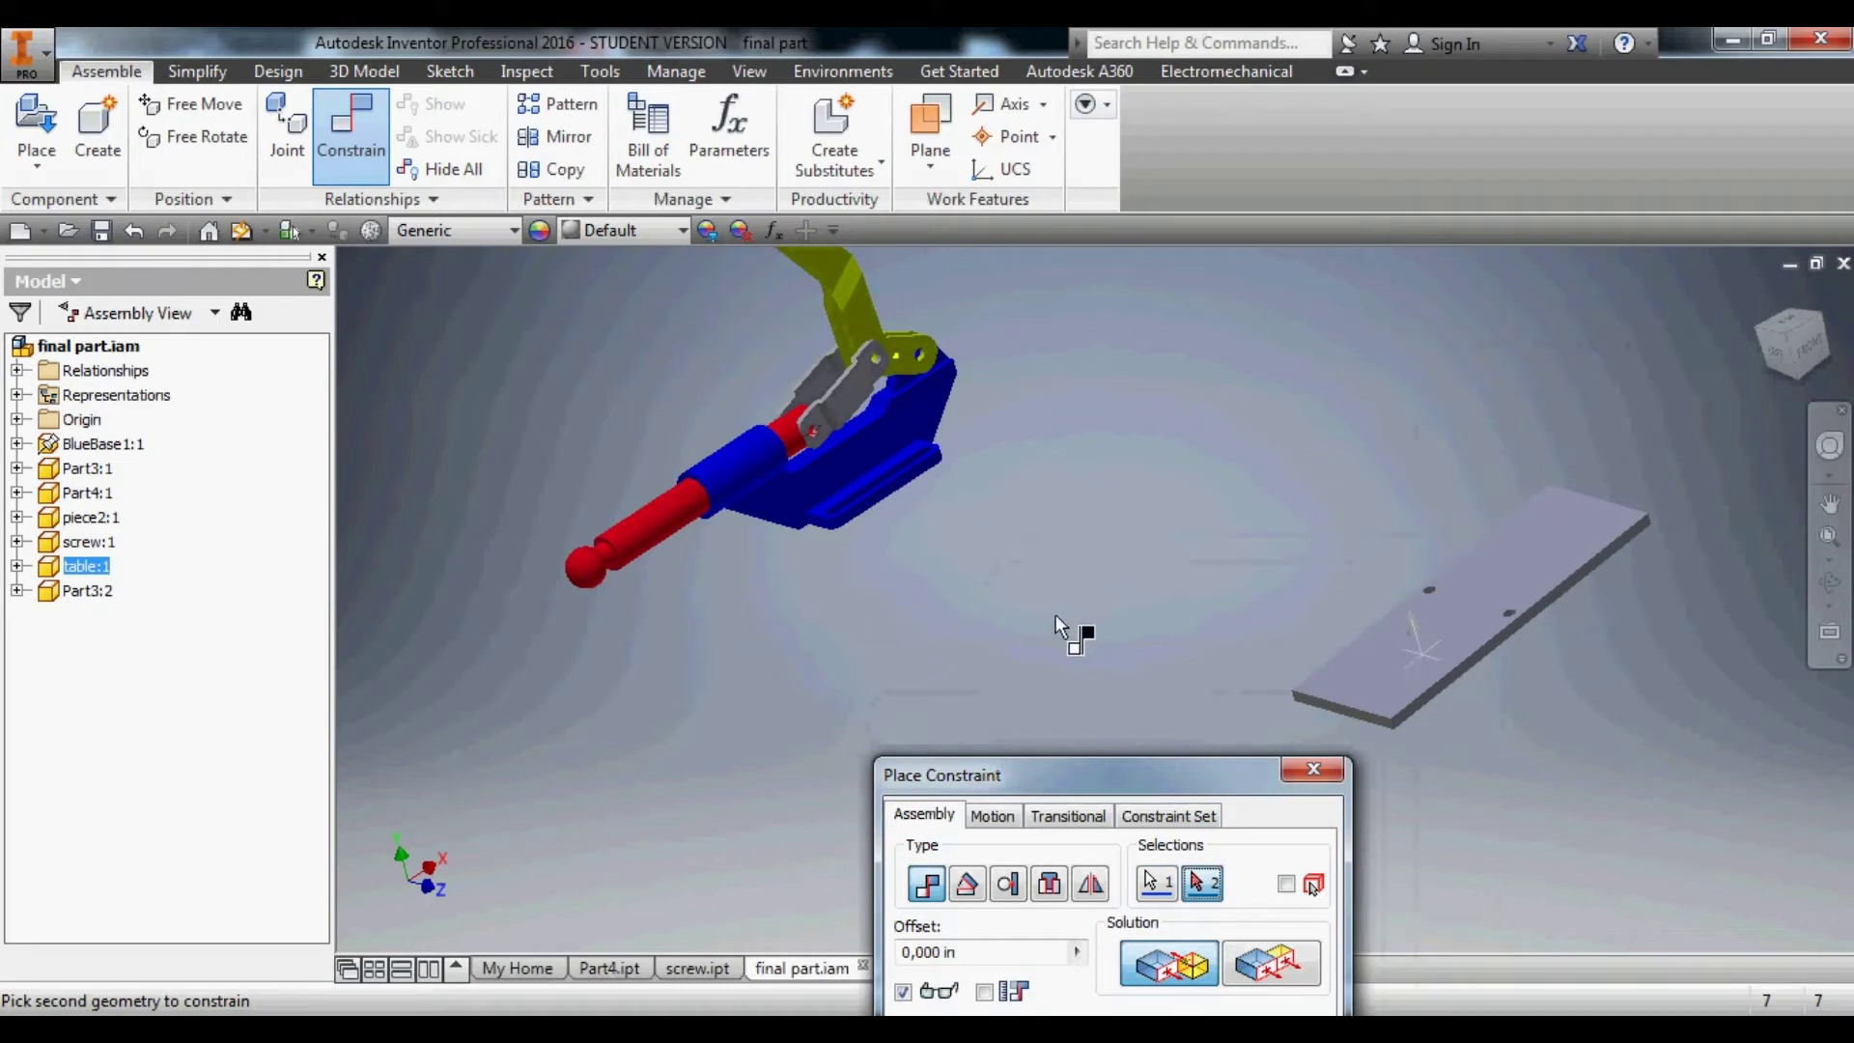
middle_click_drag(1063, 629, 1110, 563, "shift")
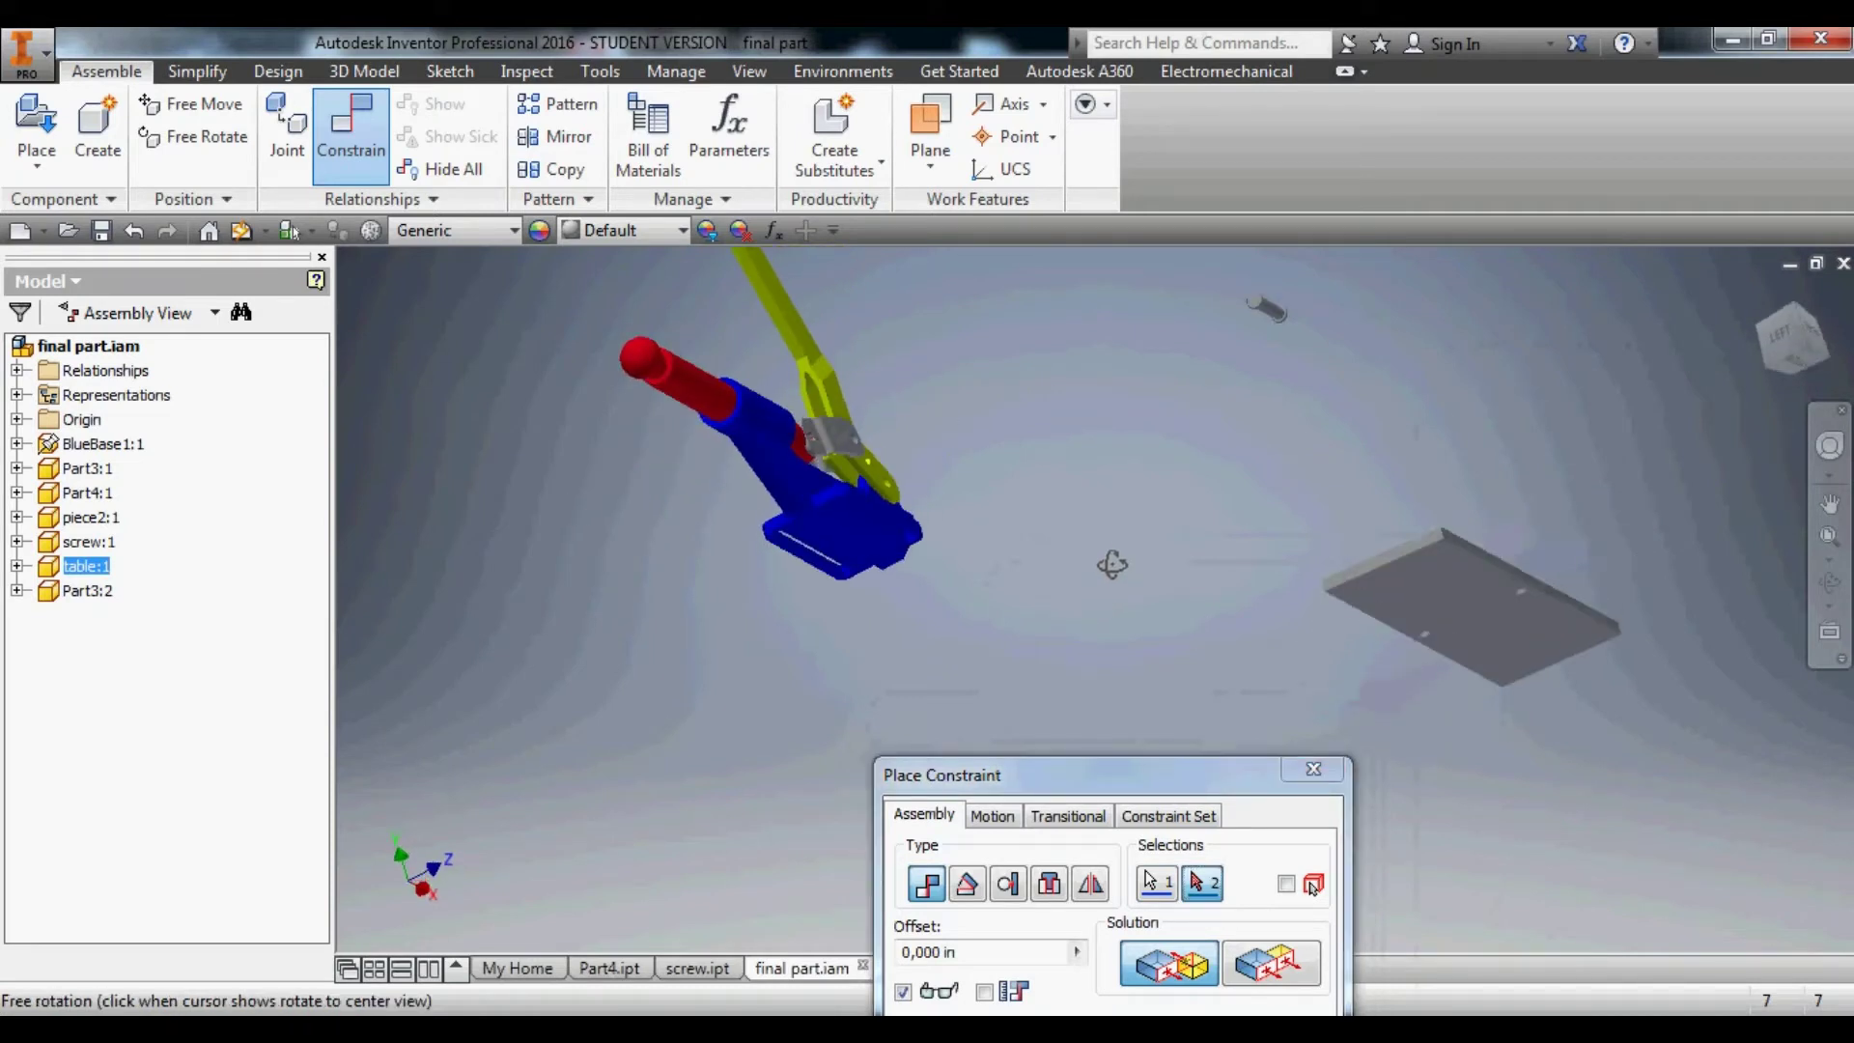
left_click(869, 532)
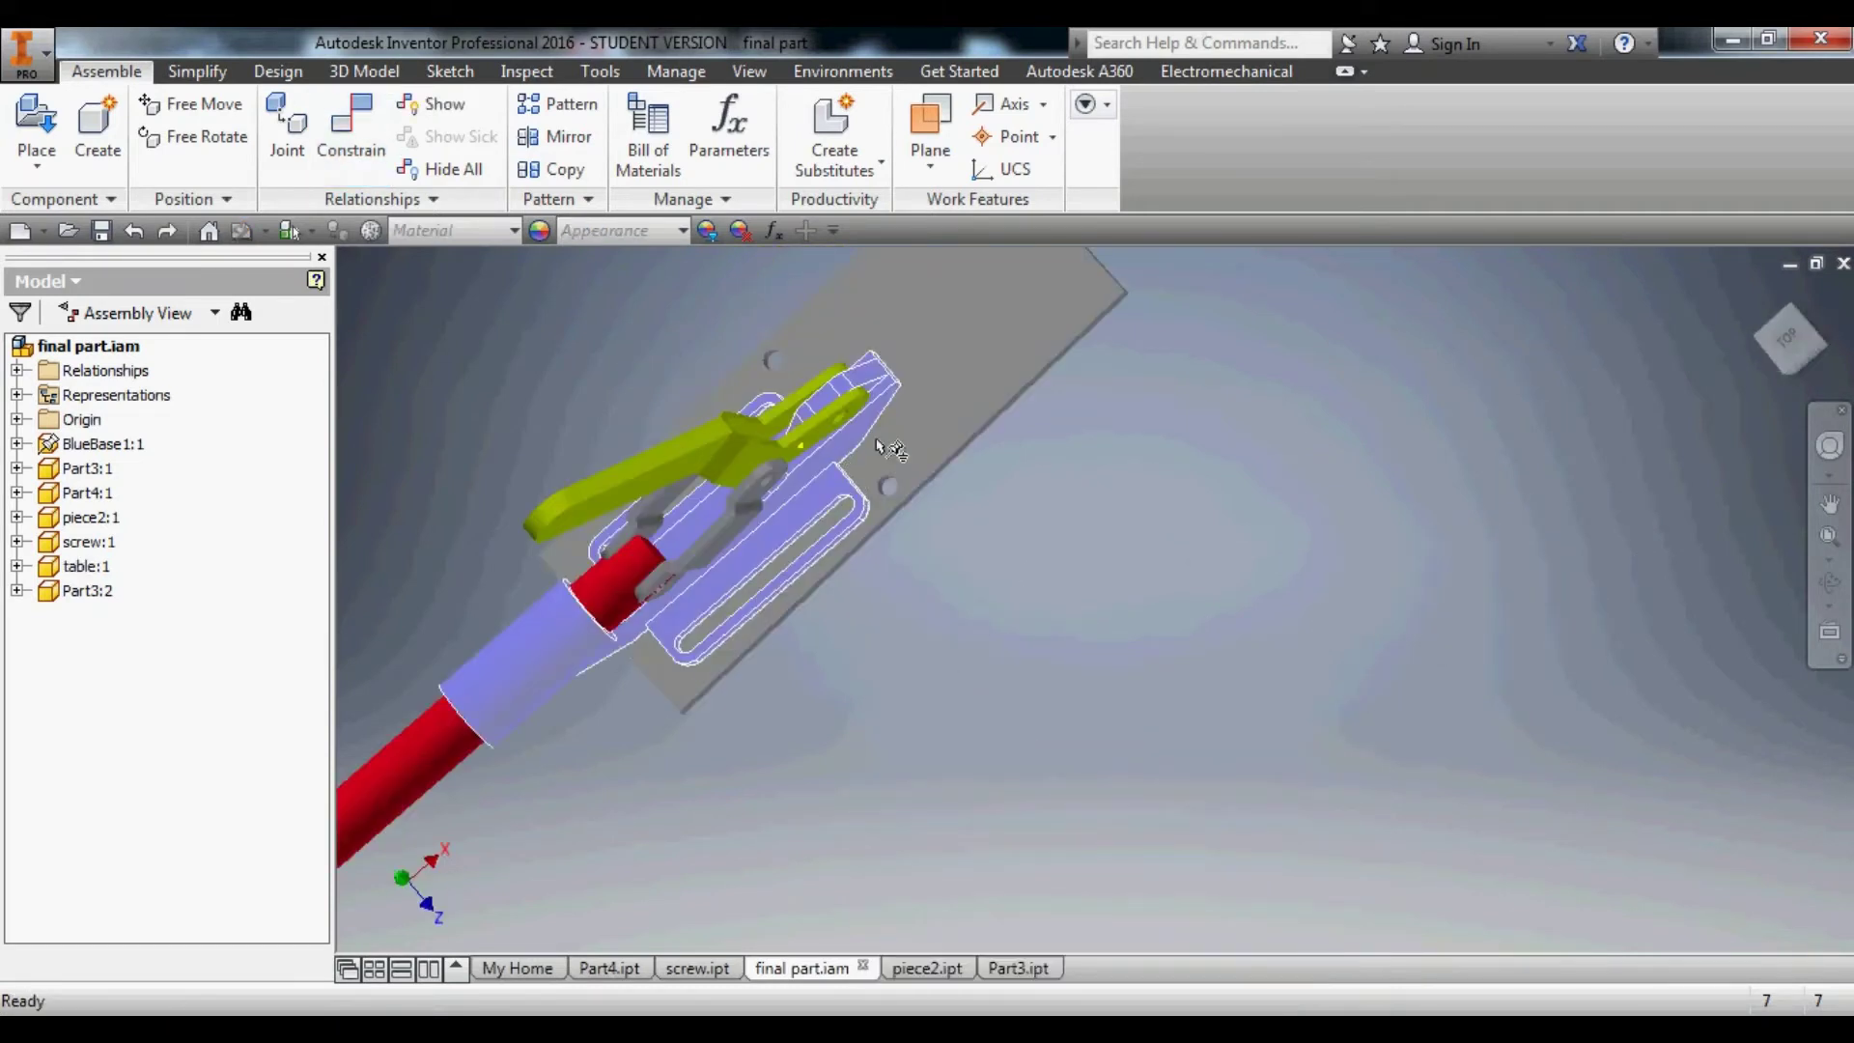
Slide the table along the mated plane so that it sits beneath the clamp base and sleeve.
left_click_drag(923, 444, 730, 595)
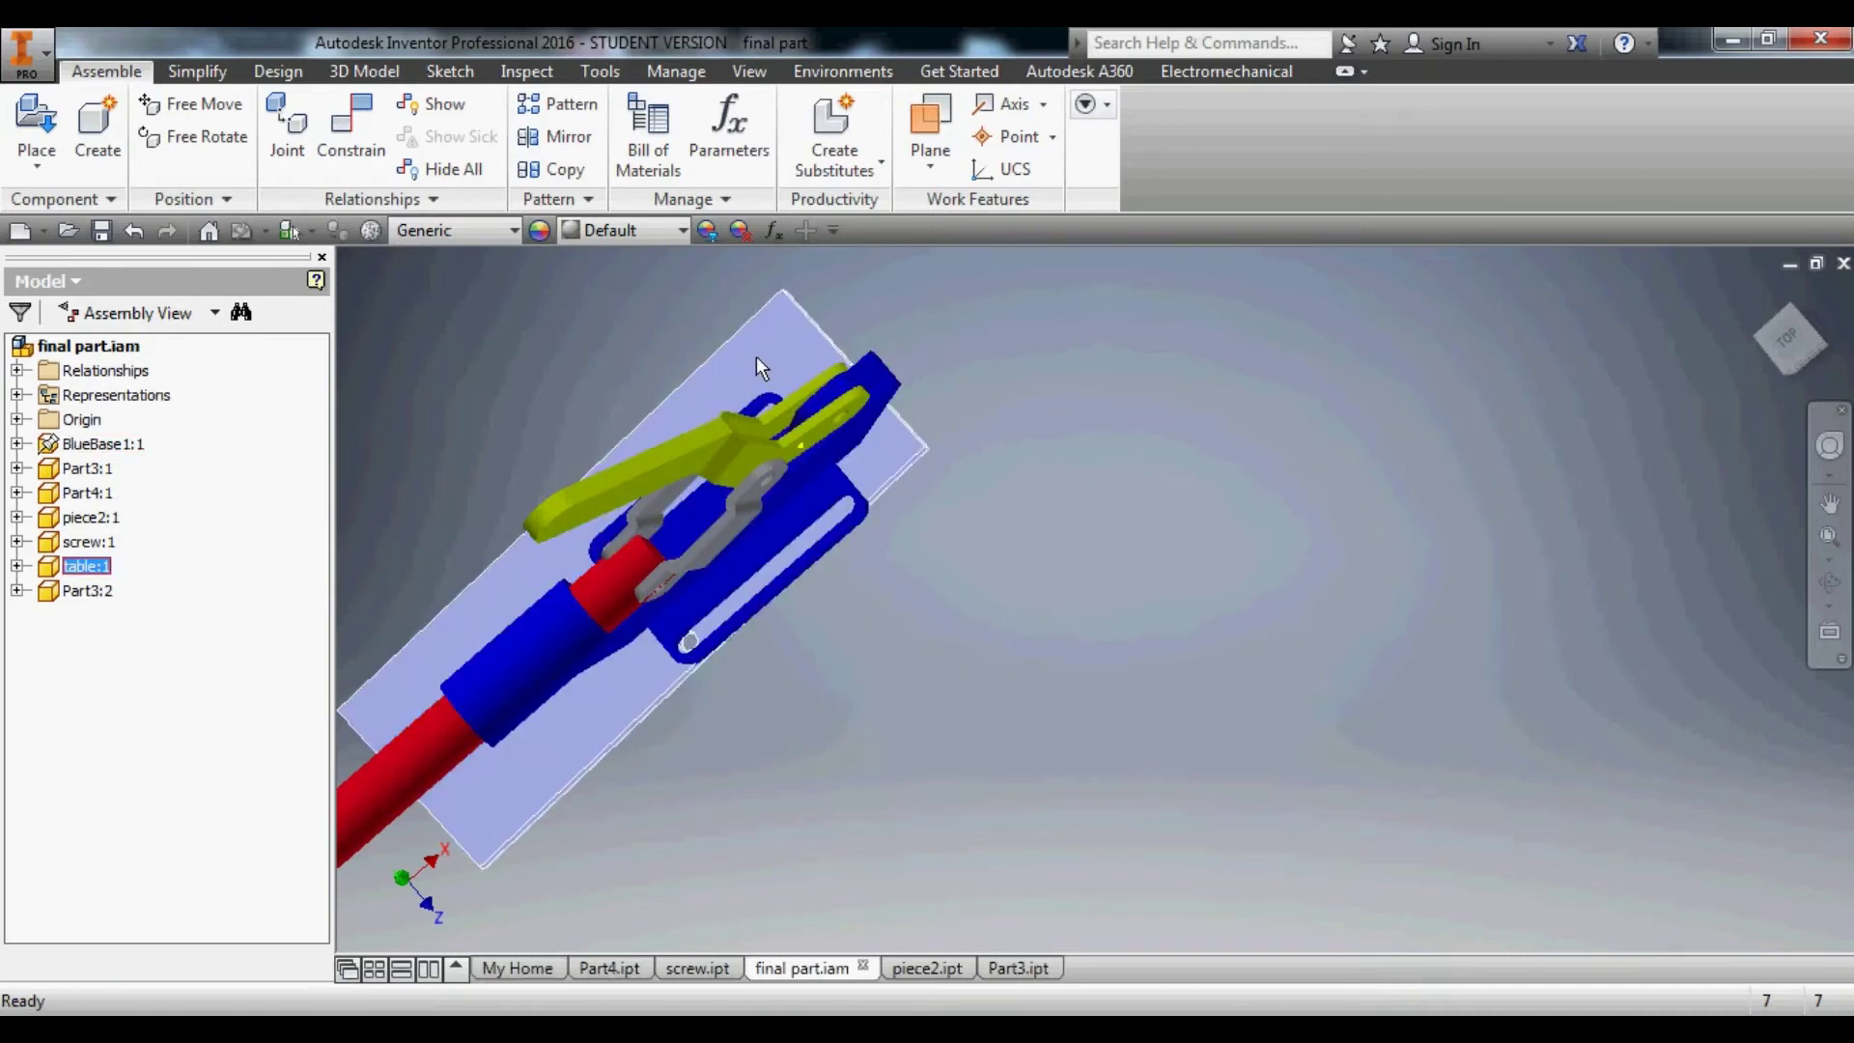
key("Escape")
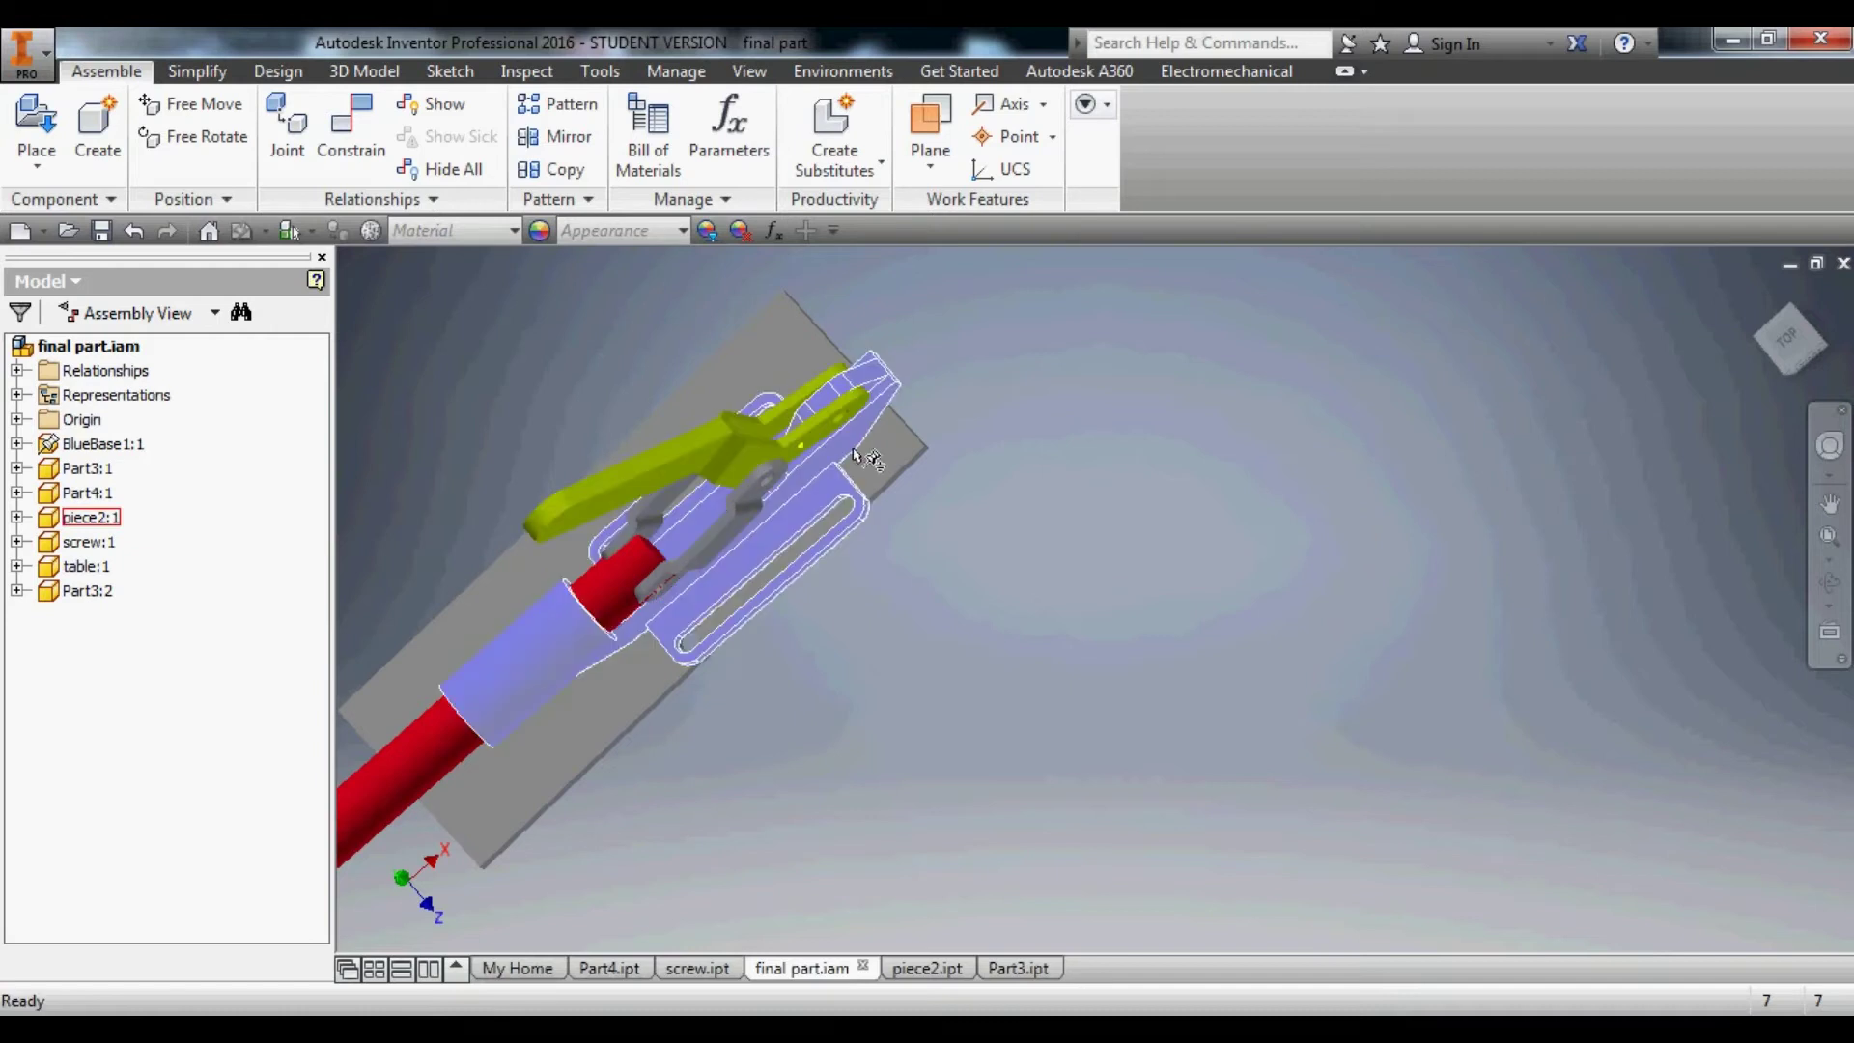
middle_click_drag(844, 595, 821, 530, "shift")
scroll(806, 577, "up", 5)
scroll(539, 529, "down", 3)
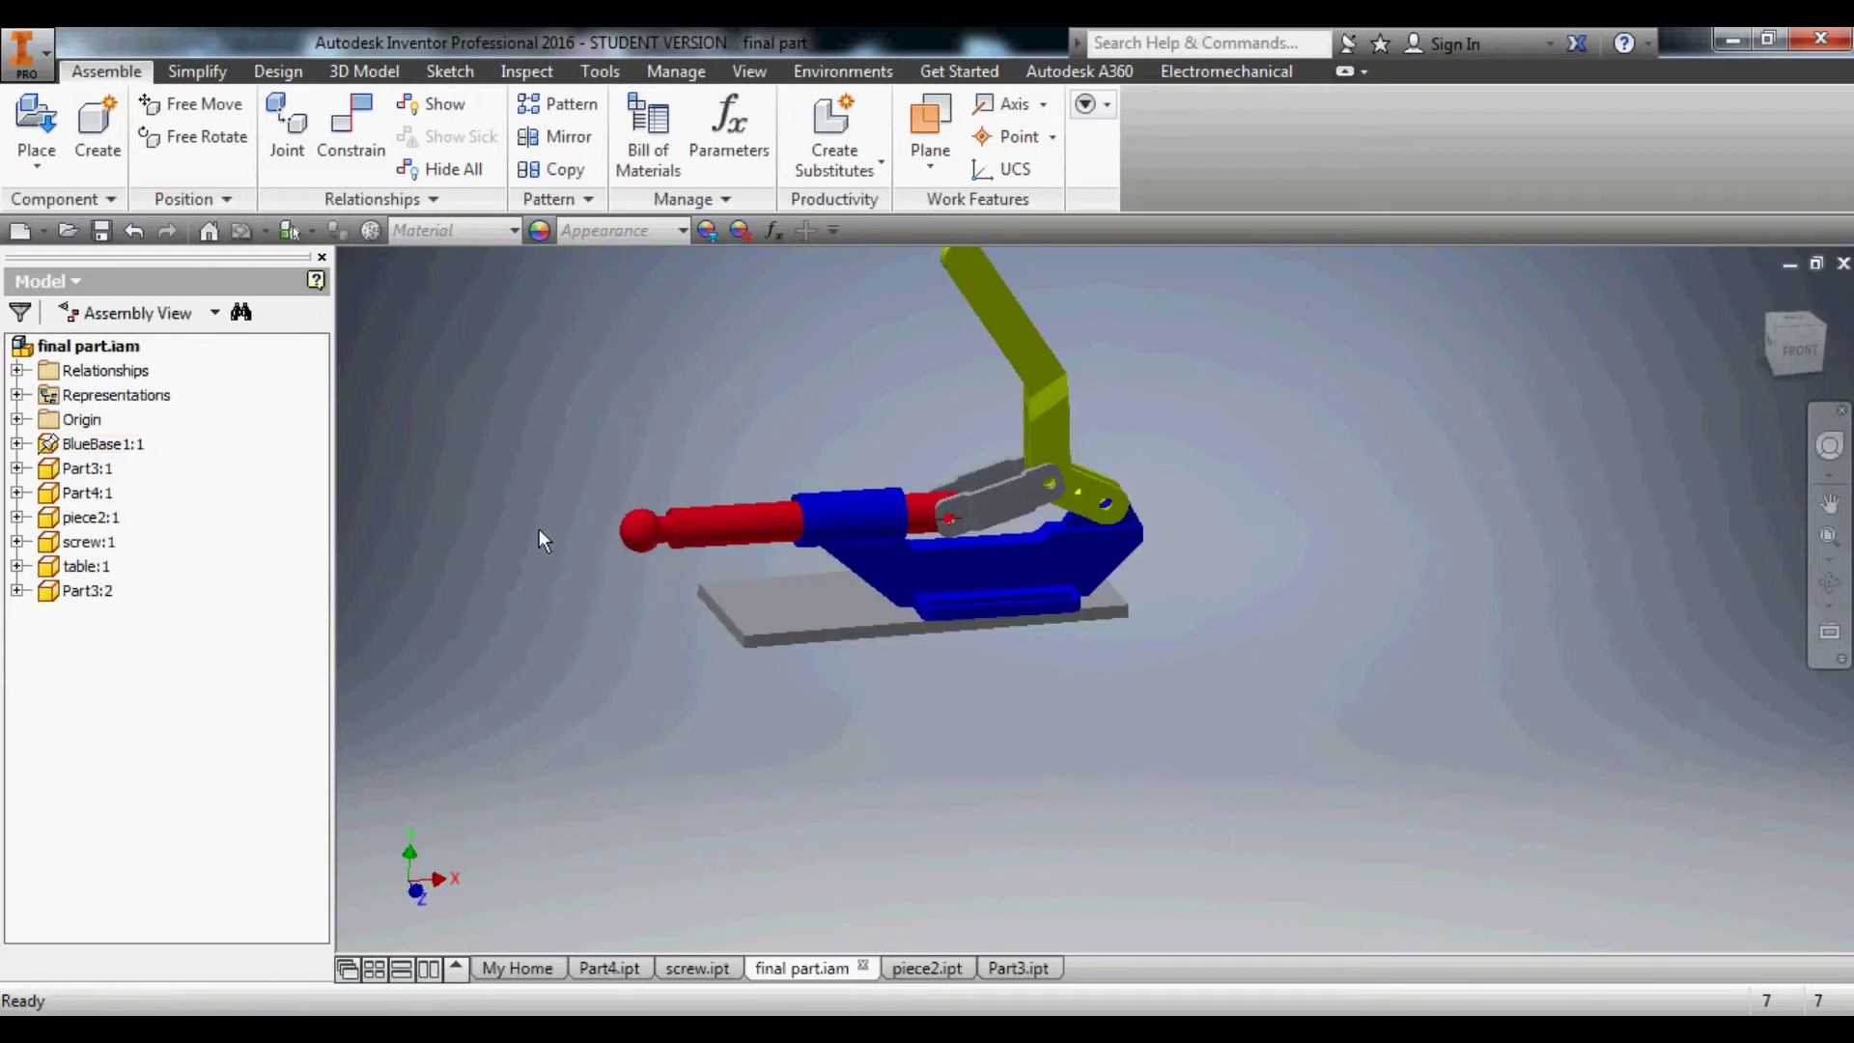
Swing the yellow piece2 lever backwards and bring the distant screw close to the rear end of the clamp base.
left_click_drag(995, 315, 1092, 328)
scroll(1104, 450, "up", 5)
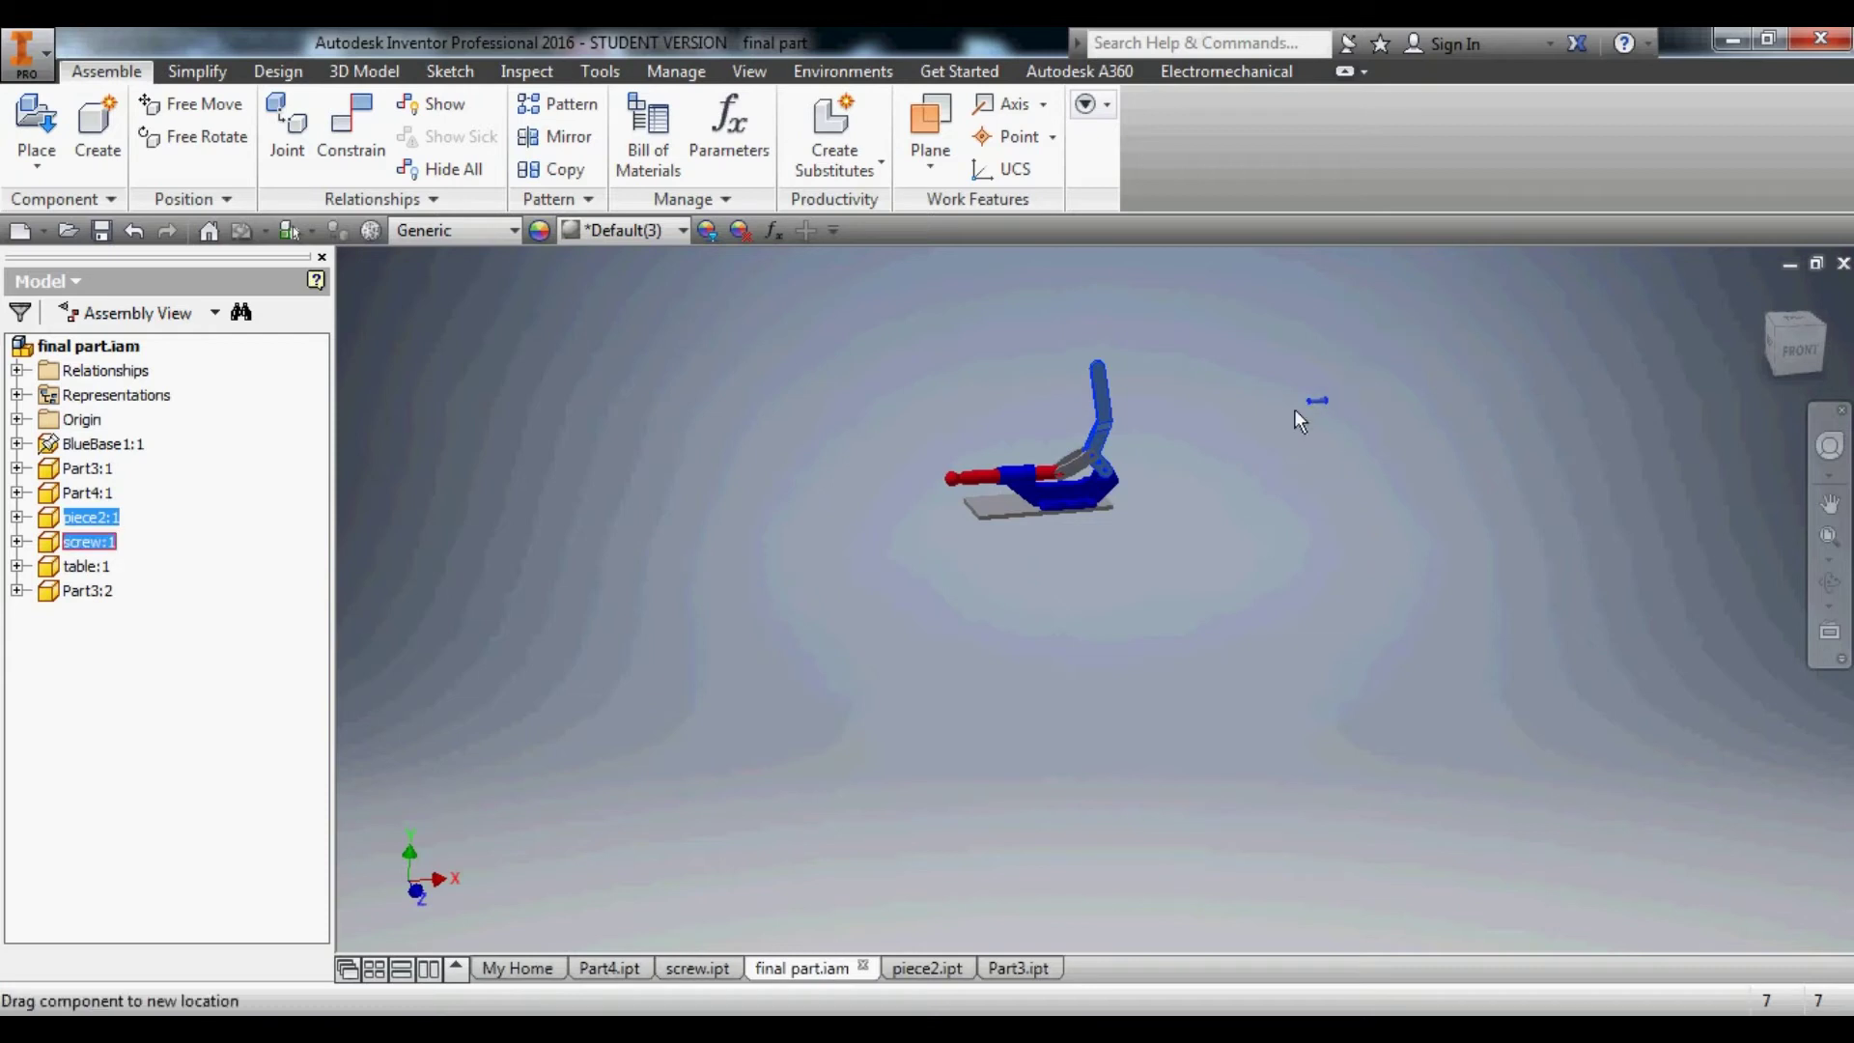
scroll(1140, 481, "down", 5)
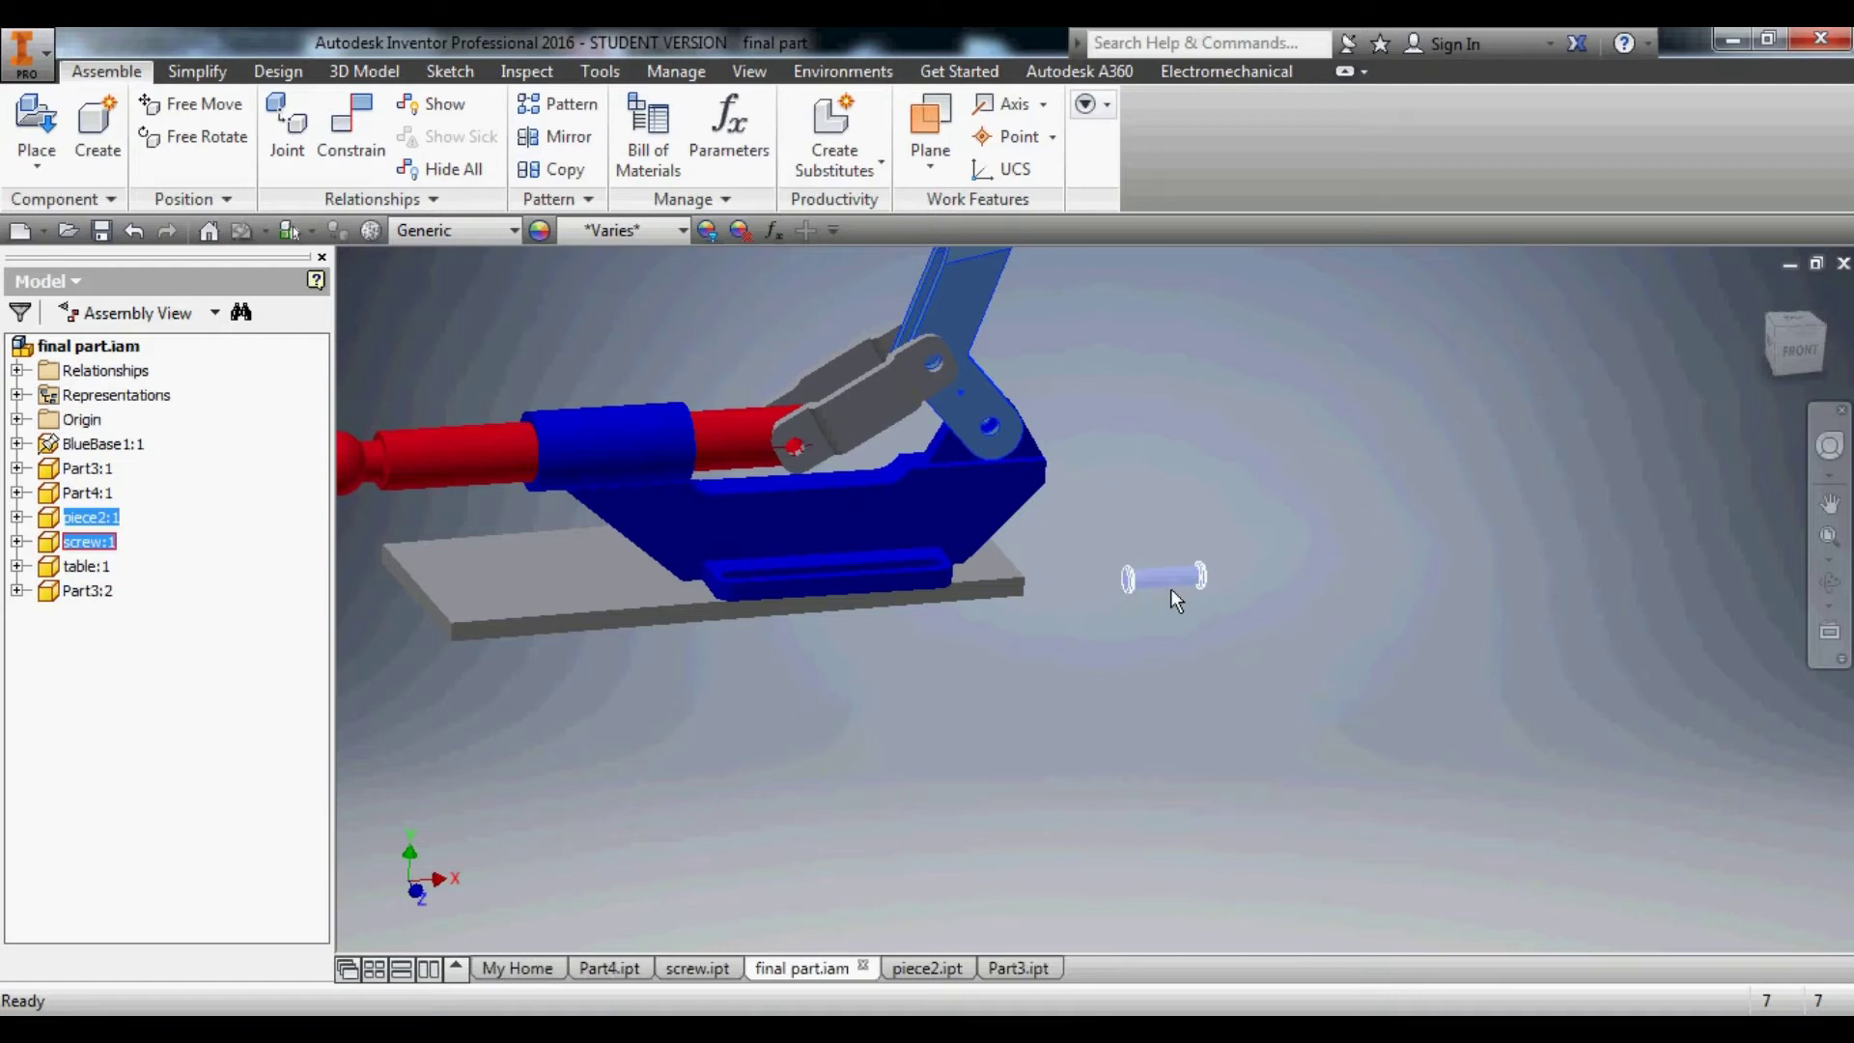
scroll(1167, 589, "down", 3)
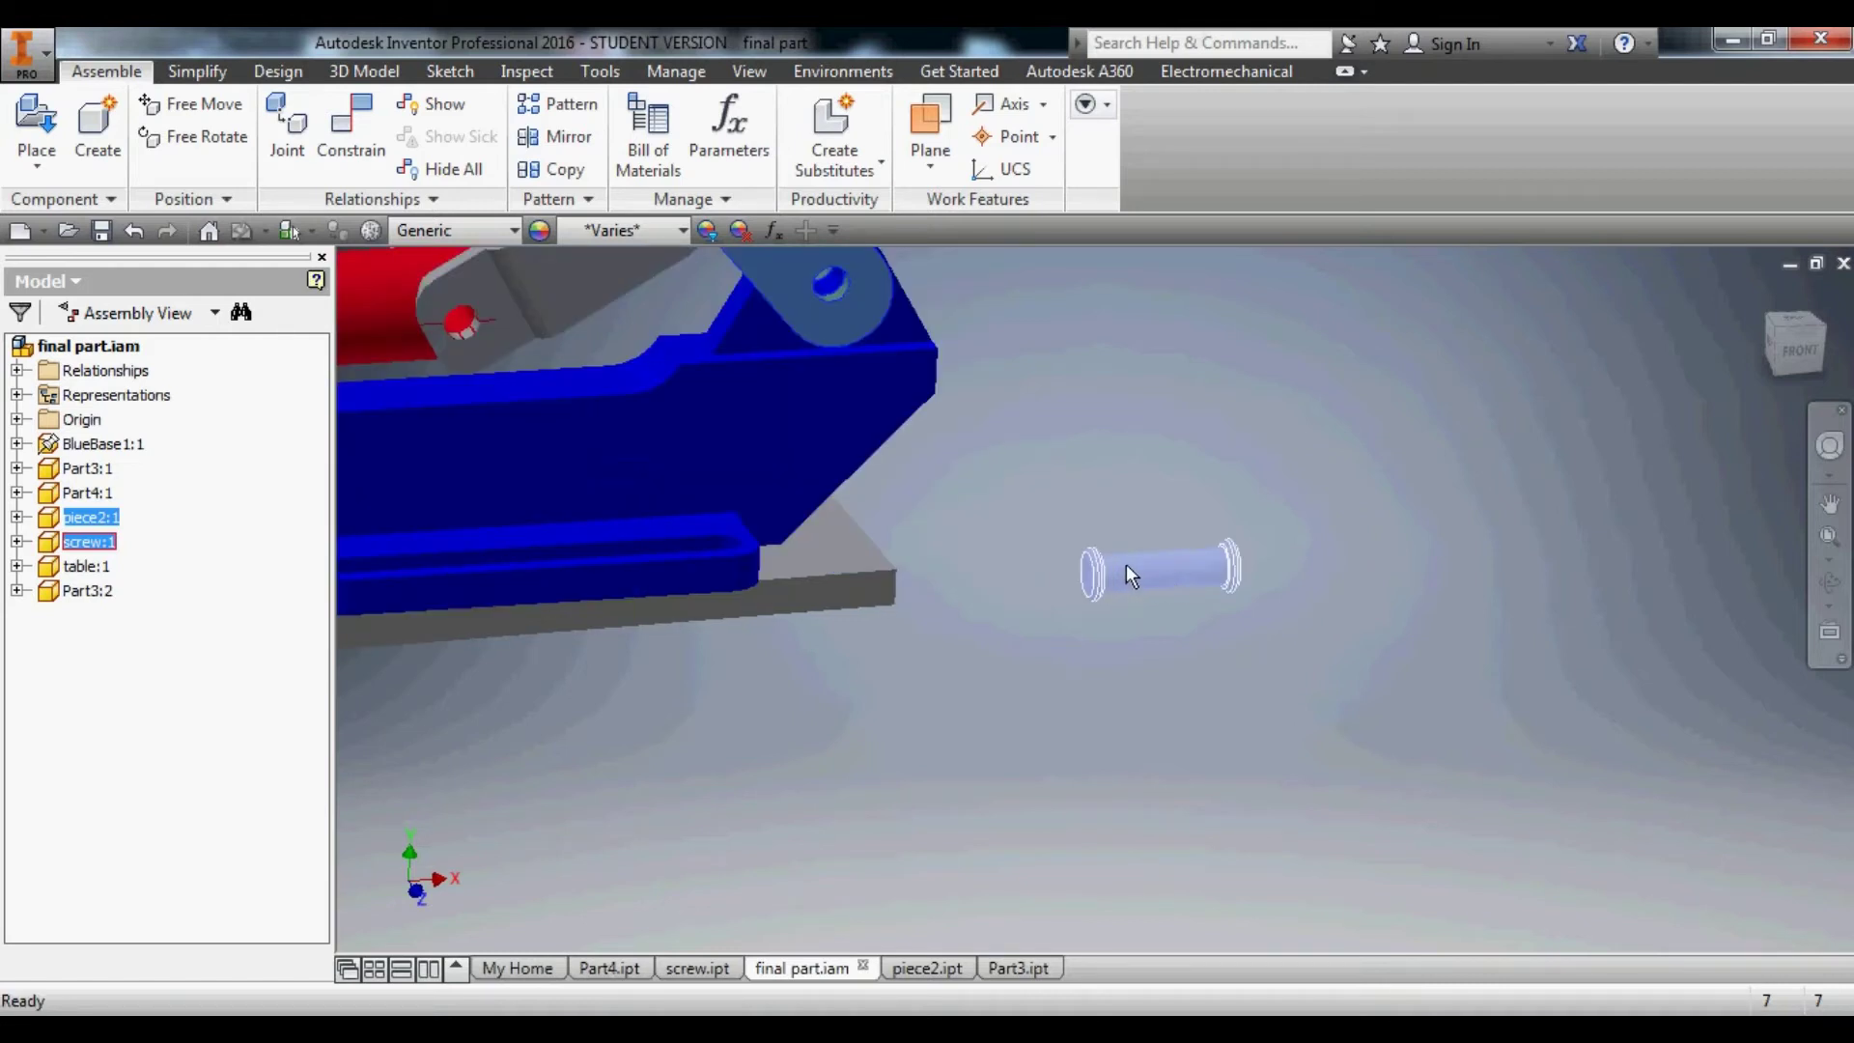
scroll(980, 560, "up", 4)
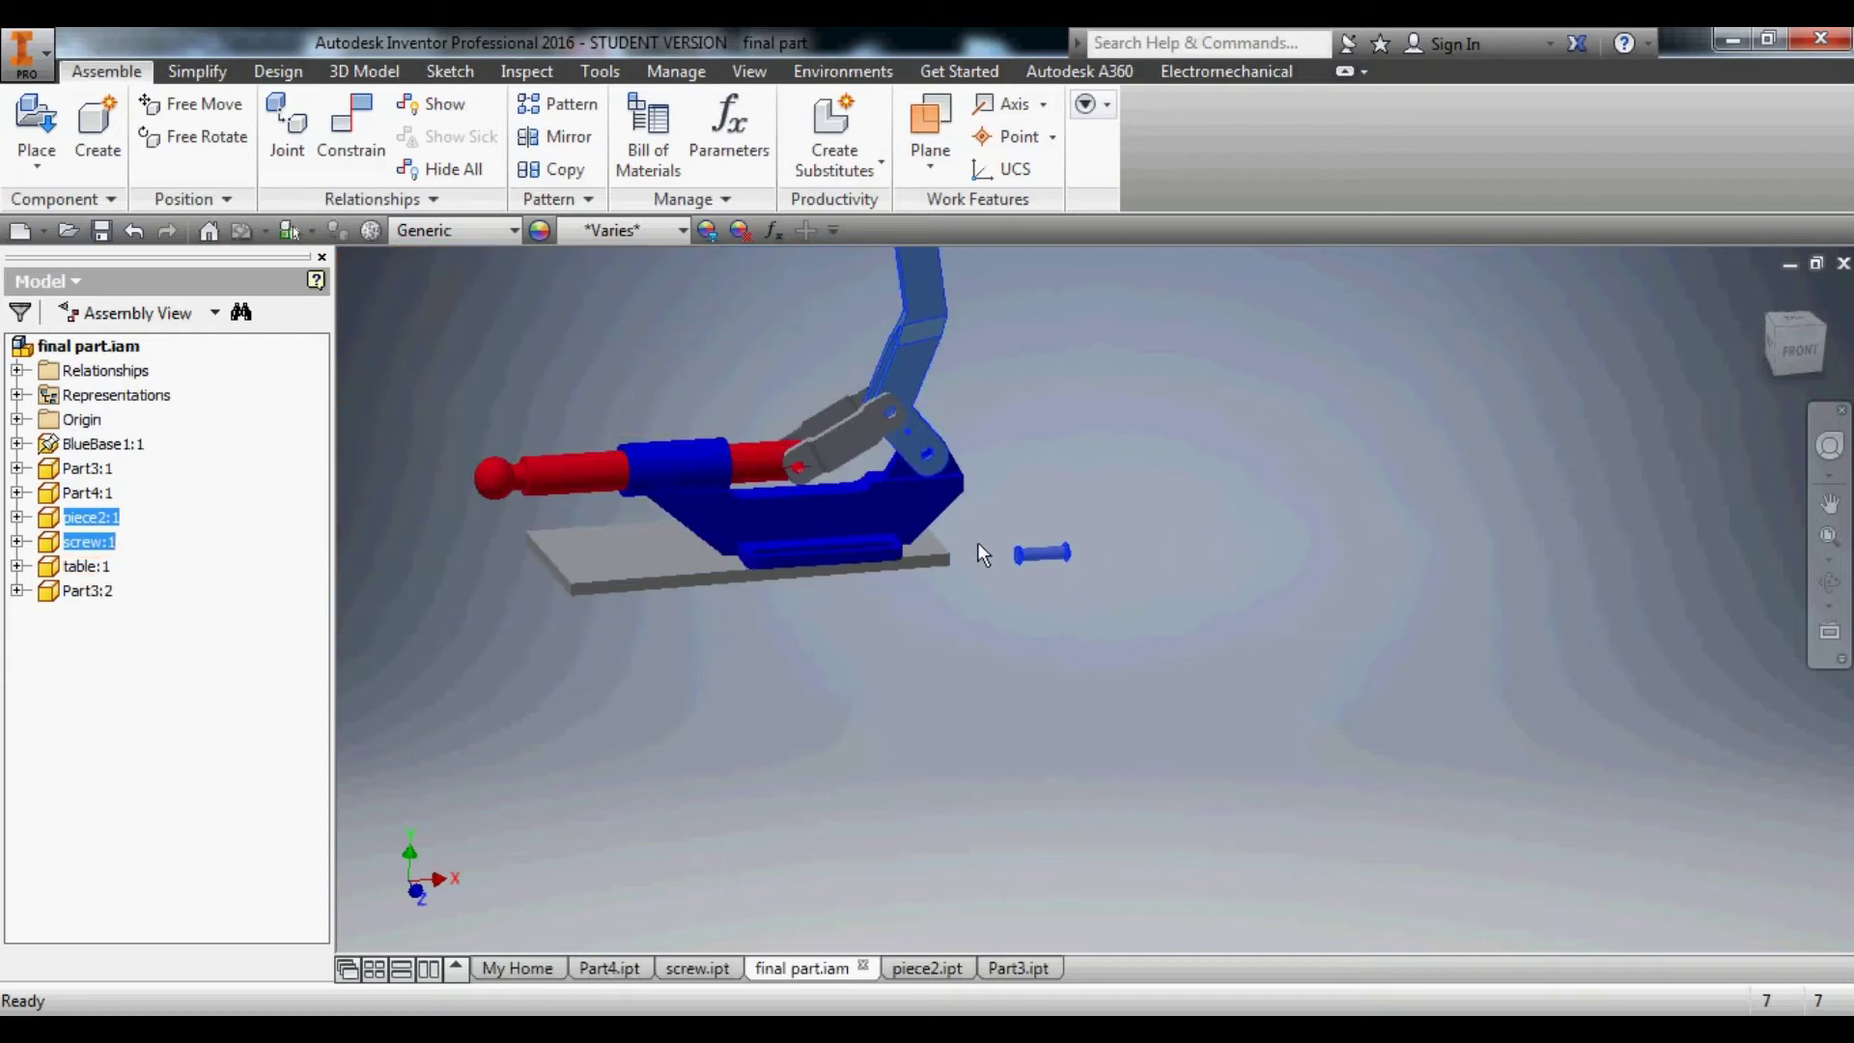
Copy the screw and paste two more instances of it beside the original.
left_click(1043, 553)
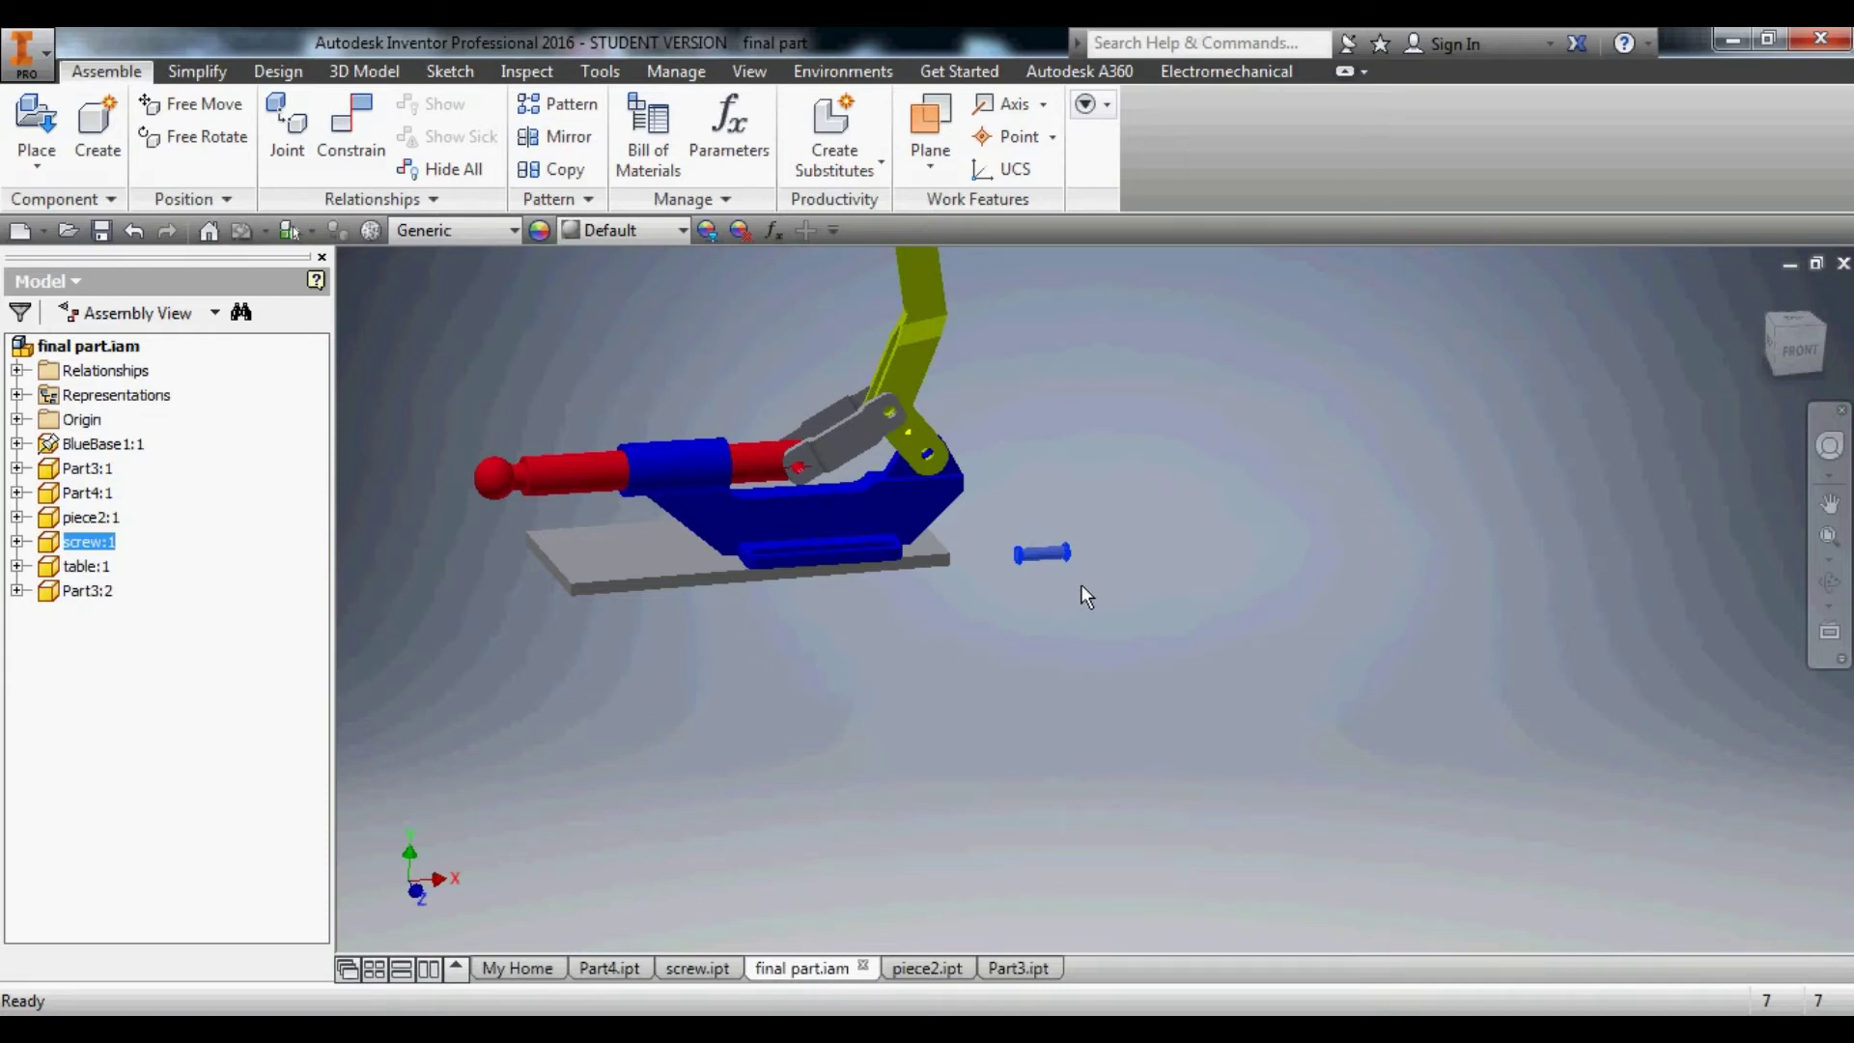
key("ctrl+c")
key("ctrl+v")
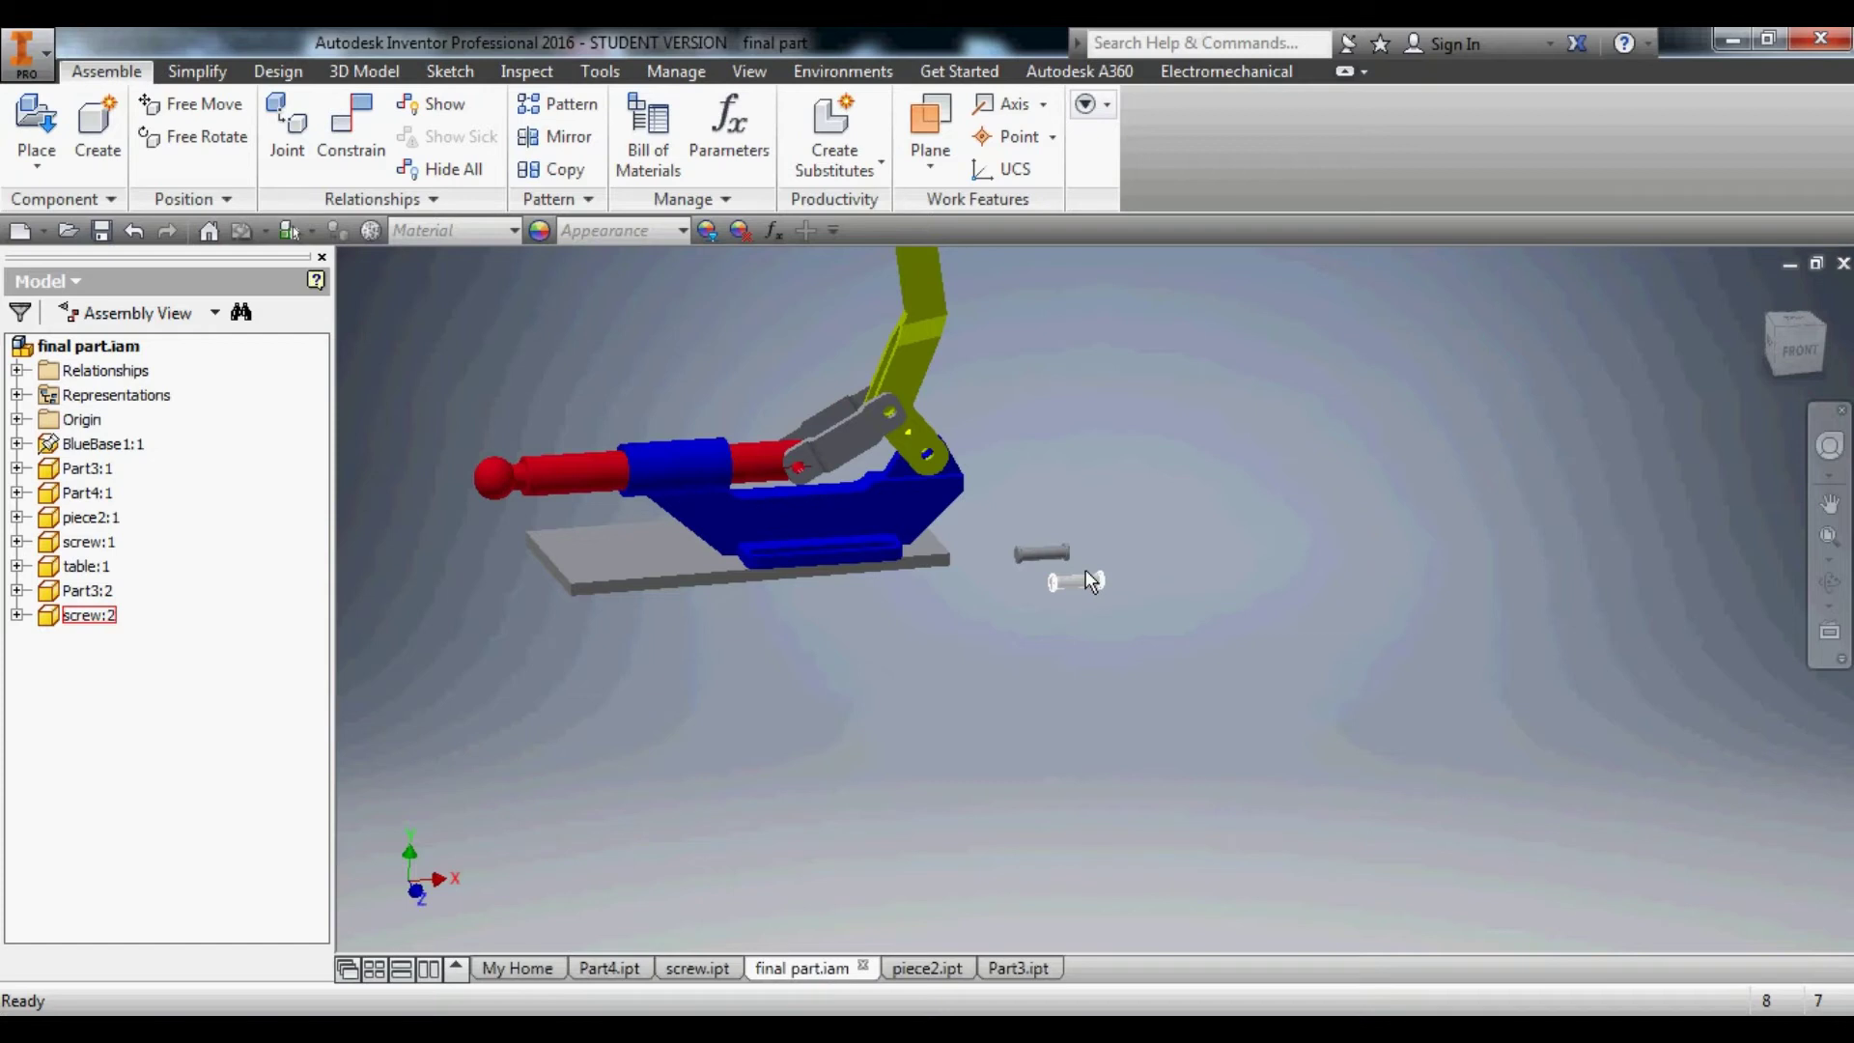
left_click(1086, 571)
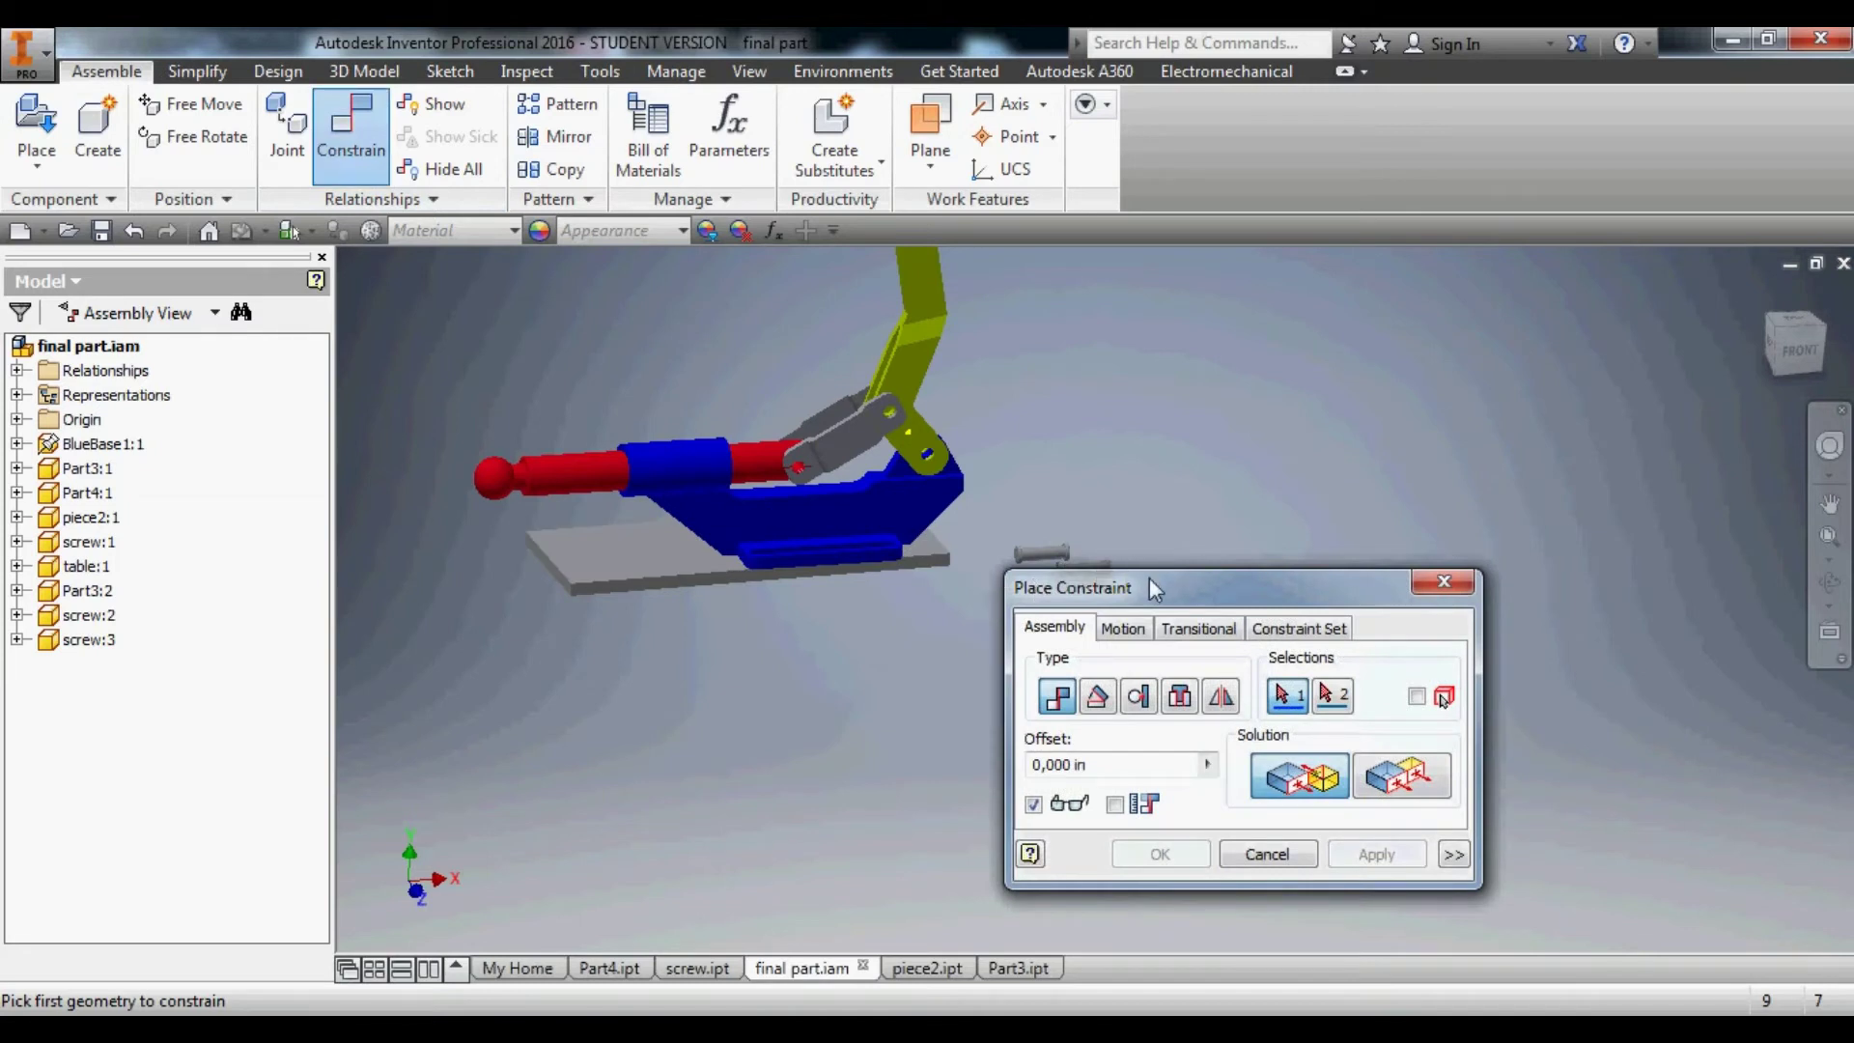
Mate the original screw's axis to the pin hole joining the Part3 links and the red plunger.
left_click_drag(1149, 577, 1272, 563)
scroll(1018, 552, "down", 2)
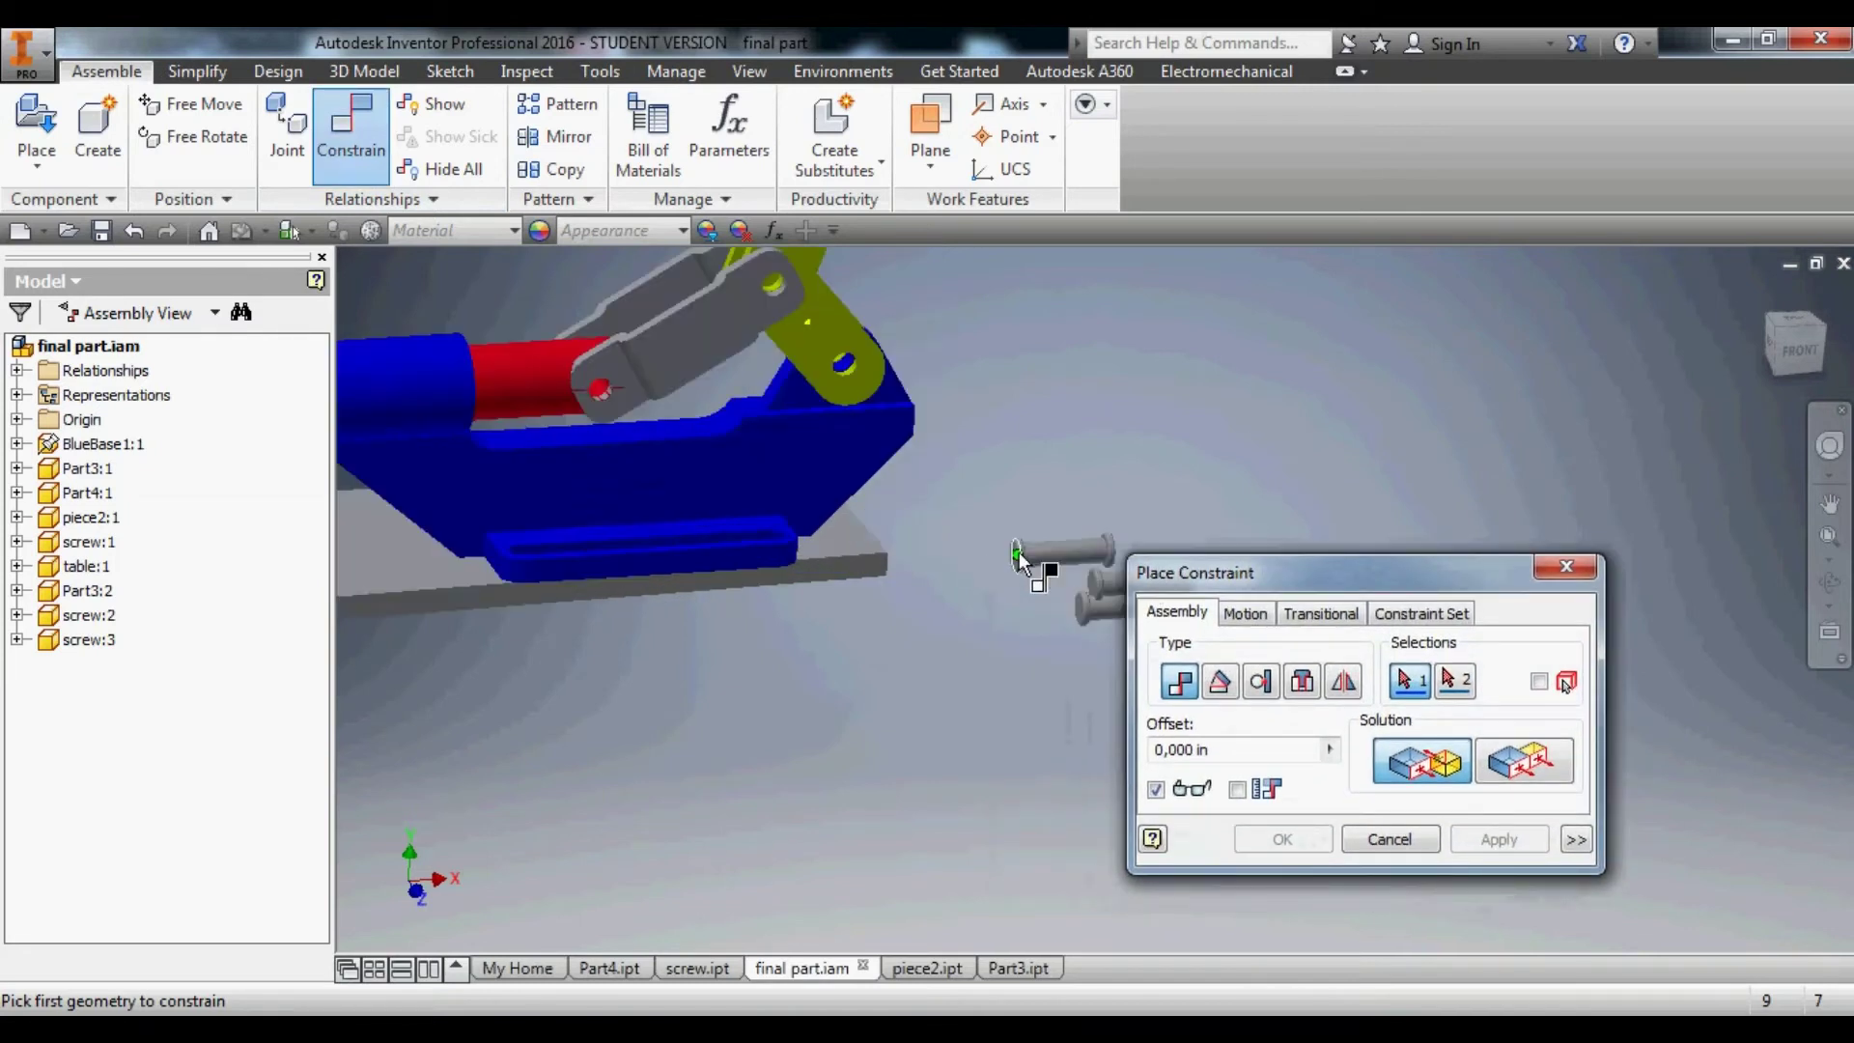
left_click(1040, 554)
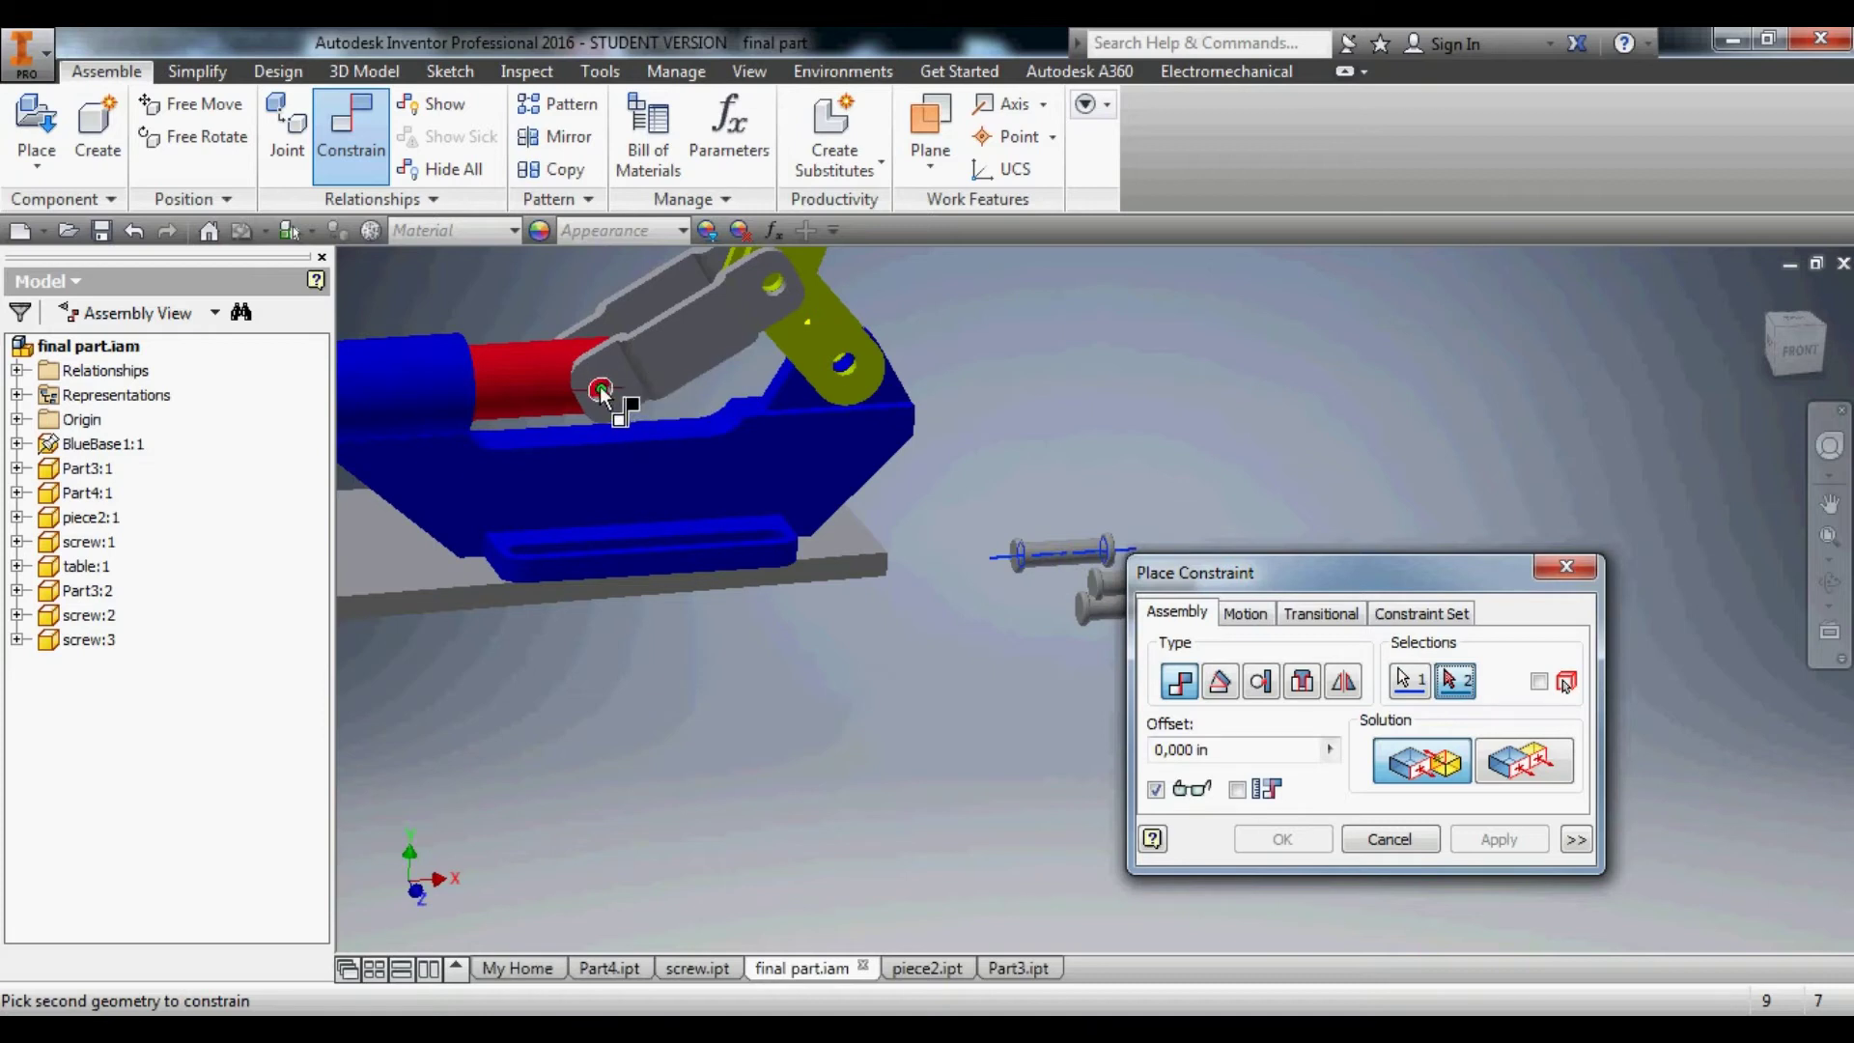
middle_click_drag(601, 389, 608, 398, "shift")
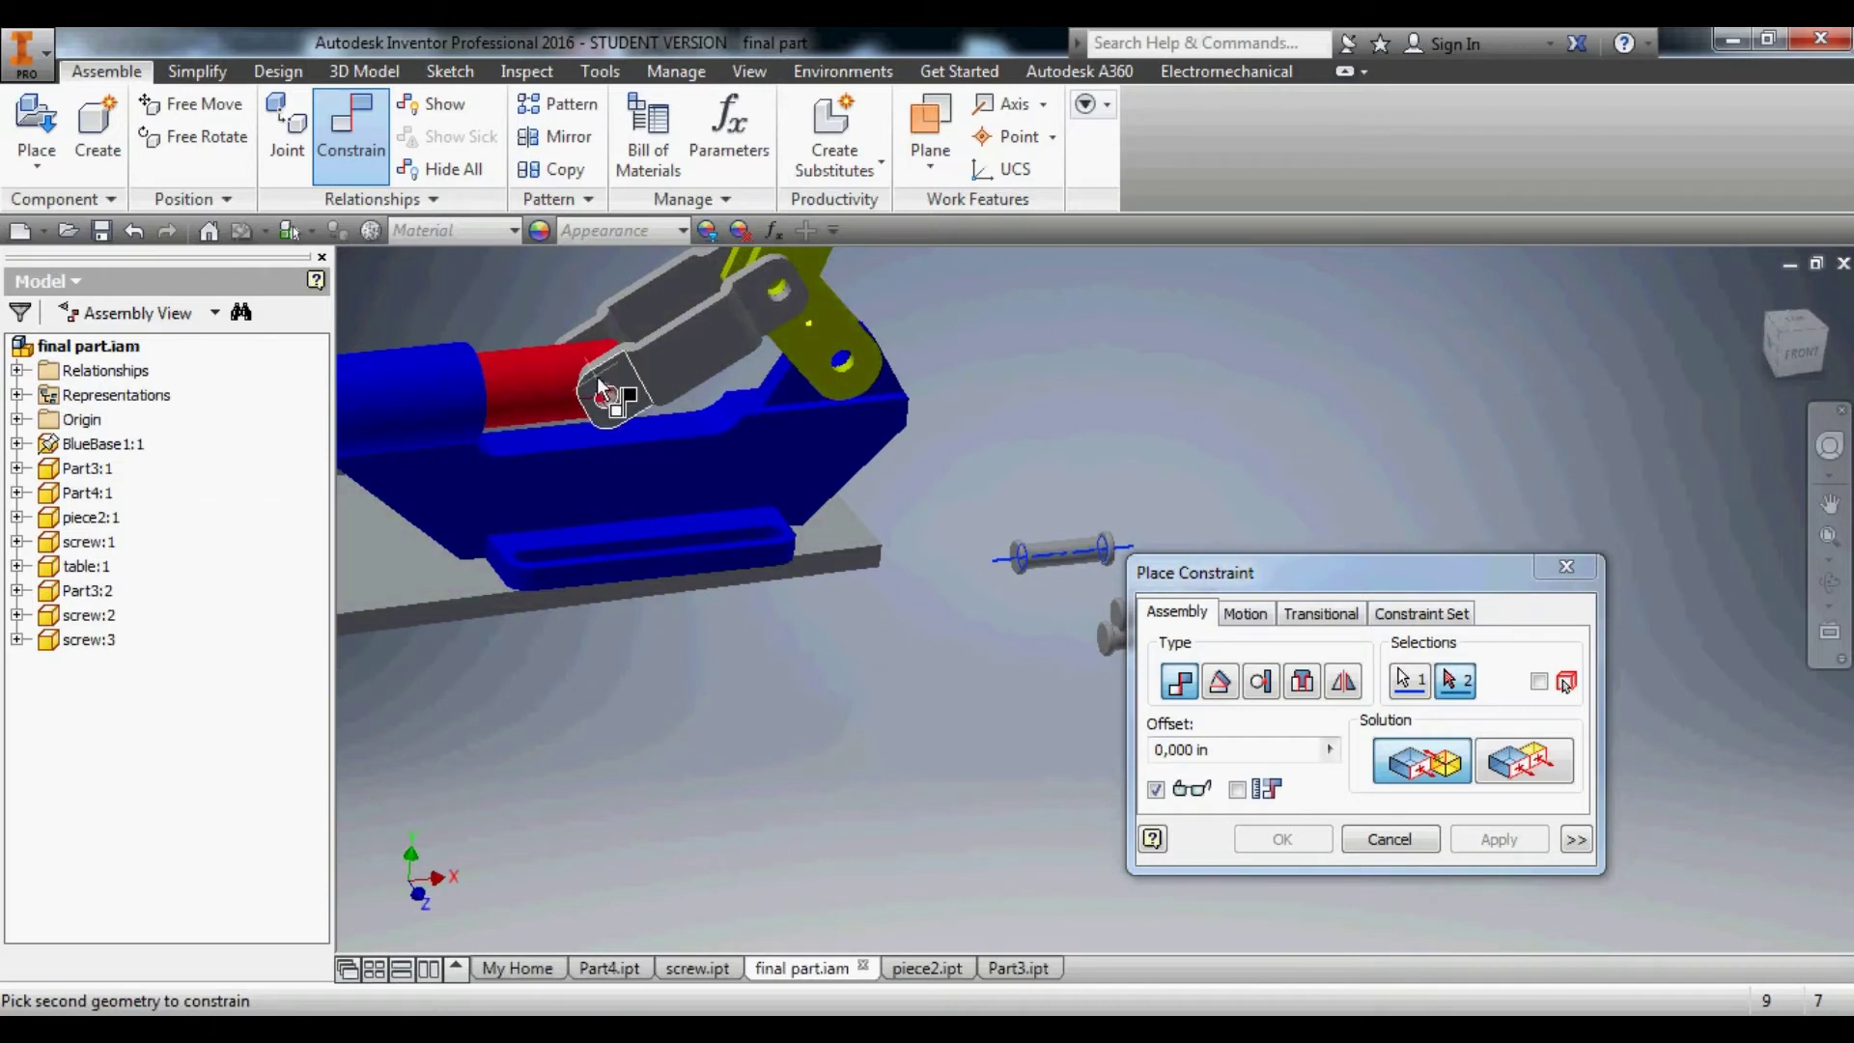
scroll(608, 396, "up", 2)
scroll(607, 396, "up", 2)
left_click(606, 419)
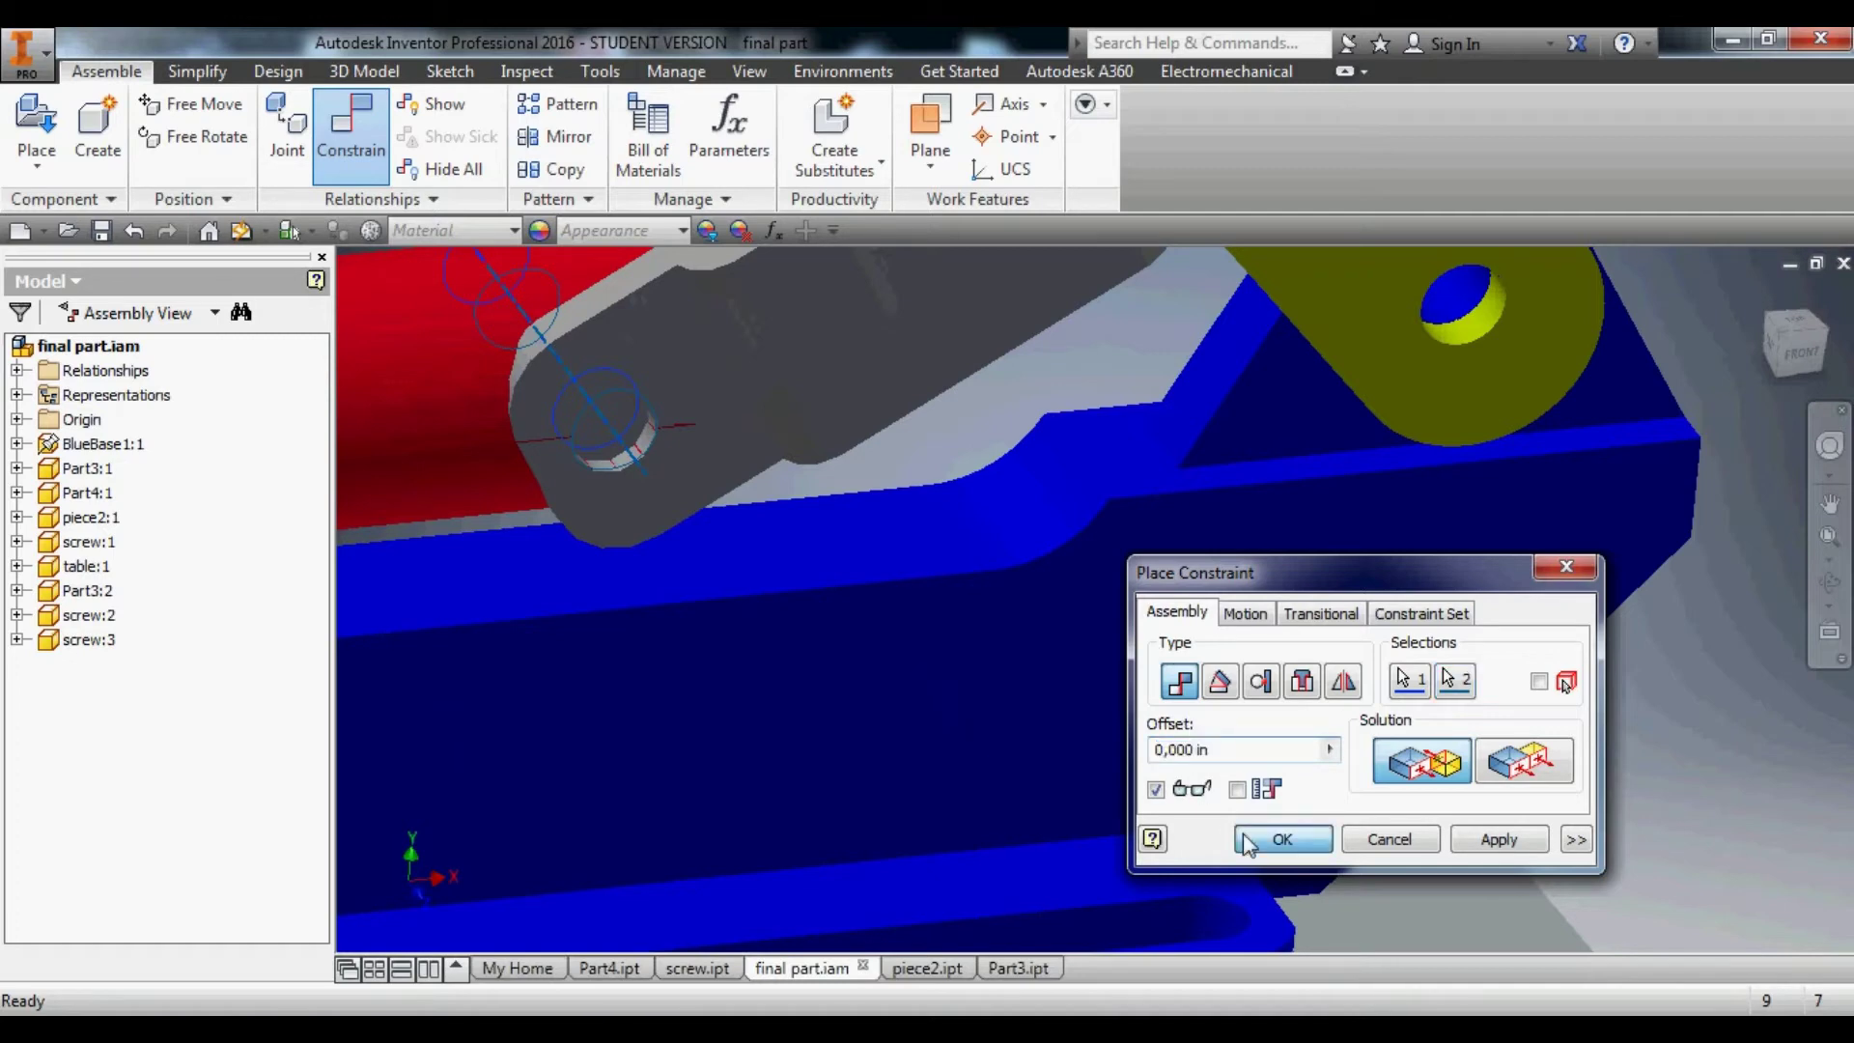
left_click(1280, 839)
scroll(869, 570, "down", 4)
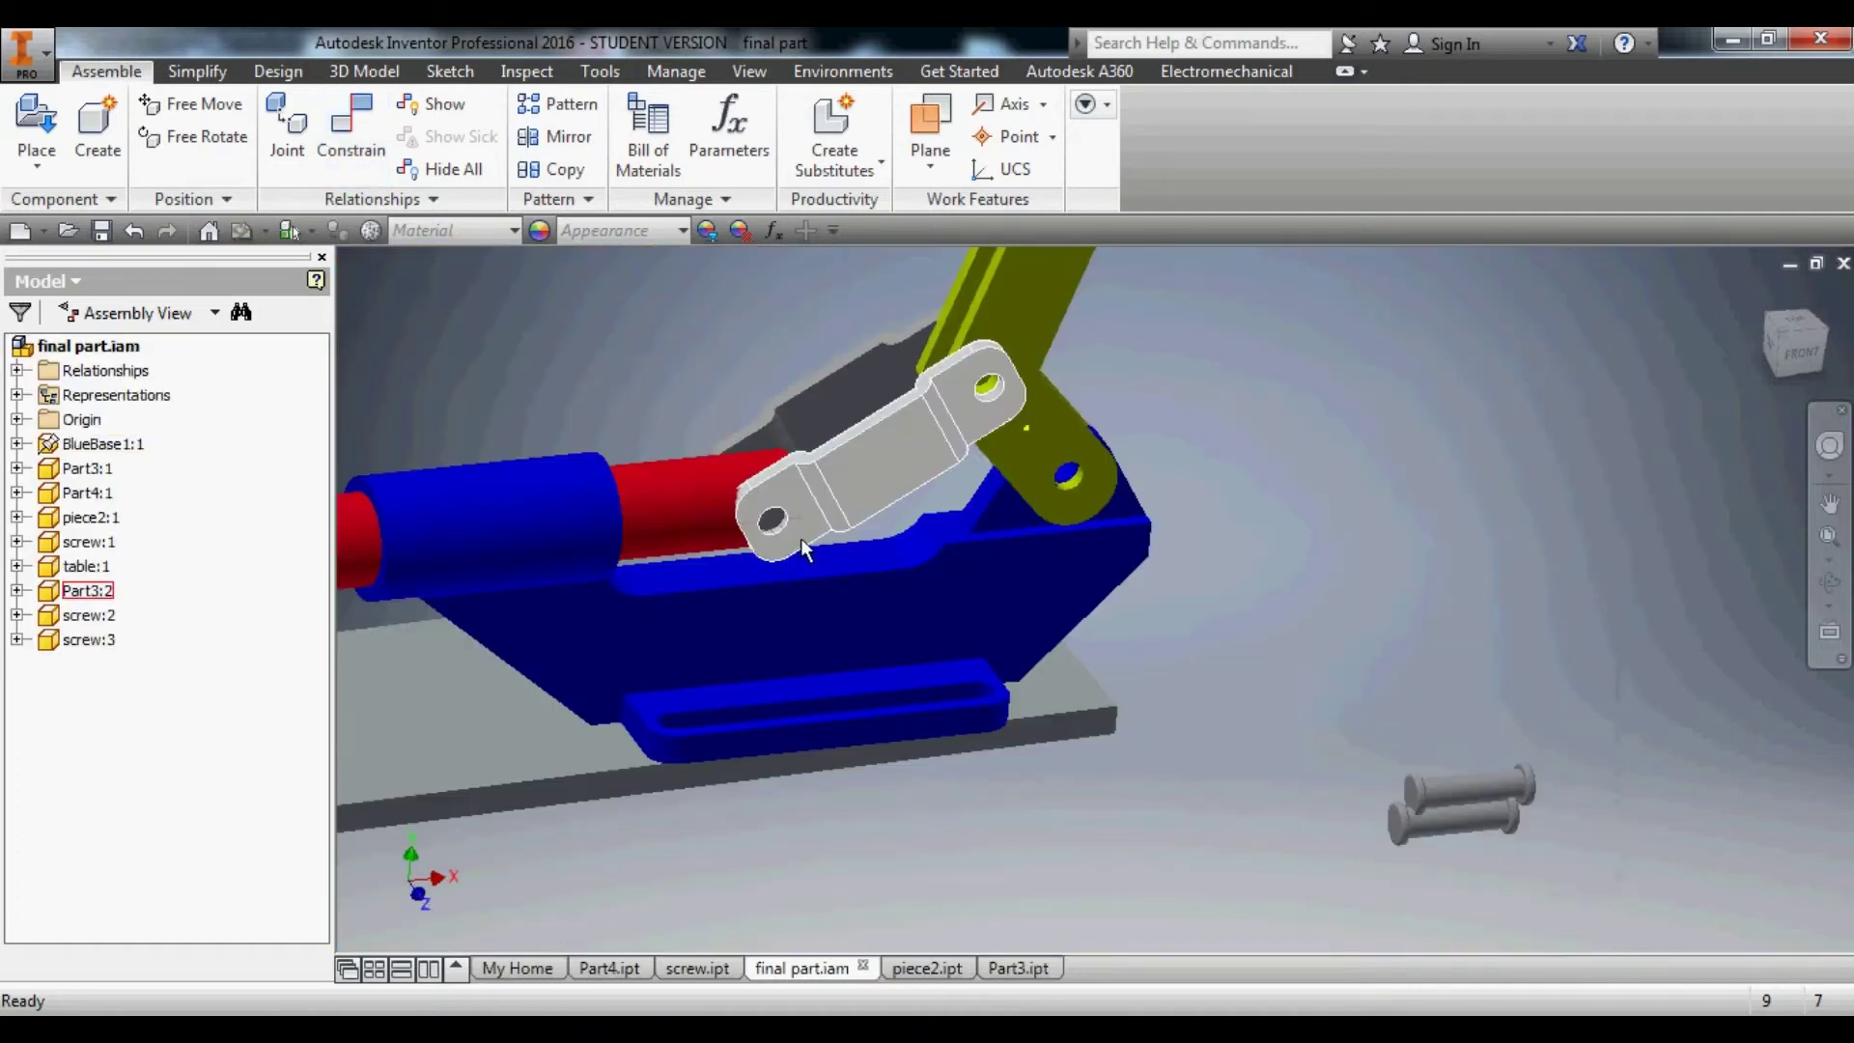
Mate the inner face of the original screw's head to the outer face of the Part3 link around the plunger hole.
middle_click_drag(806, 550, 1307, 523, "shift")
scroll(929, 629, "up", 5)
scroll(927, 632, "down", 2)
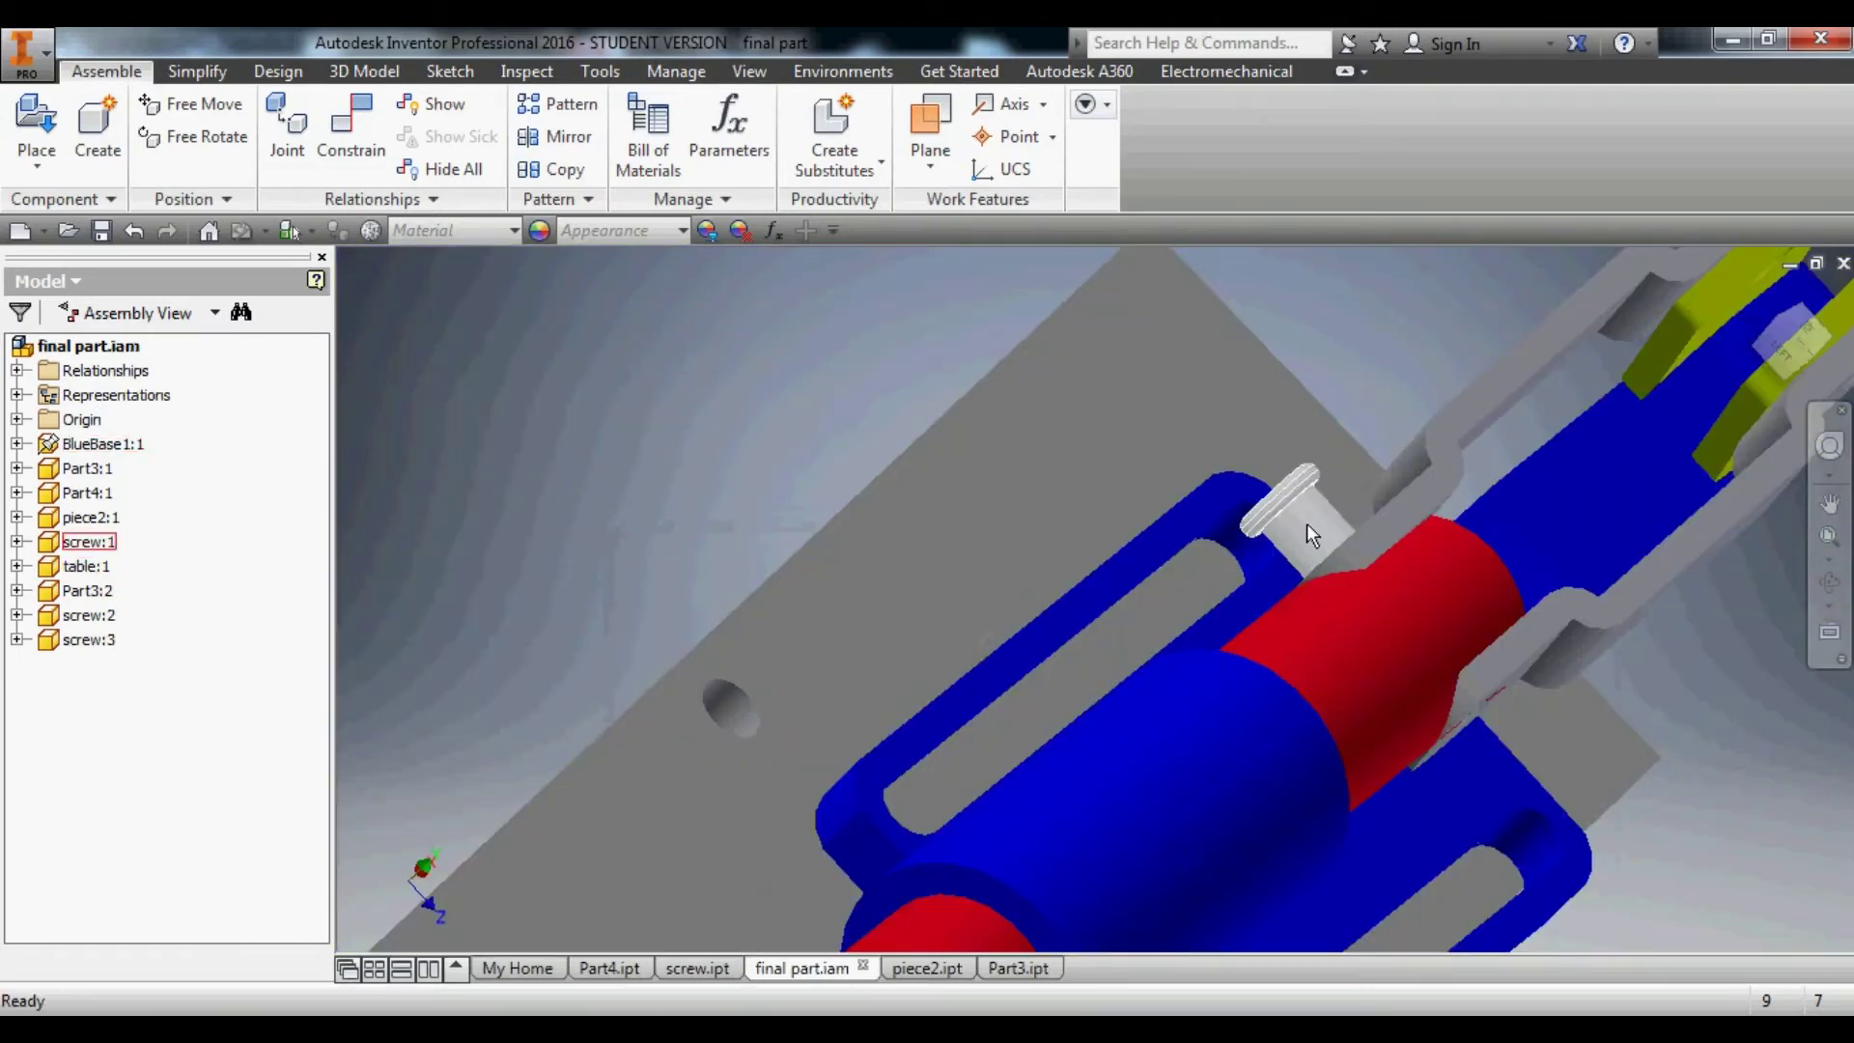
left_click(338, 140)
middle_click_drag(1219, 537, 1213, 531, "shift")
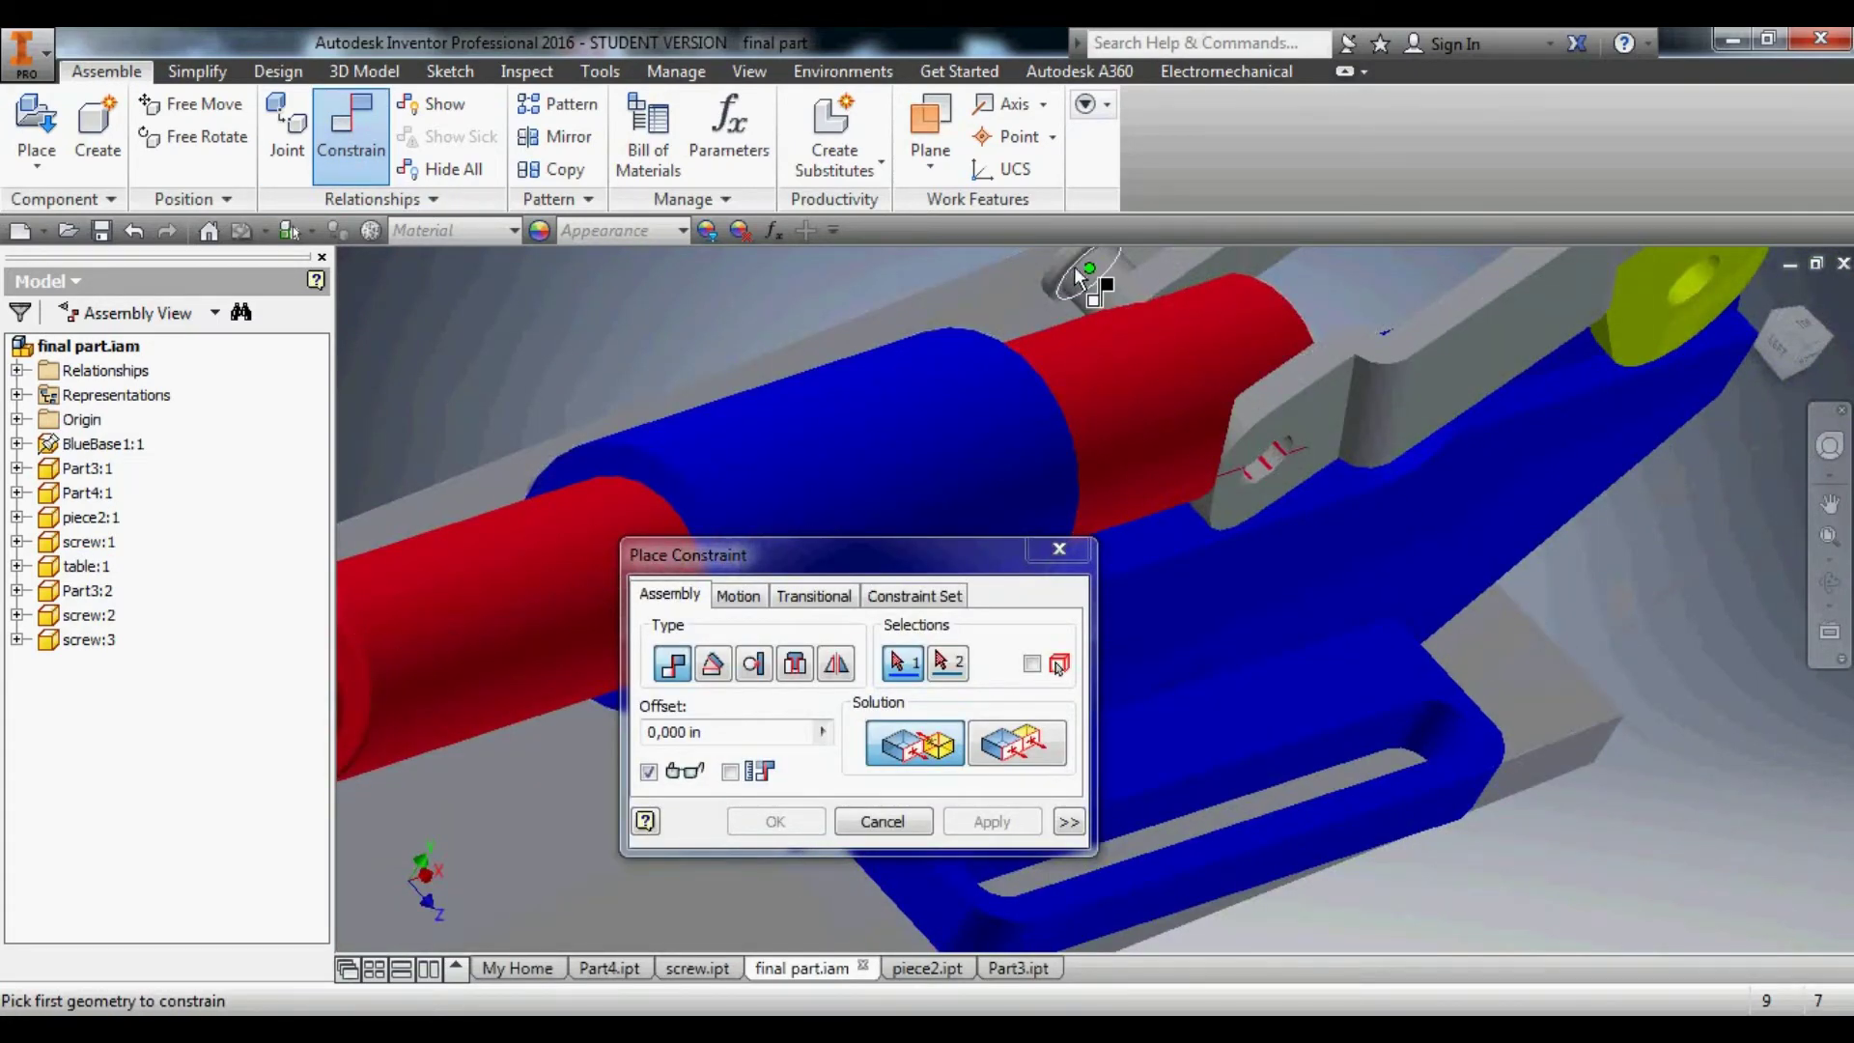
scroll(1074, 266, "down", 3)
scroll(1055, 295, "up", 5)
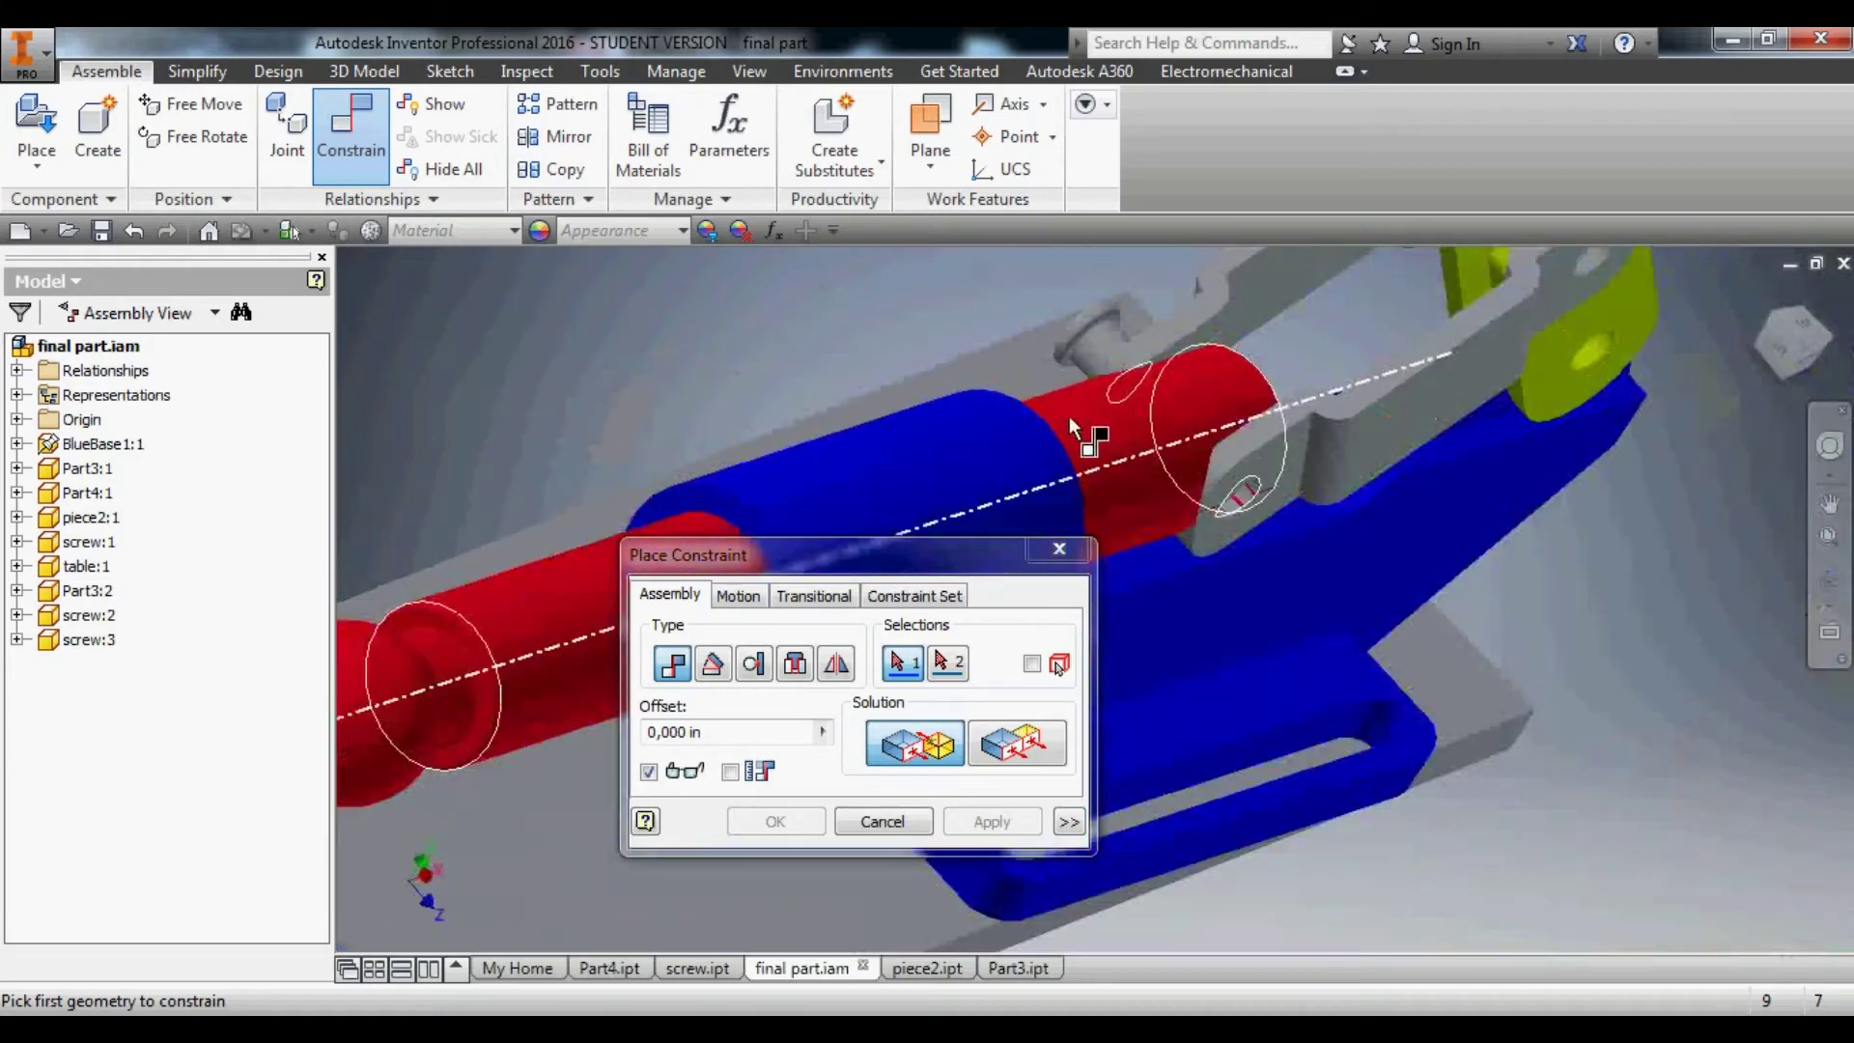
left_click(1069, 415)
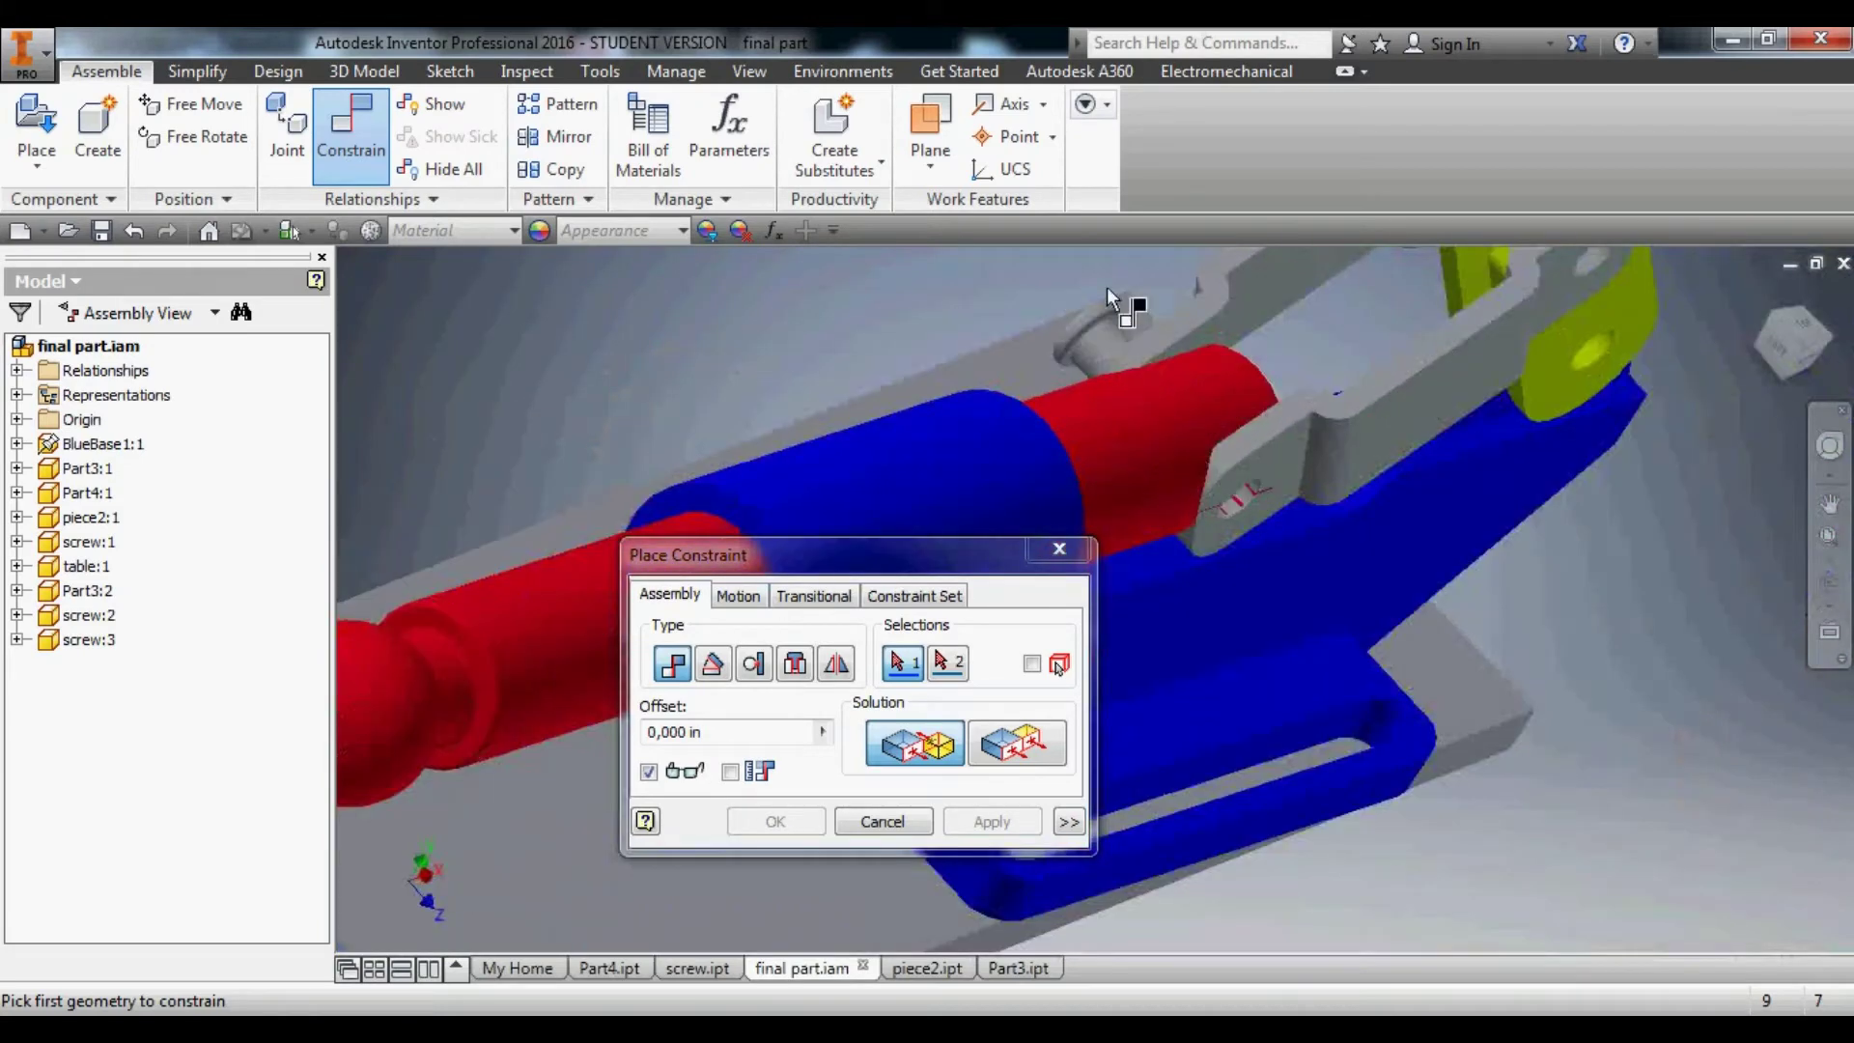
scroll(1107, 290, "down", 3)
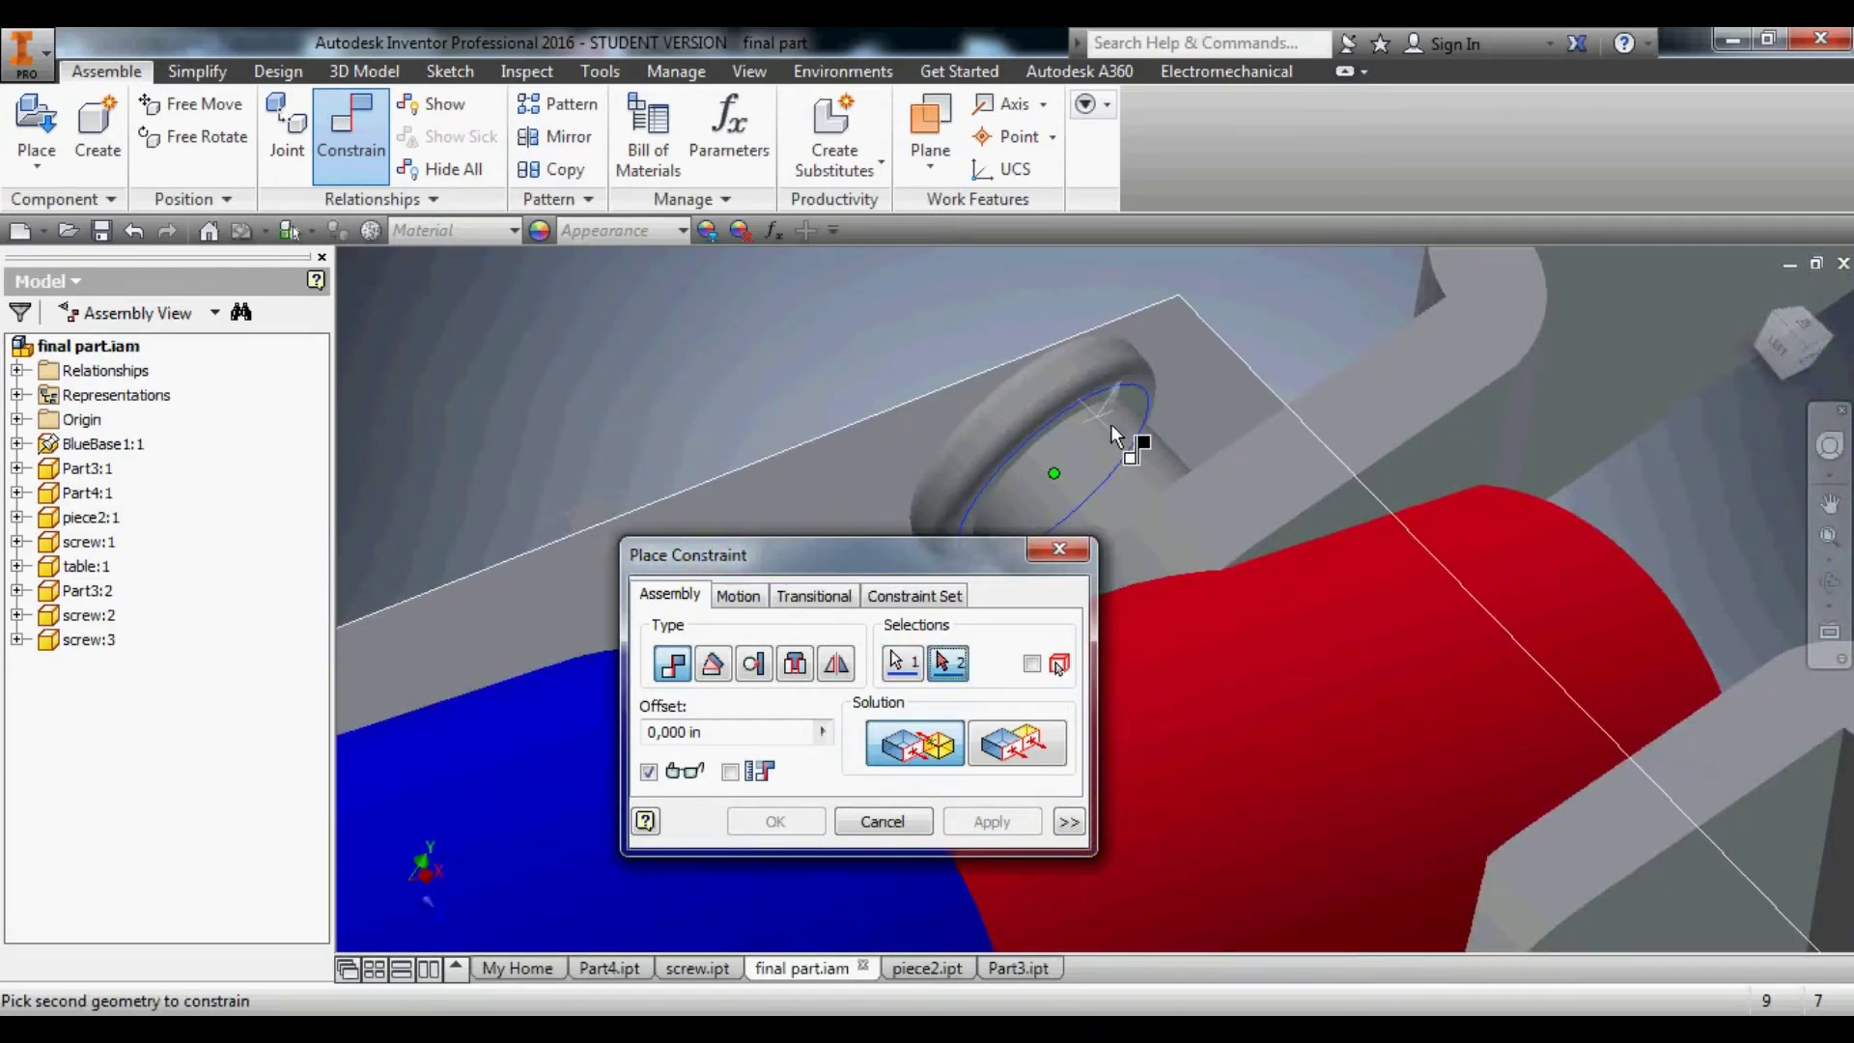
scroll(1161, 452, "up", 5)
middle_click_drag(1161, 452, 1311, 620, "shift")
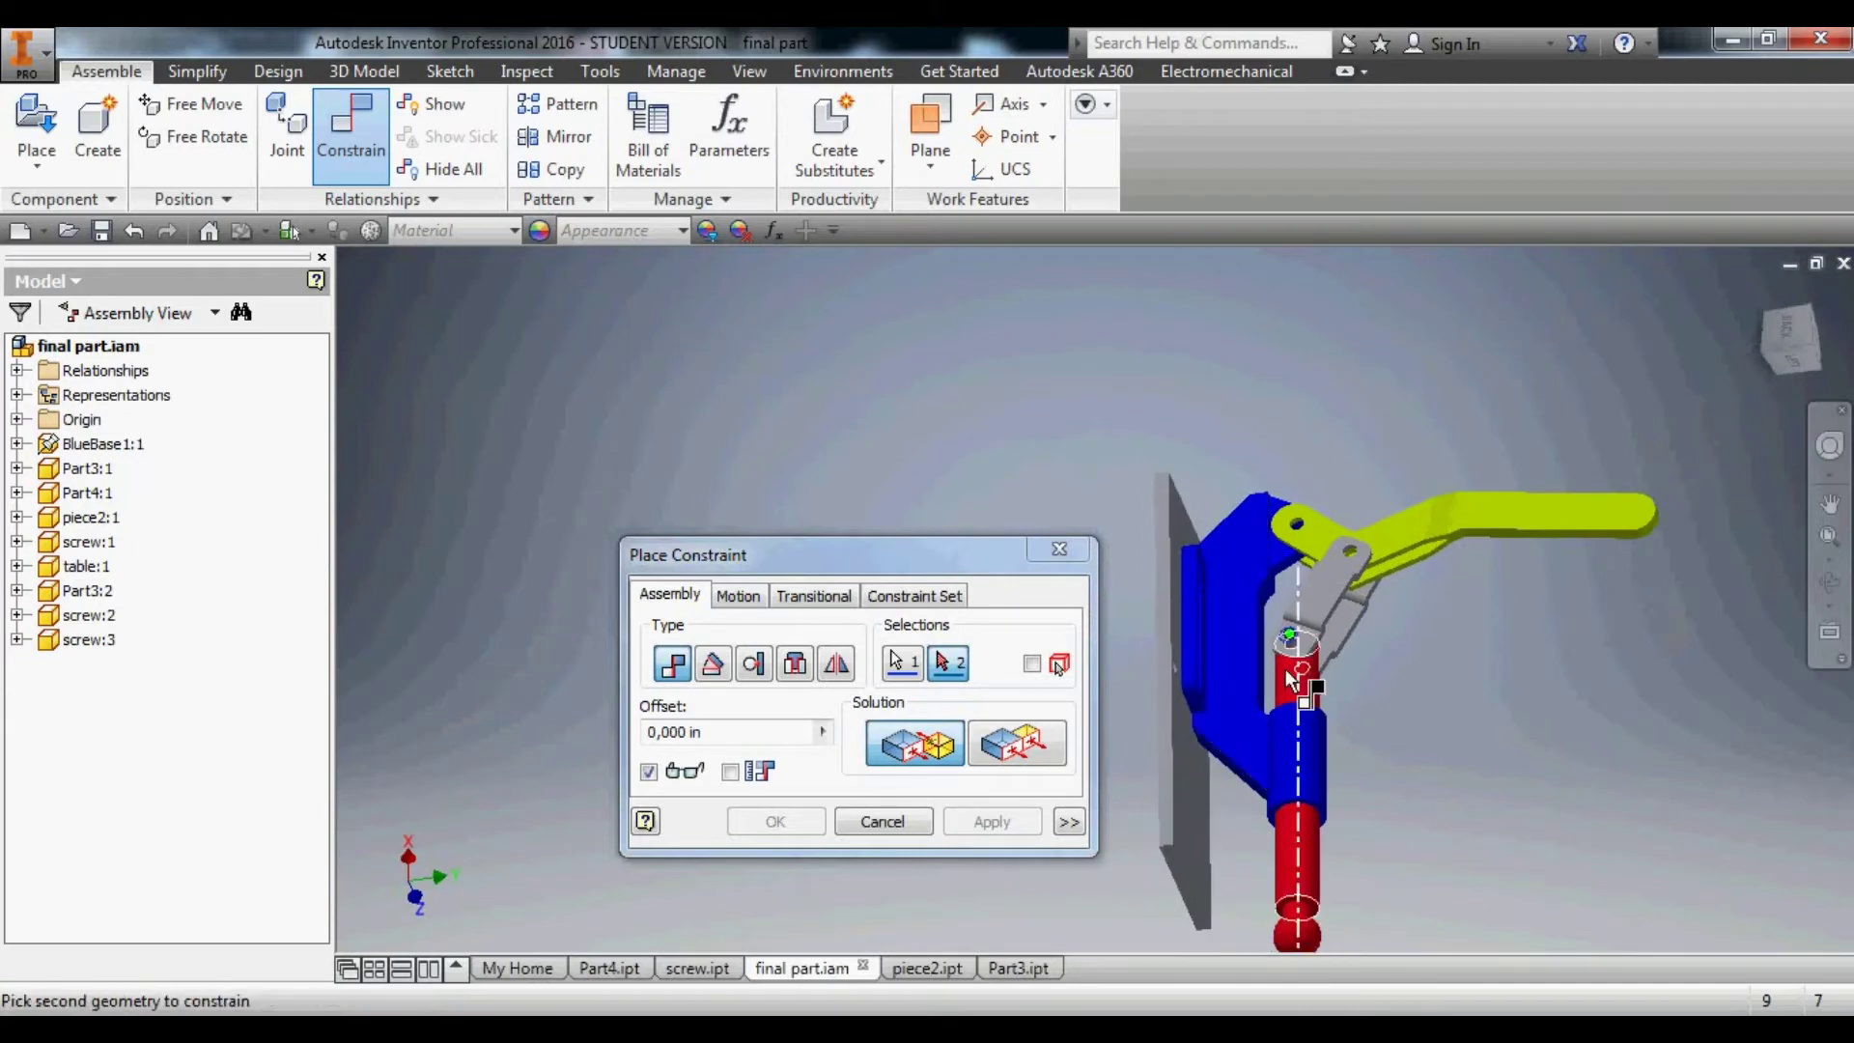
scroll(1310, 620, "down", 5)
left_click(1319, 604)
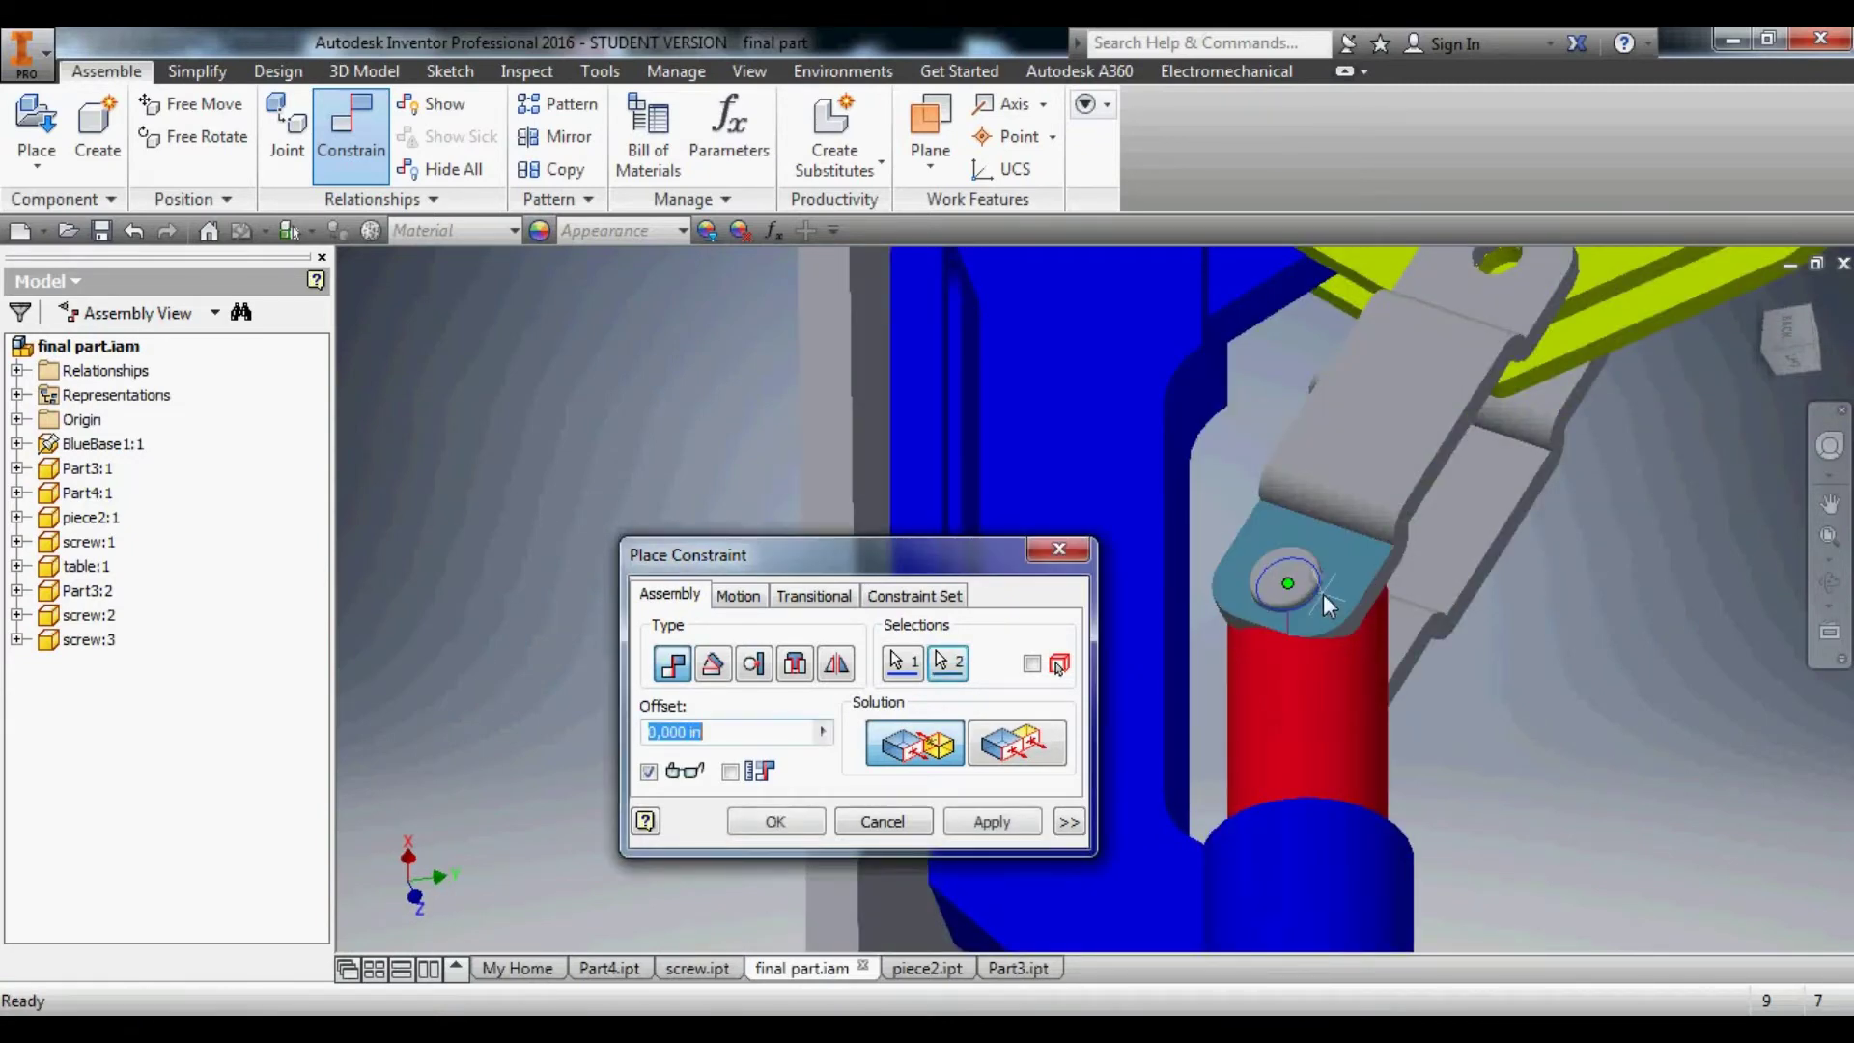
middle_click_drag(1284, 601, 1202, 570)
middle_click_drag(1362, 614, 1111, 507)
scroll(1182, 531, "up", 5)
scroll(950, 385, "down", 5)
middle_click_drag(1012, 411, 1143, 450, "shift")
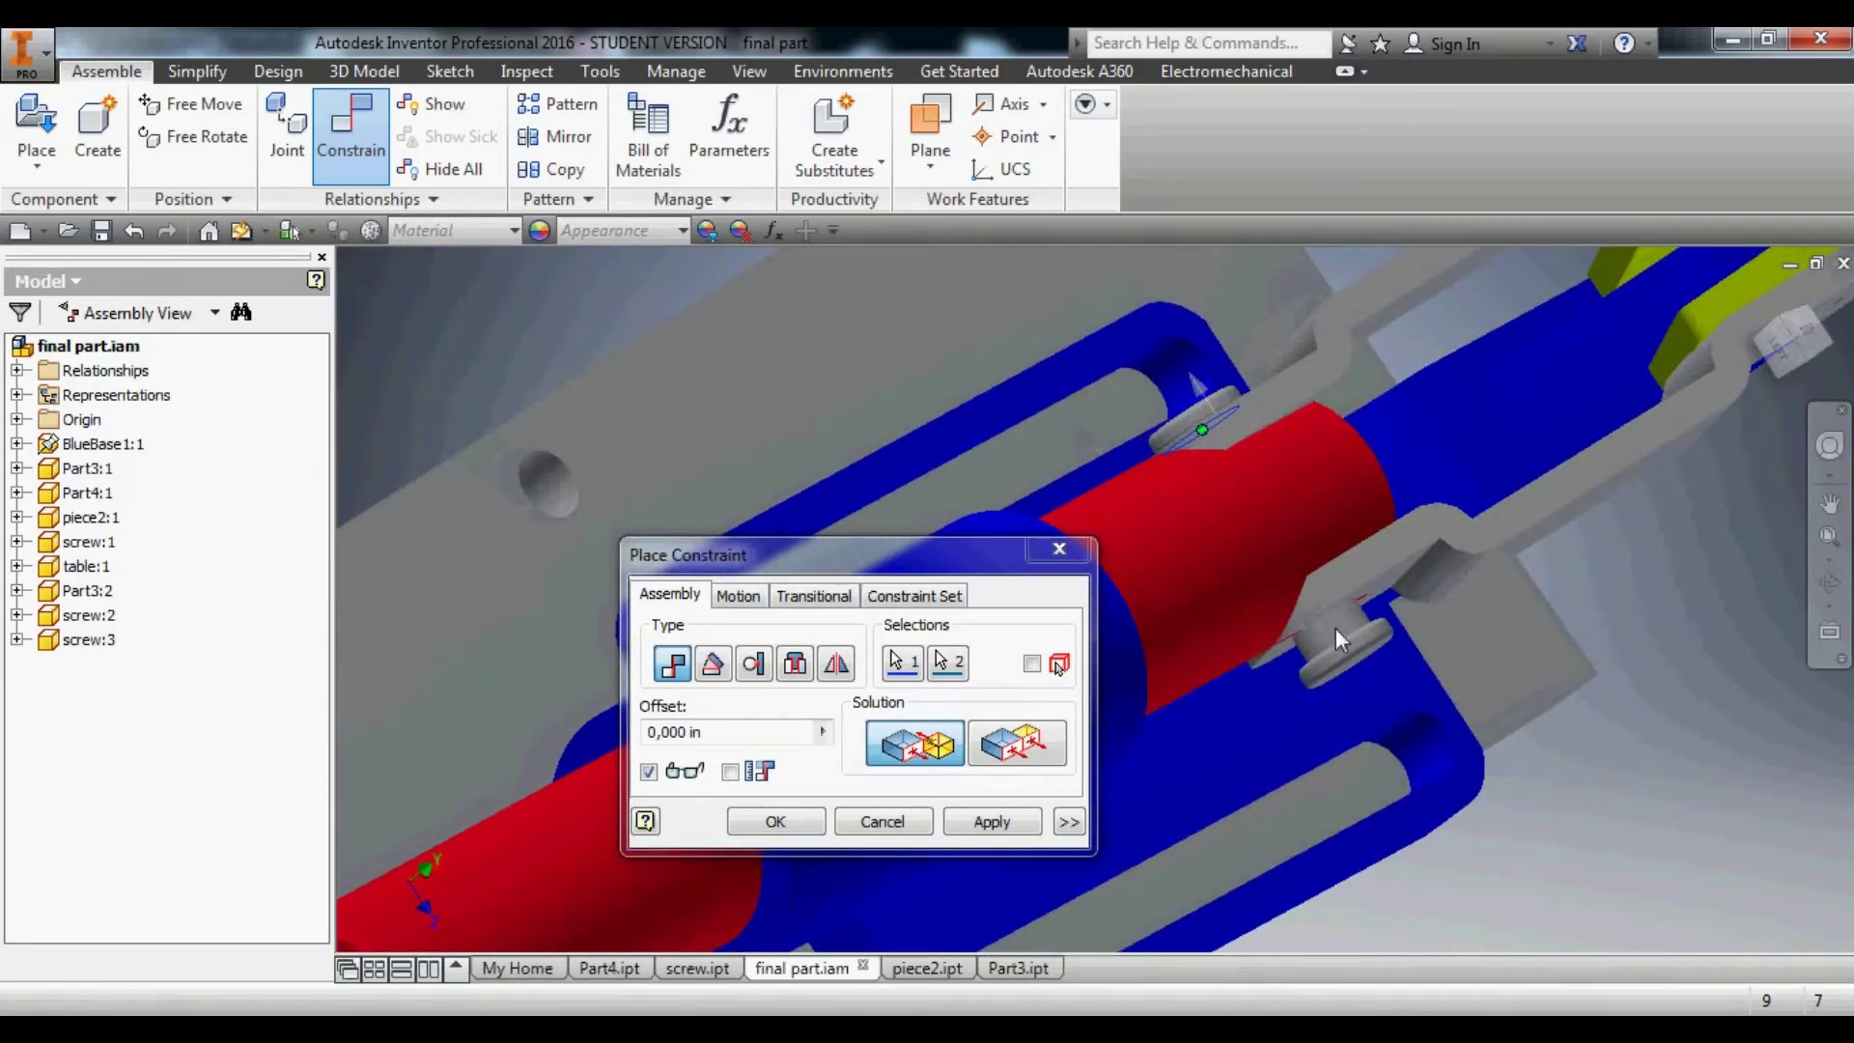
left_click(814, 811)
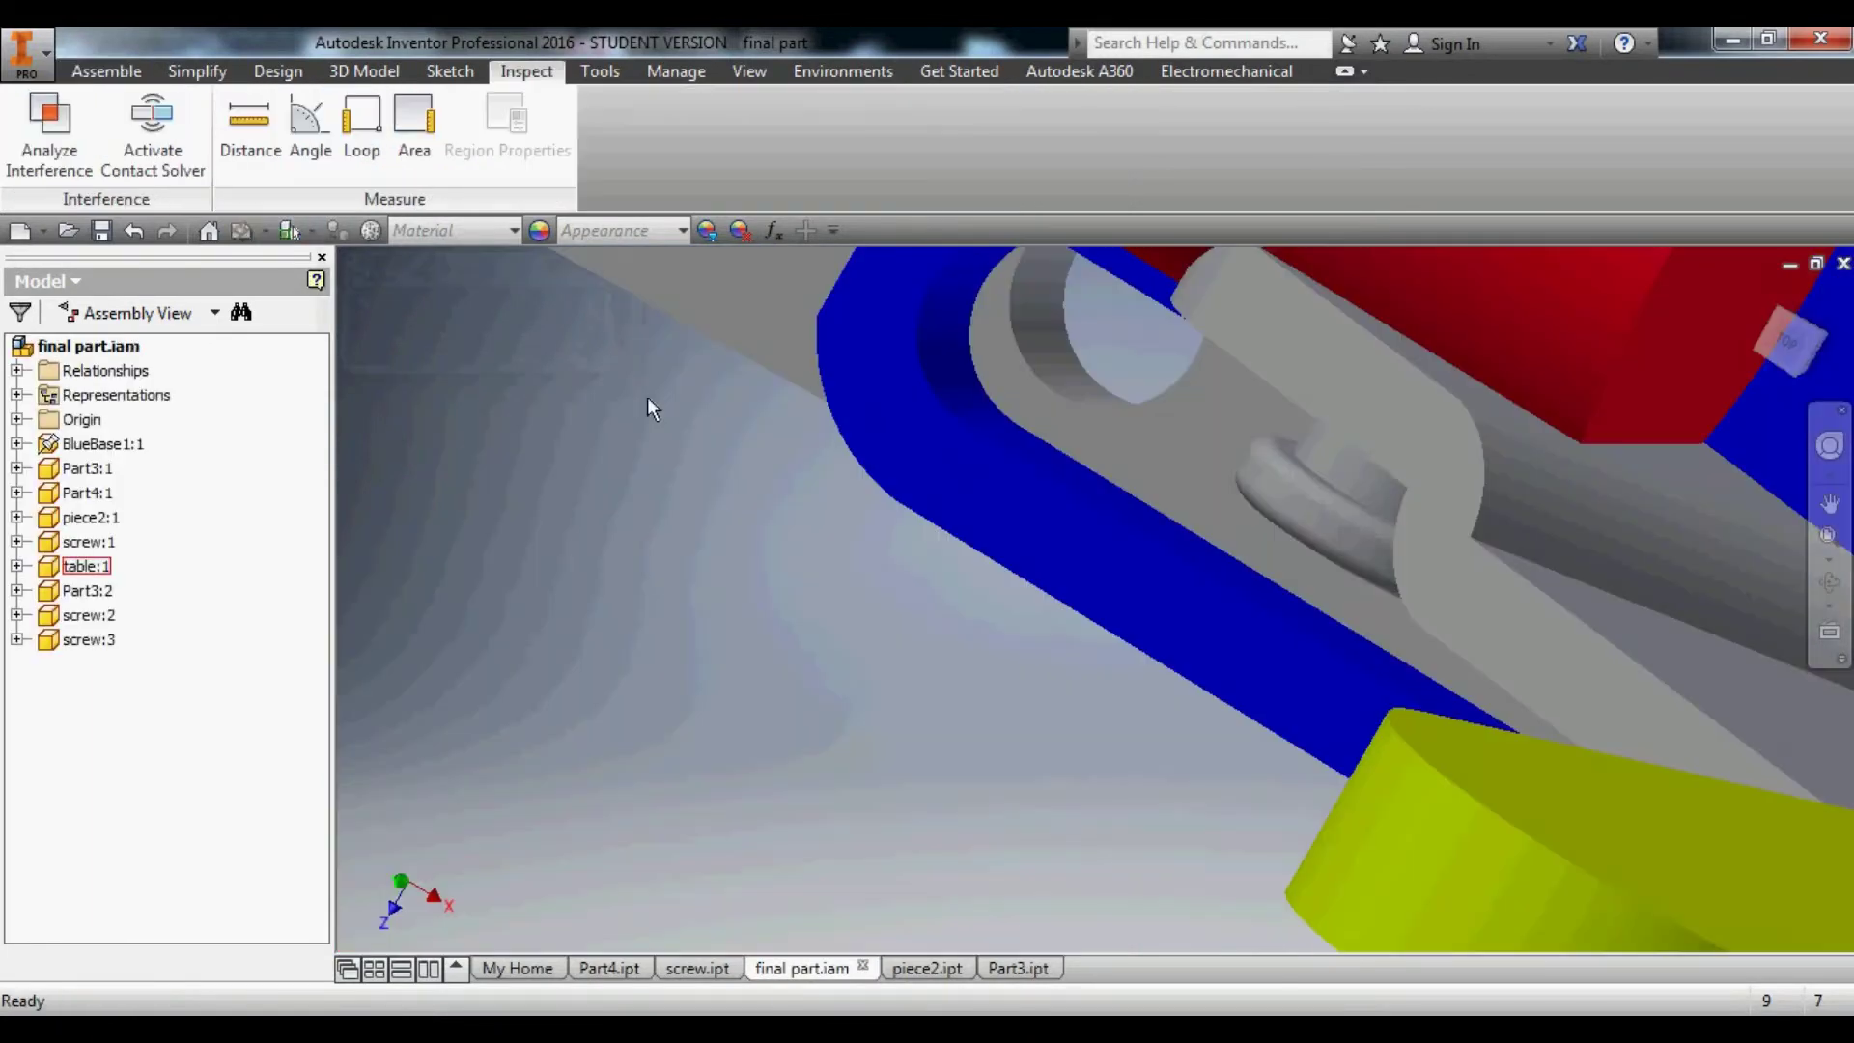
Open the screw part and set the shaft length between its two heads to 30 mm in the revolved sketch.
scroll(661, 457, "up", 5)
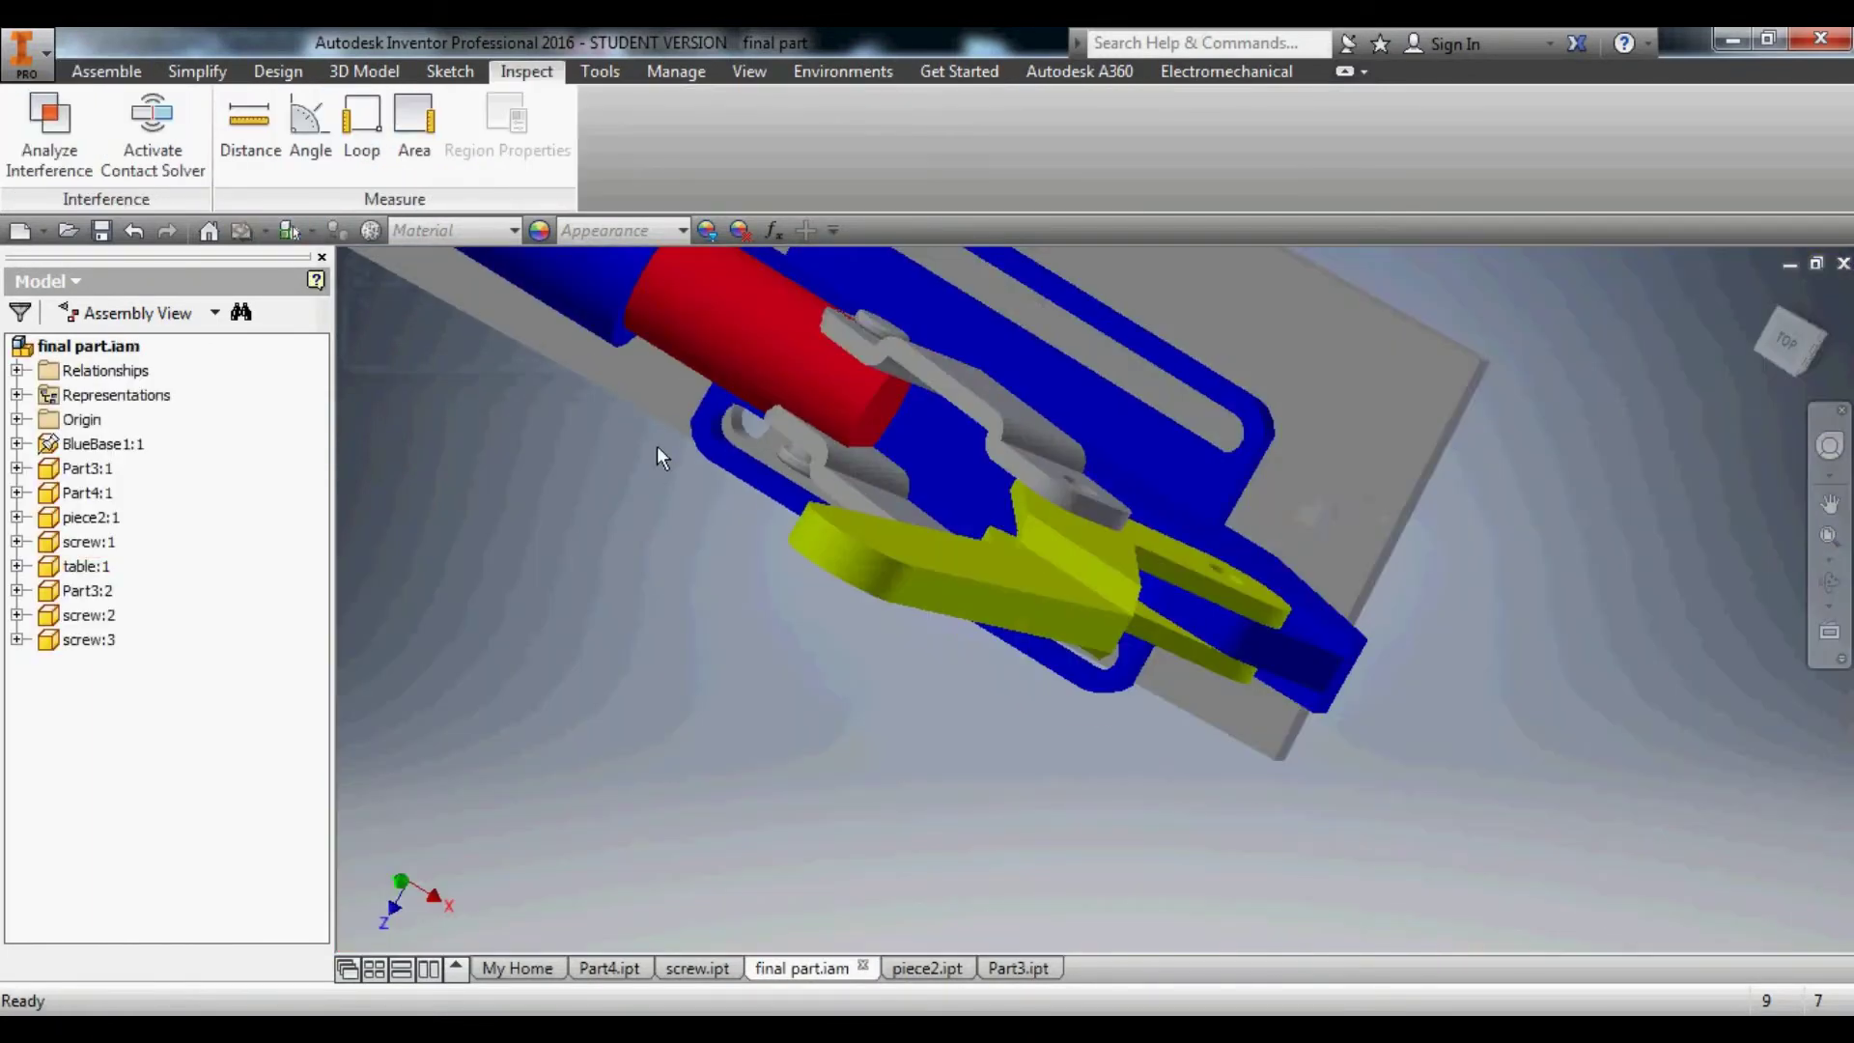
right_click(791, 459)
left_click(799, 156)
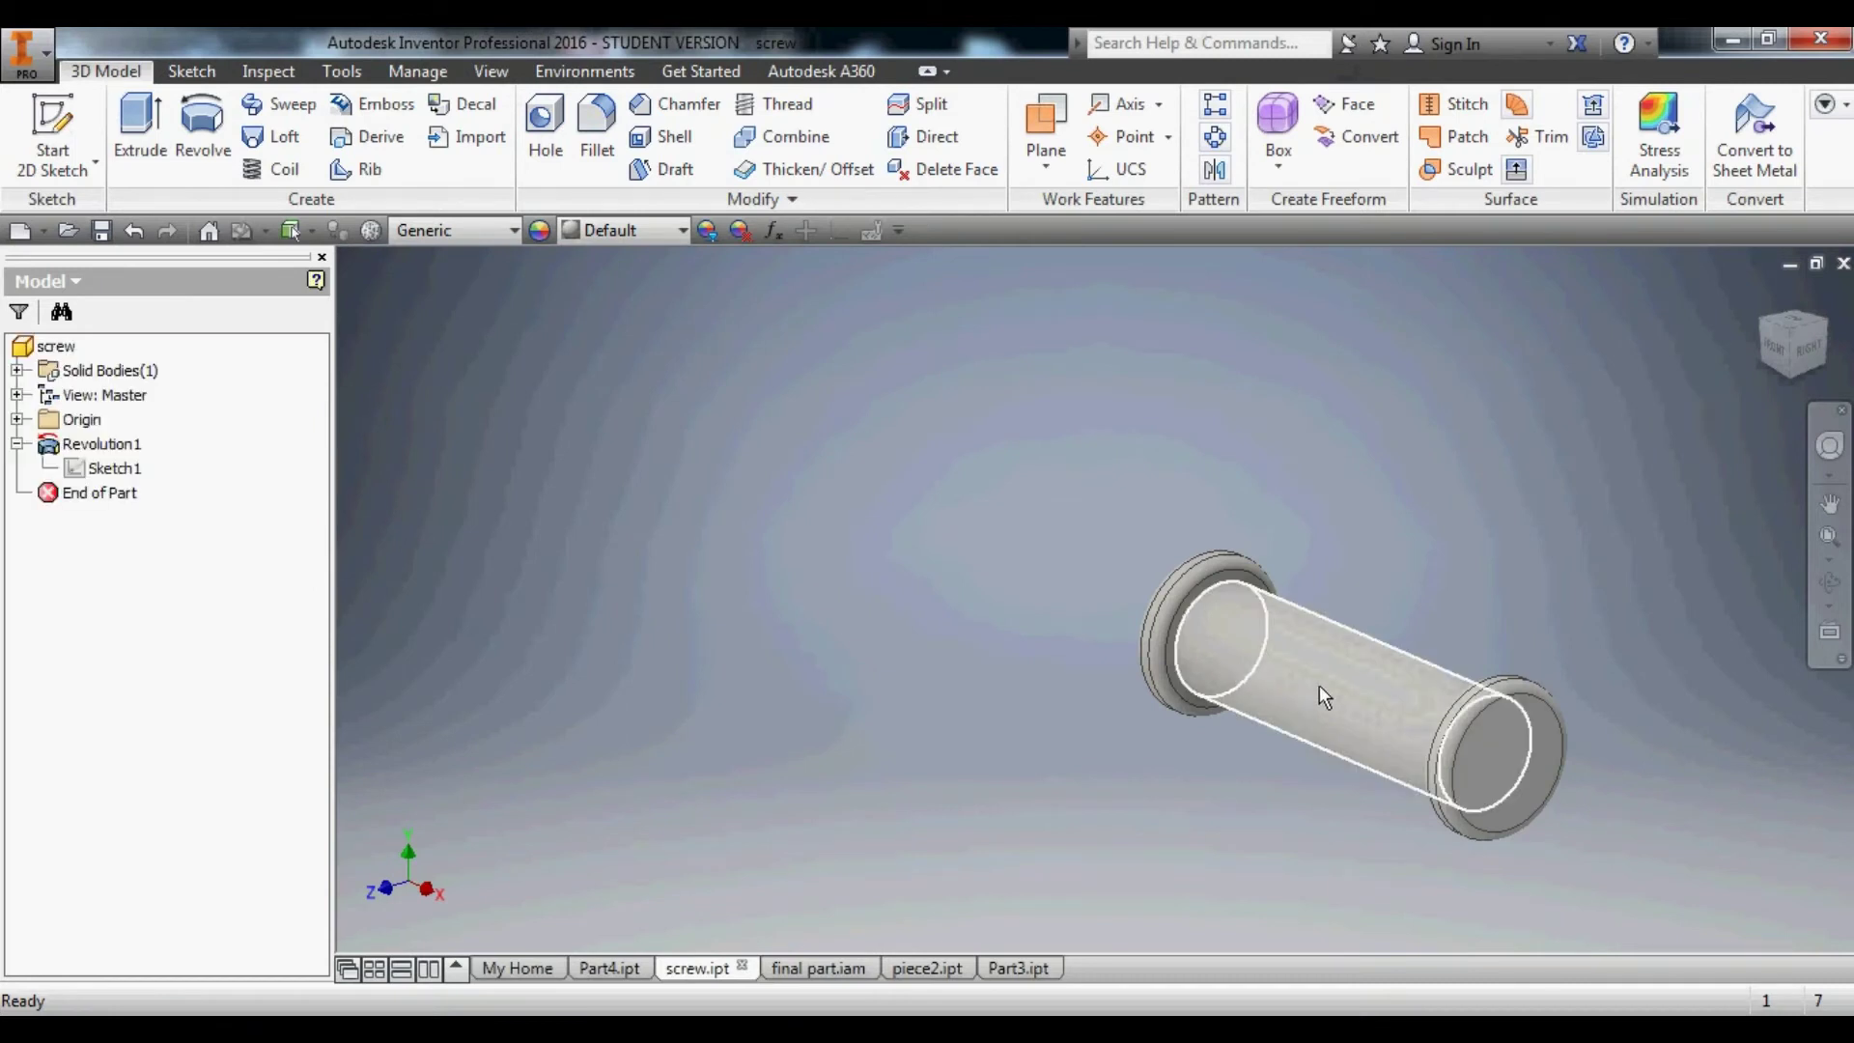
left_click(1289, 682)
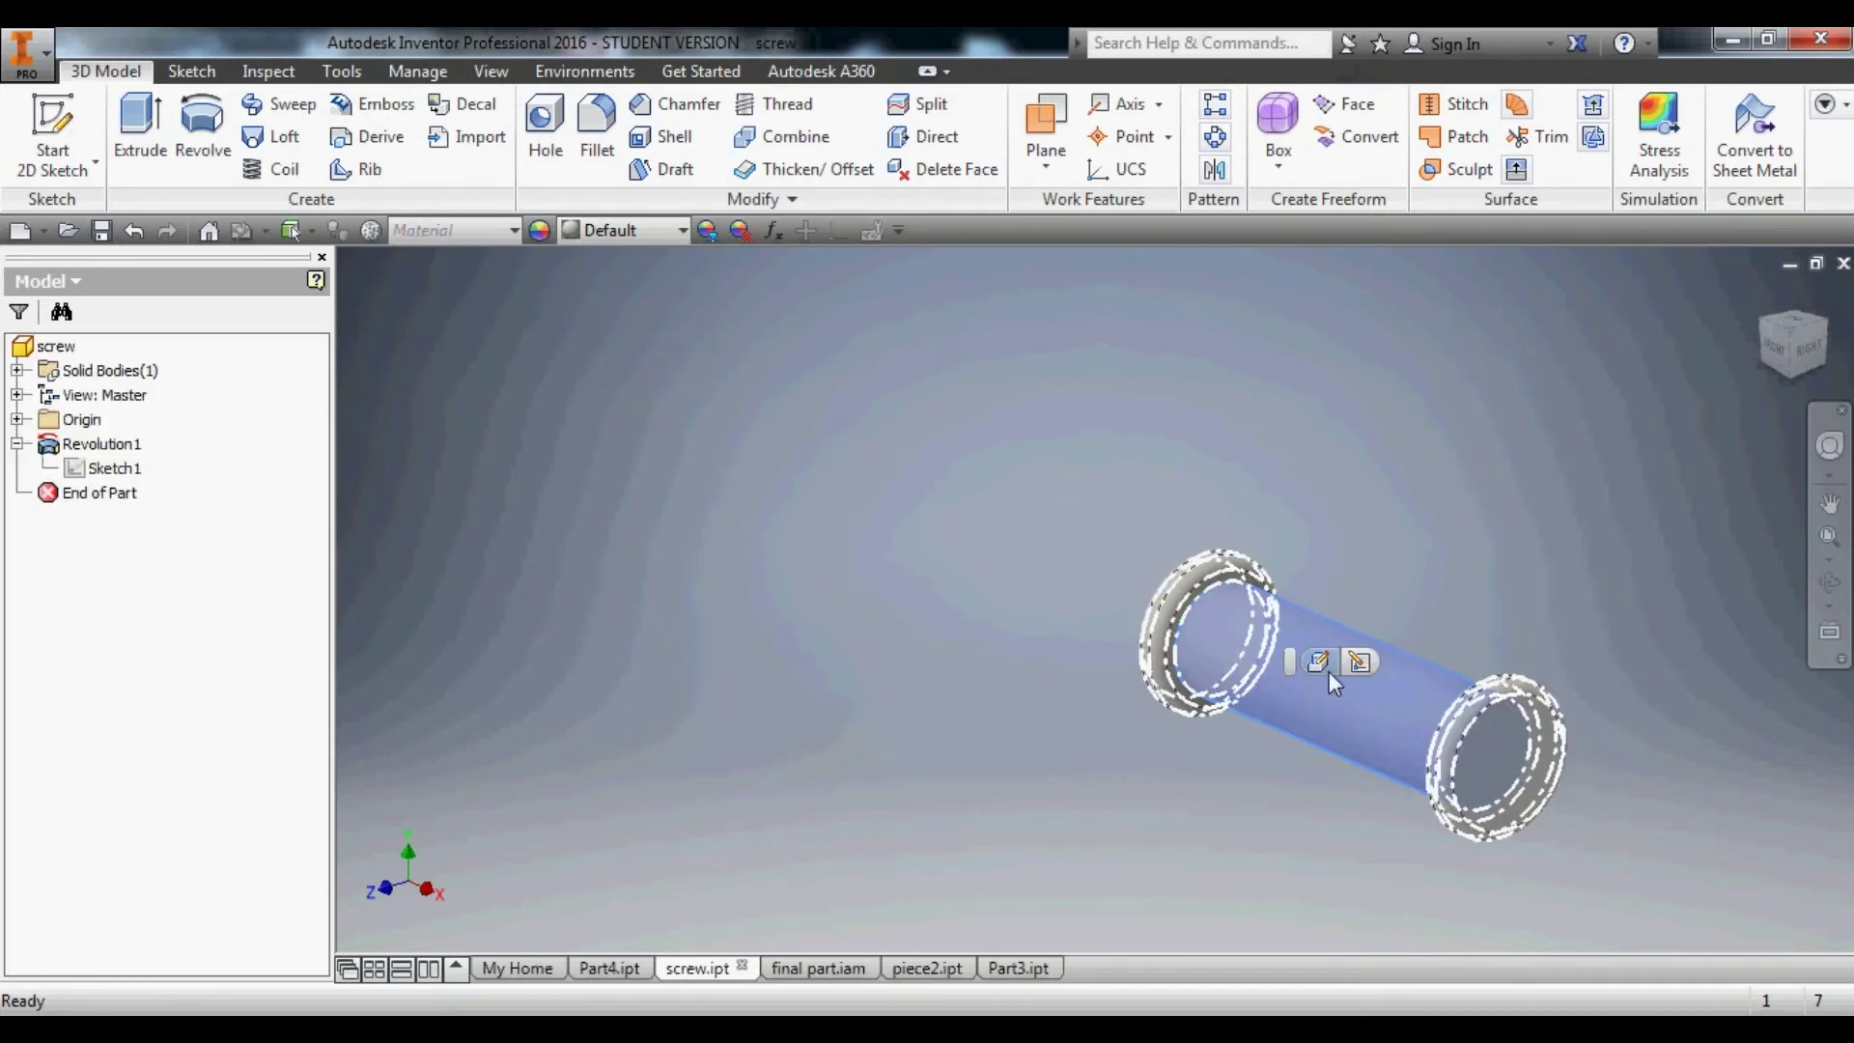
left_click(1358, 663)
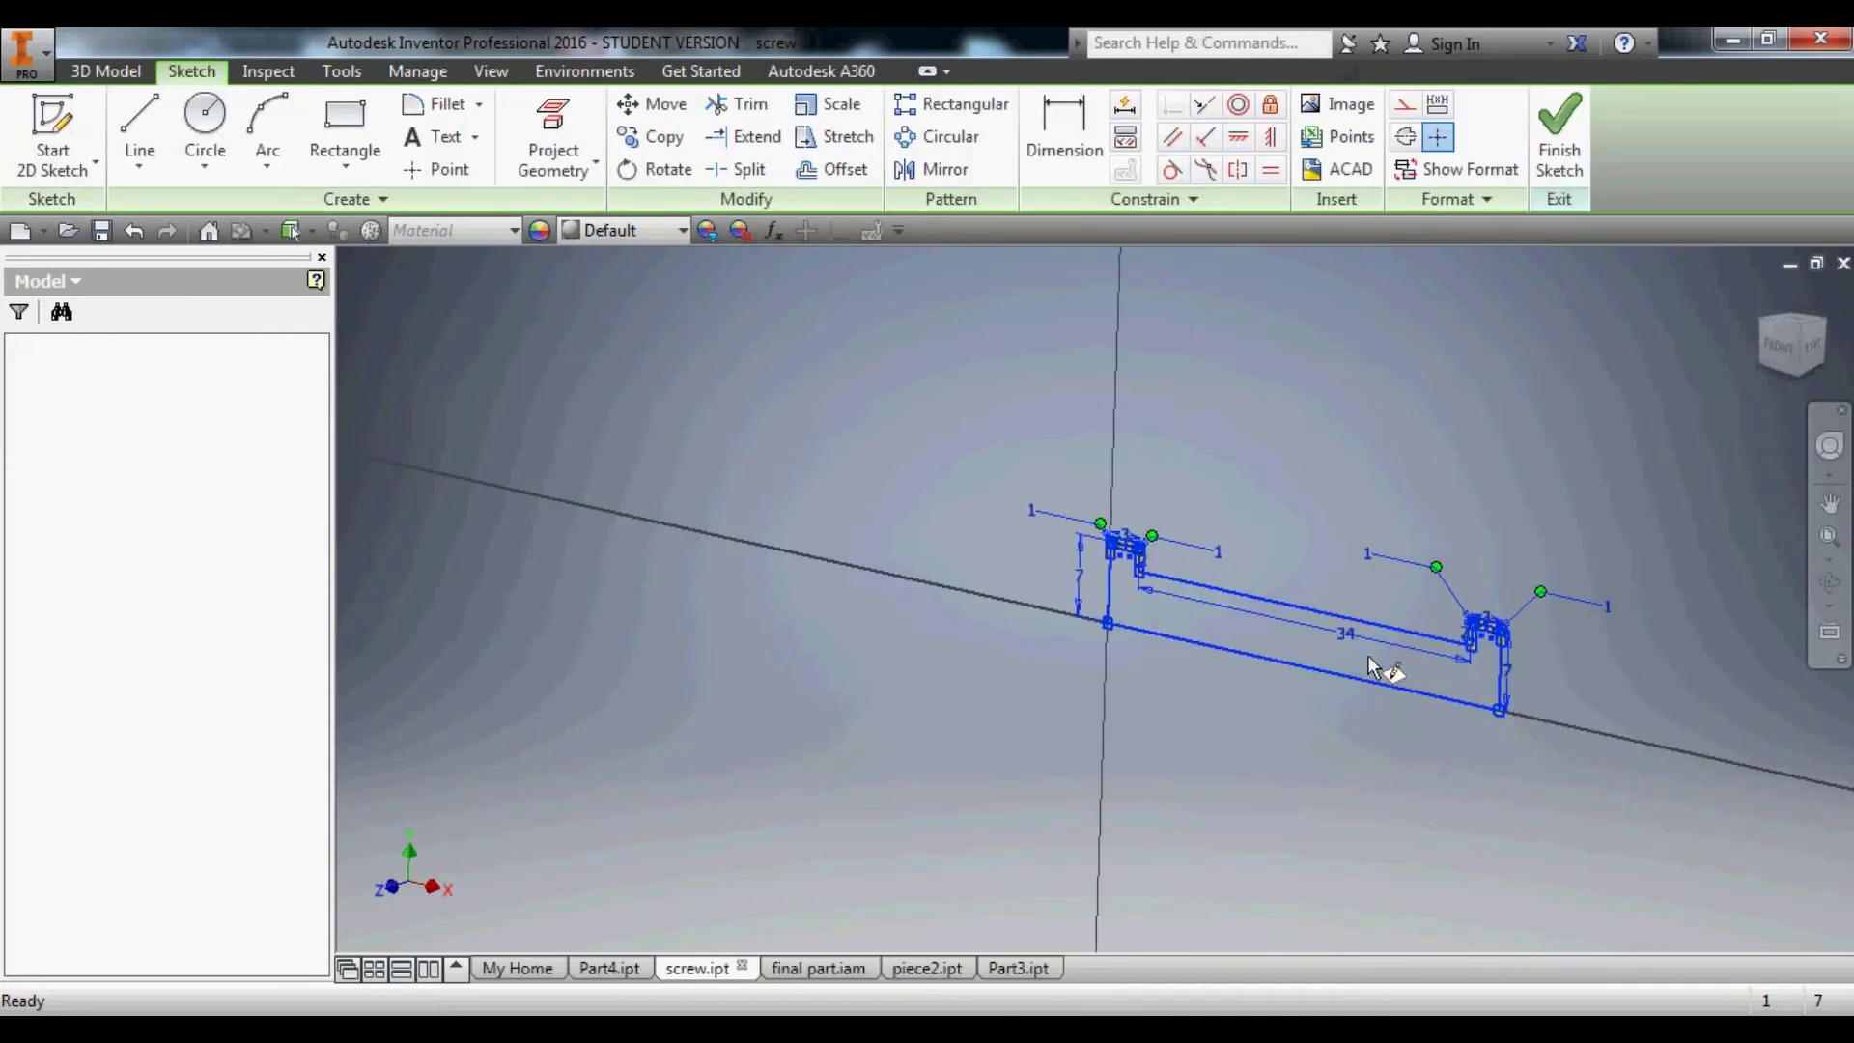
scroll(1197, 617, "up", 3)
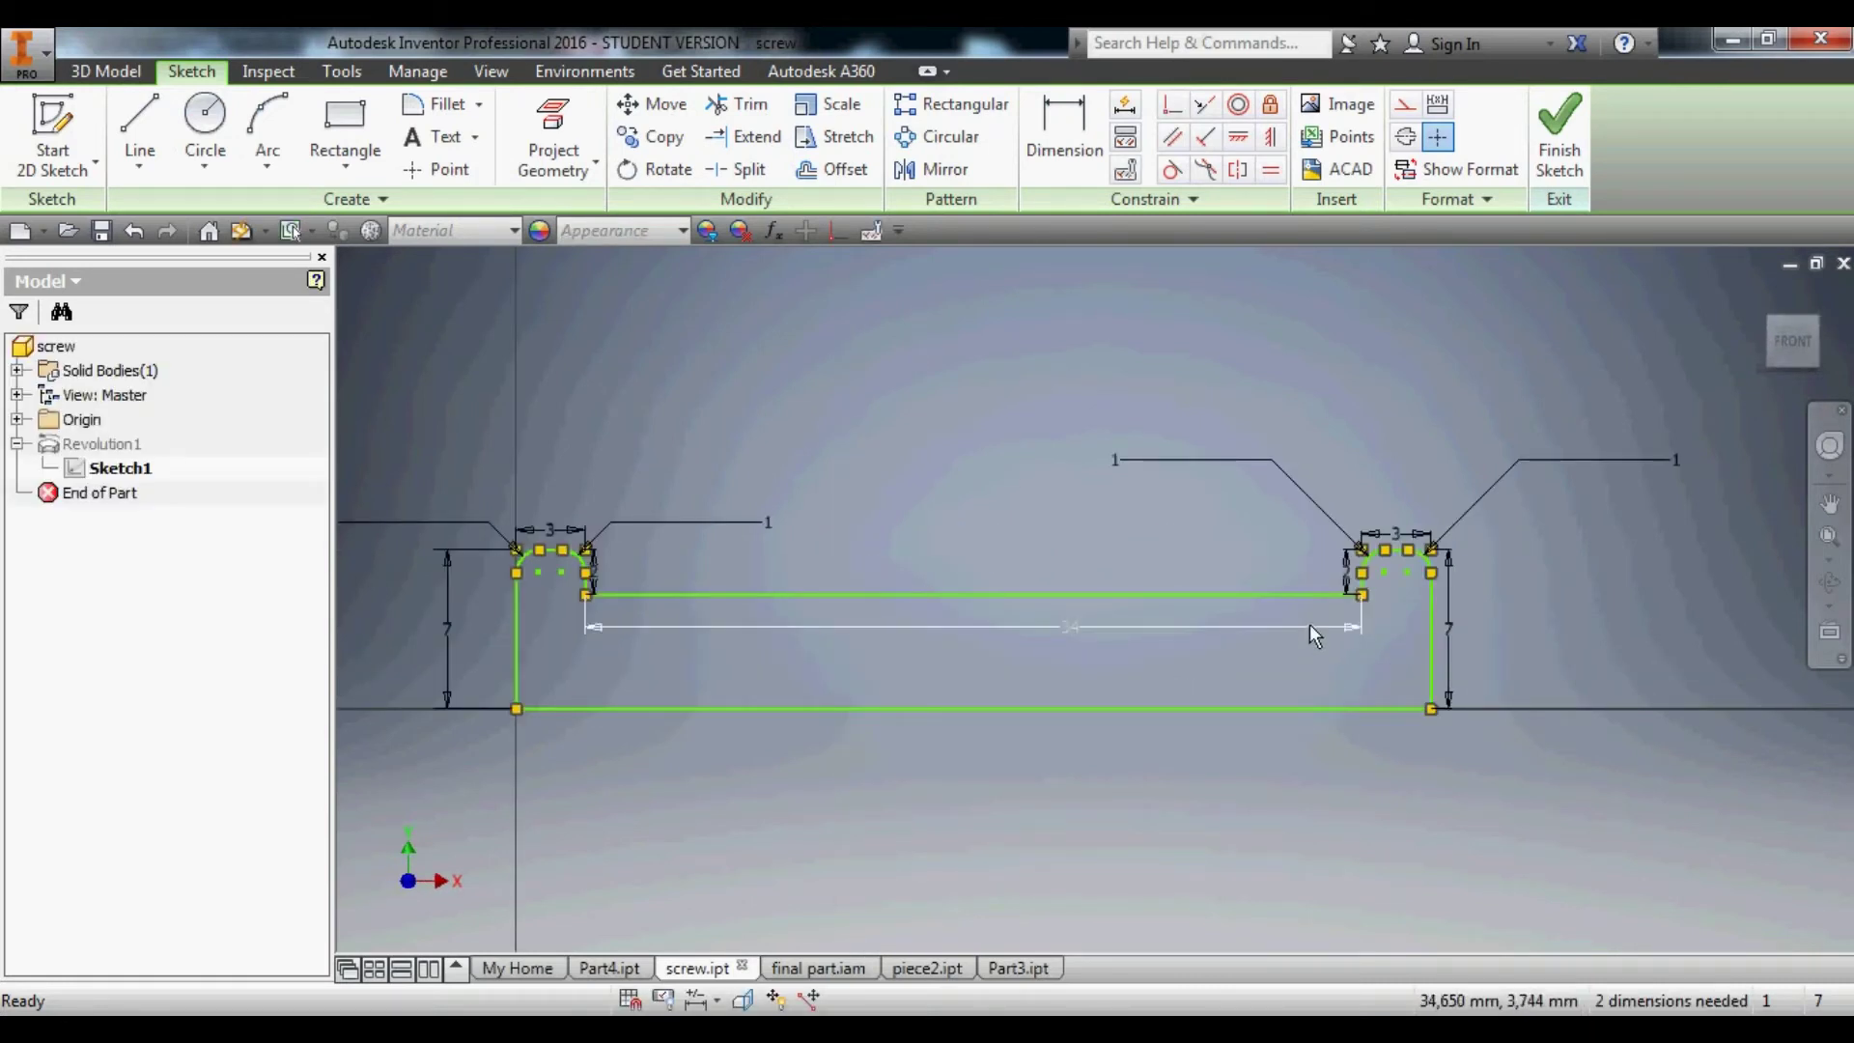
double_click(1226, 628)
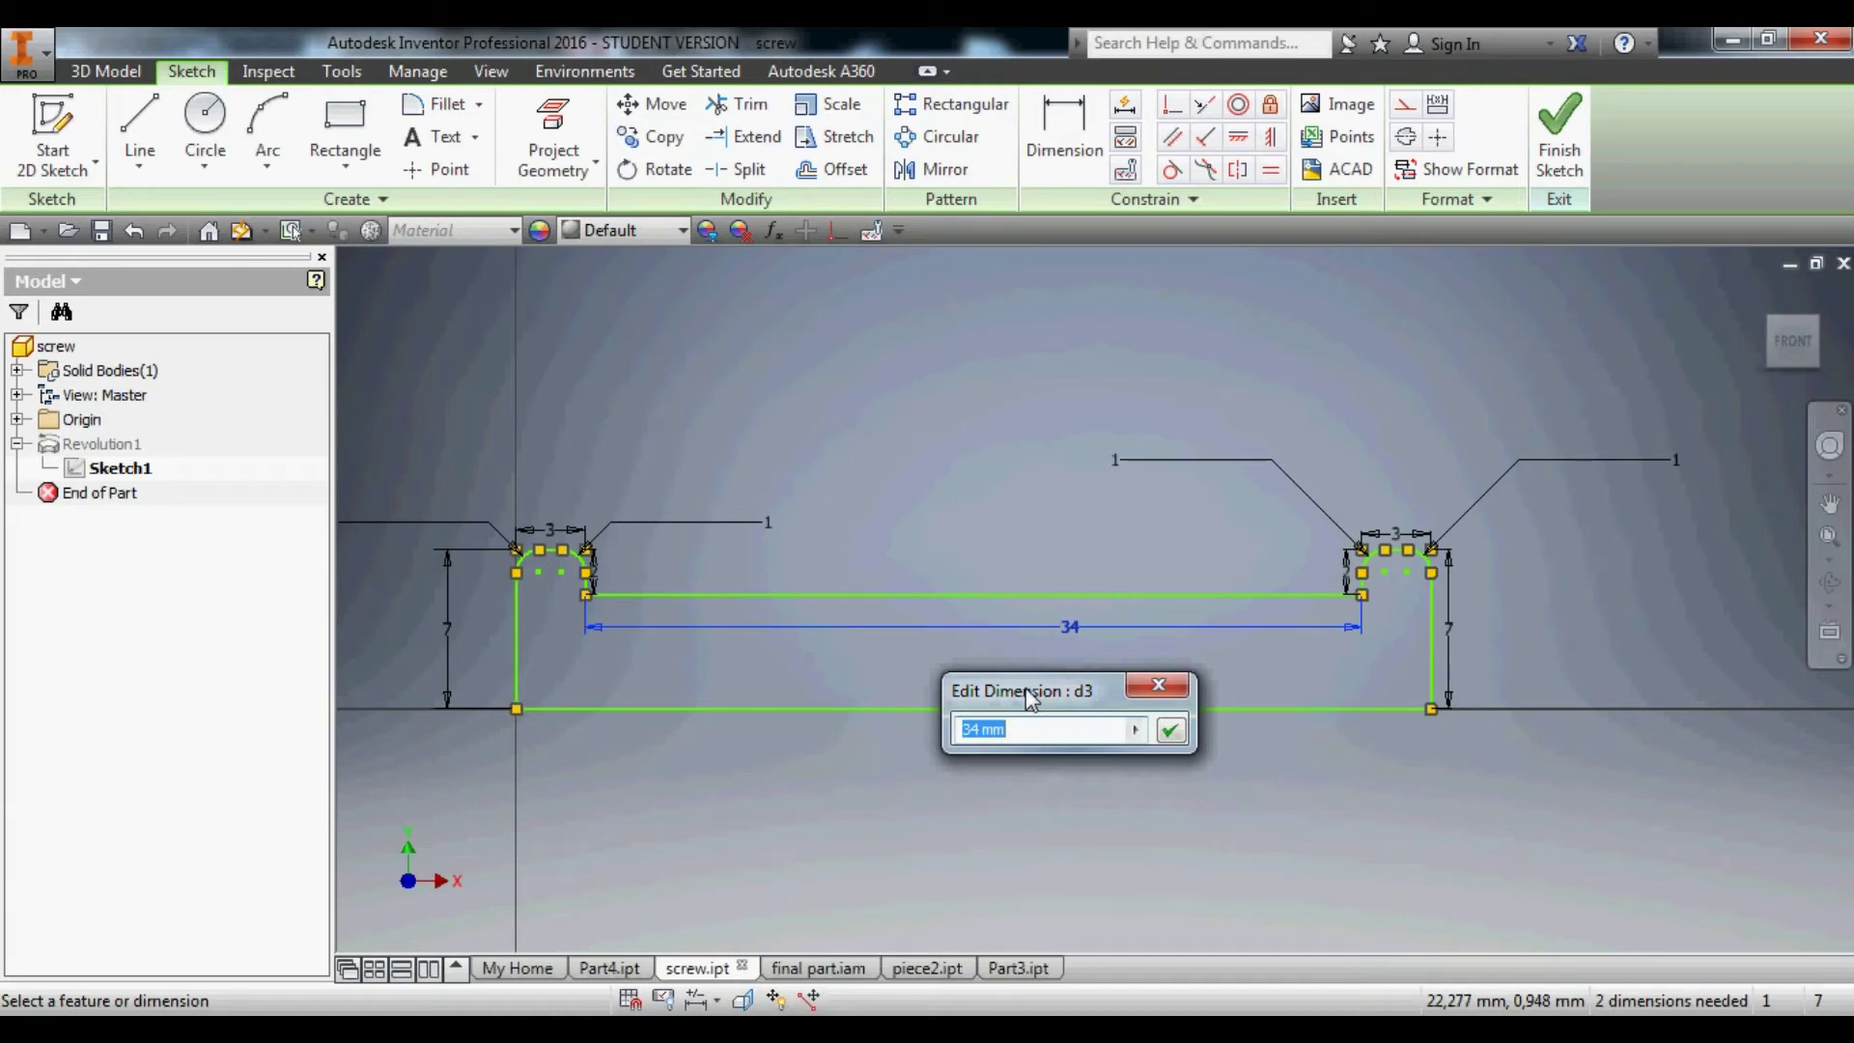
left_click(1184, 732)
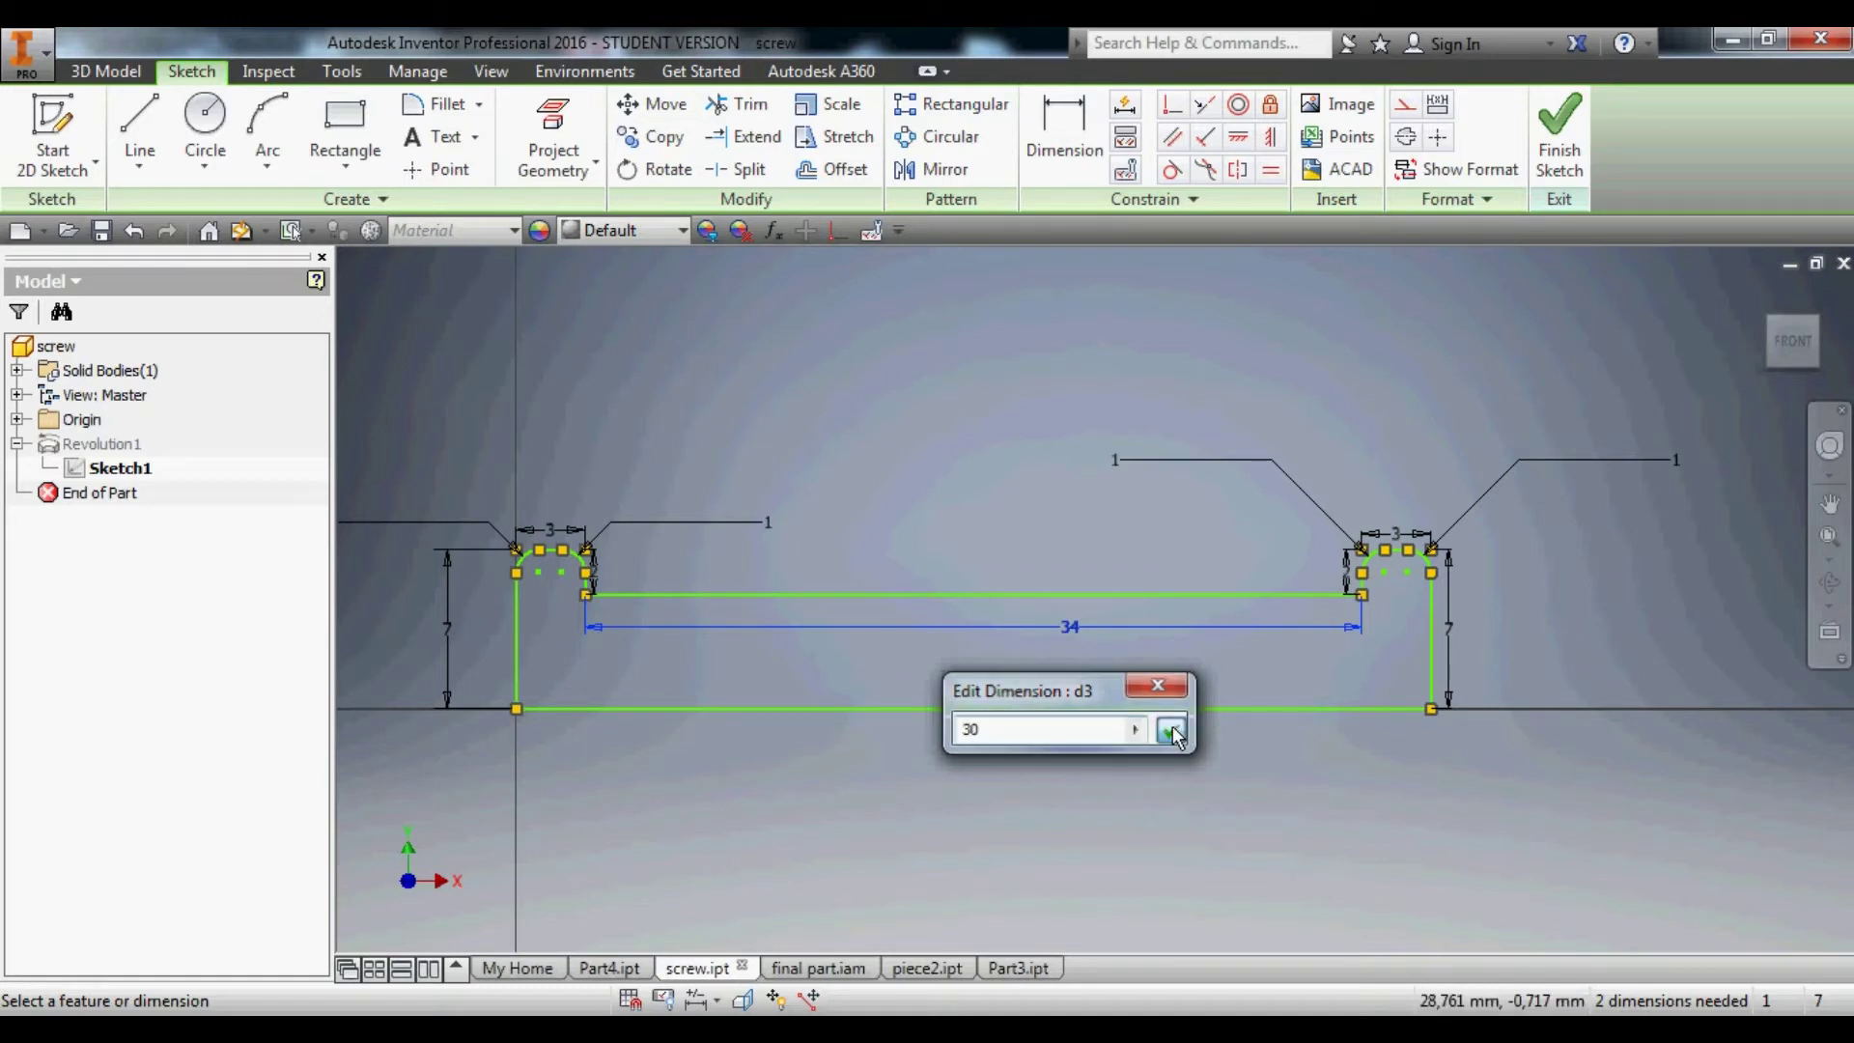
left_click(1560, 135)
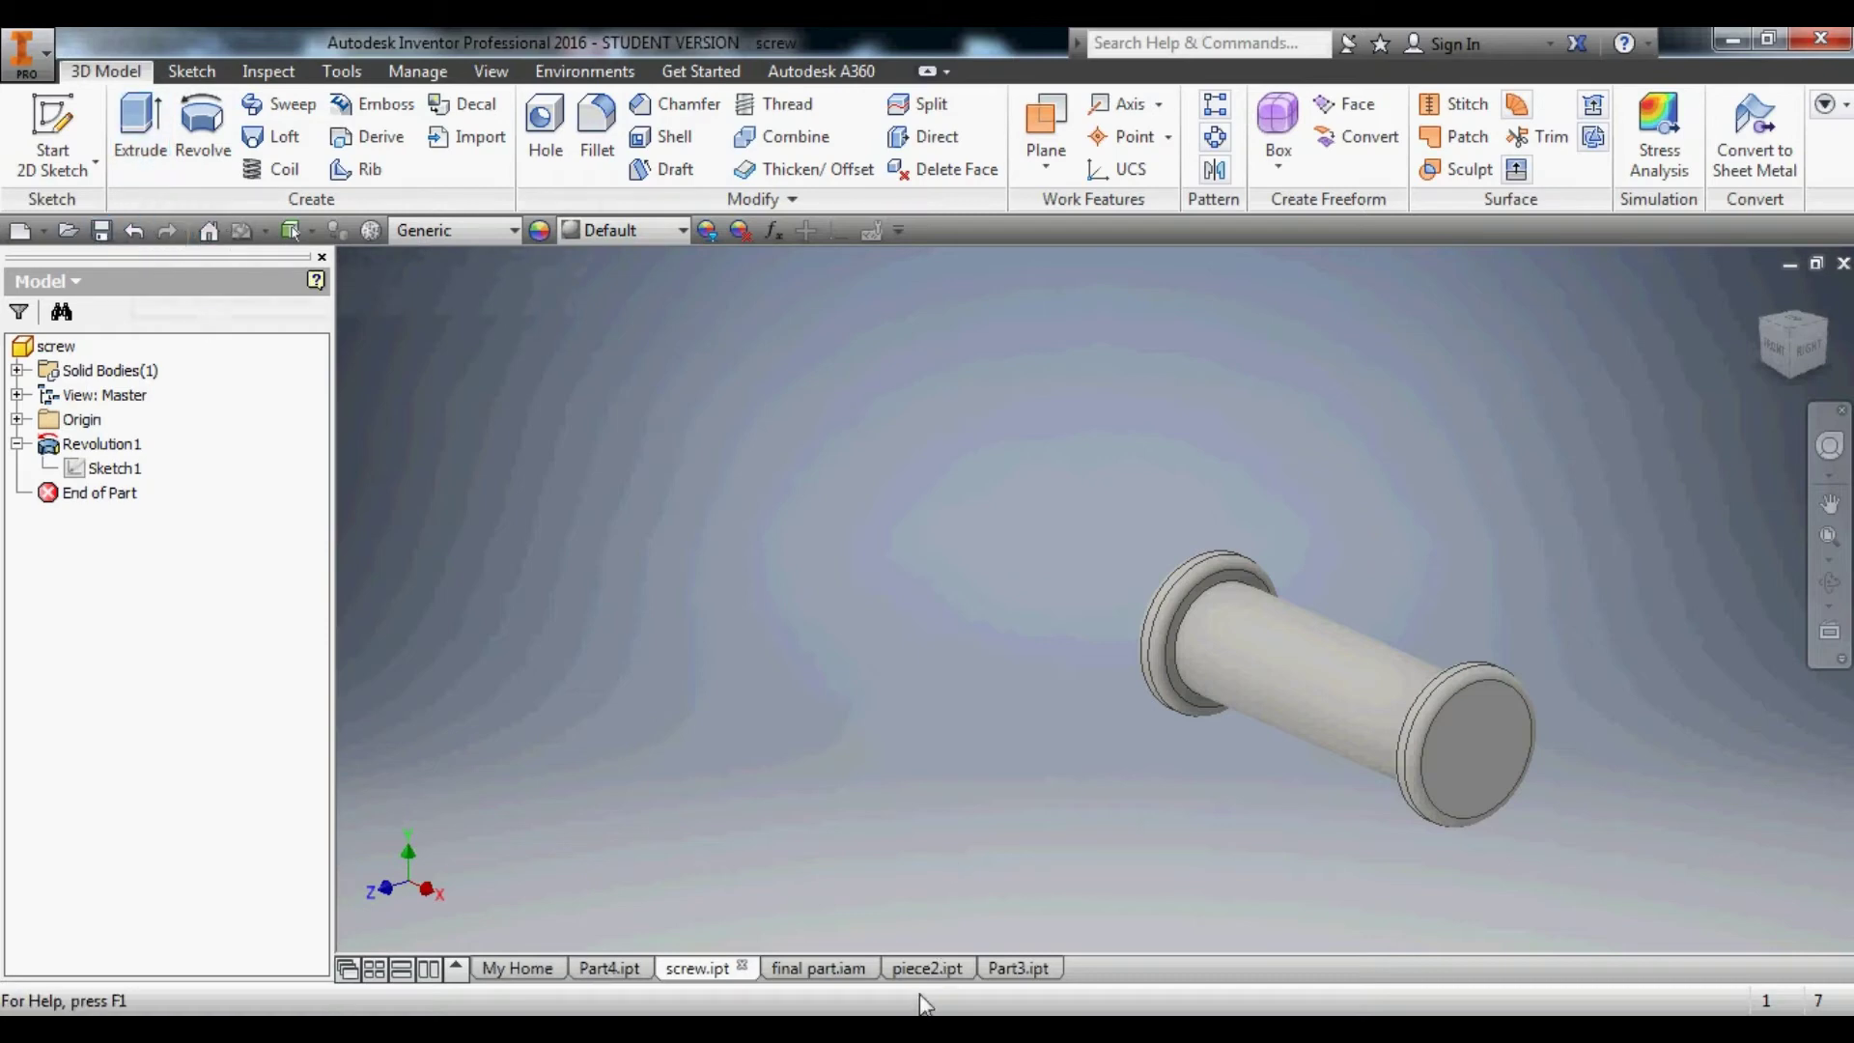
Return to the final part assembly and examine how the shortened screw's heads fit against the two Part3 links.
left_click(850, 970)
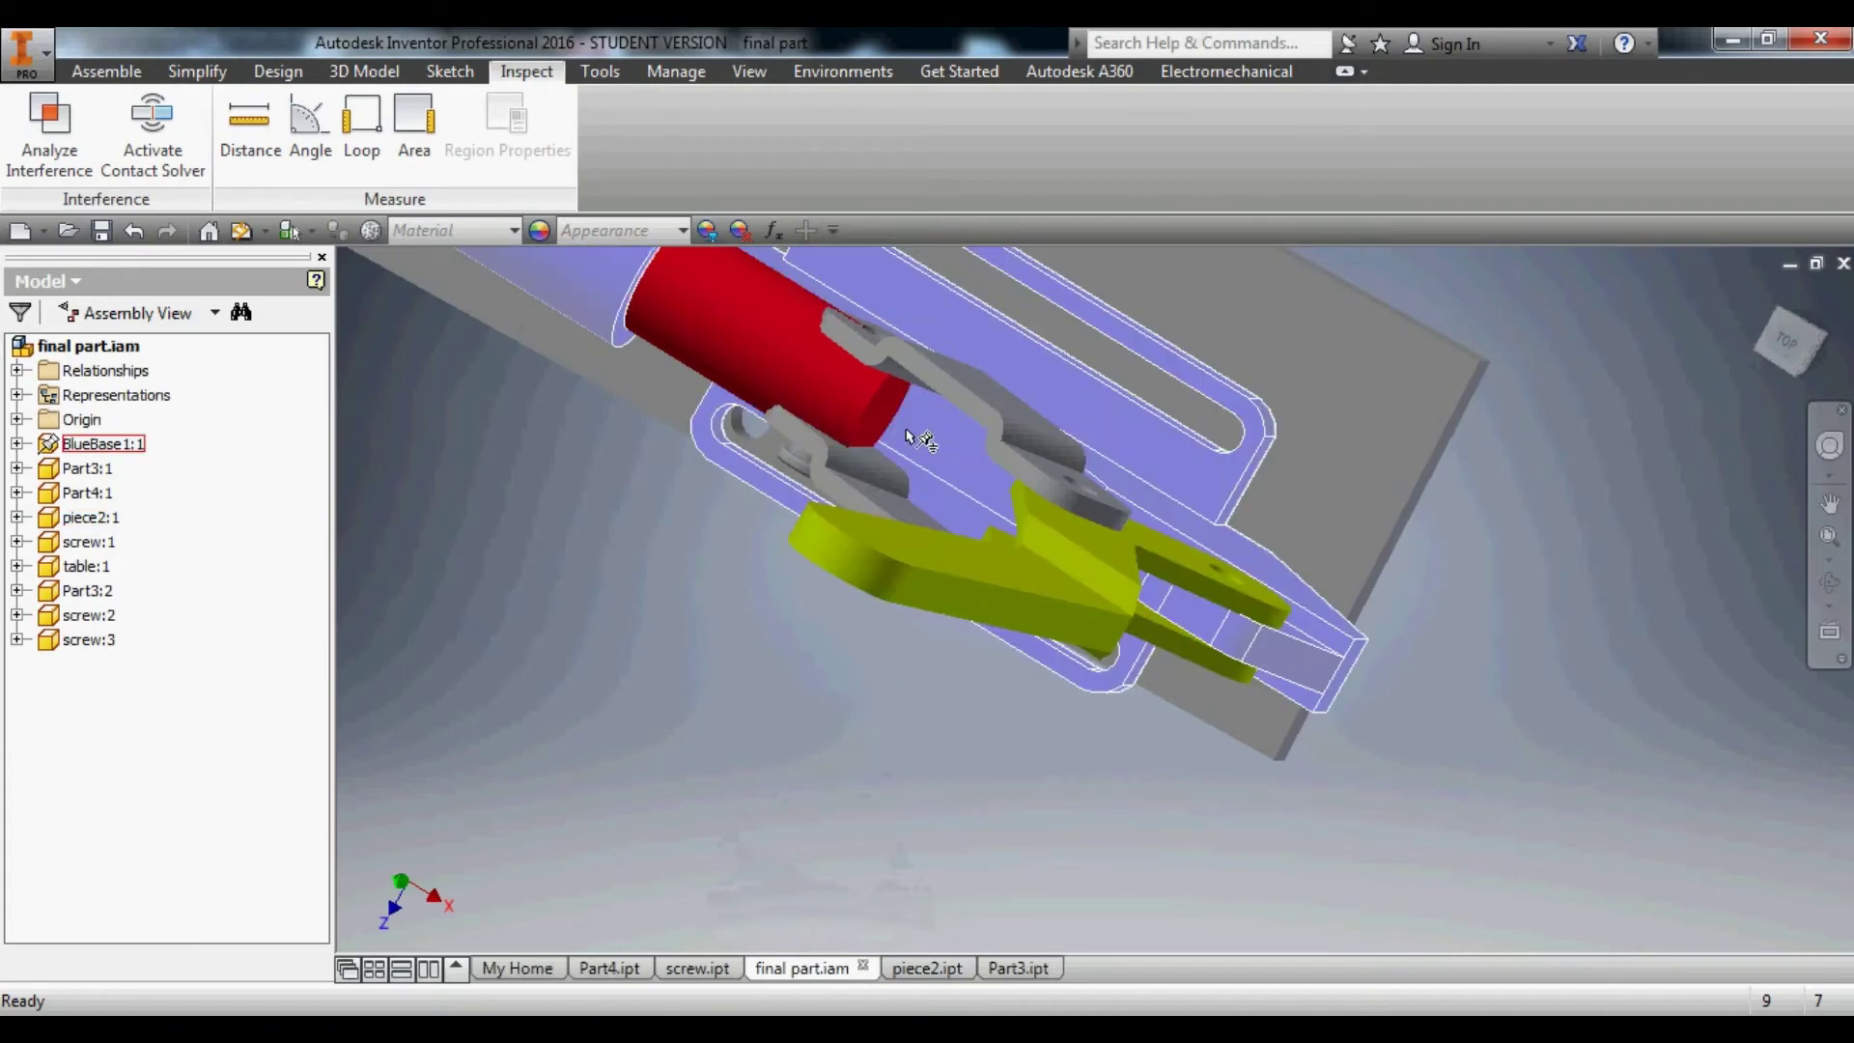
scroll(804, 409, "up", 2)
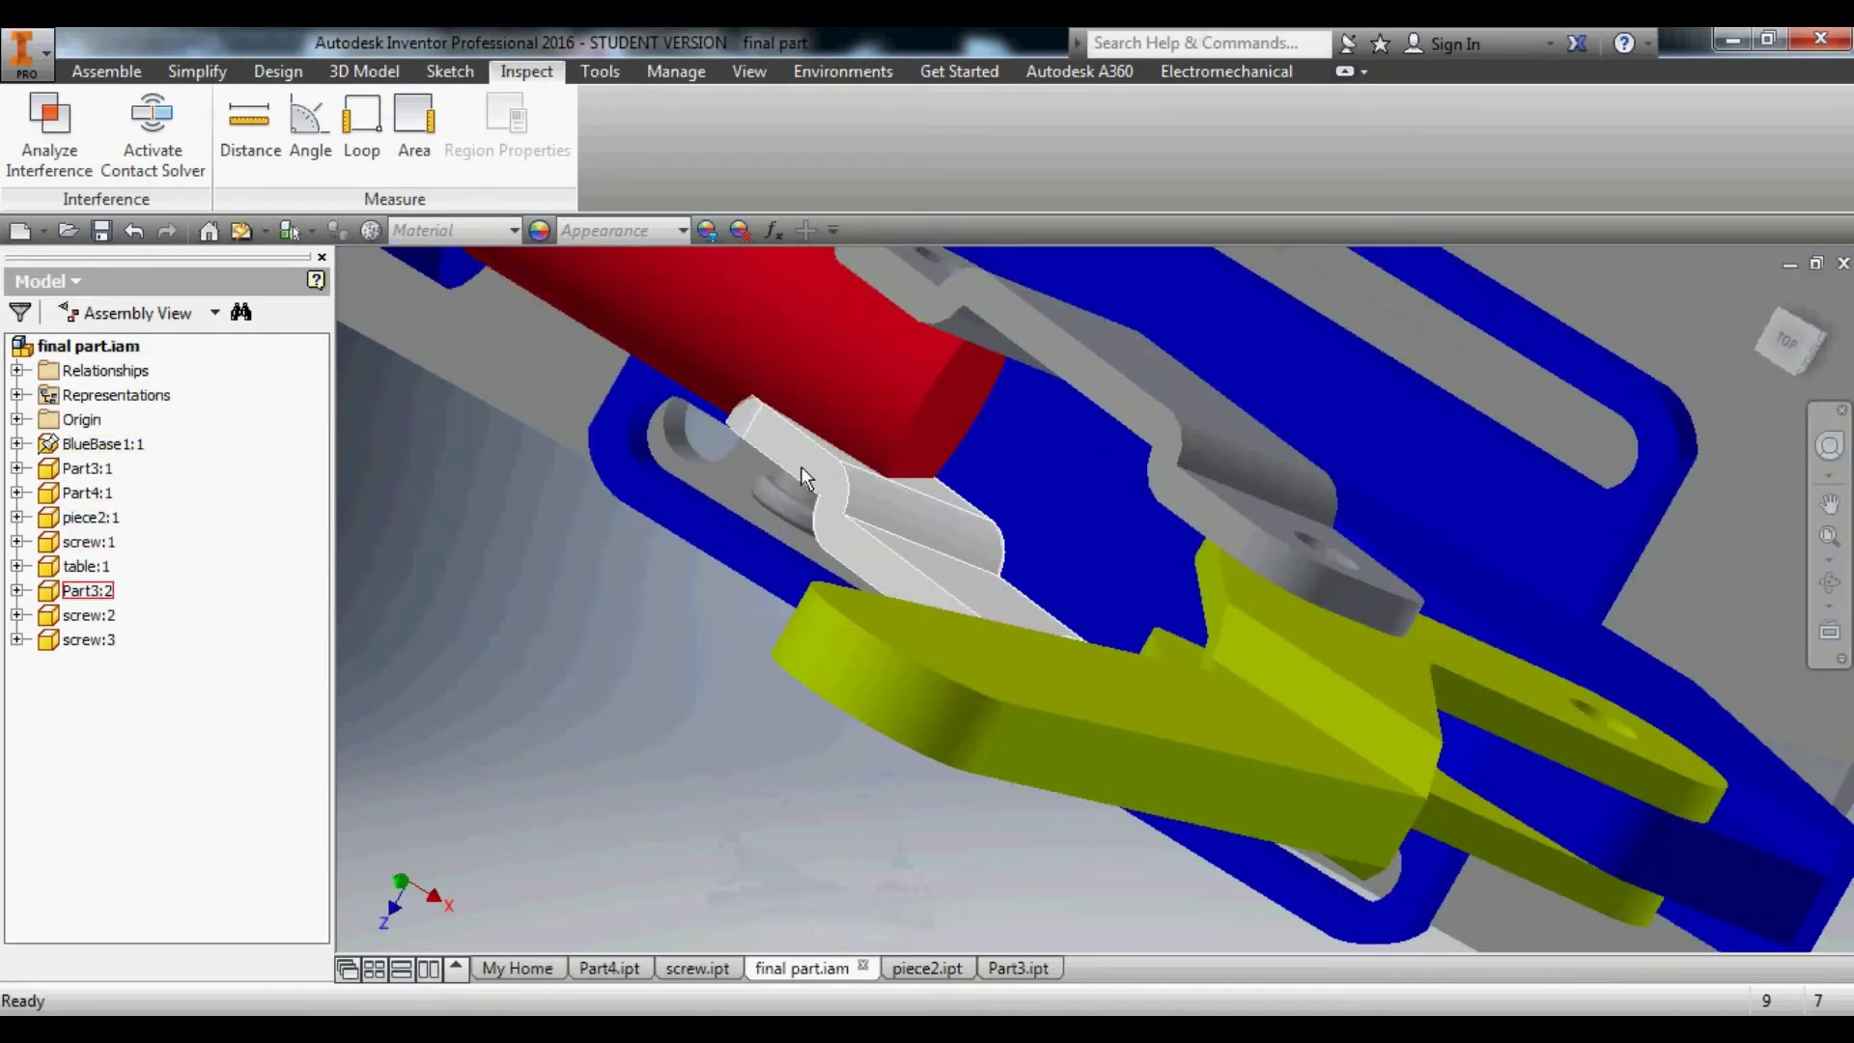
scroll(867, 450, "down", 6)
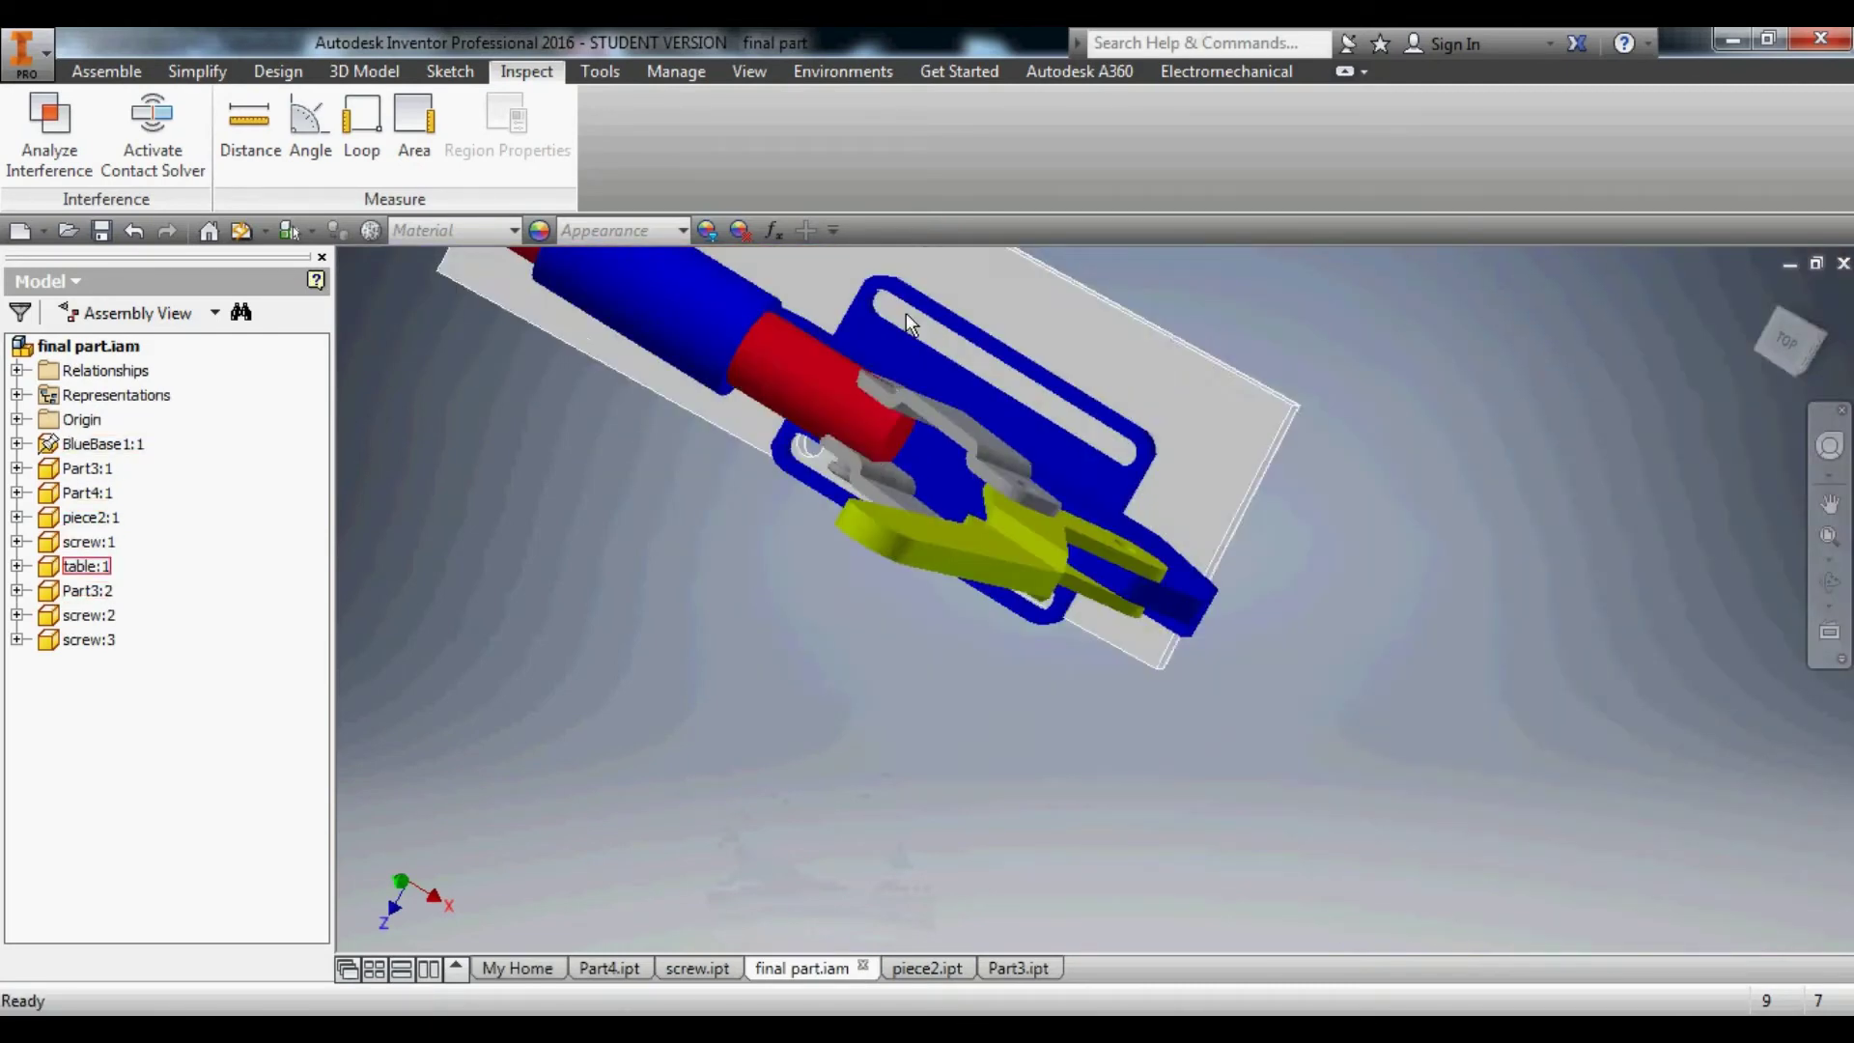
middle_click_drag(905, 313, 951, 331, "shift")
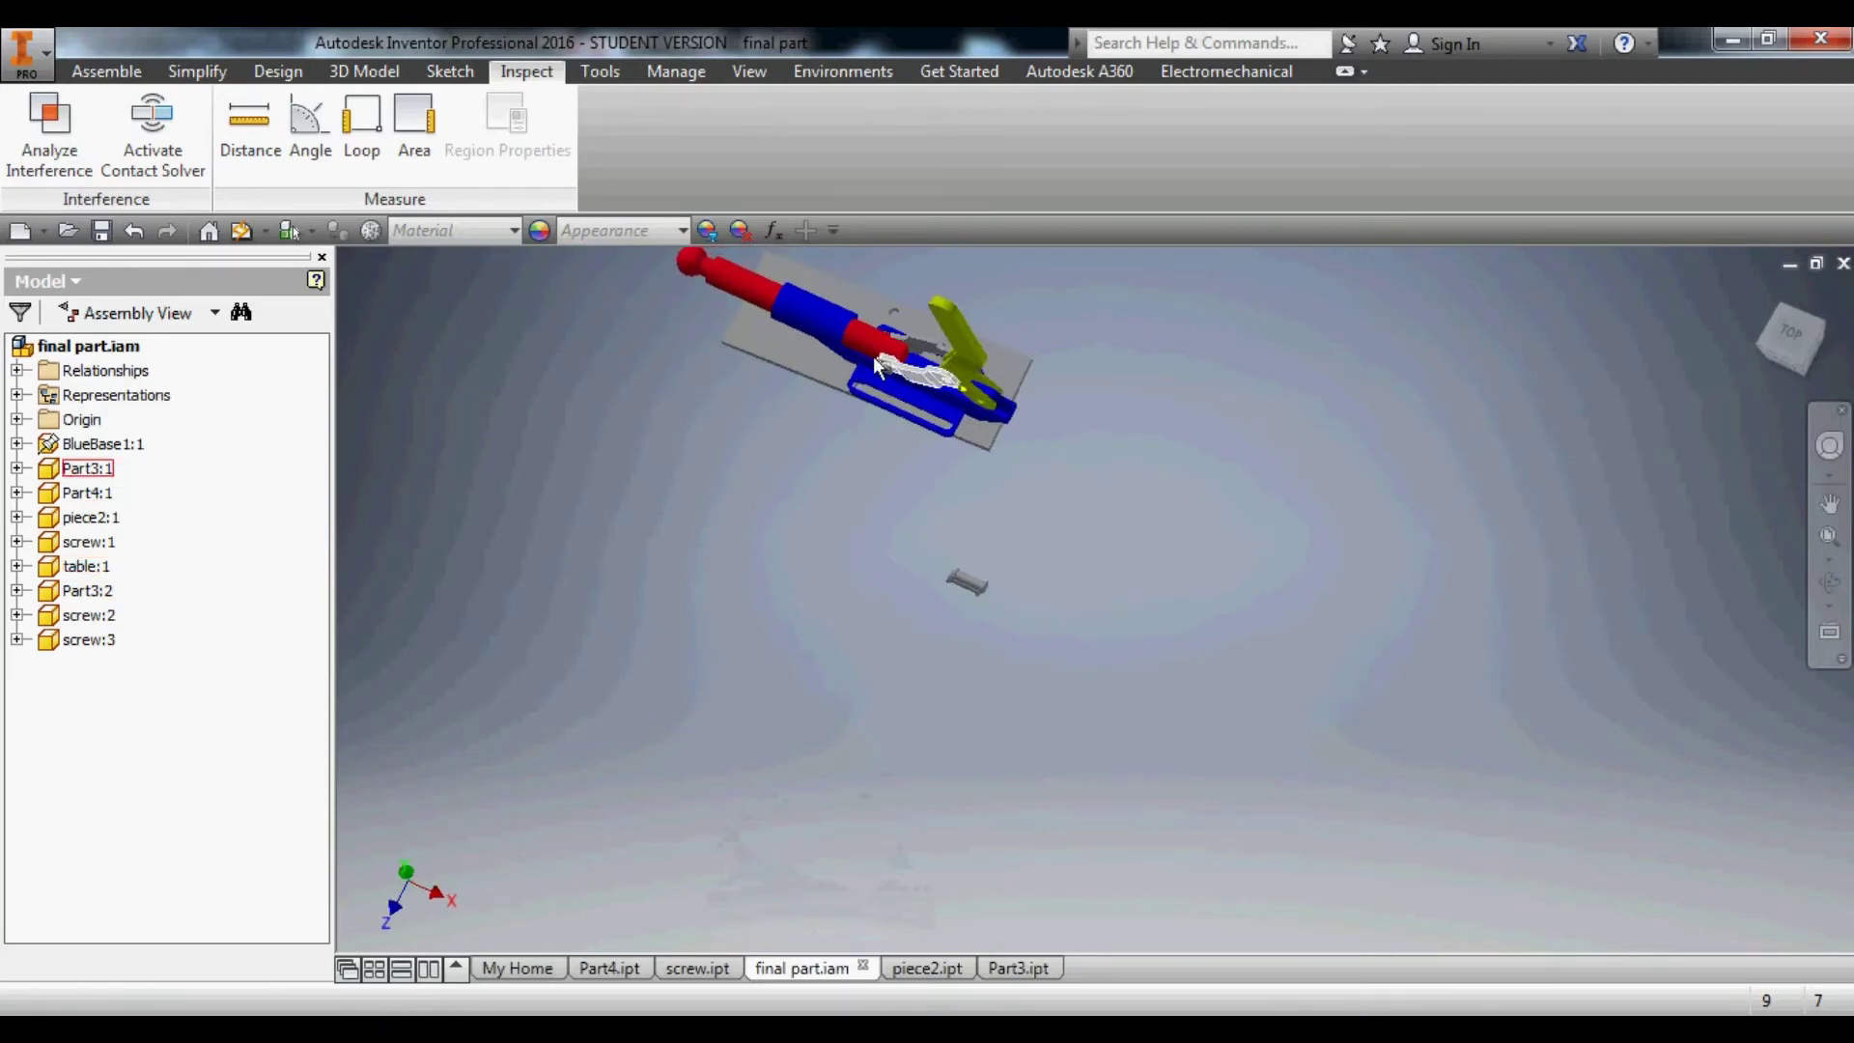
scroll(932, 359, "up", 5)
middle_click_drag(983, 422, 784, 361, "shift")
scroll(1038, 381, "down", 5)
middle_click_drag(1006, 356, 1110, 397, "shift")
scroll(1000, 328, "up", 3)
scroll(1000, 328, "up", 2)
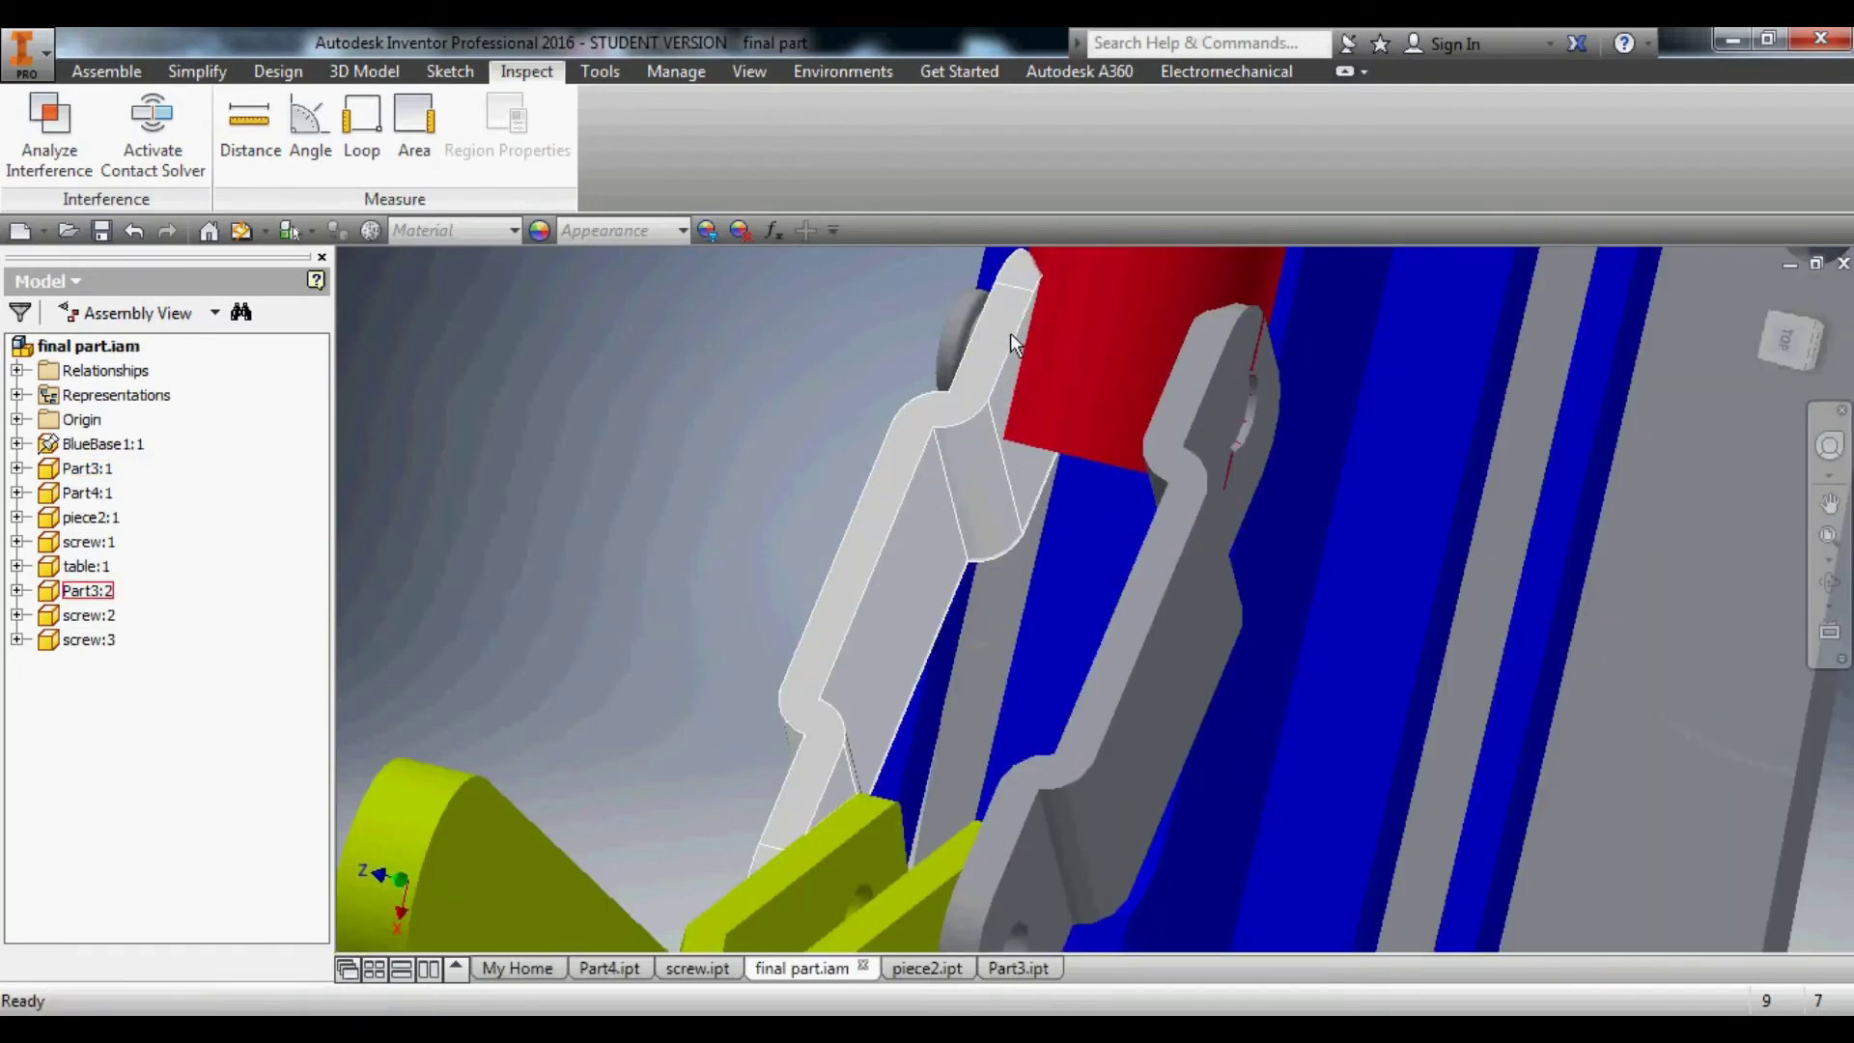
mouse_move(1011, 333)
middle_mouse_down("shift")
mouse_move(1050, 363)
mouse_move(975, 339)
middle_mouse_up("shift")
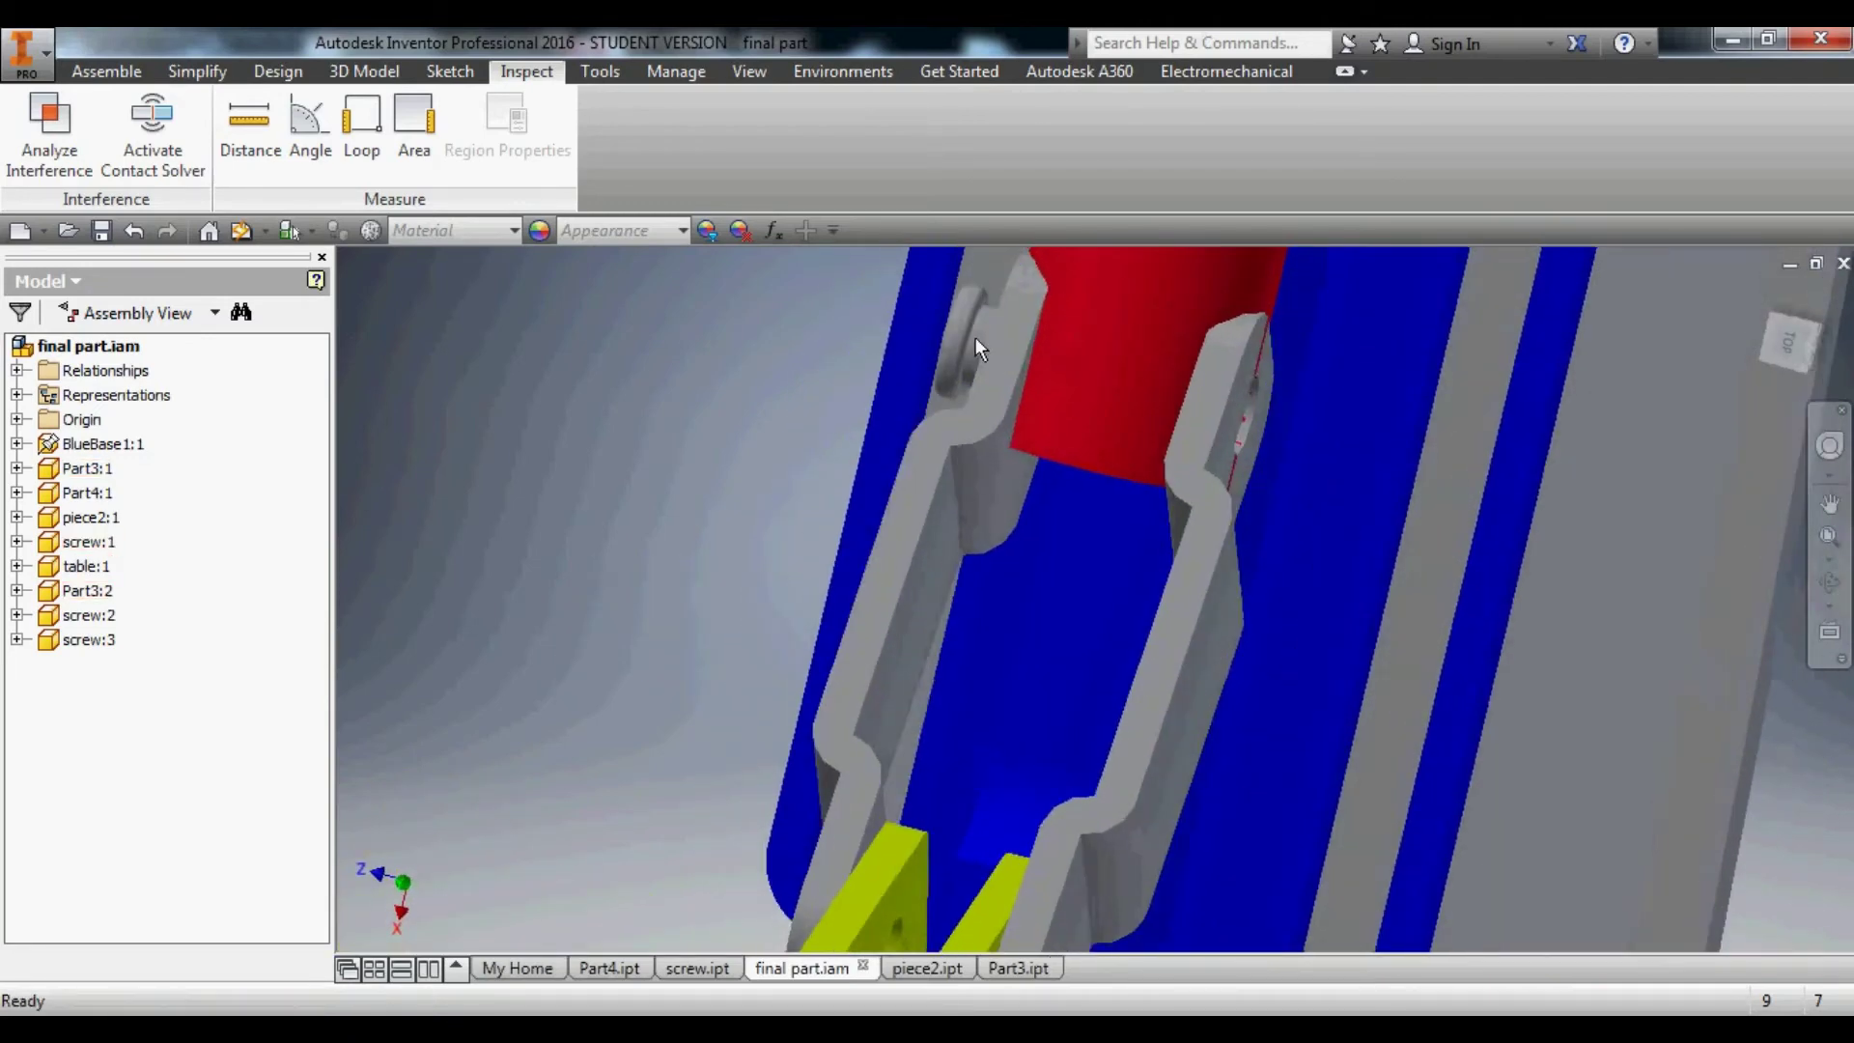
scroll(970, 340, "up", 3)
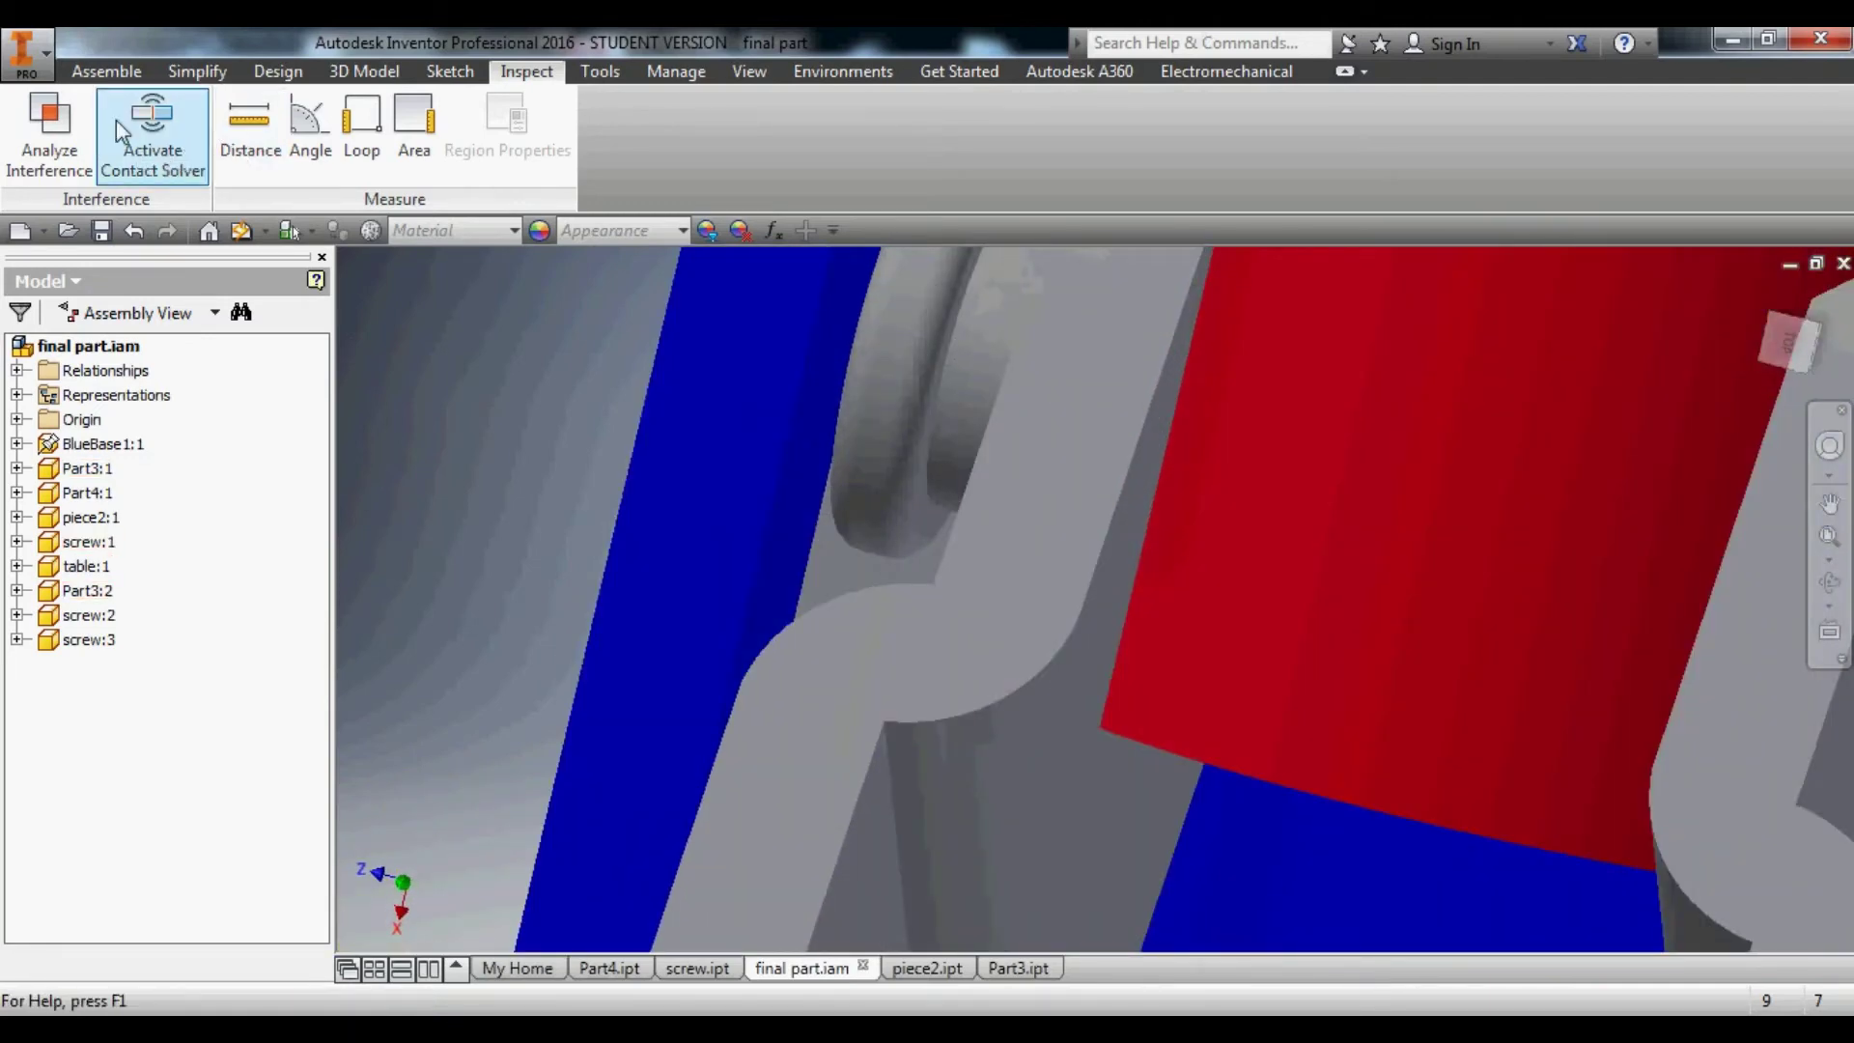
Mate the inner face of the shortened screw's head to the Part3 link at the plunger joint with zero offset.
left_click(127, 73)
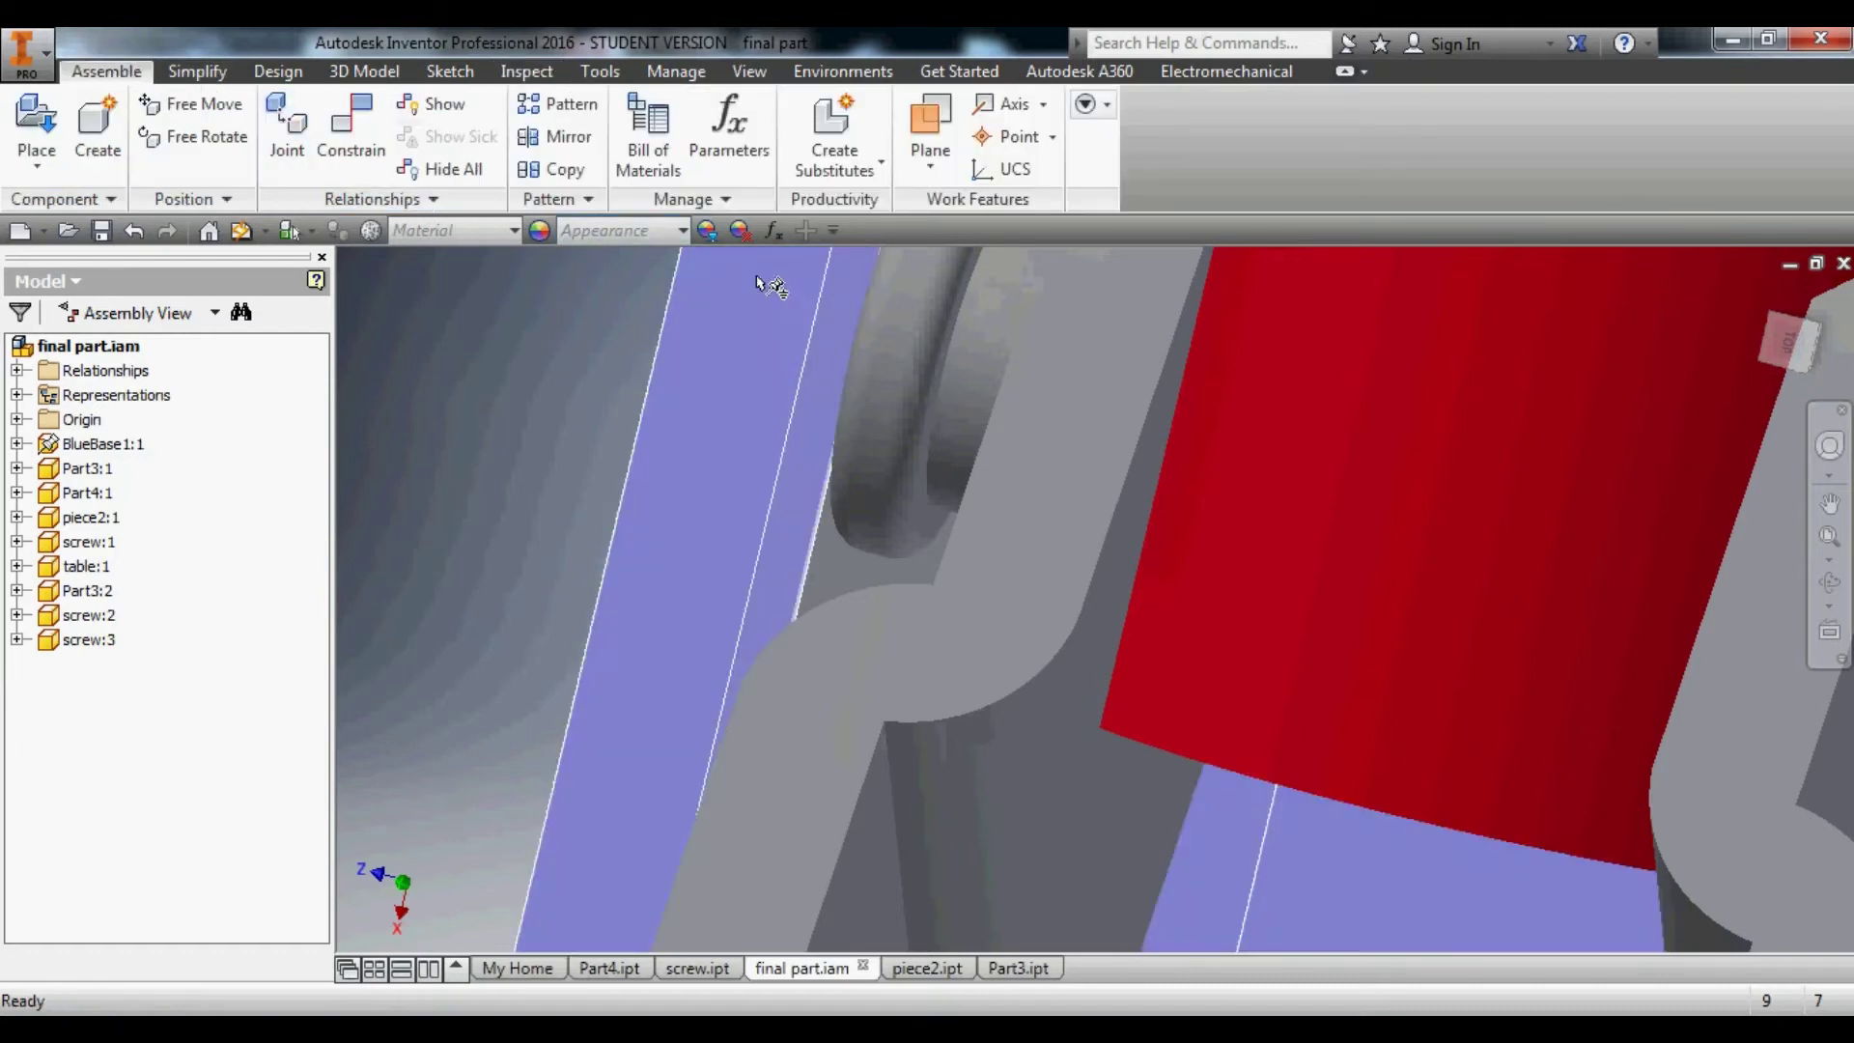
key("c")
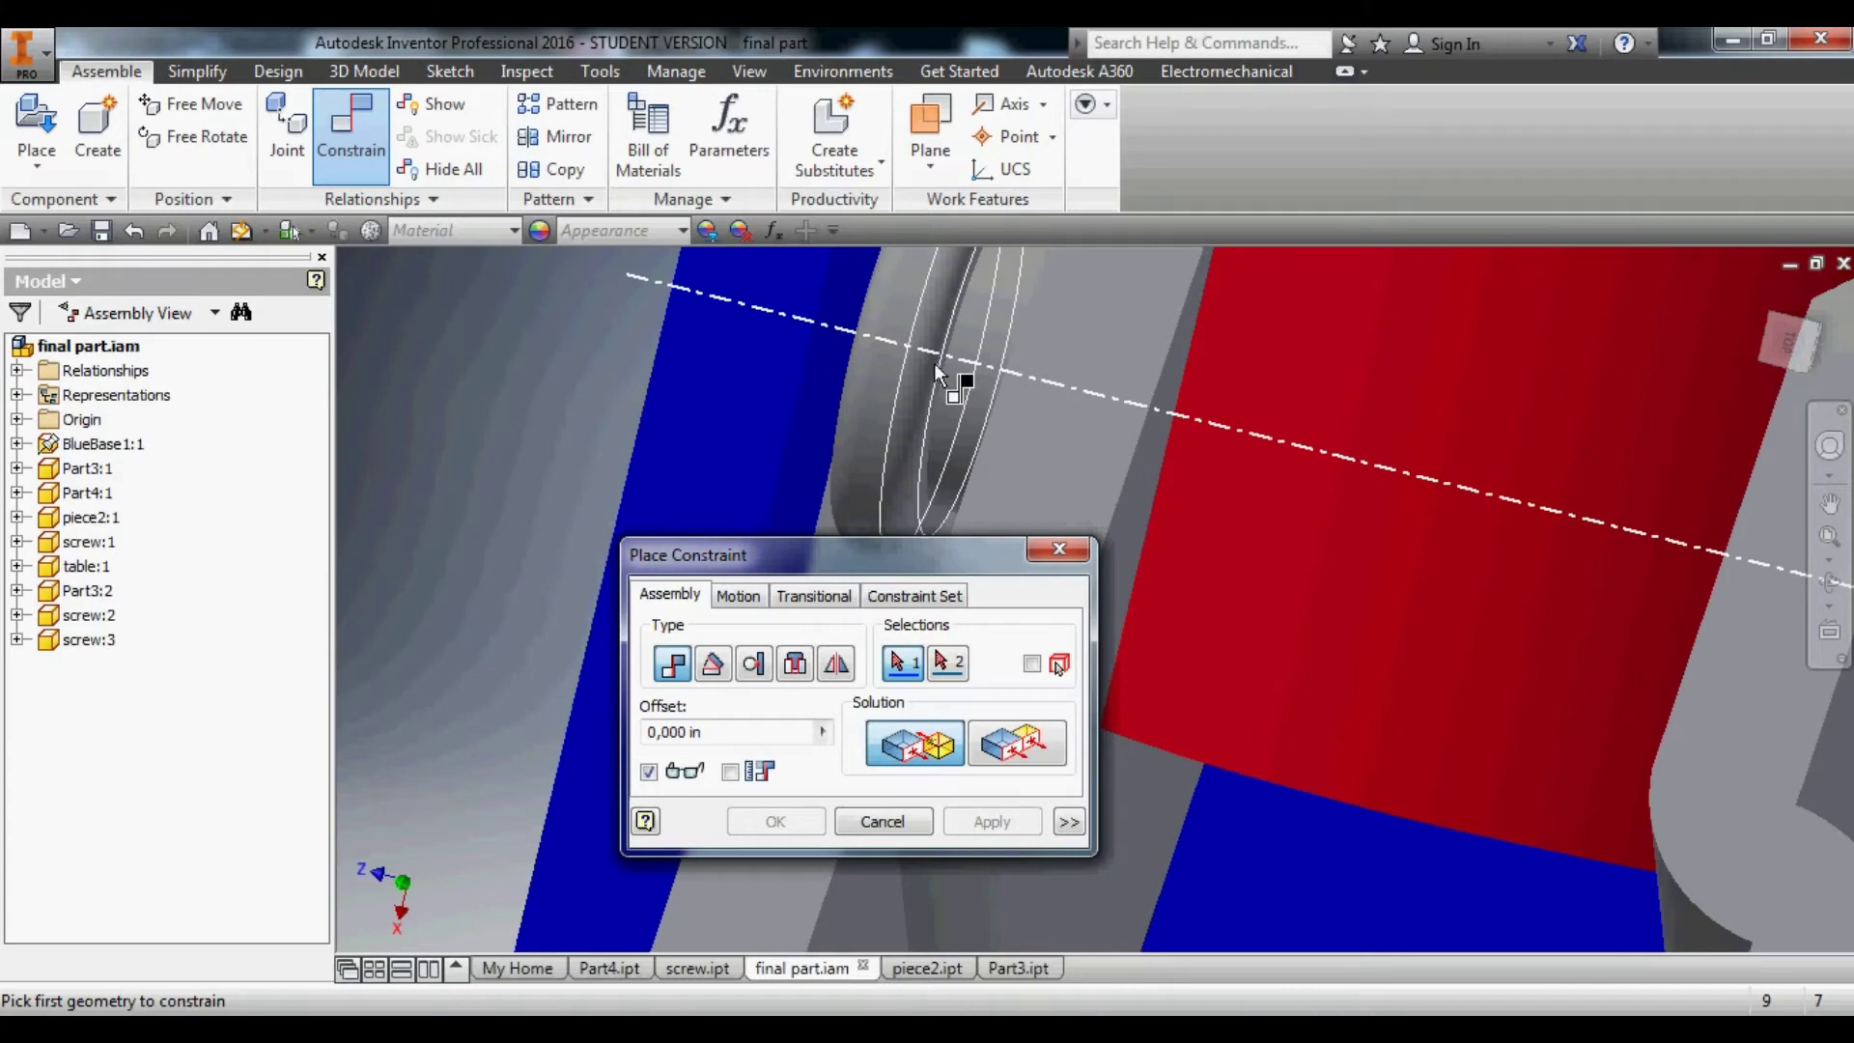
mouse_move(935, 362)
middle_mouse_down("shift")
mouse_move(956, 358)
mouse_move(938, 351)
middle_mouse_up("shift")
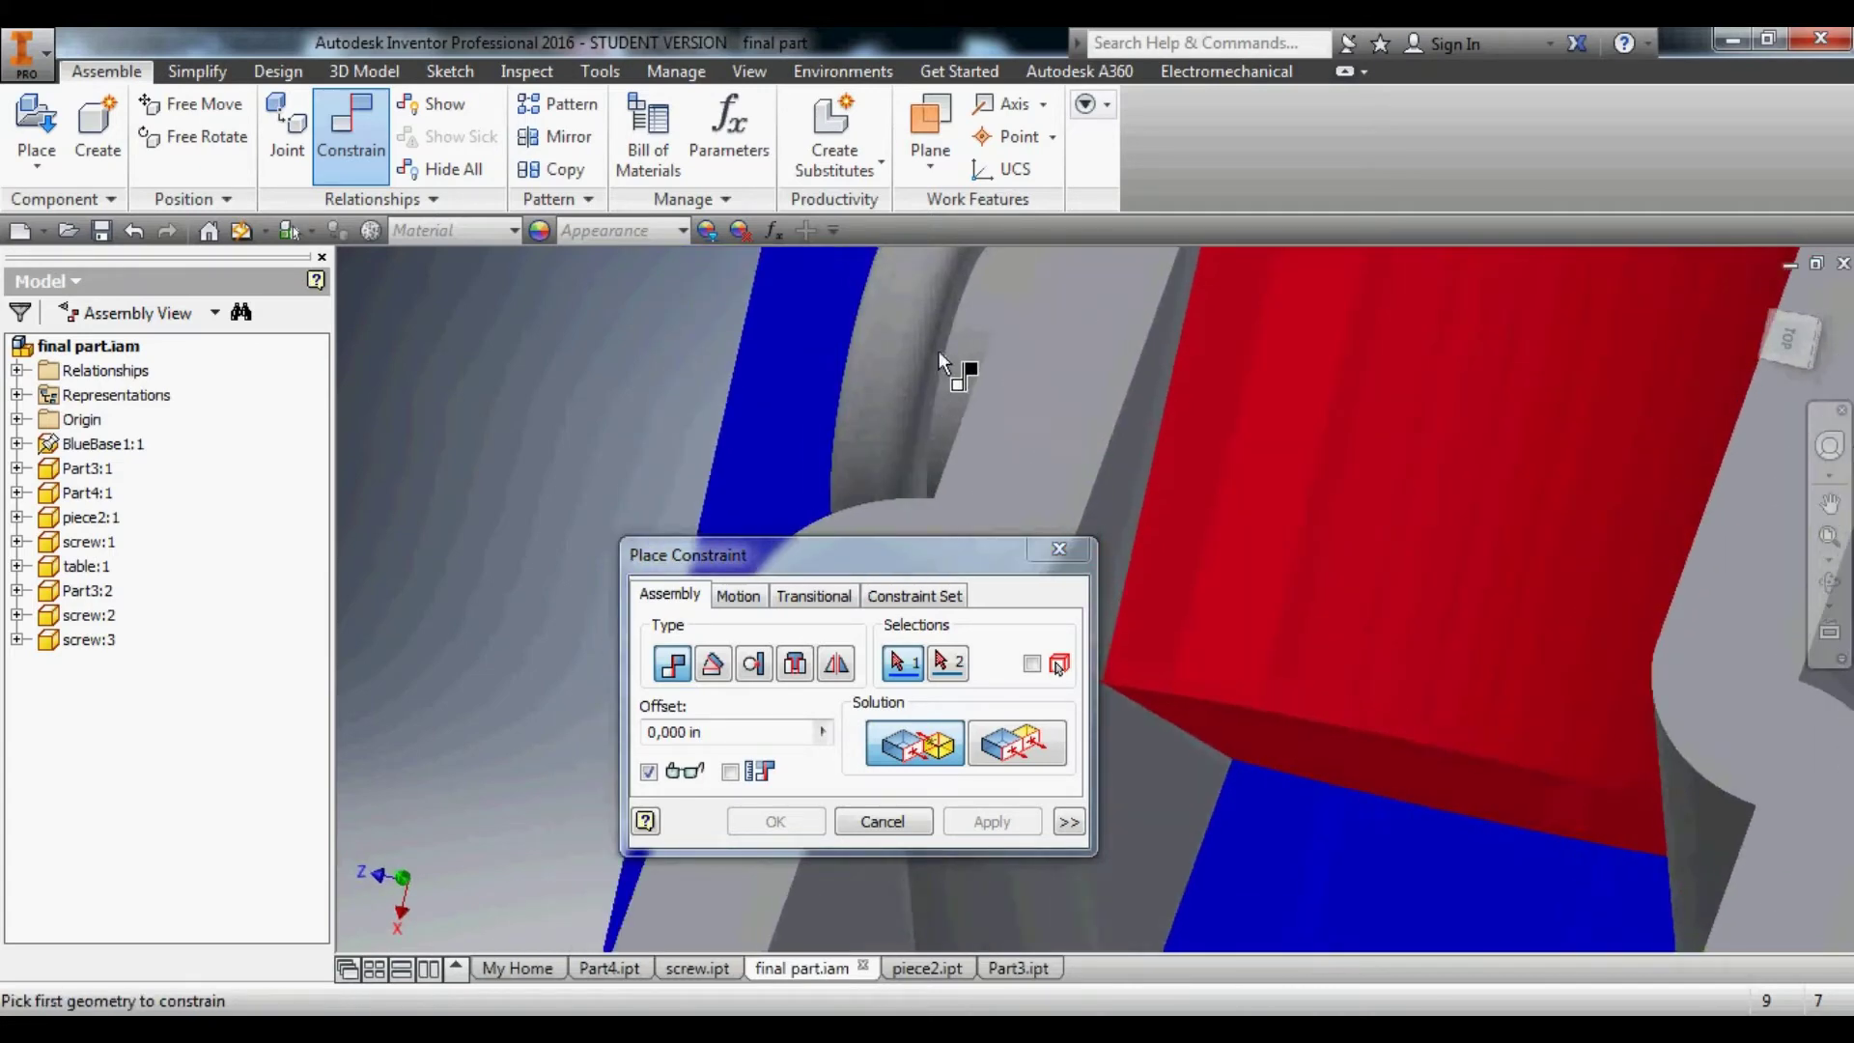
scroll(941, 333, "down", 4)
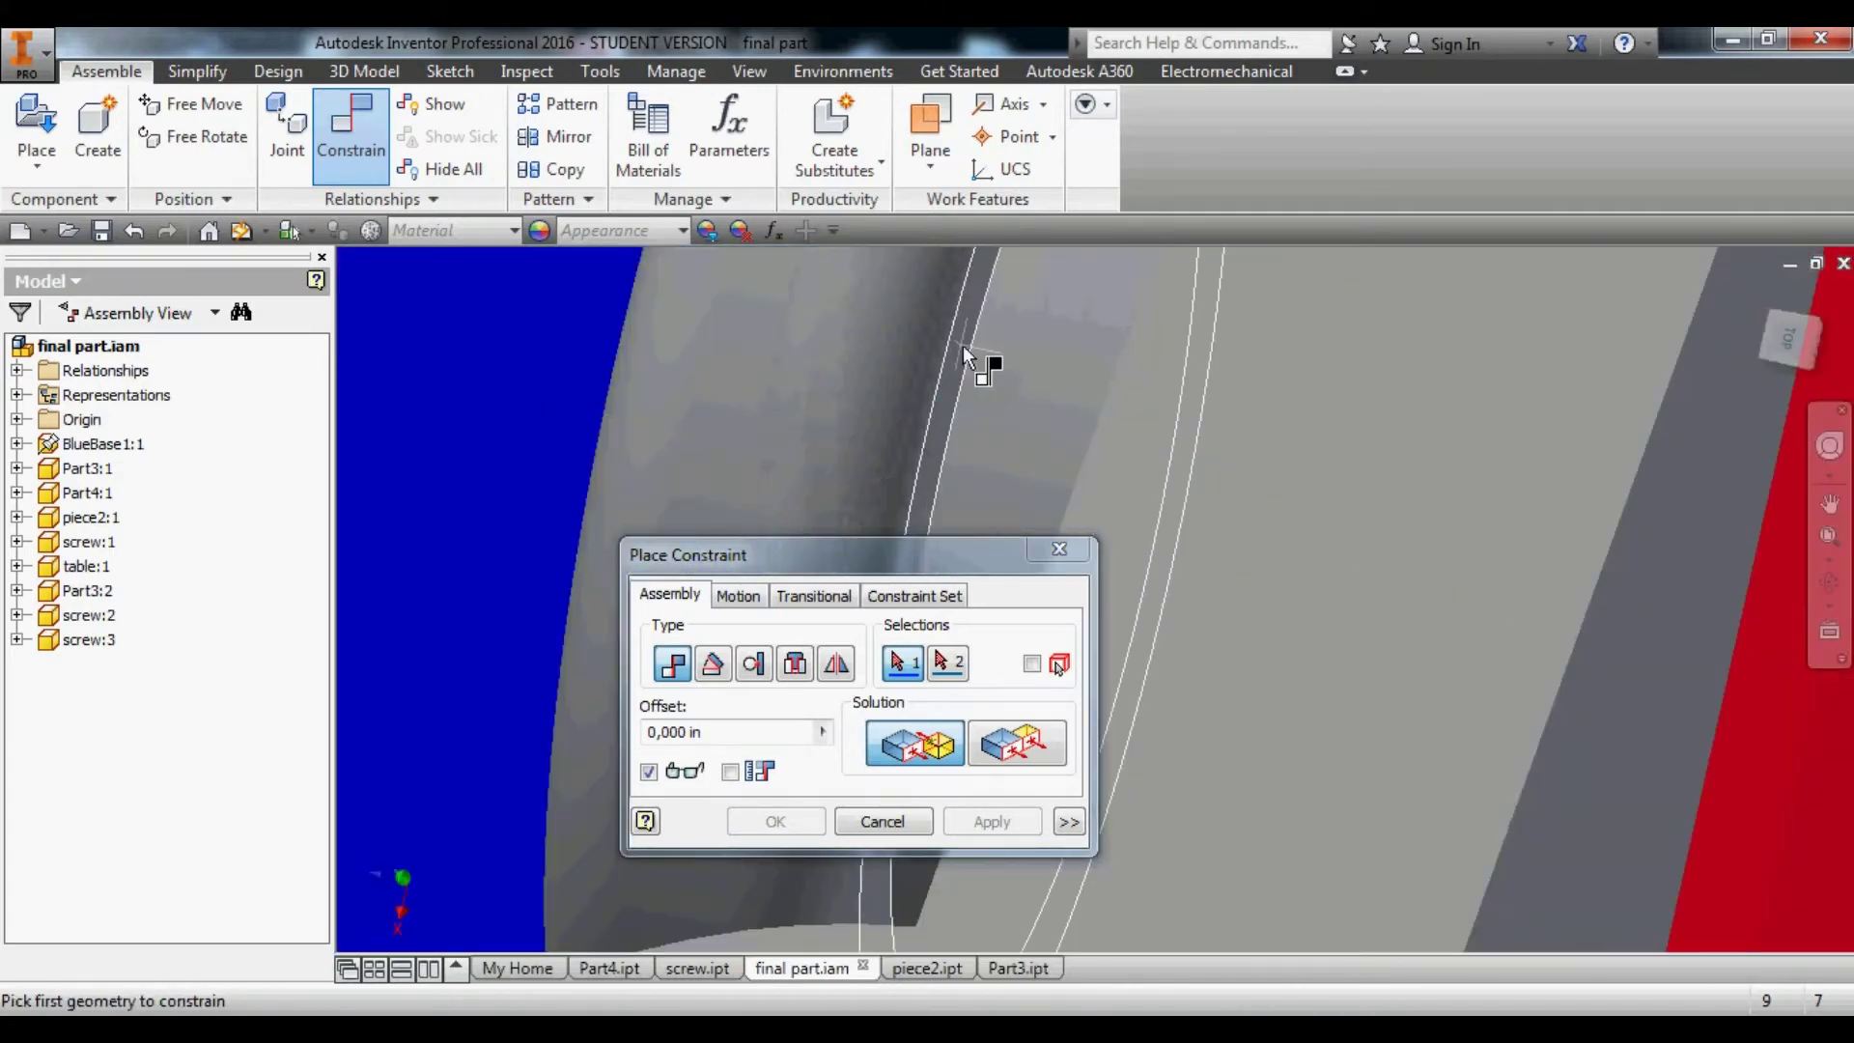
left_click(960, 342)
scroll(989, 369, "up", 4)
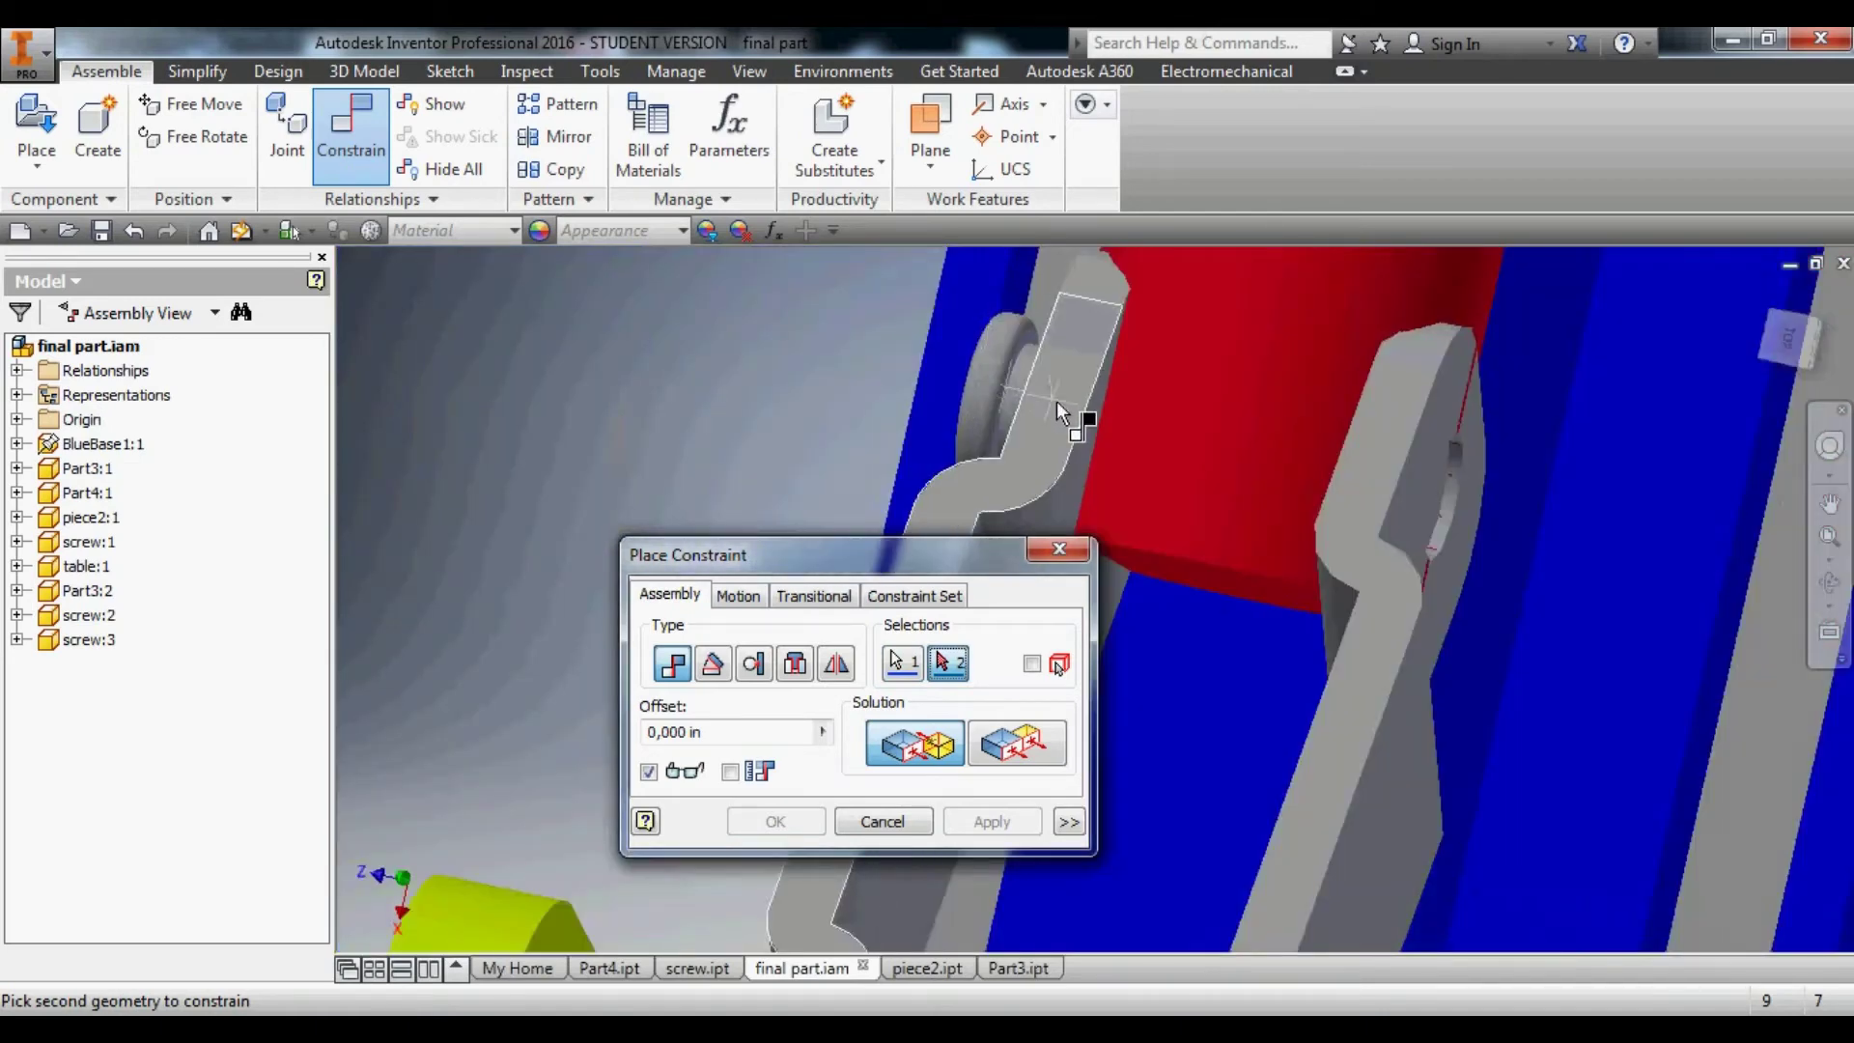
middle_click_drag(1056, 402, 1230, 466, "shift")
left_click(1186, 417)
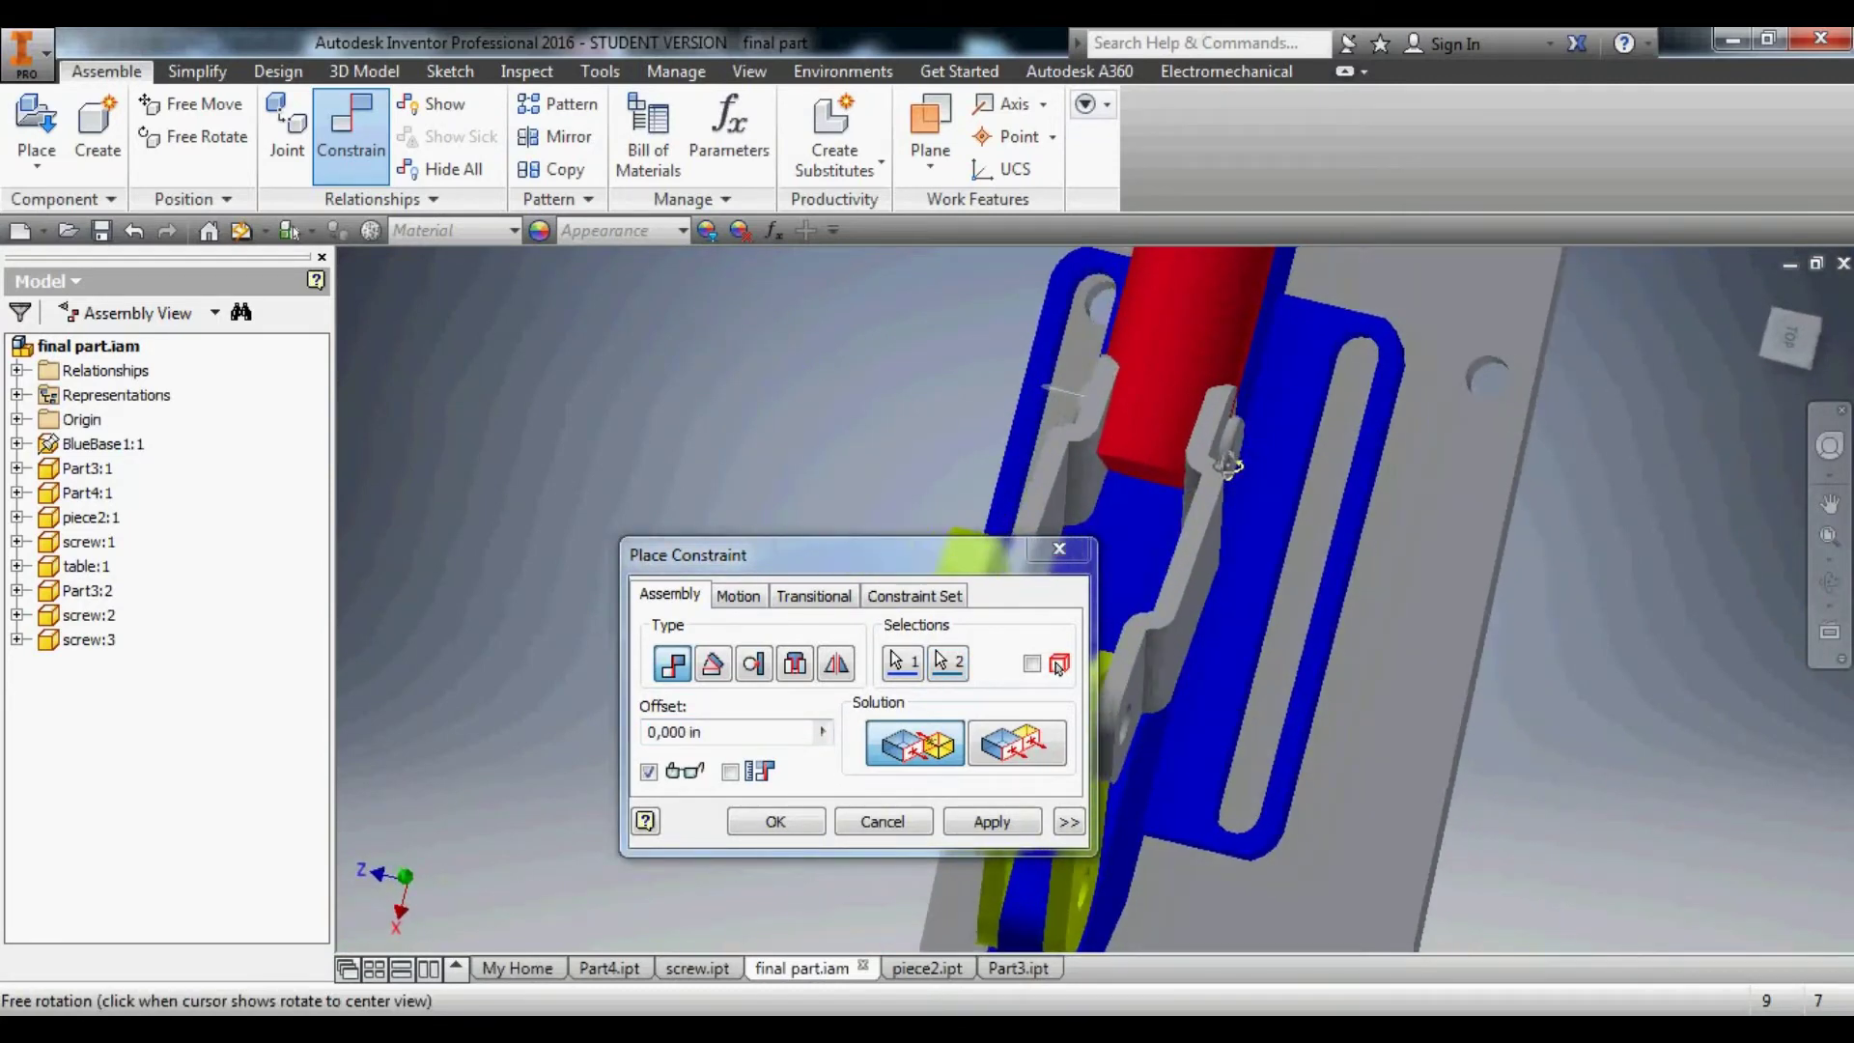
left_click(776, 821)
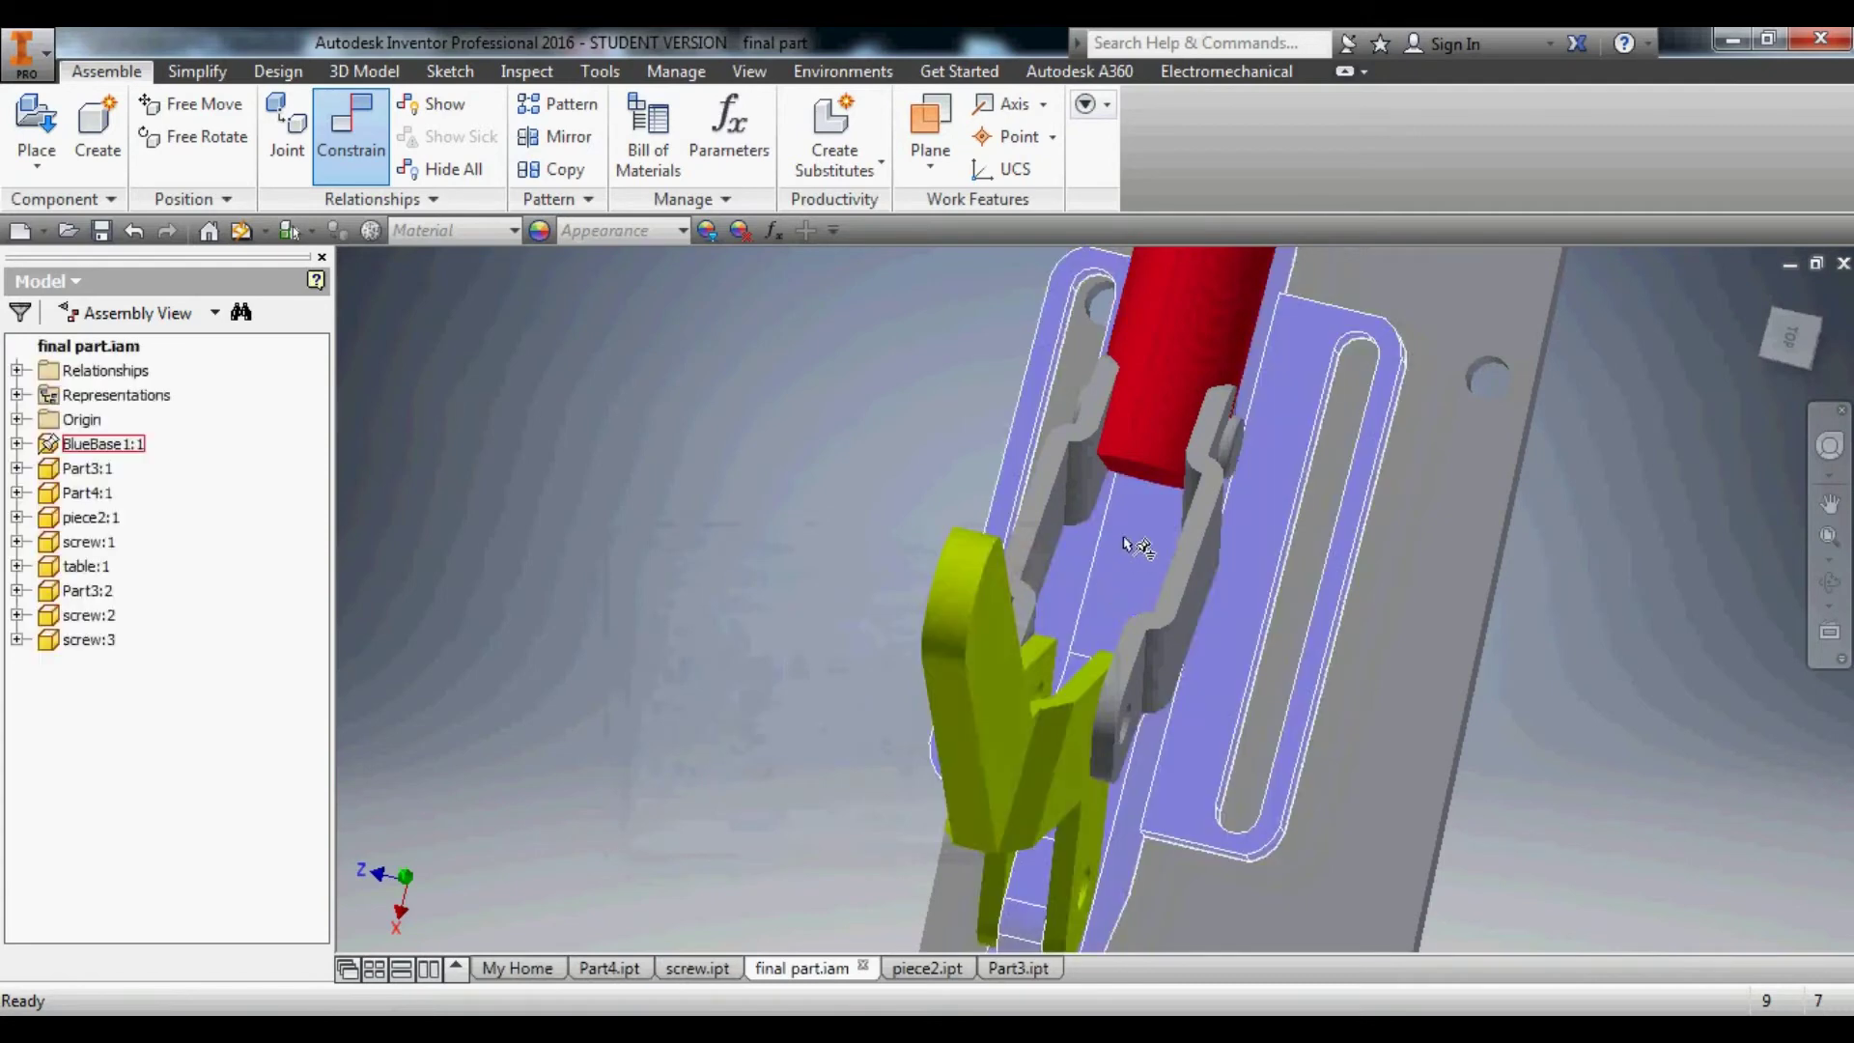
Delete the screw:2 copy lying near the lower end of the yellow lever.
middle_click_drag(1126, 546, 1527, 649, "shift")
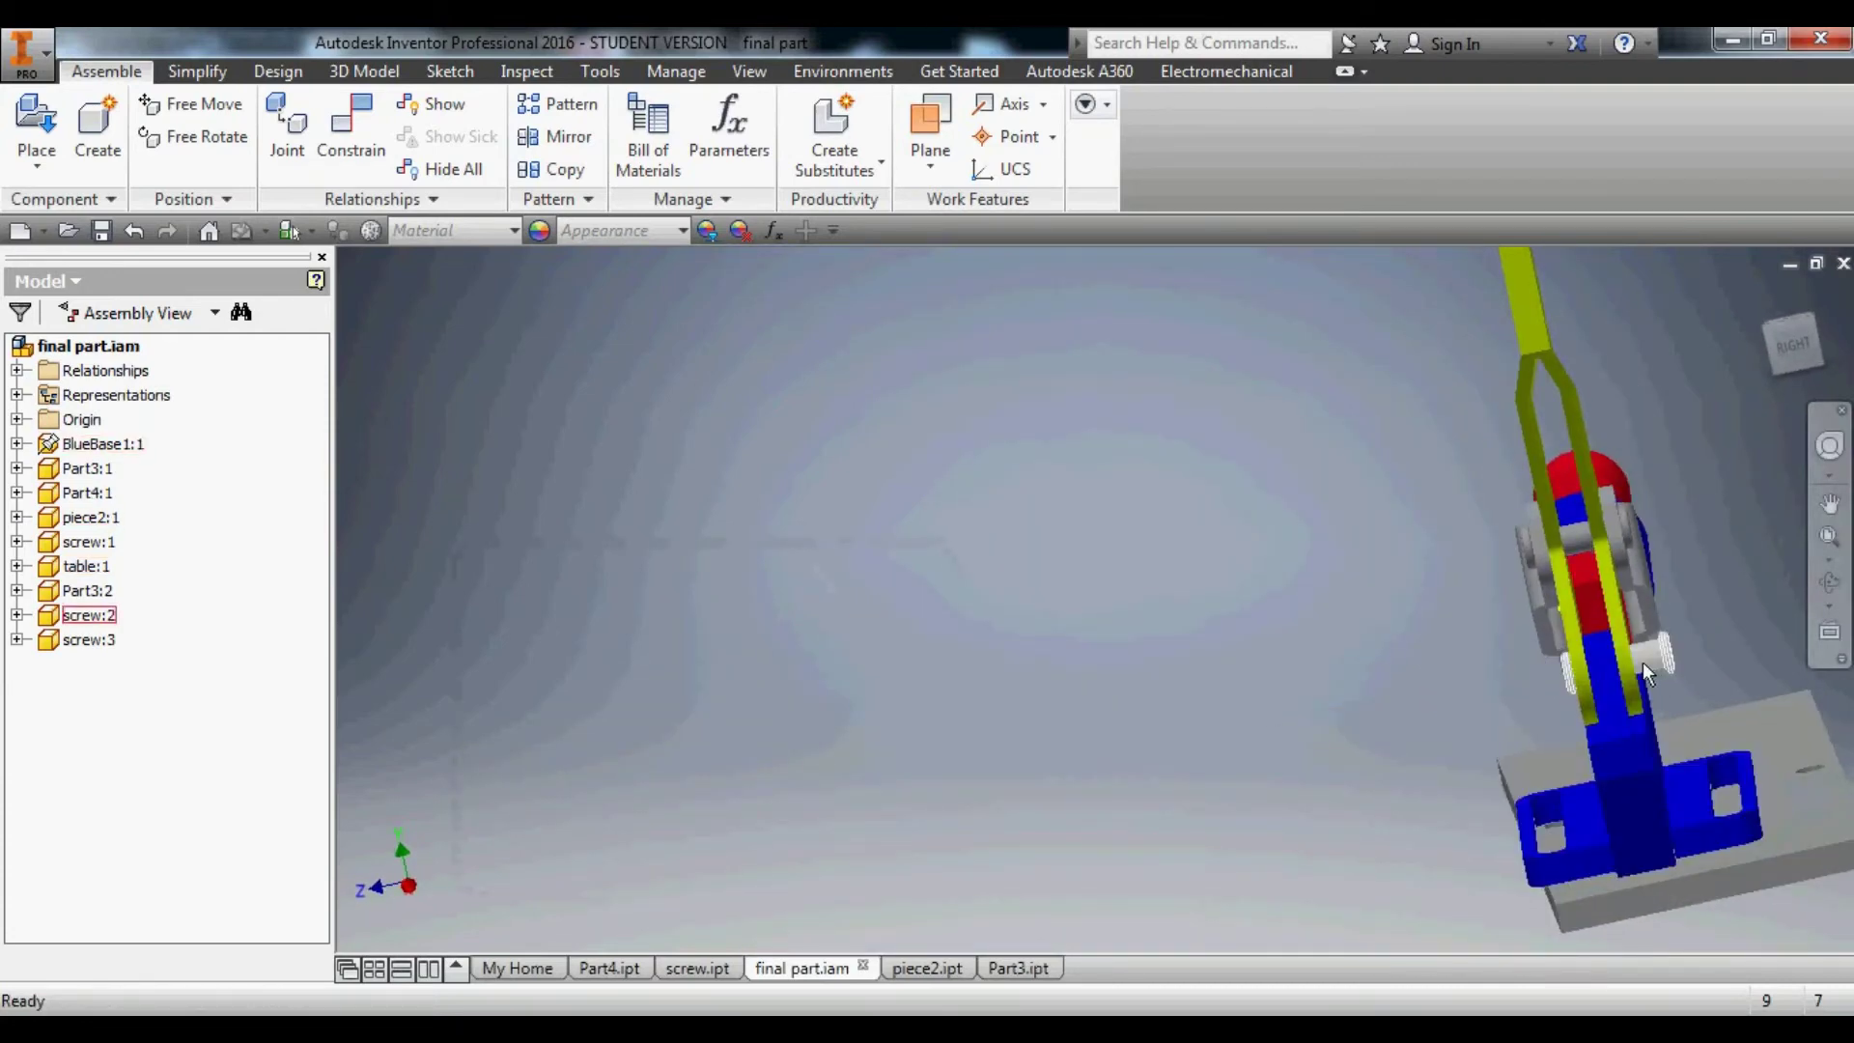
mouse_move(1642, 663)
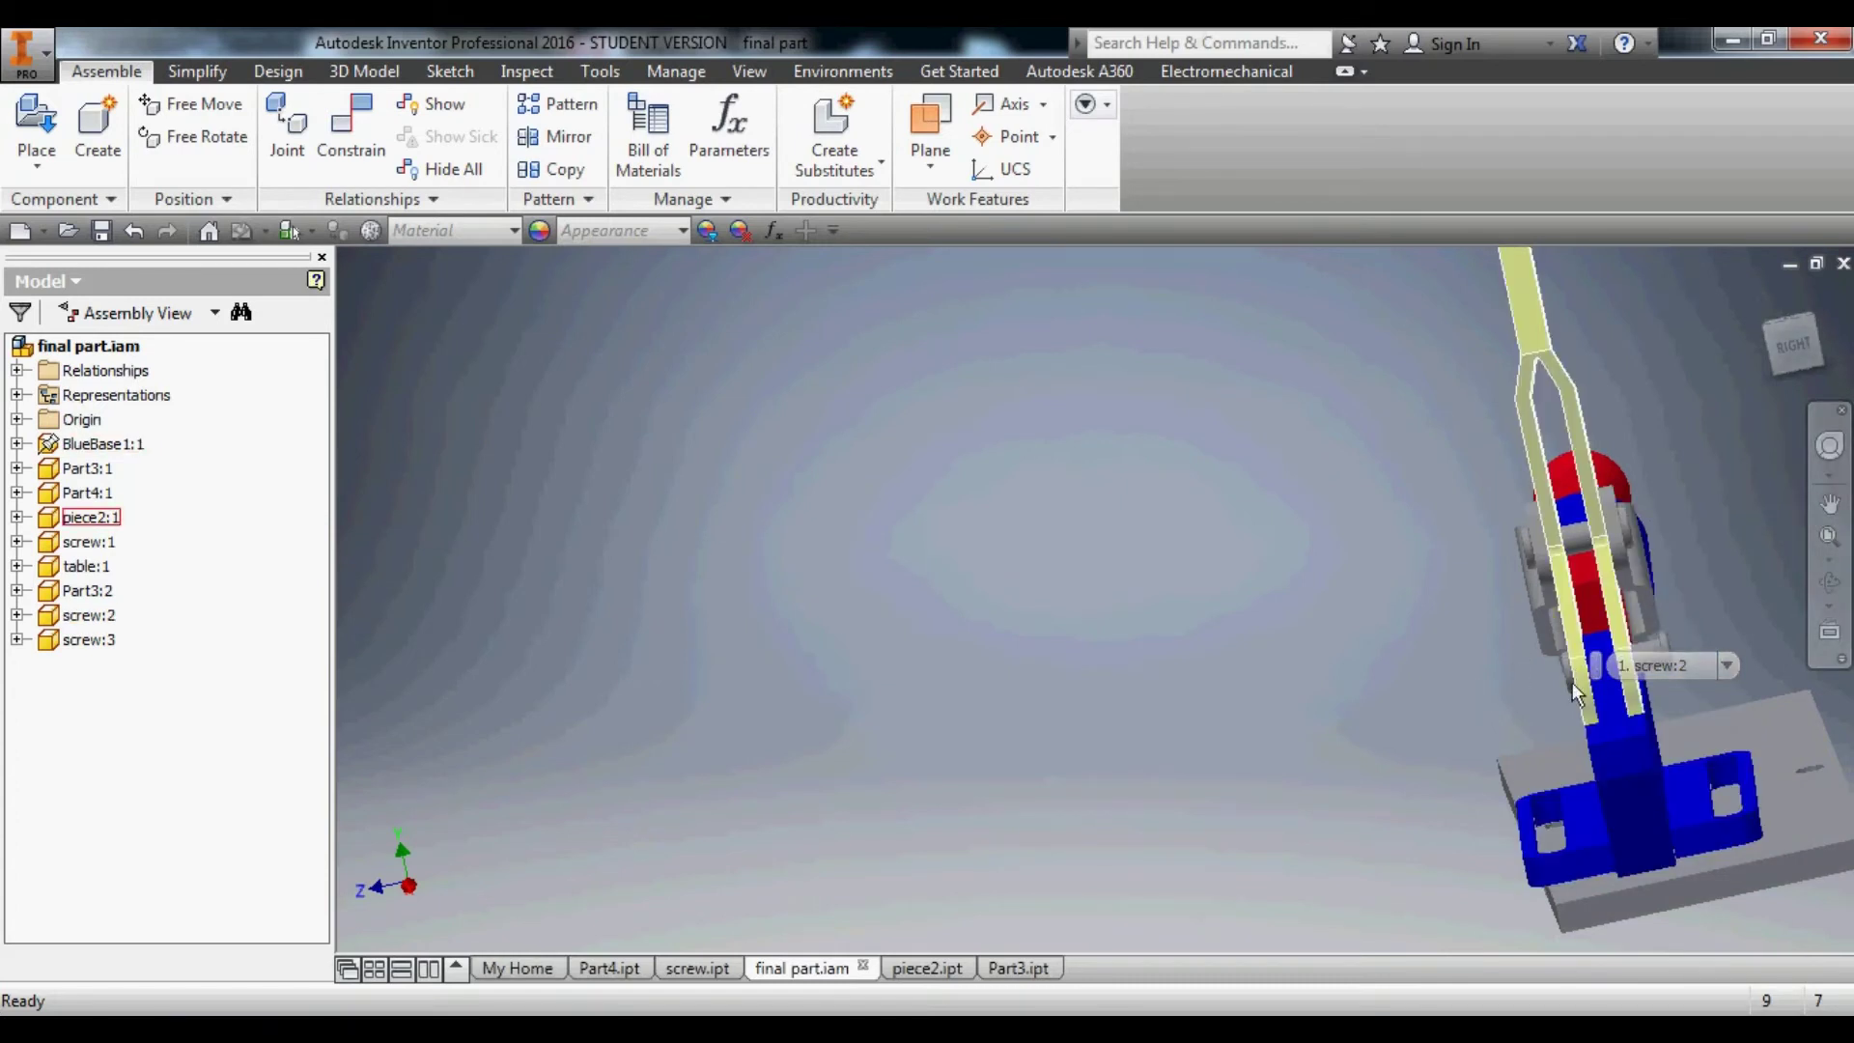
left_click(1661, 665)
key("Delete")
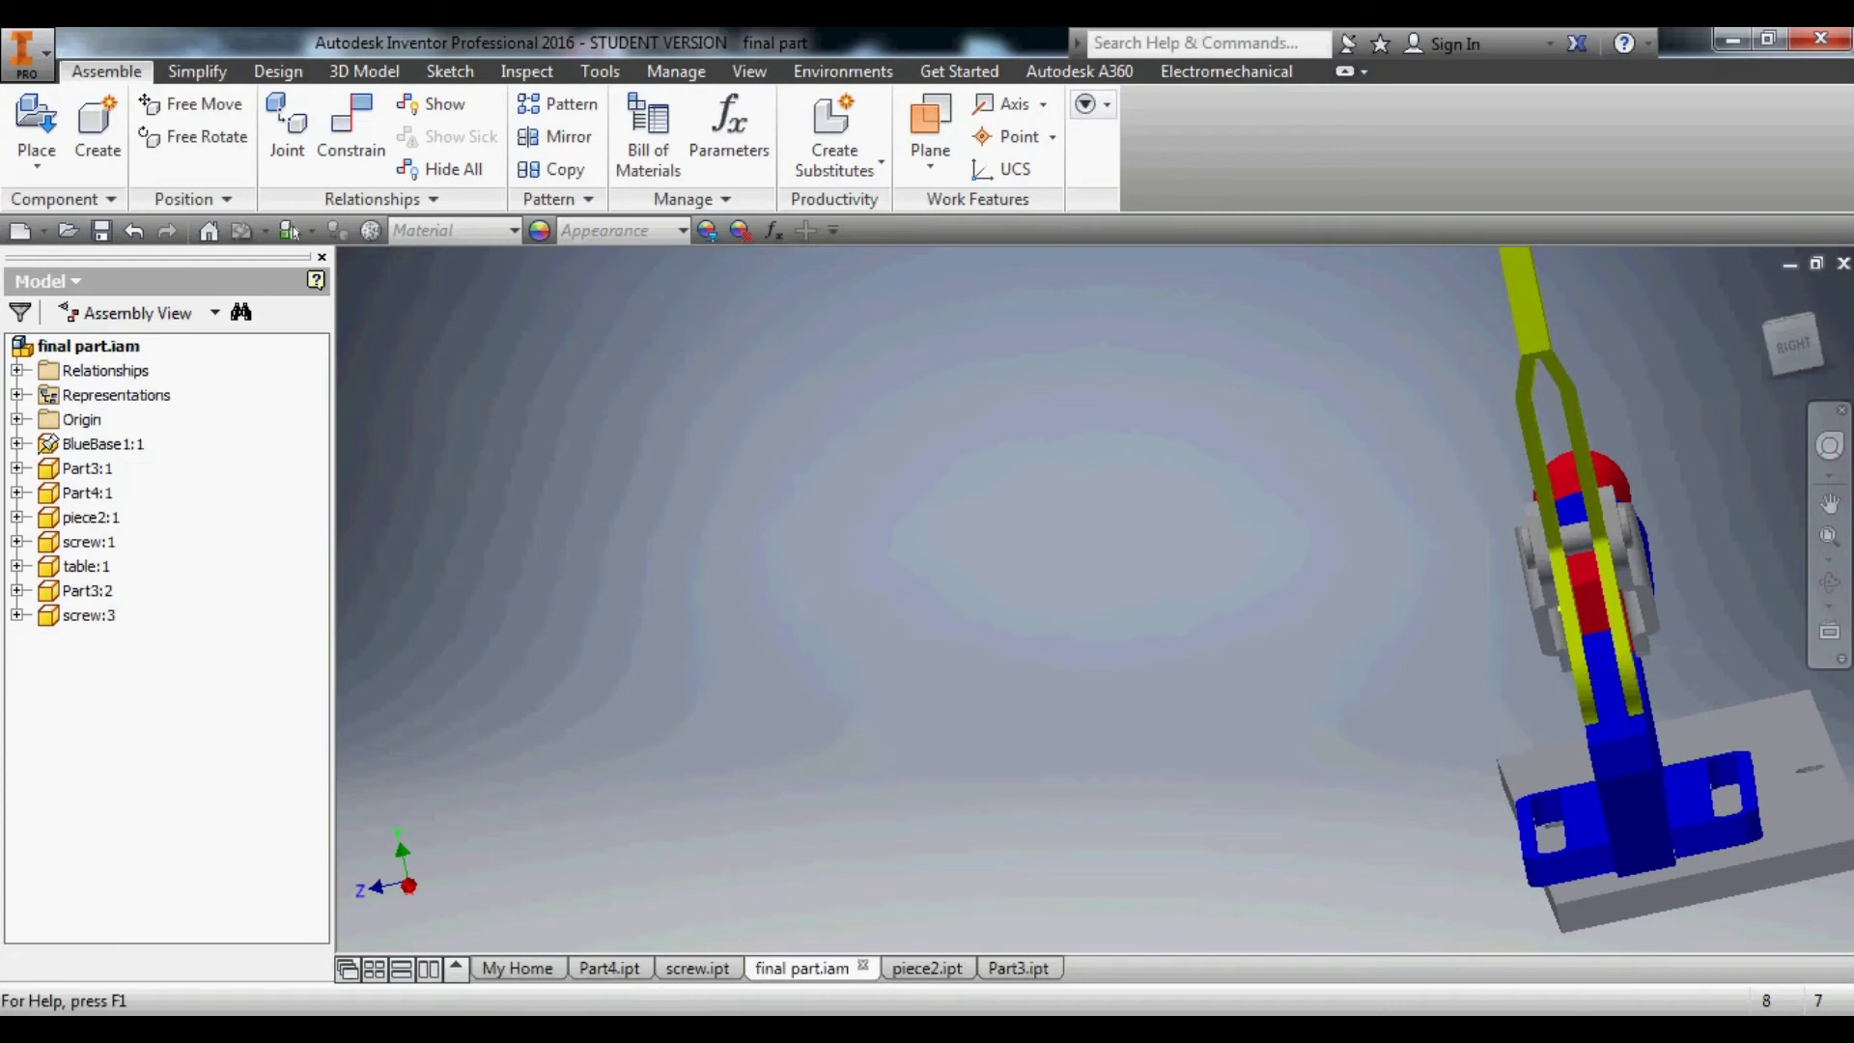
Open the sketch of the screw part's revolution and copy its complete profile to the clipboard.
left_click(926, 970)
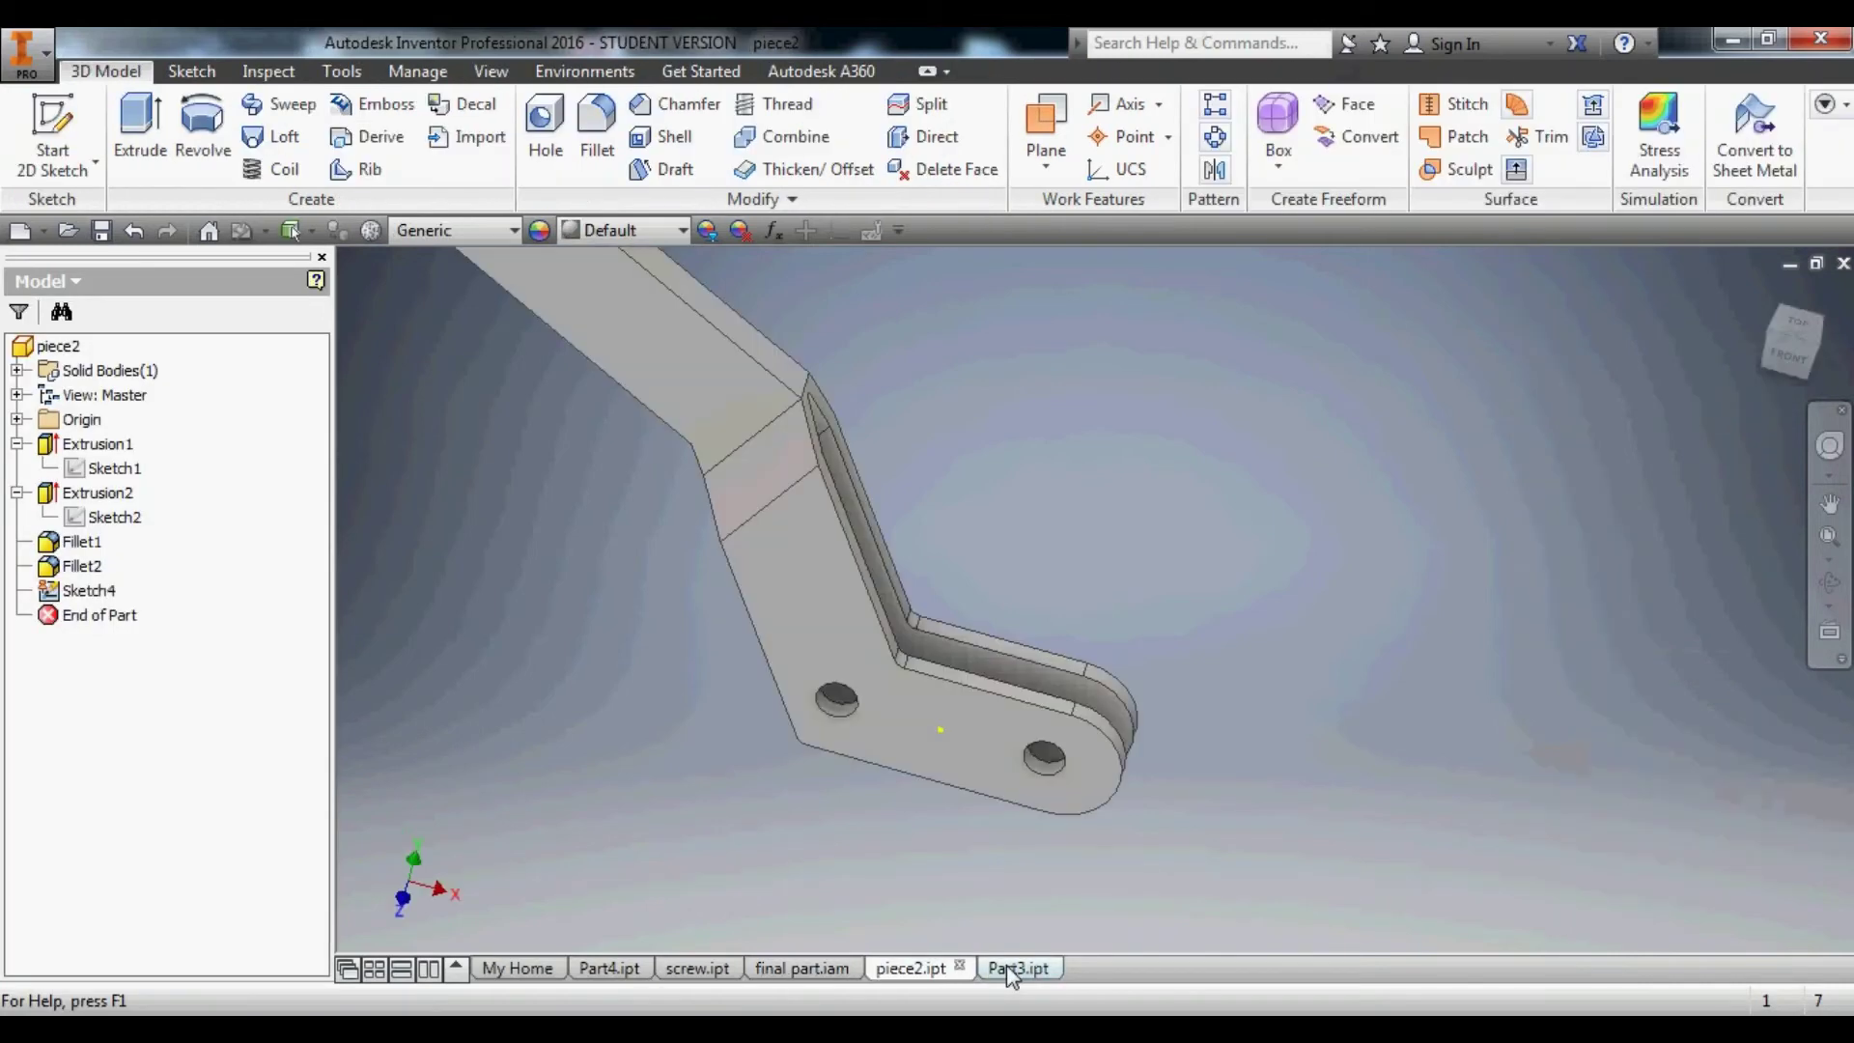
left_click(1006, 965)
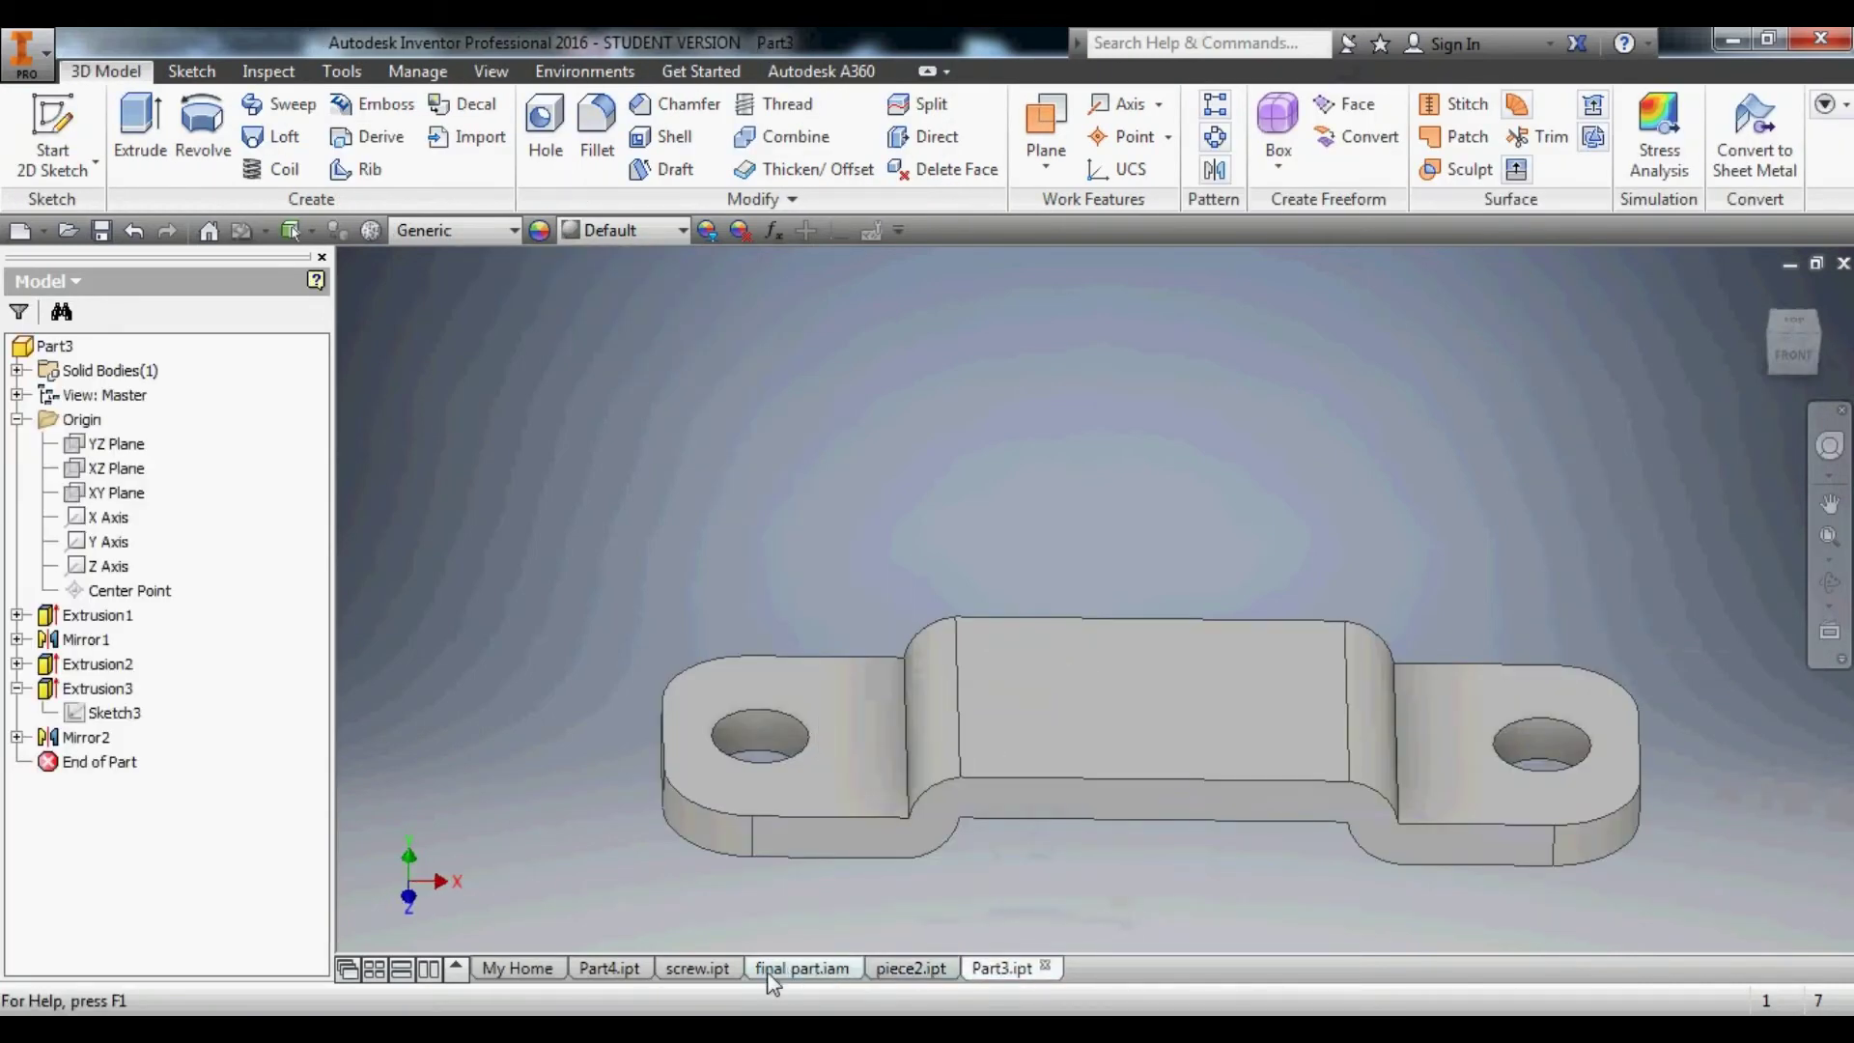
left_click(697, 967)
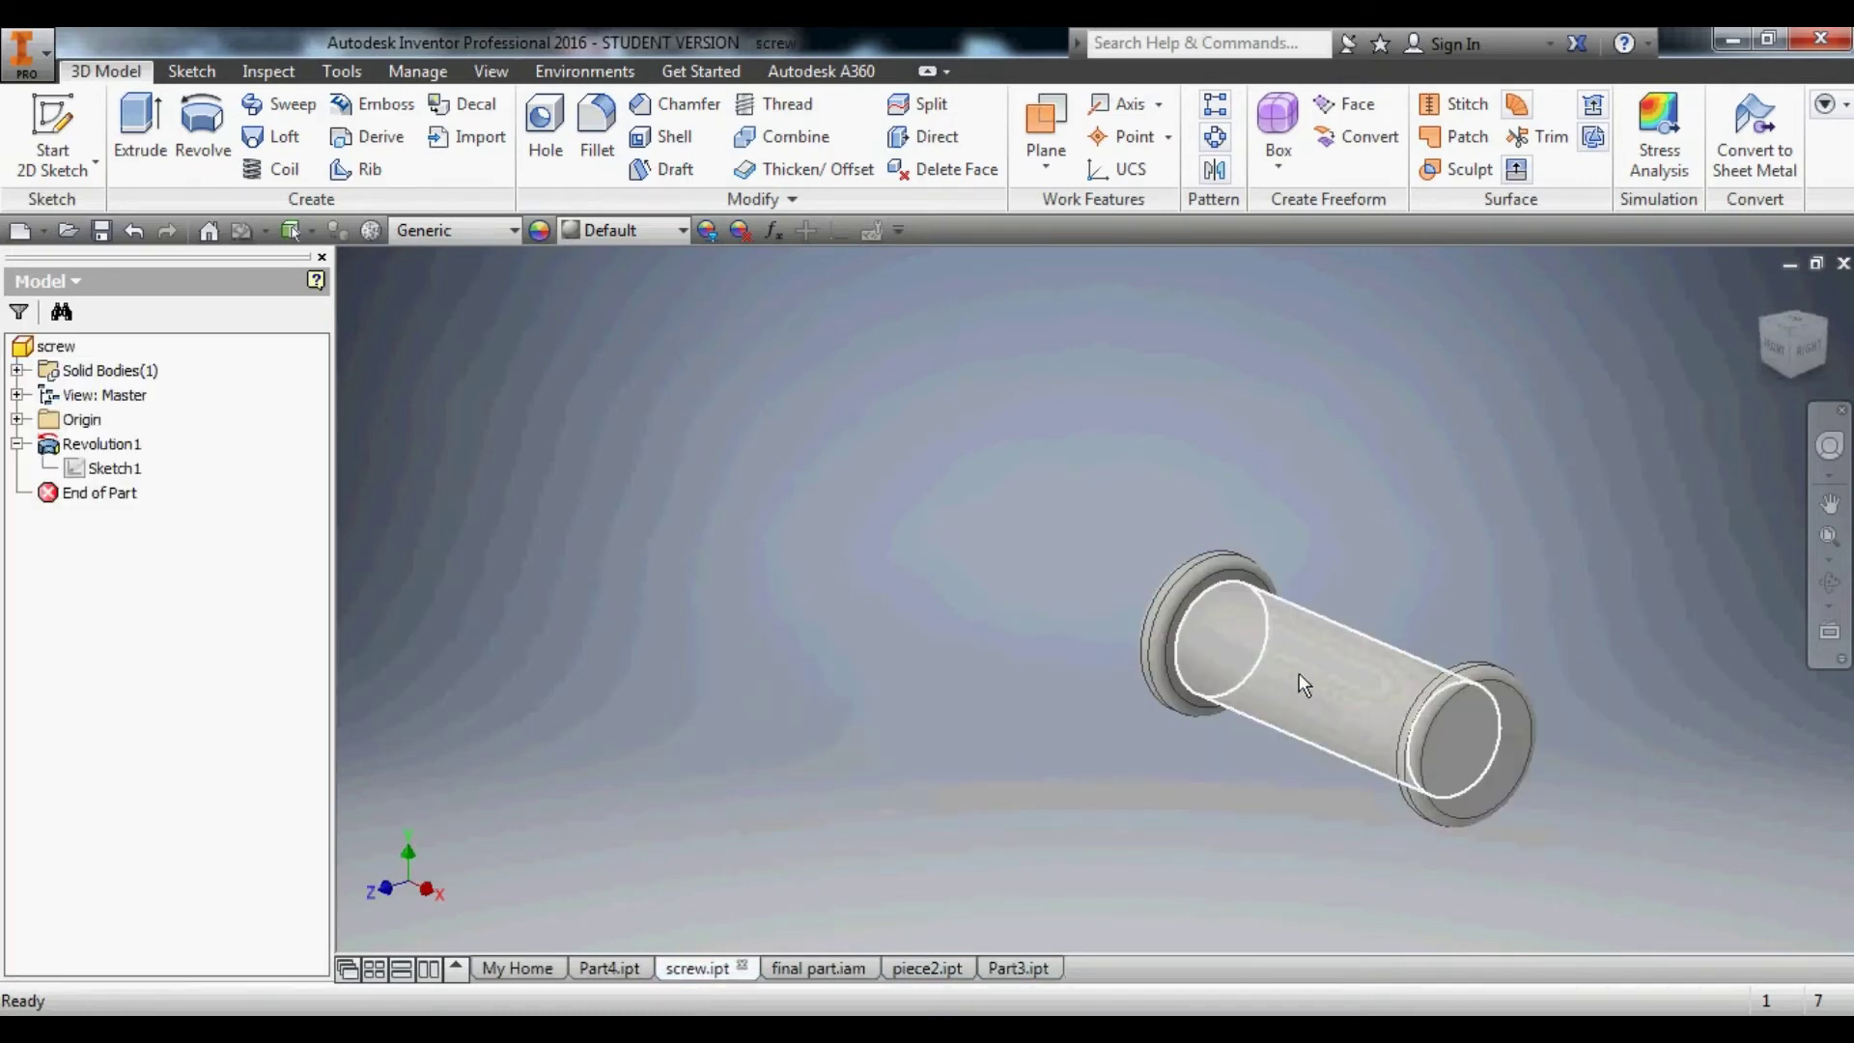
left_click(102, 471)
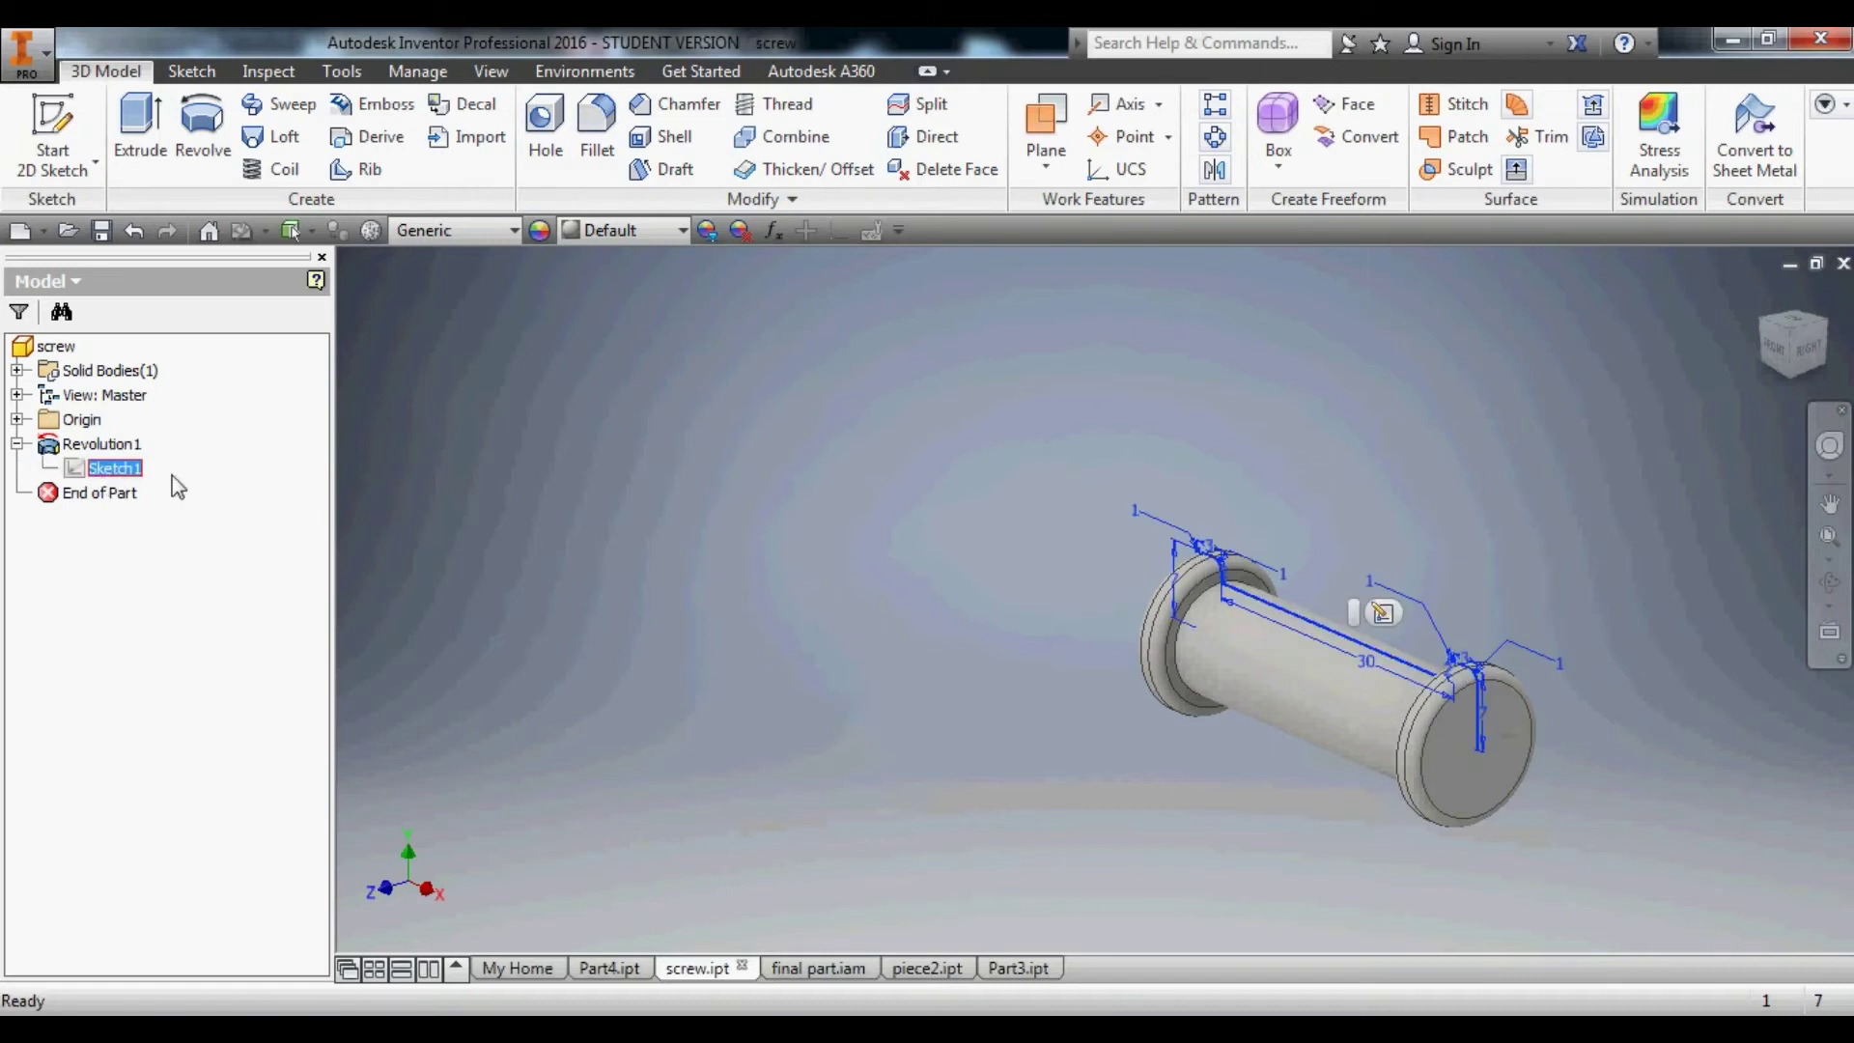
double_click(92, 474)
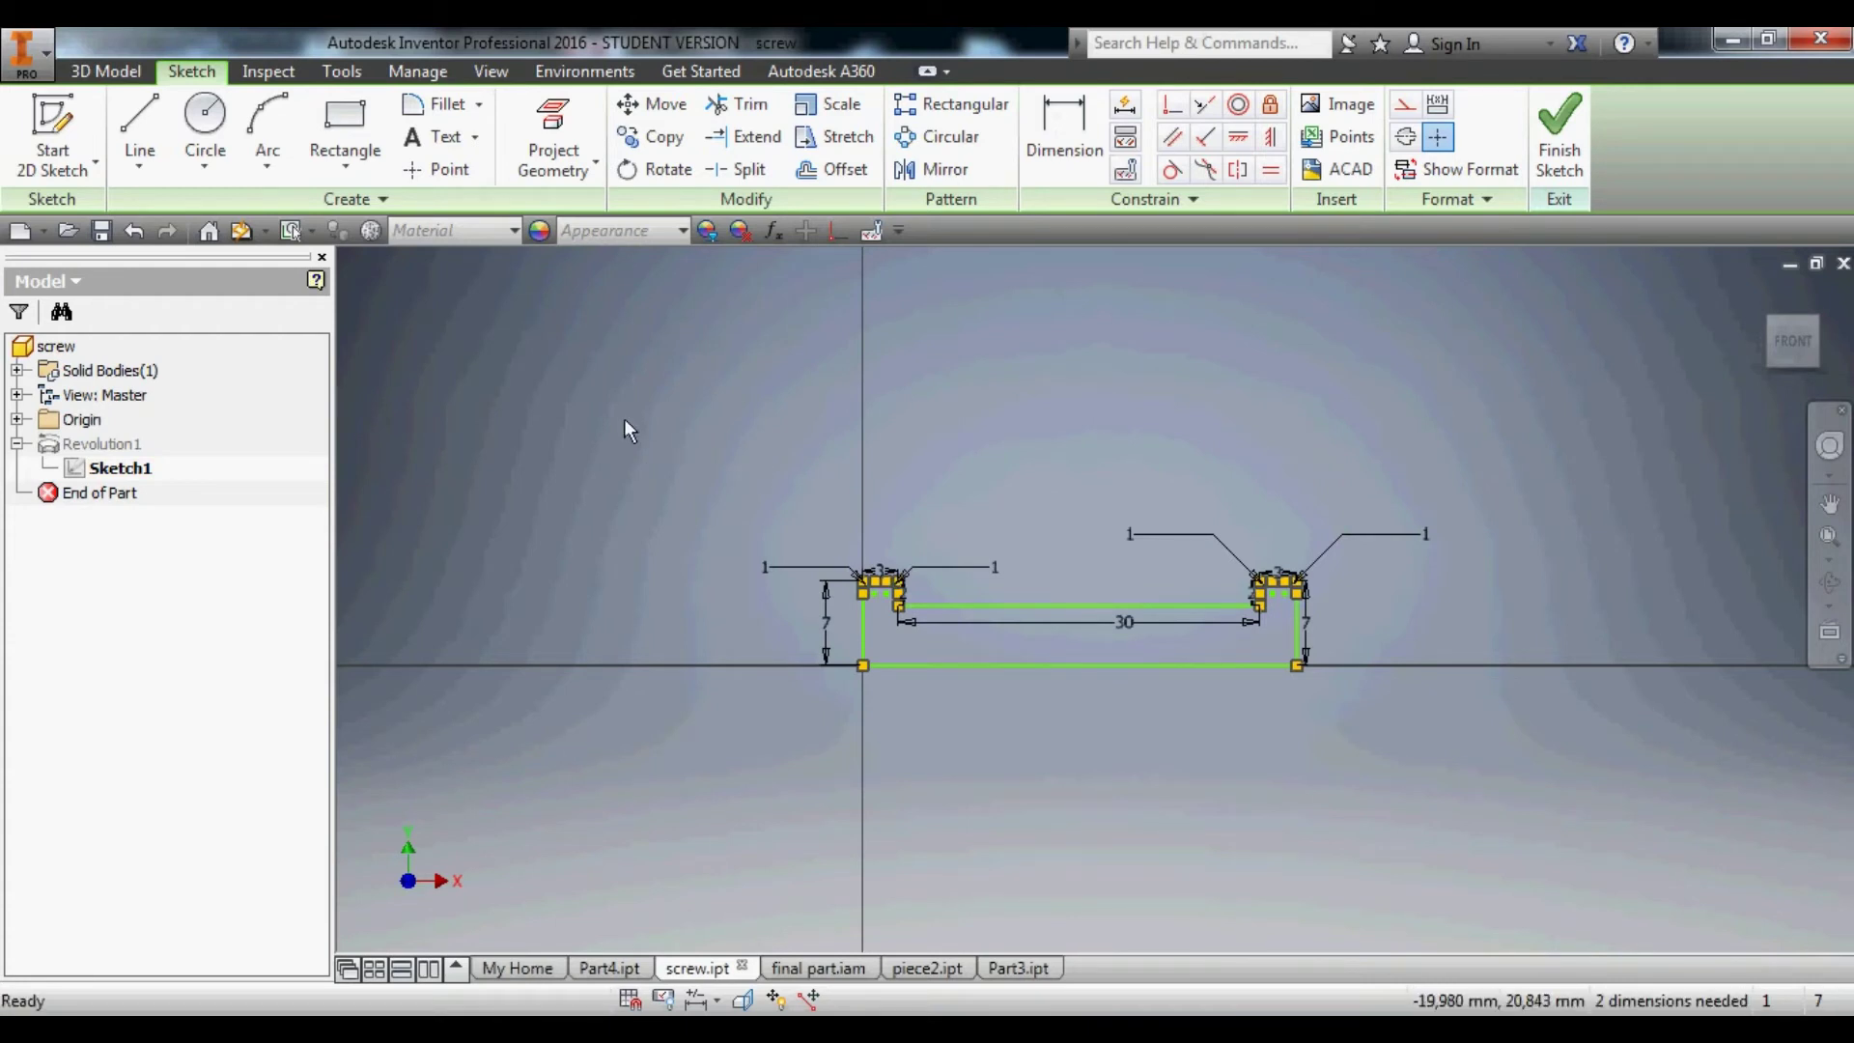
left_click(657, 136)
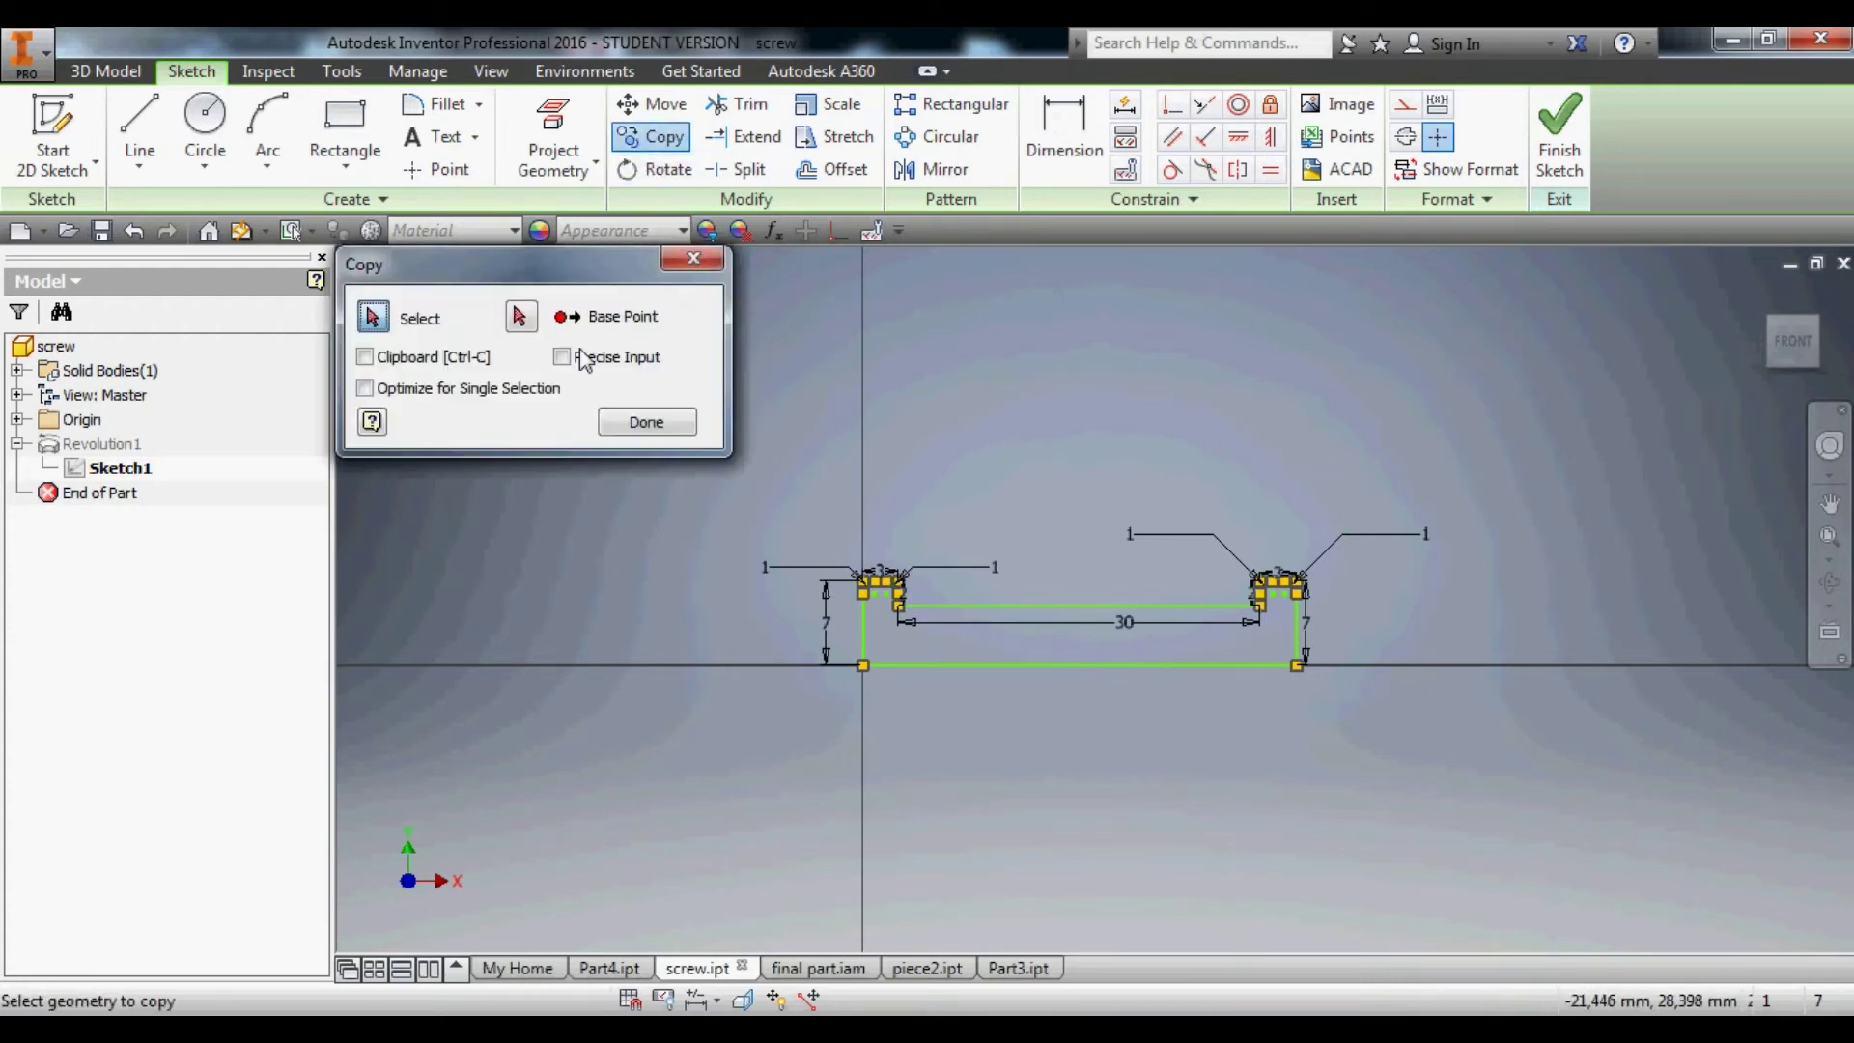
mouse_move(782, 476)
left_mouse_down()
mouse_move(1231, 686)
mouse_move(1573, 750)
left_mouse_up()
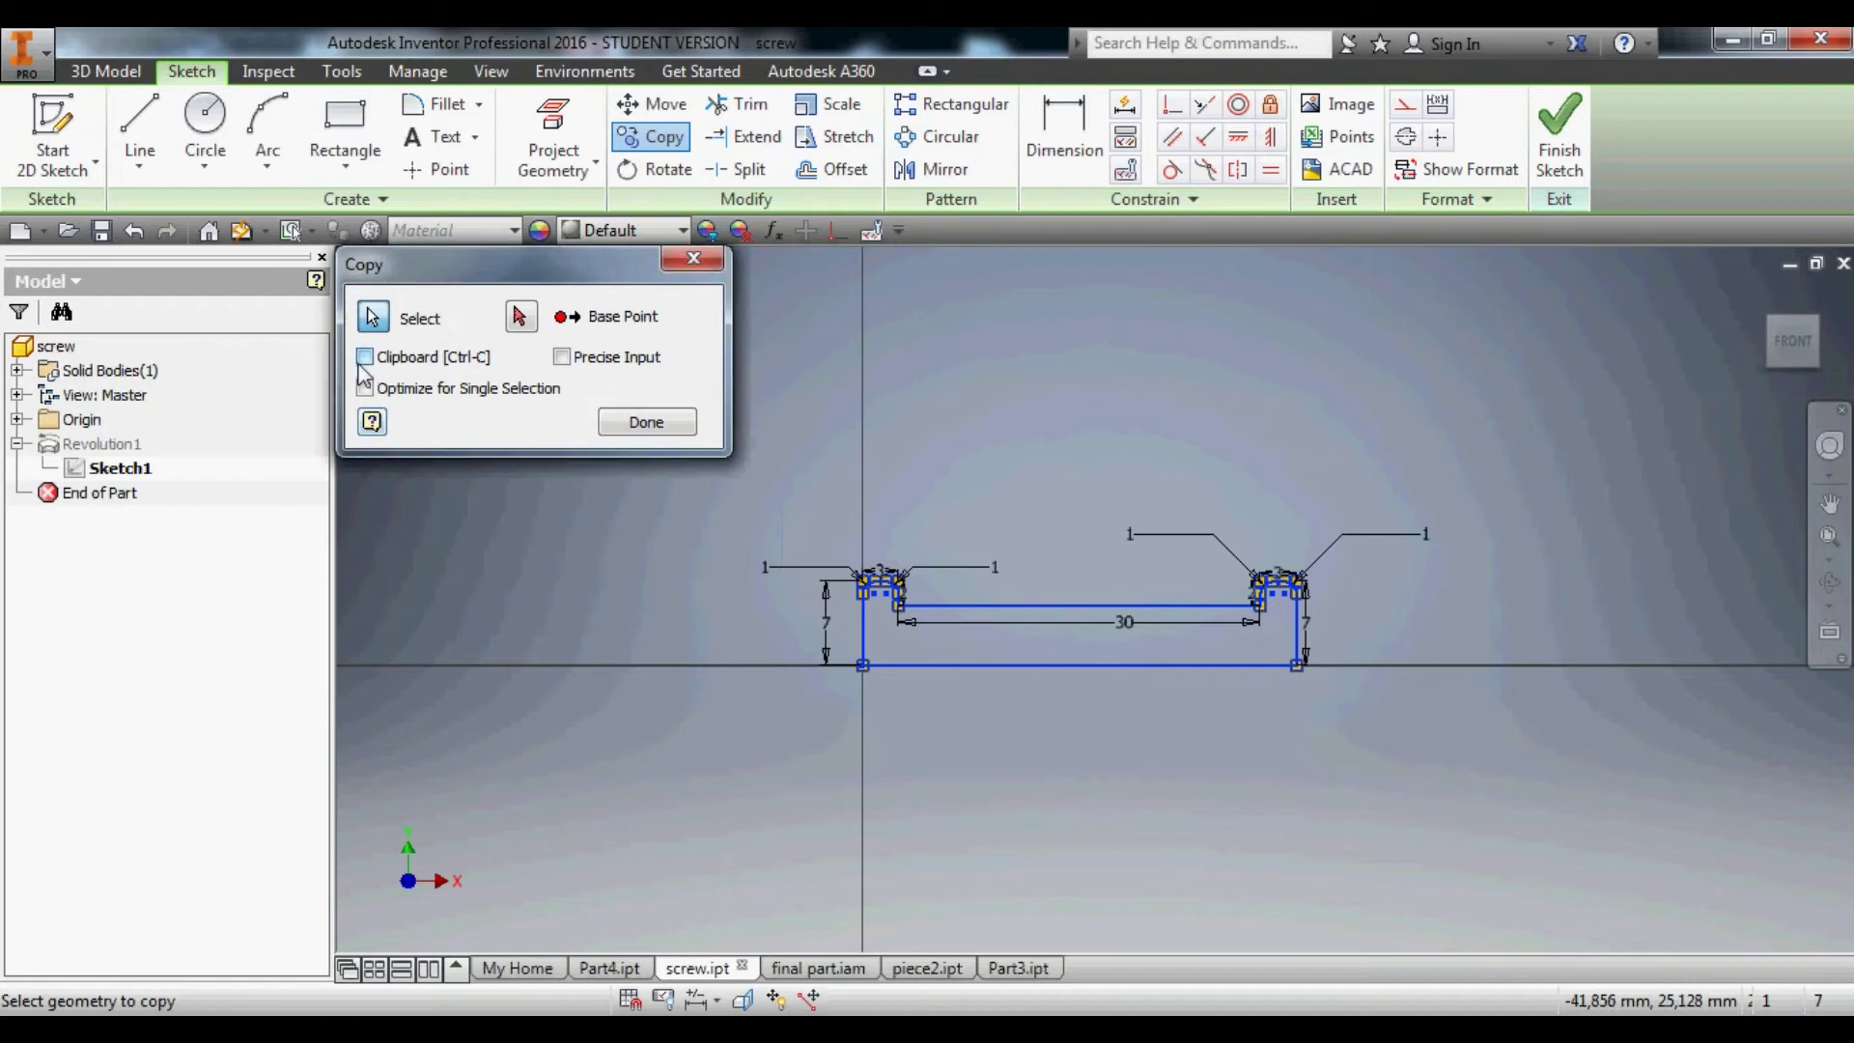
left_click(622, 422)
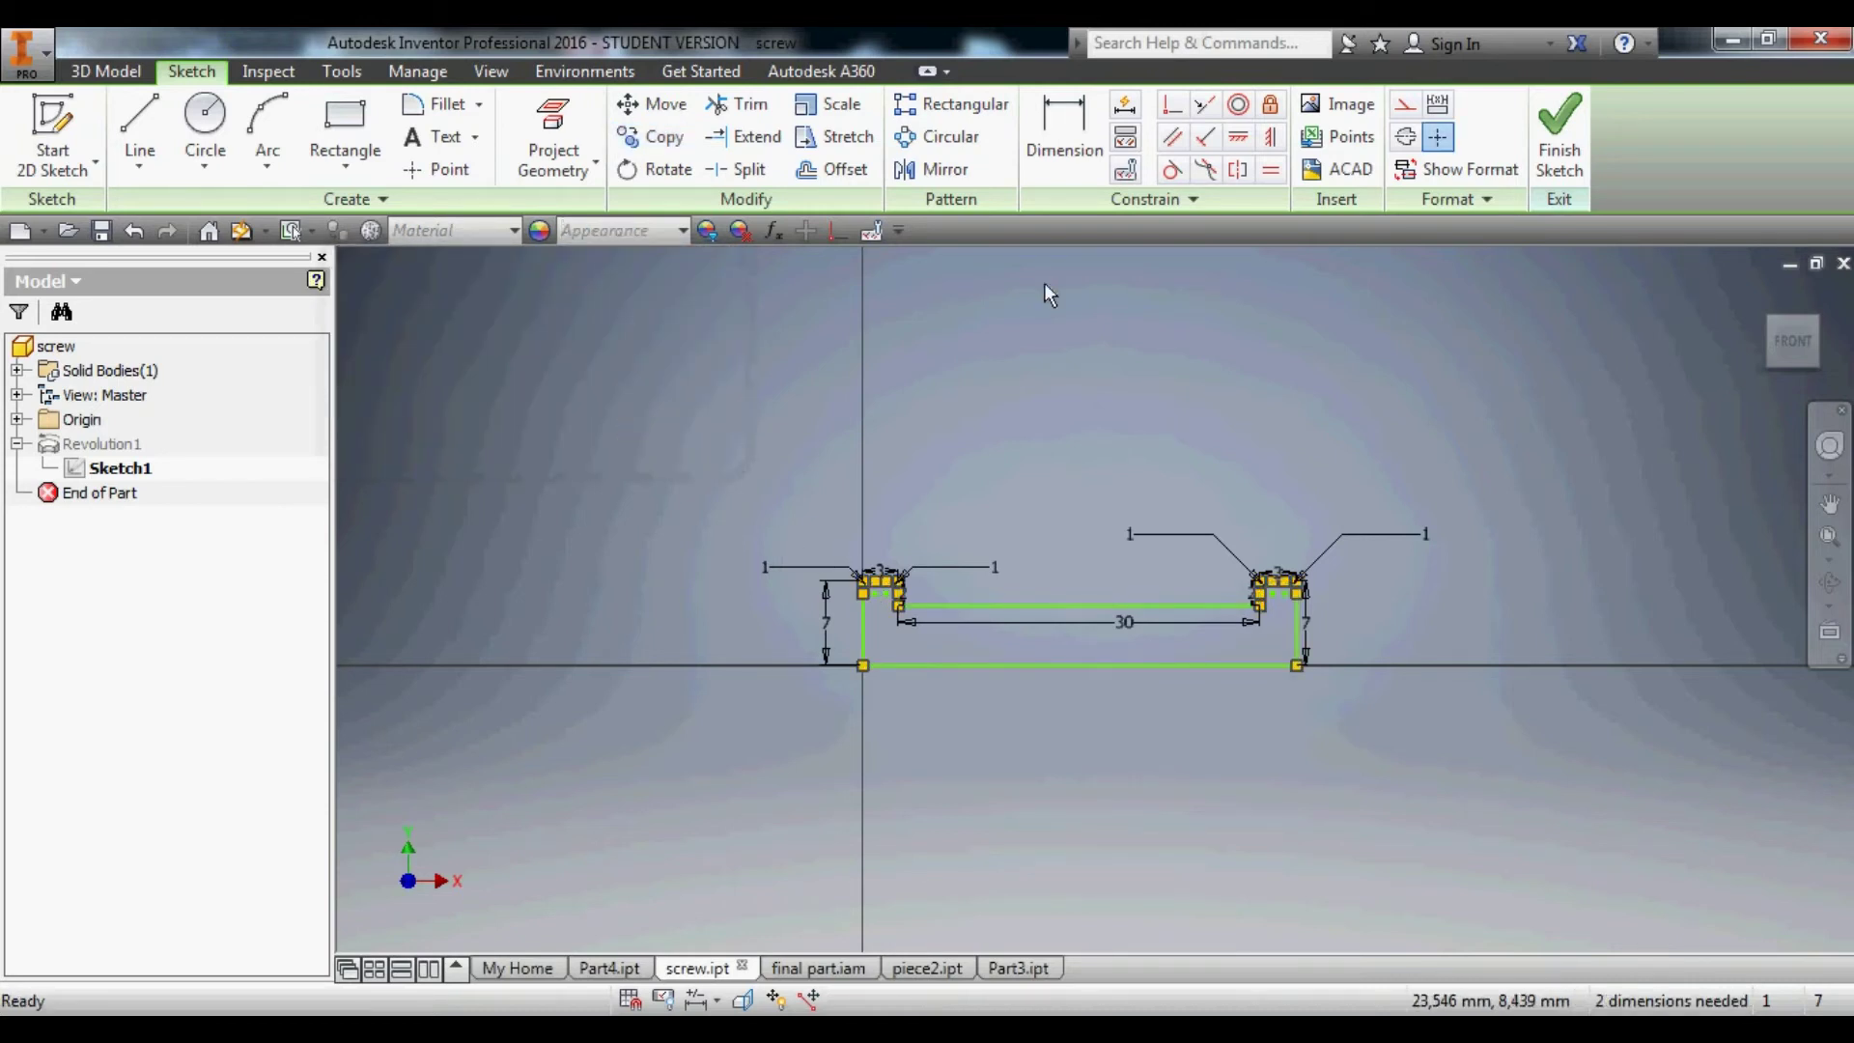
Create a new part and start a 2D sketch on its front (XY) plane.
left_click(553, 967)
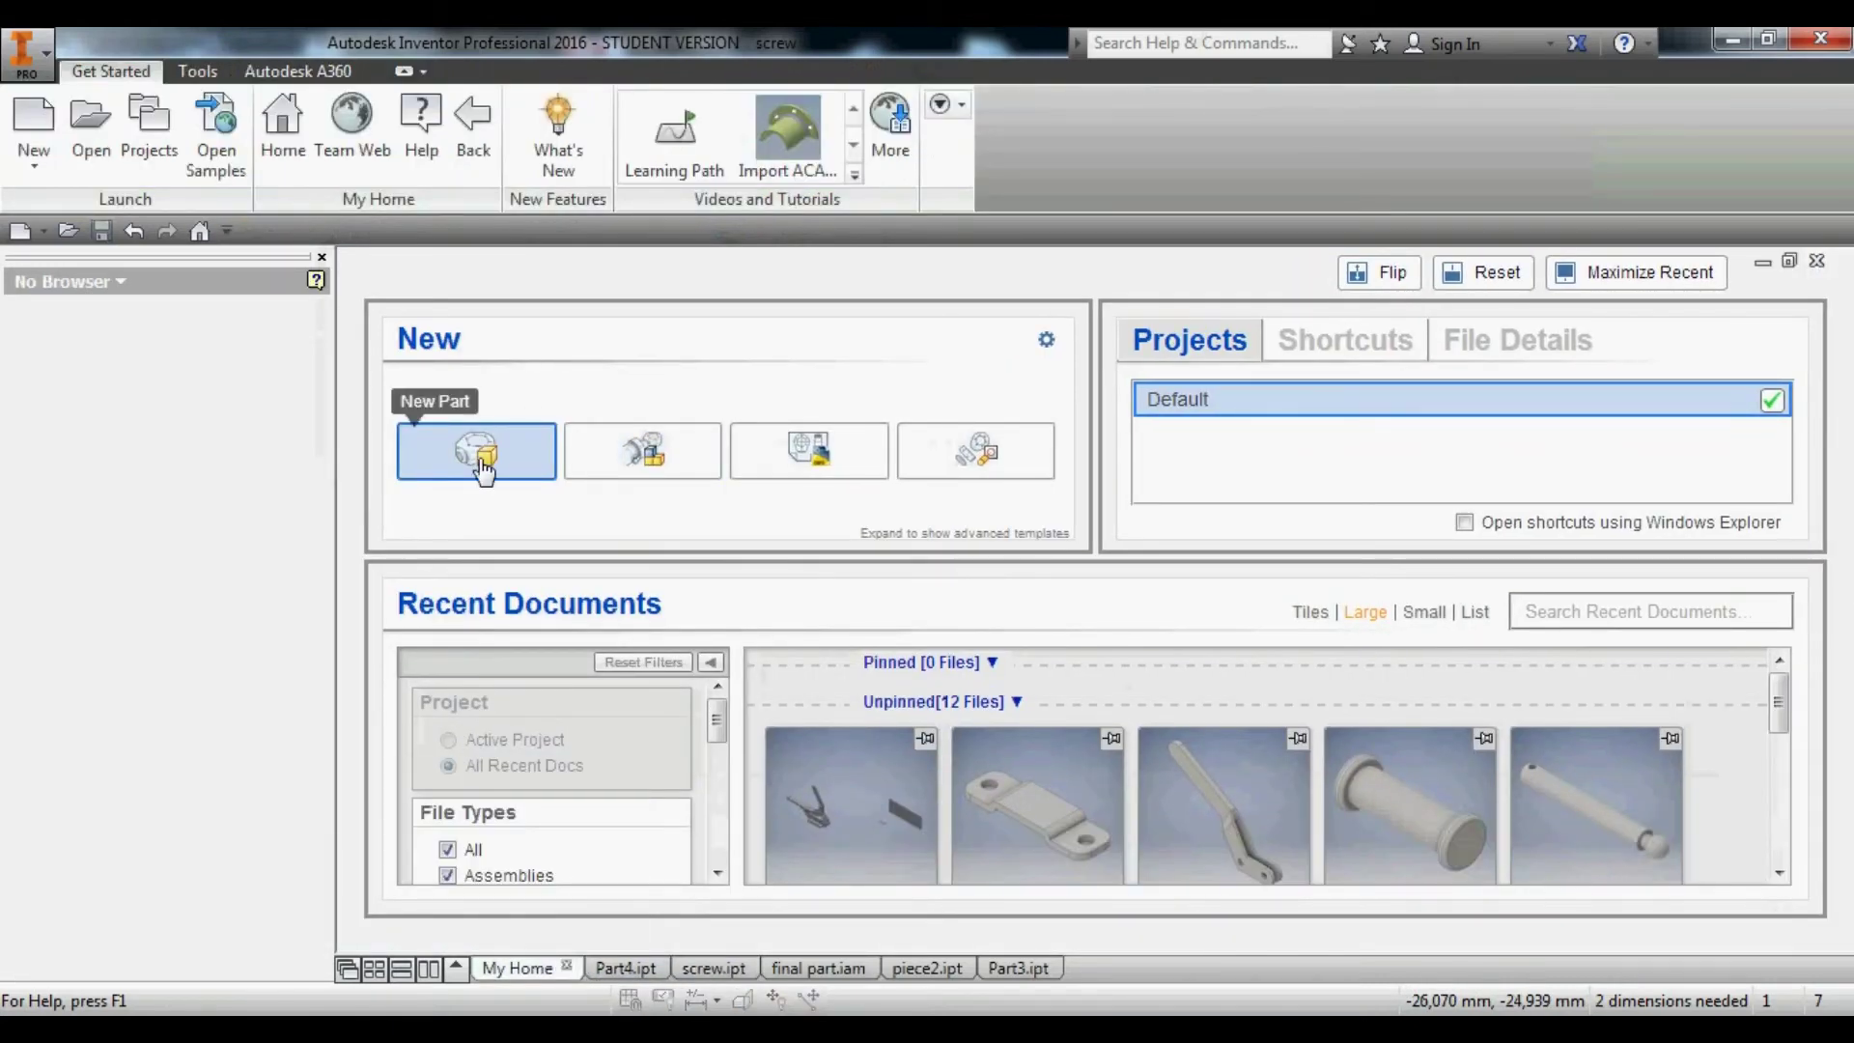
left_click(478, 450)
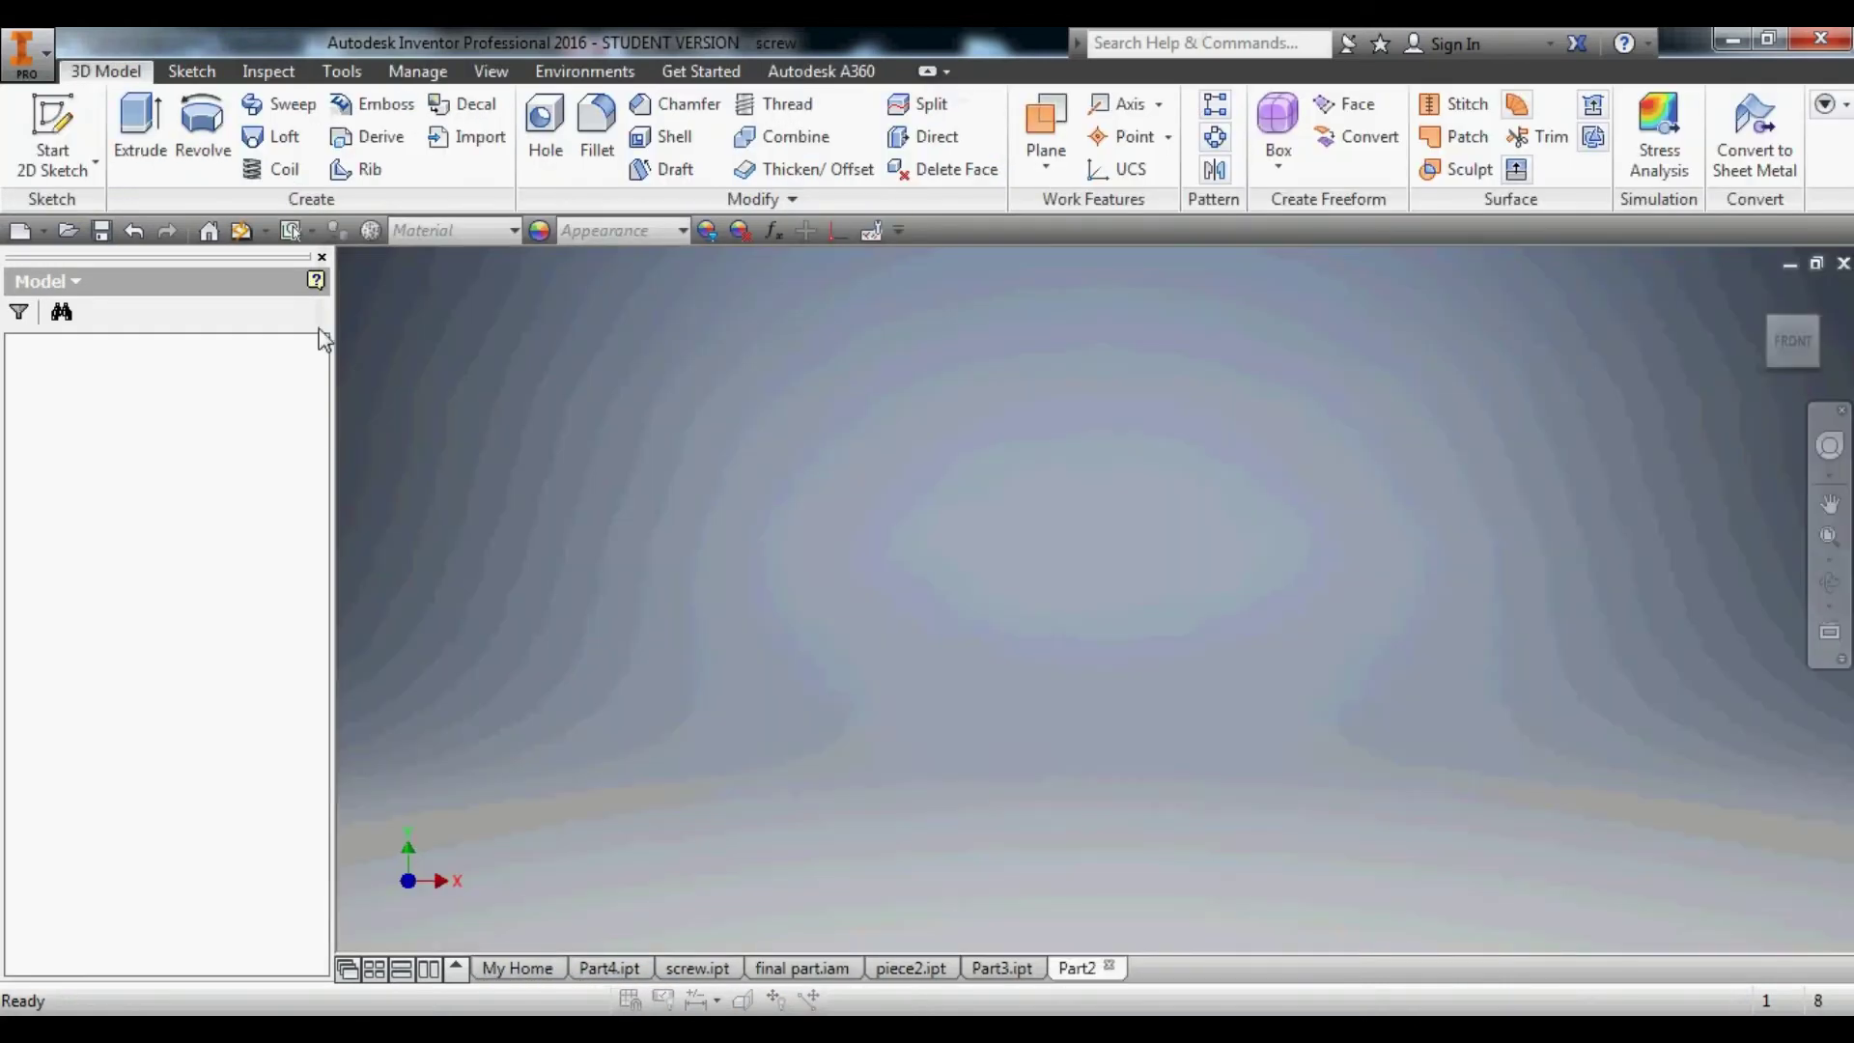
left_click(58, 140)
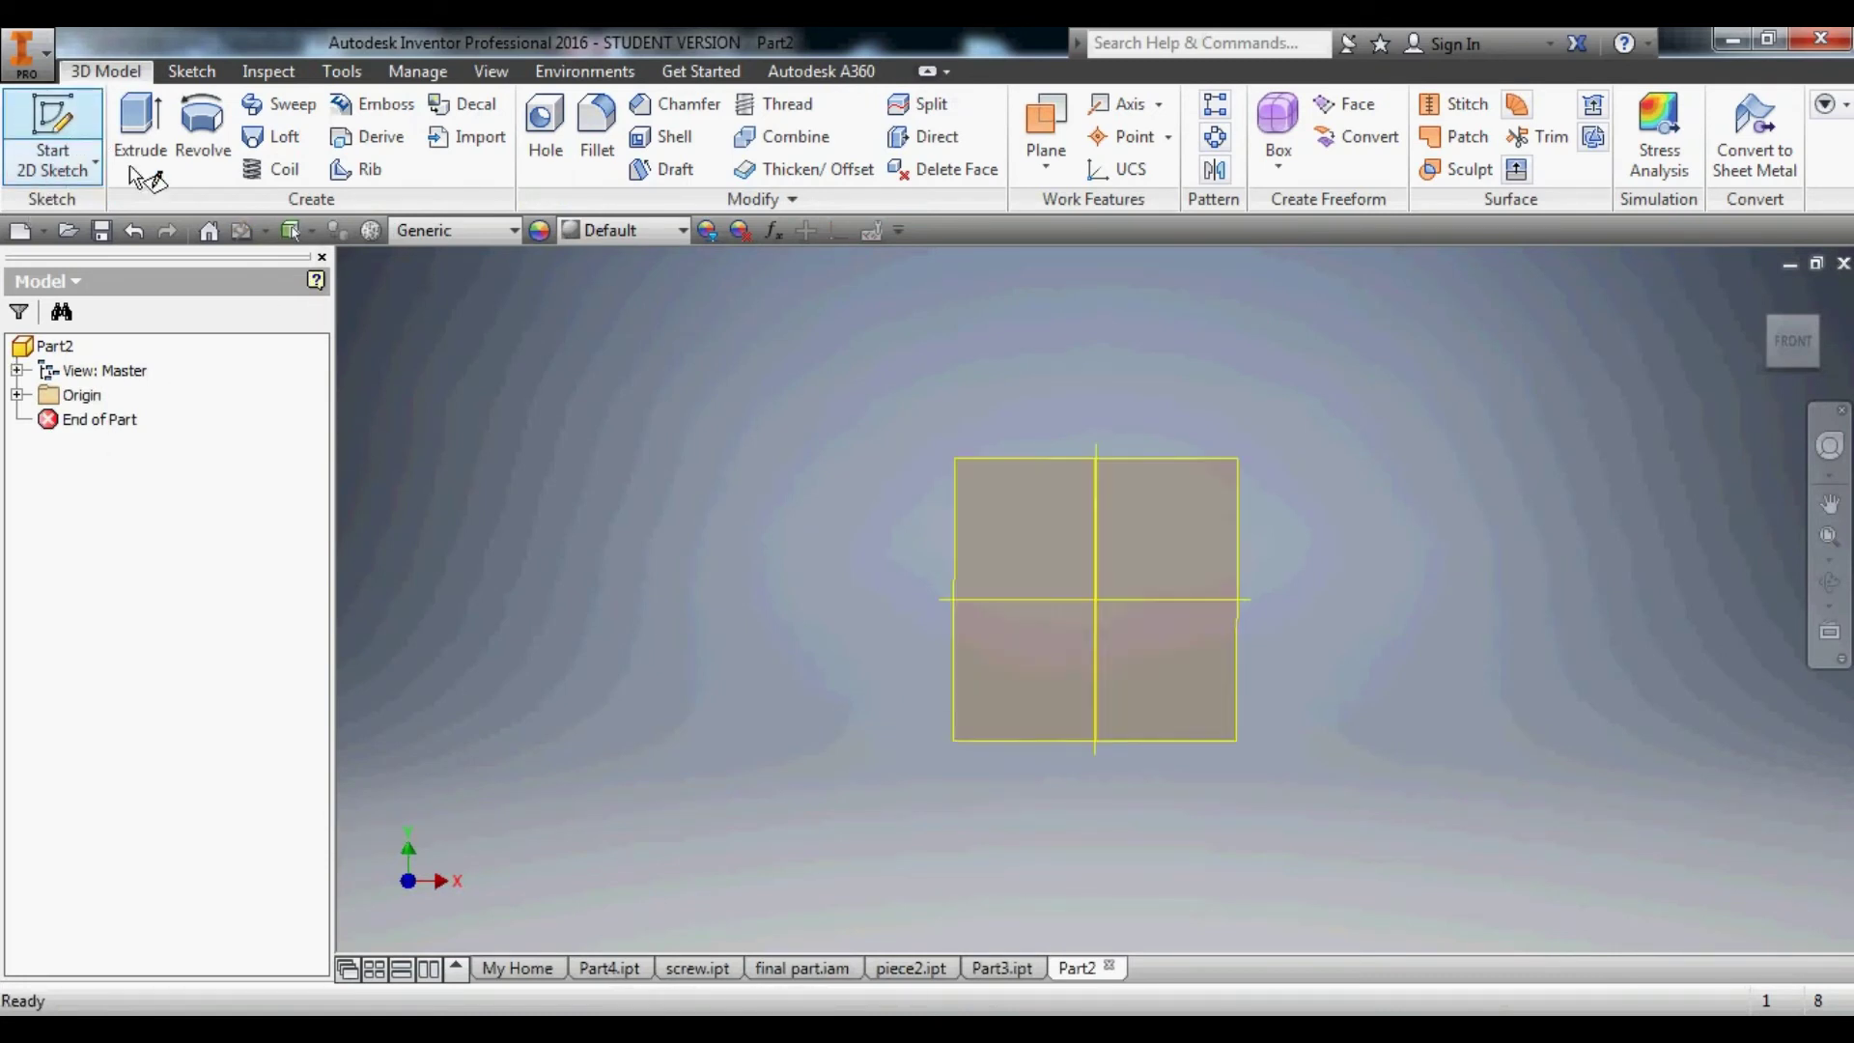
left_click(1014, 411)
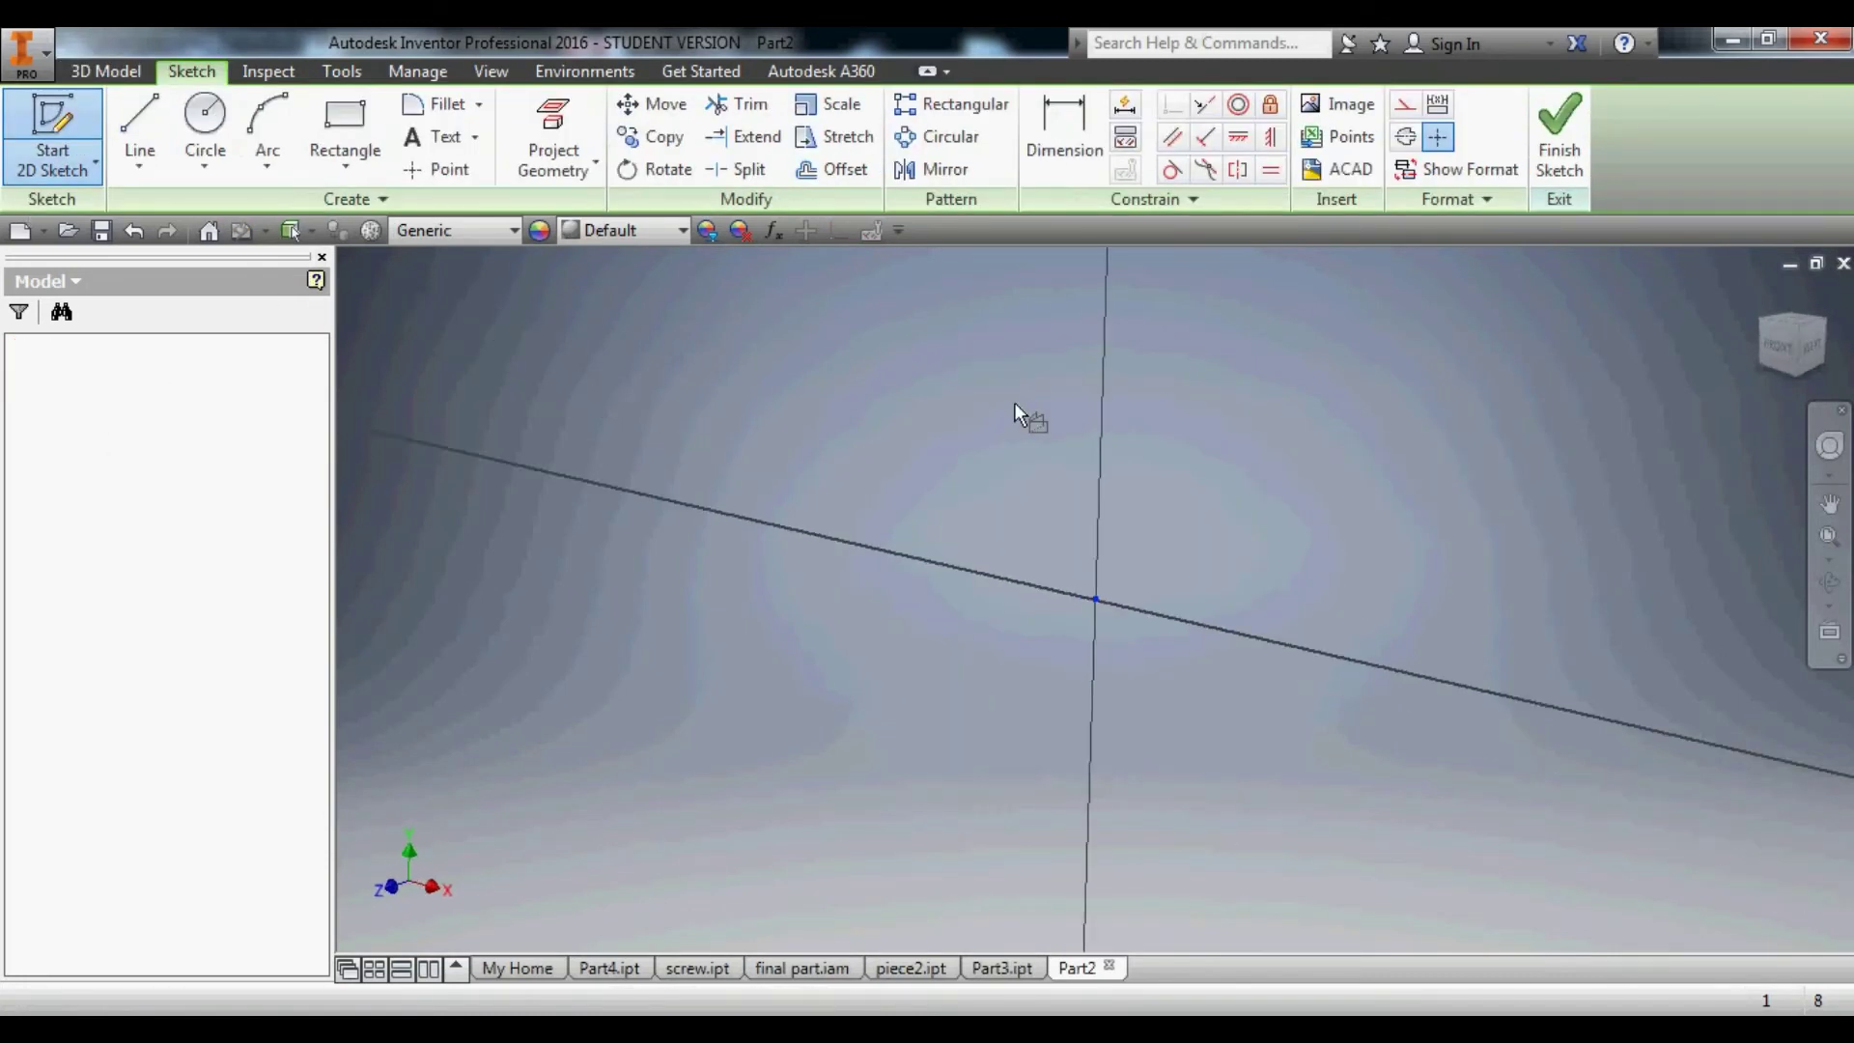
Set the new part's length unit to millimeter in the document settings.
left_click(342, 71)
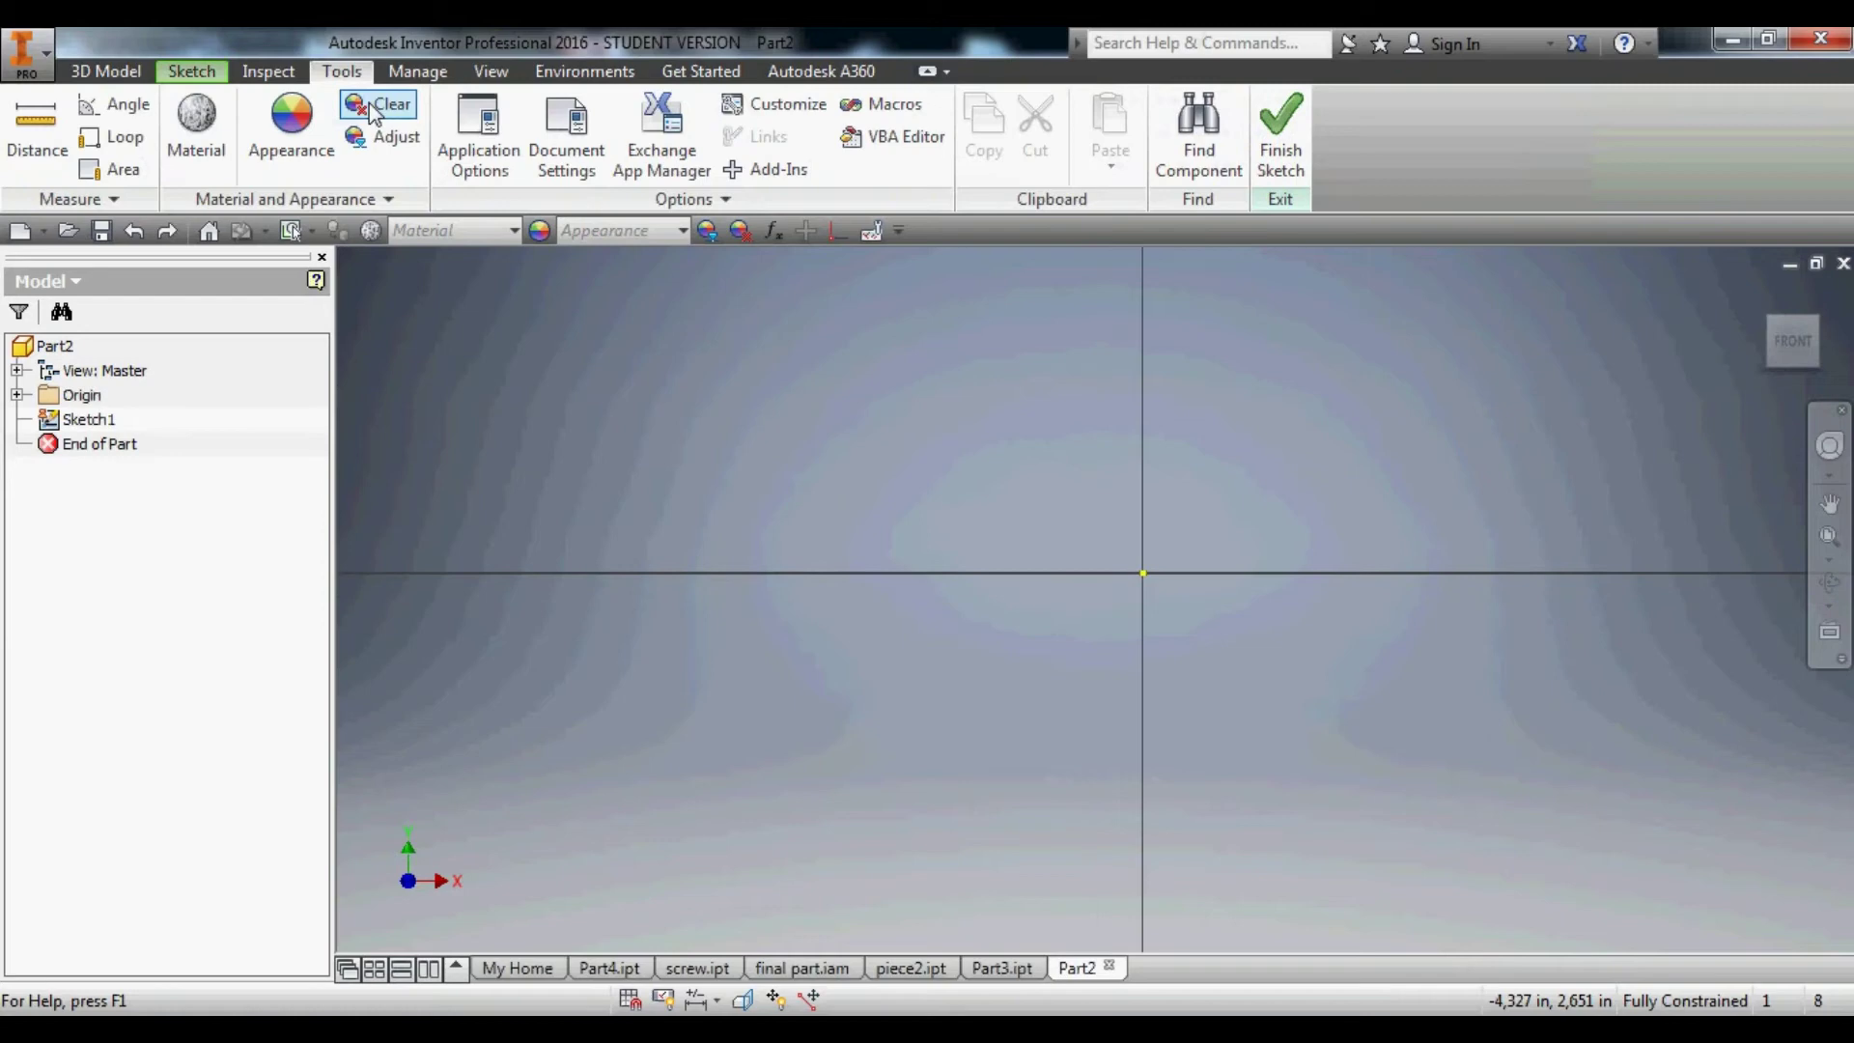
left_click(558, 145)
left_click(686, 174)
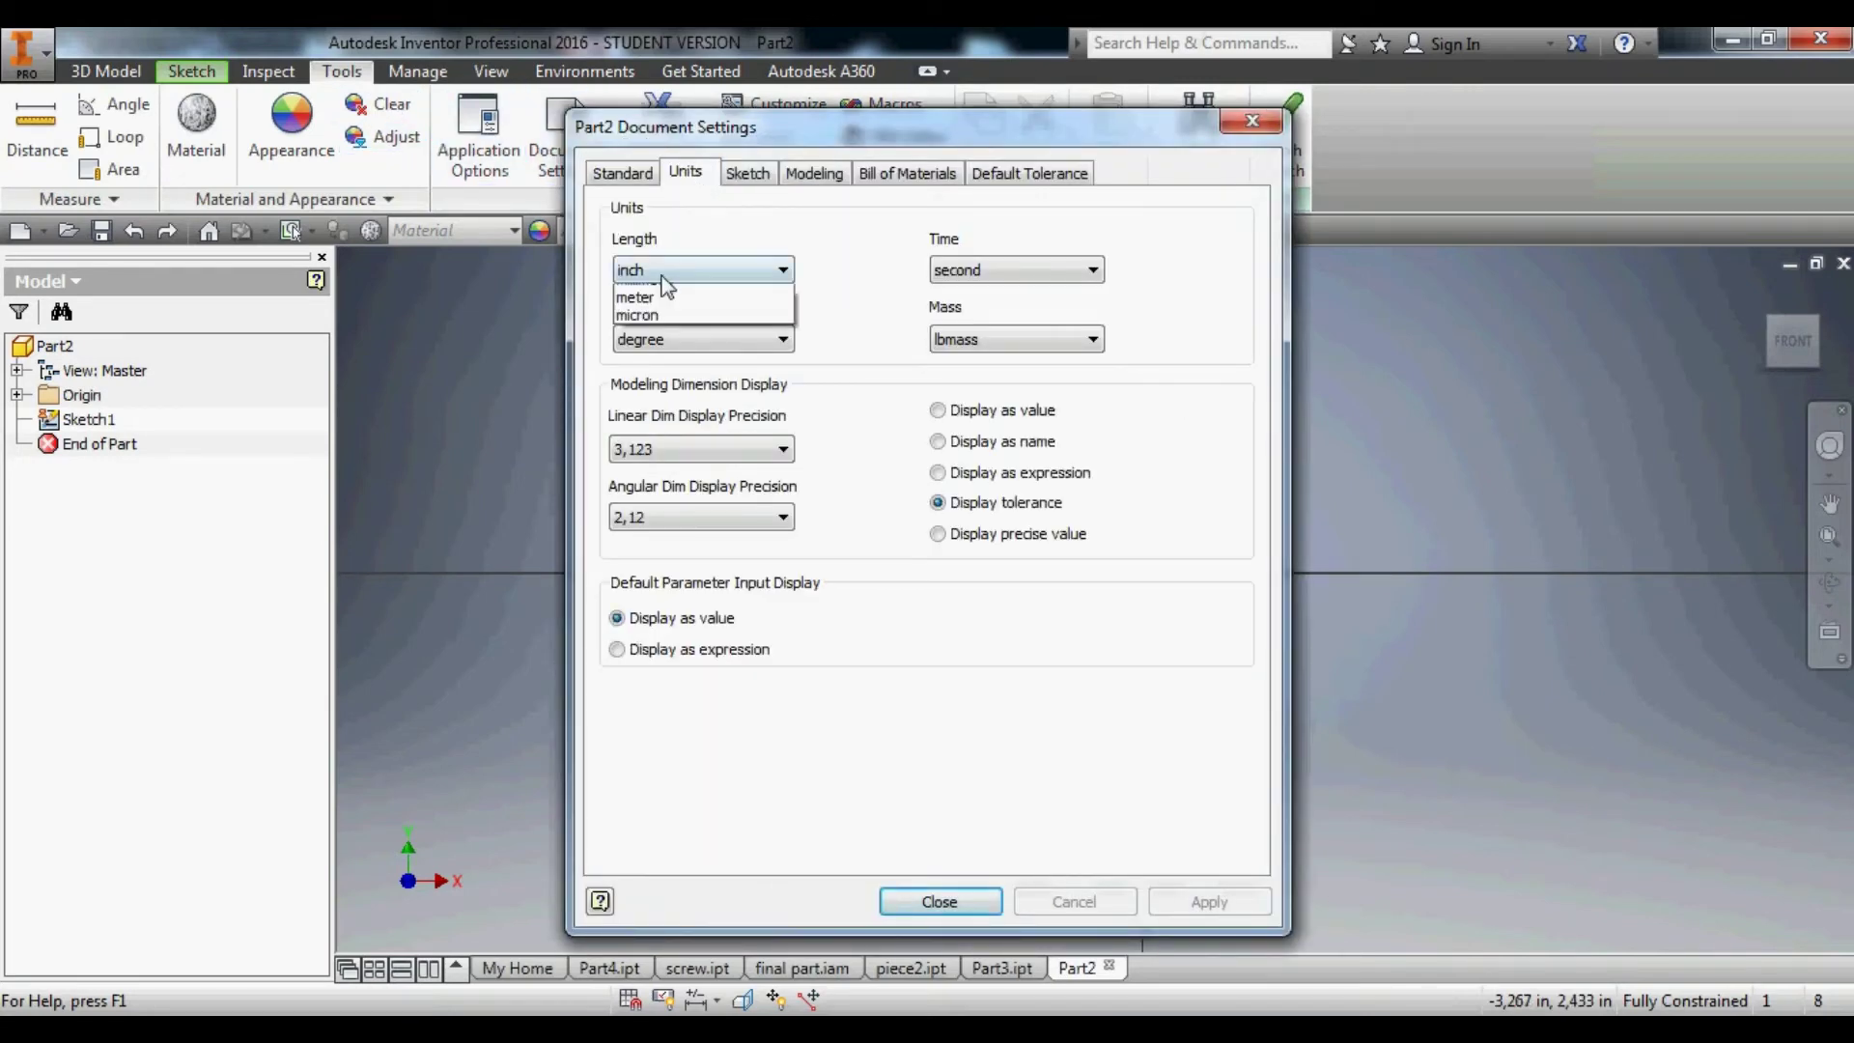
left_click(646, 348)
left_click(920, 903)
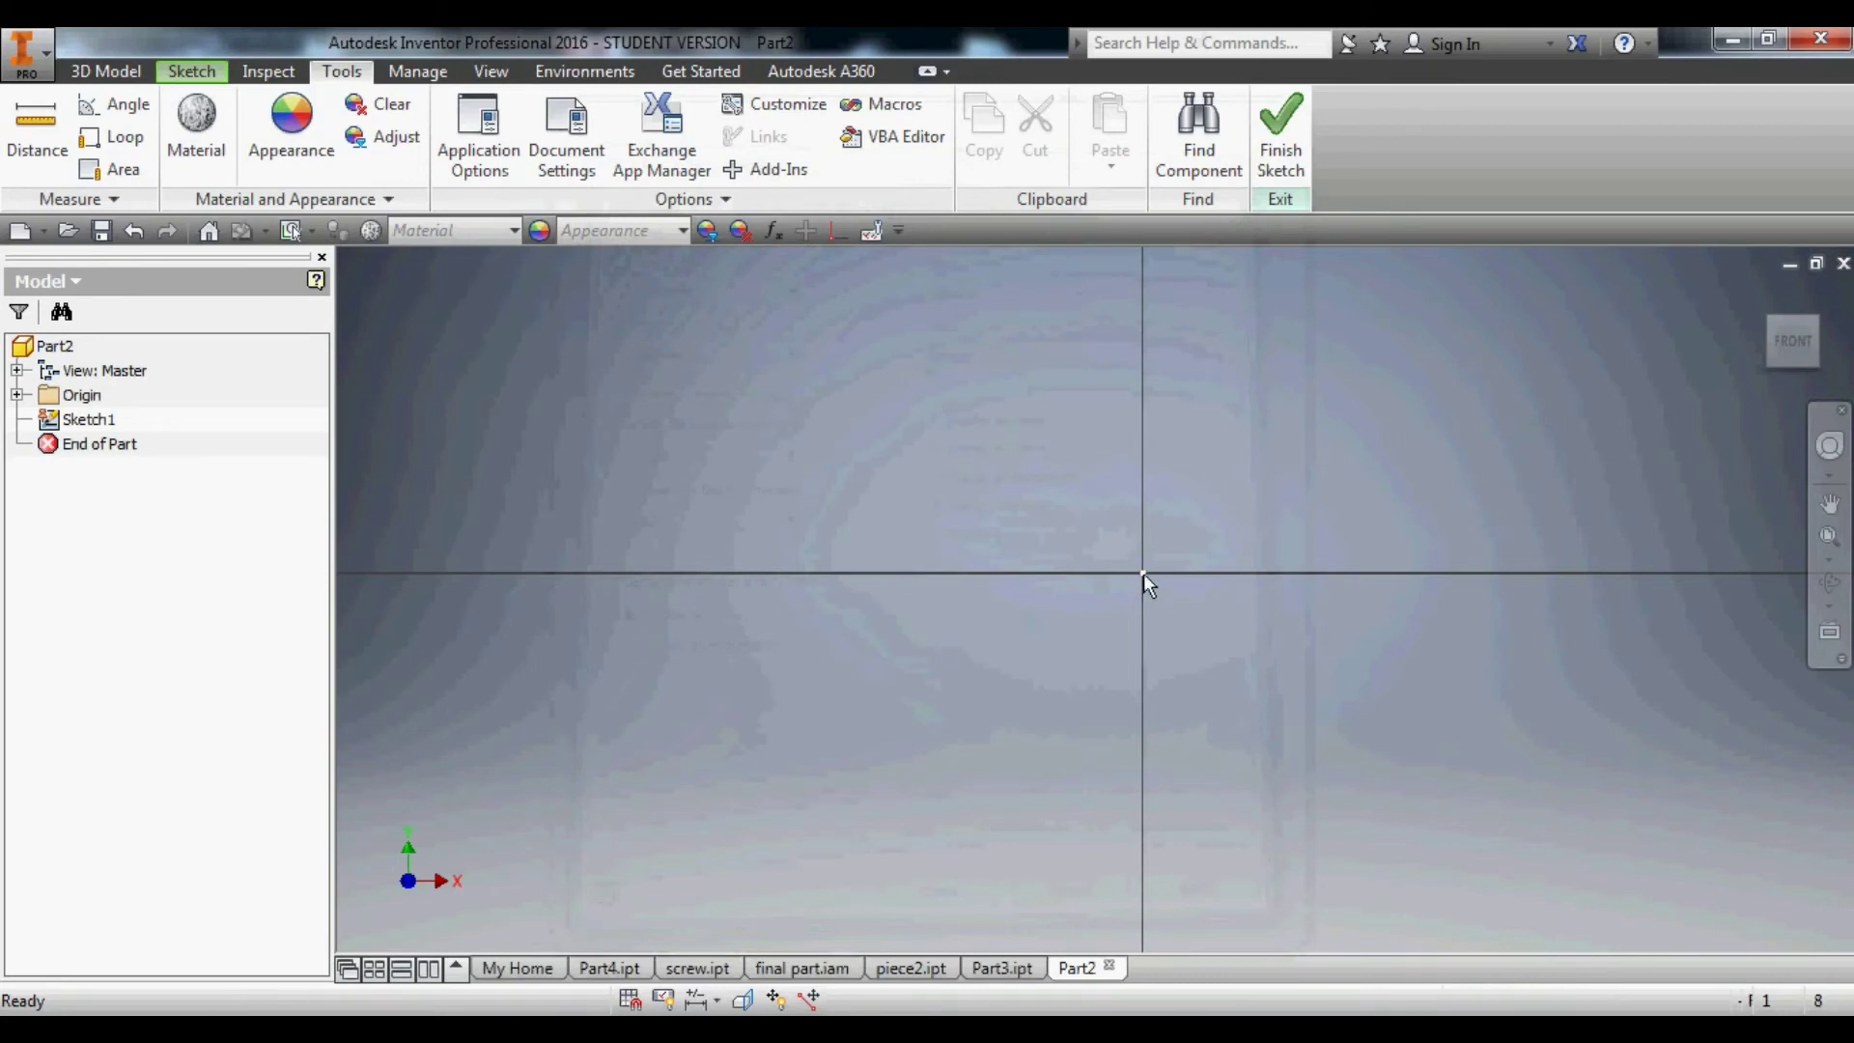
Paste the copied screw profile into the sketch and set the shaft length between its two heads to 25 mm.
left_click(1143, 573)
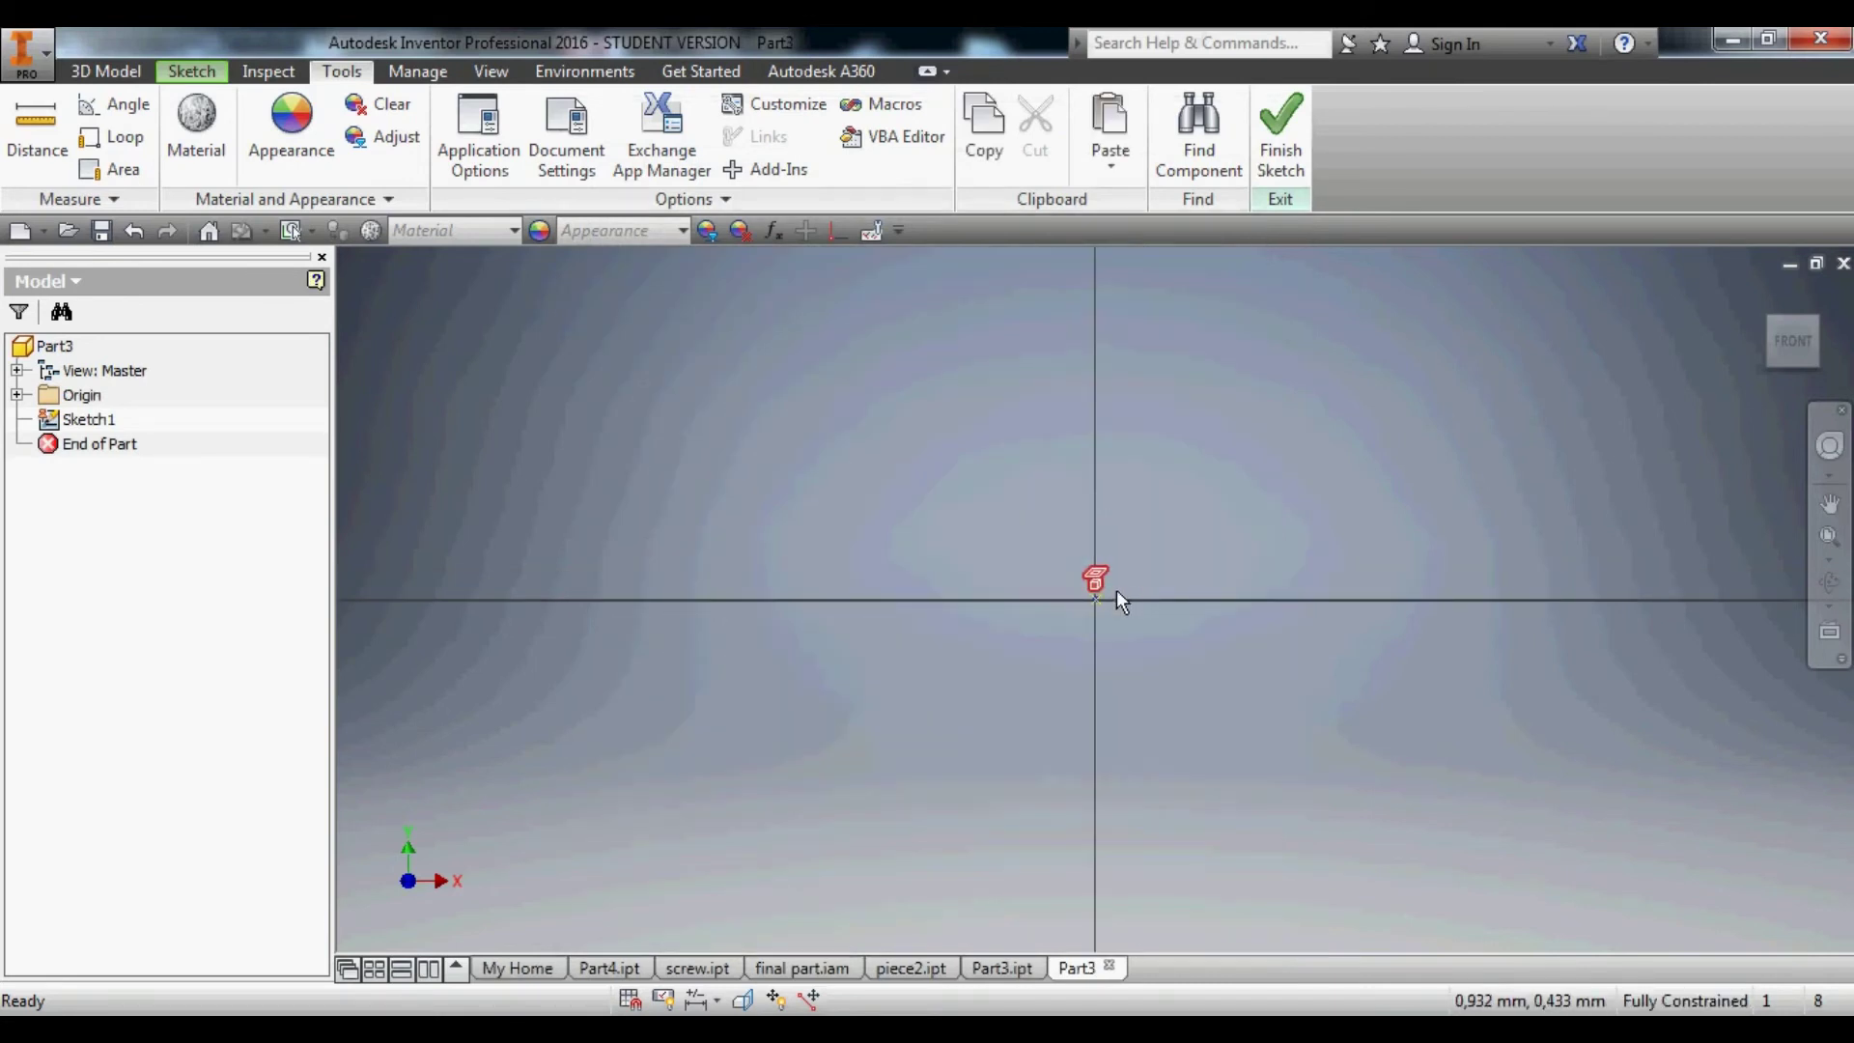
key("ctrl+v")
scroll(1125, 599, "down", 3)
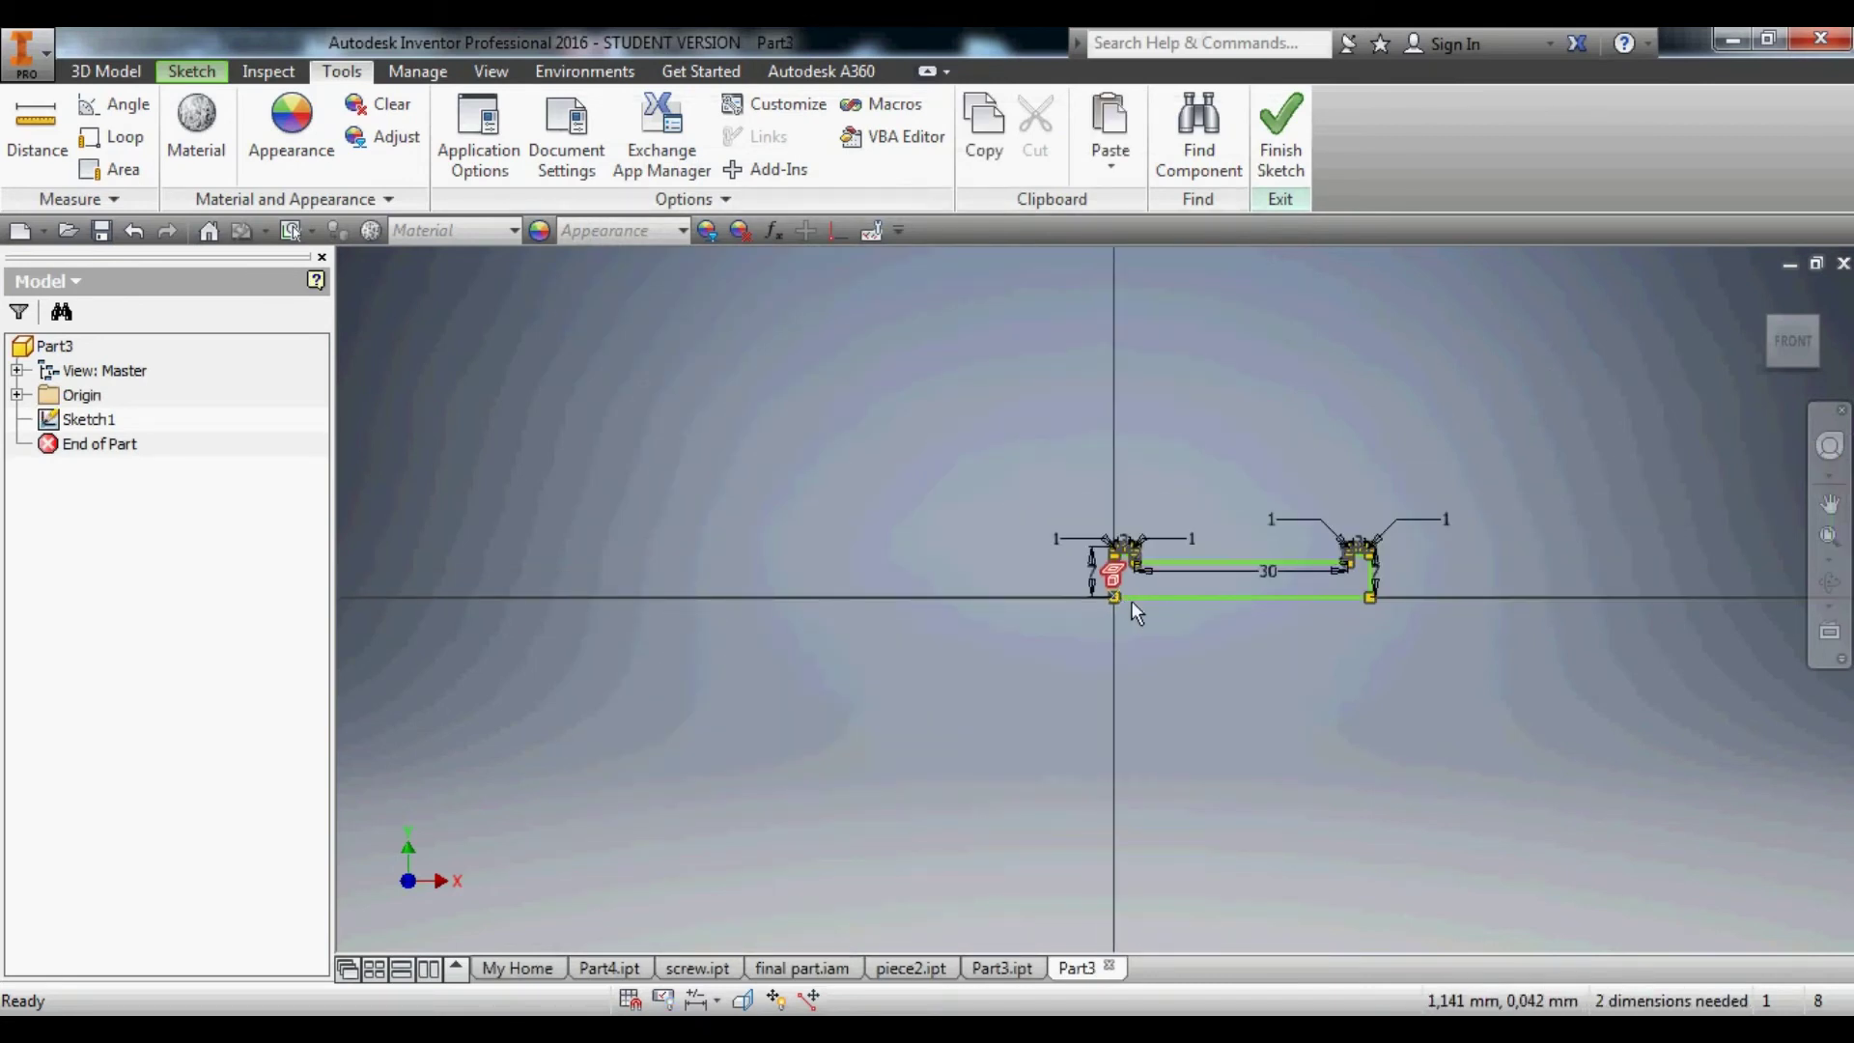
scroll(1300, 576, "up", 2)
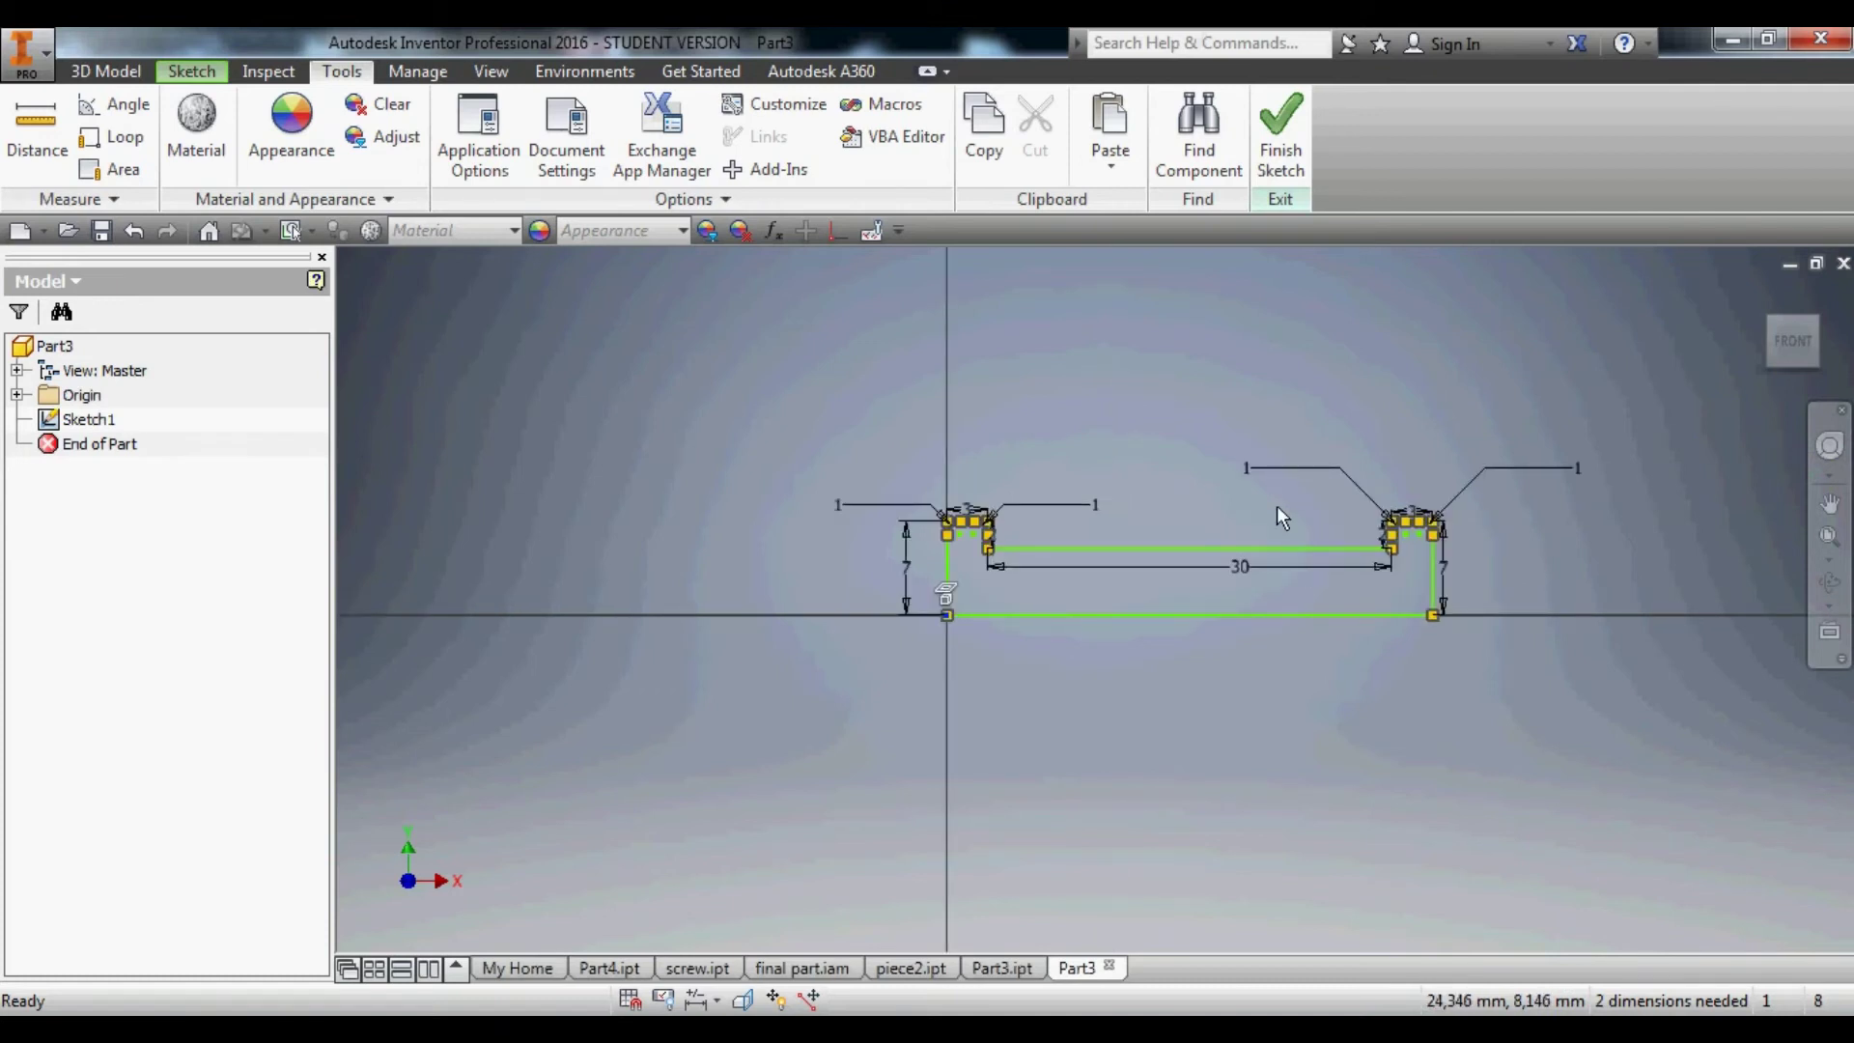
double_click(1239, 566)
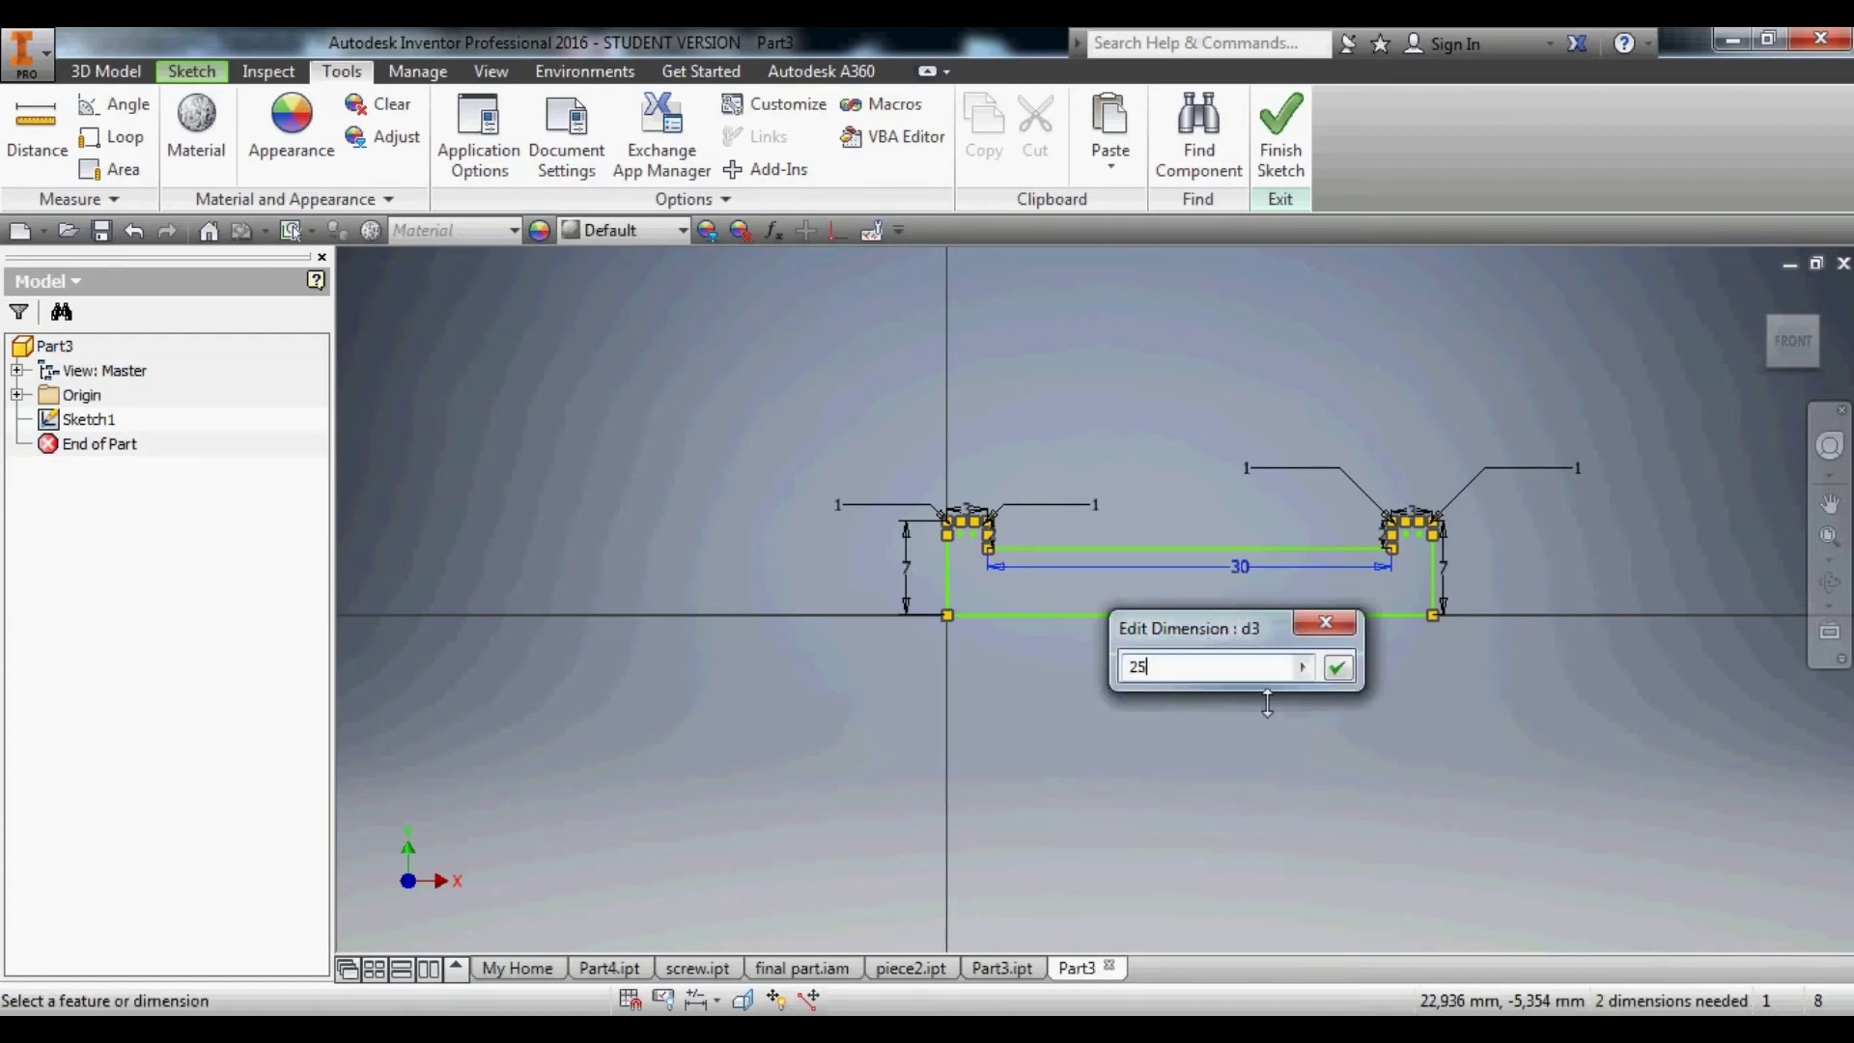
left_click(1337, 669)
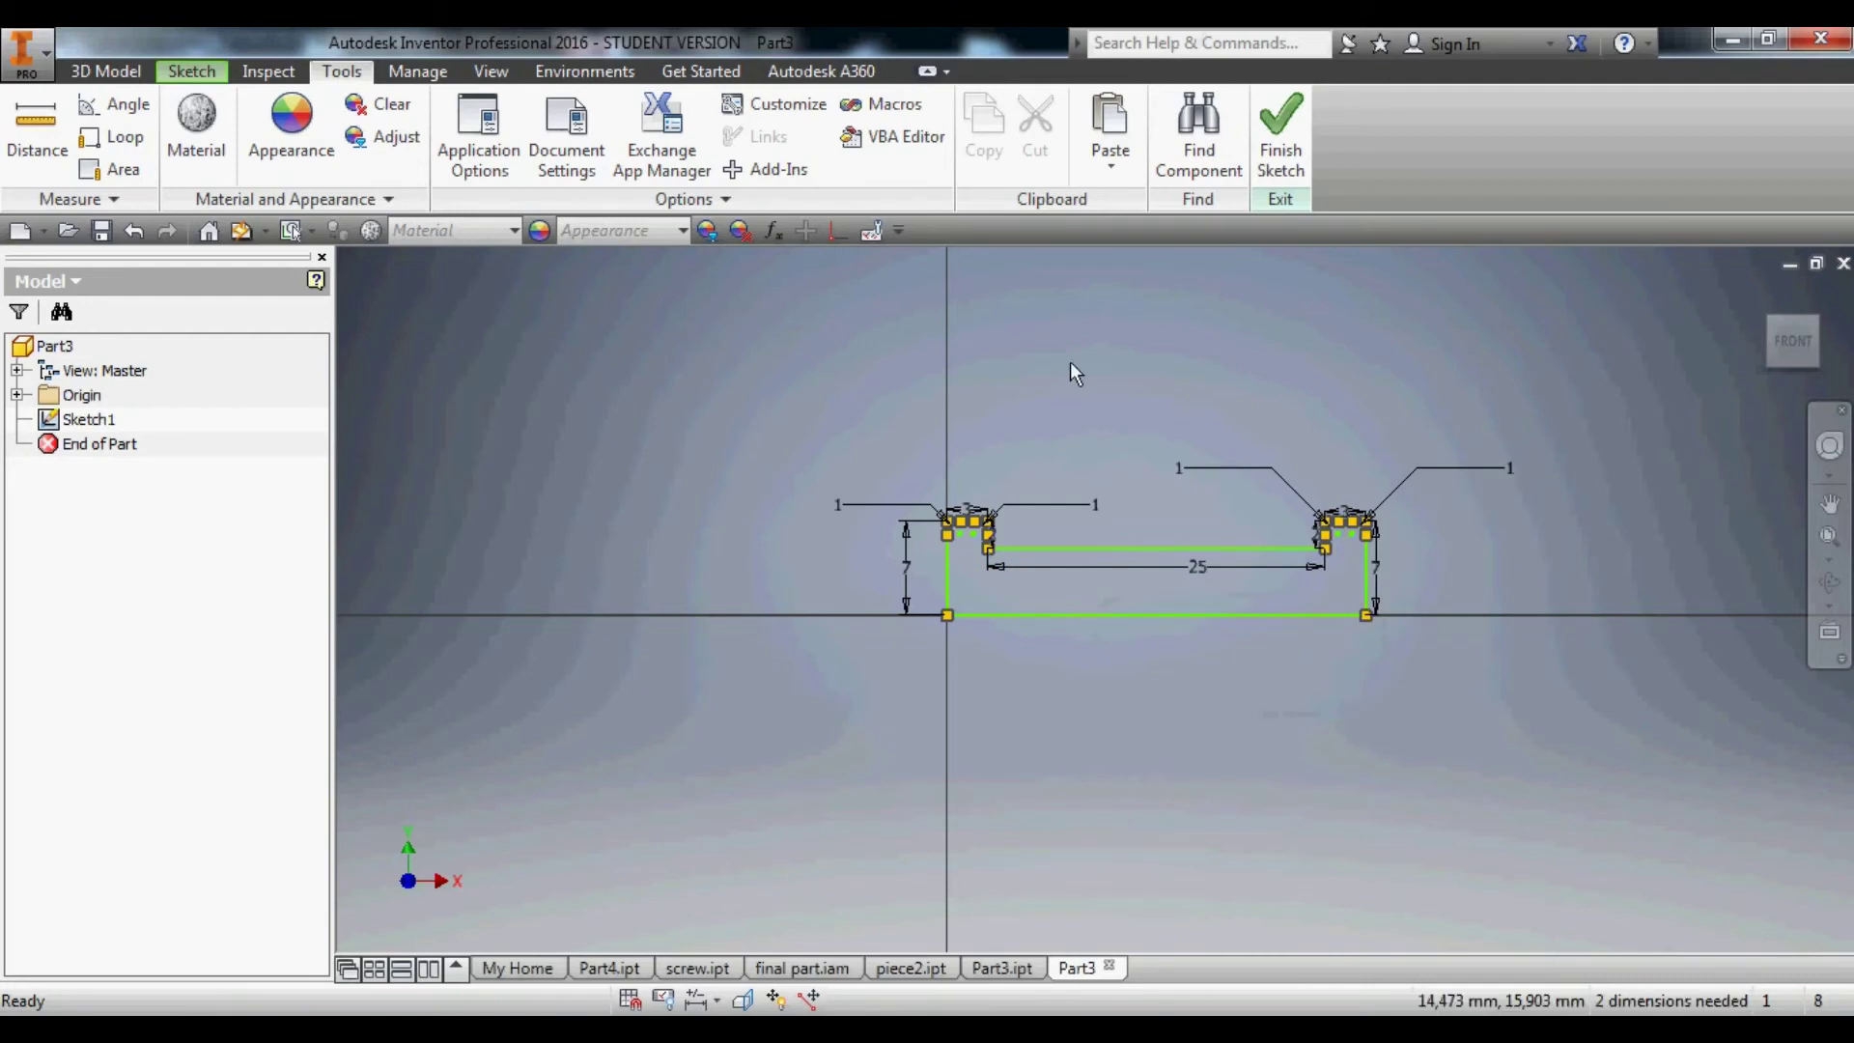
left_click(85, 77)
left_click(145, 116)
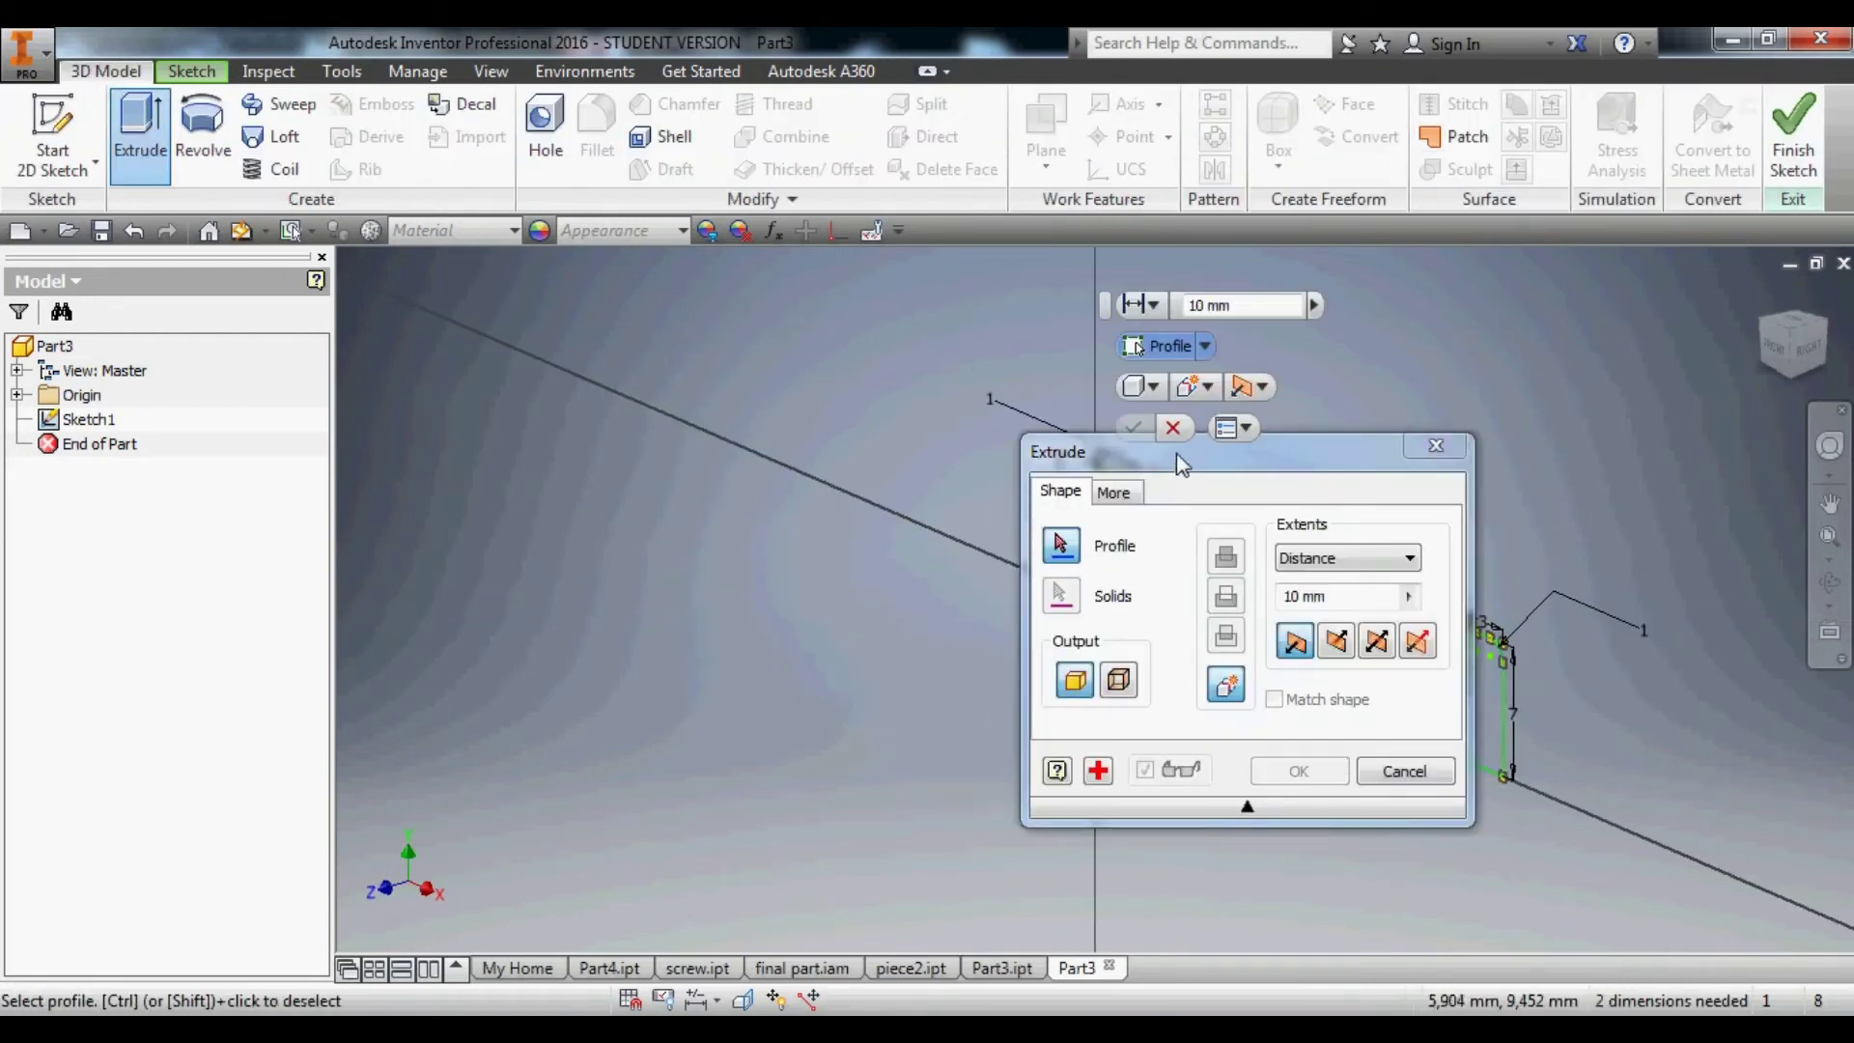
left_click_drag(1176, 454, 739, 566)
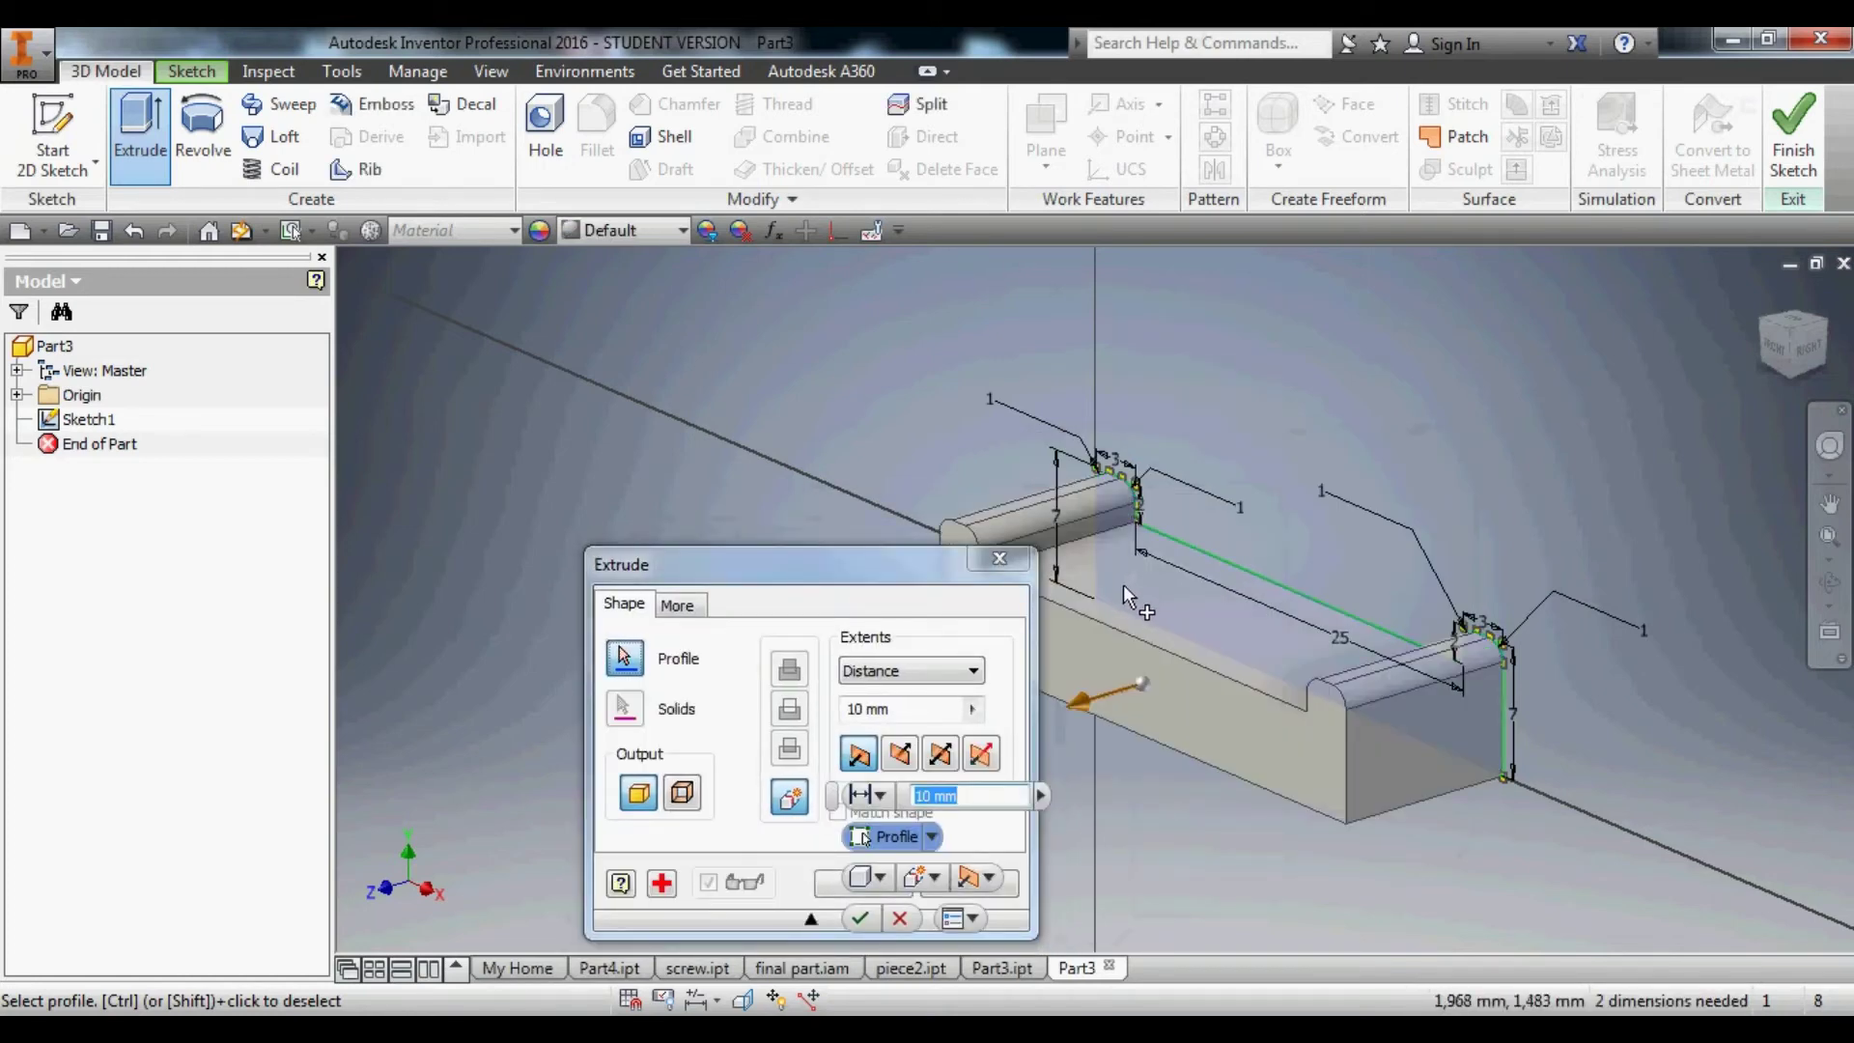
left_click(983, 566)
Revolve the screw profile a full turn about its long lower edge to form the solid.
left_click(203, 136)
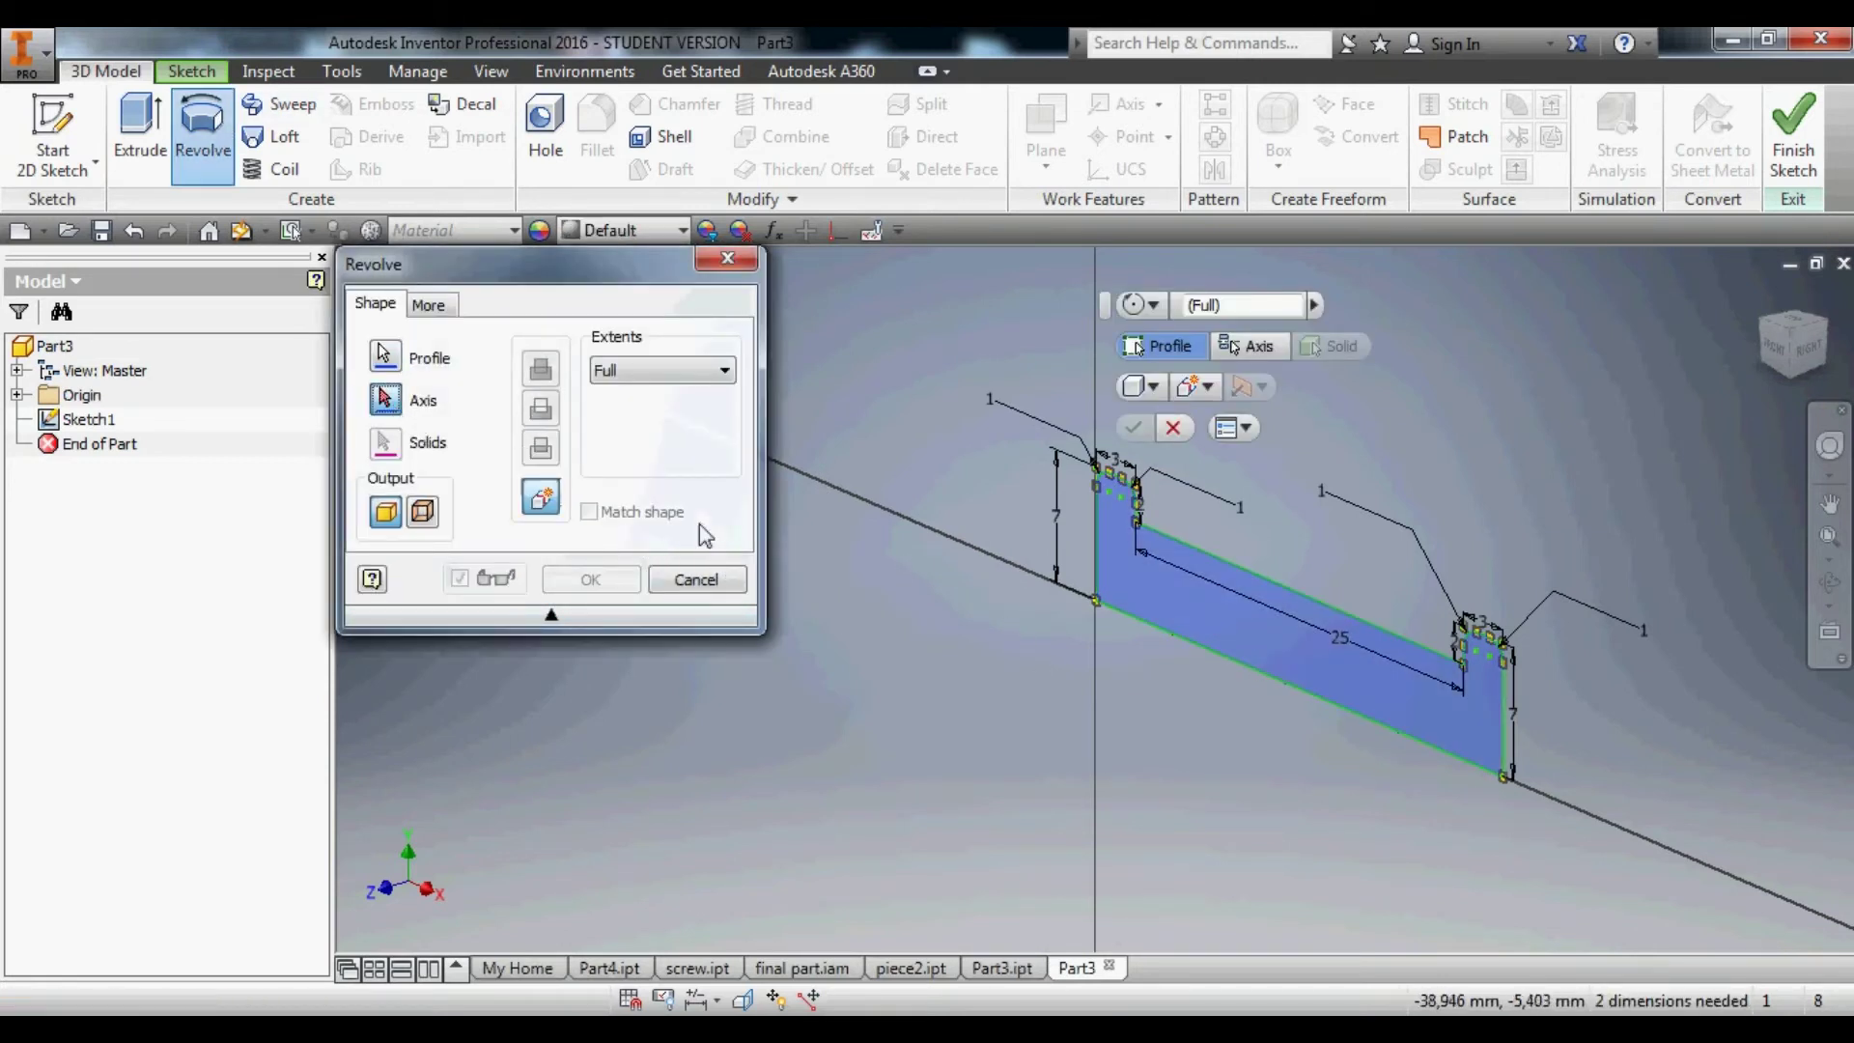
left_click(1213, 652)
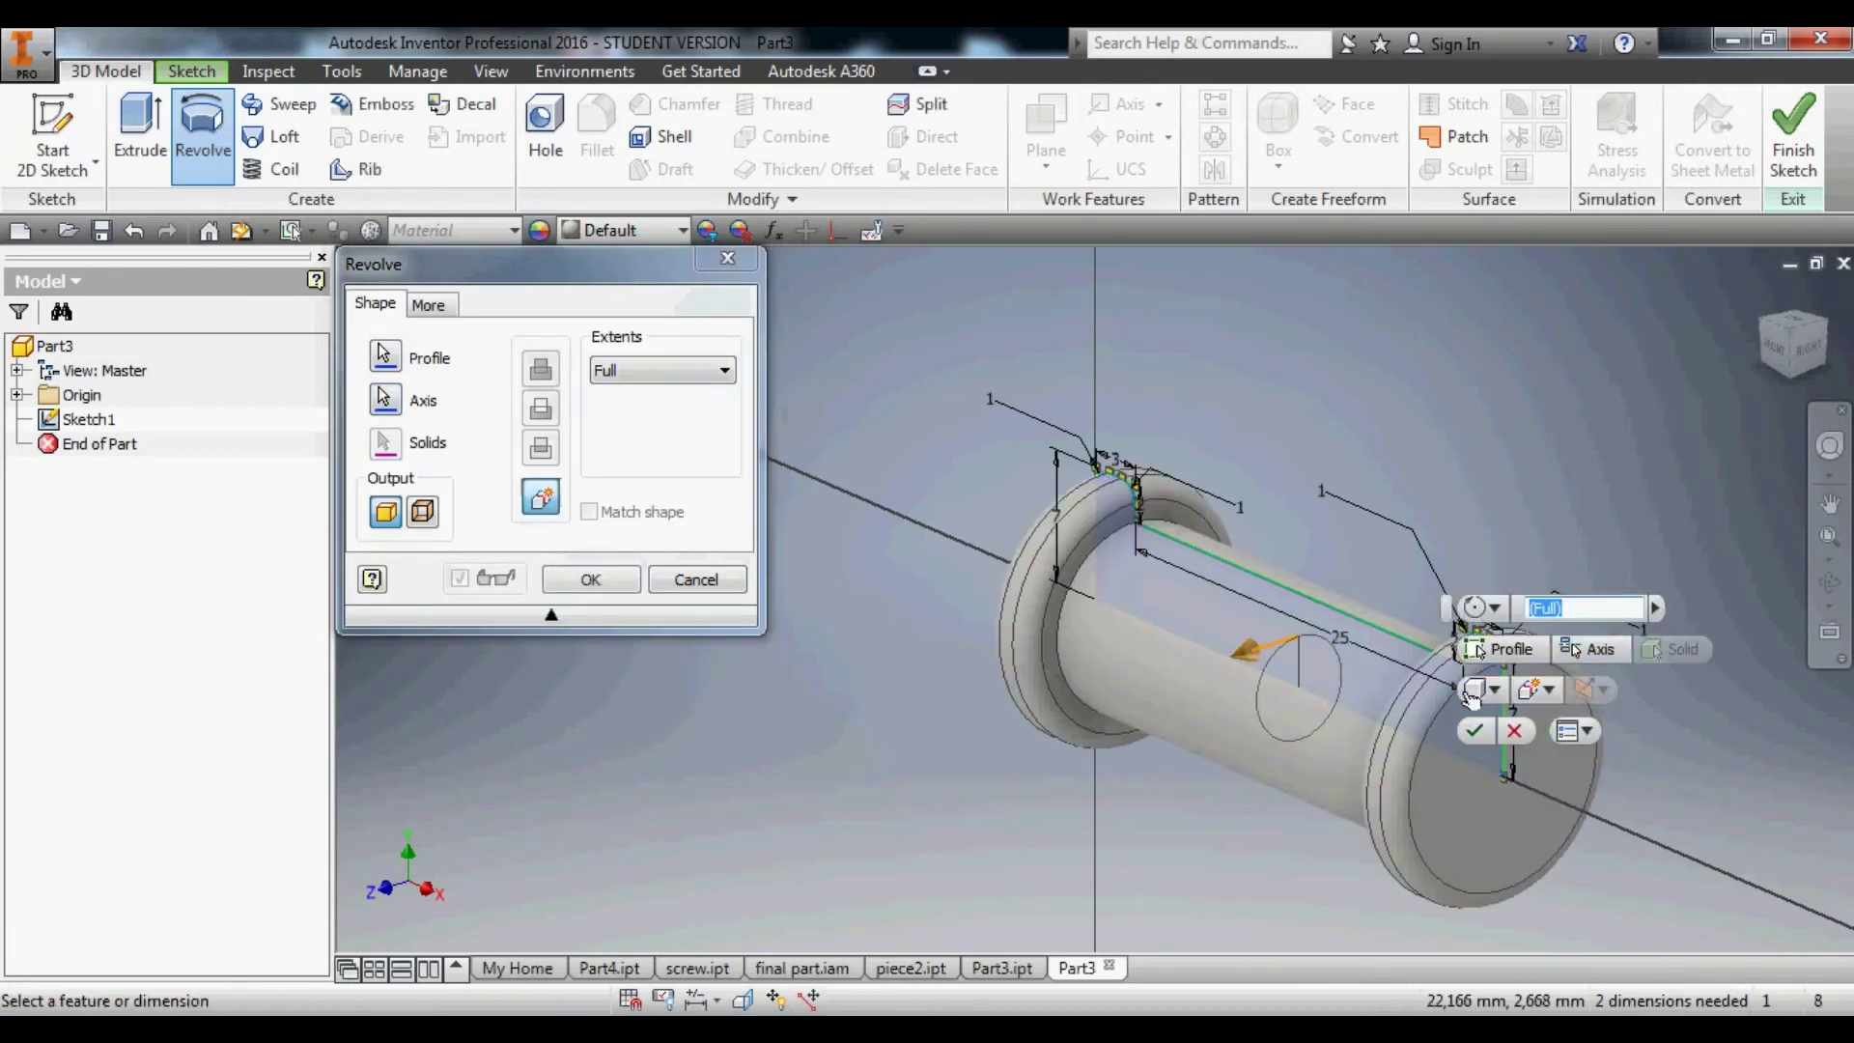
left_click(1476, 730)
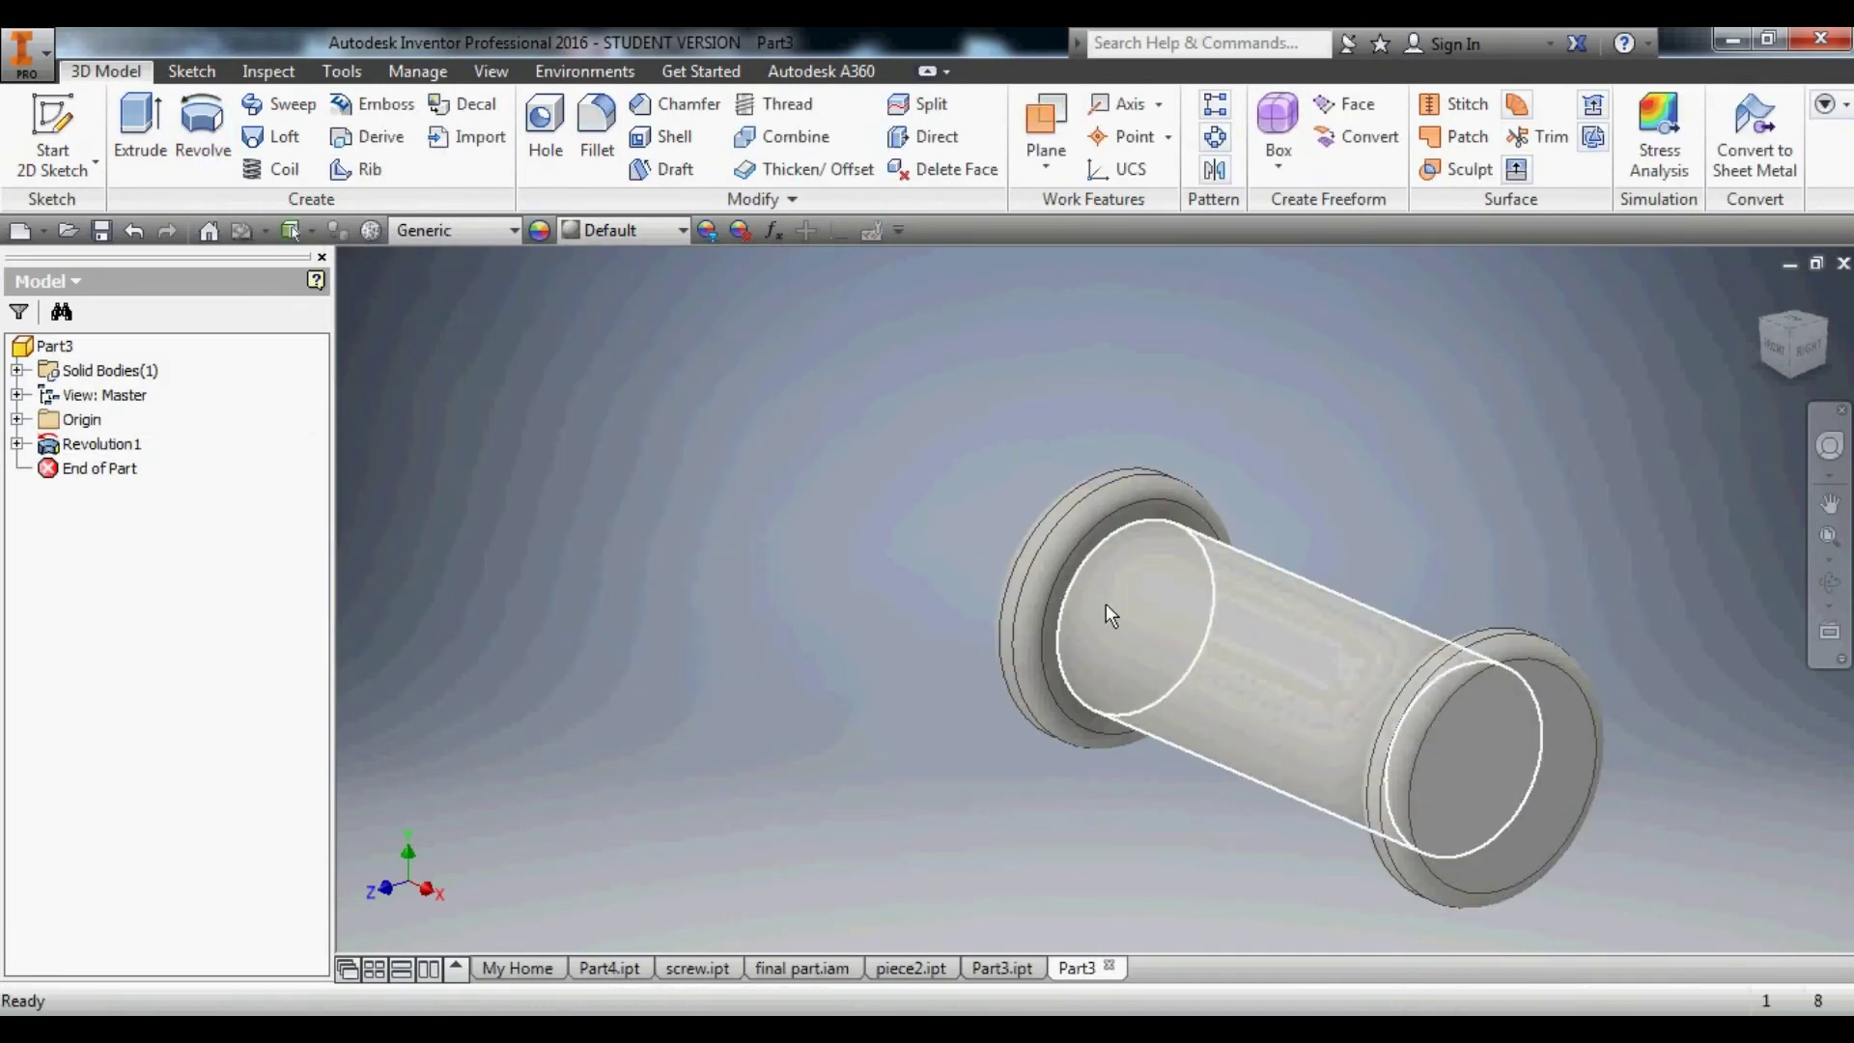
Save the new part as small_screw in the Prototype folder.
left_click(100, 230)
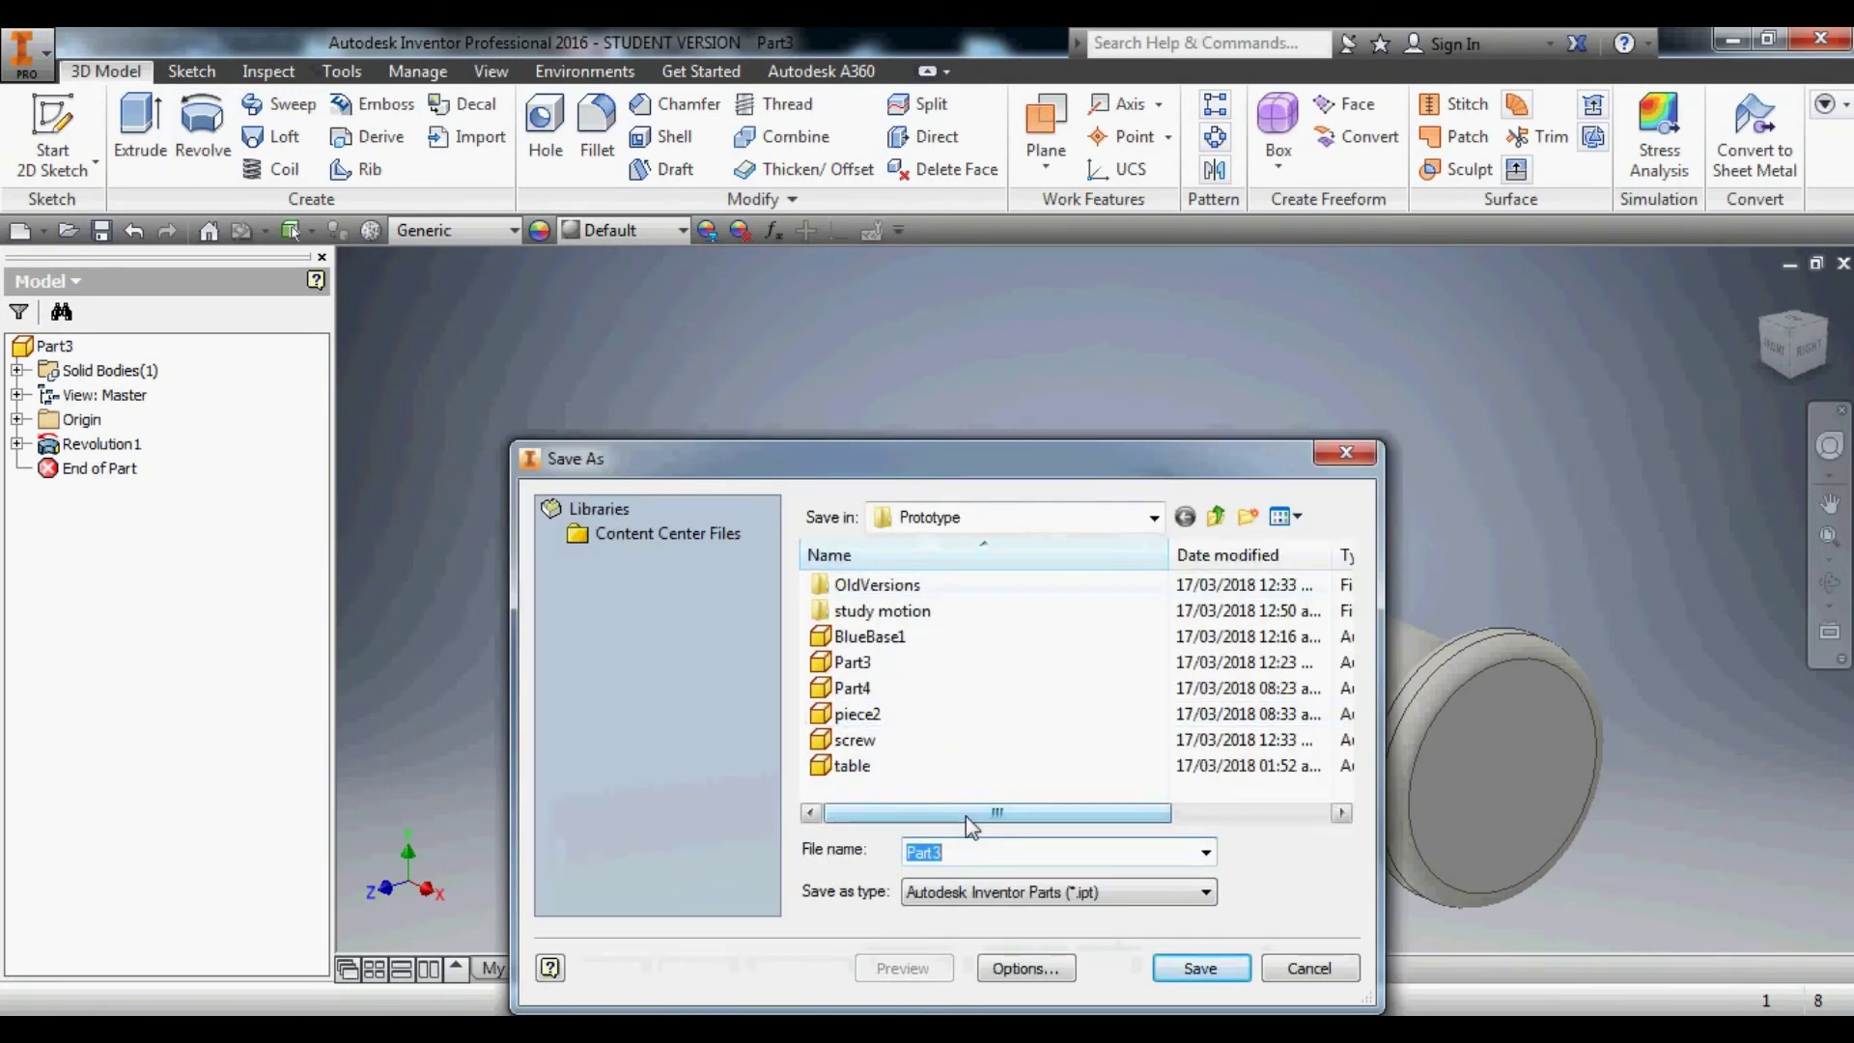
type("screw")
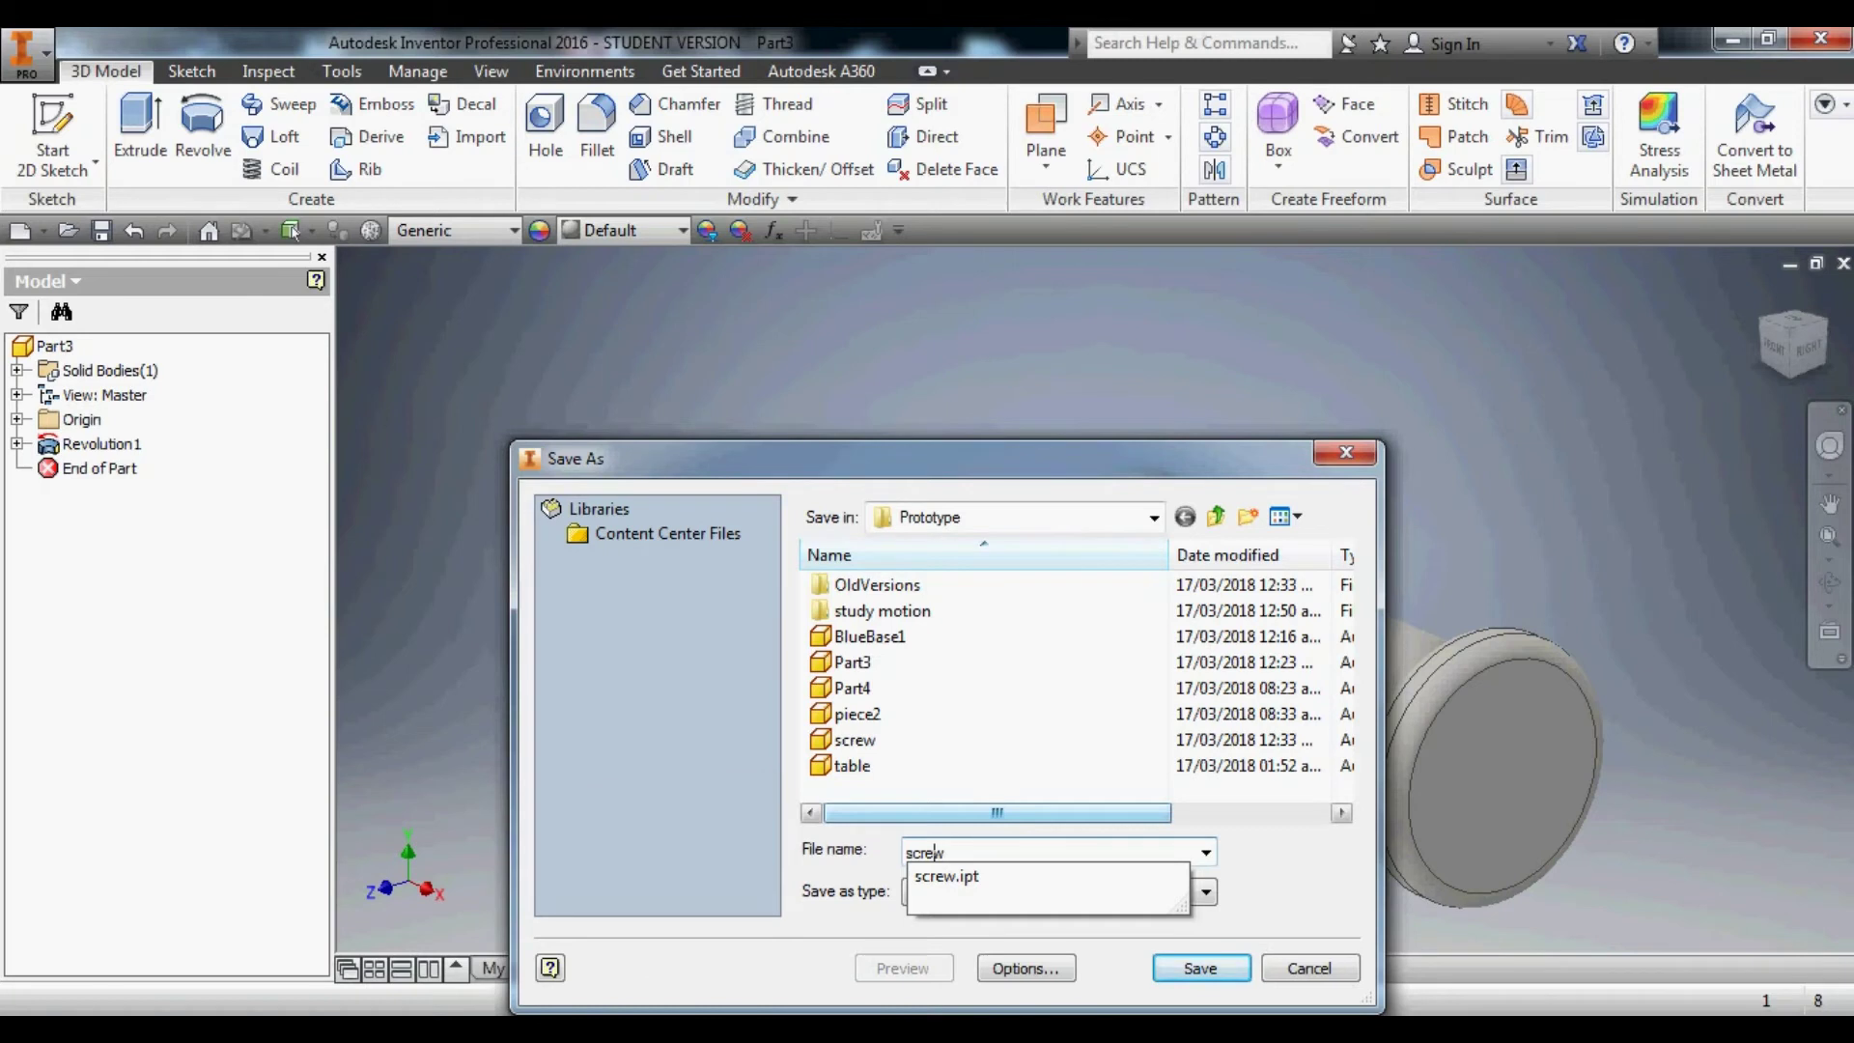
type("sma")
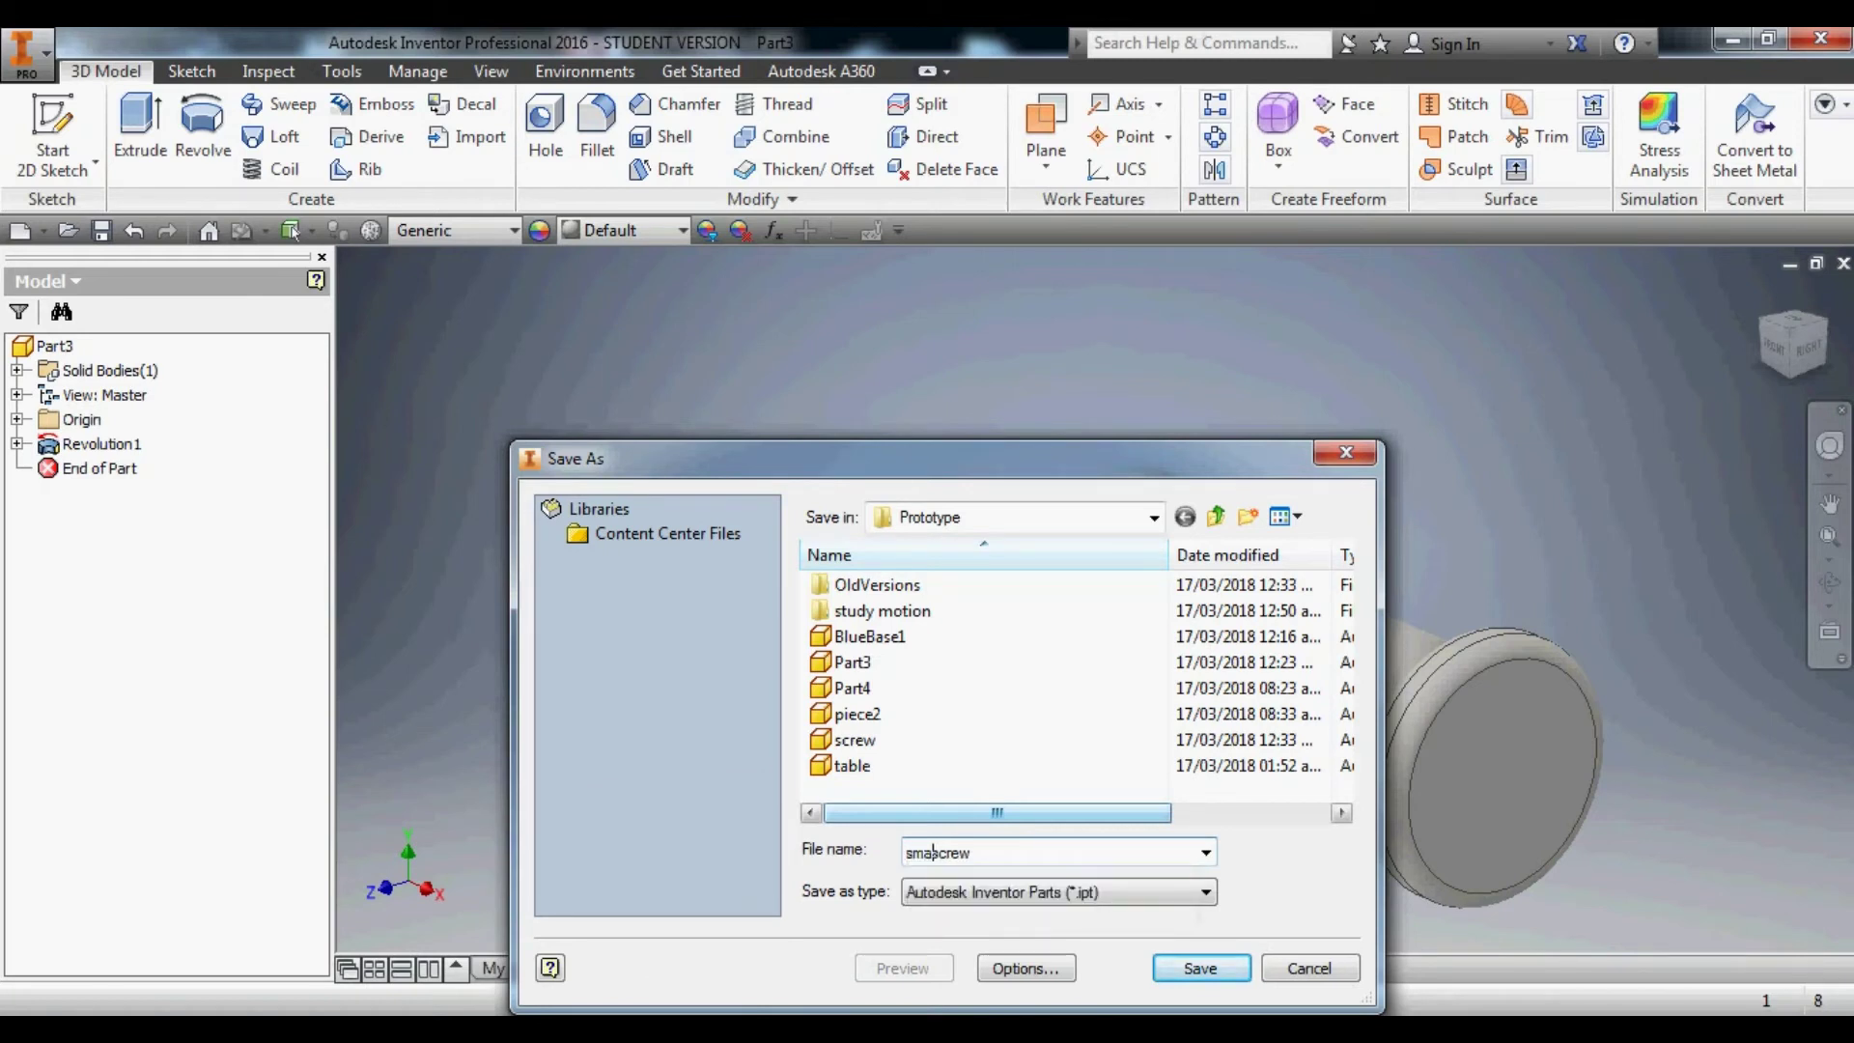
type("ll_")
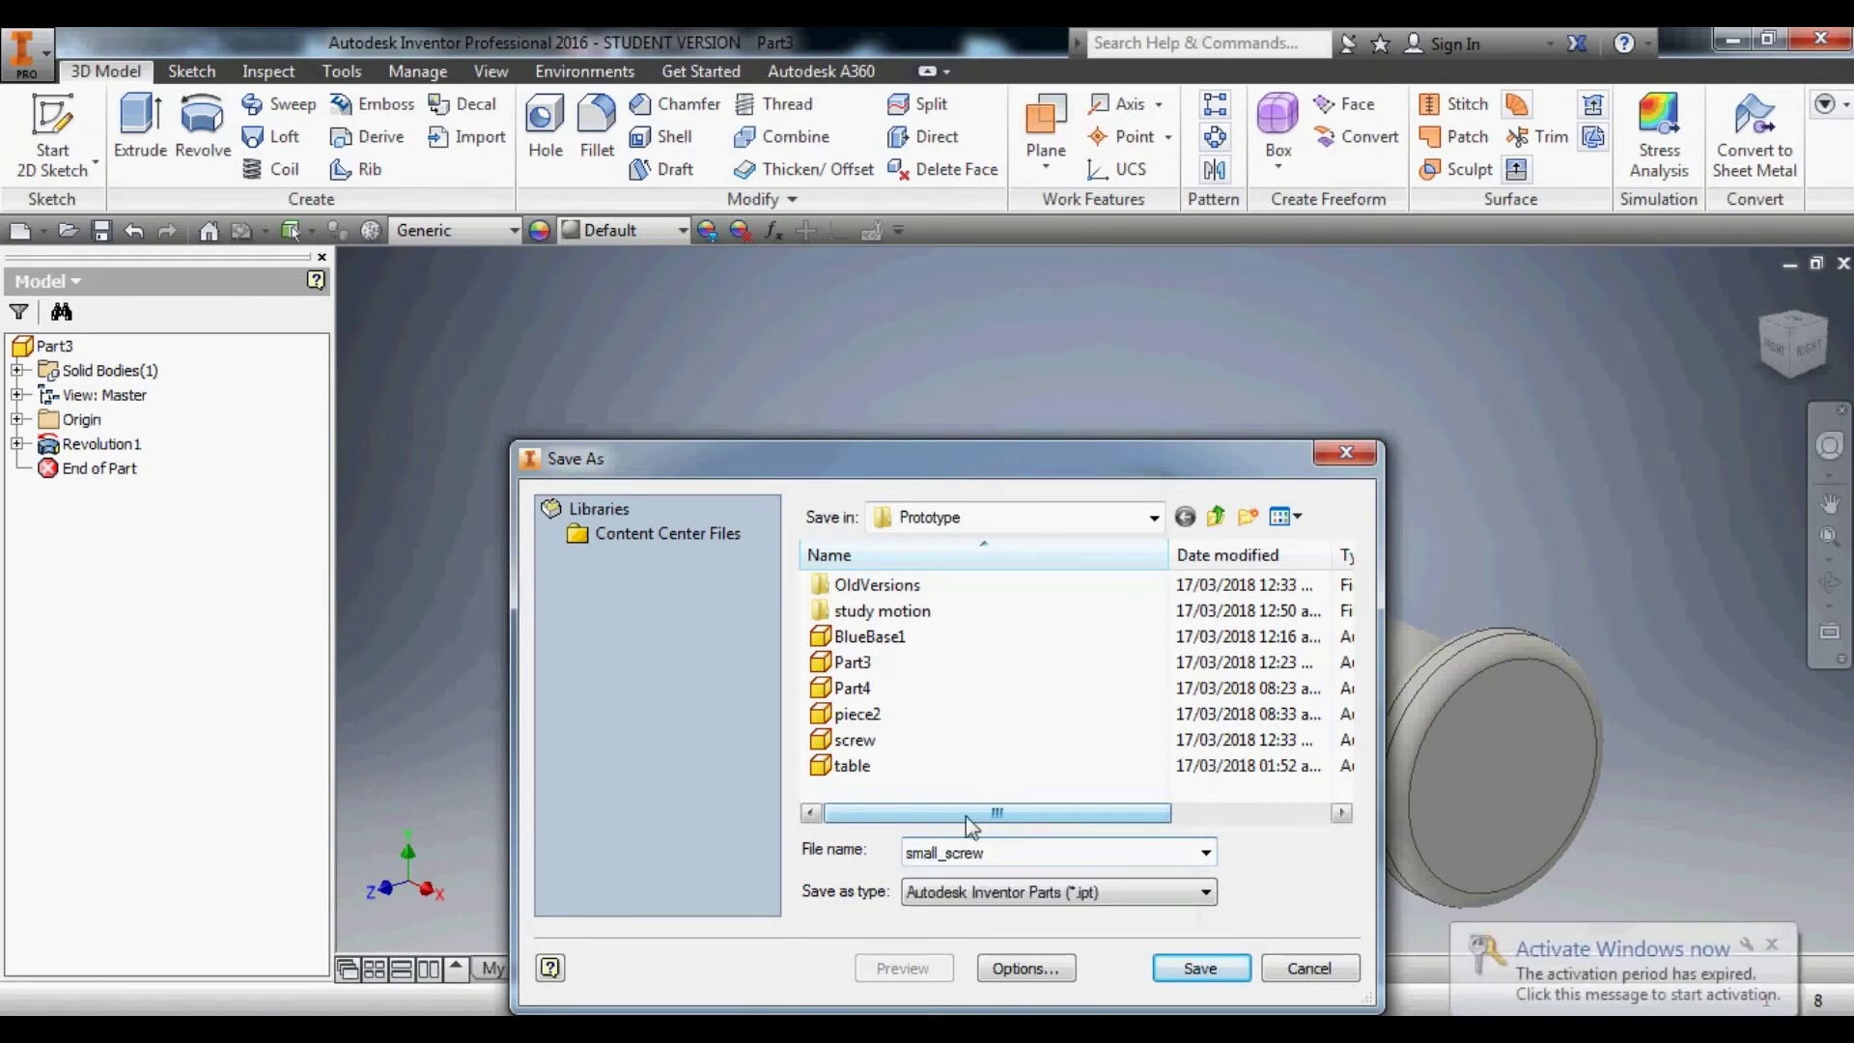
key("Return")
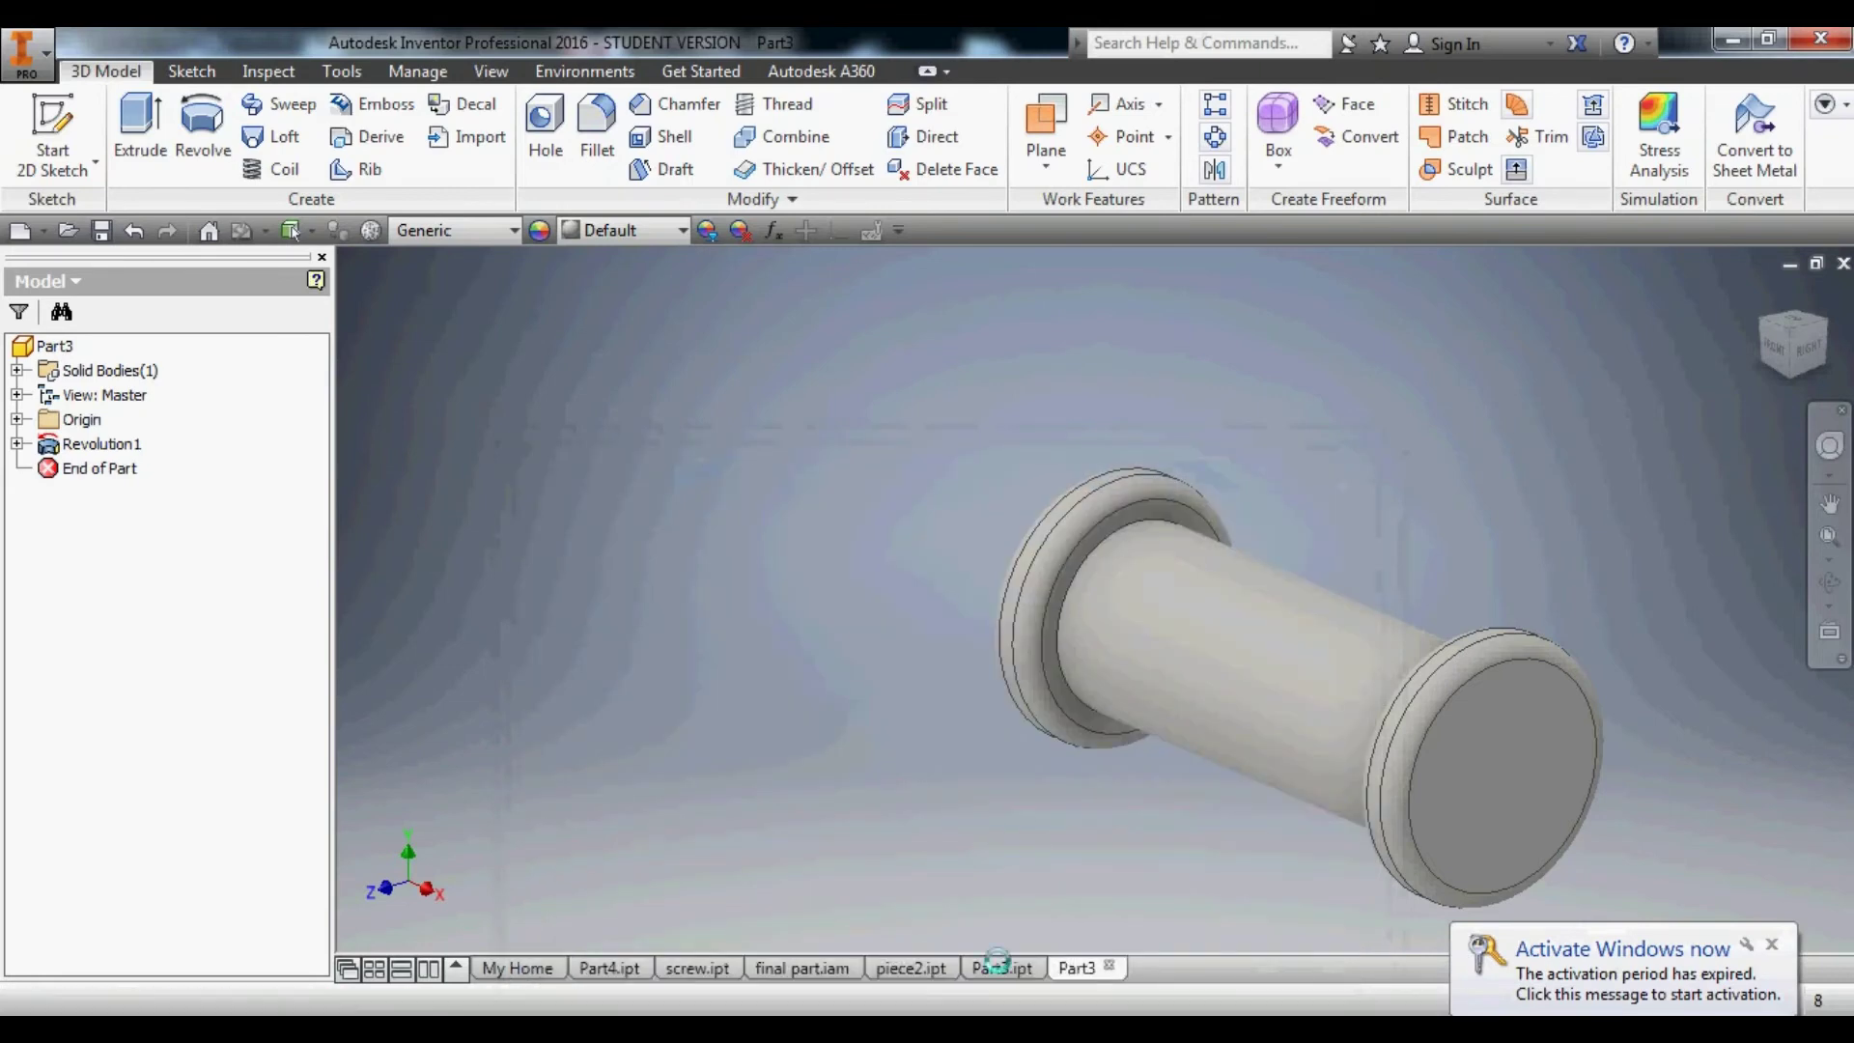
Check the lever joint in the final part assembly, and set small_screw's shaft length between its heads to 20 mm in the revolved sketch.
left_click(829, 968)
scroll(1147, 713, "down", 2)
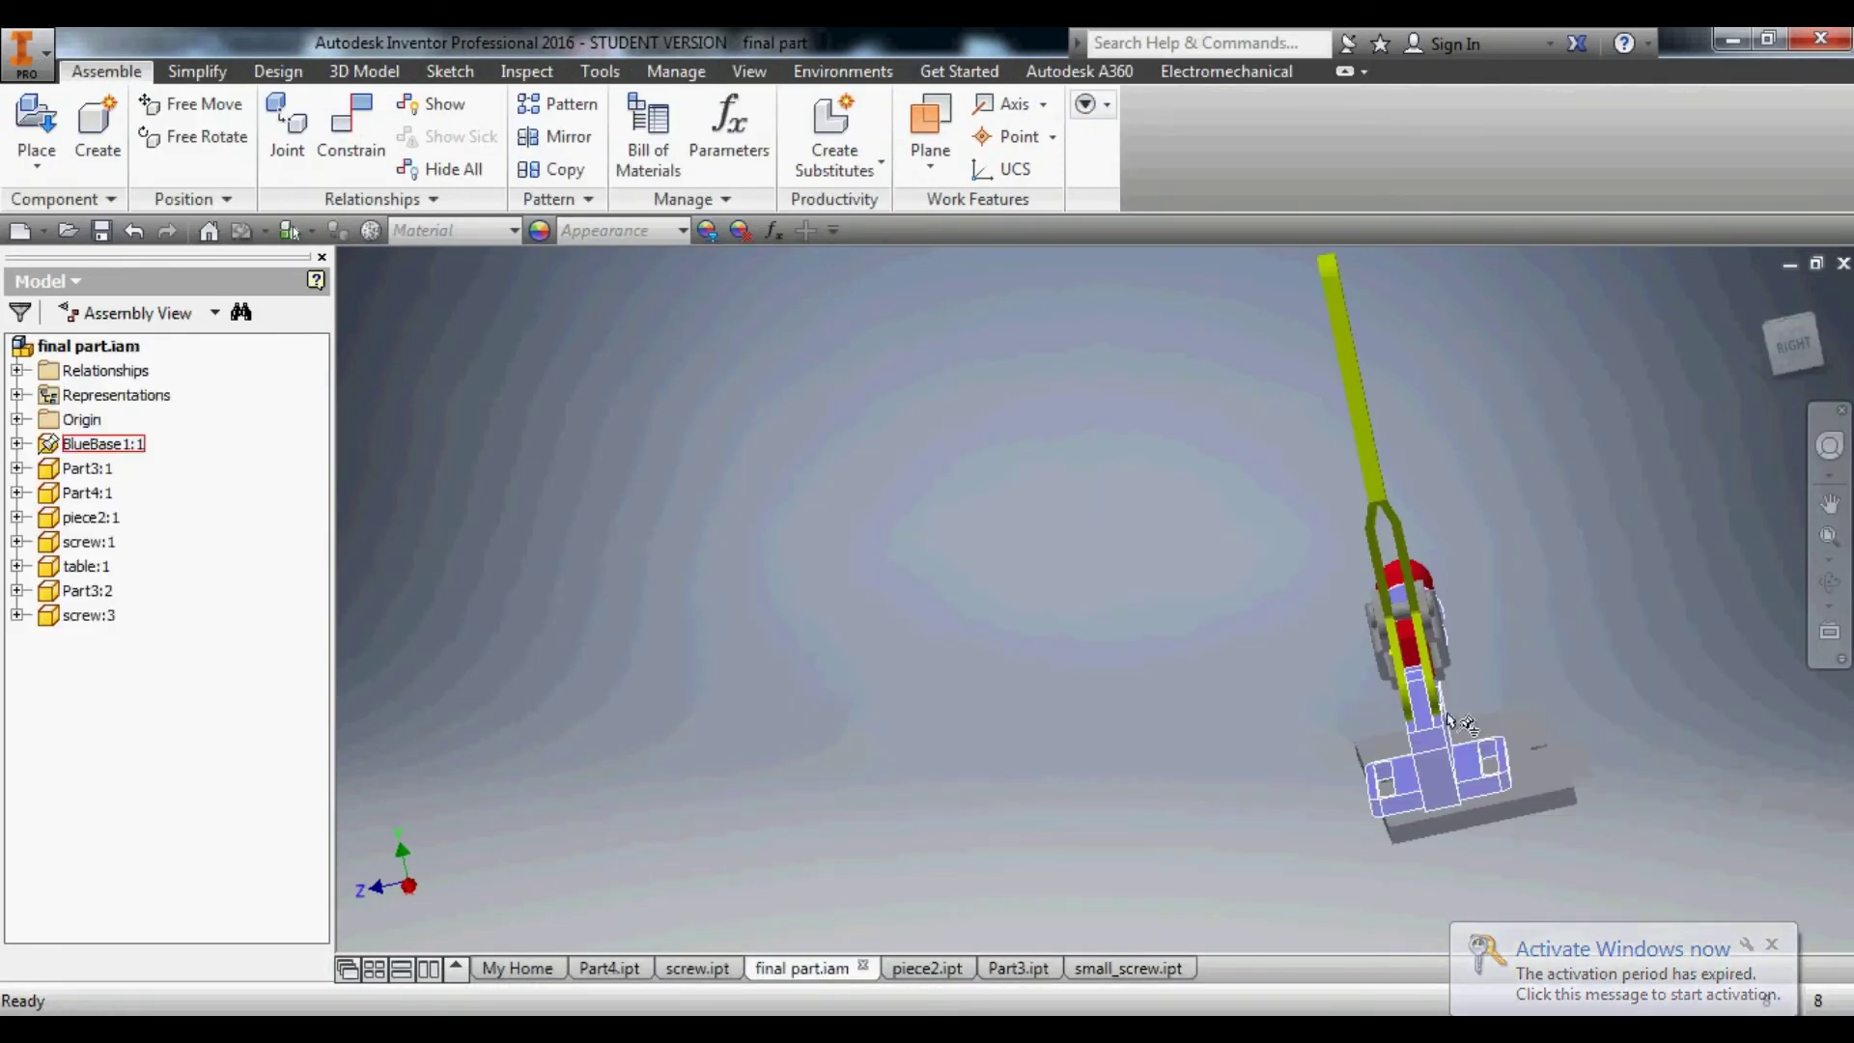
middle_click_drag(1419, 713, 1444, 722)
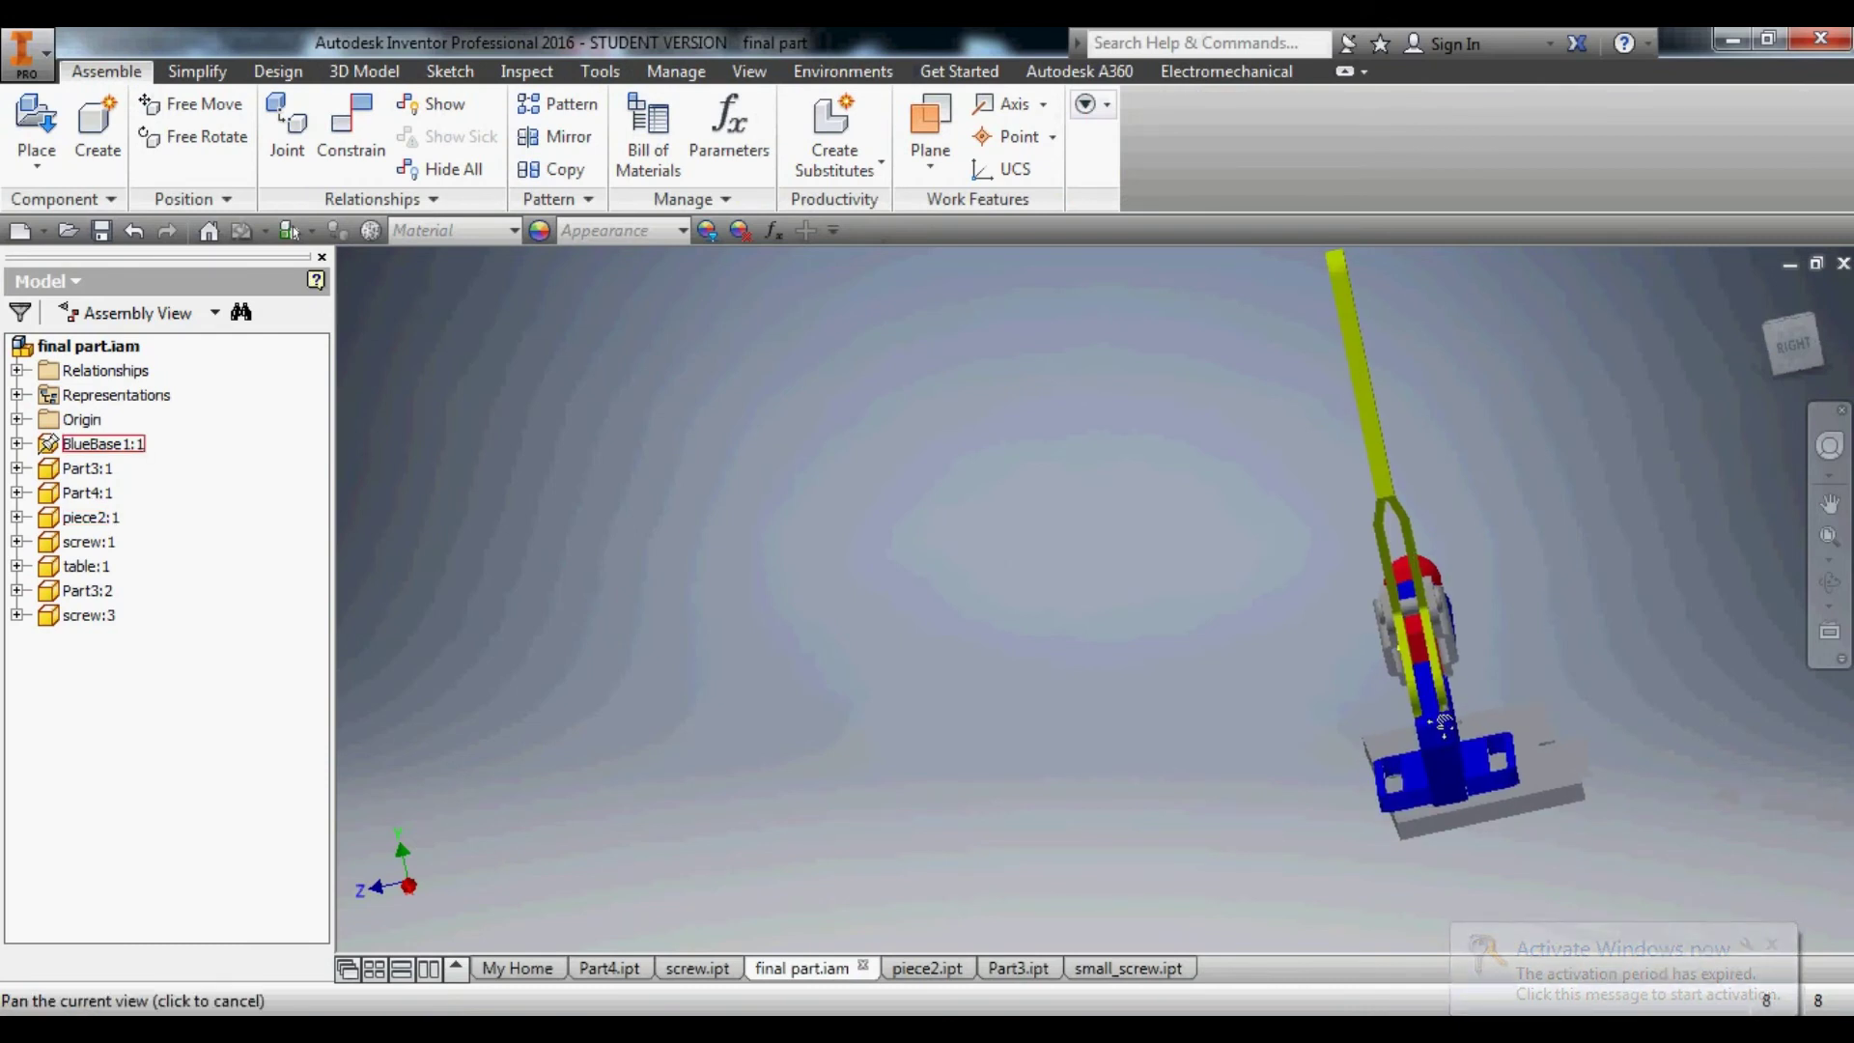
scroll(1444, 723, "up", 5)
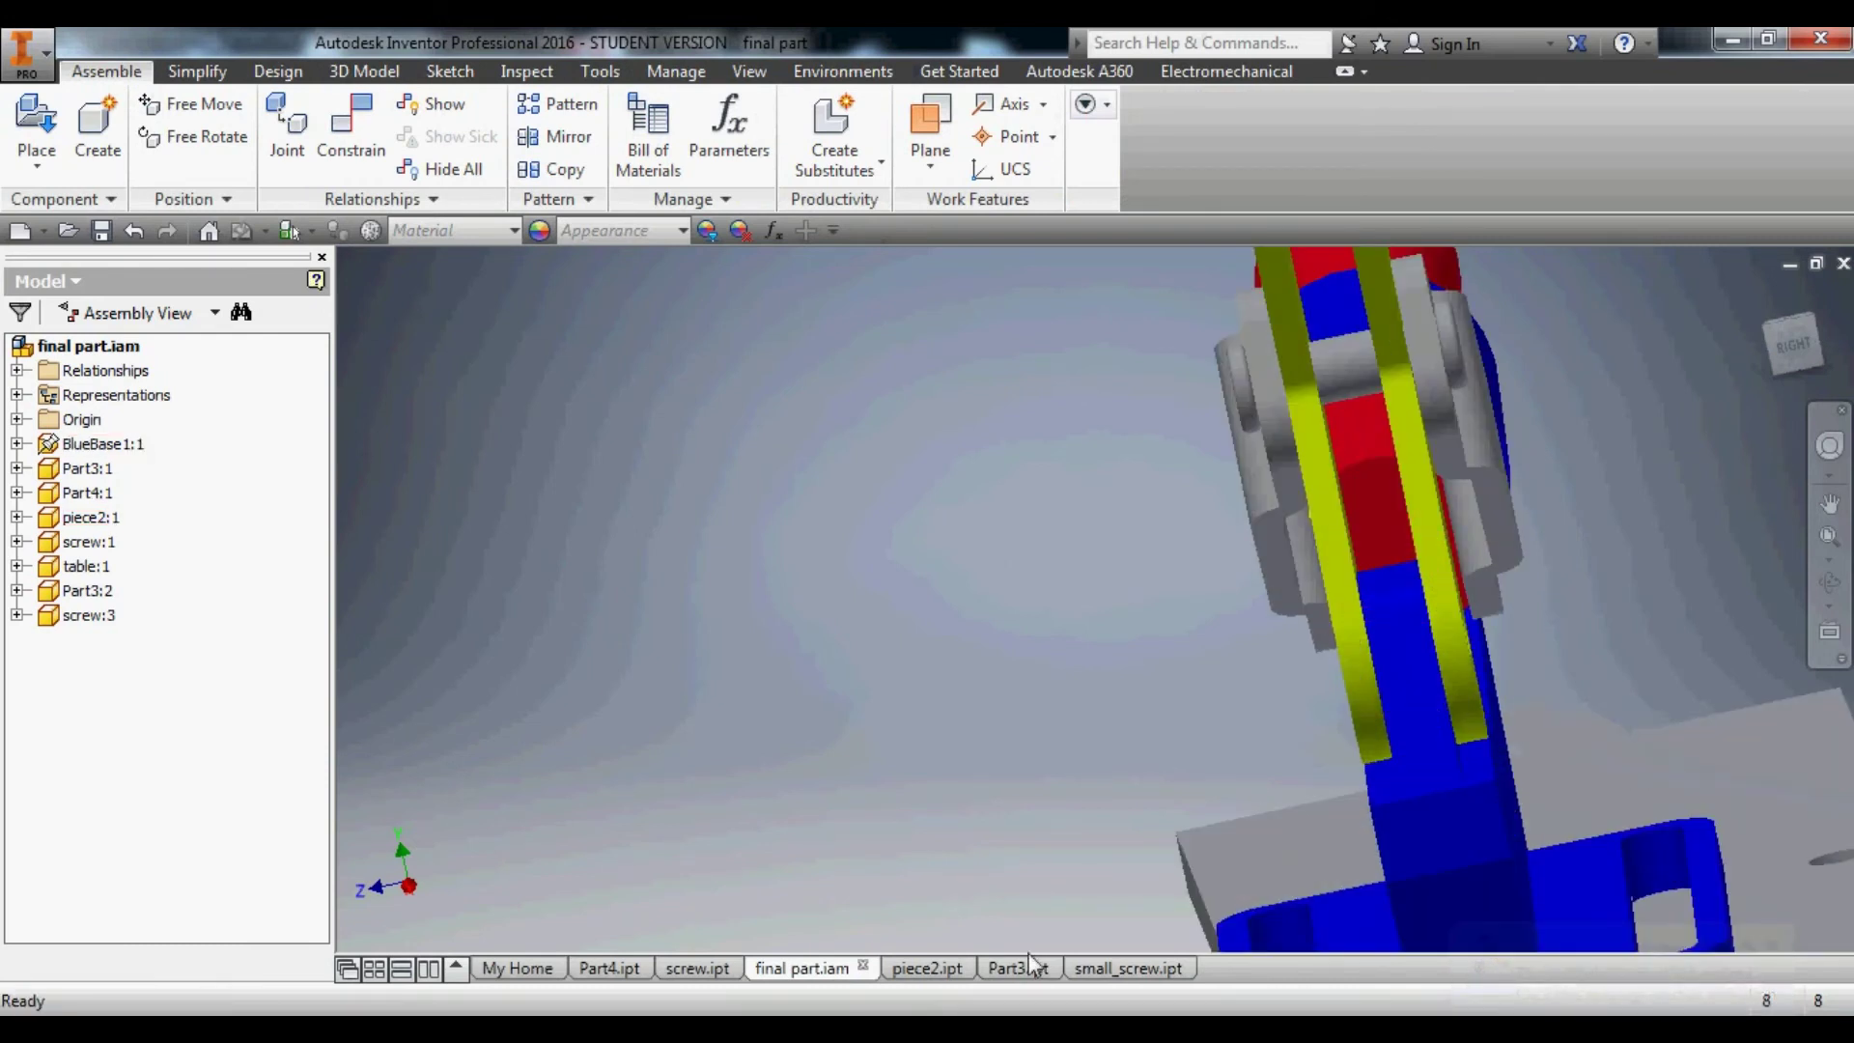
left_click(1102, 973)
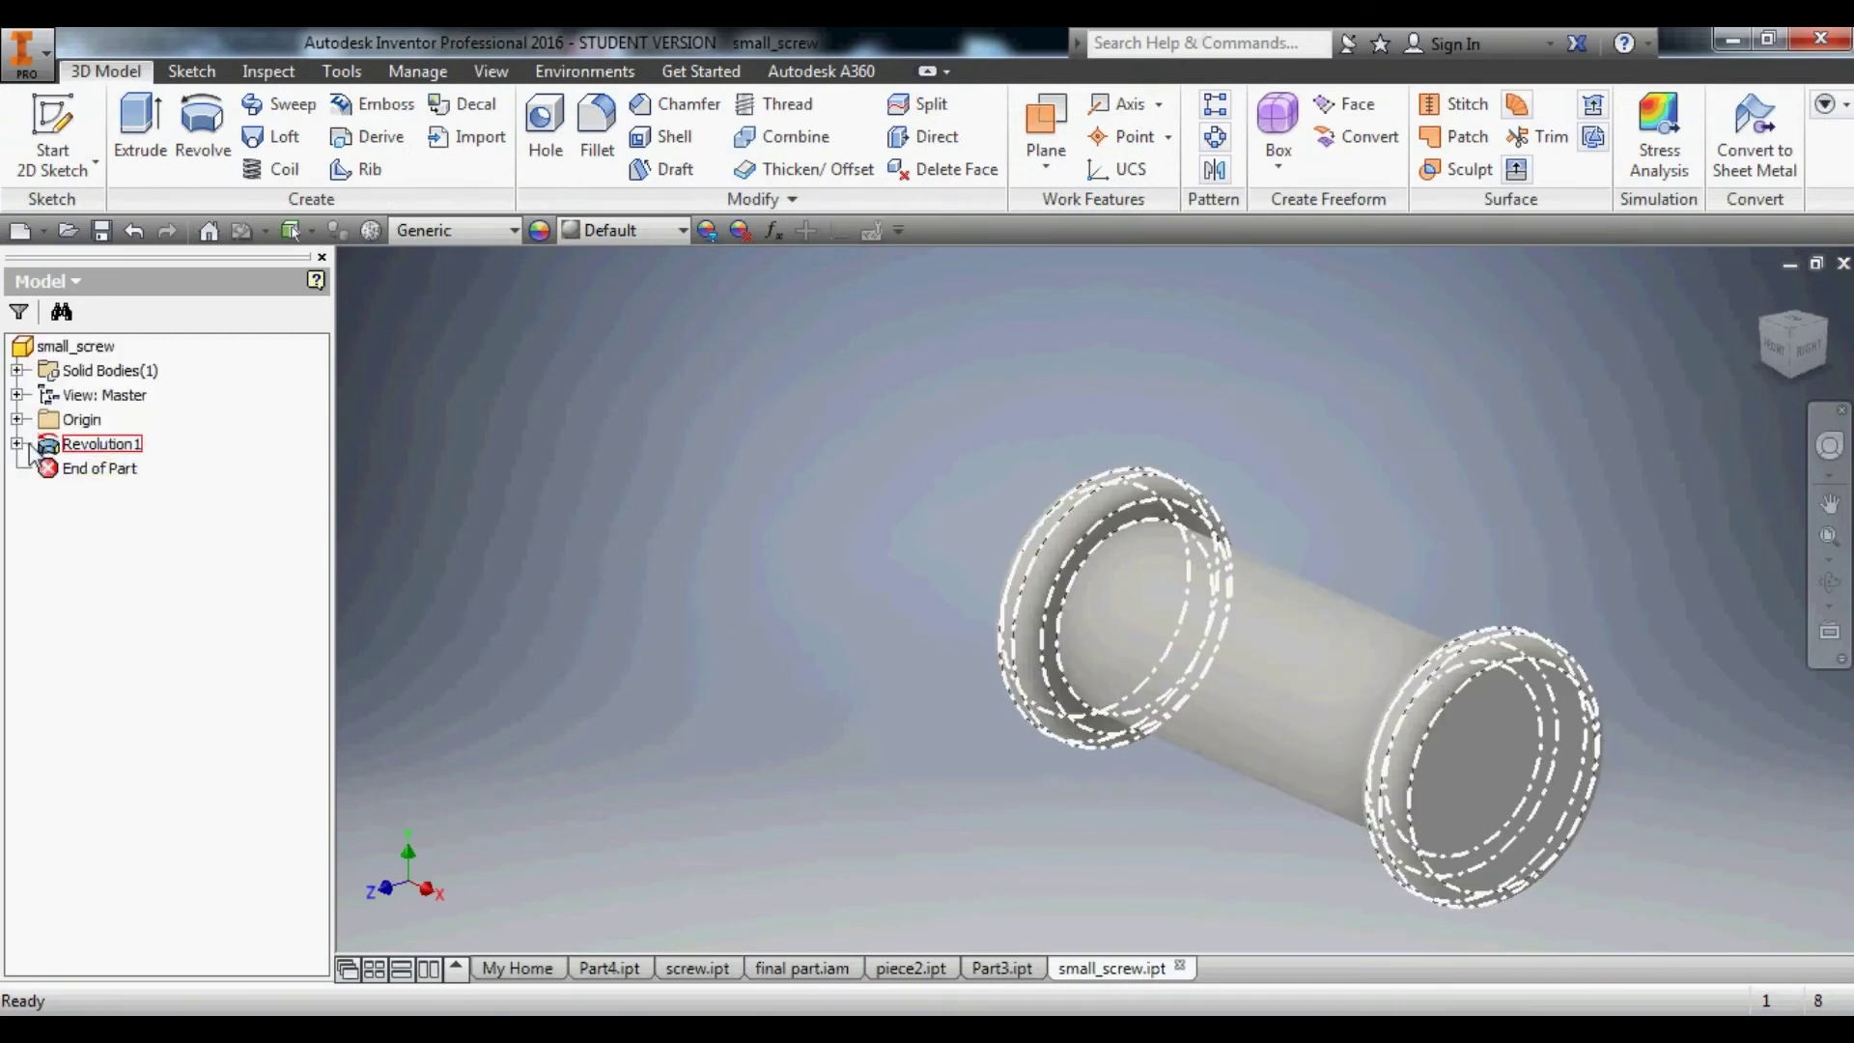
left_click(17, 443)
double_click(114, 467)
double_click(1159, 637)
type("2")
key("Return")
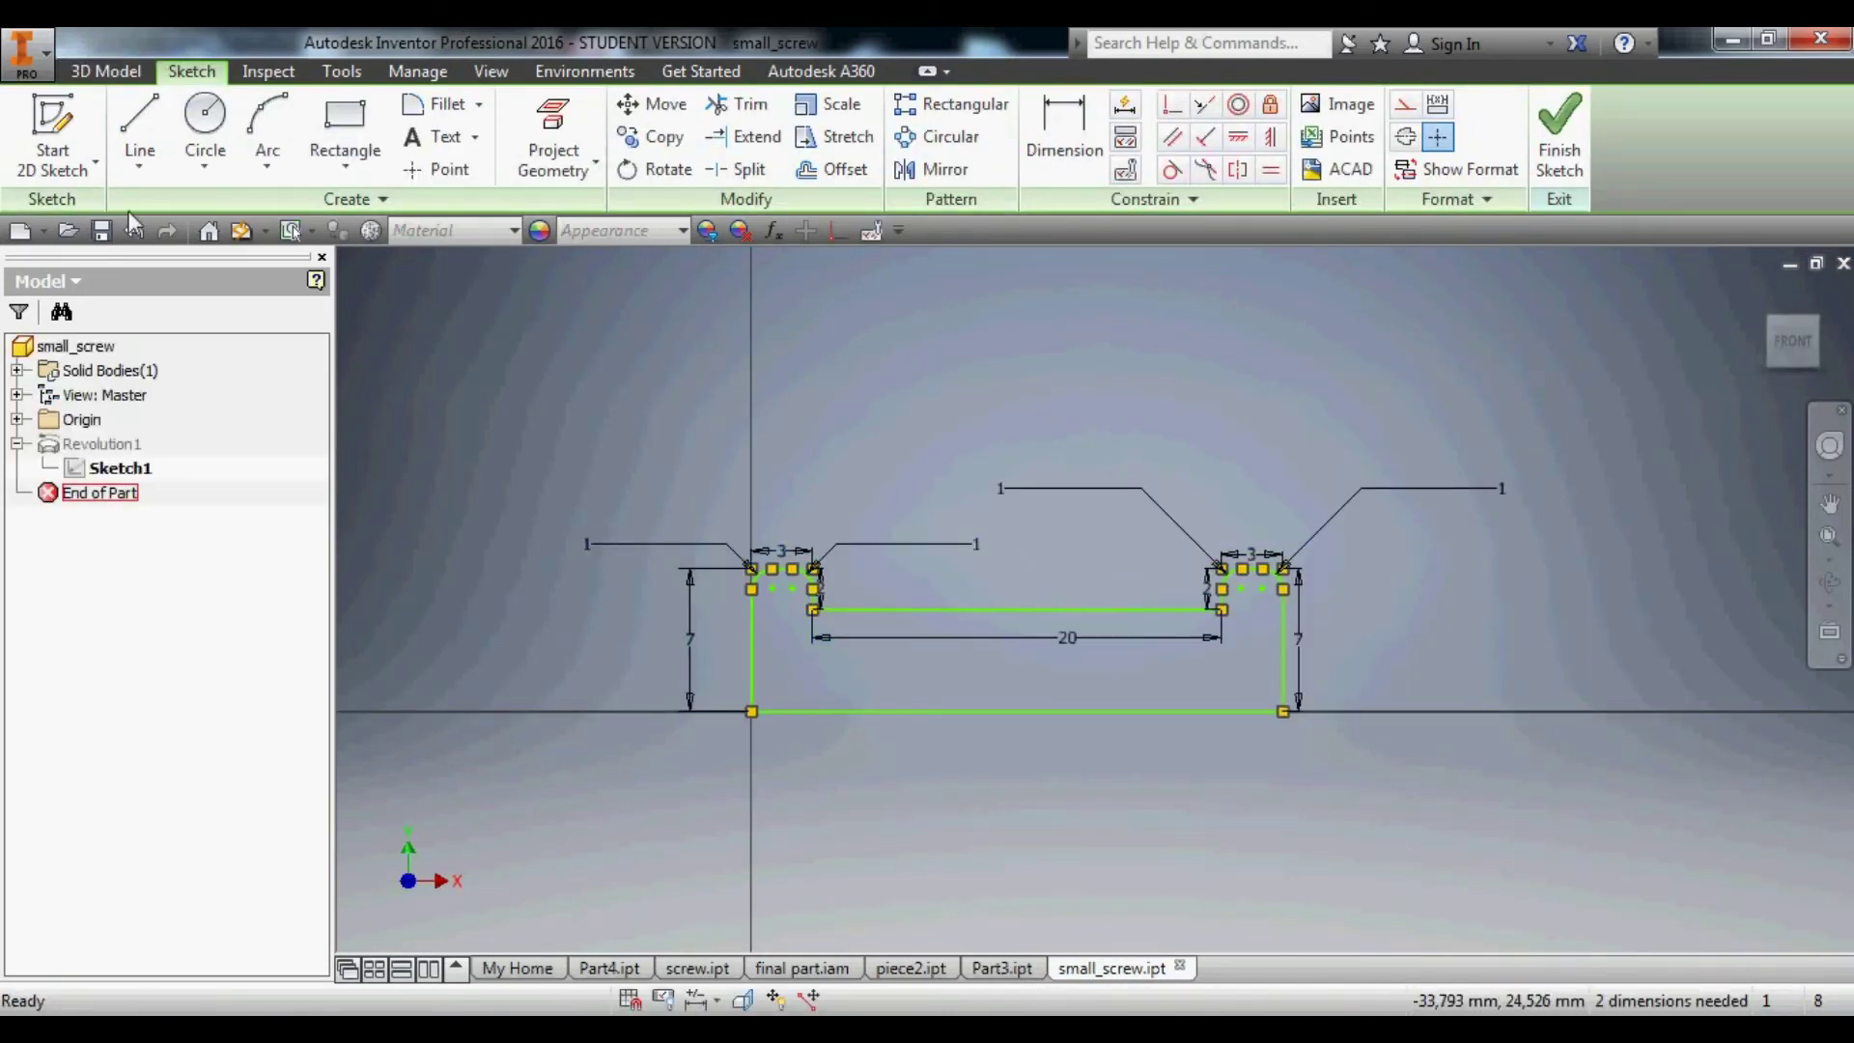
Finish the small_screw sketch and place one small_screw from the Prototype folder into the final part assembly.
left_click(1558, 131)
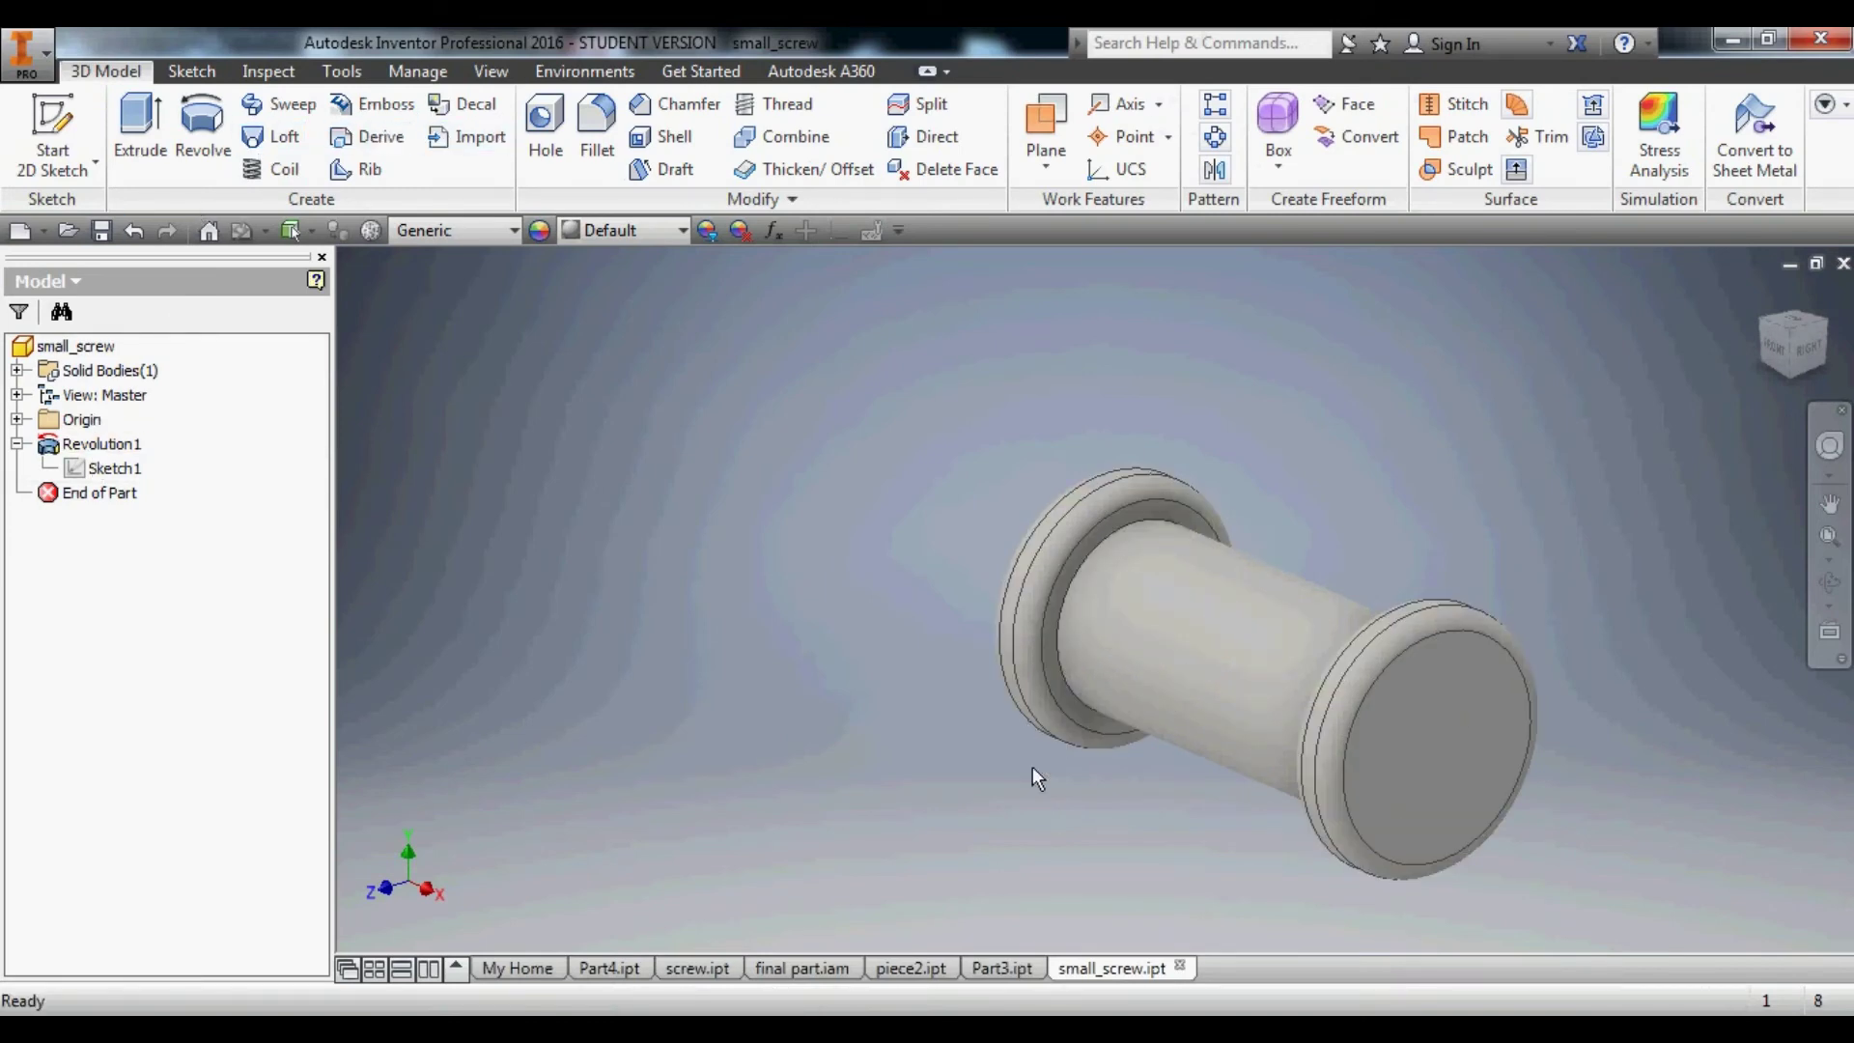
left_click(827, 974)
left_click(36, 164)
left_click(67, 207)
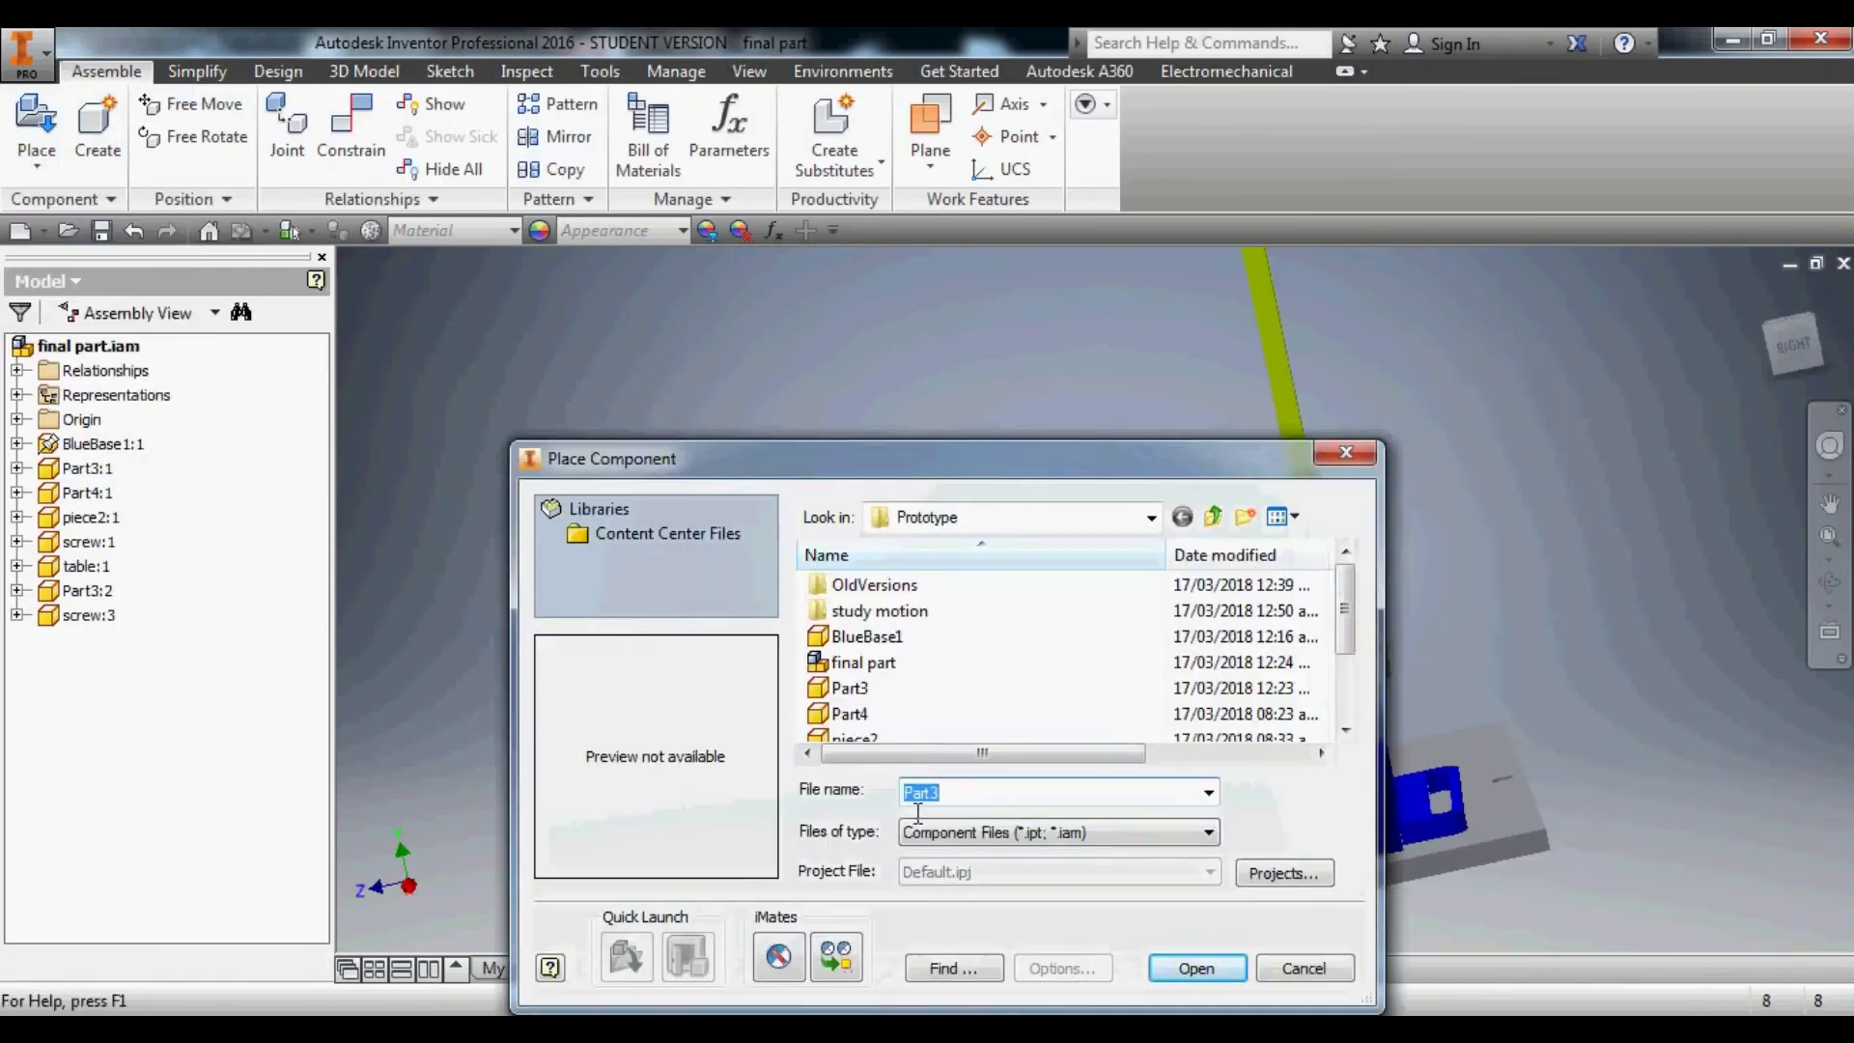
double_click(919, 698)
left_click(1254, 722)
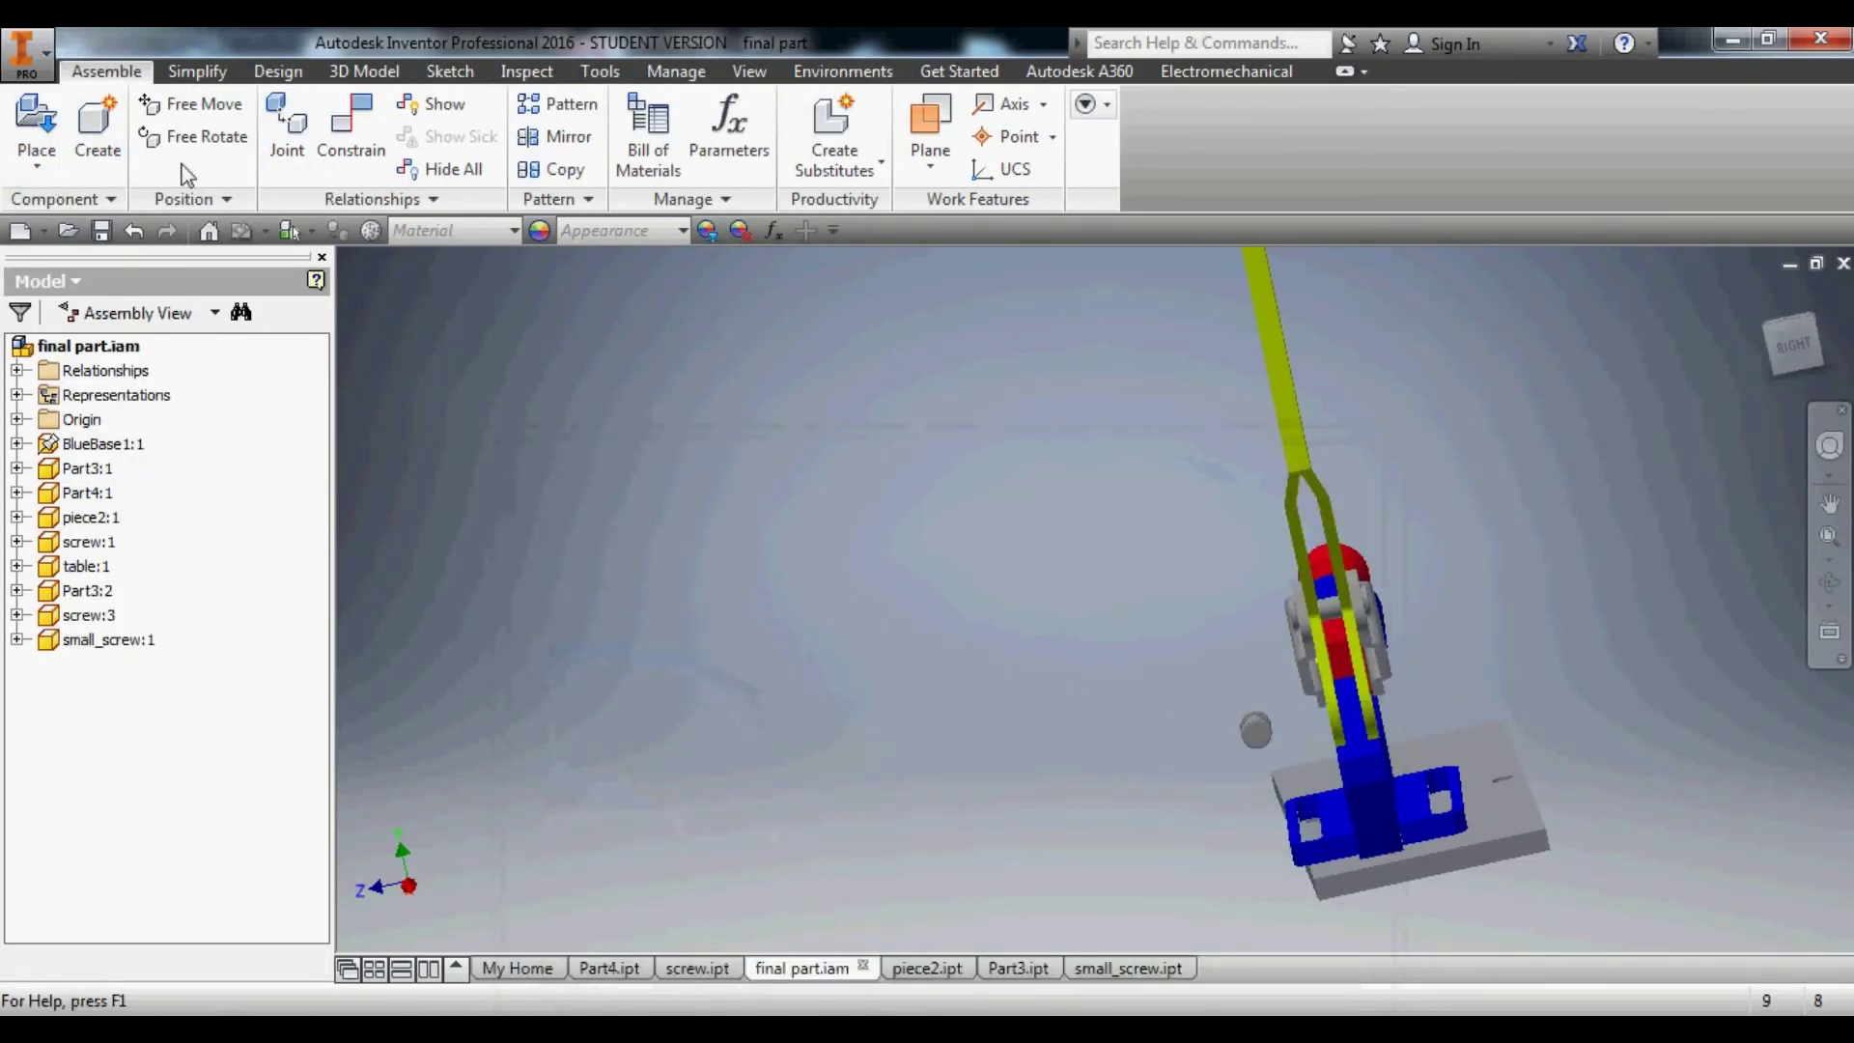
key("Escape")
Constrain small_screw in the yellow lever's lower pivot hole, mating its head's inner face to the lever's side face with zero offset.
scroll(1231, 749, "up", 5)
key("c")
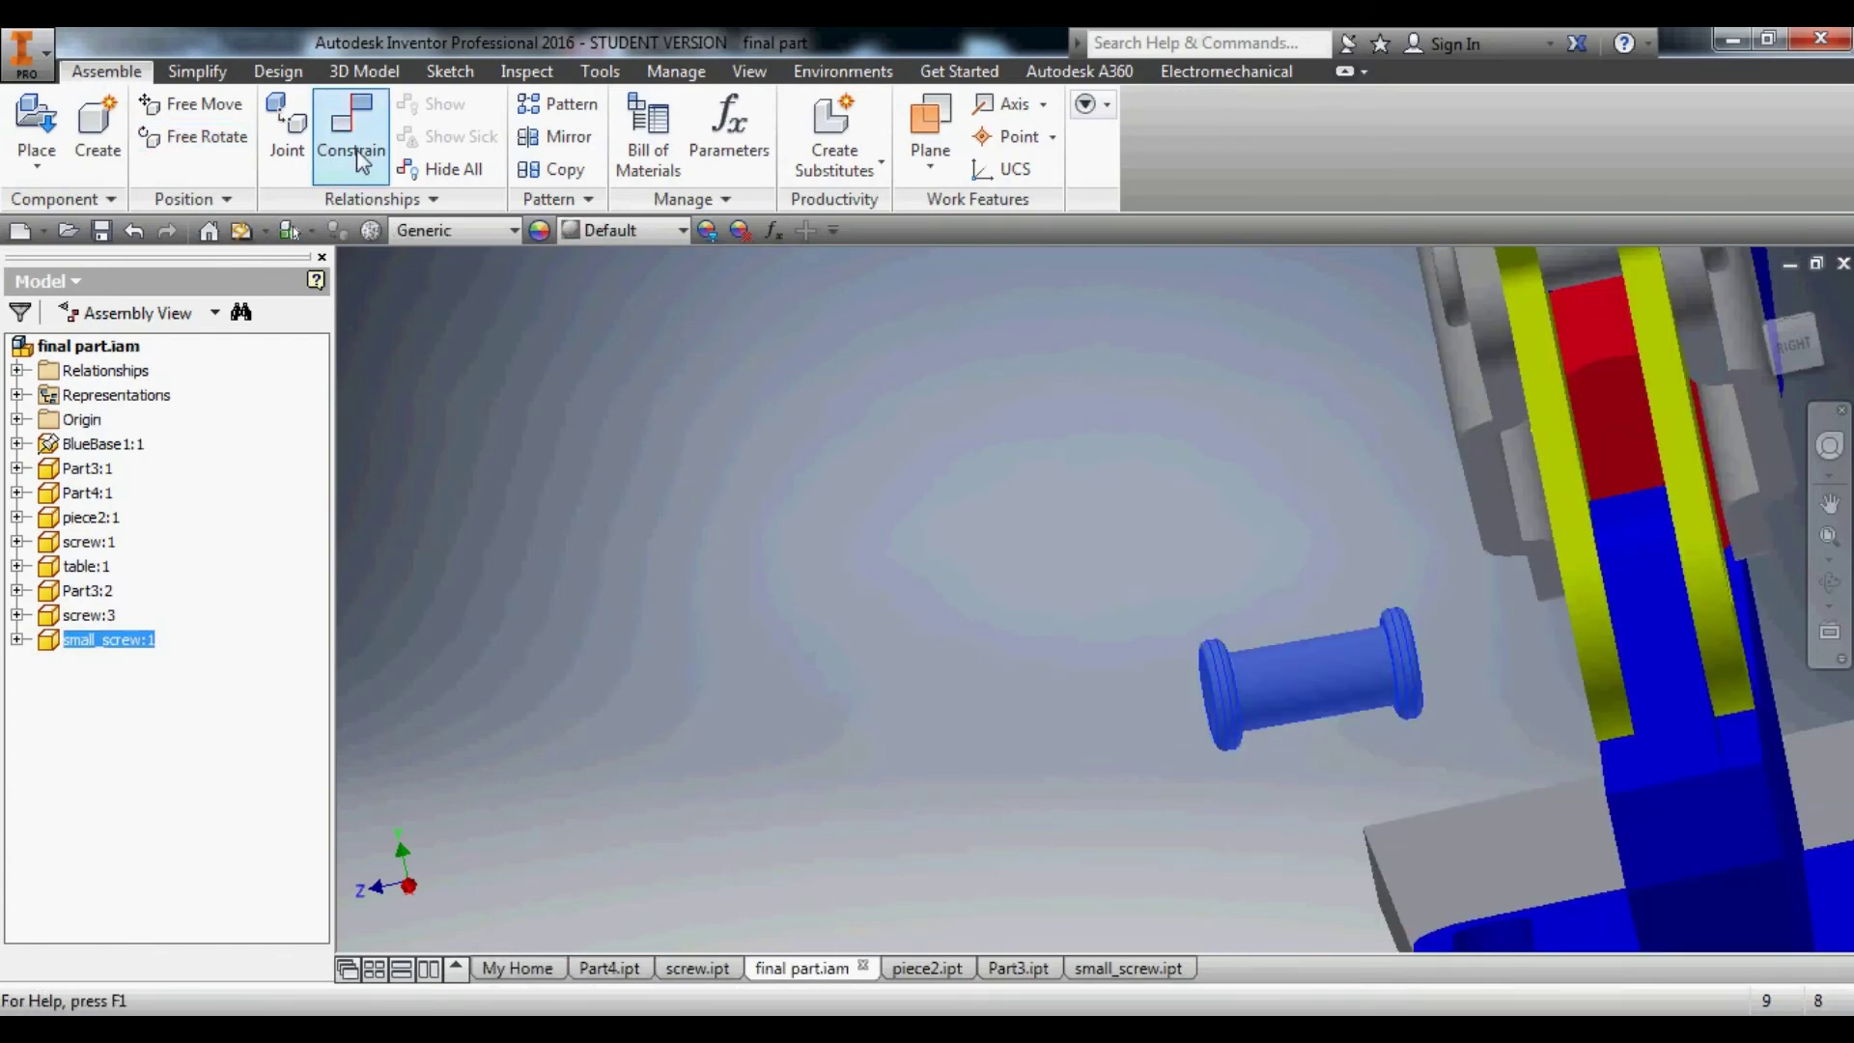
middle_click_drag(1762, 736, 1591, 449)
middle_click_drag(1149, 588, 1584, 757, "shift")
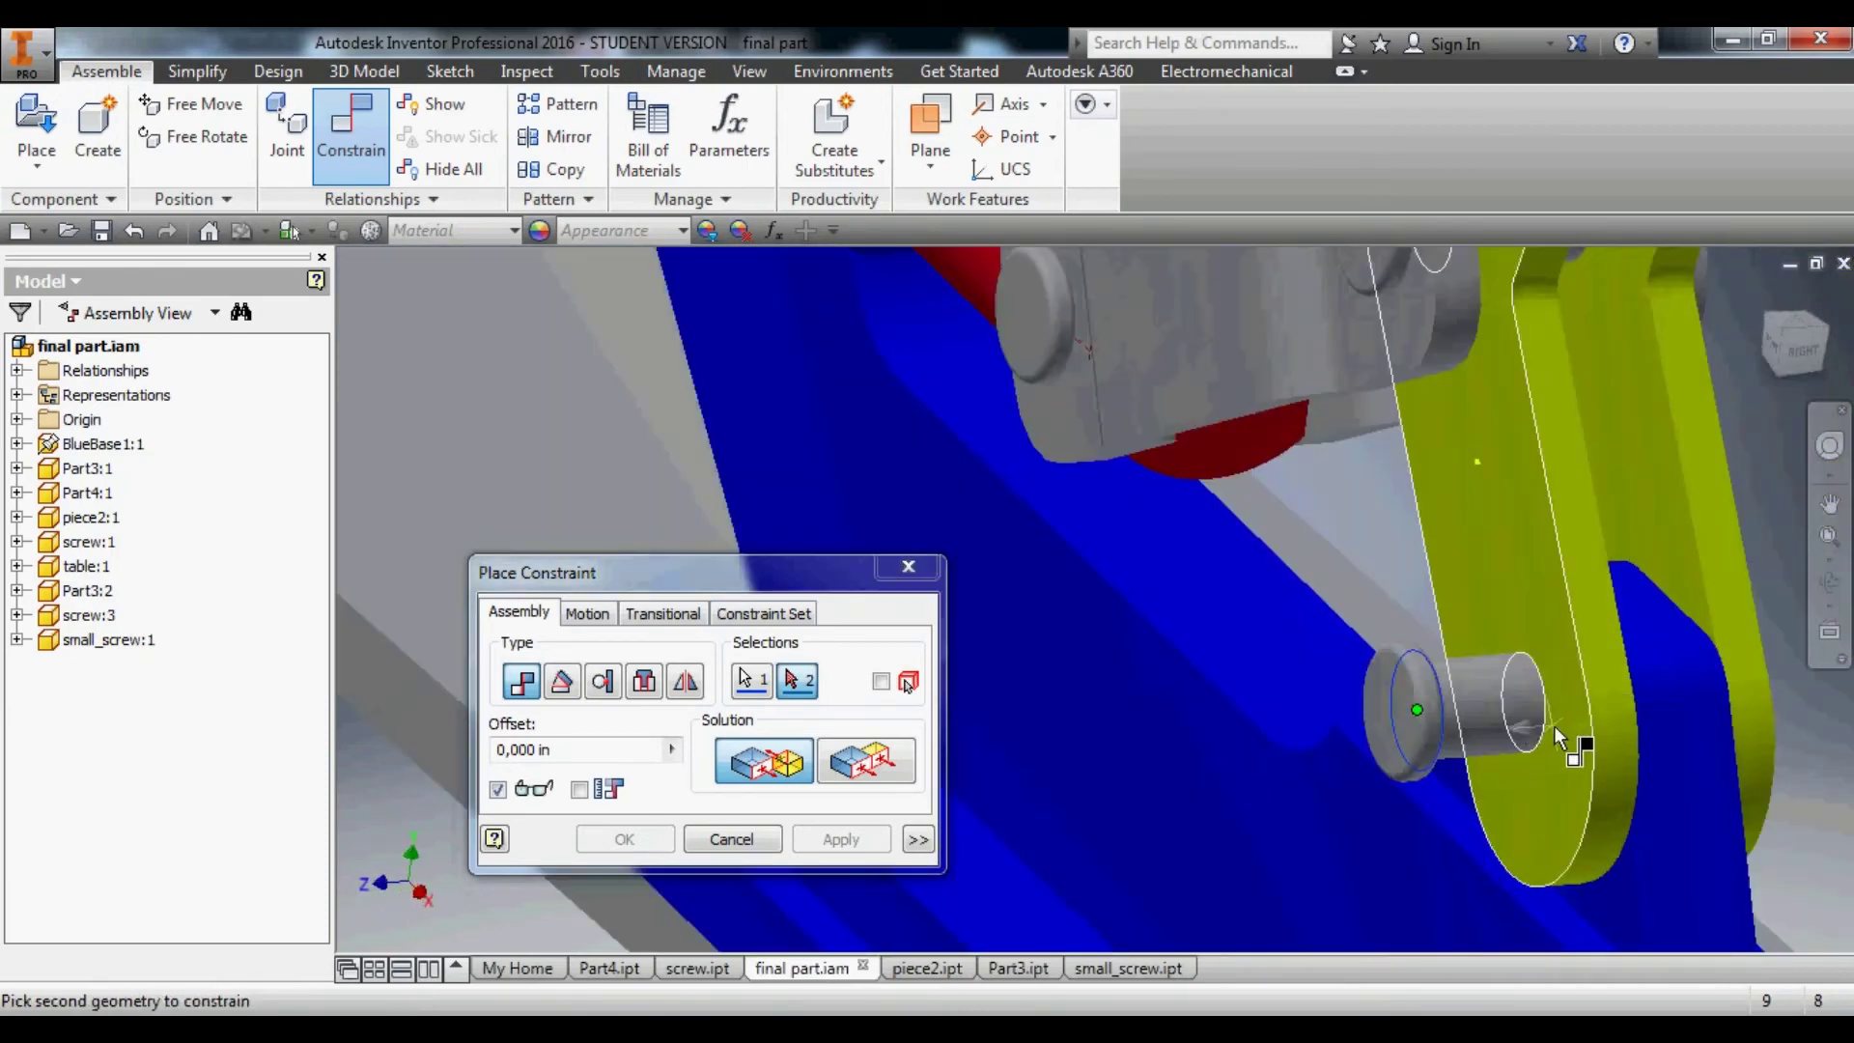
left_click(1584, 757)
left_click(625, 839)
middle_click_drag(1256, 677, 1085, 728, "shift")
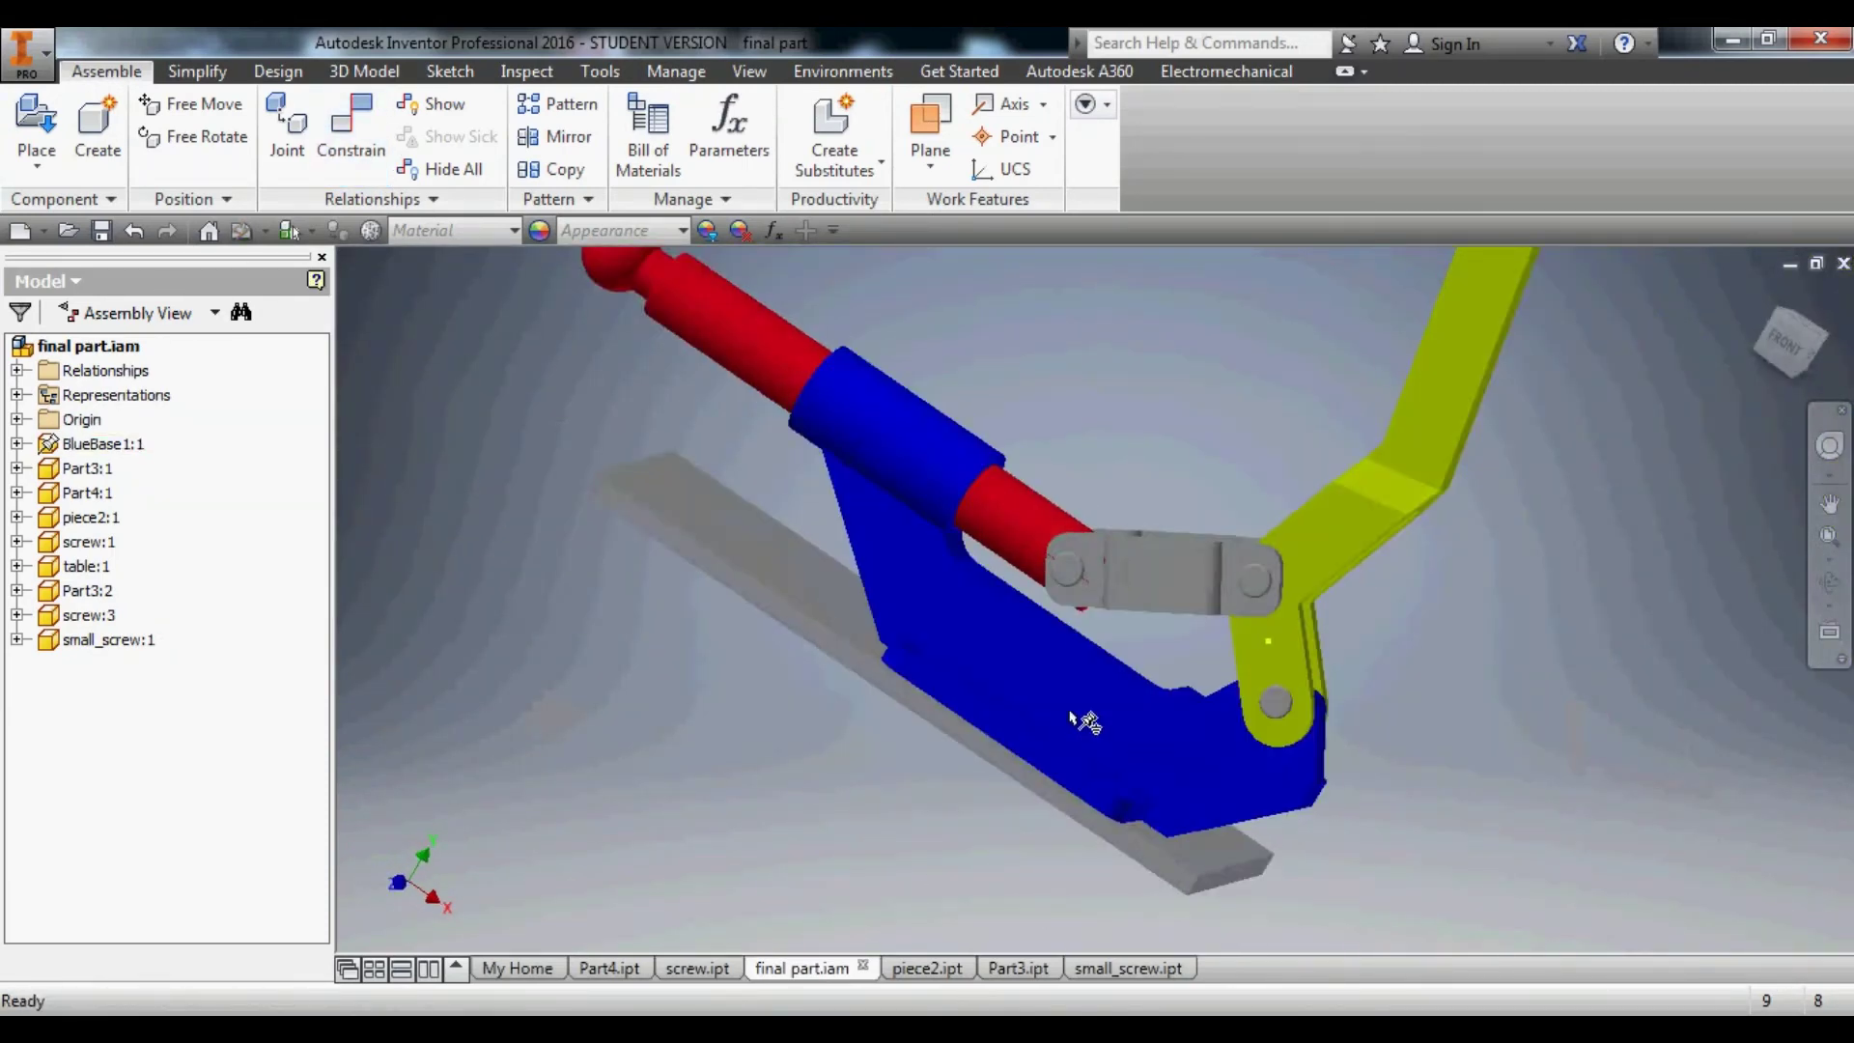
Swing the yellow lever to check how the pinned linkage moves.
scroll(1204, 749, "down", 3)
scroll(1423, 693, "up", 8)
scroll(1352, 647, "down", 3)
left_click_drag(1301, 601, 1553, 535)
scroll(1553, 535, "up", 3)
scroll(1573, 545, "down", 3)
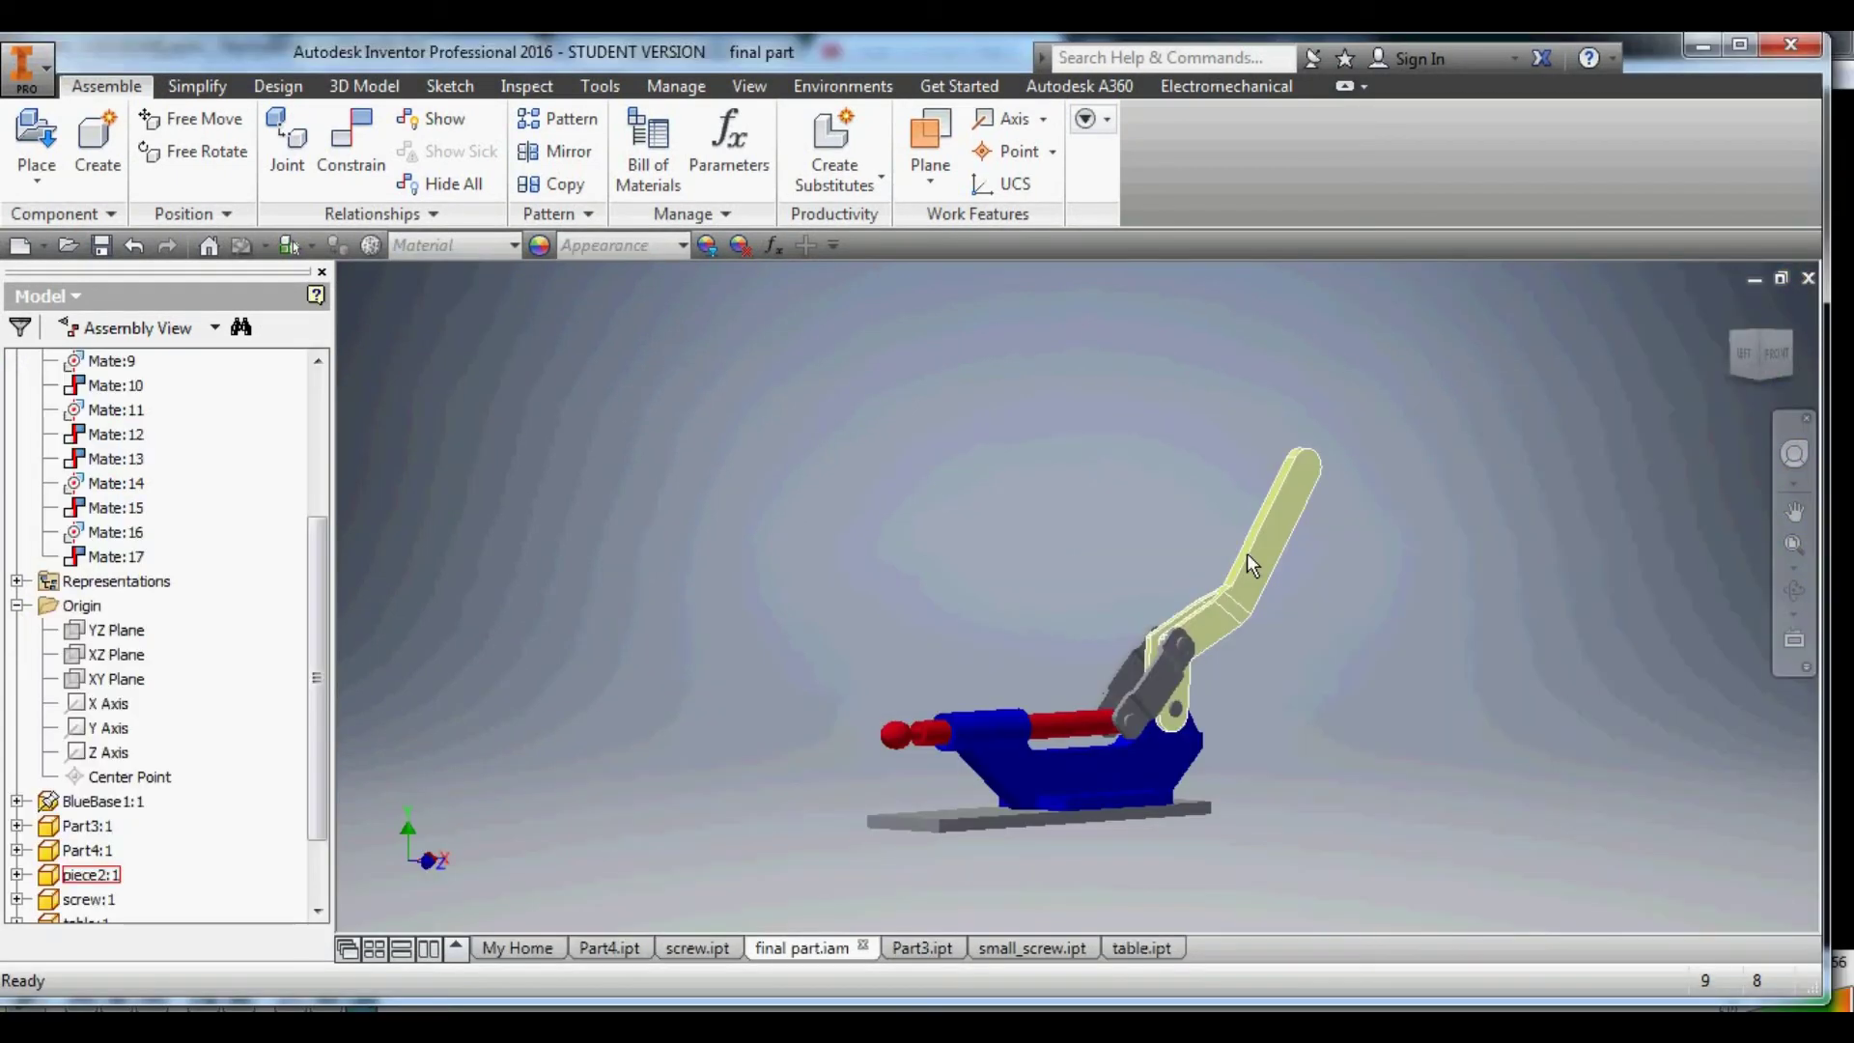
Move the lever towards the plunger and examine from above how the grey links, screws and plunger end fit together.
left_click_drag(1259, 556, 1159, 638)
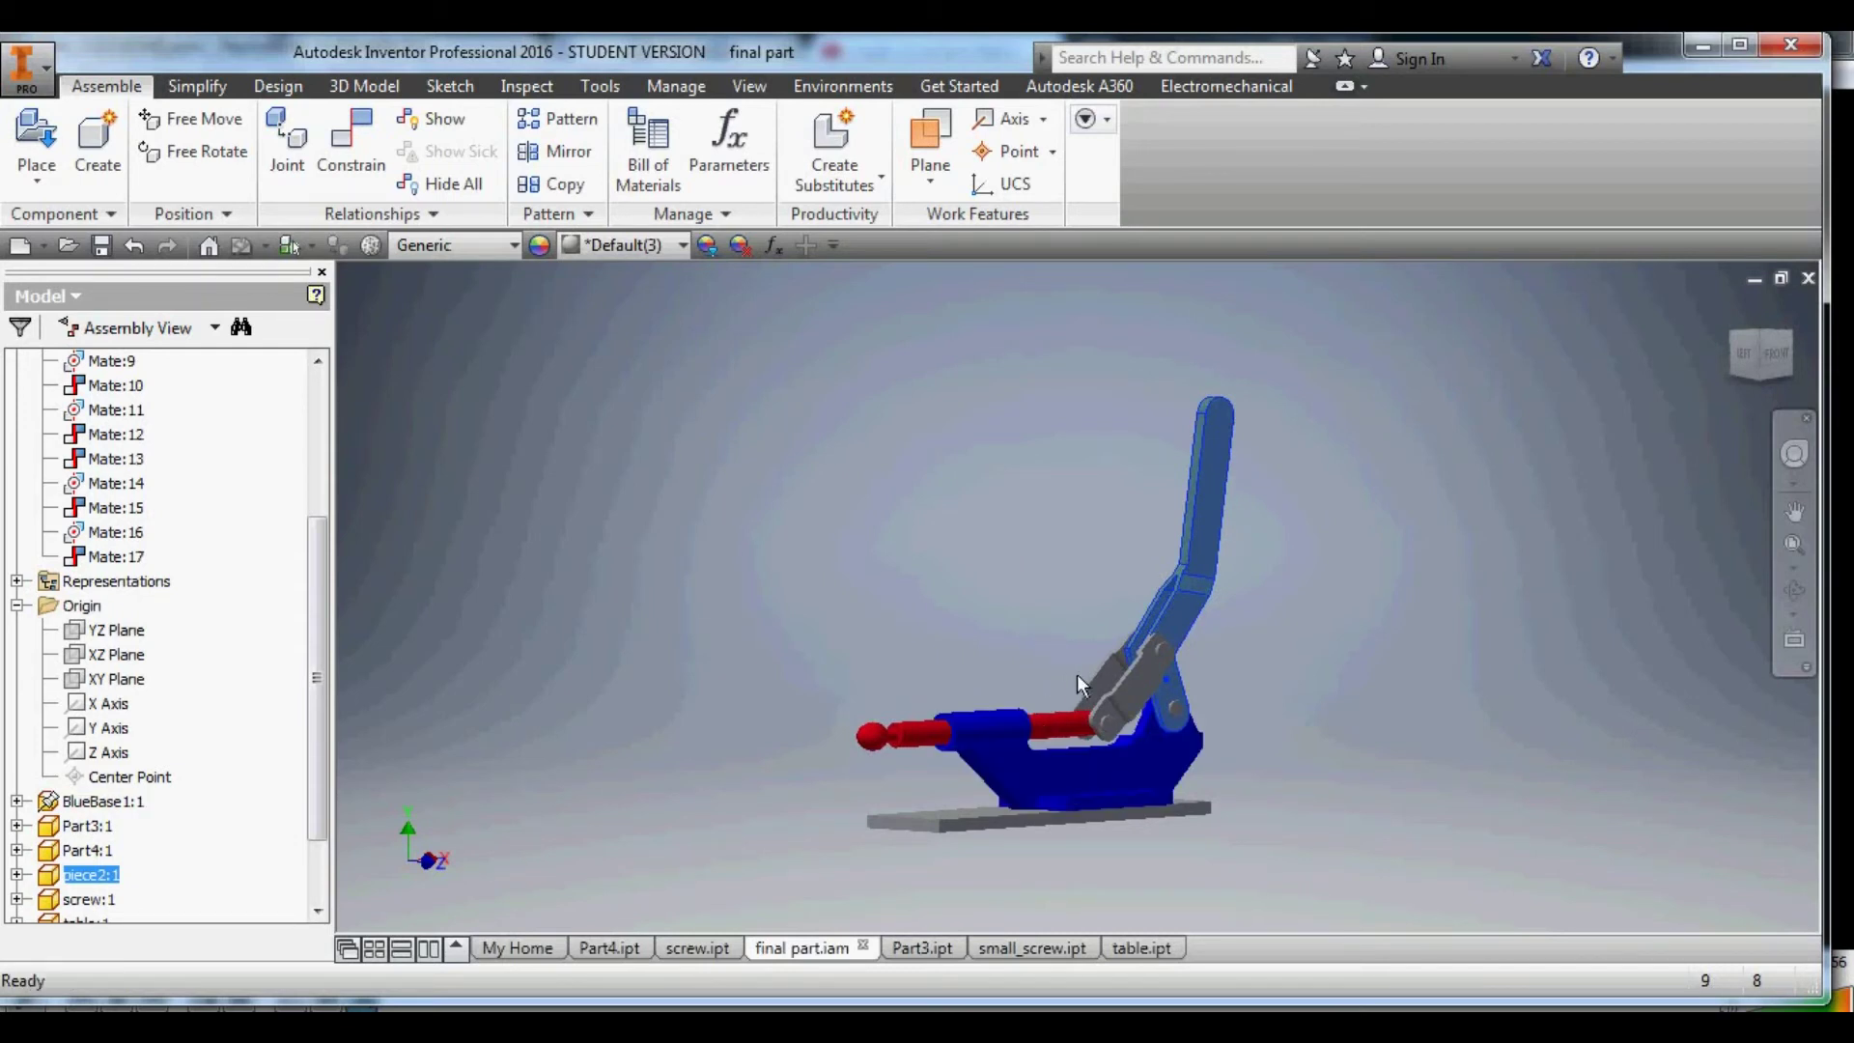
middle_click_drag(1078, 682, 872, 773, "shift")
scroll(790, 420, "up", 8)
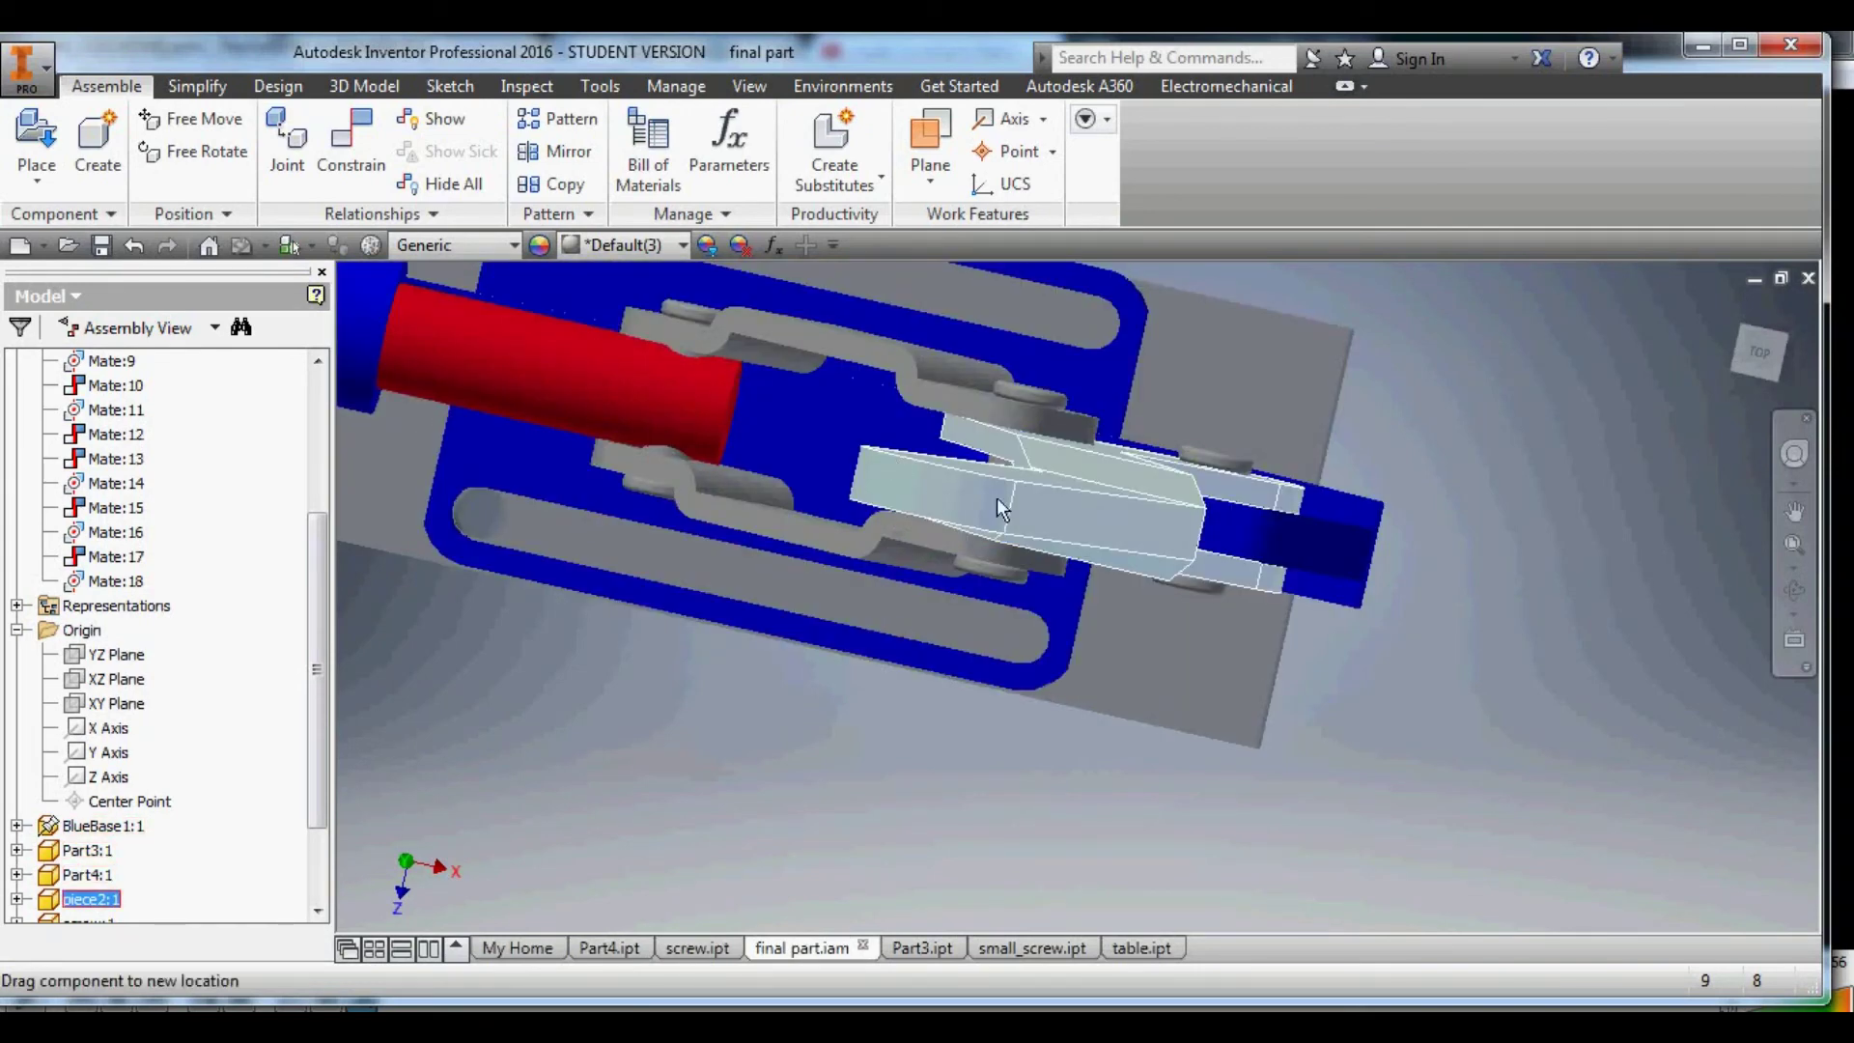
left_click_drag(1001, 509, 704, 480)
scroll(634, 414, "down", 1)
scroll(737, 448, "up", 3)
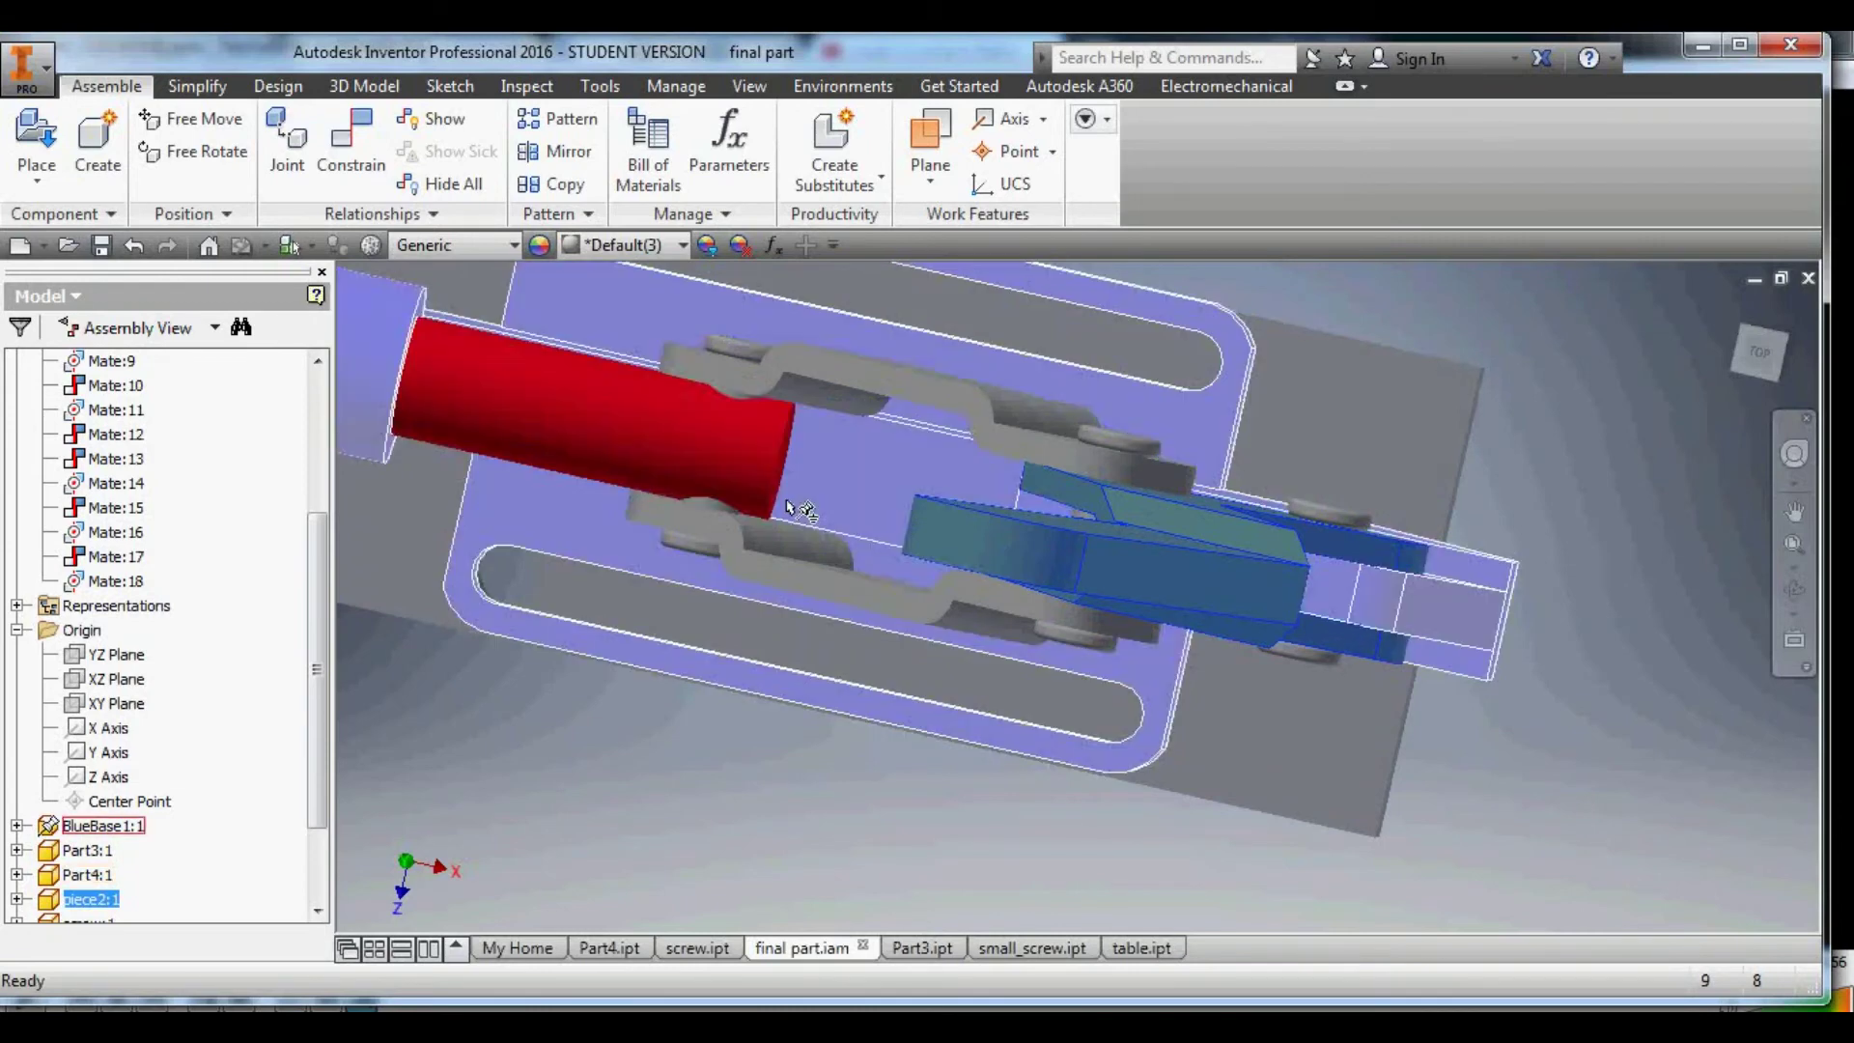
middle_click_drag(790, 506, 901, 574)
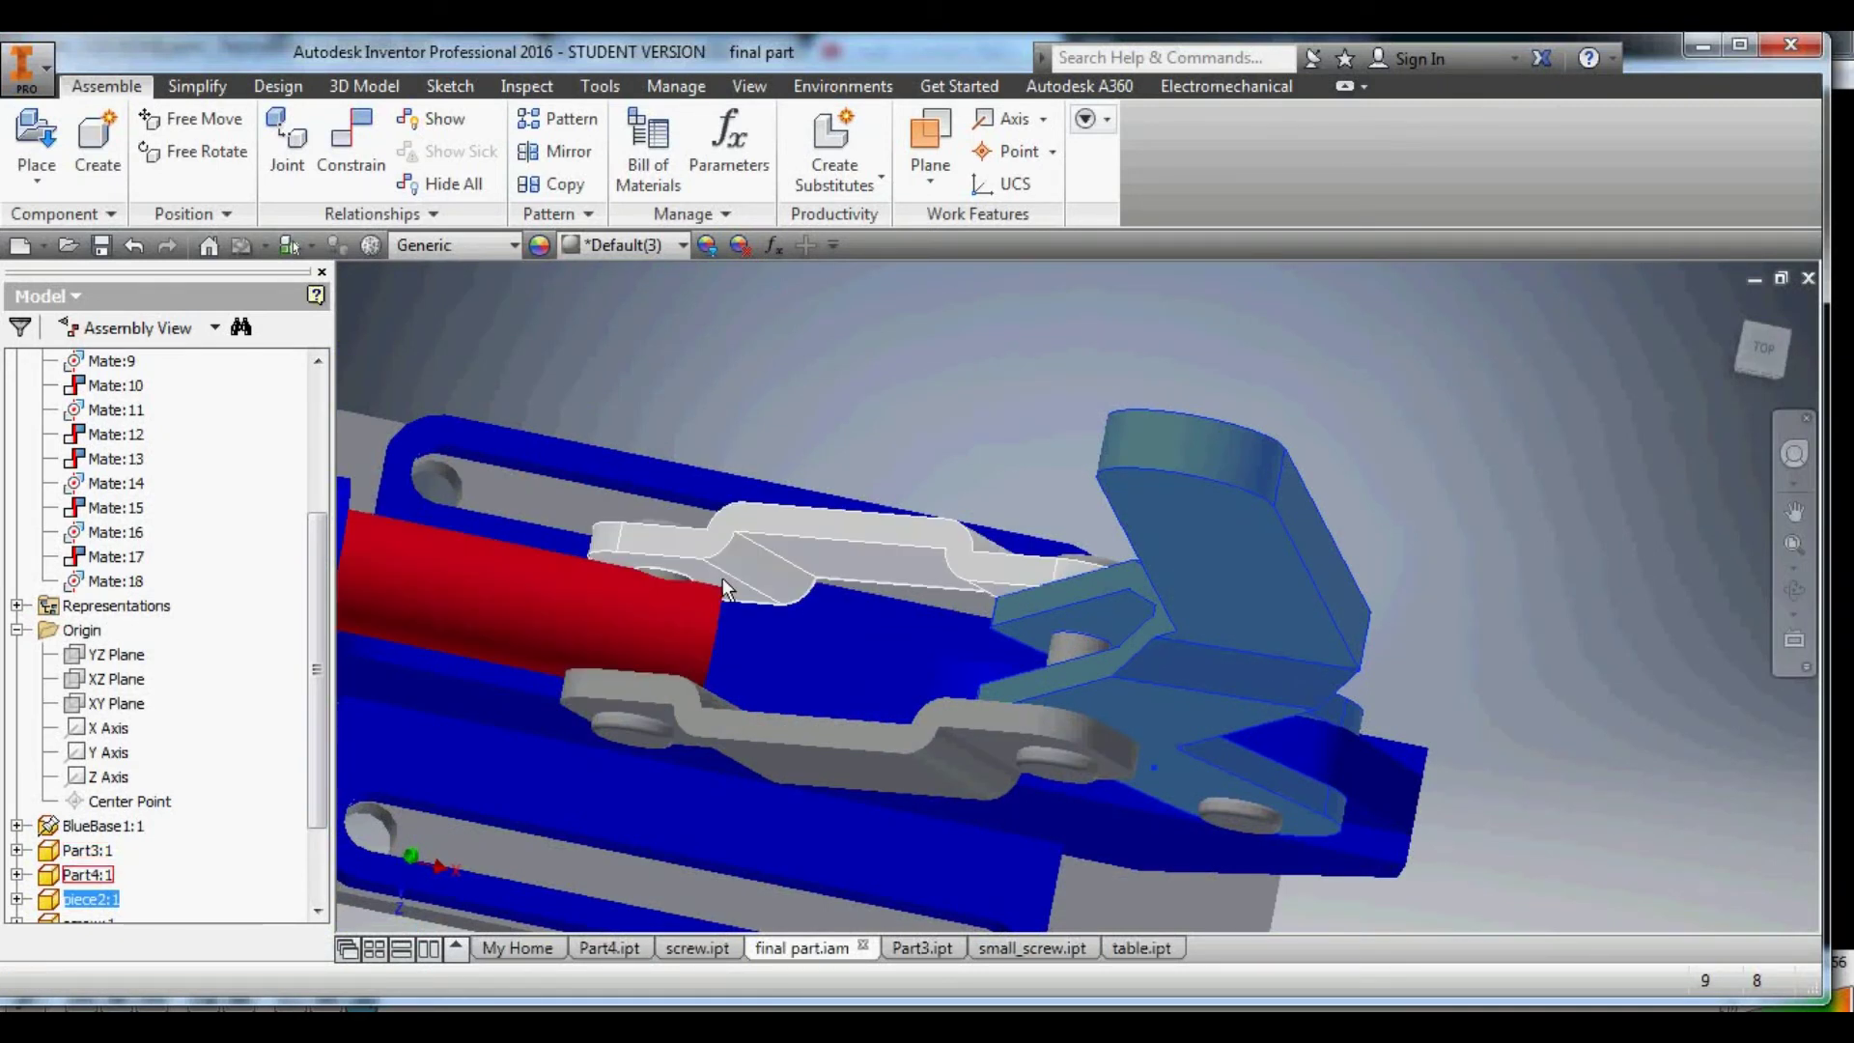
scroll(653, 649, "down", 5)
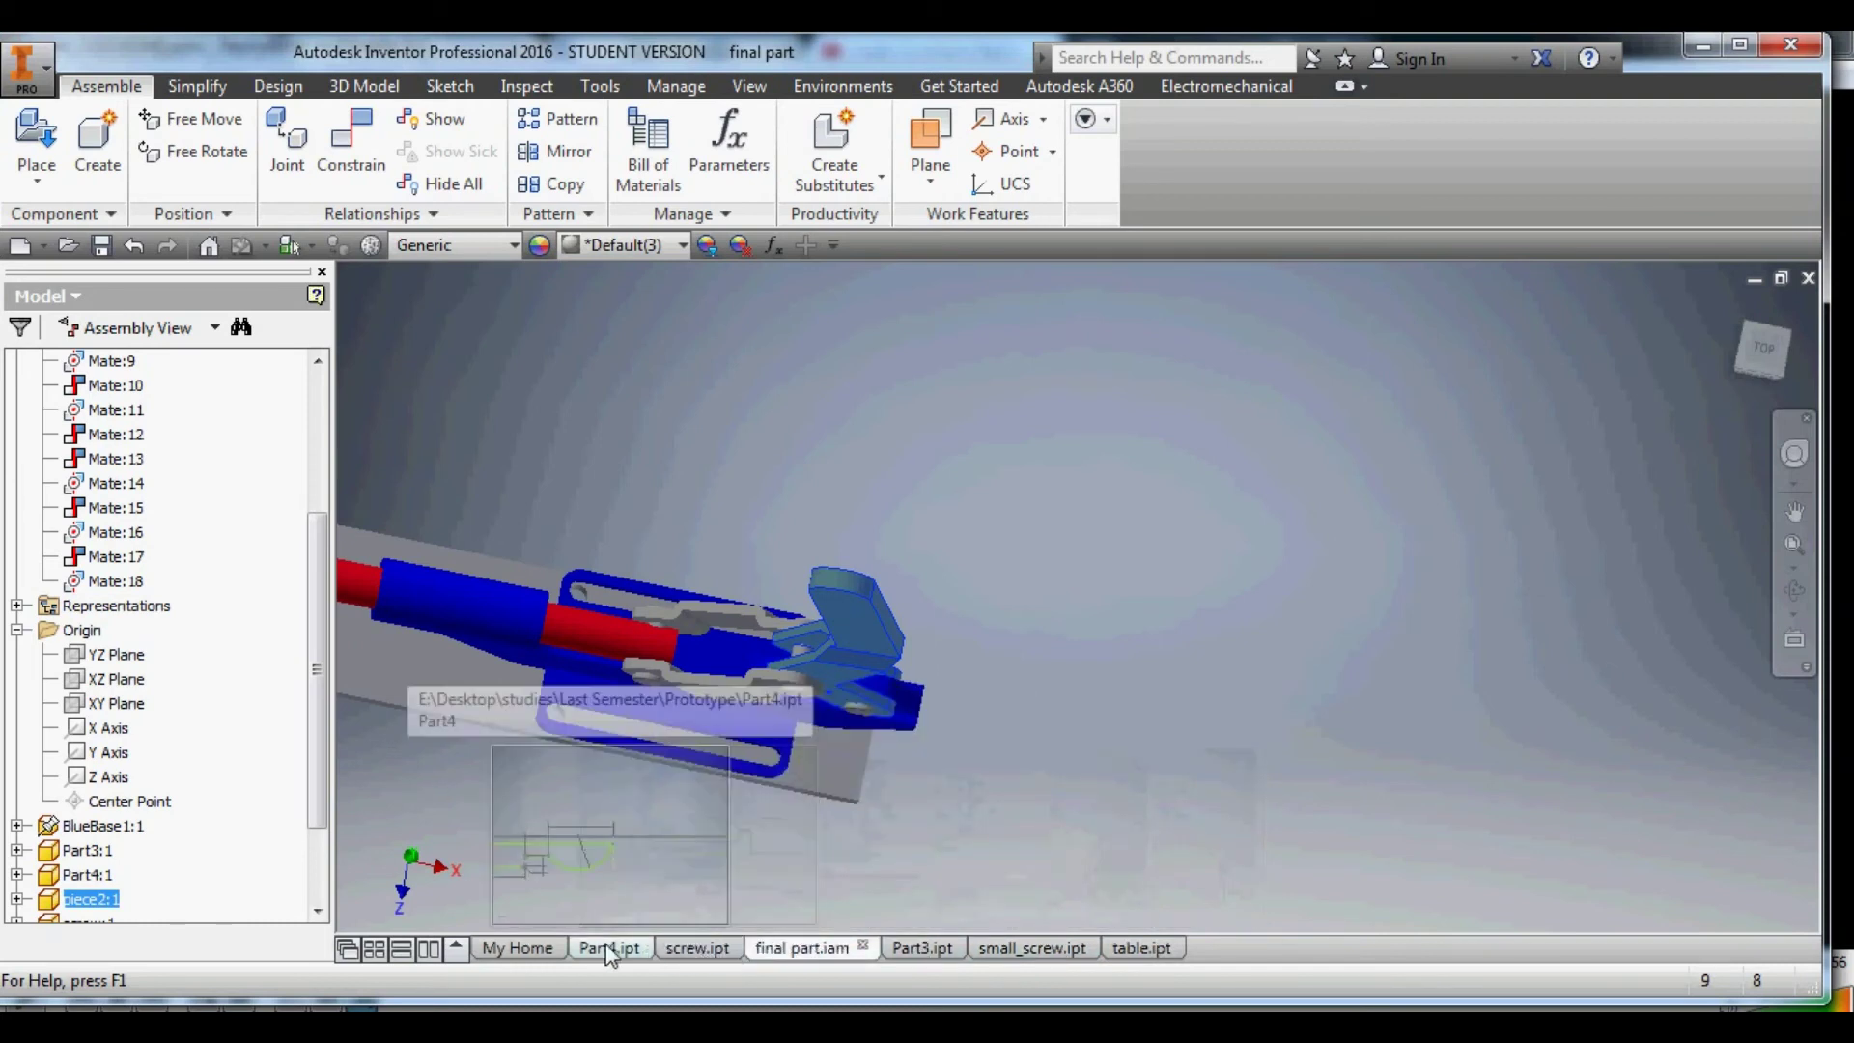
Open the red plunger Part4 from the assembly and examine the dimensions of its revolve sketch.
mouse_move(549, 952)
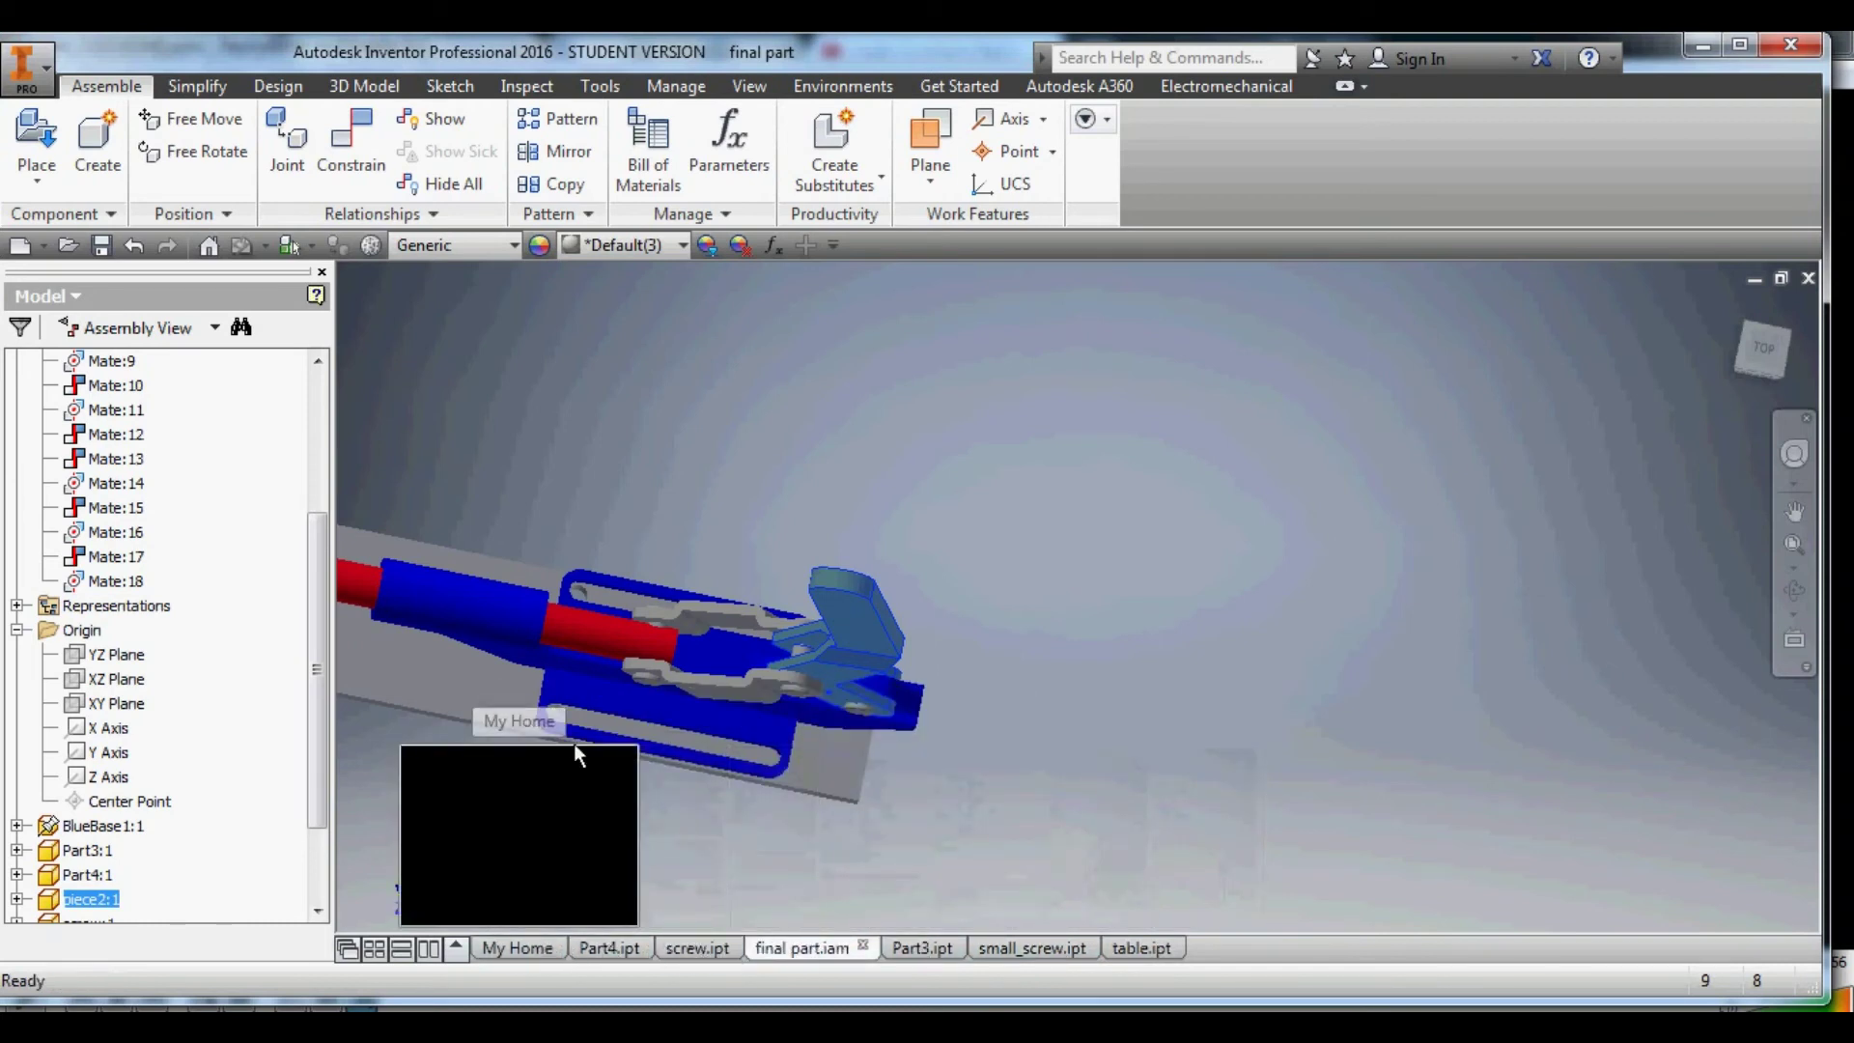
left_click(587, 639)
right_click(587, 634)
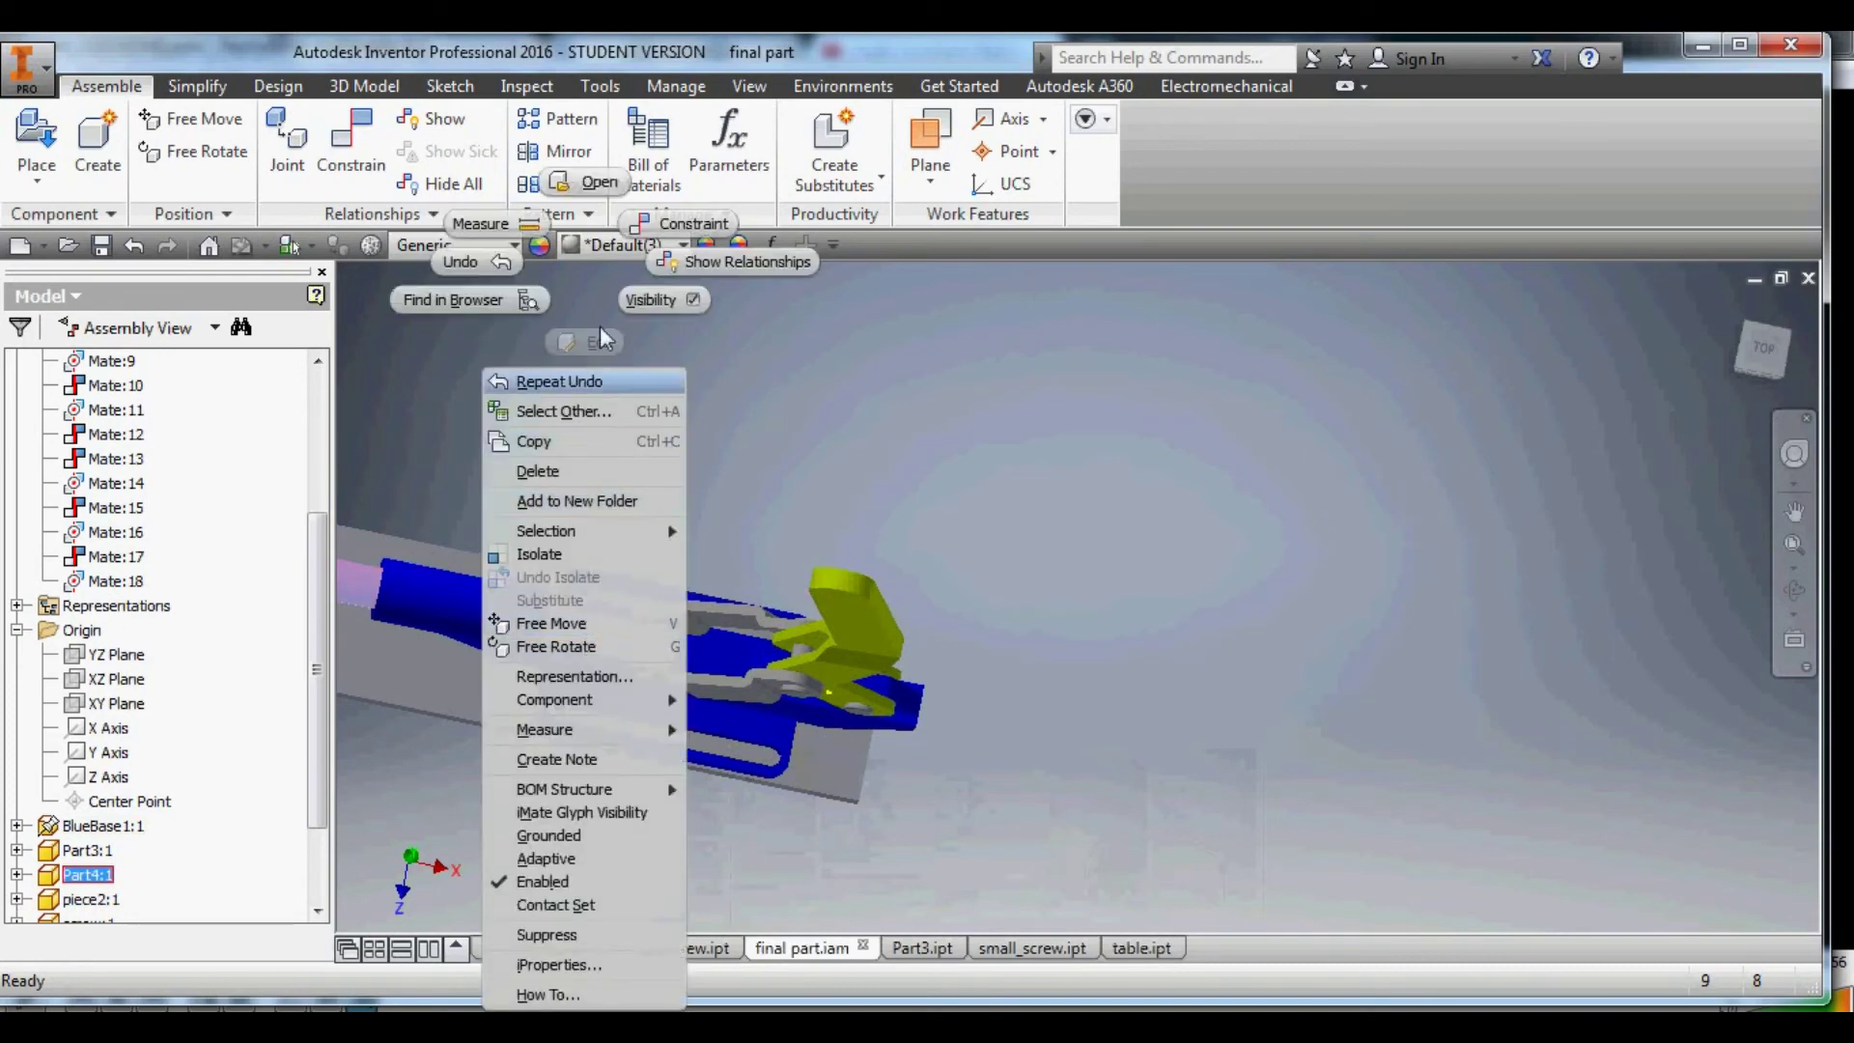
left_click(591, 183)
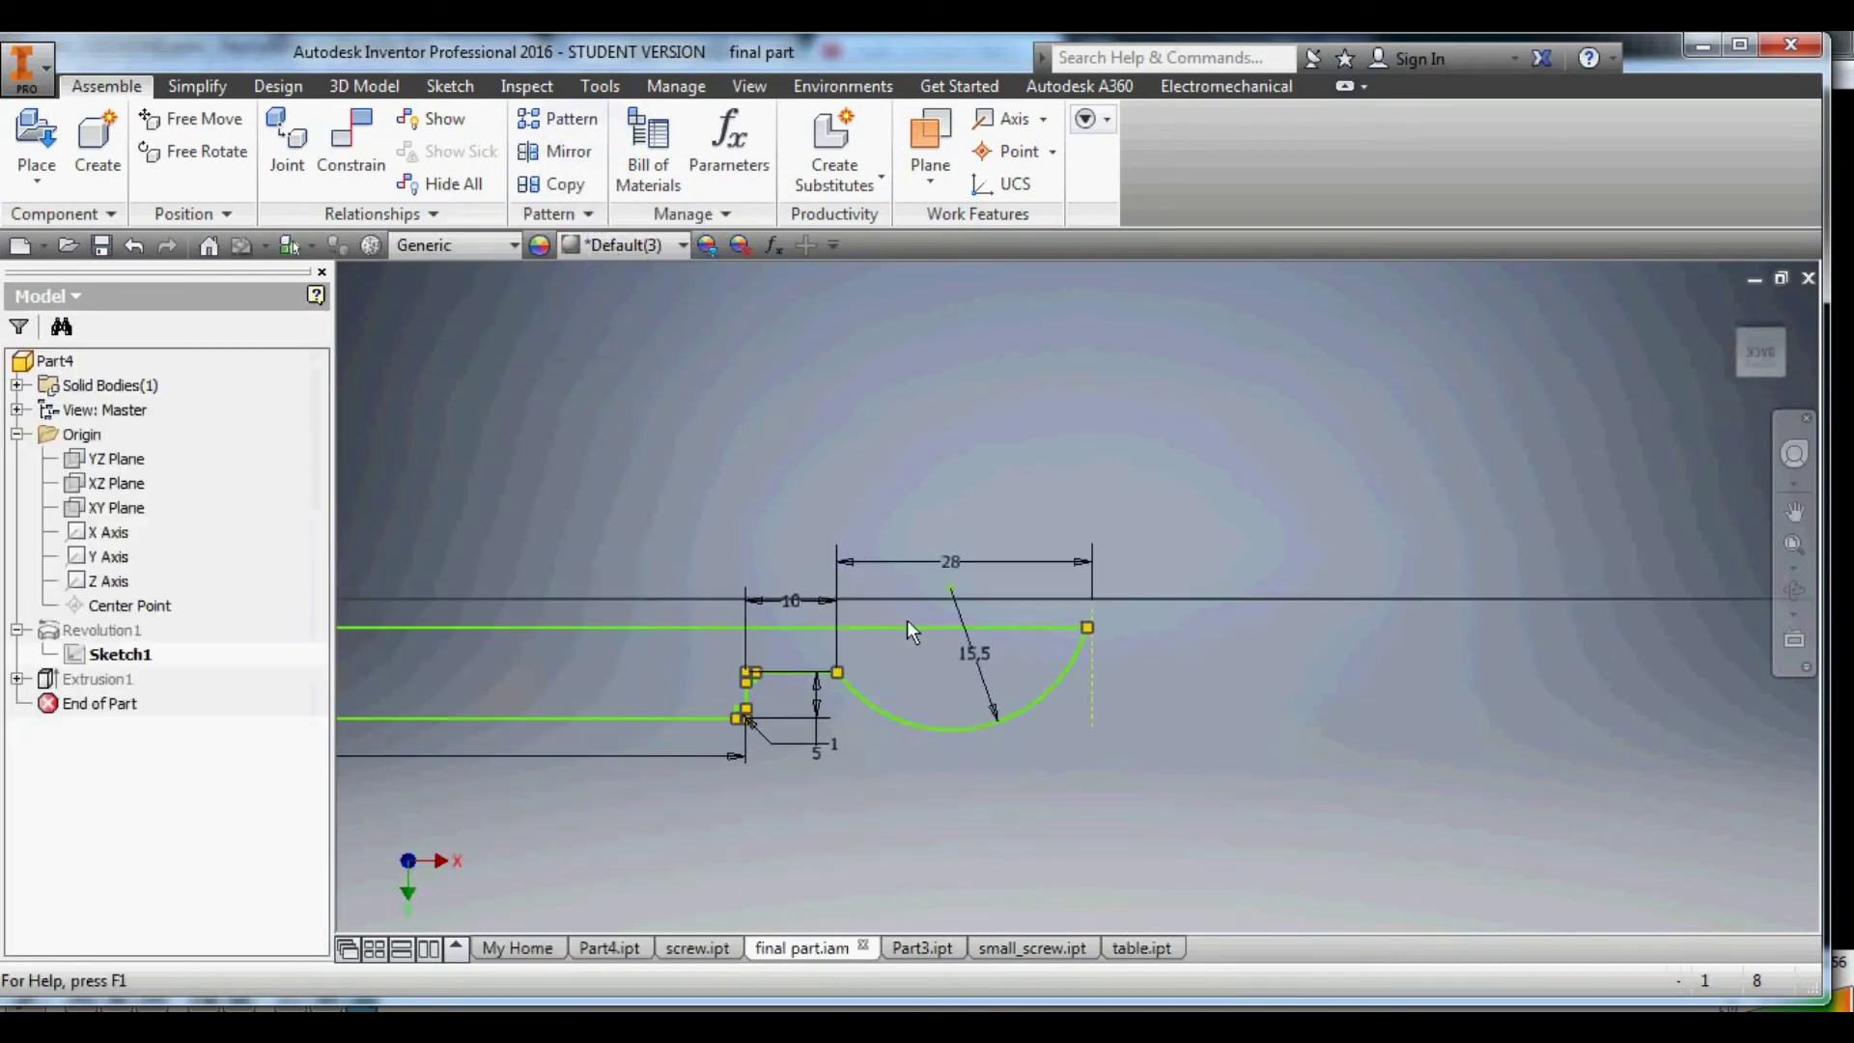
scroll(910, 665, "up", 6)
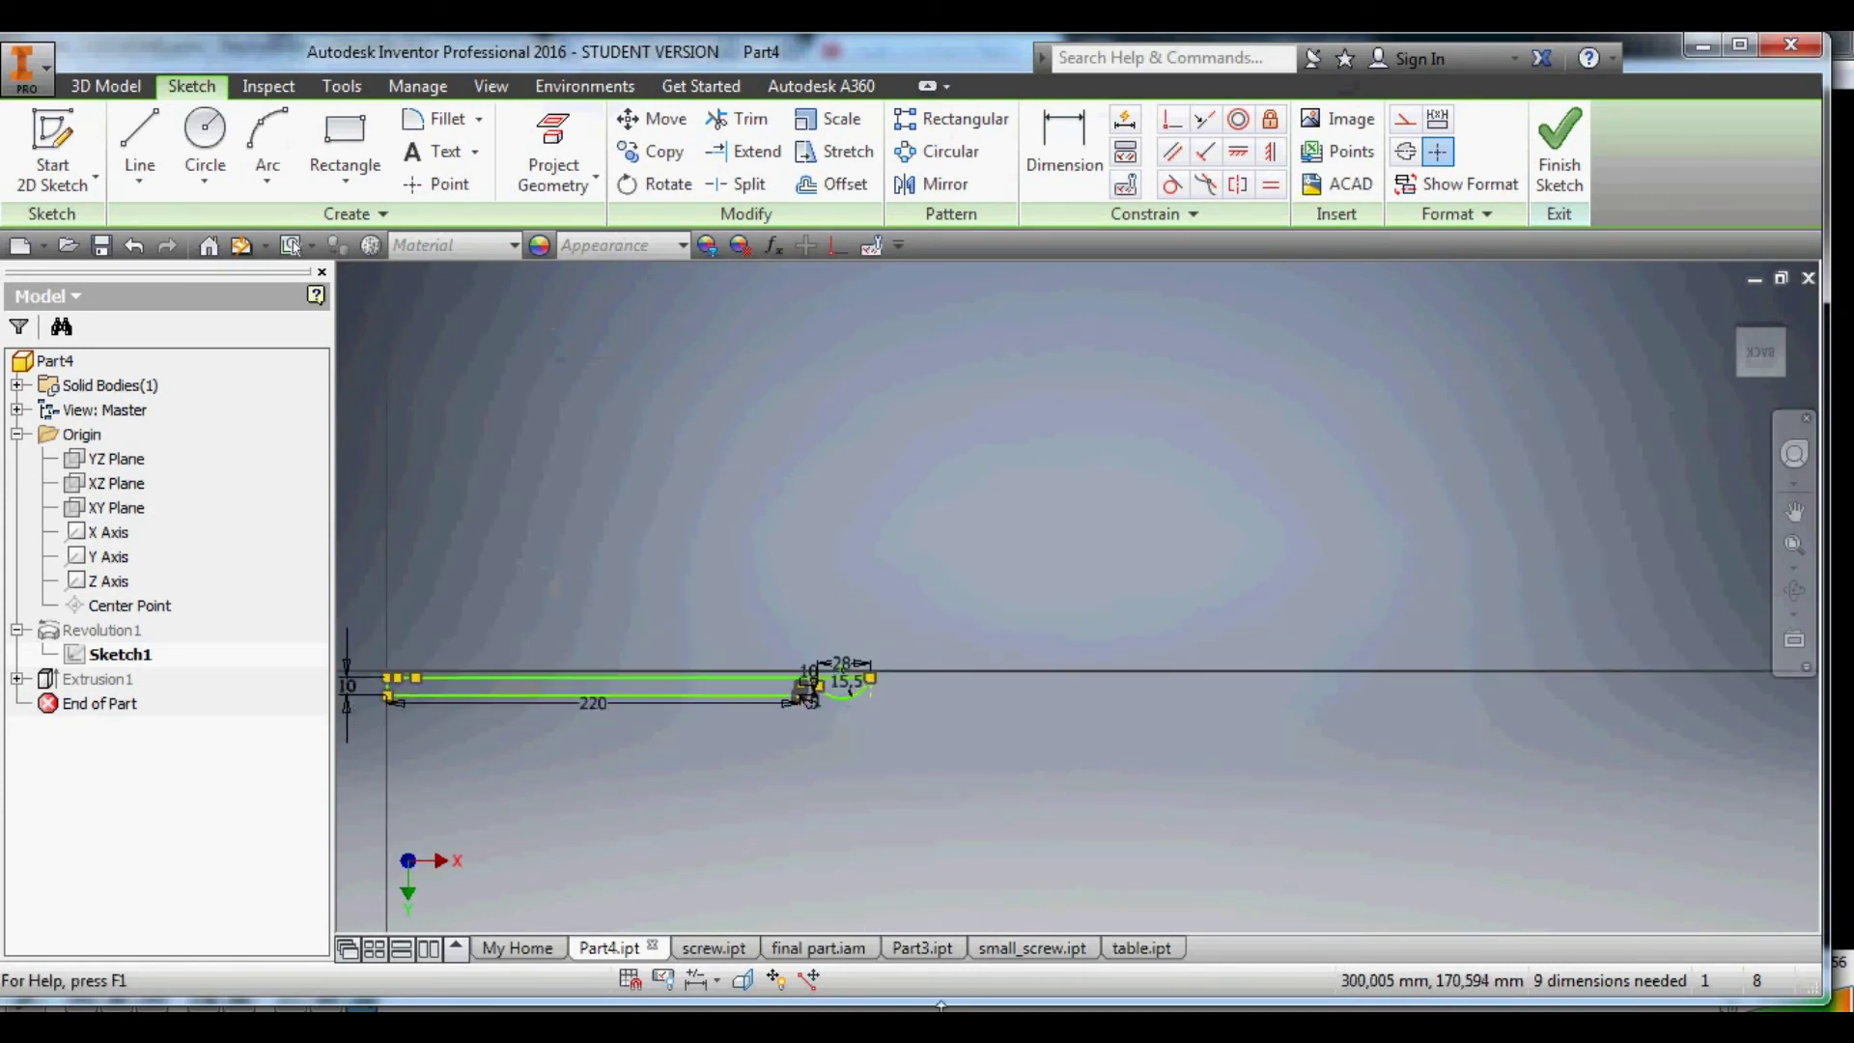
left_click(1004, 950)
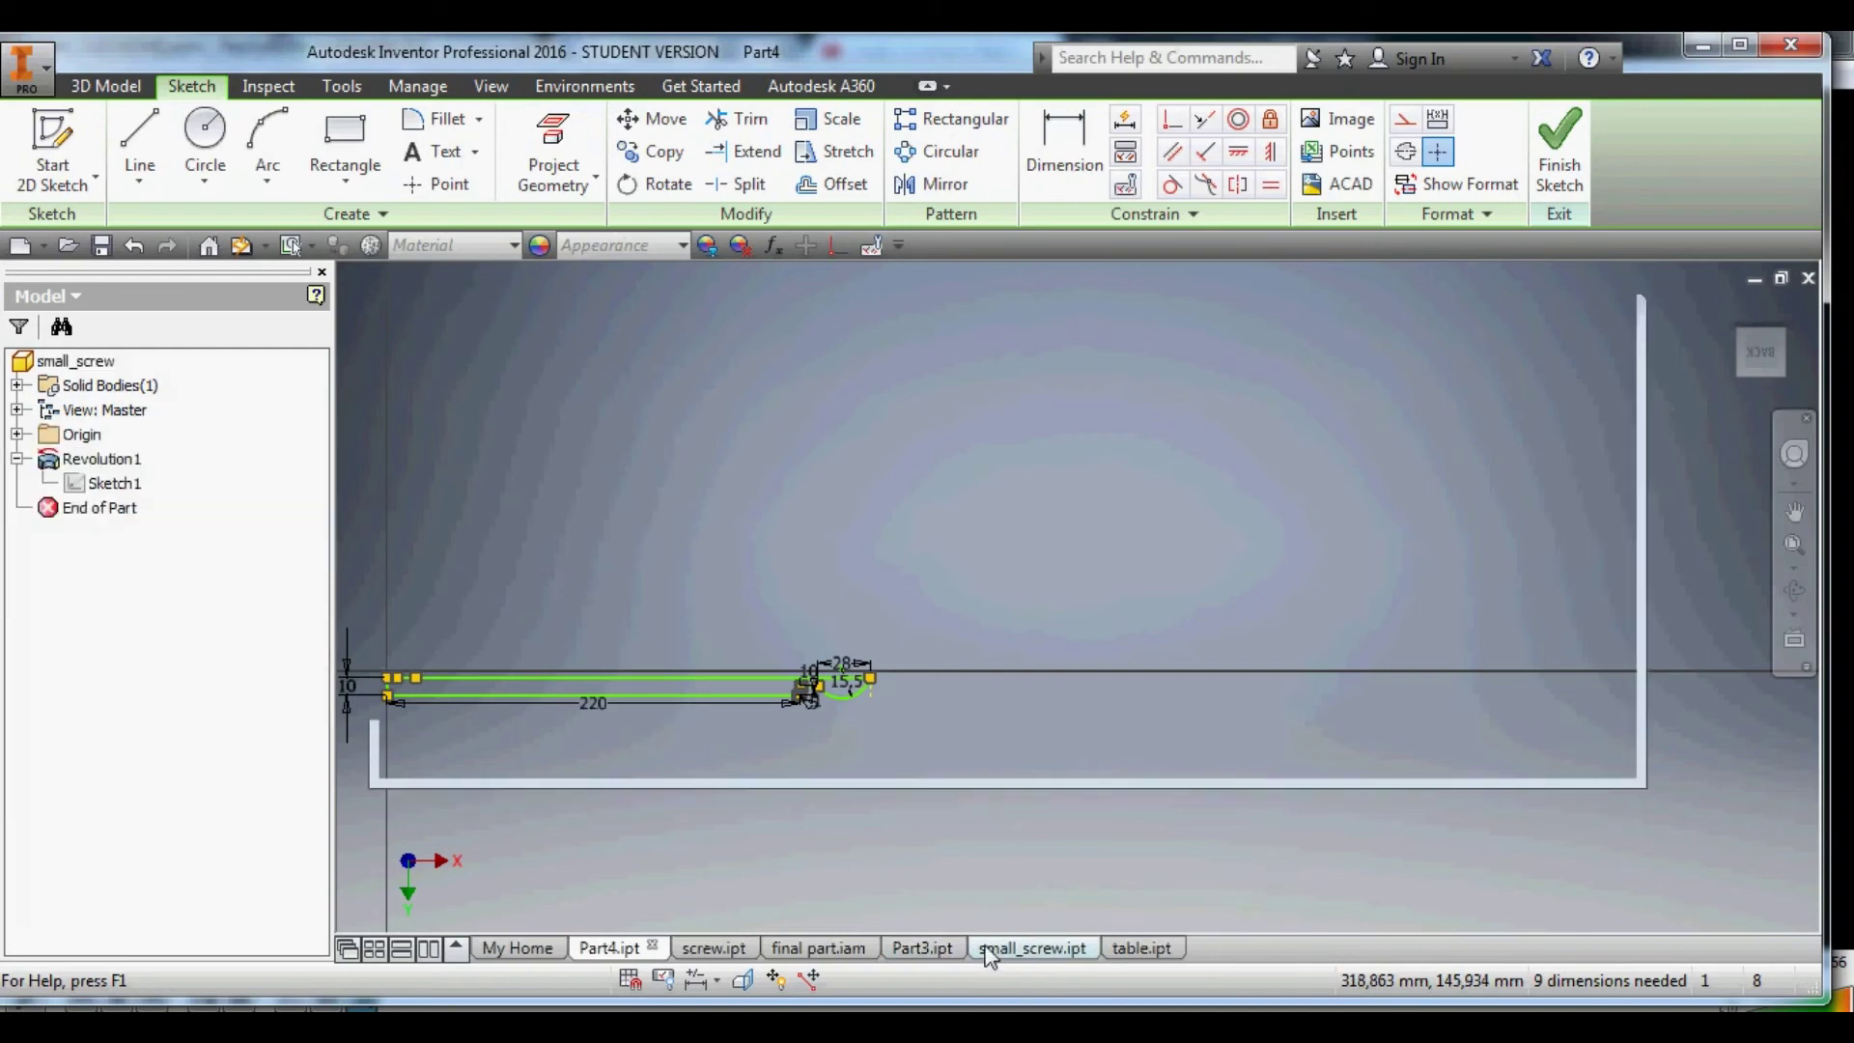
left_click(905, 949)
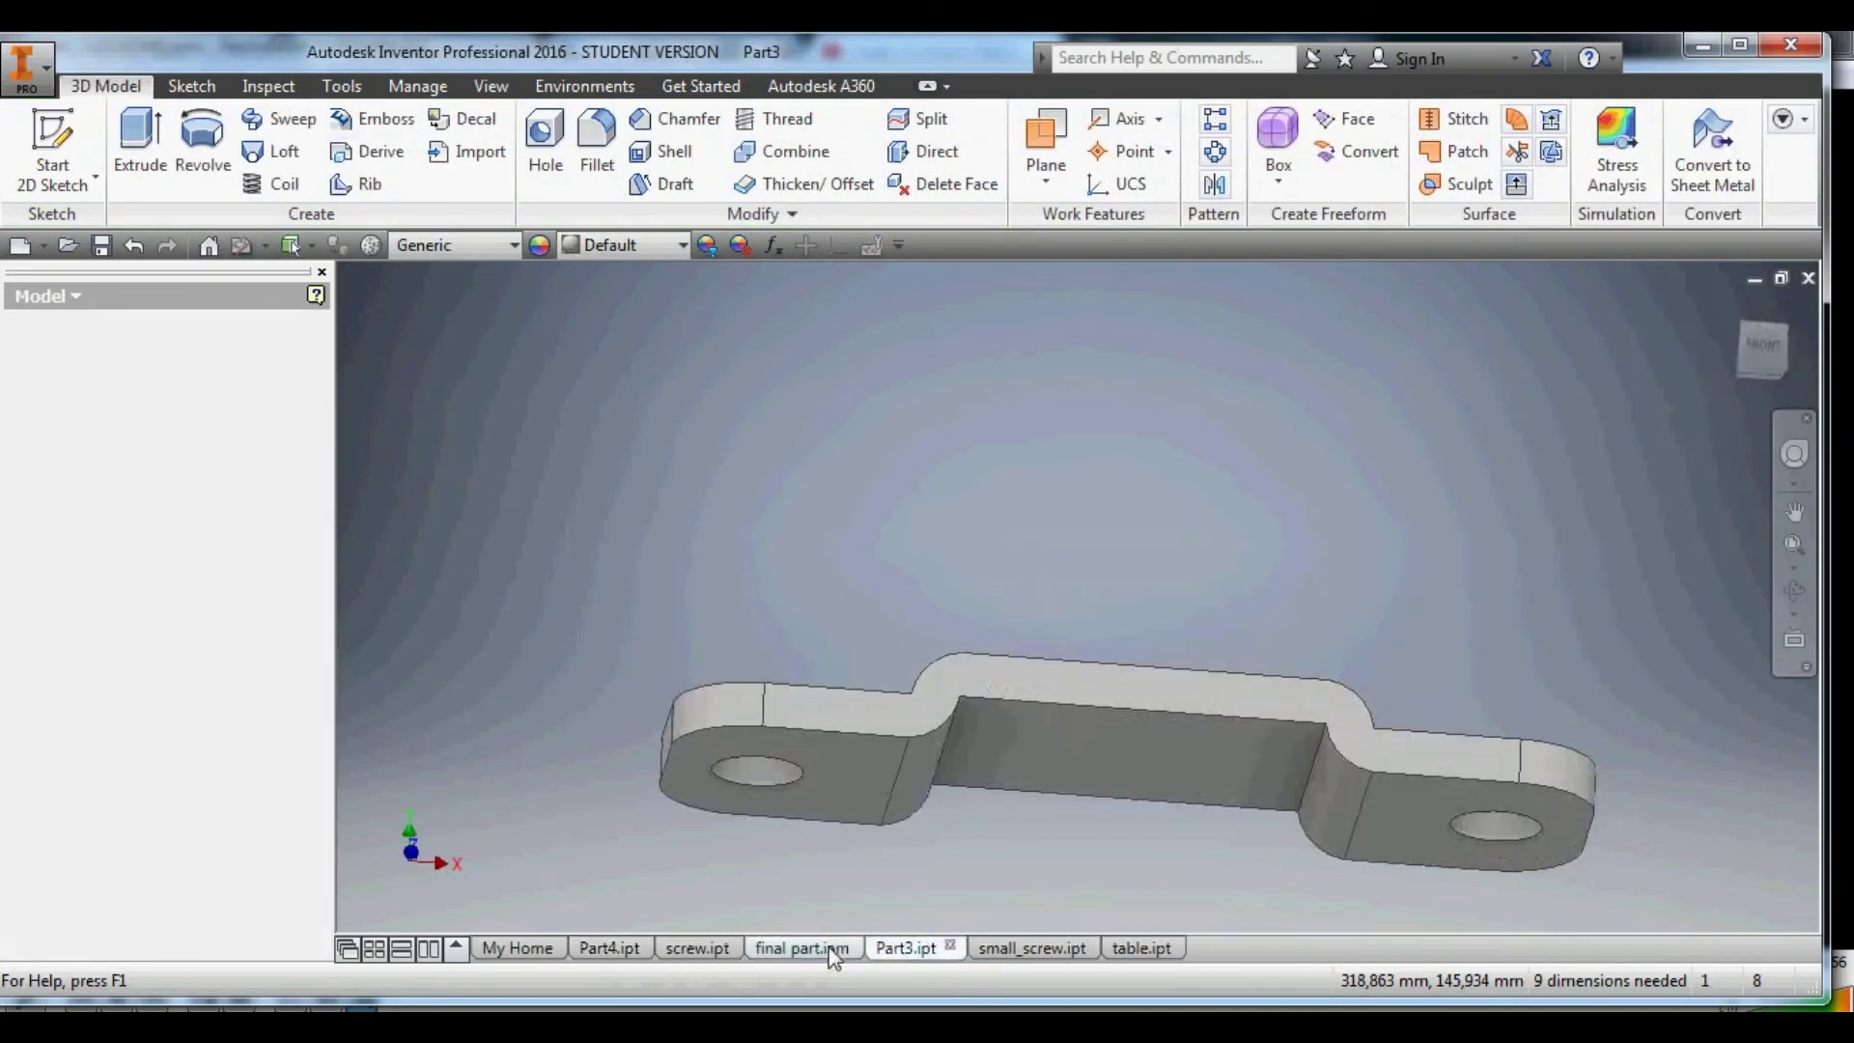
left_click(787, 949)
left_click(697, 948)
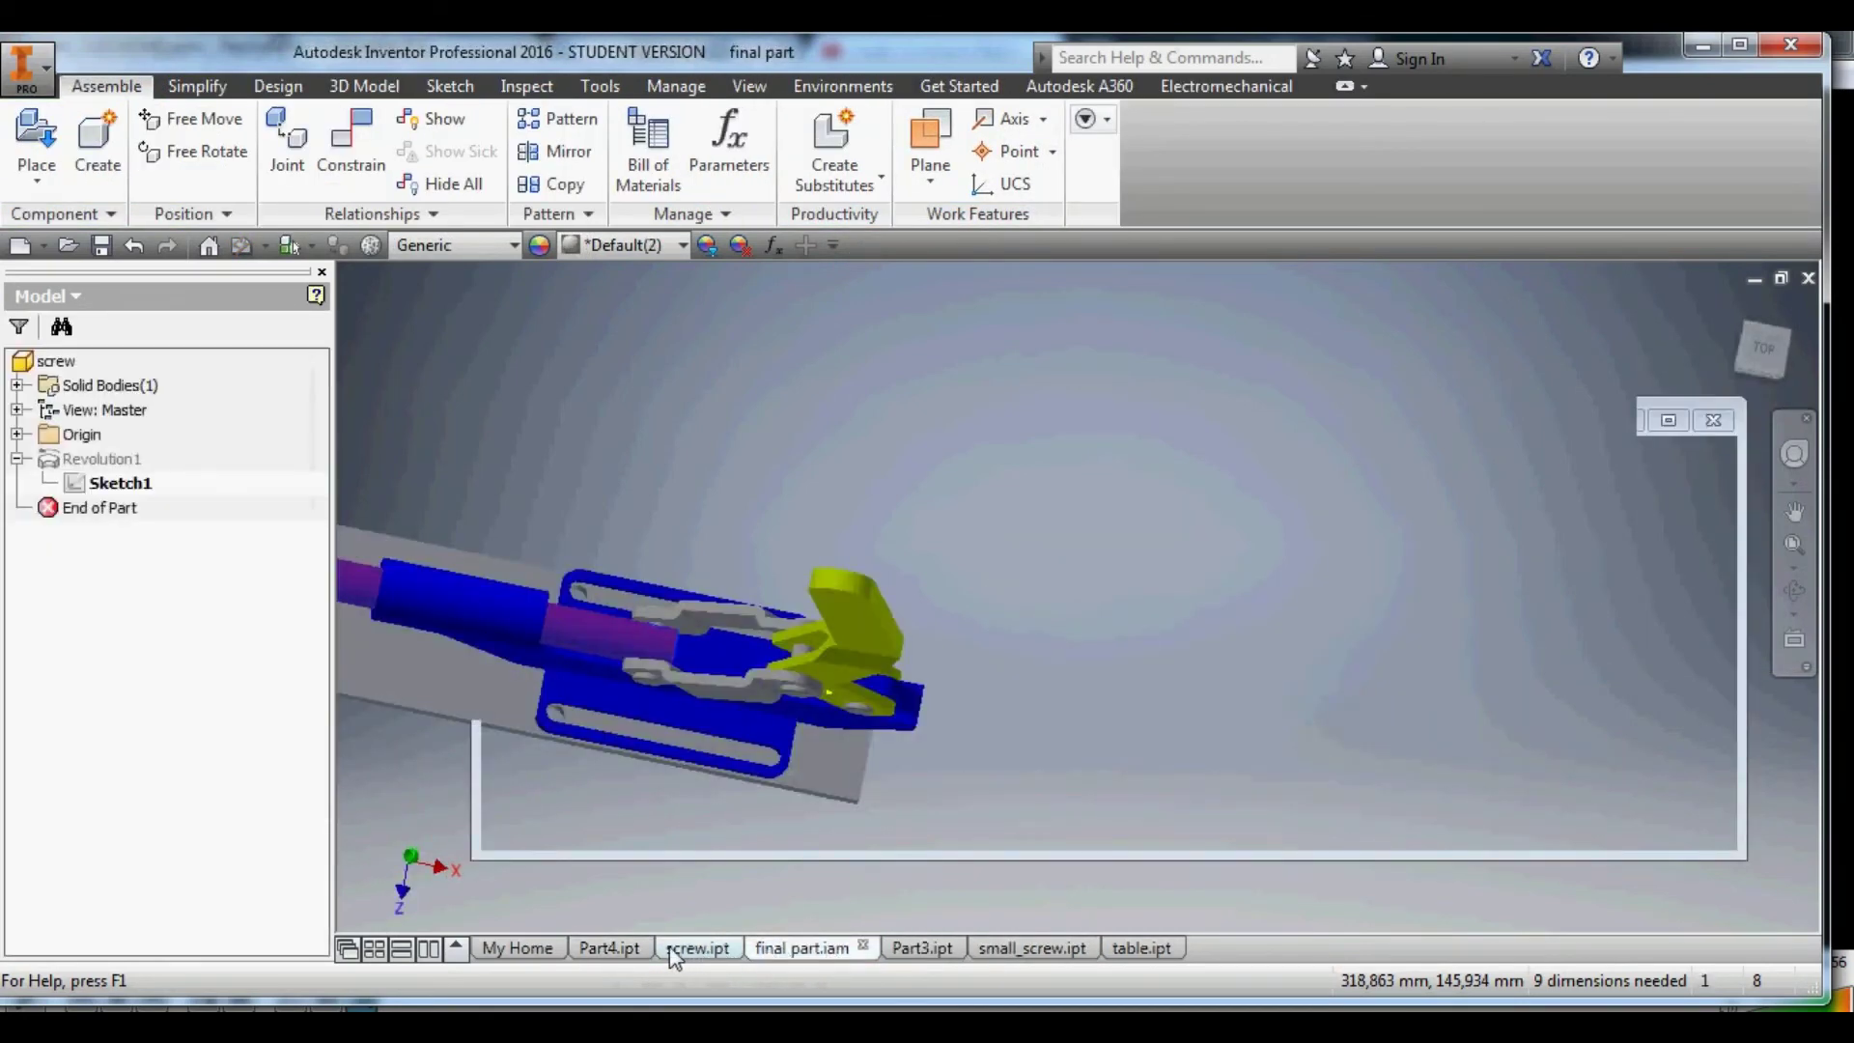
left_click(620, 949)
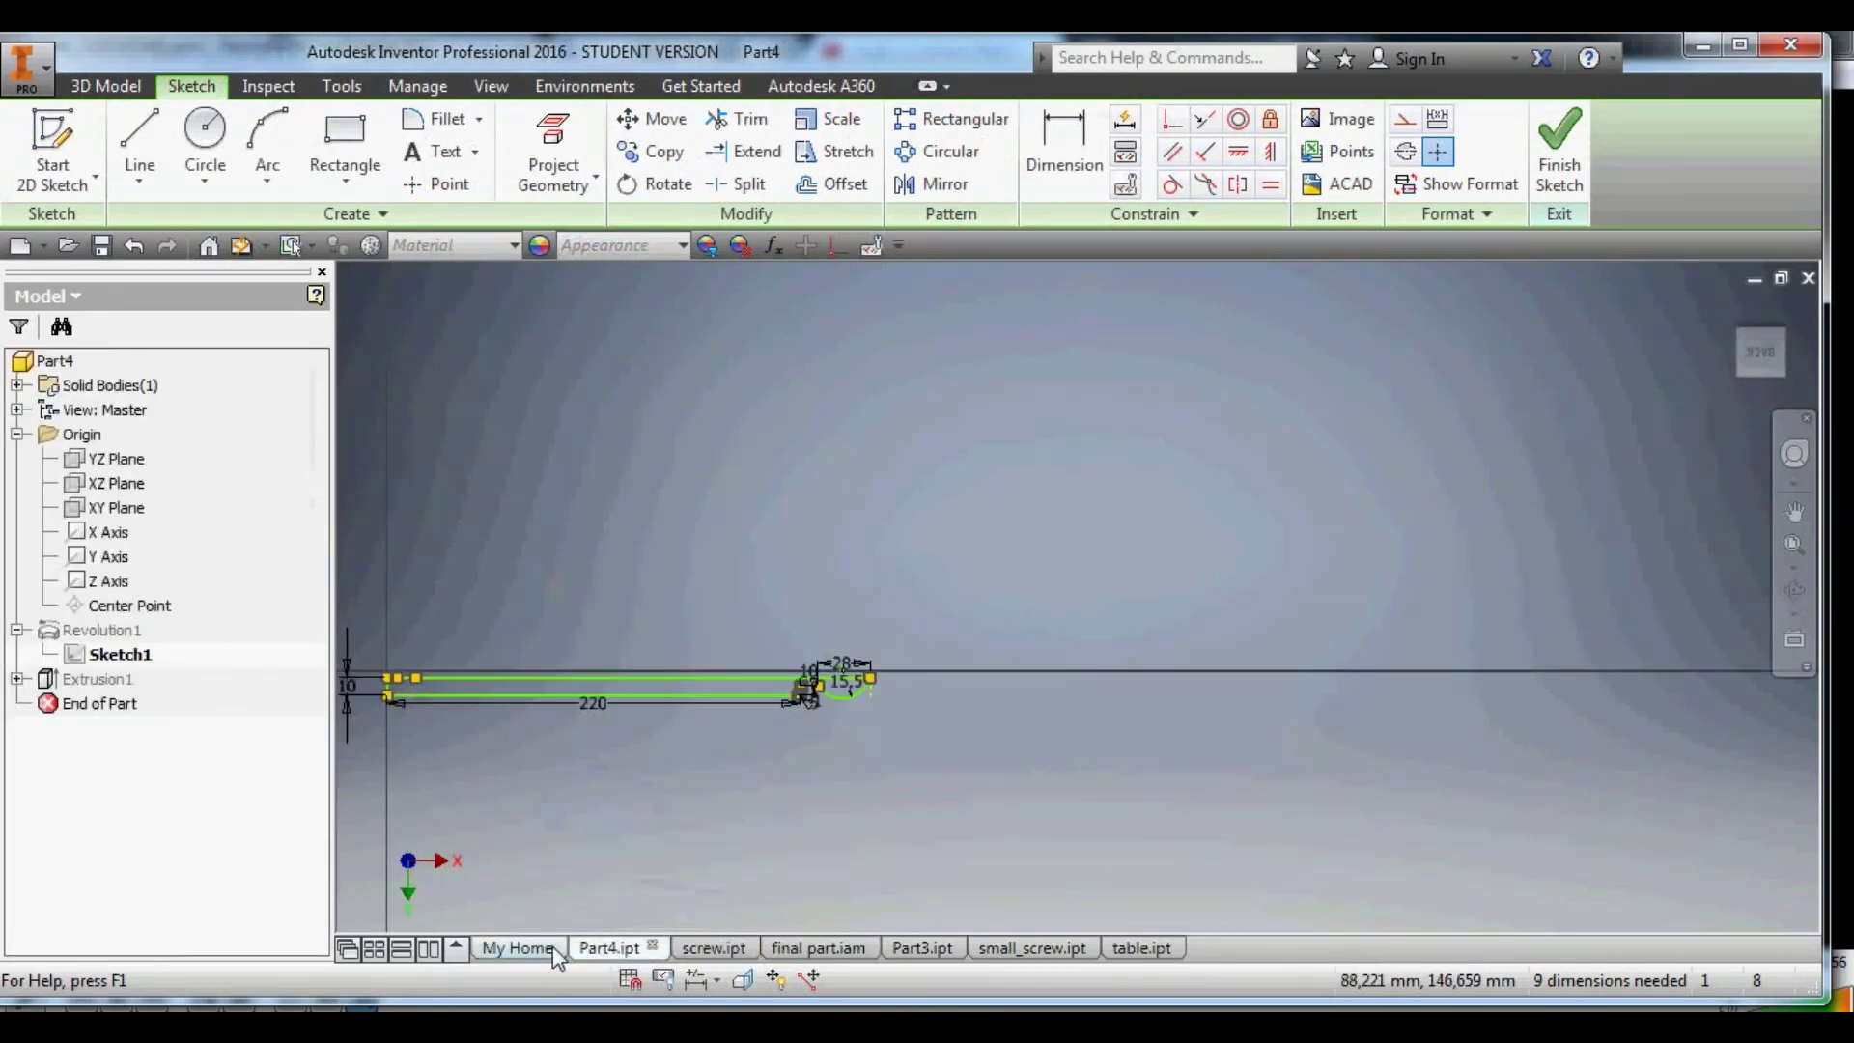
left_click(512, 948)
Return to the final part assembly and open its blue base part BlueBase1 on its own.
left_click(787, 950)
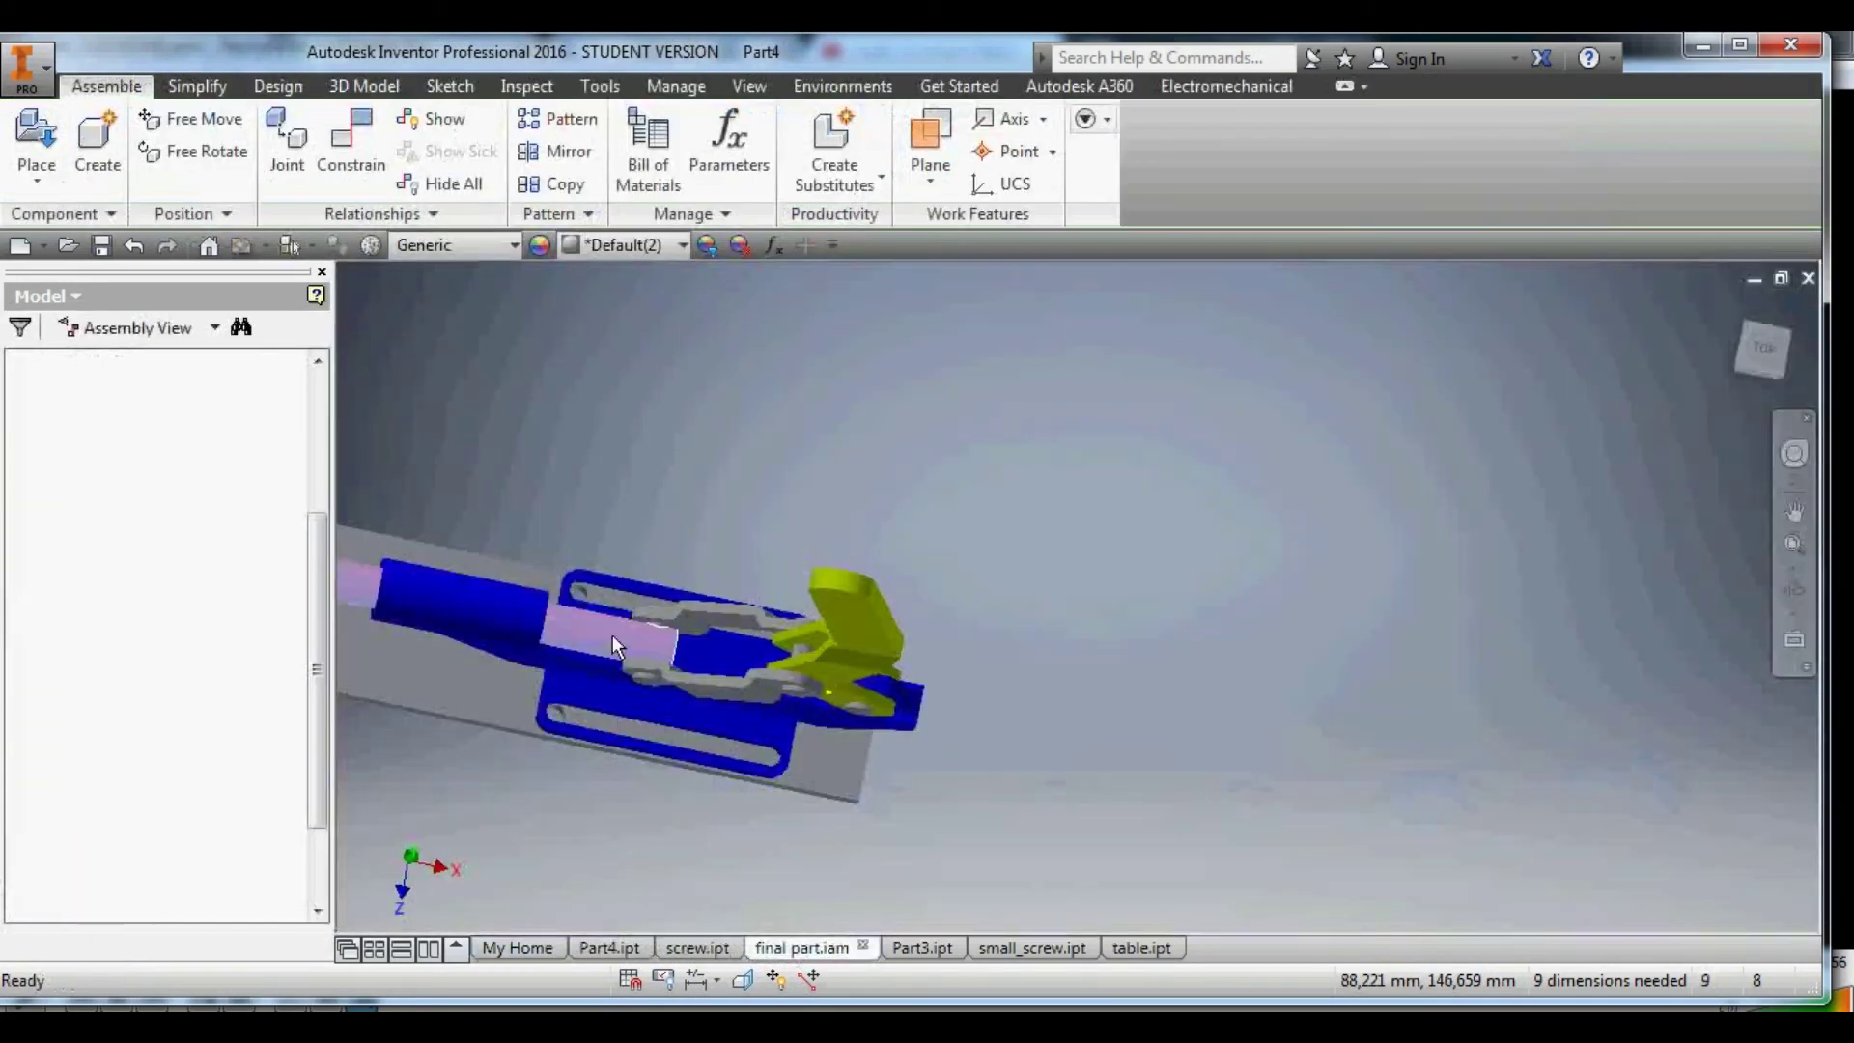
right_click(628, 710)
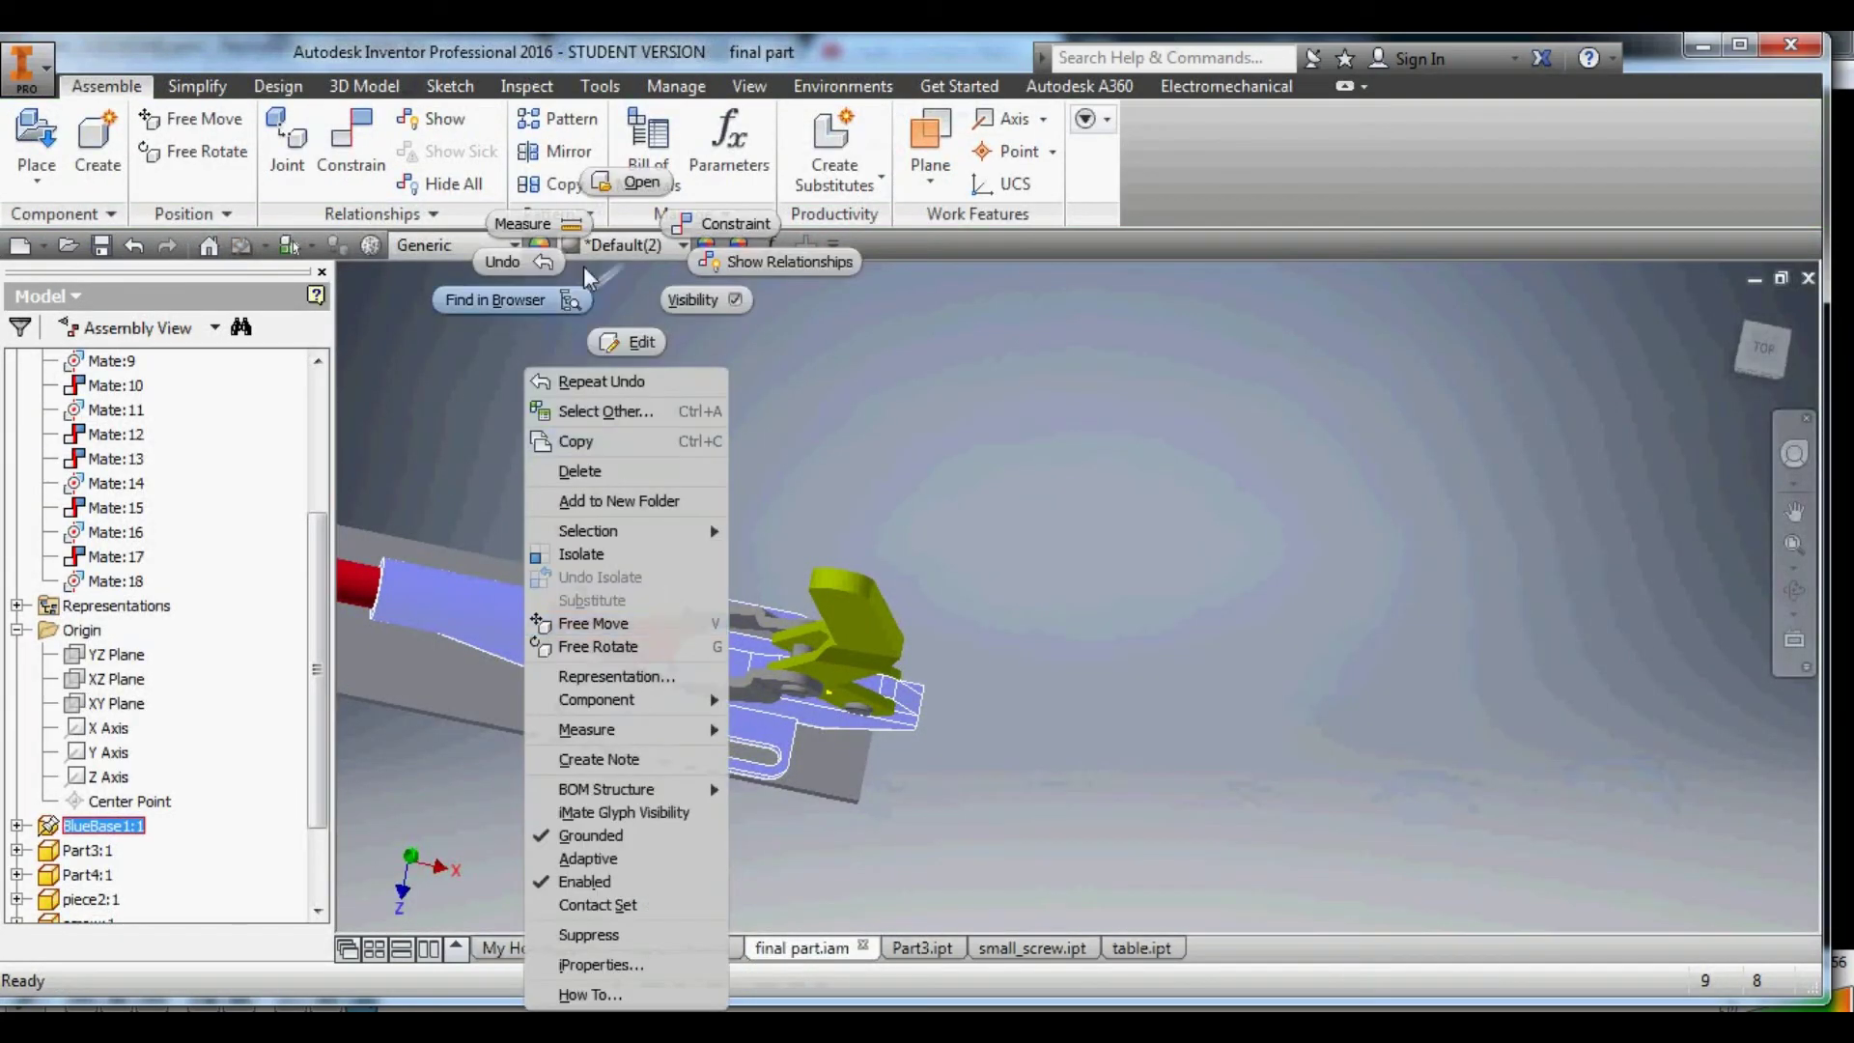
left_click(626, 189)
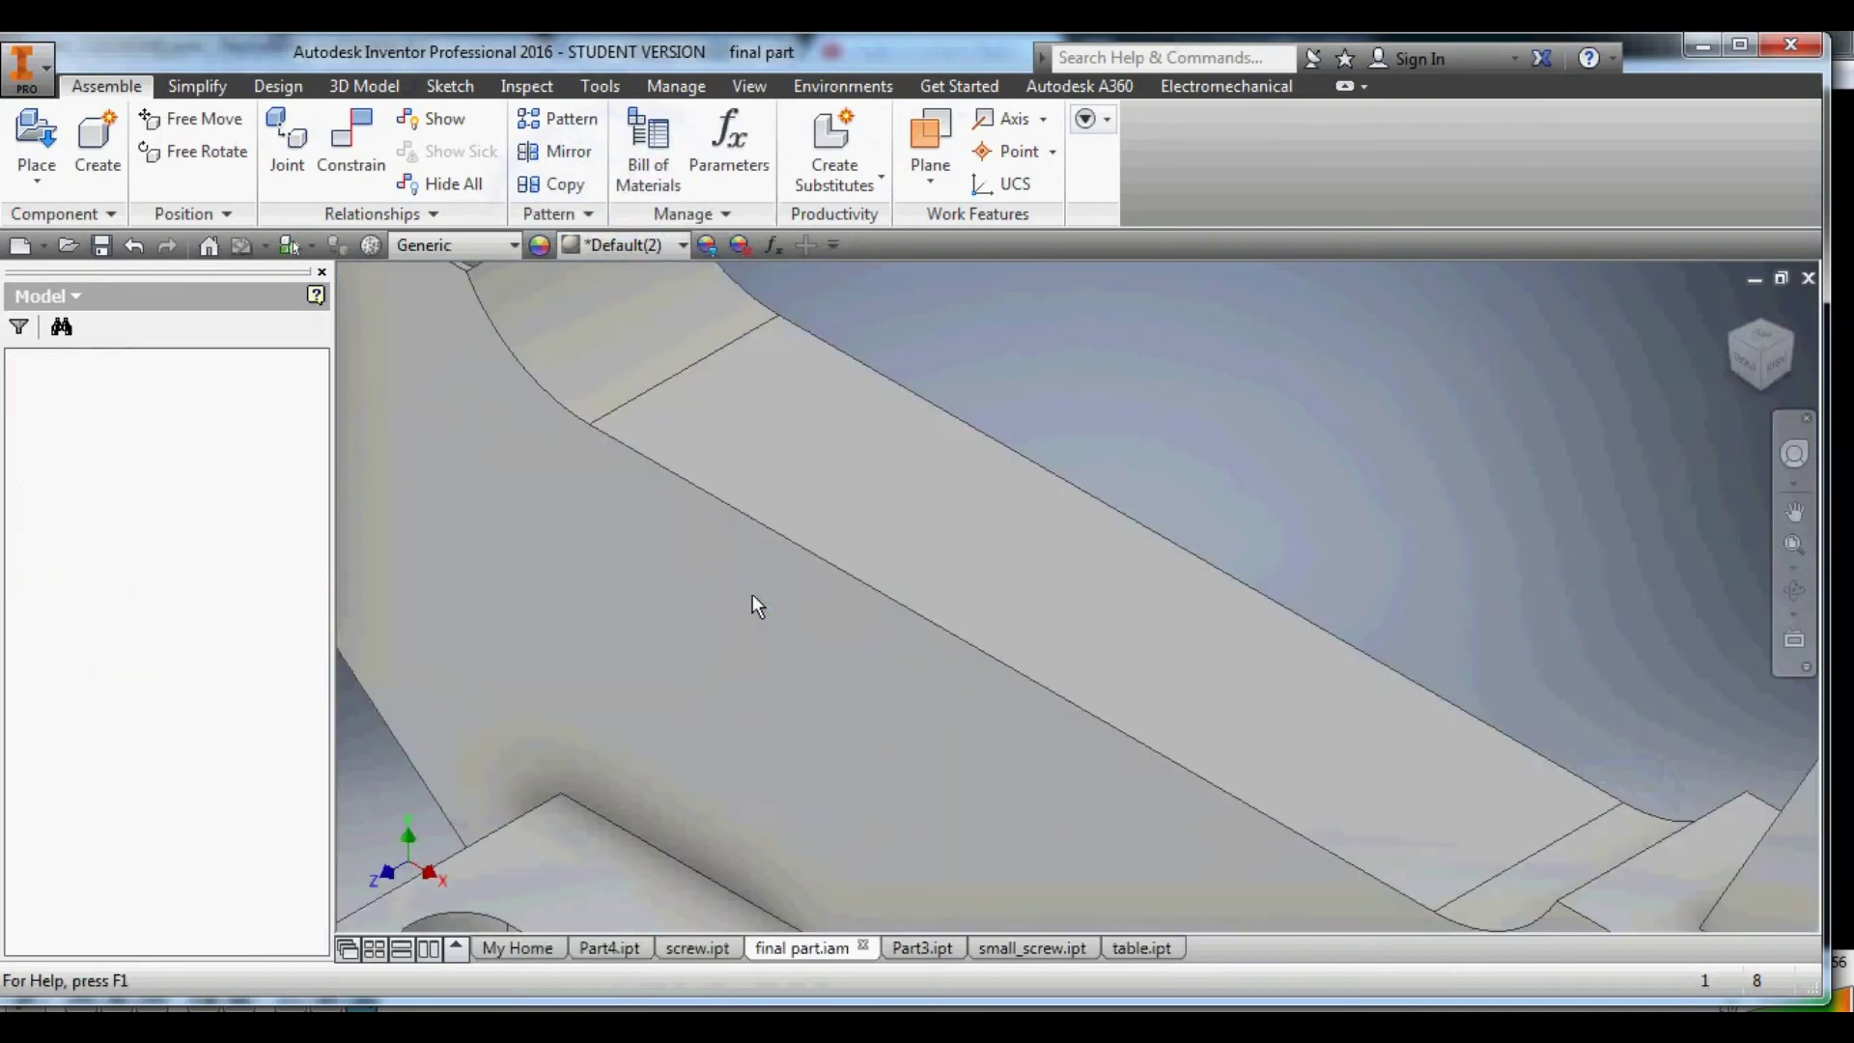
scroll(784, 572, "up", 5)
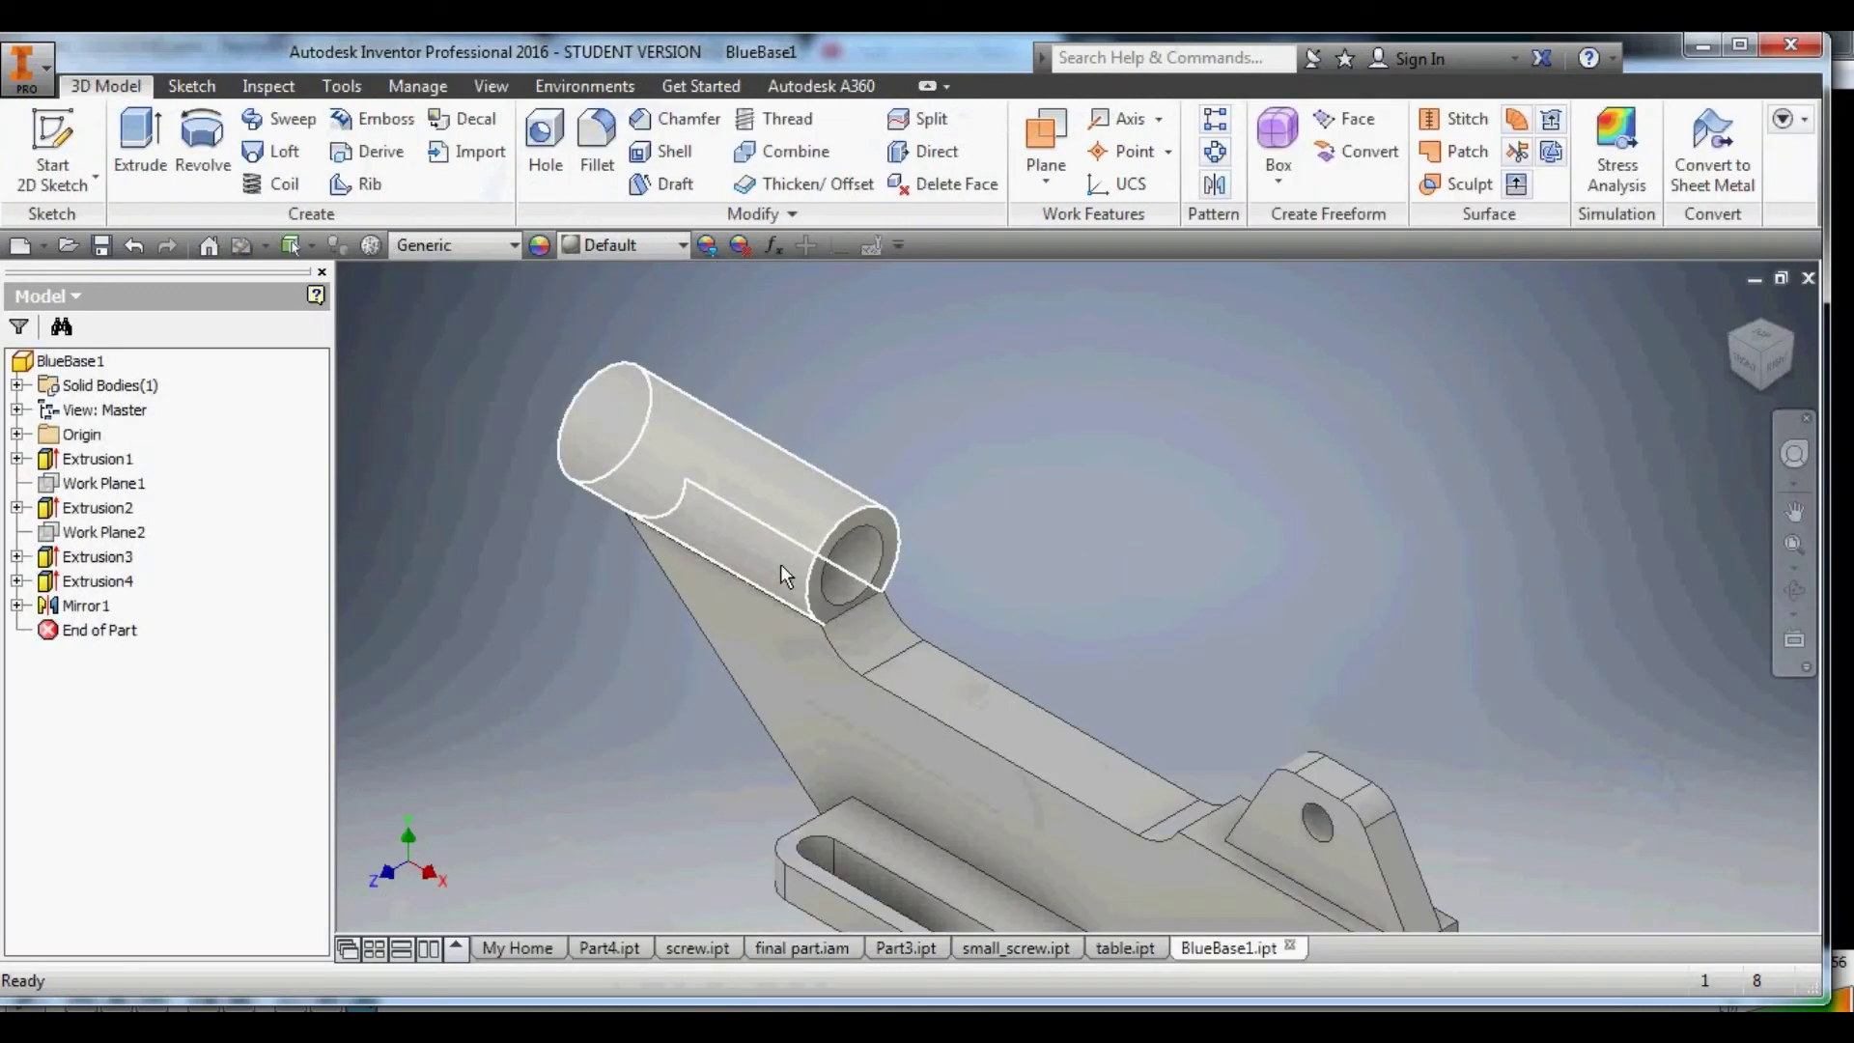
Examine the circle diameters and centre height in the sketch of BlueBase1's cylindrical sleeve, and finish the sketch.
double_click(770, 510)
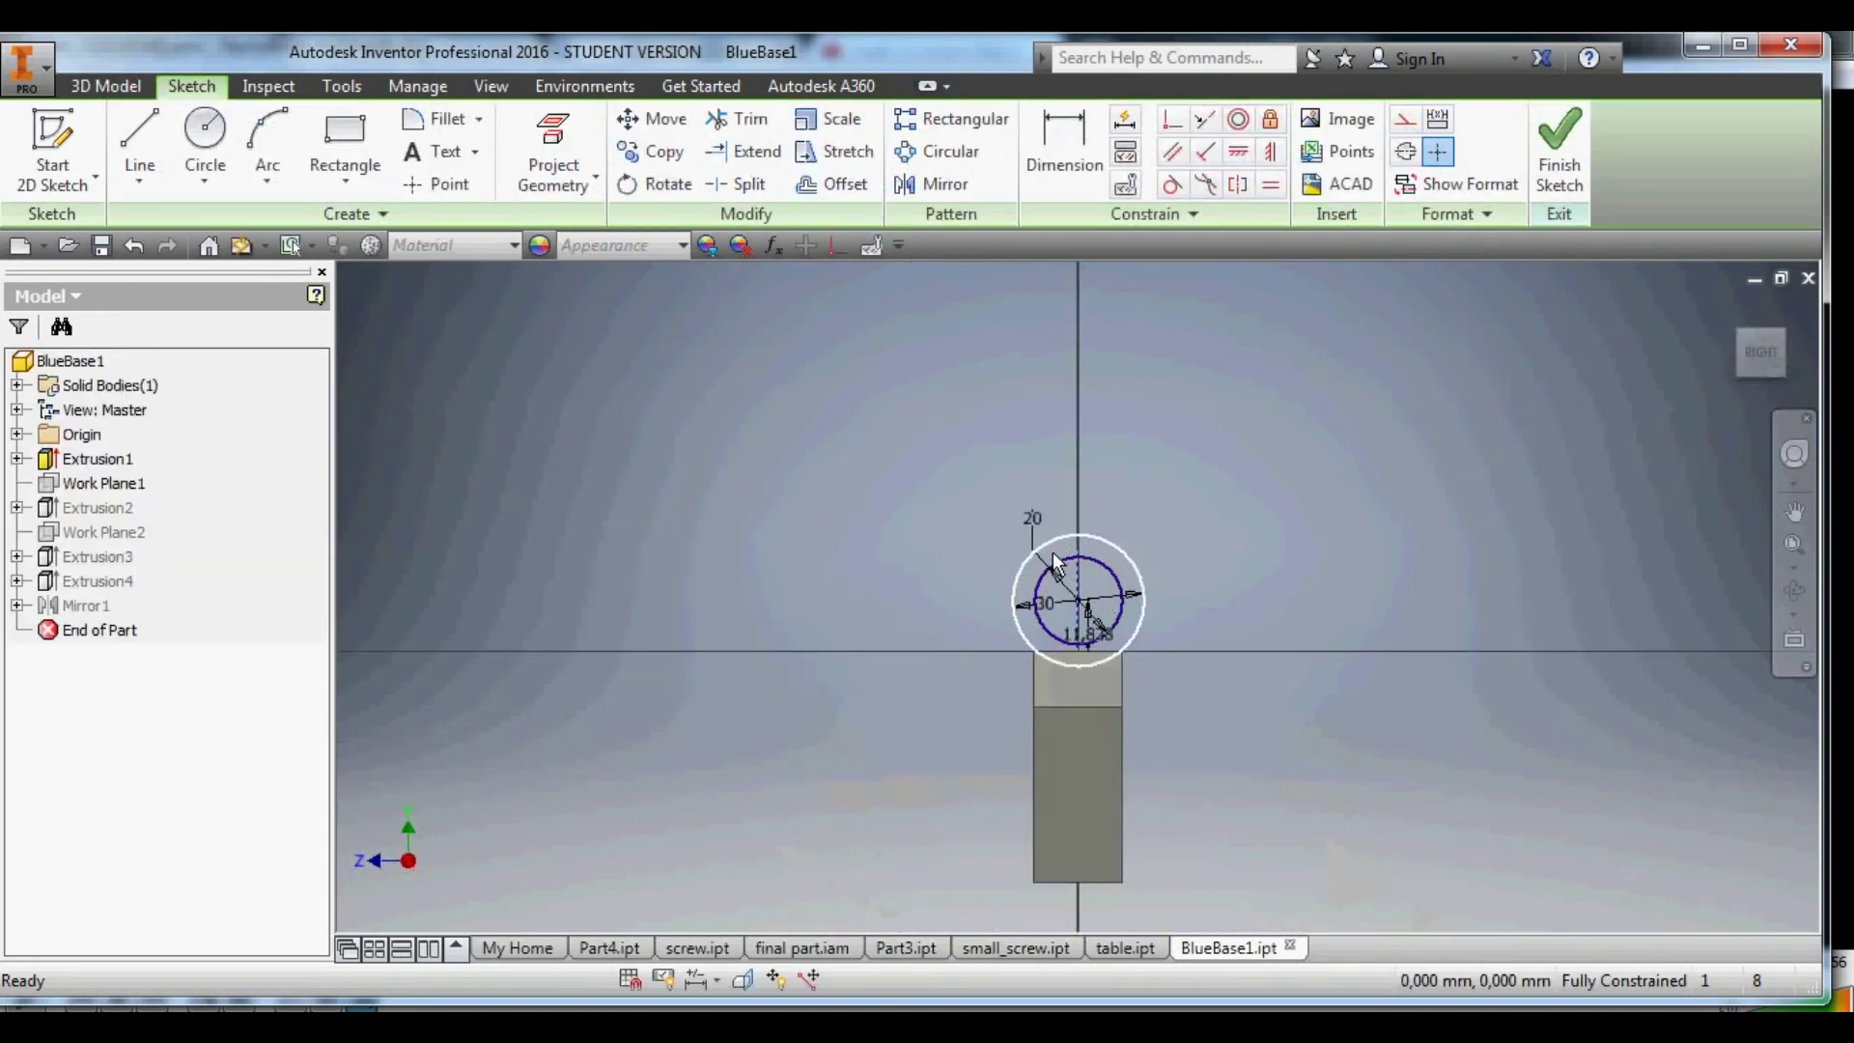
scroll(1080, 660, "up", 3)
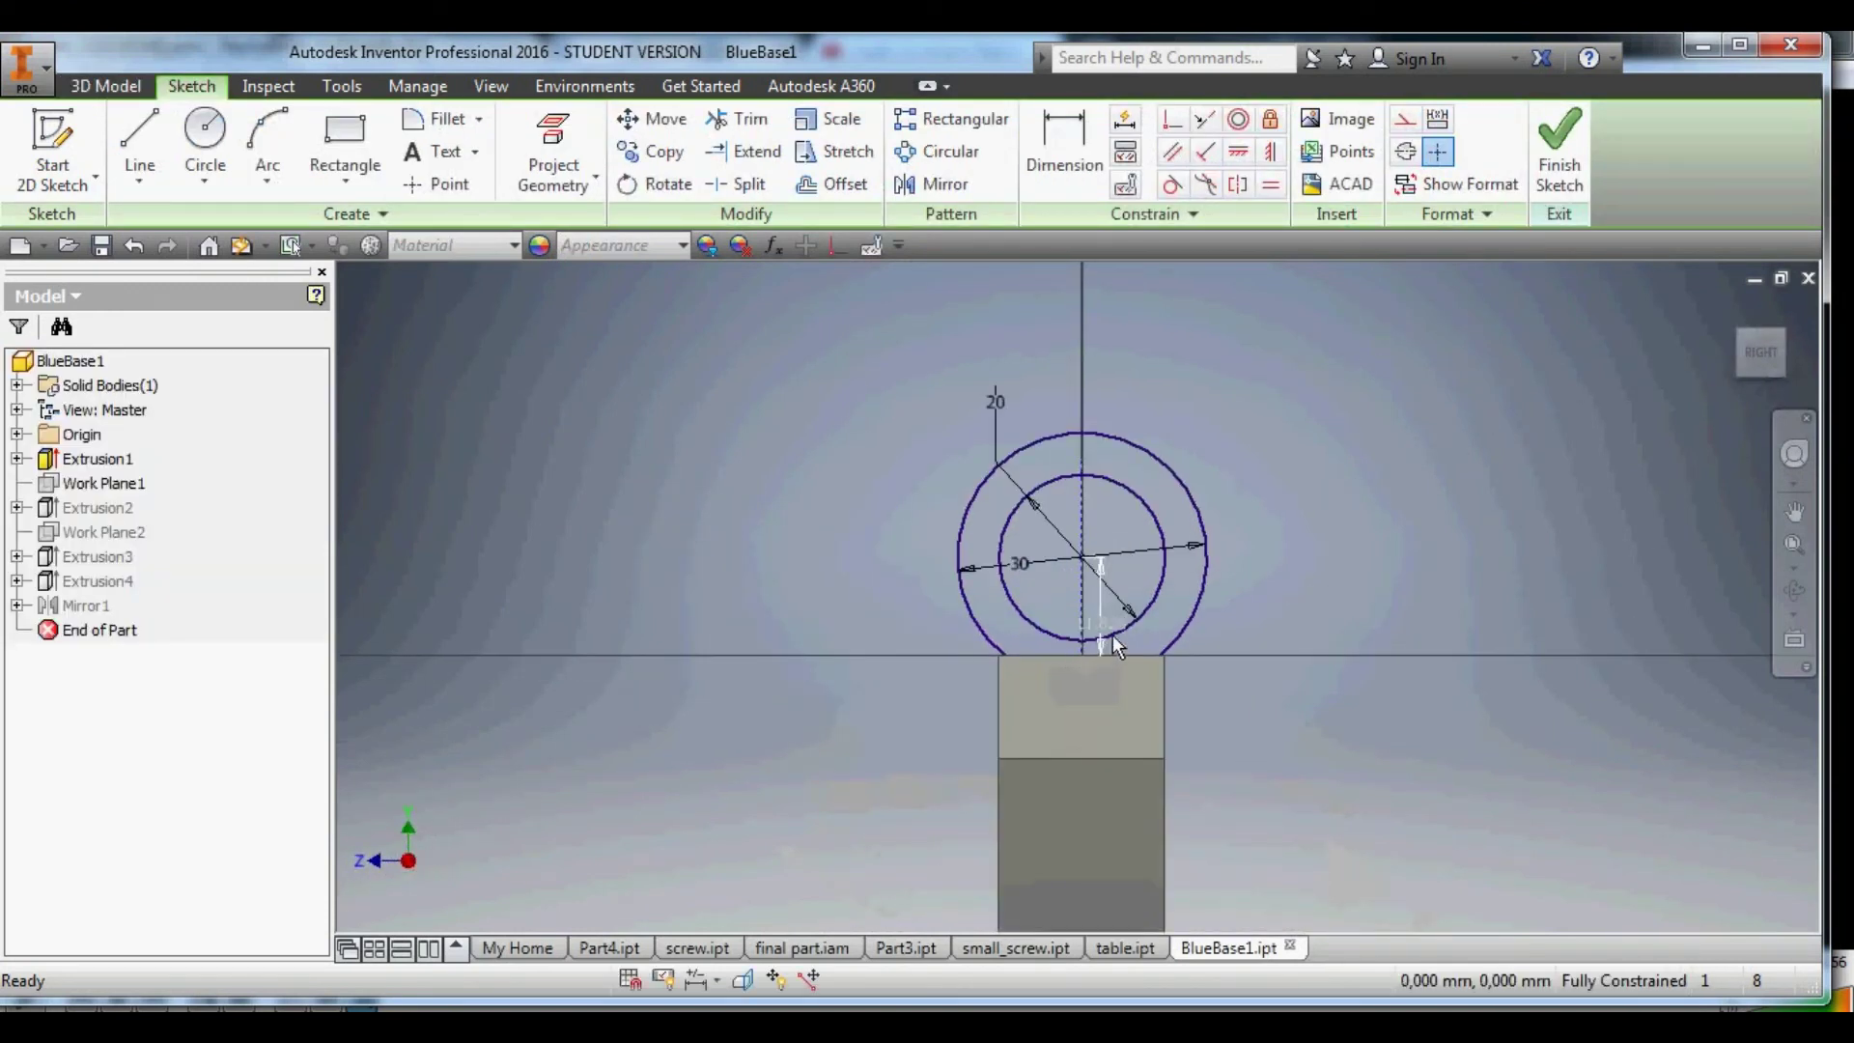
left_click(1796, 352)
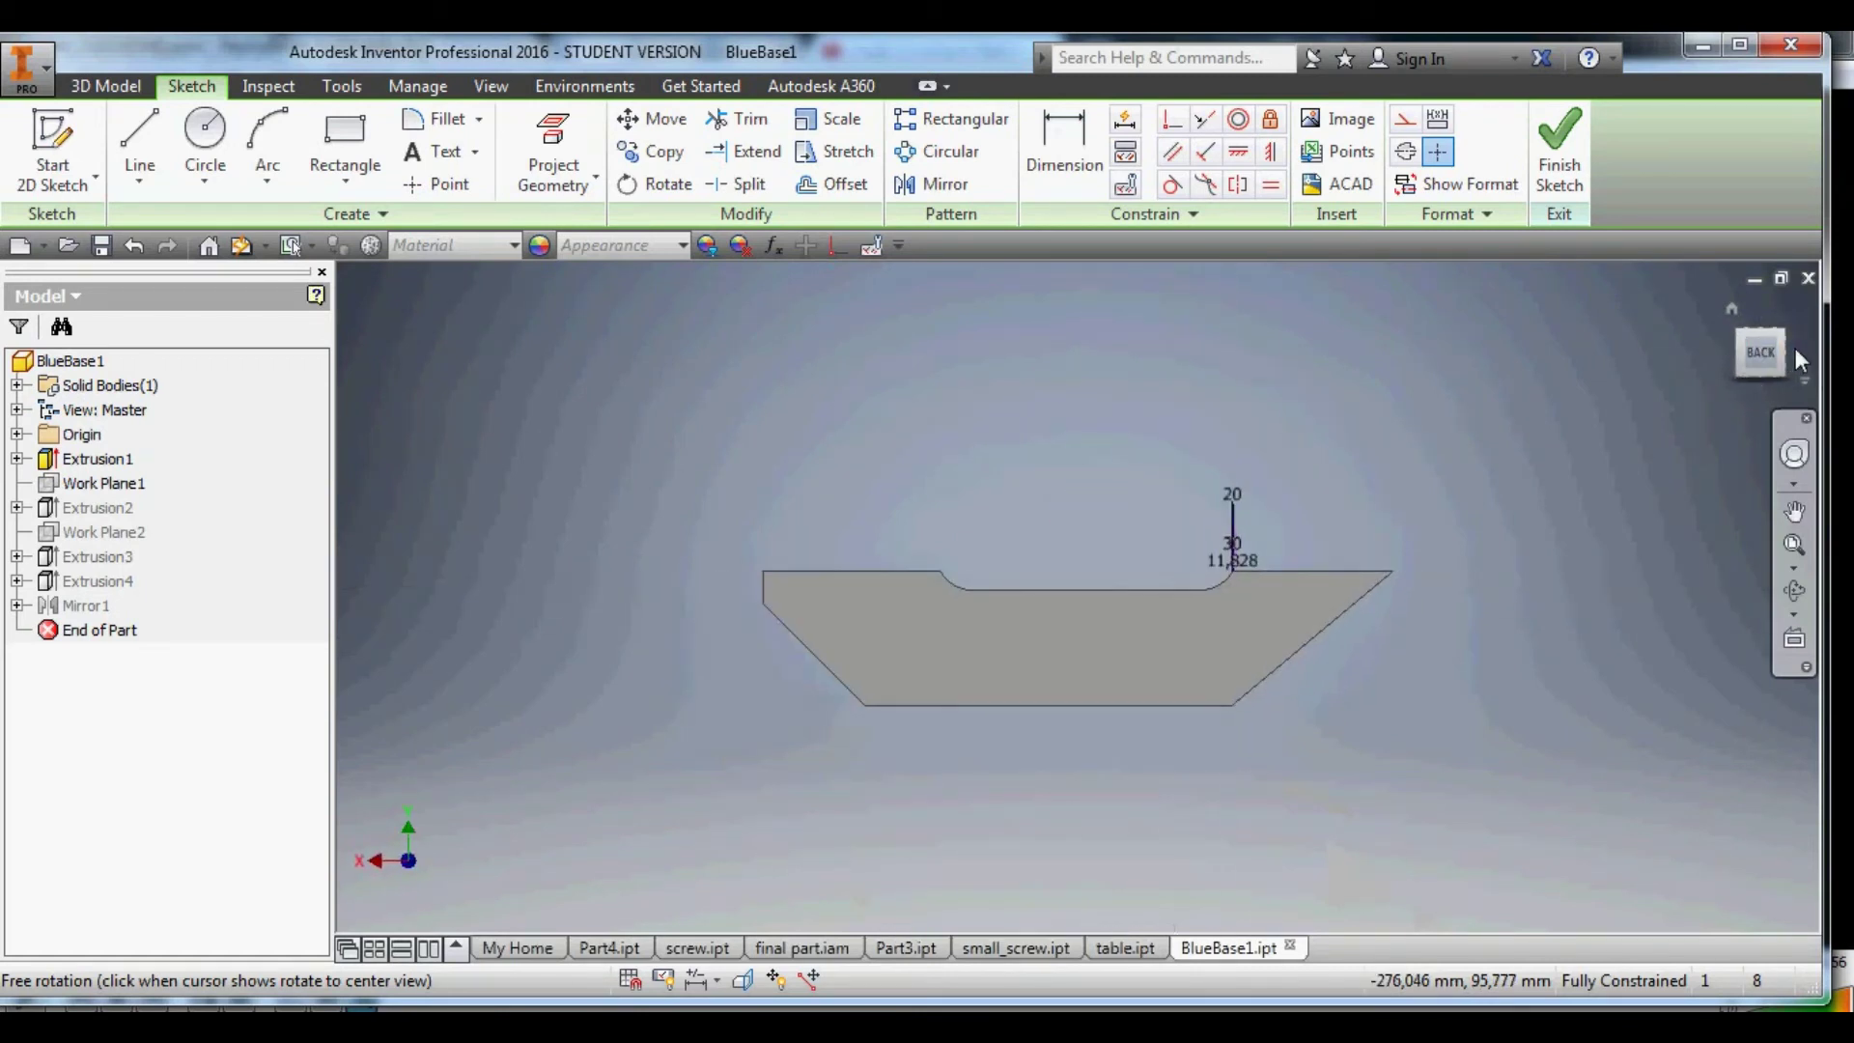
left_click(1795, 350)
scroll(1097, 558, "up", 4)
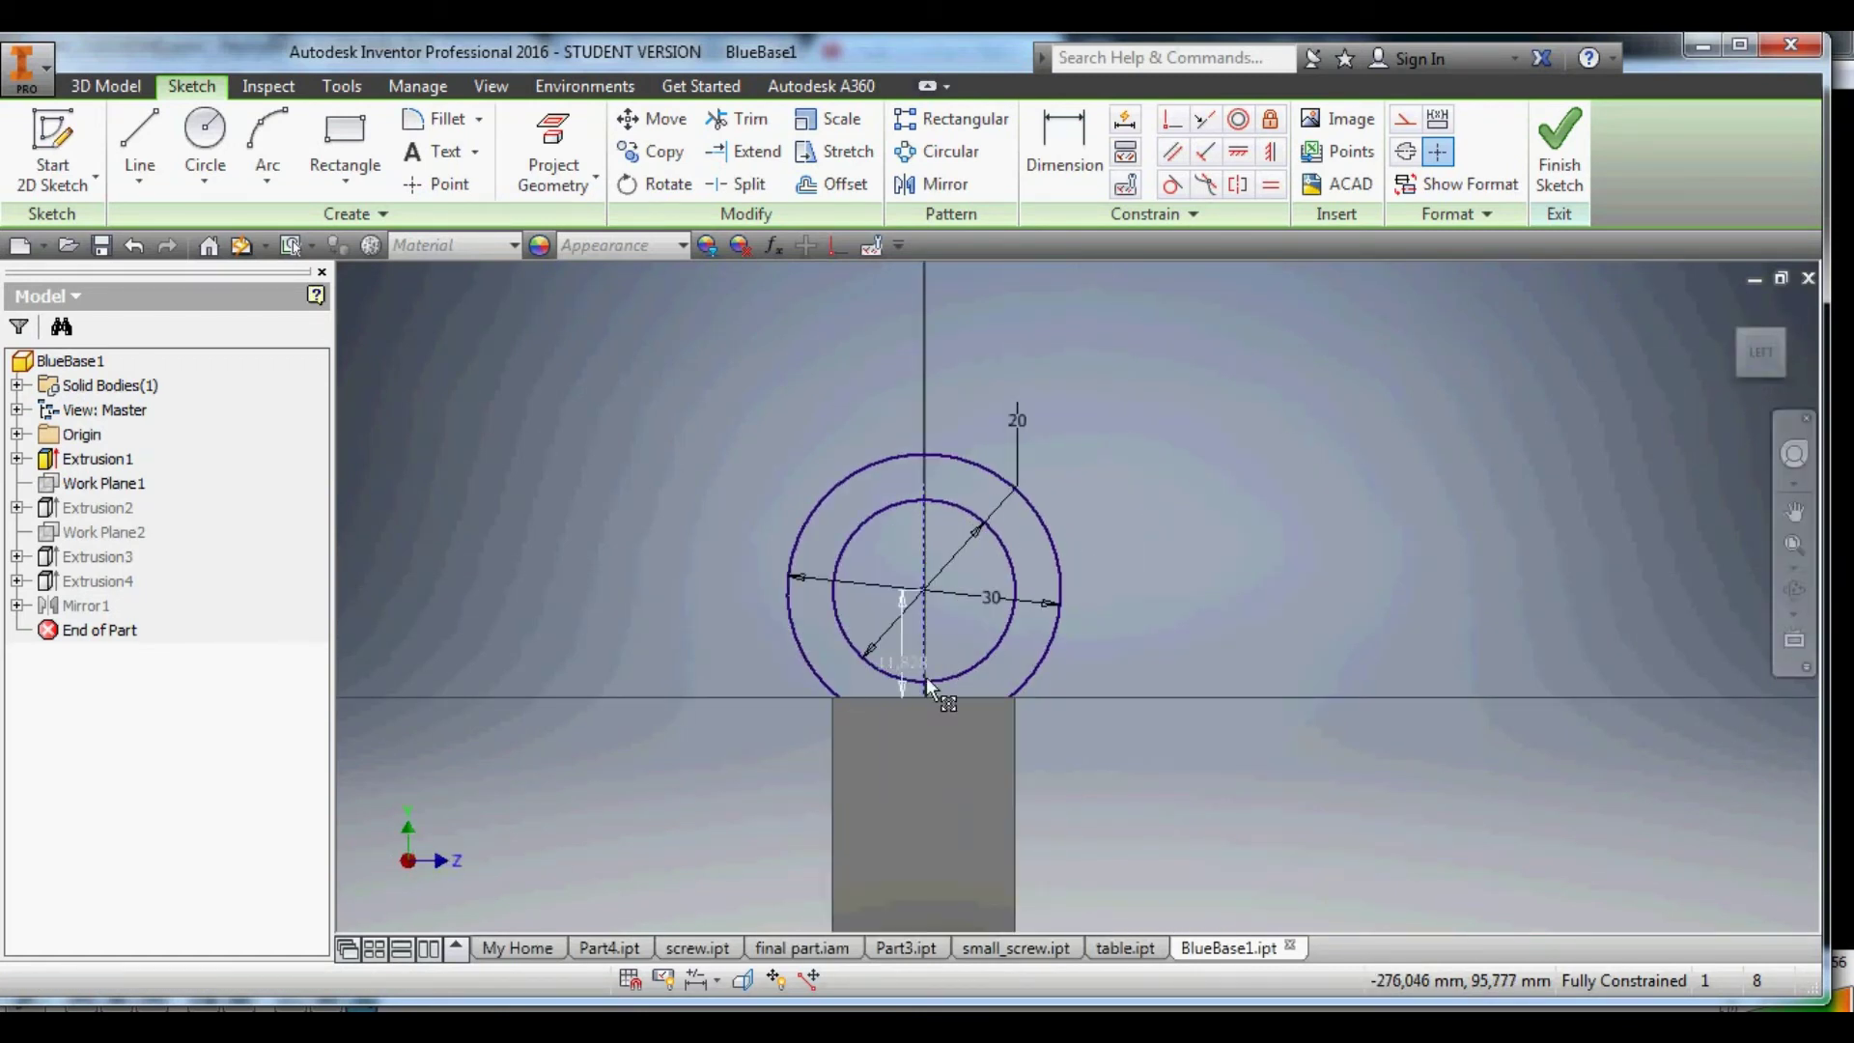
scroll(925, 681, "up", 2)
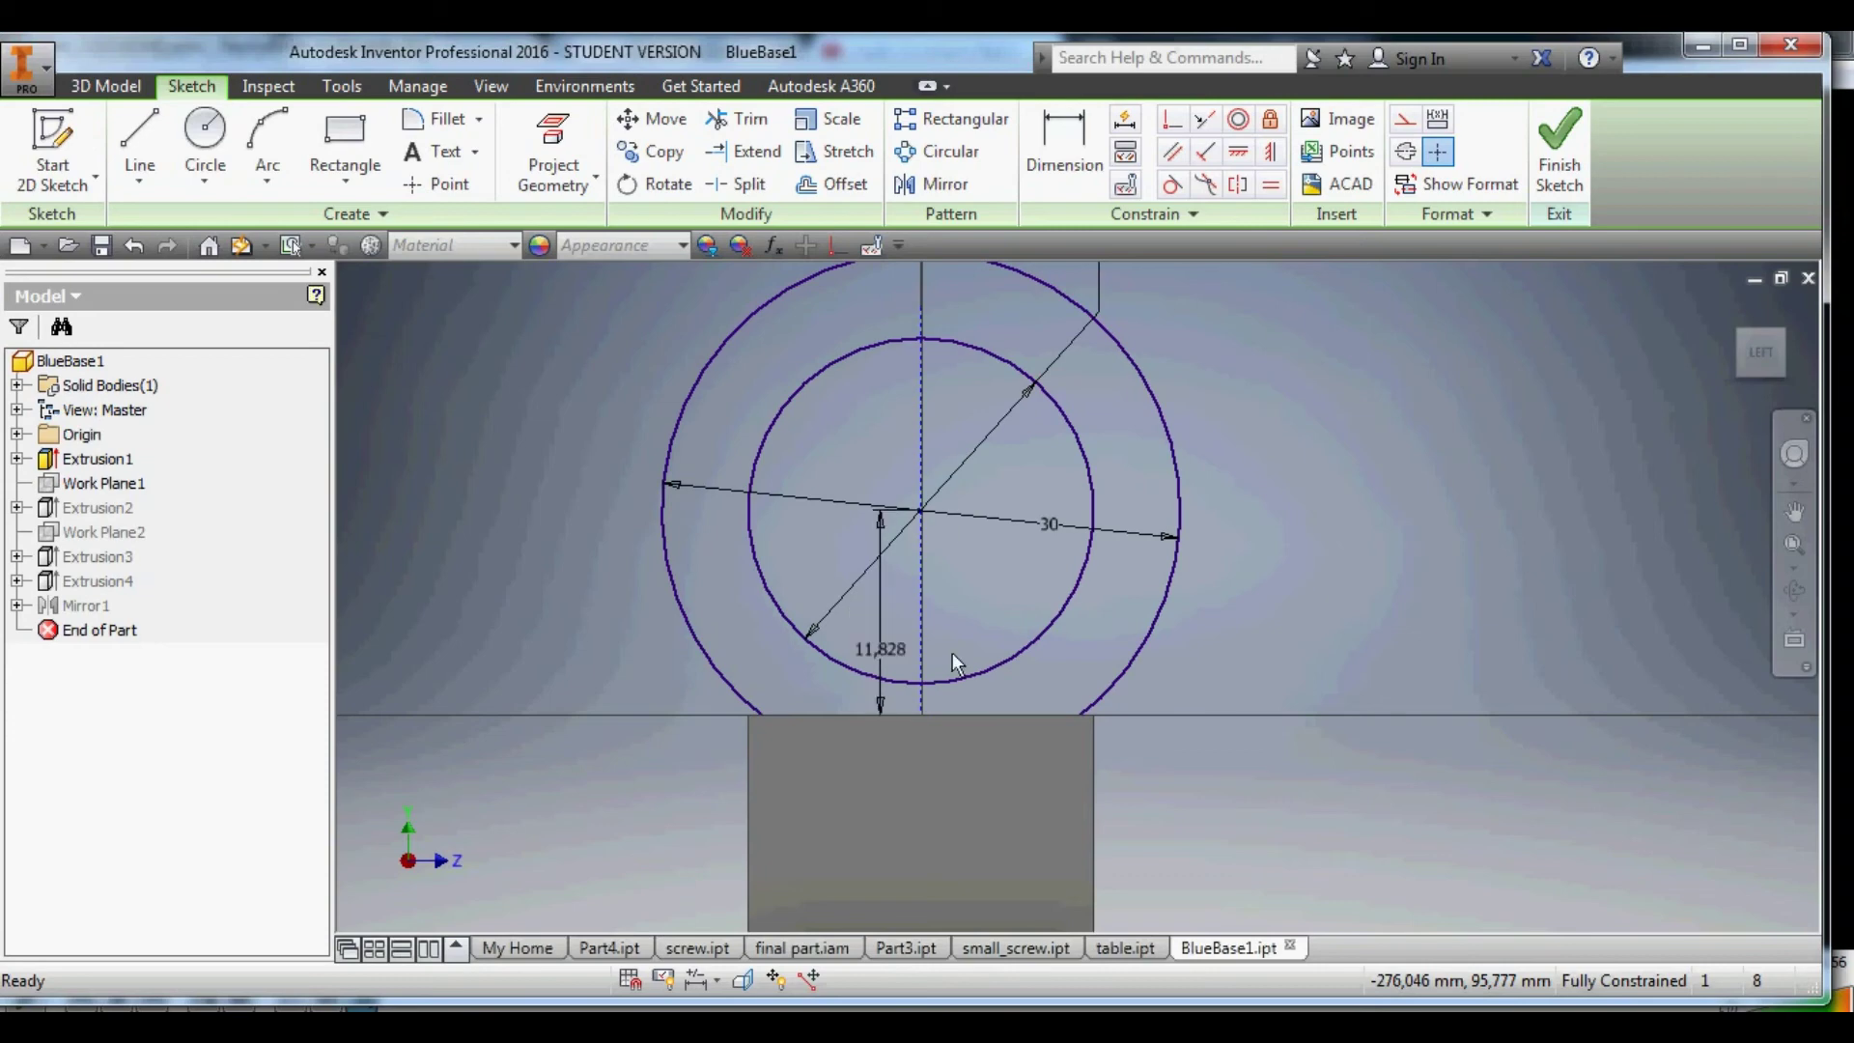
left_click(1559, 150)
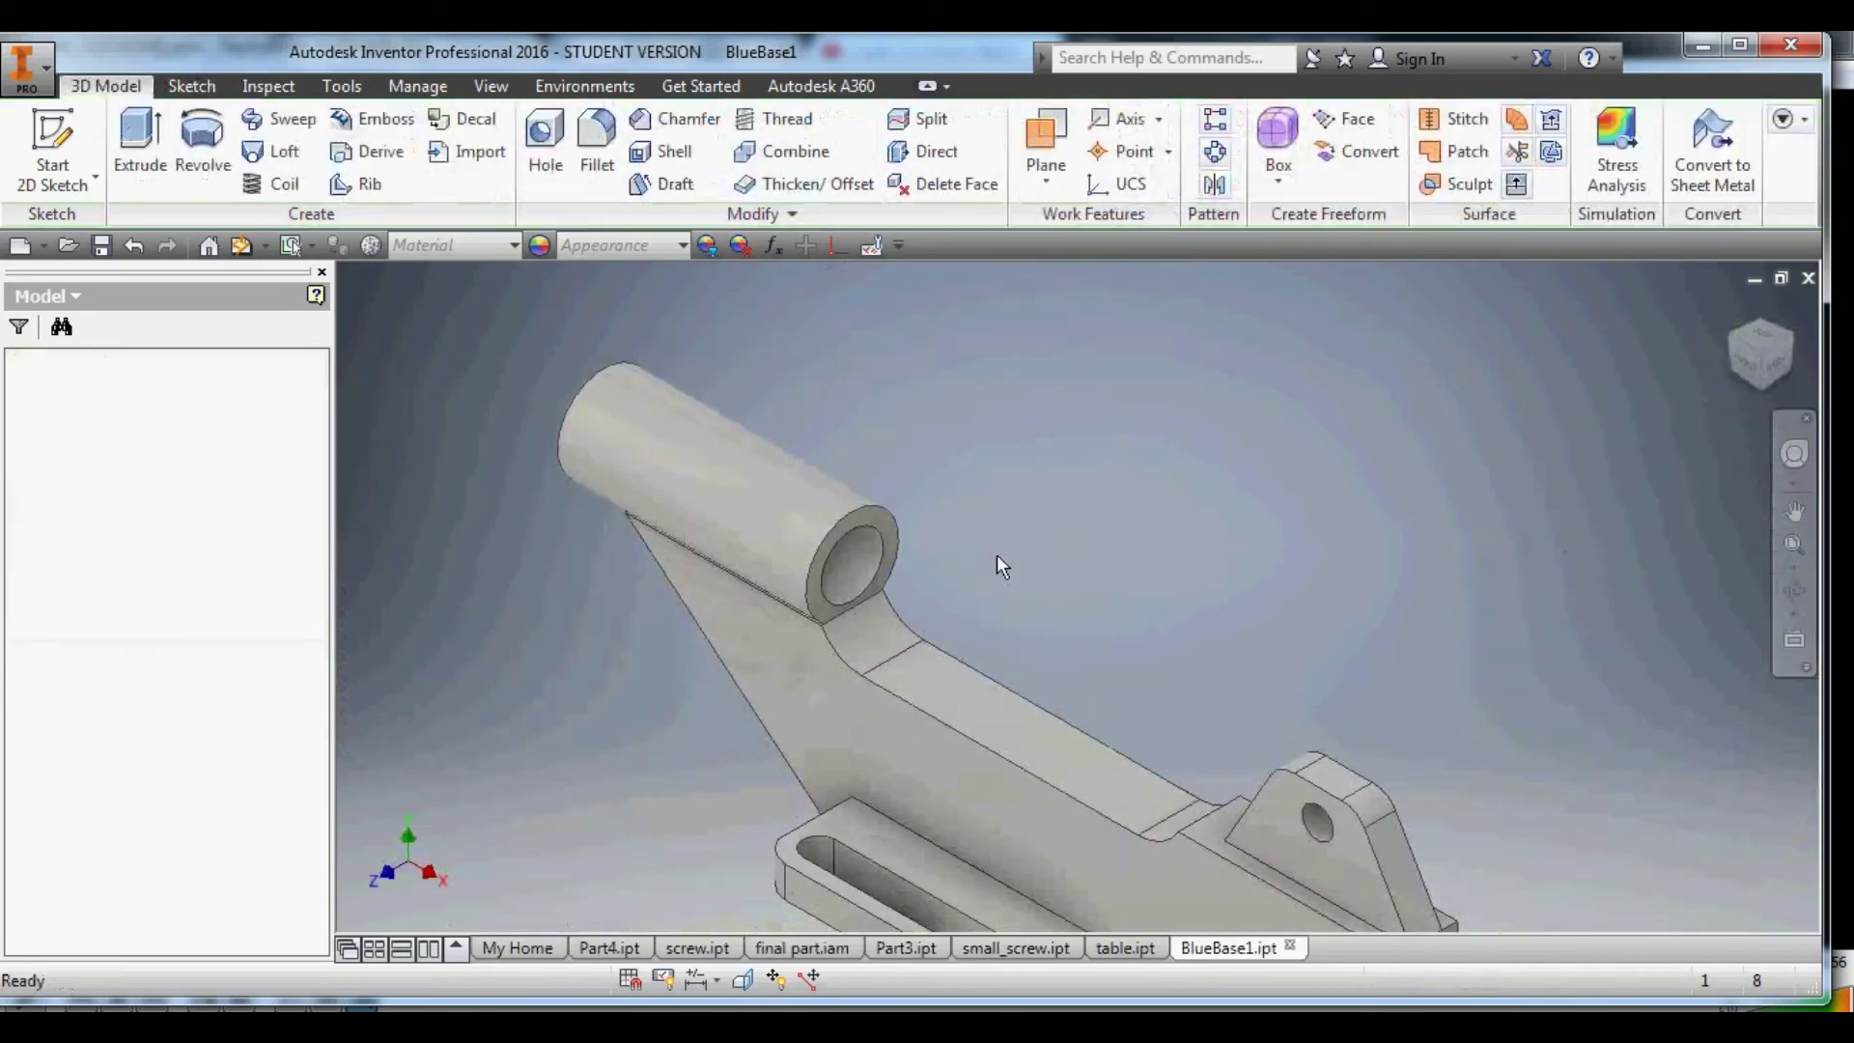
Go back to the final part assembly and swing the yellow lever towards the plunger.
left_click(850, 952)
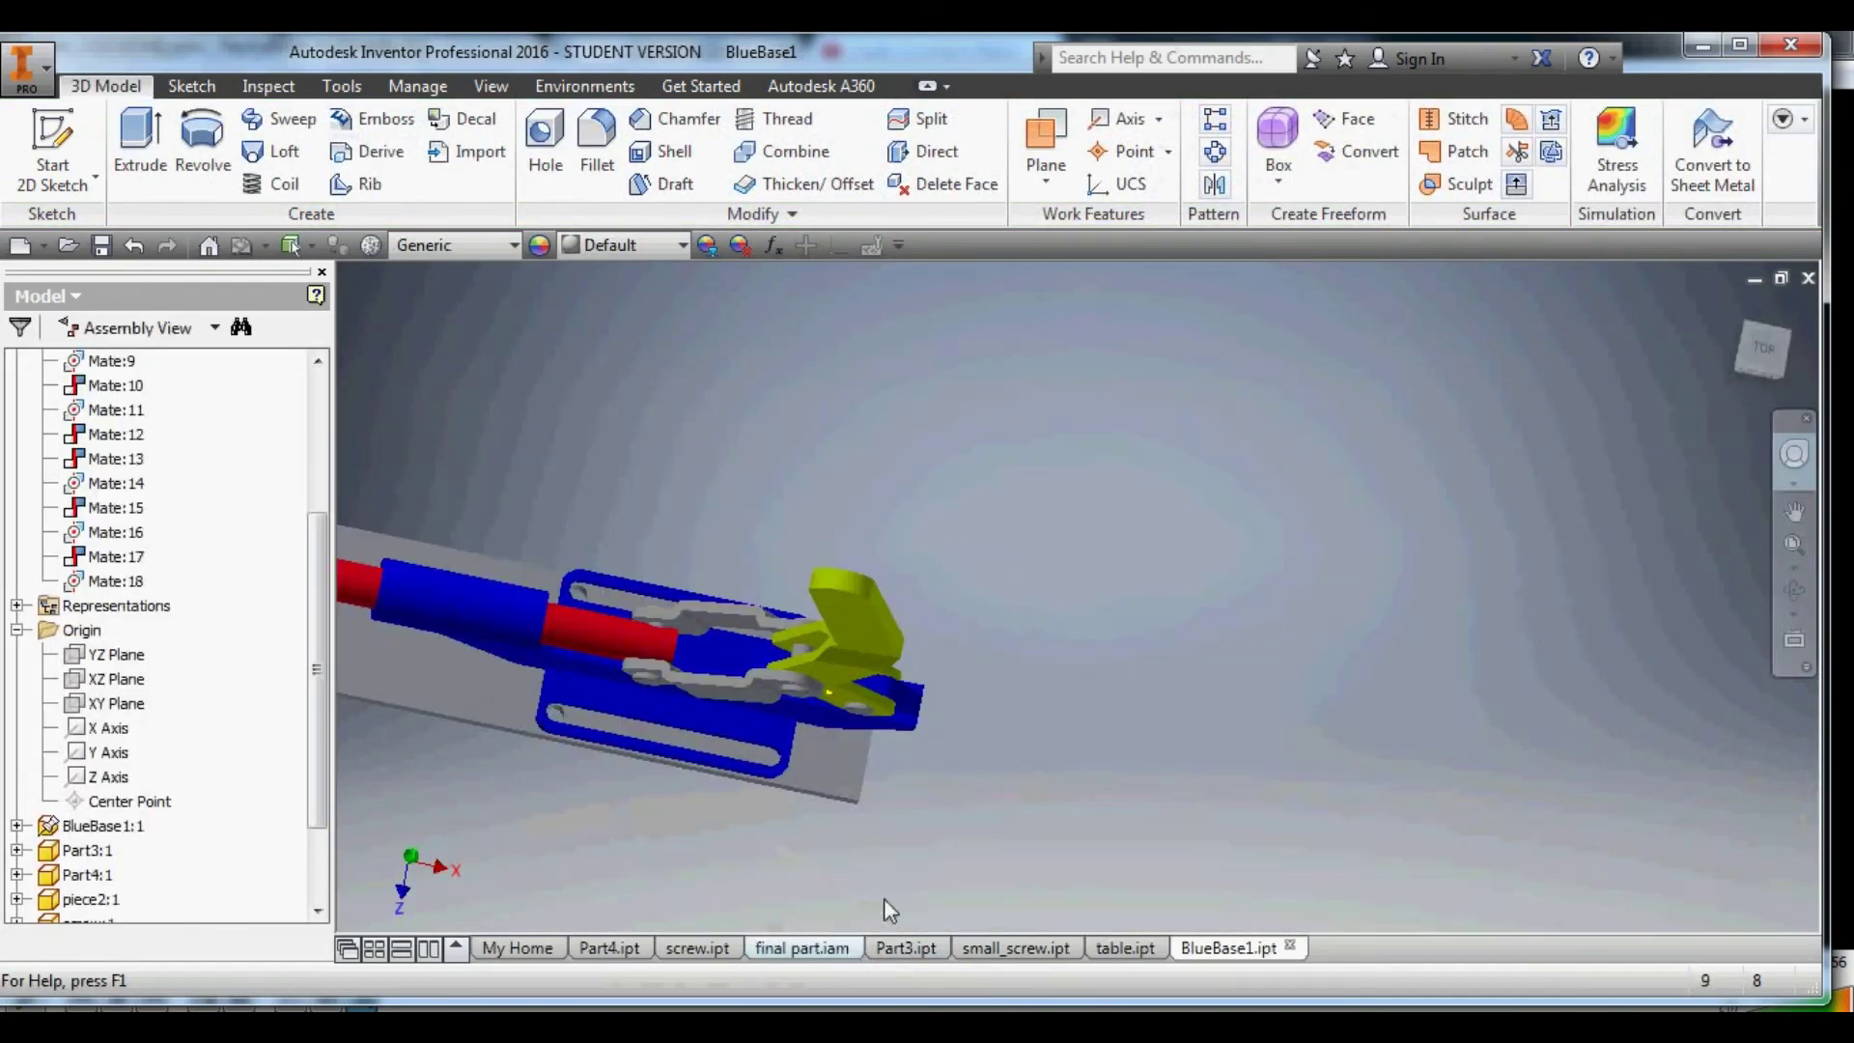
scroll(534, 680, "down", 3)
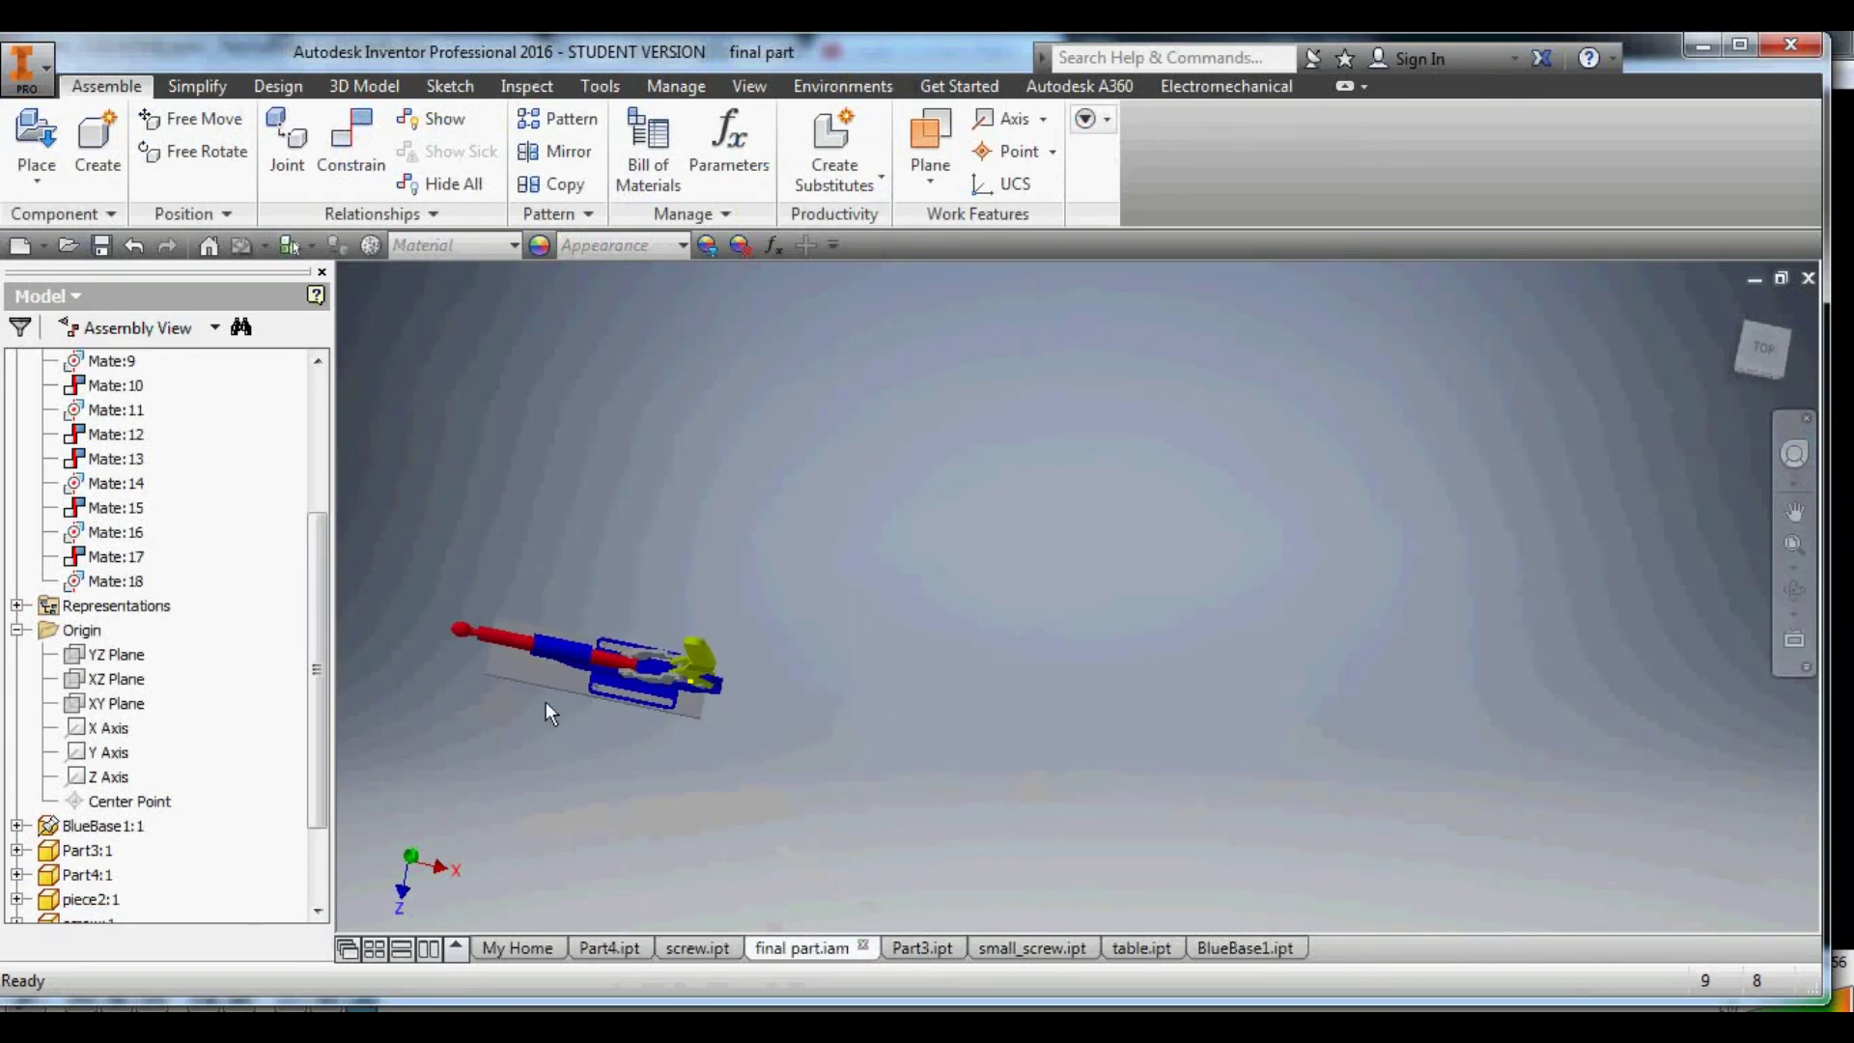
middle_click_drag(531, 738, 454, 703, "shift")
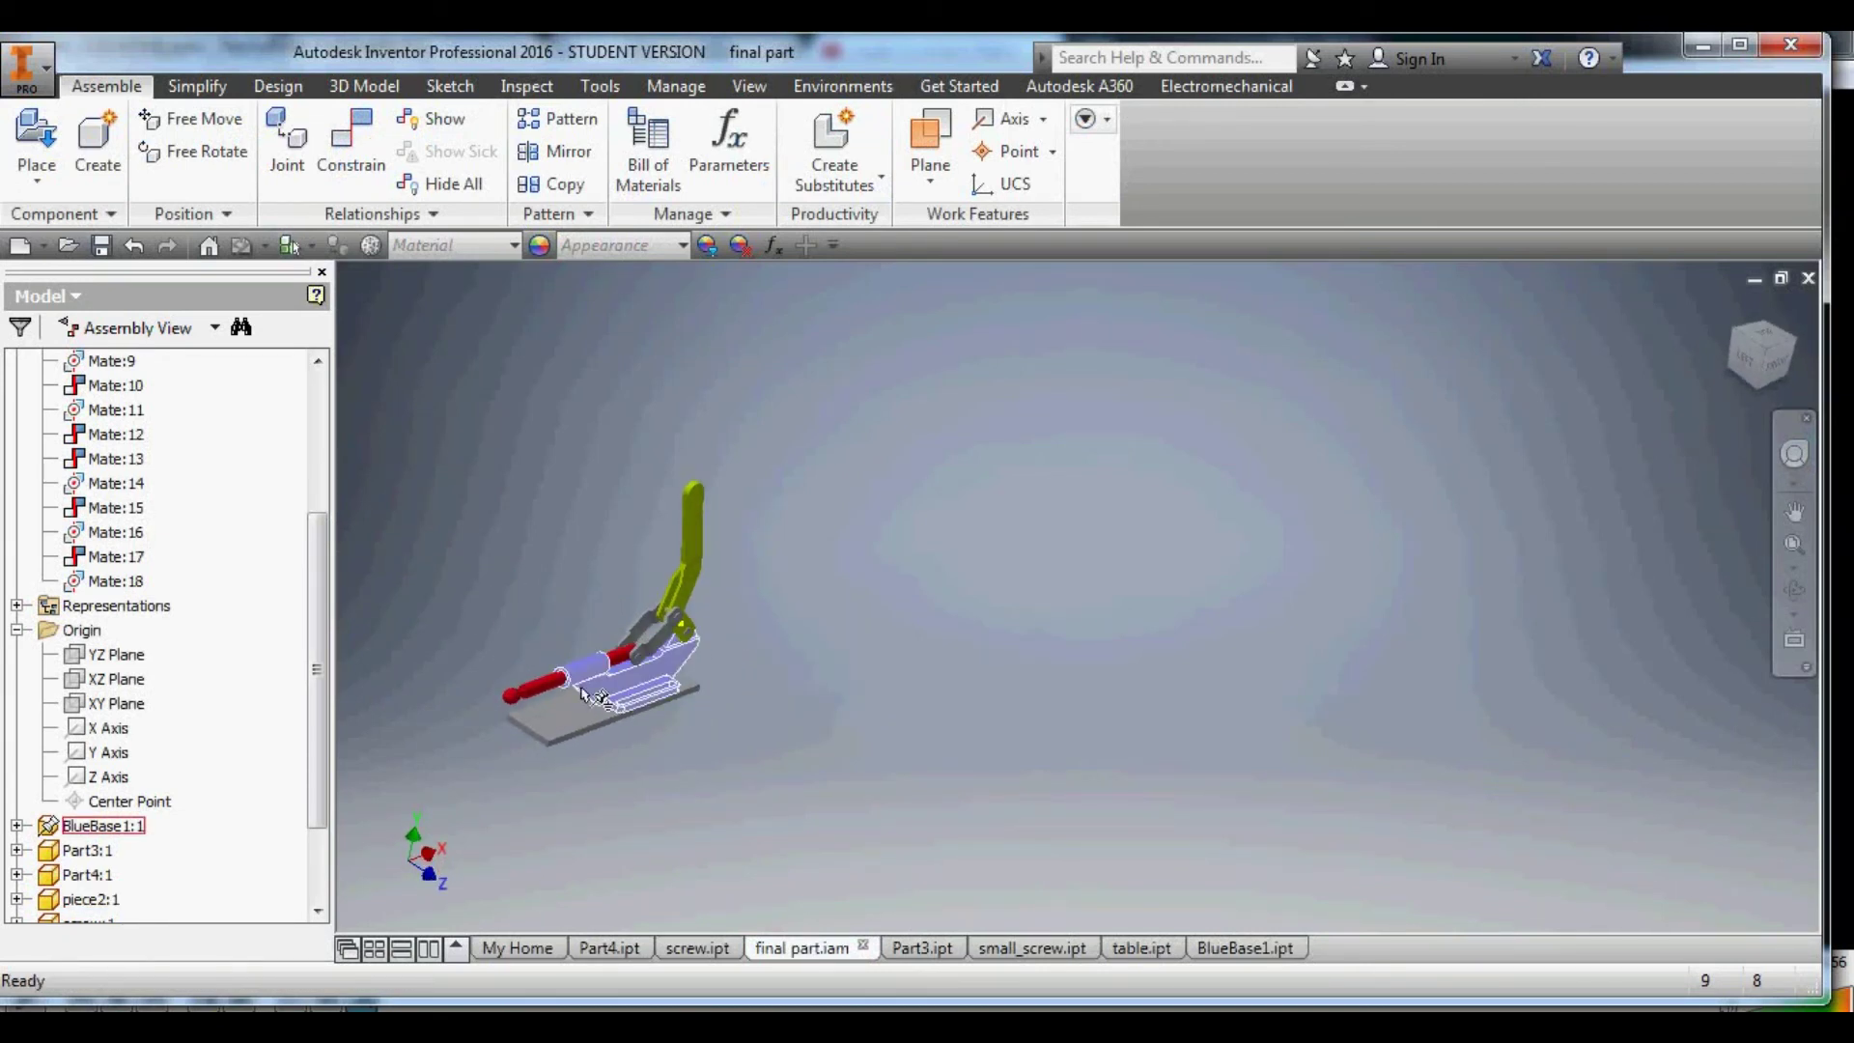
scroll(446, 705, "up", 4)
left_click_drag(927, 394, 846, 444)
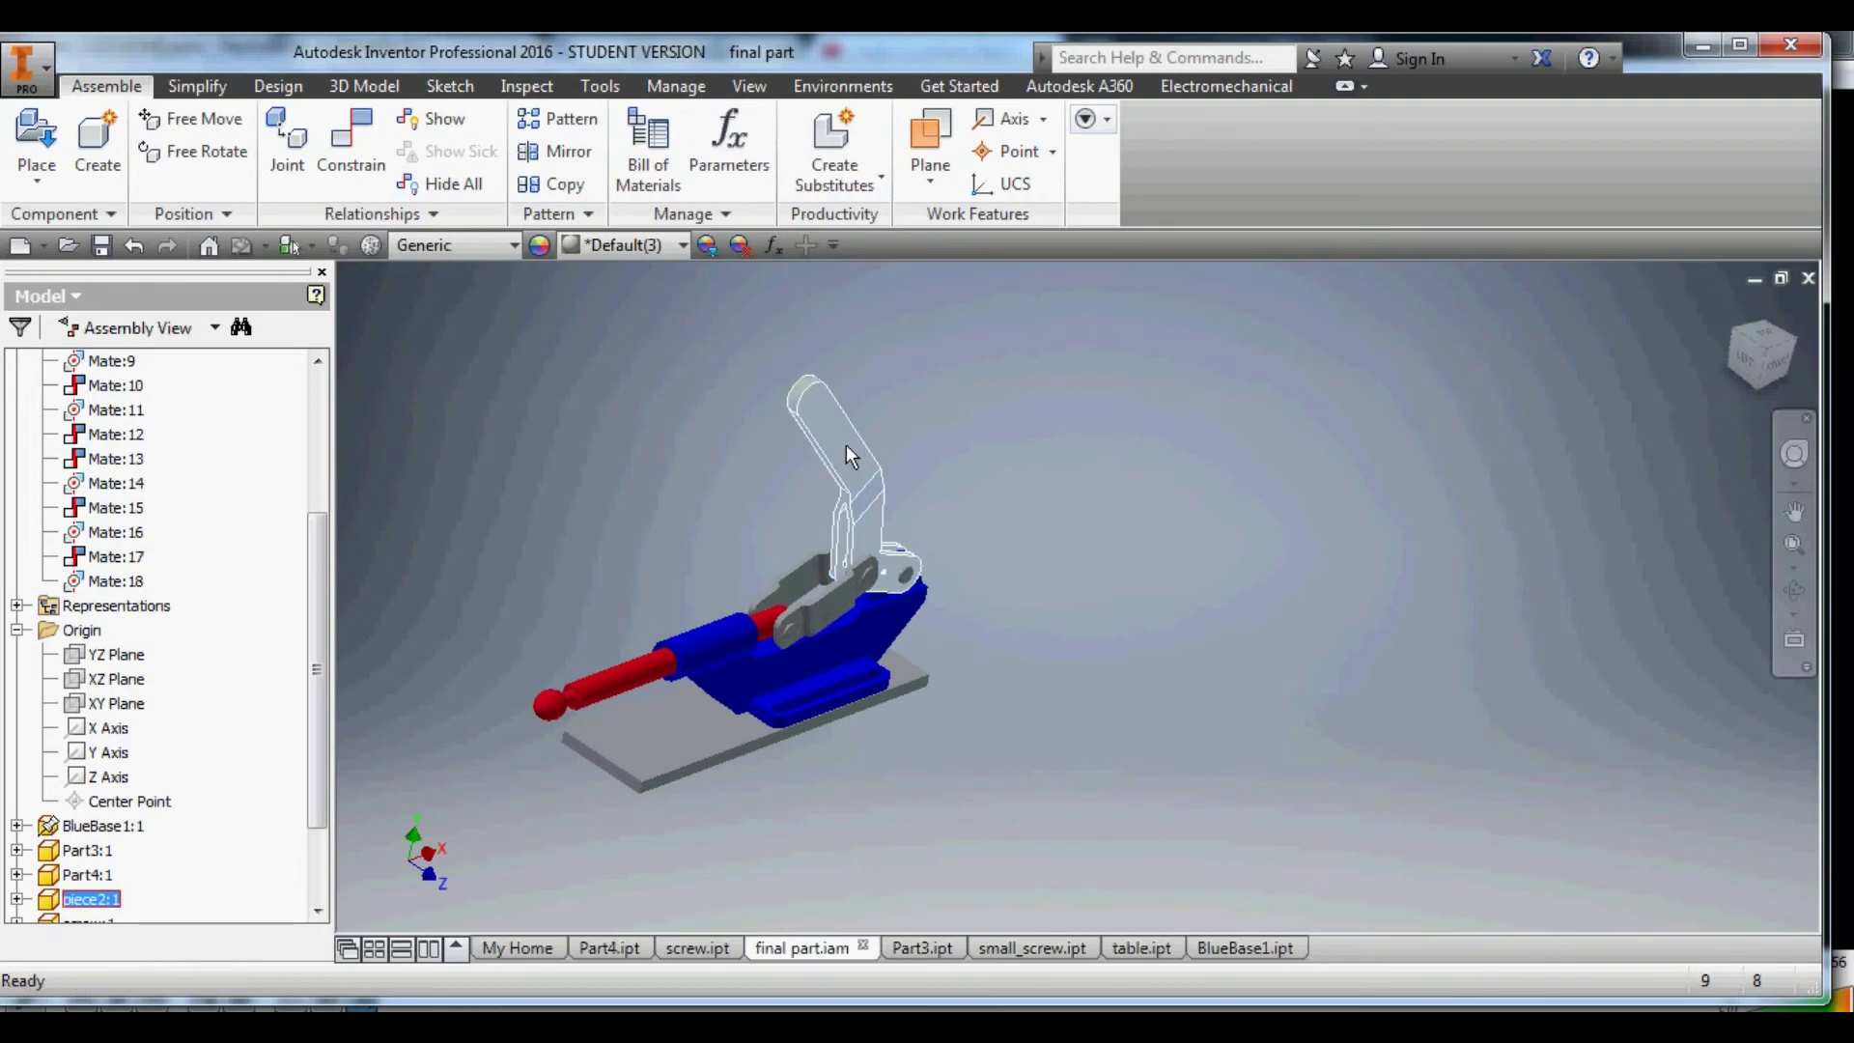
Start an angle constraint of 90 degrees using the undirected angle solution.
left_click(338, 164)
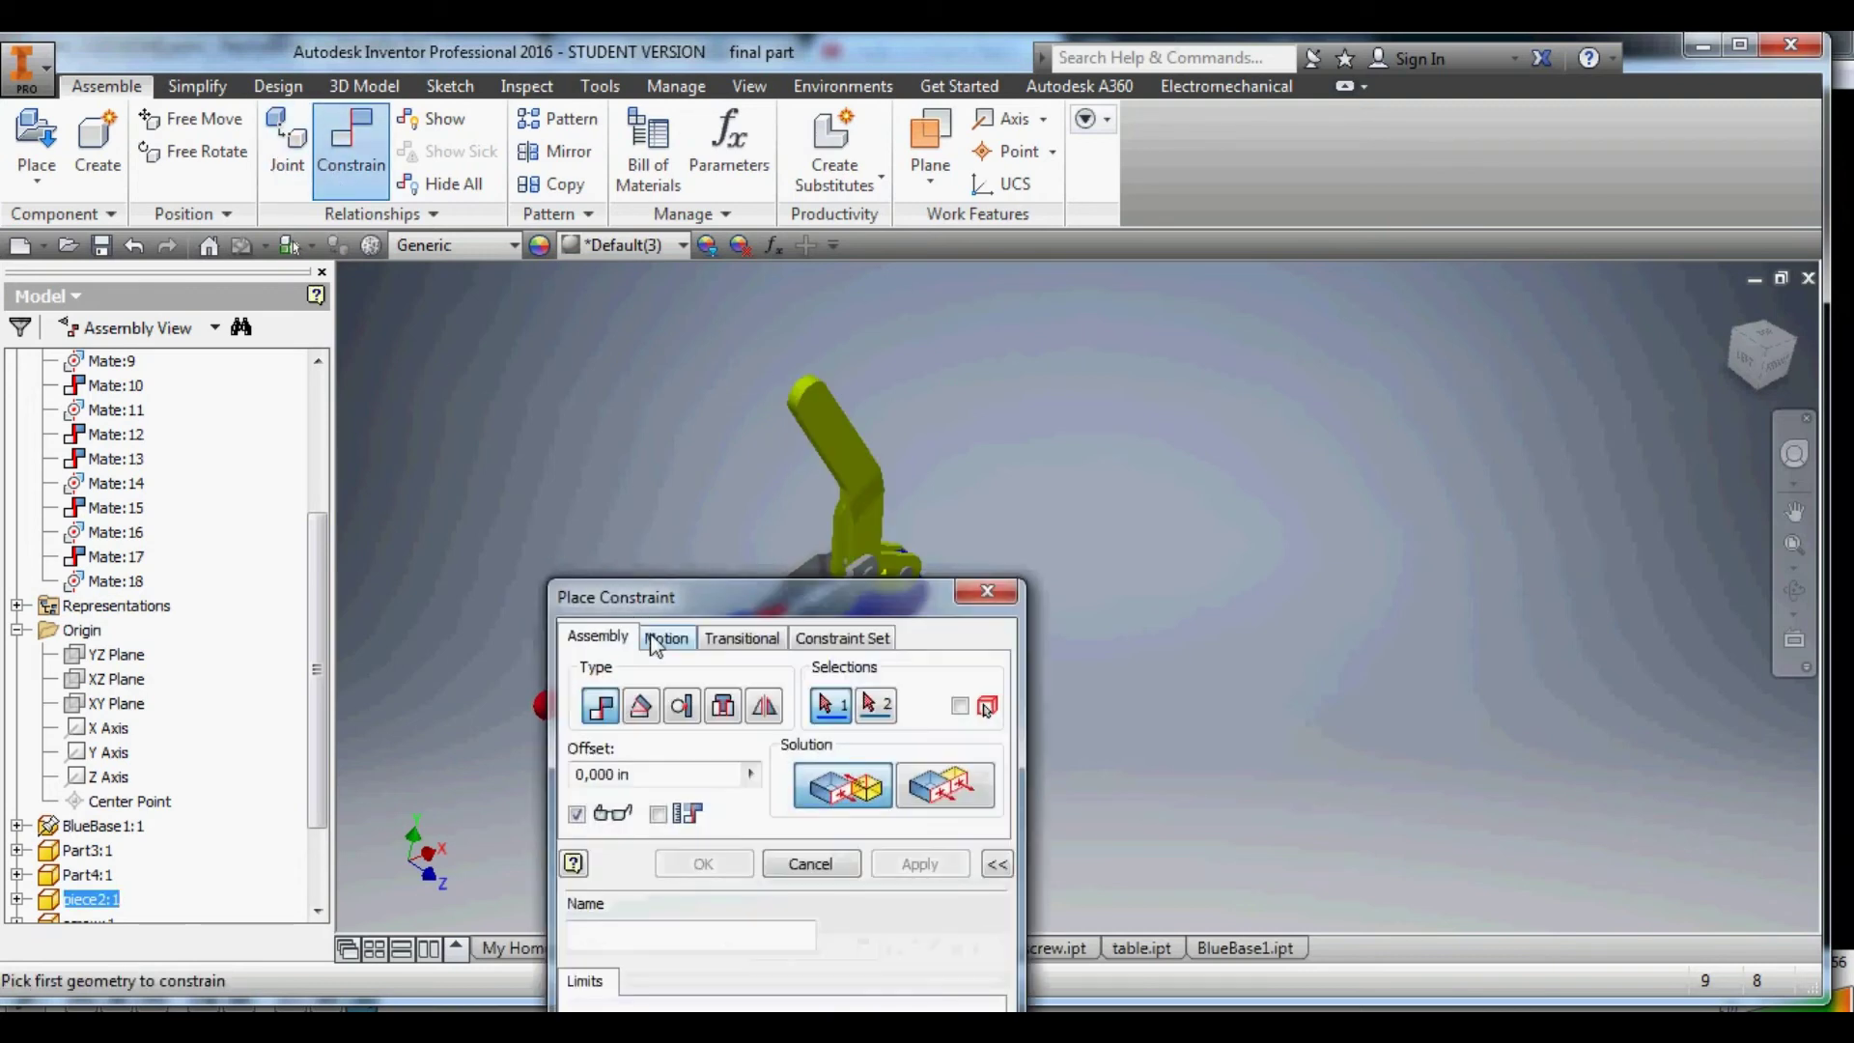
left_click(641, 706)
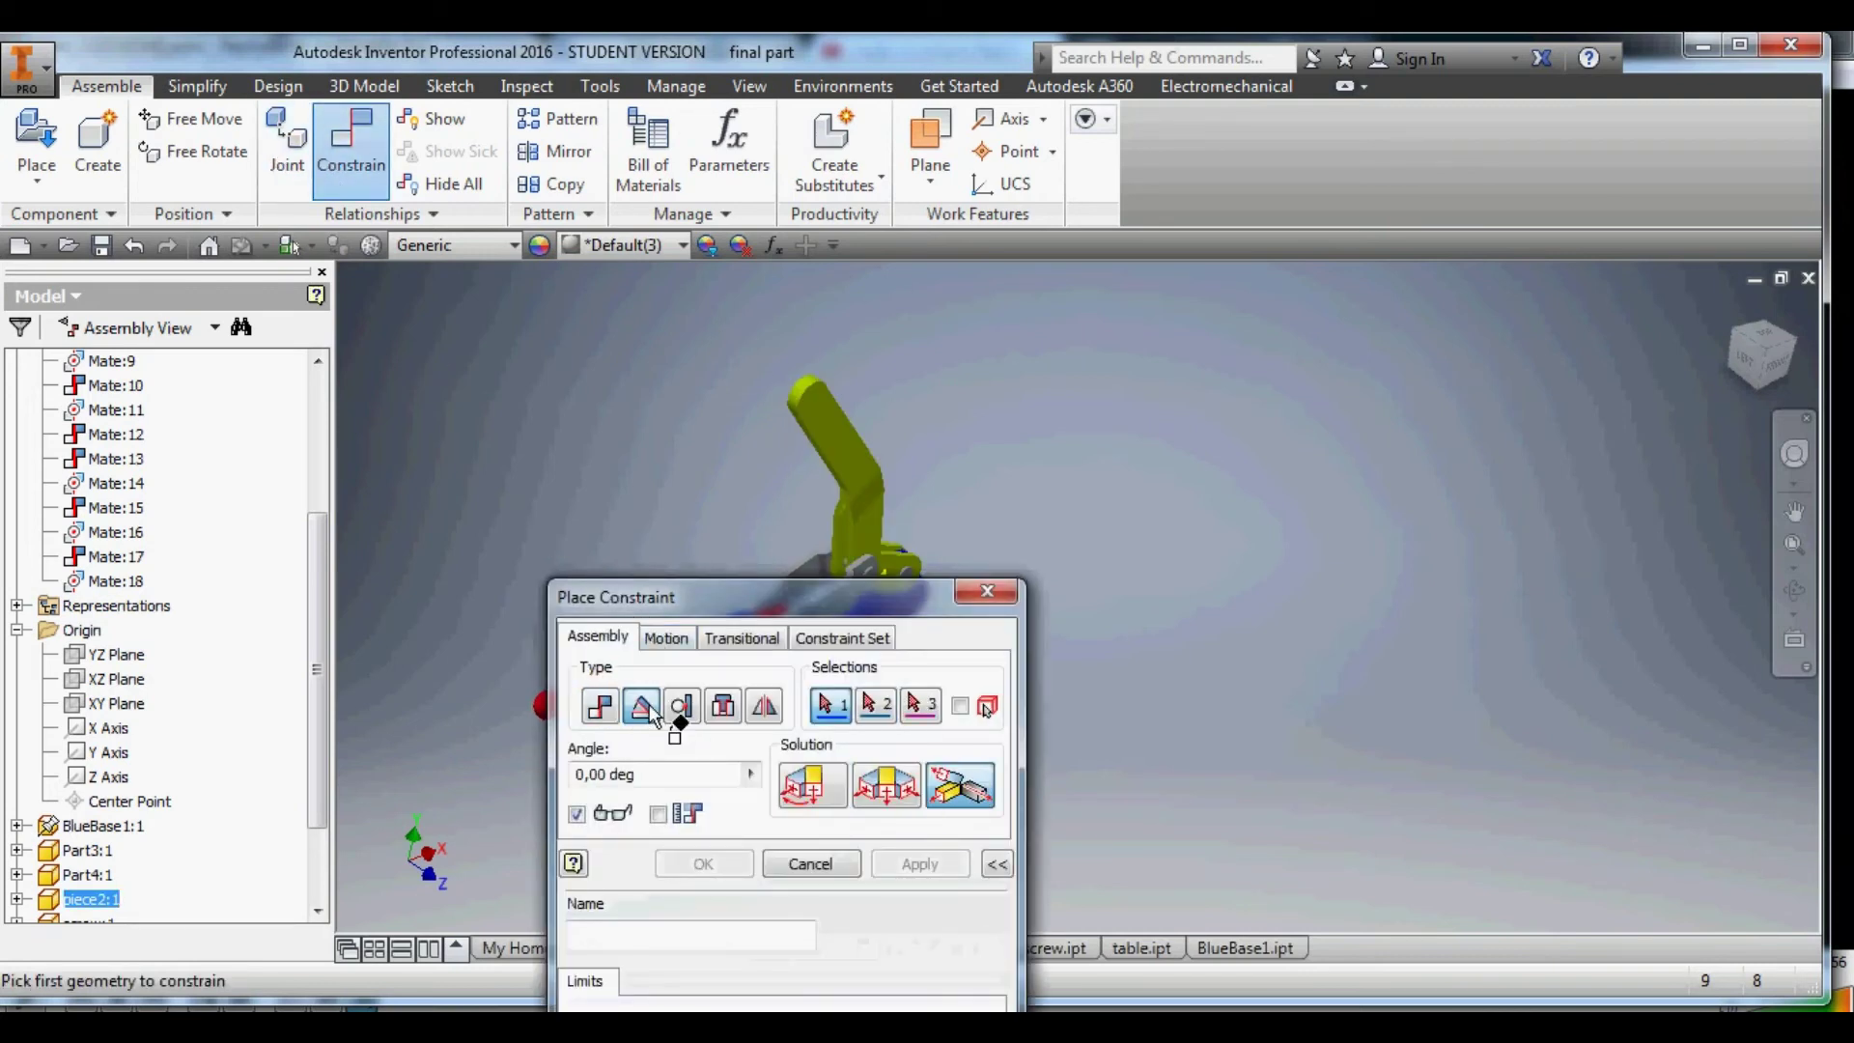
left_click_drag(692, 597, 1131, 404)
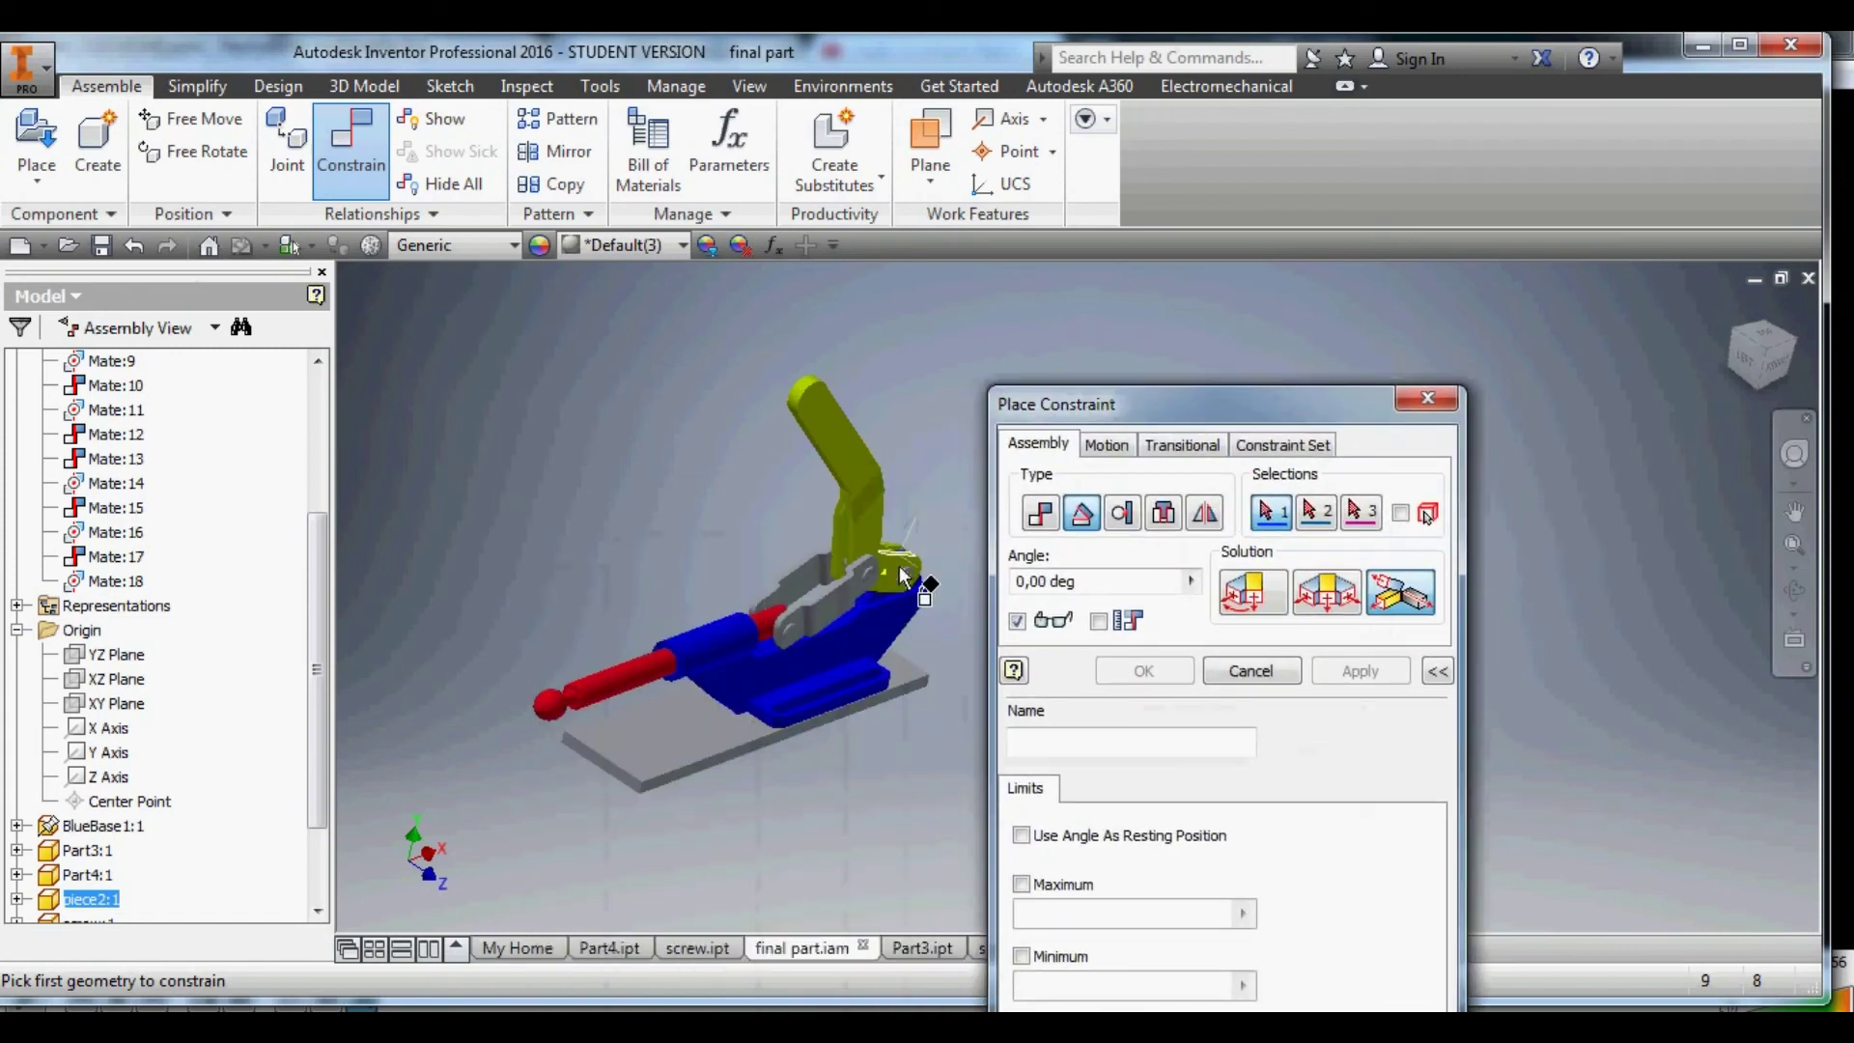
left_click(1110, 585)
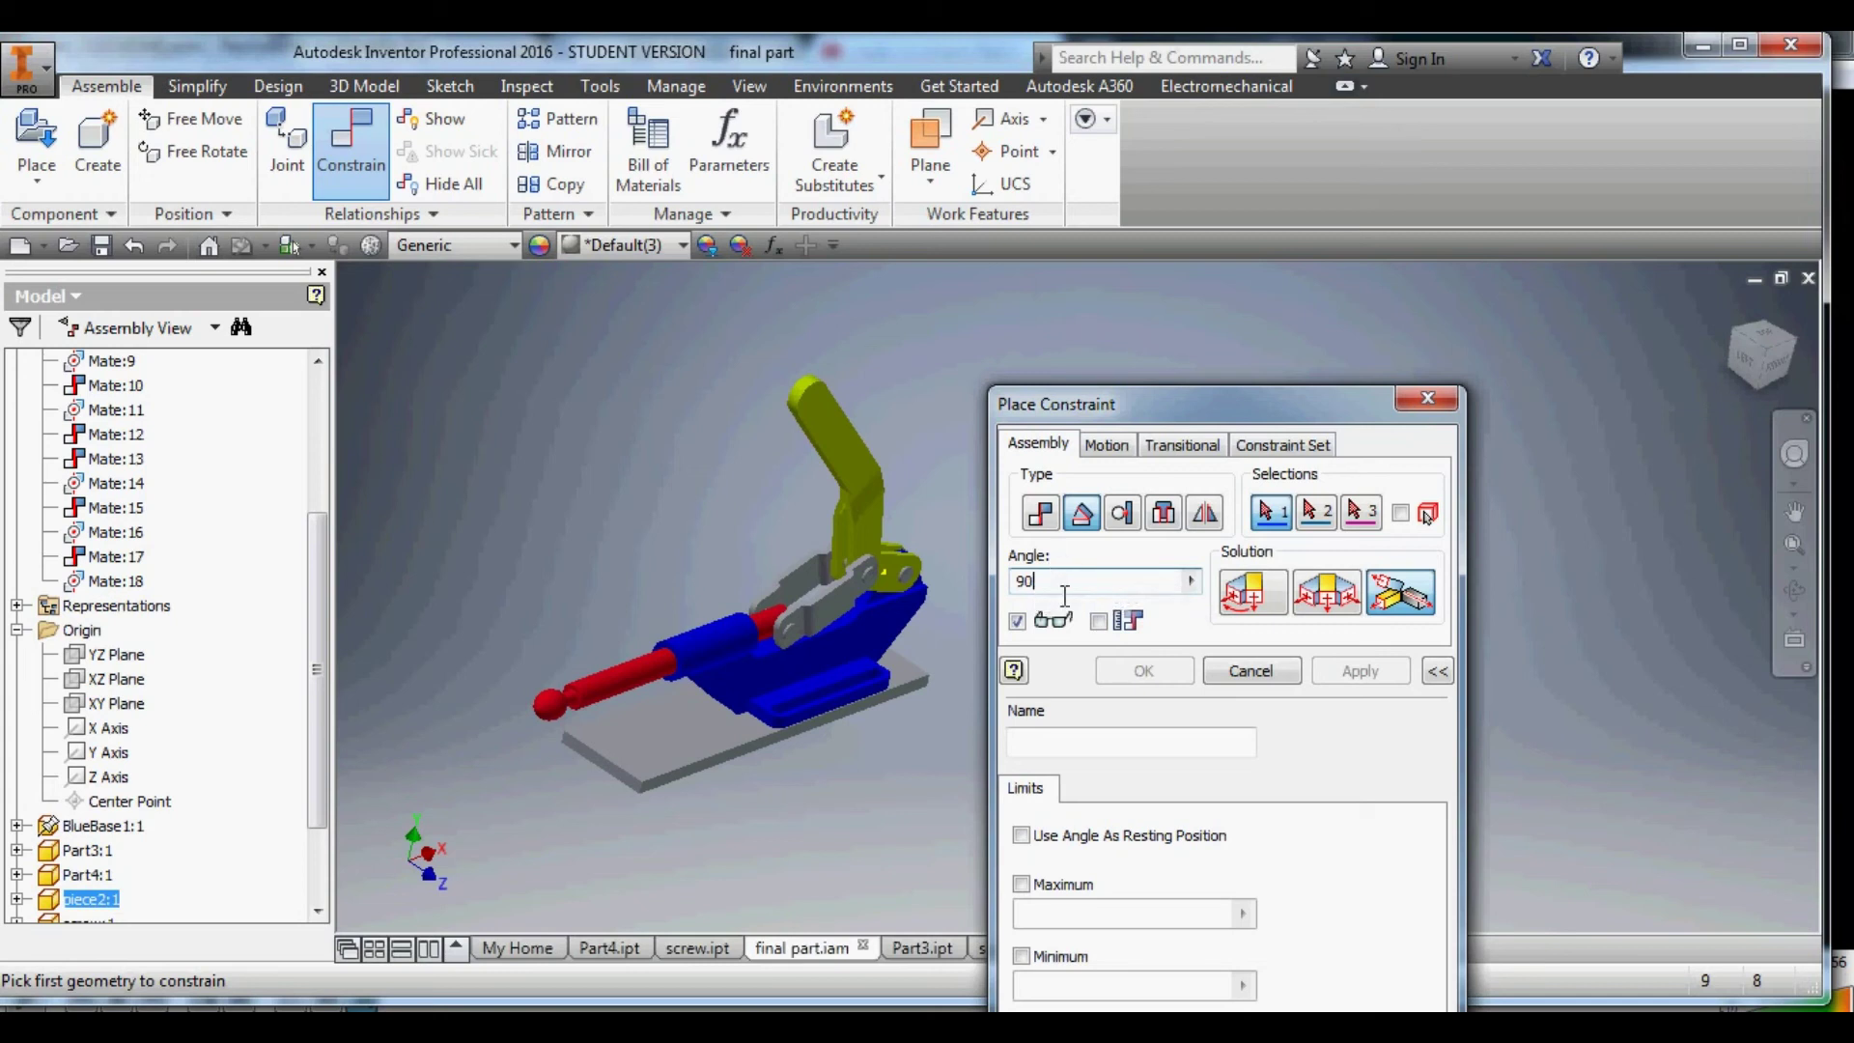
left_click(1332, 603)
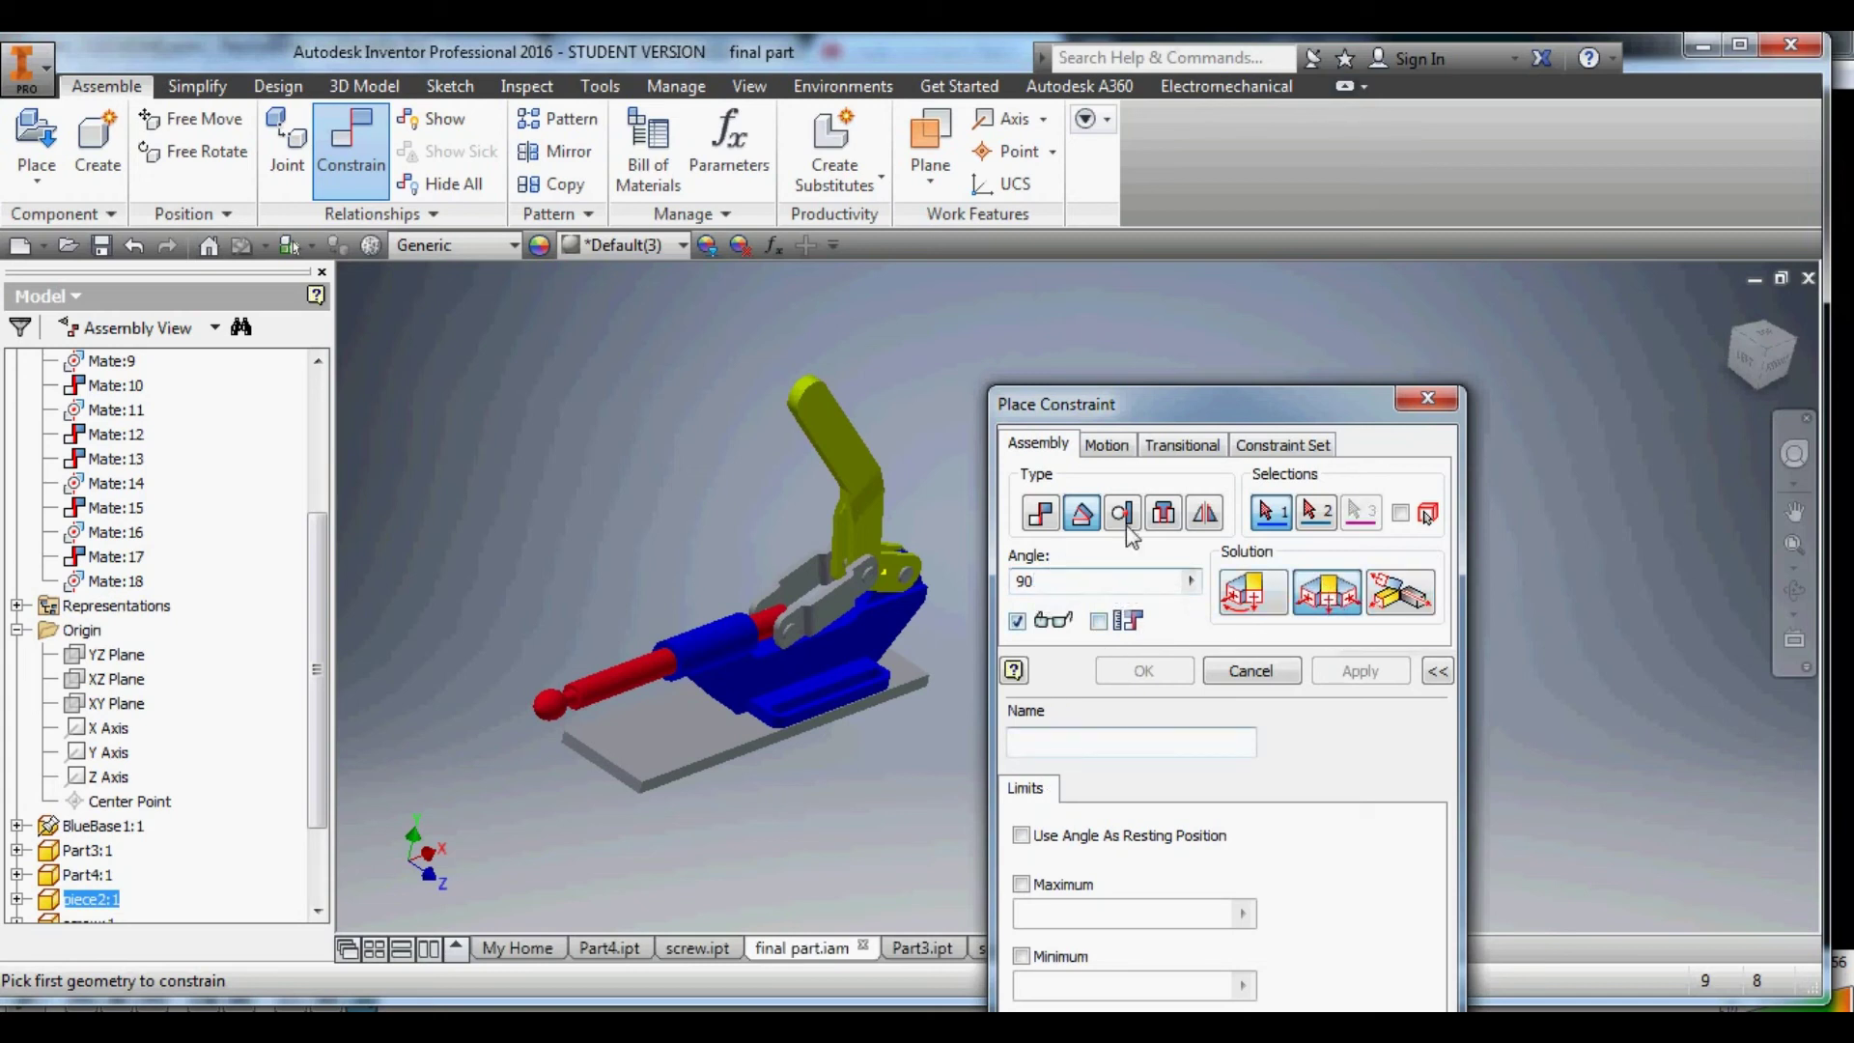
Name the new angle constraint "amount motion".
left_click_drag(1204, 428, 1331, 320)
left_click(1445, 575)
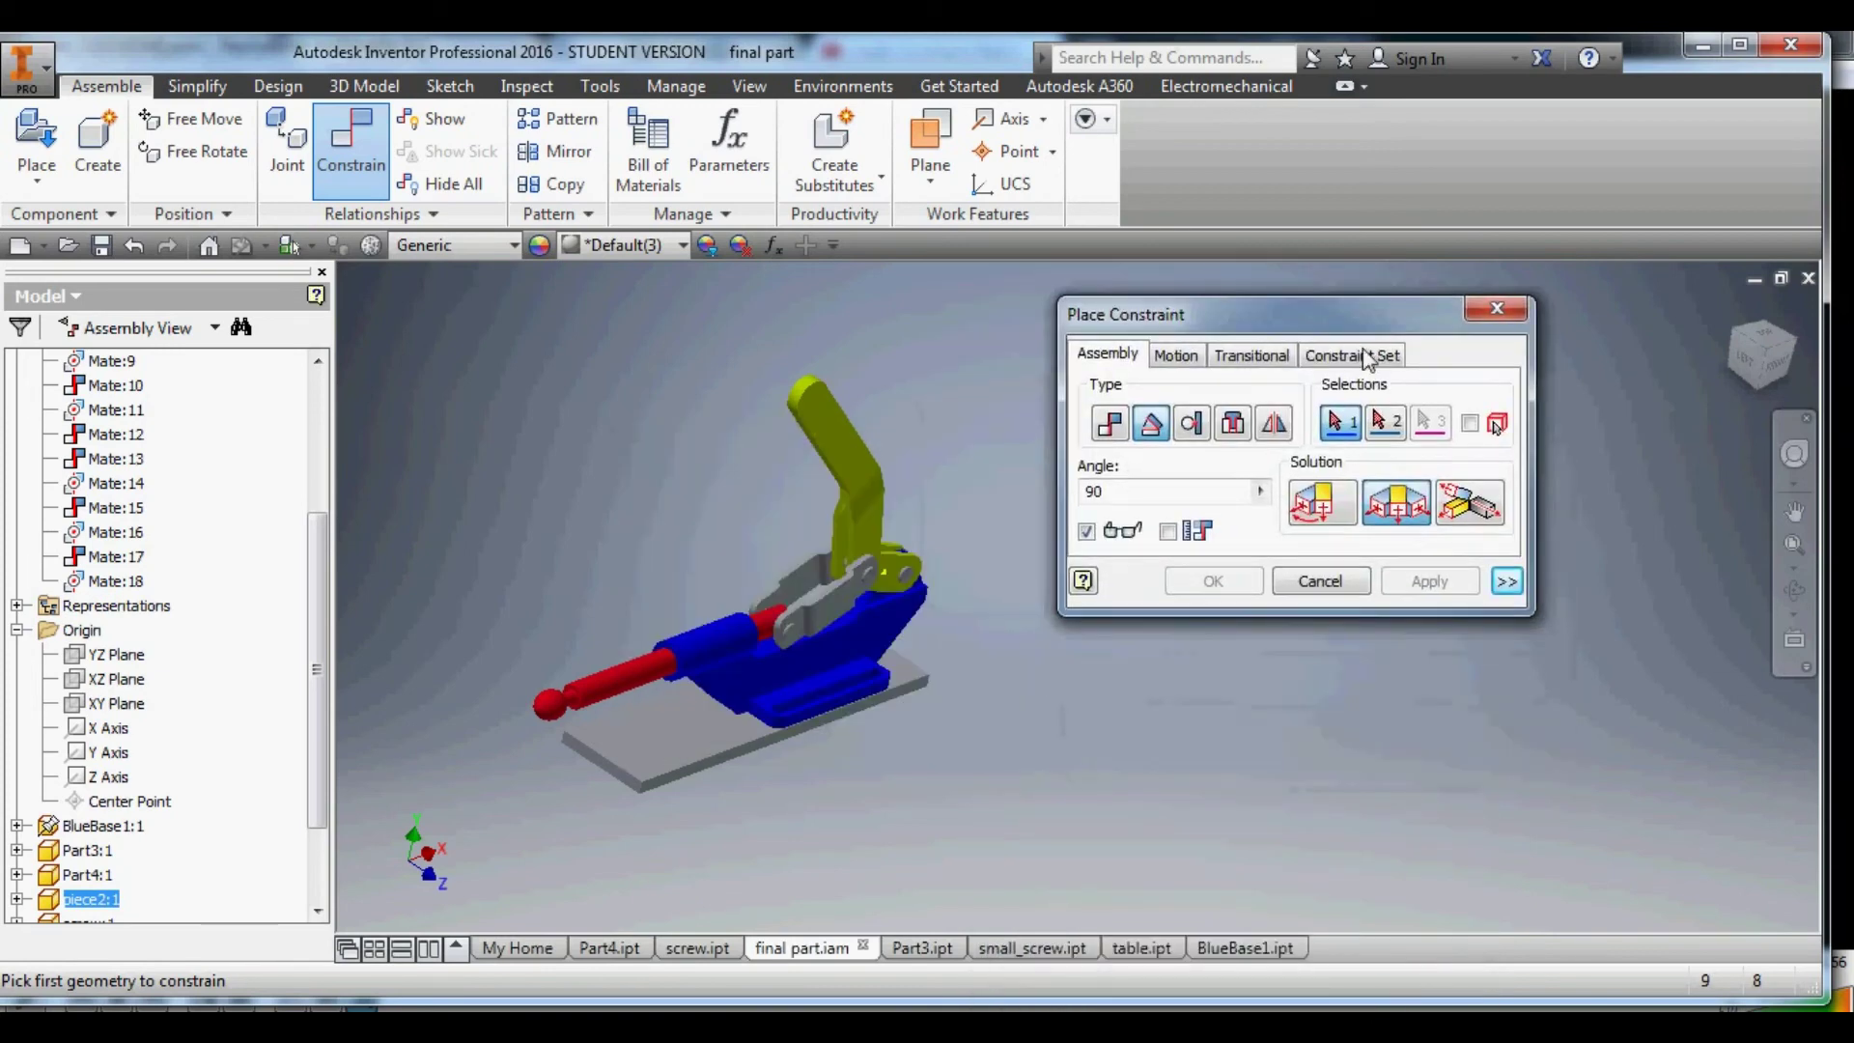
left_click(1508, 583)
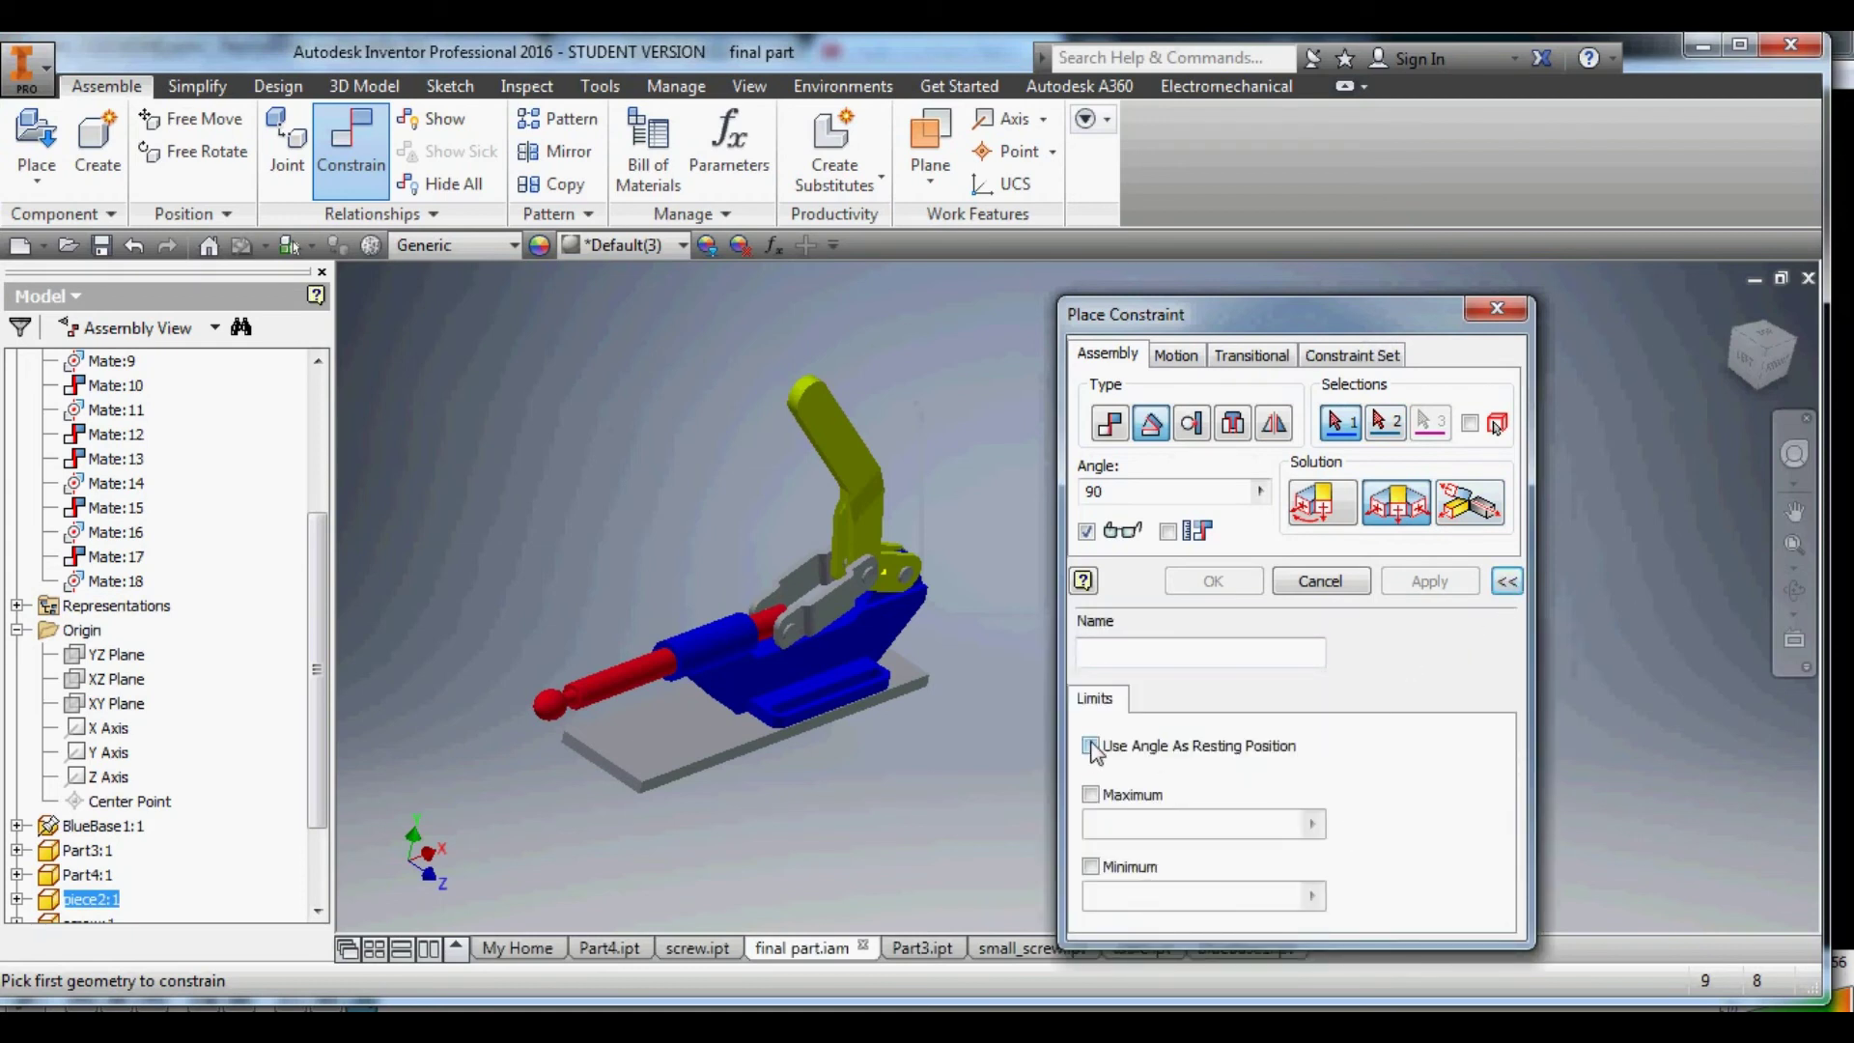
left_click(1163, 653)
type("amount")
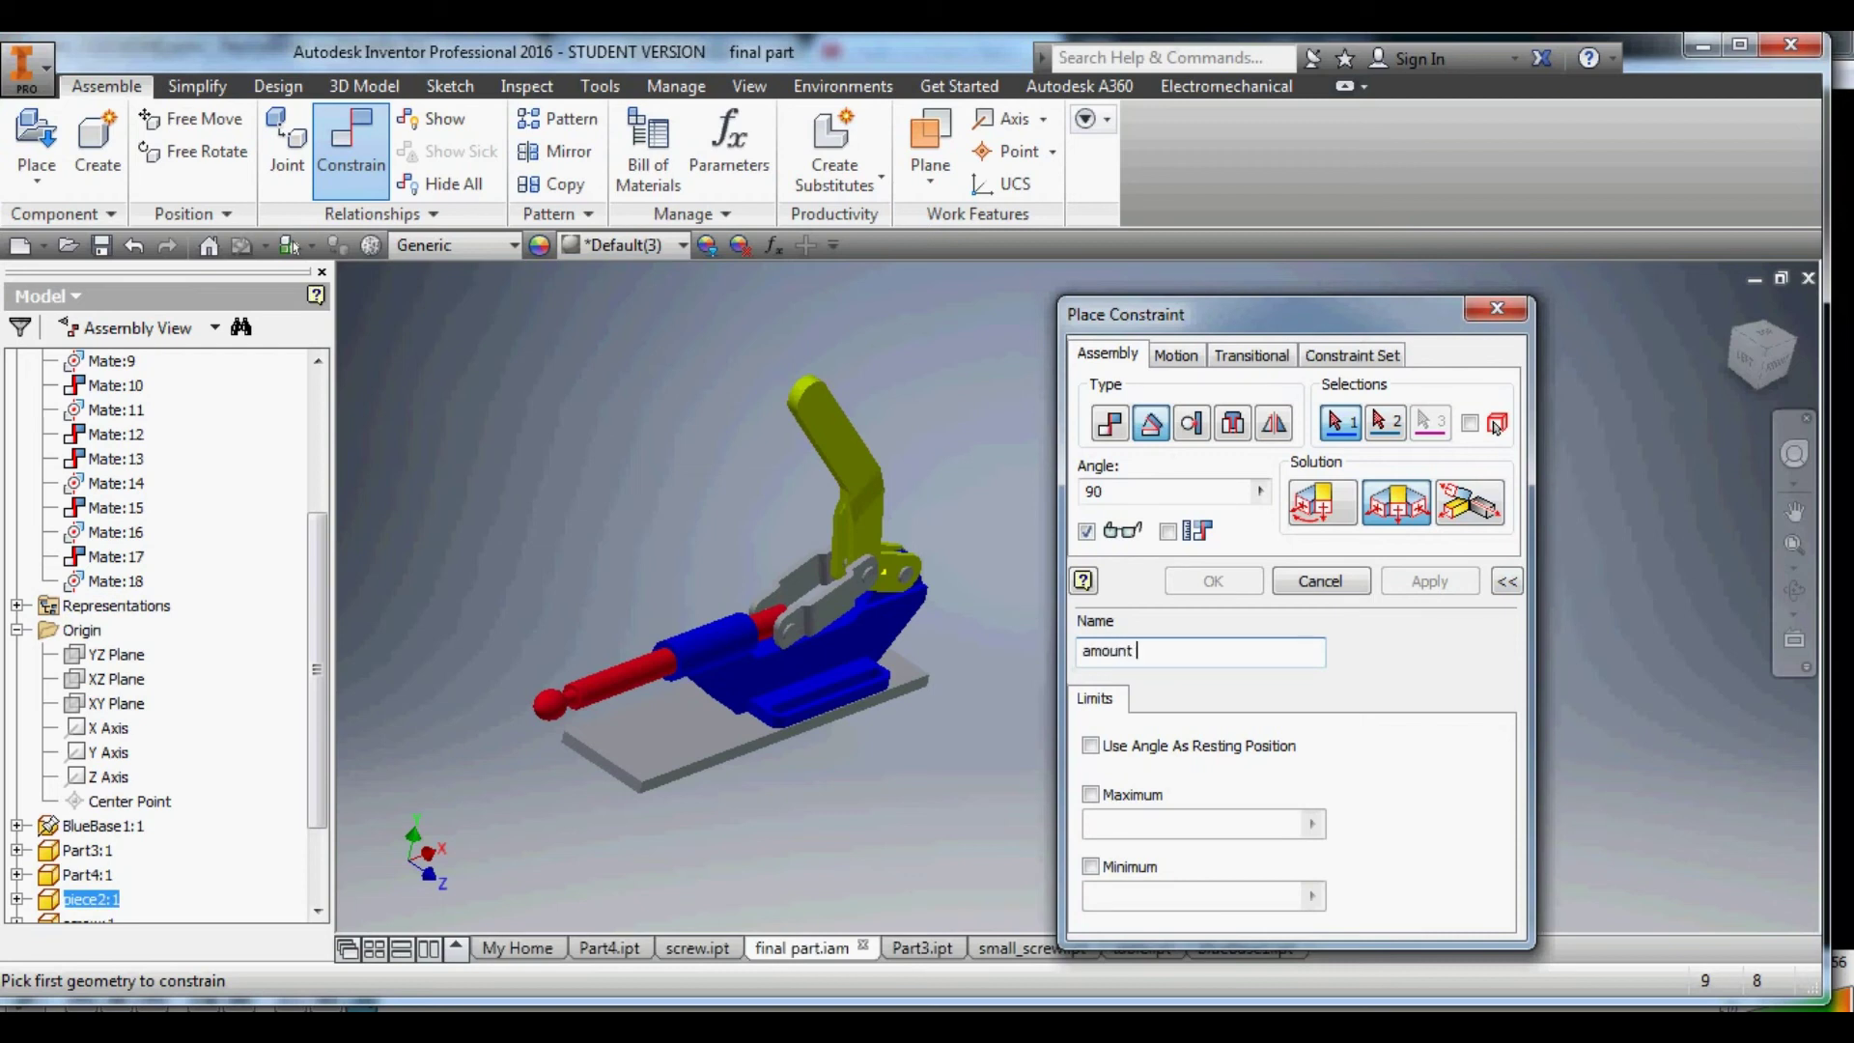
type(" motion")
Constrain the narrow upper face of the yellow lever's pivot lug against the assembly's XZ origin plane.
middle_click_drag(942, 617, 925, 560, "shift")
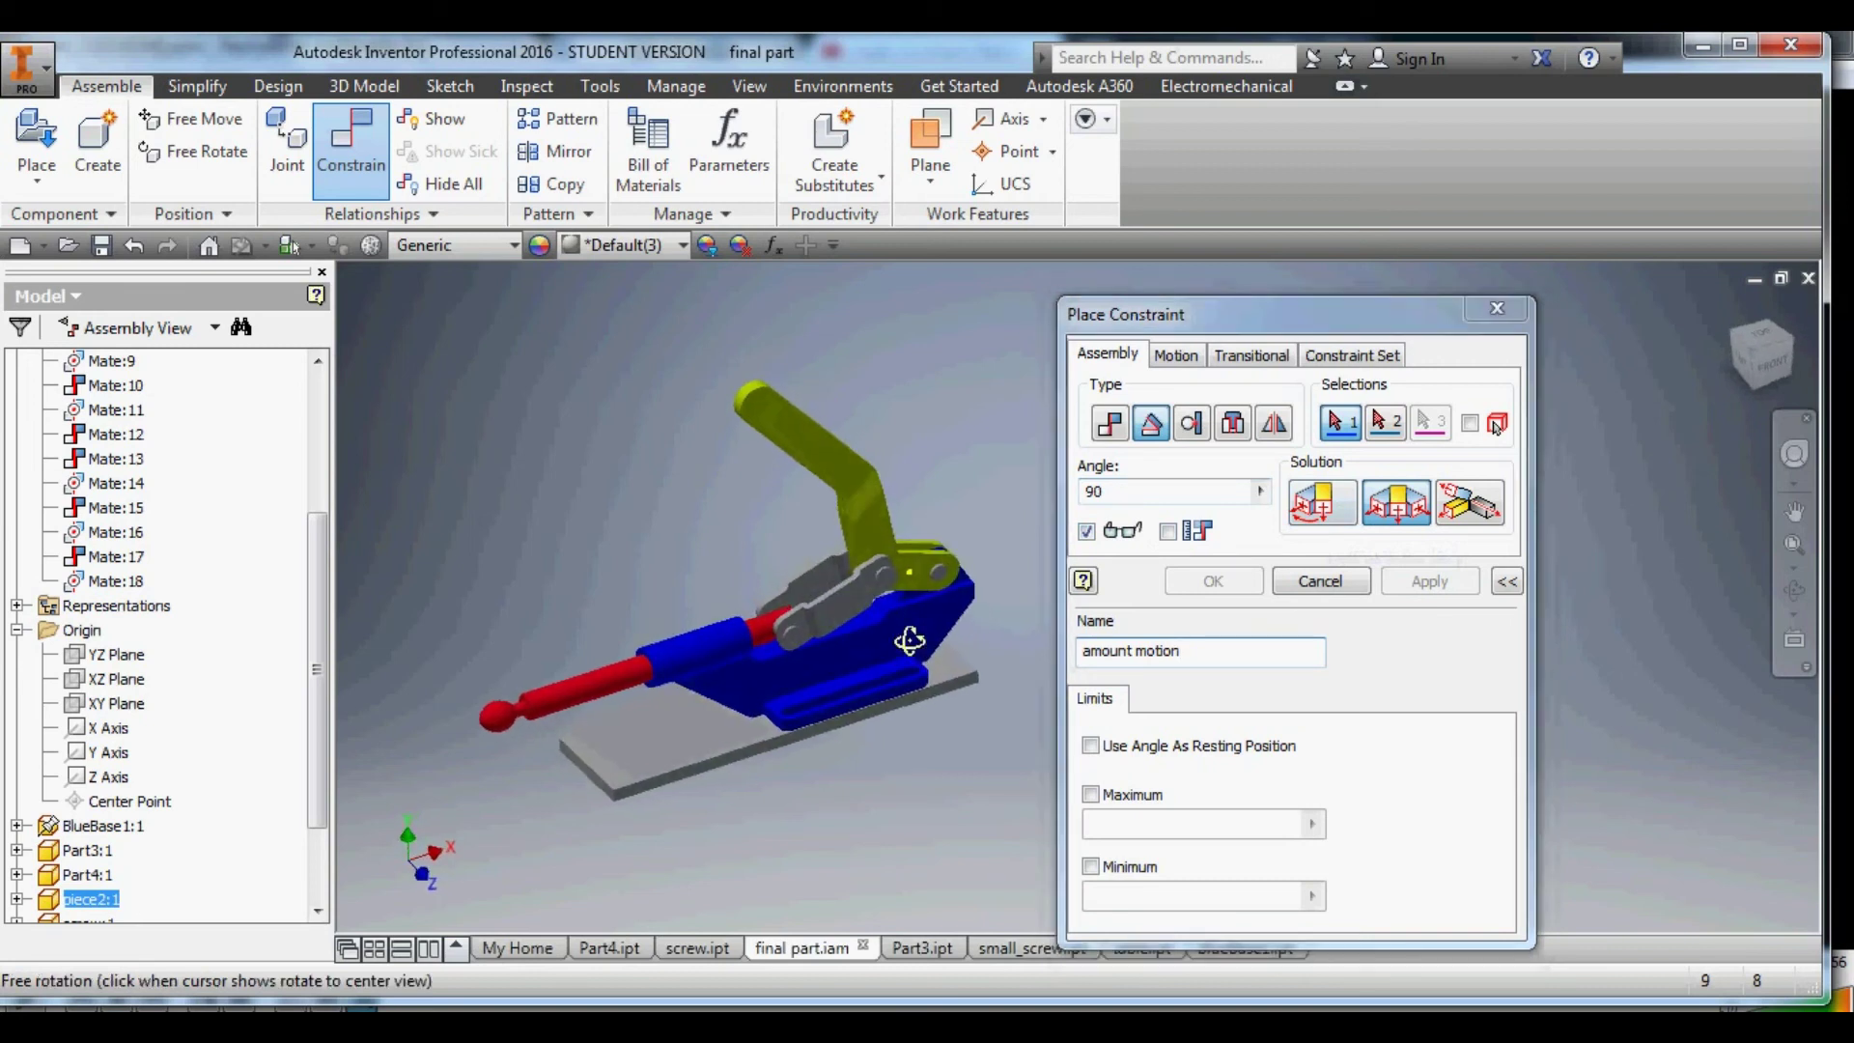
scroll(925, 558, "up", 3)
scroll(925, 554, "up", 4)
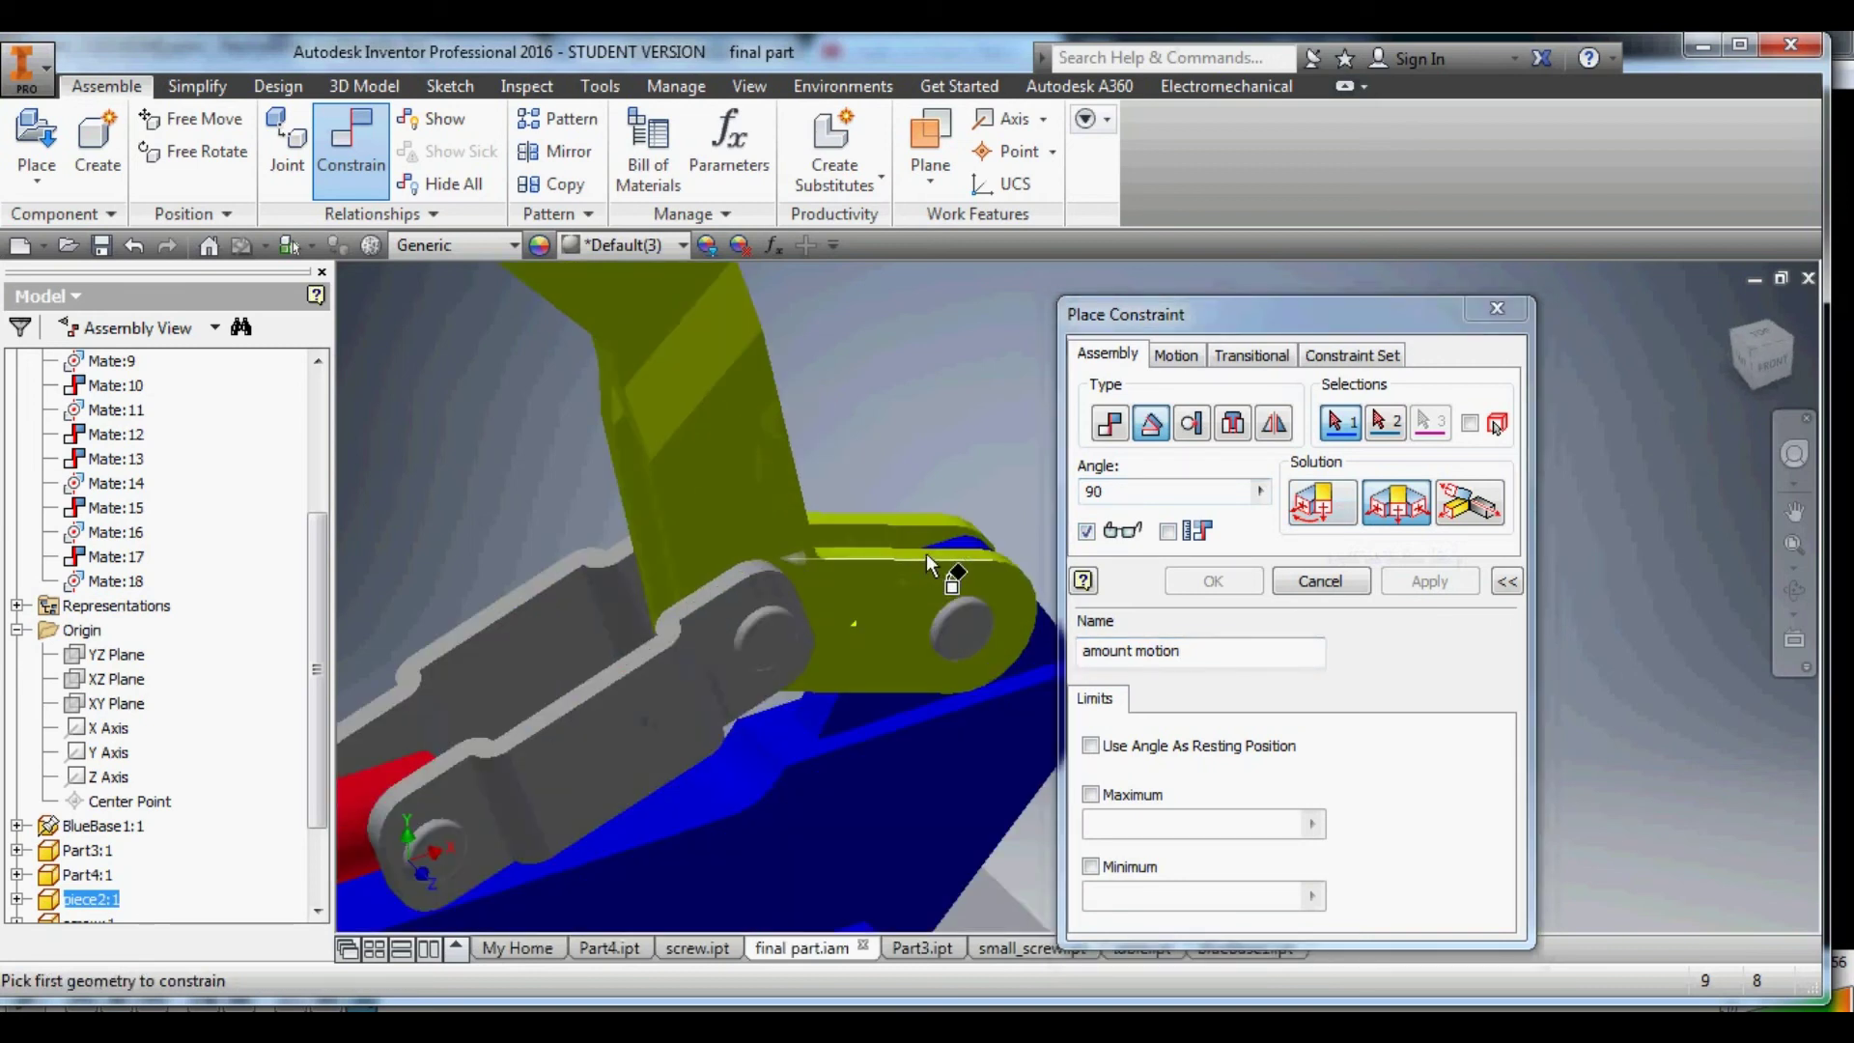
left_click(914, 552)
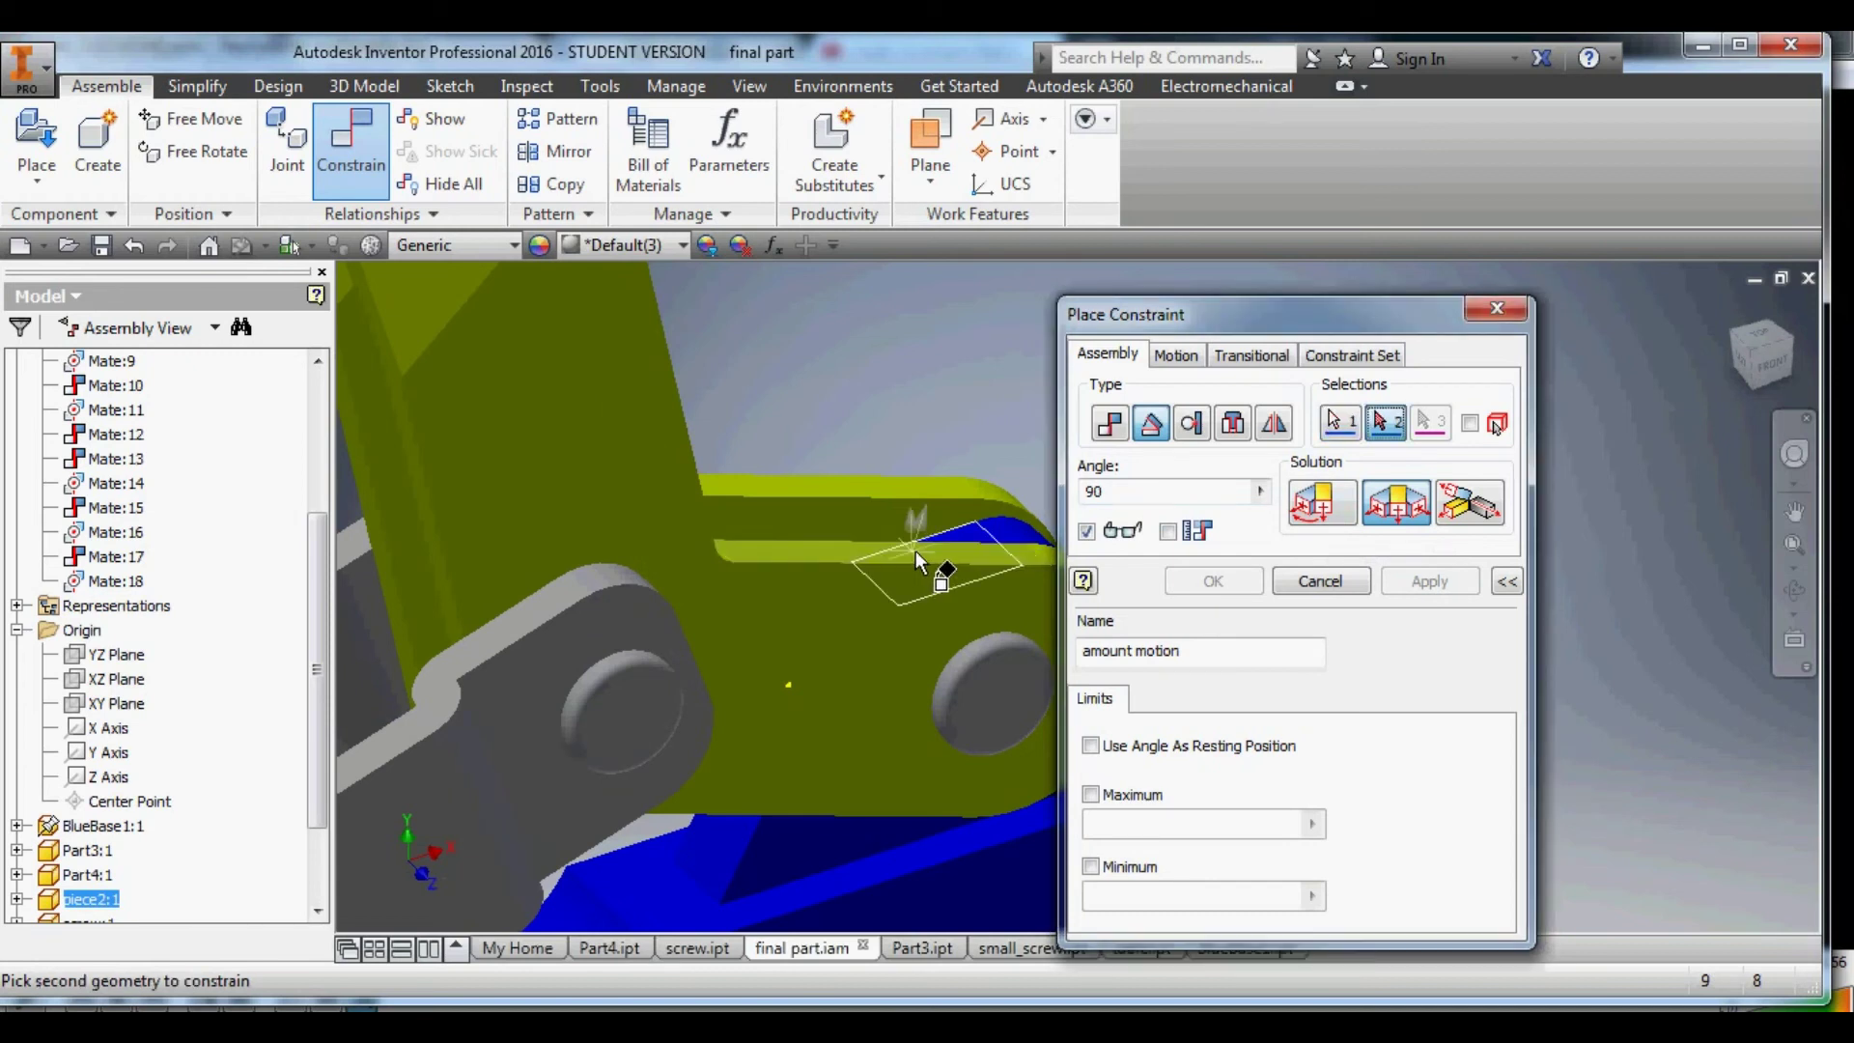
scroll(951, 549, "down", 5)
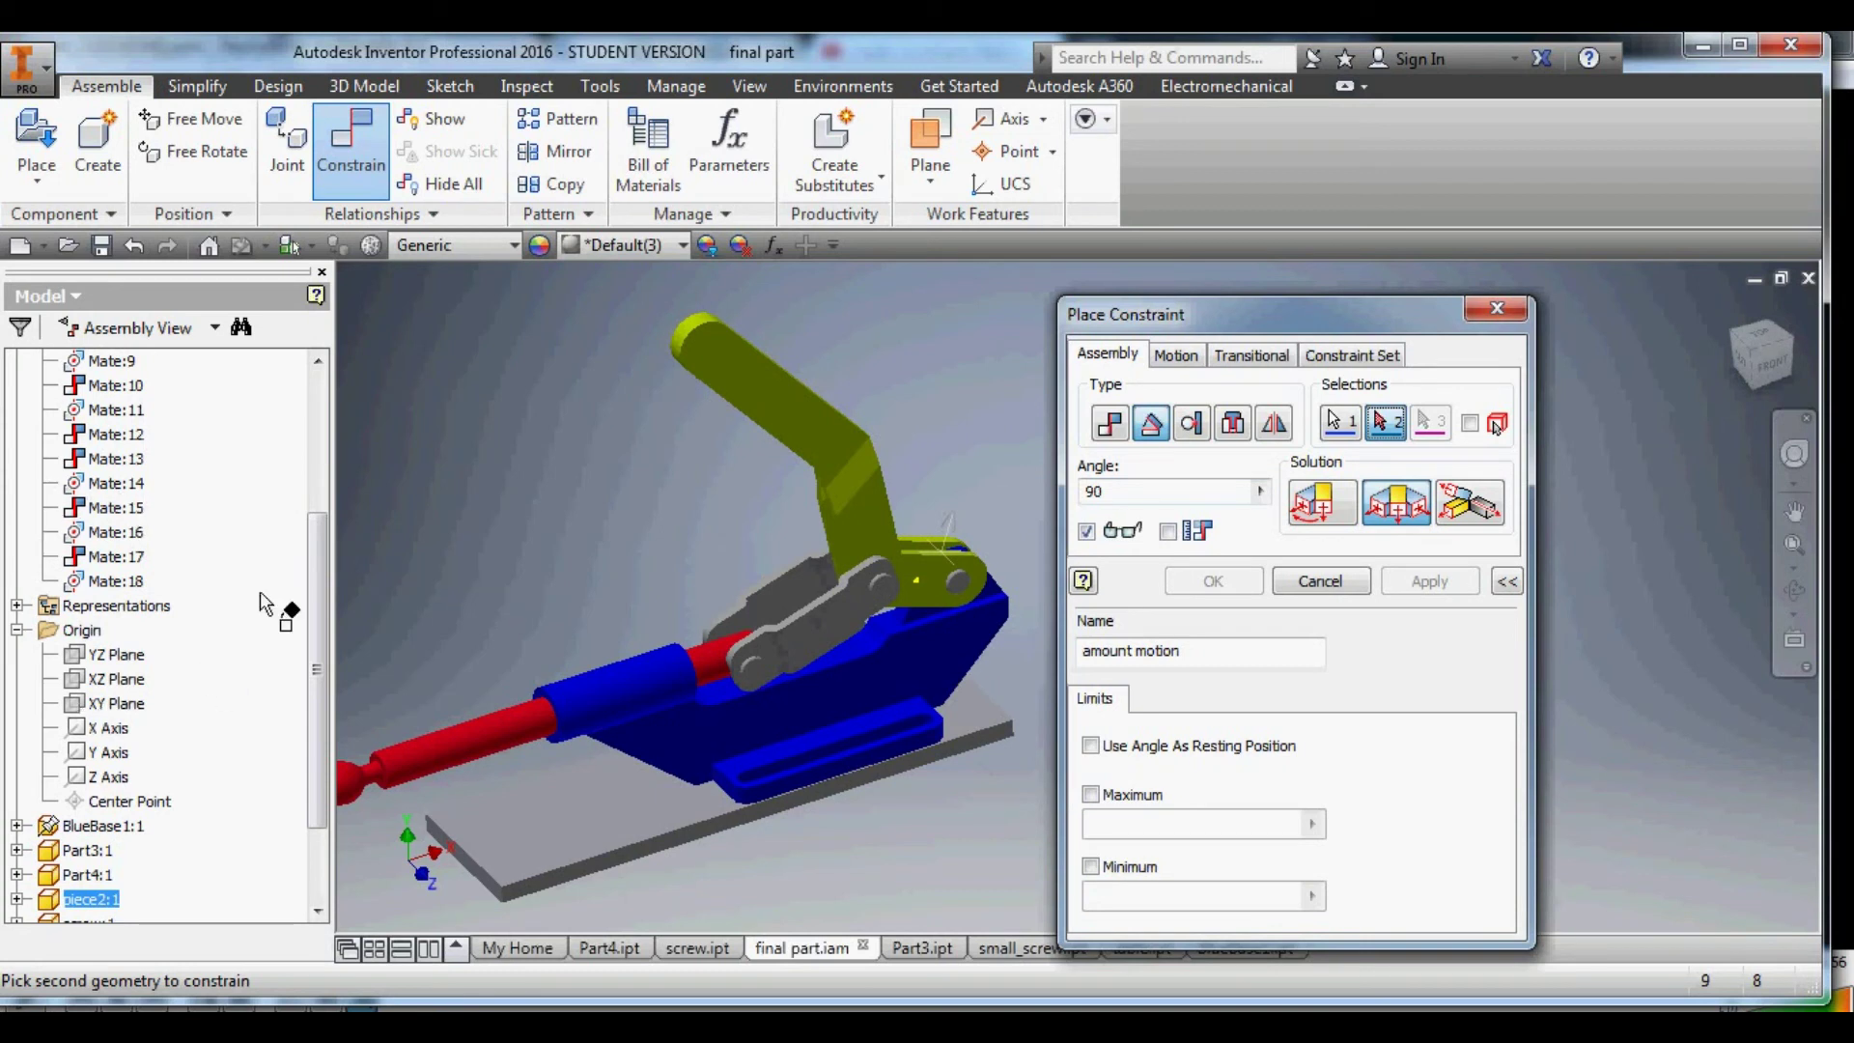
left_click_drag(327, 612, 338, 367)
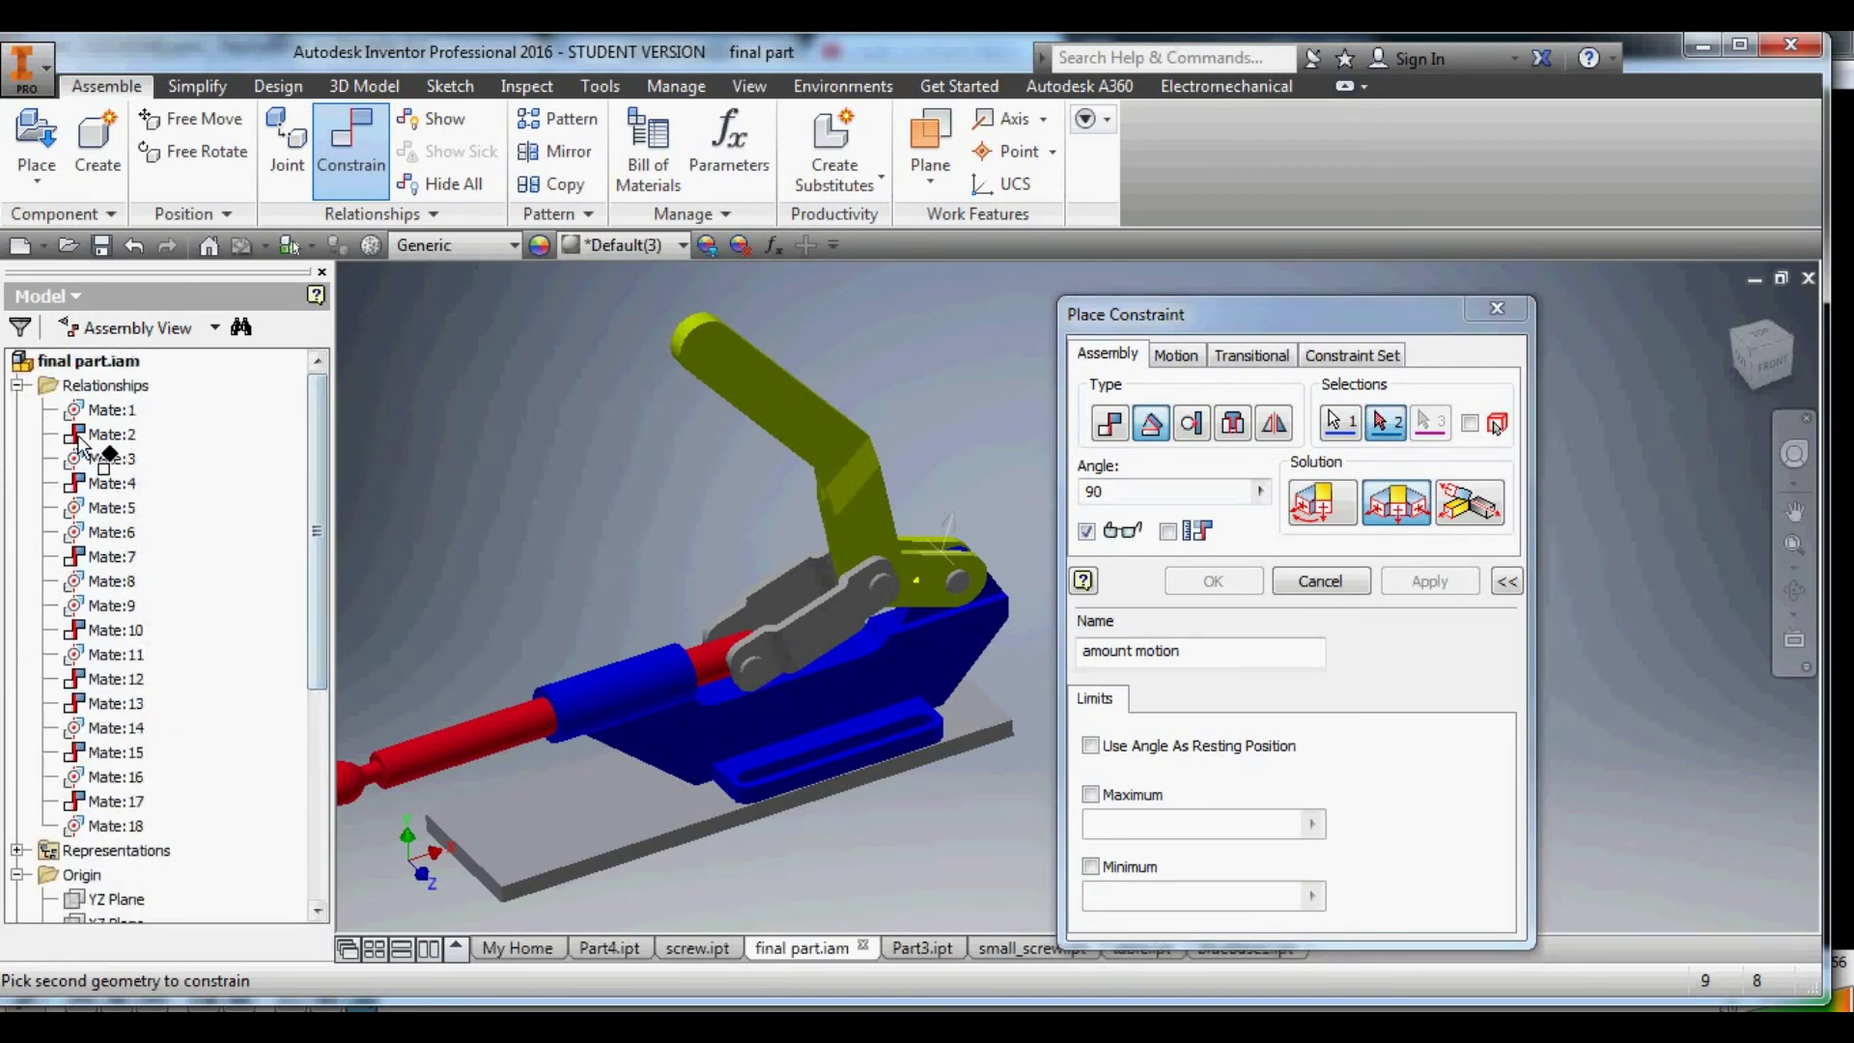
left_click(16, 385)
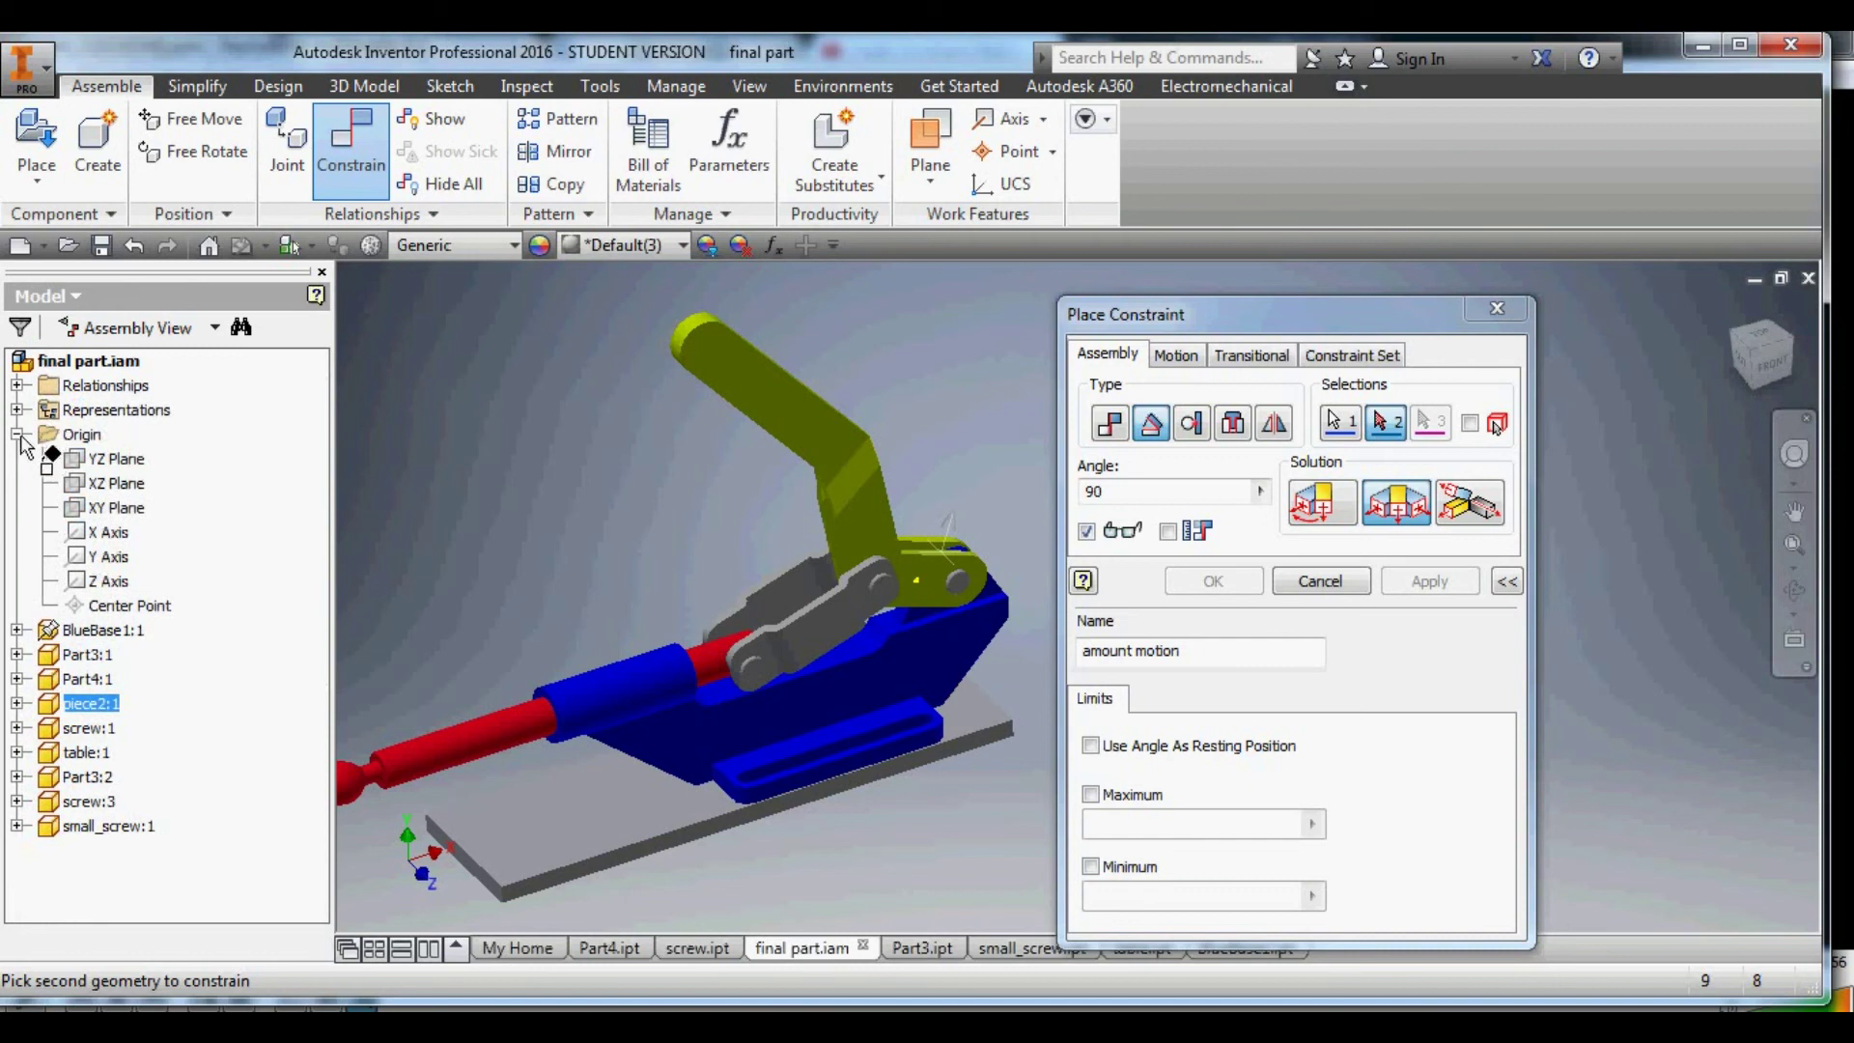
left_click(96, 477)
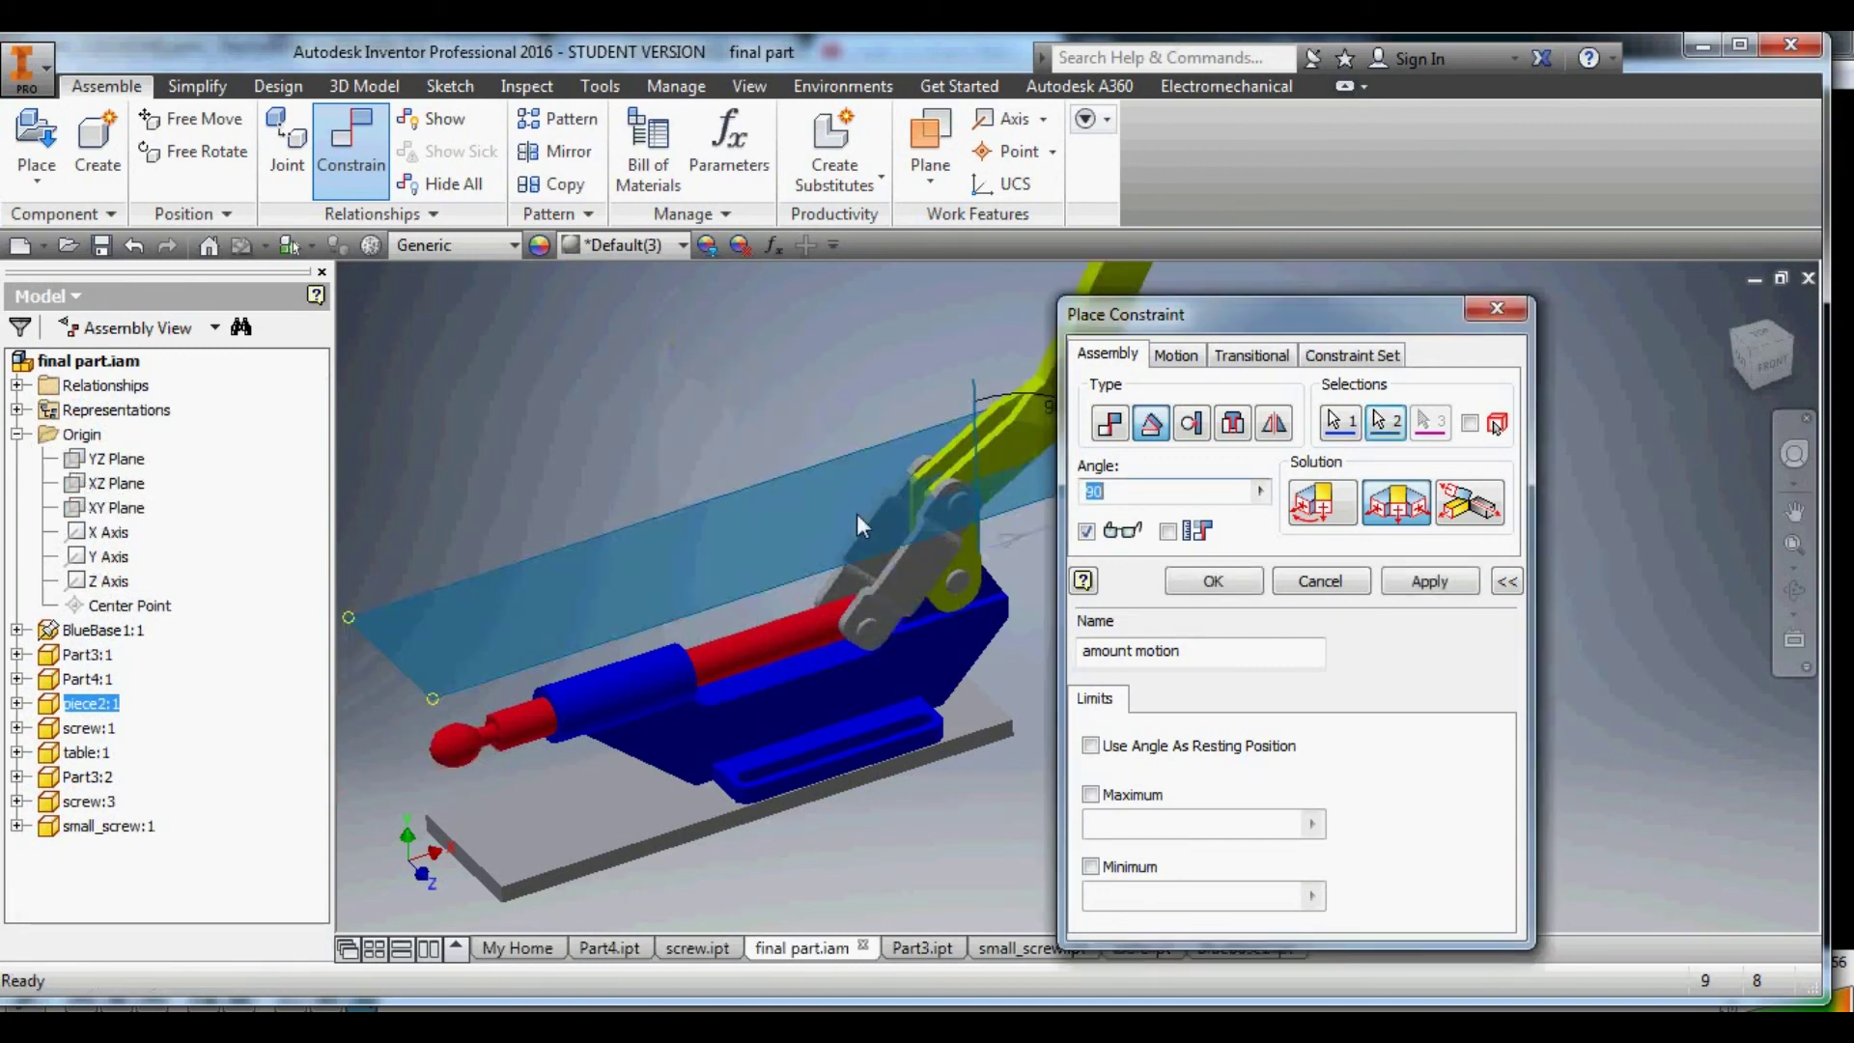
Use the angle as resting position, enable limits with maximum 90 degrees and minimum 15 degrees, and create the constraint.
left_click_drag(1271, 316, 1447, 406)
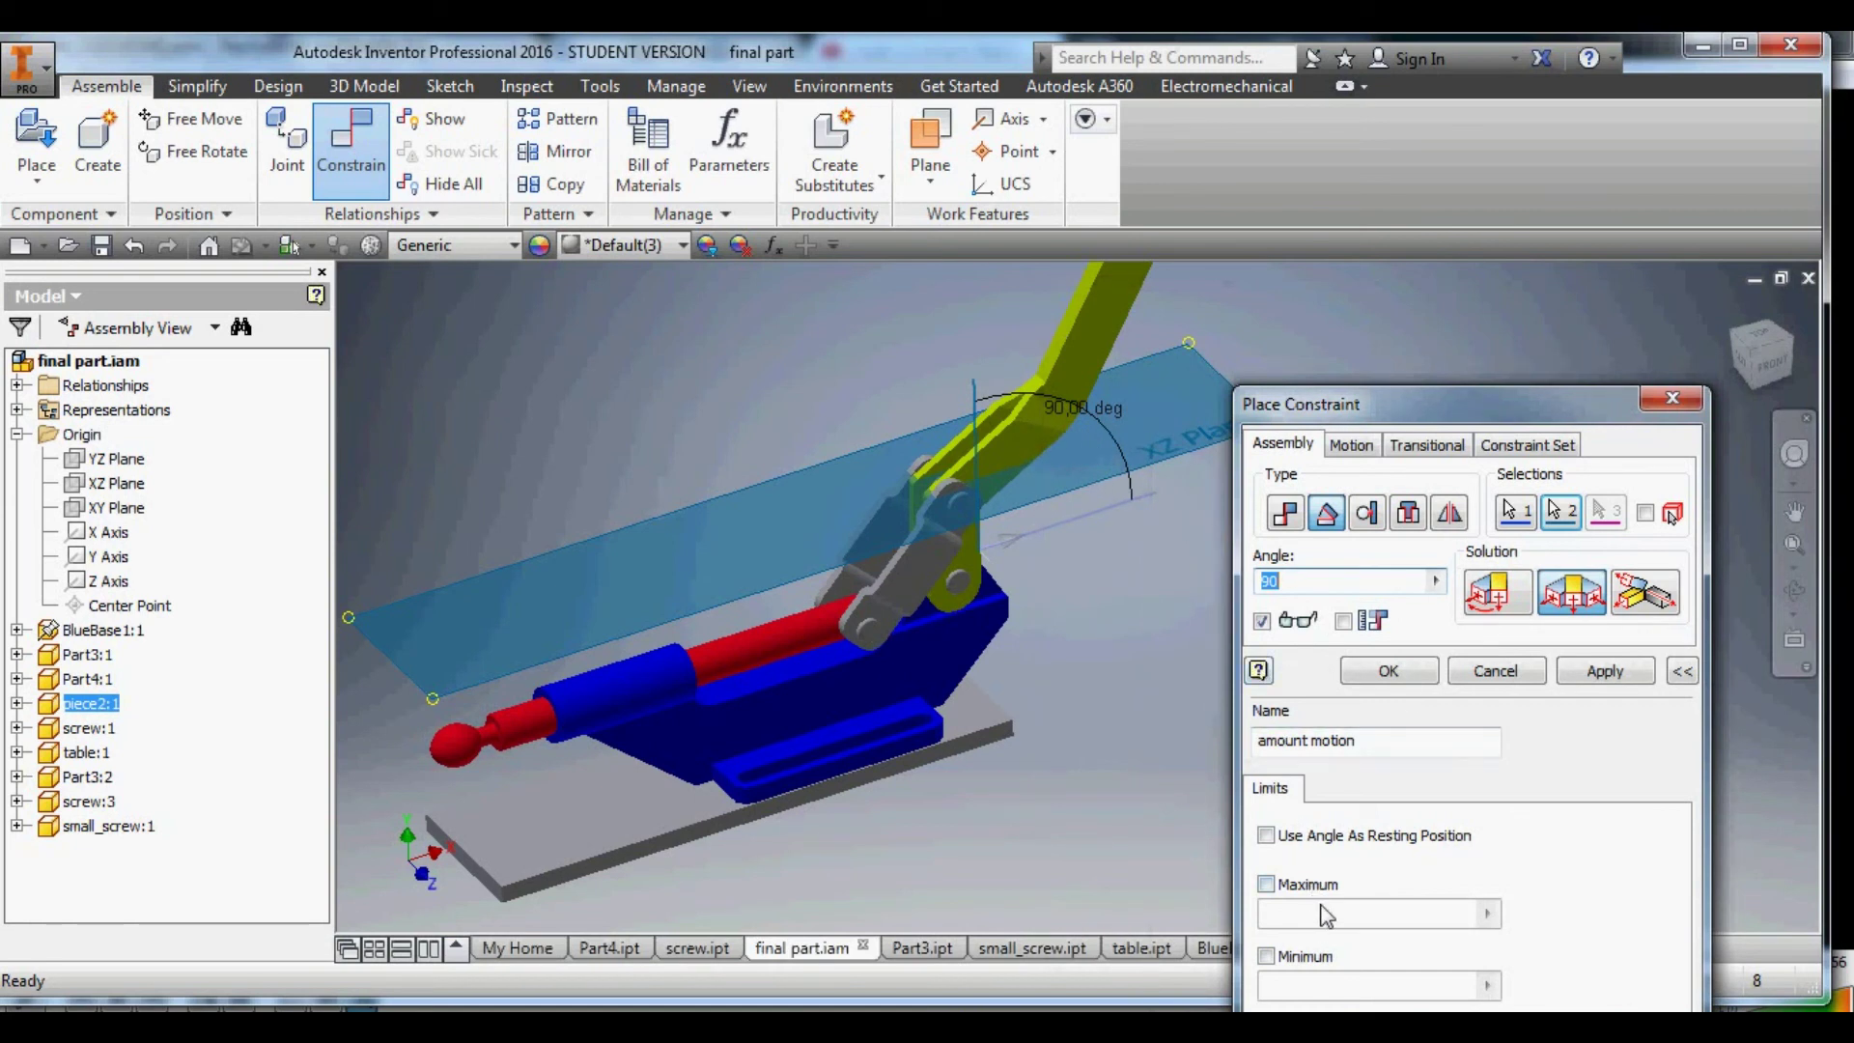
left_click_drag(1436, 404, 1466, 370)
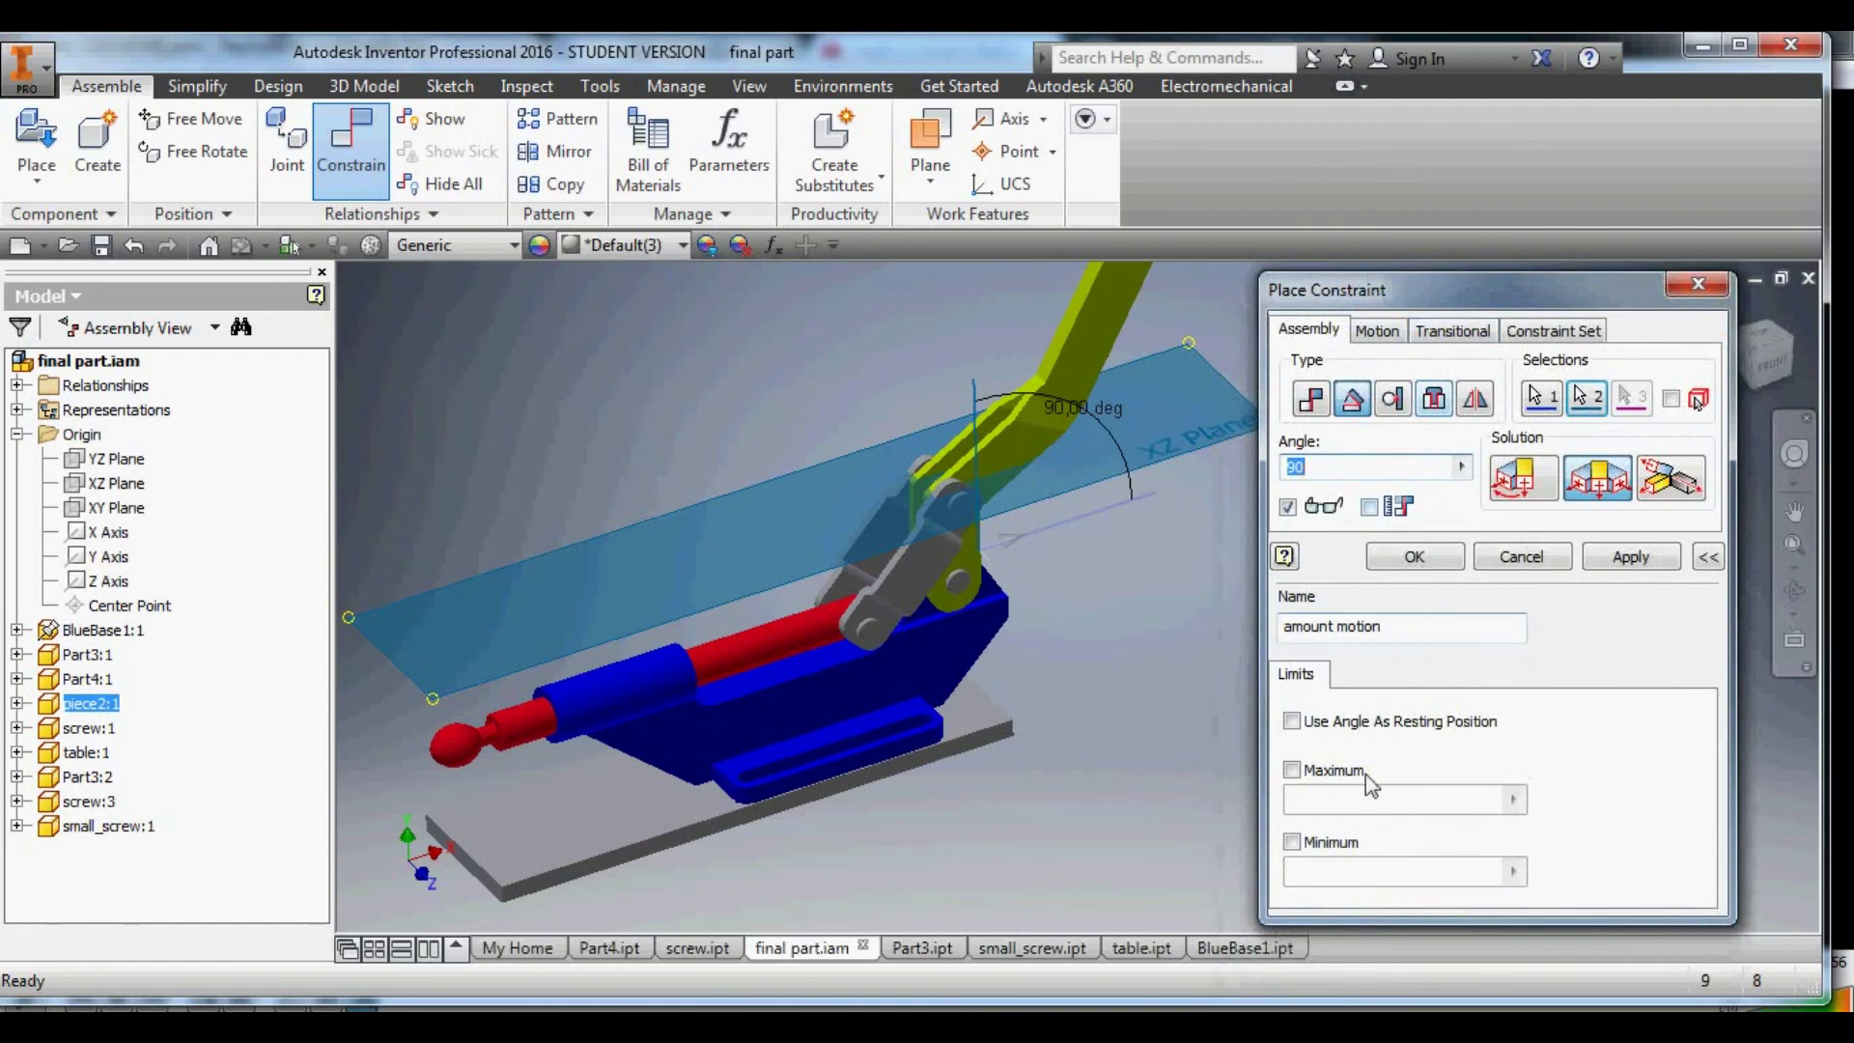
left_click(1295, 770)
left_click(1292, 721)
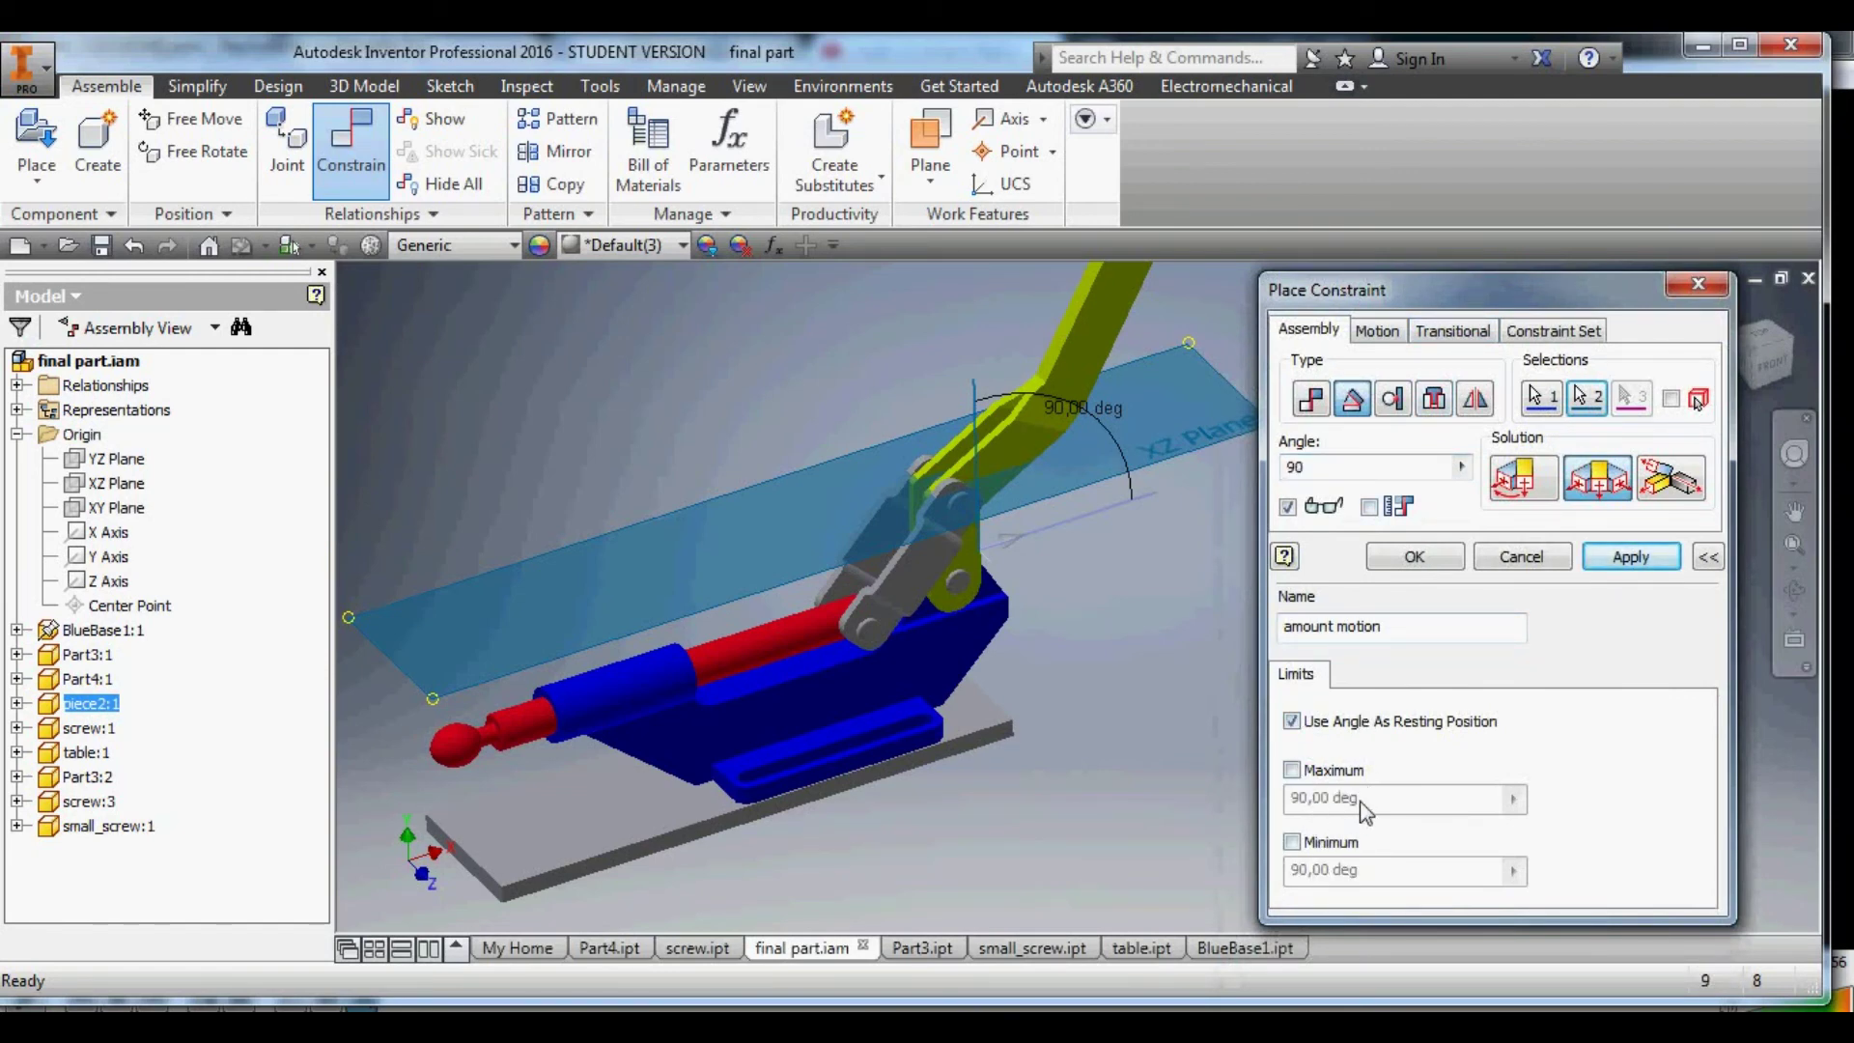
left_click(1292, 770)
left_click(1292, 842)
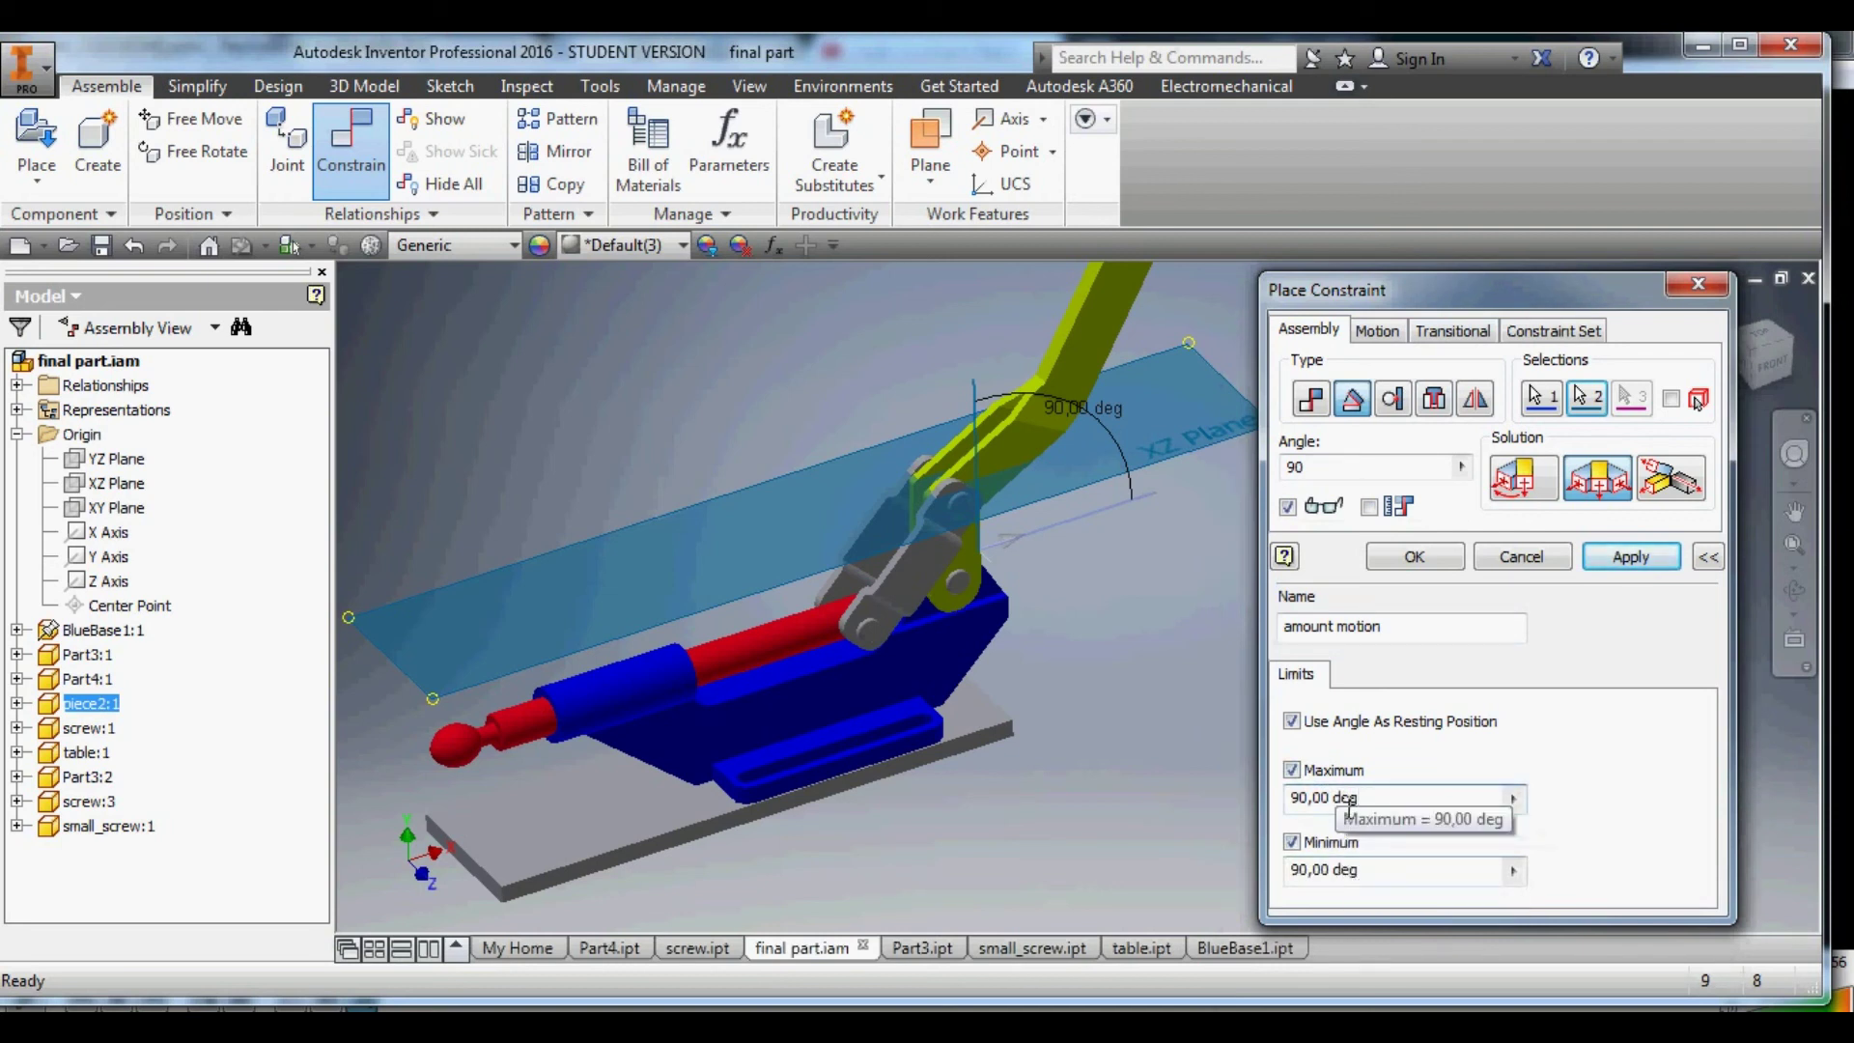
left_click_drag(1364, 871, 1290, 874)
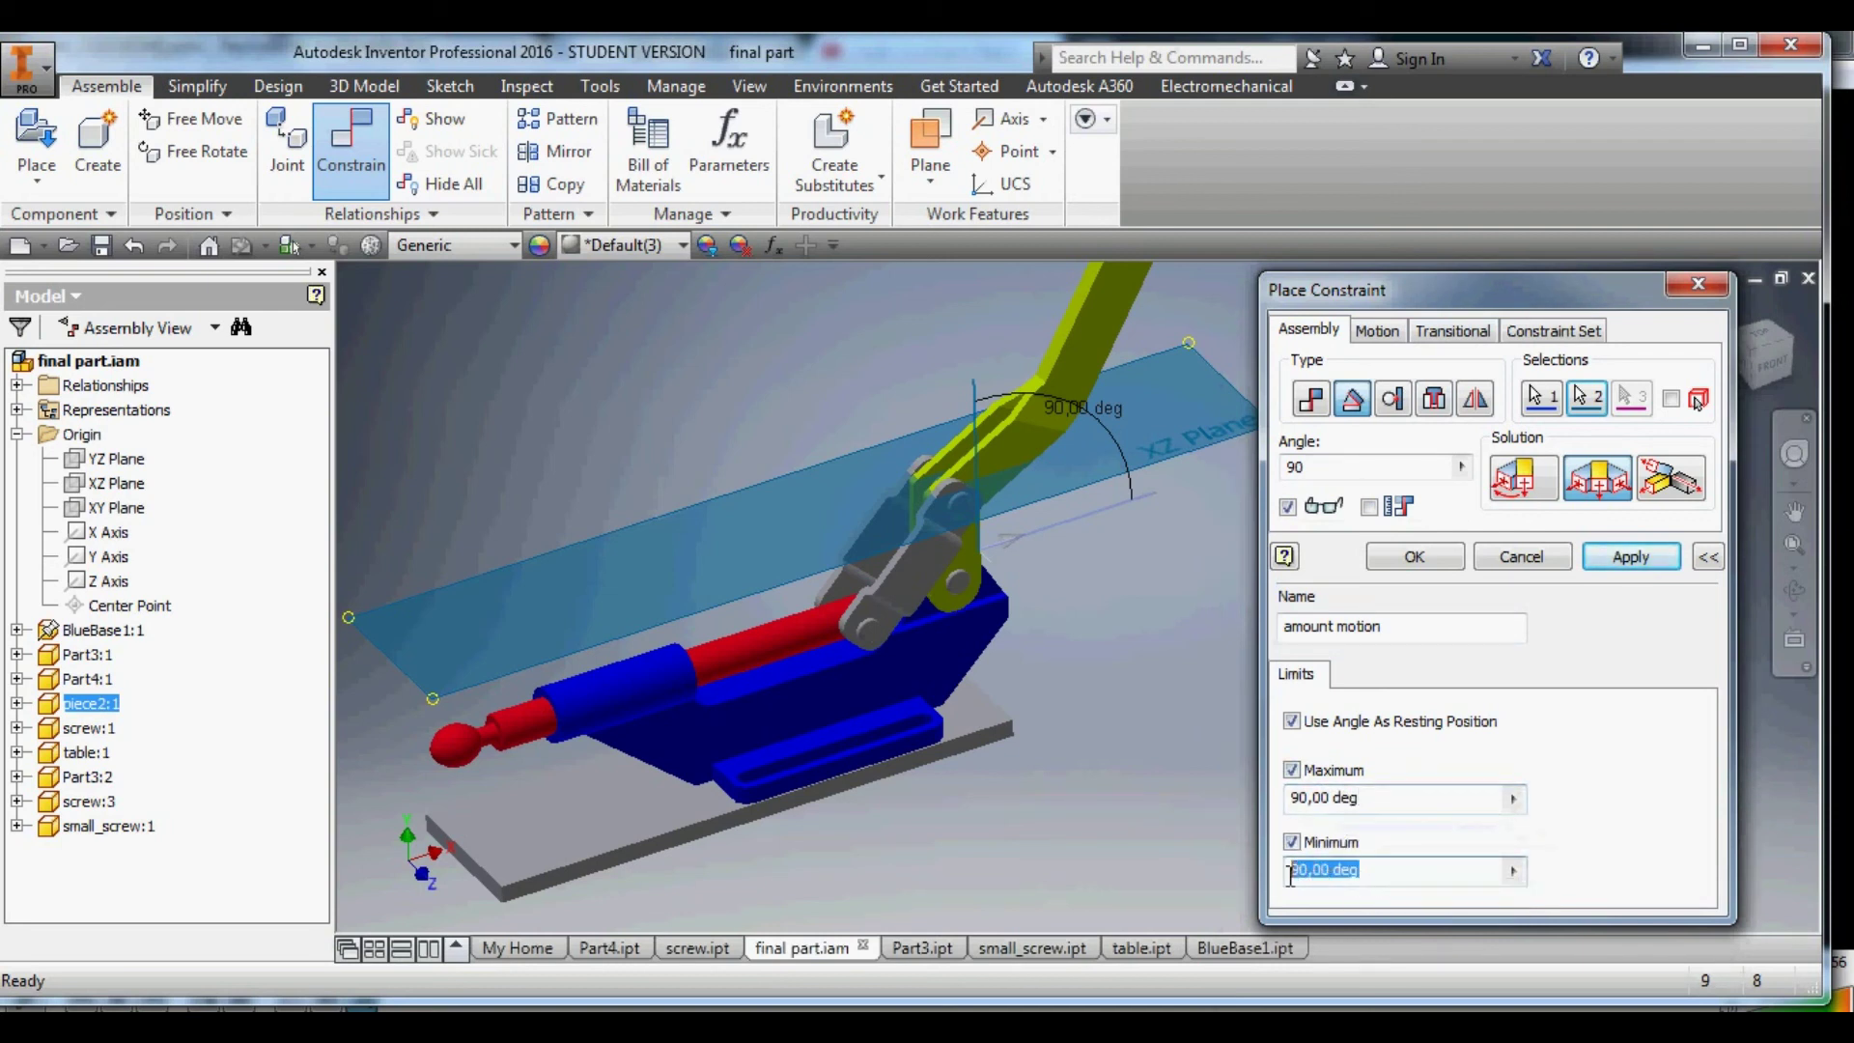
type("1")
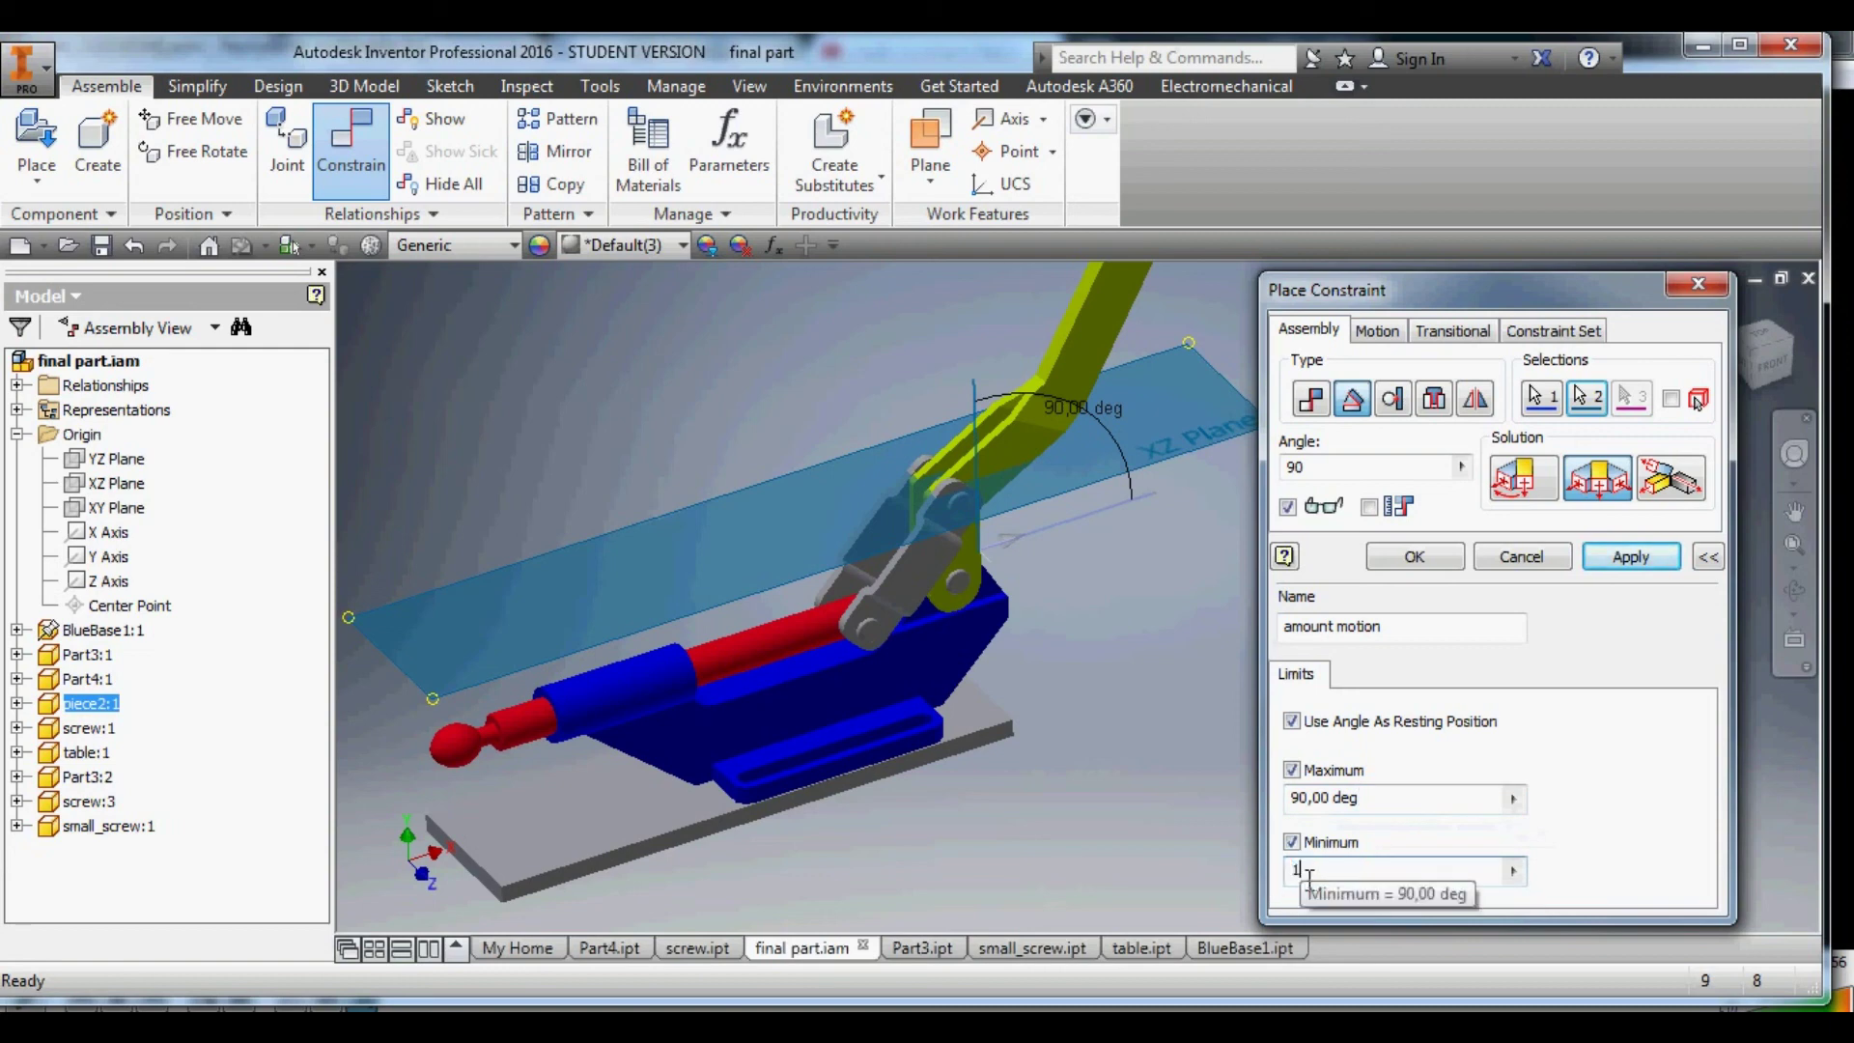
type("5")
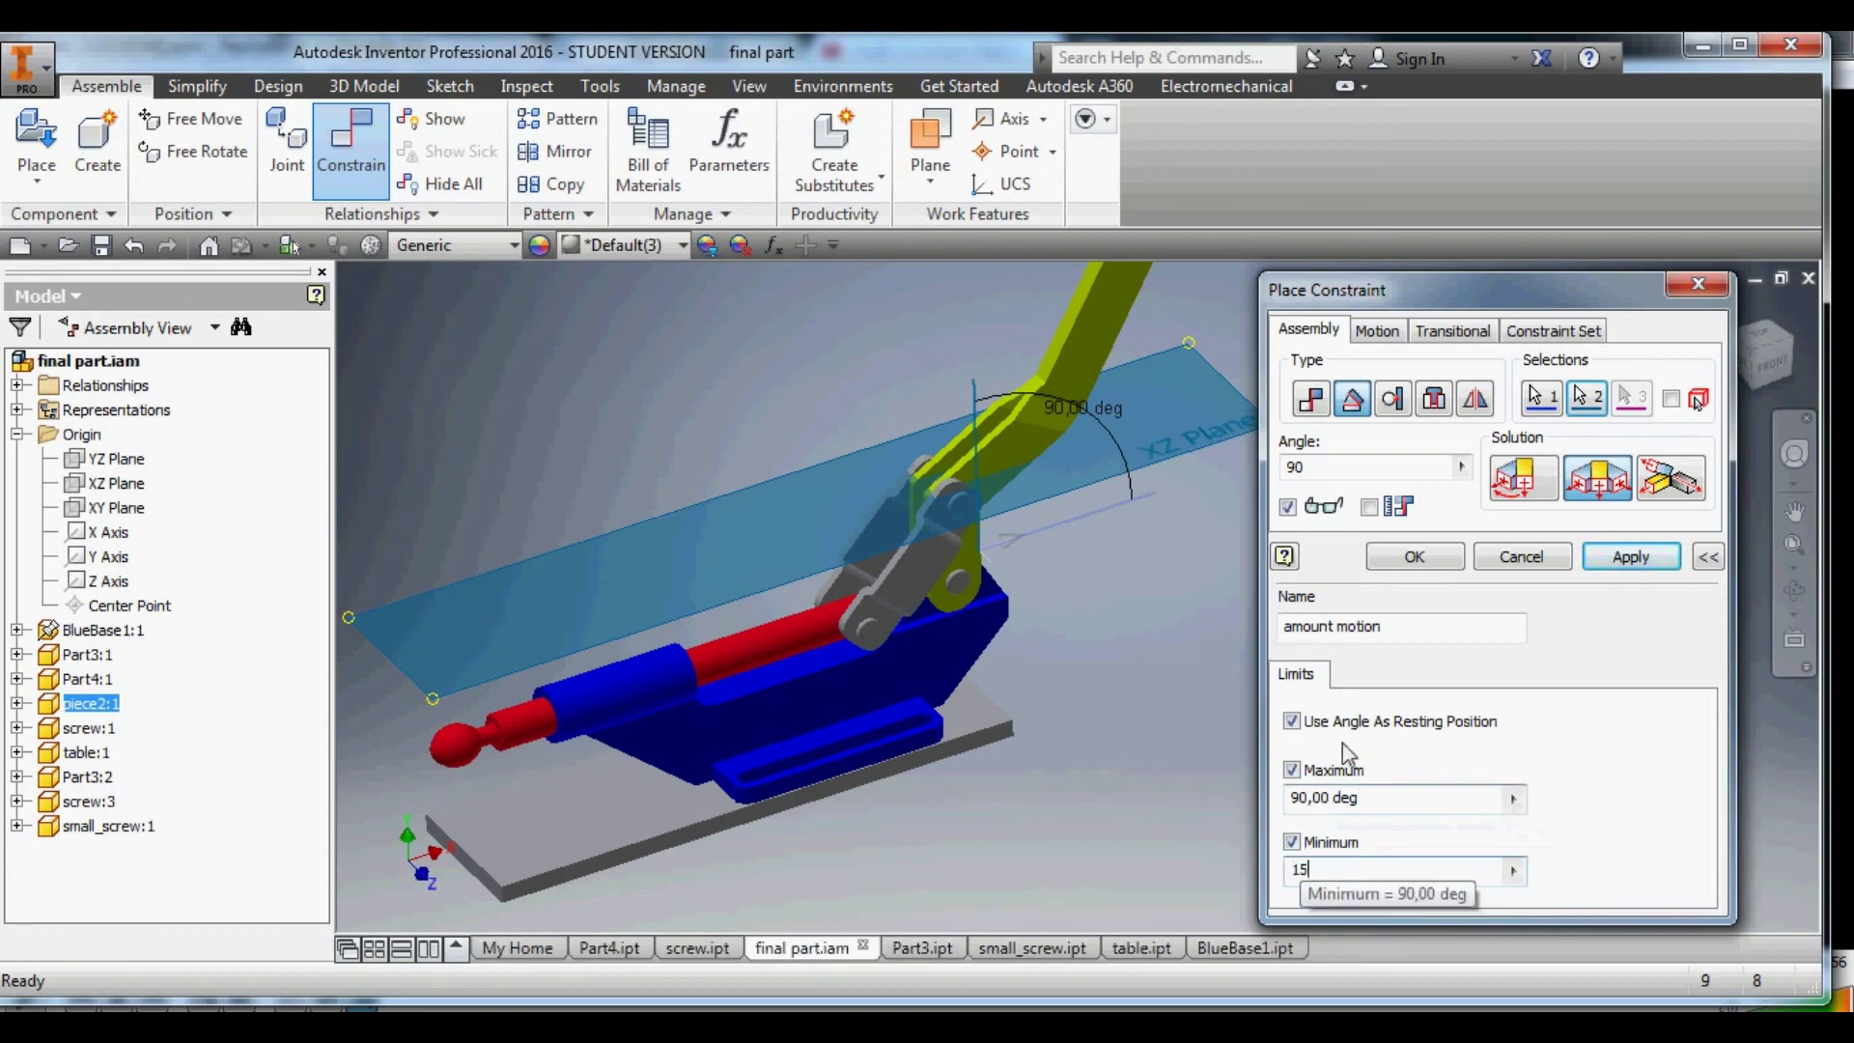
left_click(1443, 556)
Try to swing the lever down away from the plunger to test its limited motion.
scroll(1267, 432, "down", 5)
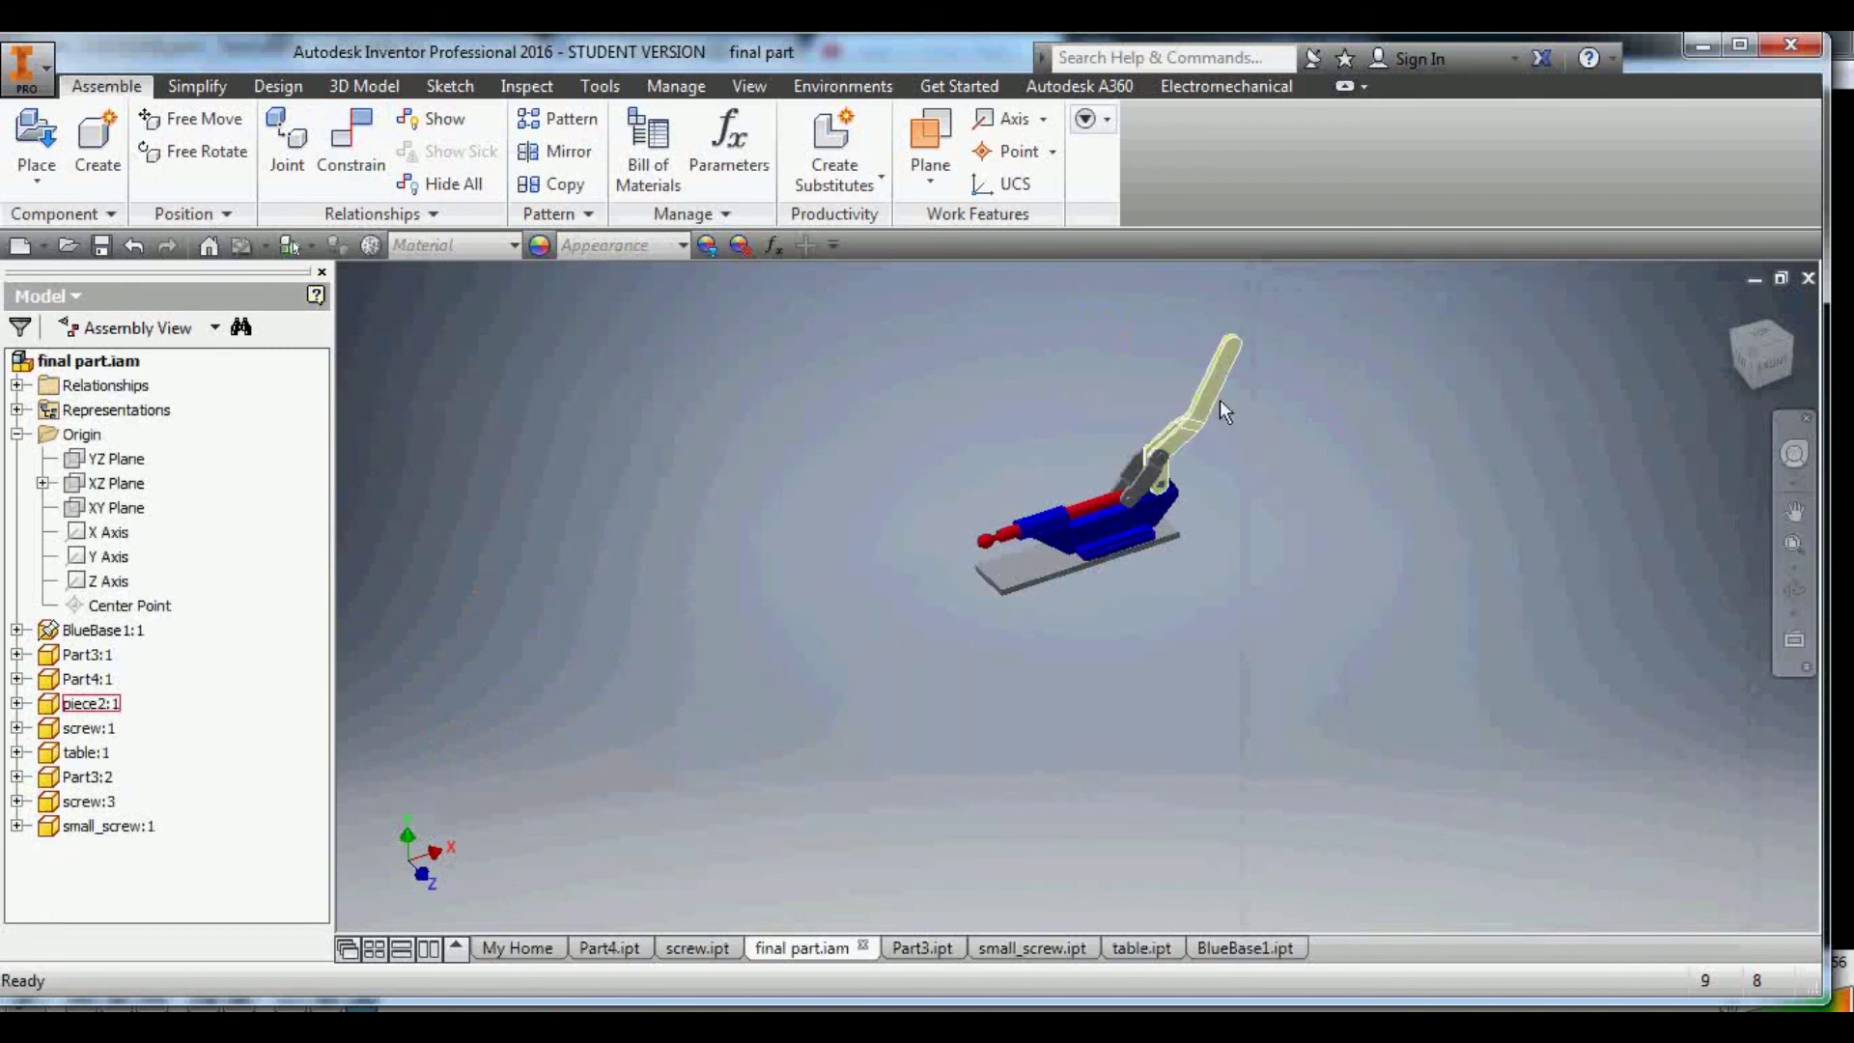
scroll(1149, 464, "up", 3)
scroll(1146, 471, "down", 2)
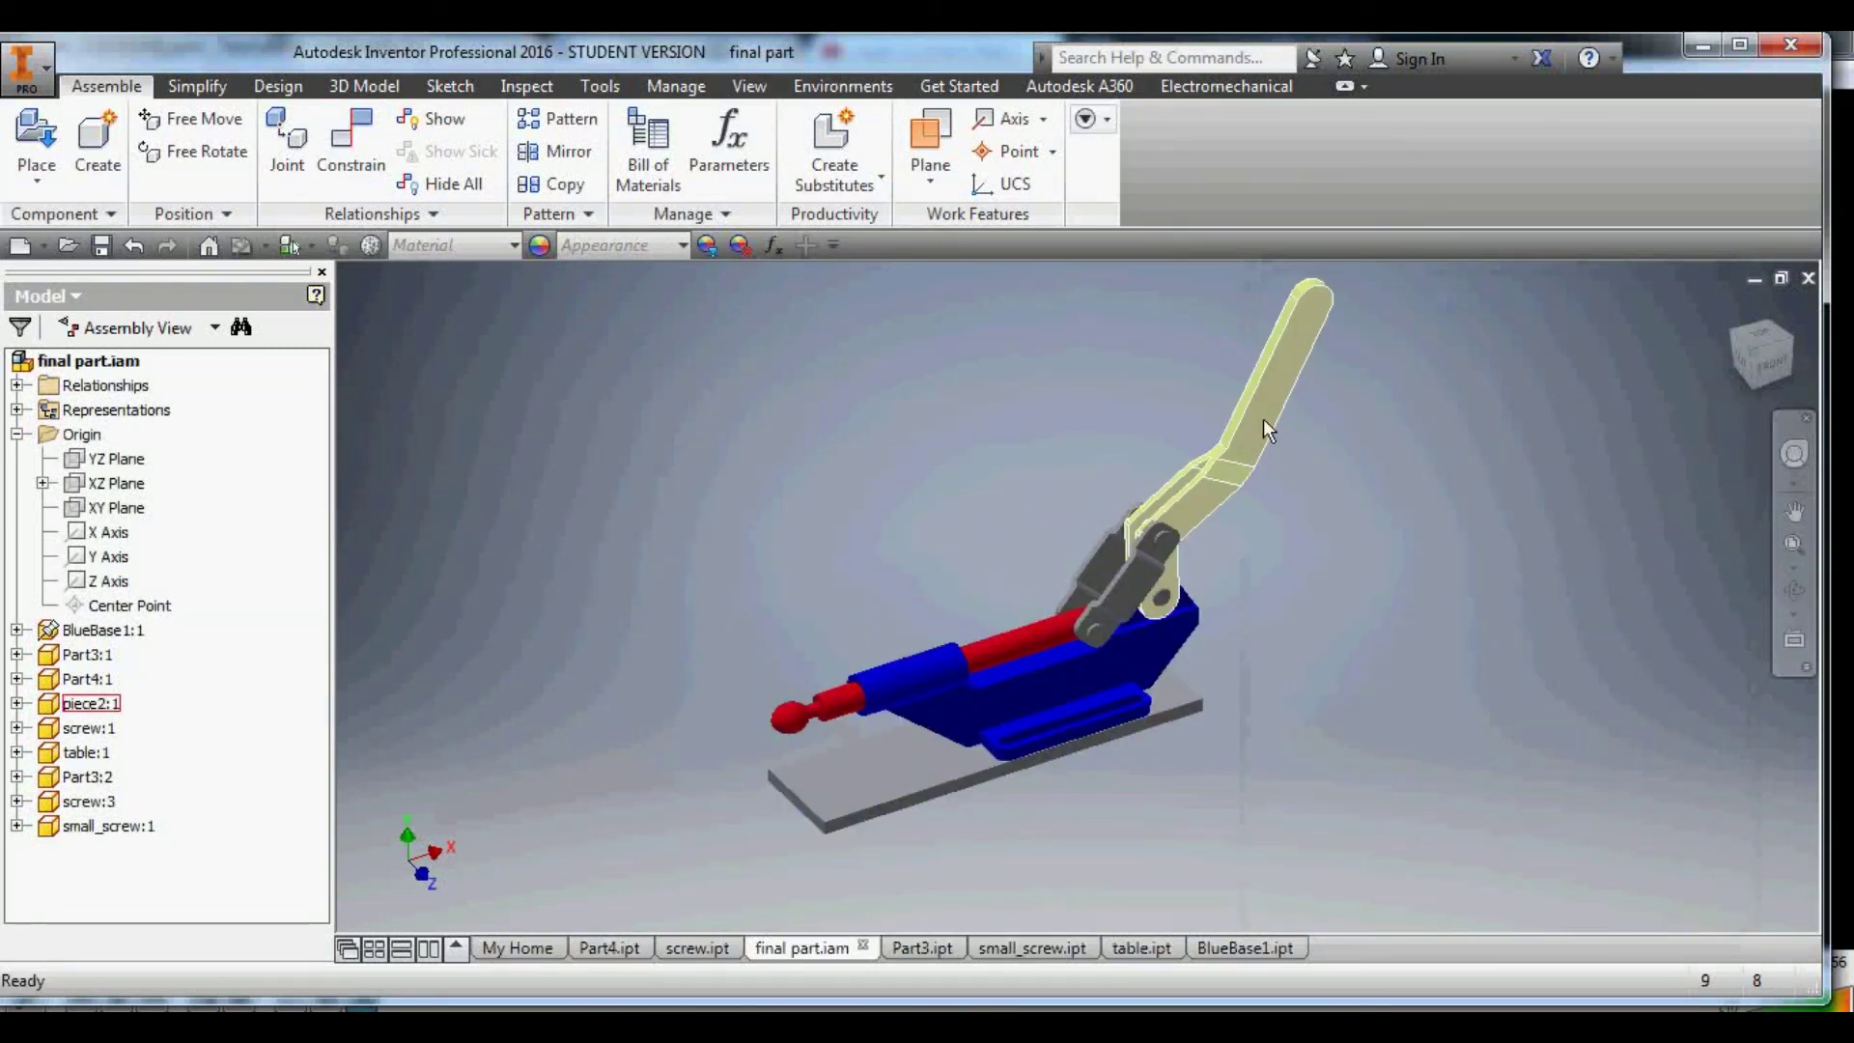
left_click_drag(1263, 420, 1342, 553)
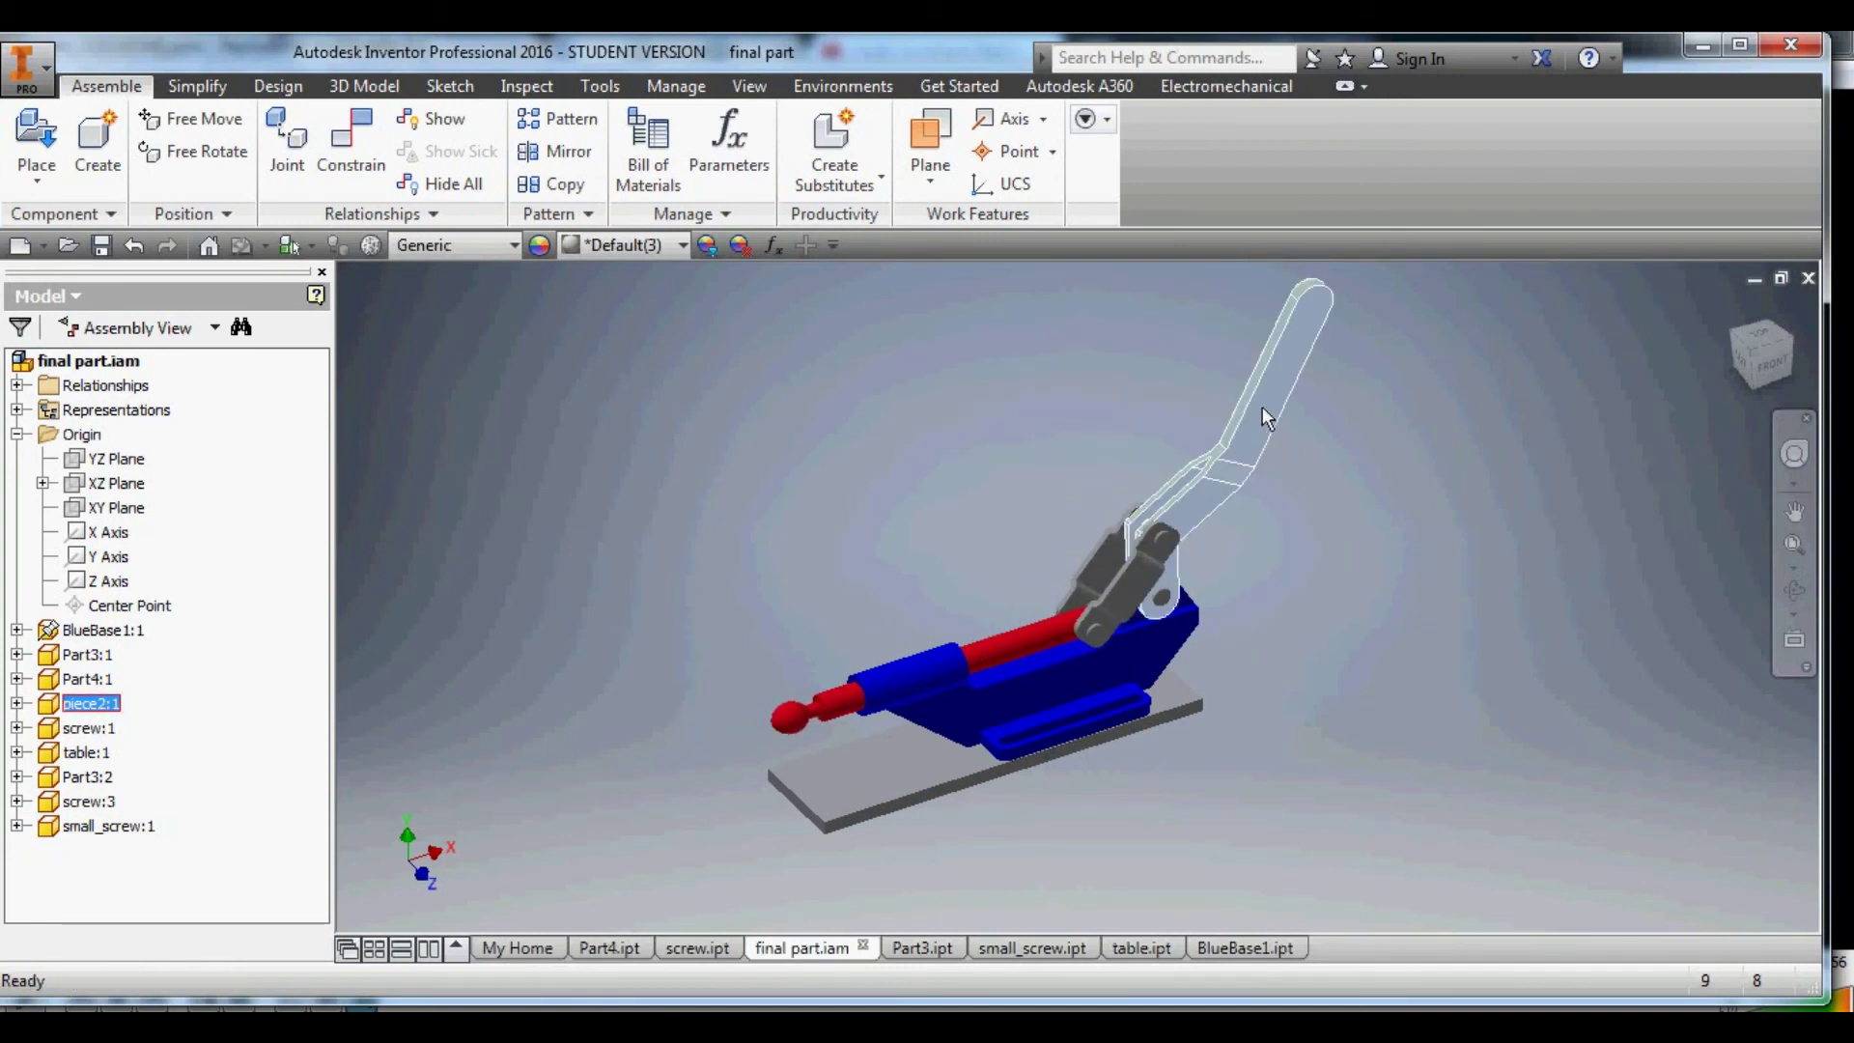
left_click_drag(1265, 418, 1391, 546)
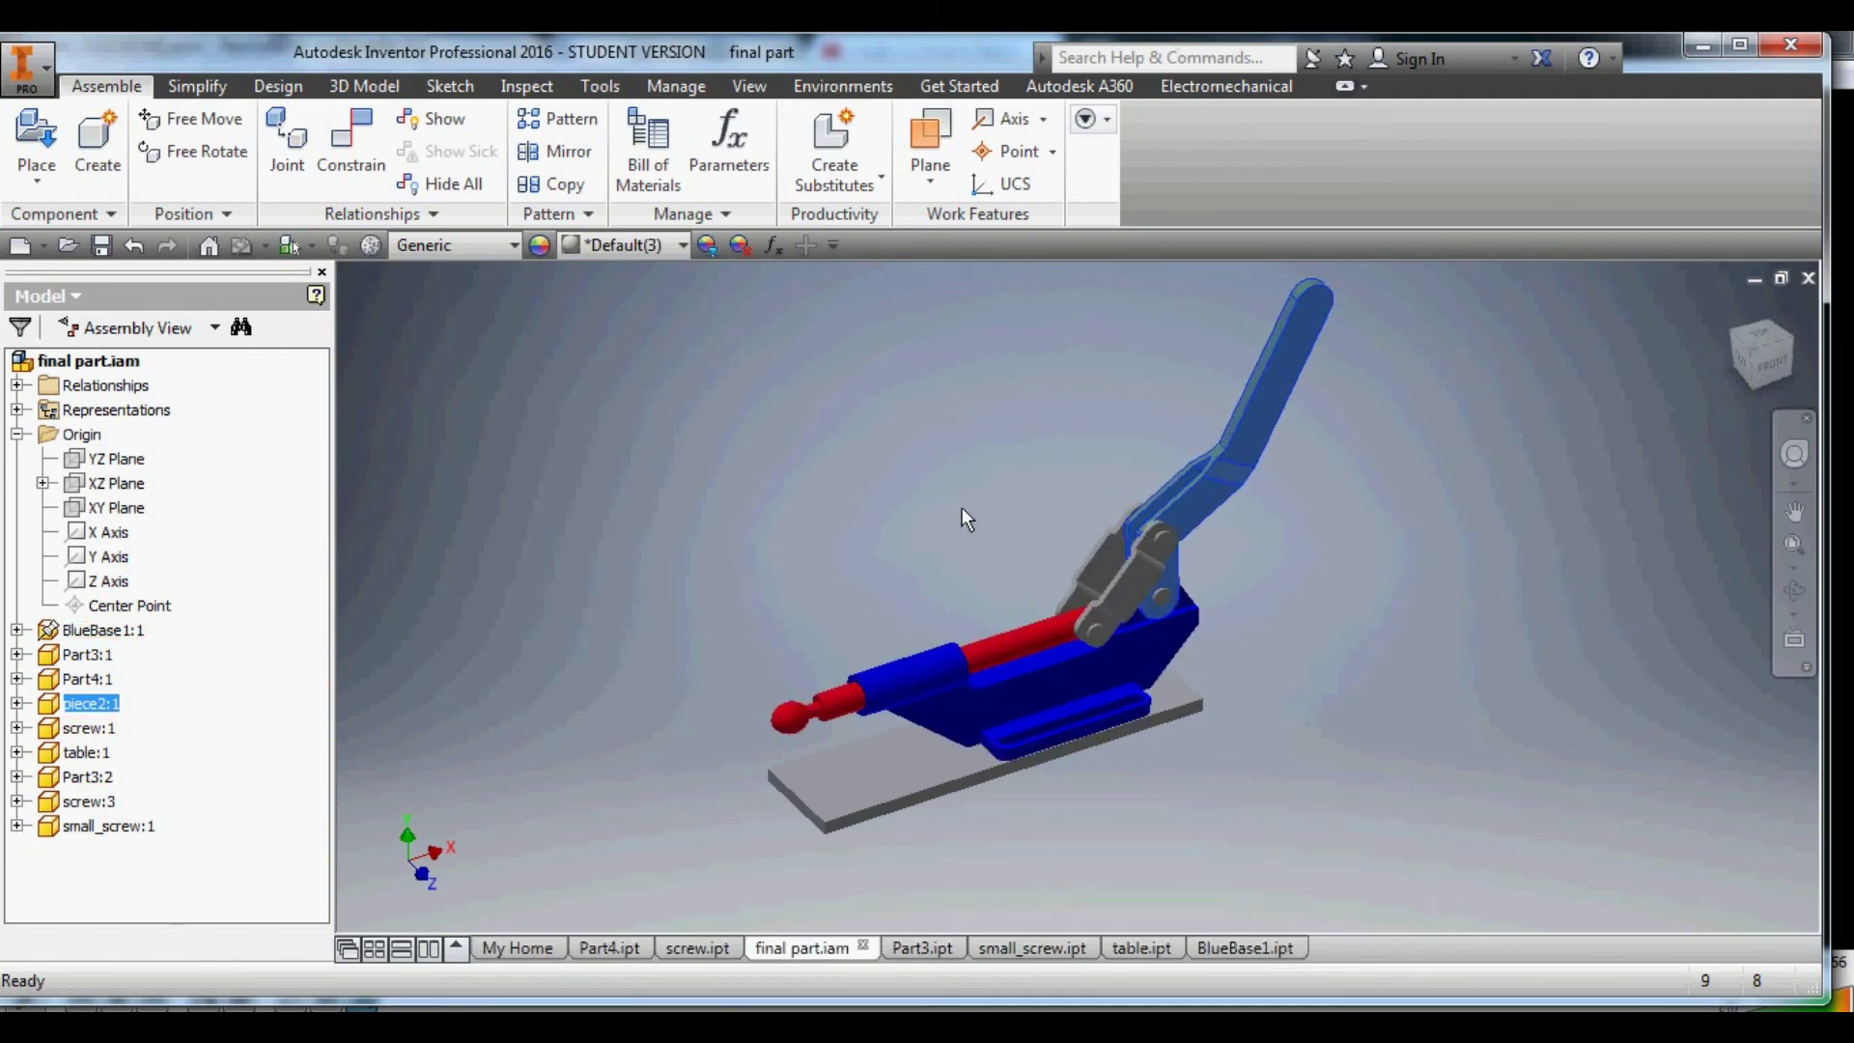